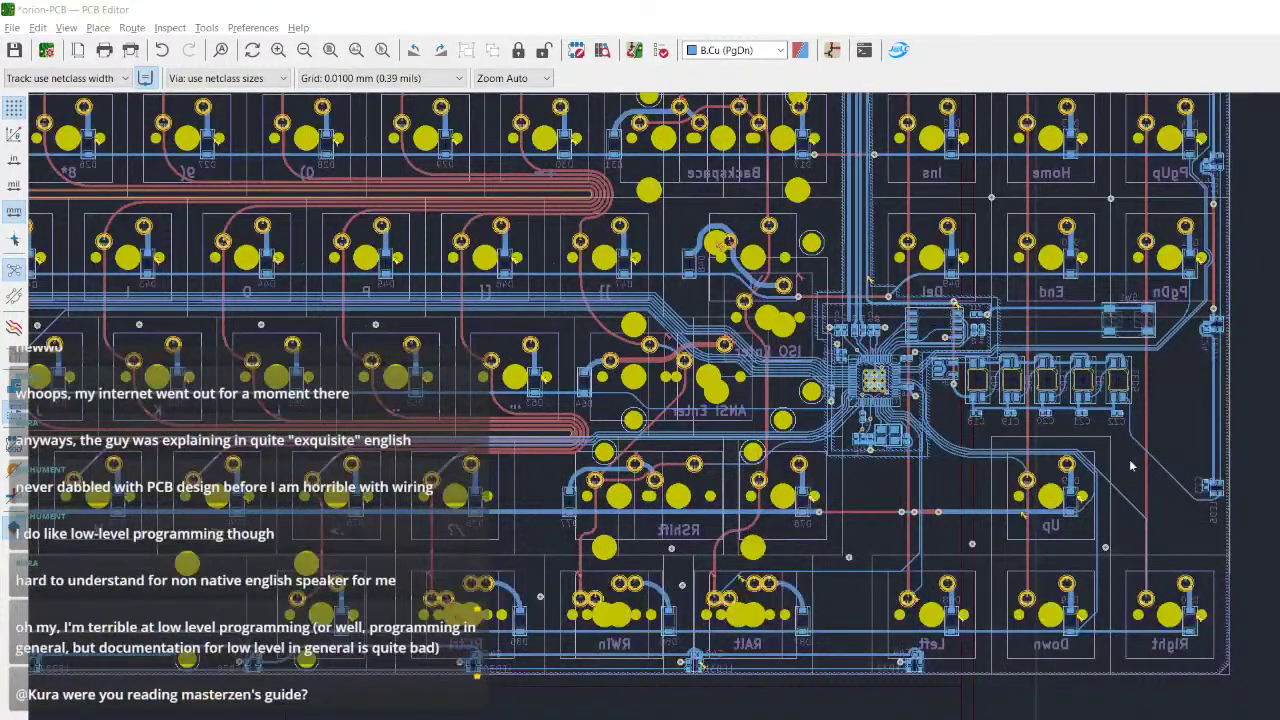
# - Save the orion-PCB board and examine the trace routing around the microcontroller and the key matrix
pyautogui.hotkey('ctrl', 's')
pyautogui.scroll(3, 880, 390)
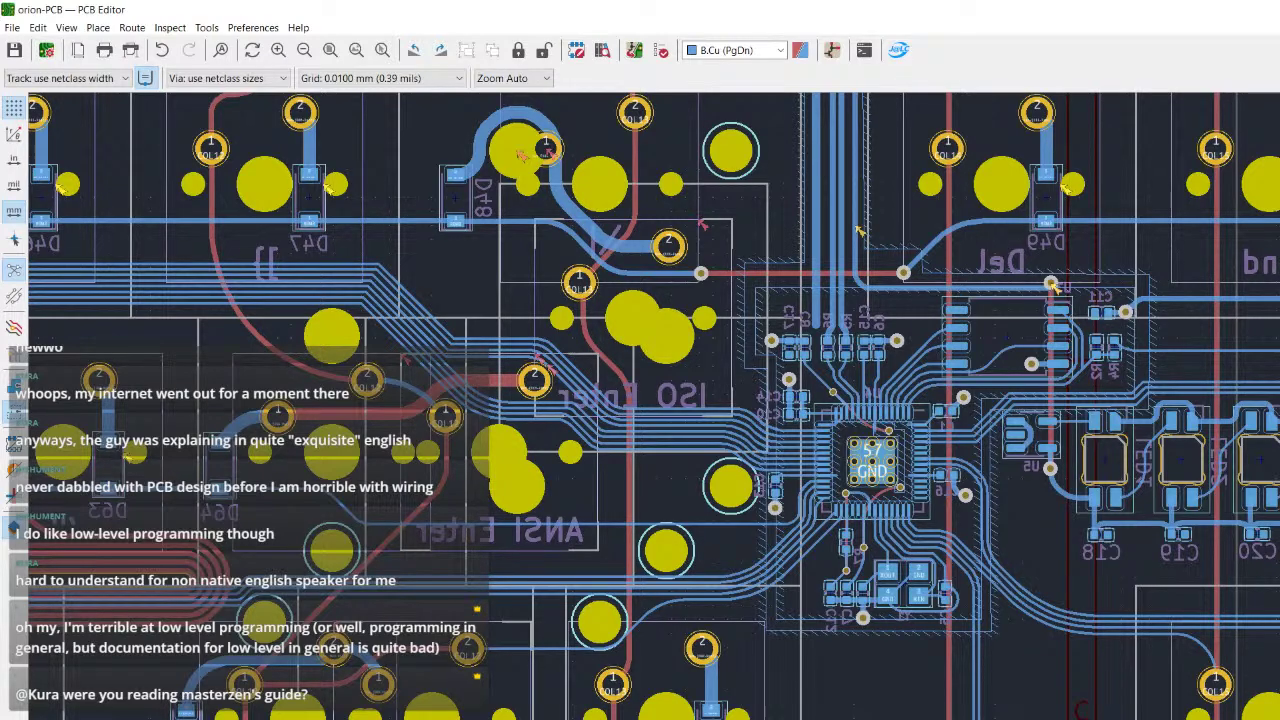
pyautogui.scroll(-3, 858, 228)
pyautogui.scroll(2, 785, 485)
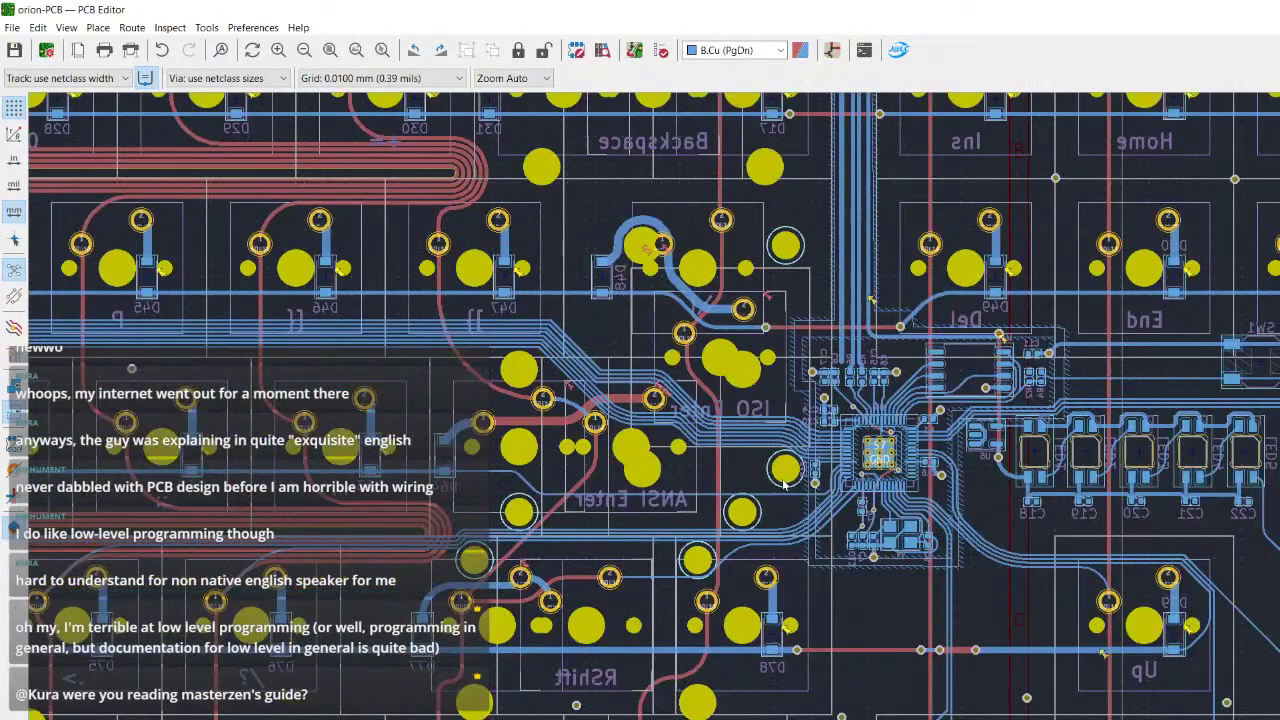
pyautogui.scroll(-3, 785, 485)
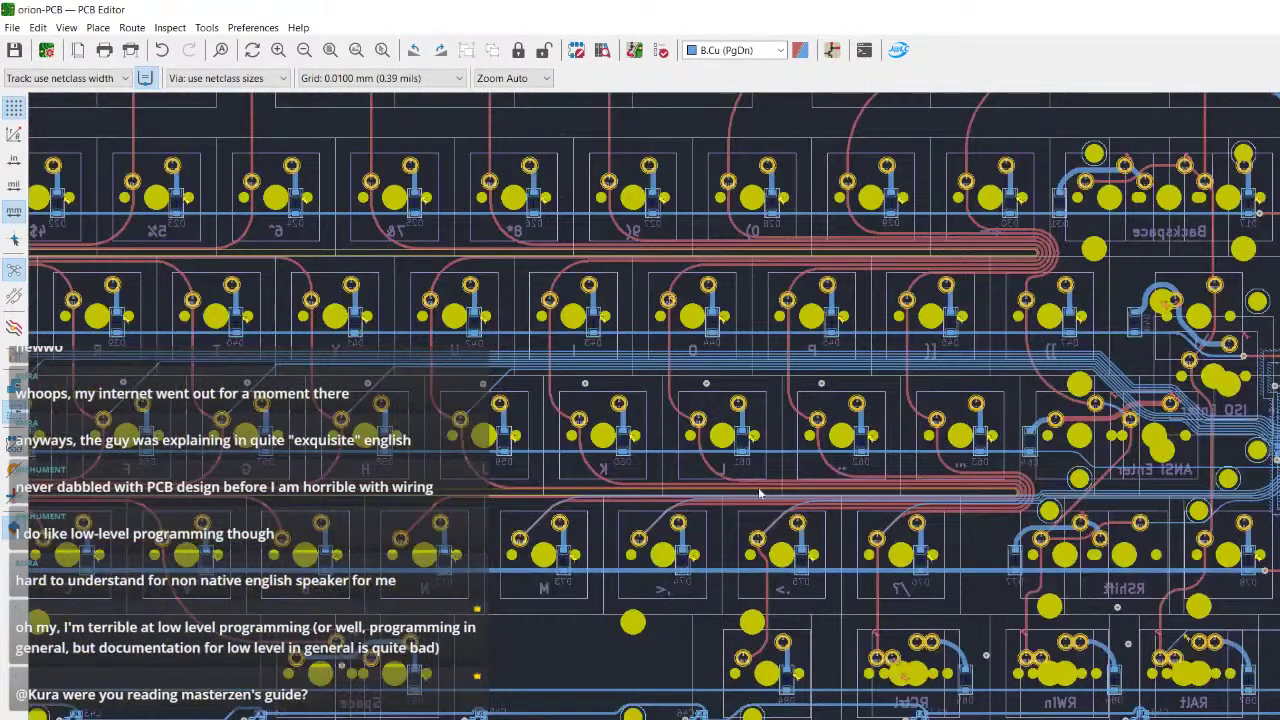
pyautogui.scroll(3, 711, 394)
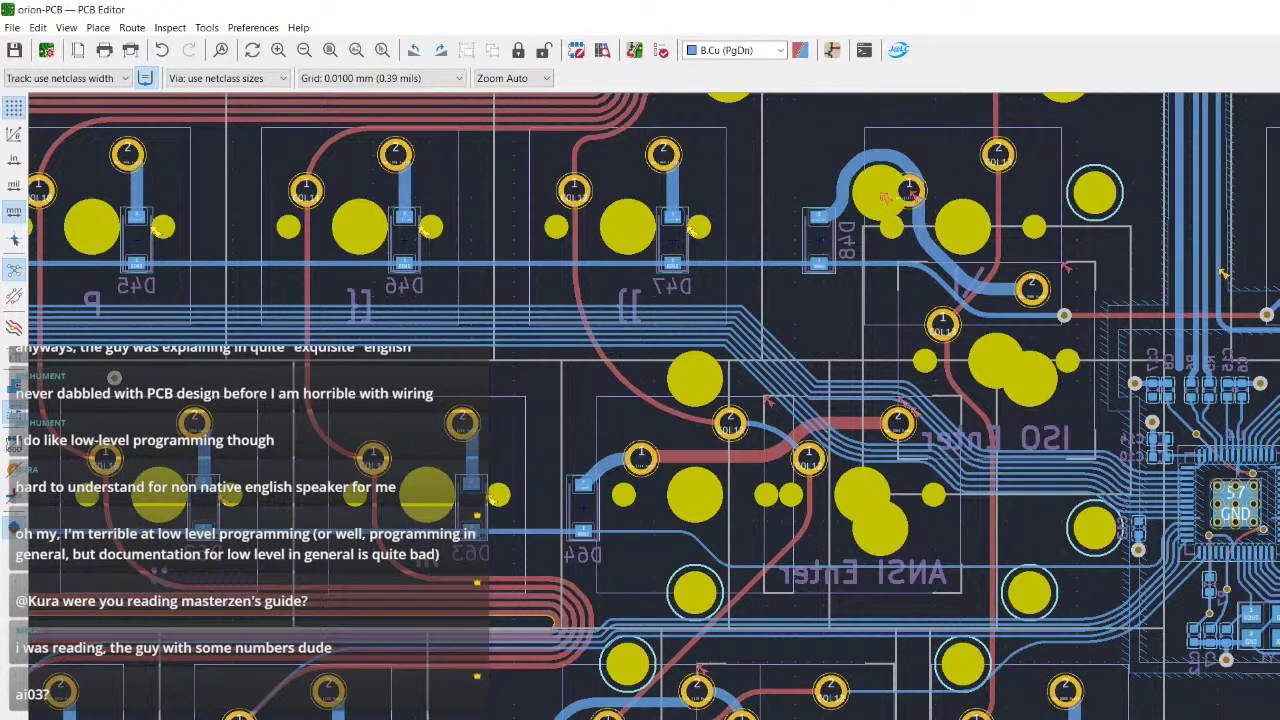
# - Switch to the KiCad project manager, start a new project and set its save location to the GitHub folder
pyautogui.press('super+Down')
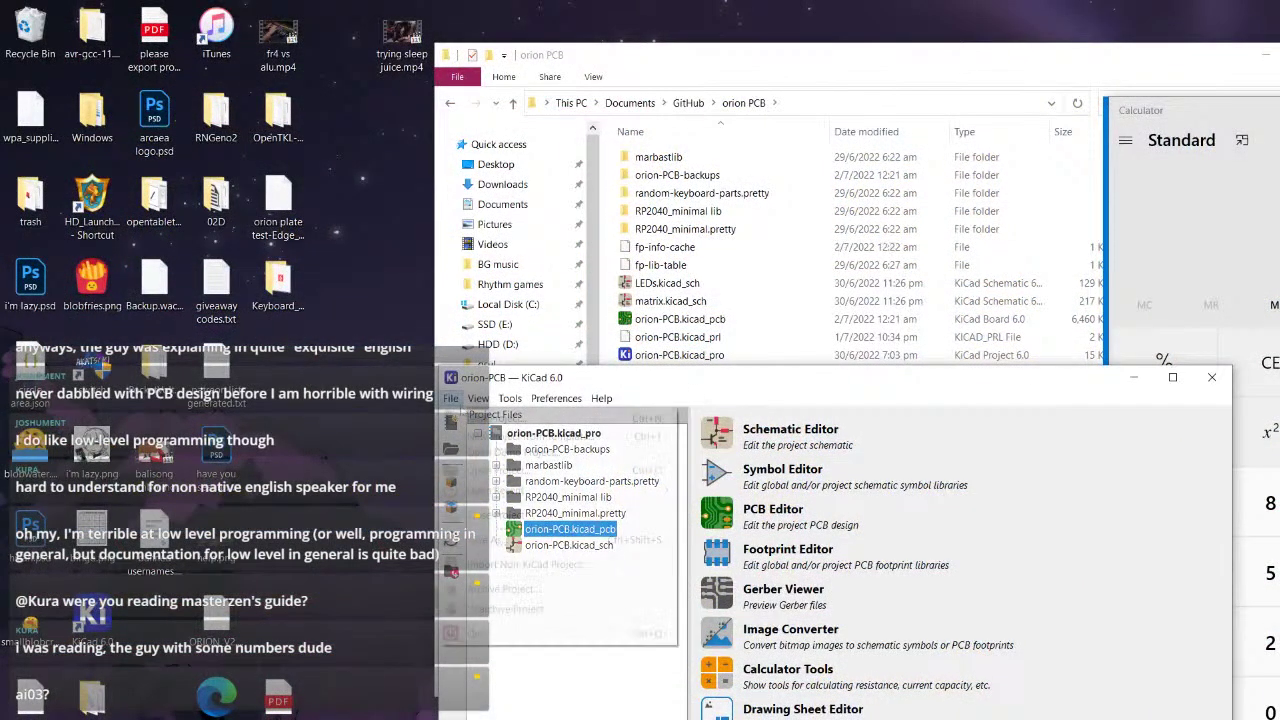
pyautogui.hotkey('alt', 'f')
pyautogui.press('Right')
pyautogui.press('Right')
pyautogui.press('Left')
pyautogui.press('Left')
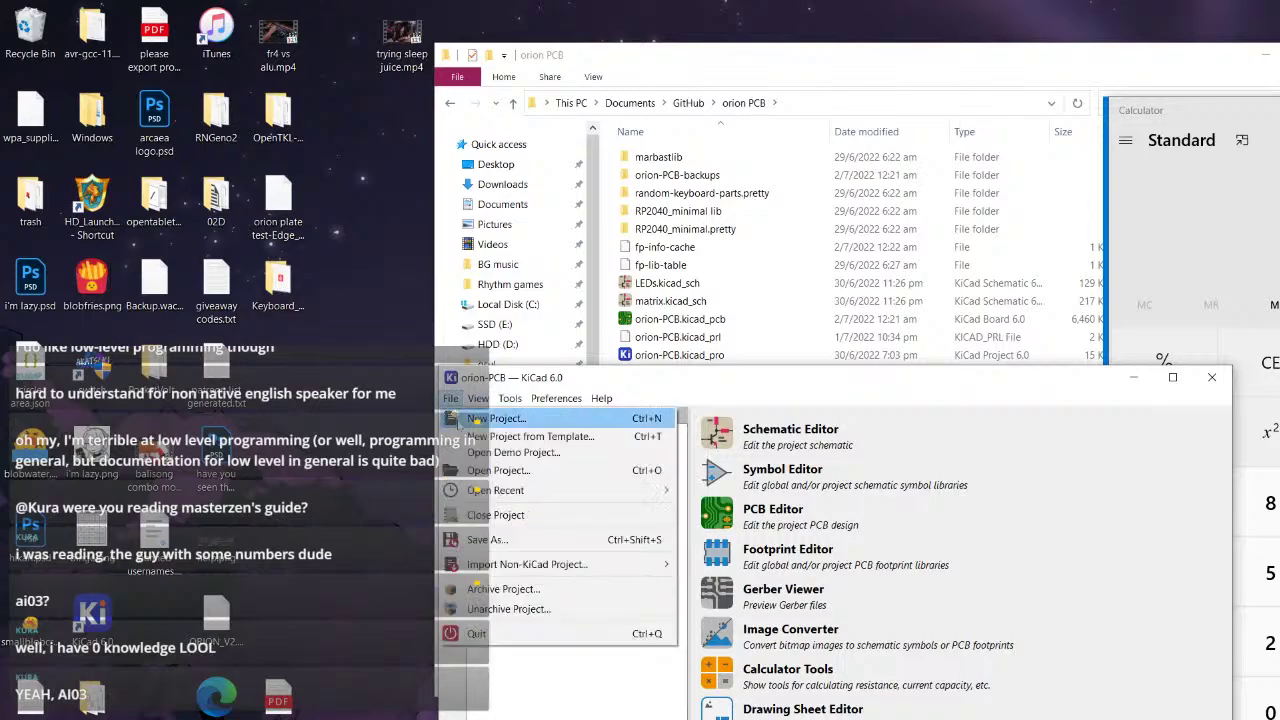
pyautogui.press('Return')
pyautogui.click(783, 448)
# - Create a folder named PCB-tutorial-stream inside GitHub and open it as the project location
pyautogui.scroll(-1, 694, 553)
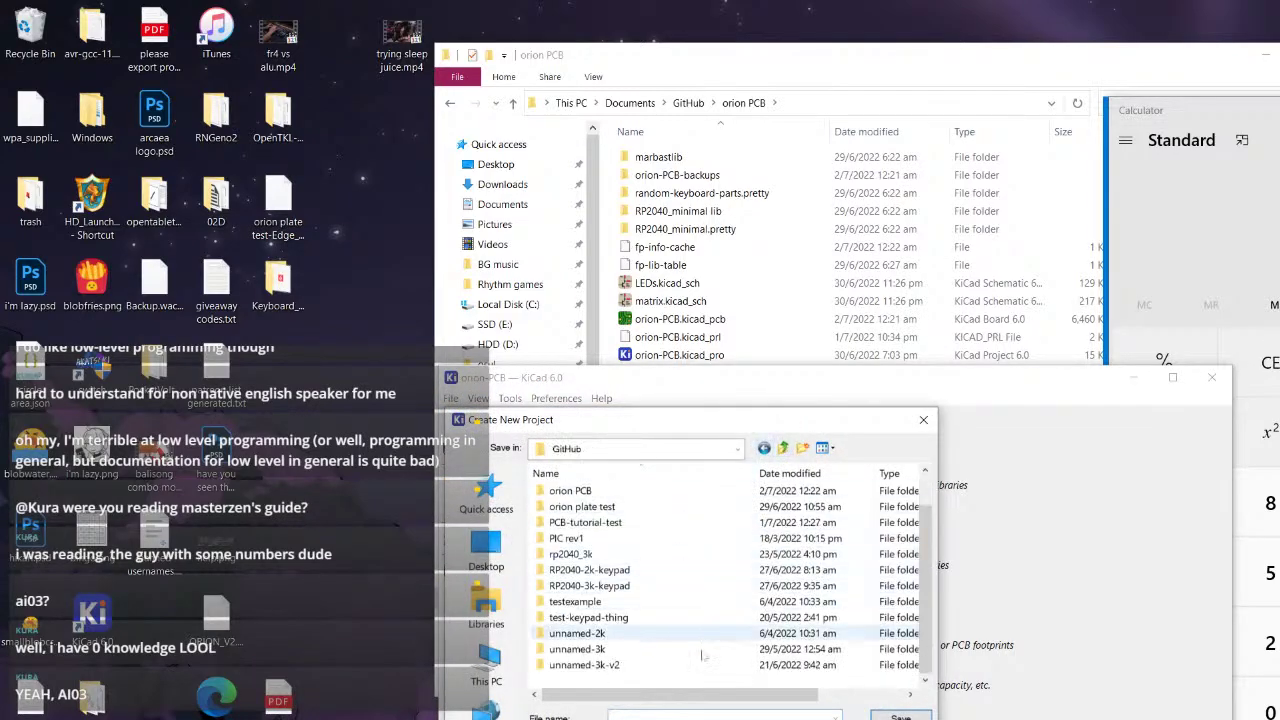
pyautogui.rightClick(622, 684)
pyautogui.moveTo(587, 646)
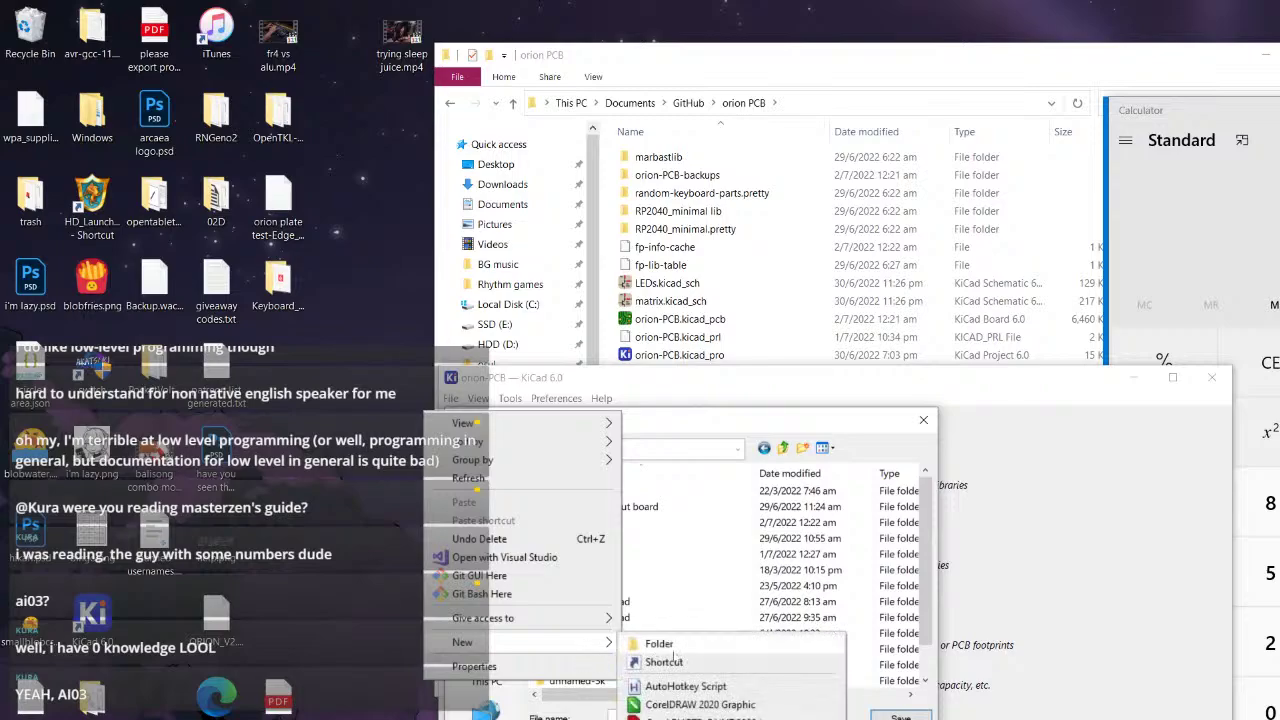
pyautogui.click(676, 650)
pyautogui.write('P')
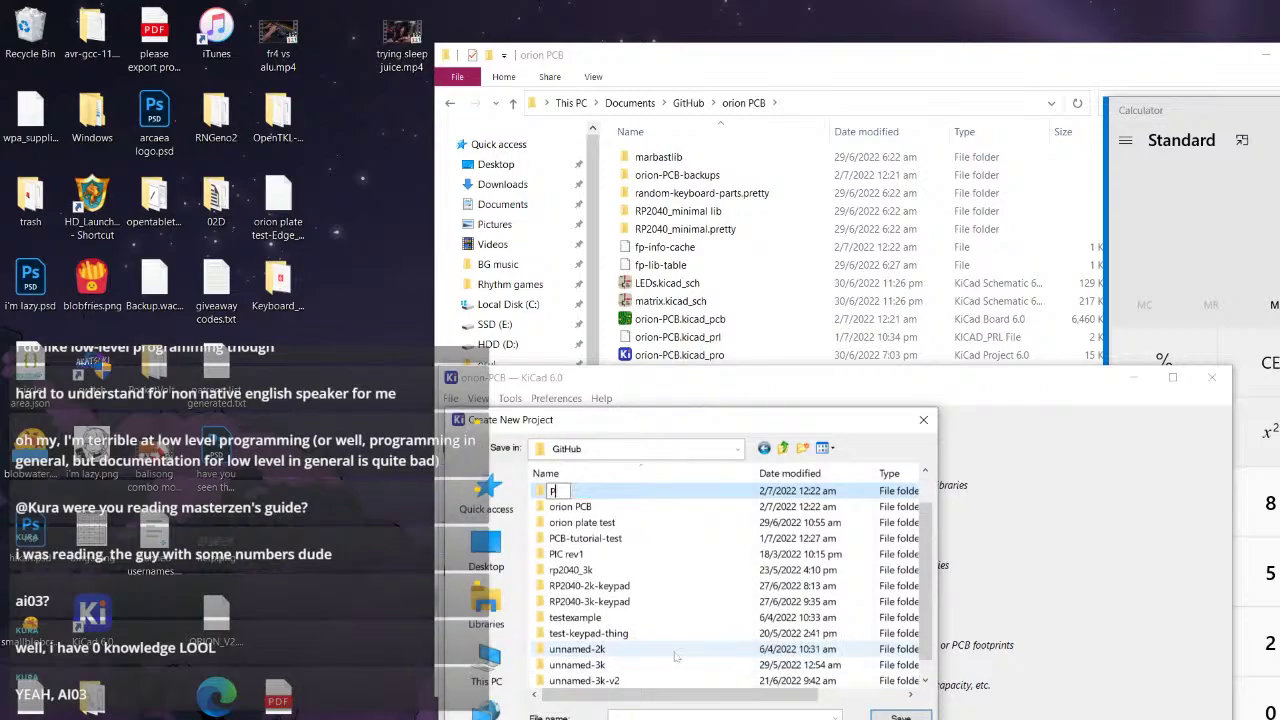
pyautogui.write('CB-tutorial-stream')
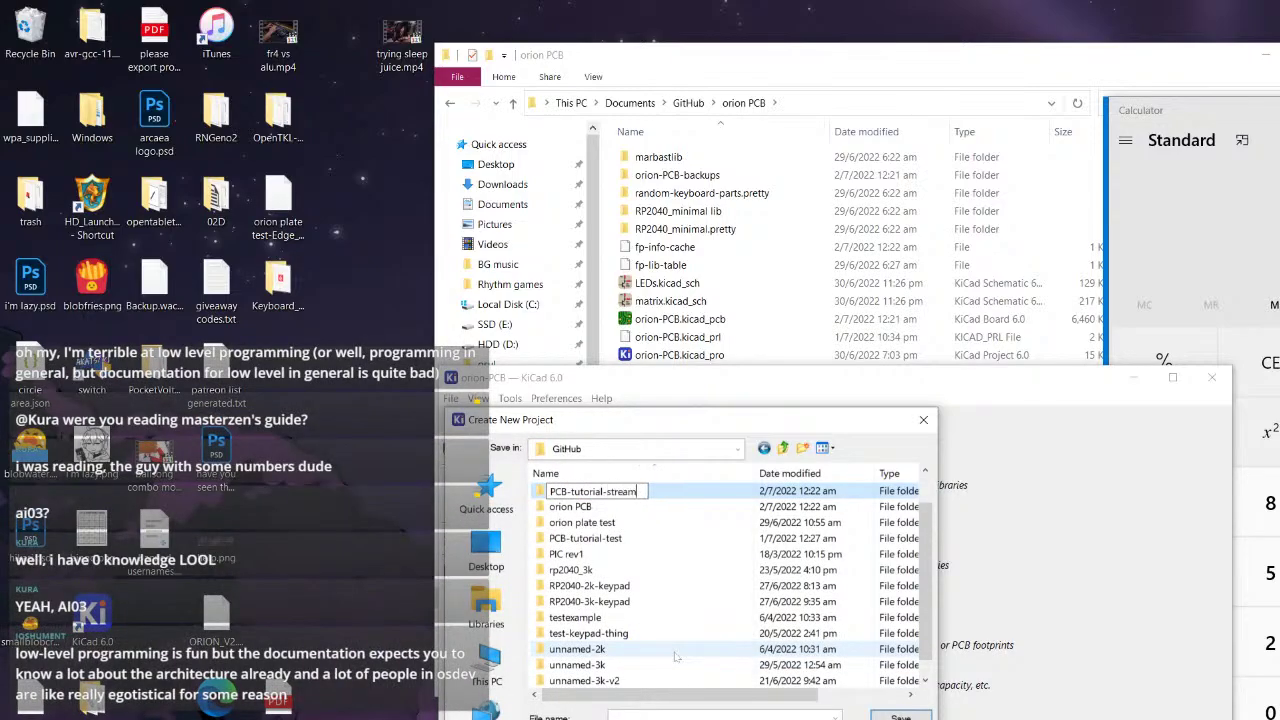
pyautogui.press('Return')
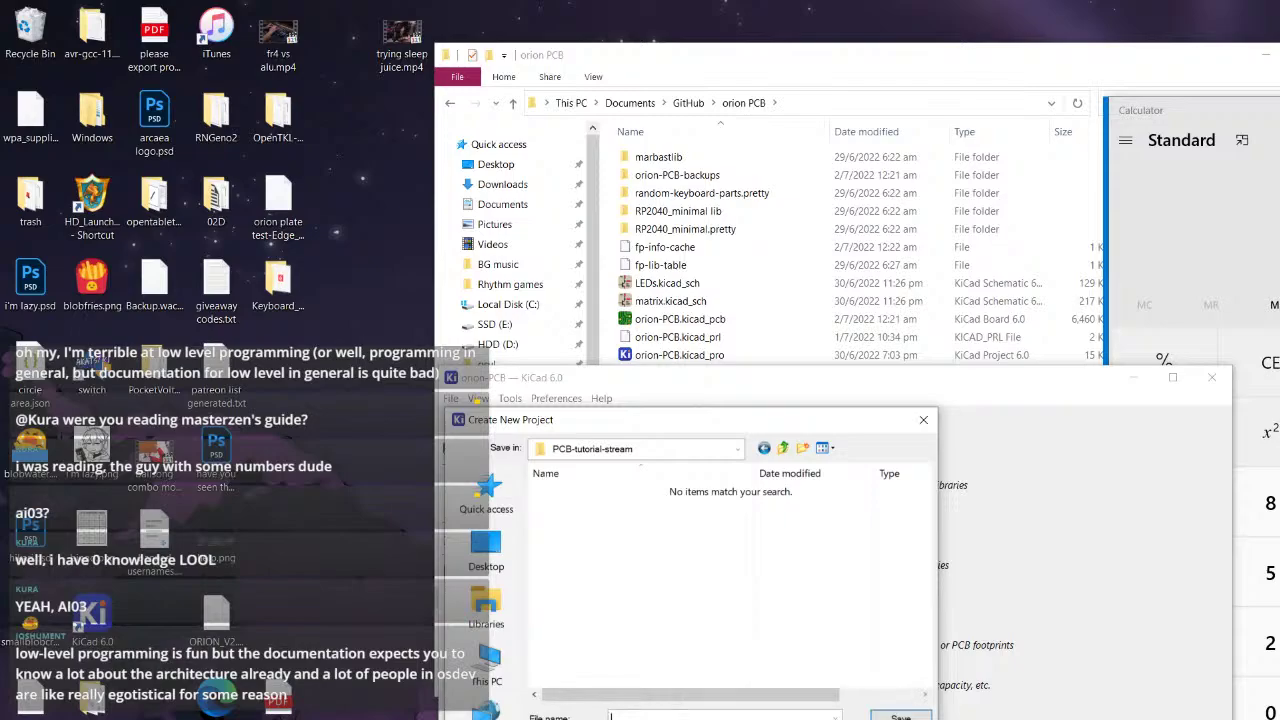
# - Save the new project as tutorial-stream and open its schematic, tutorial-stream.kicad_sch
pyautogui.write('tutorial-stream')
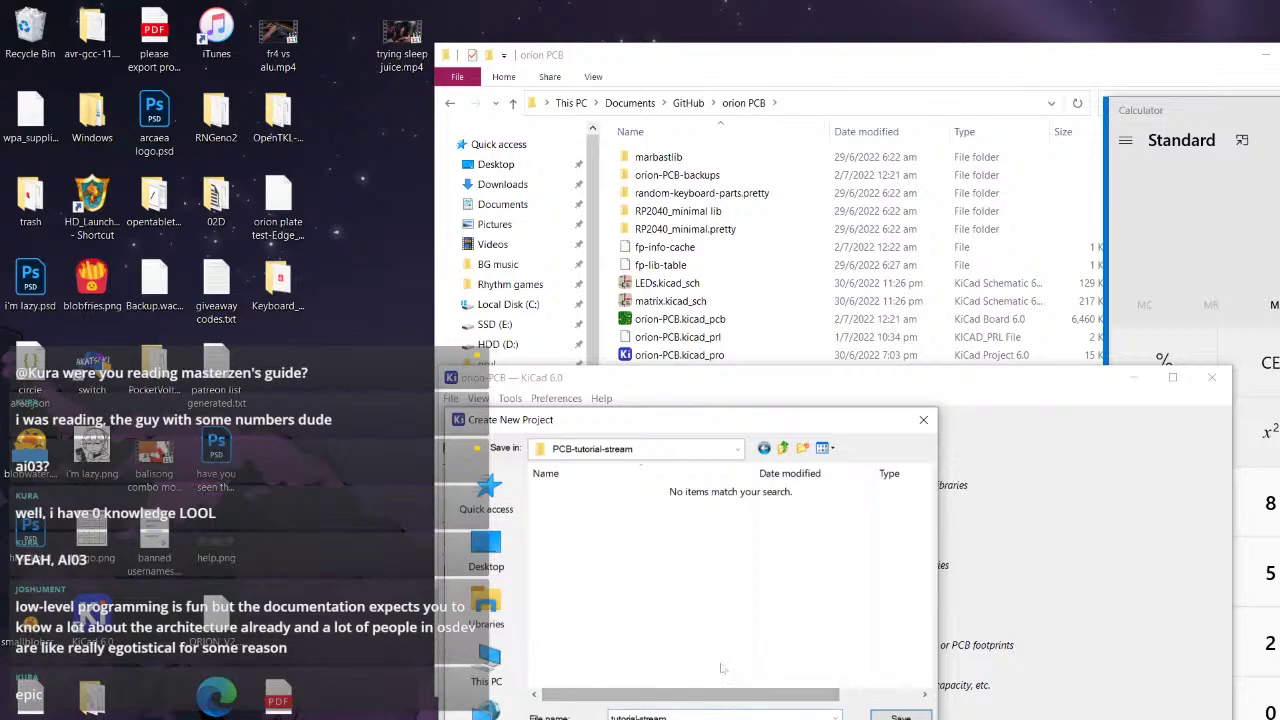
pyautogui.click(900, 716)
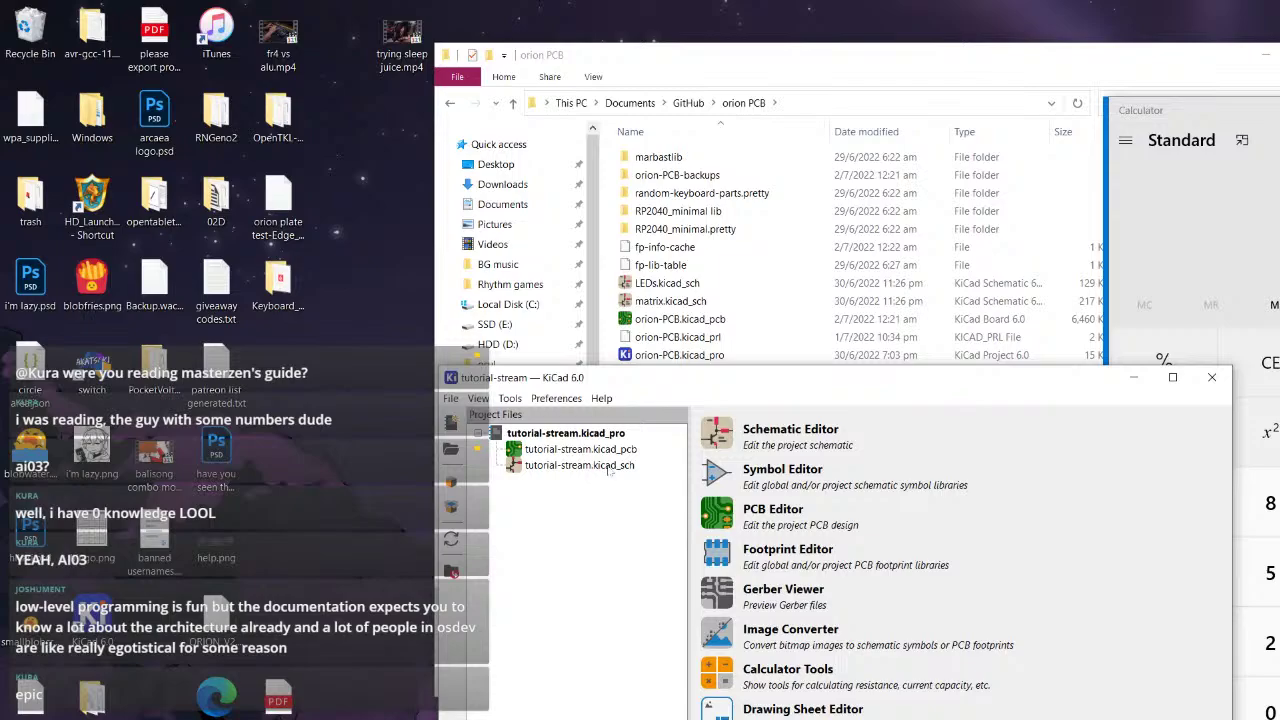
pyautogui.doubleClick(609, 467)
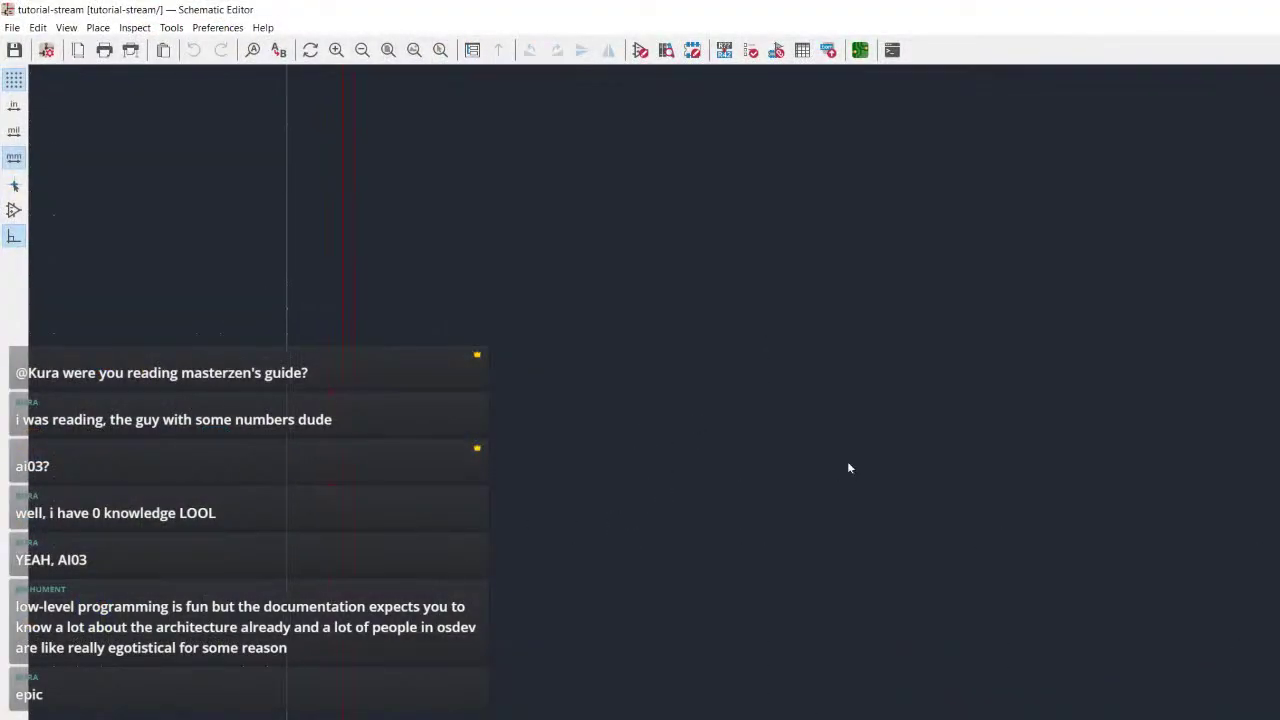
pyautogui.scroll(-2, 856, 452)
pyautogui.moveTo(1030, 406); pyautogui.dragTo(852, 389, button='middle')
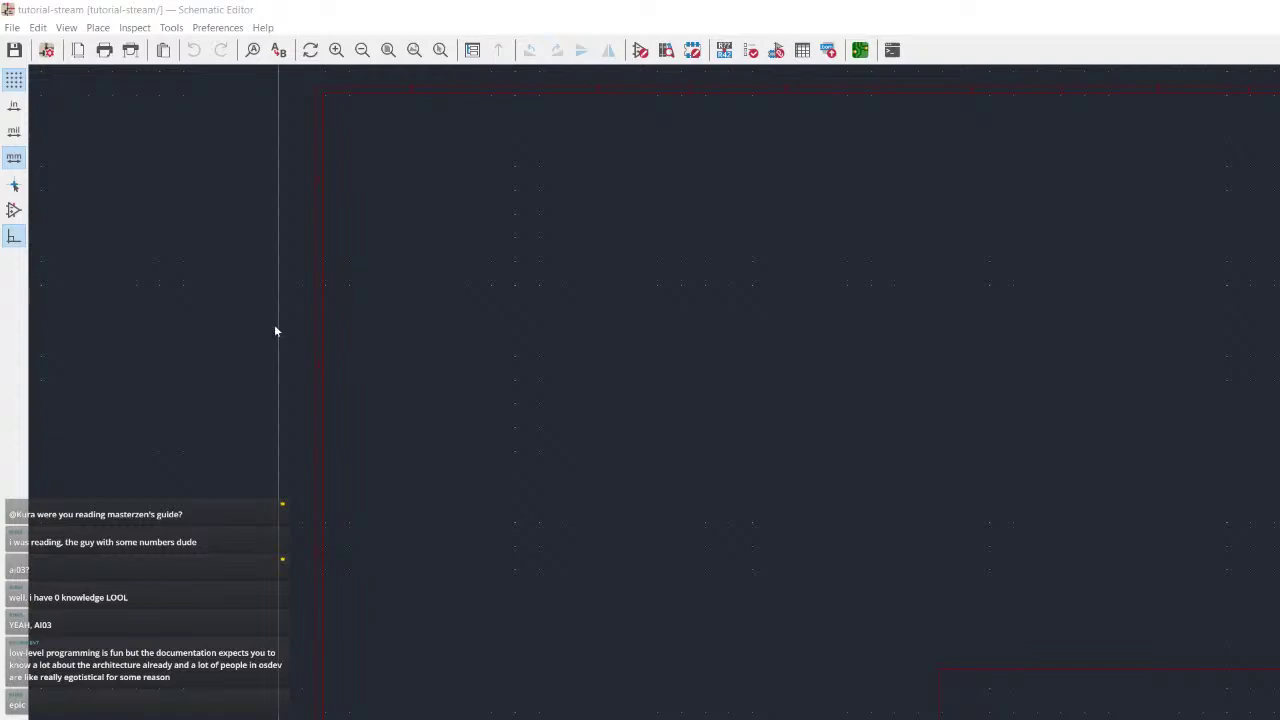
pyautogui.click(741, 328)
pyautogui.scroll(4, 845, 464)
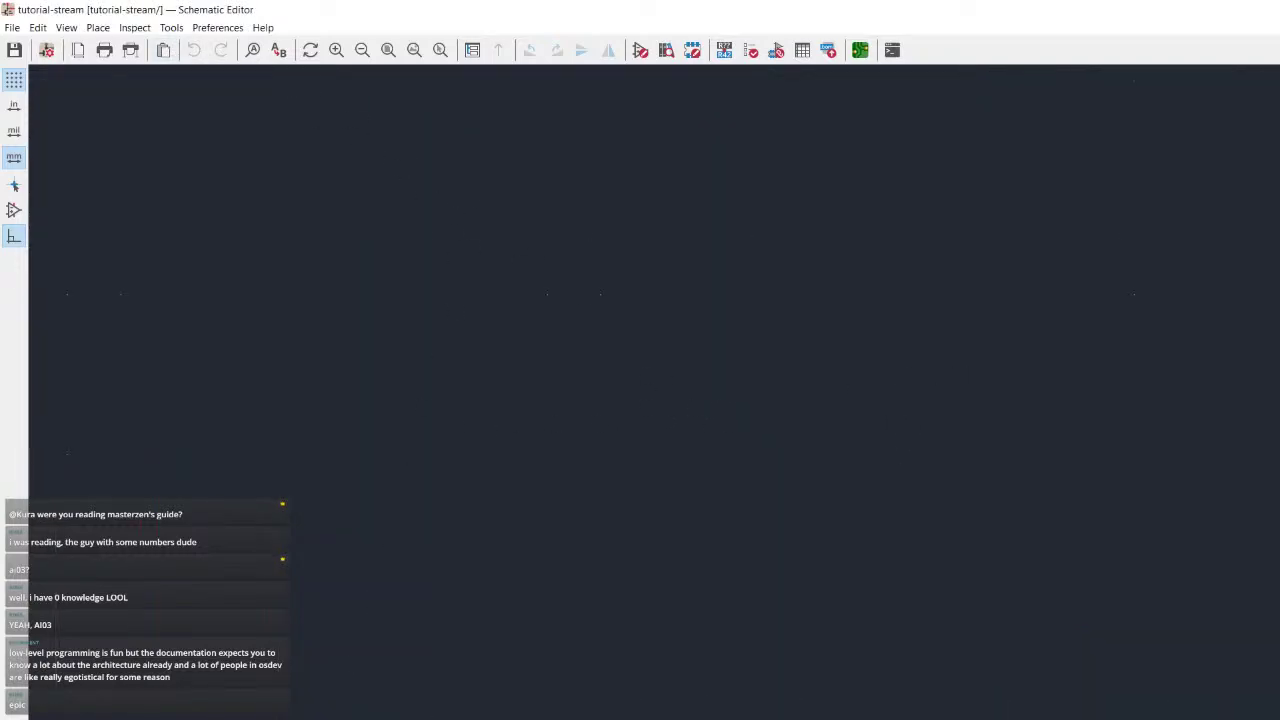
pyautogui.hotkey('alt', 'Tab')
pyautogui.moveTo(835, 66); pyautogui.dragTo(974, 200)
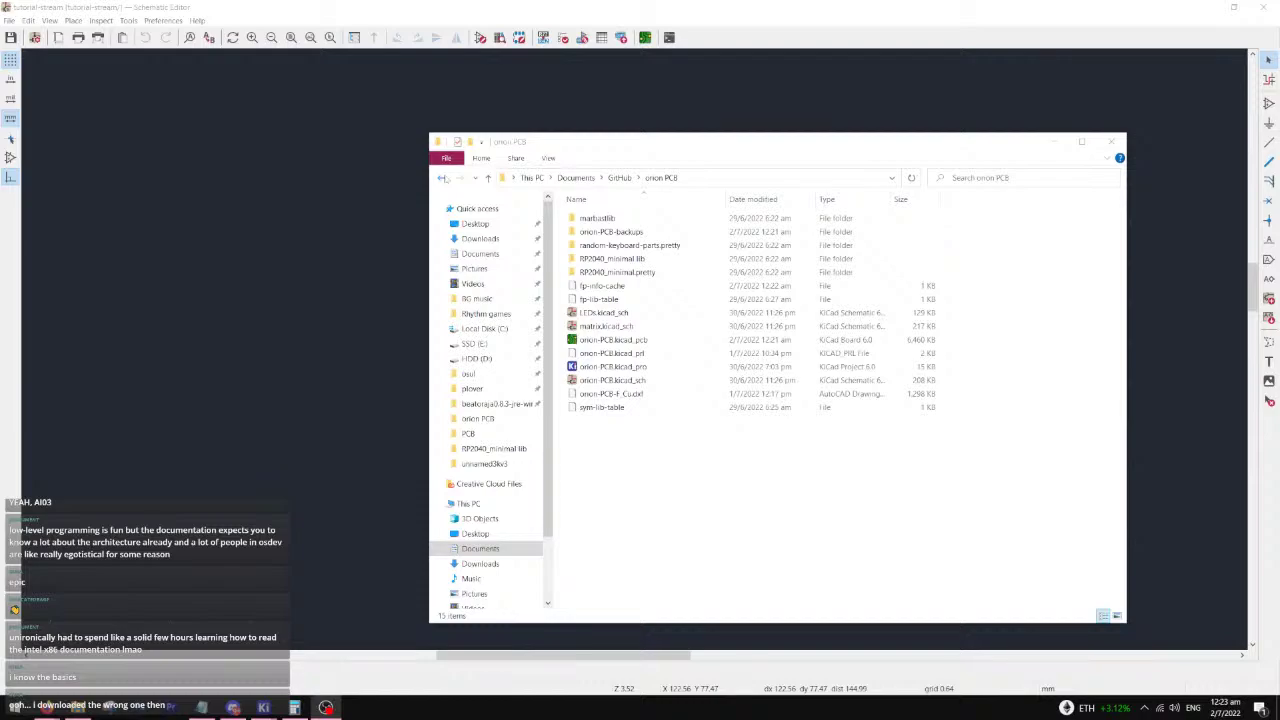
pyautogui.click(1051, 142)
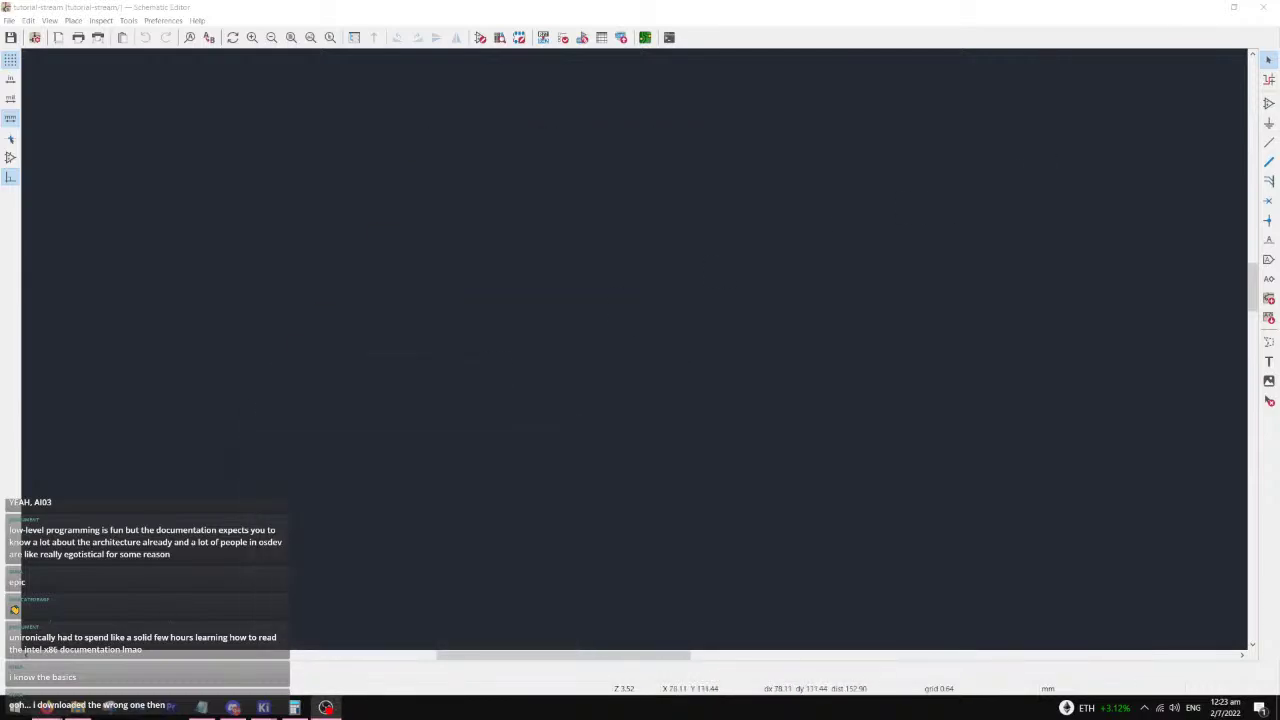
# - Switch to Firefox, search for "github marbastlib" and open the library's GitHub repository page
pyautogui.click(46, 708)
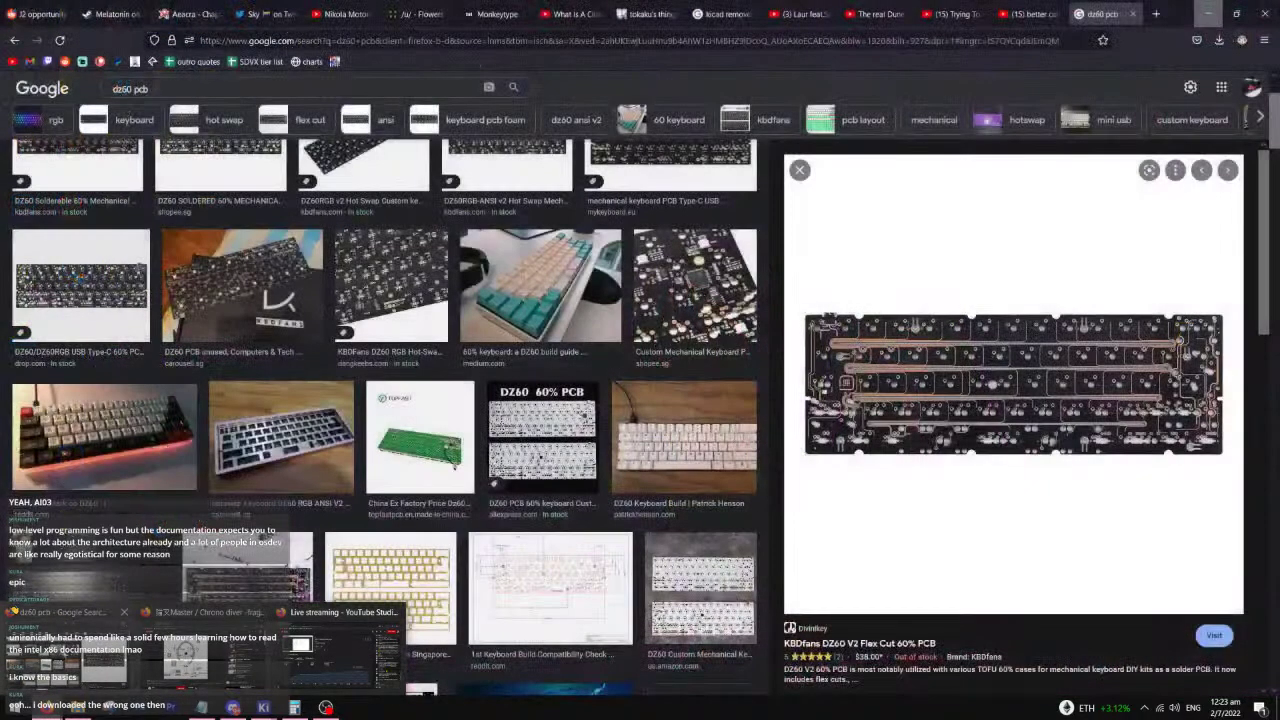
pyautogui.click(65, 650)
pyautogui.hotkey('ctrl', 'l')
pyautogui.write('github master')
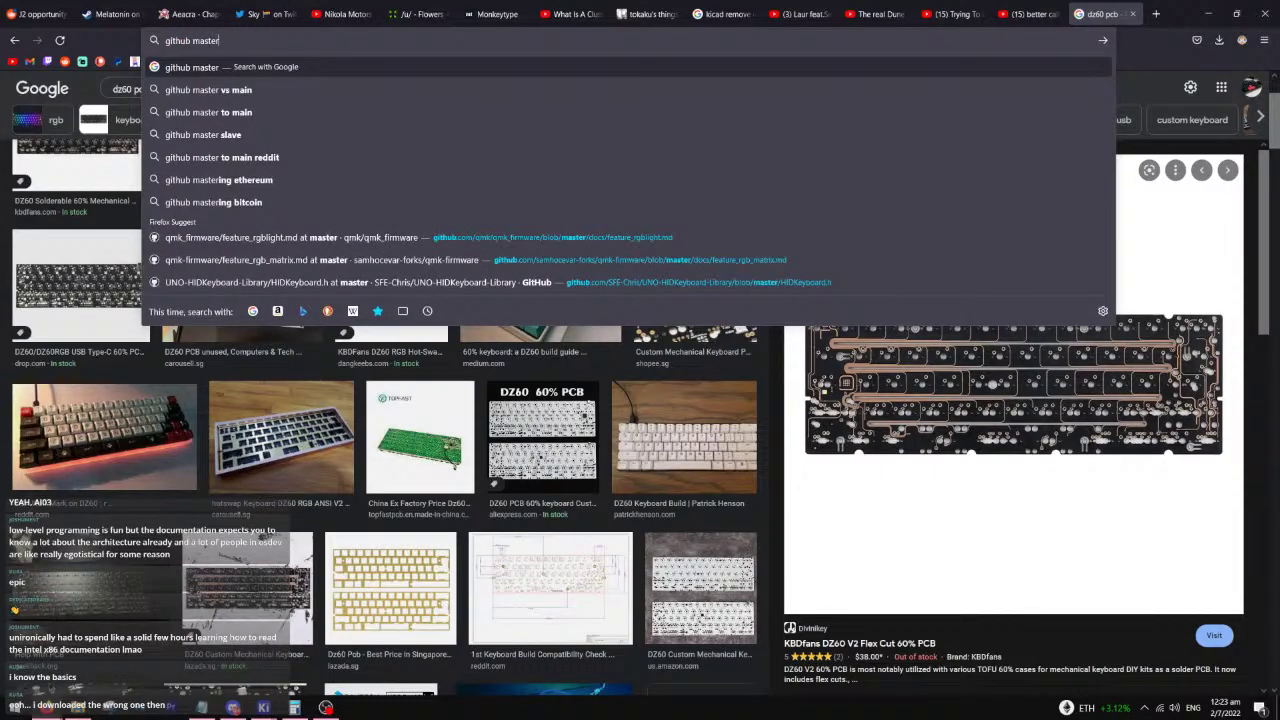
pyautogui.press('BackSpace')
pyautogui.press('BackSpace')
pyautogui.press('BackSpace')
pyautogui.press('BackSpace')
pyautogui.write('rbastlib')
pyautogui.press('Return')
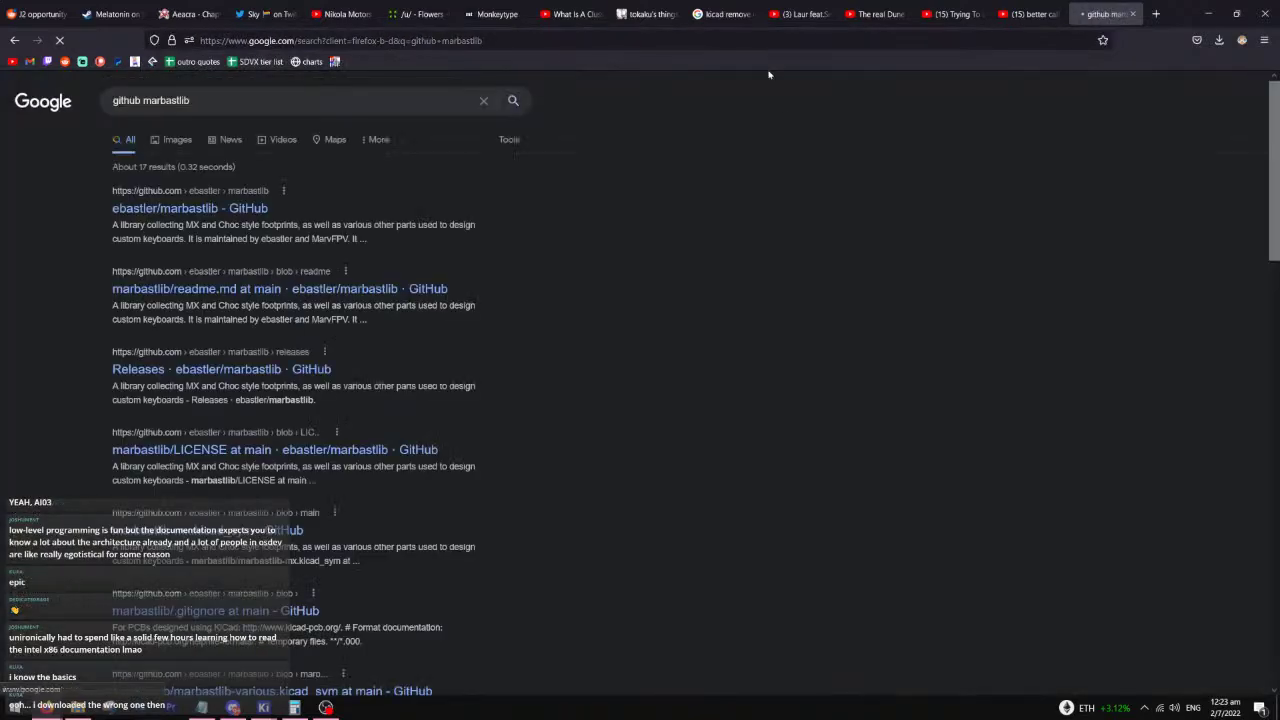
pyautogui.click(241, 210)
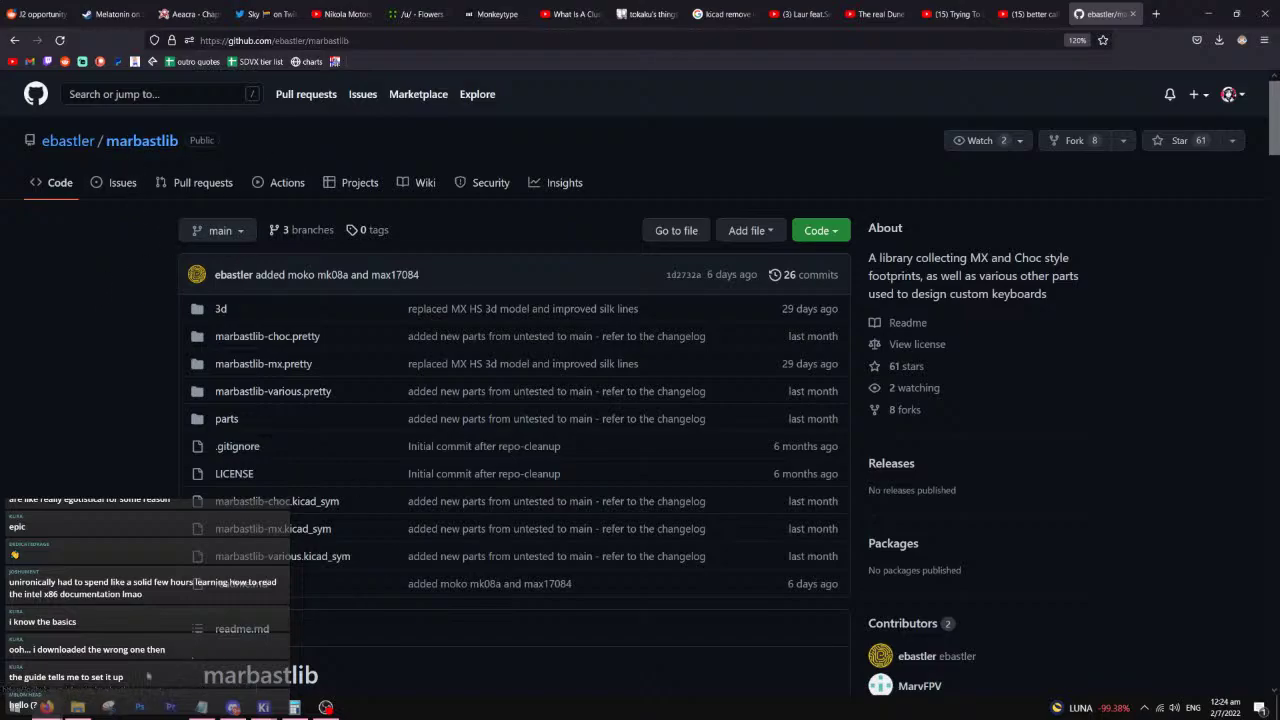
# - Switch back to the KiCad Schematic Editor and open the symbol library manager
pyautogui.click(84, 712)
pyautogui.click(84, 712)
pyautogui.moveTo(264, 712)
pyautogui.click(332, 663)
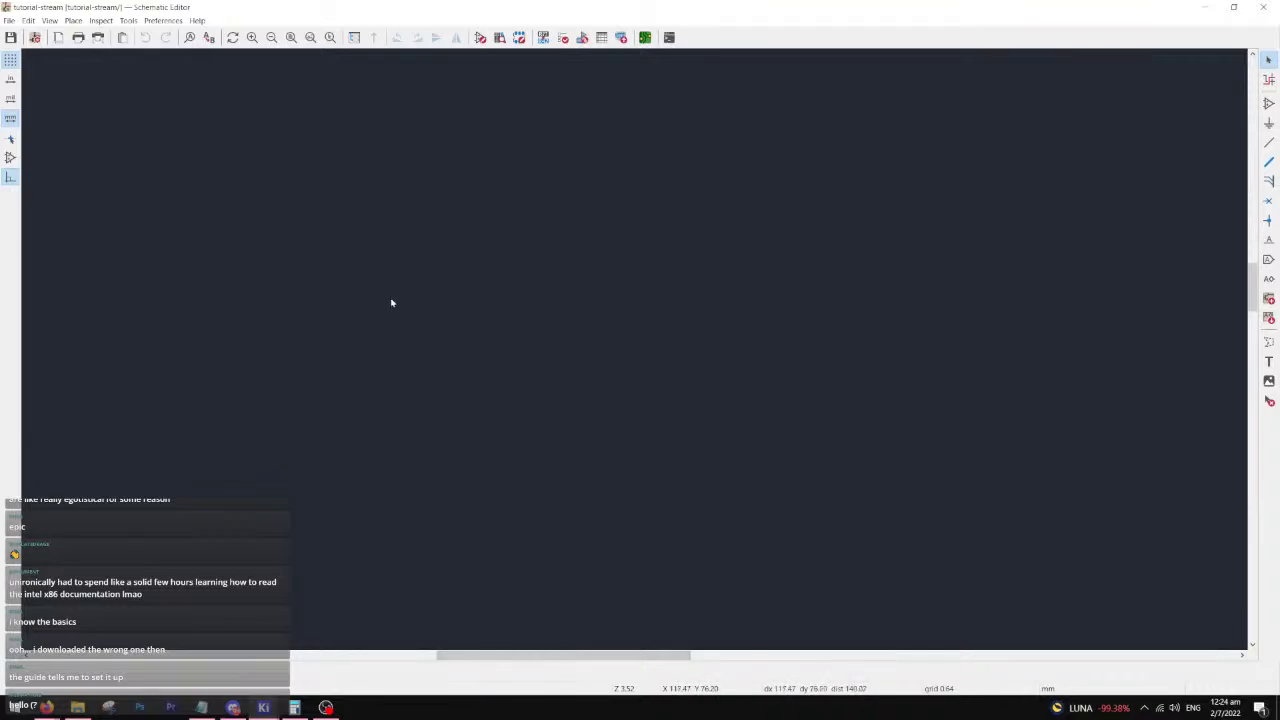
pyautogui.click(163, 20)
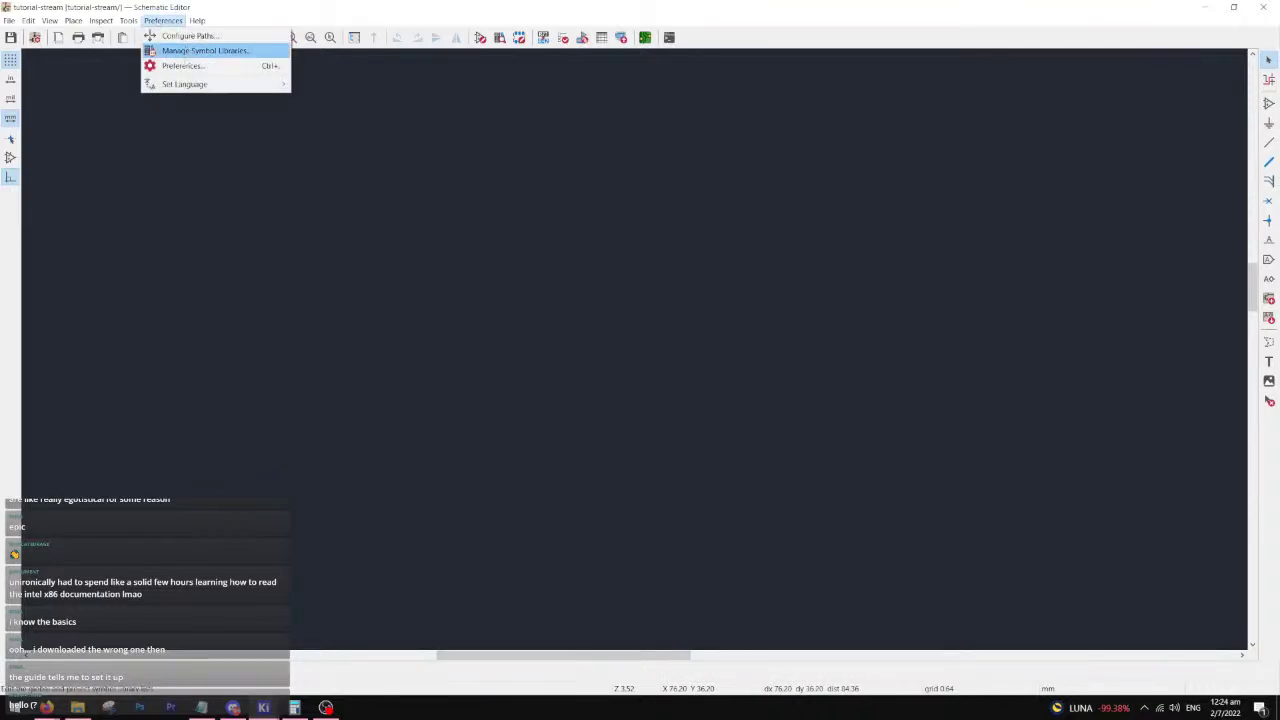
pyautogui.click(205, 50)
# - In File Explorer, copy the marbastlib folder from orion PCB into the tutorial-stream project folder inside PCB-tutorial-stream
pyautogui.click(77, 707)
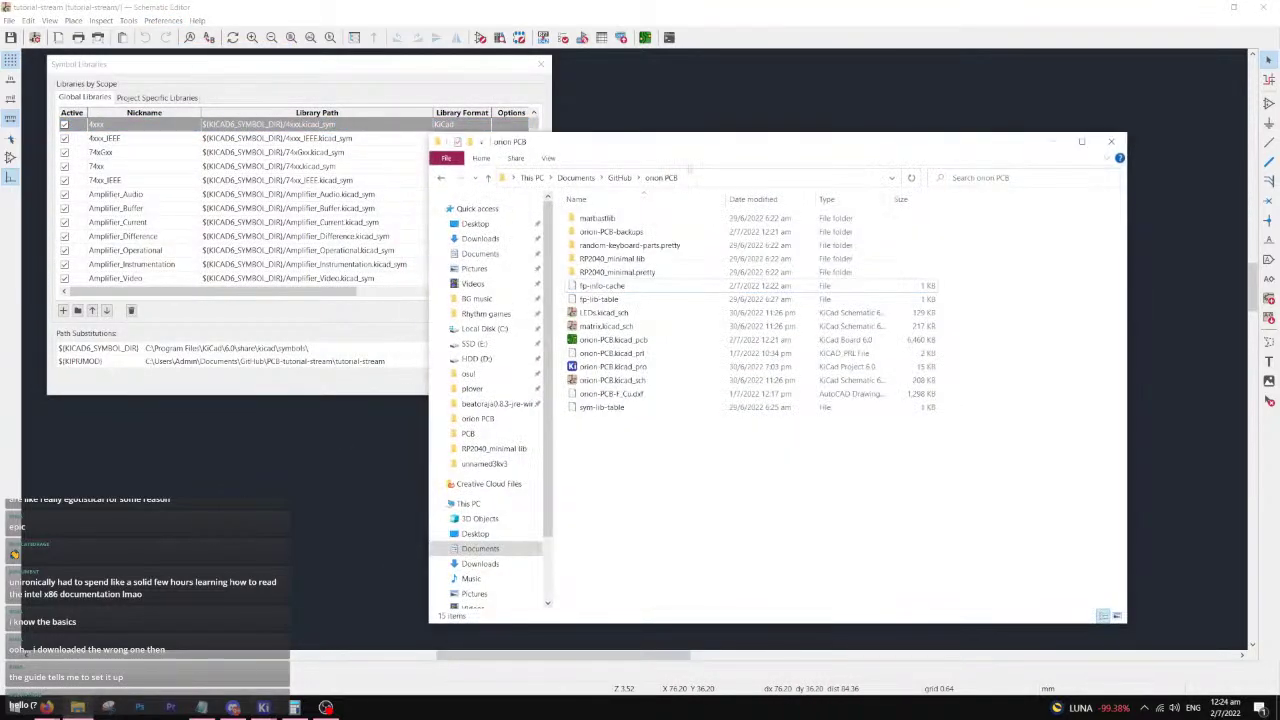
pyautogui.click(640, 218)
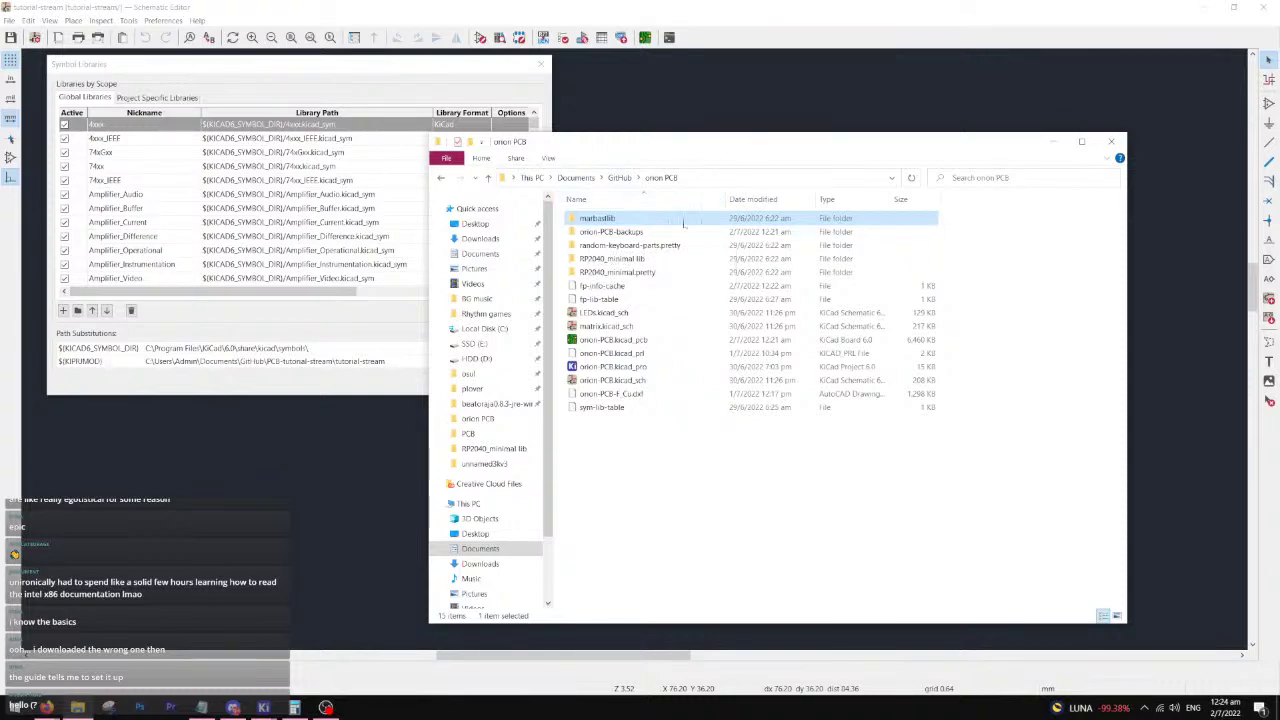
pyautogui.click(620, 177)
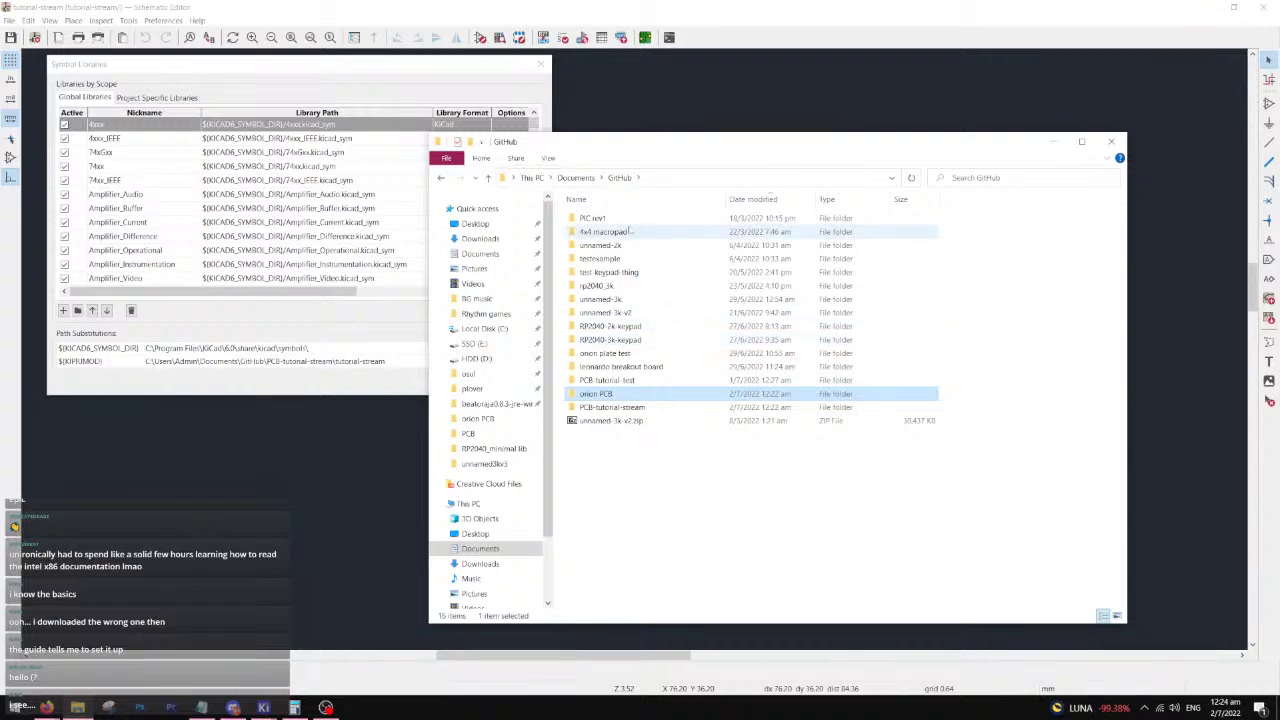
pyautogui.doubleClick(612, 407)
pyautogui.doubleClick(658, 222)
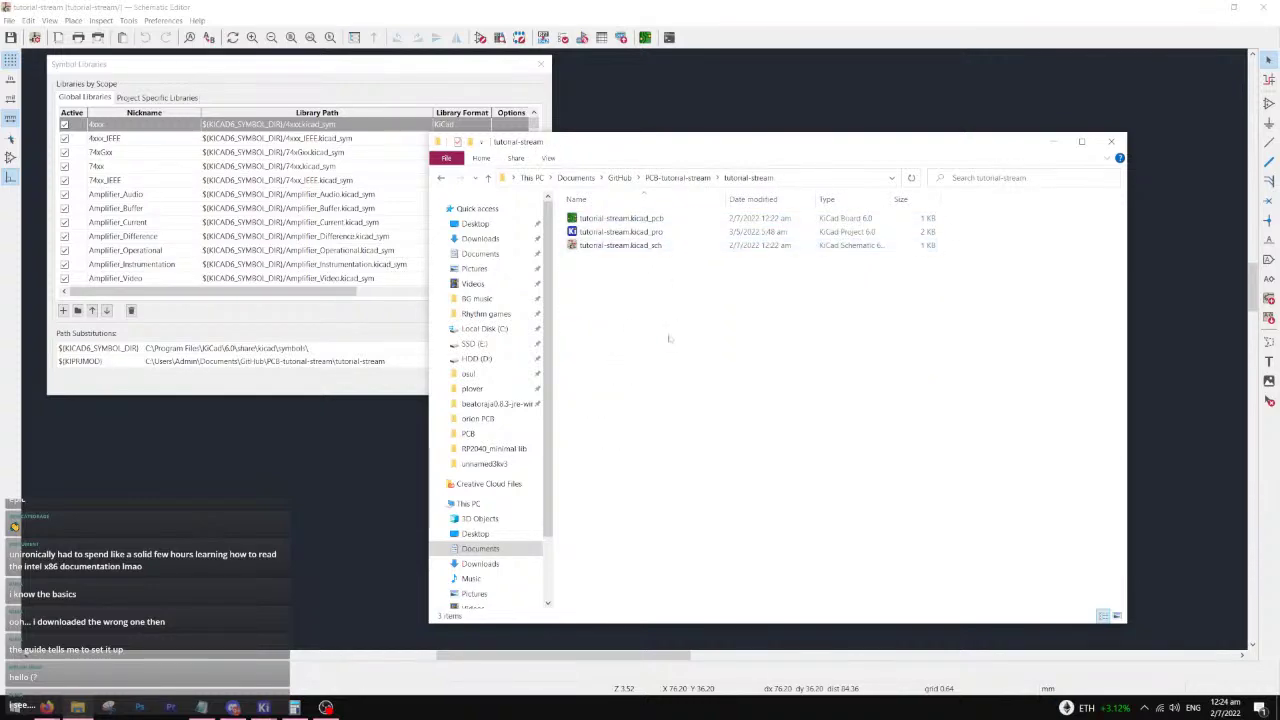
pyautogui.hotkey('ctrl', 'v')
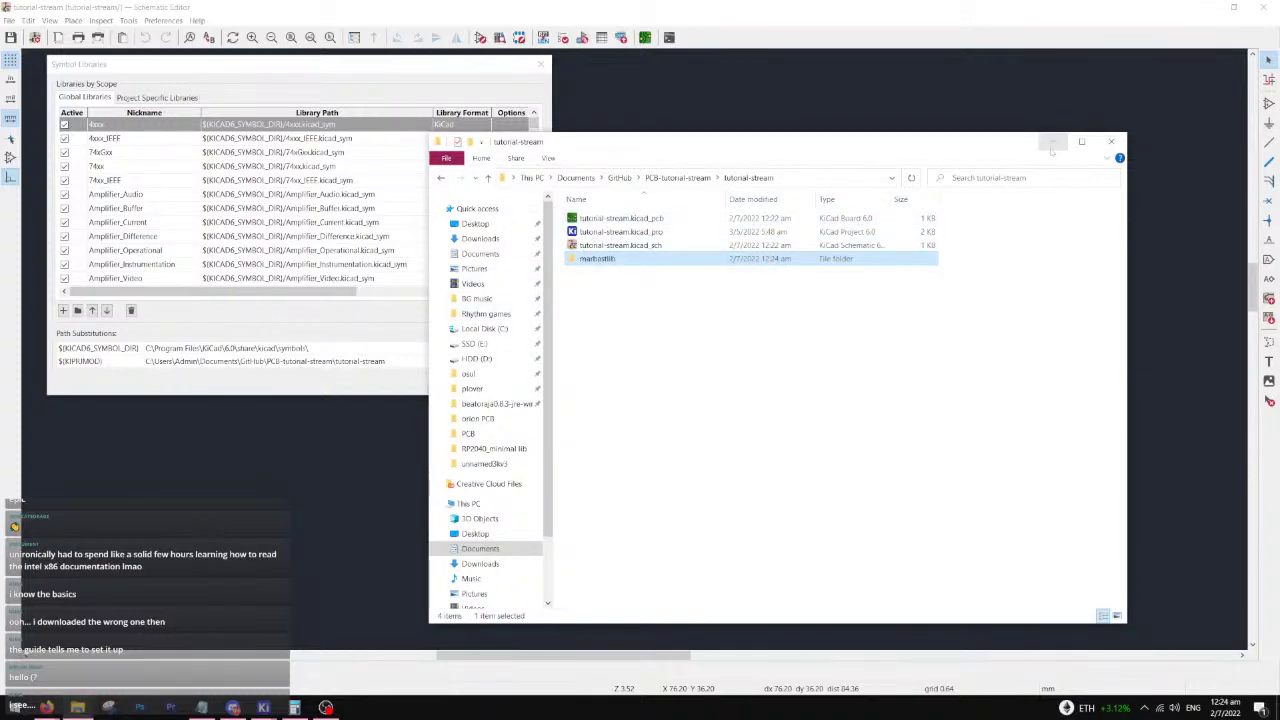
pyautogui.click(1052, 145)
# - Add marbastlib-mx.kicad_sym from the project's marbastlib folder to the project-specific symbol libraries
pyautogui.click(188, 98)
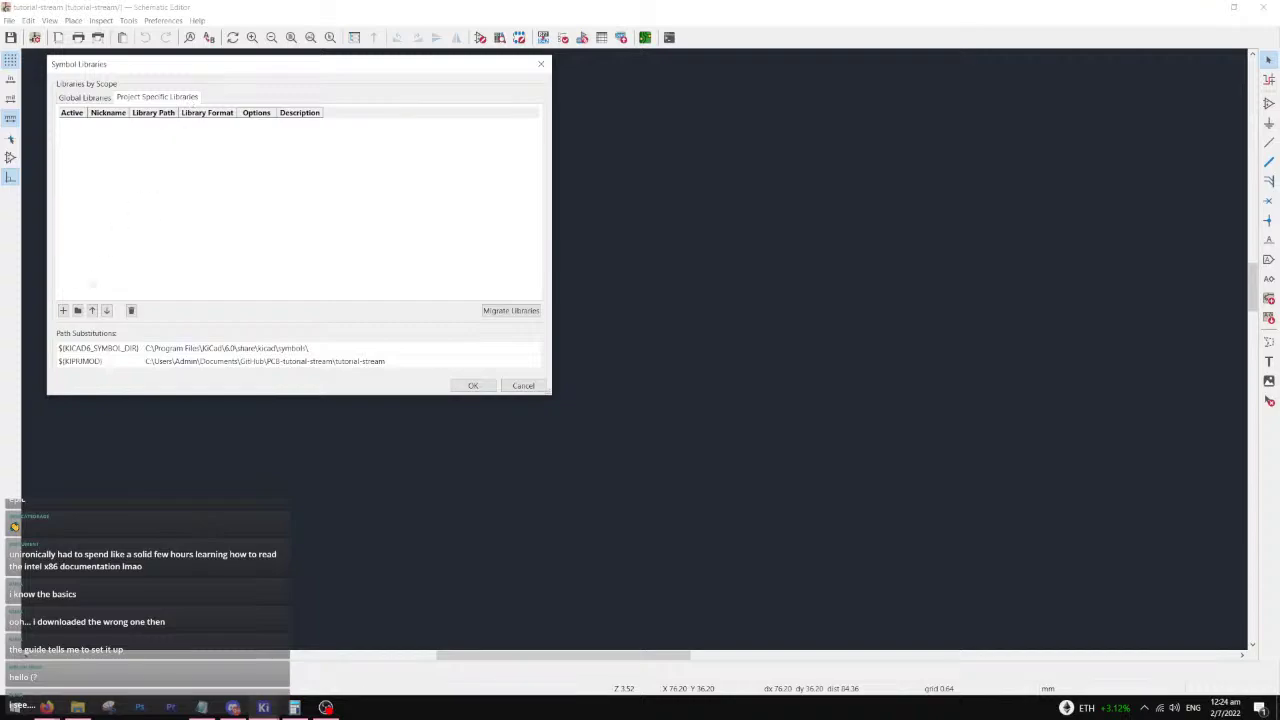
pyautogui.click(77, 310)
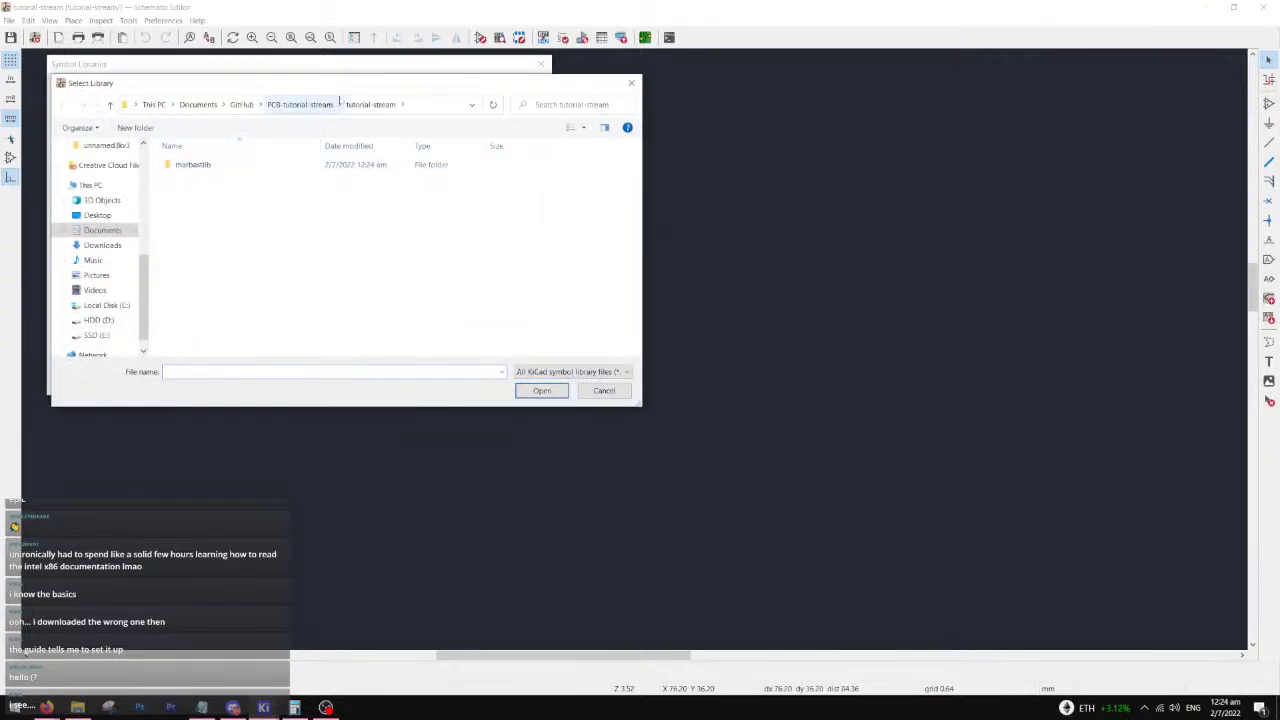
pyautogui.doubleClick(195, 165)
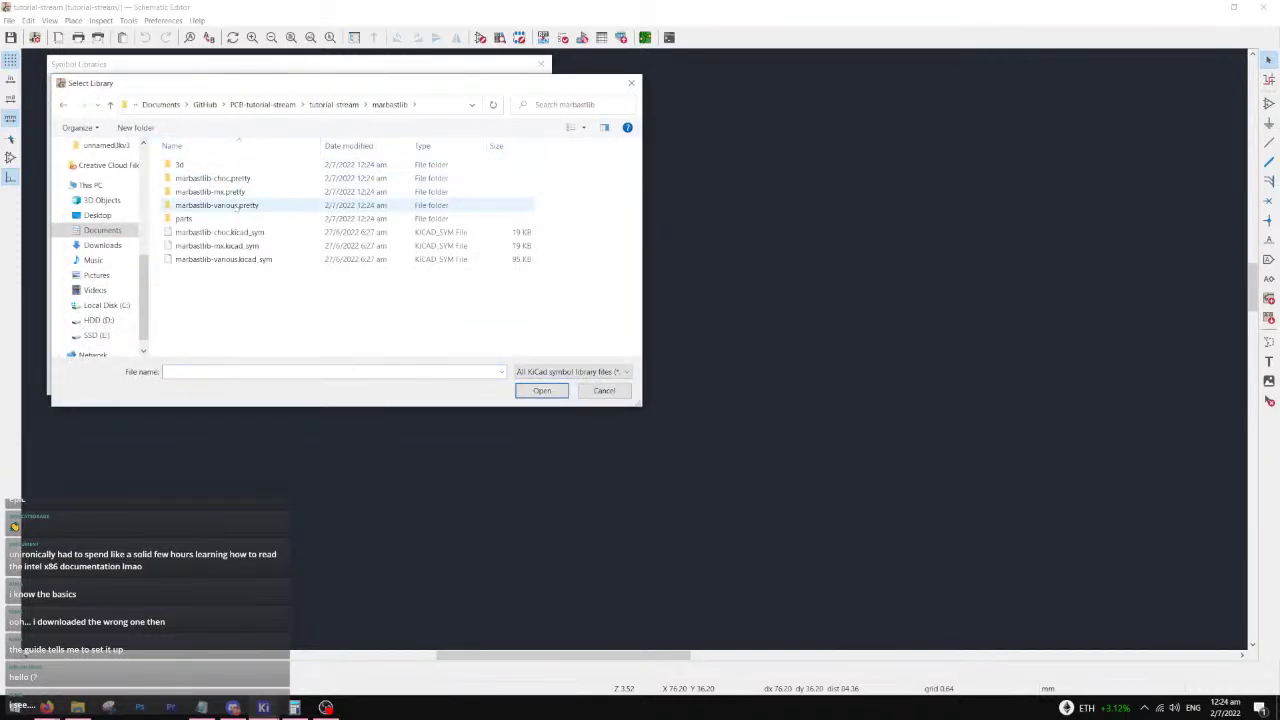
pyautogui.click(248, 248)
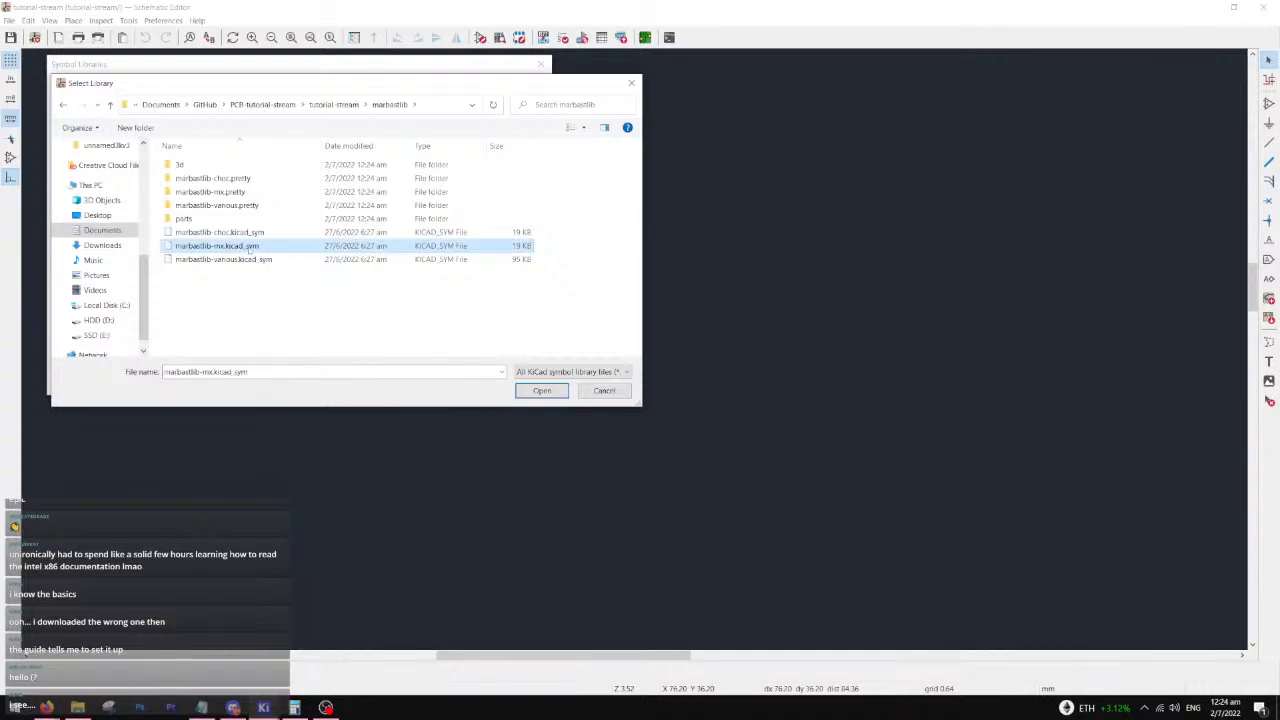
pyautogui.doubleClick(275, 249)
# - Add marbastlib-various.kicad_sym from the same folder to the project-specific symbol libraries
pyautogui.click(80, 311)
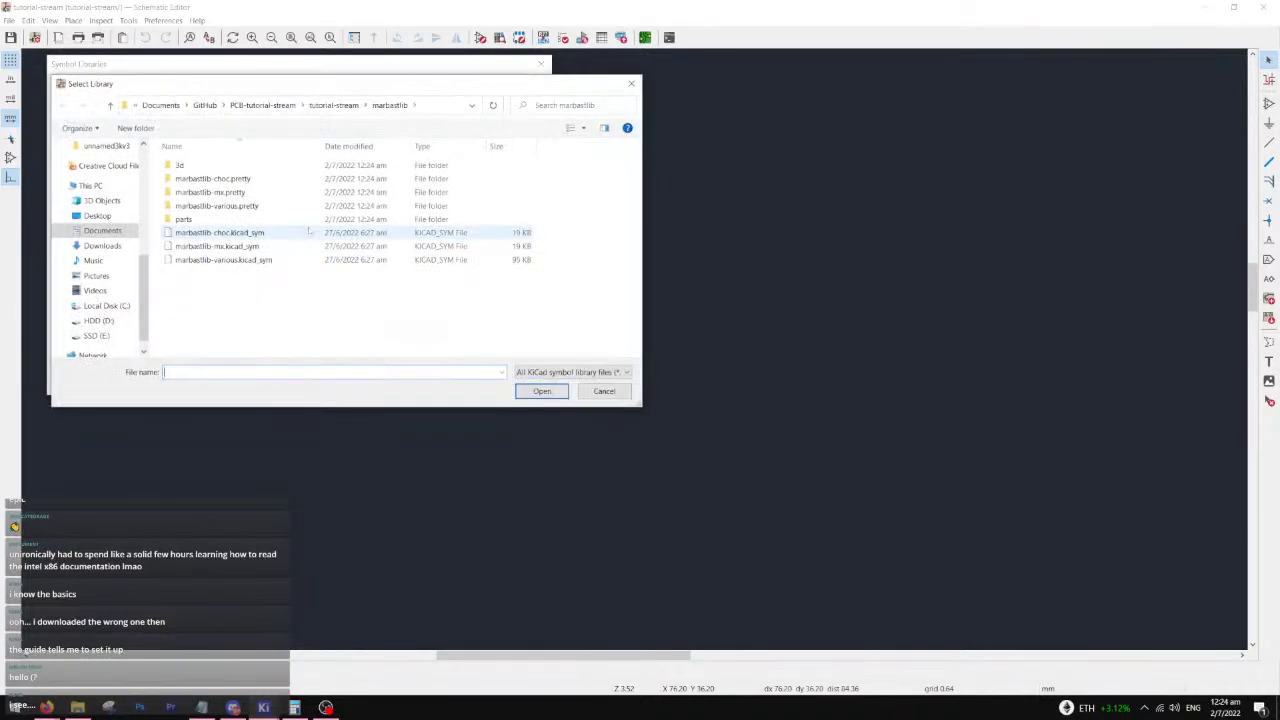
pyautogui.click(284, 260)
pyautogui.doubleClick(251, 260)
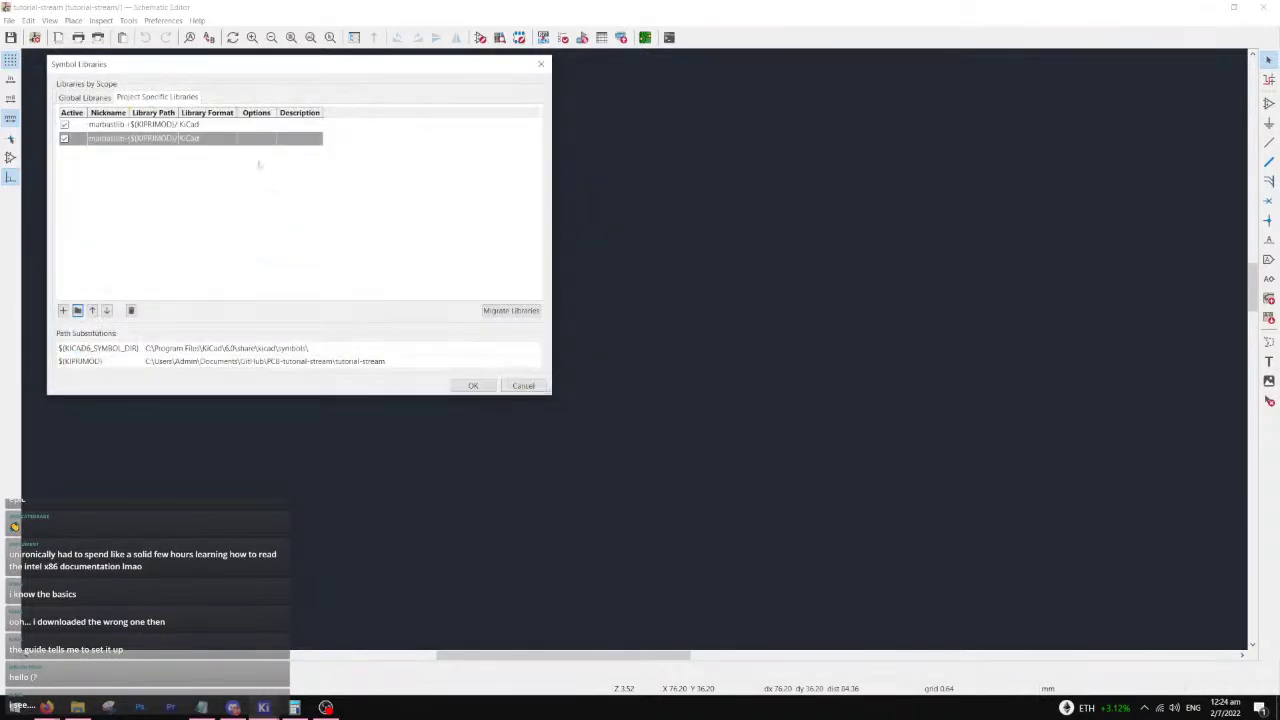
# - Check the project-specific symbol libraries and accept the two marbastlib entries
pyautogui.click(90, 97)
pyautogui.click(136, 97)
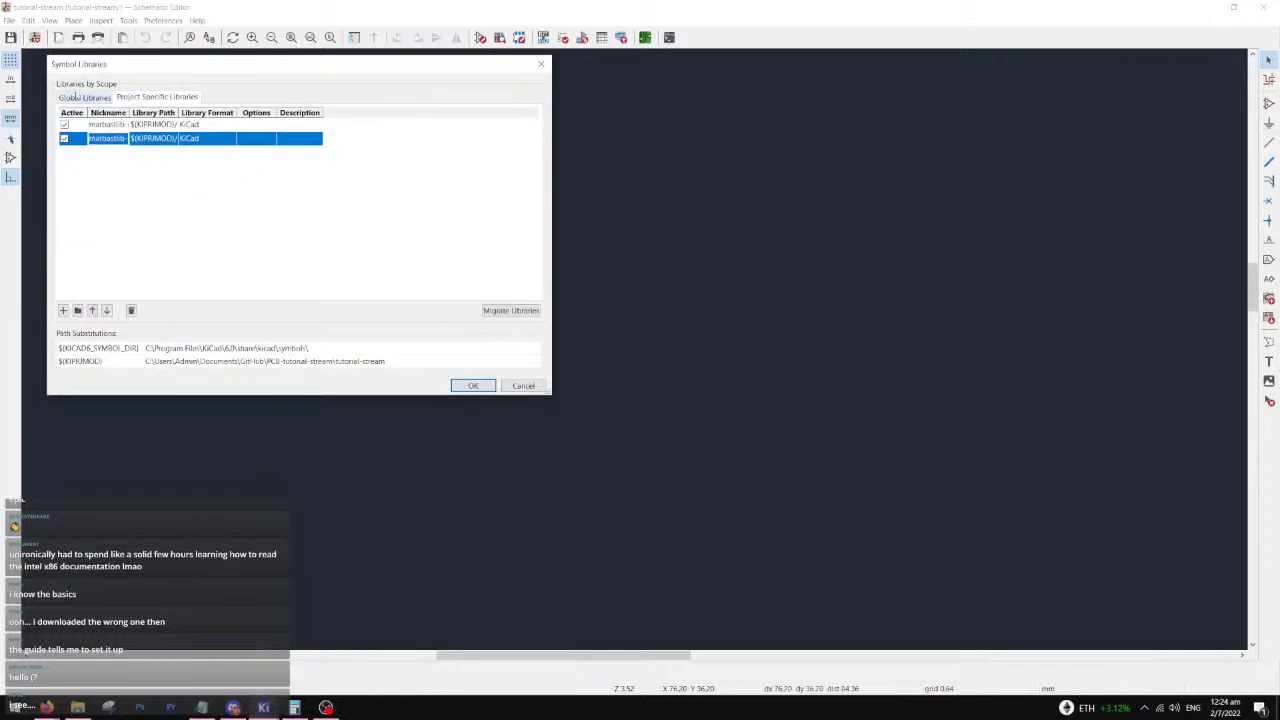
pyautogui.click(457, 387)
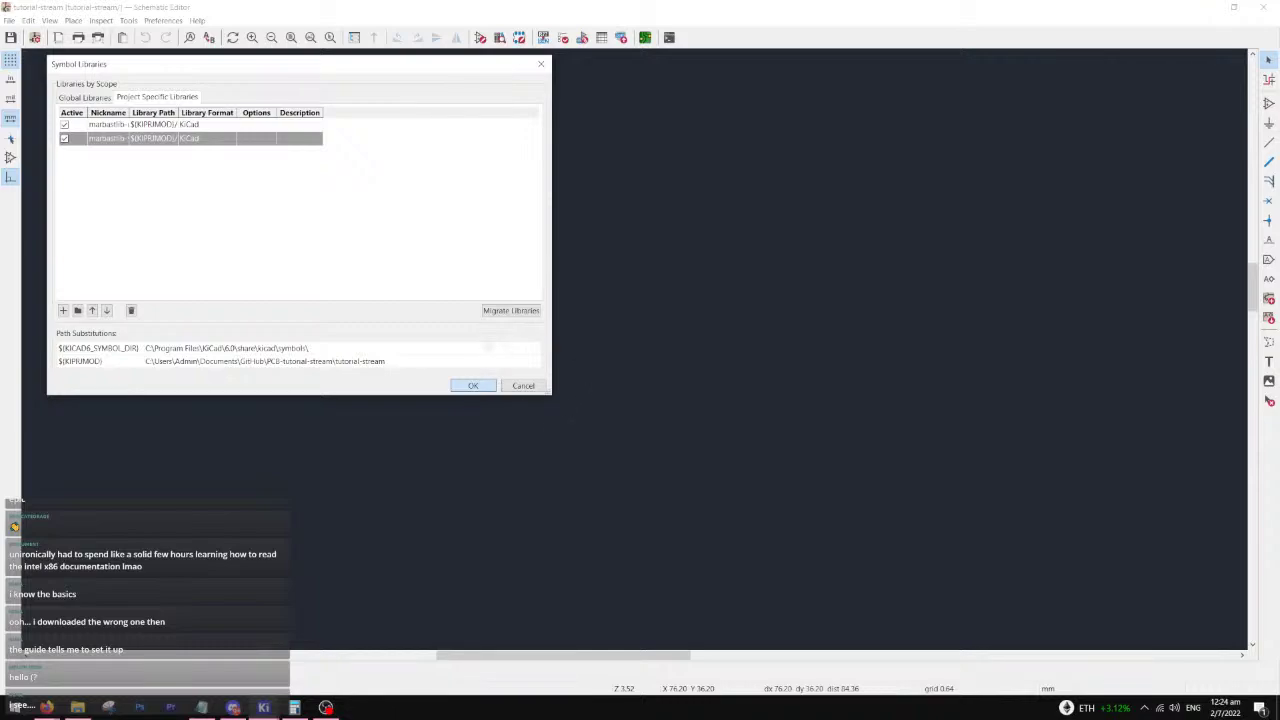
pyautogui.click(468, 386)
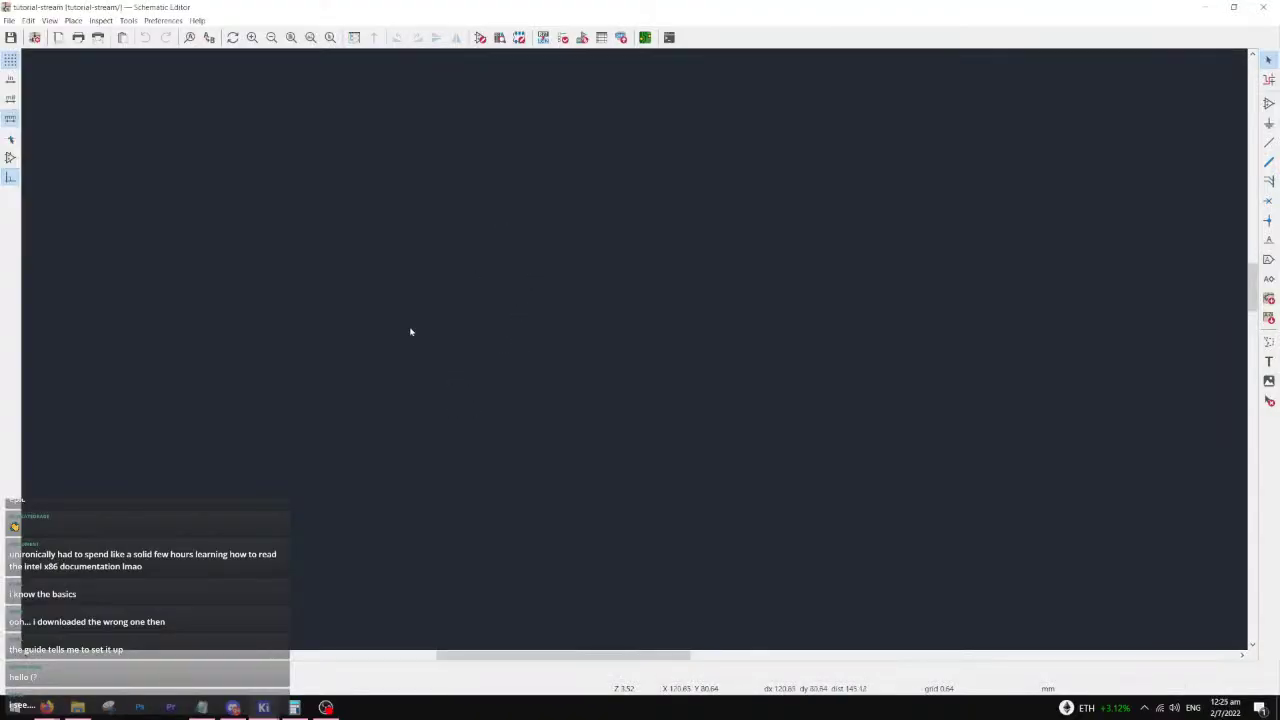
# - Start adding a symbol to the schematic and search the symbol chooser for atmega32u2
pyautogui.press('a')
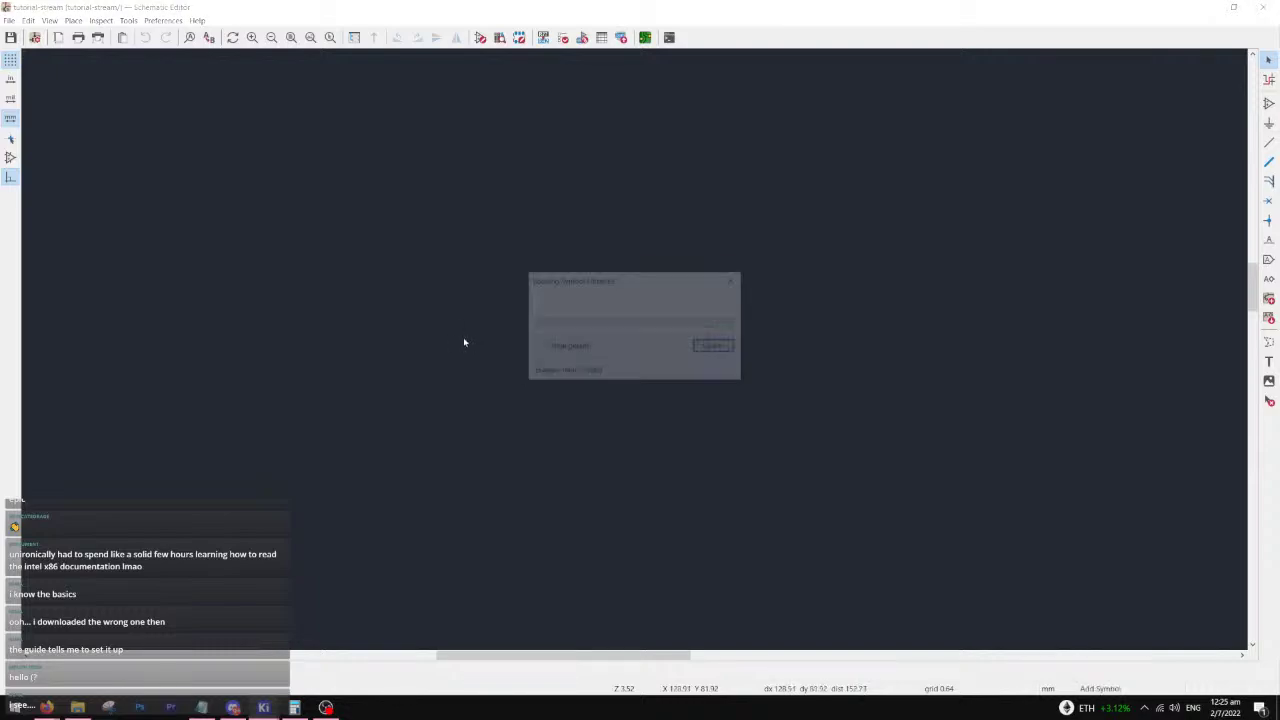
pyautogui.moveTo(363, 60); pyautogui.dragTo(759, 163)
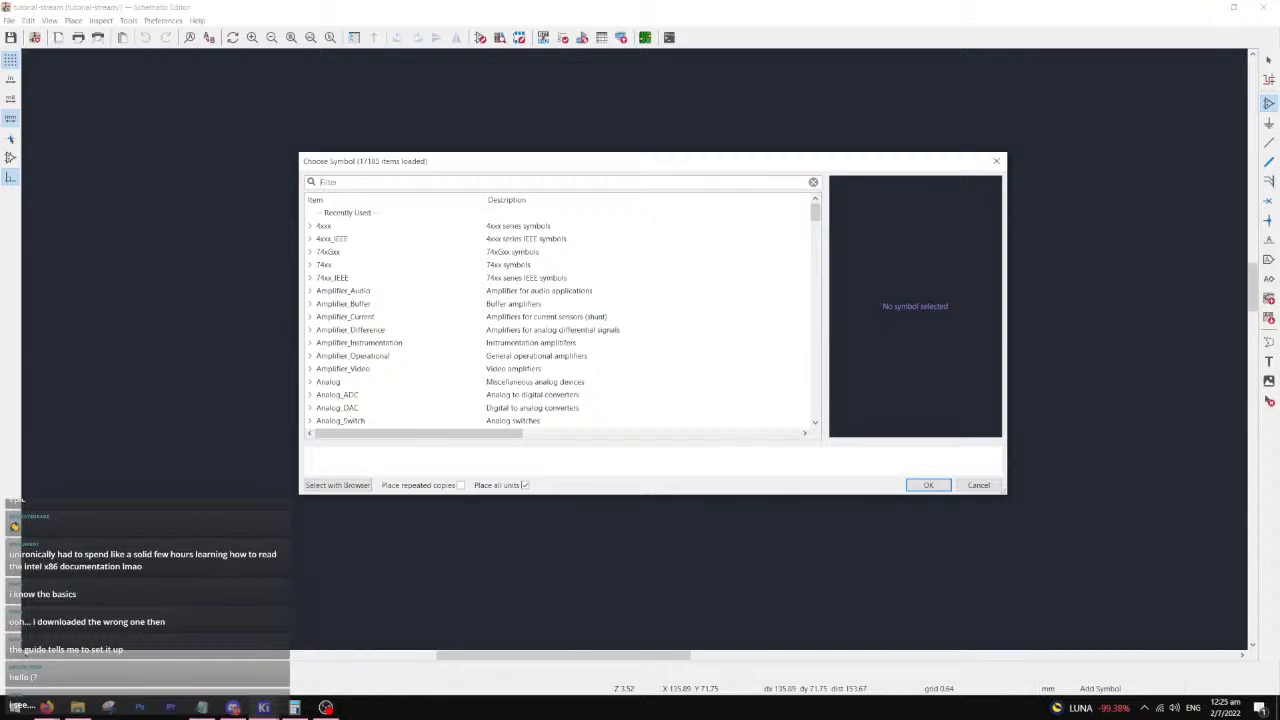
pyautogui.write('atmega')
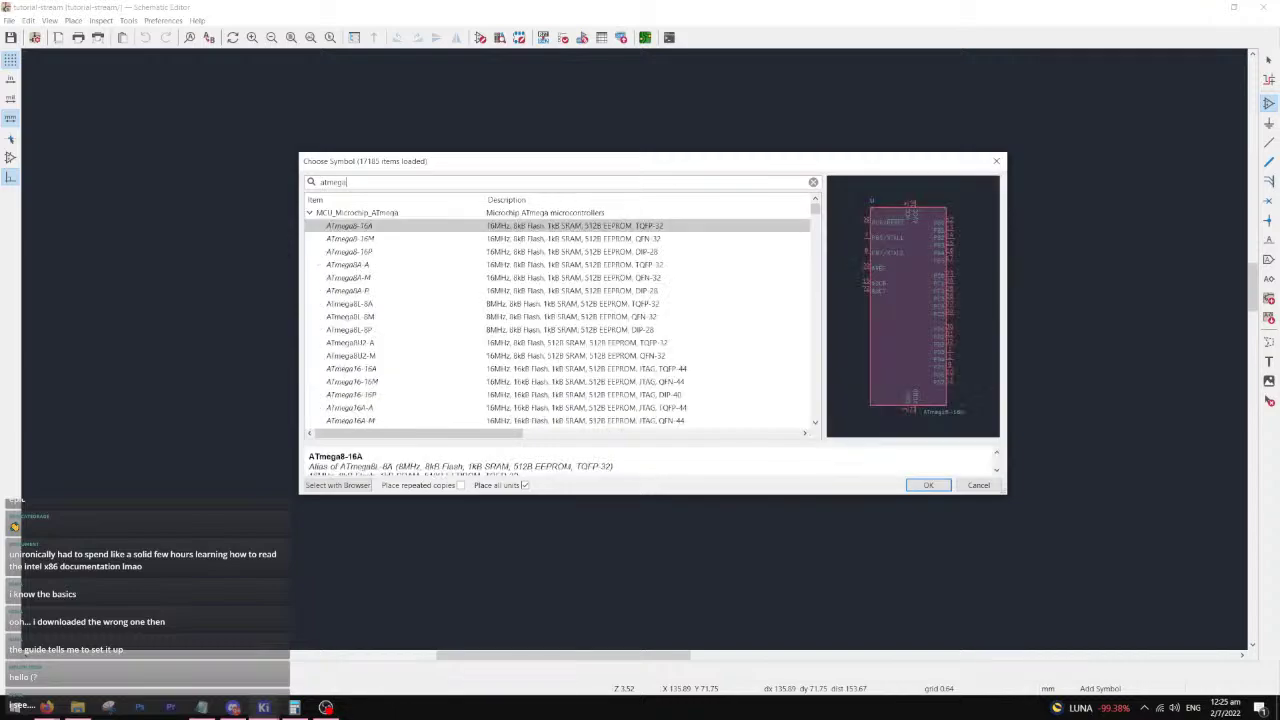
pyautogui.scroll(-4, 560, 316)
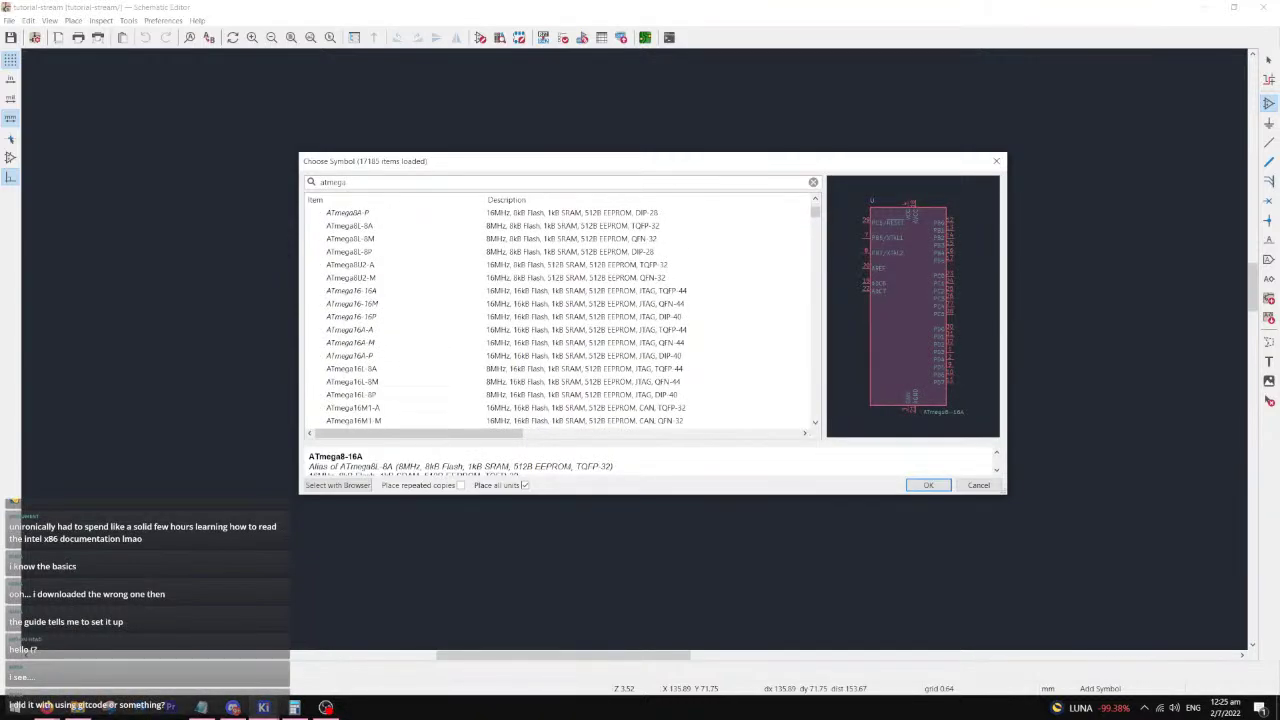
pyautogui.scroll(3, 560, 316)
pyautogui.write('32u2')
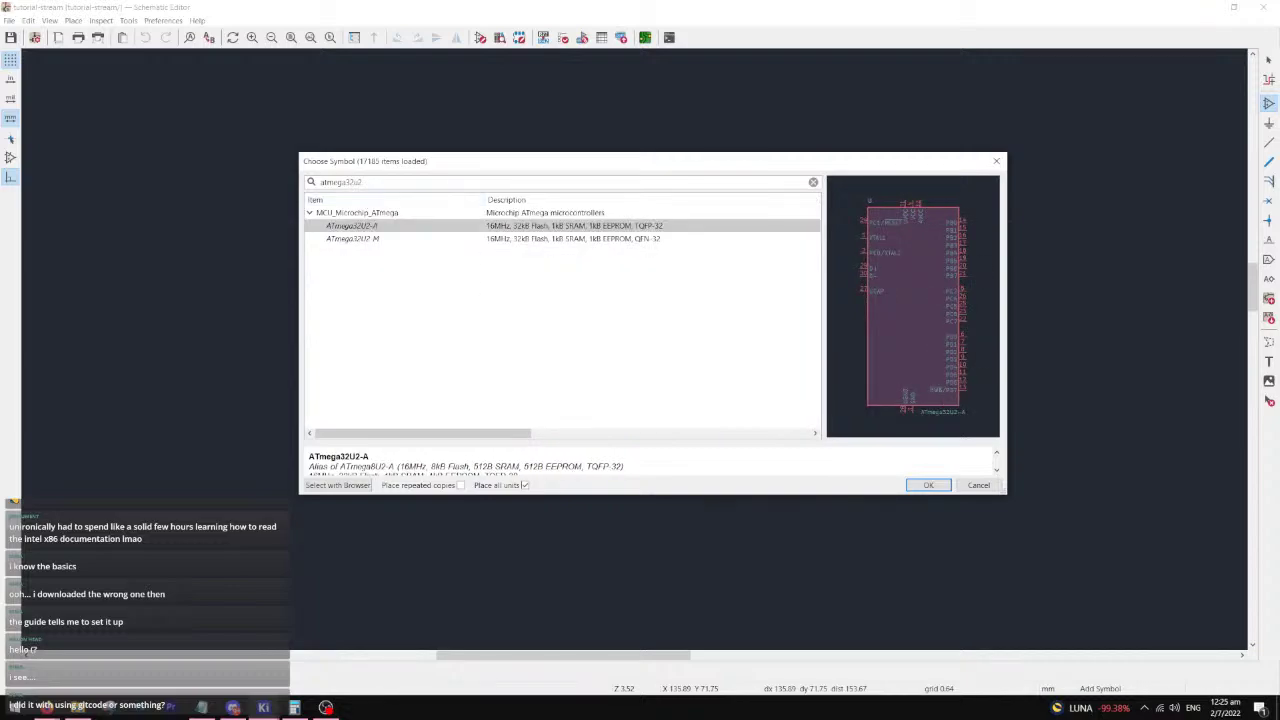
# - Compare the two ATmega32U2 package variants and place the QFN-32 version, ATmega32U2-M, on the schematic
pyautogui.click(352, 238)
pyautogui.click(352, 225)
pyautogui.click(352, 238)
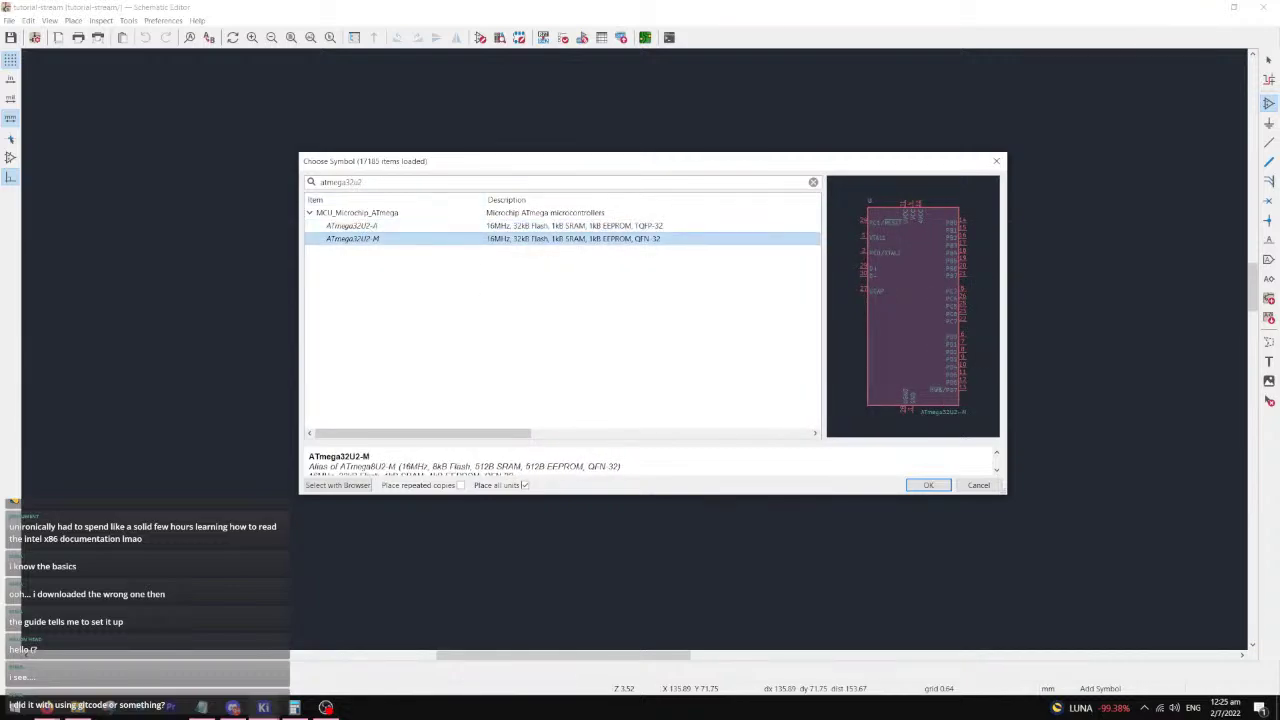
pyautogui.click(352, 225)
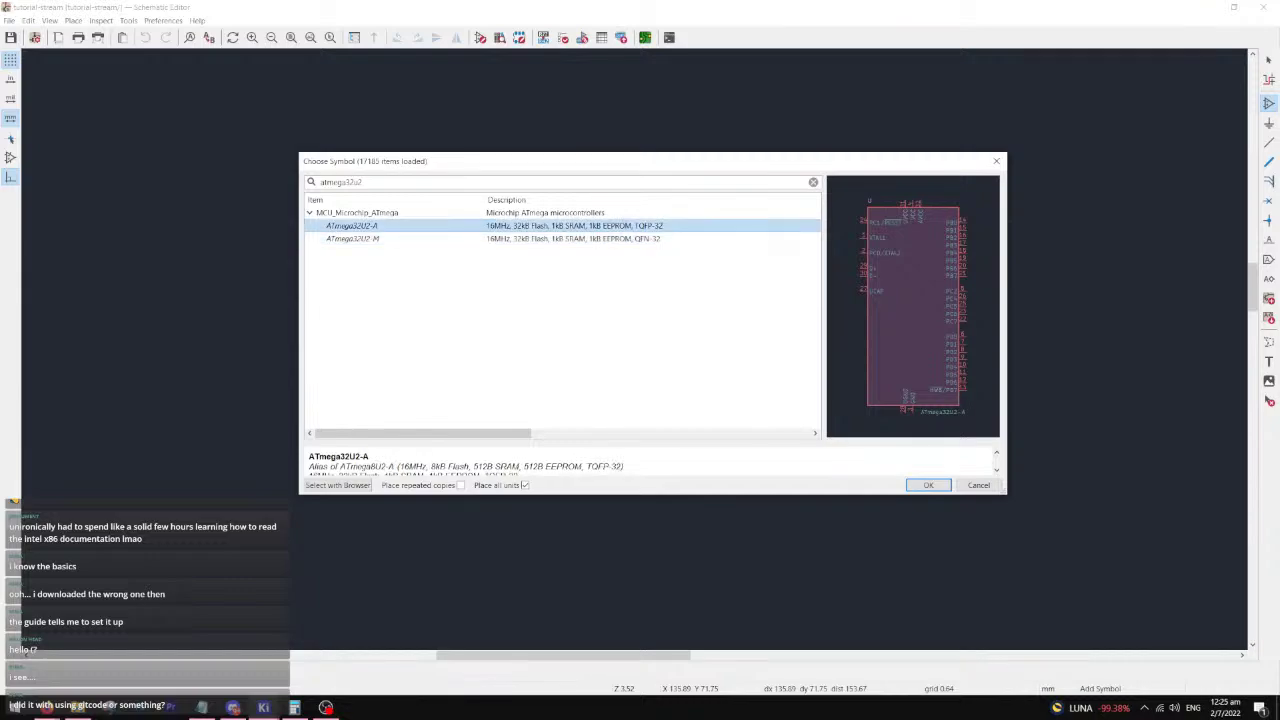
pyautogui.click(352, 238)
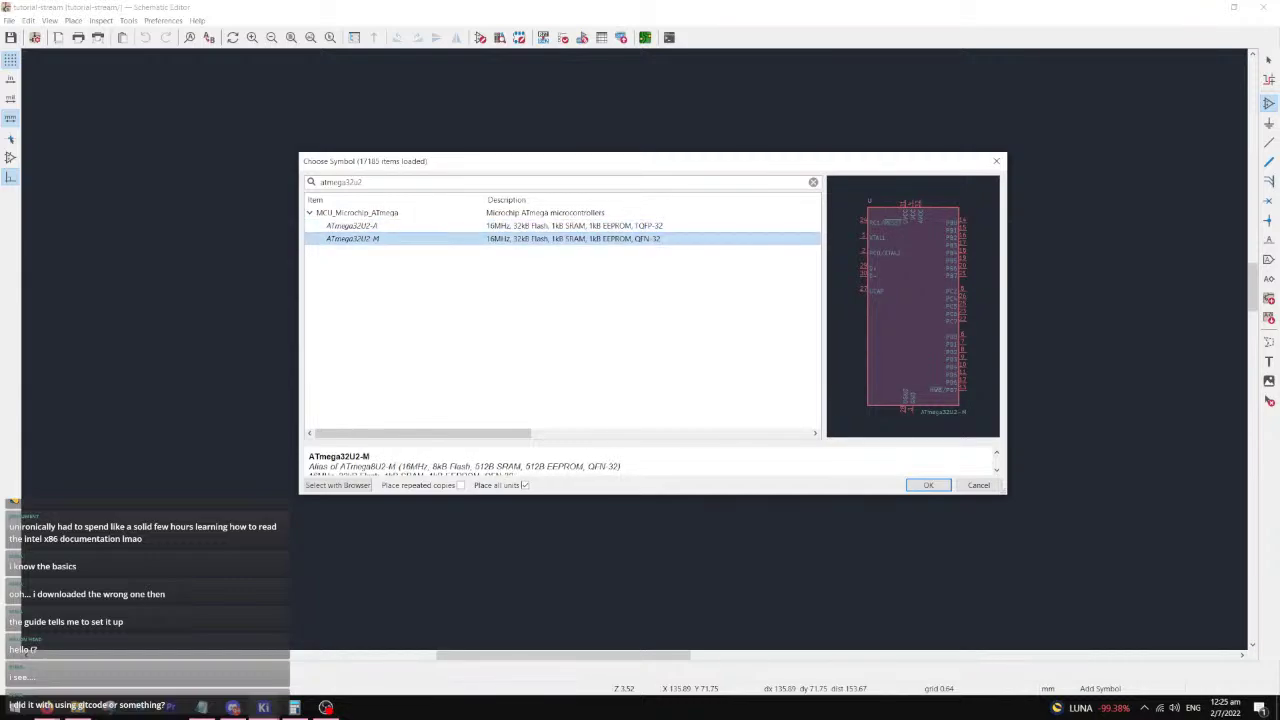
pyautogui.click(352, 225)
pyautogui.click(352, 238)
pyautogui.press('Return')
pyautogui.click(384, 341)
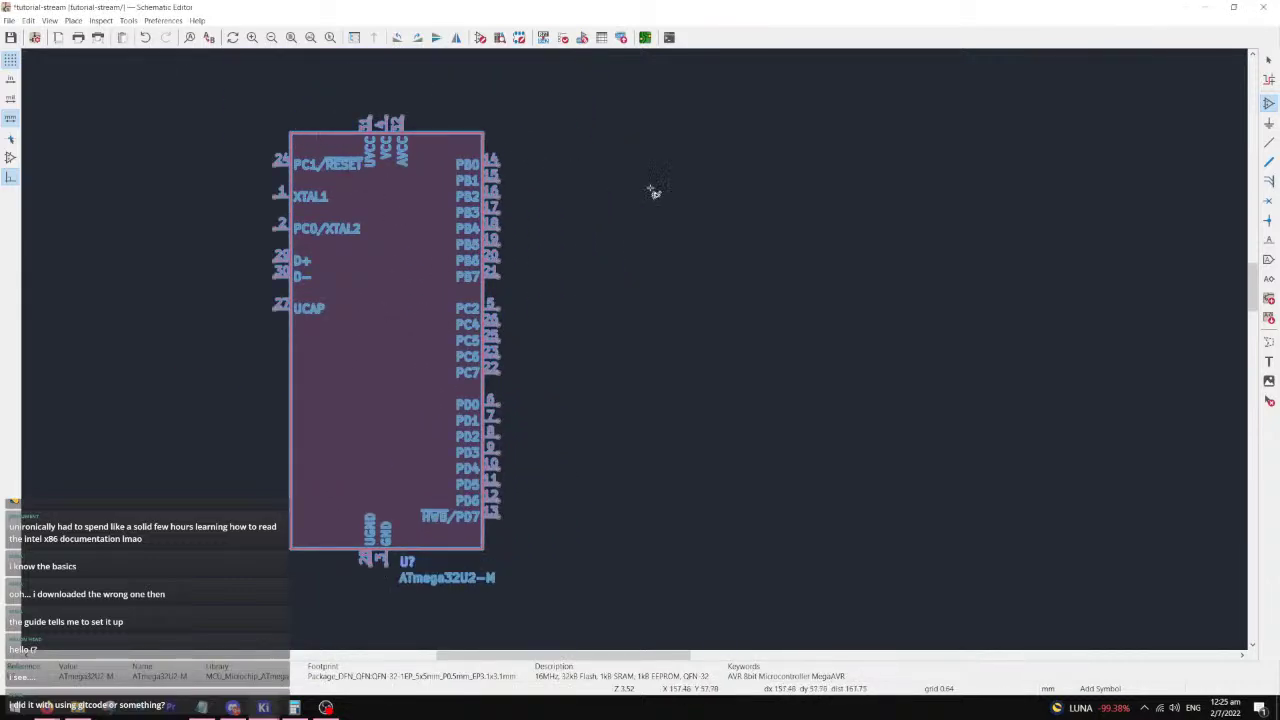
pyautogui.press('Escape')
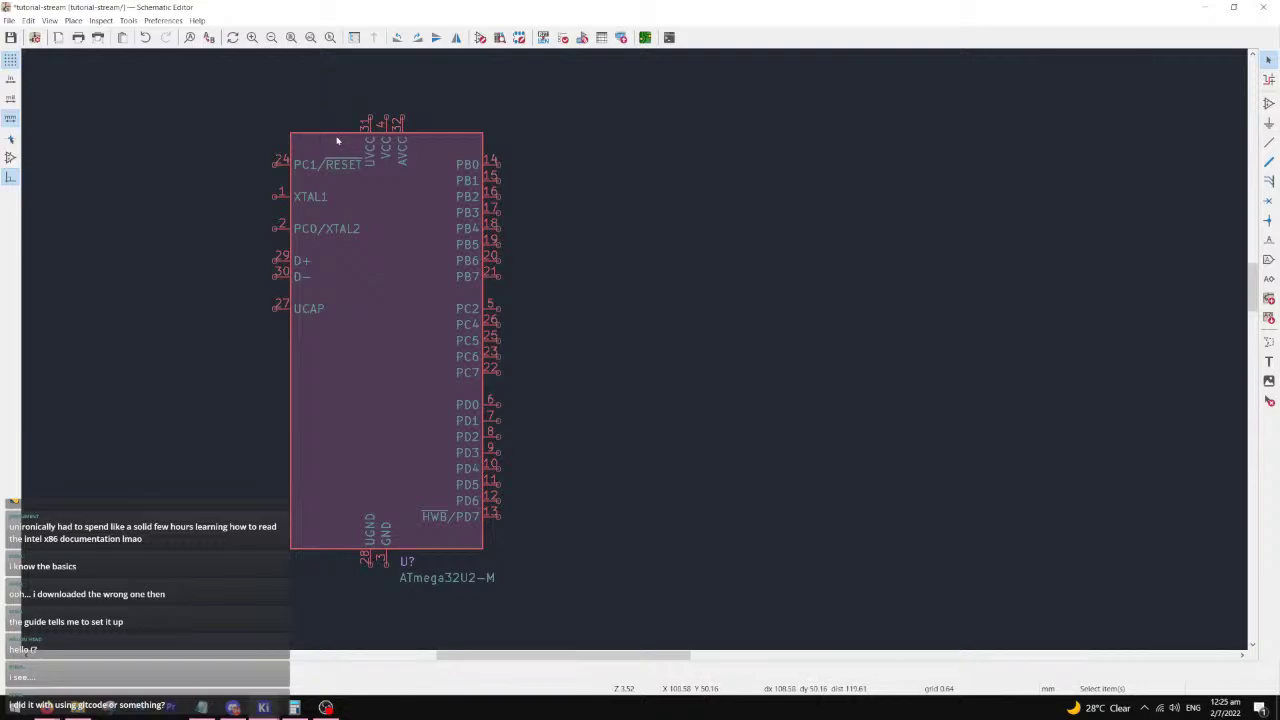
pyautogui.scroll(1, 337, 158)
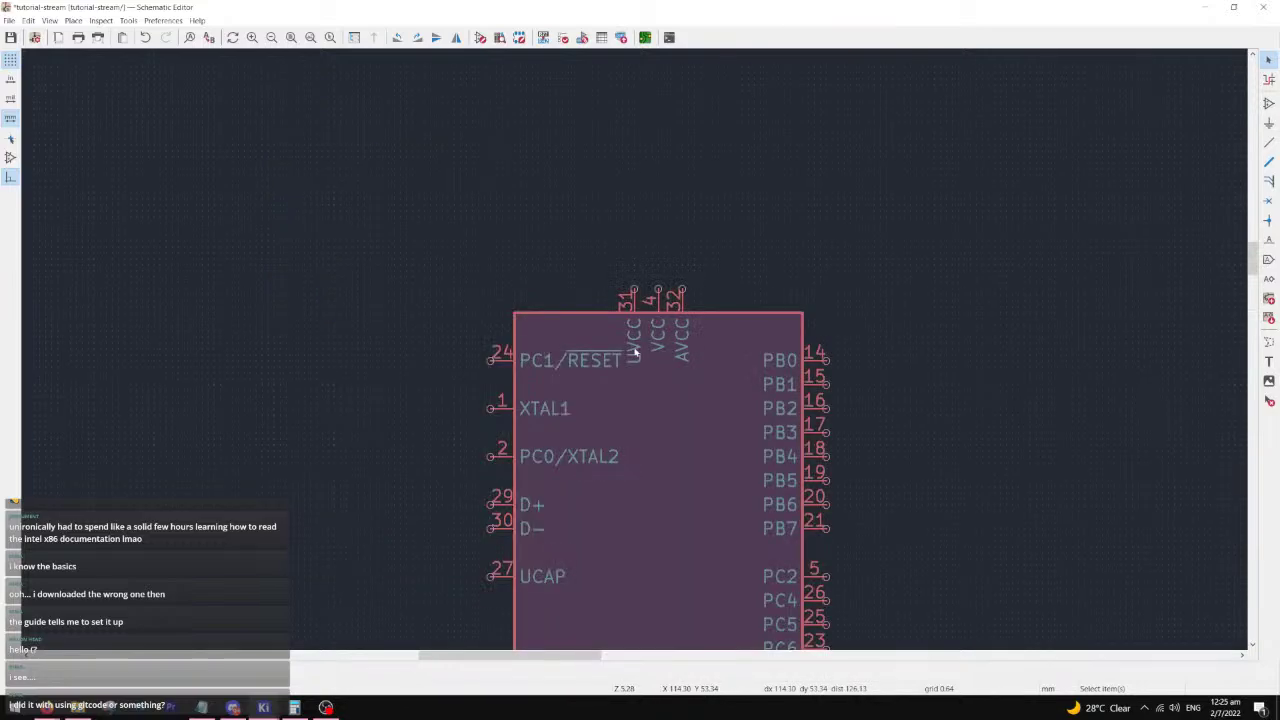
pyautogui.scroll(2, 737, 343)
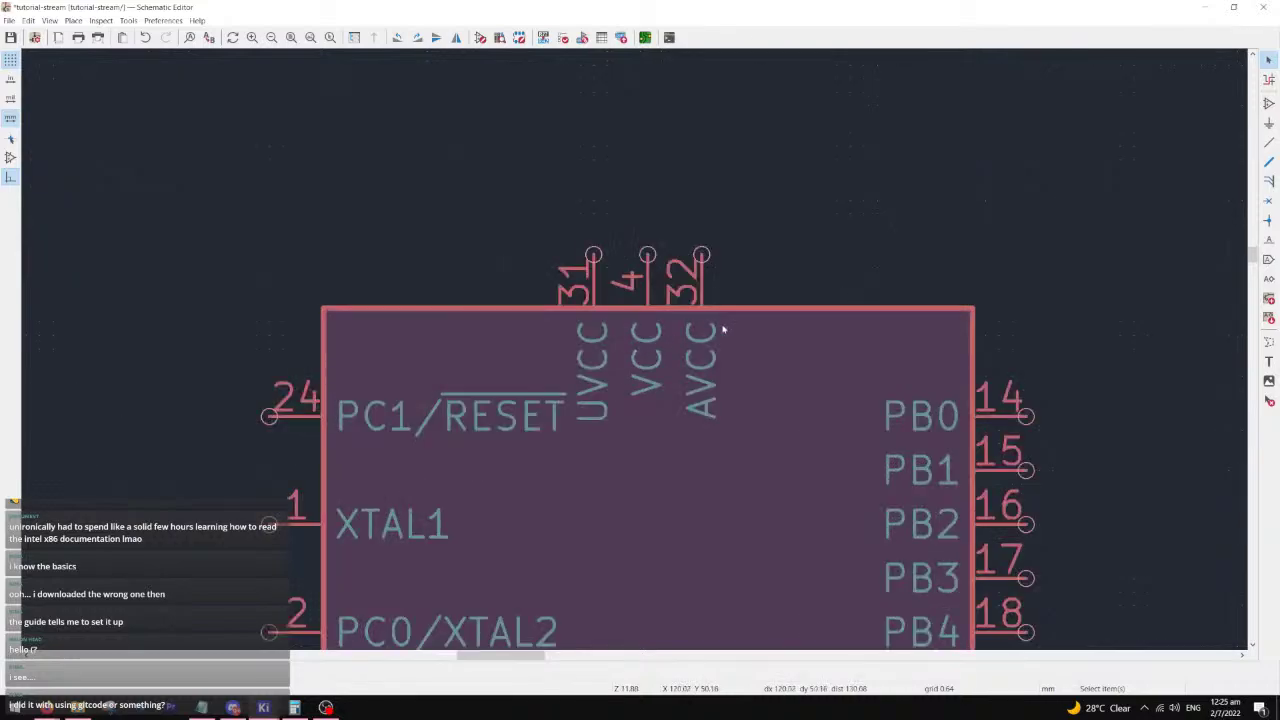
pyautogui.scroll(-2, 646, 344)
pyautogui.scroll(3, 645, 344)
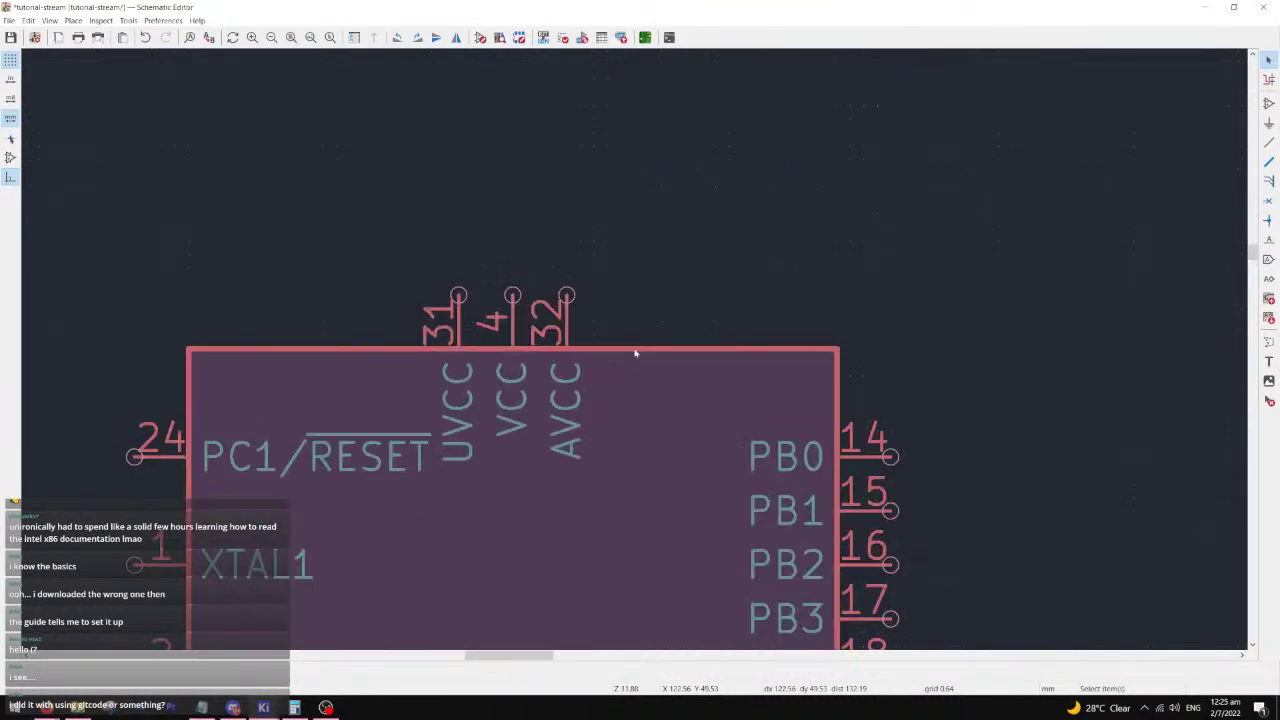
# - Switch to File Explorer and open a Git Bash terminal in the tutorial-stream project folder
pyautogui.moveTo(263, 707)
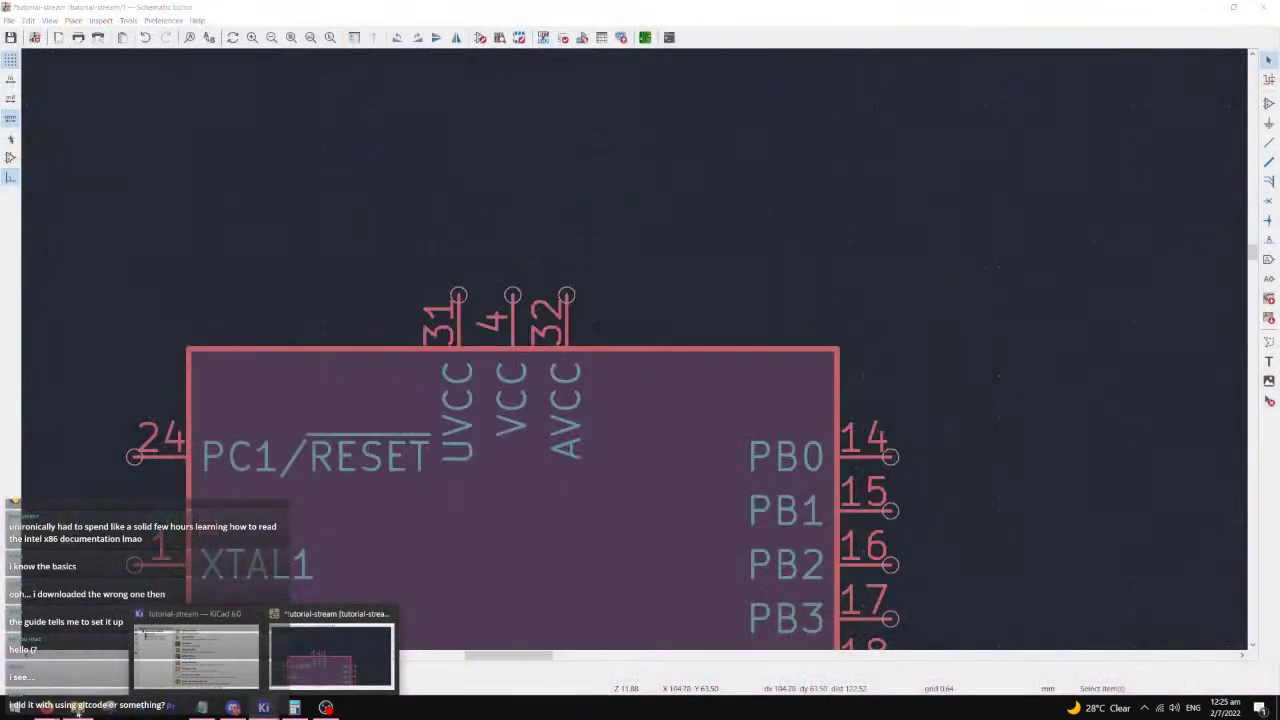
pyautogui.click(80, 707)
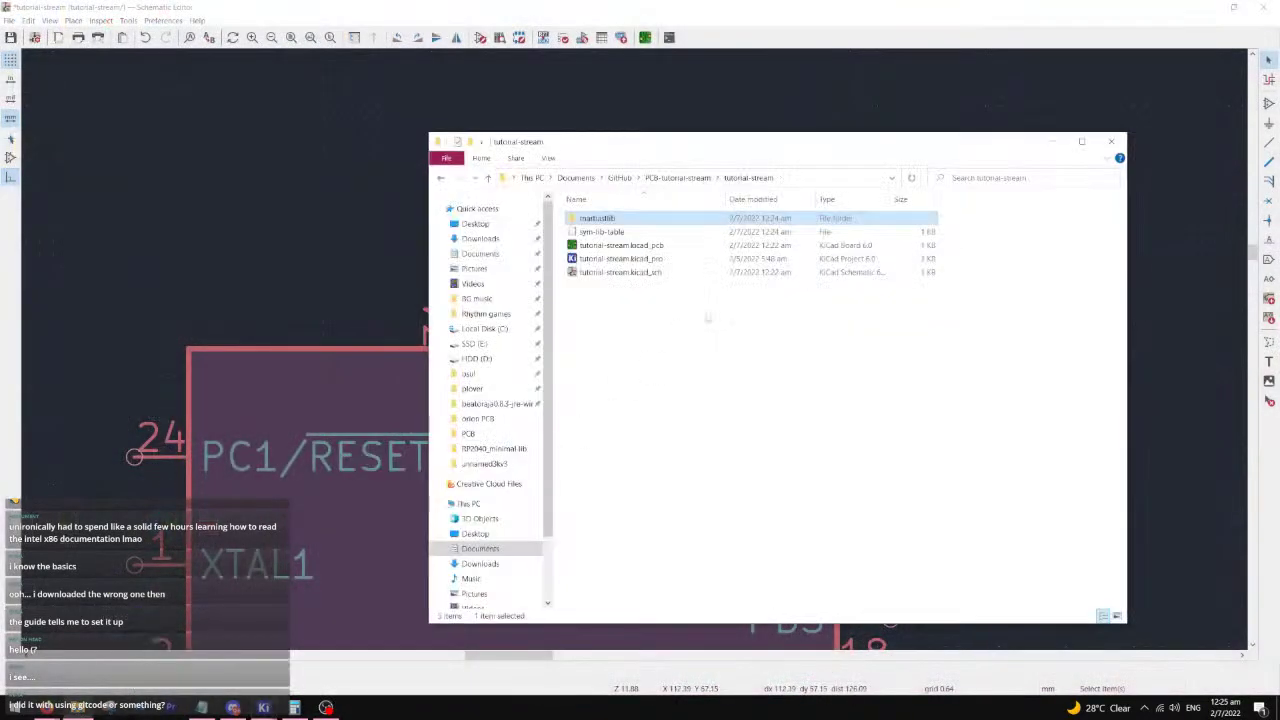
pyautogui.rightClick(655, 359)
pyautogui.click(533, 517)
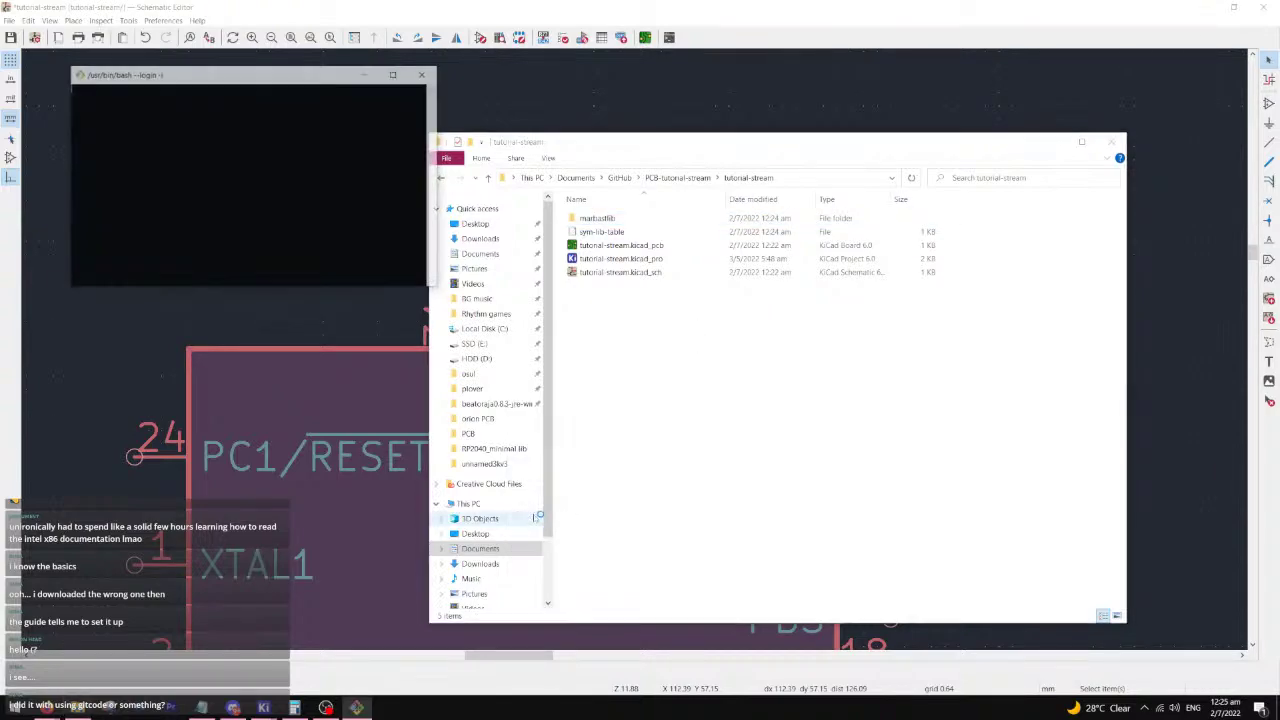
pyautogui.moveTo(313, 74); pyautogui.dragTo(843, 268)
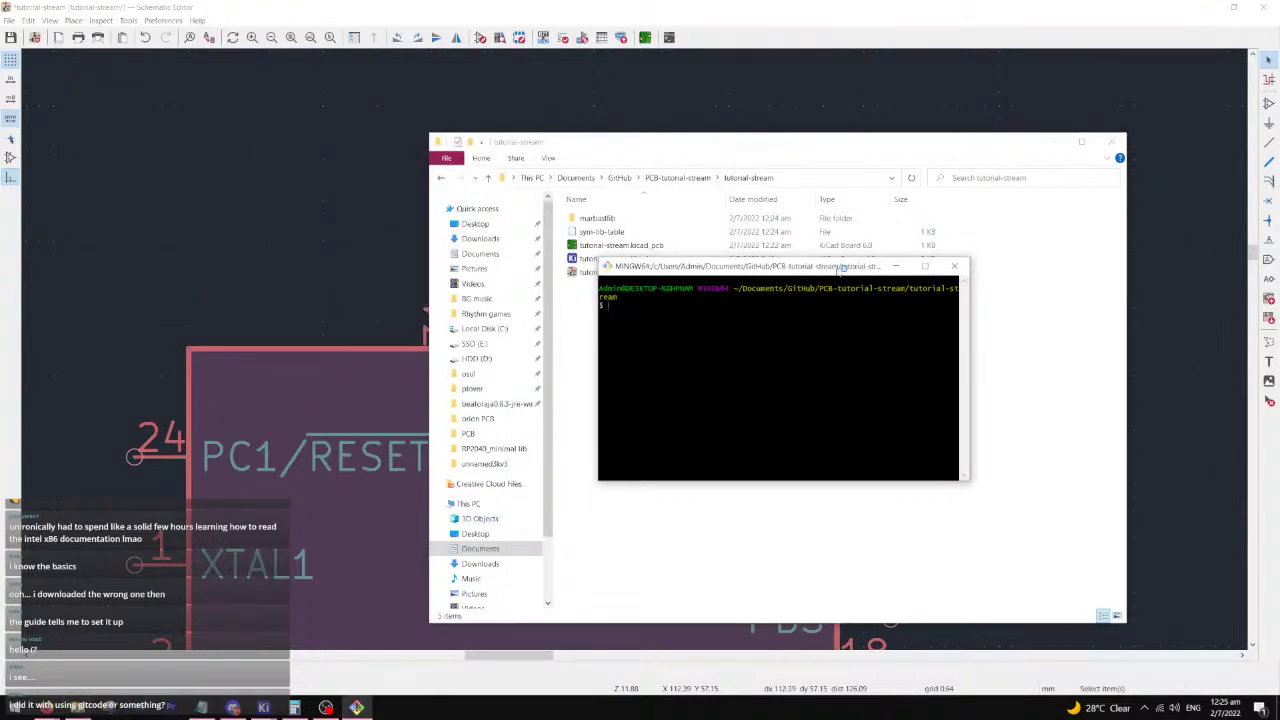
pyautogui.write('git clone https://github.com/')
pyautogui.hotkey('alt', 'Tab')
pyautogui.hotkey('alt', 'Tab')
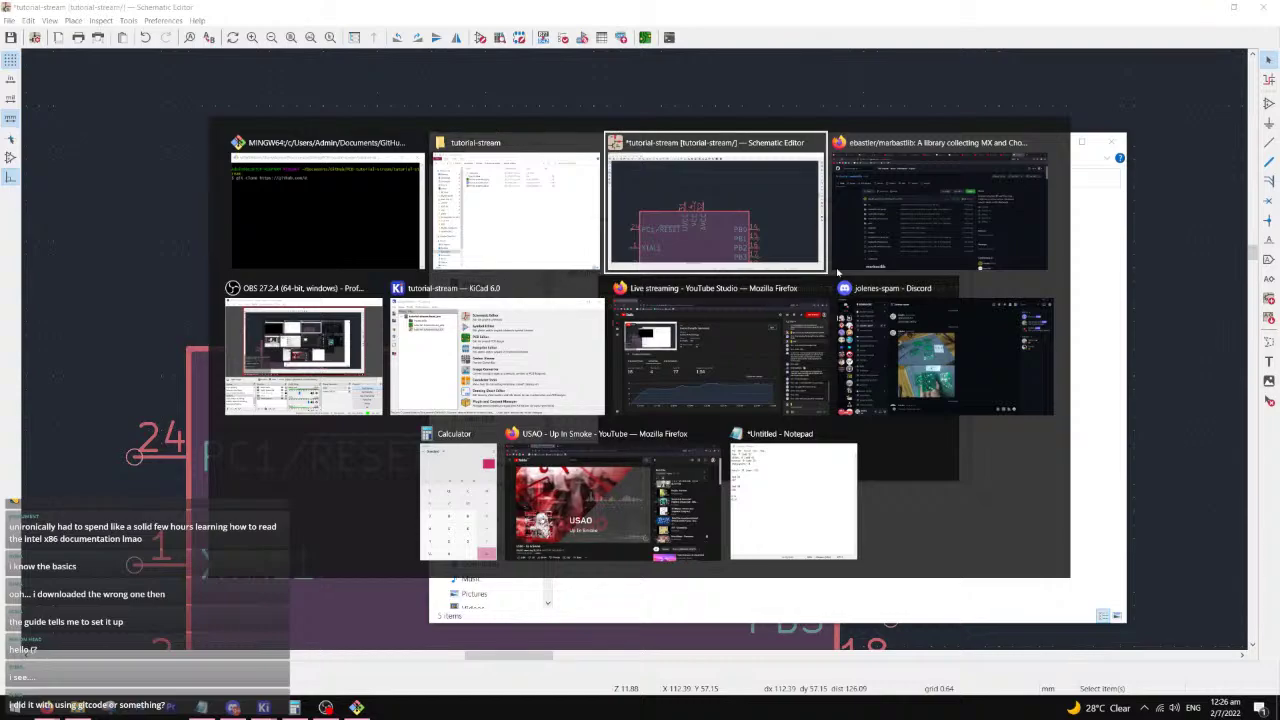
pyautogui.hotkey('alt', 'Tab')
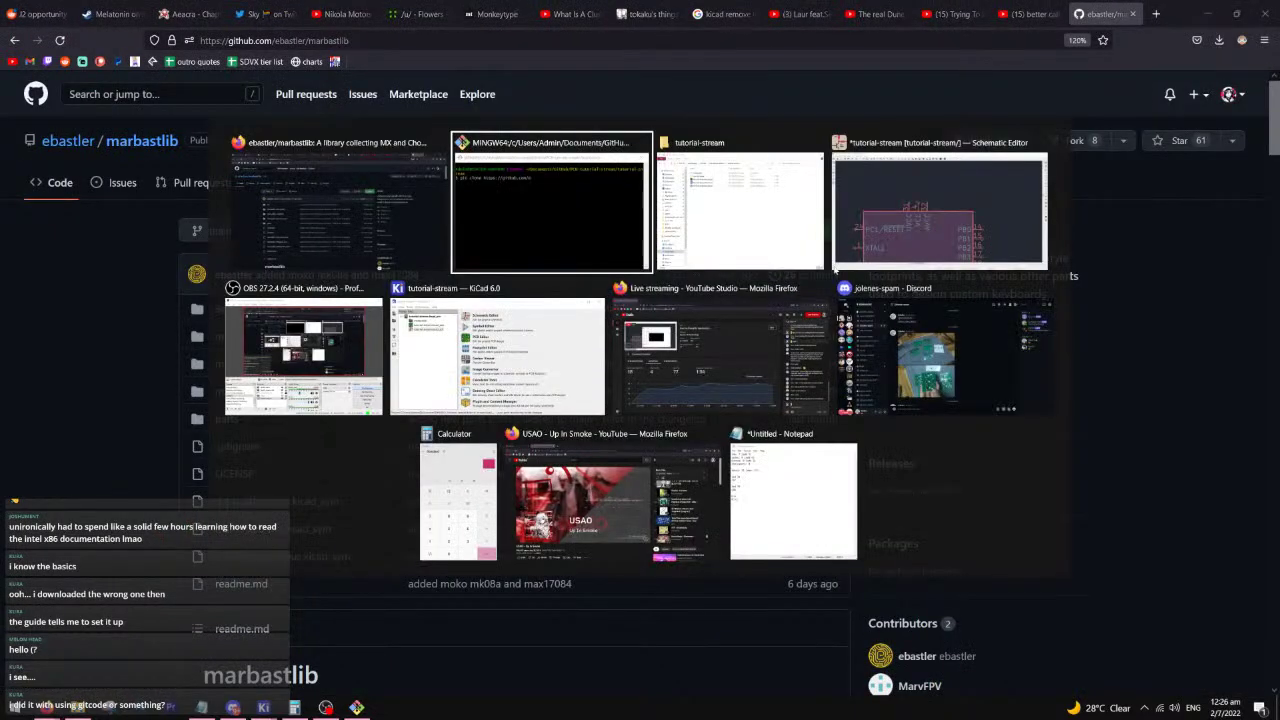
pyautogui.write('e')
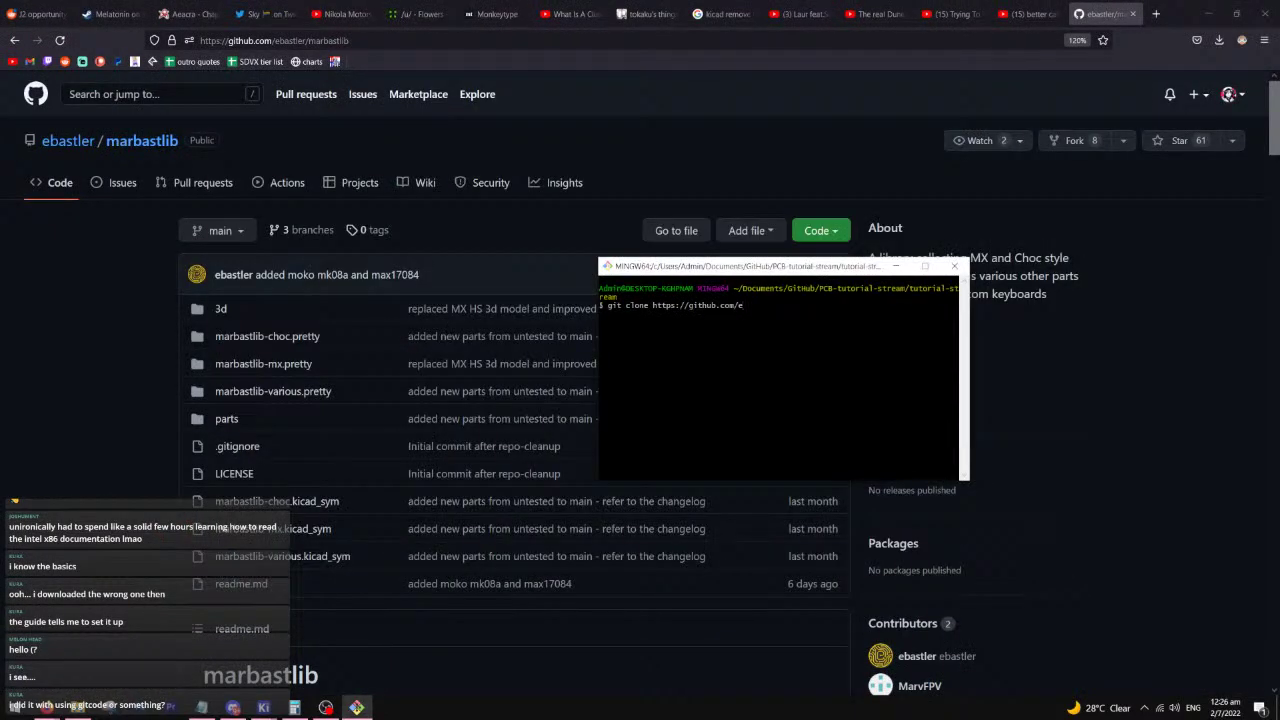
pyautogui.write('bastler/marbastlib')
pyautogui.press('Return')
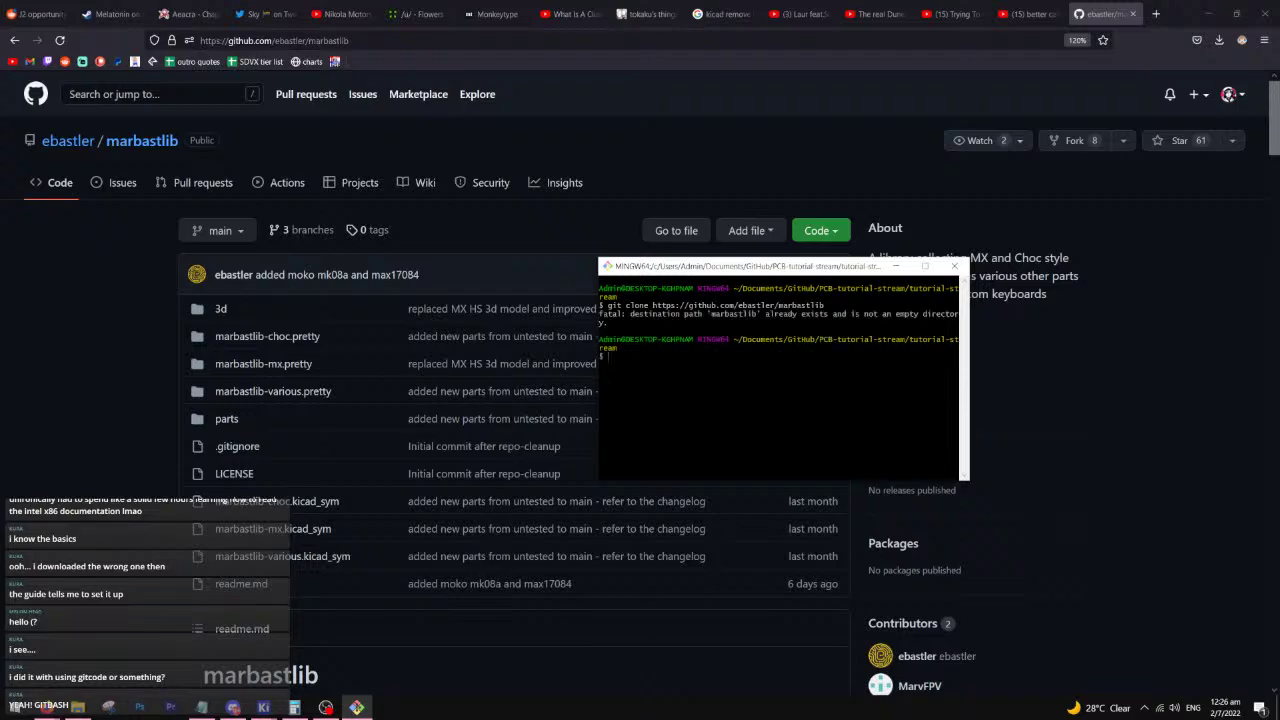
# - Review the git clone output and close the Git Bash terminal
pyautogui.moveTo(622, 313); pyautogui.dragTo(726, 339)
pyautogui.moveTo(604, 356); pyautogui.dragTo(956, 356)
pyautogui.moveTo(602, 305)
pyautogui.mouseDown()
pyautogui.moveTo(652, 313)
pyautogui.moveTo(622, 313)
pyautogui.moveTo(640, 330)
pyautogui.mouseUp()
pyautogui.click(602, 305)
pyautogui.click(640, 330)
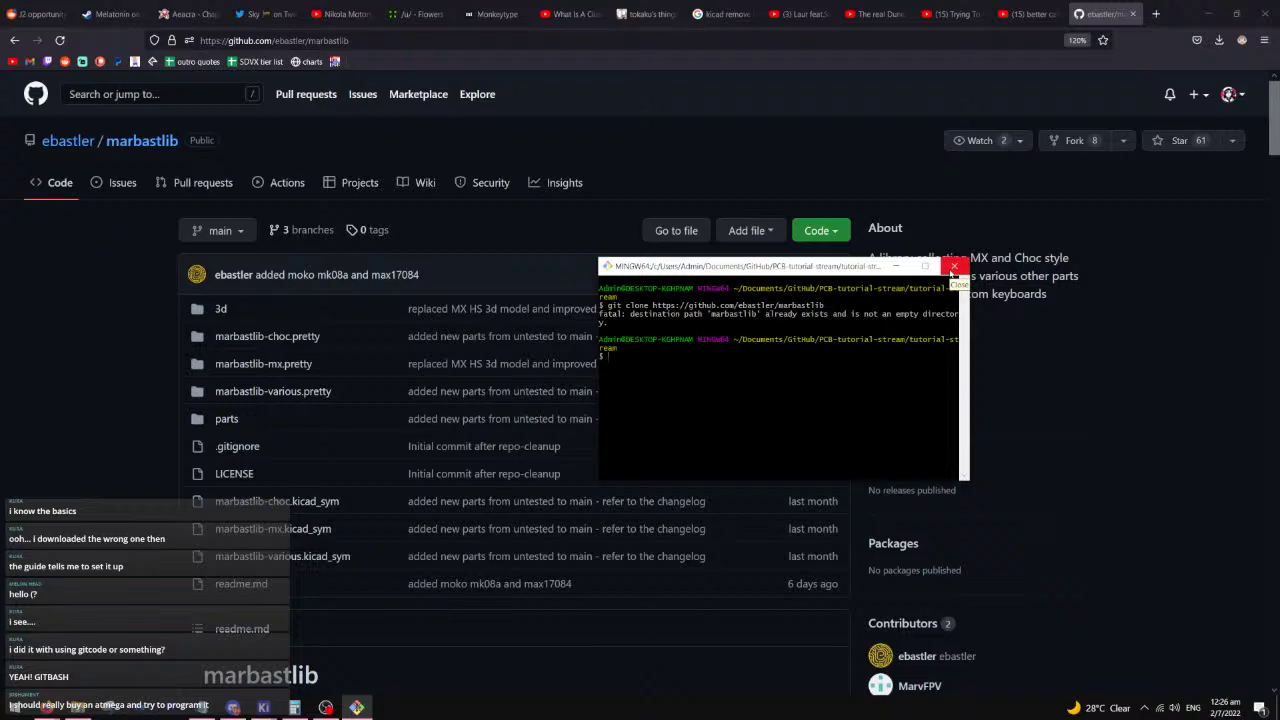
pyautogui.click(953, 268)
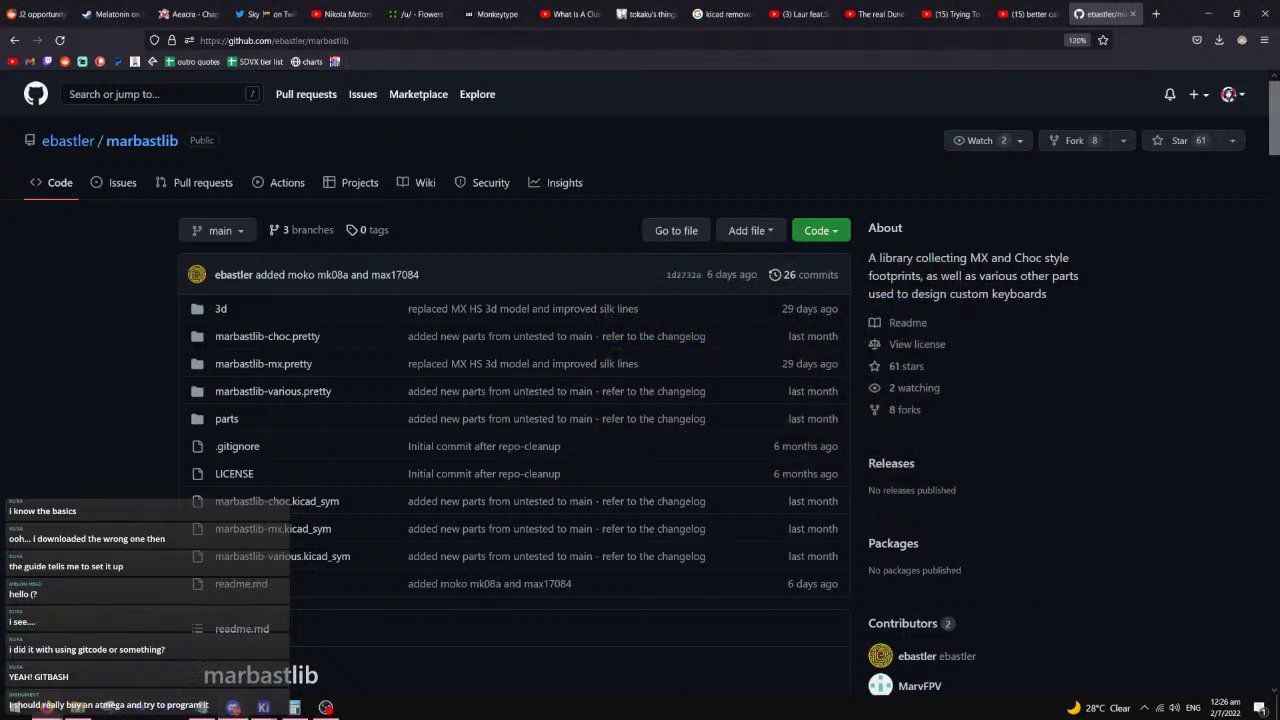
# - Switch back to the KiCad Schematic Editor and wire the microcontroller's UVCC, VCC and AVCC pins together
pyautogui.moveTo(262, 710)
pyautogui.click(329, 655)
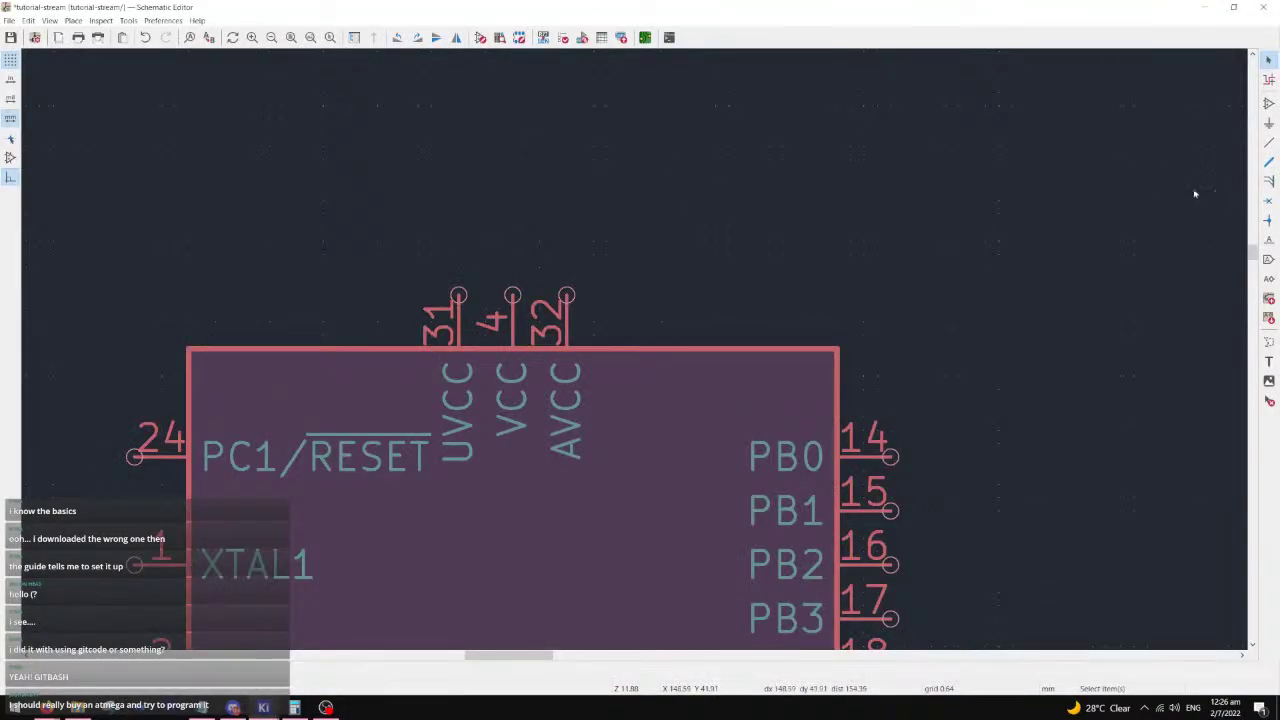
pyautogui.press('w')
pyautogui.click(458, 295)
pyautogui.click(567, 295)
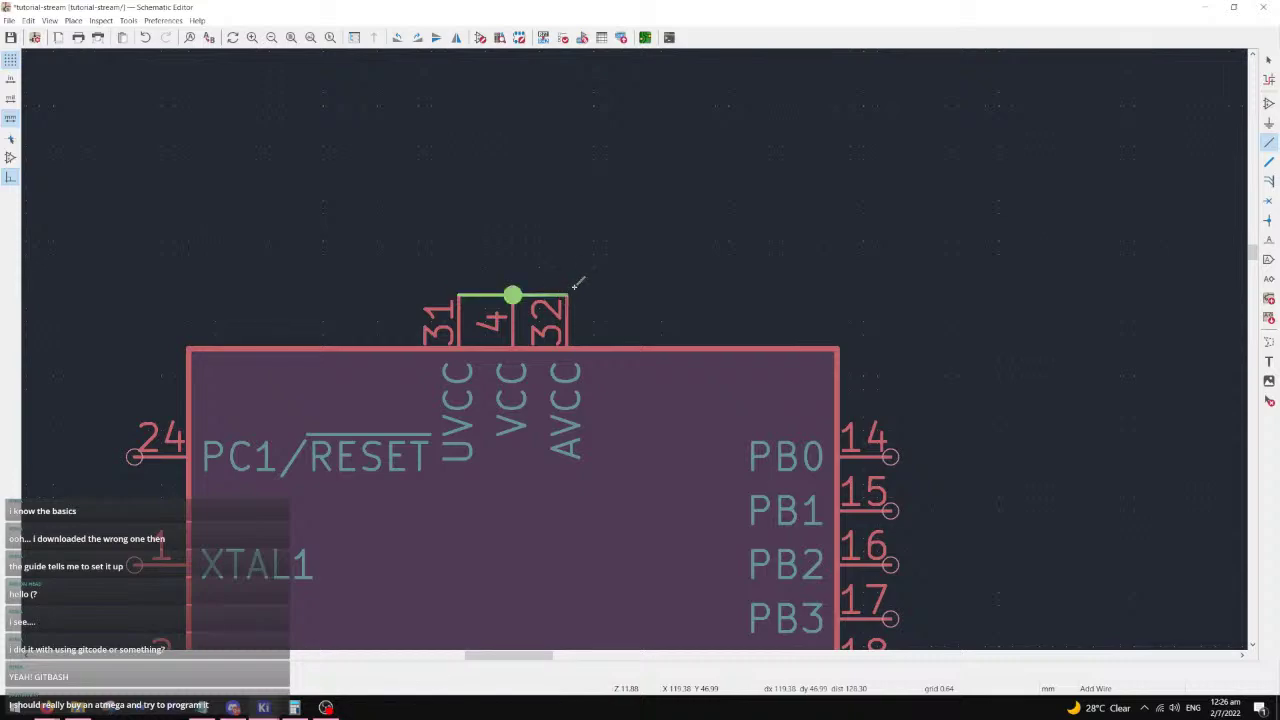
pyautogui.click(512, 295)
pyautogui.press('Escape')
# - Place a VCC power symbol on the wire joining the microcontroller's supply pins, at the middle VCC pin
pyautogui.write('pvcc')
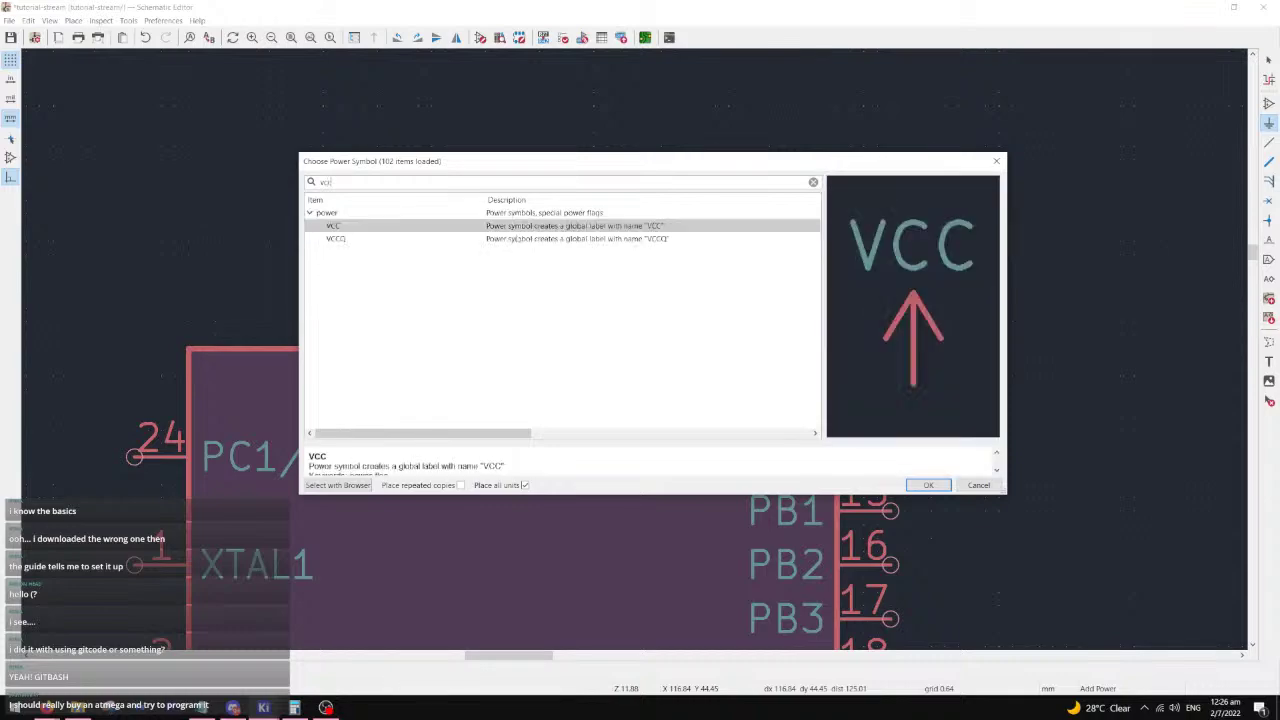
pyautogui.press('Return')
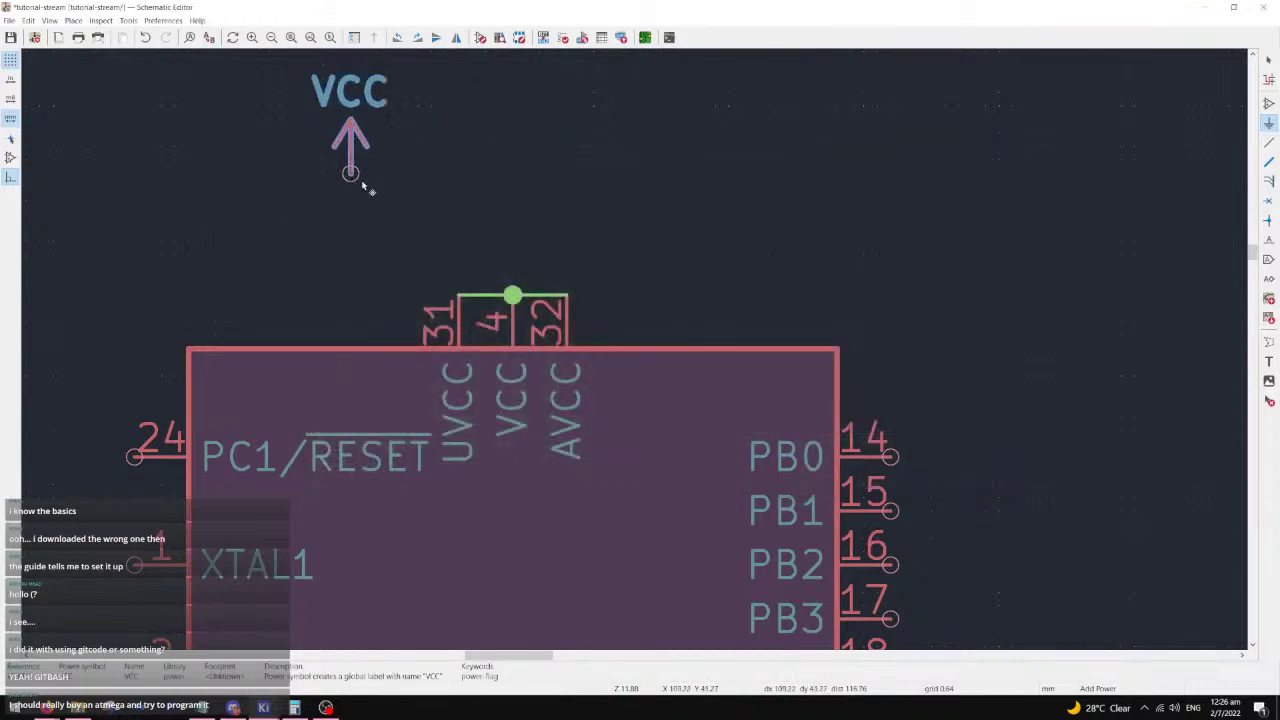
pyautogui.click(512, 295)
# - In File Explorer, open the unnamed-3k-v2 schematic from its PCB files folder in GitHub and view its microcontroller circuit
pyautogui.click(79, 708)
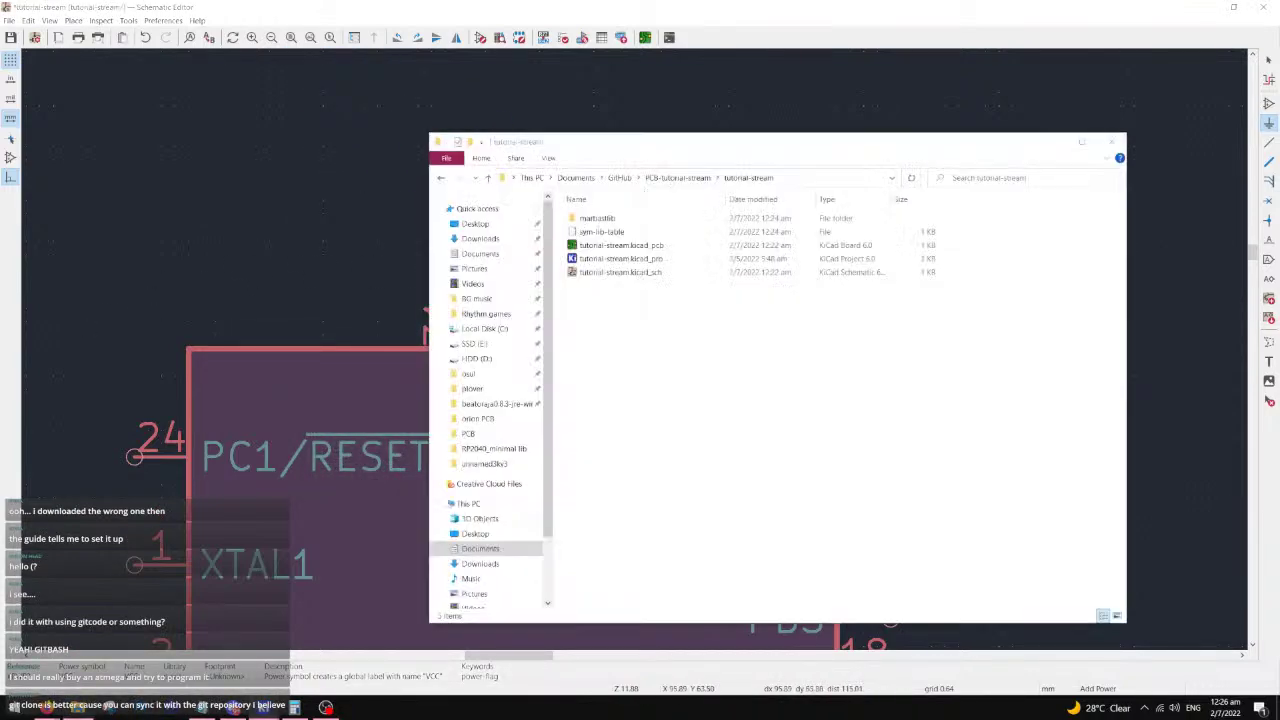
pyautogui.click(677, 177)
pyautogui.click(619, 177)
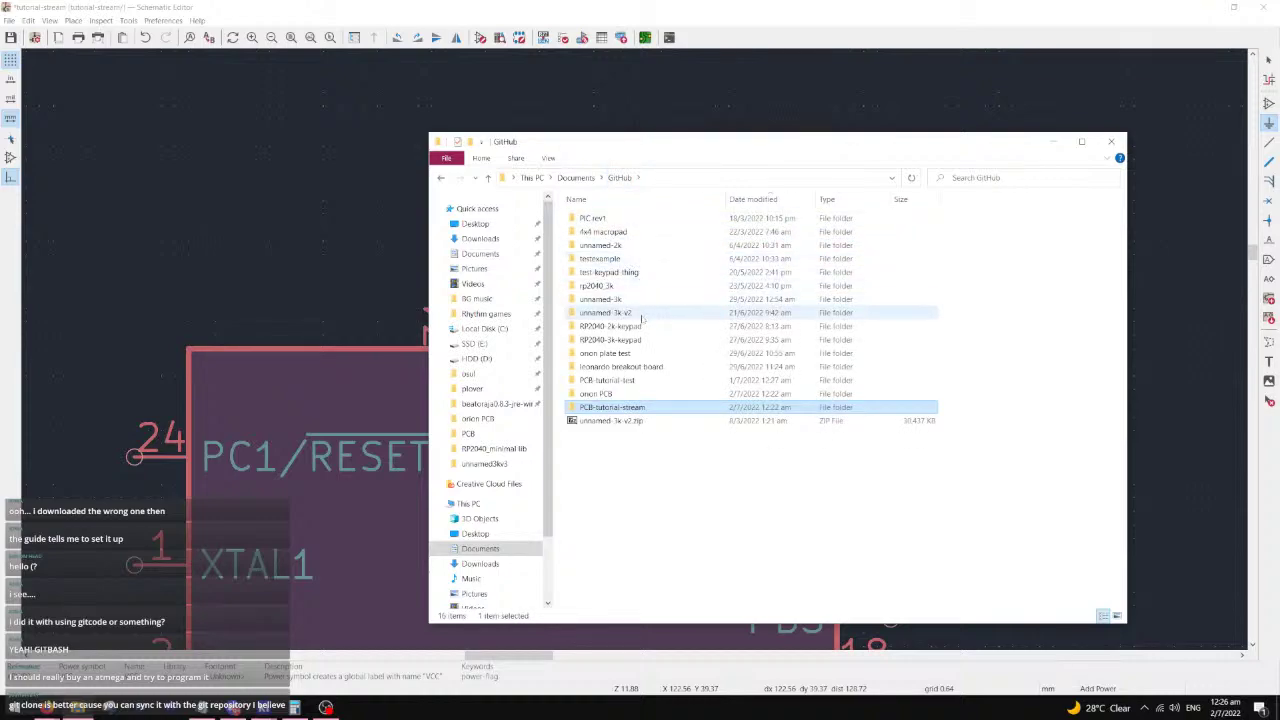
pyautogui.doubleClick(610, 312)
pyautogui.doubleClick(627, 262)
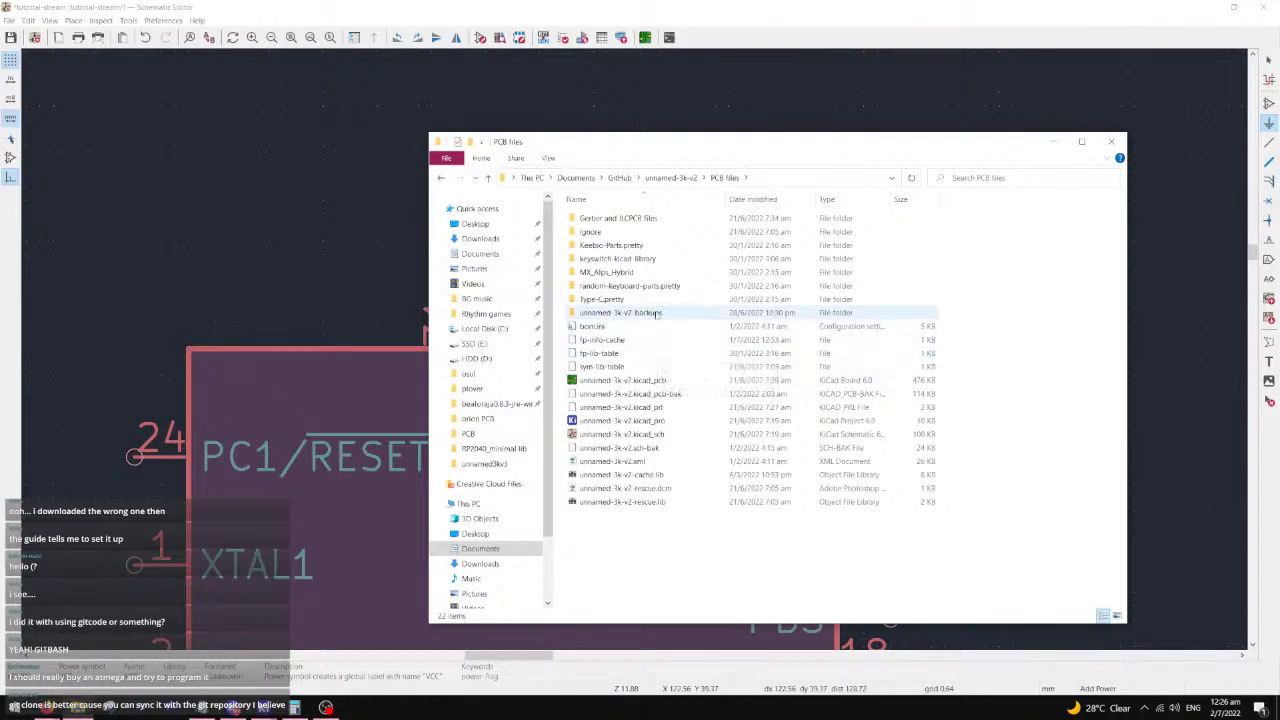
pyautogui.doubleClick(658, 433)
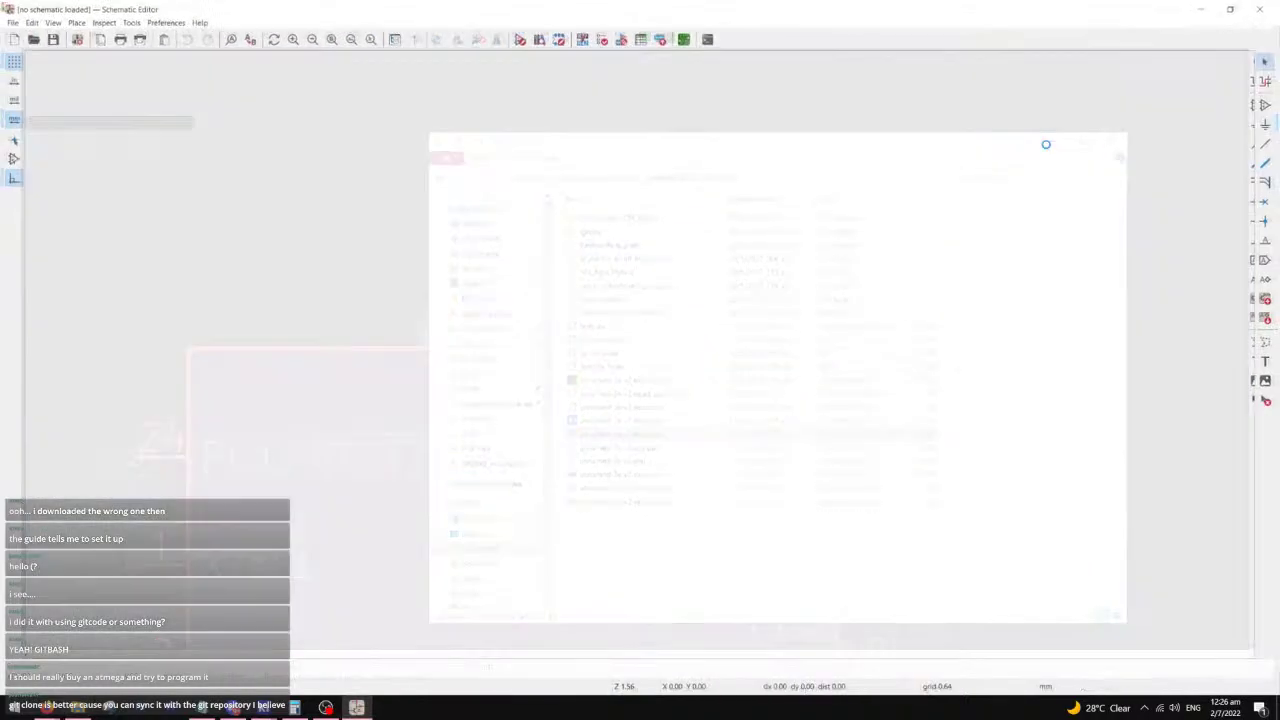
pyautogui.scroll(2, 426, 151)
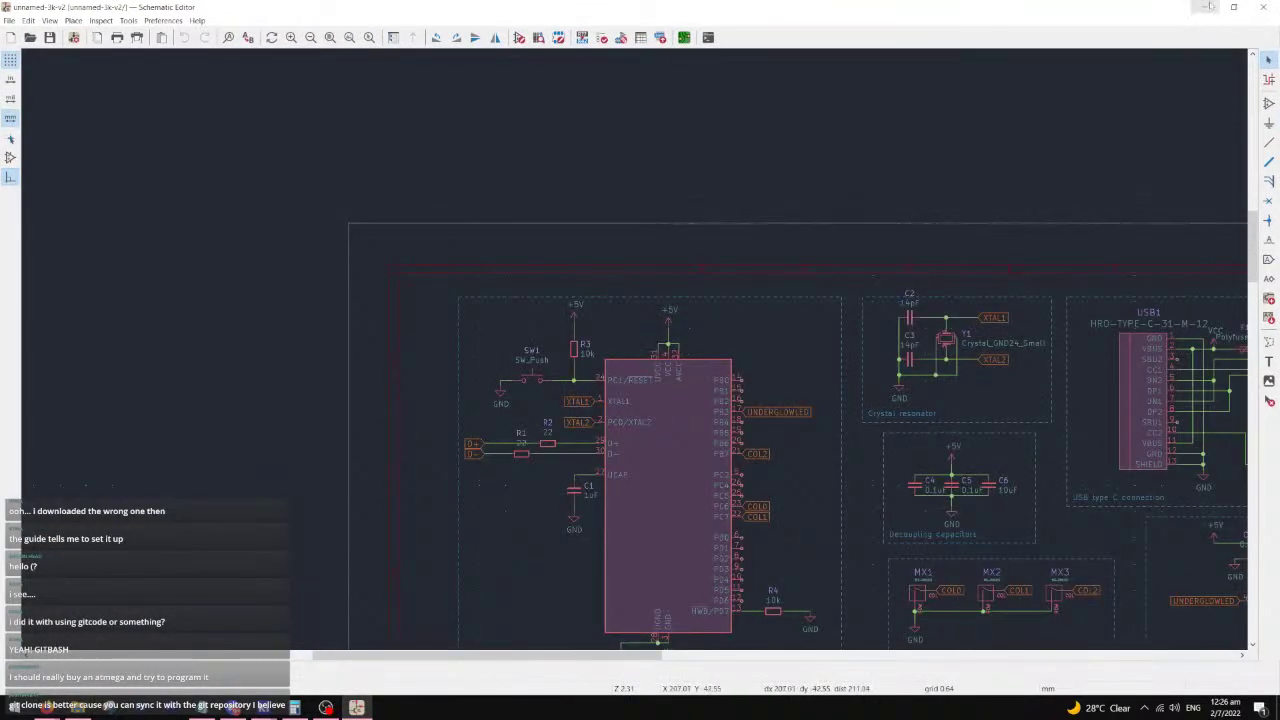
# - Return to the tutorial-stream schematic and replace the VCC power symbol above the microcontroller's supply pins with a +5V symbol
pyautogui.click(1206, 7)
pyautogui.click(1054, 142)
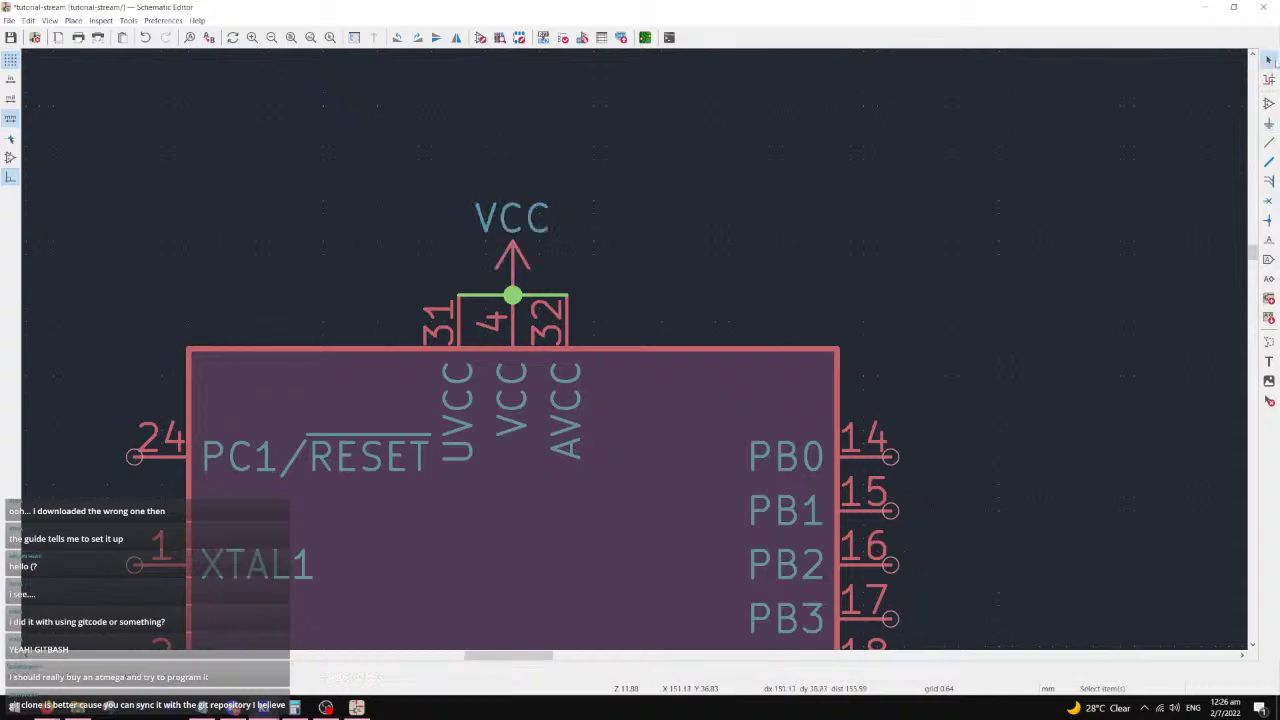
pyautogui.click(490, 251)
pyautogui.press('Delete')
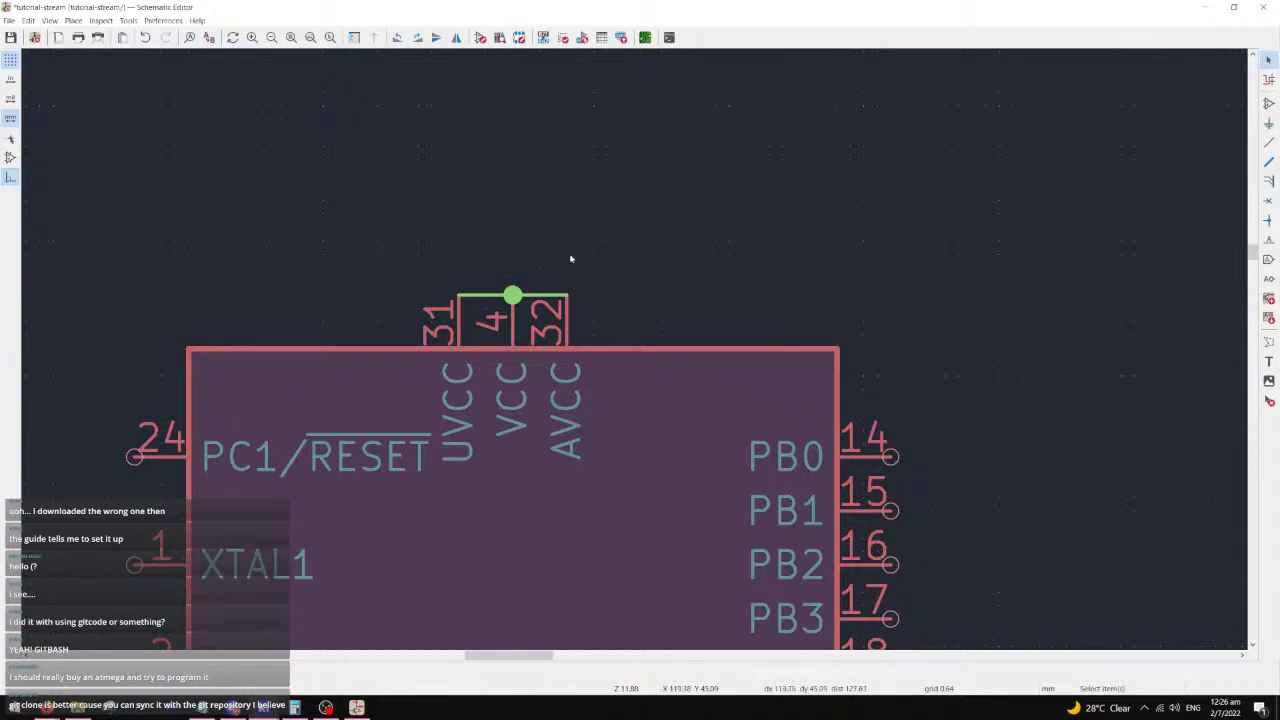
pyautogui.press('a')
pyautogui.write('5v')
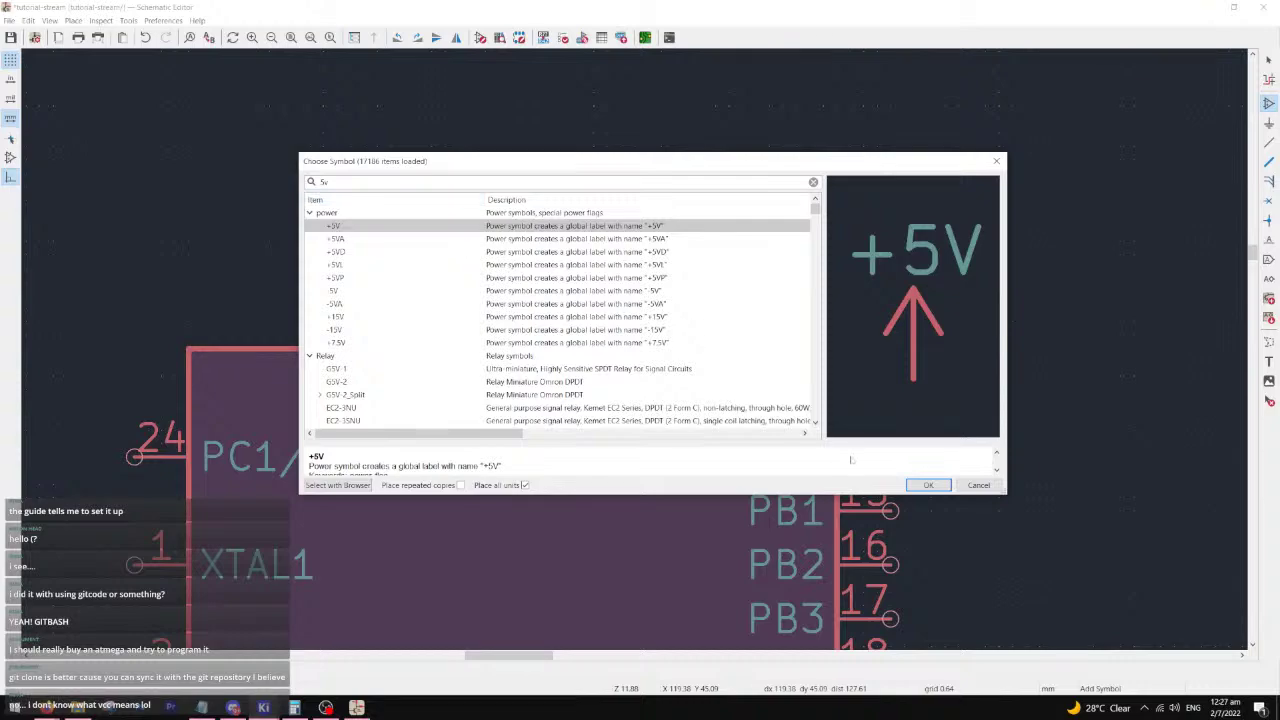
pyautogui.press('Return')
pyautogui.click(512, 296)
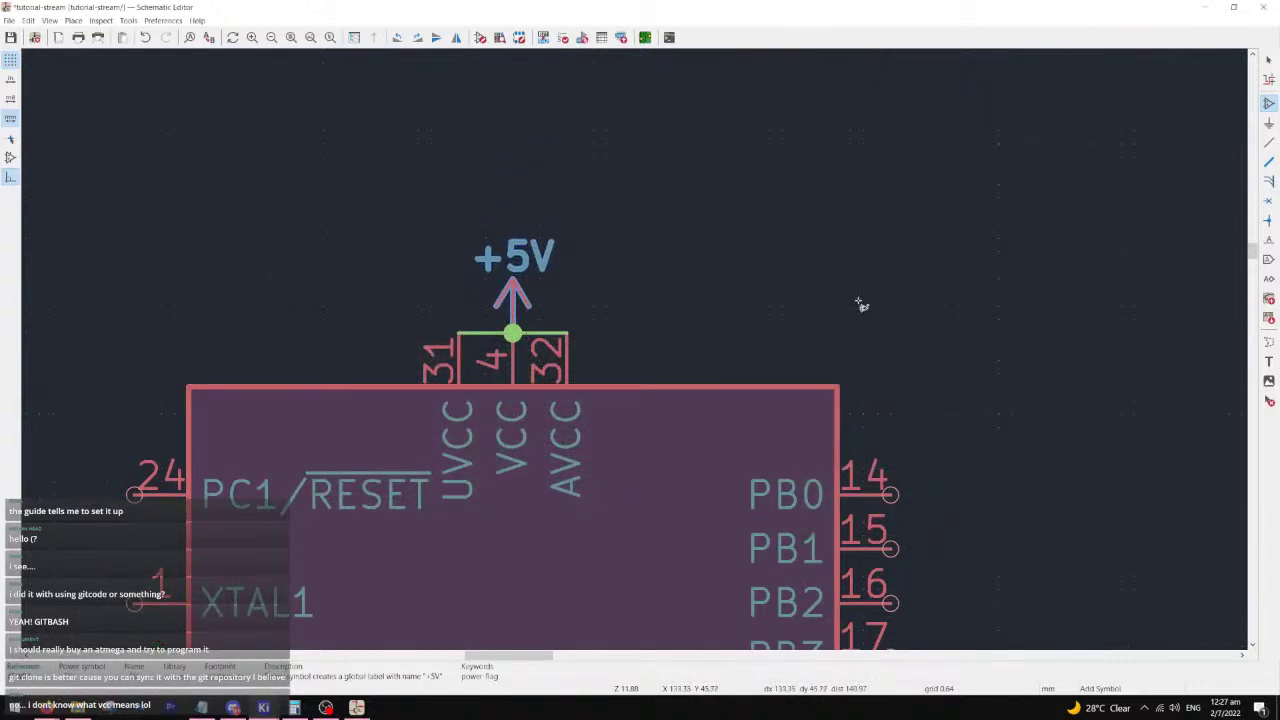
pyautogui.moveTo(857, 303); pyautogui.dragTo(512, 275, button='middle')
pyautogui.scroll(-4, 512, 275)
pyautogui.scroll(3, 409, 271)
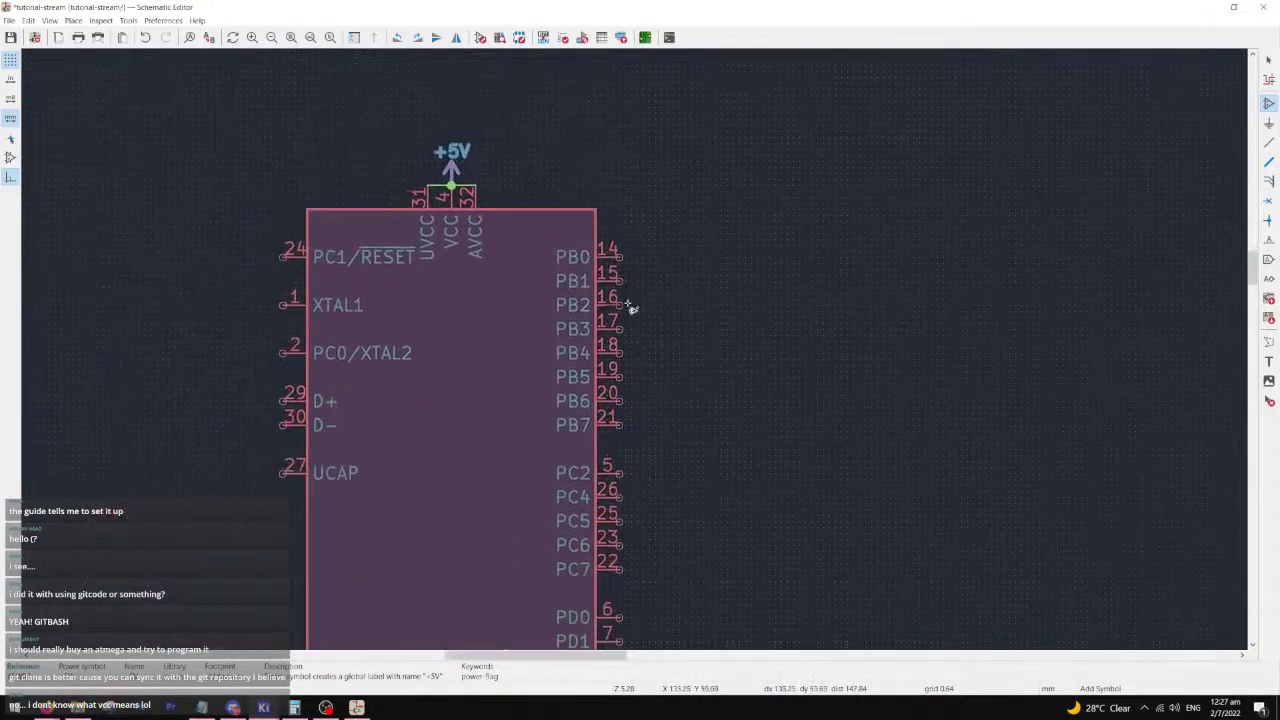
pyautogui.moveTo(364, 415); pyautogui.dragTo(403, 417, button='middle')
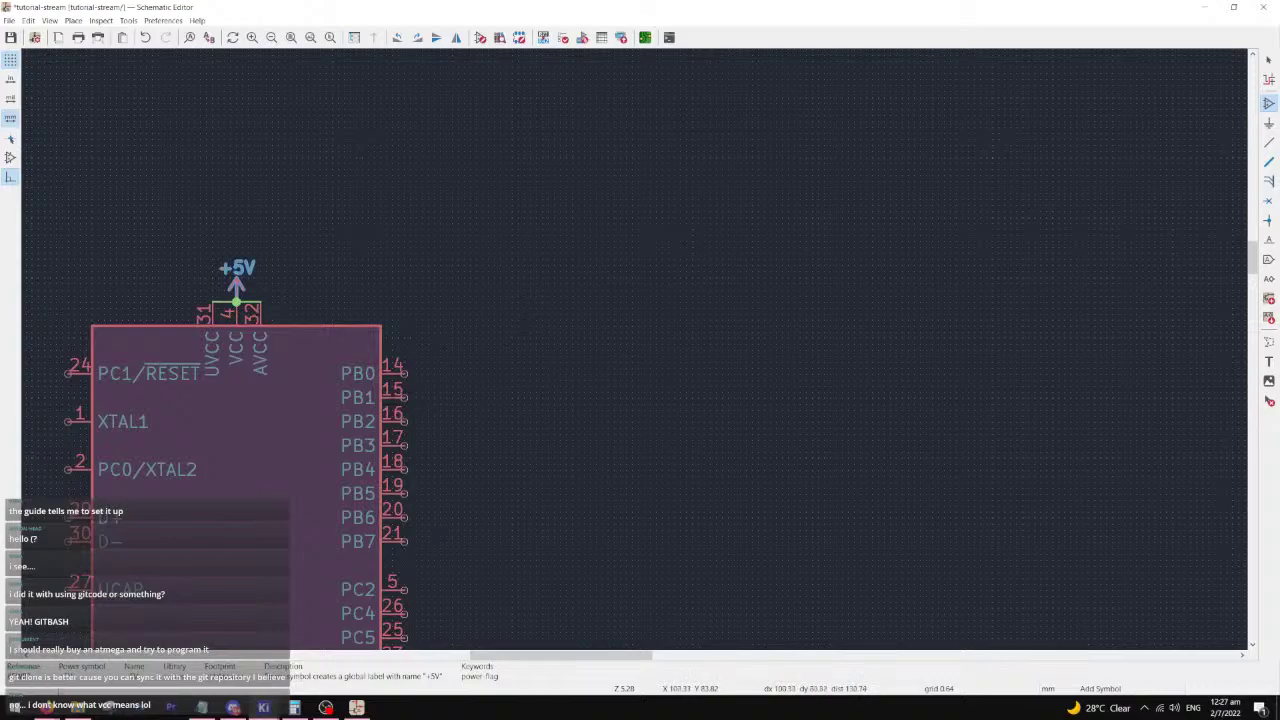
# - Open Paint and sketch a rectangular component with a row of pins along its lower edge, labelling the last pin VCC
pyautogui.press('super')
pyautogui.write('paint')
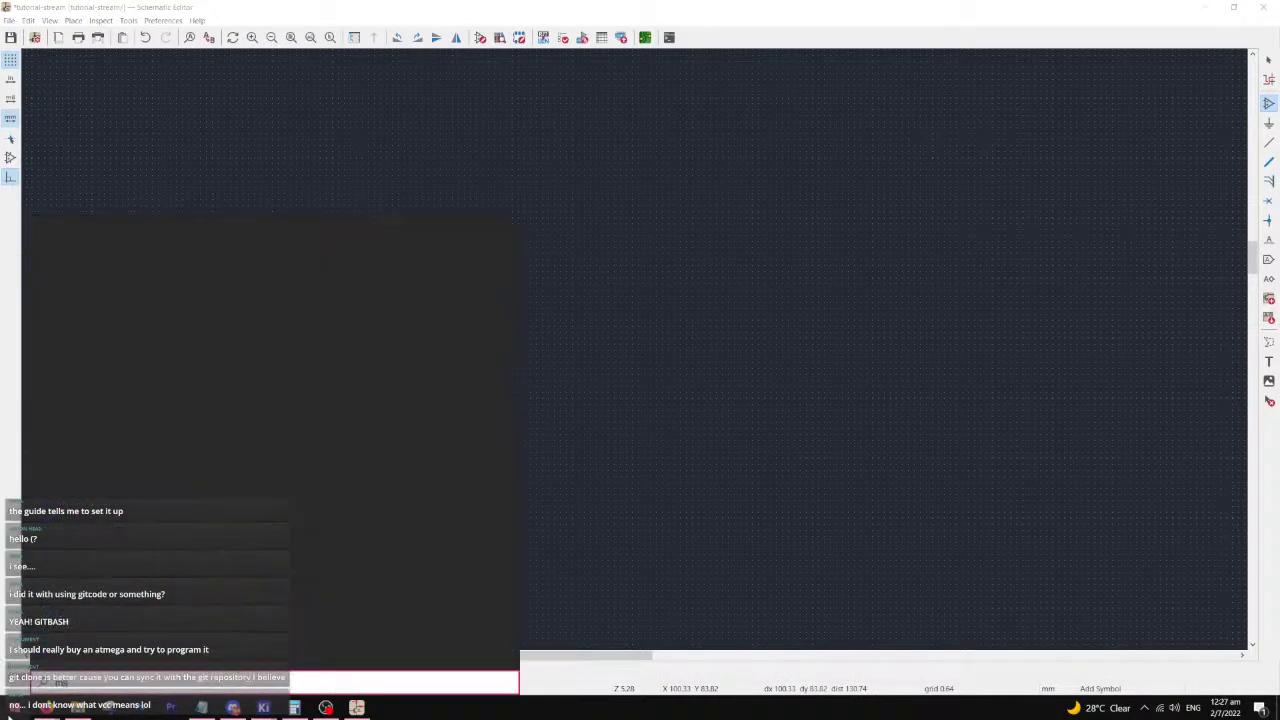
pyautogui.press('Return')
pyautogui.moveTo(310, 152)
pyautogui.mouseDown()
pyautogui.moveTo(303, 222)
pyautogui.moveTo(487, 160)
pyautogui.moveTo(314, 147)
pyautogui.mouseUp()
pyautogui.moveTo(314, 229); pyautogui.dragTo(314, 247)
pyautogui.moveTo(328, 229)
pyautogui.mouseDown()
pyautogui.moveTo(328, 245)
pyautogui.moveTo(343, 245)
pyautogui.mouseUp()
pyautogui.moveTo(376, 230); pyautogui.dragTo(376, 244)
pyautogui.moveTo(399, 229); pyautogui.dragTo(425, 245)
pyautogui.moveTo(442, 230)
pyautogui.mouseDown()
pyautogui.moveTo(448, 245)
pyautogui.moveTo(478, 247)
pyautogui.mouseUp()
pyautogui.moveTo(453, 204); pyautogui.dragTo(520, 210)
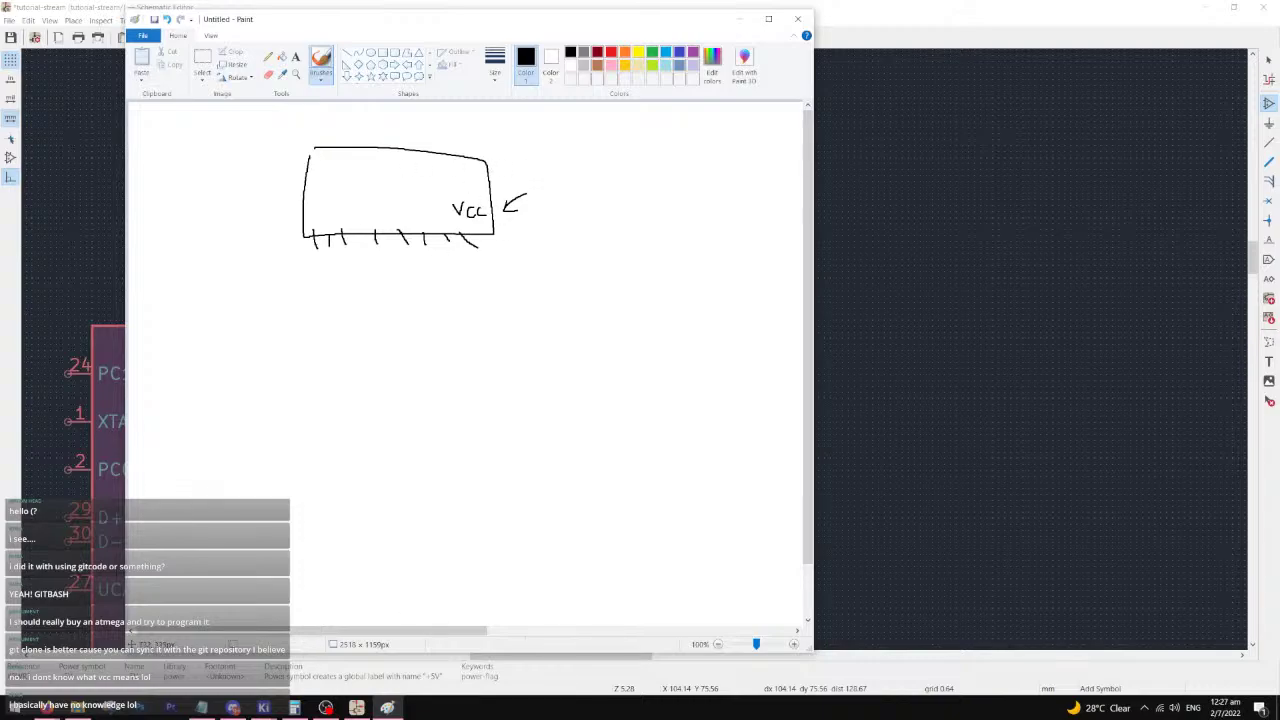
# - Draw a line from the sketched VCC pin into a small box labelled "fuse" and continue the line below it
pyautogui.moveTo(474, 244); pyautogui.dragTo(474, 275)
pyautogui.moveTo(463, 287)
pyautogui.mouseDown()
pyautogui.moveTo(467, 332)
pyautogui.moveTo(463, 286)
pyautogui.moveTo(515, 310)
pyautogui.moveTo(522, 300)
pyautogui.mouseUp()
pyautogui.moveTo(524, 298); pyautogui.dragTo(561, 310)
pyautogui.moveTo(484, 327); pyautogui.dragTo(488, 397)
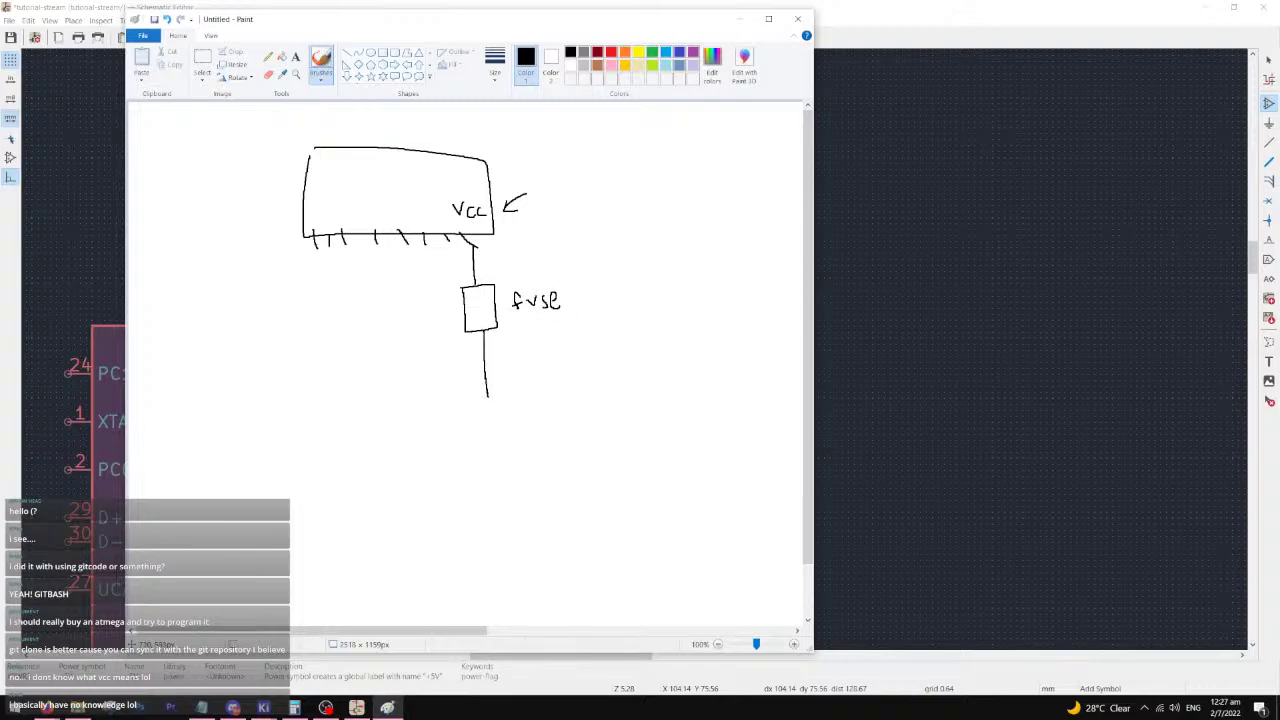
# - Label the line +5V below the fuse and VCC above it, point an arrow at the fuse, and draw large loops below
pyautogui.moveTo(503, 341)
pyautogui.mouseDown()
pyautogui.moveTo(504, 358)
pyautogui.moveTo(533, 340)
pyautogui.mouseUp()
pyautogui.moveTo(582, 259); pyautogui.dragTo(559, 285)
pyautogui.moveTo(559, 285); pyautogui.dragTo(574, 281)
pyautogui.moveTo(488, 434)
pyautogui.mouseDown()
pyautogui.moveTo(290, 605)
pyautogui.moveTo(260, 530)
pyautogui.moveTo(390, 561)
pyautogui.mouseUp()
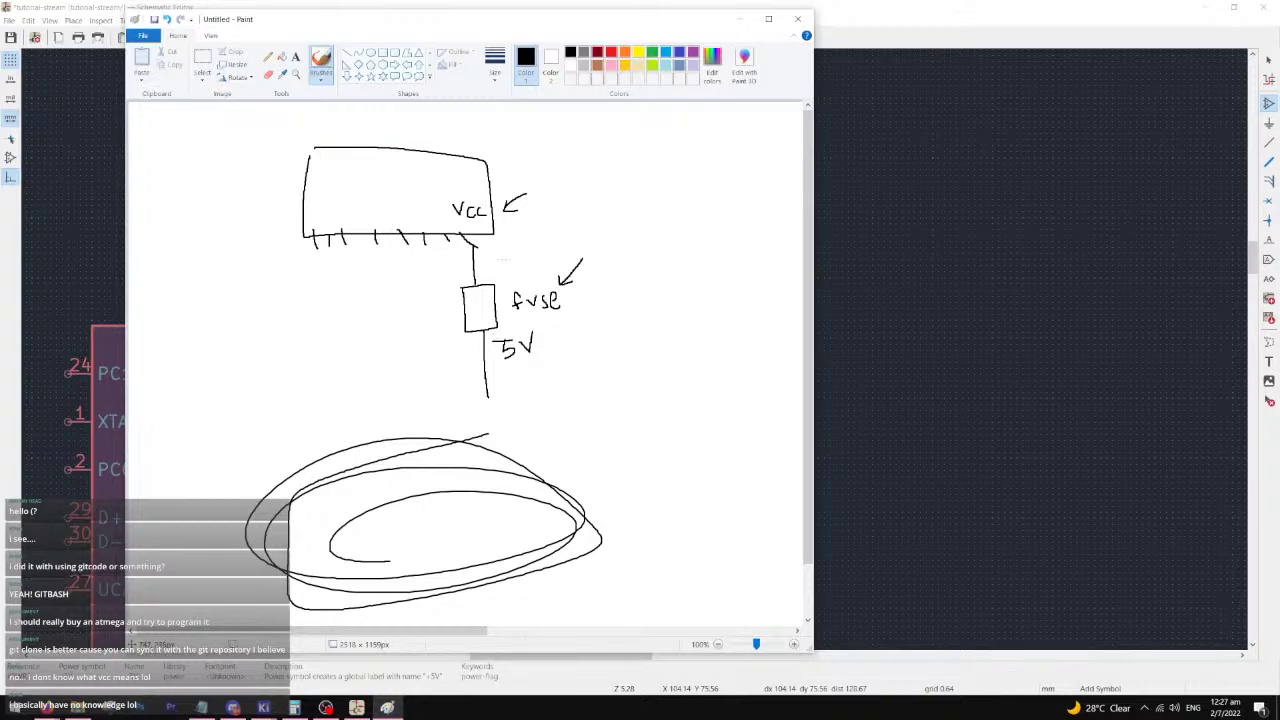
pyautogui.moveTo(495, 256); pyautogui.dragTo(540, 262)
pyautogui.moveTo(485, 353); pyautogui.dragTo(500, 352)
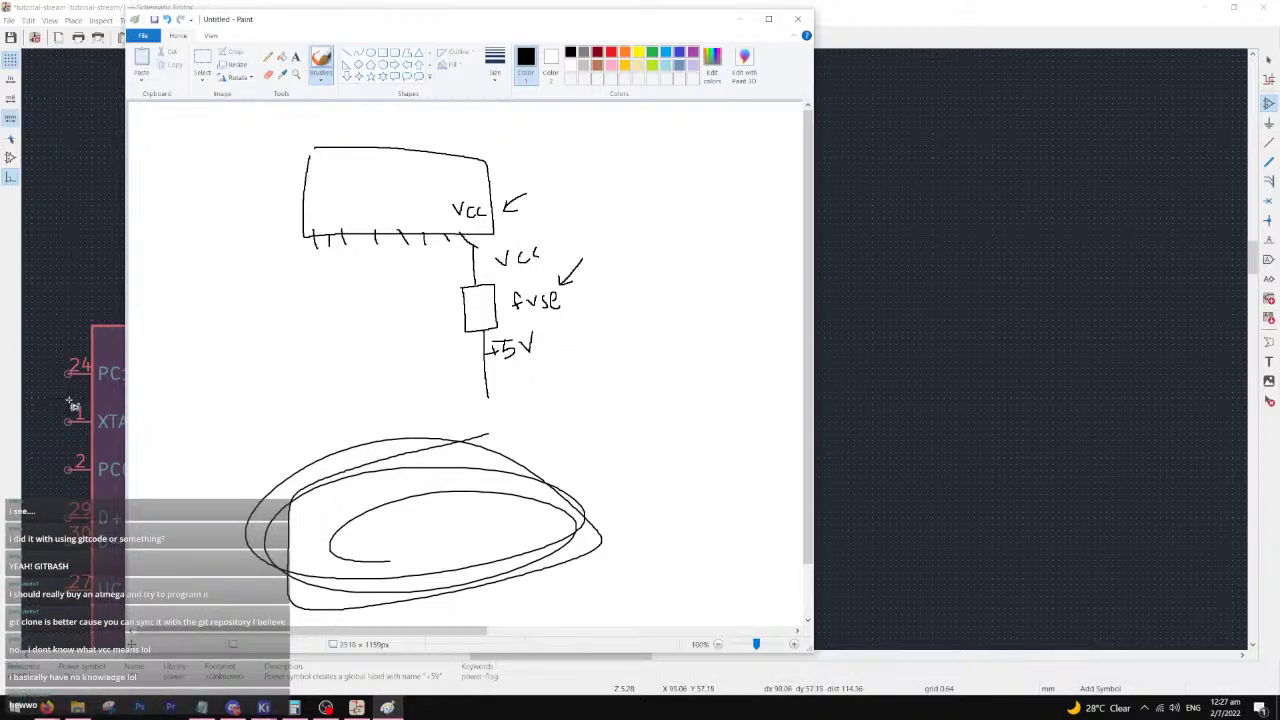
# - In Firefox, search the web for "vcc meaning" and refine the query to "vcc meaning electronics"
pyautogui.moveTo(46, 707)
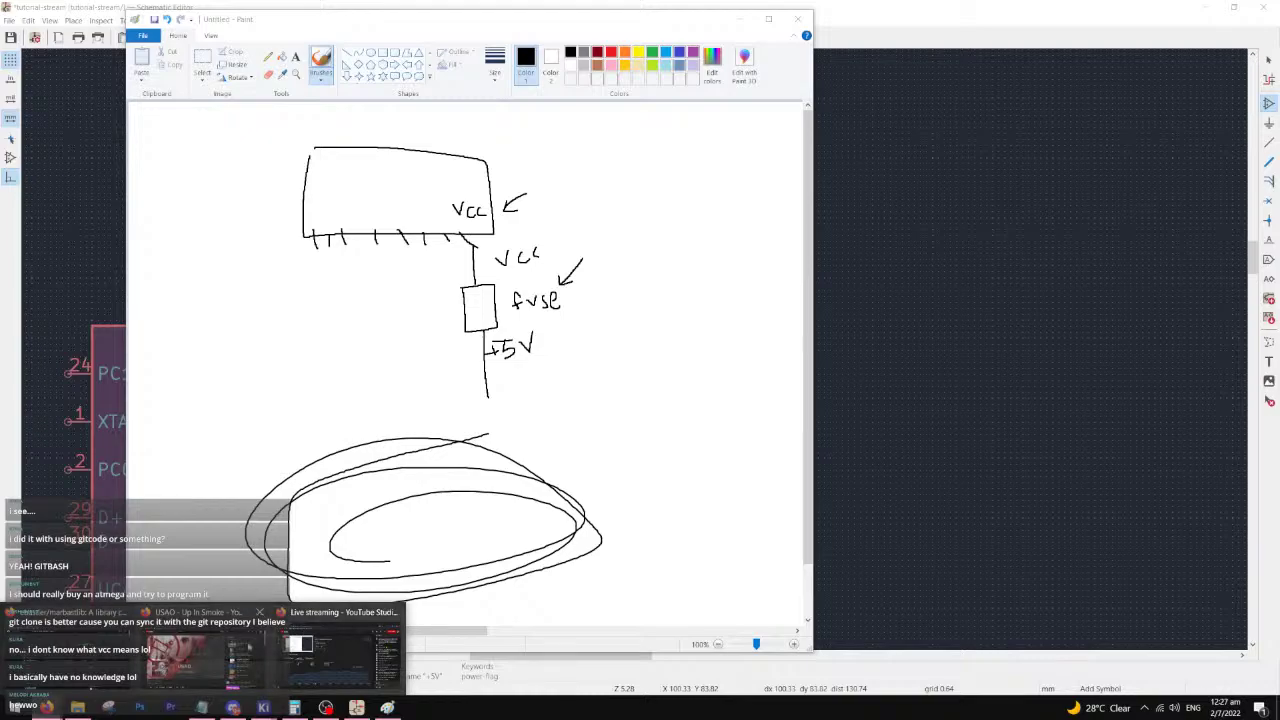
pyautogui.click(70, 650)
pyautogui.hotkey('ctrl', 'l')
pyautogui.write('vcc meaning')
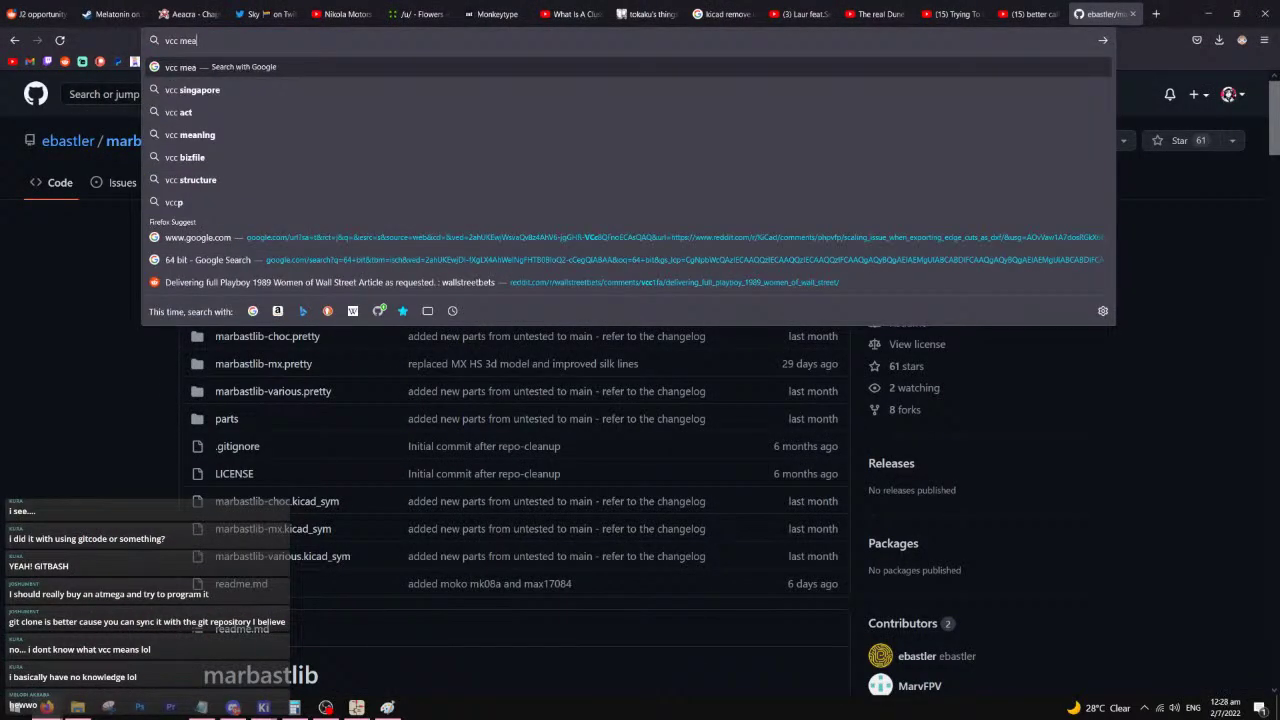
pyautogui.press('Return')
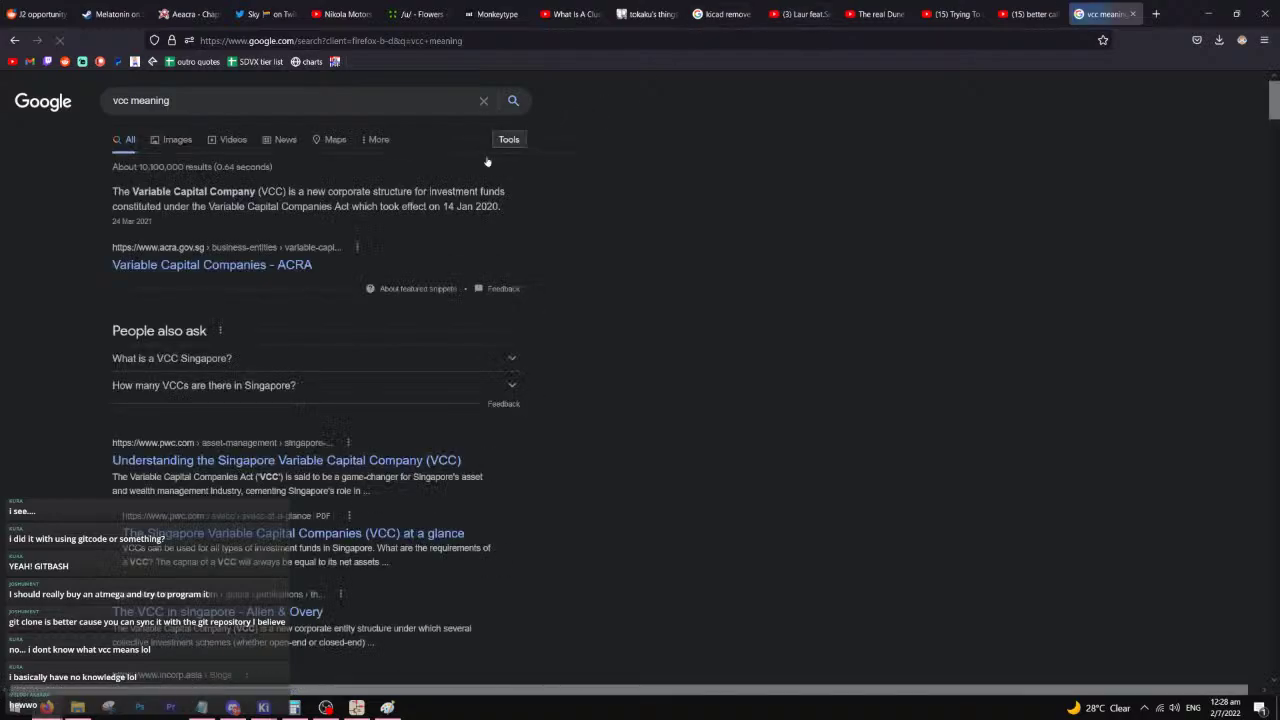
pyautogui.click(171, 100)
pyautogui.write('electronics')
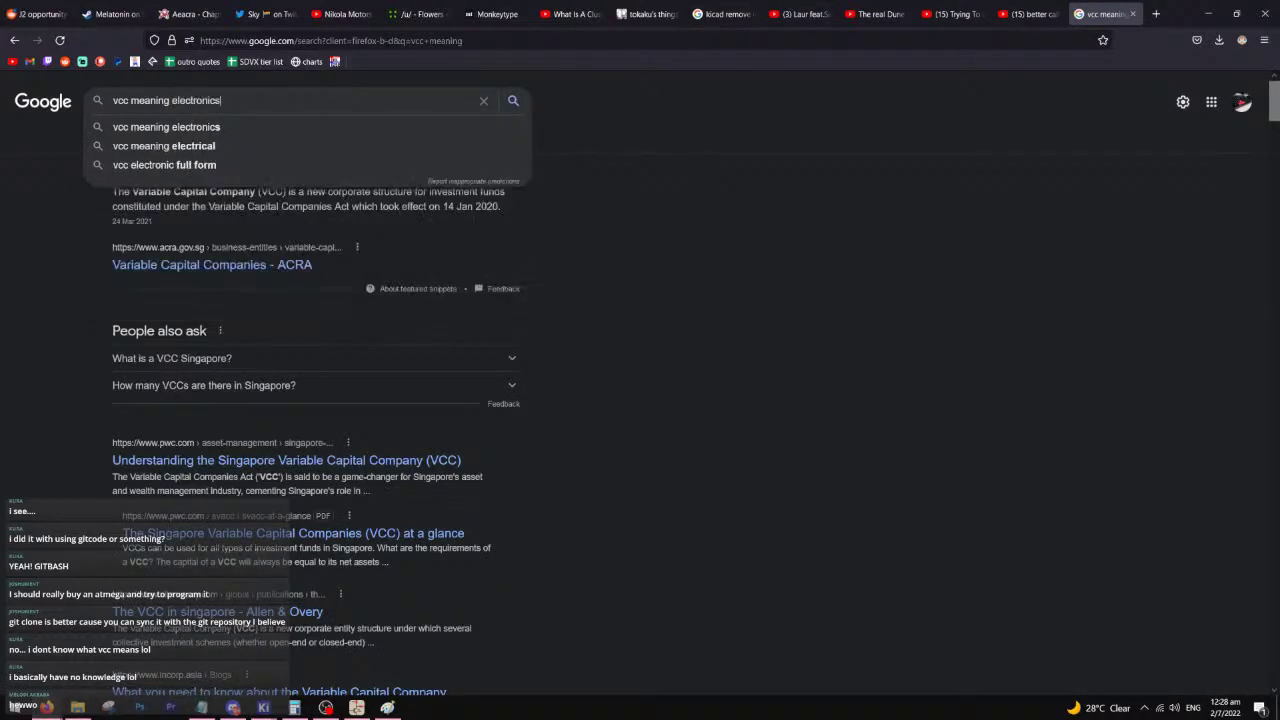
pyautogui.press('Return')
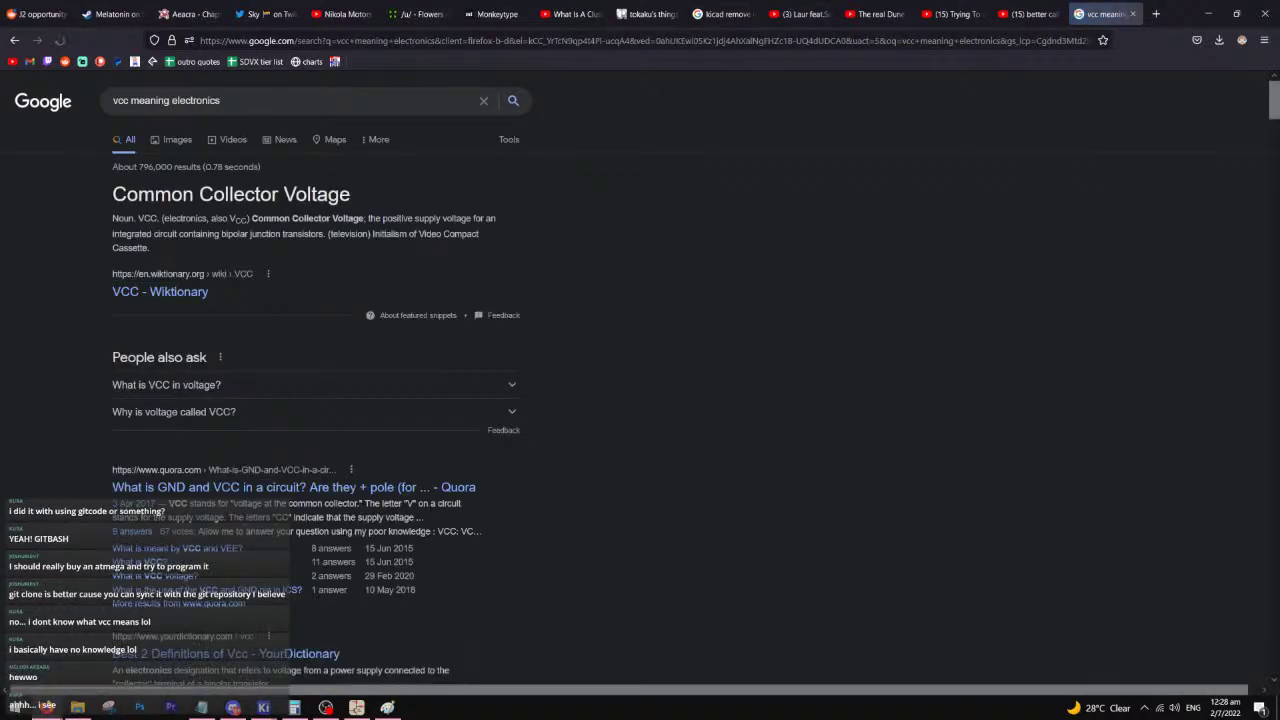
# - Read the search result's definition of VCC in electronics and minimize the browser
pyautogui.moveTo(112, 194); pyautogui.dragTo(256, 194)
pyautogui.click(256, 194)
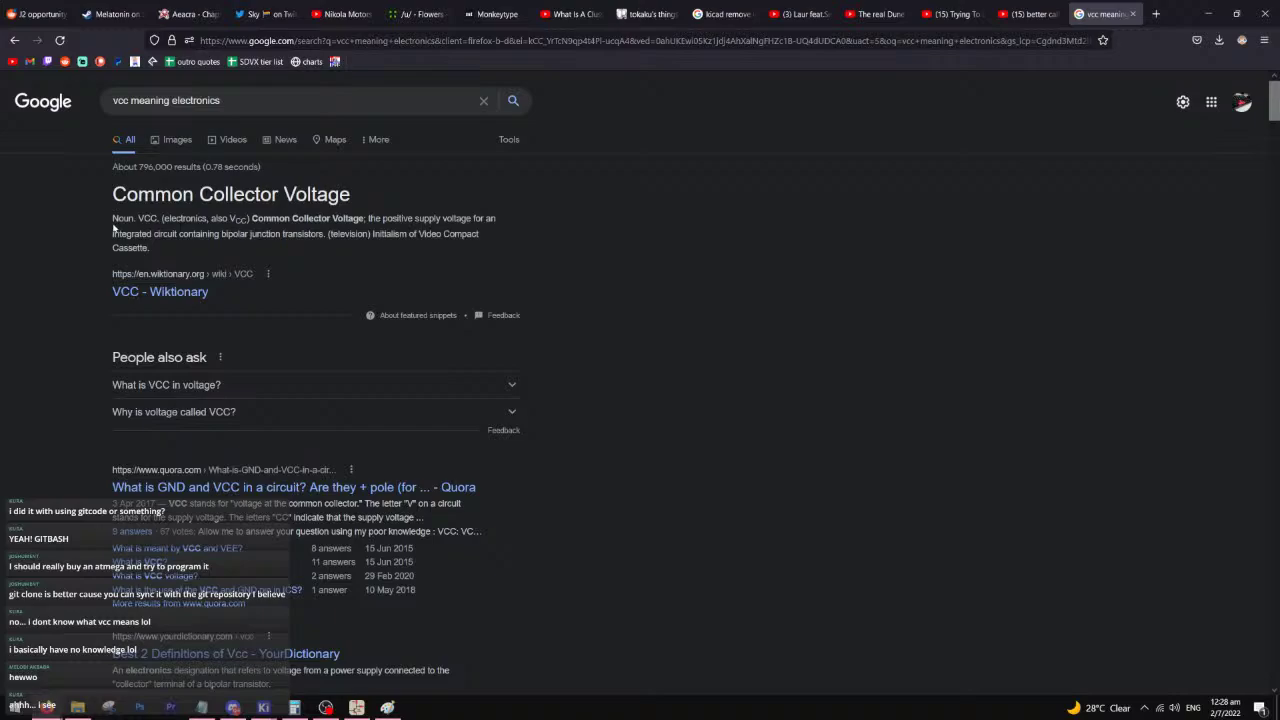
pyautogui.moveTo(363, 218); pyautogui.dragTo(427, 218)
pyautogui.click(427, 218)
pyautogui.moveTo(112, 234); pyautogui.dragTo(167, 234)
pyautogui.click(168, 233)
pyautogui.click(1208, 14)
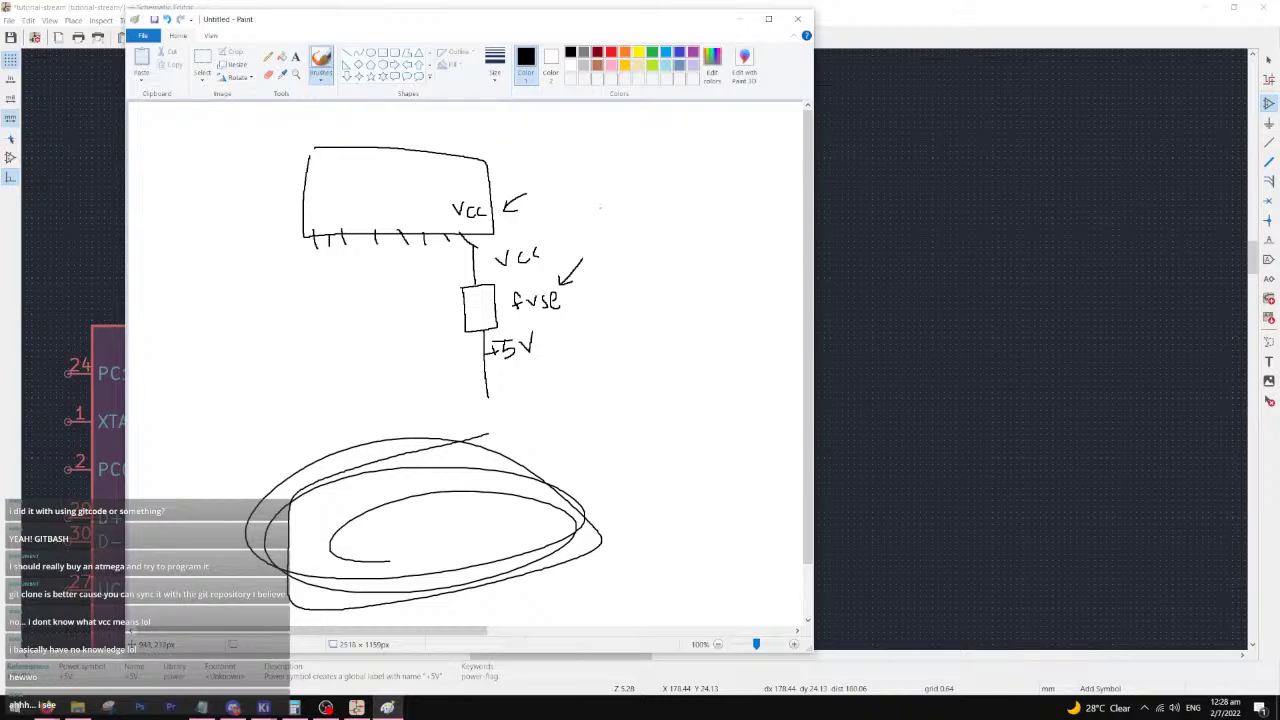
# - Back in the KiCad Schematic Editor, place a GND power symbol just below the microcontroller's UGND pin
pyautogui.moveTo(365, 520); pyautogui.dragTo(516, 52, button='middle')
pyautogui.moveTo(458, 462); pyautogui.dragTo(487, 331, button='middle')
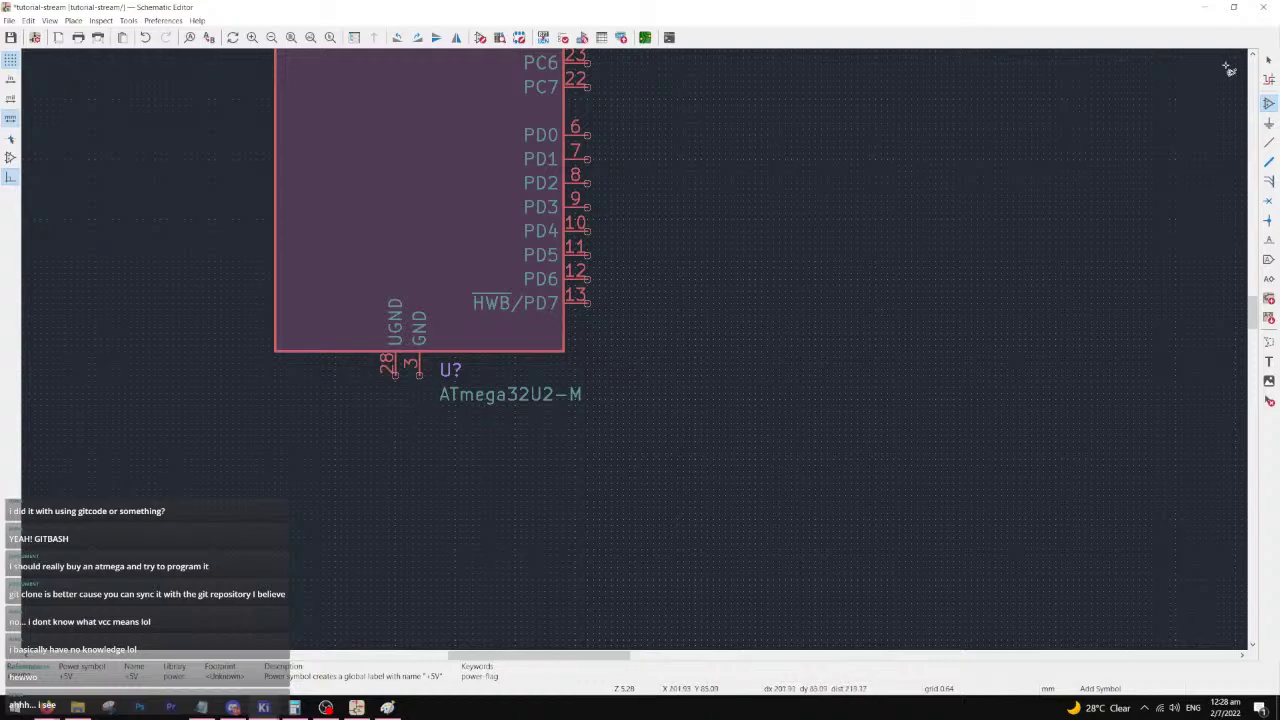
pyautogui.write('agnd')
pyautogui.click(928, 485)
pyautogui.click(401, 378)
pyautogui.press('Escape')
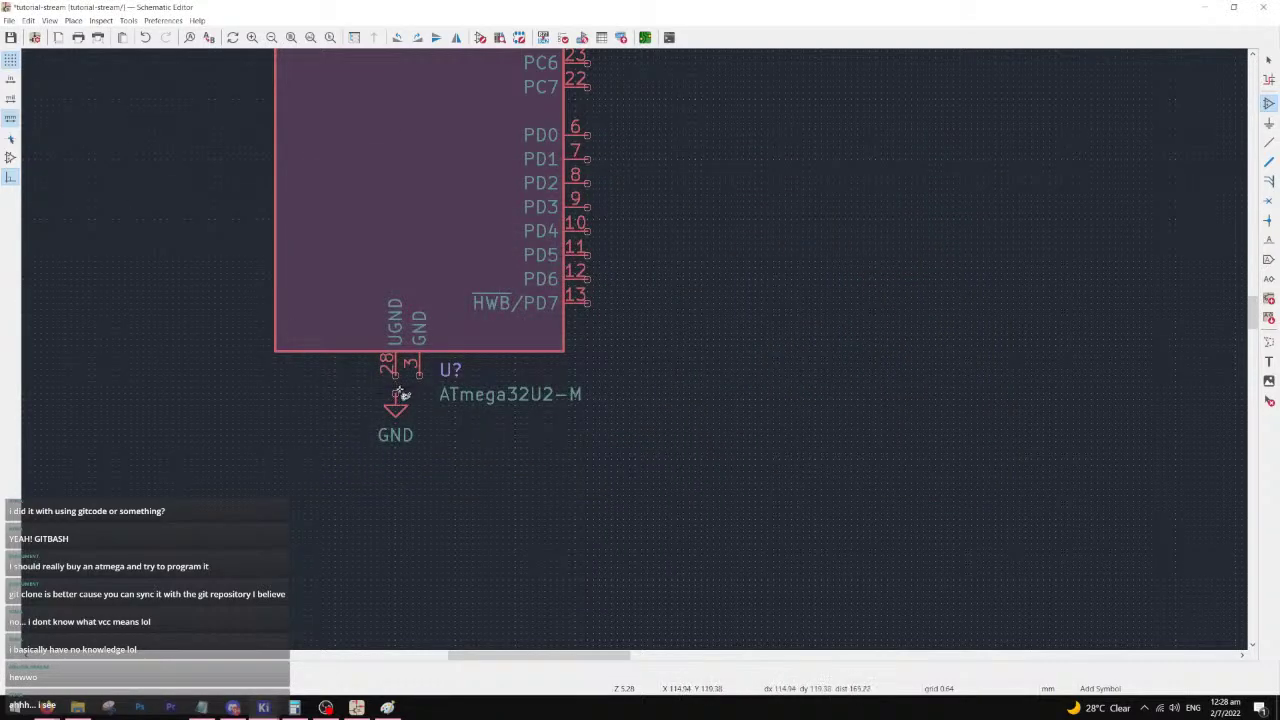
# - Wire the GND symbol to the microcontroller's UGND pin and join the neighbouring GND pin to it
pyautogui.press('w')
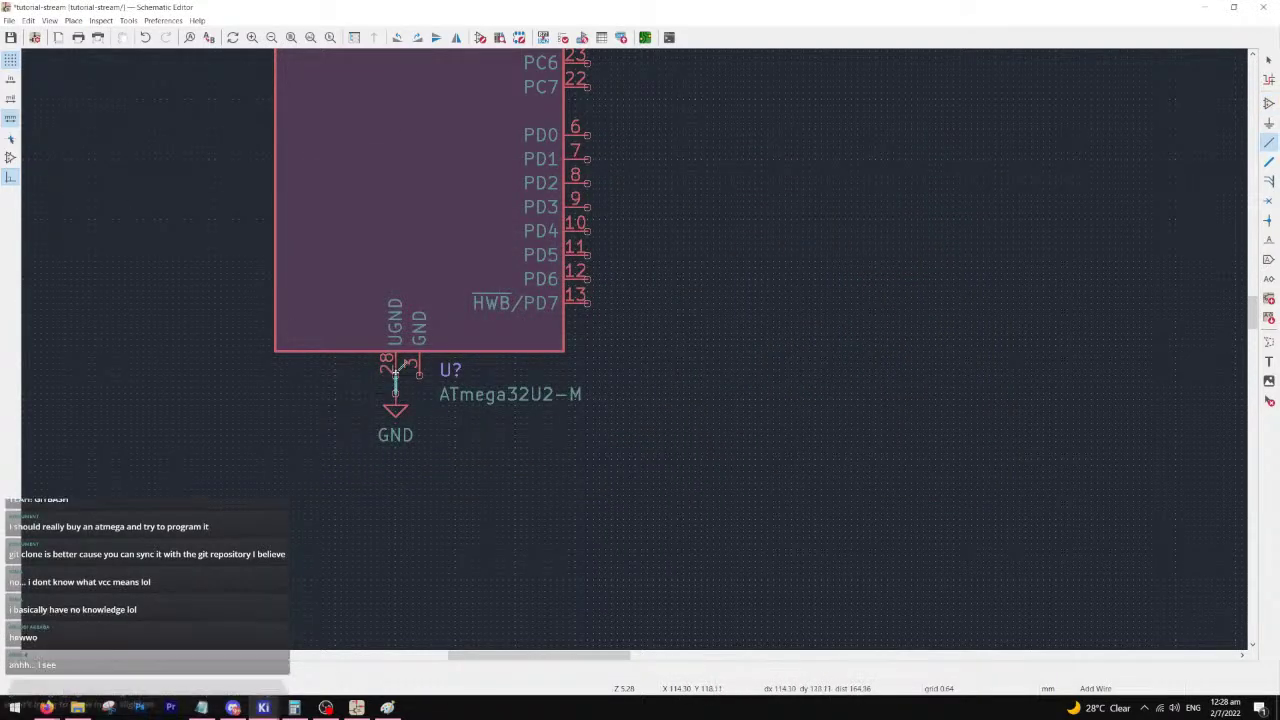
pyautogui.click(396, 391)
pyautogui.click(396, 375)
pyautogui.click(420, 372)
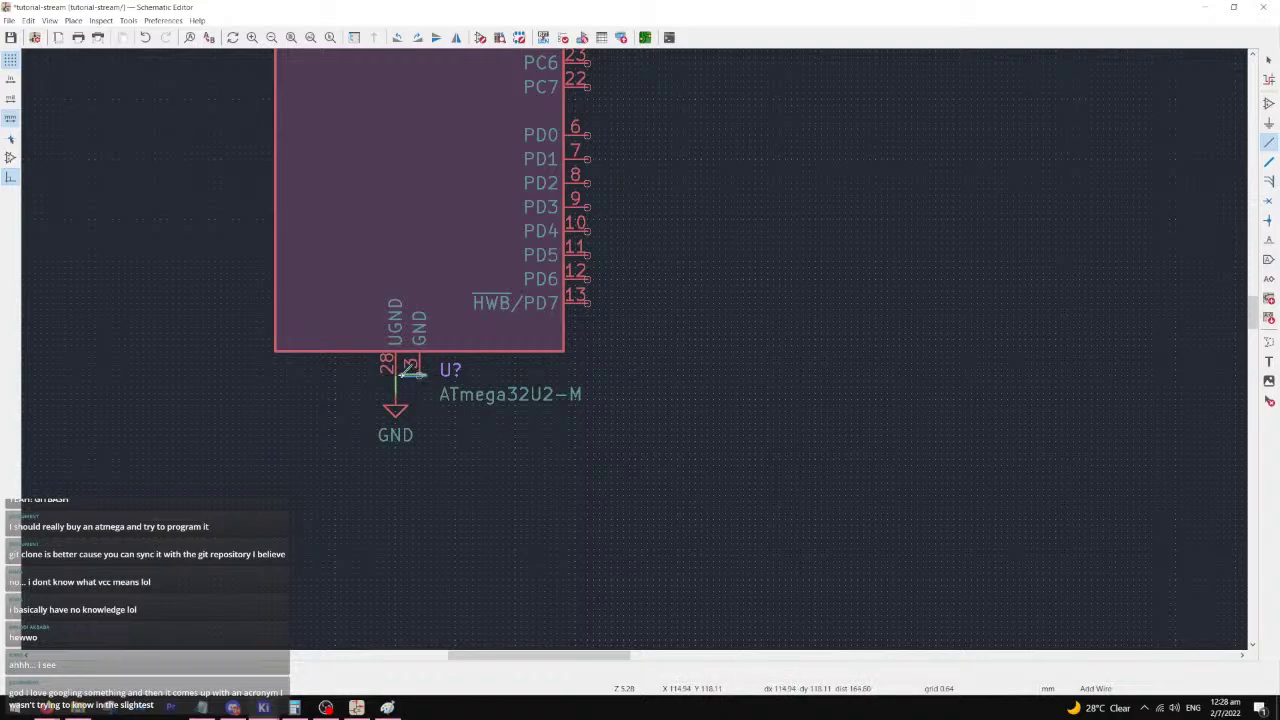
pyautogui.click(396, 375)
pyautogui.moveTo(578, 155); pyautogui.dragTo(466, 363, button='middle')
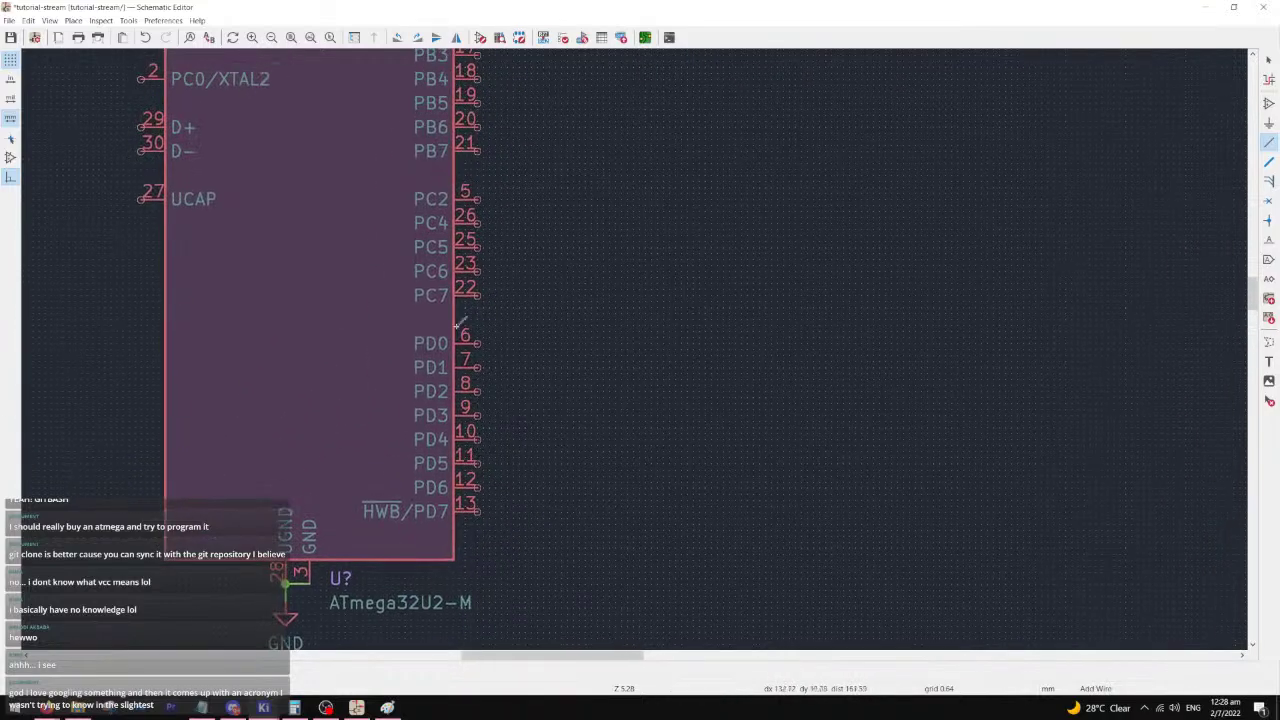
pyautogui.moveTo(329, 235); pyautogui.dragTo(429, 403, button='middle')
pyautogui.moveTo(230, 369); pyautogui.dragTo(666, 363, button='middle')
pyautogui.scroll(3, 428, 330)
pyautogui.hscroll(4, 531, 360)
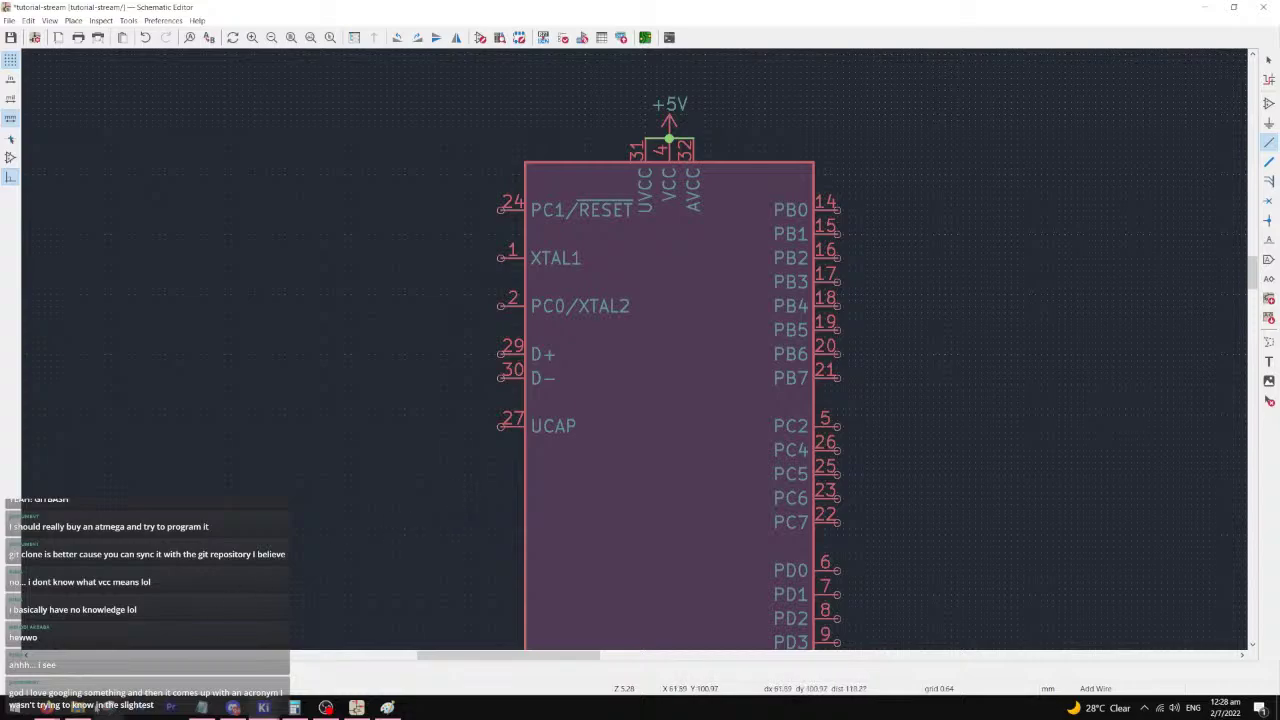
# - In Firefox, look up "atmega32u2 datasheet" and open the Microchip doc7799.pdf datasheet
pyautogui.moveTo(233, 707)
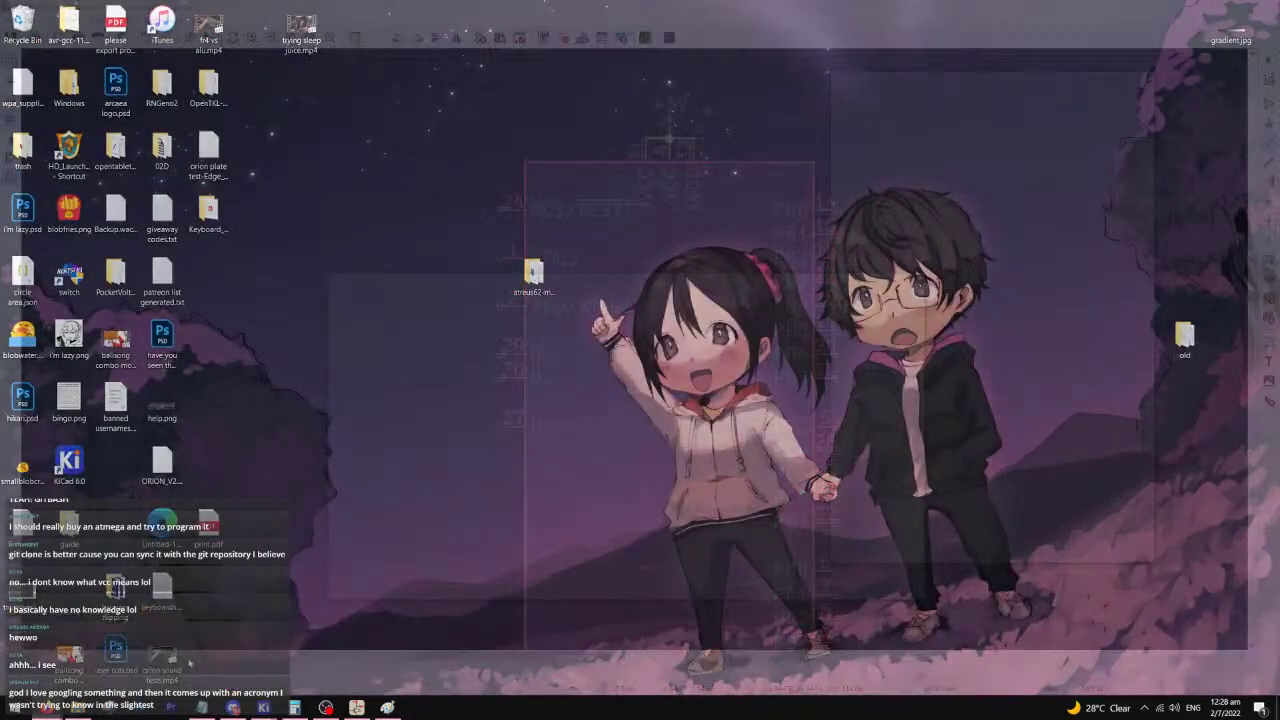
pyautogui.click(314, 660)
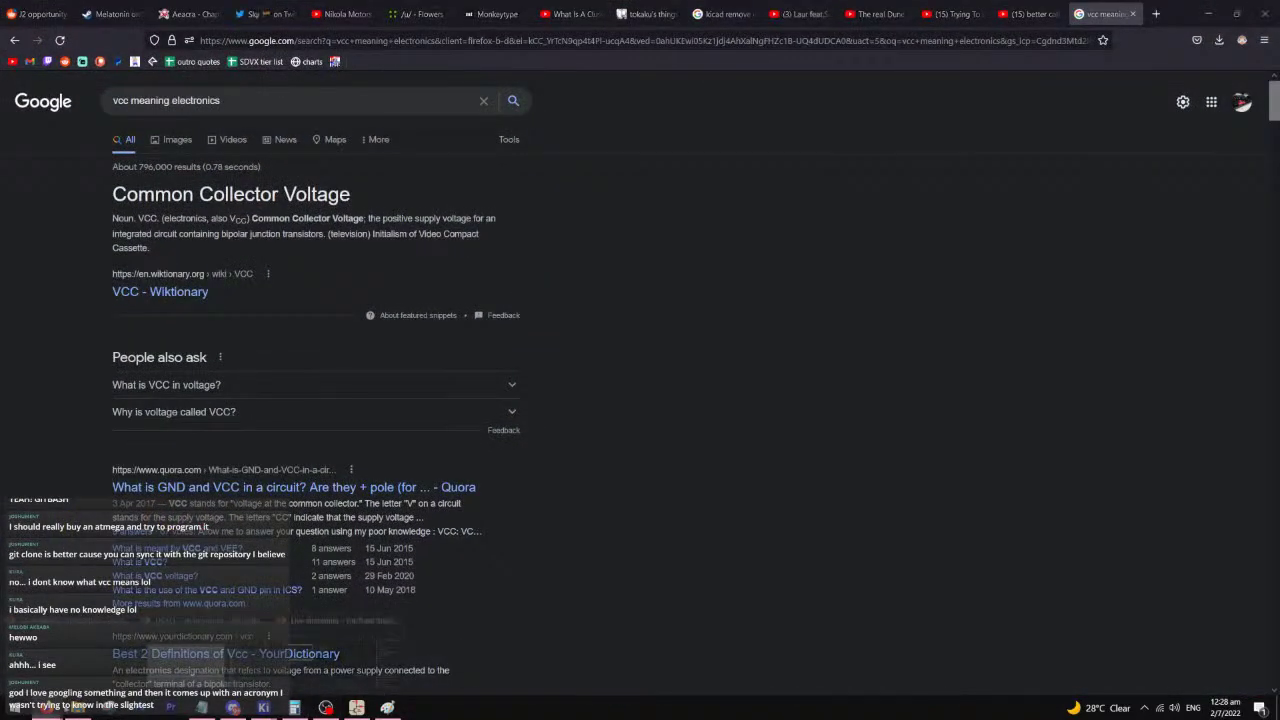
pyautogui.click(1030, 40)
pyautogui.write('atm')
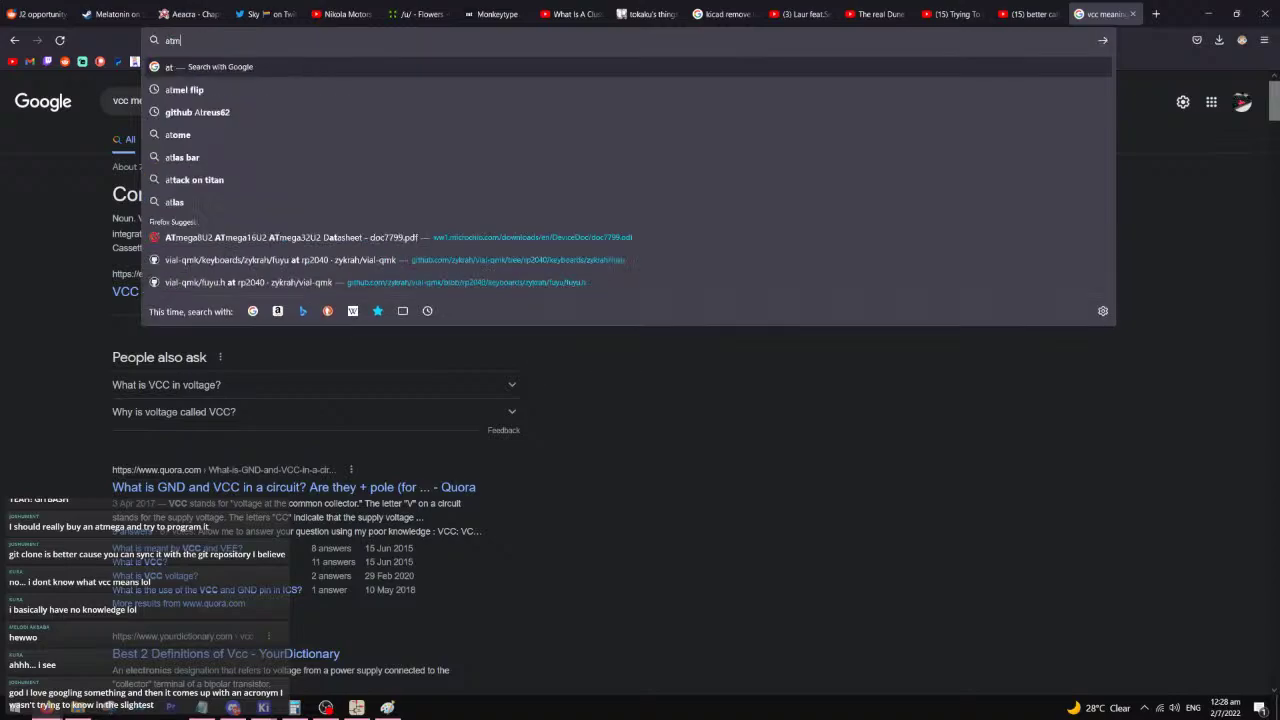
pyautogui.write('ega32u2')
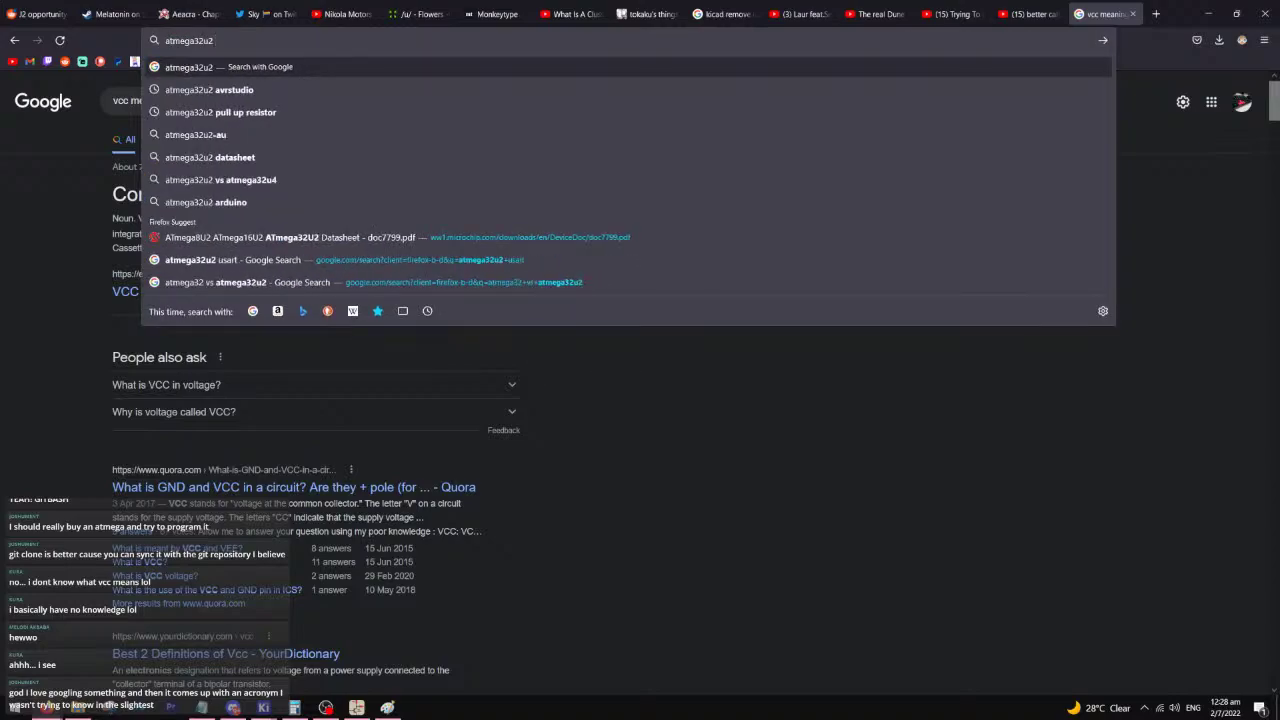
pyautogui.write(' datas')
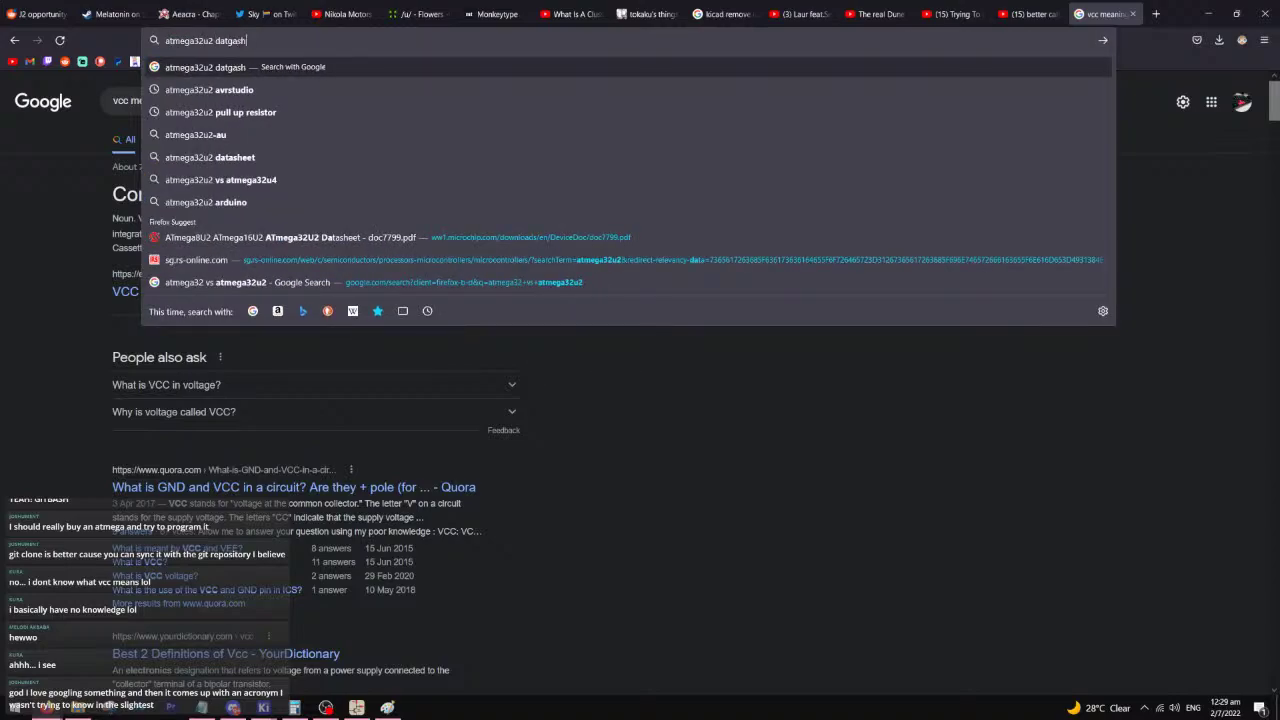
pyautogui.write('heet')
pyautogui.press('Down')
pyautogui.press('Down')
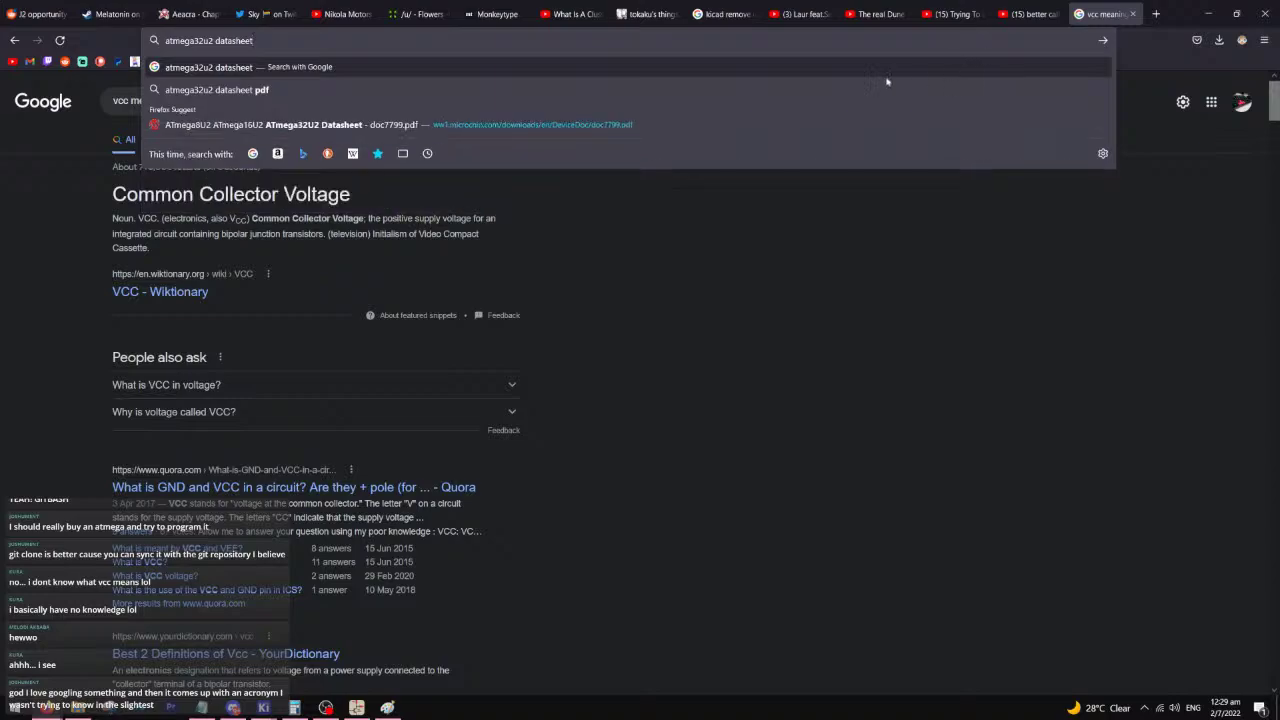
pyautogui.press('Return')
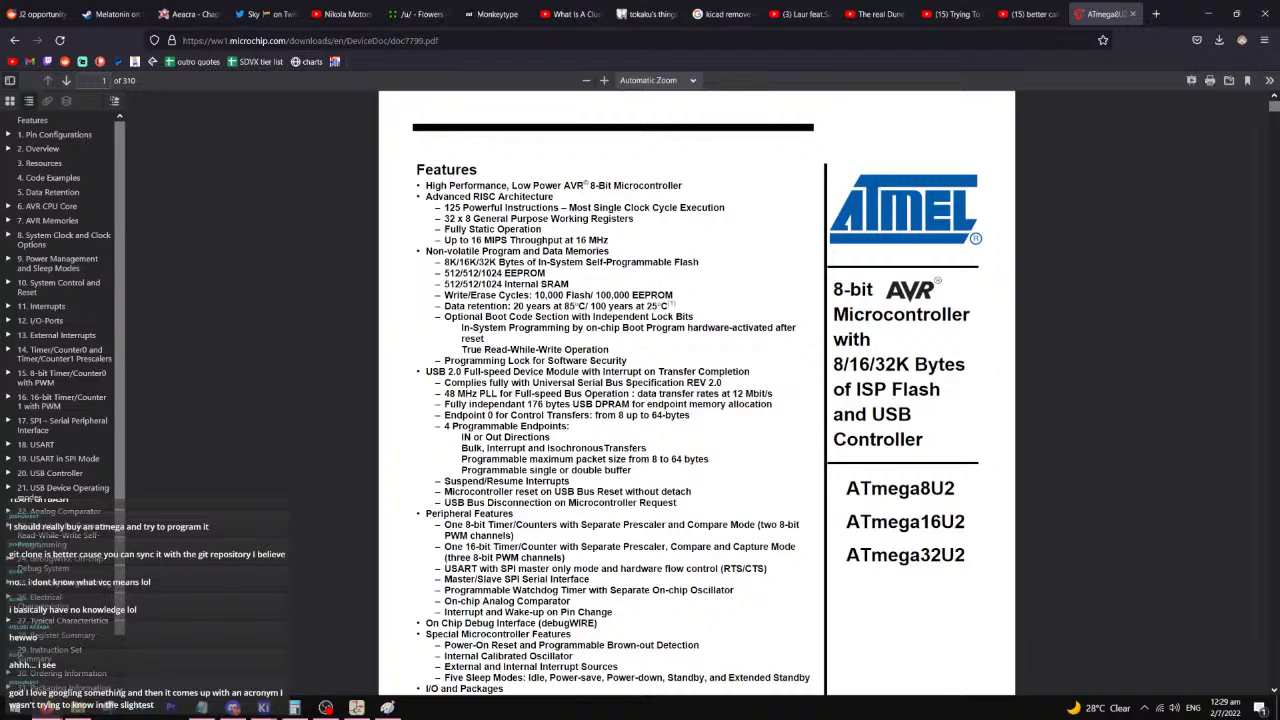
# - Search the datasheet for "ucap" and go through the matches to read the UCAP pin description in section 2.2.11
pyautogui.hotkey('ctrl', 'f')
pyautogui.write('ucap')
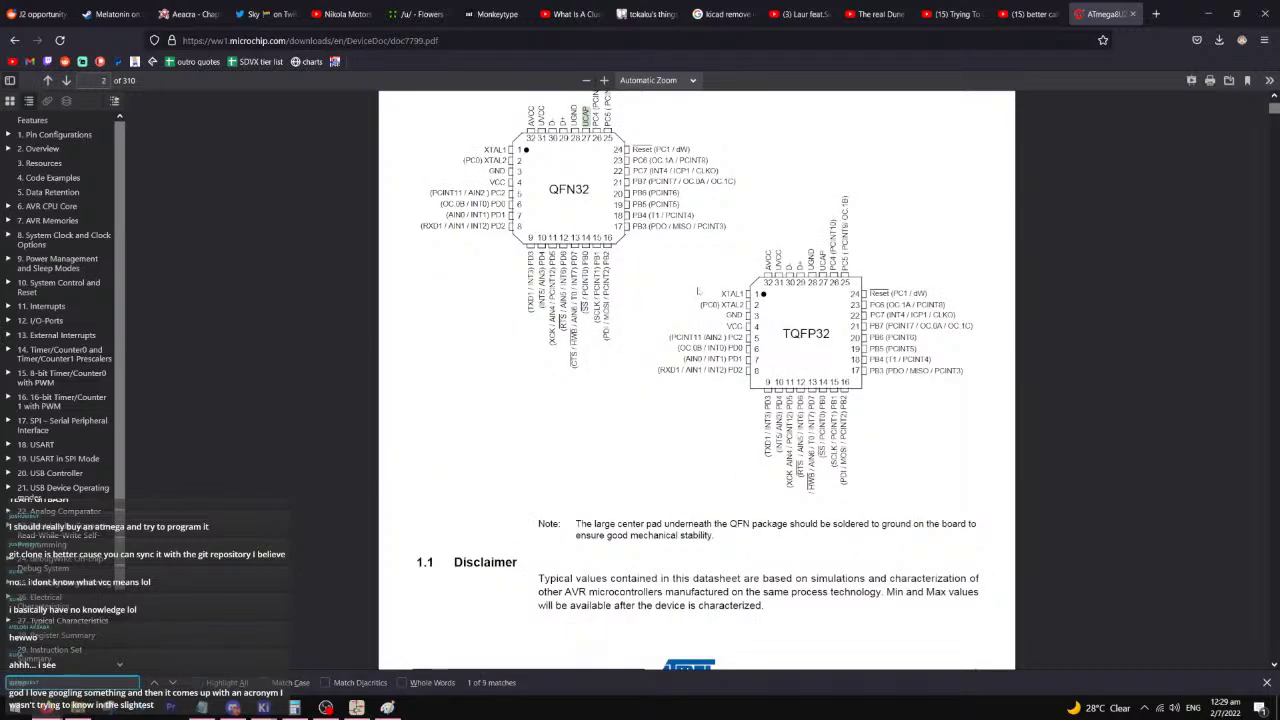
pyautogui.click(173, 683)
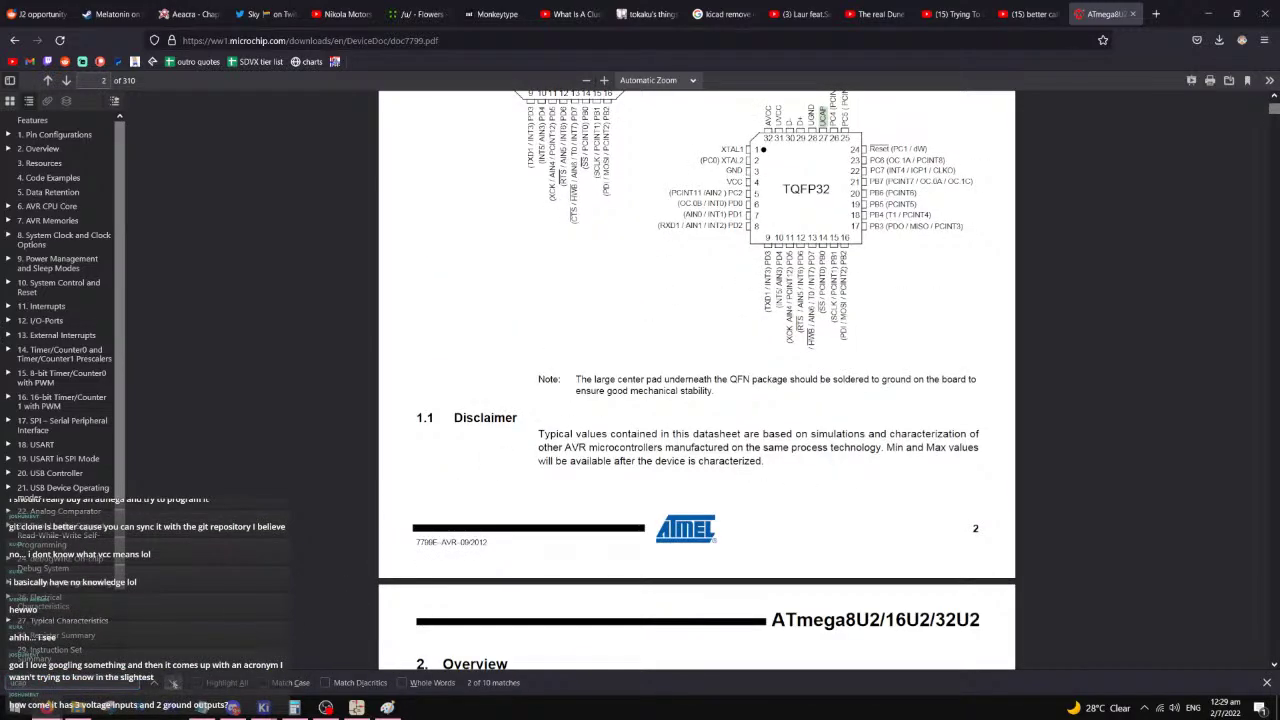
pyautogui.click(173, 683)
pyautogui.click(173, 683)
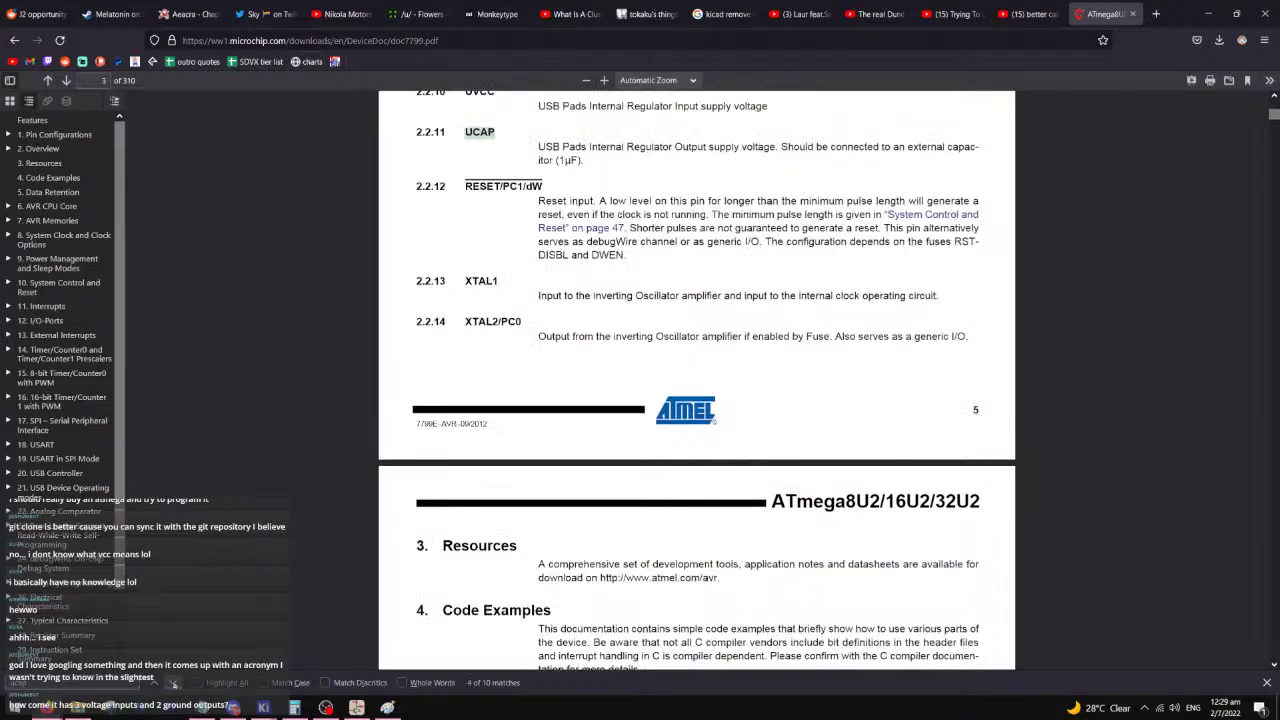
pyautogui.click(173, 683)
pyautogui.scroll(2, 658, 370)
pyautogui.scroll(-3, 658, 370)
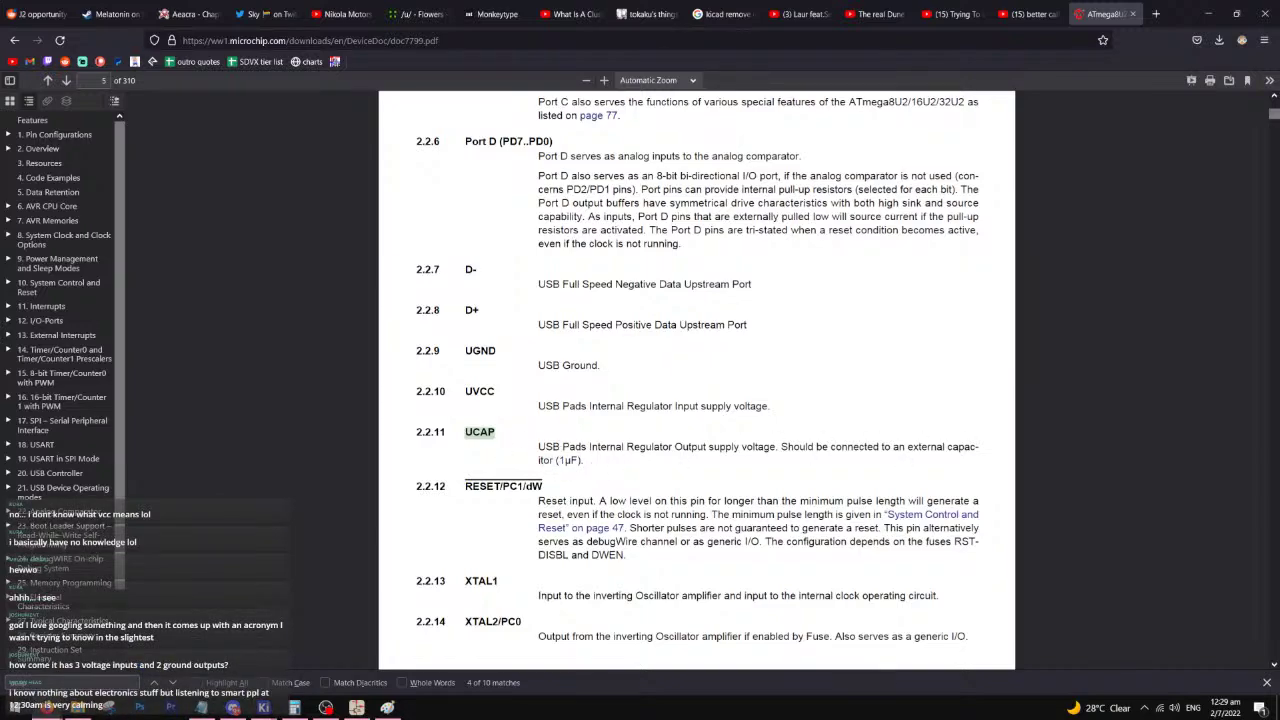
# - Back in the KiCad Schematic Editor, search the symbol library for a small unpolarized capacitor and choose C_Small
pyautogui.click(264, 707)
pyautogui.click(336, 650)
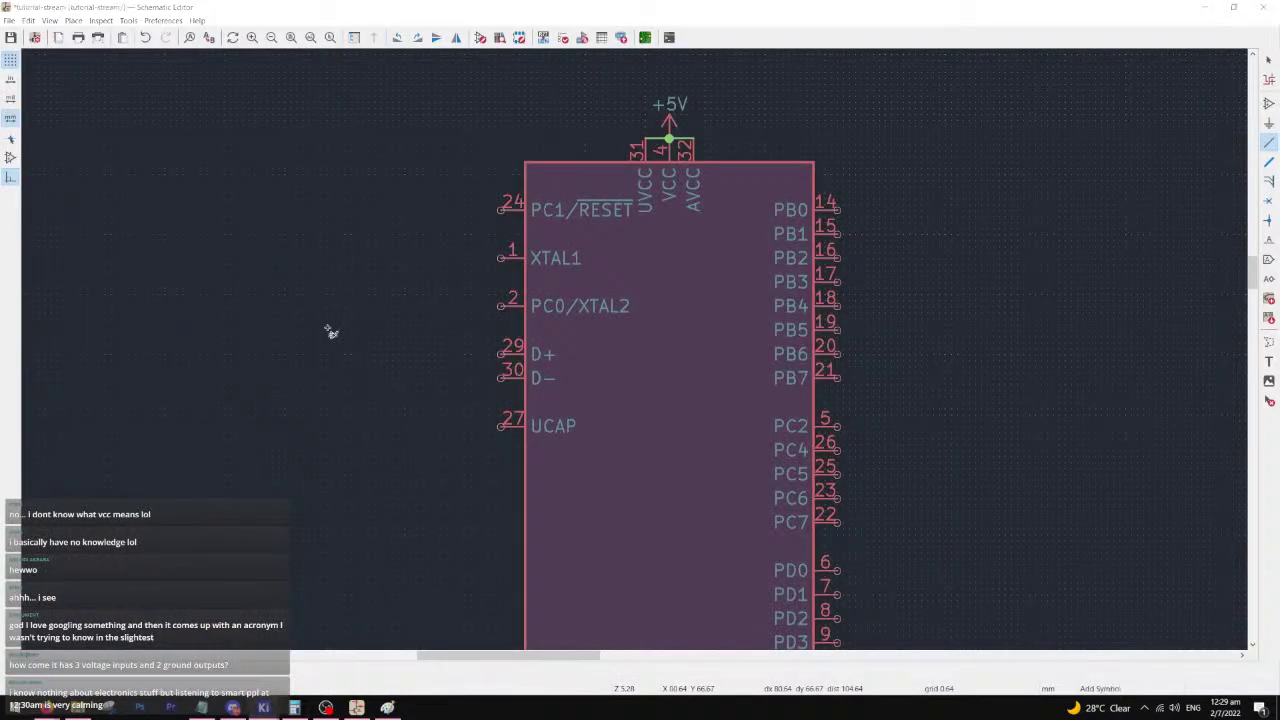
pyautogui.press('a')
pyautogui.write('c')
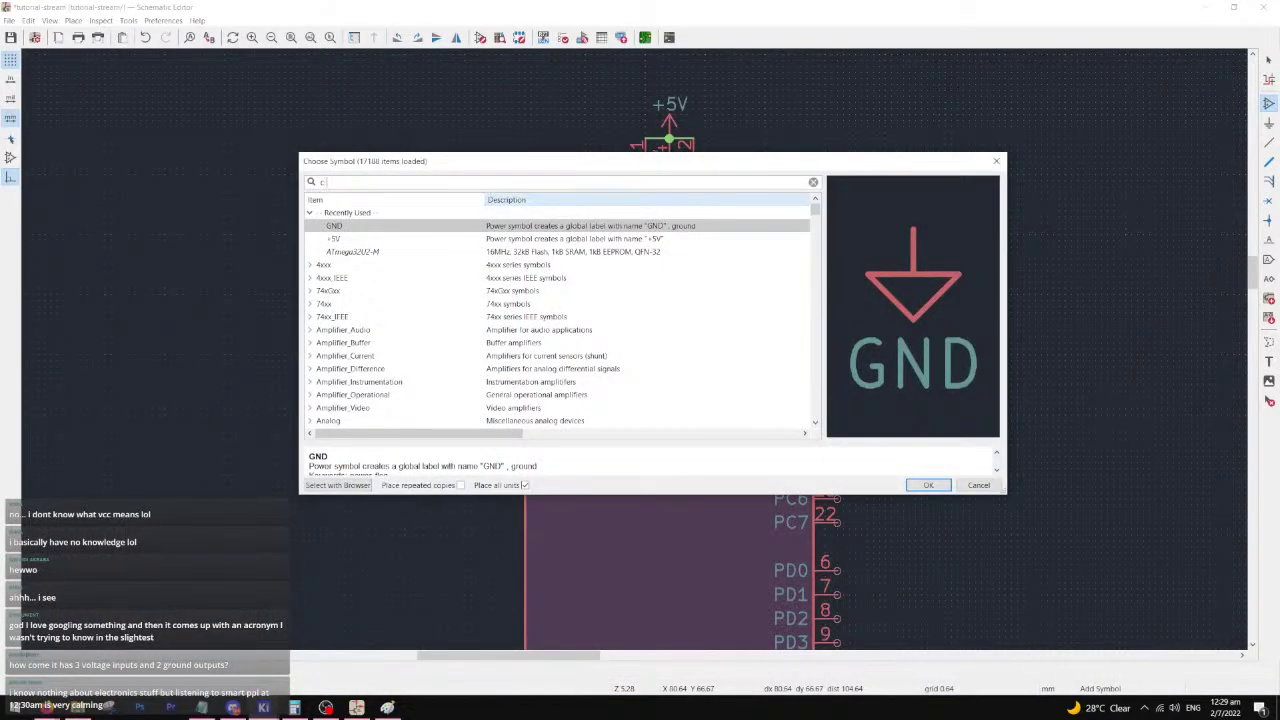
pyautogui.write('-s')
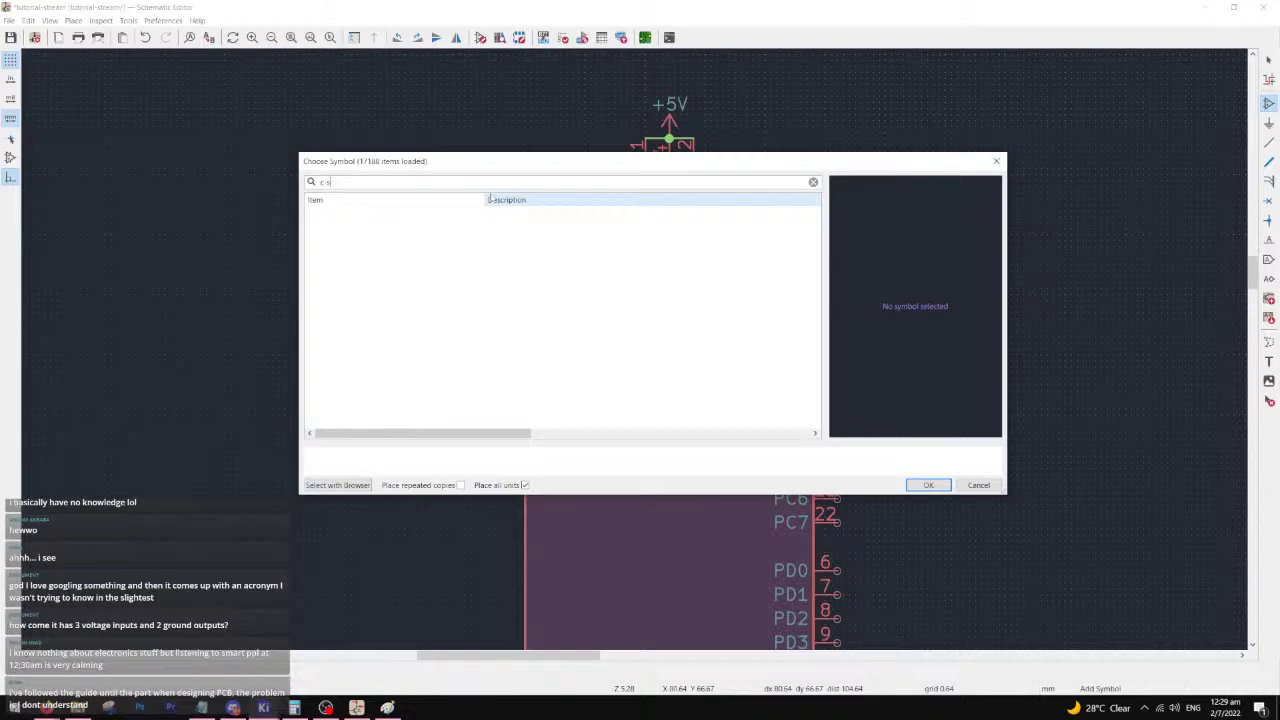
pyautogui.press('BackSpace')
pyautogui.write('+')
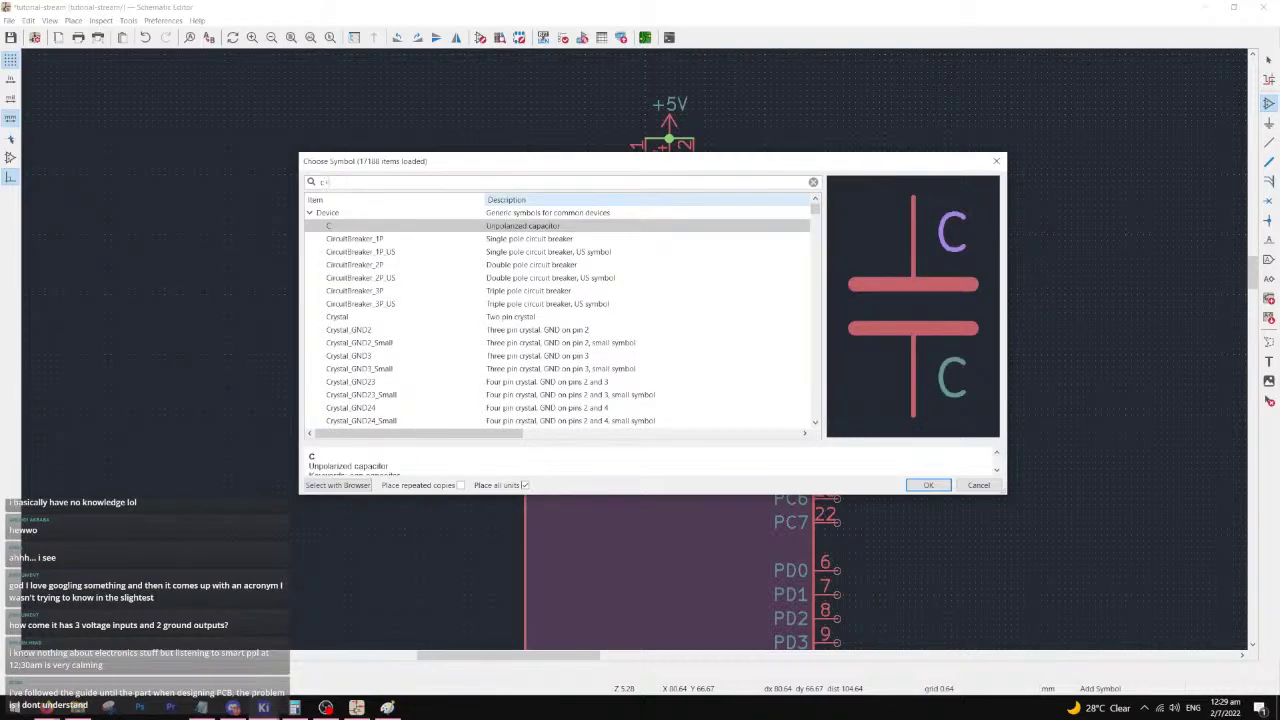
pyautogui.write('sma')
pyautogui.press('BackSpace')
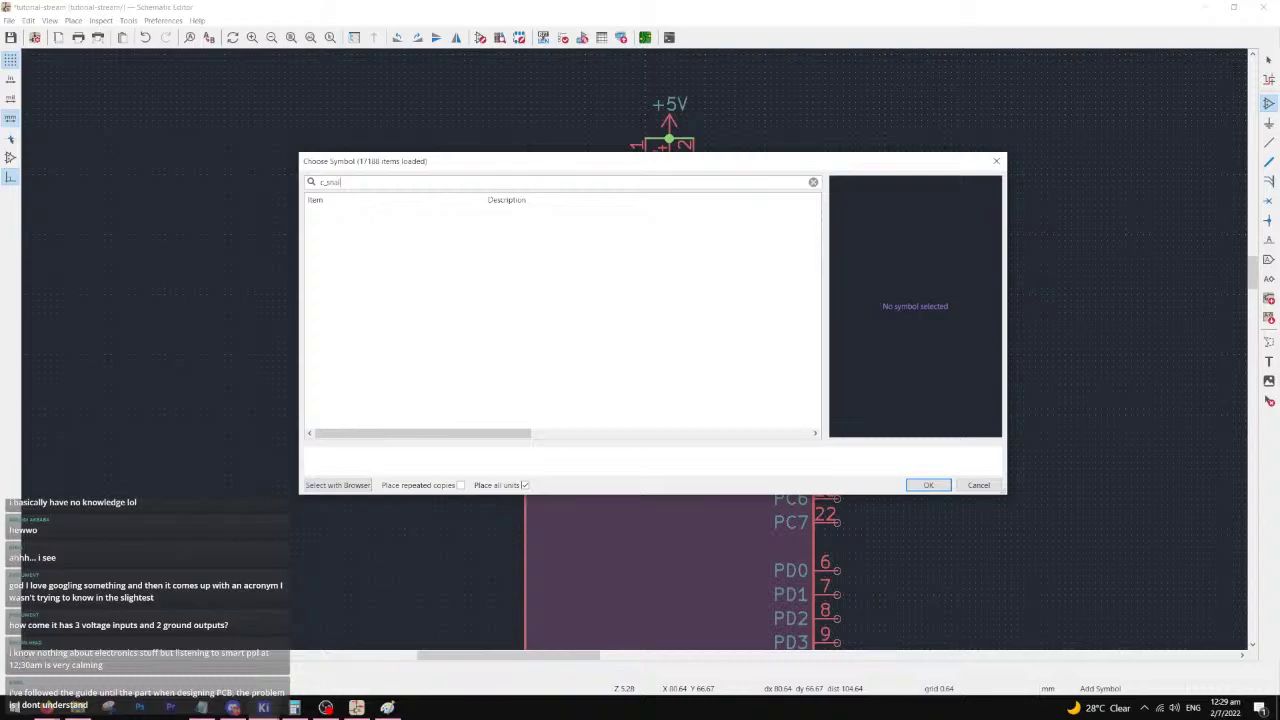
pyautogui.write('sm')
pyautogui.press('Return')
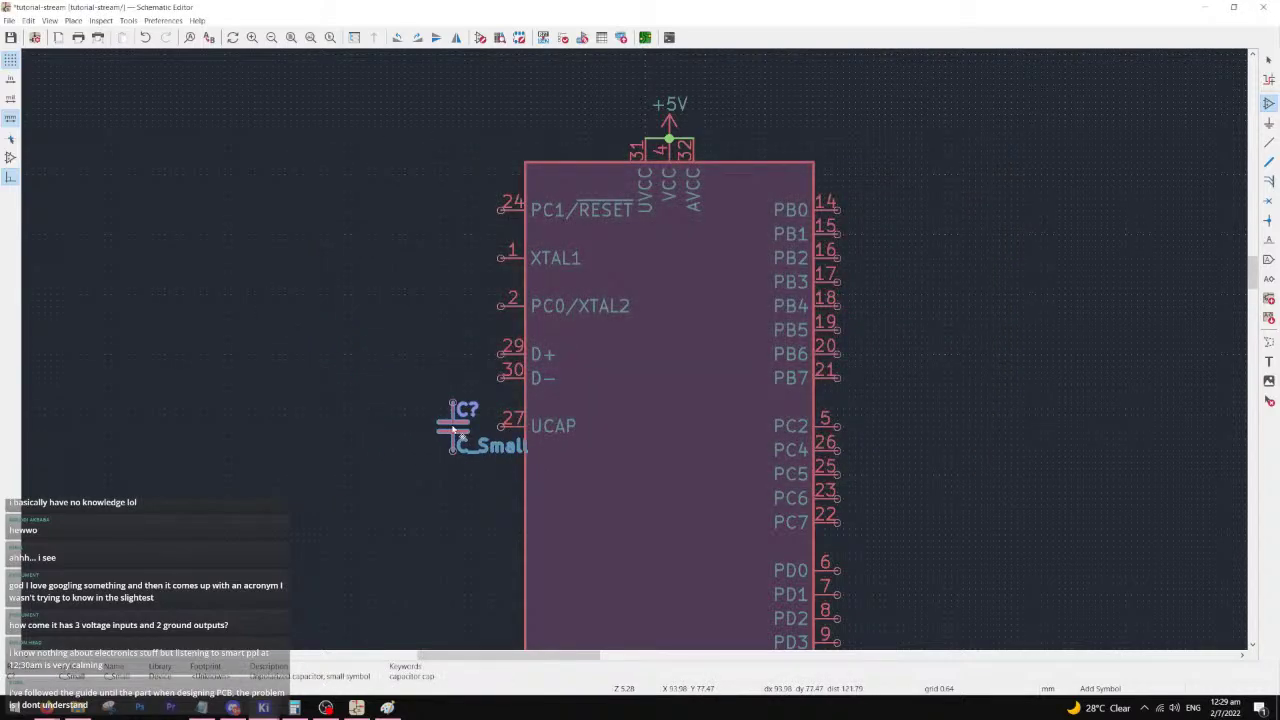
# - Rotate the capacitor to lie horizontally, place it beside the microcontroller's UCAP pin and wire it to that pin
pyautogui.press('r')
pyautogui.click(448, 428)
pyautogui.click(498, 432)
pyautogui.click(979, 485)
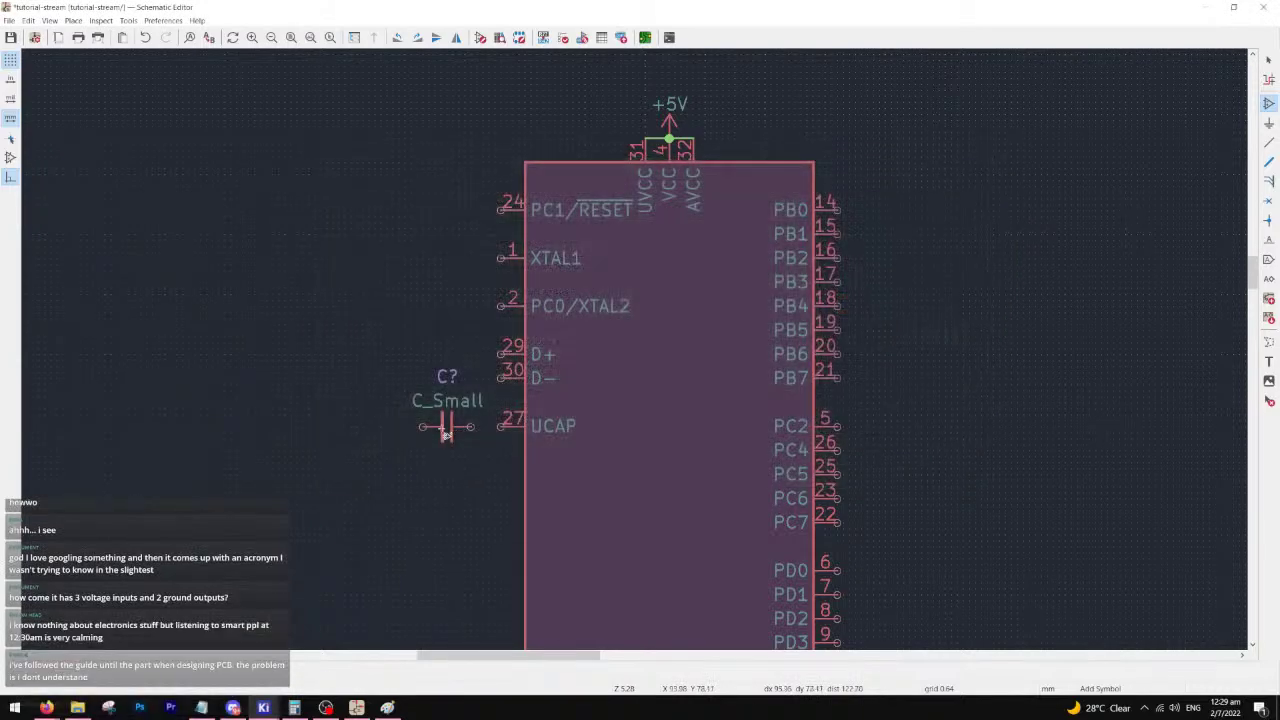
pyautogui.press('w')
pyautogui.click(503, 425)
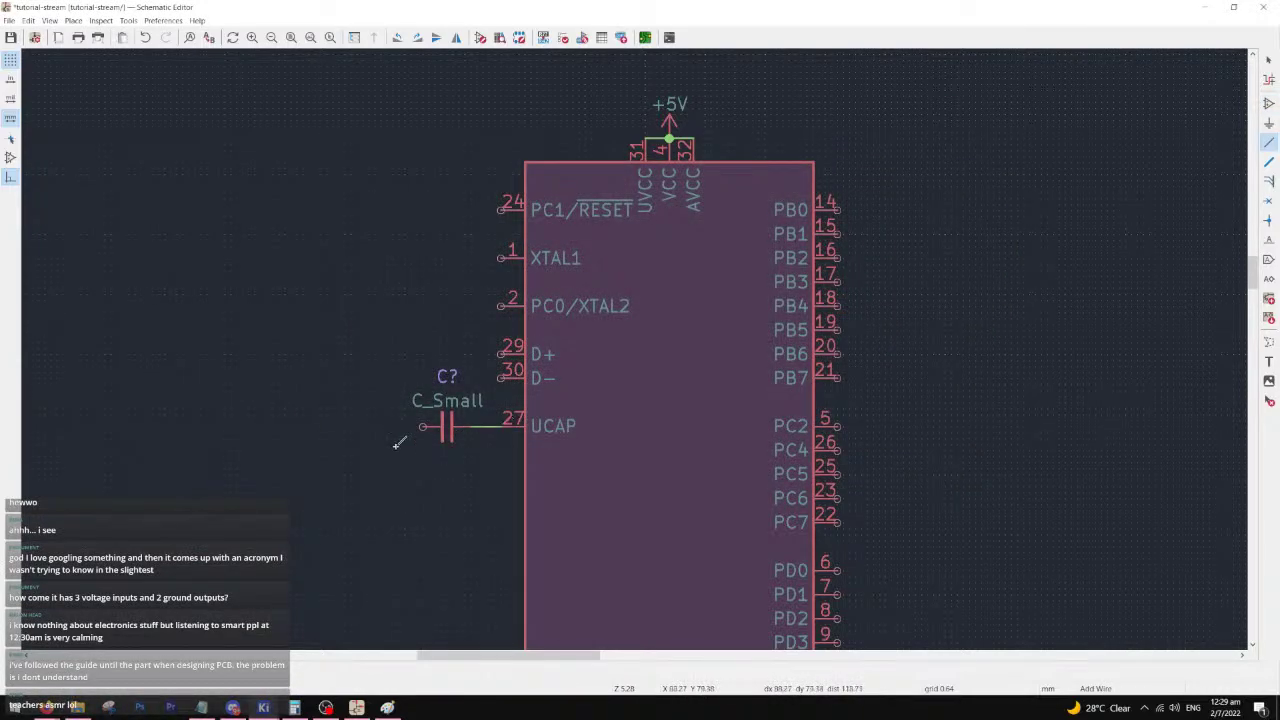
# - Place a GND power symbol below the free end of the UCAP capacitor and wire the two together
pyautogui.moveTo(401, 441); pyautogui.dragTo(514, 358, button='middle')
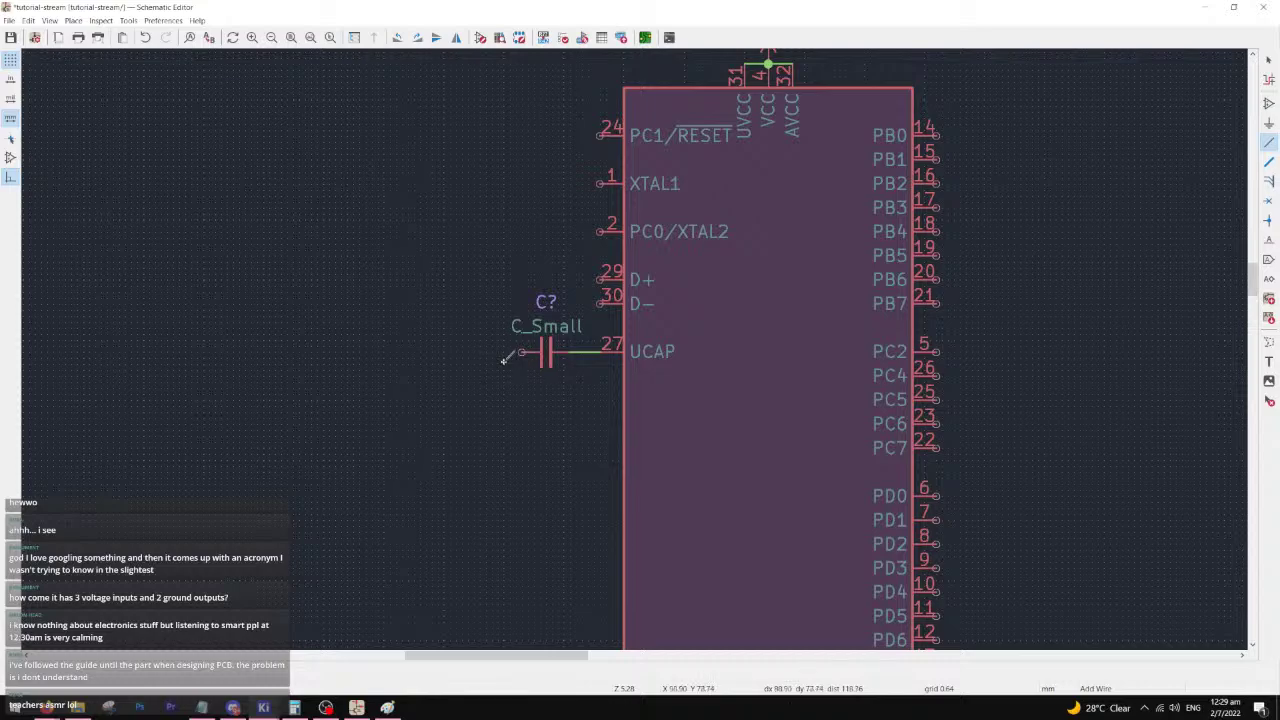
pyautogui.click(520, 352)
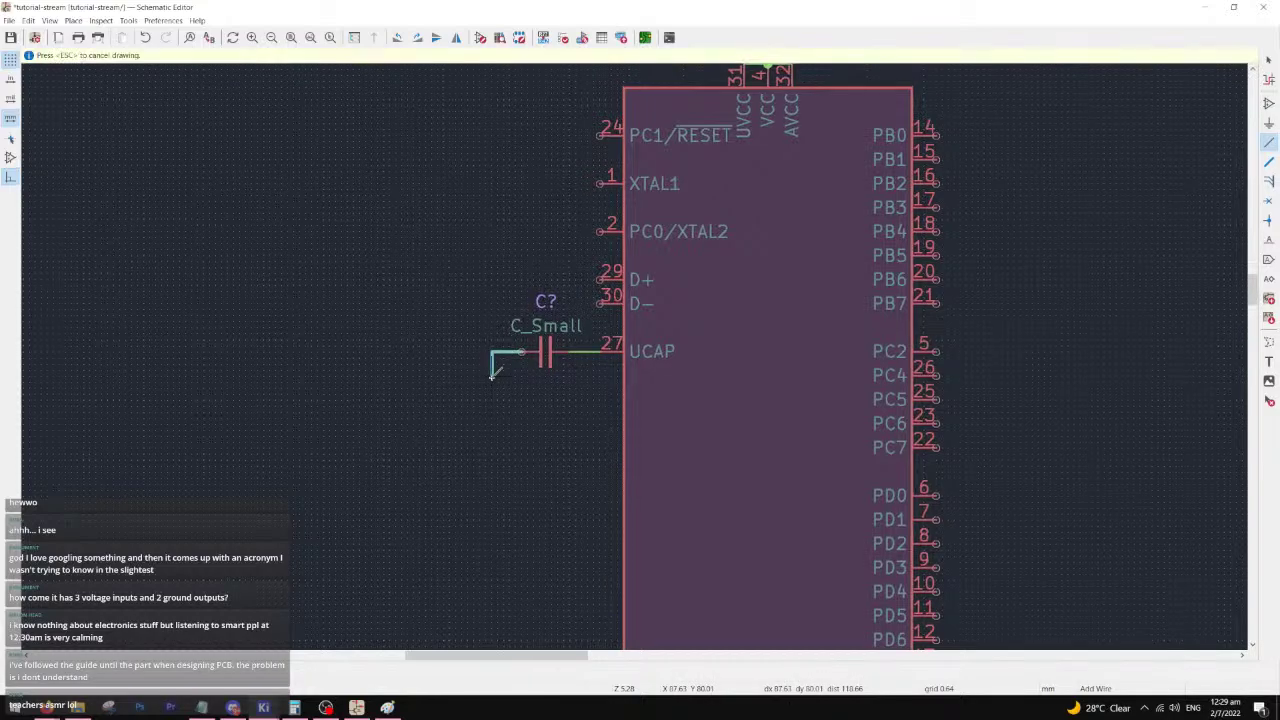
pyautogui.press('Escape')
pyautogui.write('pgnd')
pyautogui.press('Return')
pyautogui.click(491, 380)
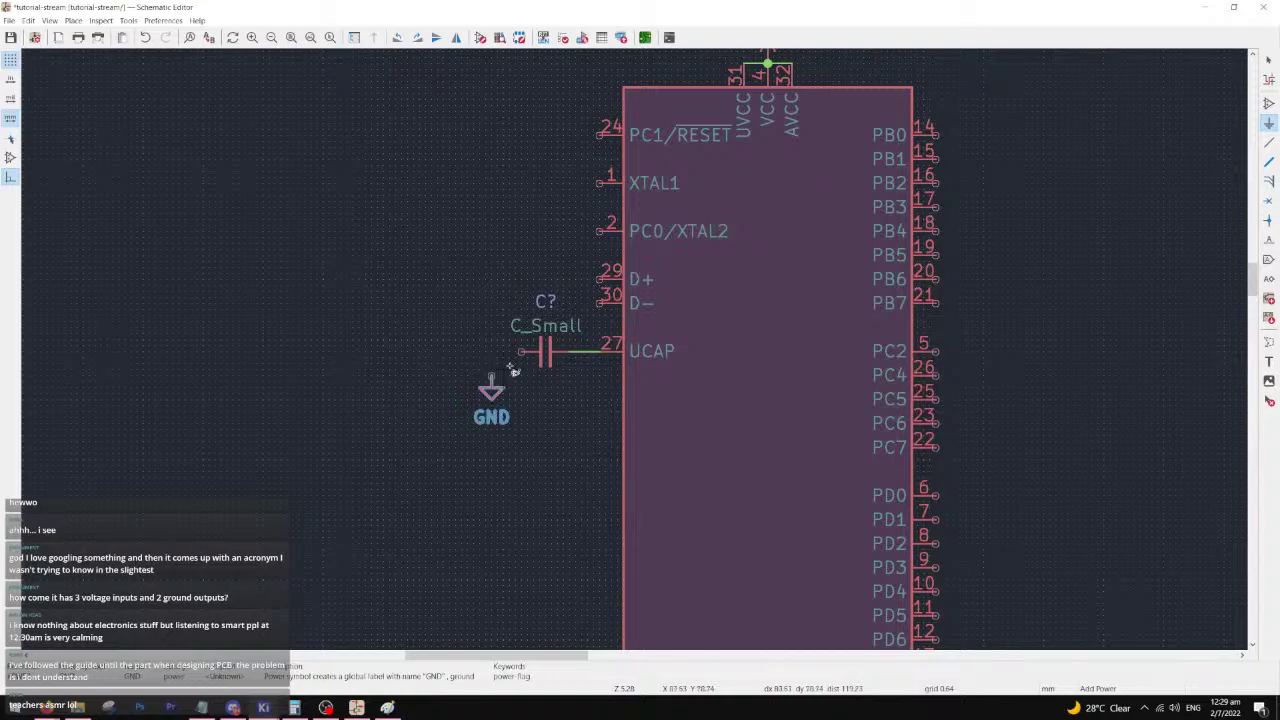
pyautogui.press('w')
pyautogui.click(491, 384)
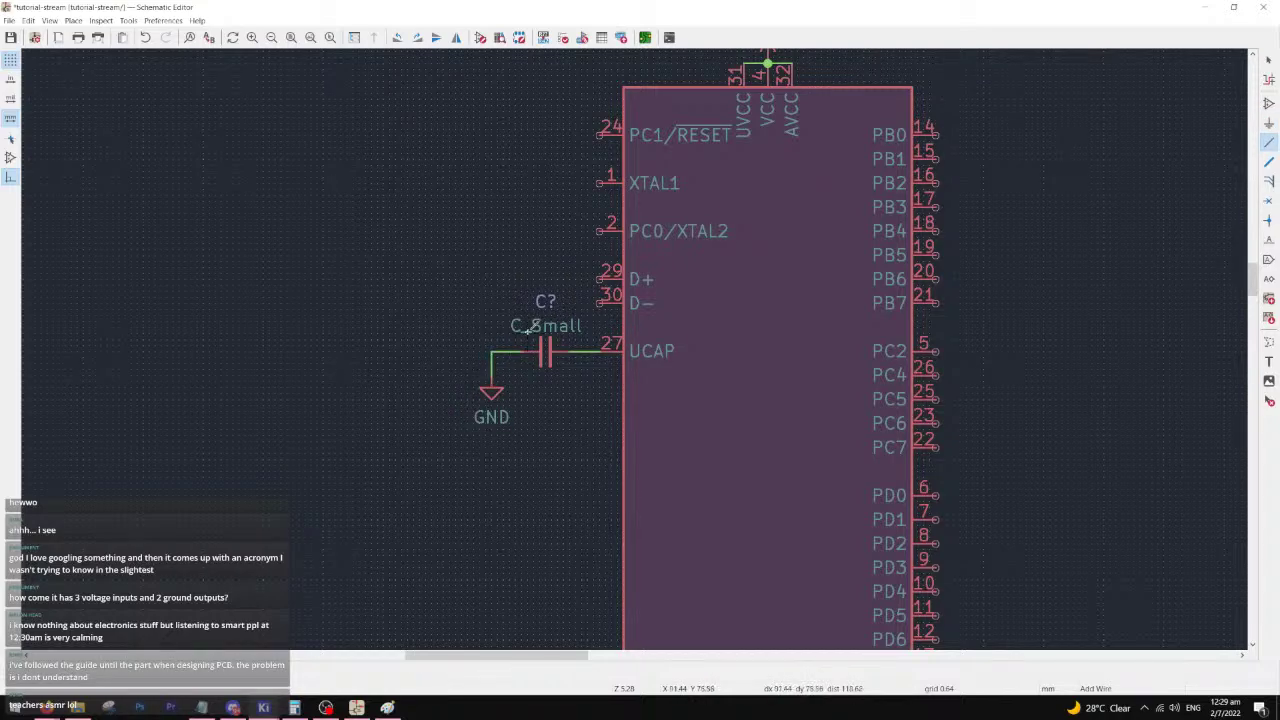
# - Set the value of the UCAP capacitor to 1uF
pyautogui.doubleClick(540, 325)
pyautogui.write('1uF')
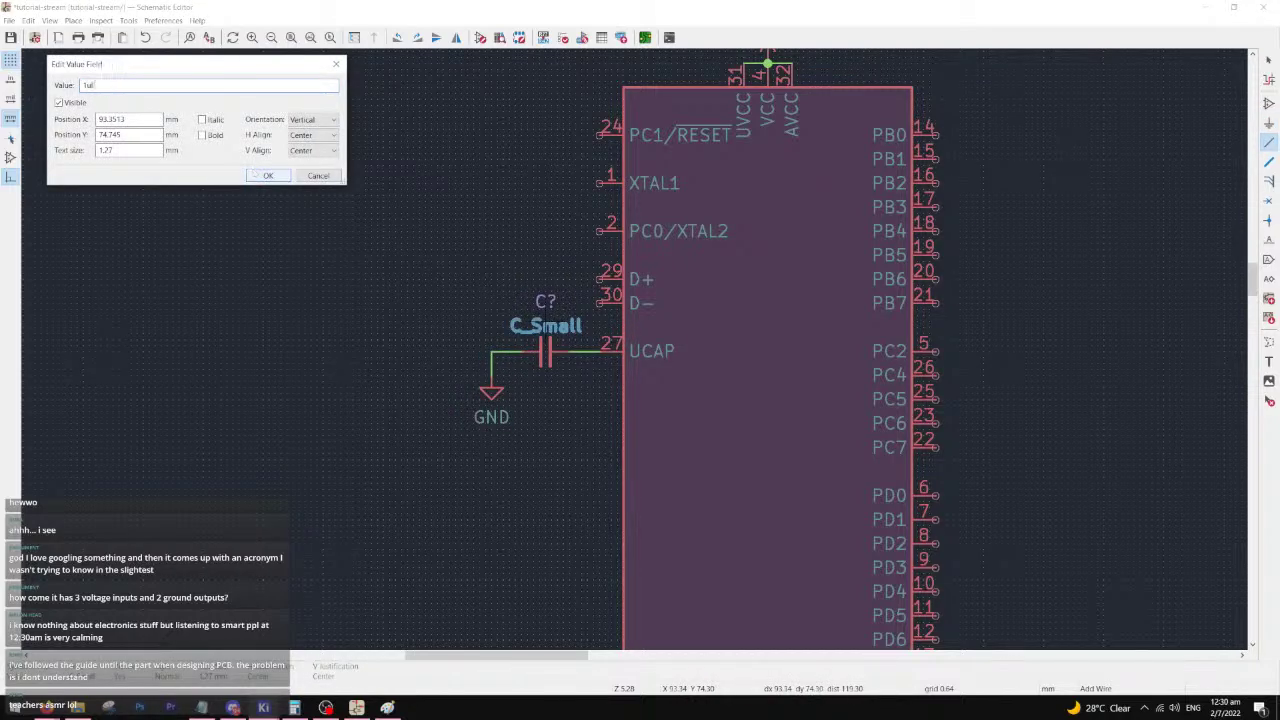
pyautogui.press('Return')
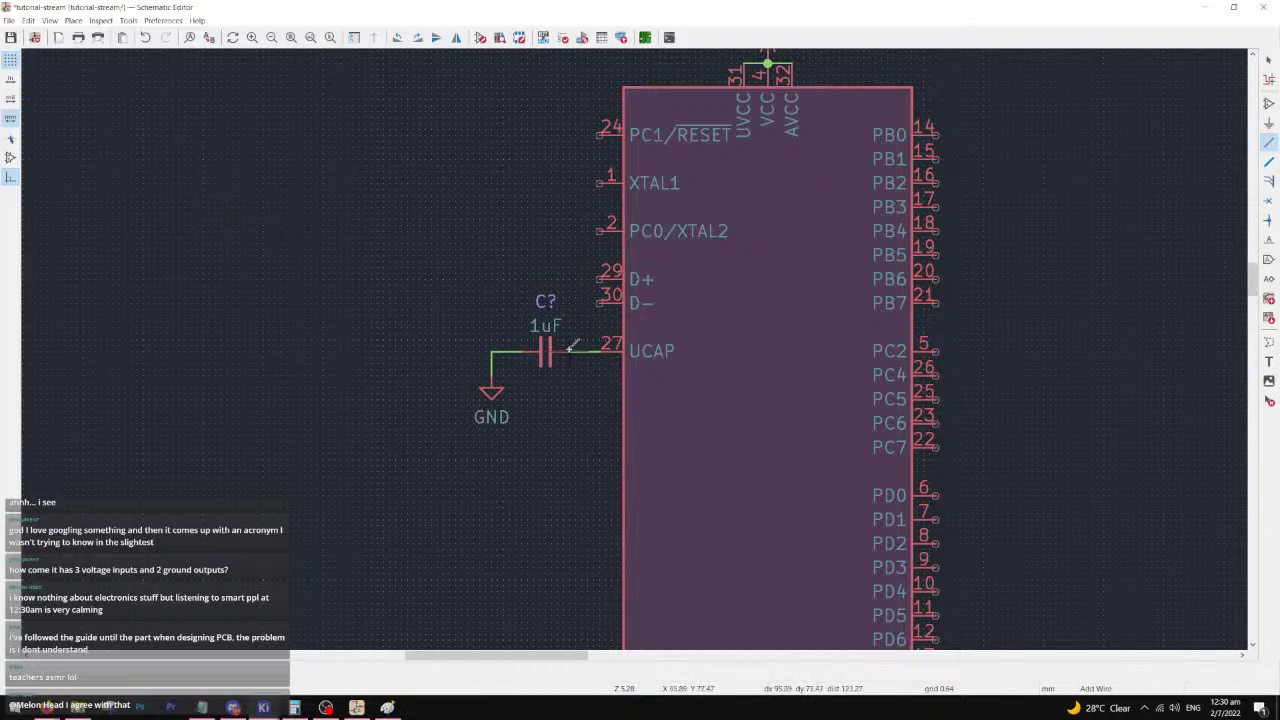
# - Return to the datasheet in Firefox and examine the QFN32 pinout diagram on page 2 up close
pyautogui.moveTo(656, 320); pyautogui.dragTo(326, 359, button='middle')
pyautogui.moveTo(414, 296); pyautogui.dragTo(505, 414, button='middle')
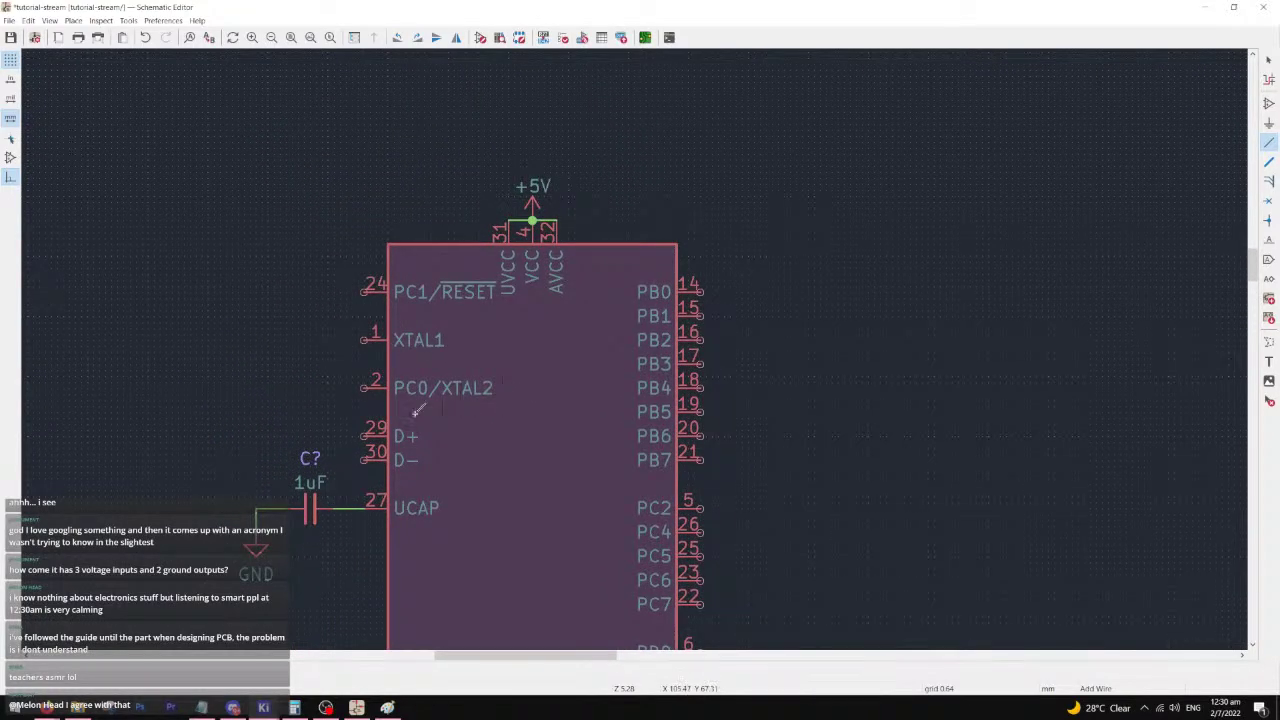
pyautogui.click(46, 707)
pyautogui.click(70, 660)
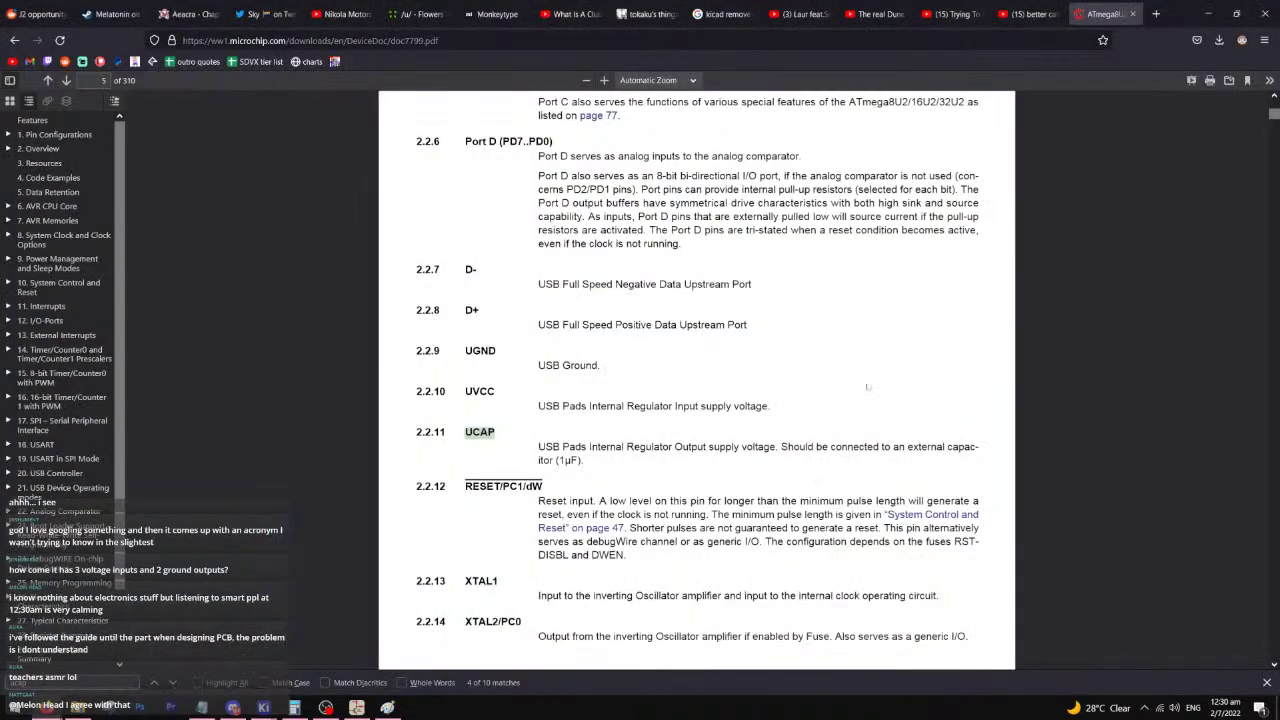
pyautogui.scroll(3, 855, 423)
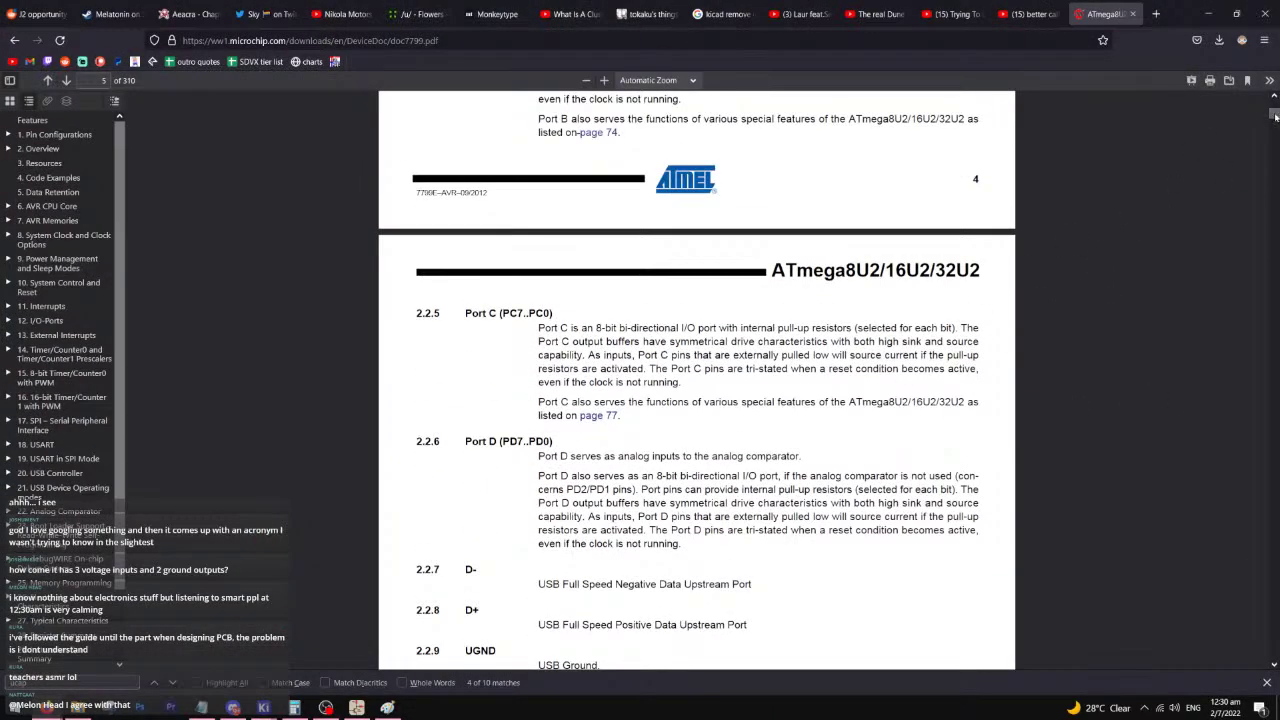
pyautogui.moveTo(1274, 114); pyautogui.dragTo(1274, 99)
pyautogui.scroll(-10, 675, 444)
pyautogui.scroll(1, 675, 440)
pyautogui.scroll(-1, 674, 425)
pyautogui.keyDown('ctrl'); pyautogui.scroll(9, 674, 418); pyautogui.keyUp('ctrl')
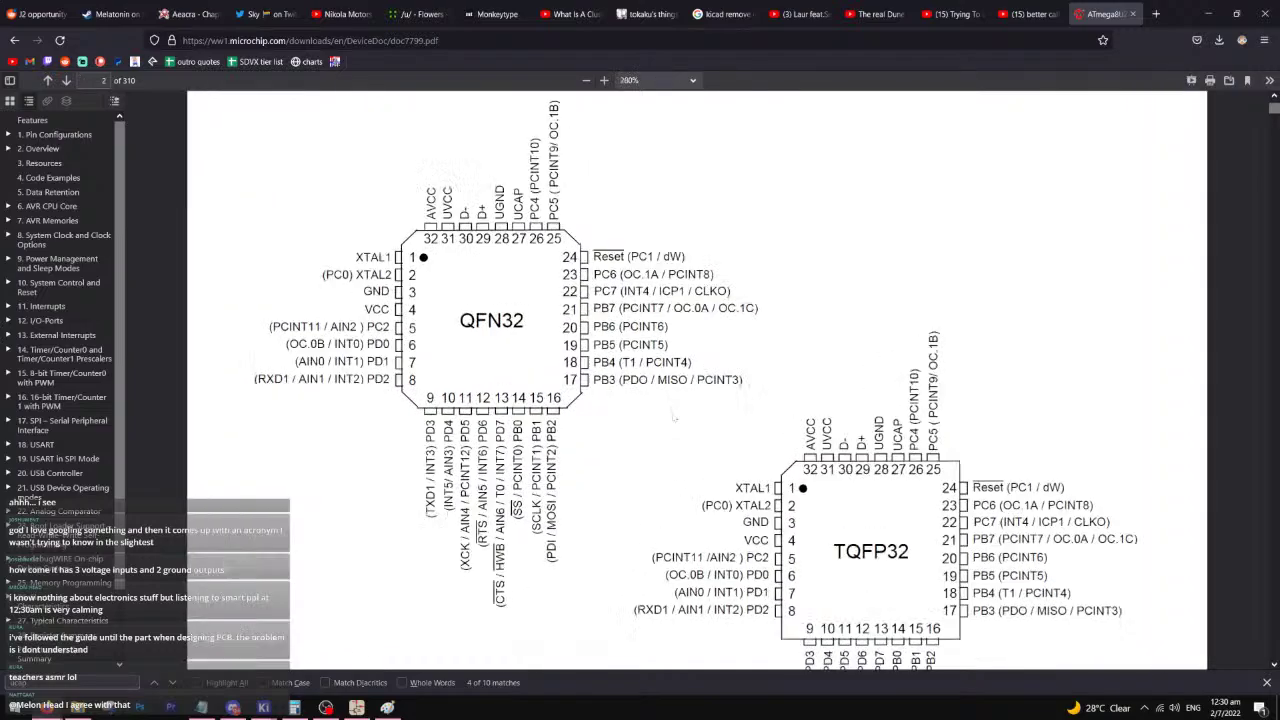
pyautogui.hscroll(-3, 527, 652)
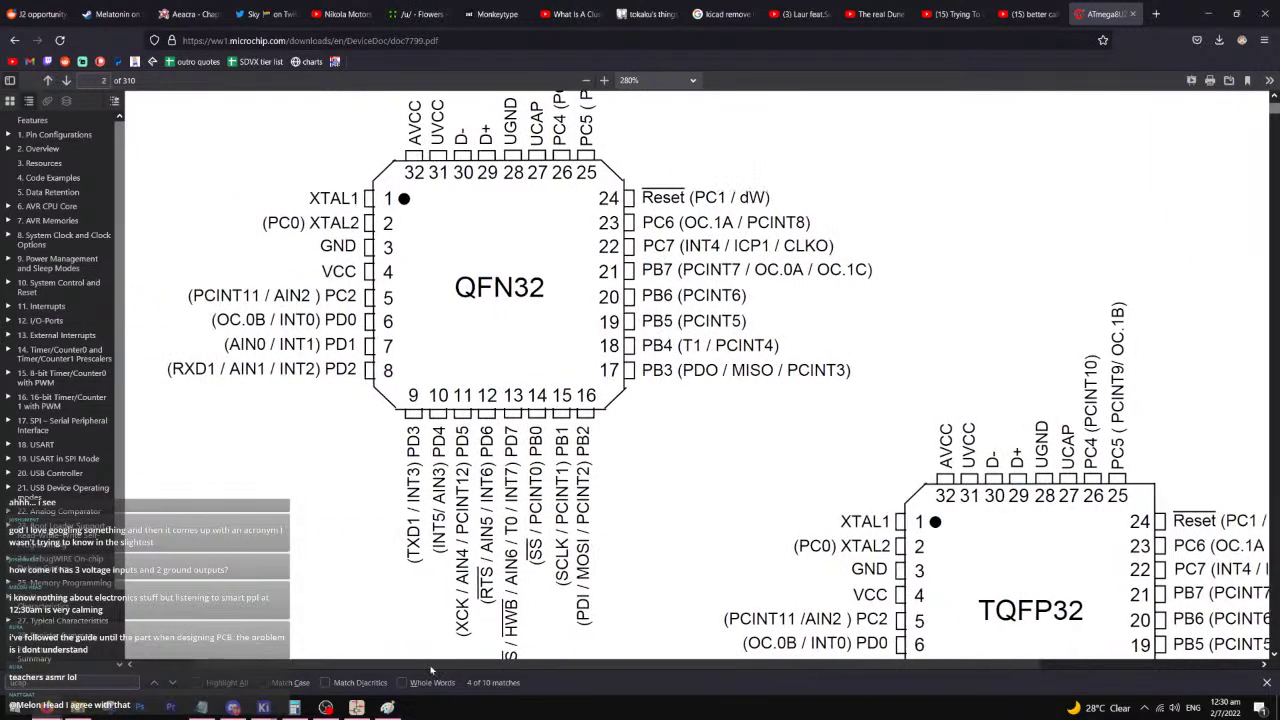
pyautogui.scroll(3, 527, 652)
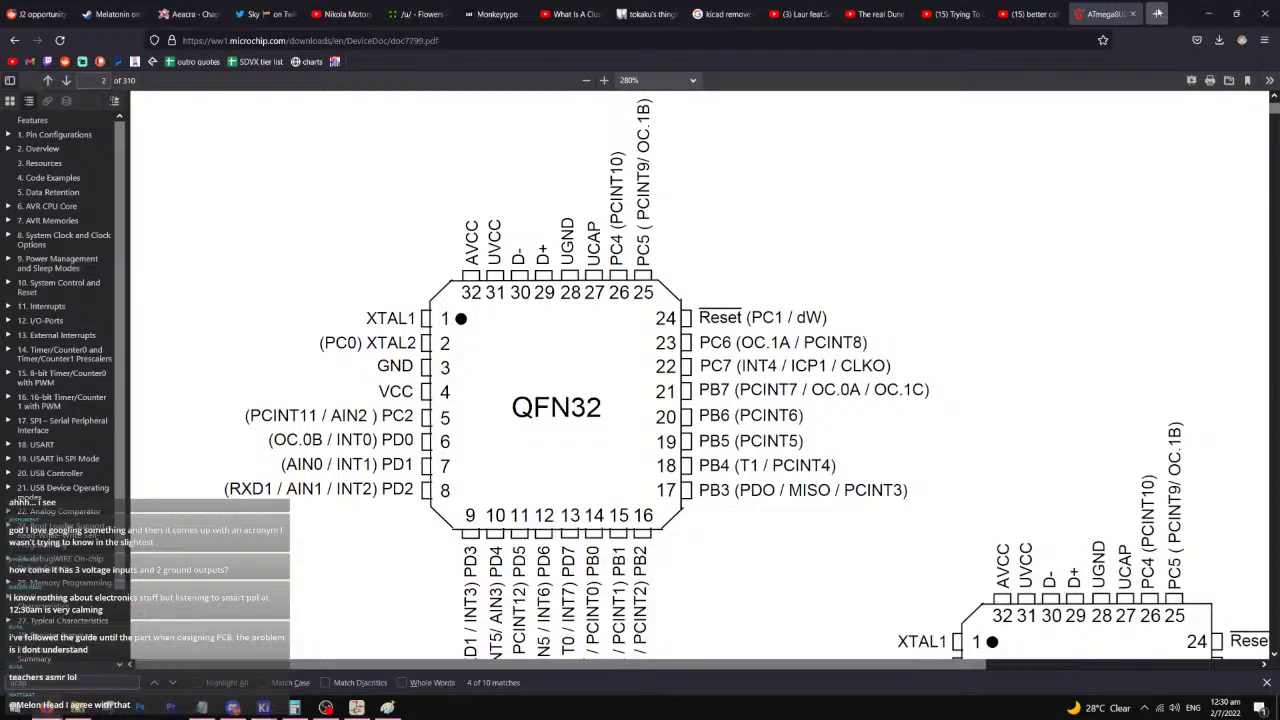
# - Search the web in a new tab for "avcc and uvcc difference"
pyautogui.click(1157, 13)
pyautogui.write('avcc an')
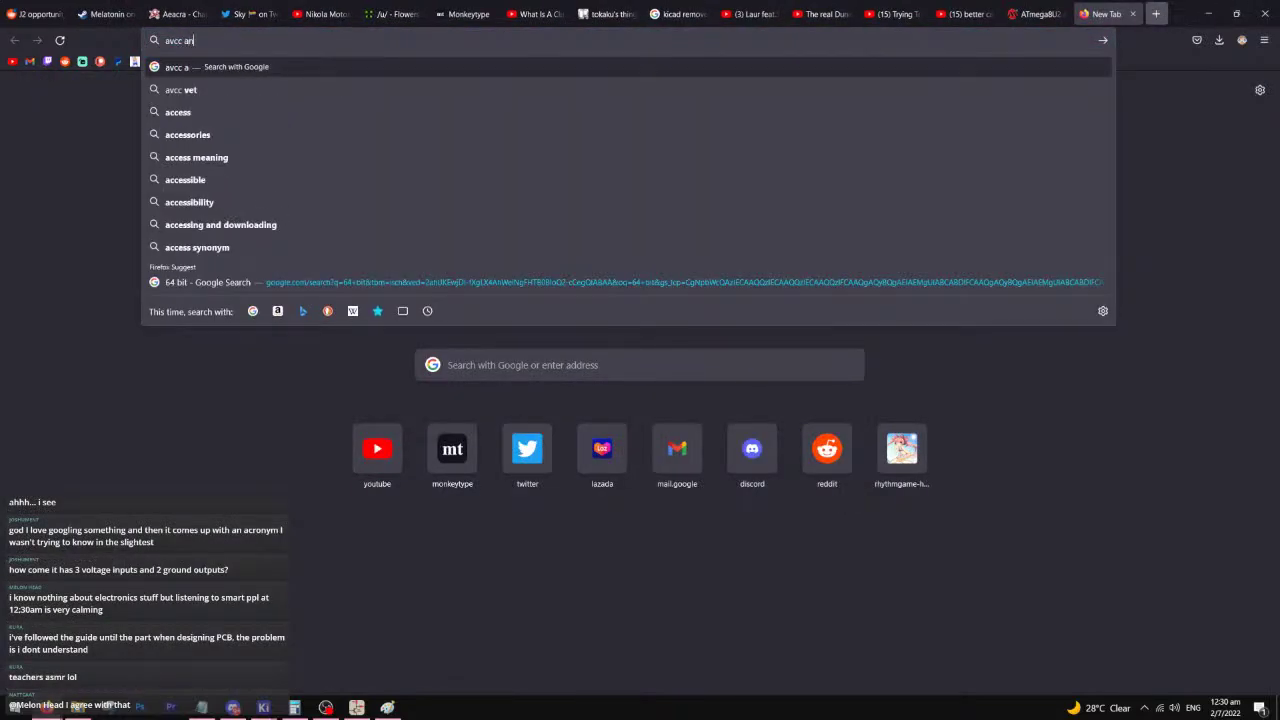
pyautogui.write('d uvcc')
pyautogui.press('Return')
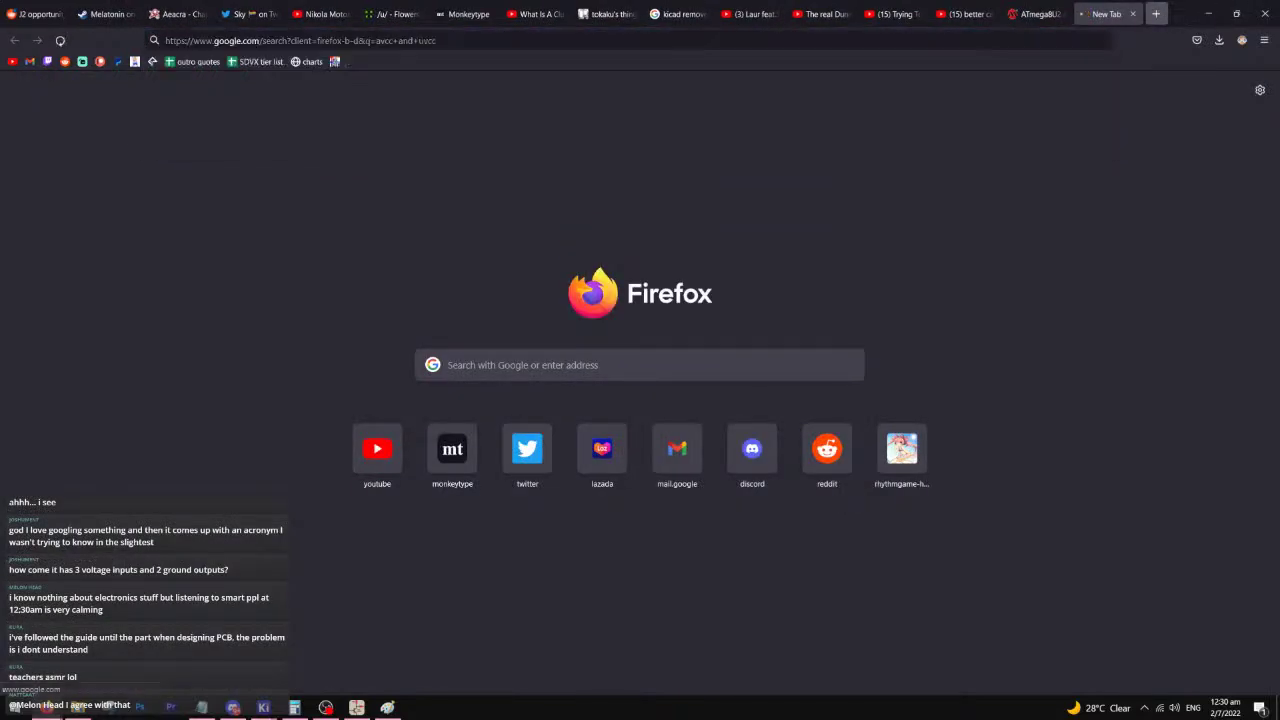
pyautogui.click(300, 100)
pyautogui.write('difference')
pyautogui.press('Return')
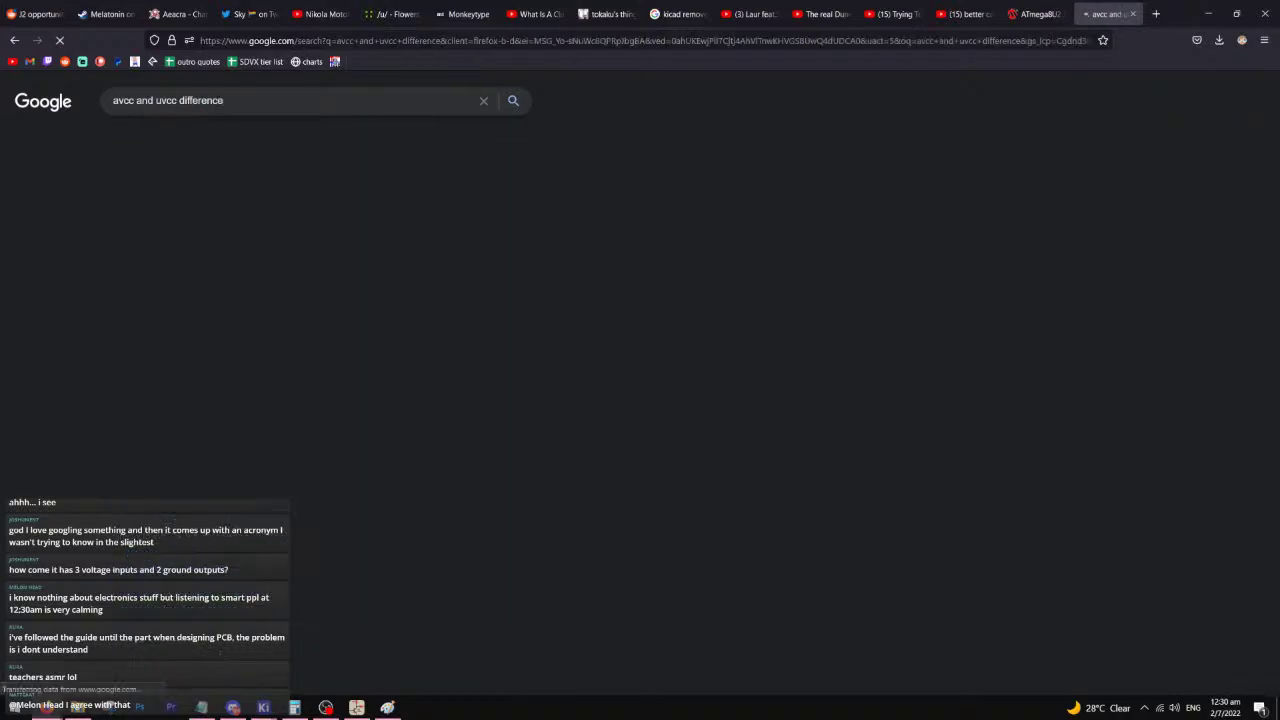
# - Open the Quora question about VCC versus AVCC pins on the ATmega328P and read what AVCC powers
pyautogui.click(371, 254)
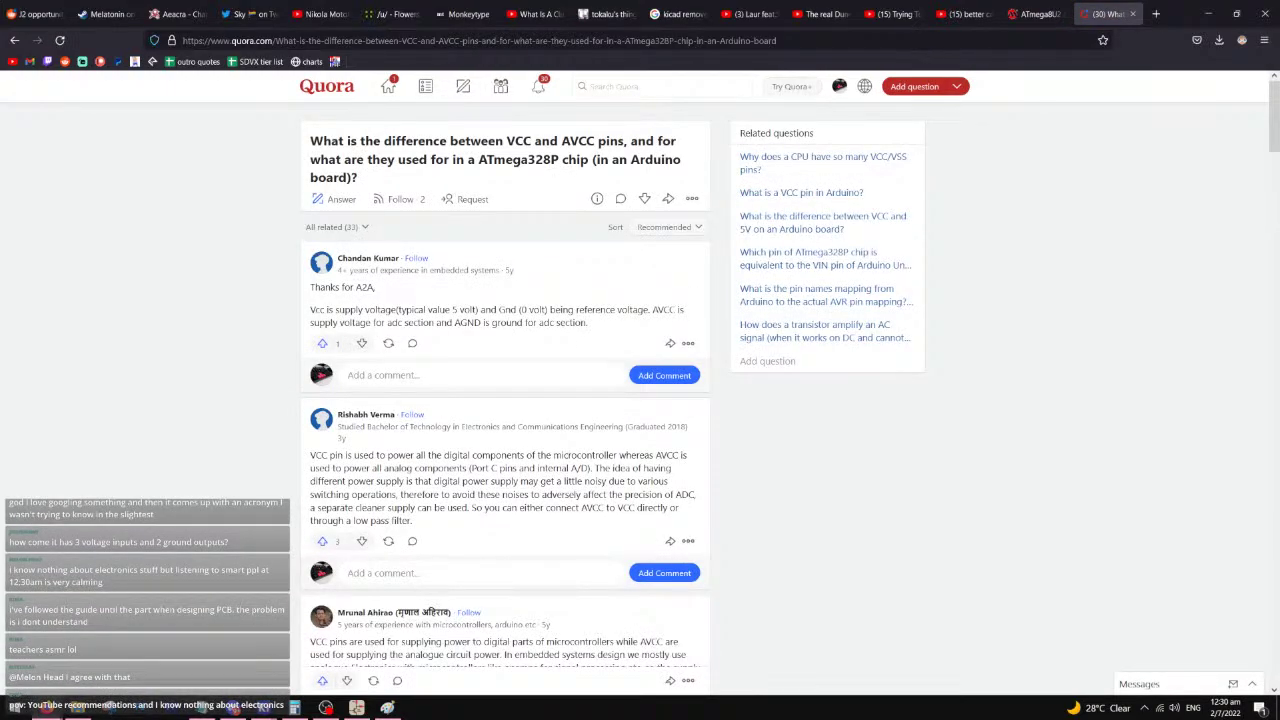
pyautogui.scroll(-1, 826, 168)
pyautogui.moveTo(321, 389); pyautogui.dragTo(504, 392)
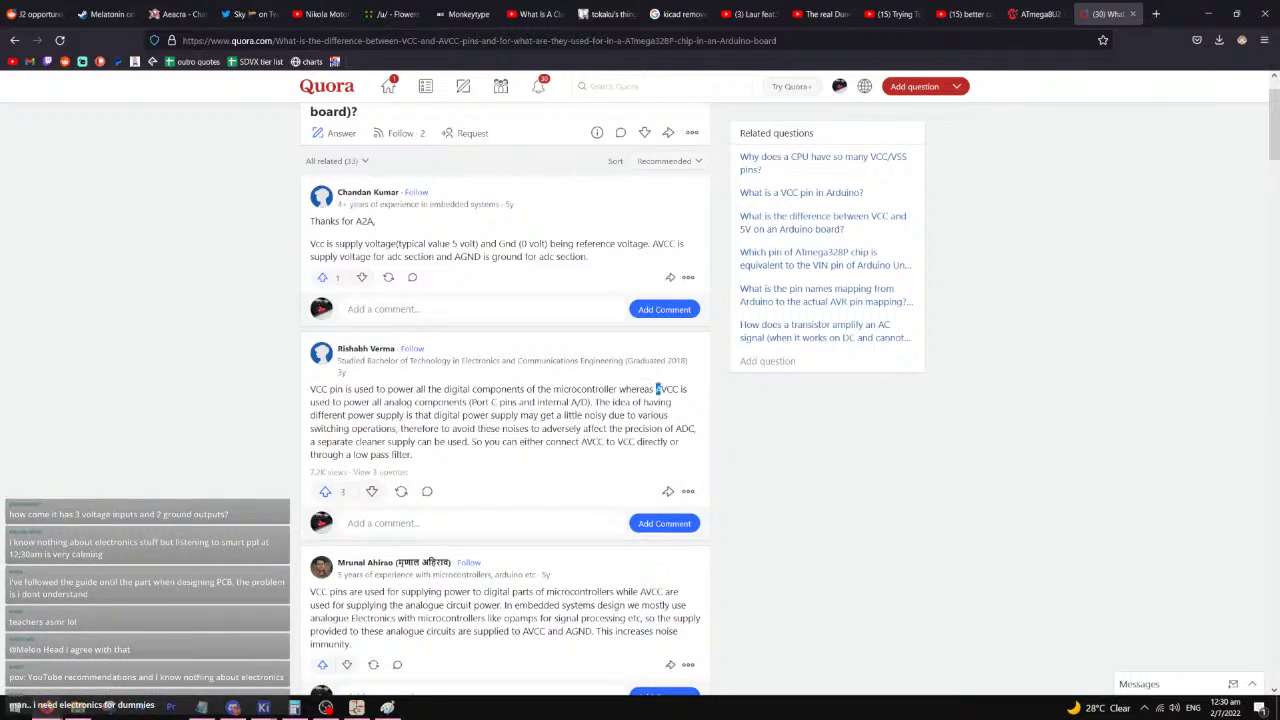
pyautogui.moveTo(334, 402); pyautogui.dragTo(432, 402)
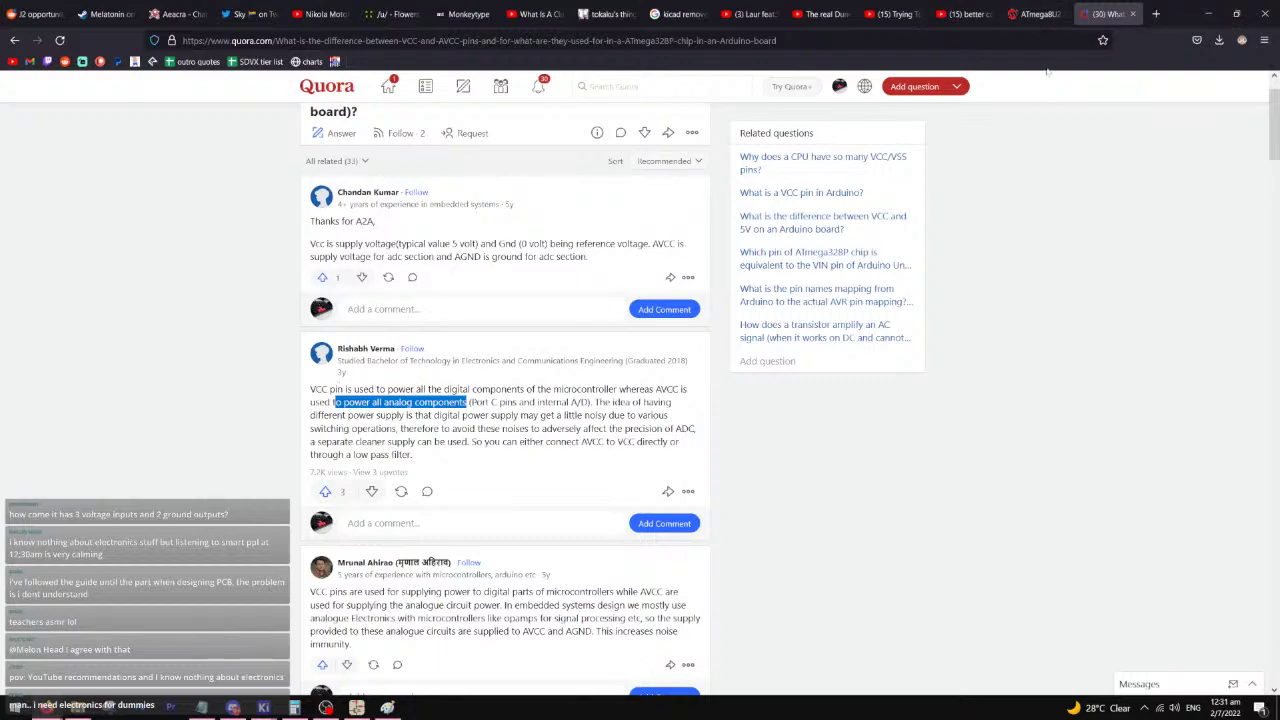
# - Go back to the datasheet and examine the UGND, GND, AVCC and VCC pins in the QFN32 pinout
pyautogui.click(1019, 12)
pyautogui.scroll(-1, 321, 323)
pyautogui.scroll(1, 340, 309)
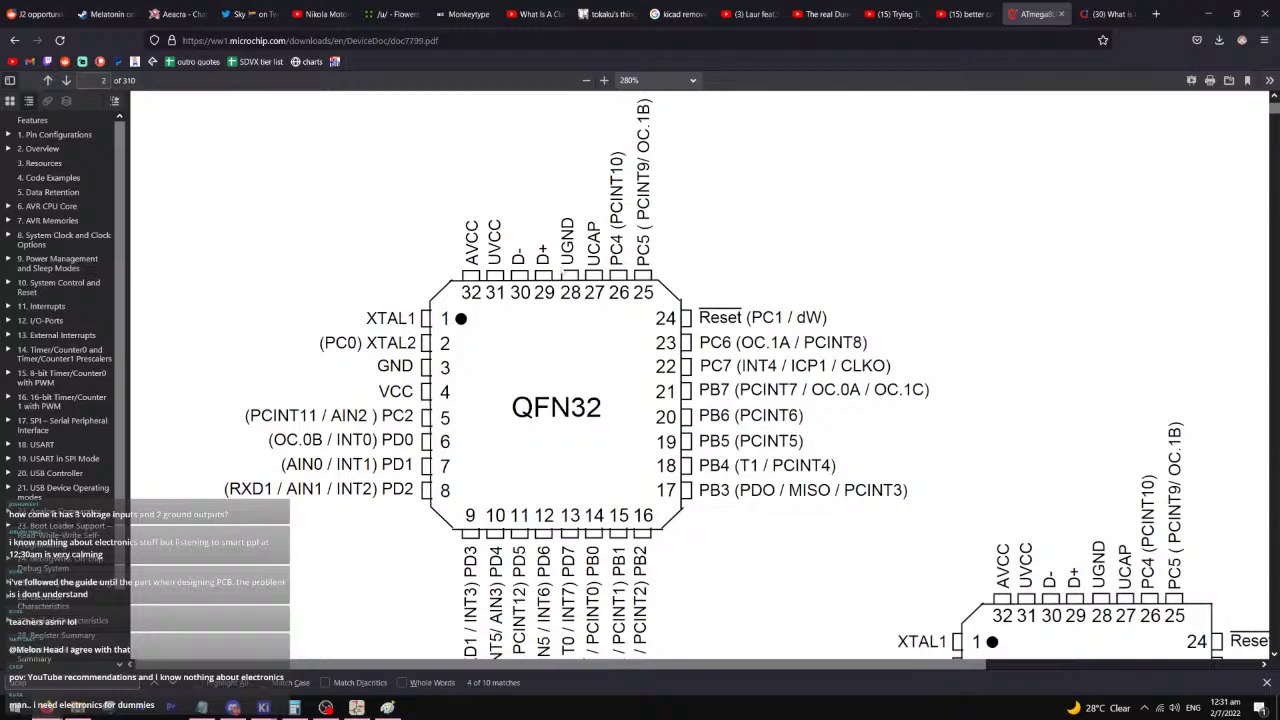
pyautogui.moveTo(568, 254)
pyautogui.mouseDown()
pyautogui.moveTo(568, 218)
pyautogui.moveTo(567, 264)
pyautogui.mouseUp()
pyautogui.doubleClick(395, 366)
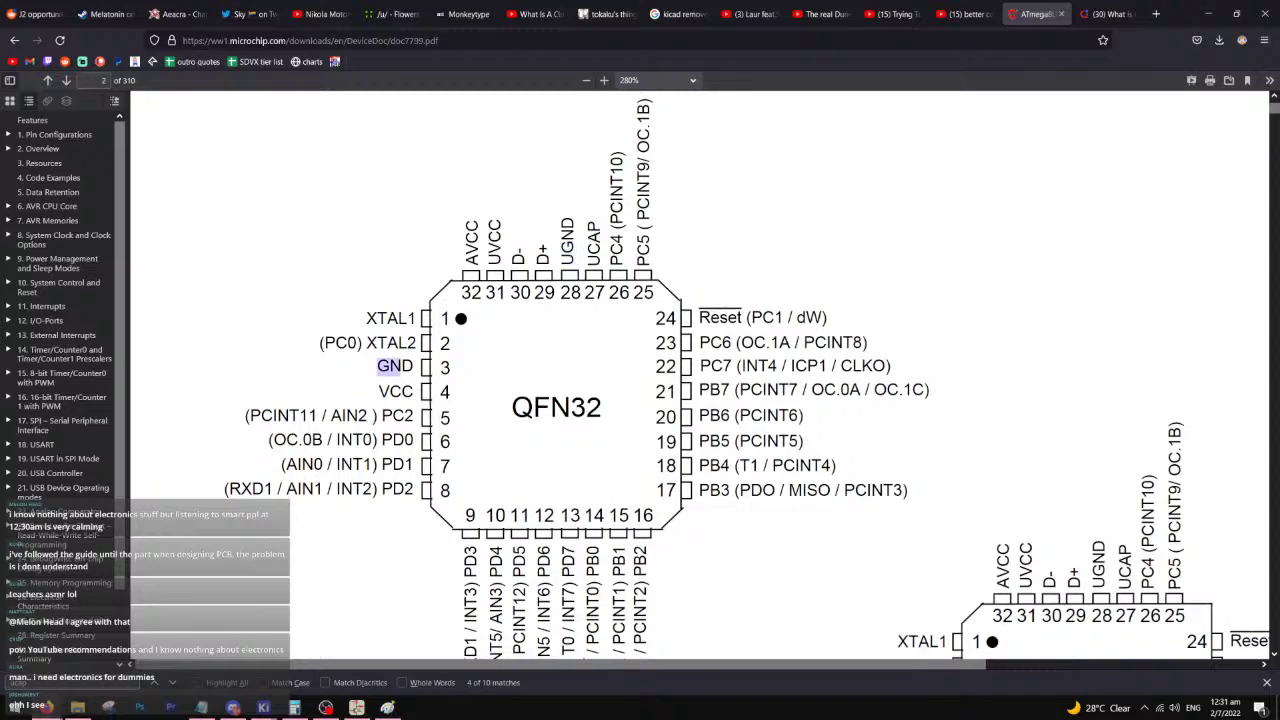
pyautogui.moveTo(472, 268); pyautogui.dragTo(472, 222)
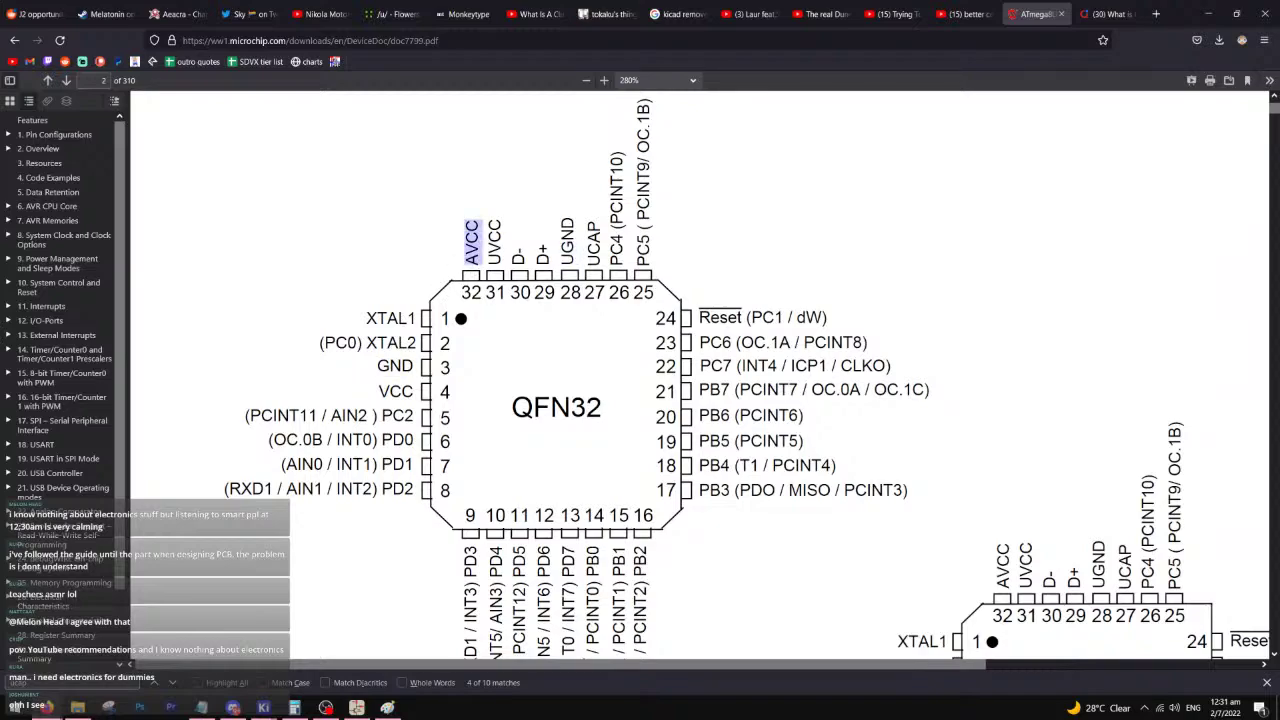
pyautogui.doubleClick(395, 391)
pyautogui.click(675, 303)
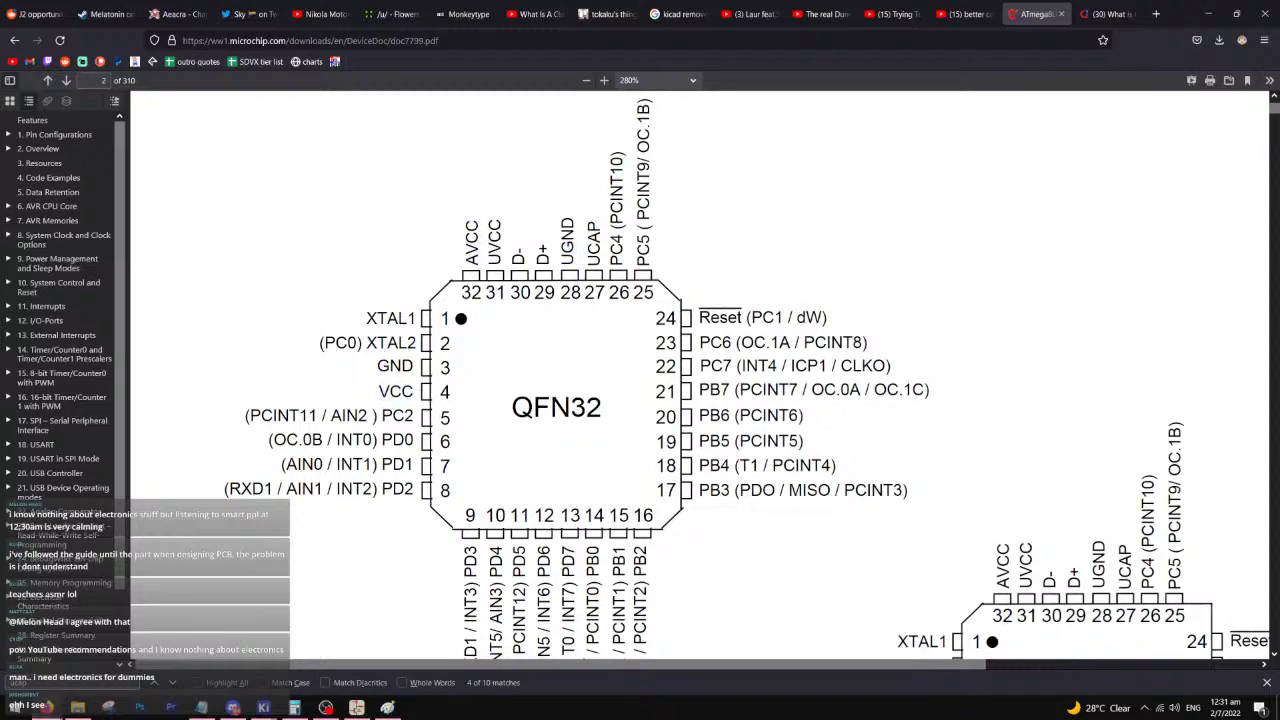
# - Return to the KiCad Schematic Editor and review the microcontroller's UVCC, VCC and AVCC supply connections and surrounding pins
pyautogui.moveTo(263, 707)
pyautogui.click(195, 635)
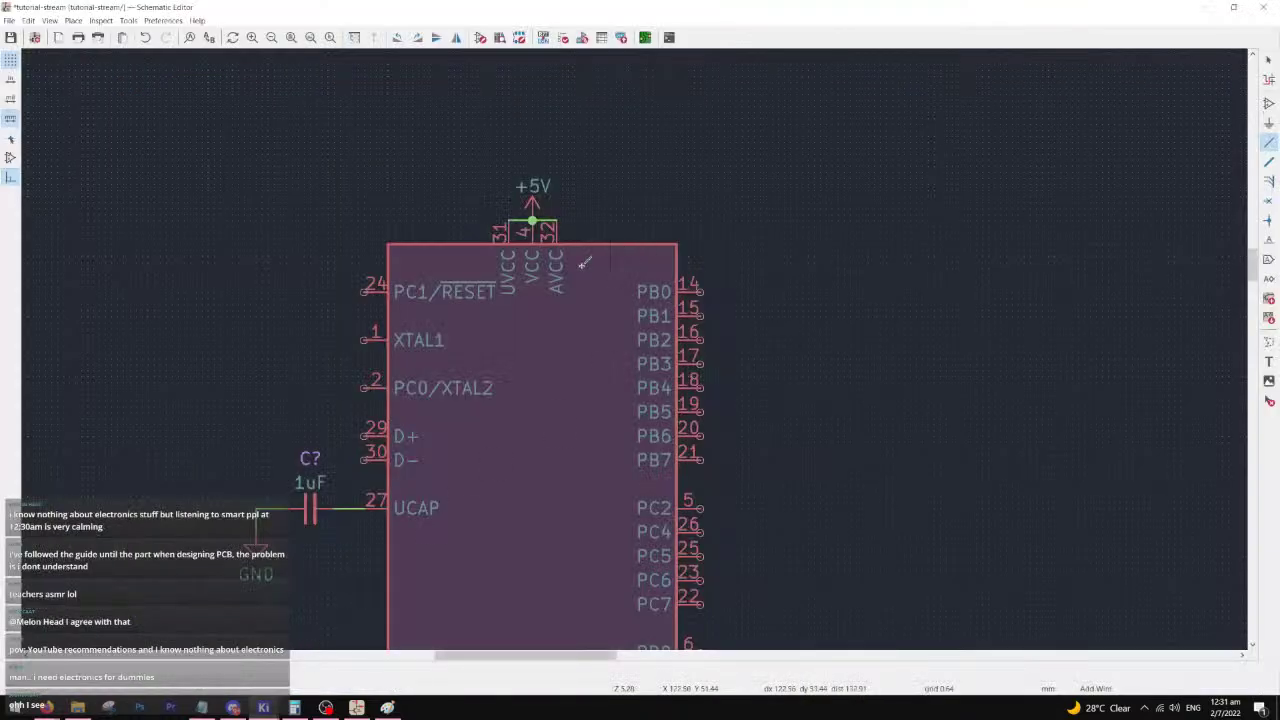
pyautogui.moveTo(519, 608); pyautogui.dragTo(530, 578, button='middle')
pyautogui.moveTo(536, 373); pyautogui.dragTo(519, 424, button='middle')
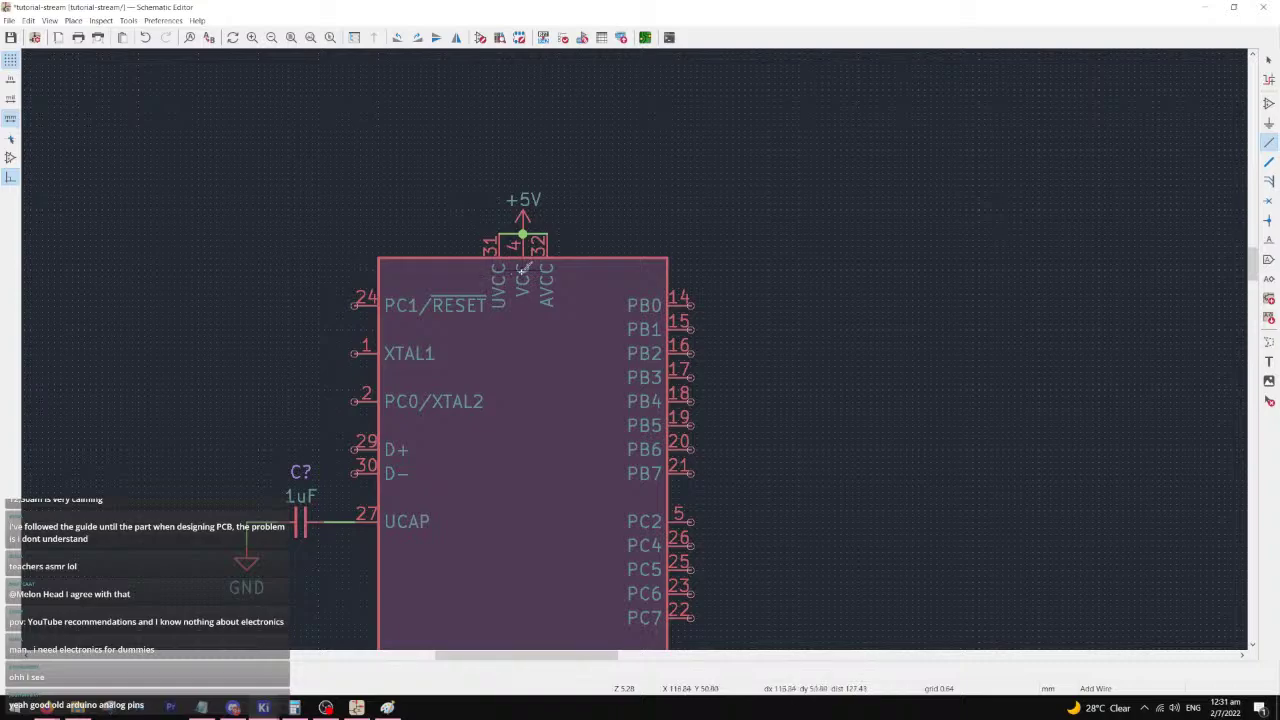
pyautogui.hscroll(3, 533, 372)
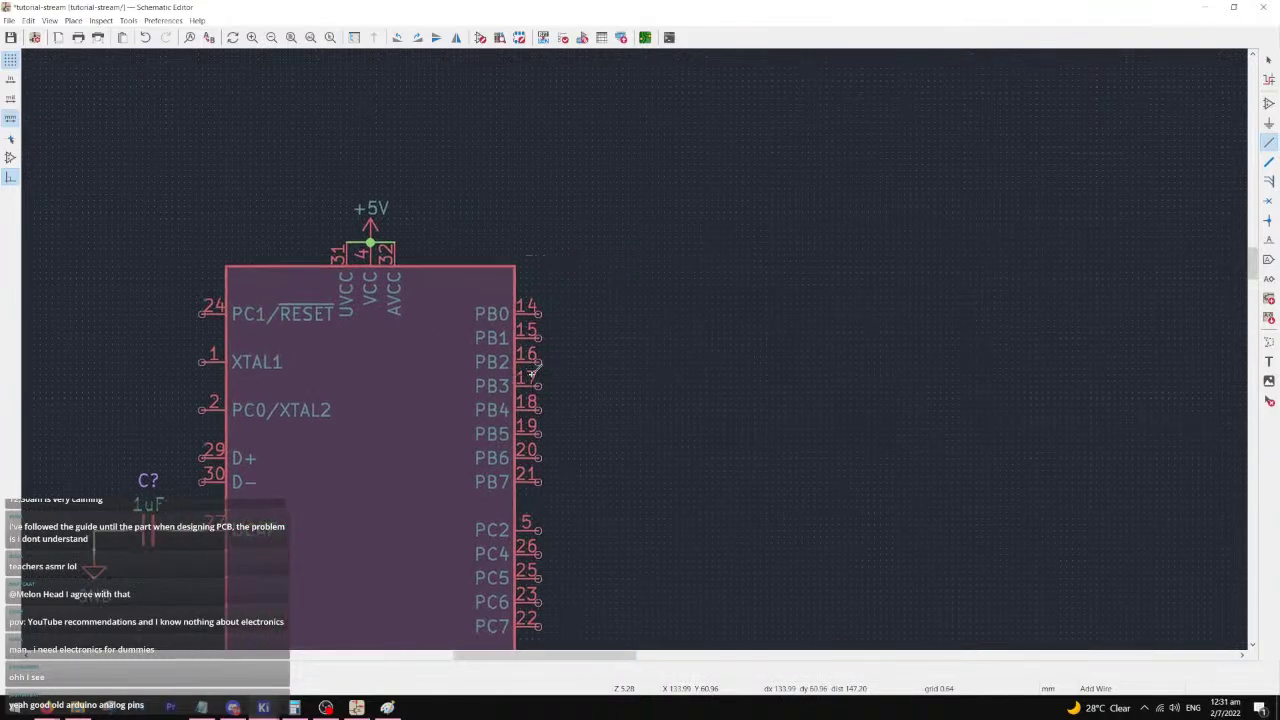
pyautogui.moveTo(532, 374); pyautogui.dragTo(703, 331, button='middle')
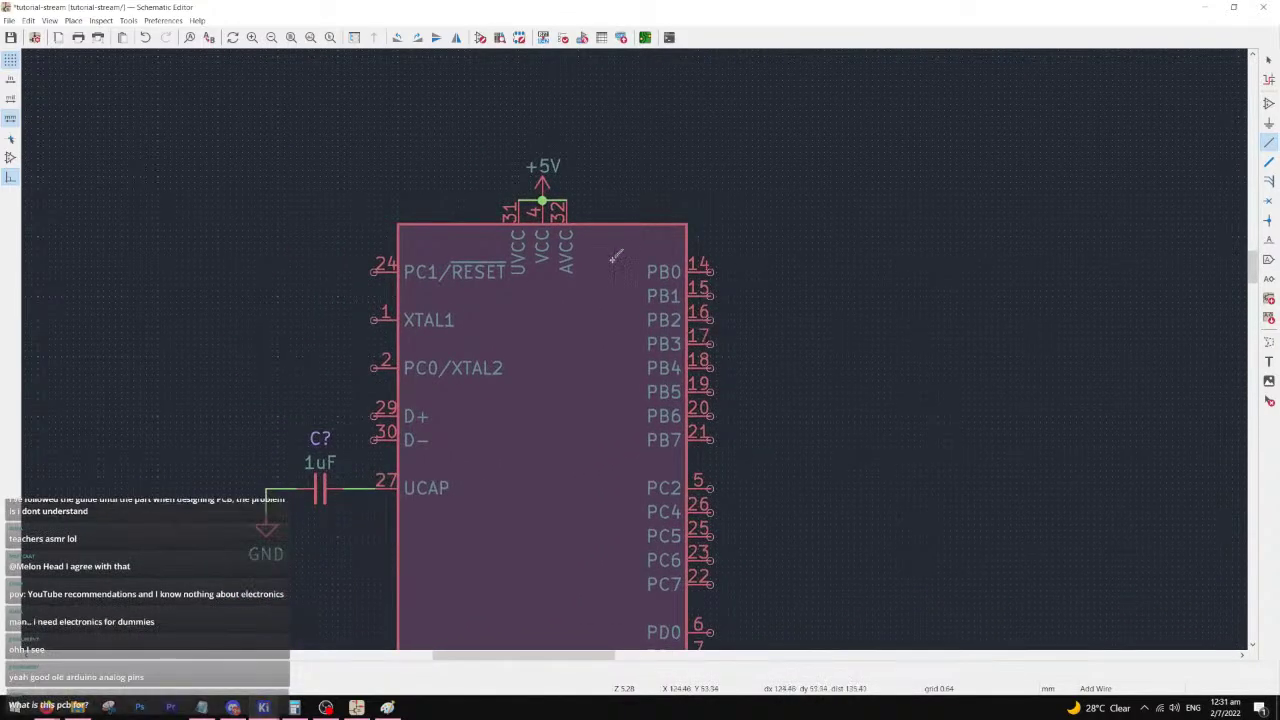
pyautogui.moveTo(595, 222); pyautogui.dragTo(595, 318, button='middle')
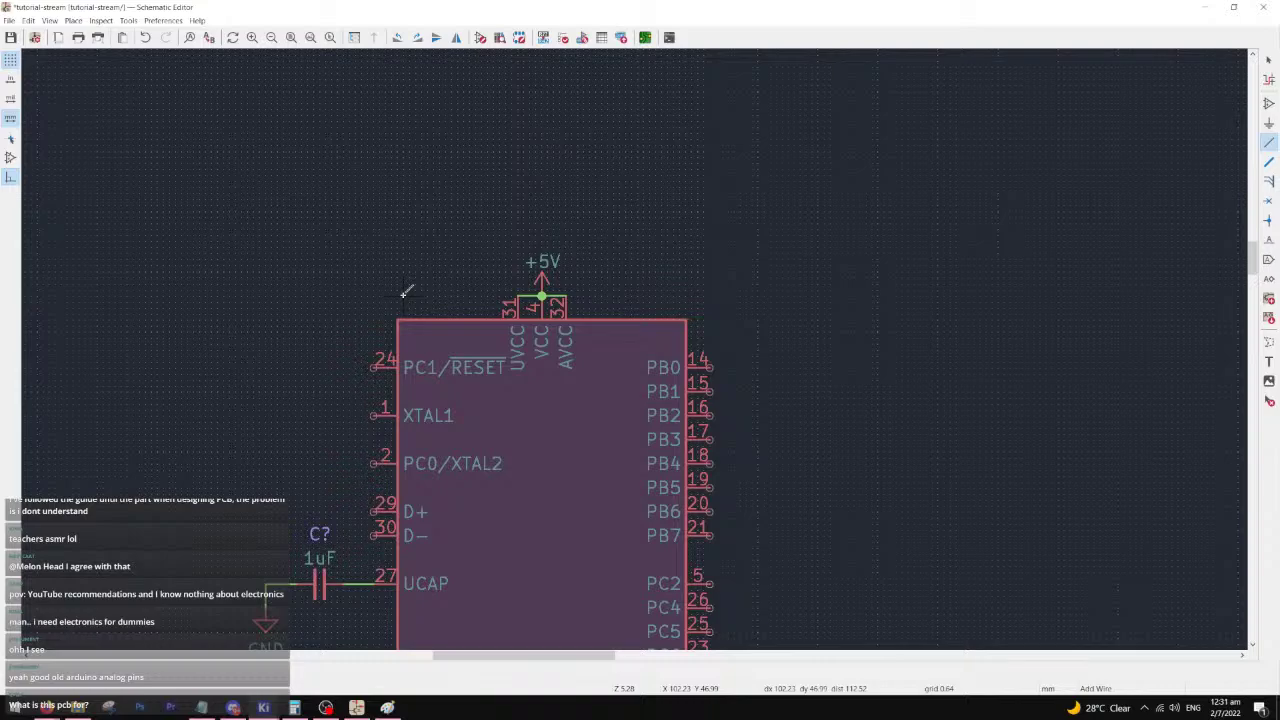
# - Review the microcontroller's left-hand pins, especially the unconnected XTAL1 and PC0/XTAL2 crystal pins
pyautogui.scroll(-3, 514, 380)
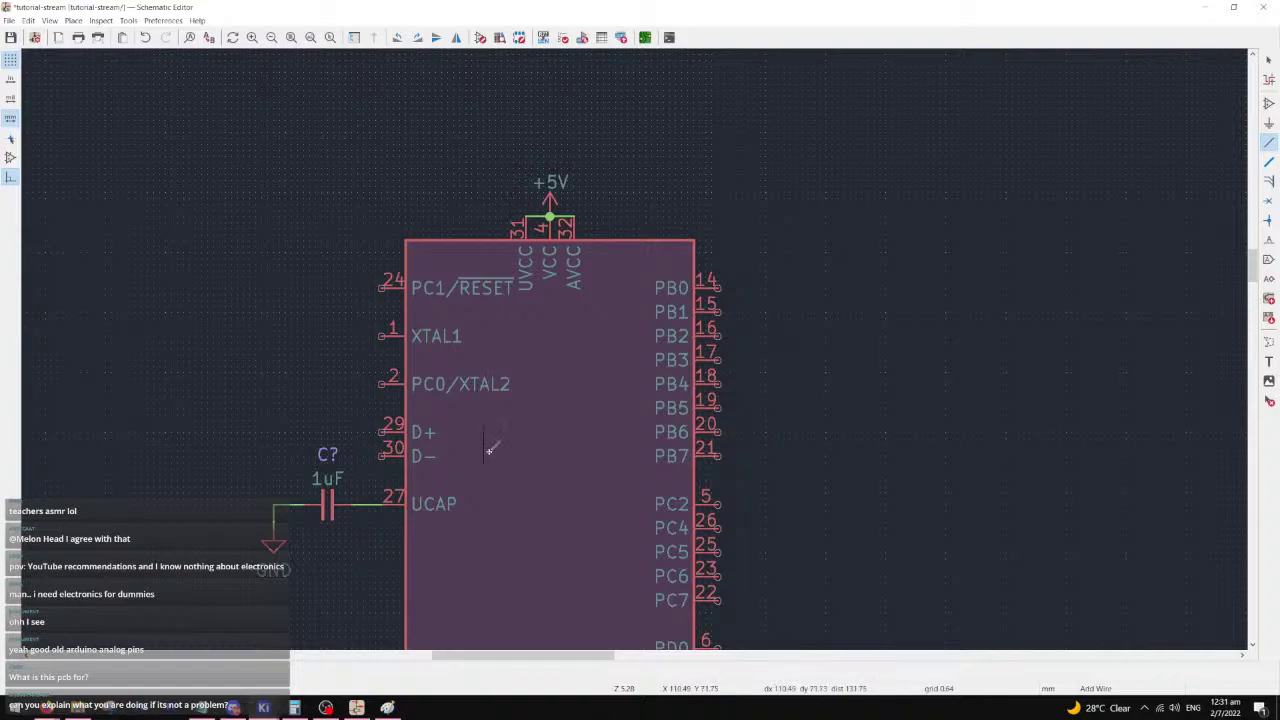
pyautogui.scroll(-4, 483, 425)
pyautogui.scroll(2, 634, 348)
pyautogui.scroll(-1, 634, 348)
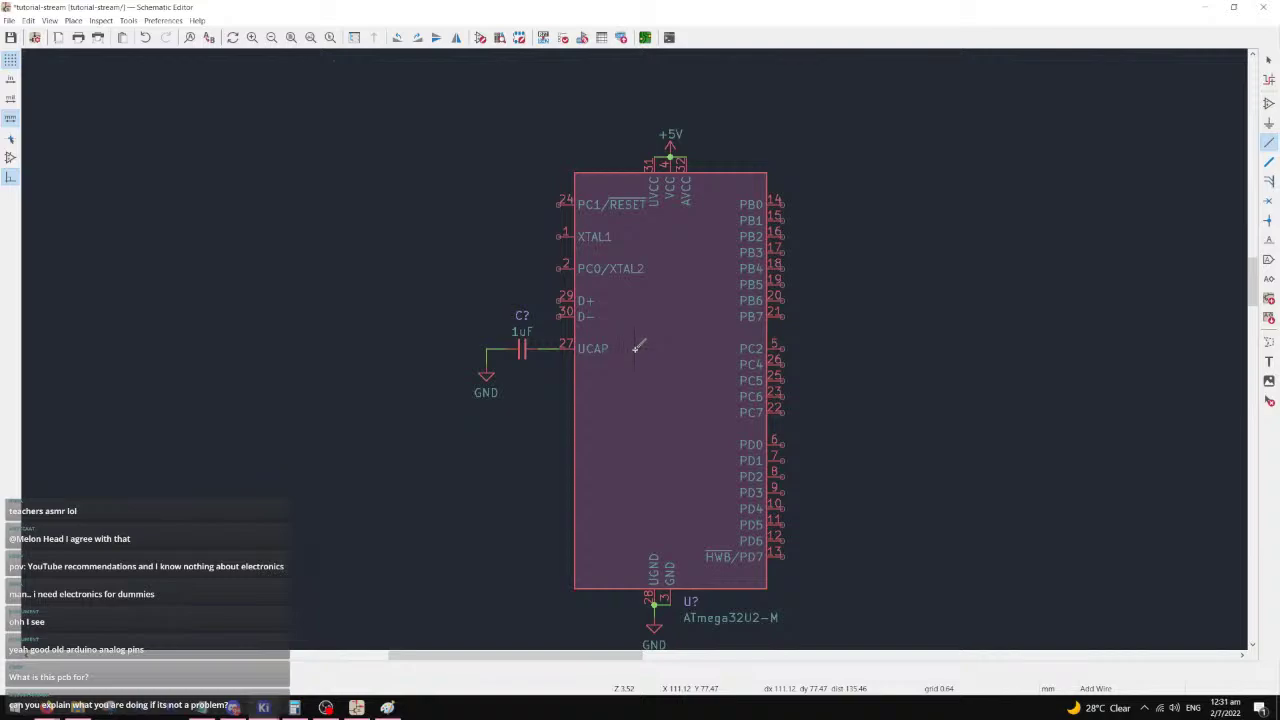
pyautogui.scroll(2, 634, 348)
pyautogui.keyDown('shift'); pyautogui.scroll(2, 560, 336); pyautogui.keyUp('shift')
pyautogui.scroll(-1, 600, 390)
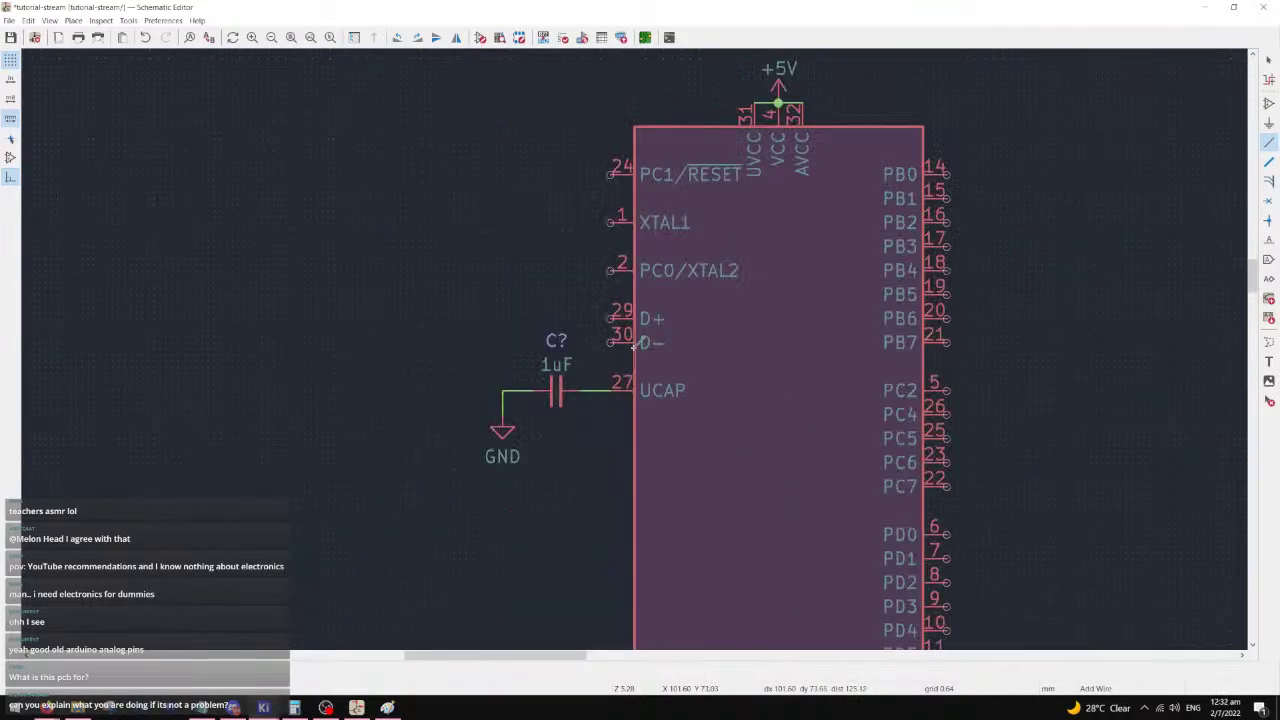
pyautogui.scroll(1, 630, 343)
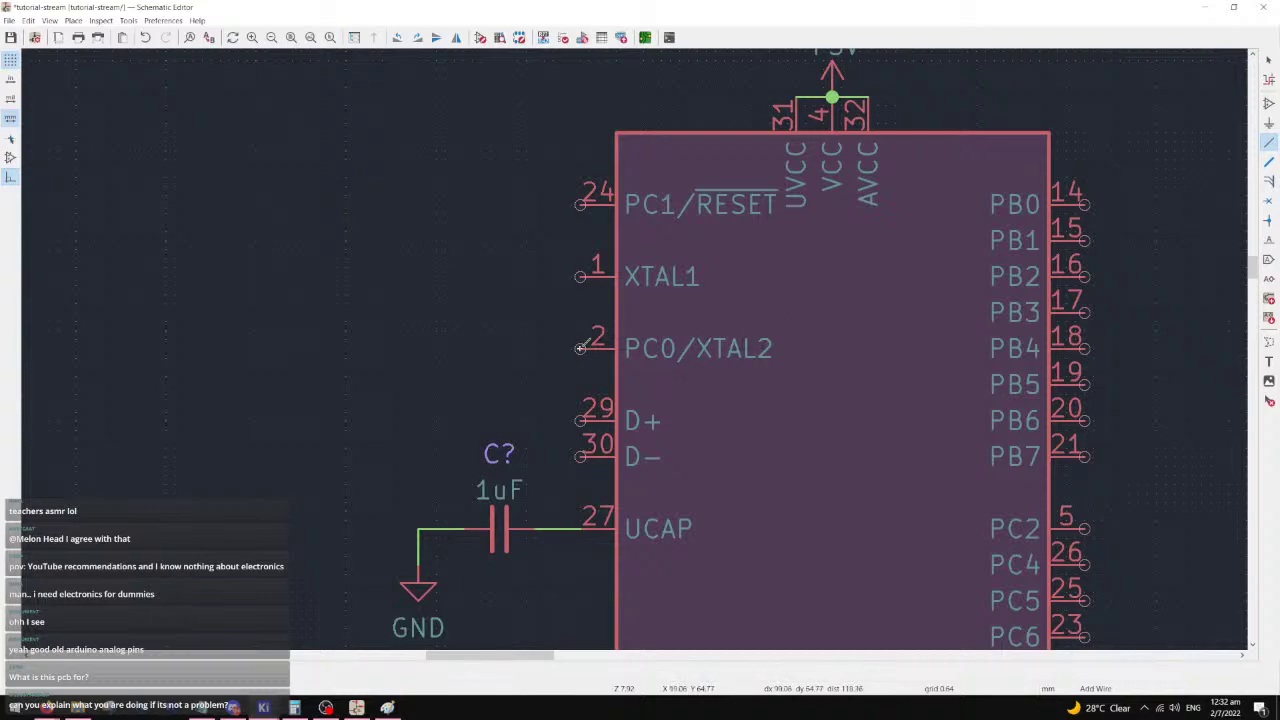
pyautogui.scroll(-1, 693, 344)
pyautogui.moveTo(658, 410); pyautogui.dragTo(636, 322, button='middle')
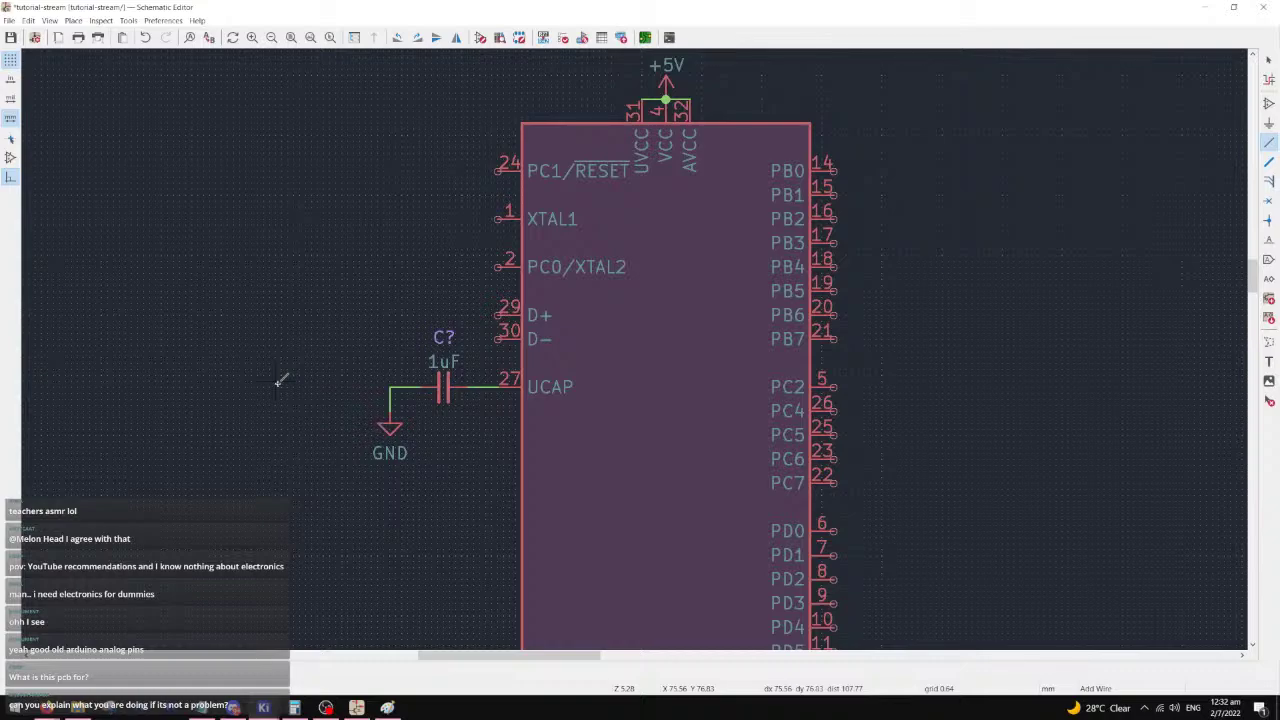
# - Switch to the Firefox datasheet window and search the web in a new tab for "what is a crystal oscillator"
pyautogui.moveTo(232, 707)
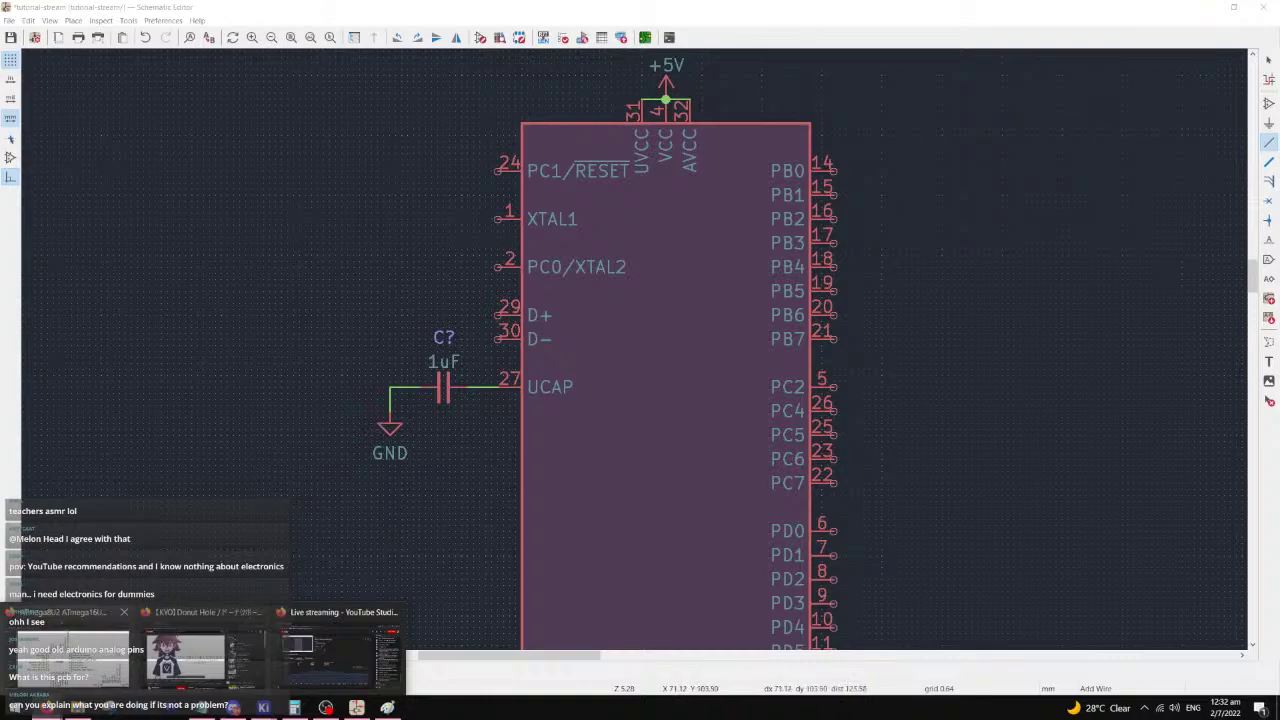
pyautogui.click(68, 655)
pyautogui.click(1155, 13)
pyautogui.write('what is a crystal osc')
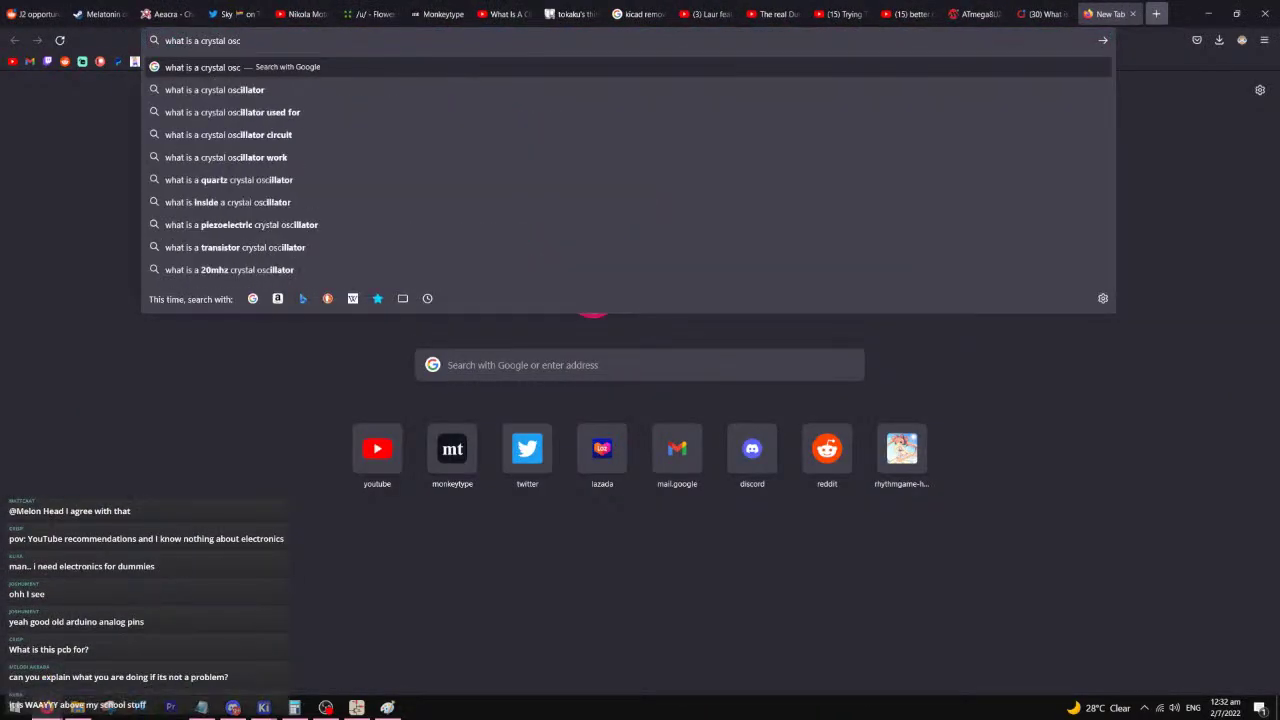
pyautogui.press('Down')
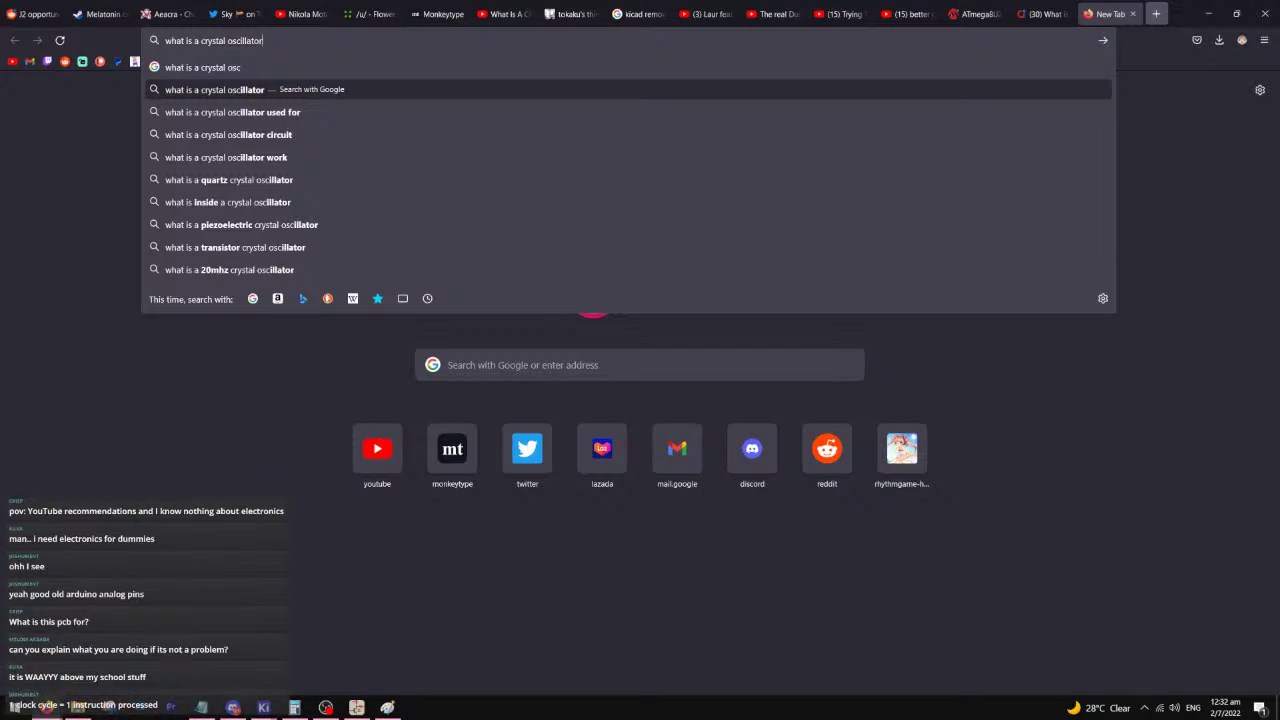
pyautogui.press('Return')
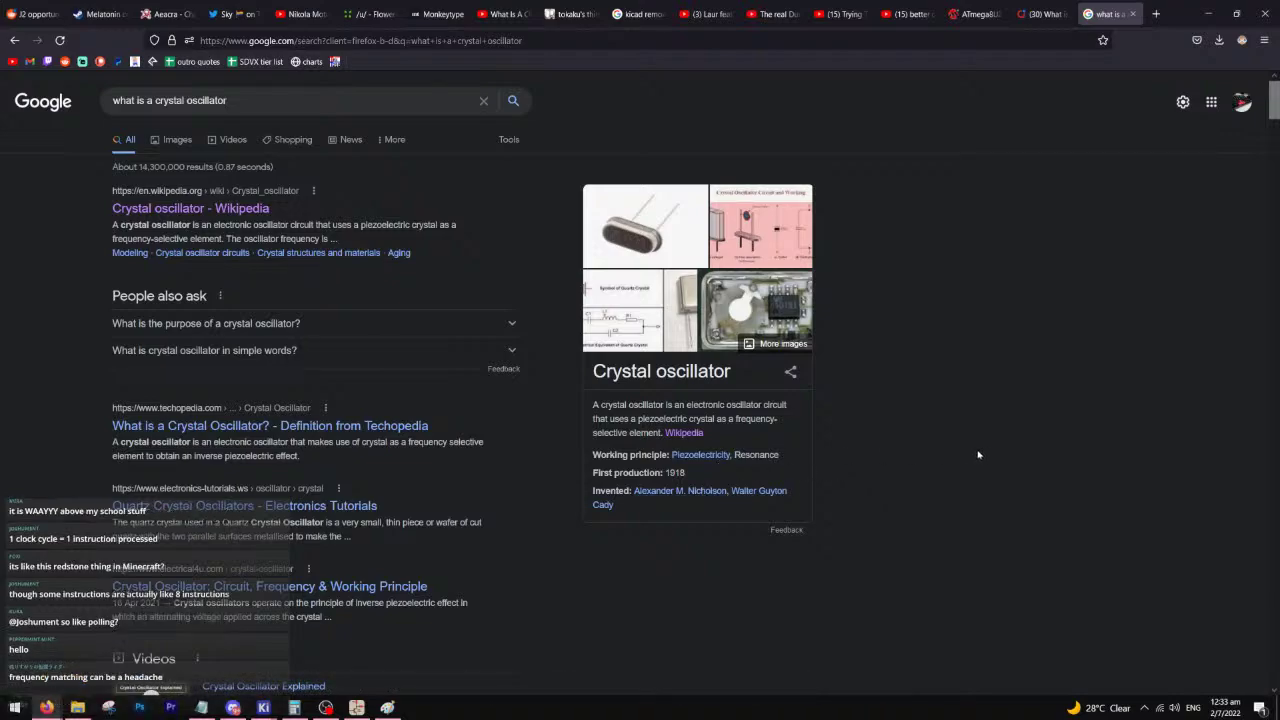
# - Go back to the ATmega8U2/16U2/32U2 datasheet and search its text for "crystal"
pyautogui.click(972, 14)
pyautogui.scroll(-2, 596, 342)
pyautogui.hotkey('ctrl', 'f')
pyautogui.write('16mhz')
pyautogui.hotkey('ctrl', 'BackSpace')
pyautogui.write('crystal')
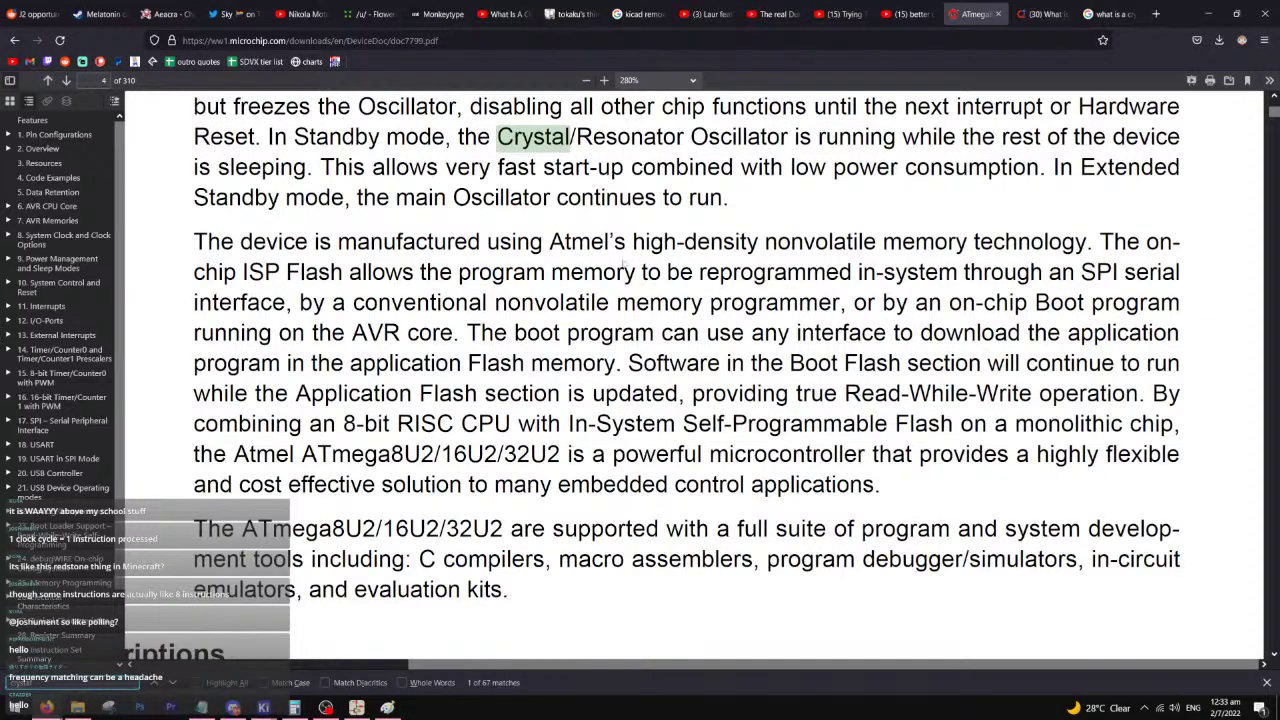
# - Set the datasheet zoom to 150% and step through the matches to section 8.4, Low Power Crystal Oscillator
pyautogui.scroll(-1, 652, 374)
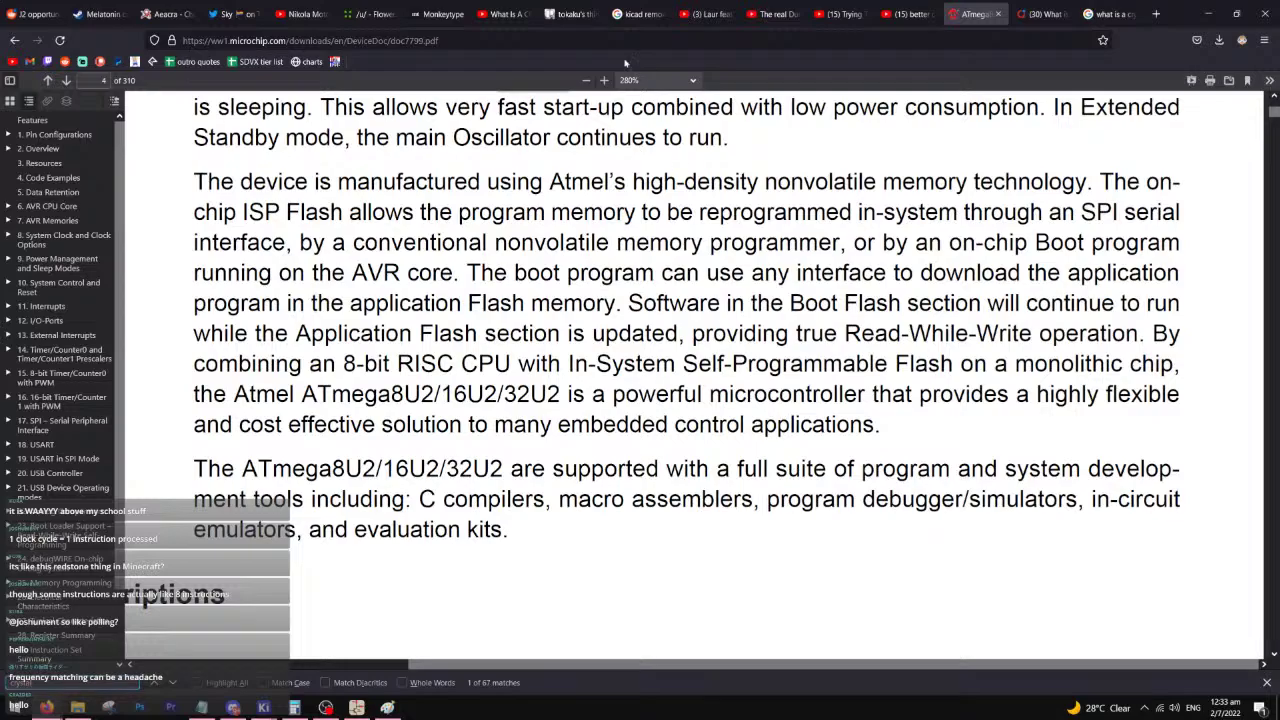
pyautogui.click(655, 80)
pyautogui.click(630, 219)
pyautogui.scroll(4, 697, 380)
pyautogui.scroll(-4, 697, 380)
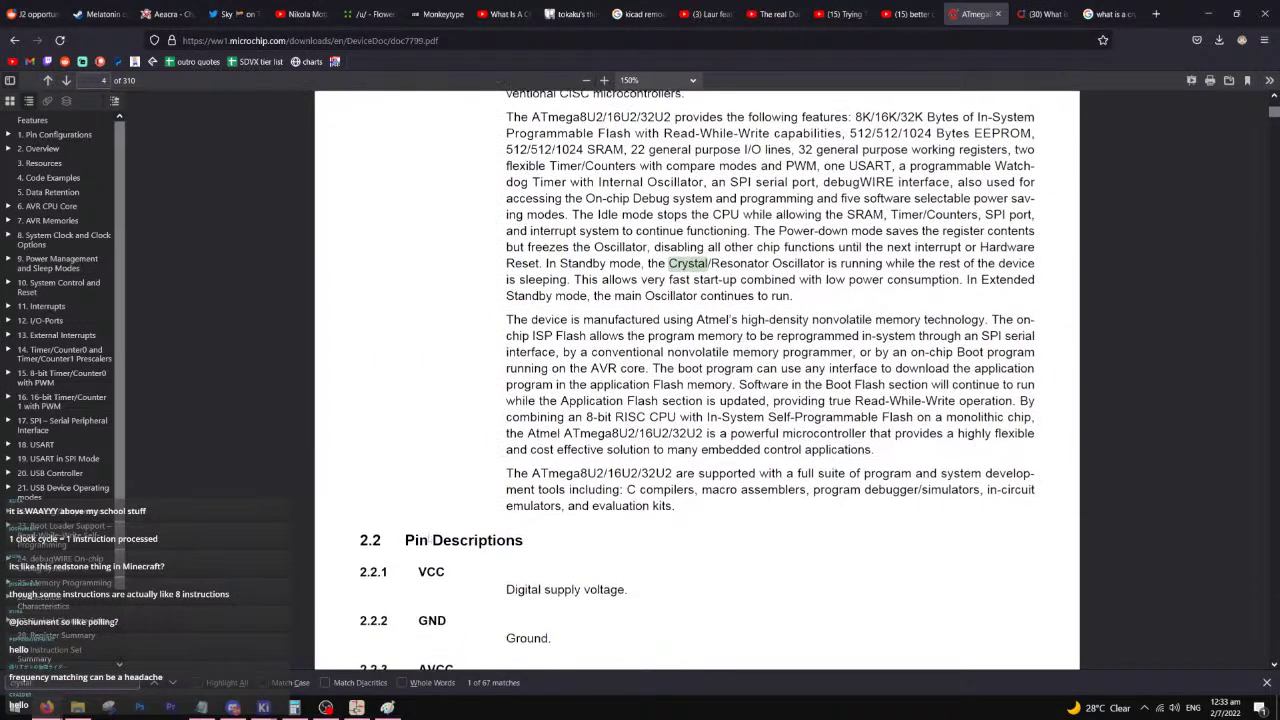
pyautogui.click(172, 682)
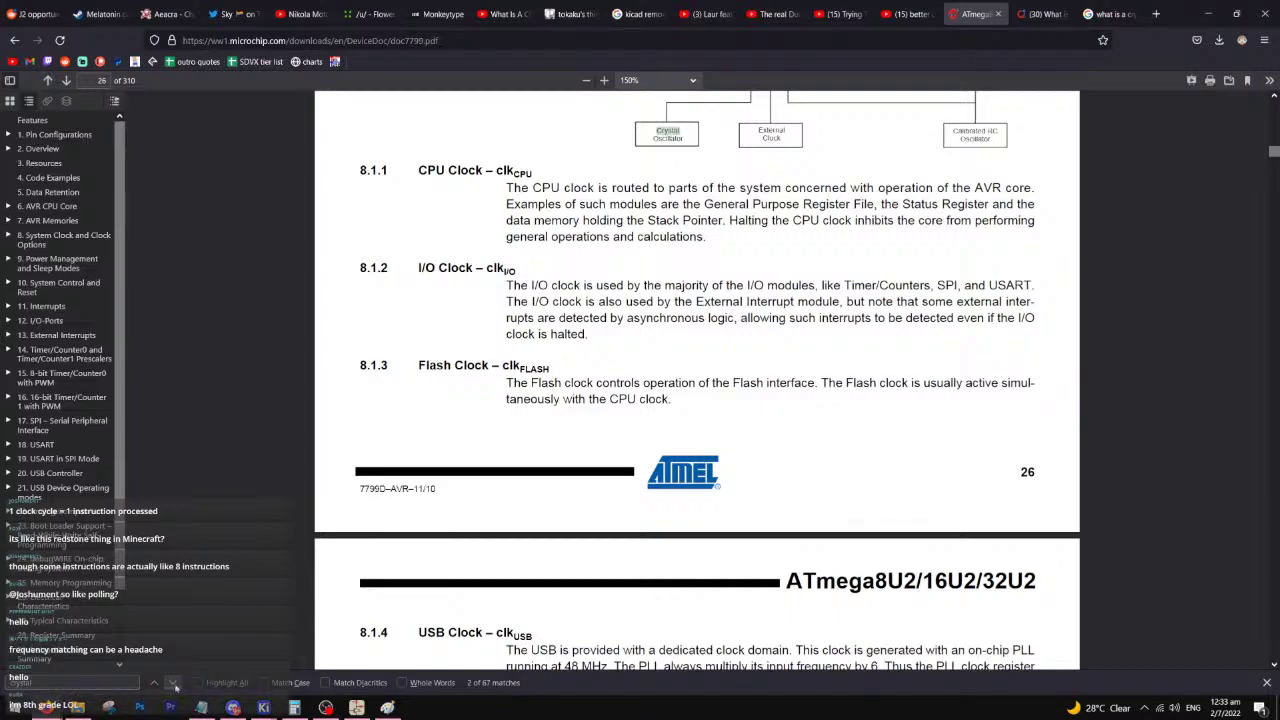
pyautogui.click(174, 683)
pyautogui.click(174, 683)
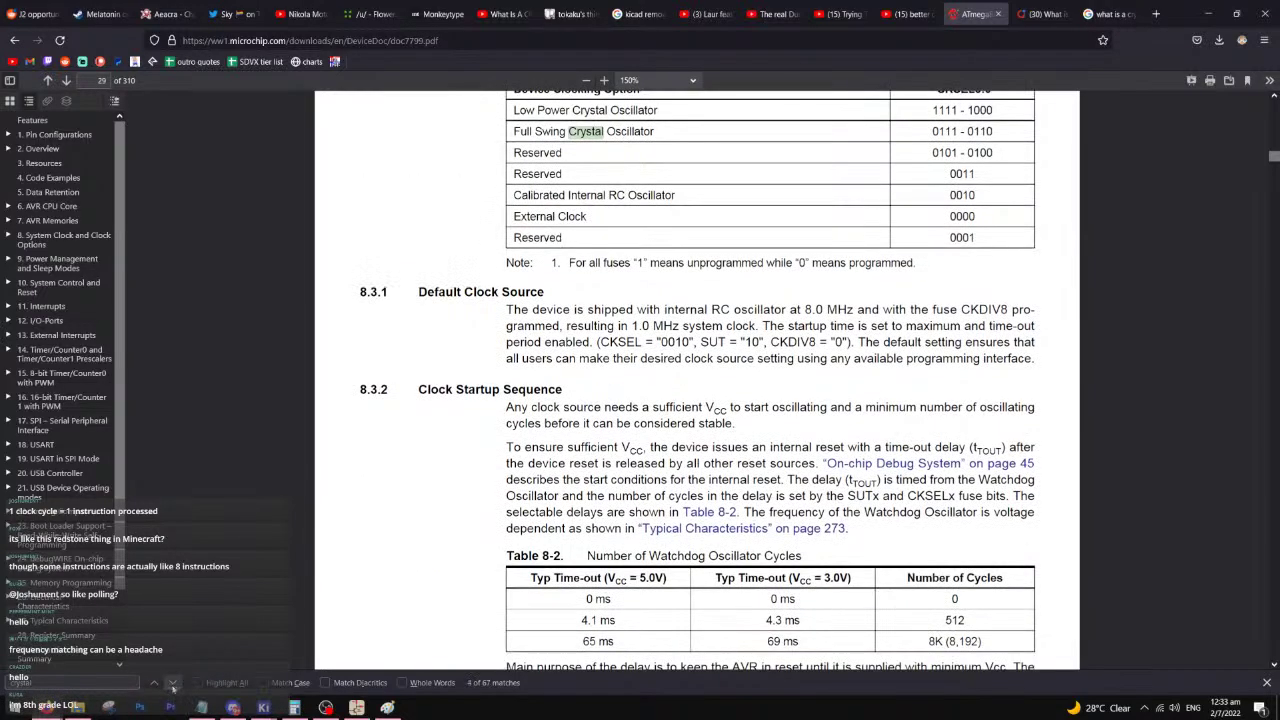
pyautogui.click(173, 684)
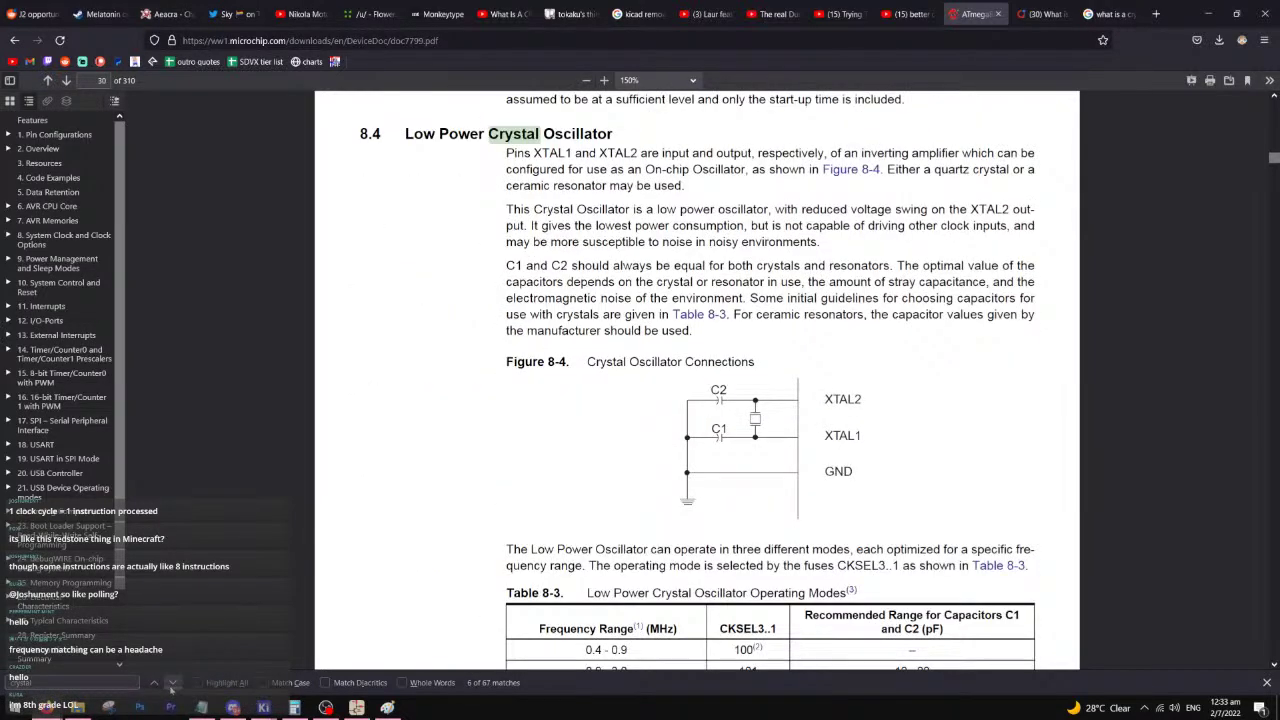
pyautogui.click(172, 684)
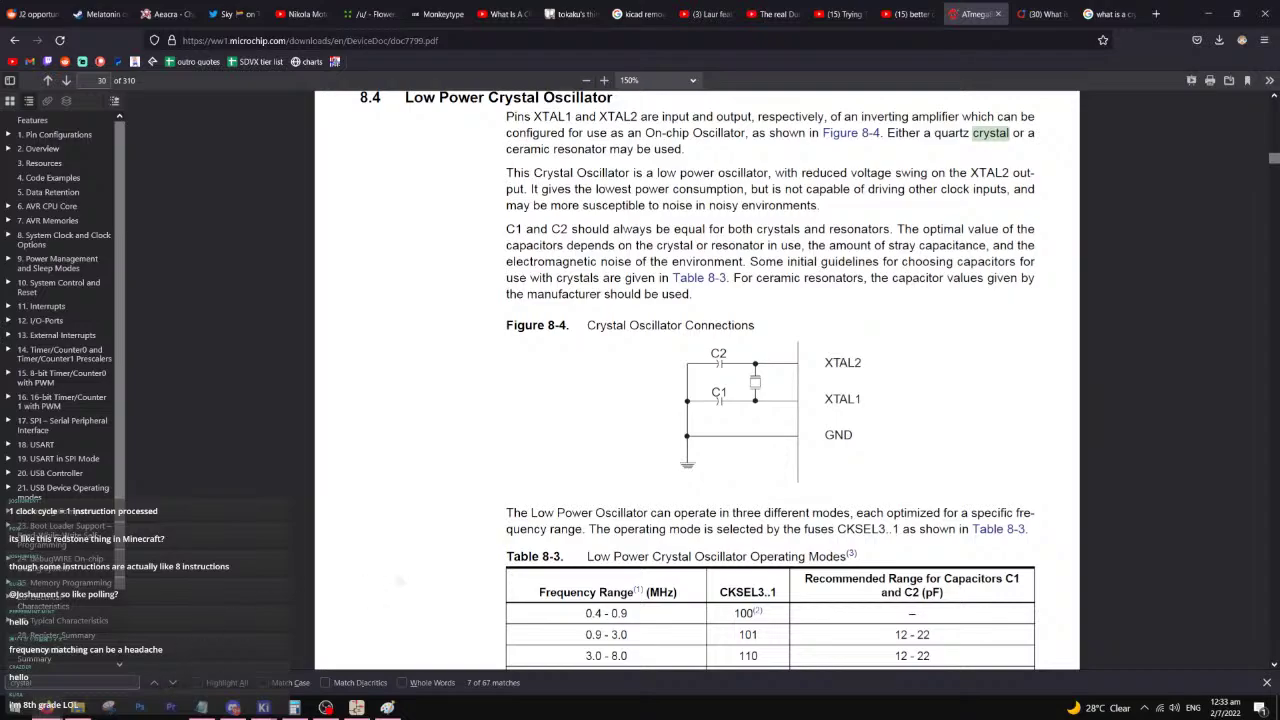
# - Read Table 8-3 for the crystal frequency ranges up to 16.0 MHz and the recommended C1 and C2 capacitor values
pyautogui.scroll(-3, 579, 541)
pyautogui.scroll(-3, 584, 462)
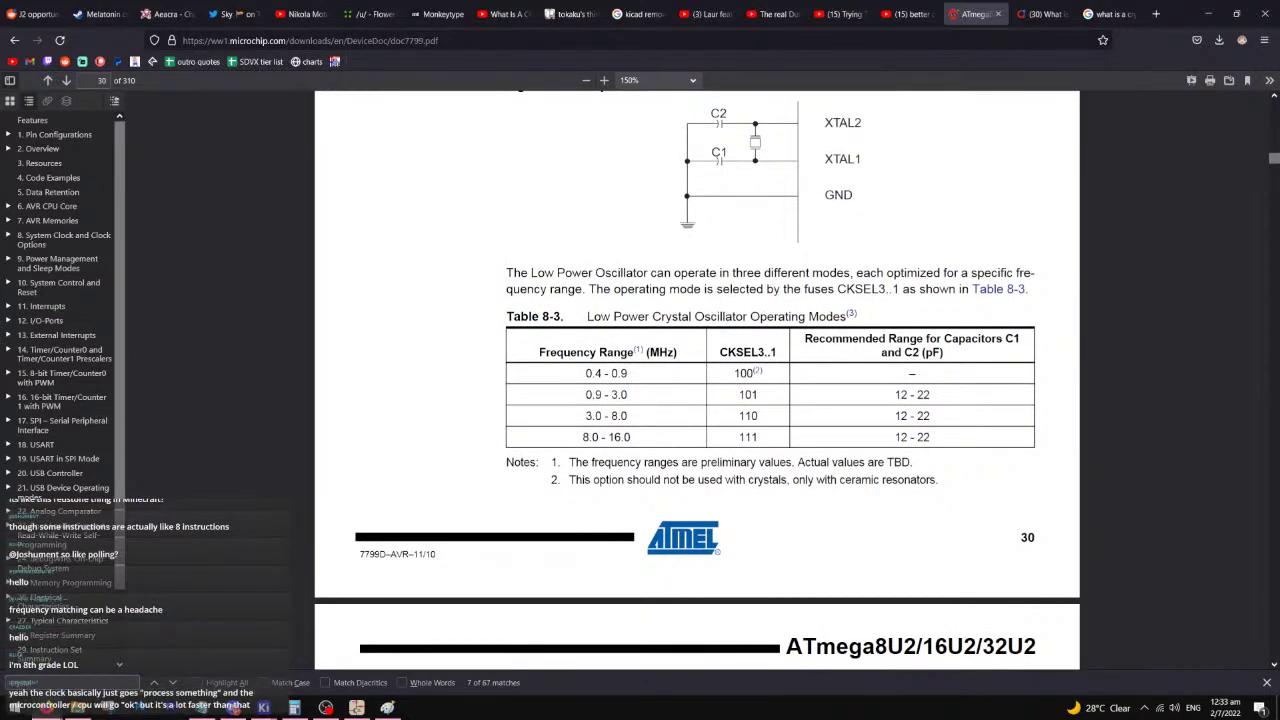
pyautogui.scroll(-8, 560, 245)
pyautogui.scroll(7, 560, 245)
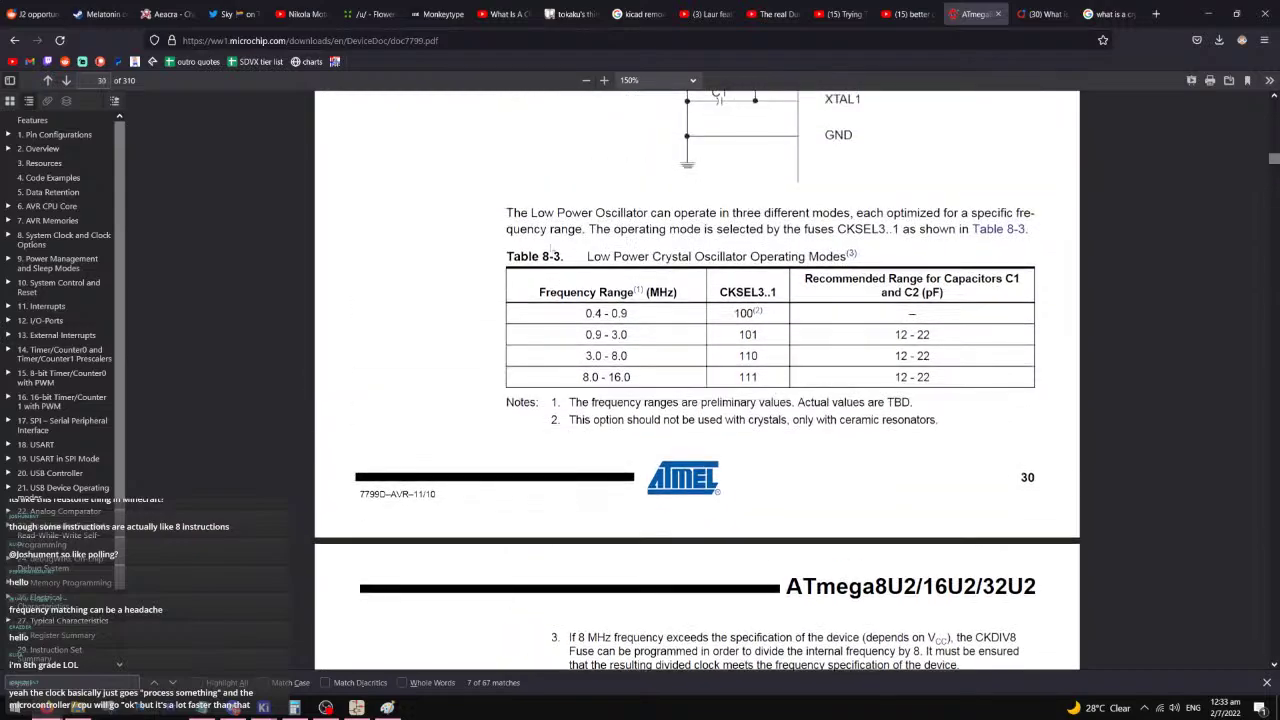
pyautogui.scroll(-9, 700, 268)
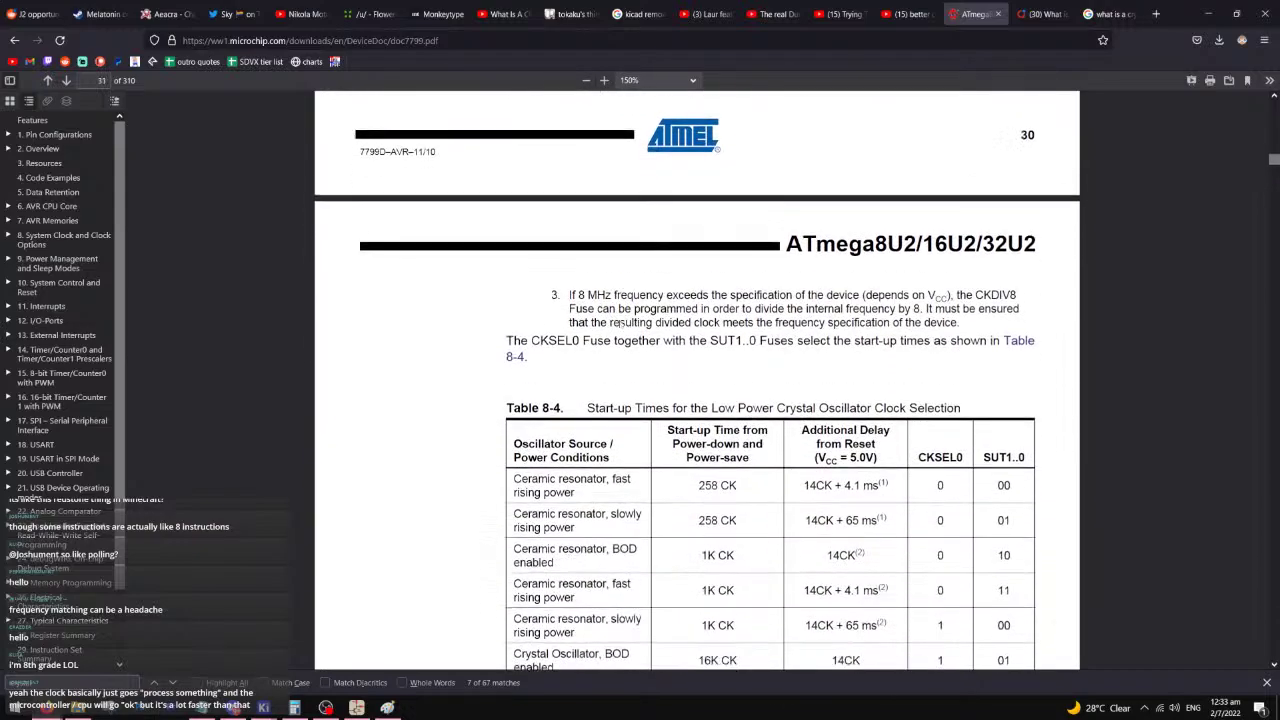
pyautogui.scroll(6, 697, 380)
pyautogui.doubleClick(619, 257)
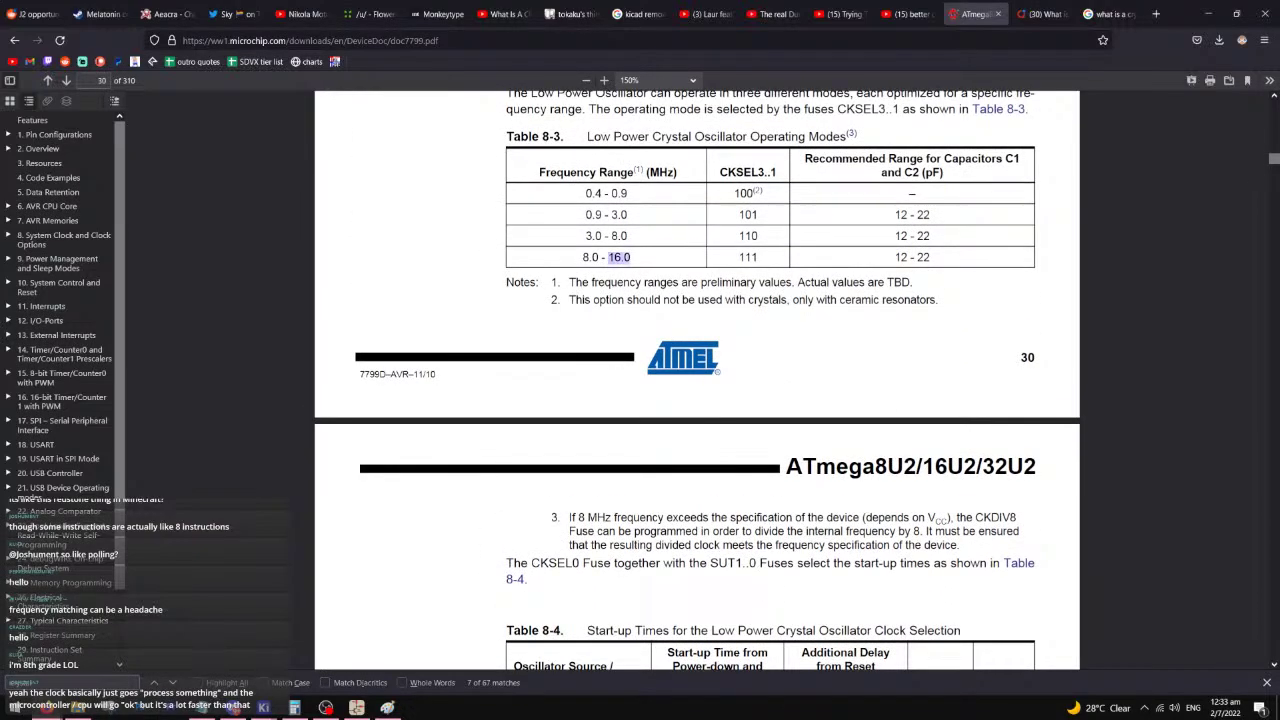
pyautogui.click(619, 257)
pyautogui.moveTo(614, 257); pyautogui.dragTo(633, 257)
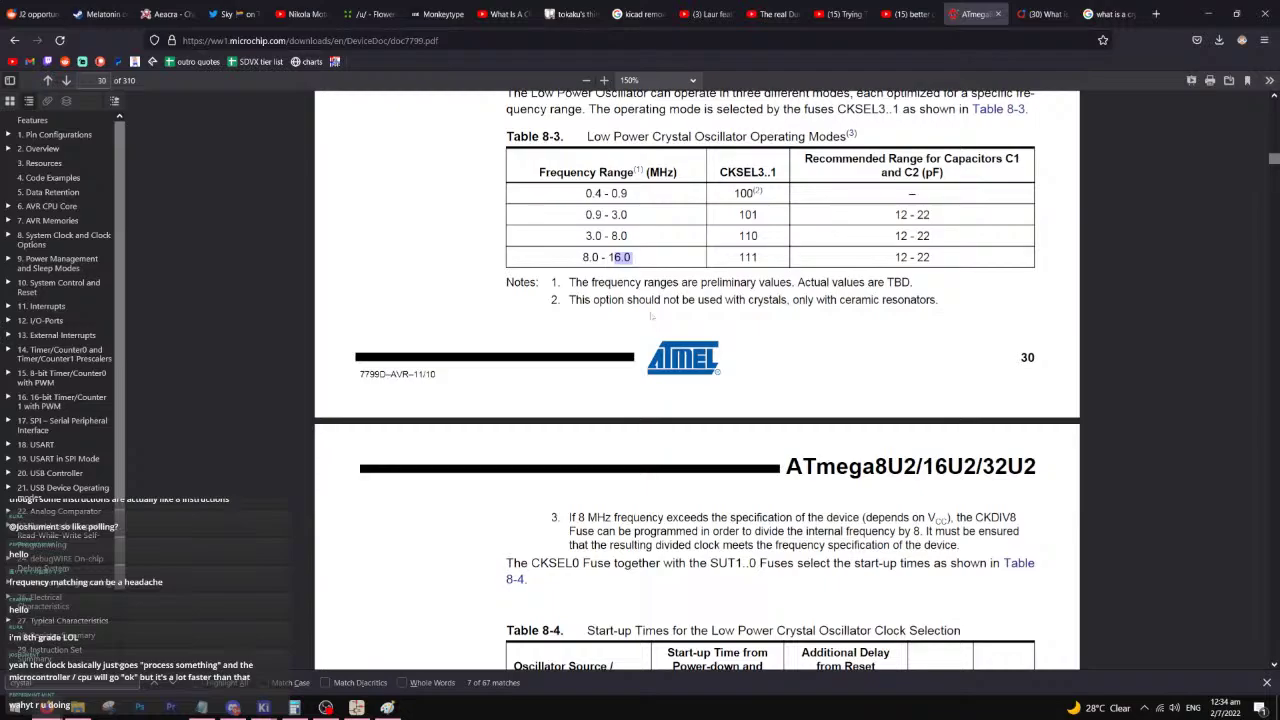
pyautogui.click(580, 298)
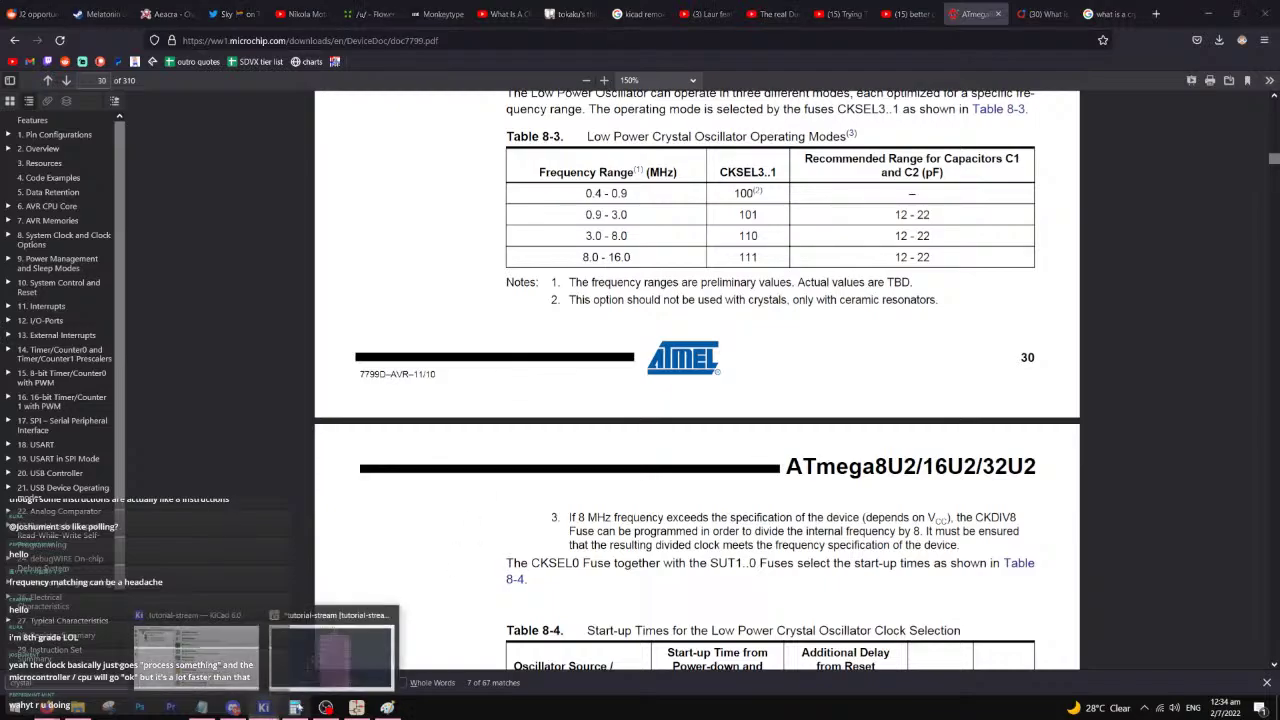
# - Switch to the KiCad tutorial-stream schematic and place a rotated Crystal_GND24_Small symbol beside the XTAL1 and XTAL2 pins
pyautogui.click(335, 658)
pyautogui.moveTo(323, 318); pyautogui.dragTo(480, 380, button='middle')
pyautogui.moveTo(628, 354); pyautogui.dragTo(532, 391, button='middle')
pyautogui.press('a')
pyautogui.click(445, 345)
pyautogui.write('crystal')
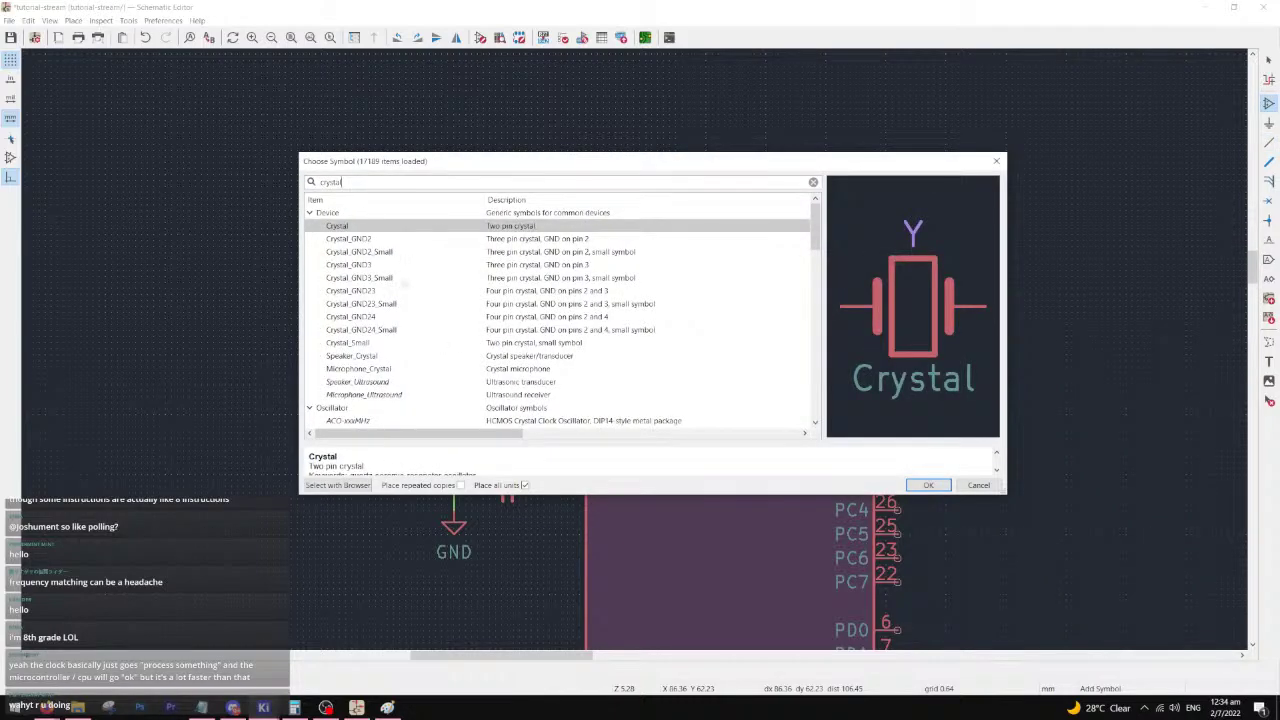
pyautogui.click(383, 331)
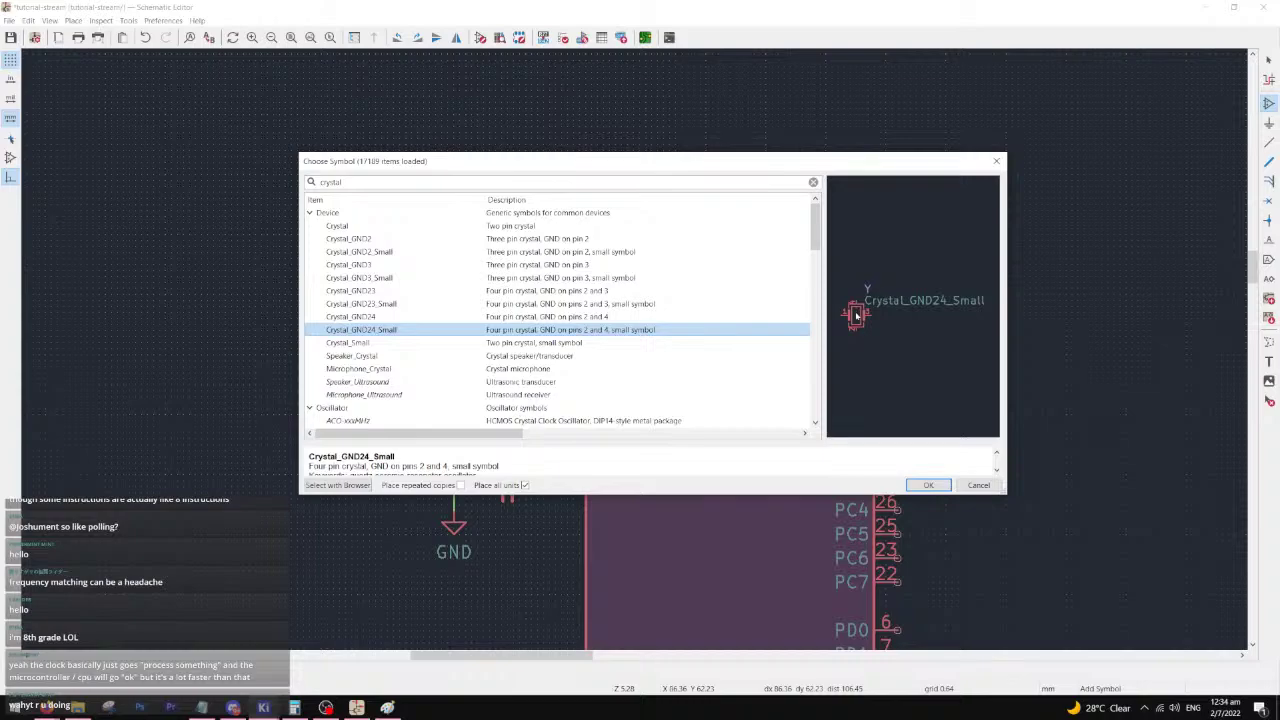
pyautogui.click(930, 487)
pyautogui.press('r')
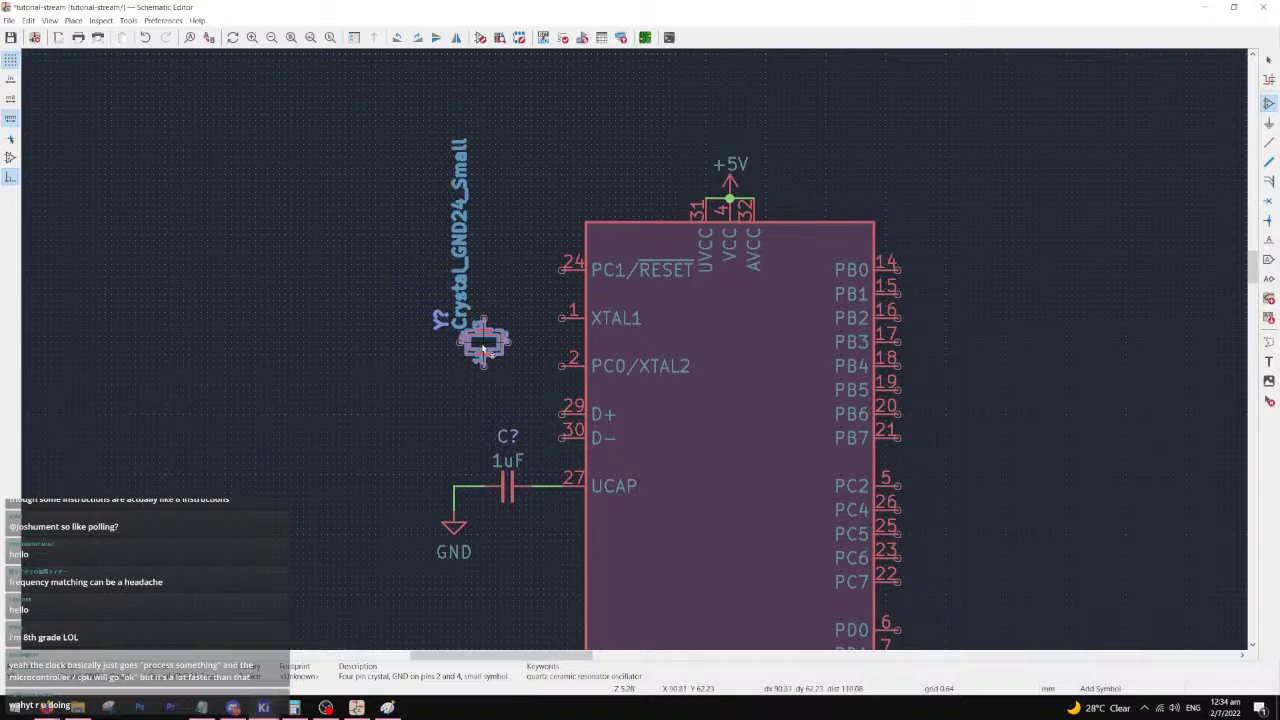
pyautogui.click(483, 345)
pyautogui.press('Escape')
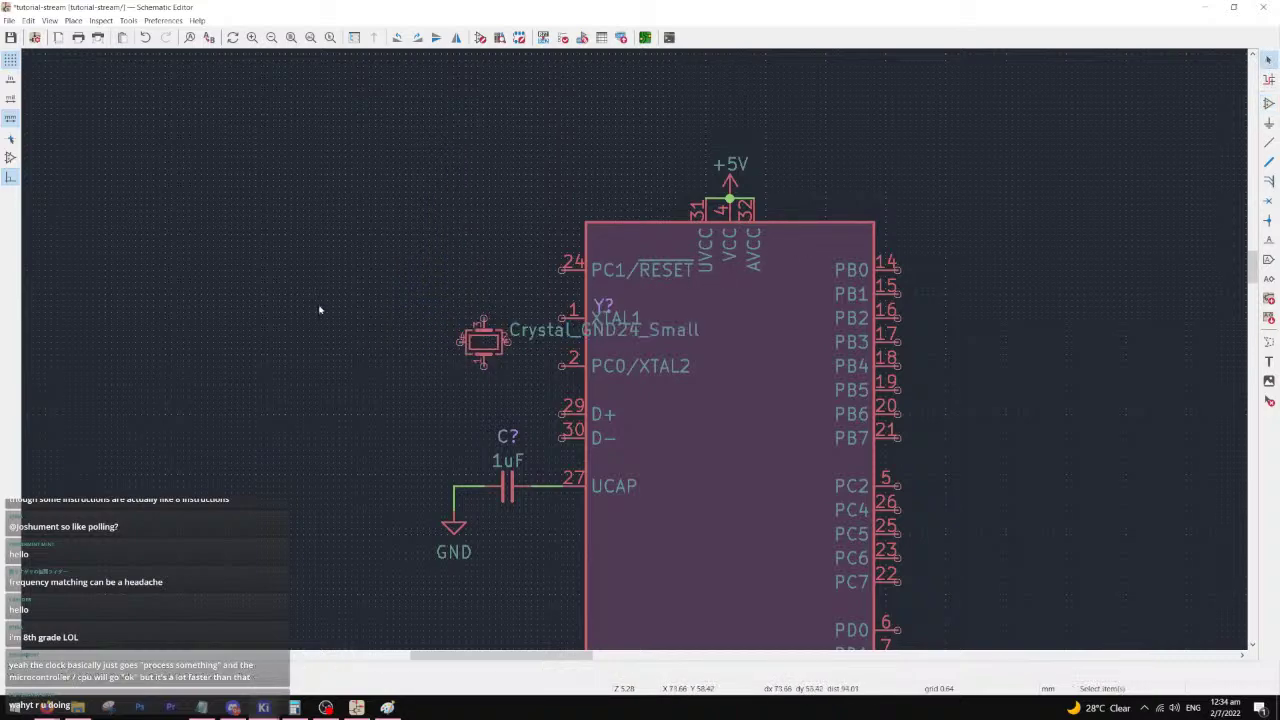
# - Wire the XTAL1 pin to crystal pin 3 and the PC0/XTAL2 pin to crystal pin 1
pyautogui.scroll(3, 326, 310)
pyautogui.click(1269, 143)
pyautogui.click(705, 347)
pyautogui.click(530, 347)
pyautogui.click(530, 455)
pyautogui.click(705, 454)
# - Place a GND power symbol below and to the left of the crystal
pyautogui.moveTo(542, 410); pyautogui.dragTo(650, 320, button='middle')
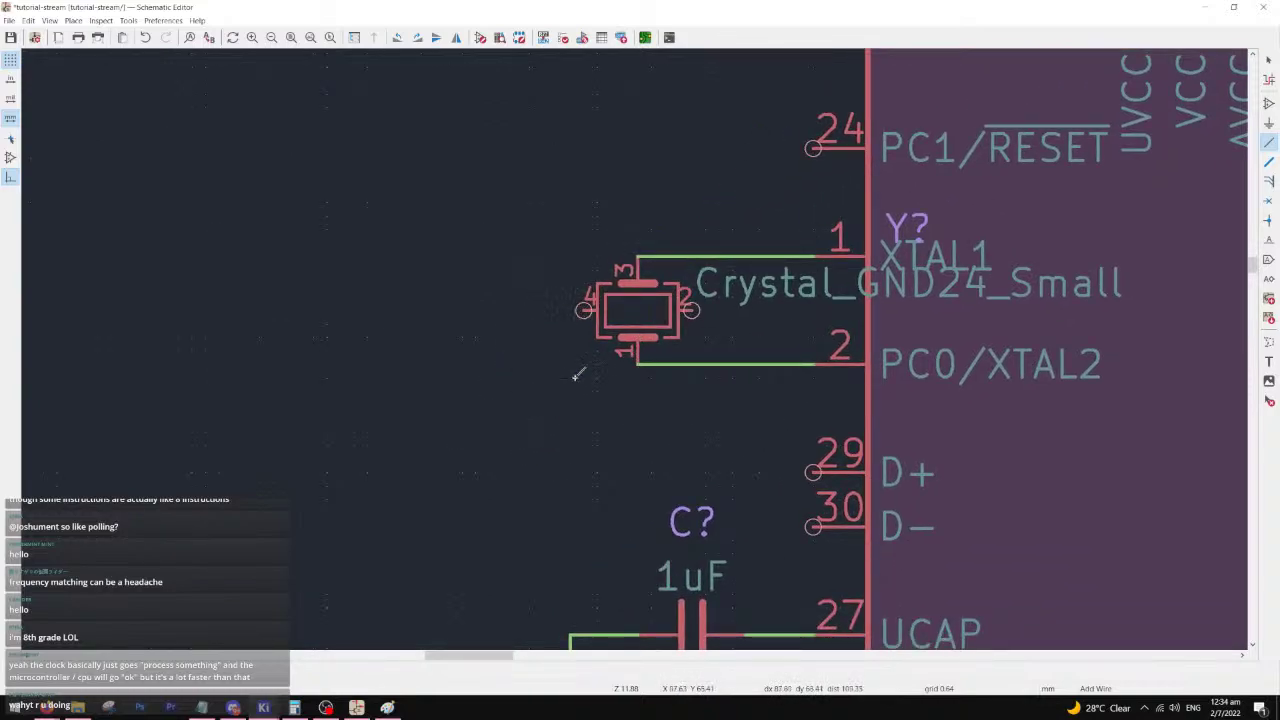
pyautogui.press('a')
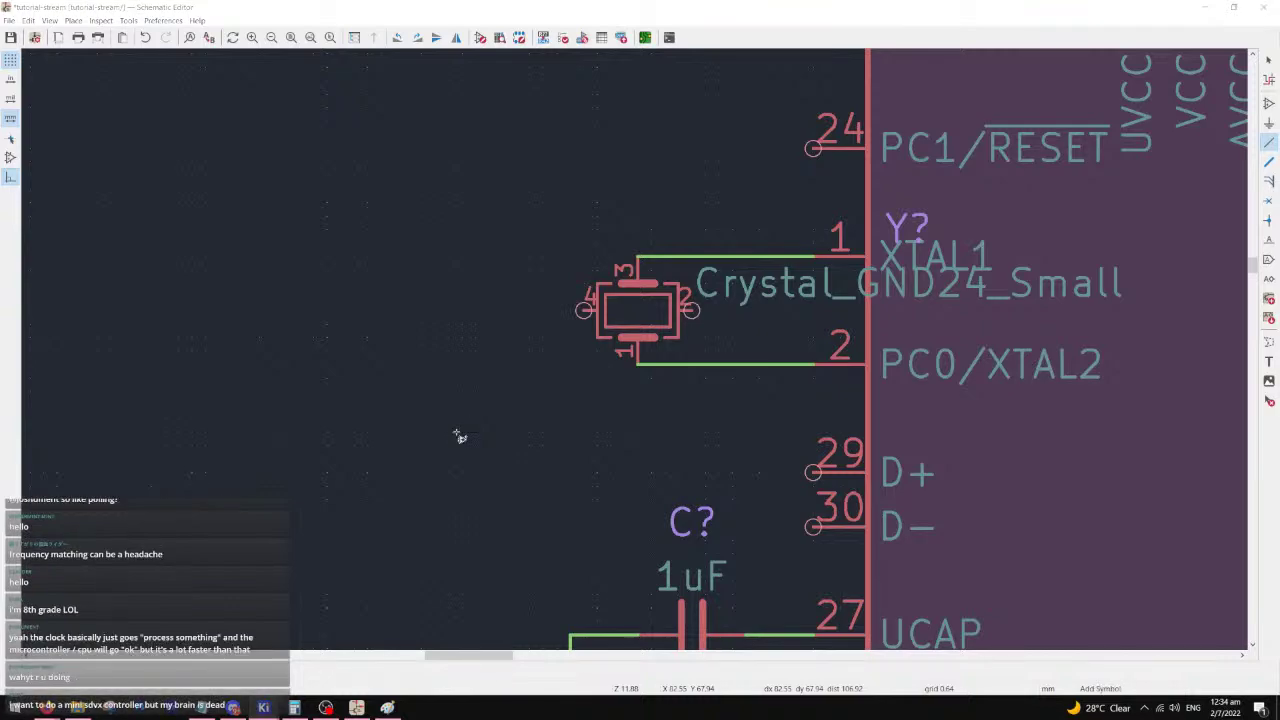
pyautogui.click(457, 436)
pyautogui.write('gnd')
pyautogui.press('Return')
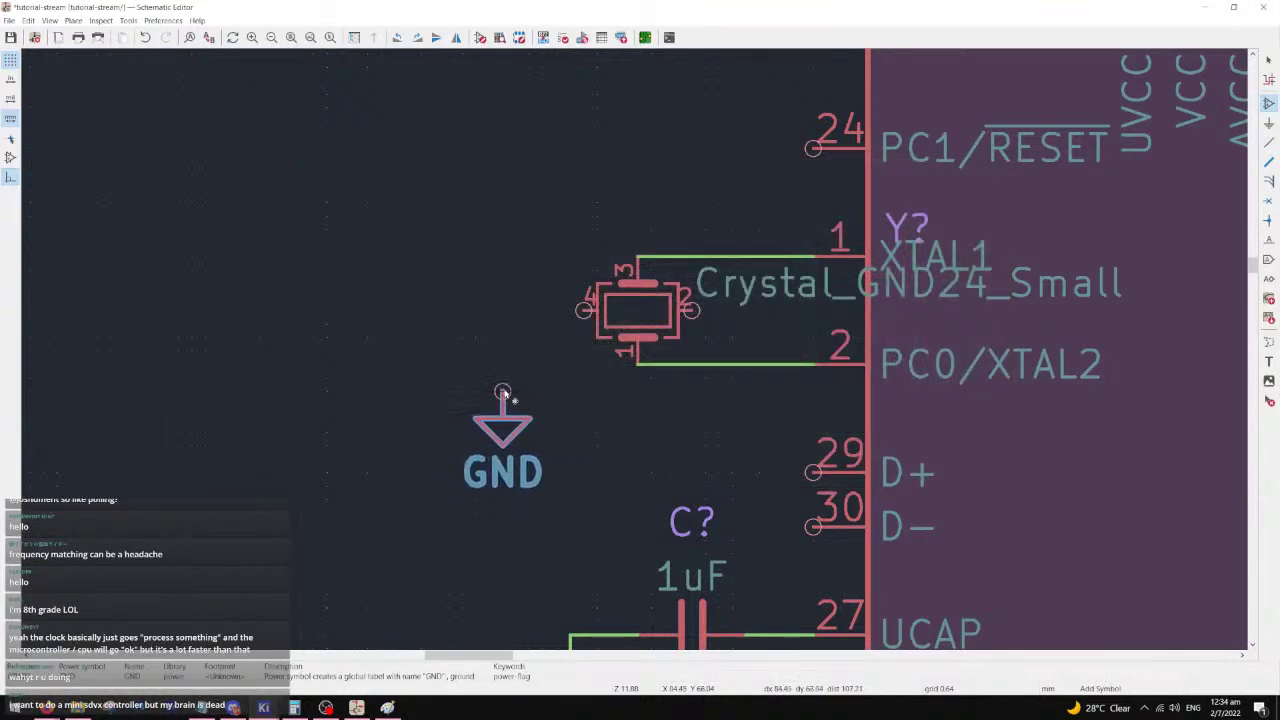
pyautogui.click(503, 393)
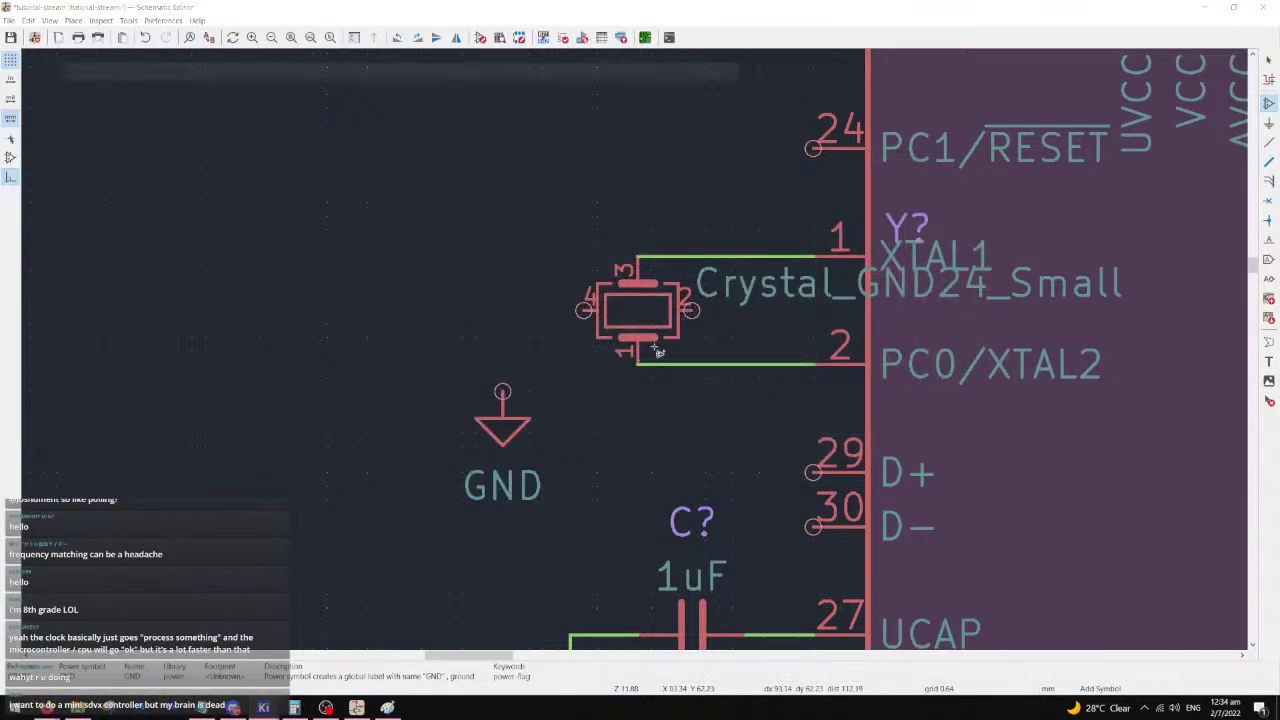
# - Place a C_Small capacitor symbol to the left of the crystal and the GND symbol
pyautogui.click(645, 365)
pyautogui.press('Down')
pyautogui.press('Down')
pyautogui.press('Return')
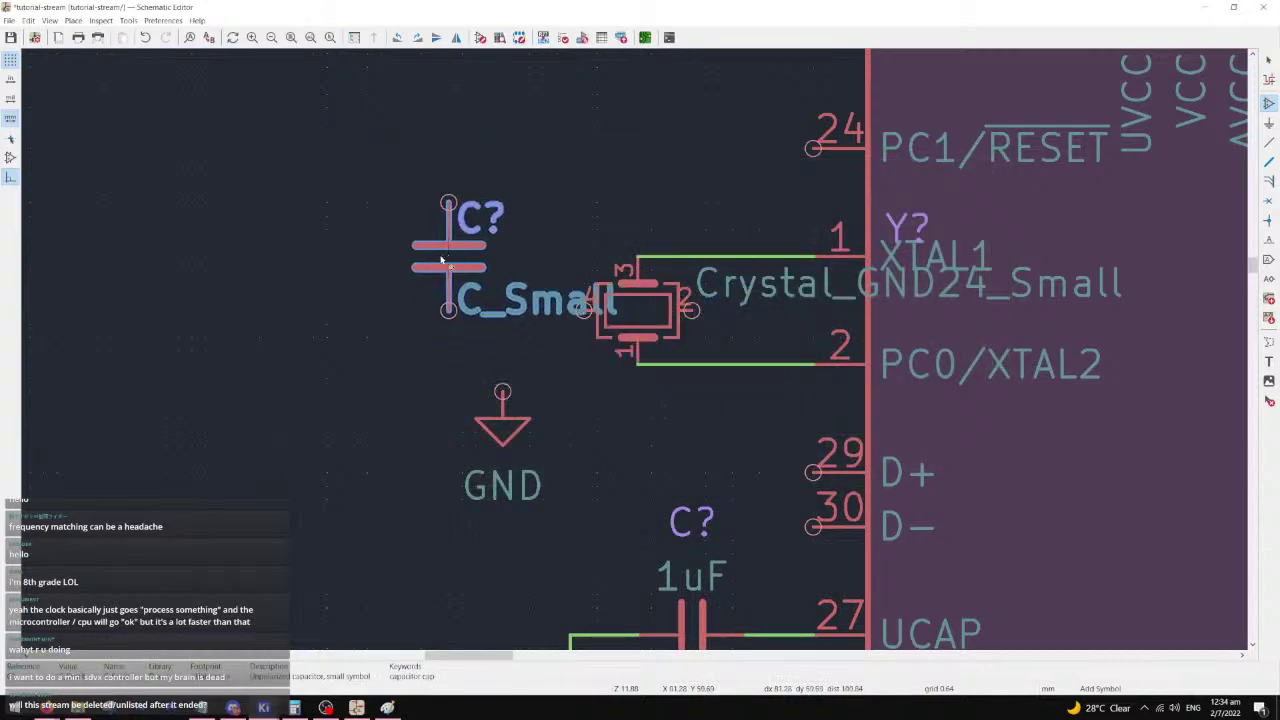
pyautogui.click(368, 337)
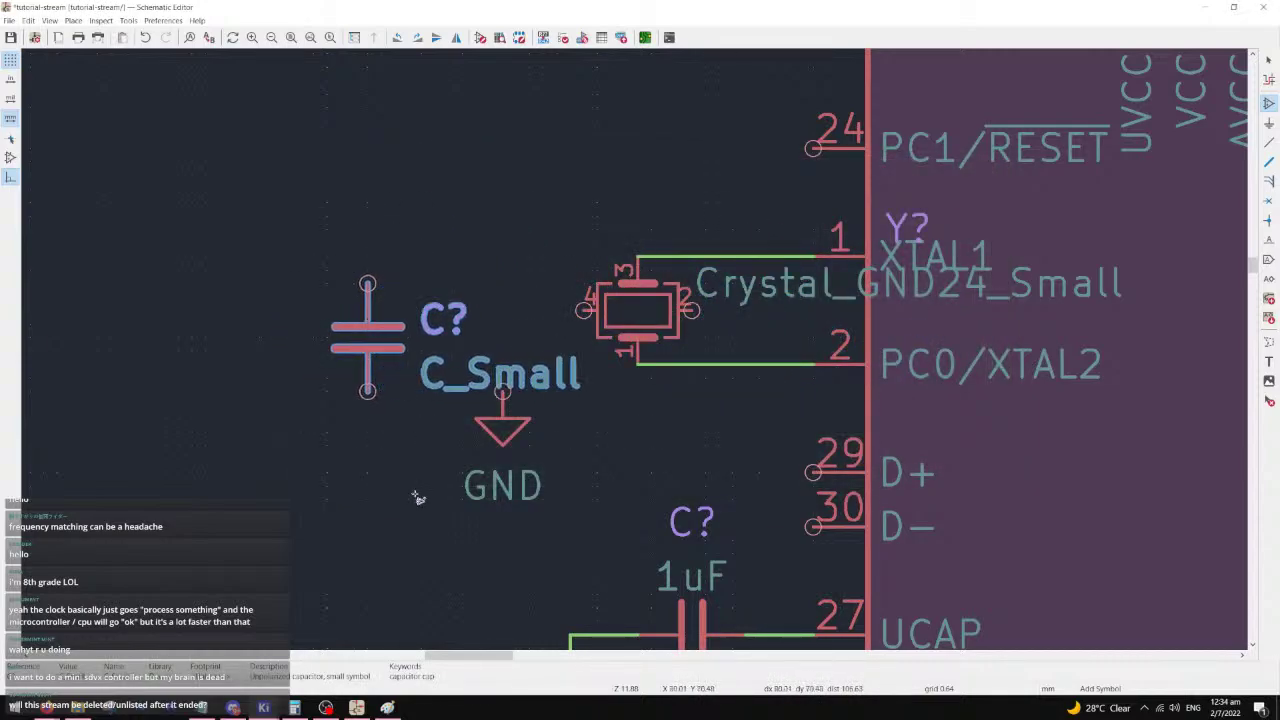
# - Open the unnamed-3k-v2 reference schematic and examine how its crystal resonator circuit wires the crystal, load capacitors and ground
pyautogui.click(356, 707)
pyautogui.scroll(6, 634, 353)
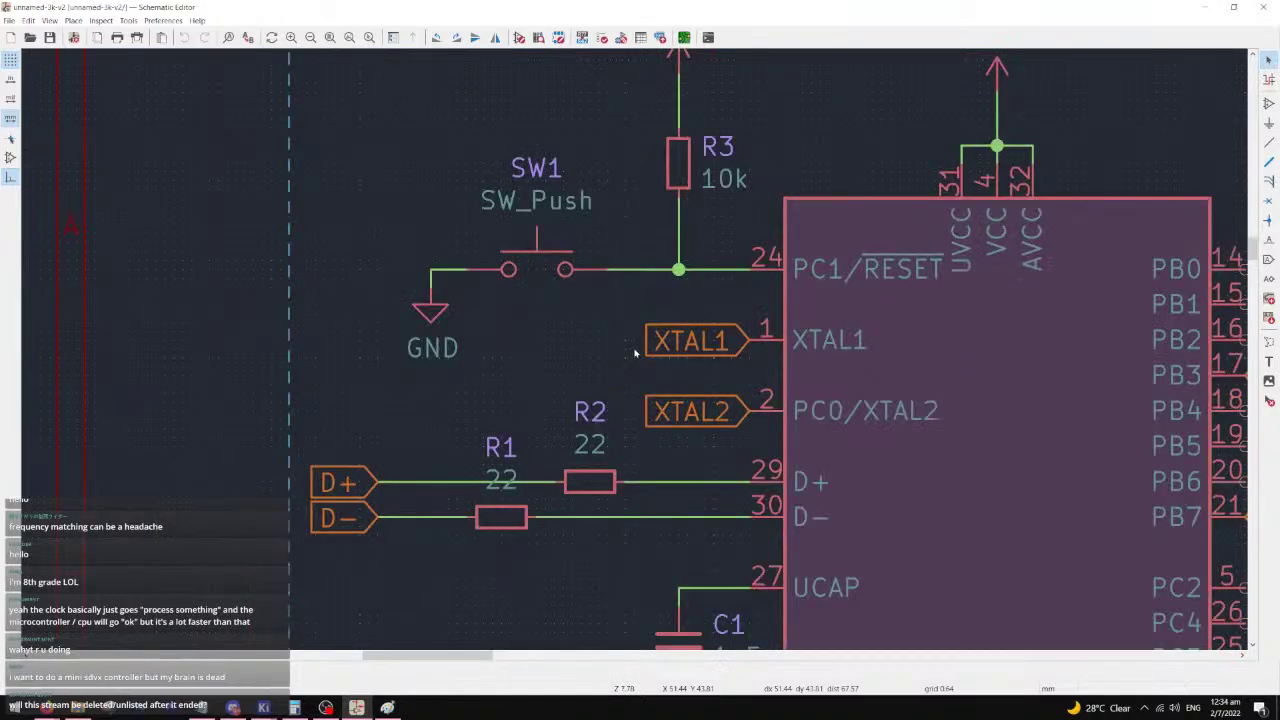
pyautogui.scroll(-1, 676, 353)
pyautogui.scroll(-1, 676, 530)
pyautogui.scroll(1, 989, 324)
pyautogui.scroll(-2, 704, 292)
pyautogui.scroll(2, 750, 263)
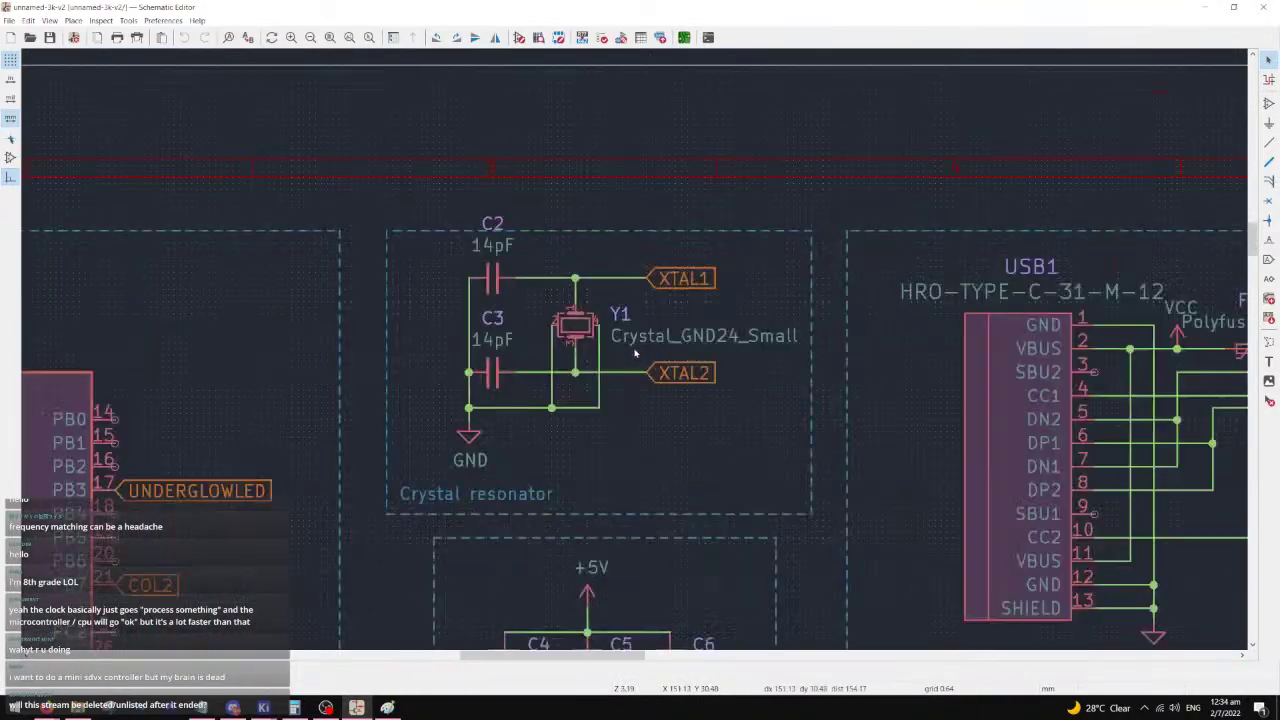
pyautogui.scroll(3, 634, 353)
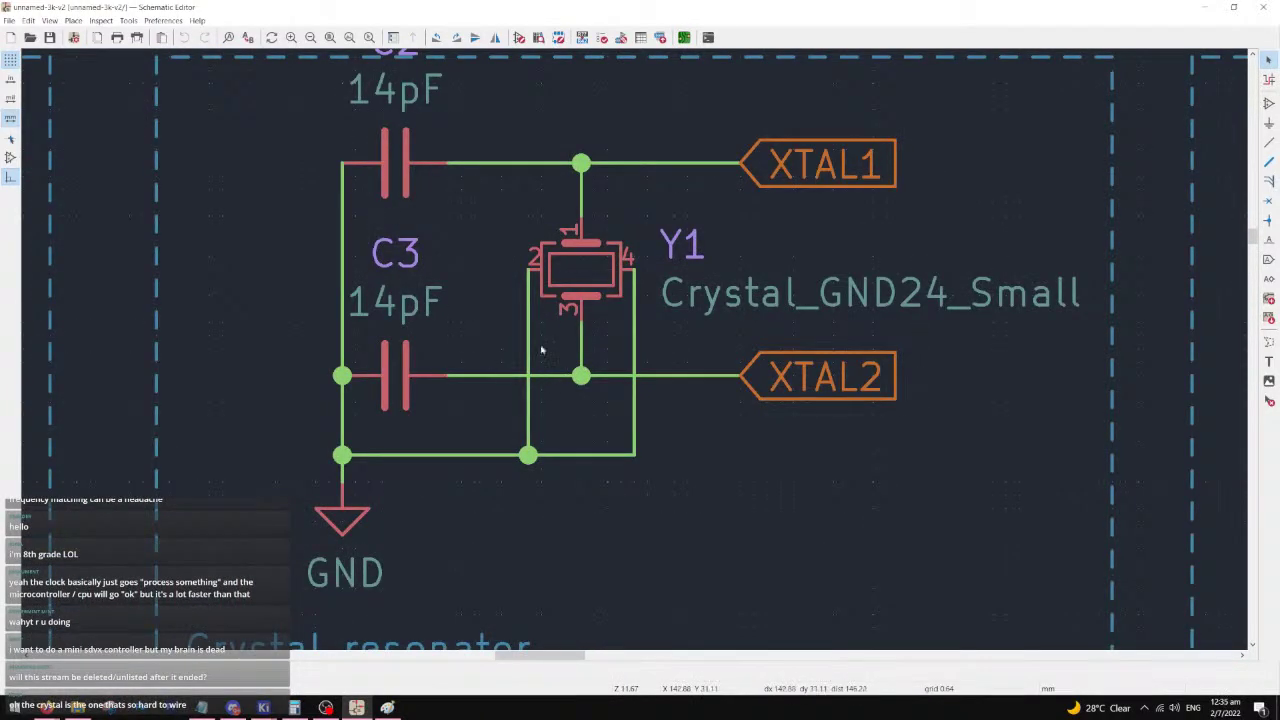
# - Return to the tutorial-stream schematic and move the loose GND symbol and C_Small capacitor farther left of the crystal
pyautogui.hotkey('alt', 'Tab')
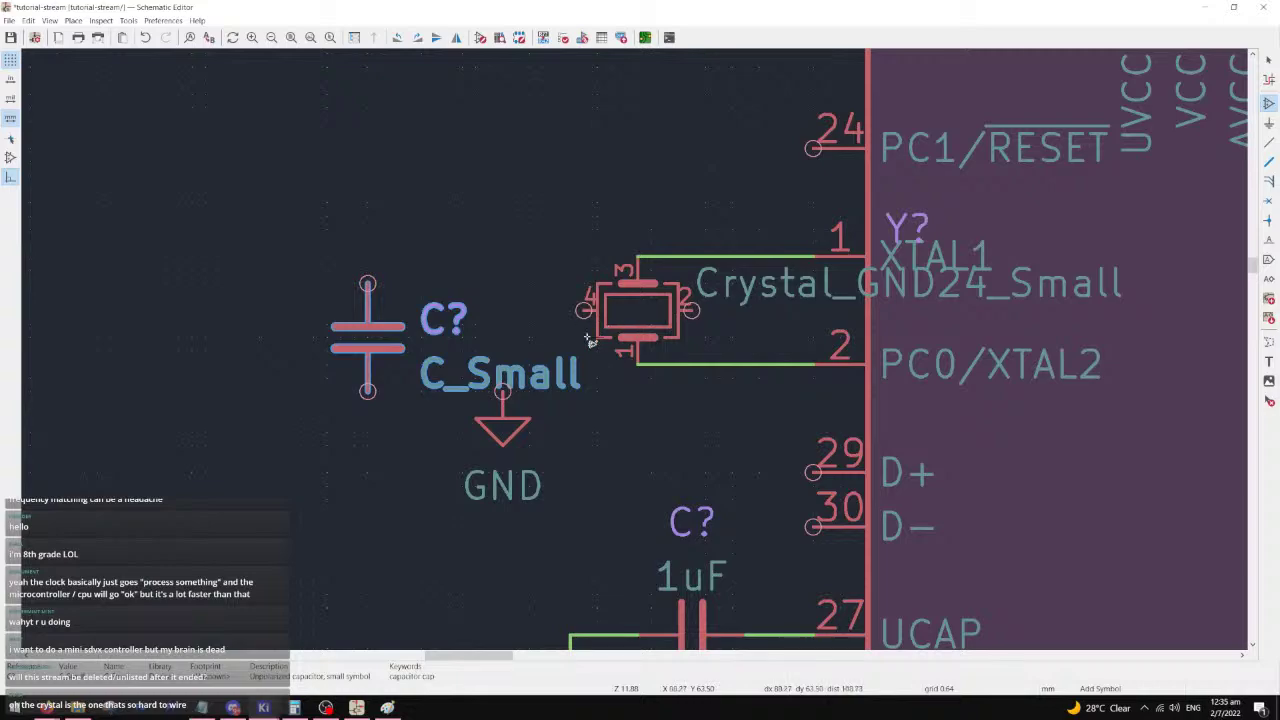
pyautogui.scroll(-1, 703, 290)
pyautogui.press('Escape')
pyautogui.scroll(-2, 634, 354)
pyautogui.scroll(2, 634, 354)
pyautogui.scroll(-1, 634, 354)
pyautogui.scroll(1, 634, 353)
pyautogui.scroll(-2, 634, 352)
pyautogui.scroll(1, 634, 352)
pyautogui.click(648, 397)
pyautogui.moveTo(658, 420); pyautogui.dragTo(510, 466)
pyautogui.click(563, 382)
pyautogui.moveTo(563, 382); pyautogui.dragTo(326, 378)
# - Delete the wires connecting the crystal to the XTAL1 and PC0/XTAL2 pins
pyautogui.scroll(-6, 651, 354)
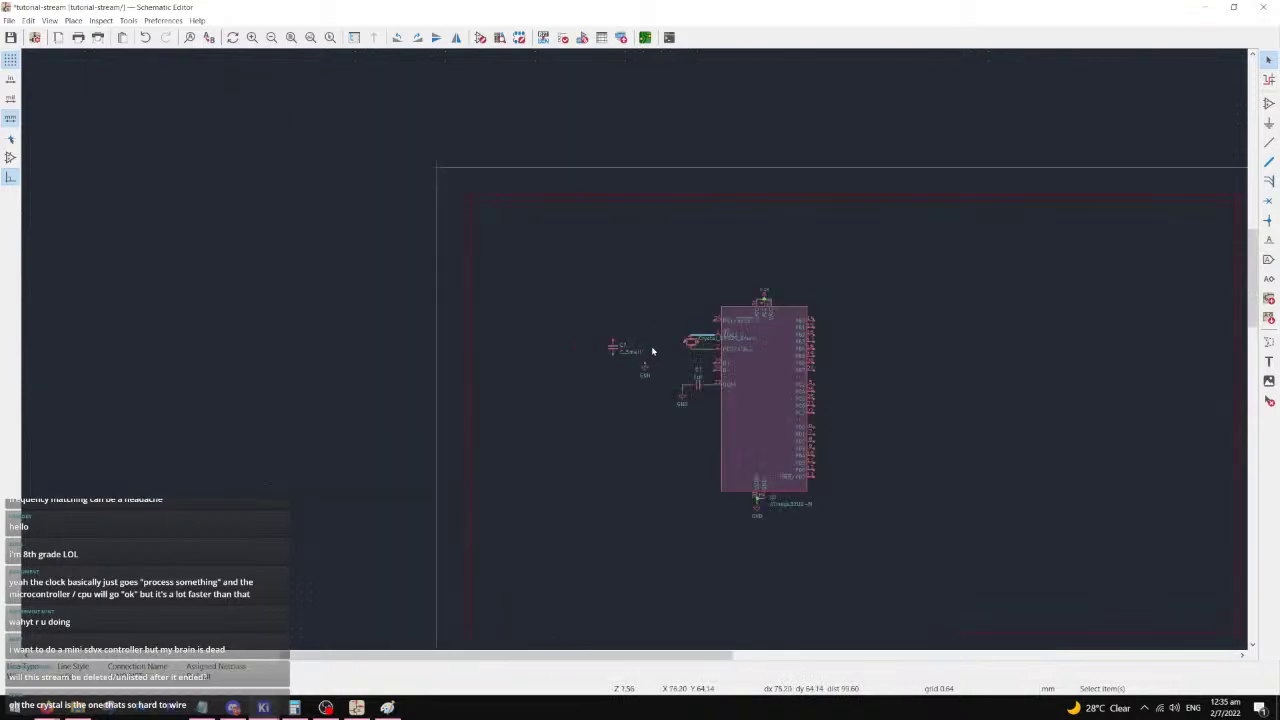
pyautogui.scroll(5, 634, 352)
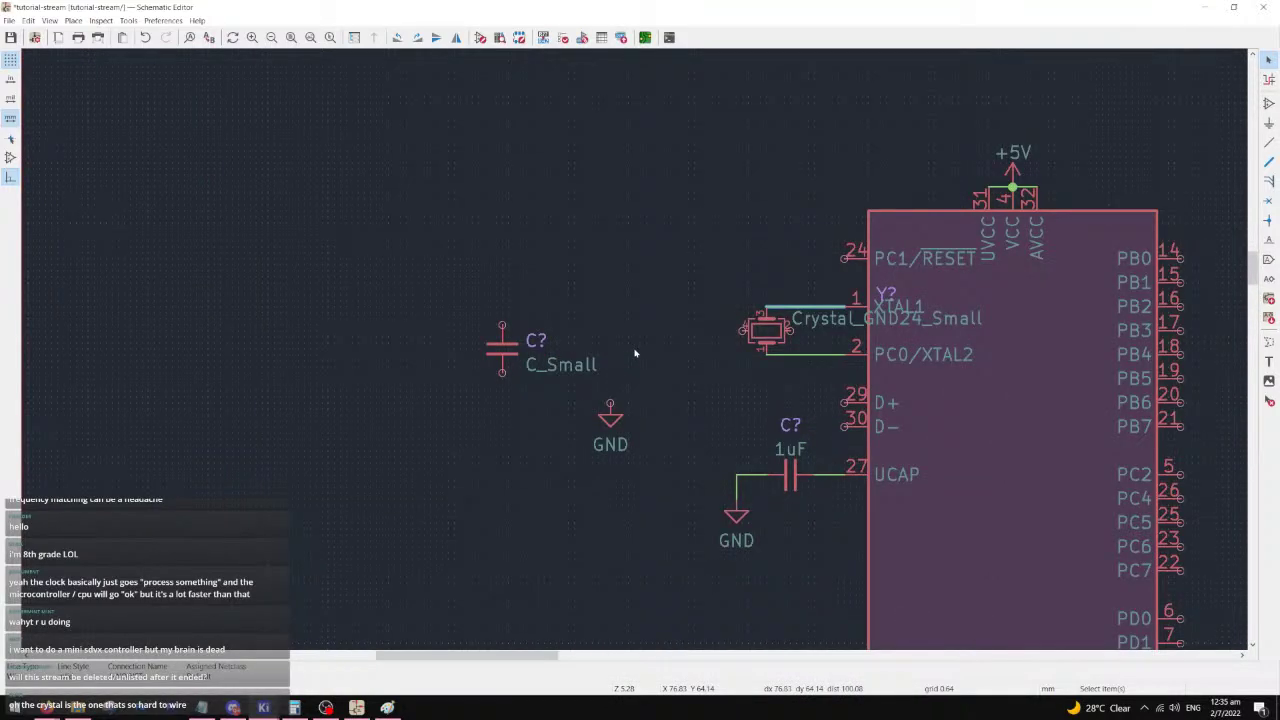
pyautogui.scroll(-3, 815, 320)
pyautogui.scroll(3, 683, 363)
pyautogui.click(683, 363)
pyautogui.press('Delete')
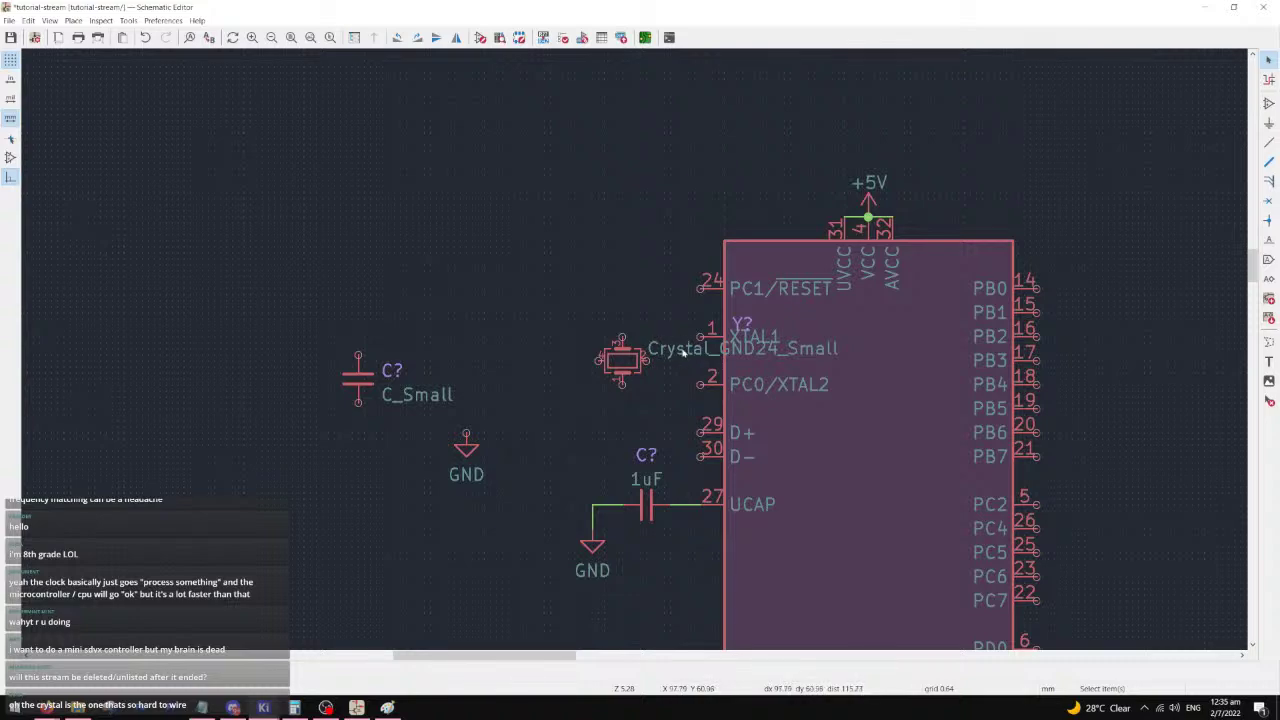
pyautogui.moveTo(1124, 257); pyautogui.dragTo(773, 259, button='middle')
pyautogui.press('h')
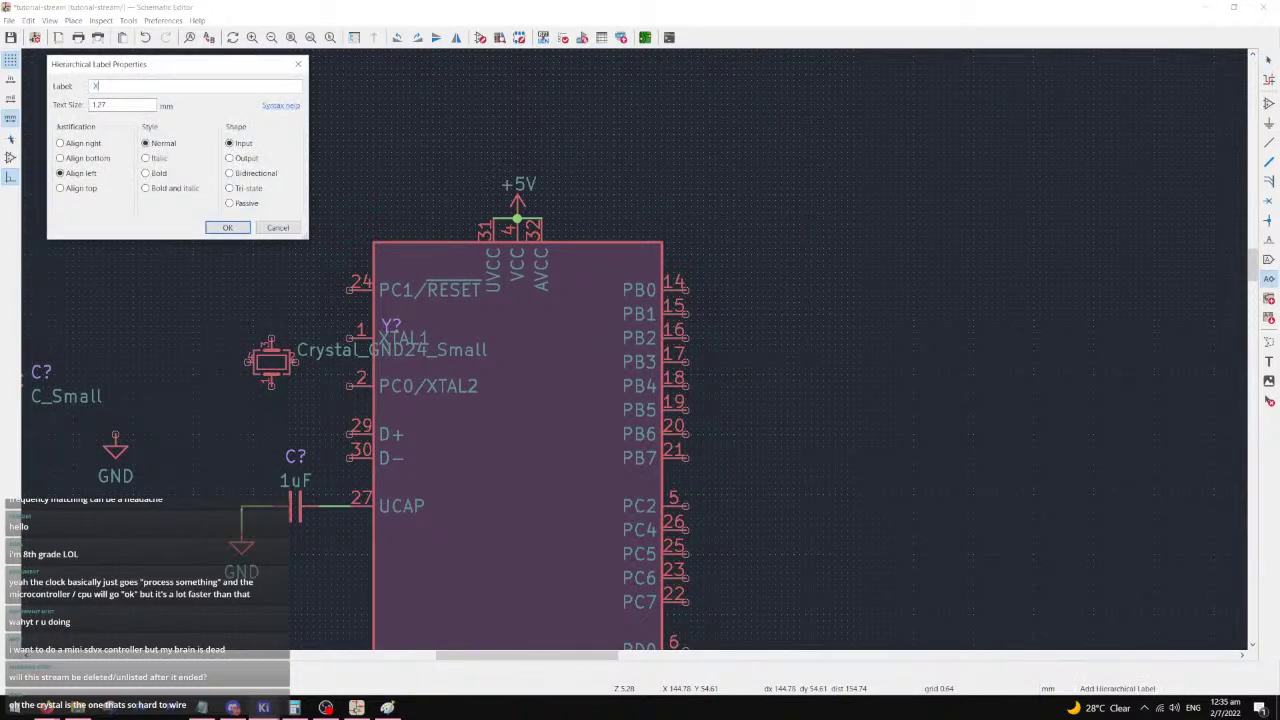
pyautogui.write('XTAL1')
pyautogui.press('Return')
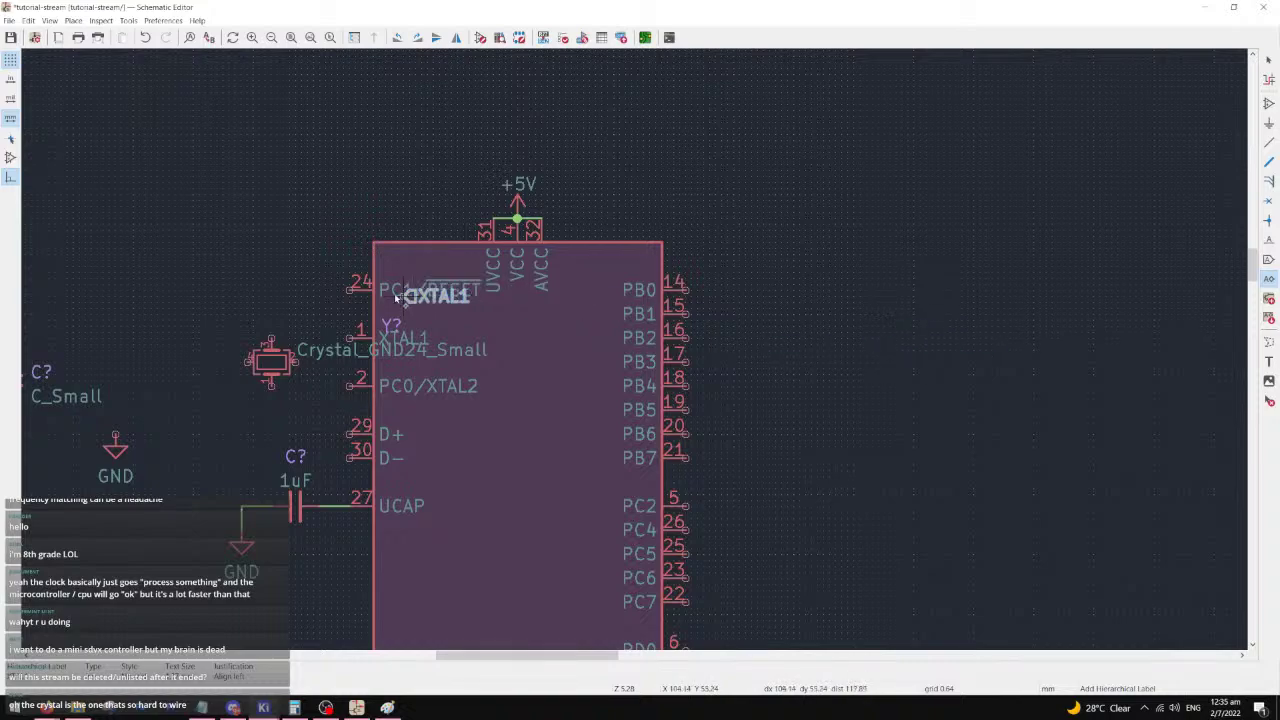
pyautogui.press('Escape')
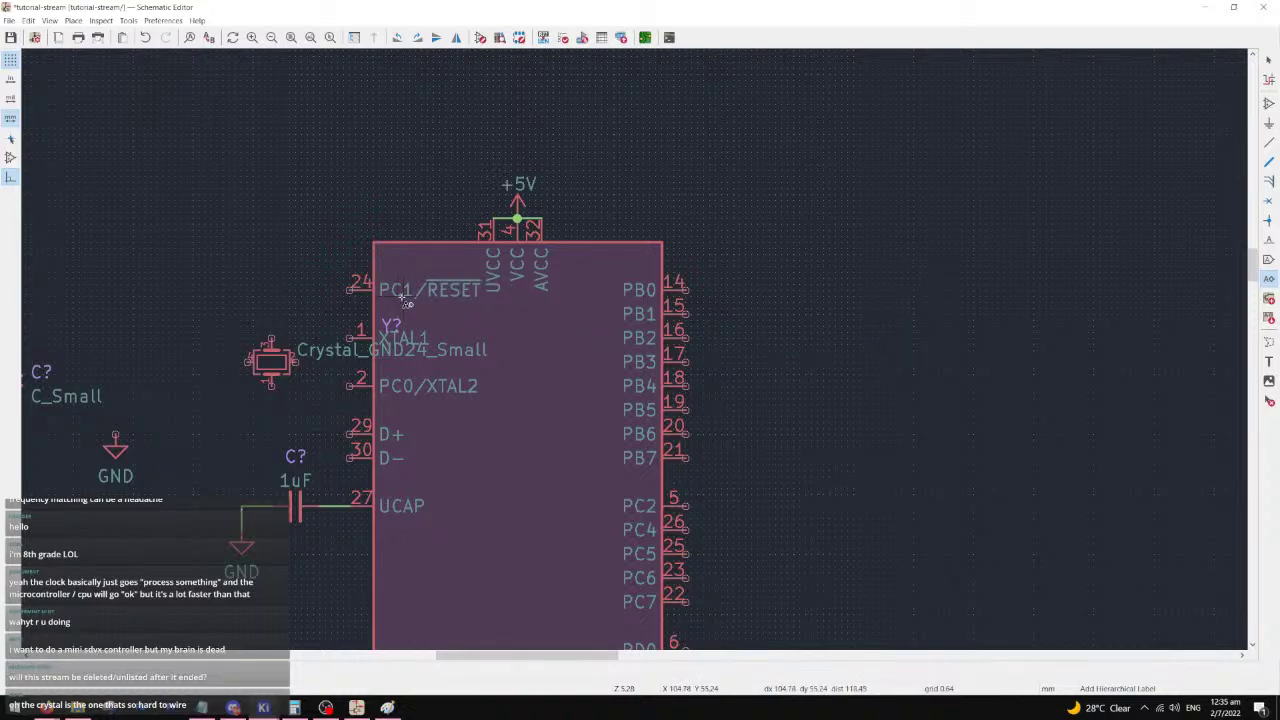
pyautogui.press('Escape')
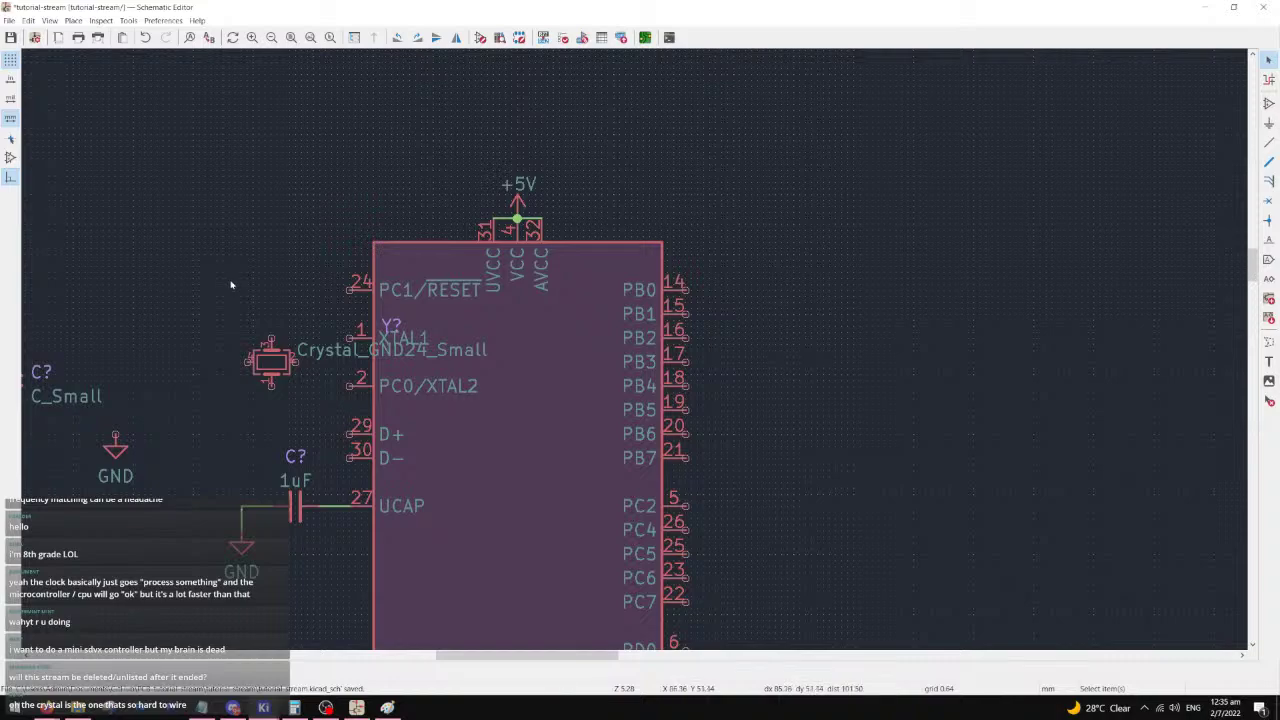
pyautogui.press('h')
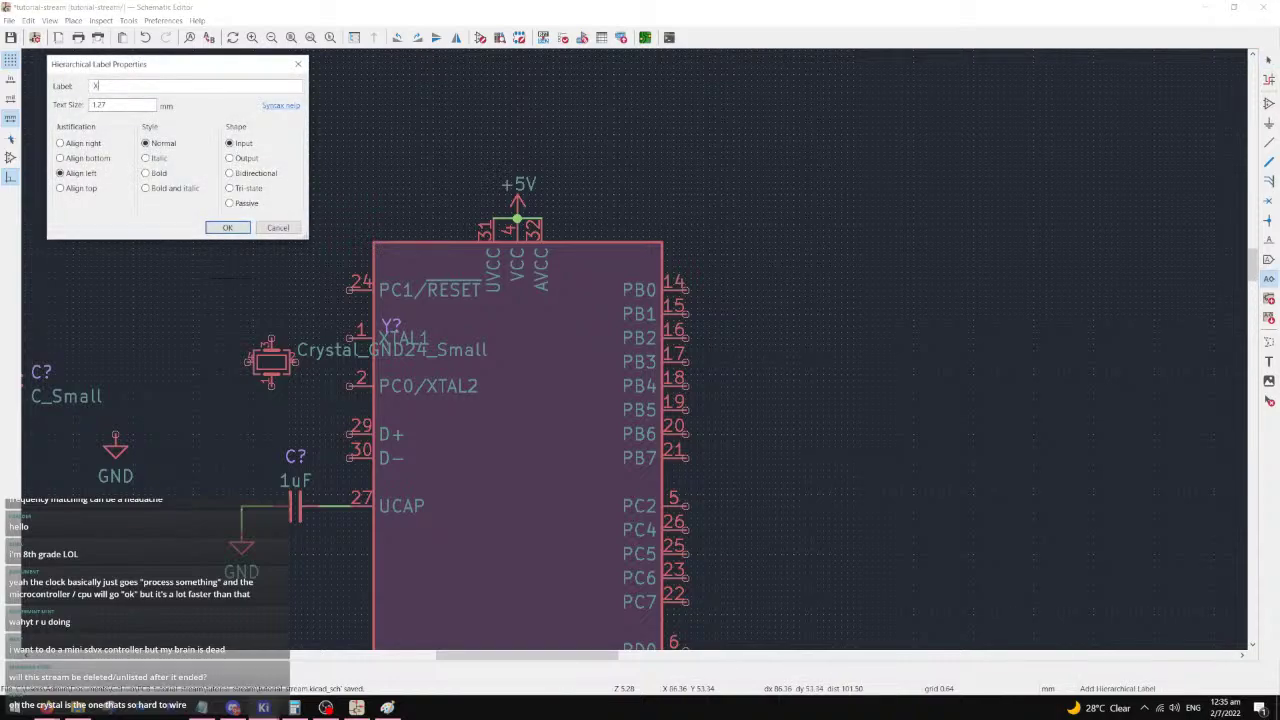
pyautogui.click(226, 227)
pyautogui.press('Escape')
# - Attach a global label named XTAL1 to the XTAL1 pin and move the crystal up and left, clear of it
pyautogui.hotkey('ctrl', 'l')
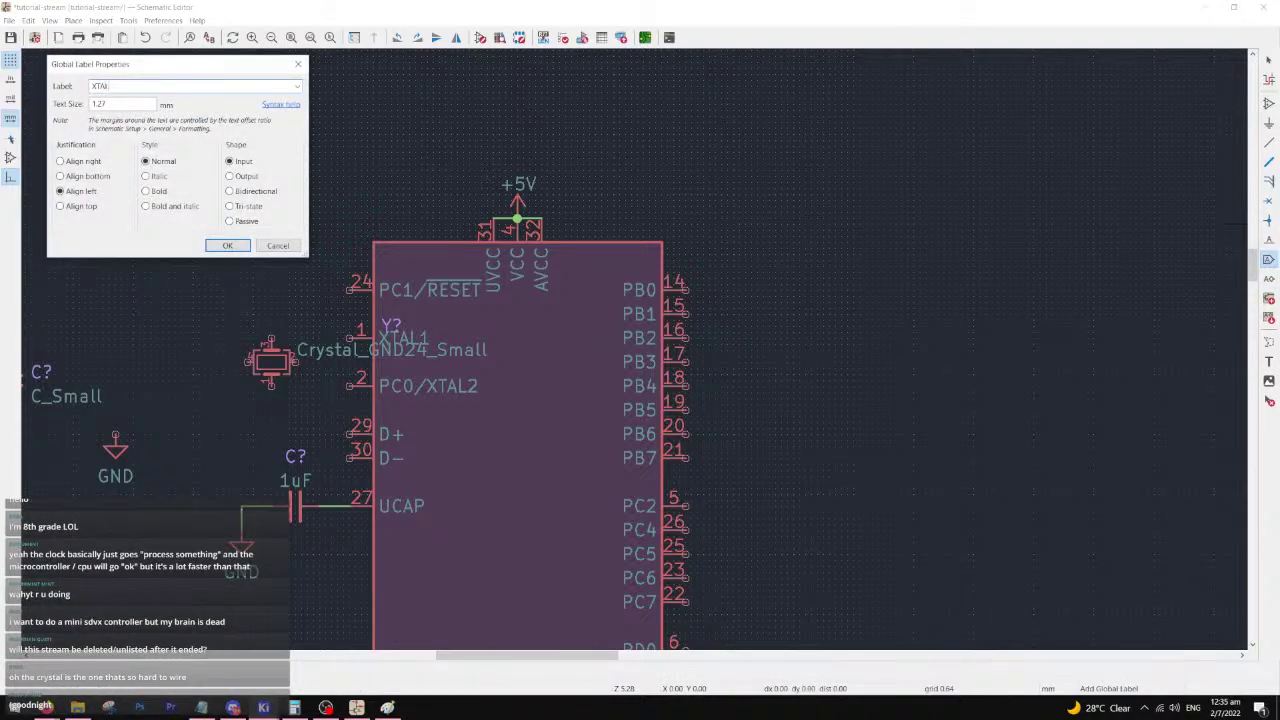
pyautogui.click(226, 245)
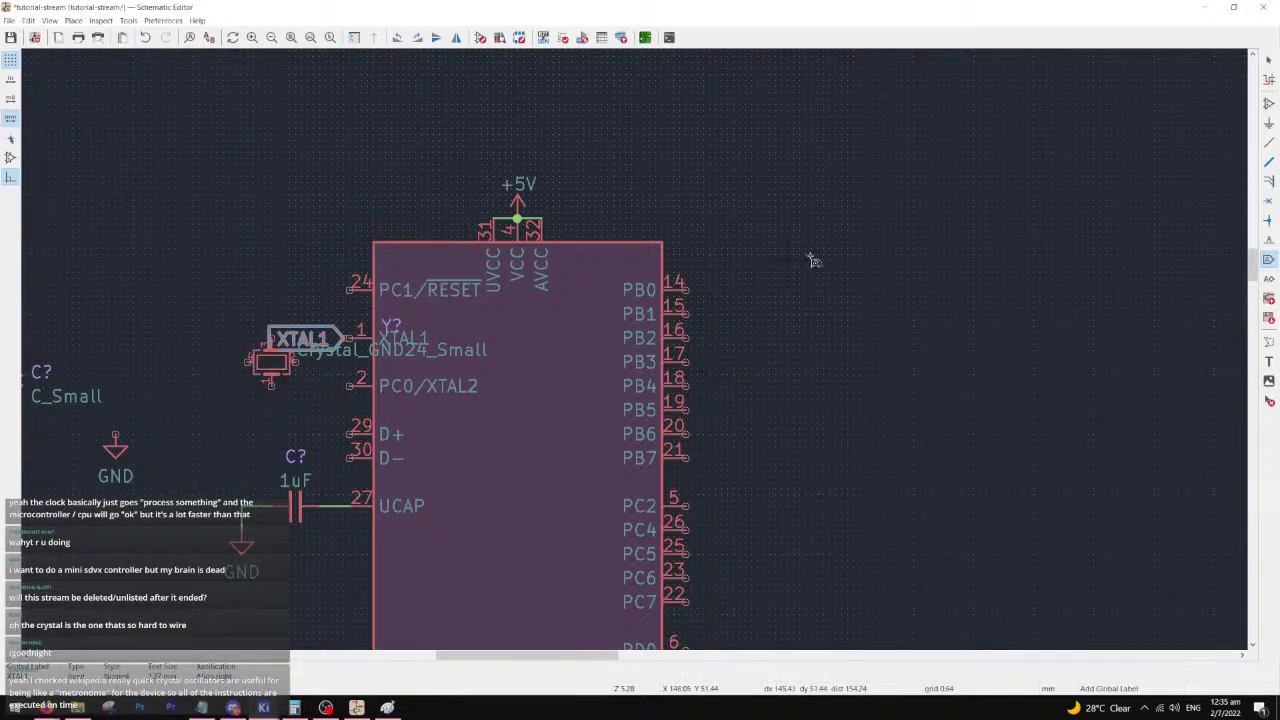
pyautogui.press('Escape')
pyautogui.click(267, 380)
pyautogui.moveTo(266, 380); pyautogui.dragTo(134, 248)
# - Duplicate the XTAL1 label onto the PC0/XTAL2 pin and rename the copy XTAL2
pyautogui.click(327, 350)
pyautogui.hotkey('ctrl', 'd')
pyautogui.click(336, 383)
pyautogui.doubleClick(302, 388)
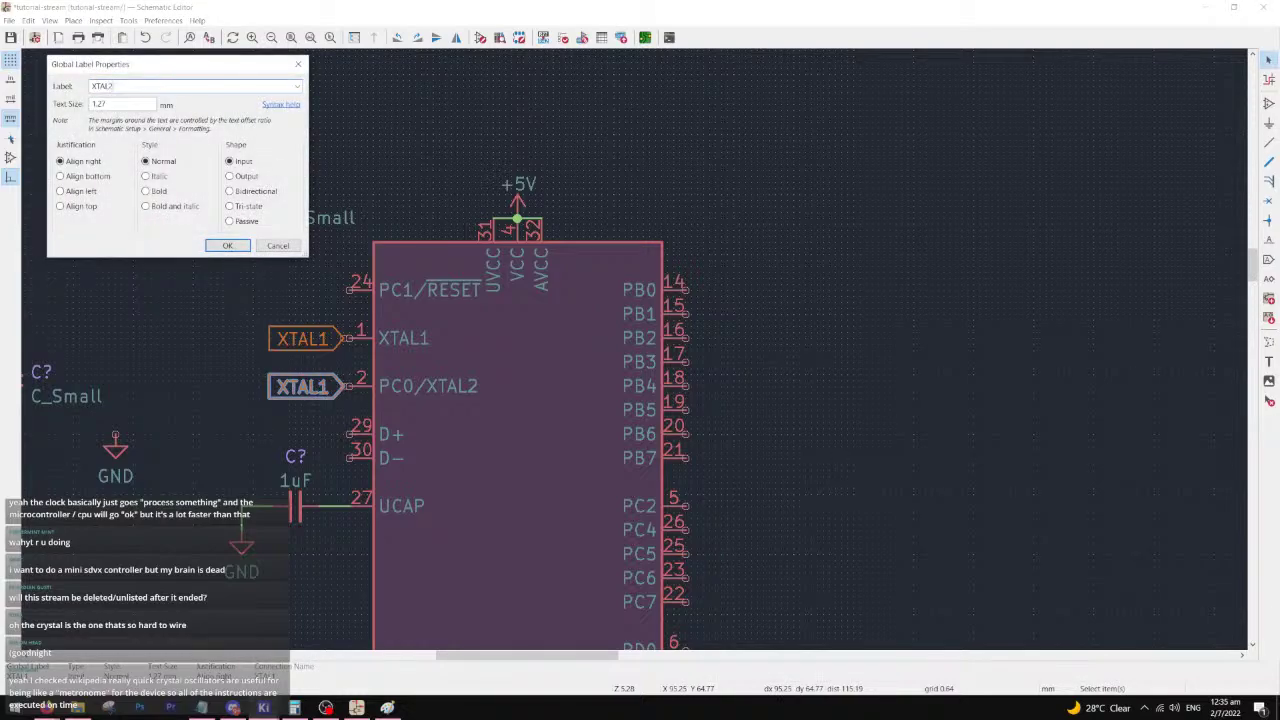
pyautogui.press('Return')
# - Copy the XTAL1 label into the empty area above and right of the microcontroller, rotated 180 degrees
pyautogui.moveTo(403, 310); pyautogui.dragTo(370, 400, button='middle')
pyautogui.click(257, 433)
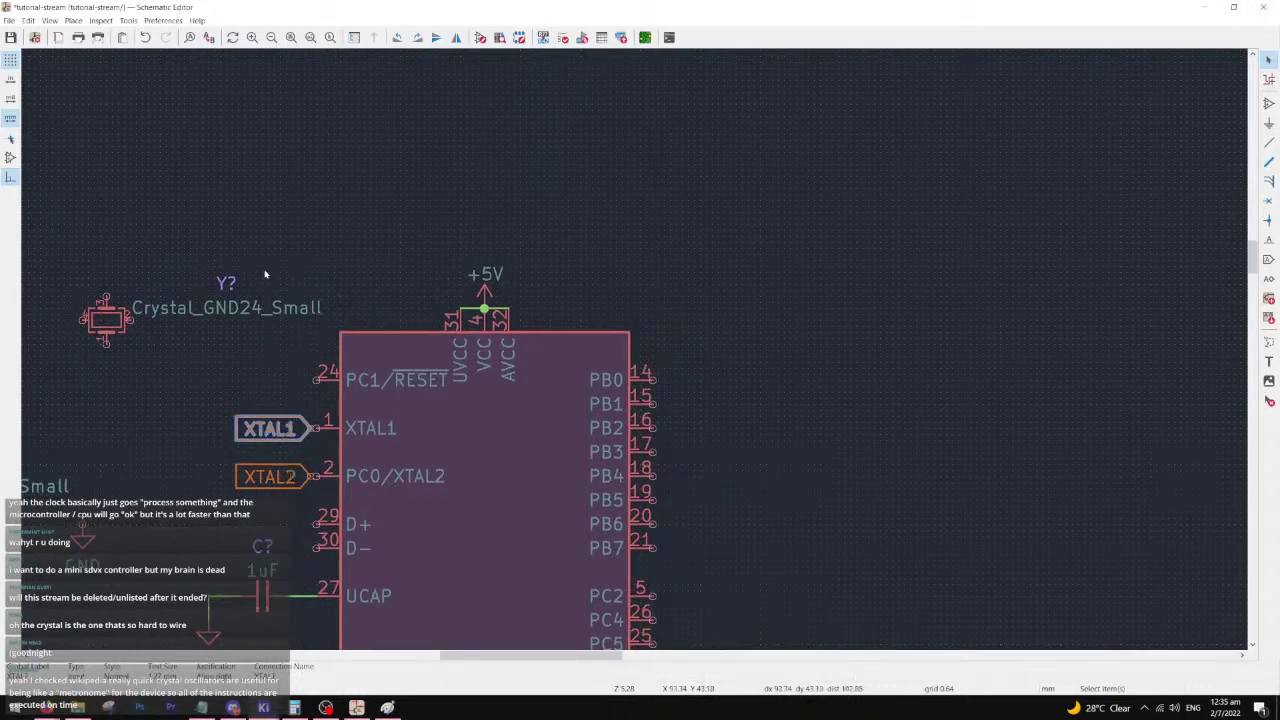
pyautogui.scroll(-2, 262, 271)
pyautogui.hotkey('ctrl', 'd')
pyautogui.moveTo(860, 277); pyautogui.dragTo(339, 277, button='middle')
pyautogui.press('r')
pyautogui.press('r')
pyautogui.click(700, 262)
# - Copy the XTAL2 label directly below the duplicated XTAL1 label, rotated to face the same way
pyautogui.click(130, 493)
pyautogui.hotkey('ctrl', 'd')
pyautogui.press('r')
pyautogui.press('r')
pyautogui.click(705, 281)
pyautogui.moveTo(781, 227); pyautogui.dragTo(845, 190, button='middle')
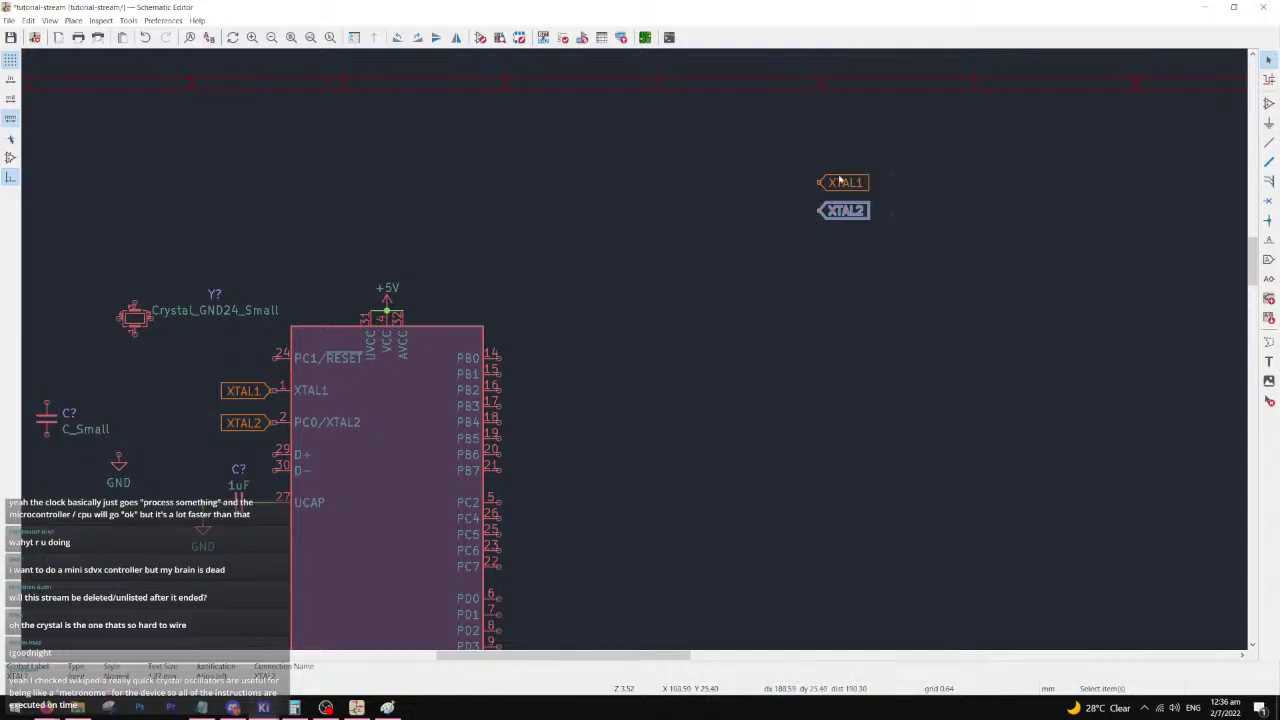
# - Move the crystal to the left of the duplicated XTAL labels and wire its pin 3 to XTAL1
pyautogui.click(141, 321)
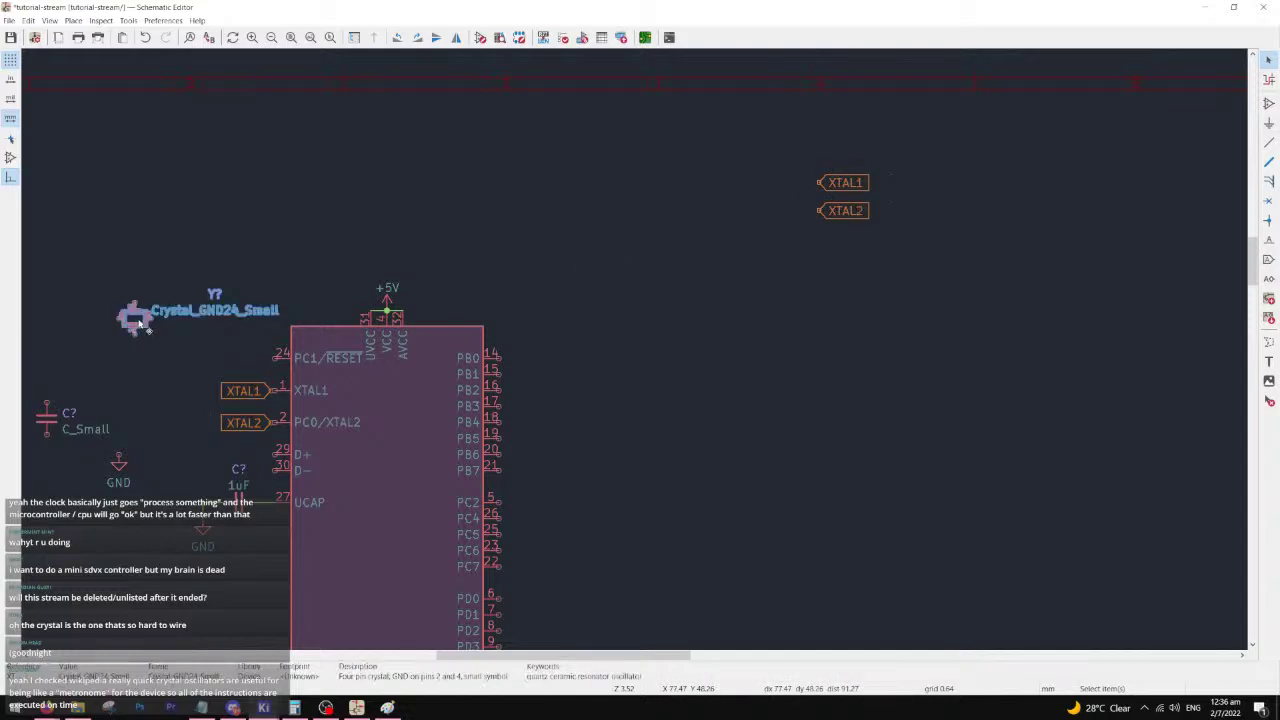
pyautogui.moveTo(146, 327); pyautogui.dragTo(721, 202)
pyautogui.click(697, 273)
pyautogui.scroll(3, 805, 192)
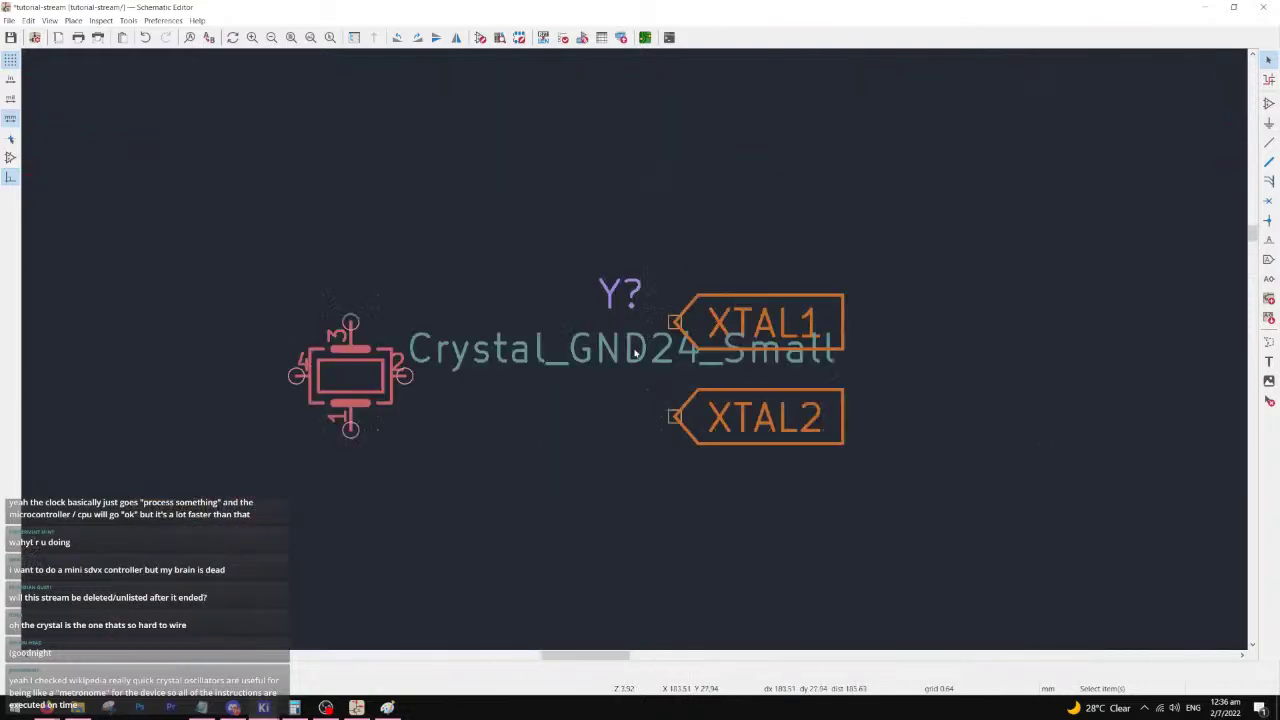
pyautogui.click(675, 320)
pyautogui.click(350, 322)
# - Line up the duplicated XTAL2 label with crystal pin 1 and wire the two together
pyautogui.click(674, 417)
pyautogui.press('Escape')
pyautogui.press('Escape')
pyautogui.press('m')
pyautogui.click(676, 431)
pyautogui.press('w')
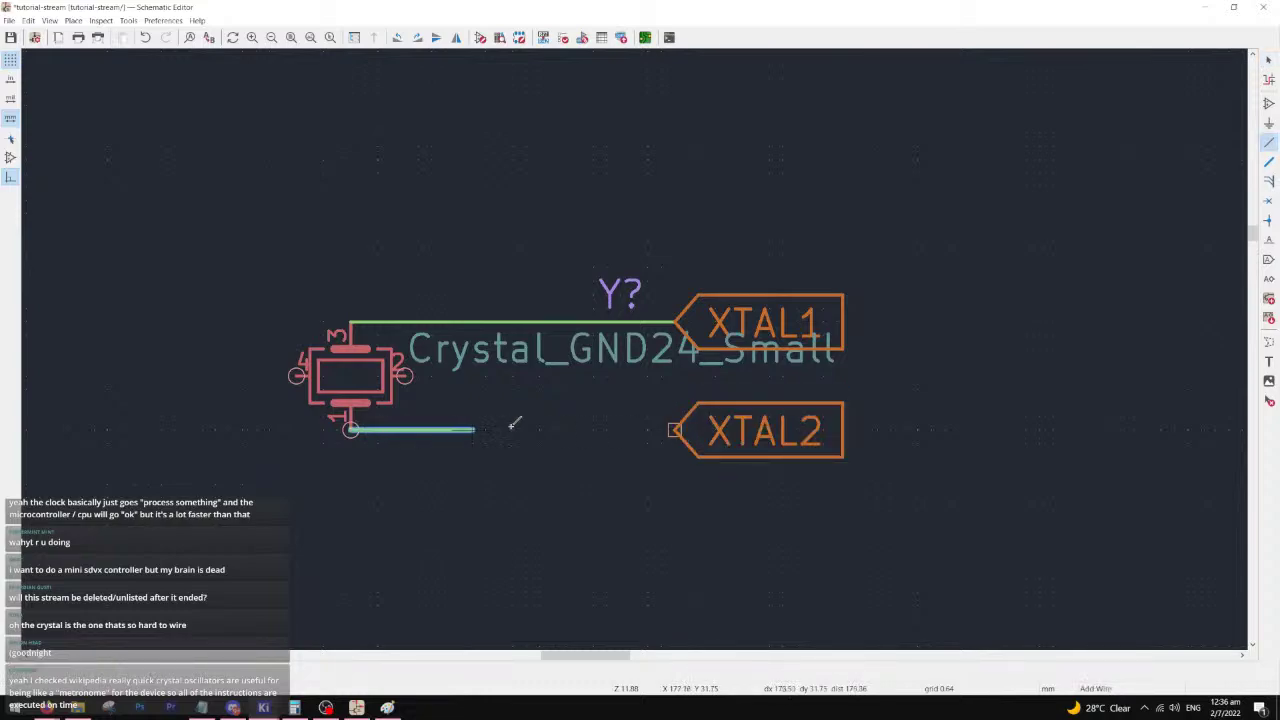
pyautogui.click(674, 430)
pyautogui.press('Escape')
# - Move the crystal's Crystal_GND24_Small value and Y? reference texts above its symbol
pyautogui.click(619, 350)
pyautogui.moveTo(619, 350); pyautogui.dragTo(352, 228)
pyautogui.moveTo(625, 296); pyautogui.dragTo(354, 188)
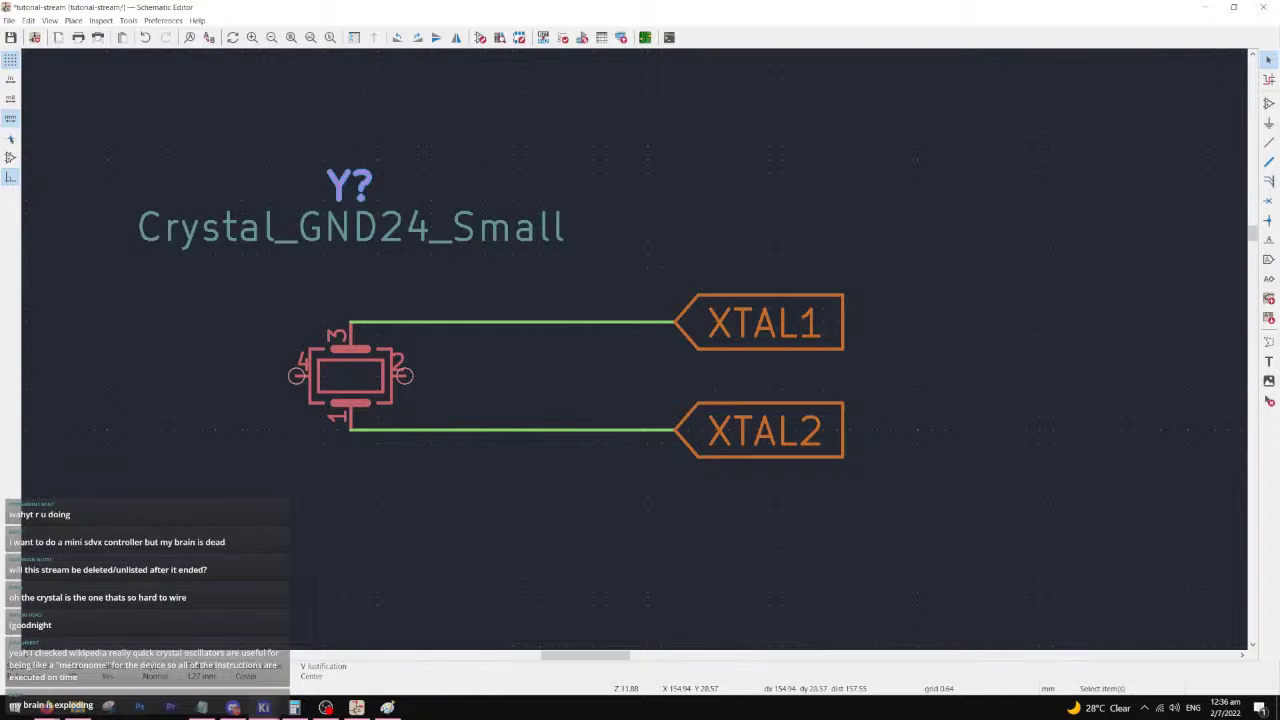
# - Move the loose C_Small capacitor to the left of the crystal, rotate it horizontal, and place a duplicate below it
pyautogui.moveTo(321, 375); pyautogui.dragTo(615, 306, button='middle')
pyautogui.scroll(-4, 393, 368)
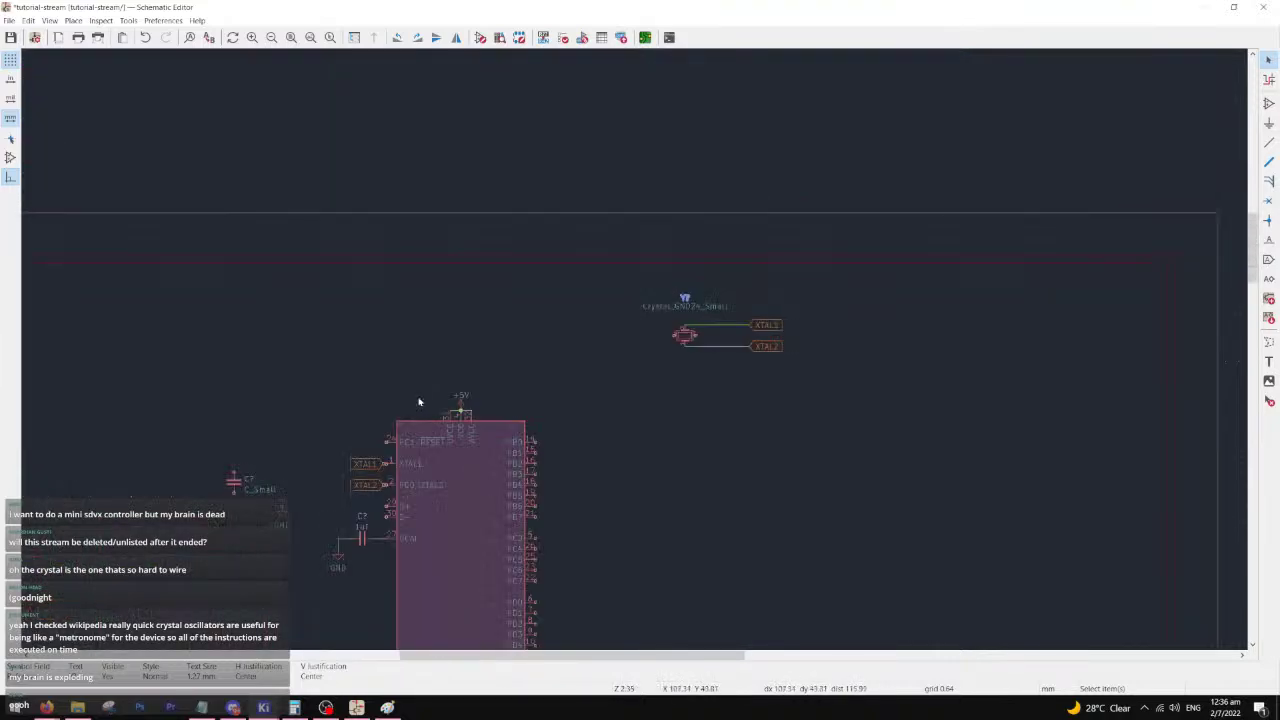
pyautogui.scroll(1, 407, 406)
pyautogui.click(363, 471)
pyautogui.press('m')
pyautogui.scroll(3, 1043, 271)
pyautogui.press('r')
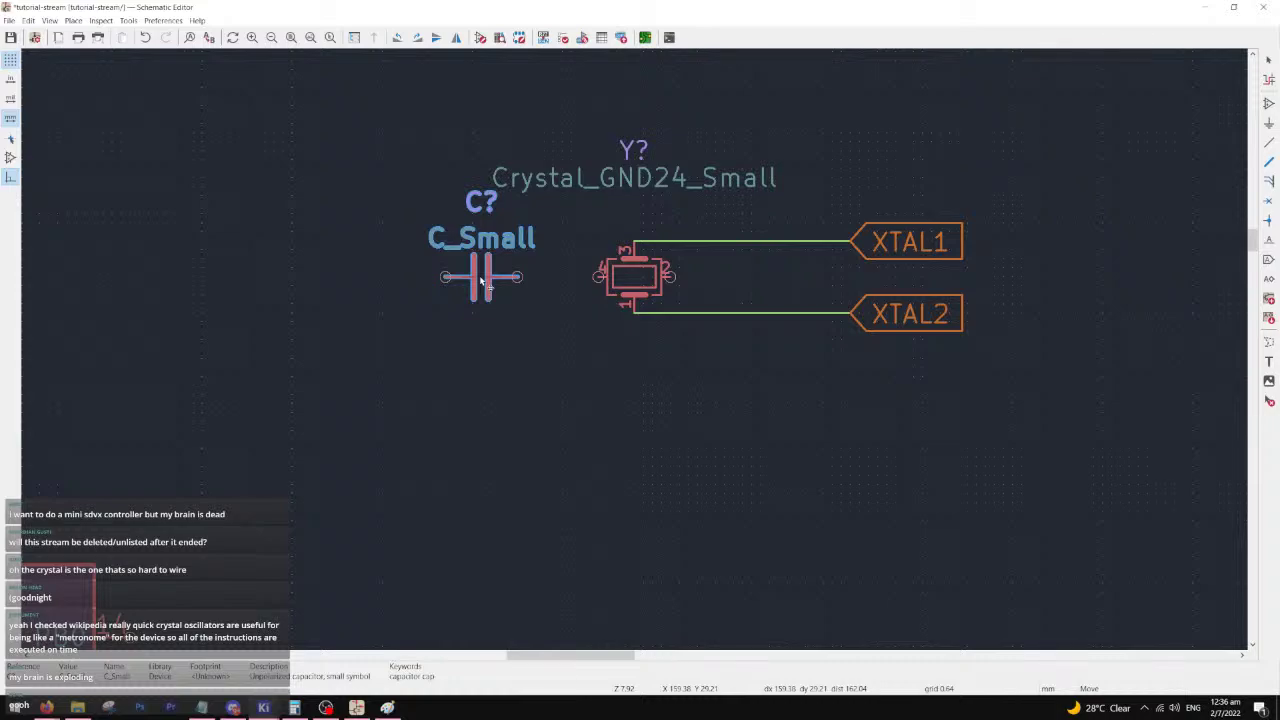
pyautogui.click(508, 281)
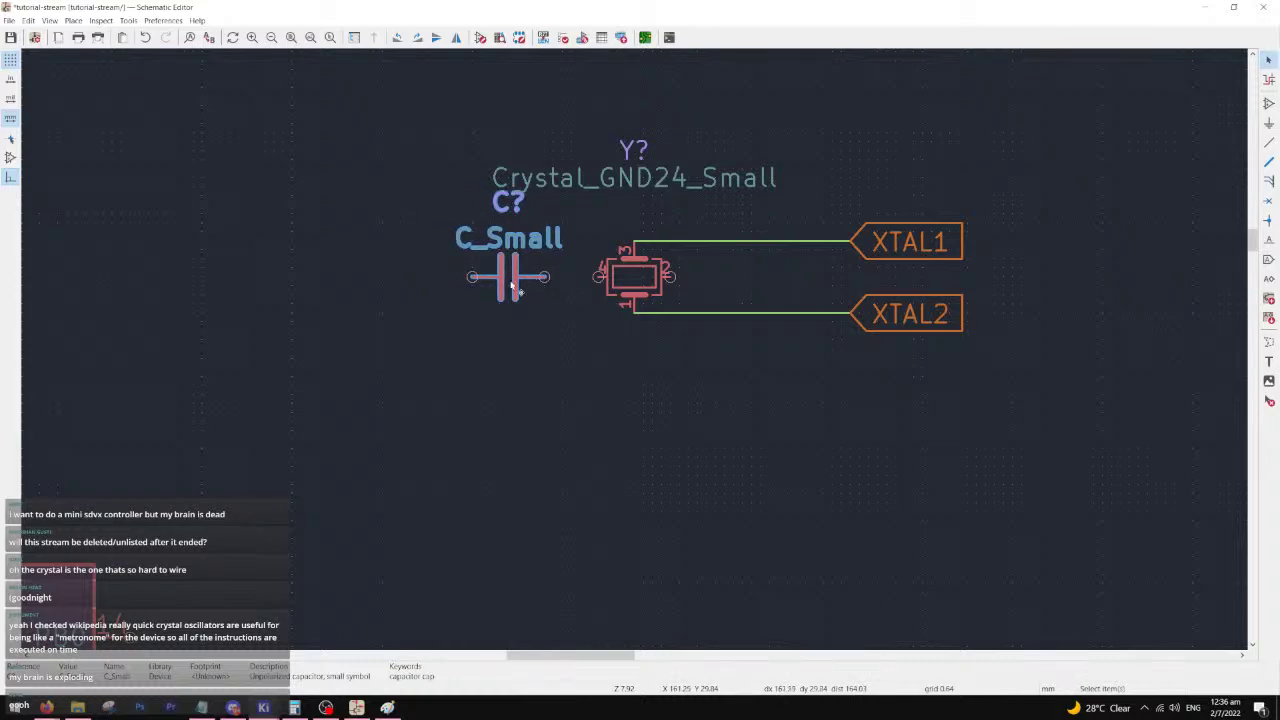
pyautogui.hotkey('ctrl', 'd')
pyautogui.click(510, 401)
# - Wire the upper capacitor to crystal pin 4 and the lower capacitor to crystal pin 2
pyautogui.press('w')
pyautogui.click(670, 277)
pyautogui.click(545, 393)
pyautogui.press('w')
pyautogui.click(544, 277)
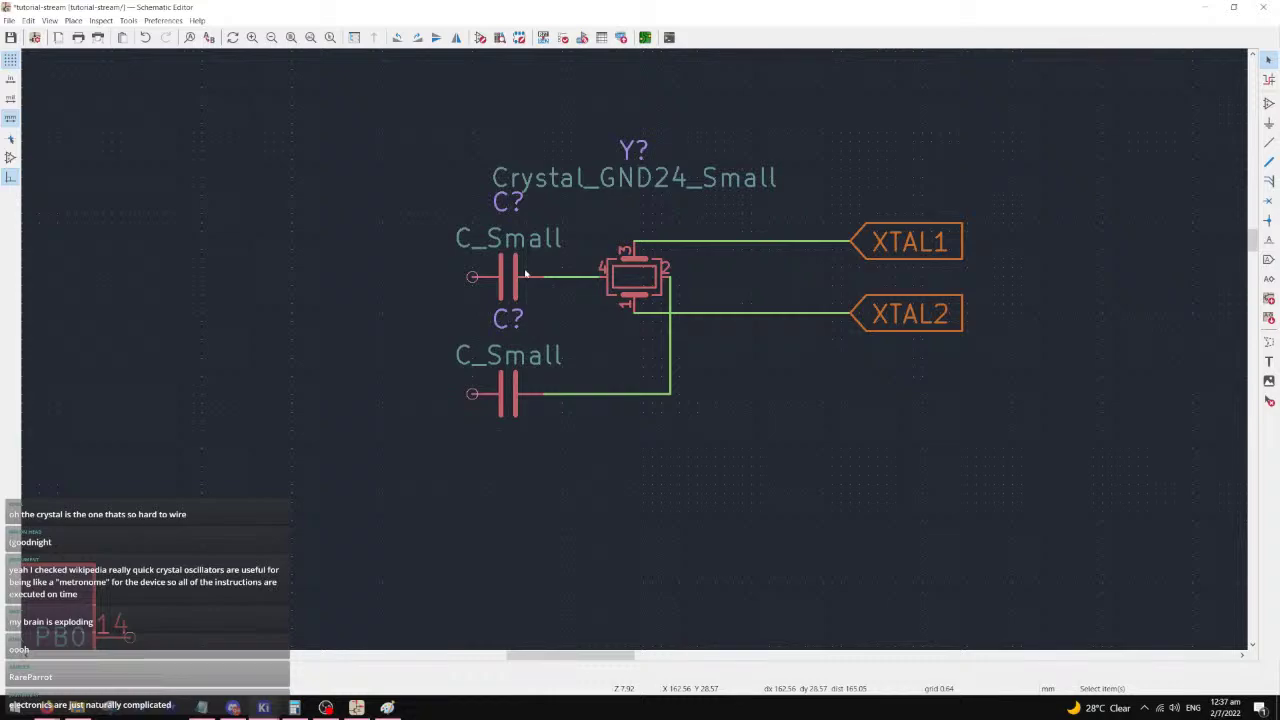
# - Place a GND power symbol below and to the left of the lower capacitor
pyautogui.press('w')
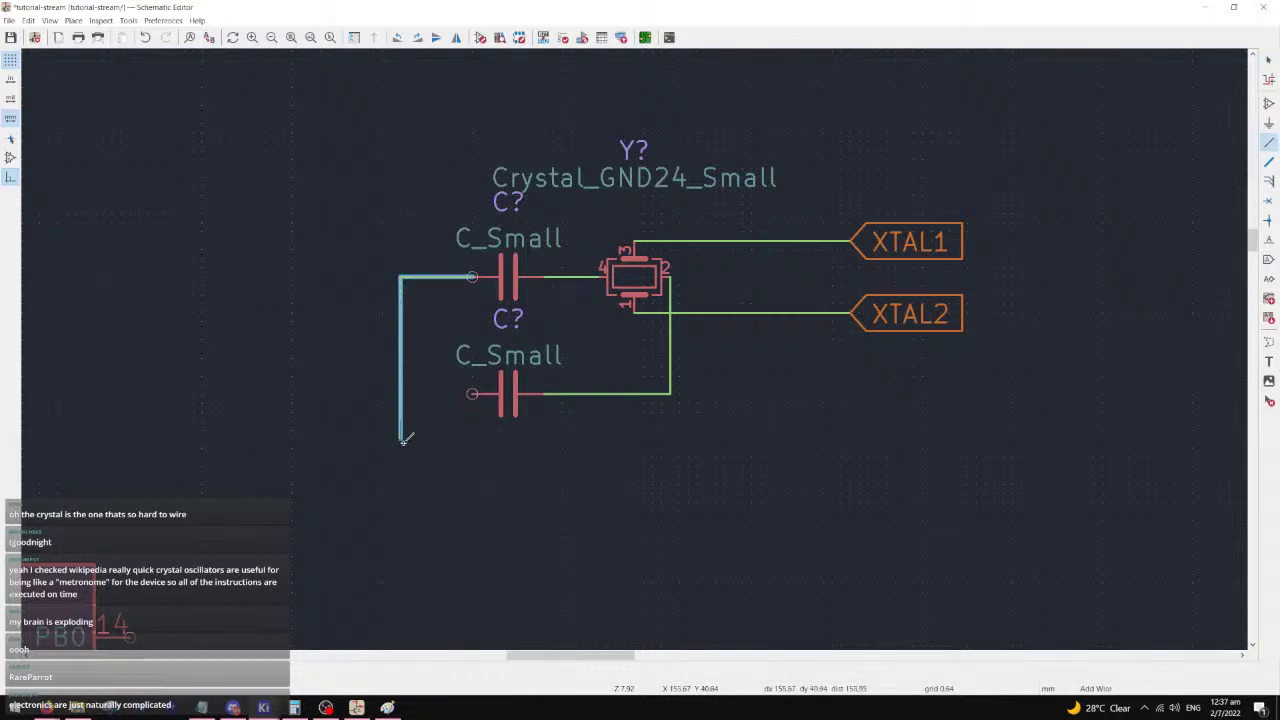
pyautogui.press('Escape')
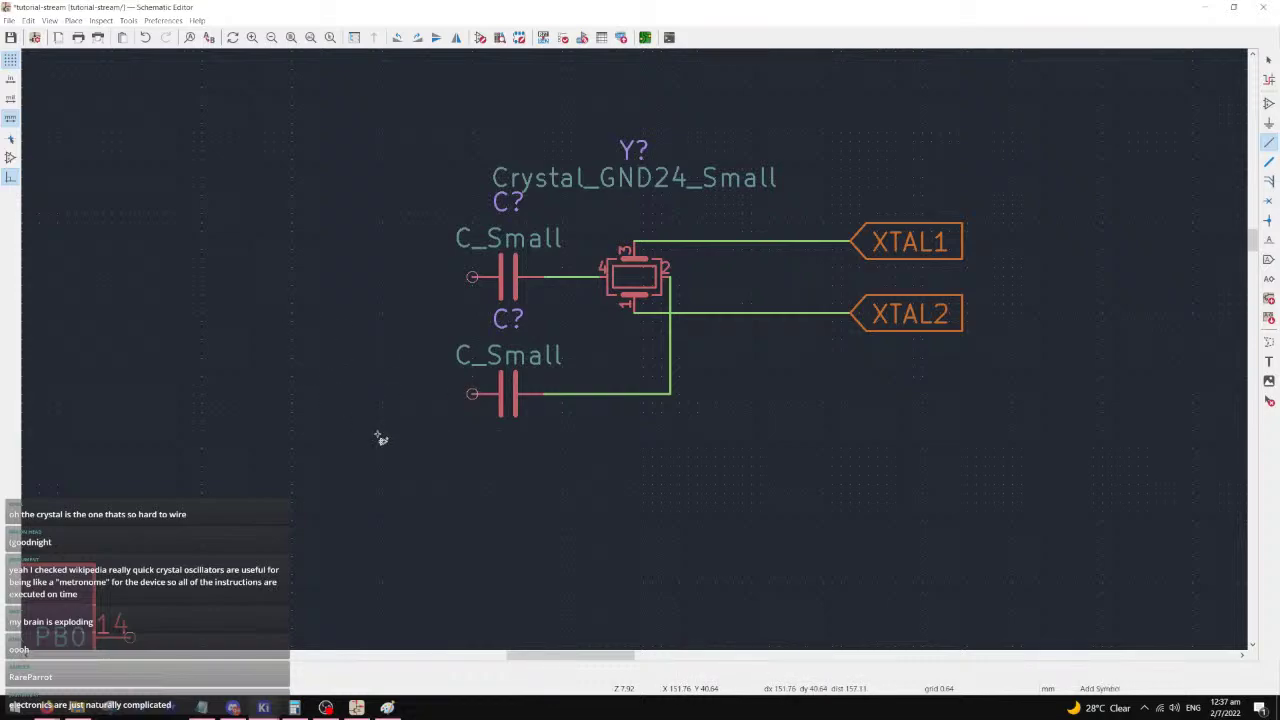
pyautogui.write('a')
pyautogui.write('GND')
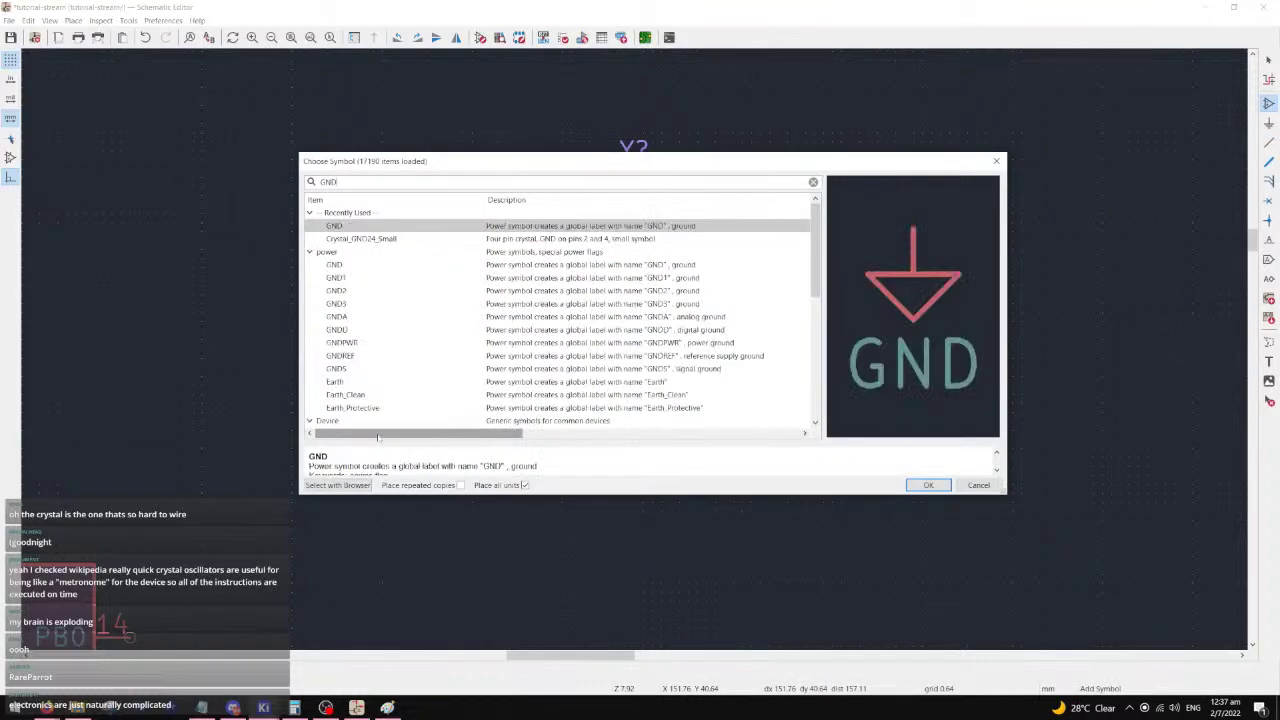
pyautogui.click(920, 487)
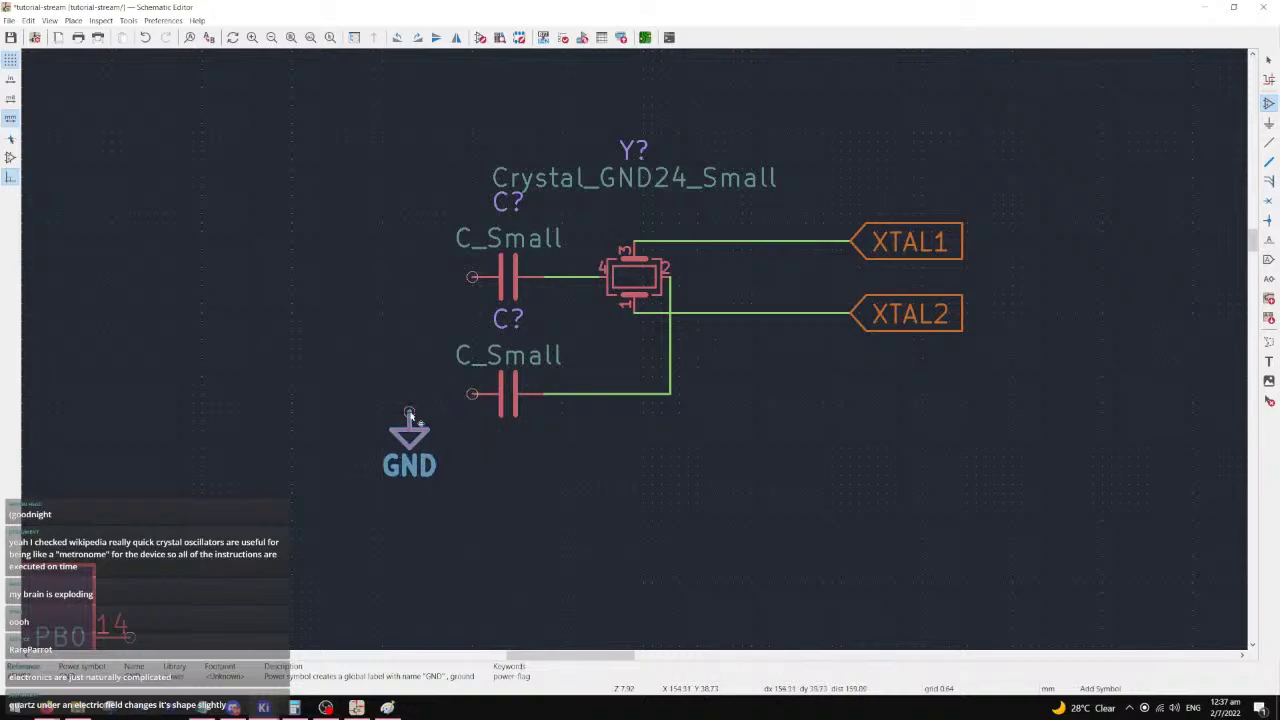
pyautogui.click(402, 411)
pyautogui.click(471, 395)
pyautogui.press('Escape')
# - Wire the free ends of both capacitors to the GND symbol and save the schematic
pyautogui.press('w')
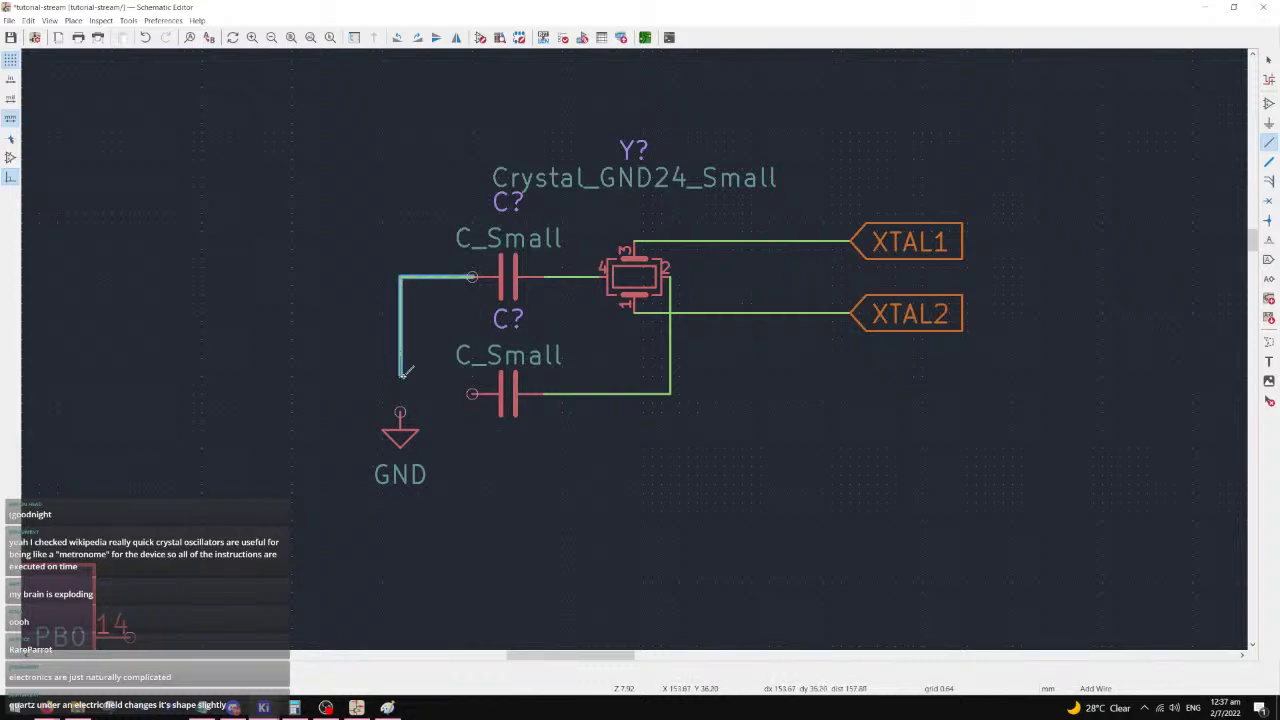
pyautogui.click(400, 412)
pyautogui.click(473, 392)
pyautogui.click(400, 394)
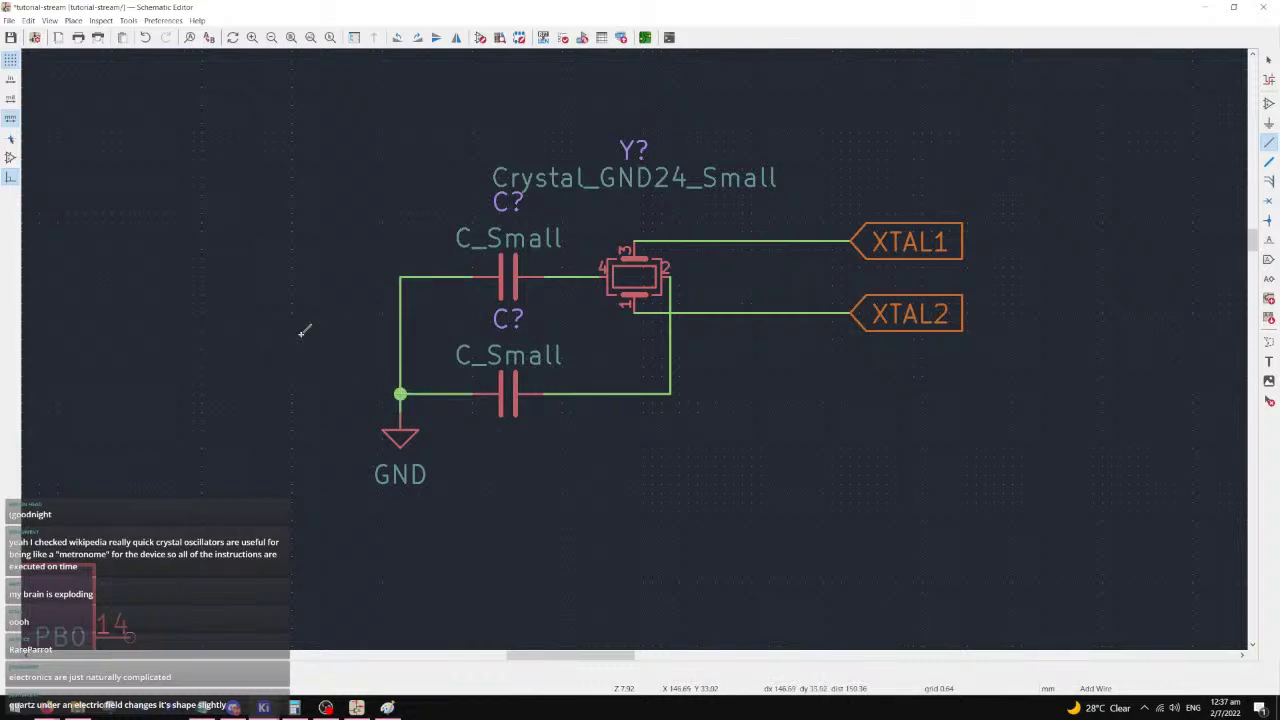
pyautogui.hotkey('ctrl', 's')
# - Compare the crystal wiring with the crystal resonator circuit in the unnamed-3k-v2 reference schematic
pyautogui.scroll(-3, 440, 333)
pyautogui.scroll(4, 320, 236)
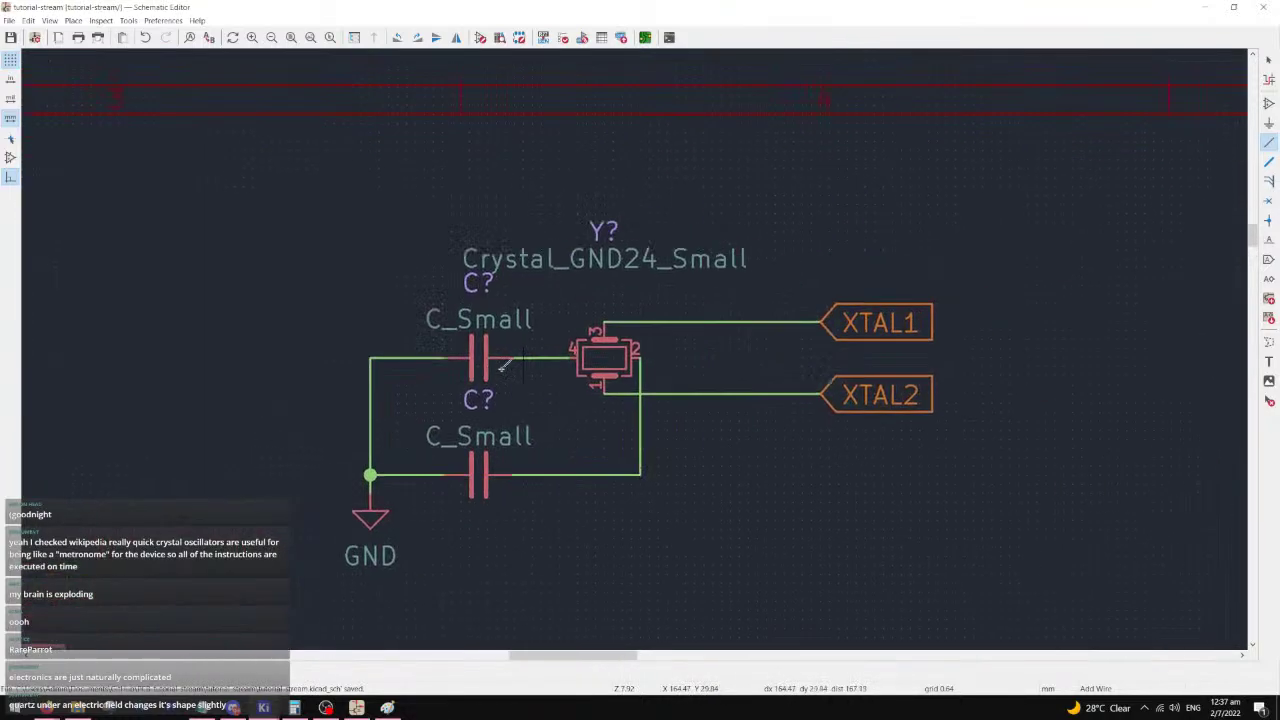
pyautogui.hotkey('alt', 'Tab')
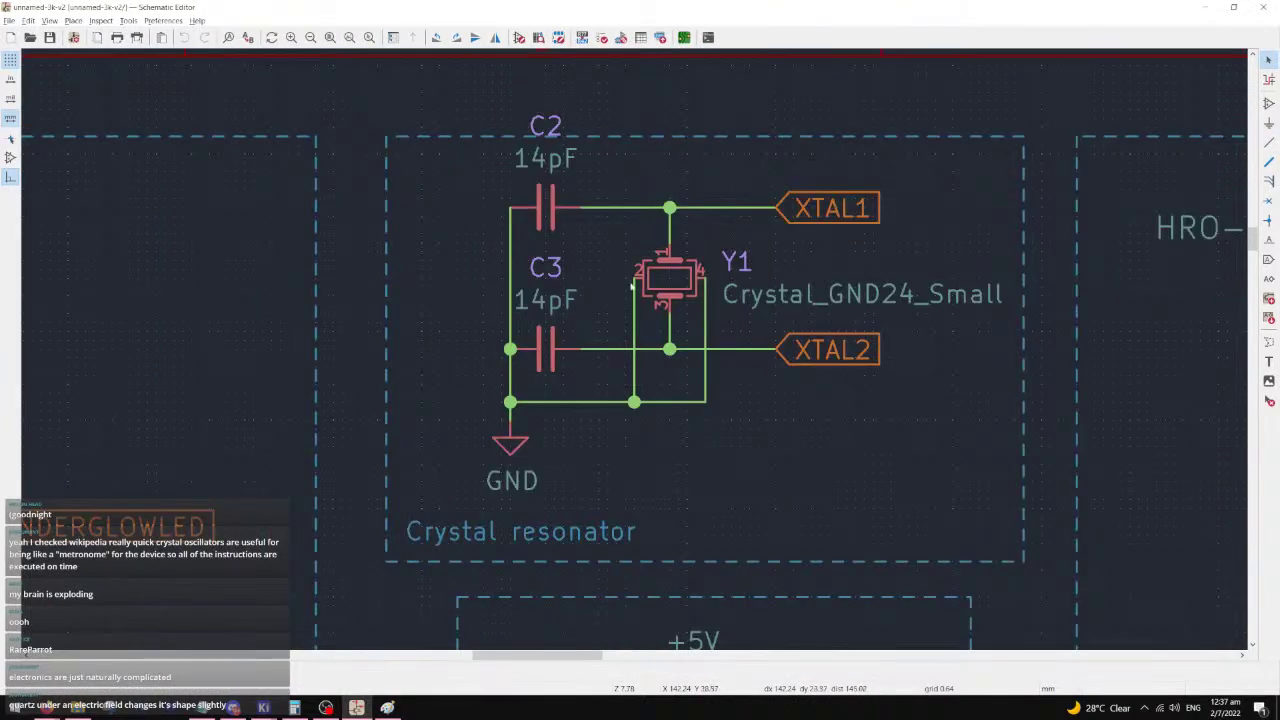
pyautogui.scroll(3, 666, 342)
pyautogui.scroll(-3, 666, 342)
pyautogui.hotkey('alt', 'Tab')
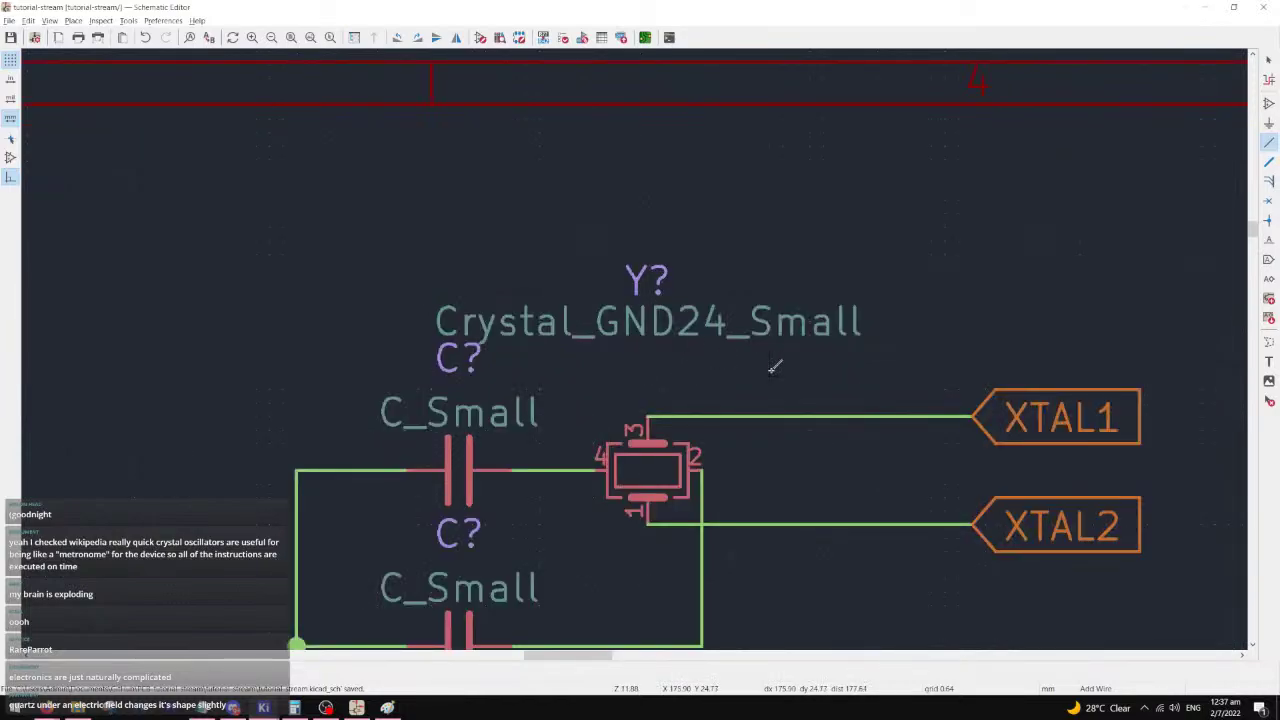
# - Move the upper capacitor up level with crystal pin 3 and delete the wire leading to crystal pin 4
pyautogui.scroll(-2, 773, 367)
pyautogui.press('Escape')
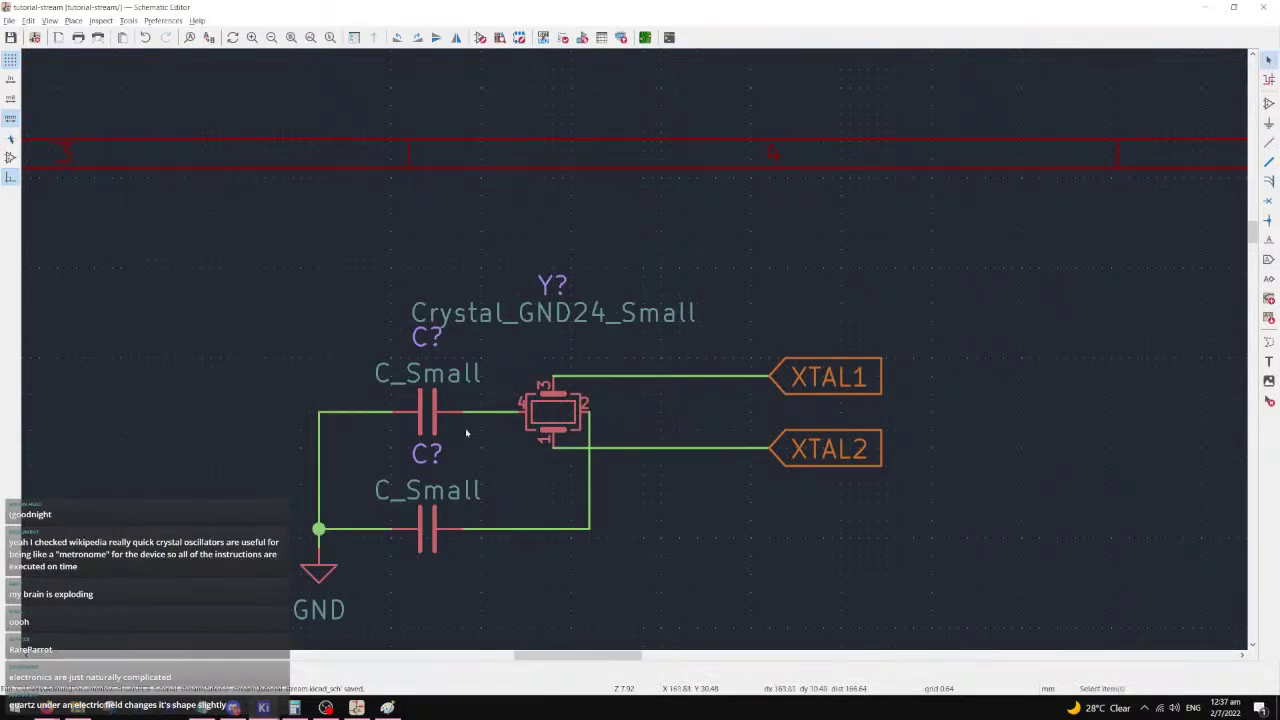
pyautogui.click(436, 418)
pyautogui.moveTo(436, 417); pyautogui.dragTo(446, 397)
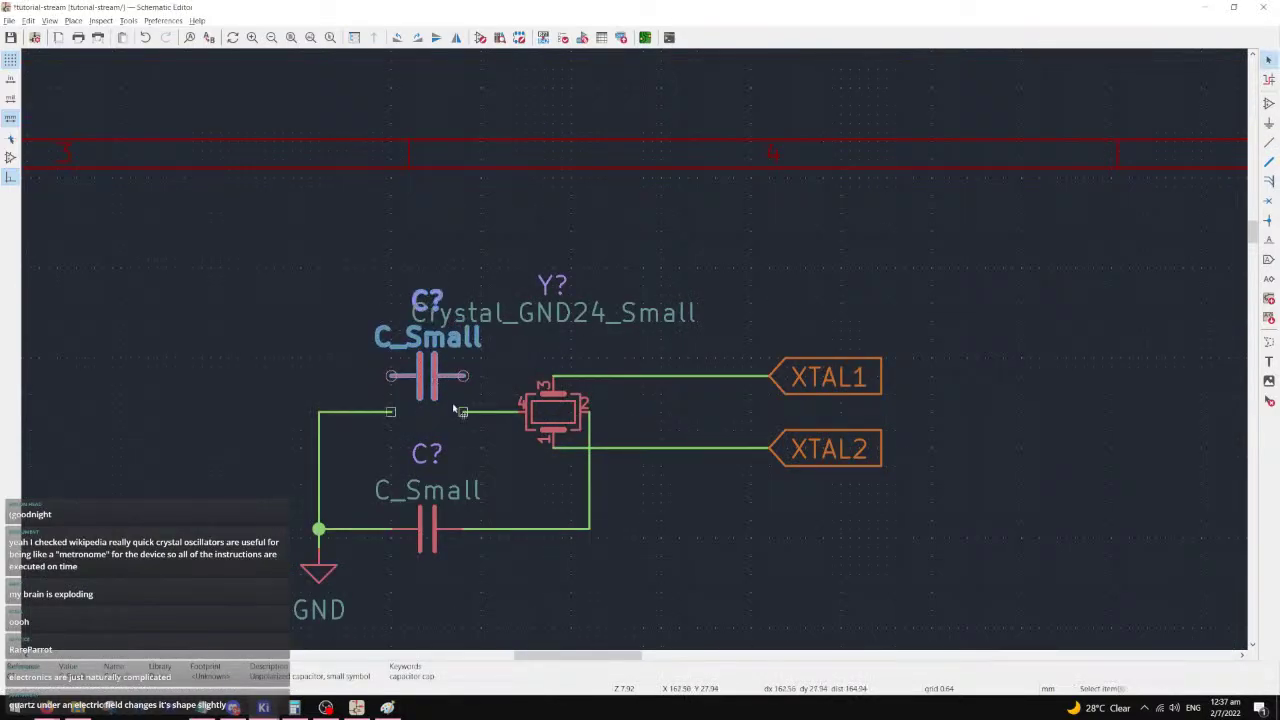
pyautogui.click(487, 413)
pyautogui.press('Delete')
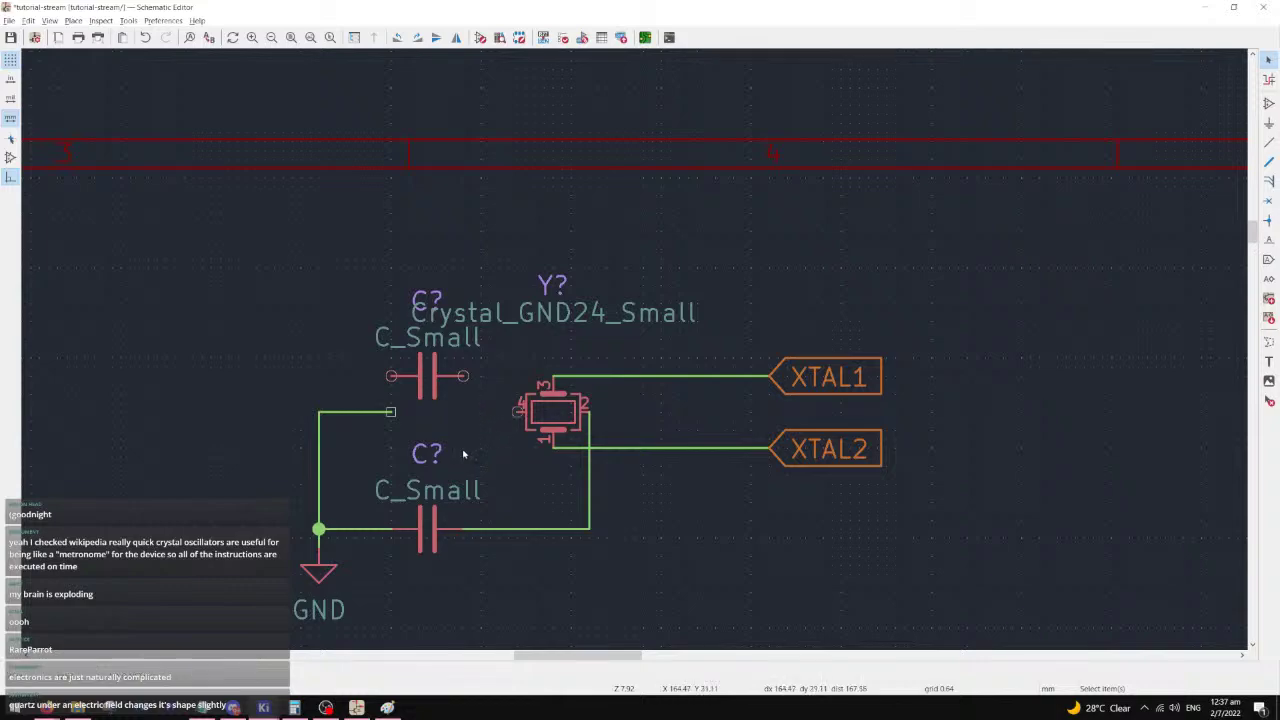
# - Move the lower capacitor up level with crystal pin 1 and shift the upper capacitor farther left
pyautogui.click(437, 516)
pyautogui.moveTo(437, 516); pyautogui.dragTo(450, 455)
pyautogui.click(433, 377)
pyautogui.moveTo(433, 377); pyautogui.dragTo(351, 378)
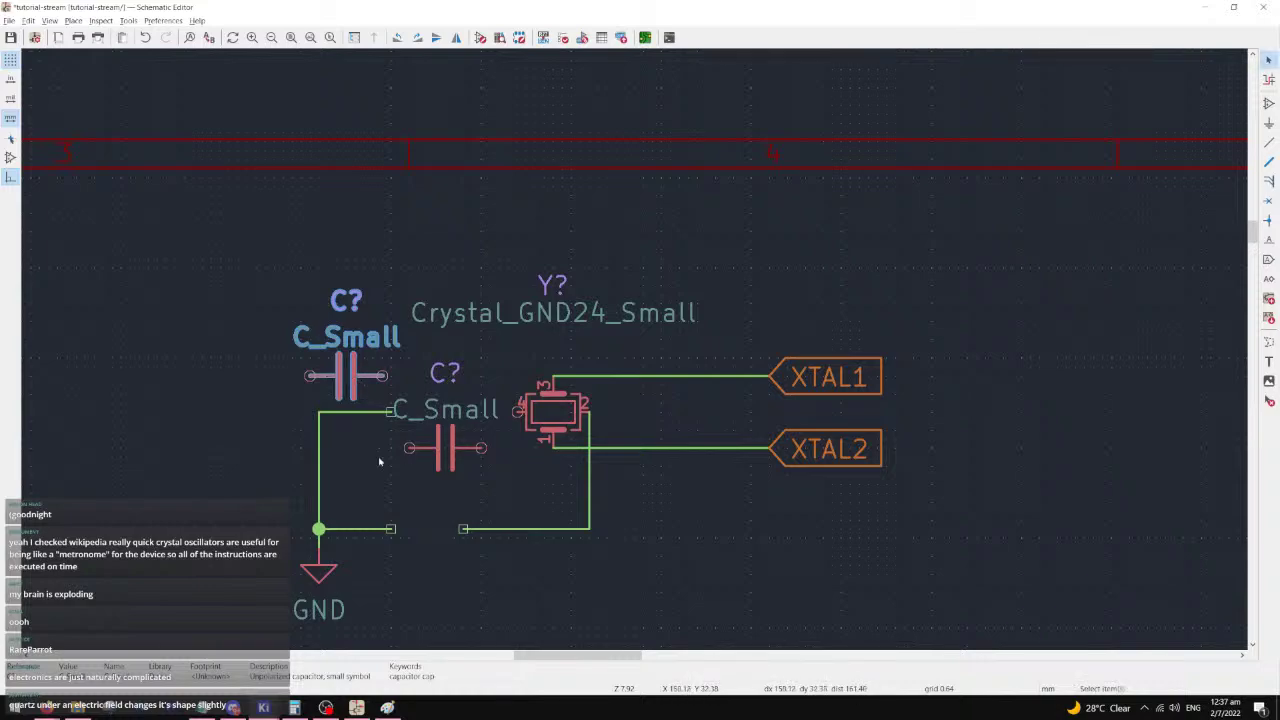
# - Delete the old wires between the capacitors' former positions, the GND symbol and crystal pin 2
pyautogui.click(362, 414)
pyautogui.press('Delete')
pyautogui.click(319, 462)
pyautogui.press('Delete')
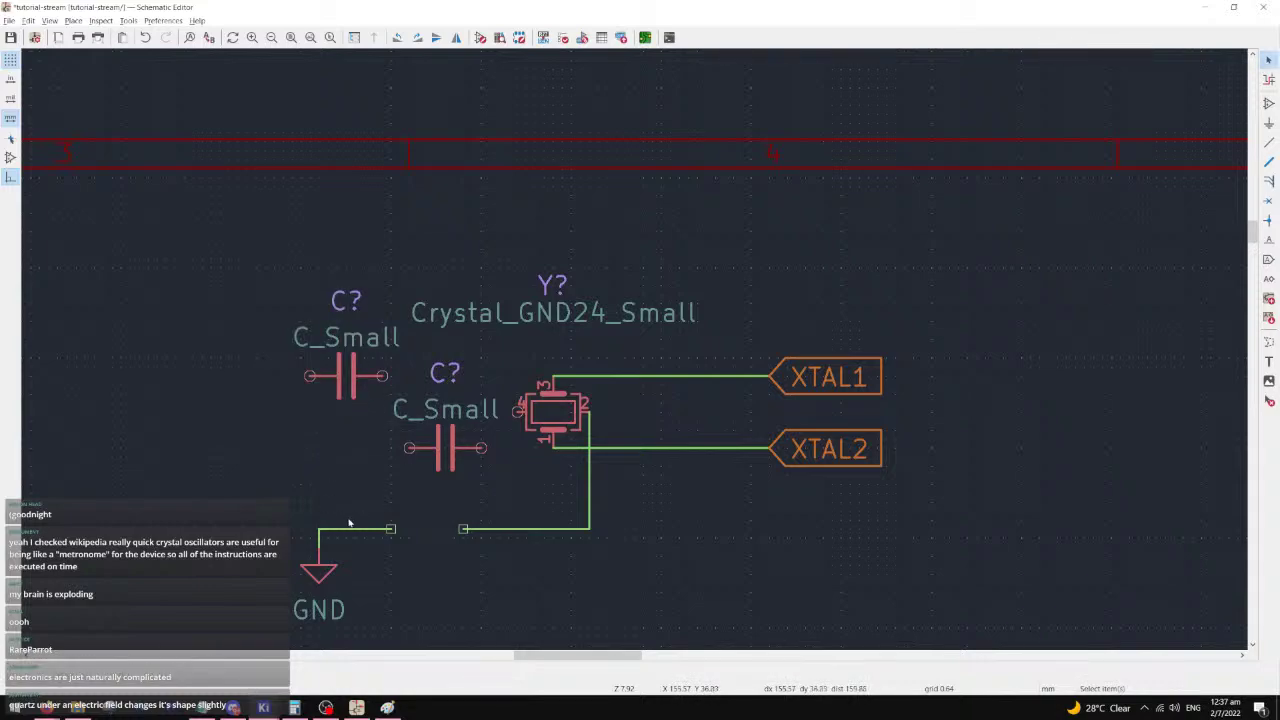
pyautogui.press('Delete')
pyautogui.click(520, 530)
pyautogui.press('Delete')
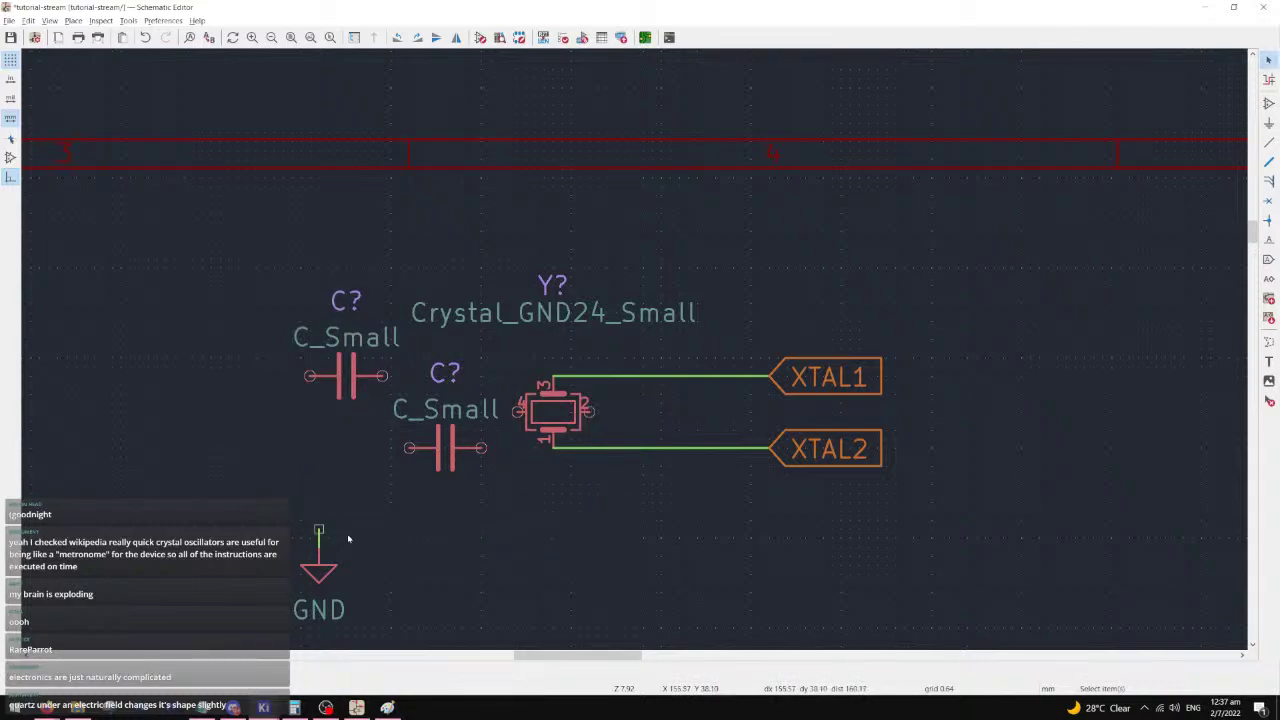
# - Wire the upper capacitor to crystal pin 3, the lower capacitor to pin 1, and join the capacitors' free ends
pyautogui.press('w')
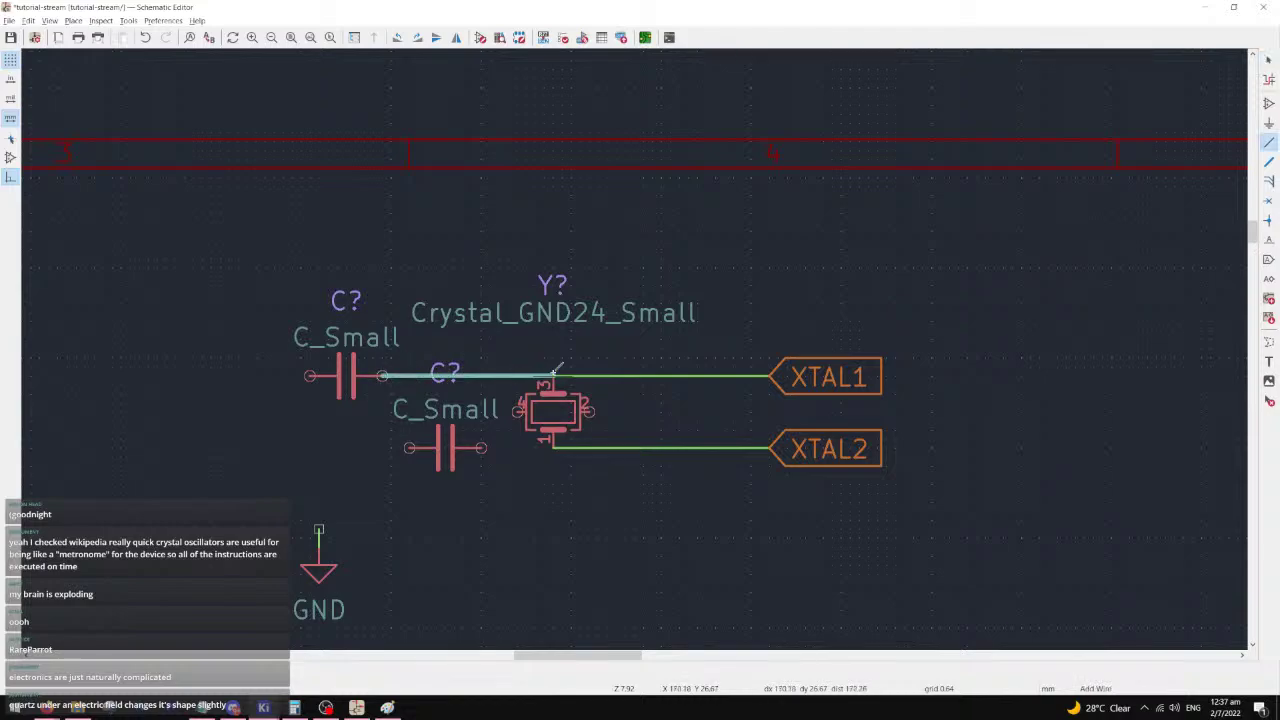
pyautogui.click(553, 376)
pyautogui.press('w')
pyautogui.click(553, 447)
pyautogui.press('w')
pyautogui.click(310, 376)
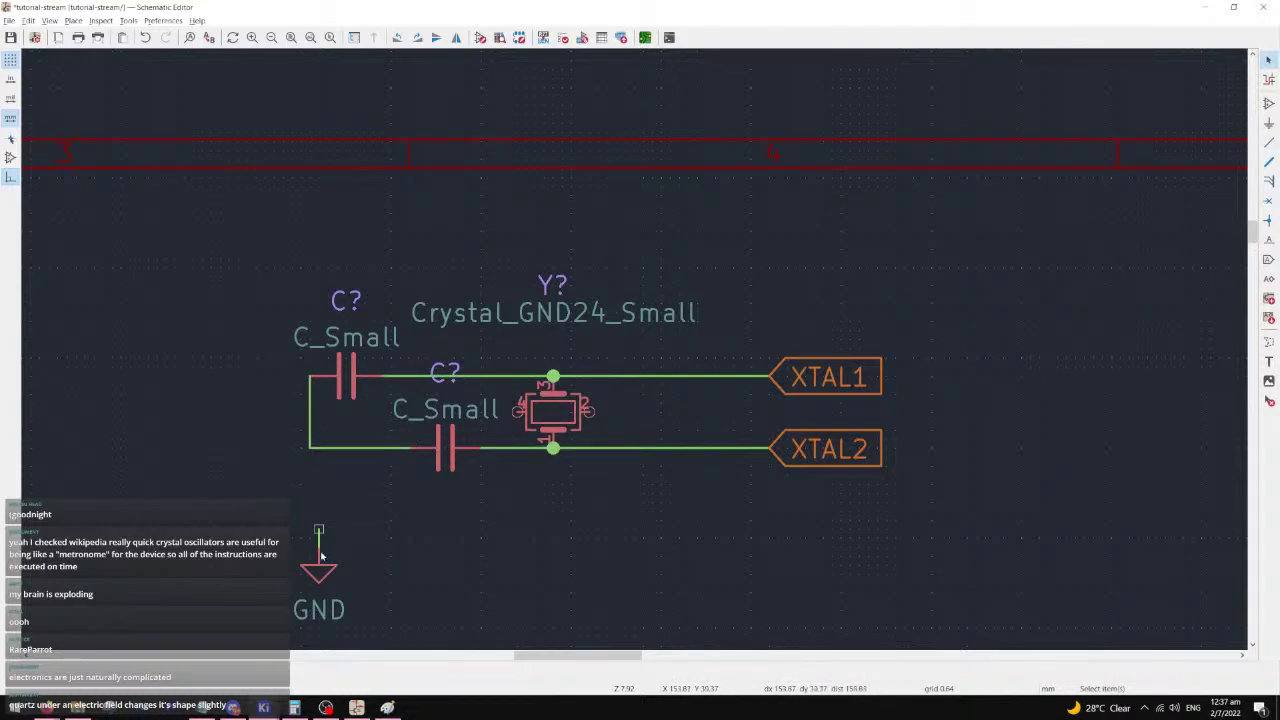
# - Move the GND symbol under the capacitors' shared wire and connect it to that wire
pyautogui.click(320, 560)
pyautogui.press('m')
pyautogui.click(311, 530)
pyautogui.press('w')
pyautogui.click(310, 447)
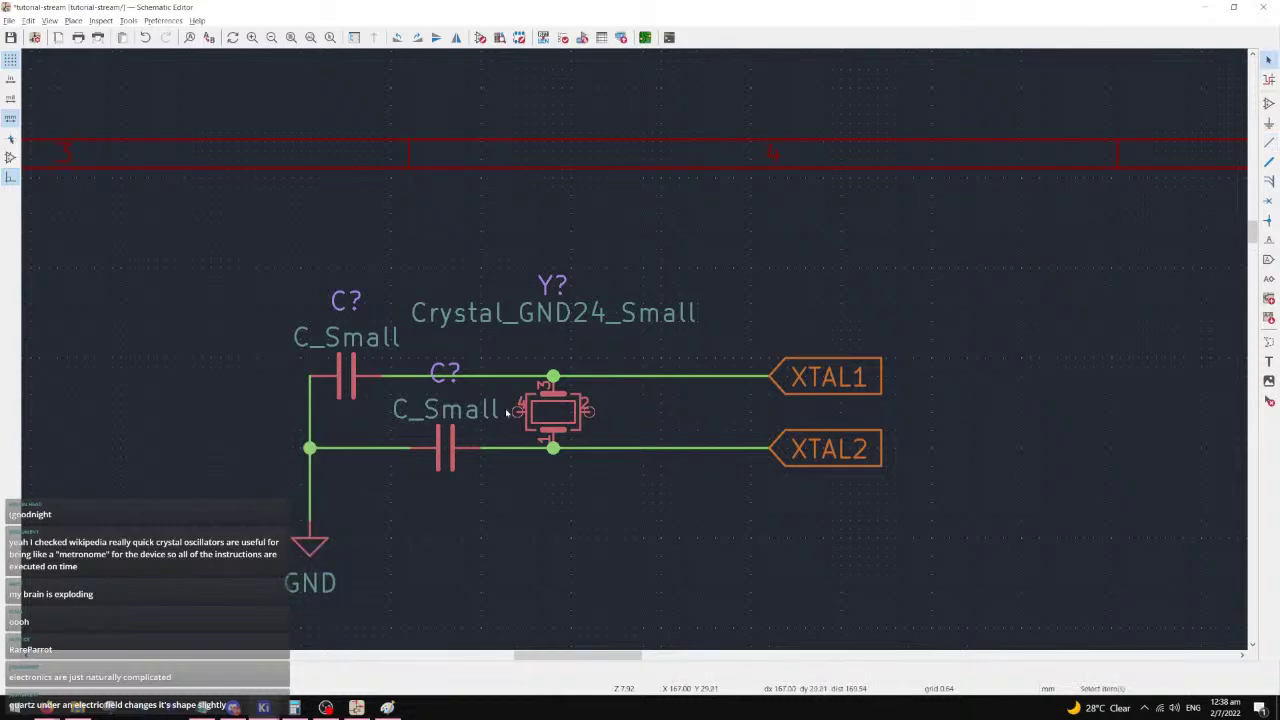
# - Wire crystal pins 2 and 4 to the vertical ground wire just above the GND symbol
pyautogui.press('w')
pyautogui.click(310, 502)
pyautogui.press('w')
pyautogui.click(517, 502)
pyautogui.scroll(-1, 228, 343)
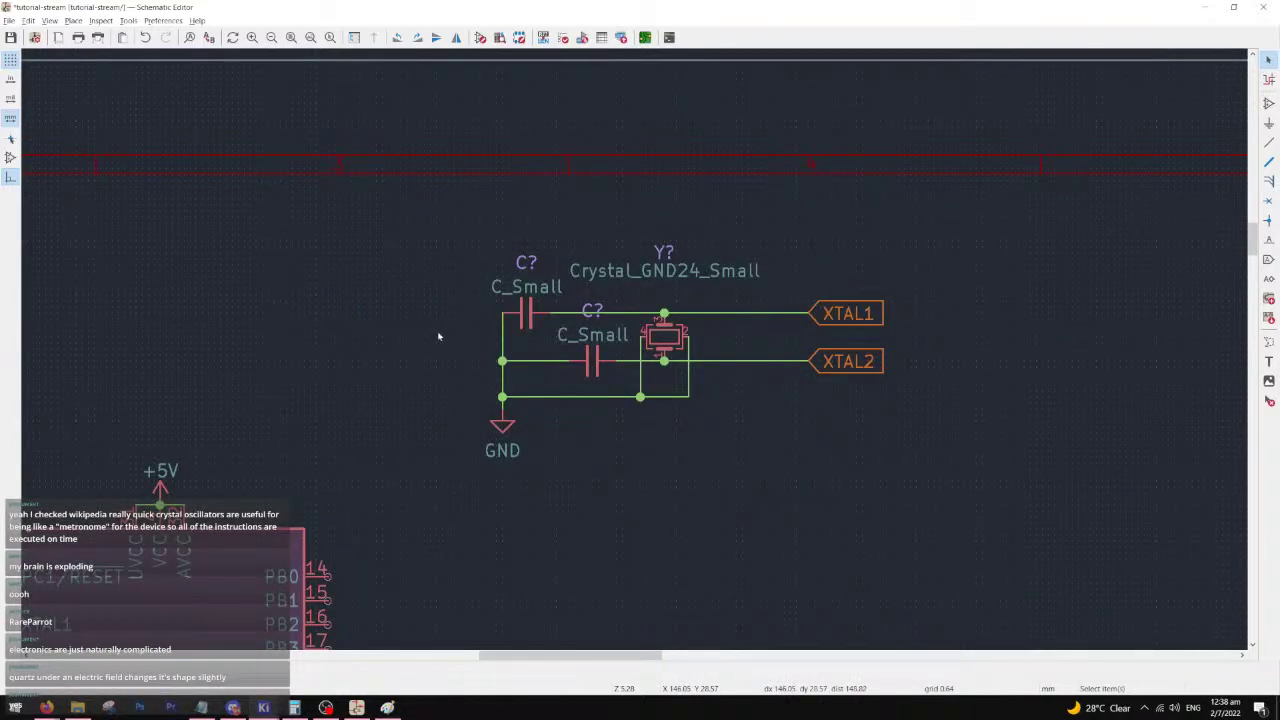
pyautogui.scroll(-2, 635, 353)
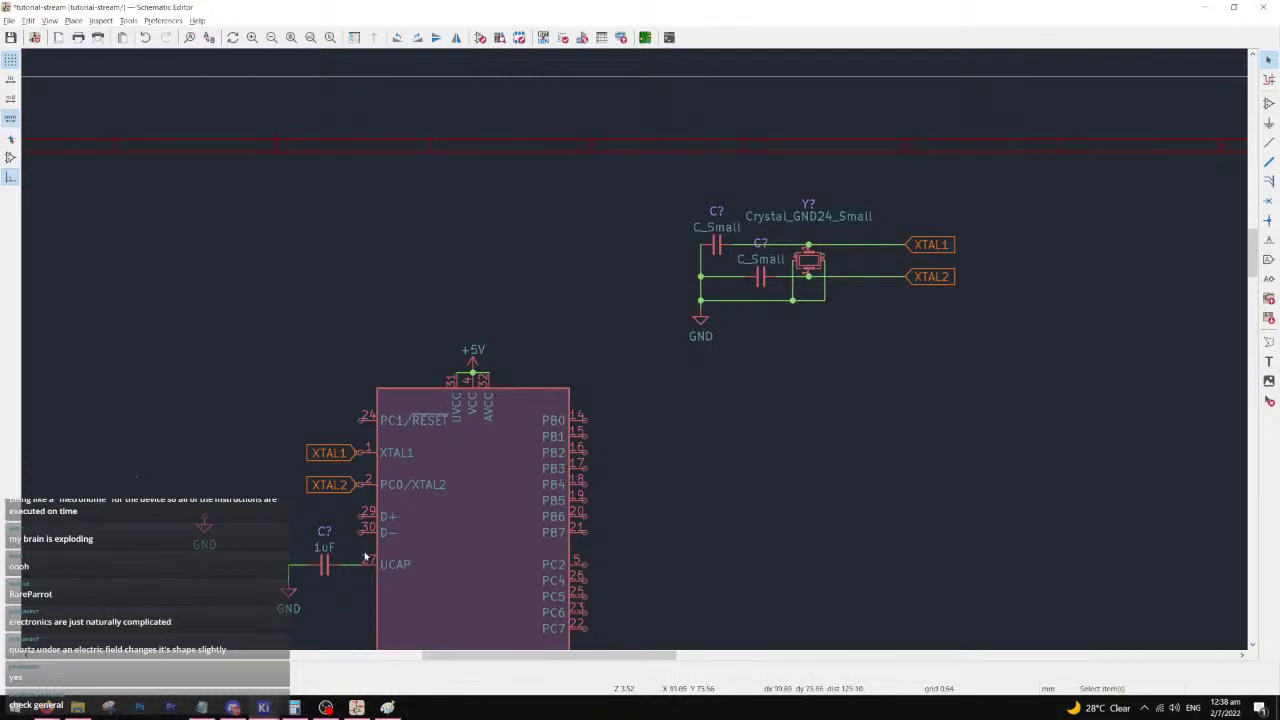
pyautogui.moveTo(232, 707)
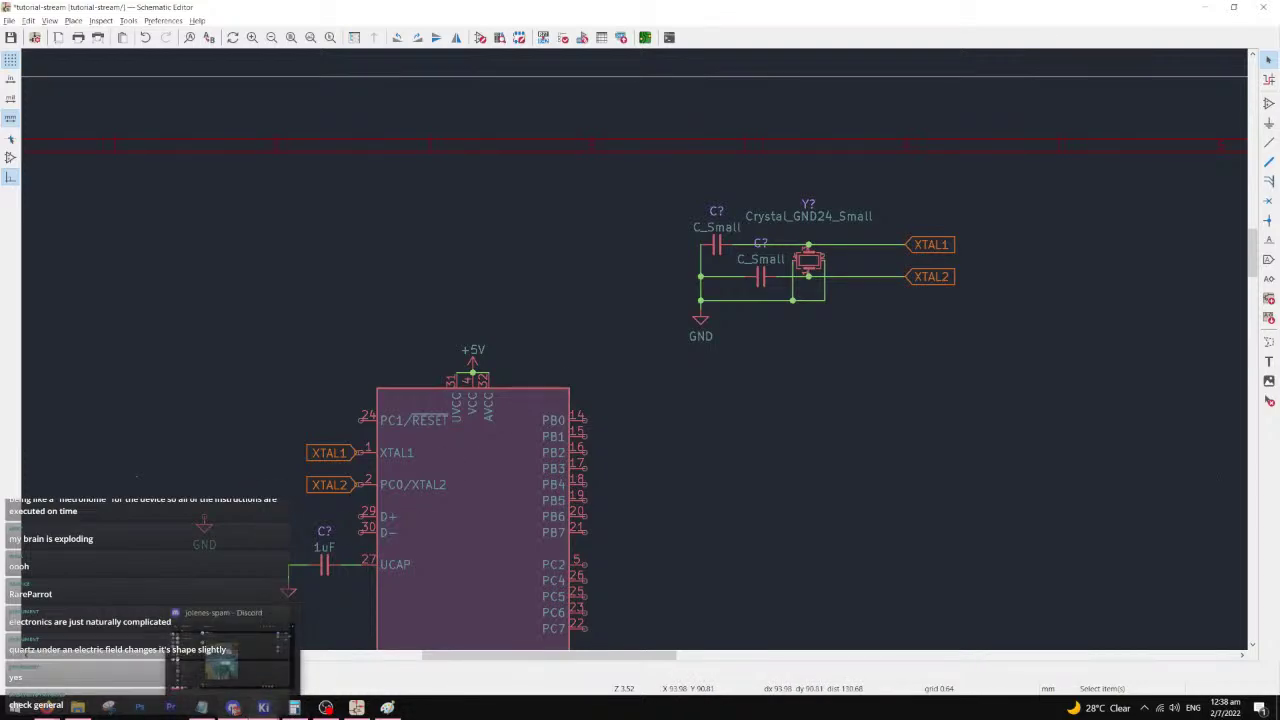
pyautogui.click(225, 655)
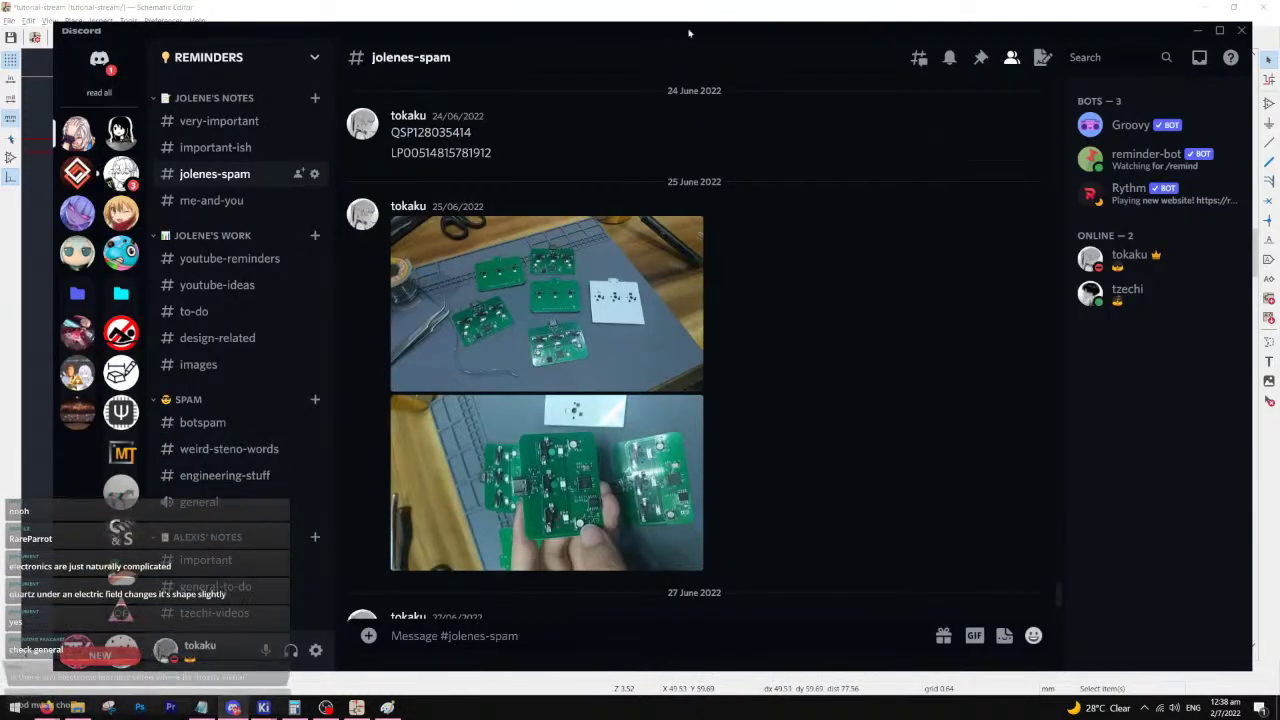
pyautogui.moveTo(450, 35); pyautogui.dragTo(0, 20)
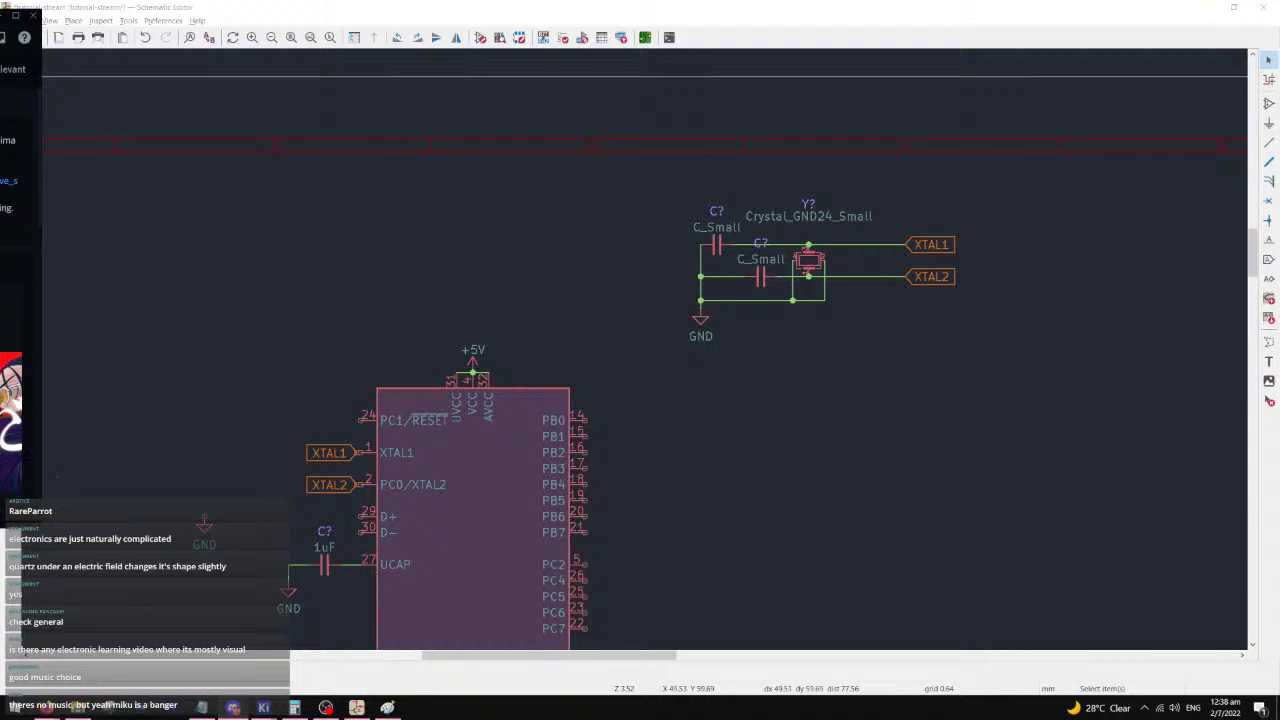
pyautogui.hotkey('alt', 'Tab')
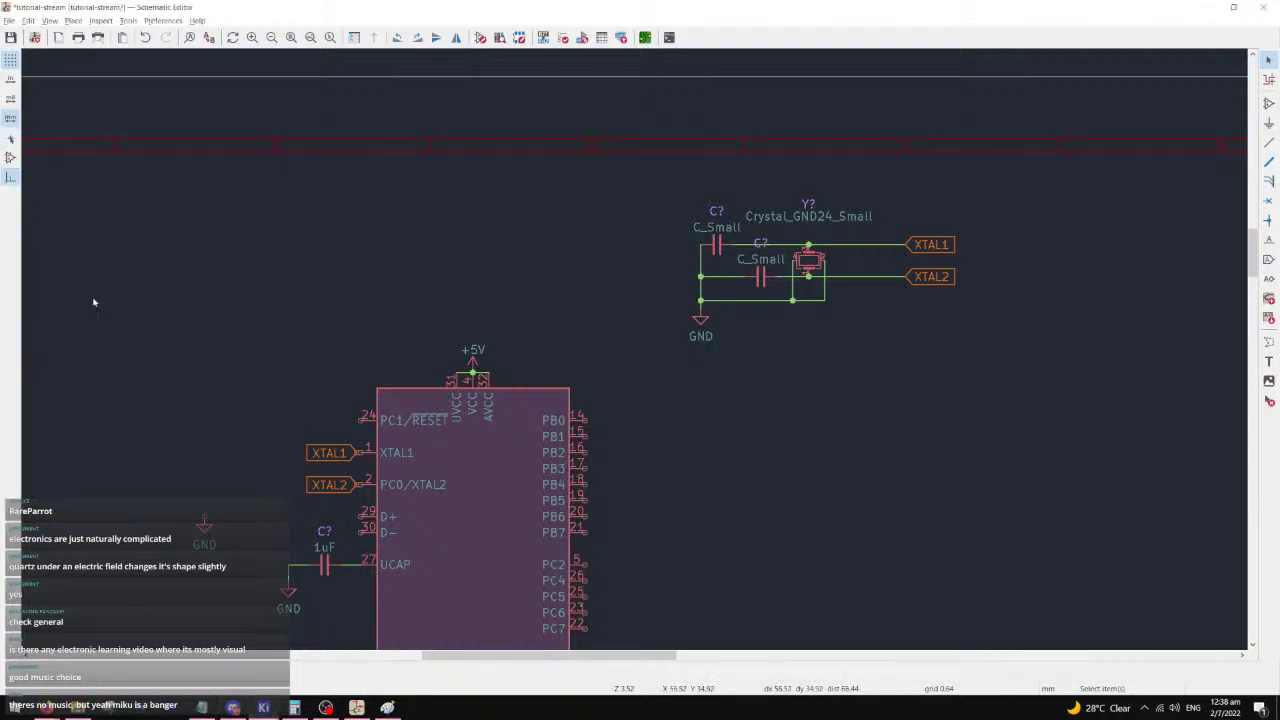
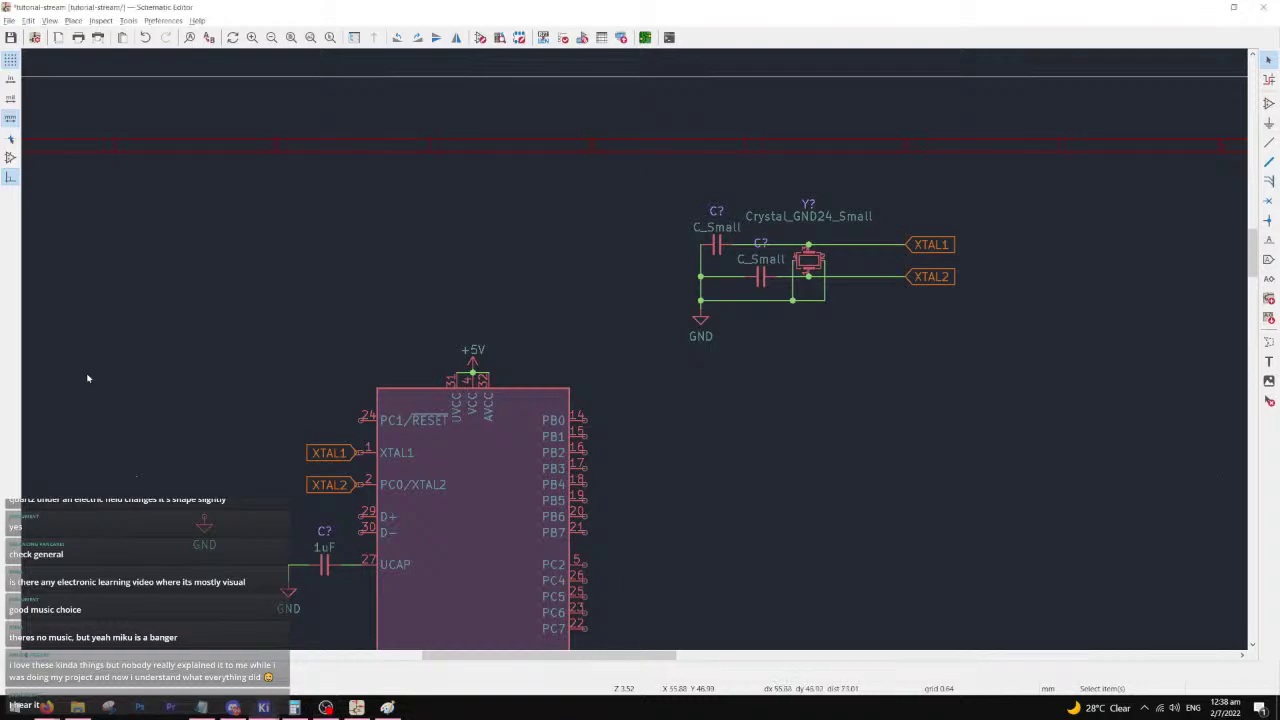
pyautogui.scroll(2, 634, 356)
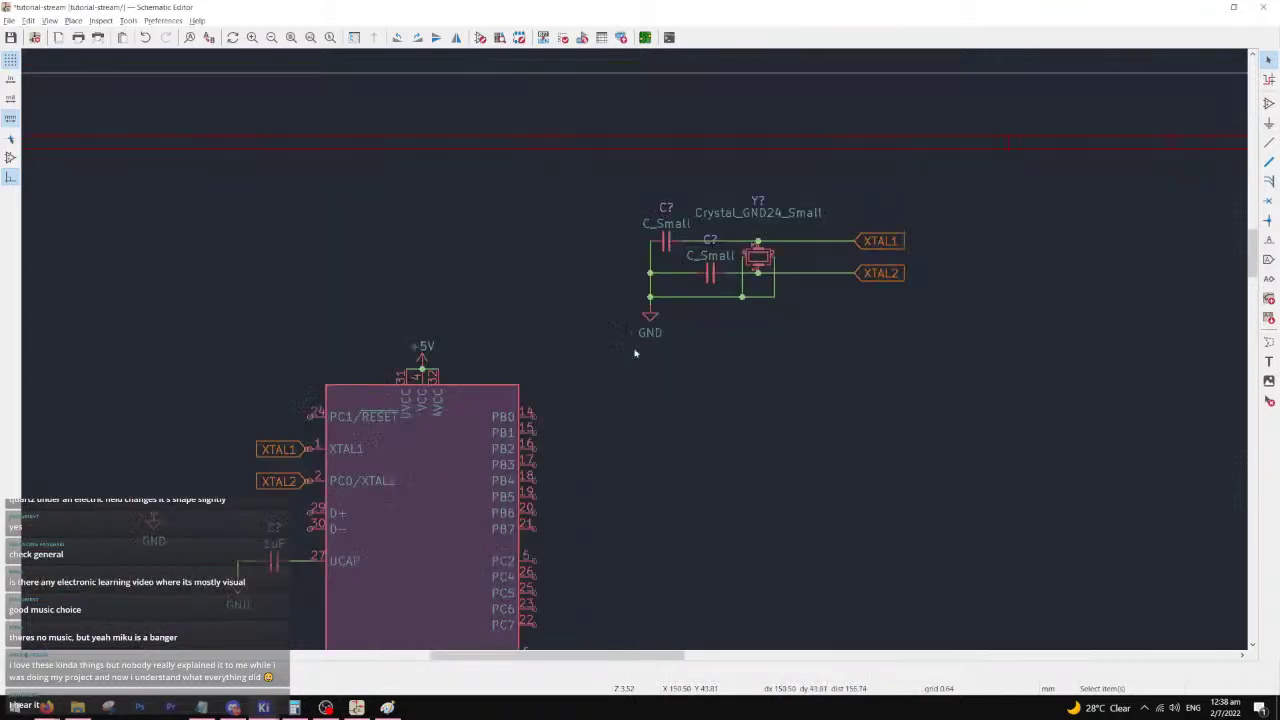
pyautogui.scroll(-5, 614, 346)
pyautogui.scroll(3, 648, 385)
pyautogui.moveTo(648, 385); pyautogui.dragTo(526, 358, button='middle')
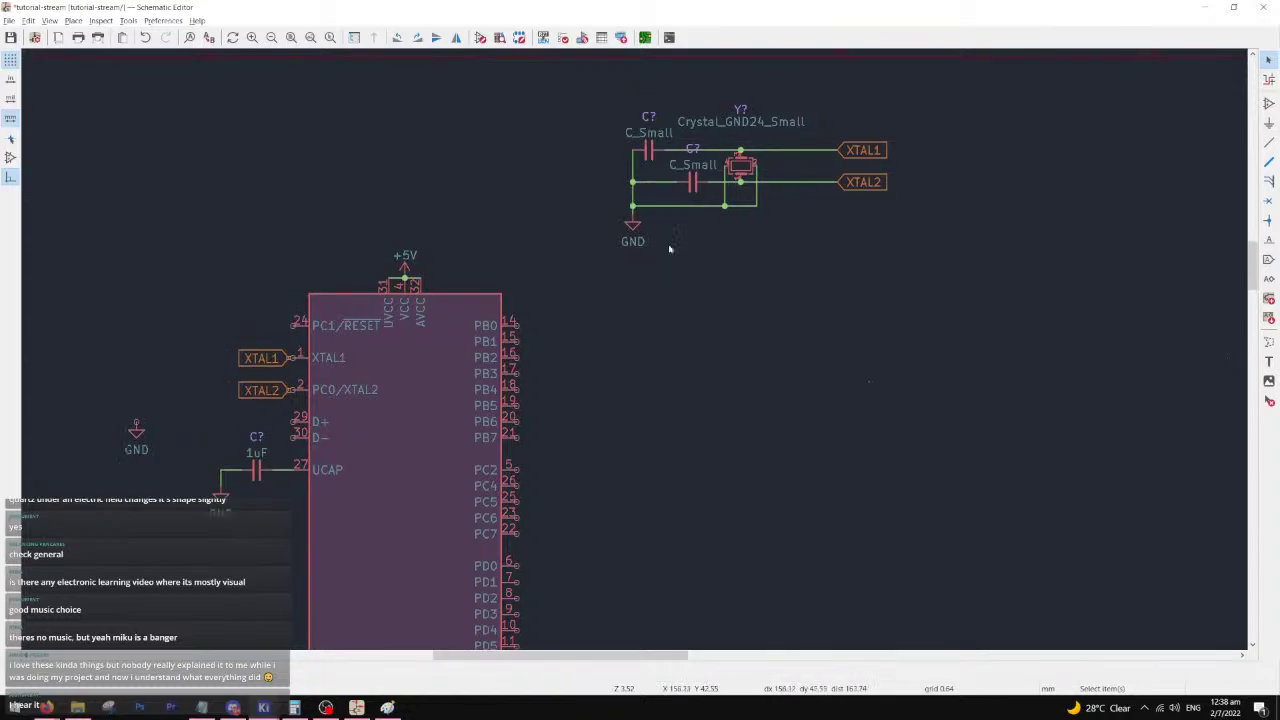
pyautogui.scroll(1, 378, 413)
pyautogui.scroll(3, 474, 337)
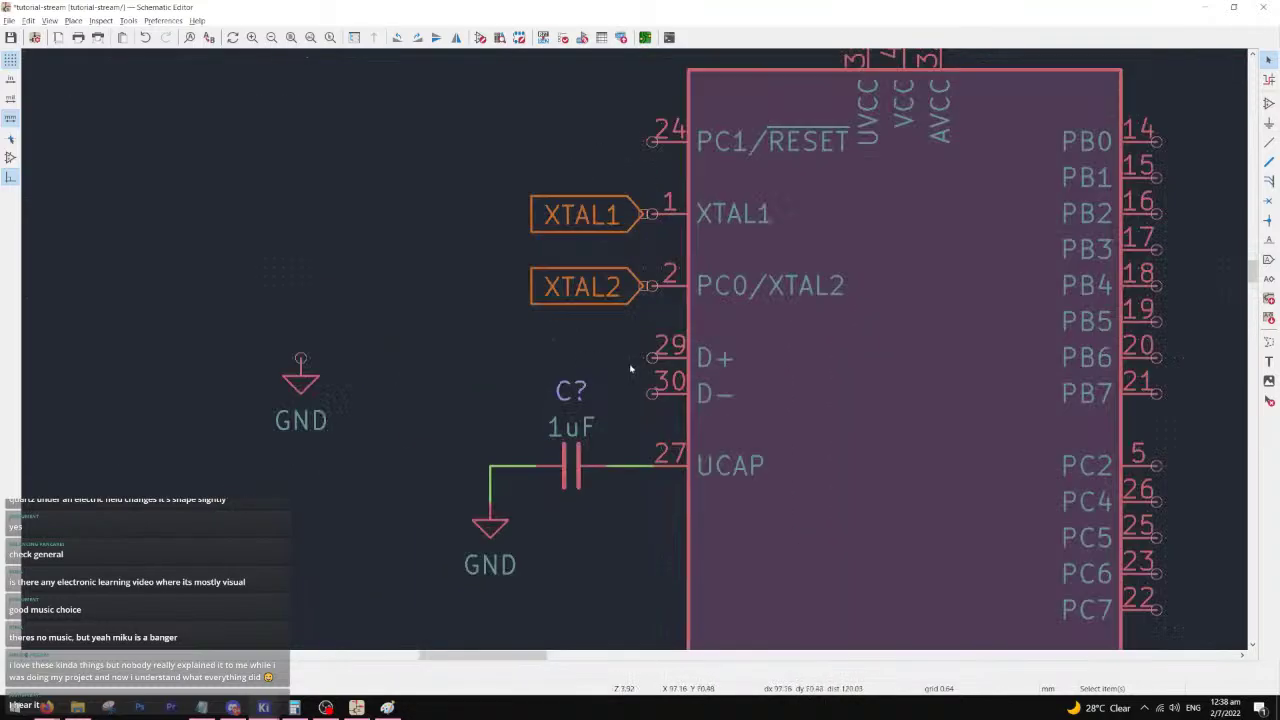
# - Switch to the ATmega8U2/16U2/32U2 datasheet in the browser and search it for "practice"
pyautogui.moveTo(46, 707)
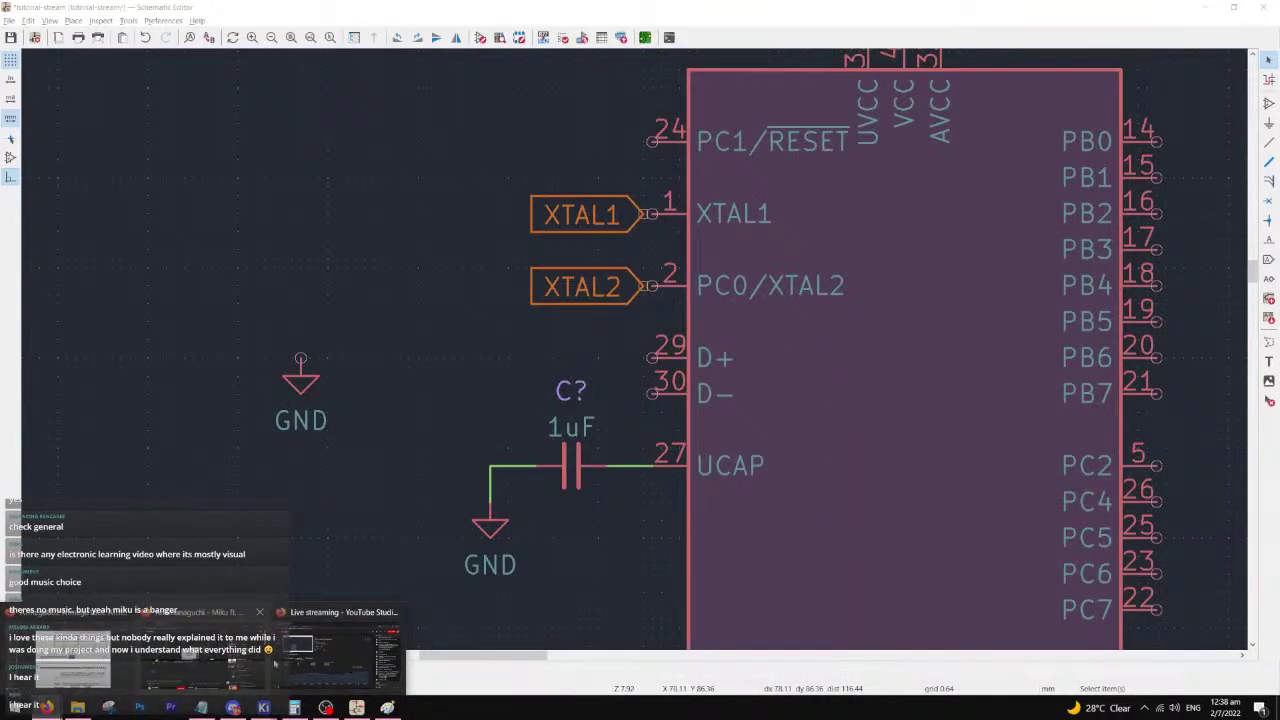
pyautogui.click(309, 668)
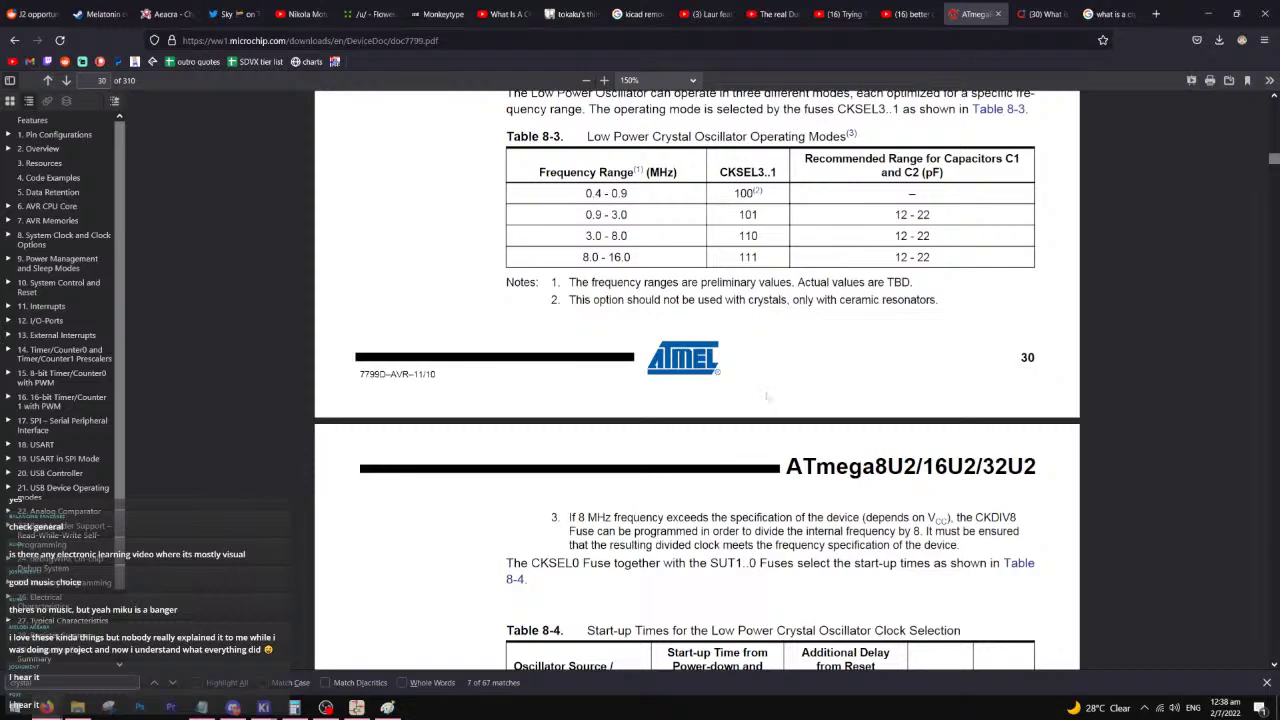
pyautogui.scroll(-3, 767, 397)
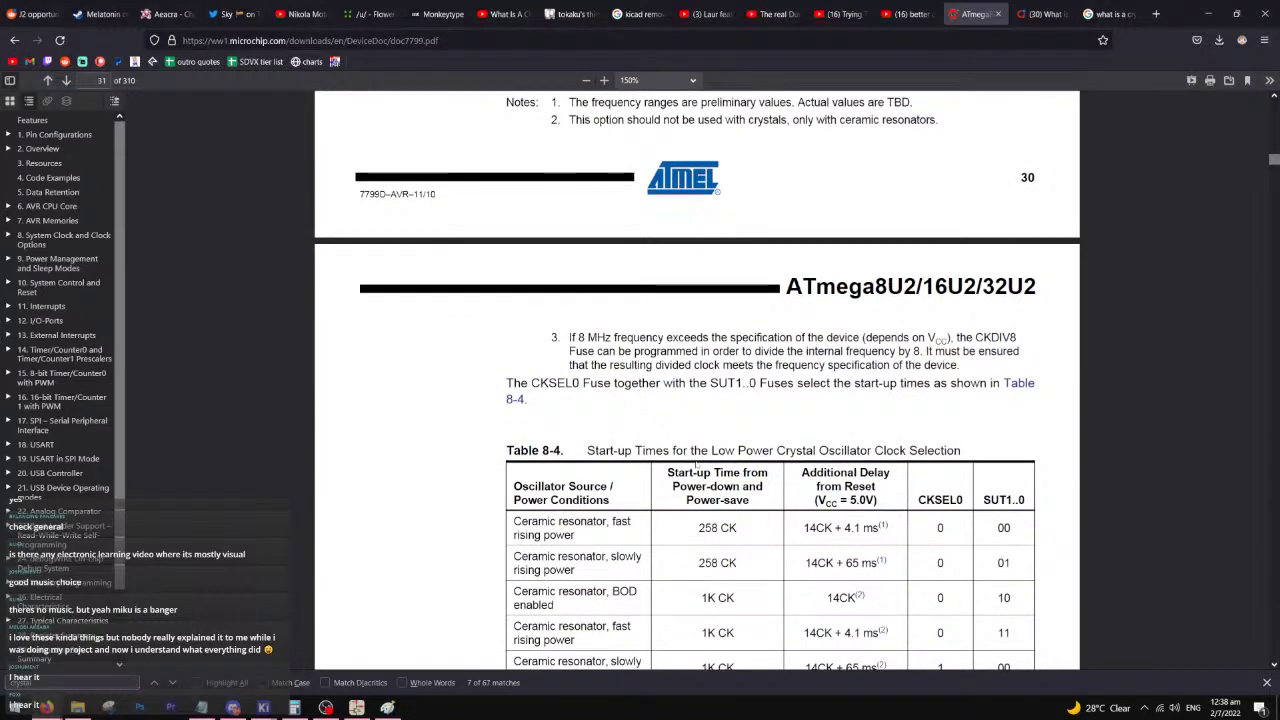
pyautogui.hotkey('ctrl', 'f')
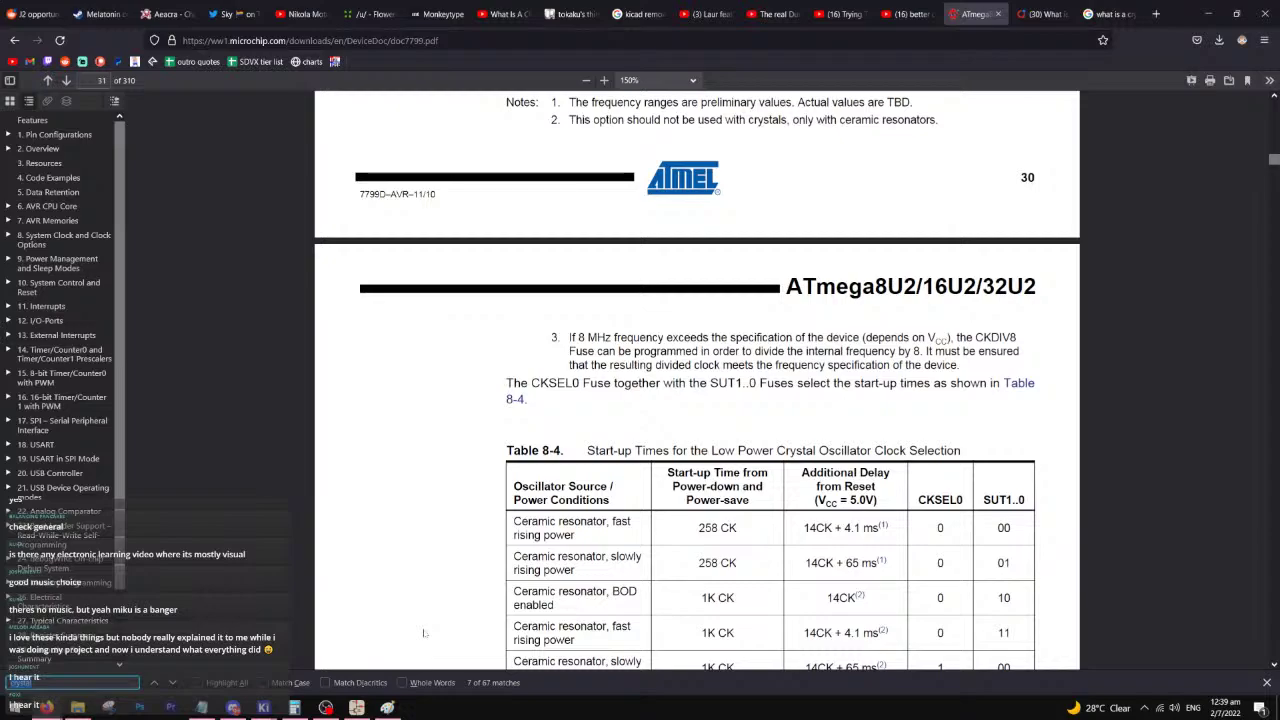
pyautogui.scroll(-9, 851, 368)
pyautogui.scroll(1, 851, 368)
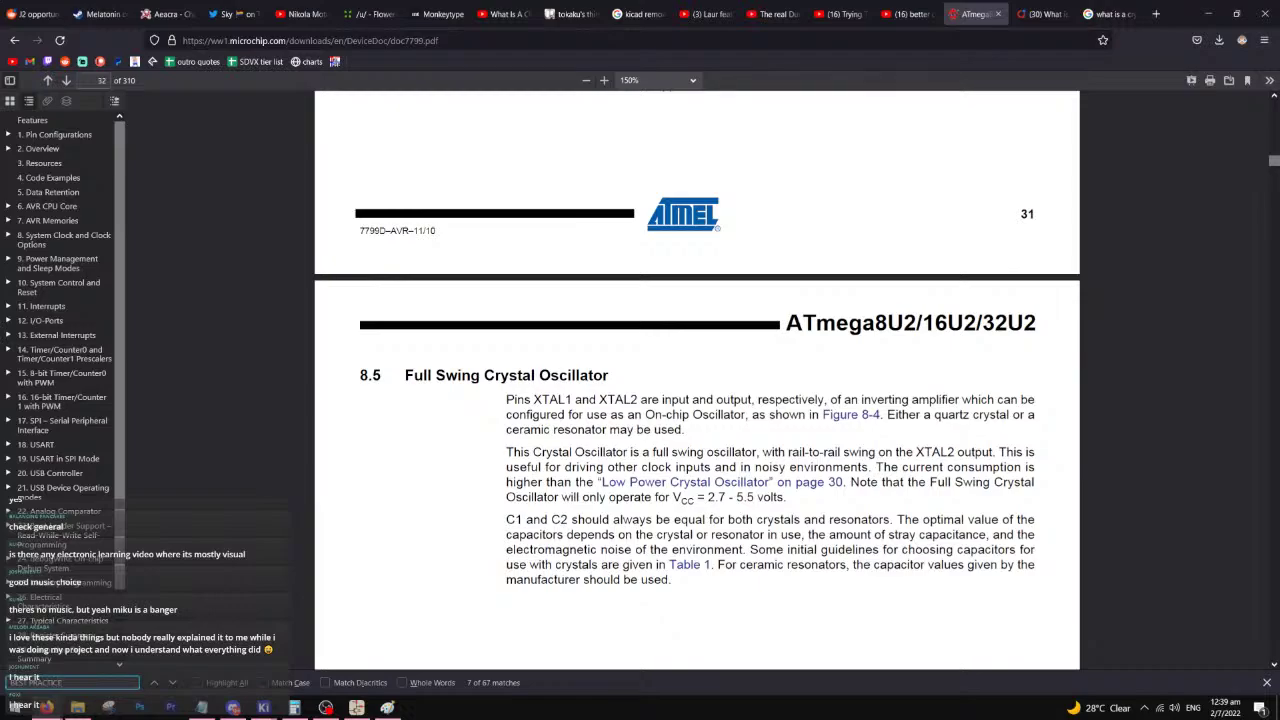
pyautogui.write('practice')
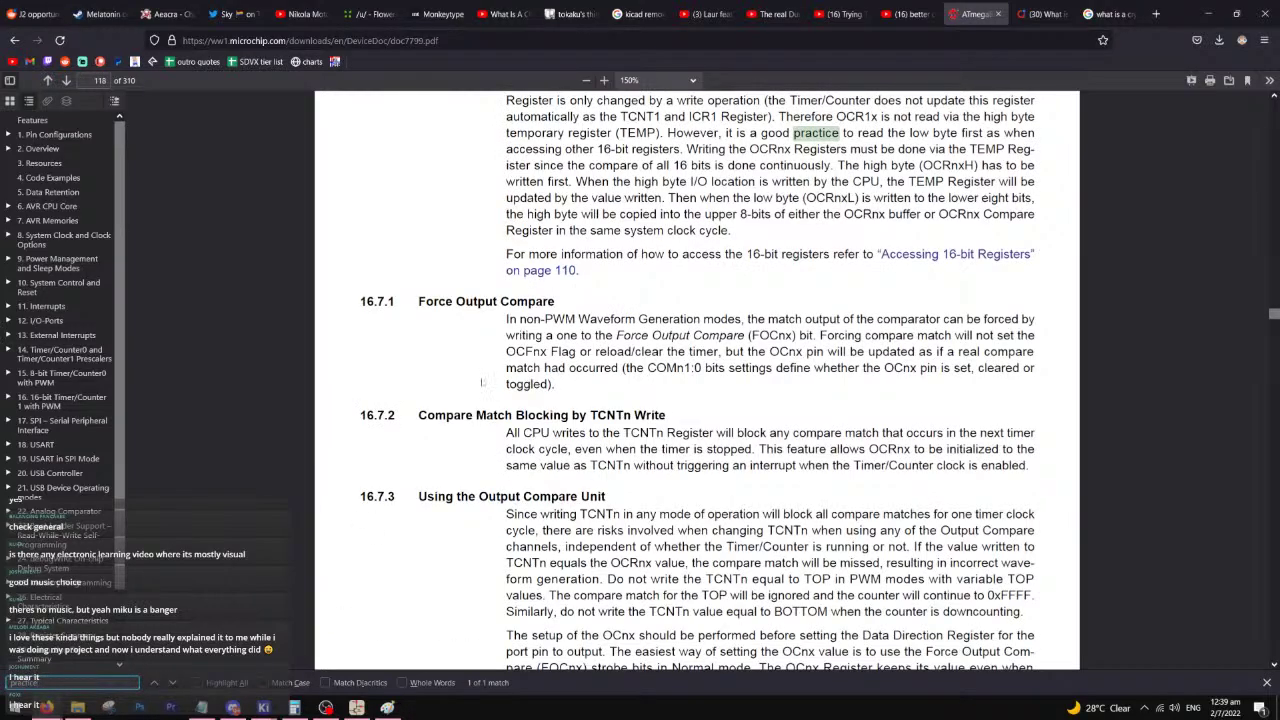
pyautogui.scroll(5, 490, 490)
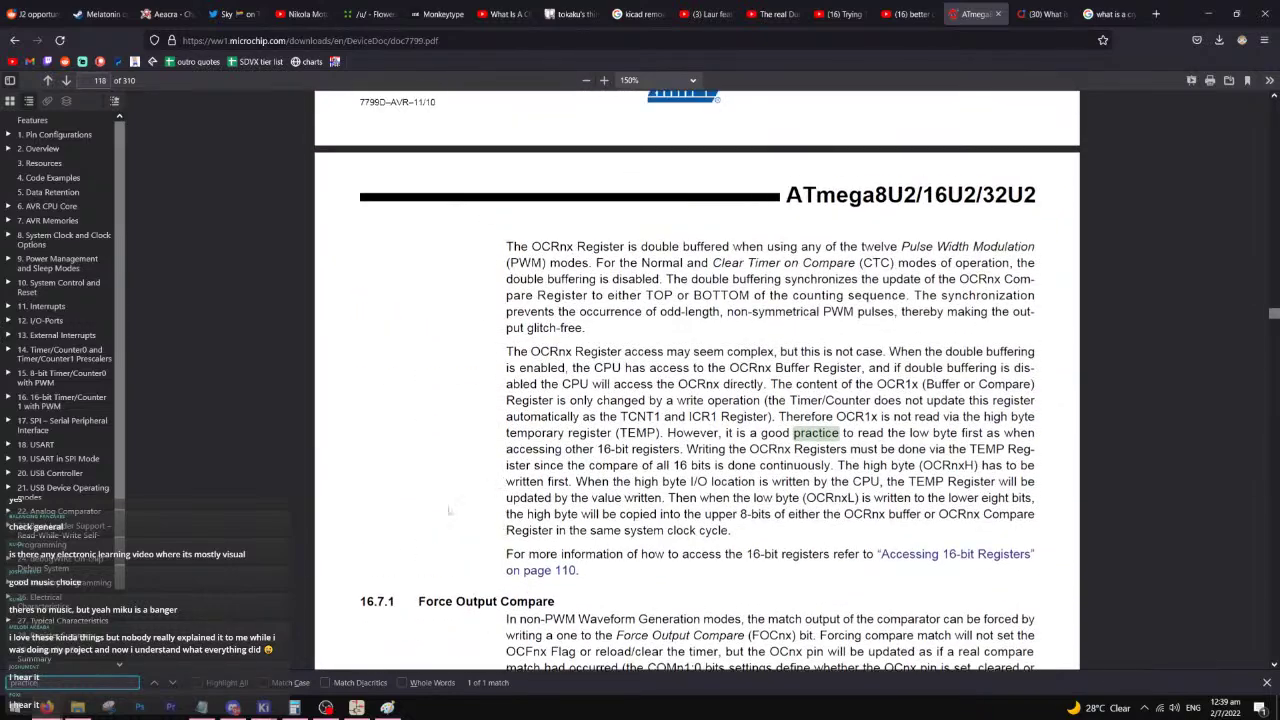
pyautogui.click(172, 682)
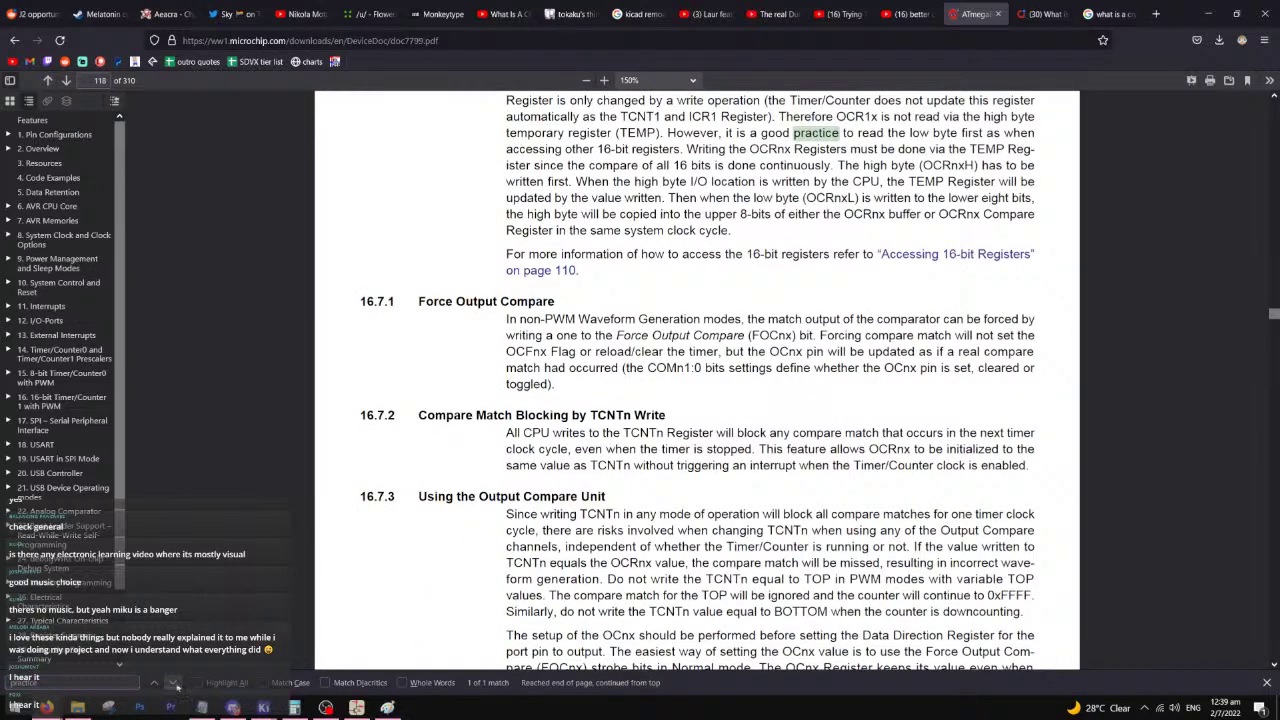
# - Search the datasheet for "design" and go backward through the matches for design recommendations
pyautogui.click(155, 682)
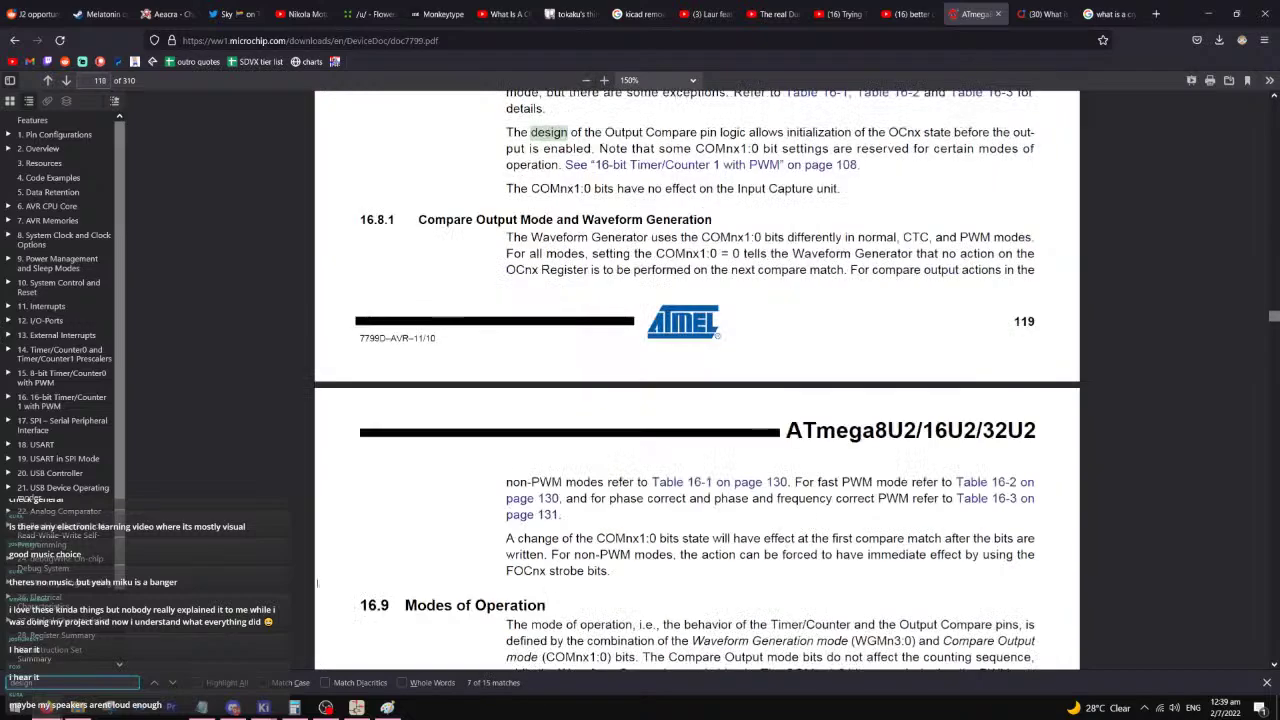
pyautogui.click(153, 682)
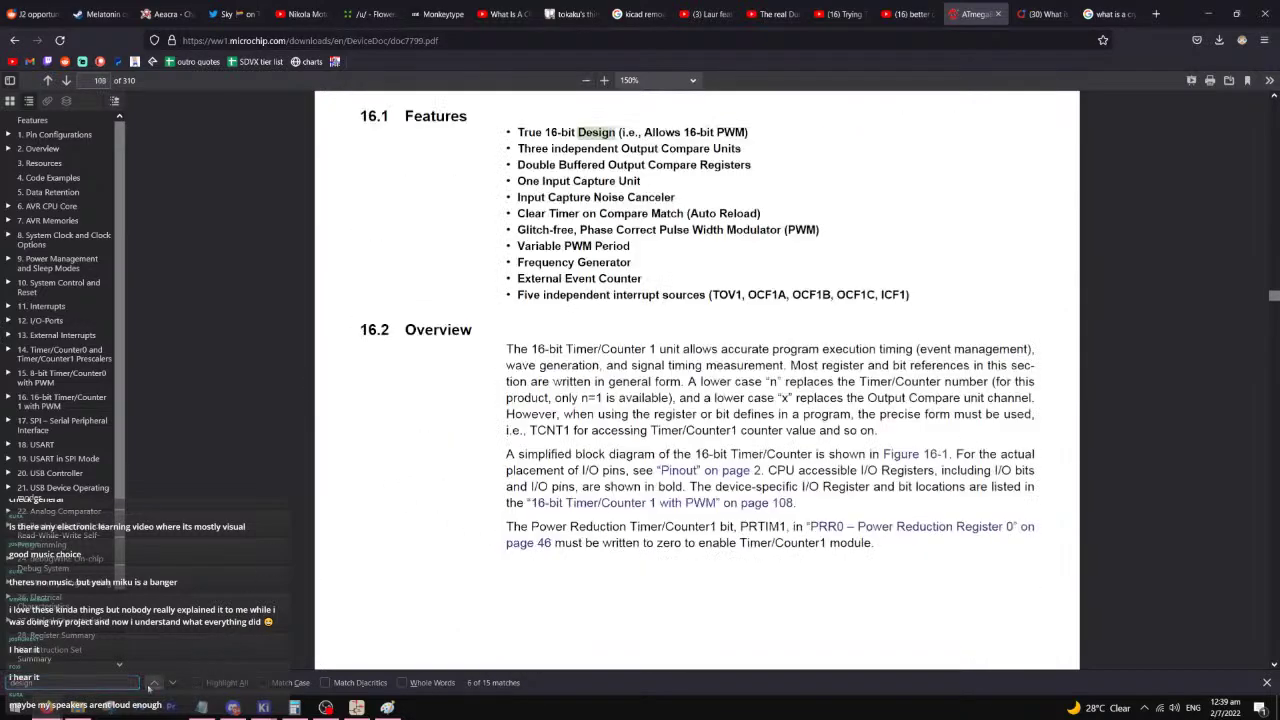
pyautogui.click(152, 683)
pyautogui.click(173, 685)
pyautogui.click(156, 686)
pyautogui.click(155, 684)
pyautogui.click(155, 684)
pyautogui.click(155, 684)
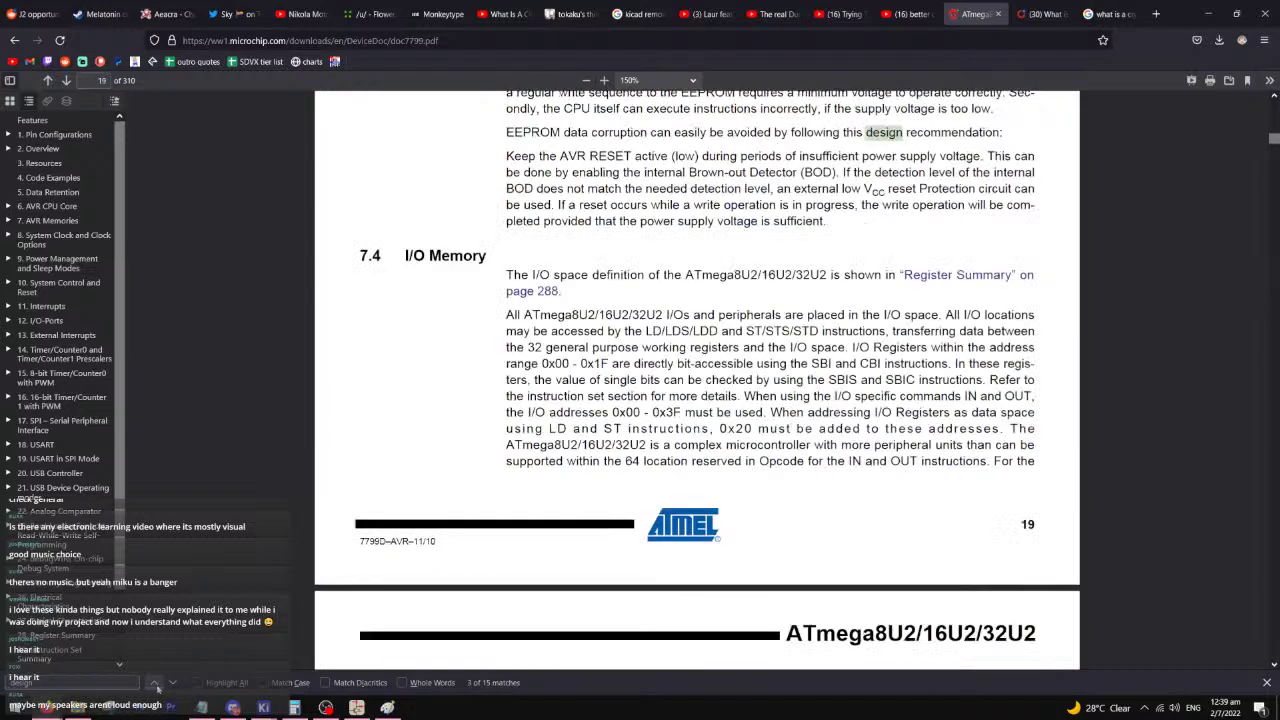
pyautogui.click(155, 684)
pyautogui.click(155, 684)
pyautogui.click(155, 684)
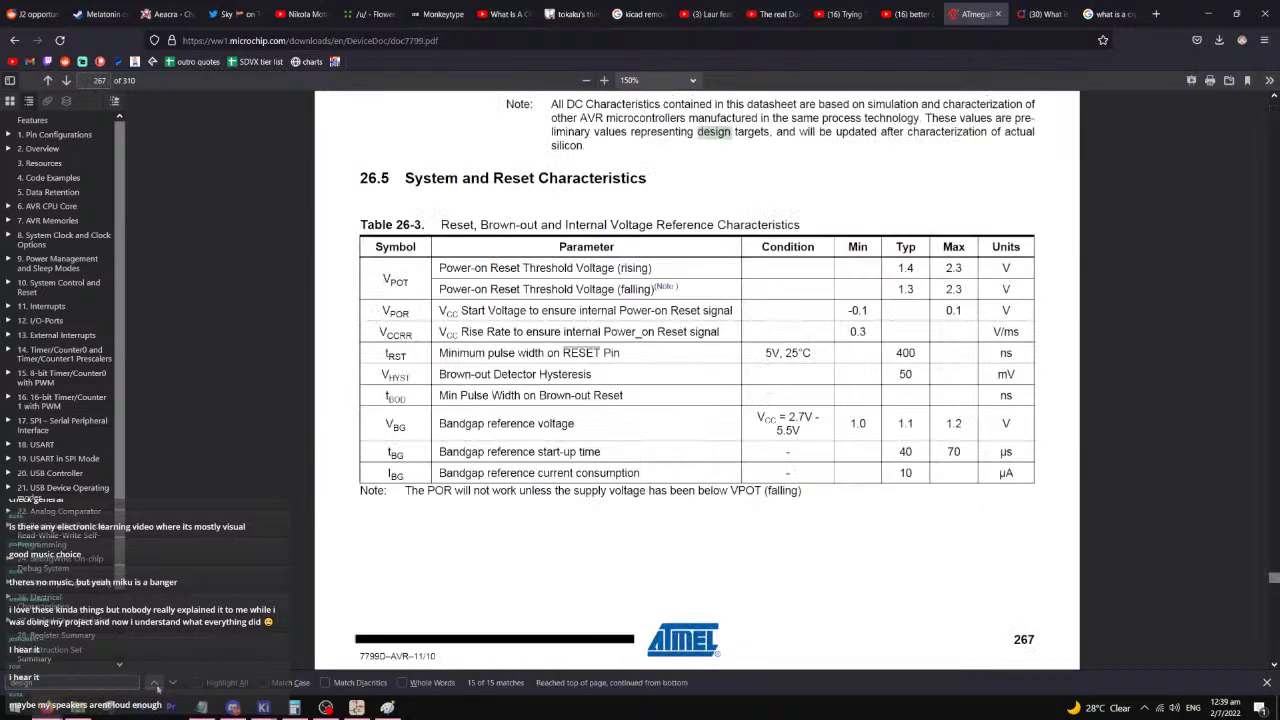
pyautogui.click(155, 684)
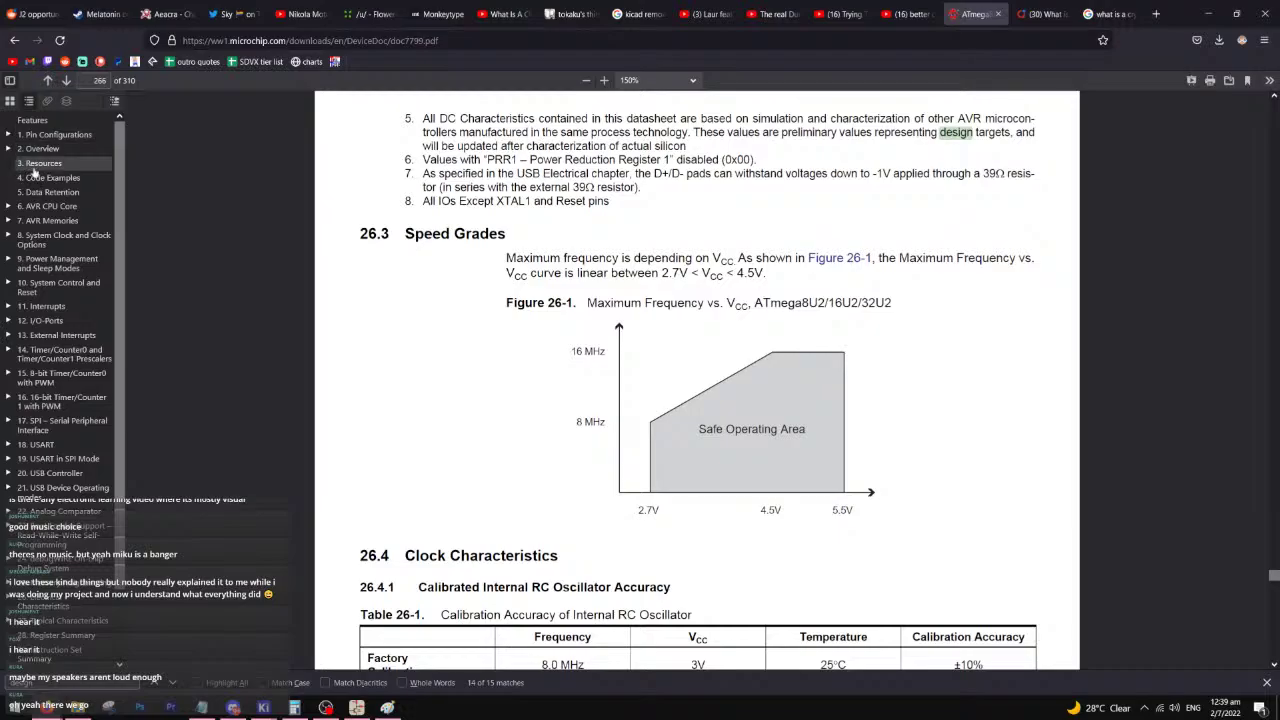
# - Examine the block diagram and the pin descriptions near the beginning of the datasheet
pyautogui.scroll(3, 1260, 583)
pyautogui.moveTo(1273, 577); pyautogui.dragTo(1271, 122)
pyautogui.click(655, 80)
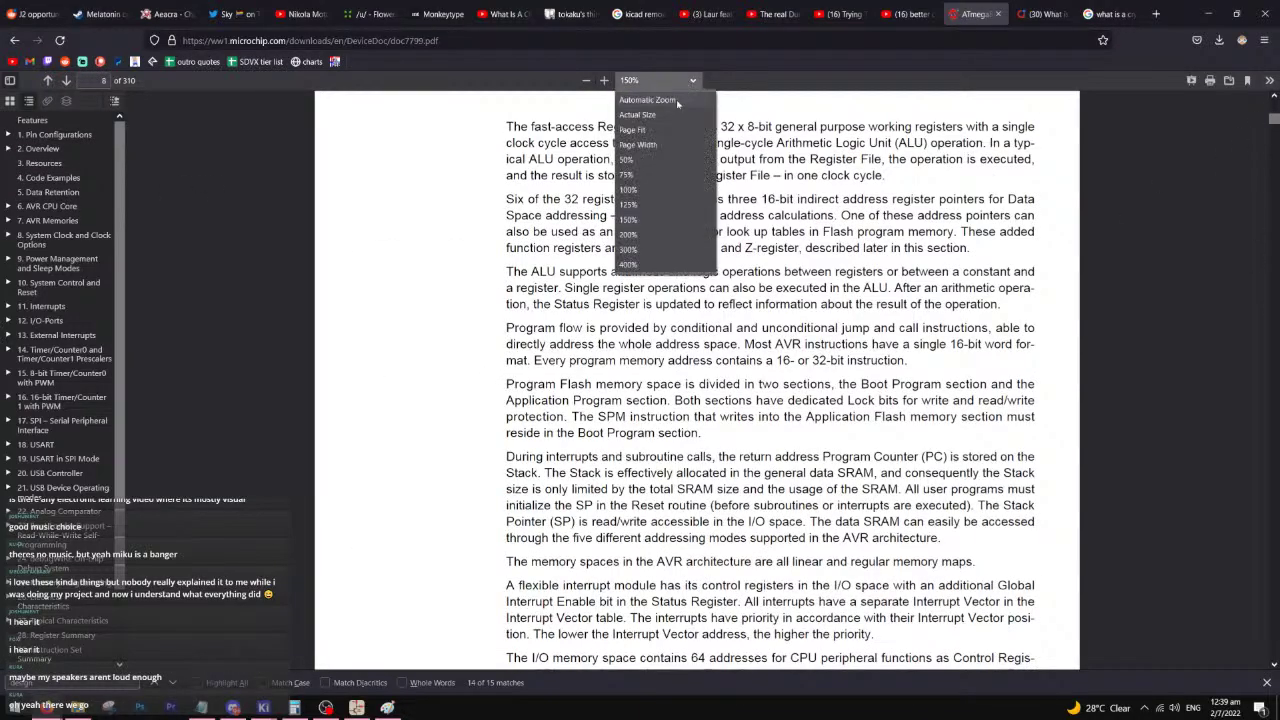
pyautogui.click(642, 191)
pyautogui.scroll(10, 876, 268)
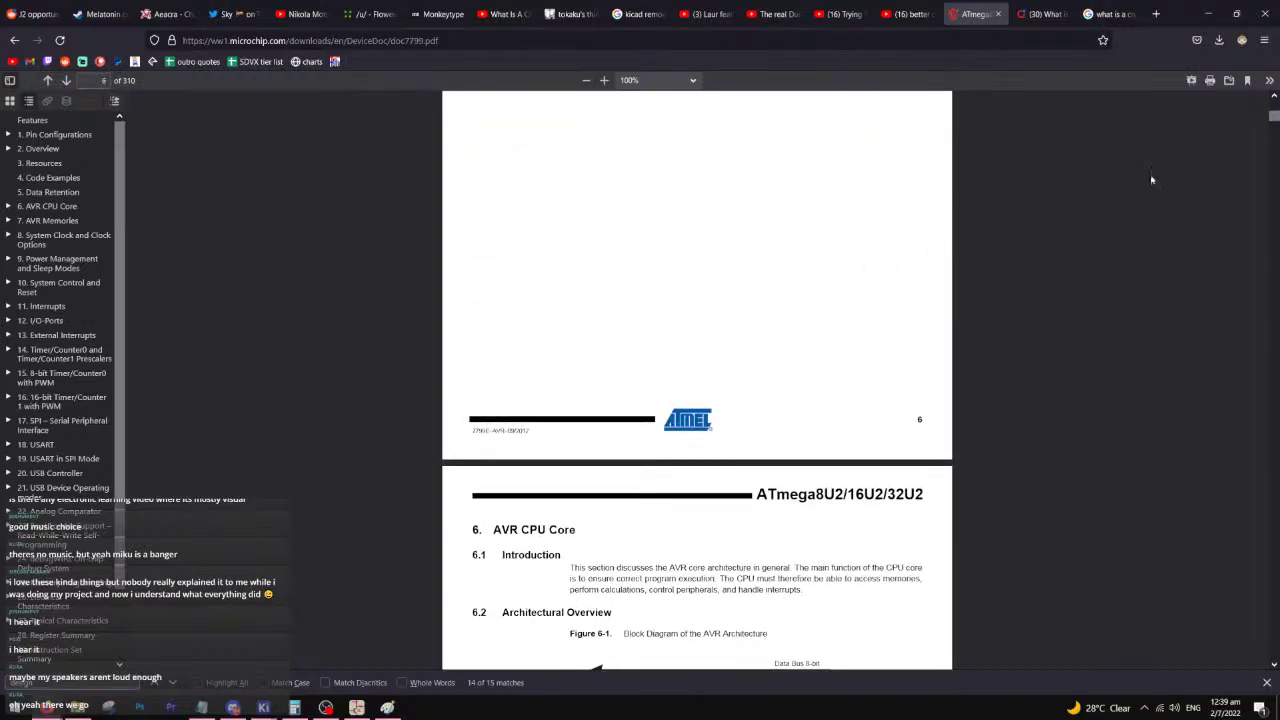
pyautogui.scroll(1, 869, 283)
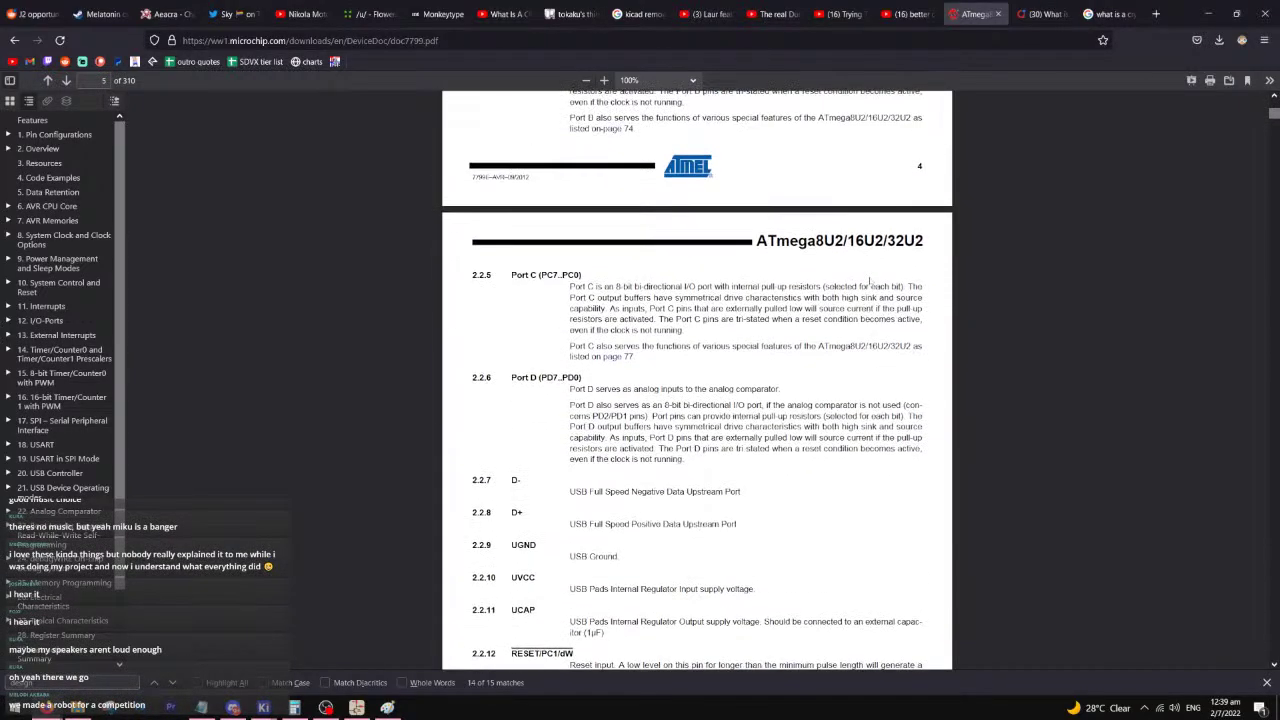
pyautogui.scroll(10, 869, 283)
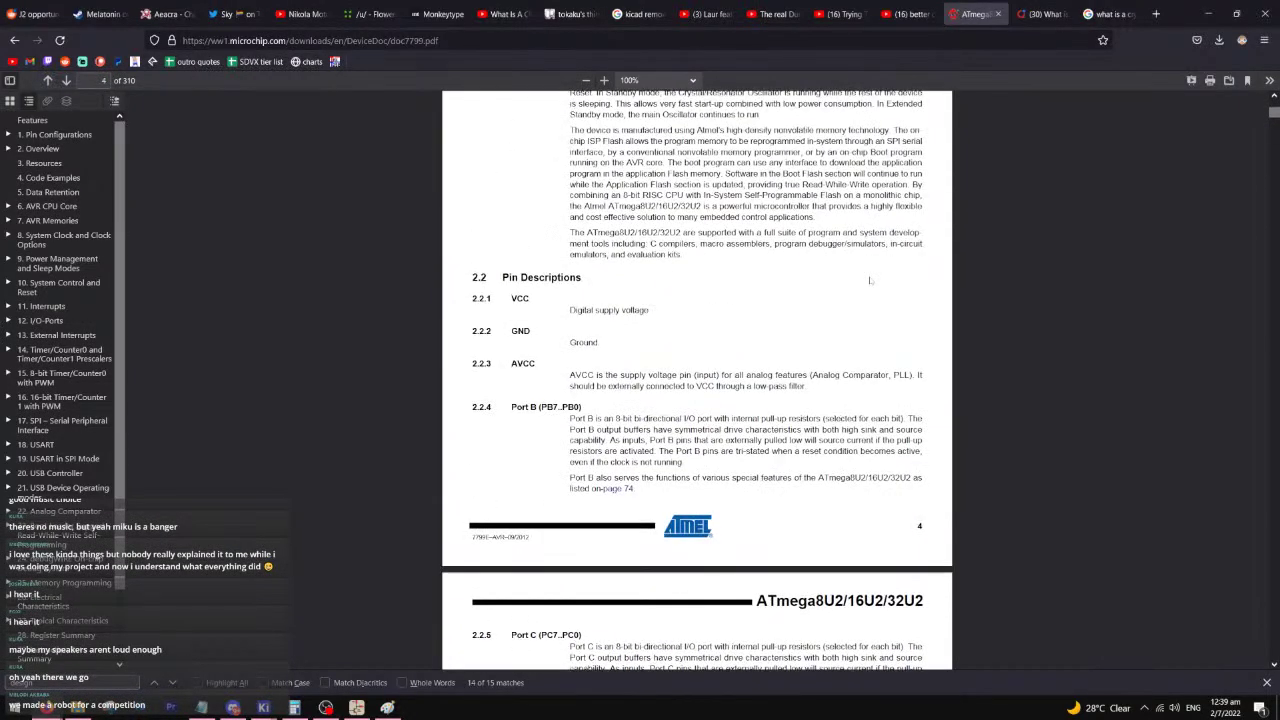
pyautogui.scroll(8, 870, 282)
pyautogui.scroll(-6, 870, 282)
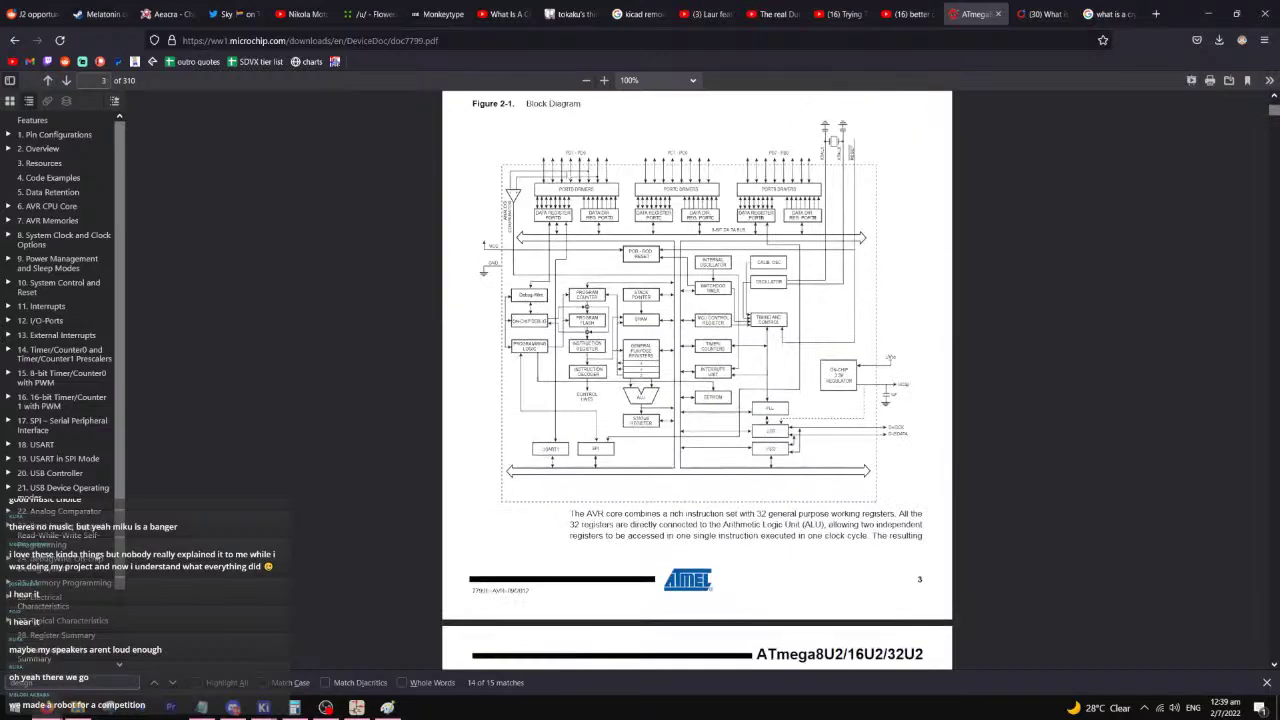
pyautogui.scroll(-5, 609, 252)
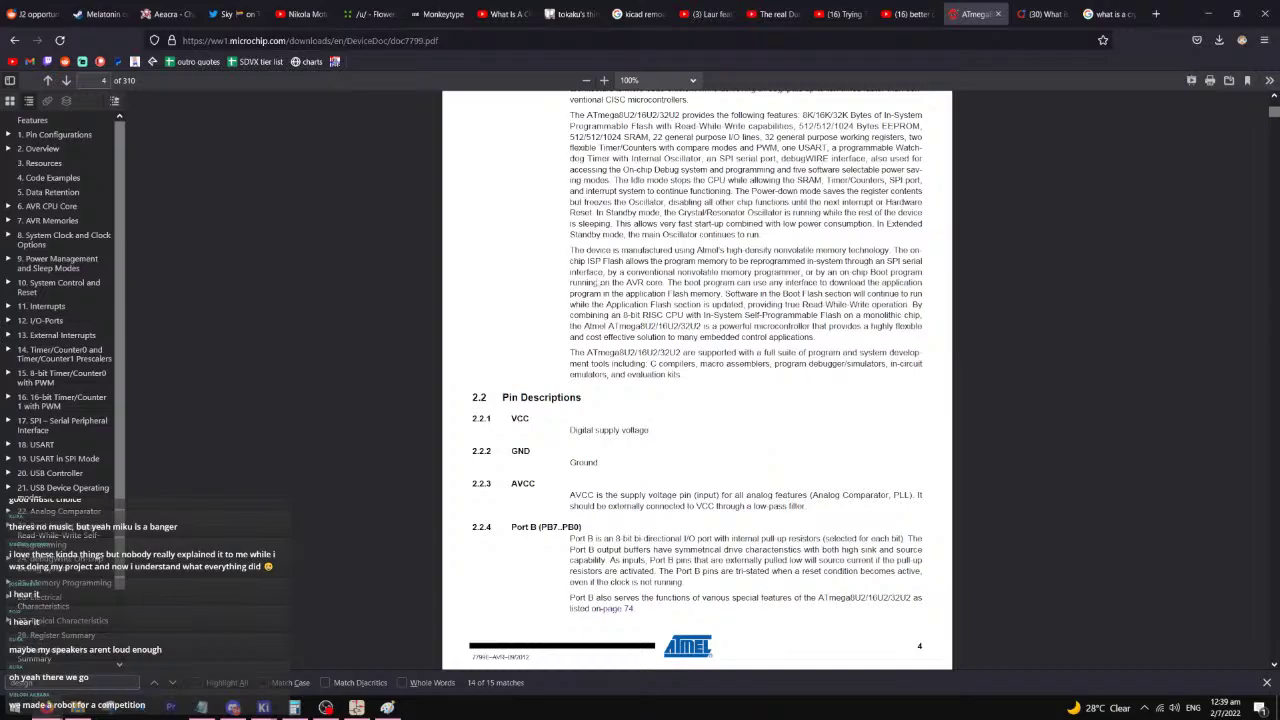
pyautogui.scroll(-14, 600, 271)
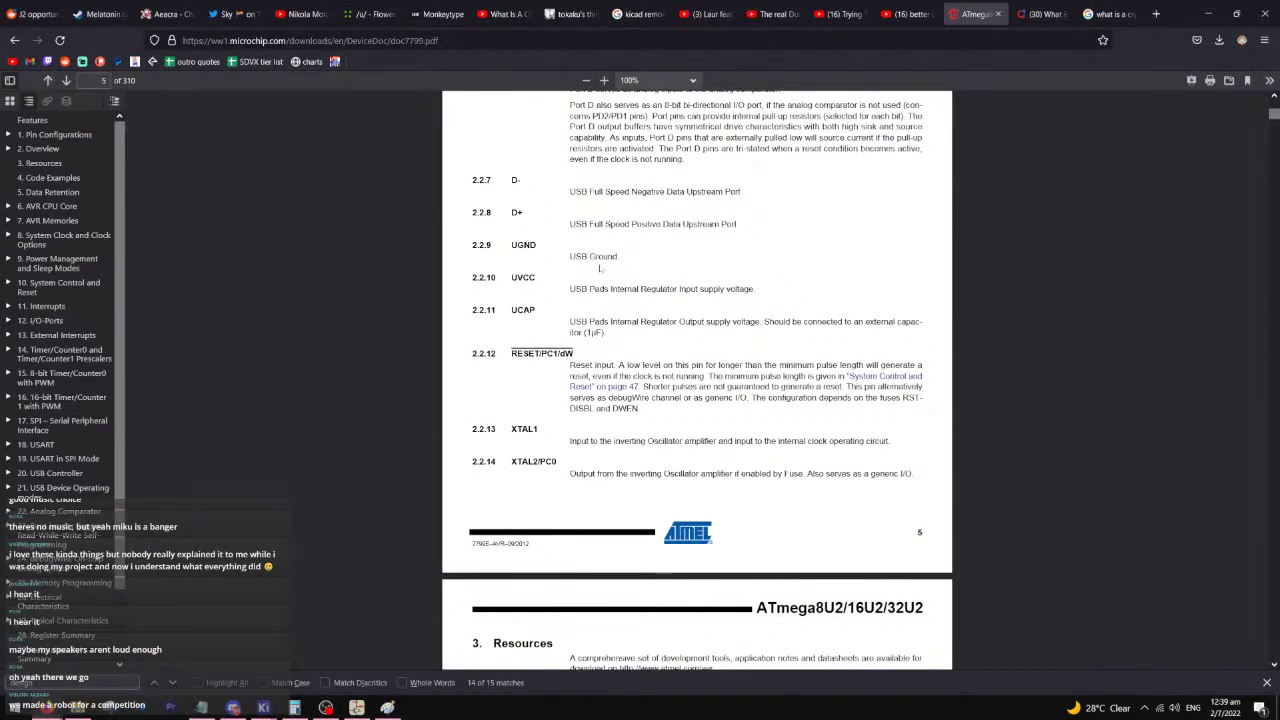
# - Skim the datasheet from the USB pin descriptions through the AVR CPU core, memories and system clock chapters for circuit connection guidance
pyautogui.scroll(-1, 583, 271)
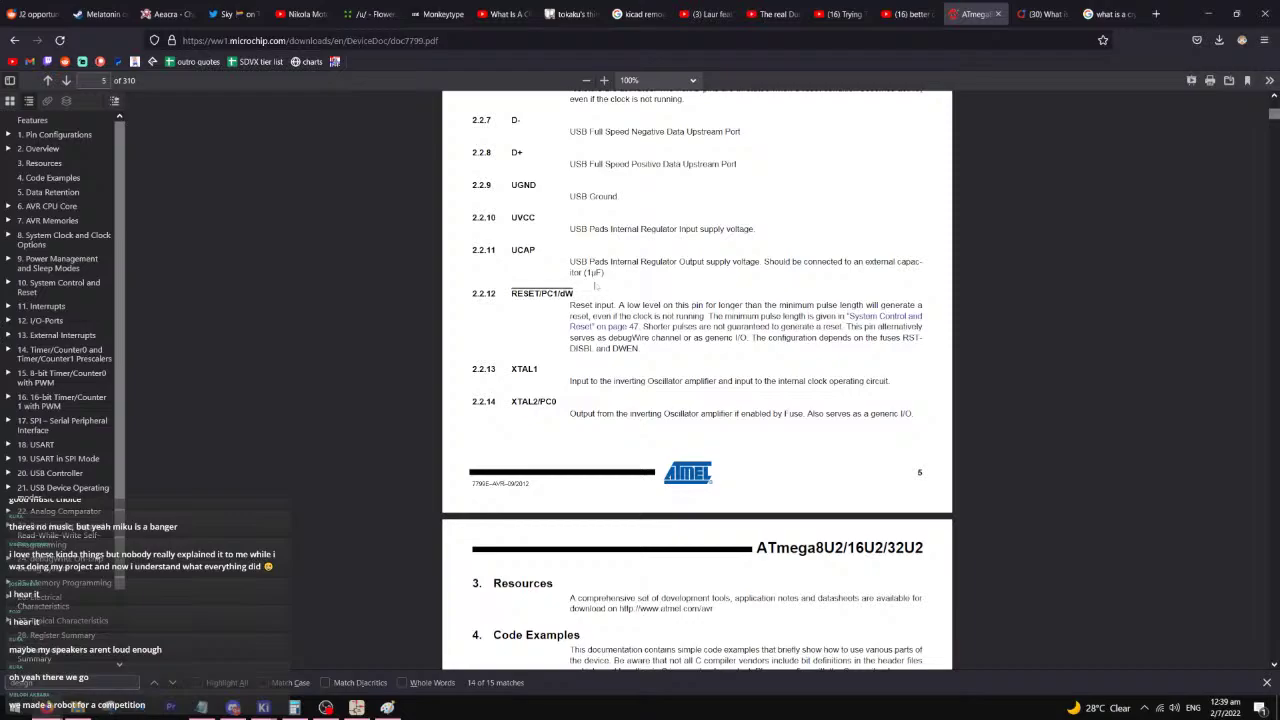
pyautogui.scroll(-20, 596, 286)
pyautogui.scroll(-20, 619, 298)
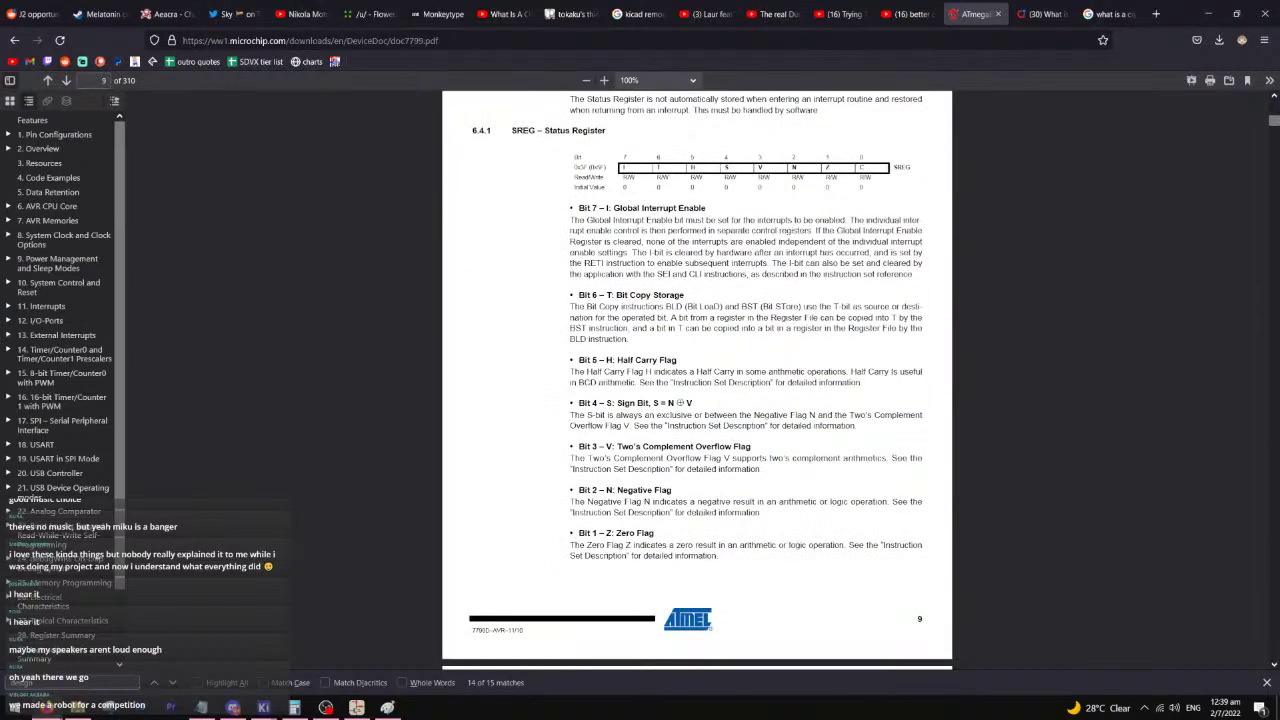
pyautogui.scroll(-18, 617, 295)
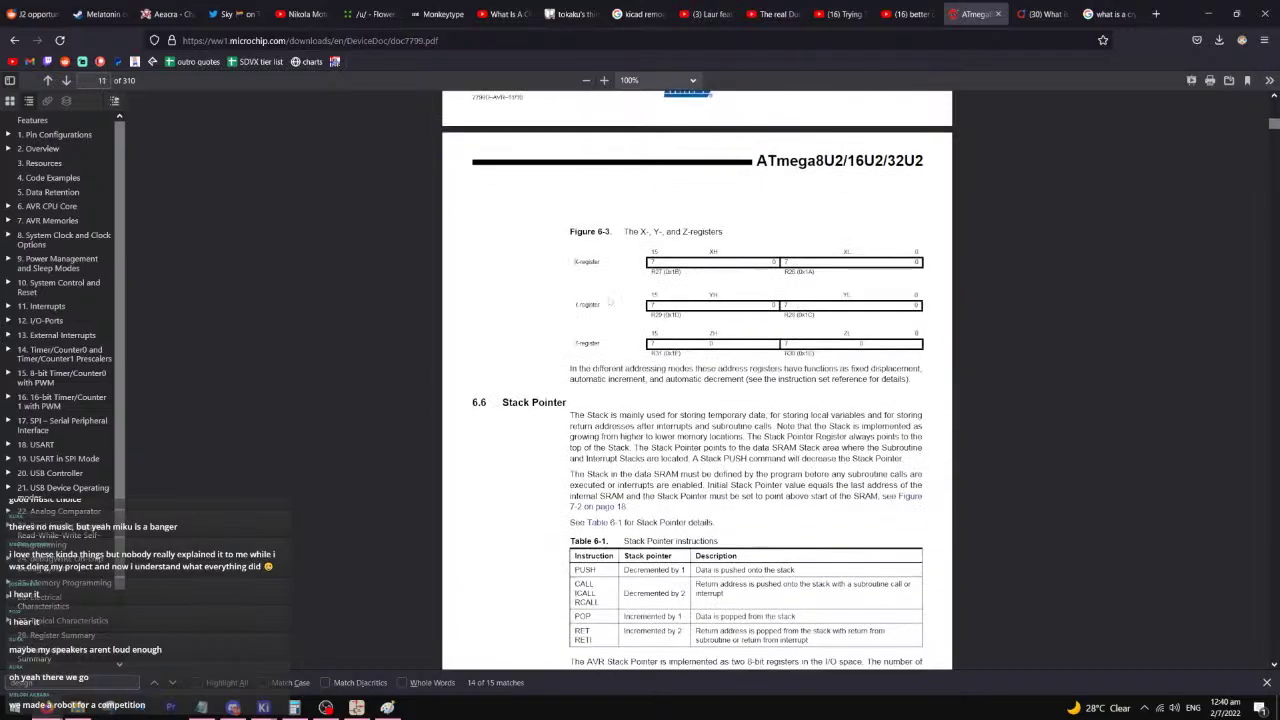
pyautogui.scroll(-20, 609, 300)
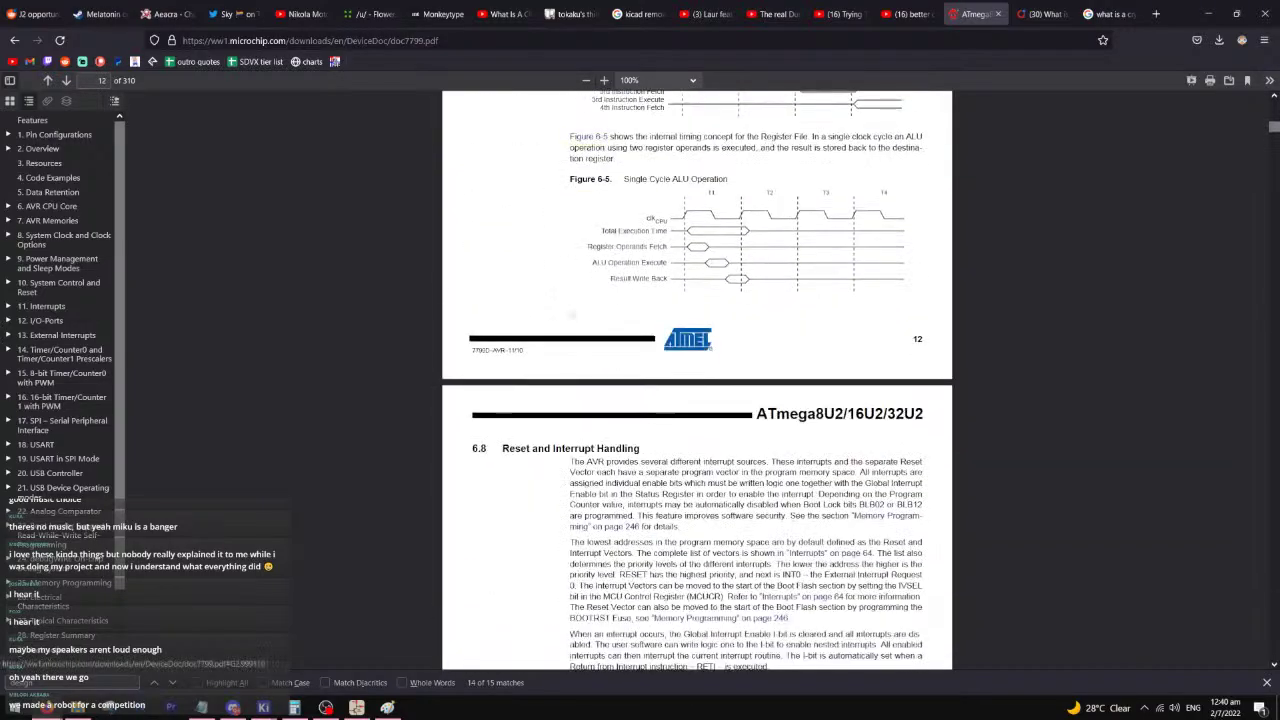
pyautogui.scroll(-20, 609, 300)
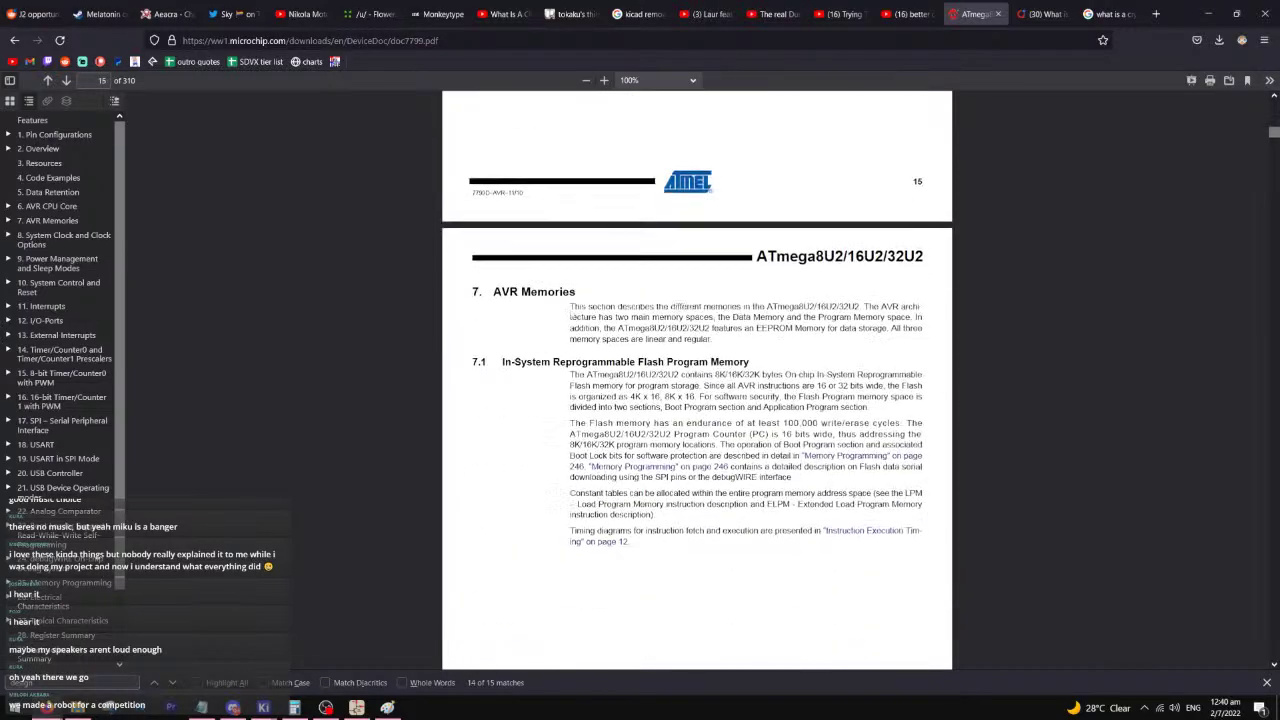
pyautogui.scroll(-20, 609, 300)
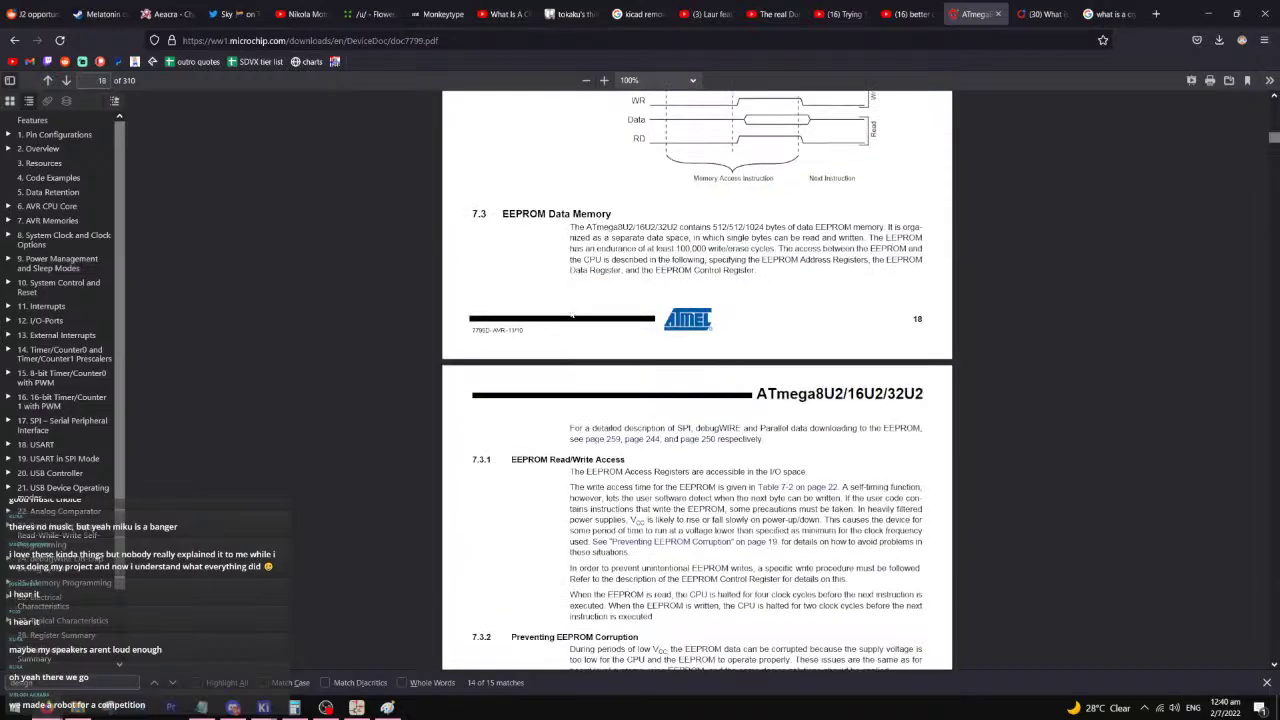
pyautogui.scroll(-20, 572, 313)
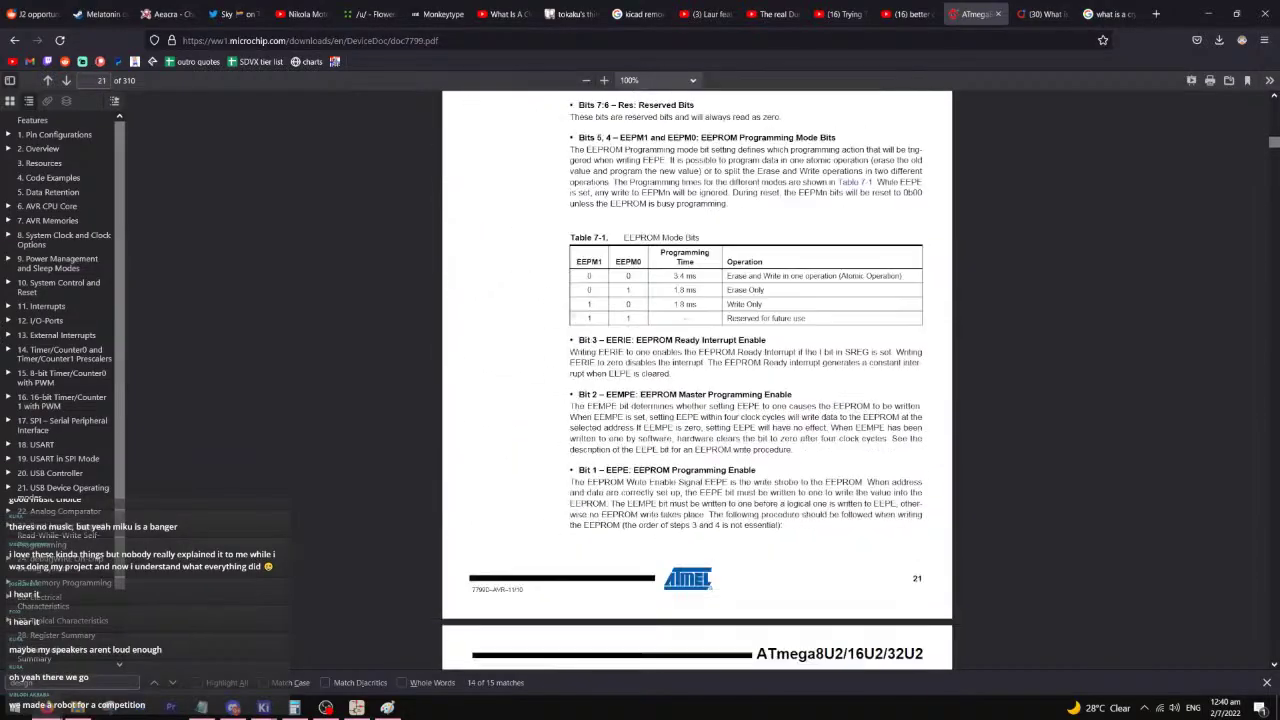
pyautogui.scroll(-20, 572, 313)
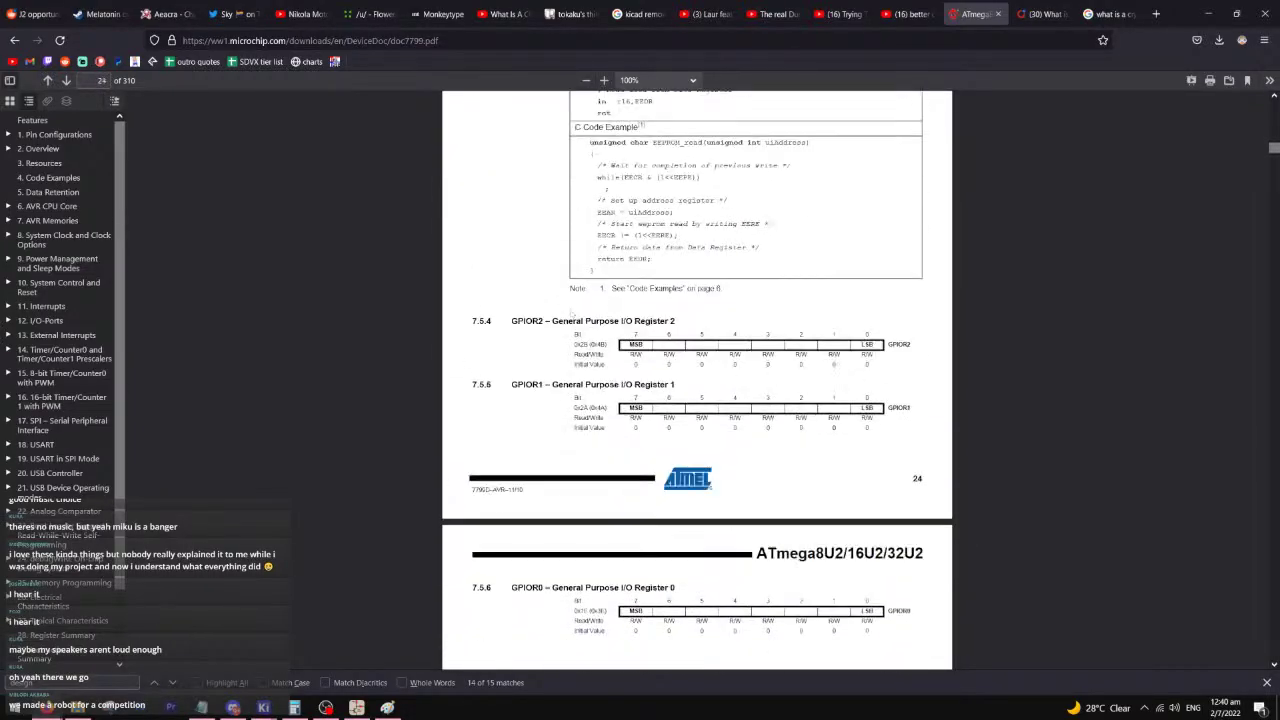
pyautogui.scroll(-20, 570, 313)
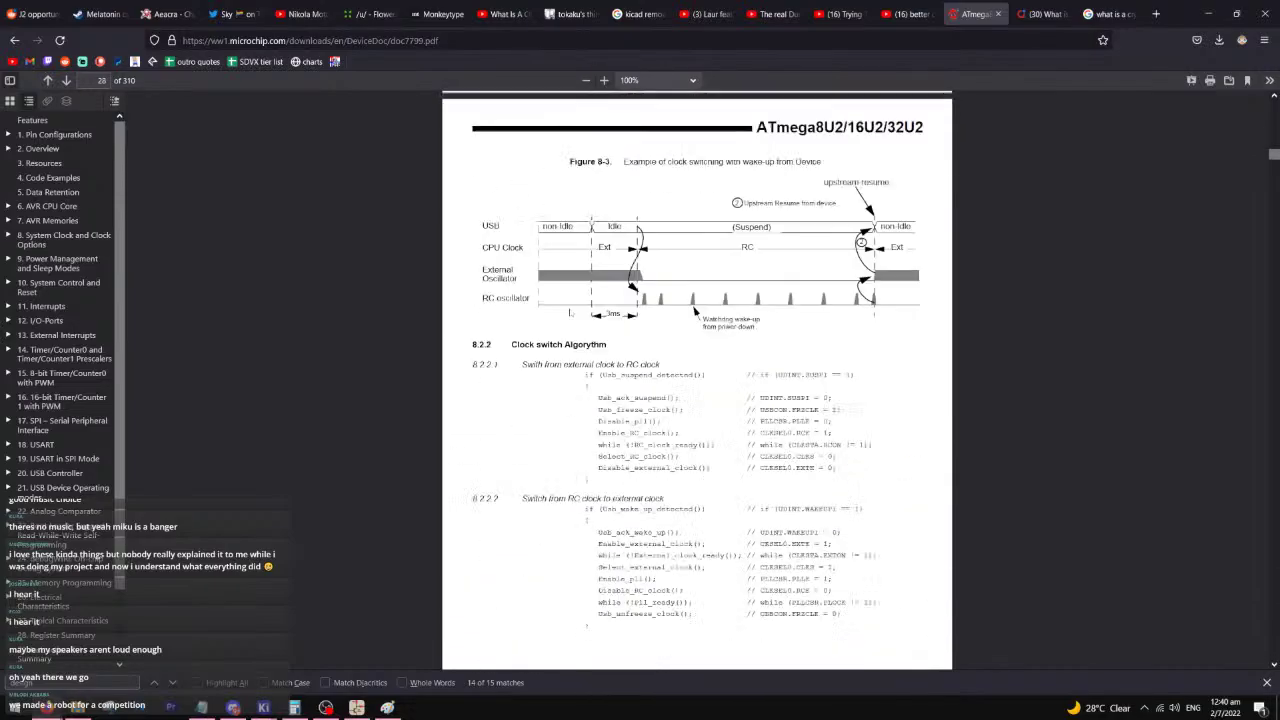
pyautogui.scroll(-20, 570, 313)
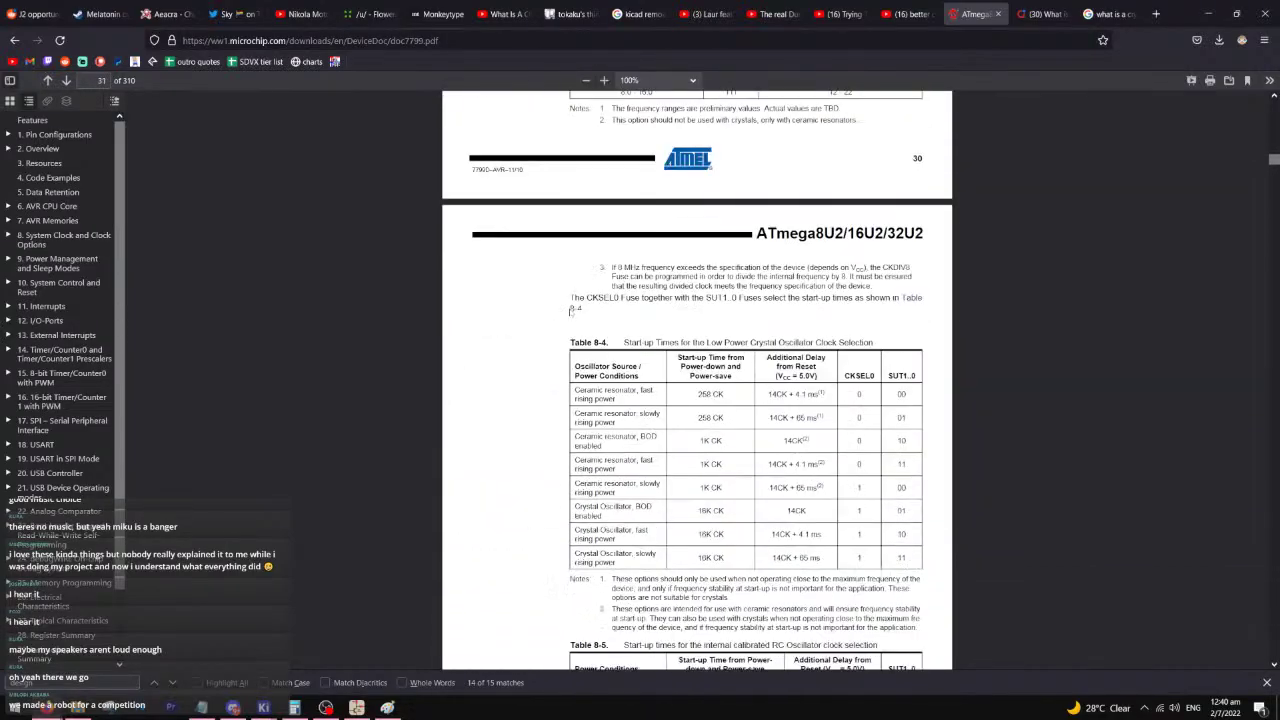
pyautogui.scroll(-20, 570, 313)
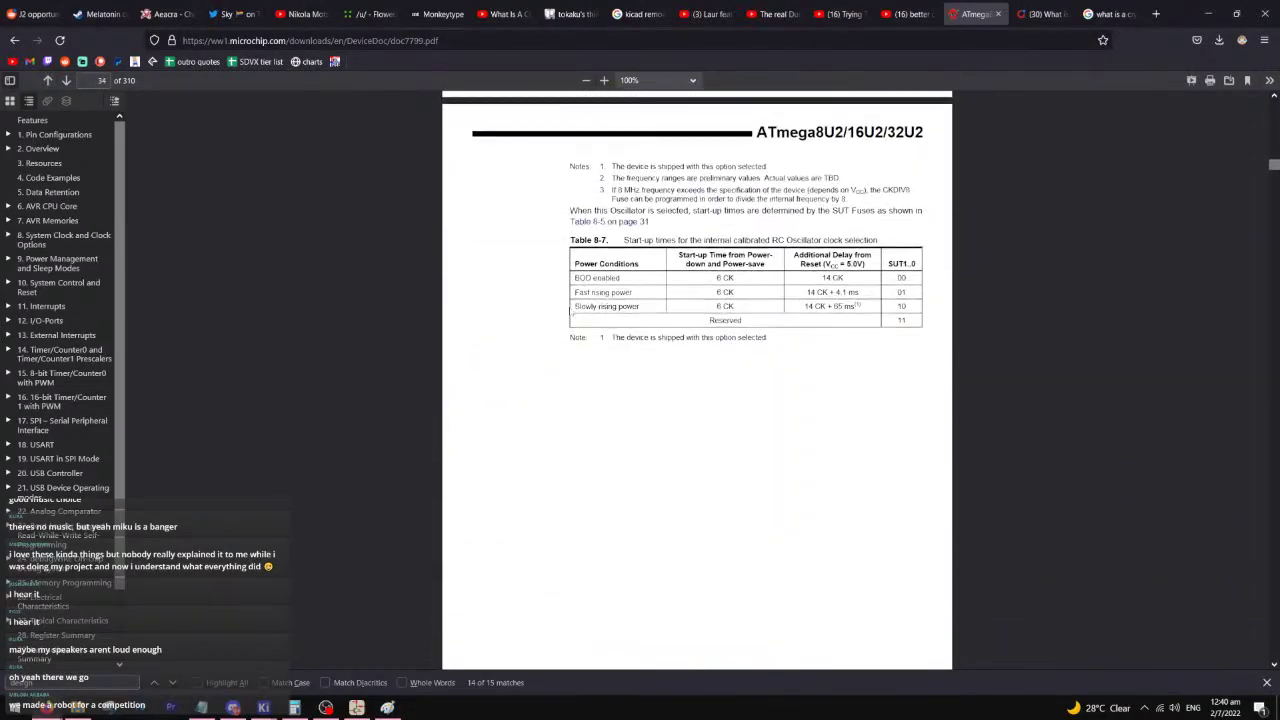
pyautogui.scroll(-20, 570, 313)
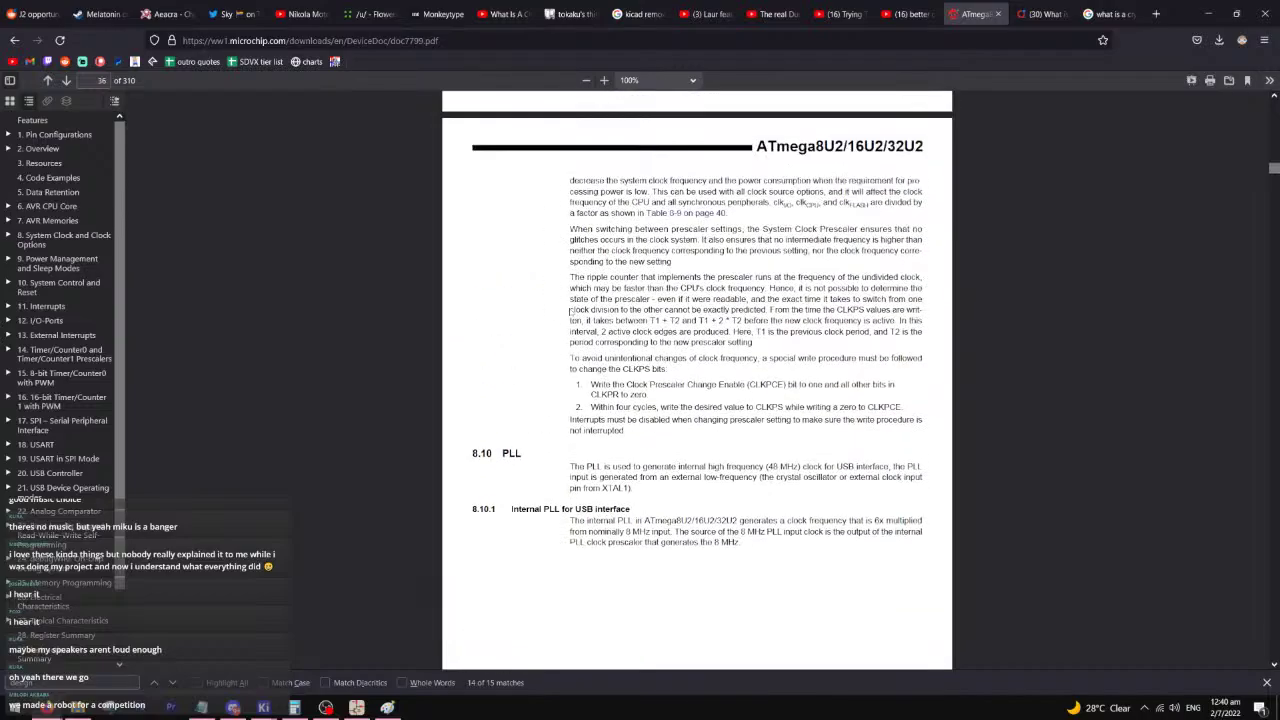
pyautogui.scroll(-20, 570, 313)
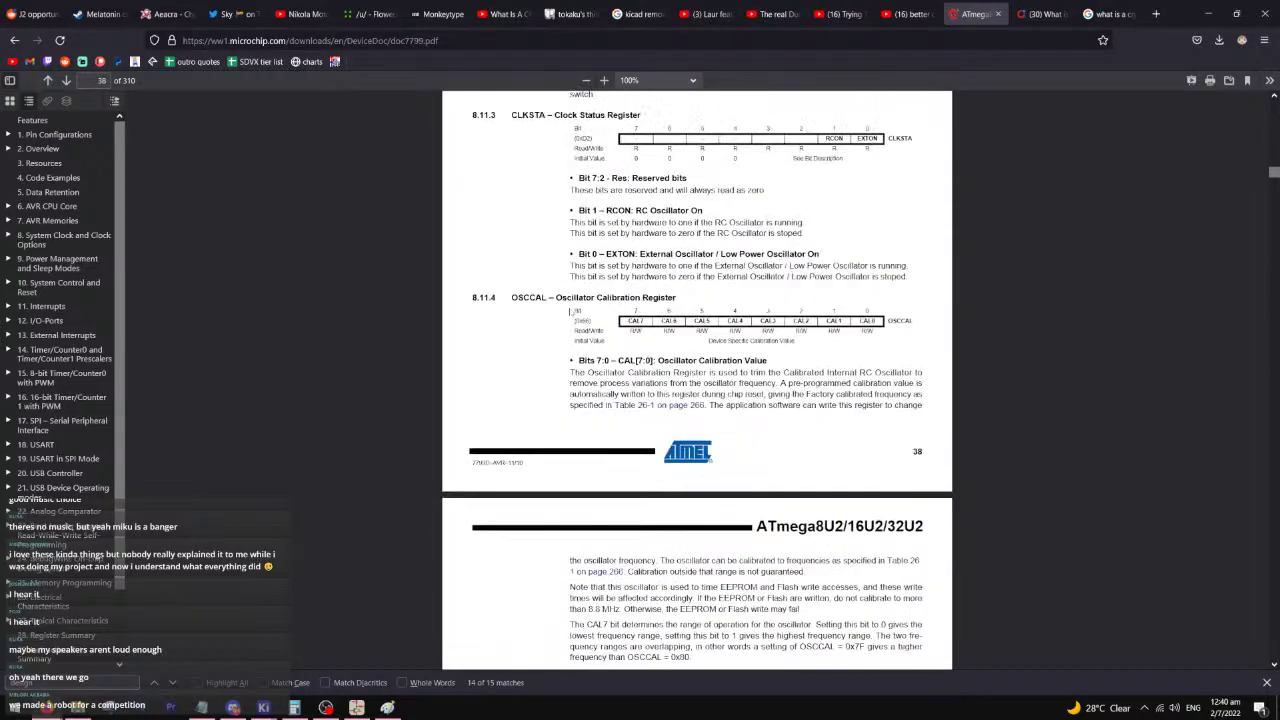
pyautogui.scroll(-20, 570, 313)
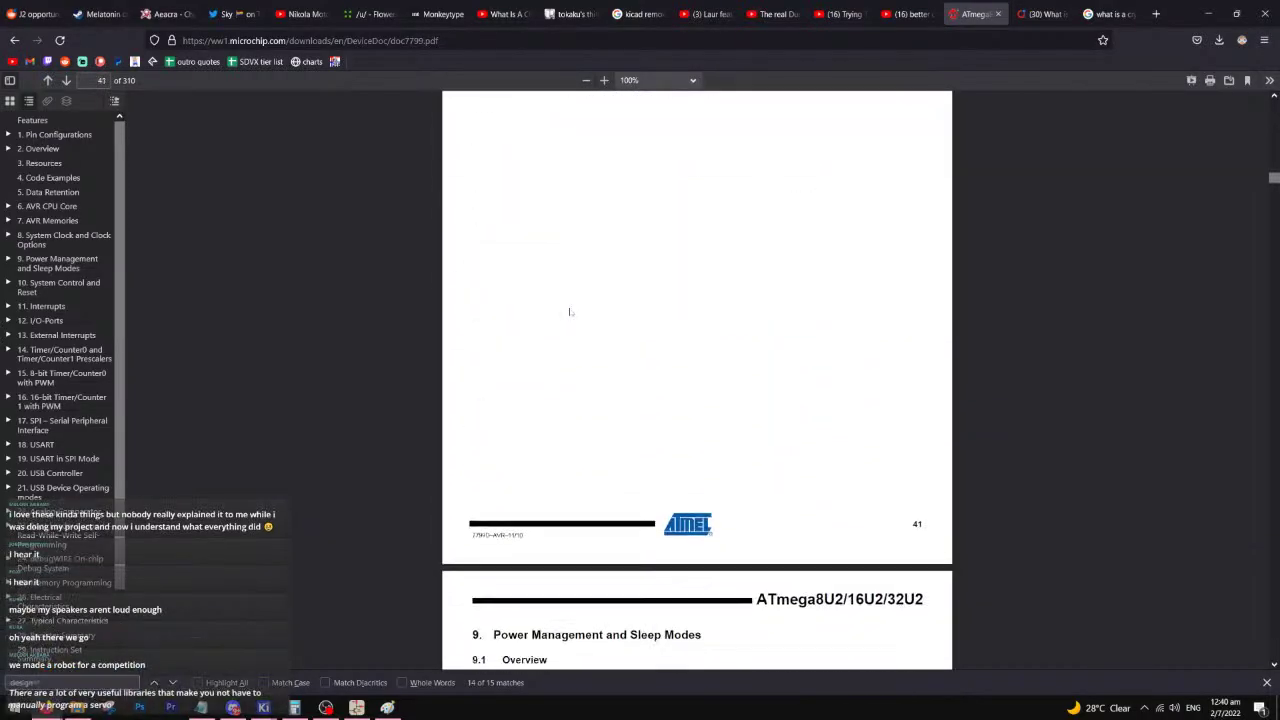
pyautogui.scroll(-20, 571, 313)
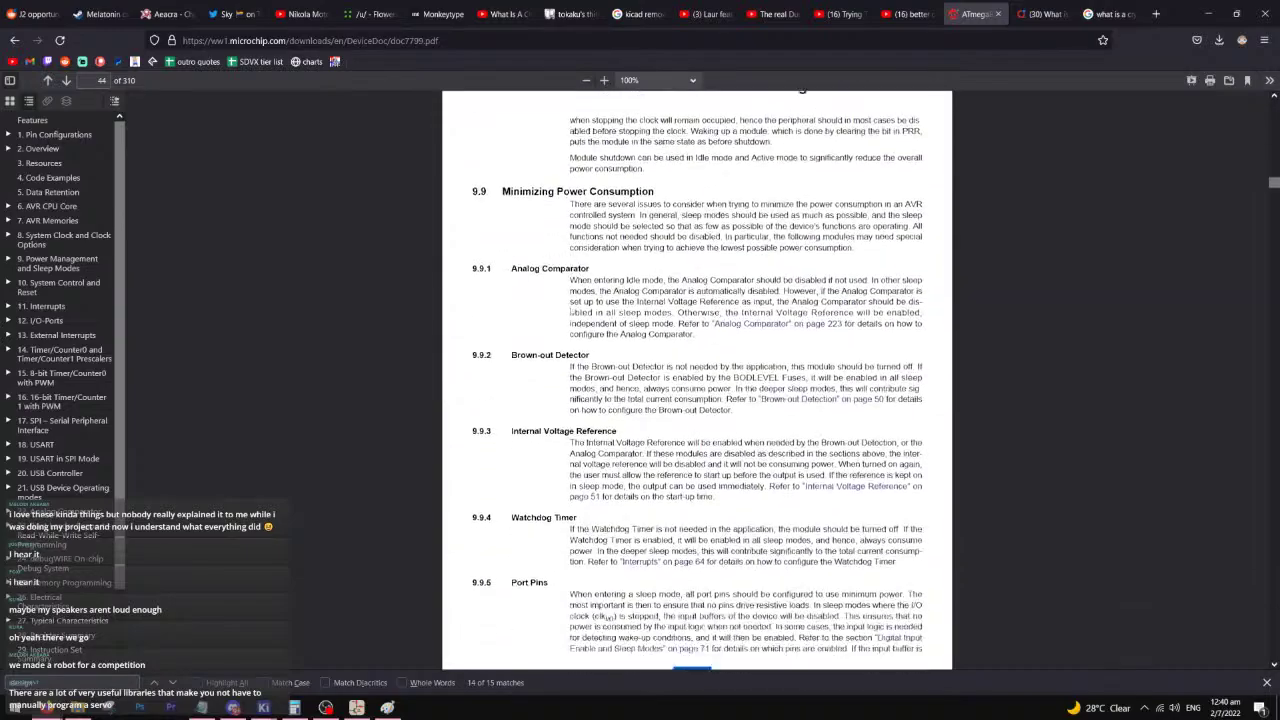
# - Examine the datasheet's power management, system reset, watchdog timer and interrupt chapters up to the start of I/O-Ports
pyautogui.scroll(-6, 571, 313)
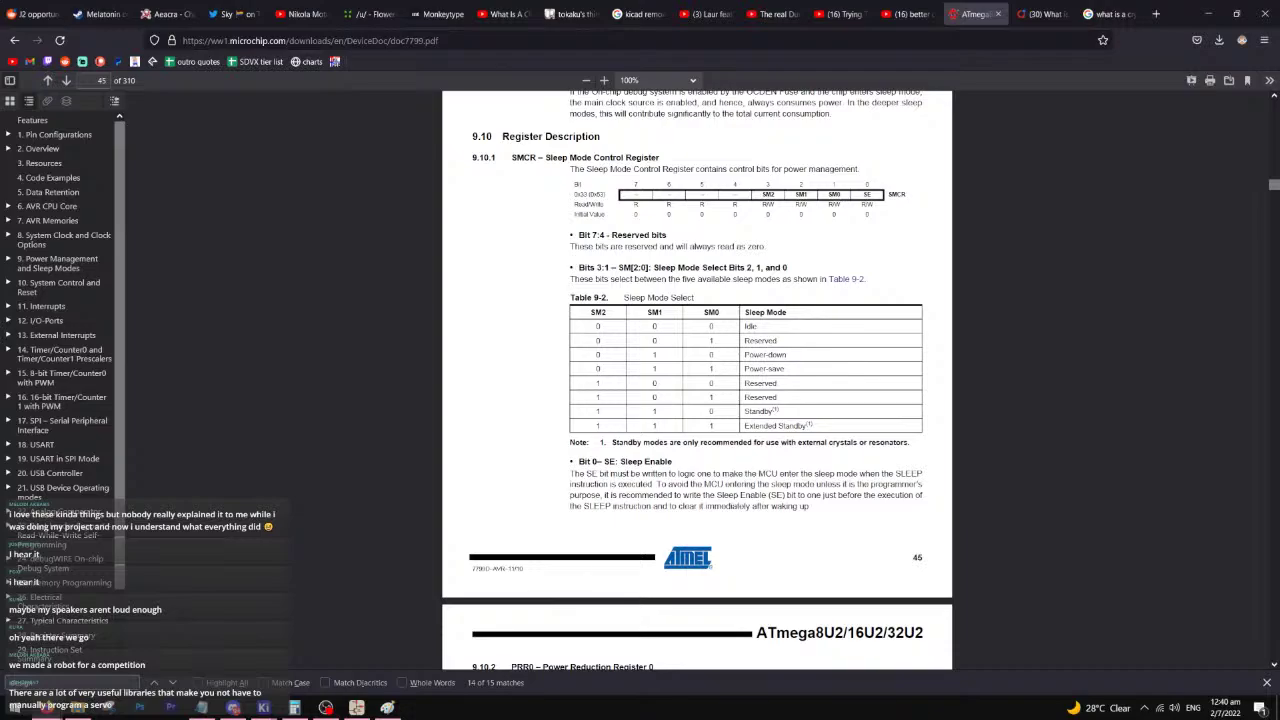
pyautogui.scroll(-3, 591, 300)
pyautogui.scroll(-9, 591, 300)
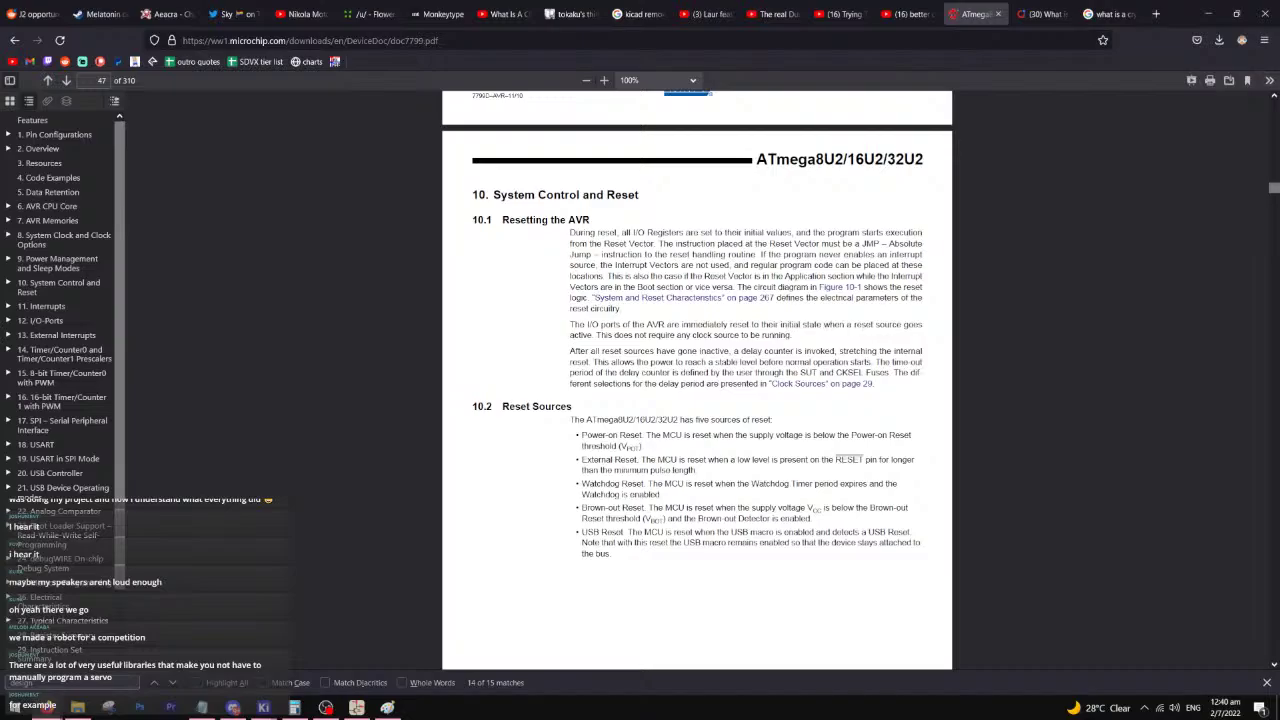
pyautogui.scroll(-15, 591, 300)
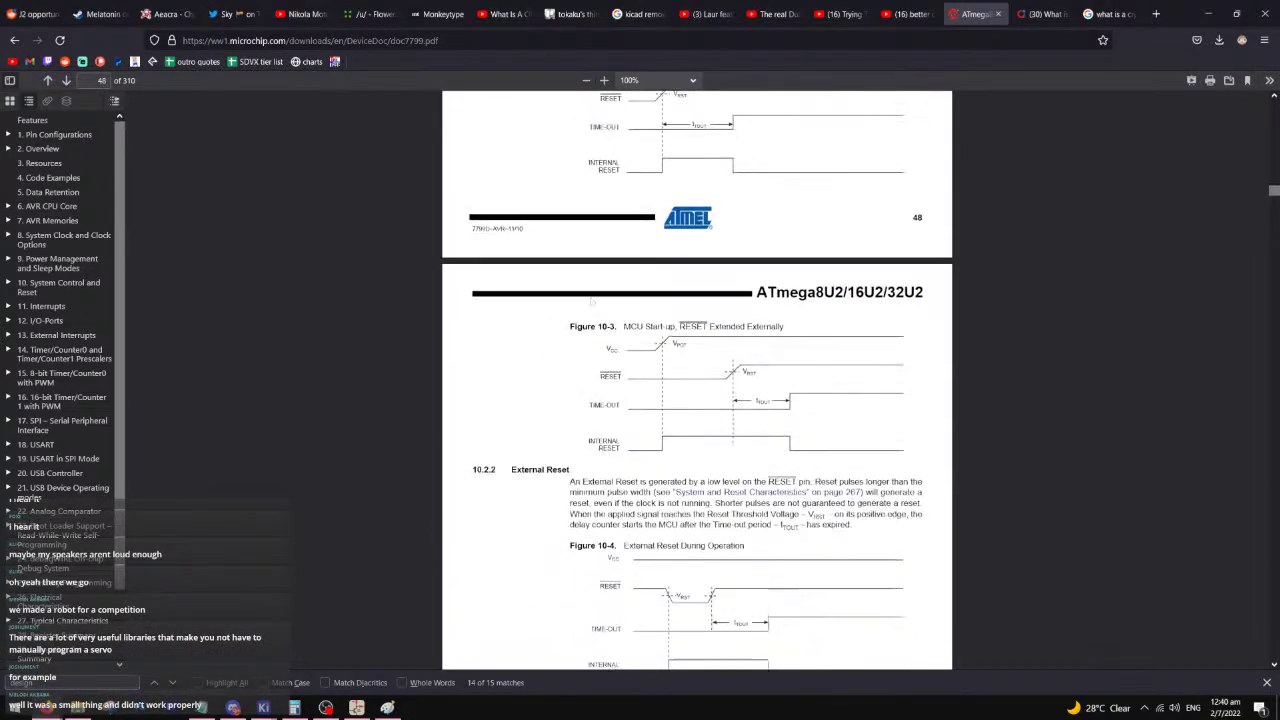
pyautogui.scroll(-15, 591, 300)
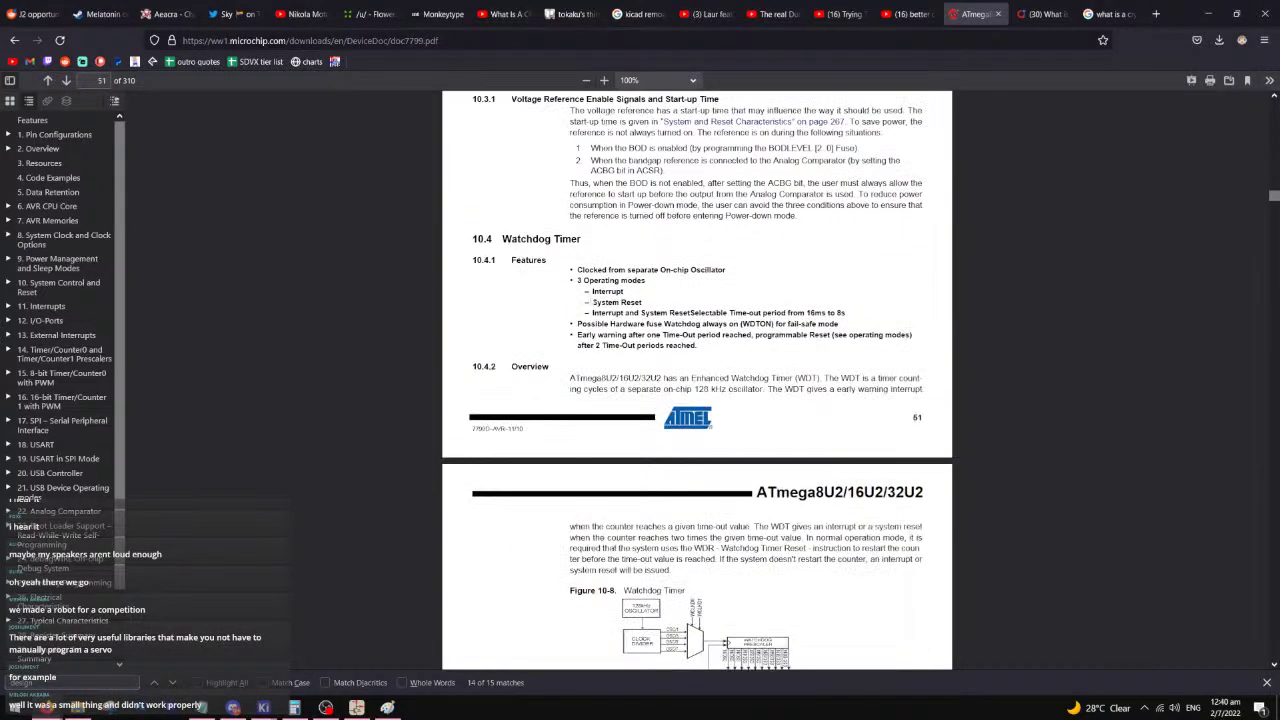
pyautogui.scroll(-15, 591, 300)
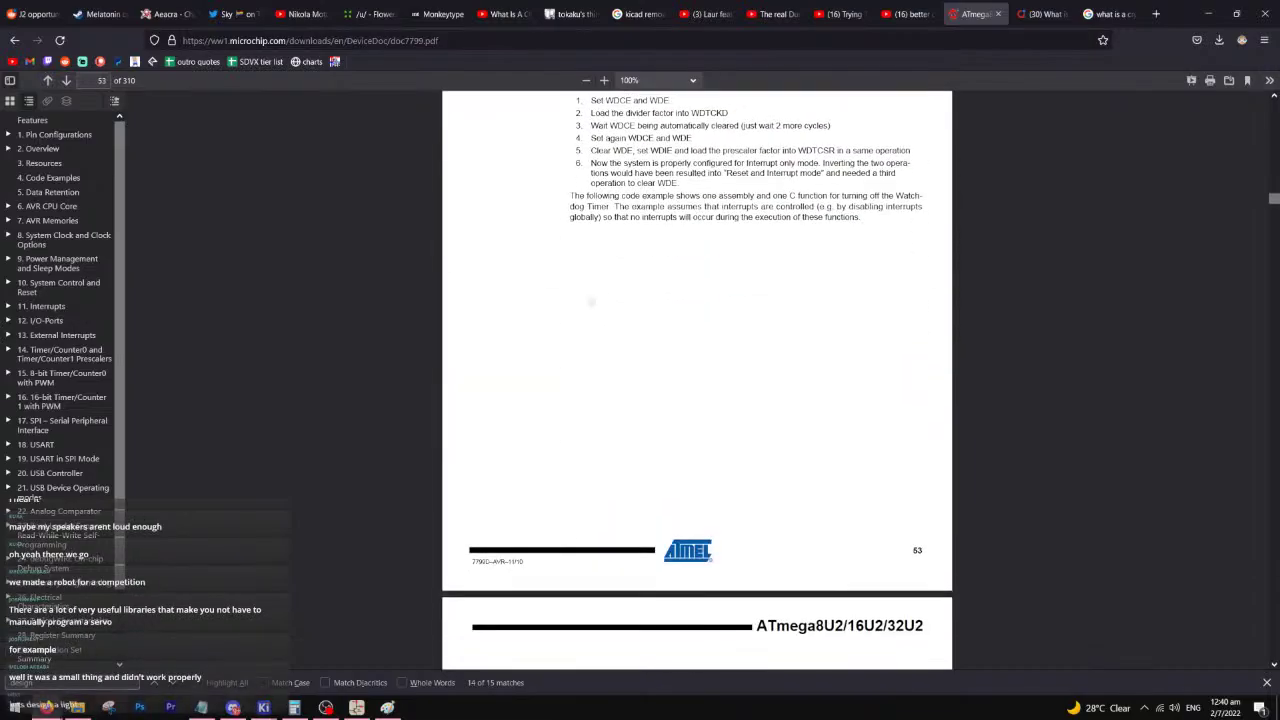
pyautogui.scroll(-15, 591, 300)
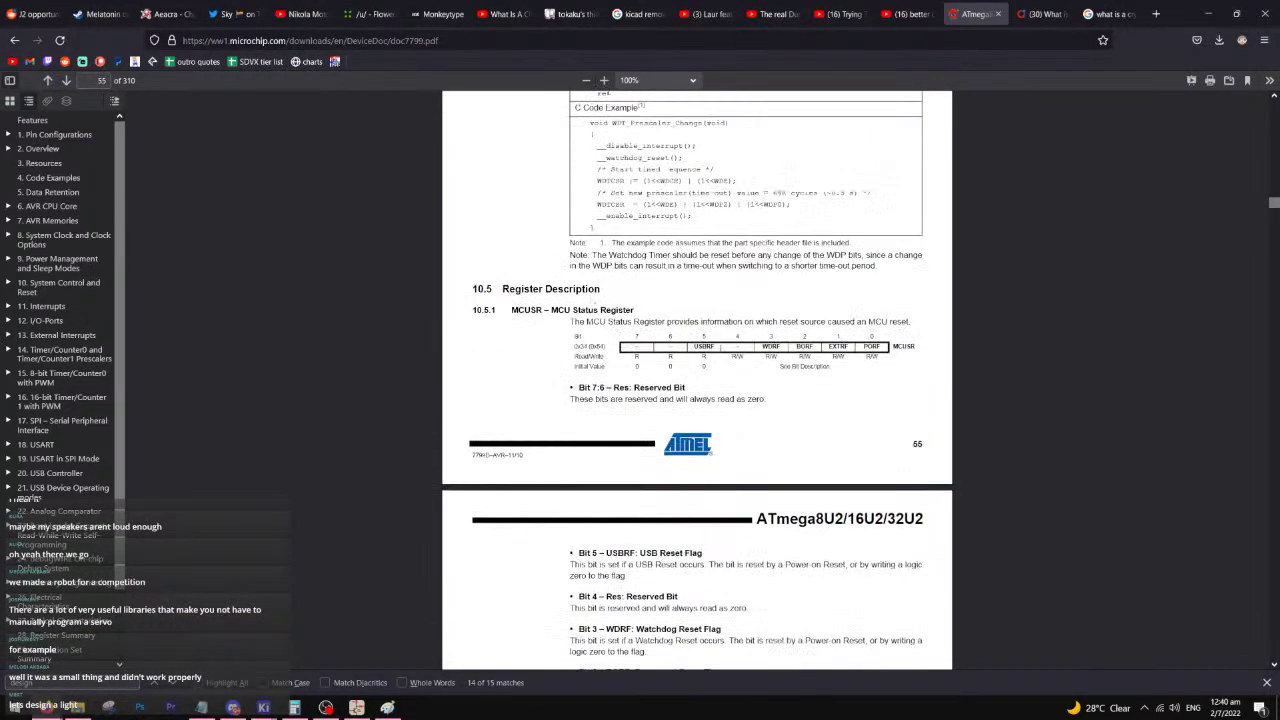
pyautogui.scroll(-20, 603, 293)
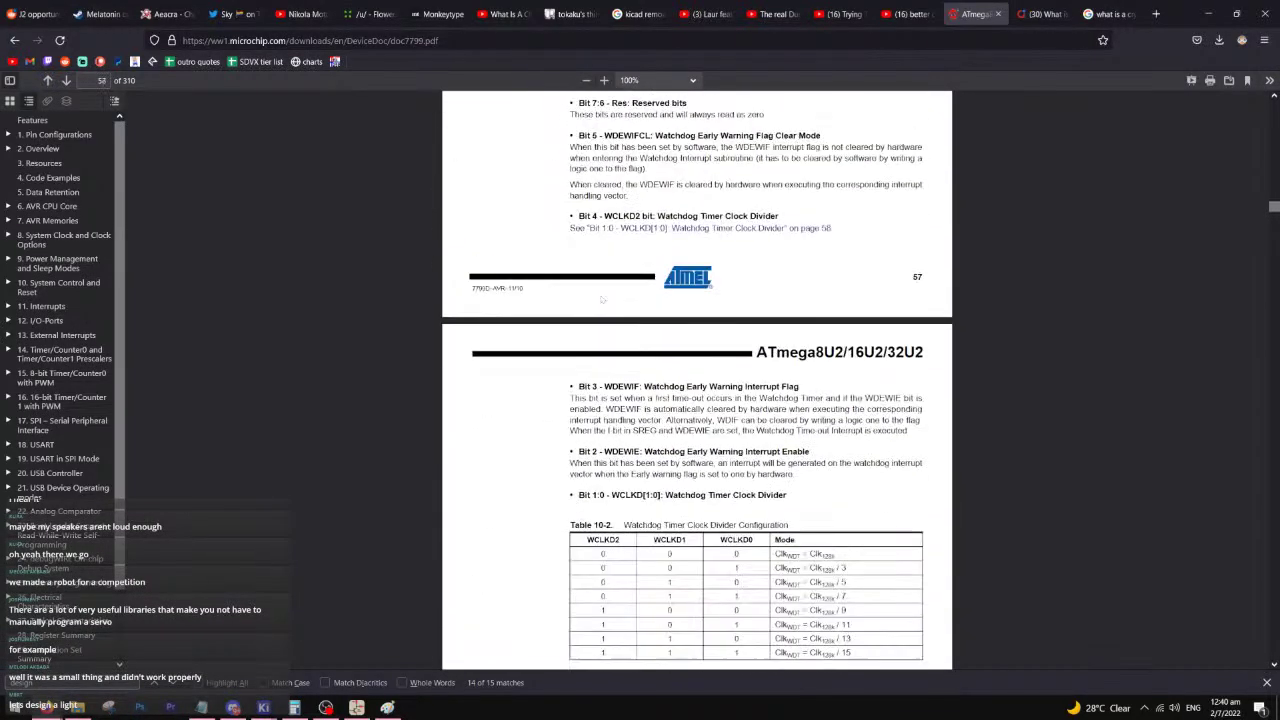
pyautogui.scroll(-20, 603, 293)
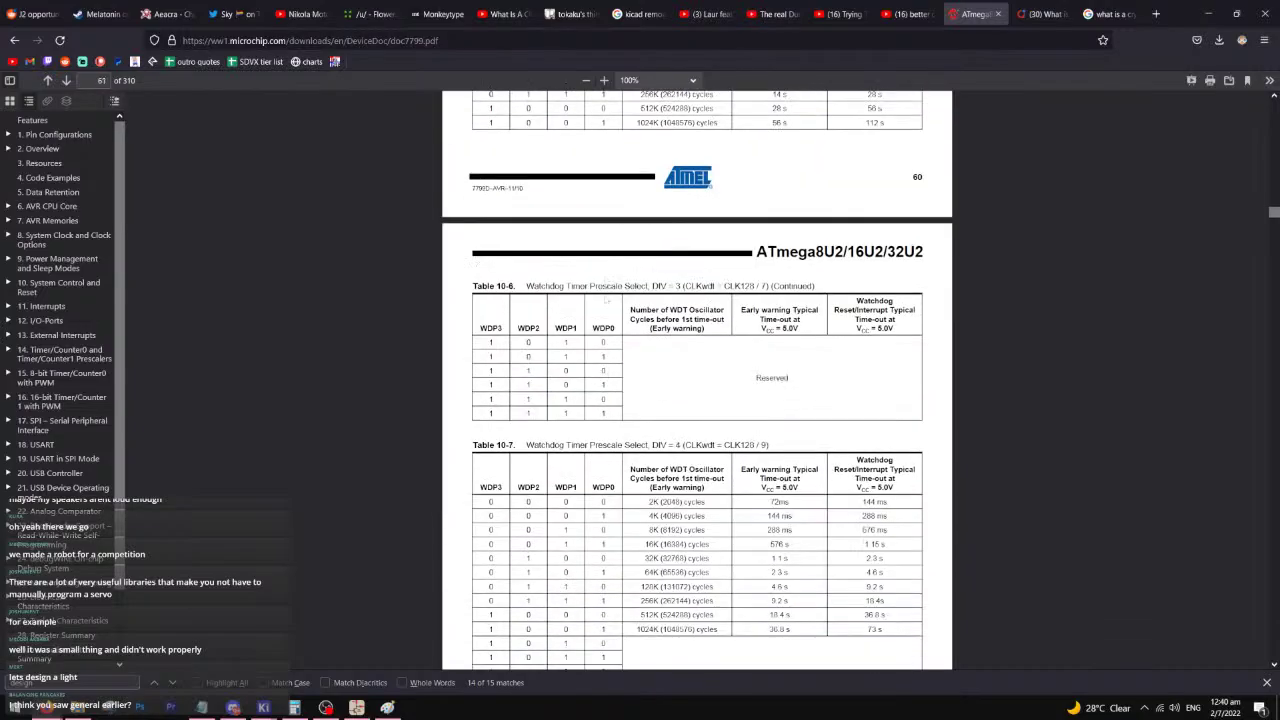
pyautogui.scroll(-20, 605, 299)
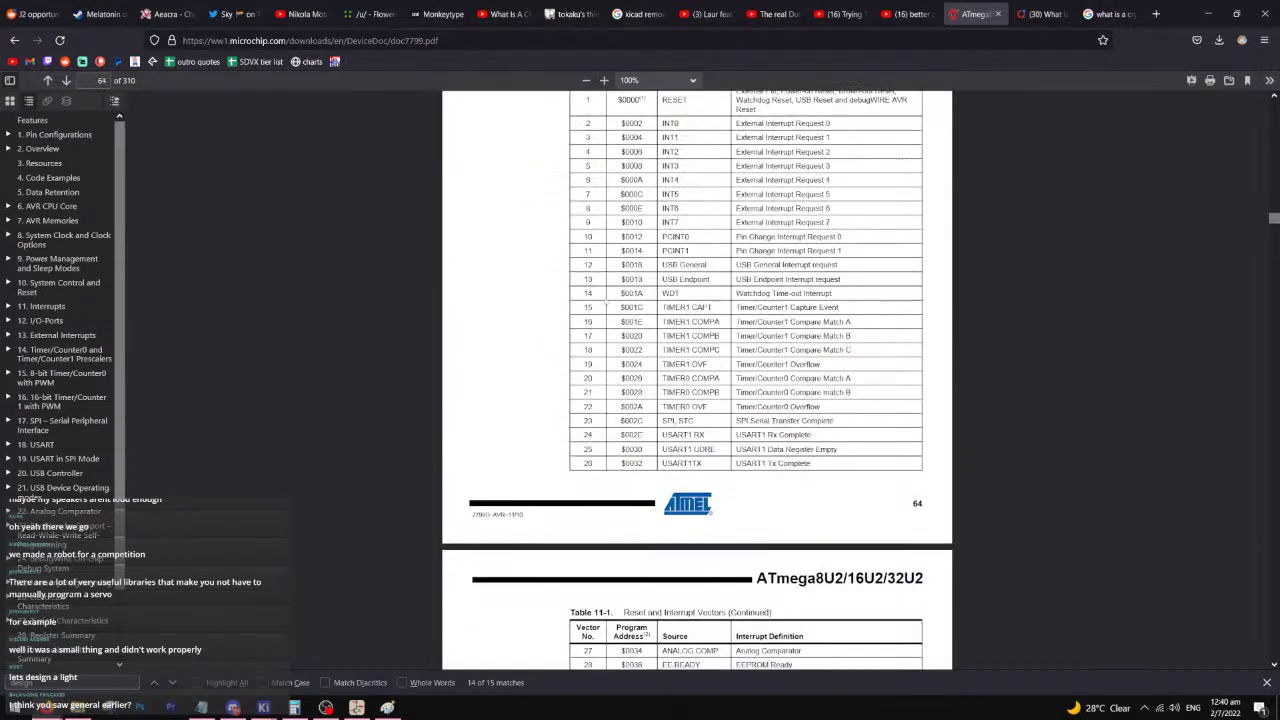
pyautogui.scroll(-5, 605, 299)
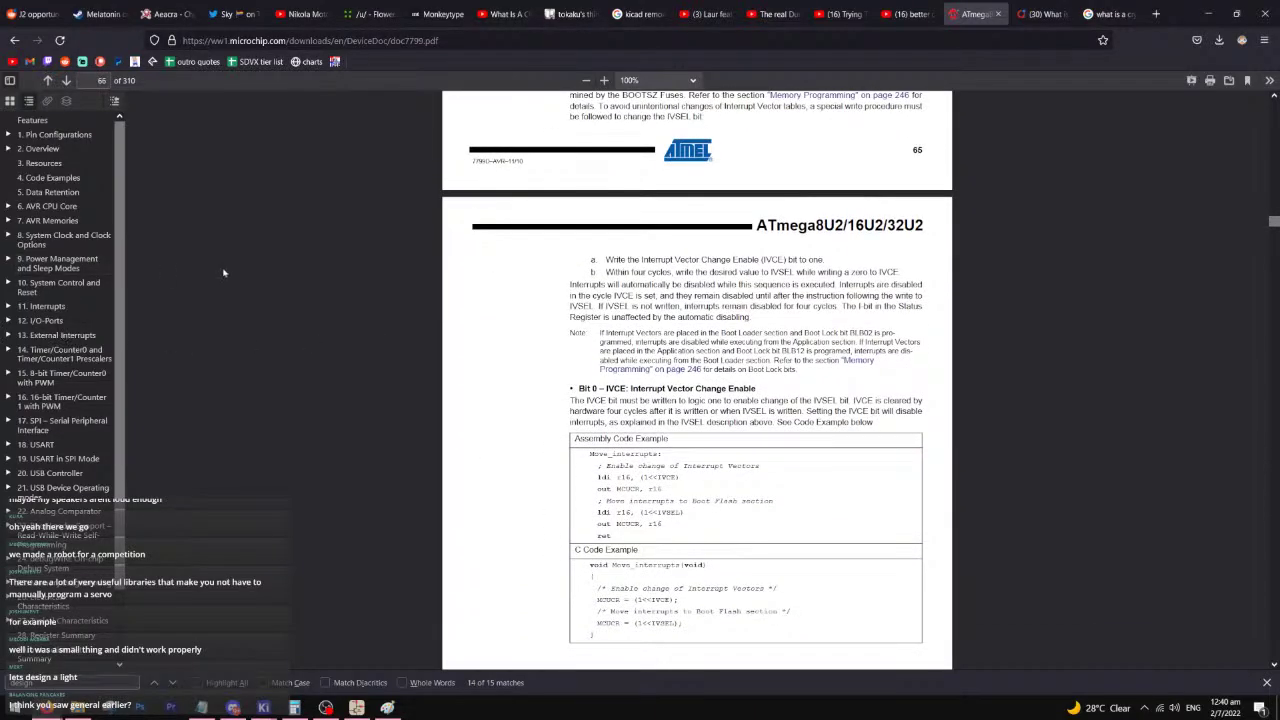
pyautogui.scroll(-7, 866, 248)
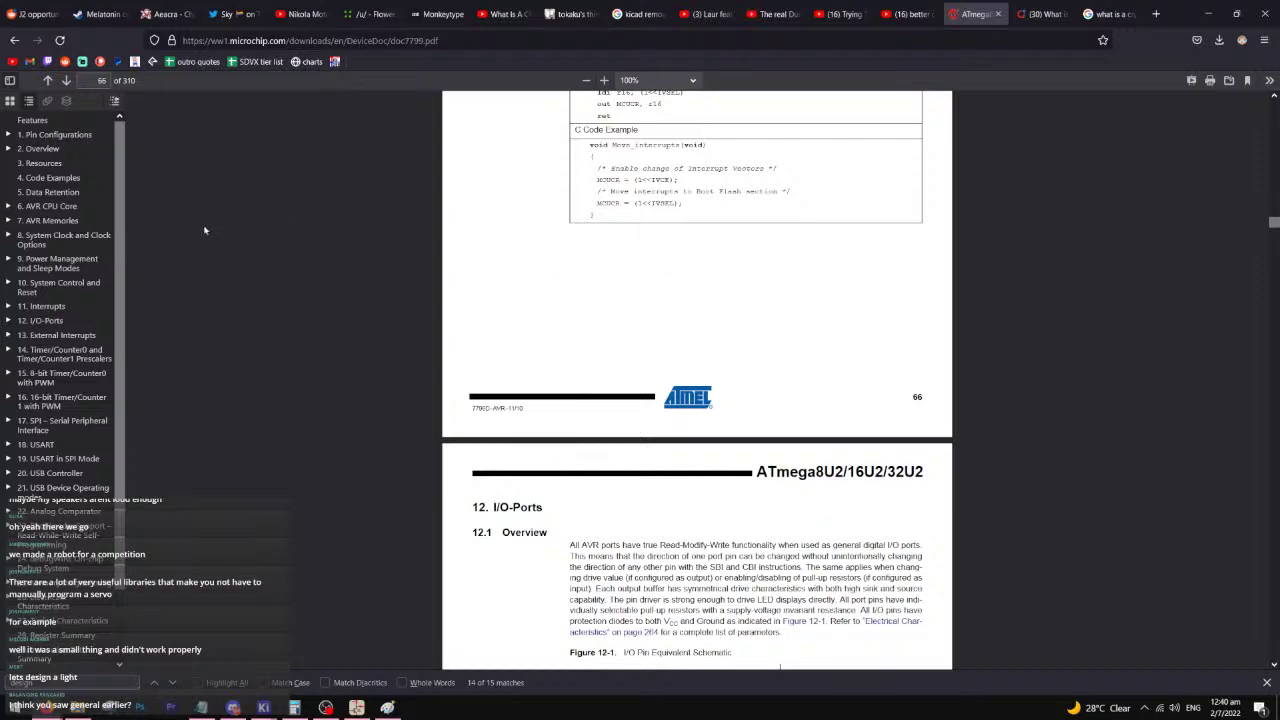
# - Look through the datasheet's chapter outline and expand the subsections of the Overview chapter
pyautogui.scroll(-2, 40, 250)
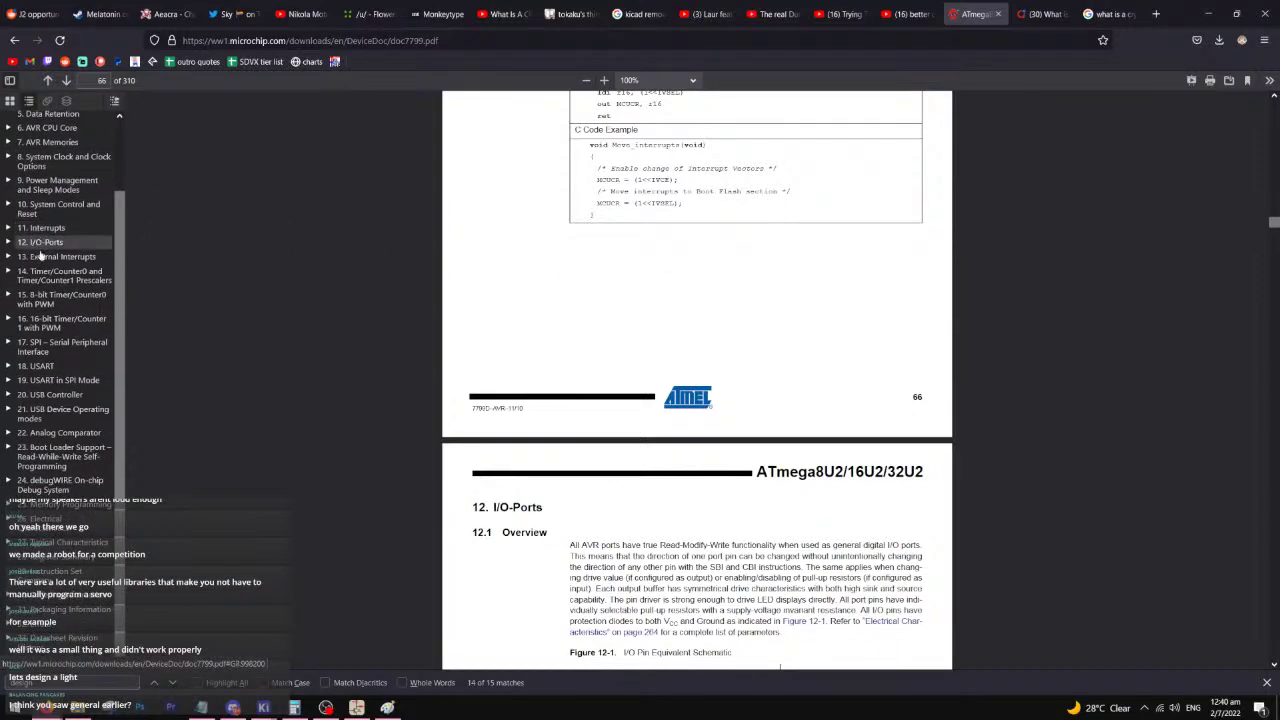
pyautogui.scroll(2, 40, 254)
pyautogui.scroll(-2, 40, 316)
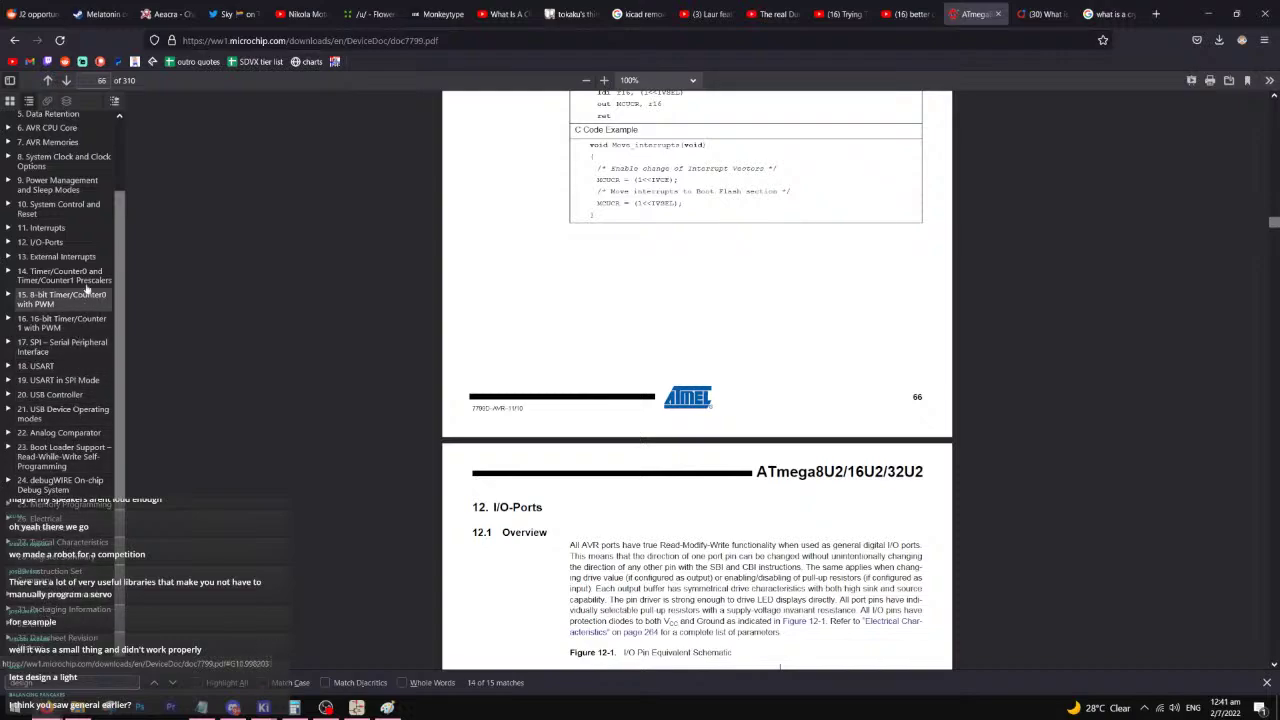
pyautogui.scroll(3, 40, 200)
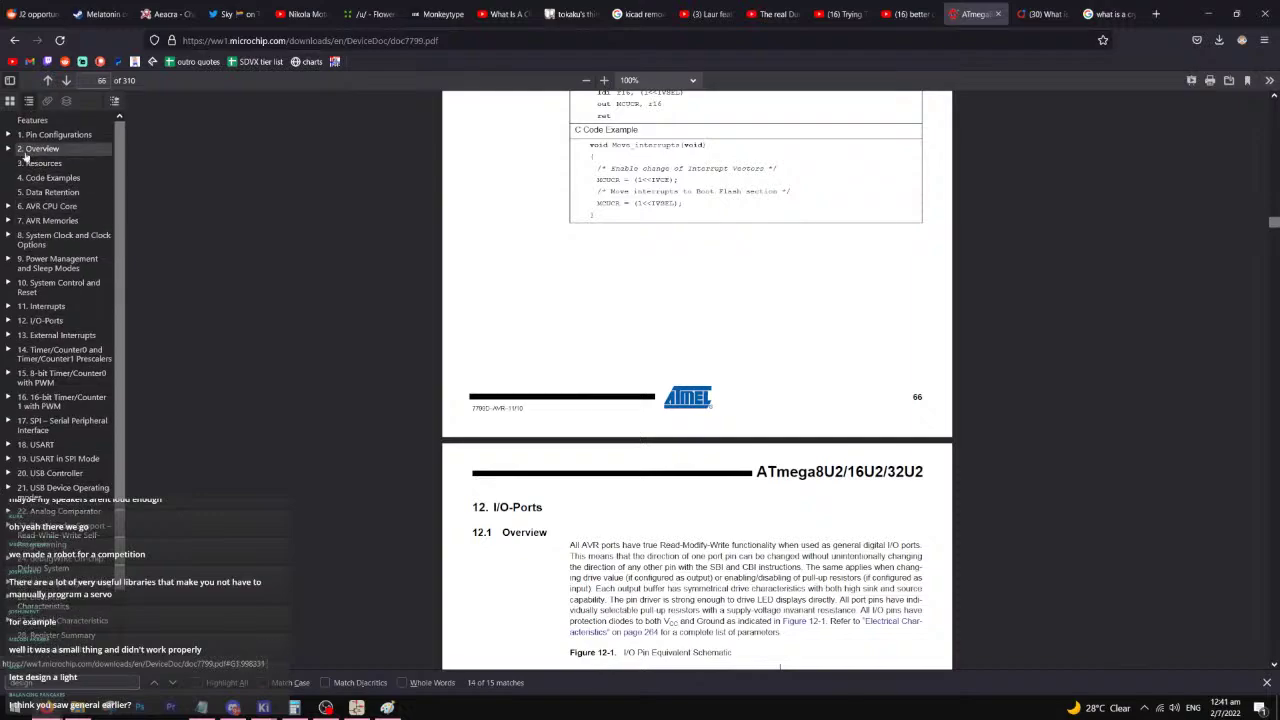
pyautogui.click(9, 149)
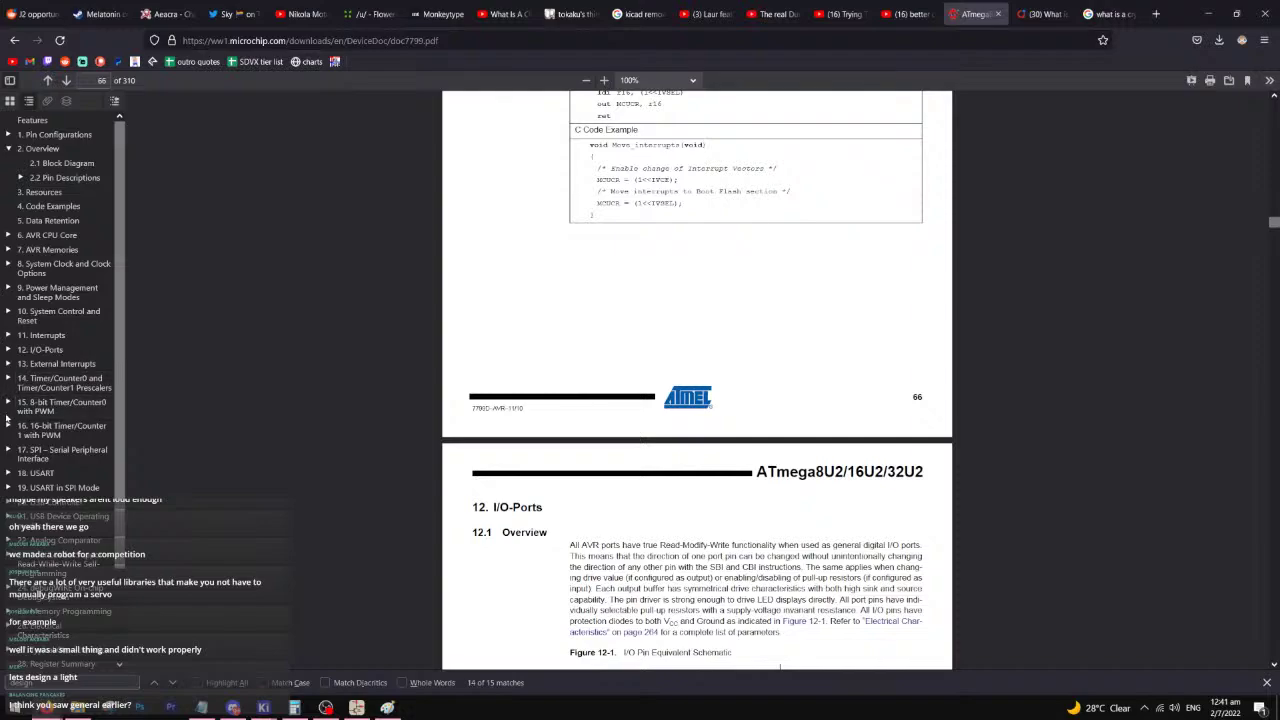
pyautogui.scroll(-1, 37, 545)
pyautogui.scroll(-1, 37, 545)
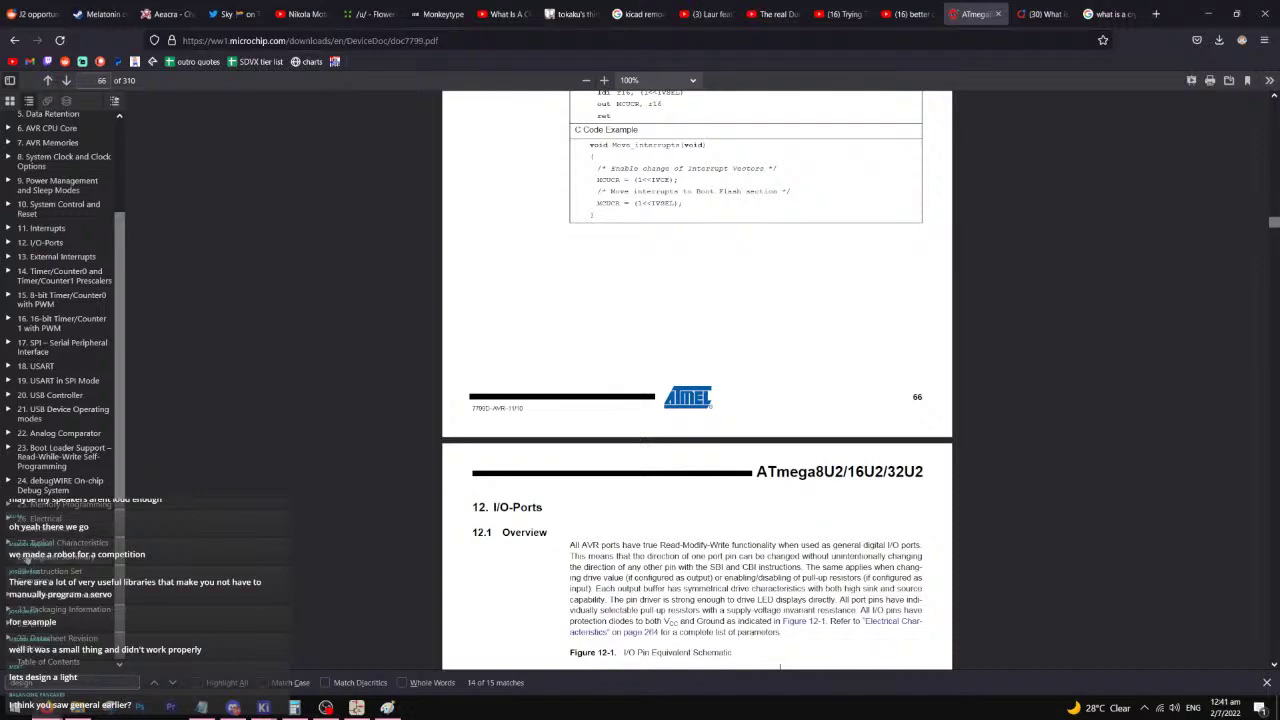
# - View the Typical Characteristics chapter and the Instruction Set Summary, checking the subsections of the electrical characteristics chapter in between
pyautogui.click(40, 557)
pyautogui.click(48, 545)
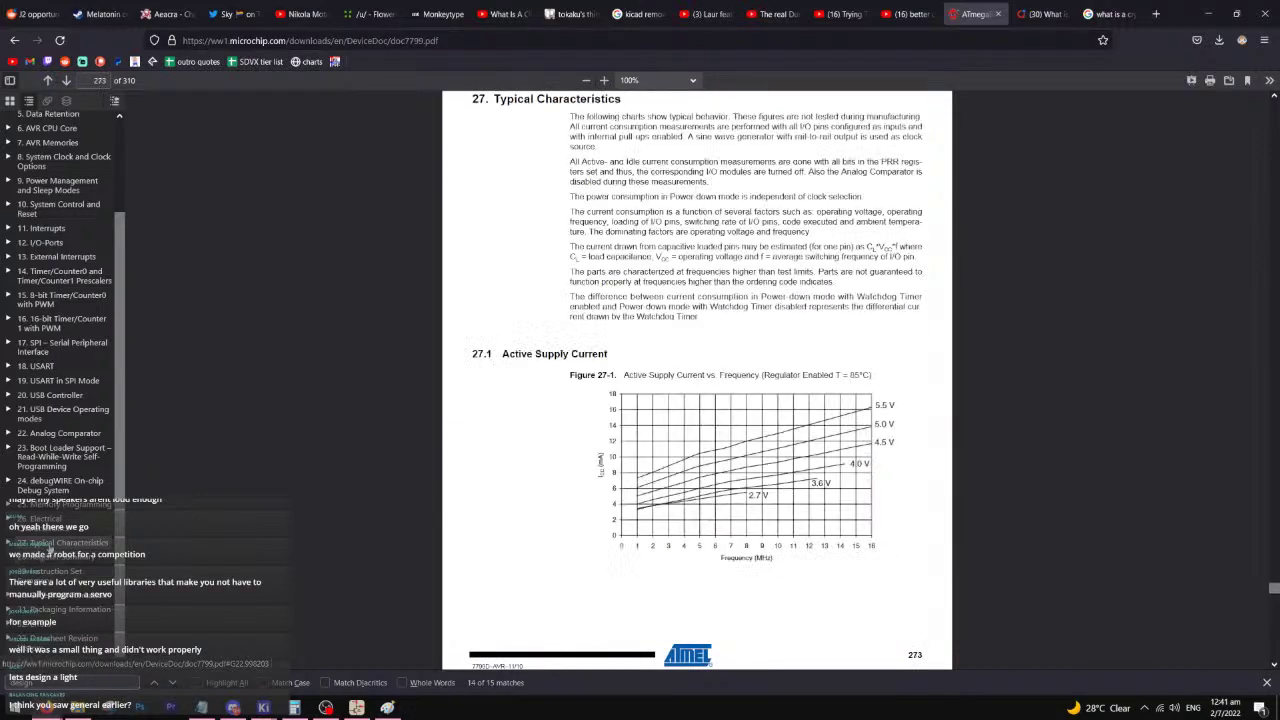
pyautogui.click(9, 519)
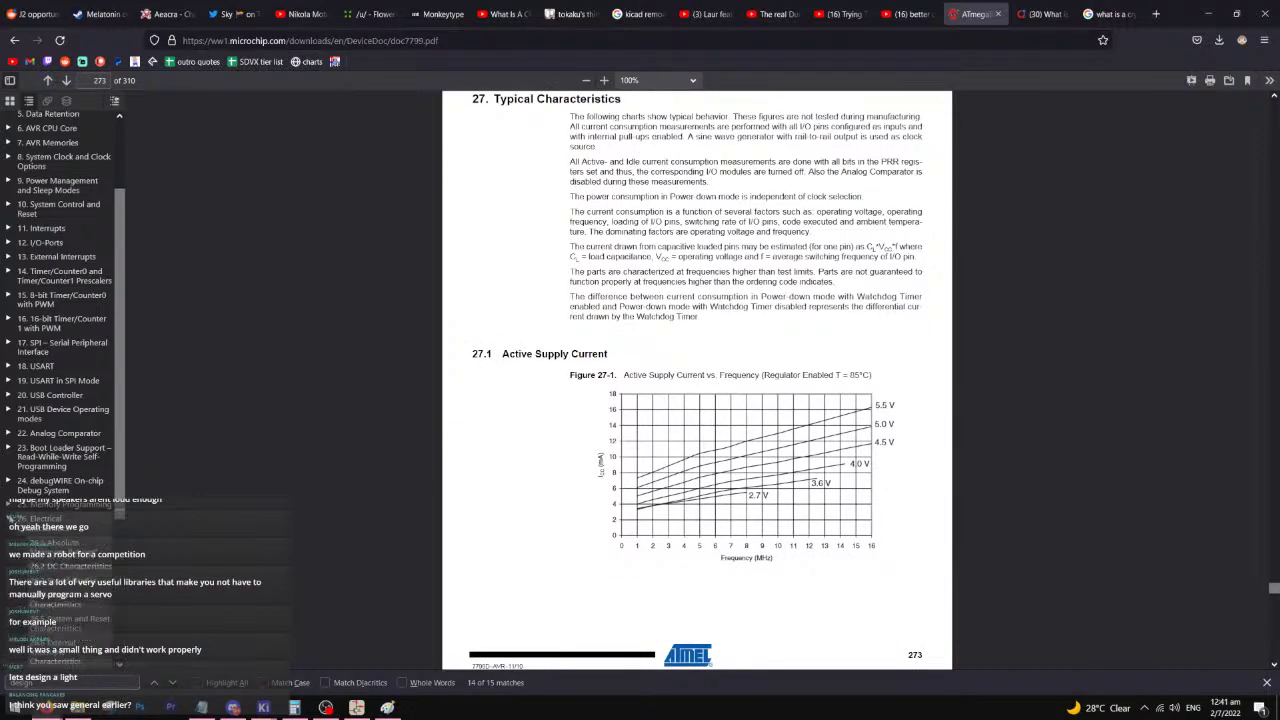
pyautogui.click(9, 519)
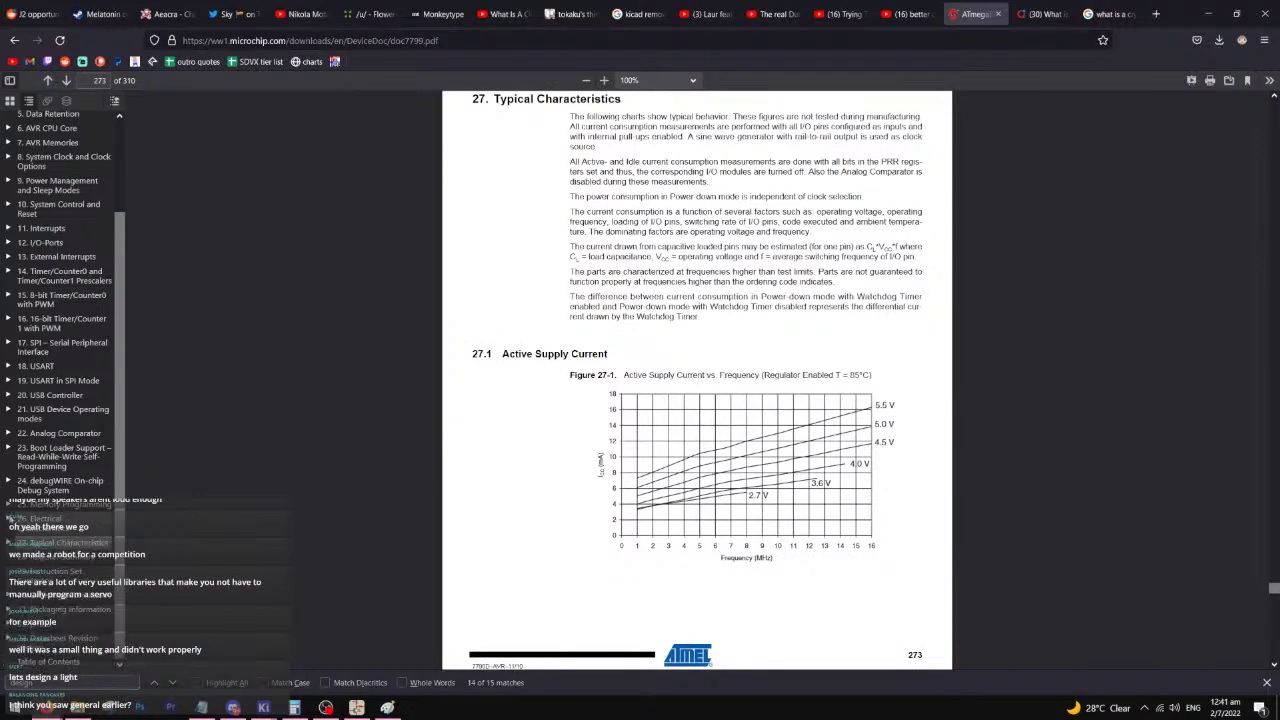
pyautogui.click(45, 571)
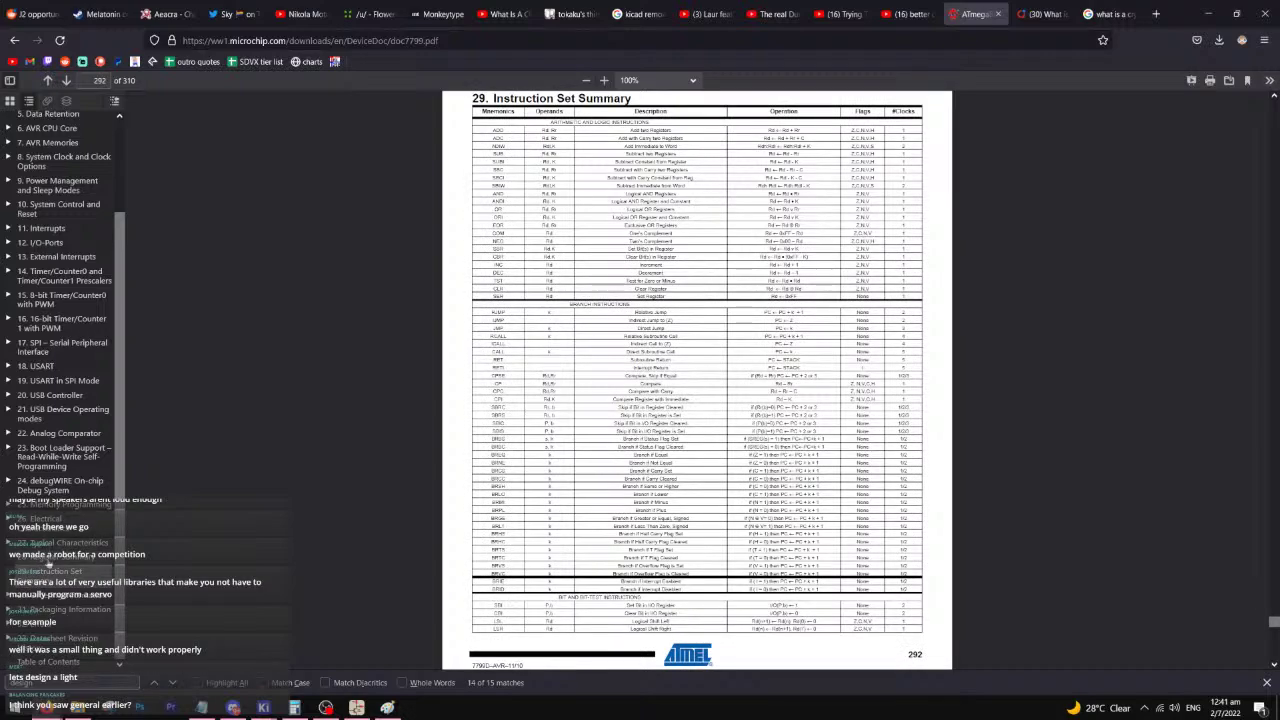
# - View the Packaging Information and Ordering Information chapters of the ATmega32U2 datasheet
pyautogui.click(46, 597)
pyautogui.click(60, 608)
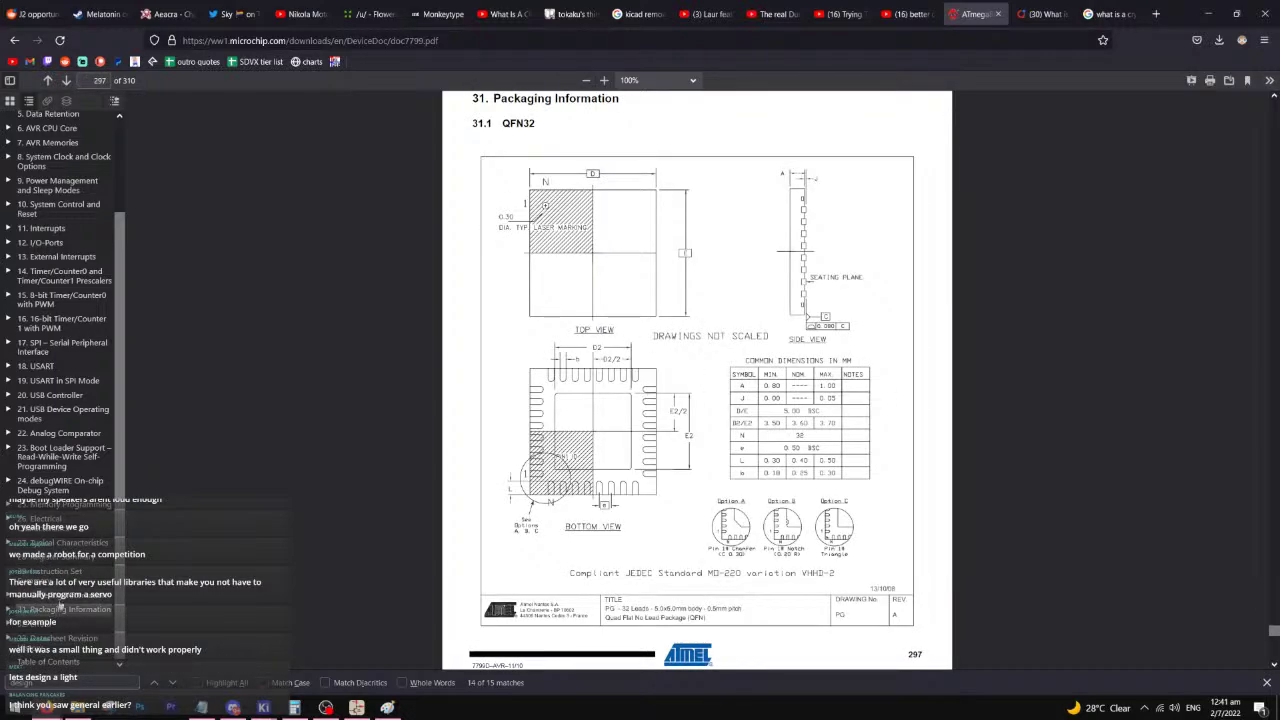
pyautogui.click(46, 596)
pyautogui.scroll(2, 533, 253)
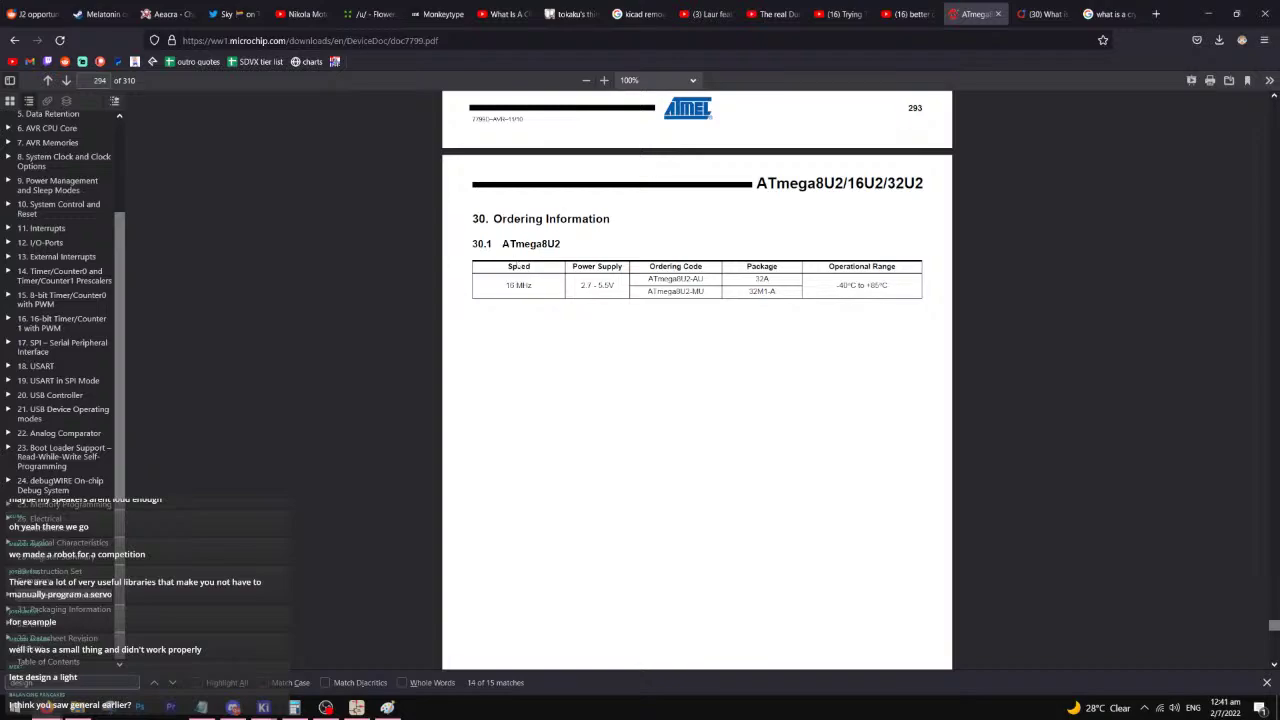
pyautogui.scroll(3, 520, 258)
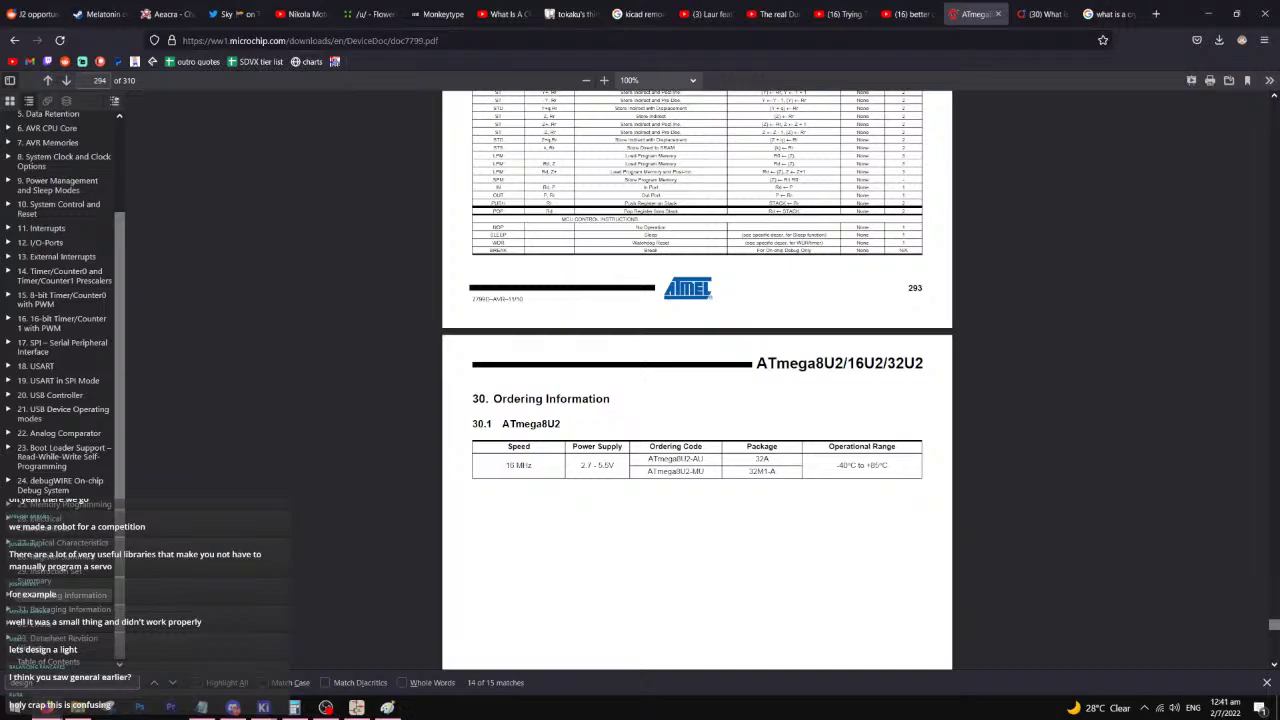
# - Search the ATmega32U2 datasheet for "220" and go through the matches
pyautogui.hotkey('ctrl', 'f')
pyautogui.write('220')
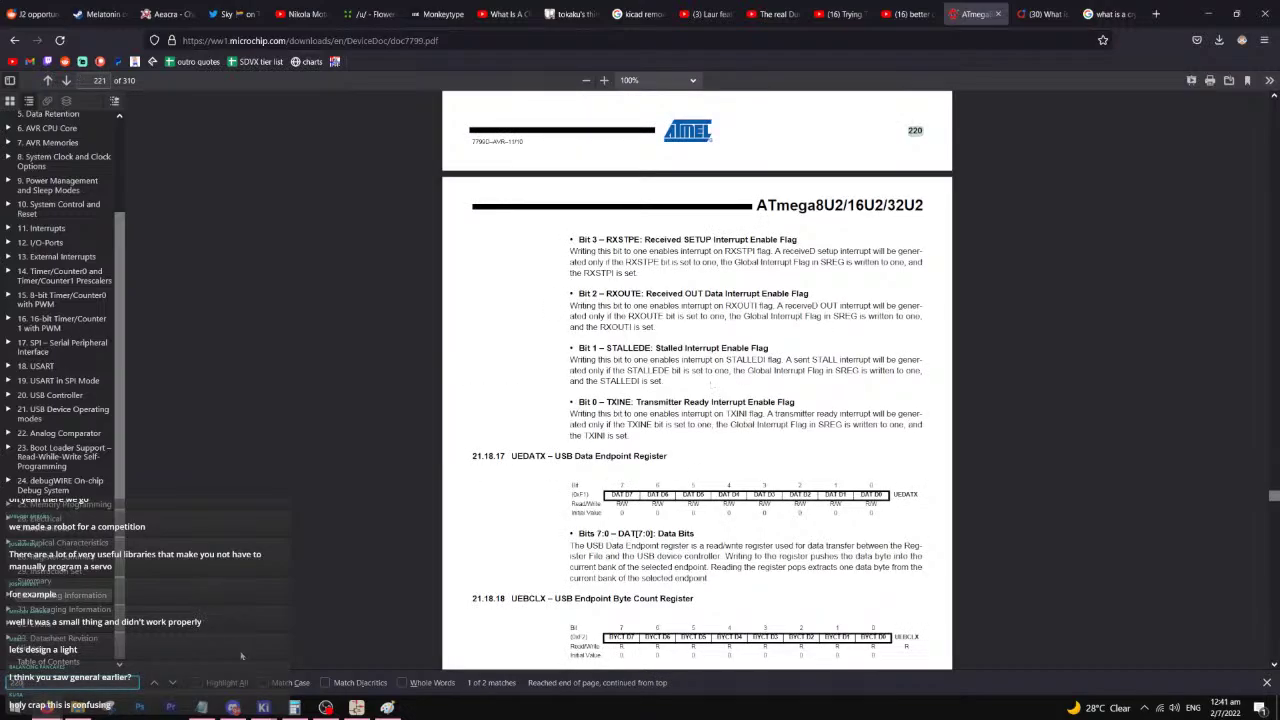
pyautogui.click(174, 684)
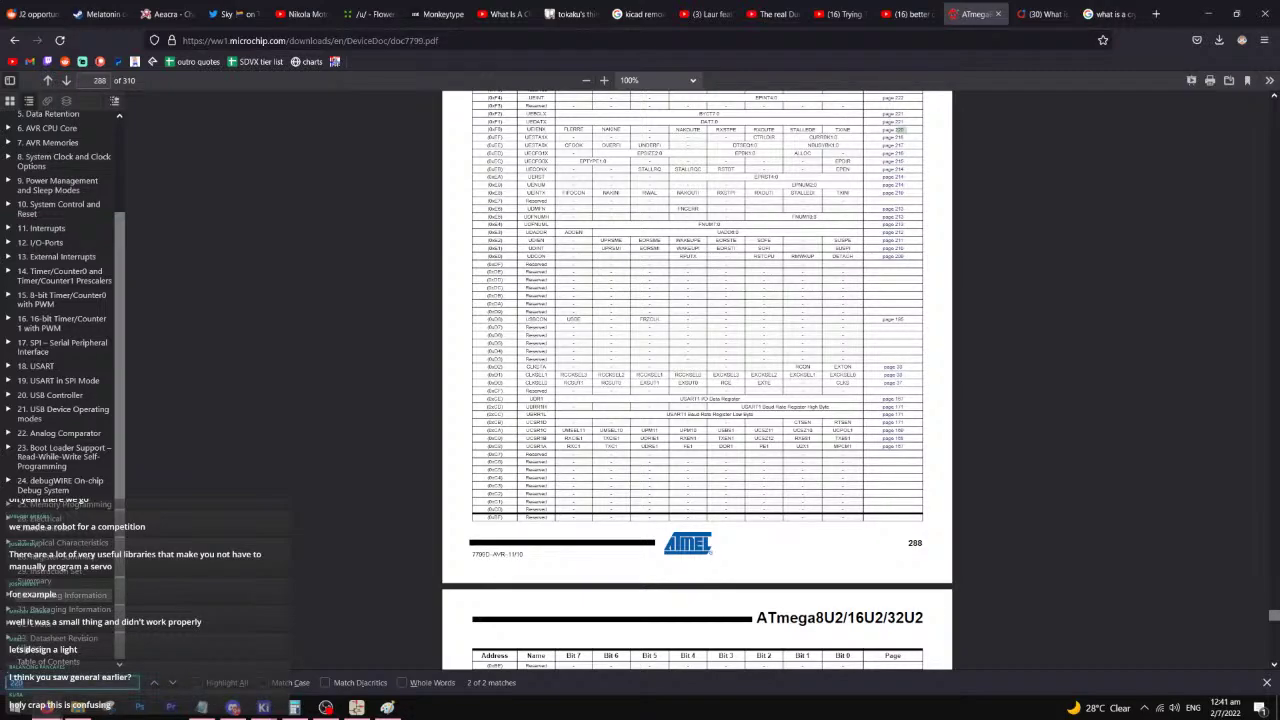
# - Switch to the KiCad schematic to check the series resistors on the D+ and D- lines, and return to the datasheet
pyautogui.click(356, 708)
pyautogui.scroll(-2, 303, 349)
pyautogui.scroll(2, 528, 440)
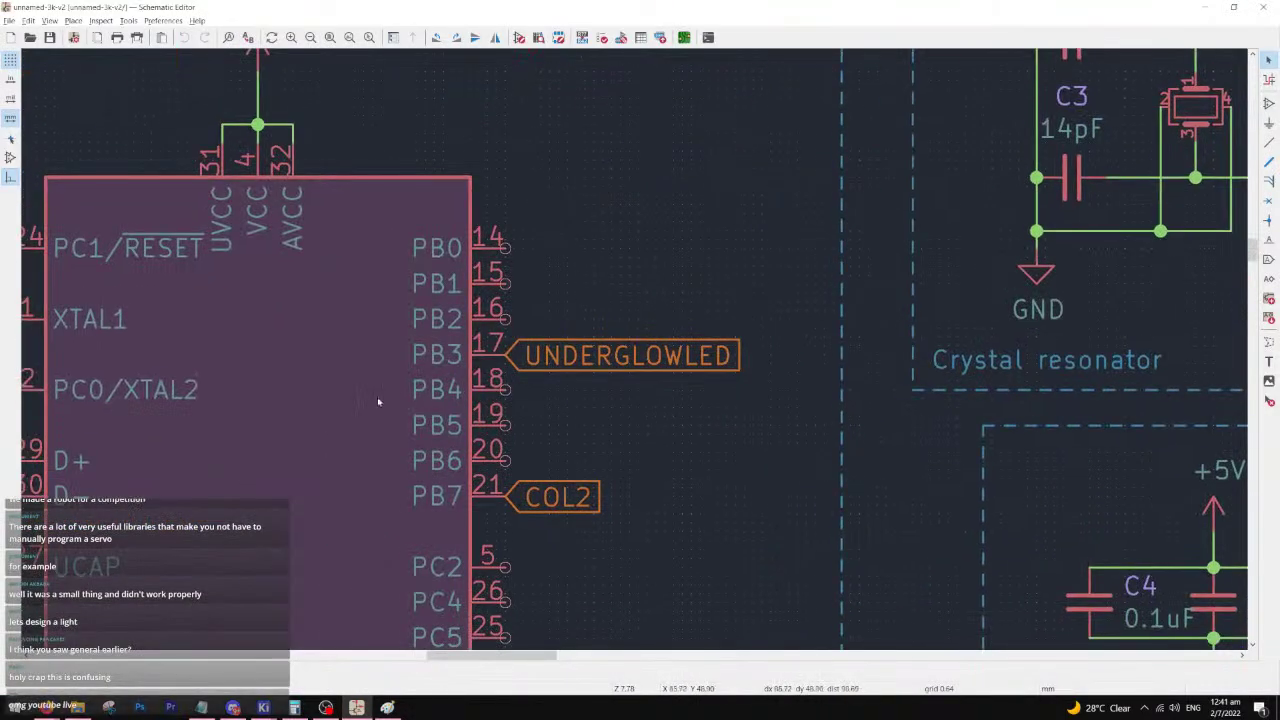
pyautogui.scroll(-2, 416, 373)
pyautogui.scroll(1, 486, 383)
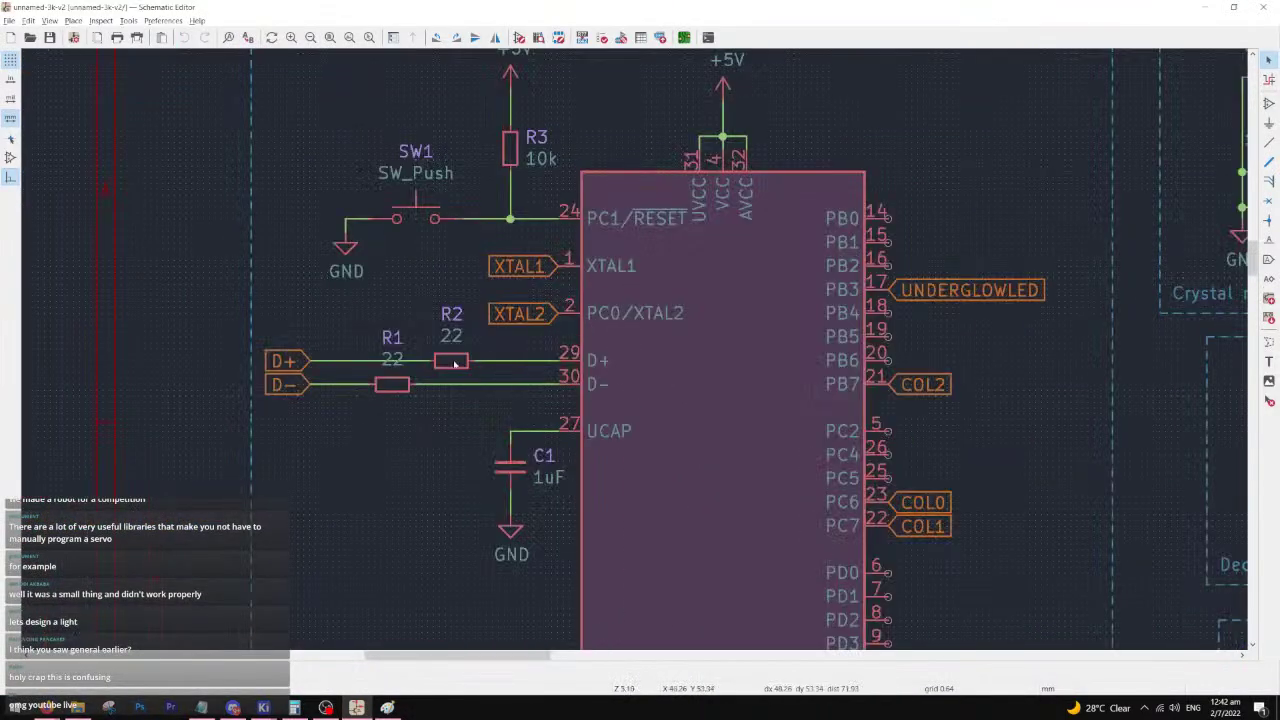
pyautogui.click(1206, 7)
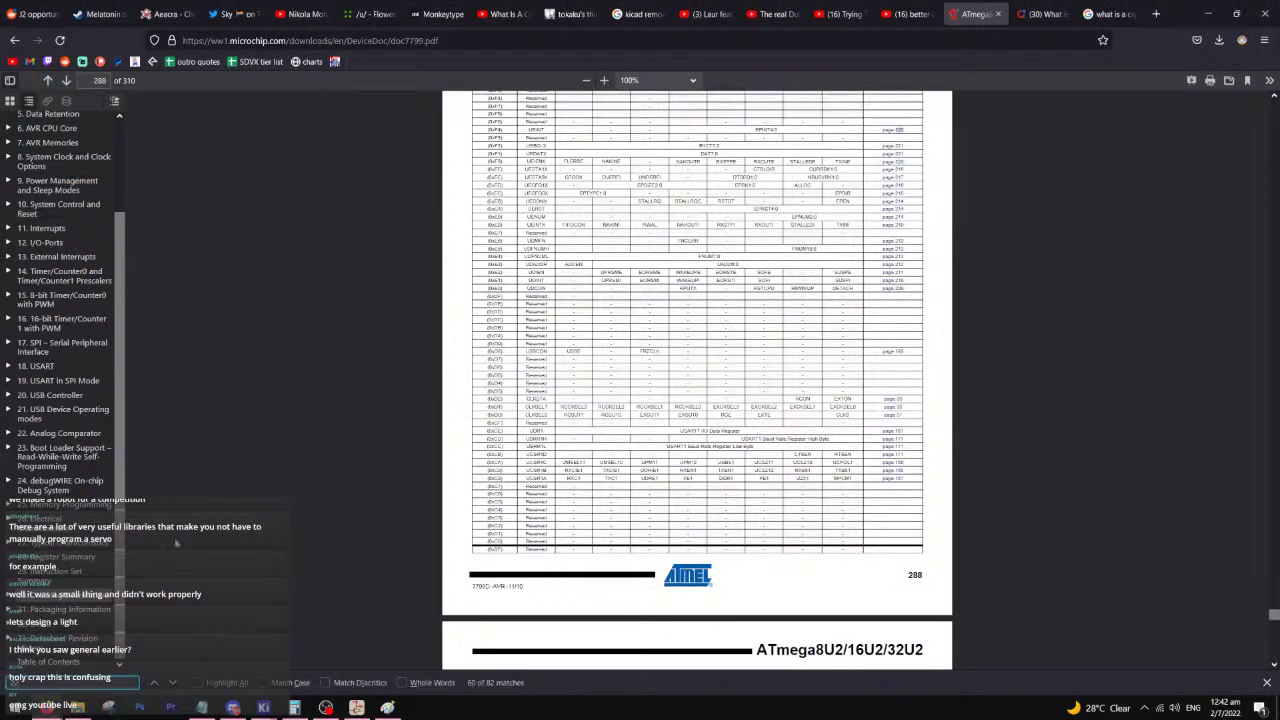
# - Search the datasheet for "22" and step backward through the matches to the Analog Comparator register description
pyautogui.click(154, 683)
pyautogui.click(154, 683)
pyautogui.click(154, 683)
pyautogui.click(154, 683)
pyautogui.click(155, 685)
pyautogui.click(155, 685)
pyautogui.click(155, 685)
pyautogui.click(155, 685)
pyautogui.click(155, 685)
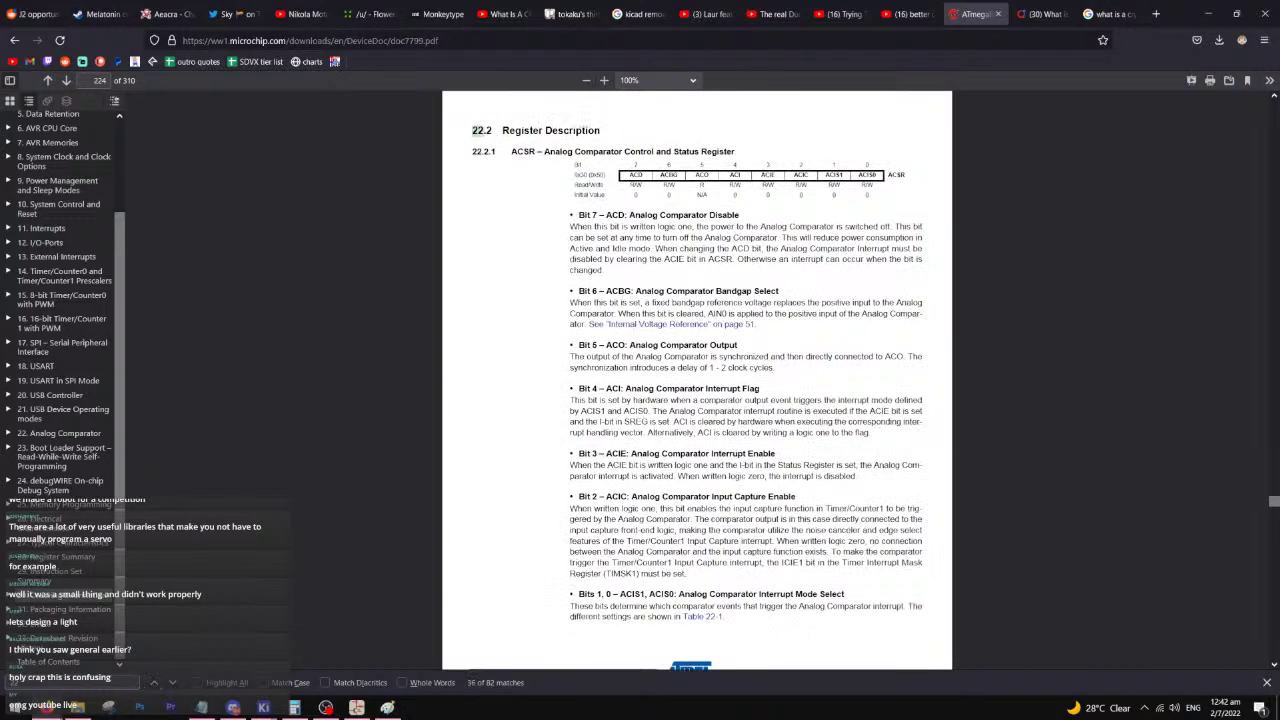
# - Search the datasheet for "data", extend the term to "data trac", and clear it to return to the start of the outline
pyautogui.write('data')
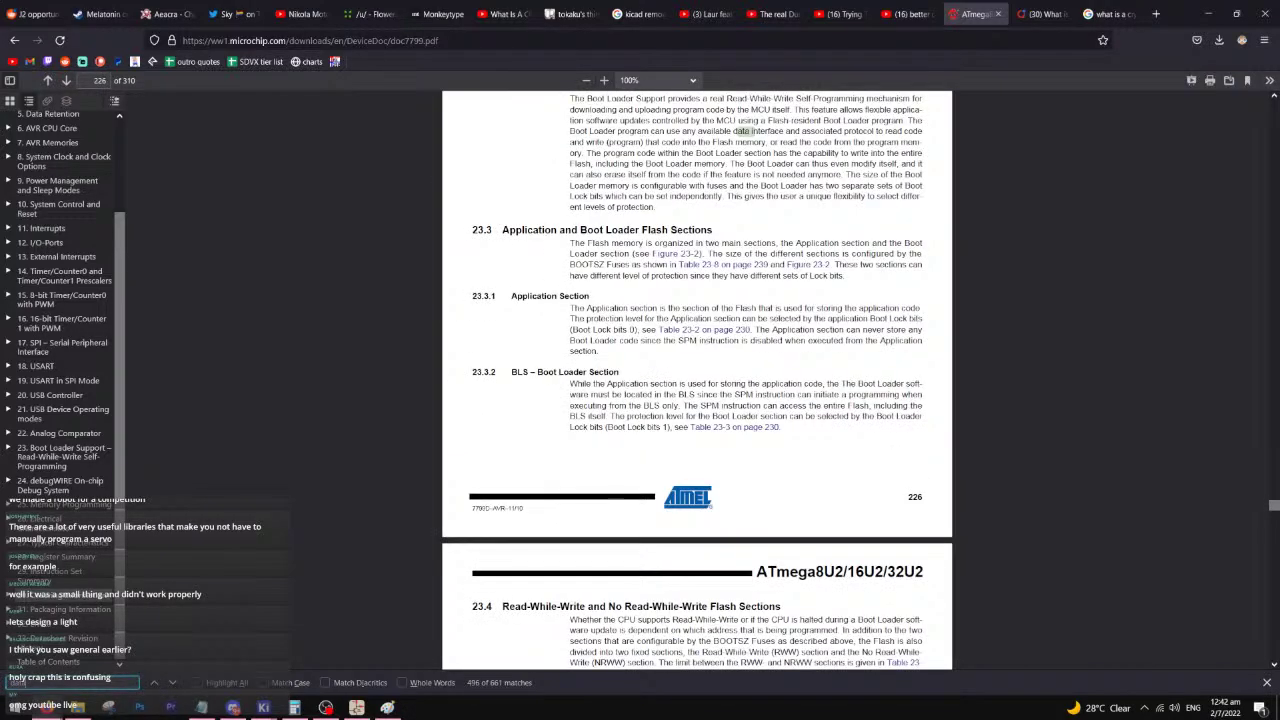
pyautogui.write(' trac')
pyautogui.press('BackSpace')
pyautogui.press('BackSpace')
pyautogui.press('BackSpace')
pyautogui.press('BackSpace')
pyautogui.press('BackSpace')
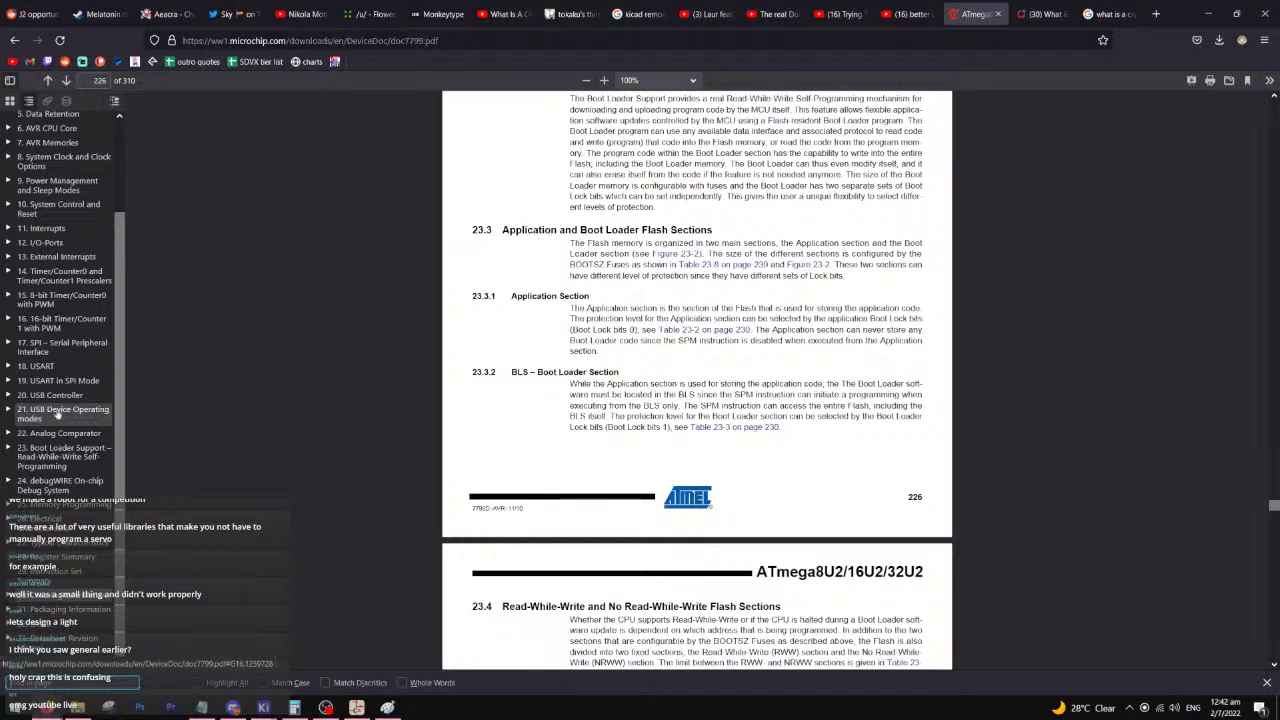
pyautogui.scroll(2, 62, 405)
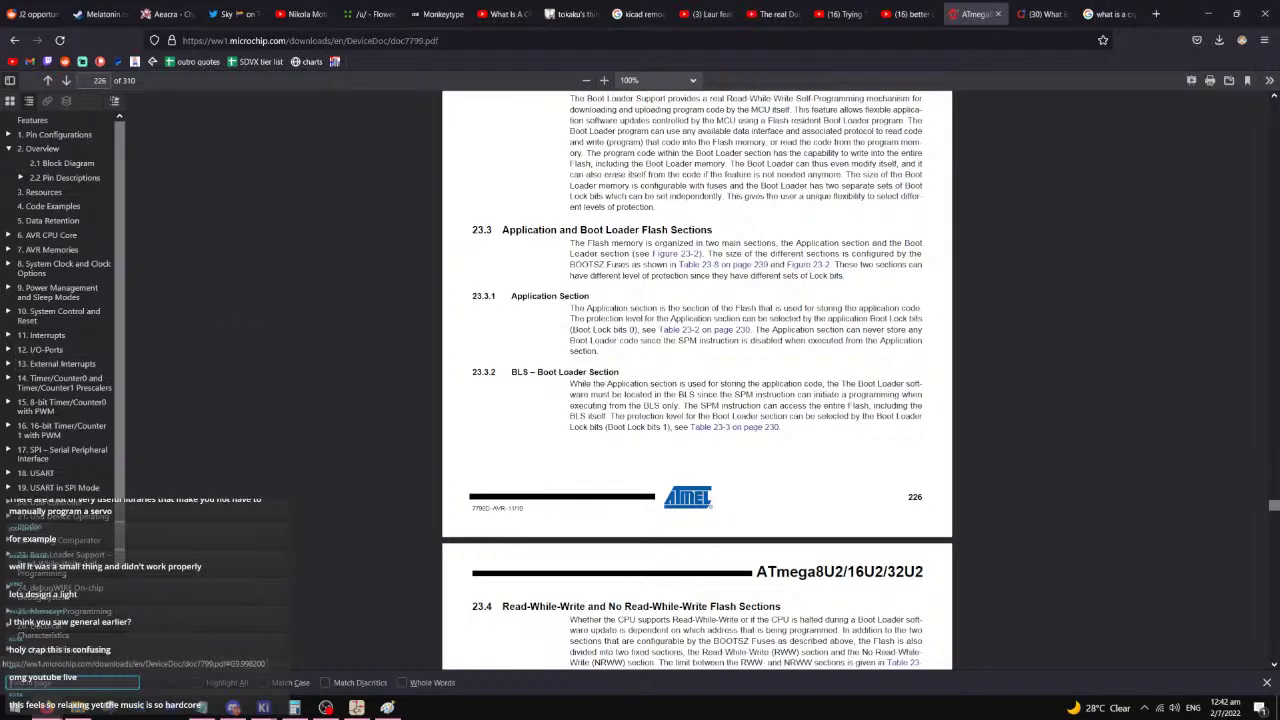
# - Look up the SK6812MINI-E datasheet in the crystal oscillator search tab and open Adafruit's PDF of it
pyautogui.click(1104, 14)
pyautogui.click(940, 40)
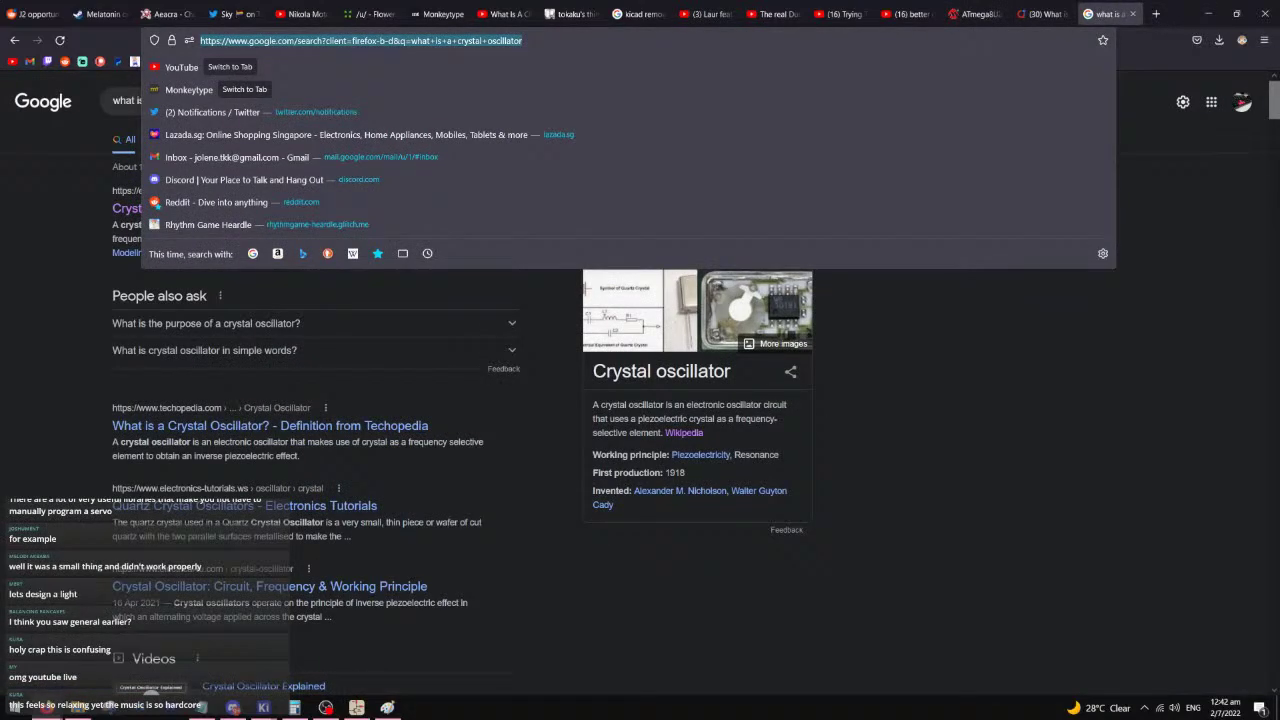
pyautogui.write('sk')
pyautogui.press('BackSpace')
pyautogui.press('BackSpace')
pyautogui.write('sk')
pyautogui.click(403, 259)
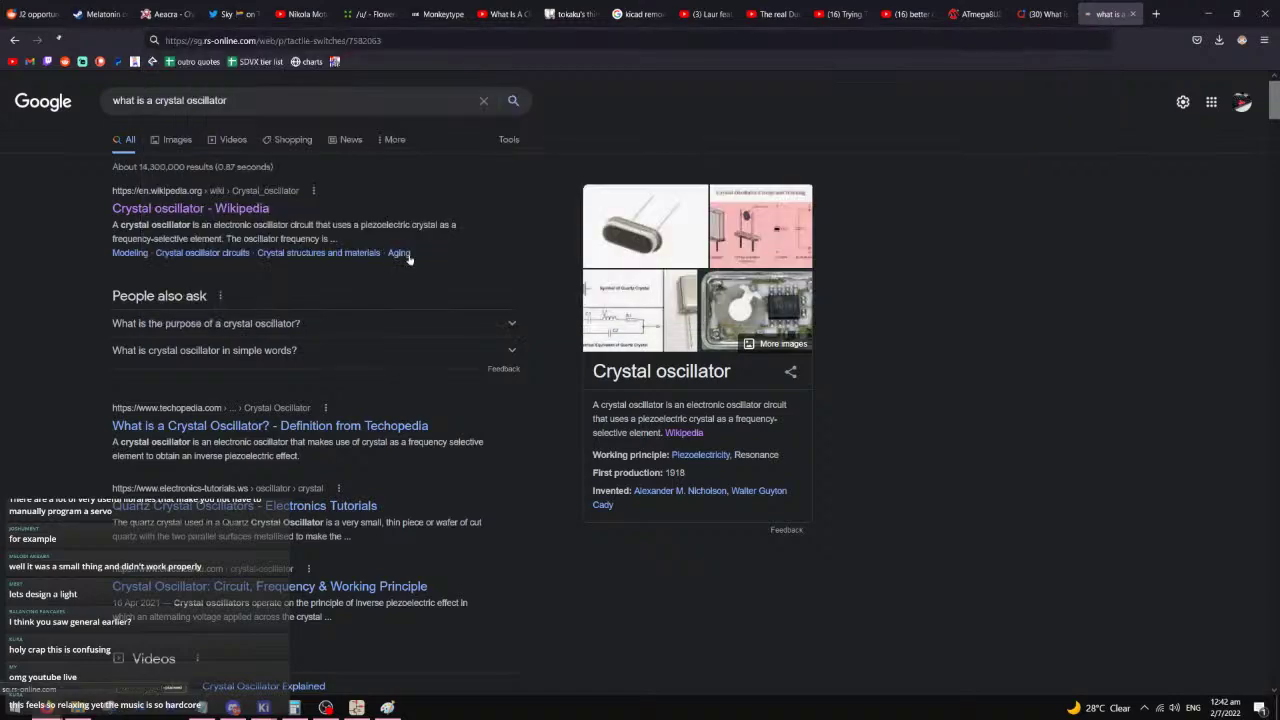
pyautogui.write('sk')
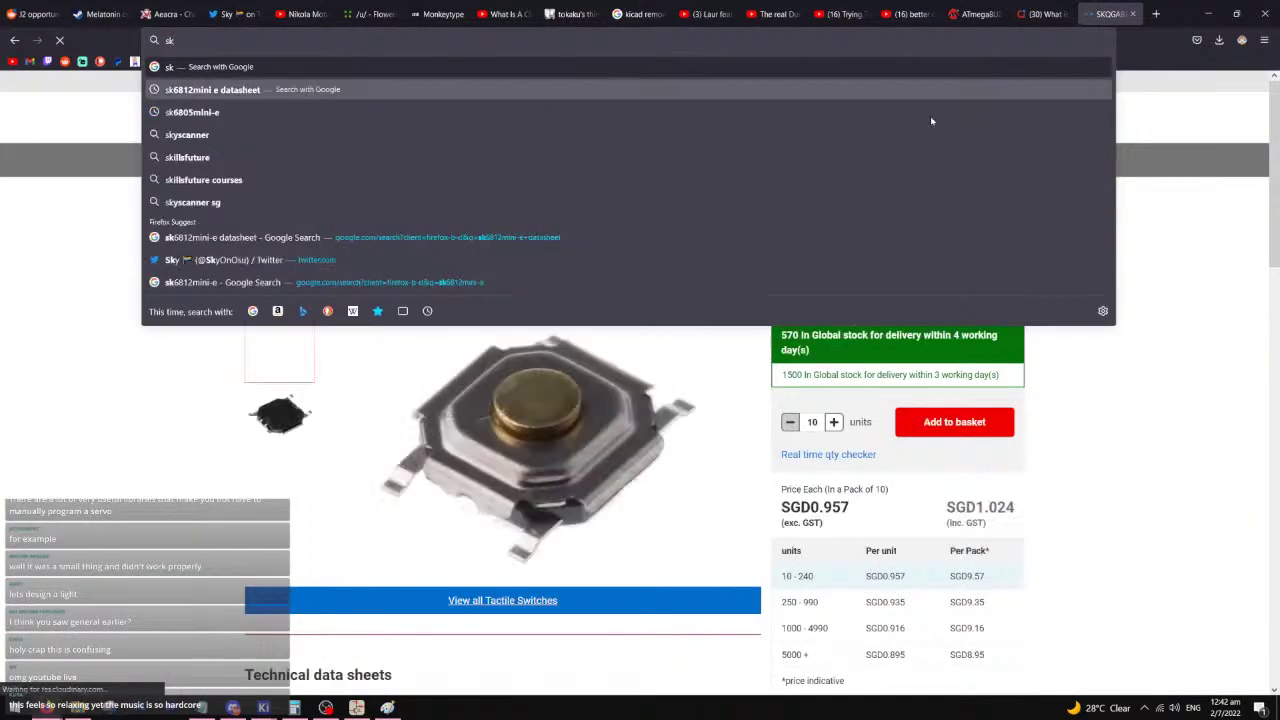
pyautogui.click(572, 240)
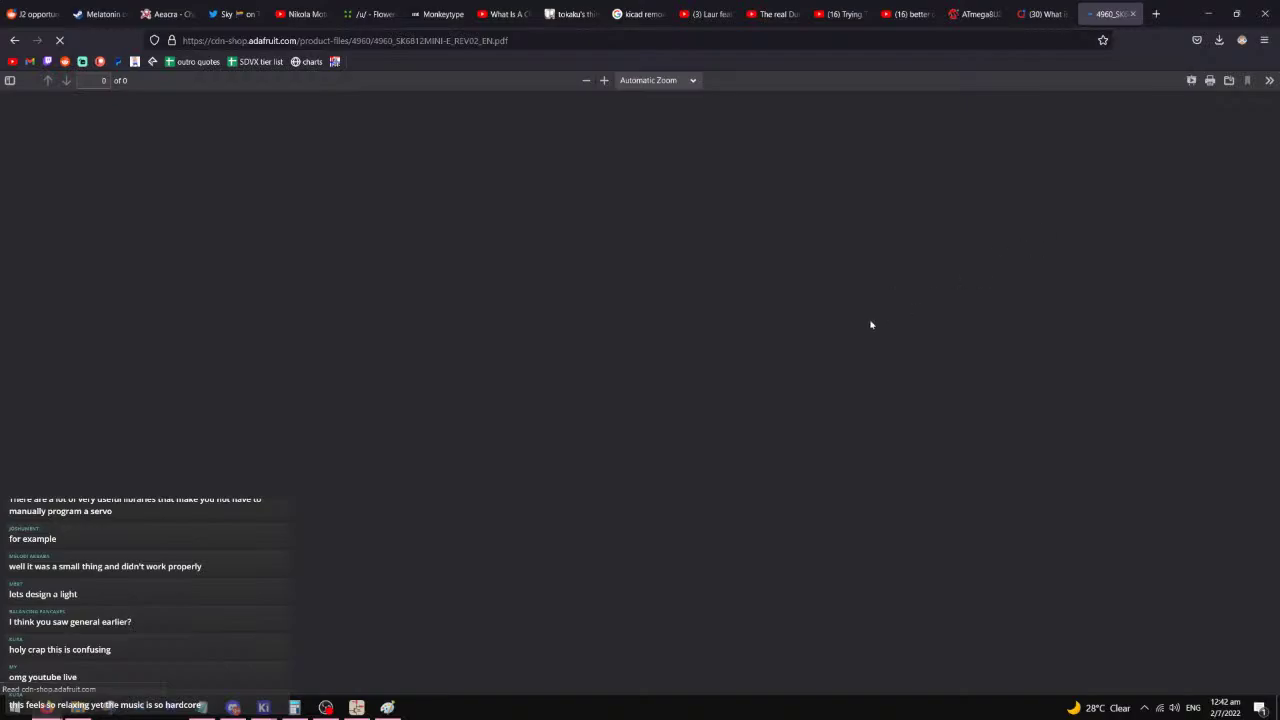
# - Examine the SK6812MINI-E datasheet's pin functions, recommended PCB dimensions, product naming and electrical parameters
pyautogui.scroll(-10, 871, 325)
pyautogui.scroll(-20, 872, 316)
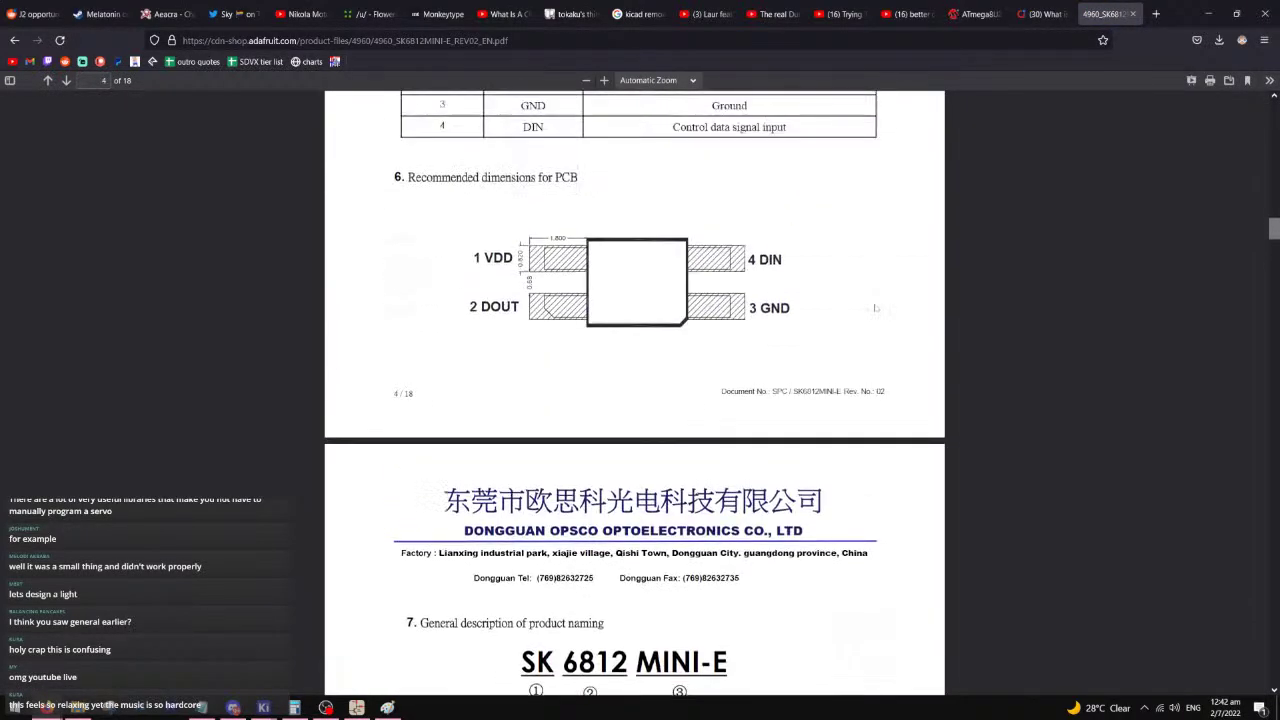
pyautogui.scroll(3, 875, 308)
pyautogui.scroll(-8, 875, 308)
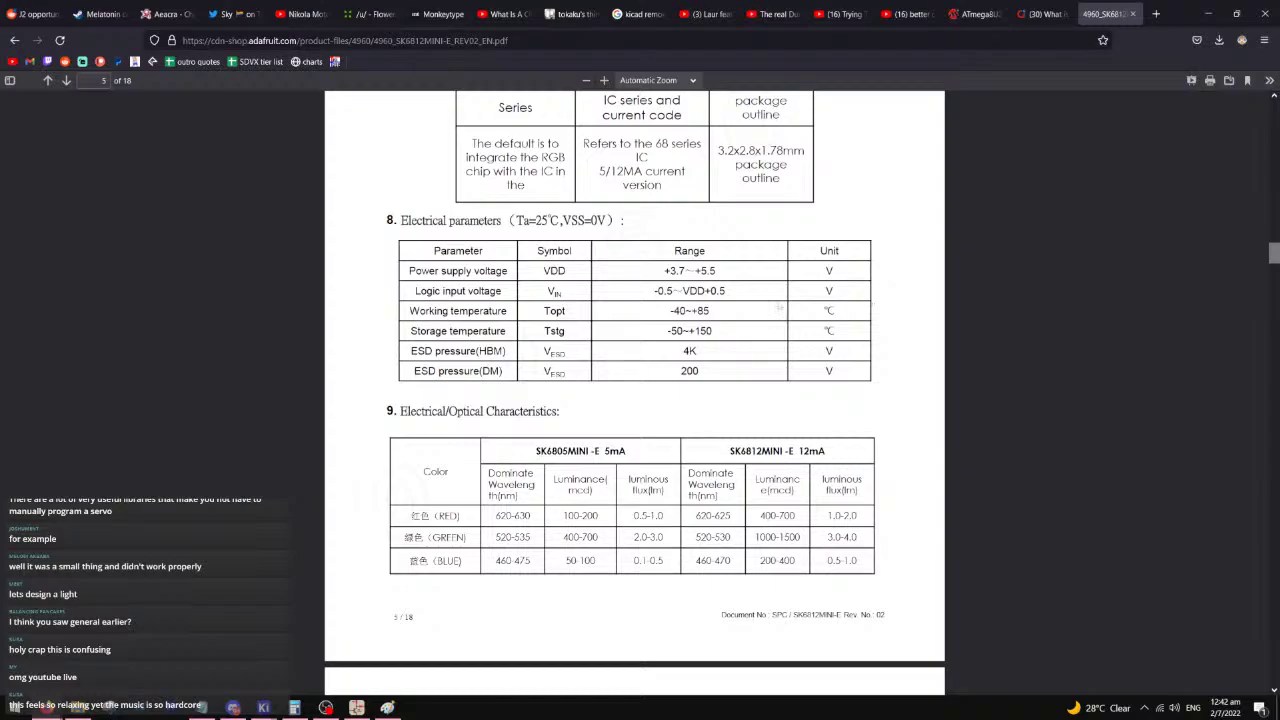
pyautogui.scroll(3, 778, 316)
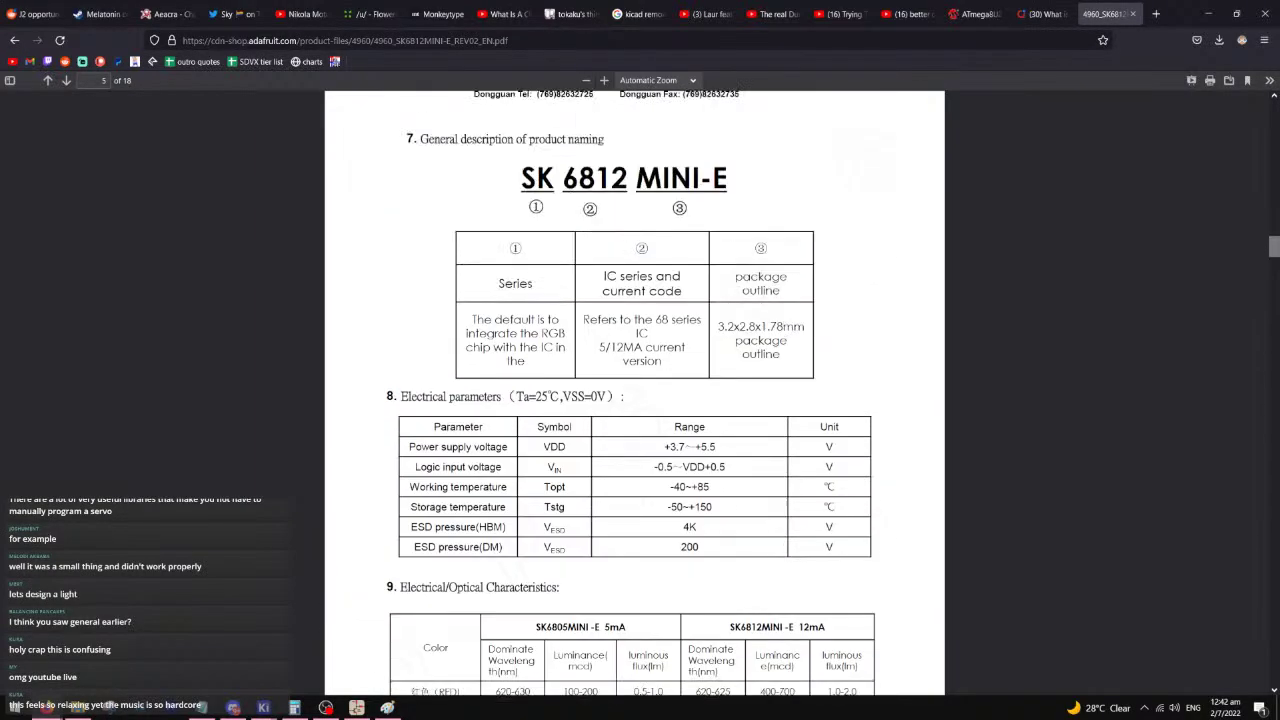
# - Return to the ATmega32U2 datasheet and expand the outline subsections of Typical Characteristics, Electrical Characteristics, Memory Programming and debugWIRE On-chip Debug System
pyautogui.click(1042, 14)
pyautogui.click(976, 13)
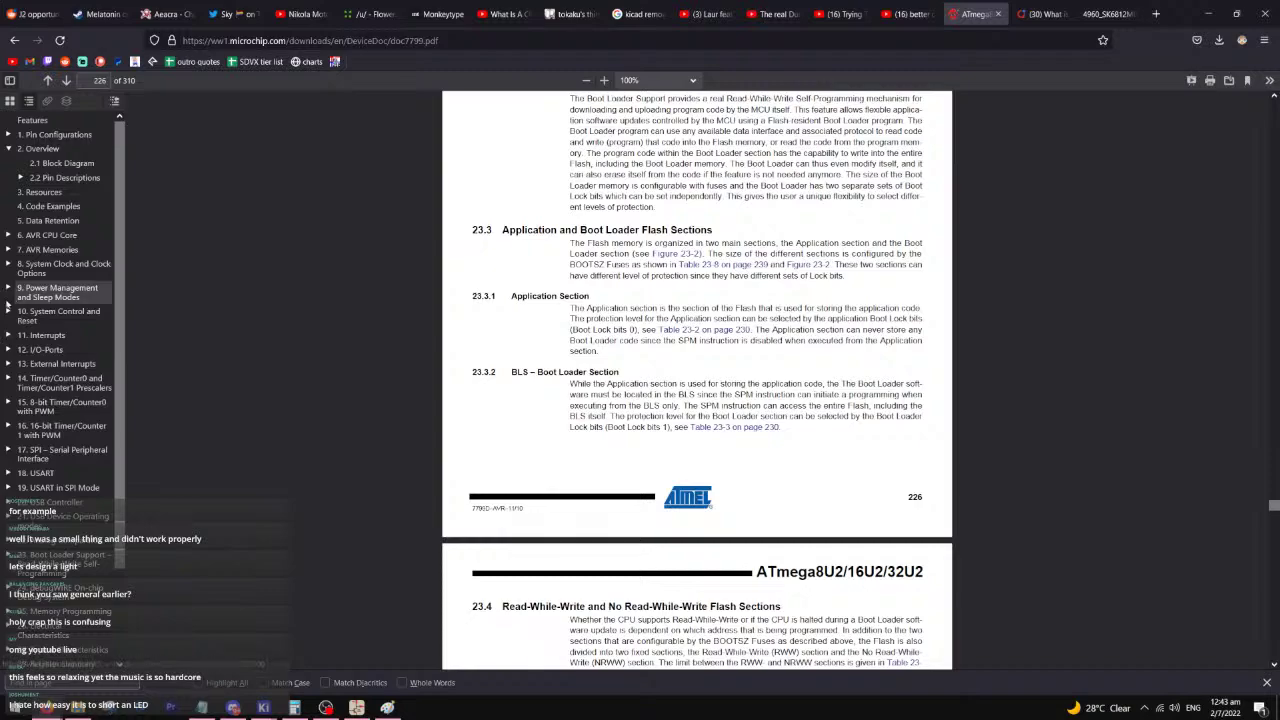
pyautogui.scroll(-2, 64, 337)
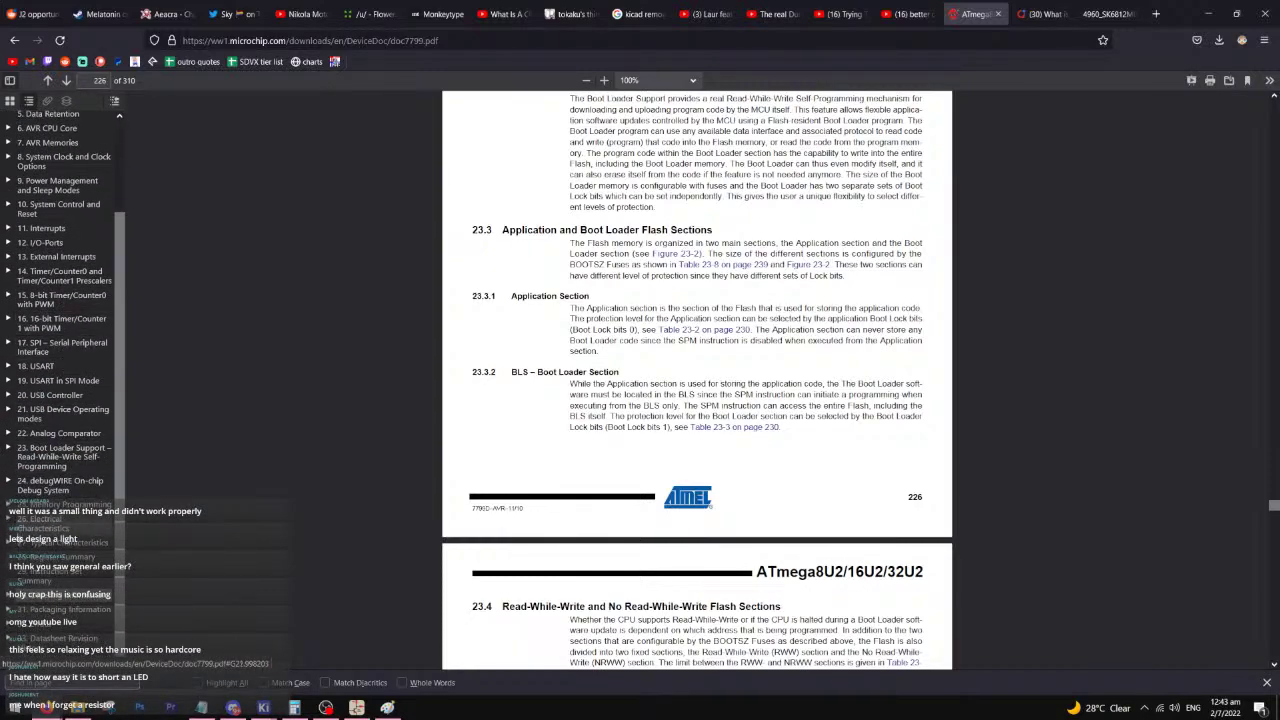
pyautogui.click(9, 542)
pyautogui.scroll(-3, 60, 508)
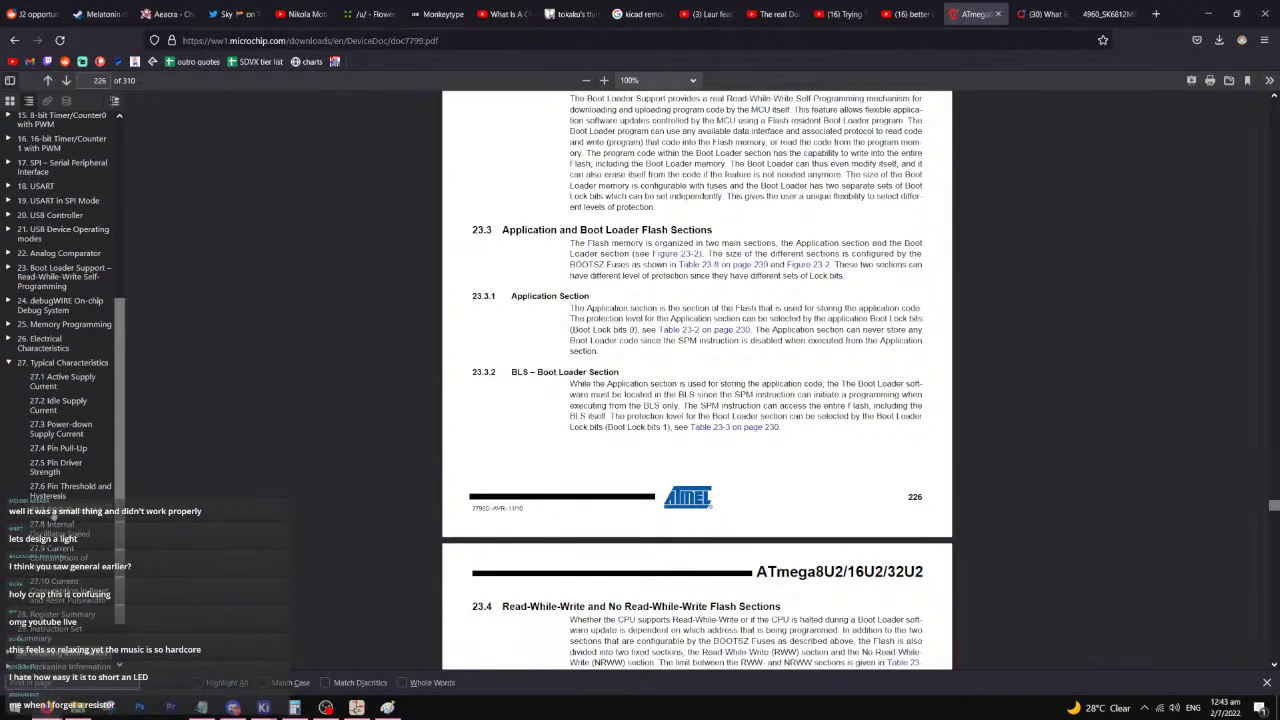
pyautogui.click(9, 340)
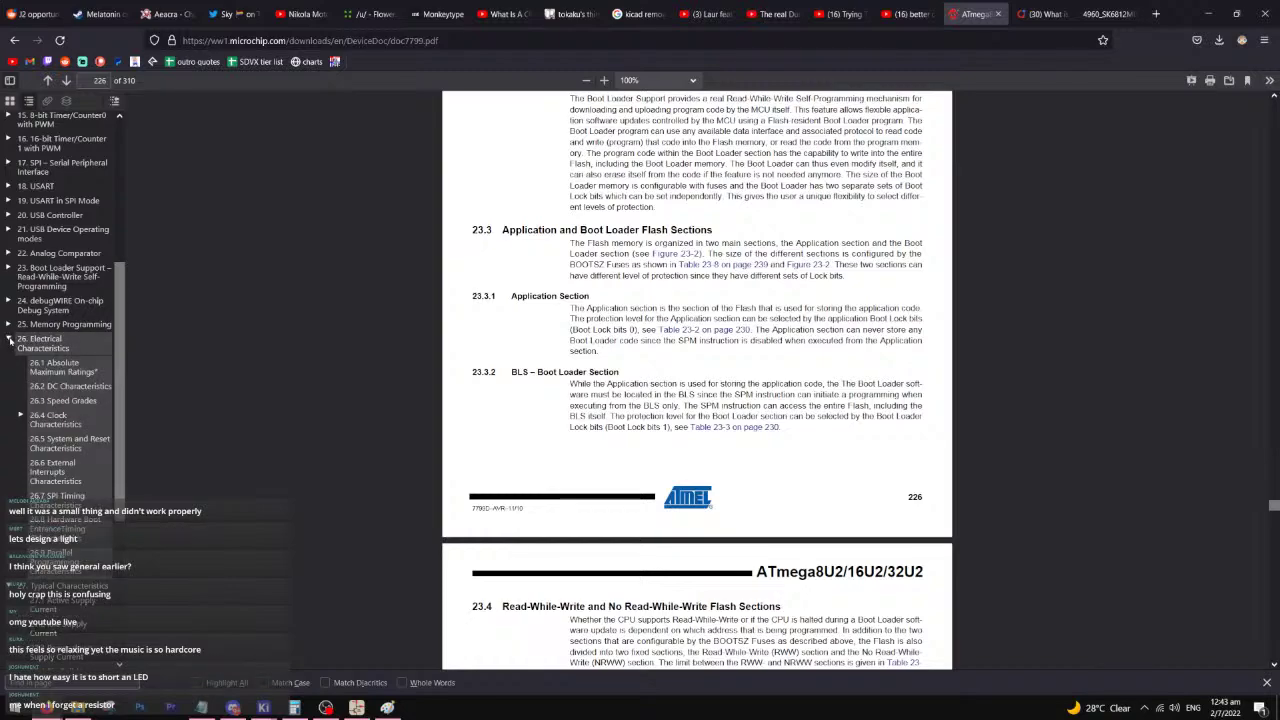
pyautogui.click(9, 325)
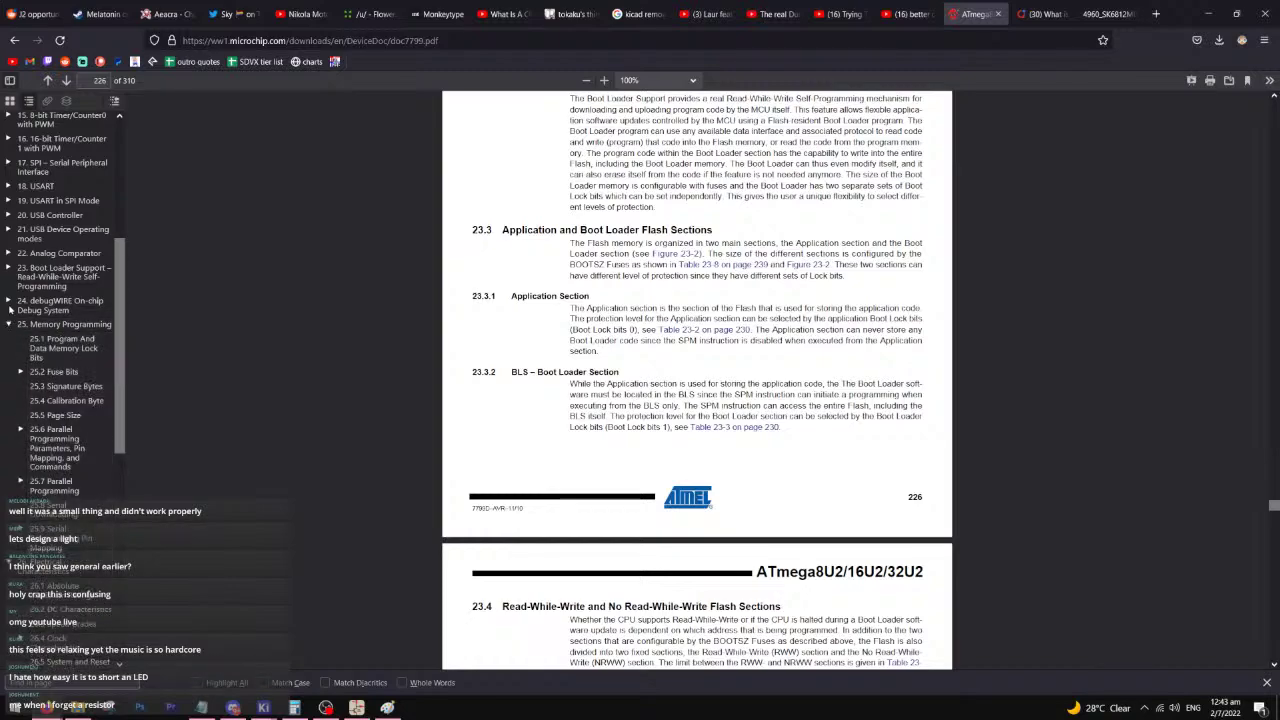
pyautogui.click(9, 300)
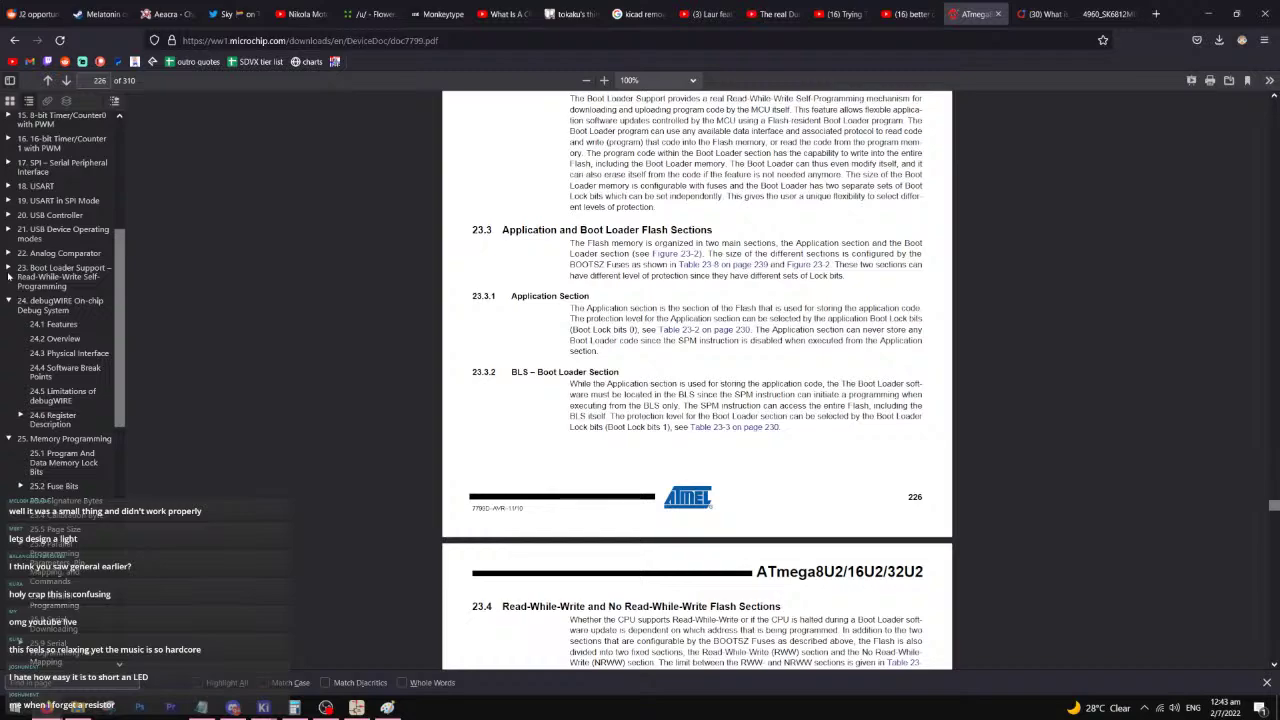
# - Expand the outline subsections of Boot Loader Support, USB Controller, USART in SPI Mode and USART to look for design guidance
pyautogui.click(9, 271)
pyautogui.scroll(1, 9, 275)
pyautogui.click(8, 276)
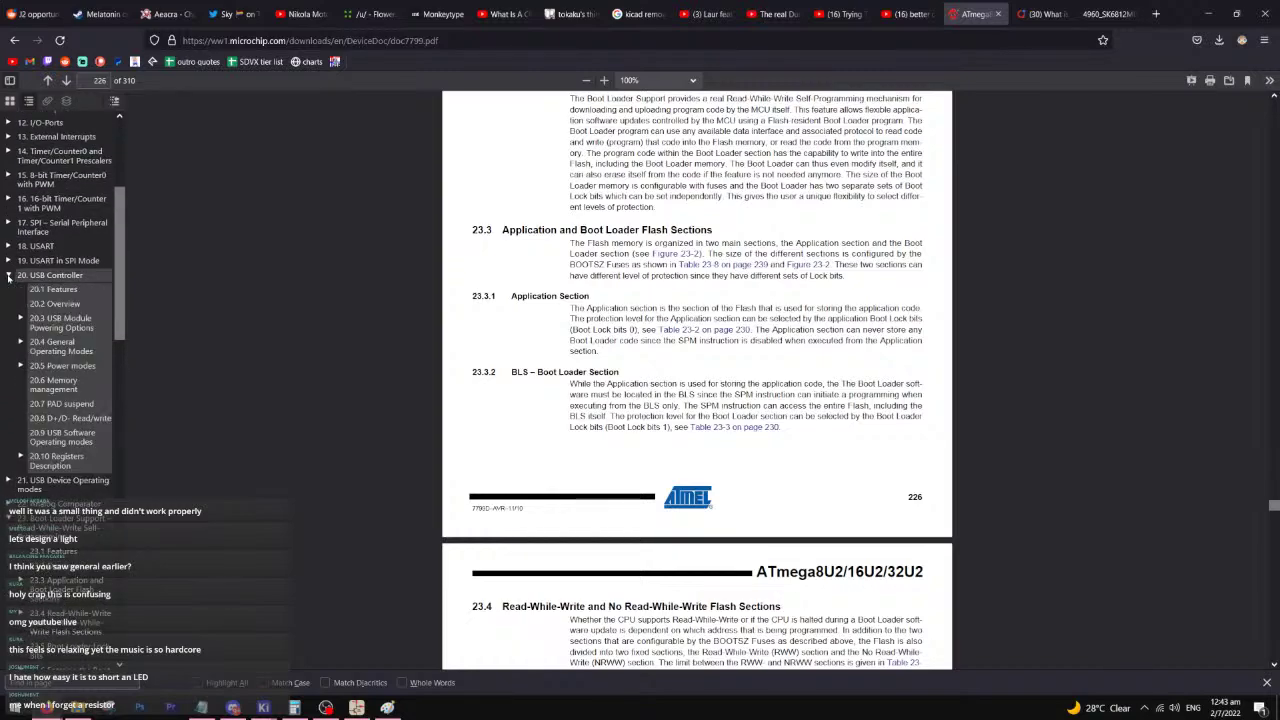
pyautogui.click(9, 259)
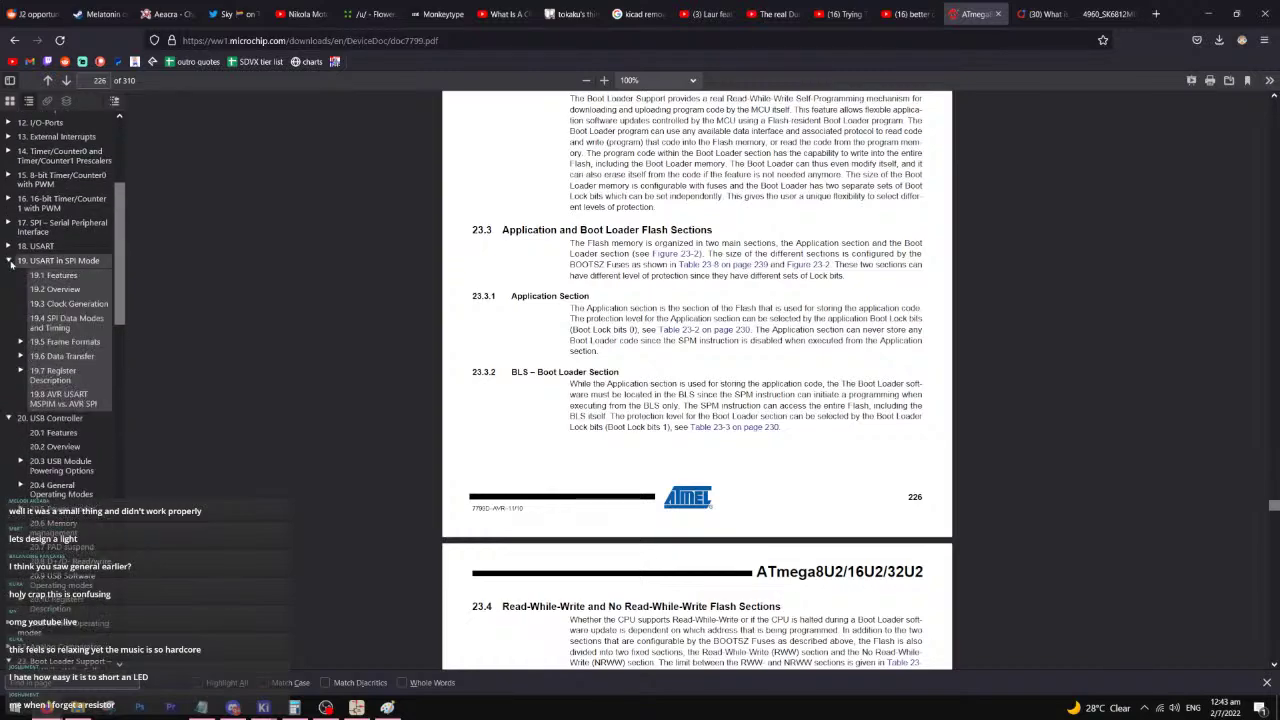
pyautogui.click(9, 246)
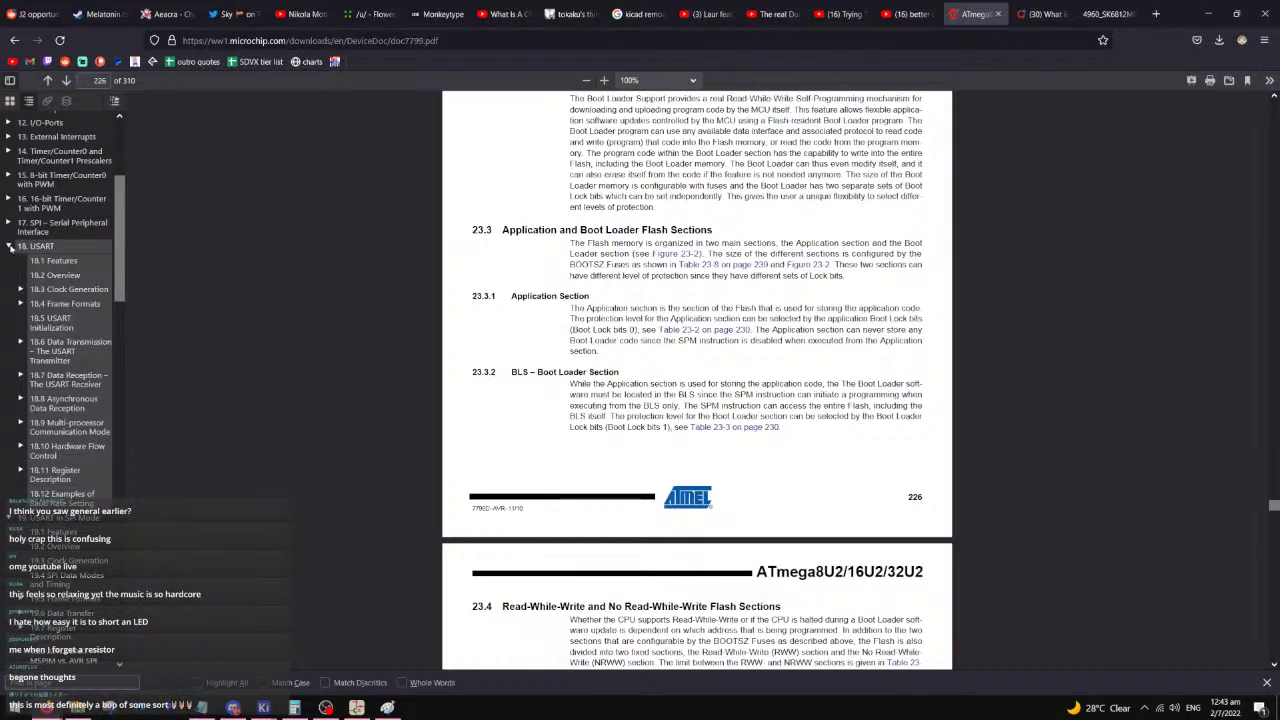
pyautogui.scroll(-3, 9, 246)
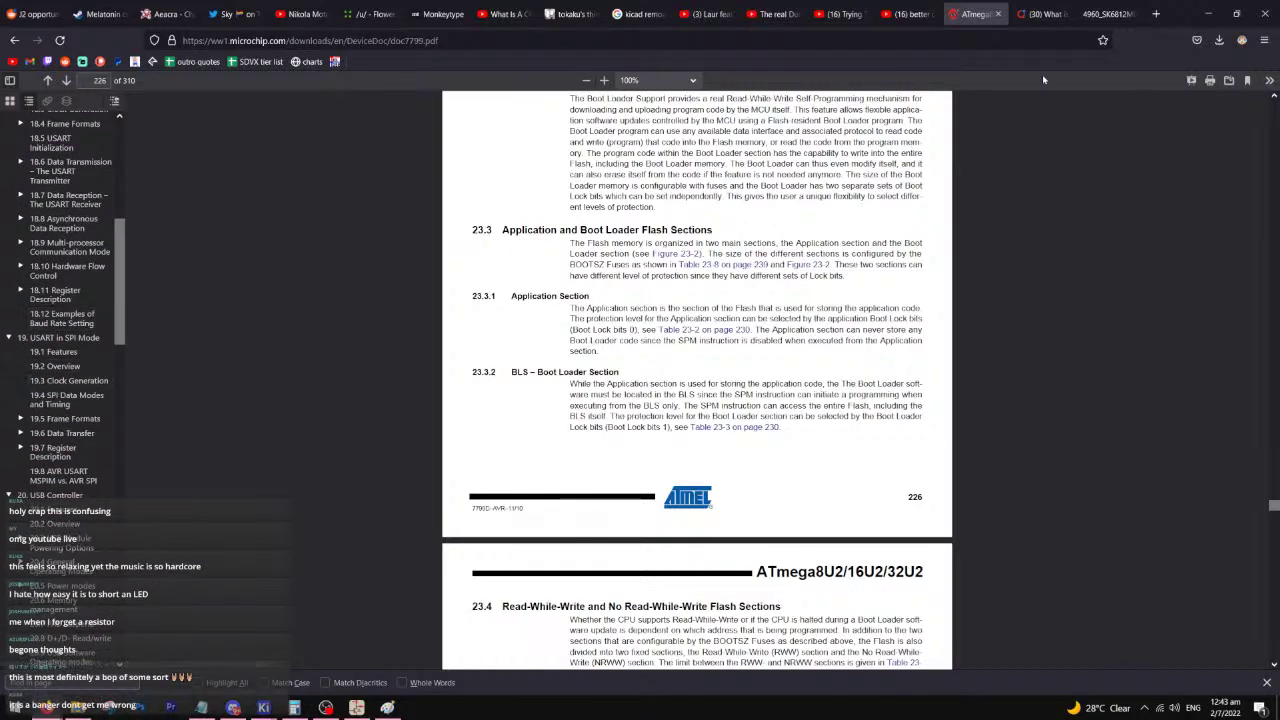
# - Search the web for "atmega32u4 datasheet" in the neighbouring tab and open Microchip's ATmega16U4/32U4 datasheet
pyautogui.hotkey('ctrl', 'Tab')
pyautogui.hotkey('ctrl', 'l')
pyautogui.write('atmega32u4')
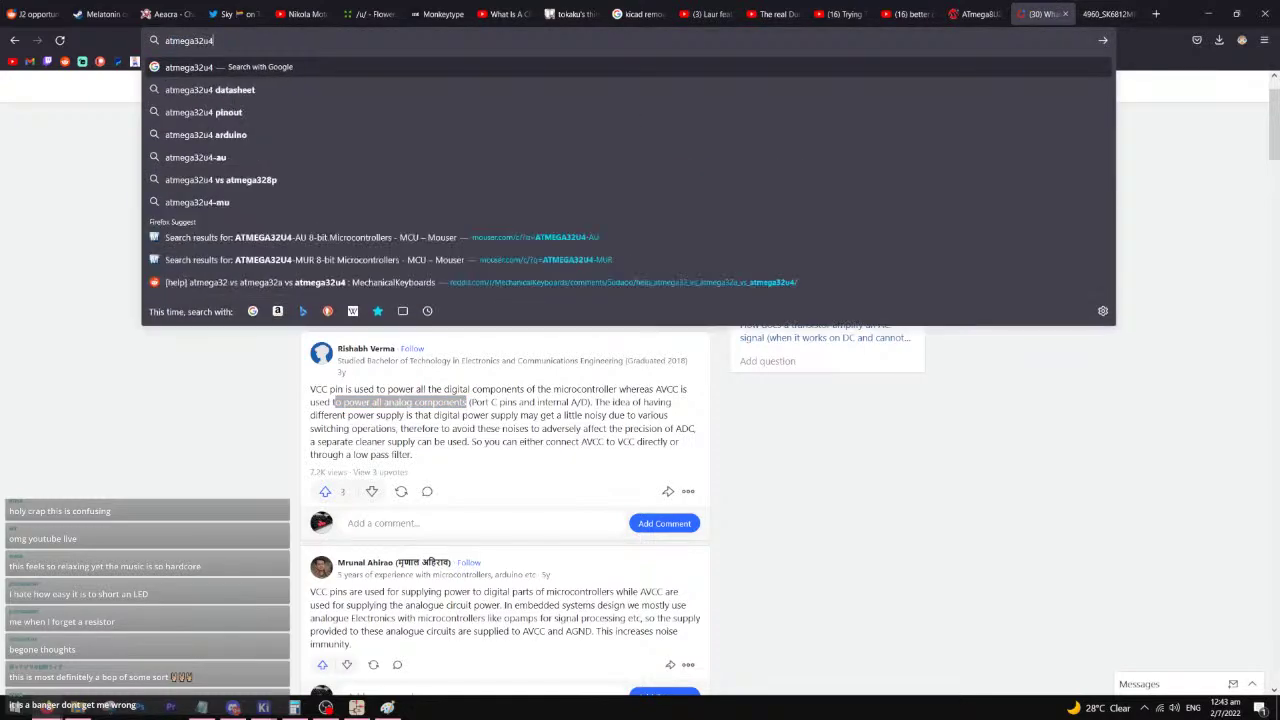
pyautogui.press('Down')
pyautogui.press('Return')
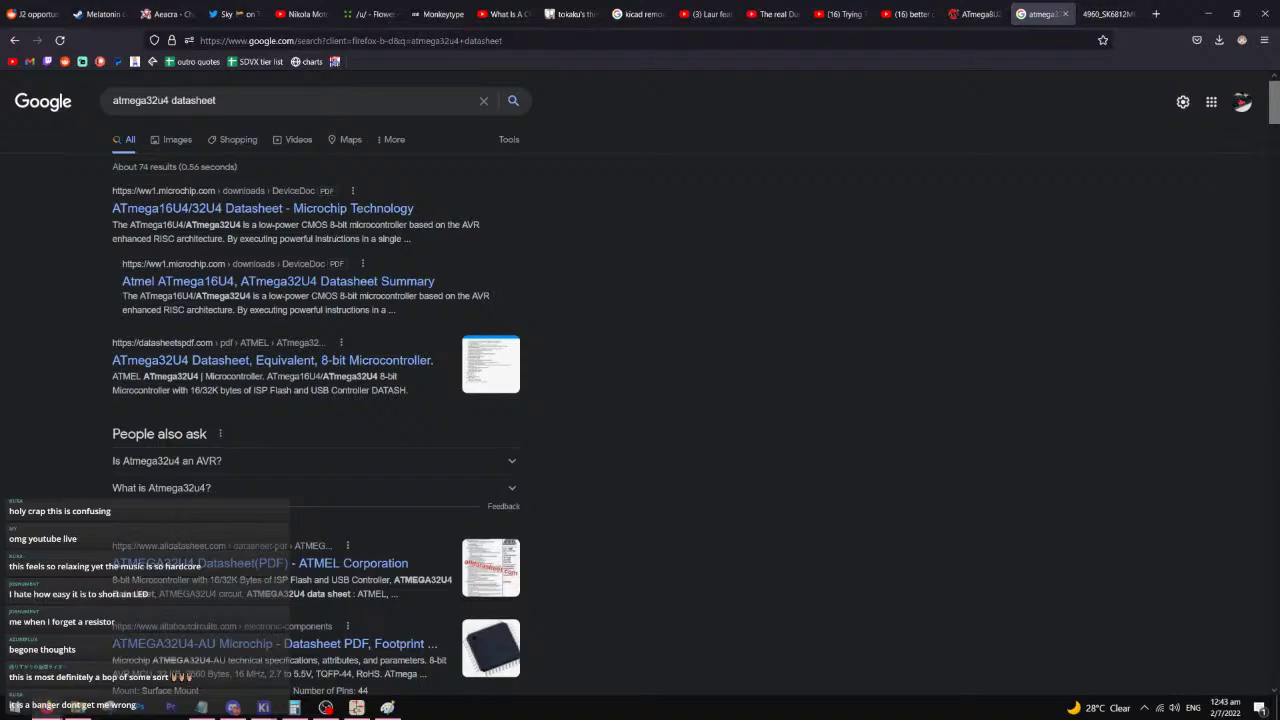
pyautogui.click(345, 208)
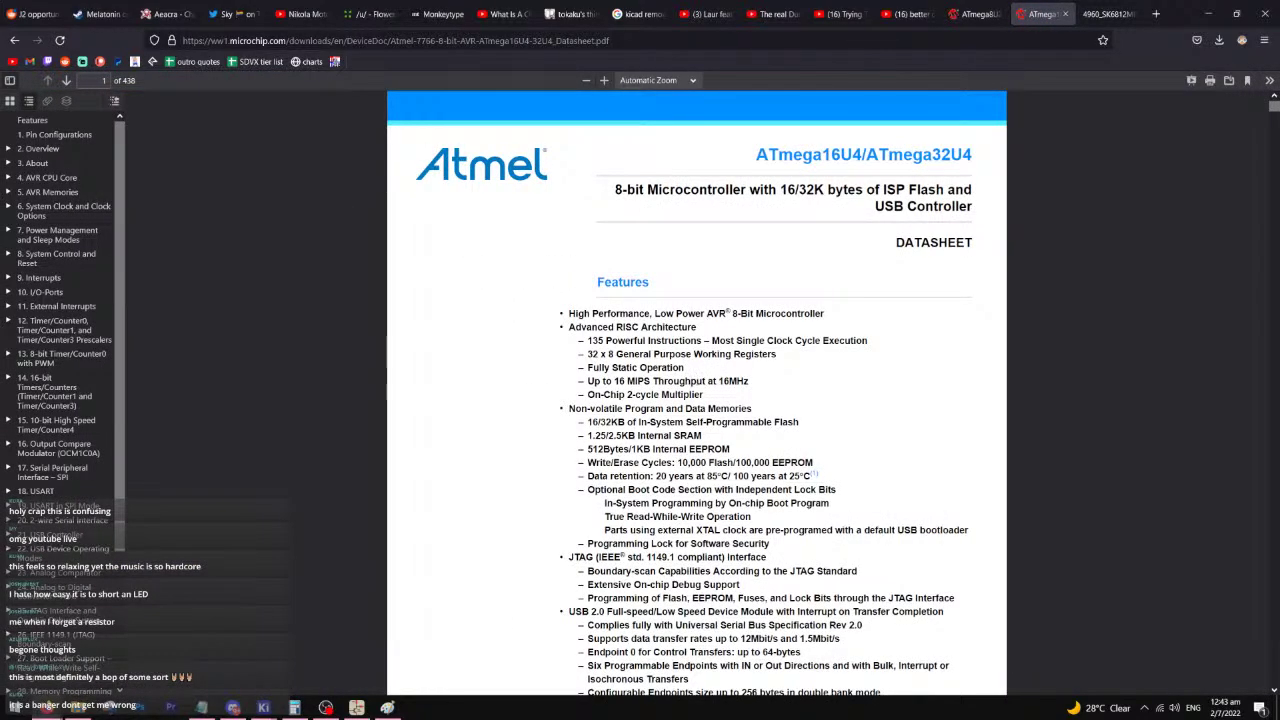
# - Search the ATmega16U4/32U4 datasheet for "design" and go through the matches to section 21.5 Design Guidelines
pyautogui.hotkey('ctrl', 'f')
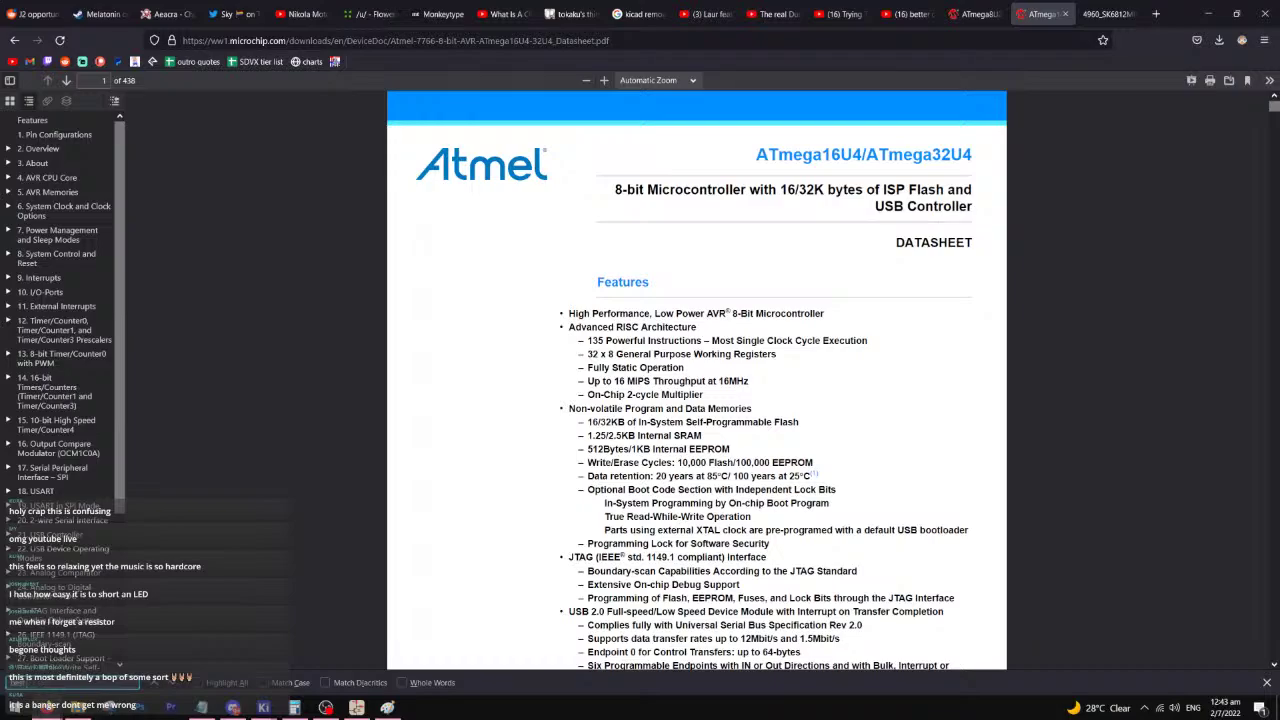
pyautogui.hotkey('ctrl', 'BackSpace')
pyautogui.write('design')
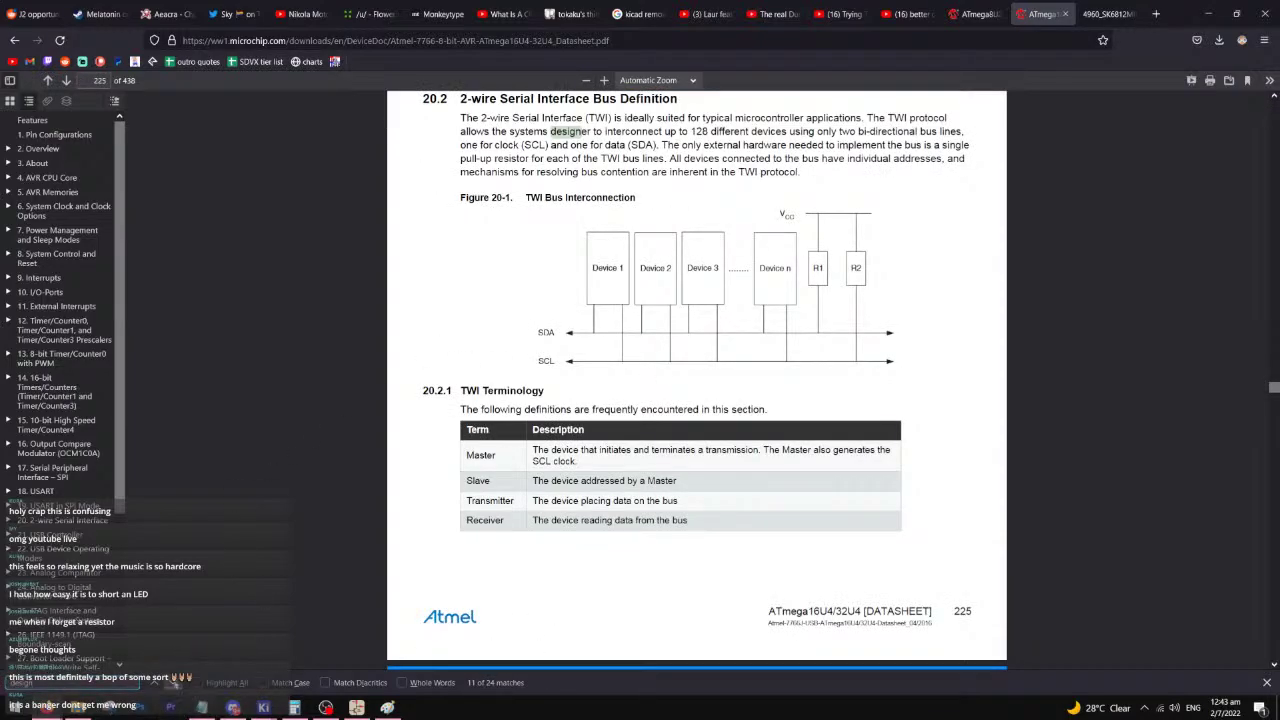
pyautogui.click(175, 683)
pyautogui.click(175, 683)
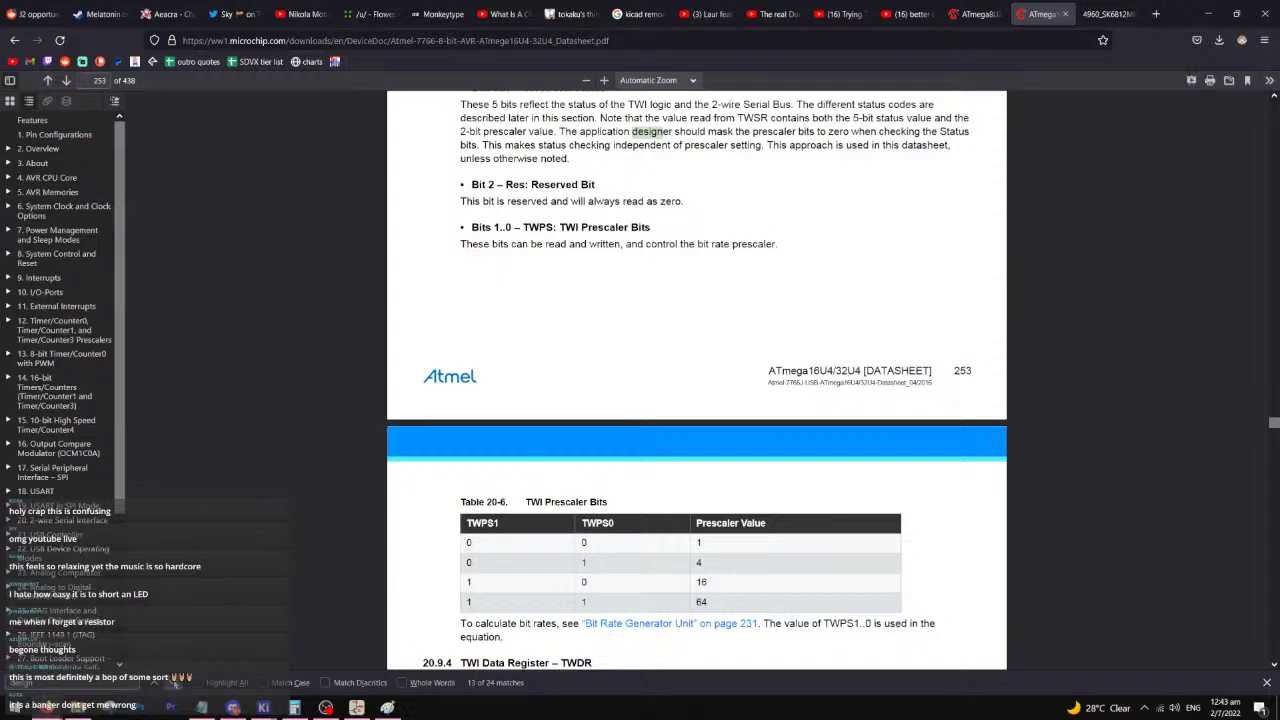
pyautogui.click(175, 683)
pyautogui.scroll(2, 696, 380)
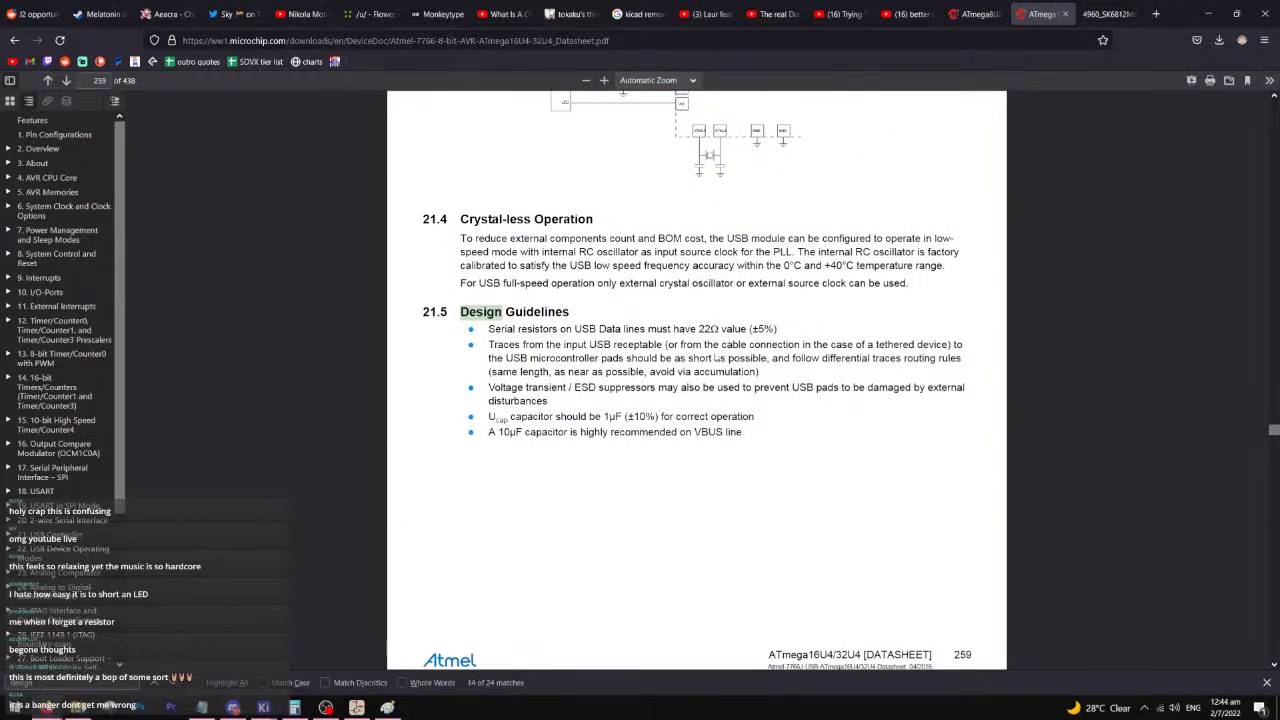
# - Examine the Design Guidelines for the serial resistor value required on the USB data lines
pyautogui.keyDown('ctrl'); pyautogui.scroll(5, 716, 357); pyautogui.keyUp('ctrl')
pyautogui.moveTo(330, 359); pyautogui.dragTo(606, 359)
pyautogui.click(895, 247)
pyautogui.moveTo(700, 359); pyautogui.dragTo(730, 359)
pyautogui.click(730, 359)
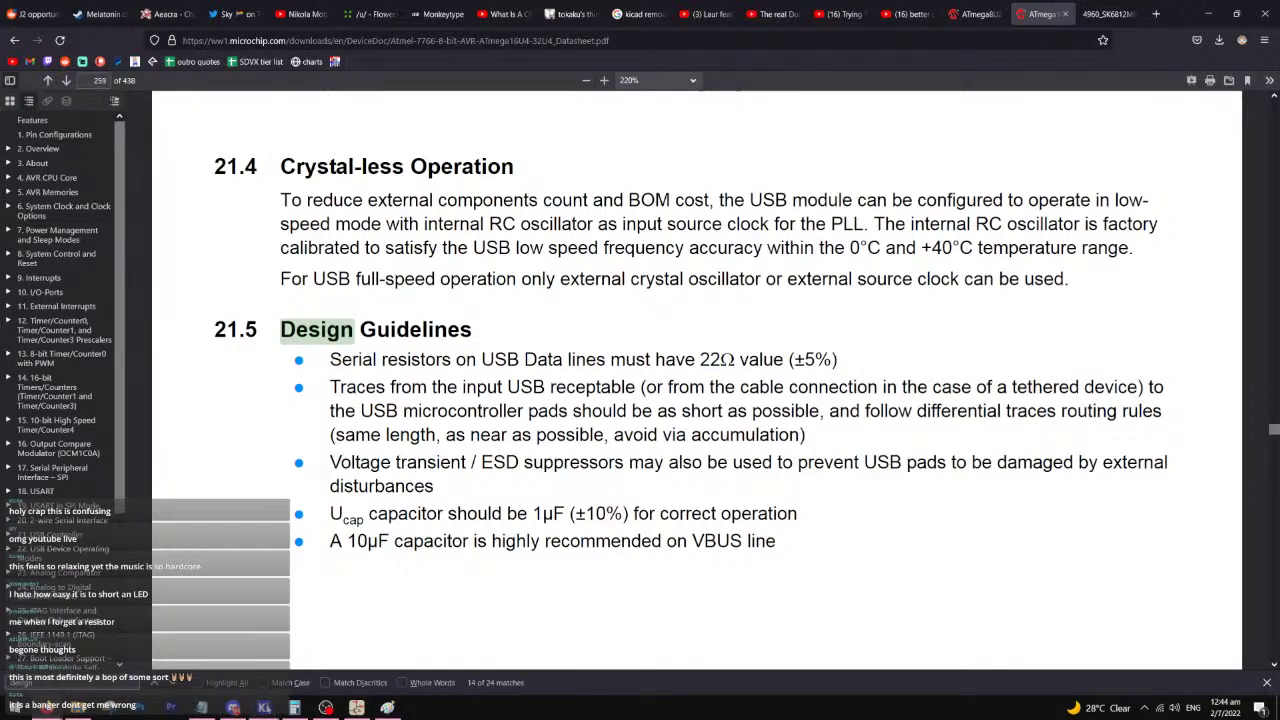
# - Switch to the KiCad Schematic Editor and place a horizontal R_Small resistor in line with the D+ pin, clear of the chip
pyautogui.moveTo(264, 707)
pyautogui.click(333, 648)
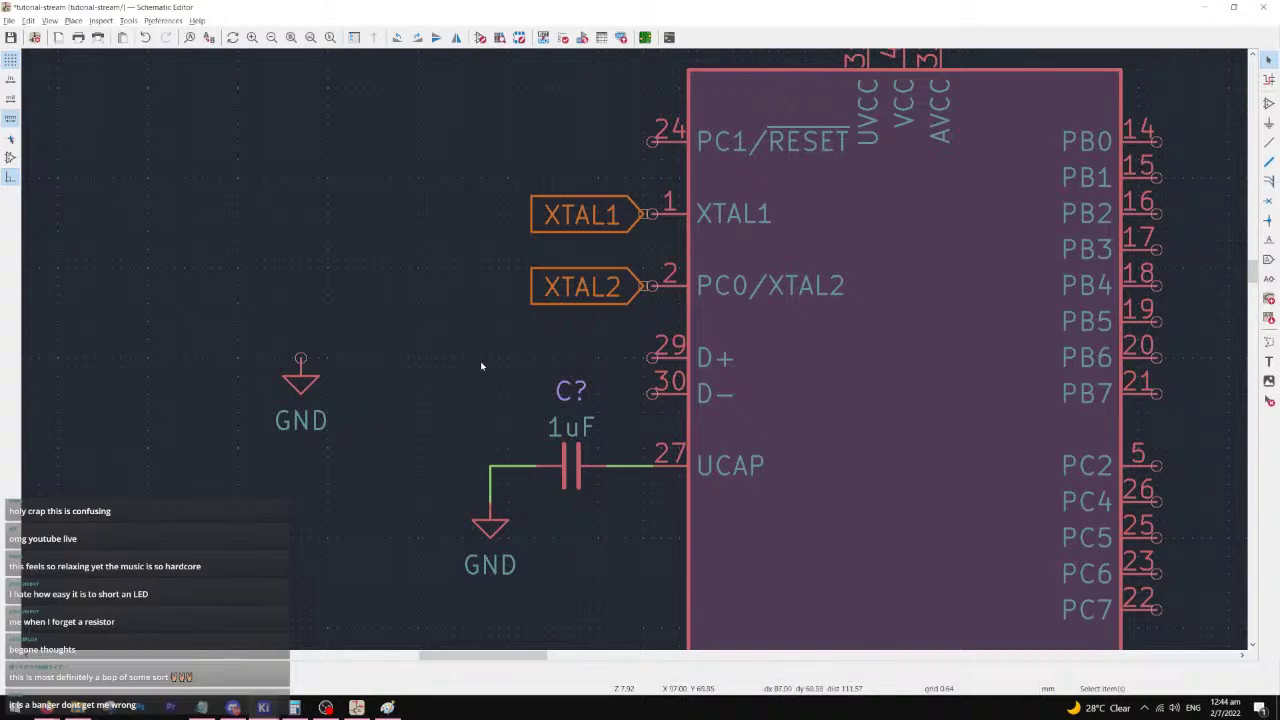
pyautogui.press('a')
pyautogui.write('r_small')
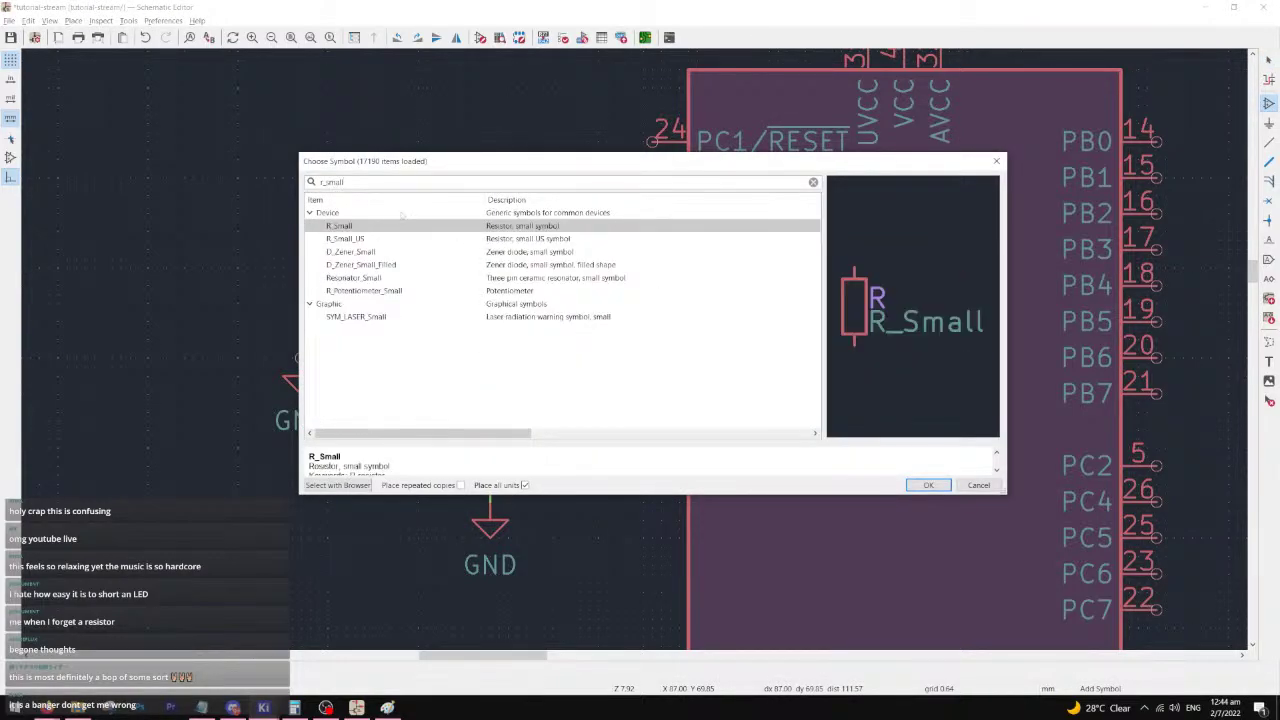
pyautogui.click(928, 485)
pyautogui.press('r')
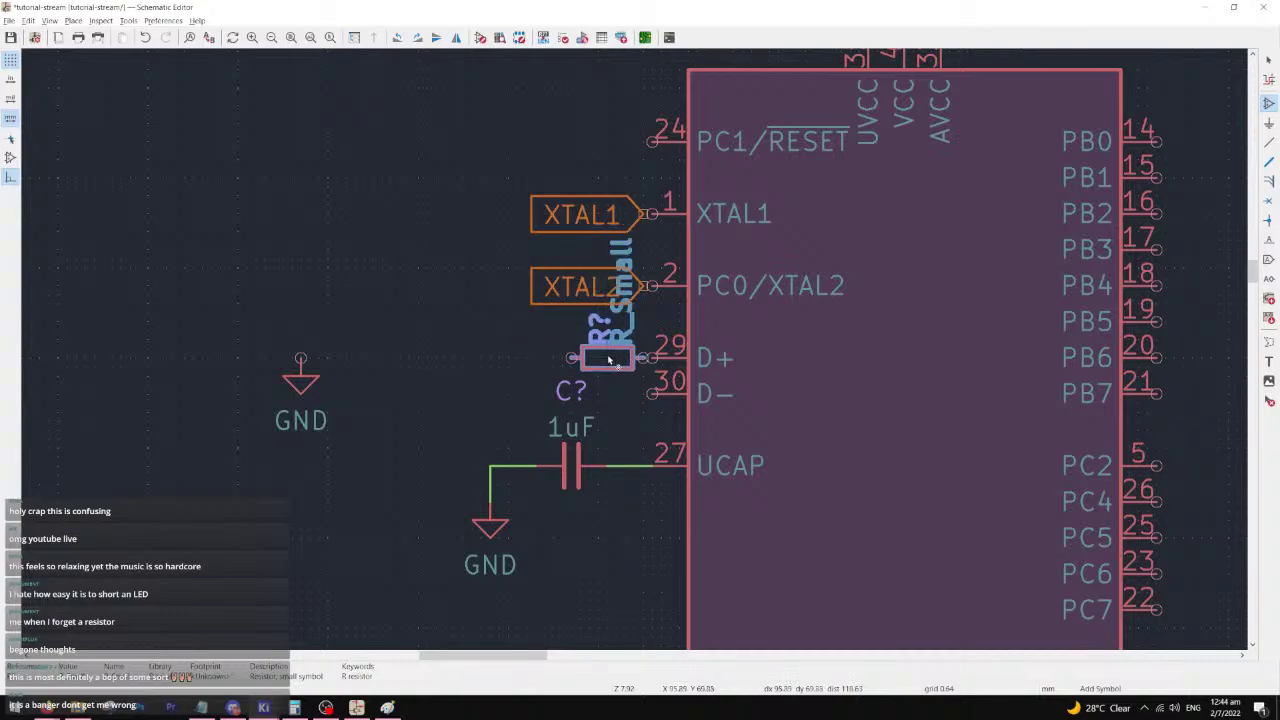
pyautogui.click(615, 360)
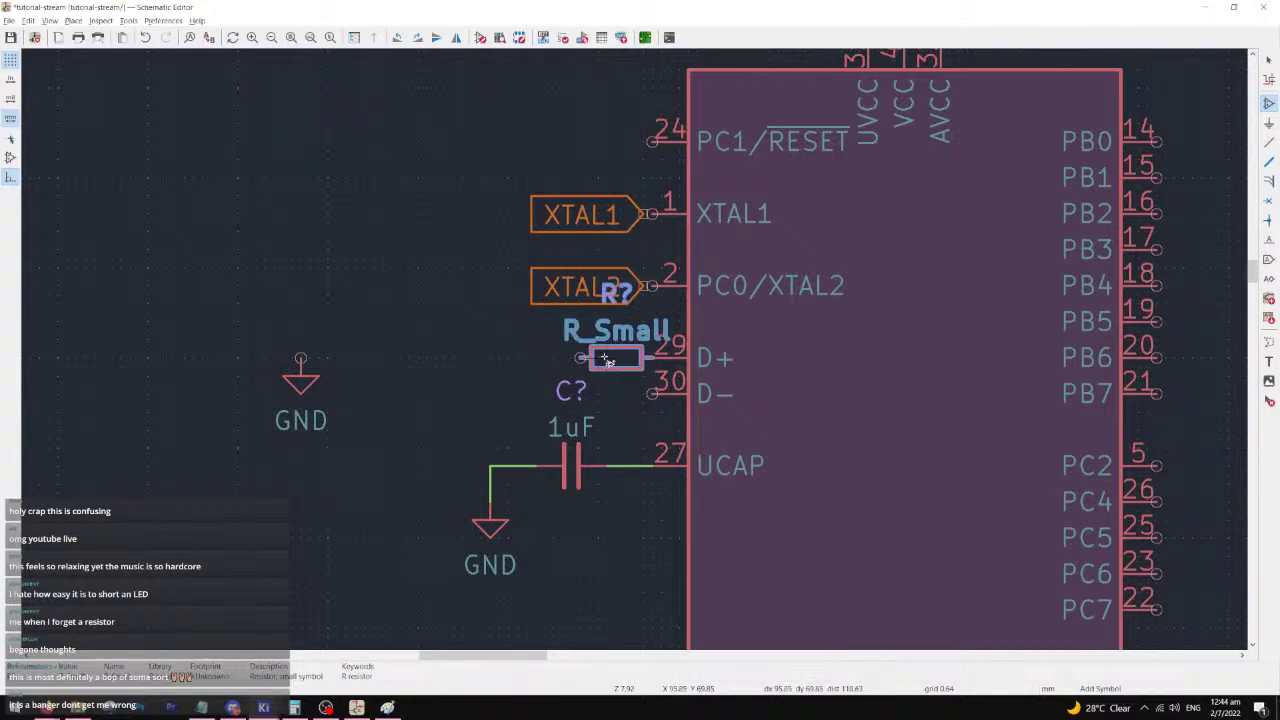
pyautogui.click(481, 361)
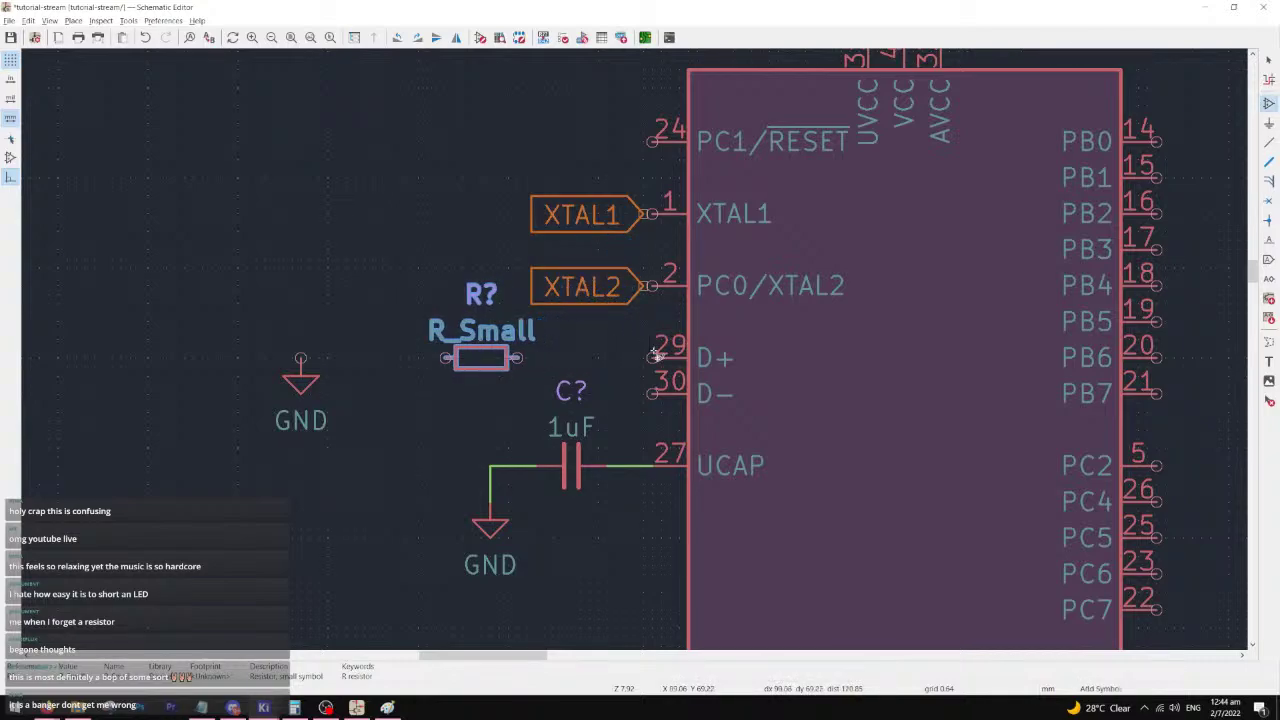
pyautogui.click(658, 366)
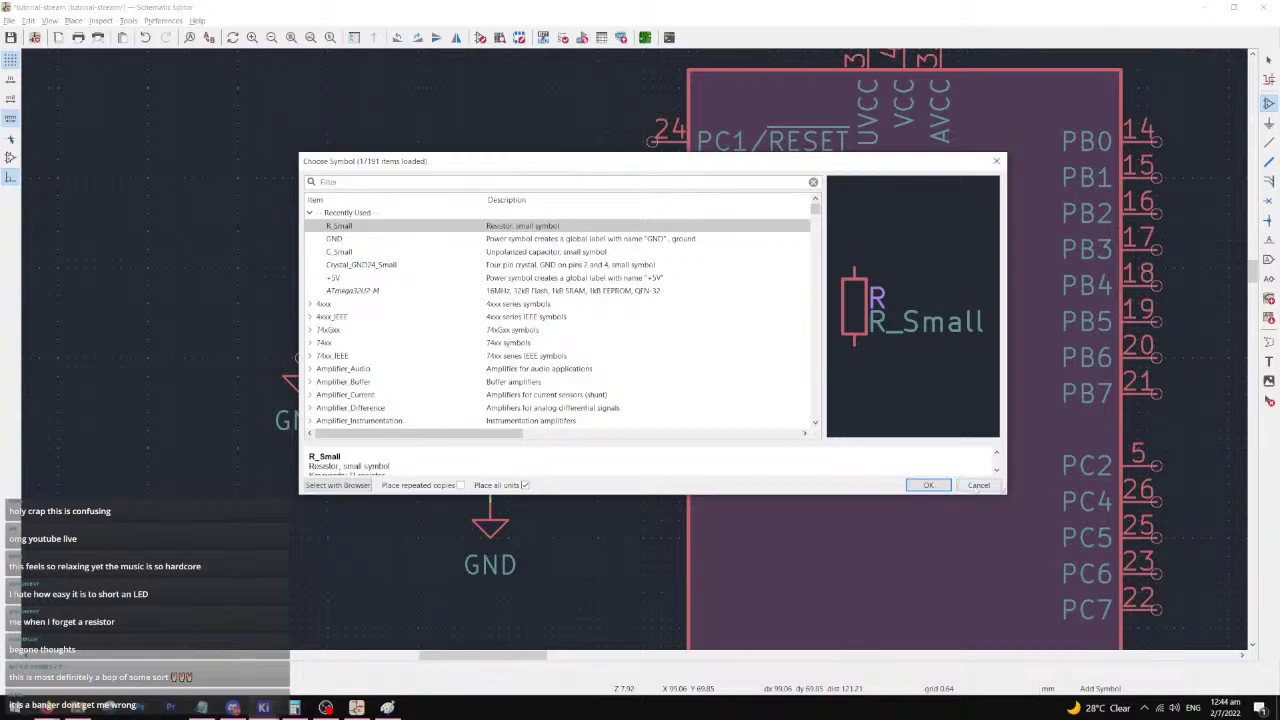
pyautogui.click(971, 487)
# - Set the value of the resistor beside the D+ pin to 22
pyautogui.click(515, 336)
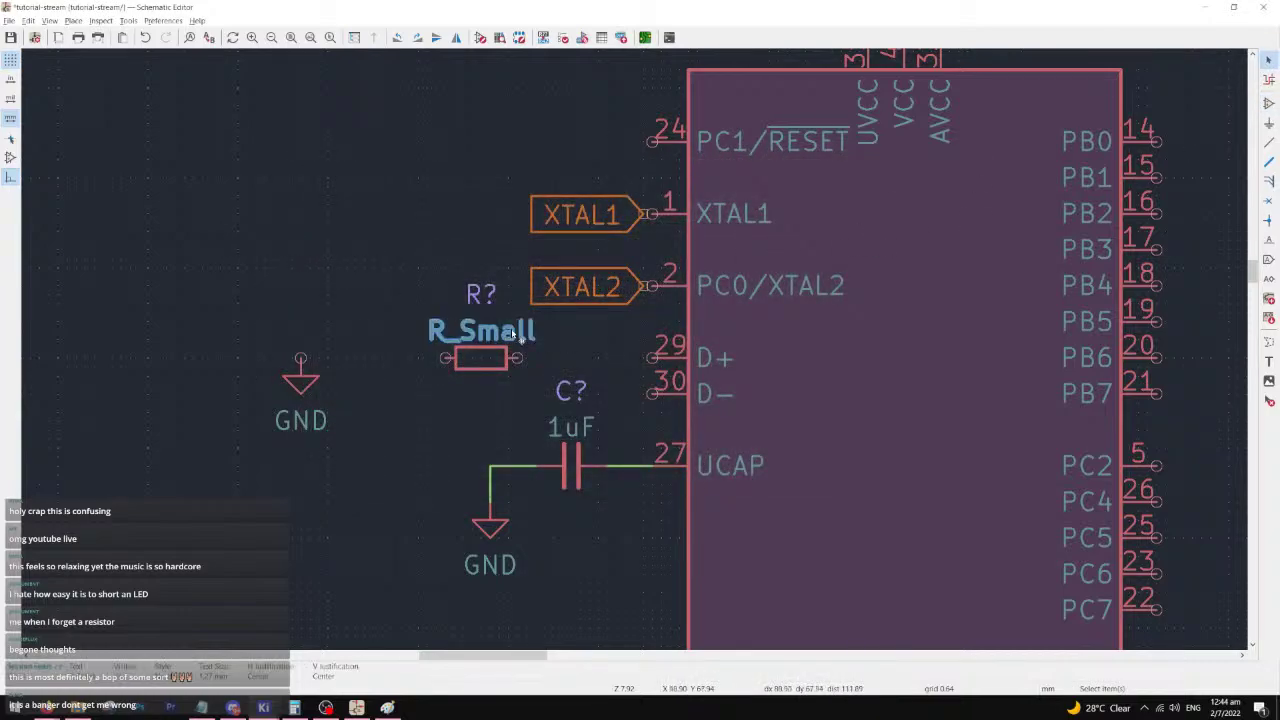
pyautogui.doubleClick(515, 336)
pyautogui.write('22')
pyautogui.press('Return')
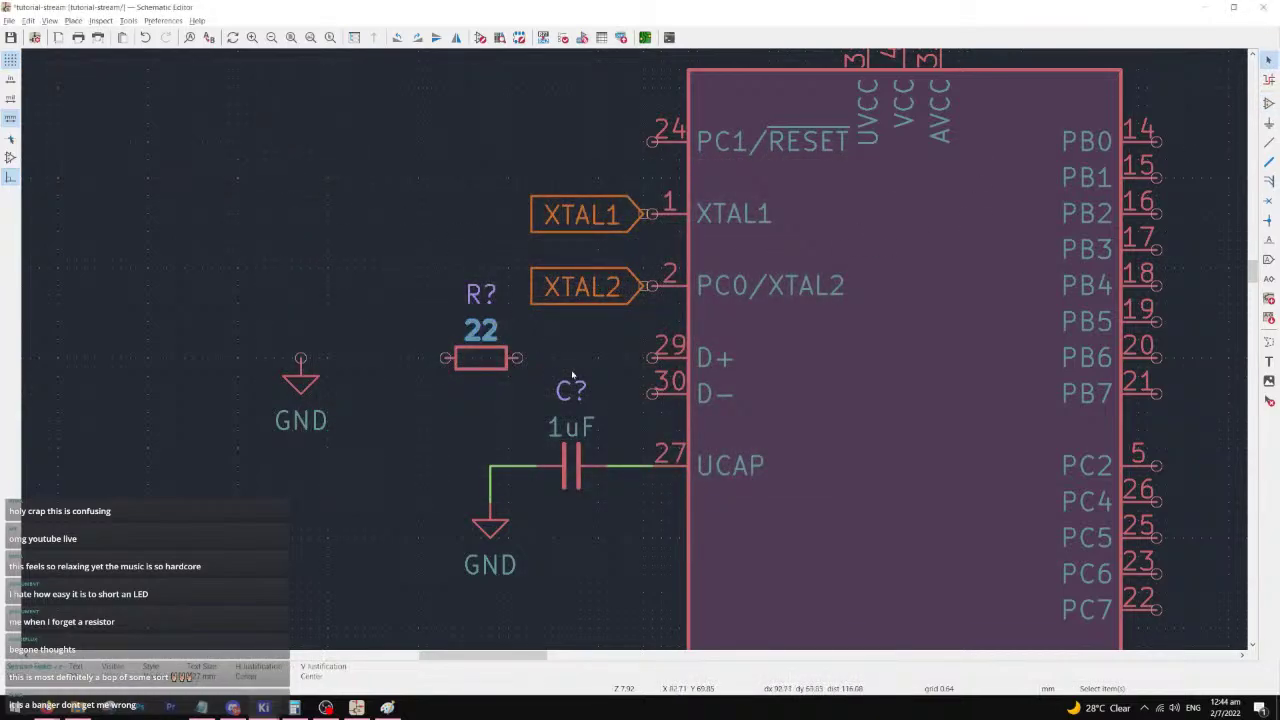
# - Duplicate the 22 resistor and place the copy in line with the D- pin, offset further from the chip
pyautogui.hotkey('ctrl', 'd')
pyautogui.click(407, 392)
pyautogui.click(446, 385)
pyautogui.press('Escape')
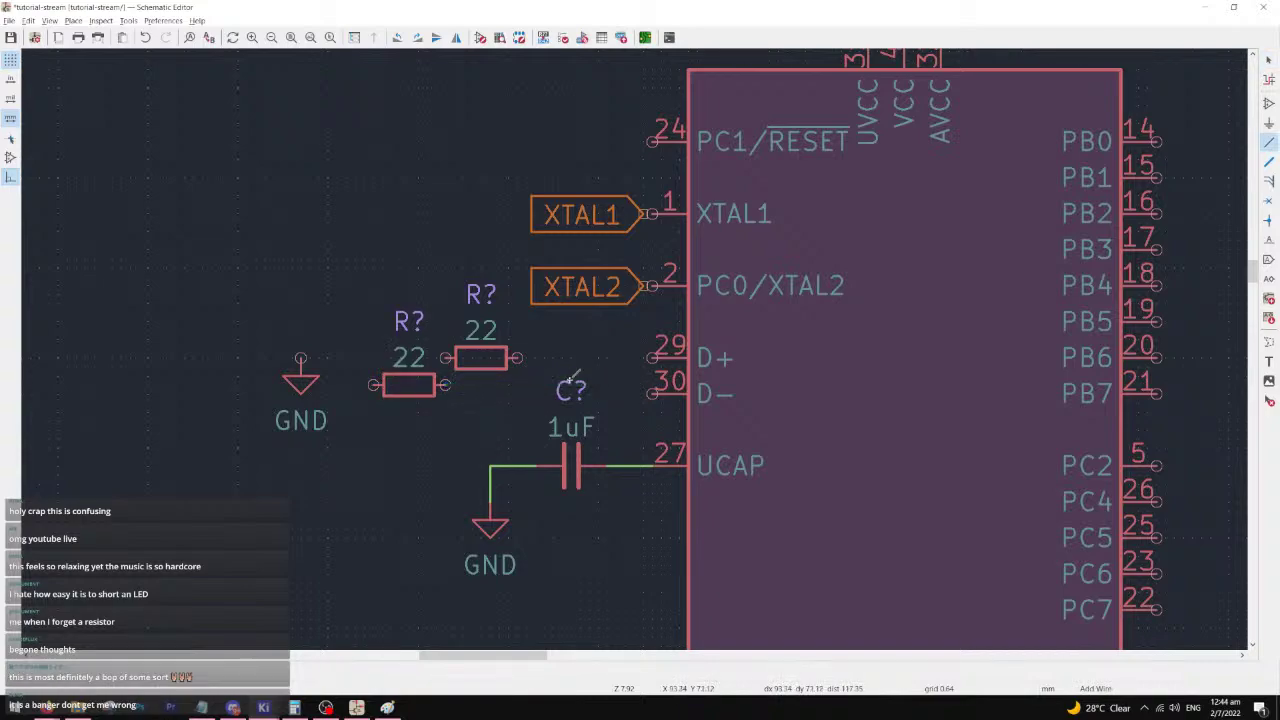
pyautogui.press('m')
pyautogui.click(409, 392)
# - Wire the two 22 resistors to the chip's D- and D+ pins
pyautogui.press('w')
pyautogui.click(655, 393)
pyautogui.click(516, 357)
pyautogui.click(655, 357)
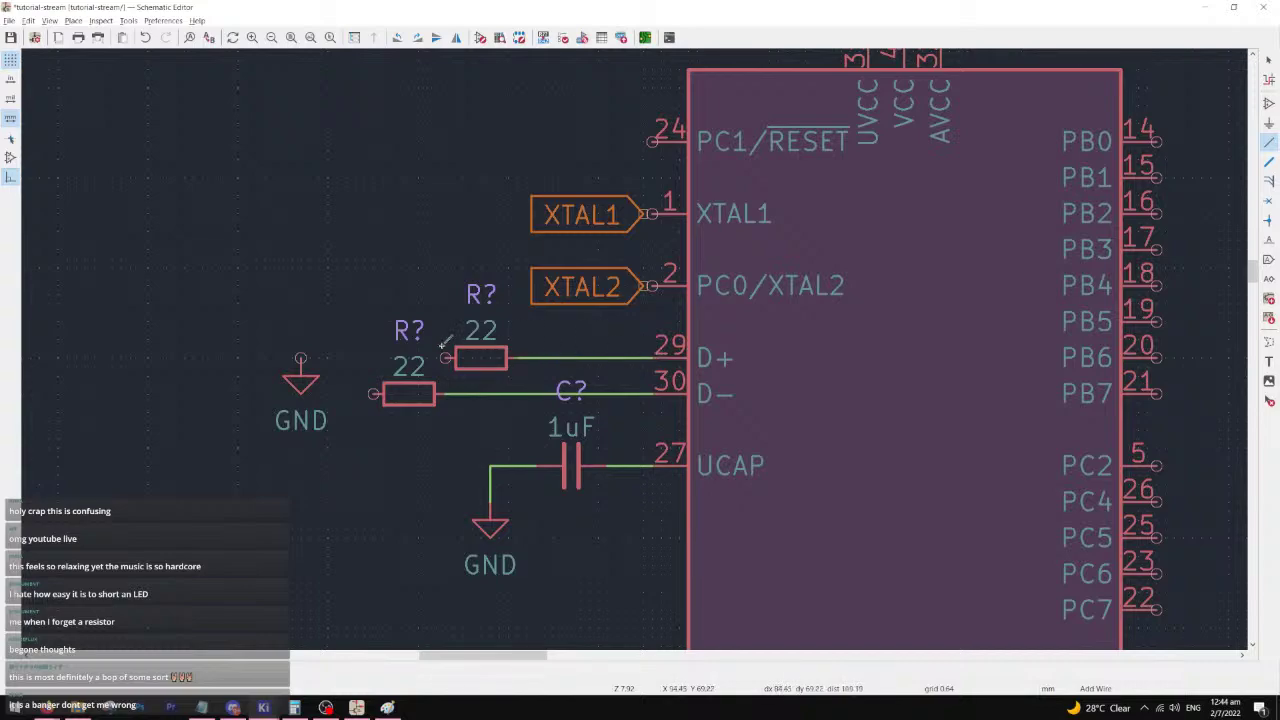
# - Move the loose GND symbol level with the D- resistor and wire the free ends of both 22 resistors to it
pyautogui.click(1268, 60)
pyautogui.click(300, 377)
pyautogui.press('m')
pyautogui.click(310, 397)
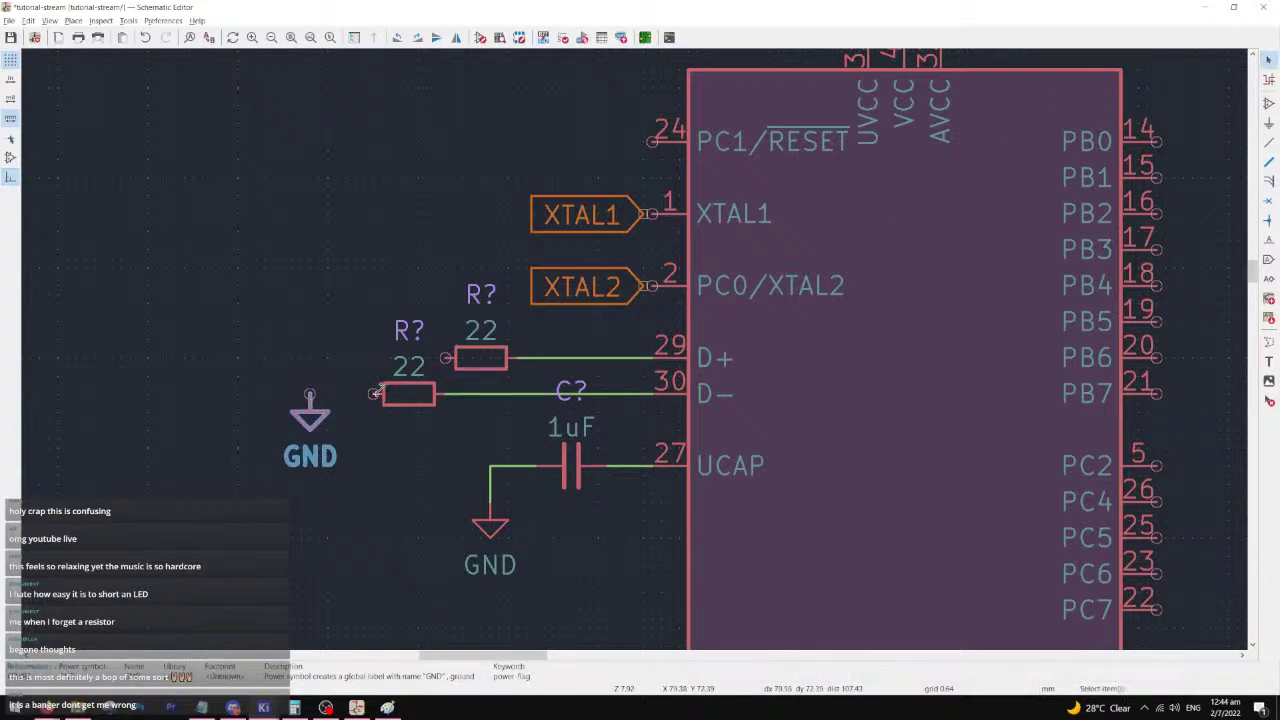
pyautogui.press('w')
pyautogui.click(375, 393)
pyautogui.click(450, 357)
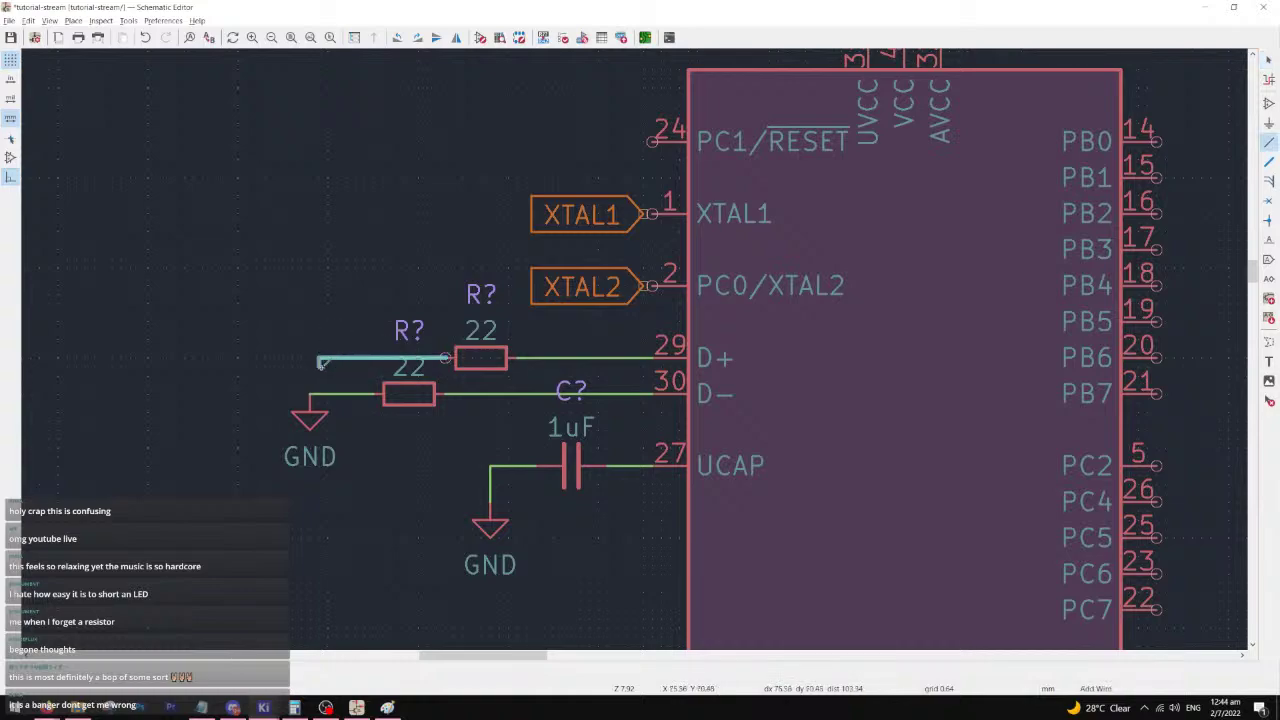
pyautogui.click(310, 393)
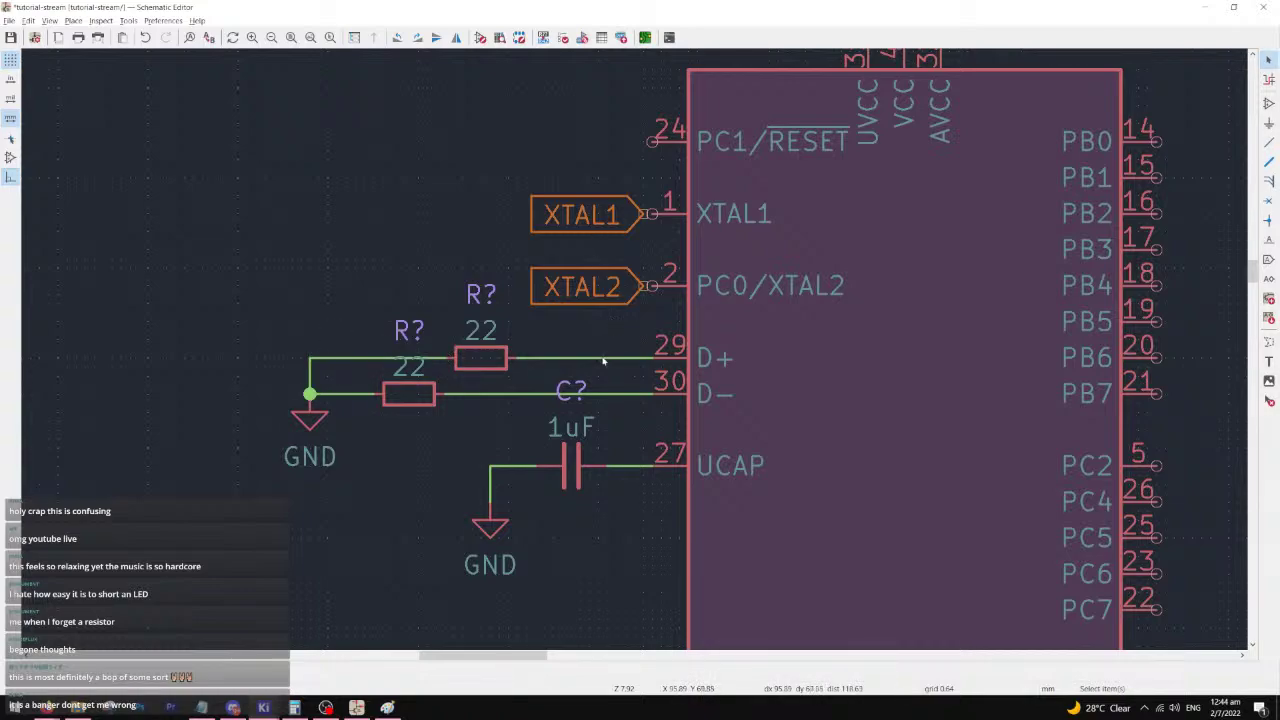
# - Examine the ATmega32U2 symbol's power connections and its remaining unconnected pins
pyautogui.moveTo(594, 397); pyautogui.dragTo(389, 383, button='middle')
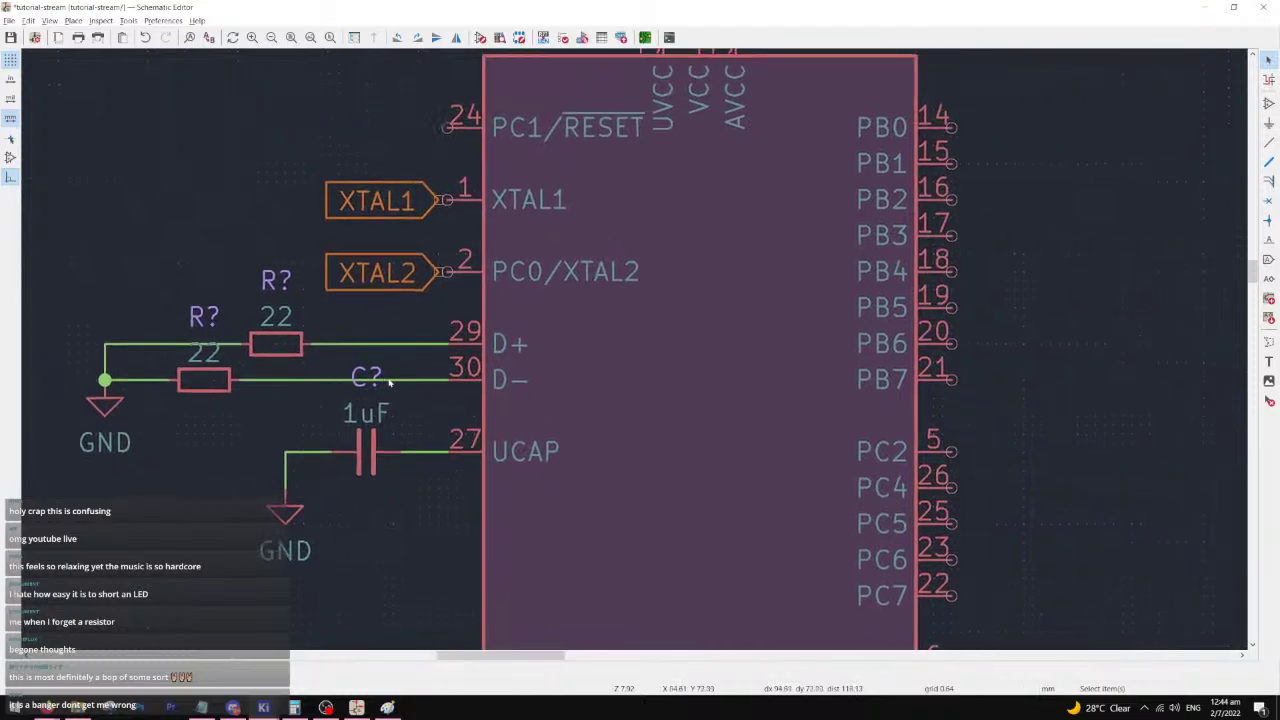
pyautogui.scroll(-2, 390, 382)
pyautogui.moveTo(851, 389); pyautogui.dragTo(524, 352, button='middle')
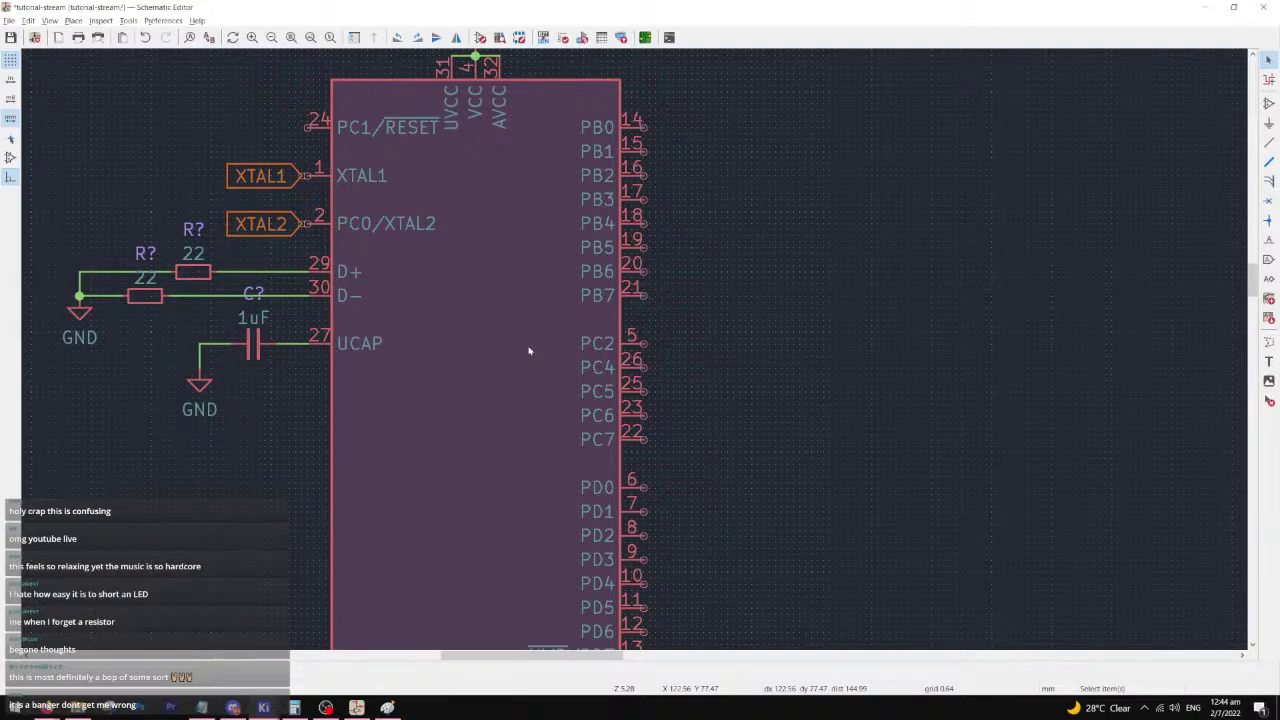
pyautogui.moveTo(448, 145); pyautogui.dragTo(459, 345, button='middle')
pyautogui.moveTo(510, 287); pyautogui.dragTo(537, 201, button='middle')
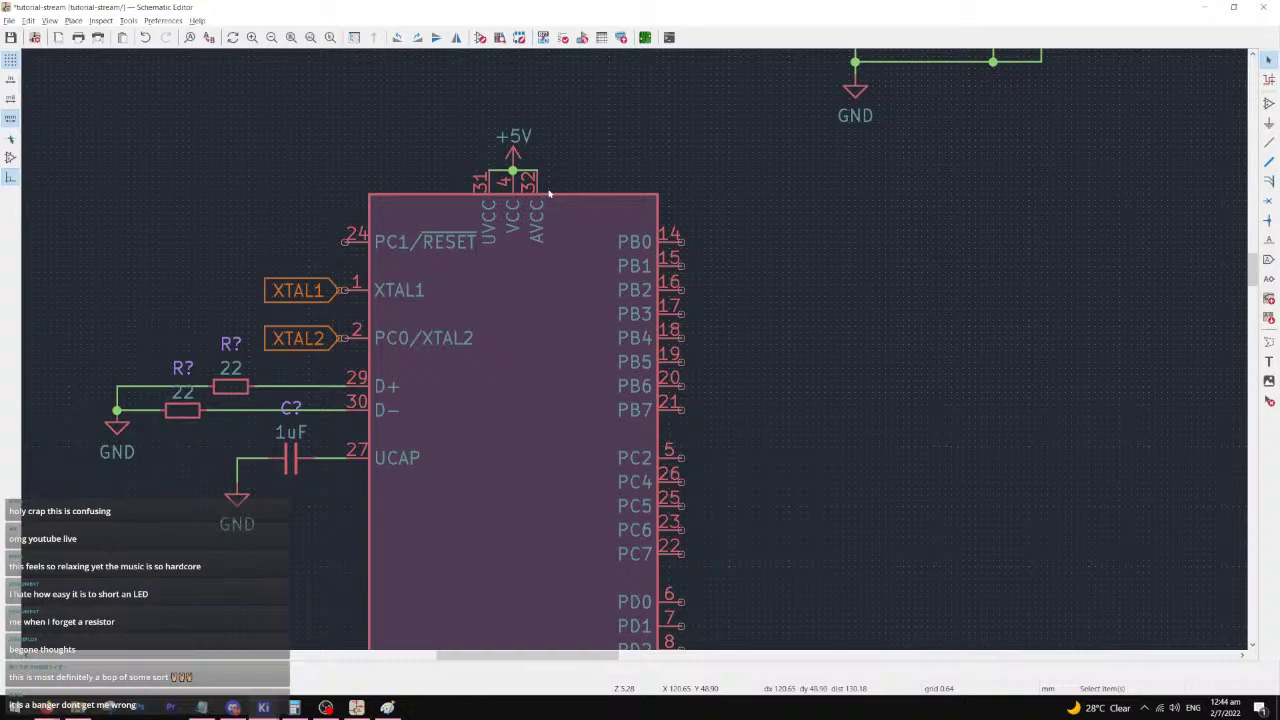
pyautogui.scroll(-5, 634, 354)
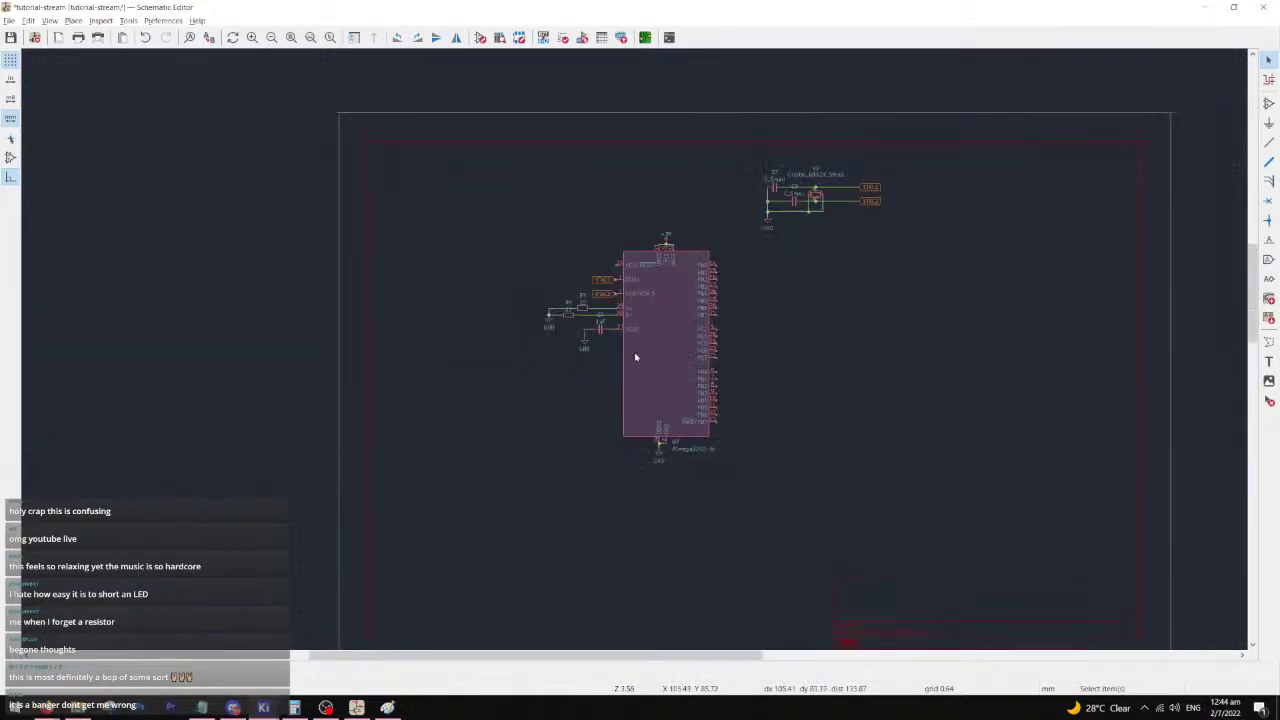
pyautogui.scroll(4, 686, 331)
pyautogui.moveTo(718, 217); pyautogui.dragTo(713, 266, button='middle')
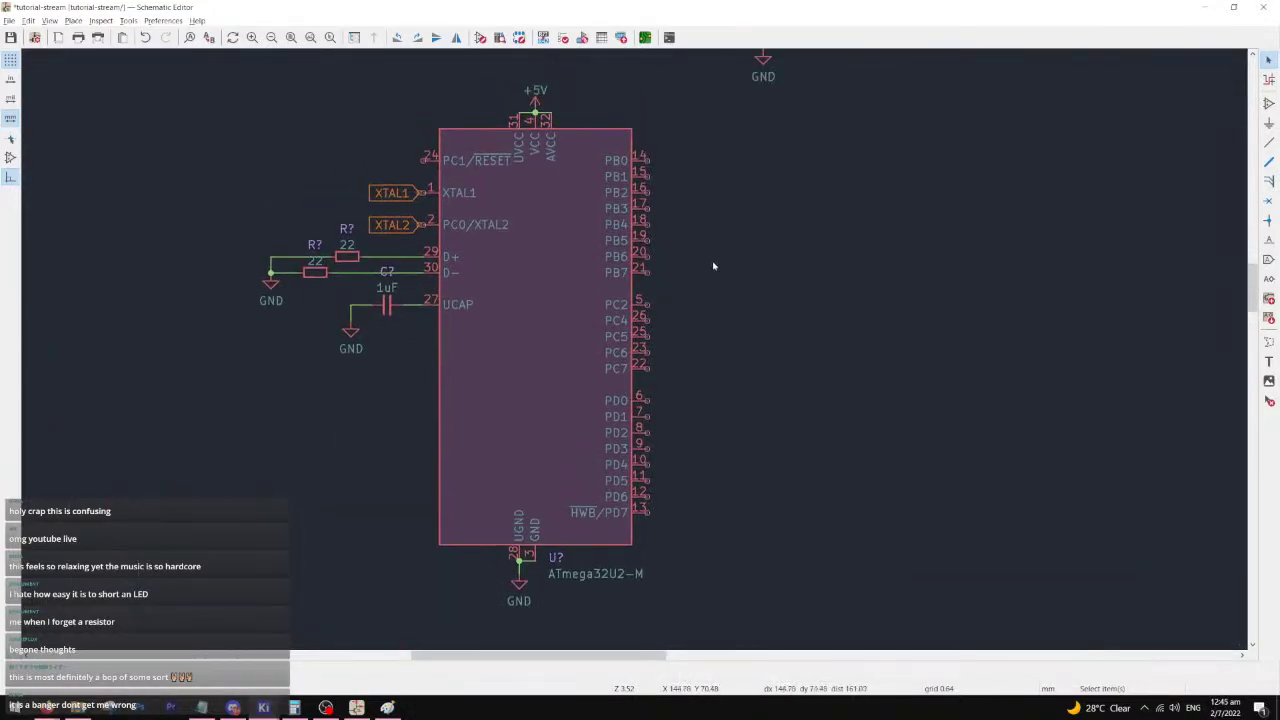
# - Place an SW_Push switch symbol beside the microcontroller's PC1/RESET pin, level with that pin
pyautogui.scroll(4, 645, 340)
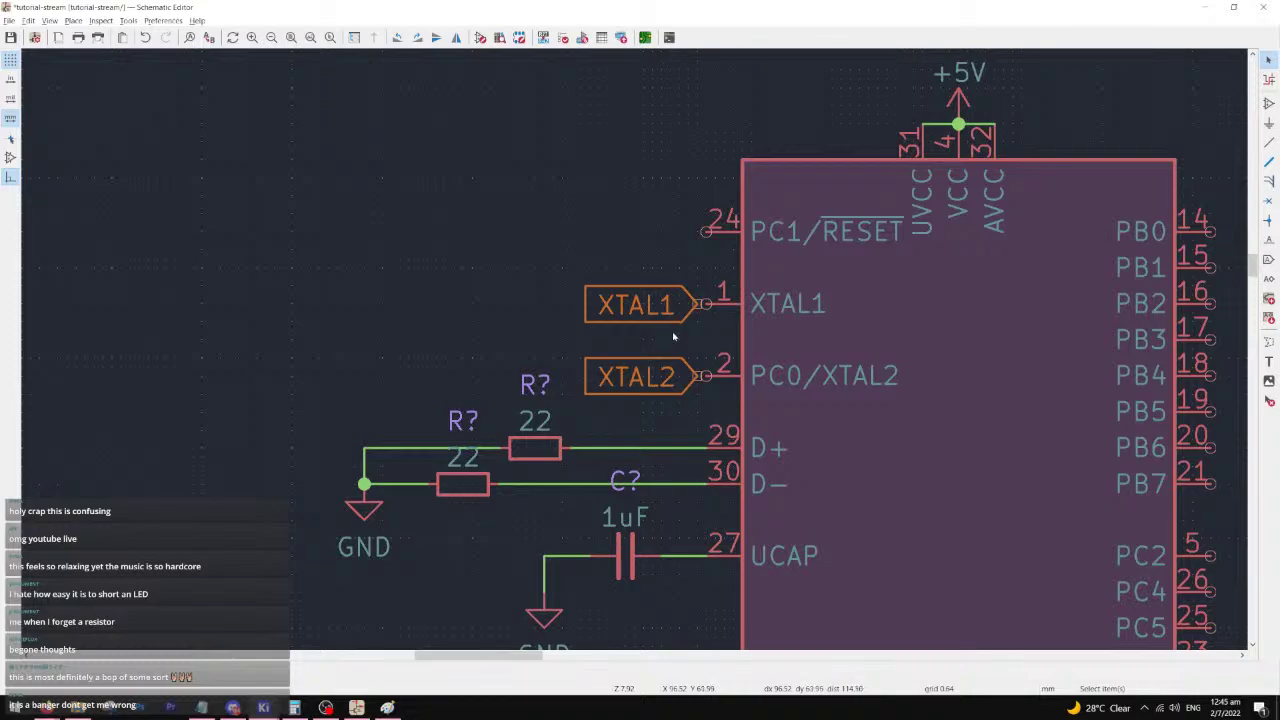
pyautogui.moveTo(656, 193); pyautogui.dragTo(591, 317, button='middle')
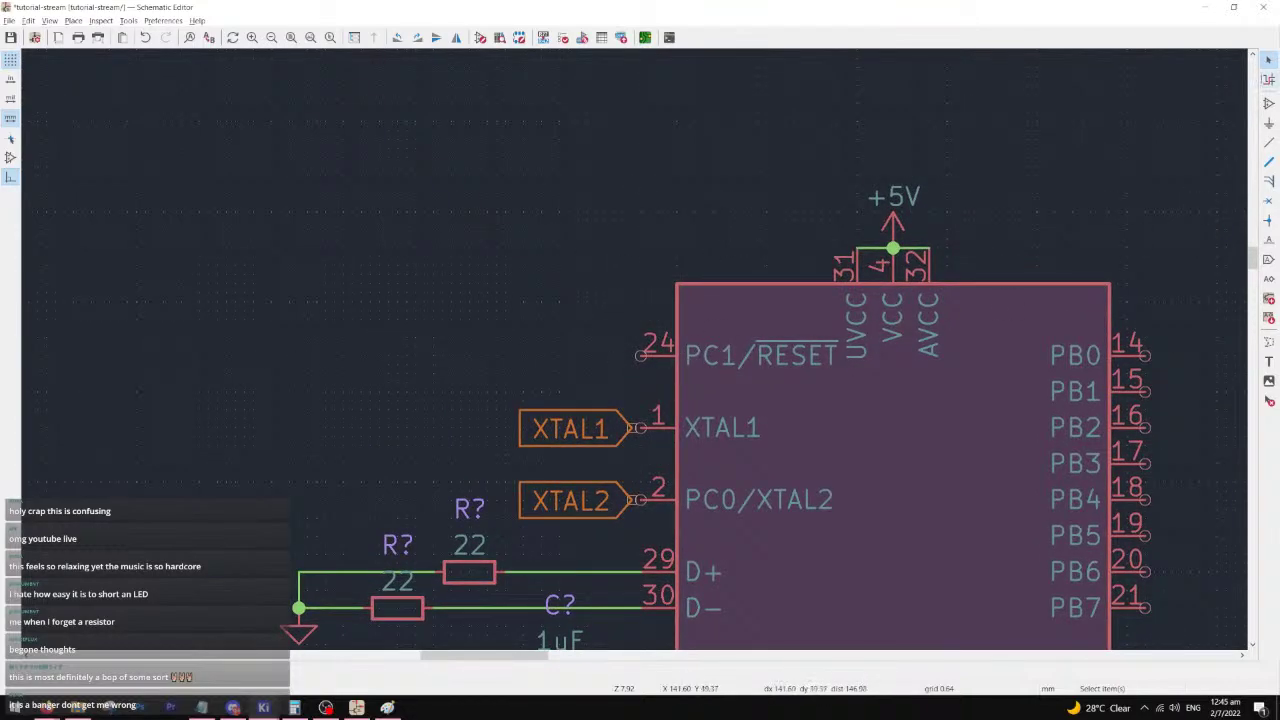
pyautogui.write('aswitch')
pyautogui.hotkey('ctrl', 'a')
pyautogui.write('push_sw')
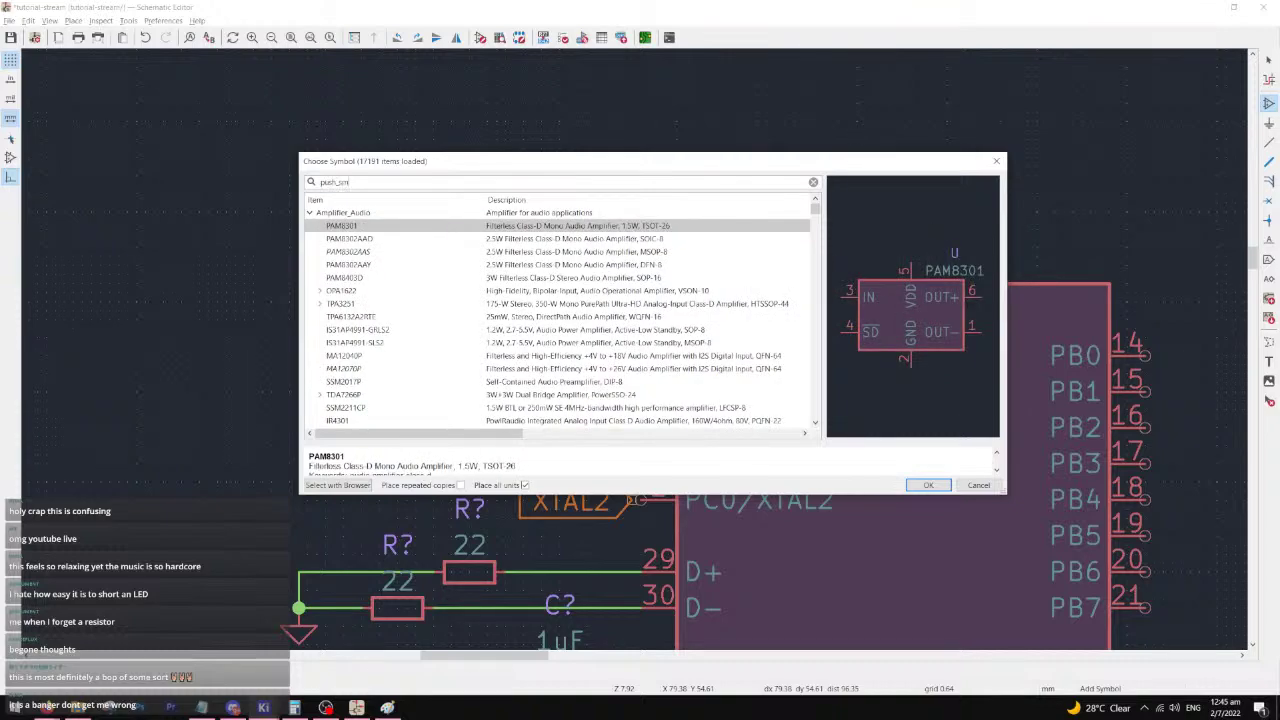
pyautogui.write('itch')
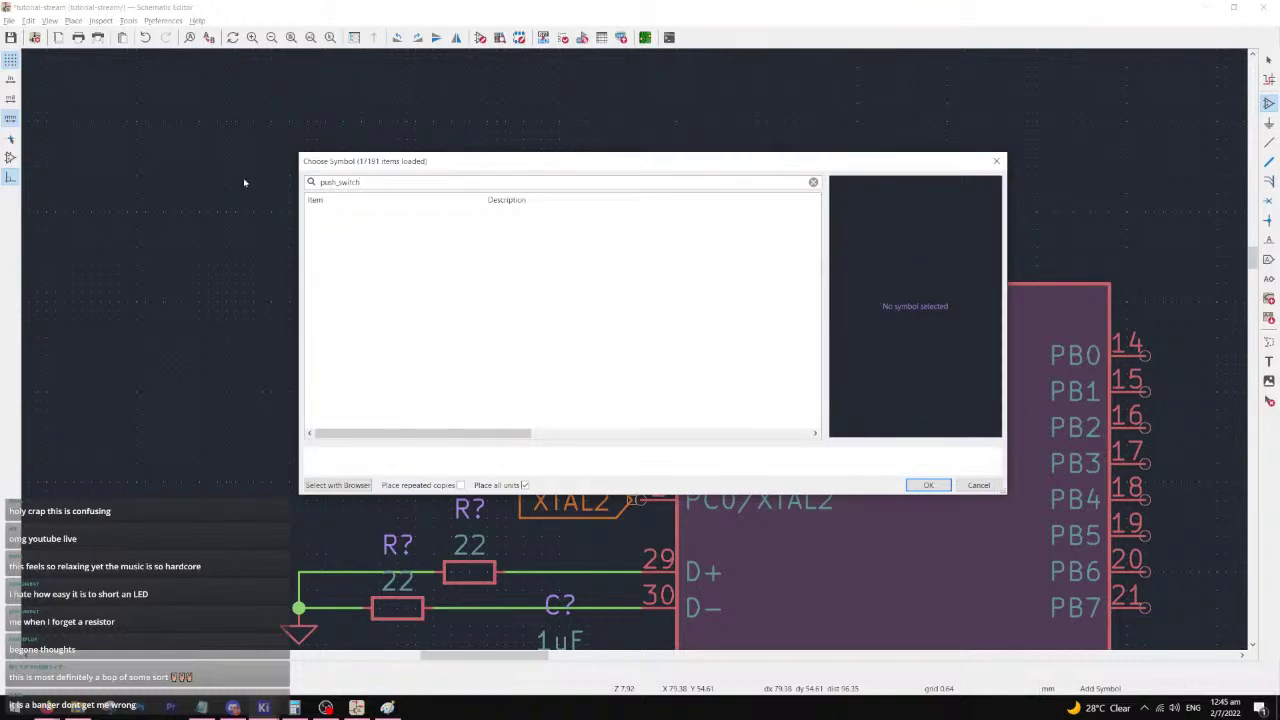
pyautogui.hotkey('ctrl', 'a')
pyautogui.press('BackSpace')
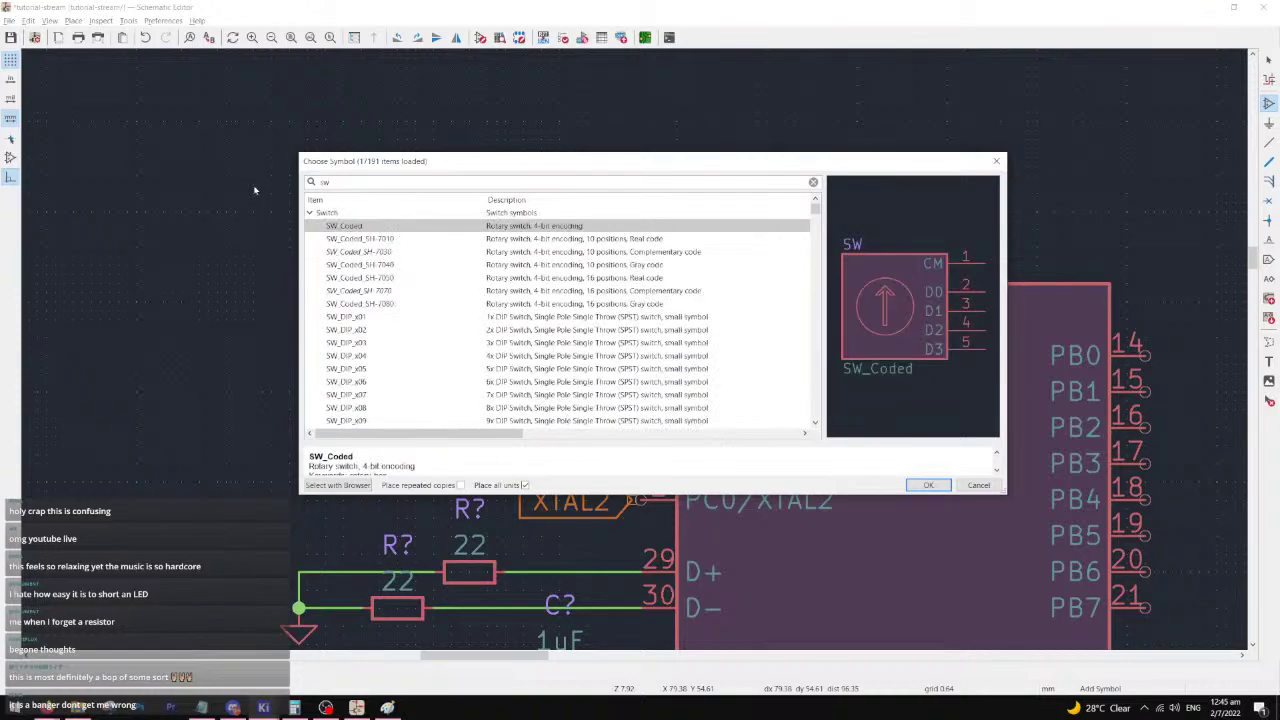
pyautogui.write('push')
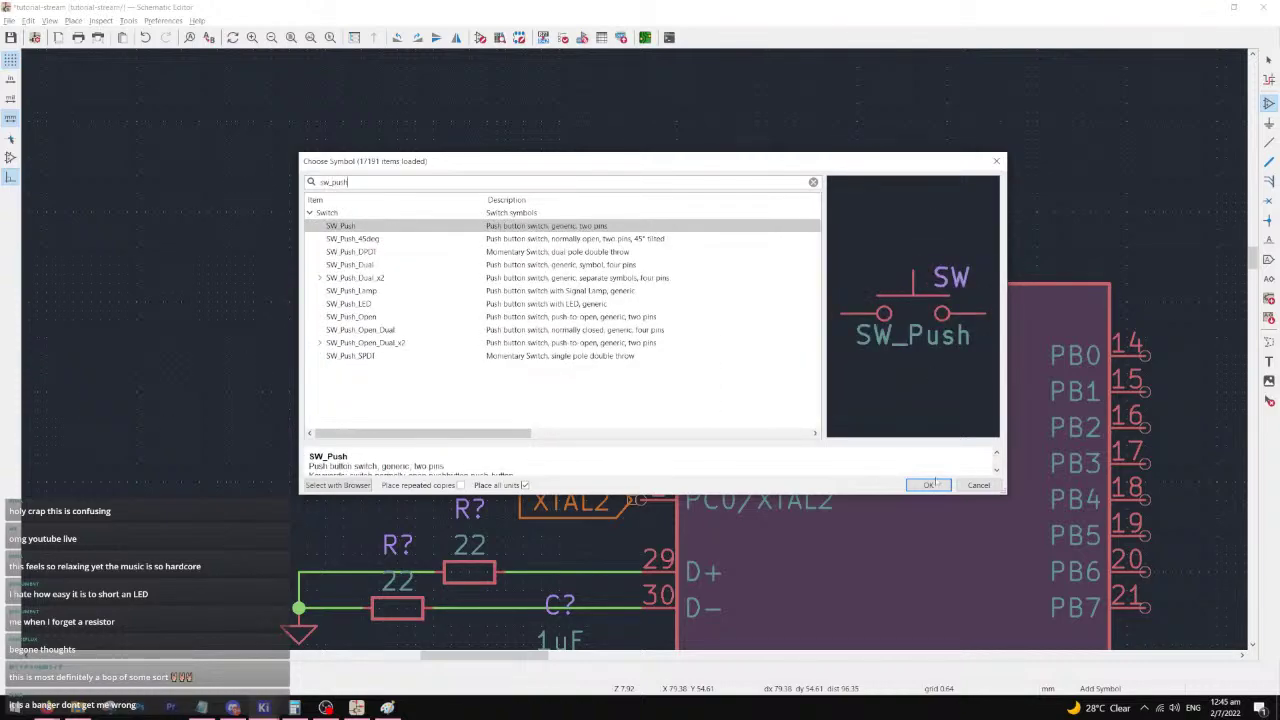
pyautogui.click(930, 486)
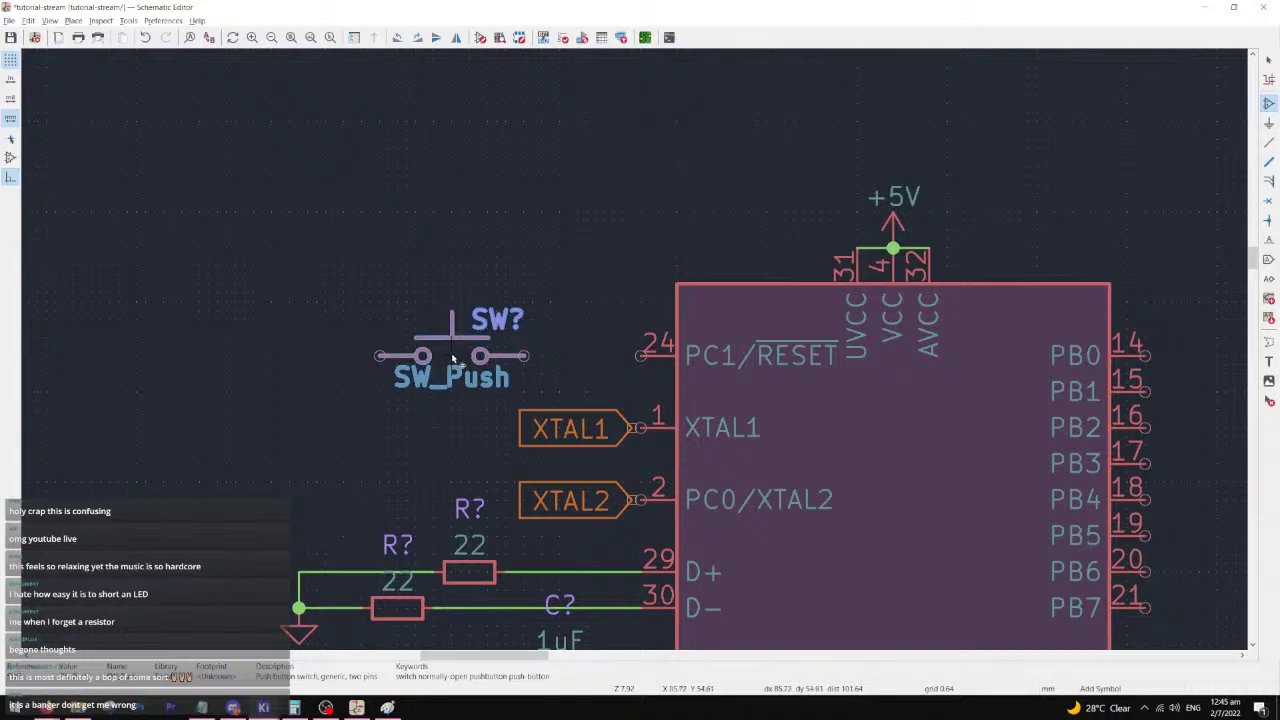
pyautogui.click(466, 358)
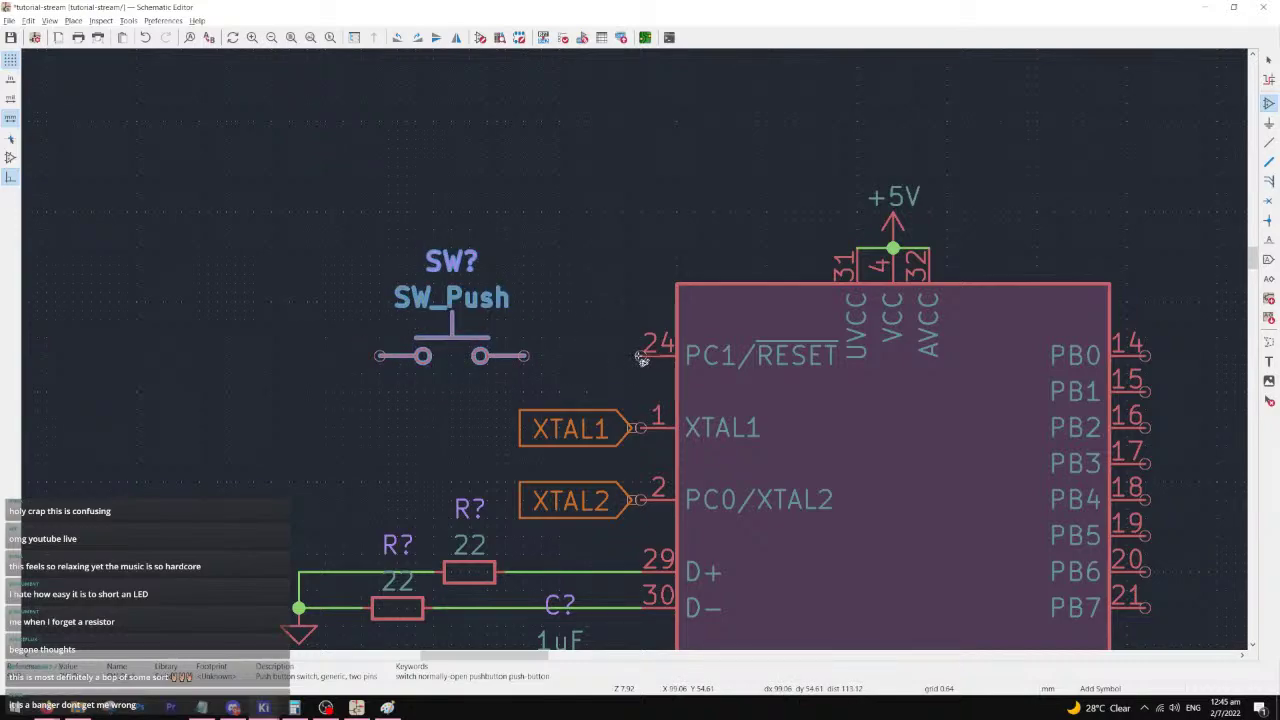
# - Wire the push switch's nearer terminal to the PC1/RESET pin
pyautogui.press('w')
pyautogui.click(525, 356)
pyautogui.scroll(-2, 349, 534)
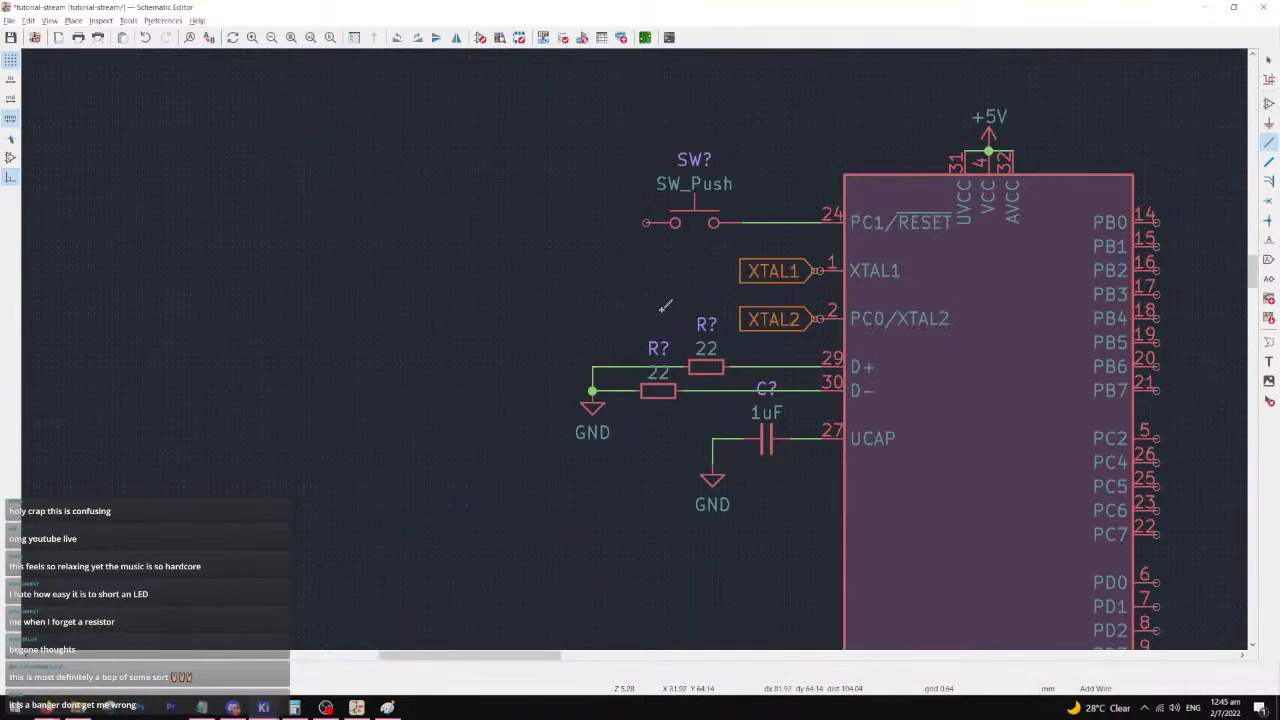
# - Duplicate the GND symbol next to the push switch and wire it to the switch's free terminal
pyautogui.scroll(2, 662, 311)
pyautogui.press('Escape')
pyautogui.click(560, 515)
pyautogui.hotkey('ctrl', 'd')
pyautogui.click(573, 237)
pyautogui.click(633, 232)
pyautogui.click(572, 232)
pyautogui.moveTo(876, 223); pyautogui.dragTo(465, 368, button='middle')
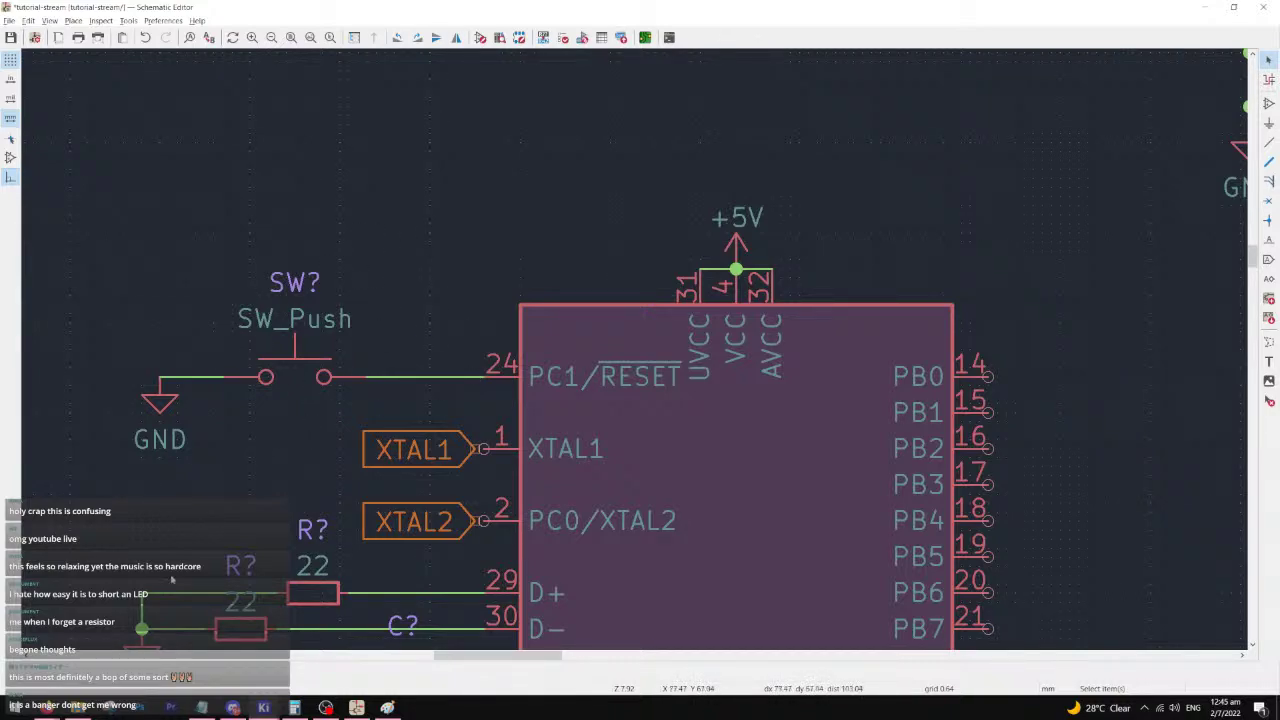
# - Open Paint and move its window clear of the push switch circuit
pyautogui.click(15, 708)
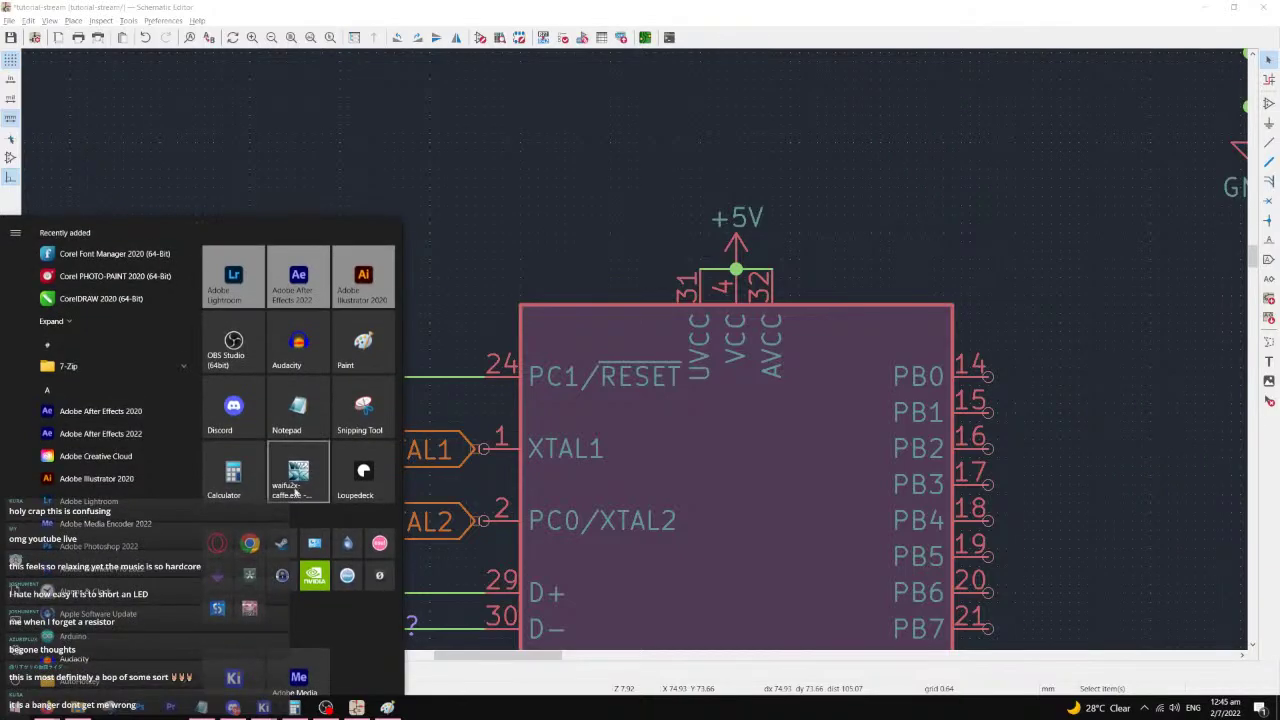
pyautogui.click(362, 360)
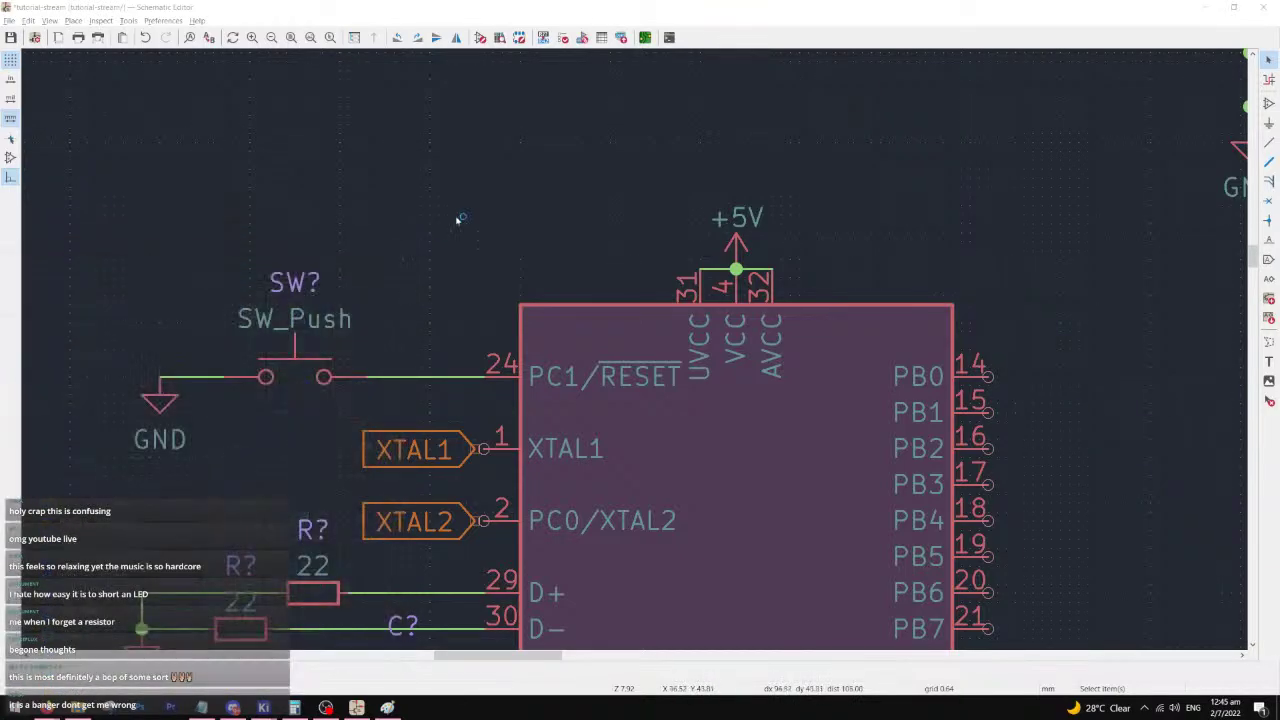
pyautogui.moveTo(526, 23); pyautogui.dragTo(818, 59)
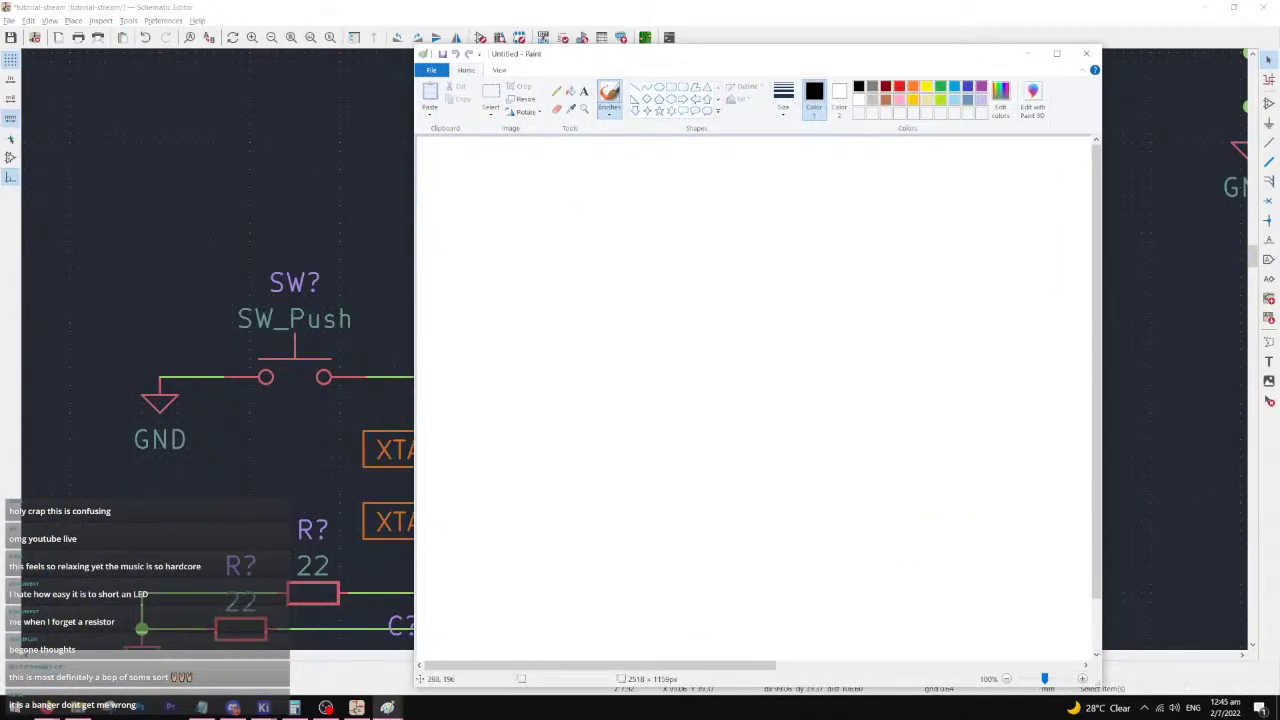
# - Sketch a box with two rounded shapes inside and two round-topped knobs on its upper edge
pyautogui.moveTo(492, 210)
pyautogui.mouseDown()
pyautogui.moveTo(662, 240)
pyautogui.moveTo(492, 209)
pyautogui.mouseUp()
pyautogui.moveTo(606, 236)
pyautogui.mouseDown()
pyautogui.moveTo(606, 262)
pyautogui.moveTo(592, 226)
pyautogui.mouseUp()
pyautogui.moveTo(572, 238); pyautogui.dragTo(522, 244)
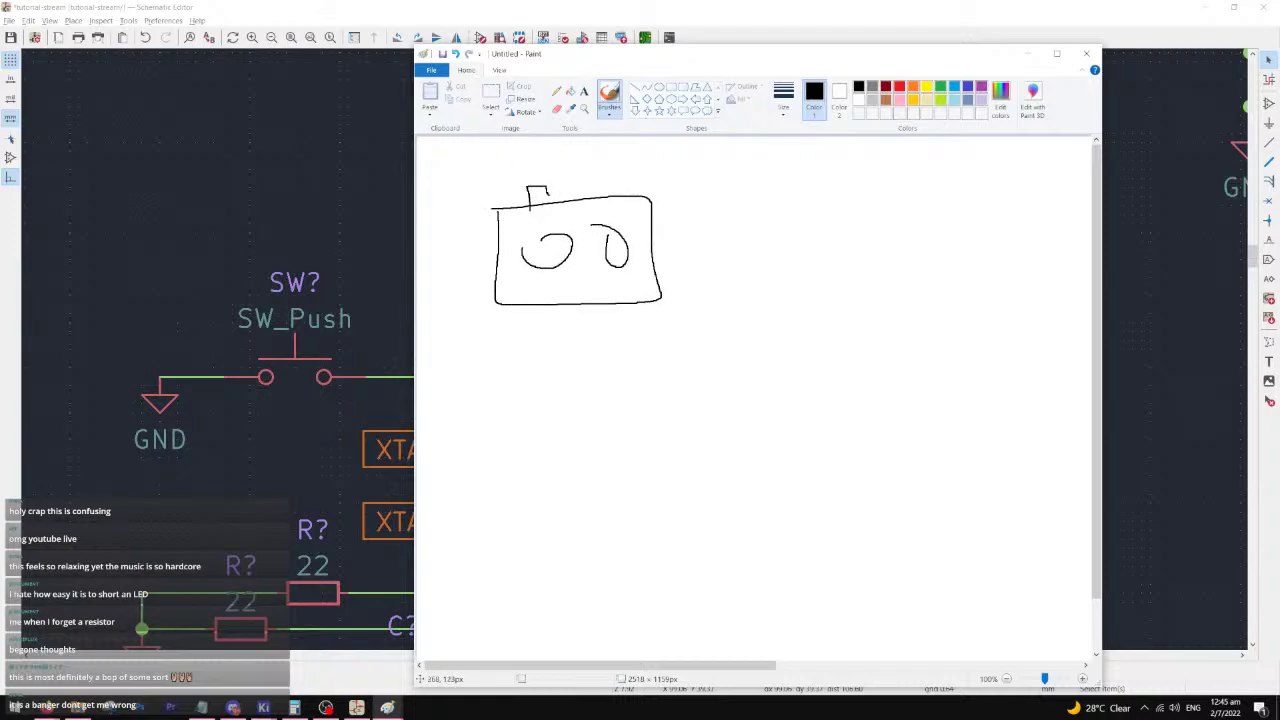
pyautogui.moveTo(602, 186); pyautogui.dragTo(630, 180)
pyautogui.moveTo(516, 190); pyautogui.dragTo(552, 186)
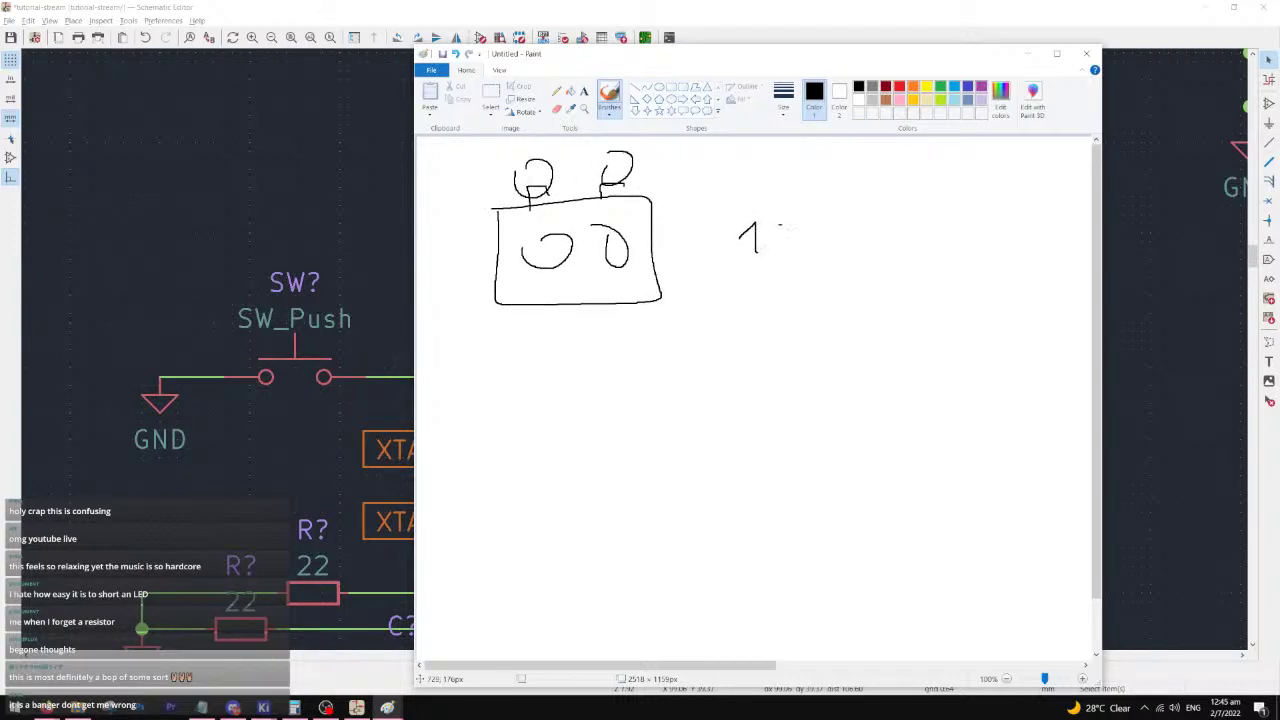
# - Handwrite the logic notes "1 = yes" and "0 = No" beside the box sketch
pyautogui.moveTo(826, 222); pyautogui.dragTo(836, 234)
pyautogui.moveTo(846, 216); pyautogui.dragTo(832, 250)
pyautogui.moveTo(850, 230); pyautogui.dragTo(872, 242)
pyautogui.moveTo(756, 288); pyautogui.dragTo(758, 290)
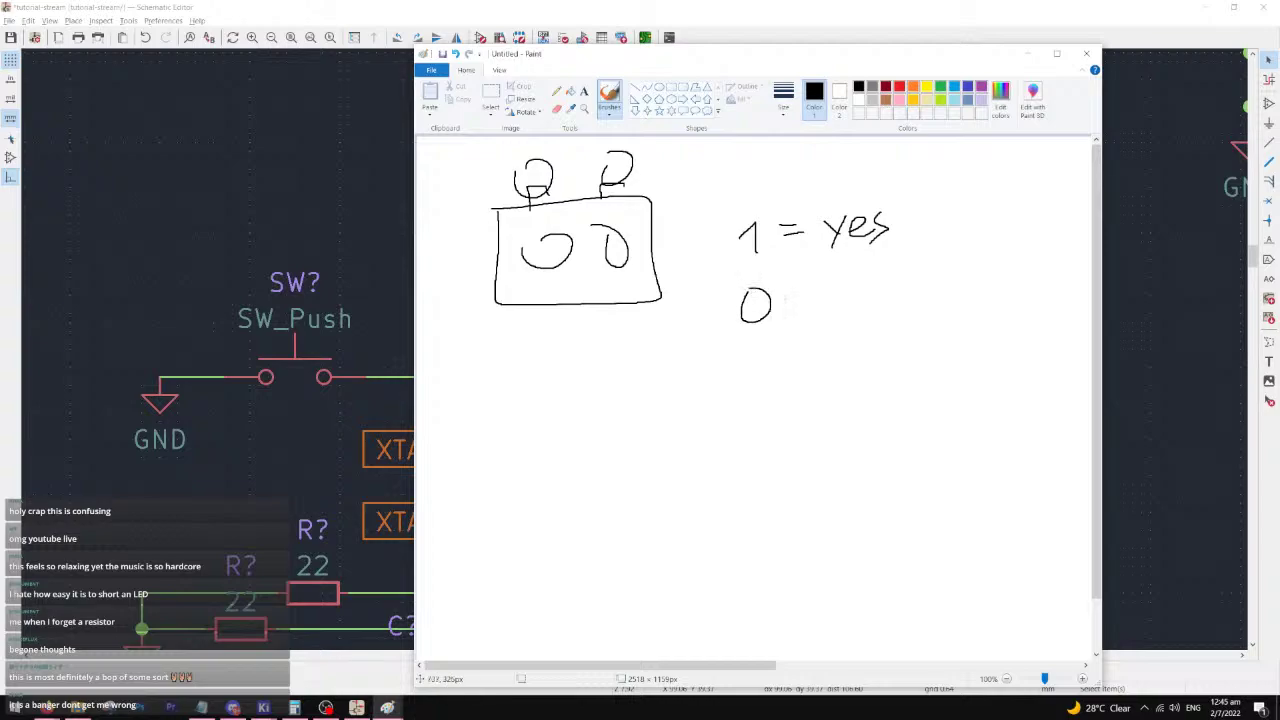
pyautogui.moveTo(852, 293); pyautogui.dragTo(886, 322)
pyautogui.moveTo(888, 322)
pyautogui.mouseDown()
pyautogui.moveTo(888, 292)
pyautogui.moveTo(916, 299)
pyautogui.mouseUp()
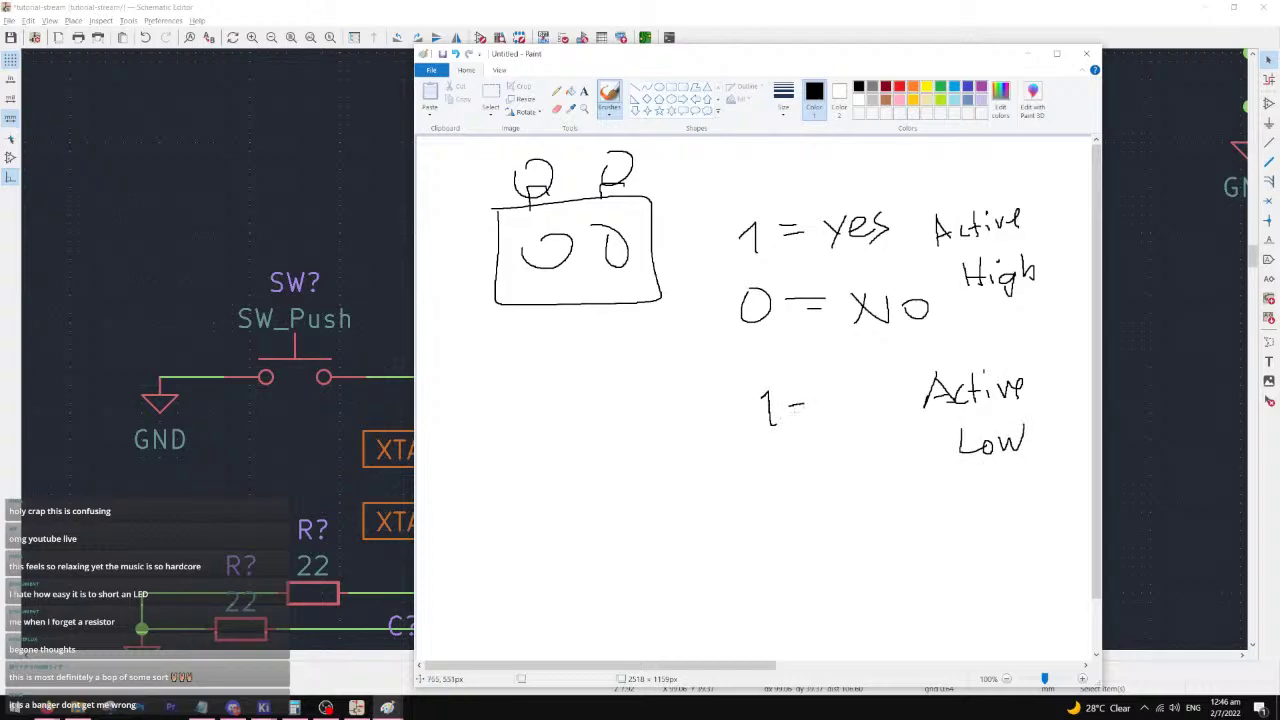
# - Handwrite "0 = Yes" in the Active Low notes and minimize Paint to return to the schematic
pyautogui.moveTo(779, 452); pyautogui.dragTo(777, 453)
pyautogui.moveTo(820, 466); pyautogui.dragTo(876, 487)
pyautogui.moveTo(893, 476); pyautogui.dragTo(906, 485)
pyautogui.moveTo(918, 468); pyautogui.dragTo(910, 488)
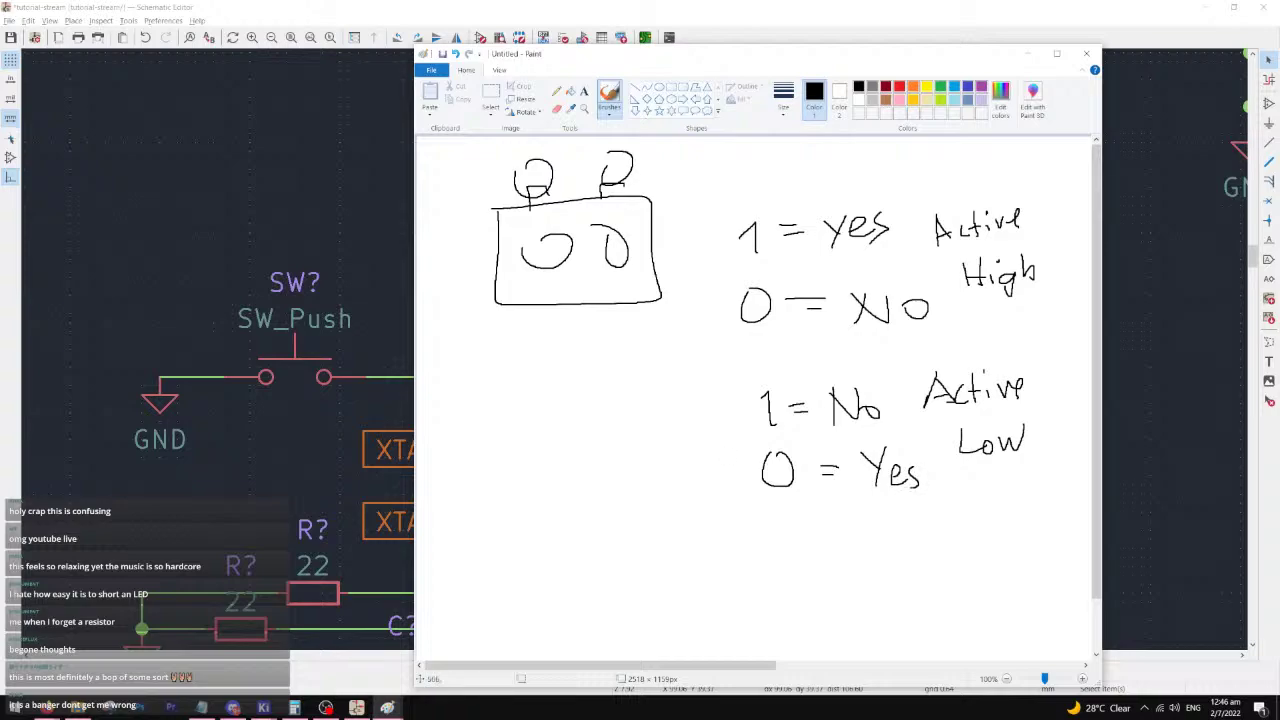
pyautogui.click(1027, 53)
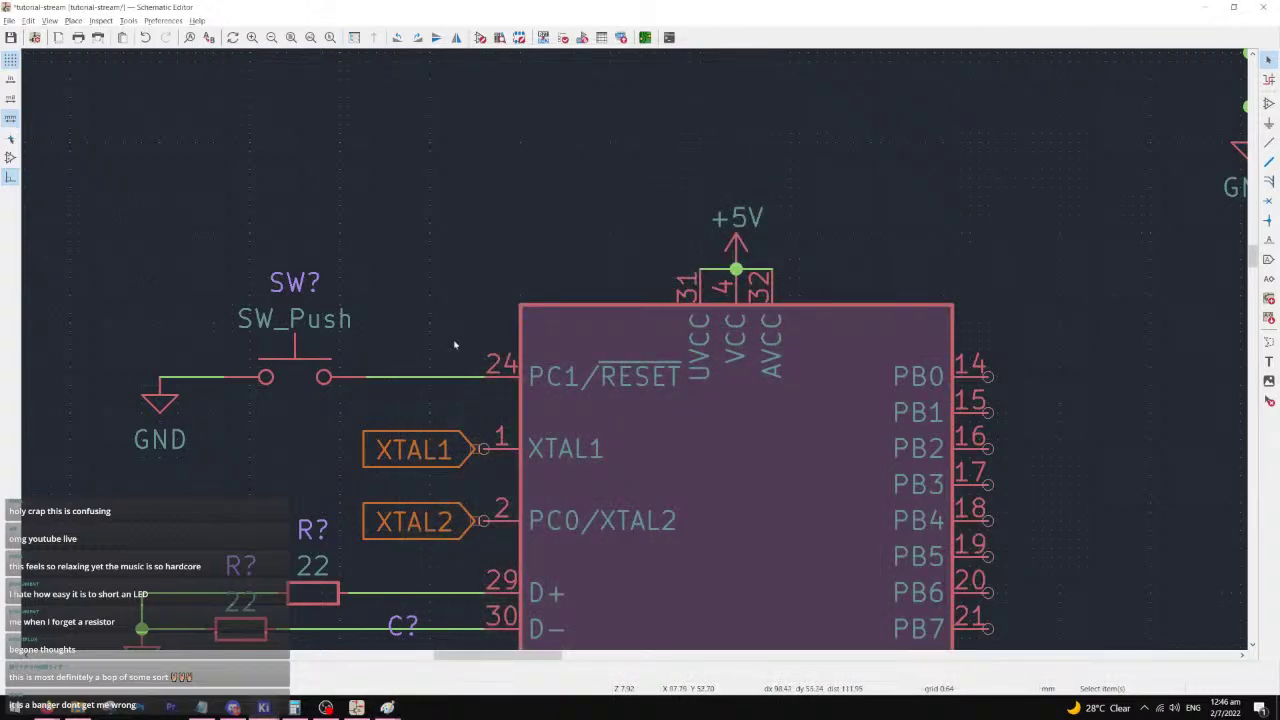
# - Check how the reset switch is wired in the unnamed-3k-v2 reference schematic, and return to the tutorial-stream schematic
pyautogui.moveTo(424, 347); pyautogui.dragTo(458, 349, button='middle')
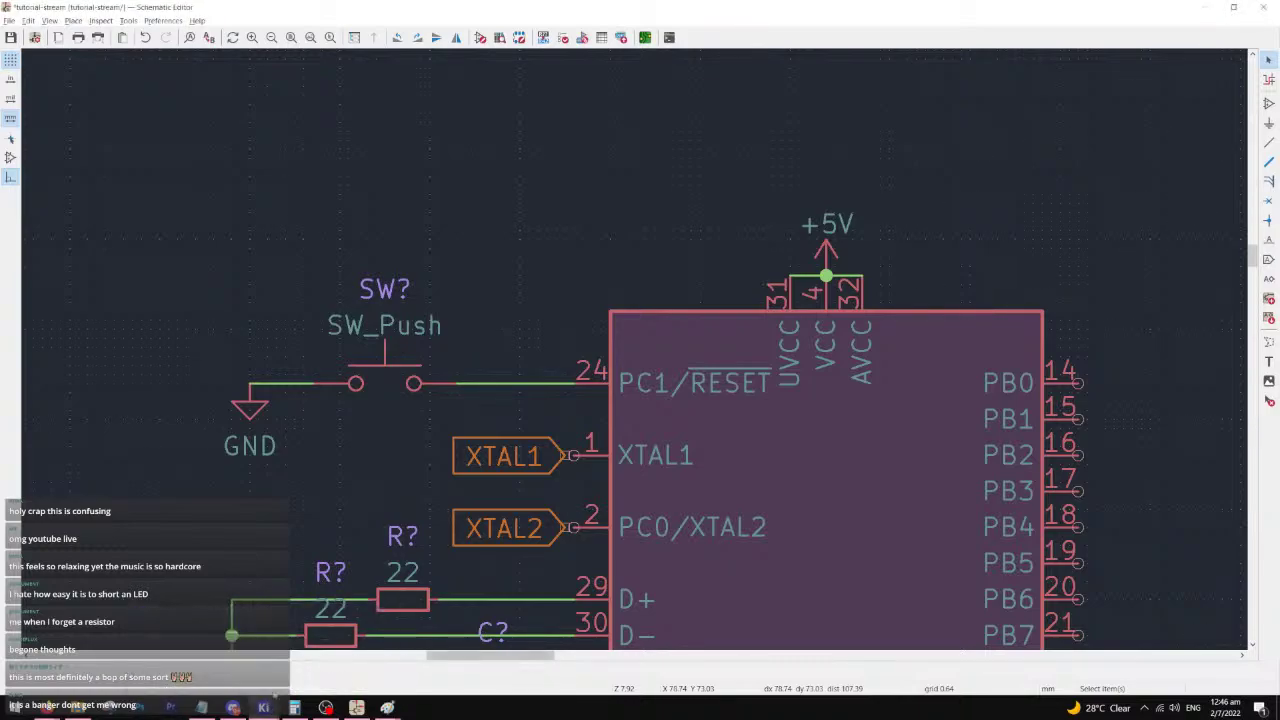
pyautogui.click(356, 707)
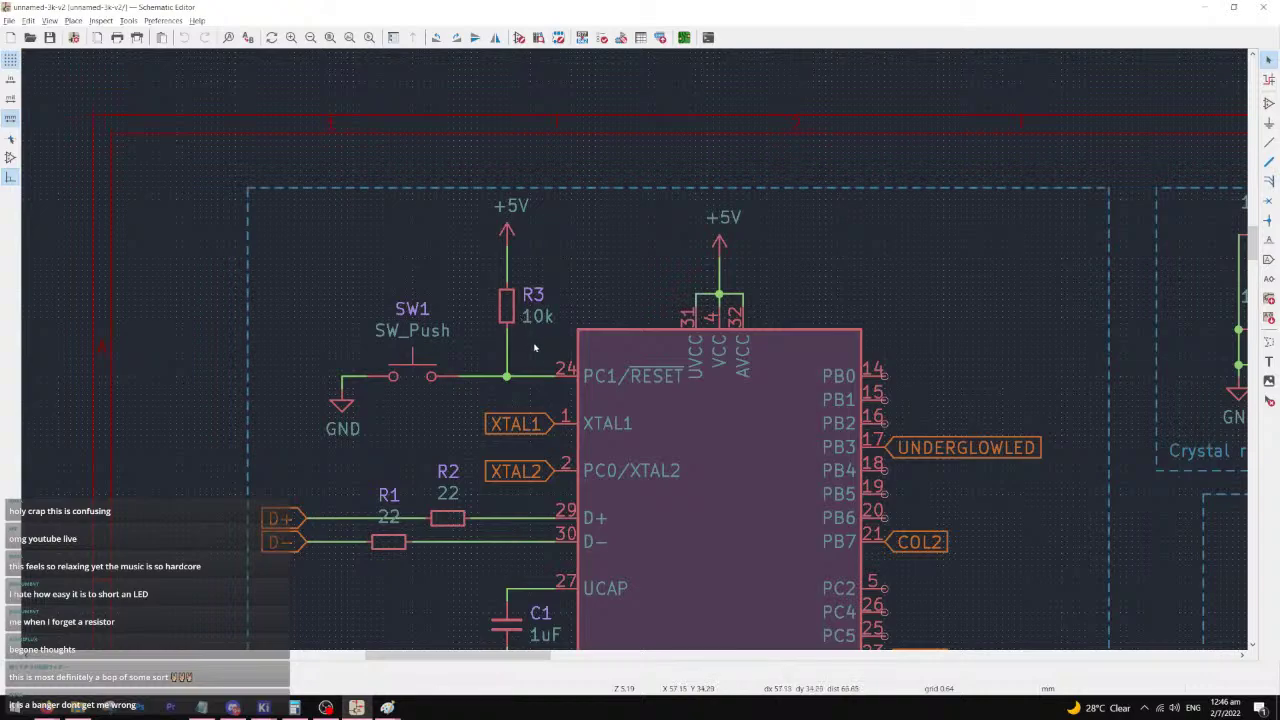
pyautogui.hotkey('alt', 'Tab')
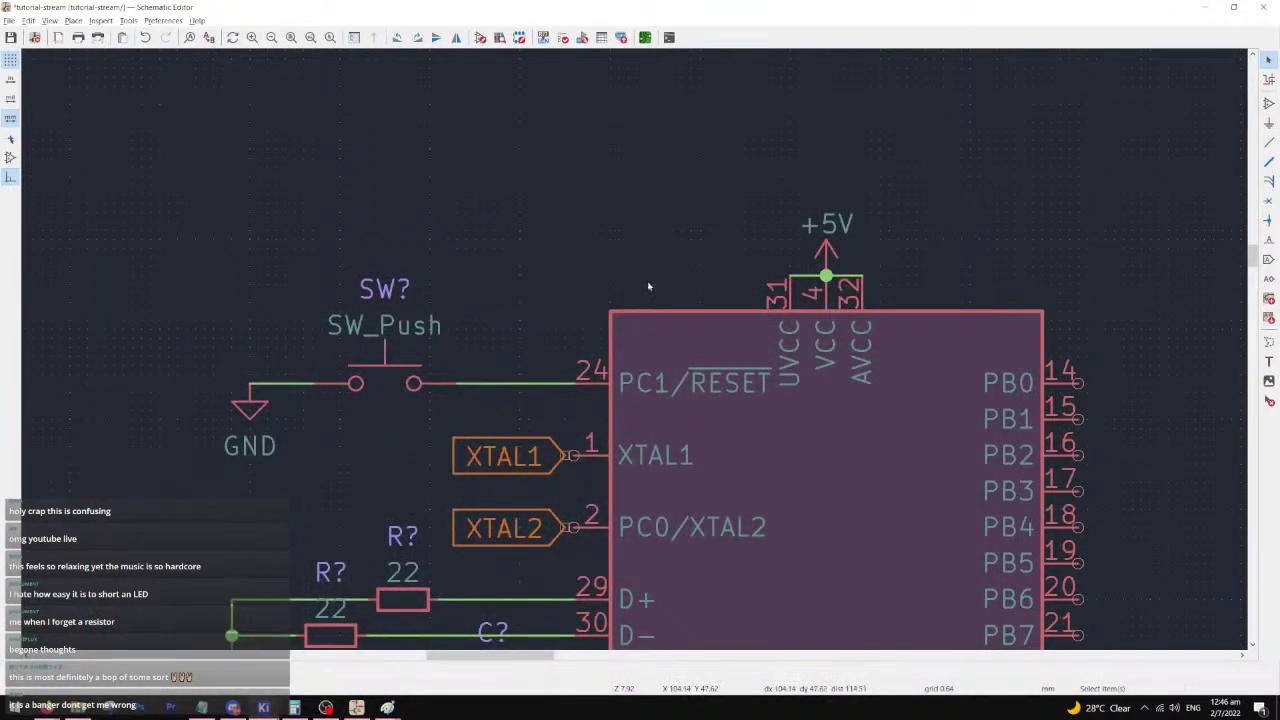
# - Duplicate the +5V power symbol and place the copy above the wire between the push switch and the RESET pin
pyautogui.click(826, 248)
pyautogui.hotkey('ctrl', 'd')
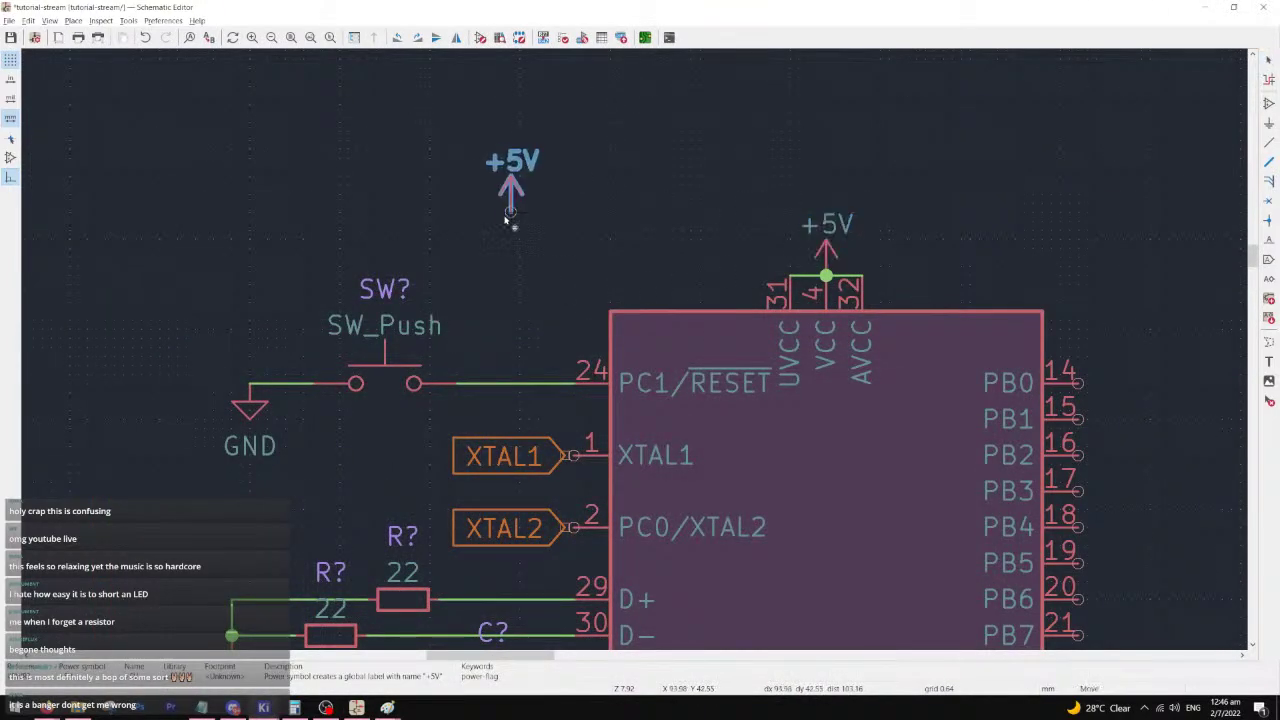
pyautogui.click(519, 210)
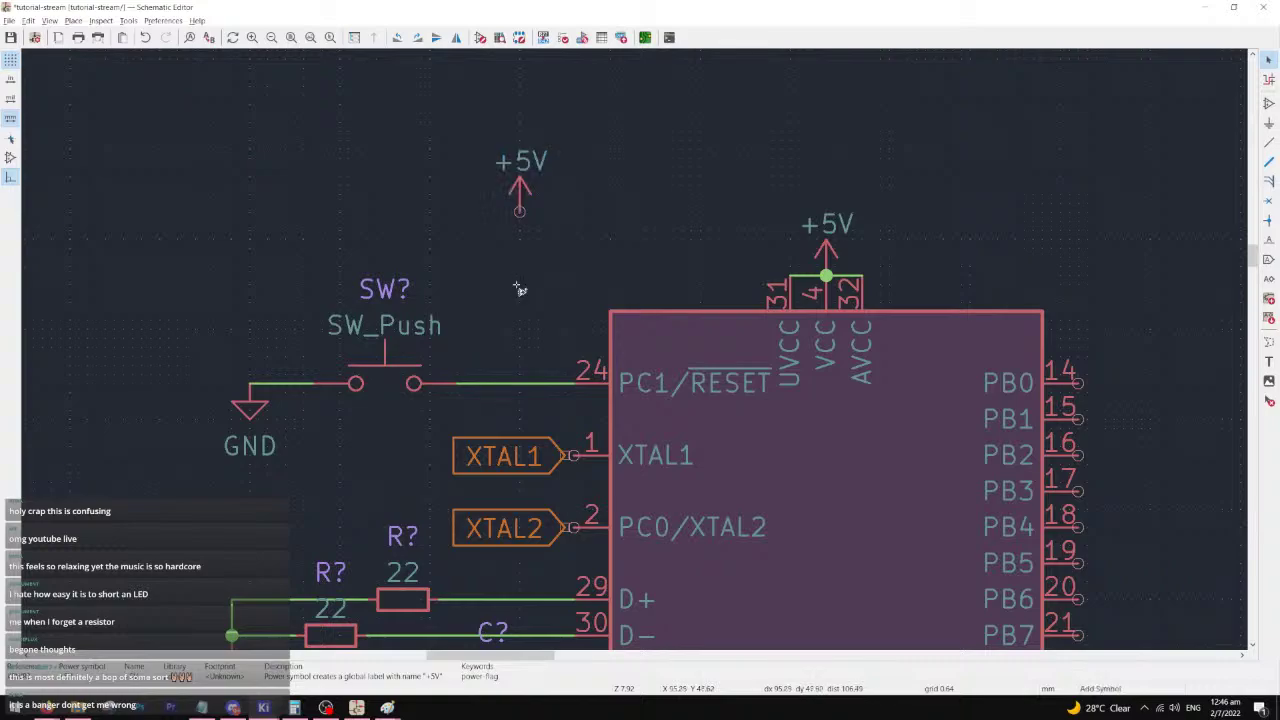
# - Place an R_Small resistor vertically between the new +5V symbol and the RESET wire
pyautogui.write('a')
pyautogui.write('r_sma')
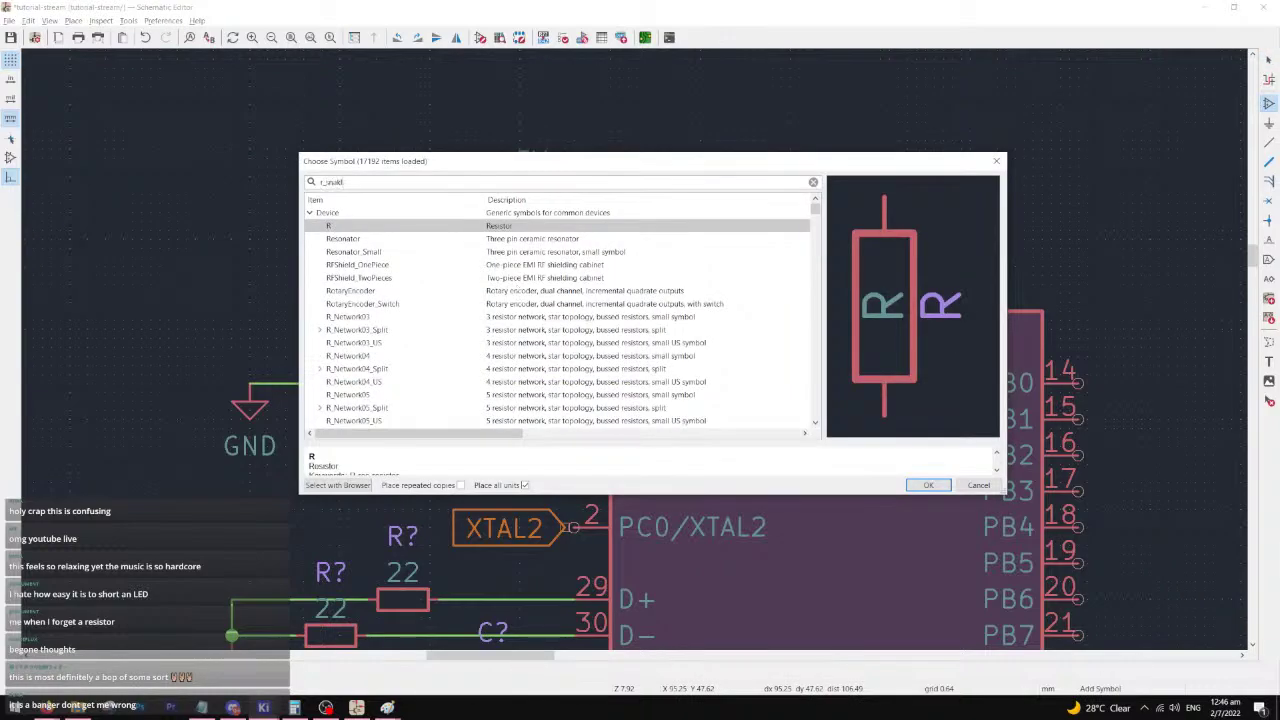
pyautogui.write('ll')
pyautogui.press('BackSpace')
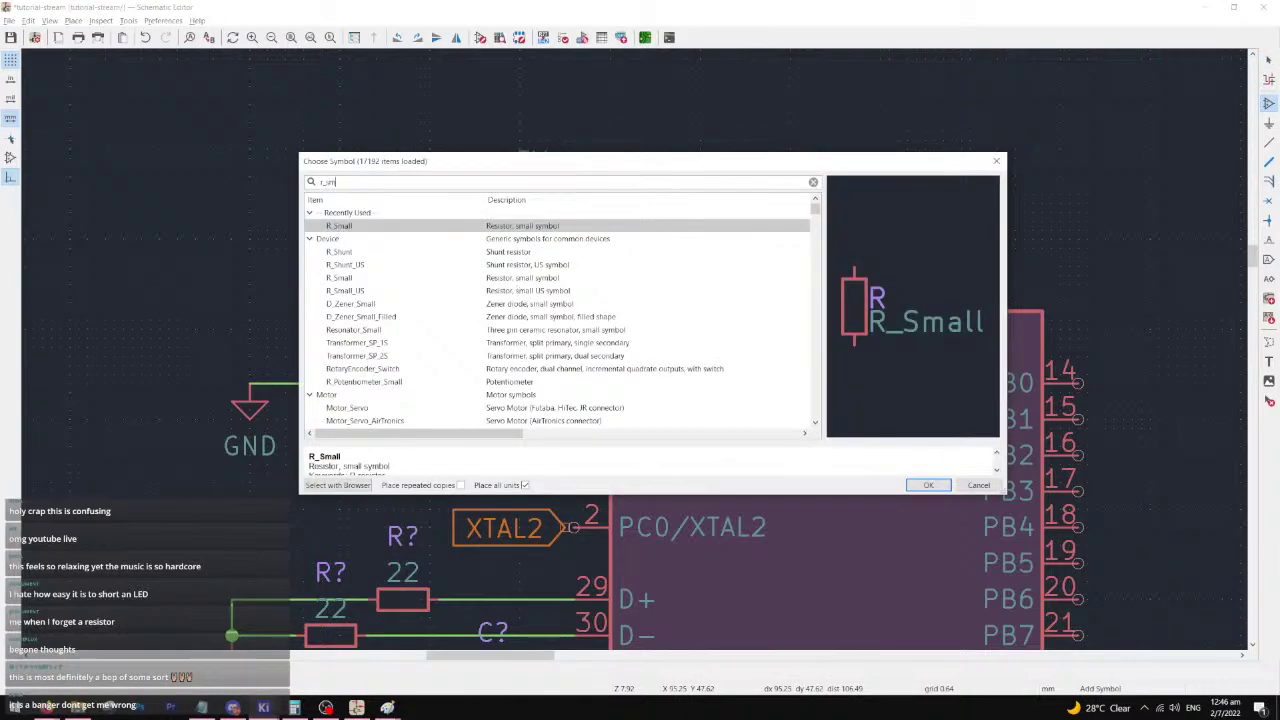
pyautogui.press('Return')
pyautogui.click(519, 293)
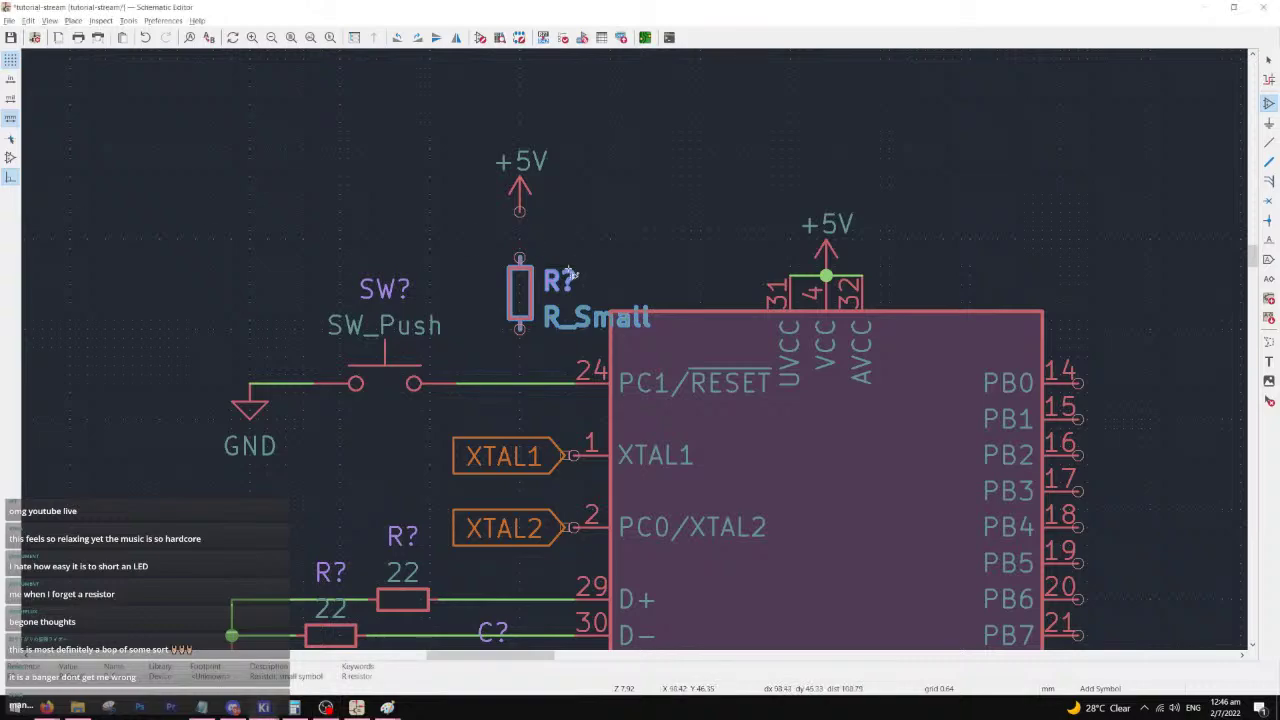
# - Wire the resistor between +5V and the RESET line, and set its value to 10k
pyautogui.press('w')
pyautogui.click(519, 258)
pyautogui.click(519, 329)
pyautogui.click(519, 383)
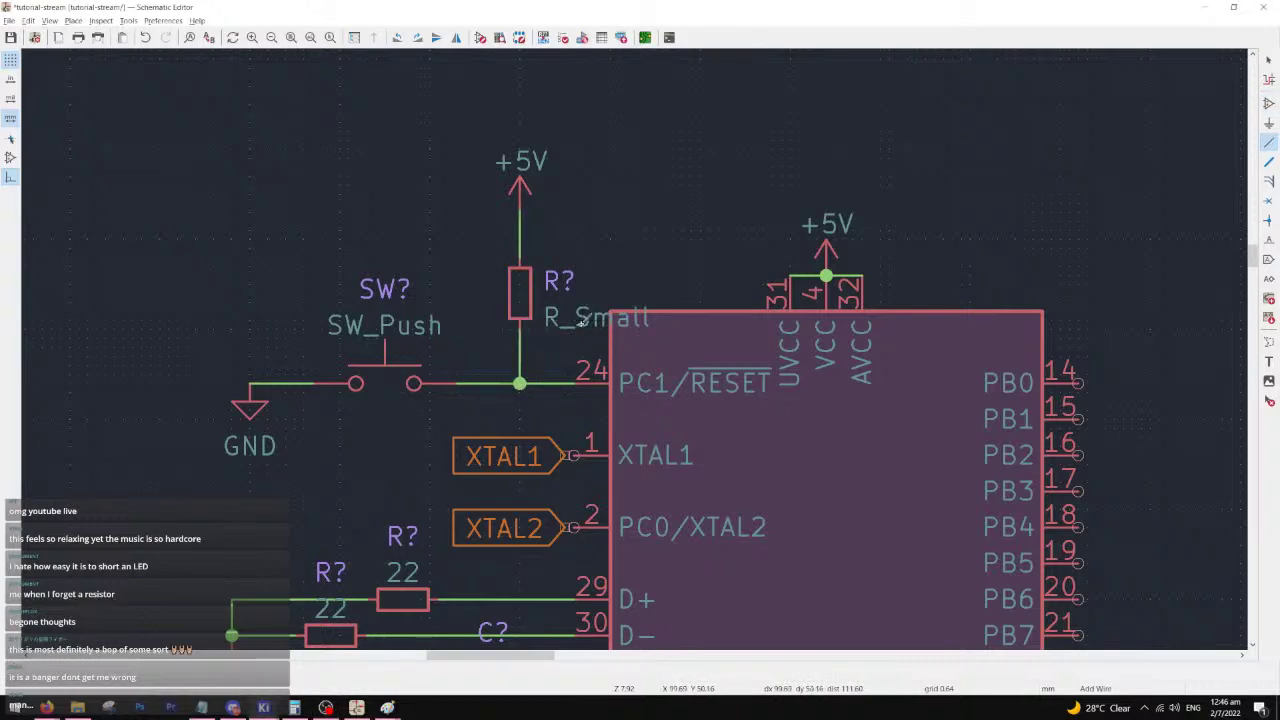
pyautogui.write('v10')
pyautogui.press('Return')
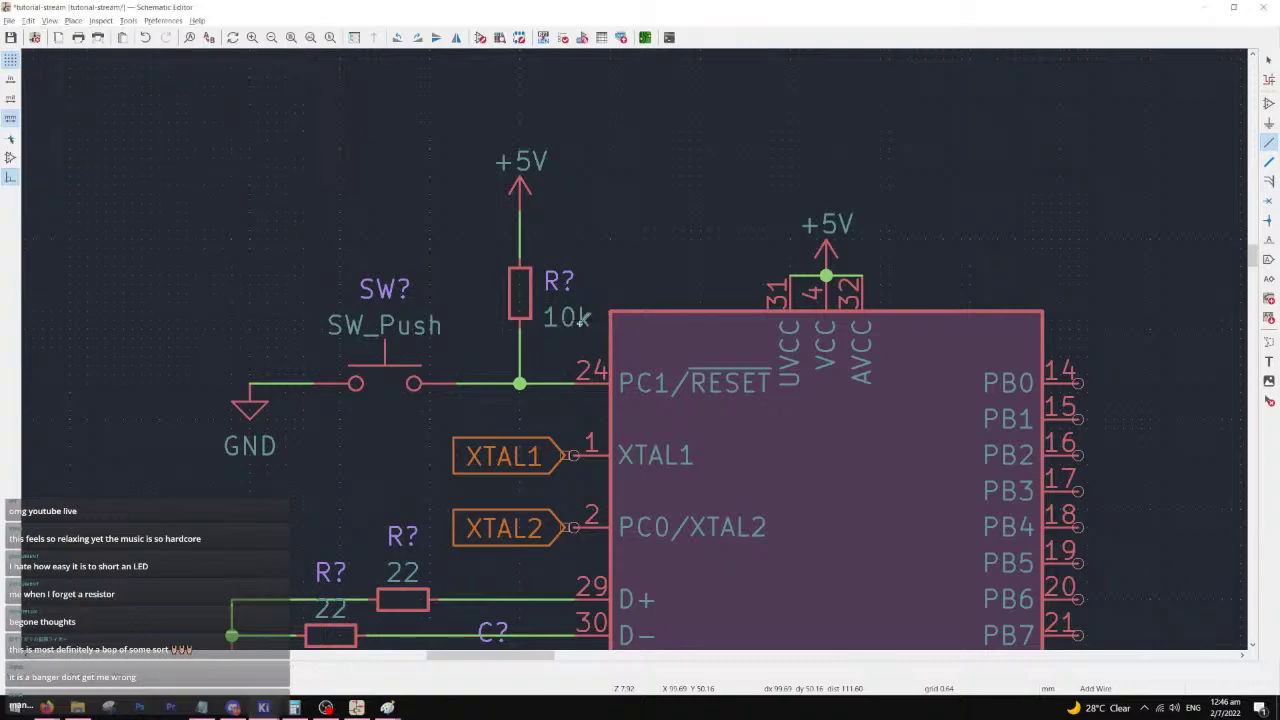
# - Look over the reset circuit, the crystal circuit and the microcontroller's UVCC, VCC and AVCC supply pins
pyautogui.scroll(-3, 633, 347)
pyautogui.scroll(2, 590, 382)
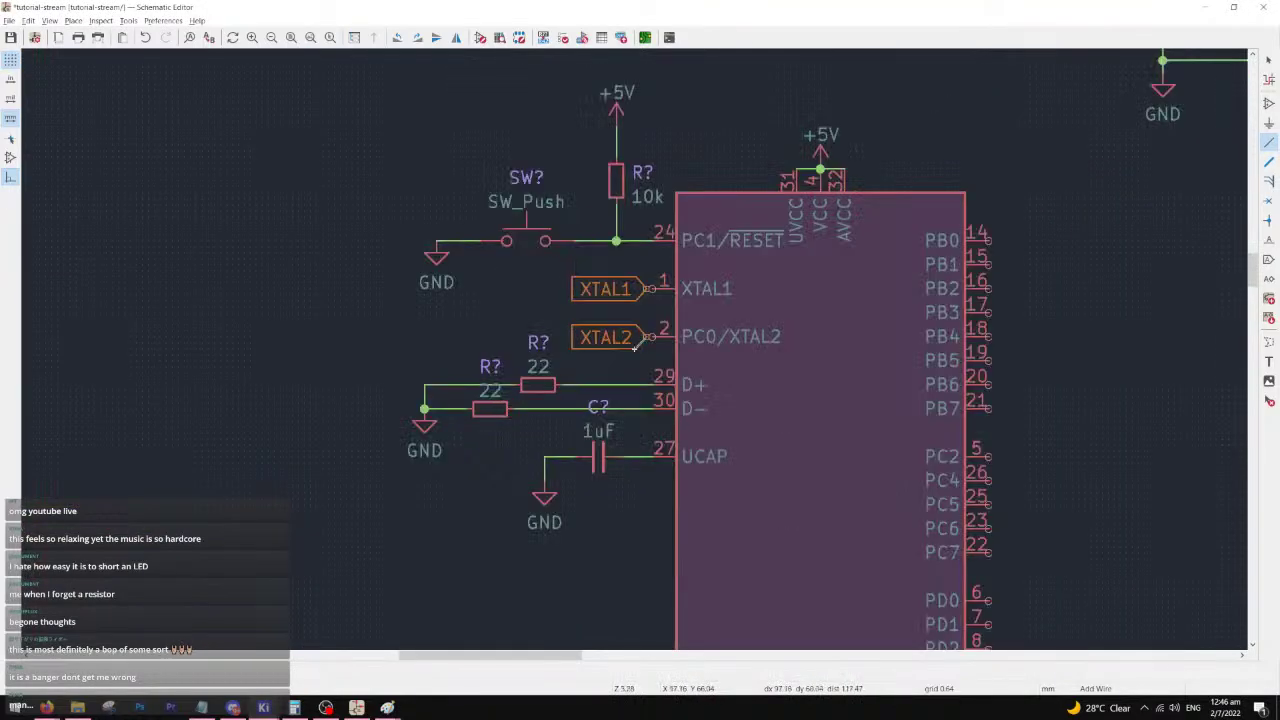
pyautogui.scroll(-2, 742, 329)
pyautogui.moveTo(689, 366); pyautogui.dragTo(631, 363, button='middle')
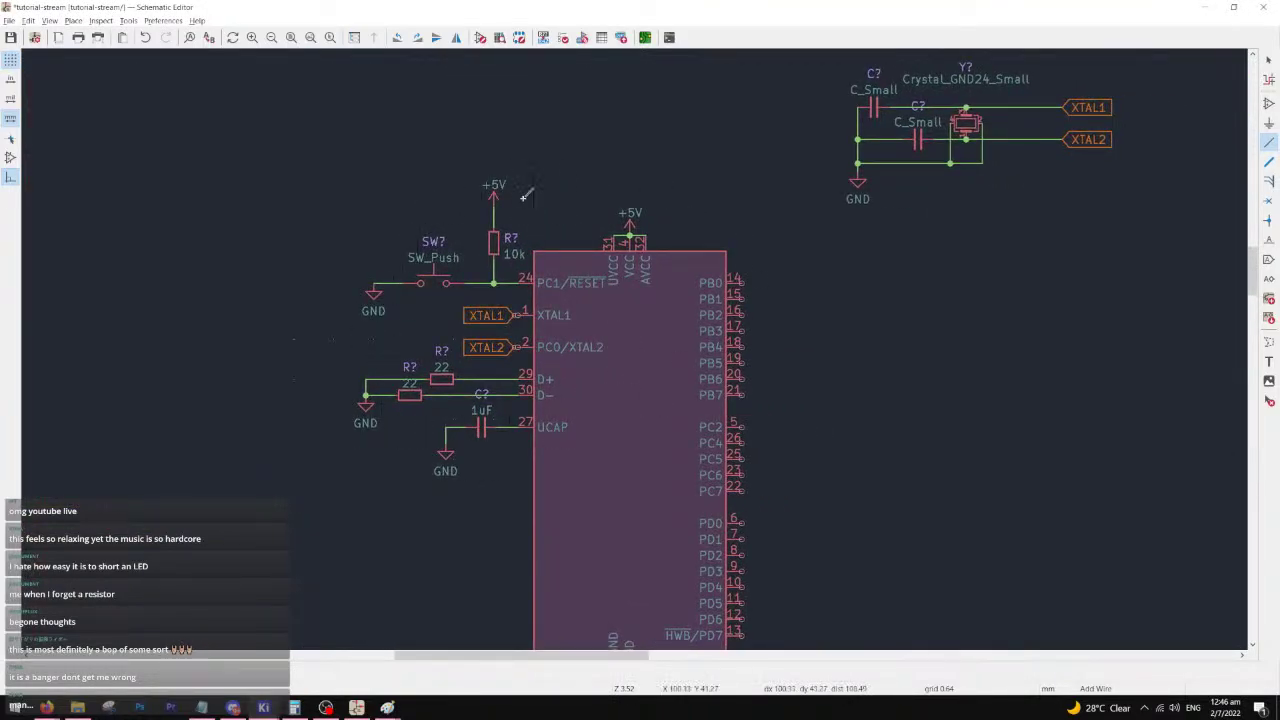
pyautogui.moveTo(731, 299); pyautogui.dragTo(597, 323, button='middle')
pyautogui.scroll(-2, 550, 388)
pyautogui.scroll(1, 615, 336)
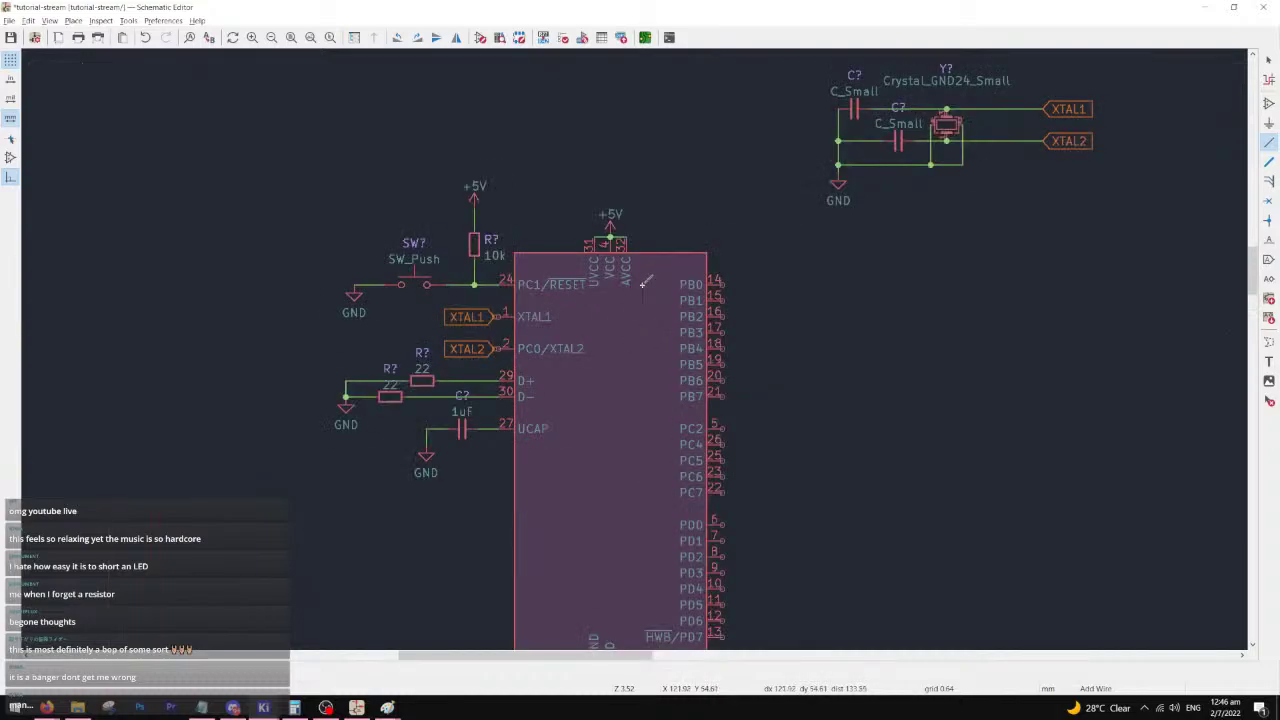
pyautogui.moveTo(625, 232); pyautogui.dragTo(480, 301, button='middle')
pyautogui.scroll(1, 451, 313)
pyautogui.scroll(1, 633, 347)
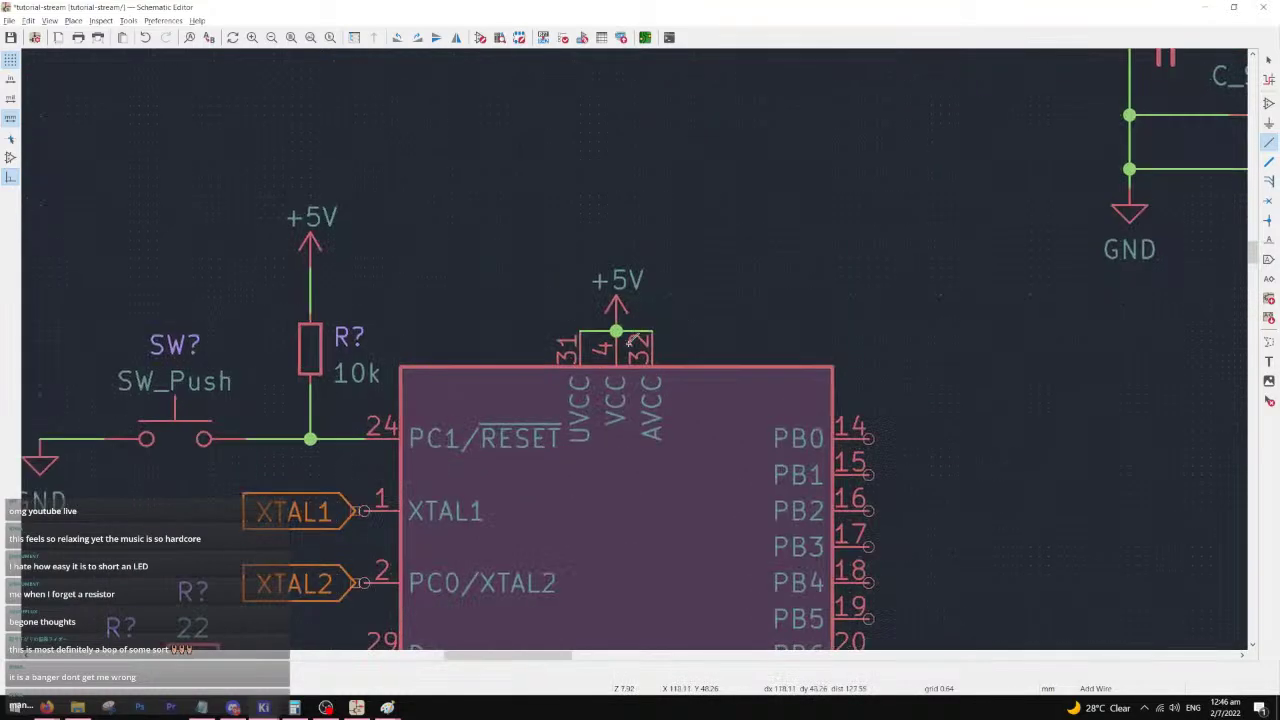
# - Switch to the microcontroller datasheet in the browser and read section 21.5 Design Guidelines, especially the VBUS capacitor recommendation
pyautogui.moveTo(46, 707)
pyautogui.click(67, 655)
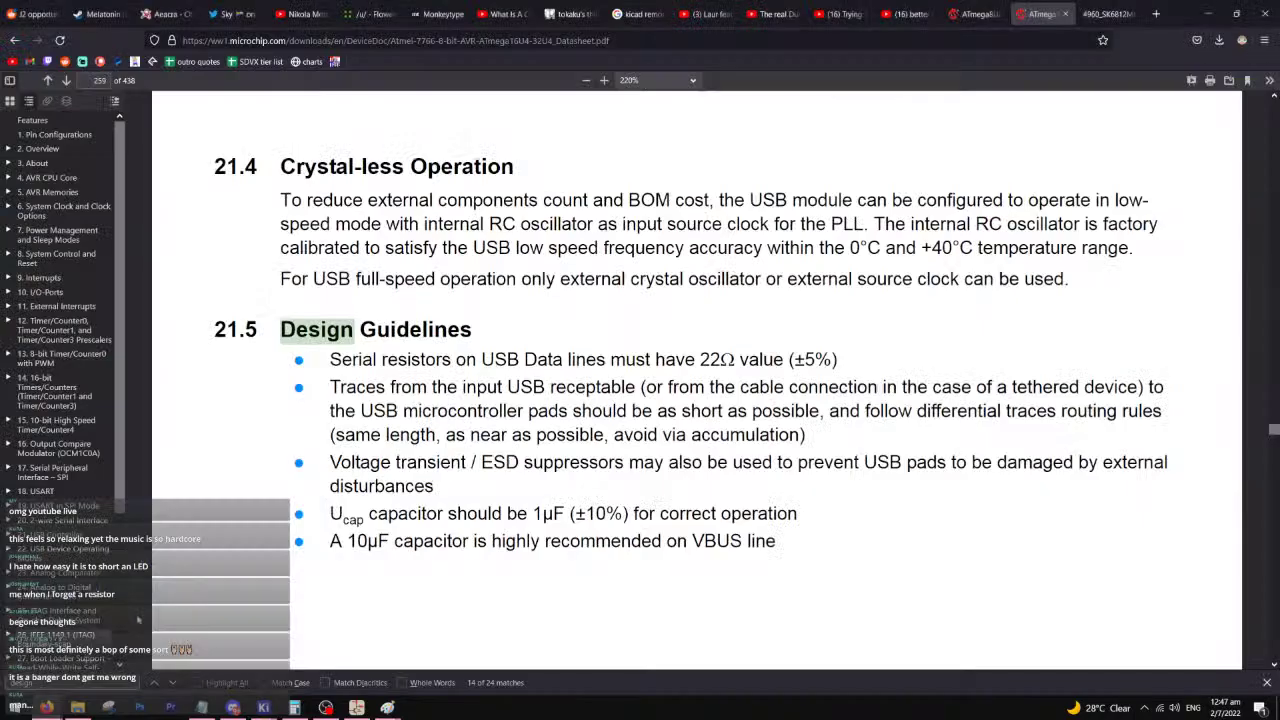
pyautogui.scroll(1, 469, 395)
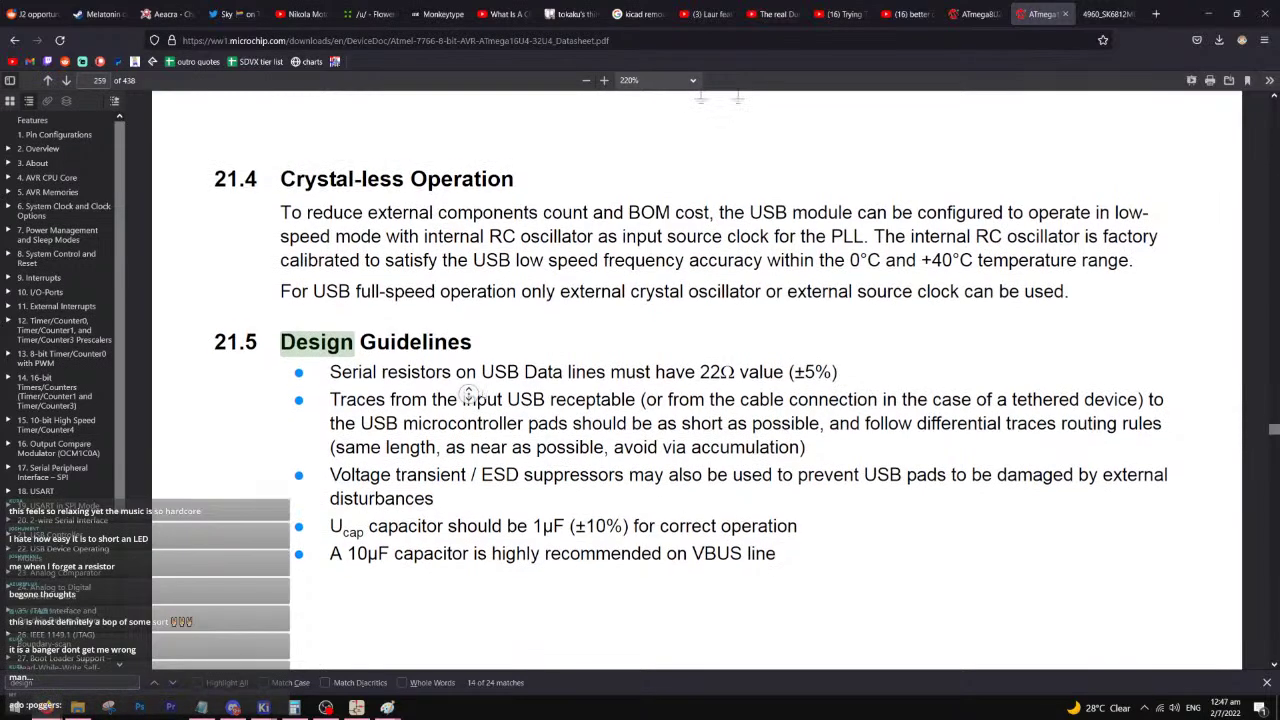
pyautogui.scroll(-1, 505, 405)
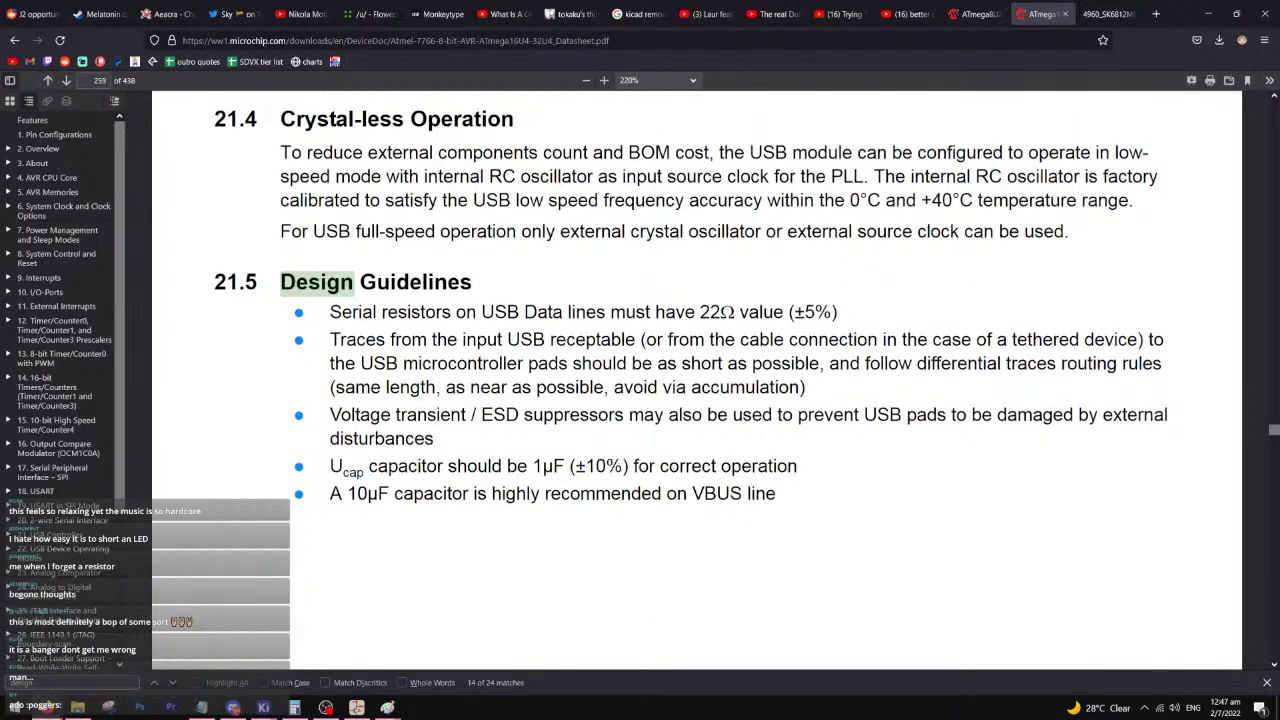
pyautogui.scroll(-1, 691, 298)
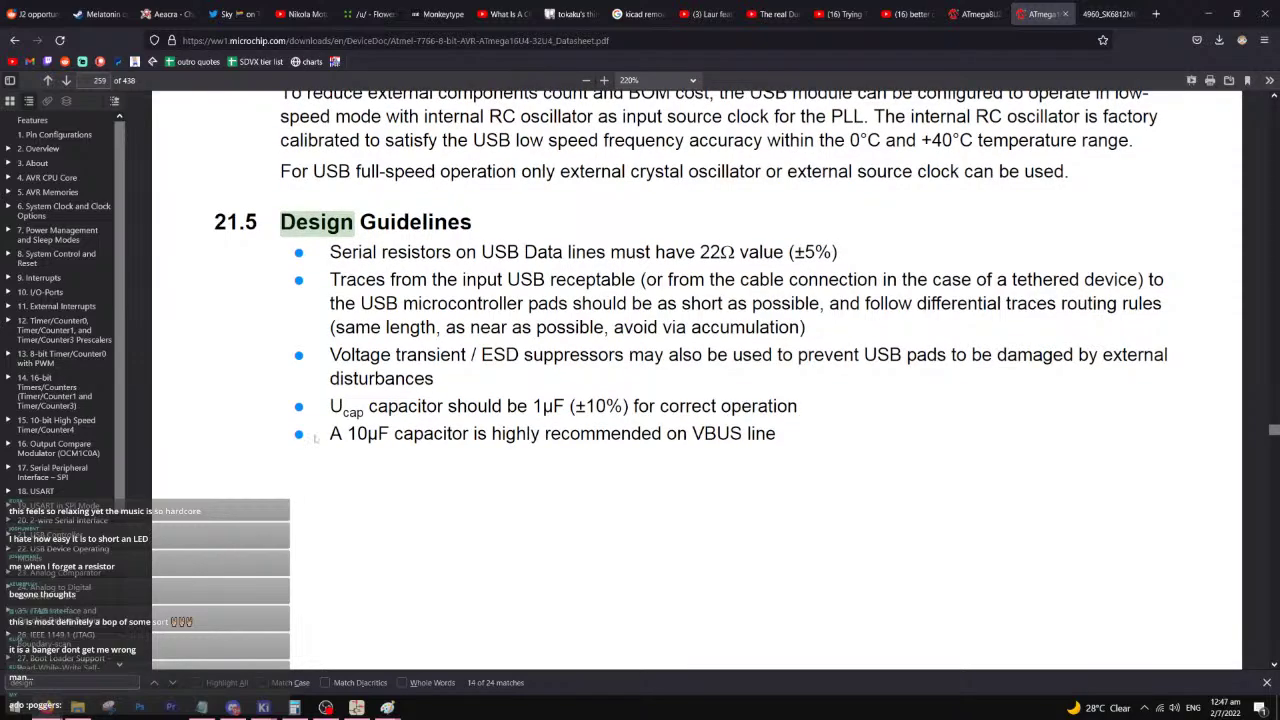
pyautogui.moveTo(347, 434); pyautogui.dragTo(392, 434)
pyautogui.click(377, 434)
pyautogui.click(392, 434)
pyautogui.moveTo(492, 433); pyautogui.dragTo(662, 433)
pyautogui.click(662, 433)
pyautogui.scroll(-1, 691, 298)
pyautogui.scroll(1, 650, 388)
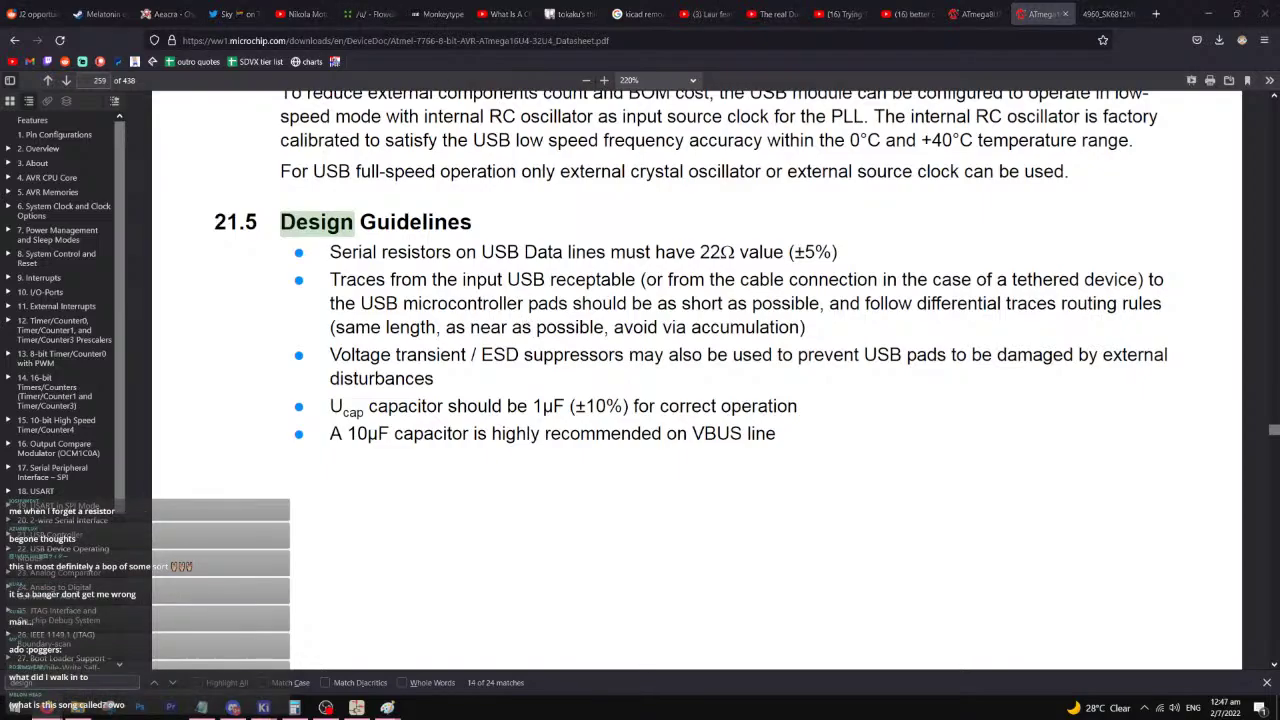
# - Switch to the YouTube window, view the playing Ado Odo music video in full screen, and return to the datasheet
pyautogui.hotkey('alt', 'Tab')
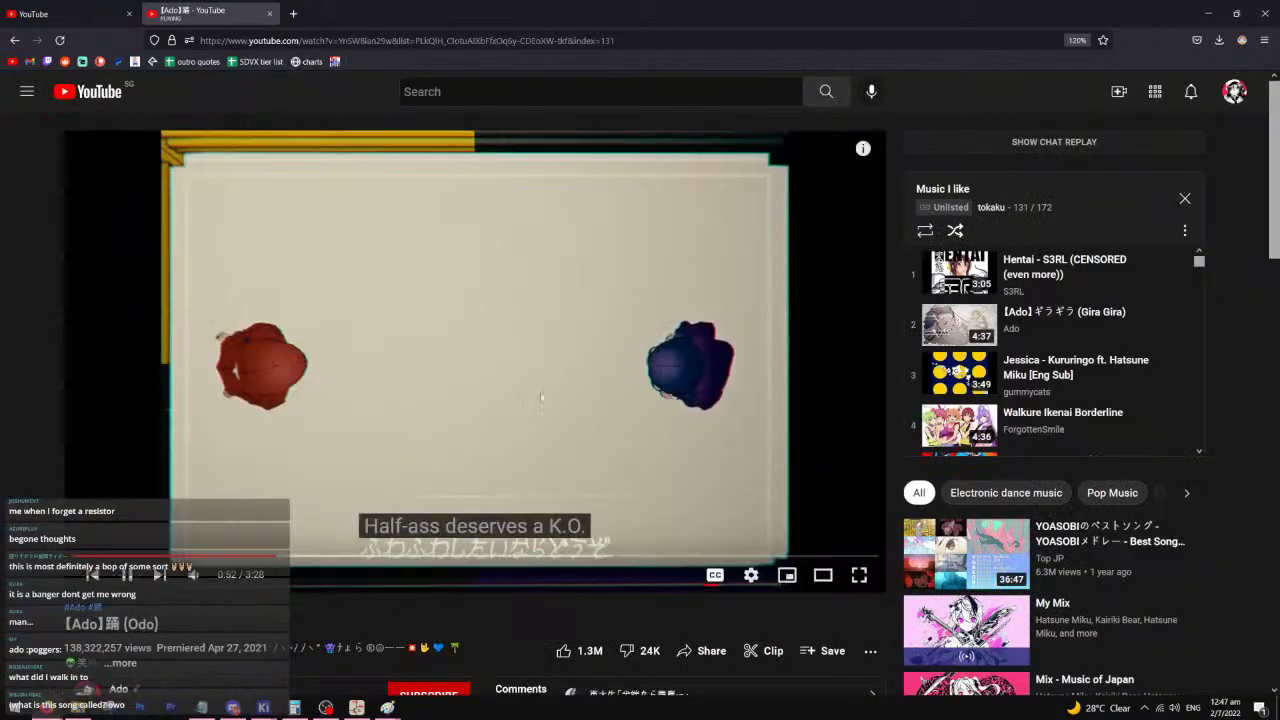
pyautogui.click(858, 575)
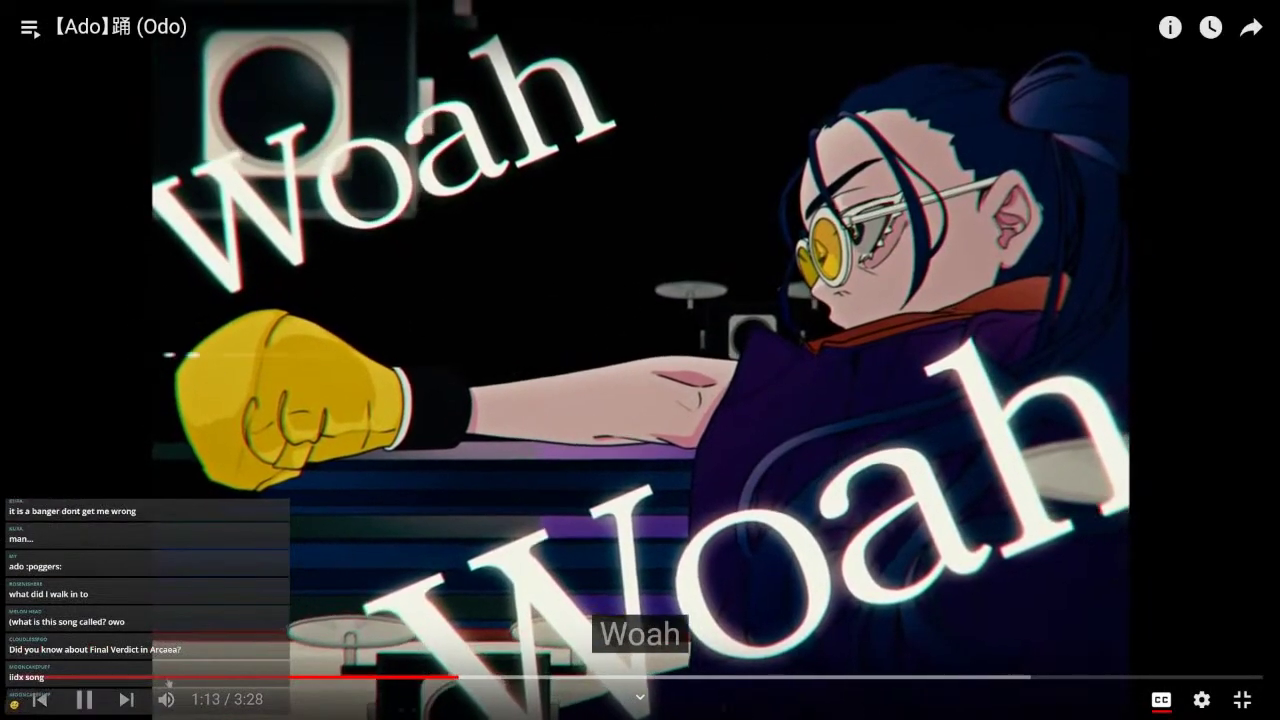
pyautogui.click(200, 700)
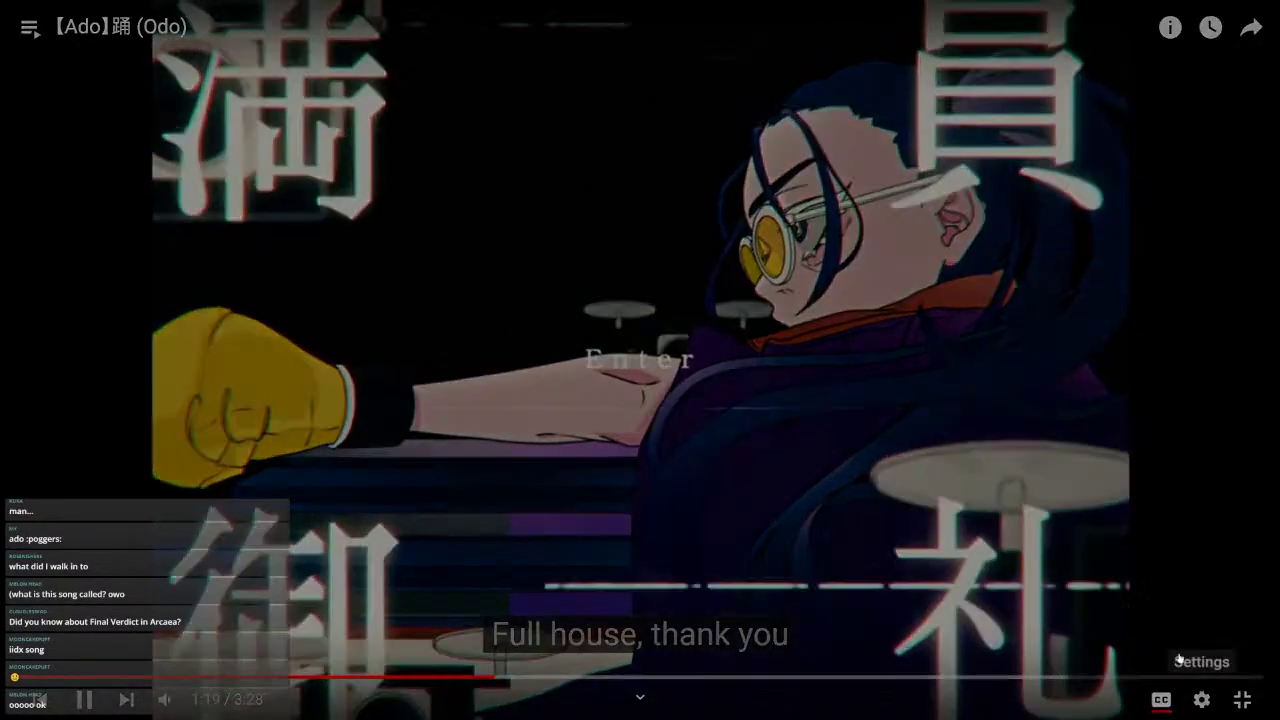
pyautogui.click(1242, 699)
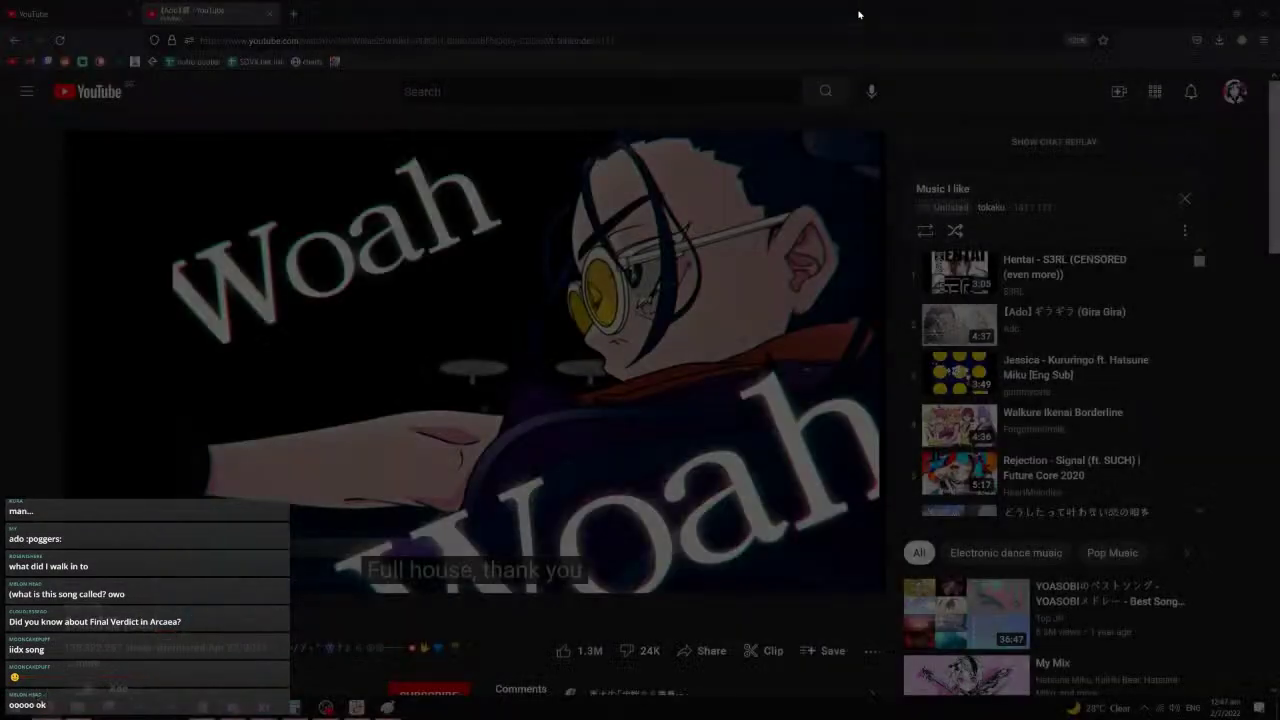
pyautogui.hotkey('alt', 'Tab')
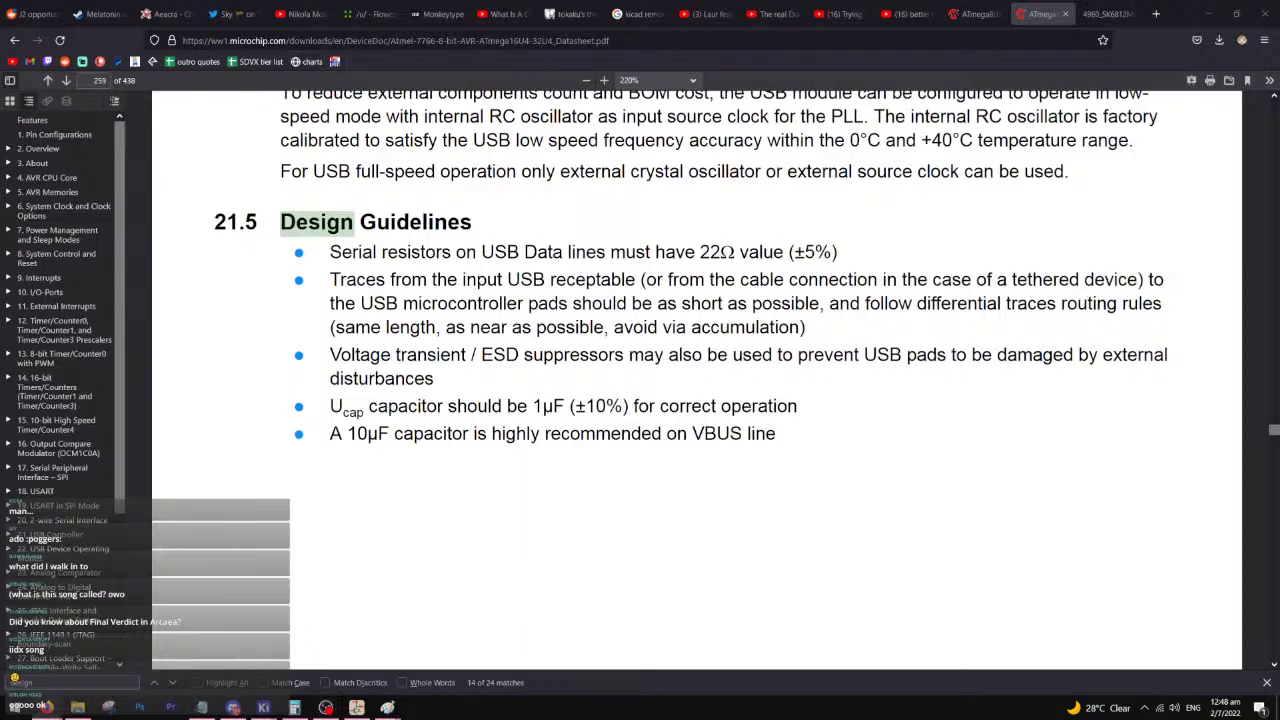
pyautogui.press('super+d')
pyautogui.press('super+d')
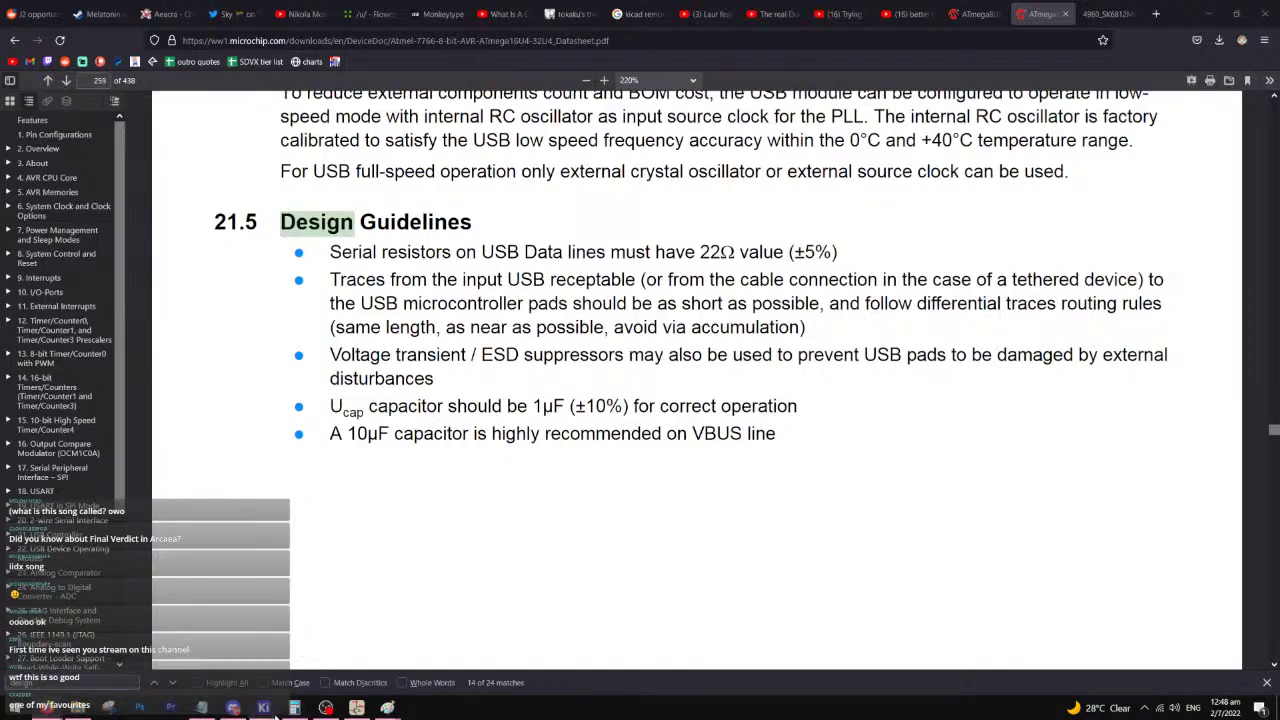
# - Return to the KiCad schematic and look over the microcontroller's supply pins and the crystal circuit
pyautogui.click(338, 660)
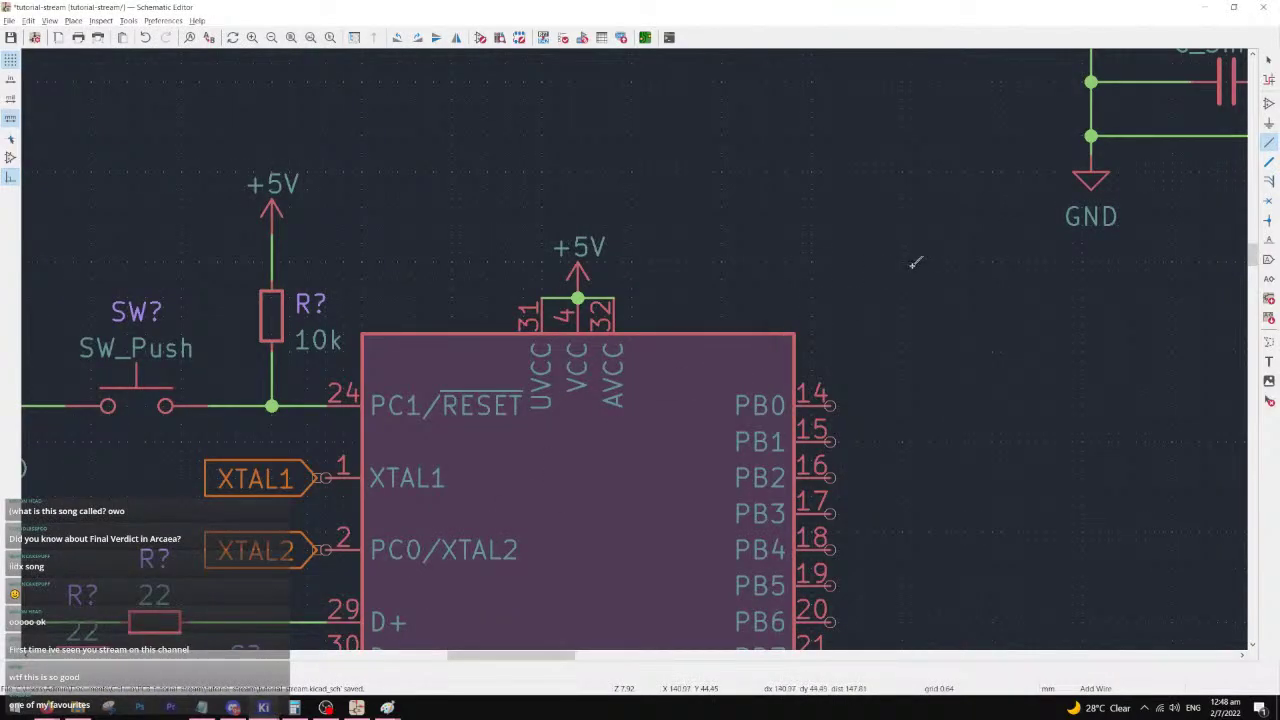
pyautogui.moveTo(1131, 194); pyautogui.dragTo(637, 354, button='middle')
pyautogui.scroll(-2, 637, 354)
pyautogui.scroll(2, 298, 540)
pyautogui.scroll(-3, 634, 347)
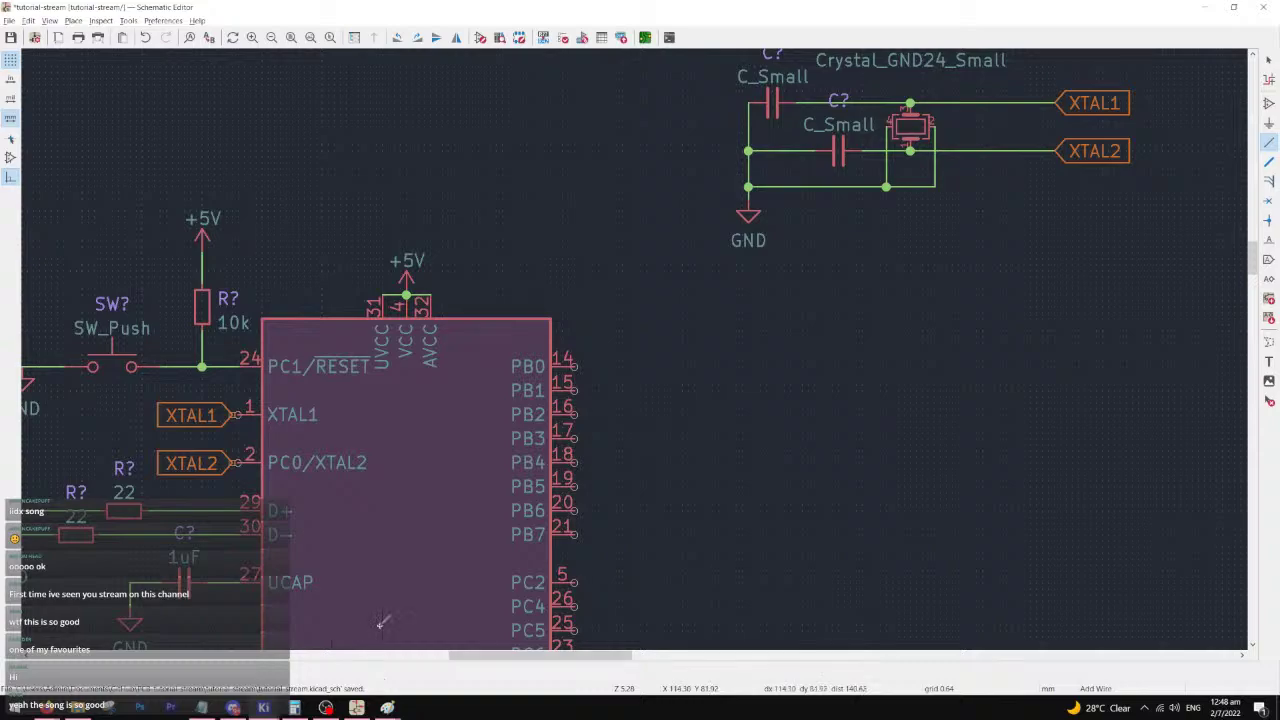
# - Switch to Paint and erase the sketch and the active high and active low notes from the canvas
pyautogui.moveTo(387, 707)
pyautogui.click(429, 655)
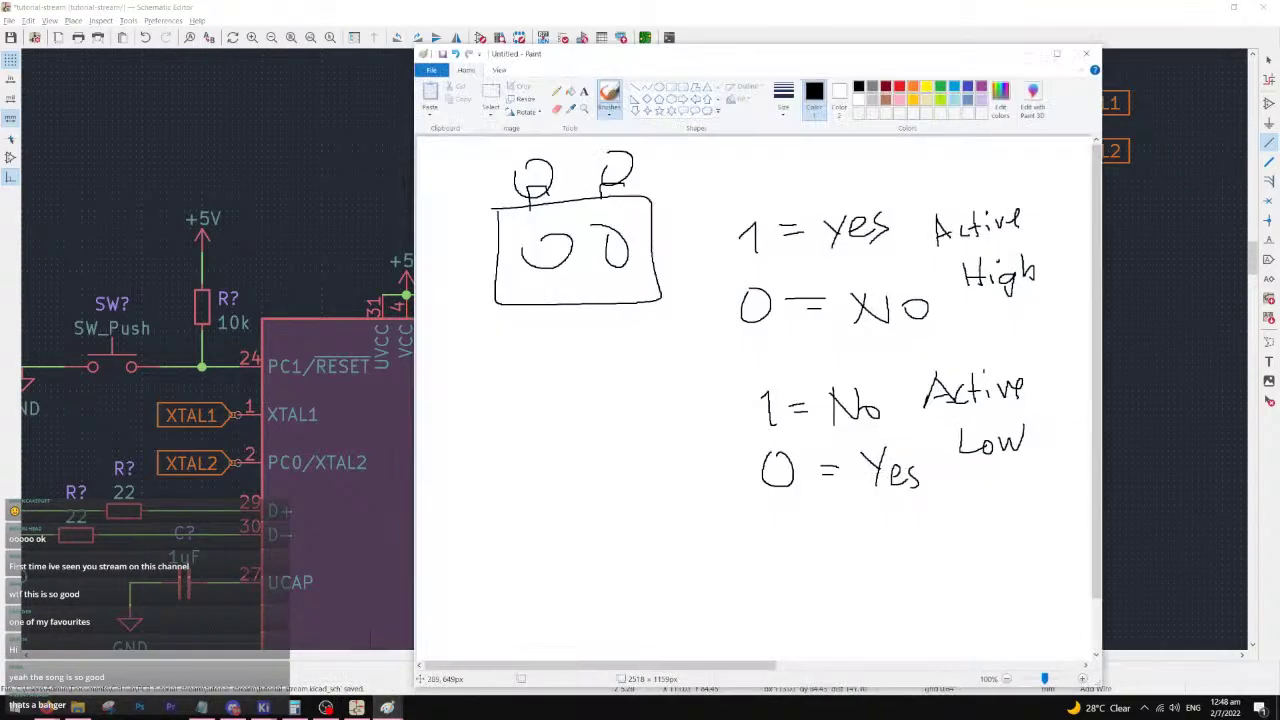
pyautogui.click(490, 95)
pyautogui.moveTo(465, 145)
pyautogui.mouseDown()
pyautogui.moveTo(1064, 395)
pyautogui.moveTo(1064, 513)
pyautogui.mouseUp()
pyautogui.press('Delete')
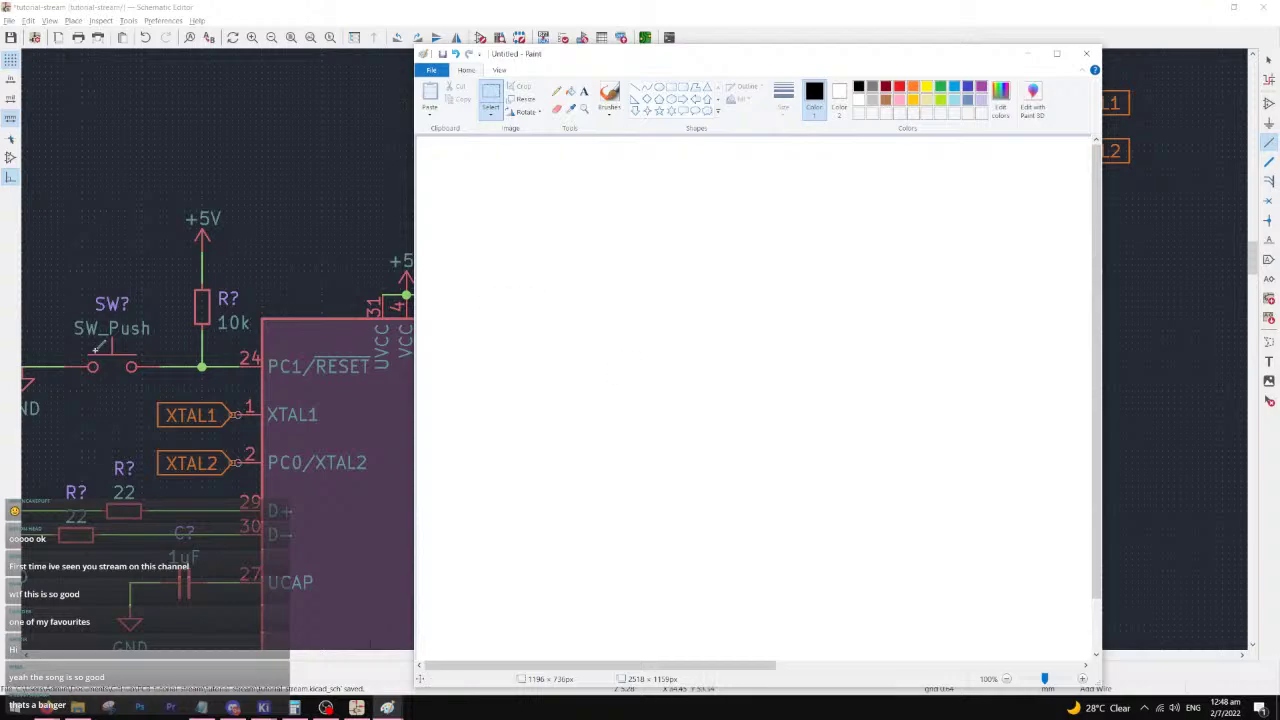
# - Search YouTube in the browser for "decoupling capacitor", open the video on selecting decoupling / bypass capacitors, and close the window
pyautogui.hotkey('alt', 'Tab')
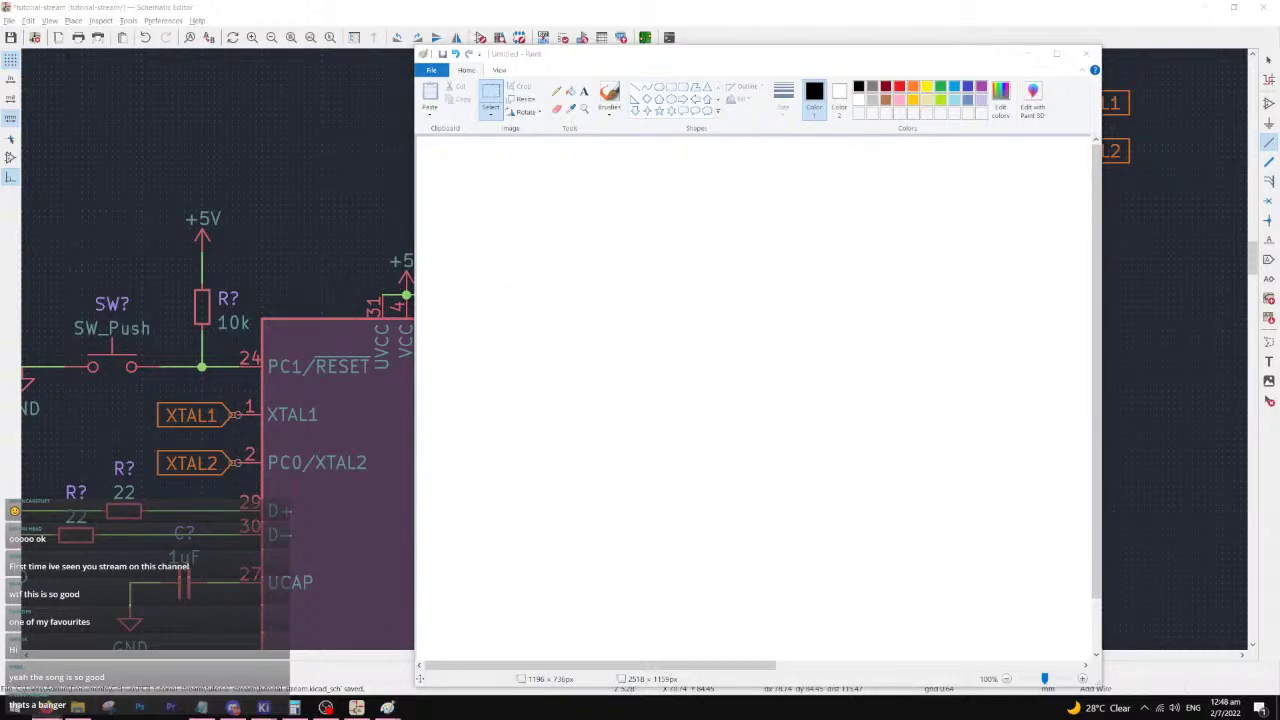
pyautogui.write('youtube.com')
pyautogui.press('Return')
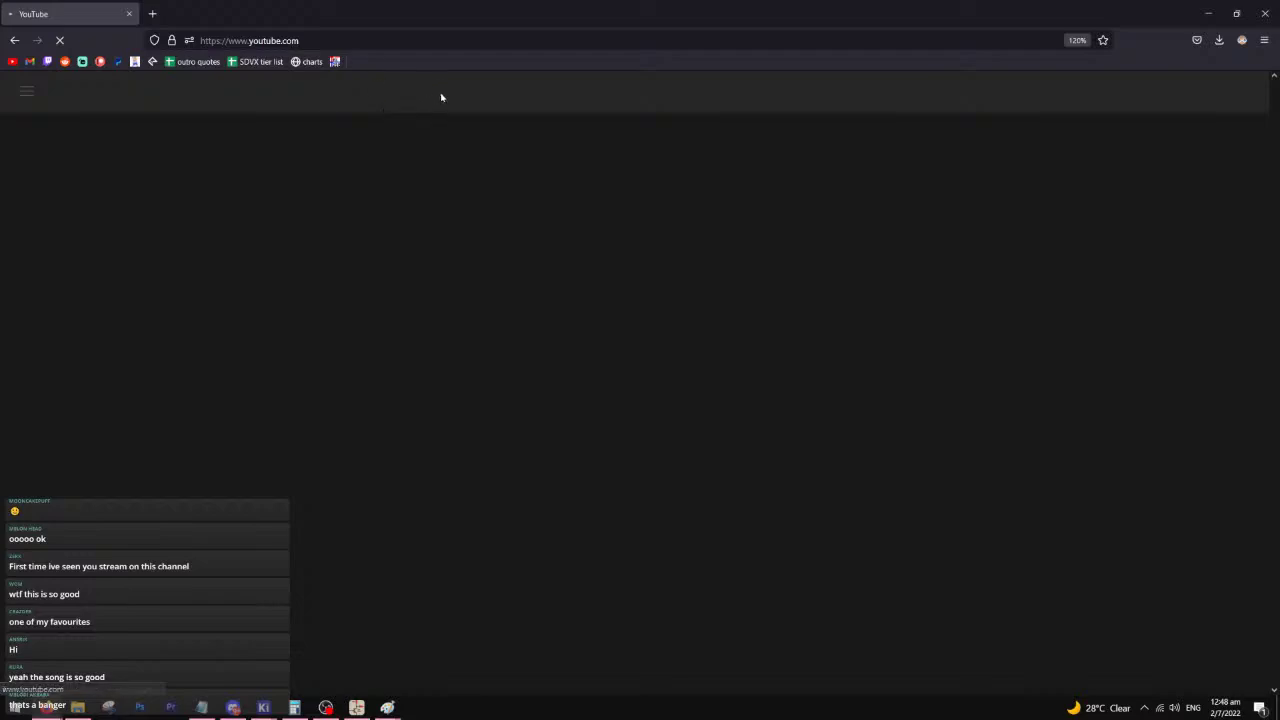
pyautogui.write('decoupling ca')
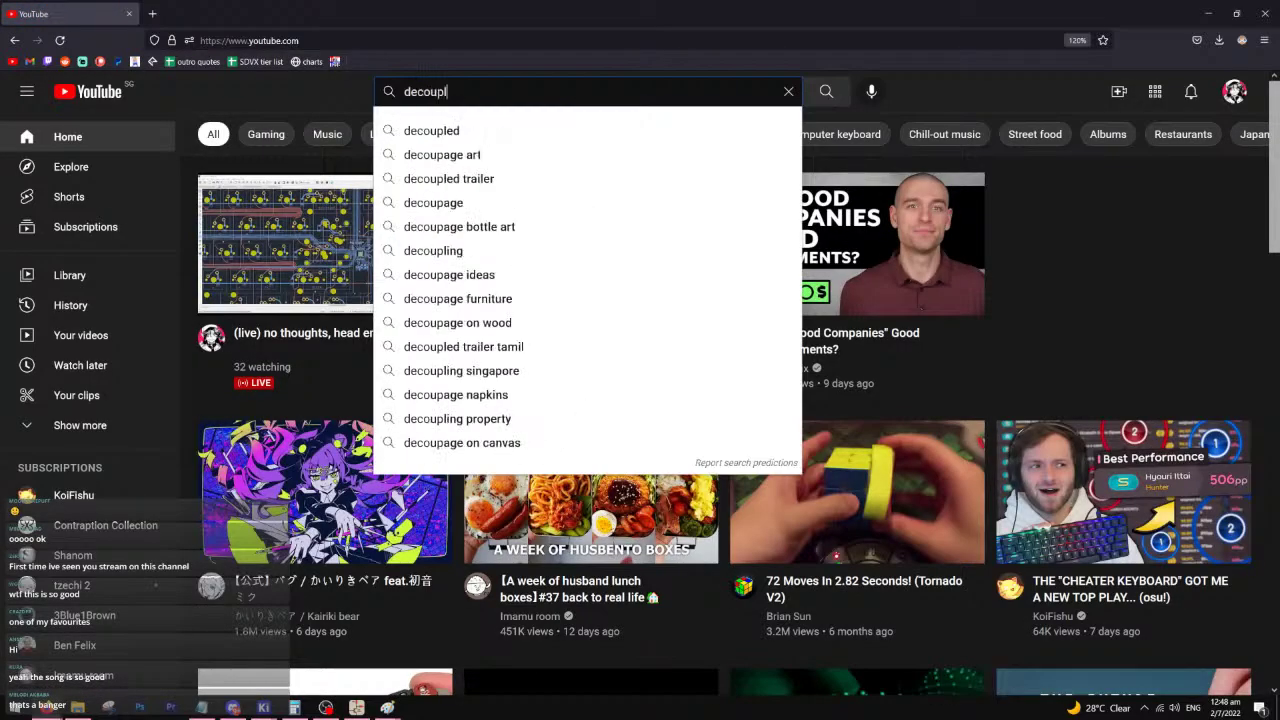
pyautogui.write('pacitor')
pyautogui.press('Return')
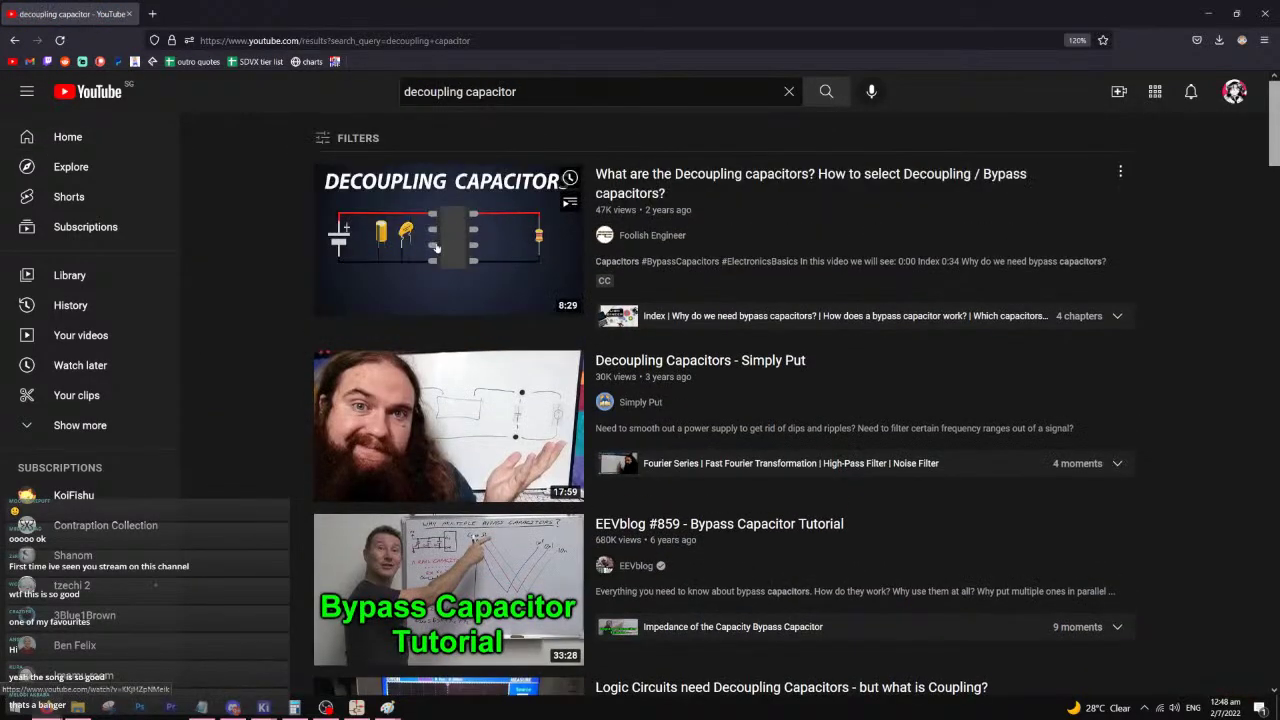
pyautogui.click(458, 343)
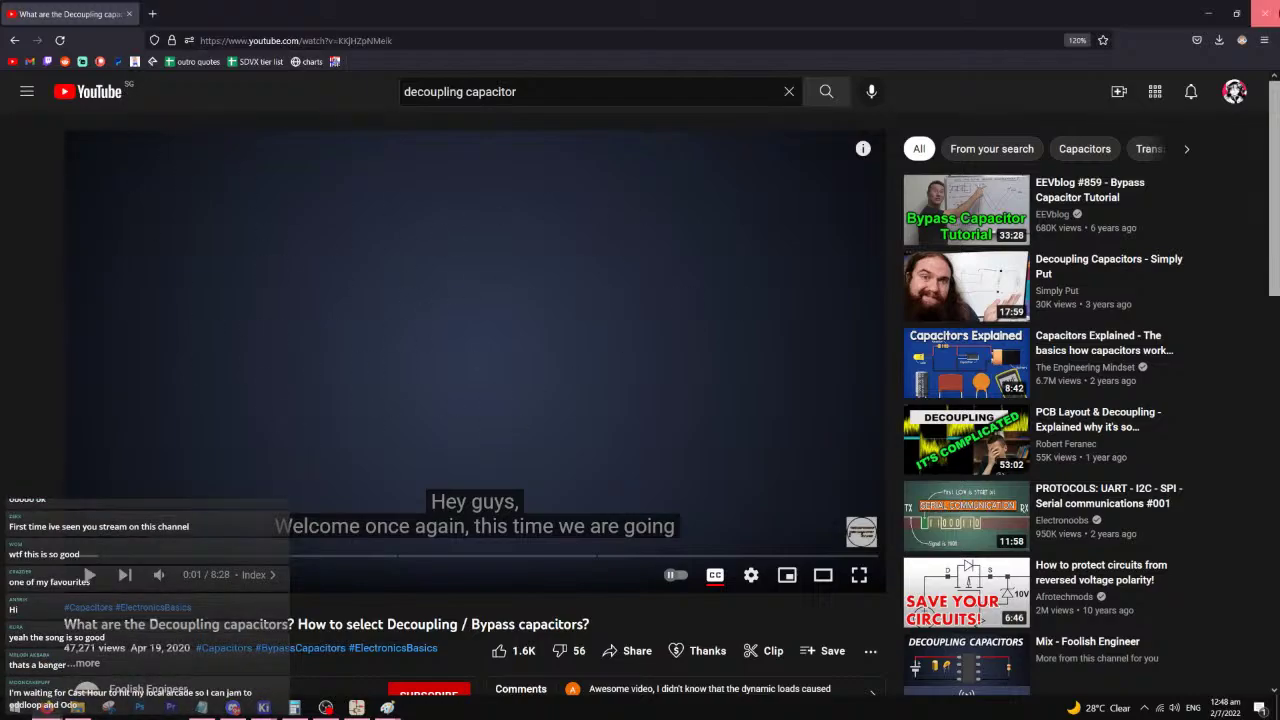
pyautogui.click(1267, 11)
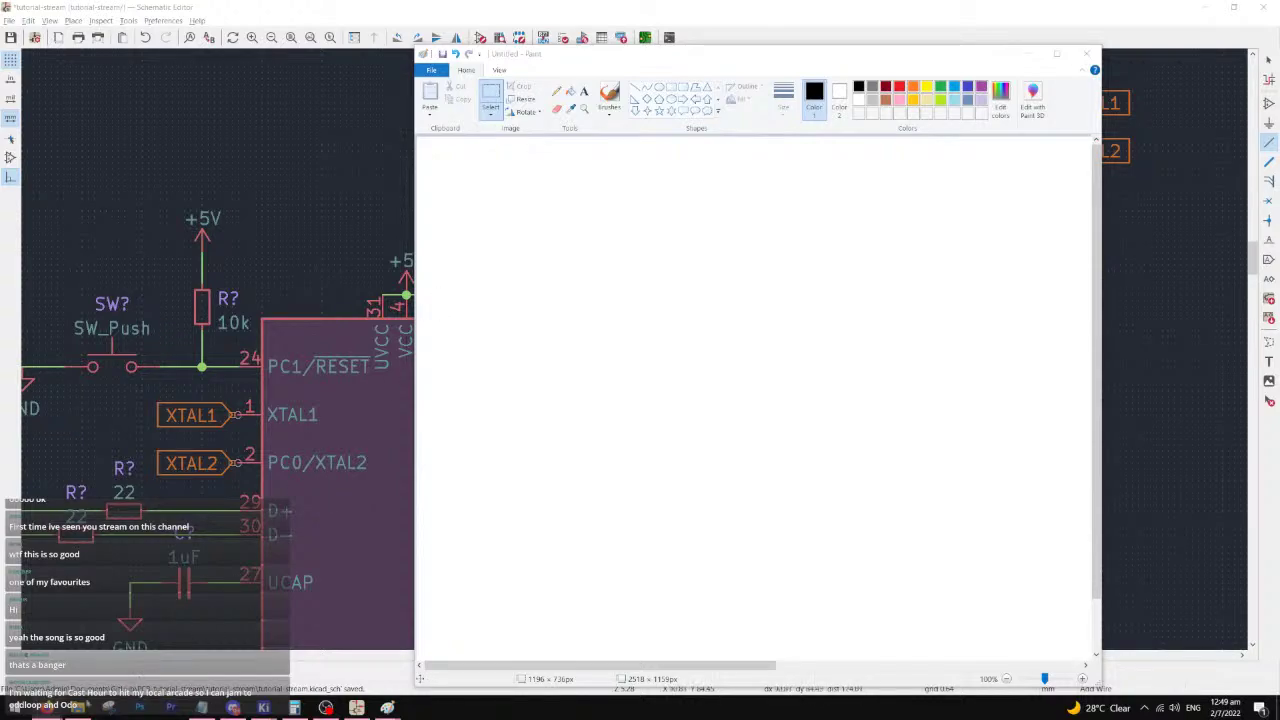
# - Search YouTube in a new browser window for "iidx odo", watch the Beatmania IIDX 29 CastHour video, and close the window
pyautogui.moveTo(233, 707)
pyautogui.hotkey('ctrl', 'n')
pyautogui.click(486, 40)
pyautogui.write('youtube')
pyautogui.press('Return')
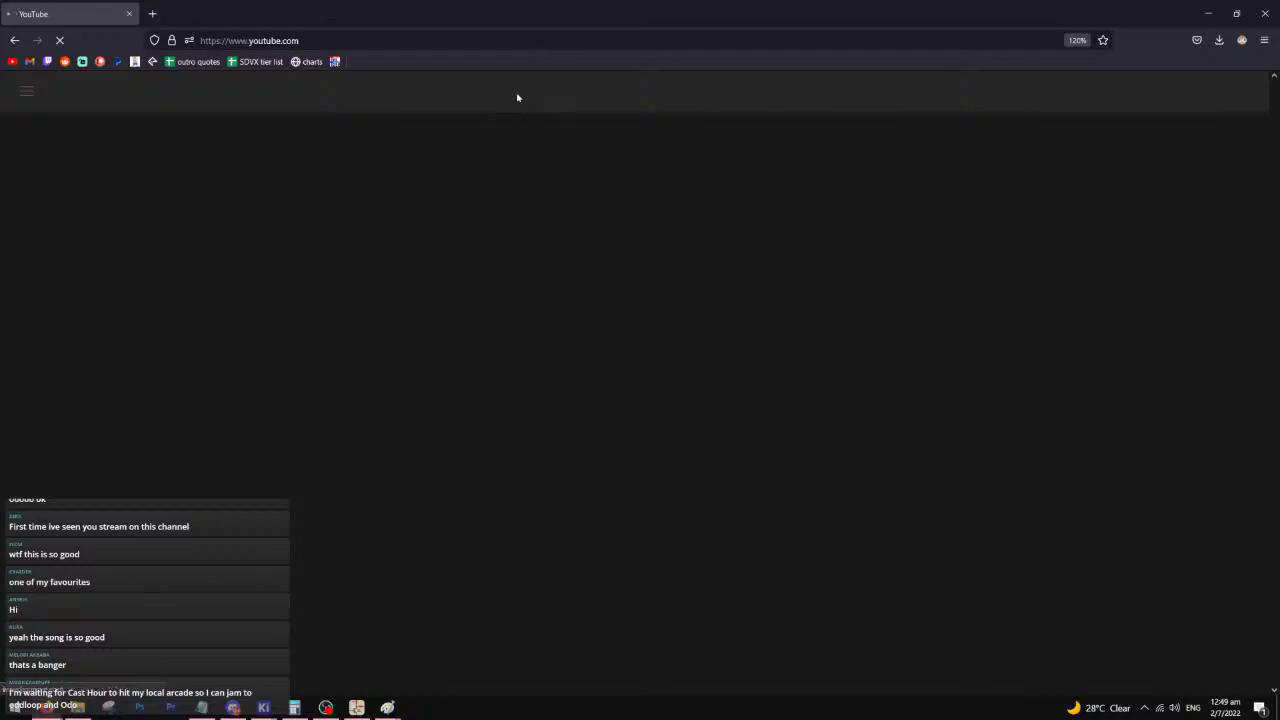
pyautogui.write('/iid')
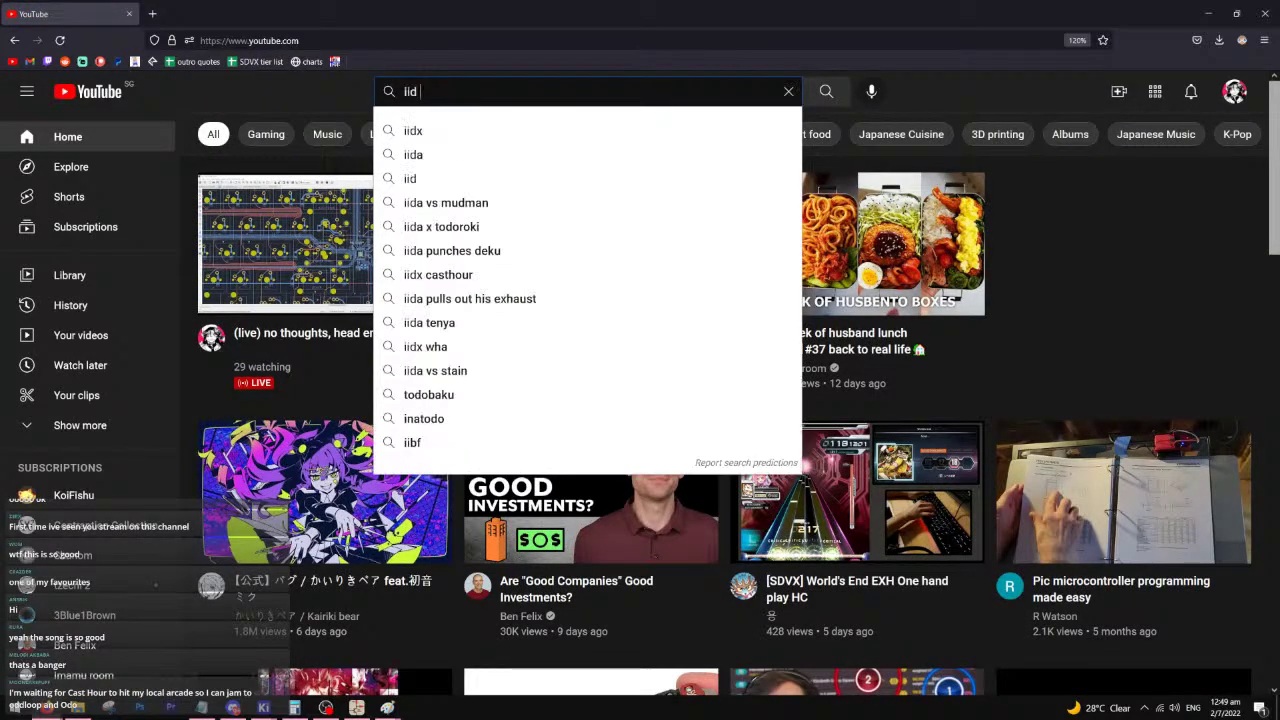
pyautogui.write('x odo')
pyautogui.press('Return')
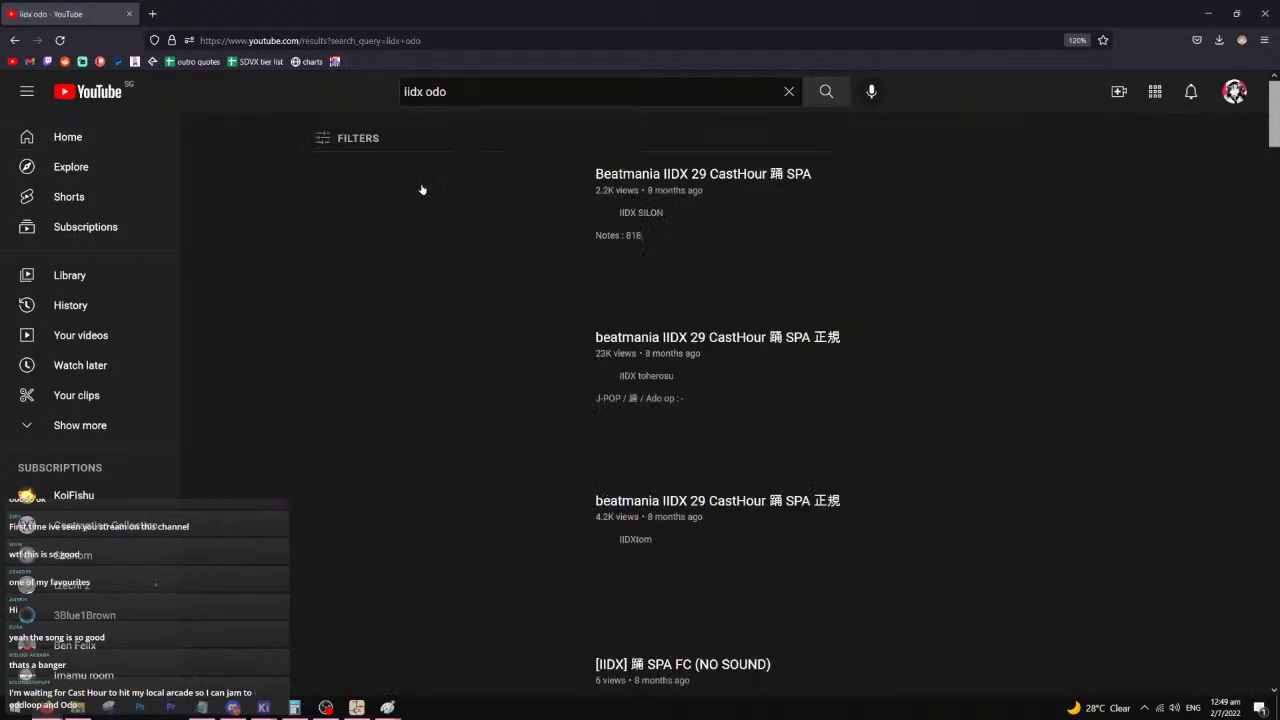
pyautogui.click(384, 228)
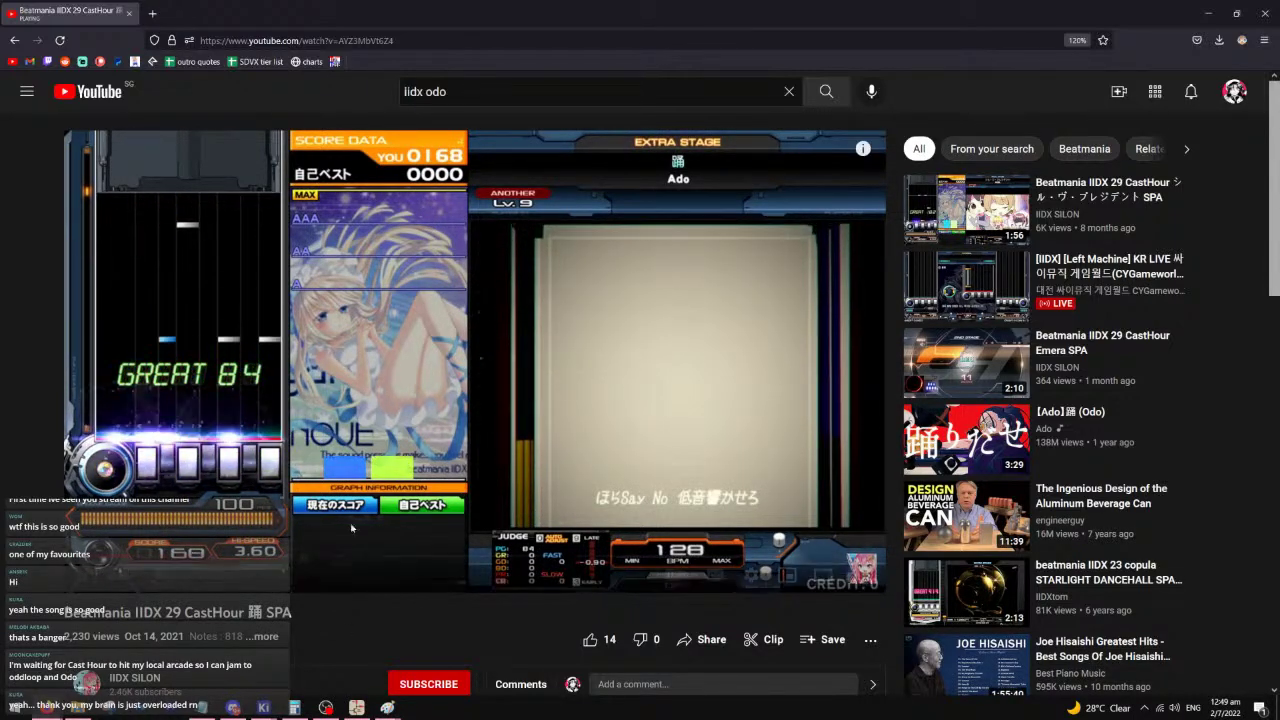
pyautogui.click(395, 423)
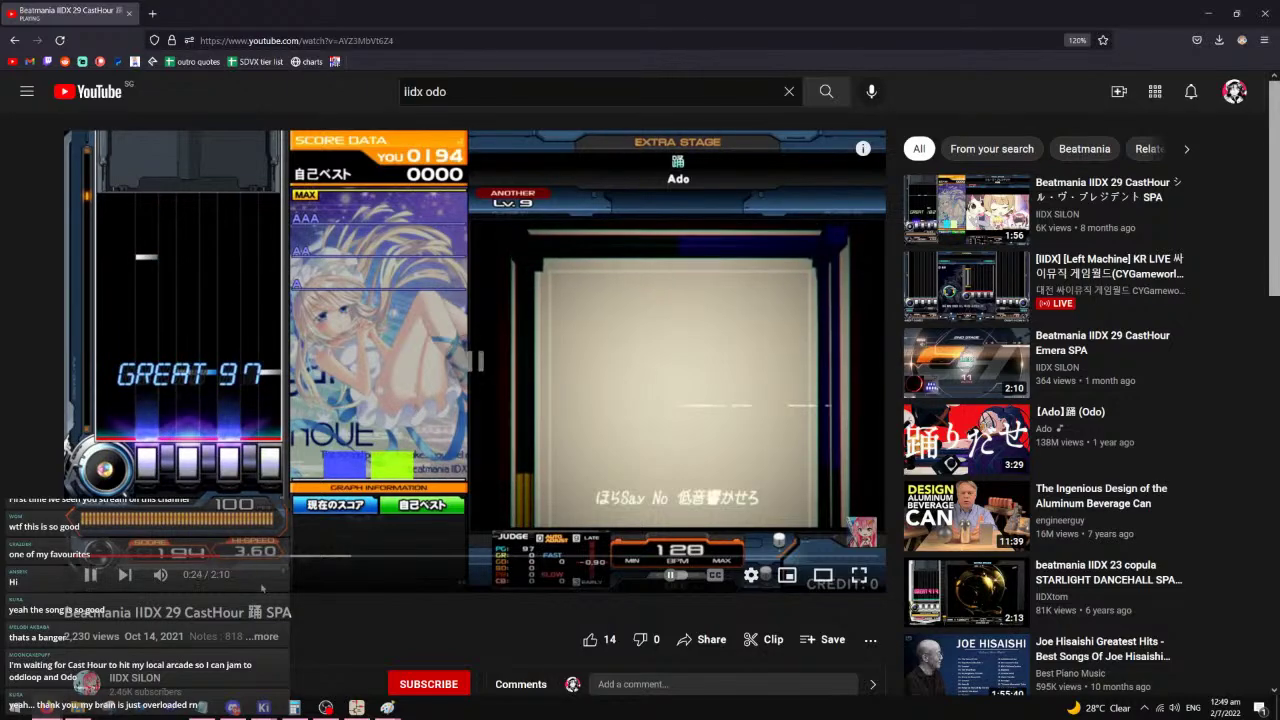
pyautogui.click(1265, 12)
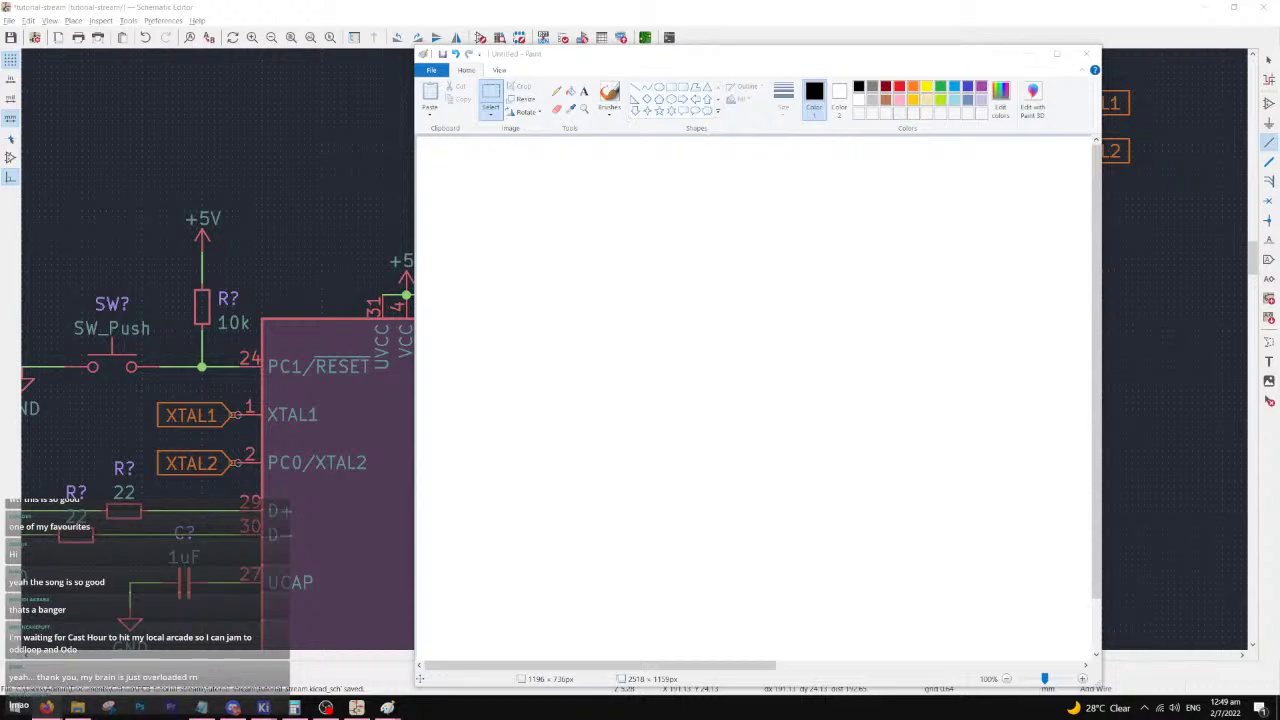
# - Minimize Paint and review the crystal circuit, reset switch with pull-up, and supply, D+/D- and UCAP connections in the KiCad schematic
pyautogui.moveTo(735, 56)
pyautogui.mouseDown()
pyautogui.moveTo(735, 139)
pyautogui.moveTo(320, 234)
pyautogui.moveTo(872, 50)
pyautogui.moveTo(793, 89)
pyautogui.mouseUp()
pyautogui.scroll(-1, 273, 289)
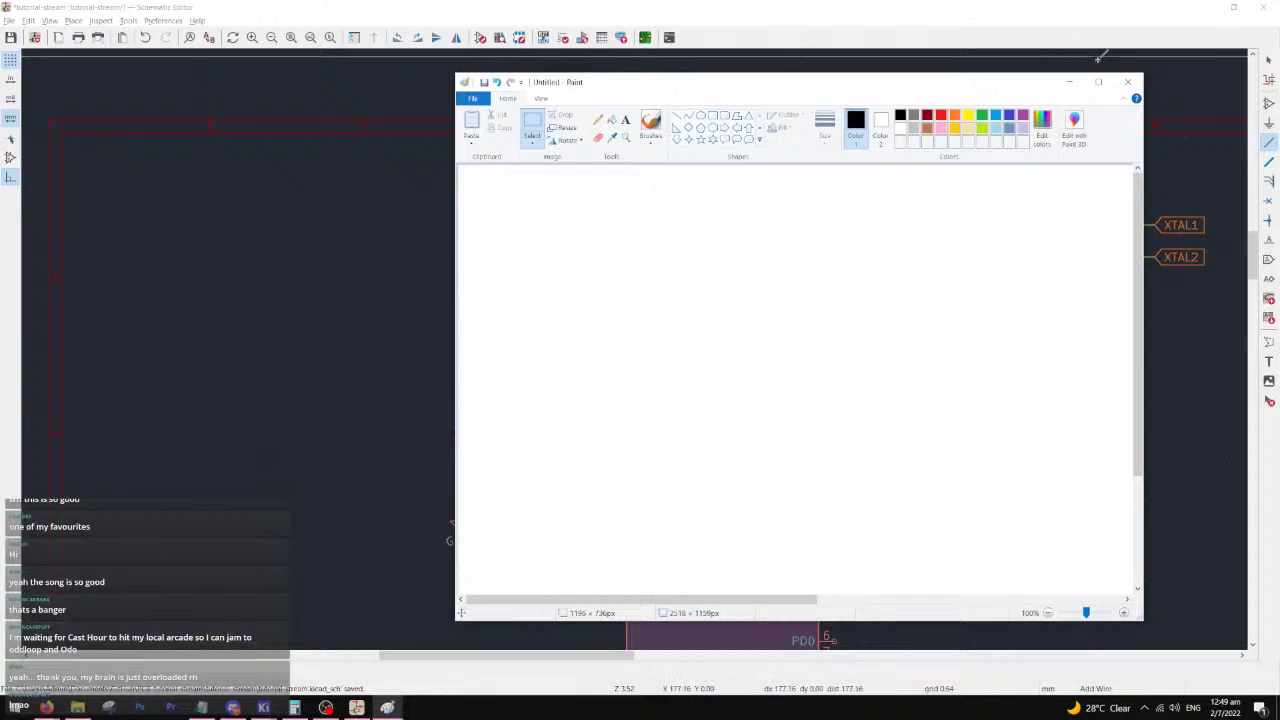
pyautogui.click(1068, 84)
pyautogui.moveTo(968, 435); pyautogui.dragTo(812, 314, button='middle')
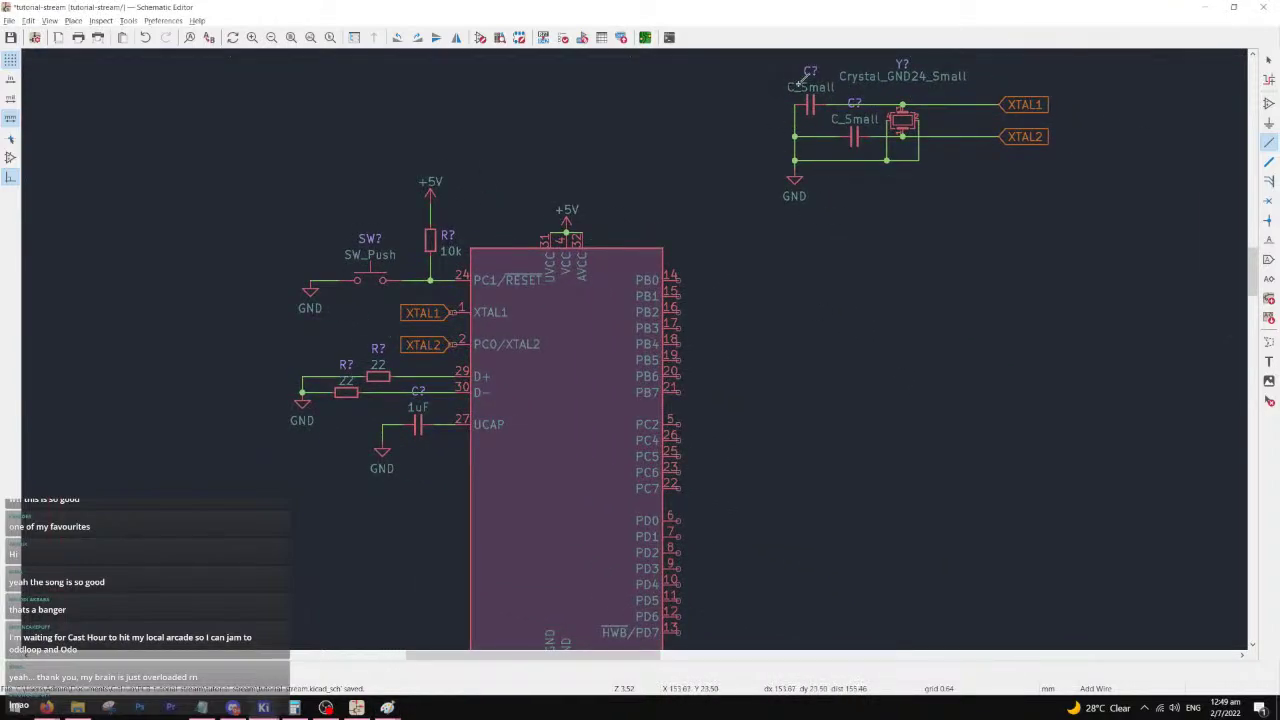
pyautogui.moveTo(796, 81); pyautogui.dragTo(771, 139, button='middle')
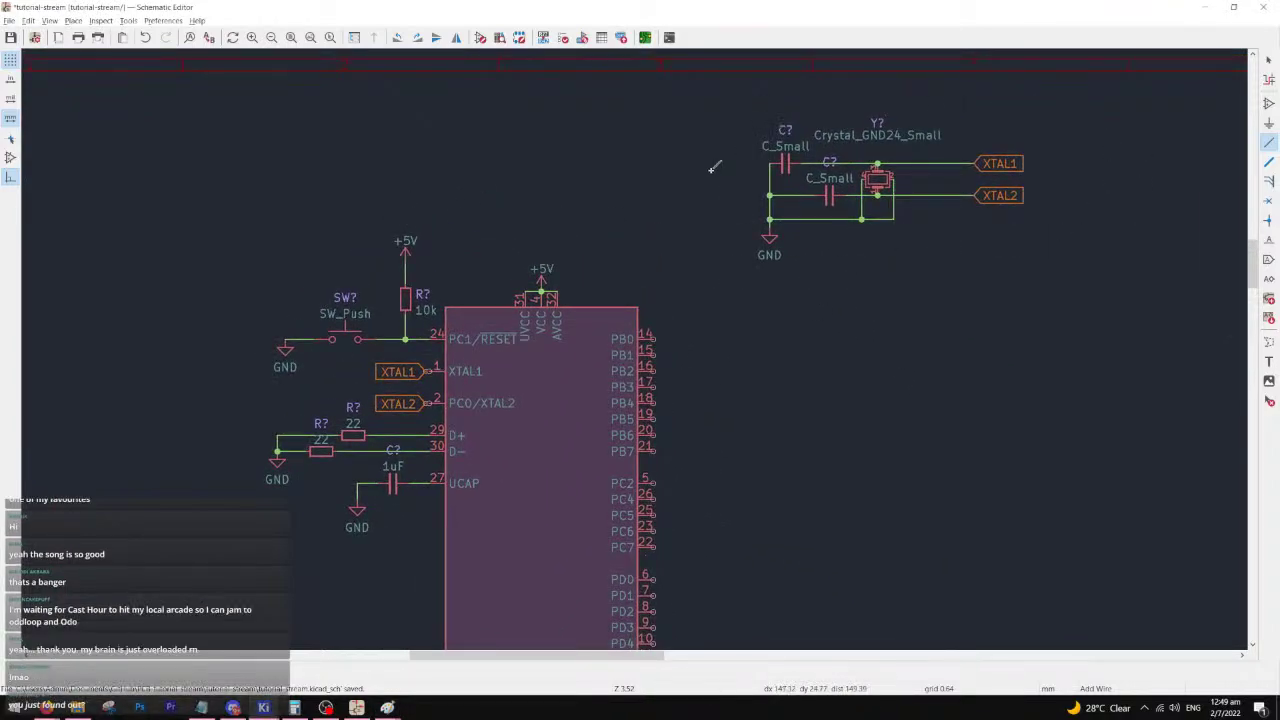
pyautogui.scroll(-3, 551, 323)
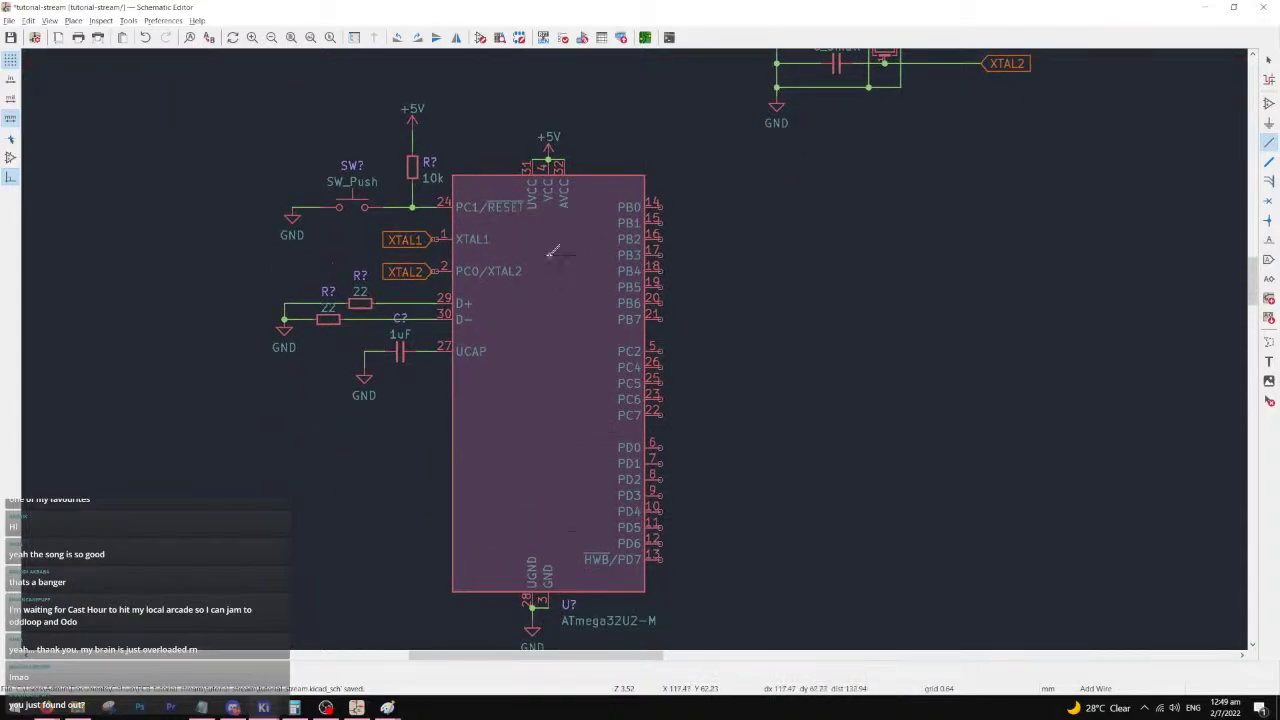
pyautogui.moveTo(563, 239); pyautogui.dragTo(617, 377, button='middle')
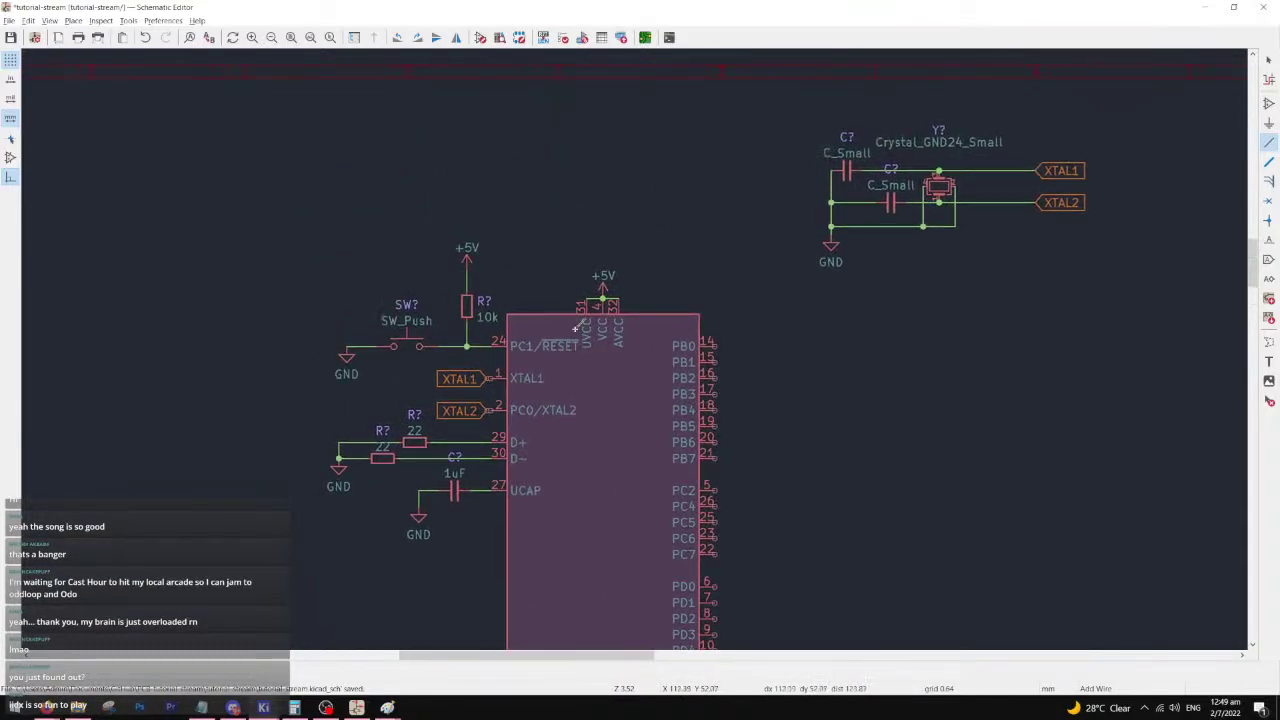
pyautogui.scroll(1, 499, 434)
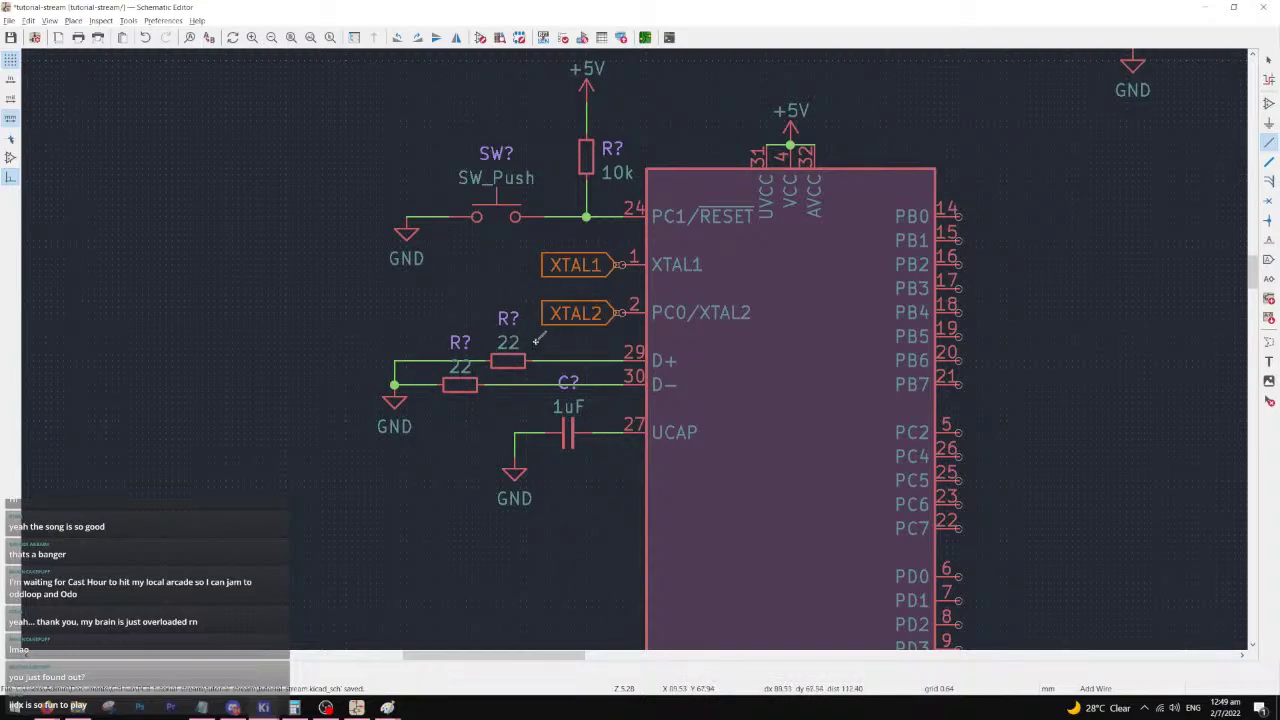
pyautogui.scroll(2, 530, 338)
pyautogui.scroll(4, 518, 344)
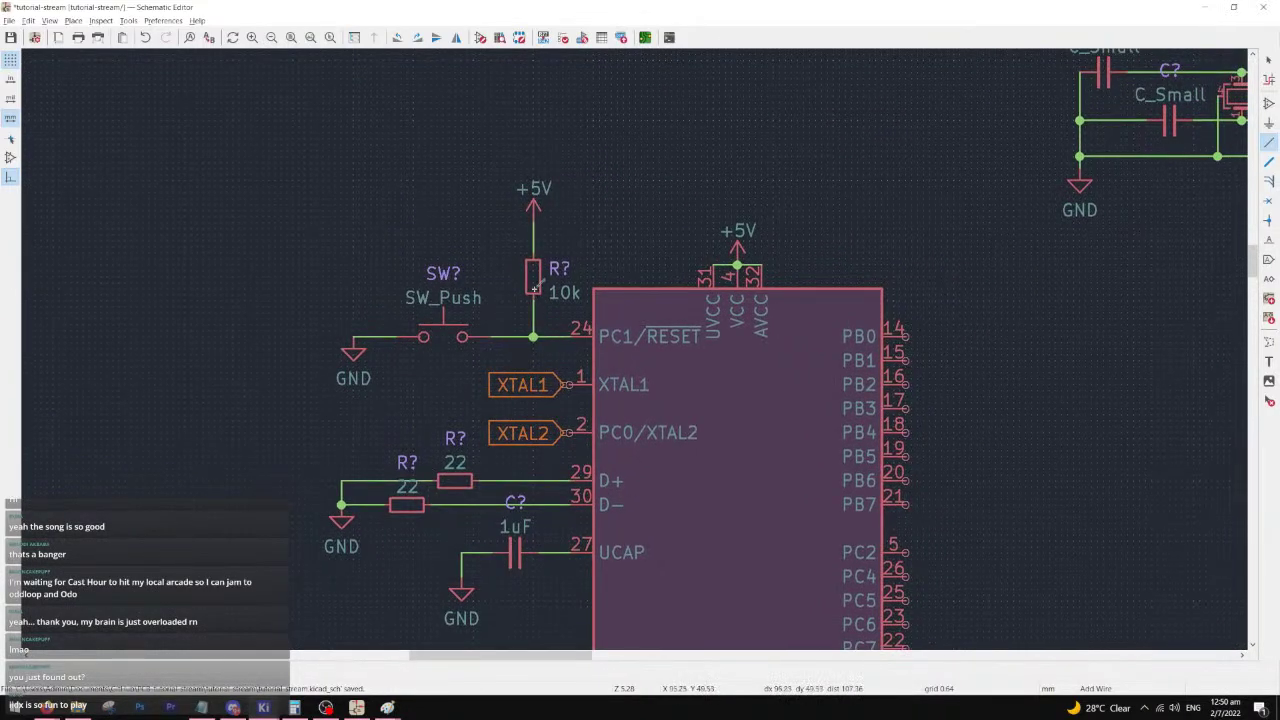
pyautogui.scroll(-3, 514, 348)
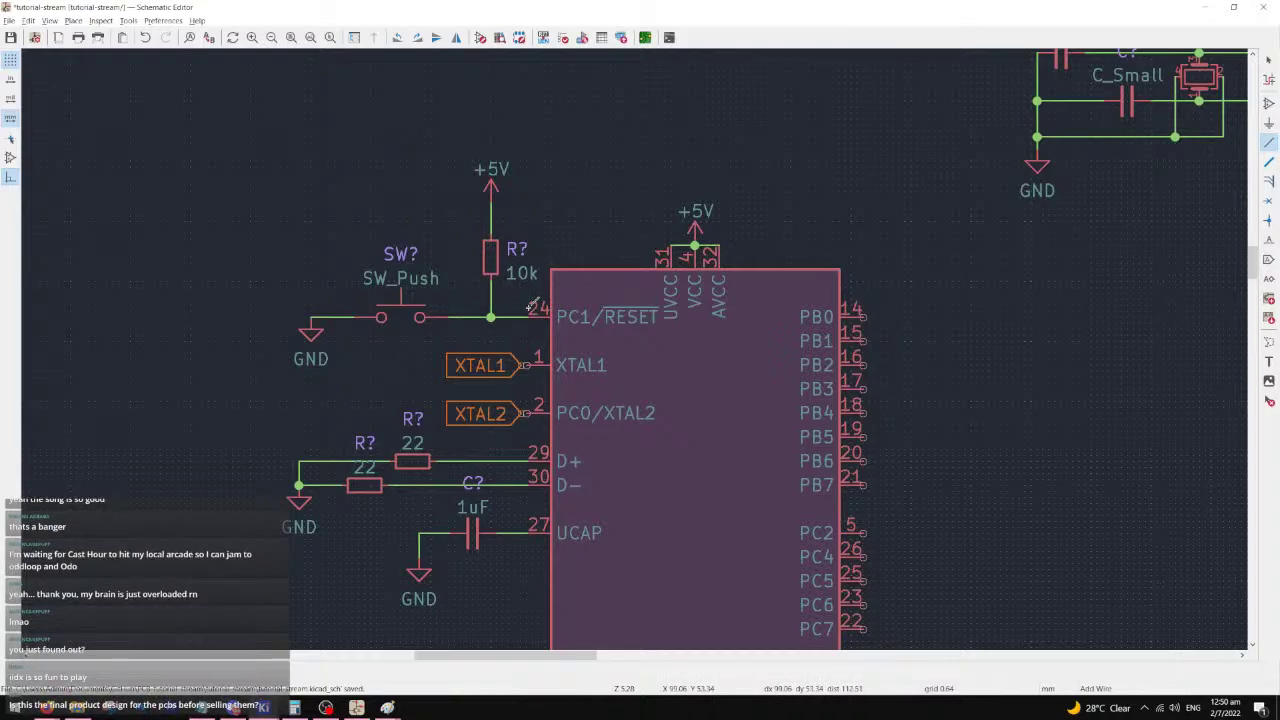
# - Examine the overlined RESET name on pin 24 of the microcontroller and leave the wire command
pyautogui.scroll(3, 601, 305)
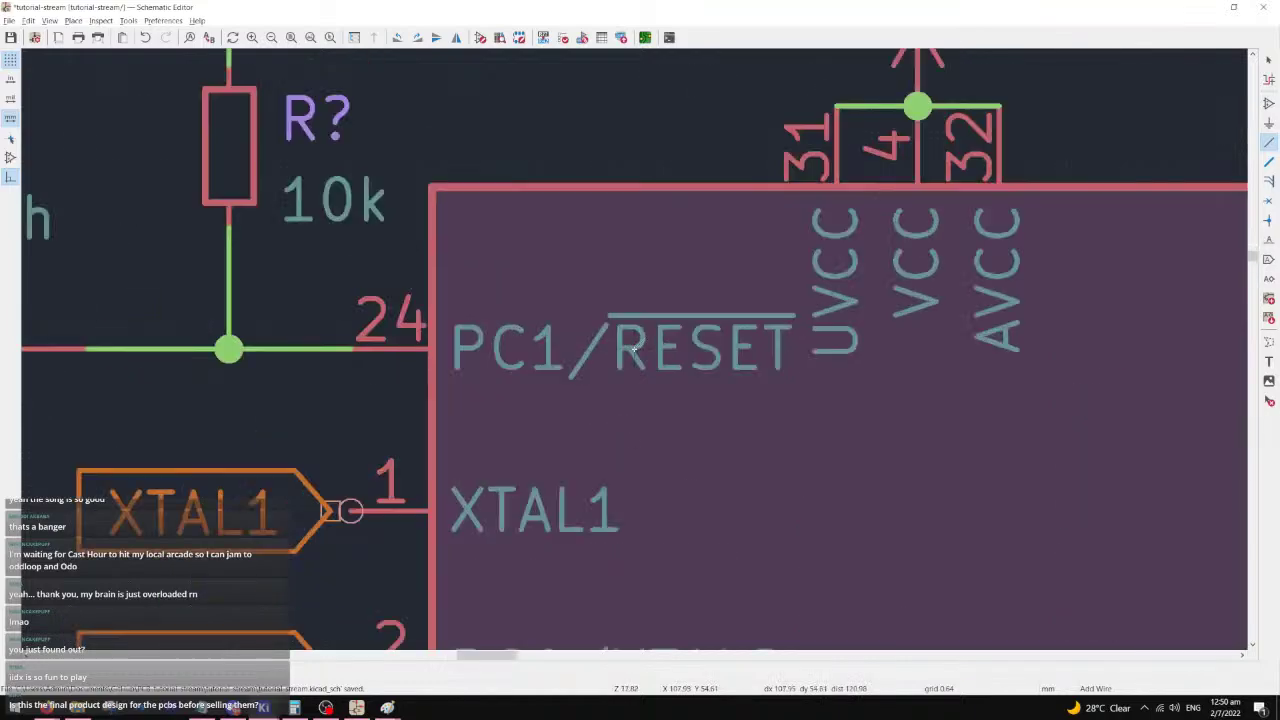
pyautogui.moveTo(676, 356); pyautogui.dragTo(453, 347, button='middle')
pyautogui.scroll(2, 453, 345)
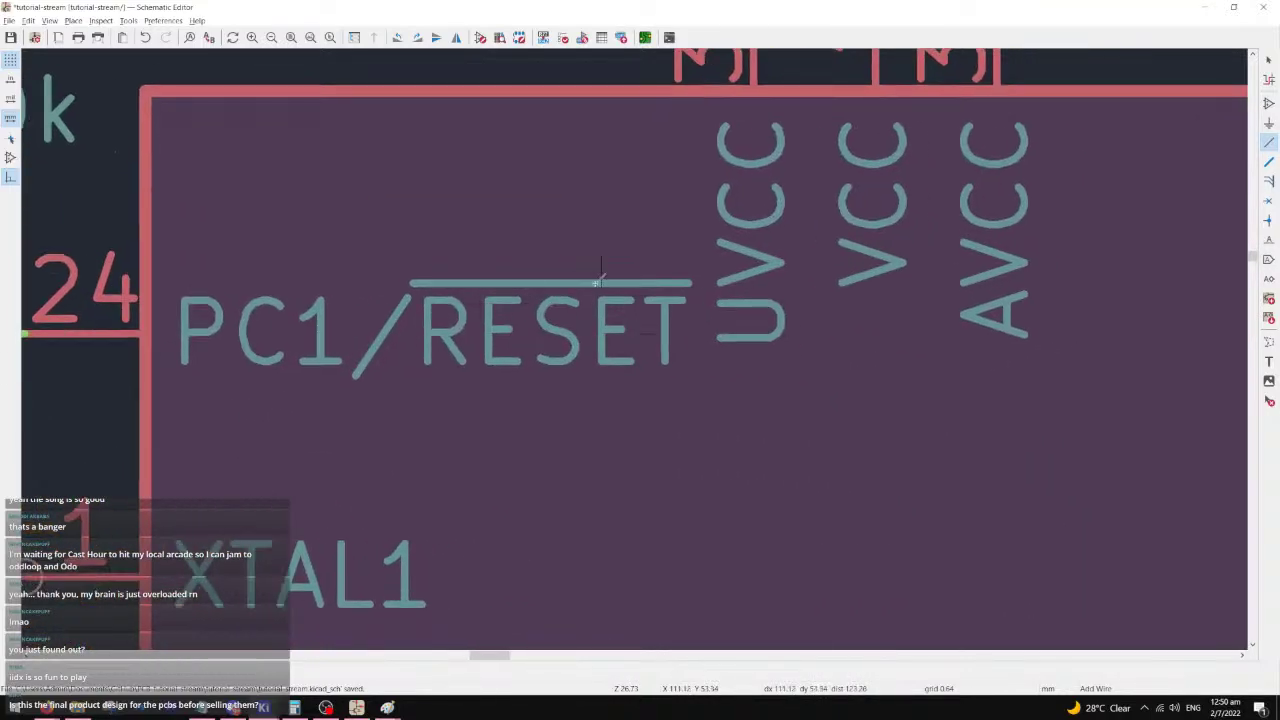
pyautogui.press('Escape')
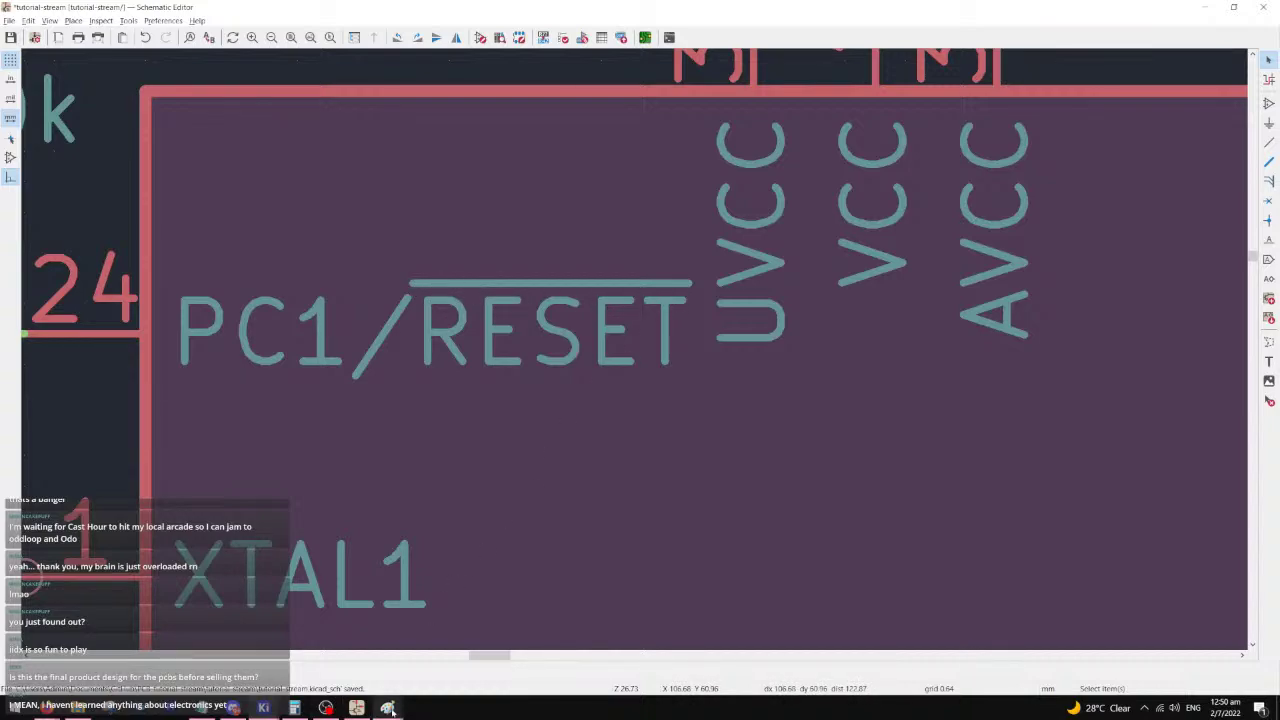
# - Switch to Paint, discard the old sketch without saving, and open a new blank canvas over the schematic
pyautogui.moveTo(387, 707)
pyautogui.click(432, 652)
pyautogui.moveTo(565, 13)
pyautogui.mouseDown()
pyautogui.moveTo(1010, 43)
pyautogui.moveTo(925, 0)
pyautogui.mouseUp()
pyautogui.click(1268, 7)
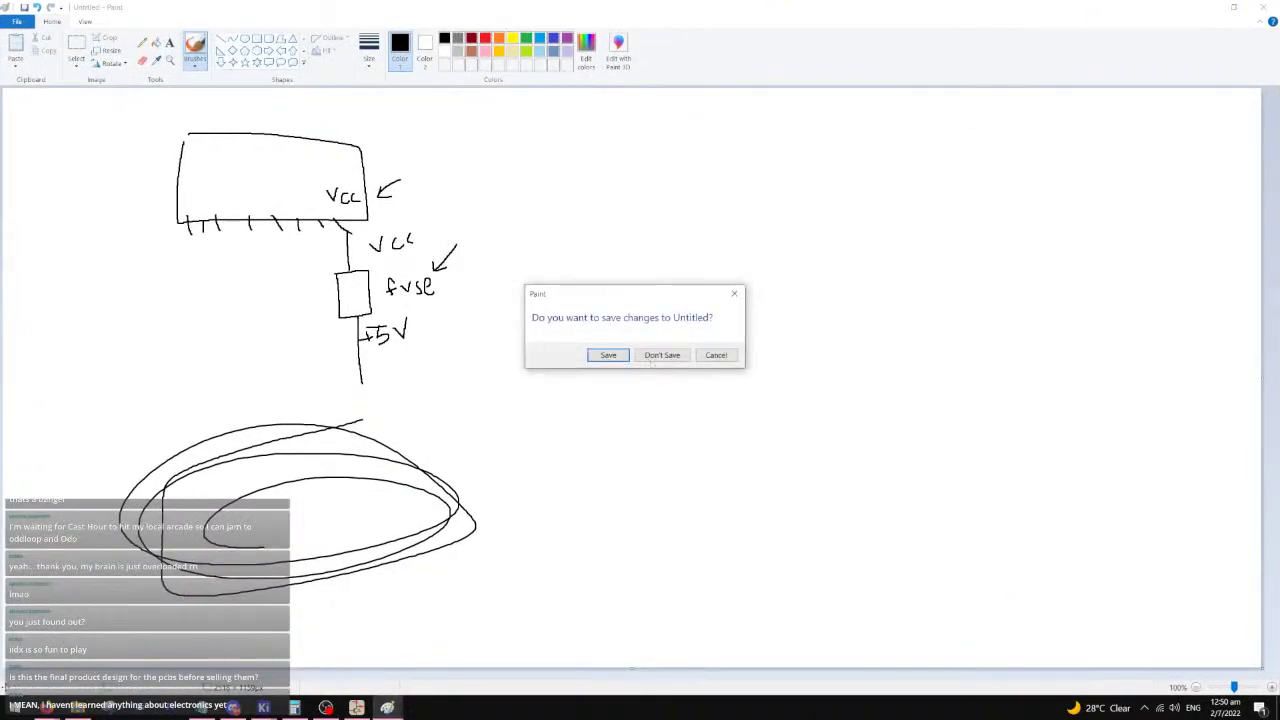
pyautogui.click(661, 355)
pyautogui.click(387, 707)
pyautogui.moveTo(816, 83); pyautogui.dragTo(854, 78)
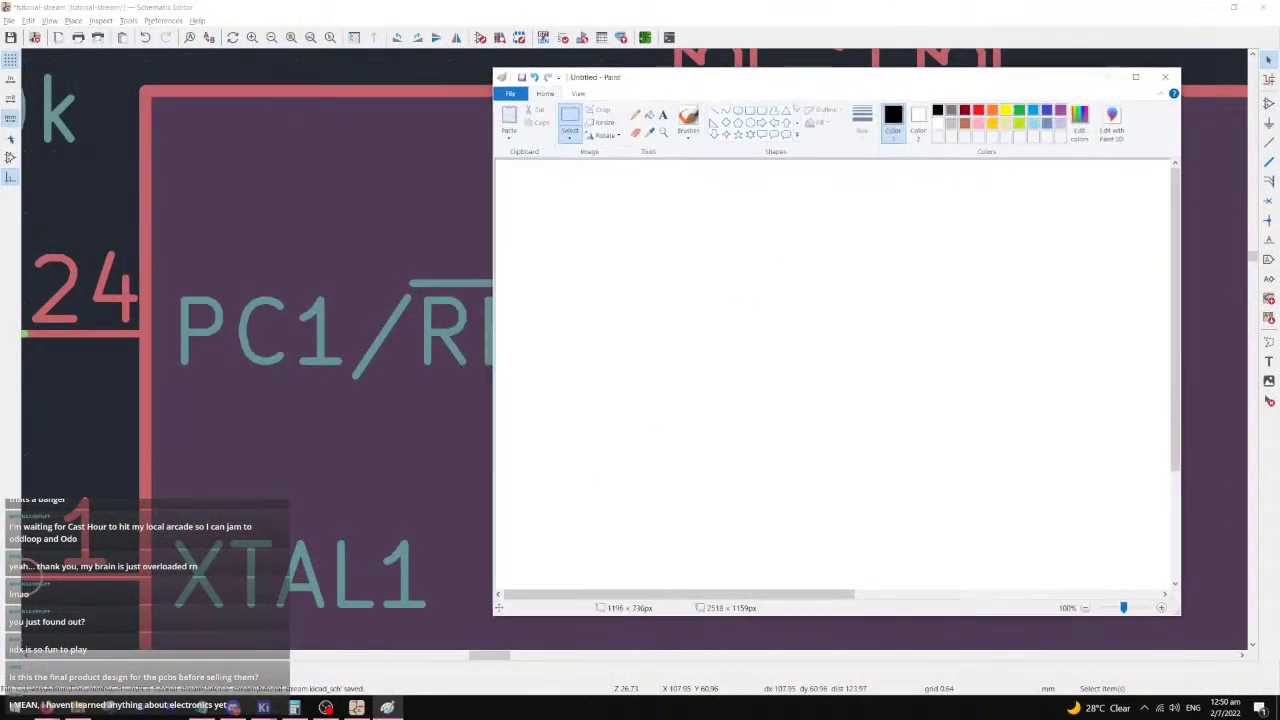
# - Handwrite an X with a 1 beside it and the note "= true/yes" above with the brush
pyautogui.click(688, 118)
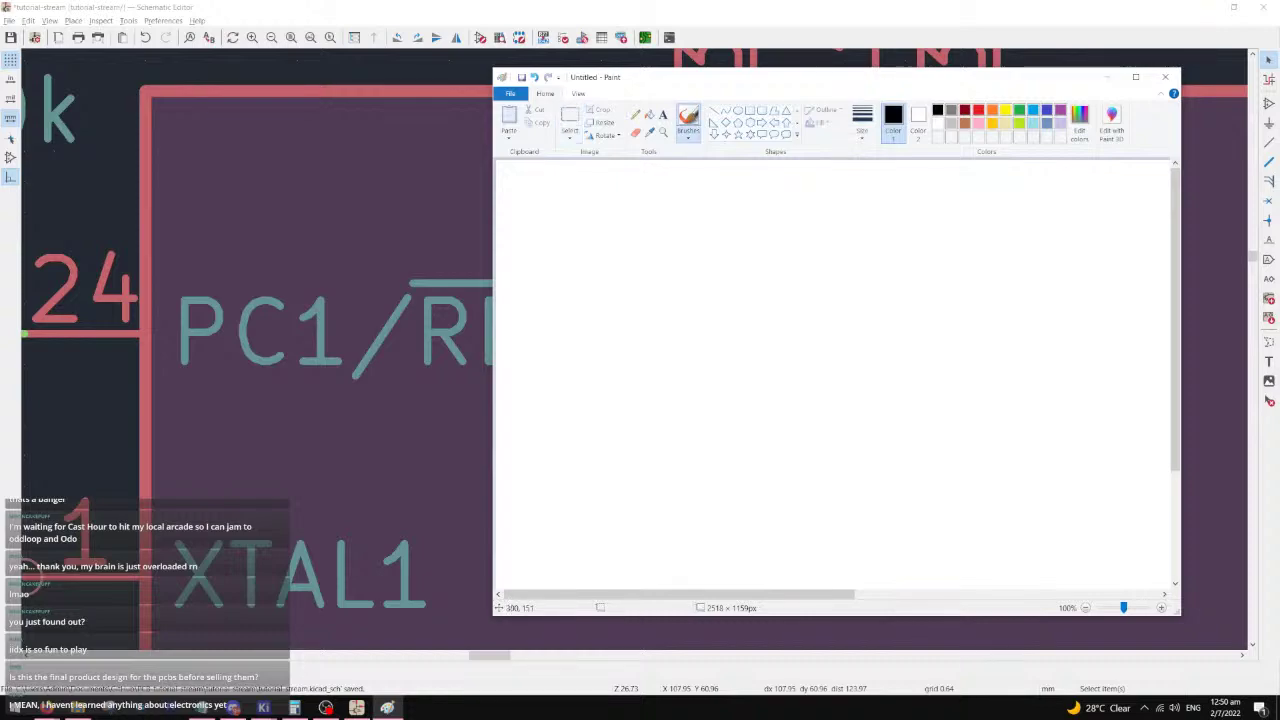
pyautogui.moveTo(675, 266)
pyautogui.mouseDown()
pyautogui.moveTo(636, 312)
pyautogui.moveTo(683, 307)
pyautogui.mouseUp()
pyautogui.moveTo(832, 270); pyautogui.dragTo(839, 320)
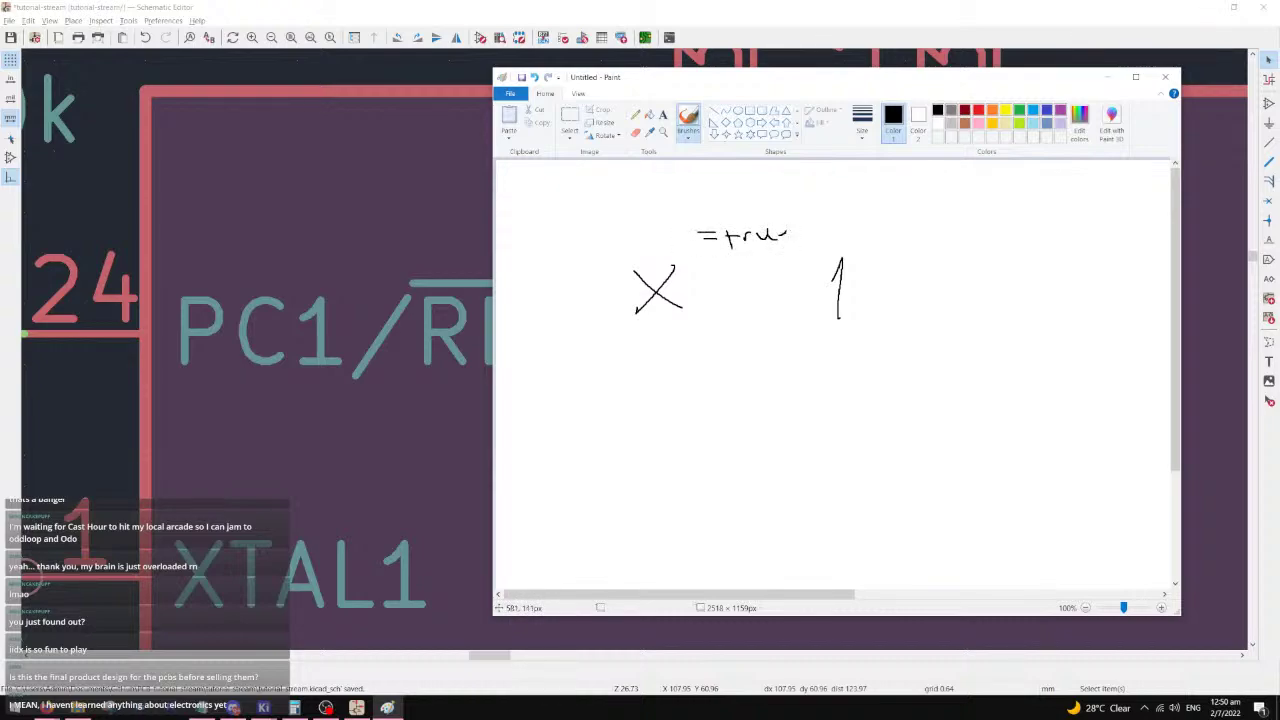
pyautogui.moveTo(812, 220); pyautogui.dragTo(799, 246)
pyautogui.moveTo(815, 226)
pyautogui.mouseDown()
pyautogui.moveTo(814, 250)
pyautogui.moveTo(848, 238)
pyautogui.mouseUp()
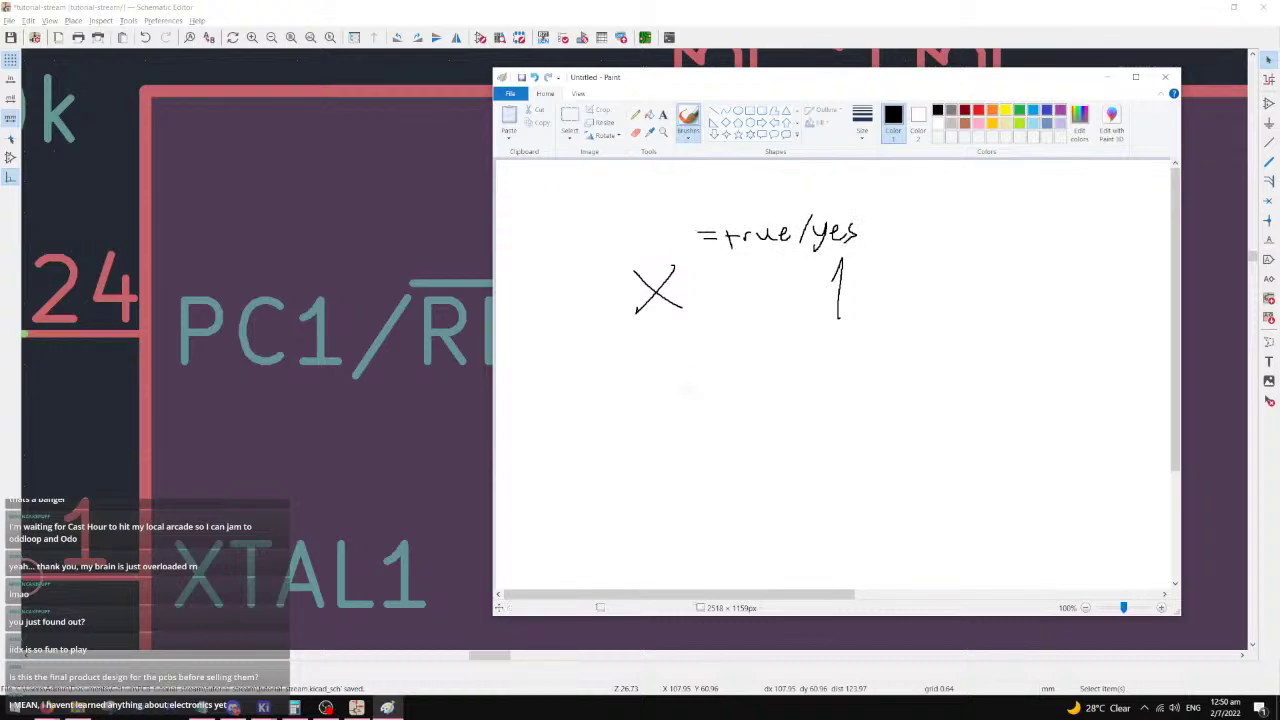
# - Handwrite an X with an overline below the first, followed by "= false" and a 1
pyautogui.moveTo(673, 395); pyautogui.dragTo(648, 420)
pyautogui.moveTo(687, 418)
pyautogui.mouseDown()
pyautogui.moveTo(648, 386)
pyautogui.moveTo(700, 368)
pyautogui.mouseUp()
pyautogui.moveTo(846, 381); pyautogui.dragTo(858, 410)
pyautogui.moveTo(747, 344); pyautogui.dragTo(750, 360)
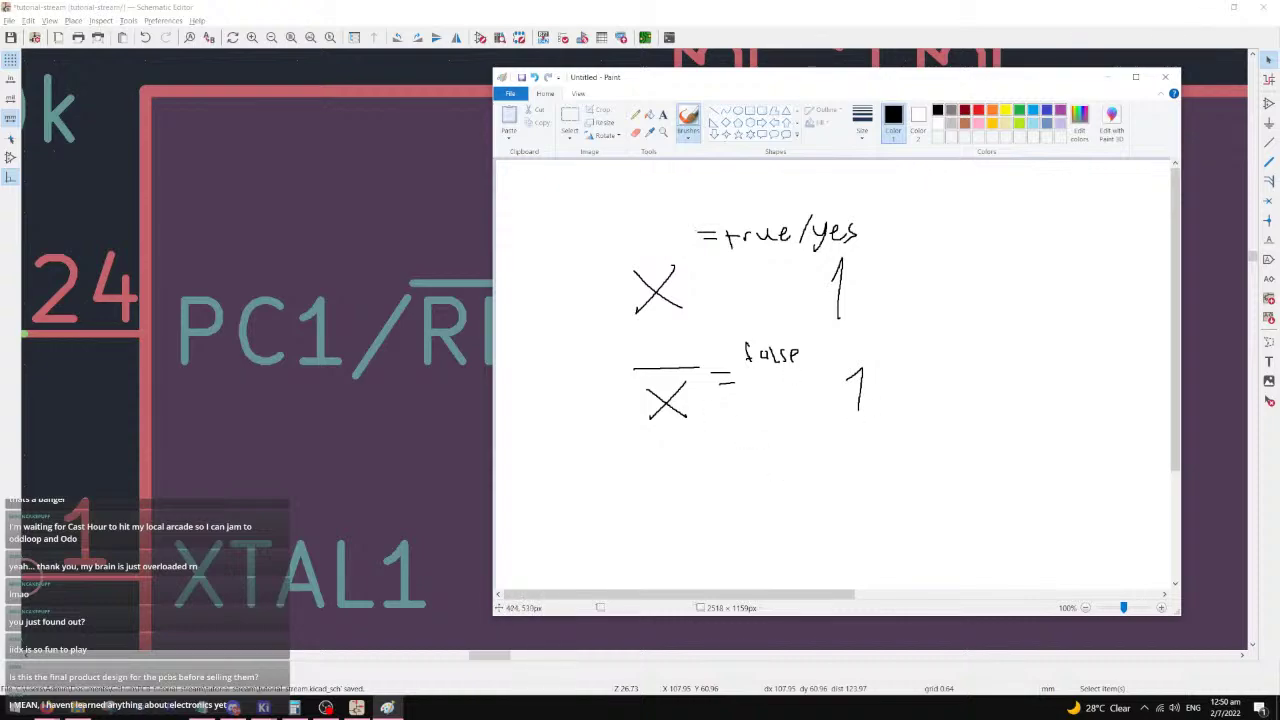
# - Sketch a NOT gate below the notes, labelled NOT, with input 1 and output 0
pyautogui.moveTo(716, 493)
pyautogui.mouseDown()
pyautogui.moveTo(818, 488)
pyautogui.moveTo(817, 518)
pyautogui.mouseUp()
pyautogui.moveTo(808, 458)
pyautogui.mouseDown()
pyautogui.moveTo(884, 484)
pyautogui.moveTo(816, 522)
pyautogui.mouseUp()
pyautogui.moveTo(884, 484); pyautogui.dragTo(980, 480)
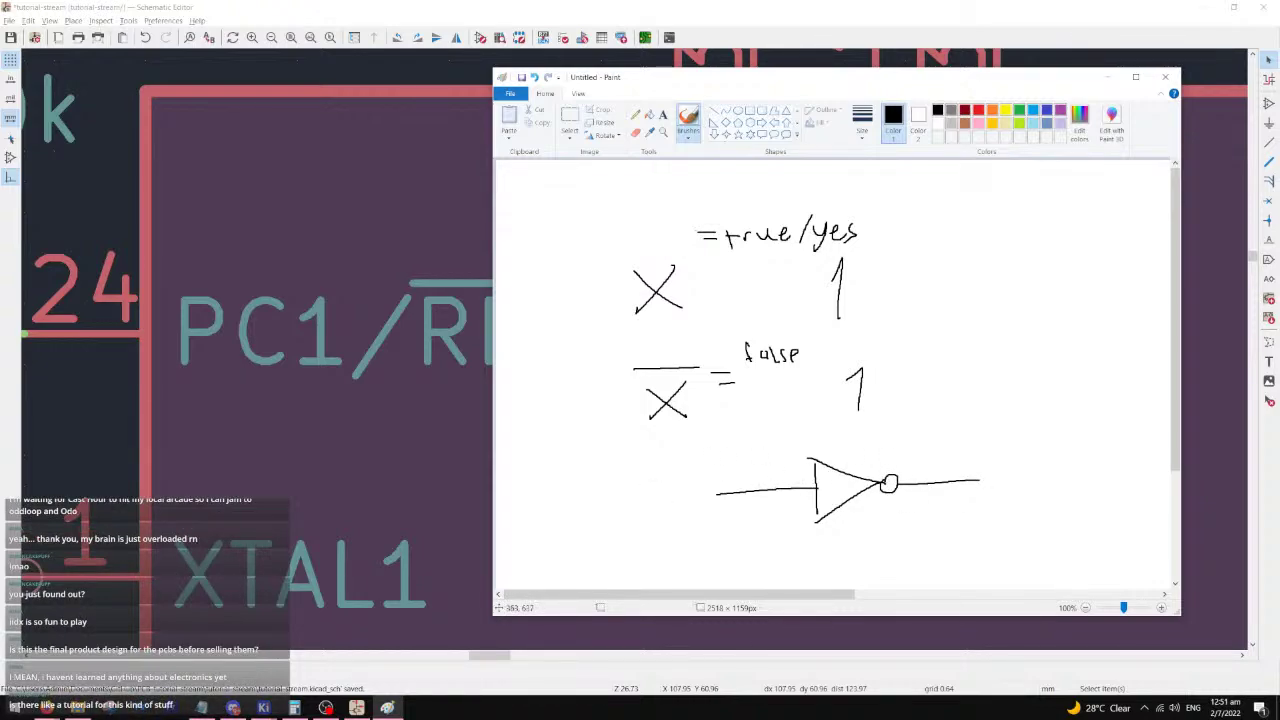
pyautogui.moveTo(764, 458)
pyautogui.mouseDown()
pyautogui.moveTo(786, 472)
pyautogui.moveTo(810, 458)
pyautogui.mouseUp()
pyautogui.moveTo(978, 450)
pyautogui.mouseDown()
pyautogui.moveTo(970, 458)
pyautogui.moveTo(996, 462)
pyautogui.moveTo(1044, 428)
pyautogui.moveTo(1046, 444)
pyautogui.mouseUp()
pyautogui.moveTo(840, 531); pyautogui.dragTo(871, 531)
pyautogui.moveTo(1010, 476); pyautogui.dragTo(1006, 478)
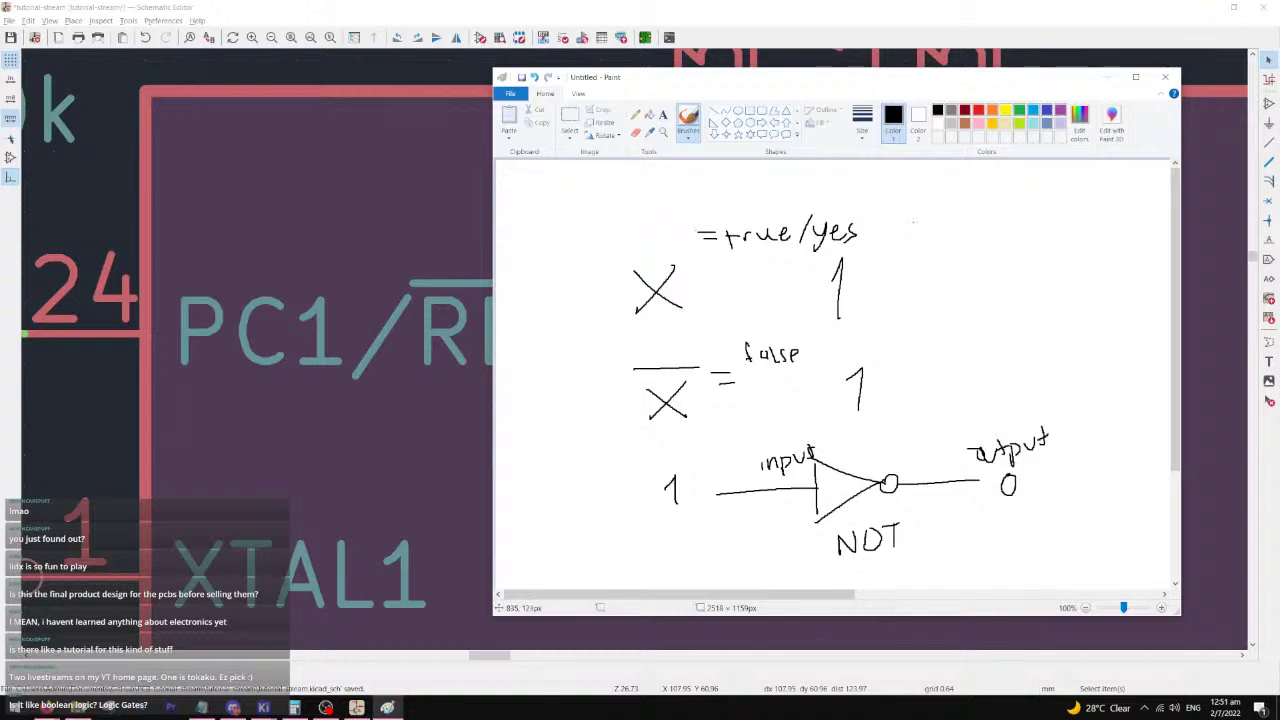
# - Minimize Paint with the sketch kept and review the RESET pin, its switch and pull-up, and the whole microcontroller in the schematic
pyautogui.click(1165, 77)
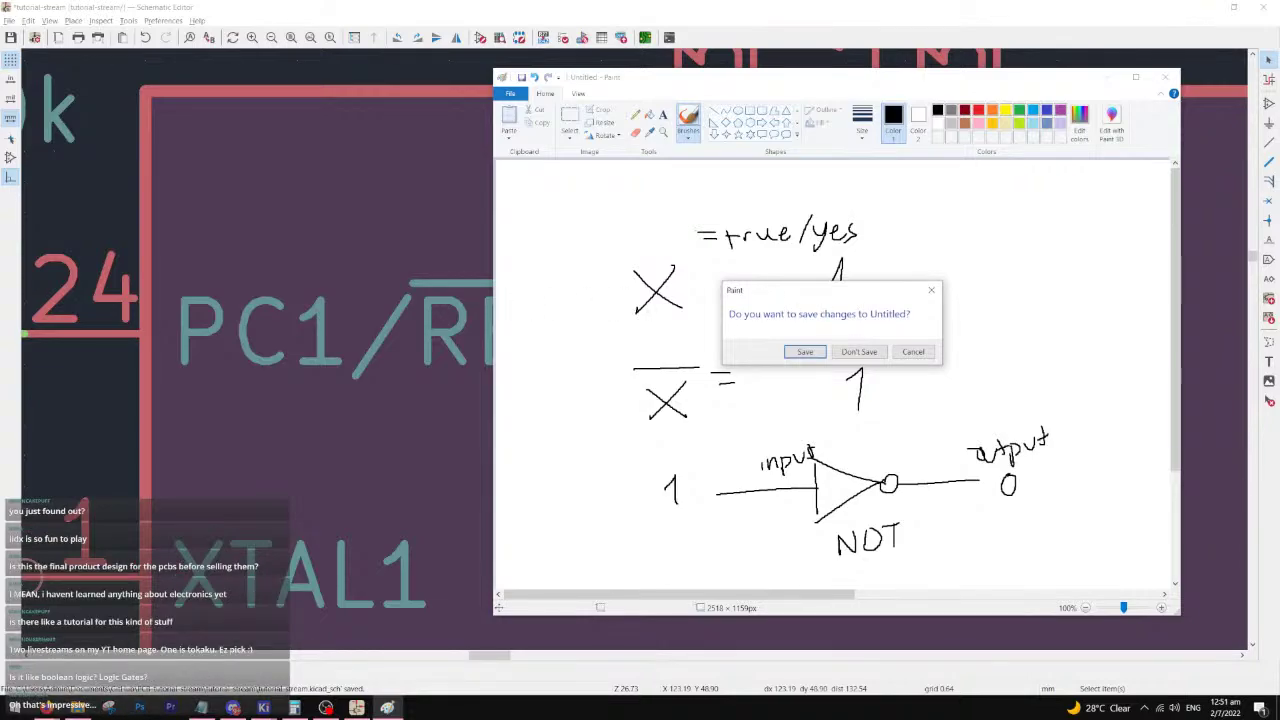
pyautogui.click(910, 351)
pyautogui.click(1106, 77)
pyautogui.scroll(-3, 407, 354)
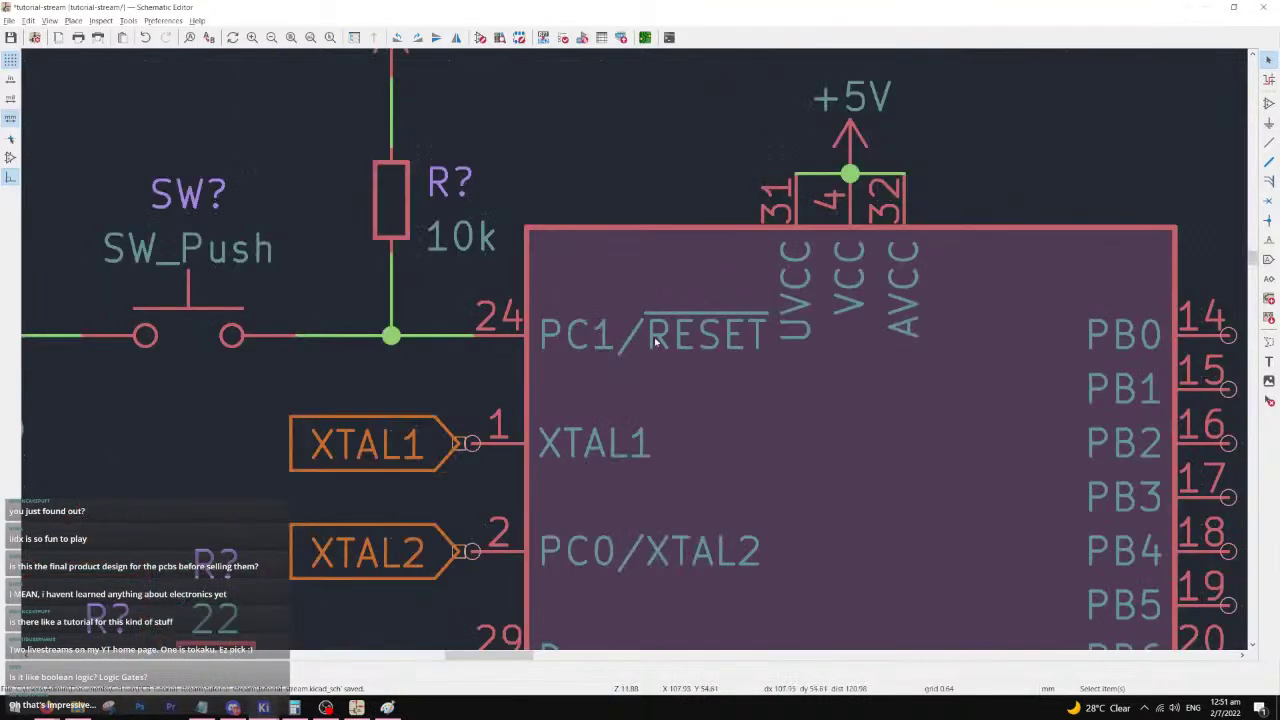
pyautogui.scroll(1, 752, 345)
pyautogui.moveTo(668, 303); pyautogui.dragTo(764, 370, button='middle')
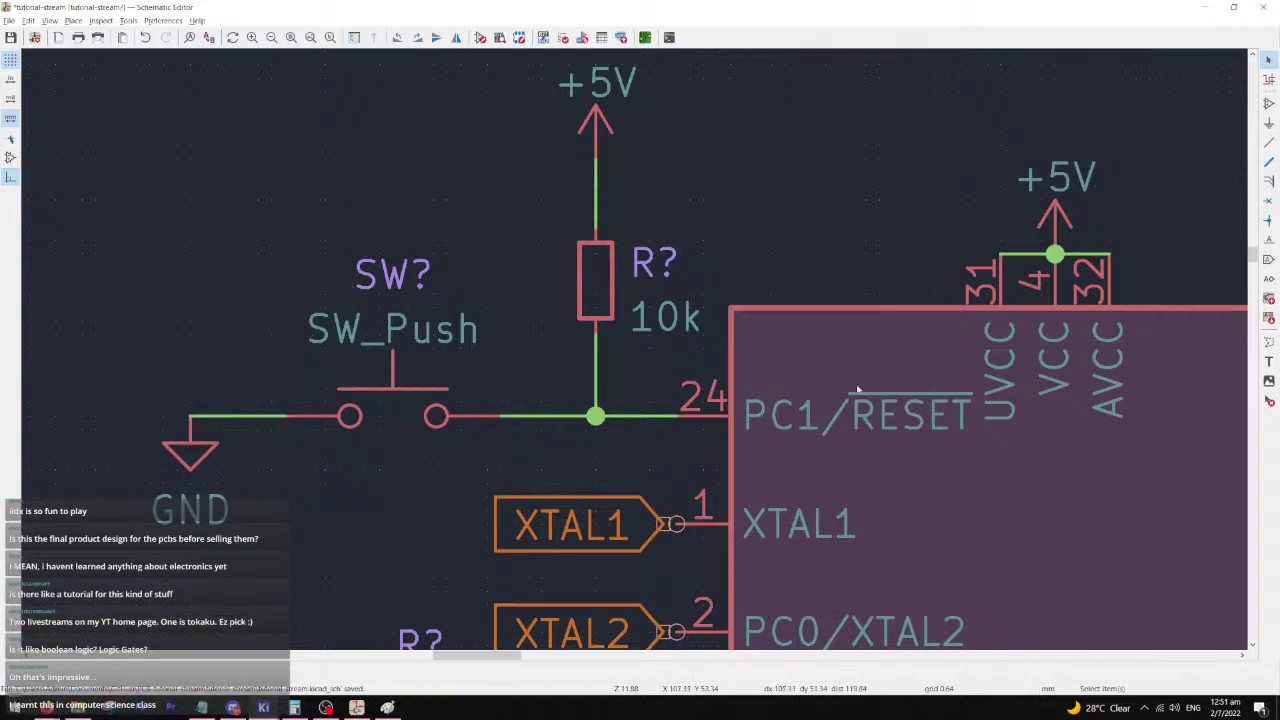
pyautogui.scroll(-2, 859, 401)
pyautogui.moveTo(737, 540); pyautogui.dragTo(706, 348, button='middle')
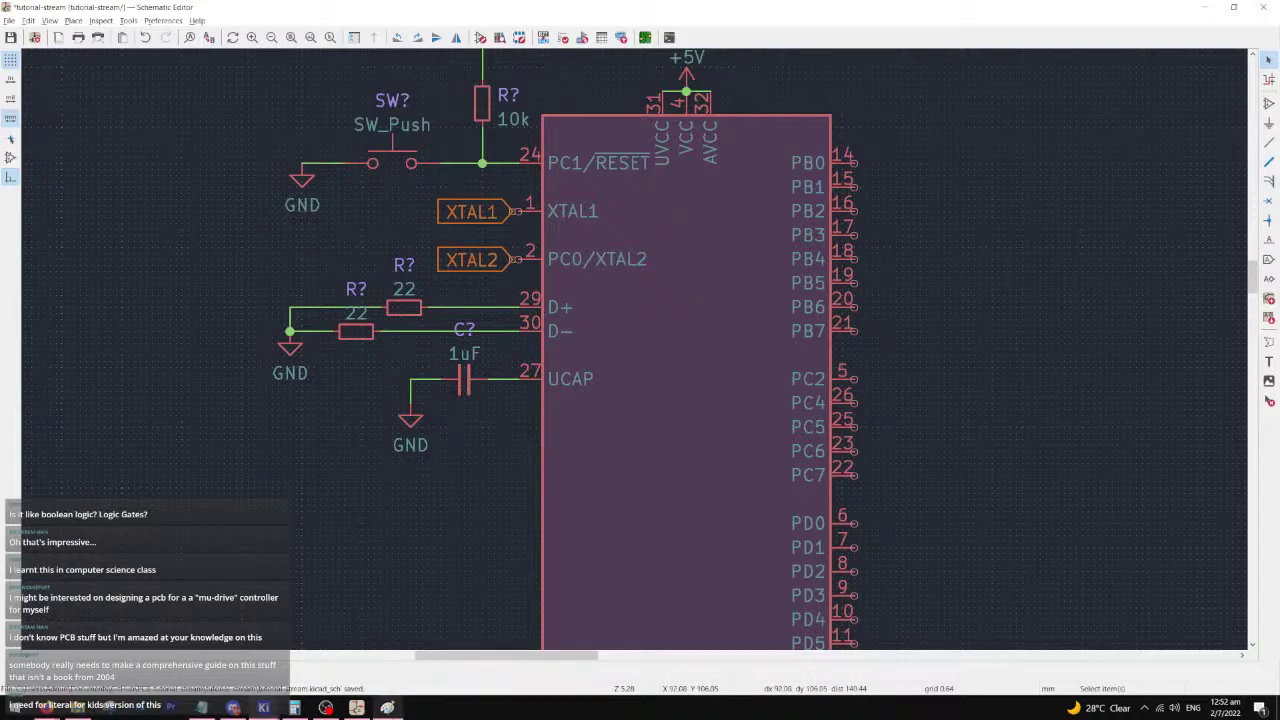
pyautogui.scroll(-1, 529, 446)
pyautogui.moveTo(743, 307); pyautogui.dragTo(656, 341, button='middle')
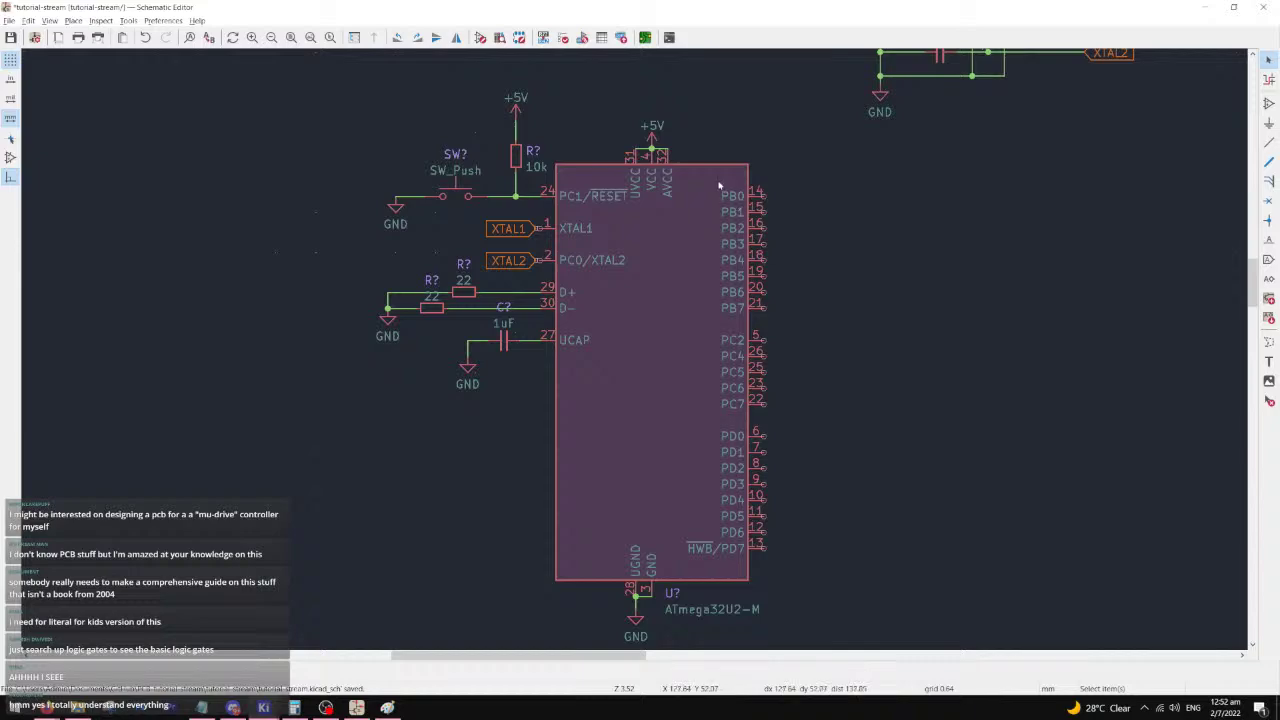
# - Switch to the ATmega16U4/32U4 datasheet in the browser and set the page zoom to 150%
pyautogui.click(46, 707)
pyautogui.click(68, 660)
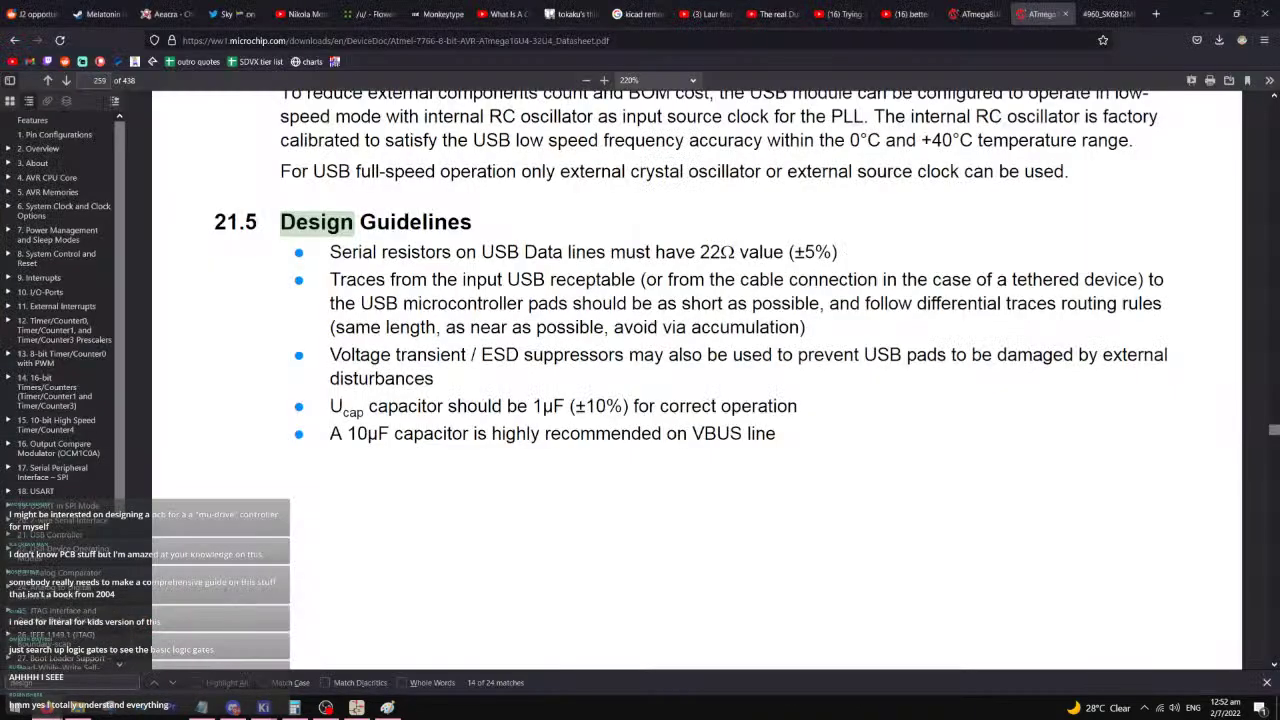
pyautogui.click(655, 80)
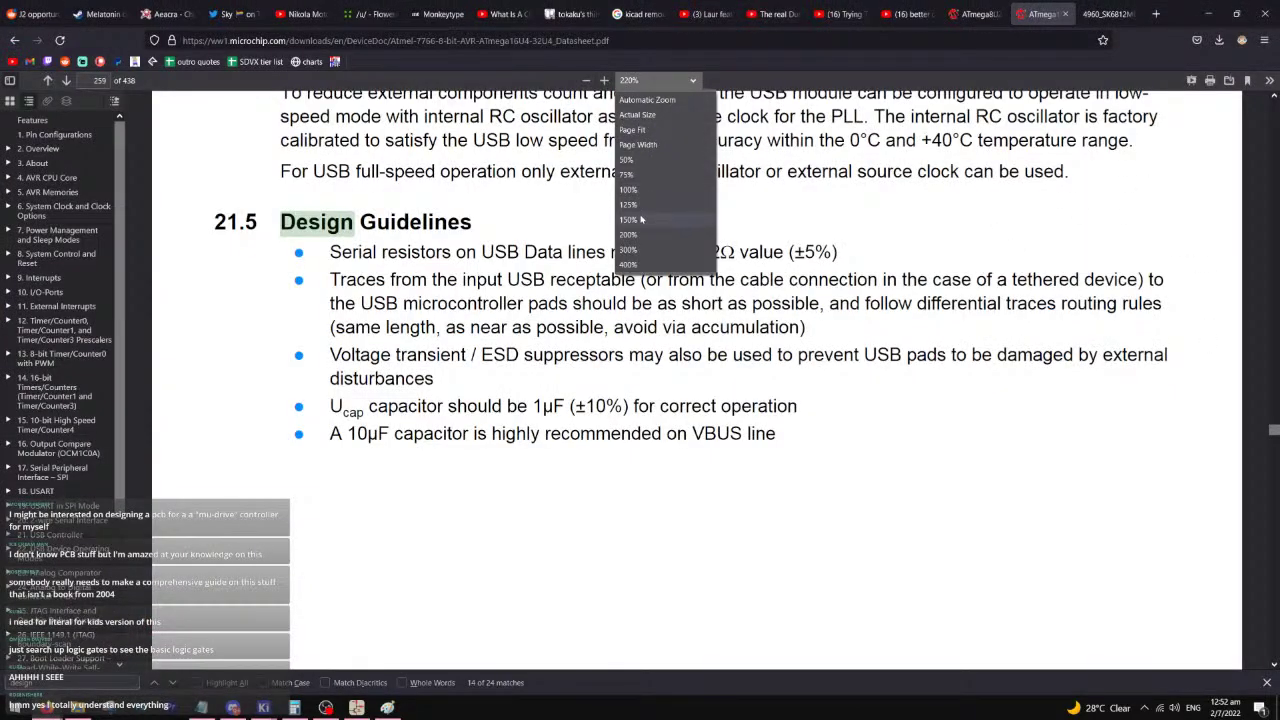
pyautogui.click(680, 217)
# - Go through the datasheet's "design" matches and refine the search to "design guideline"
pyautogui.moveTo(1273, 428); pyautogui.dragTo(1273, 367)
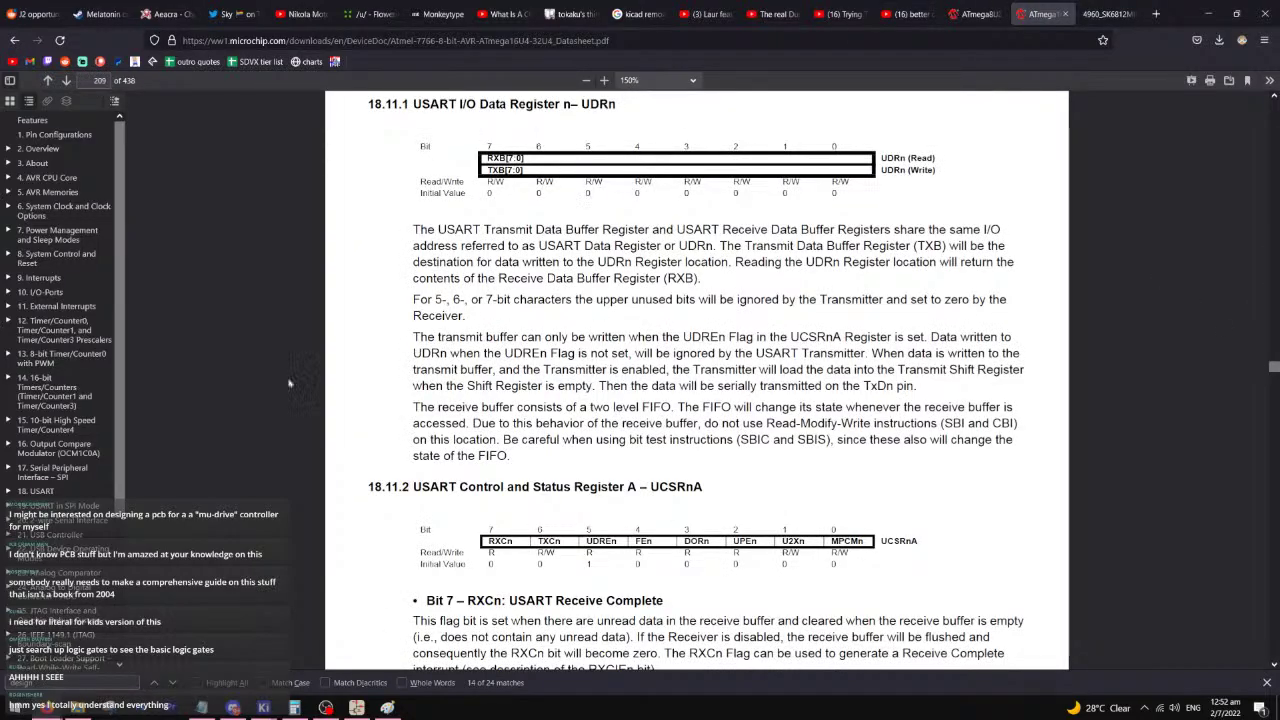
pyautogui.click(174, 683)
pyautogui.click(154, 683)
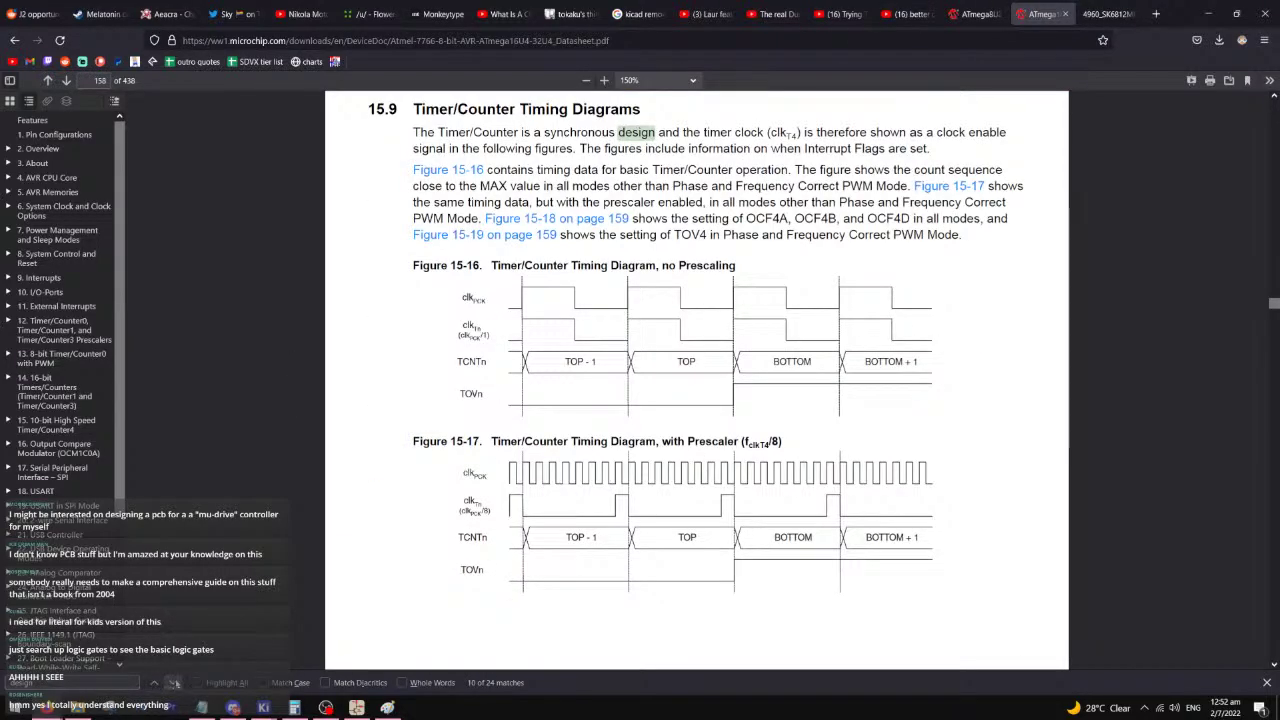
pyautogui.click(174, 683)
pyautogui.click(174, 683)
pyautogui.click(175, 683)
pyautogui.click(175, 683)
pyautogui.click(176, 683)
pyautogui.click(176, 683)
pyautogui.click(176, 683)
pyautogui.click(175, 683)
pyautogui.click(175, 683)
pyautogui.click(174, 683)
pyautogui.click(173, 683)
pyautogui.click(172, 683)
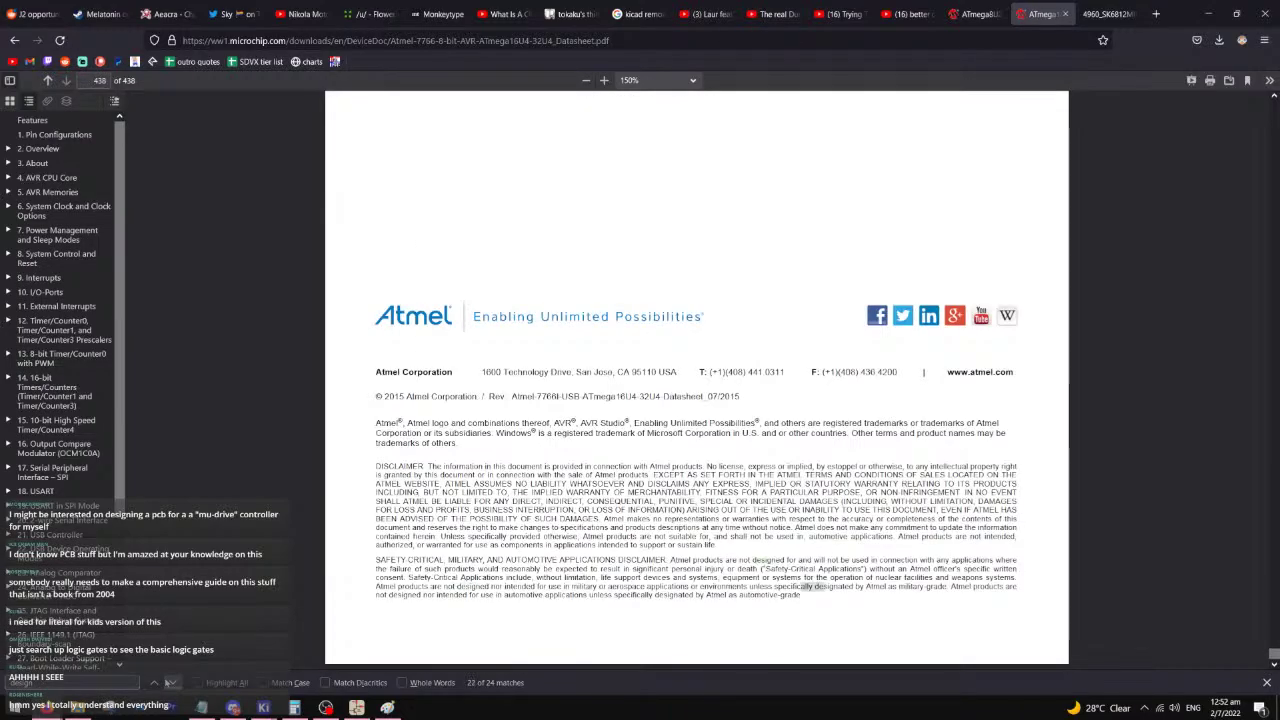
pyautogui.click(172, 683)
pyautogui.click(172, 683)
pyautogui.click(172, 683)
pyautogui.click(172, 683)
pyautogui.click(172, 683)
pyautogui.click(172, 683)
pyautogui.click(172, 683)
pyautogui.click(172, 683)
pyautogui.click(172, 683)
pyautogui.click(172, 683)
pyautogui.click(172, 683)
pyautogui.write('uideline')
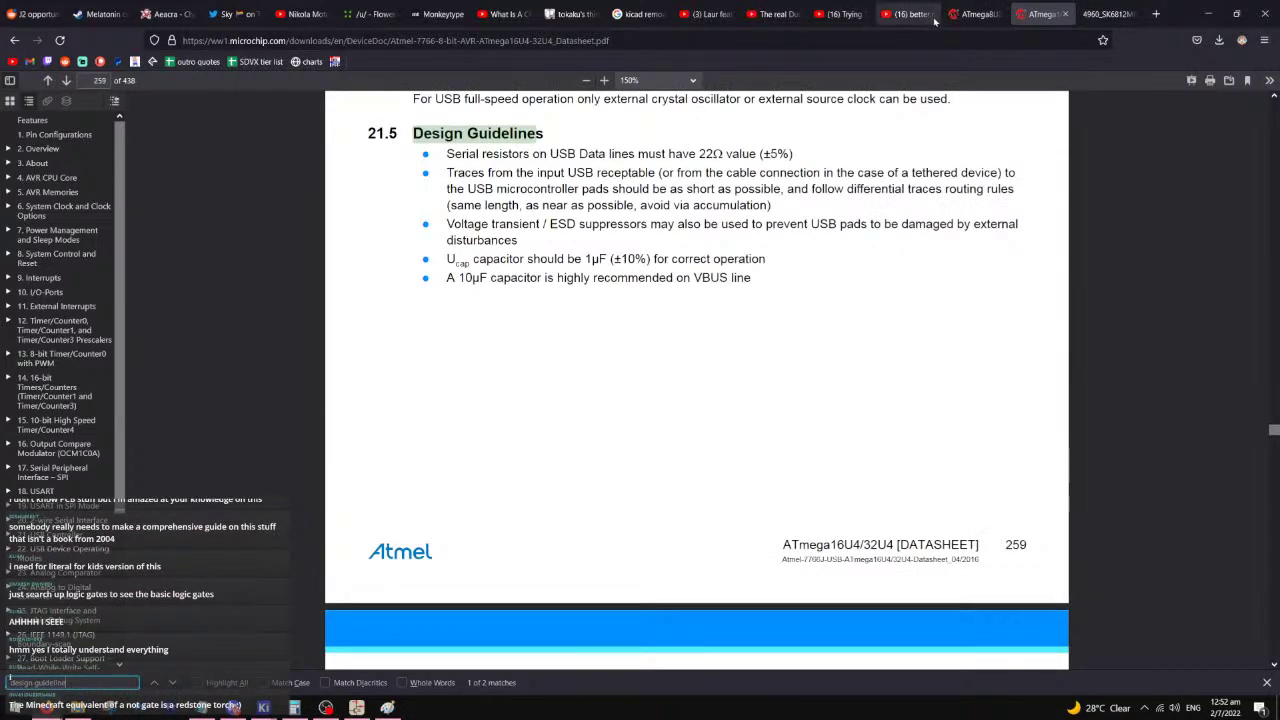
# - Open the ATmega8U2/16U2/32U2 datasheet and skim its boot loader sections from 23.2 to 23.5
pyautogui.click(972, 14)
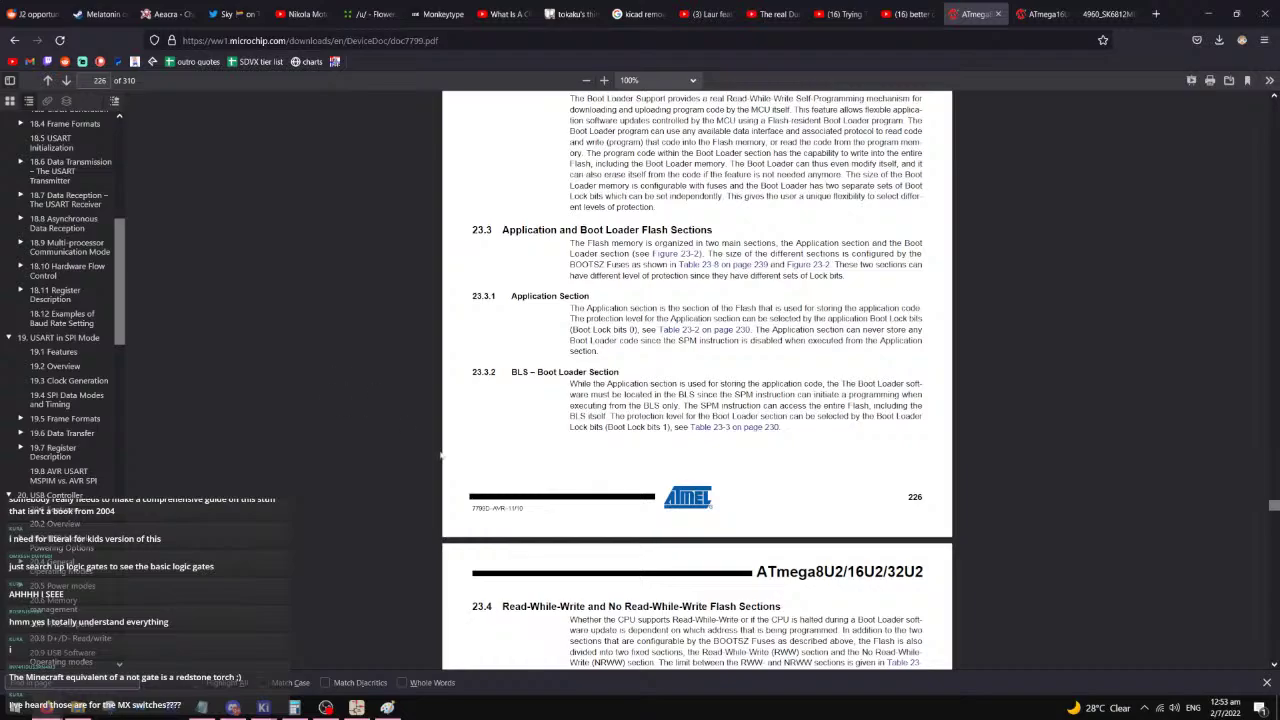
pyautogui.scroll(-3, 331, 431)
pyautogui.scroll(4, 331, 431)
pyautogui.hotkey('ctrl', 'f')
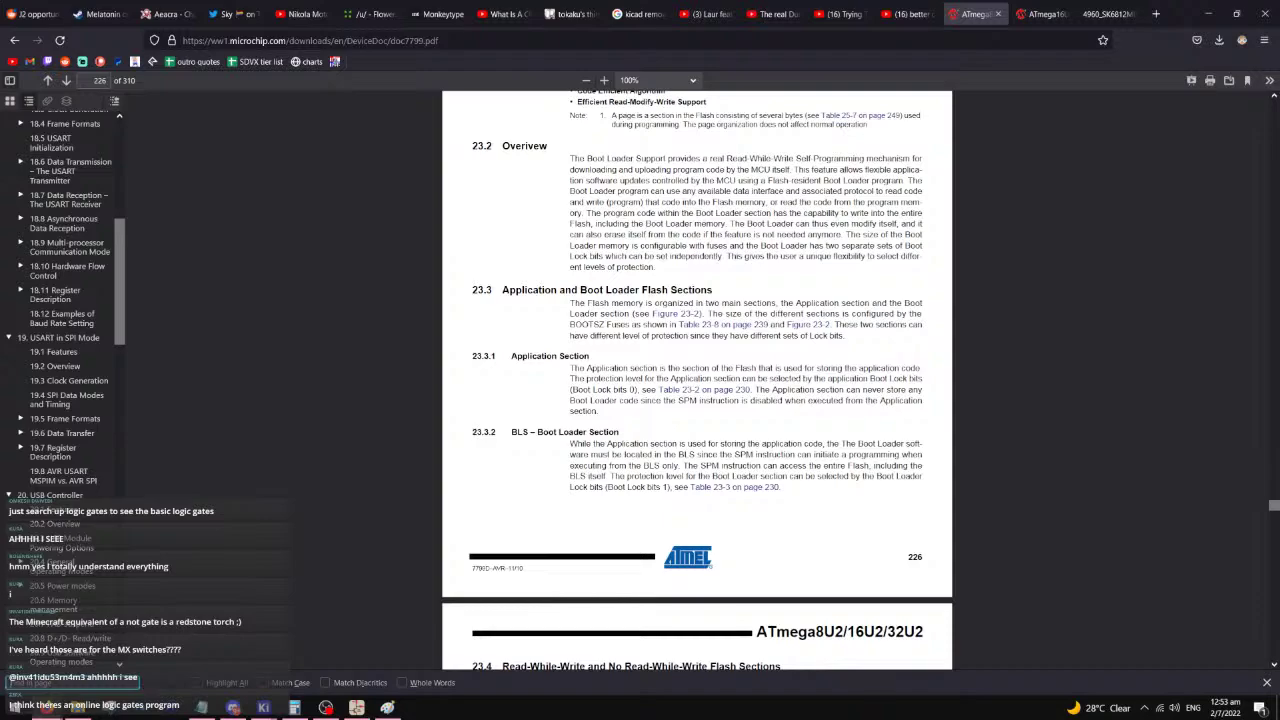
pyautogui.scroll(-8, 405, 540)
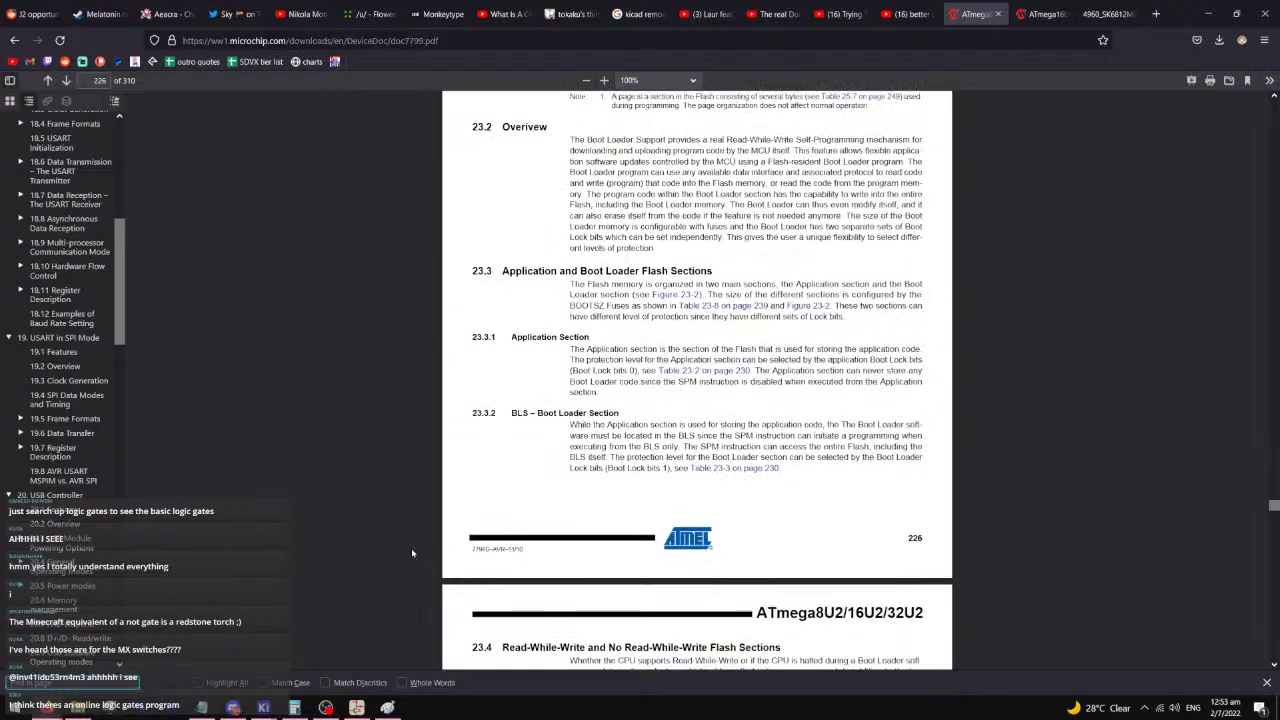
pyautogui.scroll(-8, 405, 546)
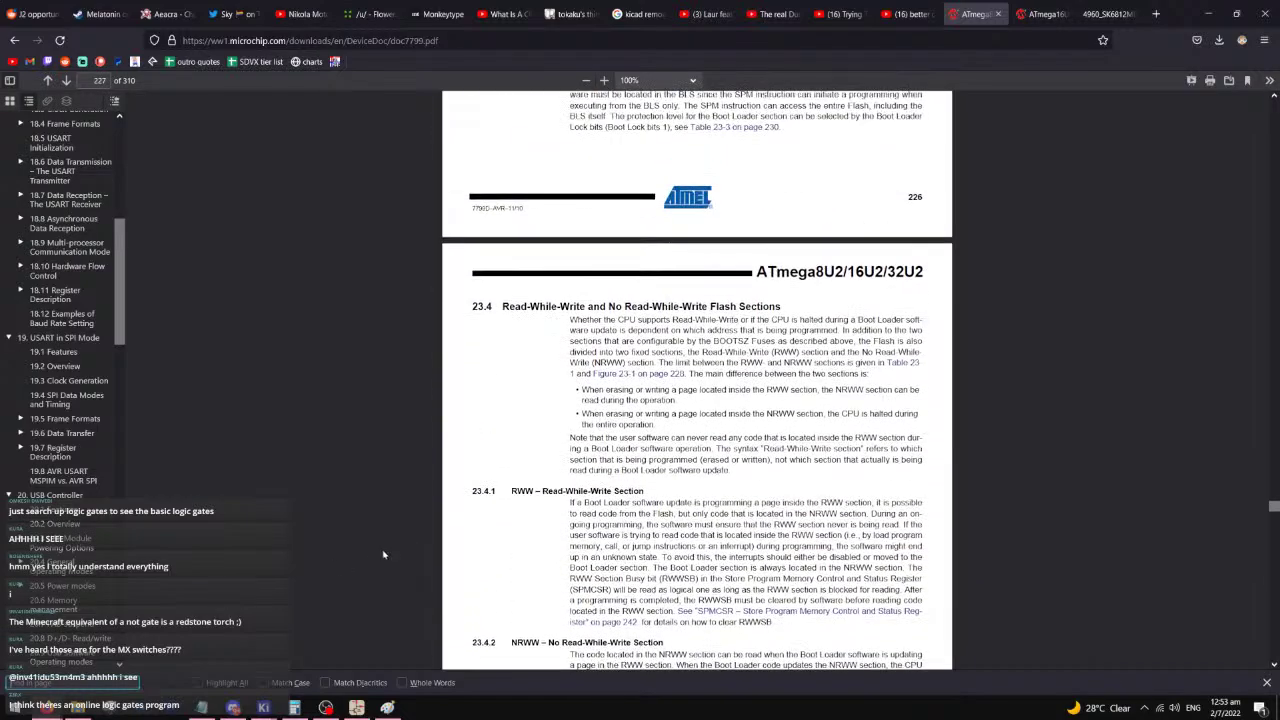
pyautogui.scroll(-1, 383, 546)
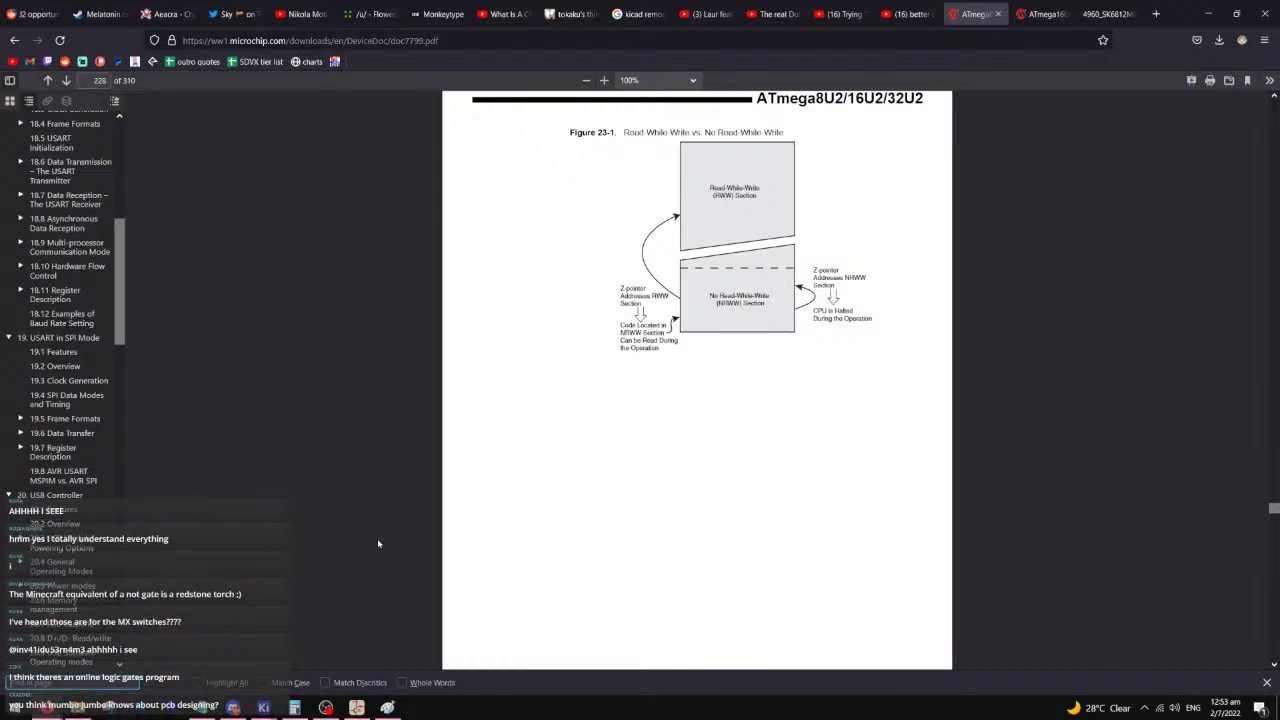
pyautogui.scroll(-3, 360, 548)
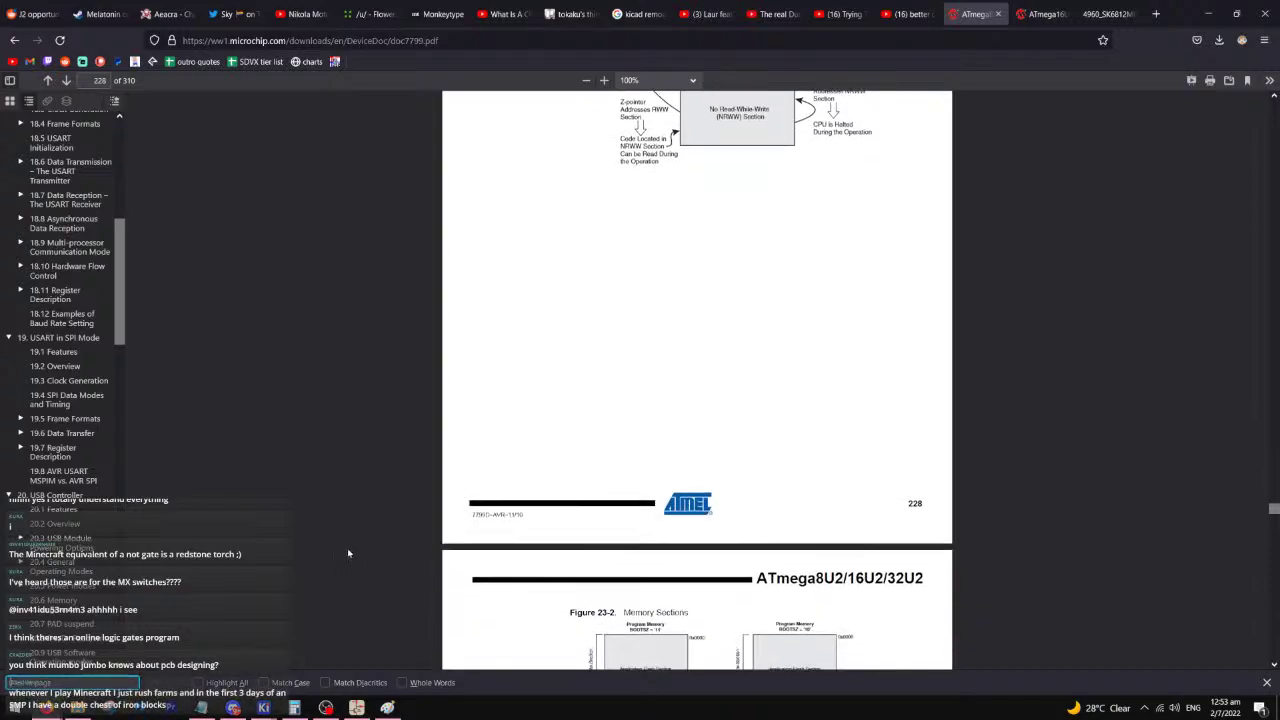
pyautogui.scroll(-12, 350, 553)
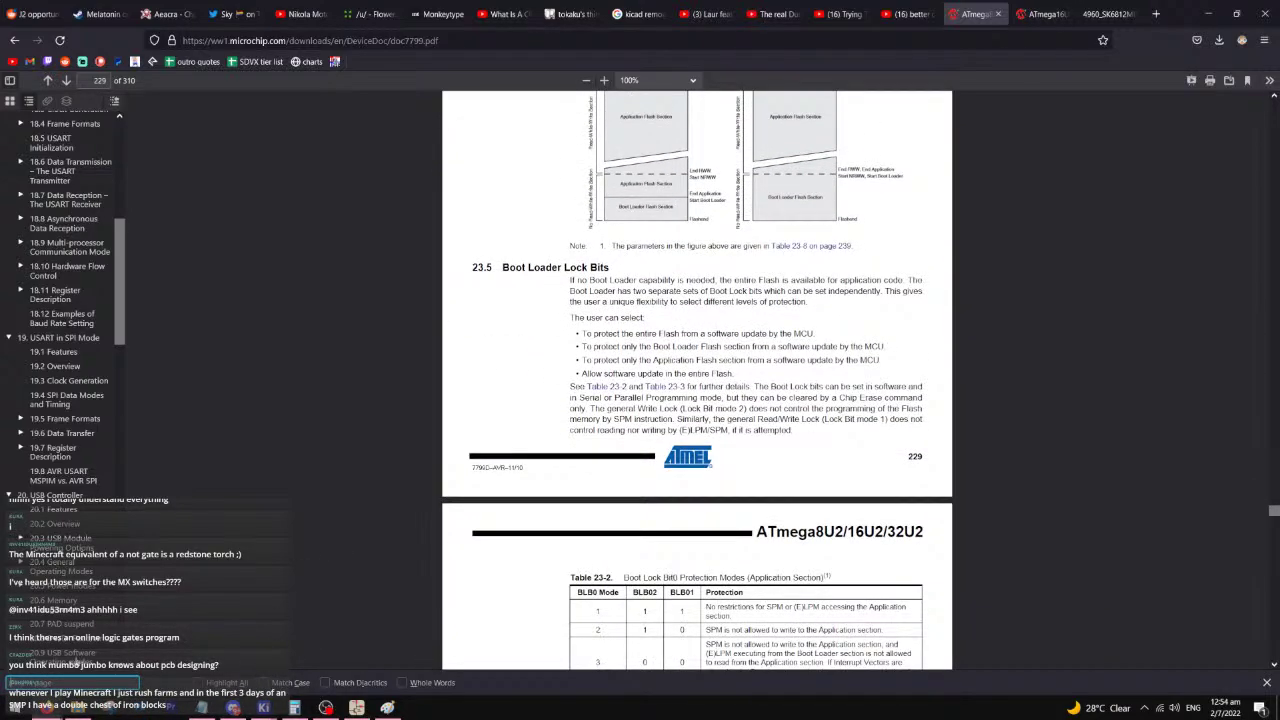
# - Go to section 2.2 Pin Descriptions and set the page zoom to 150%
pyautogui.scroll(15, 66, 200)
pyautogui.click(66, 178)
pyautogui.scroll(3, 716, 337)
pyautogui.scroll(-4, 716, 337)
pyautogui.scroll(-2, 716, 337)
pyautogui.scroll(1, 697, 380)
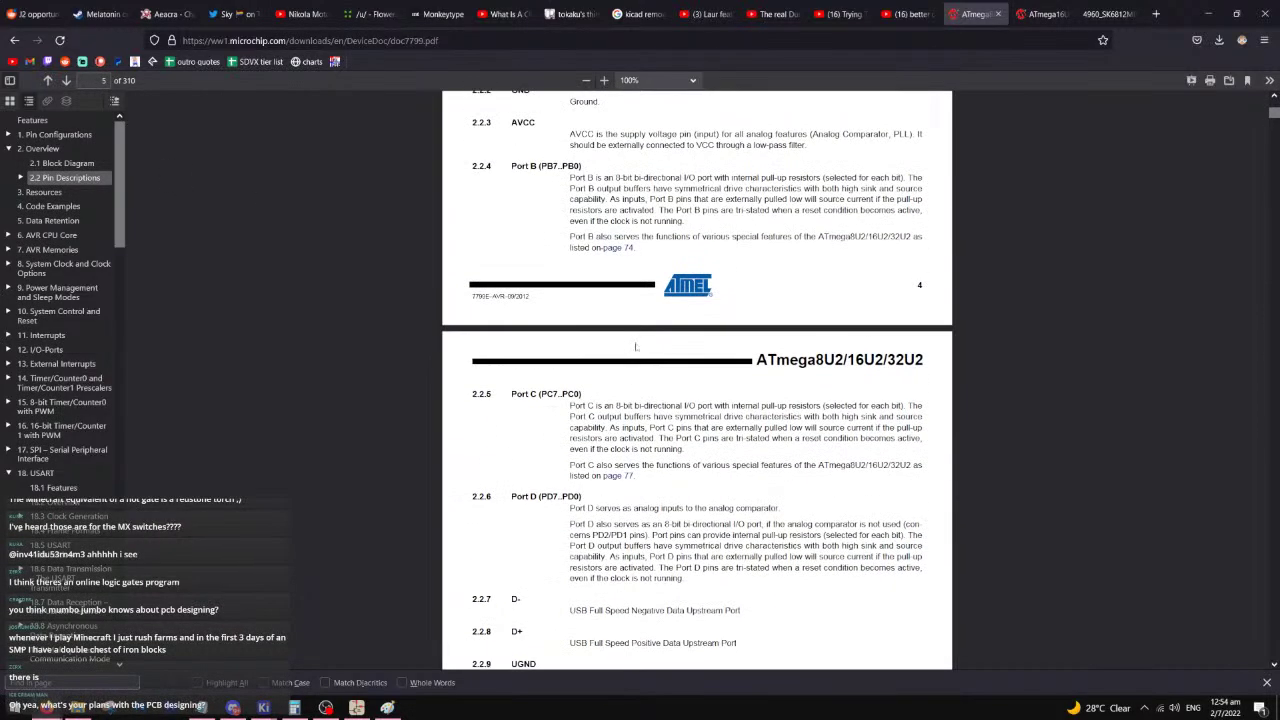
pyautogui.scroll(-2, 697, 380)
pyautogui.click(658, 80)
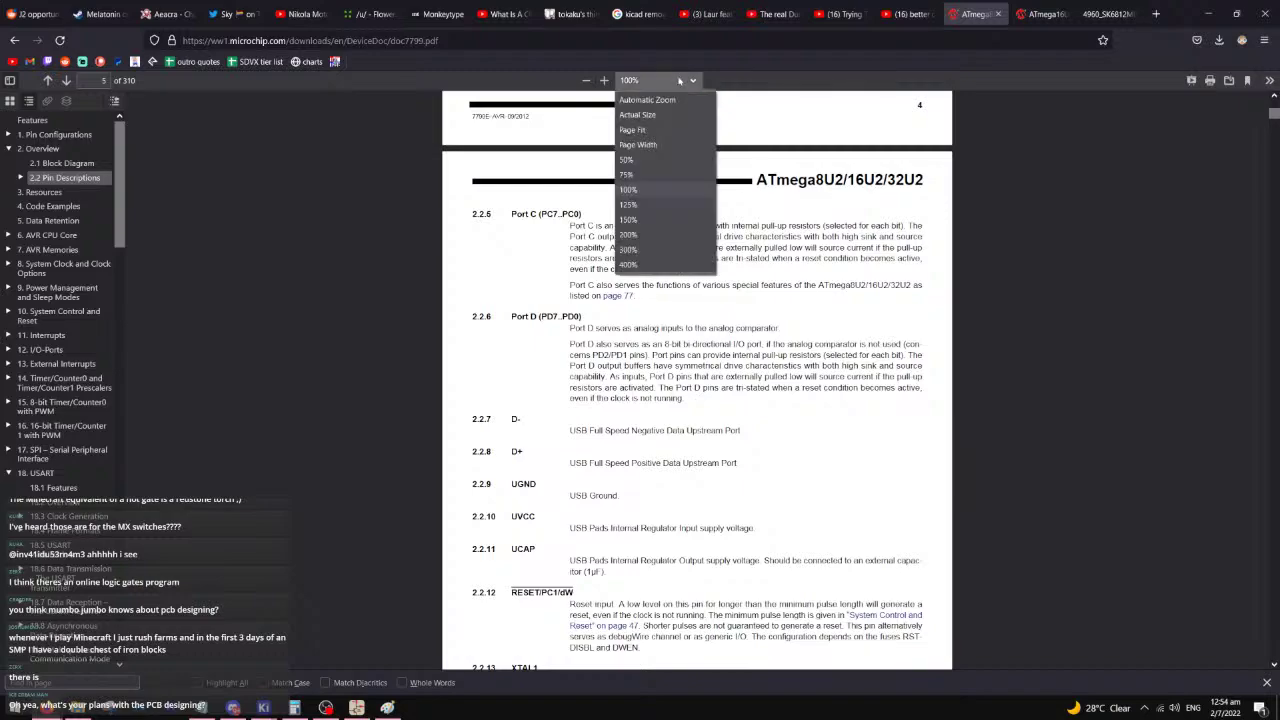
pyautogui.click(636, 222)
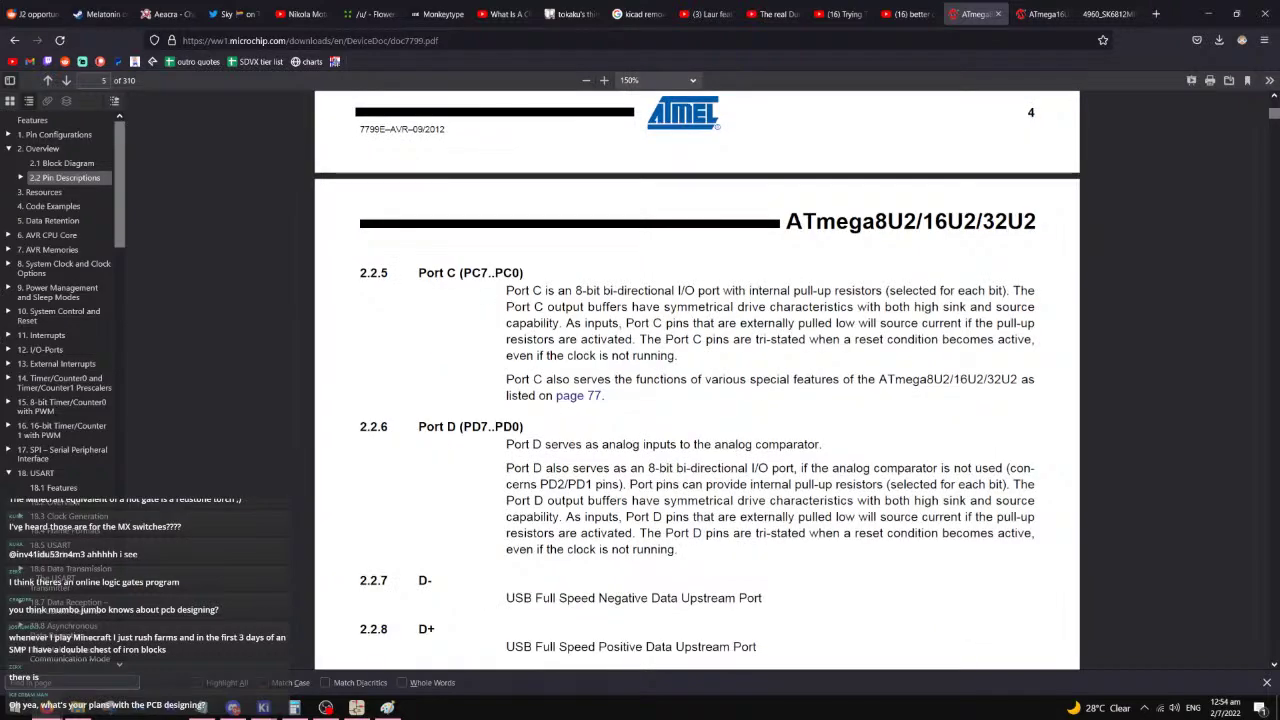
# - Highlight the internal pull-up resistors wording in the Port C description
pyautogui.scroll(-1, 697, 380)
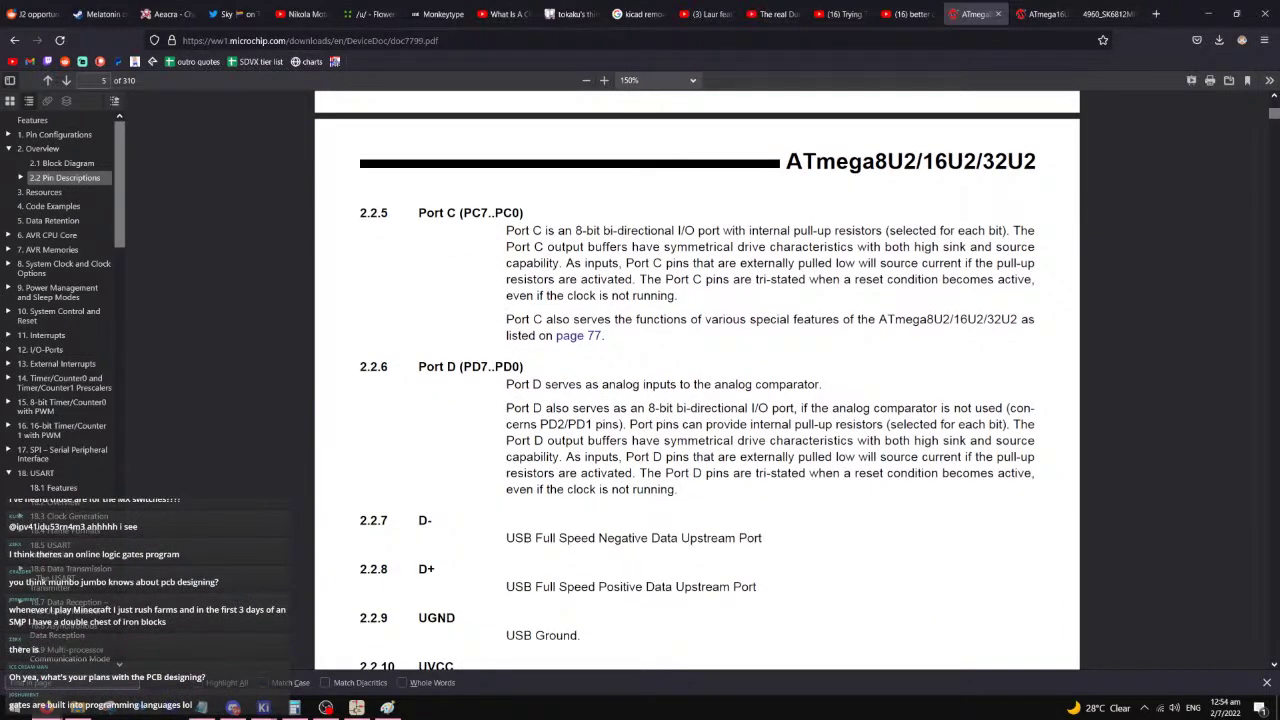
pyautogui.moveTo(738, 231); pyautogui.dragTo(854, 231)
pyautogui.click(854, 231)
# - Switch back to the KiCad schematic and review the microcontroller's port pins and connected circuits
pyautogui.moveTo(263, 707)
pyautogui.click(338, 652)
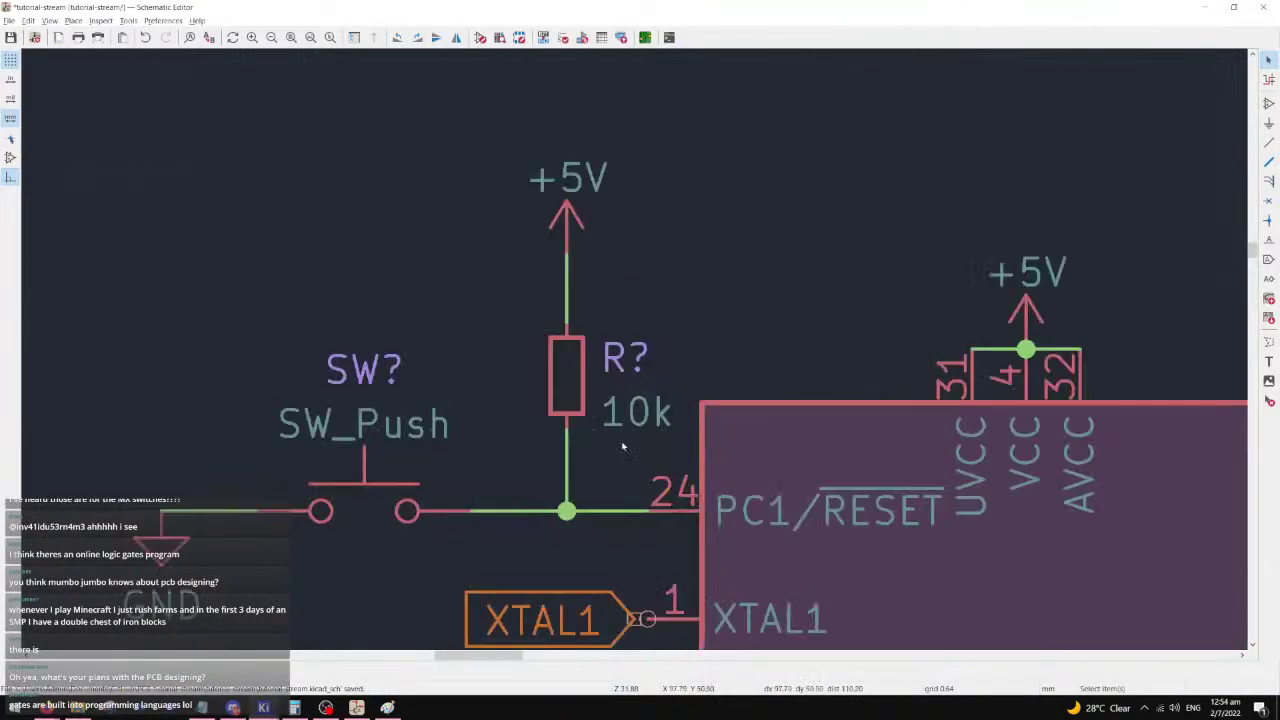
pyautogui.scroll(-4, 622, 437)
pyautogui.scroll(1, 714, 278)
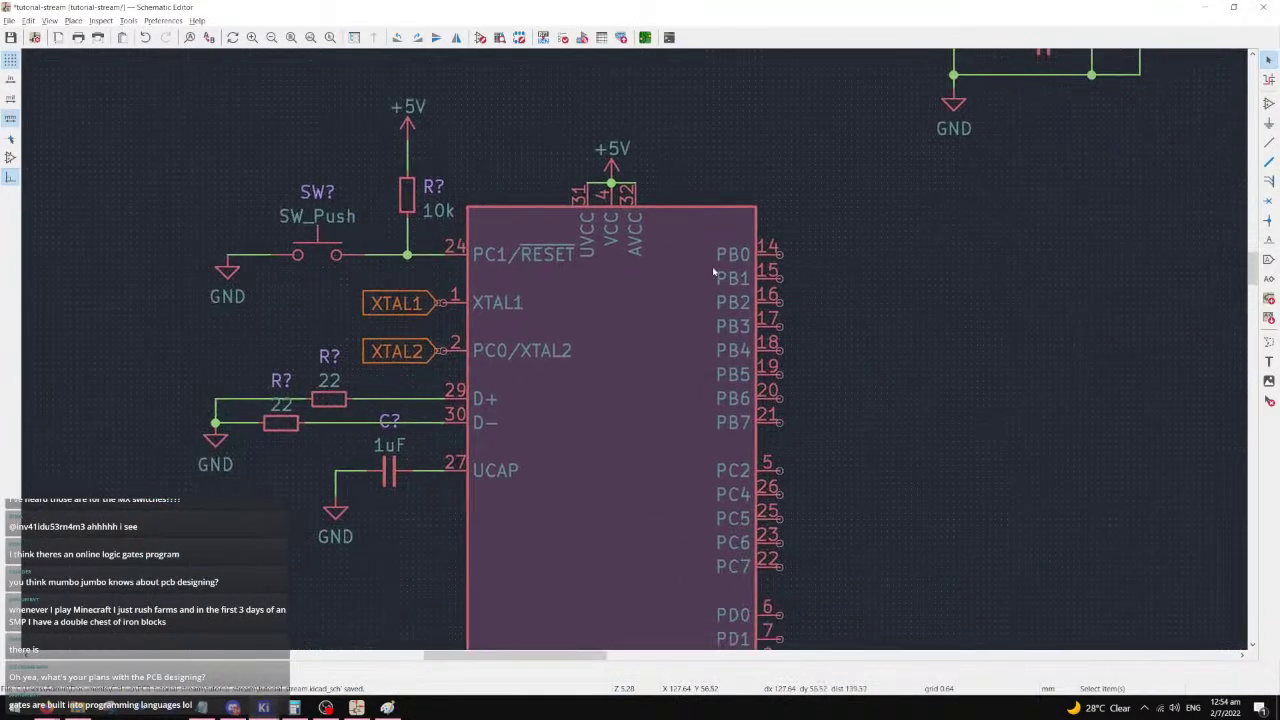
# - Examine the microcontroller's port B, C and D pins and the pull-up resistor circuit on its reset pin
pyautogui.keyDown('shift'); pyautogui.scroll(-2, 716, 274); pyautogui.keyUp('shift')
pyautogui.keyDown('shift'); pyautogui.scroll(-3, 720, 265); pyautogui.keyUp('shift')
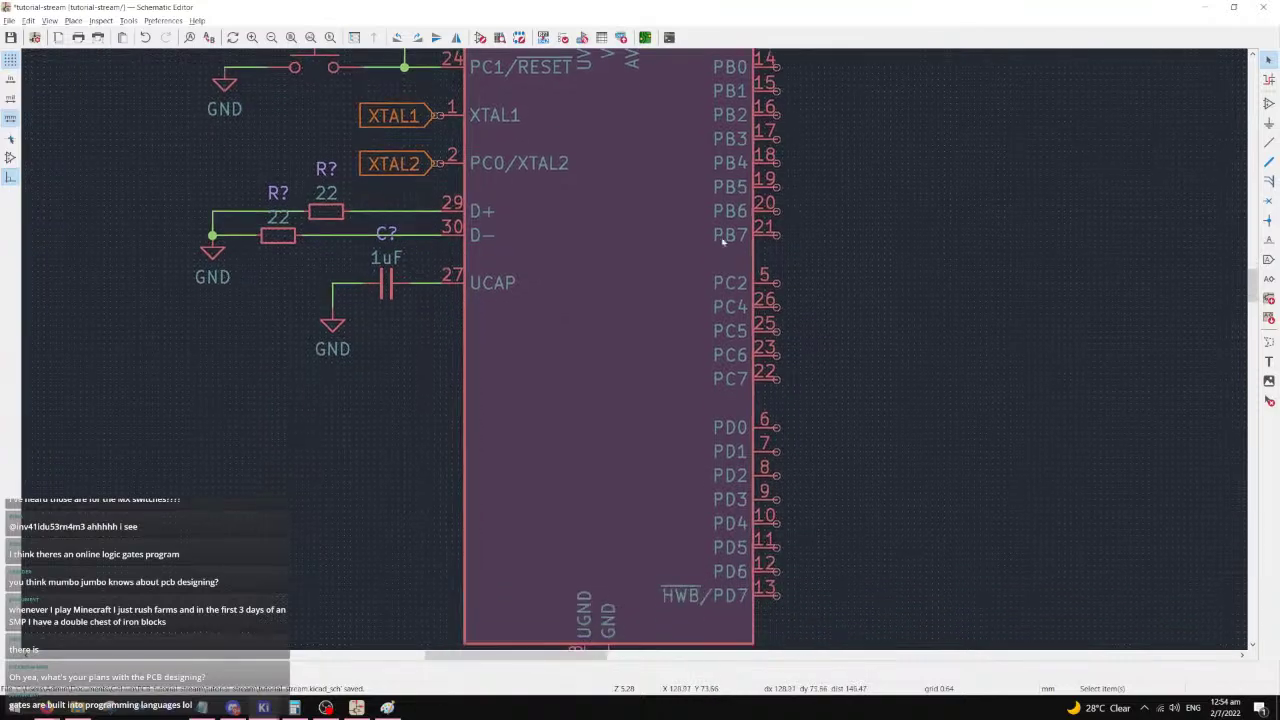
pyautogui.moveTo(582, 137); pyautogui.dragTo(614, 394, button='middle')
pyautogui.moveTo(408, 172); pyautogui.dragTo(470, 330)
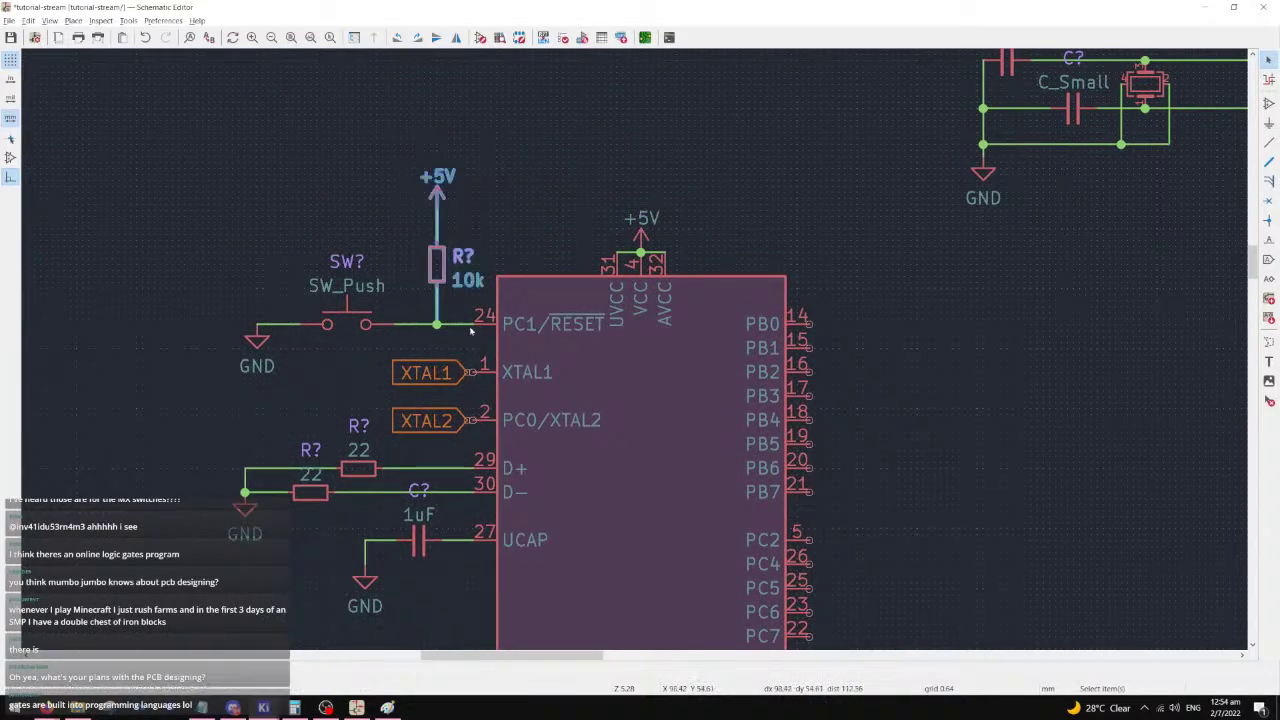
pyautogui.click(823, 243)
pyautogui.moveTo(731, 330); pyautogui.dragTo(717, 209, button='middle')
pyautogui.moveTo(718, 419); pyautogui.dragTo(709, 360, button='middle')
pyautogui.moveTo(776, 123); pyautogui.dragTo(702, 247, button='middle')
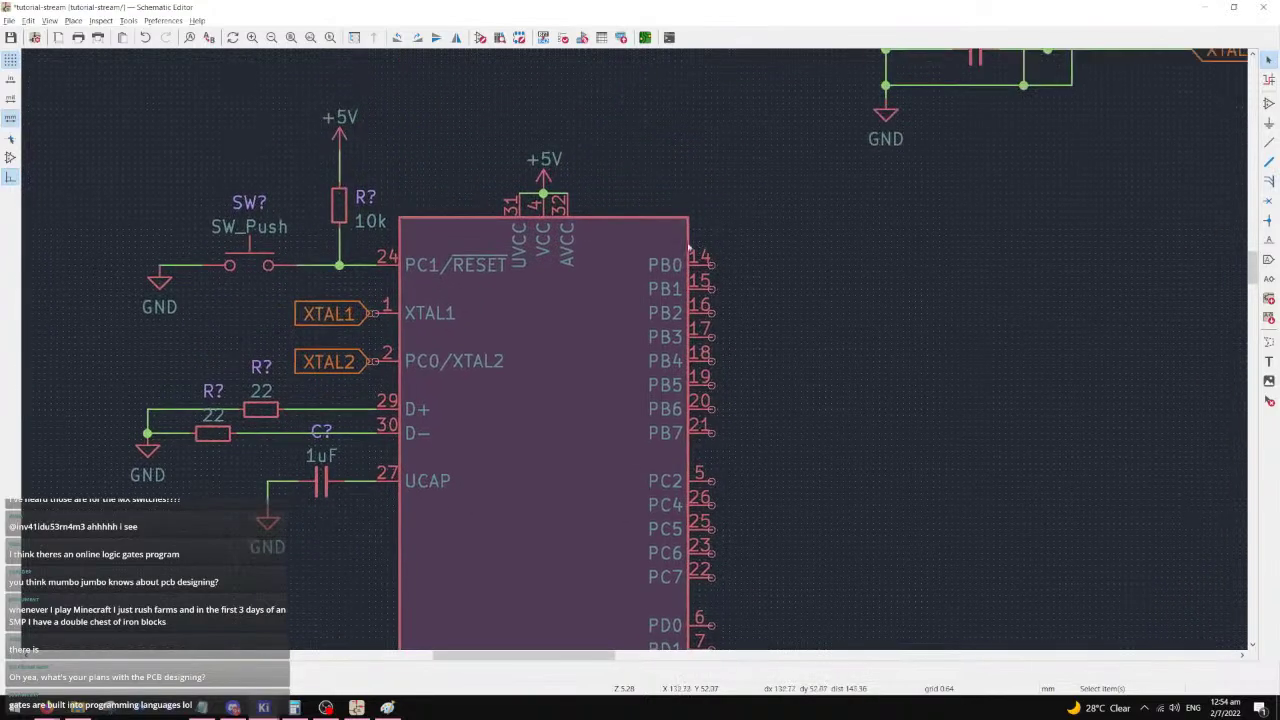
pyautogui.keyDown('shift'); pyautogui.scroll(-3, 662, 397); pyautogui.keyUp('shift')
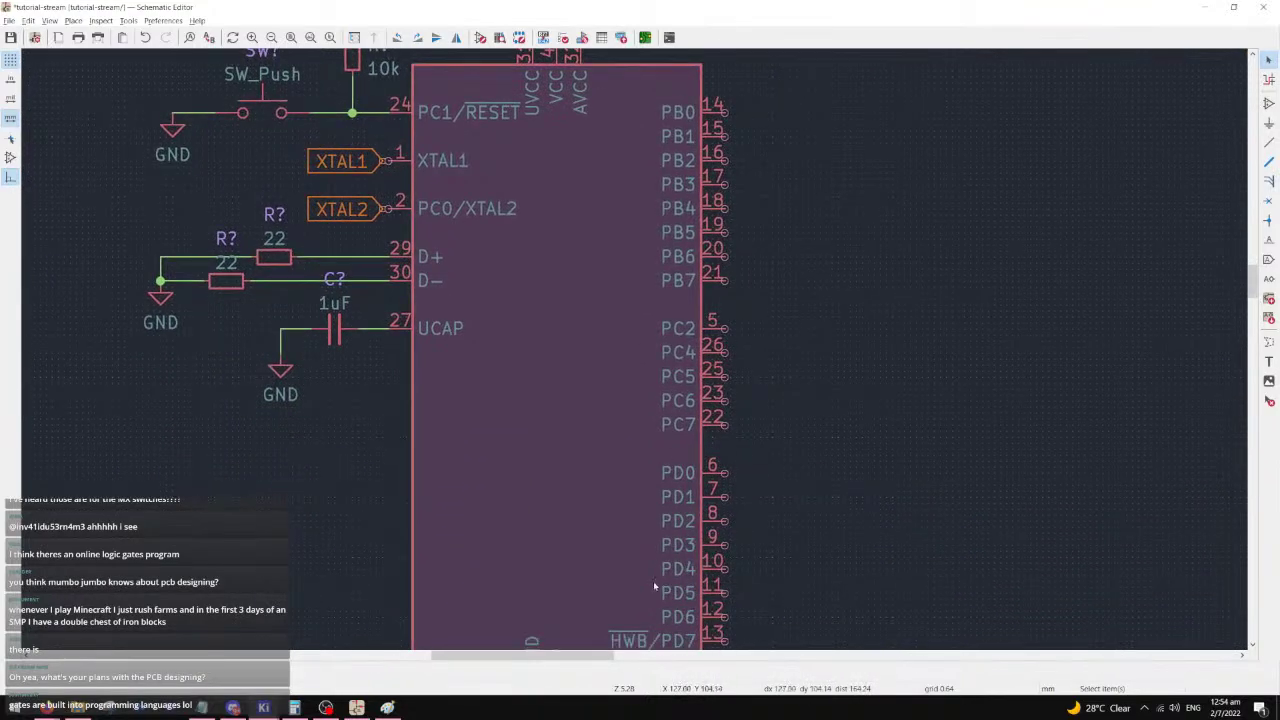
# - Switch to Discord and view the enlarged photo of the assembled green PCBs in the jolenes-spam channel
pyautogui.hotkey('alt', 'Tab')
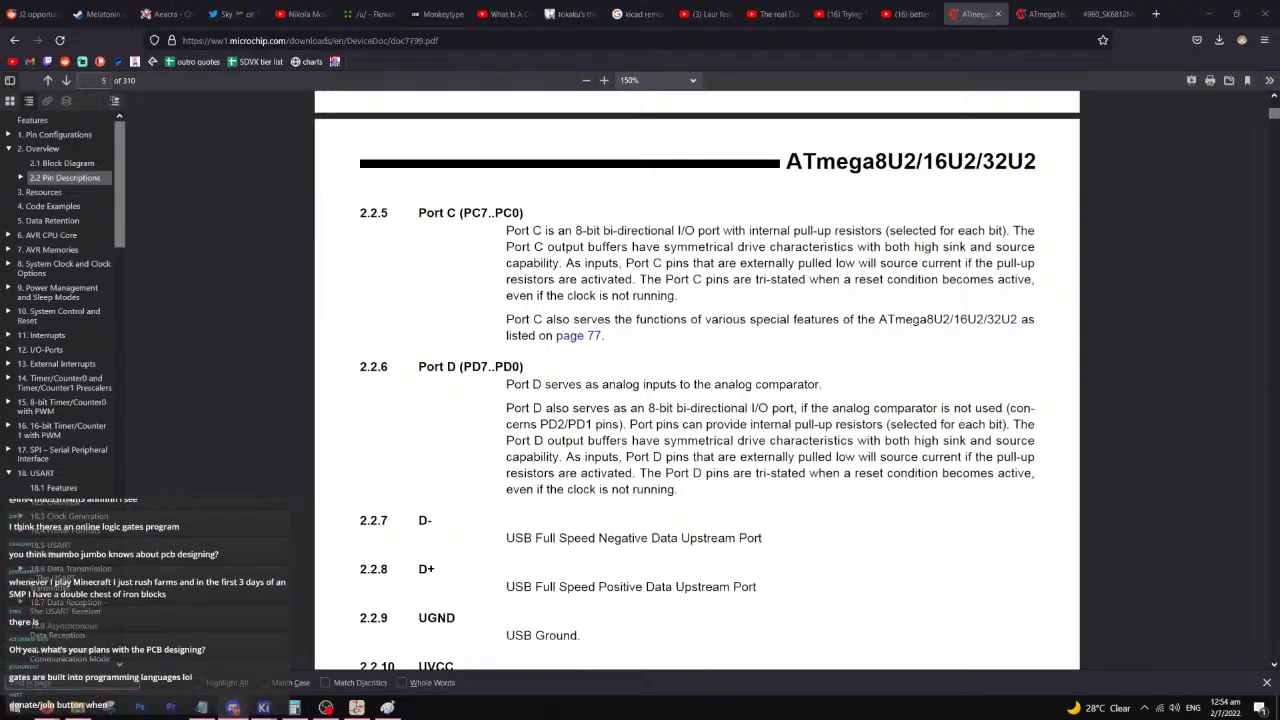
pyautogui.moveTo(0, 120); pyautogui.dragTo(747, 37)
pyautogui.click(750, 298)
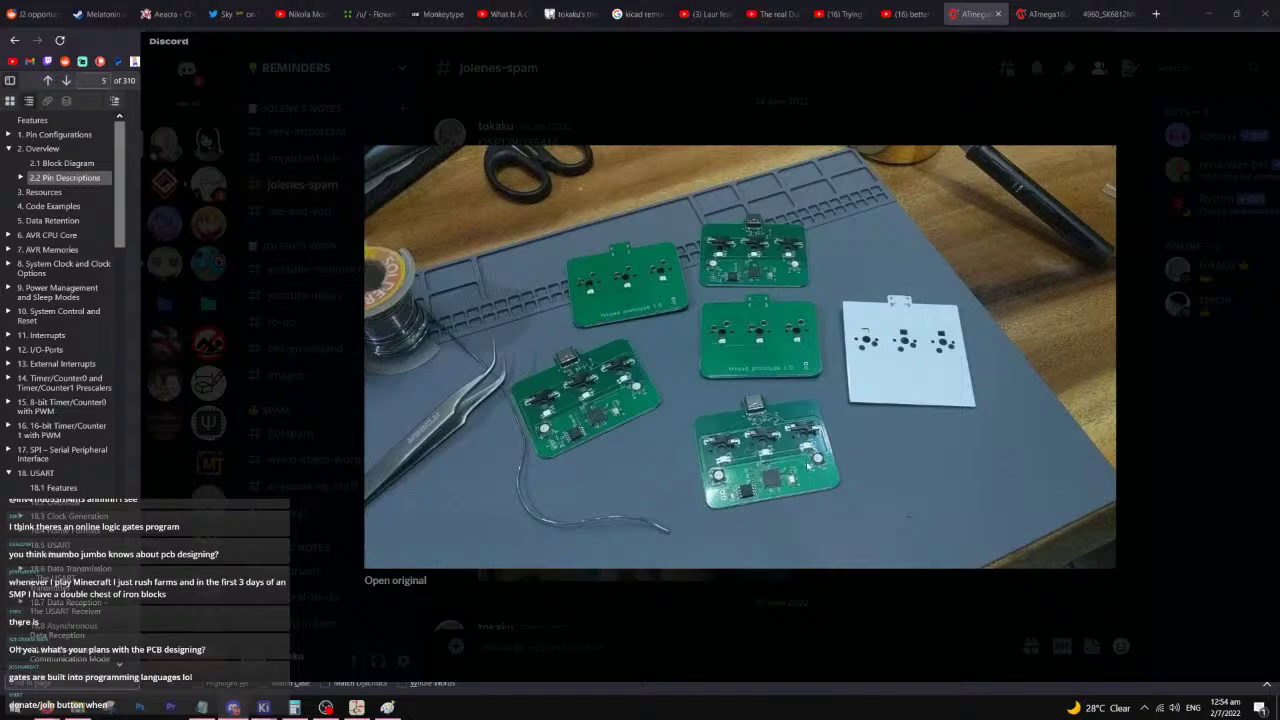
pyautogui.click(980, 118)
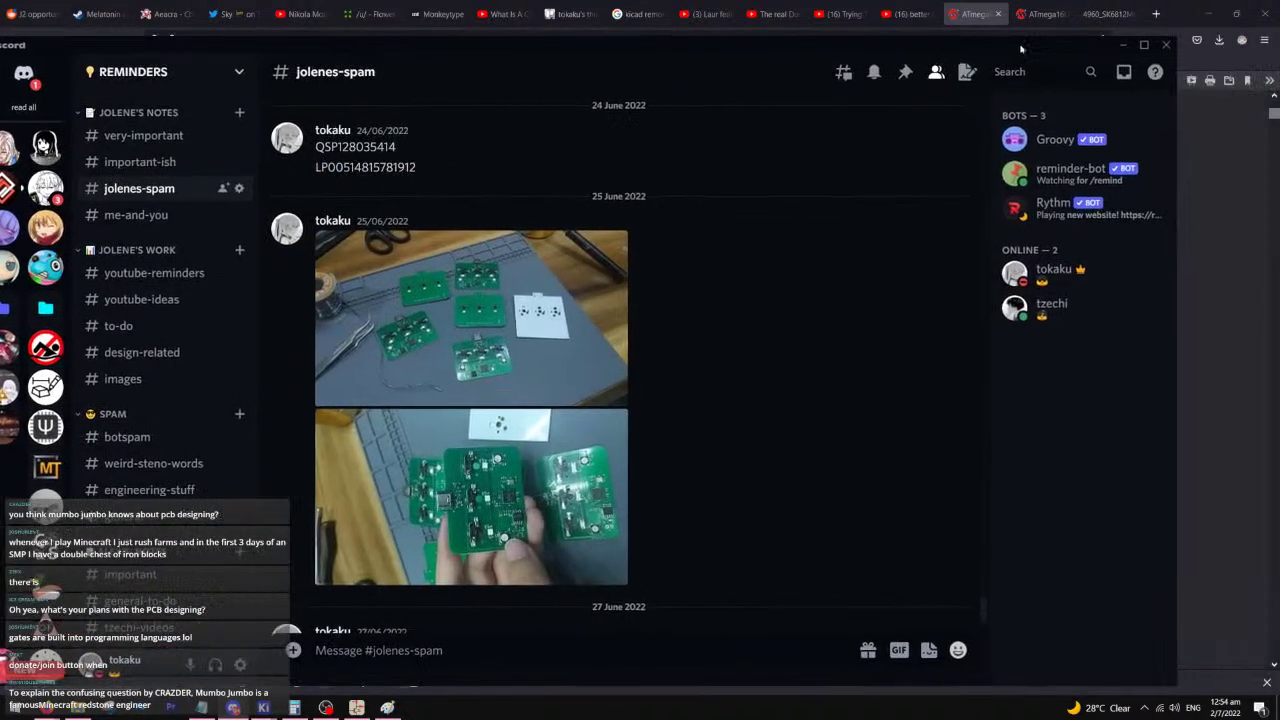
# - Return to the datasheet and highlight the bi-directional wording under Port C and the analog inputs wording under Port D
pyautogui.hotkey('alt', 'Tab')
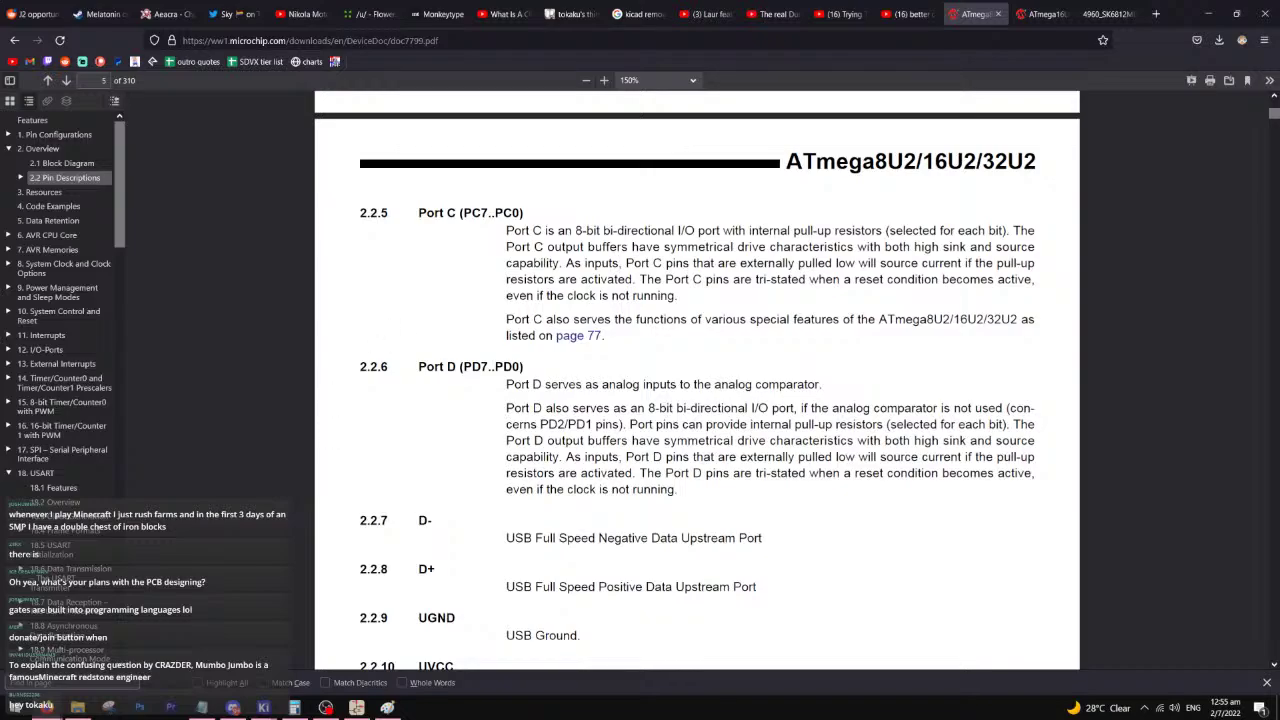
pyautogui.scroll(-2, 527, 348)
pyautogui.scroll(2, 527, 348)
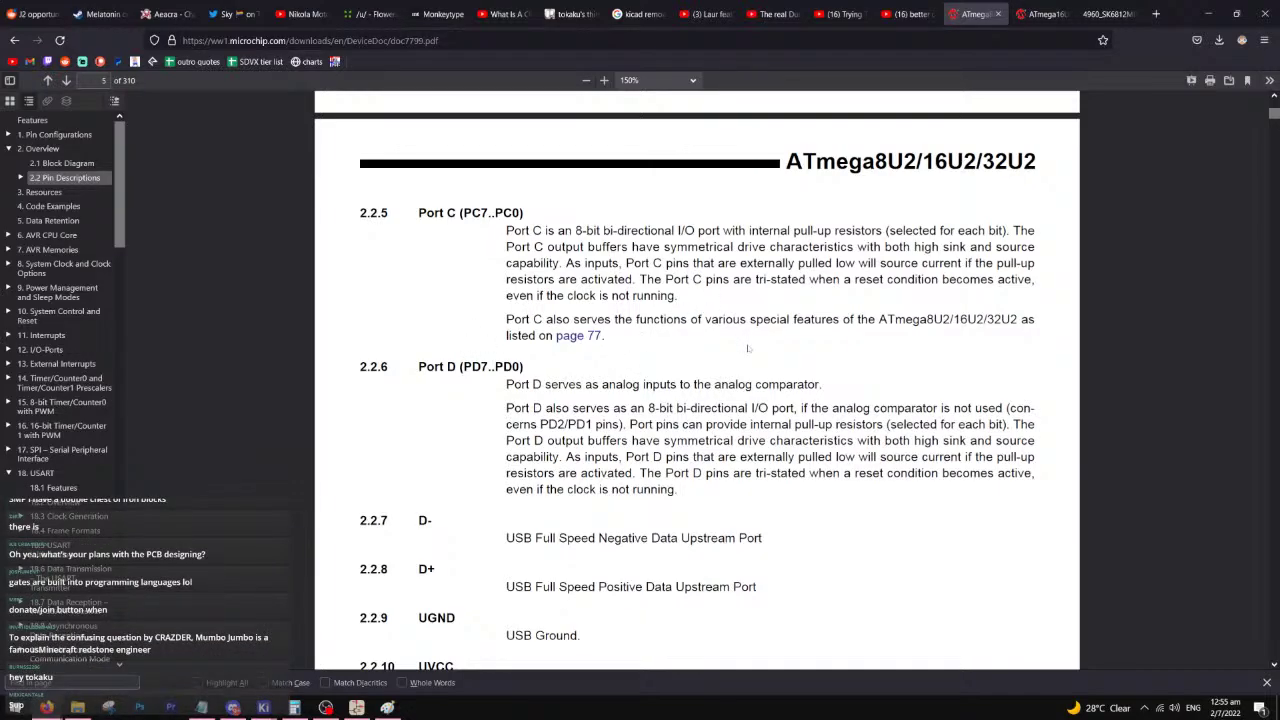
pyautogui.scroll(-1, 748, 348)
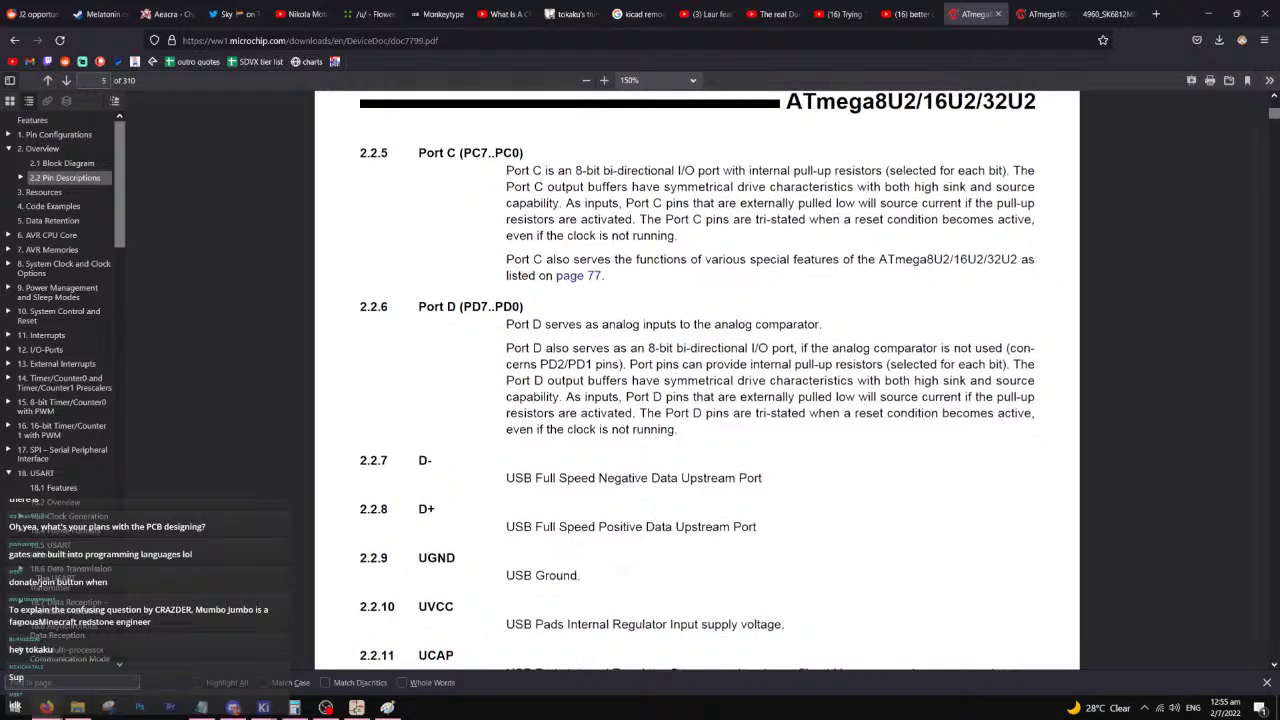
pyautogui.scroll(1, 612, 308)
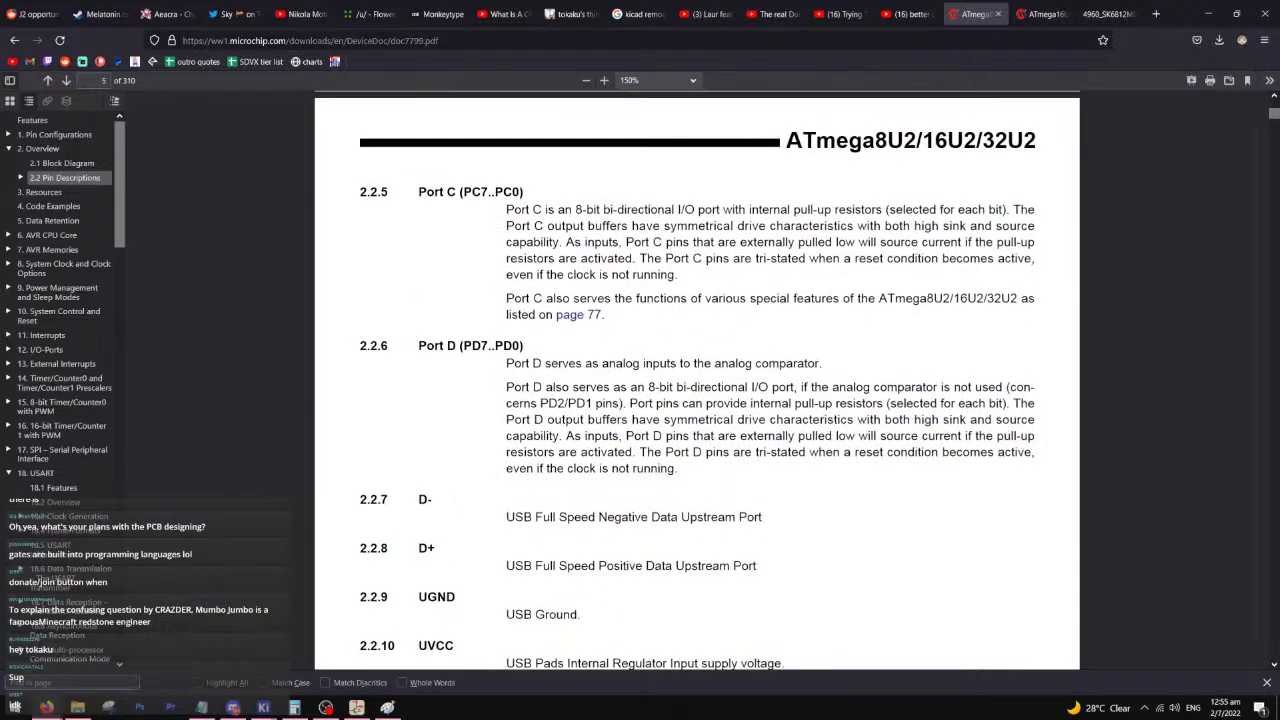
pyautogui.moveTo(575, 231); pyautogui.dragTo(660, 231)
pyautogui.click(660, 231)
pyautogui.moveTo(510, 384); pyautogui.dragTo(680, 385)
pyautogui.click(588, 384)
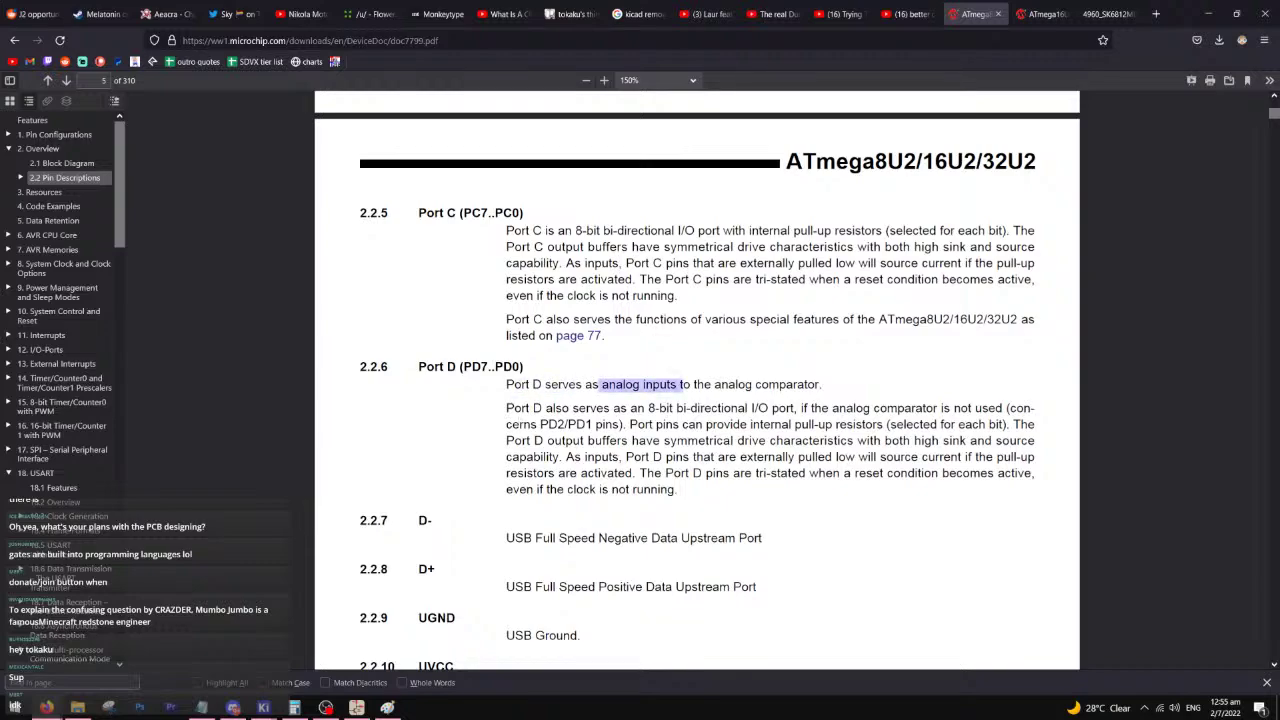
pyautogui.click(680, 385)
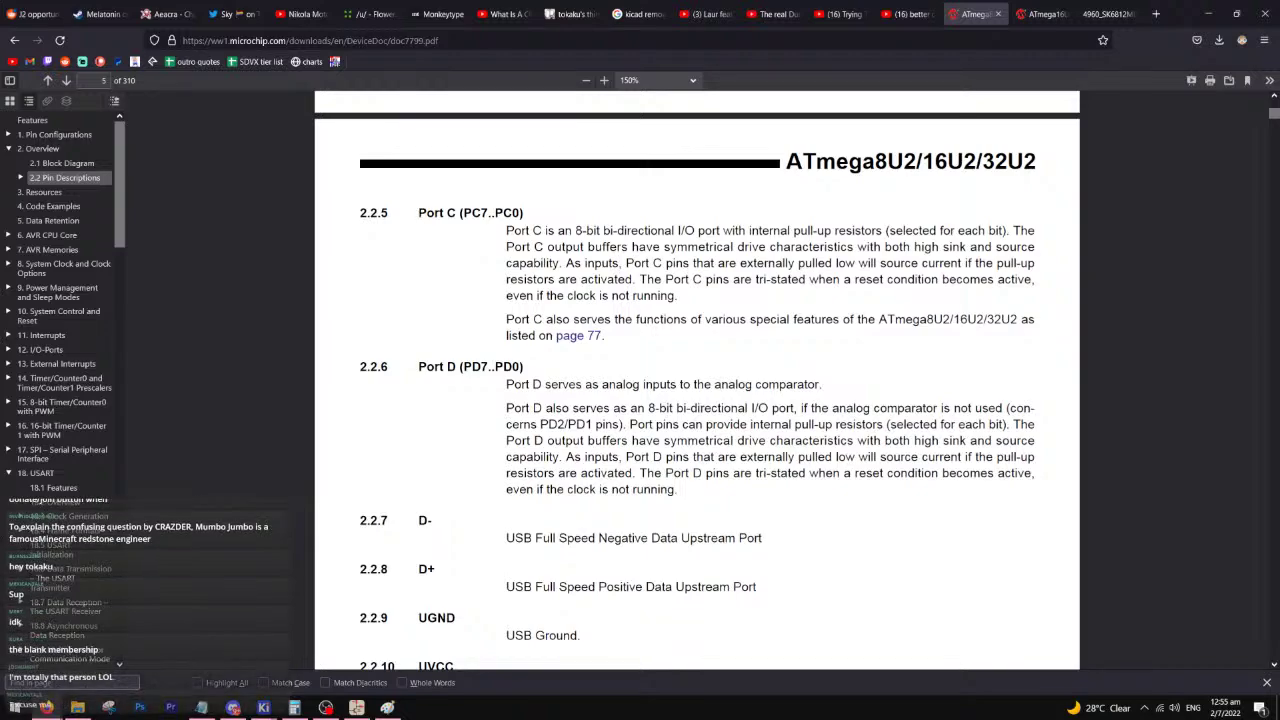
# - Highlight the opening lines of the Port C and Port D descriptions to compare them
pyautogui.moveTo(506, 230); pyautogui.dragTo(578, 279)
pyautogui.click(578, 279)
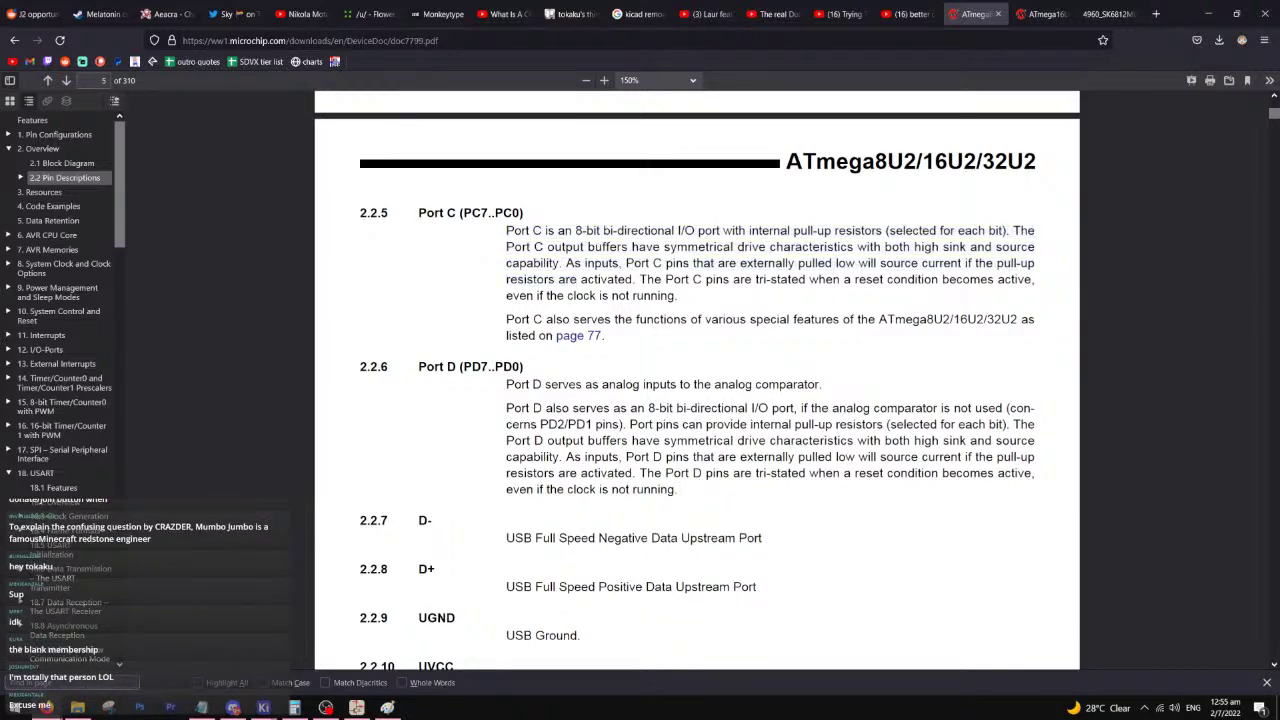
pyautogui.moveTo(506, 384); pyautogui.dragTo(677, 441)
pyautogui.click(711, 441)
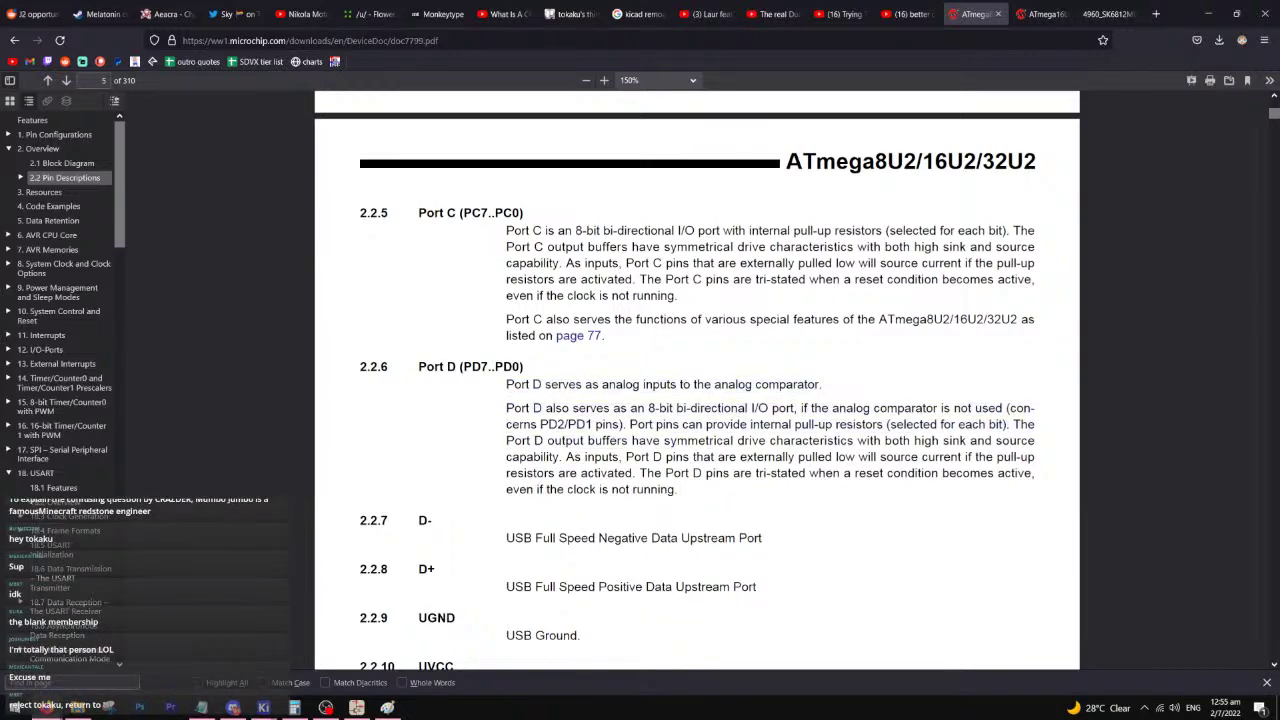
# - Compare the datasheet's Port D description with the microcontroller's port pins in the KiCad schematic
pyautogui.click(264, 708)
pyautogui.click(331, 660)
pyautogui.scroll(-2, 634, 354)
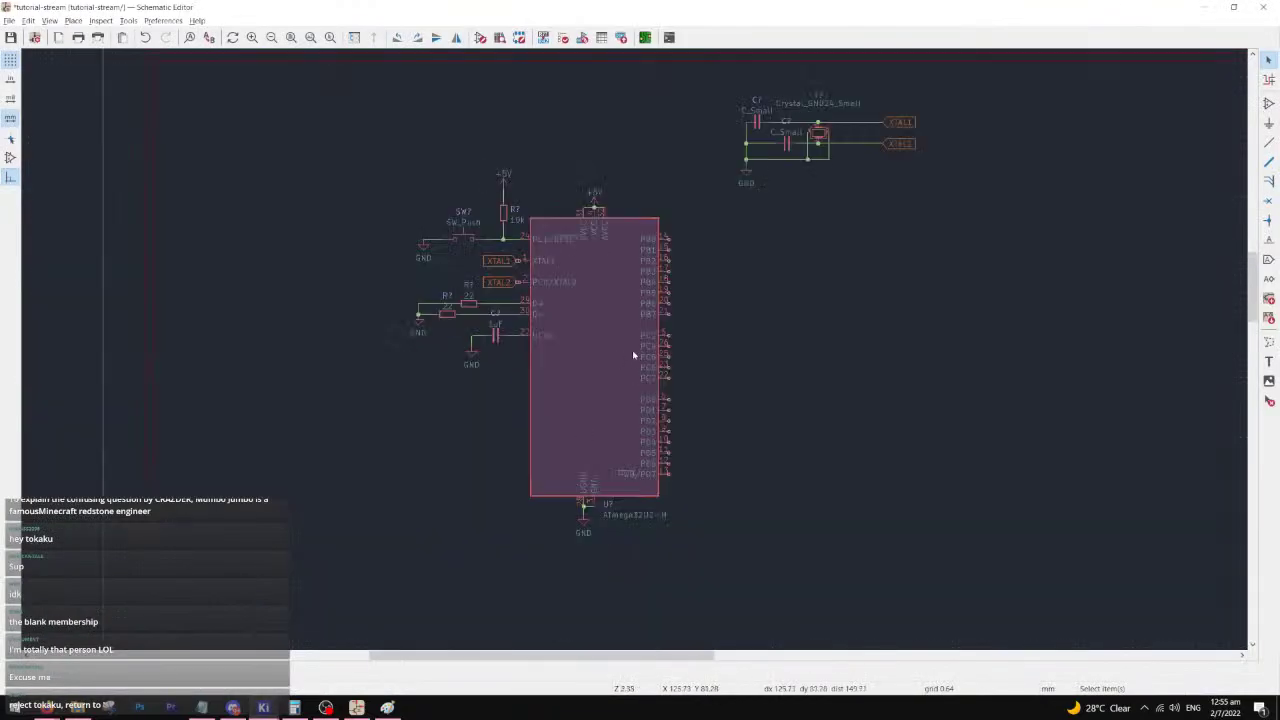
pyautogui.scroll(2, 634, 354)
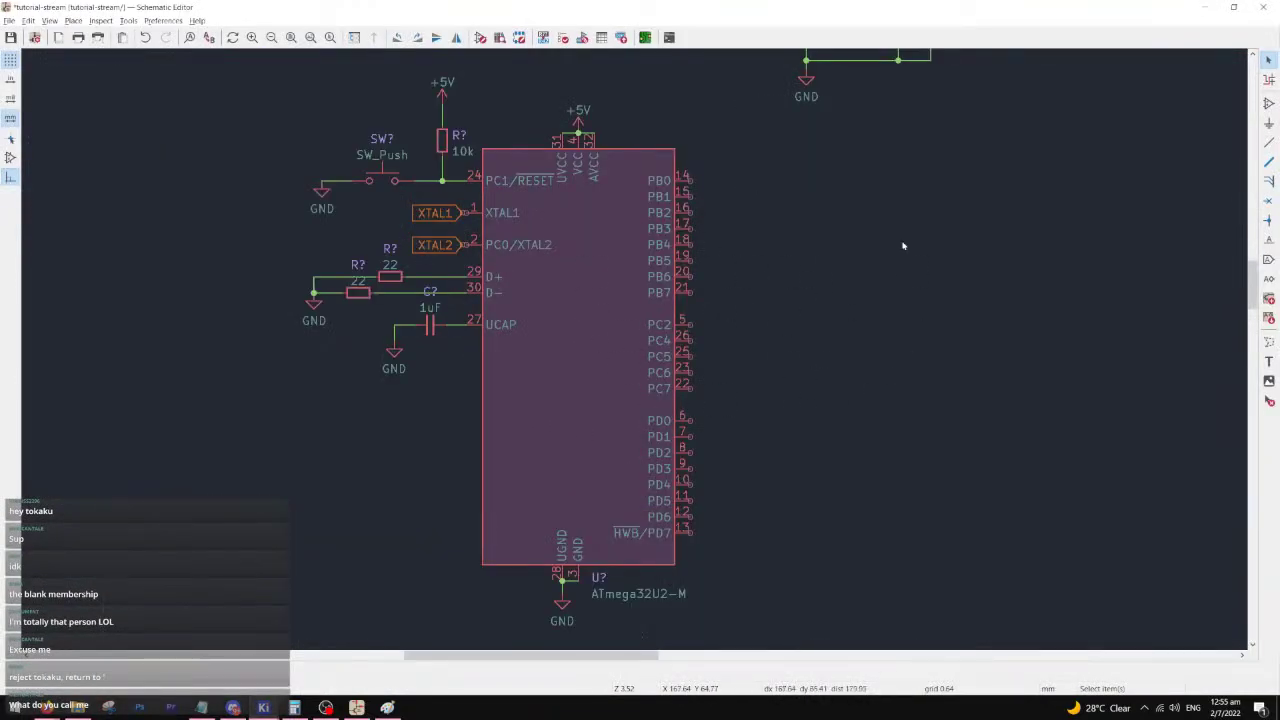
pyautogui.click(1208, 7)
pyautogui.moveTo(512, 384); pyautogui.dragTo(656, 425)
pyautogui.click(656, 425)
pyautogui.scroll(-2, 656, 425)
pyautogui.scroll(1, 656, 425)
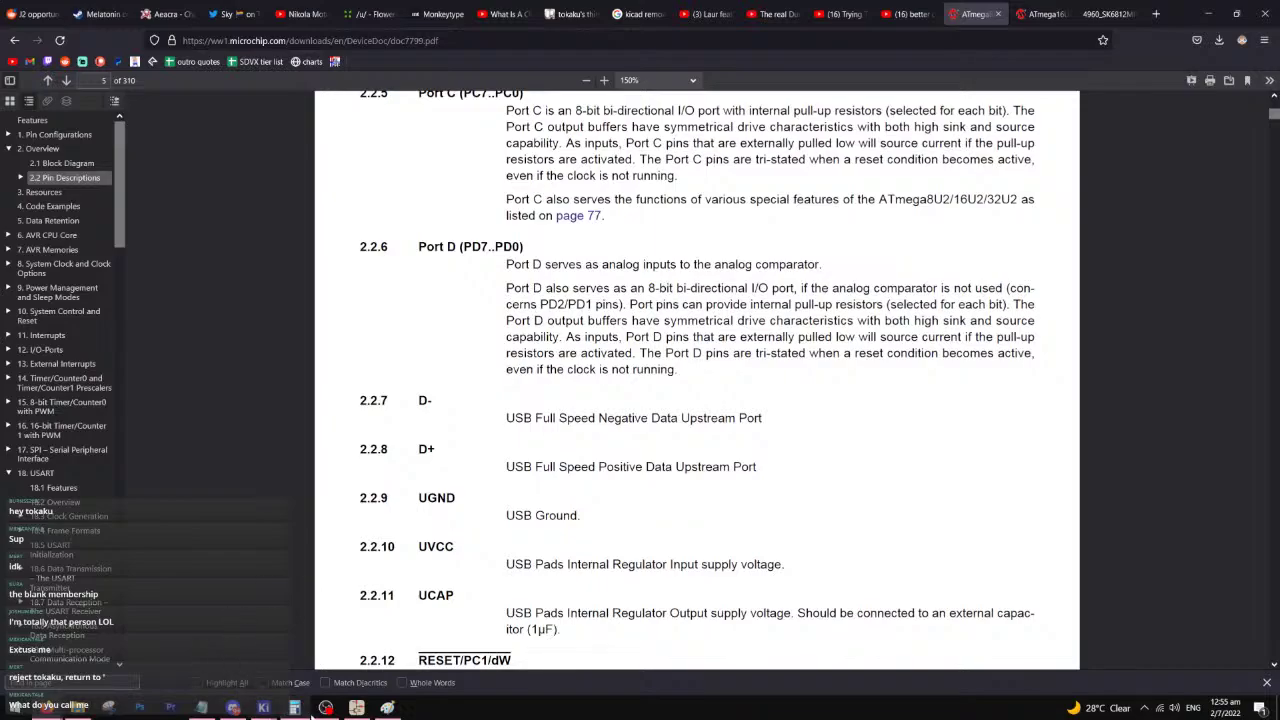
pyautogui.moveTo(265, 708)
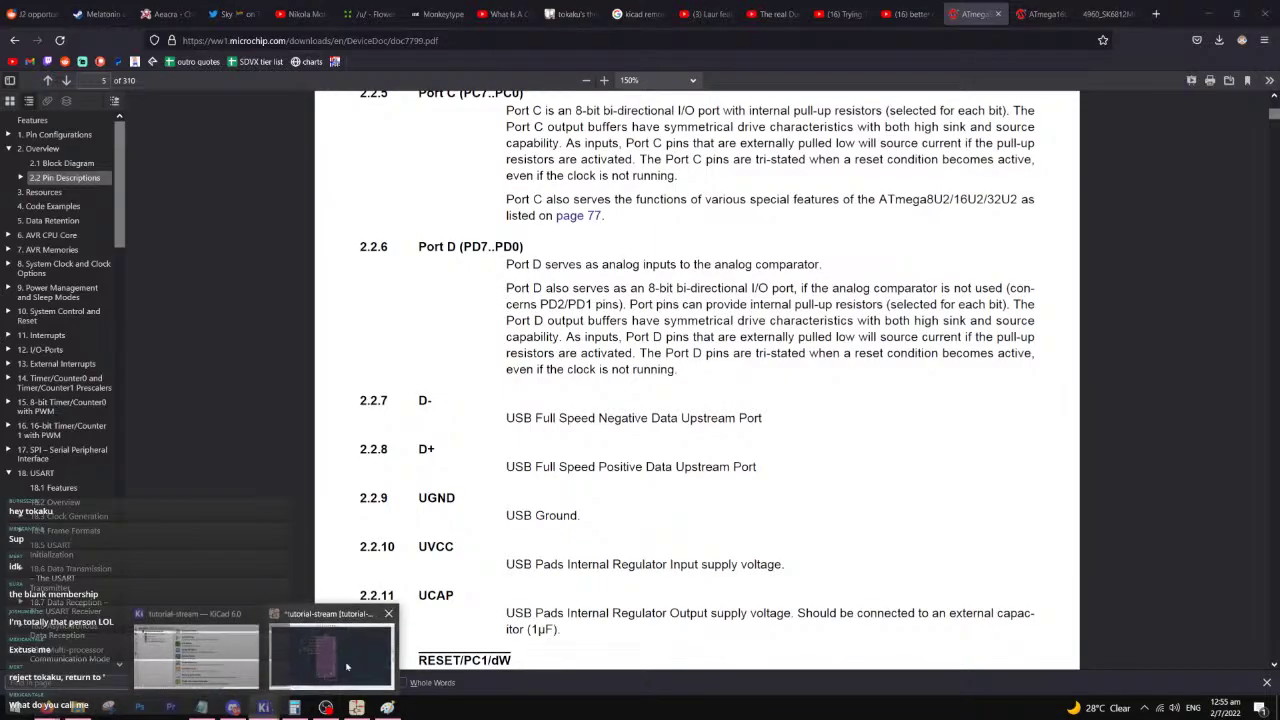
pyautogui.click(330, 650)
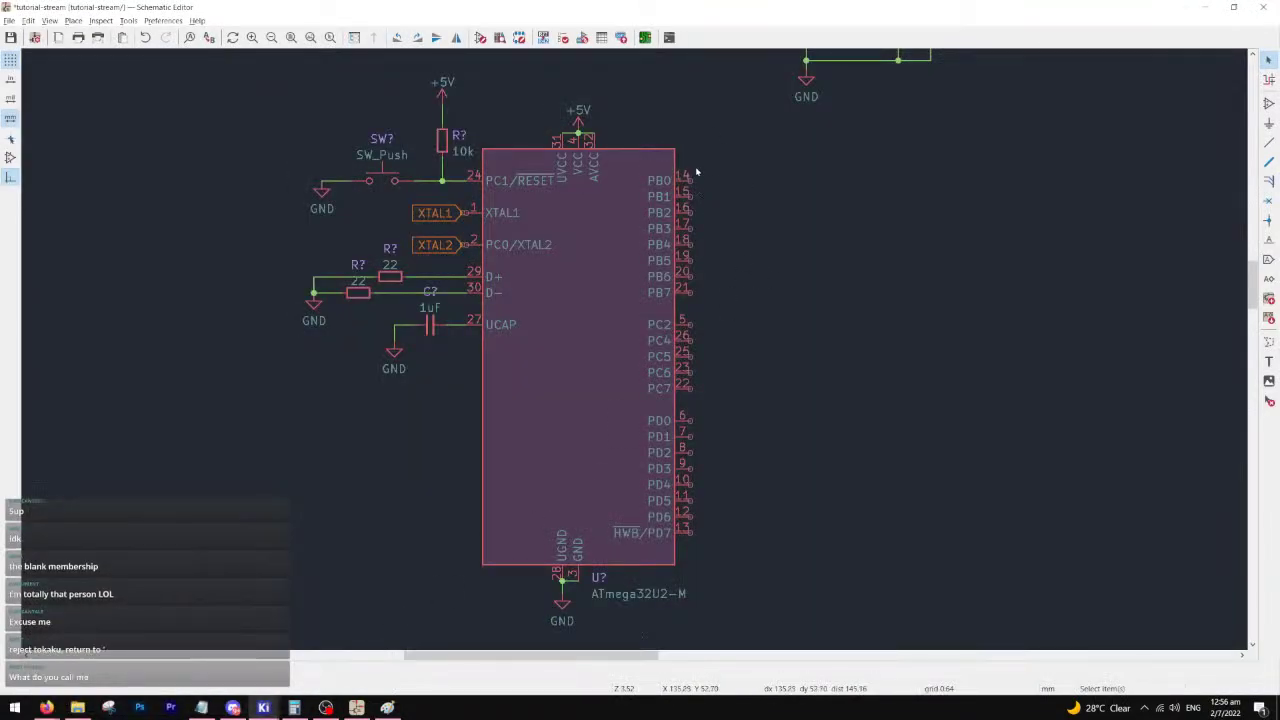
# - Return to the datasheet's Port B description and follow its page 74 reference to the alternate functions
pyautogui.click(1205, 7)
pyautogui.scroll(2, 660, 372)
pyautogui.scroll(3, 659, 372)
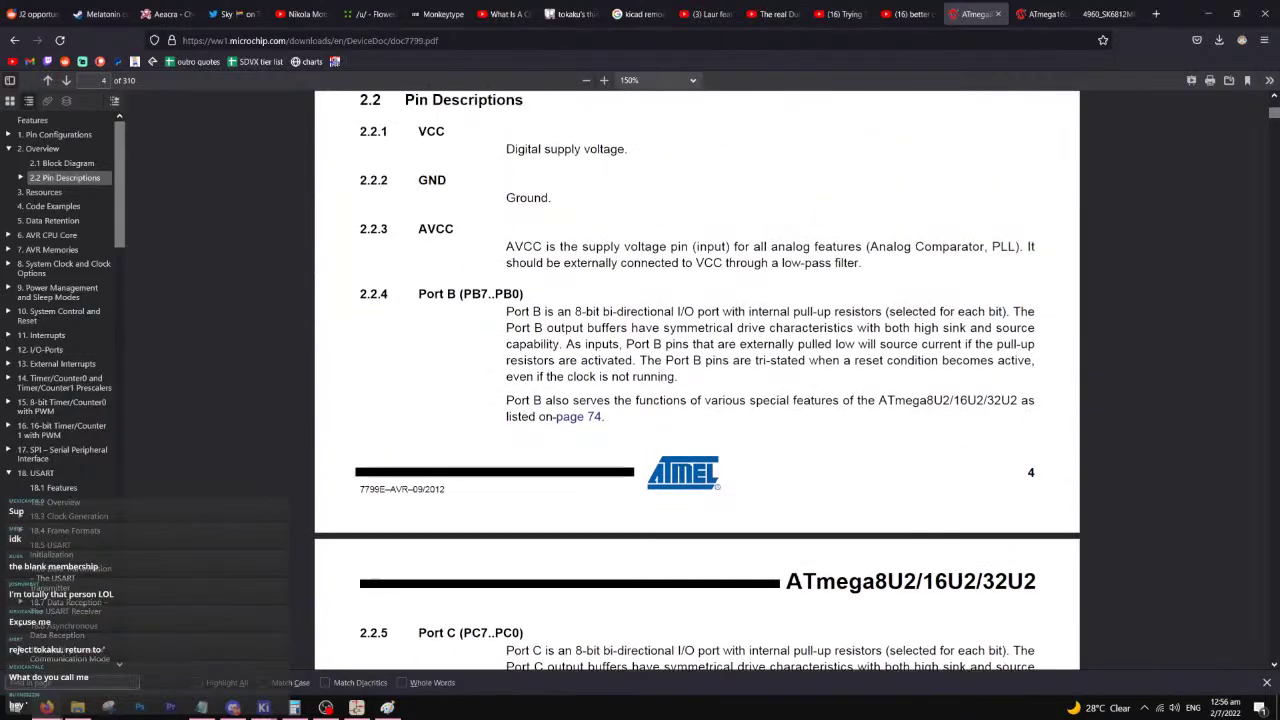
pyautogui.moveTo(529, 312); pyautogui.dragTo(565, 312)
pyautogui.click(565, 312)
pyautogui.moveTo(506, 401); pyautogui.dragTo(926, 401)
pyautogui.click(566, 418)
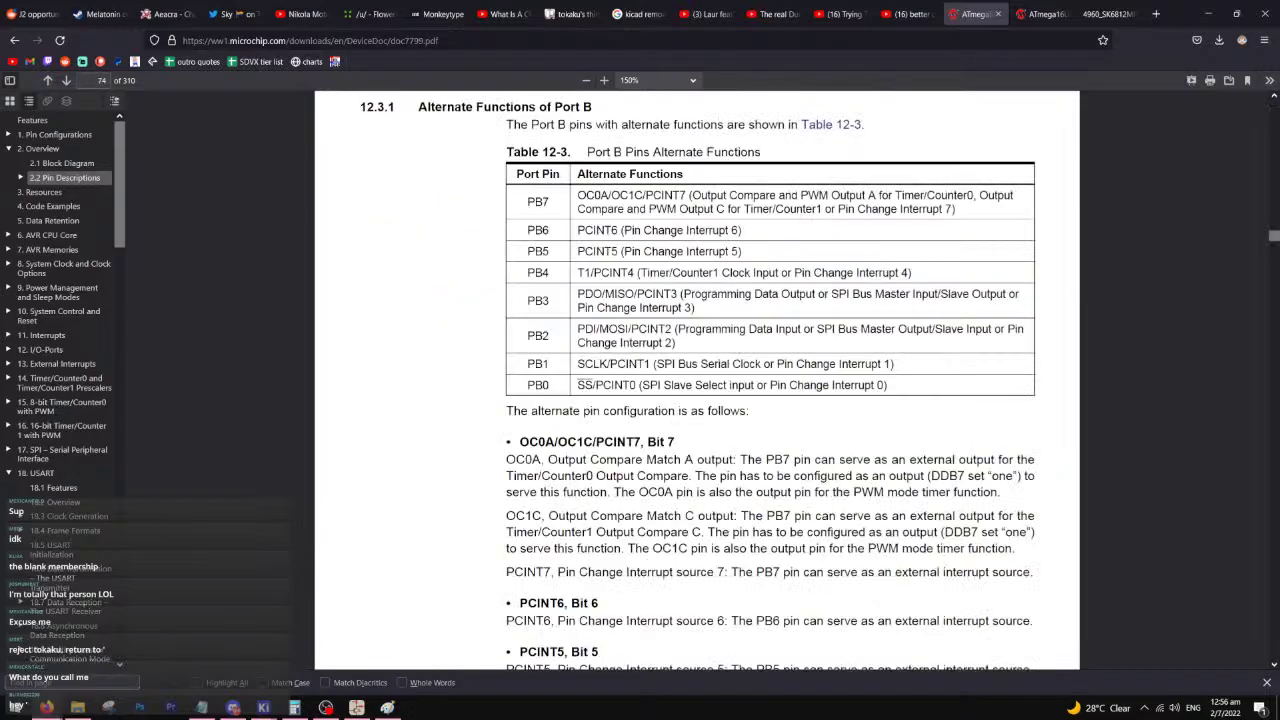
# - Highlight the alternate function entries of the Port B pins in Table 12-3
pyautogui.scroll(1, 697, 380)
pyautogui.moveTo(584, 255); pyautogui.dragTo(695, 368)
pyautogui.click(682, 405)
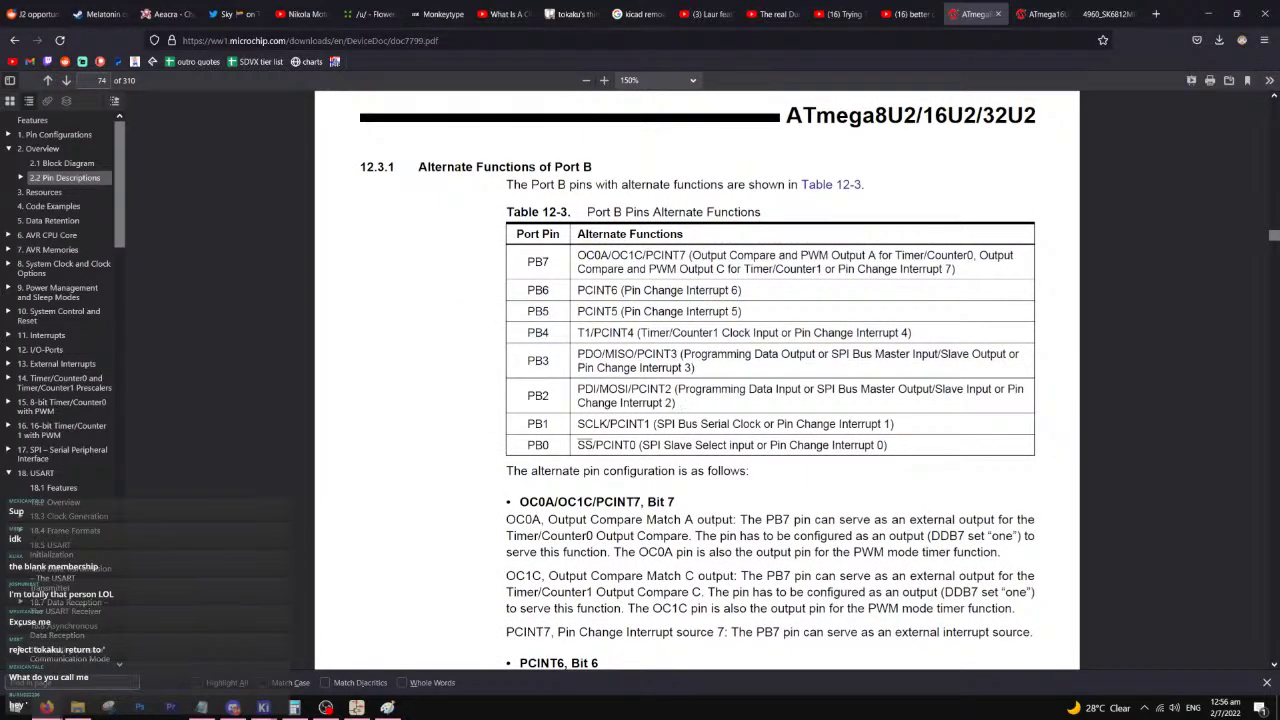
pyautogui.moveTo(583, 256); pyautogui.dragTo(638, 424)
pyautogui.click(697, 440)
# - Switch back to the KiCad schematic, review the microcontroller's pins and crystal circuit, and save the schematic
pyautogui.moveTo(263, 707)
pyautogui.click(335, 650)
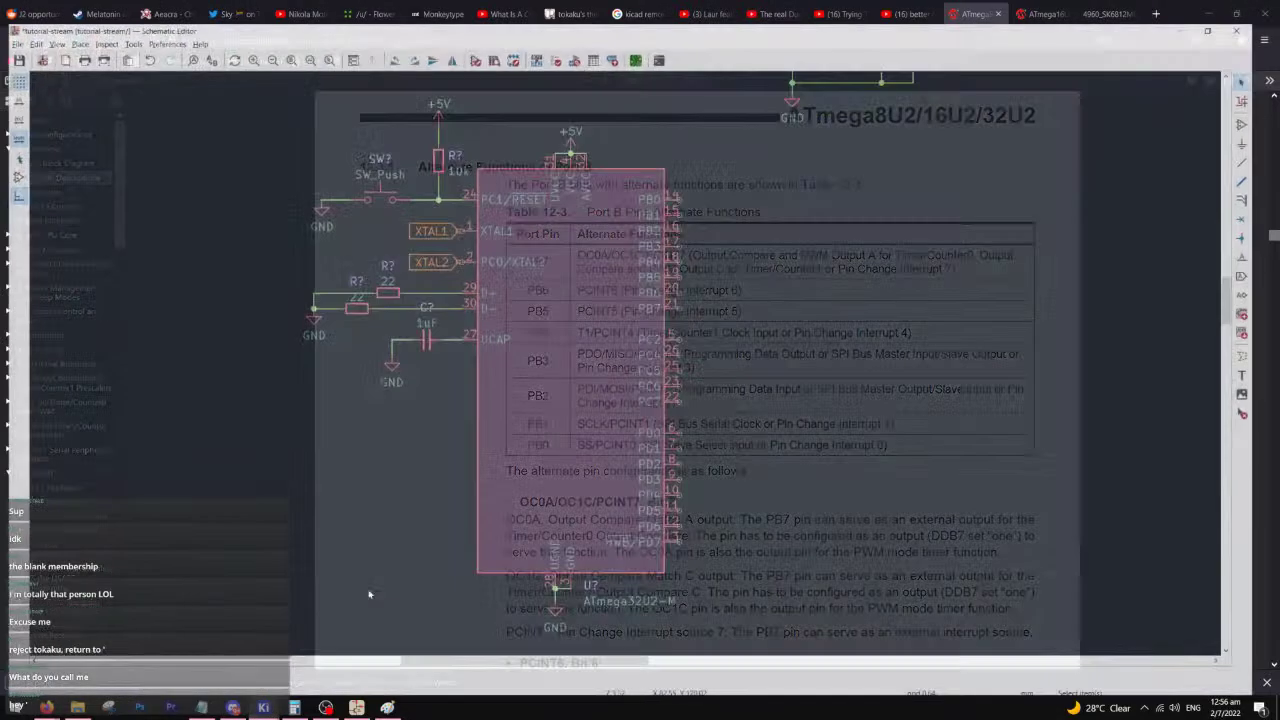
pyautogui.scroll(-3, 641, 303)
pyautogui.scroll(3, 565, 313)
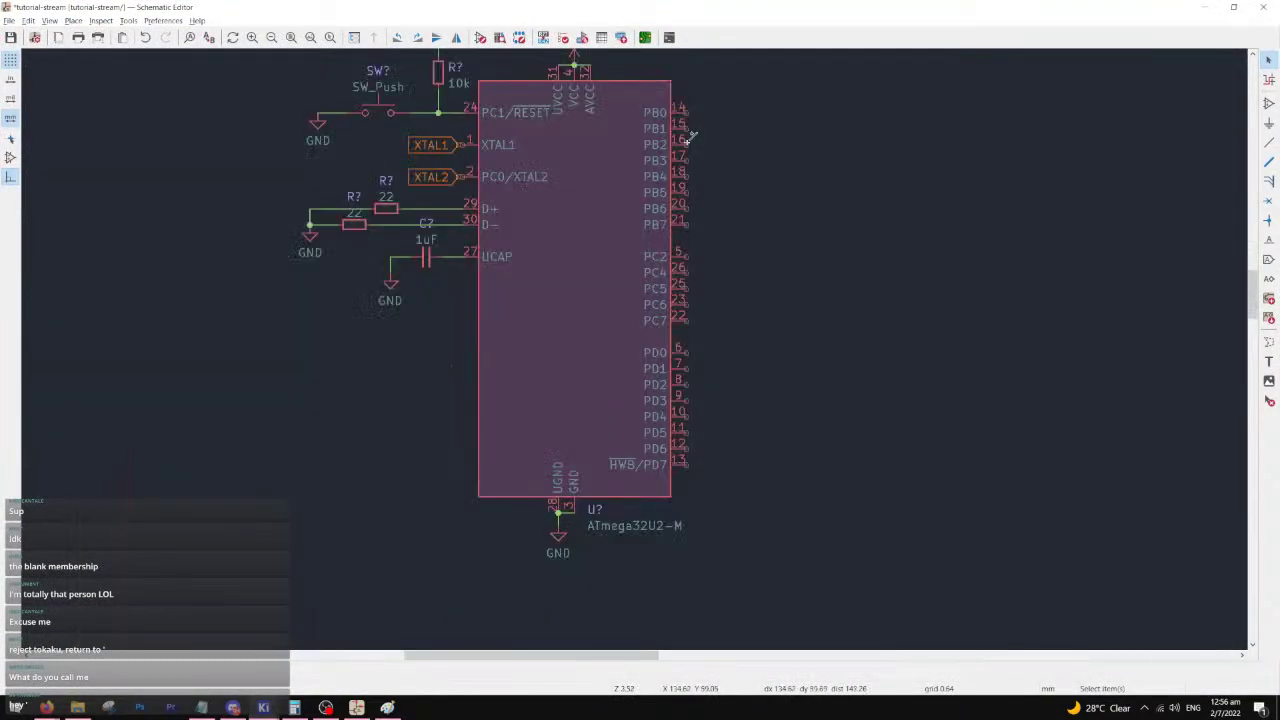
pyautogui.moveTo(582, 483); pyautogui.dragTo(634, 349, button='middle')
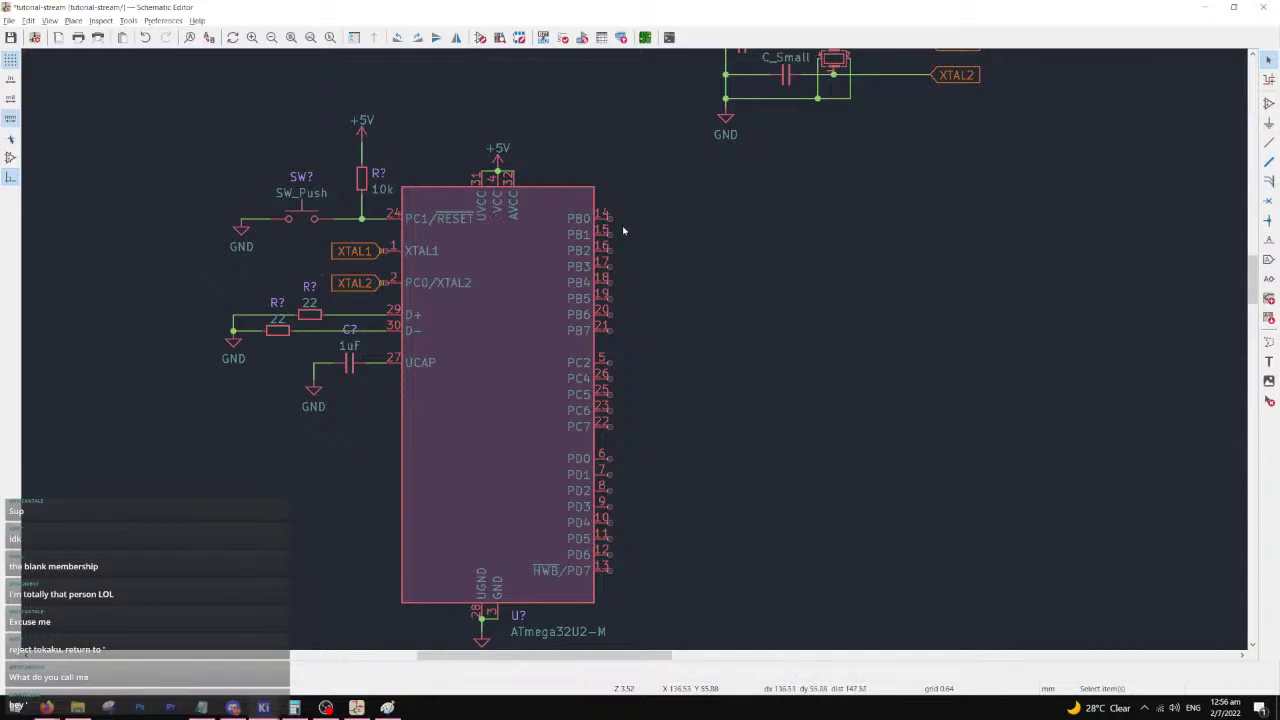
pyautogui.scroll(2, 515, 396)
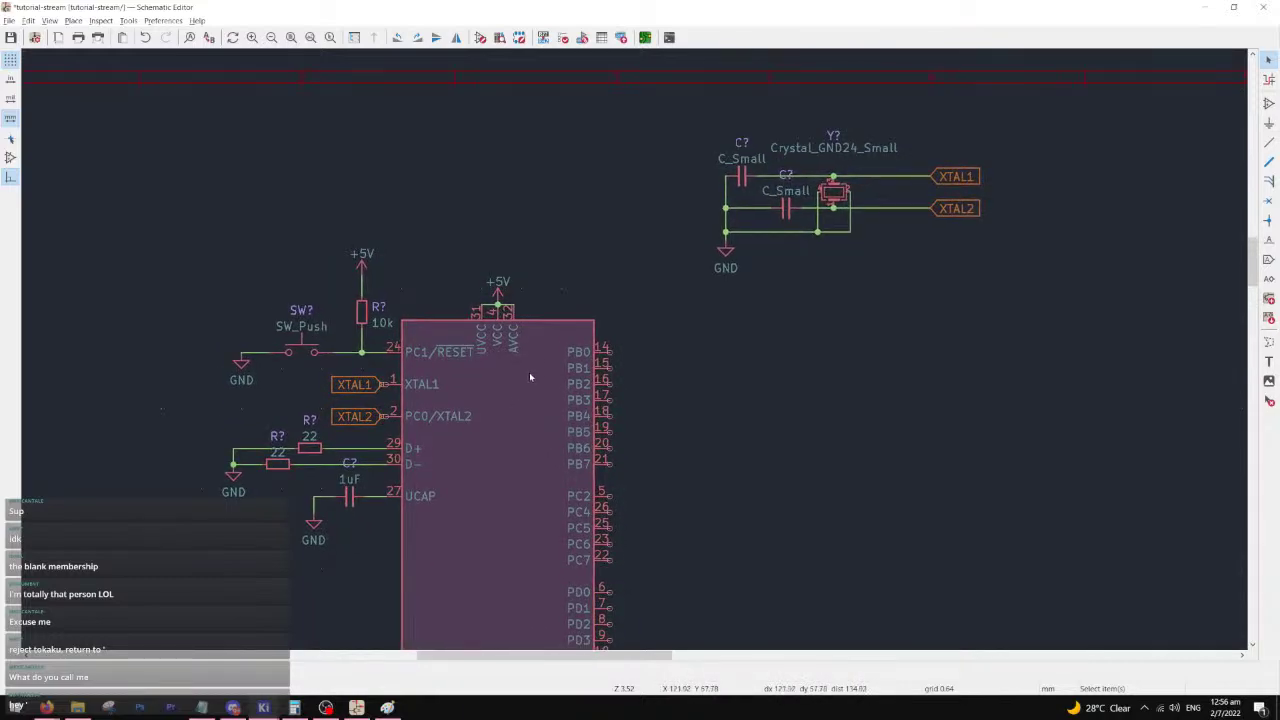
pyautogui.scroll(2, 529, 373)
pyautogui.scroll(-3, 610, 300)
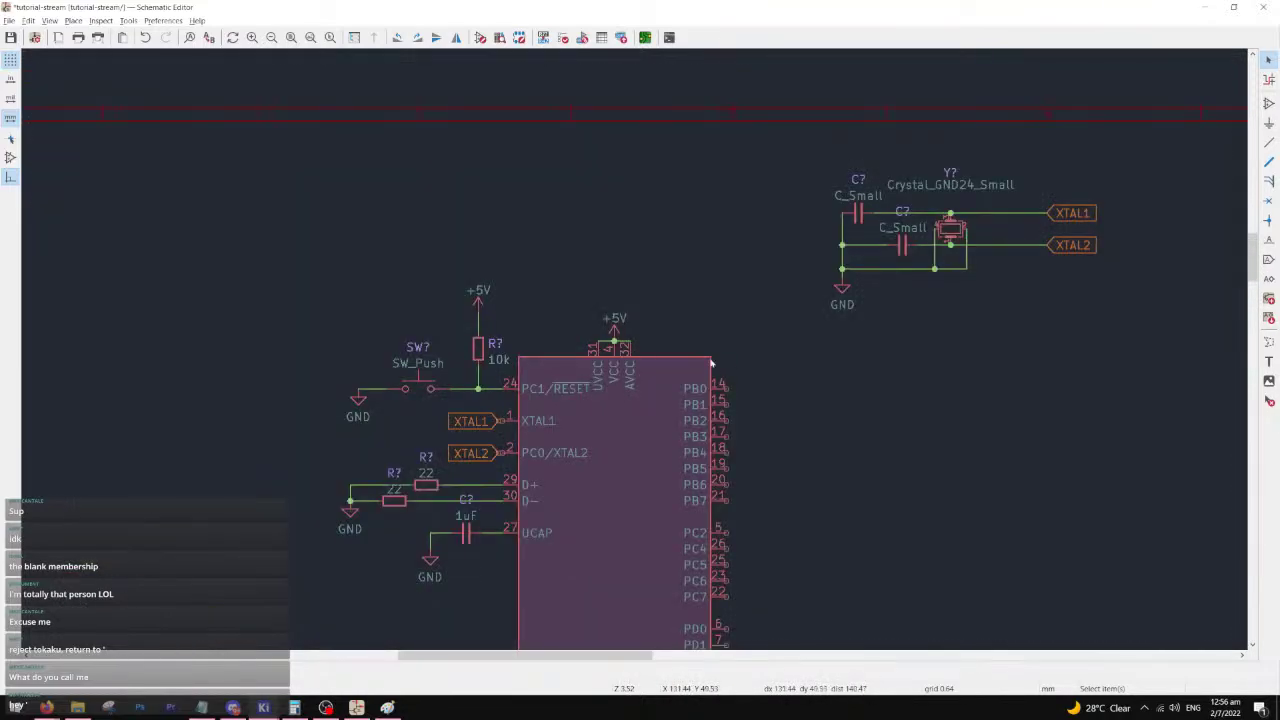
pyautogui.scroll(2, 573, 352)
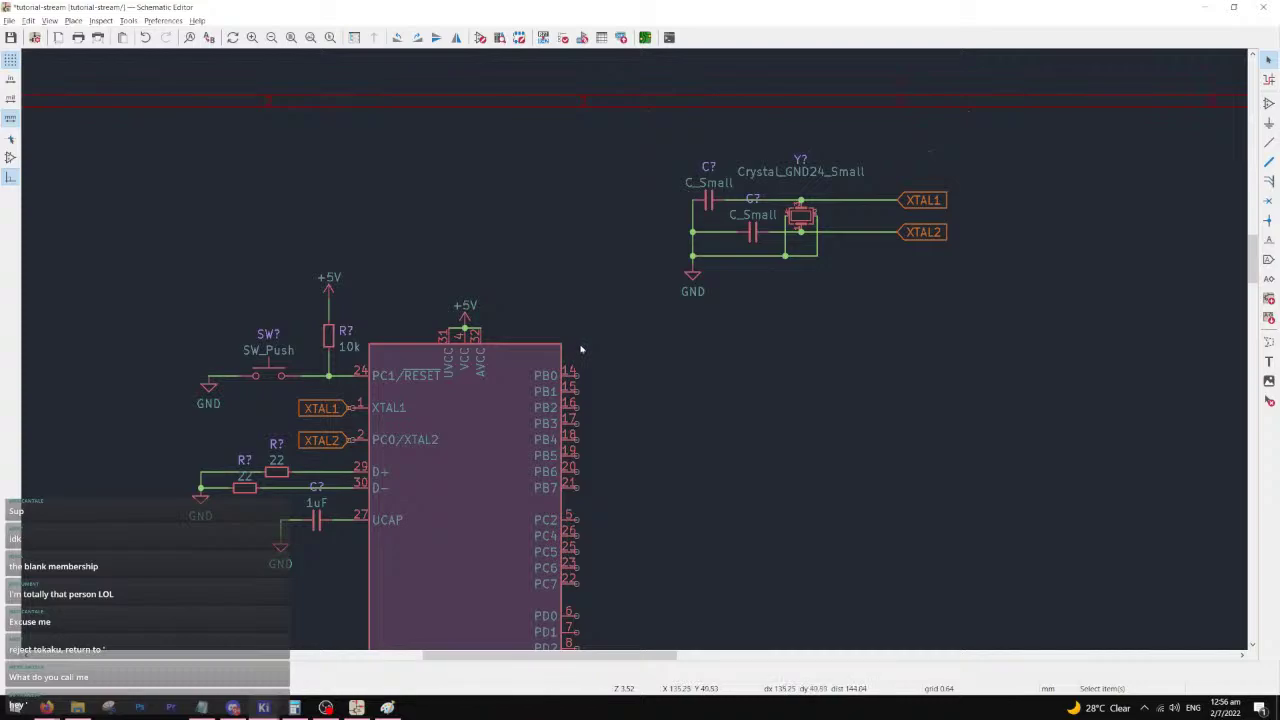
pyautogui.scroll(1, 579, 348)
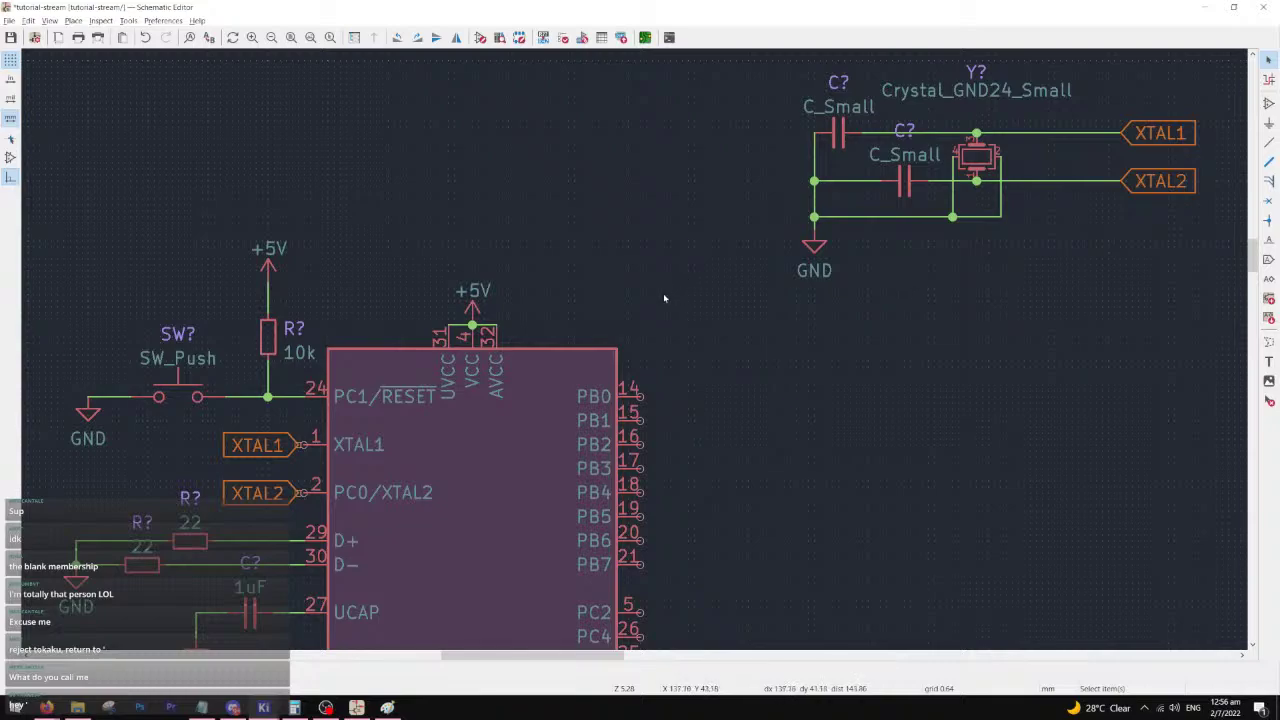
pyautogui.moveTo(691, 341); pyautogui.dragTo(636, 305, button='middle')
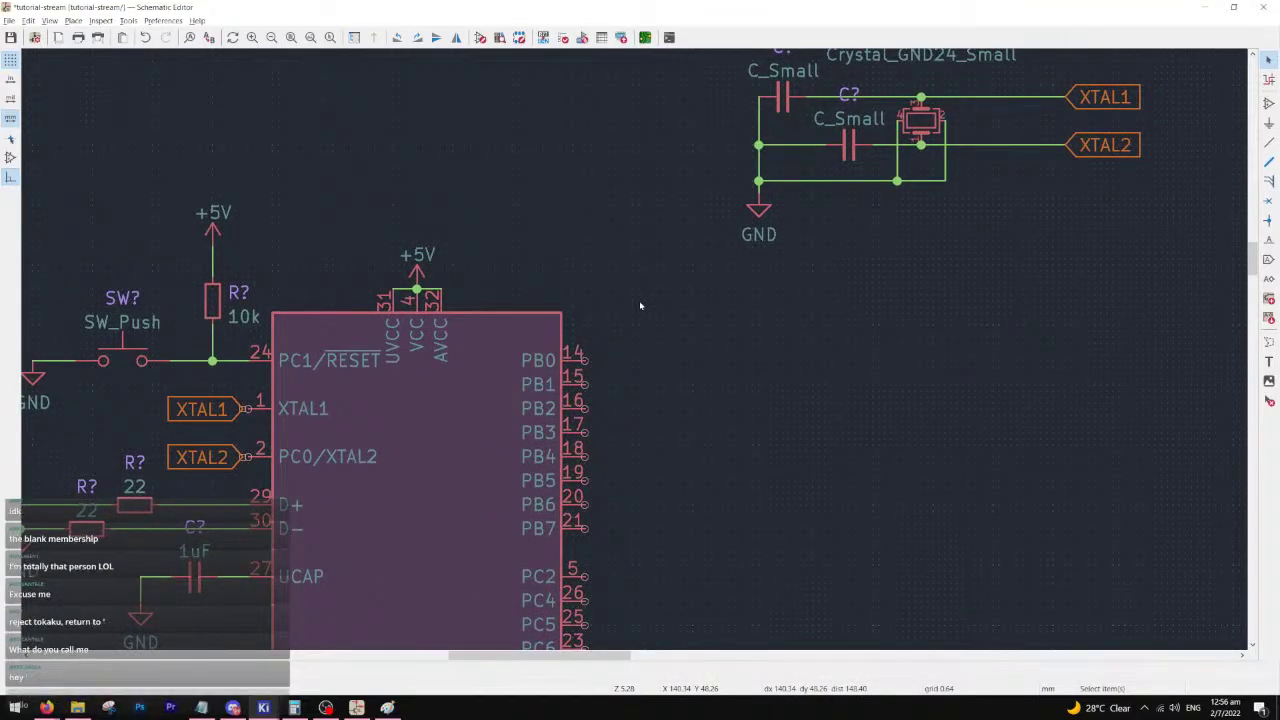
pyautogui.hotkey('ctrl', 's')
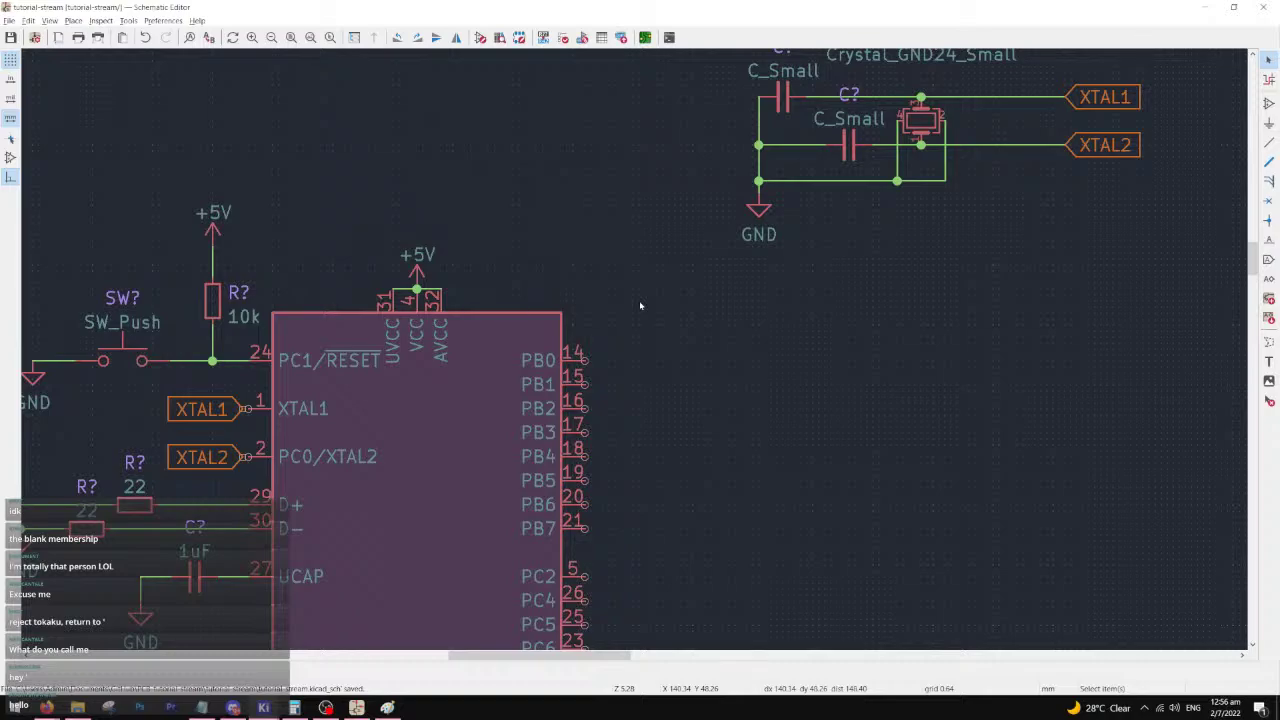
# - Delete the ground symbol and the vertical wire joining the D+ and D- lines beside the 22 ohm resistors
pyautogui.moveTo(640, 305); pyautogui.dragTo(812, 276, button='middle')
pyautogui.moveTo(215, 518); pyautogui.dragTo(560, 379, button='middle')
pyautogui.scroll(2, 583, 351)
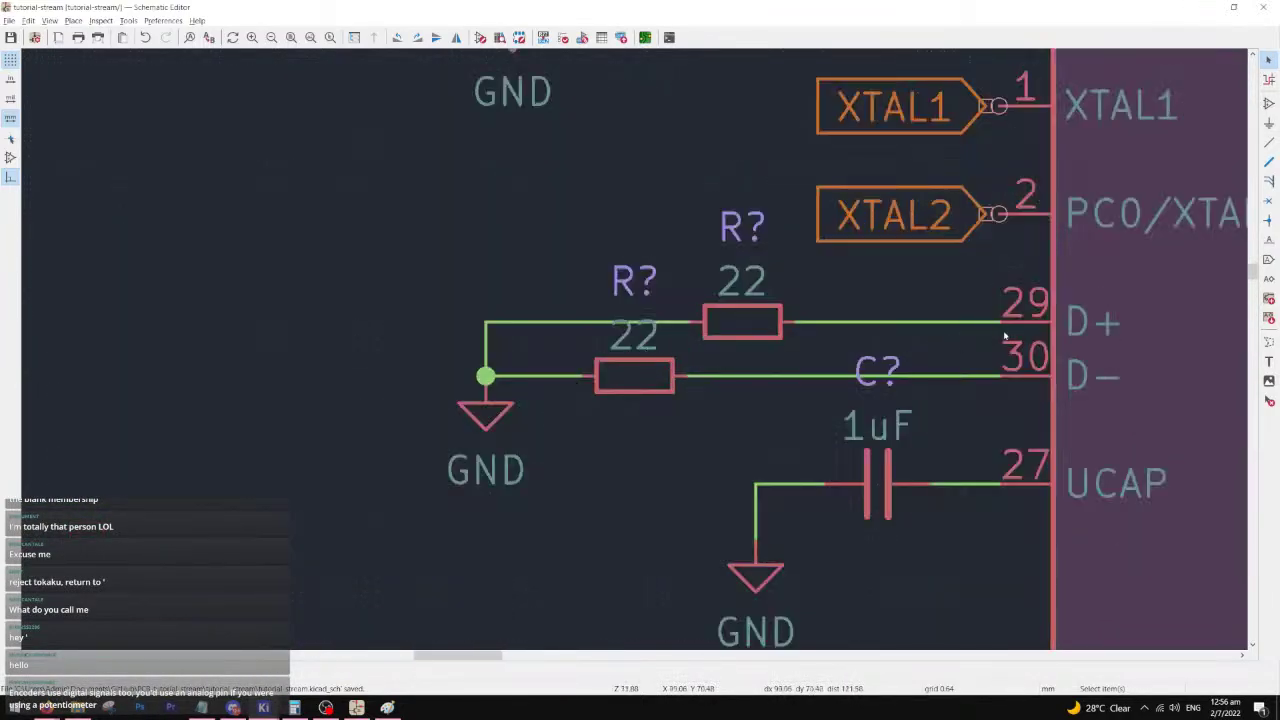
pyautogui.click(503, 405)
pyautogui.press('Delete')
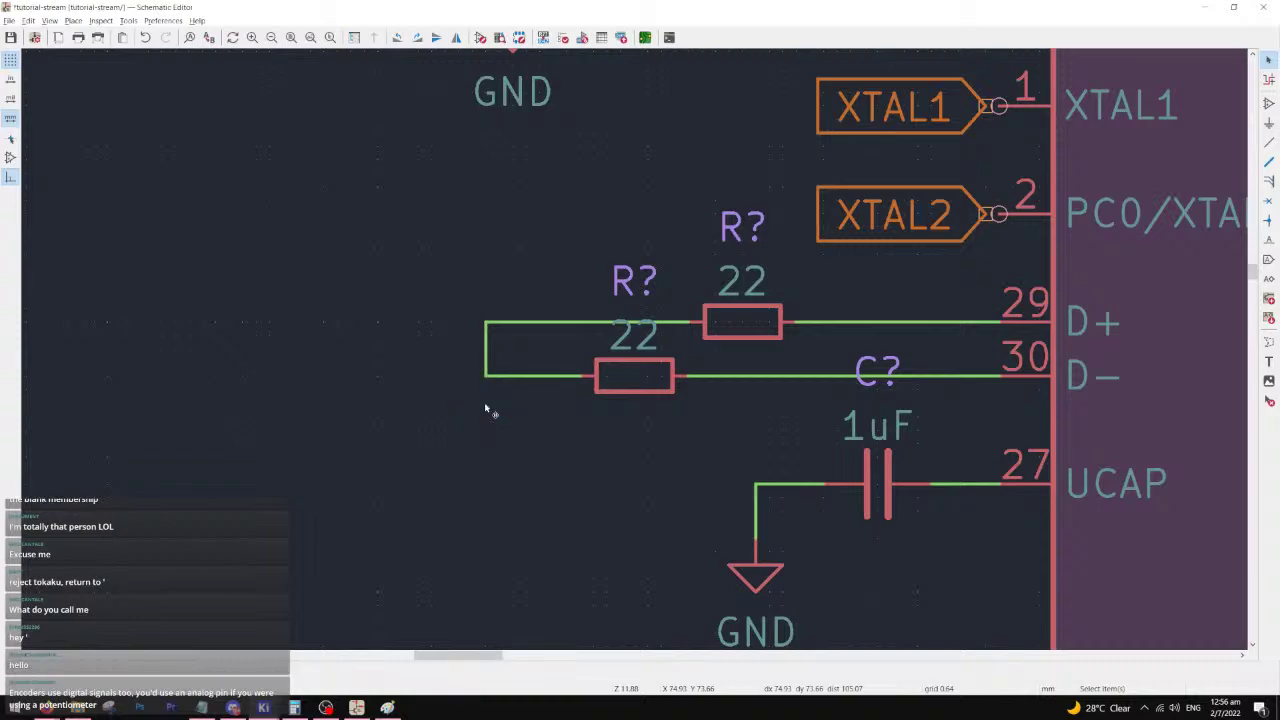
pyautogui.click(487, 350)
pyautogui.press('Delete')
pyautogui.scroll(-4, 363, 360)
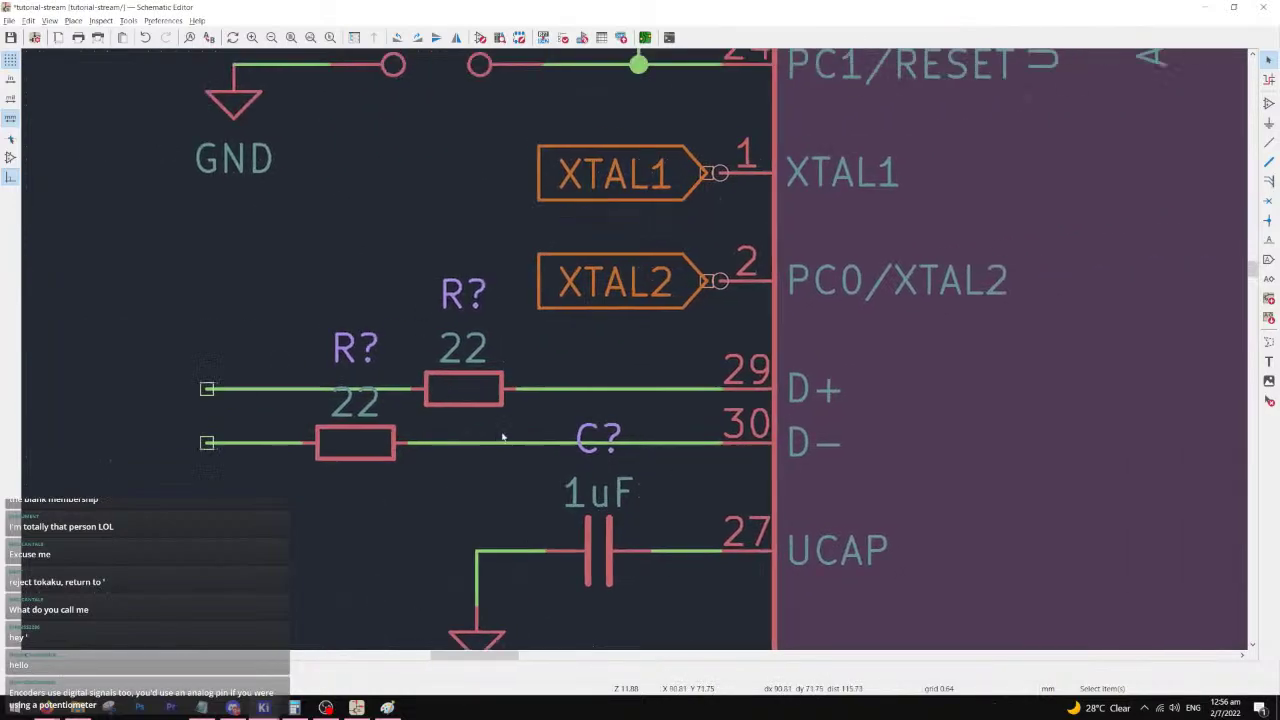
# - Duplicate the XTAL1 global label onto the open wire ends of the D+ and D- lines beside the 22 ohm resistors
pyautogui.moveTo(382, 349); pyautogui.dragTo(549, 320, button='middle')
pyautogui.click(773, 217)
pyautogui.hotkey('ctrl', 'd')
pyautogui.click(593, 314)
pyautogui.hotkey('ctrl', 'd')
pyautogui.click(582, 337)
# - Rename the duplicated global label on the microcontroller's D- line as D-
pyautogui.write('e')
pyautogui.write('D+')
pyautogui.click(247, 245)
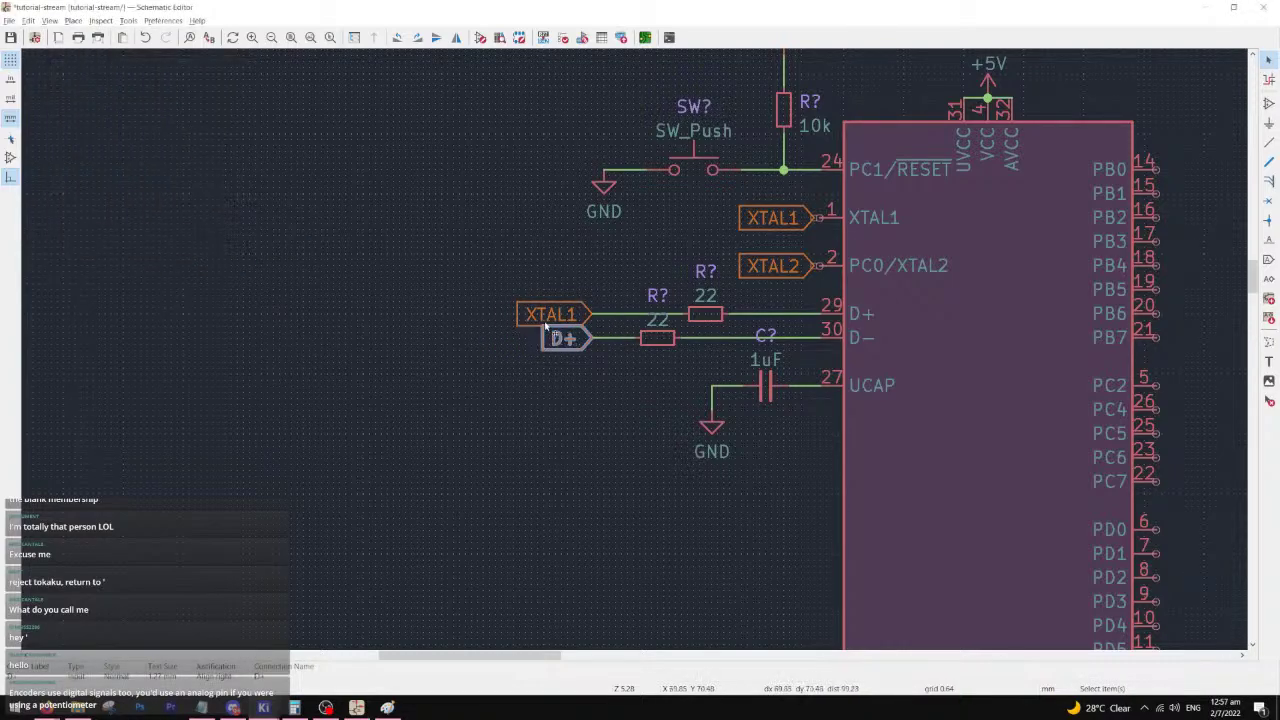
pyautogui.write('e')
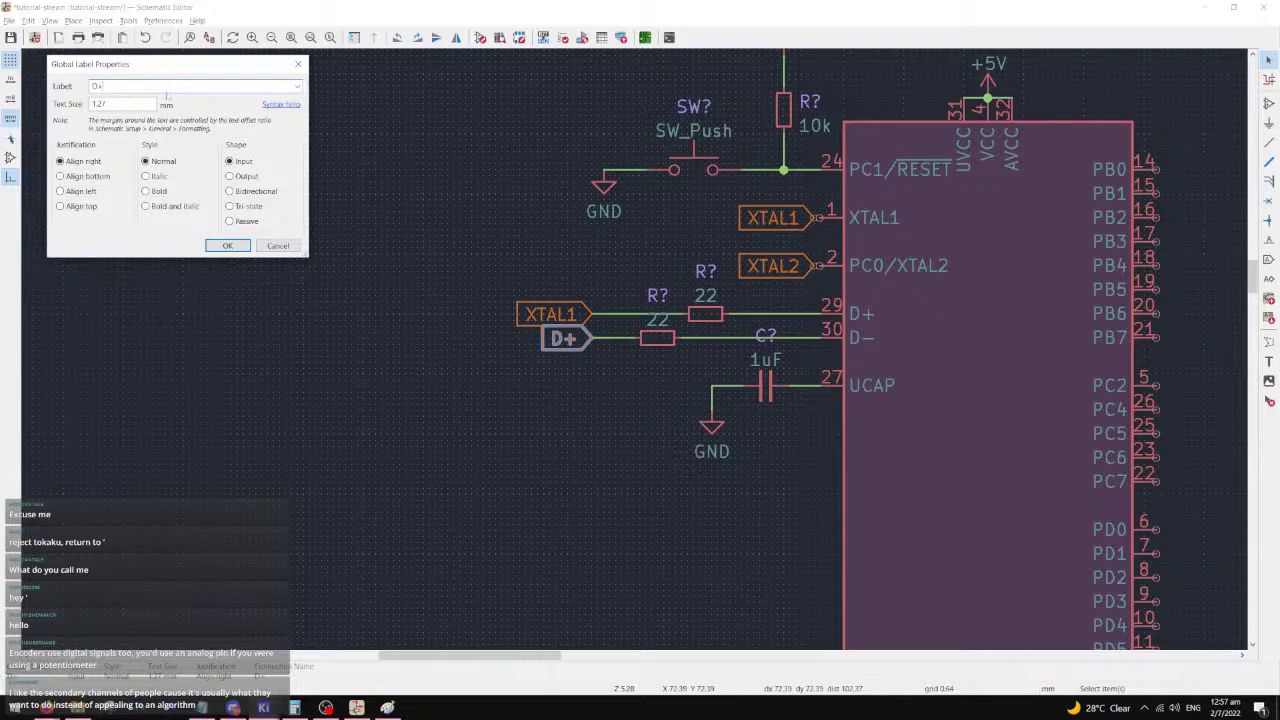
pyautogui.write('D1')
pyautogui.press('Return')
pyautogui.write('e')
pyautogui.write('D-')
pyautogui.press('Return')
pyautogui.press('e')
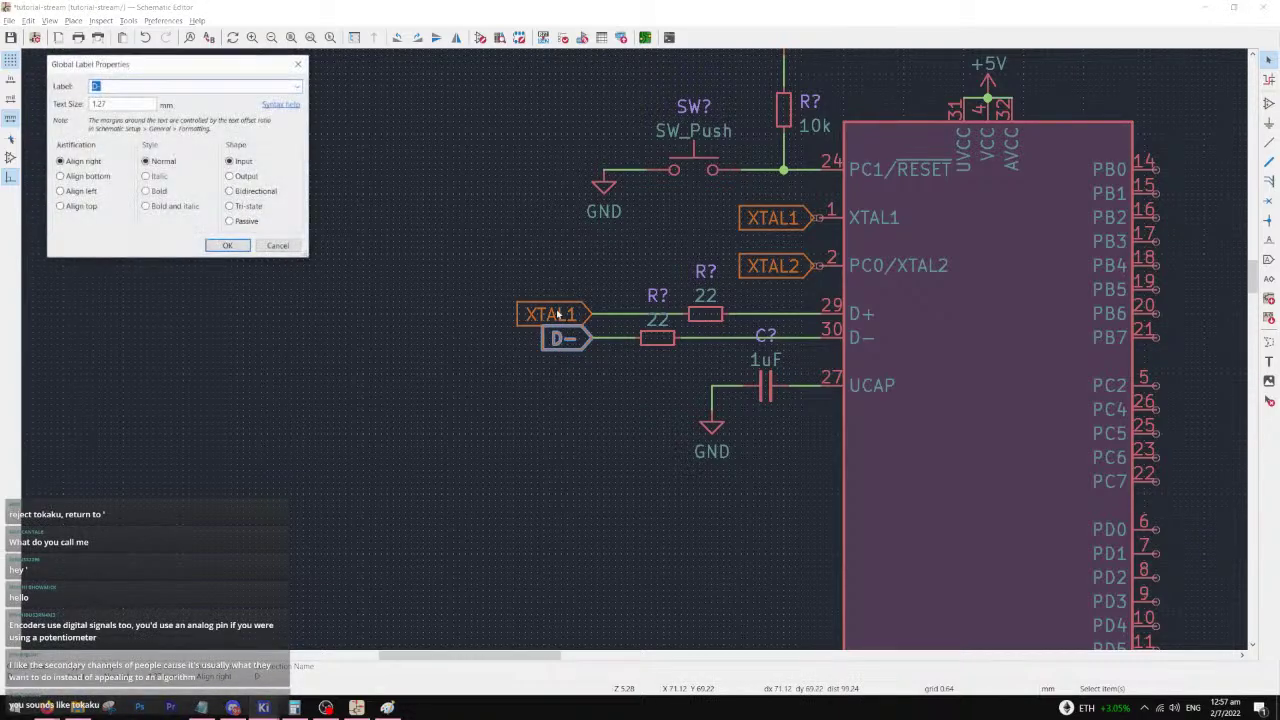
pyautogui.press('Escape')
# - Rename the duplicated XTAL1 global label on the D+ line as D+
pyautogui.doubleClick(560, 315)
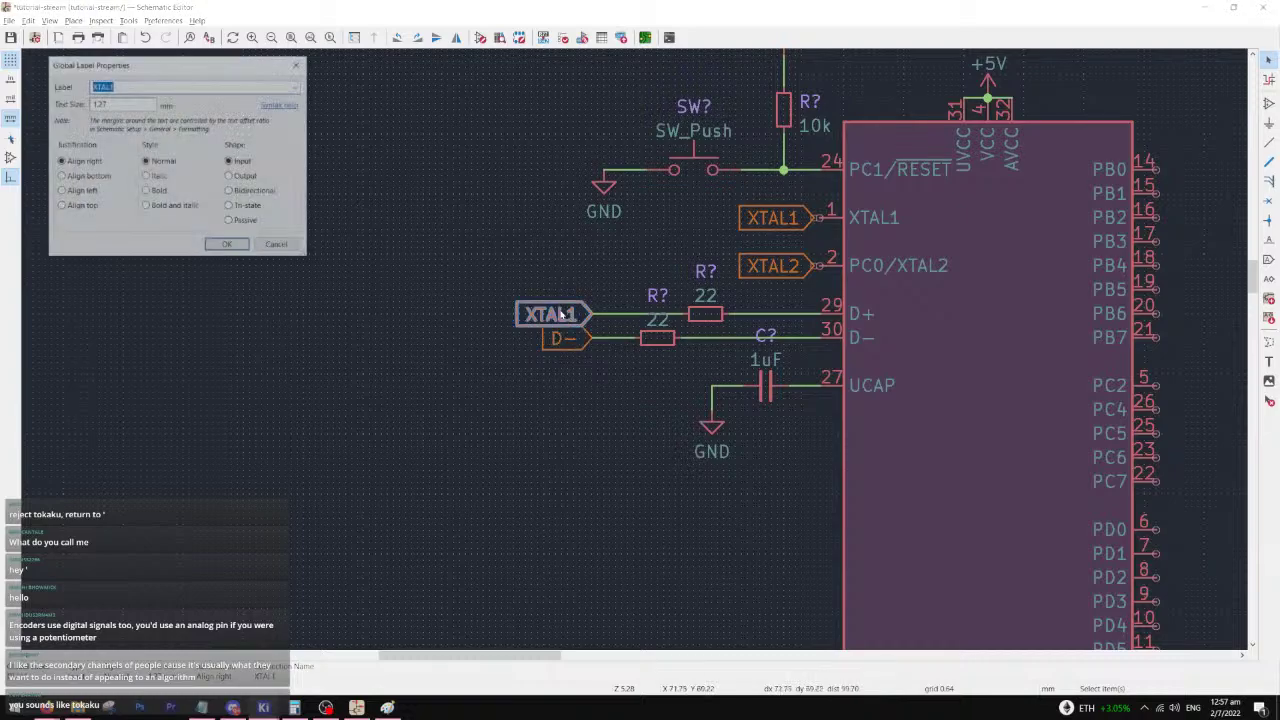
pyautogui.write('d+')
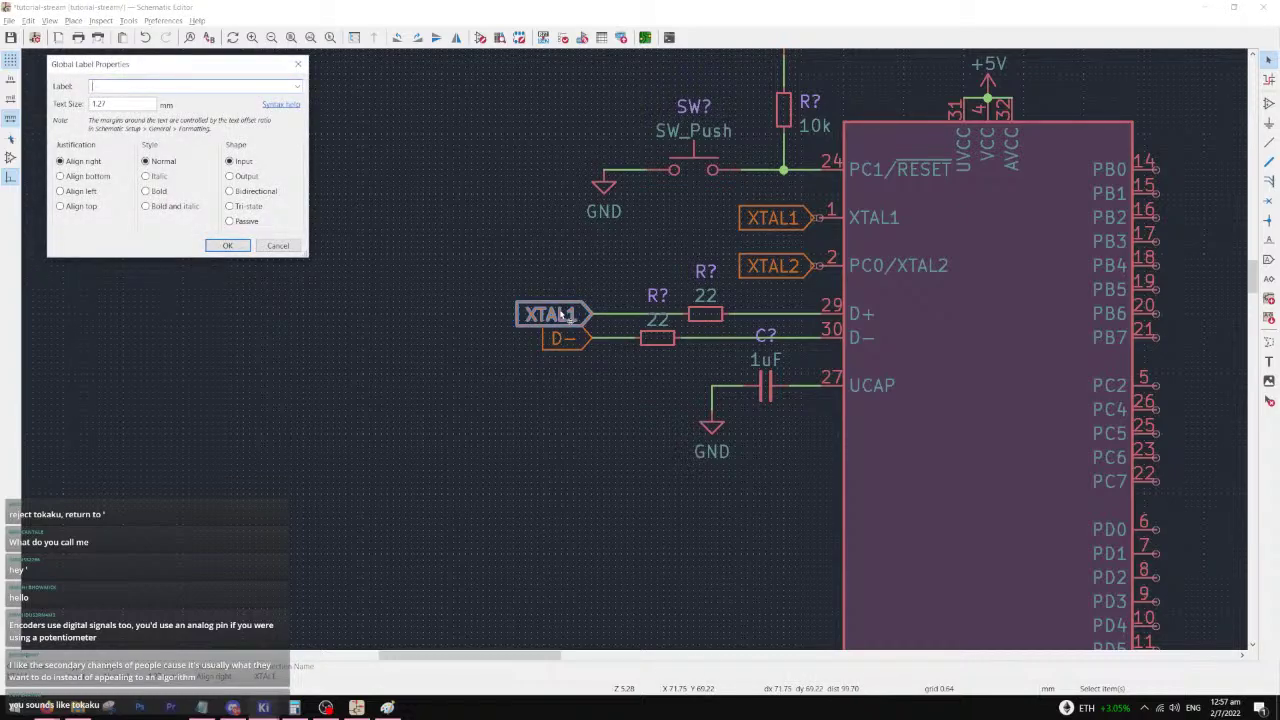
pyautogui.press('Return')
pyautogui.moveTo(1089, 313); pyautogui.dragTo(619, 405, button='middle')
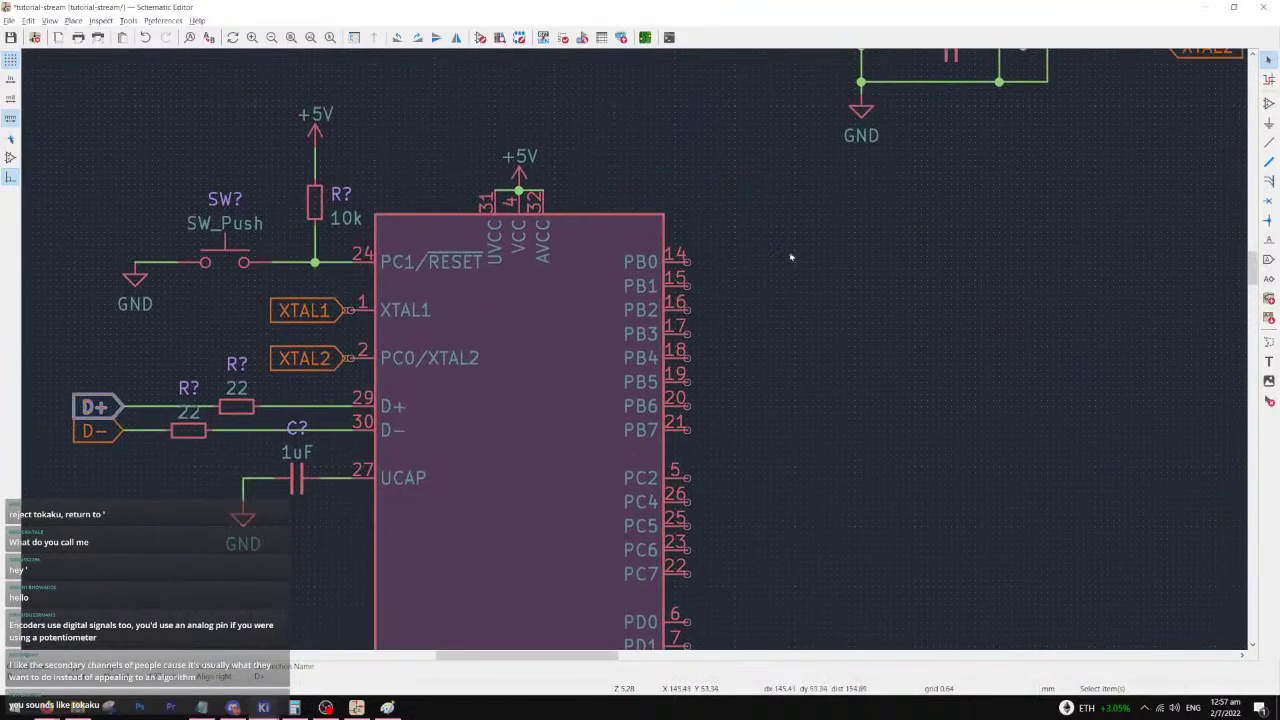
pyautogui.moveTo(791, 257); pyautogui.dragTo(616, 311, button='middle')
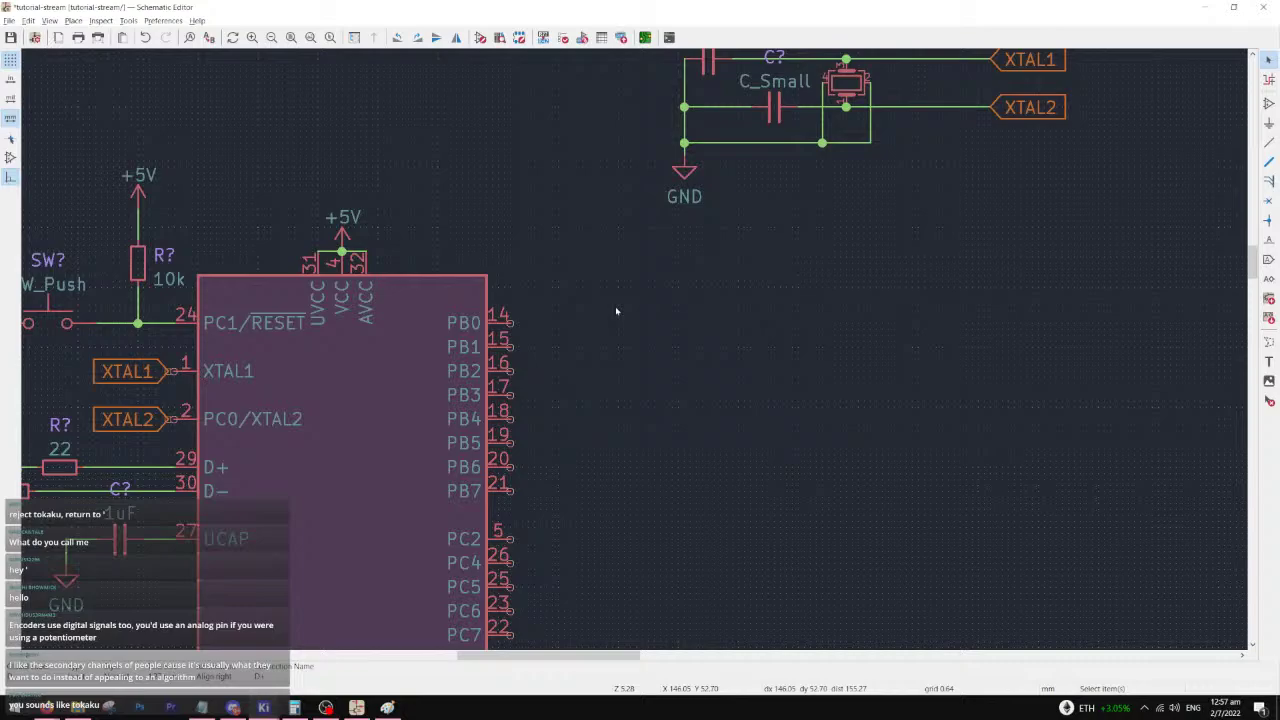
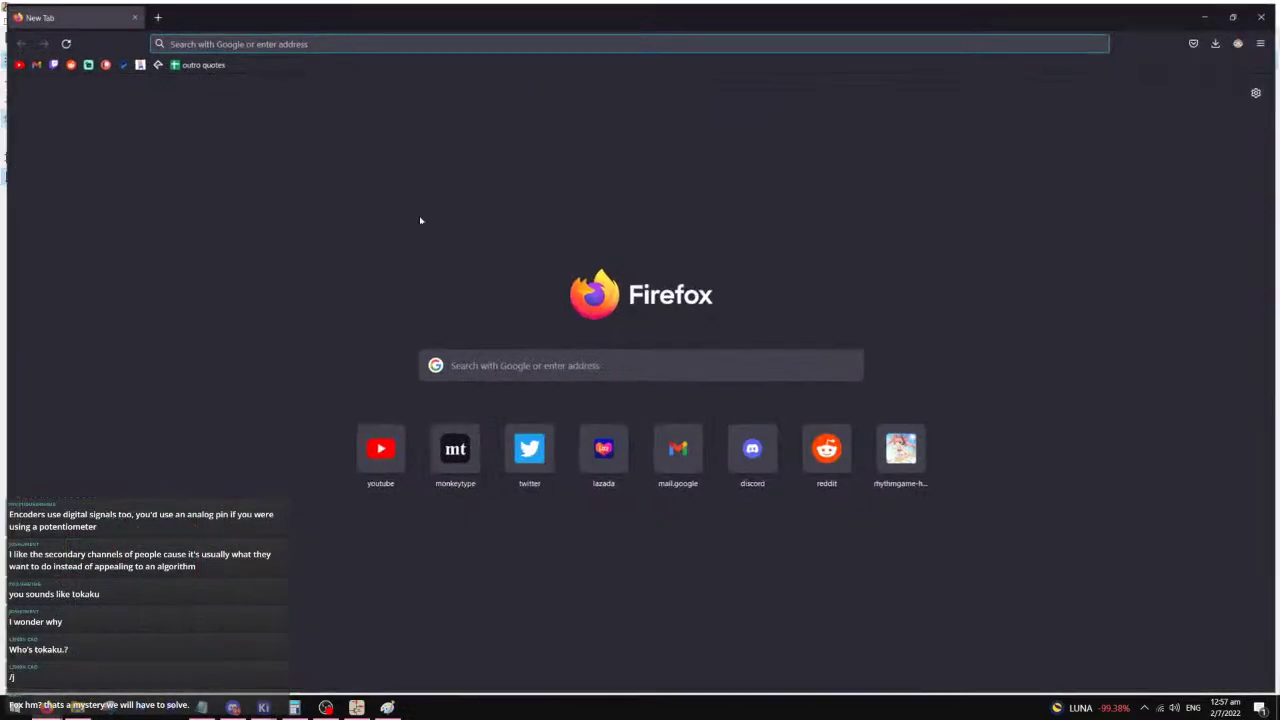
# - Search Google Images in Firefox for "knob encoder"
pyautogui.click(420, 41)
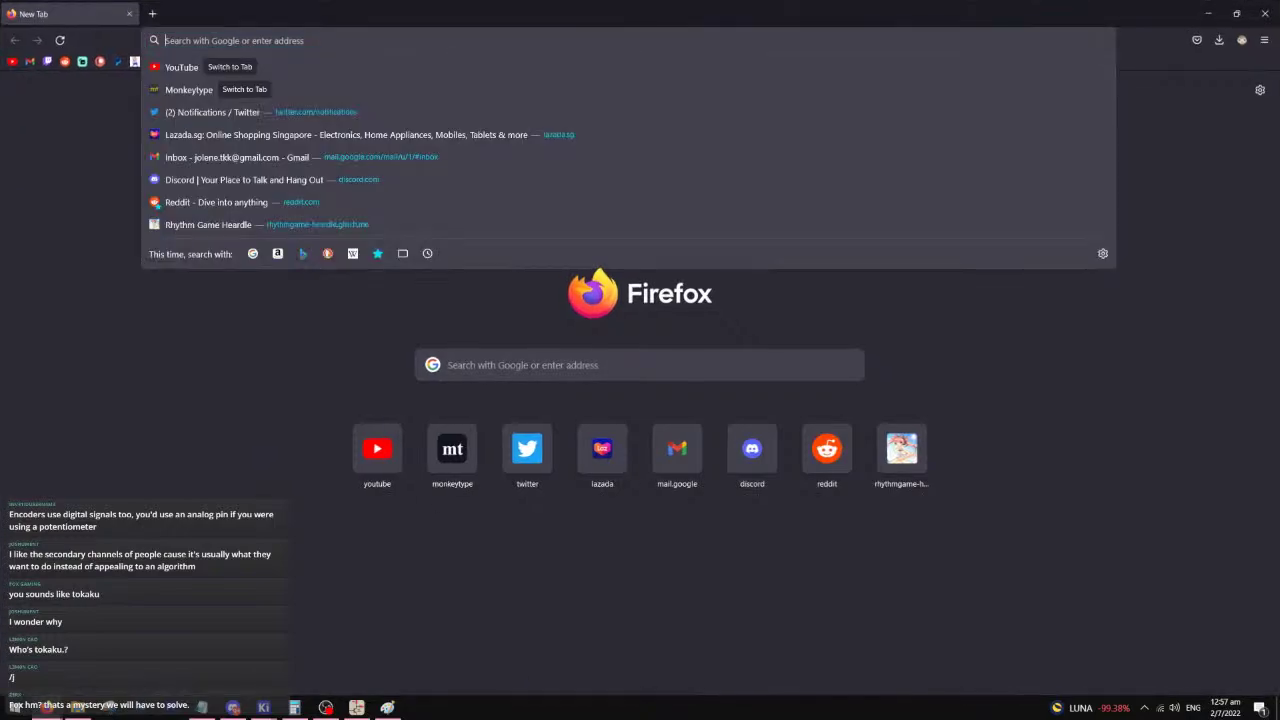
pyautogui.write('knob  encoder')
pyautogui.press('Return')
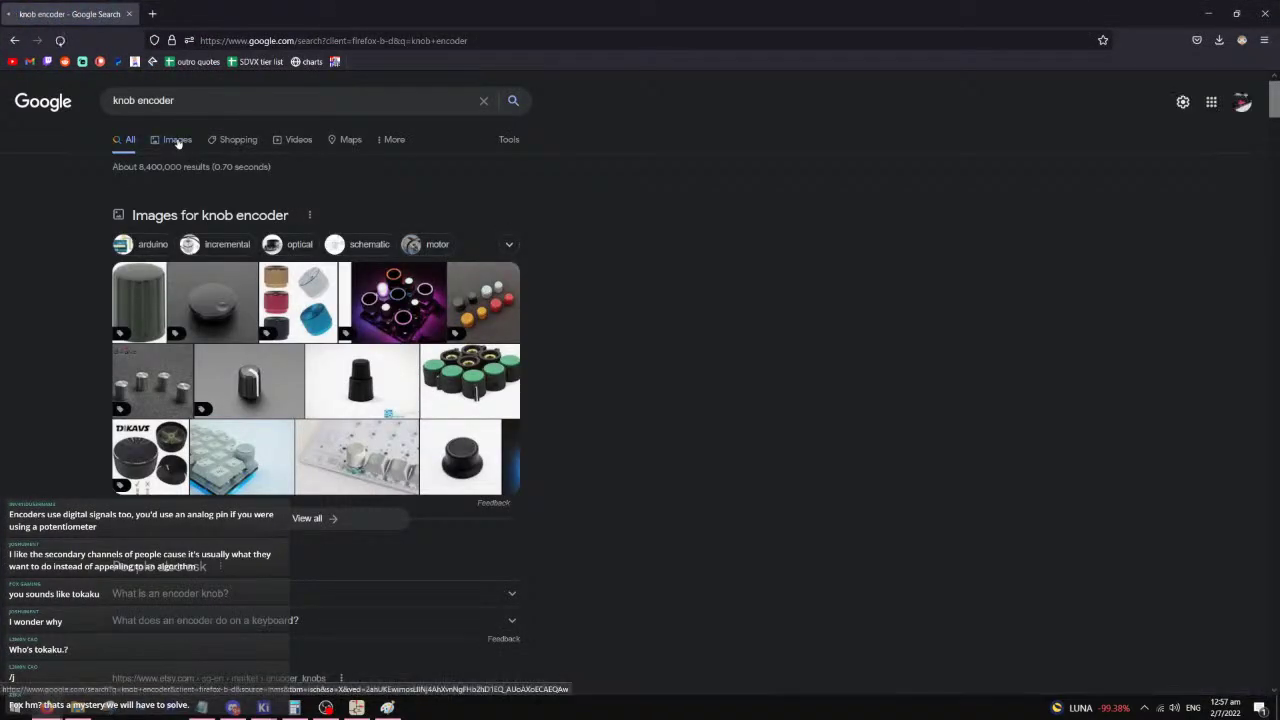
pyautogui.click(177, 139)
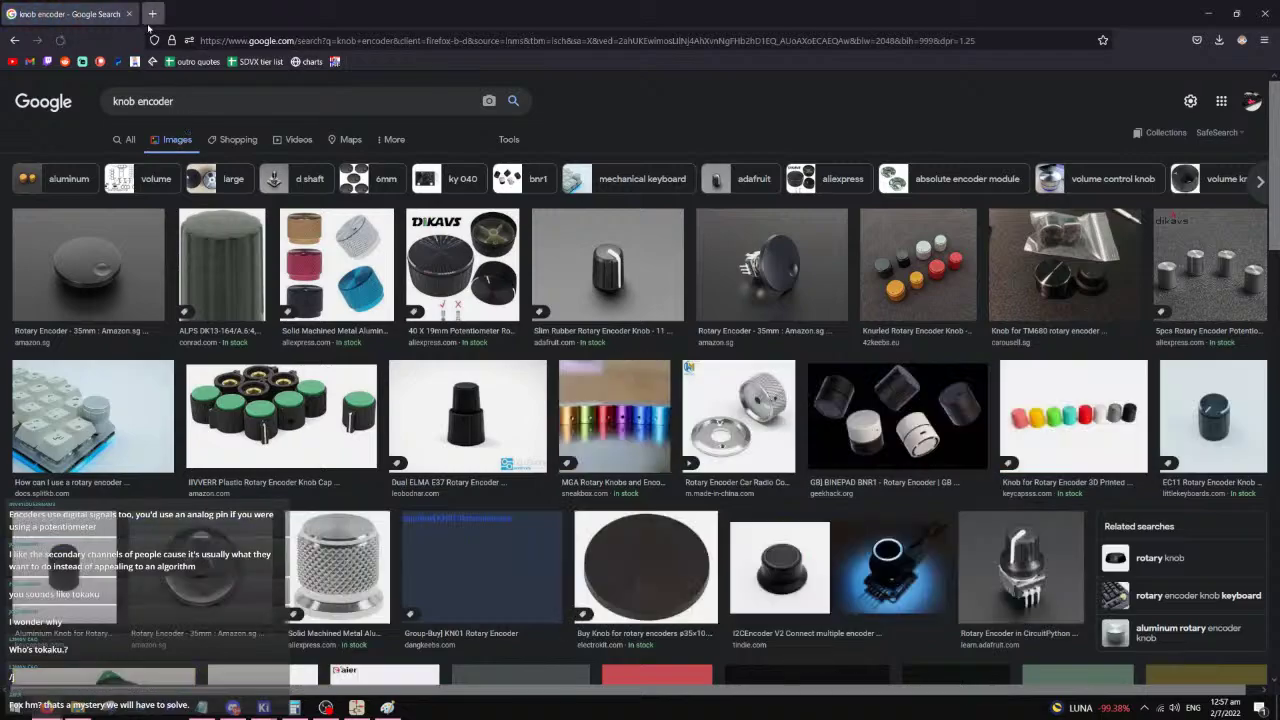
# - Search Google Images for "potentiometer" in a new browser tab and enlarge the Potentiometer Pinout picture
pyautogui.click(152, 14)
pyautogui.write('potentiometer')
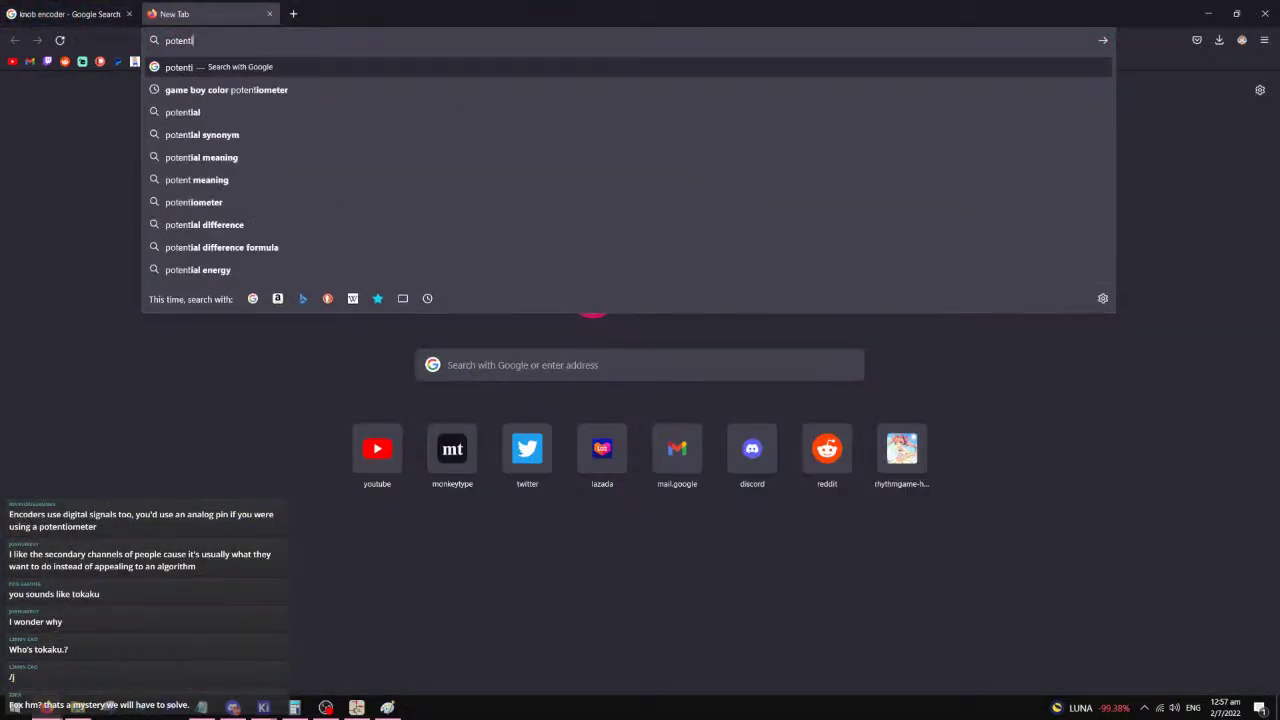
pyautogui.press('Return')
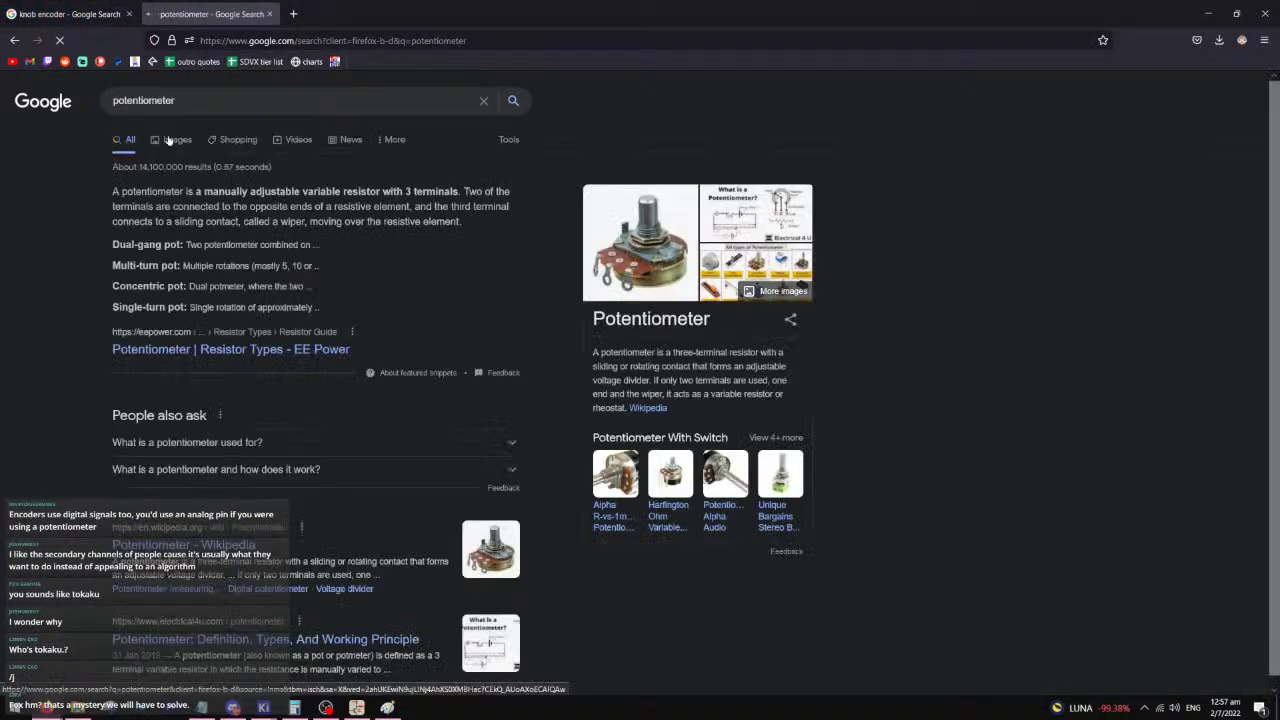
pyautogui.click(199, 137)
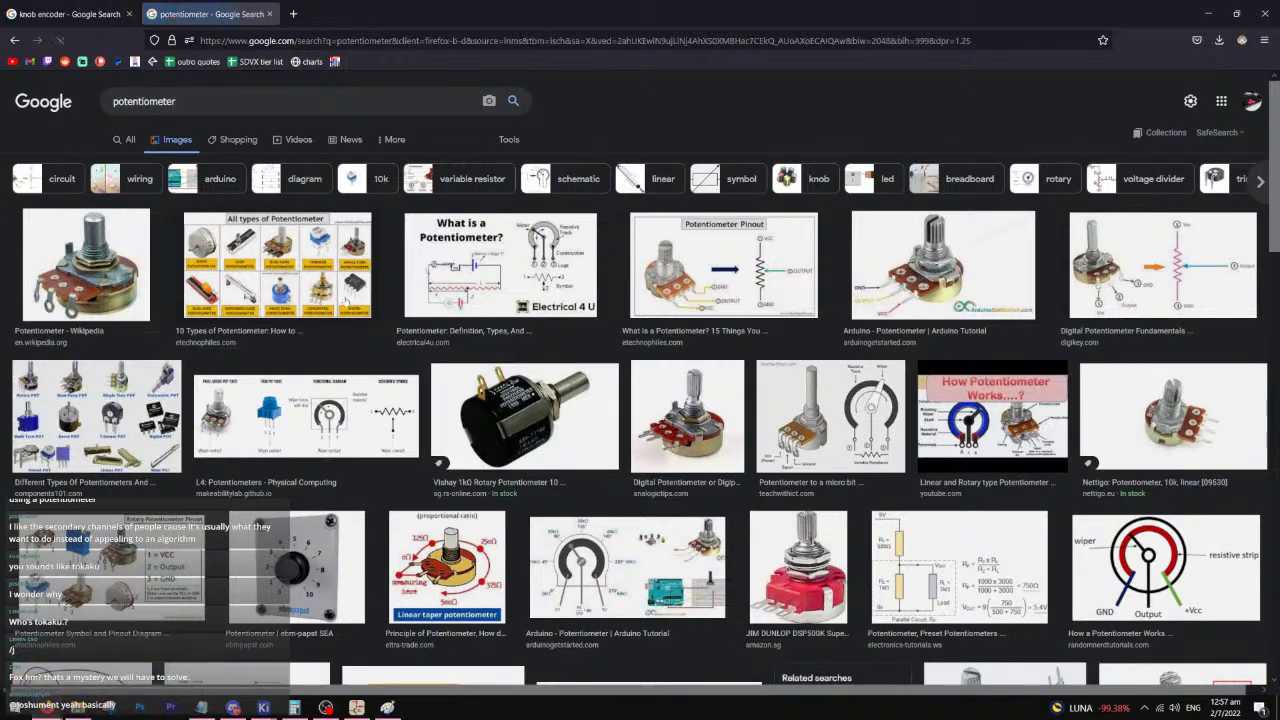
pyautogui.click(592, 282)
# - Enlarge the Adafruit rotary encoder picture among the knob encoder images and compare it with the potentiometer pinout
pyautogui.click(70, 14)
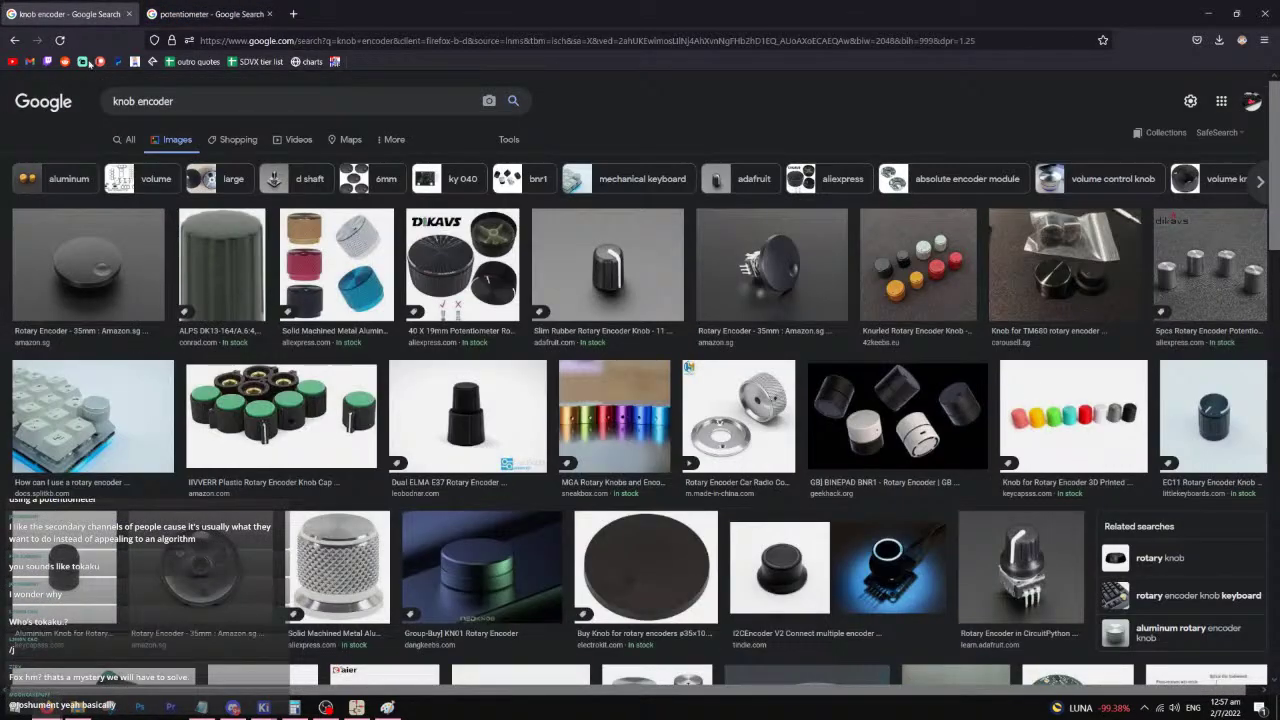
pyautogui.scroll(-5, 496, 464)
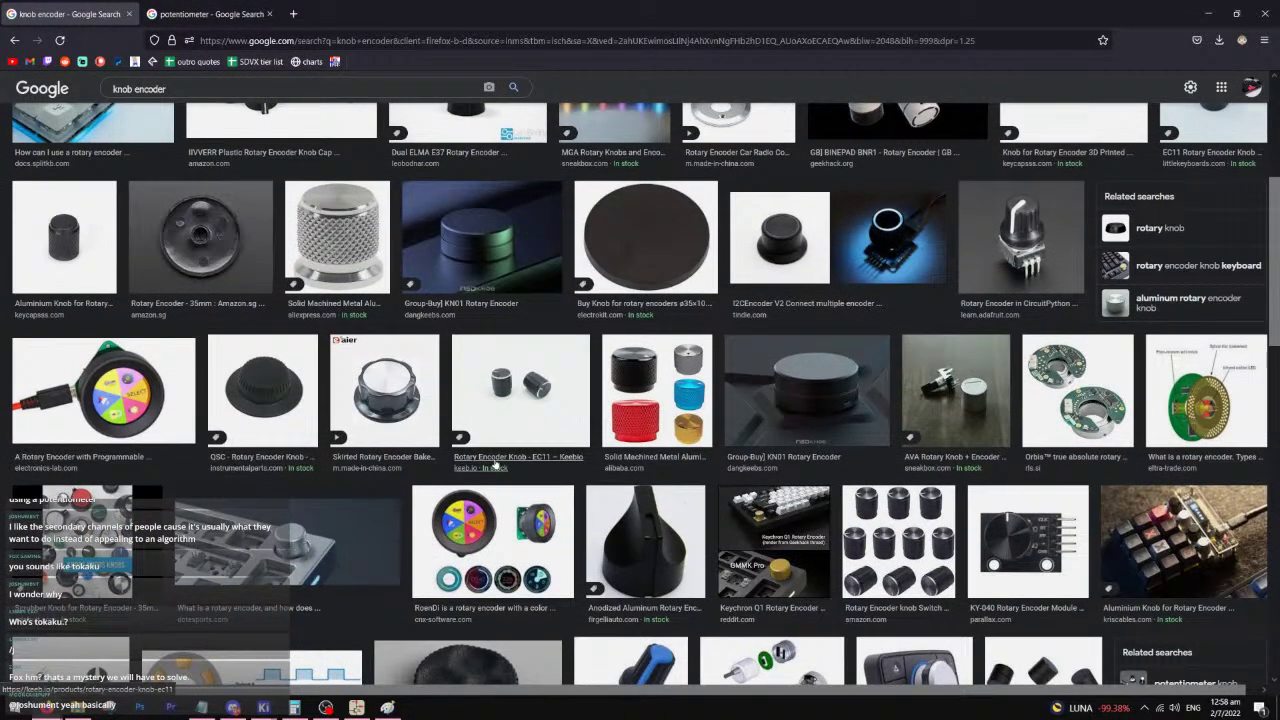
pyautogui.click(1020, 237)
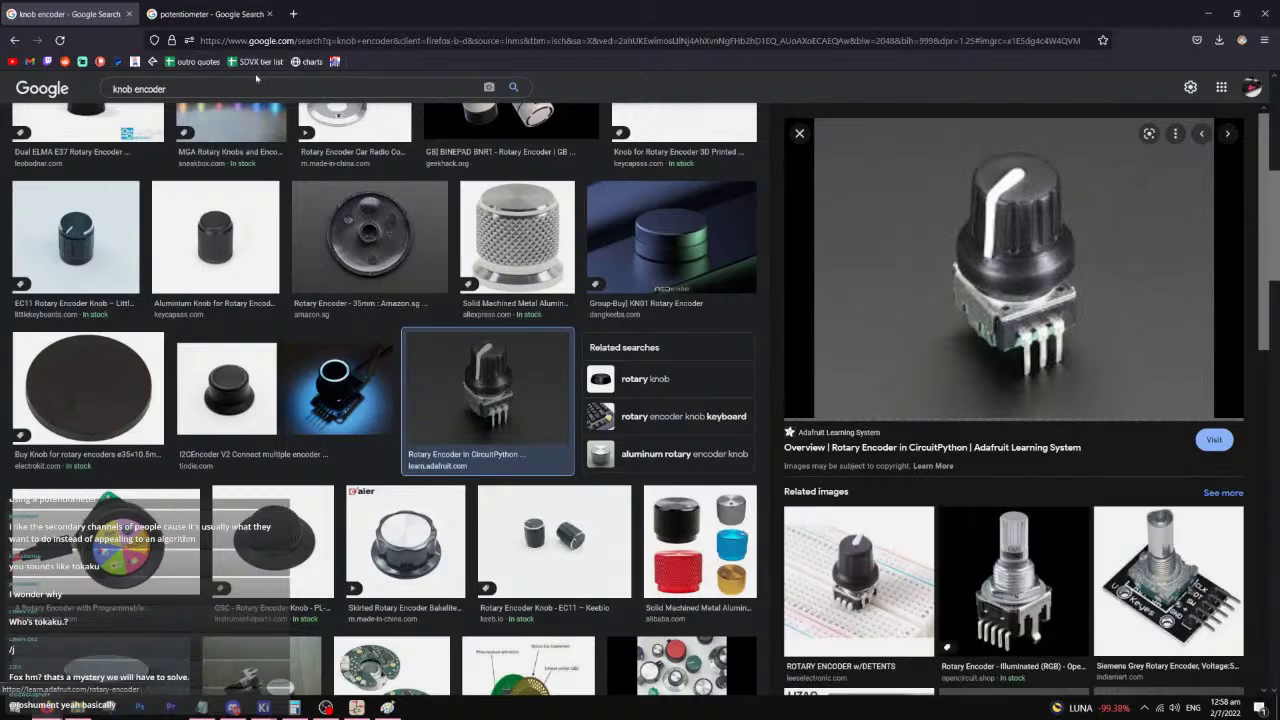
pyautogui.click(227, 12)
pyautogui.click(43, 5)
pyautogui.click(180, 5)
pyautogui.click(114, 5)
pyautogui.click(200, 10)
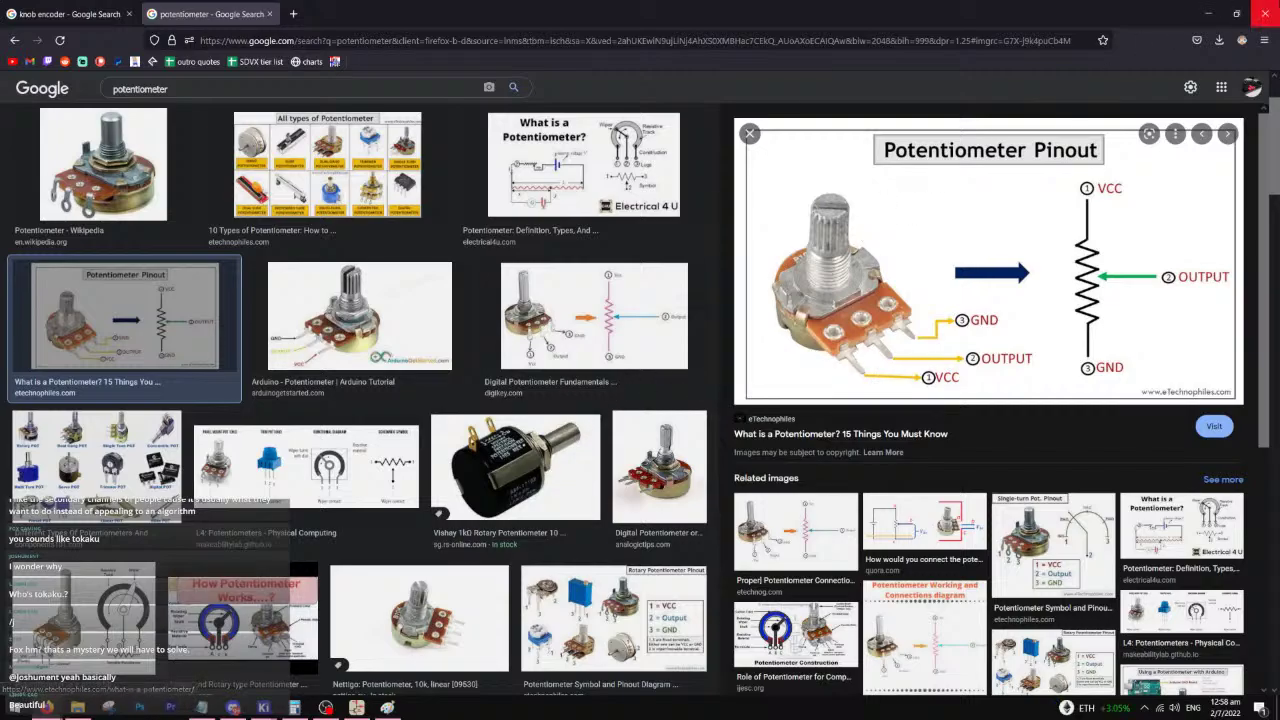
# - Switch back to the KiCad schematic and place two C_Small capacitors side by side below the crystal circuit
pyautogui.hotkey('alt', 'Tab')
pyautogui.moveTo(637, 368); pyautogui.dragTo(557, 427, button='middle')
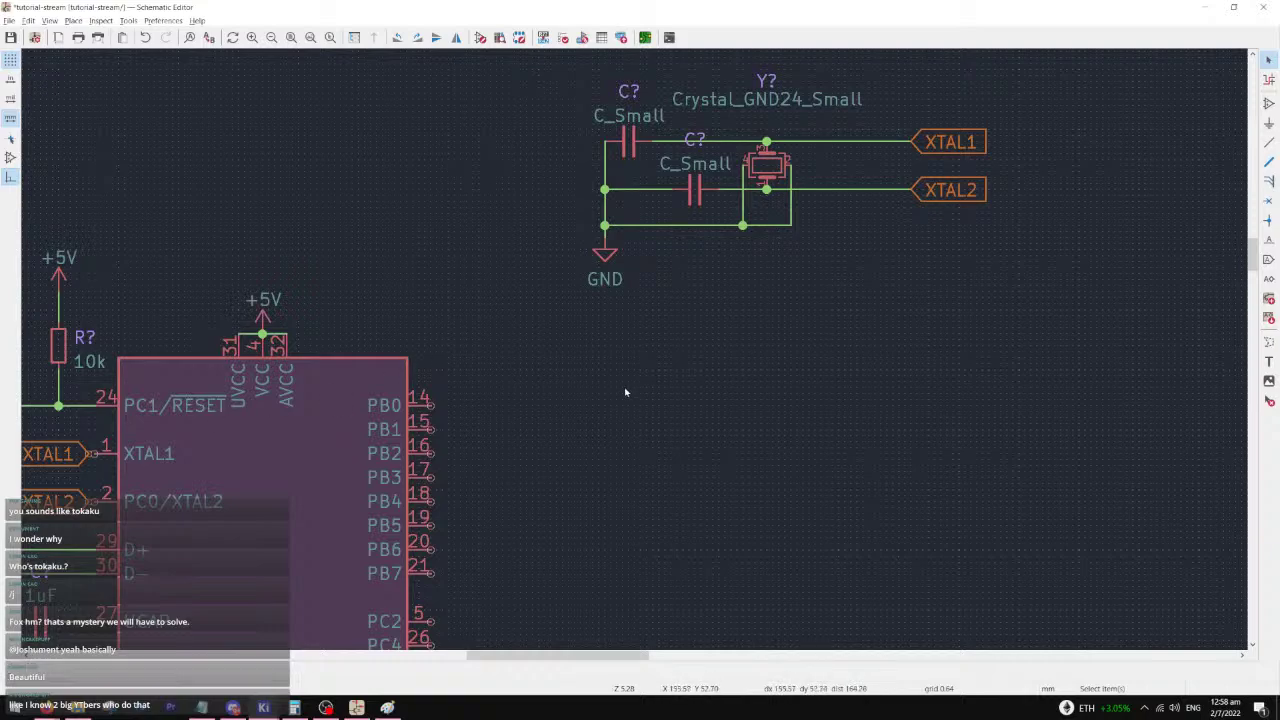
pyautogui.write('ac_small')
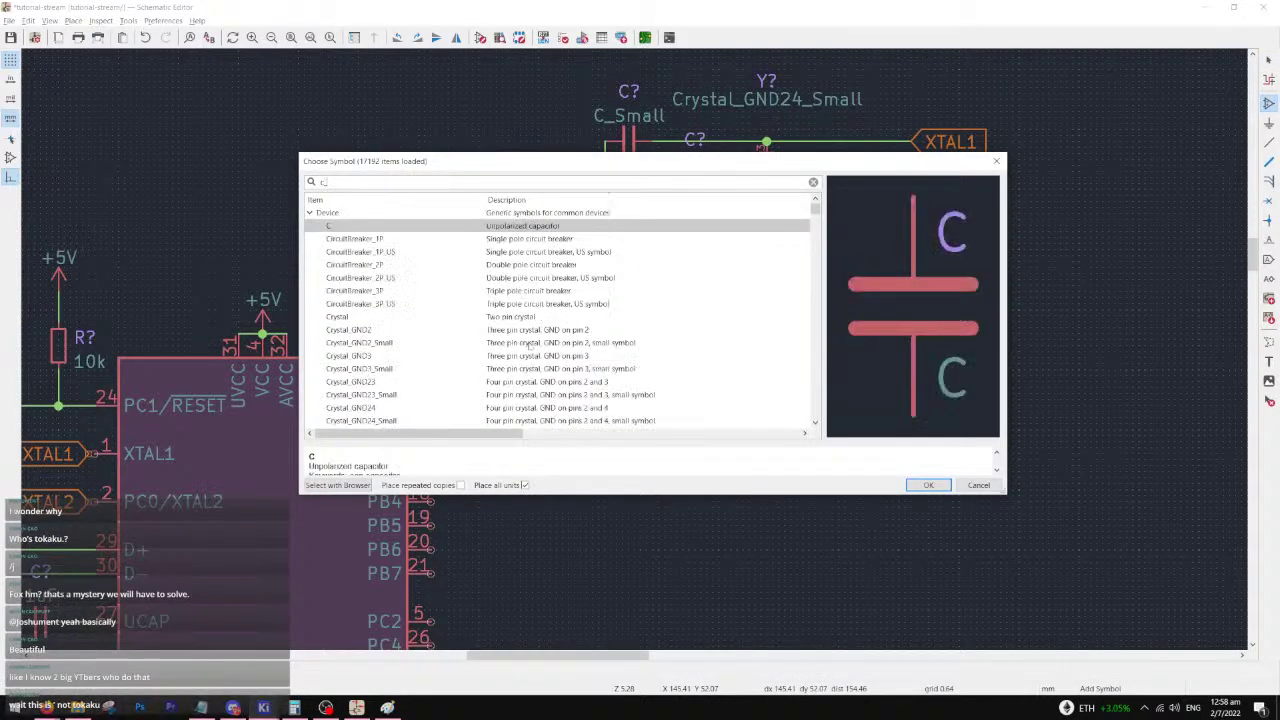
pyautogui.press('BackSpace')
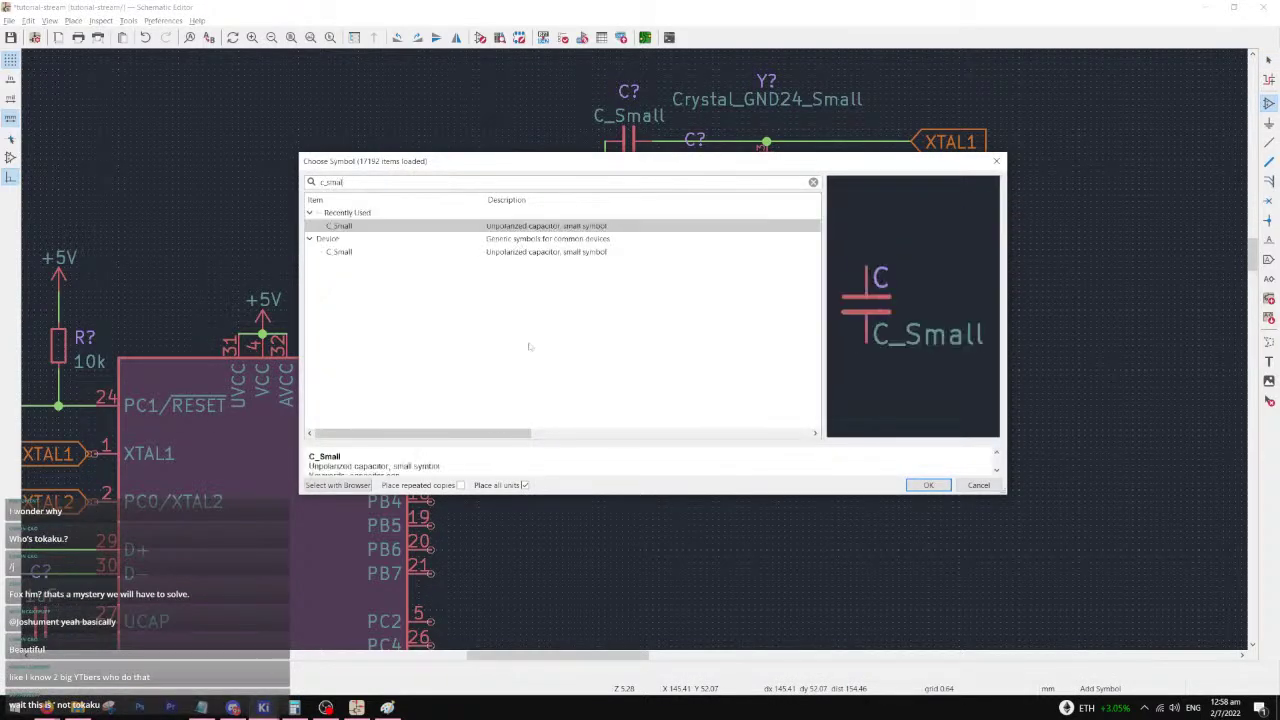
pyautogui.press('Return')
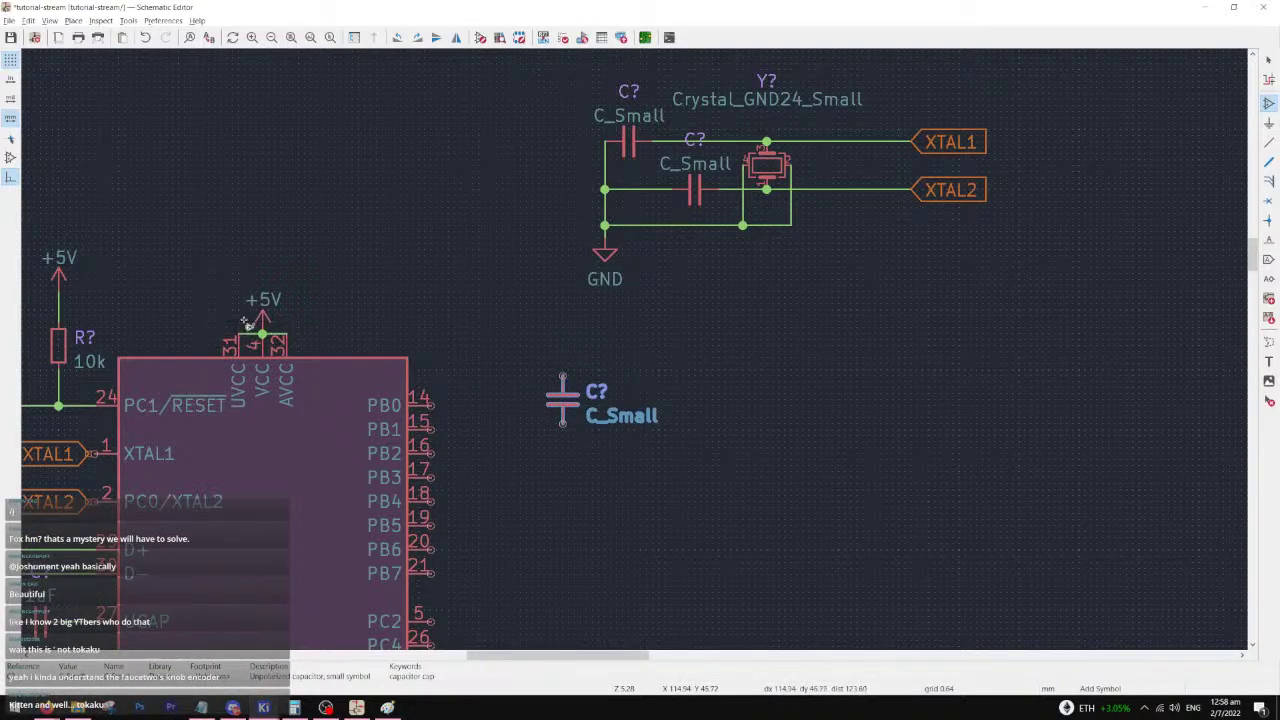
pyautogui.click(584, 410)
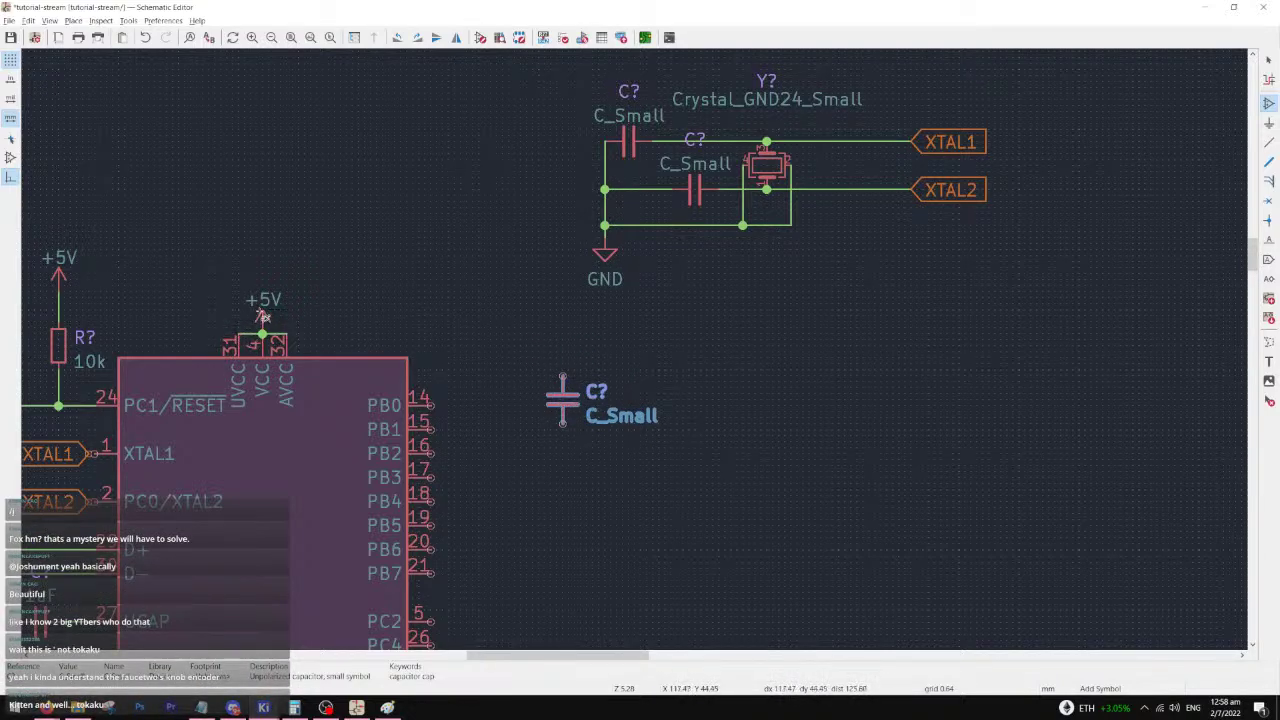
pyautogui.click(567, 417)
pyautogui.click(647, 404)
pyautogui.click(1268, 60)
# - Set the value of the first new capacitor to 1uF and the second to 1uf
pyautogui.doubleClick(612, 415)
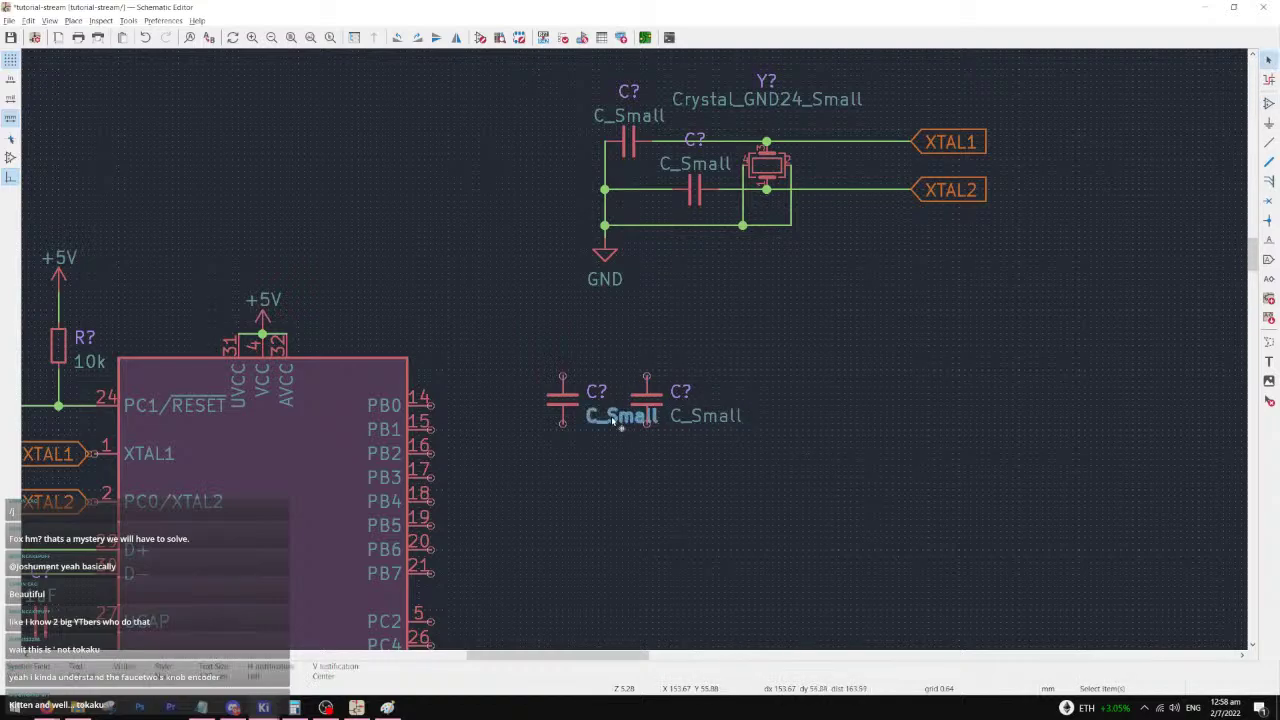
pyautogui.write('1uF')
pyautogui.press('Return')
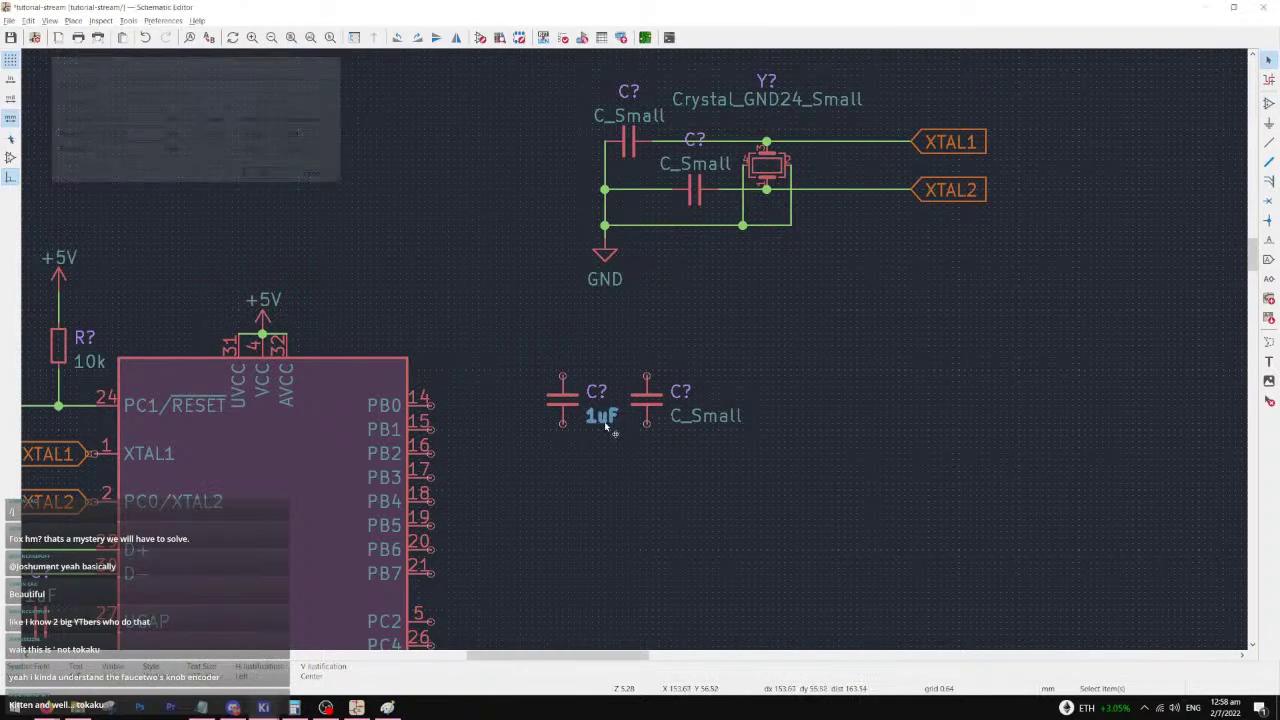
pyautogui.click(641, 406)
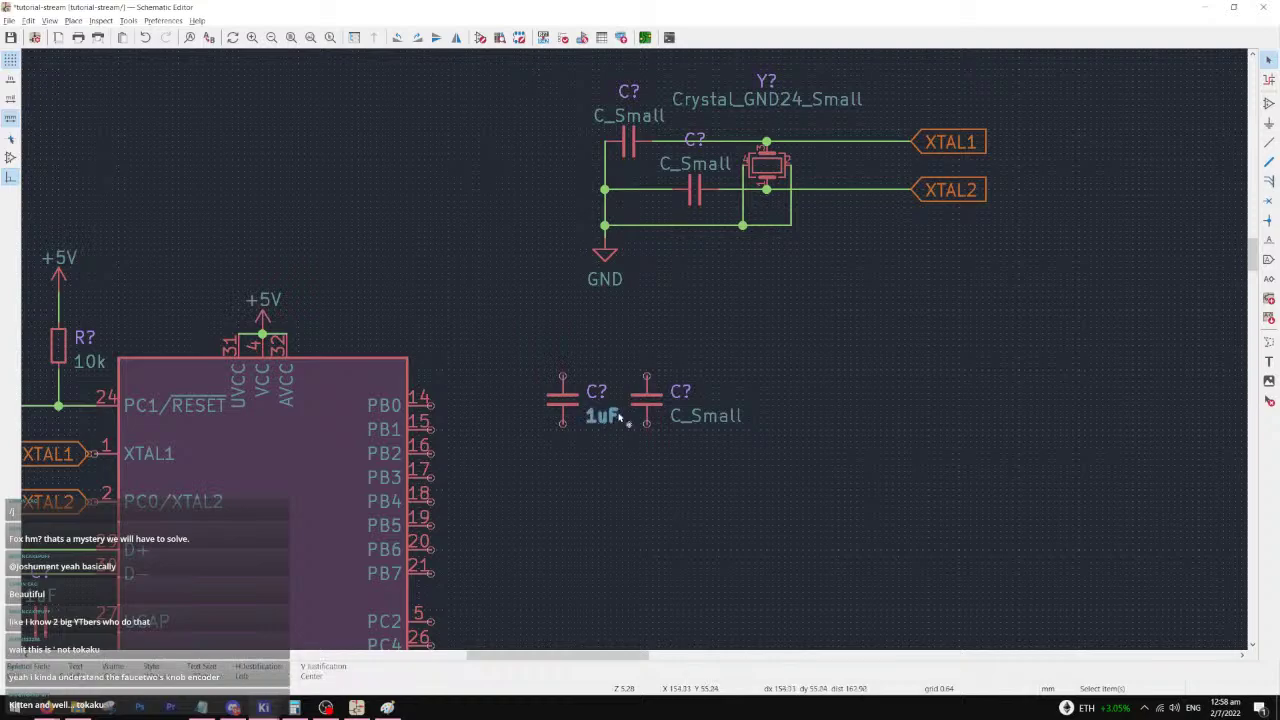
pyautogui.doubleClick(712, 415)
pyautogui.write('1uf')
pyautogui.press('Return')
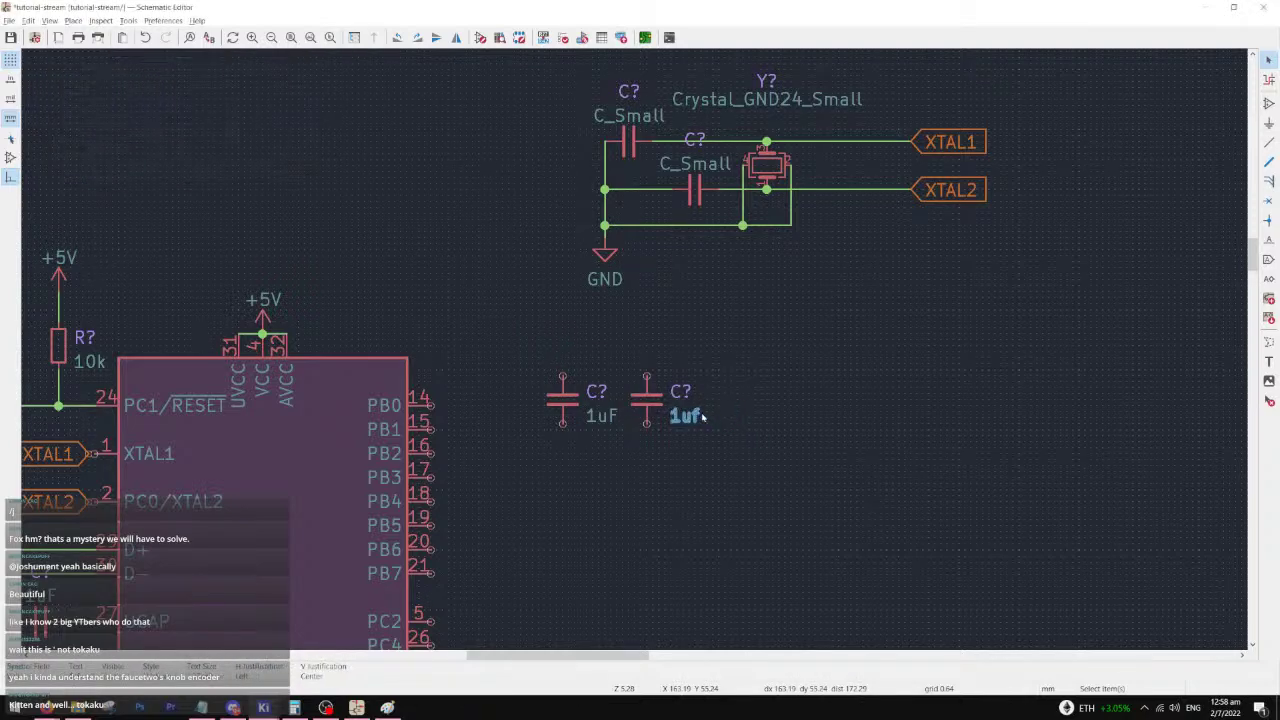
# - Duplicate the second 1uf capacitor twice to complete an evenly spaced row of four capacitors
pyautogui.click(654, 414)
pyautogui.hotkey('ctrl', 'd')
pyautogui.click(730, 401)
pyautogui.hotkey('ctrl', 'd')
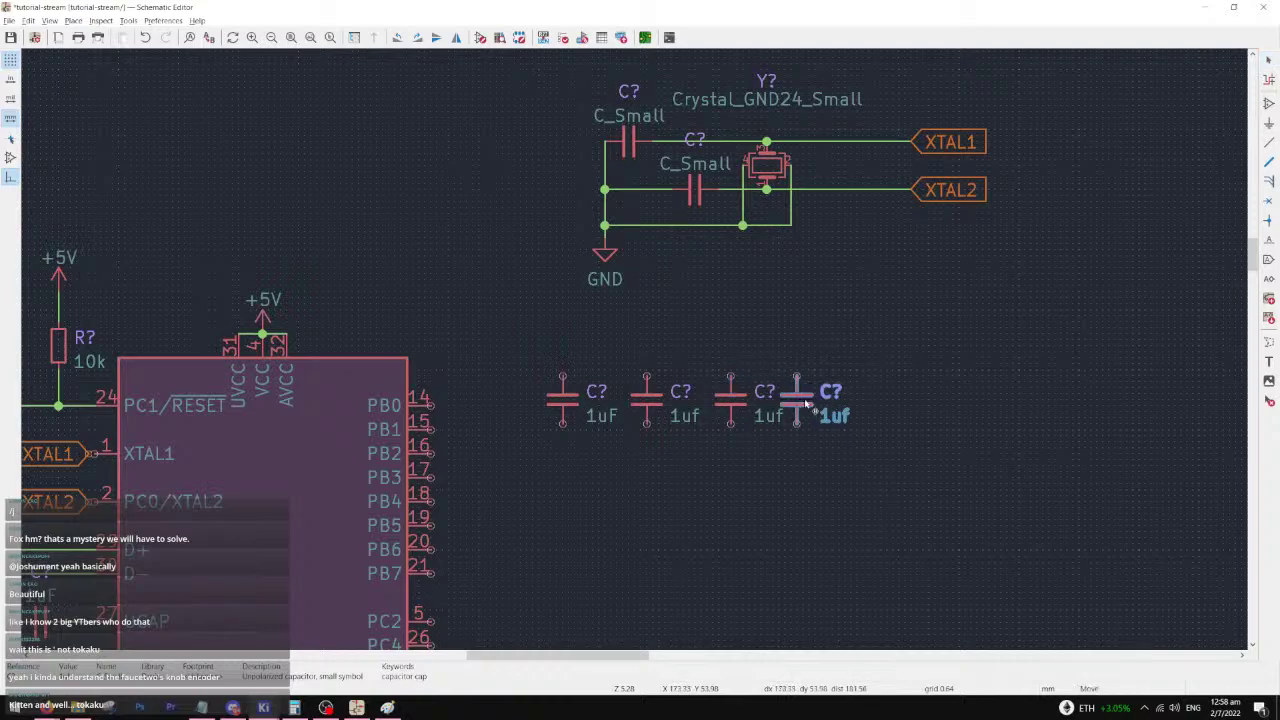
pyautogui.click(814, 403)
# - Check the VBUS line capacitor recommendation in section 21.5 Design Guidelines of the ATmega16U4/32U4 datasheet against the schematic, and return to KiCad
pyautogui.moveTo(201, 707)
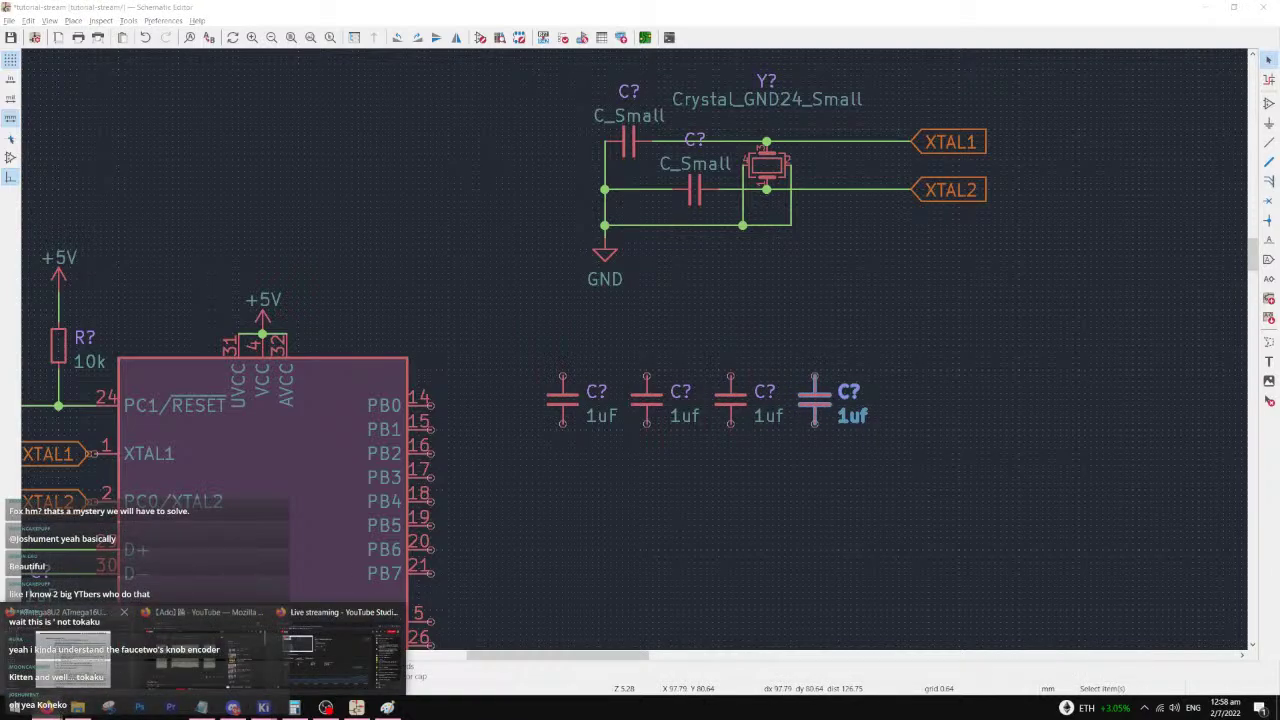
pyautogui.click(70, 655)
pyautogui.click(1034, 17)
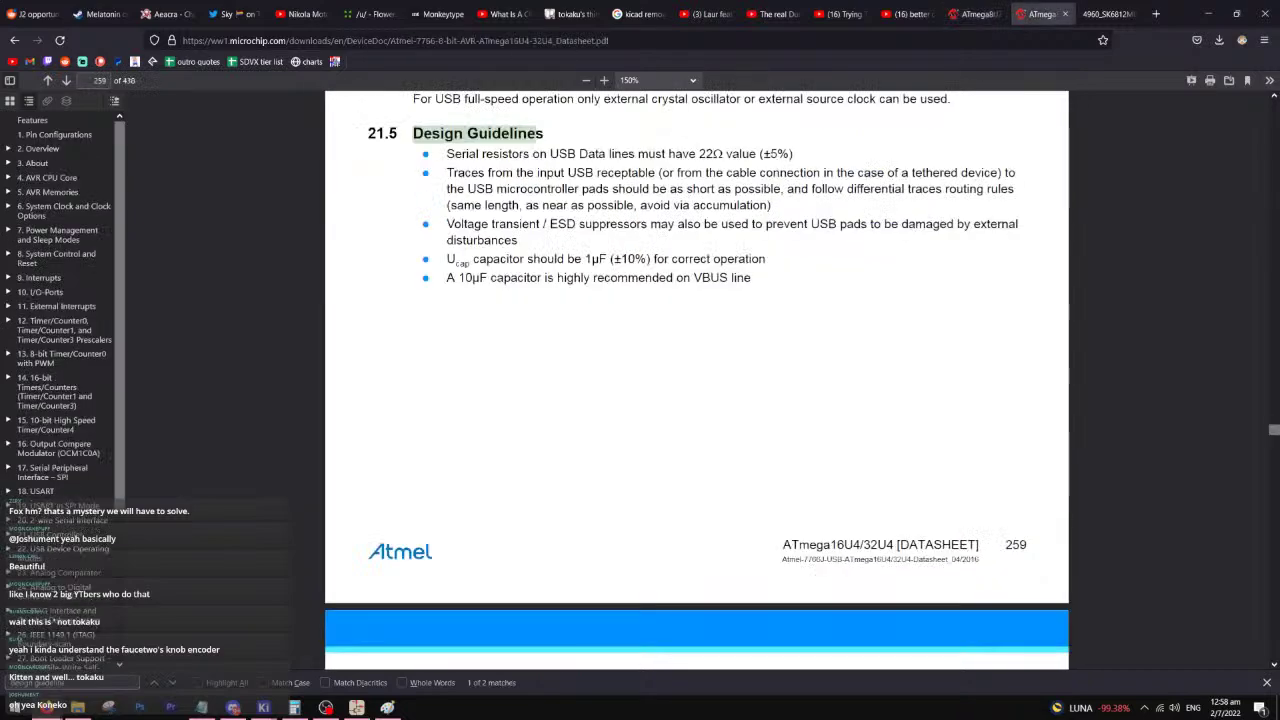
pyautogui.scroll(1, 505, 331)
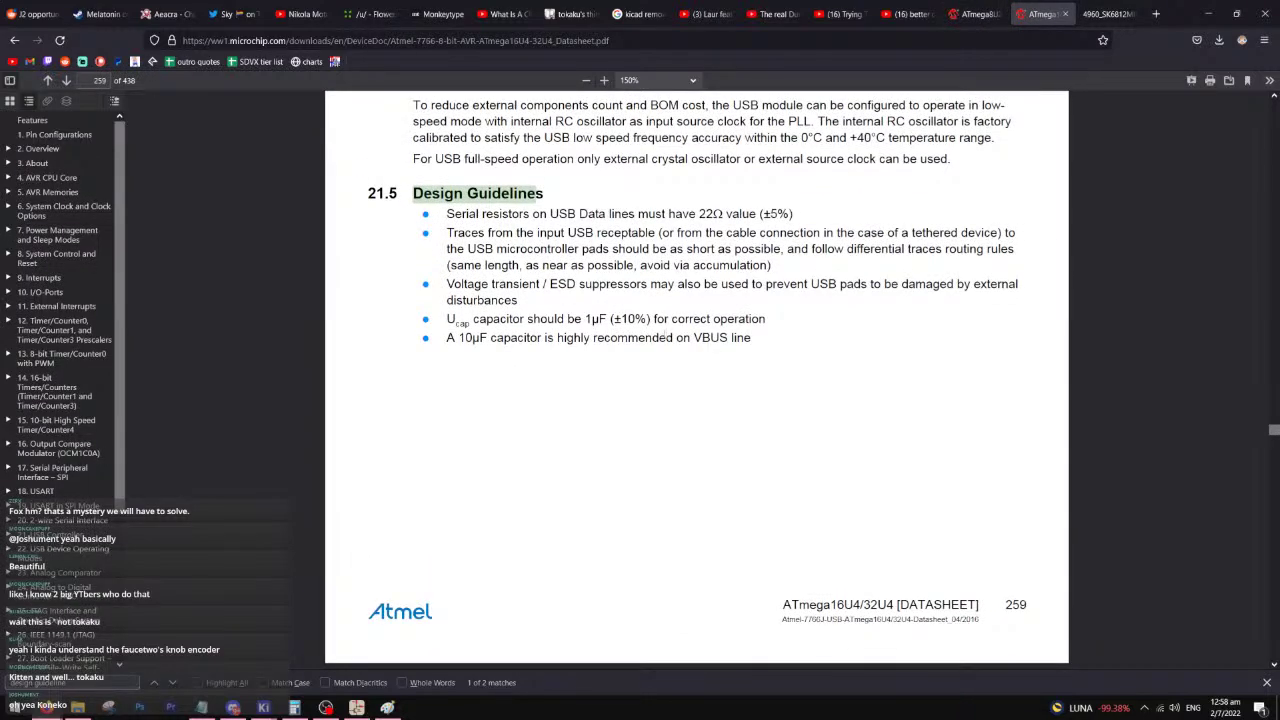
pyautogui.moveTo(752, 338); pyautogui.dragTo(666, 338)
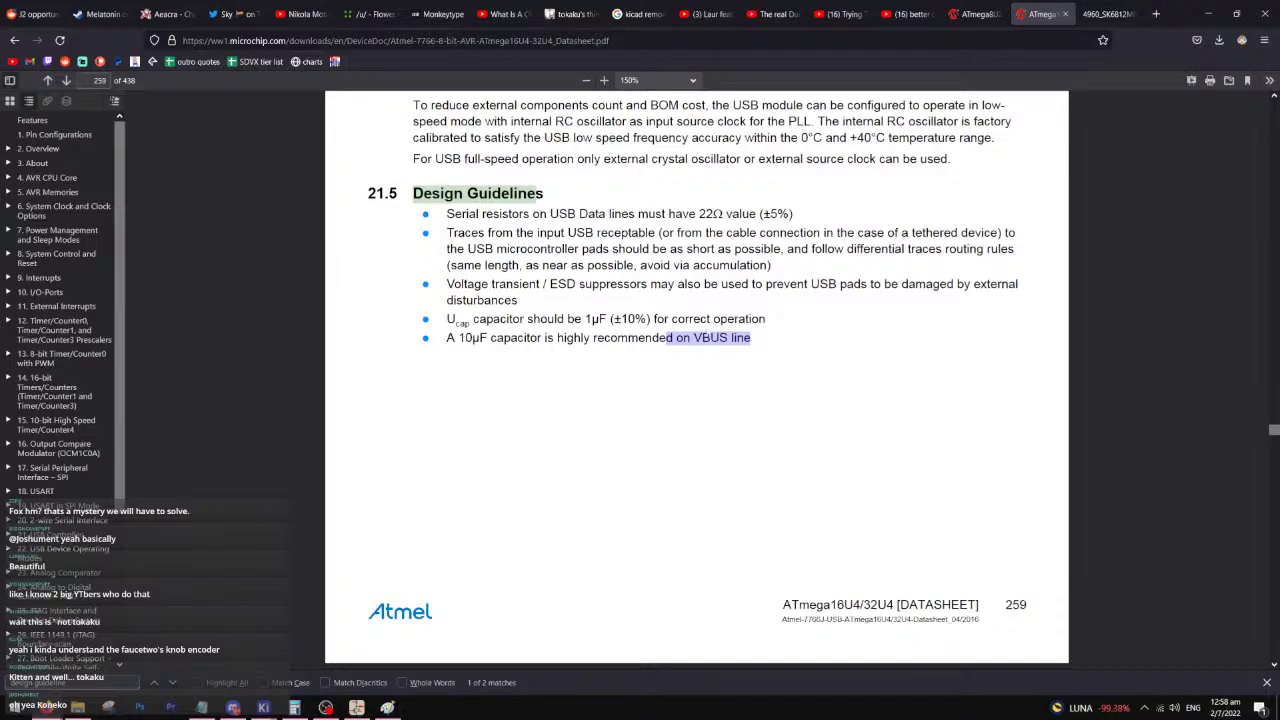
pyautogui.hotkey('alt', 'Tab')
pyautogui.scroll(-3, 385, 383)
pyautogui.scroll(3, 385, 383)
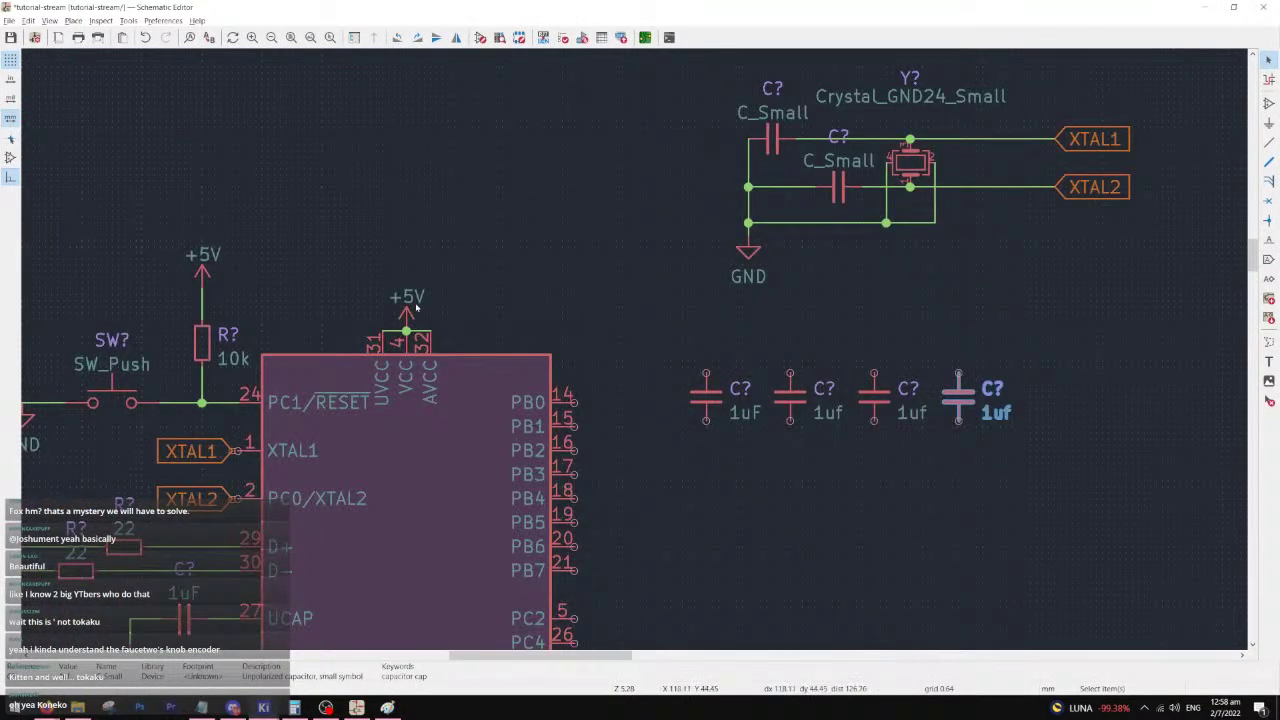
pyautogui.hotkey('alt', 'Tab')
pyautogui.doubleClick(472, 338)
pyautogui.hotkey('alt', 'Tab')
# - Set the value of the last capacitor in the row of four to 10uF
pyautogui.doubleClick(996, 413)
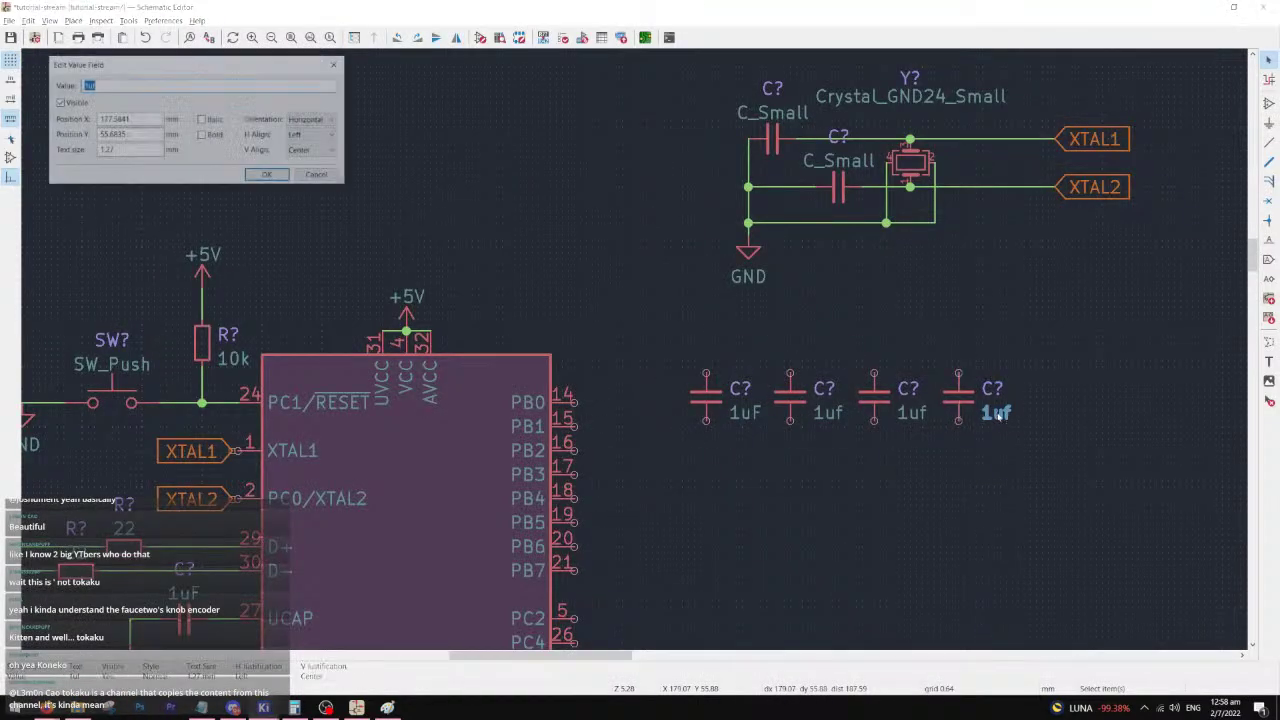
pyautogui.write('1')
pyautogui.press('Return')
pyautogui.doubleClick(998, 420)
pyautogui.press('Right')
pyautogui.press('BackSpace')
pyautogui.press('Return')
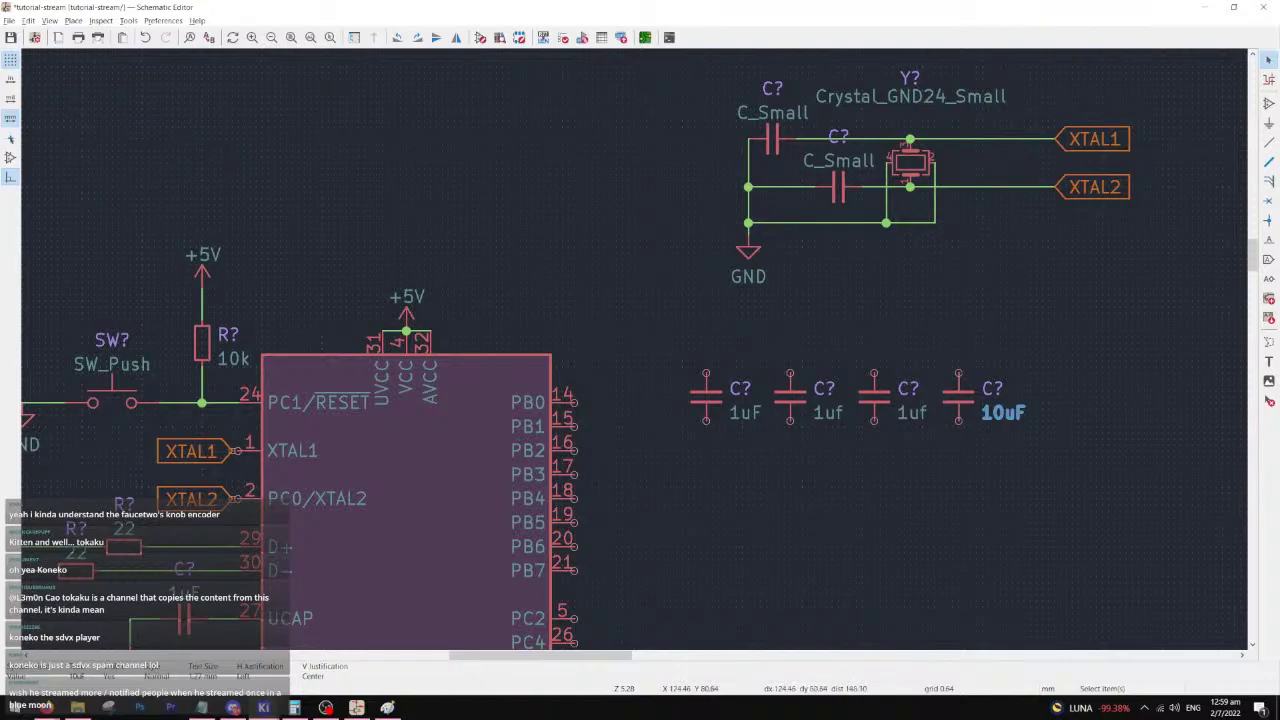
# - Check the decoupling capacitor group in the unnamed-3k-v2 reference schematic, and return to the tutorial-stream schematic
pyautogui.click(357, 707)
pyautogui.scroll(-3, 709, 314)
pyautogui.moveTo(640, 440); pyautogui.dragTo(572, 424, button='middle')
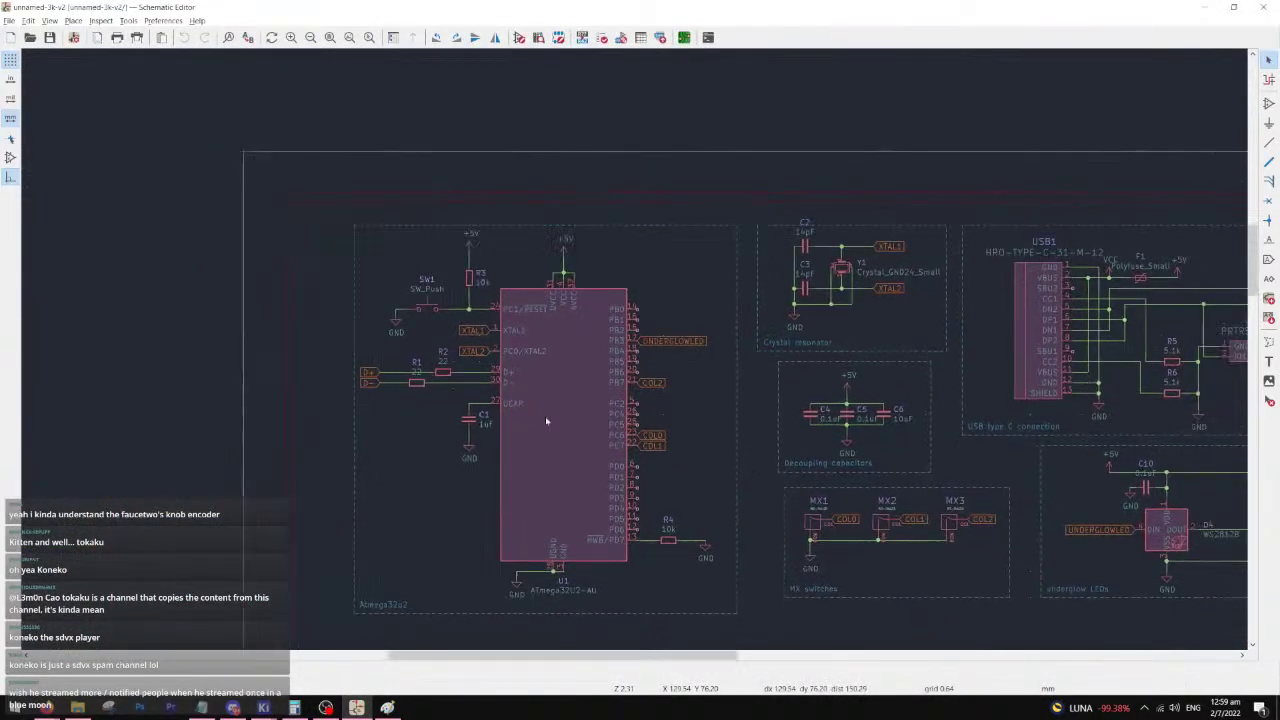
pyautogui.scroll(5, 858, 428)
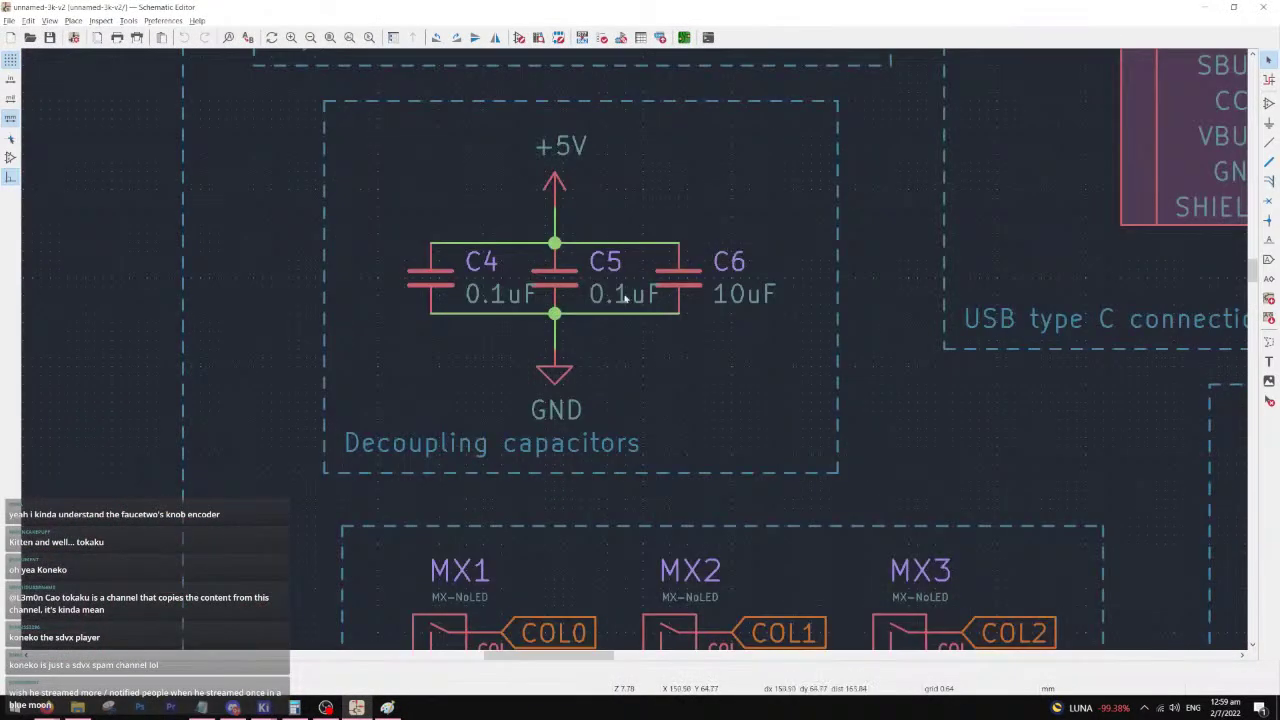
pyautogui.scroll(-2, 683, 328)
pyautogui.hotkey('alt', 'Tab')
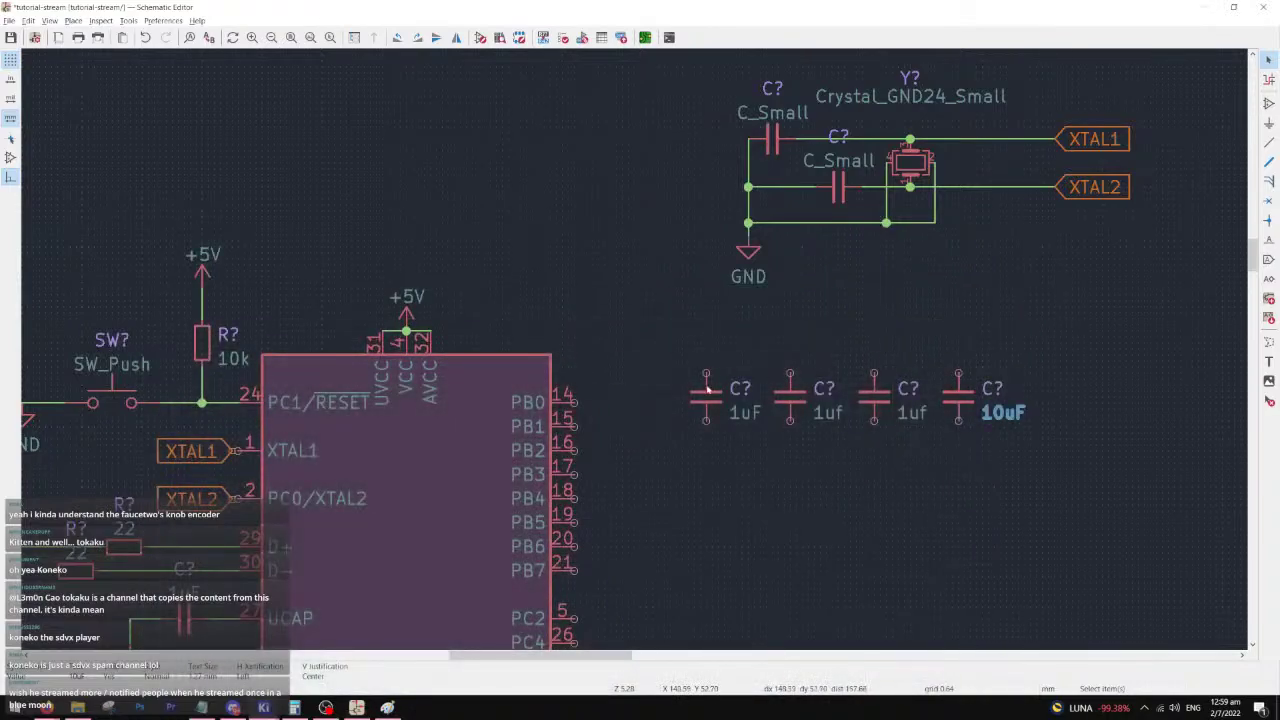
# - Delete the first 1uF capacitor from the row of four new capacitors
pyautogui.click(706, 400)
pyautogui.press('Delete')
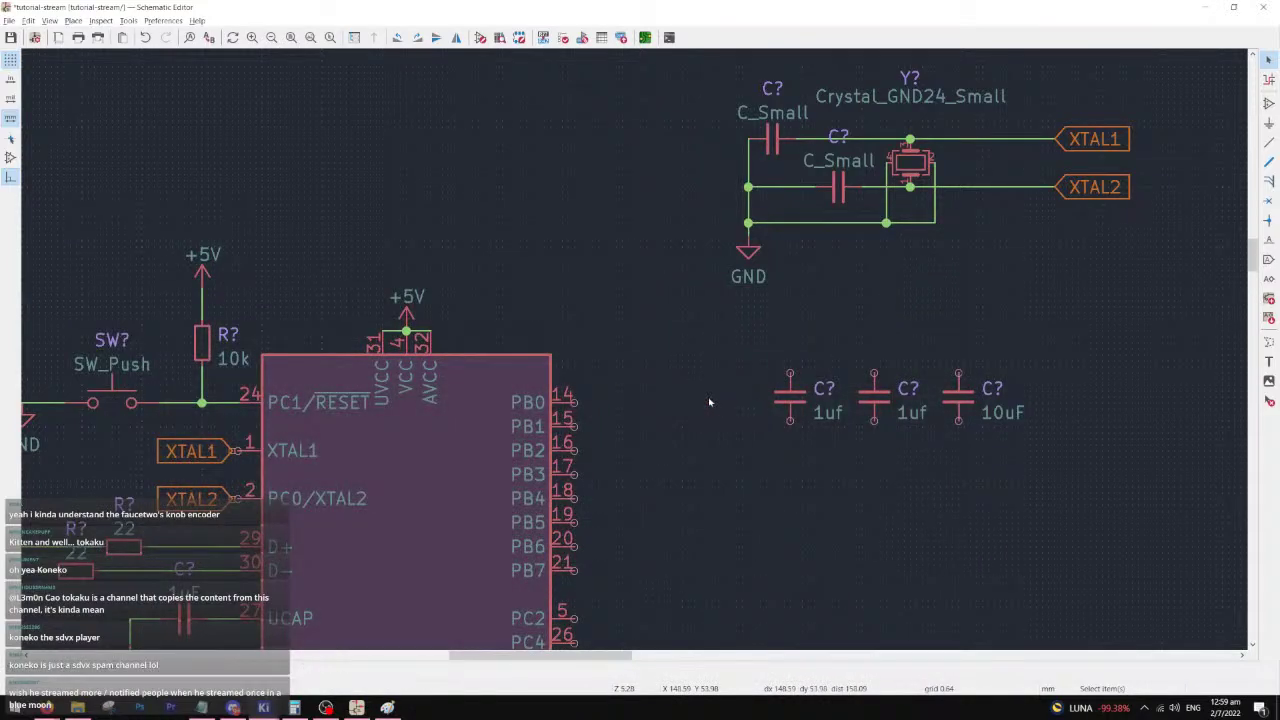
pyautogui.moveTo(711, 366); pyautogui.dragTo(592, 398, button='middle')
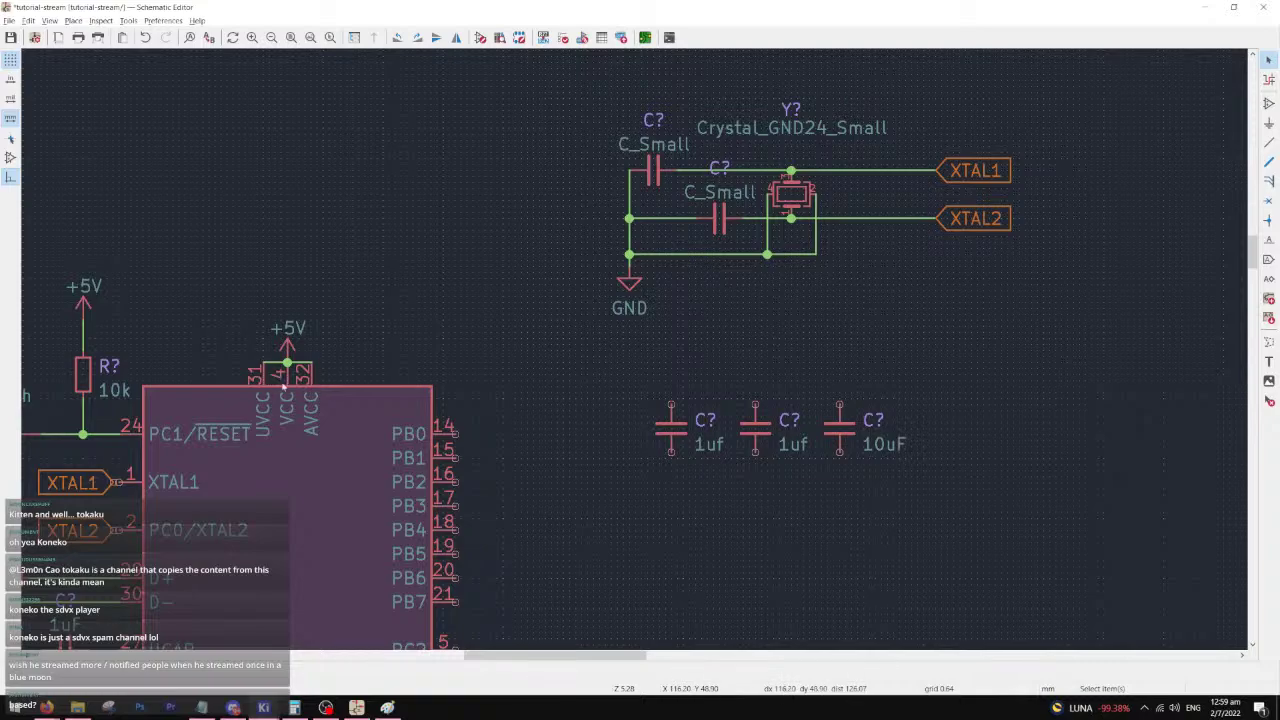
pyautogui.moveTo(774, 425); pyautogui.dragTo(652, 411, button='middle')
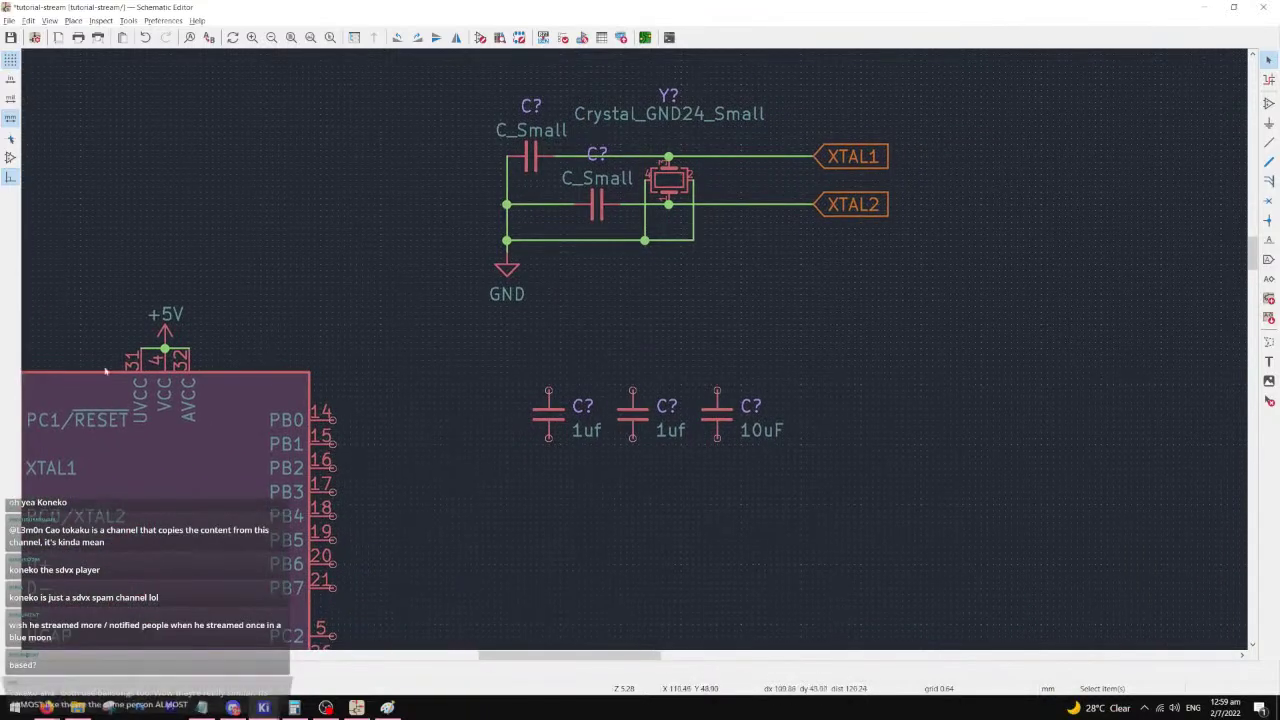
# - Place an ATmega32U4-M symbol in the empty area beside the capacitor row for comparison
pyautogui.press('a')
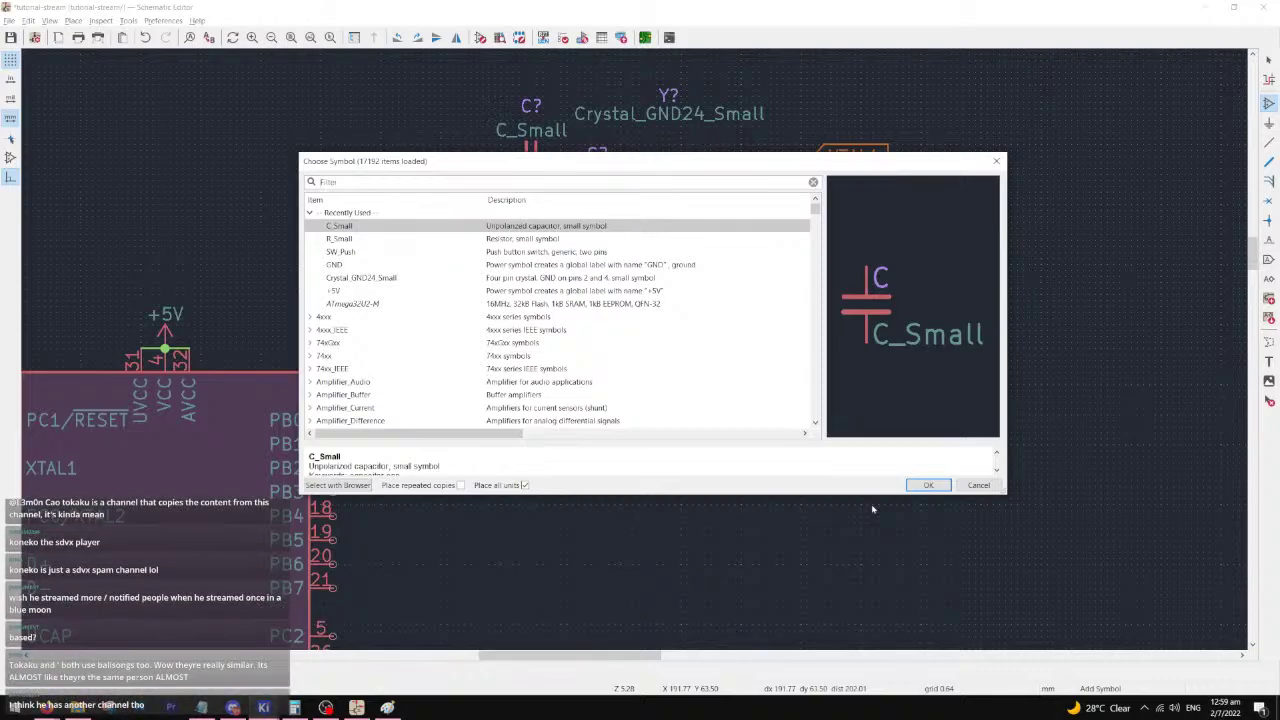
pyautogui.write('atmega32u4')
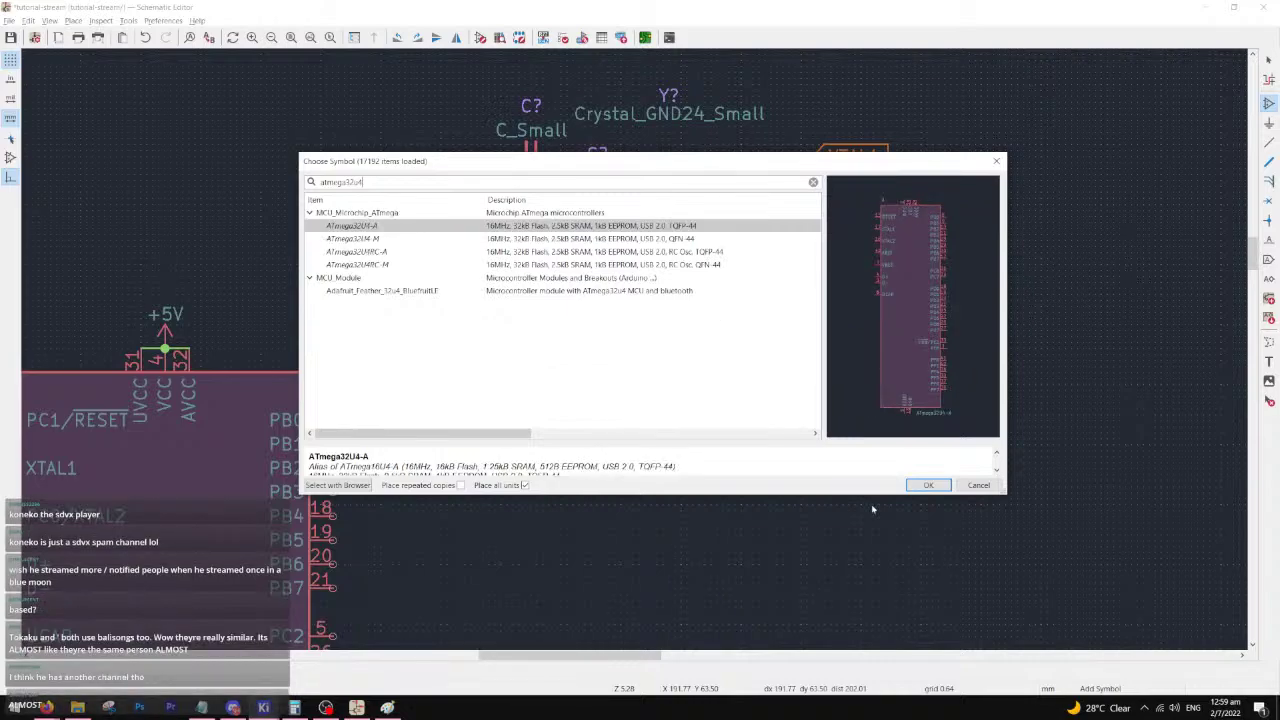
pyautogui.press('Down')
pyautogui.press('Return')
pyautogui.scroll(-1, 1036, 495)
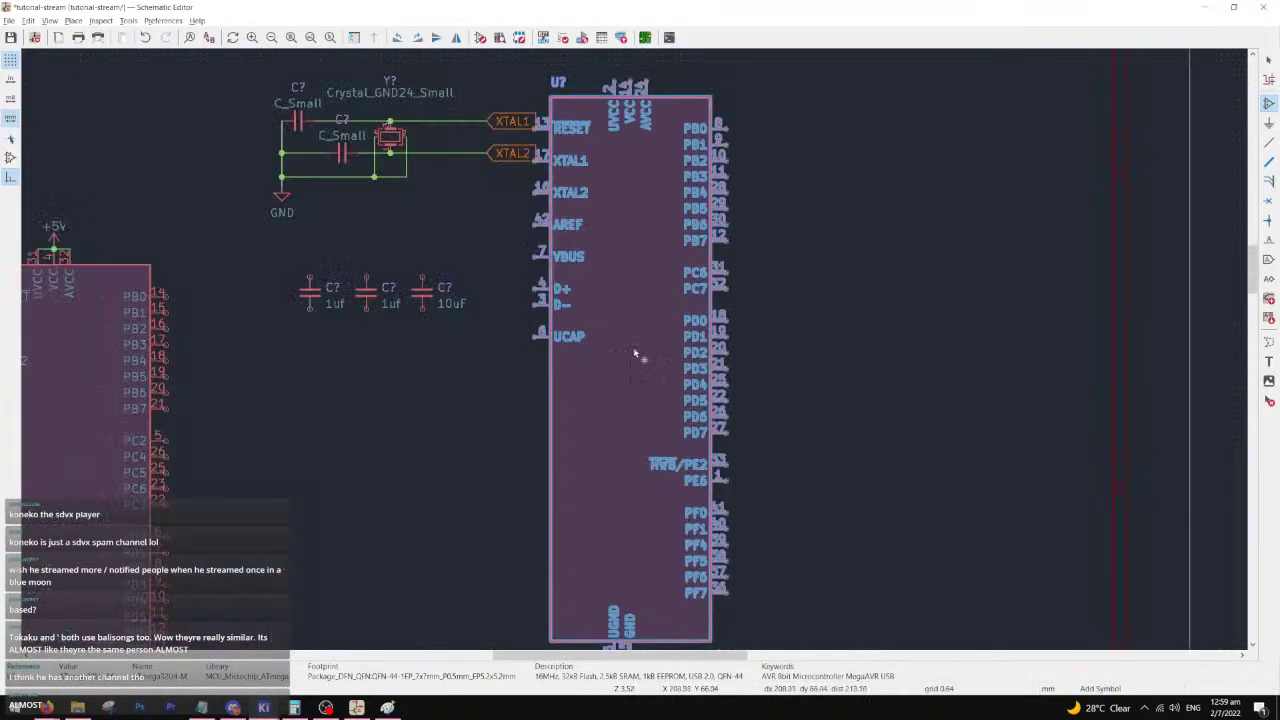
pyautogui.scroll(-1, 636, 374)
pyautogui.scroll(1, 594, 457)
pyautogui.click(696, 388)
# - Inspect the pins of the comparison ATmega32U4-M symbol and delete it
pyautogui.moveTo(696, 388); pyautogui.dragTo(636, 414, button='middle')
pyautogui.moveTo(727, 189); pyautogui.dragTo(718, 228, button='middle')
pyautogui.scroll(1, 686, 245)
pyautogui.scroll(-1, 634, 350)
pyautogui.moveTo(631, 466); pyautogui.dragTo(653, 419, button='middle')
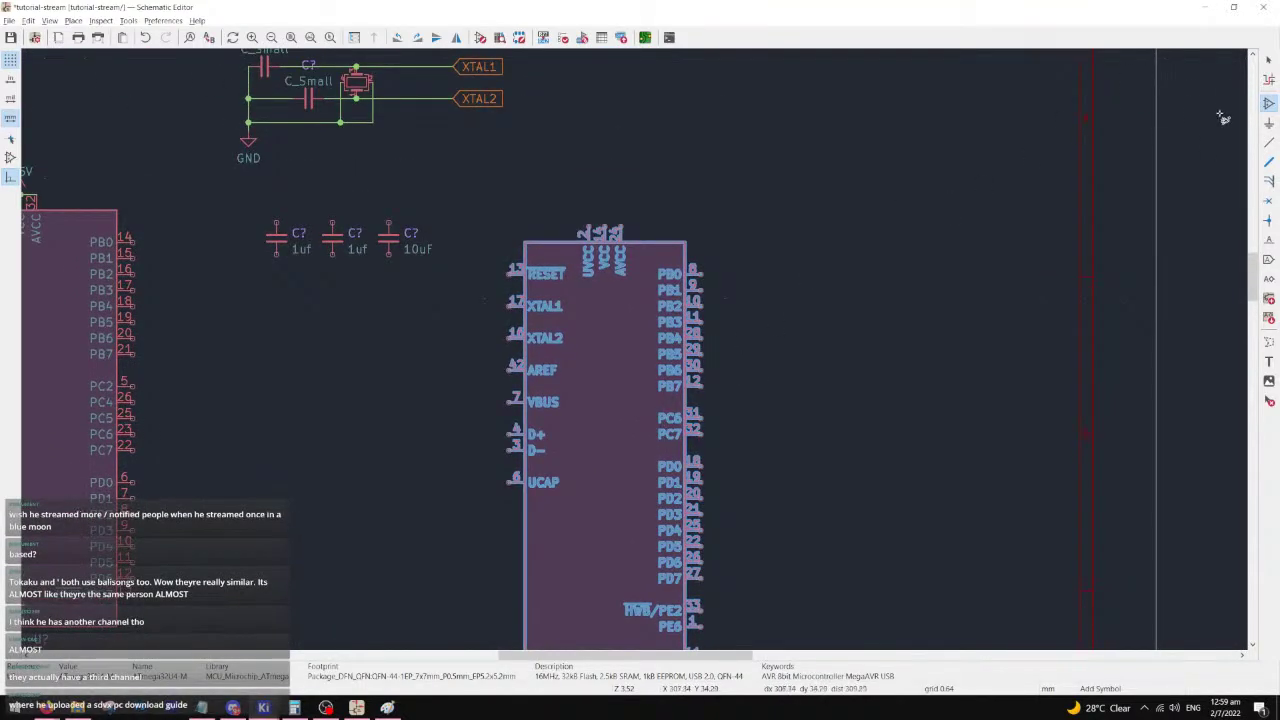
pyautogui.click(1268, 60)
pyautogui.scroll(-2, 706, 348)
pyautogui.click(648, 383)
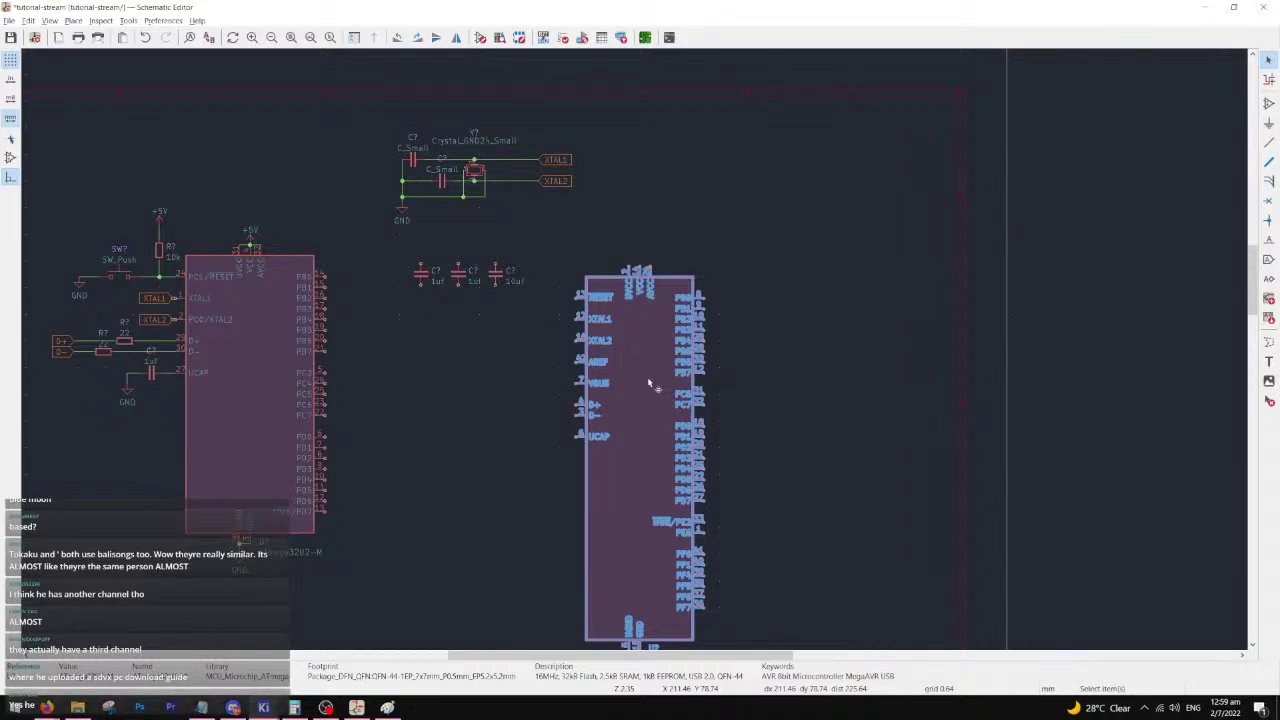
pyautogui.press('Delete')
# - Place an ATmega32U4-A symbol beside the capacitor row to examine its supply pins
pyautogui.press('a')
pyautogui.write('atmega32u4')
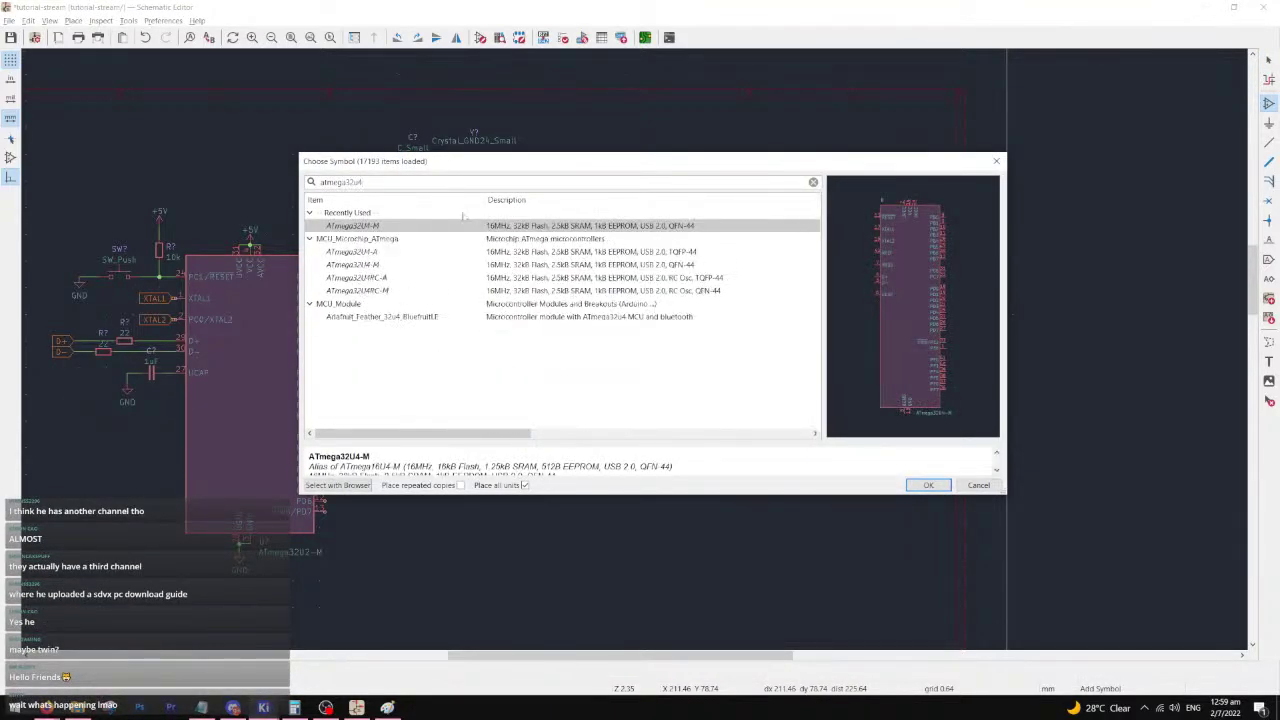
pyautogui.click(397, 252)
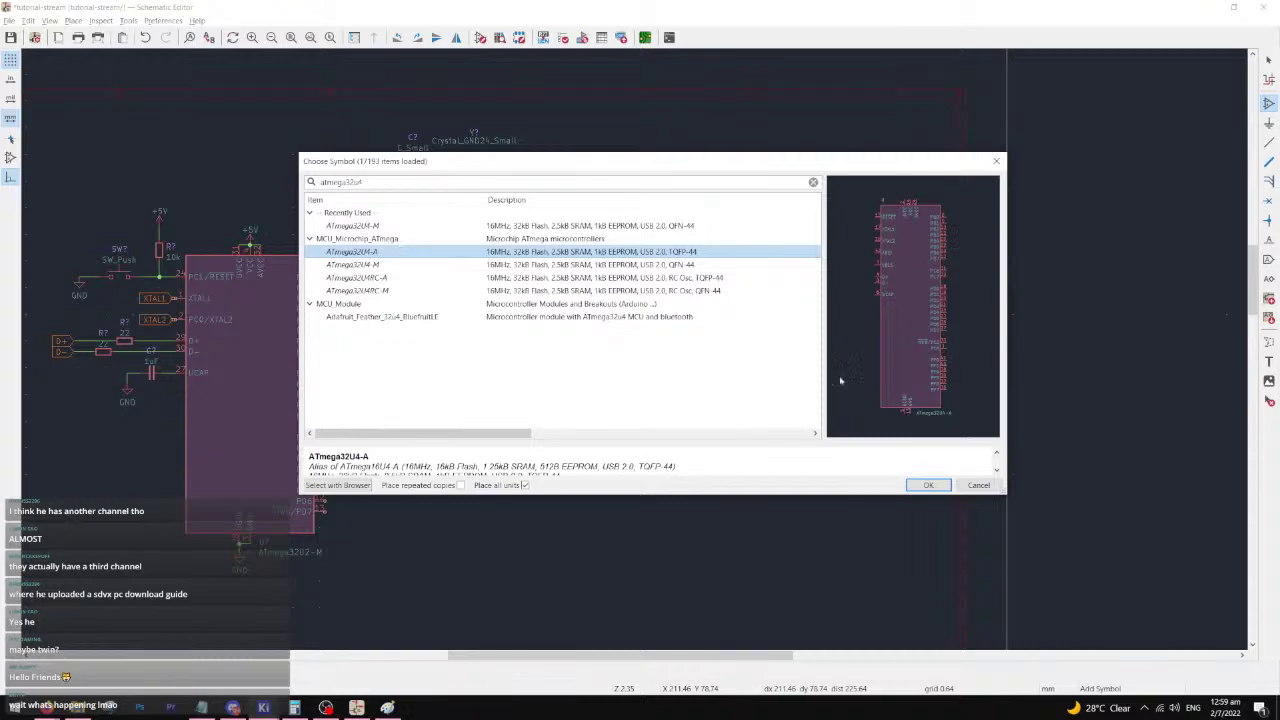
pyautogui.click(928, 485)
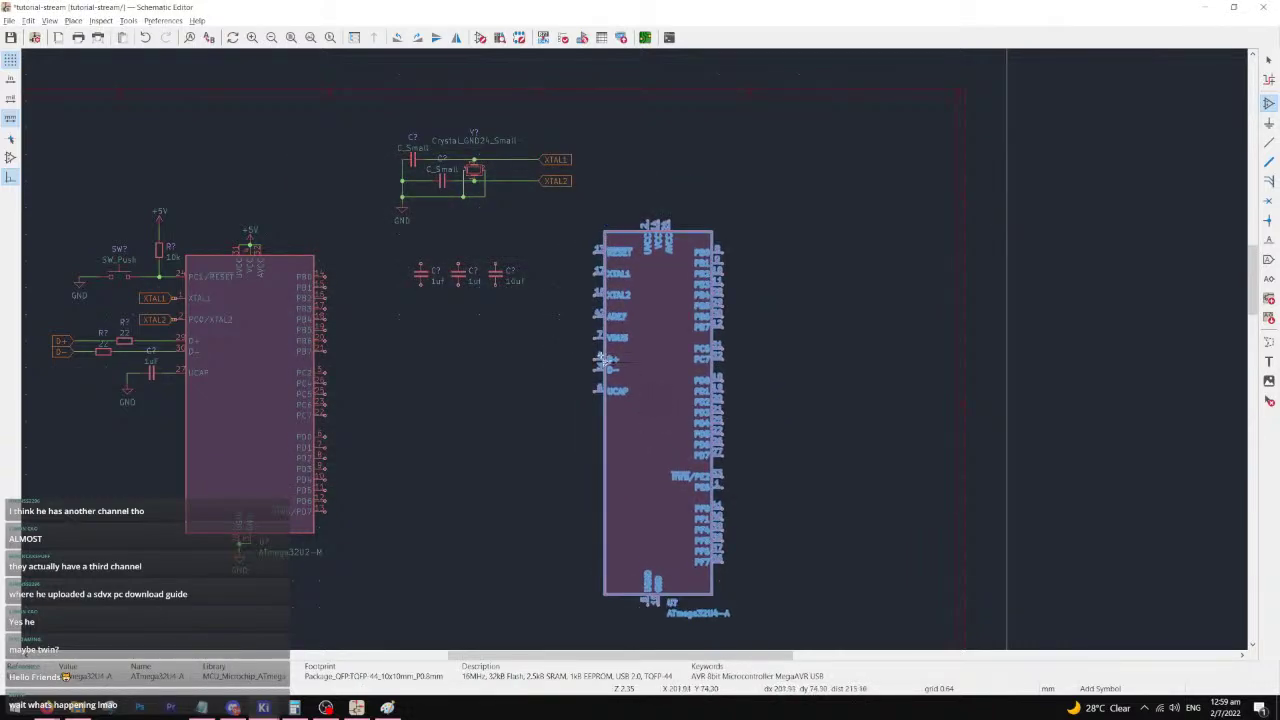
pyautogui.scroll(2, 636, 352)
pyautogui.moveTo(737, 429); pyautogui.dragTo(620, 303, button='middle')
pyautogui.moveTo(623, 434)
pyautogui.mouseDown(button='middle')
pyautogui.moveTo(624, 346)
pyautogui.moveTo(625, 428)
pyautogui.mouseUp(button='middle')
pyautogui.moveTo(645, 296); pyautogui.dragTo(641, 465, button='middle')
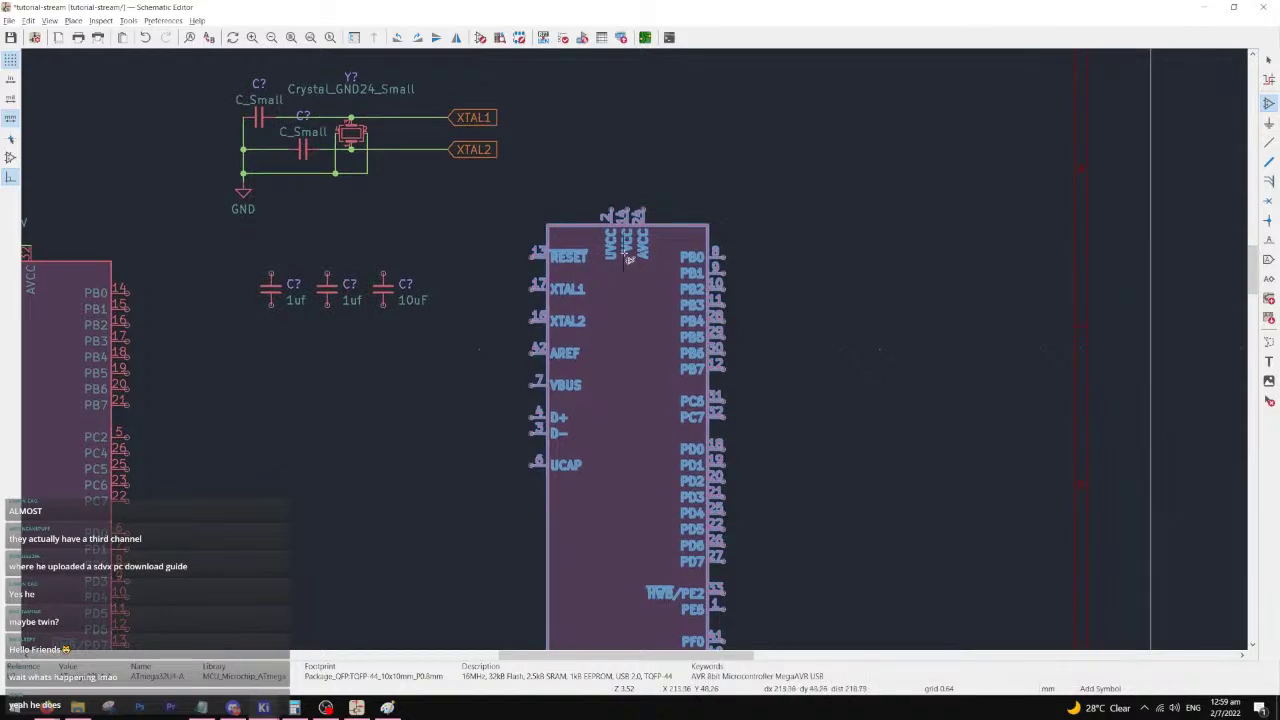
pyautogui.click(628, 262)
pyautogui.press('Escape')
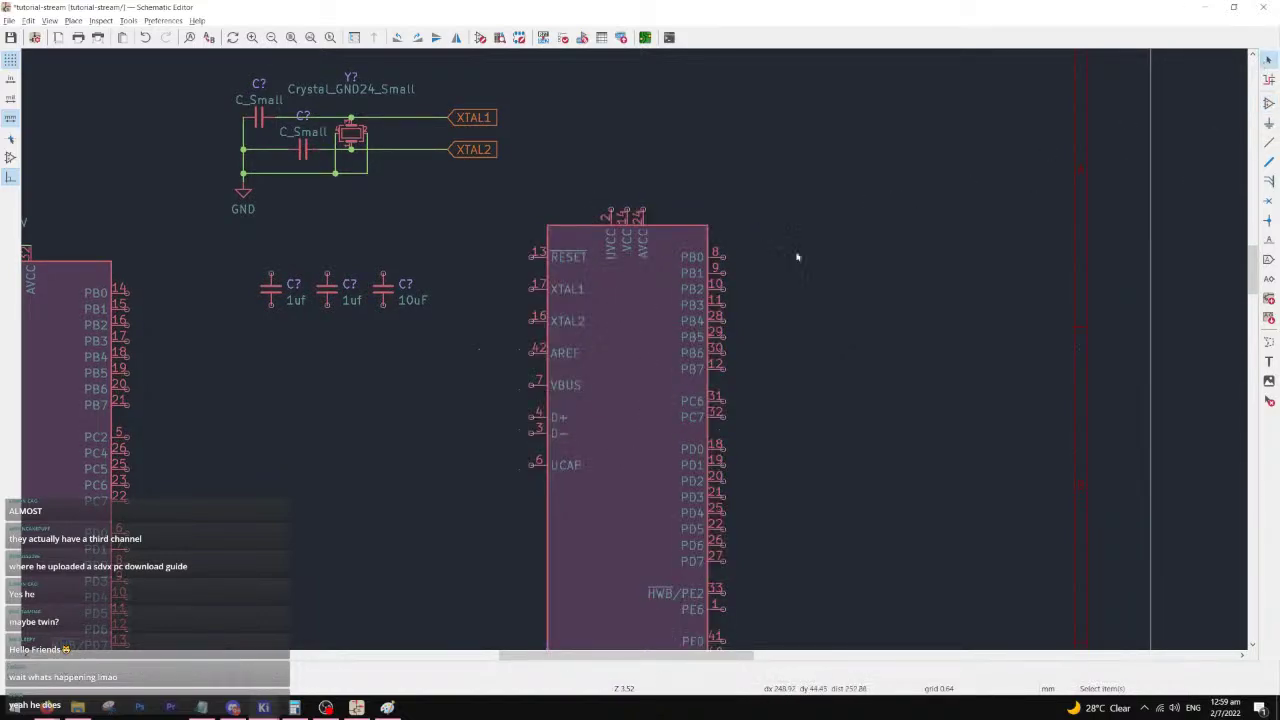
# - Delete the comparison ATmega32U4-A symbol from the schematic
pyautogui.scroll(-2, 880, 217)
pyautogui.click(688, 362)
pyautogui.press('Delete')
# - Switch to Firefox and open PCB Guide Part 1 - Preparations on the ai03 Keyboard Designer Wiki
pyautogui.press('super+Tab')
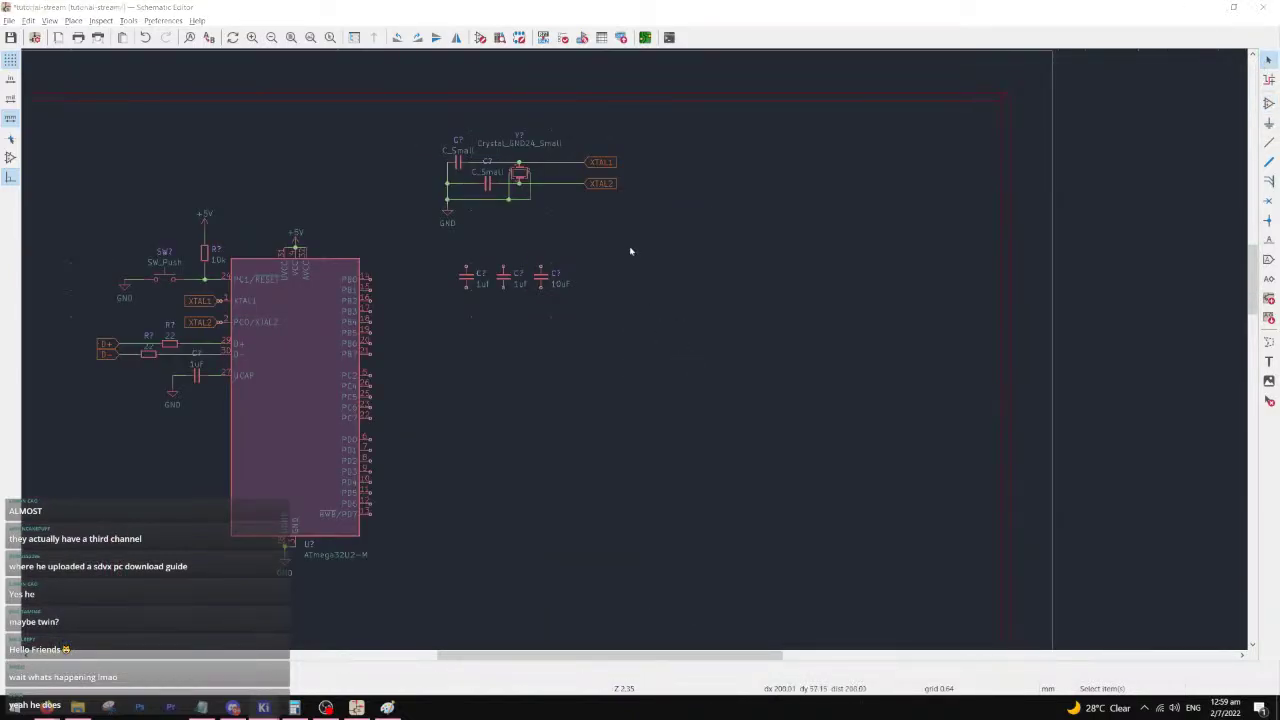
pyautogui.hotkey('alt', 'Tab')
pyautogui.click(1105, 14)
pyautogui.click(700, 40)
pyautogui.write('art')
pyautogui.press('BackSpace')
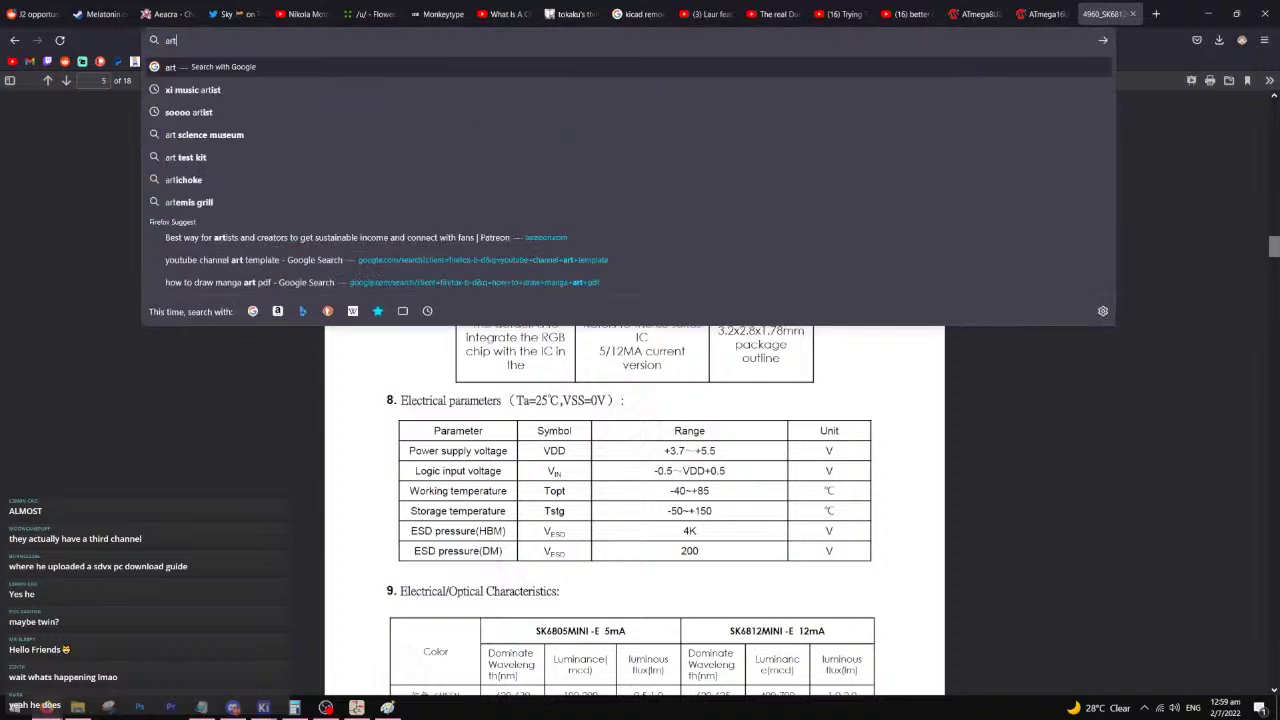
pyautogui.press('BackSpace')
pyautogui.write('i03')
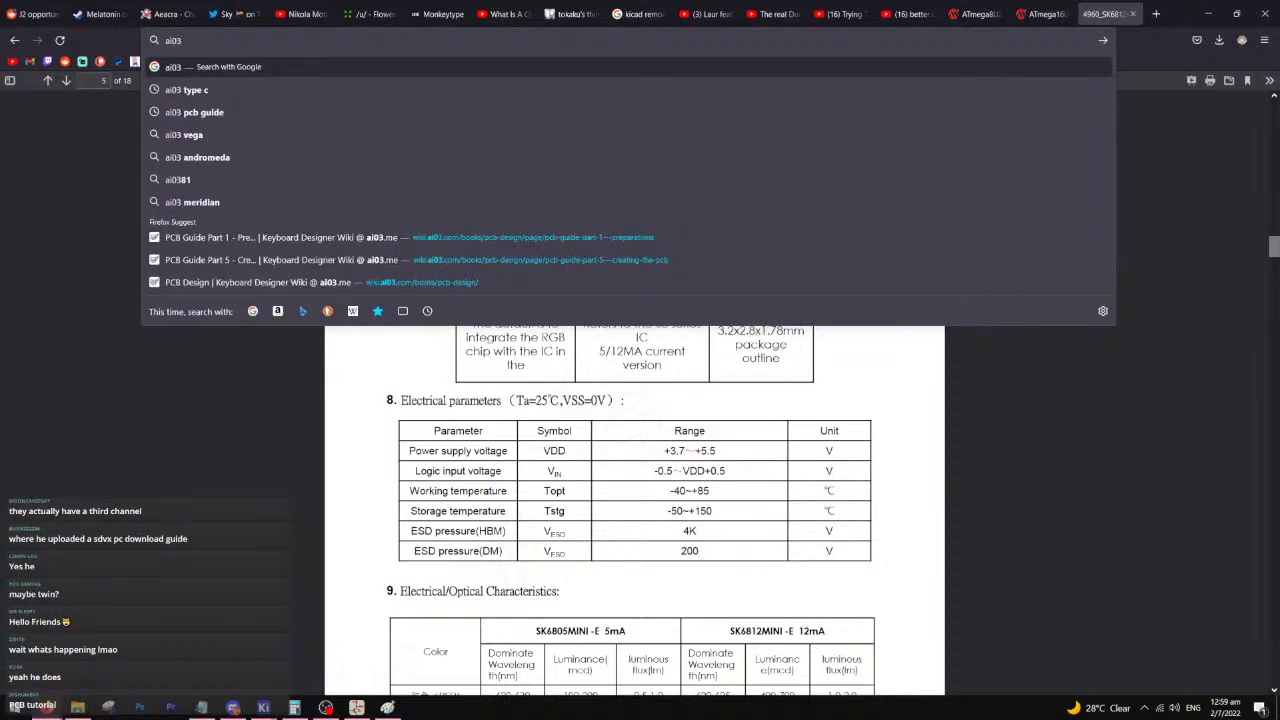
pyautogui.click(641, 238)
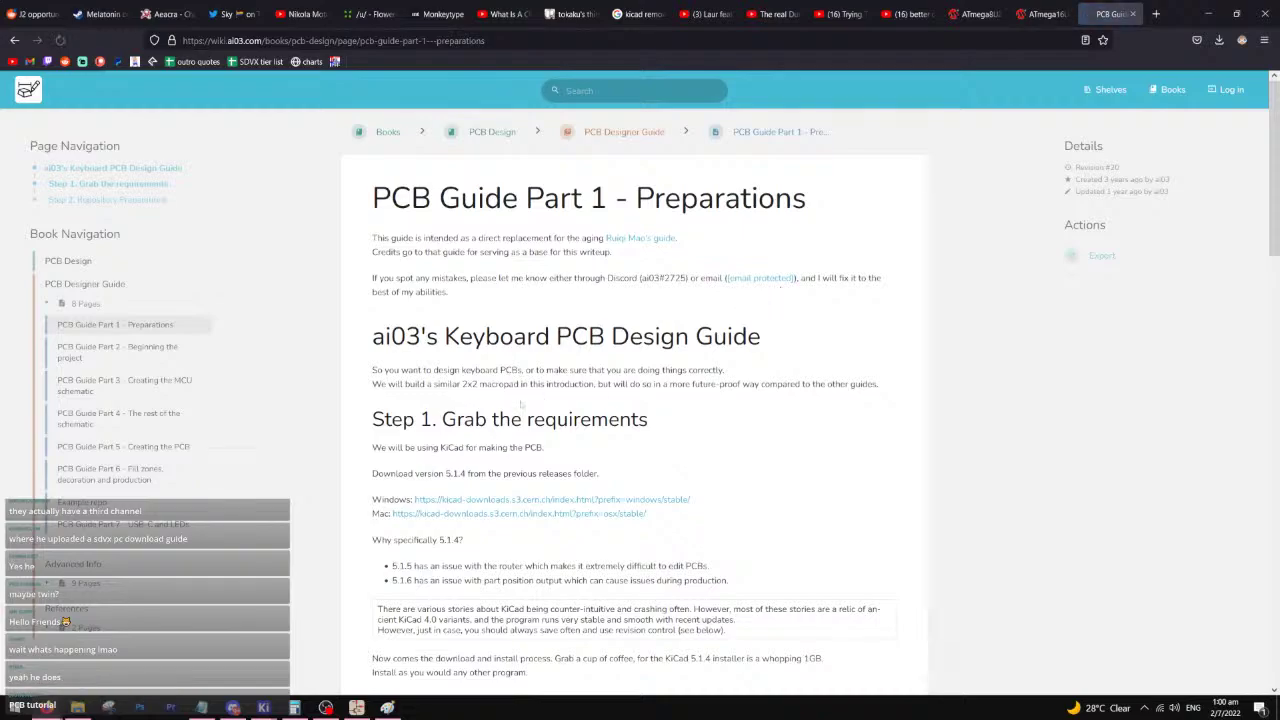
# - Advance through Part 2 of the ai03 PCB guide to Part 3 - Creating the MCU schematic
pyautogui.scroll(-20, 525, 401)
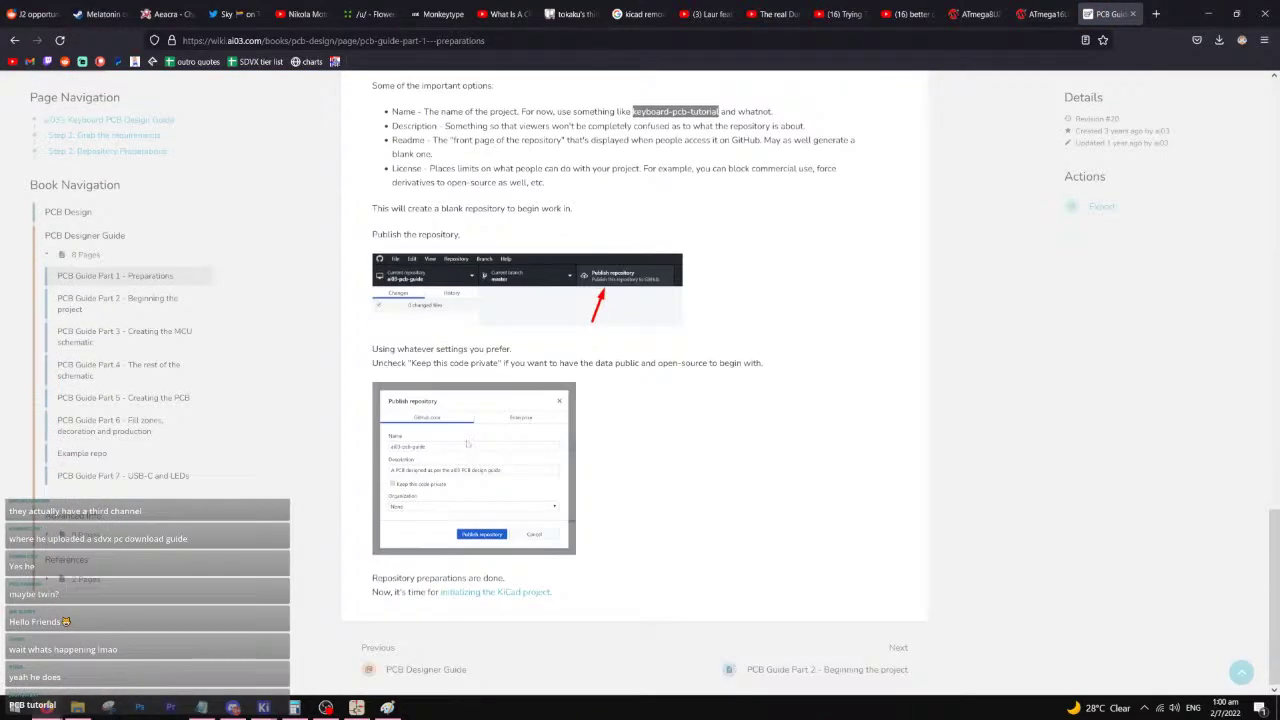
pyautogui.click(508, 591)
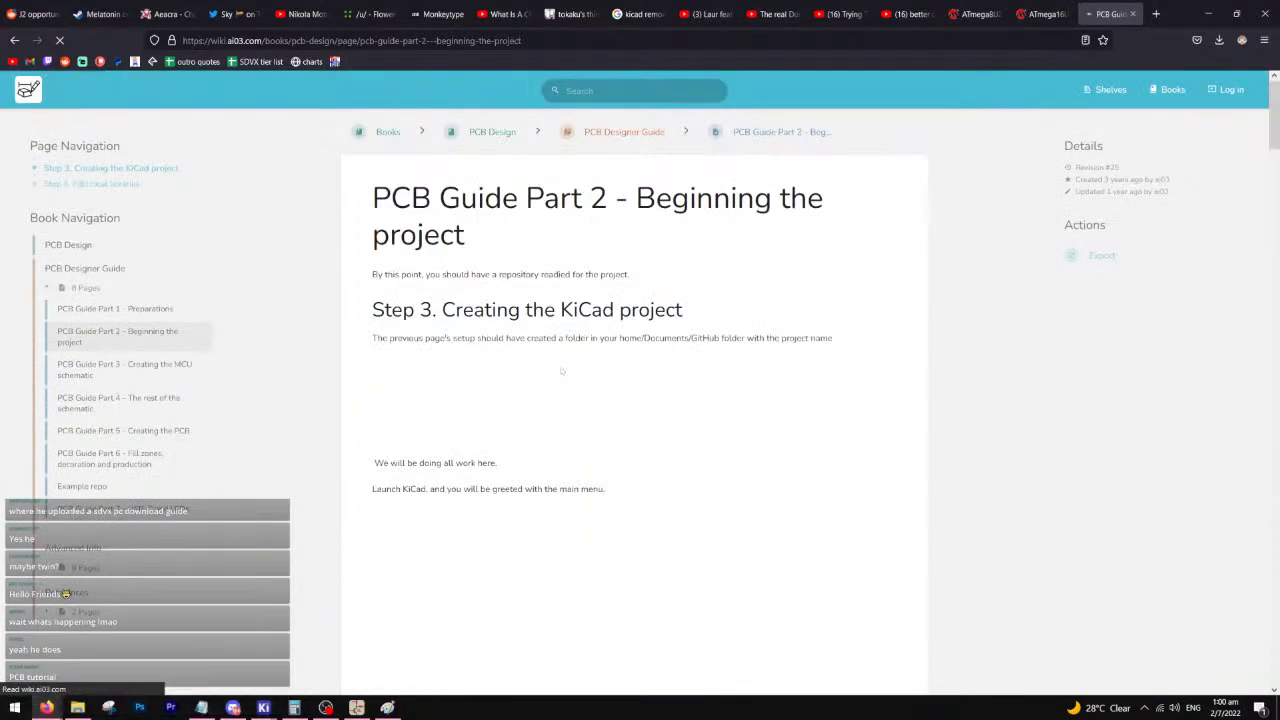
pyautogui.scroll(-15, 563, 371)
pyautogui.scroll(-15, 534, 387)
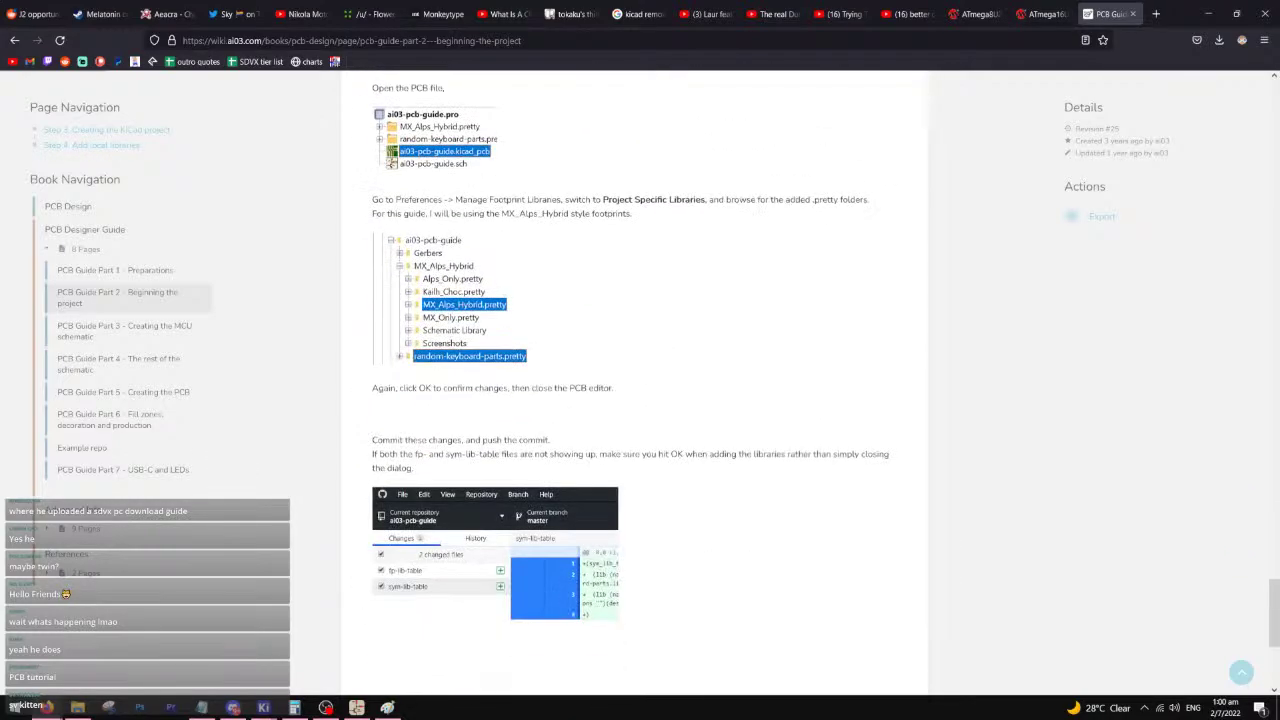
pyautogui.scroll(-3, 519, 443)
pyautogui.click(445, 592)
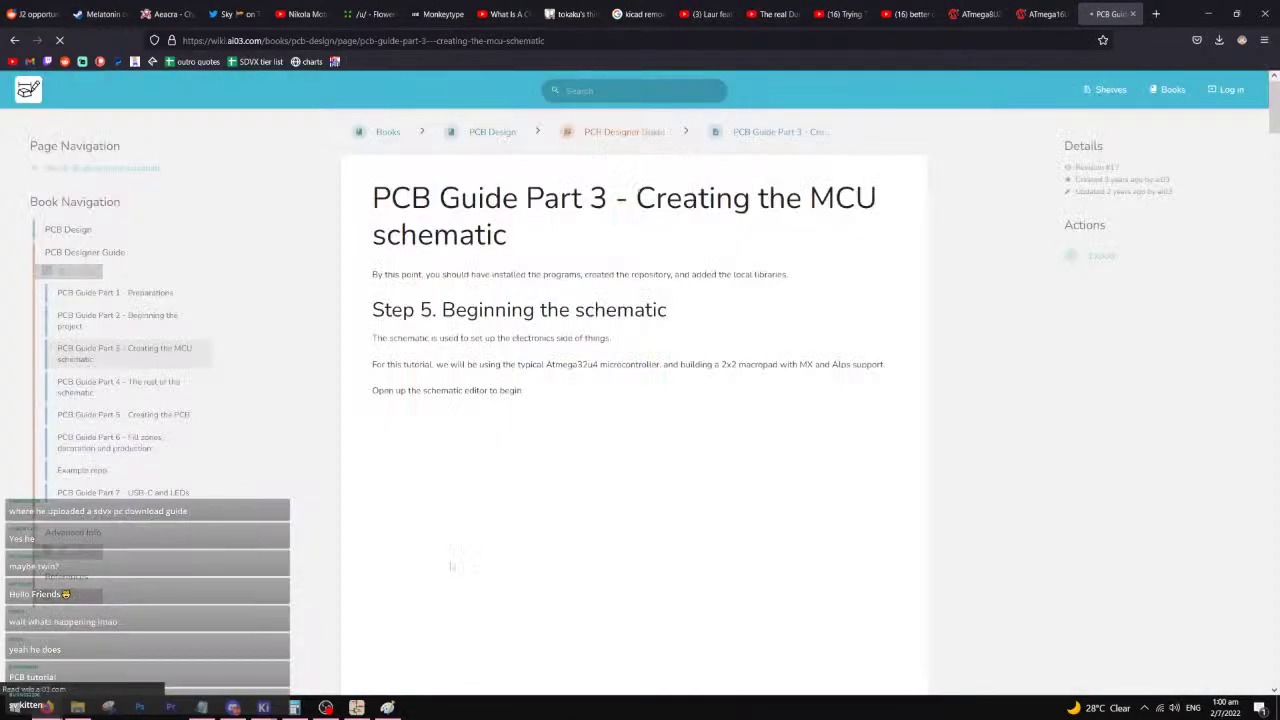
# - Find and read the decoupling capacitor recommendations in Part 3 of the ai03 PCB guide
pyautogui.scroll(-20, 452, 508)
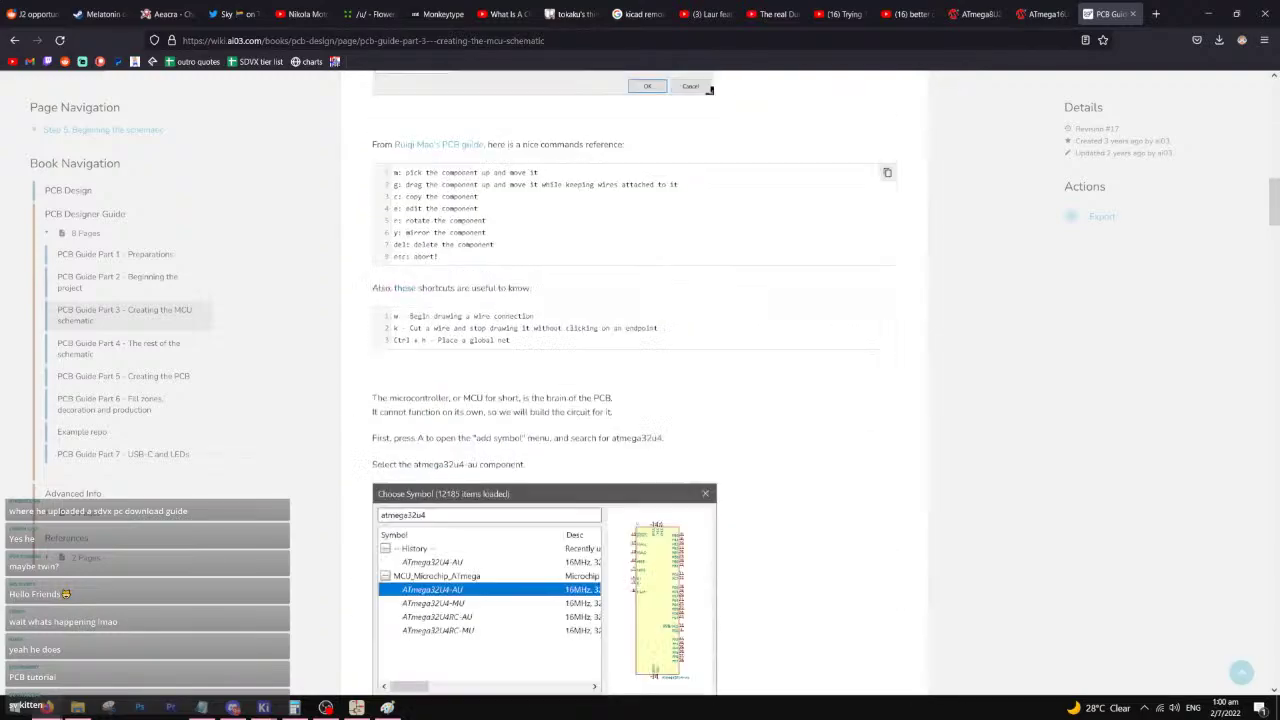
pyautogui.scroll(-15, 447, 484)
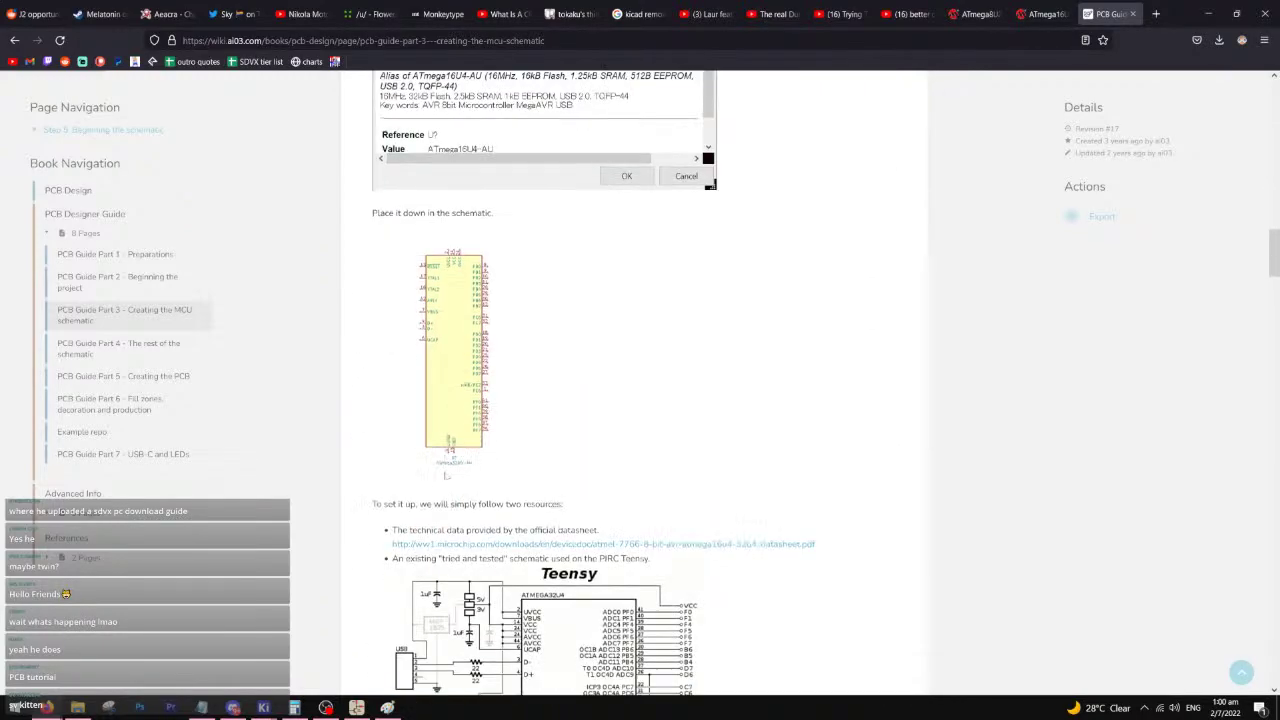
pyautogui.scroll(-20, 444, 472)
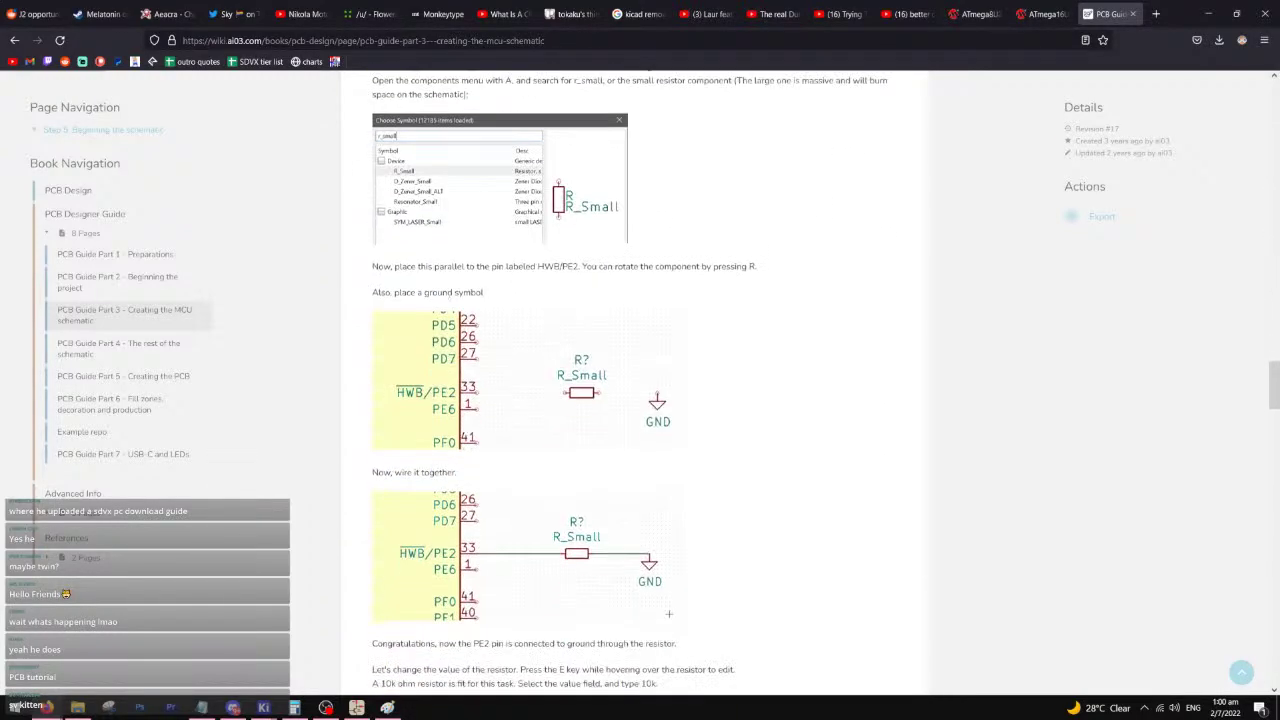
pyautogui.scroll(-10, 447, 468)
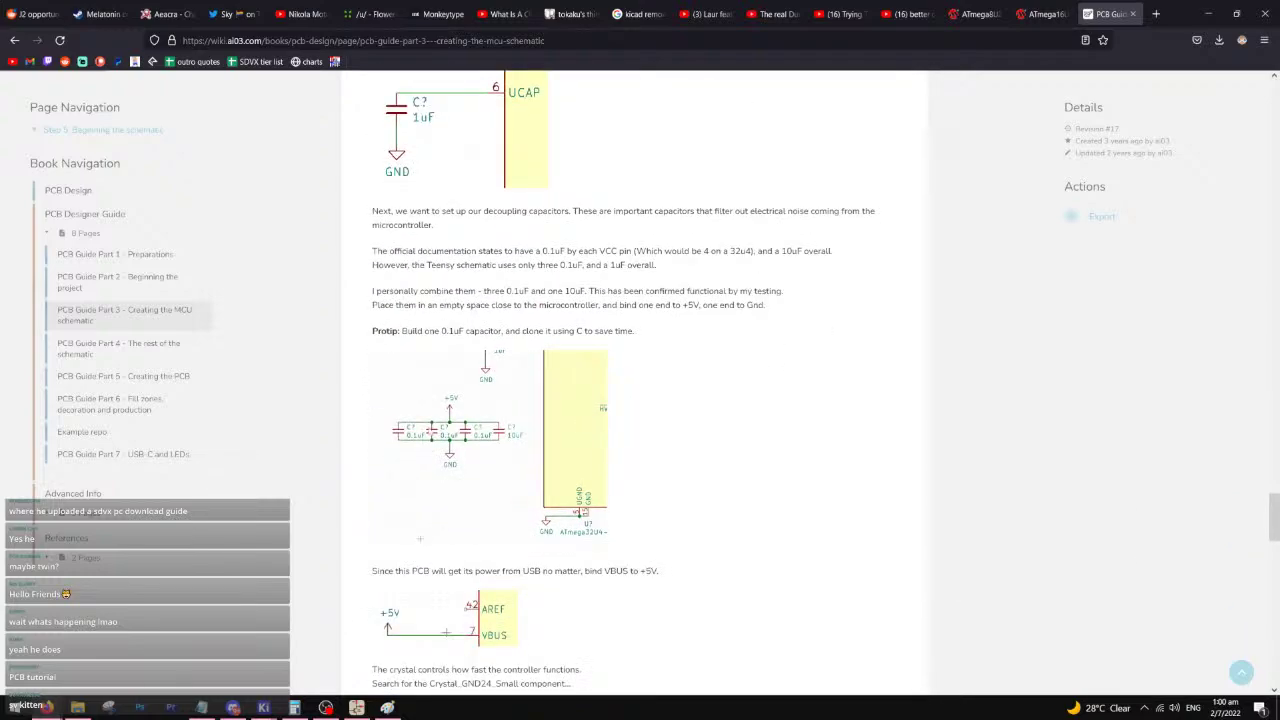
pyautogui.scroll(1, 447, 470)
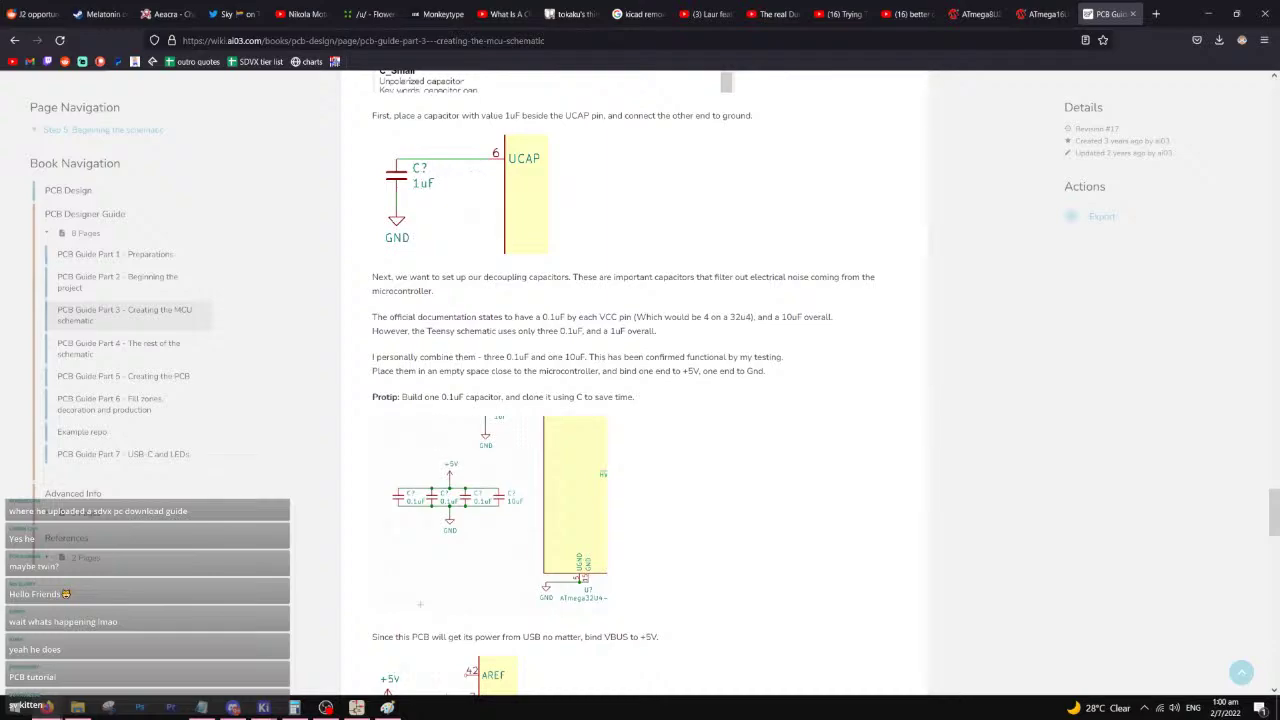
pyautogui.click(552, 317)
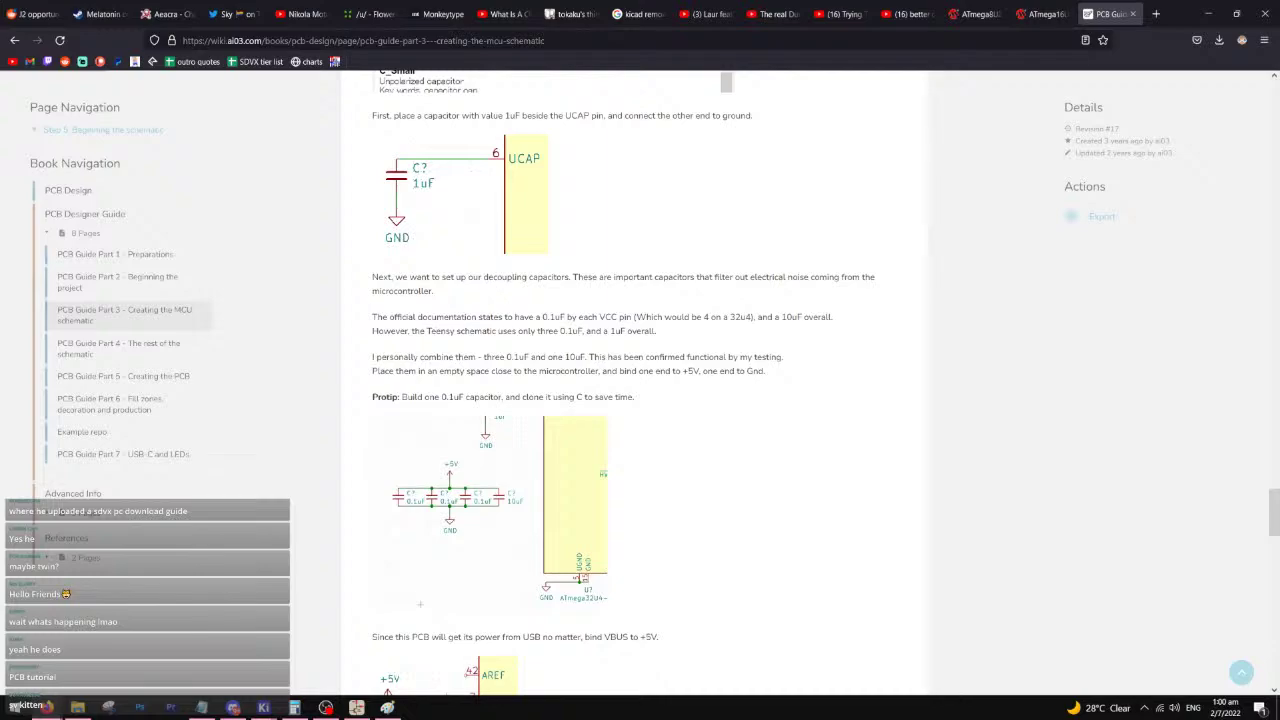
# - Search the ATmega8U2/16U2/32U2 datasheet for "decoupling" and "0.1" to check the capacitor guidance
pyautogui.click(1041, 10)
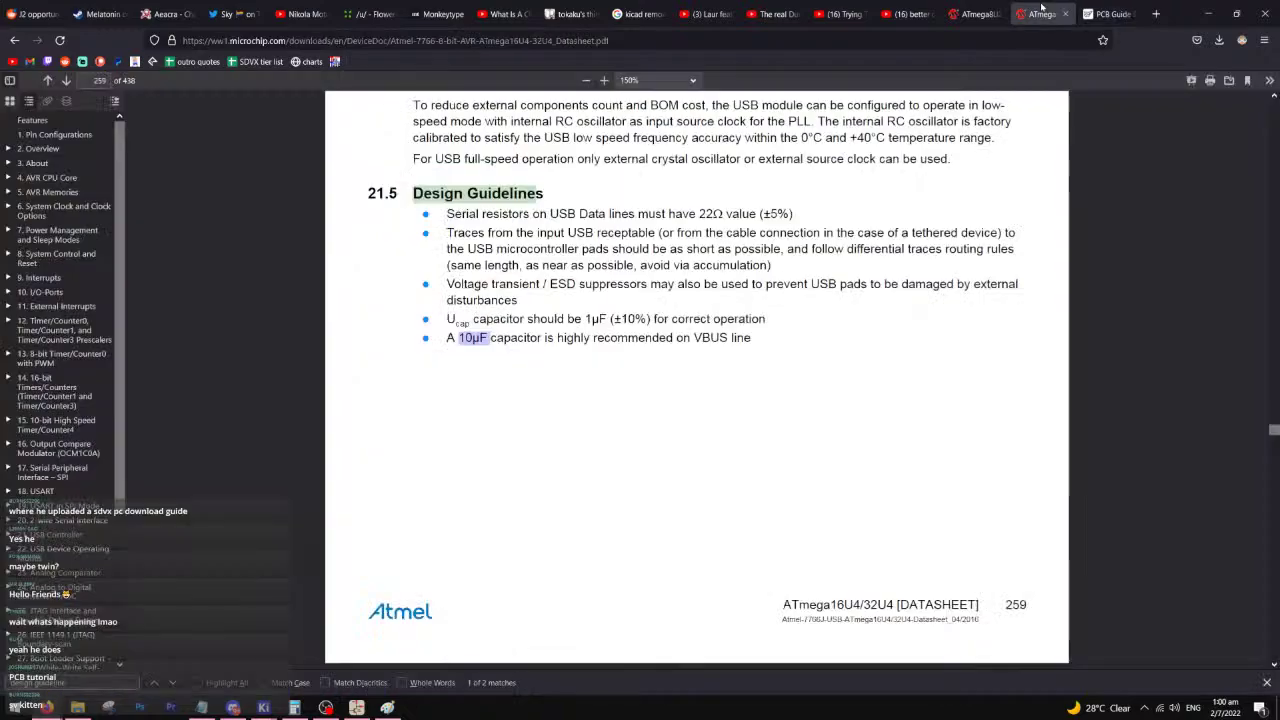
pyautogui.click(995, 6)
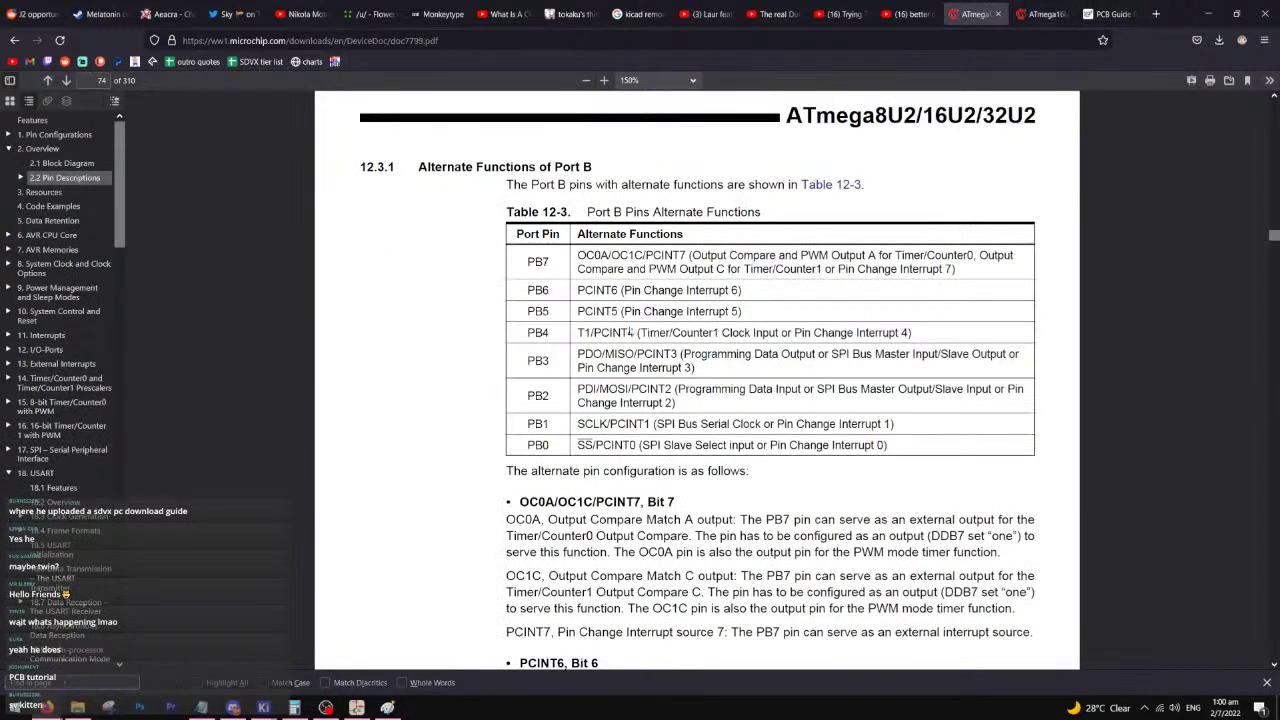
pyautogui.hotkey('ctrl', 'f')
pyautogui.write('u')
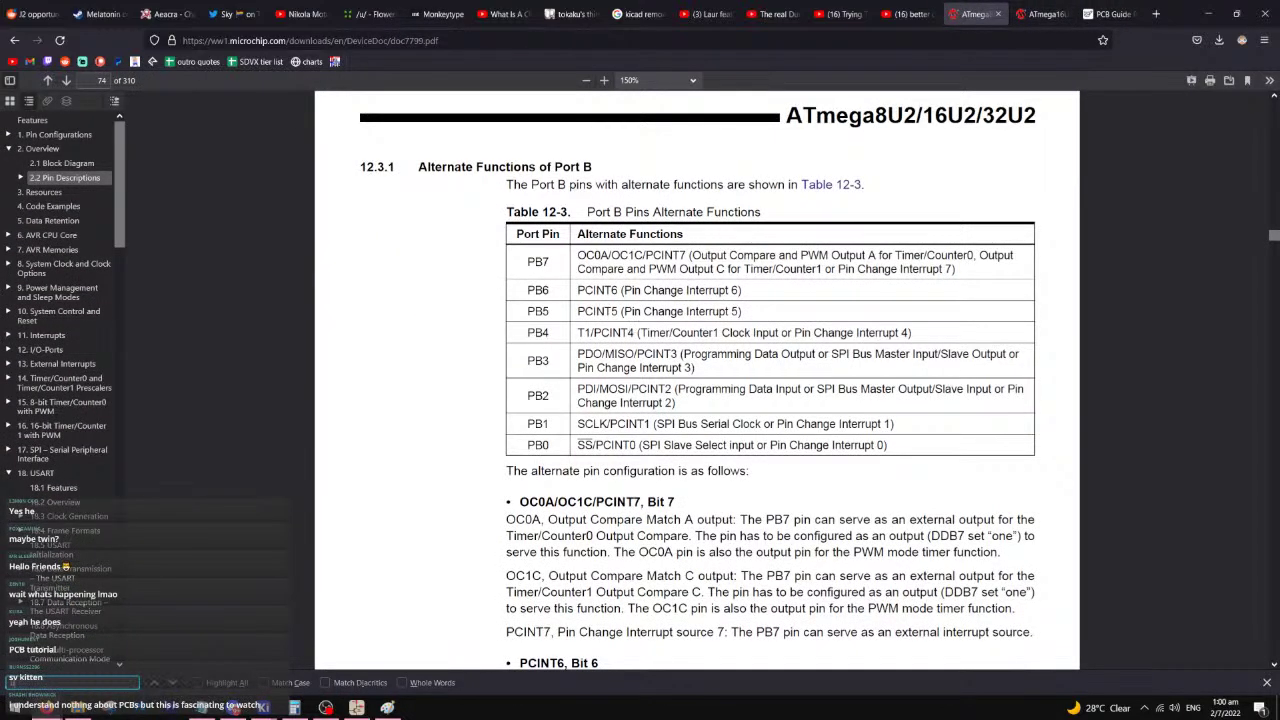
pyautogui.press('BackSpace')
pyautogui.write('s')
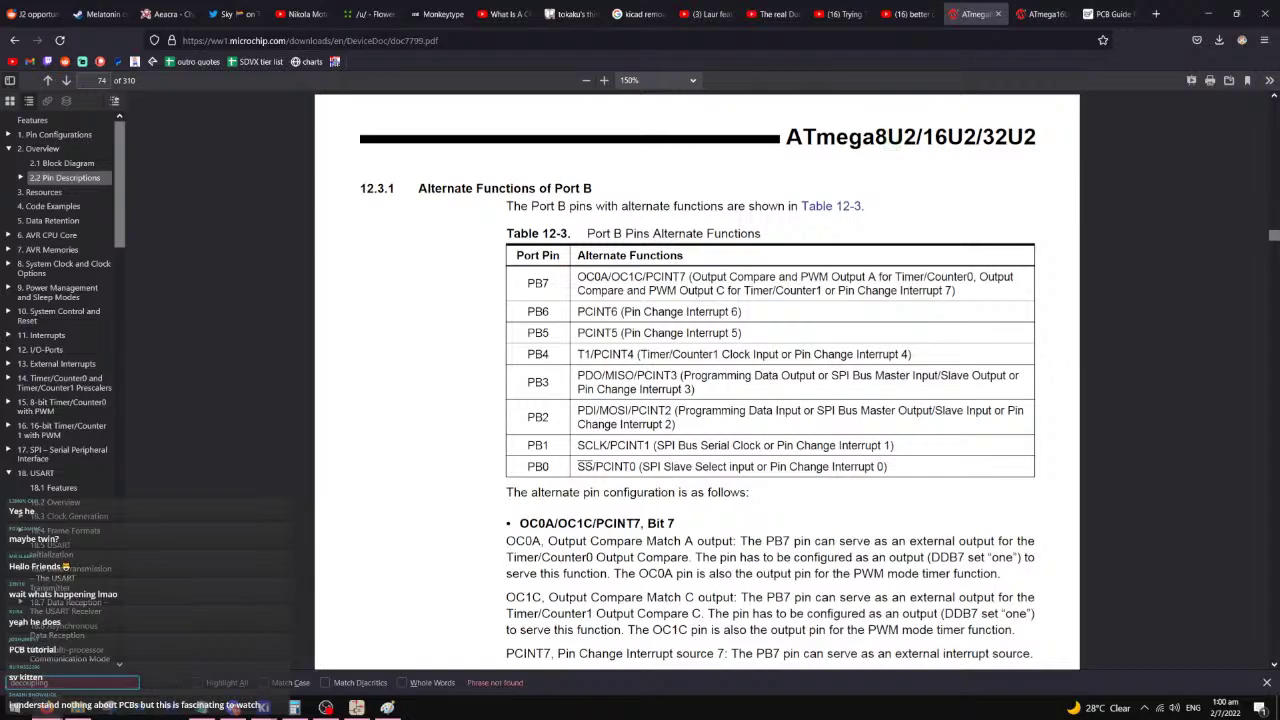
pyautogui.moveTo(50, 683); pyautogui.dragTo(2, 690)
pyautogui.write('0.1')
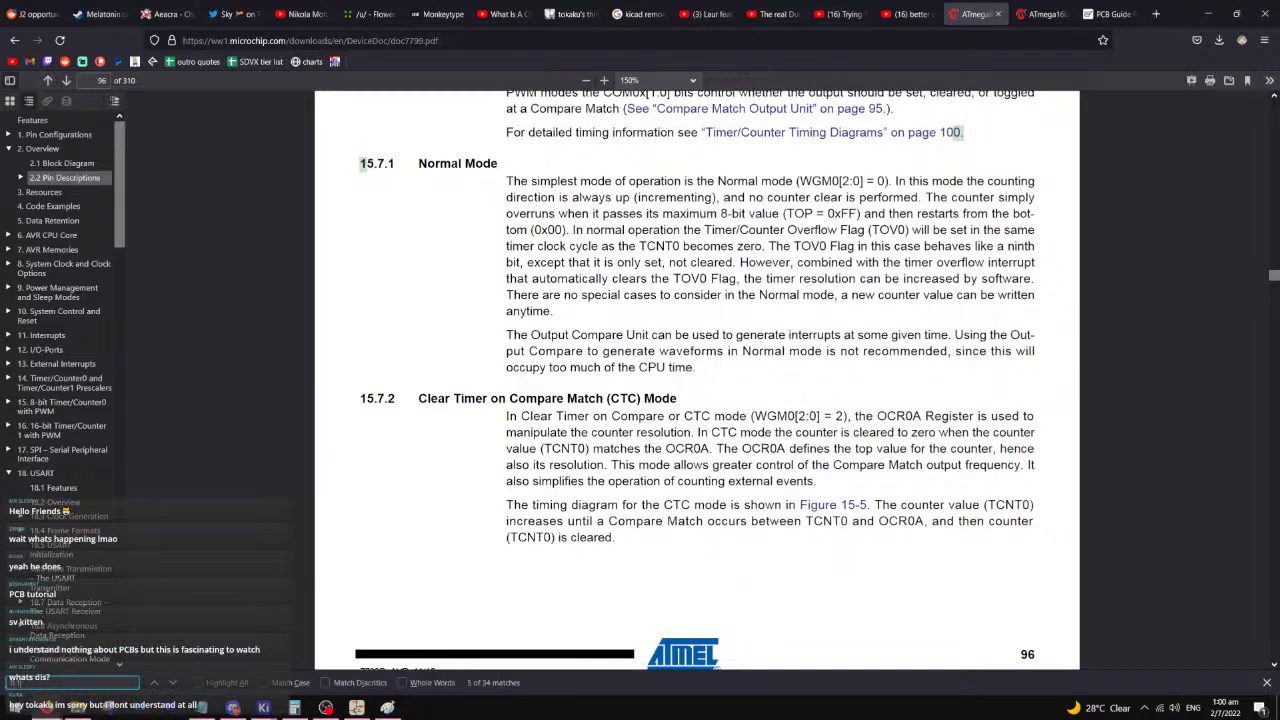
# - Check the Design Guidelines section of the ATmega16U4/32U4 datasheet, and search the ATmega8U2/16U2/32U2 datasheet for "uF" and "1u"
pyautogui.hotkey('ctrl', 'Tab')
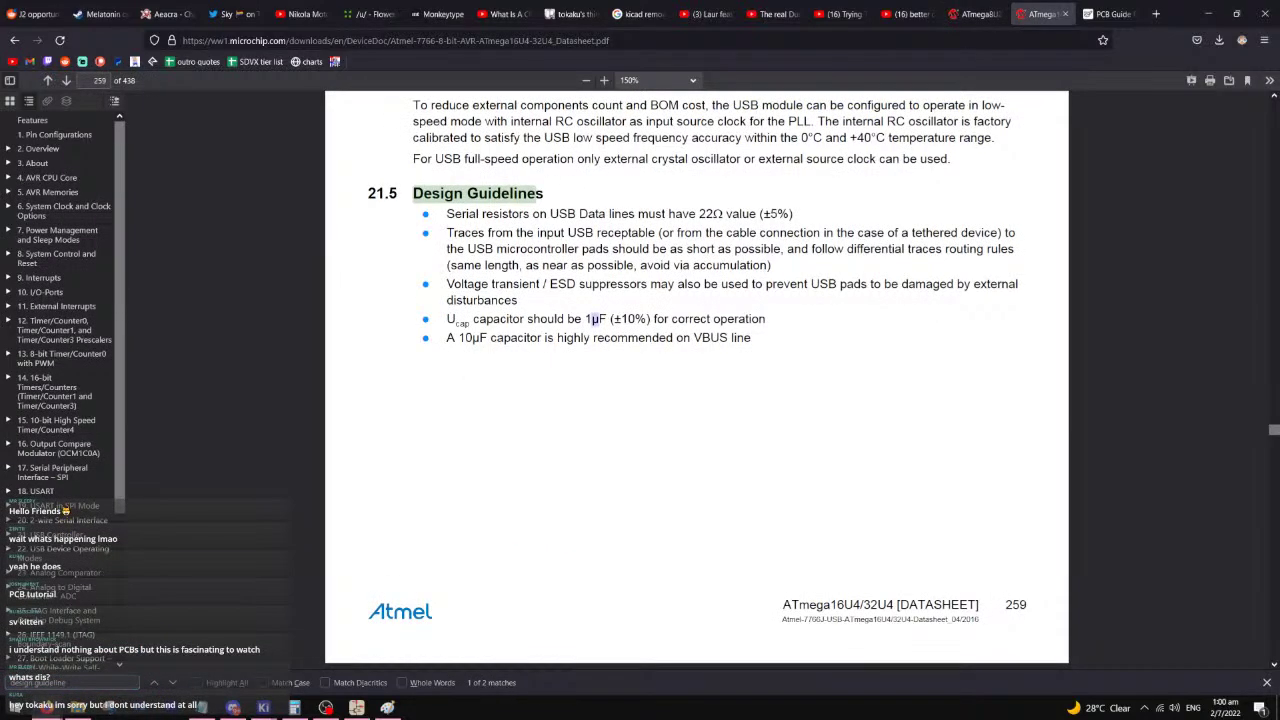
pyautogui.click(960, 6)
pyautogui.click(93, 681)
pyautogui.write('uF')
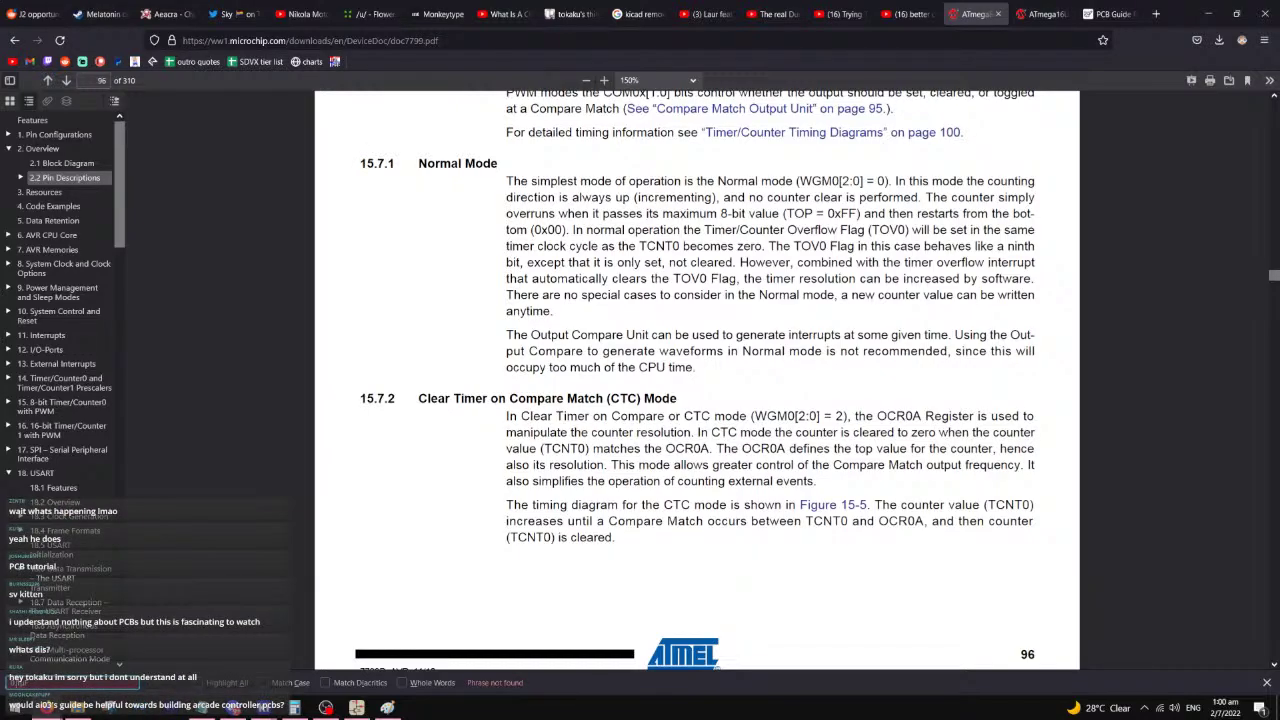
pyautogui.press('BackSpace')
pyautogui.press('BackSpace')
pyautogui.press('BackSpace')
pyautogui.press('BackSpace')
pyautogui.press('BackSpace')
pyautogui.write('1u')
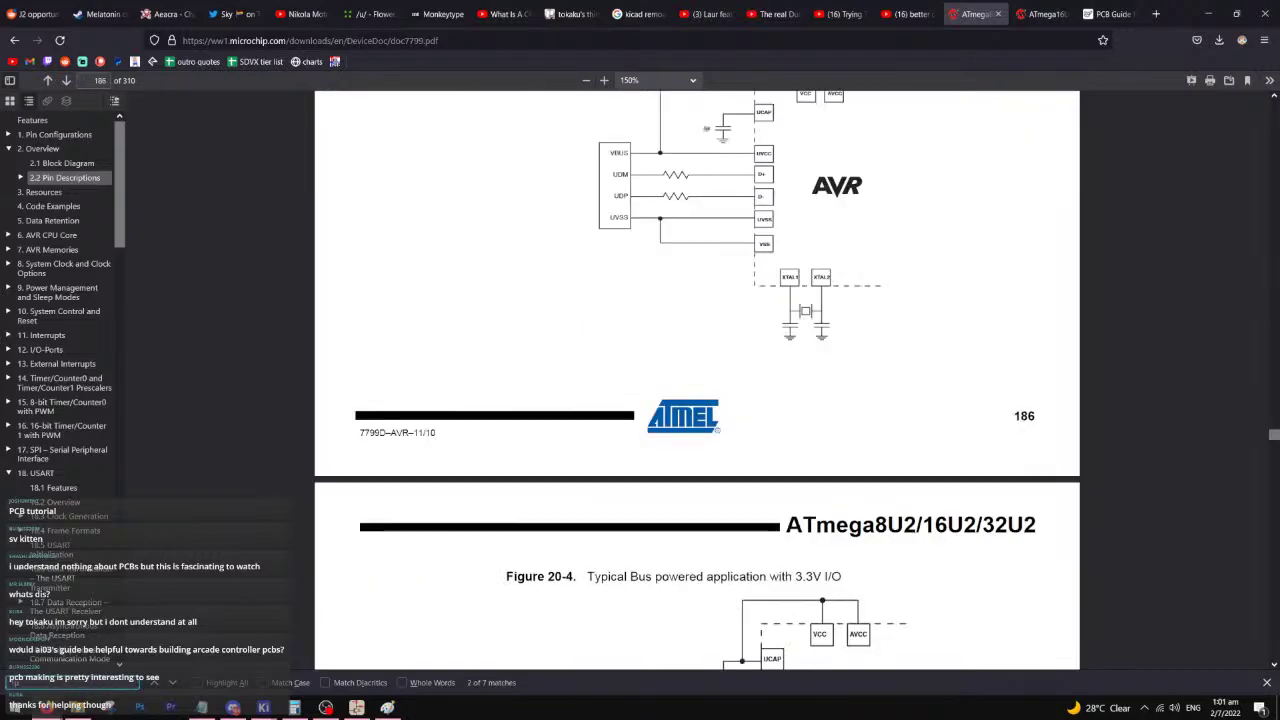
# - Examine the typical bus-powered and self-powered application figures in the ATmega8U2/16U2/32U2 datasheet for capacitor values
pyautogui.scroll(-9, 660, 514)
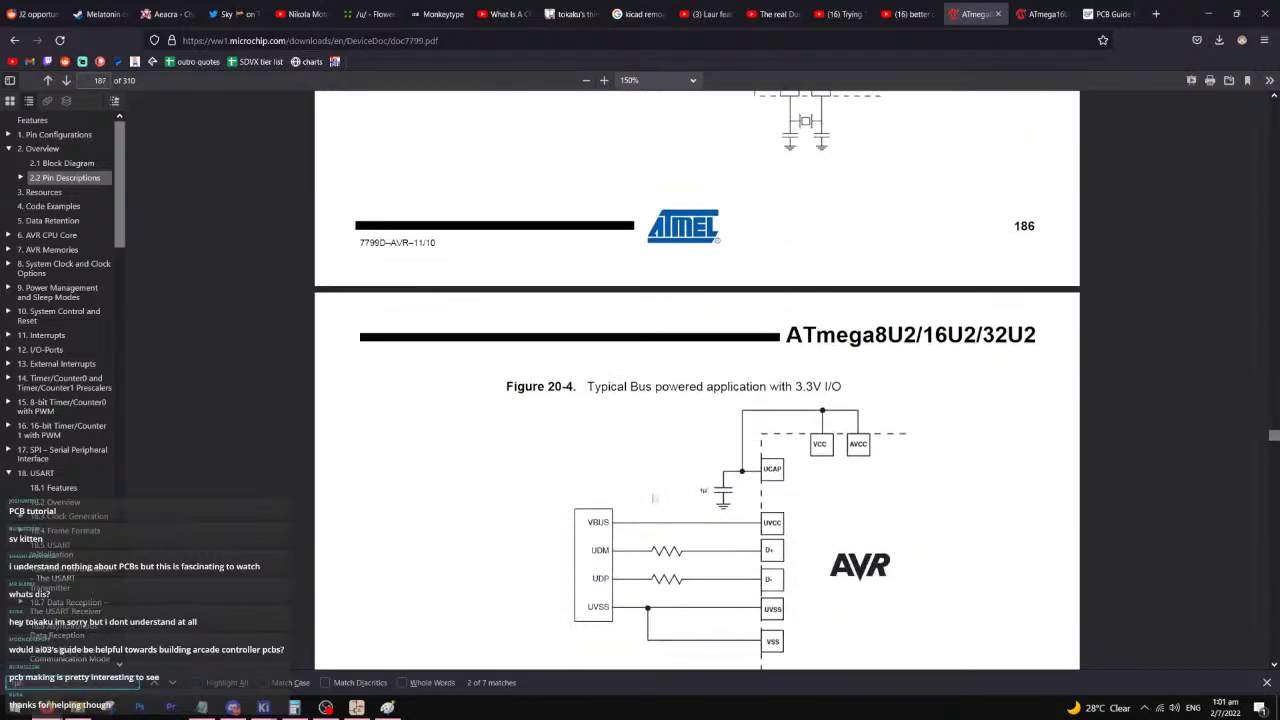
pyautogui.scroll(-3, 672, 461)
pyautogui.scroll(10, 690, 445)
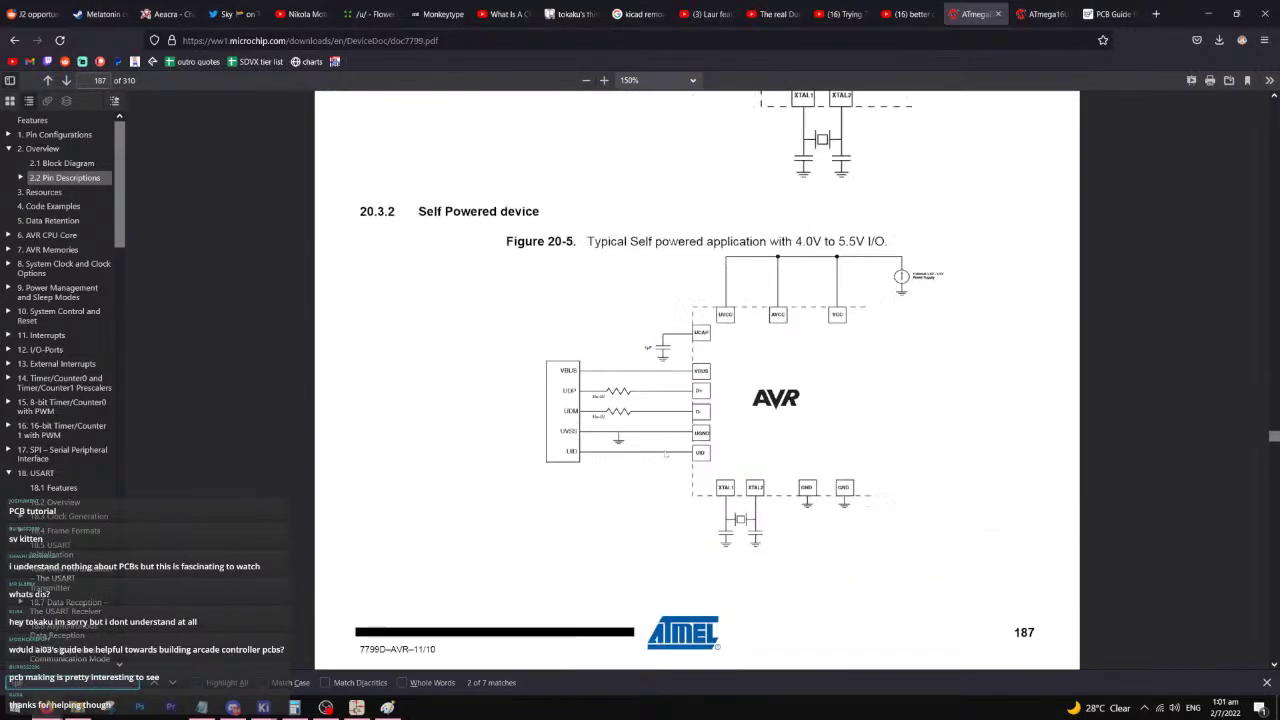
pyautogui.moveTo(1272, 437); pyautogui.dragTo(1248, 162)
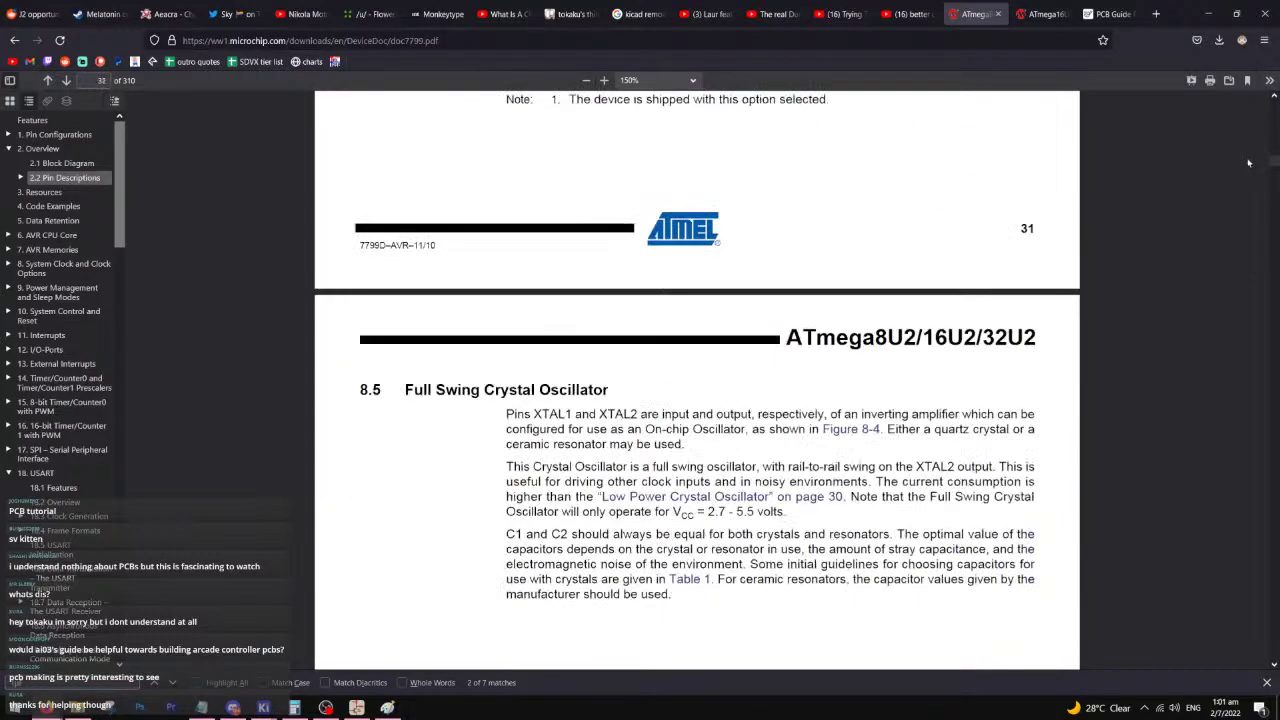
# - Switch to the KiCad tutorial-stream schematic and compare its decoupling capacitors with those in the unnamed-3k-v2 reference schematic
pyautogui.moveTo(356, 707)
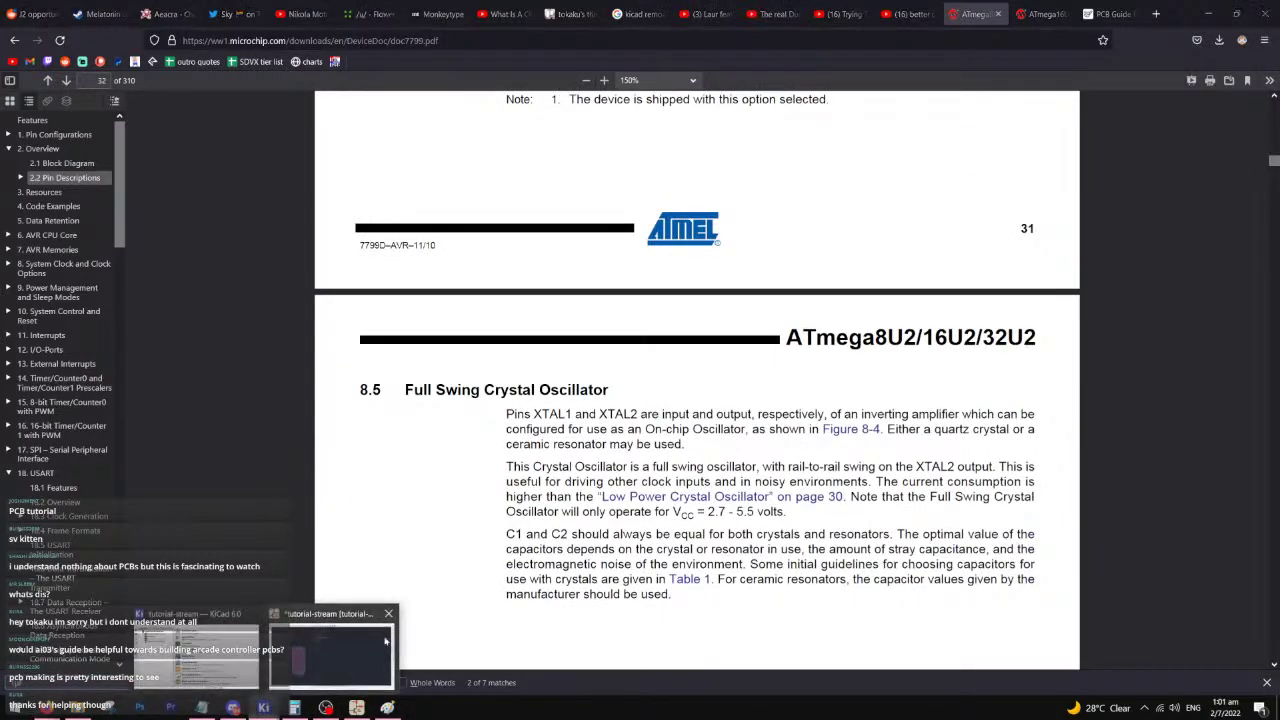
pyautogui.click(363, 655)
pyautogui.scroll(3, 517, 311)
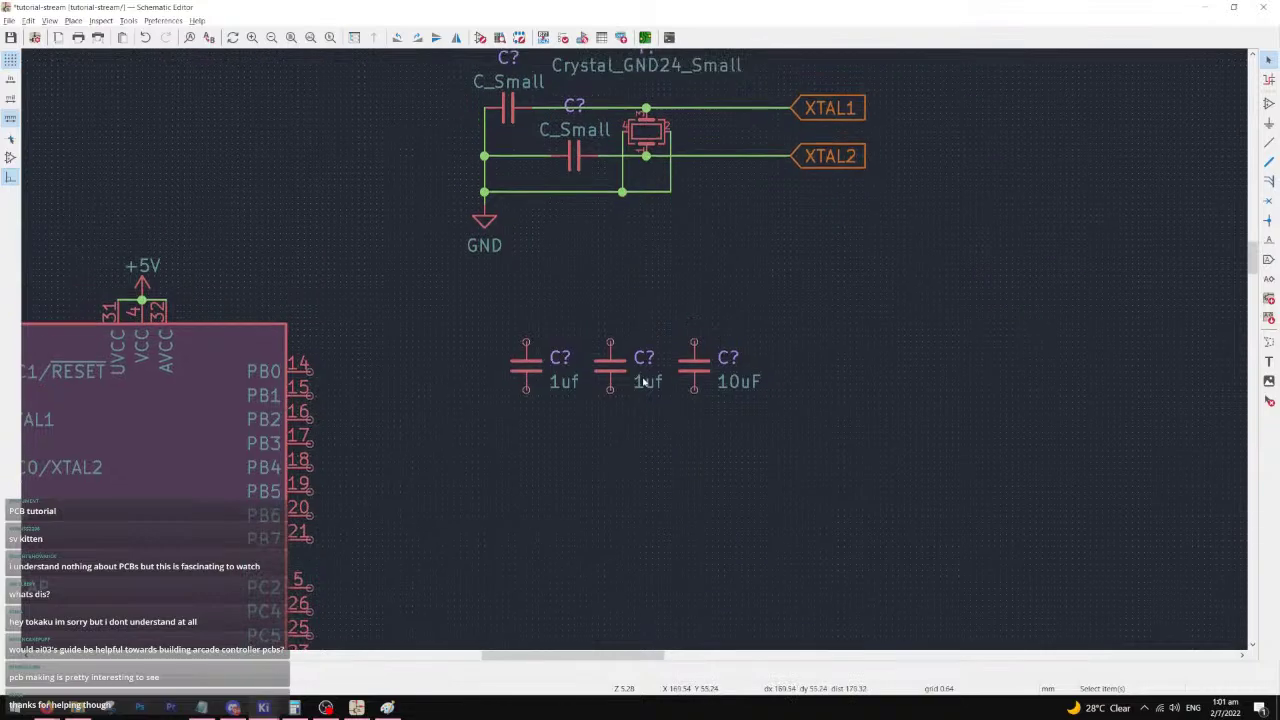
pyautogui.hotkey('alt', 'Tab')
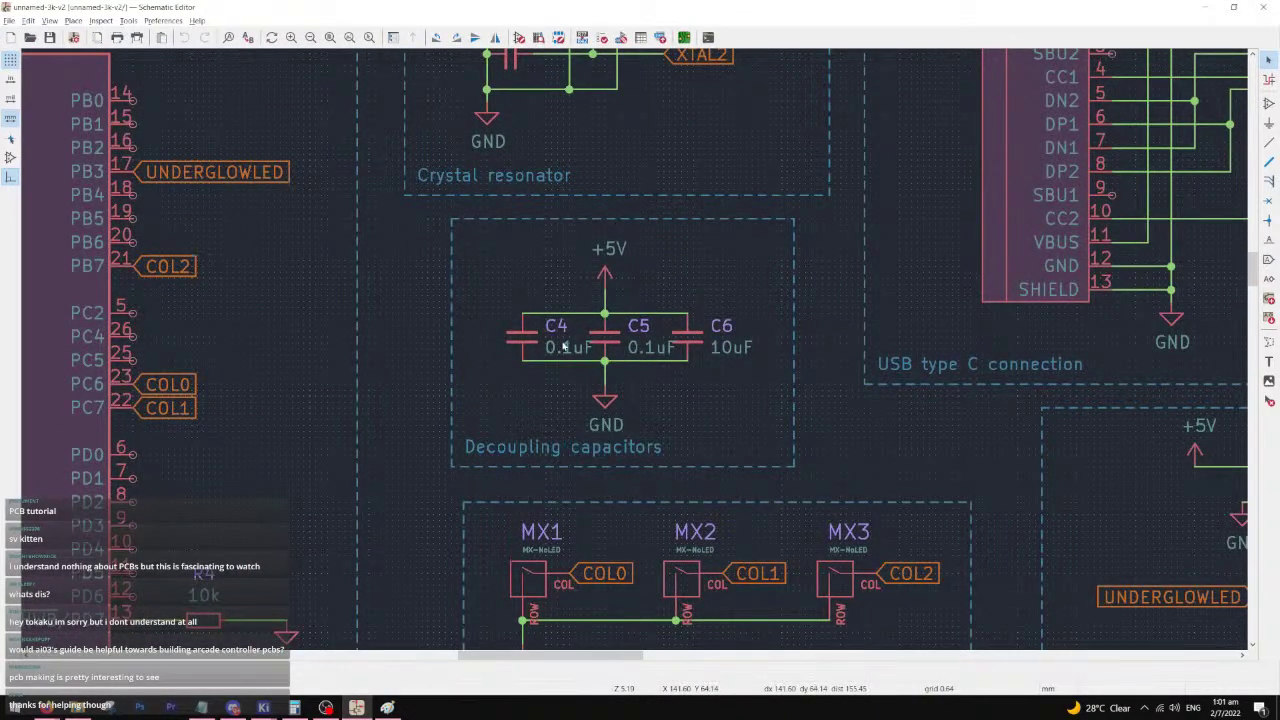
pyautogui.hotkey('alt', 'Tab')
# - Set the value of the middle decoupling capacitor to 0.1uf
pyautogui.scroll(3, 597, 290)
pyautogui.doubleClick(525, 288)
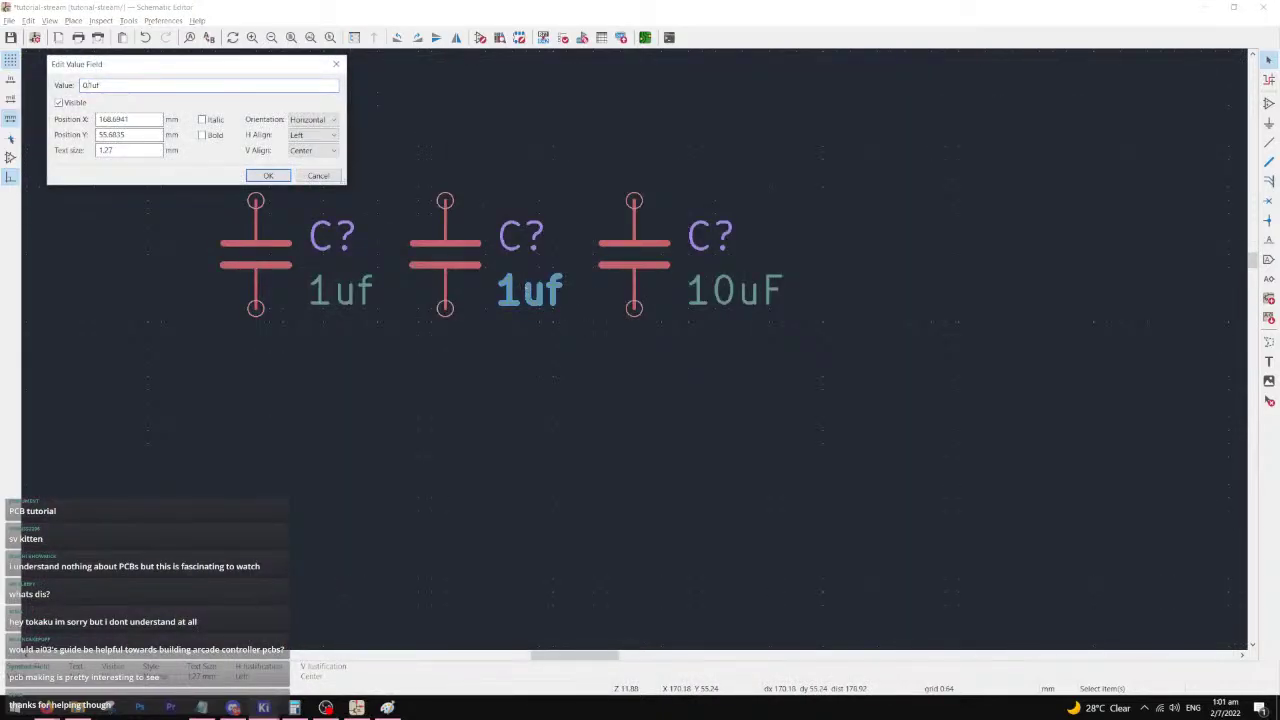
pyautogui.click(267, 176)
# - Set the value of the leftmost decoupling capacitor to 0.1uf
pyautogui.doubleClick(341, 289)
pyautogui.write('0')
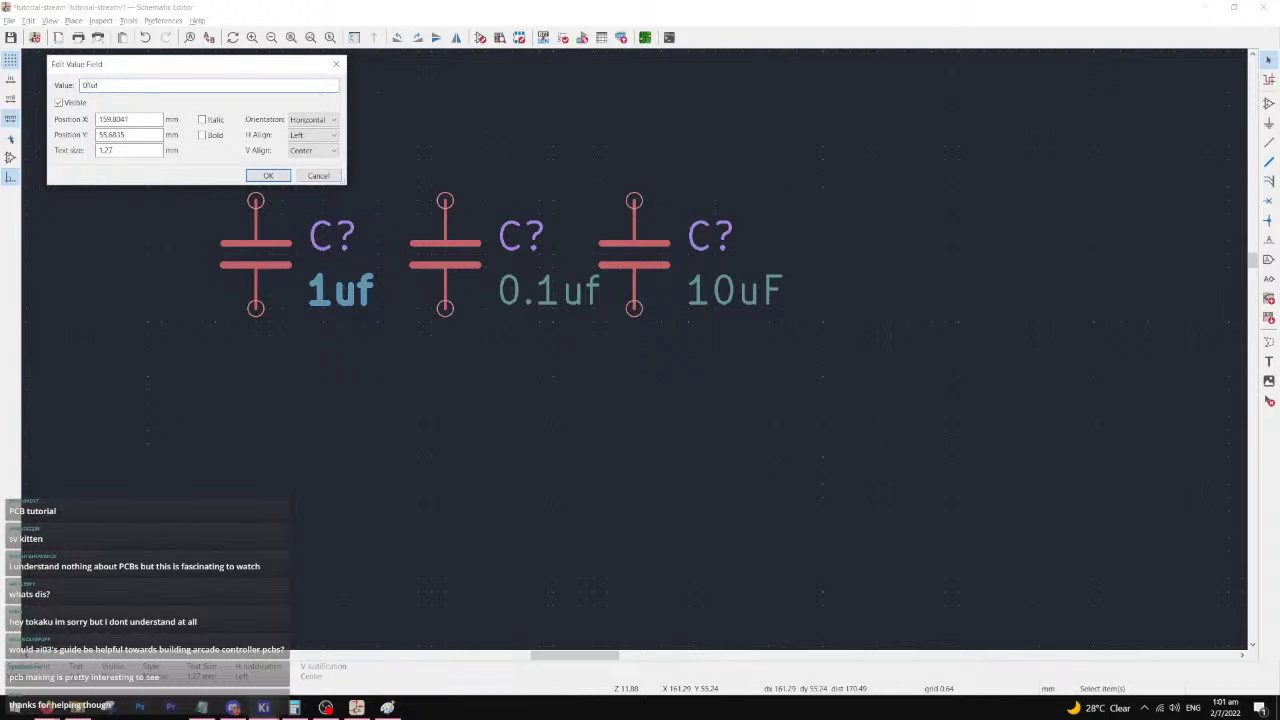
pyautogui.write('.1')
pyautogui.press('Return')
pyautogui.rightClick(365, 297)
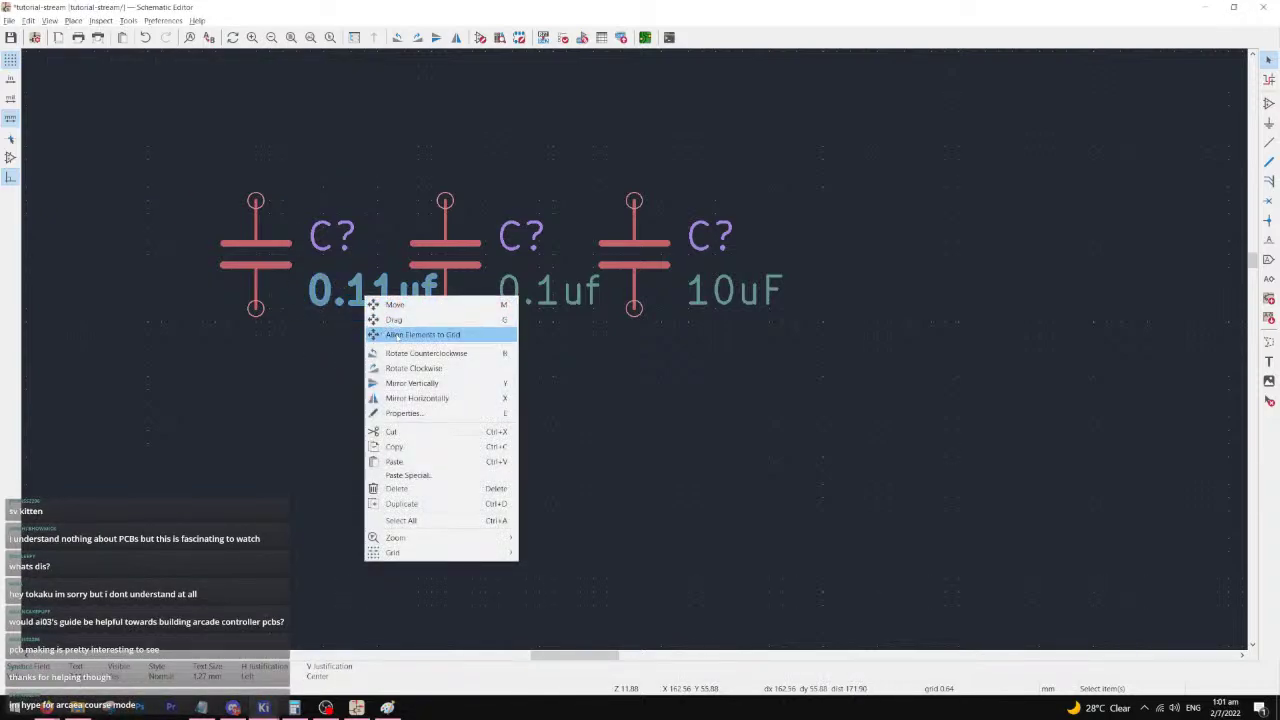
pyautogui.click(341, 298)
pyautogui.doubleClick(341, 298)
pyautogui.click(96, 85)
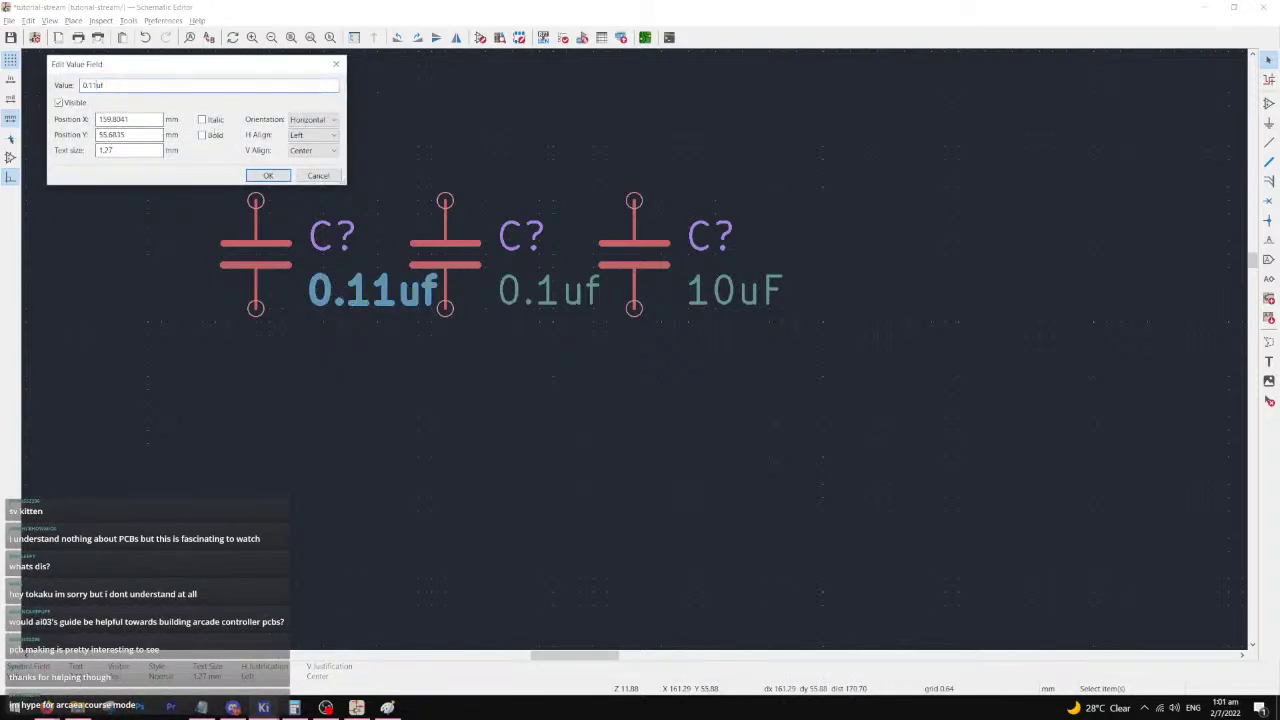
pyautogui.press('BackSpace')
pyautogui.click(274, 178)
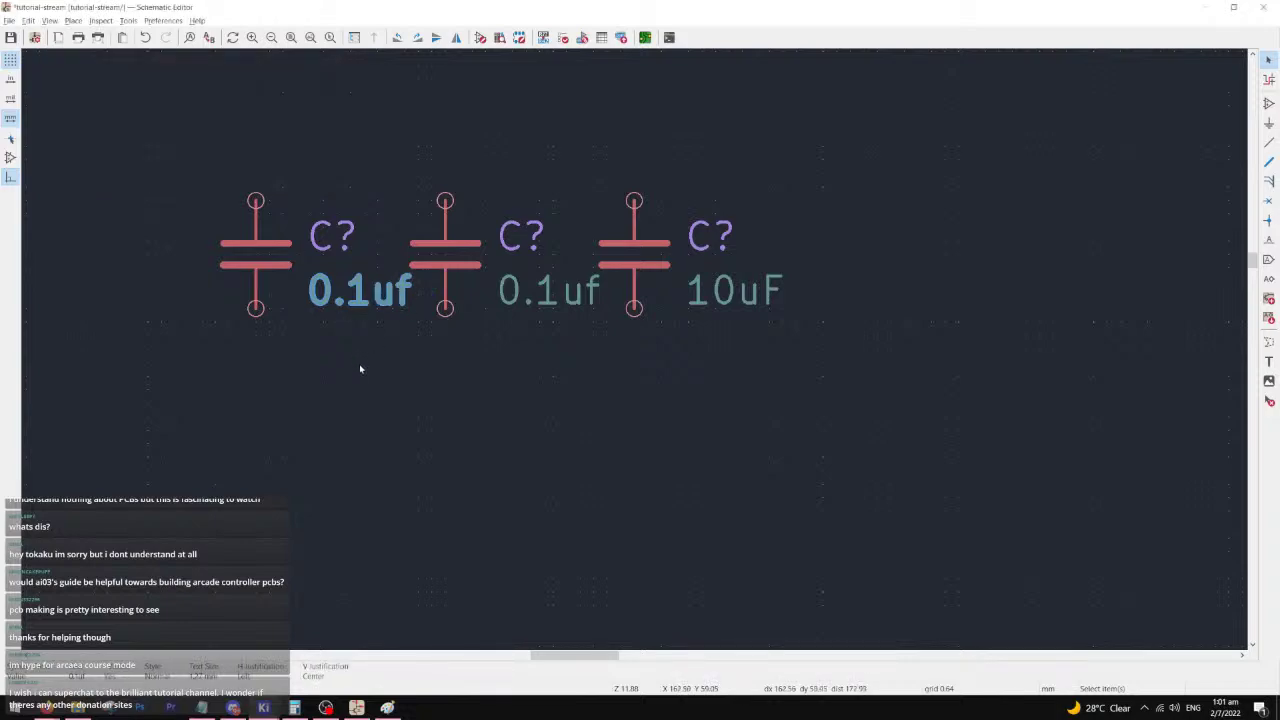
# - Duplicate a 0.1uf capacitor and place the copy at the left end of the decoupling capacitor row
pyautogui.scroll(-3, 359, 359)
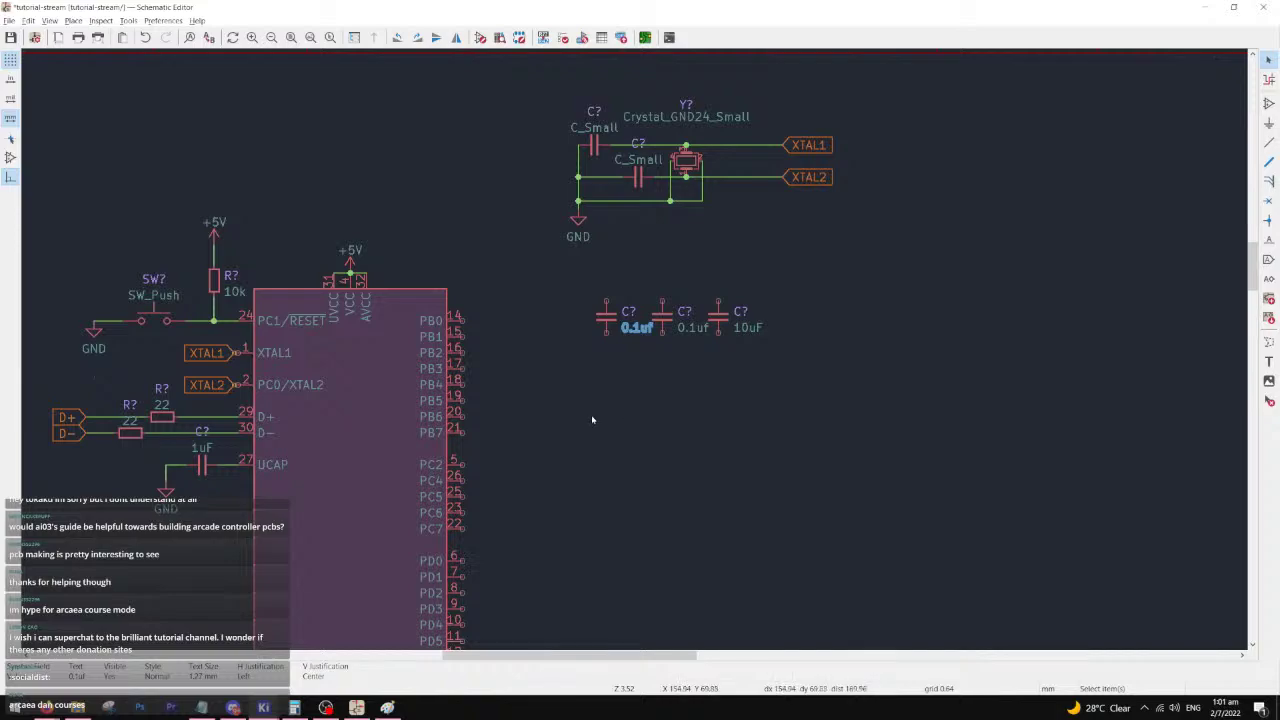
pyautogui.scroll(3, 623, 359)
pyautogui.scroll(-5, 571, 337)
pyautogui.scroll(4, 571, 337)
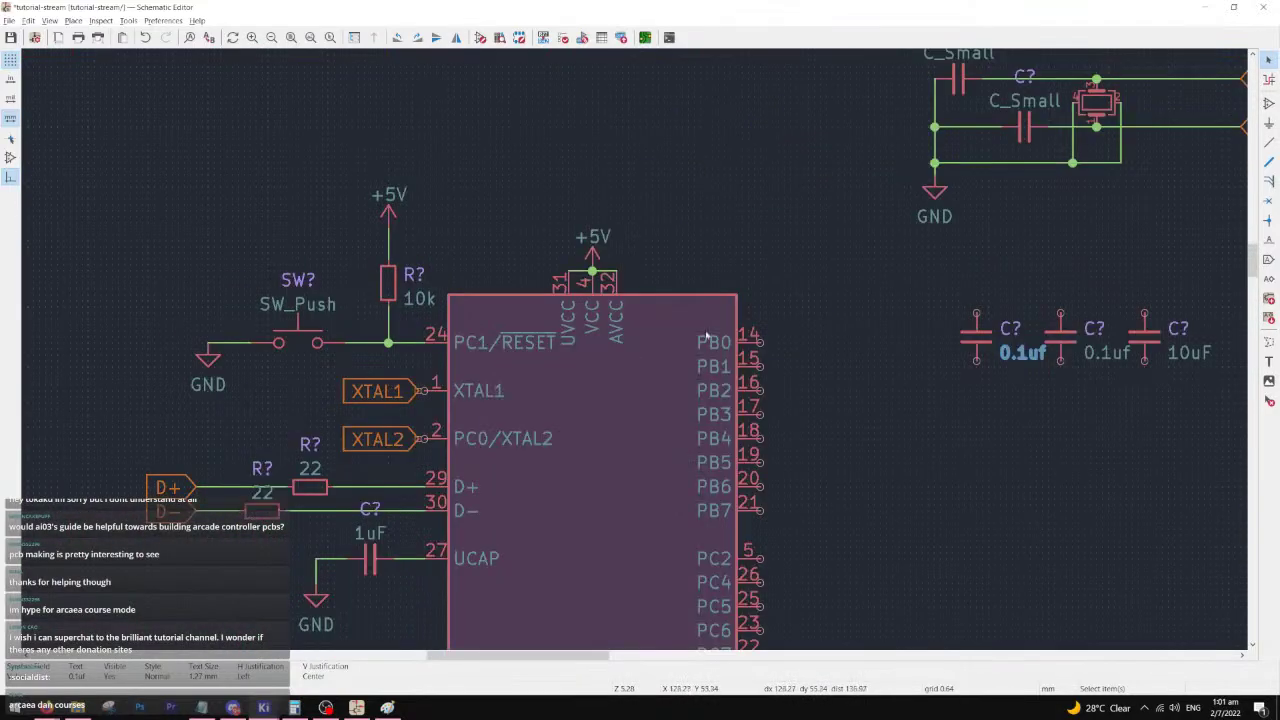
pyautogui.scroll(-1, 563, 300)
pyautogui.click(717, 330)
pyautogui.hotkey('ctrl', 'd')
pyautogui.click(639, 338)
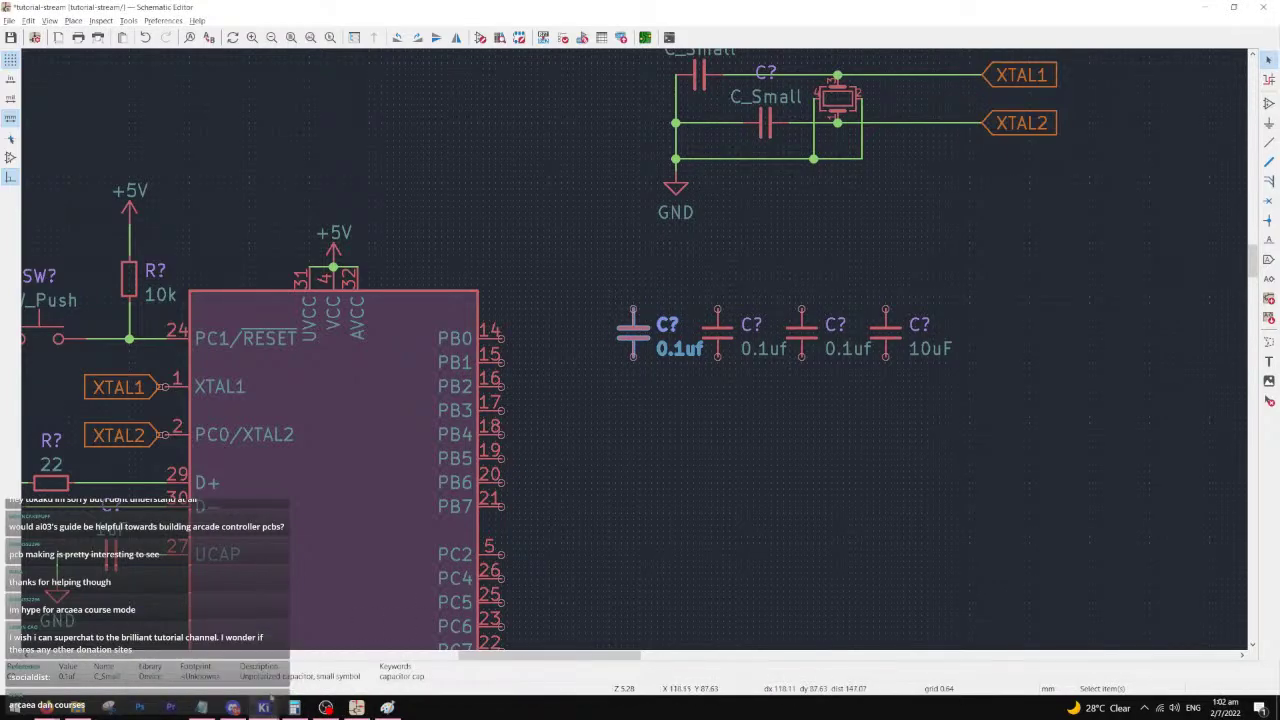
# - Review the Decoupling capacitors block and the microcontroller wiring in the unnamed-3k-v2 reference schematic
pyautogui.click(356, 707)
pyautogui.scroll(-3, 633, 352)
pyautogui.scroll(3, 633, 352)
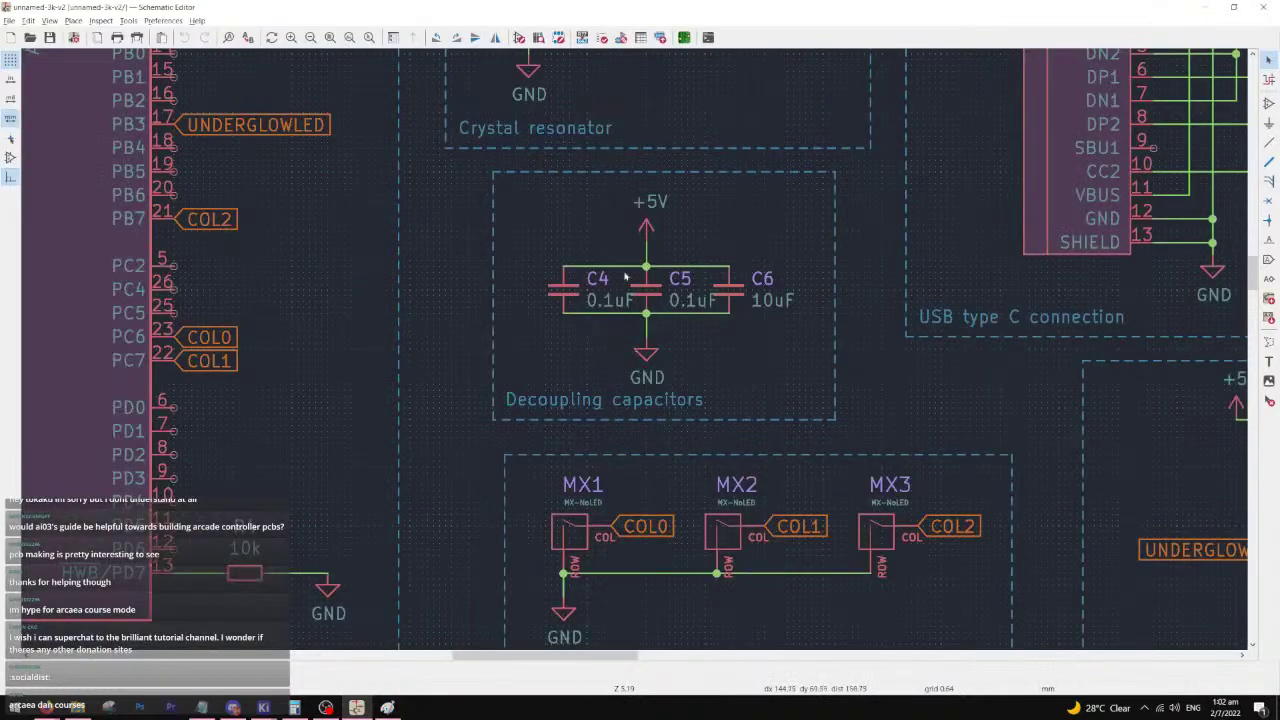
pyautogui.scroll(-2, 600, 380)
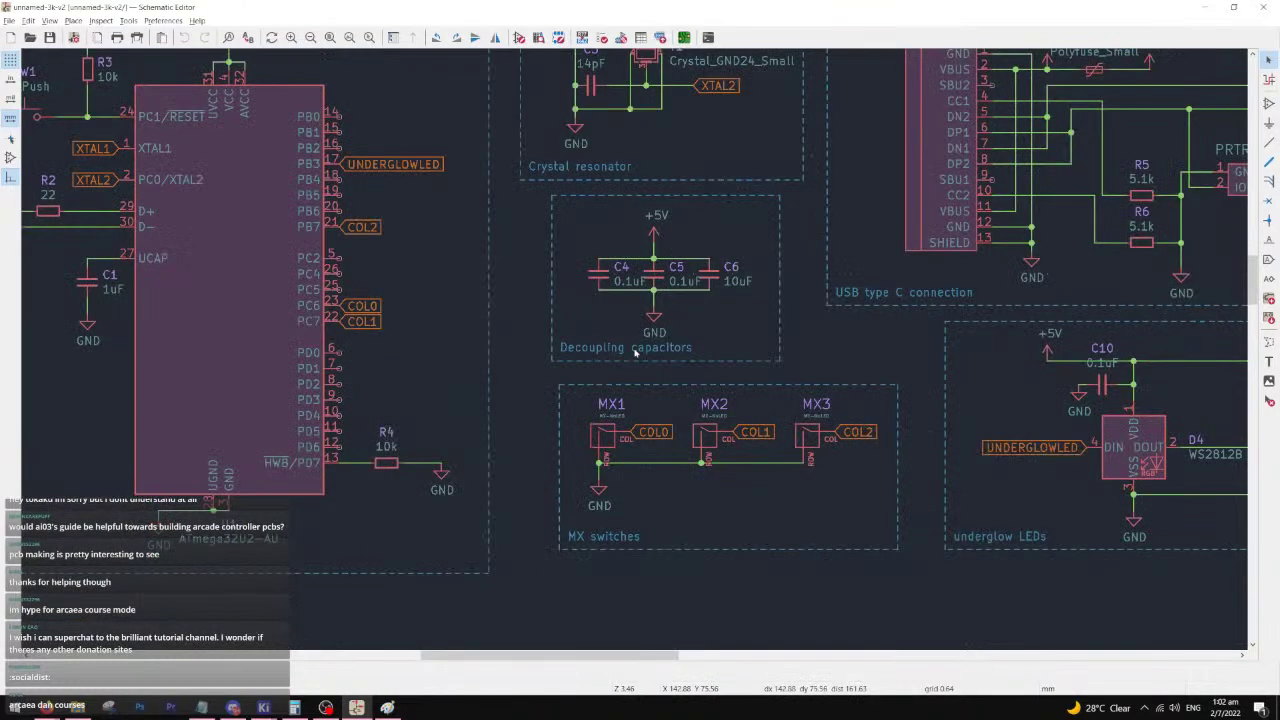
pyautogui.moveTo(564, 421); pyautogui.dragTo(586, 361, button='middle')
# - Switch to Firefox and reread the decoupling capacitor advice in Part 3 of the ai03 PCB guide
pyautogui.moveTo(46, 708)
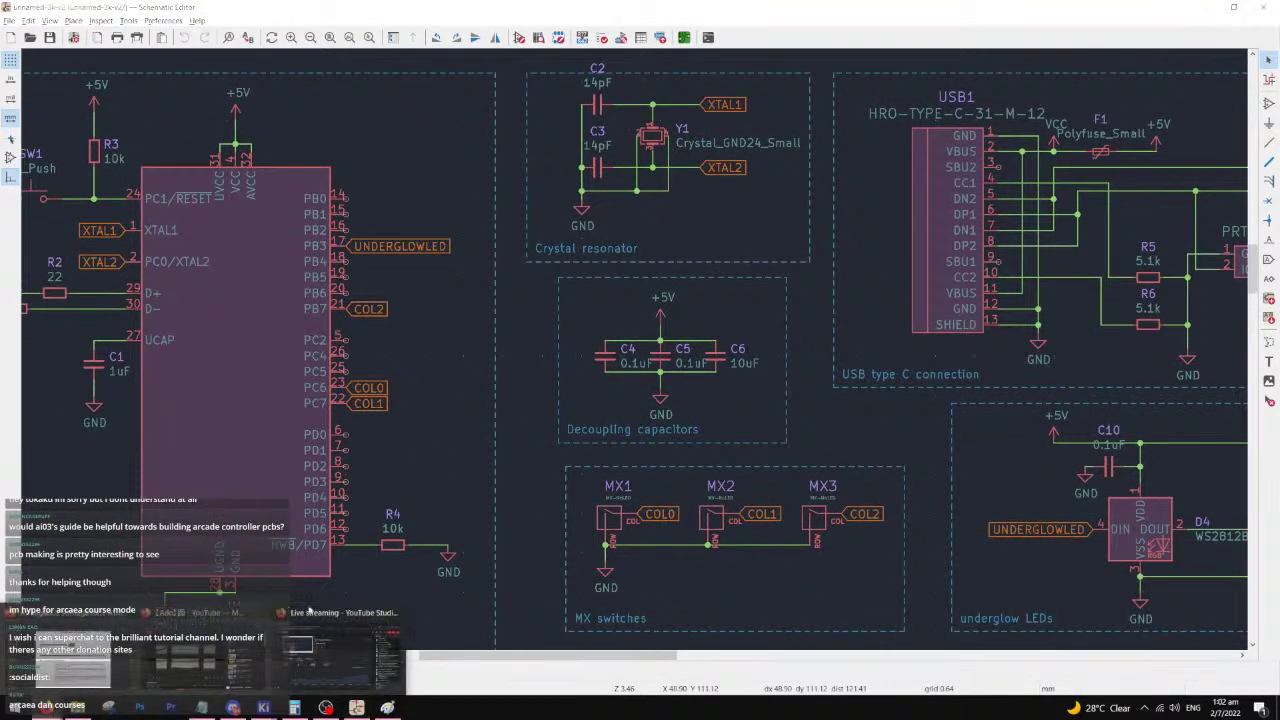
pyautogui.click(168, 662)
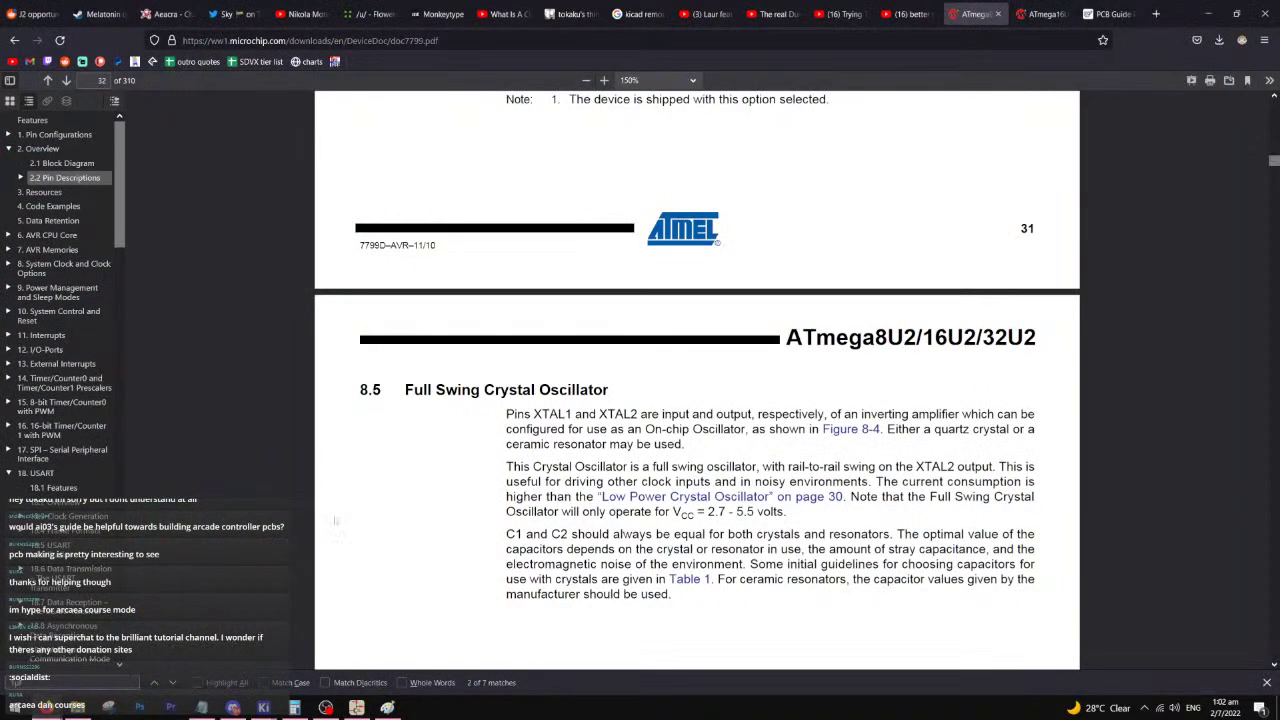
pyautogui.click(1108, 14)
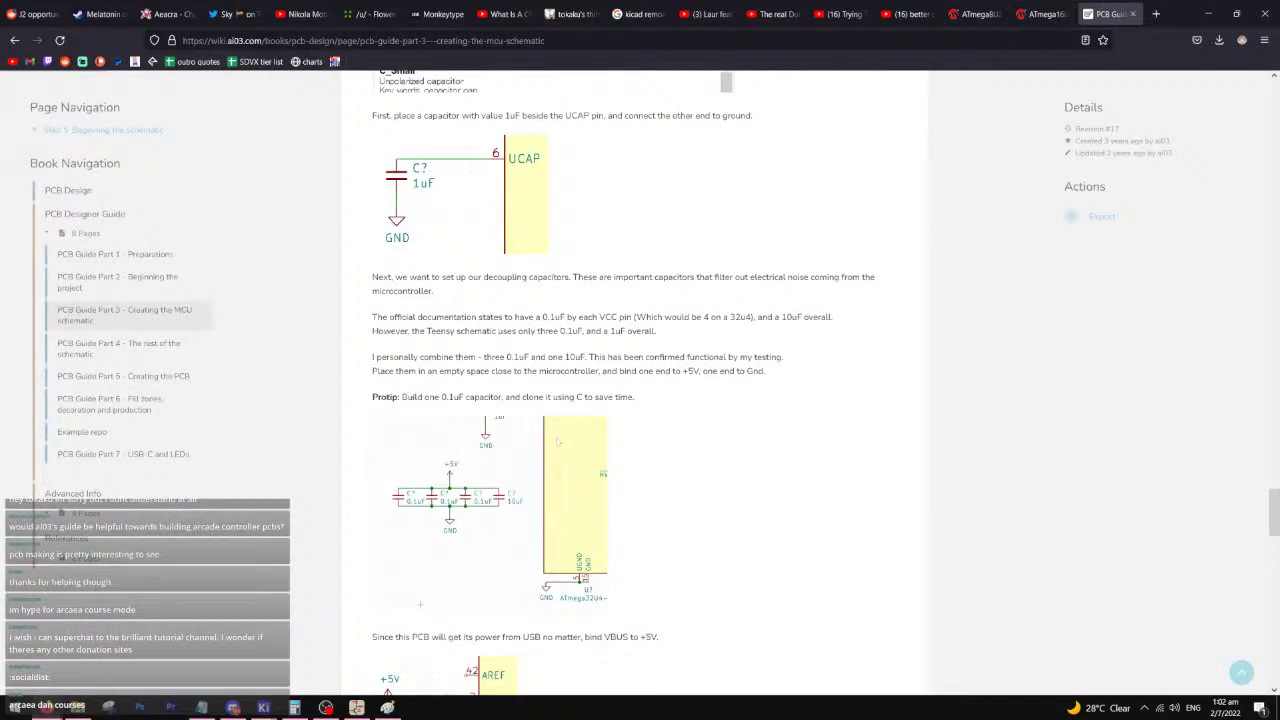
pyautogui.scroll(-1, 565, 375)
pyautogui.scroll(1, 580, 370)
pyautogui.scroll(2, 585, 368)
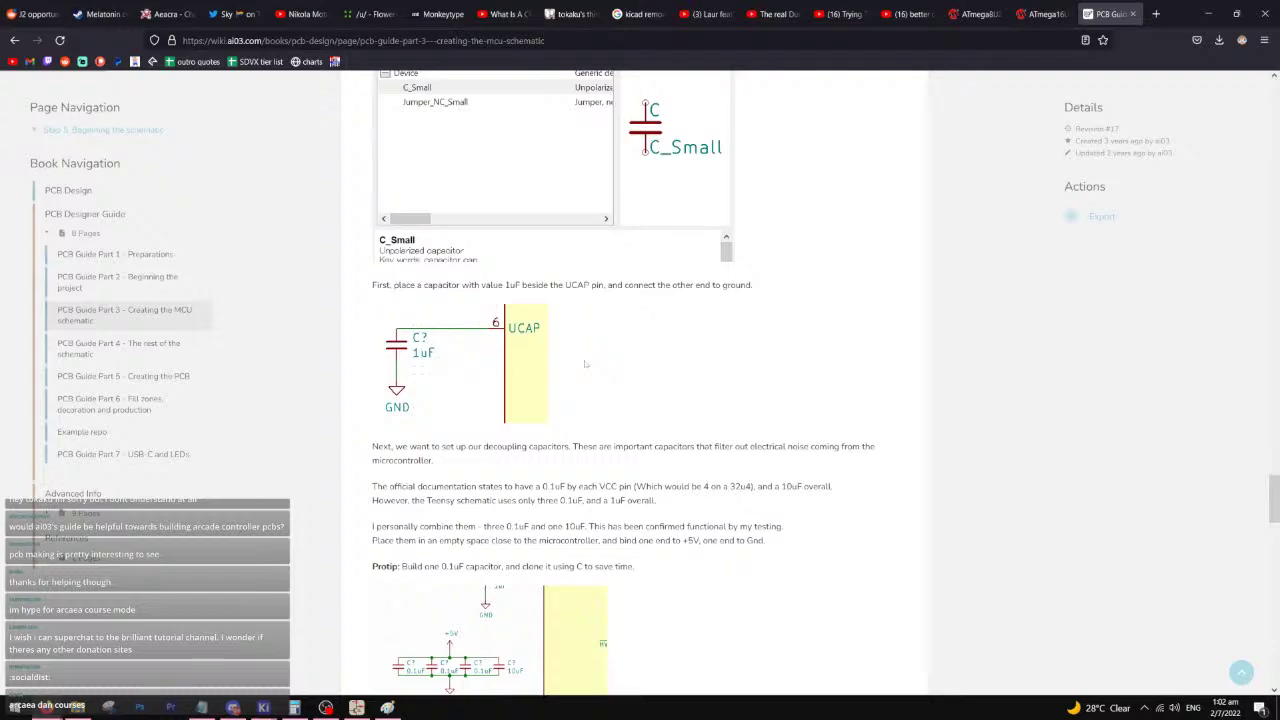
pyautogui.scroll(5, 585, 364)
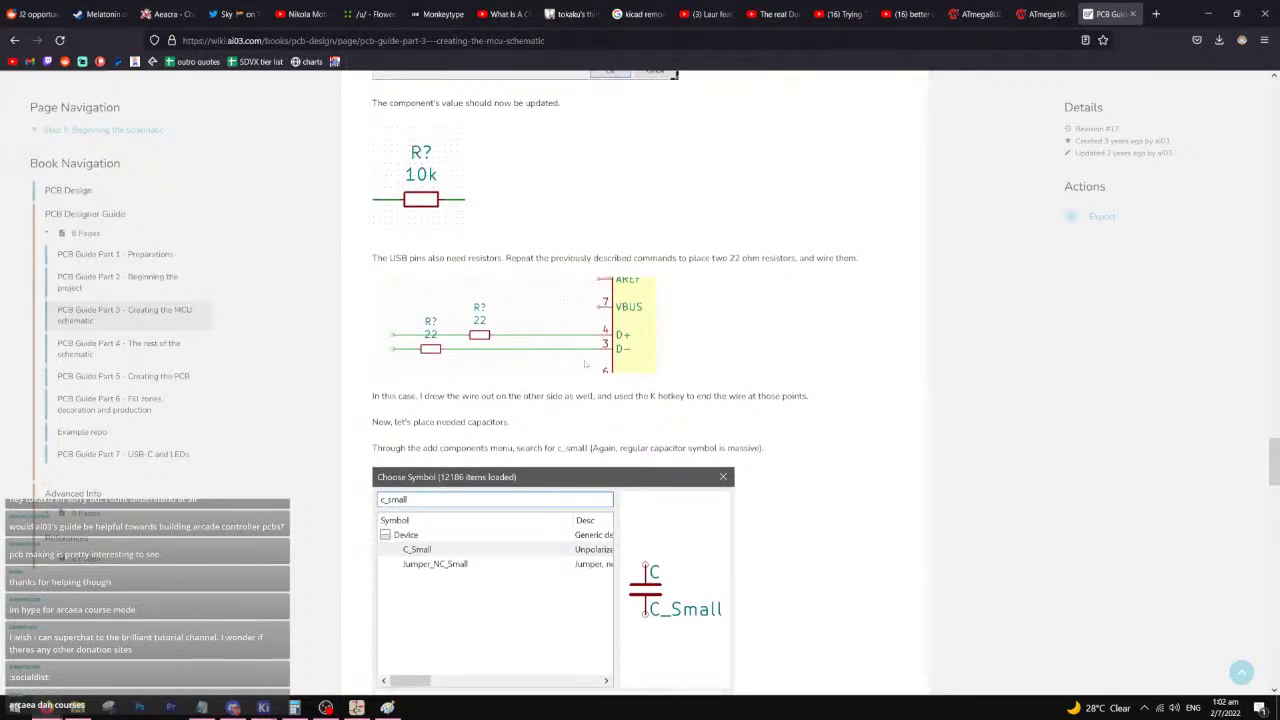
pyautogui.scroll(2, 585, 364)
pyautogui.scroll(-9, 420, 377)
pyautogui.scroll(2, 602, 384)
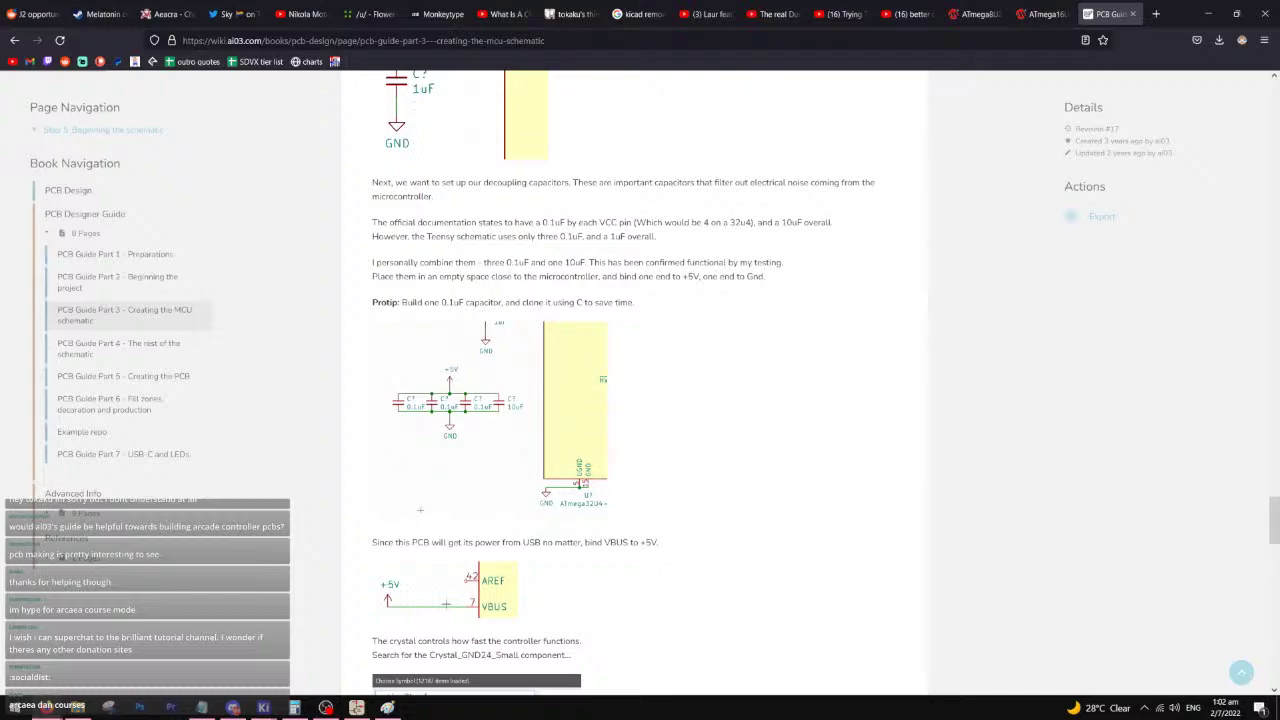
pyautogui.moveTo(392, 222); pyautogui.dragTo(388, 222)
pyautogui.moveTo(676, 222)
pyautogui.mouseDown()
pyautogui.moveTo(735, 222)
pyautogui.moveTo(688, 222)
pyautogui.mouseUp()
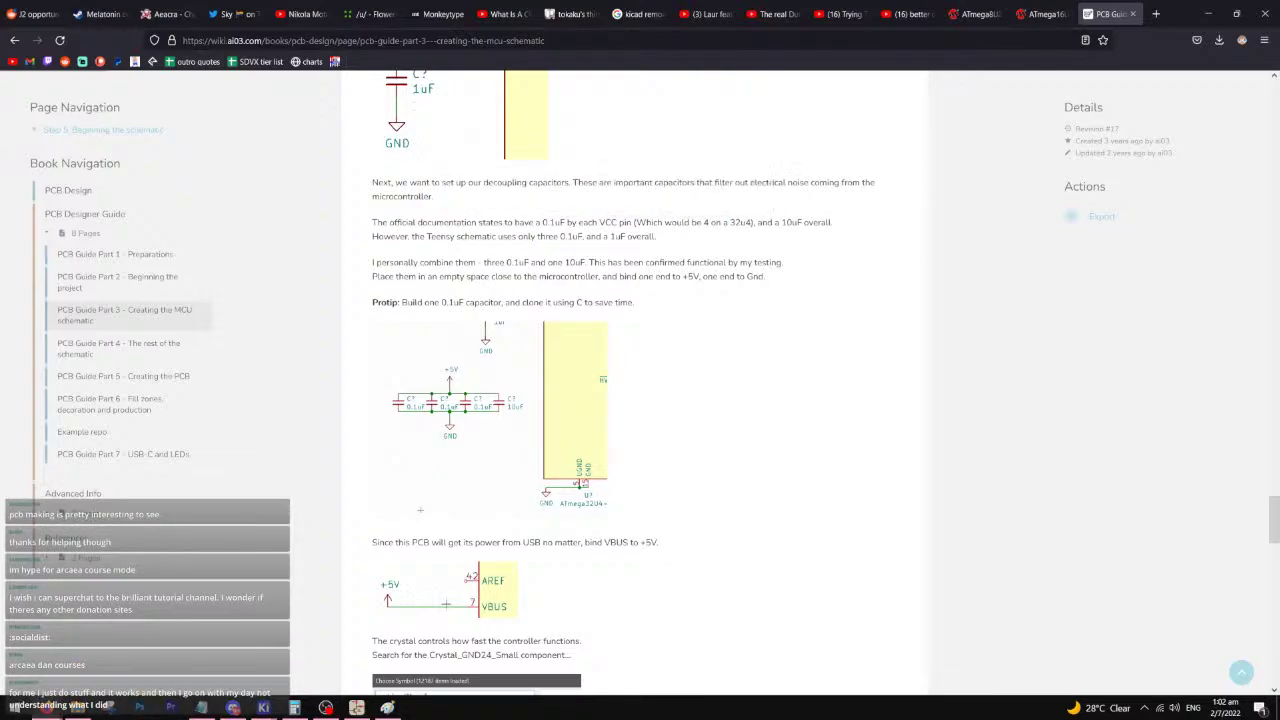
# - Return to the tutorial-stream schematic and place an ATmega32U4-A symbol beside the circuit to inspect its VCC pins
pyautogui.click(1208, 13)
pyautogui.click(357, 707)
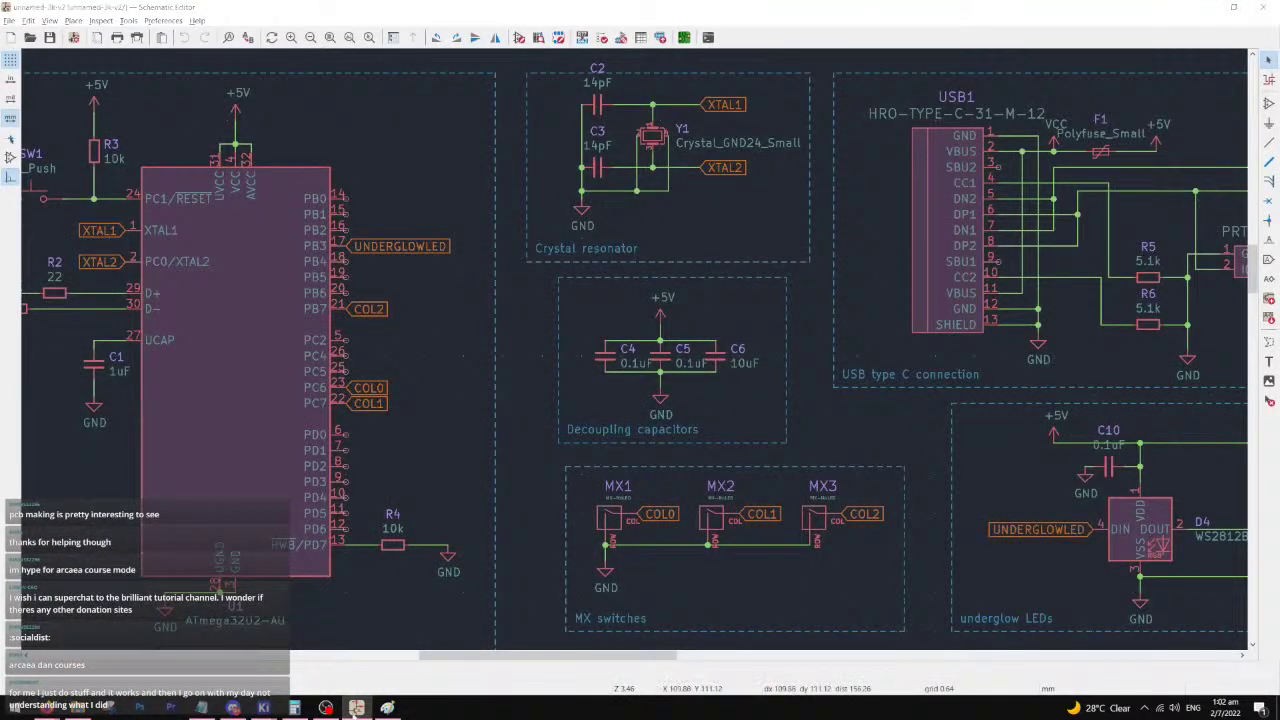
pyautogui.scroll(-5, 634, 354)
pyautogui.scroll(3, 681, 366)
pyautogui.click(645, 441)
pyautogui.press('a')
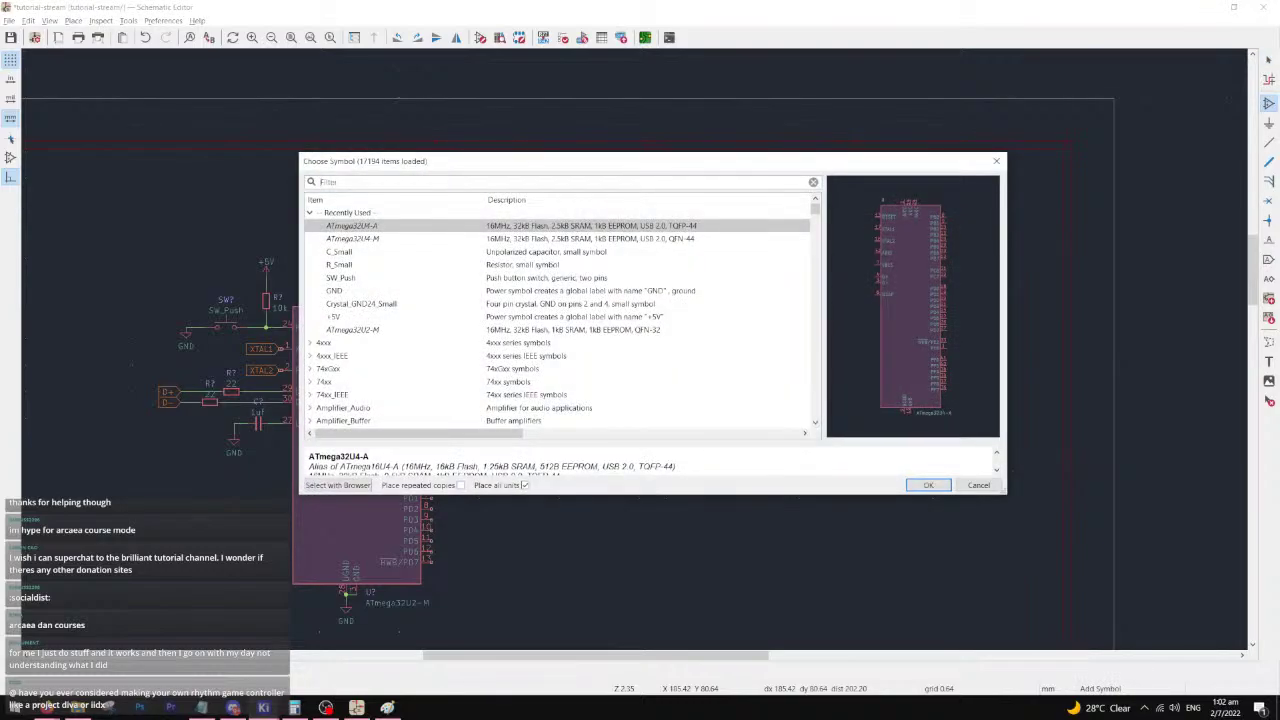
pyautogui.press('Return')
pyautogui.scroll(5, 813, 507)
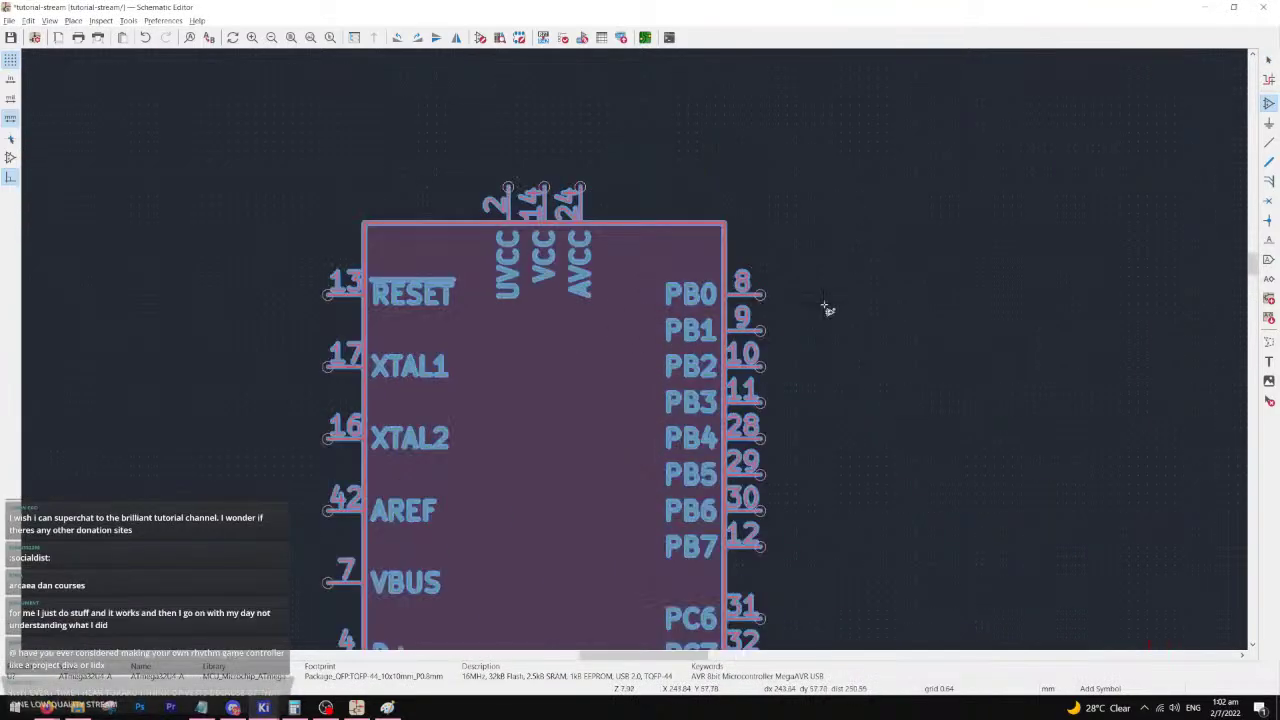
pyautogui.click(825, 305)
pyautogui.press('Escape')
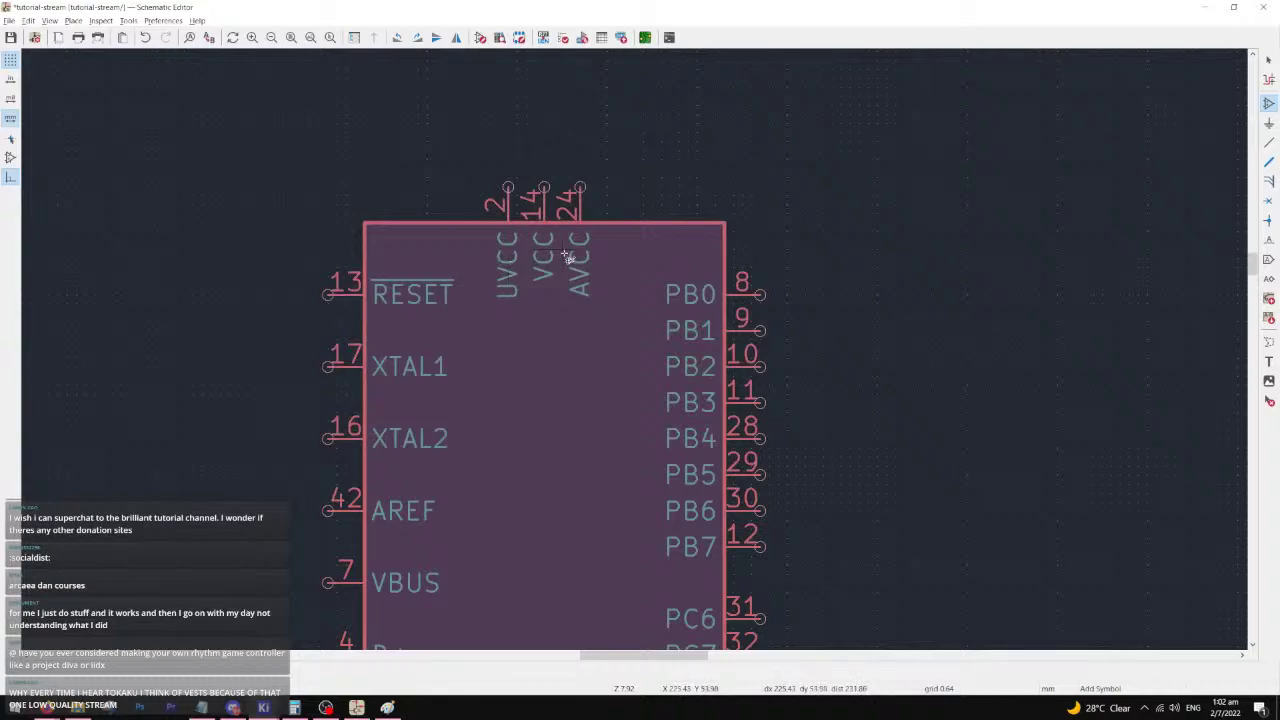
pyautogui.scroll(-2, 566, 437)
pyautogui.moveTo(600, 423); pyautogui.dragTo(584, 359, button='middle')
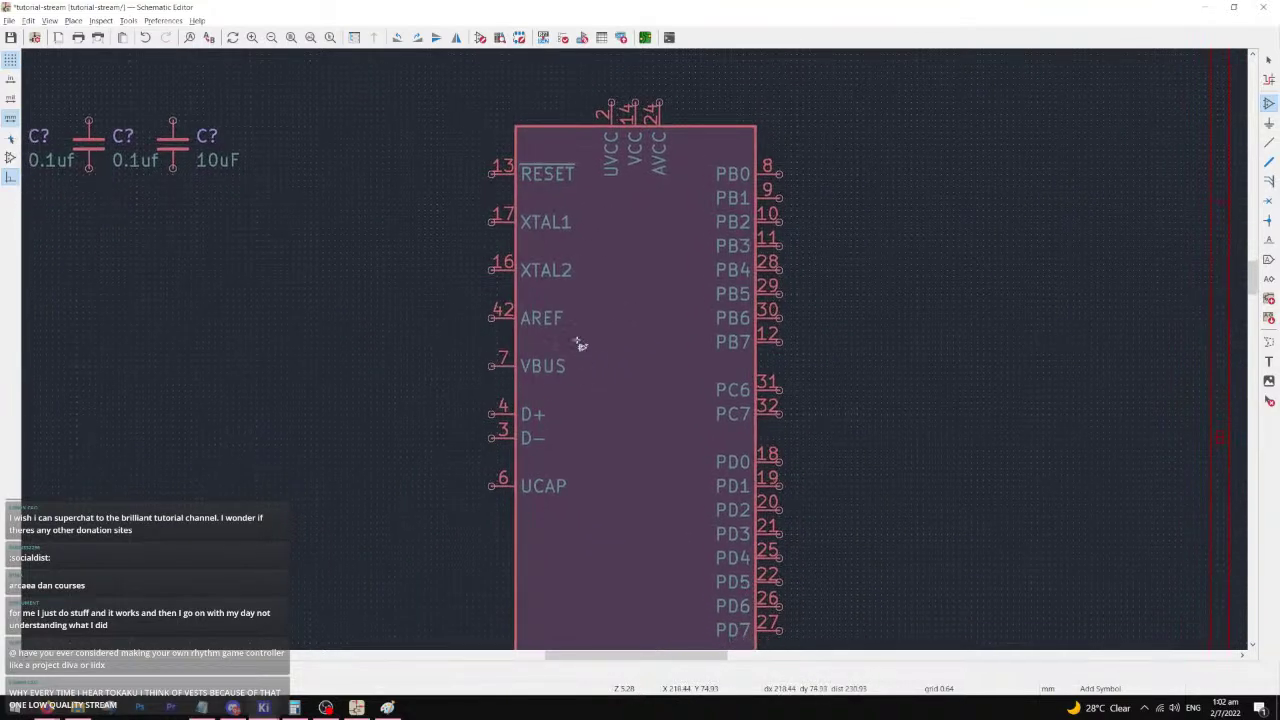
# - Delete the ATmega32U4-A symbol and the extra 0.1uf capacitor at the left end of the decoupling row
pyautogui.click(1268, 60)
pyautogui.click(598, 388)
pyautogui.press('Delete')
pyautogui.moveTo(167, 215); pyautogui.dragTo(701, 404, button='middle')
pyautogui.click(454, 330)
pyautogui.press('Delete')
# - Wire the upper pins of the two 0.1uf capacitors and the 10uF capacitor together, and likewise their lower pins
pyautogui.moveTo(453, 327); pyautogui.dragTo(680, 316, button='middle')
pyautogui.scroll(-3, 449, 381)
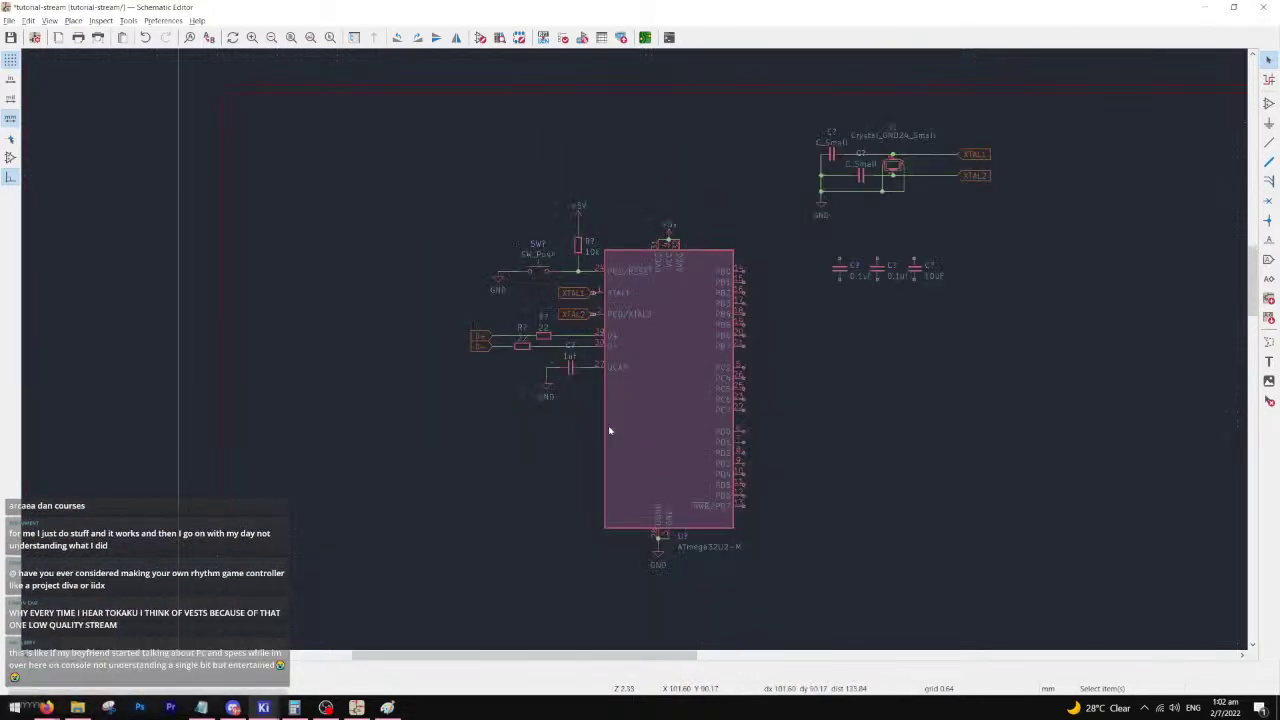
pyautogui.scroll(3, 594, 391)
pyautogui.scroll(-2, 766, 284)
pyautogui.scroll(3, 760, 290)
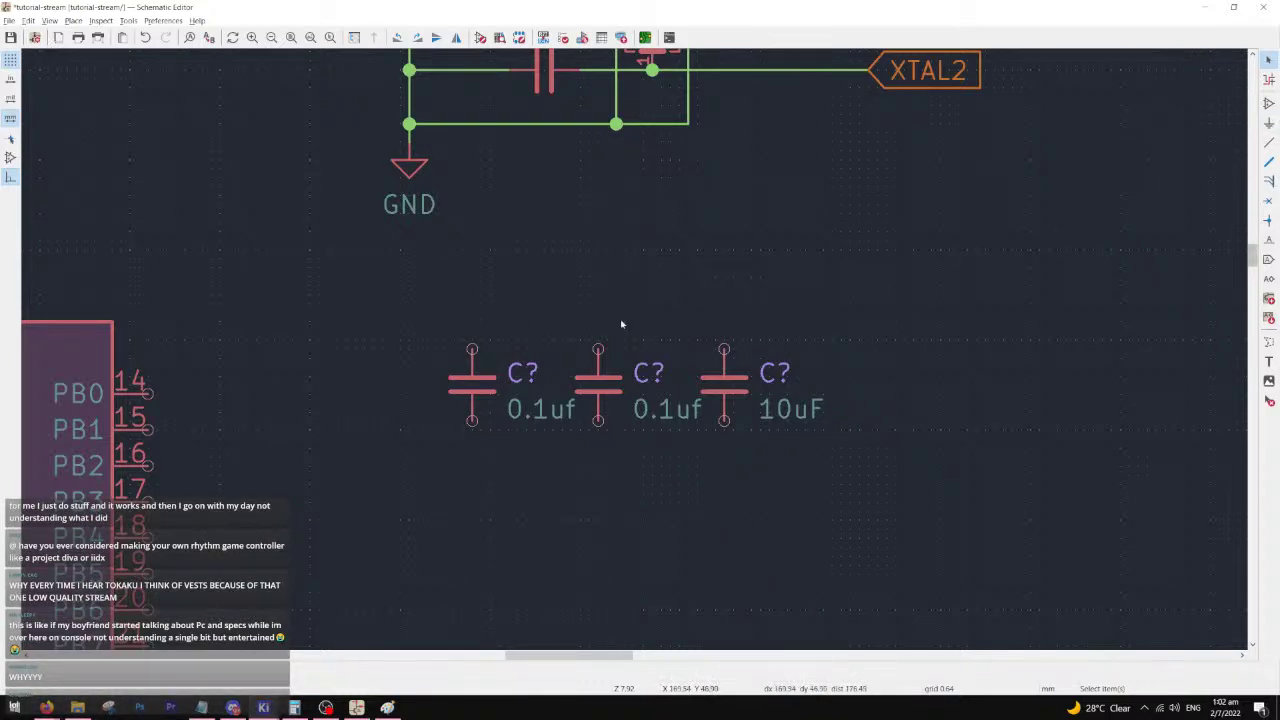
pyautogui.click(473, 347)
pyautogui.click(724, 348)
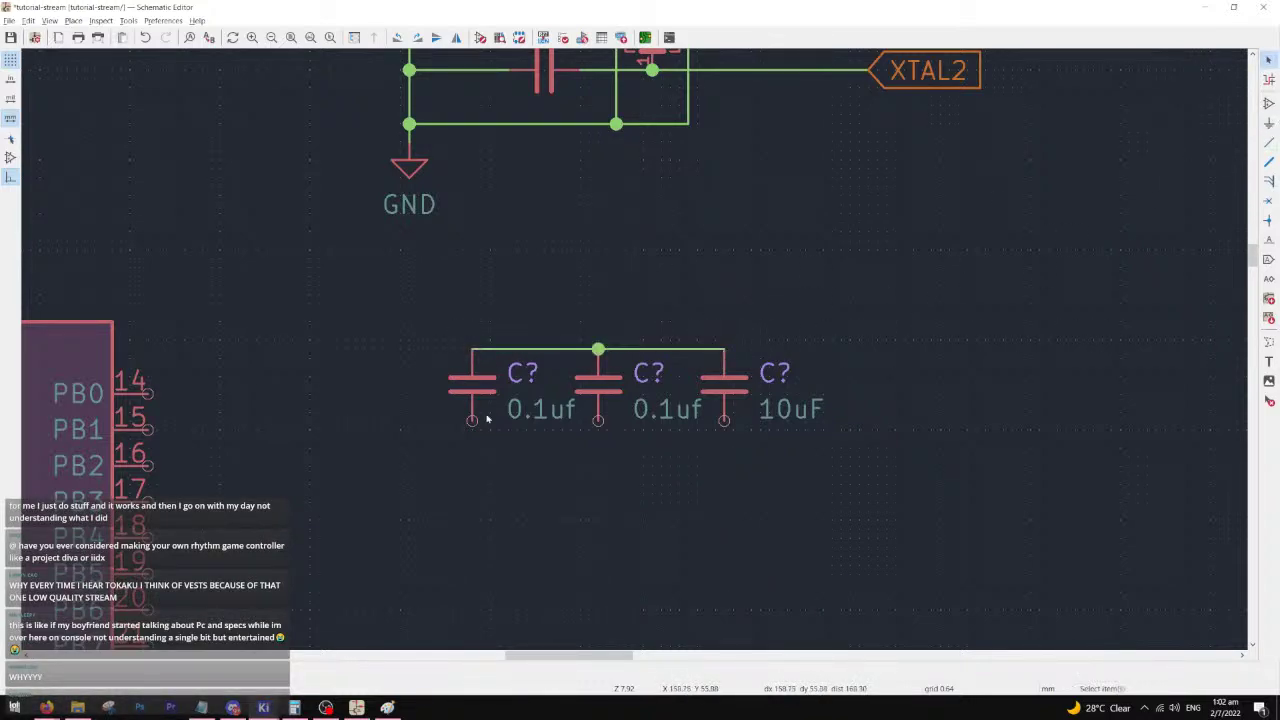
pyautogui.press('w')
pyautogui.click(724, 420)
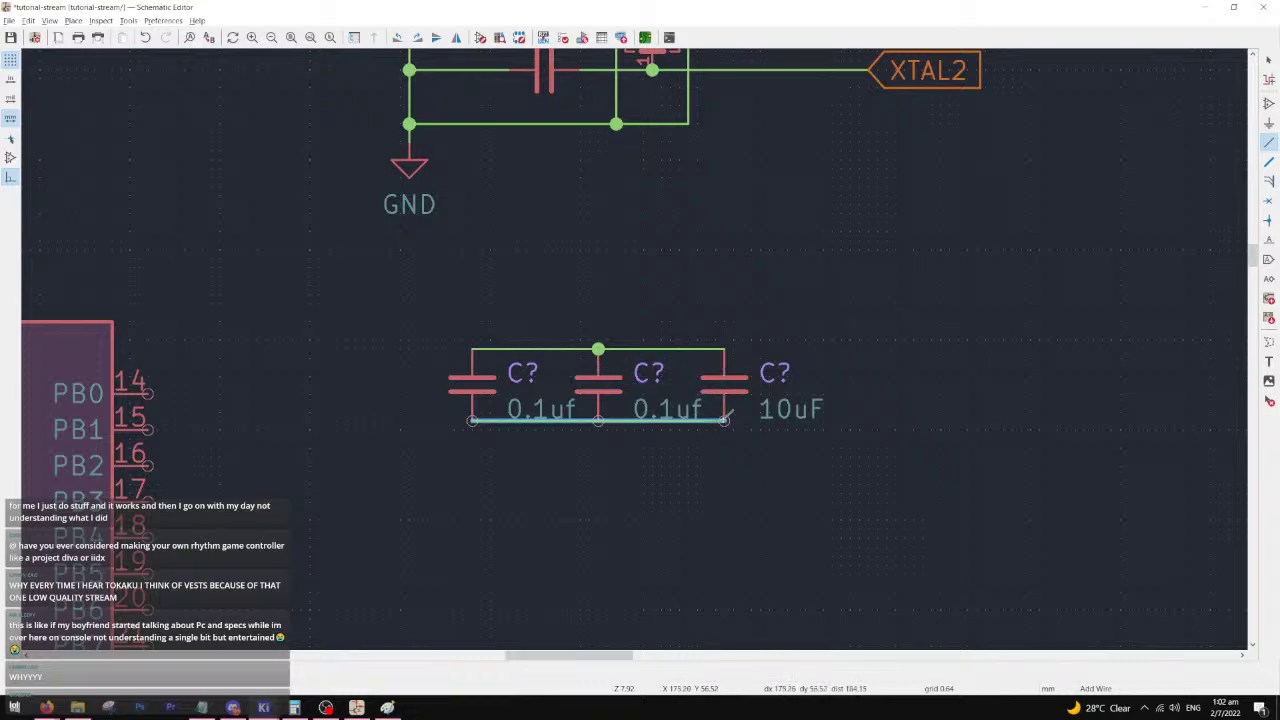
# - Wire the lower pins of the two 0.1uf capacitors and the 10uF capacitor together with one straight wire
pyautogui.press('Escape')
pyautogui.scroll(-2, 490, 422)
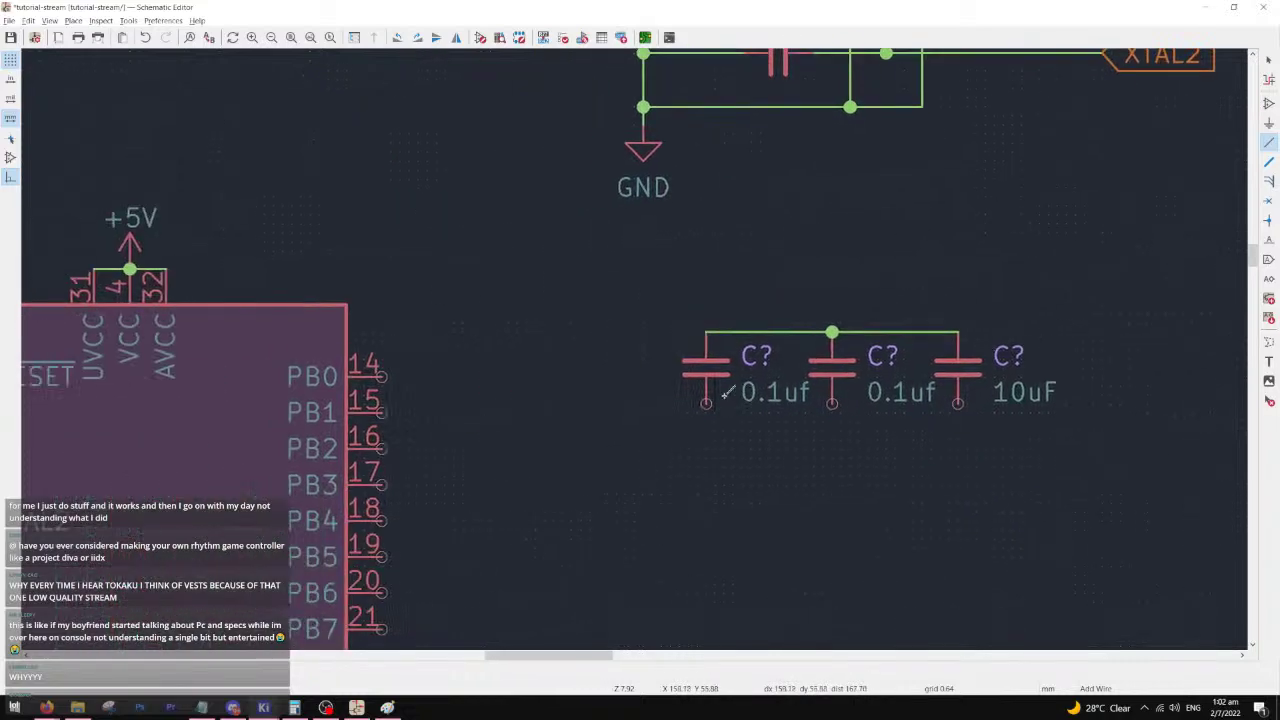
pyautogui.moveTo(636, 347); pyautogui.dragTo(526, 371, button='middle')
pyautogui.click(534, 372)
pyautogui.click(703, 372)
pyautogui.press('Escape')
# - Add copies of the +5V and GND symbols above and below the decoupling row and wire them to its middle junctions
pyautogui.click(151, 260)
pyautogui.hotkey('ctrl', 'd')
pyautogui.click(619, 313)
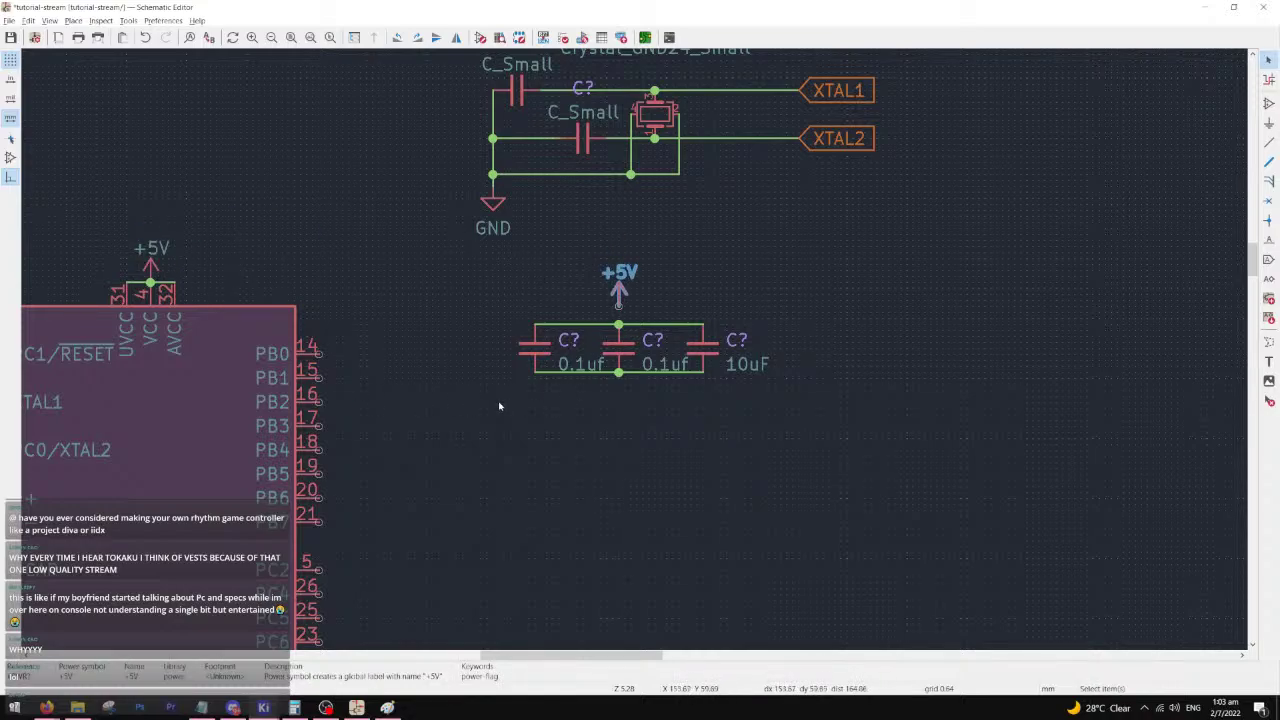
pyautogui.click(494, 205)
pyautogui.hotkey('ctrl', 'd')
pyautogui.click(618, 396)
pyautogui.click(619, 305)
pyautogui.click(619, 324)
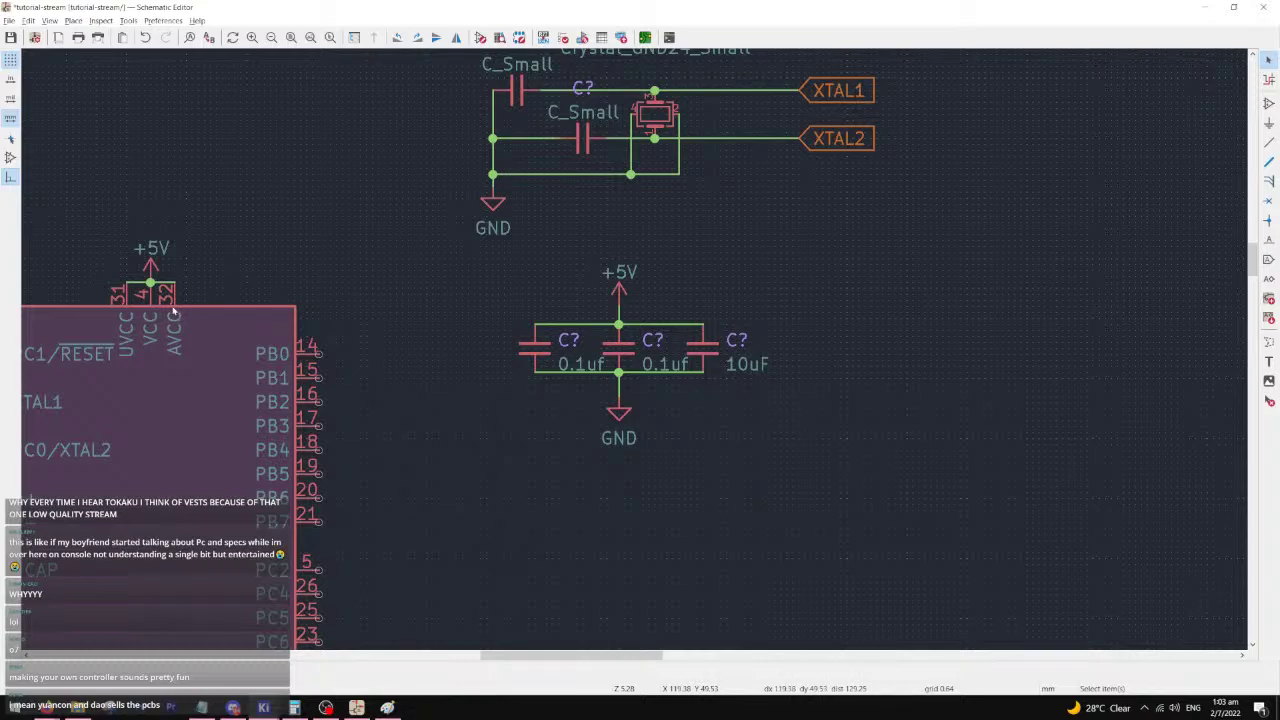
# - Move the whole decoupling capacitor circuit farther down and slightly left, beneath the crystal circuit
pyautogui.scroll(-5, 173, 313)
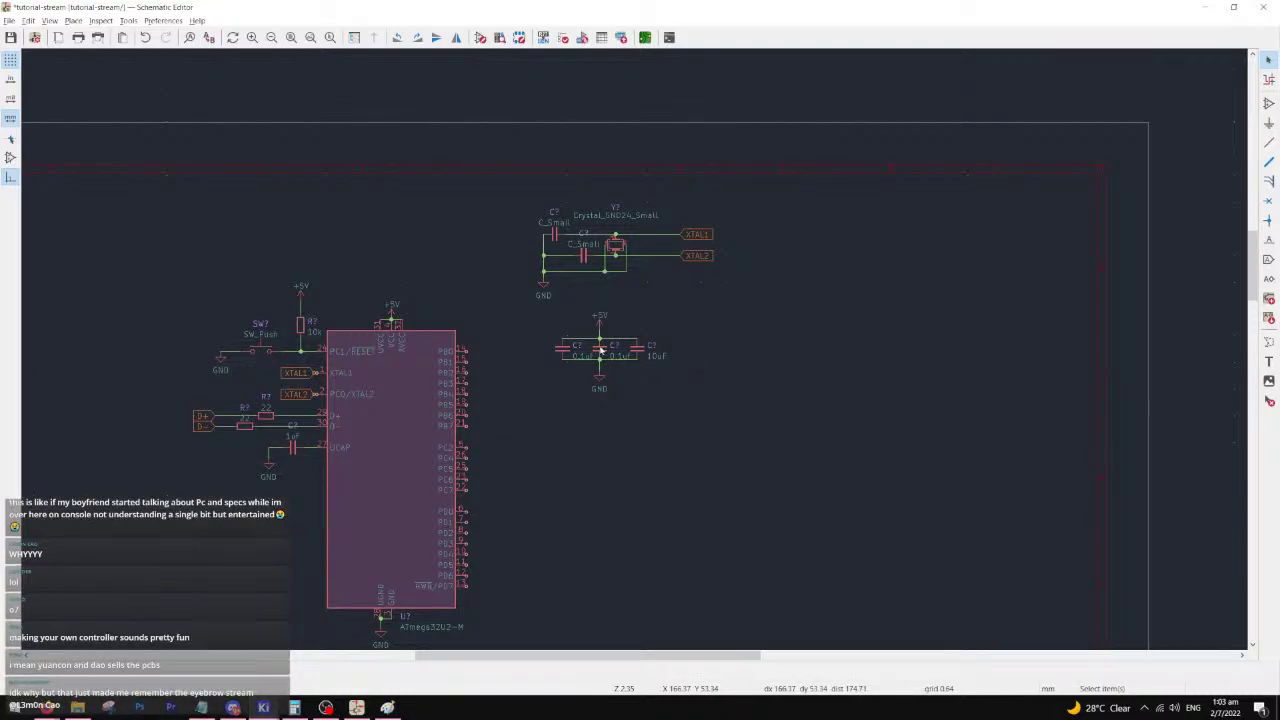
pyautogui.scroll(5, 600, 349)
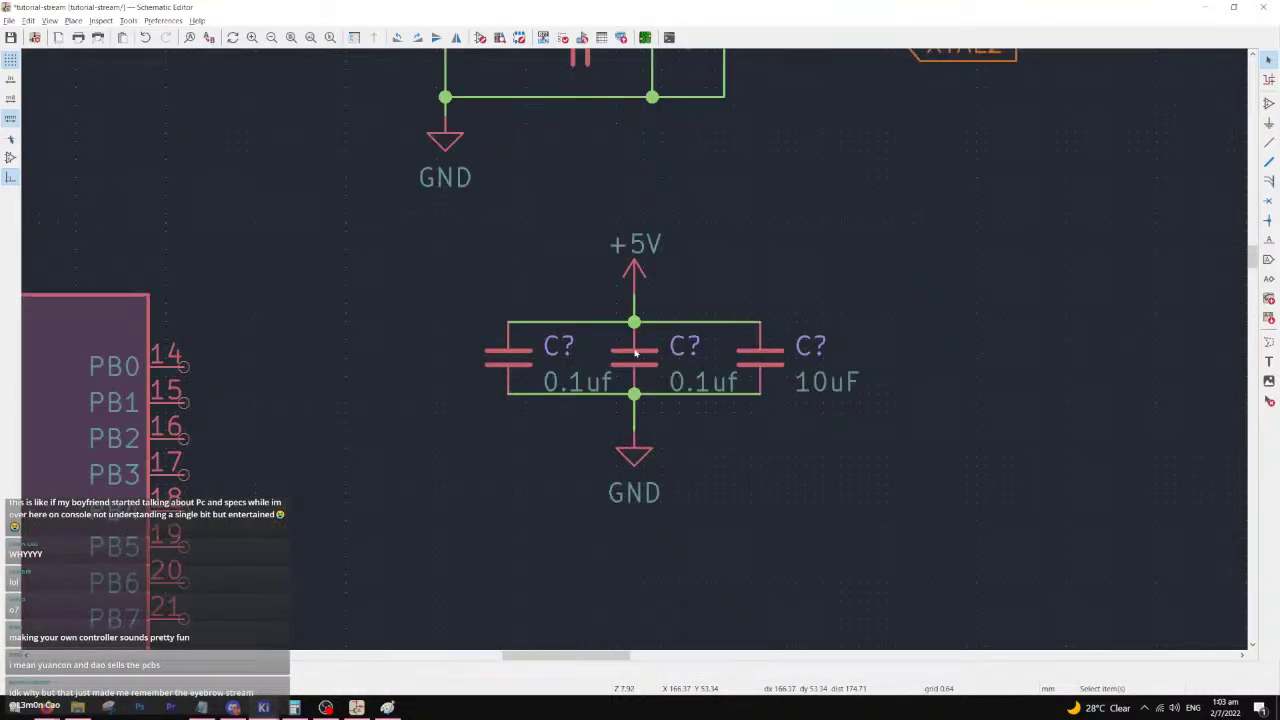
pyautogui.scroll(-2, 637, 352)
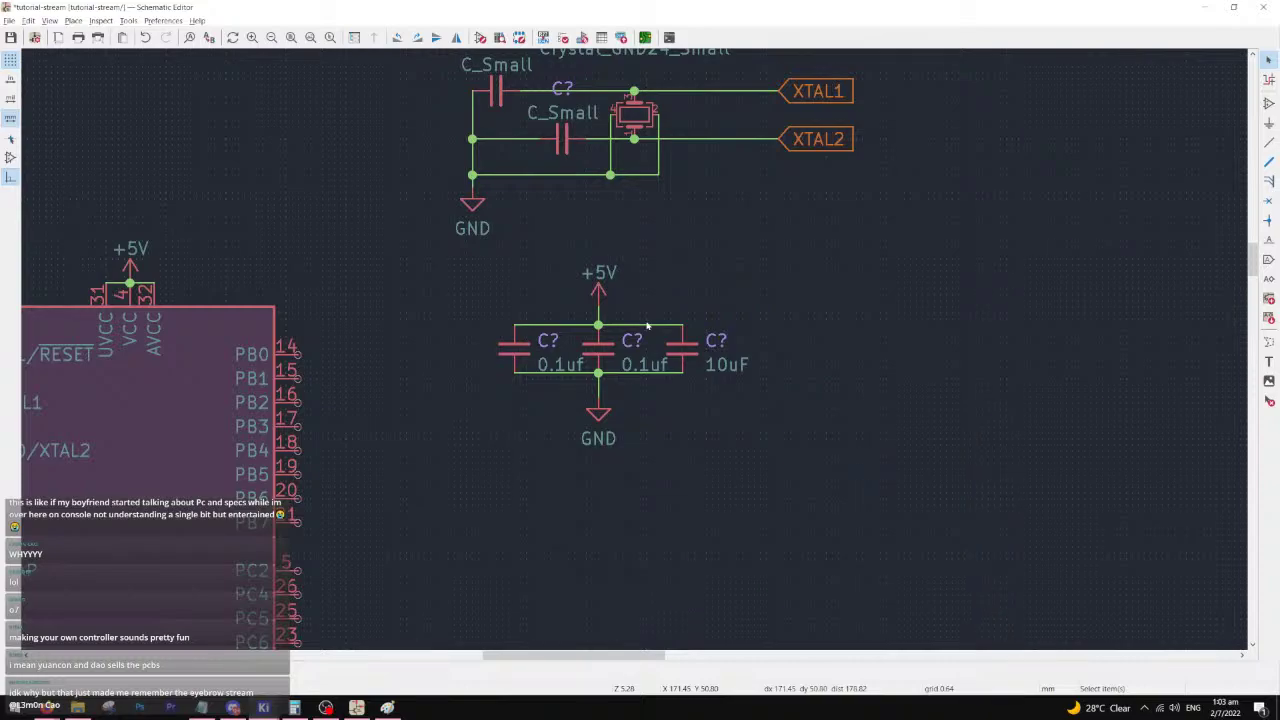
pyautogui.scroll(-4, 628, 360)
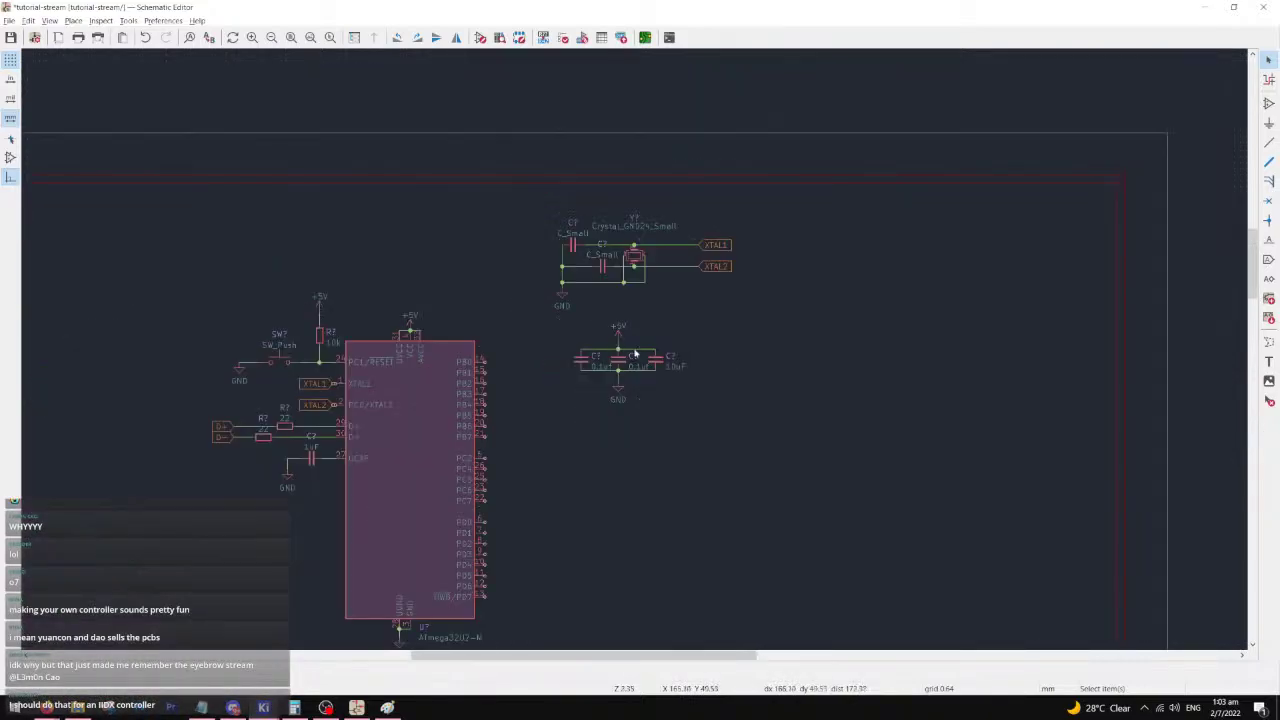
pyautogui.scroll(4, 597, 334)
pyautogui.moveTo(588, 448); pyautogui.dragTo(641, 339, button='middle')
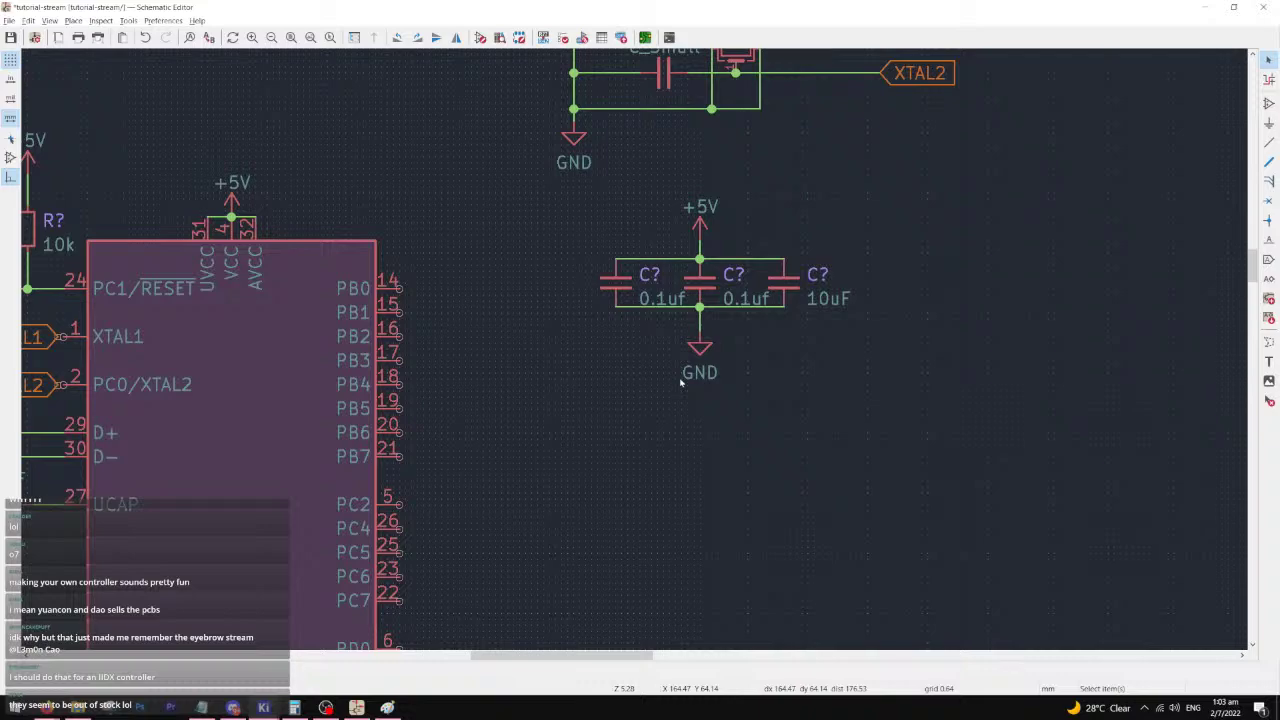
pyautogui.scroll(-3, 681, 380)
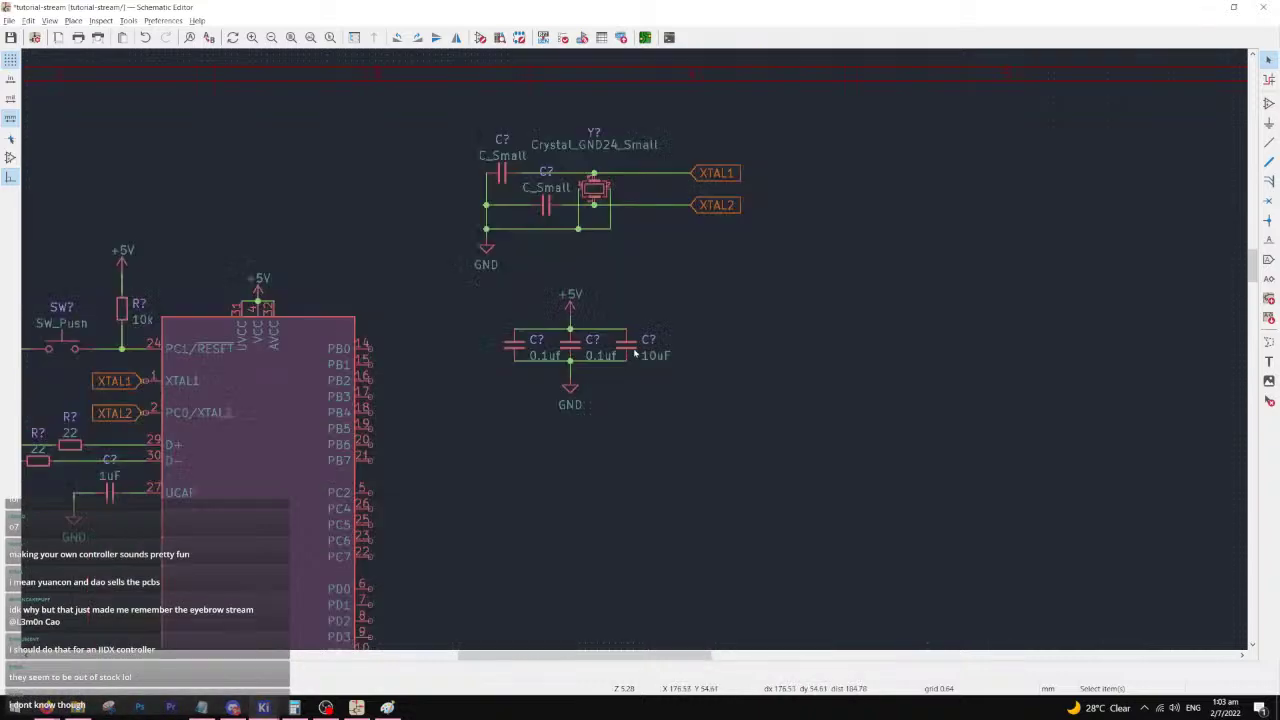
pyautogui.scroll(2, 723, 324)
pyautogui.moveTo(850, 228); pyautogui.dragTo(694, 345)
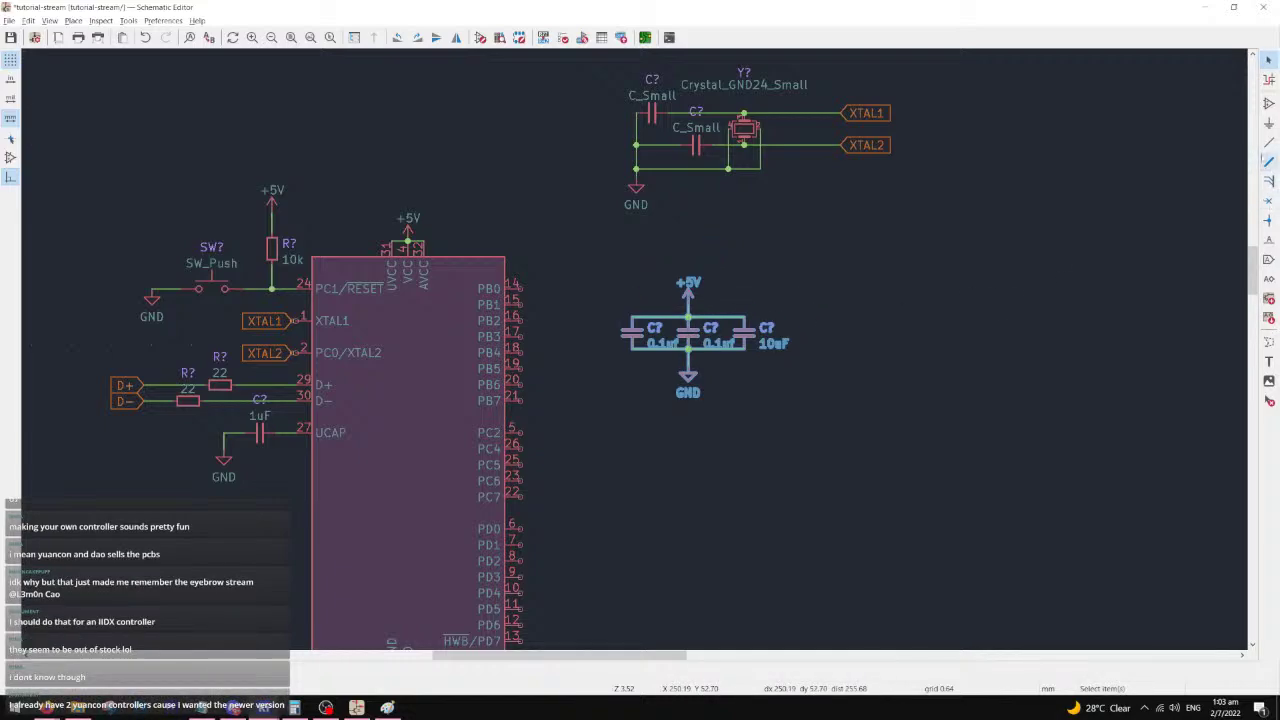
# - Draw a closed dashed rectangle of graphic lines around the crystal circuit with its XTAL1 and XTAL2 labels
pyautogui.click(1268, 341)
pyautogui.moveTo(742, 112); pyautogui.dragTo(697, 302, button='middle')
pyautogui.click(563, 231)
pyautogui.click(883, 414)
pyautogui.click(563, 414)
pyautogui.doubleClick(563, 231)
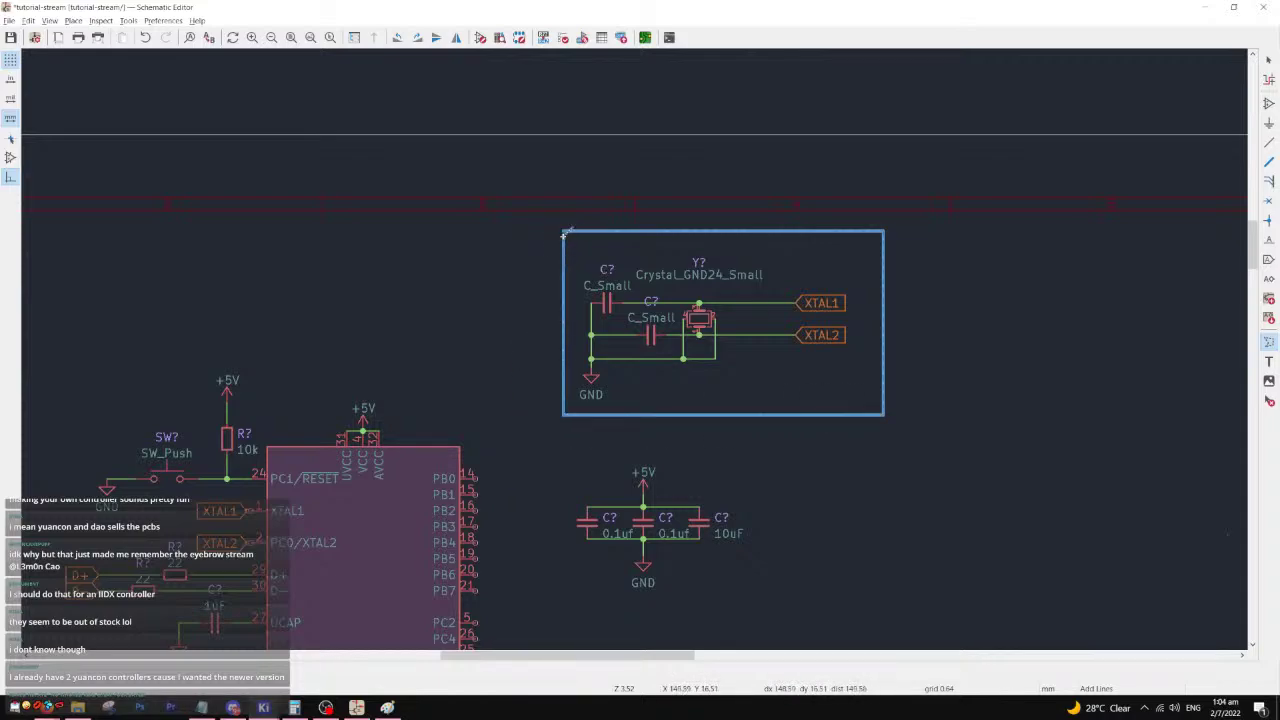
pyautogui.click(563, 231)
# - Draw a dashed outline around the decoupling capacitor circuit, starting and ending on the lower edge of the crystal box
pyautogui.moveTo(520, 456); pyautogui.dragTo(597, 292, button='middle')
pyautogui.click(640, 251)
pyautogui.click(640, 443)
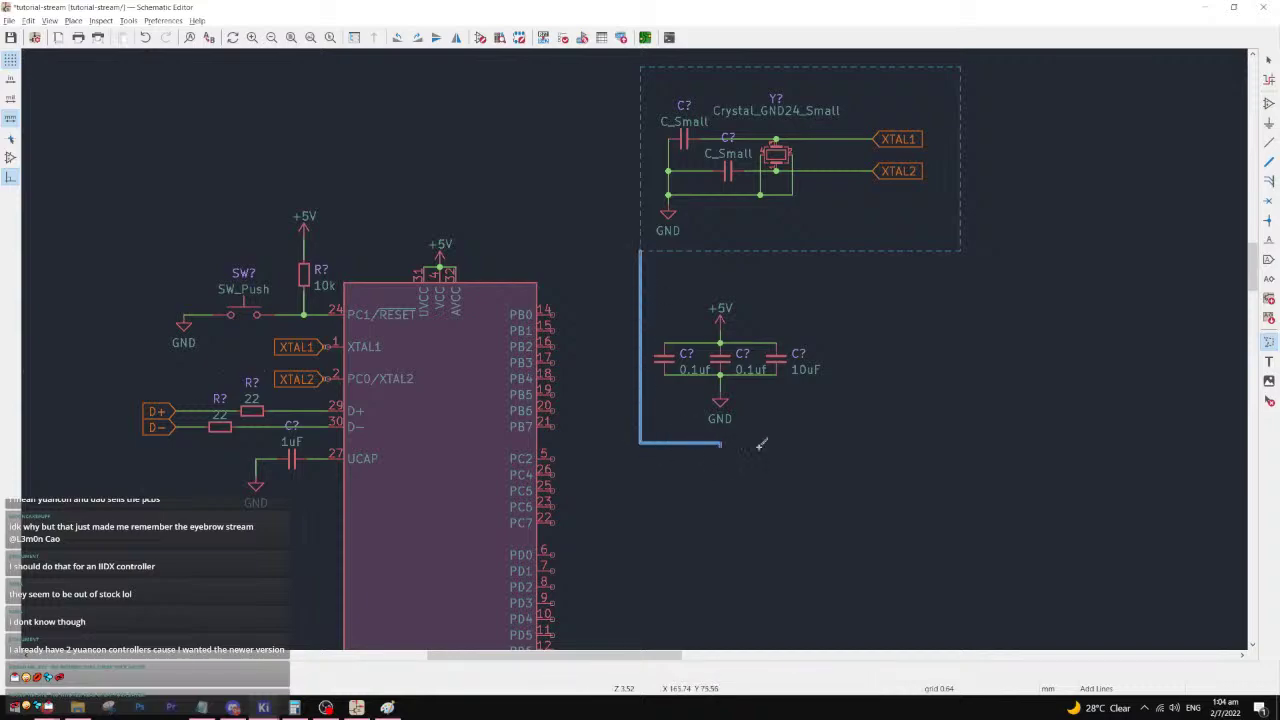
pyautogui.doubleClick(857, 251)
pyautogui.press('Escape')
# - Move the ATmega32U2 with all its attached reset, crystal, data and UCAP parts up beside the two outlined blocks
pyautogui.scroll(-2, 657, 334)
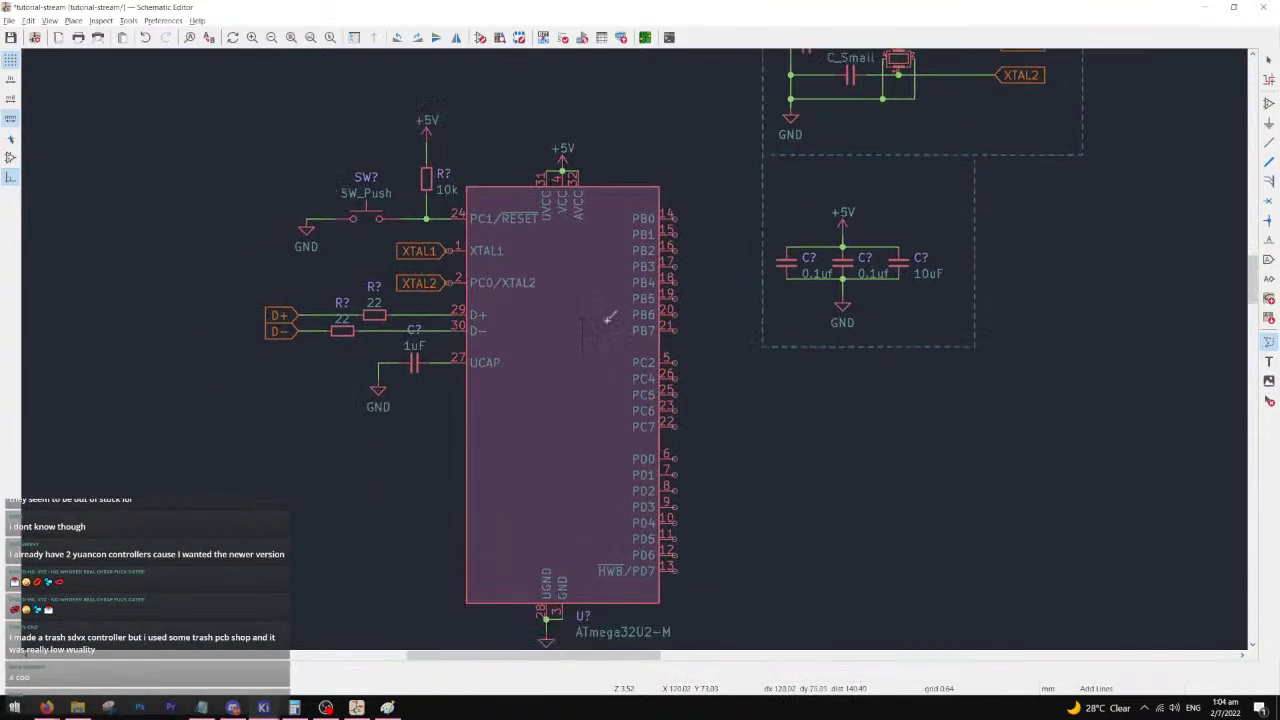
pyautogui.moveTo(720, 194); pyautogui.dragTo(394, 598)
pyautogui.moveTo(583, 462); pyautogui.dragTo(532, 462)
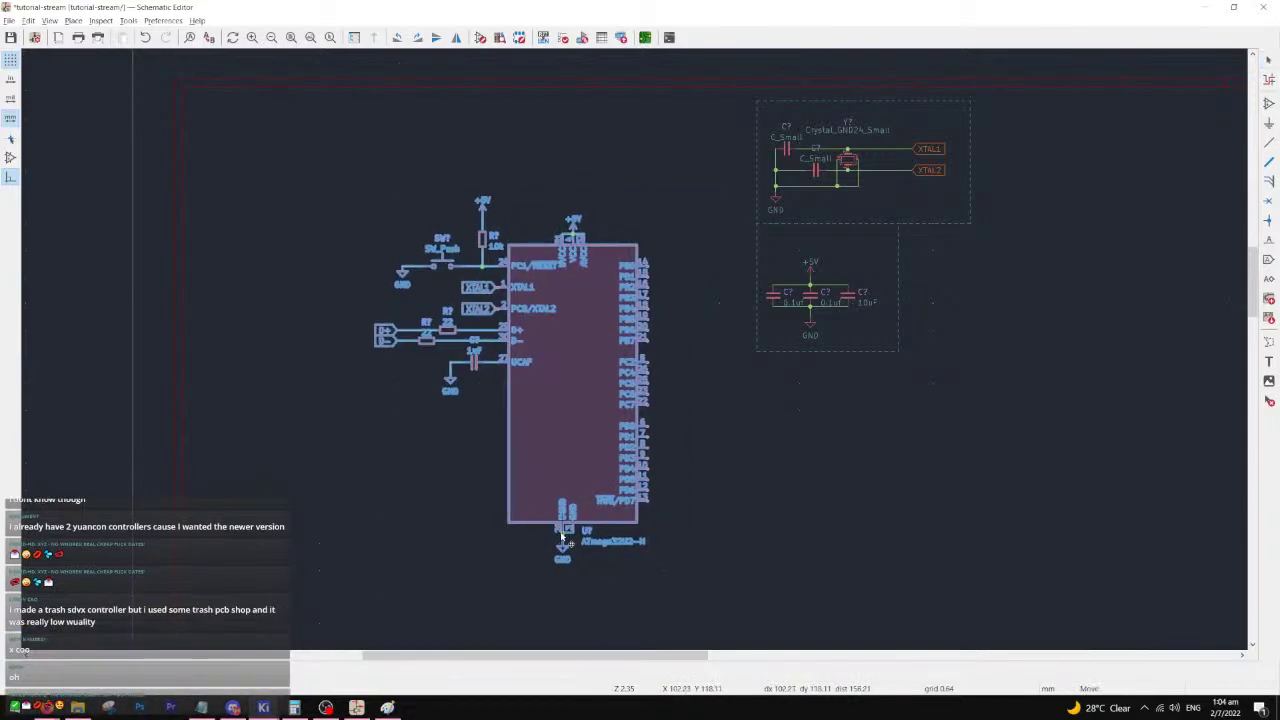
pyautogui.click(766, 449)
pyautogui.moveTo(686, 171); pyautogui.dragTo(390, 558)
pyautogui.press('m')
pyautogui.moveTo(547, 302); pyautogui.dragTo(555, 295)
pyautogui.click(1094, 337)
# - Draw a dashed outline around the ATmega32U2 circuit, joined to the crystal and decoupling boxes, and save the schematic
pyautogui.press('i')
pyautogui.click(758, 100)
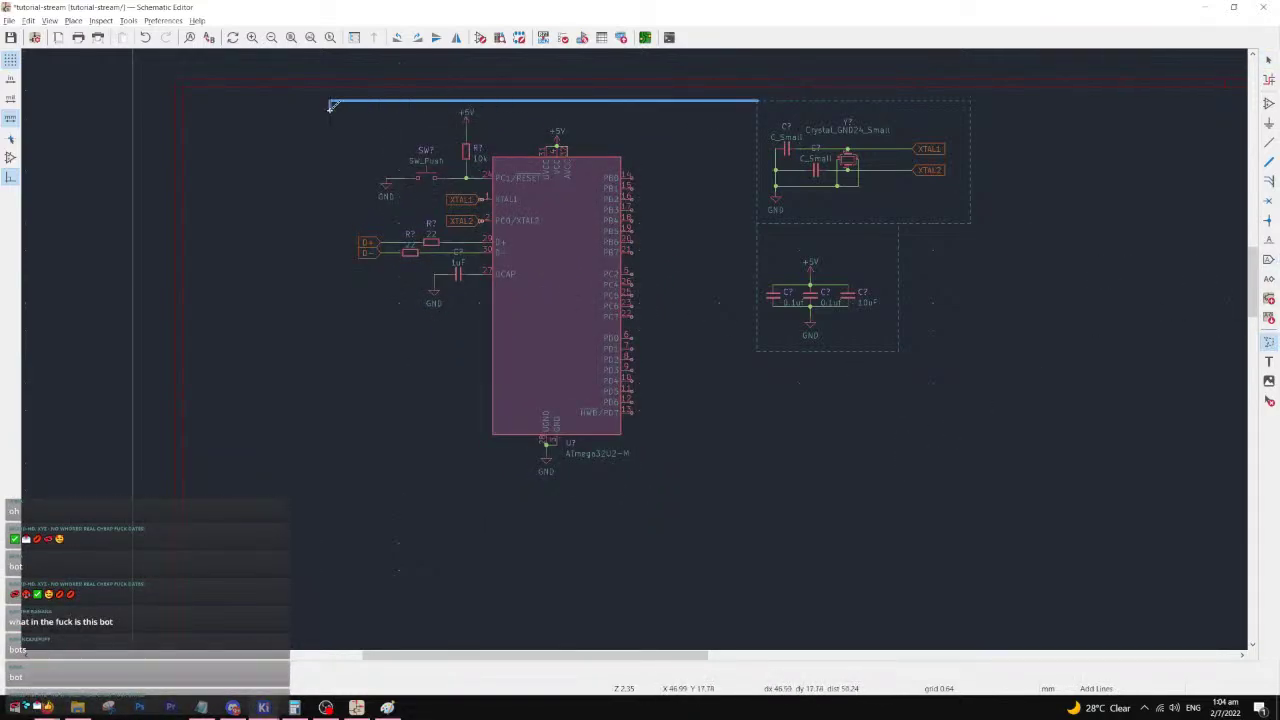
pyautogui.click(342, 498)
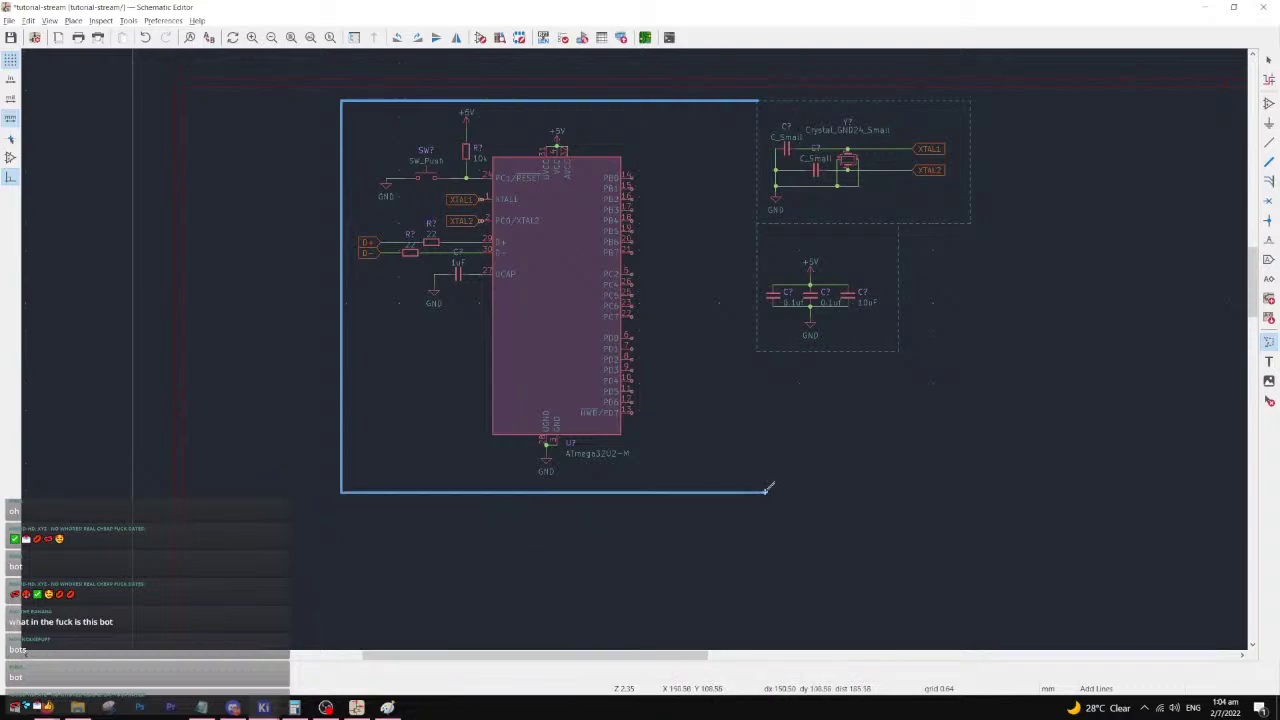
pyautogui.click(757, 497)
pyautogui.doubleClick(757, 350)
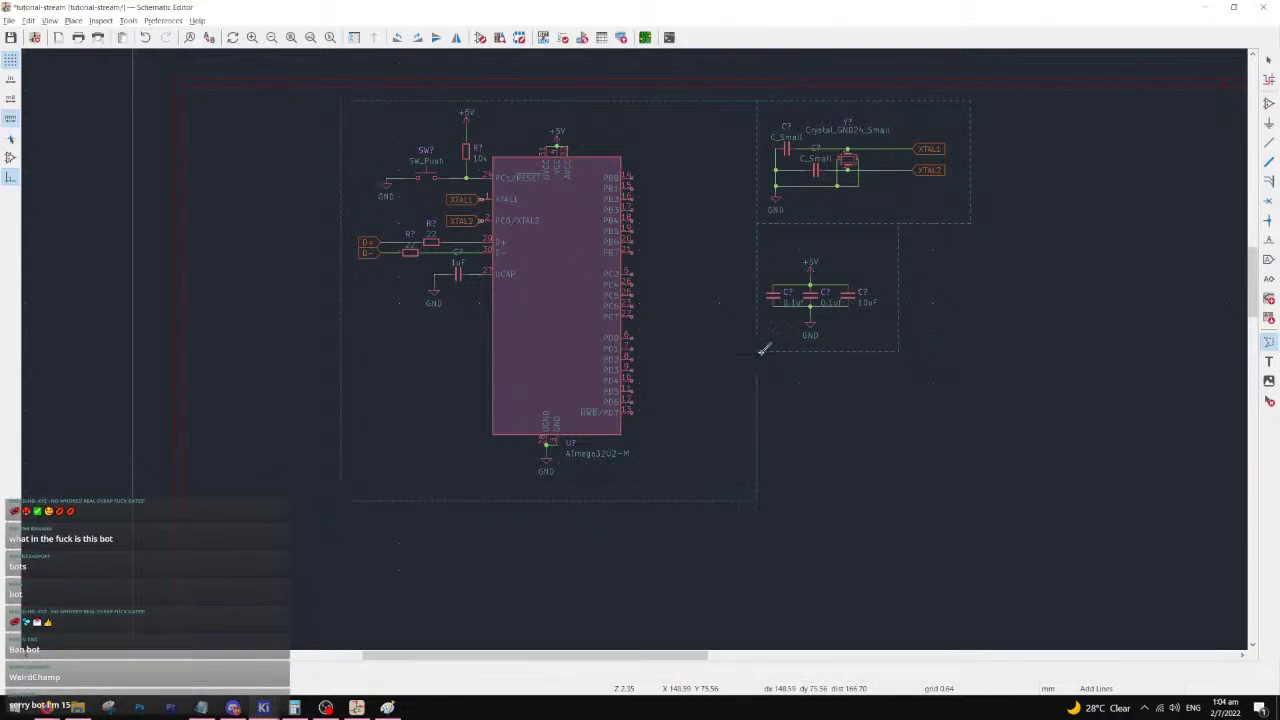
pyautogui.scroll(-3, 1046, 337)
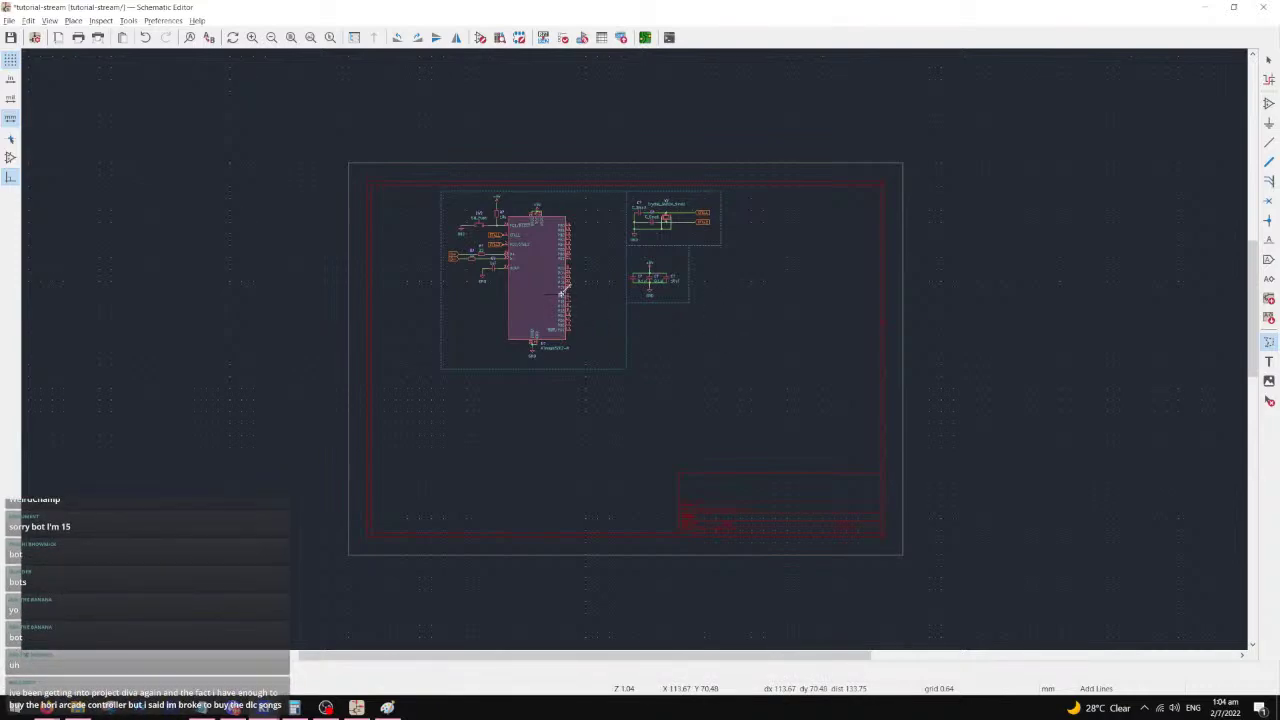
pyautogui.press('Escape')
pyautogui.hotkey('ctrl', 's')
# - Shift the crystal circuit slightly to the right so it sits centred inside its dashed outline
pyautogui.scroll(3, 634, 352)
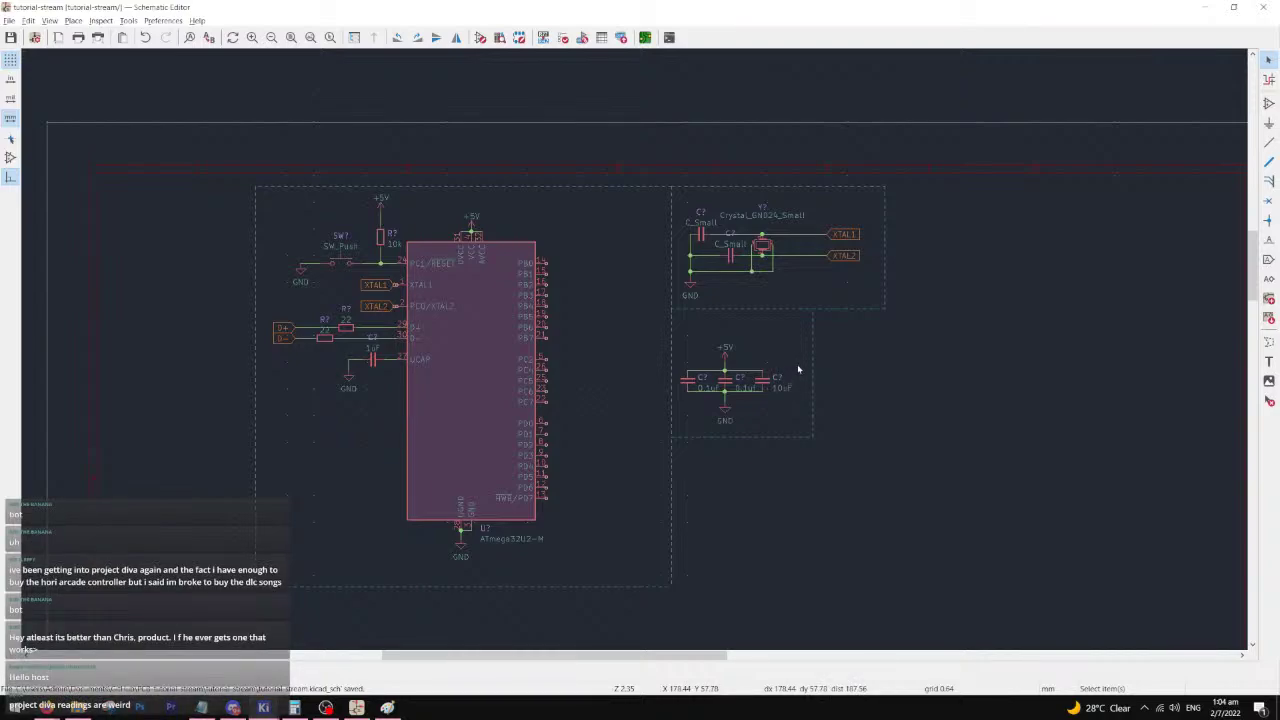
pyautogui.scroll(2, 857, 255)
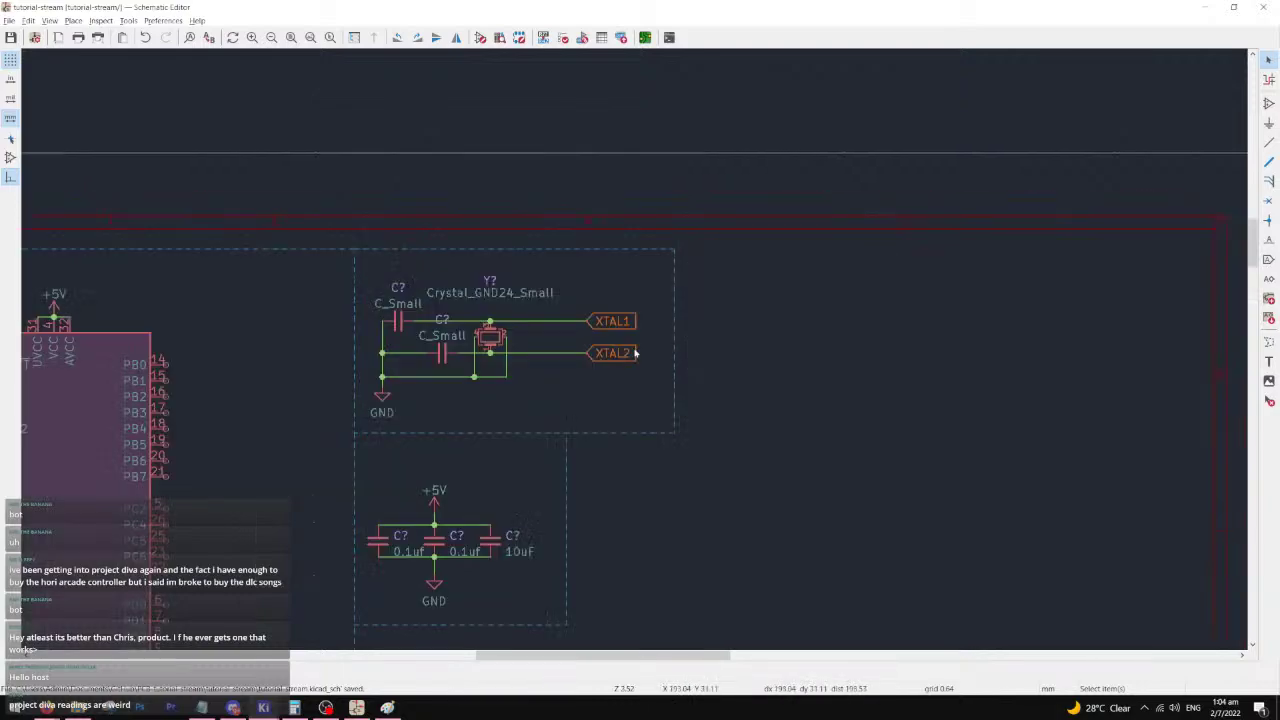
pyautogui.moveTo(638, 272); pyautogui.dragTo(366, 424)
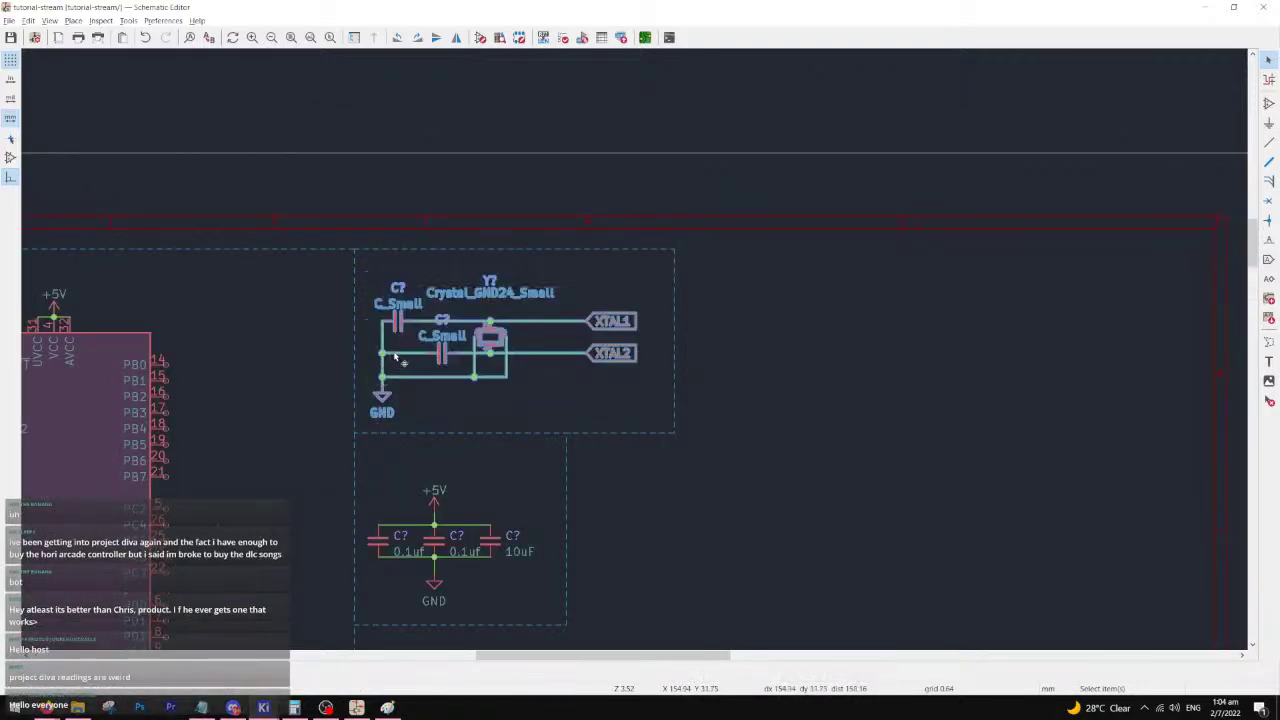
pyautogui.press('m')
pyautogui.click(405, 356)
# - Centre the decoupling capacitor circuit inside its dashed outline and save the schematic
pyautogui.moveTo(494, 456); pyautogui.dragTo(622, 378, button='middle')
pyautogui.moveTo(668, 386); pyautogui.dragTo(486, 540)
pyautogui.moveTo(566, 466)
pyautogui.mouseDown()
pyautogui.moveTo(578, 446)
pyautogui.moveTo(580, 460)
pyautogui.mouseUp()
pyautogui.click(580, 460)
pyautogui.scroll(-5, 634, 363)
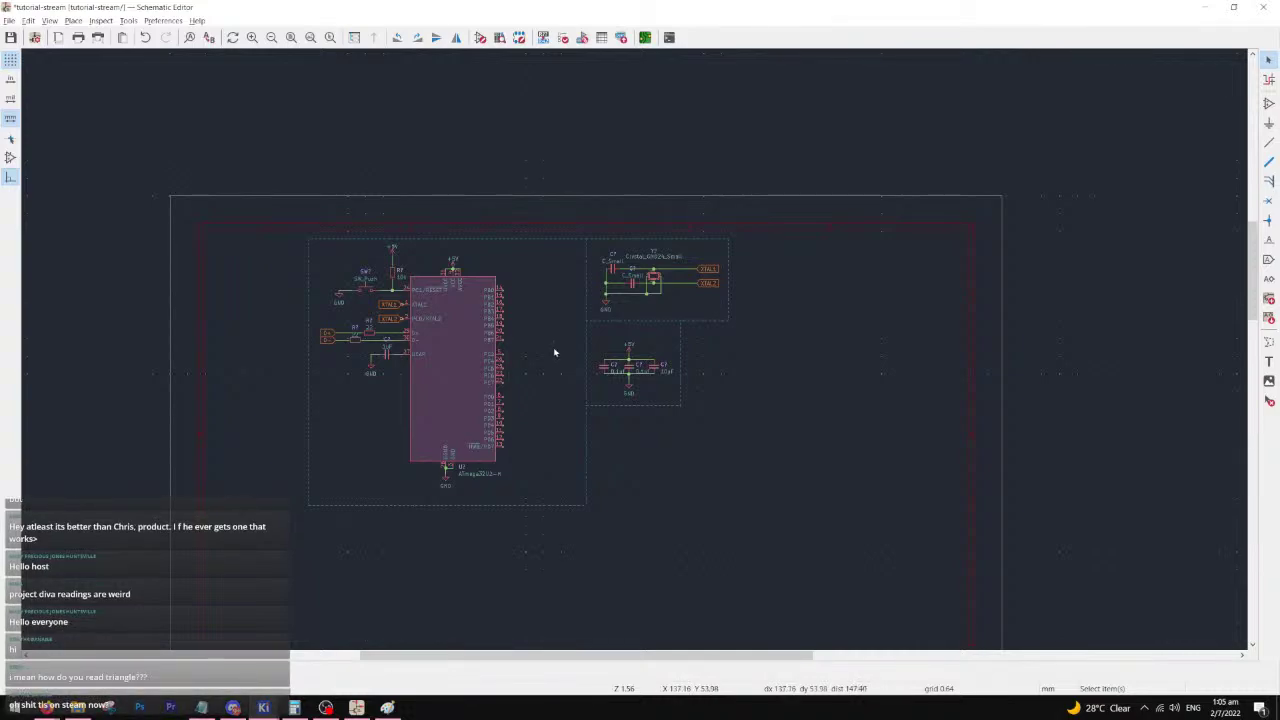
pyautogui.hotkey('ctrl', 's')
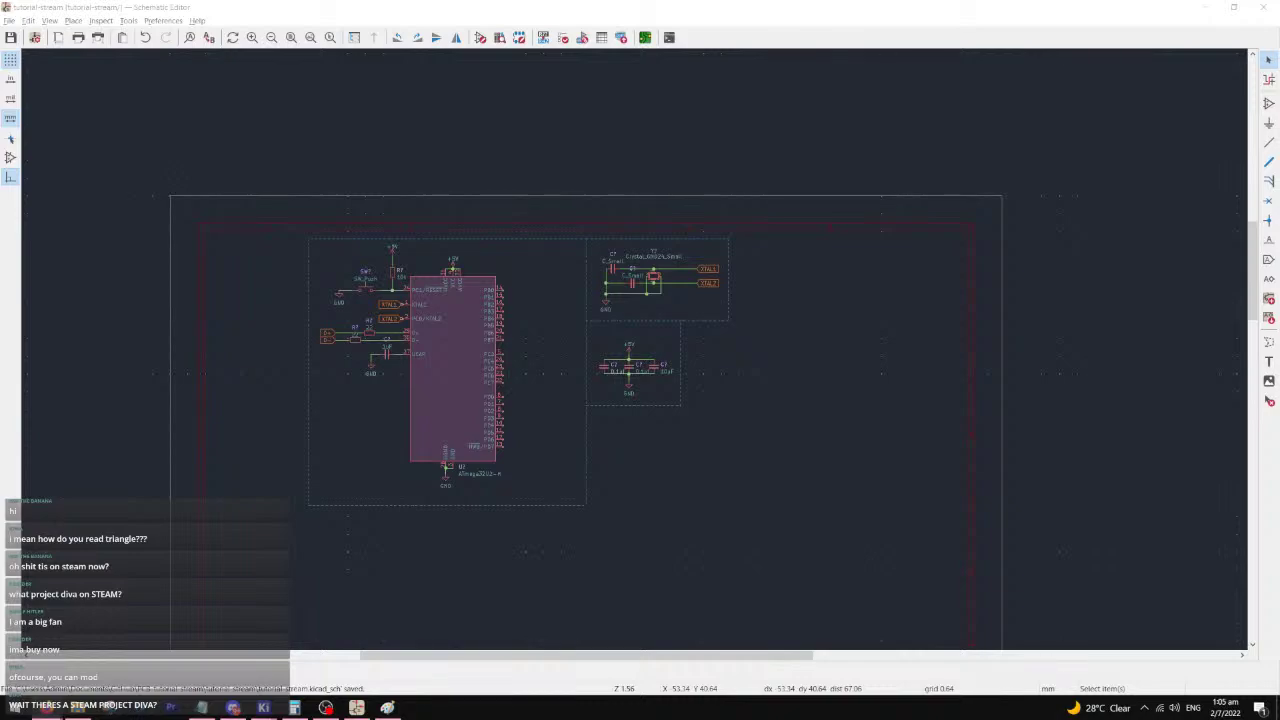
# - Start adding a new symbol and search the symbol library for usb_c
pyautogui.click(798, 170)
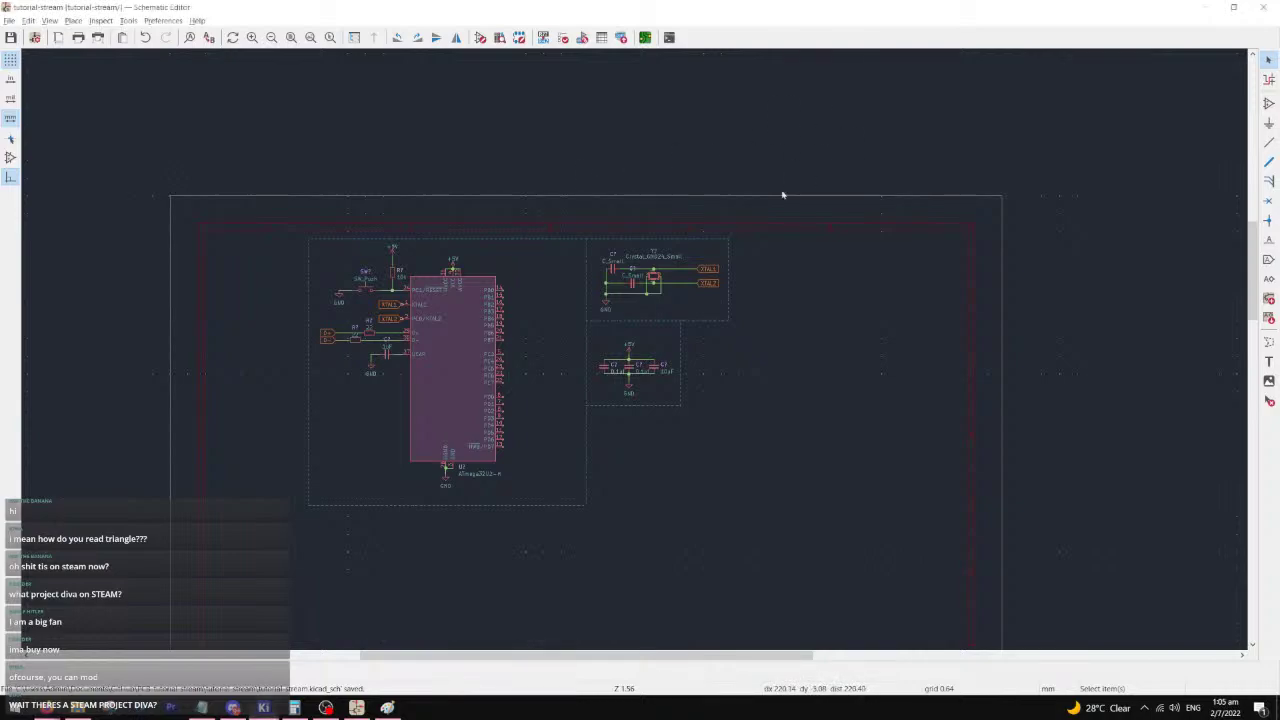
pyautogui.scroll(4, 602, 365)
pyautogui.scroll(-5, 602, 365)
pyautogui.scroll(2, 602, 365)
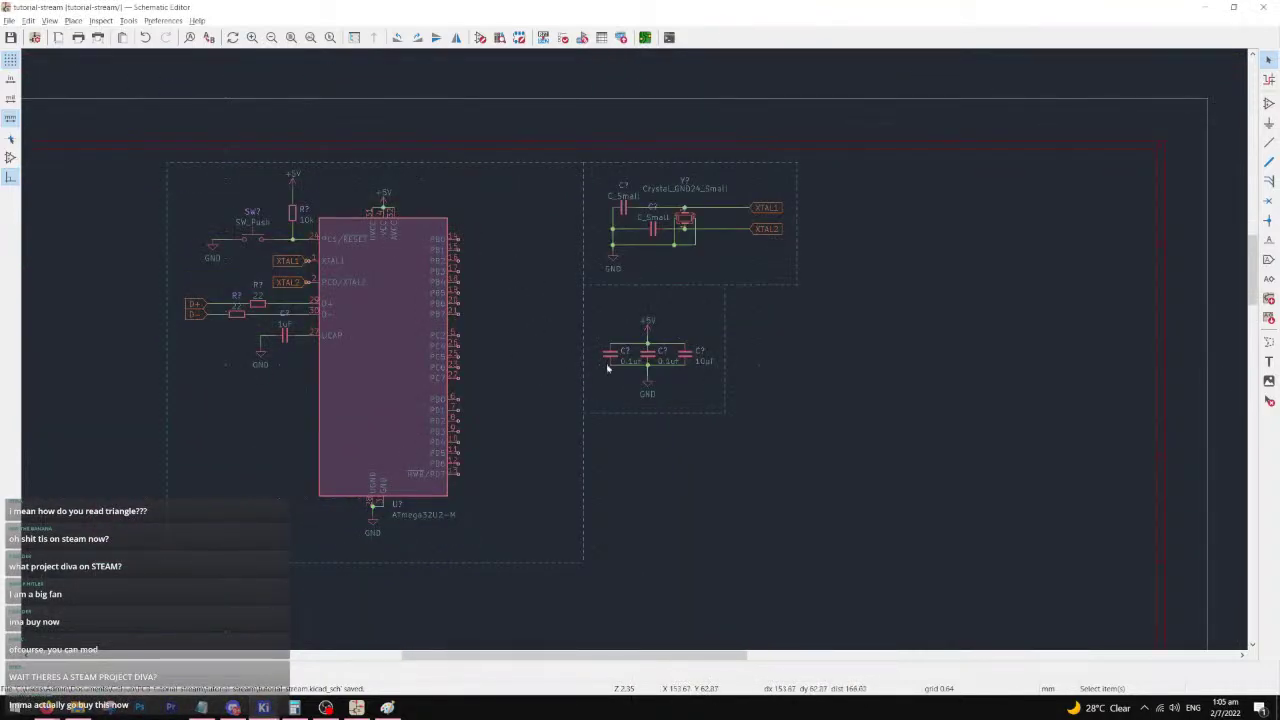
pyautogui.moveTo(602, 365); pyautogui.dragTo(568, 340, button='middle')
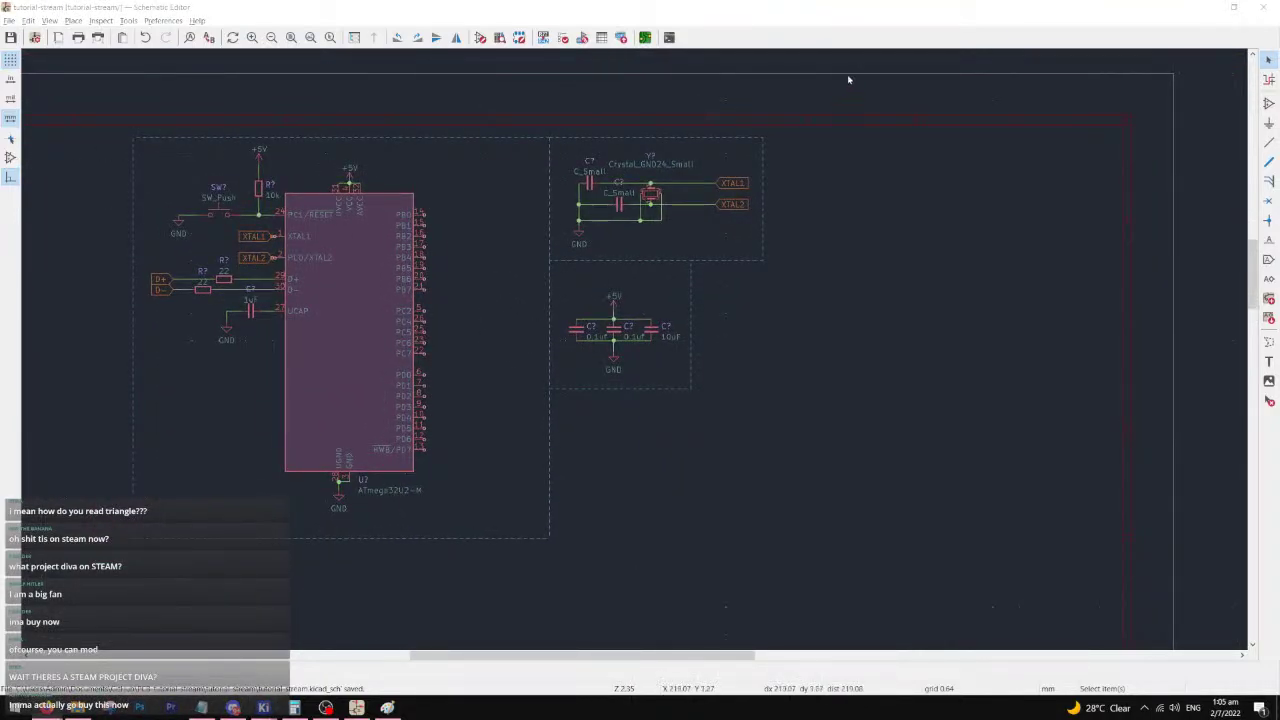
pyautogui.press('a')
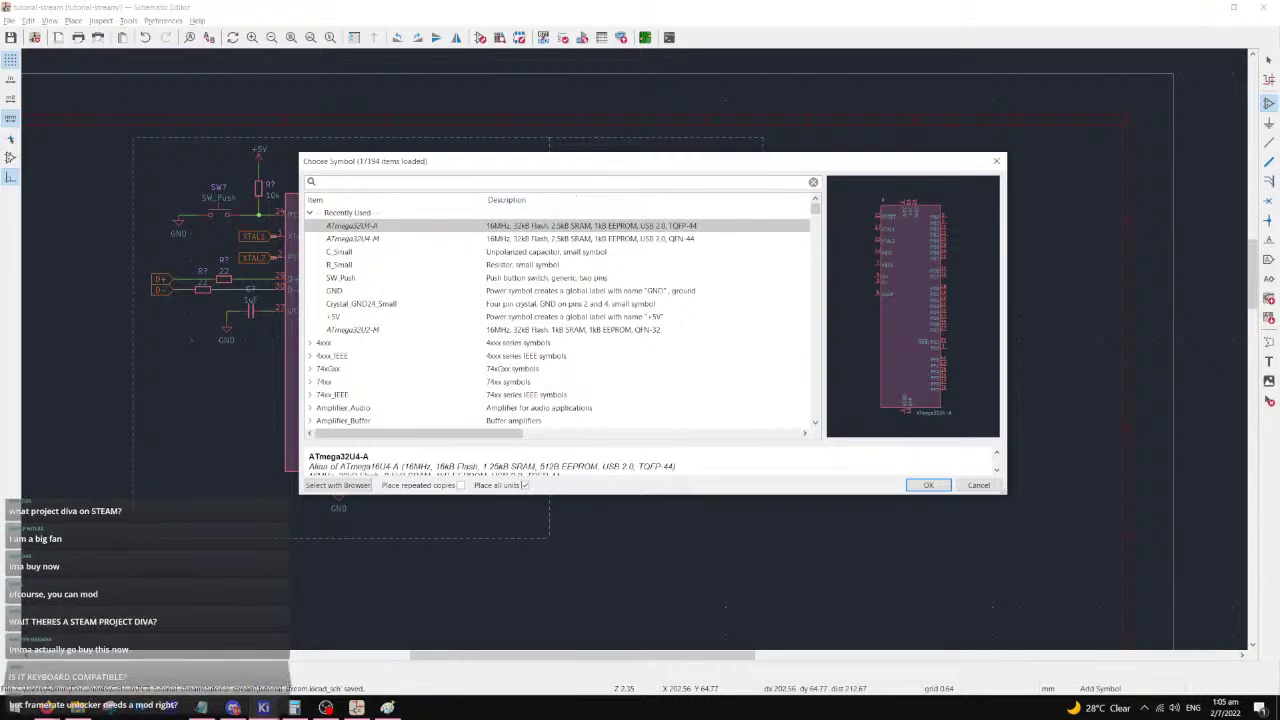
pyautogui.write('usb')
pyautogui.scroll(-2, 430, 250)
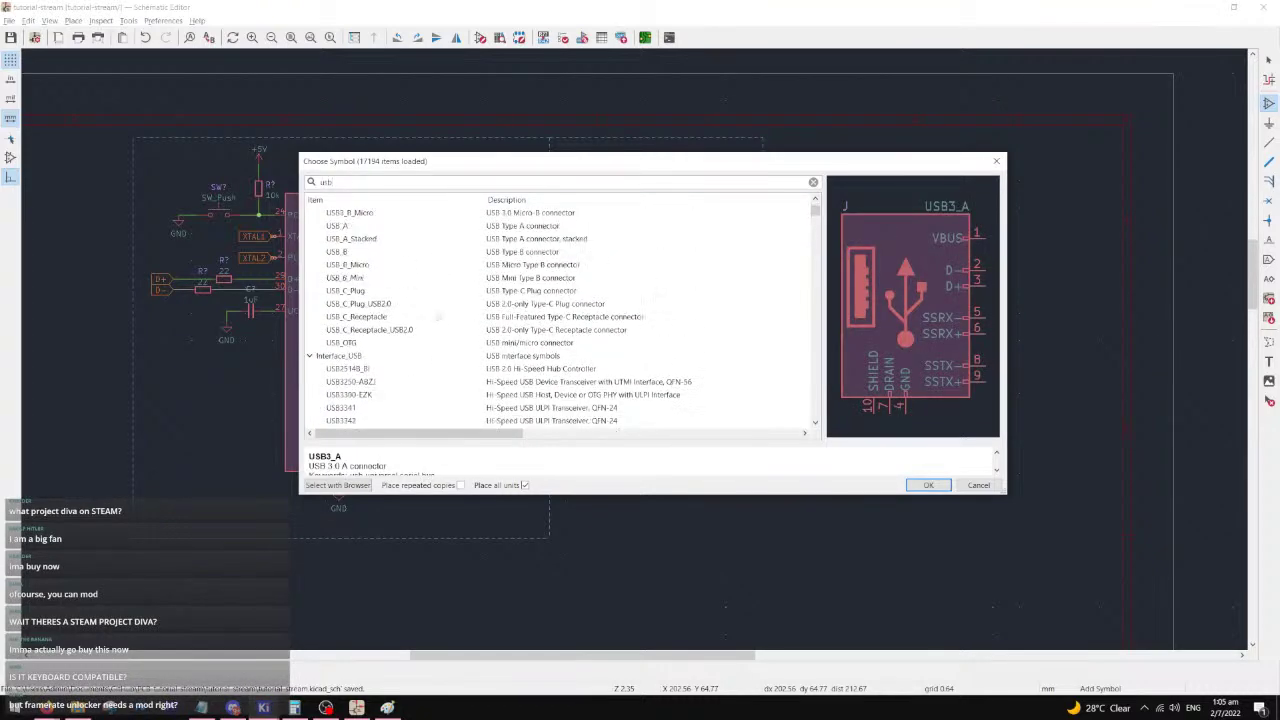
pyautogui.scroll(2, 430, 250)
pyautogui.write('_c')
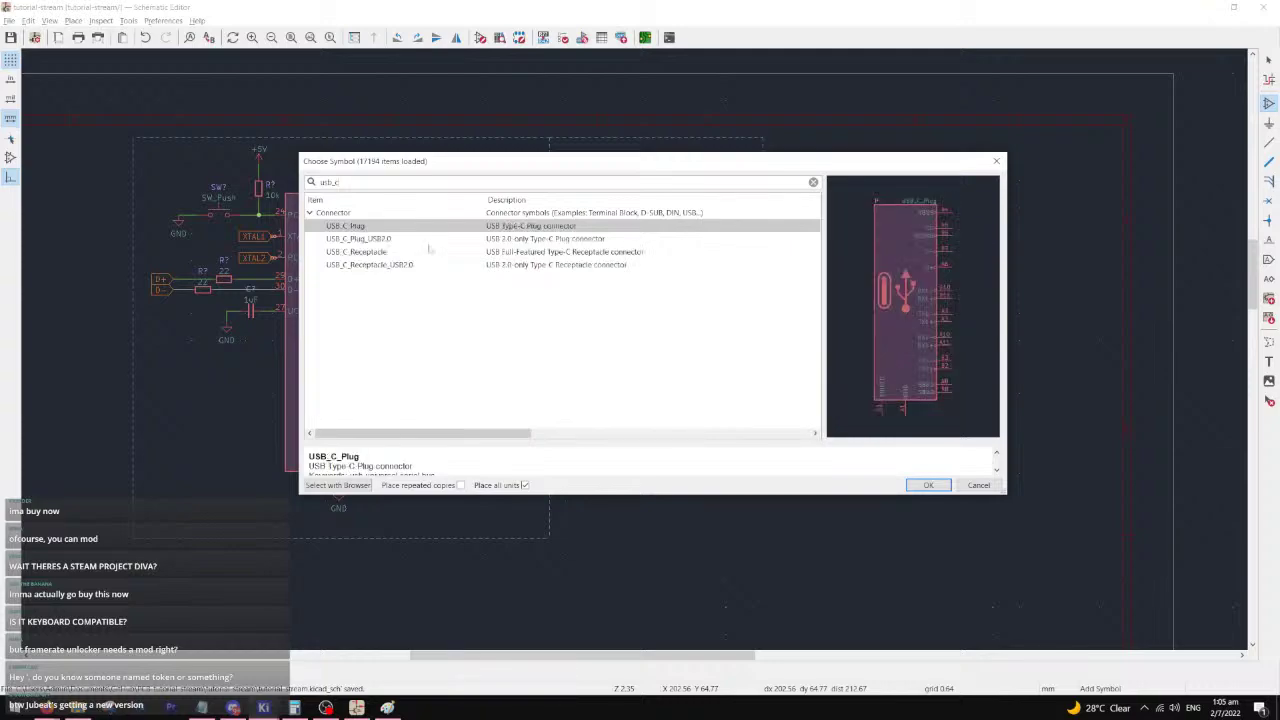
# - Compare the previews of the USB_C_Plug and USB_C_Receptacle symbols and their USB2.0 variants
pyautogui.click(388, 251)
pyautogui.click(390, 239)
pyautogui.click(405, 264)
pyautogui.click(412, 251)
pyautogui.click(420, 240)
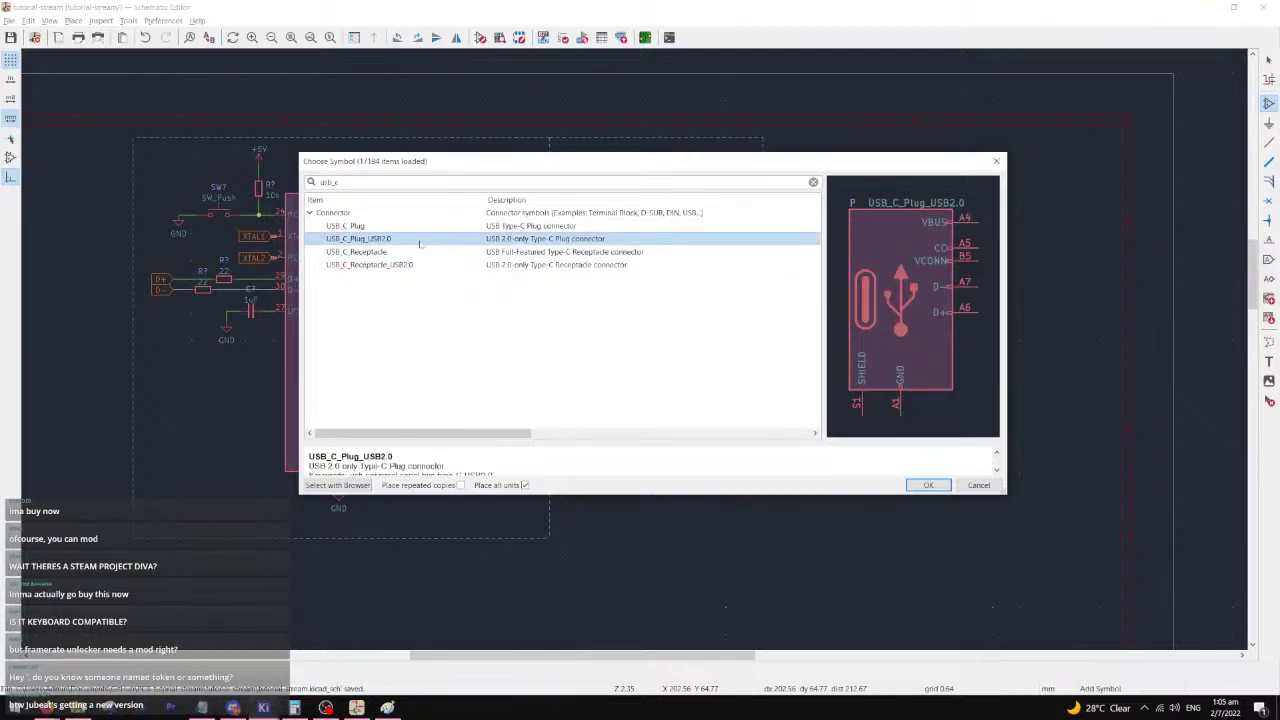
pyautogui.click(428, 226)
pyautogui.click(420, 239)
pyautogui.click(415, 252)
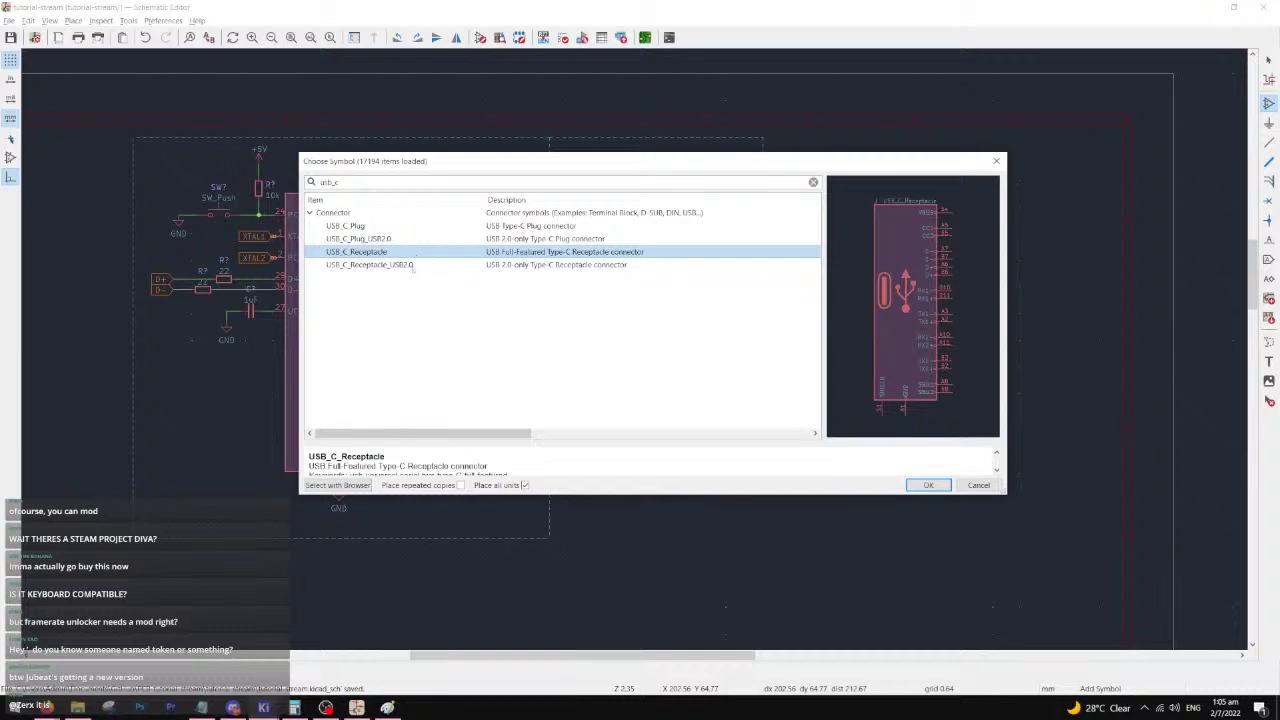
# - Choose the USB_C_Receptacle_USB2.0 symbol and place it just right of the crystal circuit's outline
pyautogui.click(411, 265)
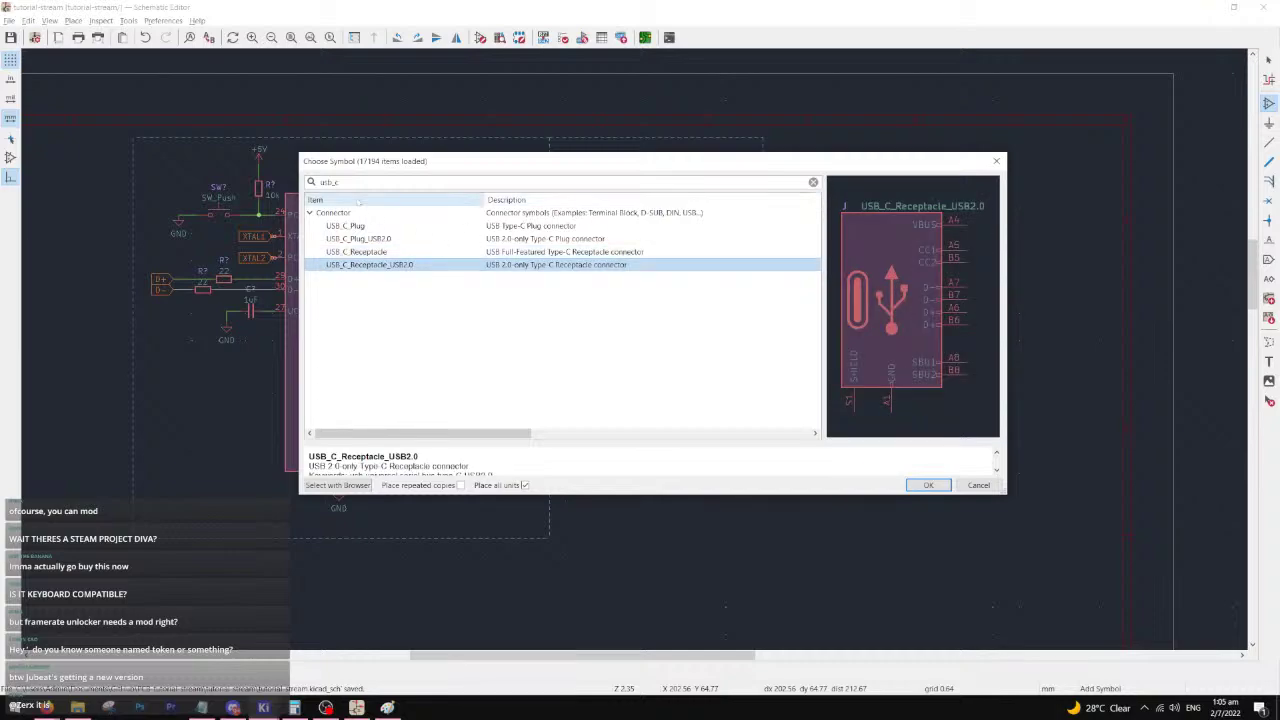
pyautogui.click(907, 485)
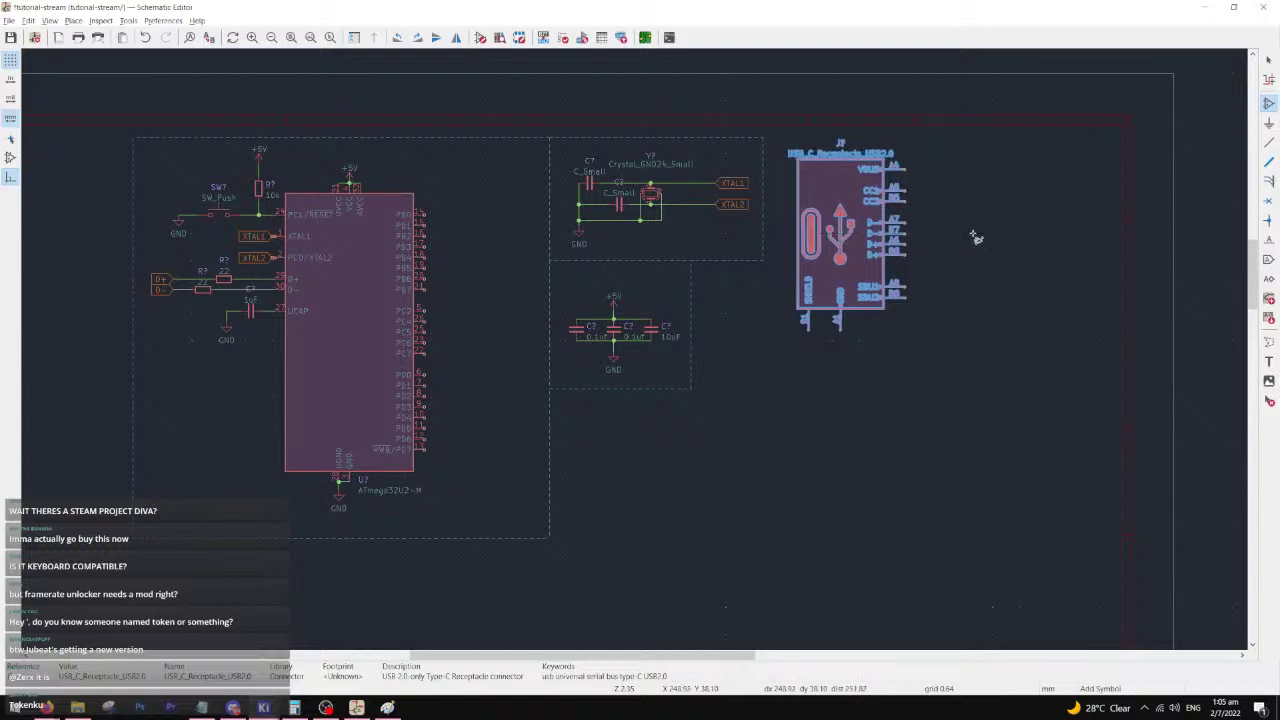
pyautogui.click(845, 240)
pyautogui.press('Escape')
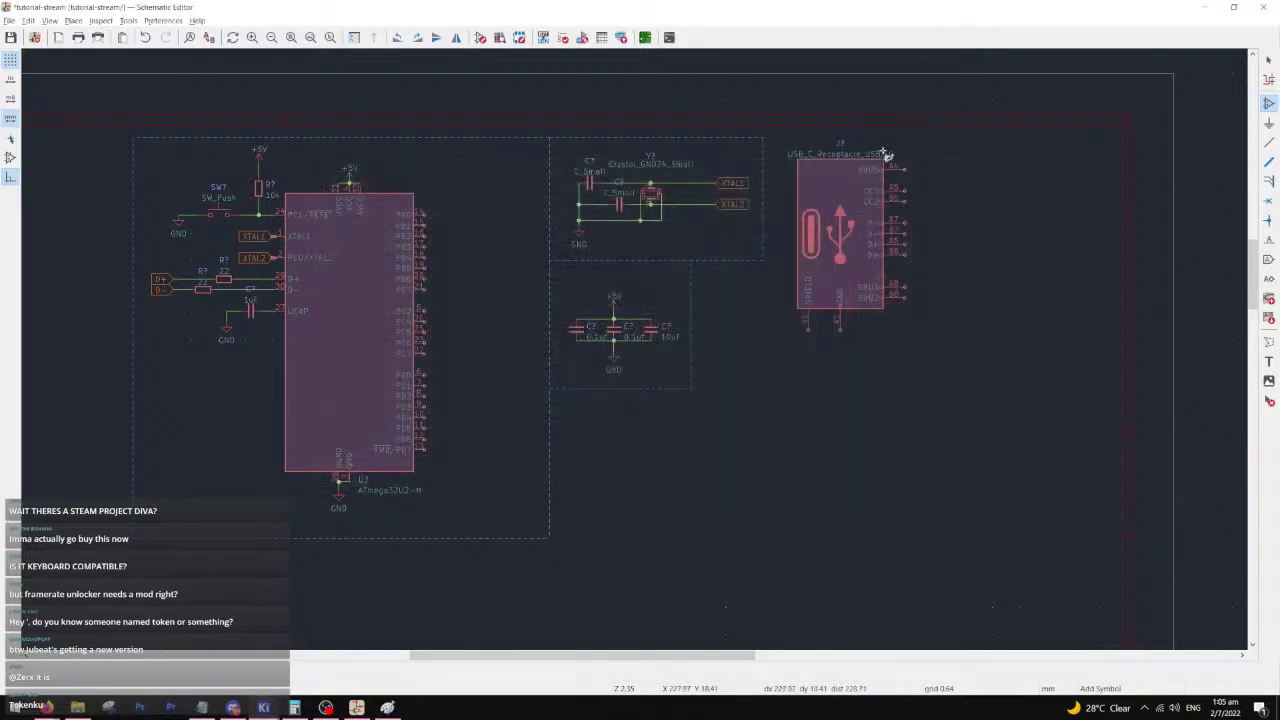
# - Examine the pins of the placed USB_C_Receptacle_USB2.0 symbol and the free space beside it
pyautogui.scroll(2, 850, 215)
pyautogui.moveTo(582, 328); pyautogui.dragTo(760, 295, button='middle')
pyautogui.moveTo(471, 329); pyautogui.dragTo(772, 253, button='middle')
pyautogui.hscroll(10, 520, 210)
pyautogui.press('Escape')
pyautogui.scroll(1, 580, 208)
pyautogui.moveTo(698, 352); pyautogui.dragTo(556, 288, button='middle')
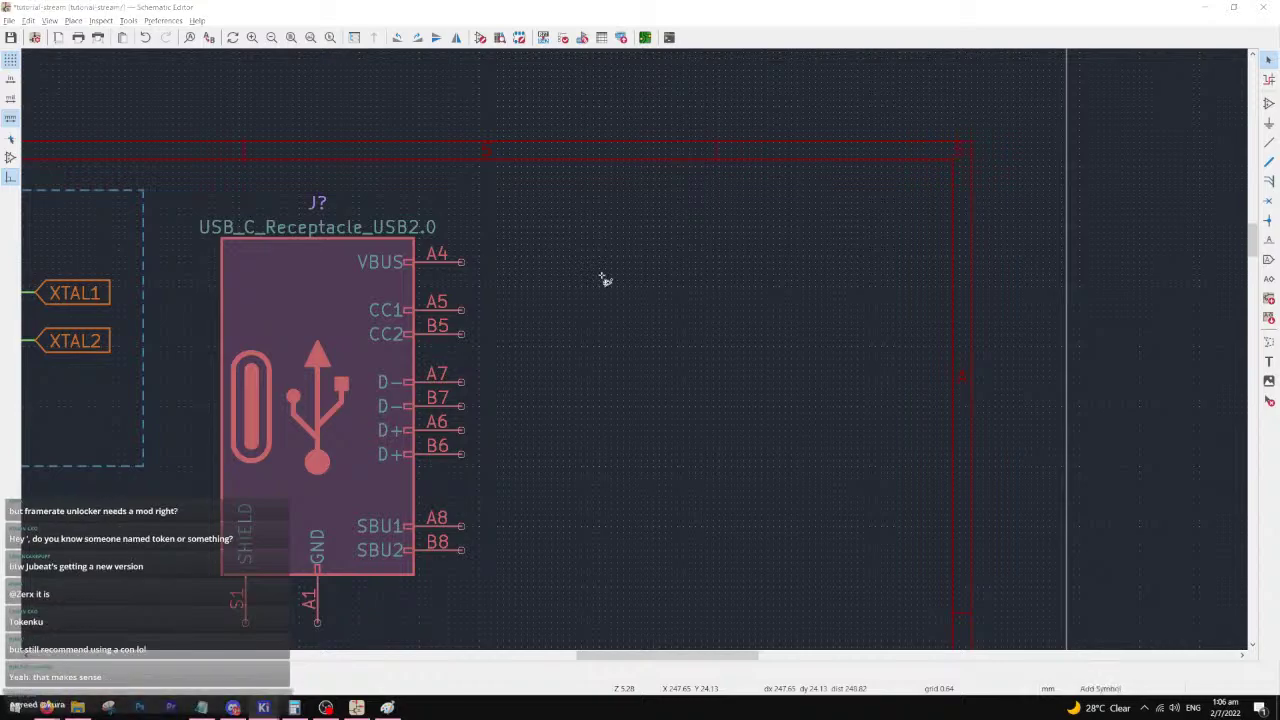
# - Add a Polyfuse_Small symbol and place it horizontally in line with the USB-C receptacle's VBUS pin
pyautogui.write('a')
pyautogui.write('polyfuse')
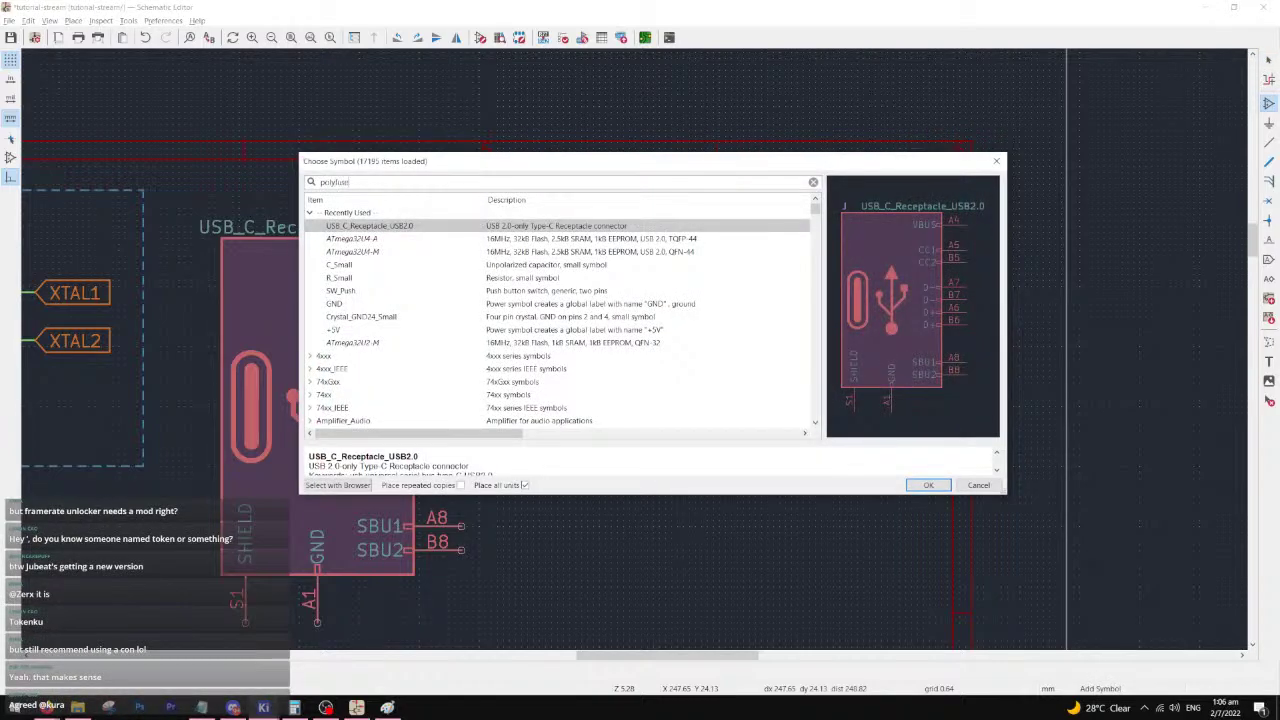
pyautogui.click(439, 238)
pyautogui.doubleClick(439, 238)
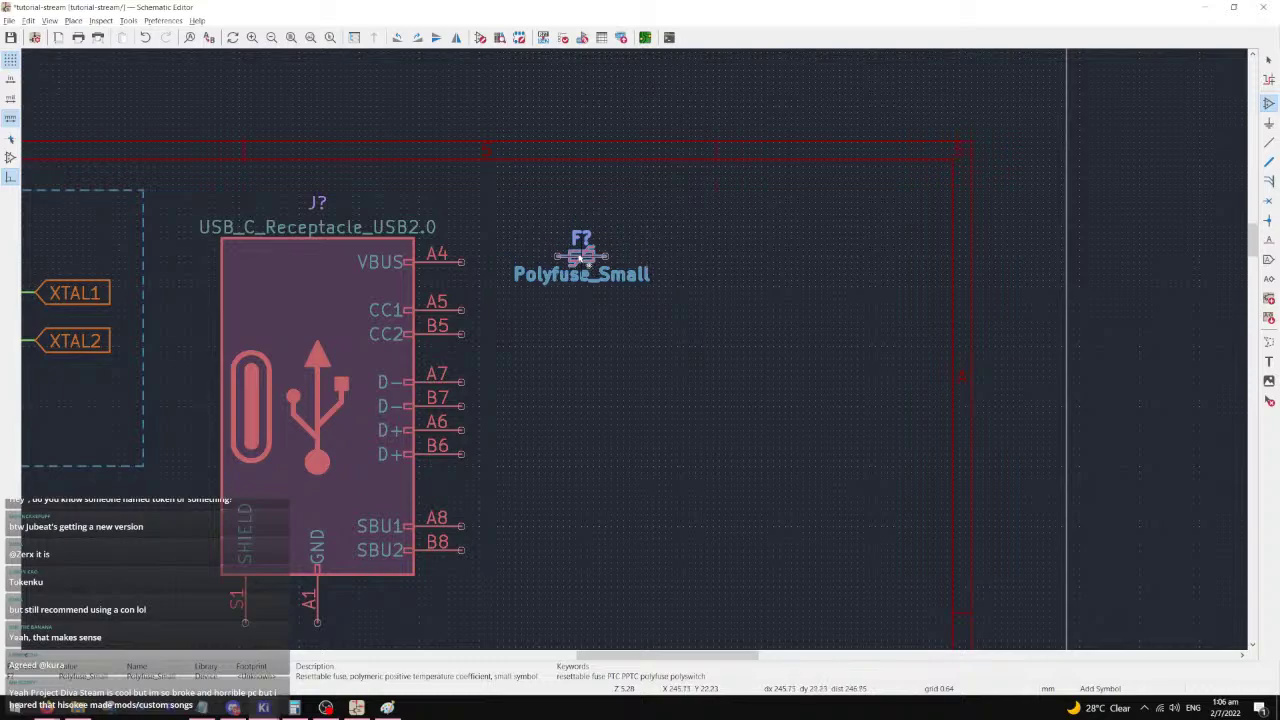
pyautogui.click(565, 265)
pyautogui.write('e')
pyautogui.write('500m')
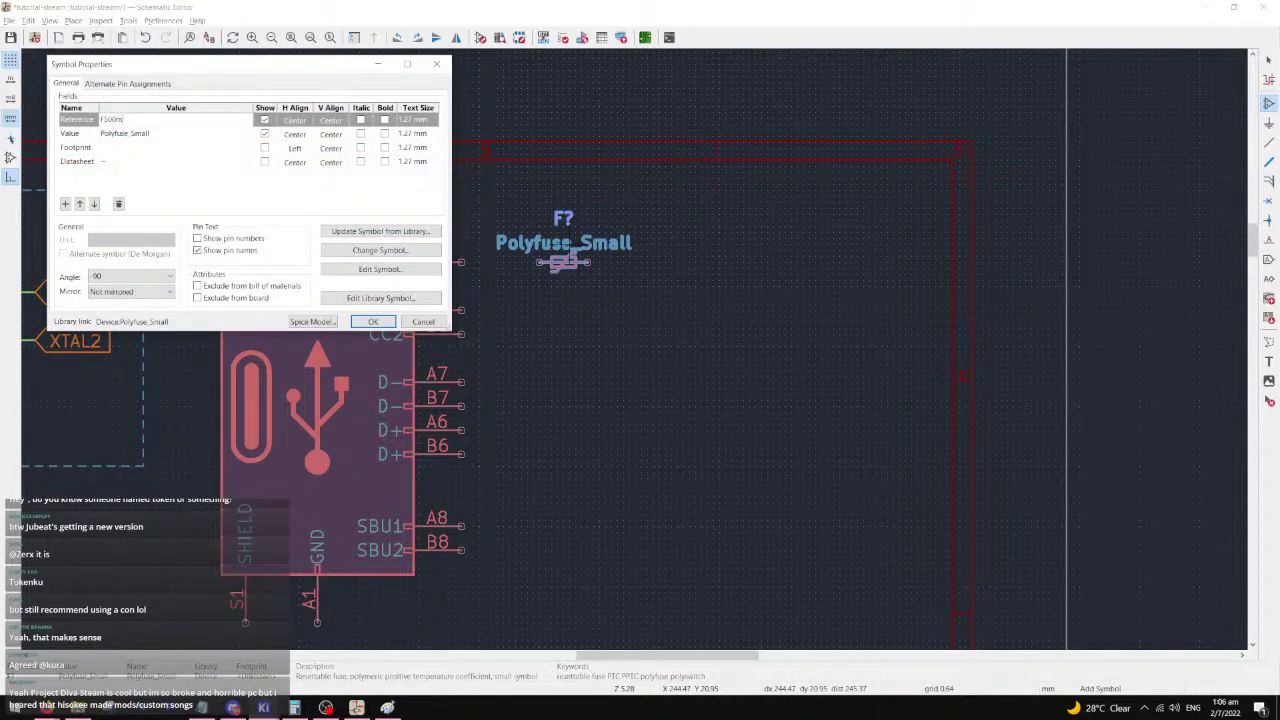
pyautogui.press('Escape')
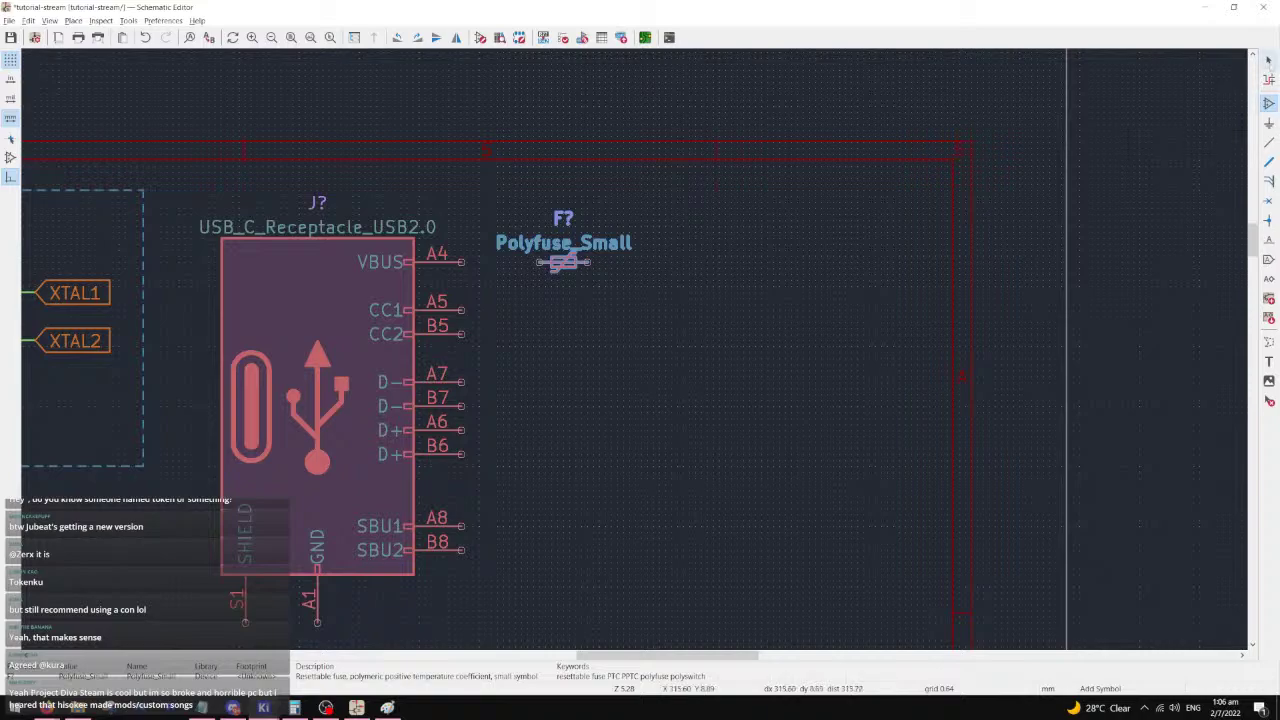
# - Set the polyfuse's value to 500mA
pyautogui.click(1268, 60)
pyautogui.write('v')
pyautogui.write('500mA')
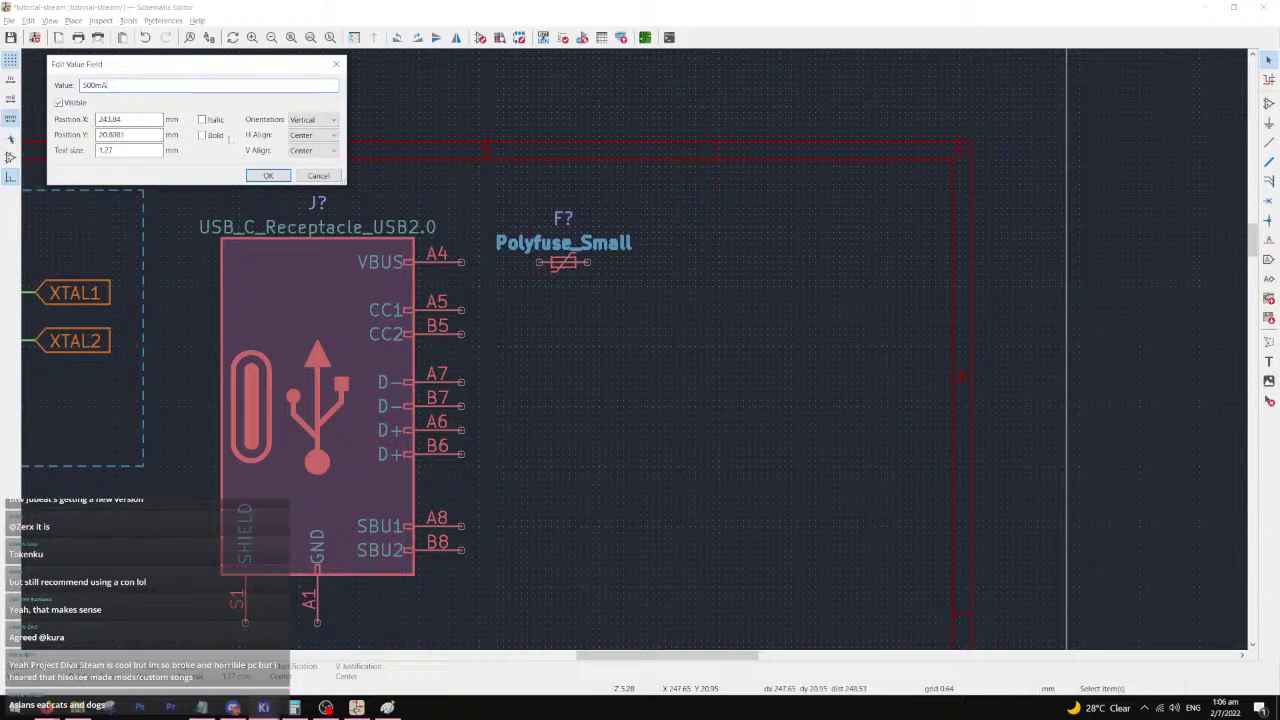
pyautogui.press('Return')
# - Wire the USB-C receptacle's VBUS pin to the near end of the polyfuse
pyautogui.press('w')
pyautogui.click(540, 262)
pyautogui.press('Escape')
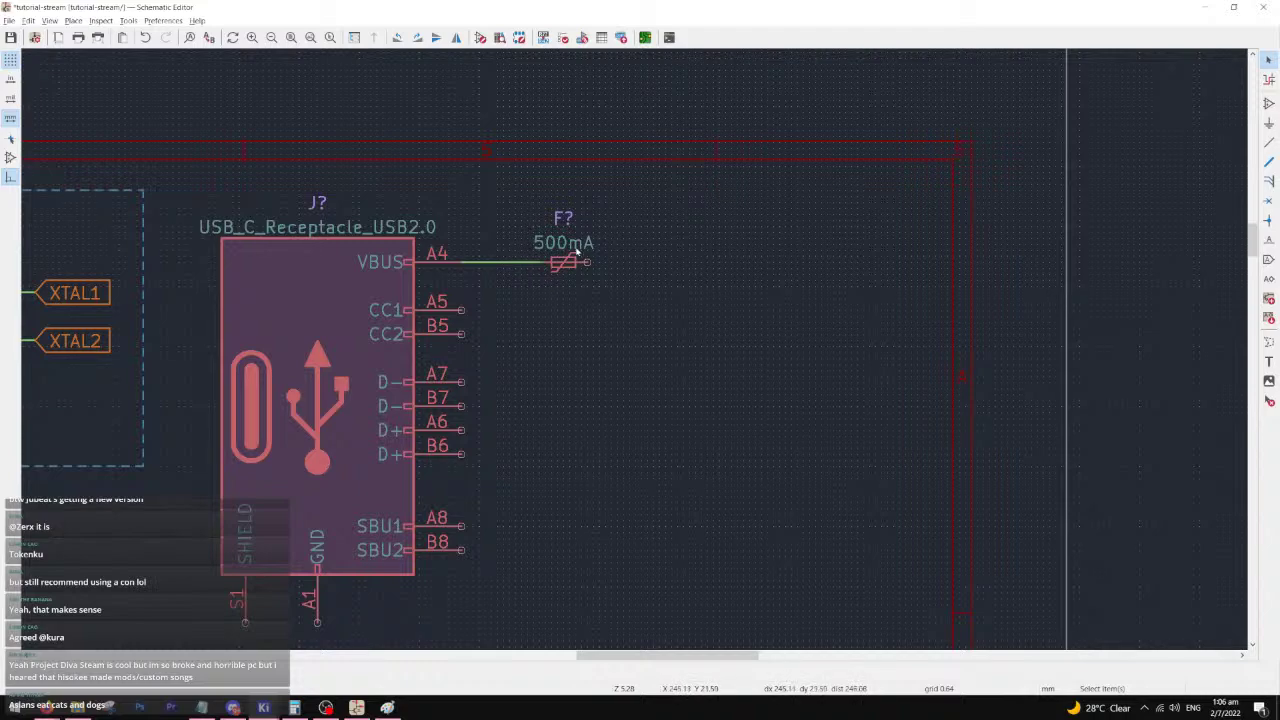
# - Examine the USB type C connection circuit in the unnamed-3k-v2 schematic and compare it with the receptacle in the tutorial-stream schematic
pyautogui.moveTo(434, 286); pyautogui.dragTo(558, 255, button='middle')
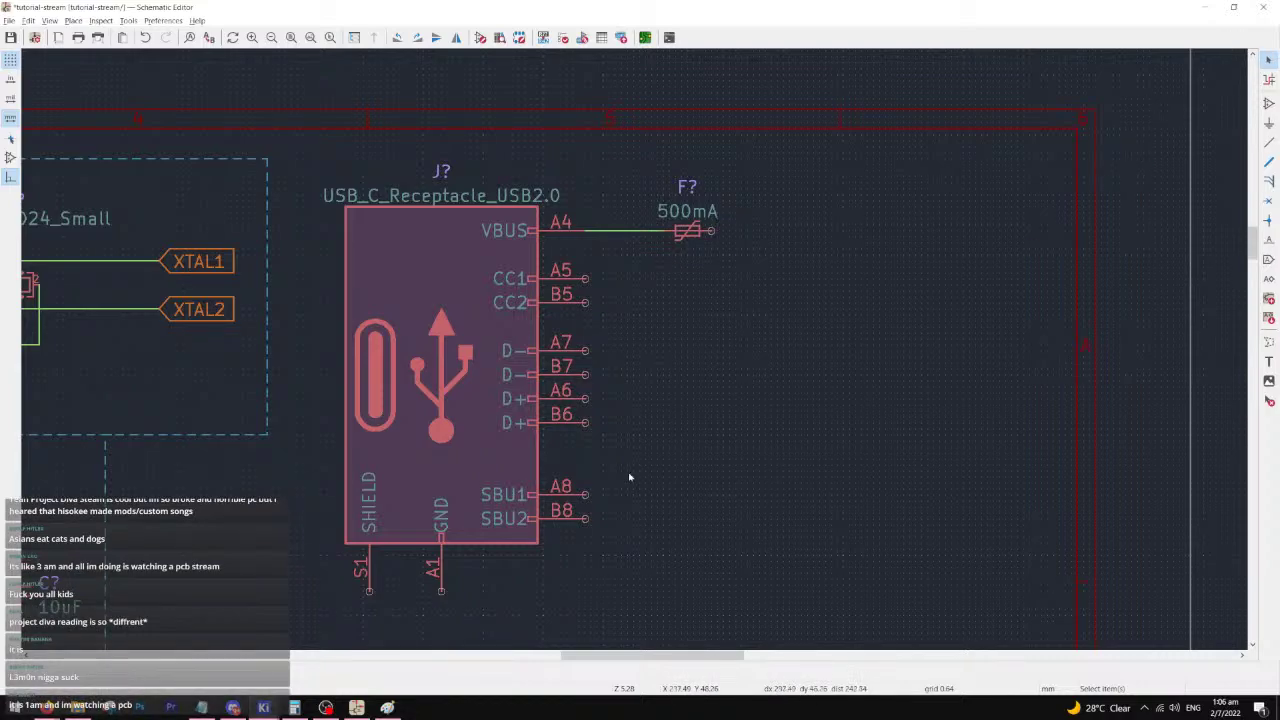
pyautogui.click(360, 709)
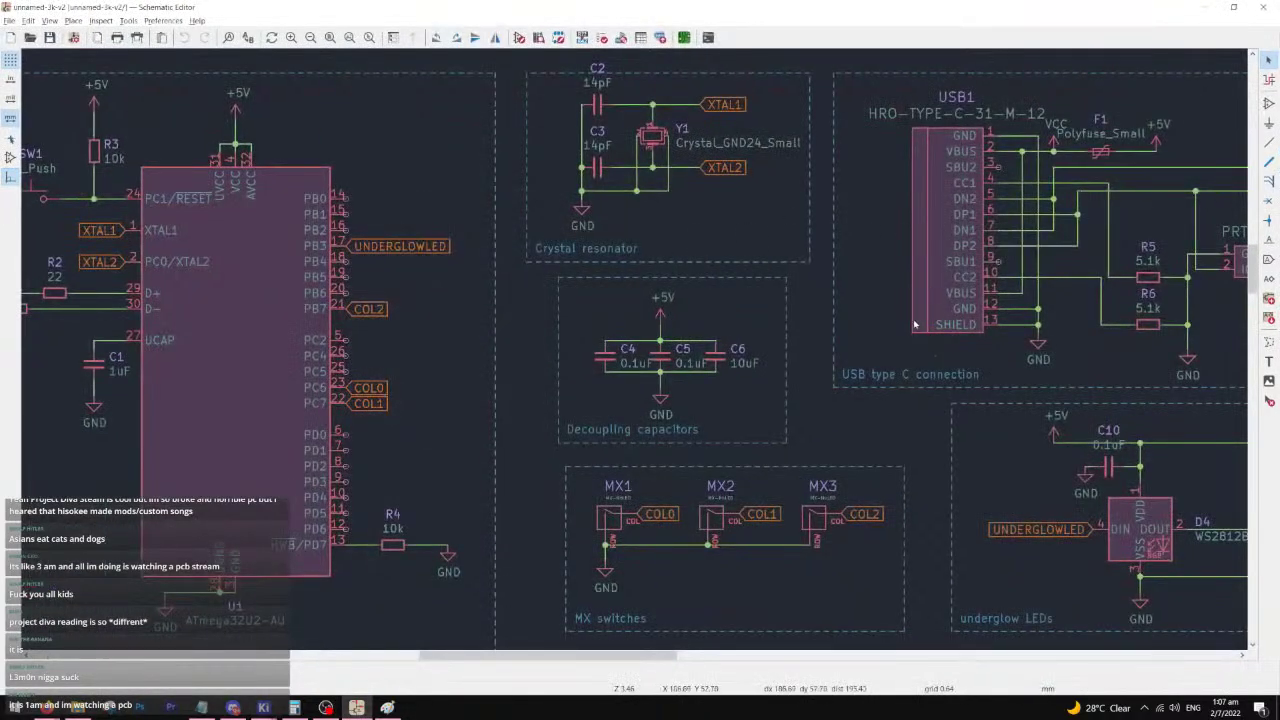
pyautogui.scroll(3, 747, 358)
pyautogui.moveTo(747, 357); pyautogui.dragTo(630, 363, button='middle')
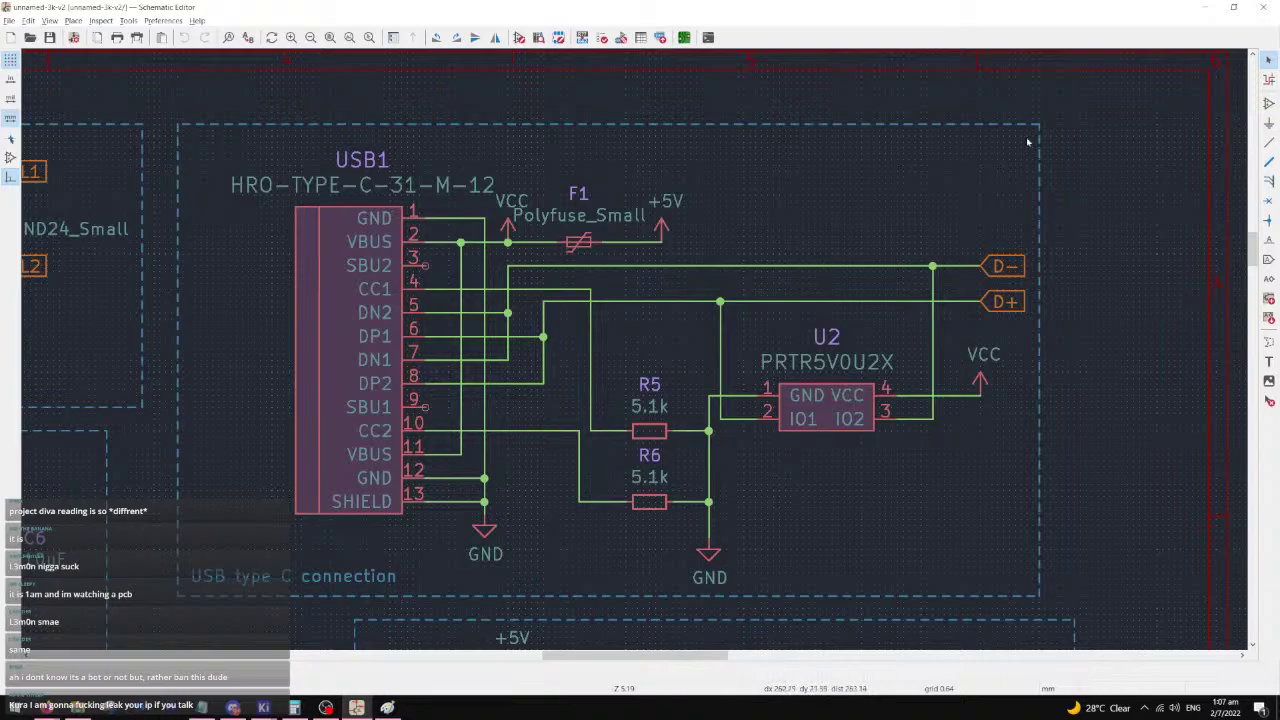
pyautogui.click(1205, 7)
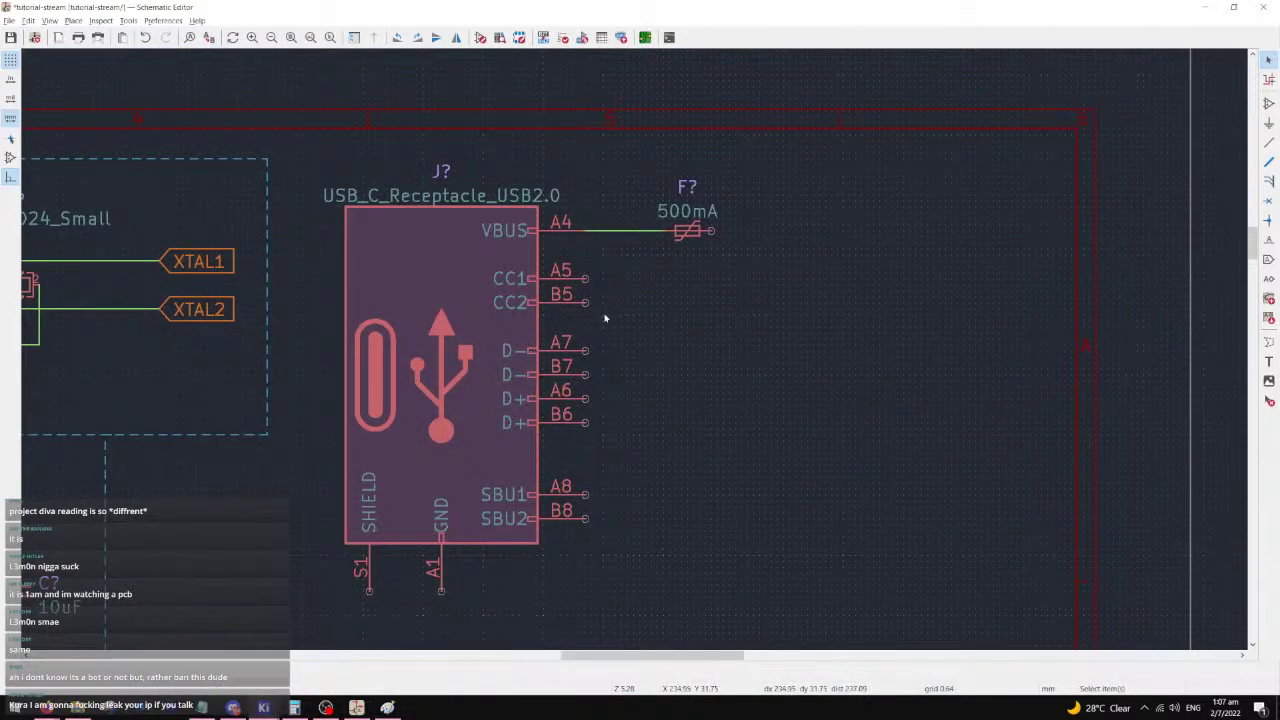
pyautogui.hotkey('alt', 'Tab')
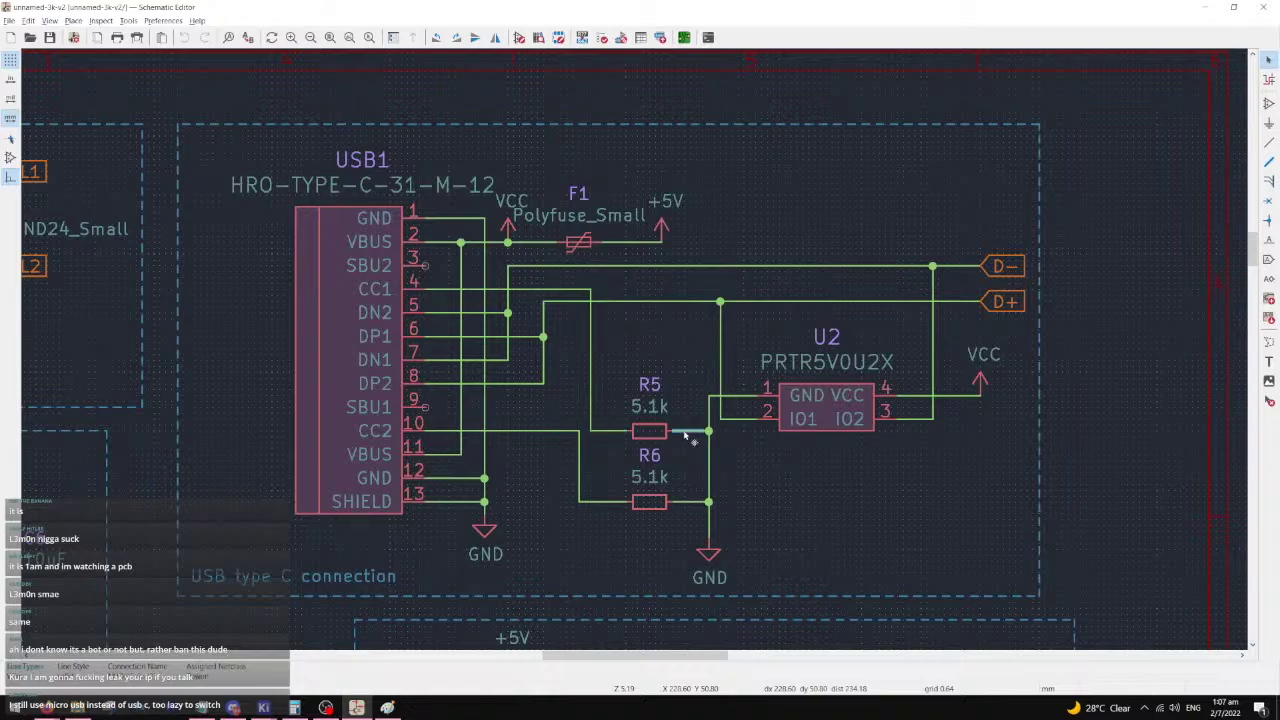
pyautogui.click(1205, 7)
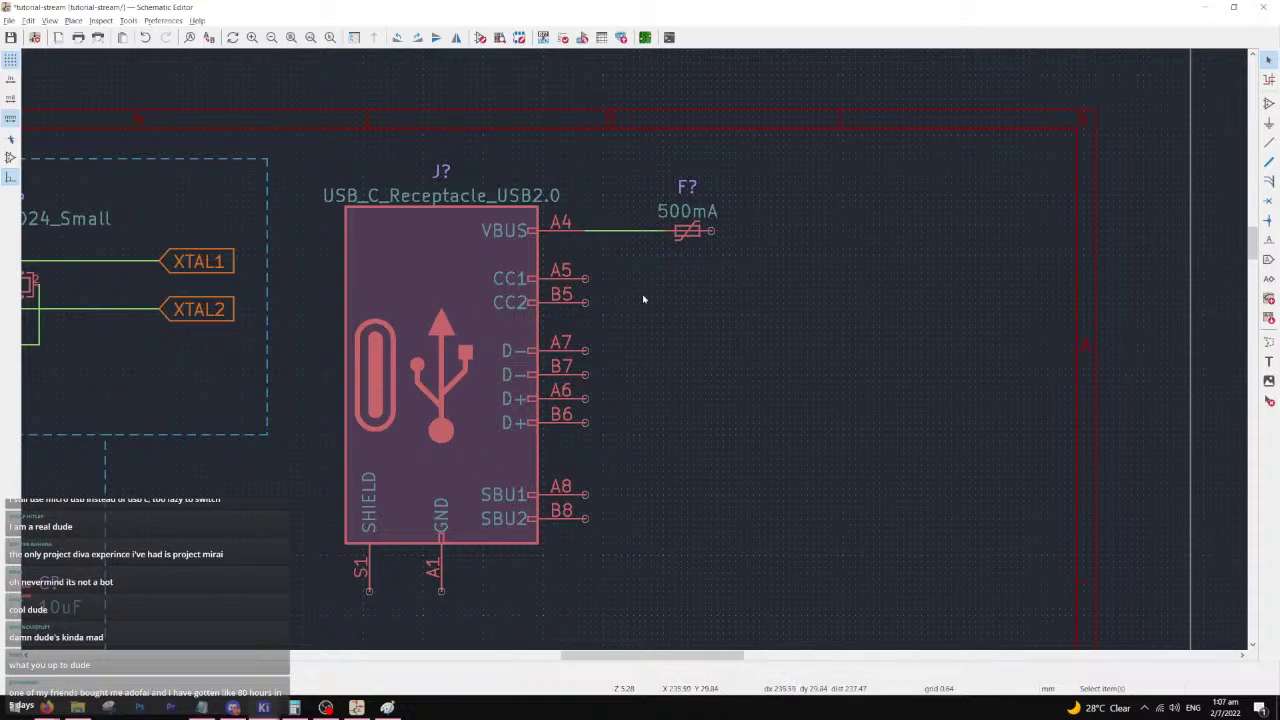
pyautogui.moveTo(520, 351); pyautogui.dragTo(477, 341, button='middle')
pyautogui.hotkey('alt', 'Tab')
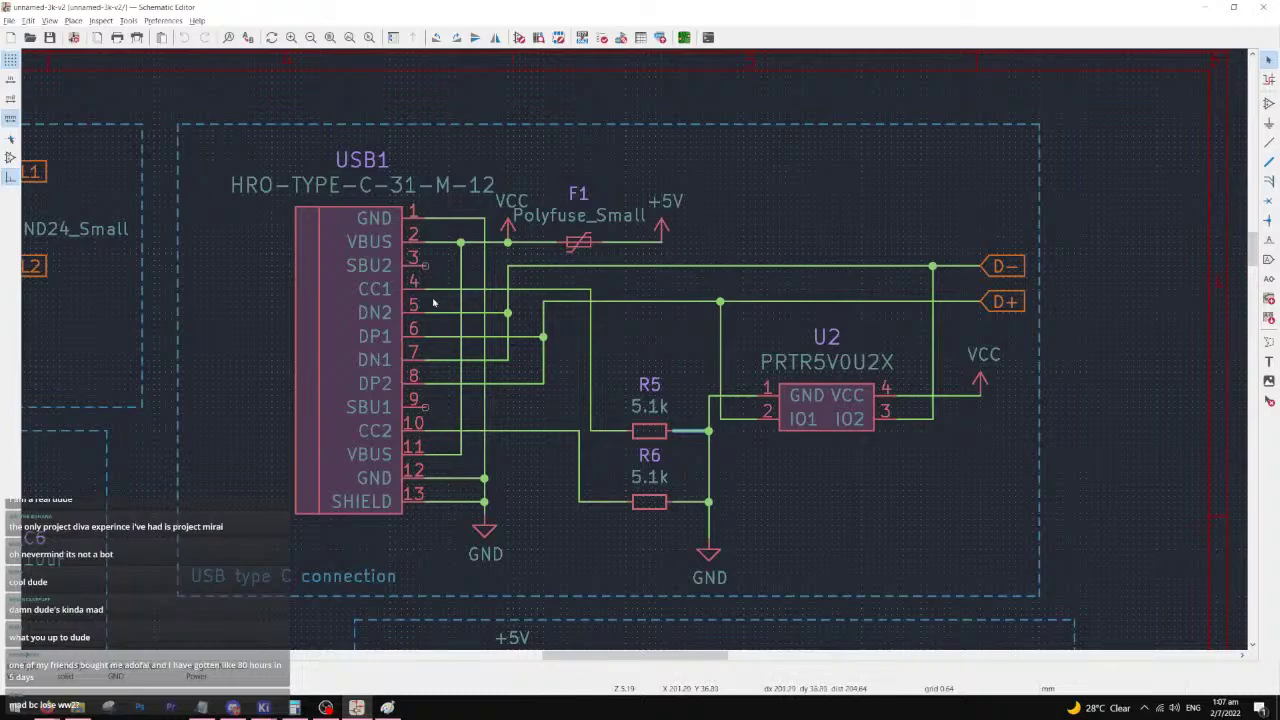
pyautogui.hotkey('alt', 'Tab')
# - Join the receptacle's two D- pins (A7, B7) with a wire and its two D+ pins (A6, B6) with another
pyautogui.click(542, 340)
pyautogui.click(572, 364)
pyautogui.click(541, 363)
pyautogui.click(541, 388)
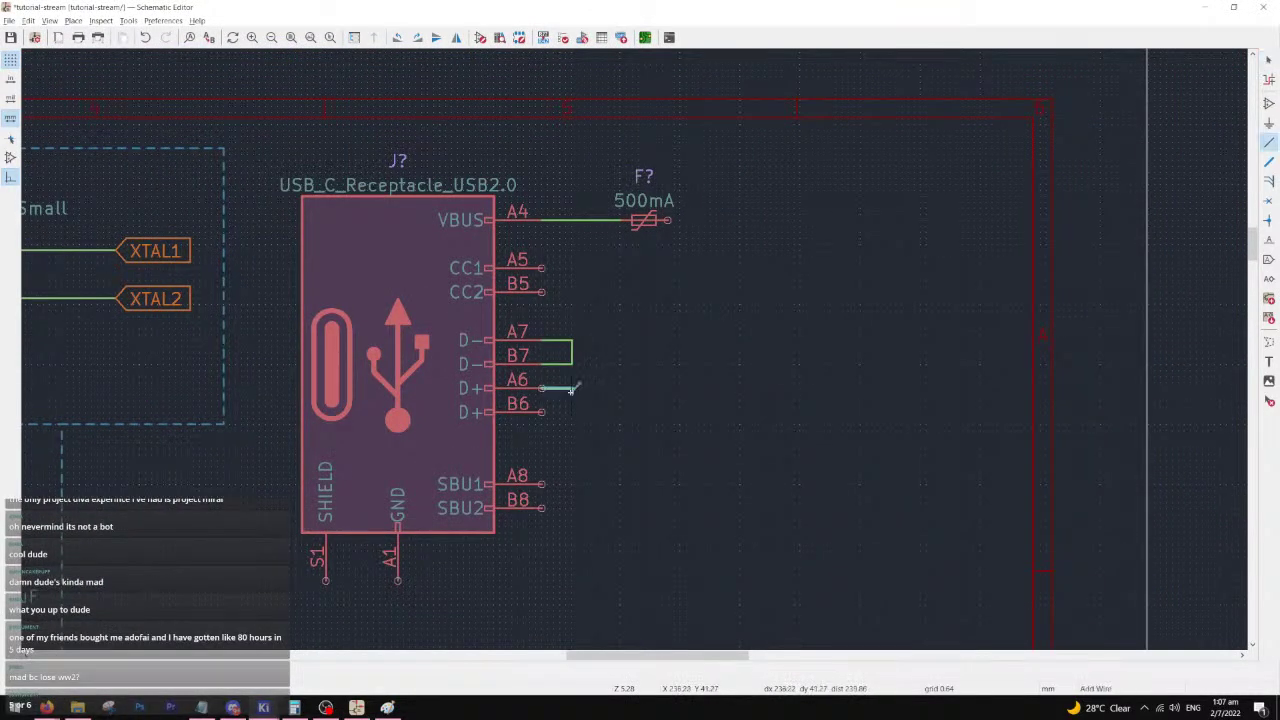
pyautogui.click(566, 411)
pyautogui.click(541, 411)
pyautogui.press('Escape')
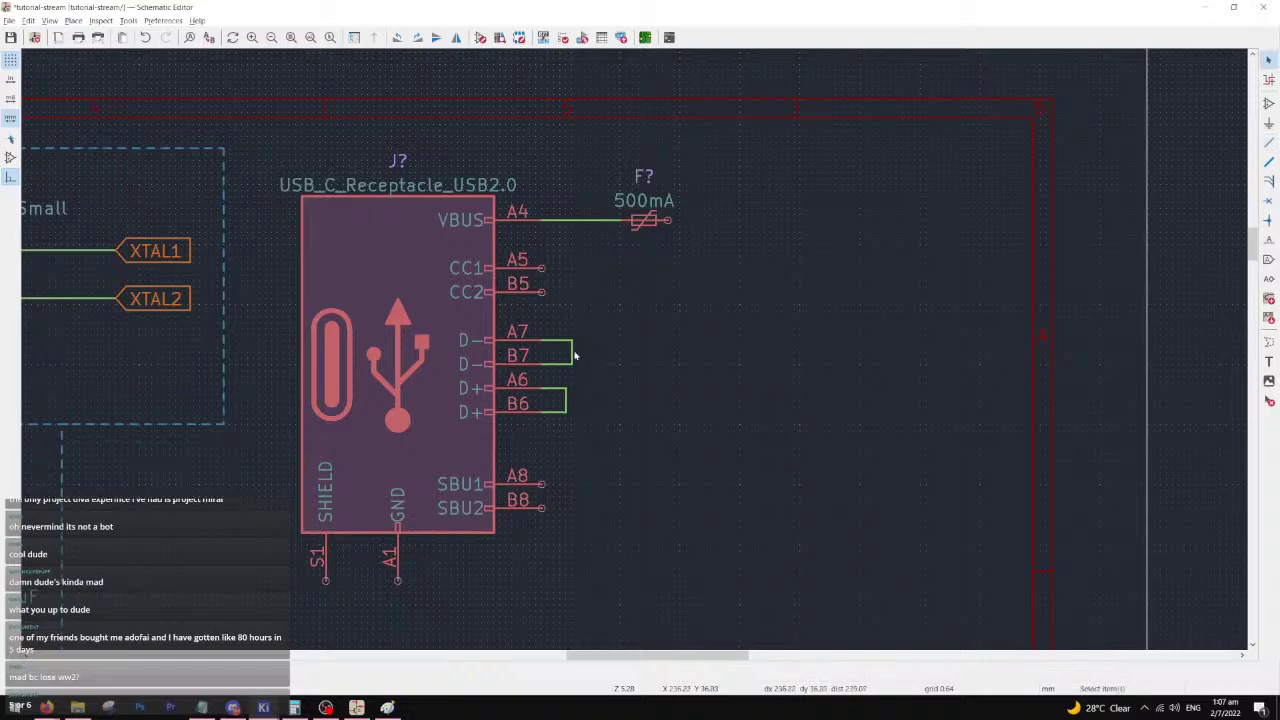
# - Duplicate the microcontroller's D+ global label, flip it to face the receptacle, and place it beside the joined D+ pins
pyautogui.scroll(-5, 571, 353)
pyautogui.click(223, 369)
pyautogui.hotkey('ctrl', 'd')
pyautogui.scroll(5, 780, 323)
pyautogui.press('r')
pyautogui.press('r')
pyautogui.click(420, 462)
pyautogui.scroll(-4, 430, 460)
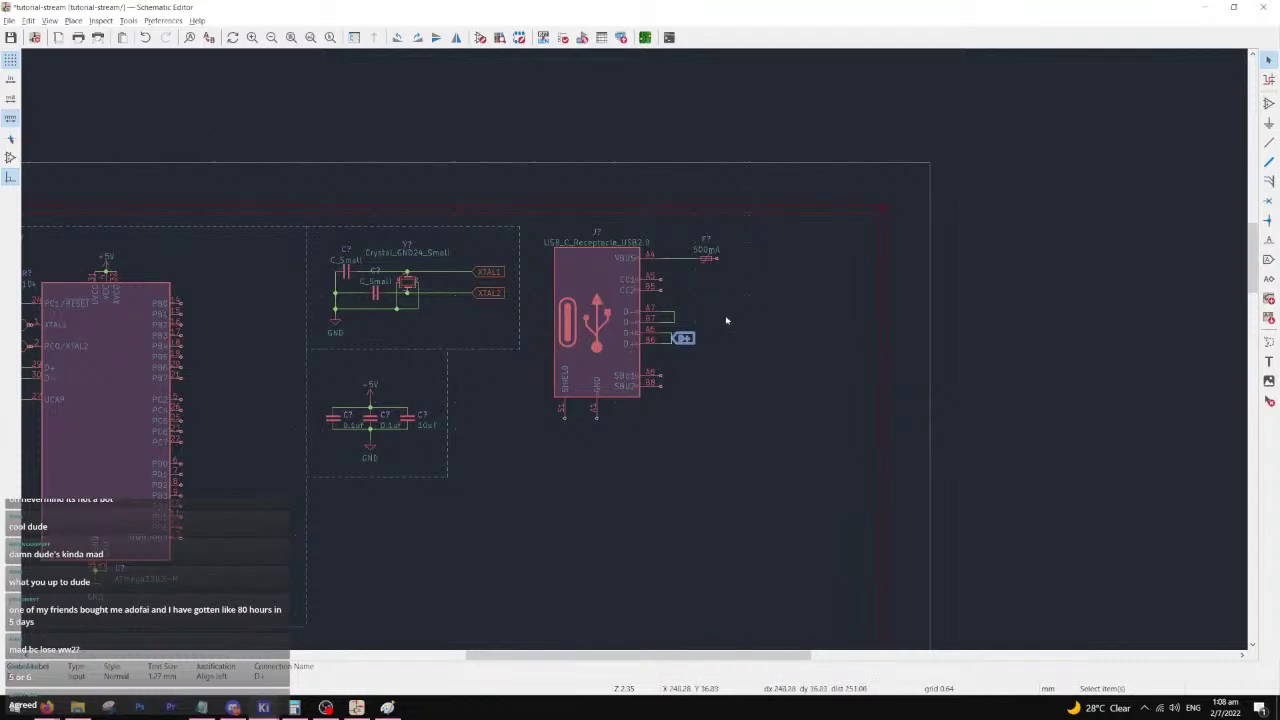
pyautogui.scroll(4, 686, 337)
pyautogui.press('m')
pyautogui.click(630, 342)
# - Place a copy of the D- global label above the D+ label, facing the receptacle's joined D- pins
pyautogui.scroll(-5, 630, 342)
pyautogui.scroll(5, 438, 342)
pyautogui.press('m')
pyautogui.scroll(-5, 438, 342)
pyautogui.scroll(5, 641, 345)
pyautogui.press('r')
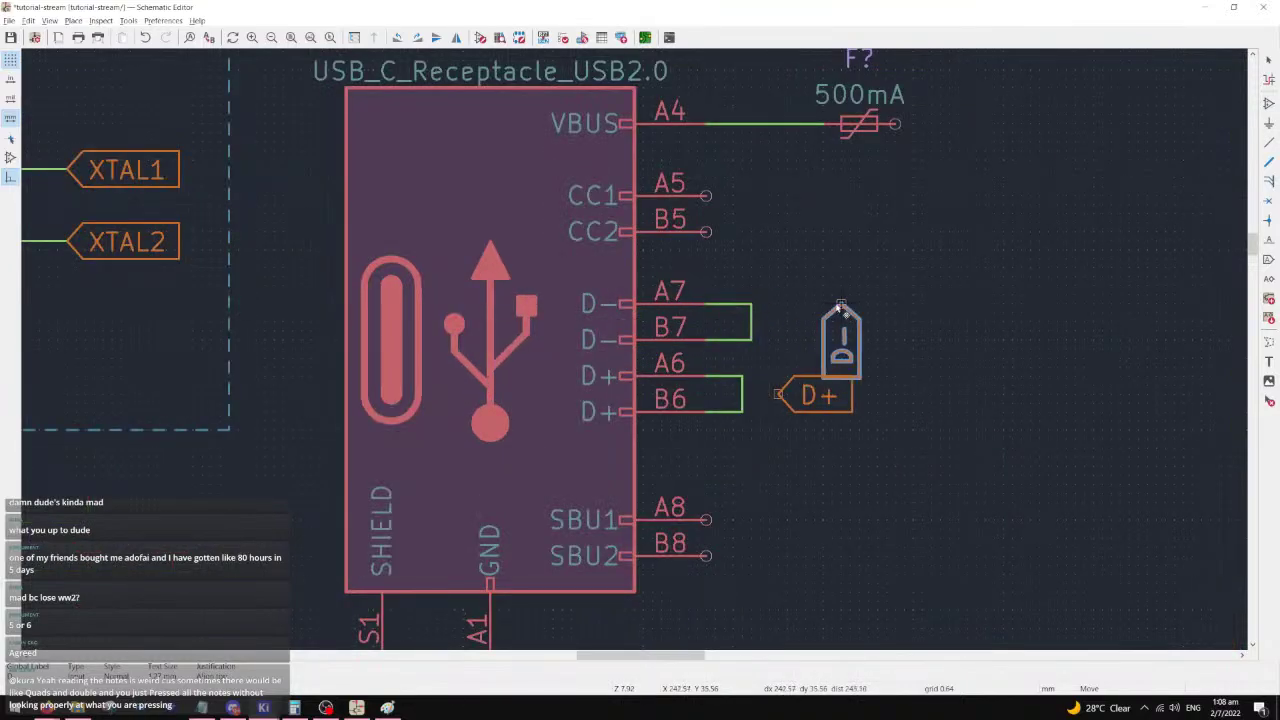
pyautogui.press('r')
pyautogui.click(778, 321)
# - Wire the D- and D+ labels to the matching joined pin pairs of the USB-C receptacle
pyautogui.press('w')
pyautogui.click(751, 322)
pyautogui.press('w')
pyautogui.click(741, 395)
pyautogui.press('Escape')
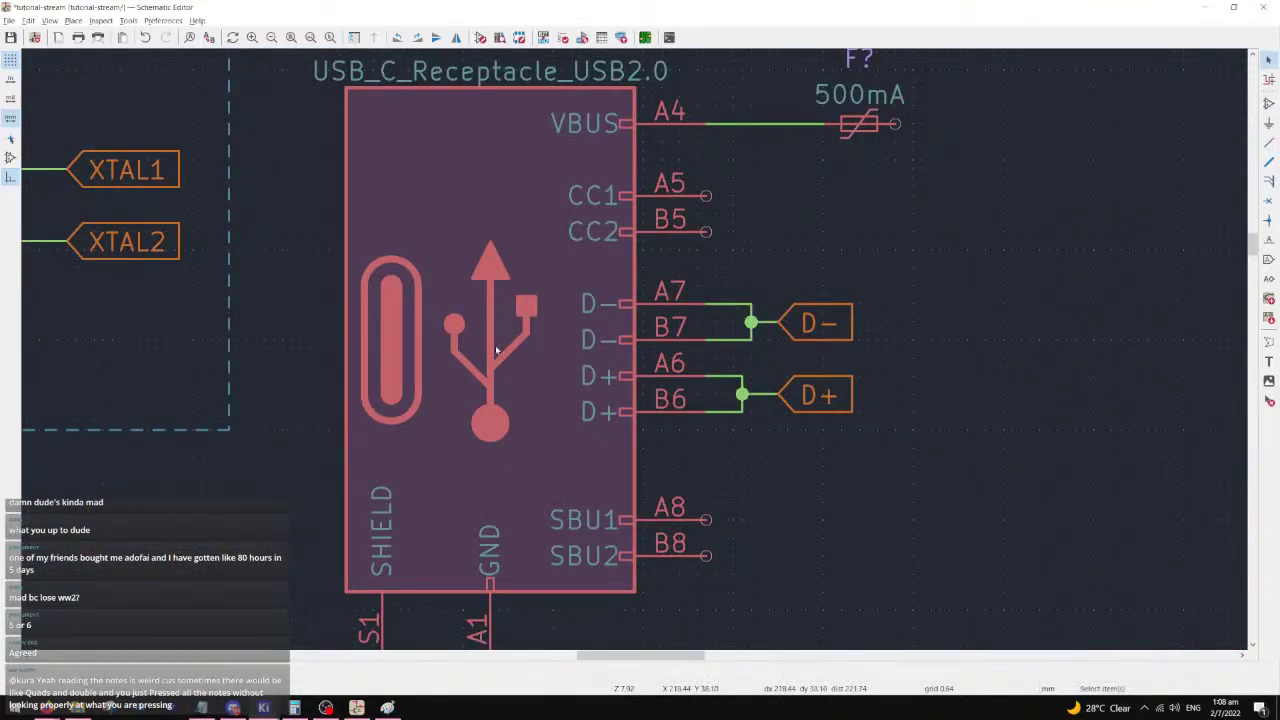
# - Add an SRV05-4 ESD protection diode symbol and place it upright to the right of the polyfuse
pyautogui.scroll(-5, 634, 351)
pyautogui.scroll(3, 394, 371)
pyautogui.scroll(-3, 812, 360)
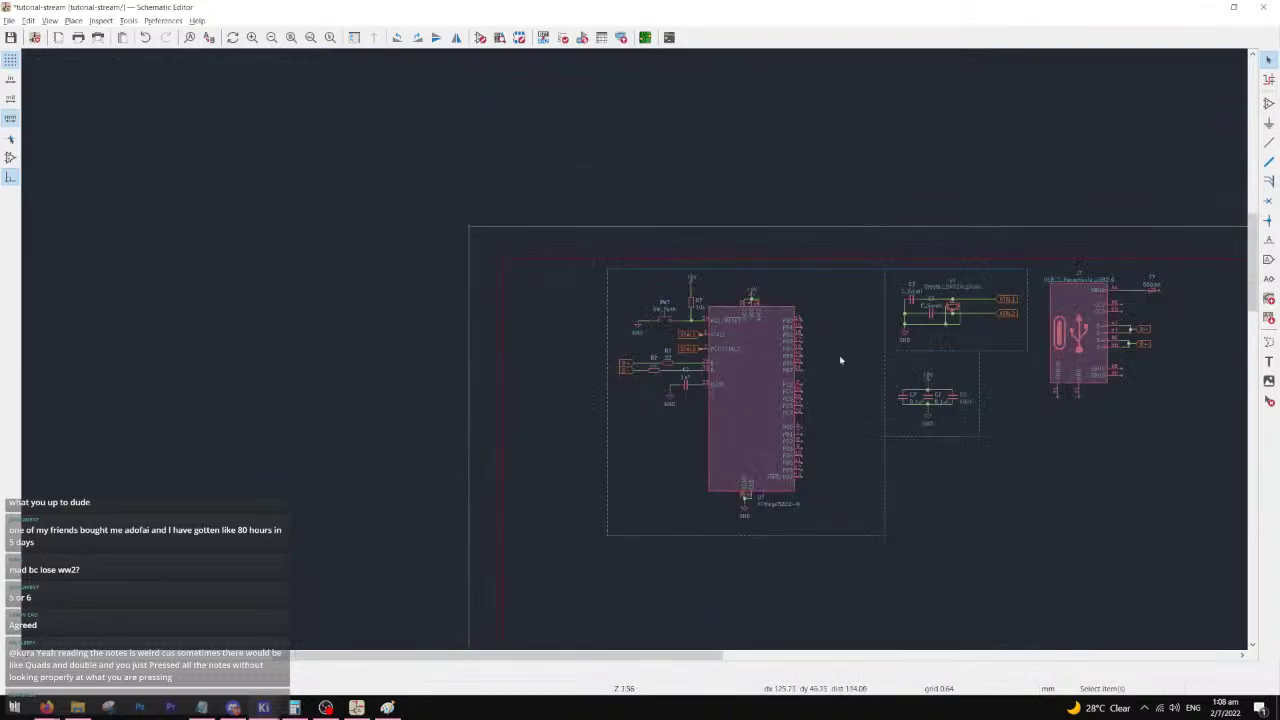
pyautogui.moveTo(1145, 287); pyautogui.dragTo(899, 290, button='middle')
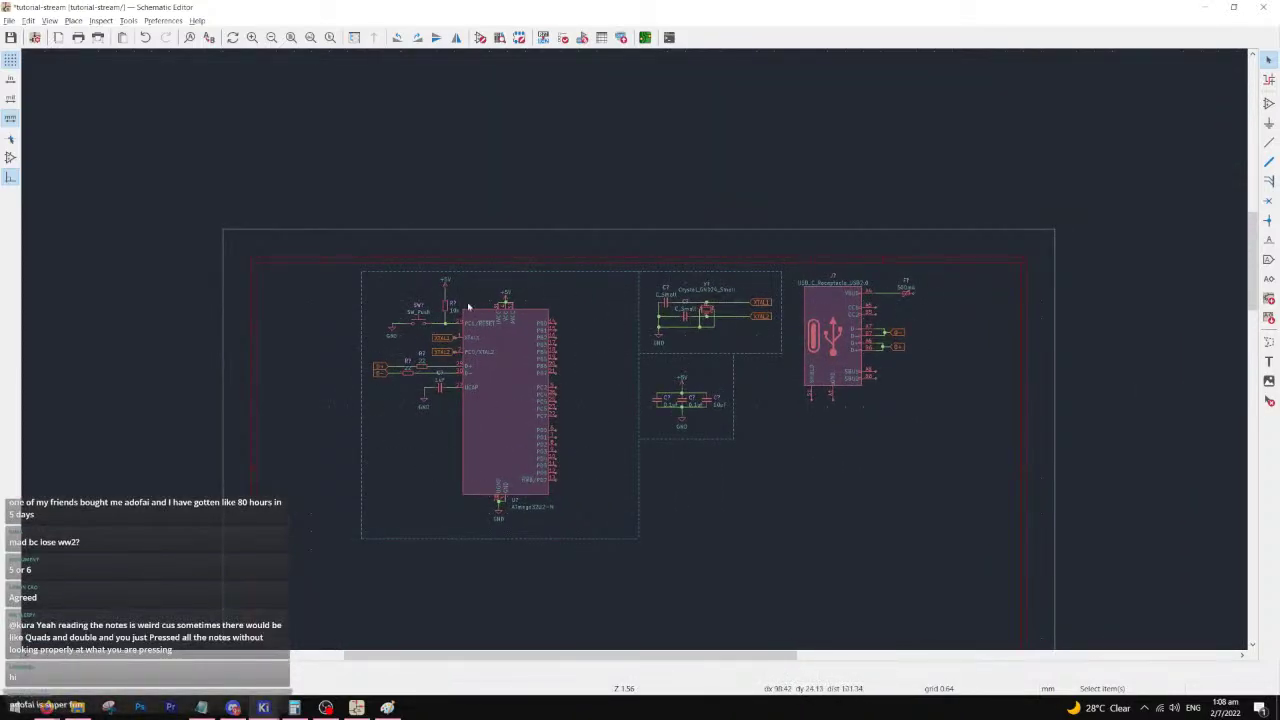
pyautogui.scroll(3, 655, 325)
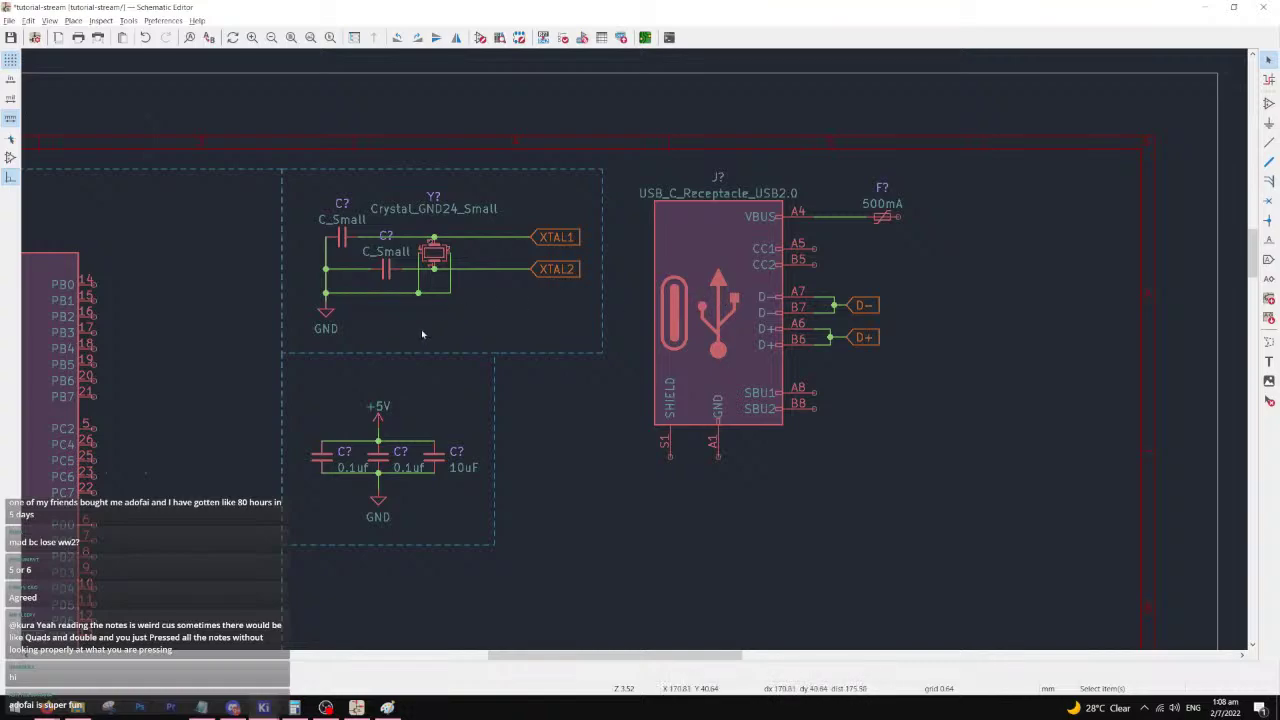
pyautogui.scroll(2, 758, 312)
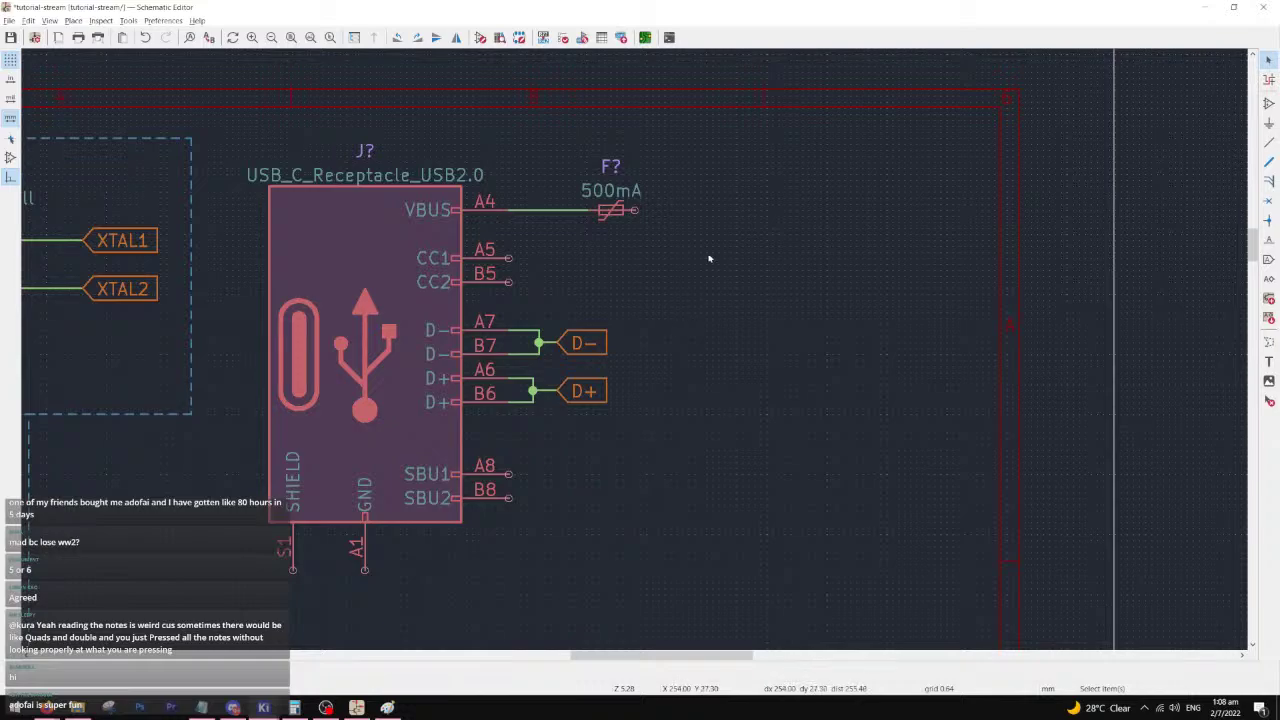
pyautogui.write('asrv')
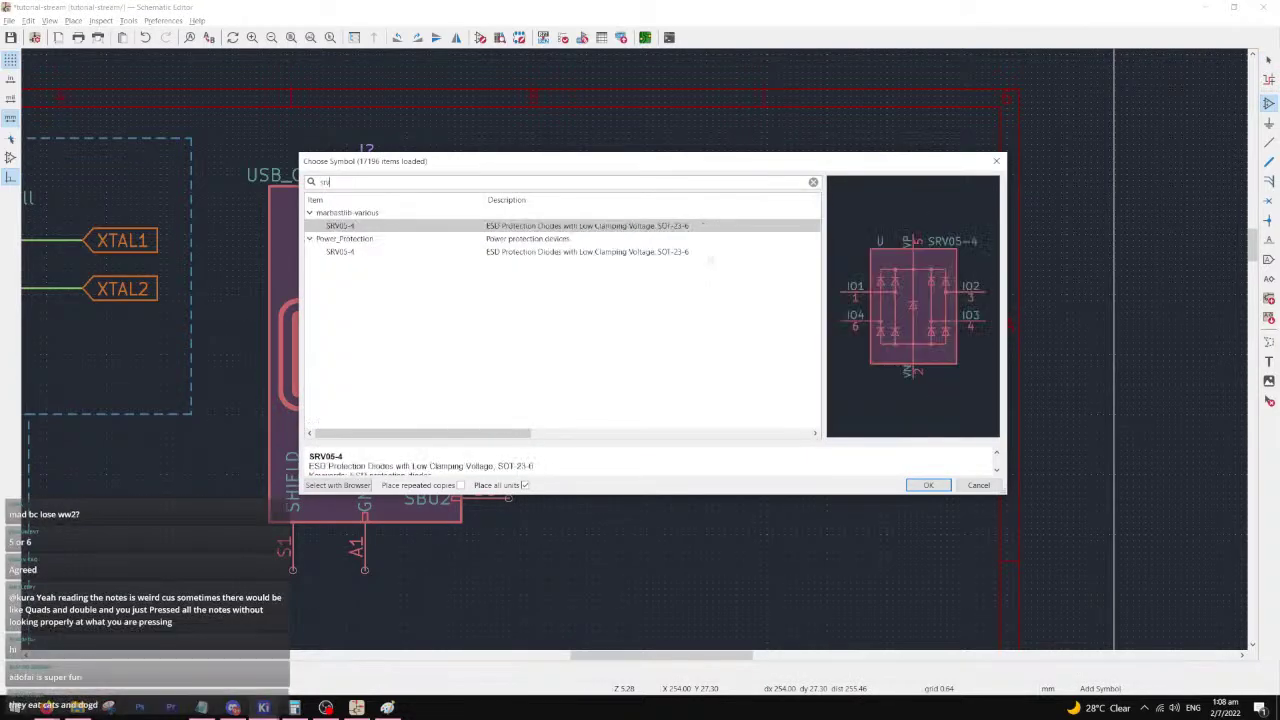
pyautogui.doubleClick(550, 226)
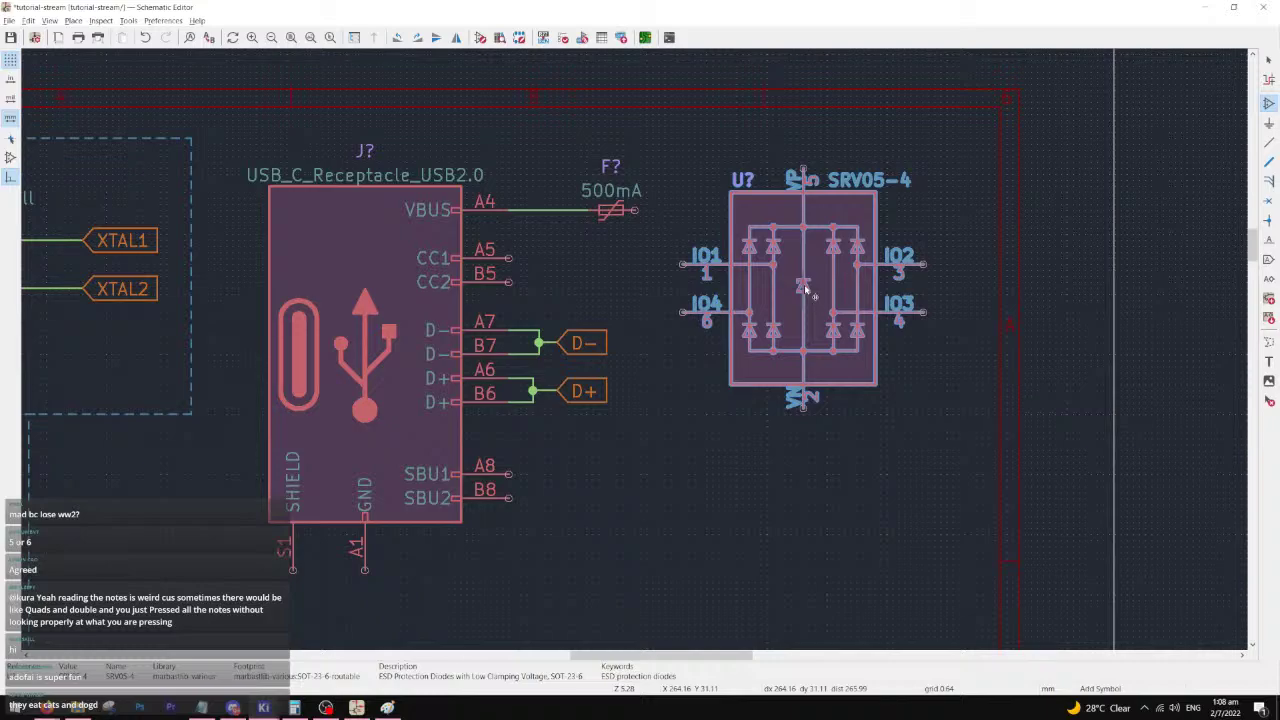
pyautogui.press('r')
pyautogui.press('r')
pyautogui.press('r')
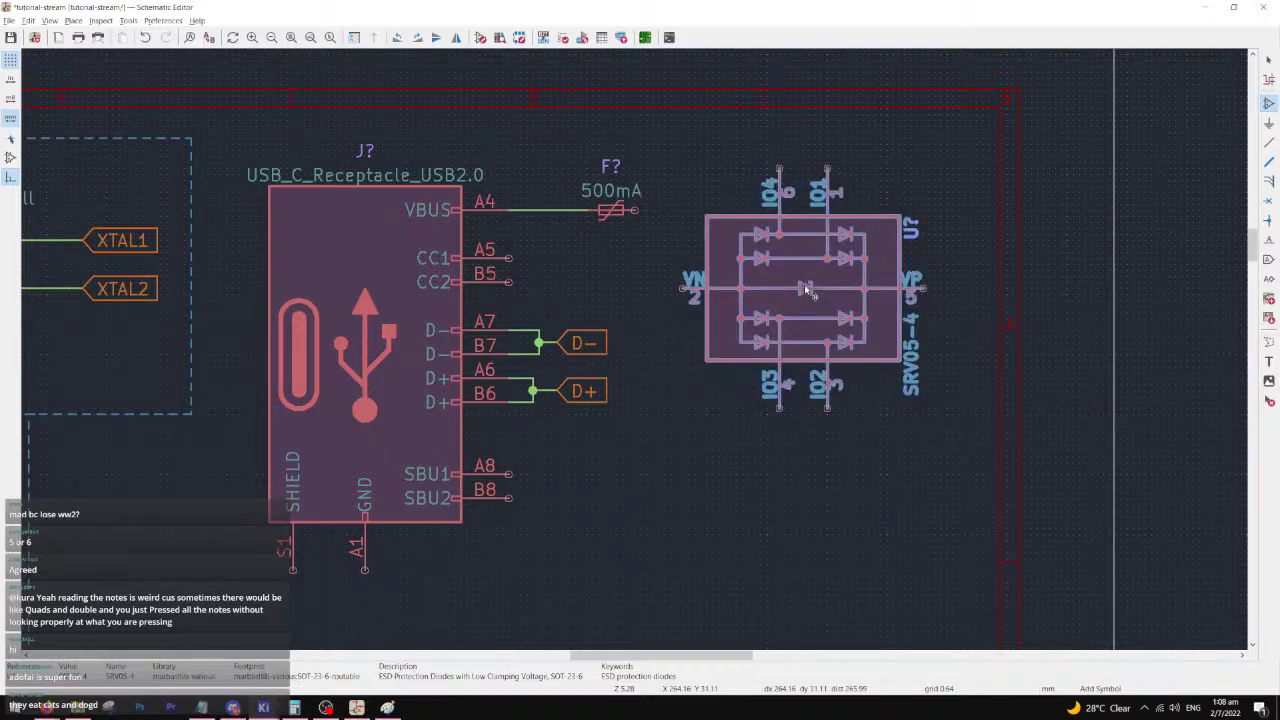
pyautogui.press('r')
pyautogui.click(804, 284)
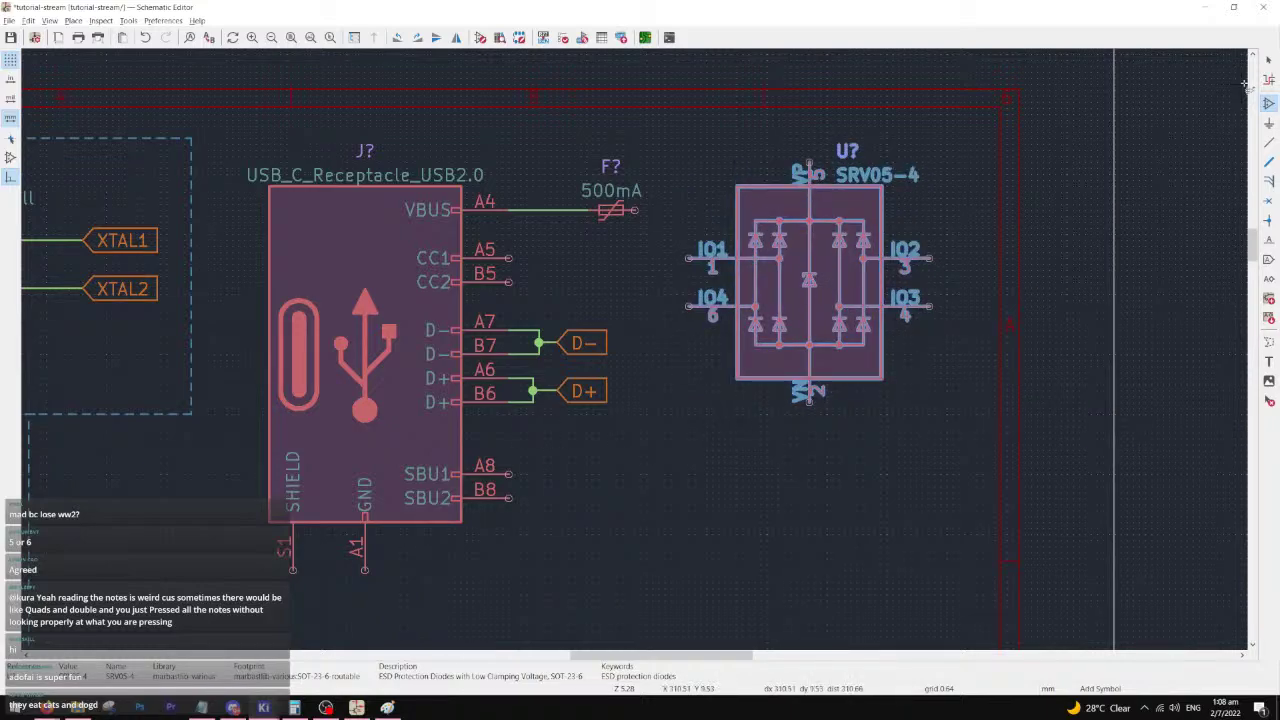
pyautogui.press('Escape')
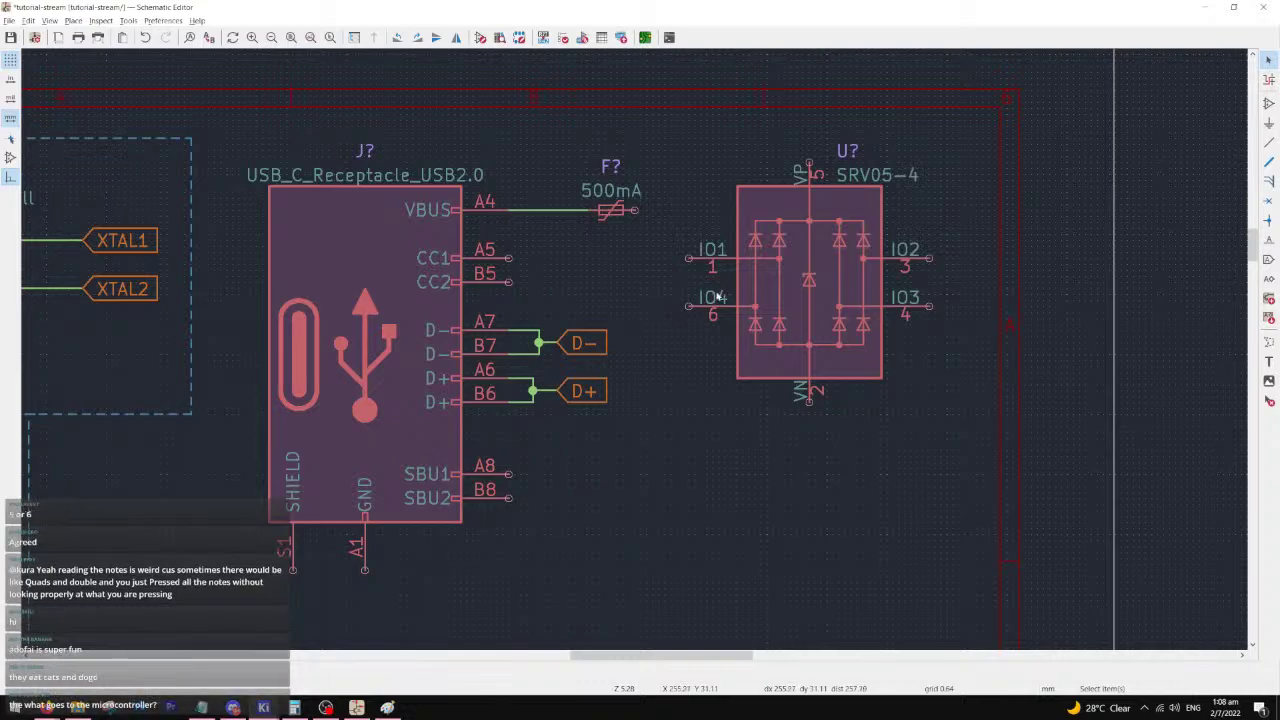
# - Duplicate the decoupling capacitors' GND symbol and place the copy below the USB-C receptacle's SHIELD pin
pyautogui.moveTo(490, 475); pyautogui.dragTo(638, 389, button='middle')
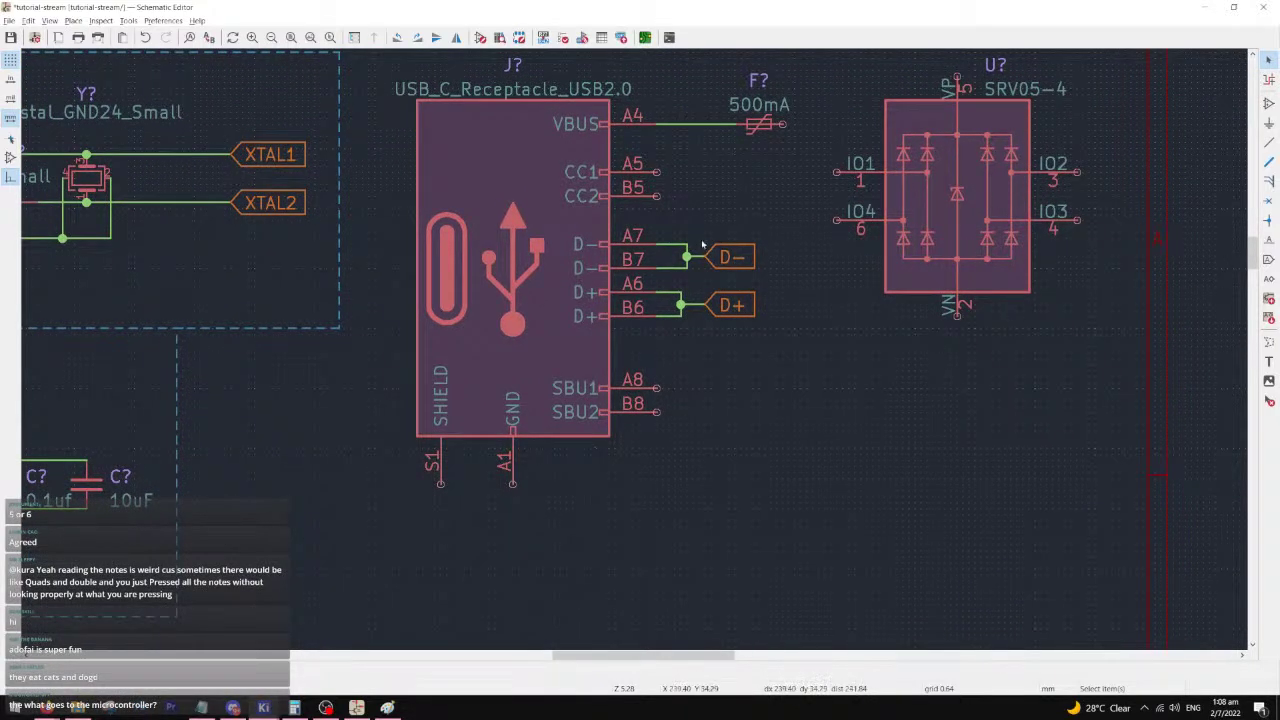
pyautogui.scroll(-2, 648, 353)
pyautogui.hotkey('ctrl', 'd')
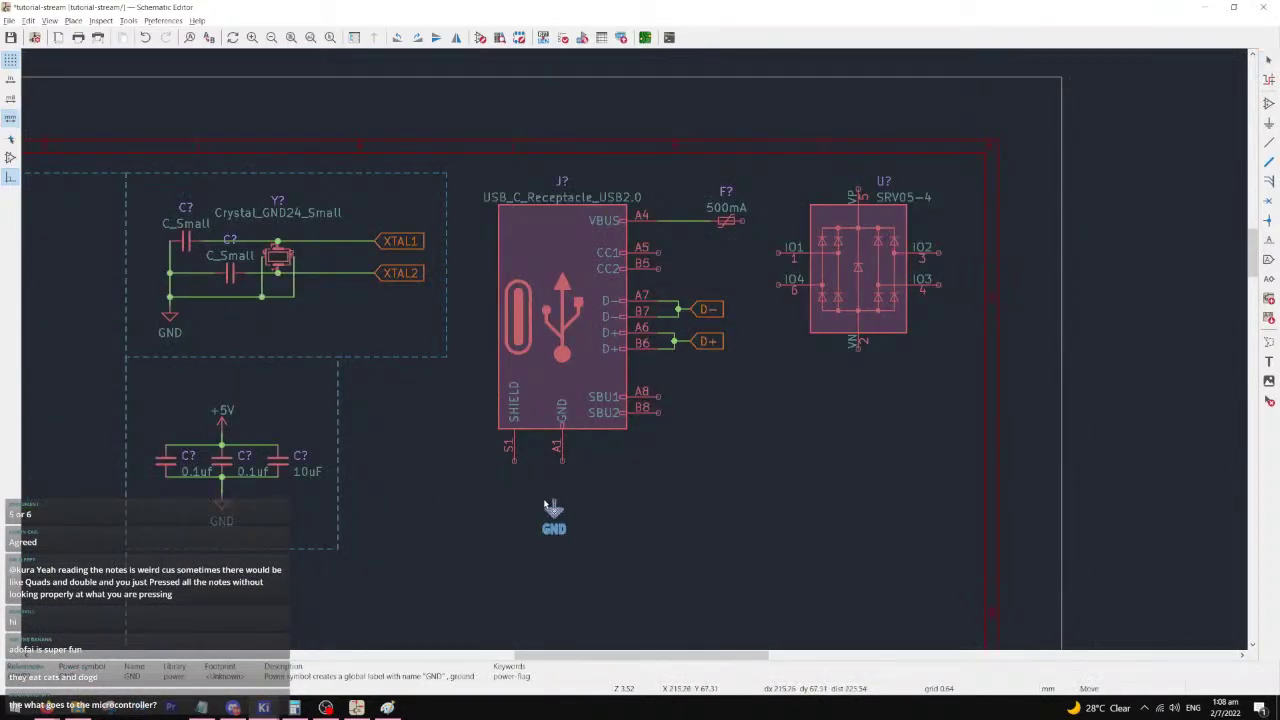
pyautogui.scroll(2, 566, 514)
pyautogui.click(638, 331)
# - Wire the receptacle's SHIELD and GND pins together to the GND symbol below them
pyautogui.press('w')
pyautogui.press('Escape')
pyautogui.click(707, 312)
pyautogui.press('Escape')
pyautogui.click(707, 312)
pyautogui.click(634, 313)
pyautogui.press('Escape')
# - Check the SBU pins in the reference schematic and put no-connect flags on the receptacle's SBU1 and SBU2 pins
pyautogui.scroll(-2, 906, 256)
pyautogui.hotkey('alt', 'Tab')
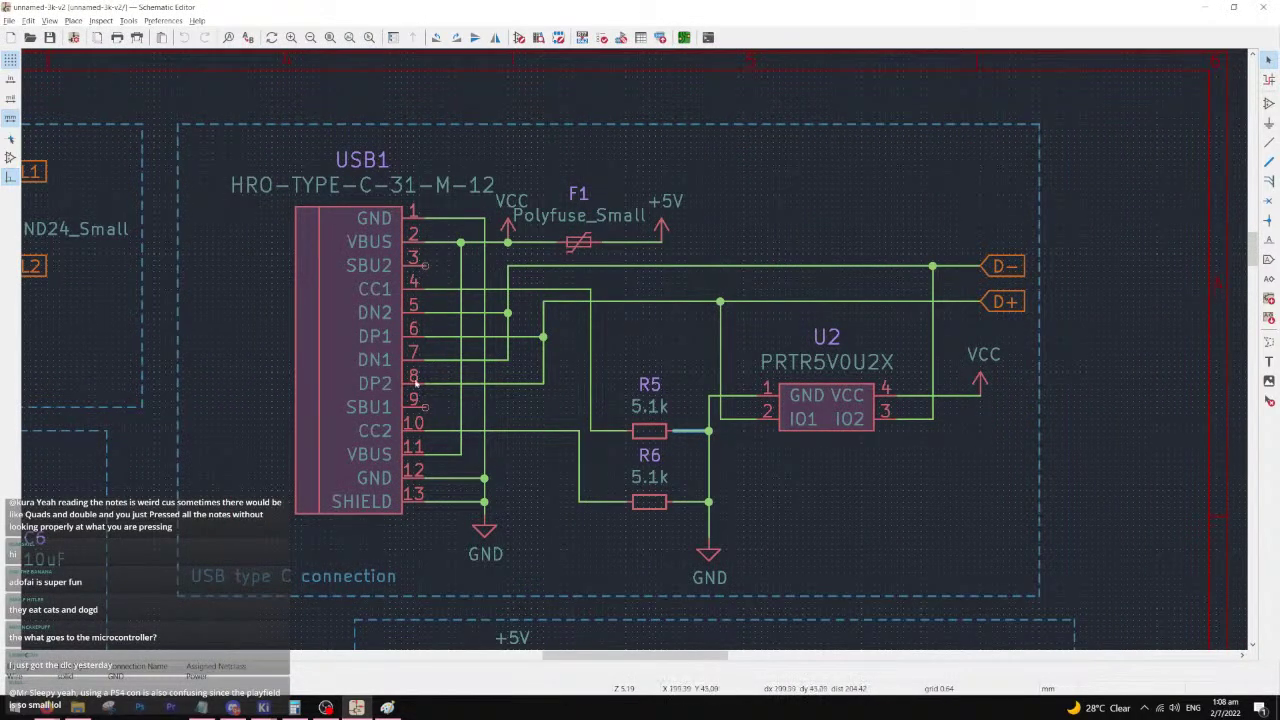
pyautogui.click(1205, 7)
pyautogui.click(1268, 201)
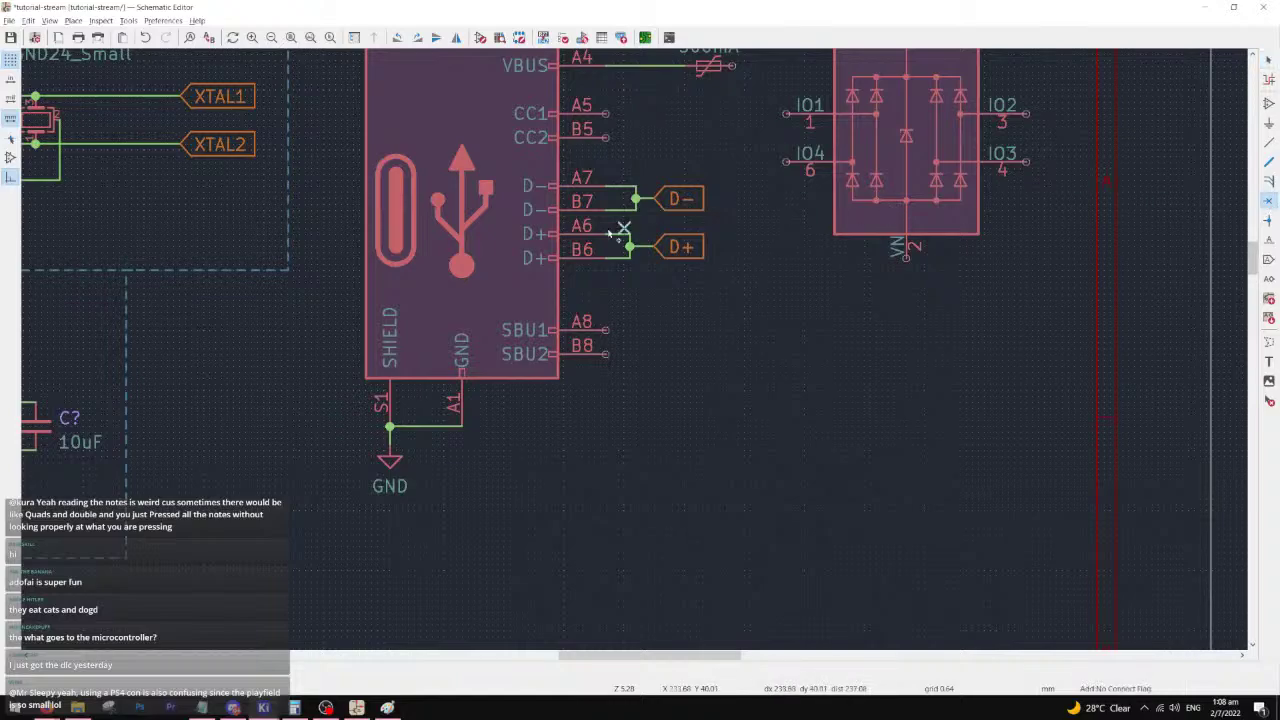
pyautogui.moveTo(615, 315); pyautogui.dragTo(598, 449, button='middle')
pyautogui.click(589, 463)
pyautogui.click(589, 487)
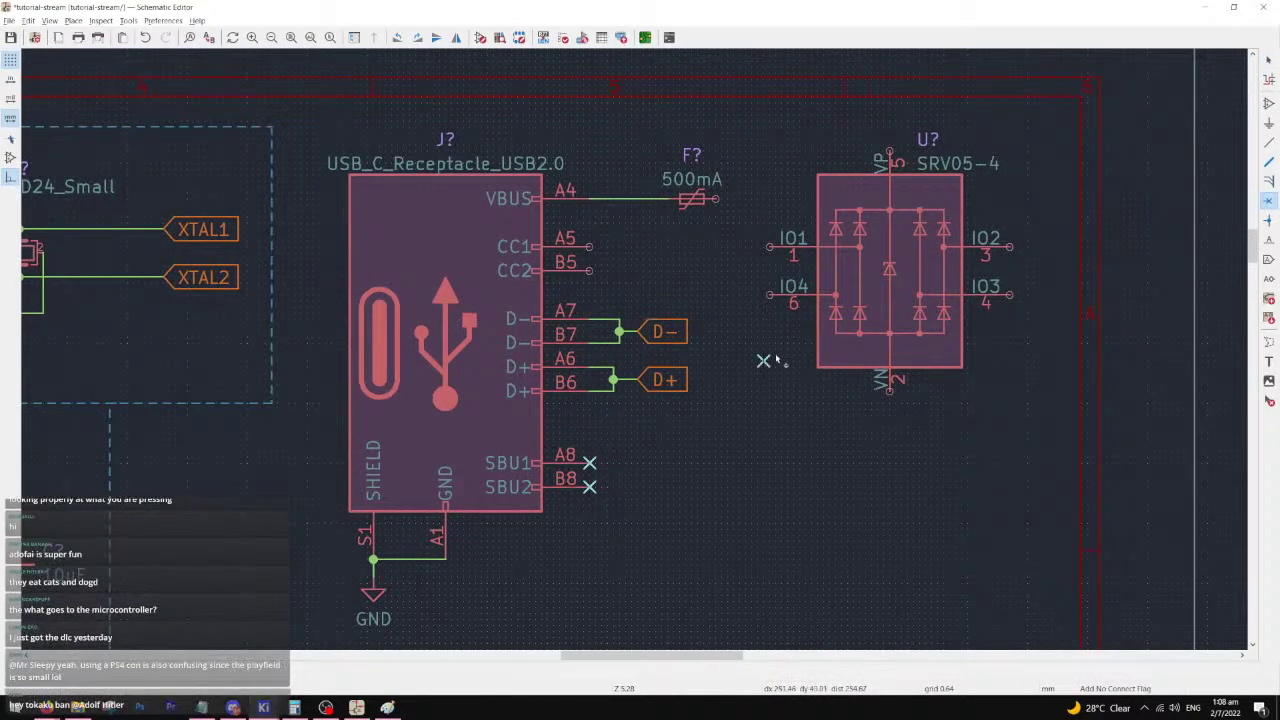
pyautogui.press('Escape')
# - View the whole unnamed-3k-v2 reference schematic once more and close its window
pyautogui.moveTo(1054, 226); pyautogui.dragTo(784, 304, button='middle')
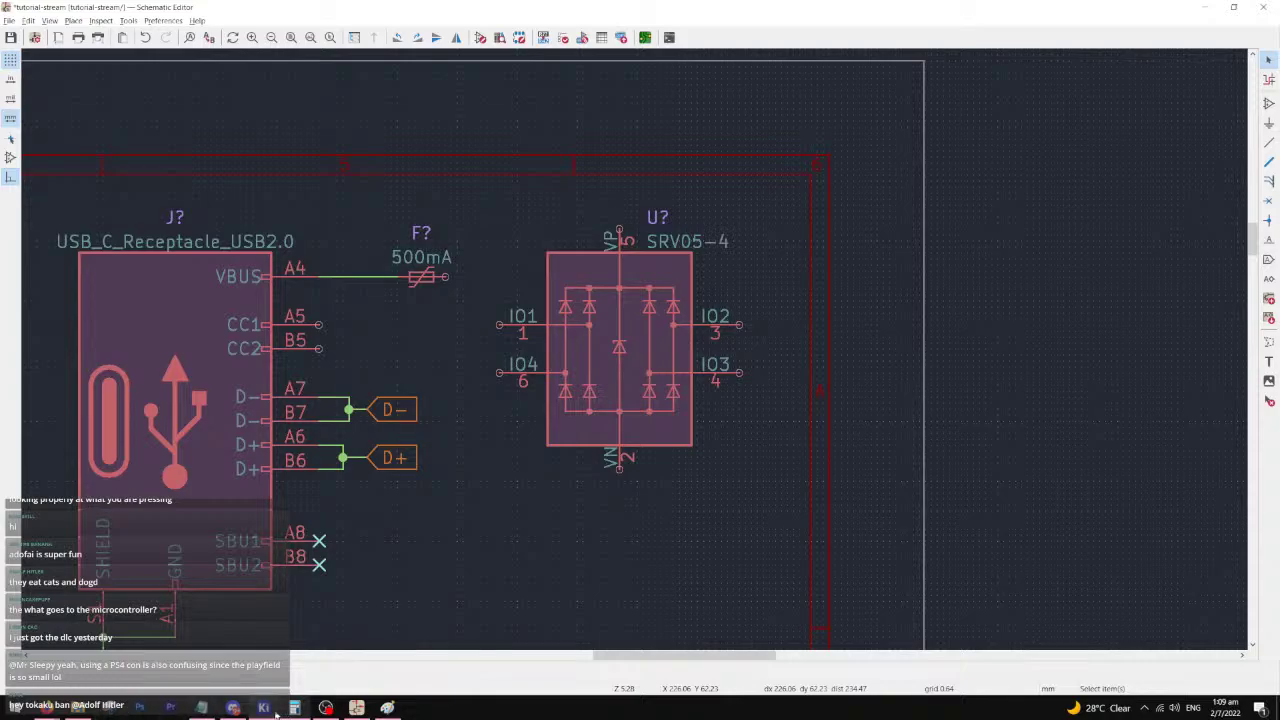
pyautogui.click(356, 707)
pyautogui.scroll(2, 572, 407)
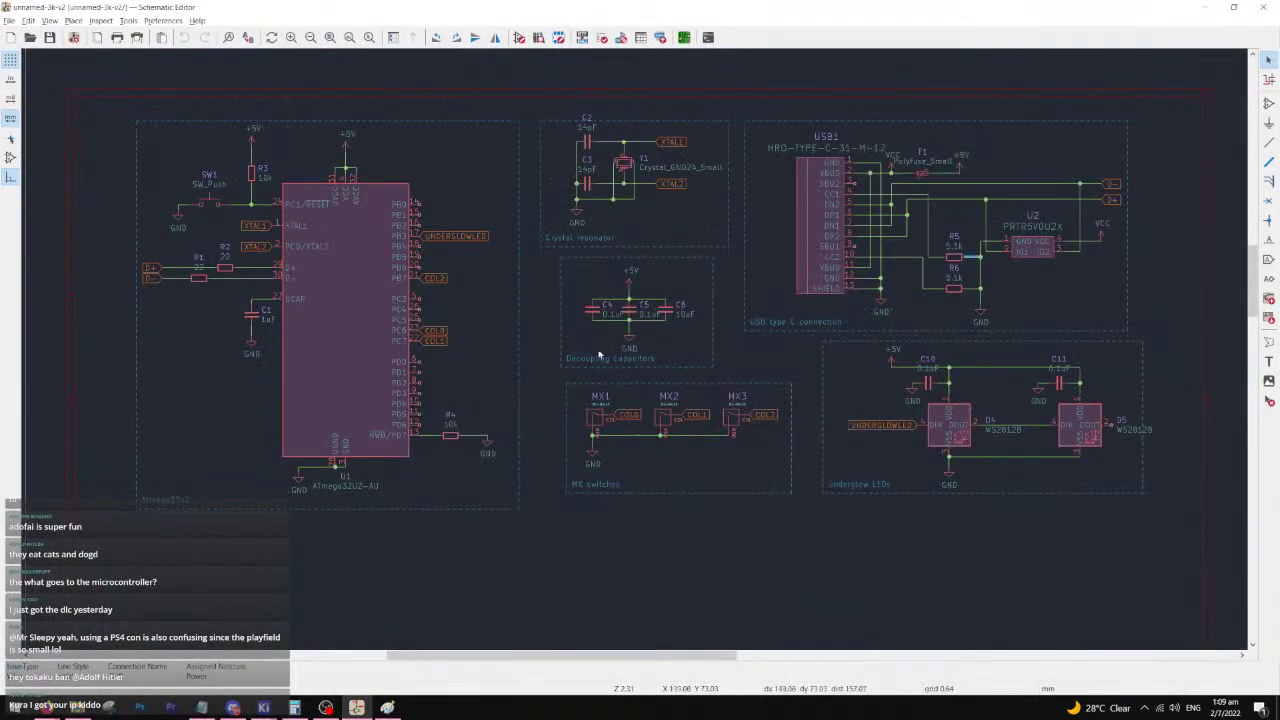
pyautogui.click(1262, 7)
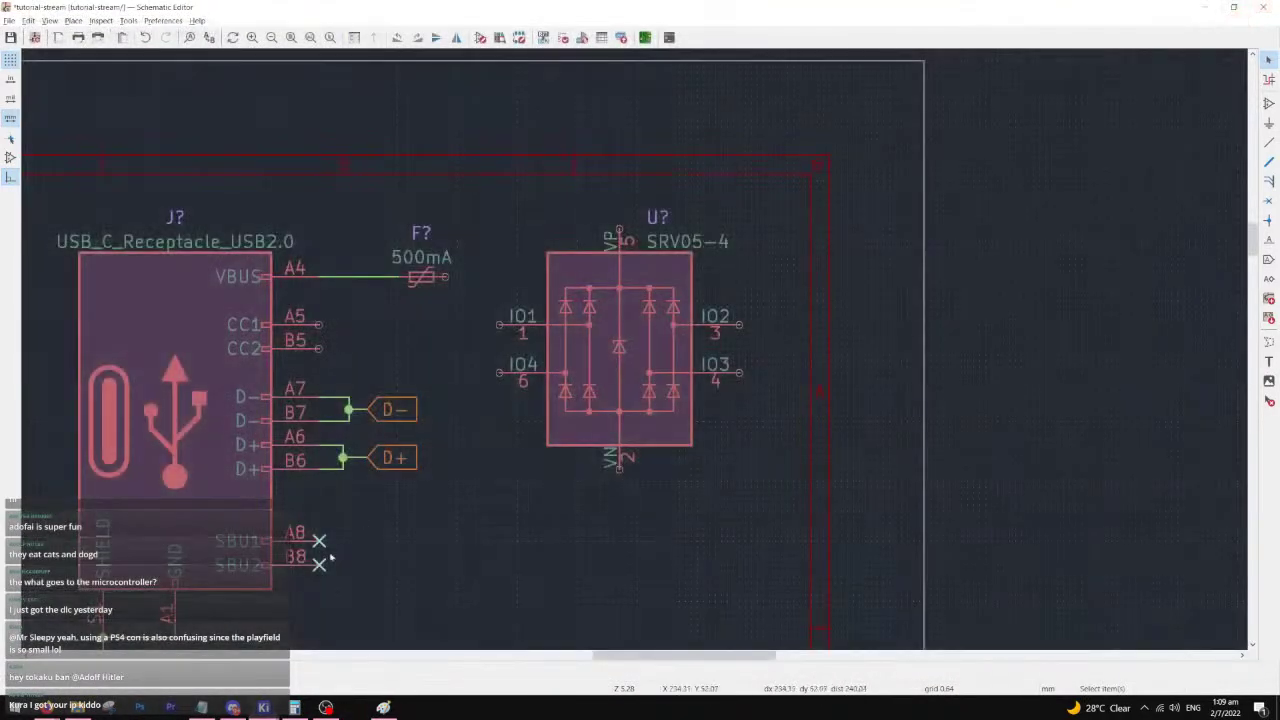
# - Open the RP2040-3k schematic from the PCB folder of the RP2040-3k-keypad project in the GitHub directory
pyautogui.click(74, 709)
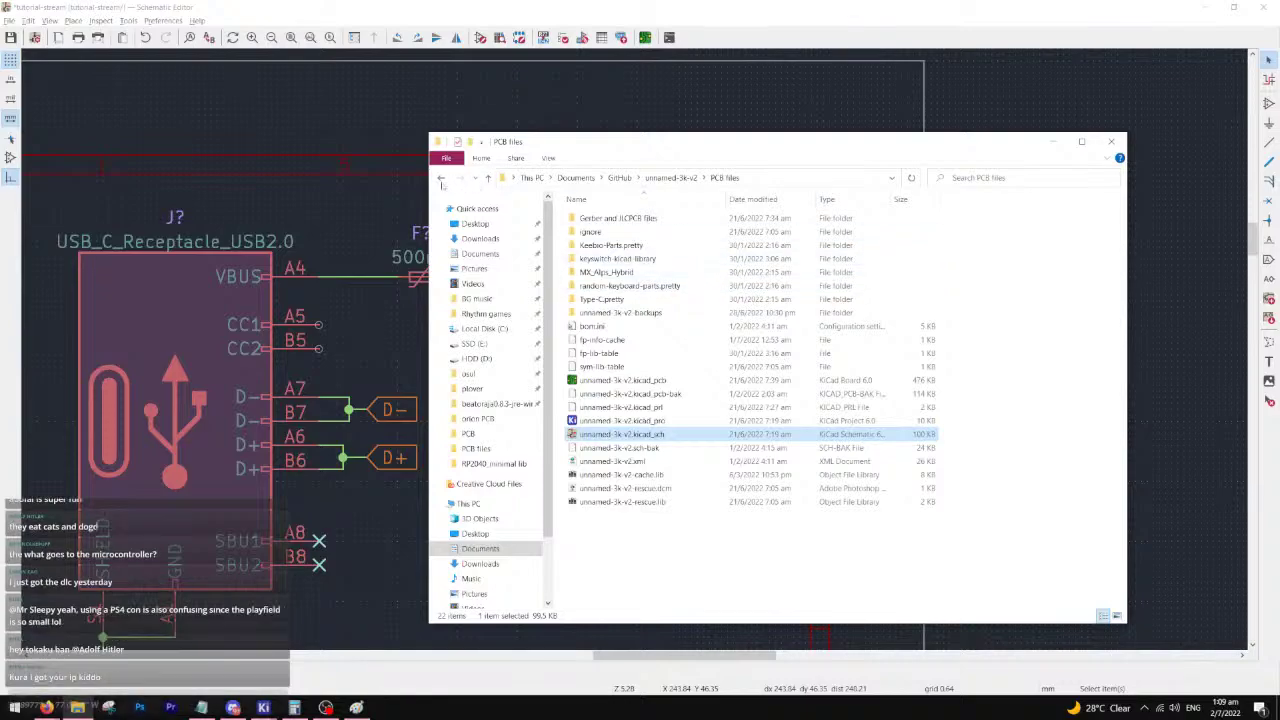
pyautogui.click(441, 177)
pyautogui.click(620, 178)
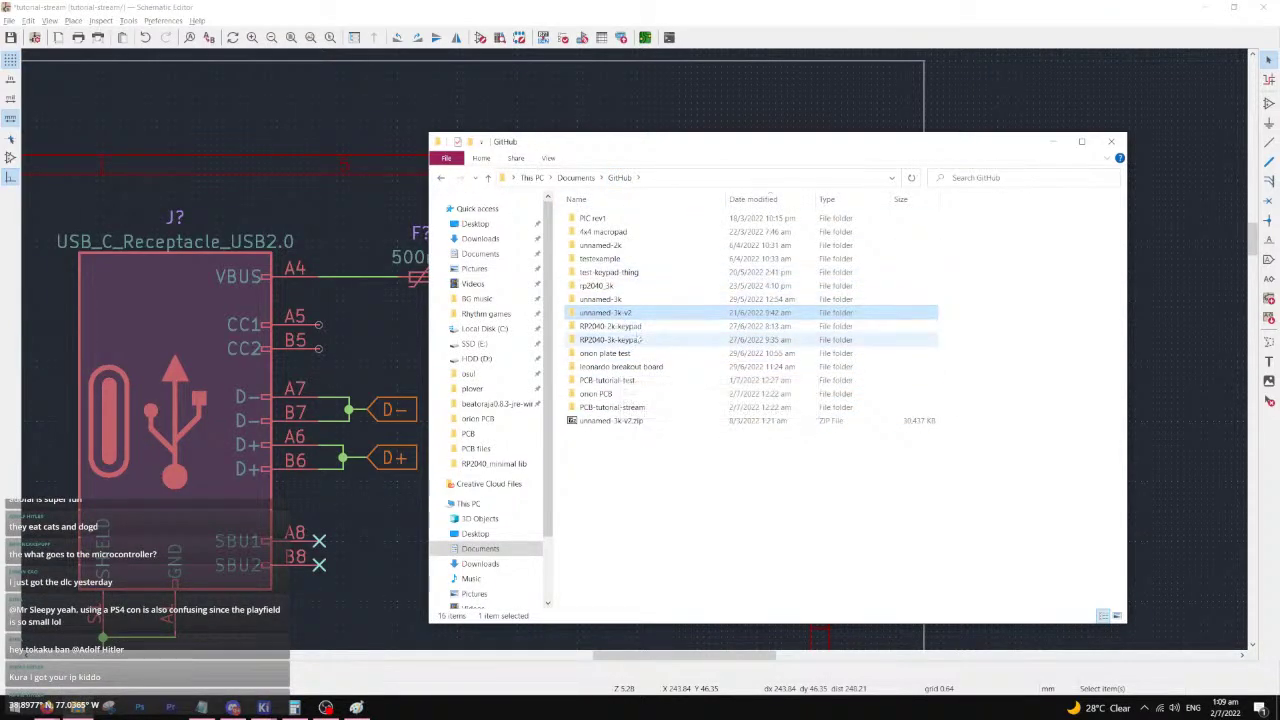
pyautogui.doubleClick(610, 340)
pyautogui.doubleClick(588, 245)
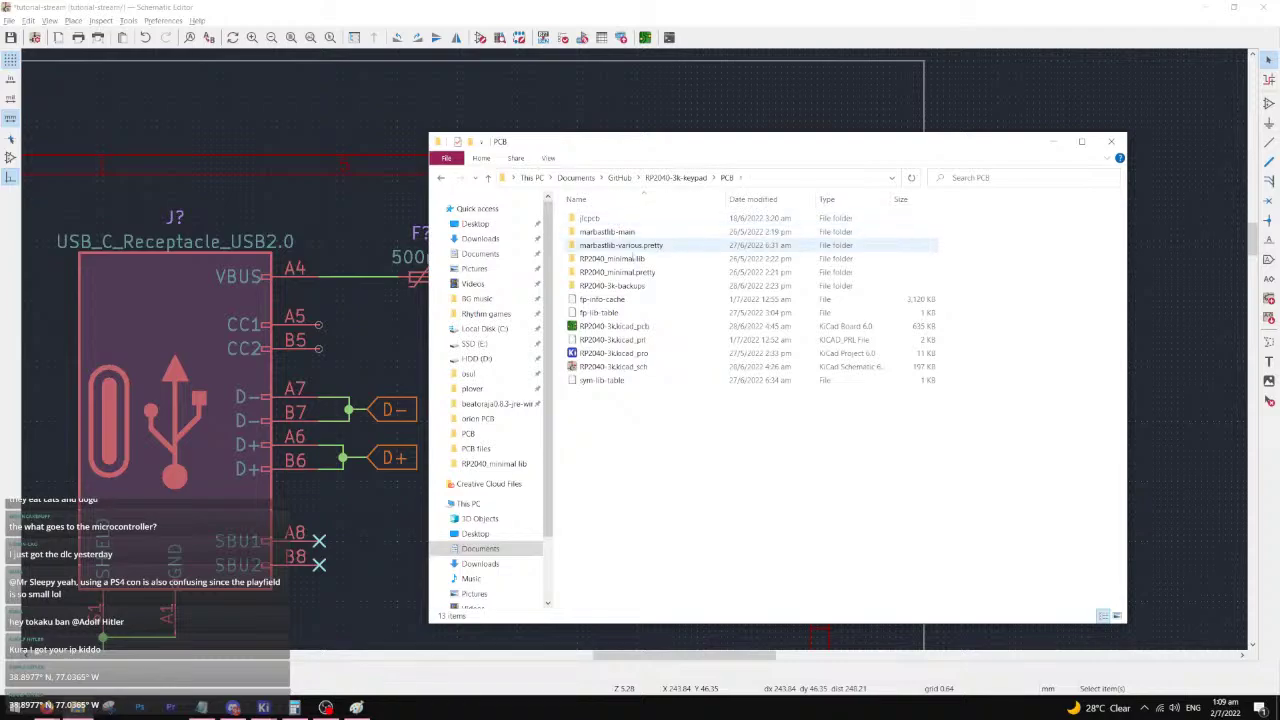
pyautogui.click(612, 367)
pyautogui.press('Return')
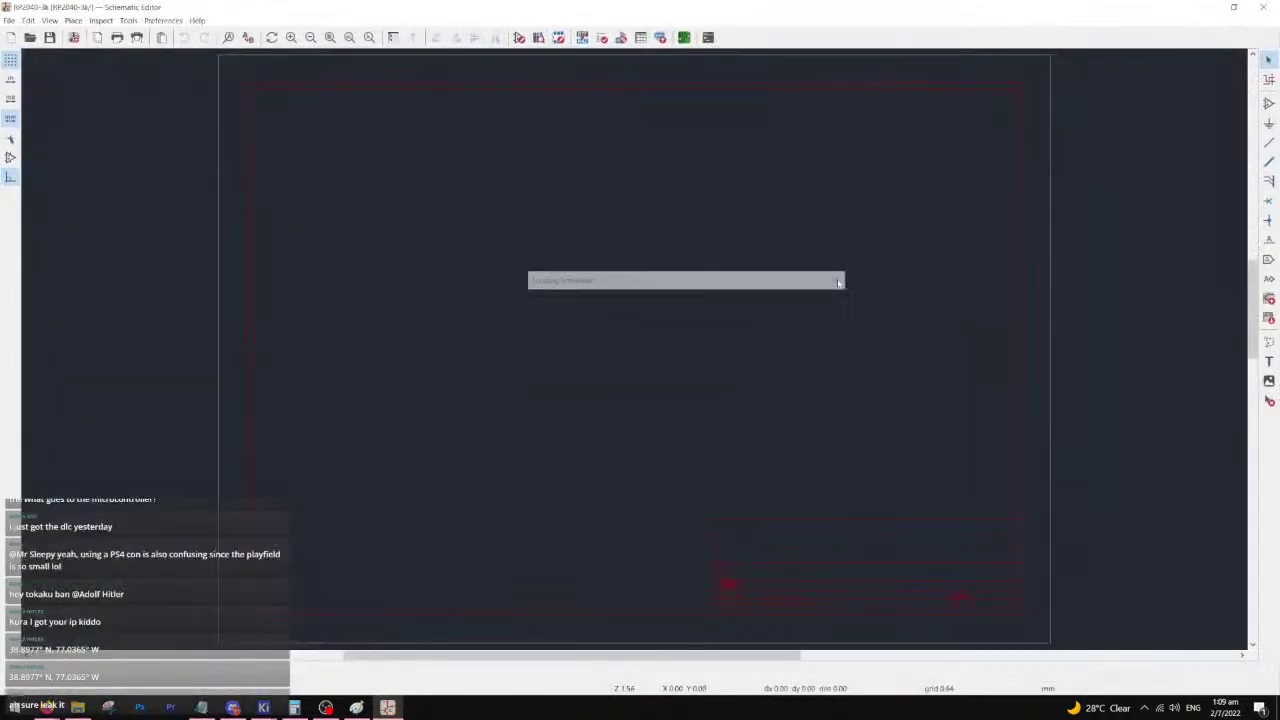
# - Examine how the SRV05-4 is connected in the RP2040-3k schematic's ESD protection section and return to the tutorial-stream schematic
pyautogui.scroll(3, 910, 180)
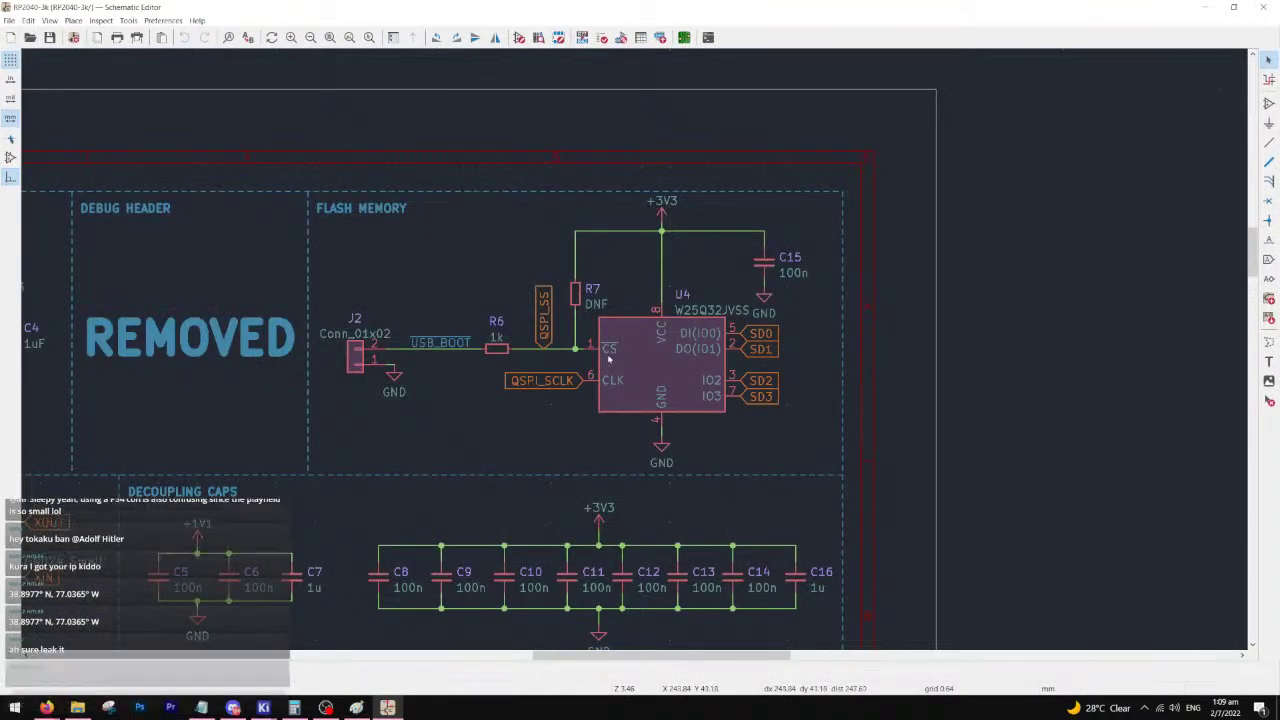
pyautogui.scroll(2, 602, 362)
pyautogui.scroll(-3, 635, 353)
pyautogui.moveTo(237, 383); pyautogui.dragTo(692, 353, button='middle')
pyautogui.moveTo(257, 346); pyautogui.dragTo(454, 378, button='middle')
pyautogui.scroll(3, 648, 343)
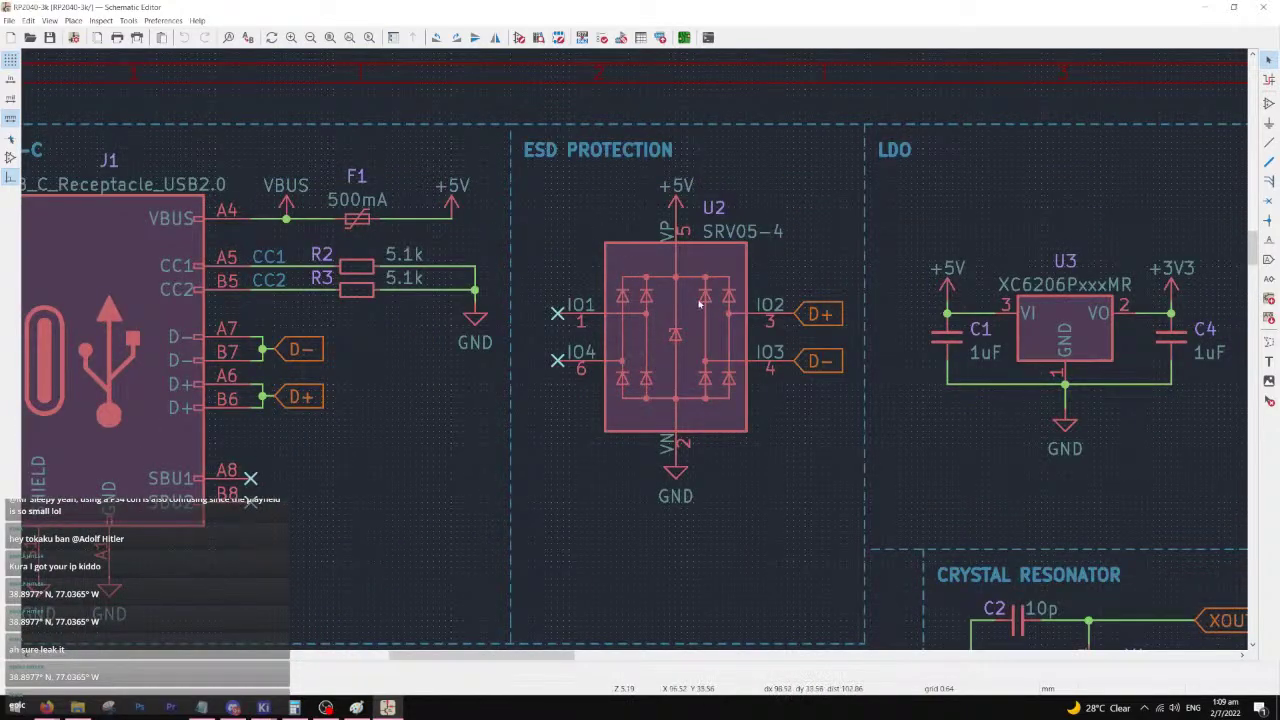
pyautogui.moveTo(692, 301); pyautogui.dragTo(598, 356, button='middle')
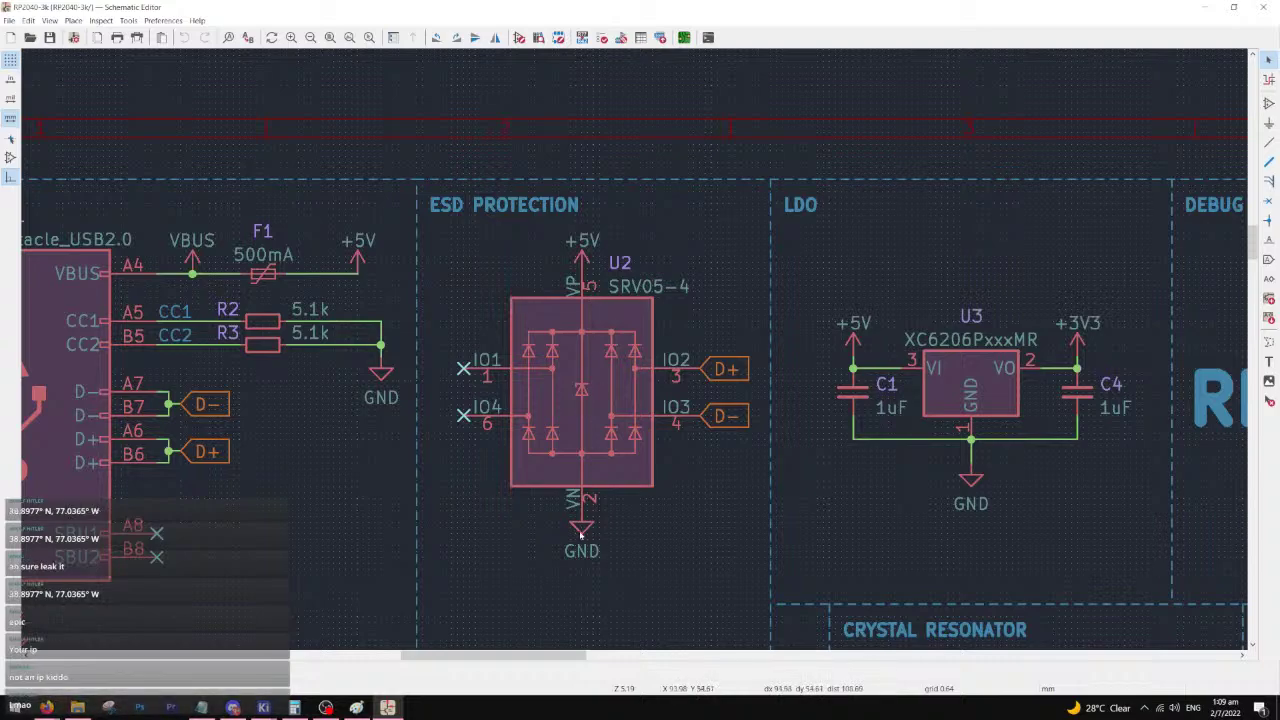
pyautogui.click(1205, 7)
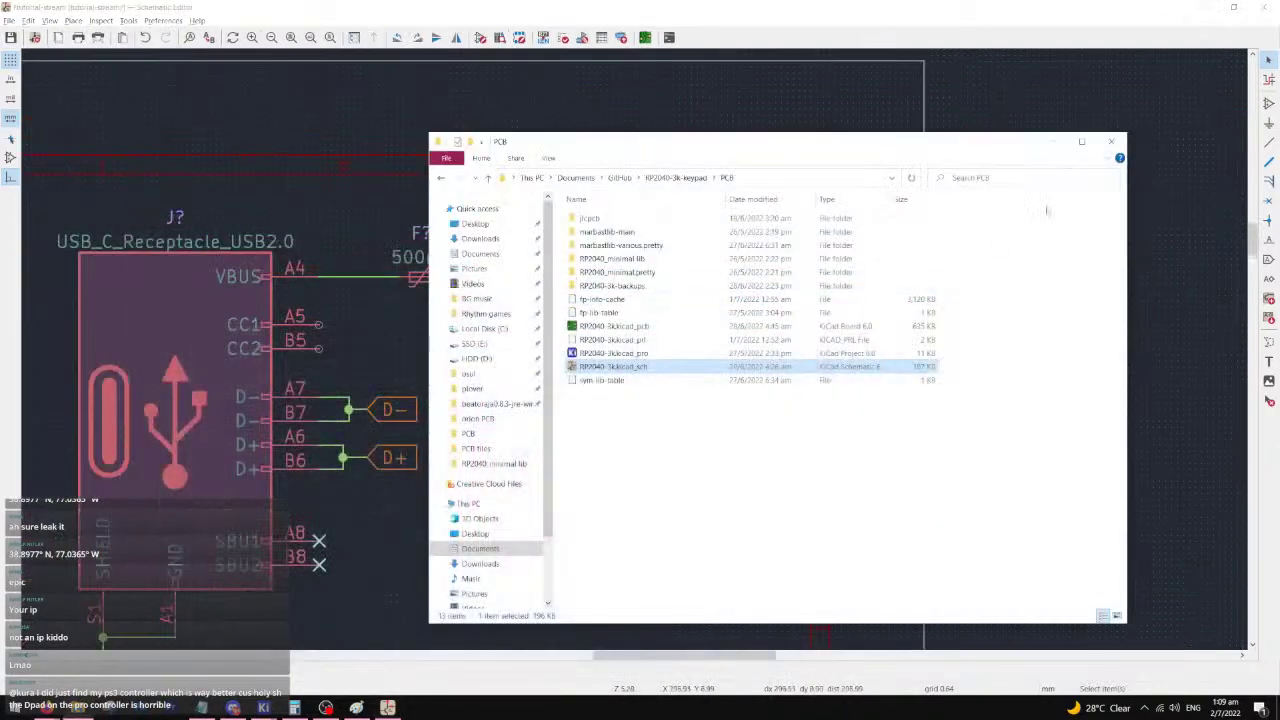
pyautogui.click(1057, 137)
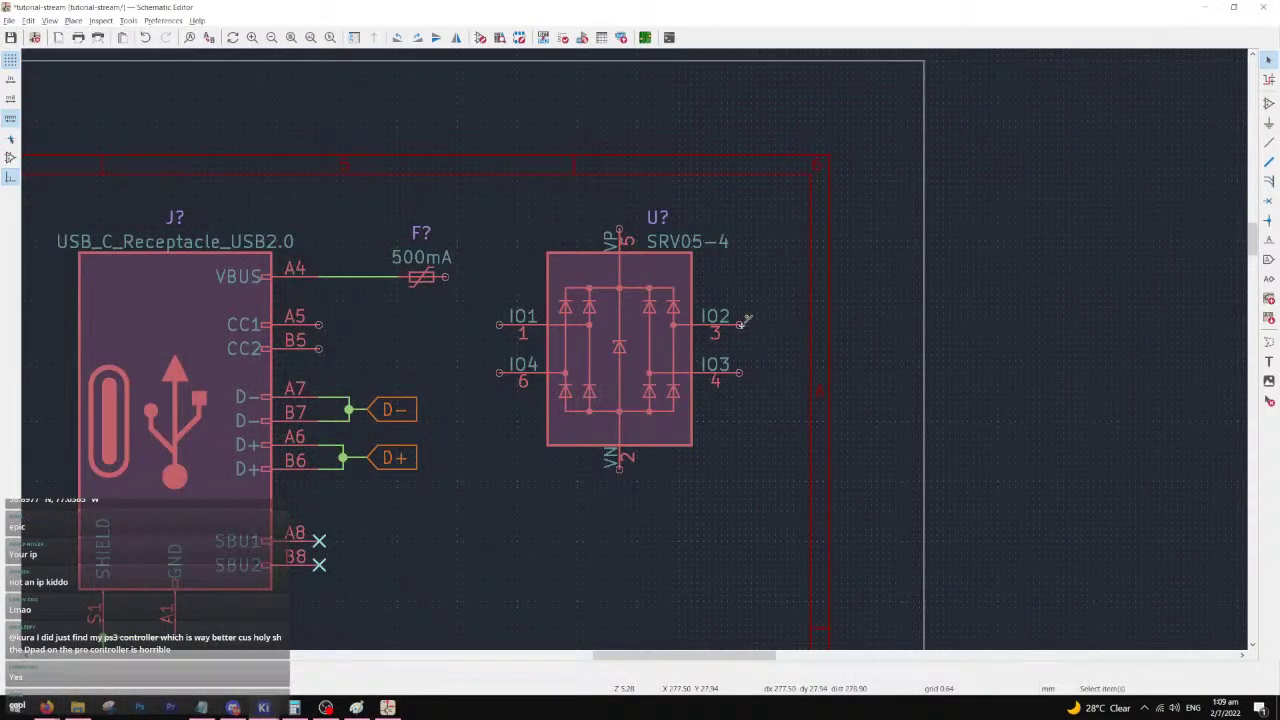
pyautogui.hotkey('alt', 'Tab')
pyautogui.hotkey('alt', 'Tab')
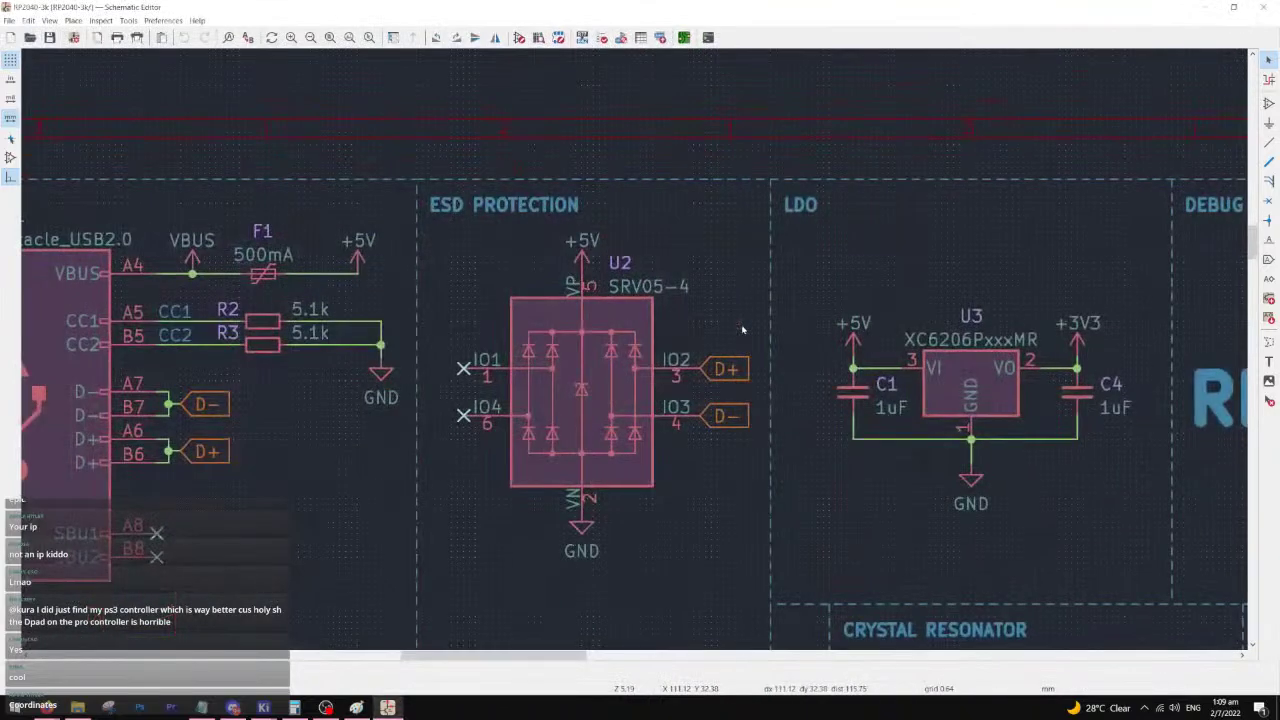
pyautogui.hotkey('alt', 'Tab')
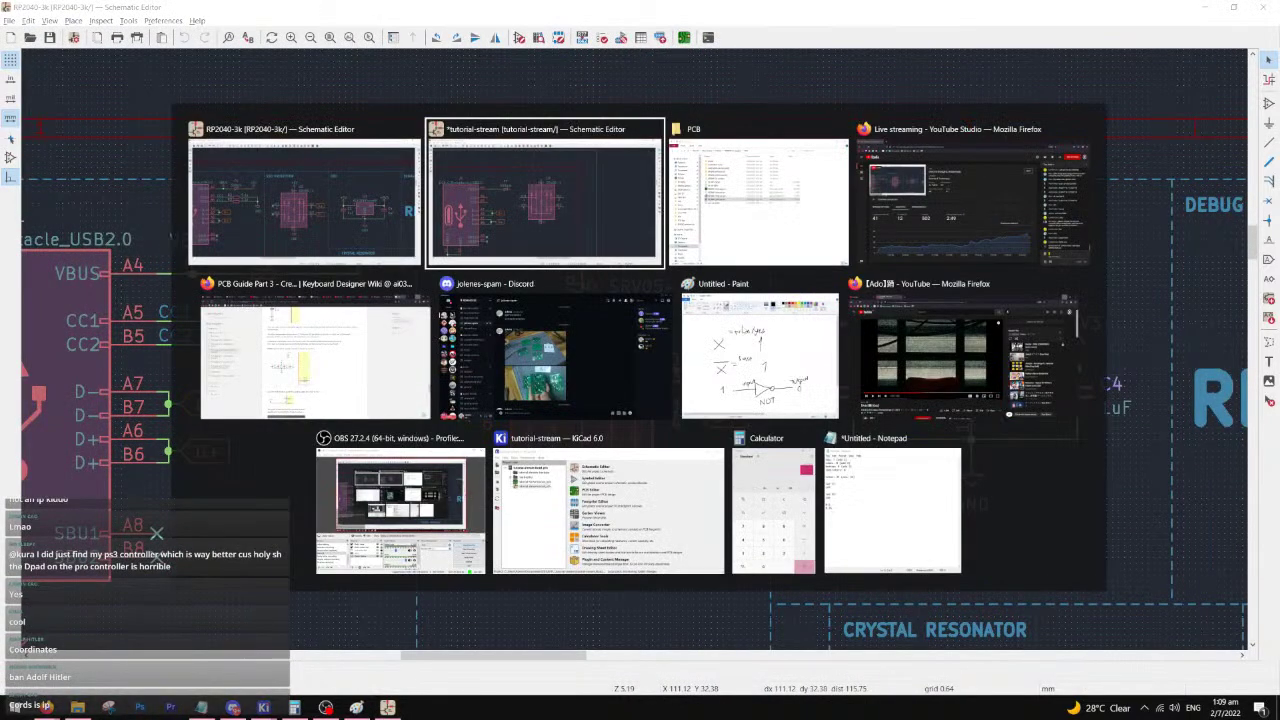
# - Place a +5V power symbol beside the free end of the 500mA polyfuse, level with its pin
pyautogui.scroll(-1, 259, 220)
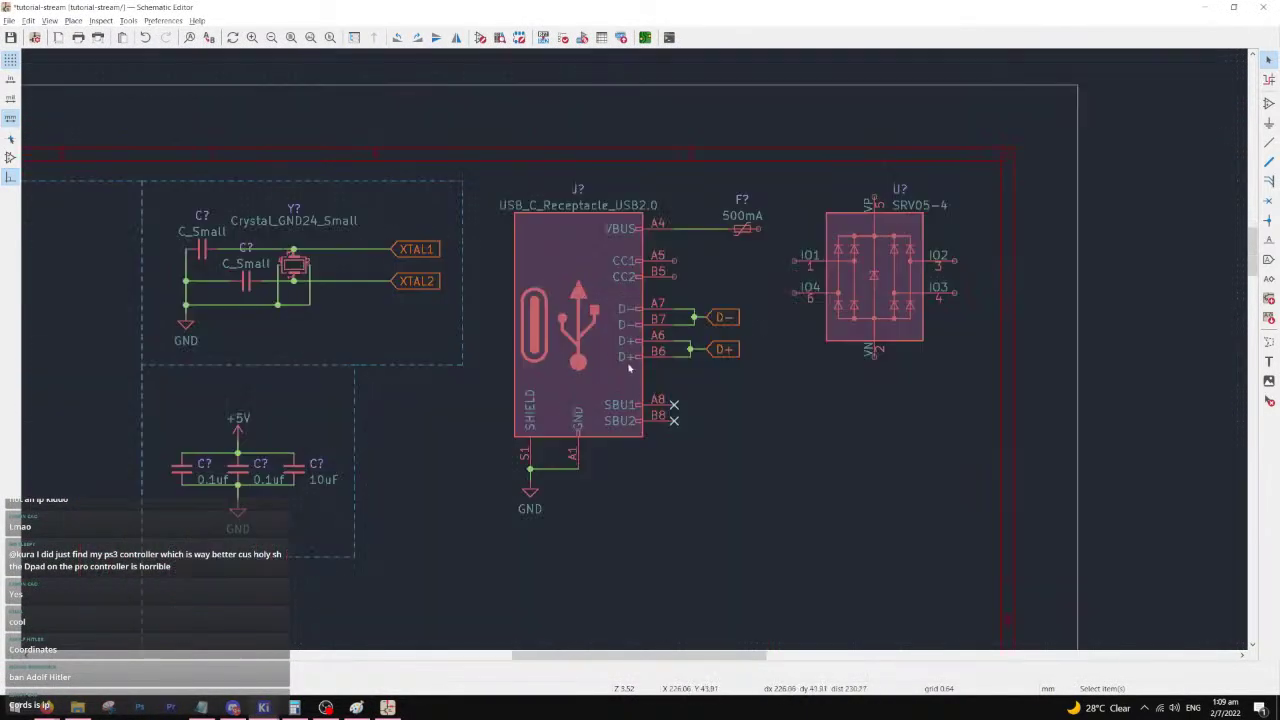
pyautogui.scroll(2, 694, 306)
pyautogui.press('w')
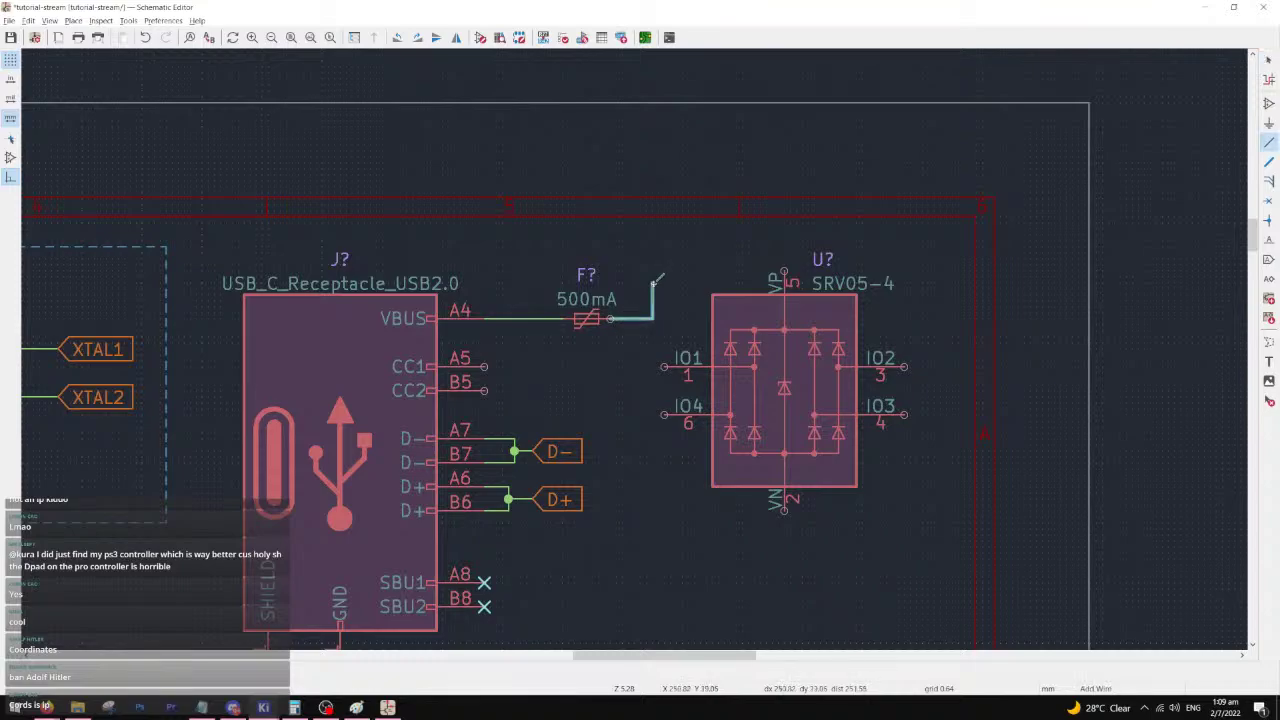
pyautogui.press('a')
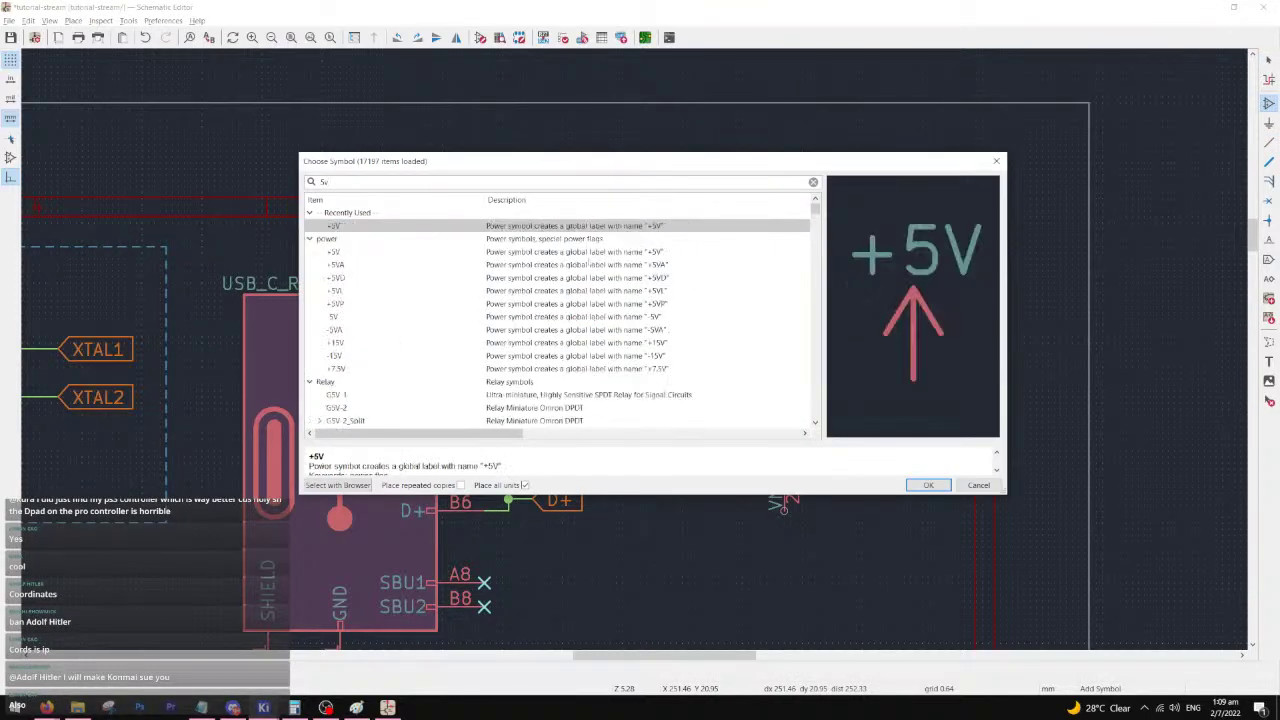
pyautogui.click(914, 482)
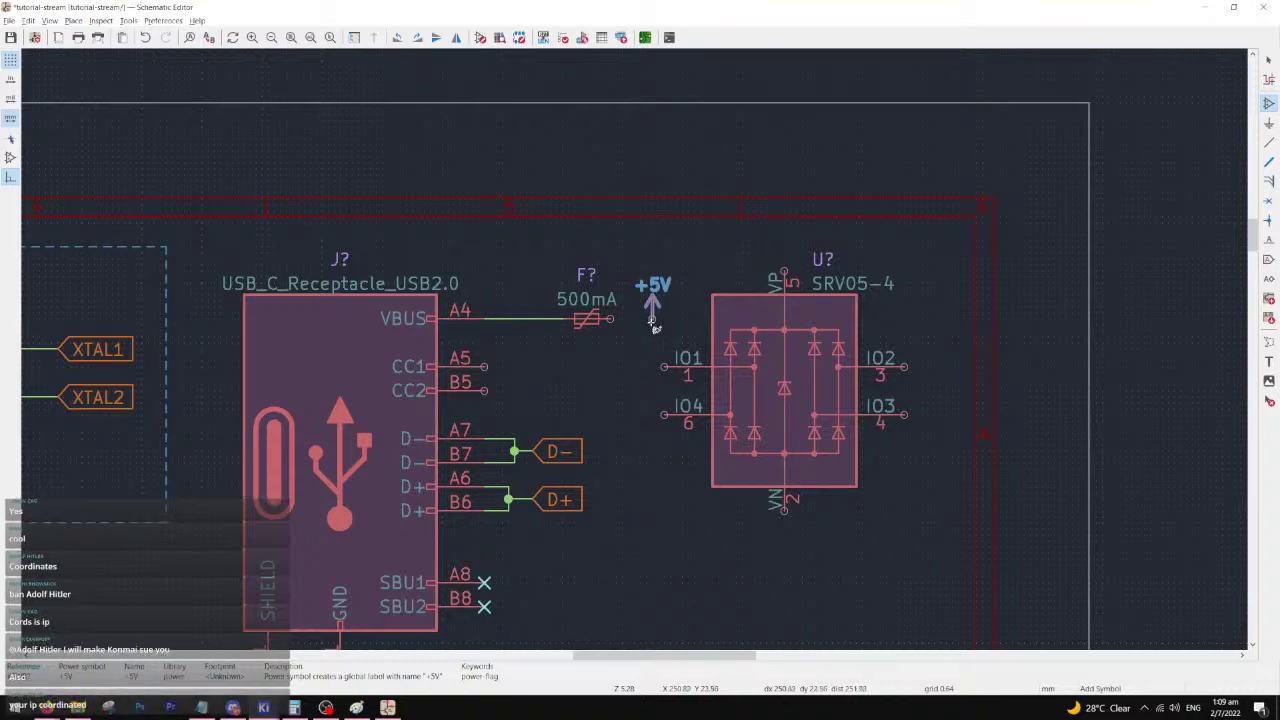
pyautogui.click(652, 320)
pyautogui.press('Escape')
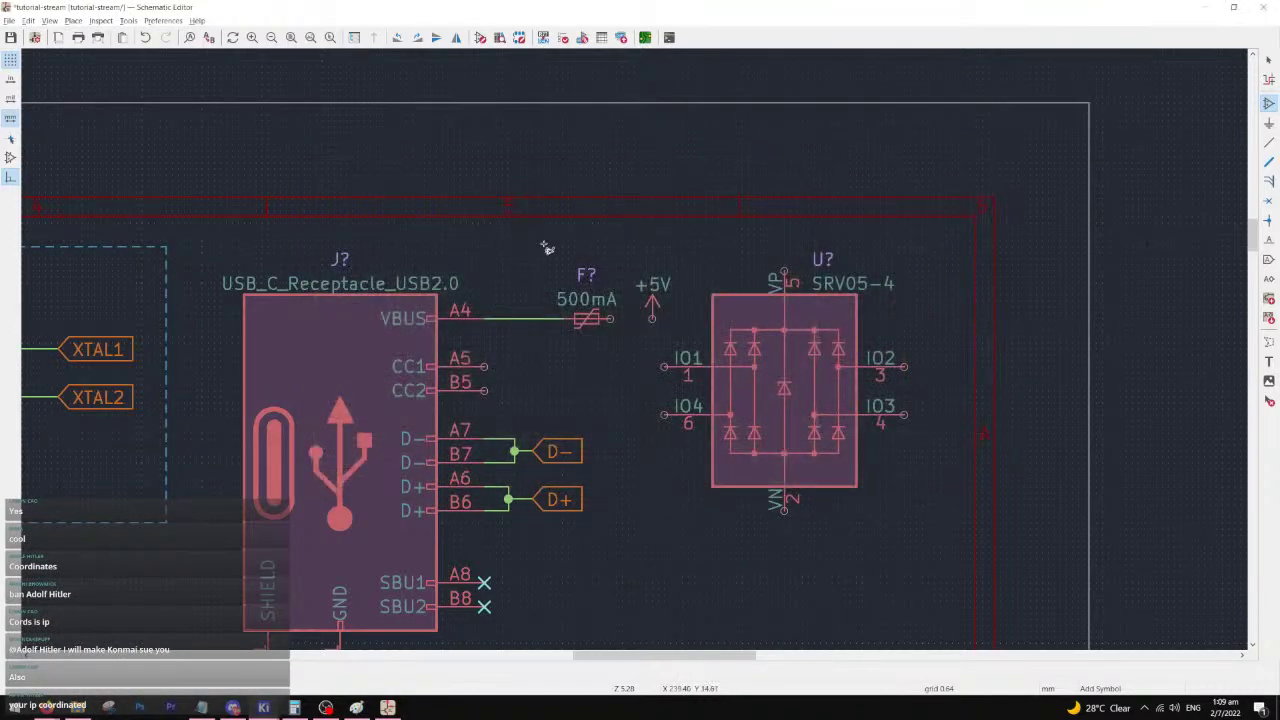
# - Wire the polyfuse's free pin to the +5V symbol
pyautogui.press('w')
pyautogui.click(610, 318)
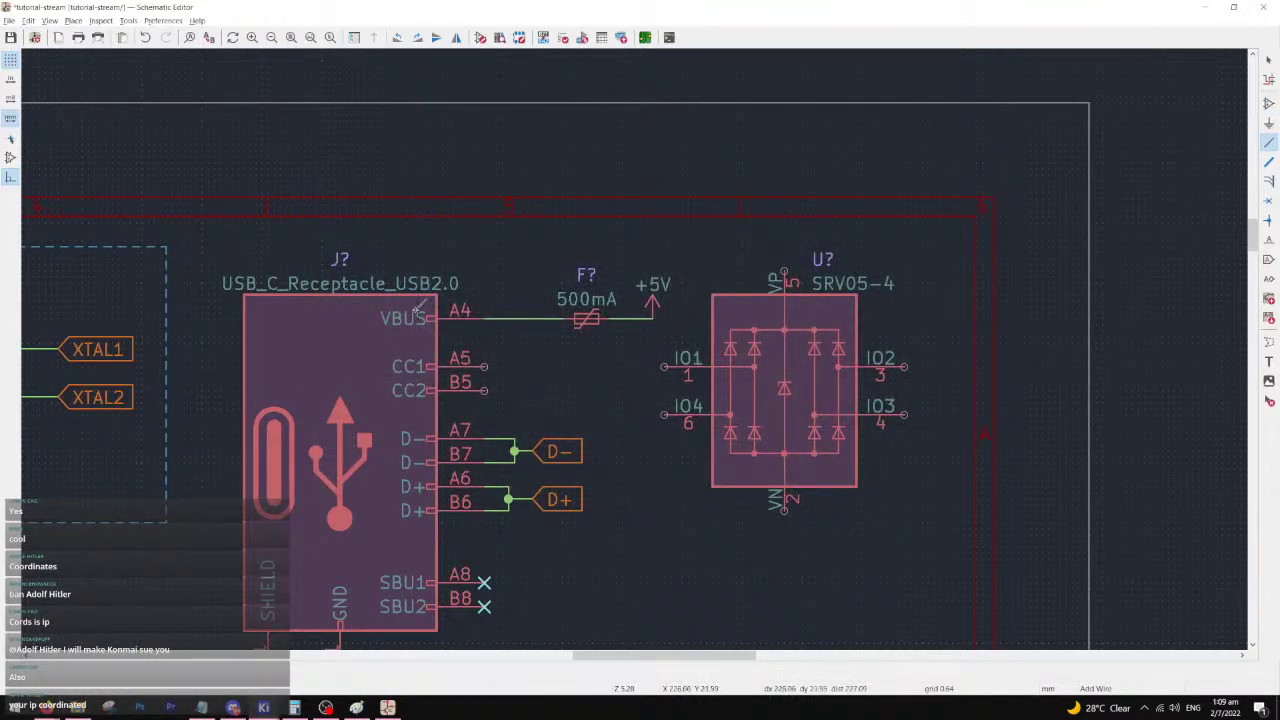
pyautogui.click(420, 313)
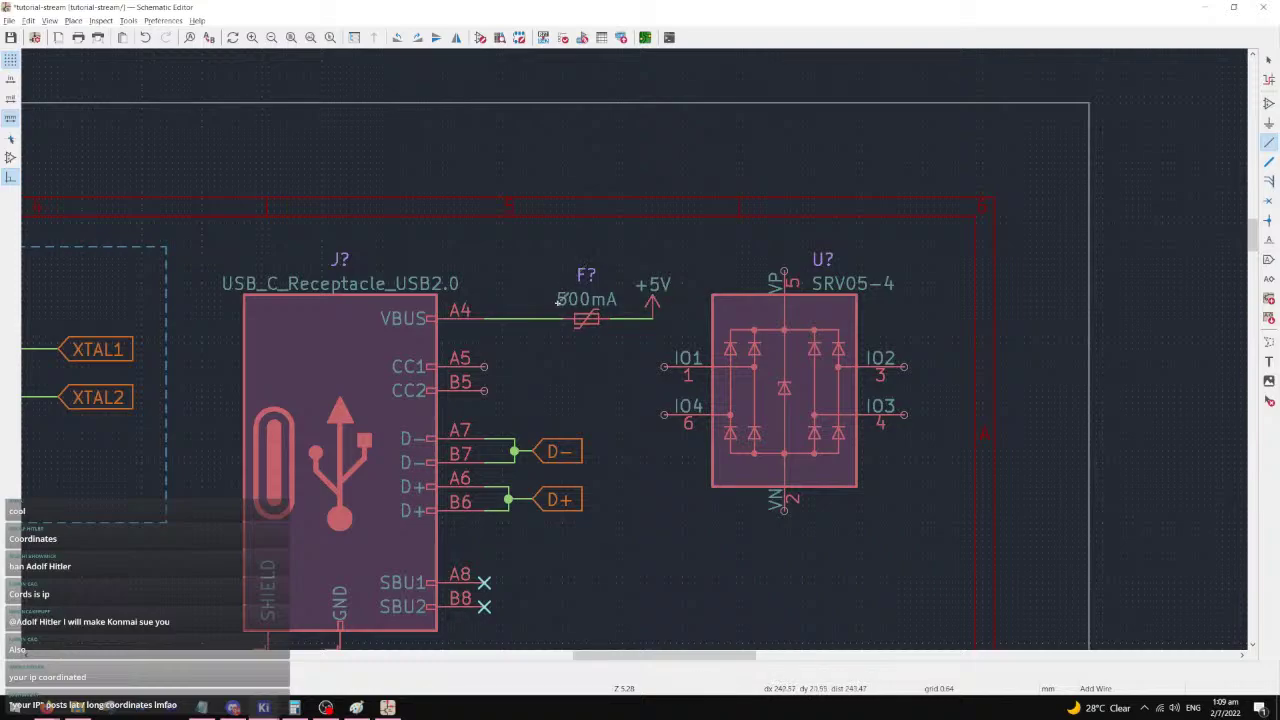
# - Add a VCC power symbol on the VBUS wire between the USB-C receptacle and the polyfuse
pyautogui.press('a')
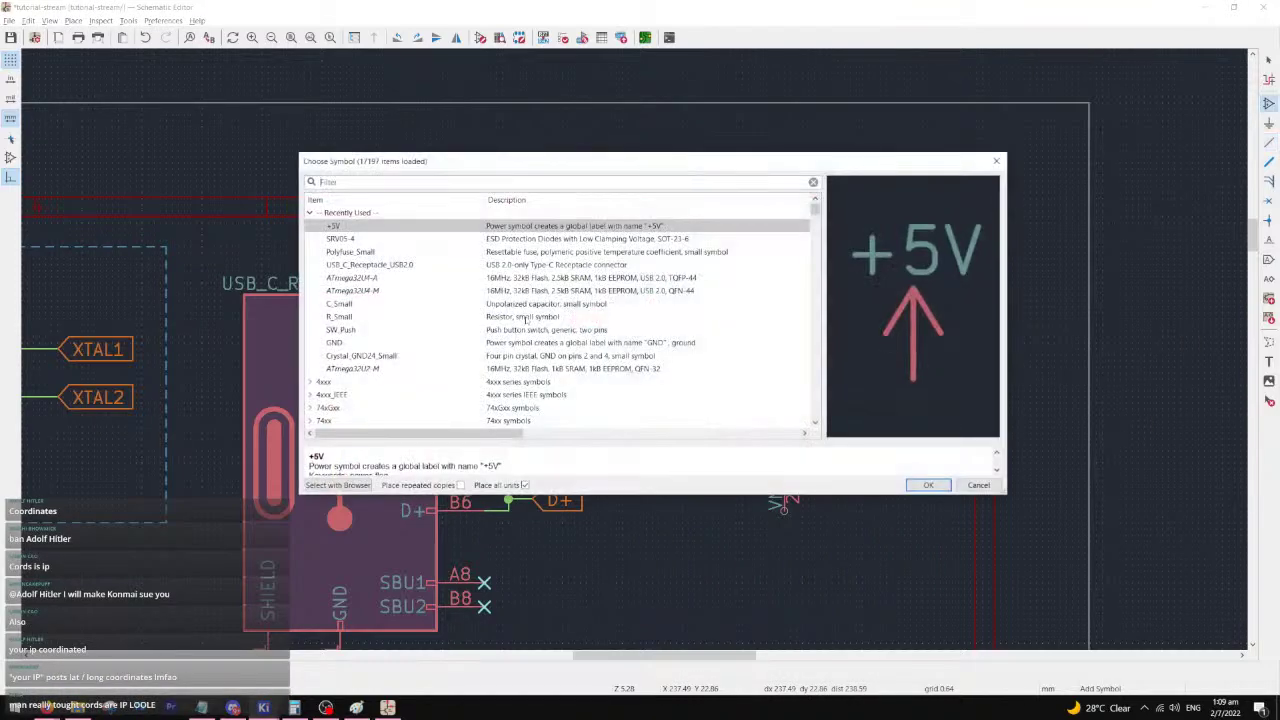
pyautogui.doubleClick(388, 227)
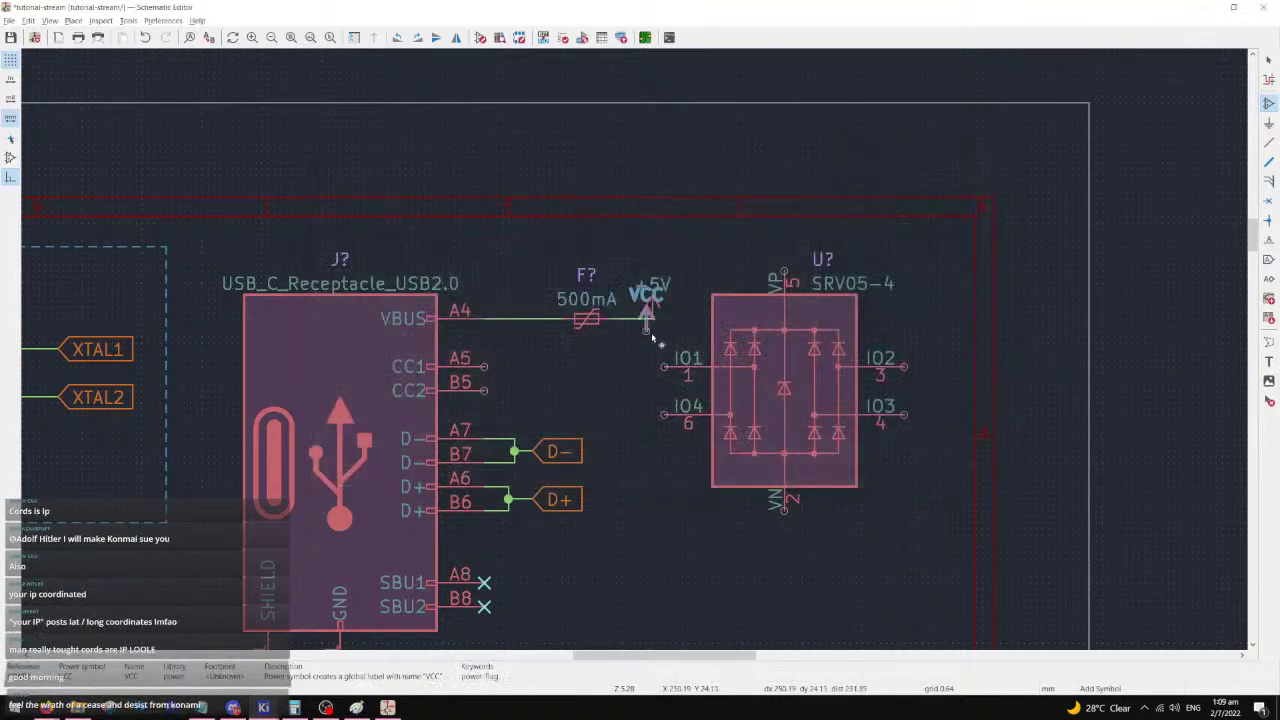
pyautogui.click(525, 316)
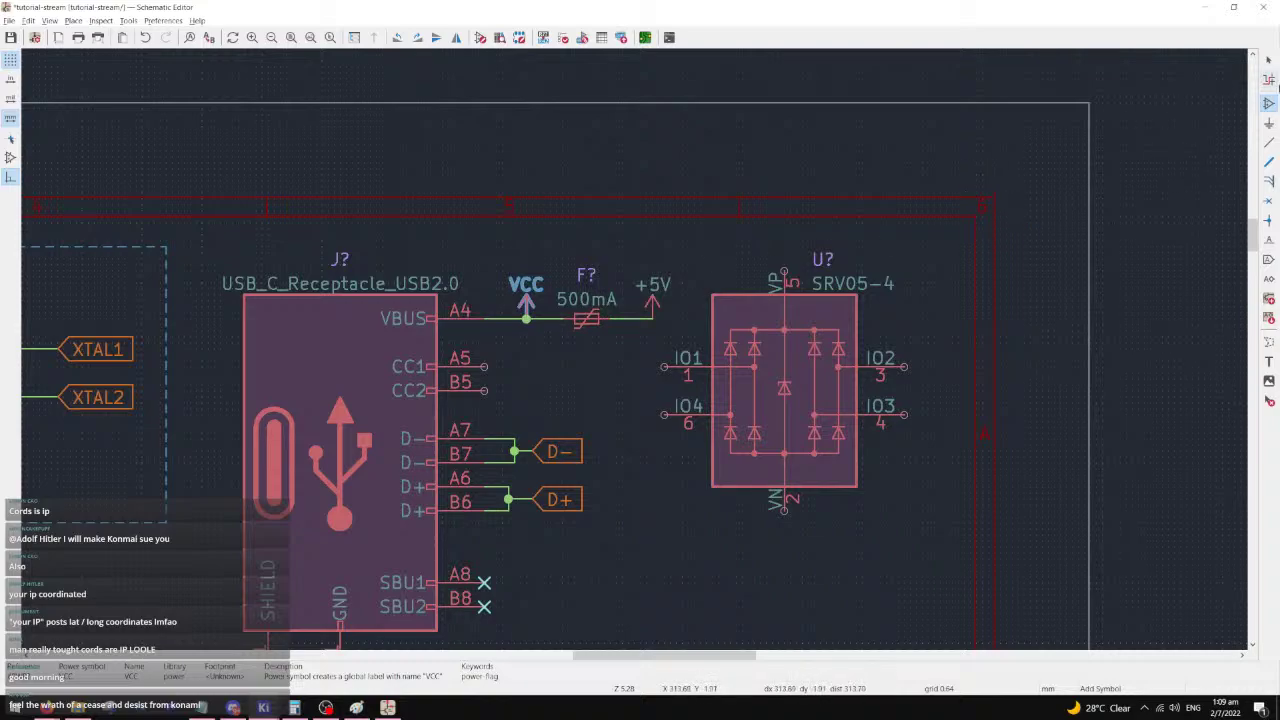
# - Save the schematic and place a copy of the +5V power symbol on the SRV05-4's VP pin
pyautogui.press('Escape')
pyautogui.hotkey('ctrl', 's')
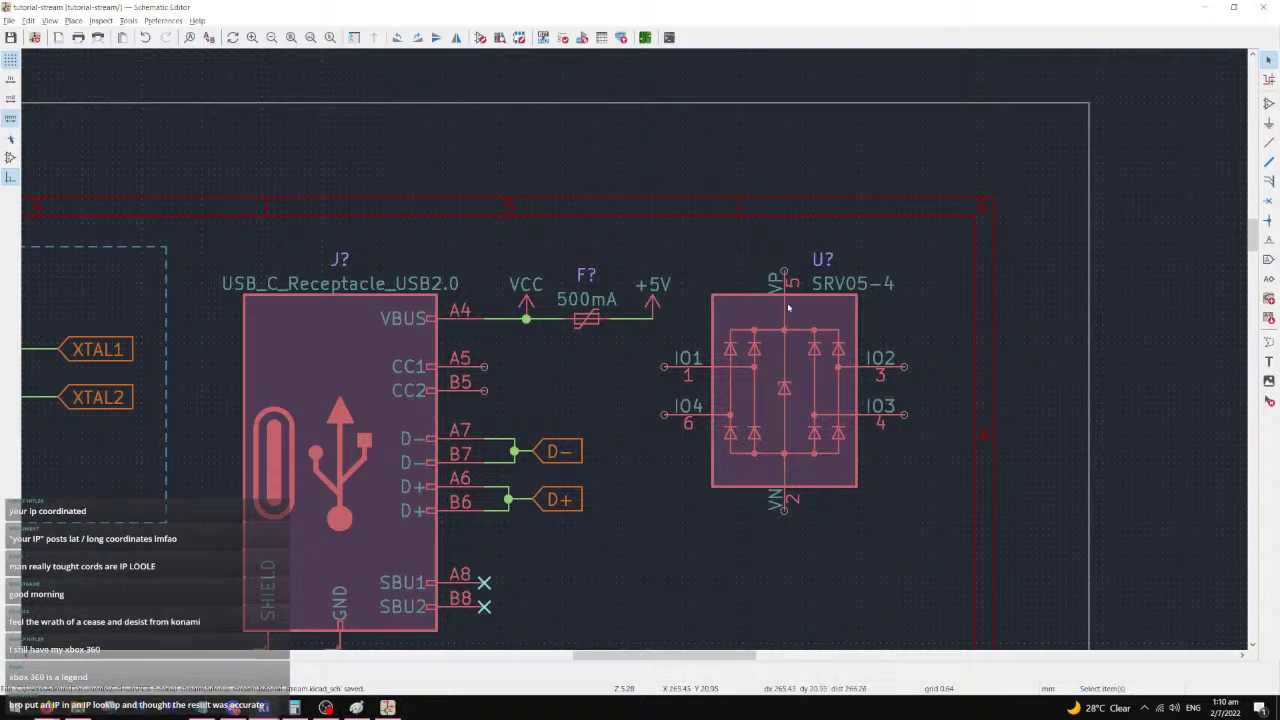
pyautogui.scroll(2, 711, 295)
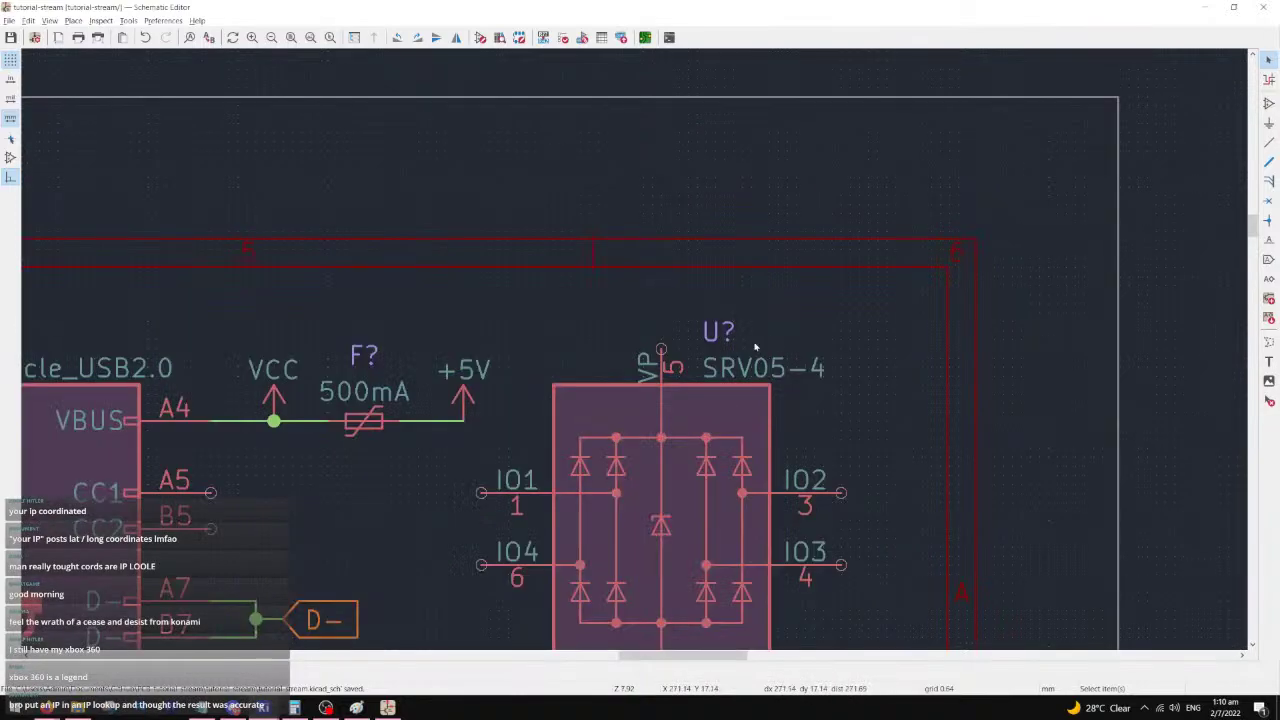
pyautogui.click(477, 282)
pyautogui.hotkey('ctrl', 'd')
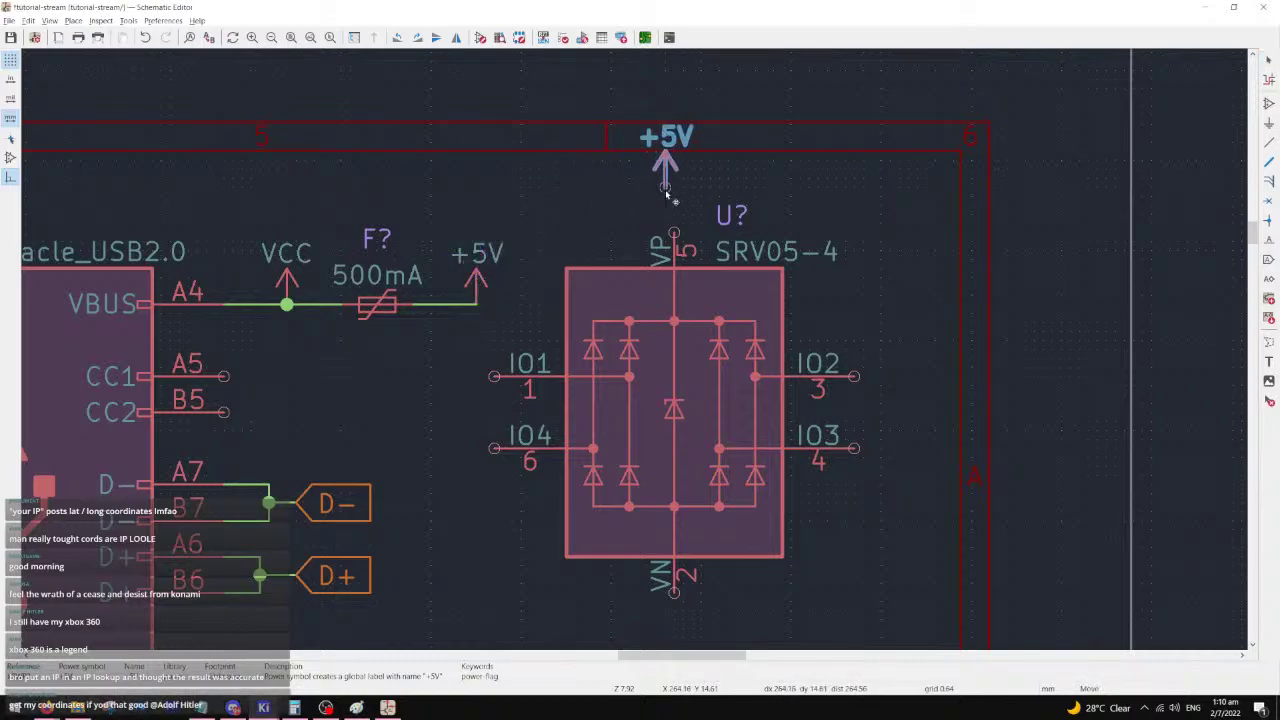
pyautogui.click(674, 232)
# - Place a copy of the GND power symbol on the SRV05-4's VN pin, following the RP2040-3k reference schematic
pyautogui.hotkey('alt', 'Tab')
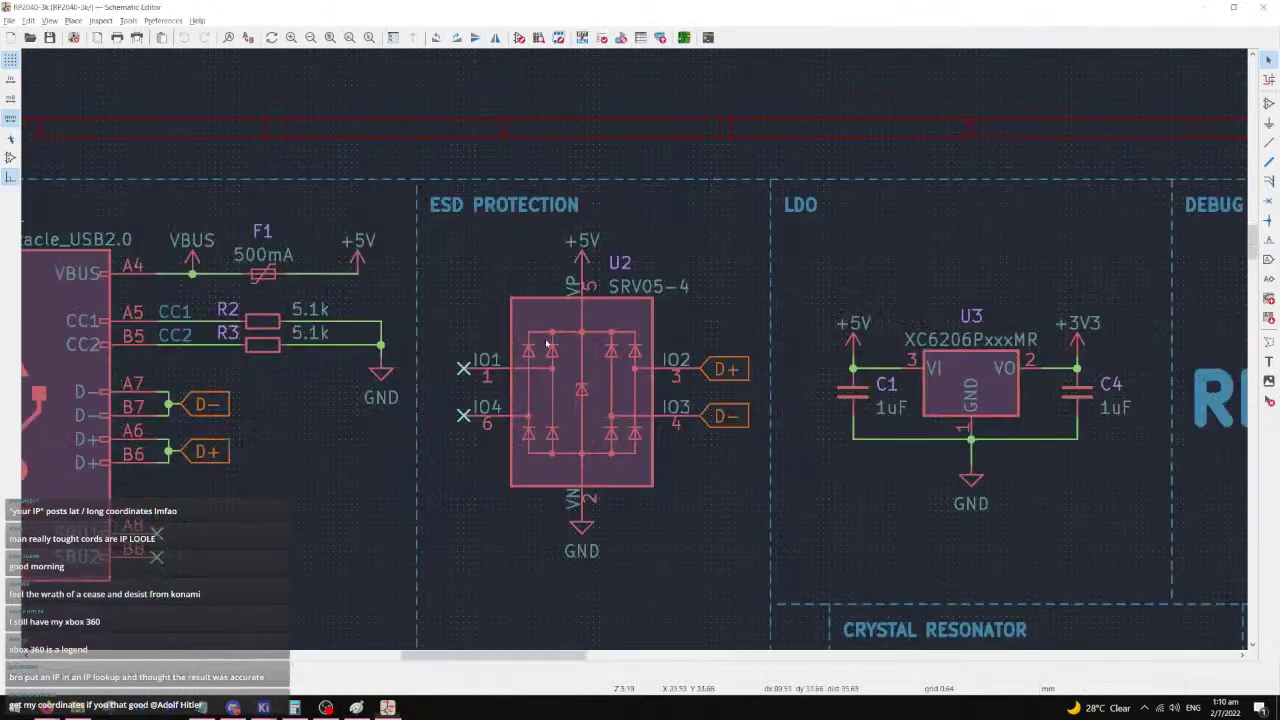
pyautogui.keyDown('ctrl'); pyautogui.hscroll(10, 606, 307); pyautogui.keyUp('ctrl')
pyautogui.keyDown('ctrl'); pyautogui.hscroll(-15, 816, 308); pyautogui.keyUp('ctrl')
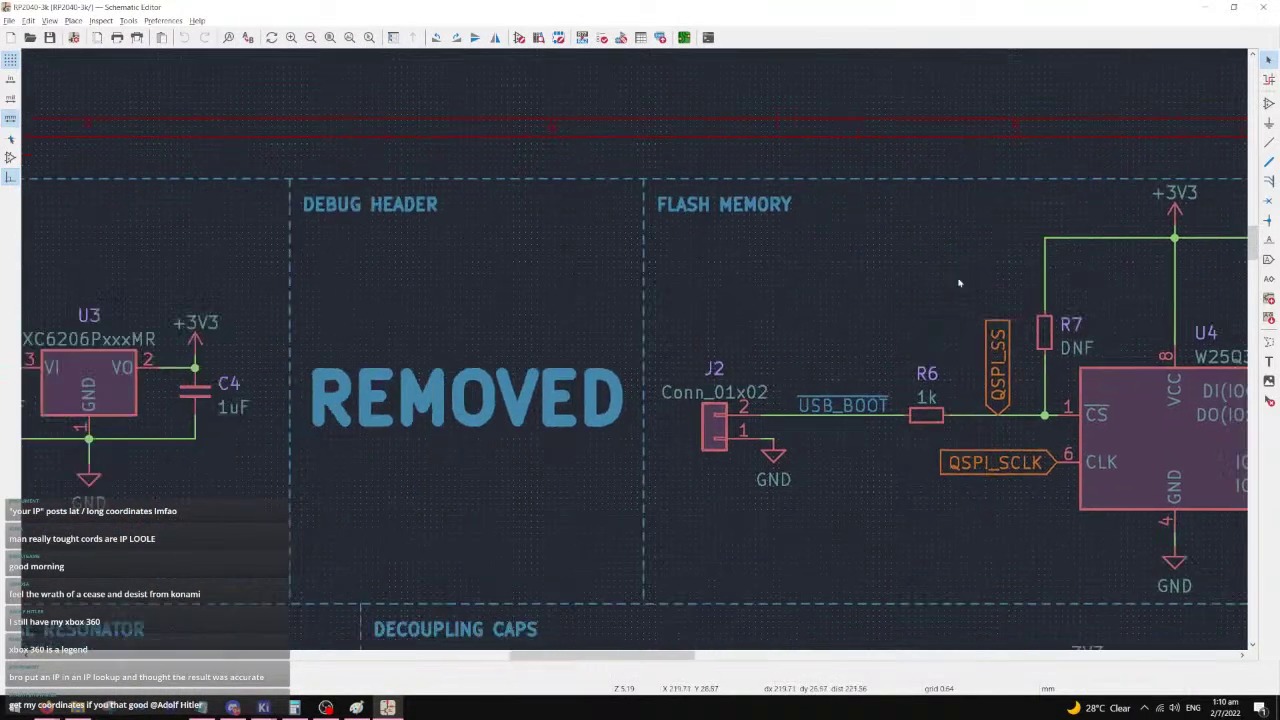
pyautogui.hotkey('alt', 'Tab')
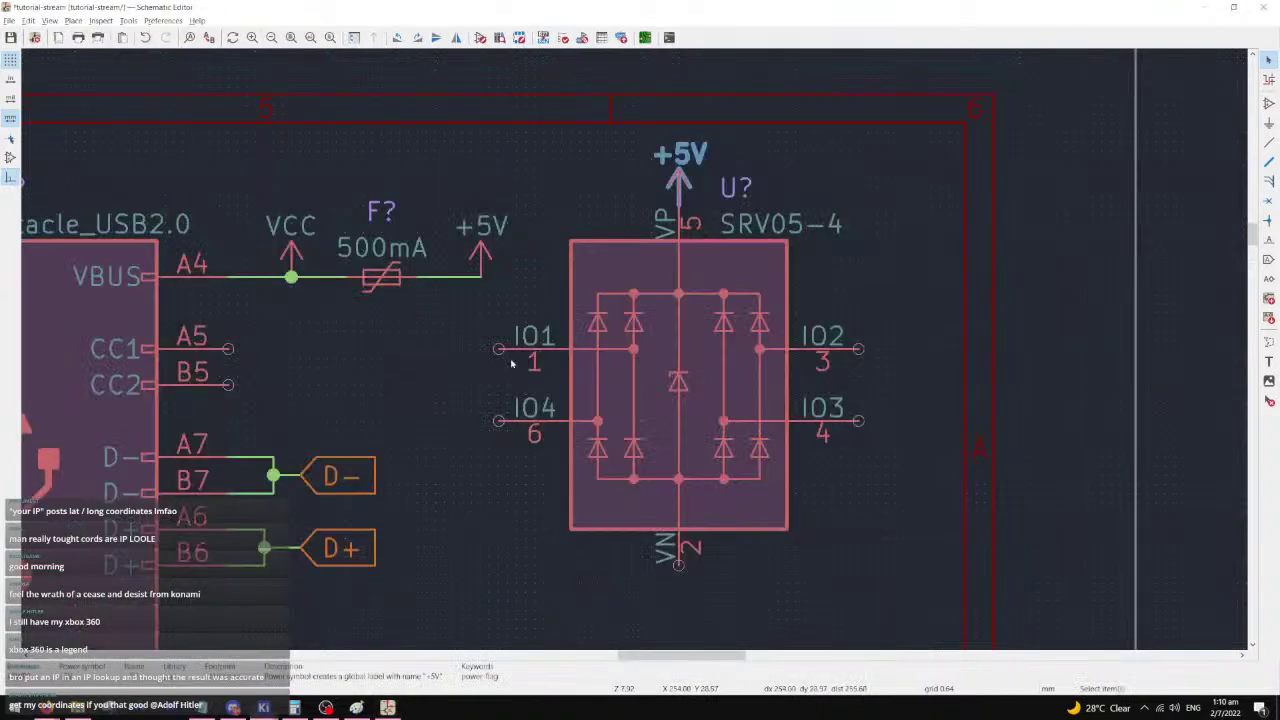
pyautogui.scroll(3, 830, 258)
pyautogui.click(304, 581)
pyautogui.hotkey('ctrl', 'd')
pyautogui.click(1075, 280)
pyautogui.moveTo(887, 216); pyautogui.dragTo(444, 455, button='middle')
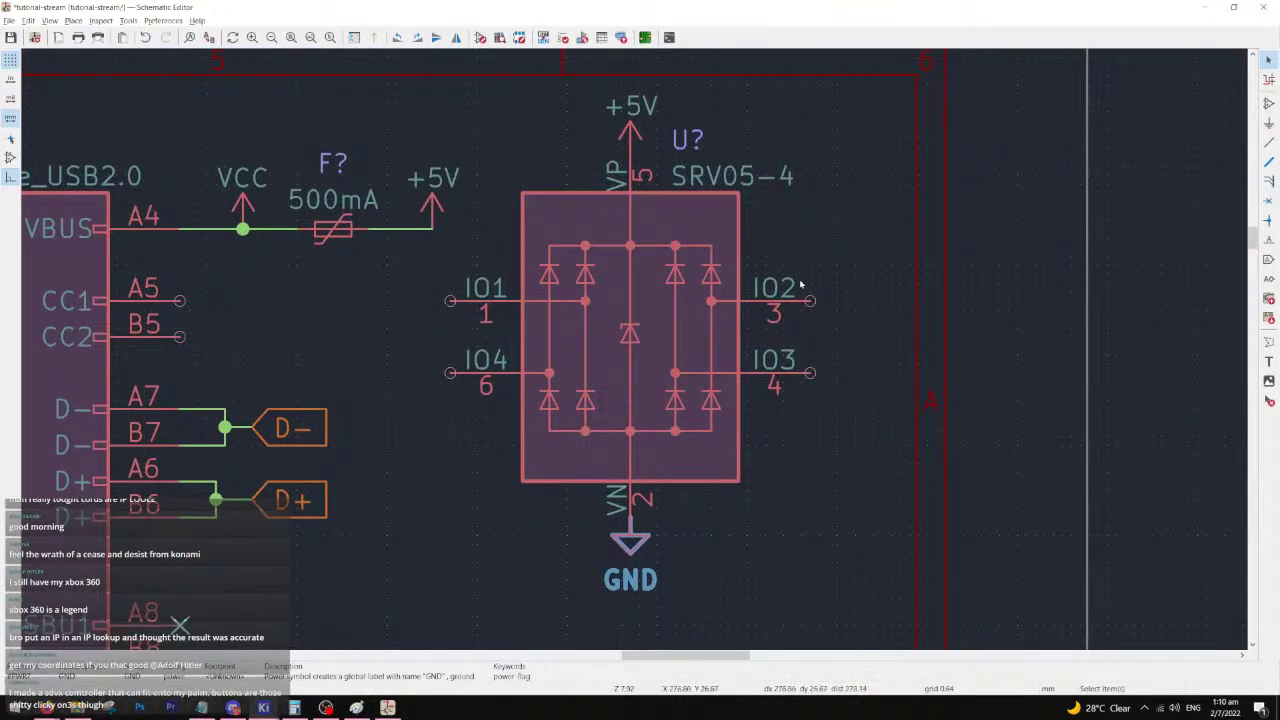
# - Copy the D+ label onto the SRV05-4's IO2 pin and the D- label onto IO3, matching the RP2040-3k reference schematic
pyautogui.hotkey('alt', 'Tab')
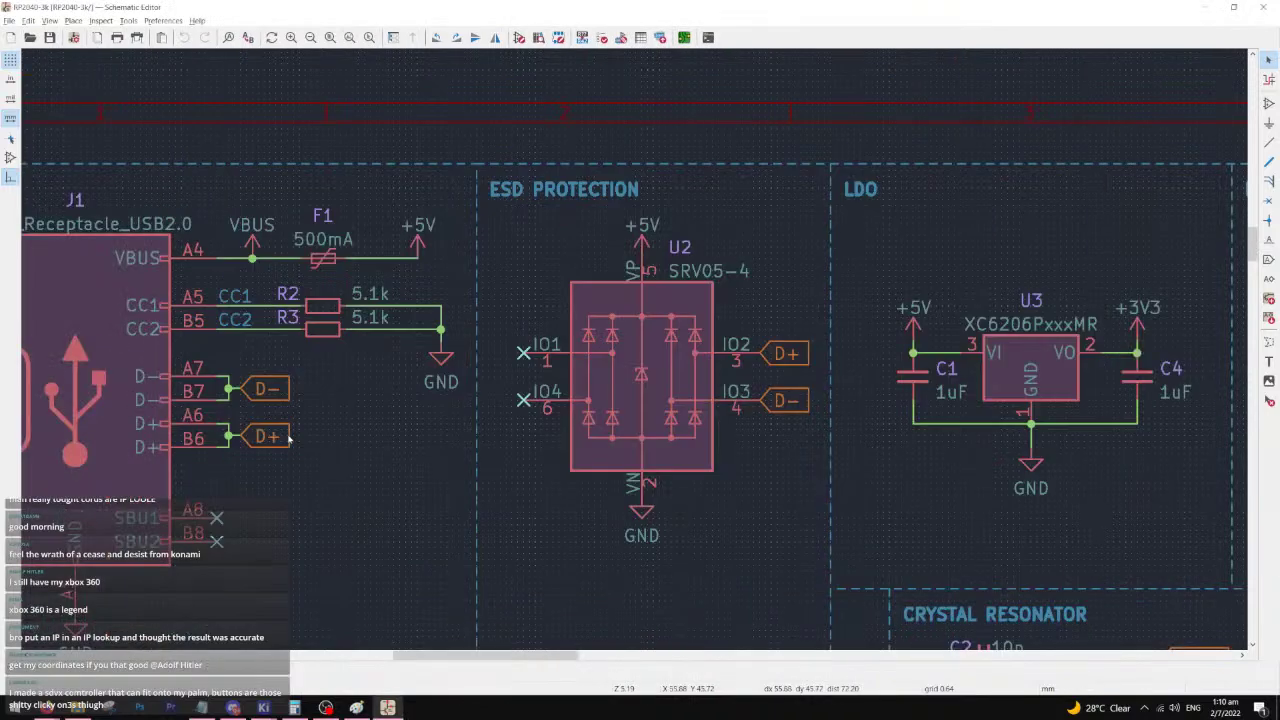
pyautogui.hotkey('alt', 'Tab')
pyautogui.click(270, 492)
pyautogui.hotkey('ctrl', 'd')
pyautogui.click(827, 294)
pyautogui.click(284, 430)
pyautogui.hotkey('ctrl', 'd')
pyautogui.click(827, 366)
# - Add no-connect flags to the SRV05-4's unused IO1 and IO4 pins
pyautogui.press('q')
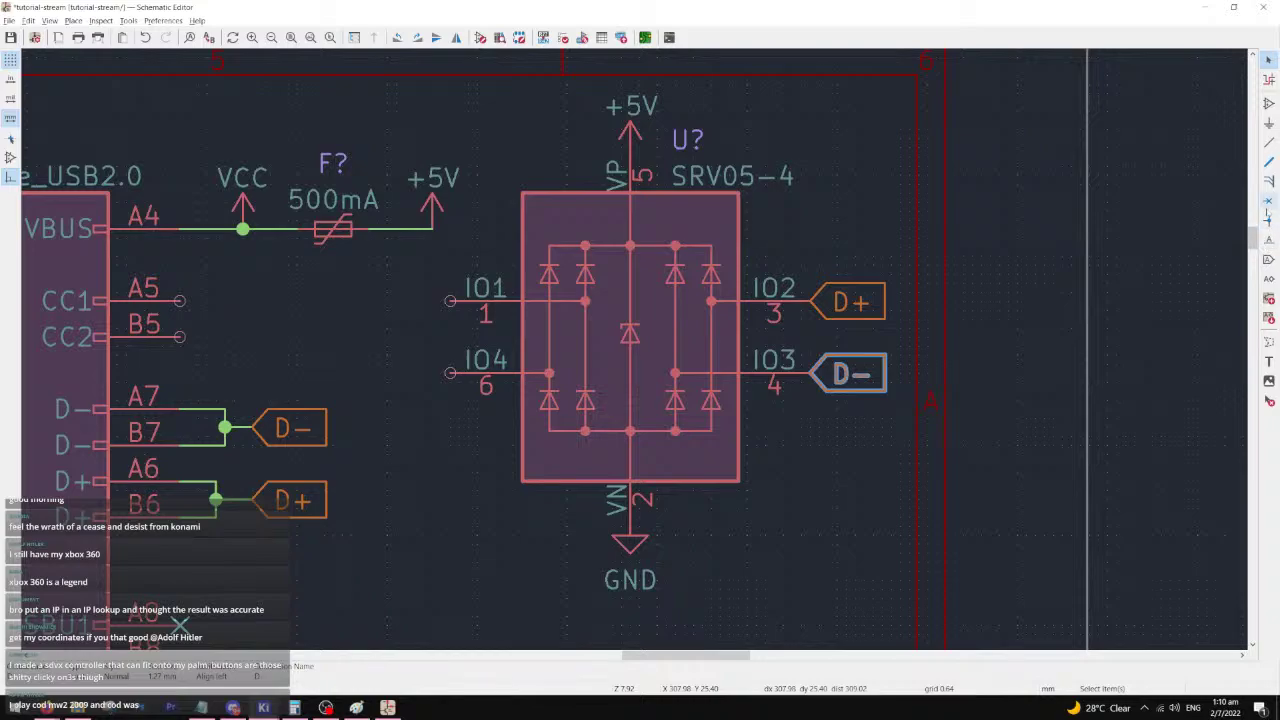
pyautogui.click(450, 301)
pyautogui.click(450, 390)
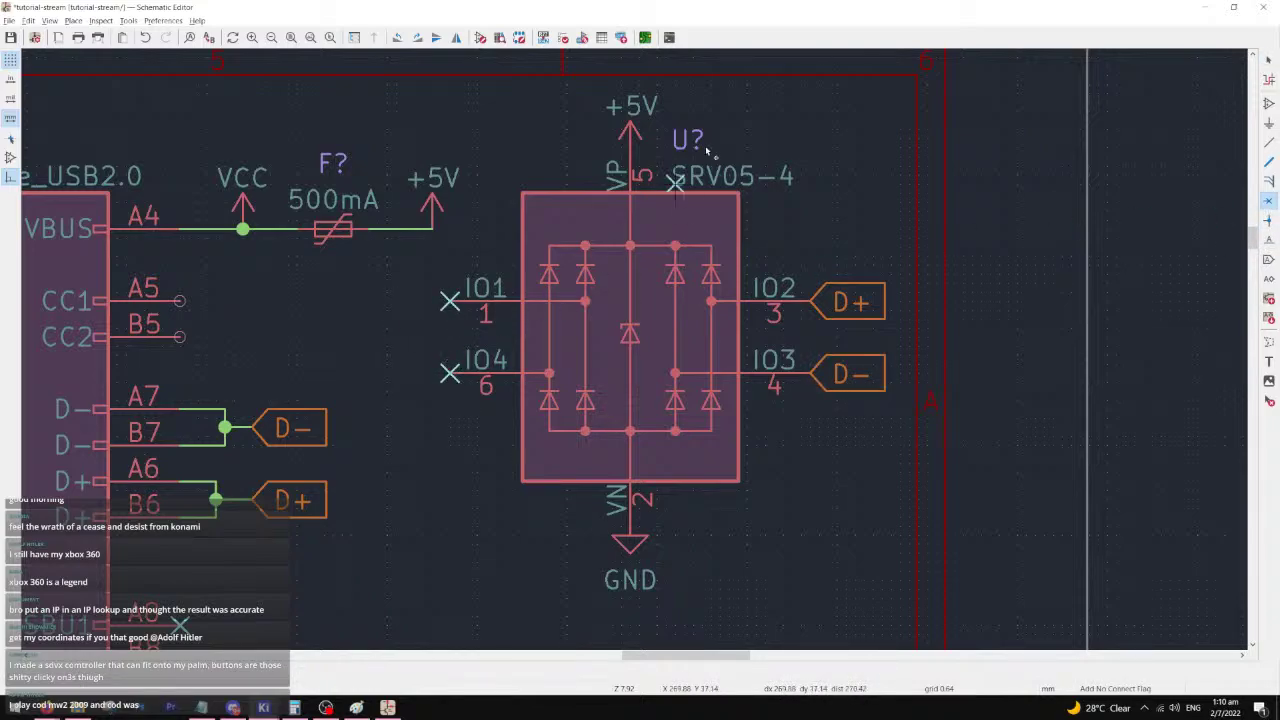
pyautogui.click(1269, 60)
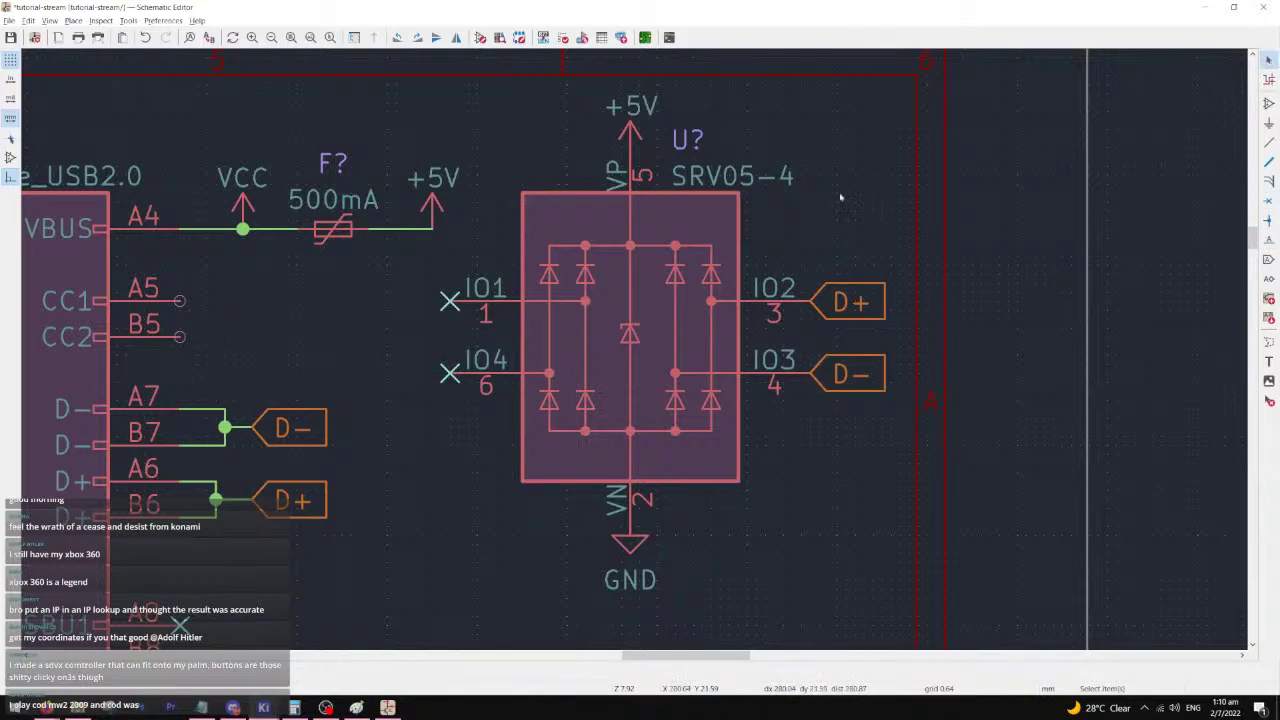
# - Compare the USB and ESD circuits with the RP2040-3k reference schematic, examining the resistors on CC1 and CC2
pyautogui.scroll(-2, 604, 388)
pyautogui.scroll(-3, 630, 362)
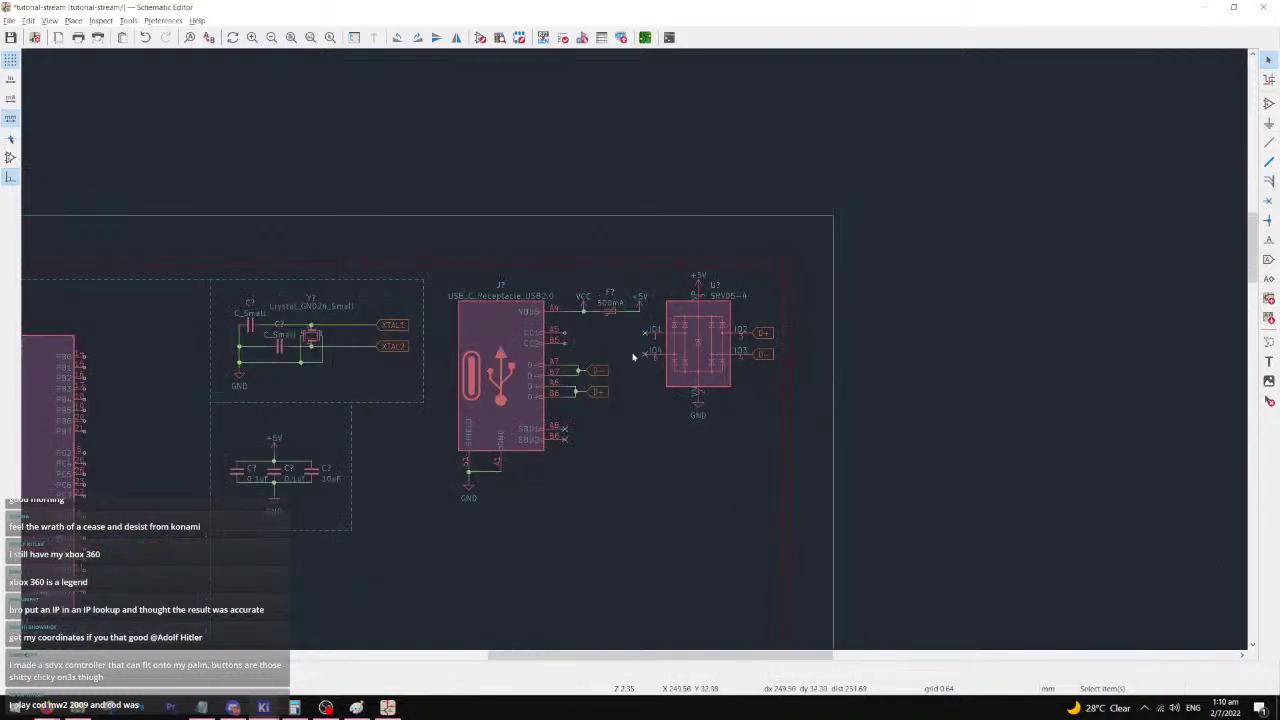
pyautogui.scroll(2, 708, 306)
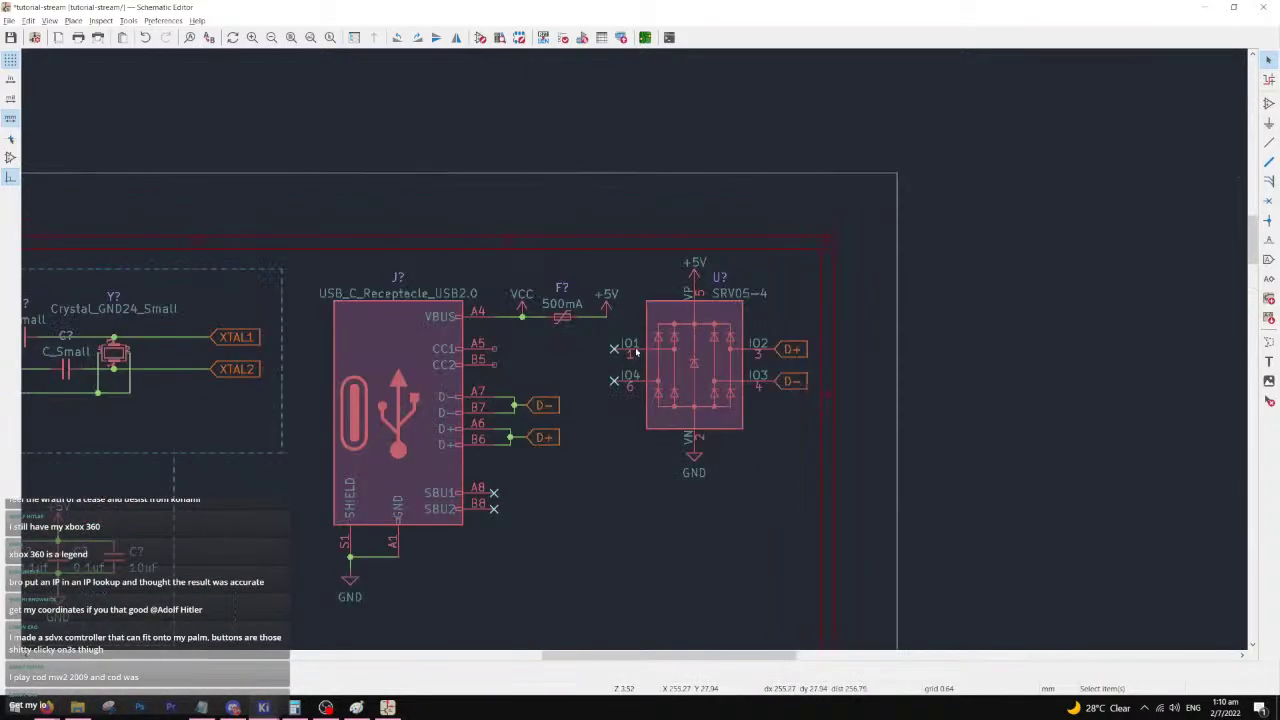
pyautogui.moveTo(836, 238); pyautogui.dragTo(626, 491)
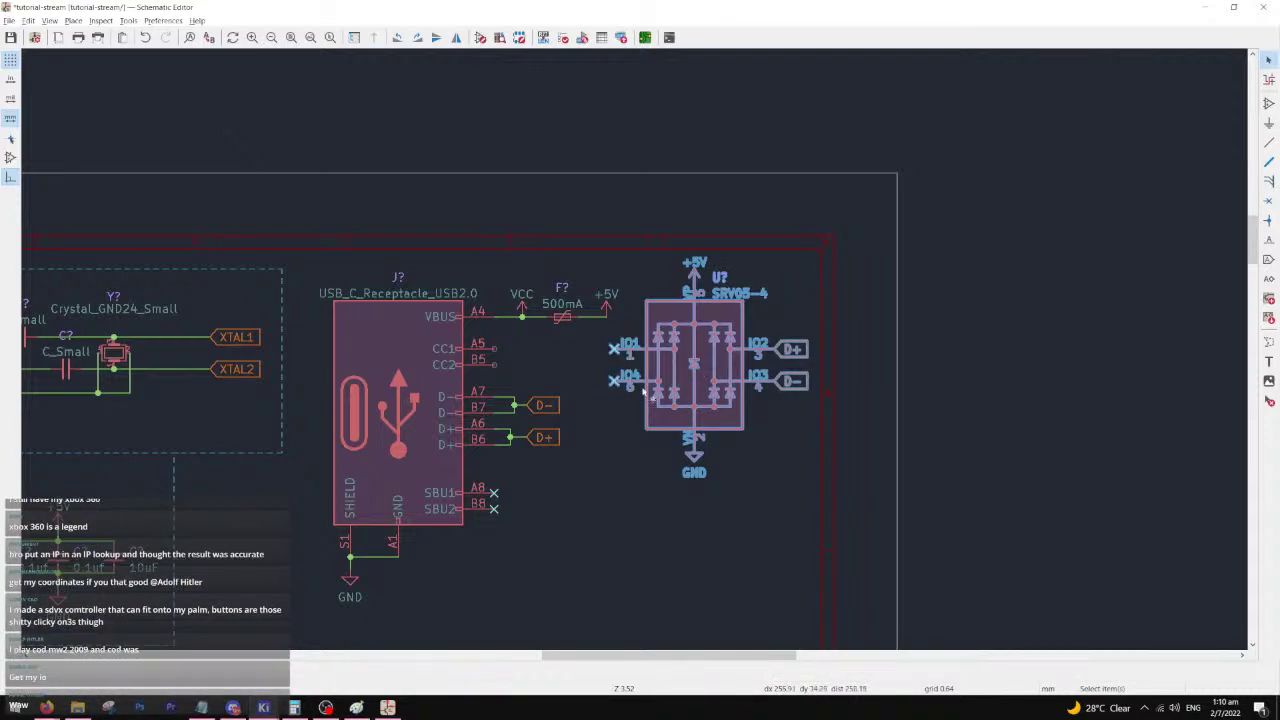
pyautogui.hotkey('alt', 'Tab')
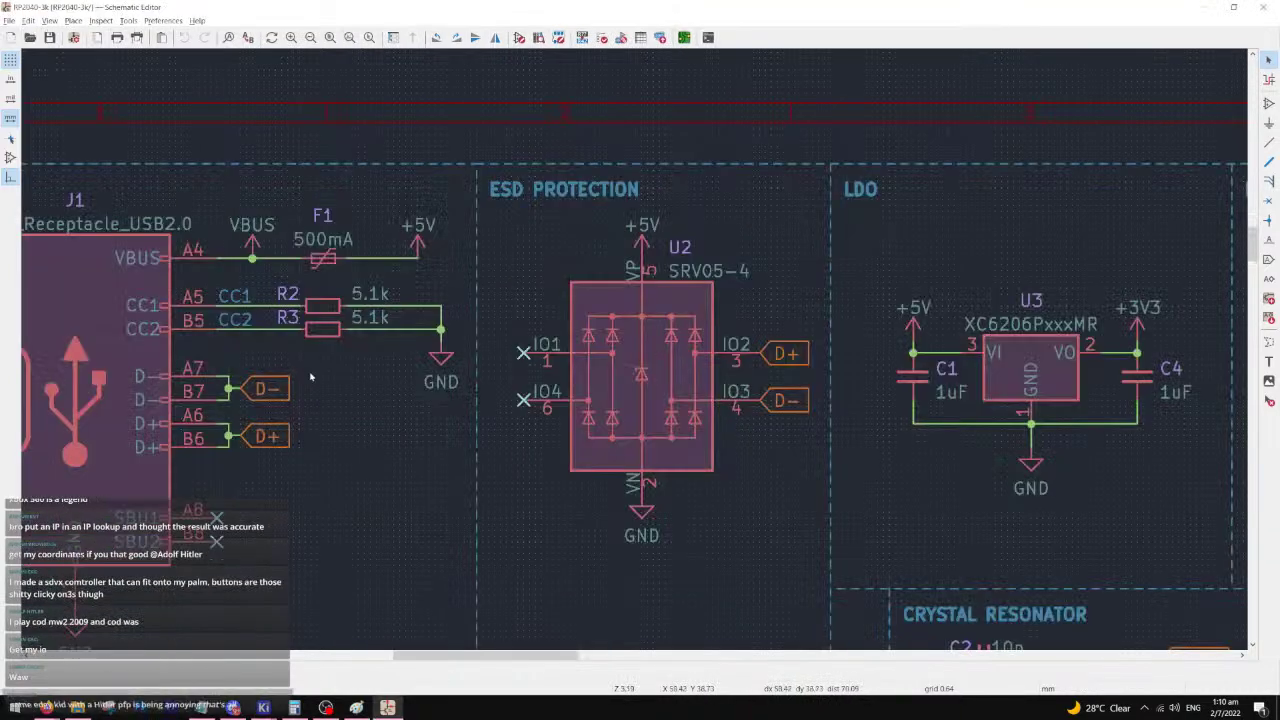
pyautogui.moveTo(311, 377); pyautogui.dragTo(583, 351, button='middle')
pyautogui.scroll(-2, 583, 351)
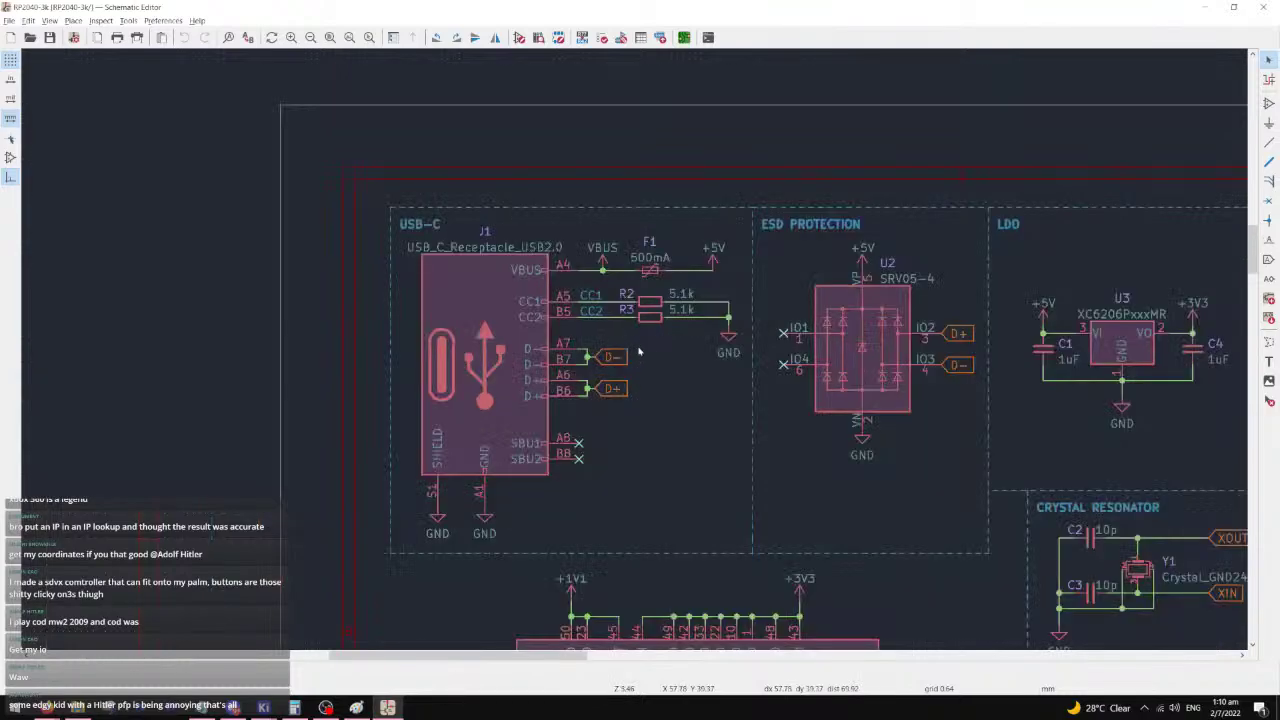
pyautogui.moveTo(695, 338); pyautogui.dragTo(545, 344, button='middle')
pyautogui.scroll(4, 403, 311)
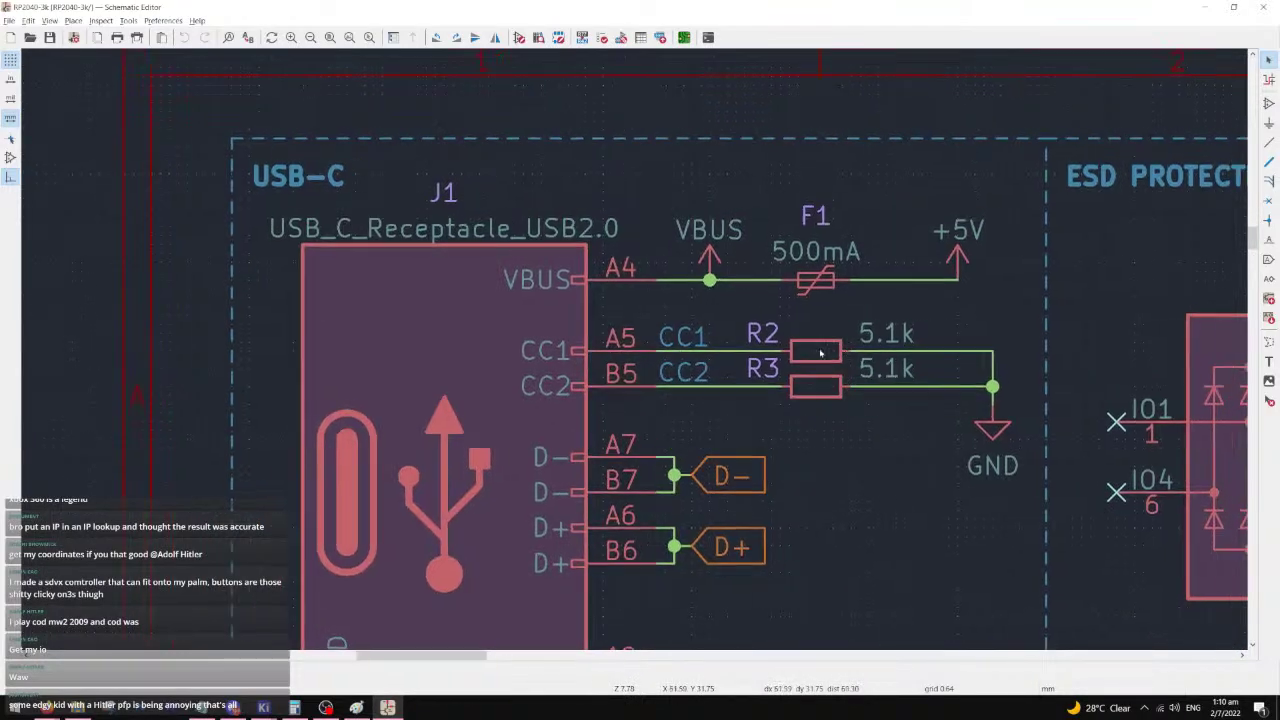
pyautogui.scroll(-1, 767, 357)
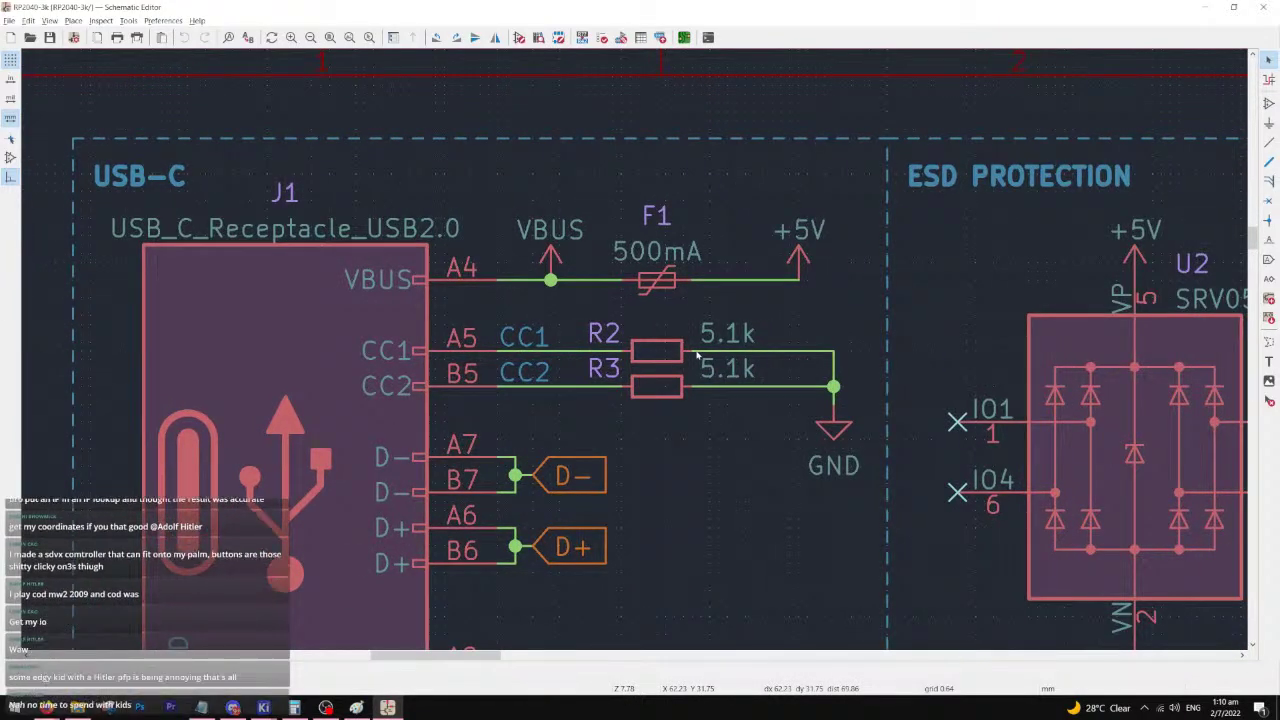
# - Switch to File Explorer and browse to the PCB files folder of the unnamed-3k-v2 project
pyautogui.hotkey('alt', 'Tab')
pyautogui.hotkey('alt', 'Tab')
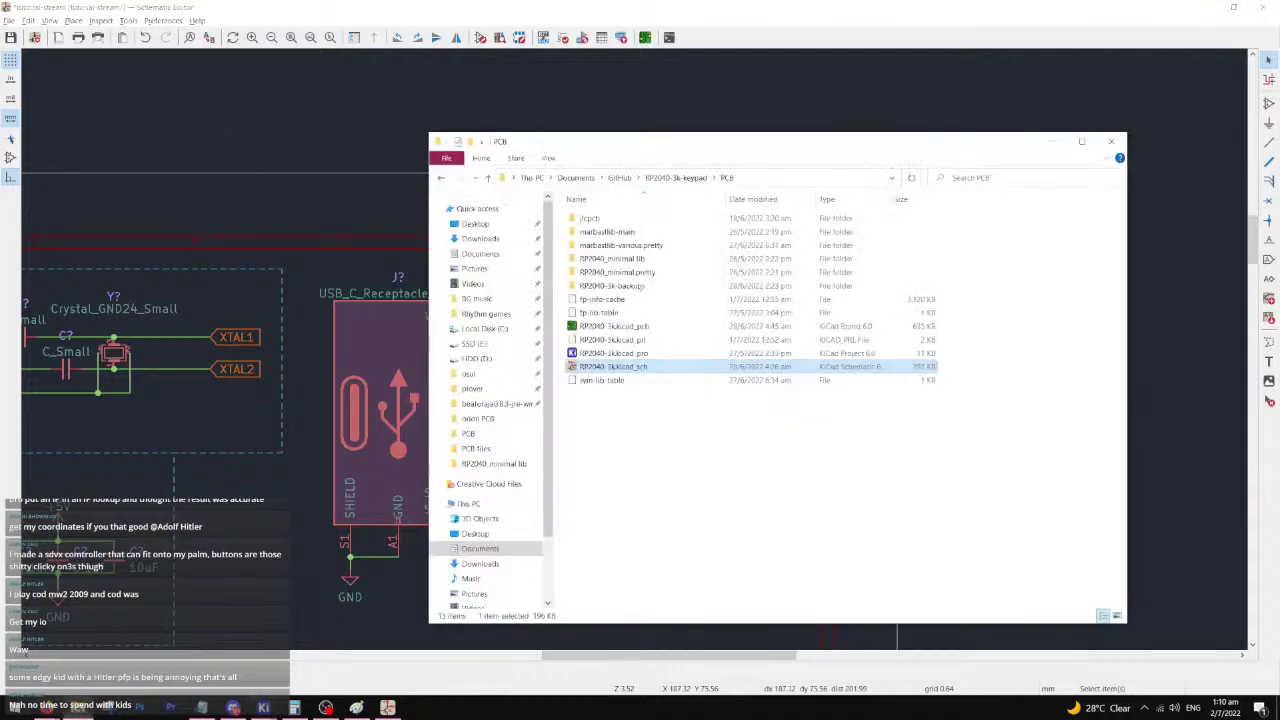
pyautogui.click(446, 181)
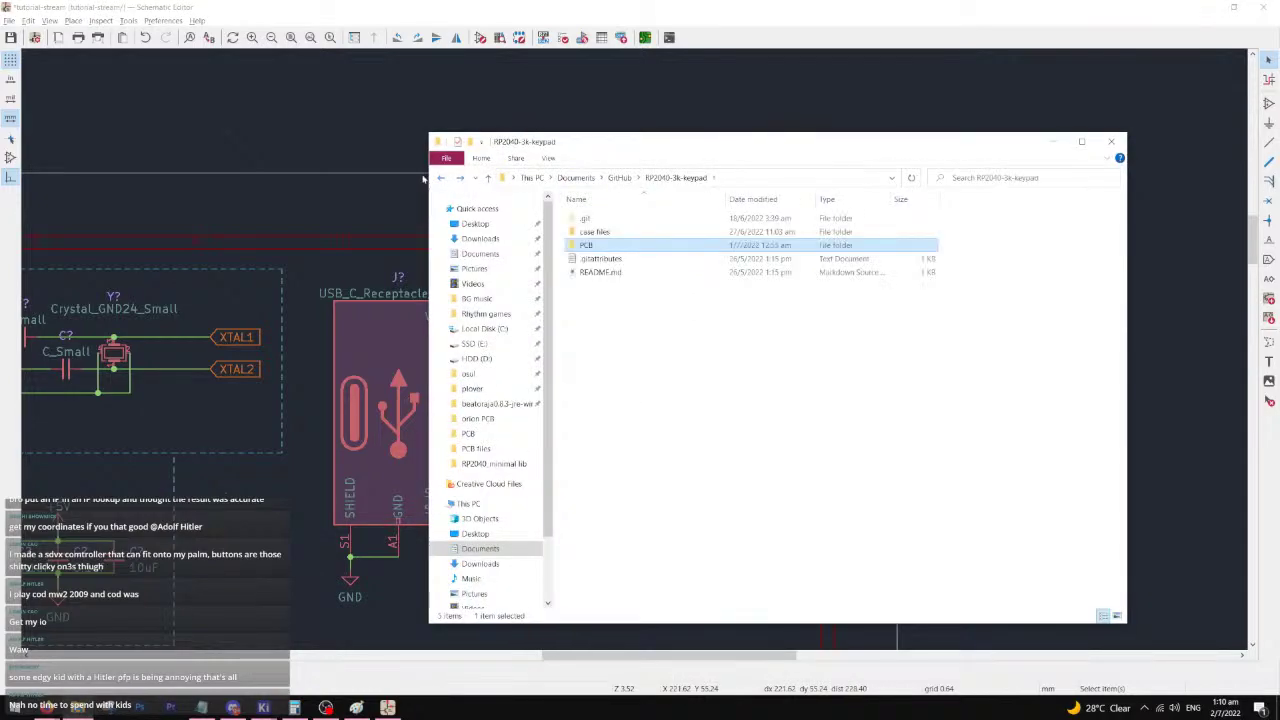
pyautogui.click(446, 181)
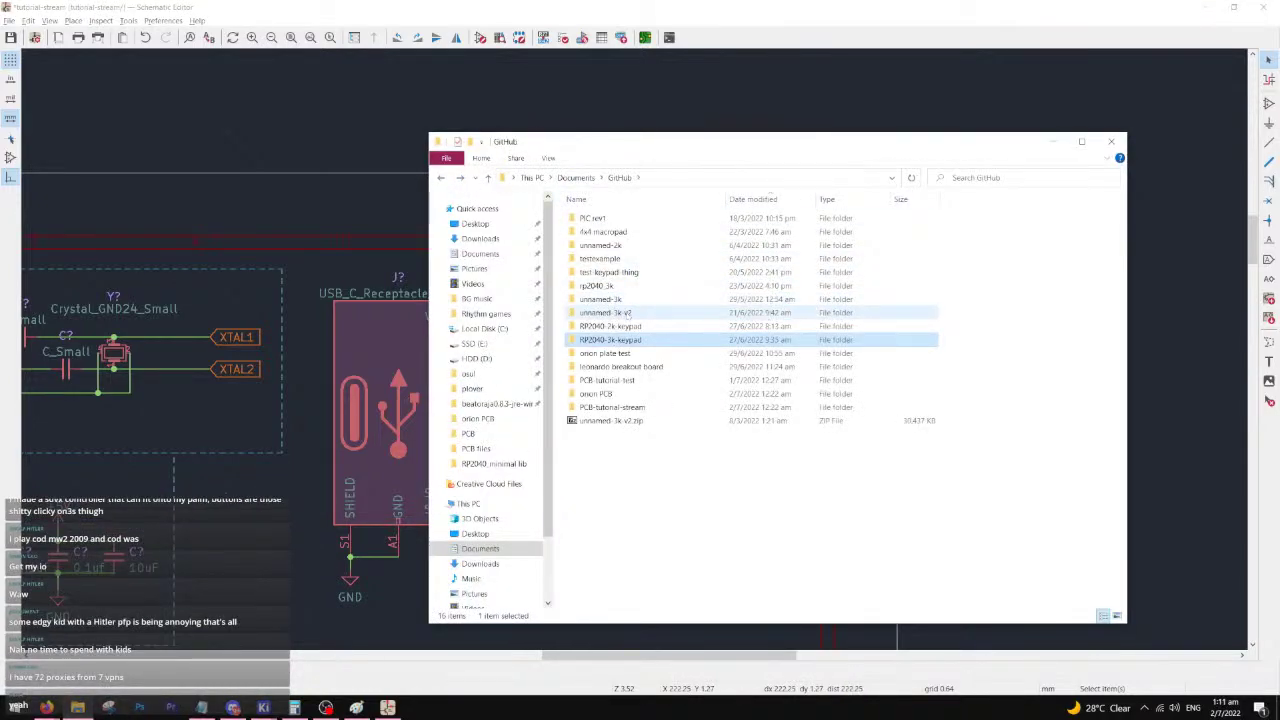
pyautogui.doubleClick(605, 312)
pyautogui.doubleClick(600, 258)
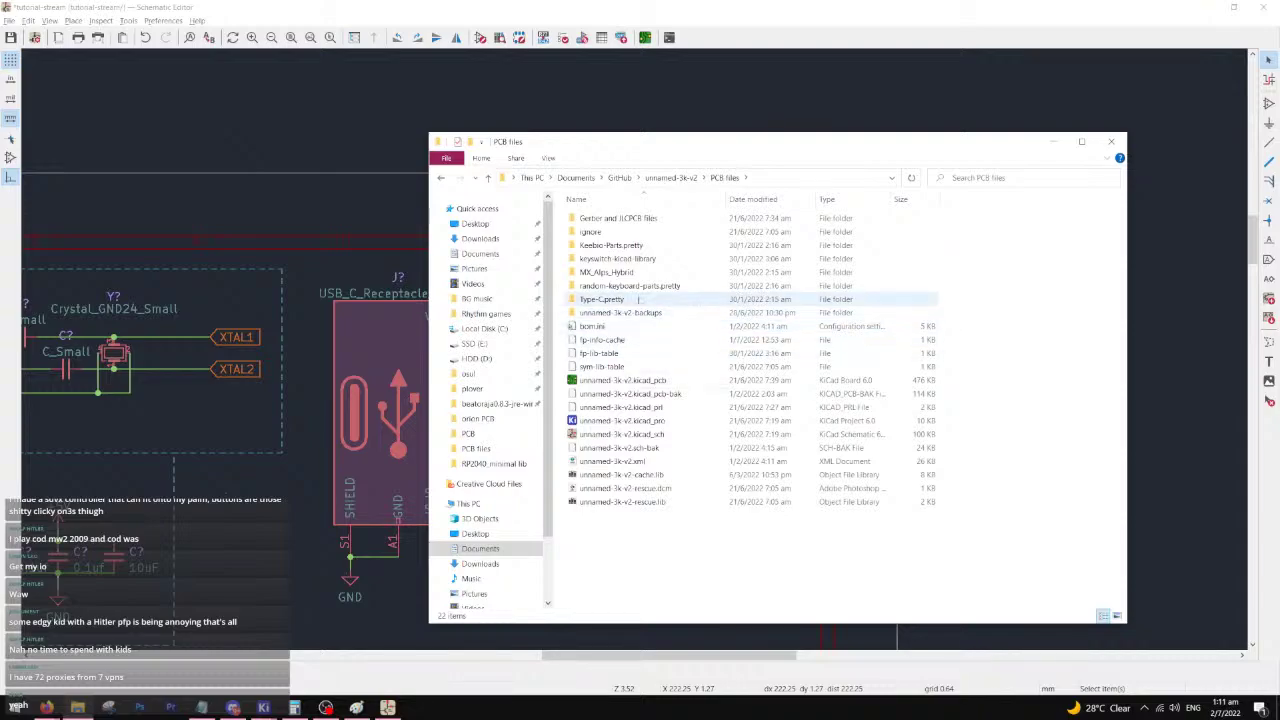
pyautogui.click(1040, 145)
# - Place a horizontal R_Small resistor beside the USB-C receptacle, in line with its CC1 pin
pyautogui.scroll(2, 700, 290)
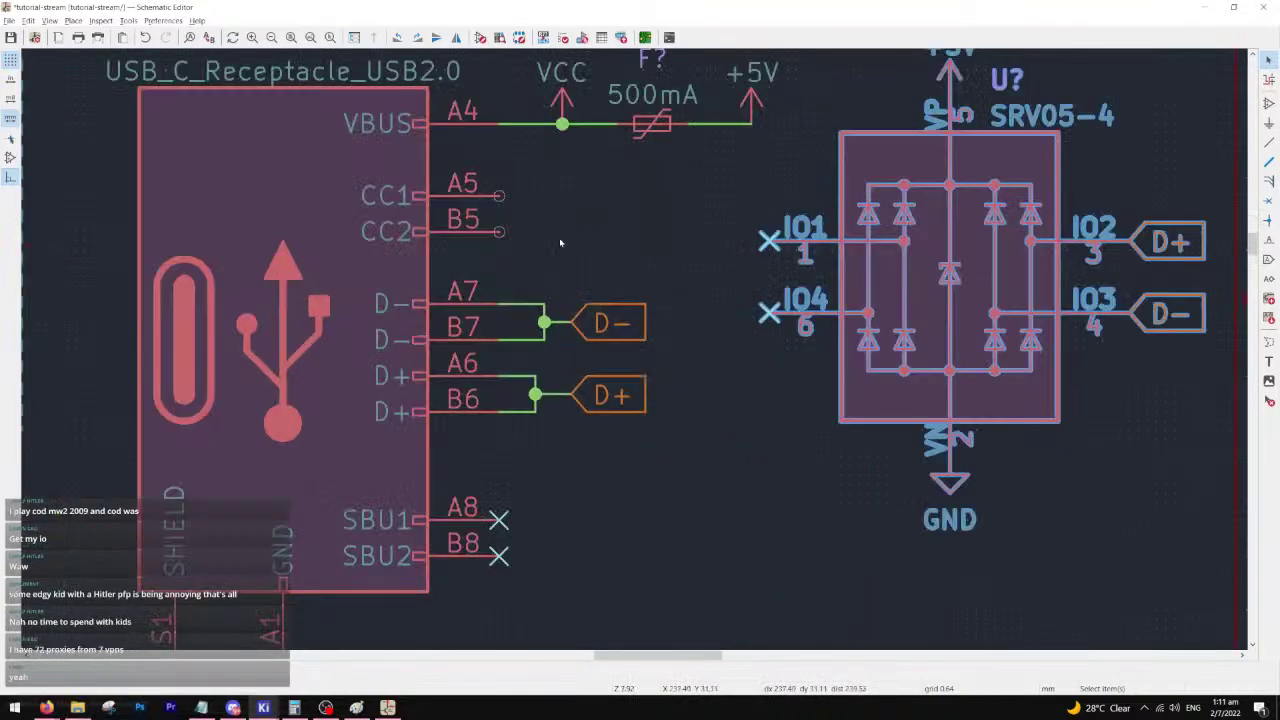
pyautogui.scroll(3, 673, 300)
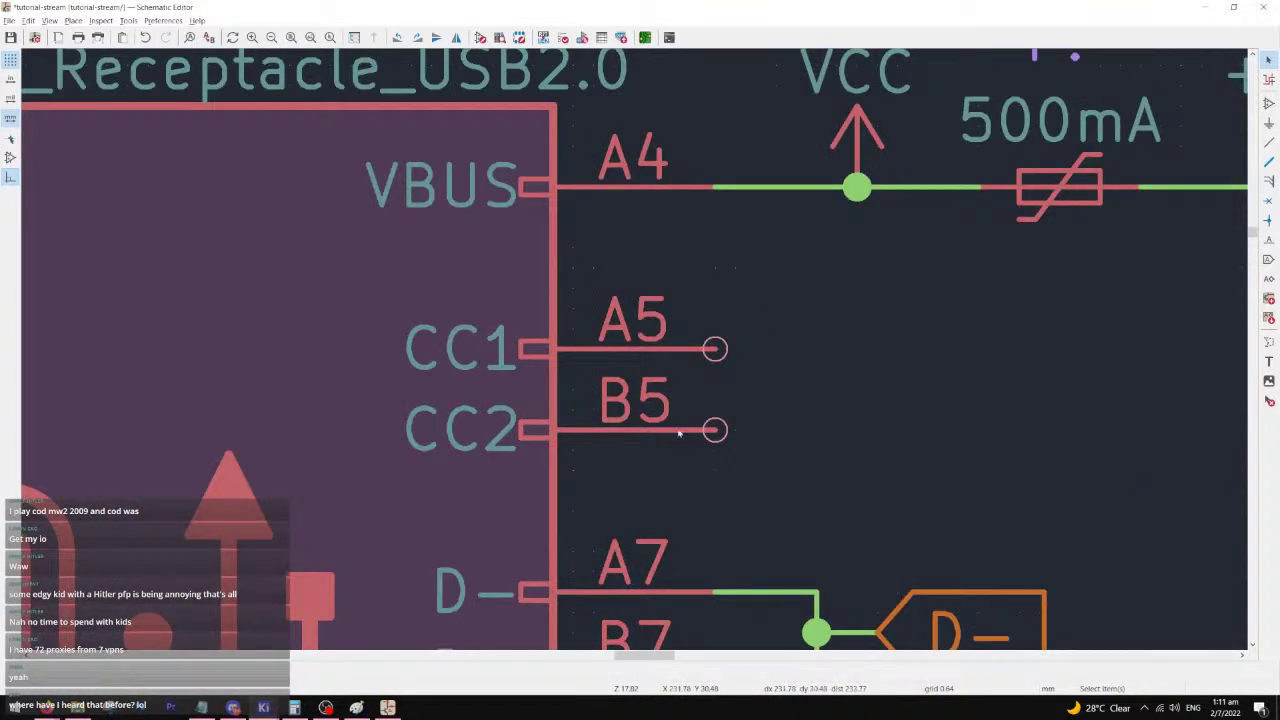
pyautogui.scroll(-2, 702, 393)
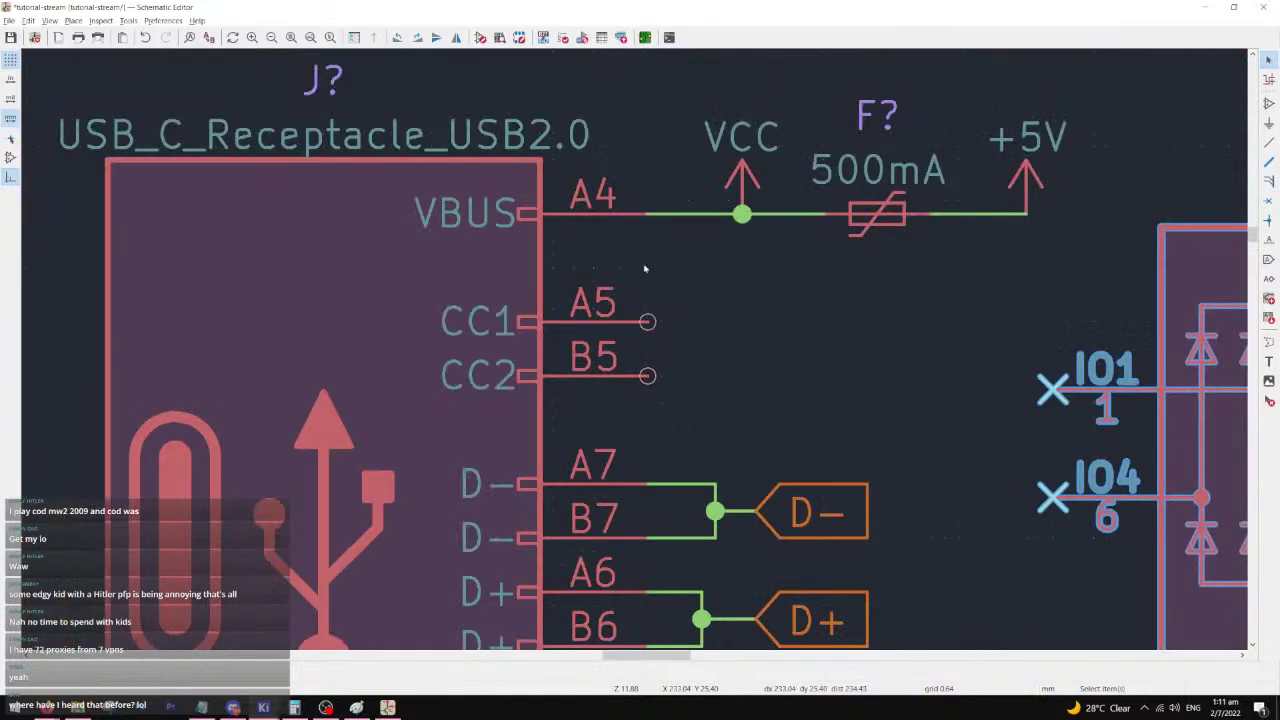
pyautogui.moveTo(643, 271); pyautogui.dragTo(620, 317, button='middle')
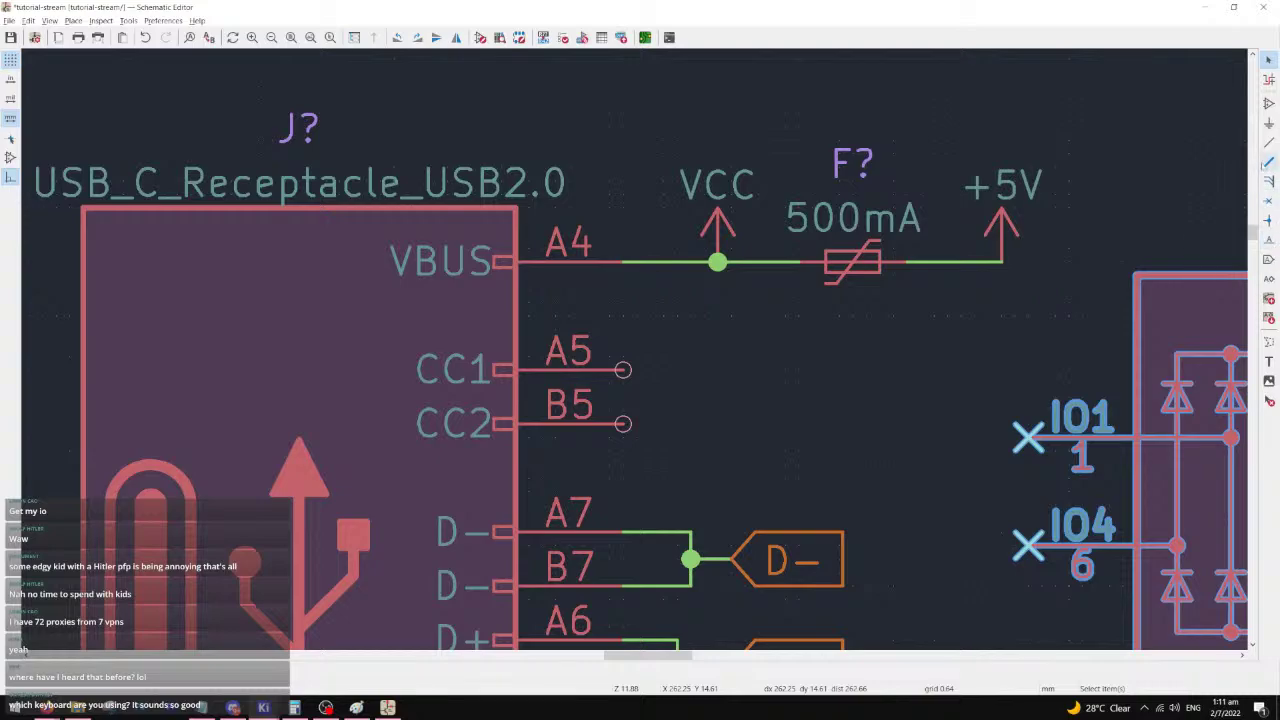
pyautogui.click(735, 375)
pyautogui.press('a')
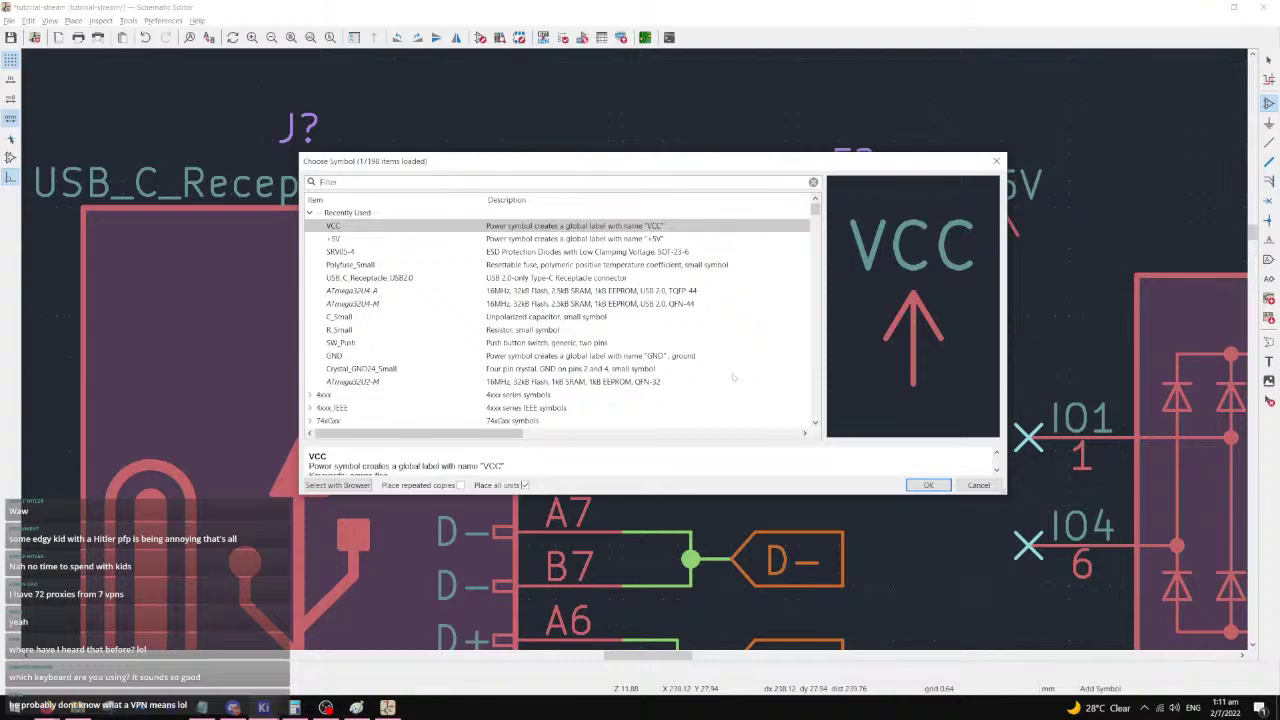
pyautogui.click(360, 329)
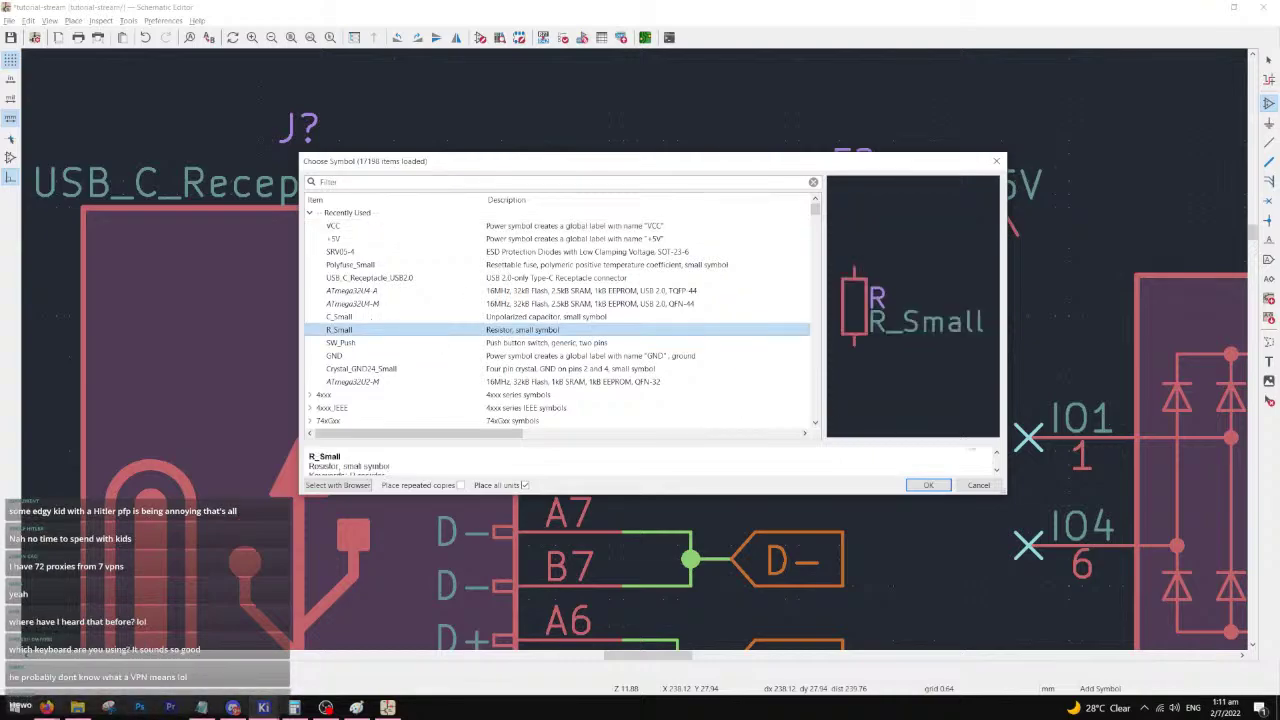
pyautogui.doubleClick(360, 329)
pyautogui.press('r')
pyautogui.press('r')
pyautogui.click(737, 381)
pyautogui.hotkey('ctrl', 'v')
pyautogui.press('Escape')
# - Place a second horizontal R_Small resistor in line with the CC2 pin, offset from the first resistor
pyautogui.press('a')
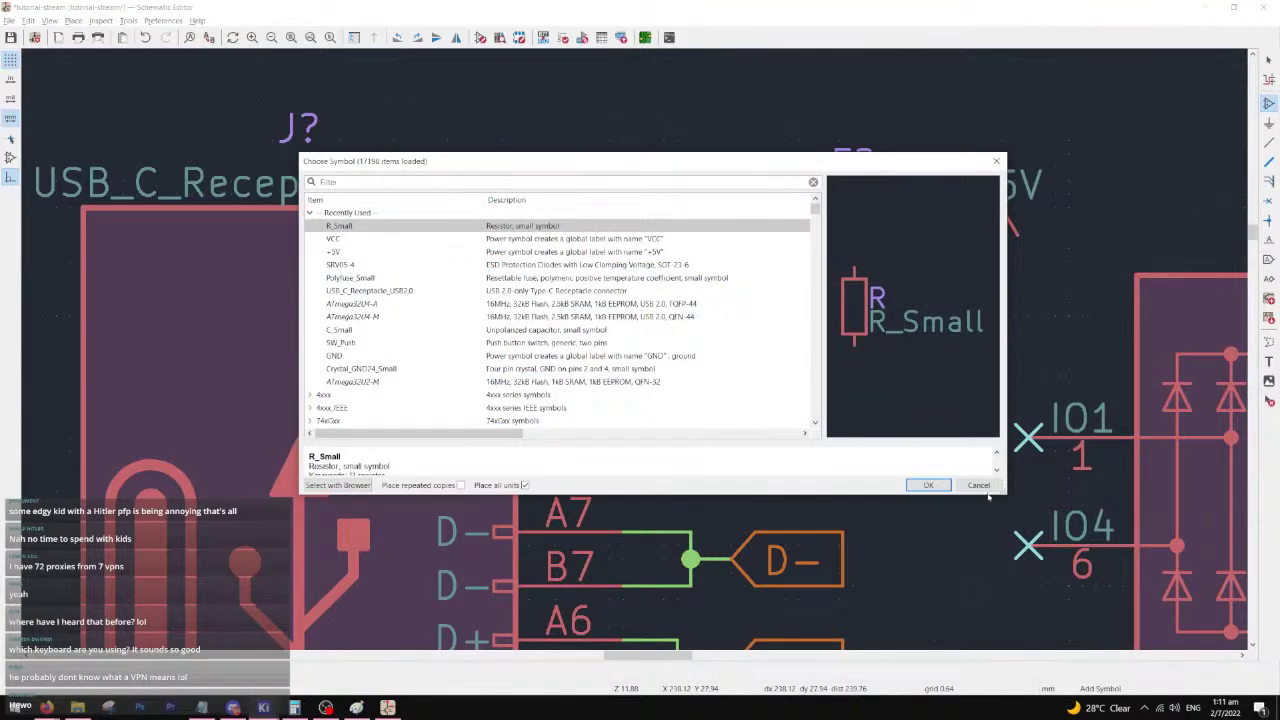
pyautogui.press('Return')
pyautogui.press('r')
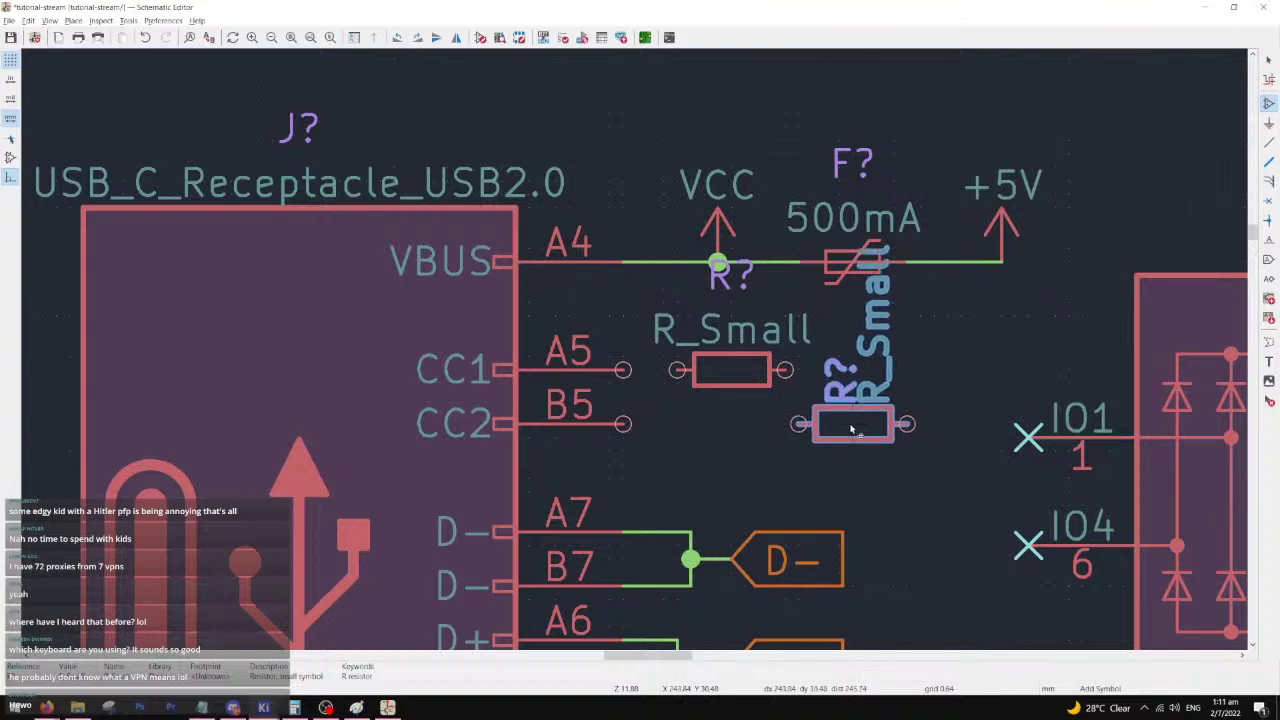
pyautogui.click(851, 428)
pyautogui.click(1268, 61)
# - Move the whole SRV05-4 circuit with its power symbols, labels and no-connect flags down, away from the fuse and resistors
pyautogui.scroll(-2, 950, 340)
pyautogui.moveTo(965, 212); pyautogui.dragTo(668, 580)
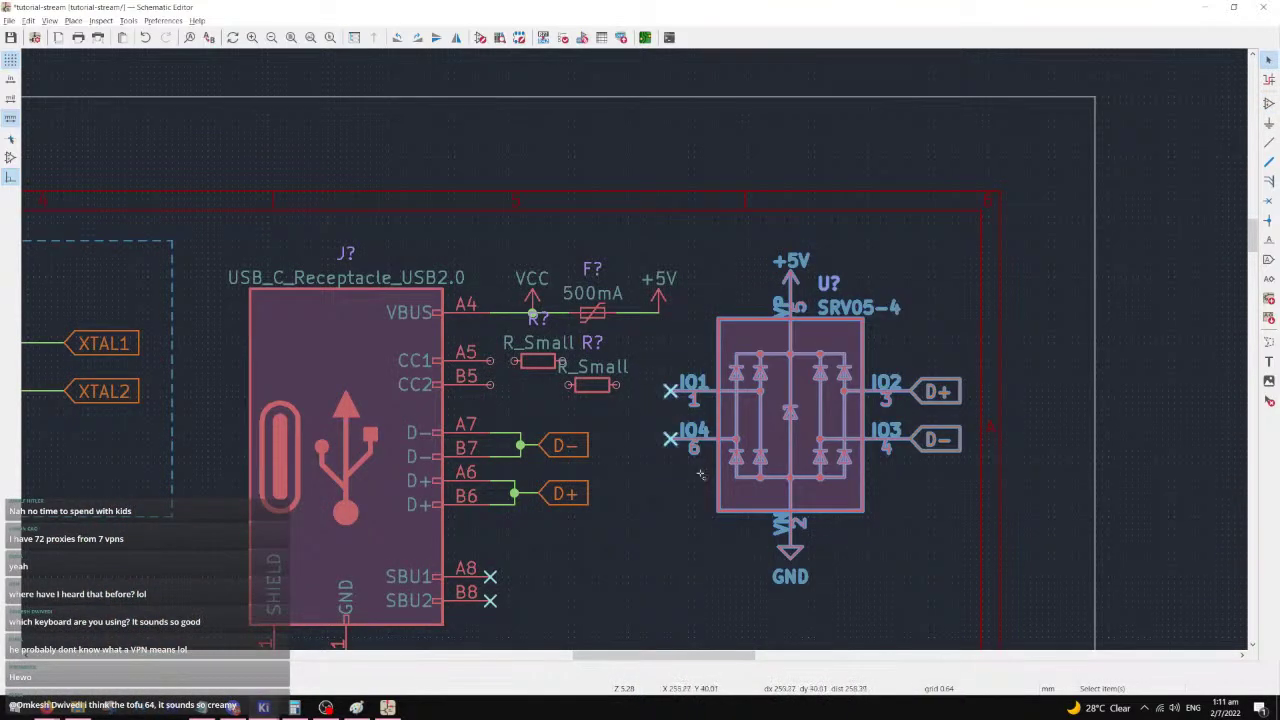
pyautogui.press('m')
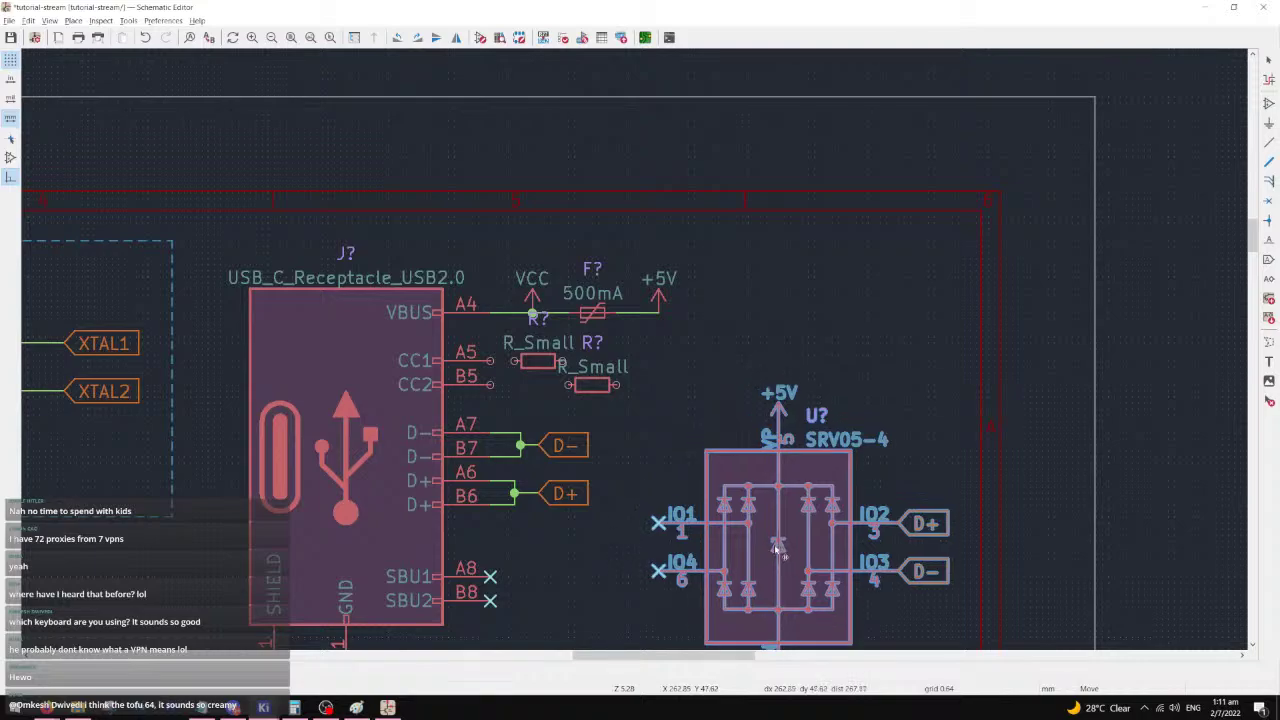
pyautogui.scroll(-2, 773, 517)
pyautogui.click(625, 401)
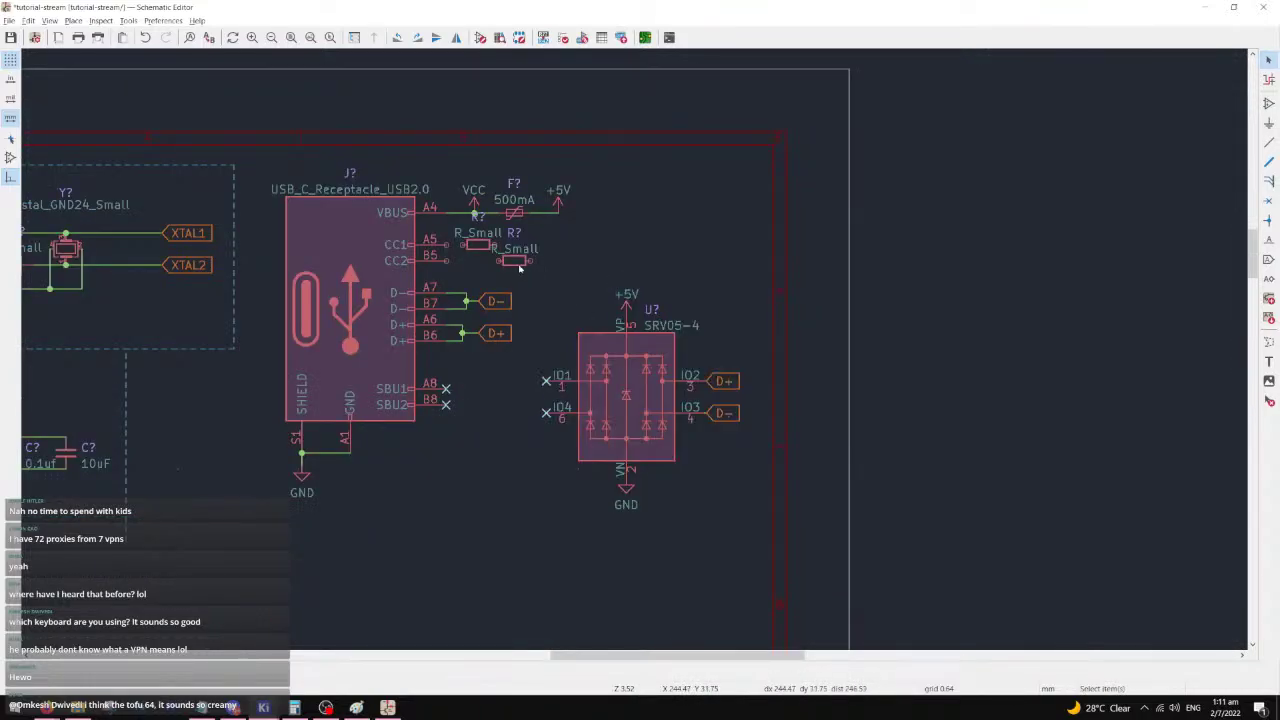
# - Switch to YouTube in Firefox, search for the keyboard channel by its handle and open the channel's list of videos
pyautogui.scroll(3, 545, 260)
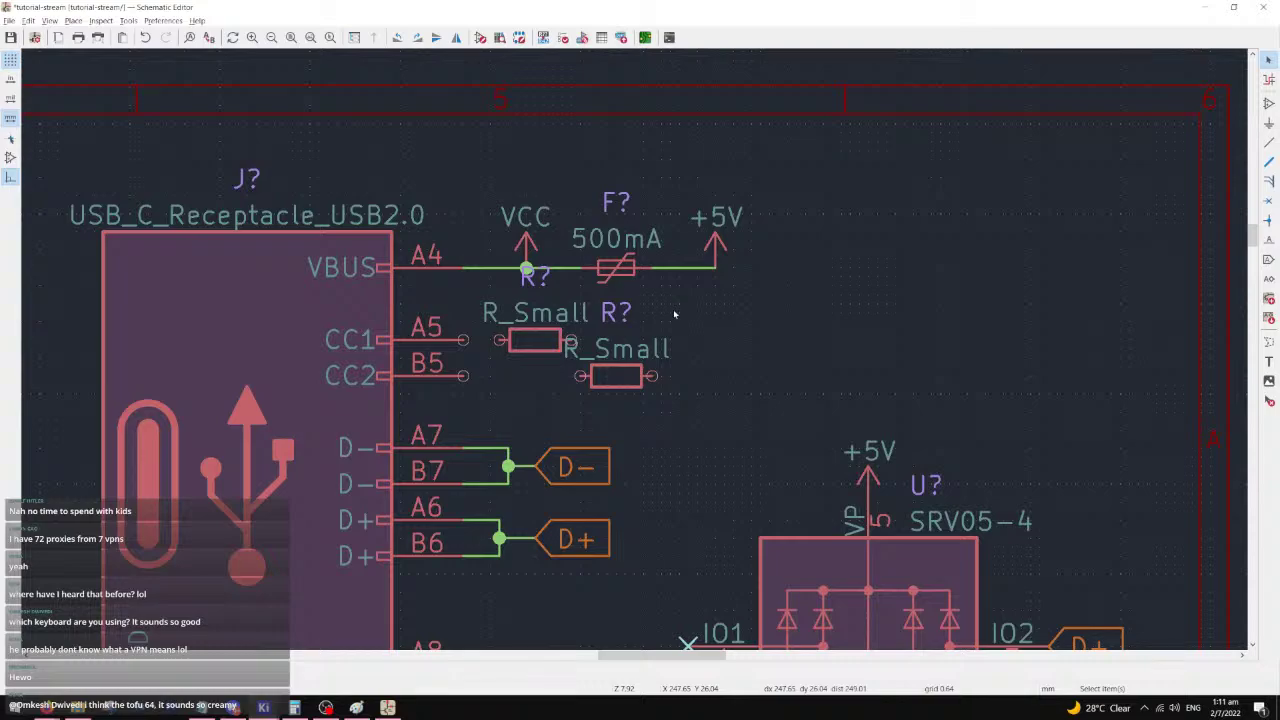
pyautogui.moveTo(45, 717)
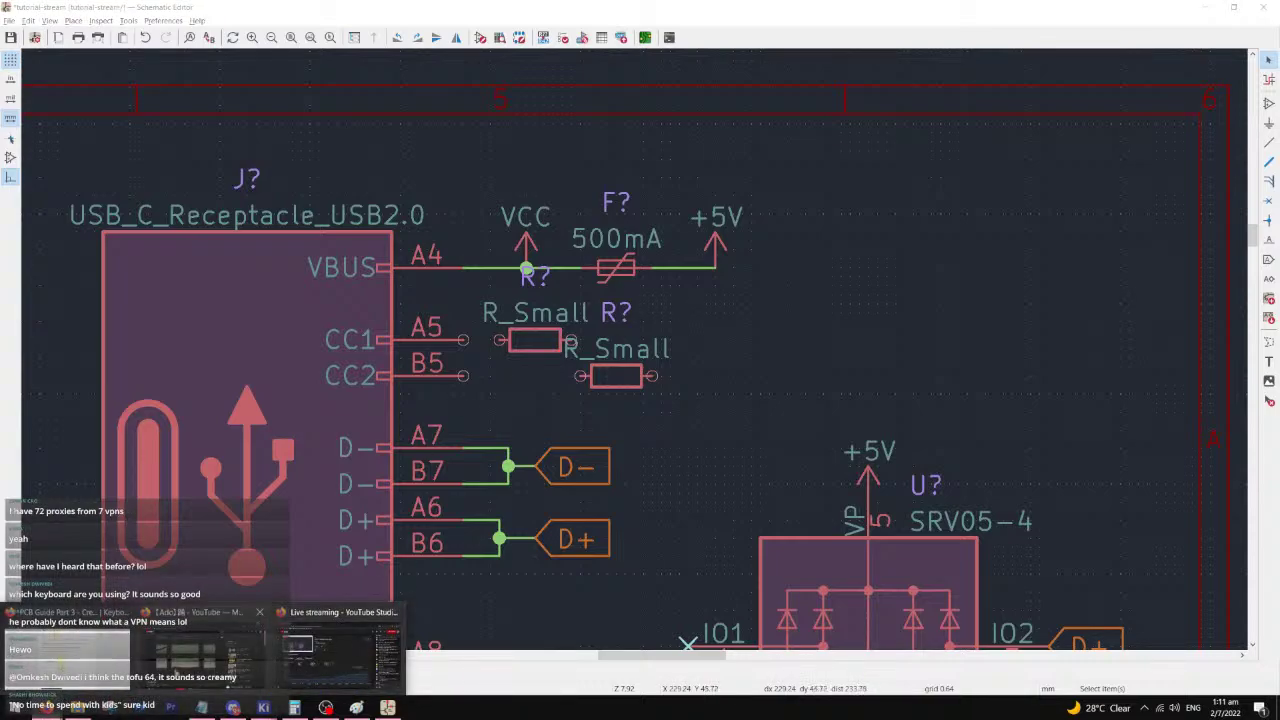
pyautogui.click(195, 668)
pyautogui.hotkey('alt', 'Tab')
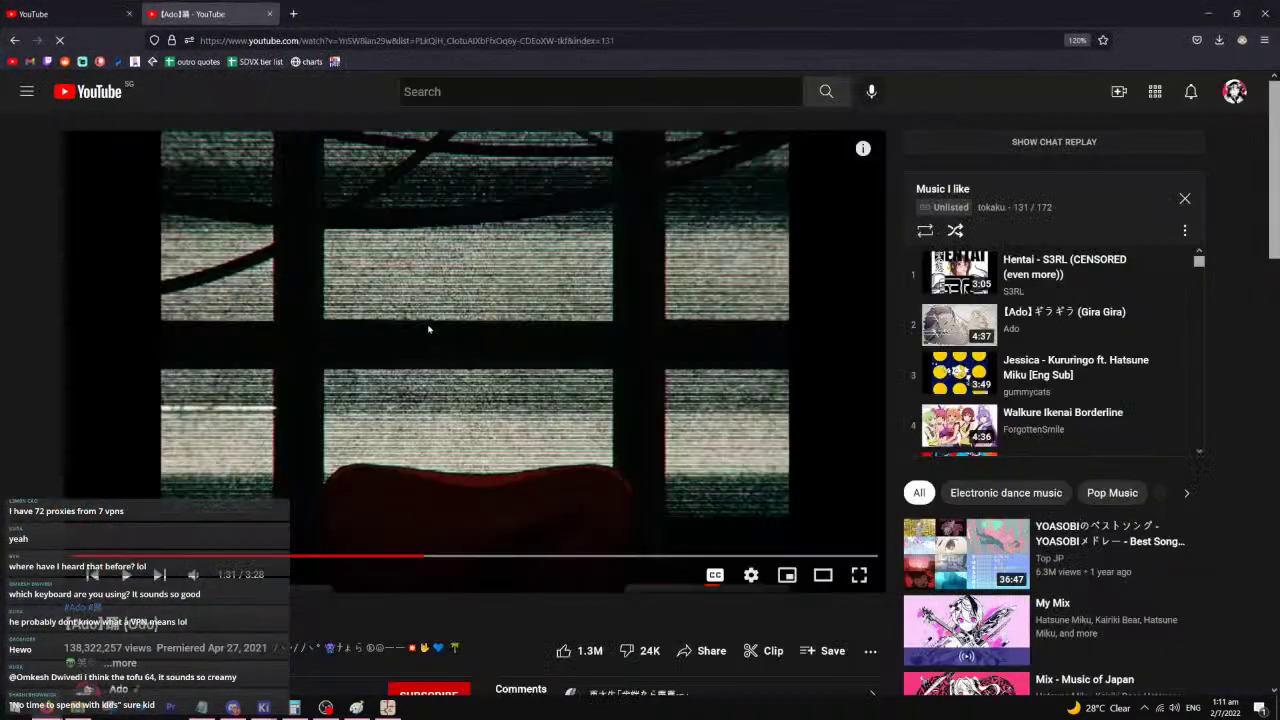
pyautogui.click(66, 14)
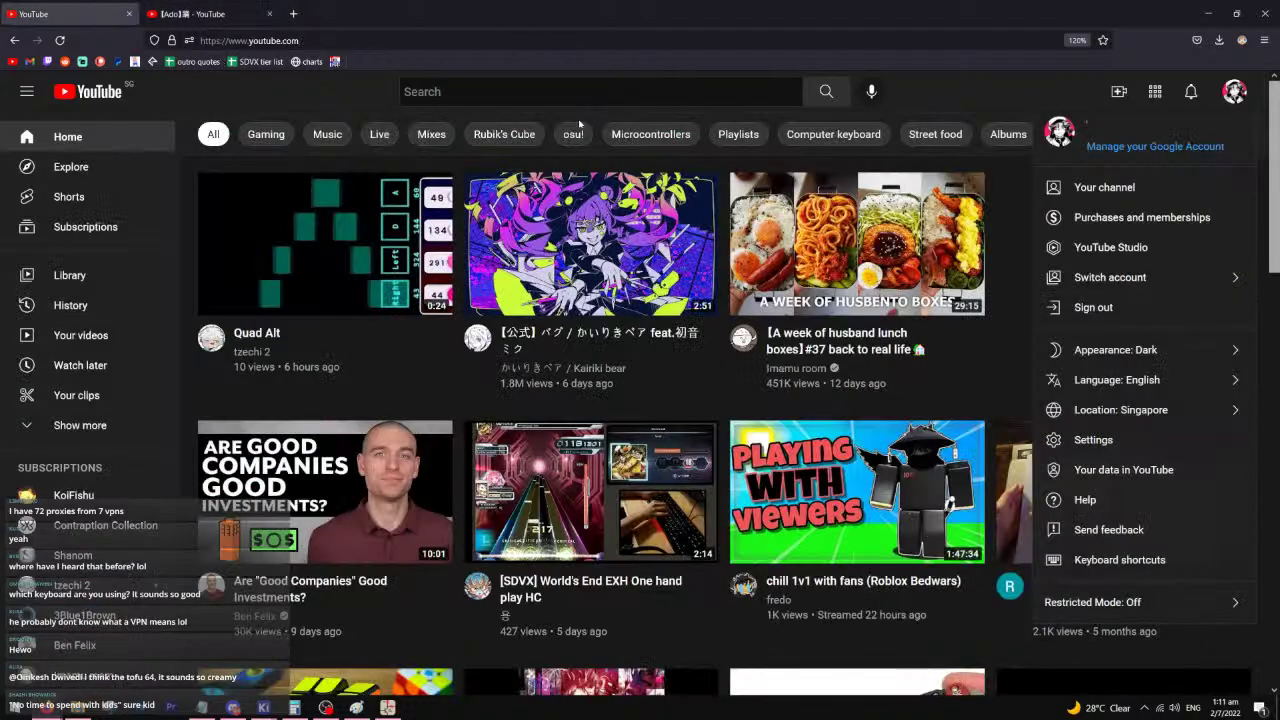
pyautogui.click(587, 91)
pyautogui.write('/kartistenn')
pyautogui.press('Return')
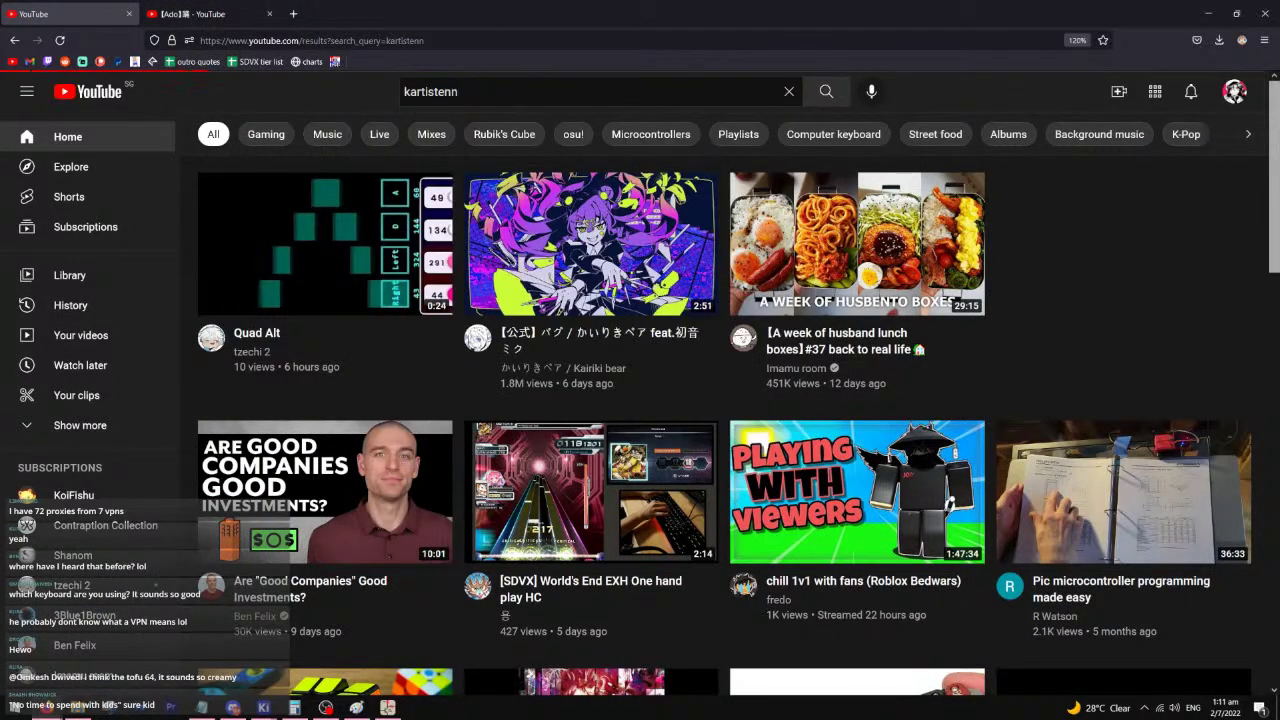
pyautogui.click(478, 233)
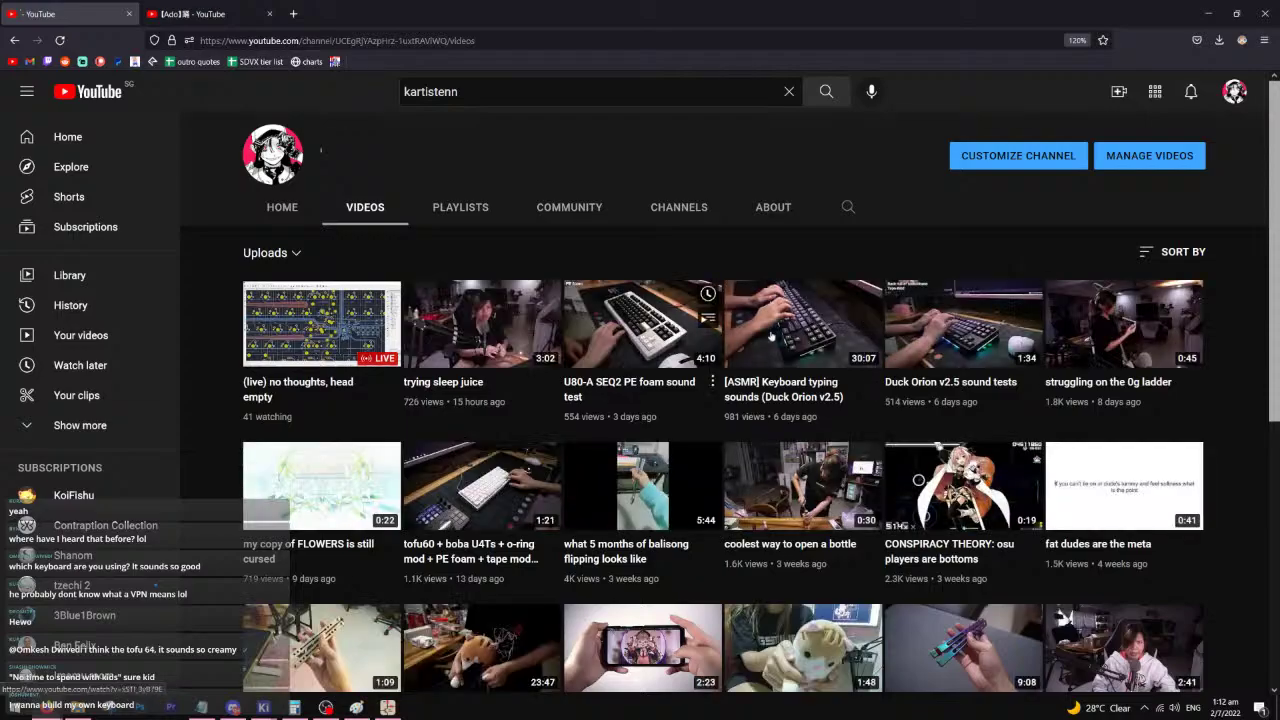
# - Play the channel's "[ASMR] Keyboard typing sounds (Duck Orion v2.5)" video
pyautogui.click(920, 340)
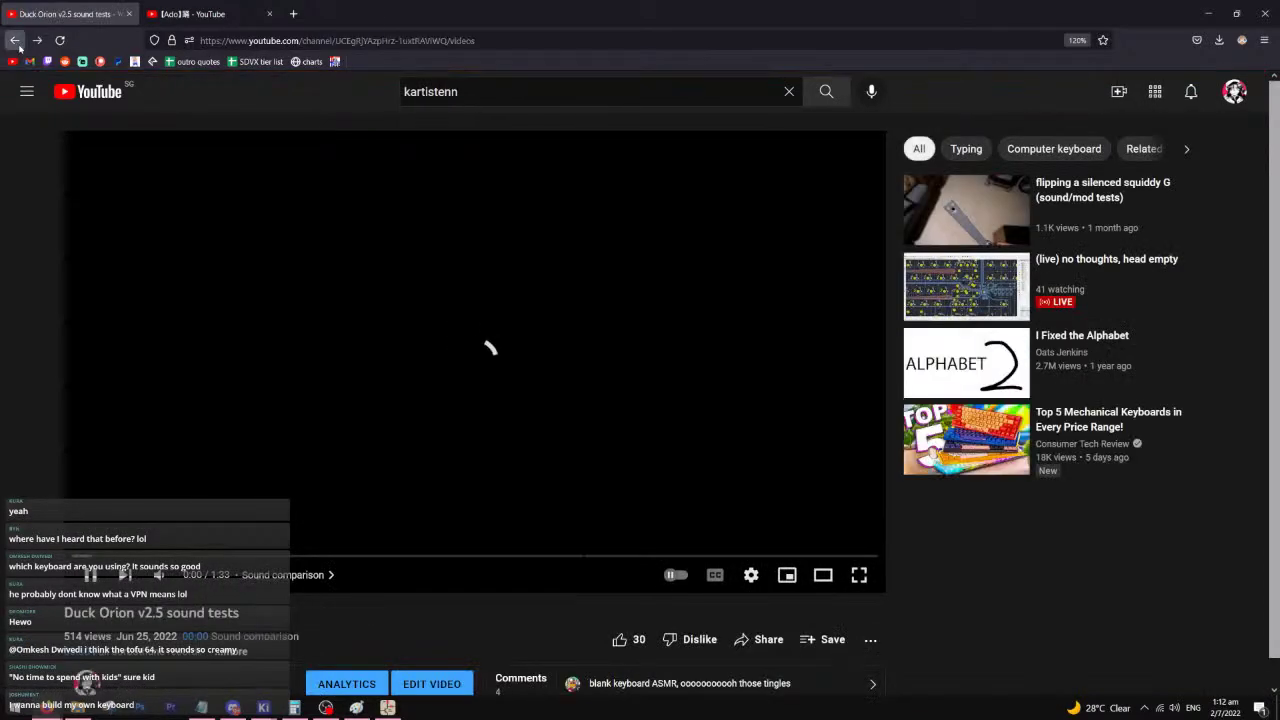
pyautogui.hotkey('alt', 'Left')
pyautogui.click(750, 340)
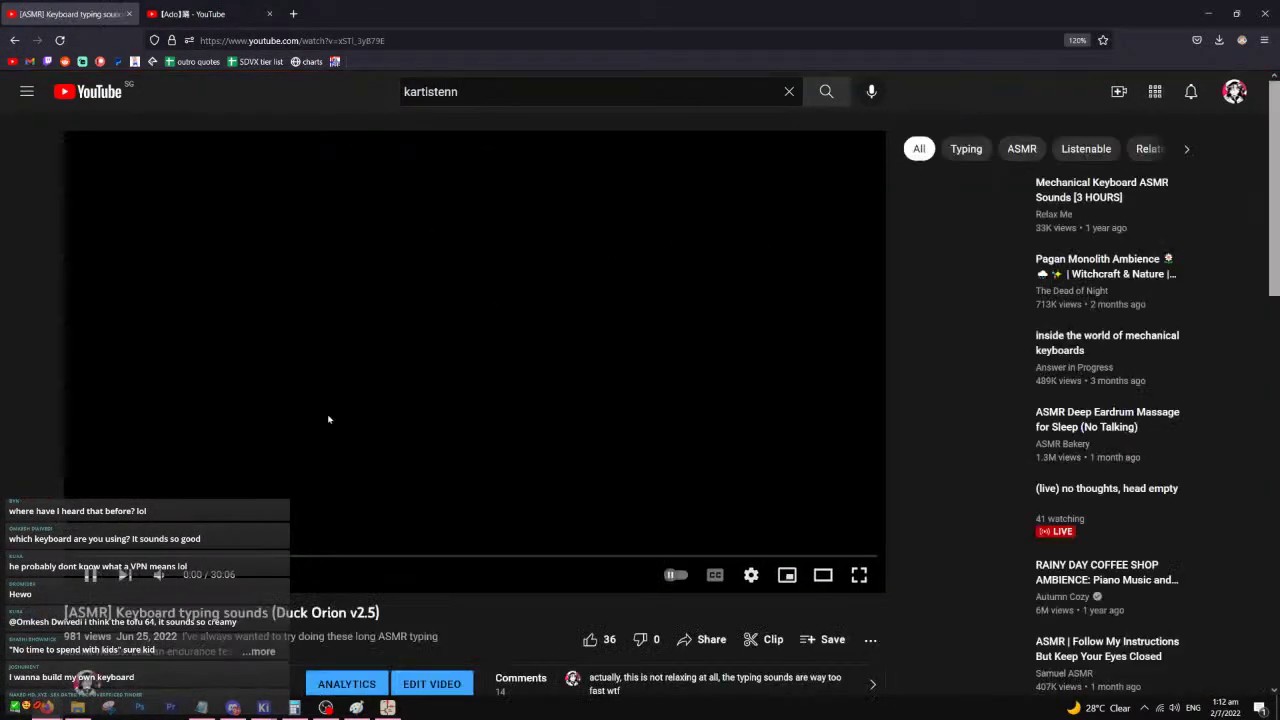
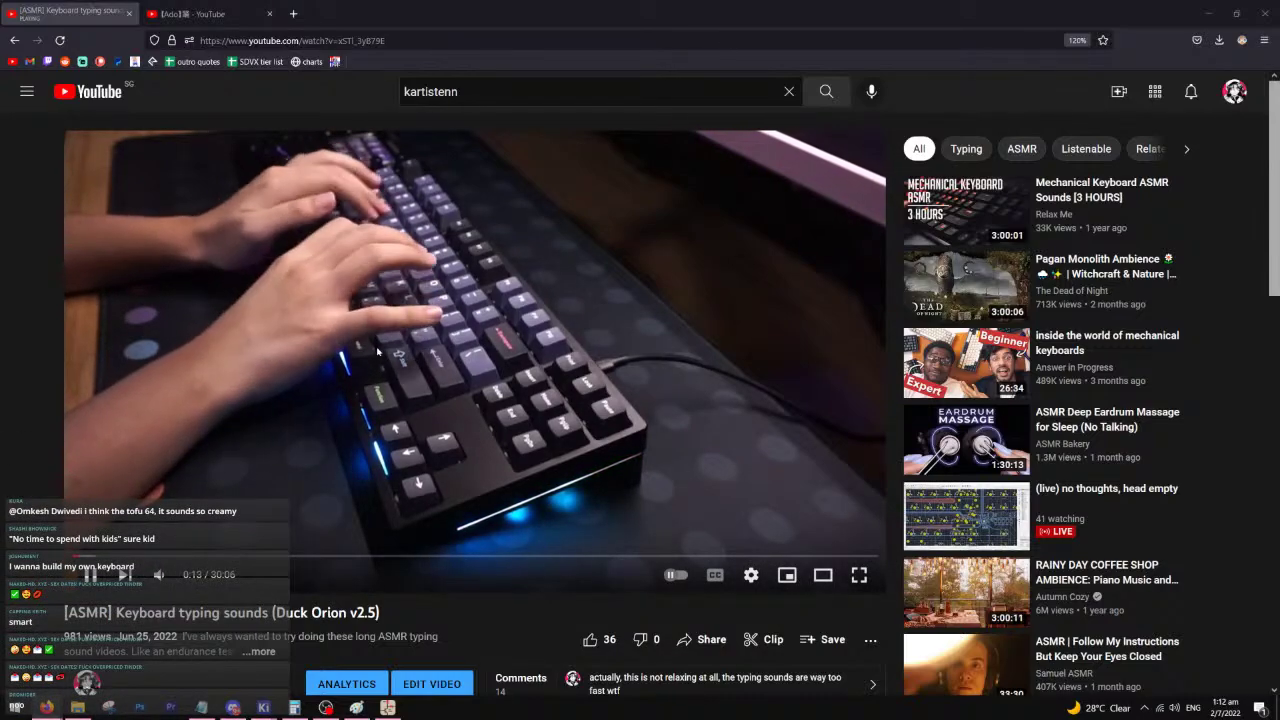
# - Return to the channel's list of videos and look through the older uploads for the keyboard sound clip
pyautogui.click(425, 218)
pyautogui.scroll(-2, 425, 218)
pyautogui.click(87, 526)
pyautogui.click(365, 207)
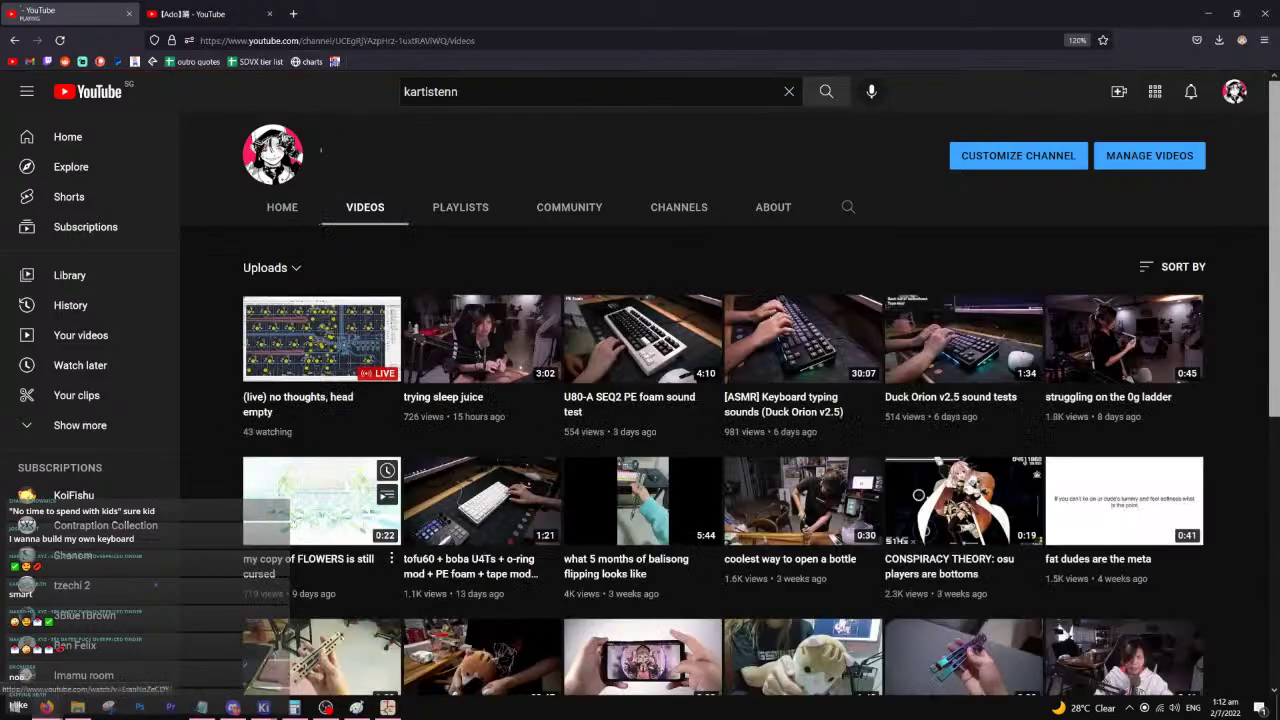
pyautogui.scroll(-10, 300, 507)
pyautogui.scroll(-3, 300, 507)
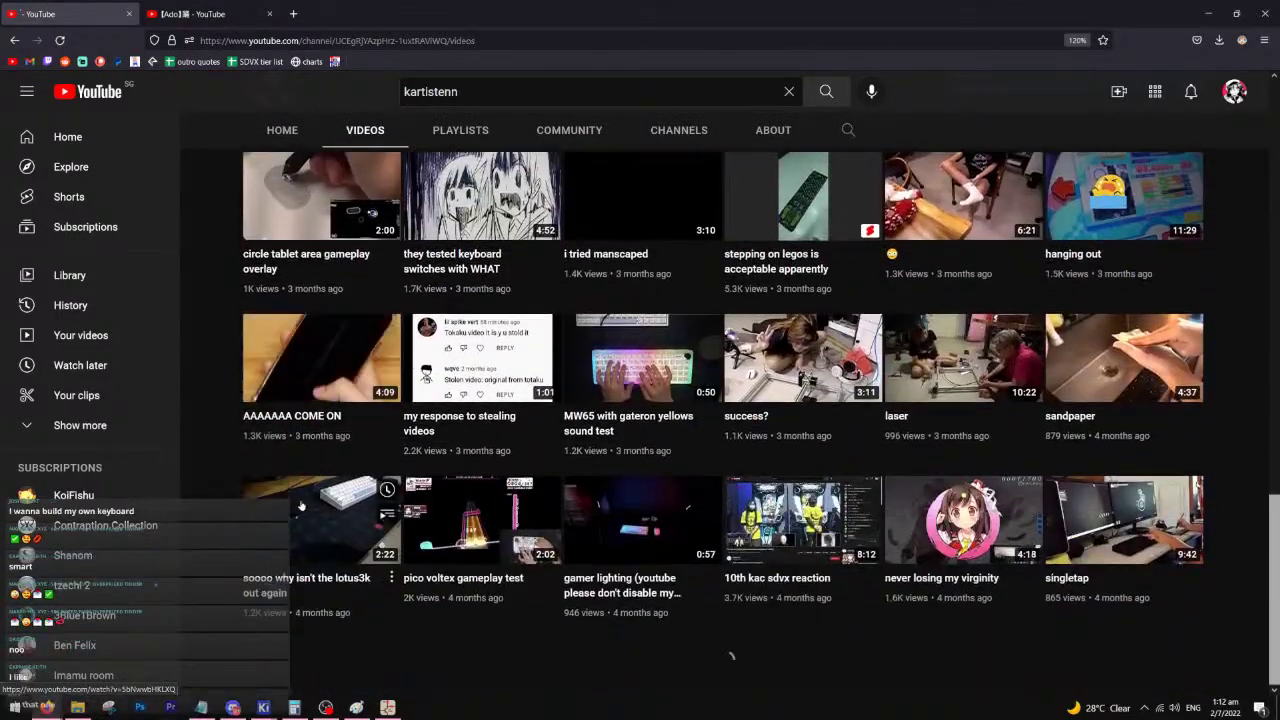
pyautogui.scroll(-4, 217, 404)
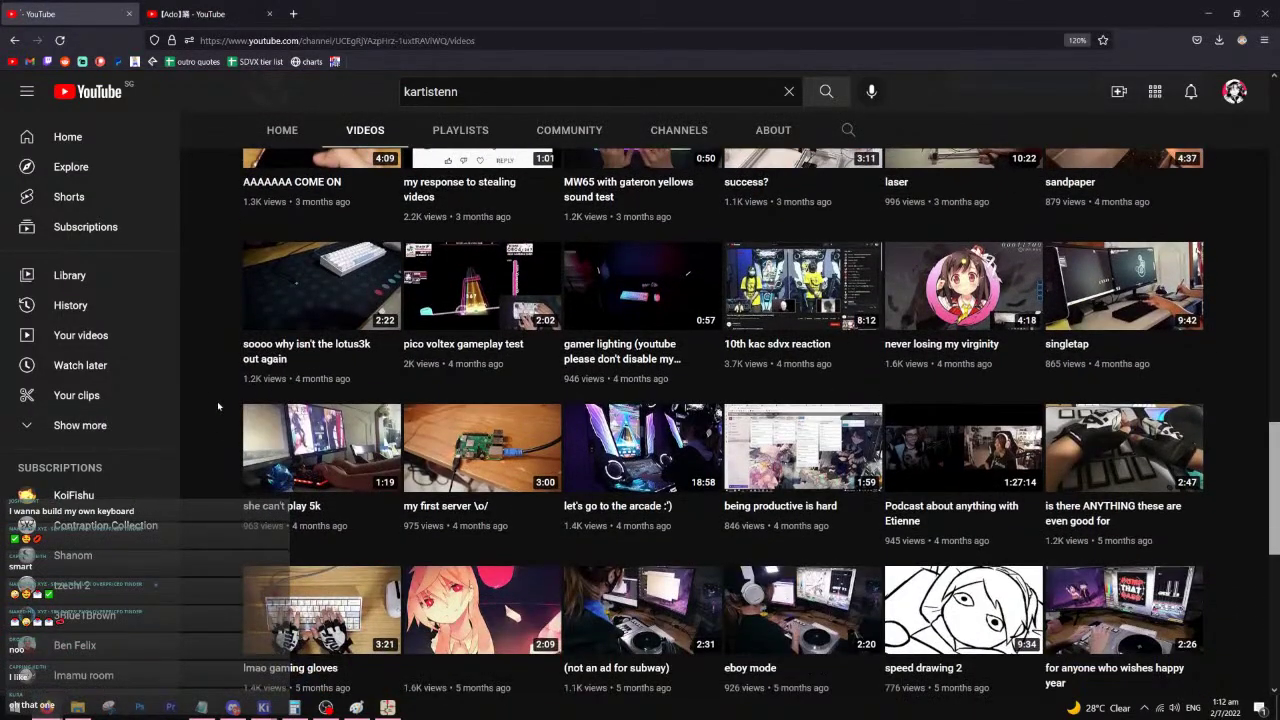
pyautogui.scroll(-6, 217, 402)
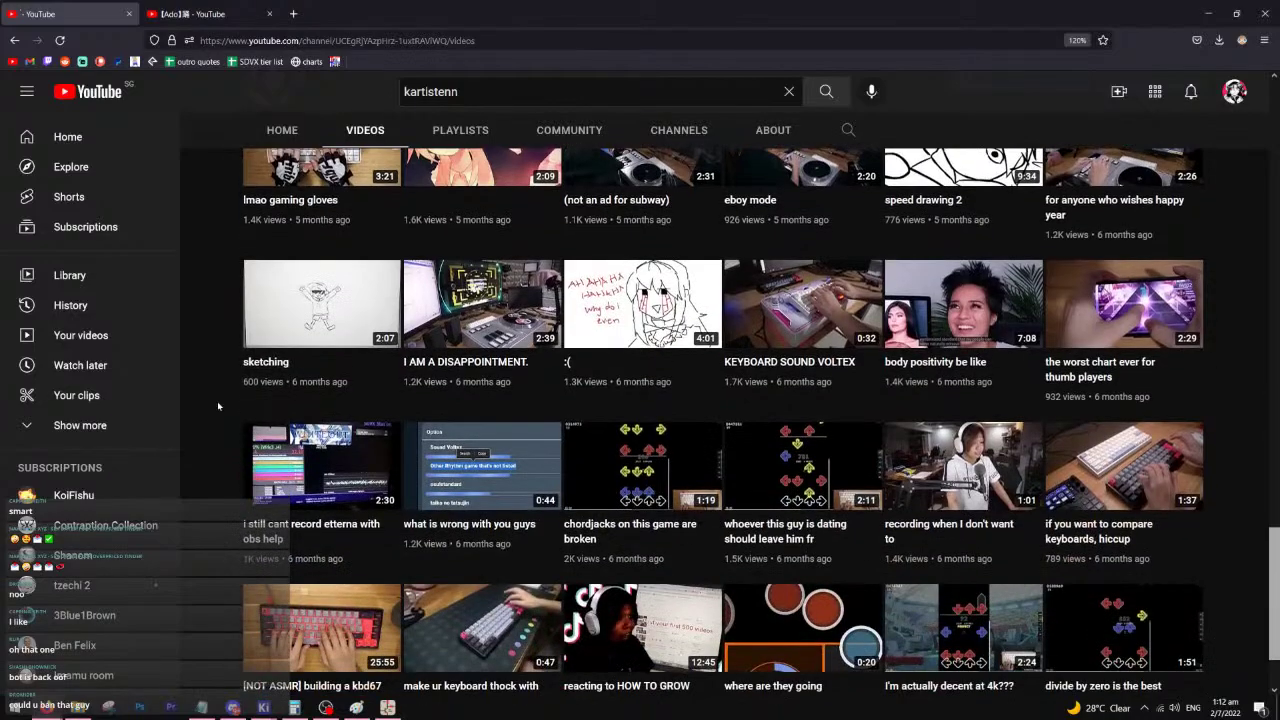
pyautogui.scroll(-5, 217, 404)
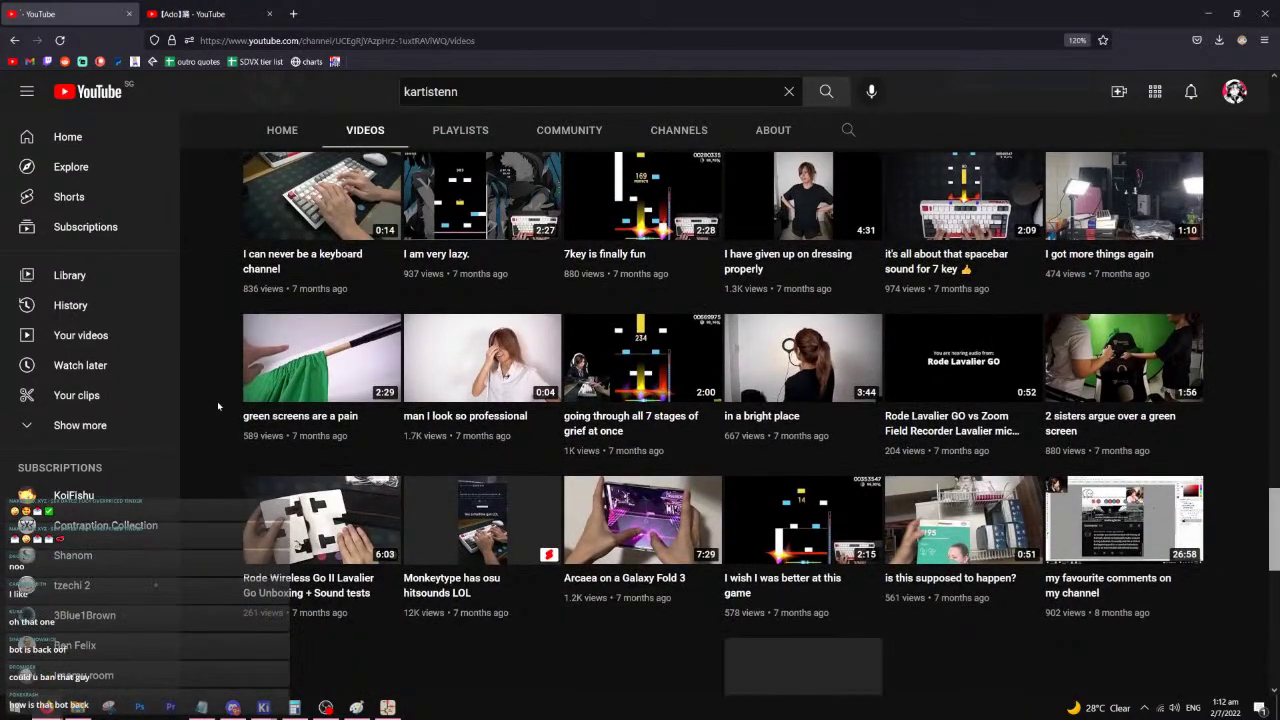
pyautogui.scroll(-5, 217, 404)
pyautogui.scroll(4, 218, 405)
pyautogui.scroll(-2, 218, 405)
pyautogui.scroll(12, 218, 405)
pyautogui.scroll(4, 218, 402)
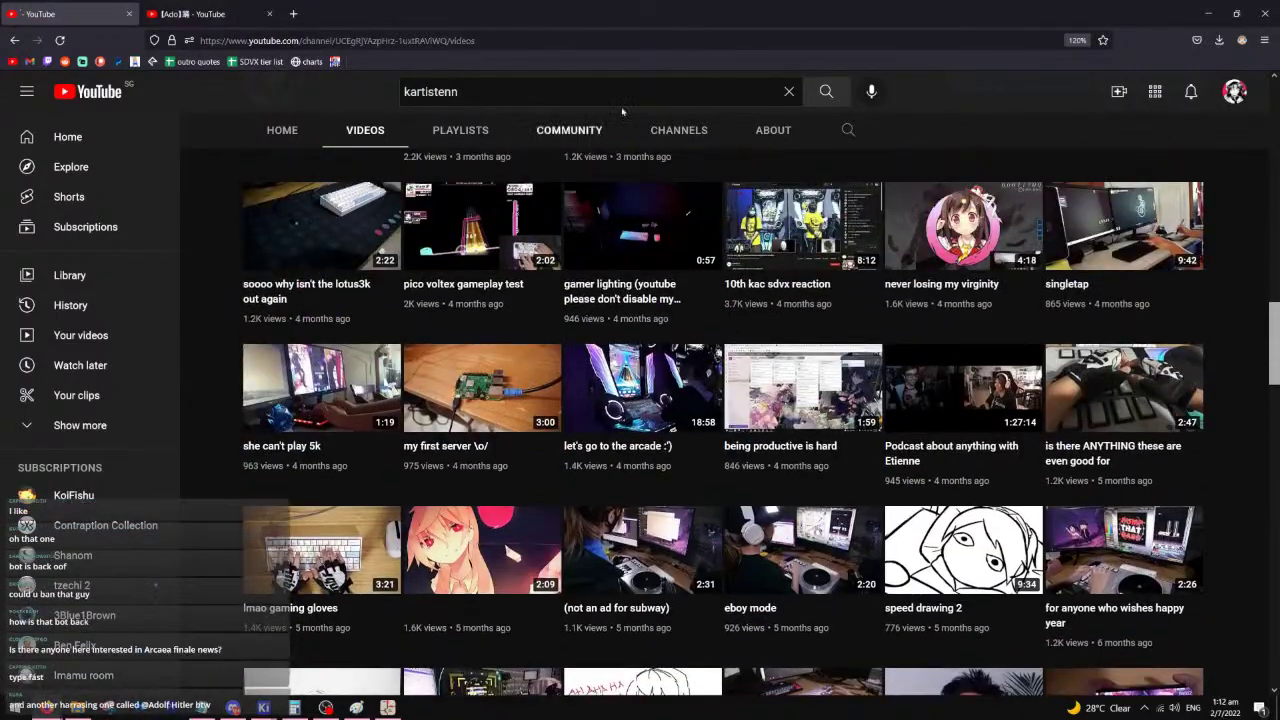
# - Search YouTube for "keyboard voltex" and look through the results
pyautogui.click(457, 91)
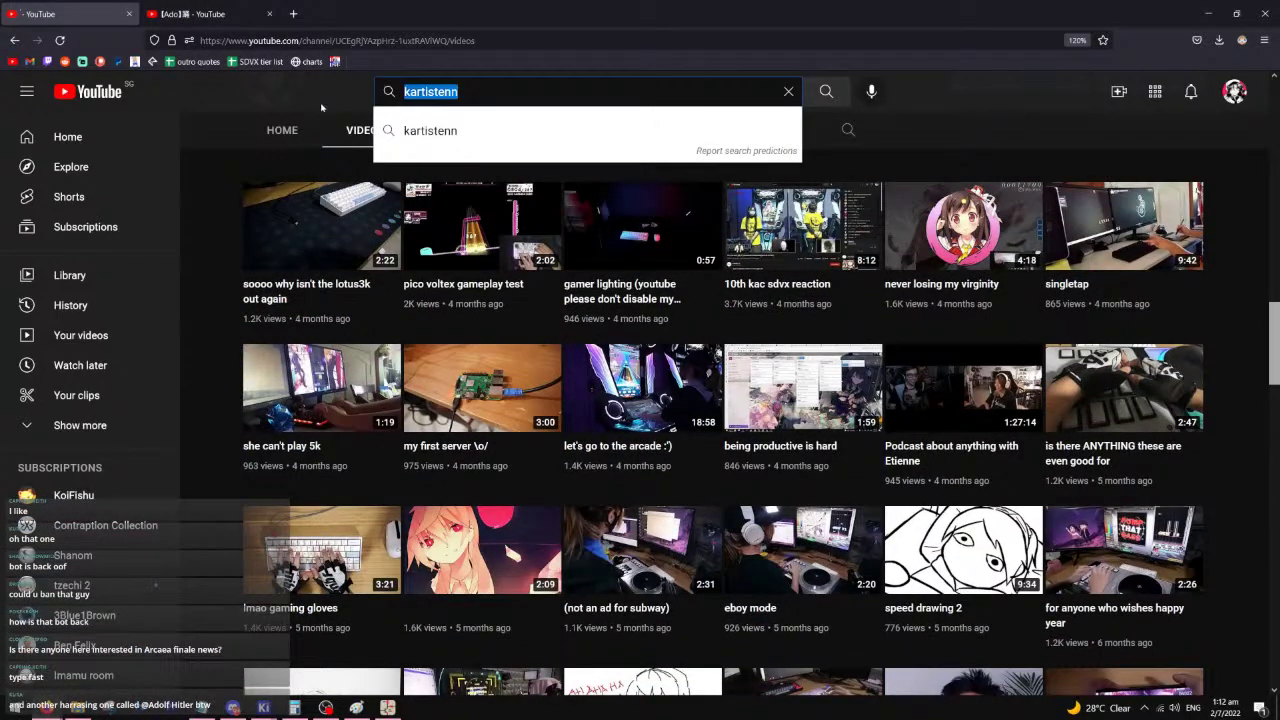
pyautogui.write('keyboard voltex')
pyautogui.press('Return')
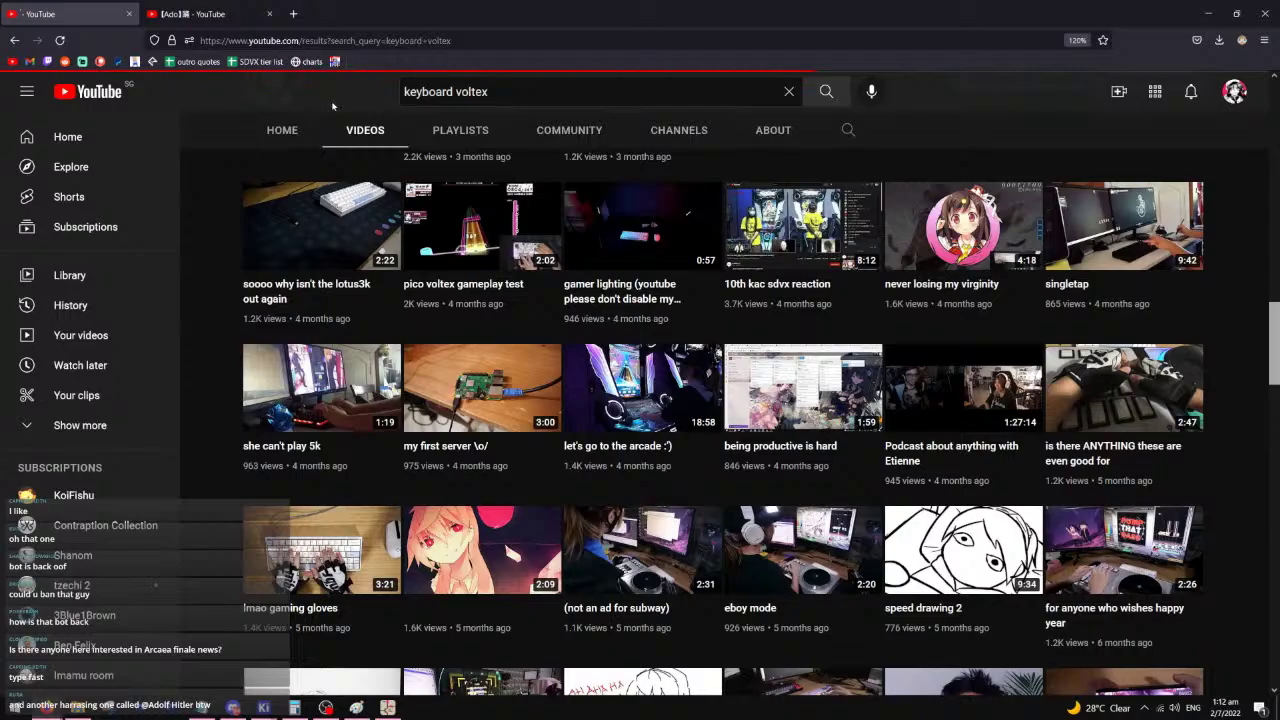
pyautogui.scroll(-9, 260, 400)
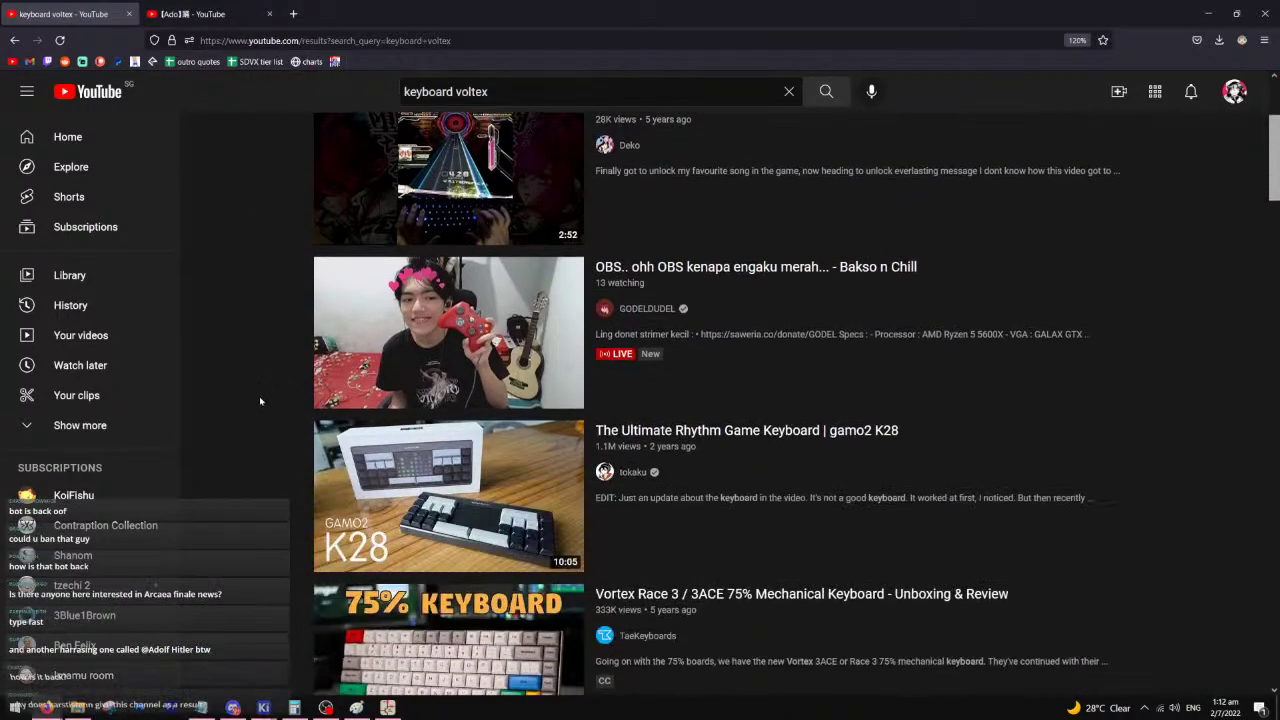
pyautogui.scroll(-15, 259, 400)
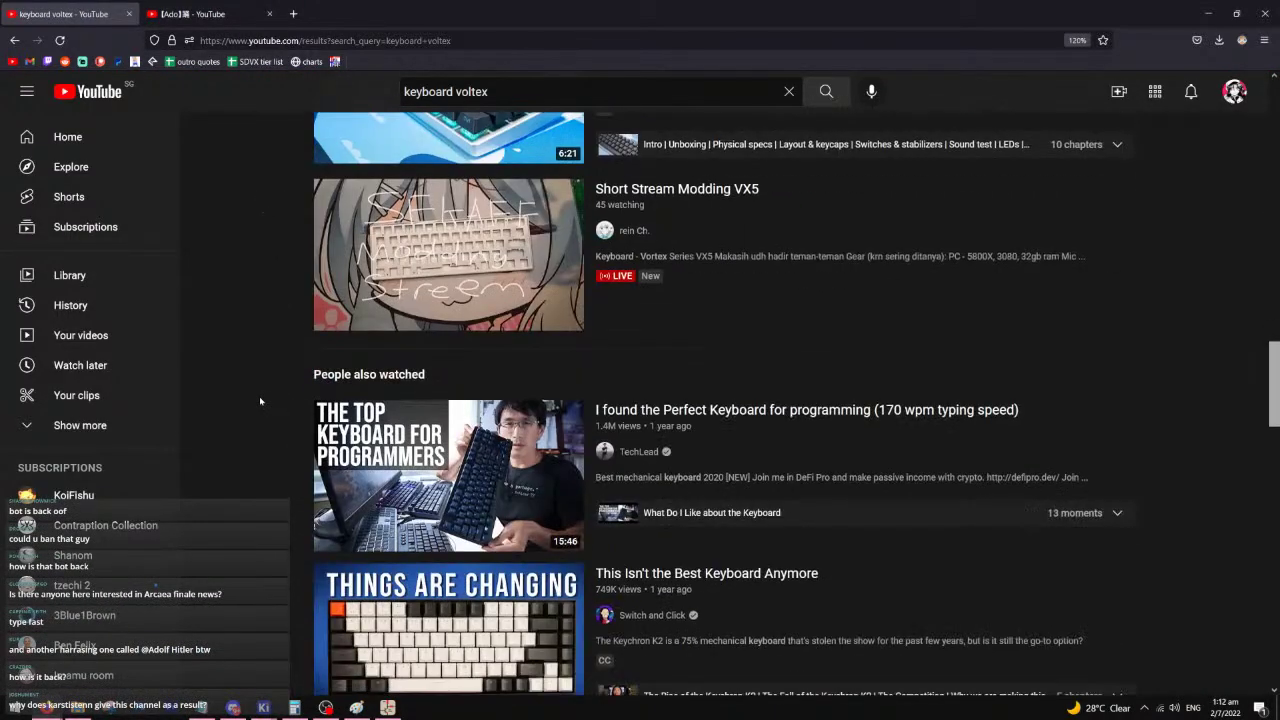
# - Go back to the channel's uploads and look through them for the "KEYBOARD SOUND VOLTEX" video
pyautogui.click(16, 42)
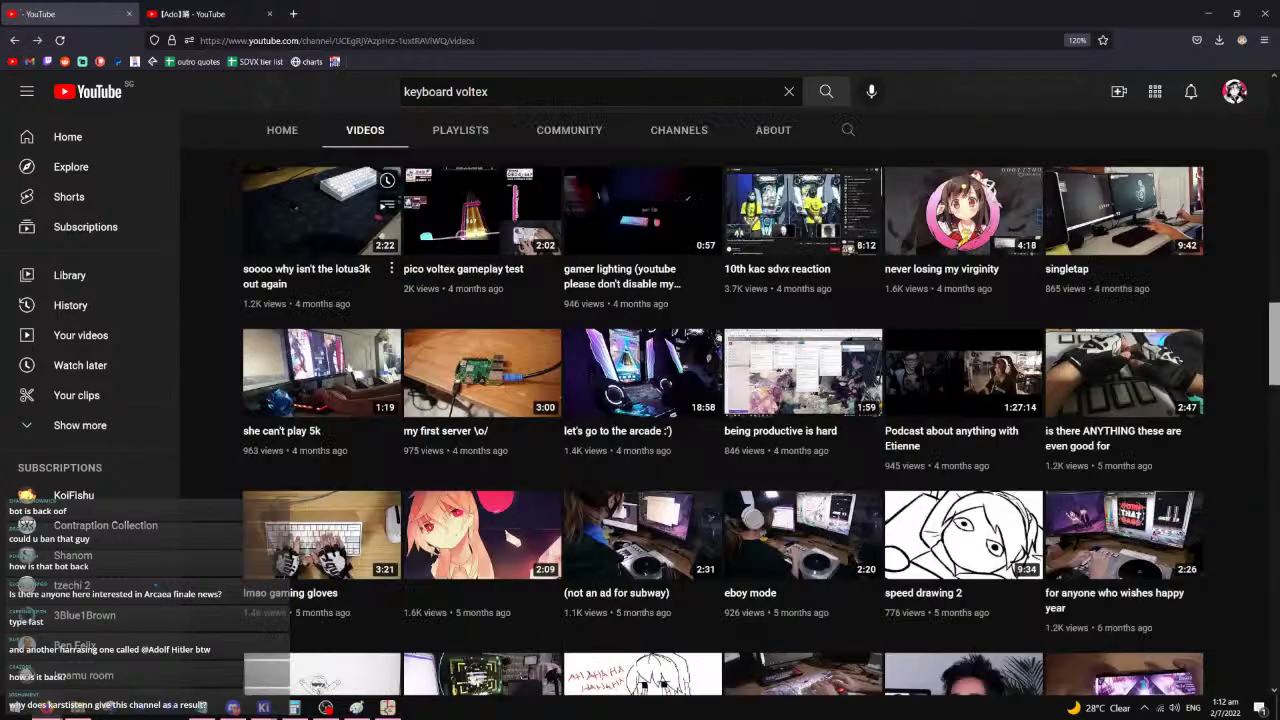
pyautogui.scroll(10, 318, 398)
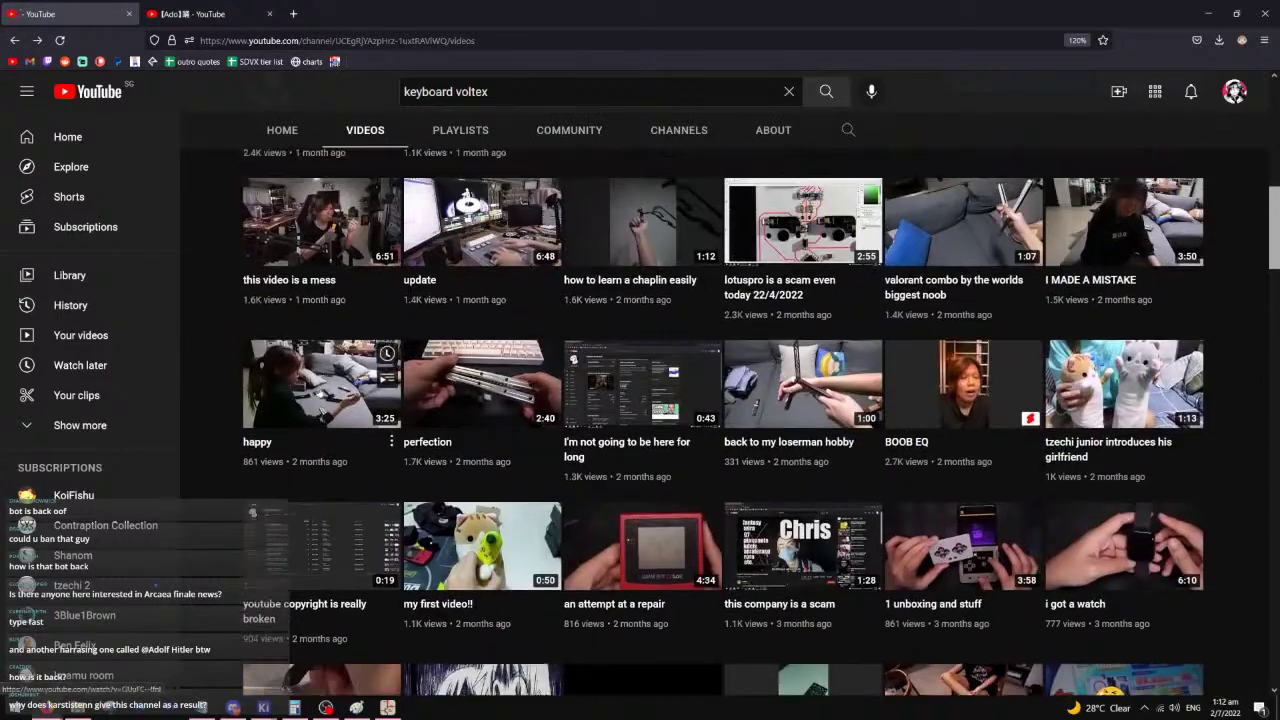
pyautogui.scroll(5, 292, 400)
pyautogui.scroll(-10, 292, 402)
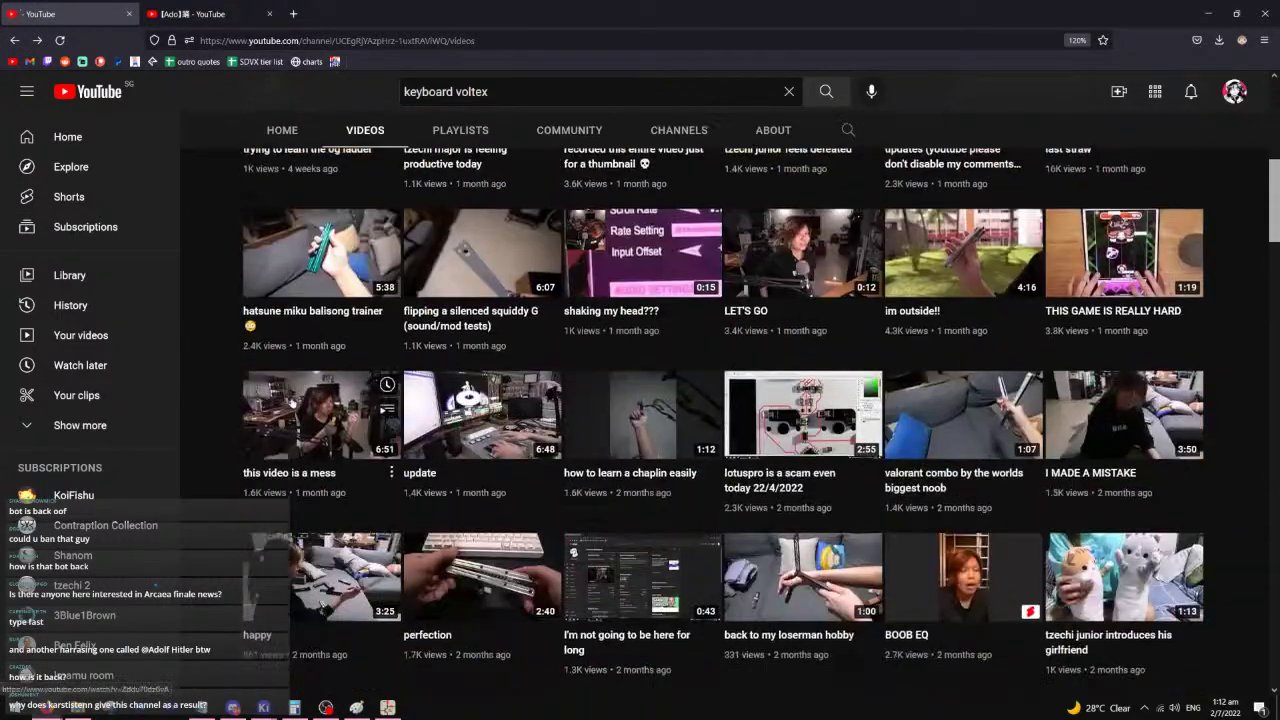
pyautogui.scroll(-20, 292, 400)
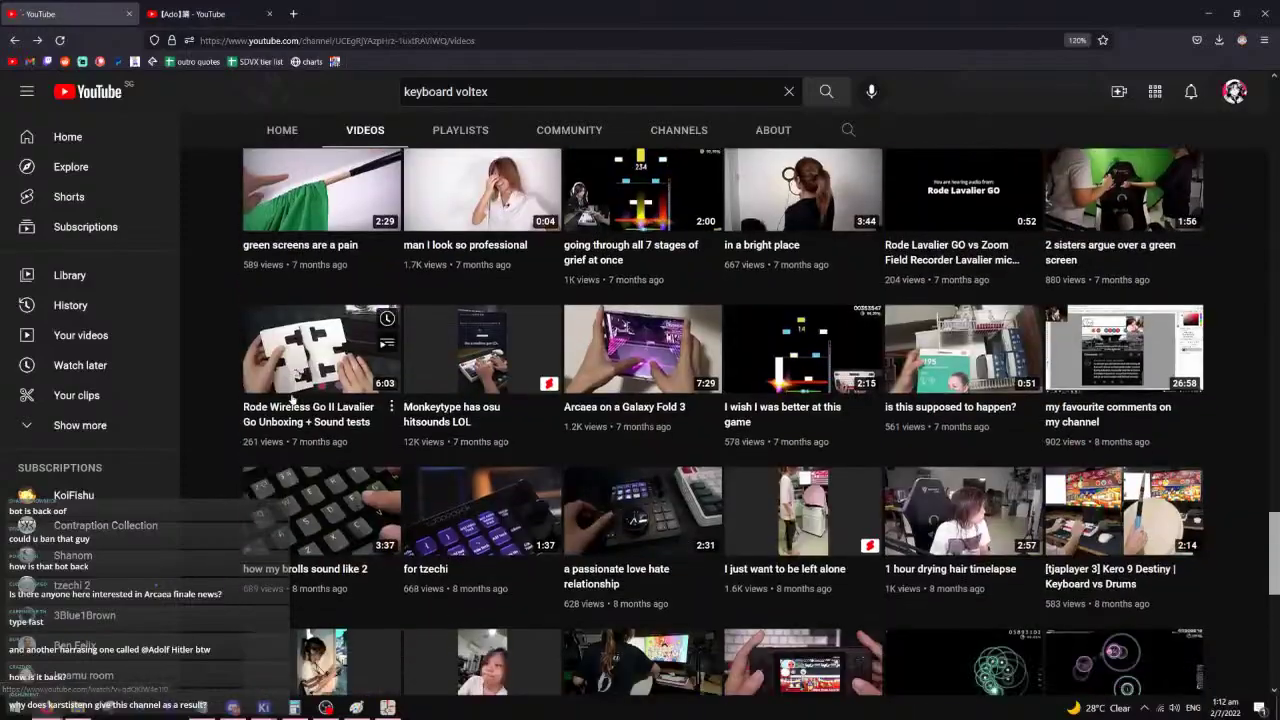
pyautogui.scroll(-5, 292, 400)
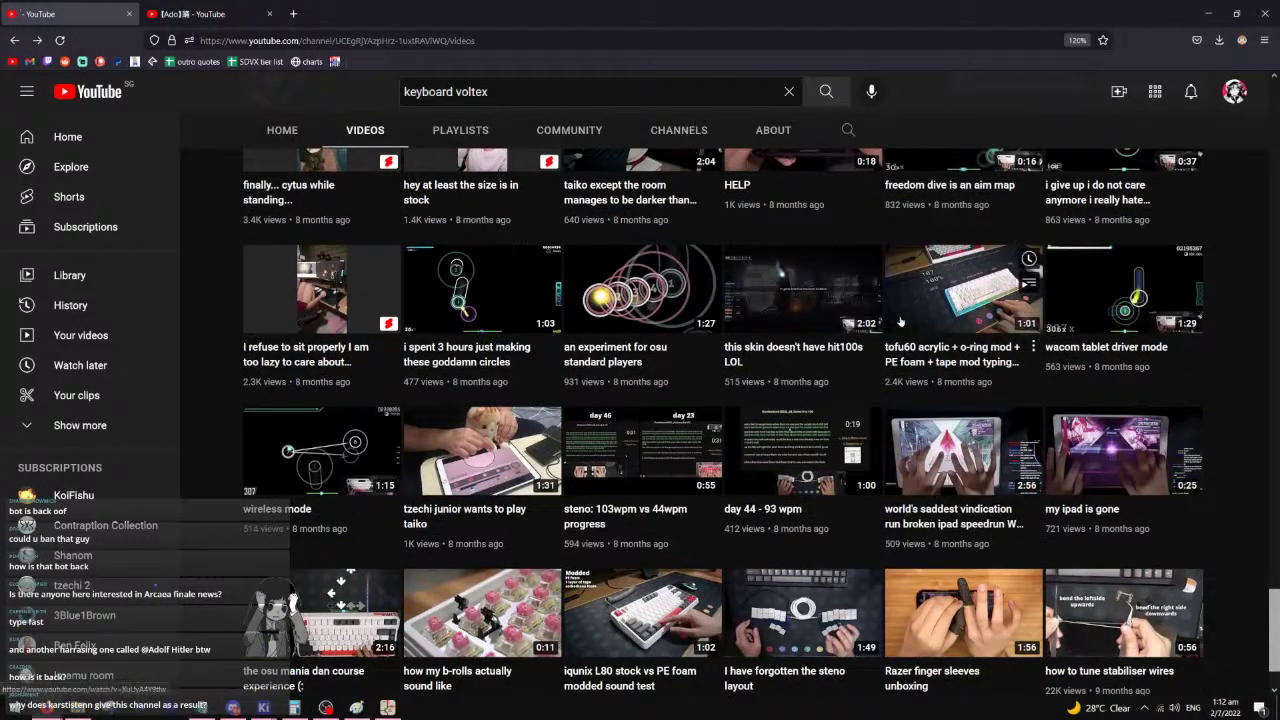
pyautogui.scroll(-7, 389, 361)
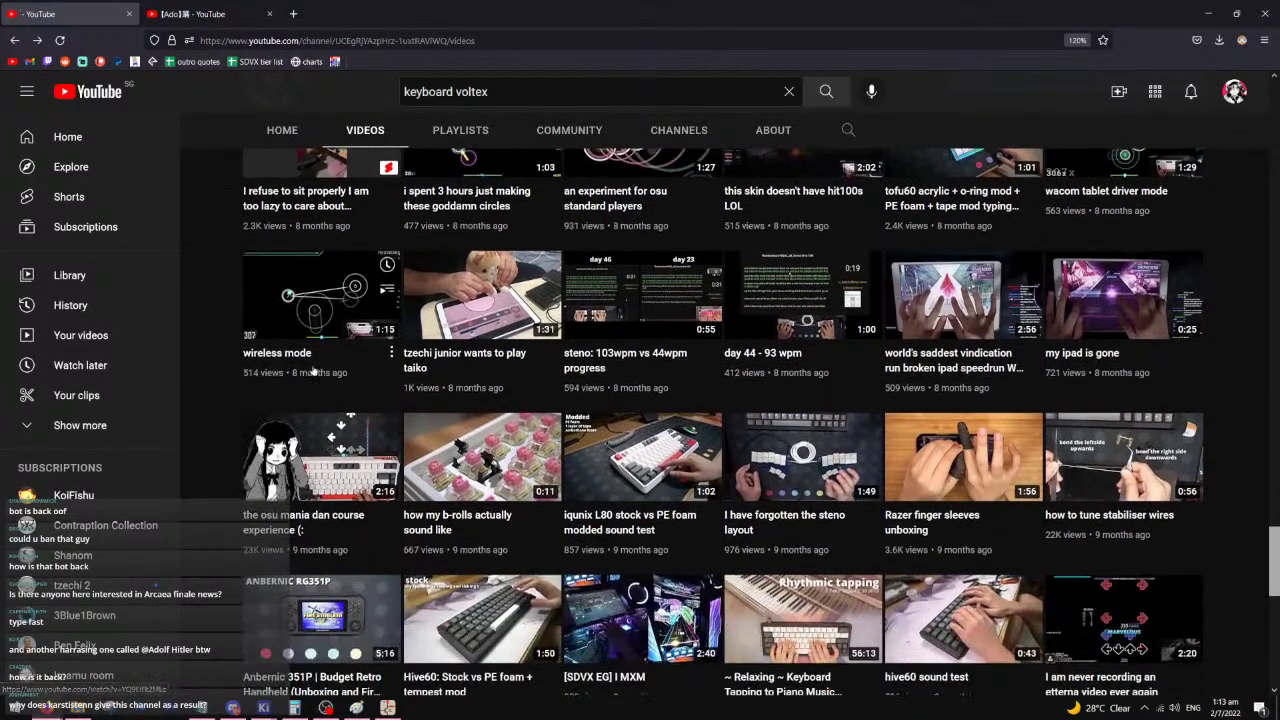
pyautogui.scroll(-9, 313, 372)
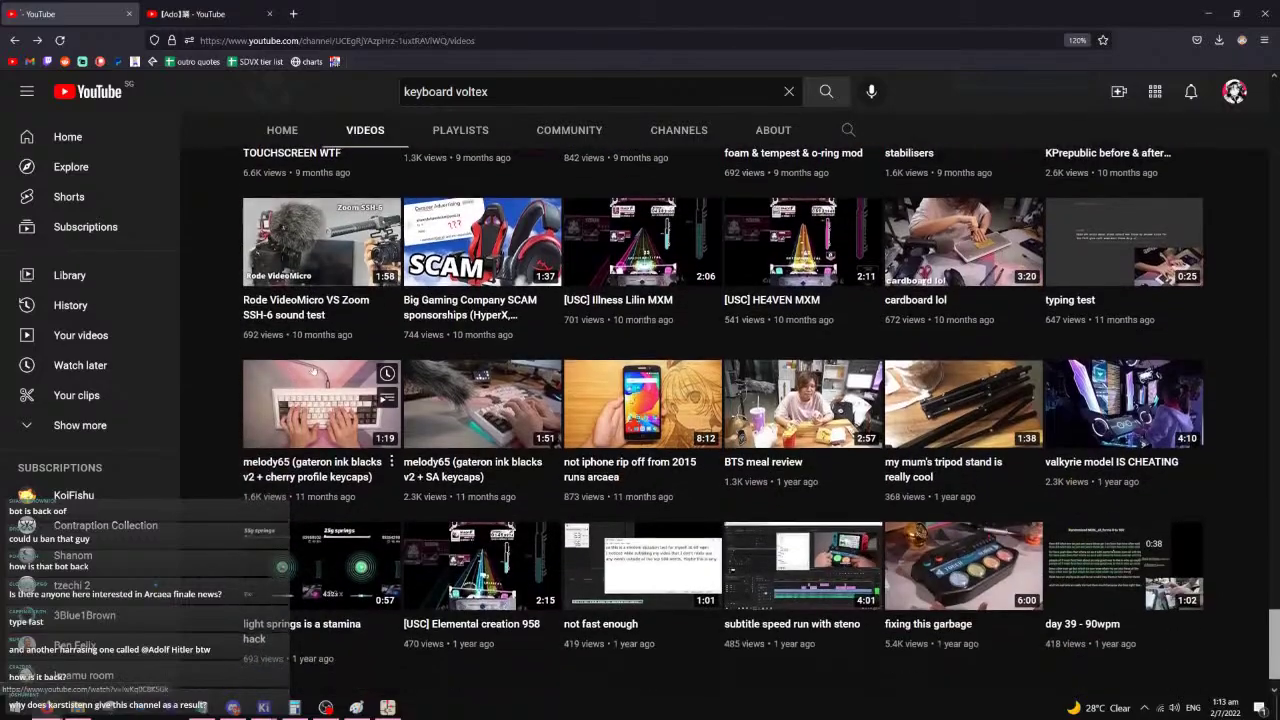
pyautogui.scroll(4, 313, 371)
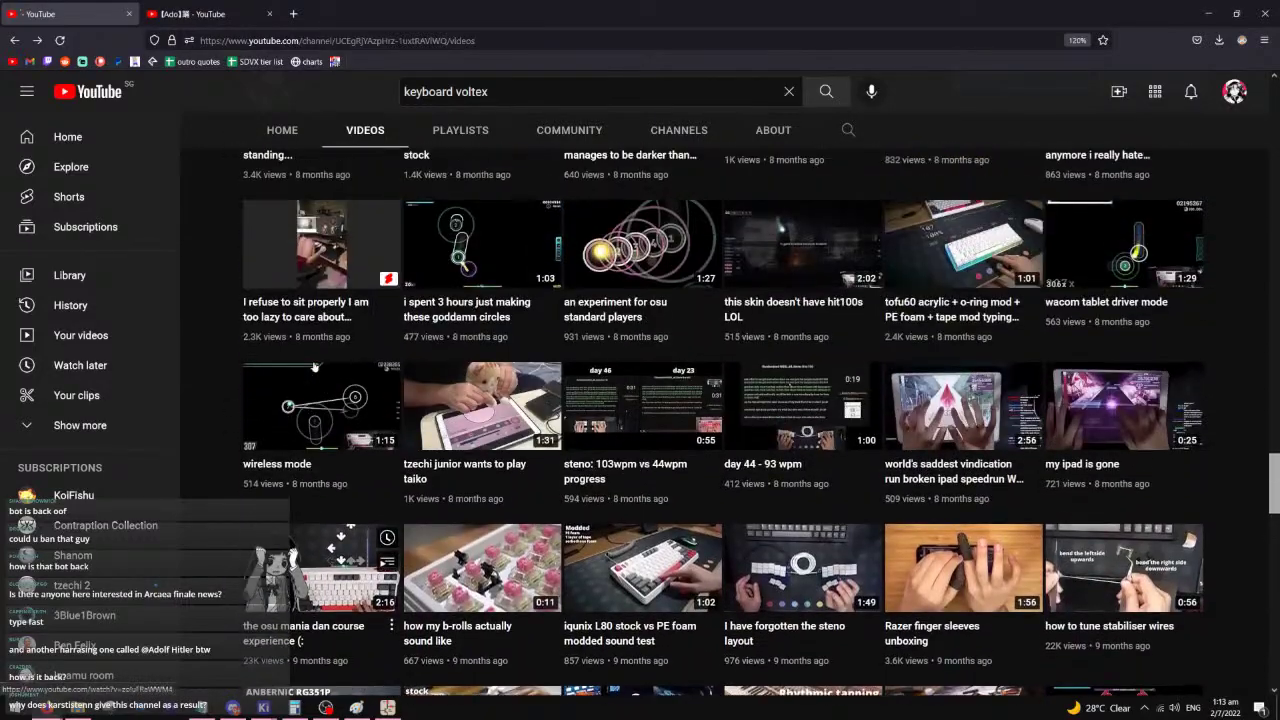
pyautogui.scroll(15, 313, 365)
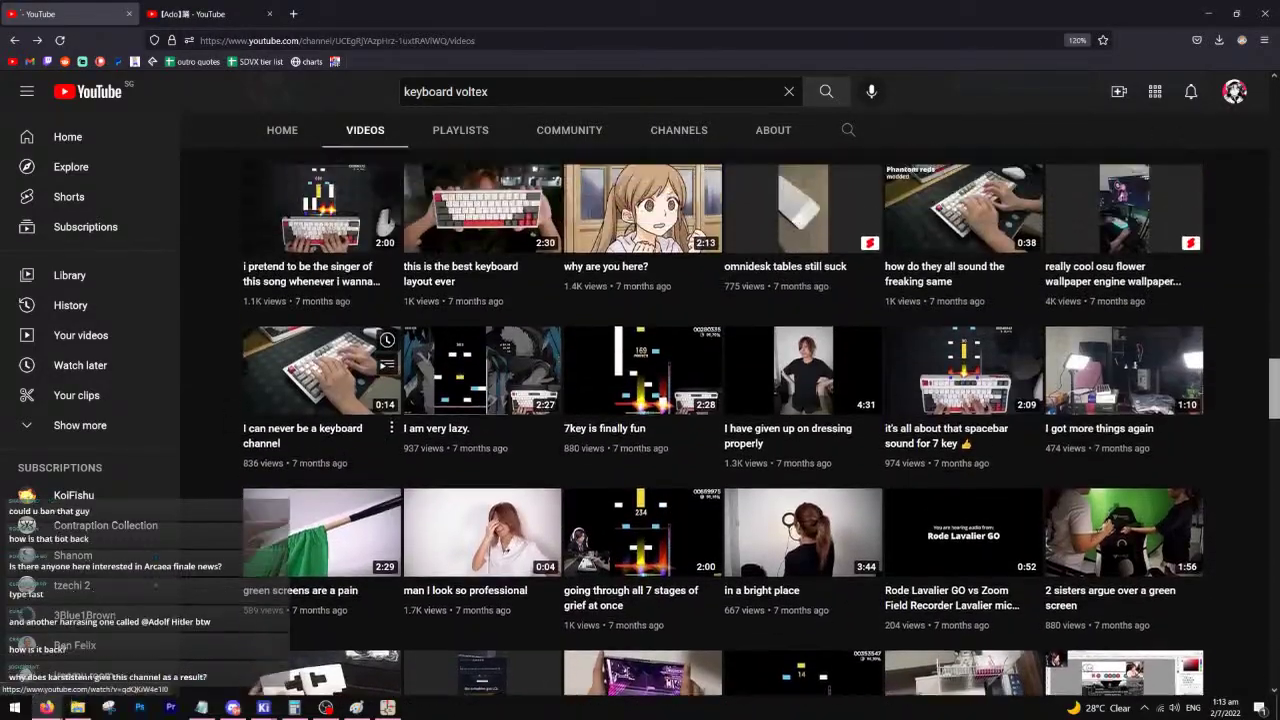
pyautogui.scroll(7, 313, 365)
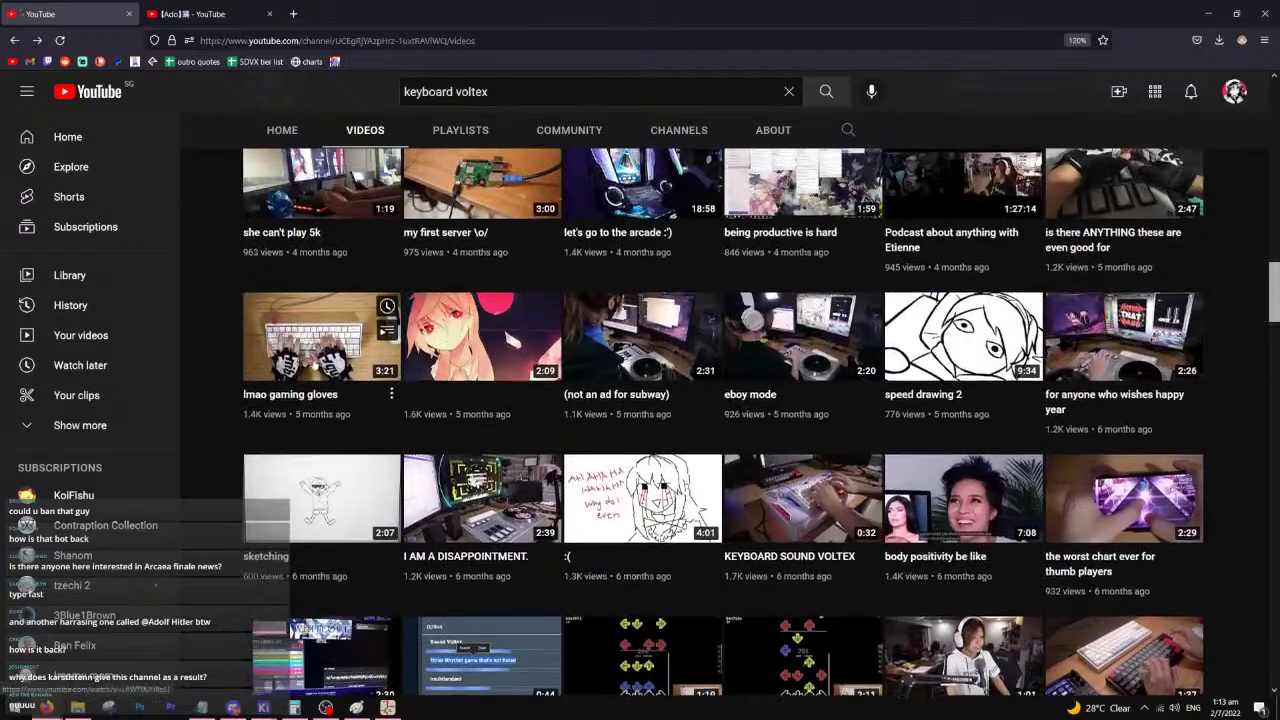
pyautogui.scroll(3, 878, 362)
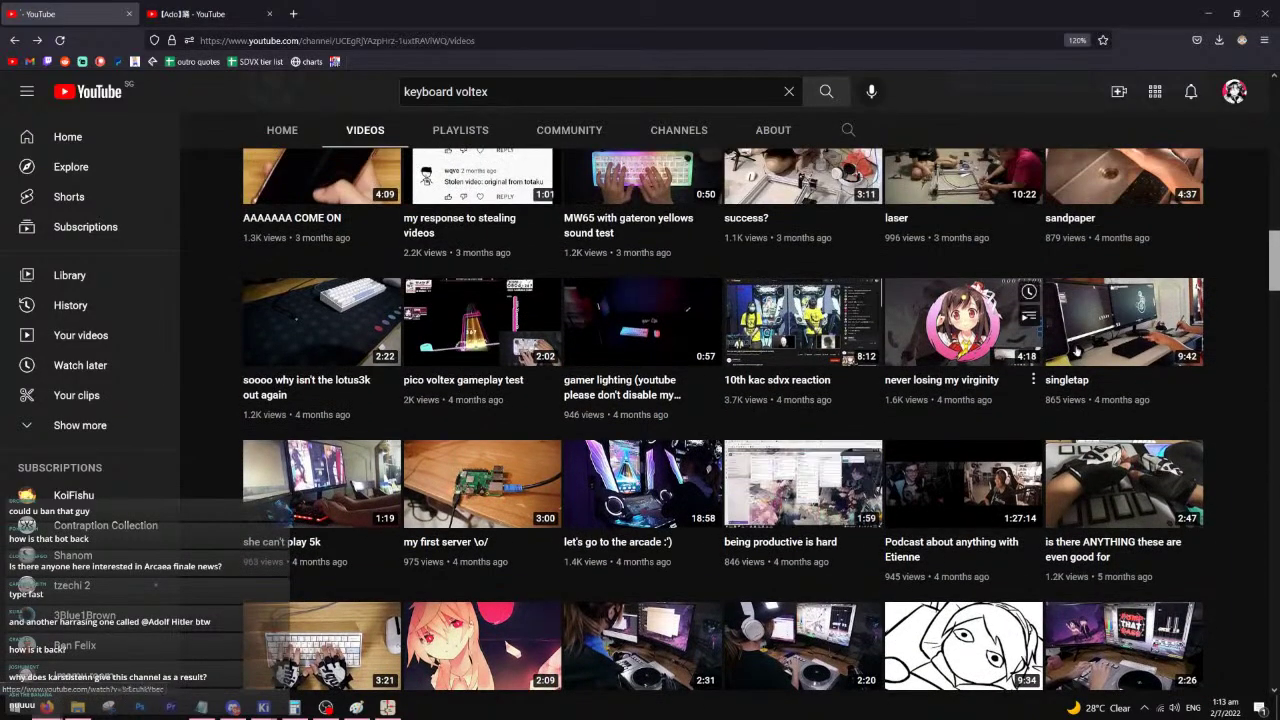
pyautogui.scroll(3, 495, 315)
pyautogui.scroll(-9, 400, 330)
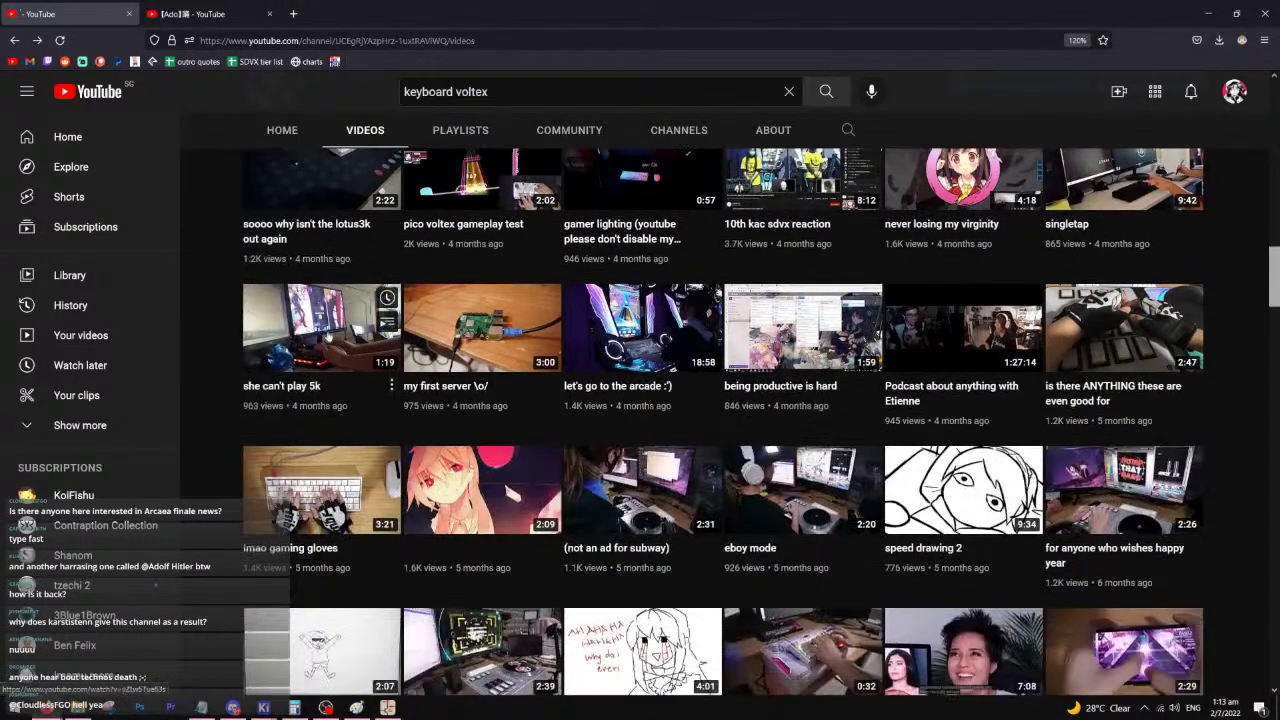
pyautogui.scroll(-1, 327, 336)
# - Watch the "KEYBOARD SOUND VOLTEX" video in full screen, leave full screen and return to the KiCad schematic
pyautogui.click(800, 418)
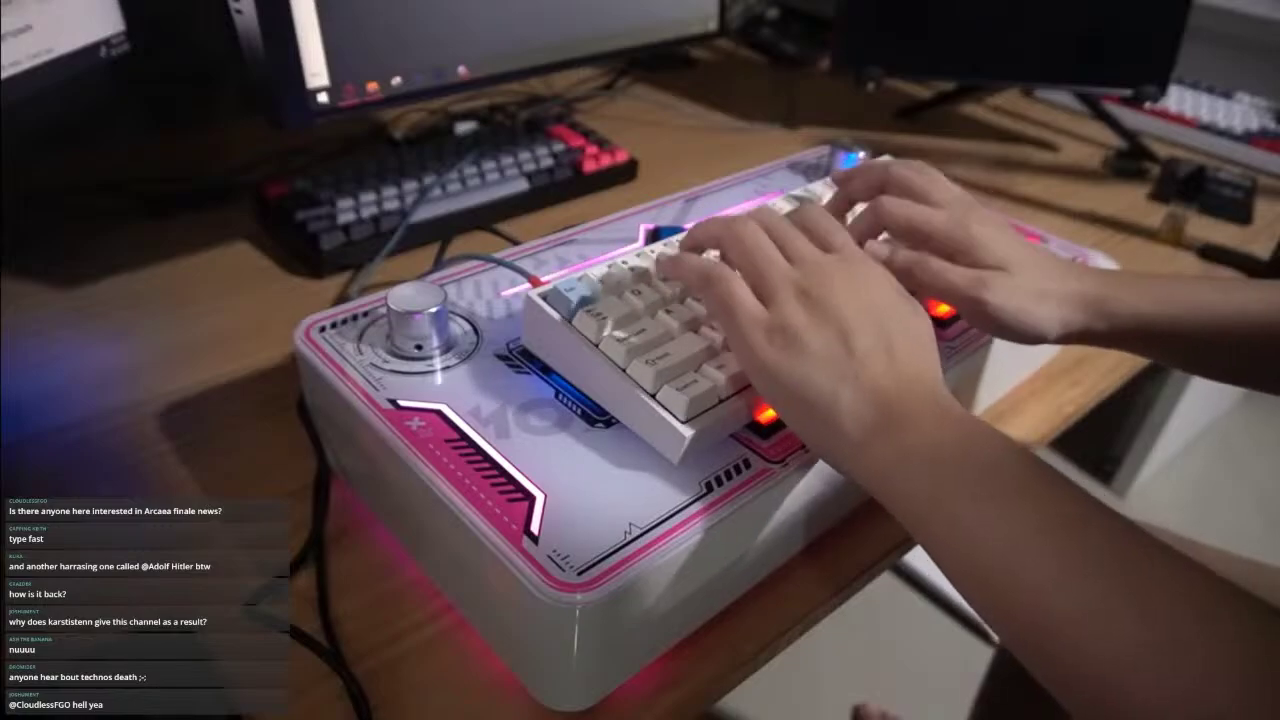
pyautogui.moveTo(658, 567)
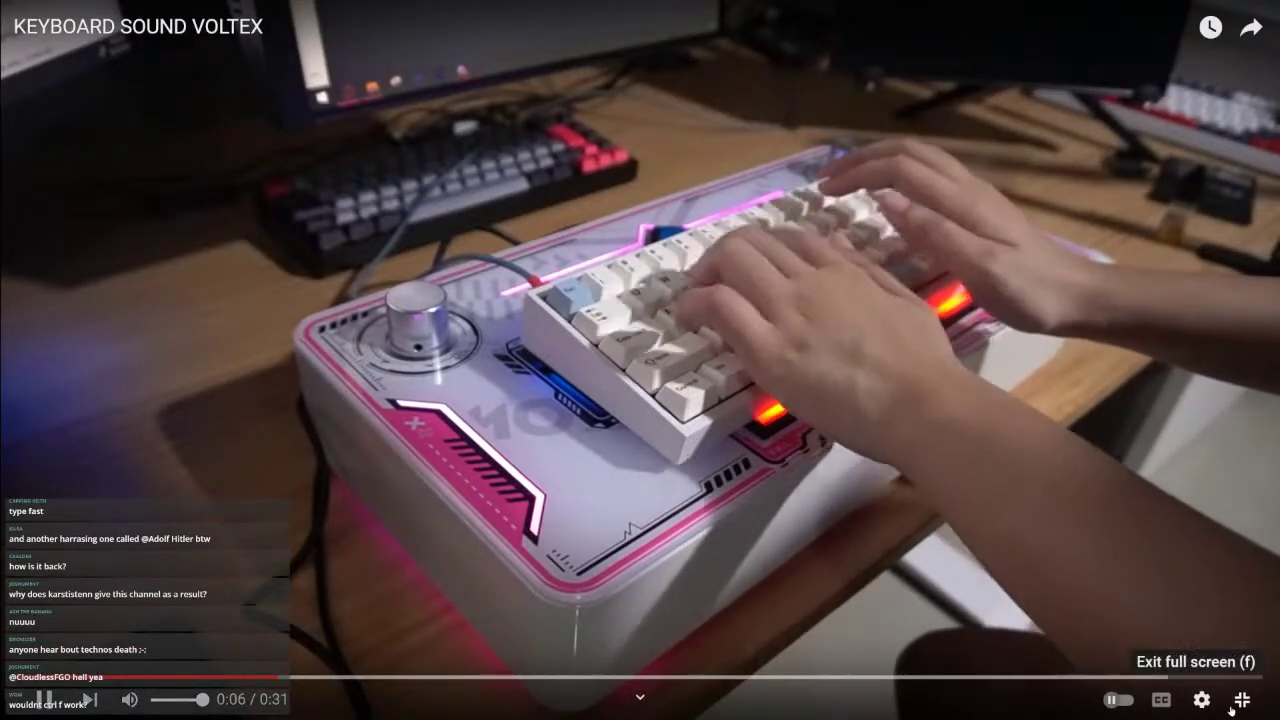
pyautogui.click(1242, 699)
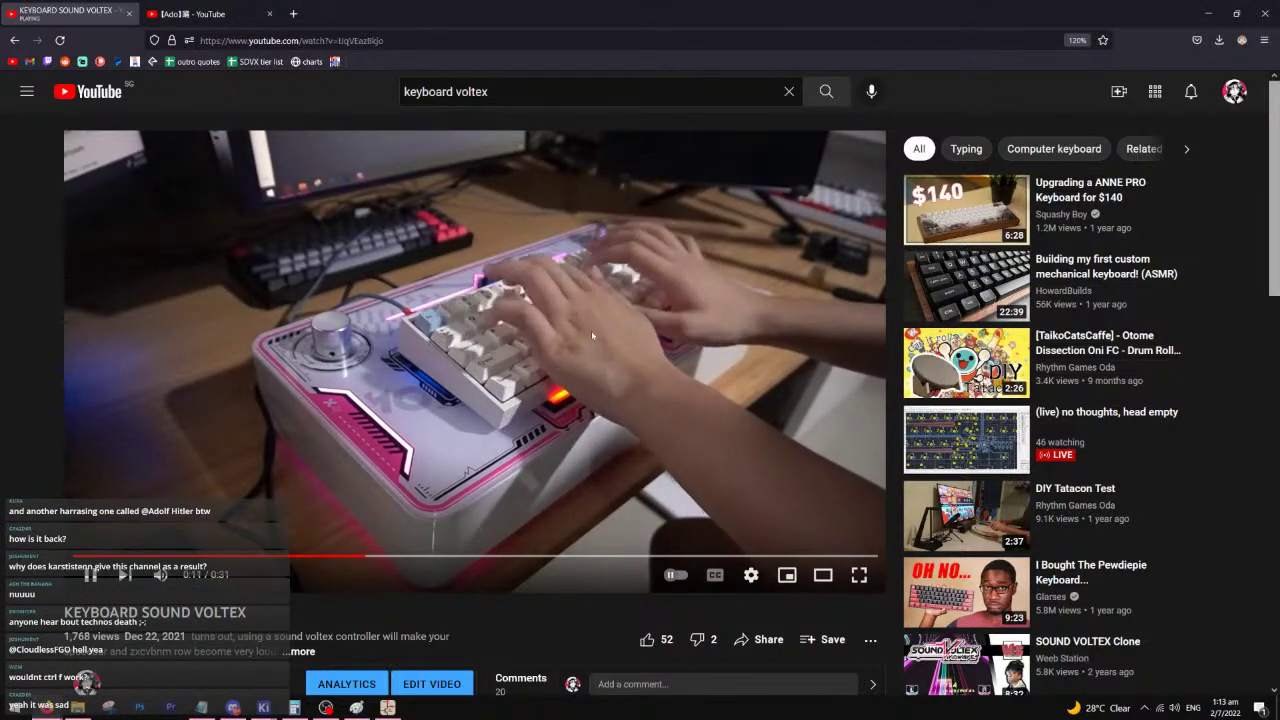
pyautogui.click(1208, 13)
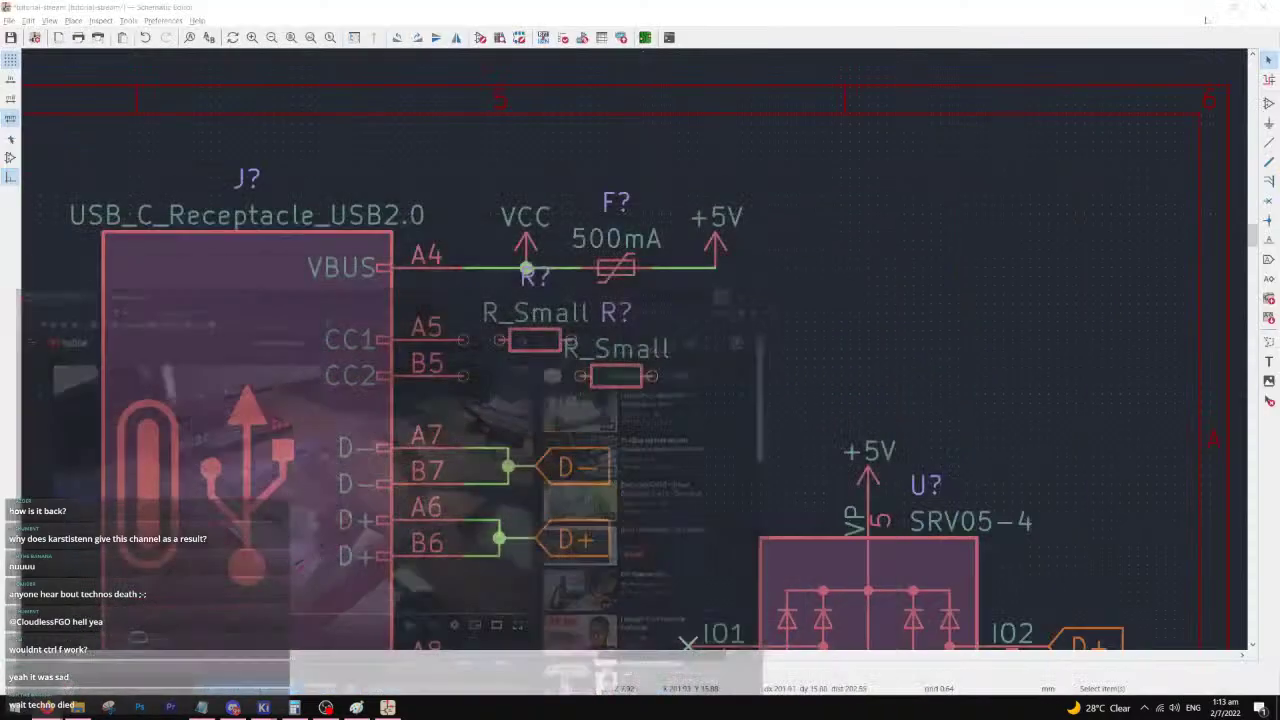
# - Set the value of the resistor beside the CC2 pin to 5.1k
pyautogui.moveTo(603, 426); pyautogui.dragTo(643, 408, button='middle')
pyautogui.click(672, 336)
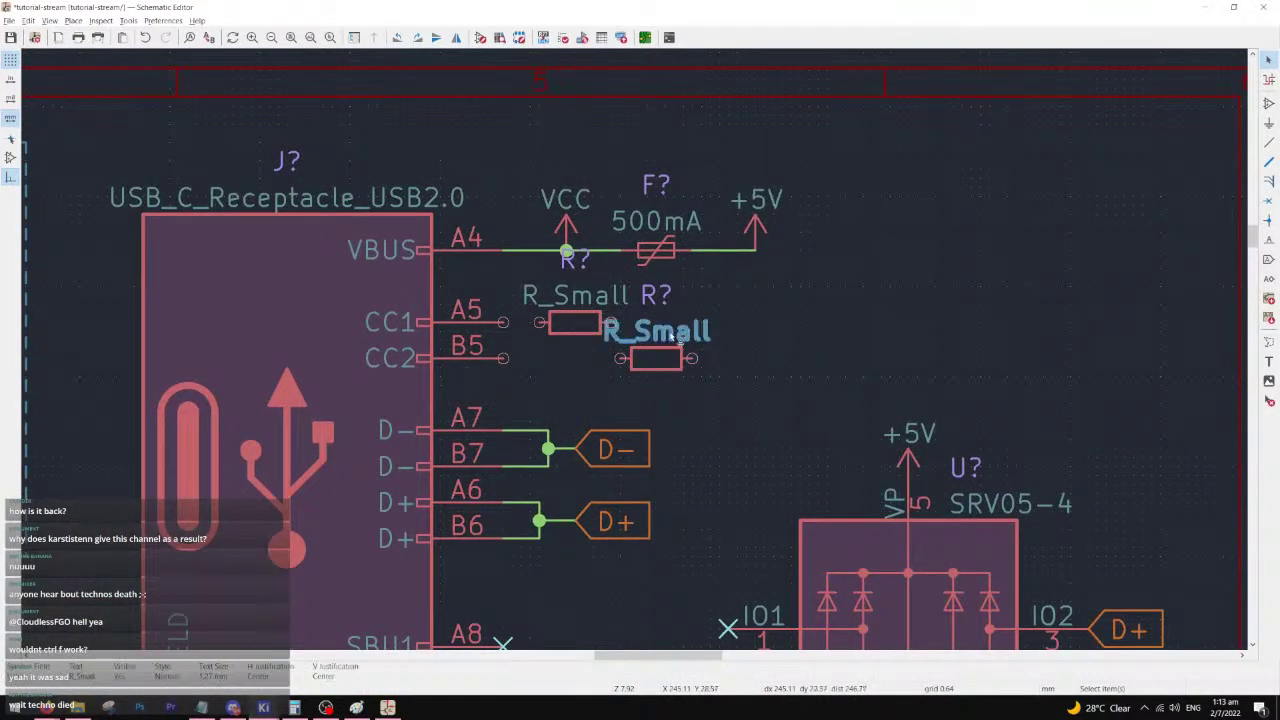
pyautogui.doubleClick(676, 337)
pyautogui.write('5.1k')
pyautogui.press('Return')
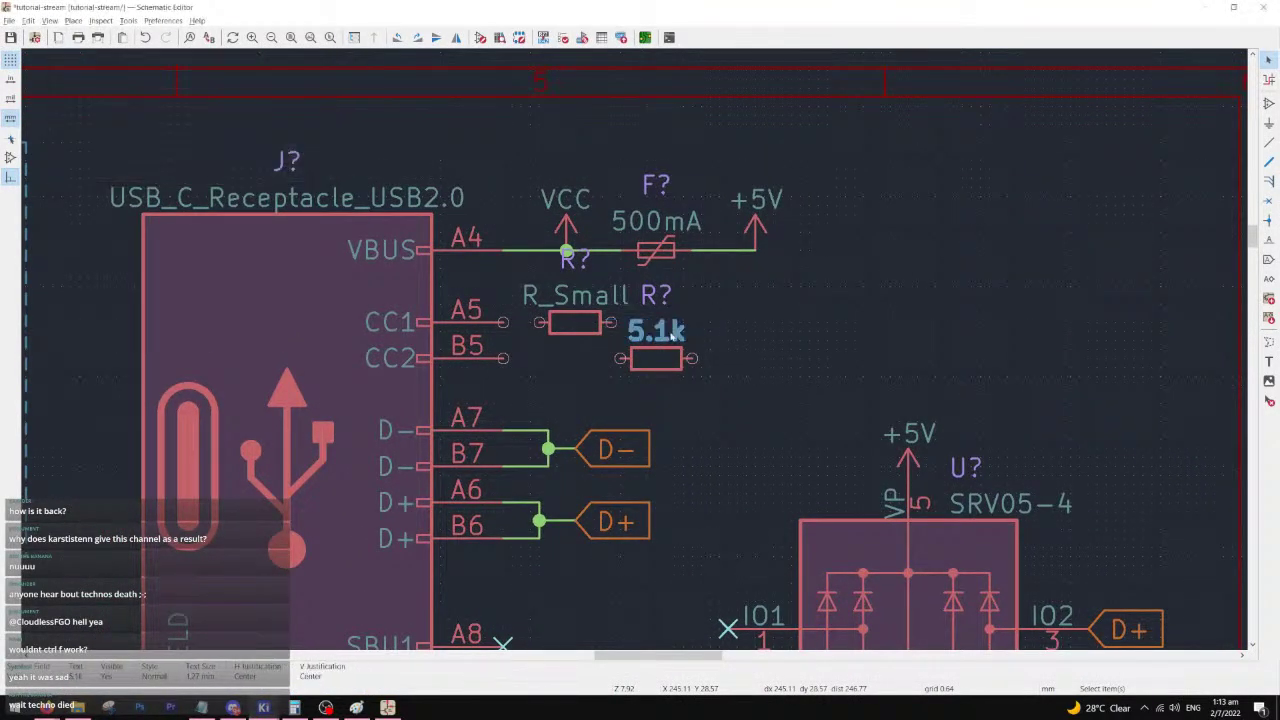
# - Set the CC1 resistor's value to 5.1k and move both resistors' labels clear of the neighbouring symbols
pyautogui.click(594, 300)
pyautogui.press('r')
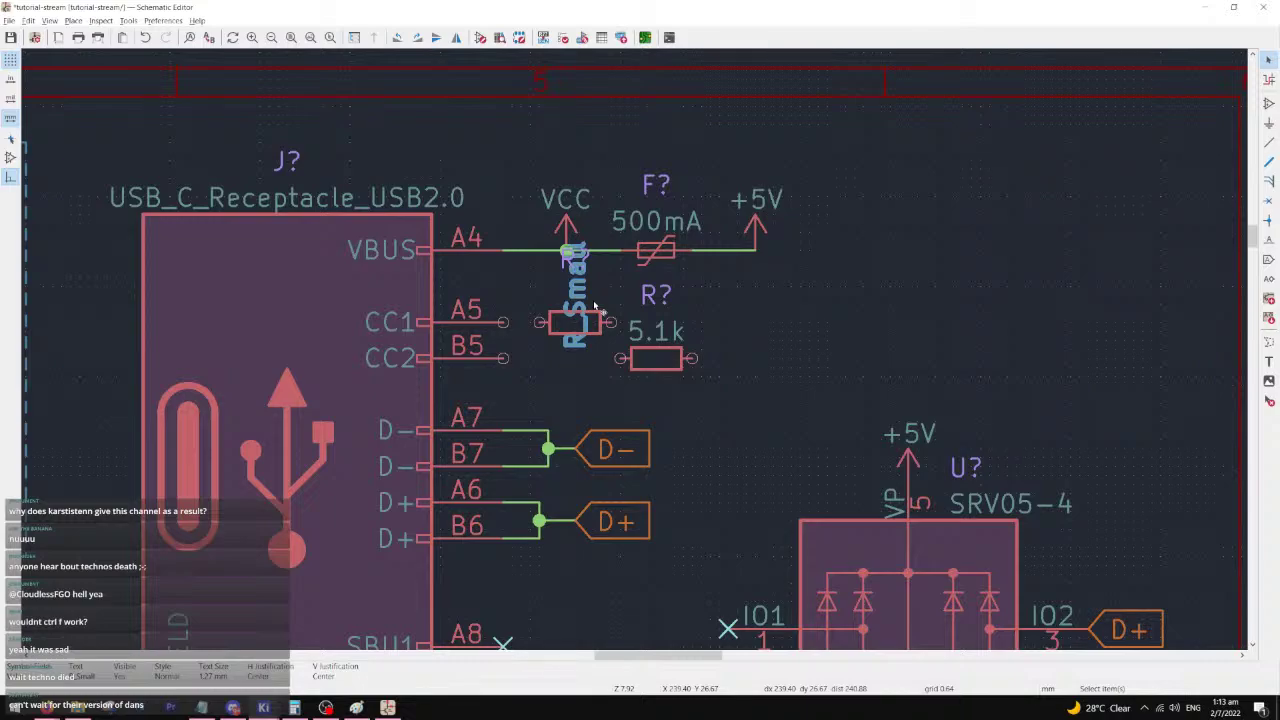
pyautogui.press('r')
pyautogui.write('v5')
pyautogui.write('.1k')
pyautogui.press('Return')
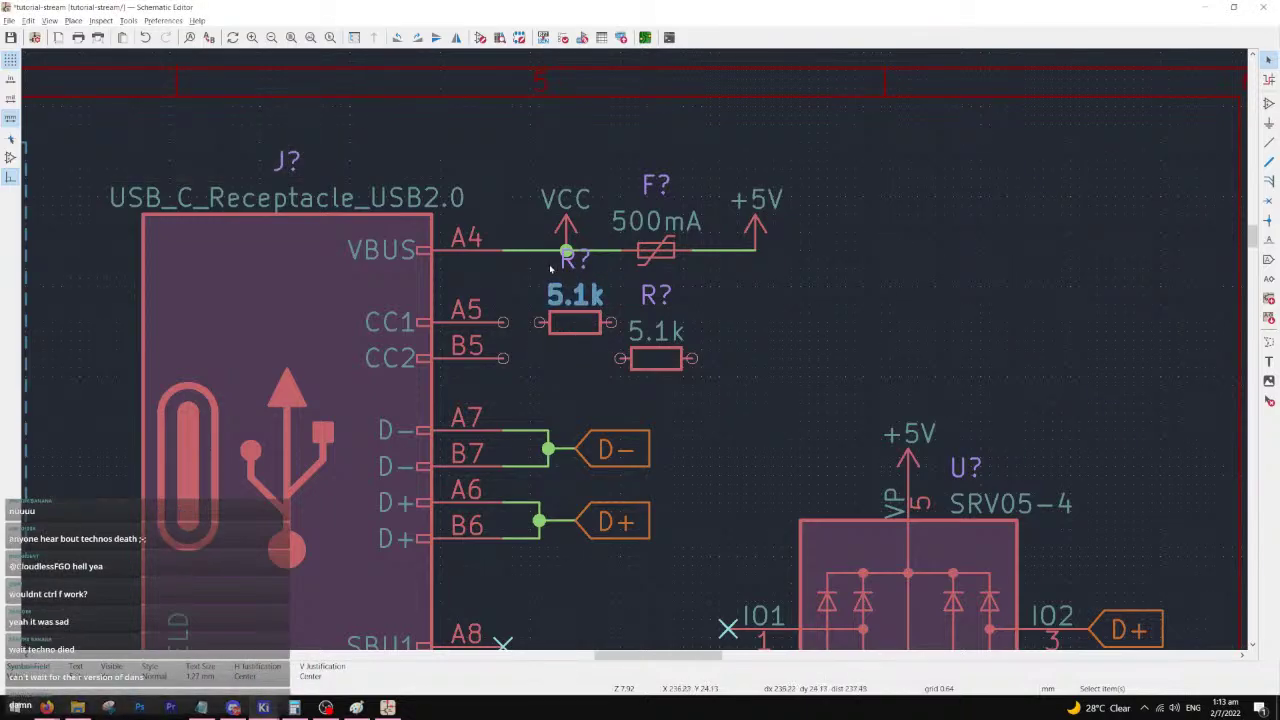
pyautogui.click(514, 288)
pyautogui.click(652, 298)
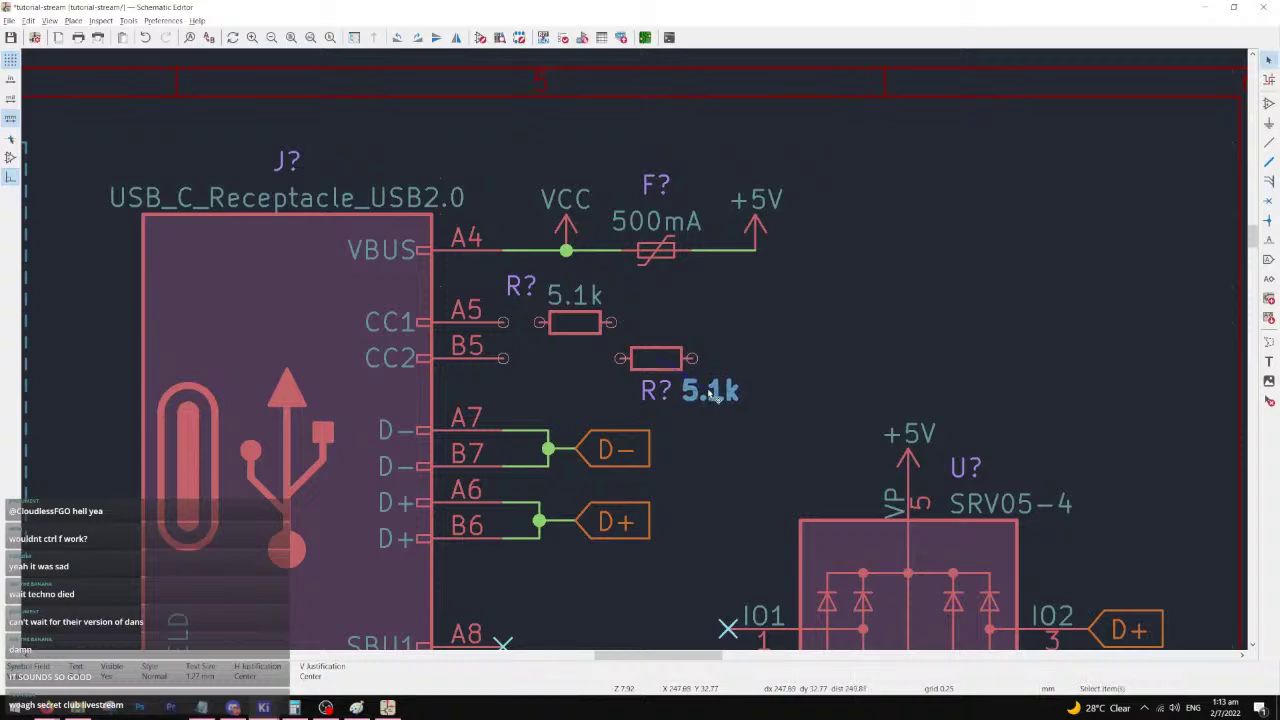
# - Copy the GND symbol from under the SRV05-4 and place it to the right of the CC2 resistor
pyautogui.click(752, 232)
pyautogui.scroll(-3, 783, 251)
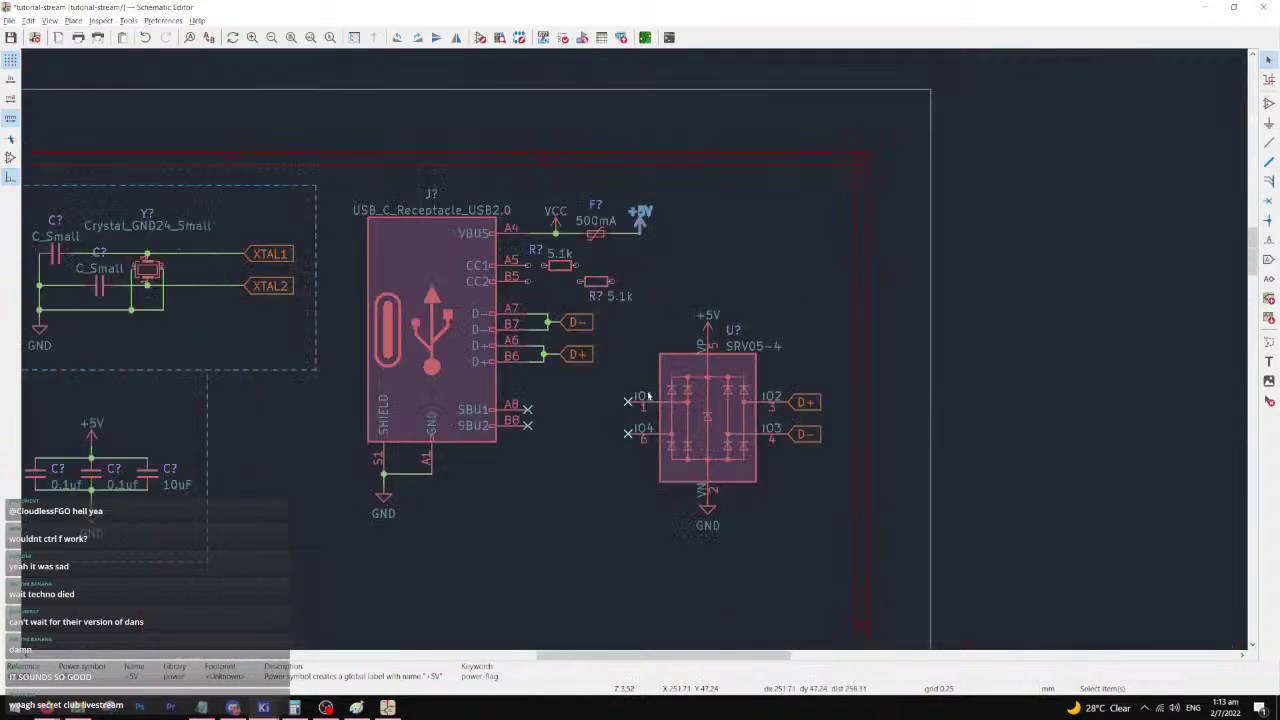
pyautogui.click(712, 524)
pyautogui.click(709, 510)
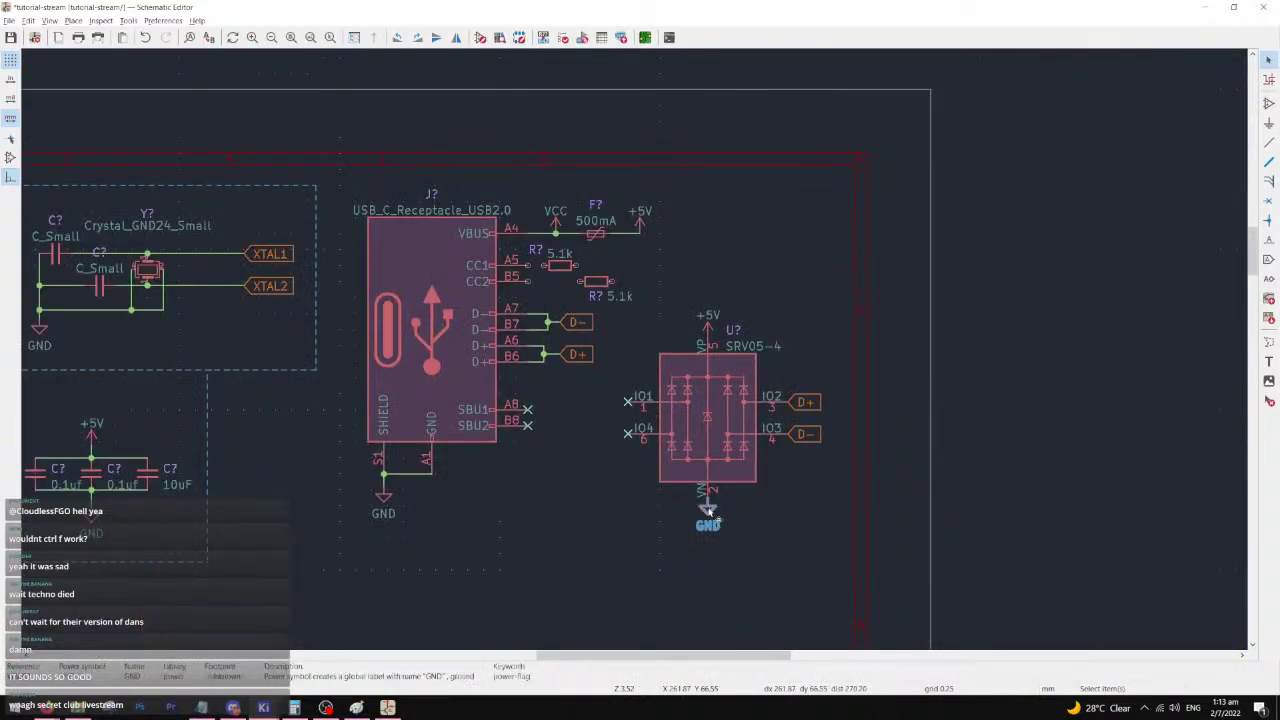
pyautogui.scroll(3, 648, 270)
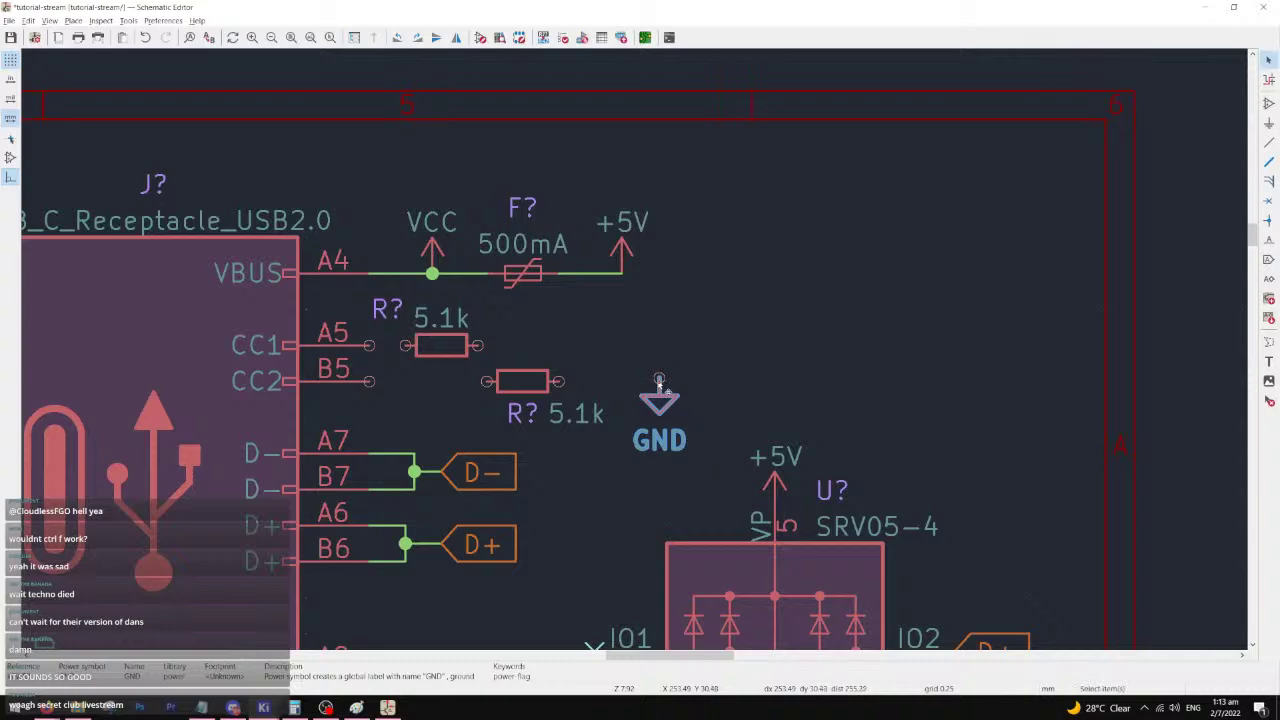
pyautogui.click(659, 383)
# - Wire the new GND symbol to the CC2 resistor's free end and shift the resistor into line with the wire
pyautogui.press('w')
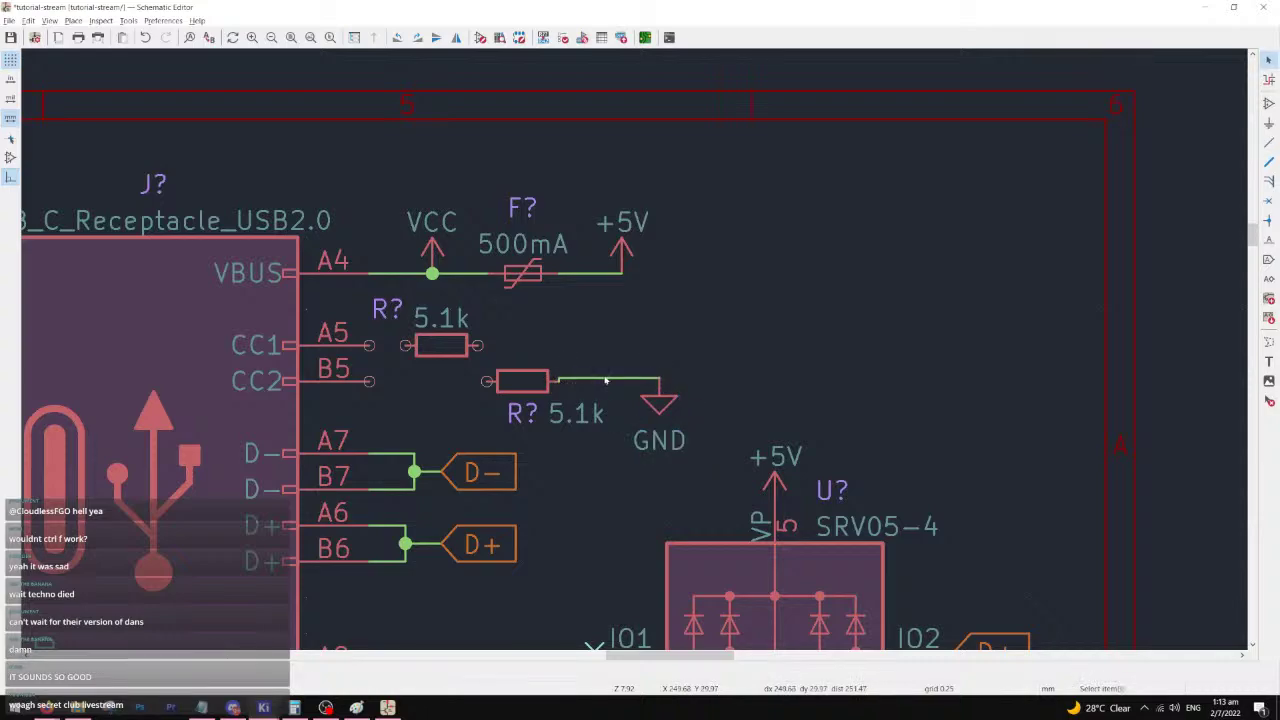
pyautogui.click(526, 386)
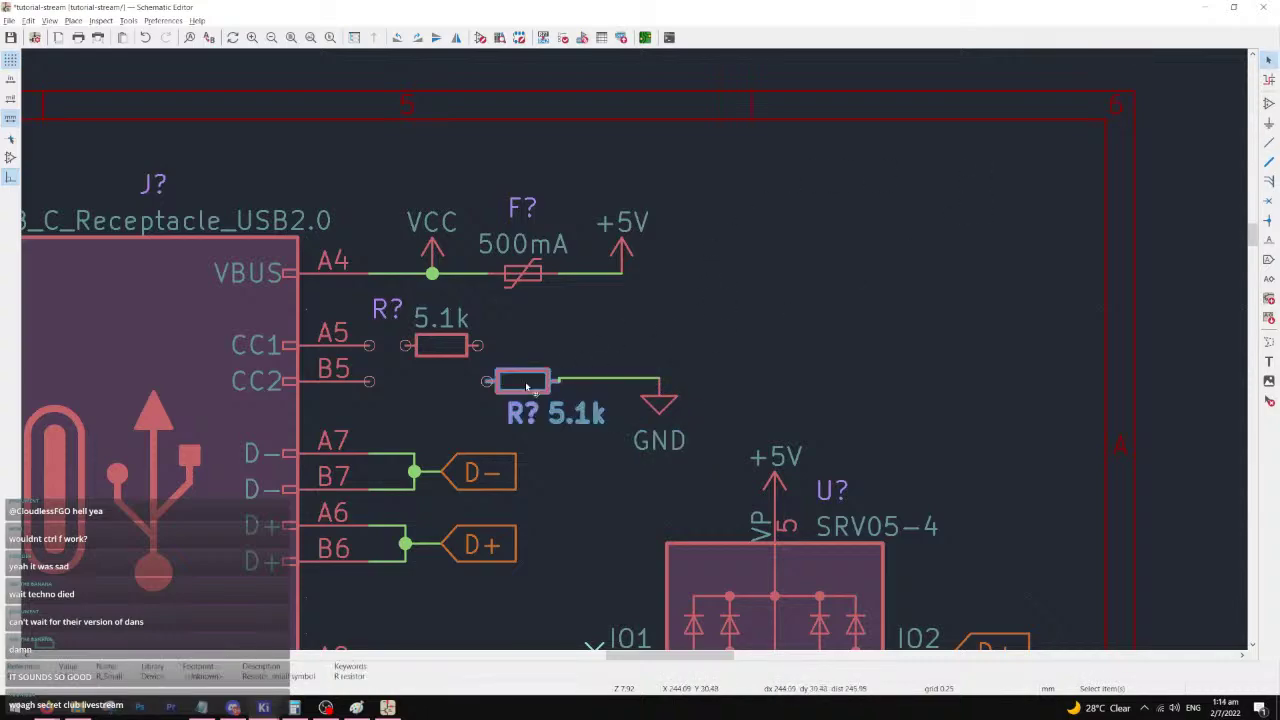
pyautogui.moveTo(526, 386); pyautogui.dragTo(523, 382)
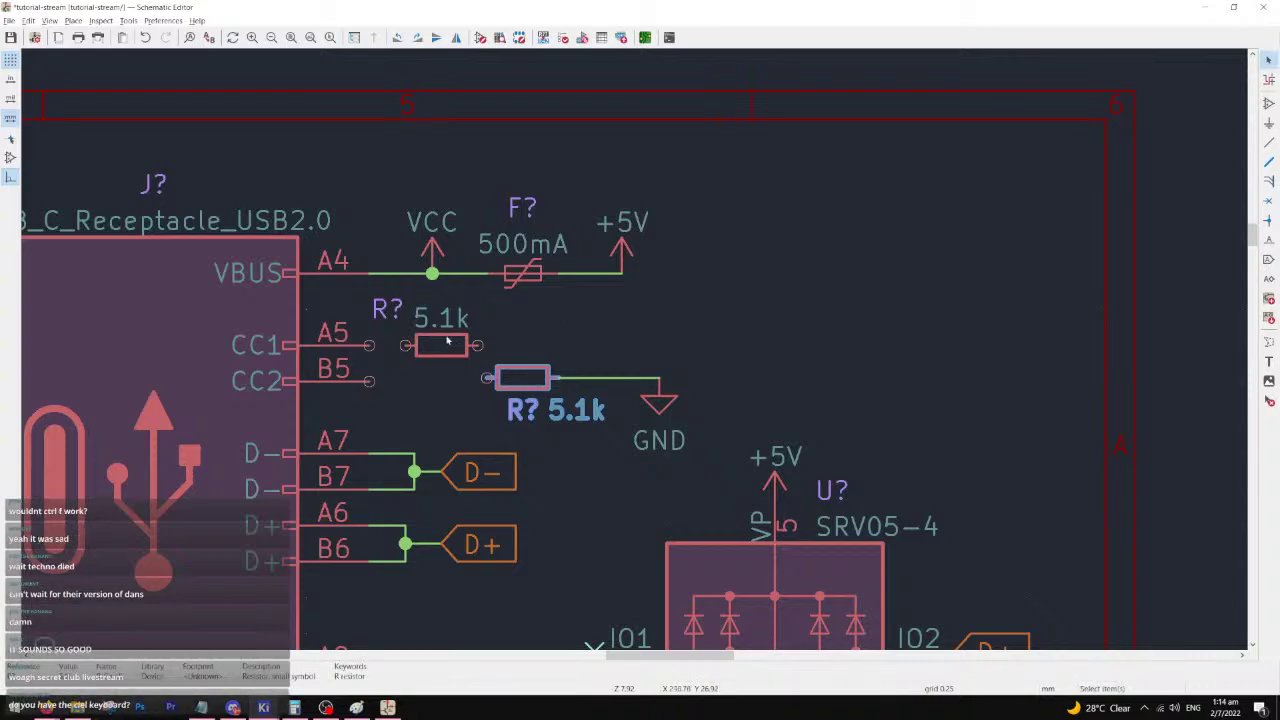
# - Move the CC2 resistor, its wire and the GND symbol together to the height of pin B5
pyautogui.click(487, 377)
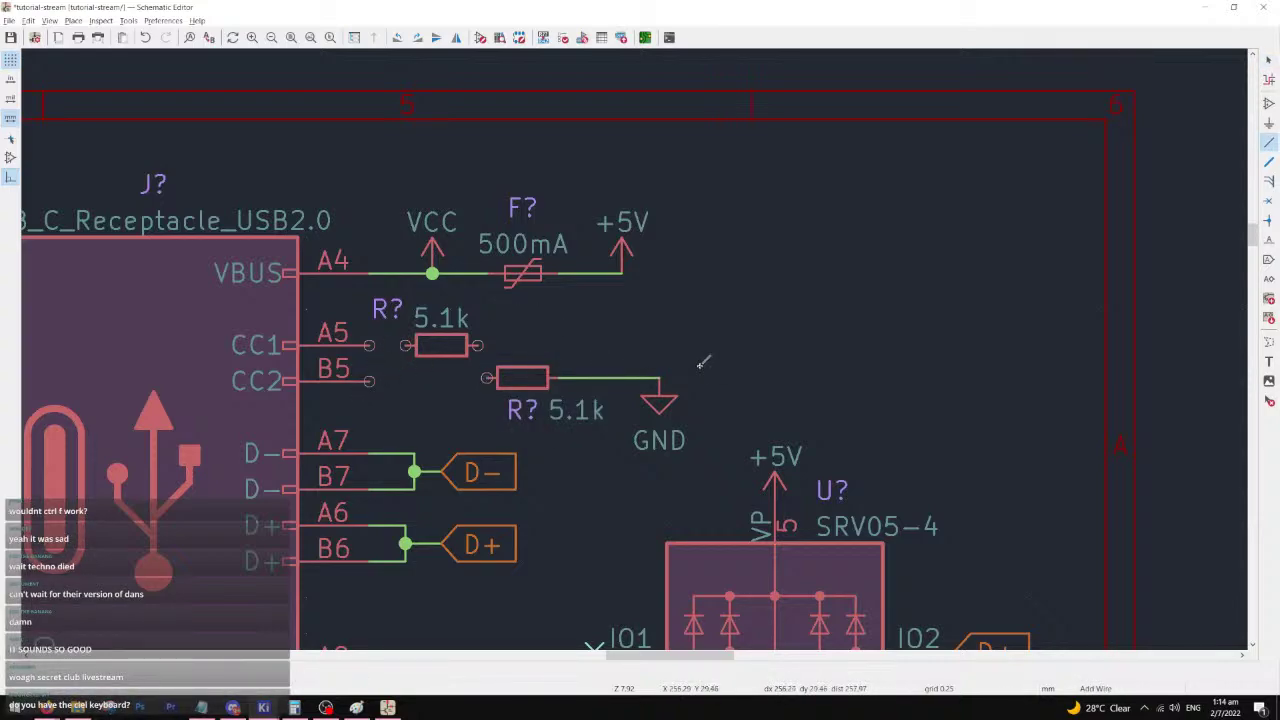
pyautogui.press('Escape')
pyautogui.moveTo(719, 341); pyautogui.dragTo(490, 452)
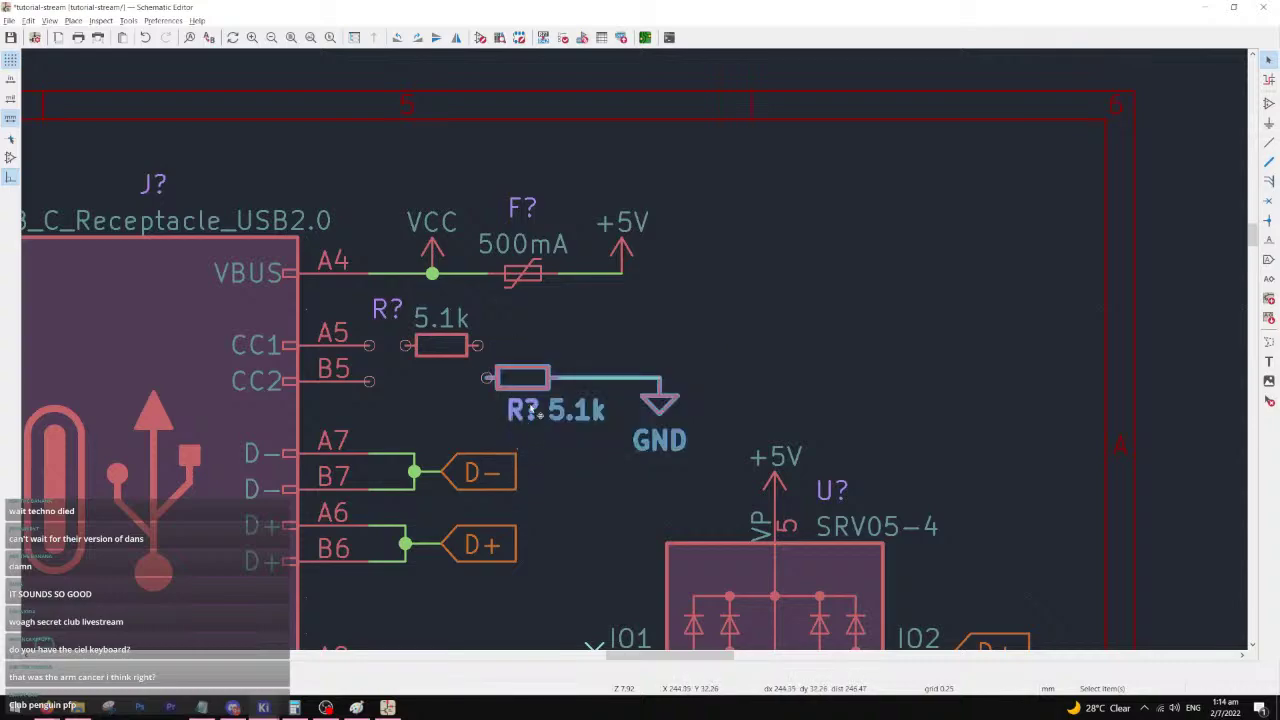
pyautogui.press('m')
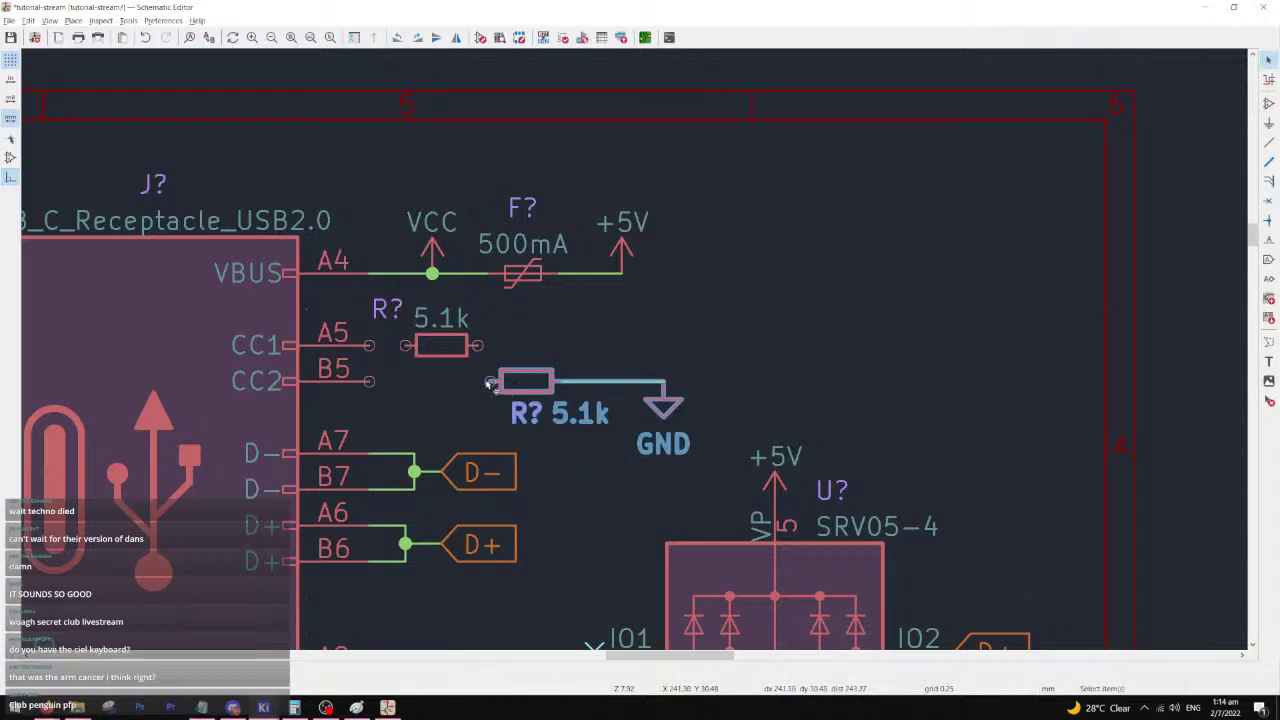
pyautogui.click(489, 383)
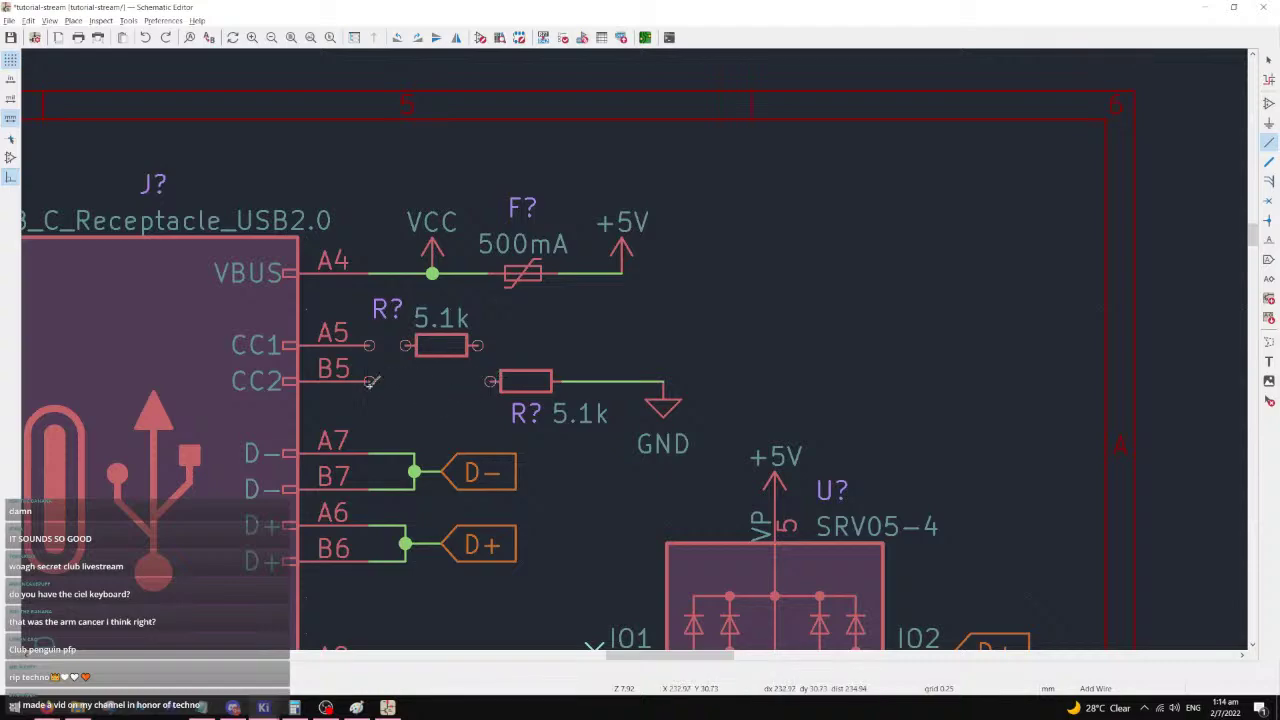
# - Try to wire CC2 pin B5 to the near end of its 5.1k resistor, then undo the wire
pyautogui.click(490, 381)
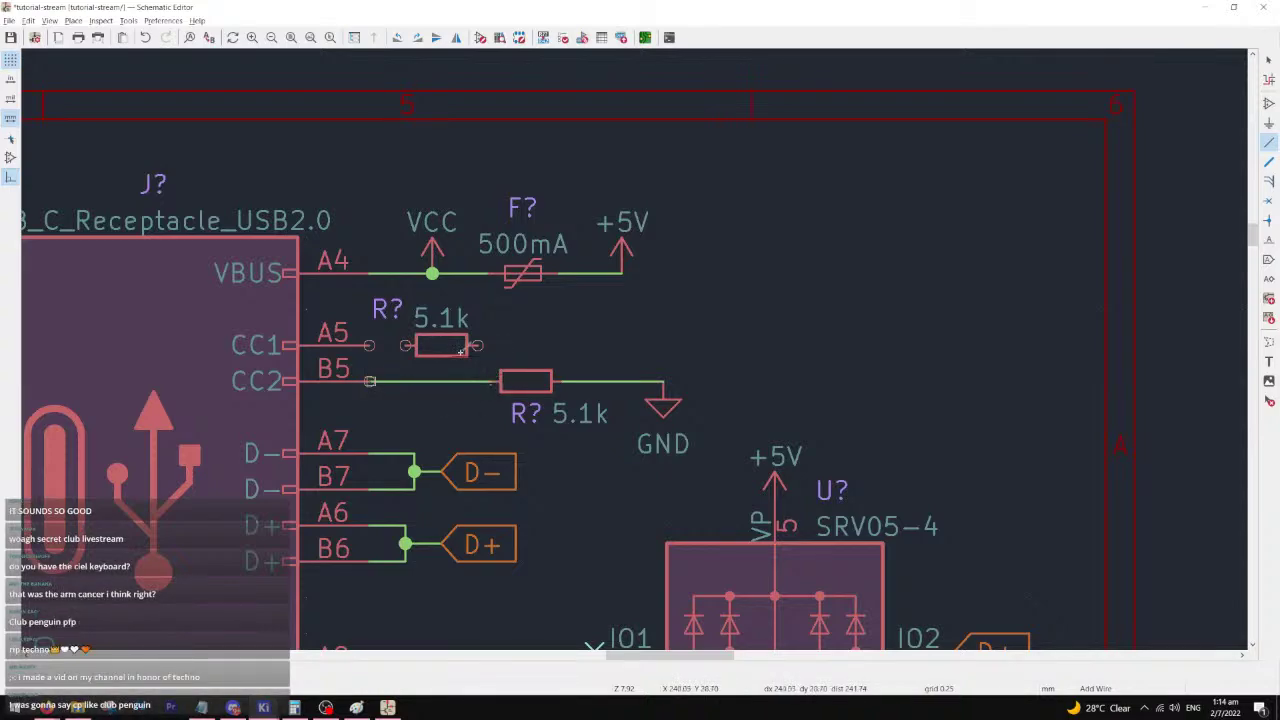
pyautogui.scroll(3, 370, 381)
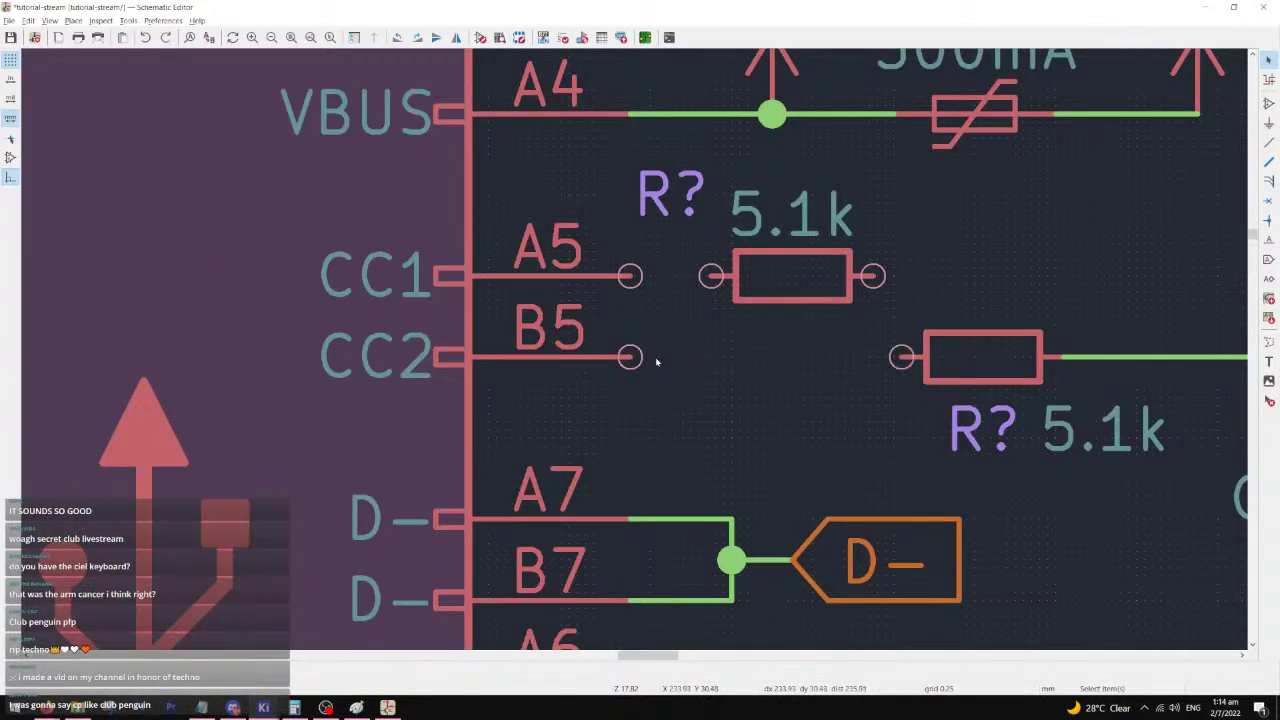
pyautogui.scroll(1, 660, 361)
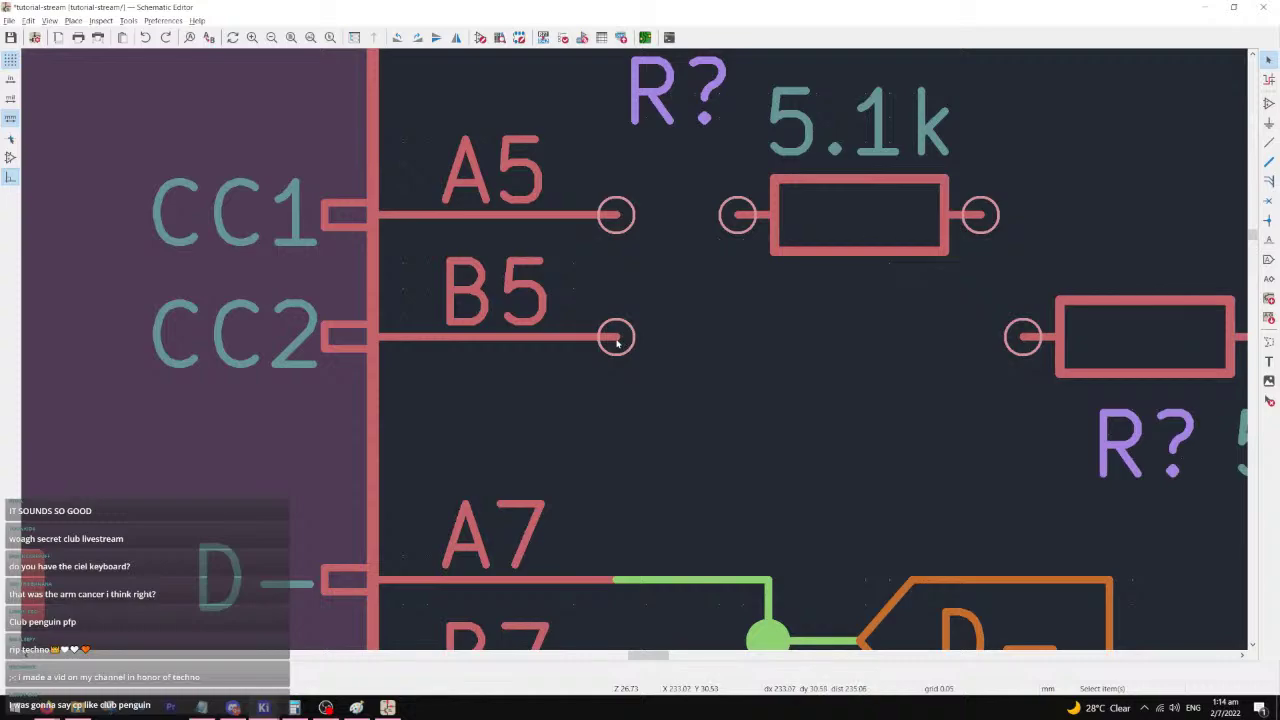
pyautogui.press('w')
pyautogui.click(1024, 338)
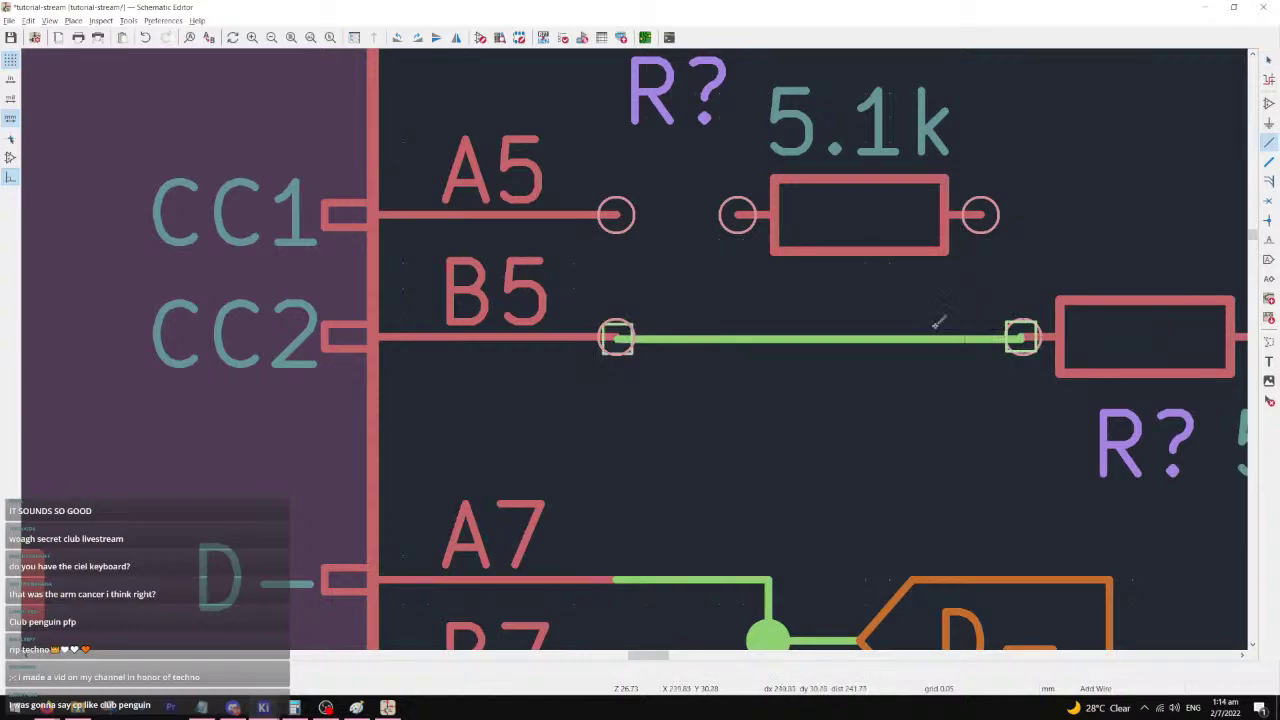
pyautogui.hotkey('ctrl', 'z')
# - Move the CC2 resistor, its wire and the GND symbol as a group slightly closer to pin B5
pyautogui.scroll(1, 634, 353)
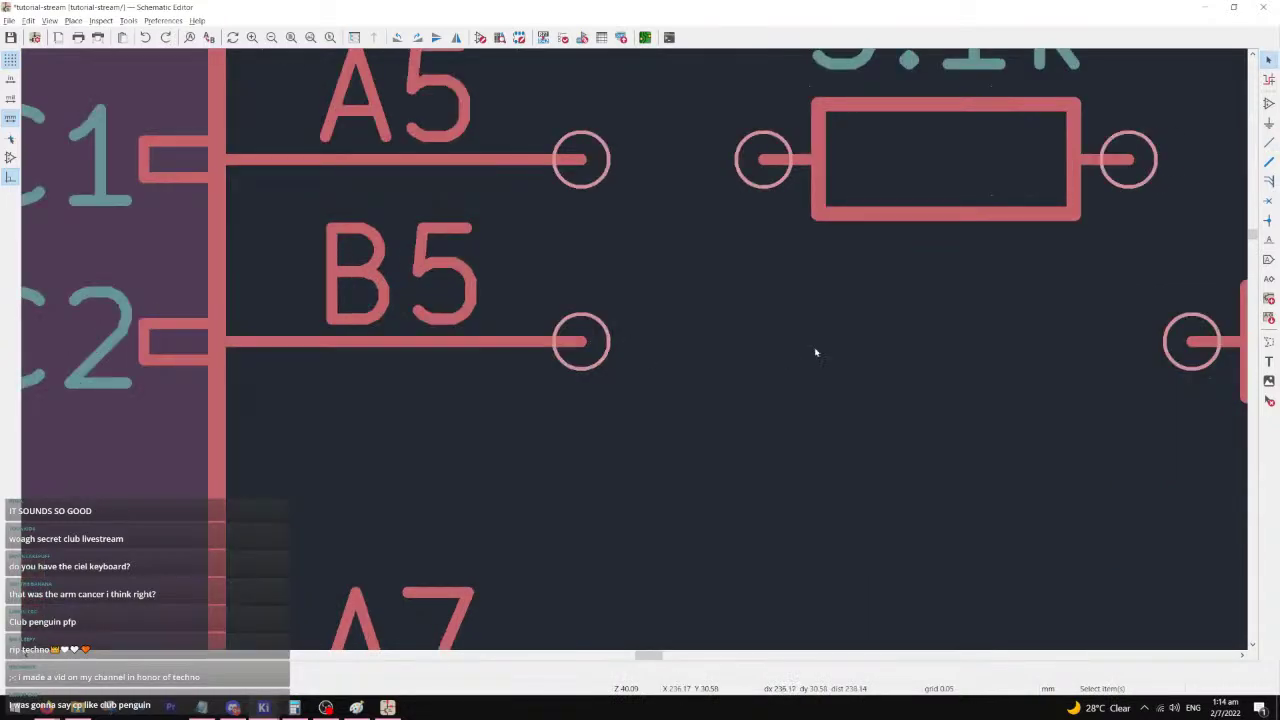
pyautogui.moveTo(1240, 328); pyautogui.dragTo(628, 352, button='middle')
pyautogui.scroll(-3, 620, 342)
pyautogui.scroll(1, 727, 321)
pyautogui.moveTo(1072, 284); pyautogui.dragTo(581, 431)
pyautogui.press('m')
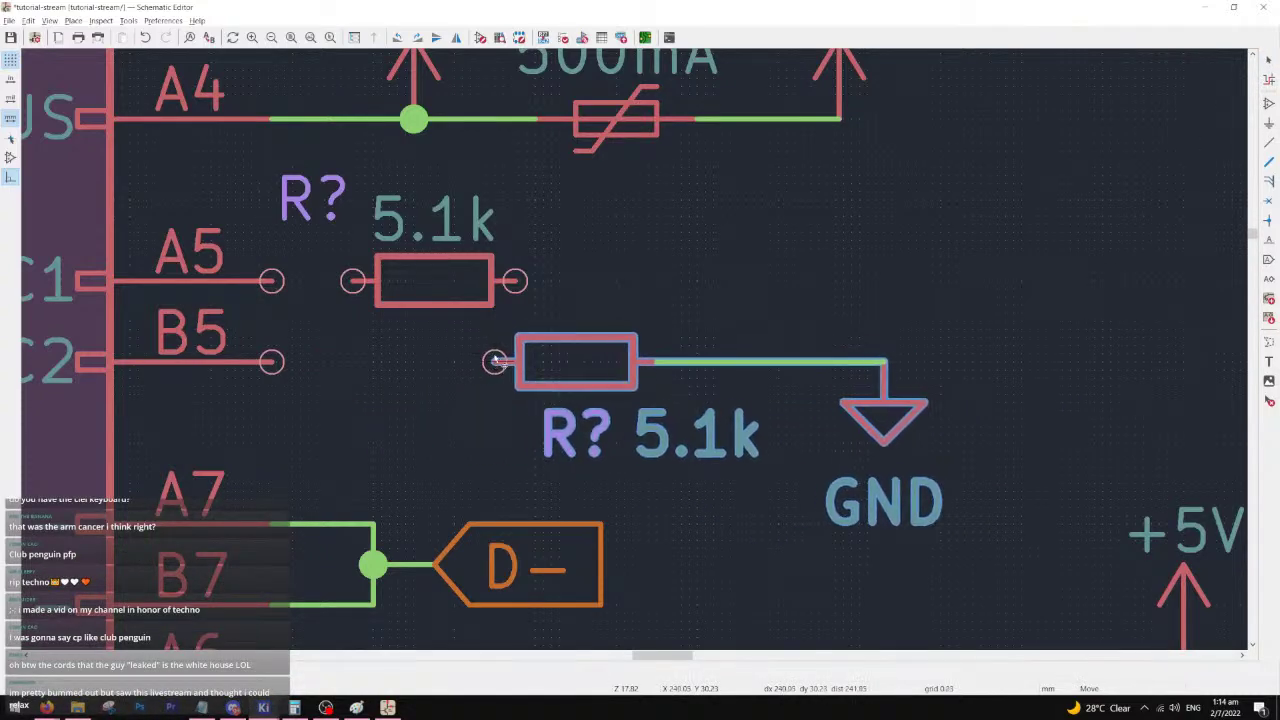
# - Try again to wire the CC2 resistor to pin B5 and inspect the alignment of the pin ends
pyautogui.press('w')
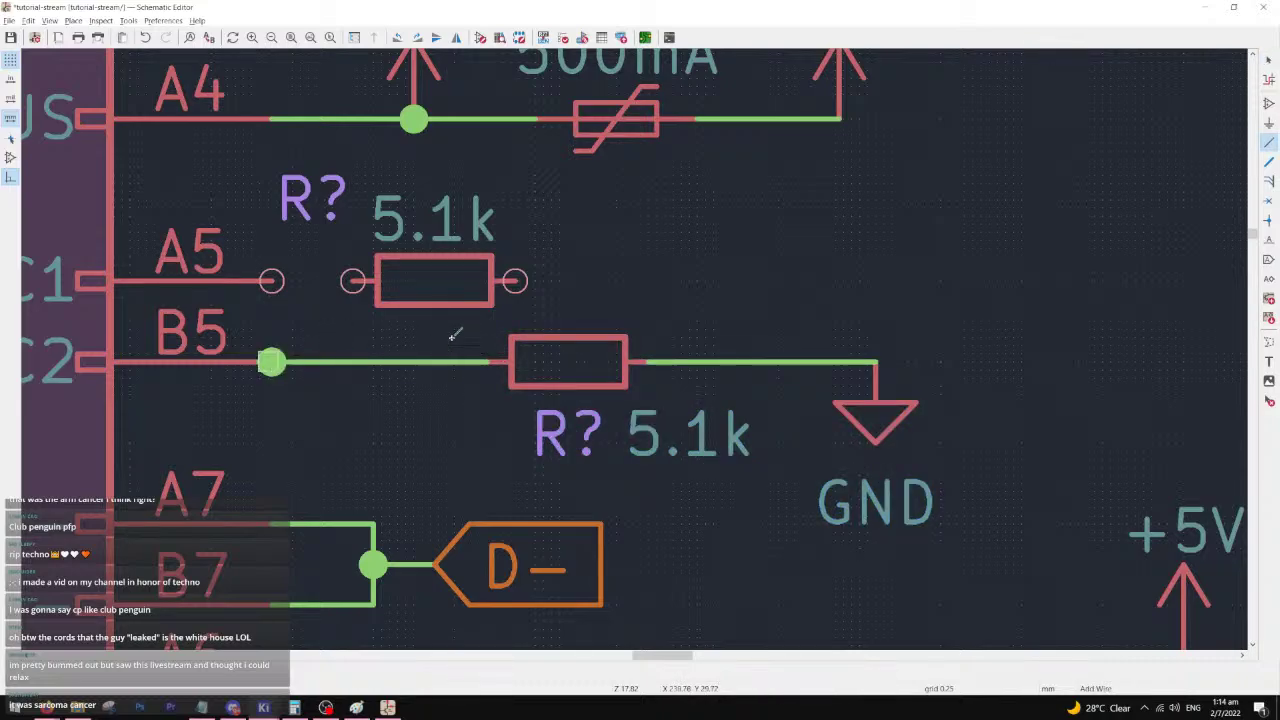
pyautogui.press('Escape')
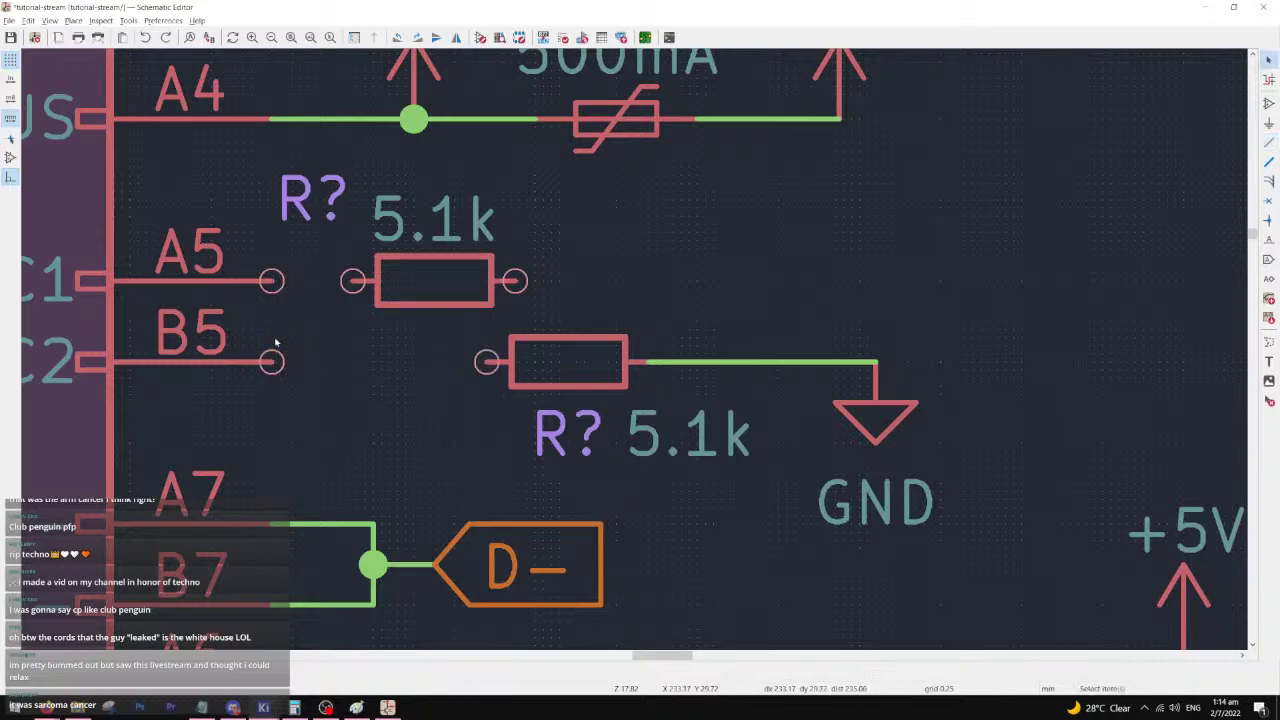
pyautogui.scroll(3, 312, 358)
pyautogui.scroll(-5, 650, 370)
pyautogui.scroll(3, 640, 340)
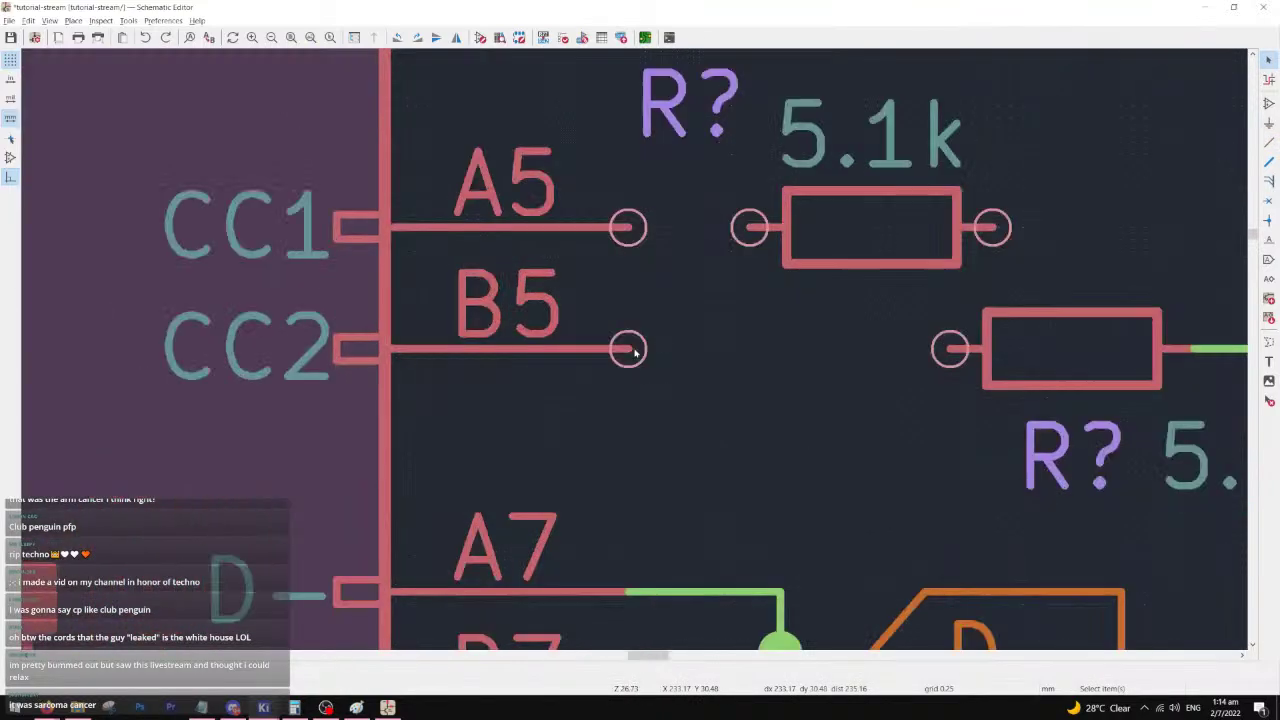
pyautogui.scroll(-3, 640, 356)
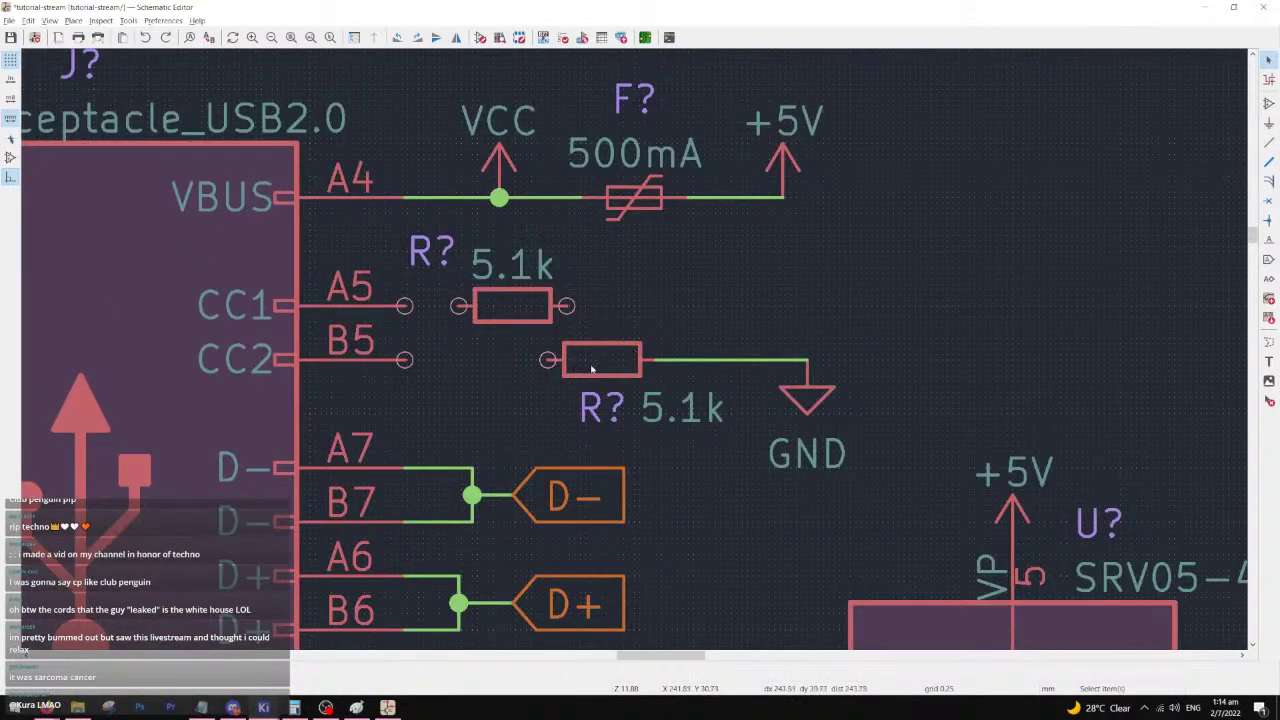
# - Try to move the CC2 resistor on its own to line its end up with pin B5
pyautogui.press('m')
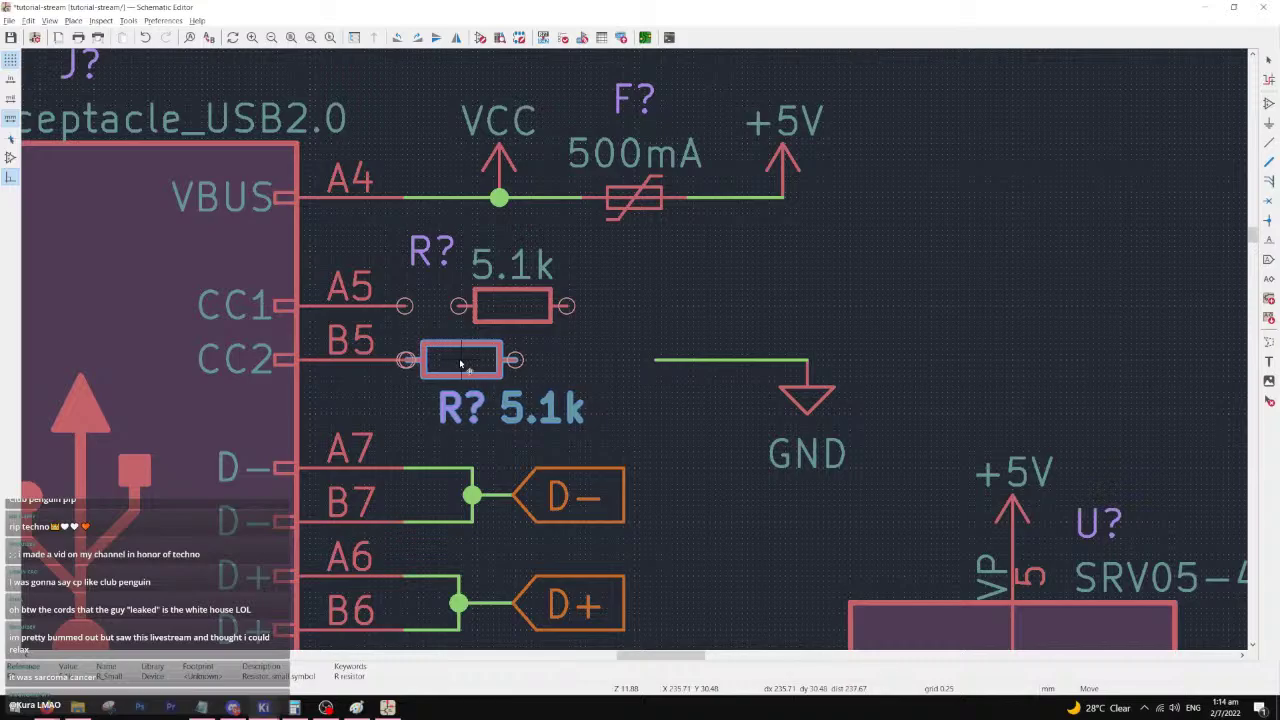
pyautogui.scroll(3, 461, 365)
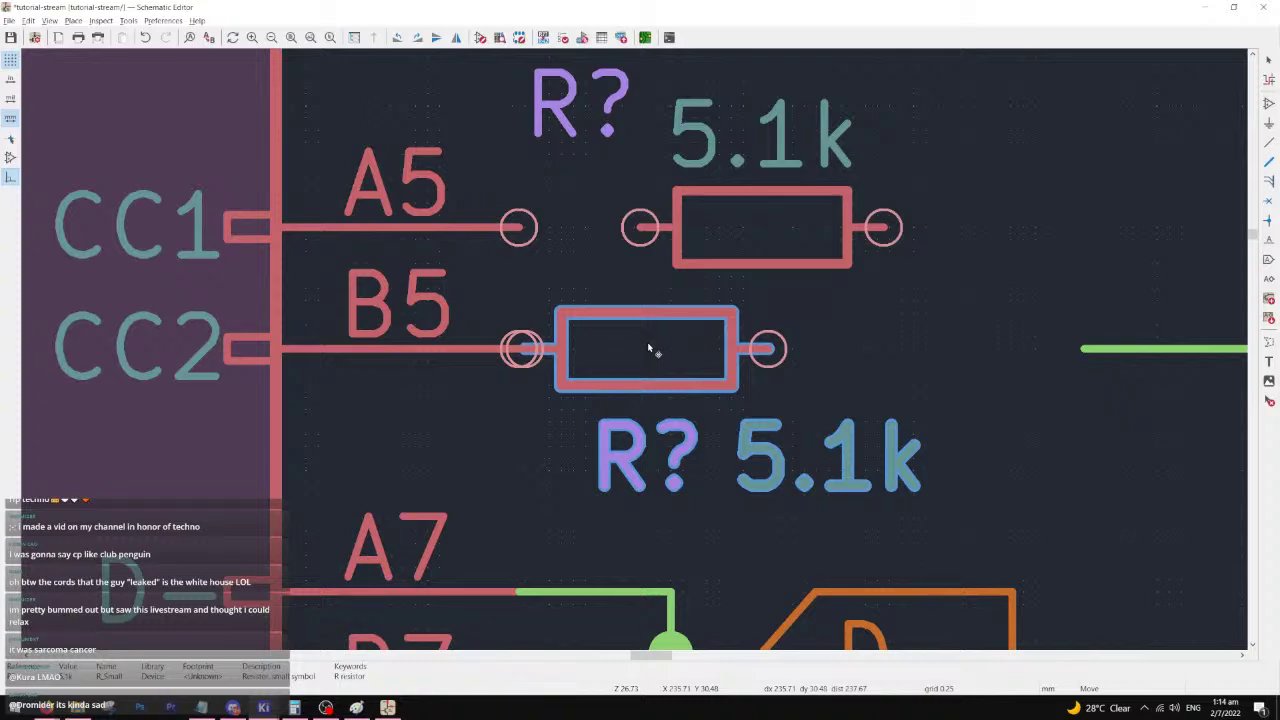
pyautogui.press('Escape')
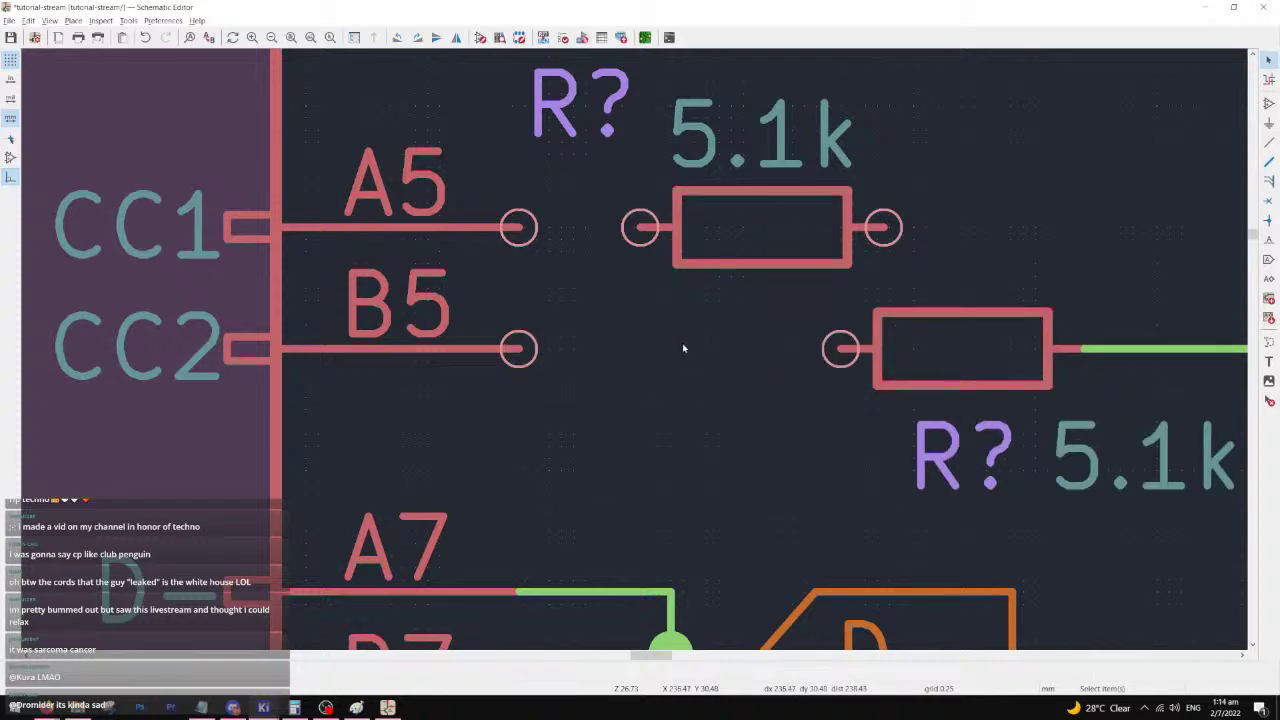
pyautogui.click(917, 349)
pyautogui.press('m')
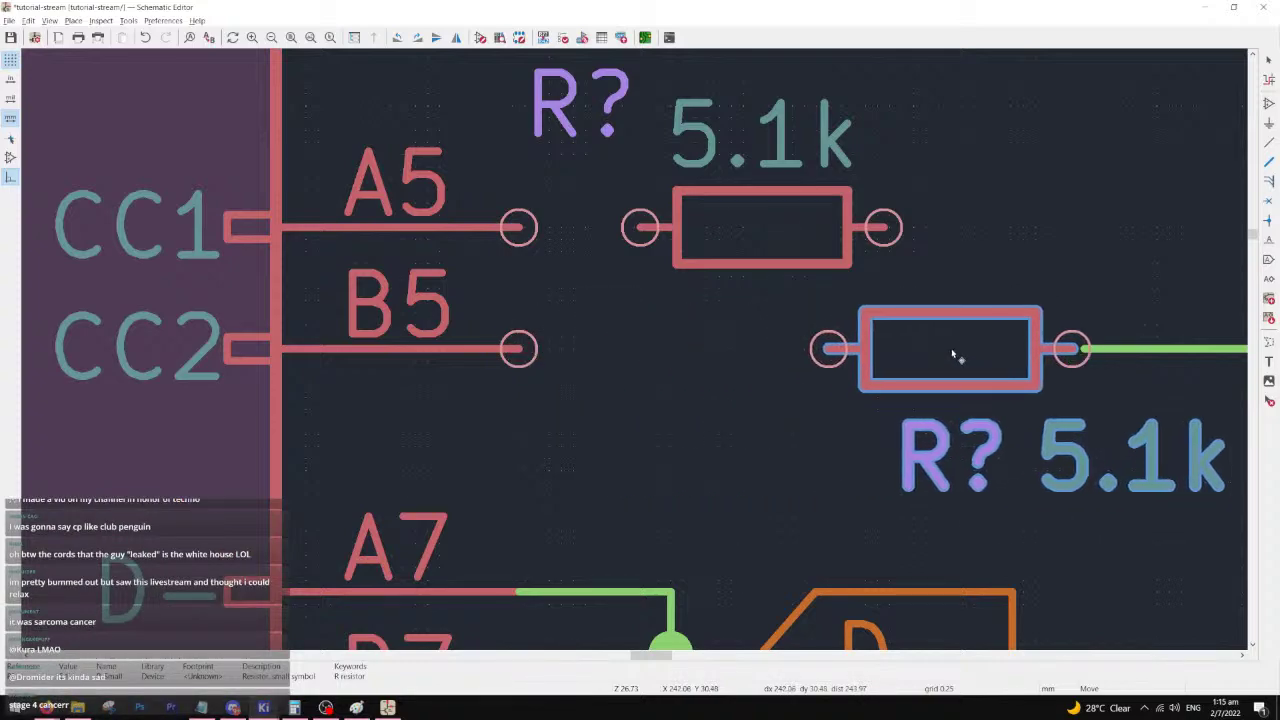
pyautogui.click(960, 350)
pyautogui.press('Escape')
# - Draw a wire from the near end of the CC2 resistor to pin B5
pyautogui.scroll(-1, 937, 354)
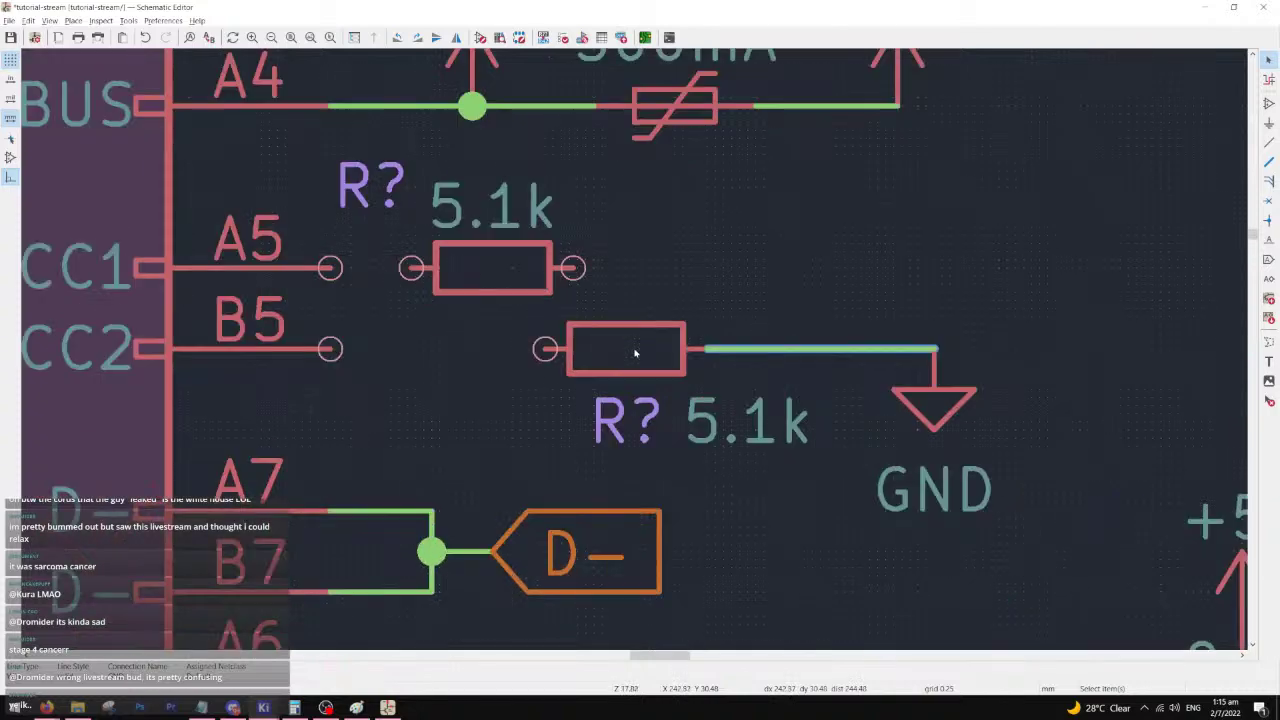
pyautogui.click(1268, 143)
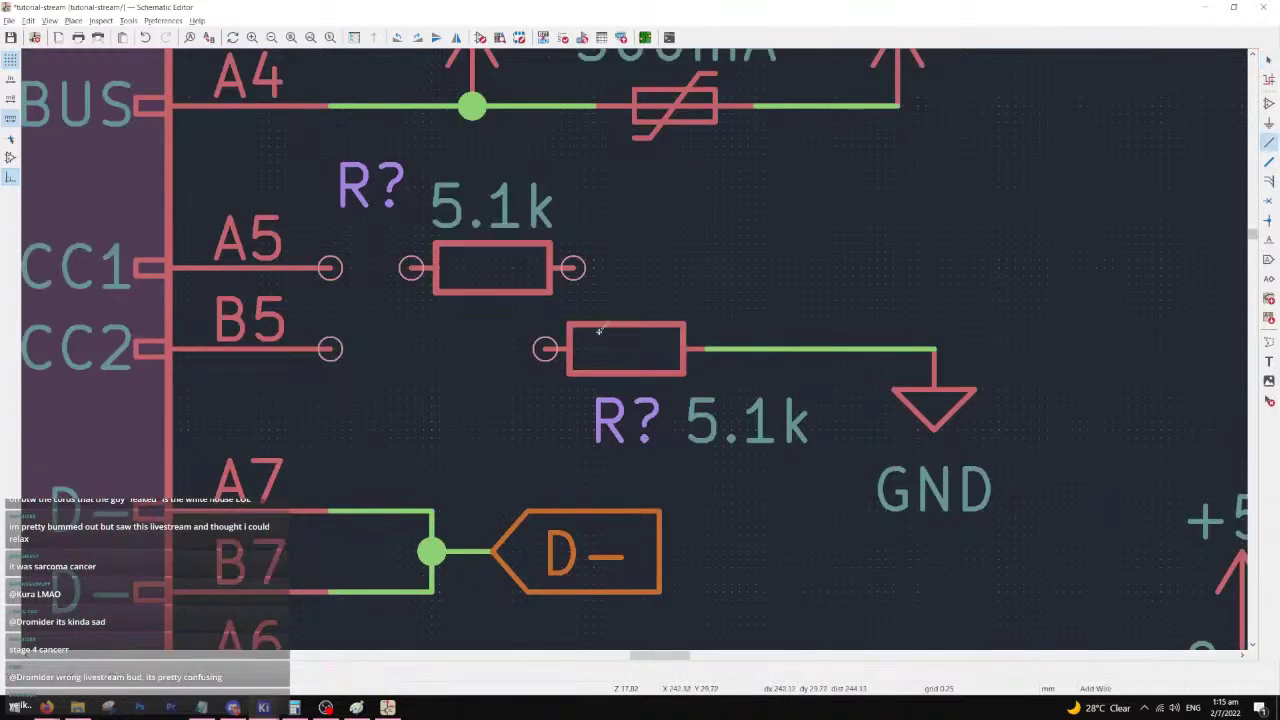
pyautogui.click(545, 348)
pyautogui.click(330, 348)
pyautogui.press('Escape')
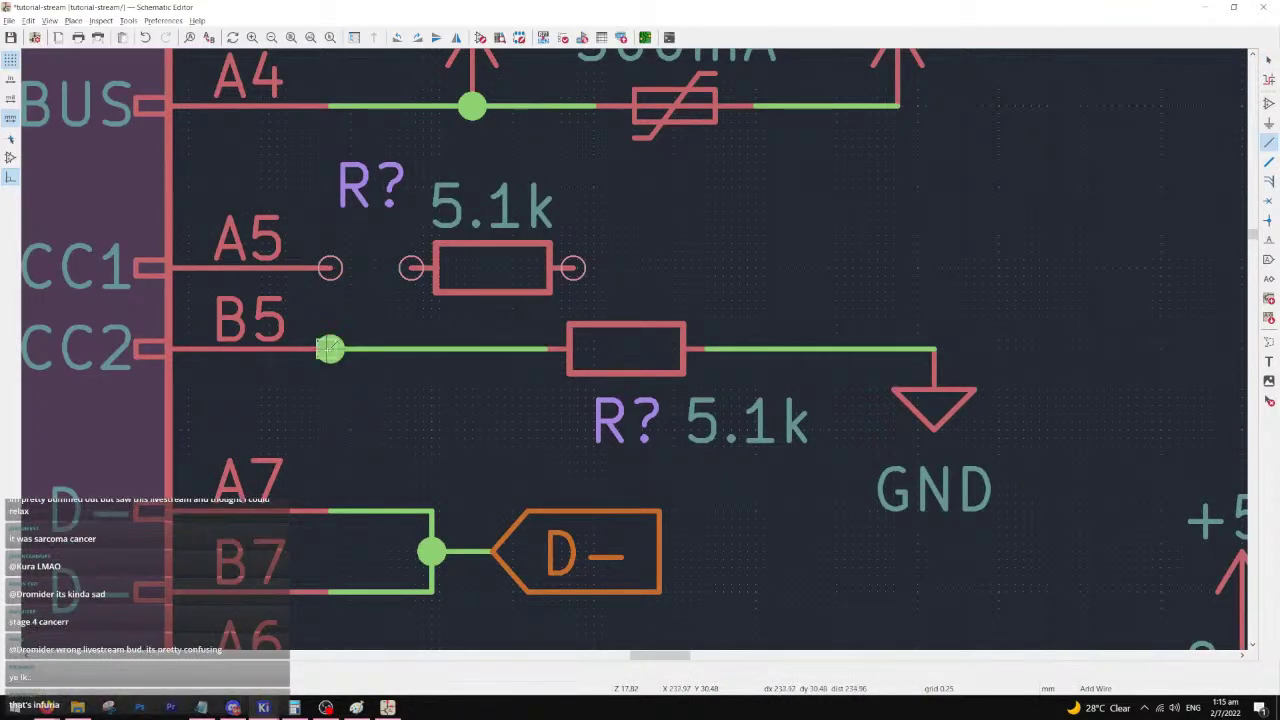
# - Try to wire CC1 pin A5 to the near end of its 5.1k resistor
pyautogui.click(411, 268)
pyautogui.click(331, 268)
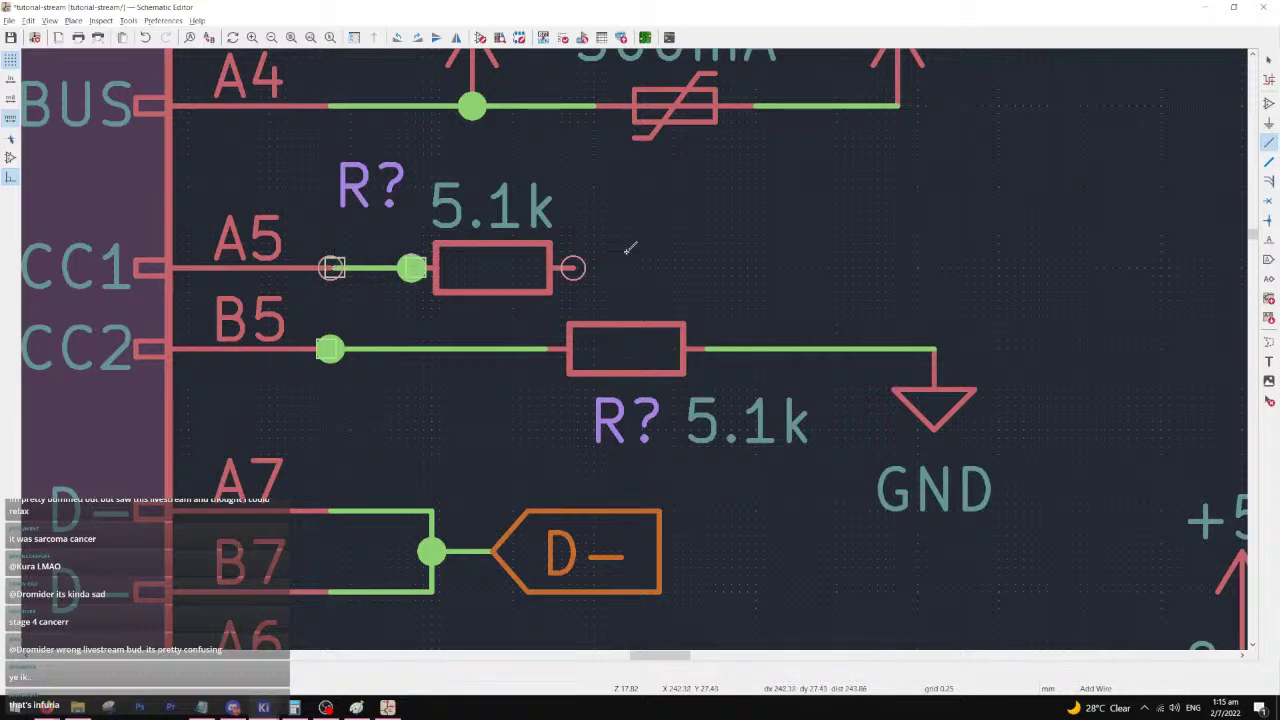
pyautogui.press('Escape')
pyautogui.press('Escape')
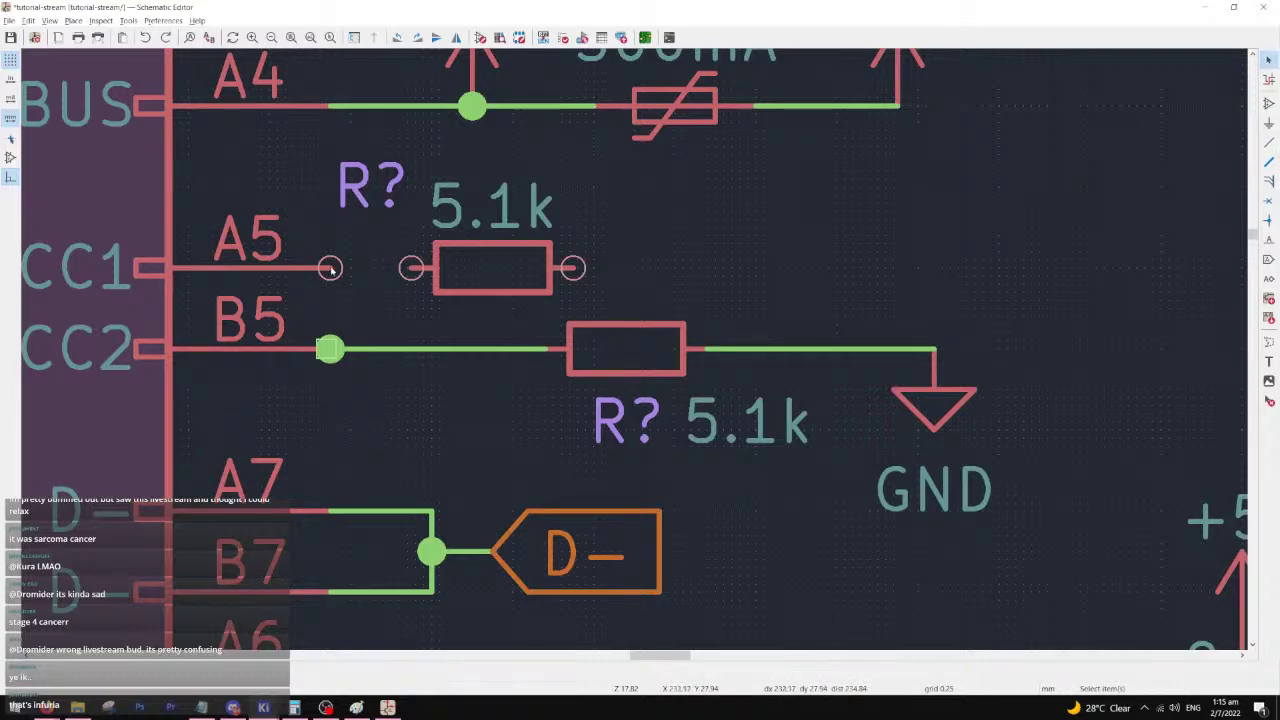
pyautogui.press('w')
pyautogui.click(411, 268)
pyautogui.scroll(3, 369, 285)
pyautogui.press('Escape')
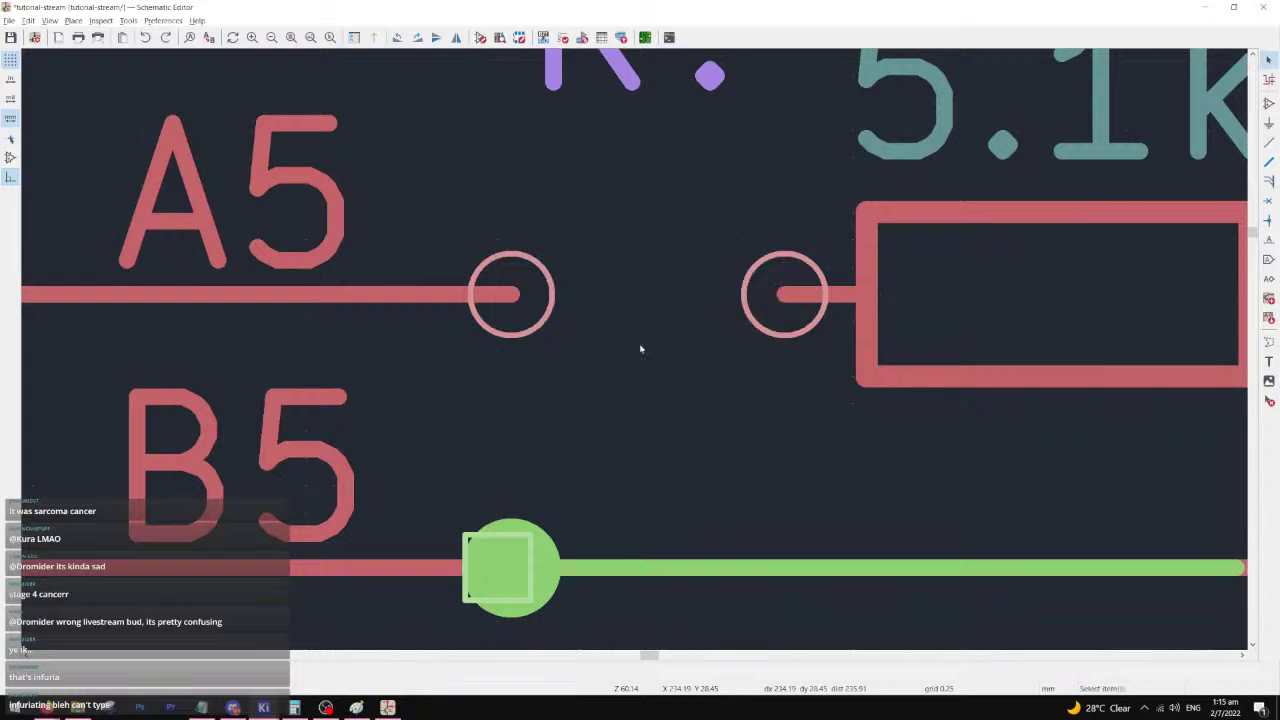
# - Delete both CC resistors, their GND symbol and wires, and the leftover wire stub at pin B5
pyautogui.scroll(-3, 637, 354)
pyautogui.scroll(-4, 1176, 183)
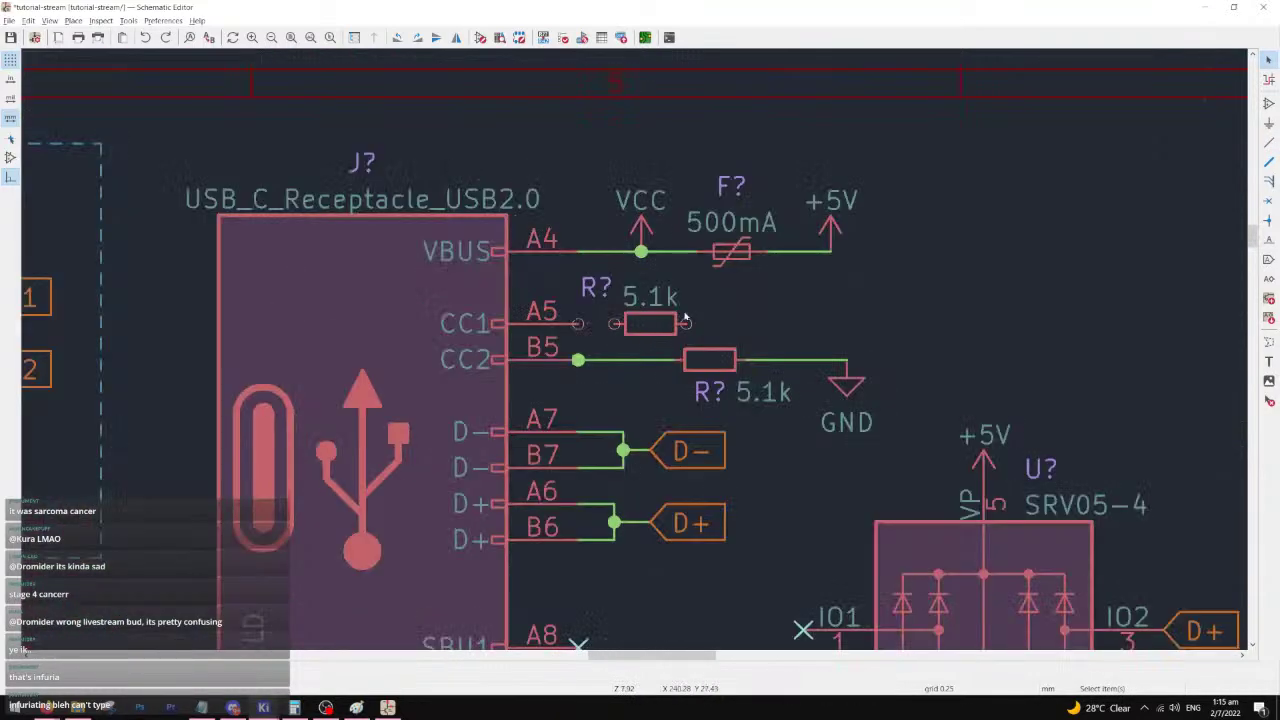
pyautogui.moveTo(977, 293); pyautogui.dragTo(827, 418)
pyautogui.press('Delete')
pyautogui.moveTo(823, 308); pyautogui.dragTo(609, 400)
pyautogui.press('Delete')
pyautogui.scroll(3, 614, 381)
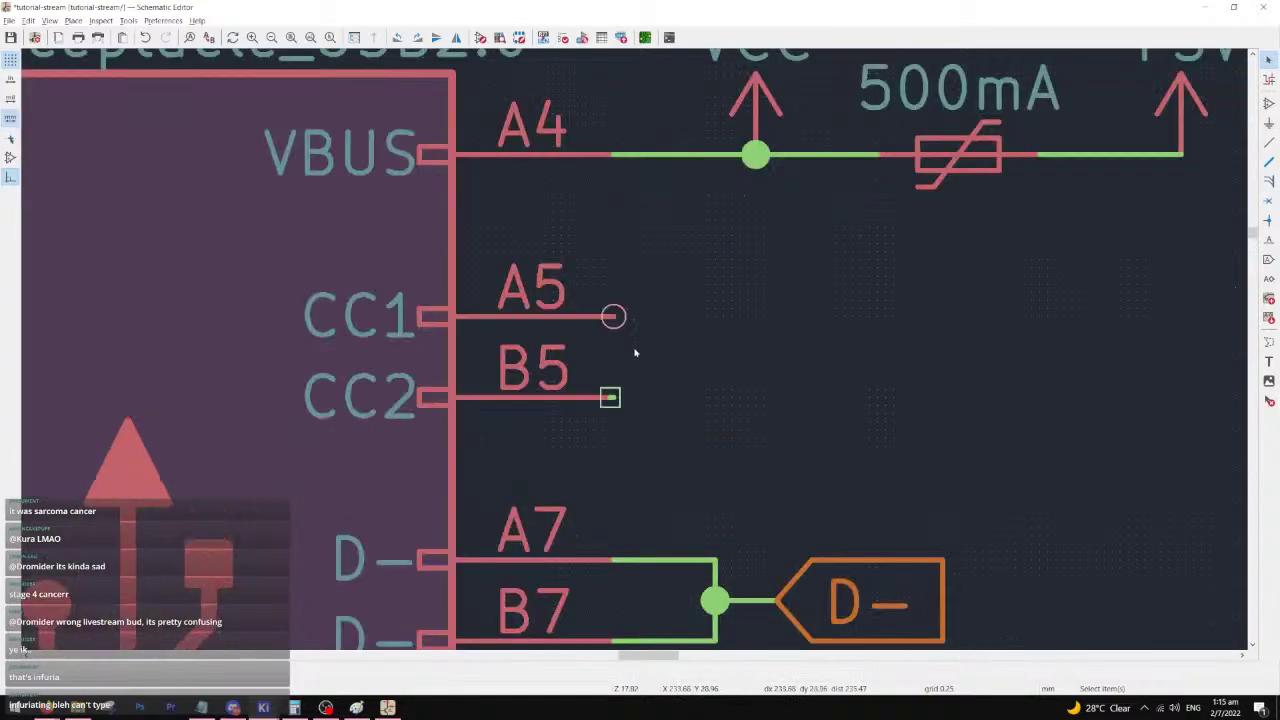
pyautogui.click(610, 399)
pyautogui.press('Delete')
pyautogui.scroll(2, 623, 371)
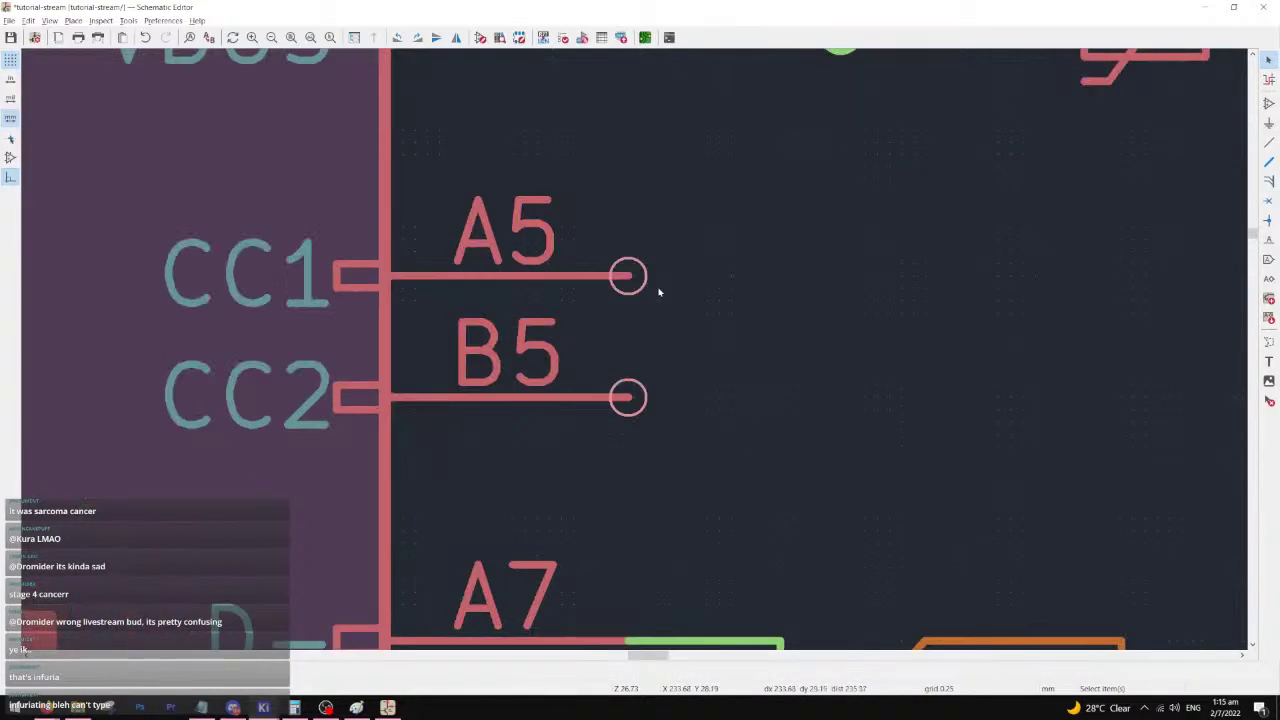
pyautogui.press('a')
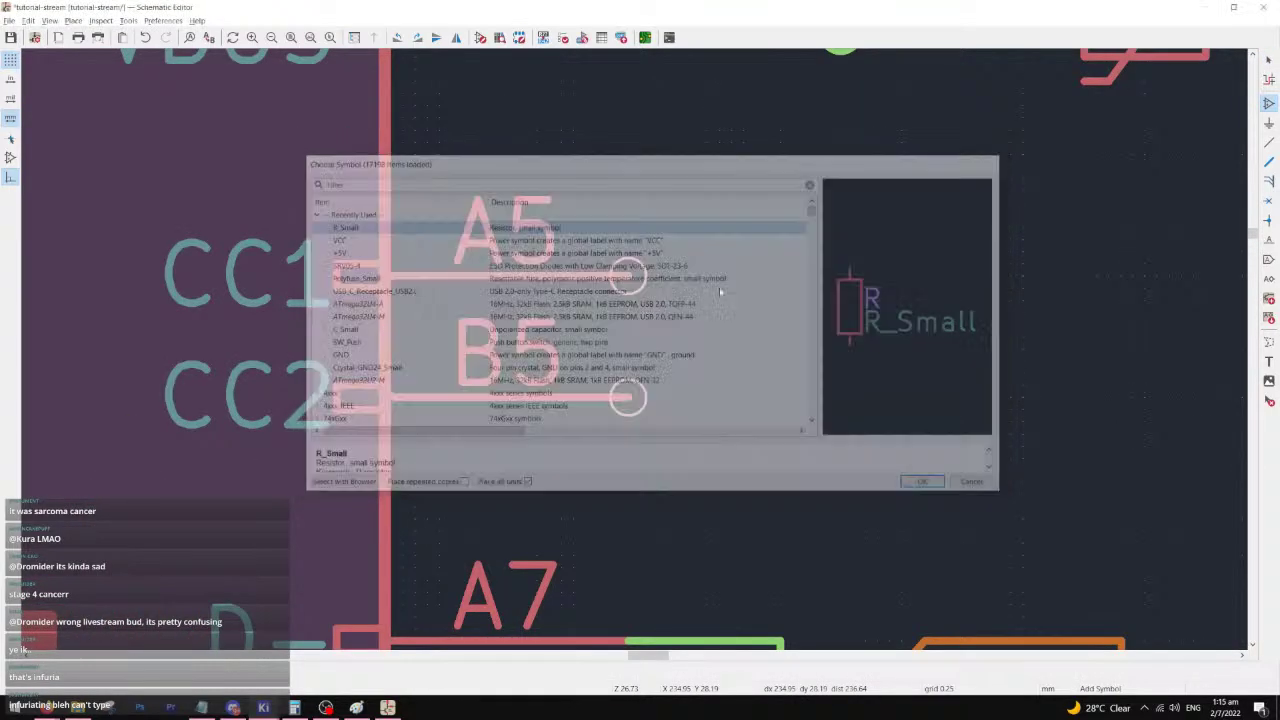
pyautogui.press('Return')
pyautogui.press('r')
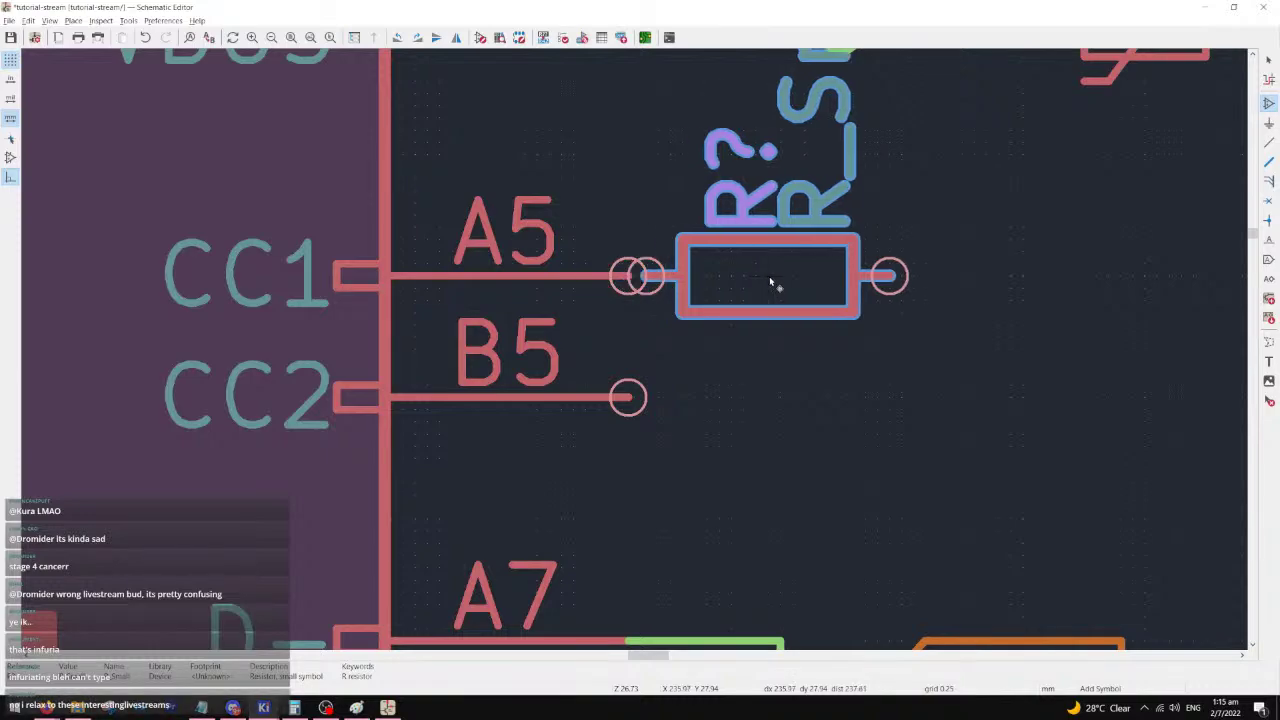
pyautogui.scroll(-4, 773, 287)
pyautogui.press('Escape')
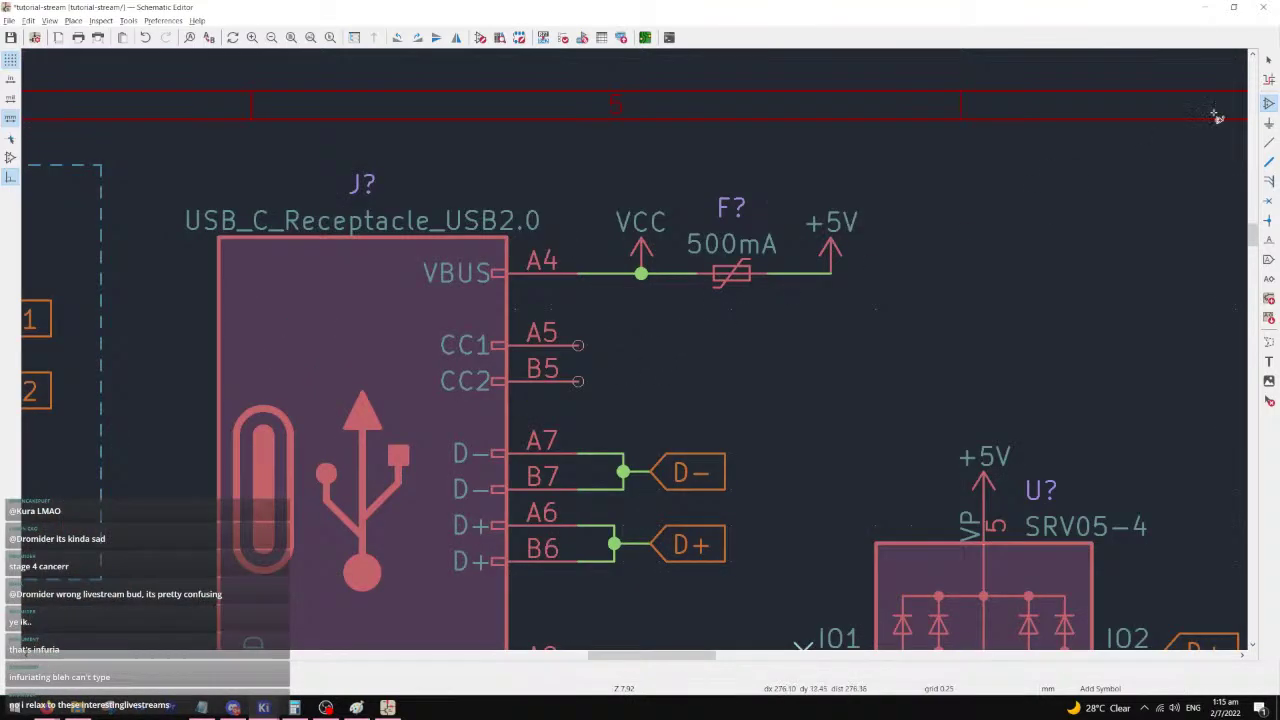
# - Shift the USB-C receptacle and its attached symbols, wires and labels slightly to realign the pins with the grid
pyautogui.scroll(-3, 640, 301)
pyautogui.moveTo(764, 244); pyautogui.dragTo(440, 590)
pyautogui.press('m')
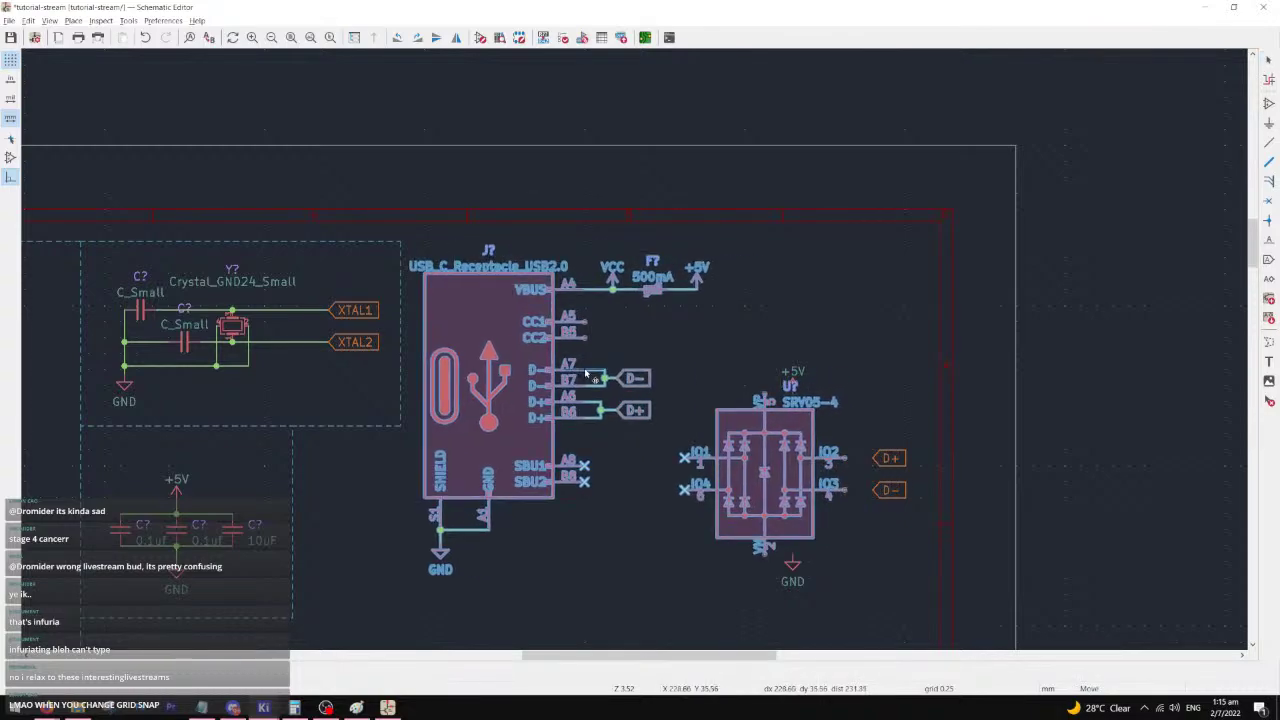
pyautogui.click(610, 374)
pyautogui.moveTo(921, 280); pyautogui.dragTo(443, 575)
pyautogui.moveTo(512, 403)
pyautogui.mouseDown()
pyautogui.moveTo(570, 388)
pyautogui.moveTo(497, 398)
pyautogui.moveTo(511, 401)
pyautogui.mouseUp()
pyautogui.press('Escape')
# - Place a horizontal R_Small resistor in line with CC1 pin A5 and wire its near end to the pin
pyautogui.scroll(5, 603, 332)
pyautogui.press('a')
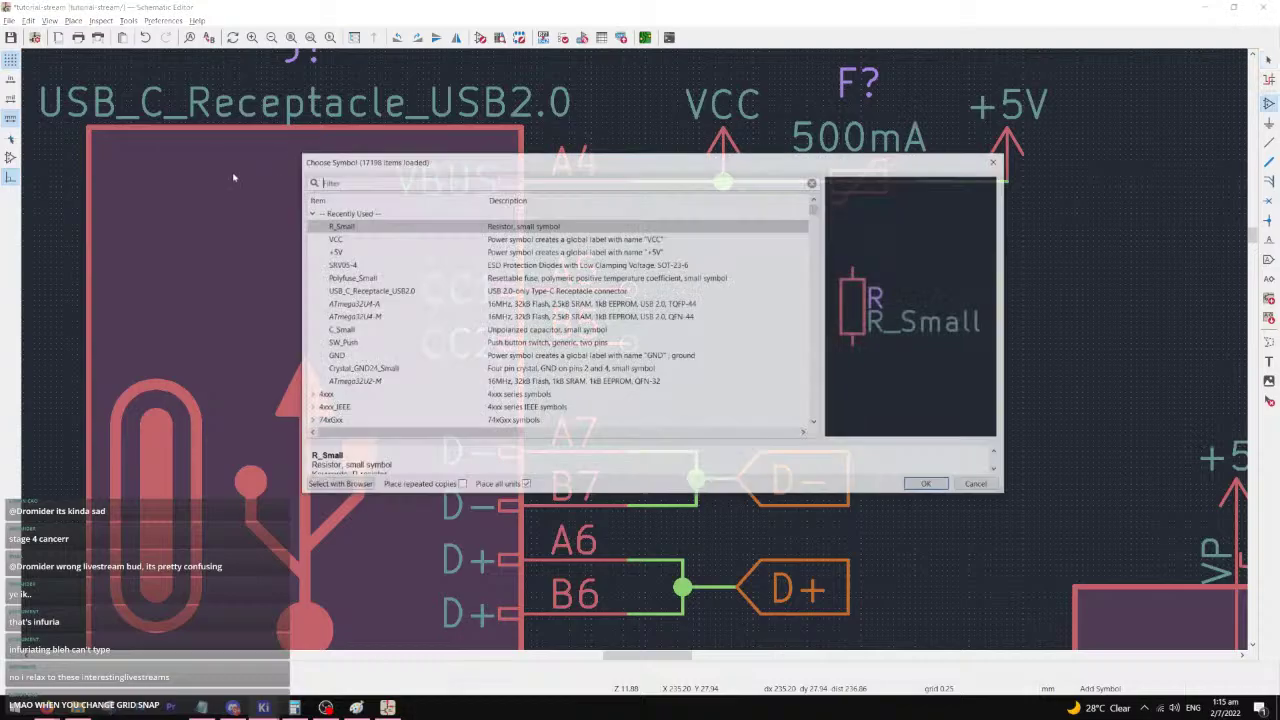
pyautogui.doubleClick(385, 226)
pyautogui.press('r')
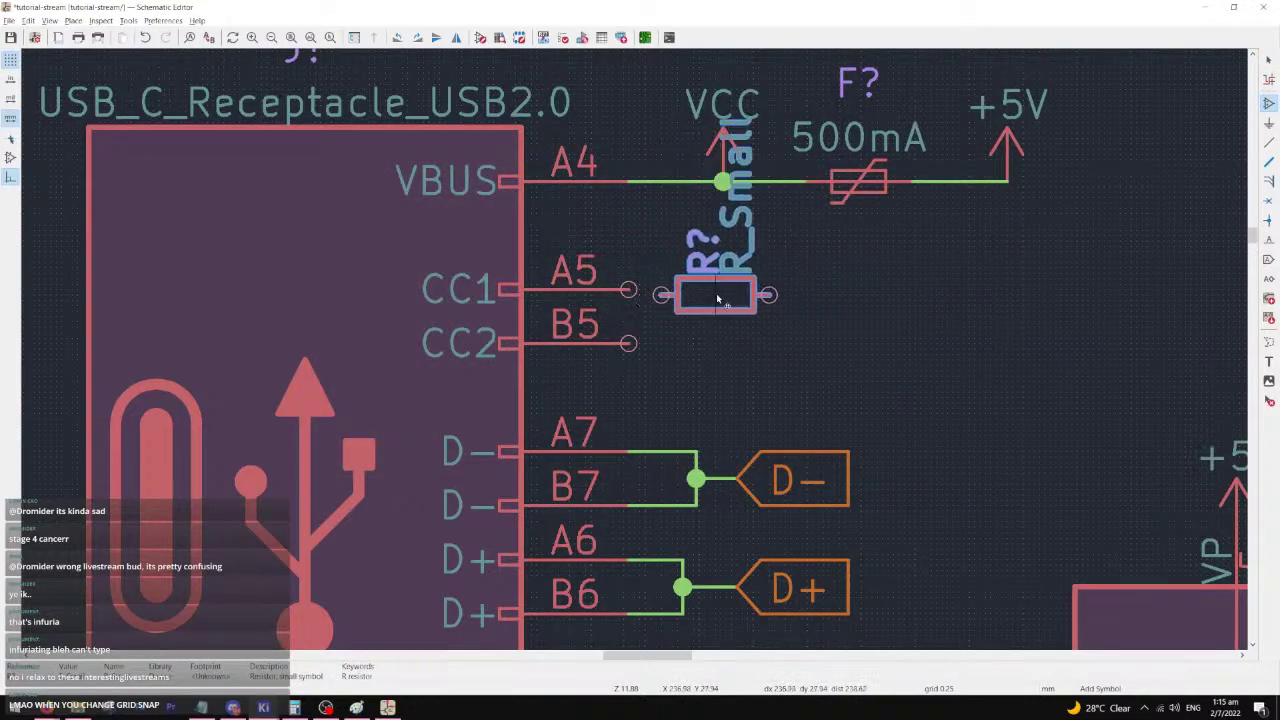
pyautogui.click(729, 296)
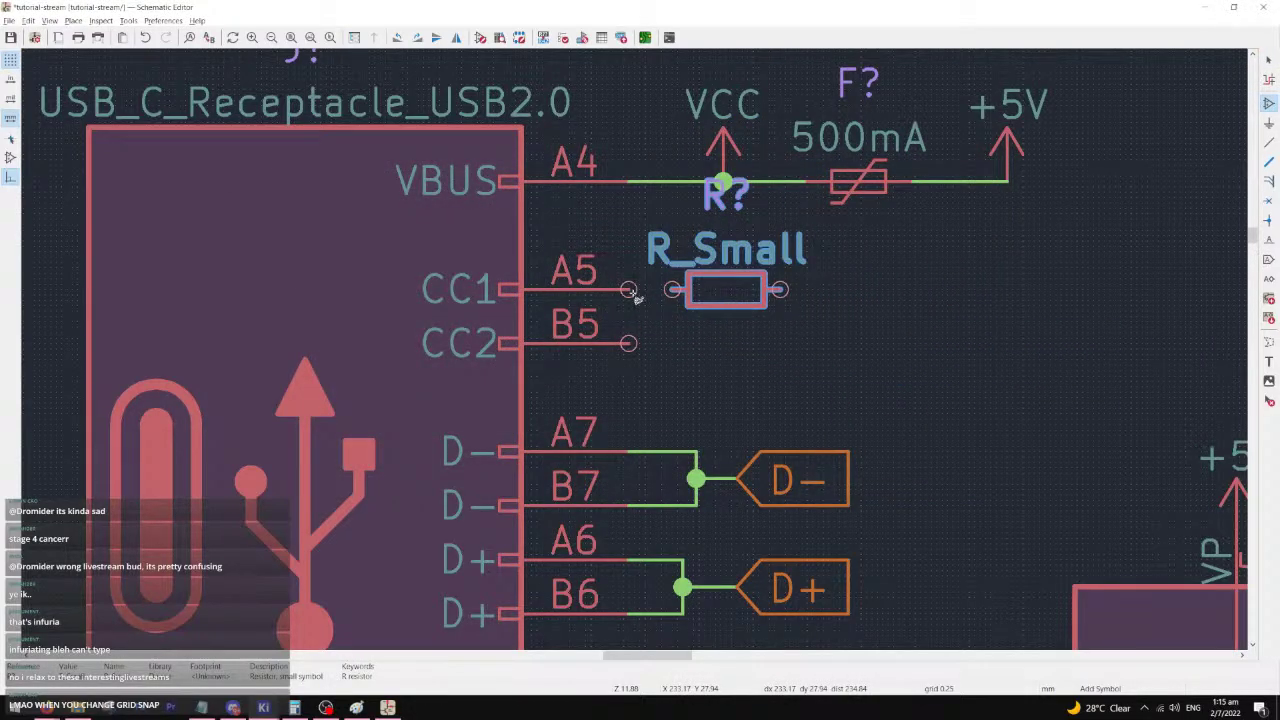
pyautogui.press('w')
pyautogui.click(672, 289)
# - Set the CC1 resistor's value to 5.1k and move its reference beside the value above the body
pyautogui.scroll(1, 712, 282)
pyautogui.write('v')
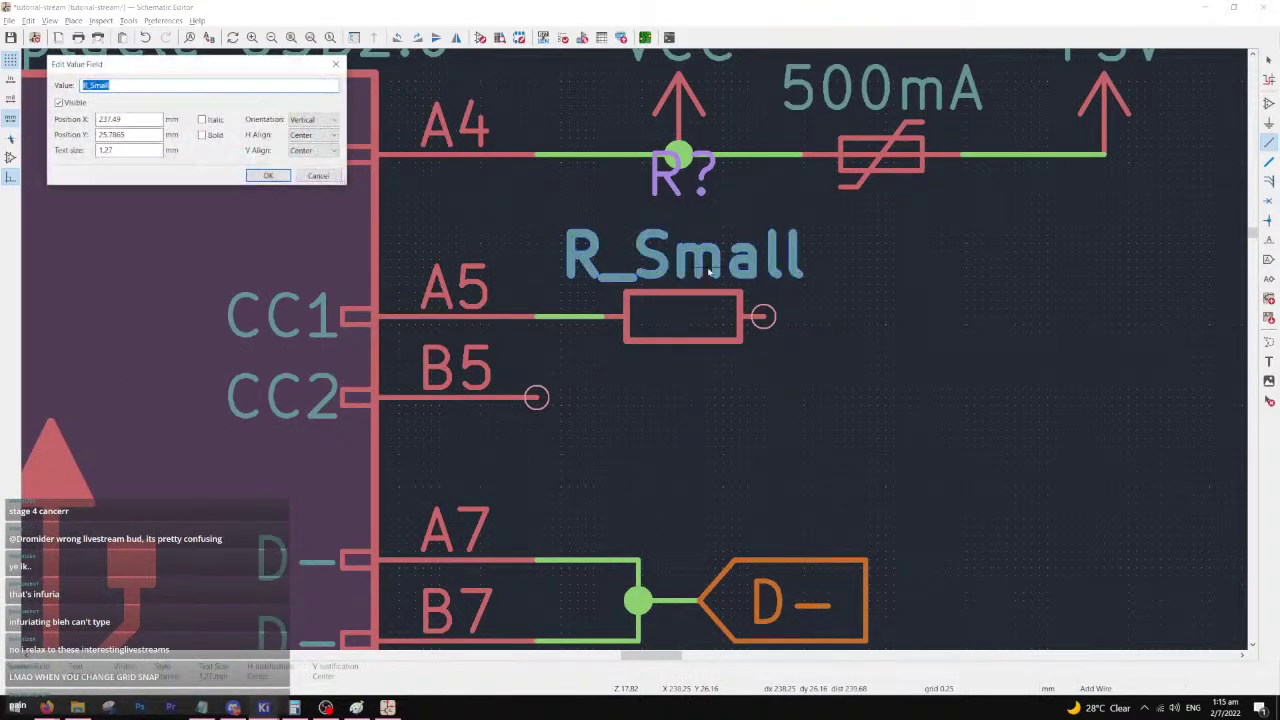
pyautogui.write('5.1k')
pyautogui.press('Return')
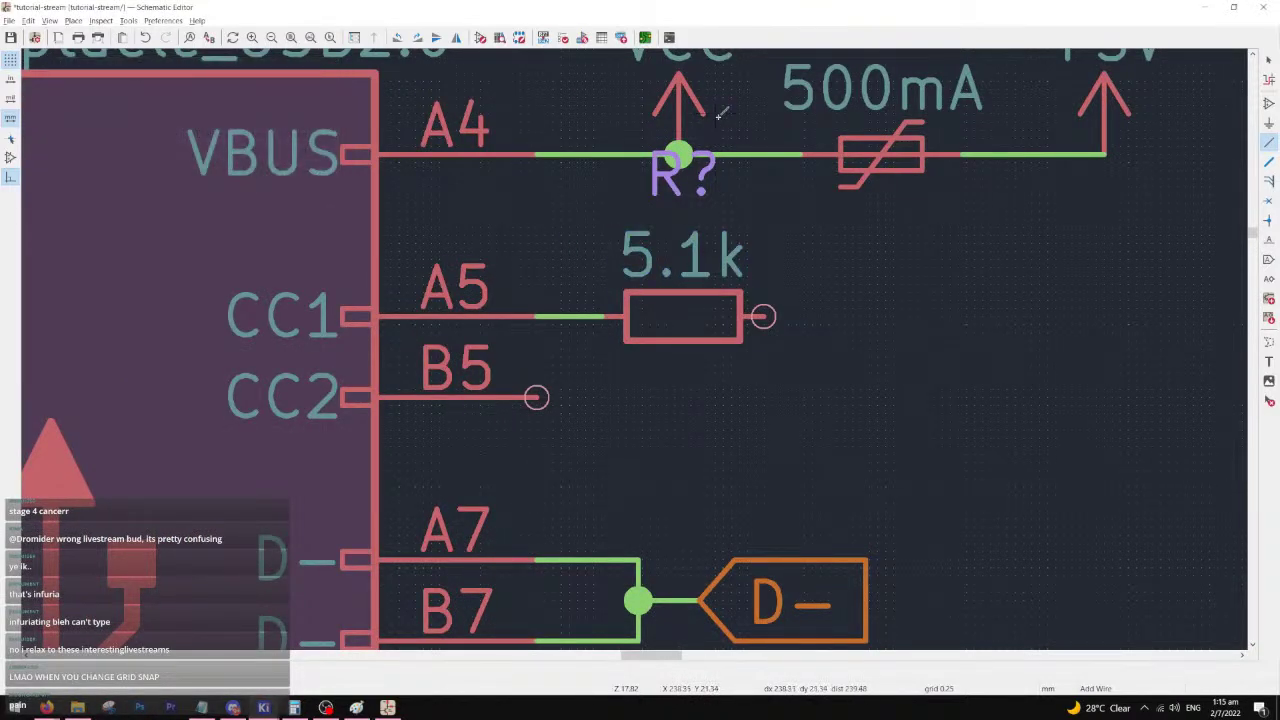
pyautogui.click(1268, 60)
pyautogui.click(675, 177)
pyautogui.moveTo(675, 177); pyautogui.dragTo(573, 259)
# - Duplicate the 5.1k resistor with its wire stub in line with CC2 pin B5, and move its reference and value below the body
pyautogui.moveTo(781, 225); pyautogui.dragTo(568, 339)
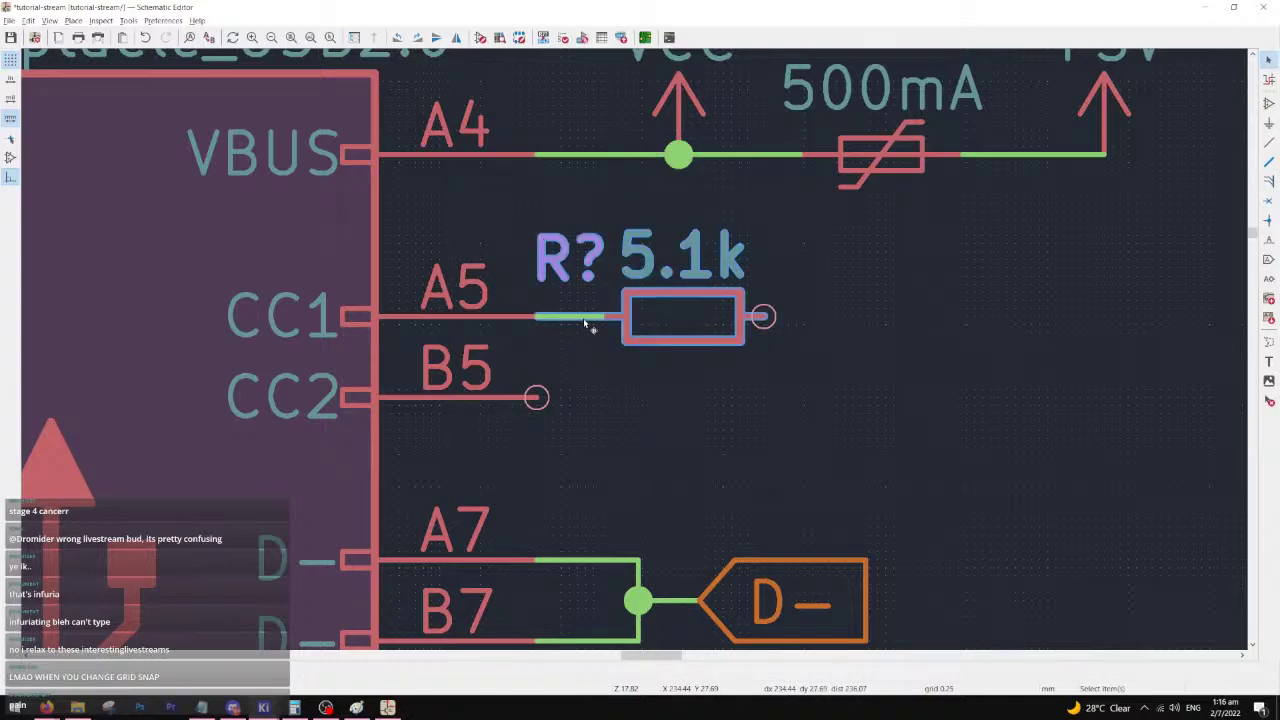
pyautogui.hotkey('ctrl', 'd')
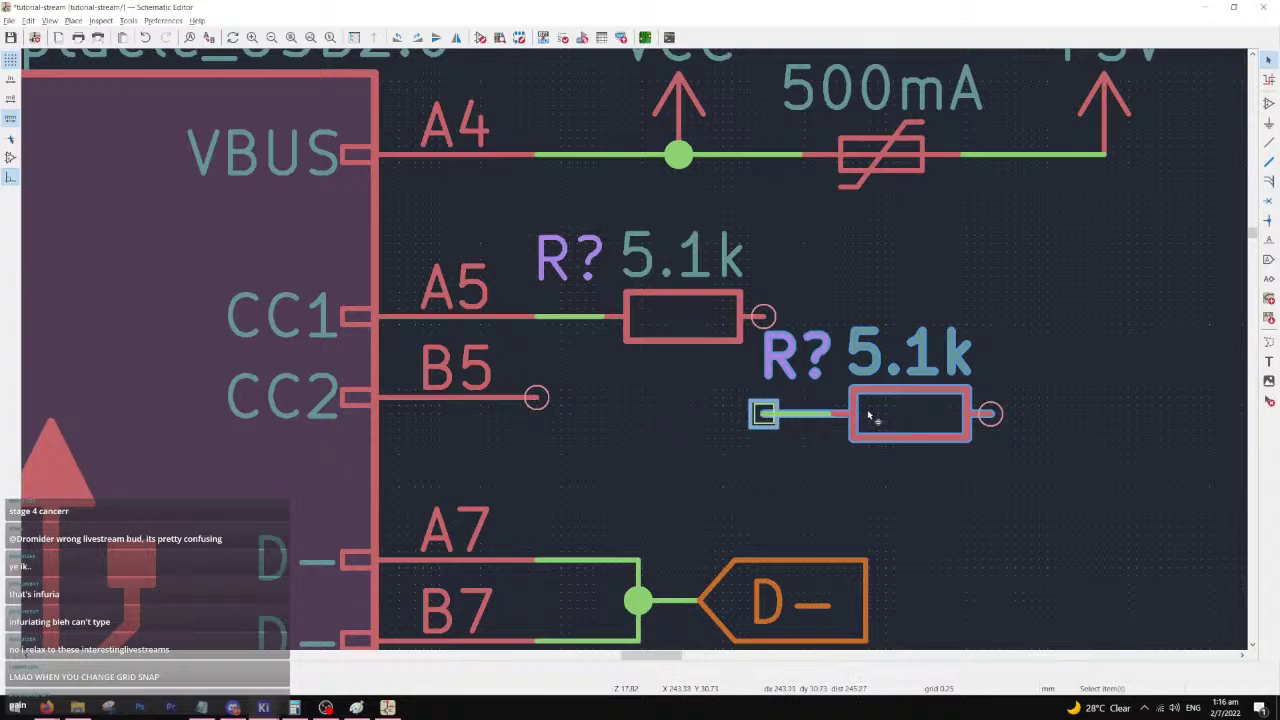
pyautogui.press('m')
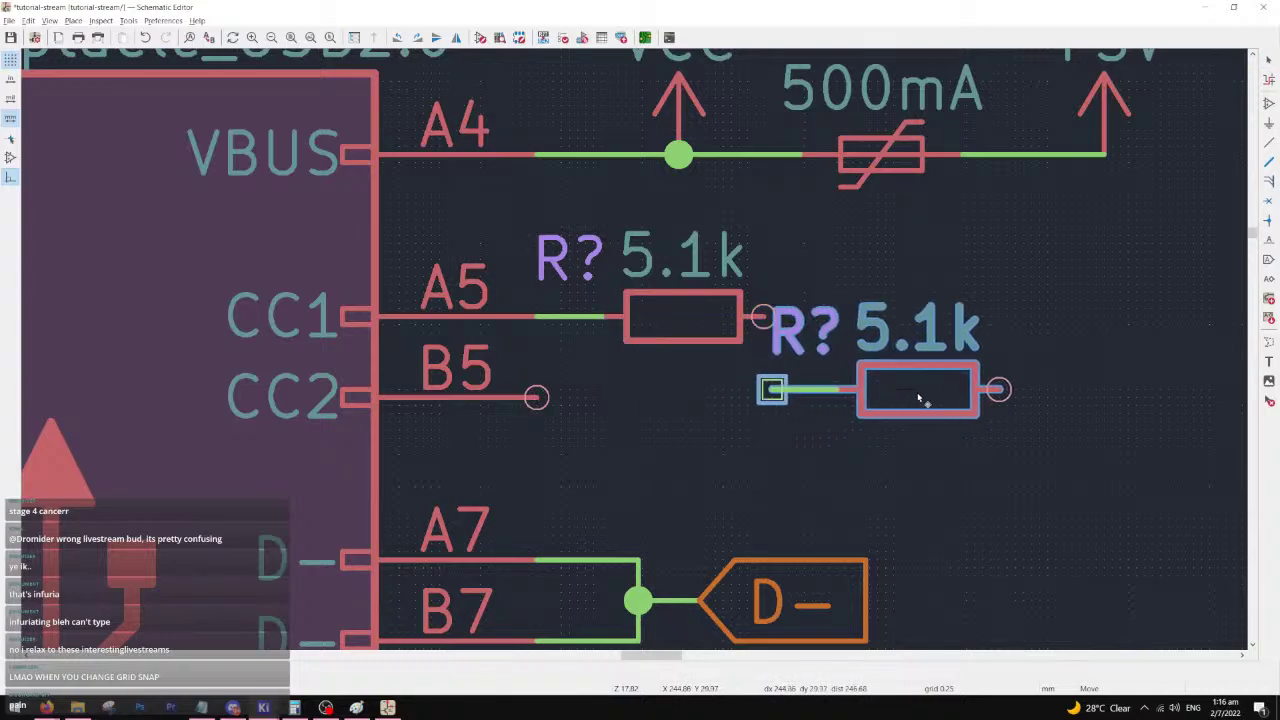
pyautogui.click(912, 403)
pyautogui.press('Escape')
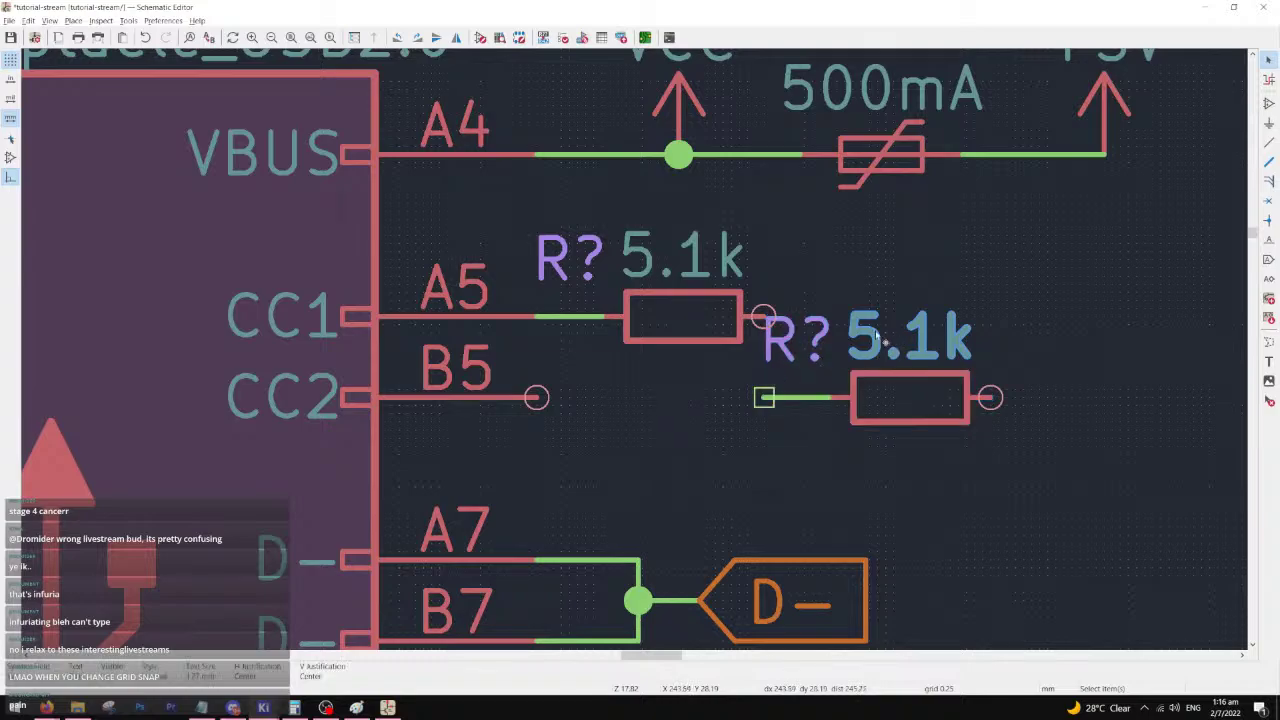
pyautogui.moveTo(850, 348); pyautogui.dragTo(811, 491)
# - Try wiring the duplicated resistor's stub back to CC2 pin B5
pyautogui.click(764, 397)
pyautogui.click(536, 397)
pyautogui.press('Escape')
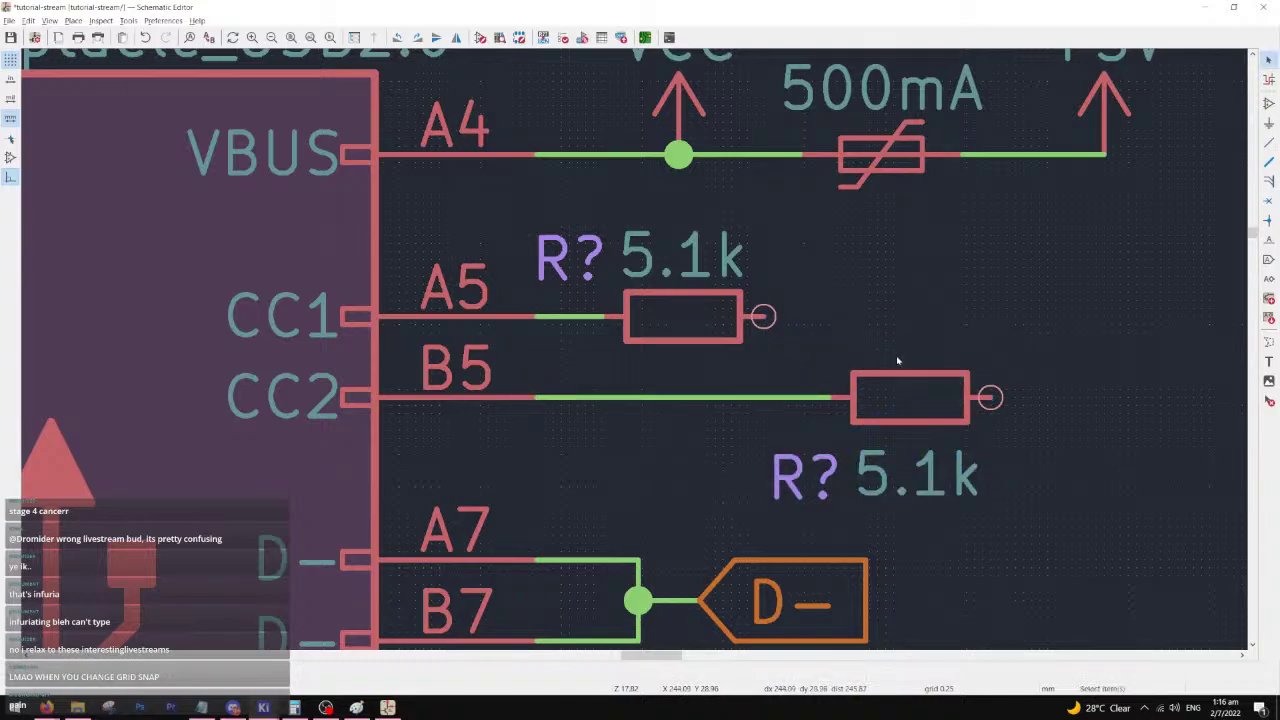
pyautogui.hotkey('ctrl', 'z')
# - Draw a wire from CC2 pin B5 to the wire stub of its 5.1k resistor
pyautogui.press('w')
pyautogui.click(536, 397)
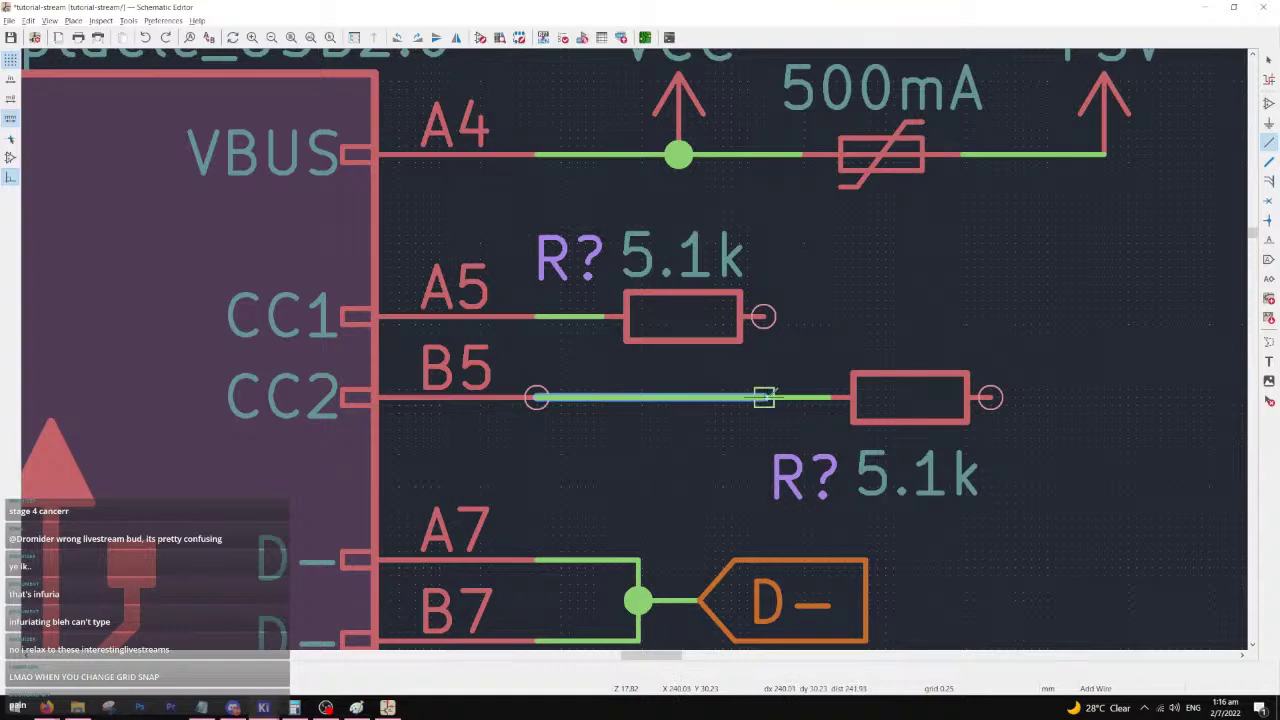
pyautogui.click(764, 397)
pyautogui.press('Escape')
# - Duplicate the receptacle's GND symbol and place the copy beyond the CC2 resistor, level with its free end
pyautogui.scroll(-2, 858, 351)
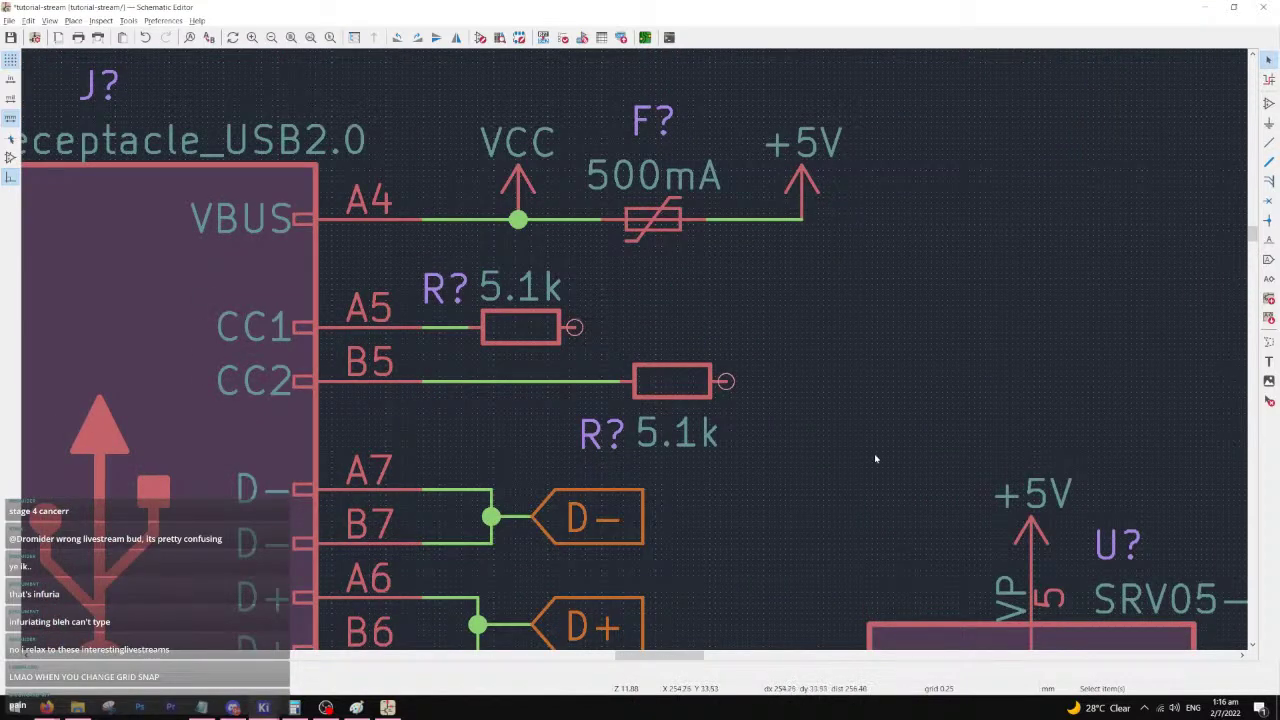
pyautogui.scroll(-2, 862, 478)
pyautogui.scroll(-1, 665, 610)
pyautogui.click(340, 365)
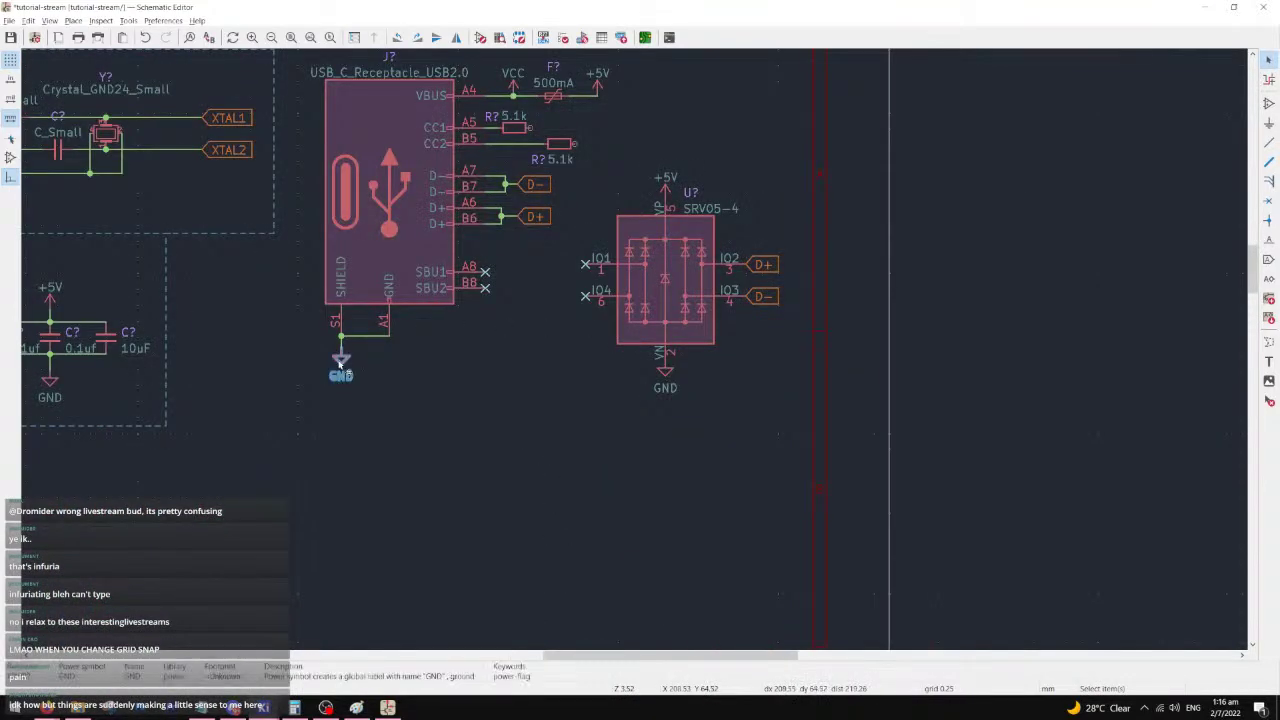
pyautogui.hotkey('ctrl', 'd')
pyautogui.scroll(3, 574, 117)
pyautogui.click(721, 430)
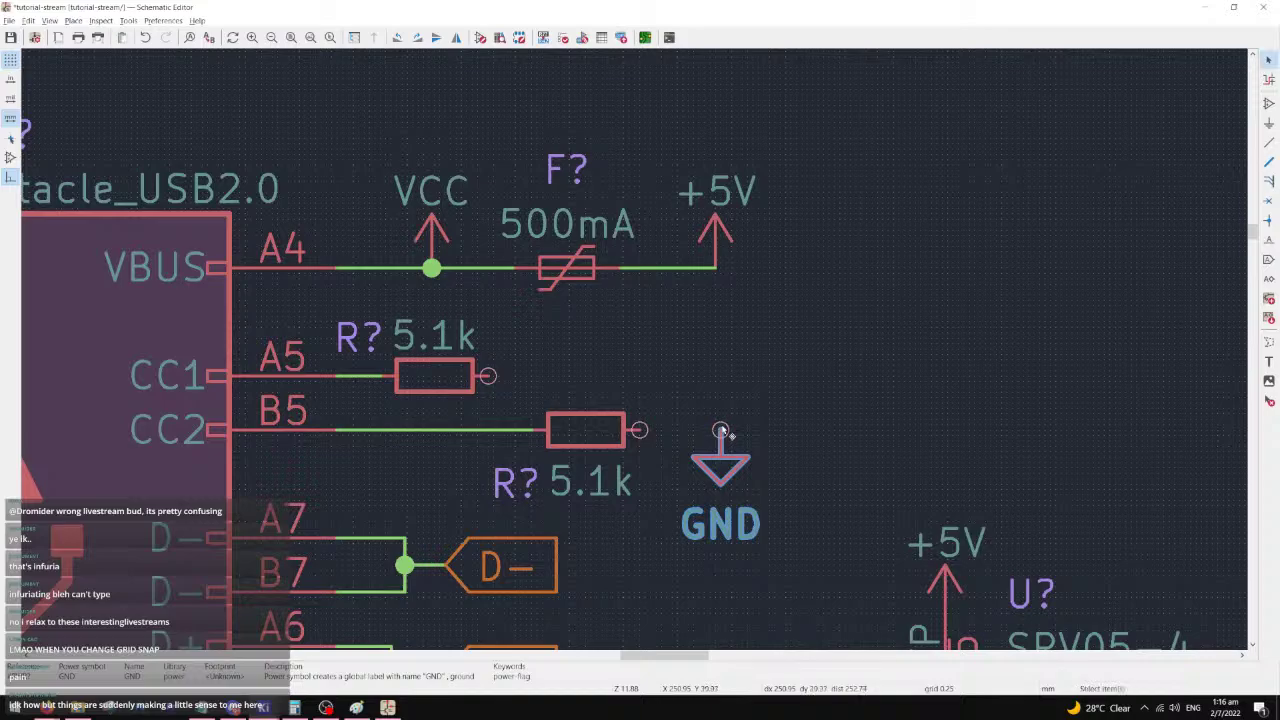
# - Wire the free ends of the CC2 and CC1 resistors to the new GND symbol
pyautogui.press('w')
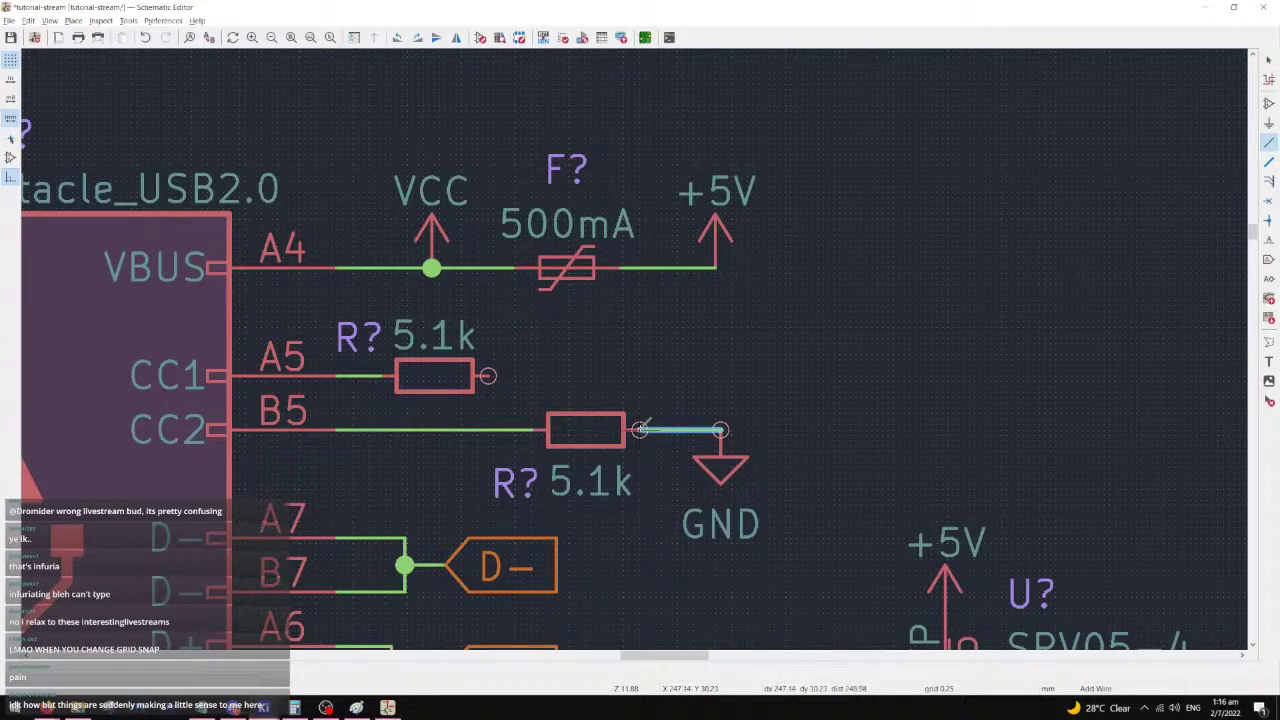
pyautogui.click(640, 430)
pyautogui.press('Escape')
pyautogui.press('w')
pyautogui.click(720, 430)
pyautogui.press('Escape')
# - Review the finished USB-C section, including the CC resistors, ESD protection and neighbouring crystal and decoupling circuits
pyautogui.scroll(-6, 631, 362)
pyautogui.scroll(-2, 681, 336)
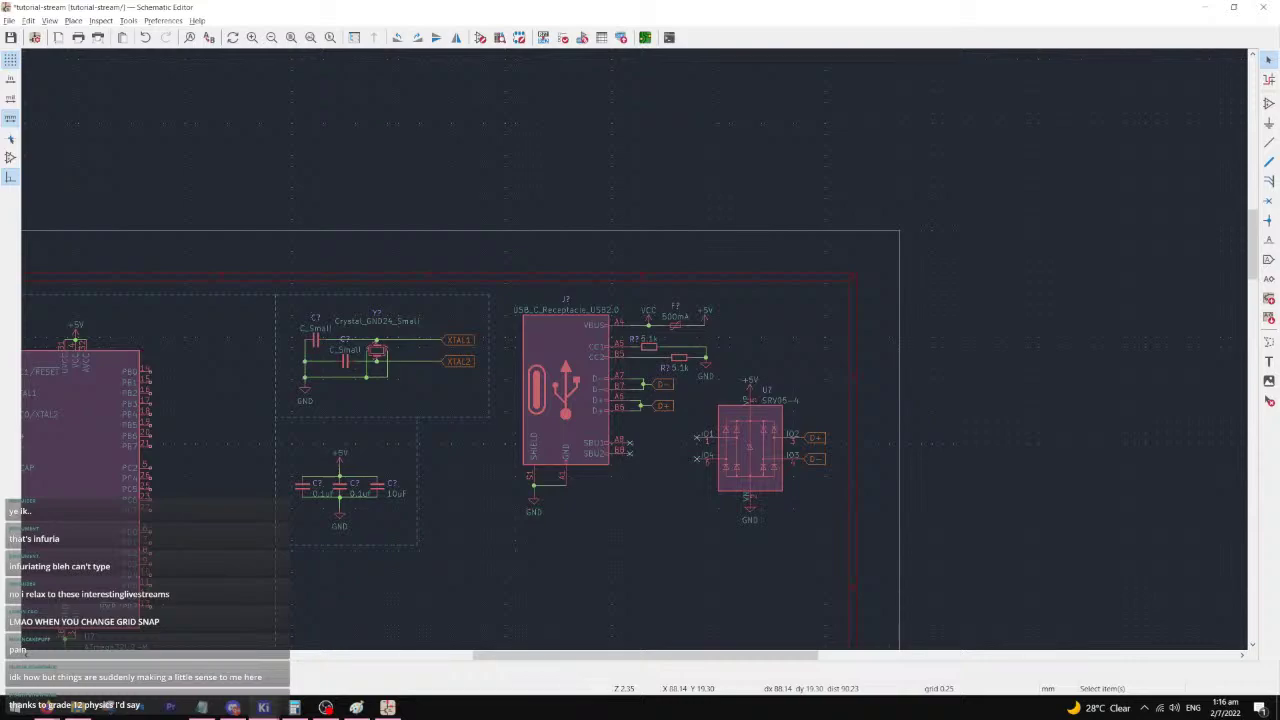
pyautogui.scroll(-2, 380, 335)
pyautogui.scroll(4, 657, 466)
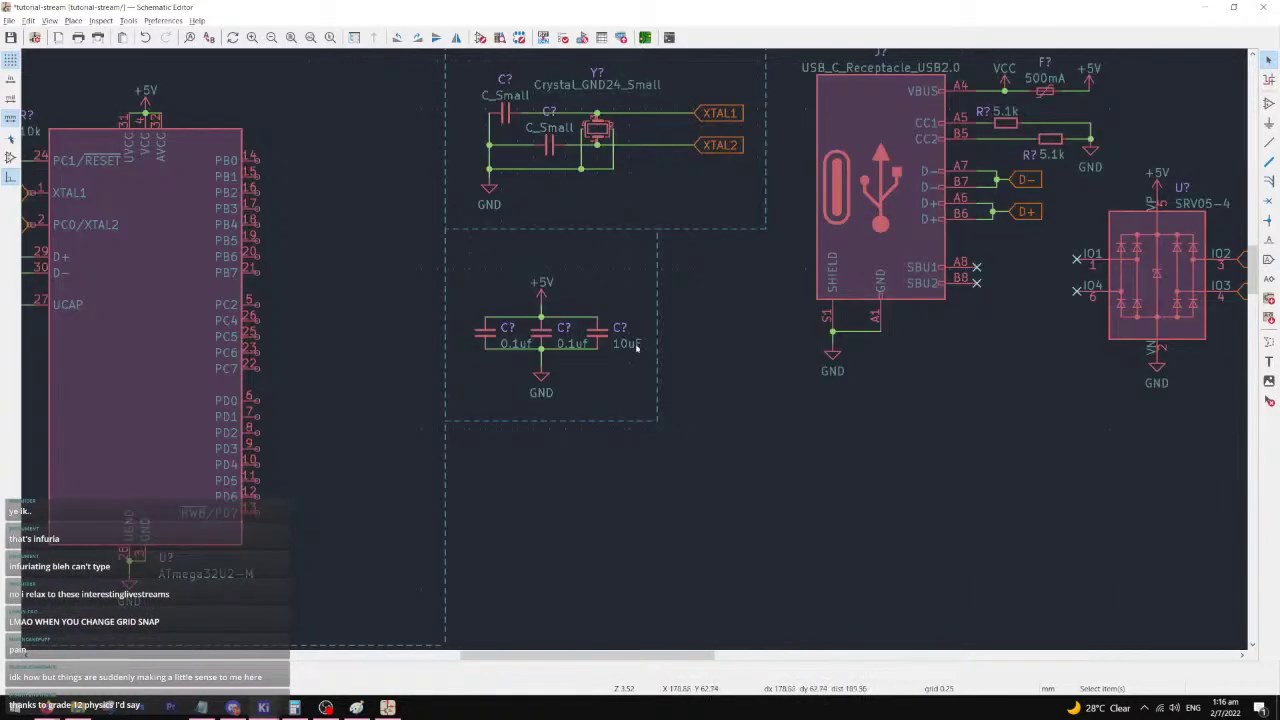
pyautogui.moveTo(769, 241); pyautogui.dragTo(502, 352, button='middle')
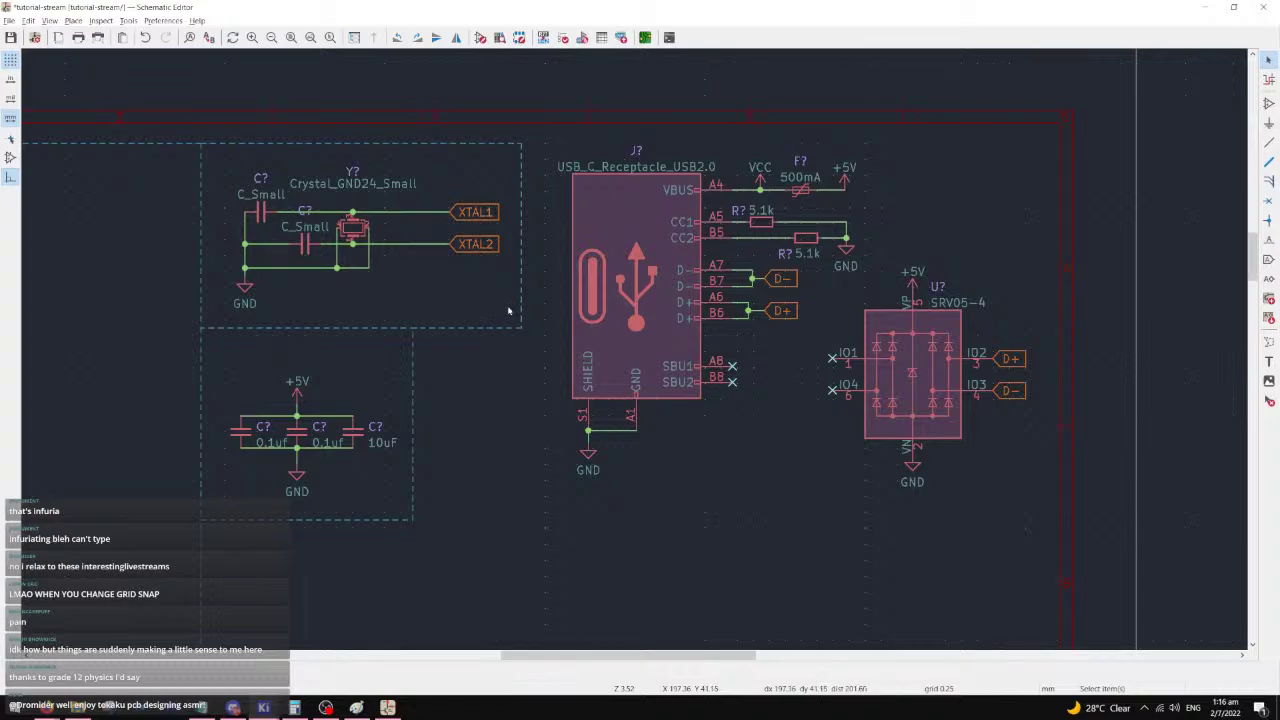
pyautogui.scroll(-2, 661, 299)
pyautogui.scroll(4, 645, 305)
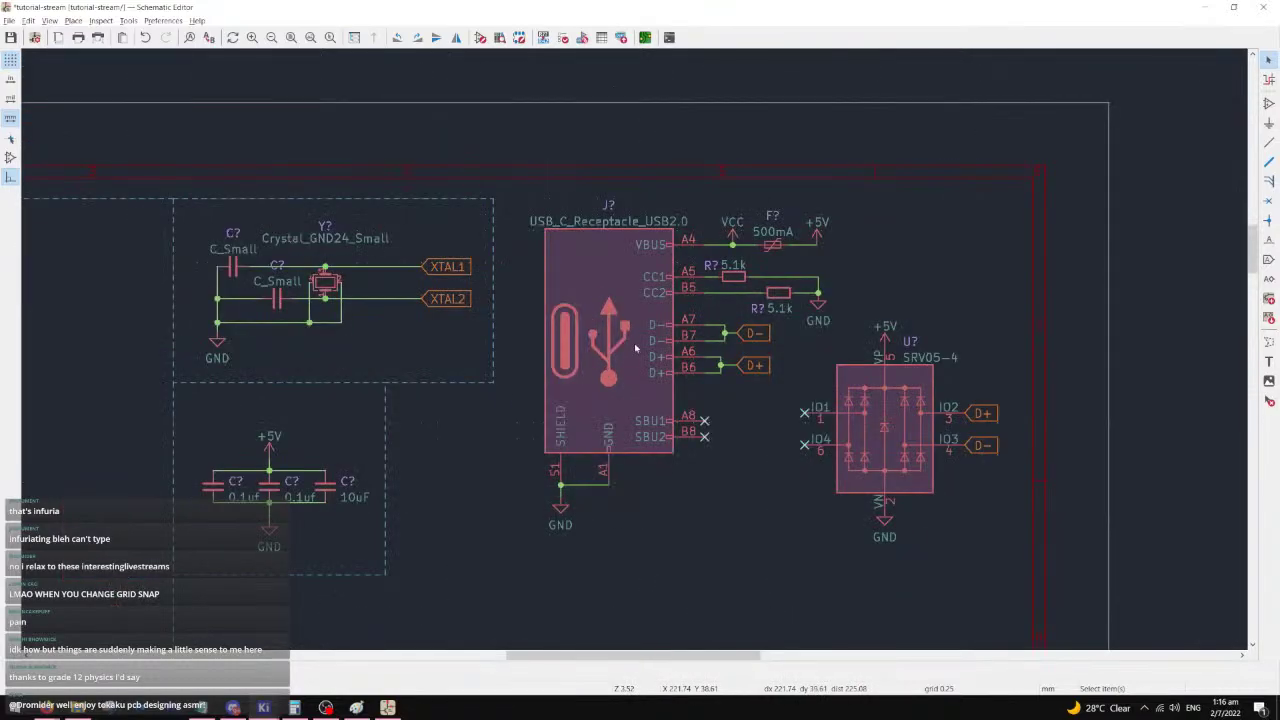
pyautogui.moveTo(476, 320); pyautogui.dragTo(444, 369, button='middle')
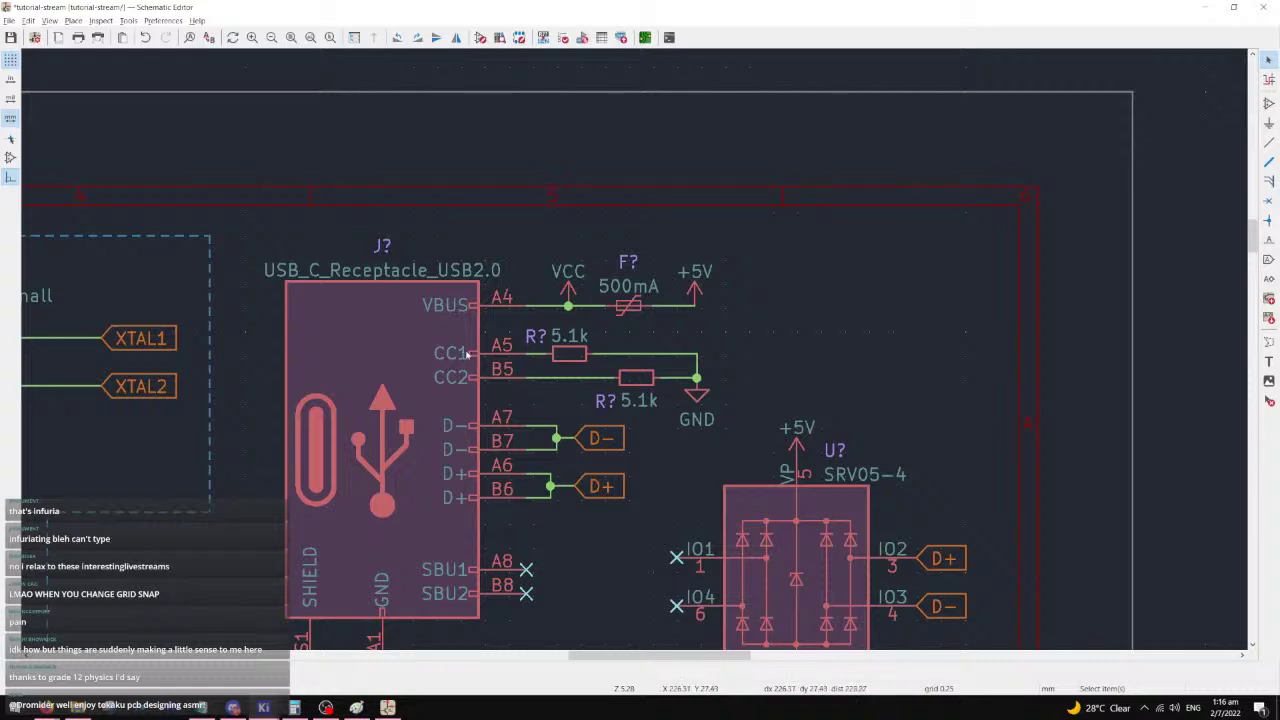
pyautogui.scroll(-2, 468, 350)
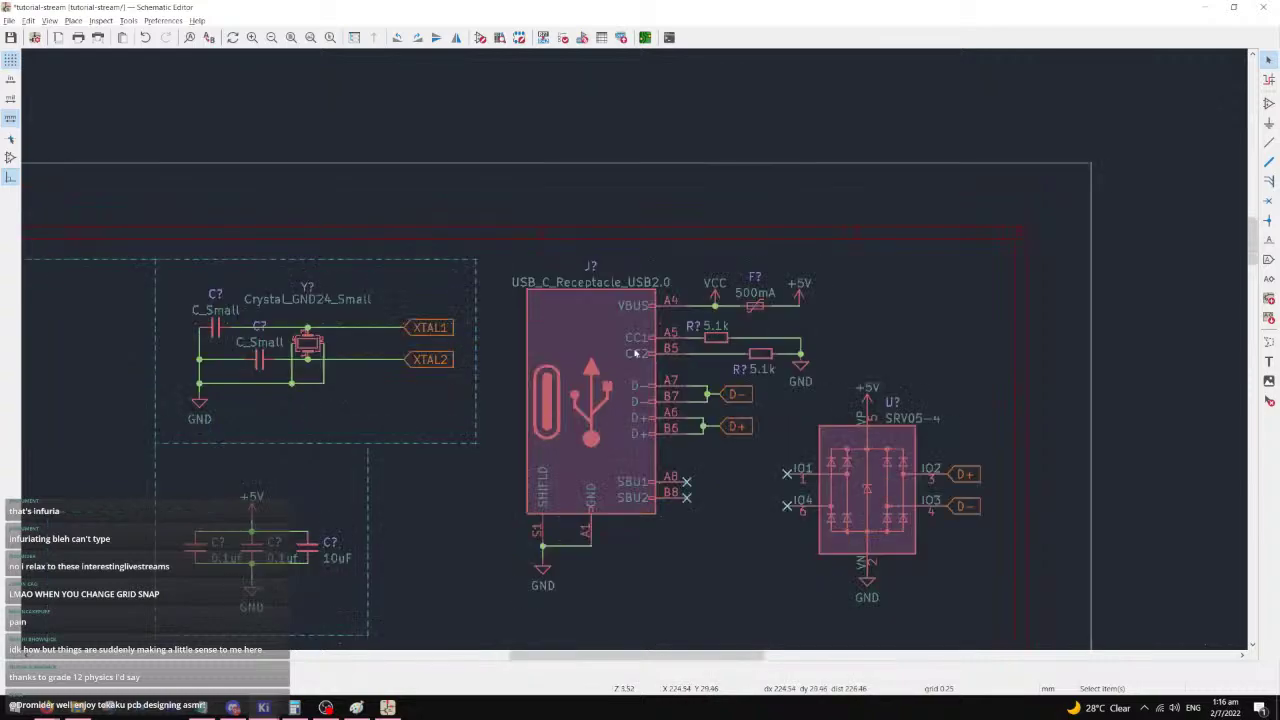
pyautogui.scroll(2, 681, 318)
pyautogui.scroll(-2, 651, 192)
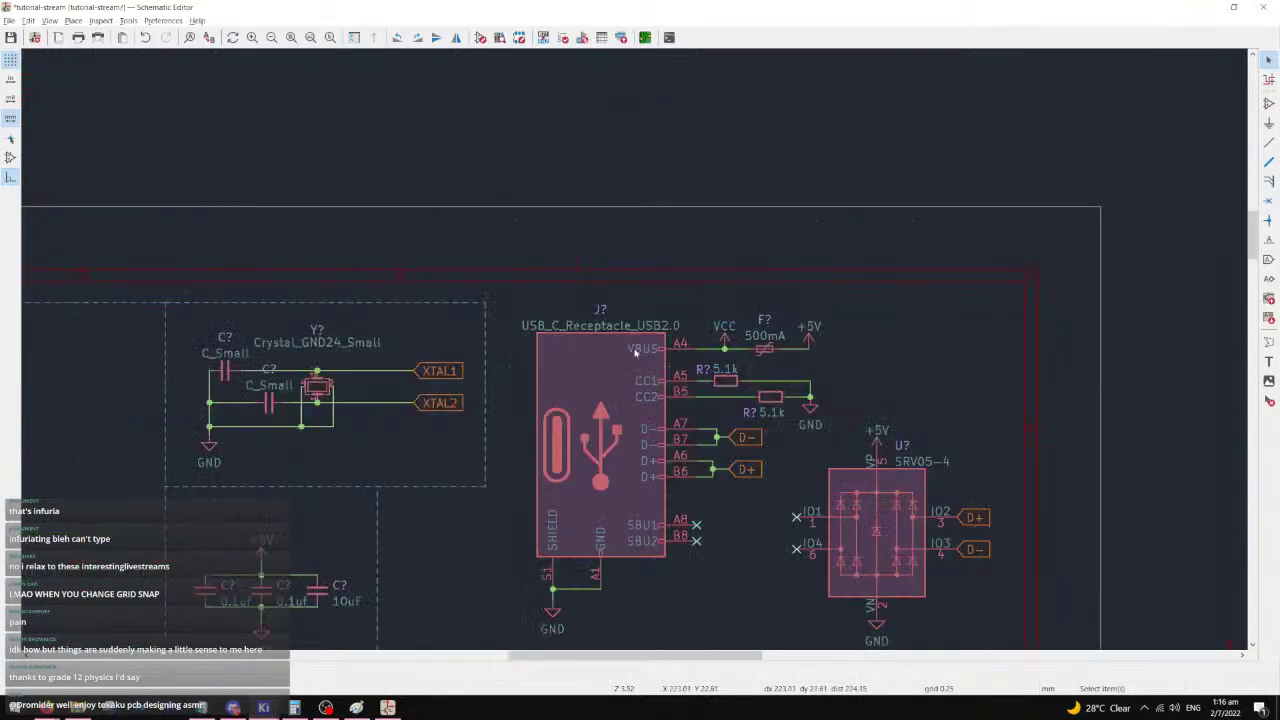
# - Examine the +5V supply from the 500mA fuse on VBUS through to the ATmega32U2's UVCC, VCC and AVCC pins
pyautogui.scroll(3, 658, 349)
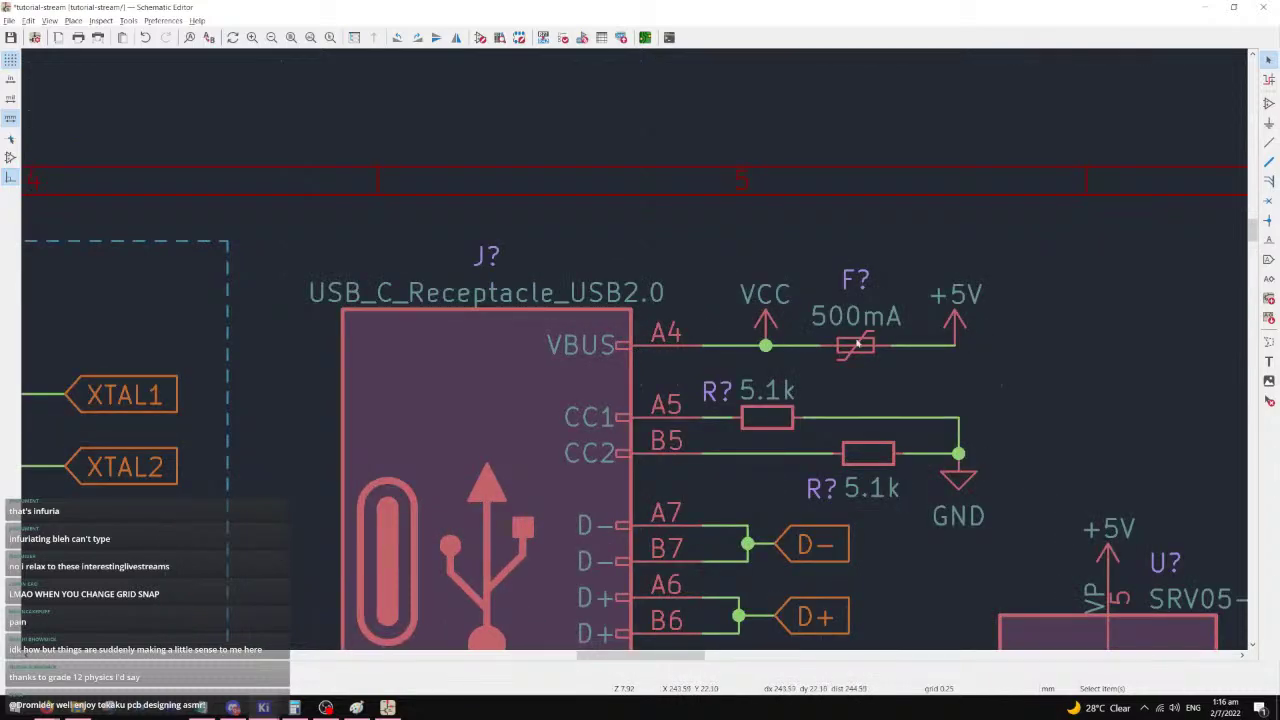
pyautogui.scroll(-4, 860, 353)
pyautogui.scroll(2, 1010, 236)
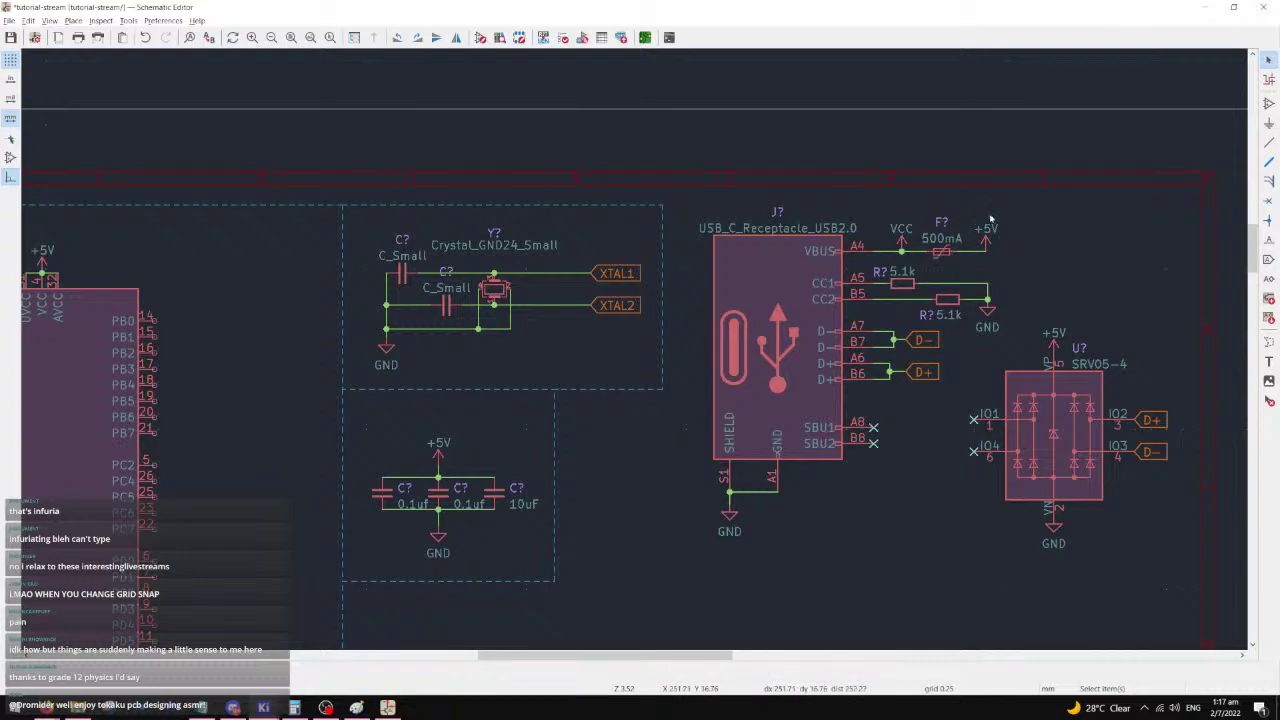
pyautogui.scroll(3, 876, 243)
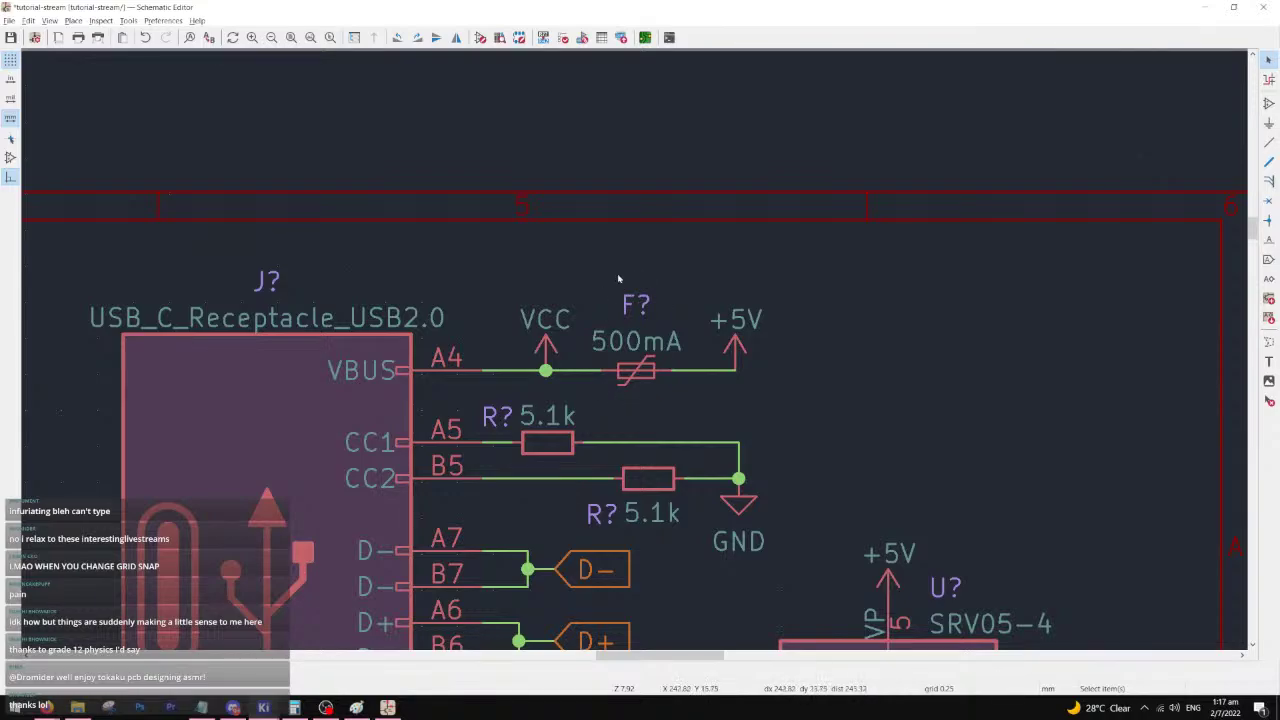
pyautogui.scroll(-2, 635, 353)
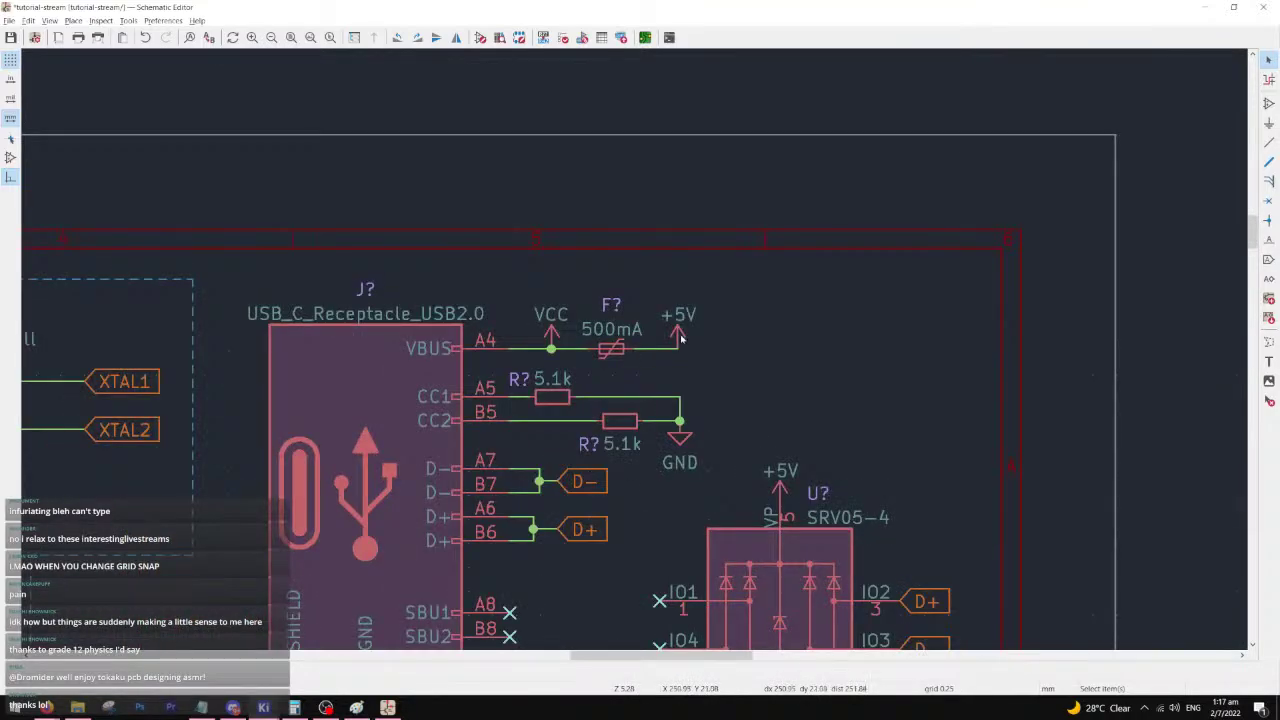
pyautogui.moveTo(330, 390); pyautogui.dragTo(899, 384, button='middle')
pyautogui.moveTo(340, 430); pyautogui.dragTo(934, 401, button='middle')
pyautogui.scroll(3, 411, 323)
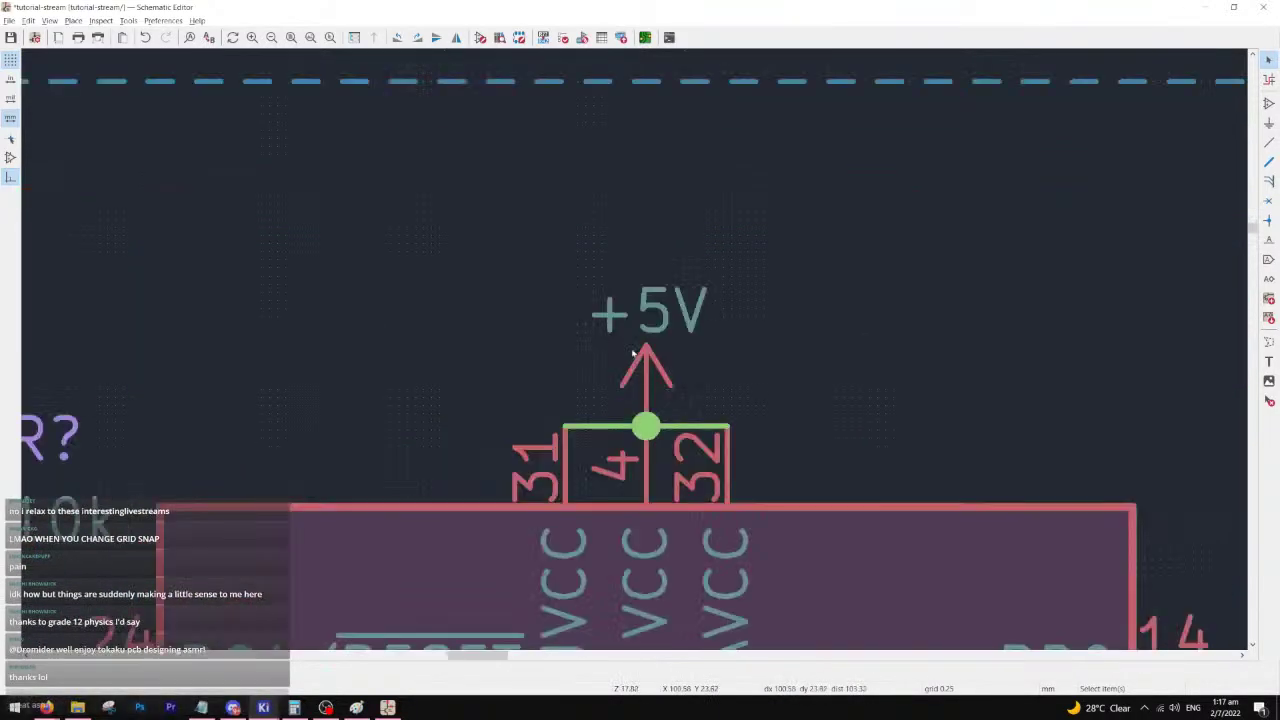
pyautogui.scroll(-6, 607, 295)
pyautogui.scroll(-3, 620, 517)
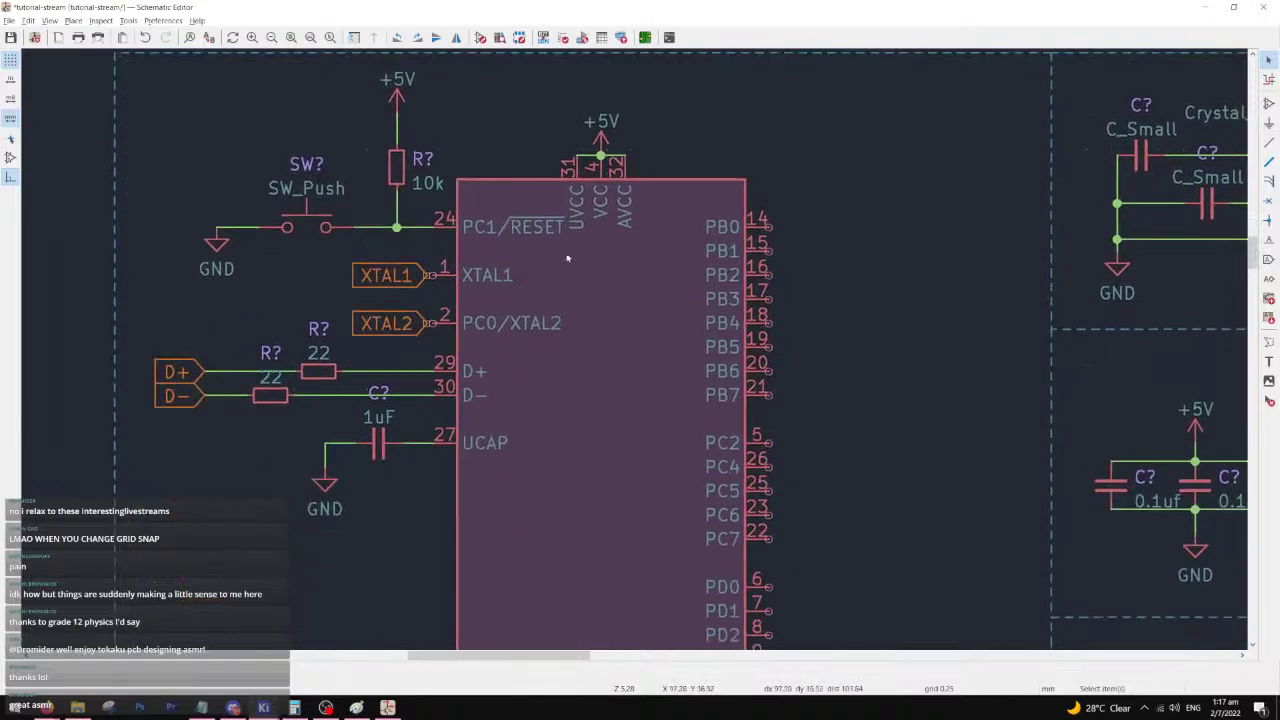
# - Examine the +5V symbol shared by the microcontroller's supply pins and the 0.1uF and 10uF decoupling capacitors, along with the neighbouring sections
pyautogui.scroll(3, 634, 371)
pyautogui.moveTo(618, 81); pyautogui.dragTo(451, 223, button='middle')
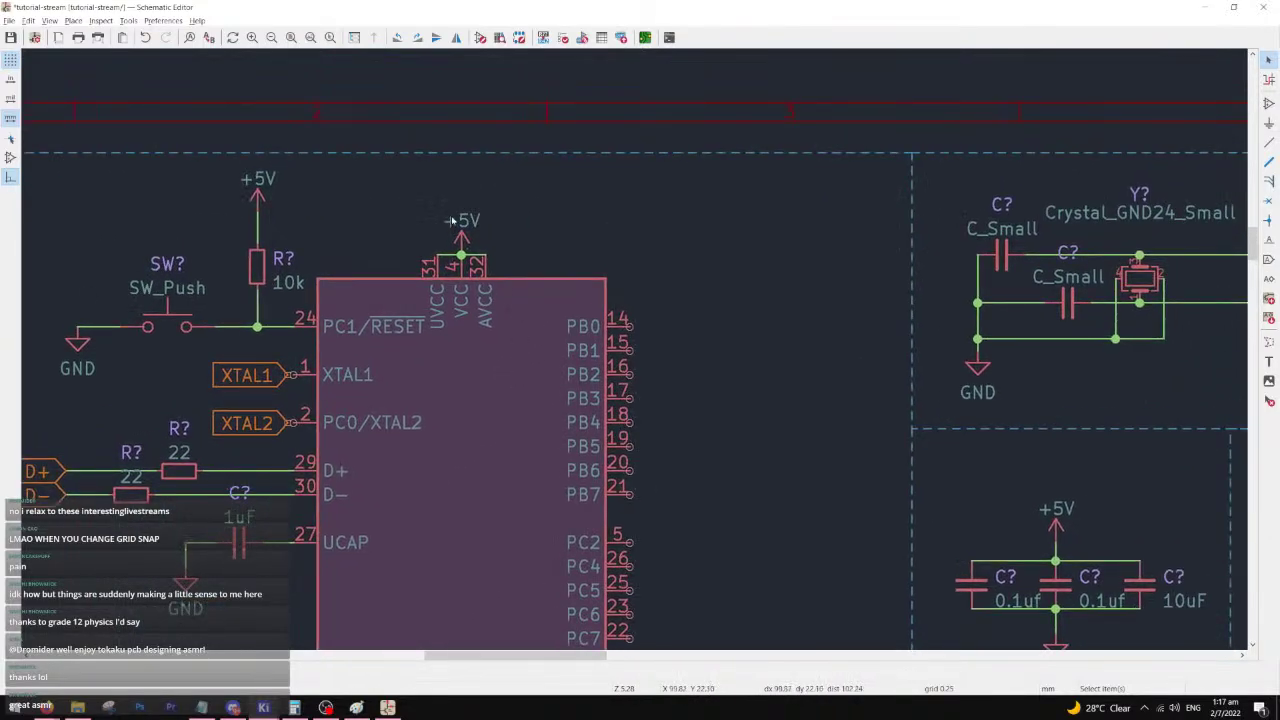
pyautogui.moveTo(1067, 462); pyautogui.dragTo(689, 316, button='middle')
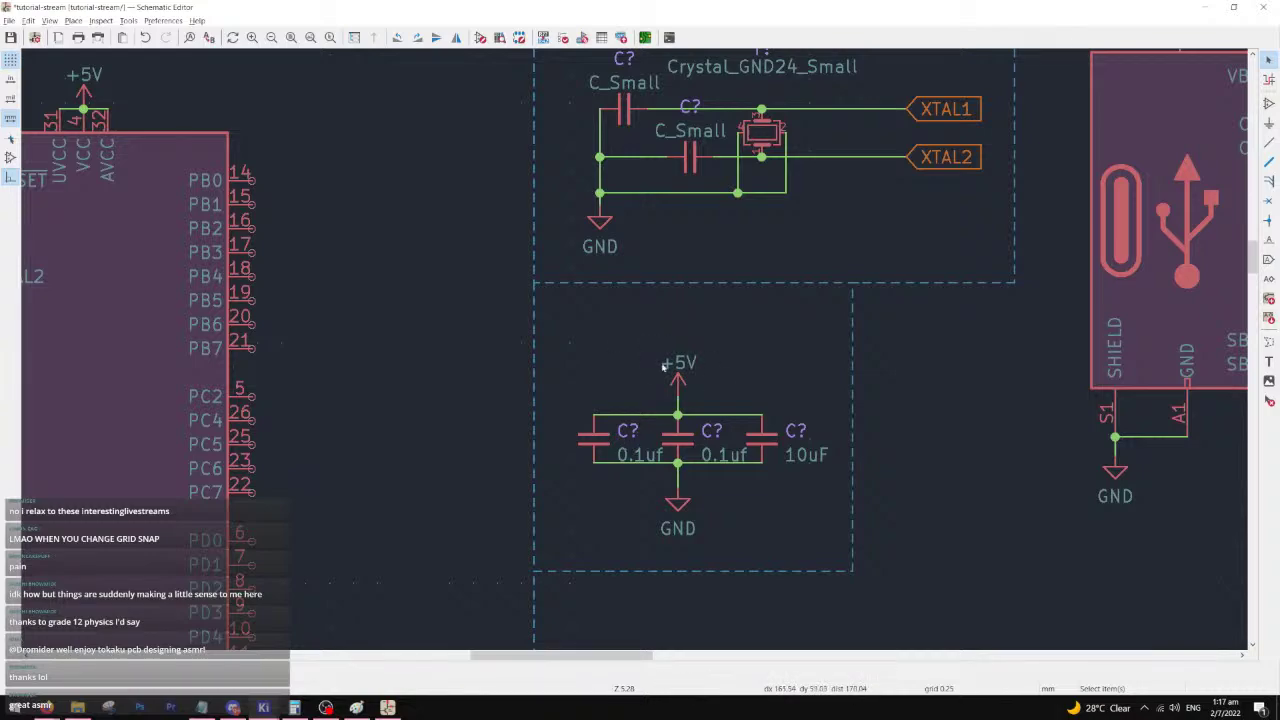
pyautogui.moveTo(763, 397); pyautogui.dragTo(860, 443, button='middle')
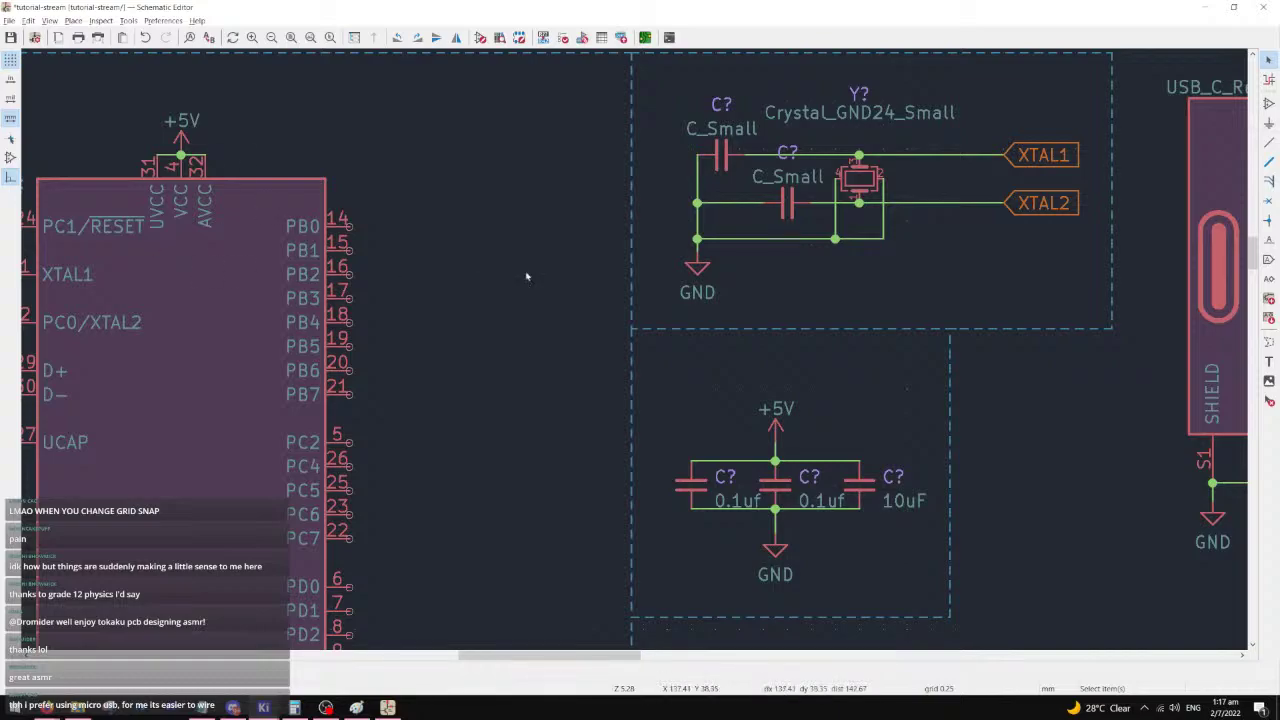
pyautogui.scroll(-2, 609, 247)
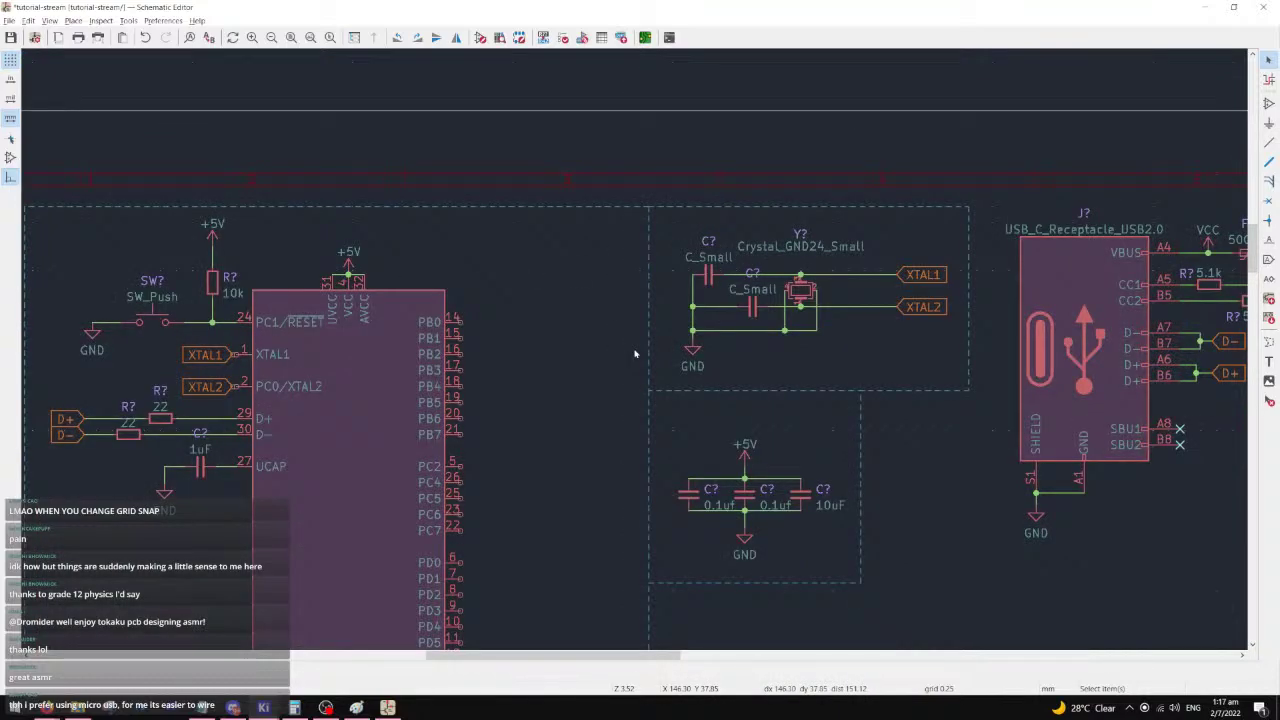
pyautogui.moveTo(880, 366); pyautogui.dragTo(502, 363, button='middle')
pyautogui.scroll(-2, 559, 366)
pyautogui.scroll(1, 634, 353)
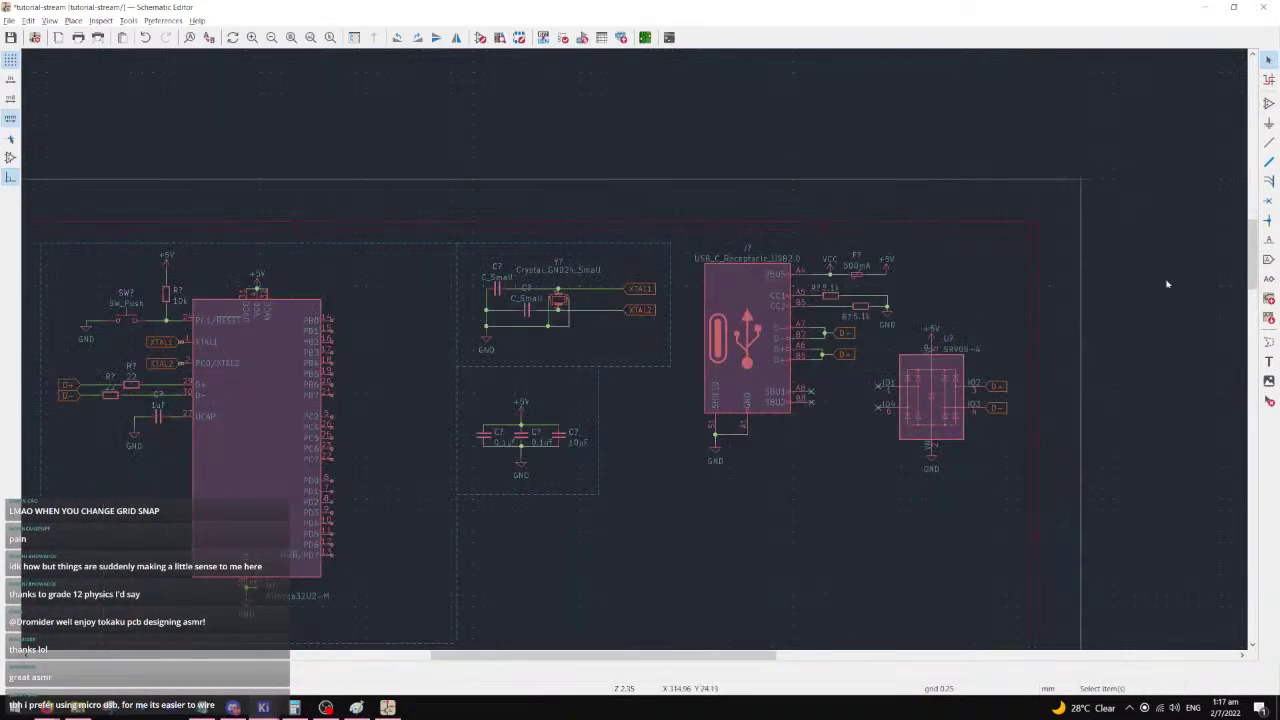
# - Draw a dashed graphic border around the USB-C receptacle and SRV05-4 circuits, starting and ending on the crystal section's border
pyautogui.scroll(1, 1060, 276)
pyautogui.click(1268, 161)
pyautogui.moveTo(280, 396); pyautogui.dragTo(666, 334, button='middle')
pyautogui.click(1268, 341)
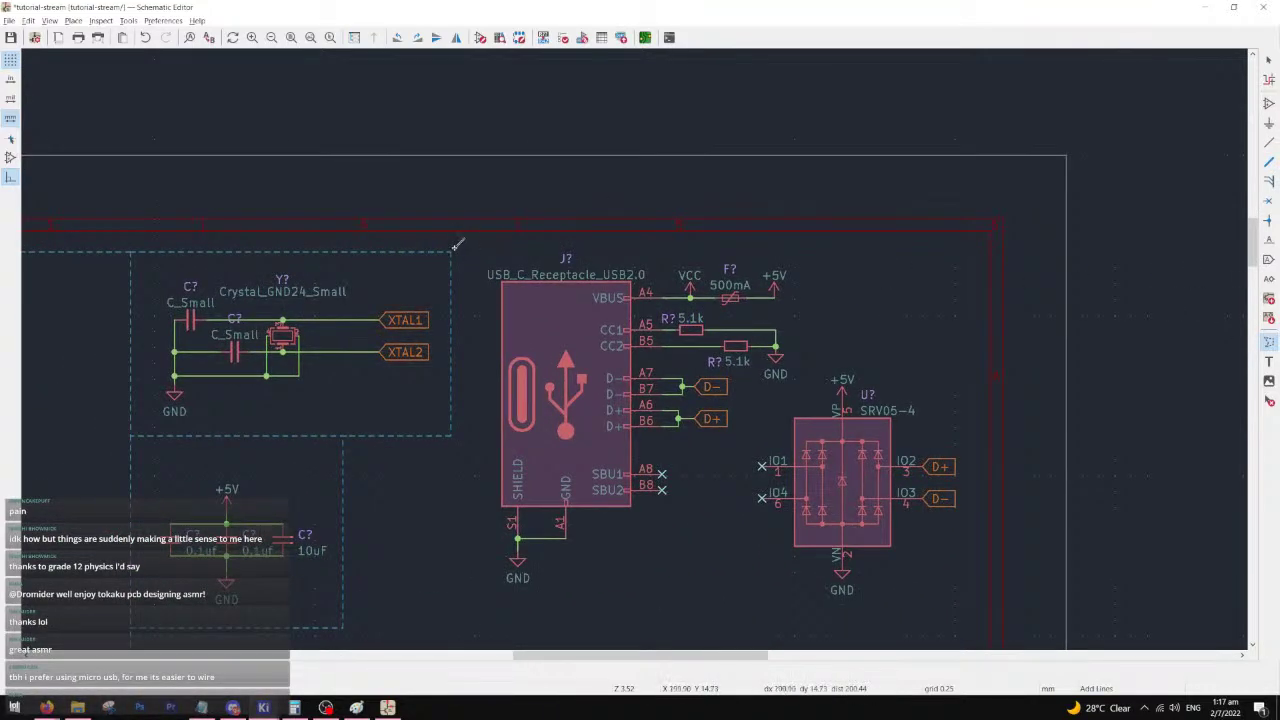
pyautogui.click(453, 245)
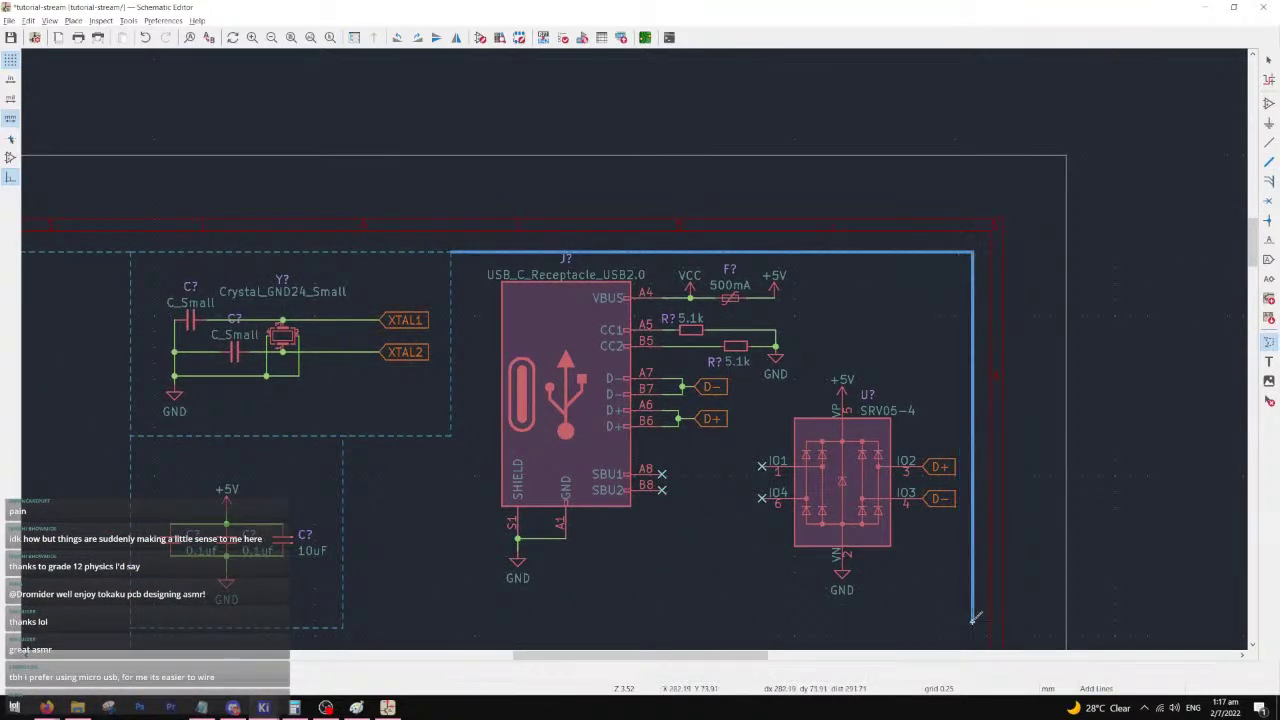
pyautogui.scroll(-1, 985, 525)
pyautogui.click(985, 530)
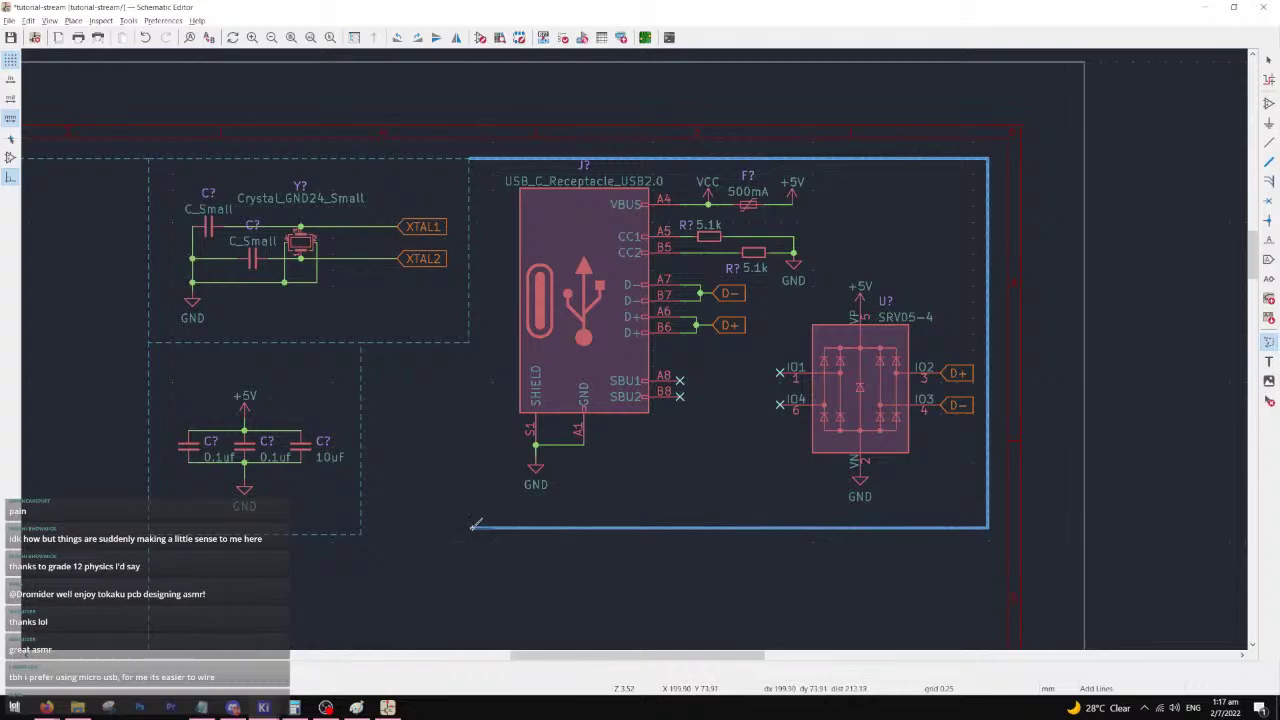
pyautogui.click(469, 342)
# - Search the symbol library for micro and preview the USB_B_Micro and USB3_B_Micro connectors
pyautogui.moveTo(634, 494); pyautogui.dragTo(682, 431, button='middle')
pyautogui.click(1267, 62)
pyautogui.write('amicro_b')
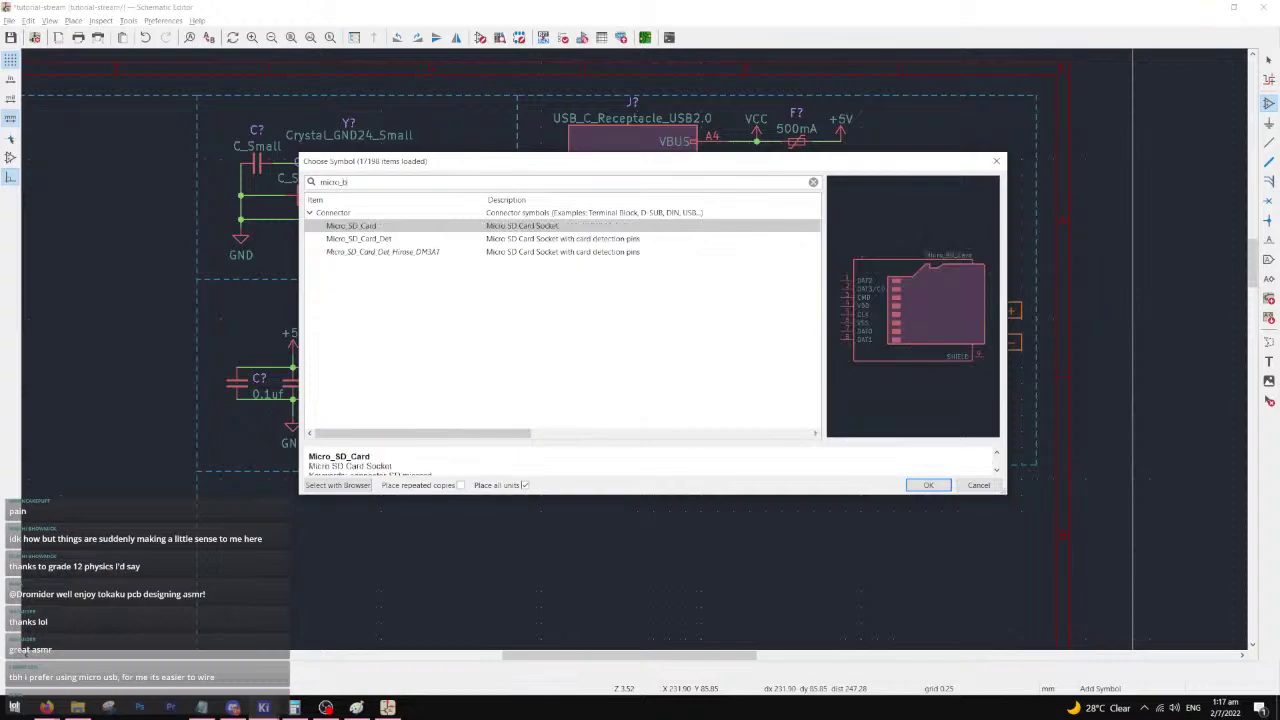
pyautogui.press('BackSpace')
pyautogui.press('BackSpace')
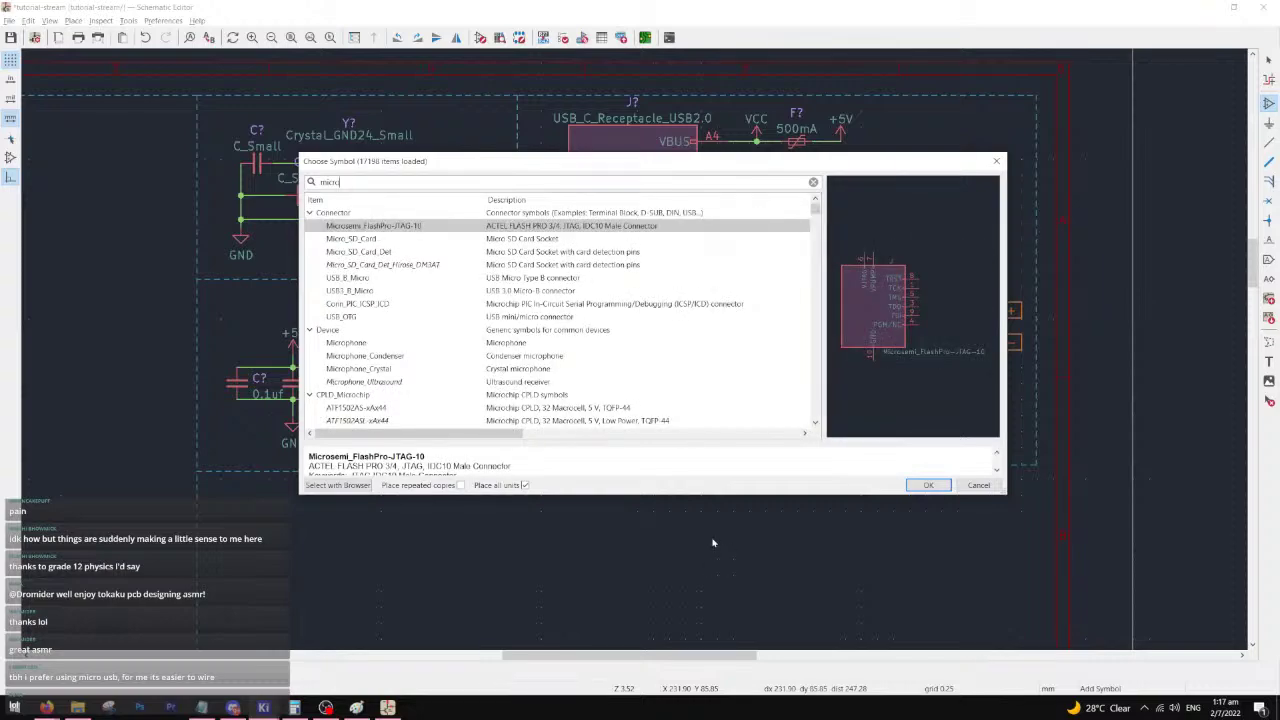
pyautogui.click(539, 278)
pyautogui.click(536, 291)
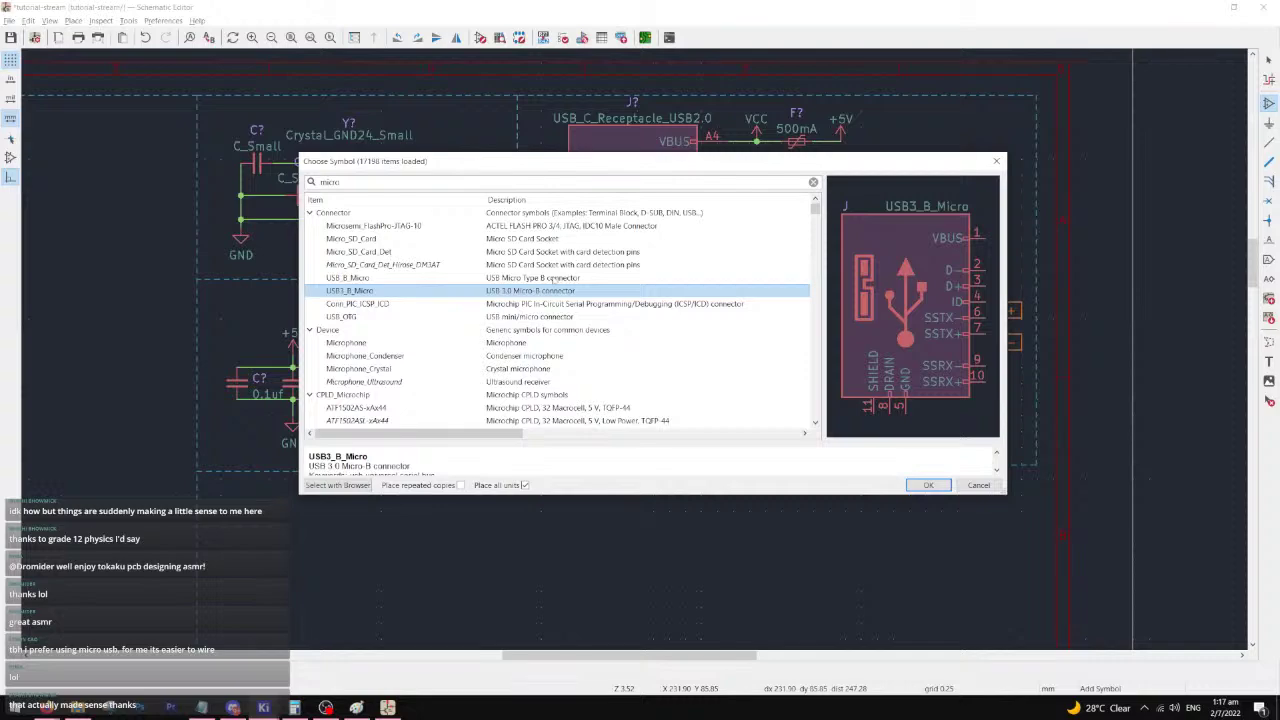
# - Search the symbol library for usb_b and compare the USB_B, USB_B_Micro and USB_B_Mini connector previews
pyautogui.hotkey('ctrl', 'a')
pyautogui.write('usb_b')
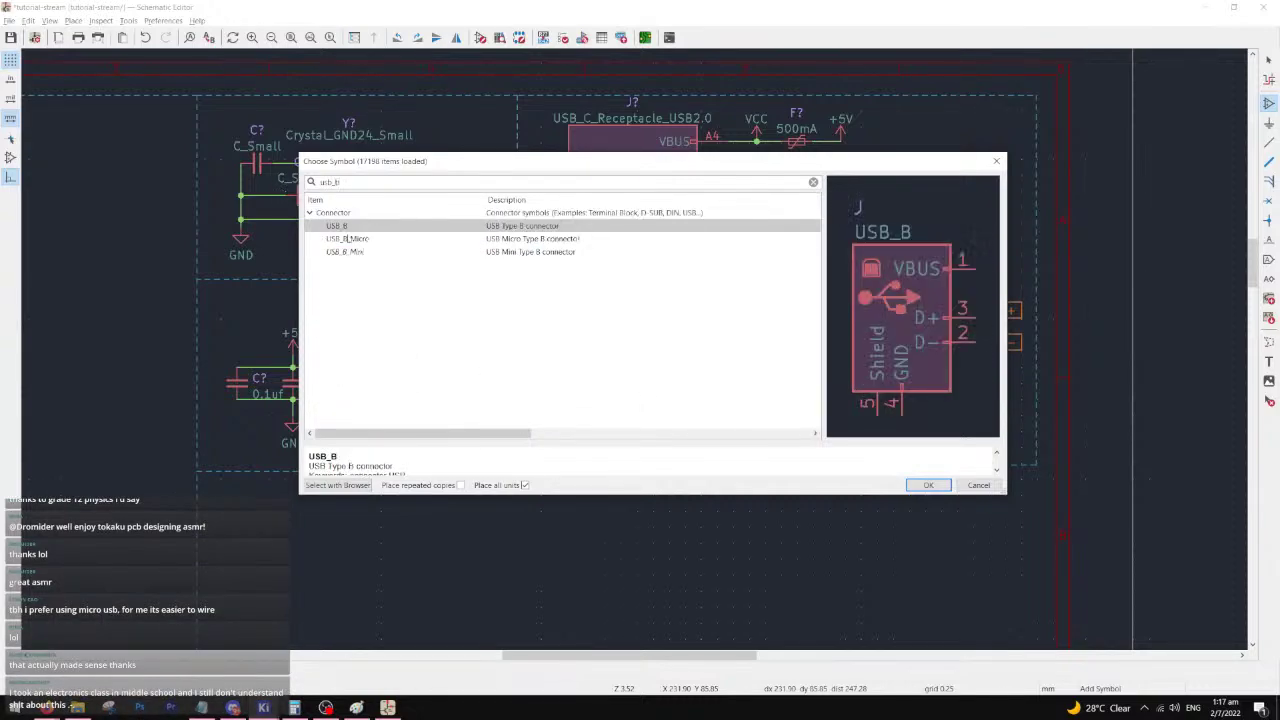
pyautogui.click(368, 241)
pyautogui.click(369, 253)
pyautogui.click(376, 240)
pyautogui.click(386, 227)
pyautogui.click(384, 240)
pyautogui.click(380, 252)
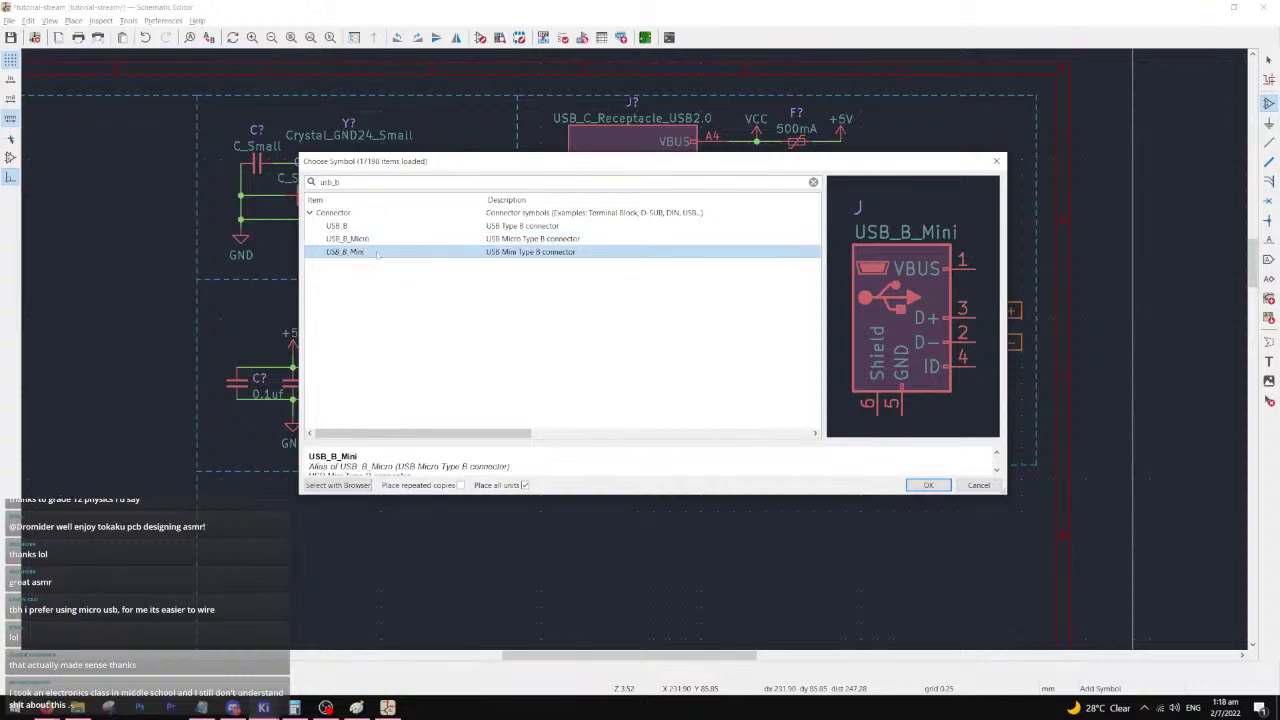
# - Place a USB_B_Mini connector below the USB-C section to inspect its pins, and undo the placement
pyautogui.click(928, 485)
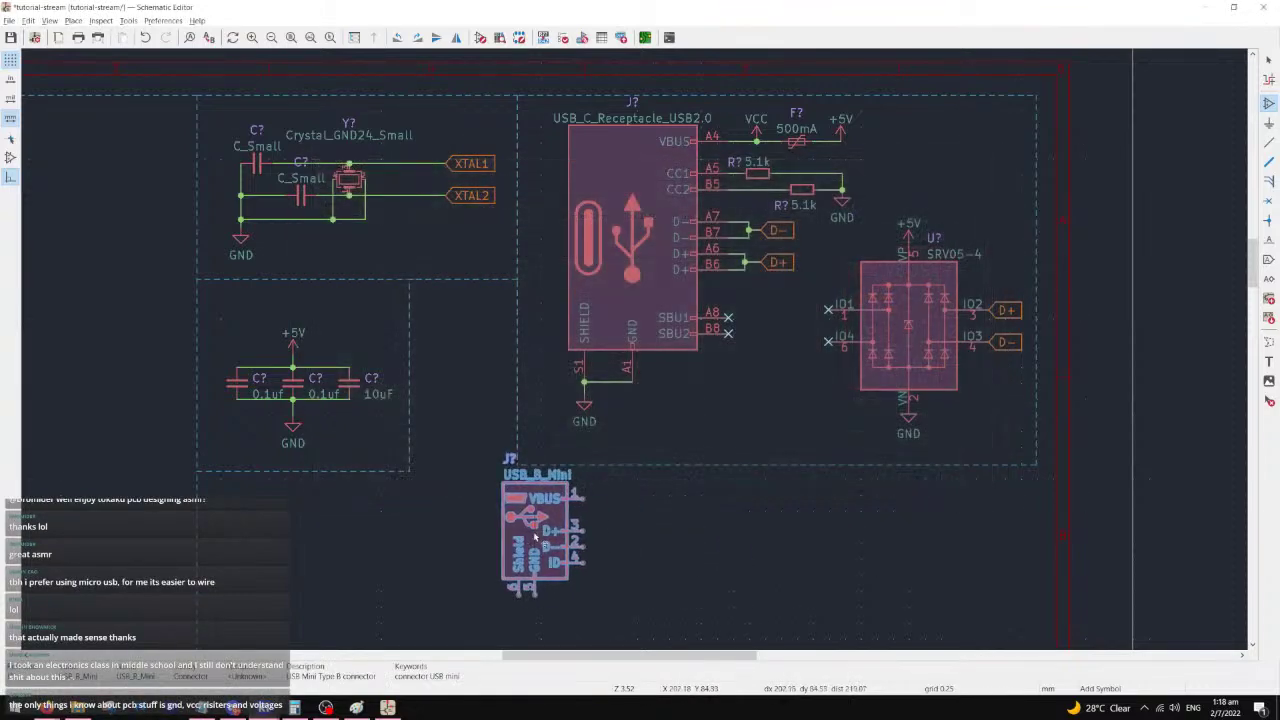
pyautogui.scroll(3, 627, 553)
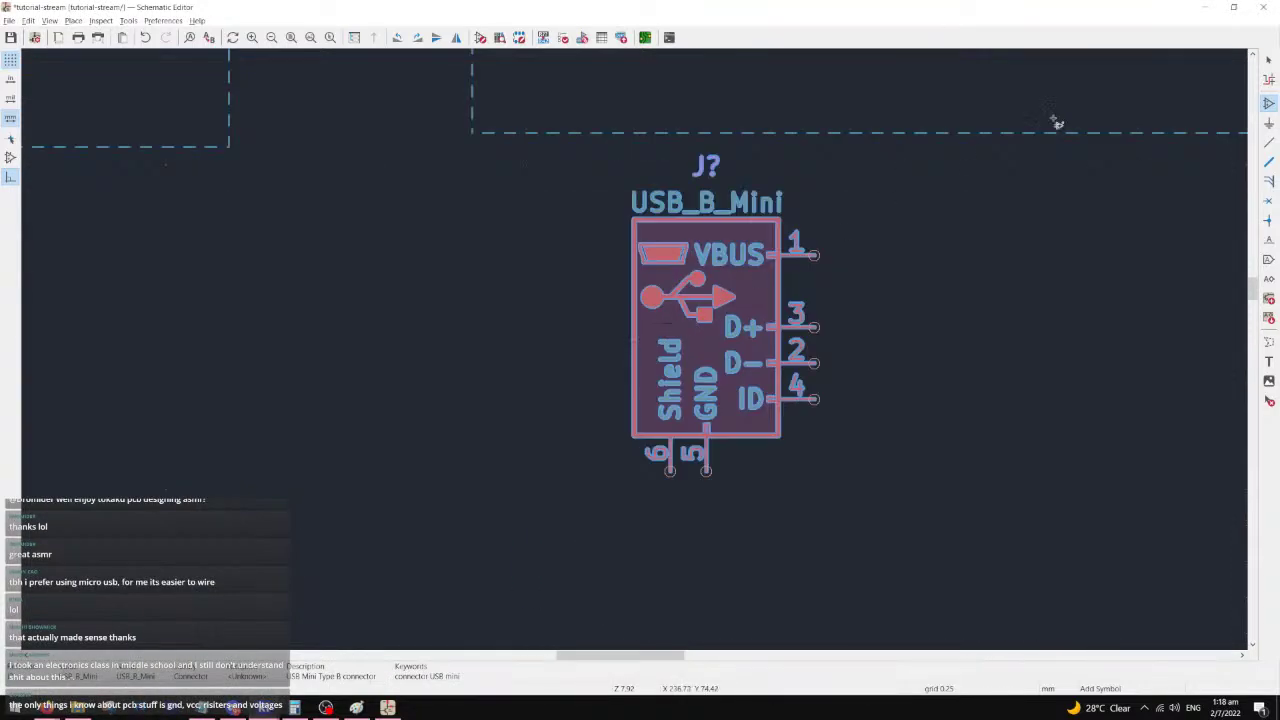
pyautogui.click(1268, 60)
pyautogui.moveTo(909, 200); pyautogui.dragTo(600, 472)
pyautogui.hotkey('ctrl', 'z')
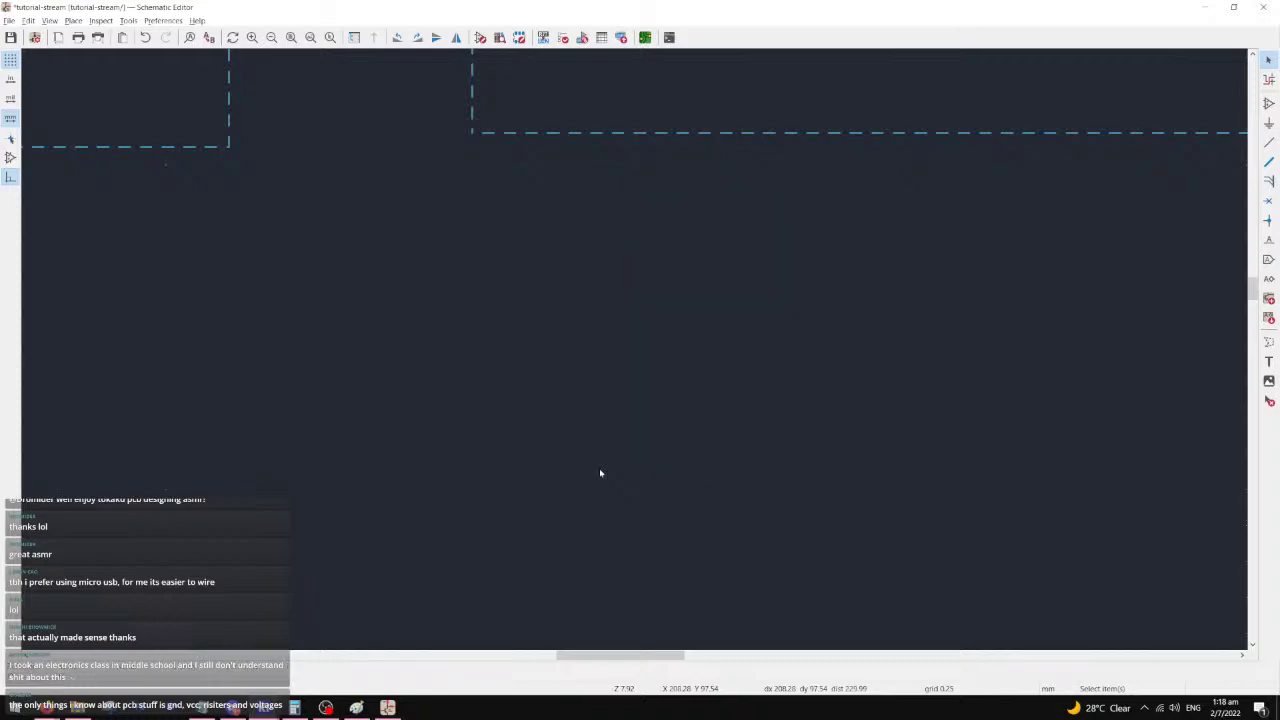
# - Save the schematic and review the microcontroller, crystal, decoupling and USB-C sections
pyautogui.hotkey('ctrl', 's')
pyautogui.scroll(-5, 580, 340)
pyautogui.scroll(5, 489, 305)
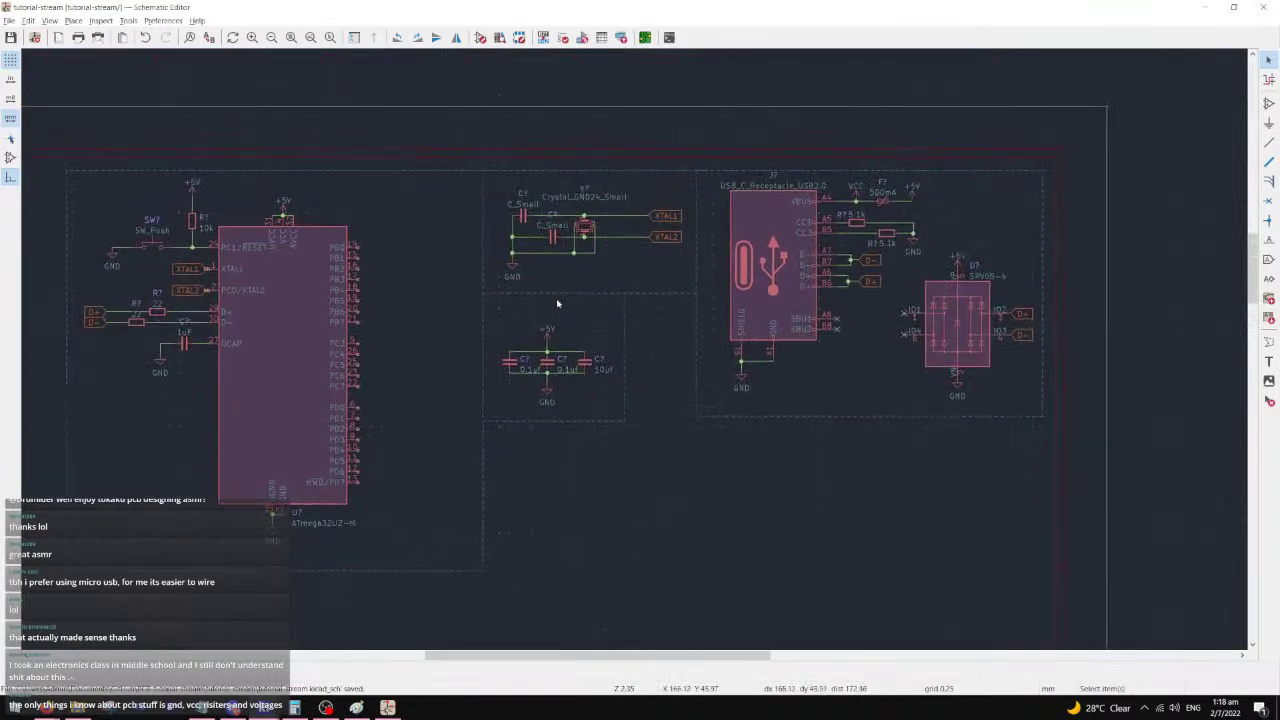
pyautogui.moveTo(388, 317); pyautogui.dragTo(440, 289, button='middle')
pyautogui.moveTo(962, 218); pyautogui.dragTo(880, 265, button='middle')
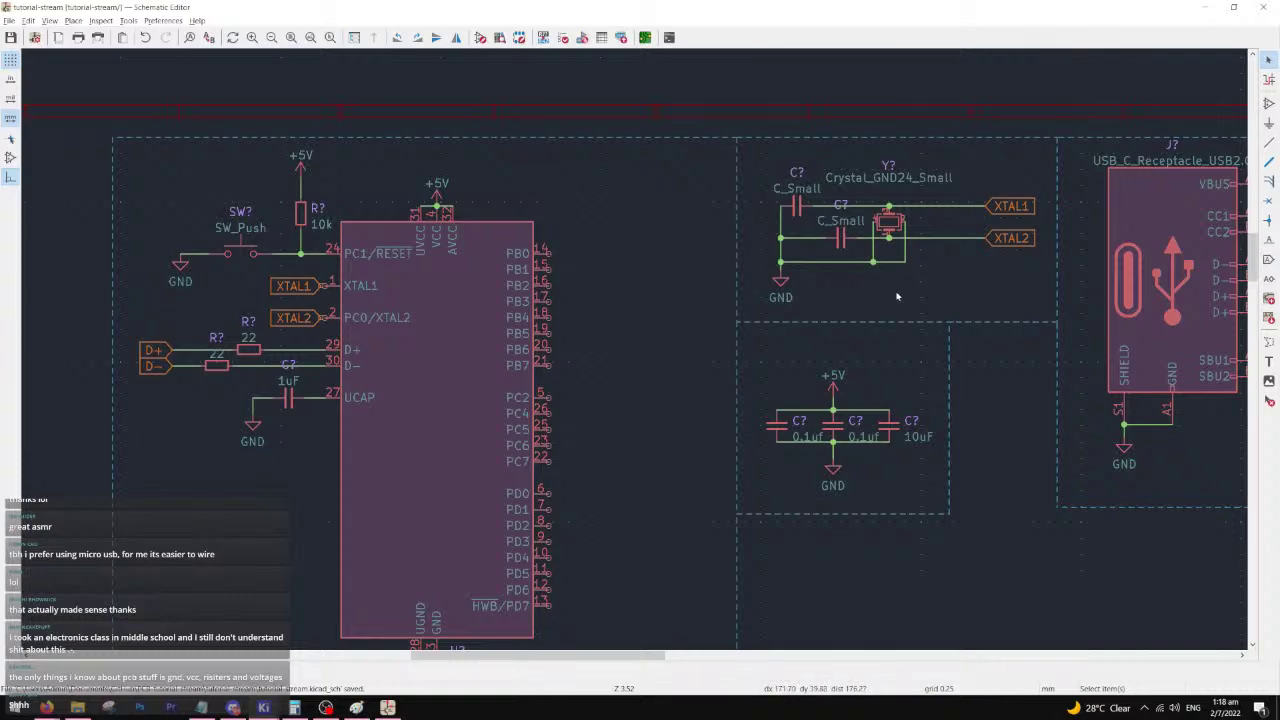
pyautogui.scroll(1, 843, 175)
pyautogui.scroll(-2, 449, 306)
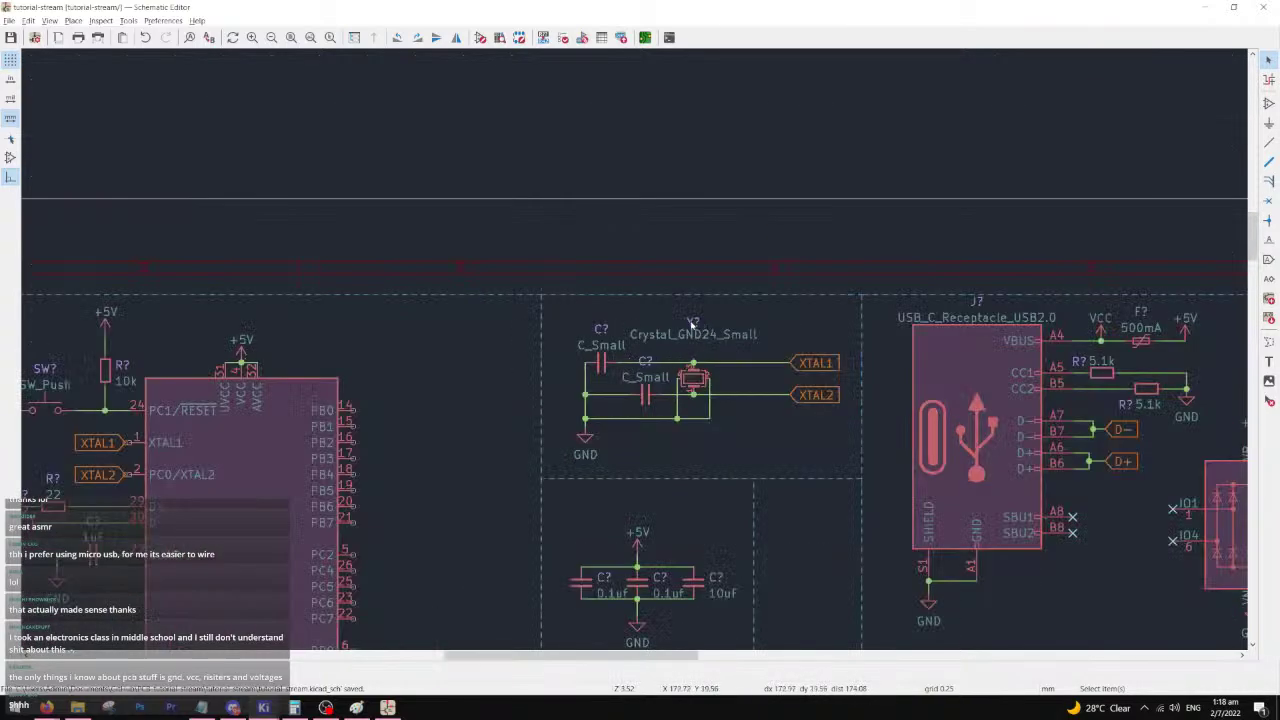
pyautogui.scroll(1, 746, 341)
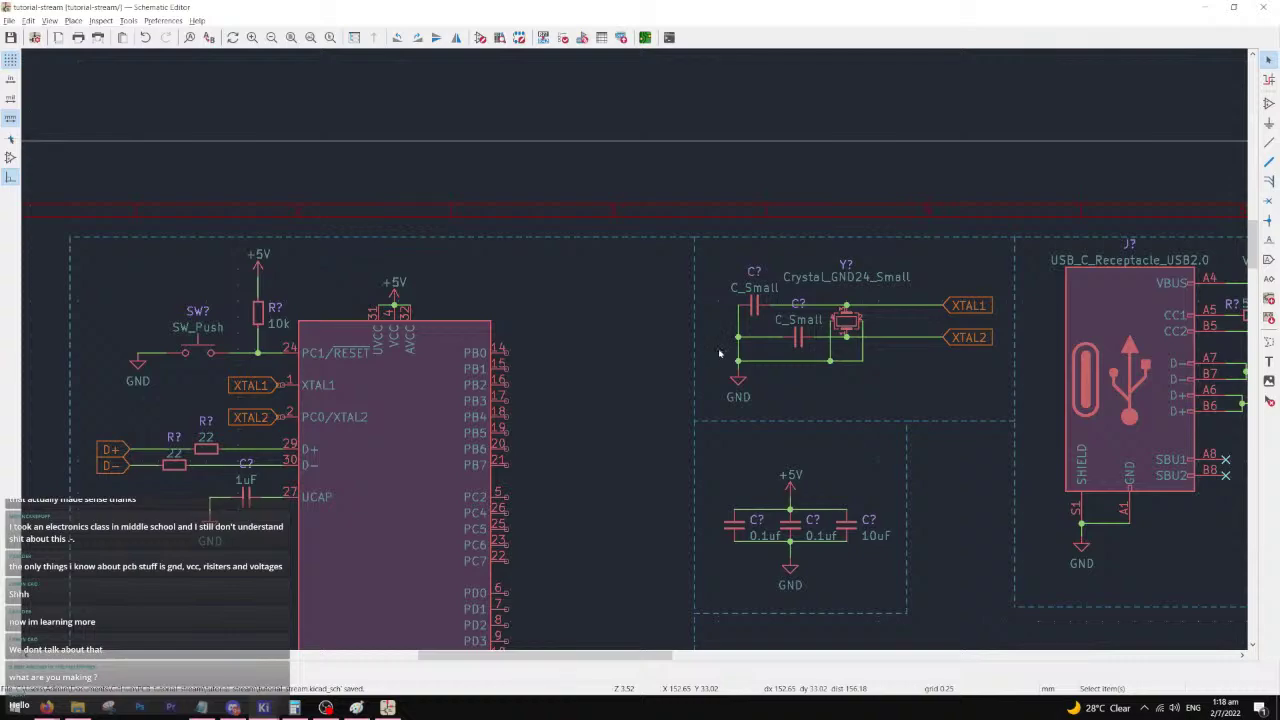
pyautogui.click(326, 708)
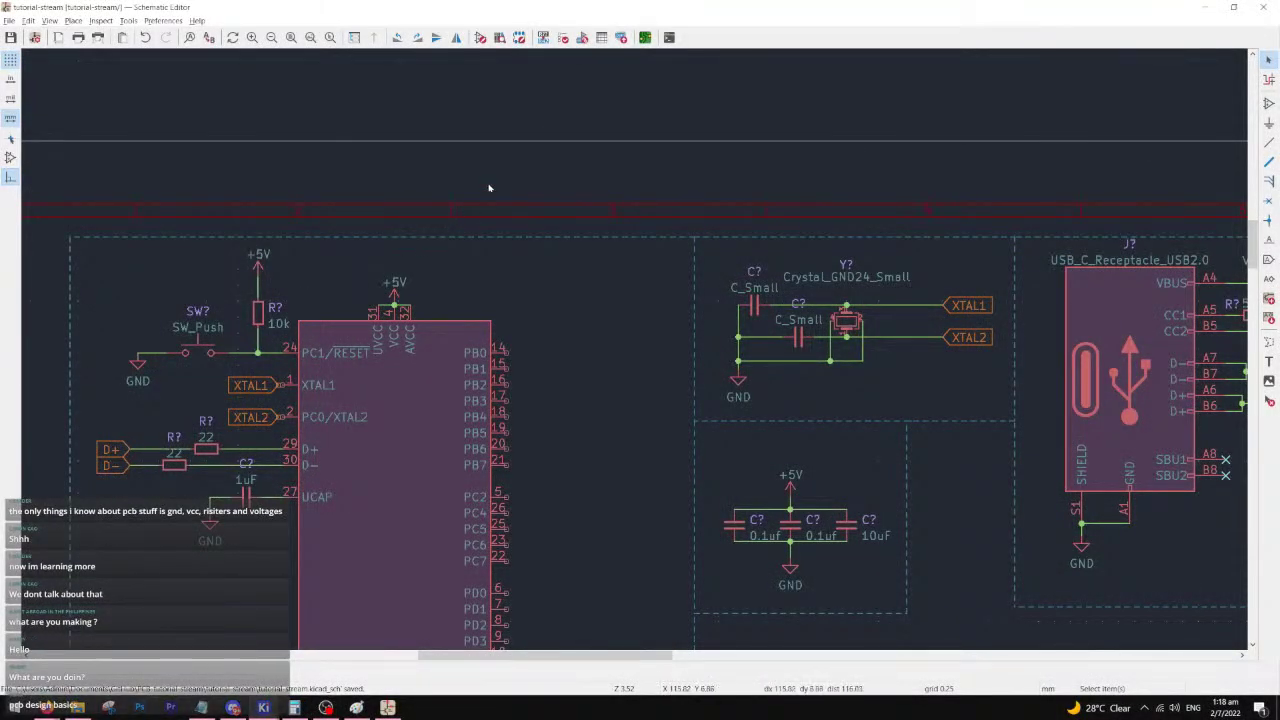
pyautogui.scroll(-3, 409, 402)
pyautogui.scroll(3, 480, 285)
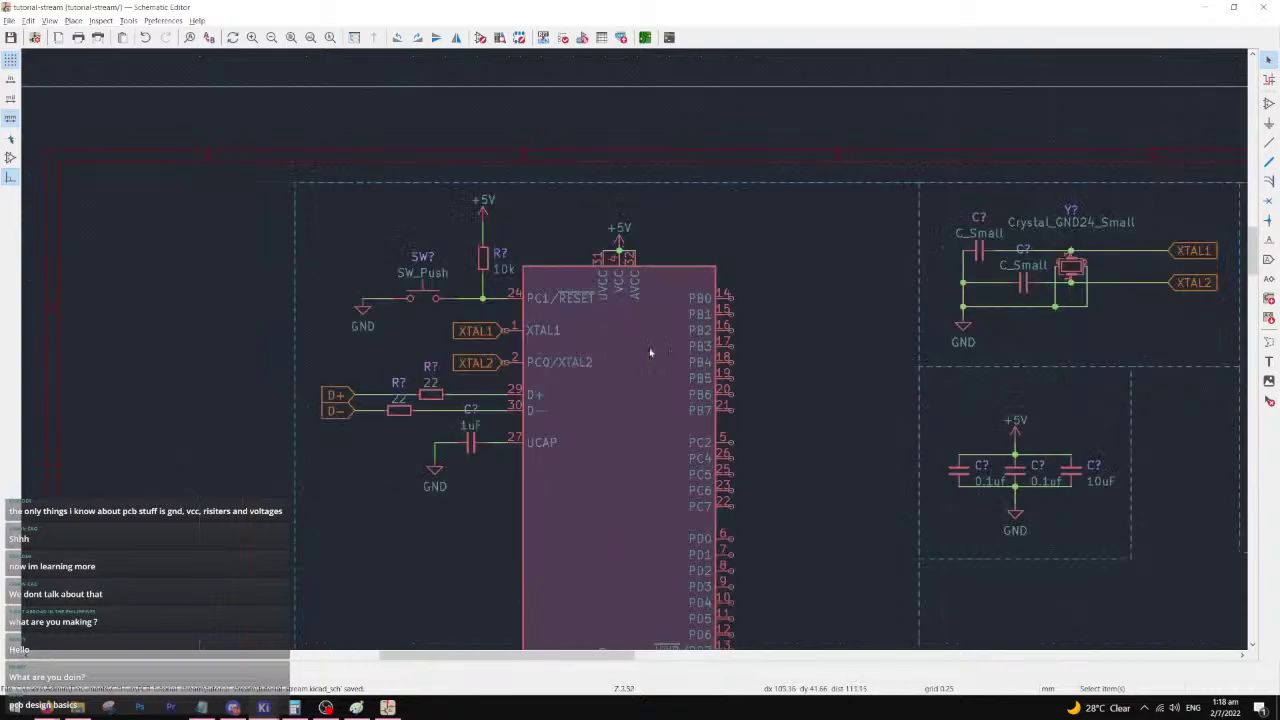
pyautogui.scroll(-3, 723, 394)
pyautogui.scroll(2, 571, 349)
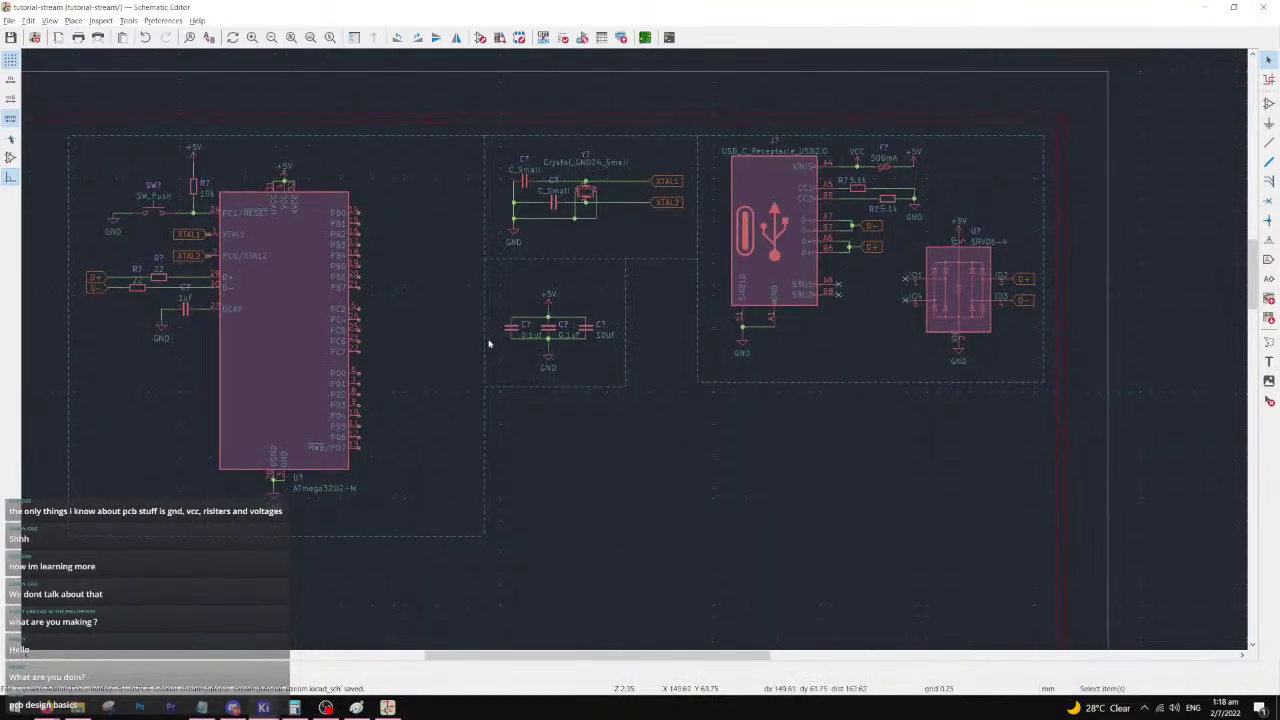
pyautogui.scroll(2, 747, 371)
pyautogui.scroll(-2, 747, 371)
pyautogui.scroll(2, 634, 350)
# - Search the symbol library for mx_sw and choose the MX_SW_HS switch for placement
pyautogui.moveTo(736, 382); pyautogui.dragTo(509, 355, button='middle')
pyautogui.press('a')
pyautogui.click(525, 462)
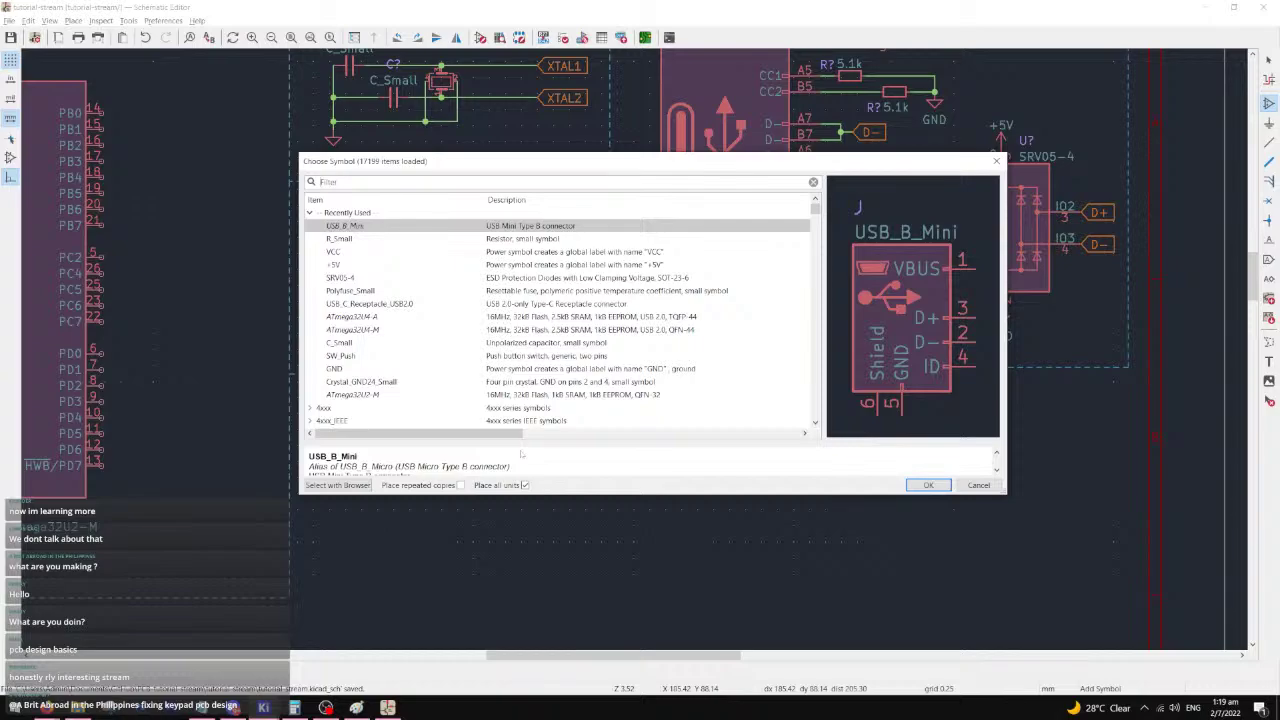
pyautogui.write('sw')
pyautogui.hotkey('ctrl', 'a')
pyautogui.write('mx_sw')
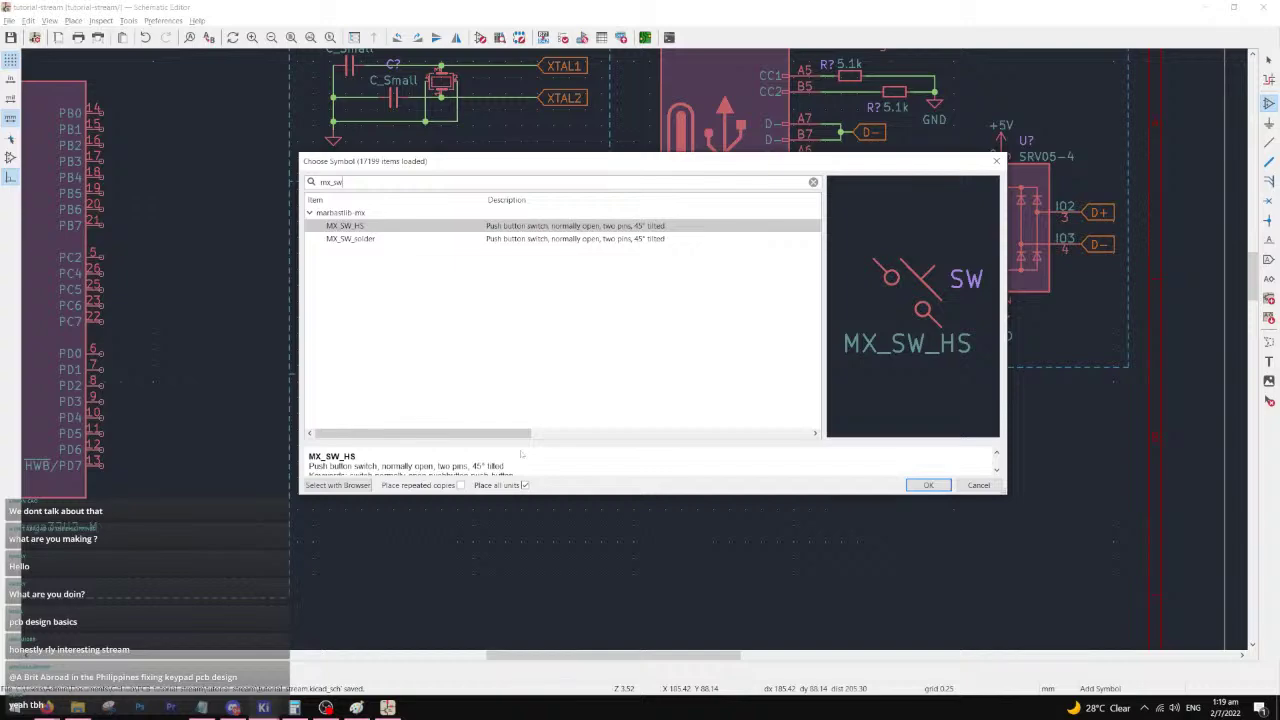
pyautogui.click(446, 239)
pyautogui.press('Up')
pyautogui.press('Down')
pyautogui.press('Up')
pyautogui.click(928, 485)
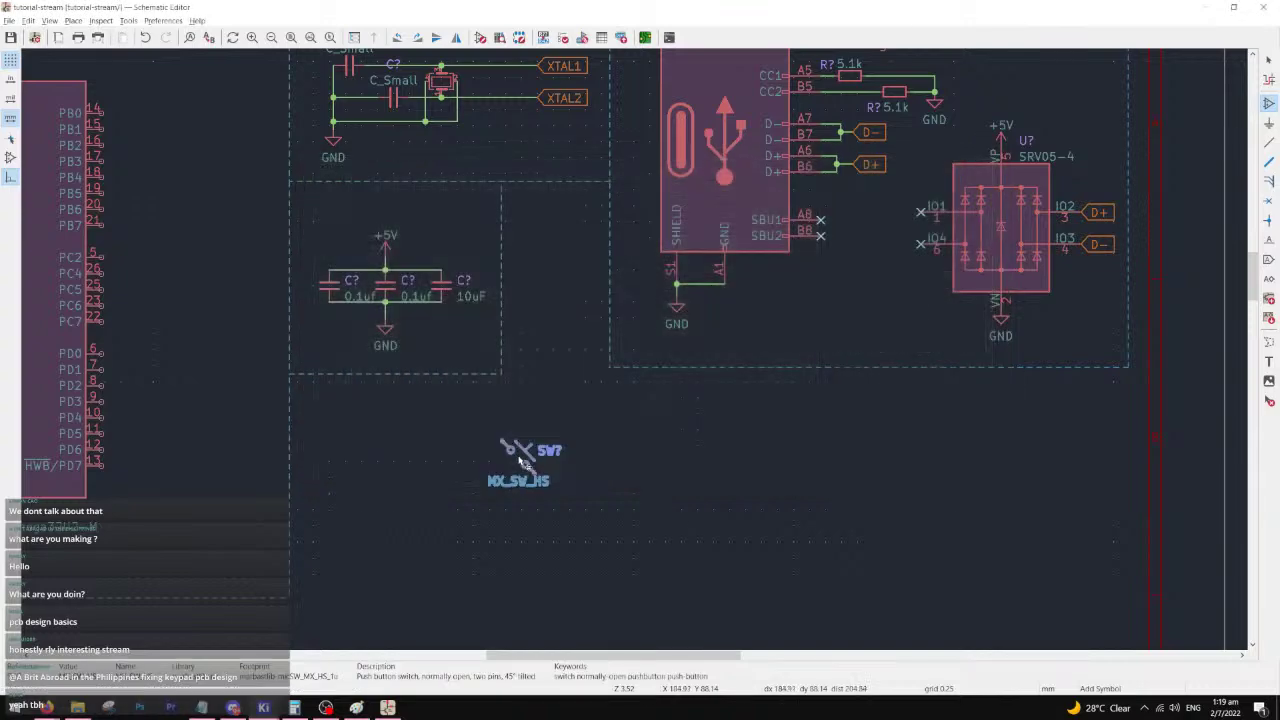
# - Place the MX_SW_HS switch in the empty area below the decoupling capacitor section
pyautogui.scroll(-2, 514, 440)
pyautogui.scroll(5, 514, 440)
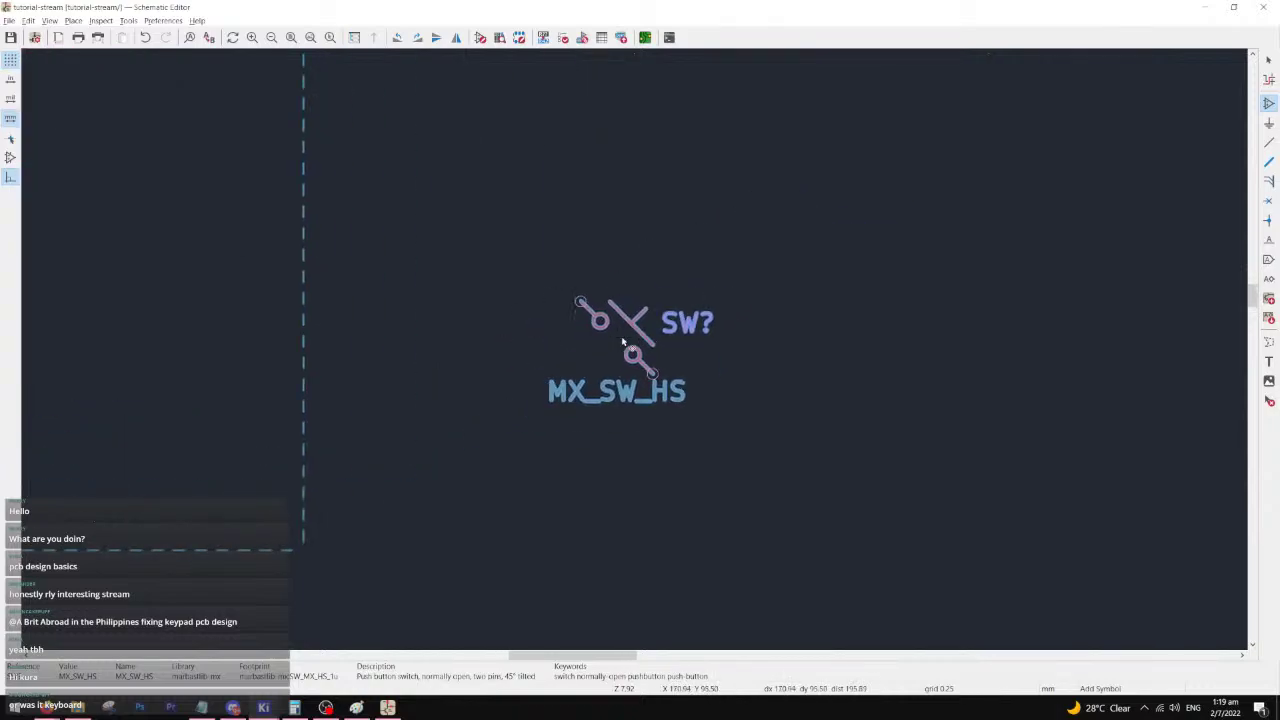
pyautogui.click(588, 288)
pyautogui.press('Escape')
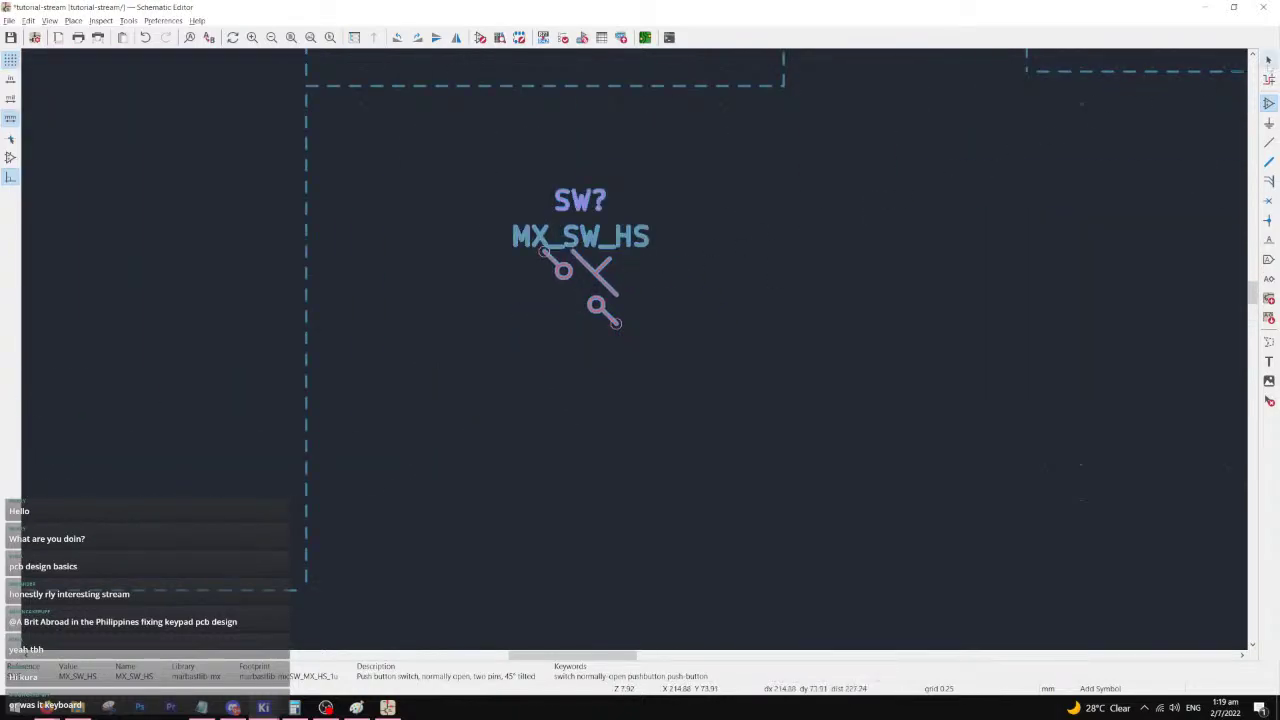
pyautogui.scroll(3, 620, 320)
pyautogui.scroll(-4, 635, 348)
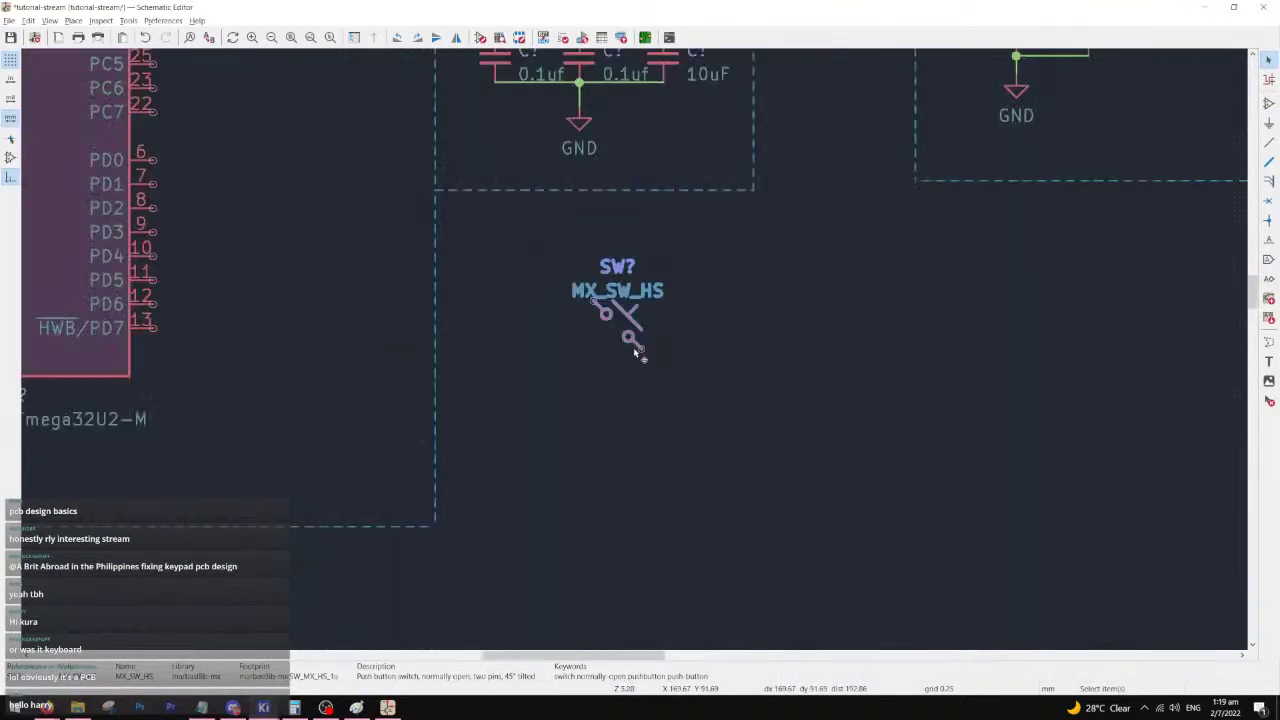
# - Duplicate the MX_SW_HS switch and place the copy beside the original on its right
pyautogui.scroll(2, 635, 348)
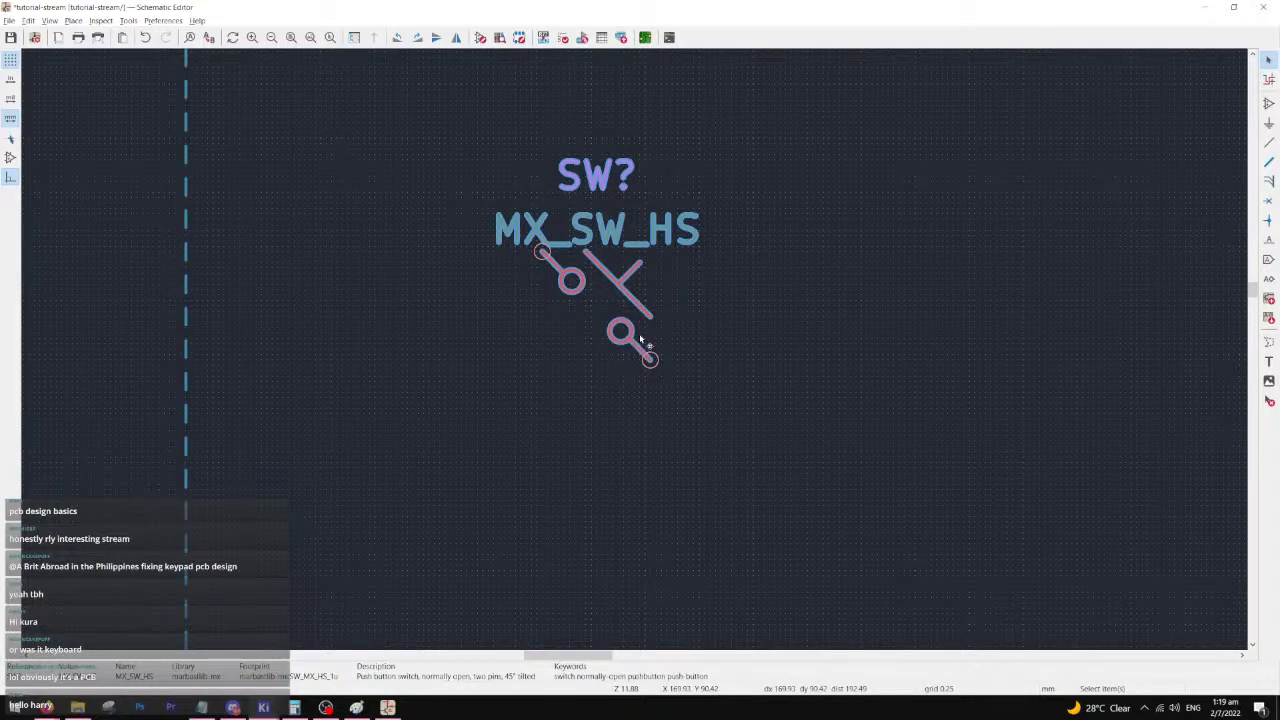
pyautogui.scroll(-3, 640, 350)
pyautogui.scroll(2, 628, 360)
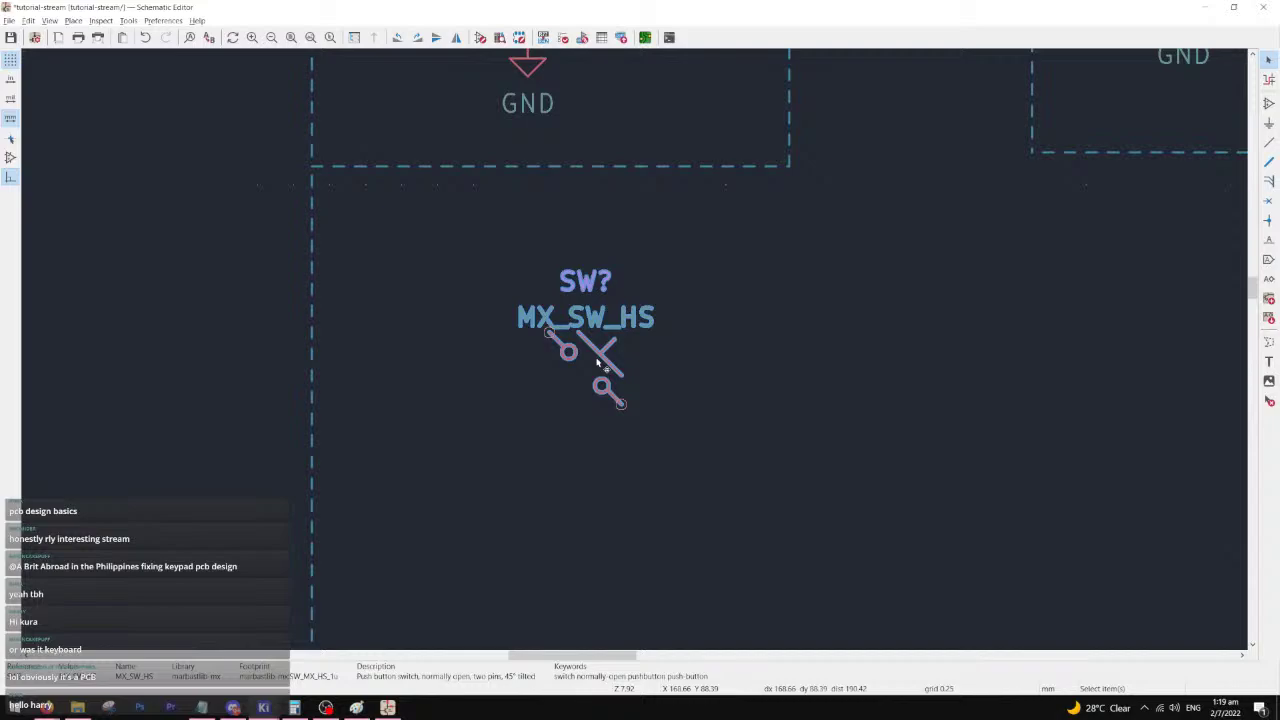
pyautogui.hotkey('ctrl', 'd')
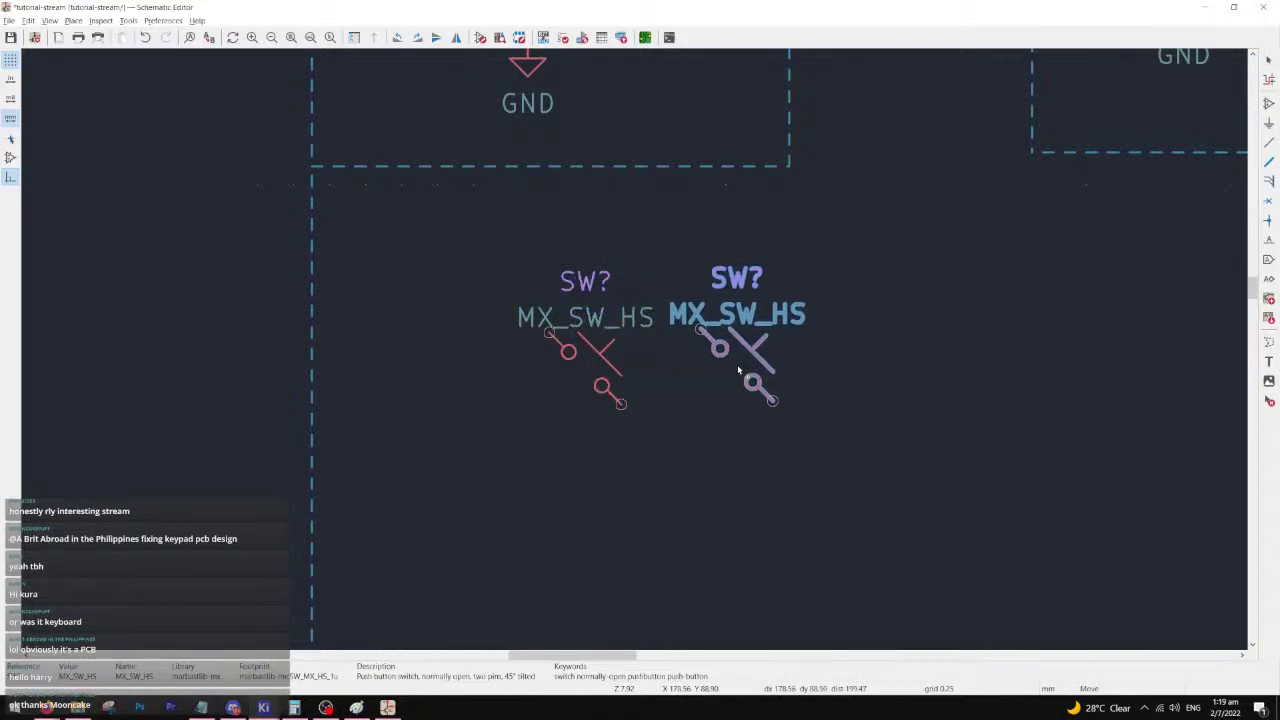
pyautogui.click(760, 361)
pyautogui.click(928, 366)
pyautogui.scroll(2, 634, 352)
pyautogui.scroll(-2, 634, 352)
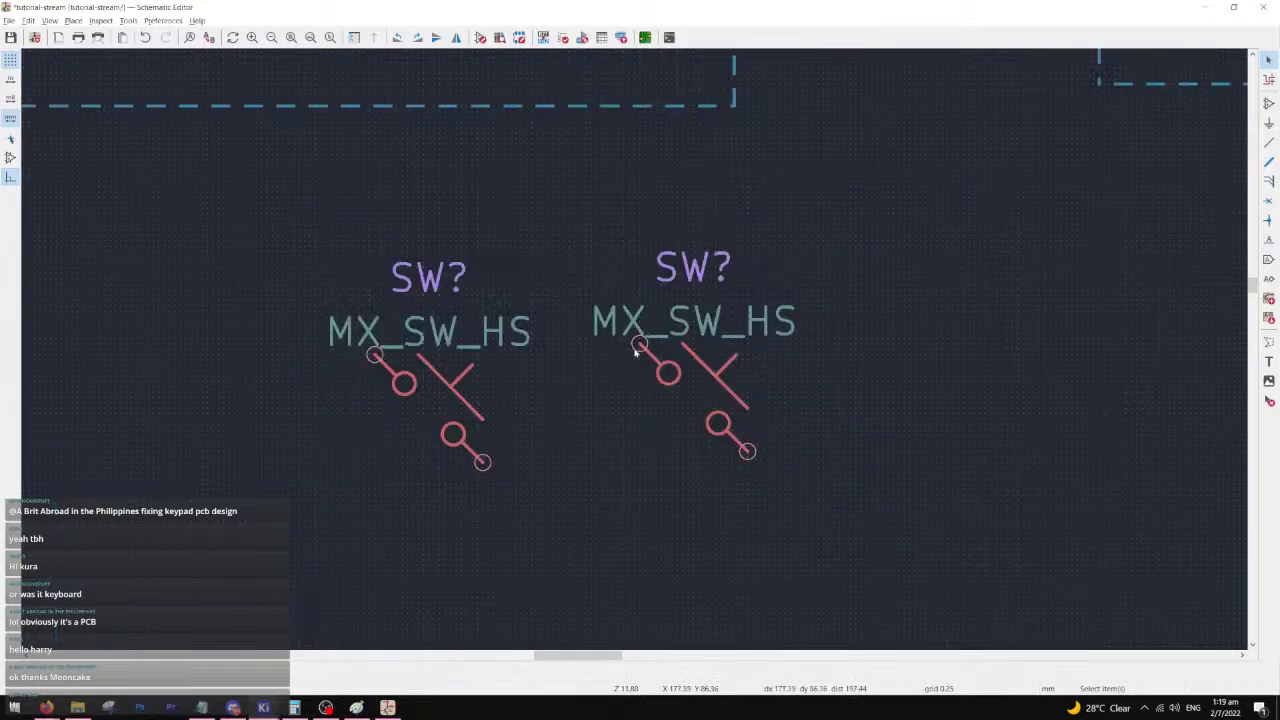
pyautogui.scroll(2, 630, 350)
pyautogui.scroll(-3, 634, 352)
pyautogui.scroll(-2, 634, 352)
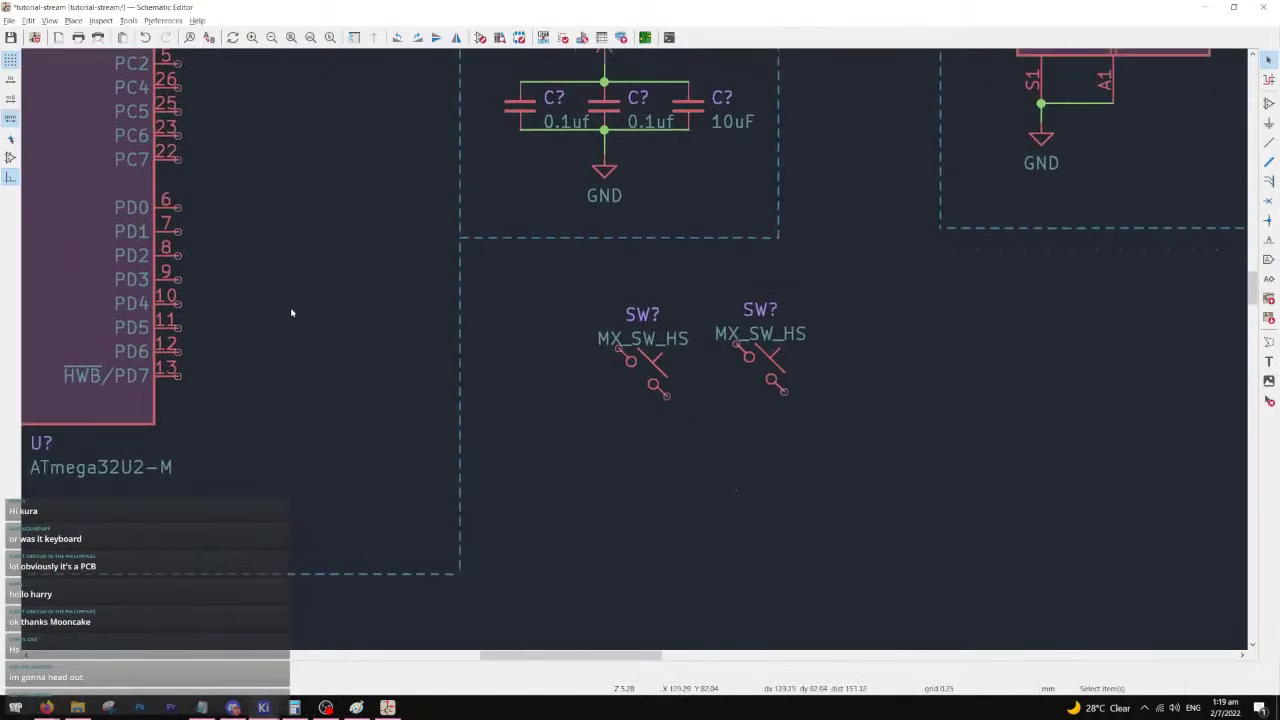
pyautogui.scroll(3, 634, 352)
pyautogui.scroll(-4, 634, 352)
pyautogui.click(585, 208)
pyautogui.click(648, 383)
pyautogui.scroll(2, 657, 428)
pyautogui.click(538, 93)
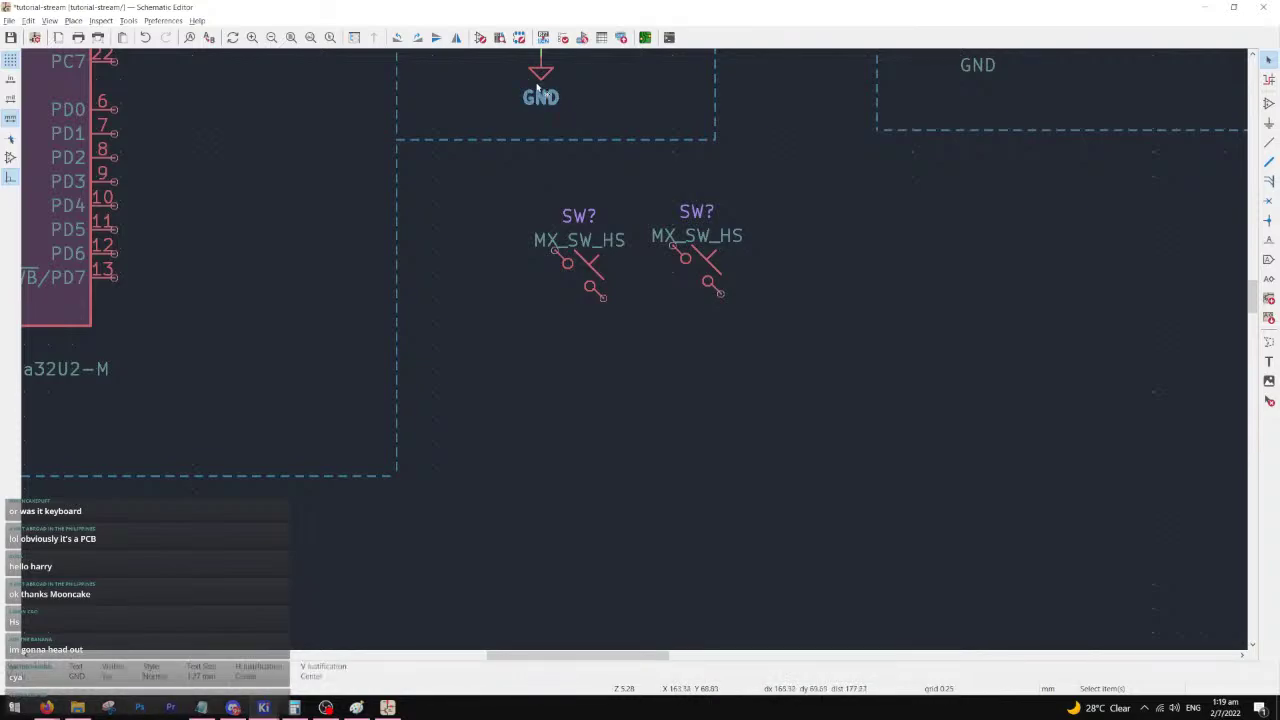
# - Duplicate the GND symbol of the decoupling capacitor section and place the copy in the empty area beside the two switches
pyautogui.press('Escape')
pyautogui.click(541, 97)
pyautogui.scroll(-3, 541, 97)
pyautogui.scroll(2, 568, 320)
pyautogui.press('Escape')
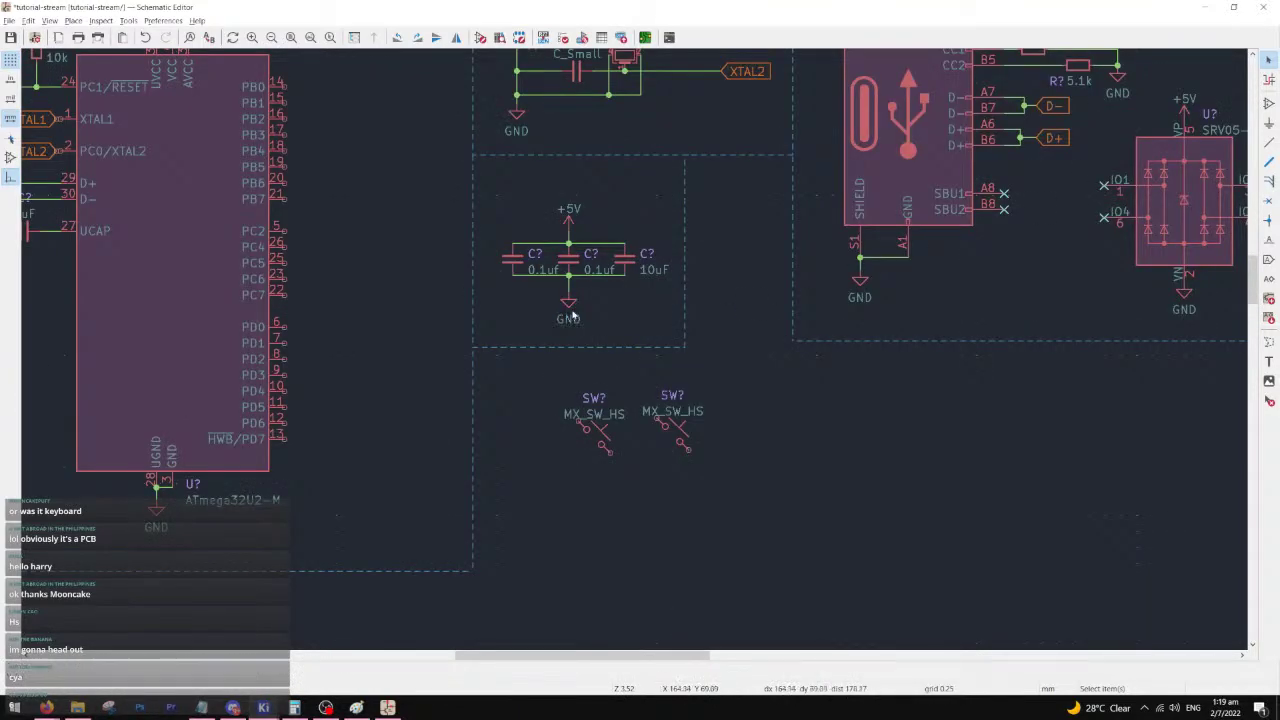
pyautogui.click(568, 305)
pyautogui.scroll(3, 568, 305)
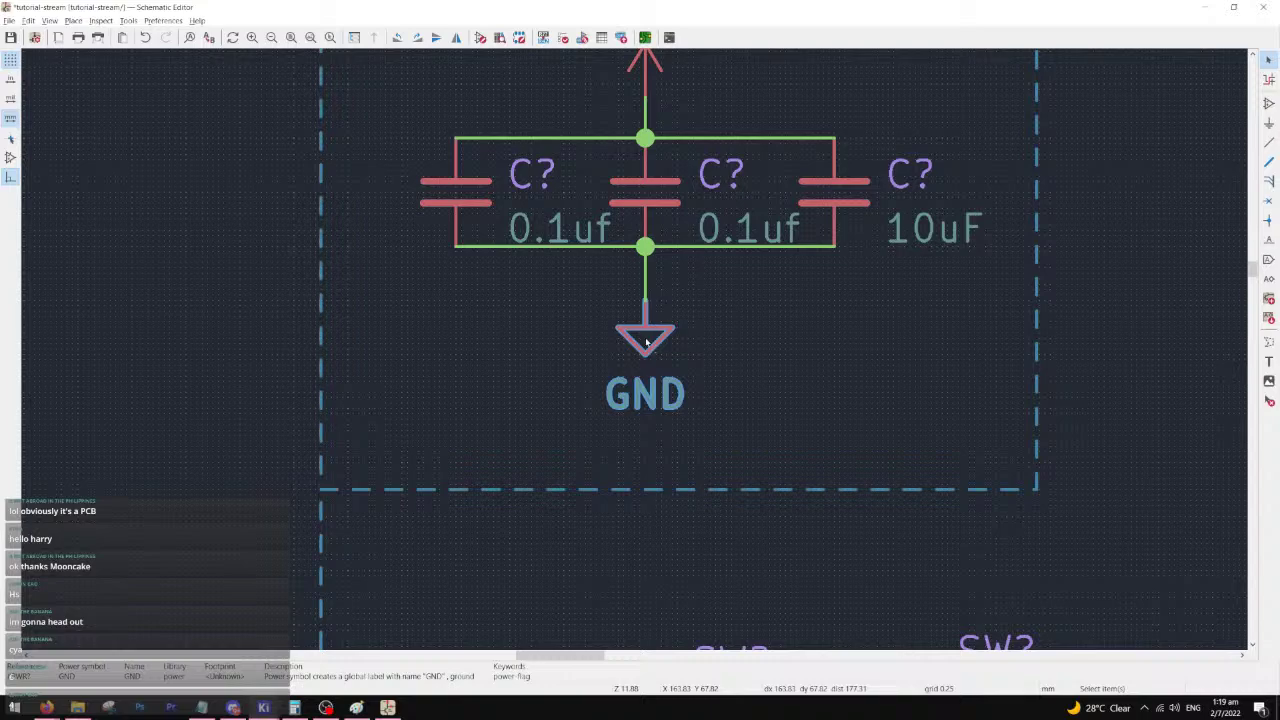
pyautogui.hotkey('ctrl', 'd')
pyautogui.scroll(-5, 777, 409)
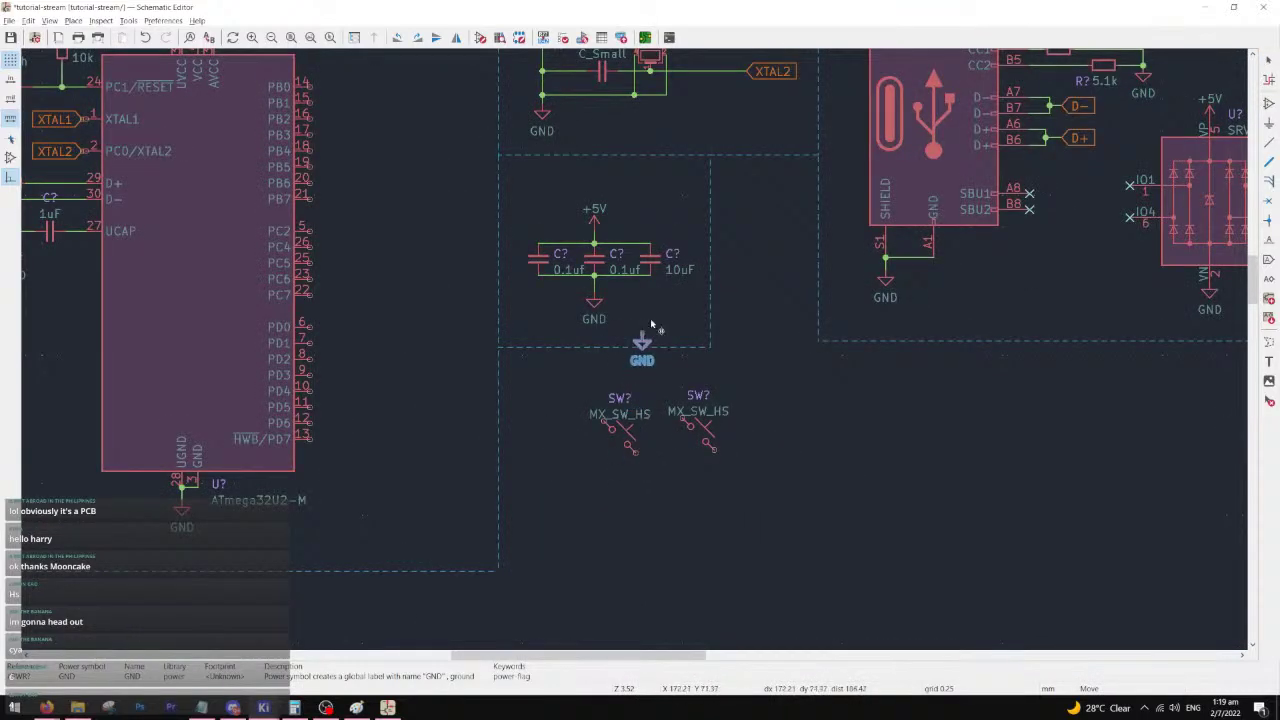
pyautogui.click(596, 304)
pyautogui.press('Delete')
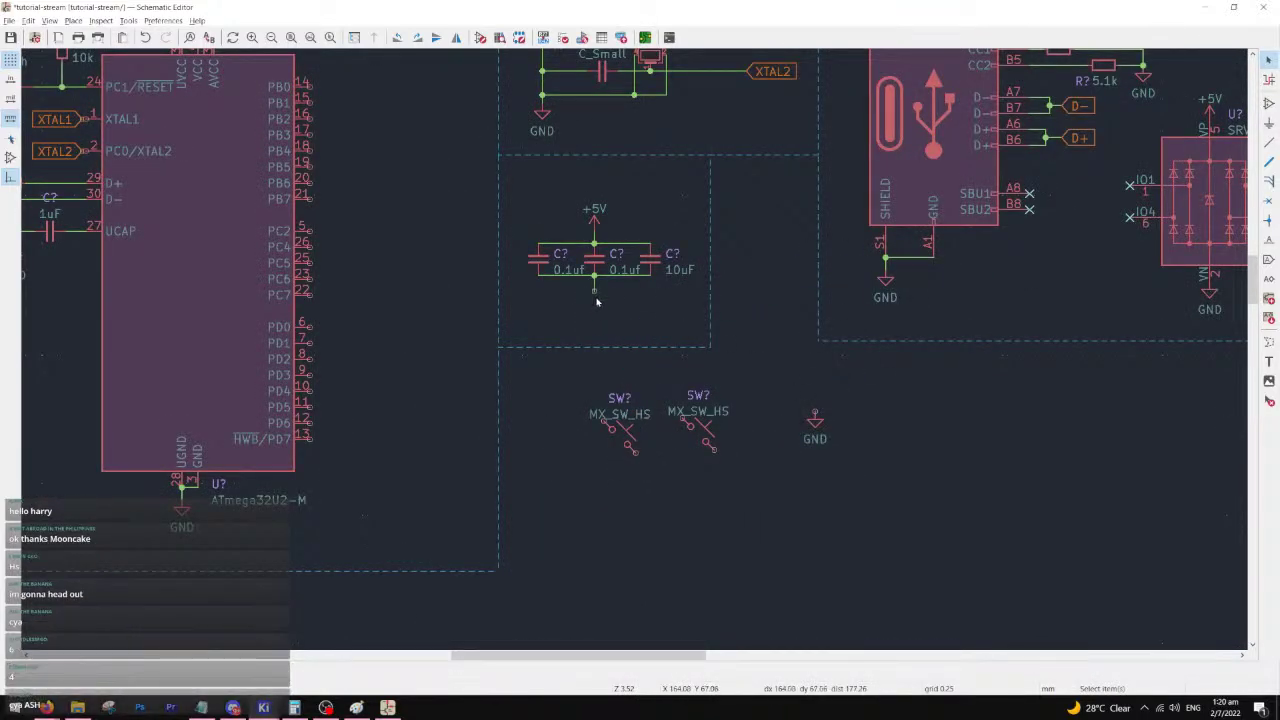
# - Move the loose GND symbol beneath the lower pin of the first switch and duplicate it beneath the second switch's lower pin
pyautogui.scroll(3, 700, 486)
pyautogui.click(815, 426)
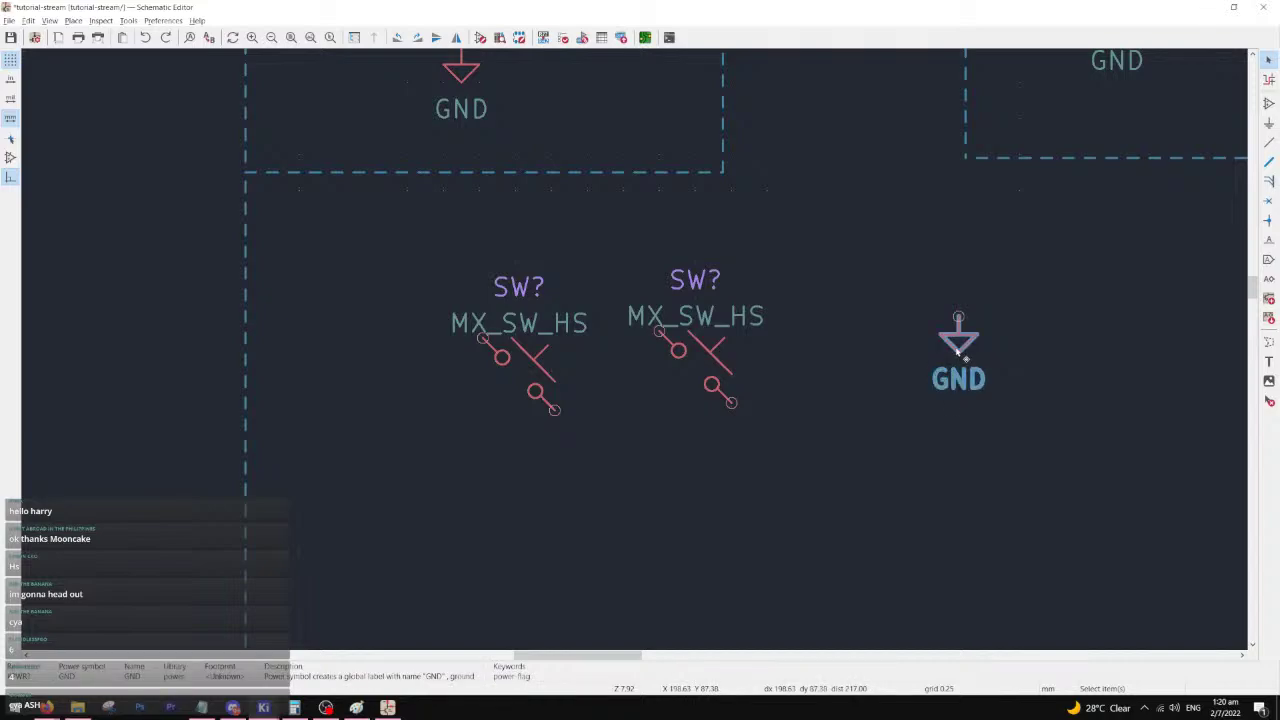
pyautogui.press('m')
pyautogui.click(556, 437)
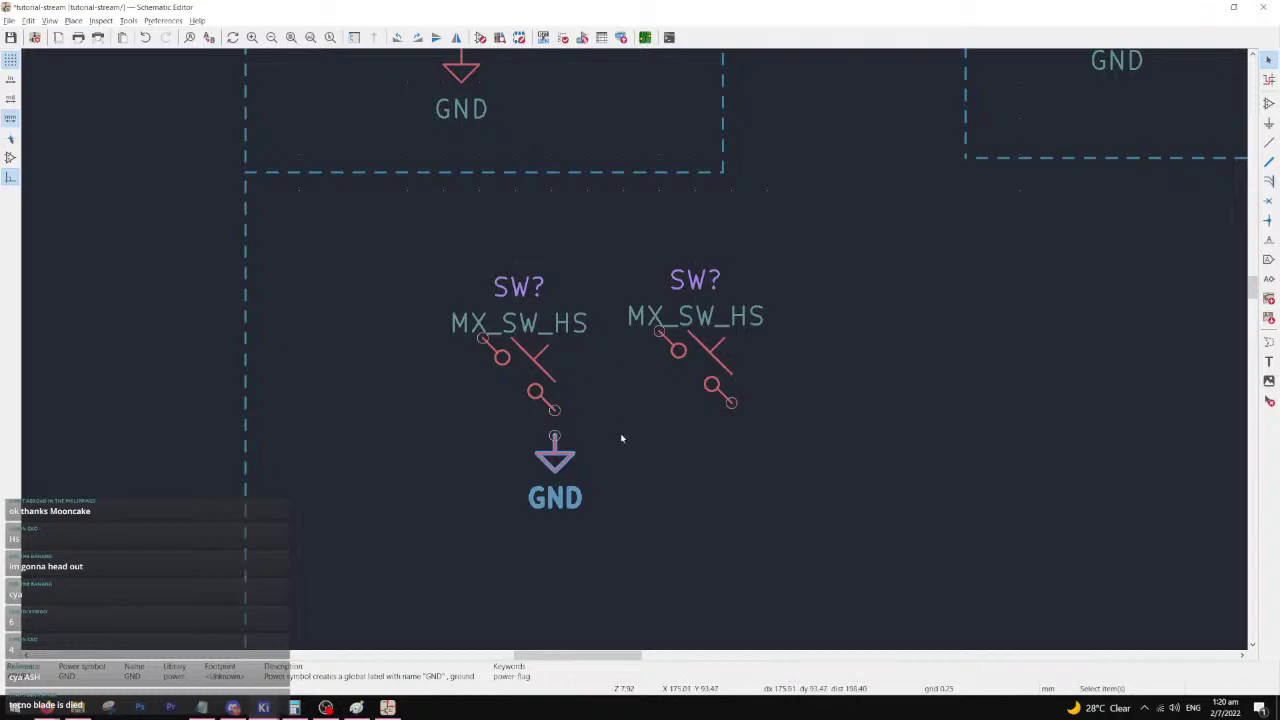
pyautogui.hotkey('ctrl', 'd')
pyautogui.click(731, 433)
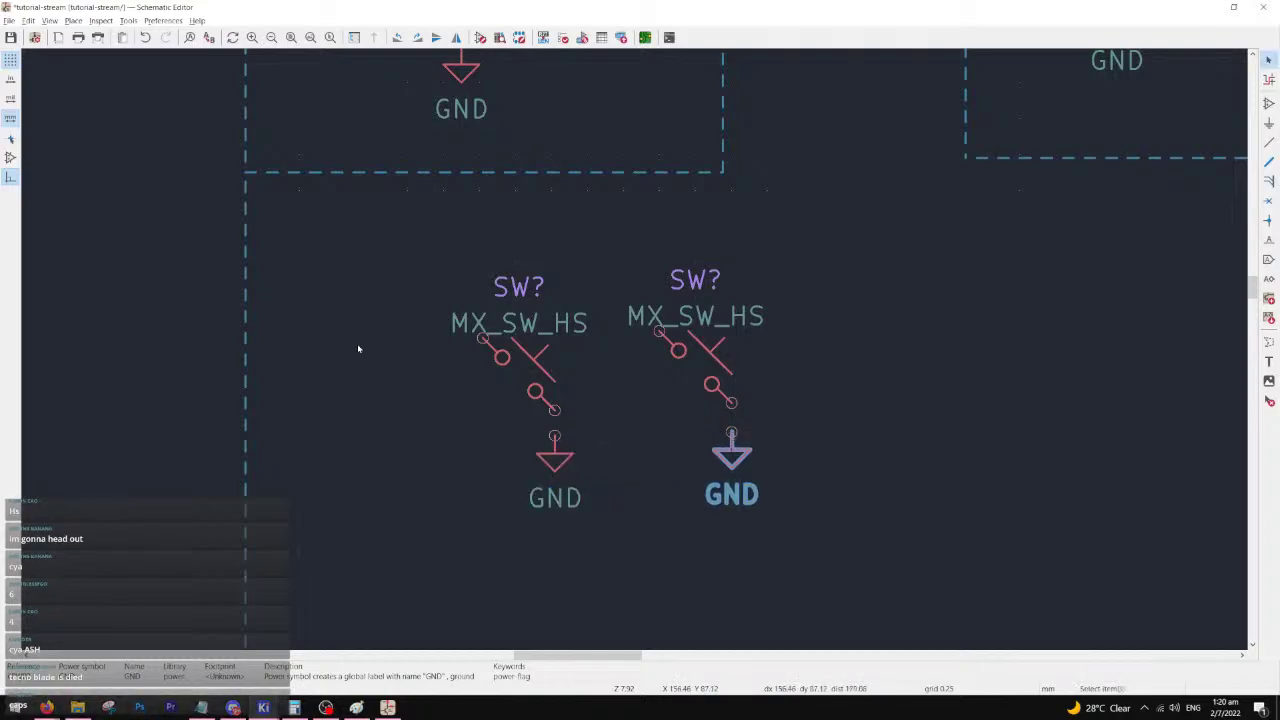
# - Examine the unconnected PC and PD pins of the ATmega32U2-M in relation to the two grounded switches
pyautogui.scroll(-3, 358, 348)
pyautogui.scroll(3, 1043, 366)
pyautogui.scroll(-2, 617, 363)
pyautogui.scroll(1, 803, 388)
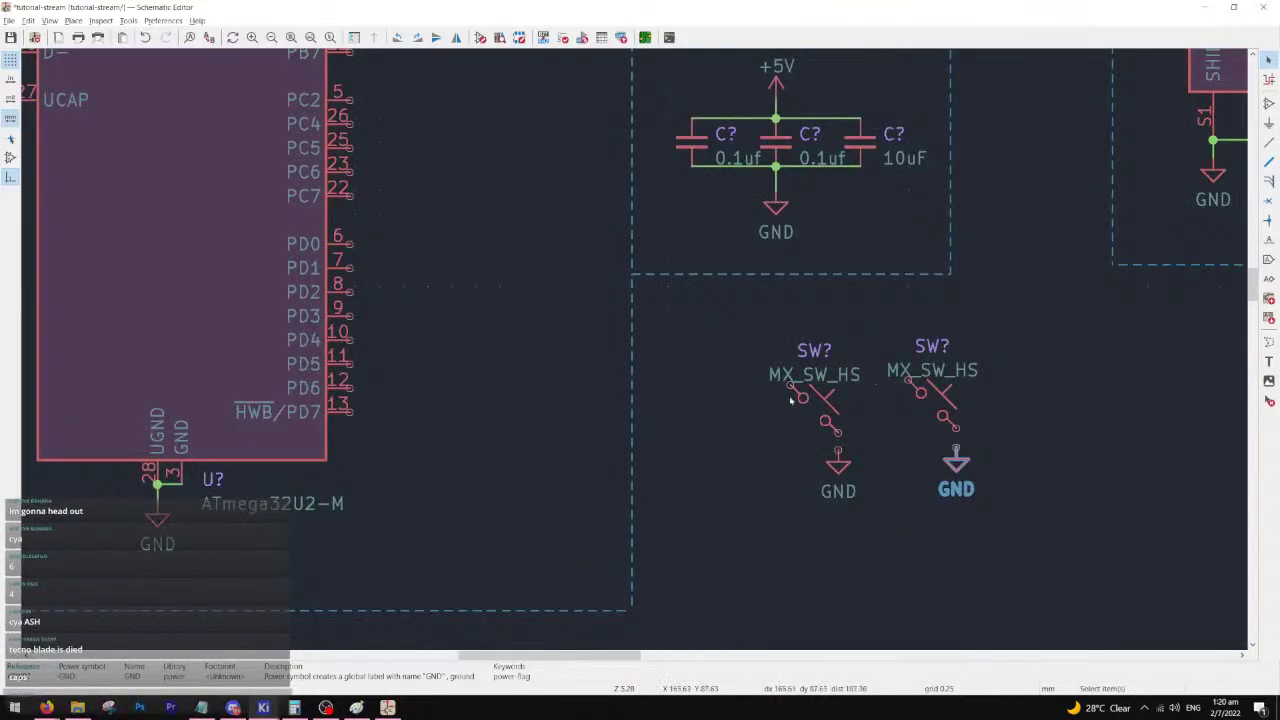
pyautogui.scroll(2, 365, 245)
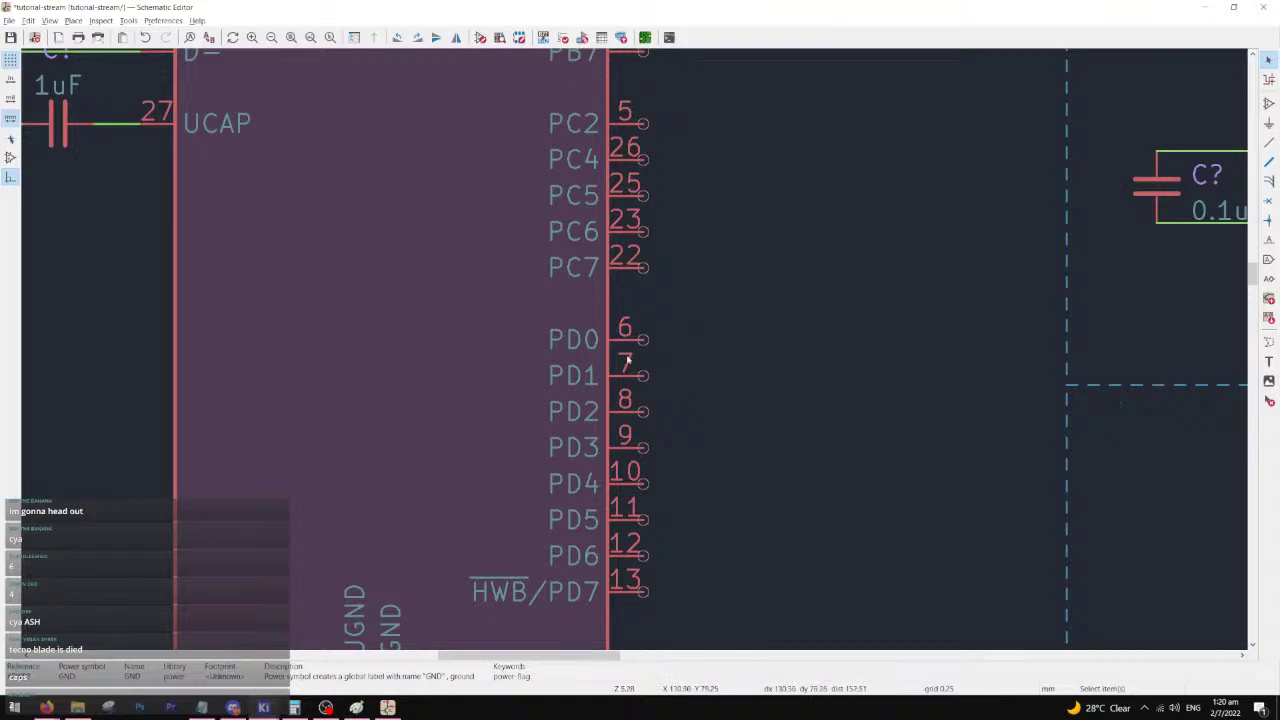
pyautogui.scroll(-2, 632, 356)
pyautogui.scroll(1, 543, 305)
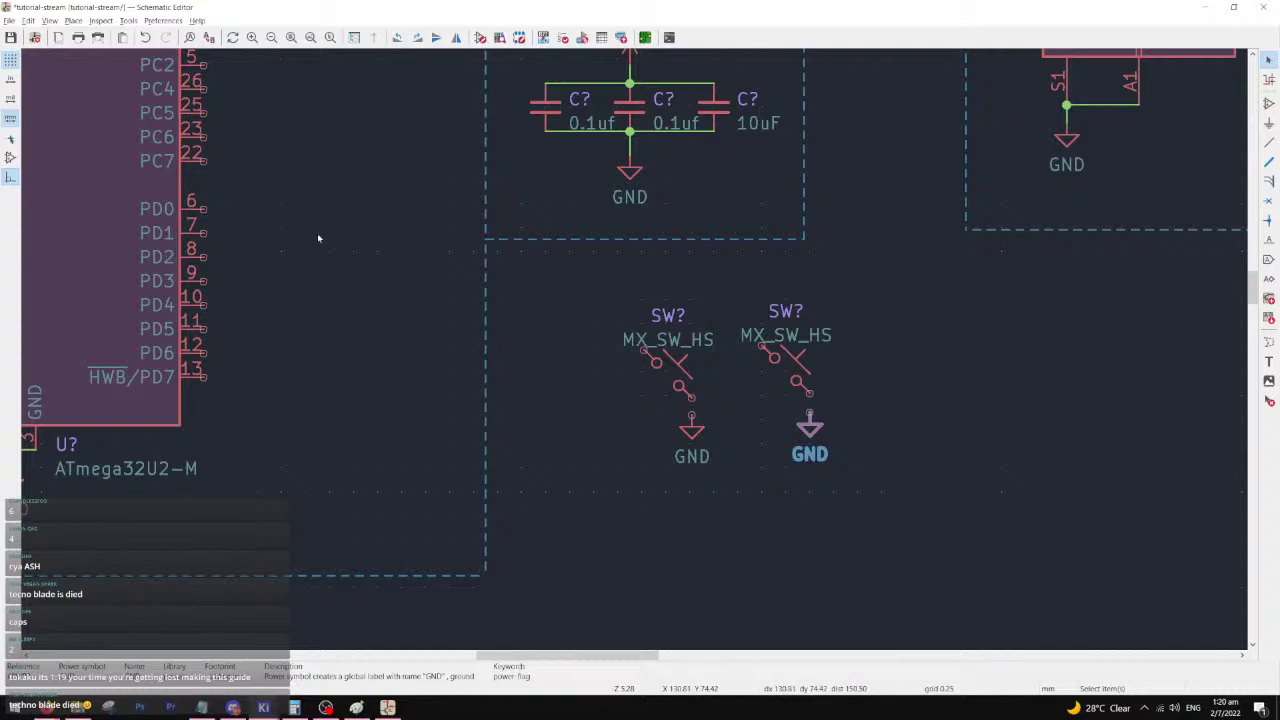
pyautogui.scroll(1, 685, 397)
pyautogui.scroll(-1, 424, 289)
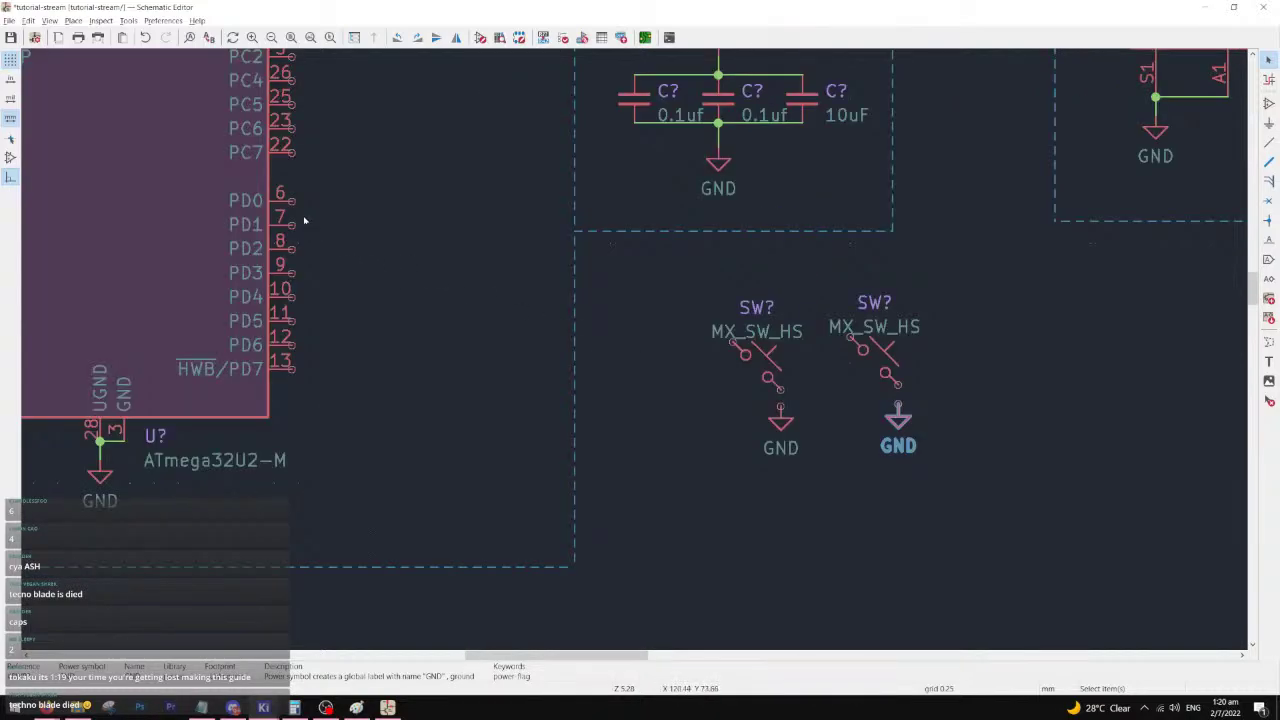
pyautogui.scroll(1, 716, 353)
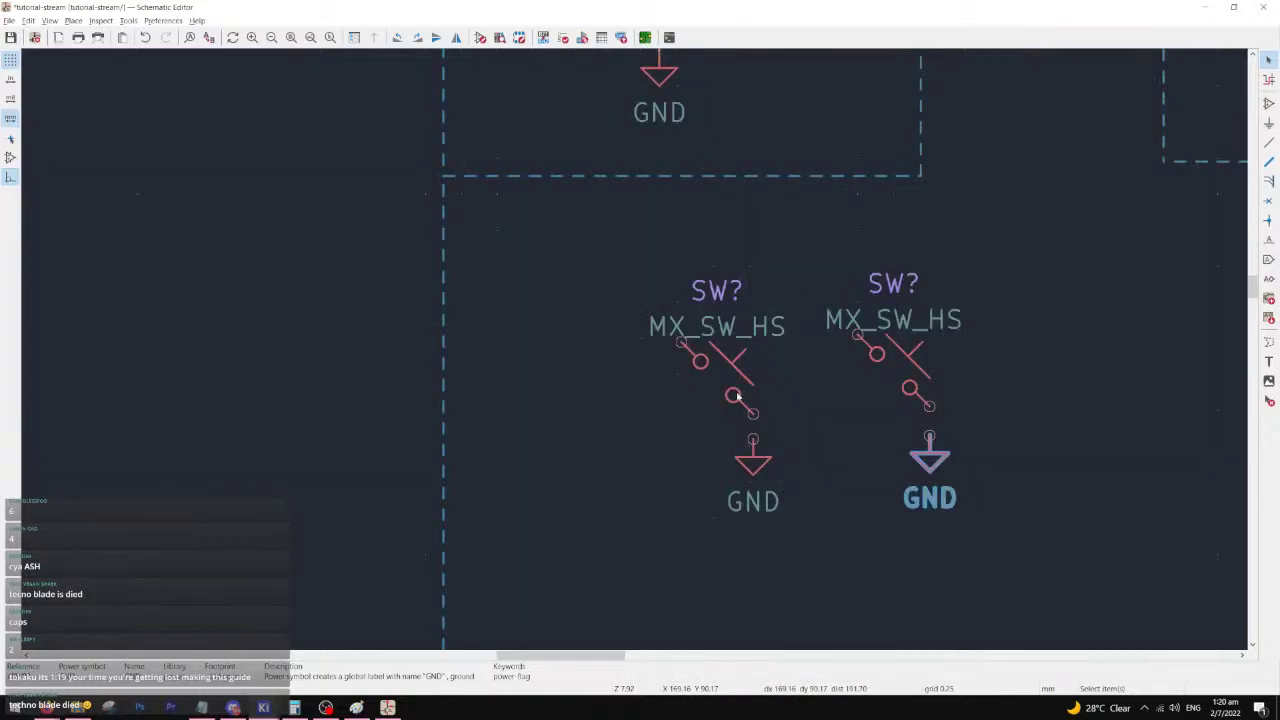
# - Wire each GND symbol to the lower pin of the MX_SW_HS switch above it and save the schematic
pyautogui.scroll(2, 860, 476)
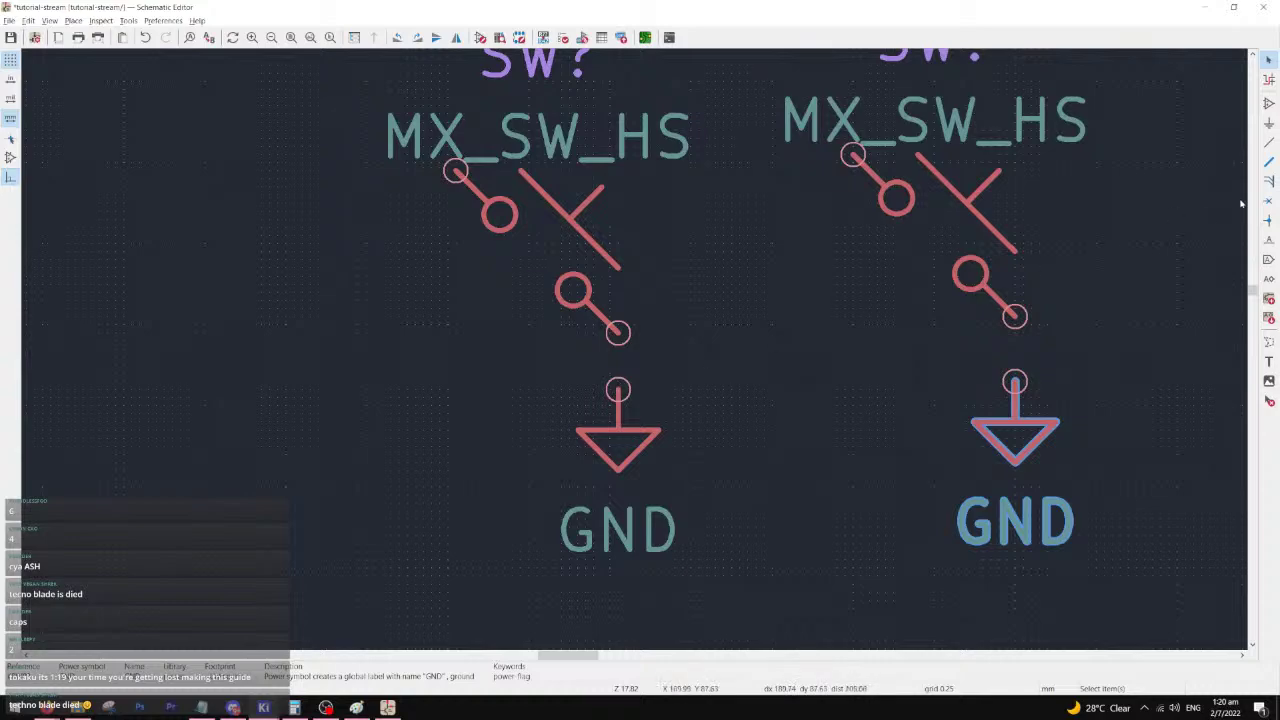
pyautogui.click(1269, 144)
pyautogui.click(618, 389)
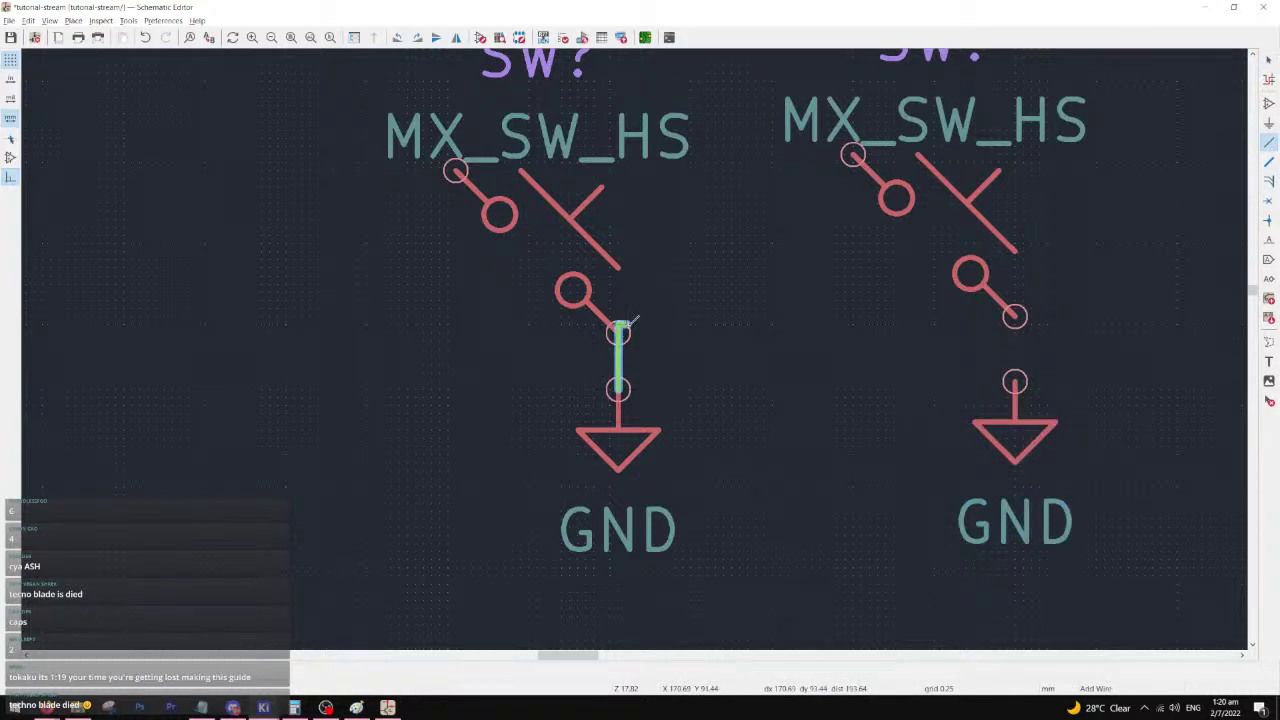
pyautogui.click(618, 333)
pyautogui.click(1015, 382)
pyautogui.click(1015, 316)
pyautogui.scroll(-1, 640, 344)
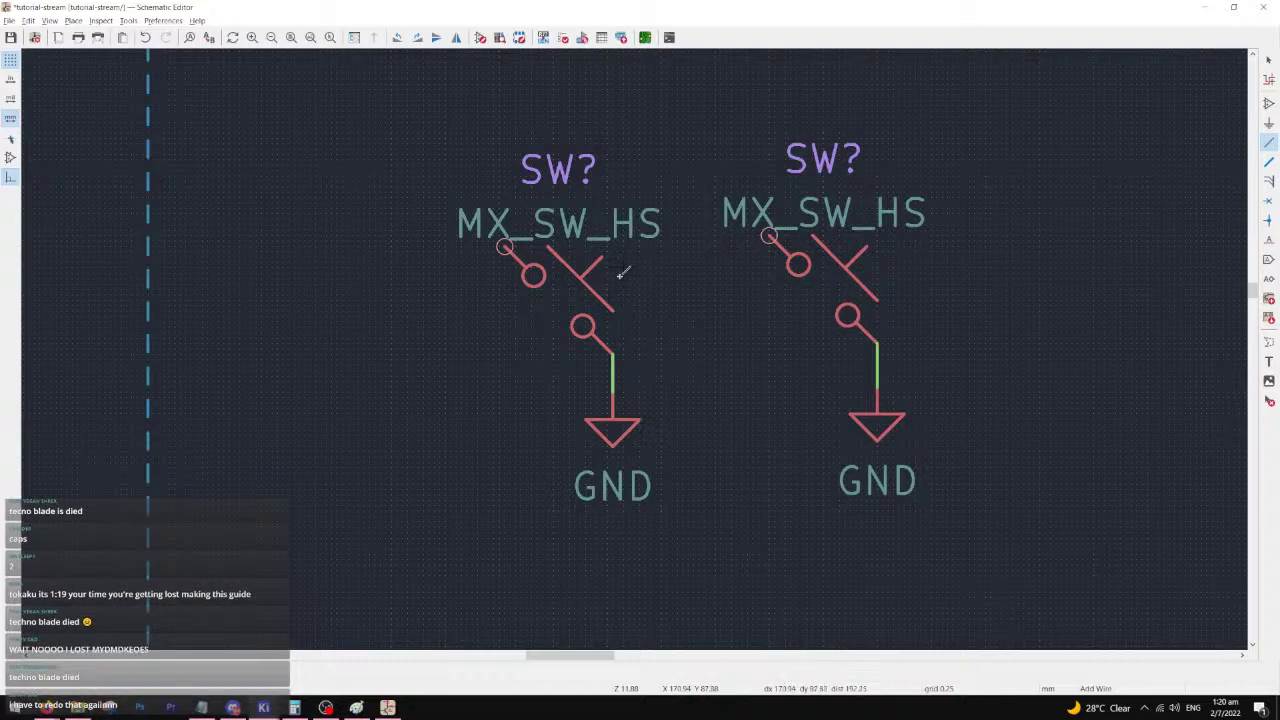
pyautogui.scroll(-3, 636, 332)
pyautogui.press('Escape')
pyautogui.hotkey('ctrl', 's')
pyautogui.scroll(-2, 634, 351)
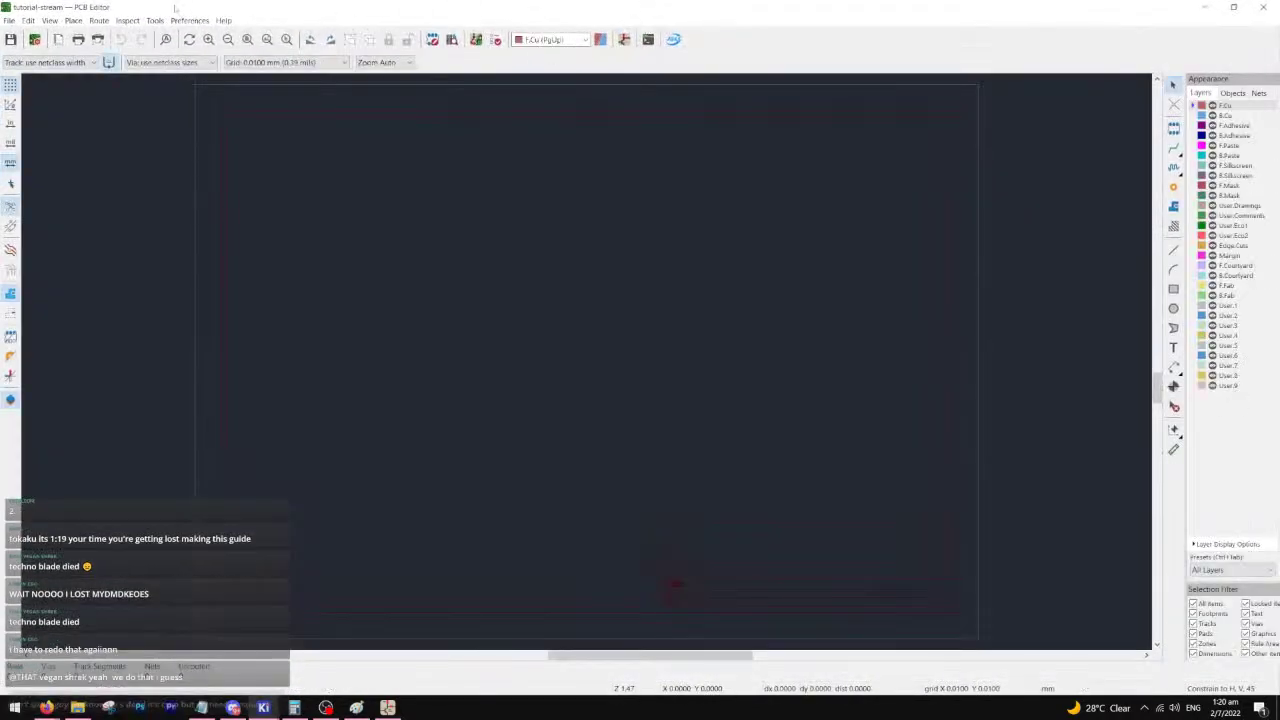
# - In the PCB Editor, add the marbastlib-mx.pretty folder from marbastlib to the project-specific footprint libraries
pyautogui.click(189, 20)
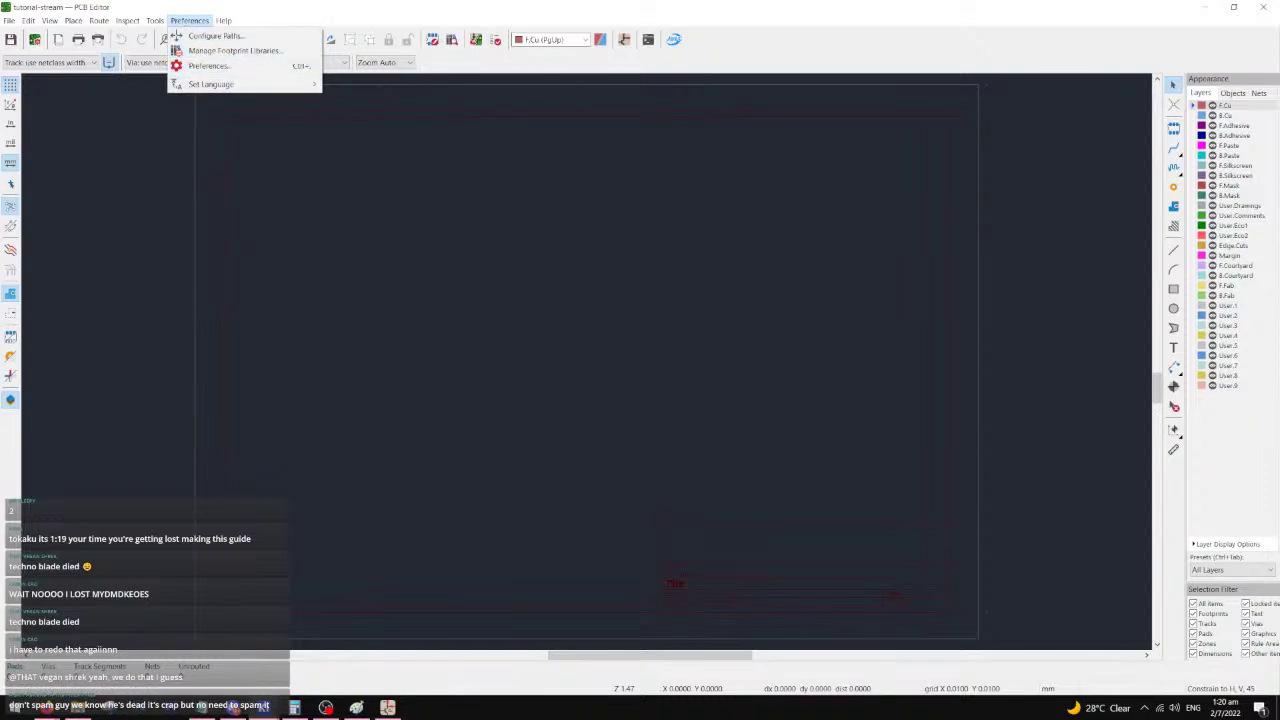
pyautogui.click(234, 50)
pyautogui.click(502, 204)
pyautogui.click(417, 409)
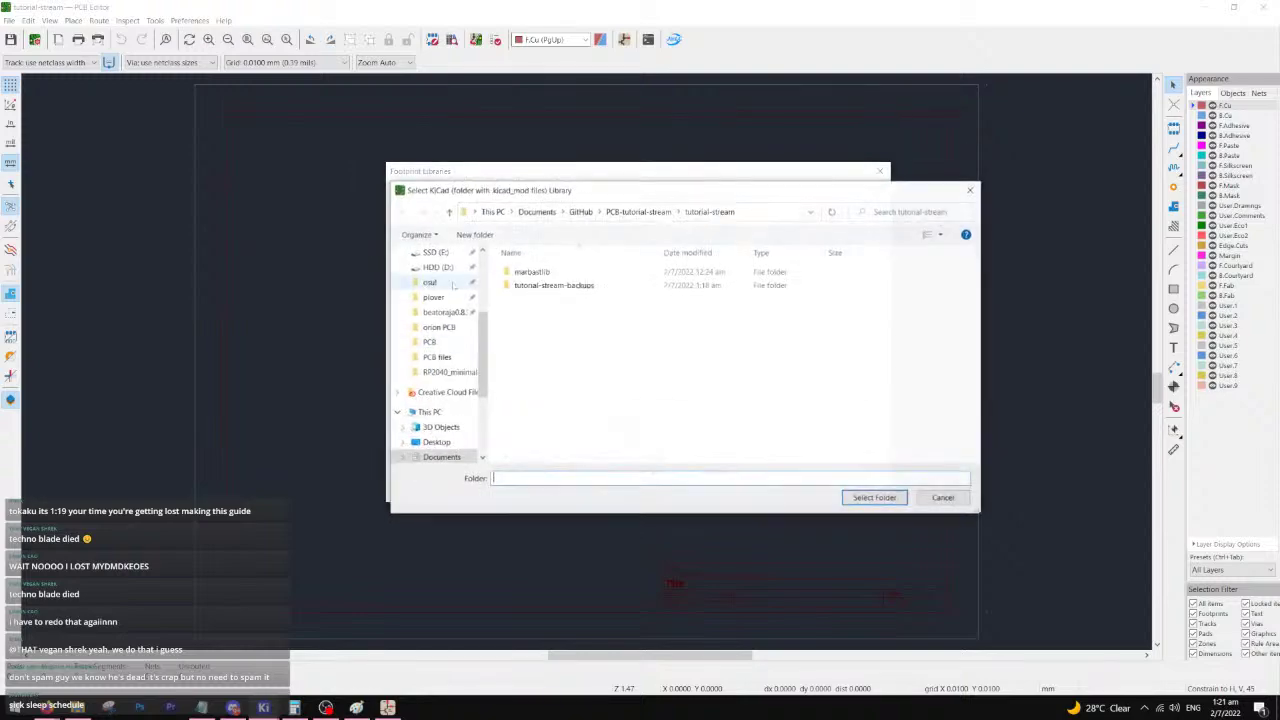
pyautogui.doubleClick(588, 272)
pyautogui.doubleClick(550, 298)
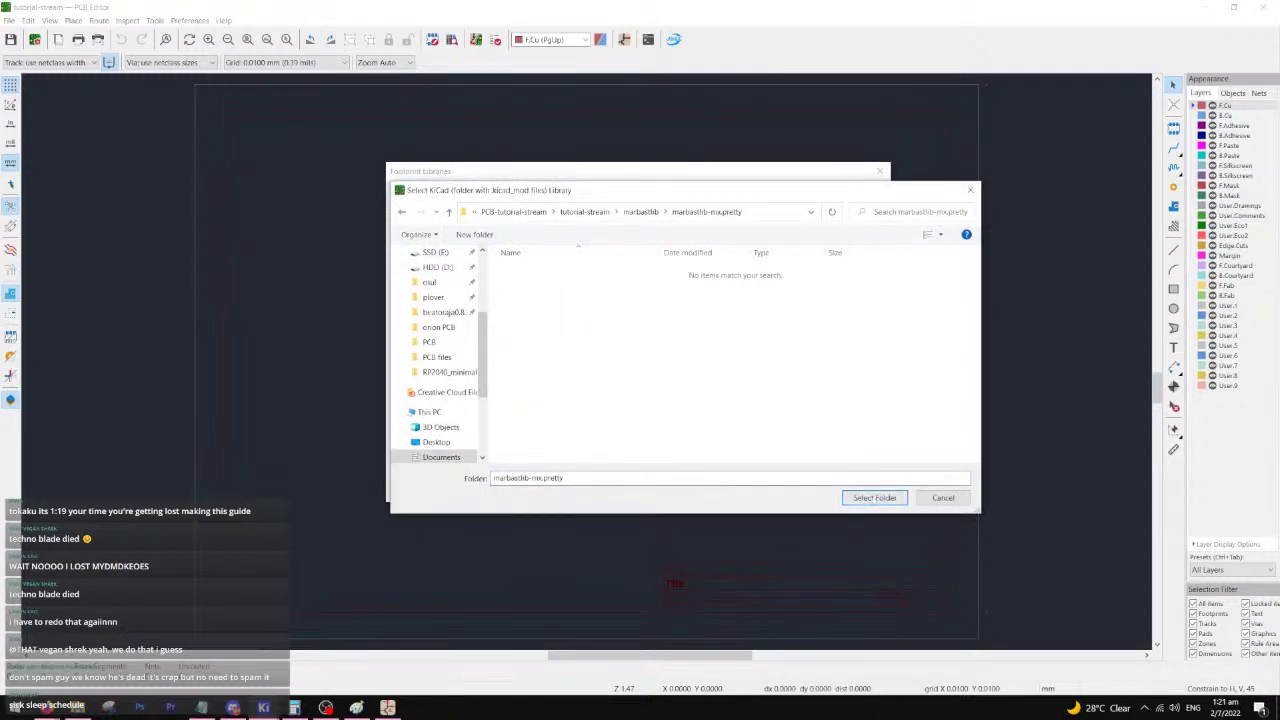
pyautogui.click(874, 497)
# - Add marbastlib-various.pretty as another project-specific footprint library, widen the nickname column and accept the library list
pyautogui.click(420, 409)
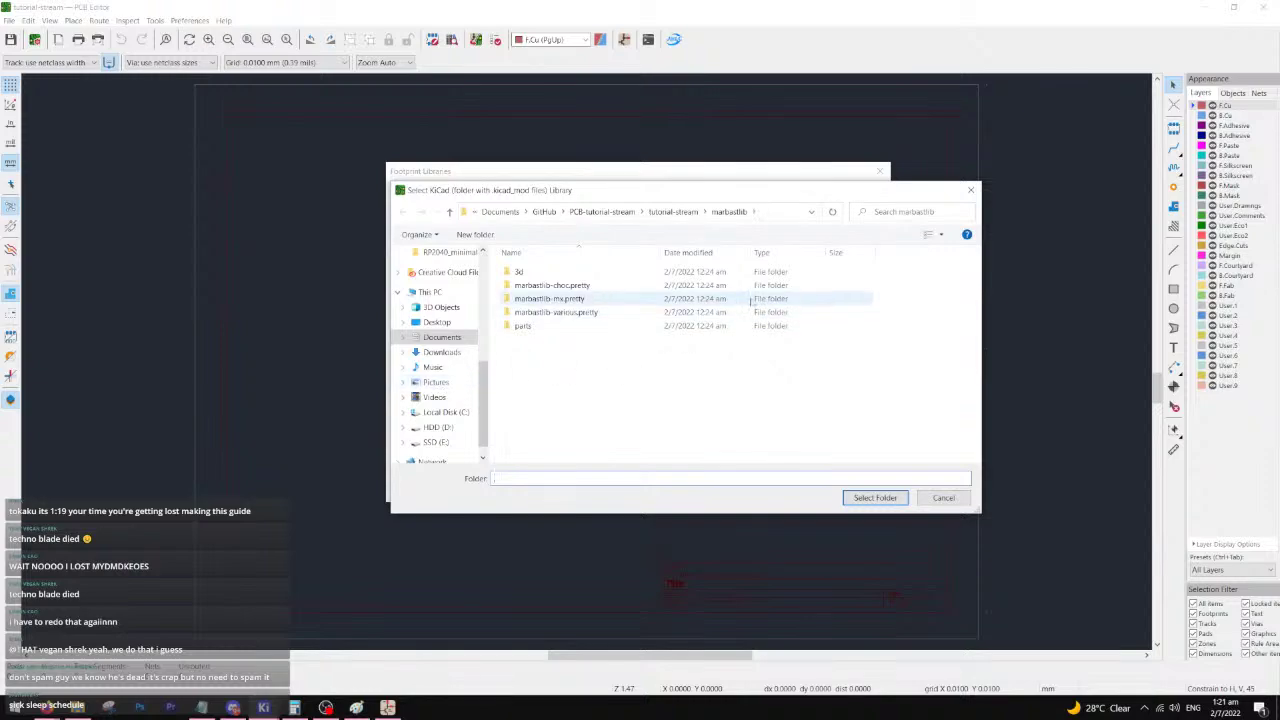
pyautogui.doubleClick(583, 300)
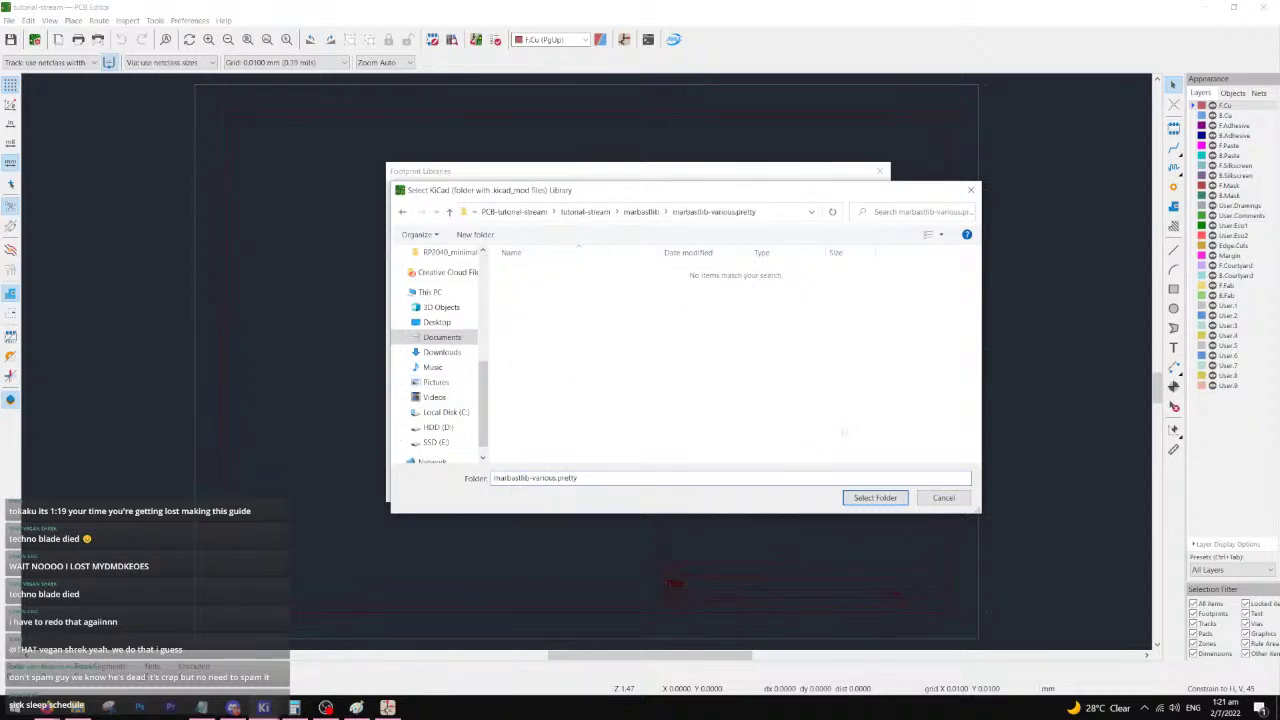
pyautogui.click(875, 497)
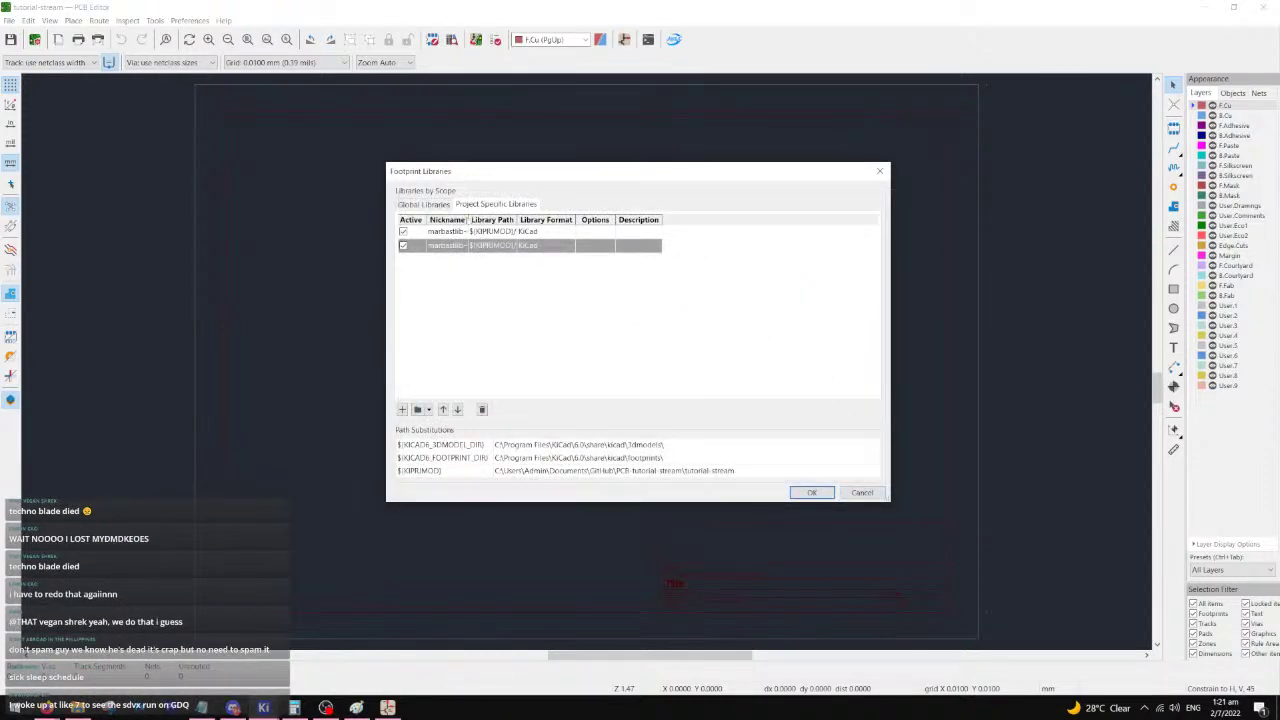
pyautogui.moveTo(468, 219); pyautogui.dragTo(570, 219)
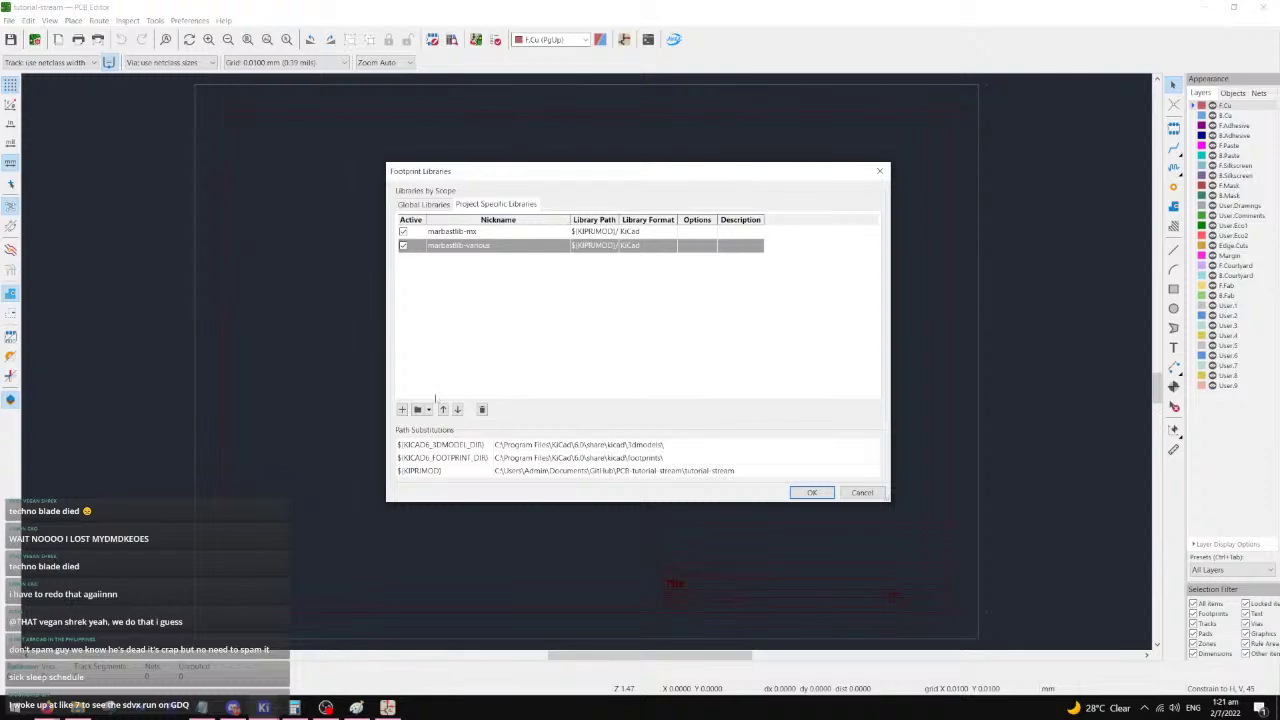
pyautogui.click(417, 409)
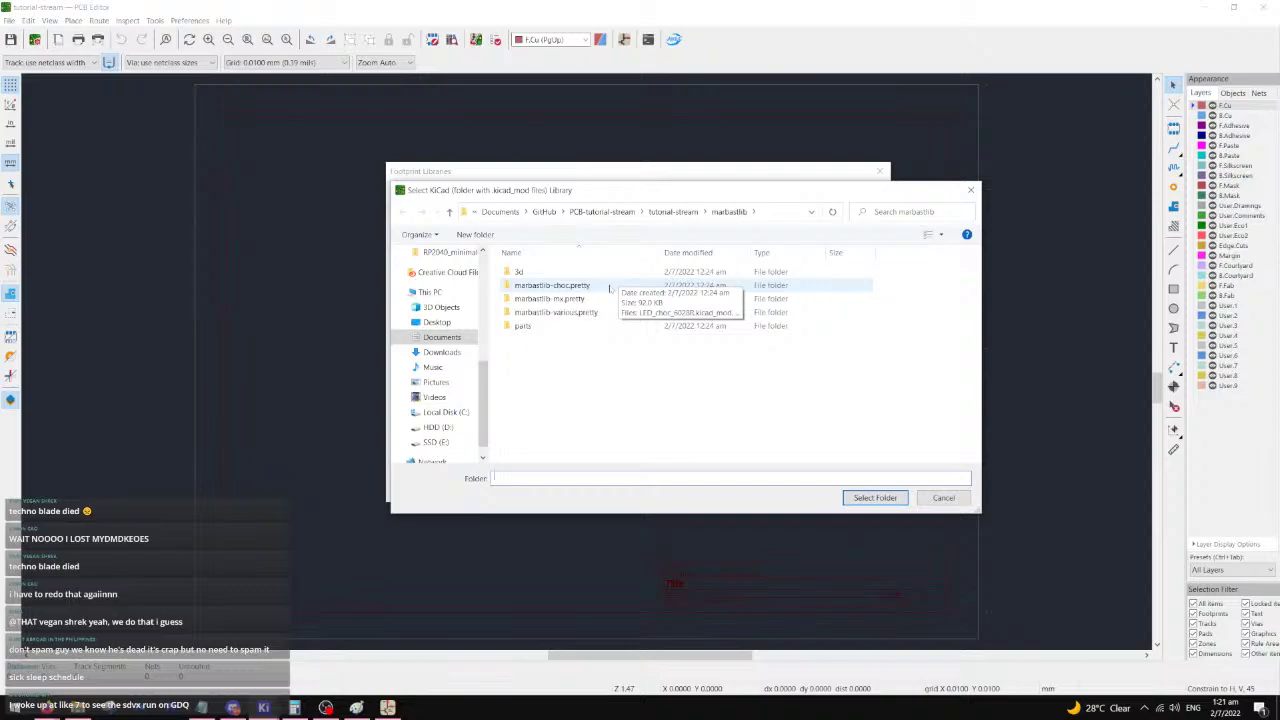
pyautogui.click(943, 497)
pyautogui.click(812, 492)
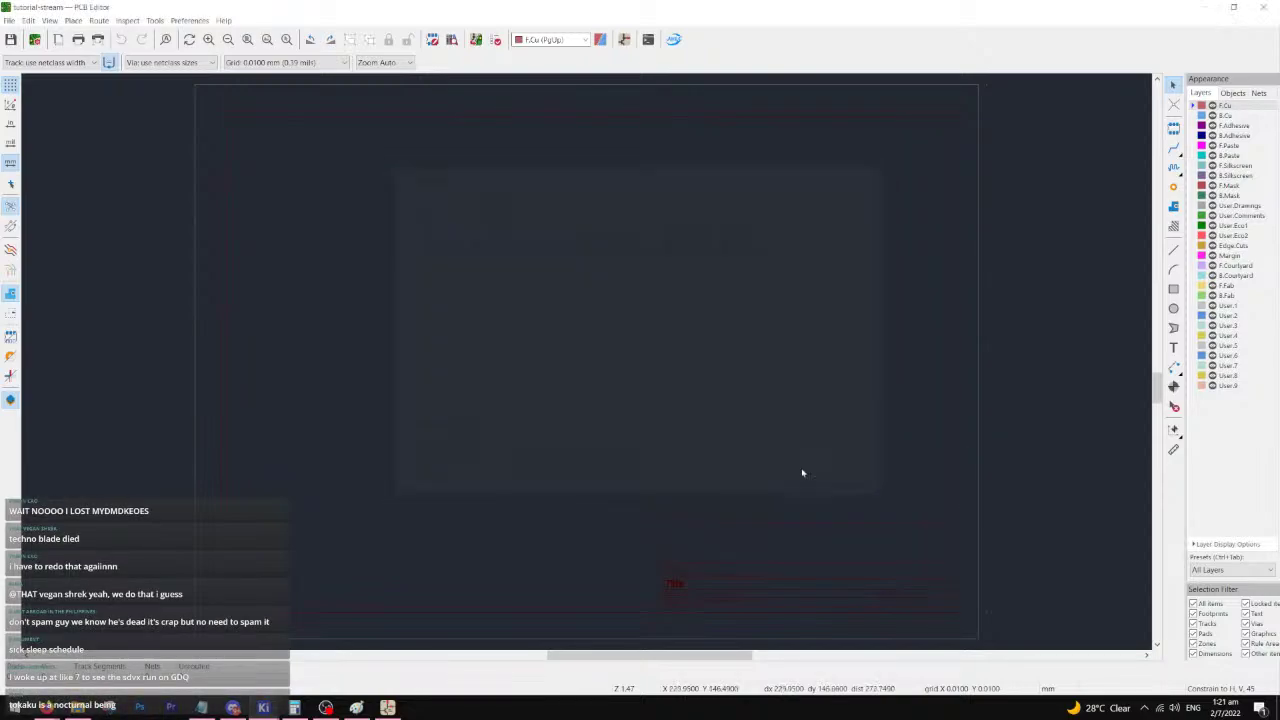
# - Return to the Schematic Editor and review the decoupling capacitors together with the surrounding crystal, USB-C and switch sections
pyautogui.click(1208, 7)
pyautogui.moveTo(846, 290); pyautogui.dragTo(451, 451, button='middle')
pyautogui.moveTo(533, 355); pyautogui.dragTo(635, 353, button='middle')
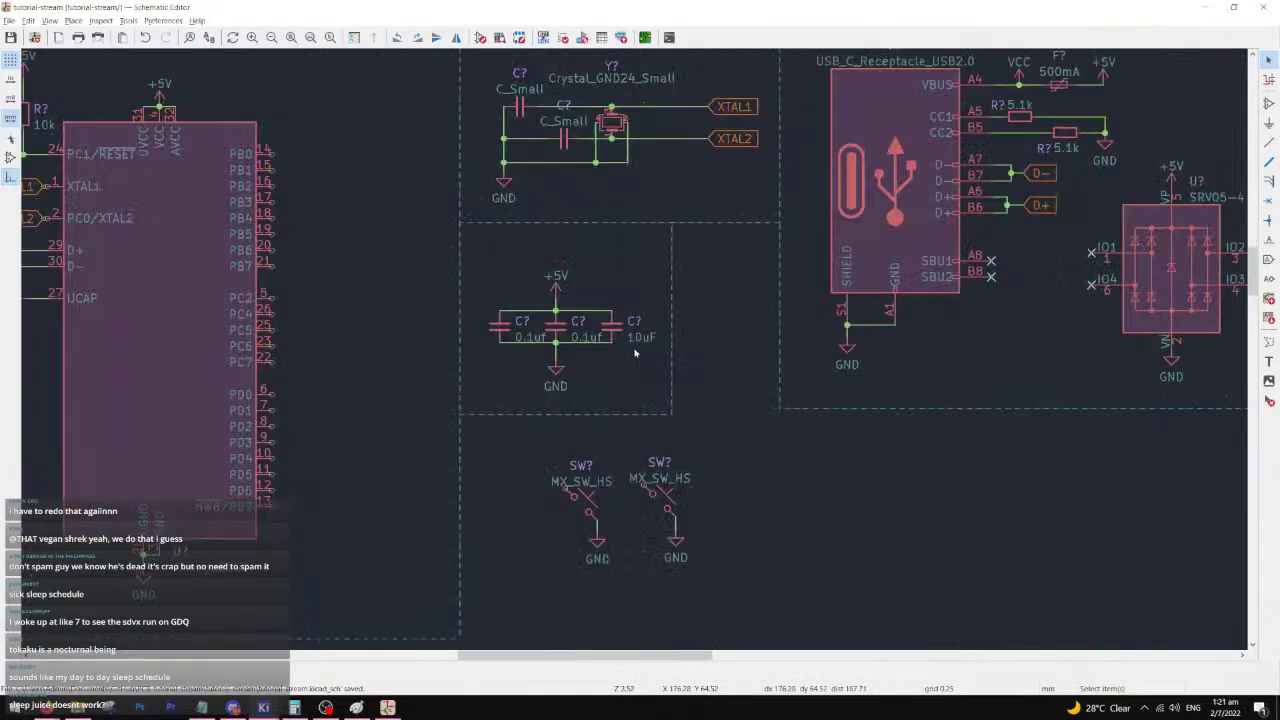
pyautogui.scroll(5, 555, 315)
pyautogui.click(575, 365)
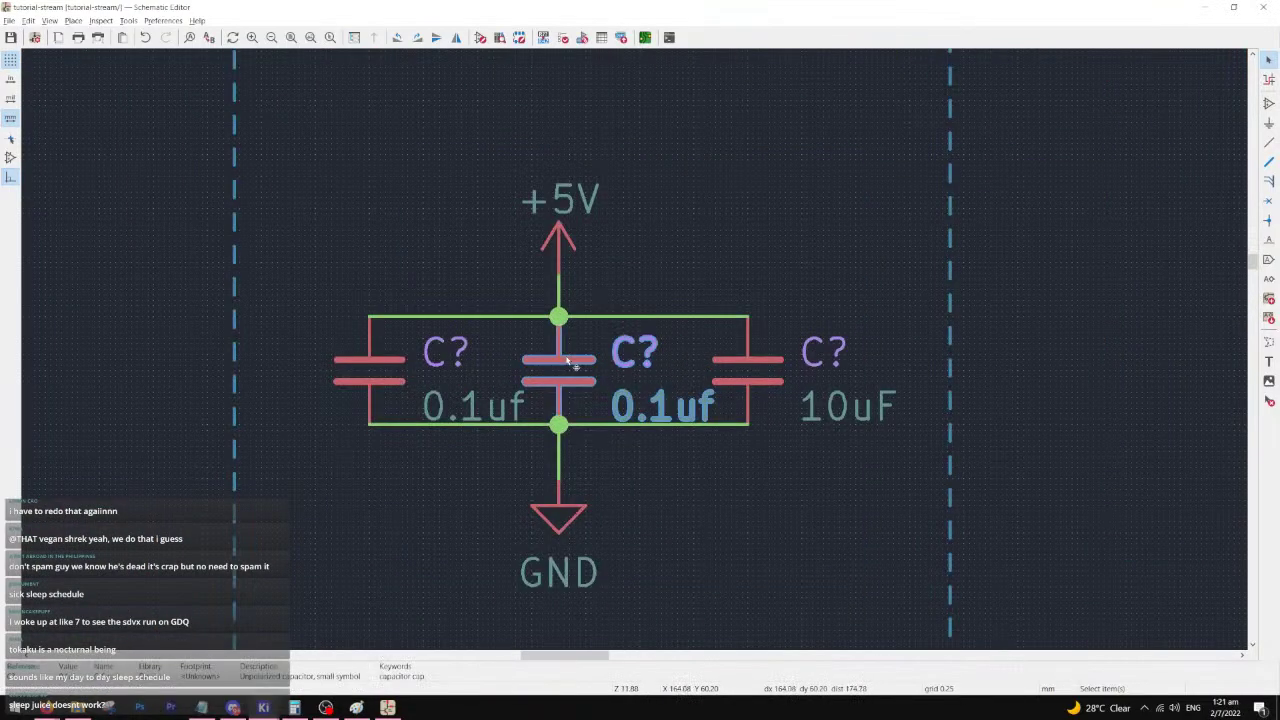
pyautogui.click(766, 366)
pyautogui.scroll(-4, 766, 366)
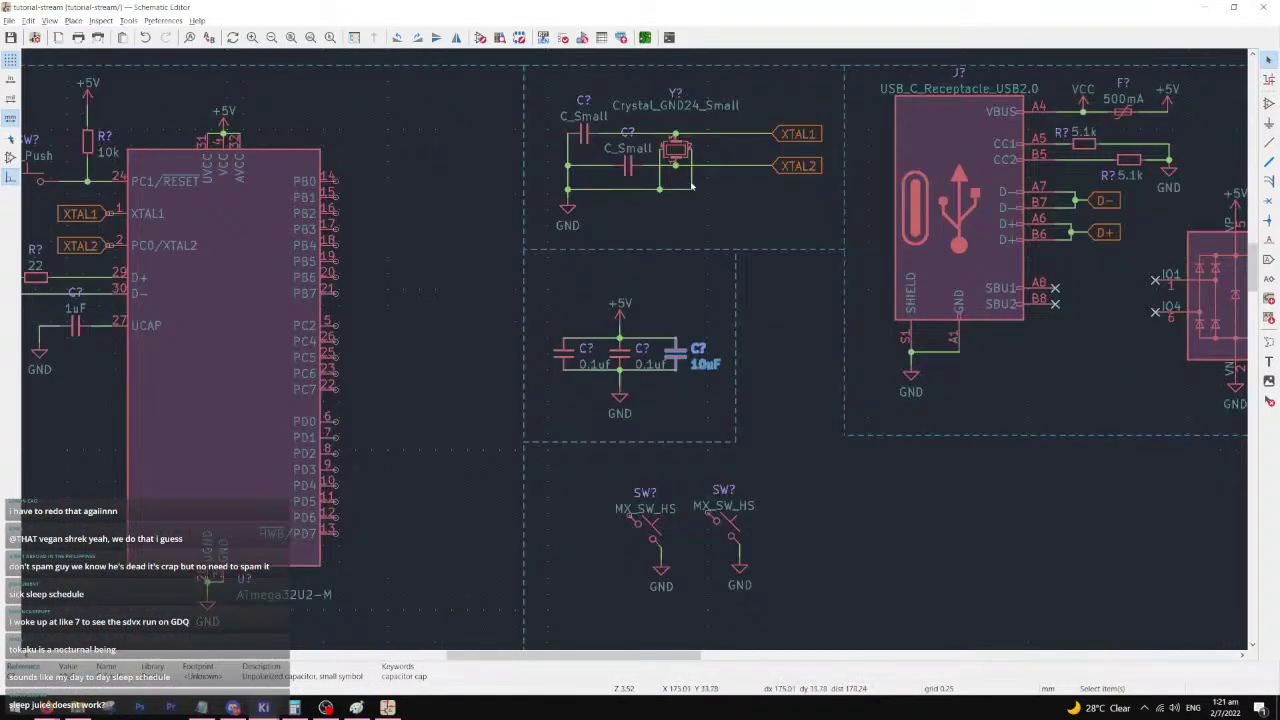
pyautogui.hotkey('alt', 'Tab')
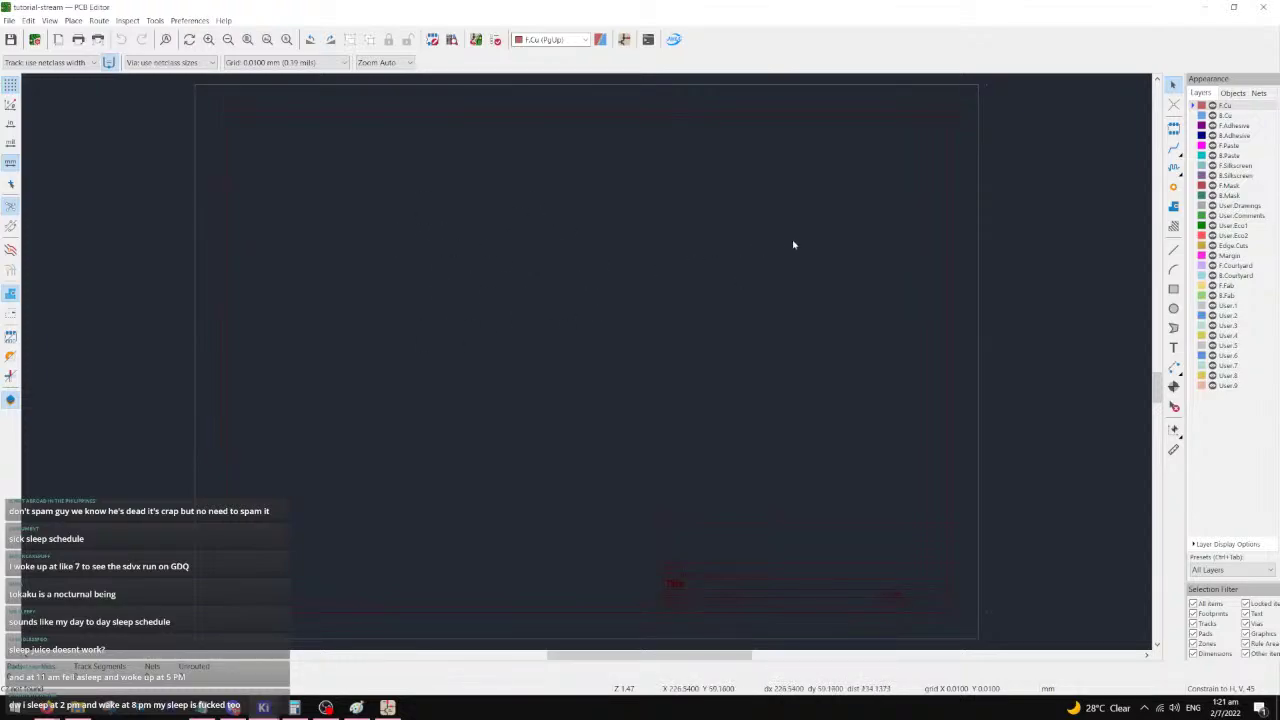
pyautogui.hotkey('alt', 'Tab')
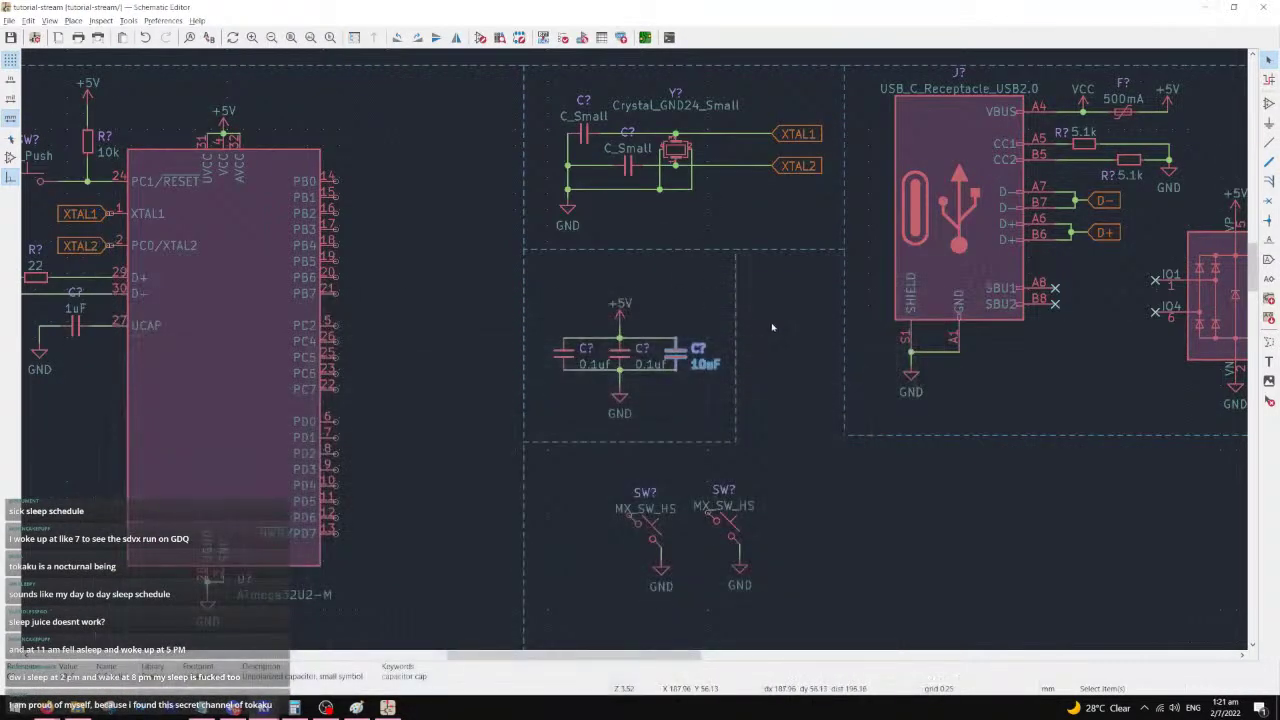
pyautogui.scroll(-2, 688, 563)
pyautogui.scroll(2, 576, 293)
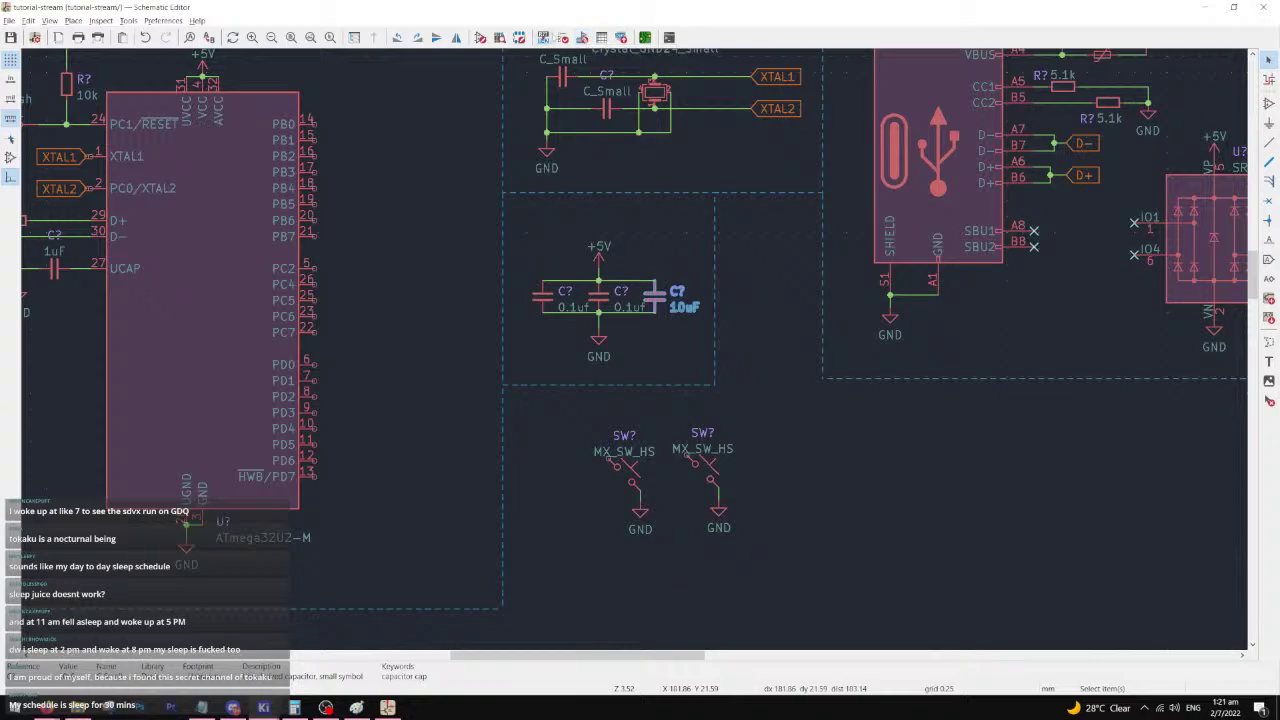
# - Annotate the schematic symbols, open the footprint assignment window and resize it to show all symbols while leaving the schematic visible
pyautogui.click(582, 37)
pyautogui.click(350, 337)
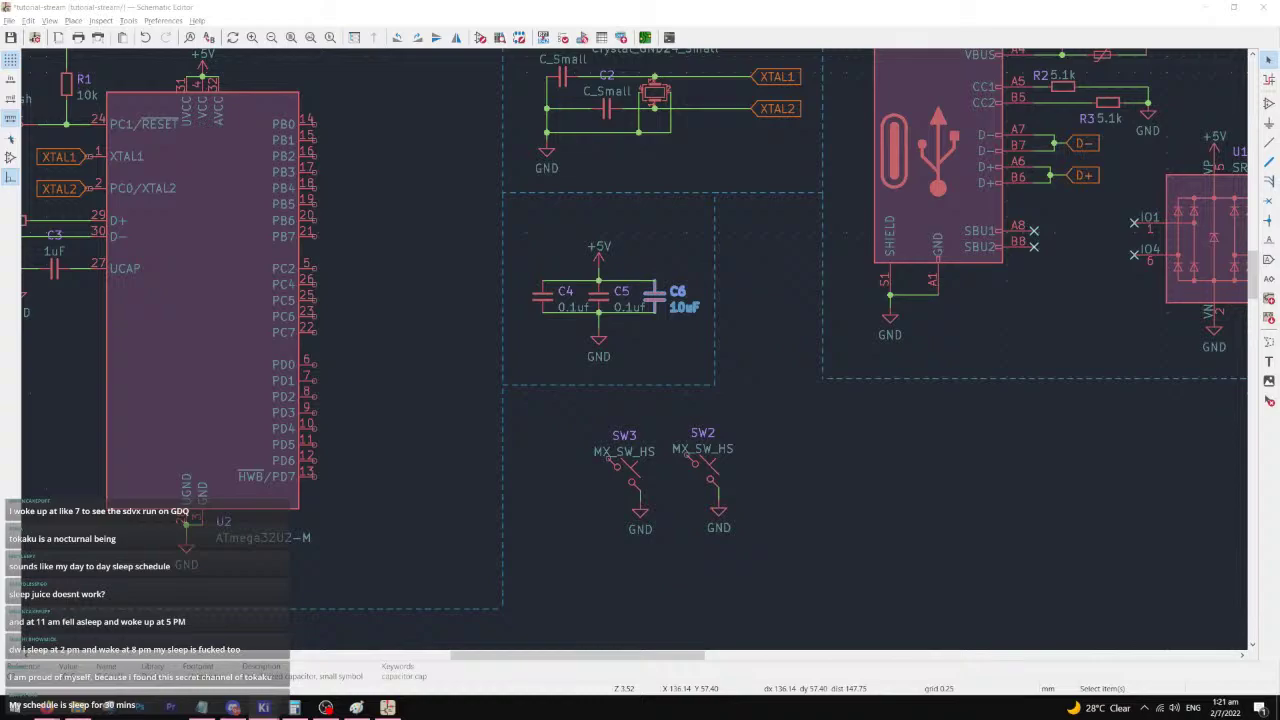
pyautogui.moveTo(0, 40); pyautogui.dragTo(557, 89)
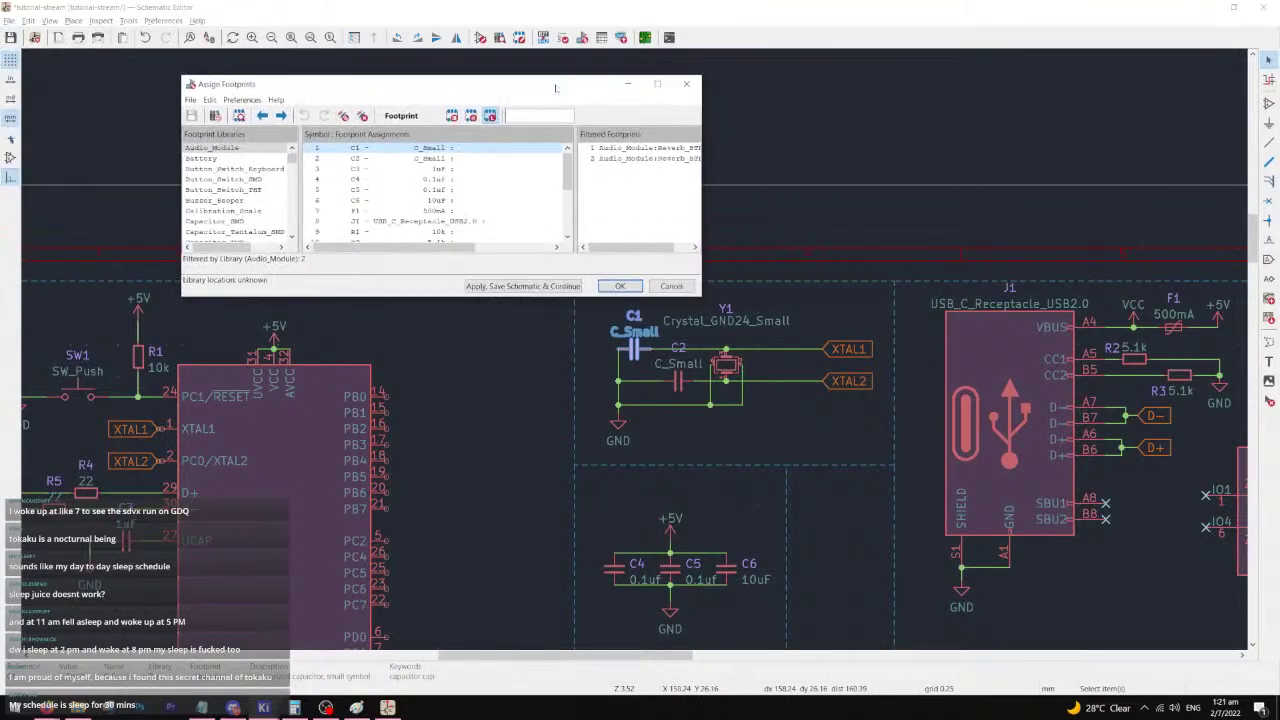
pyautogui.moveTo(704, 300); pyautogui.dragTo(1097, 504)
pyautogui.moveTo(767, 83); pyautogui.dragTo(533, 49)
pyautogui.moveTo(861, 468); pyautogui.dragTo(580, 377)
pyautogui.moveTo(396, 52); pyautogui.dragTo(475, 67)
# - List the Capacitor_SMD library's footprints and widen the assignment window and its filtered footprint list to read their names
pyautogui.click(95, 189)
pyautogui.press('a')
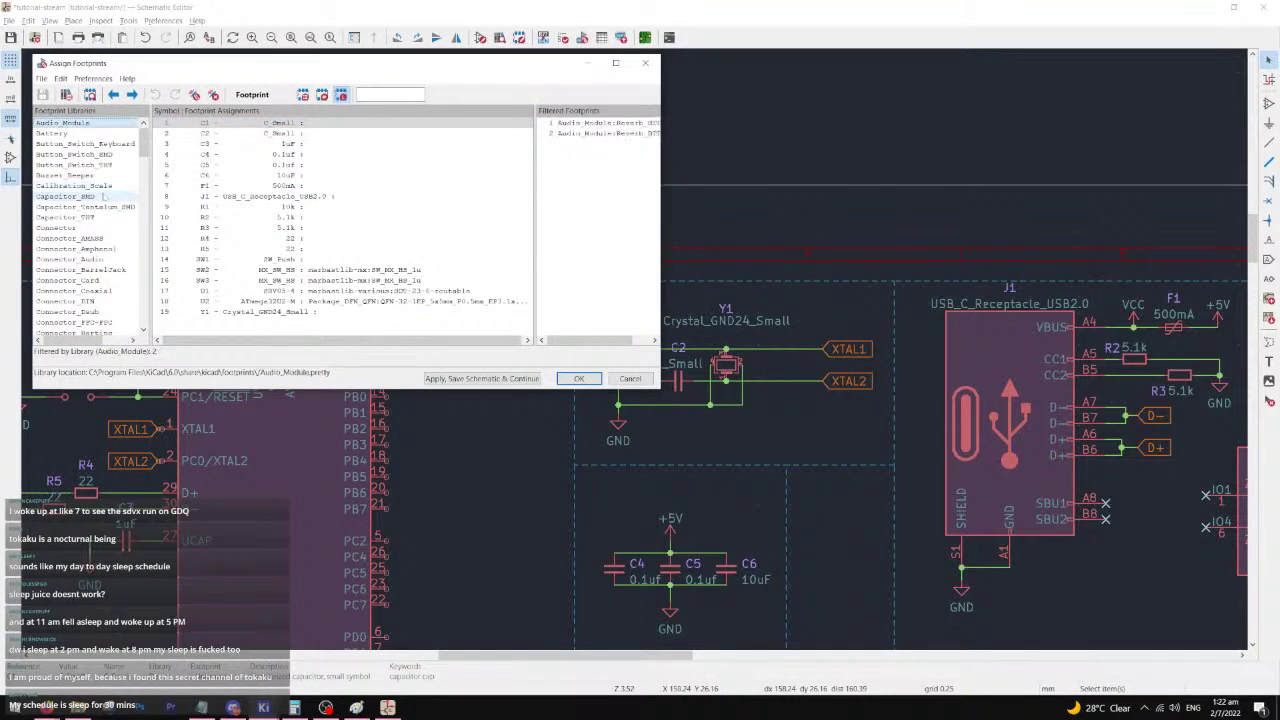
pyautogui.press('c')
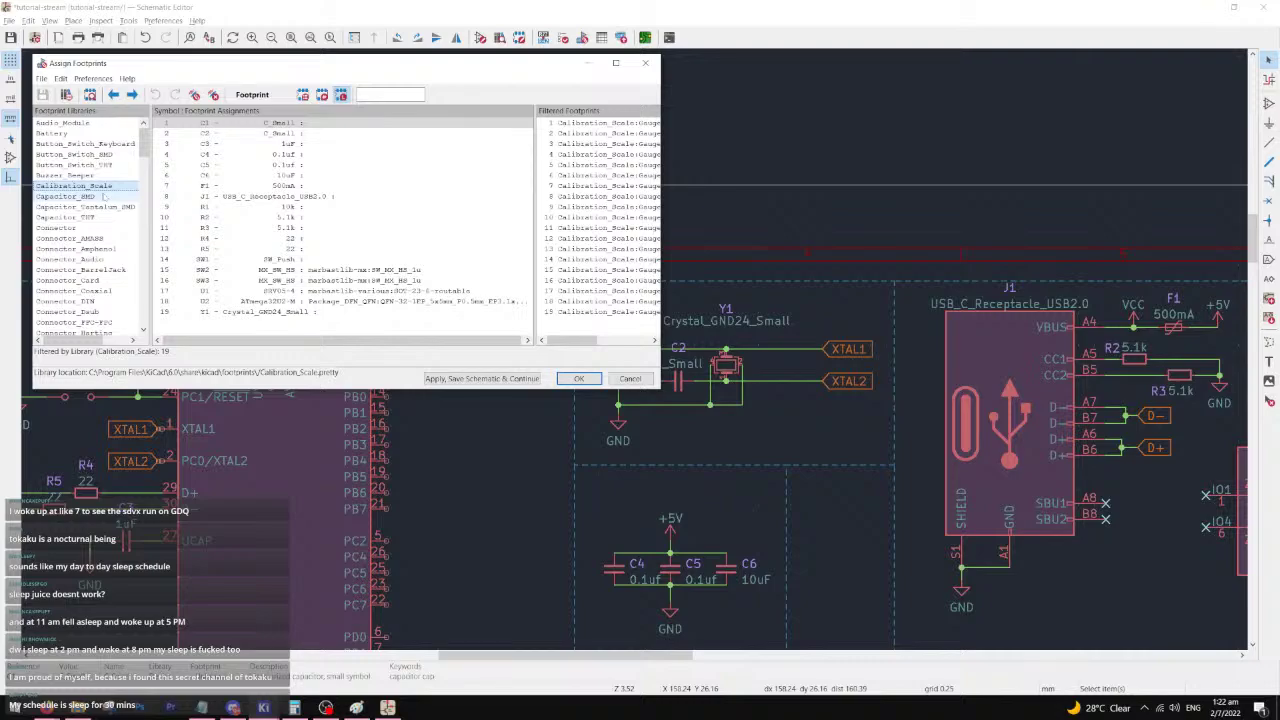
pyautogui.click(103, 197)
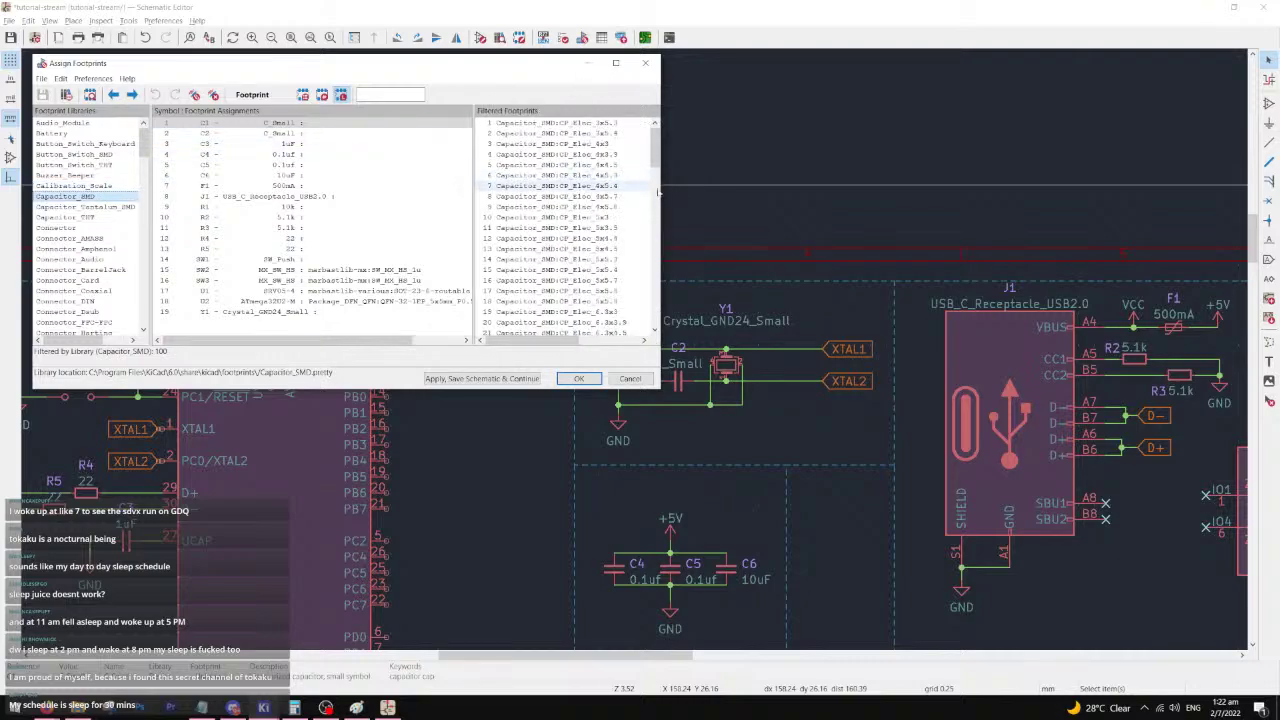
pyautogui.moveTo(660, 200); pyautogui.dragTo(765, 205)
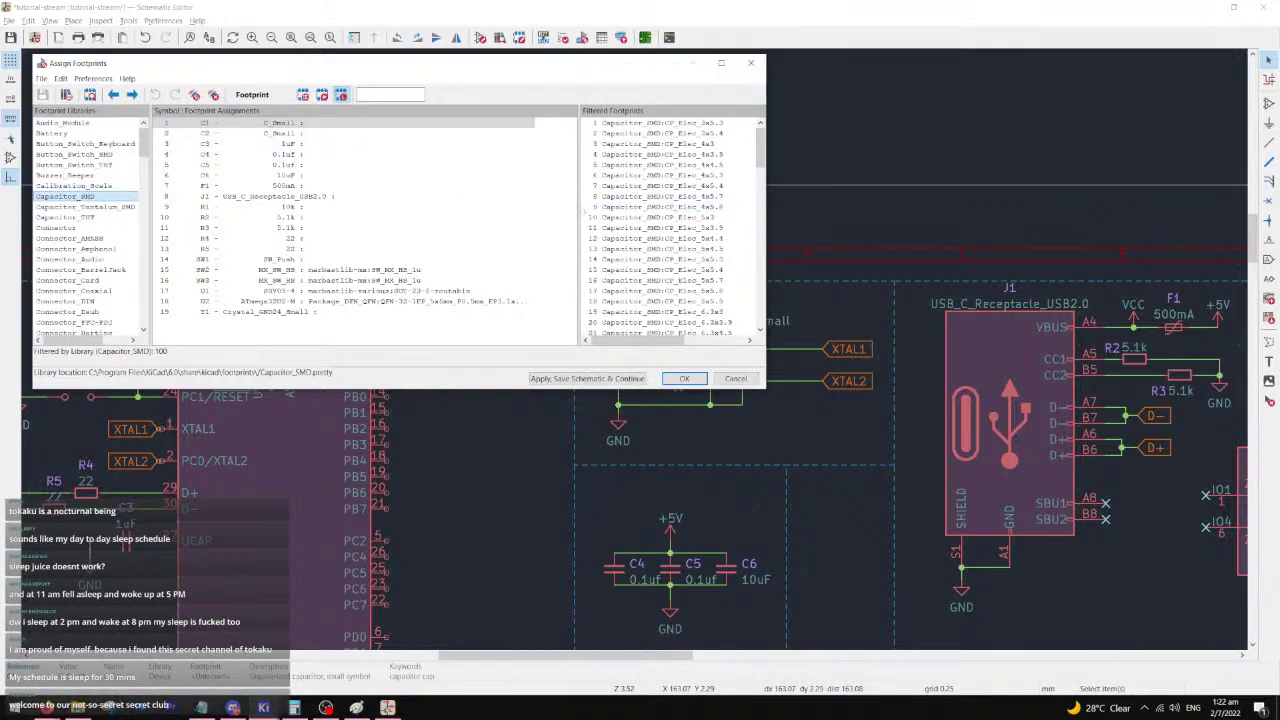
pyautogui.moveTo(533, 208); pyautogui.dragTo(534, 207)
pyautogui.scroll(-14, 565, 195)
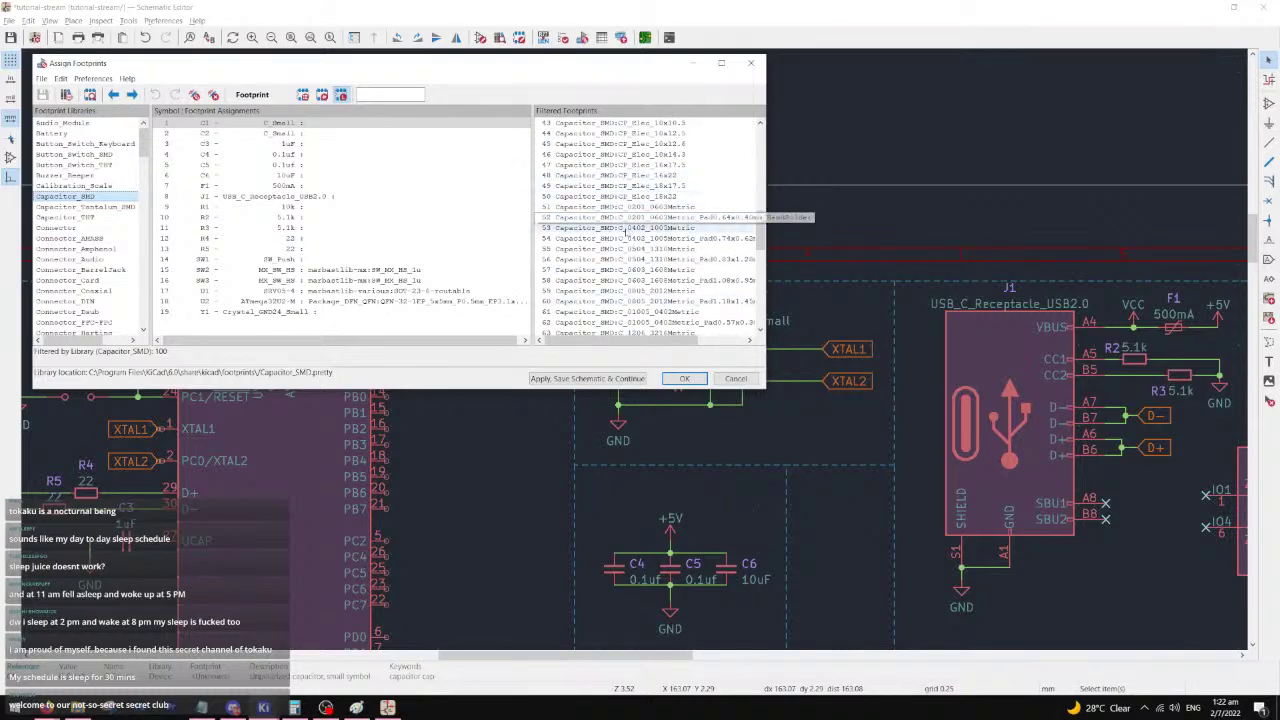
# - Assign the footprint Capacitor_SMD:C_0402_1005Metric_Pad0.74x0.62mm_HandSolder to capacitors C1 through C6
pyautogui.click(690, 228)
pyautogui.click(650, 239)
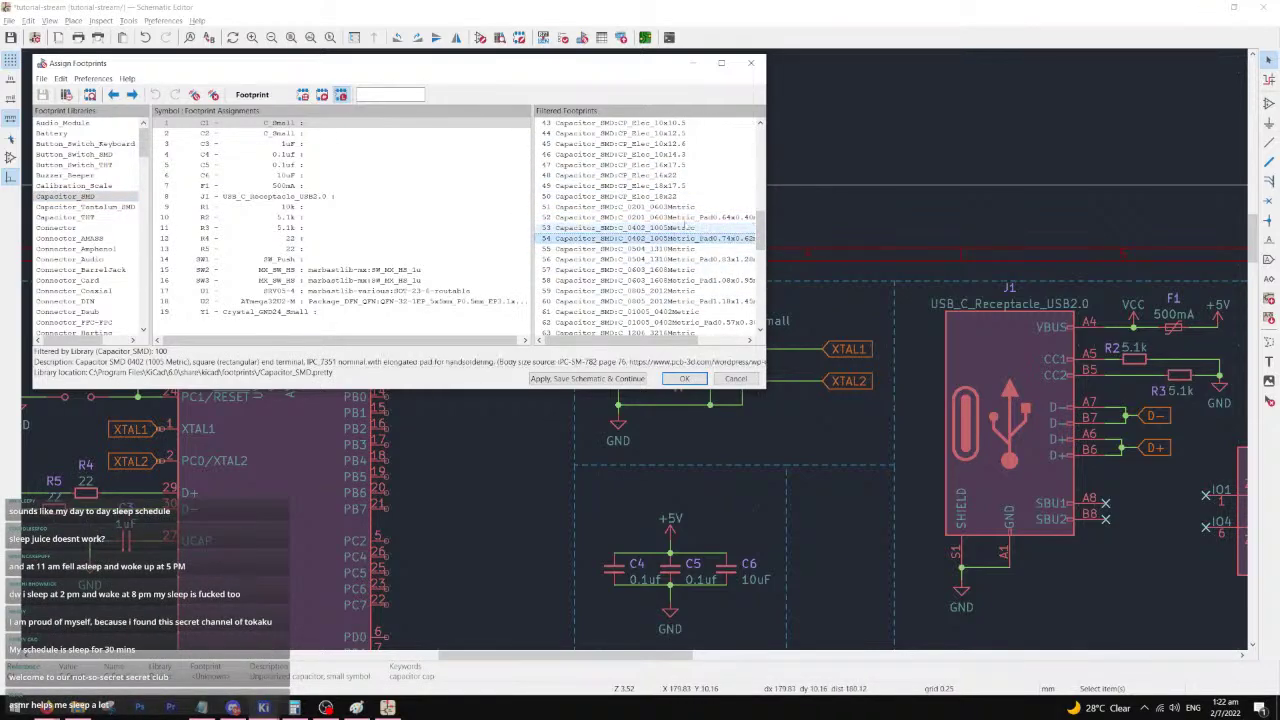
pyautogui.click(428, 123)
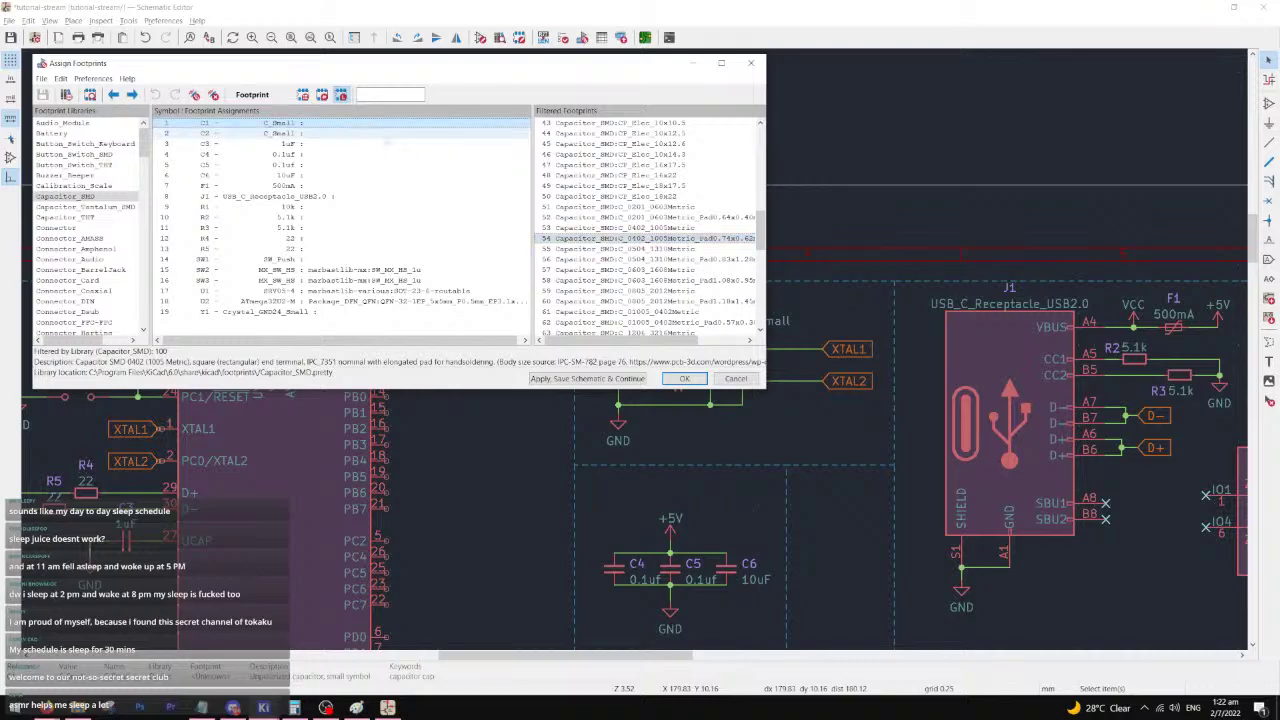
pyautogui.doubleClick(650, 240)
pyautogui.doubleClick(650, 240)
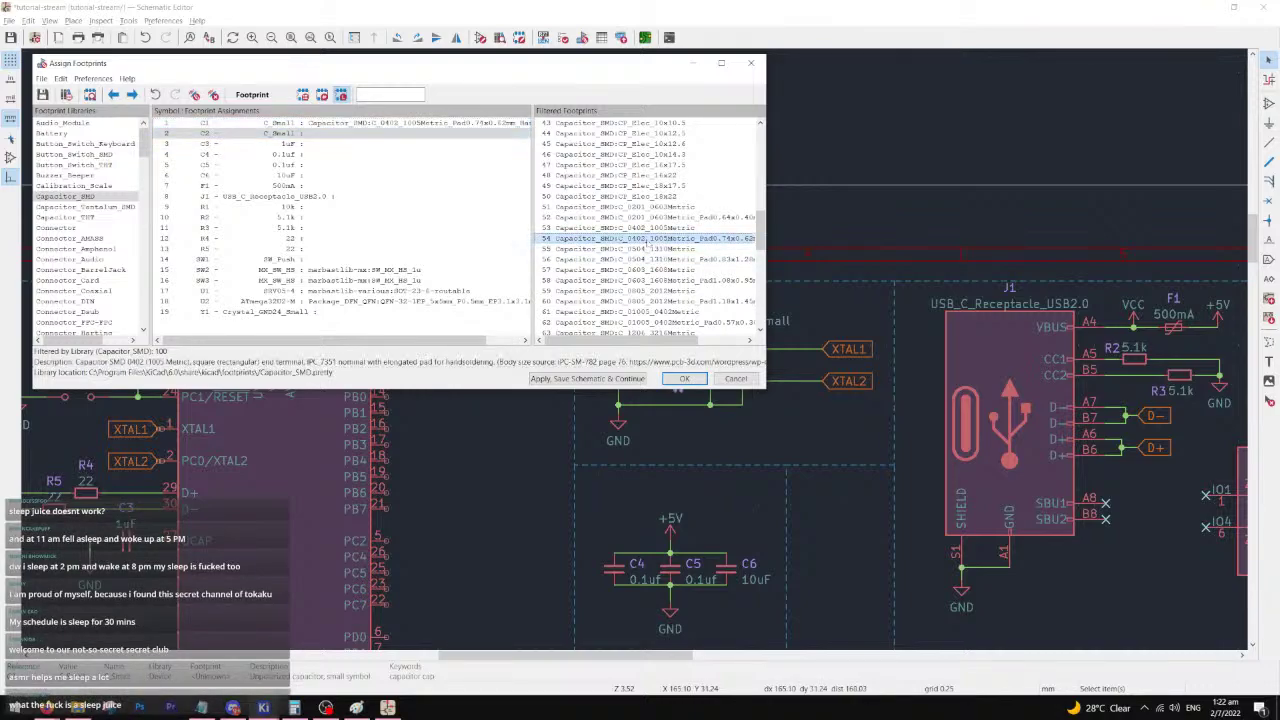
pyautogui.doubleClick(649, 242)
pyautogui.doubleClick(649, 242)
pyautogui.doubleClick(649, 242)
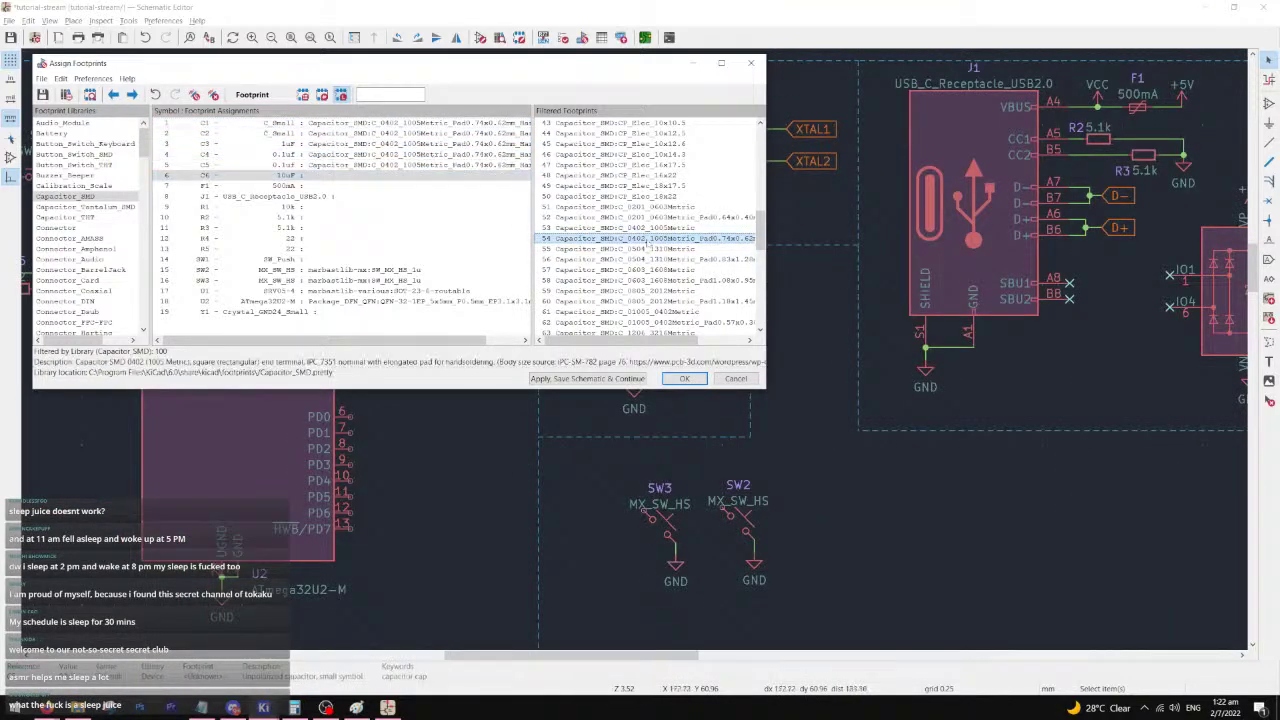
pyautogui.doubleClick(649, 242)
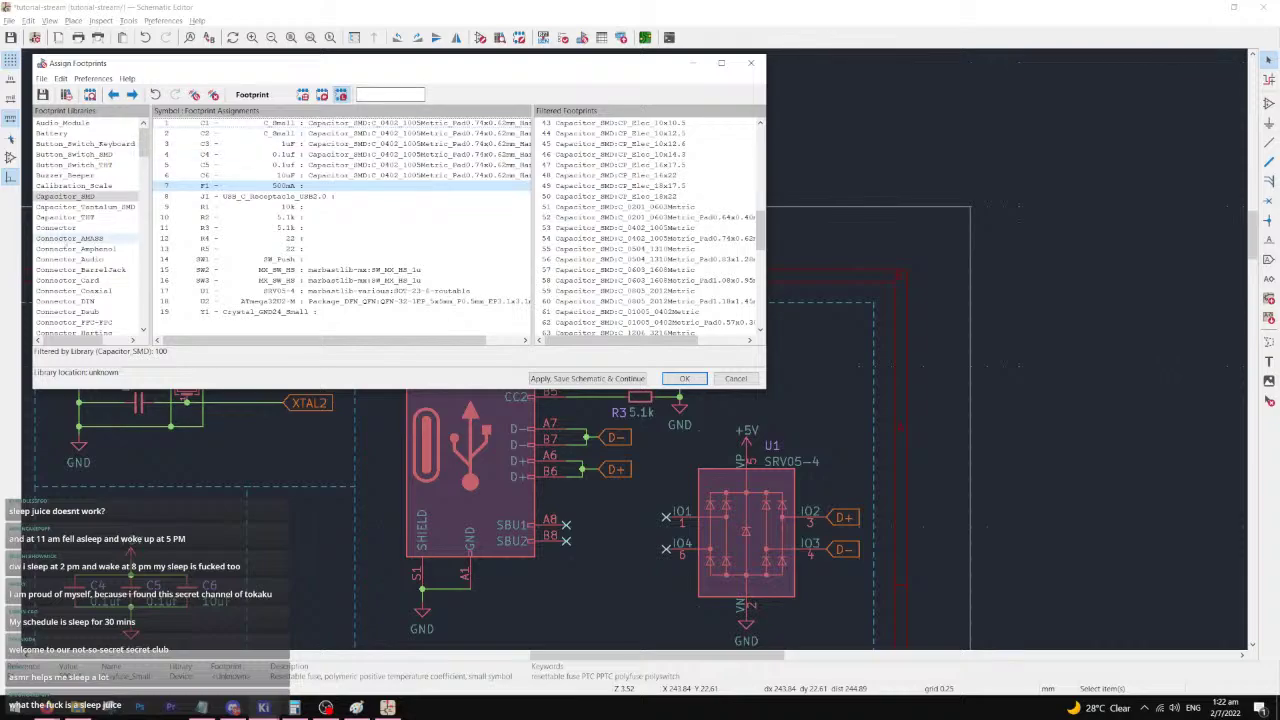
# - List the Fuse library's footprints for F1 and reposition the footprint assignment window lower over the schematic
pyautogui.click(62, 240)
pyautogui.press('f')
pyautogui.press('u')
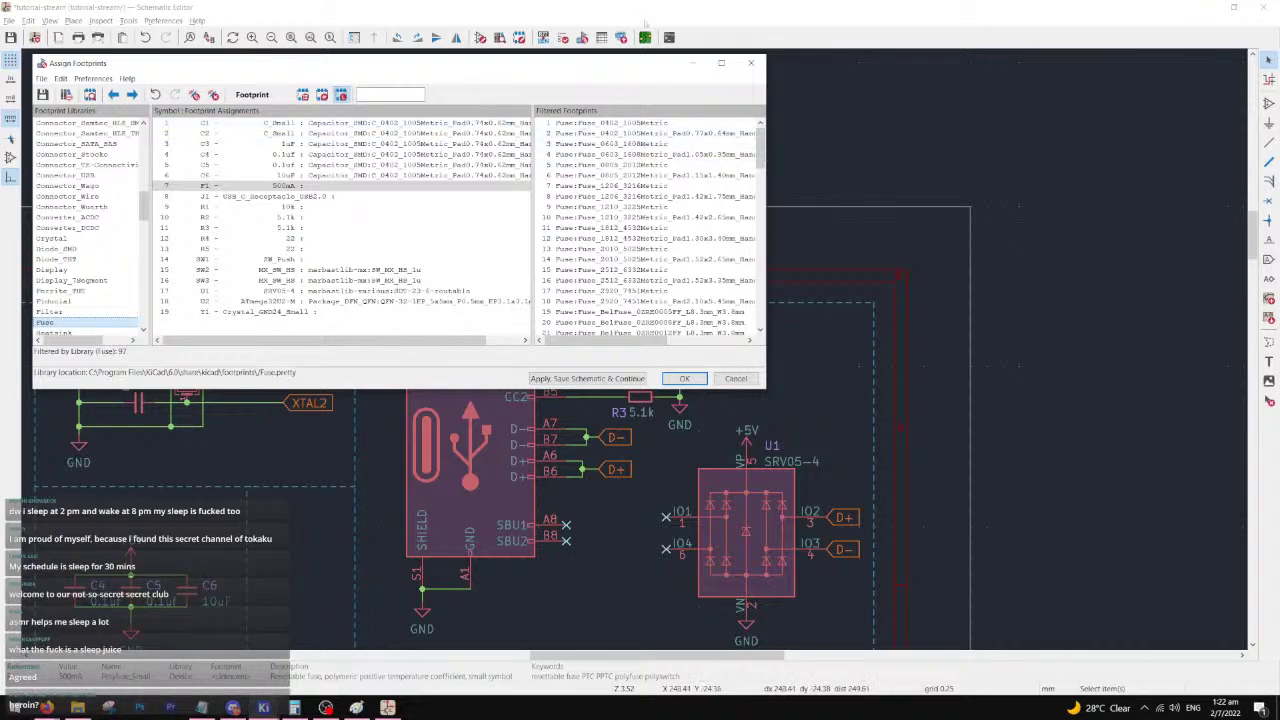
pyautogui.moveTo(555, 62); pyautogui.dragTo(607, 172)
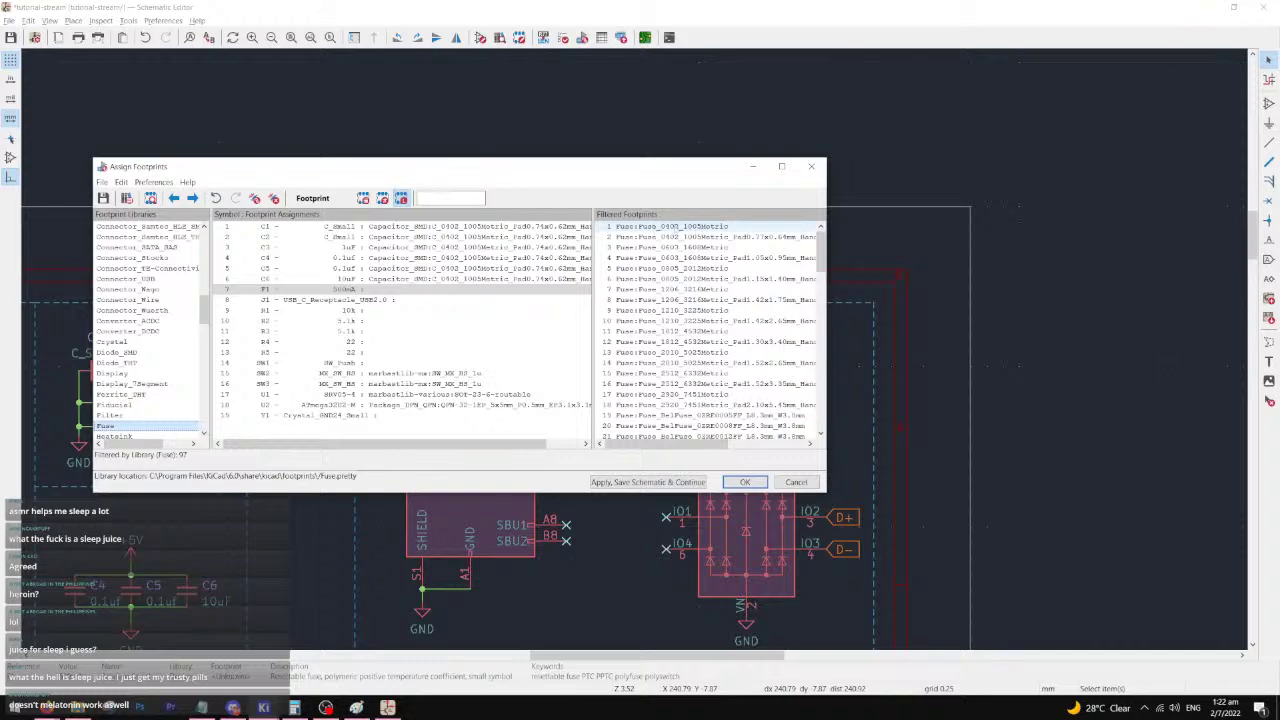
# - Switch to the web browser, search Google Images for "RESISTOR FOOTPRINT SIZES" and examine the SMD resistor package comparison image
pyautogui.click(46, 707)
pyautogui.click(330, 654)
pyautogui.moveTo(233, 708)
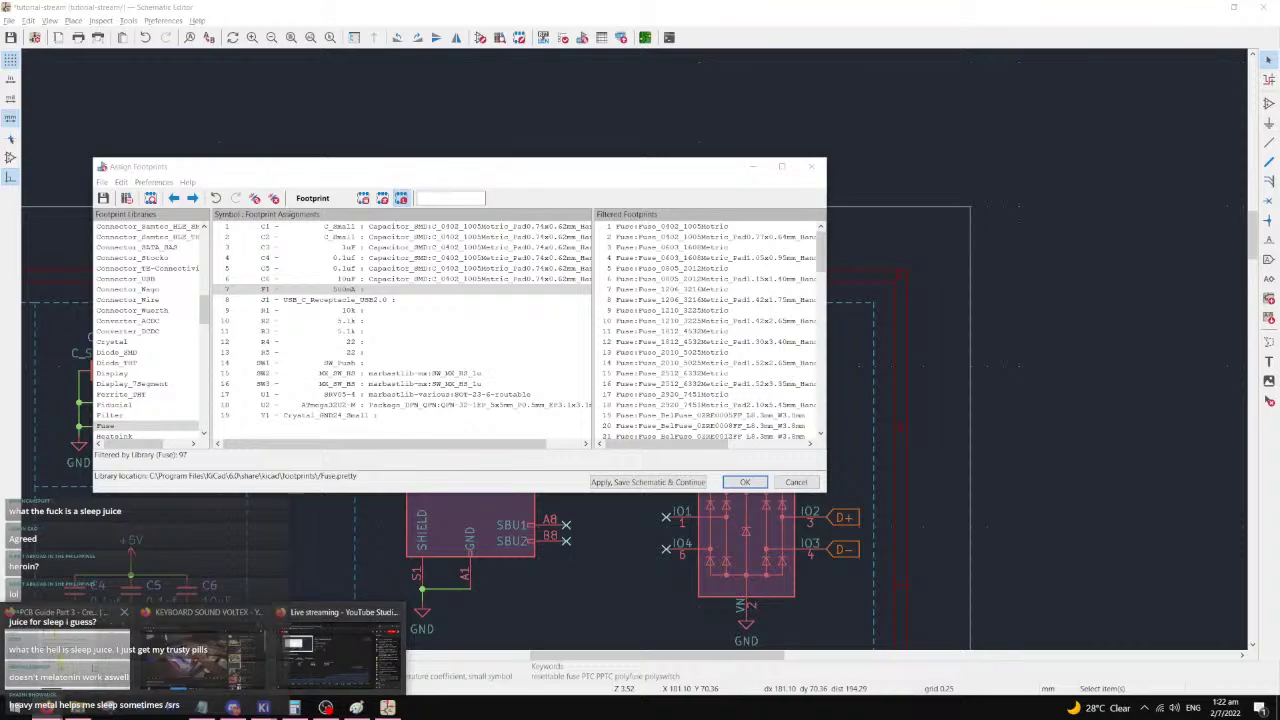
pyautogui.click(340, 650)
pyautogui.hotkey('ctrl', 'l')
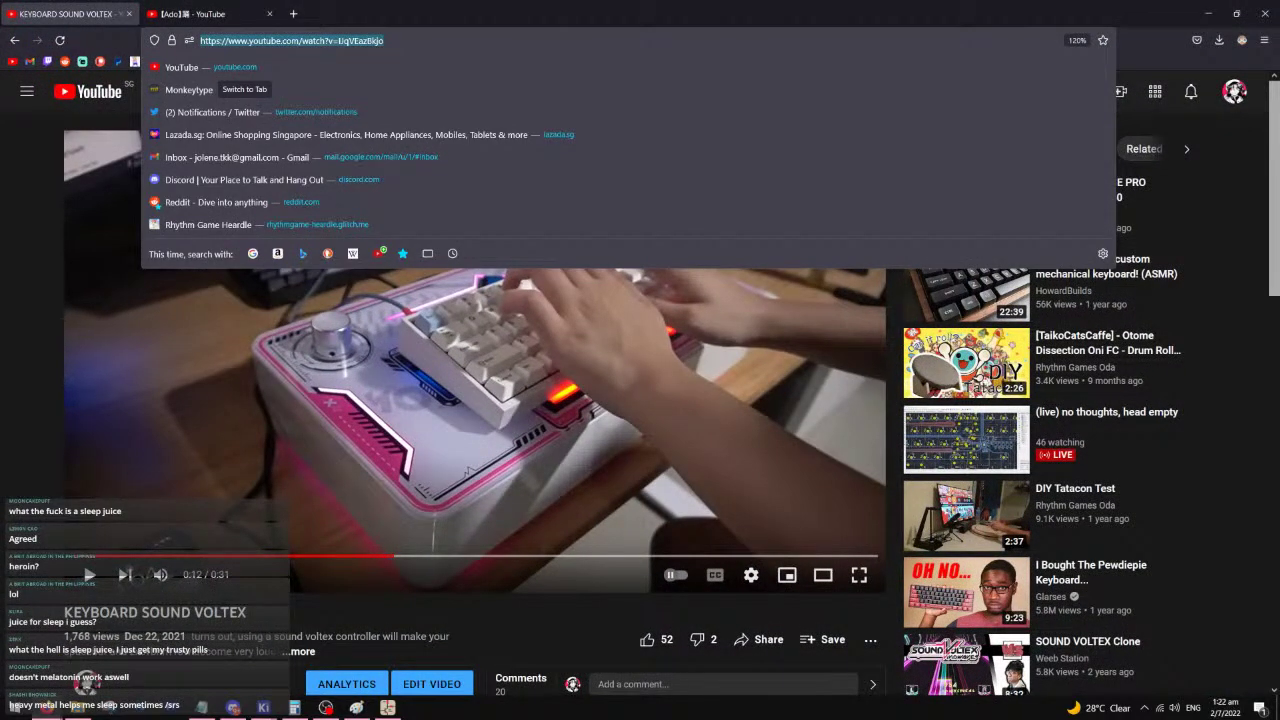
pyautogui.write('RESISTOR FO')
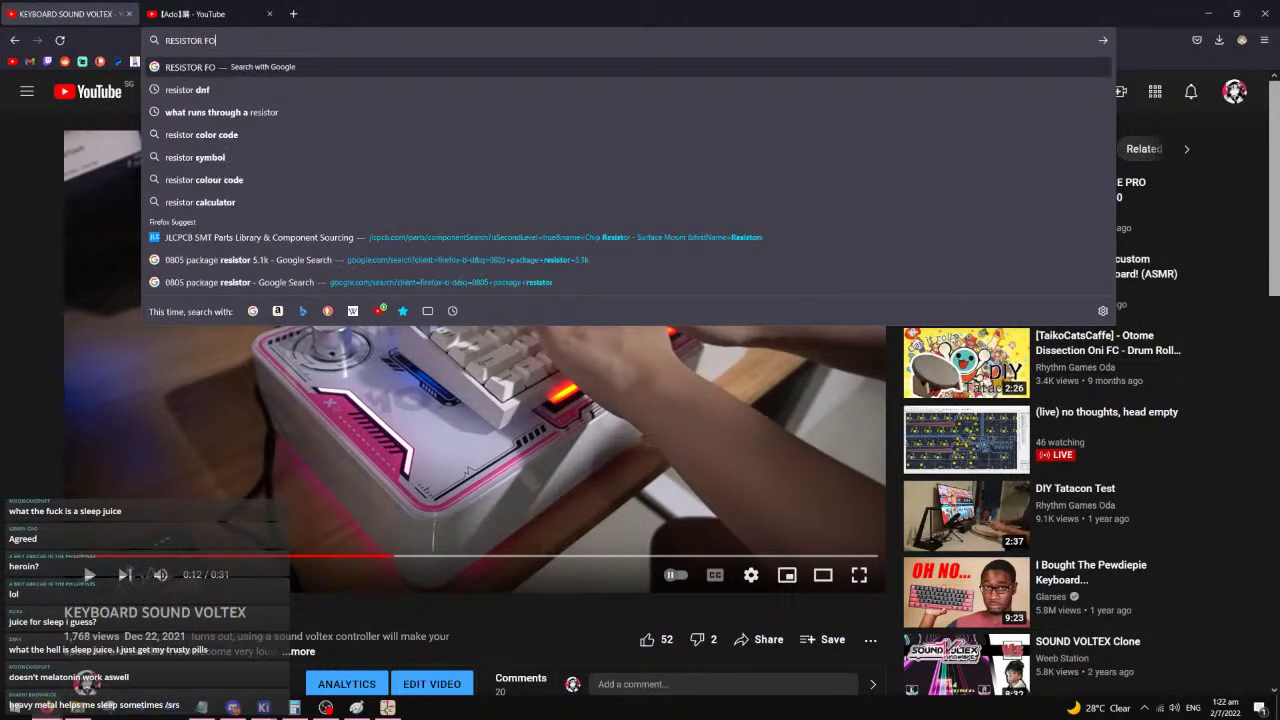
pyautogui.write('OTPRINT SIZES')
pyautogui.press('Return')
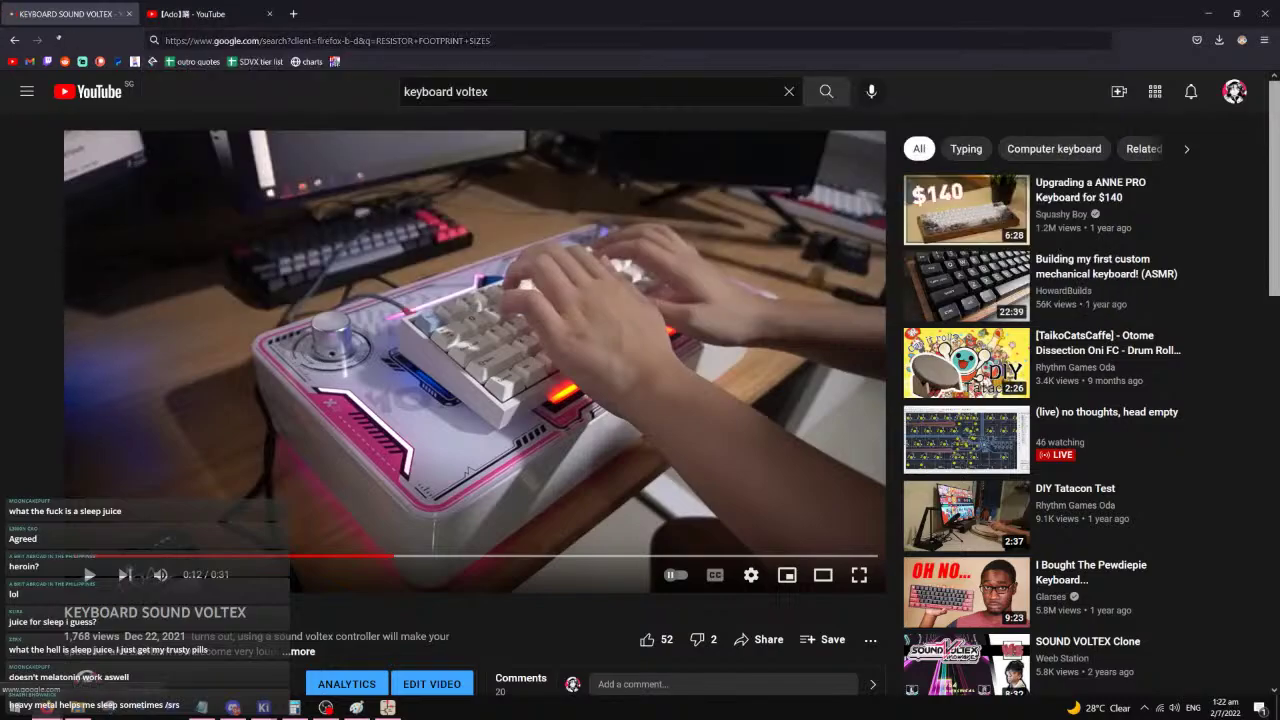
pyautogui.click(176, 137)
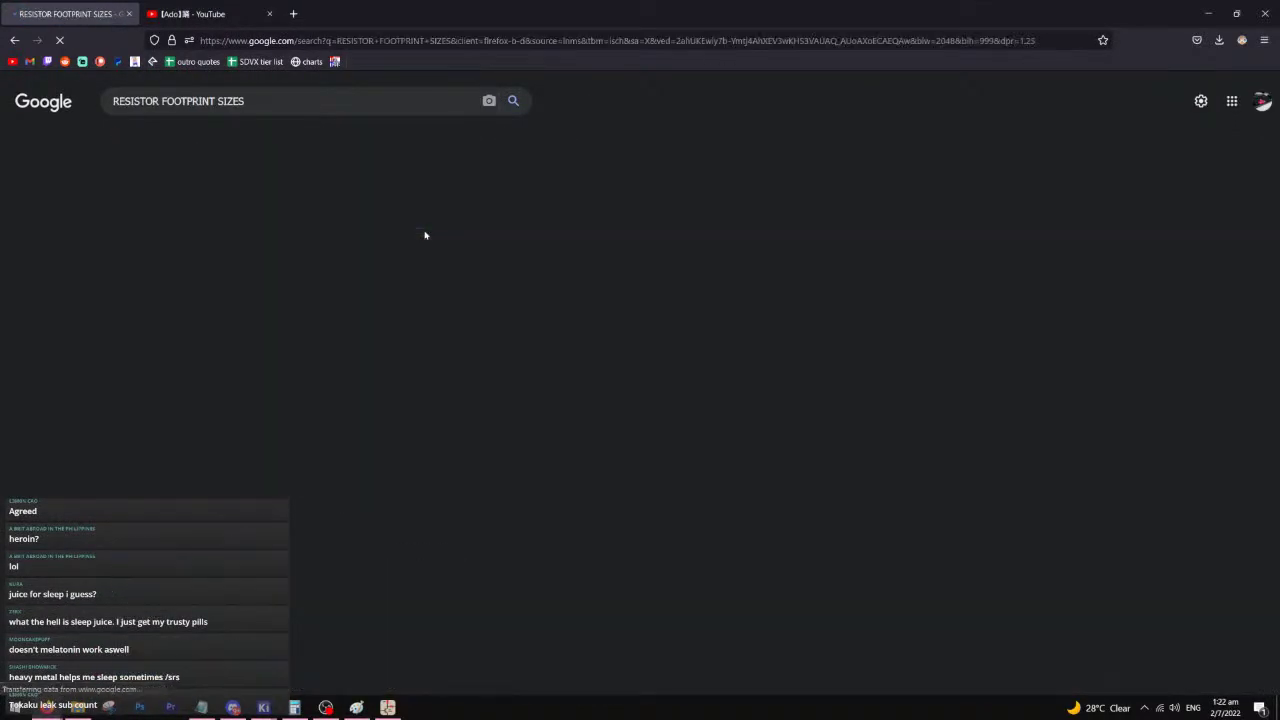
pyautogui.click(184, 425)
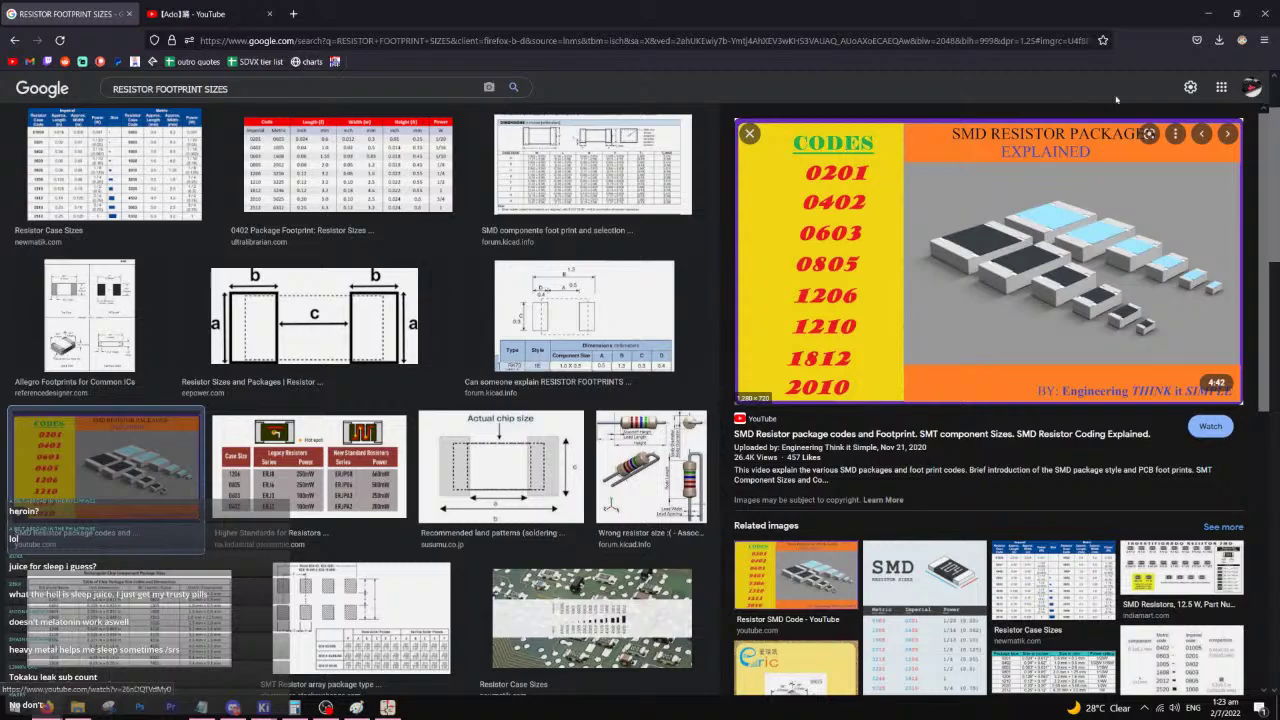
# - Return to KiCad's footprint assignment window and assign Fuse:Fuse_0402_1005Metric to fuse F1
pyautogui.click(1209, 12)
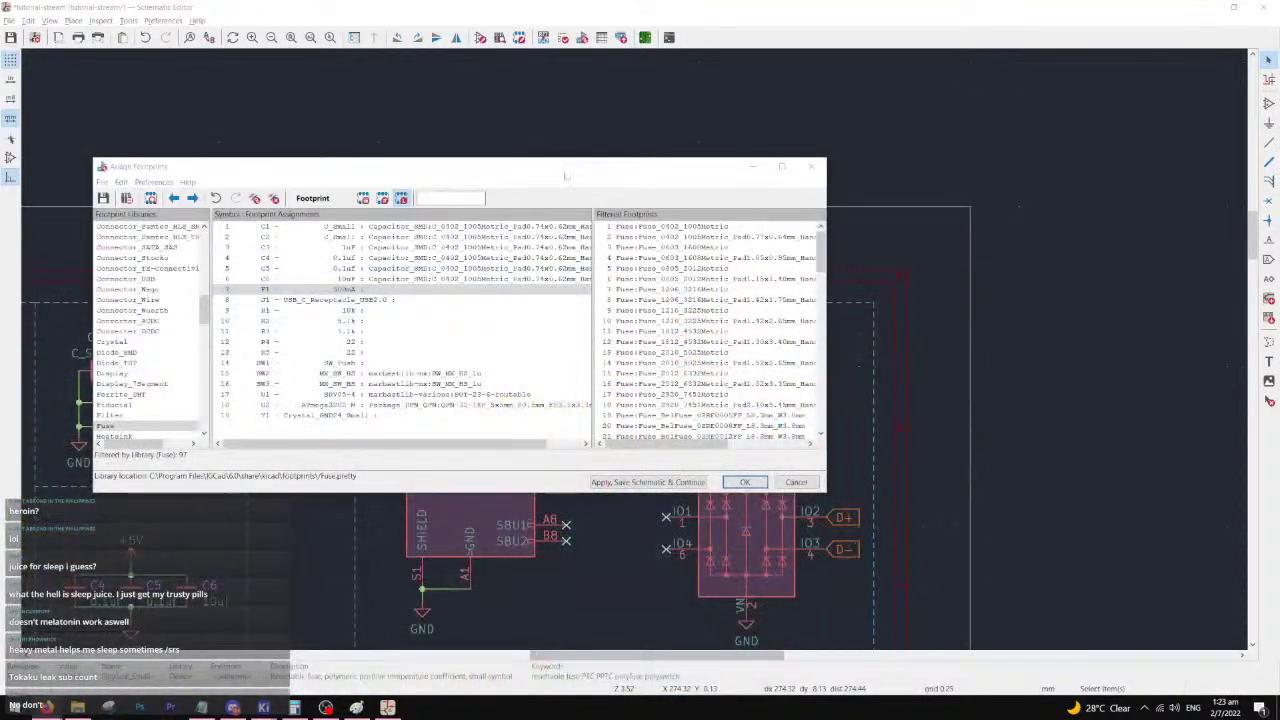
pyautogui.doubleClick(672, 226)
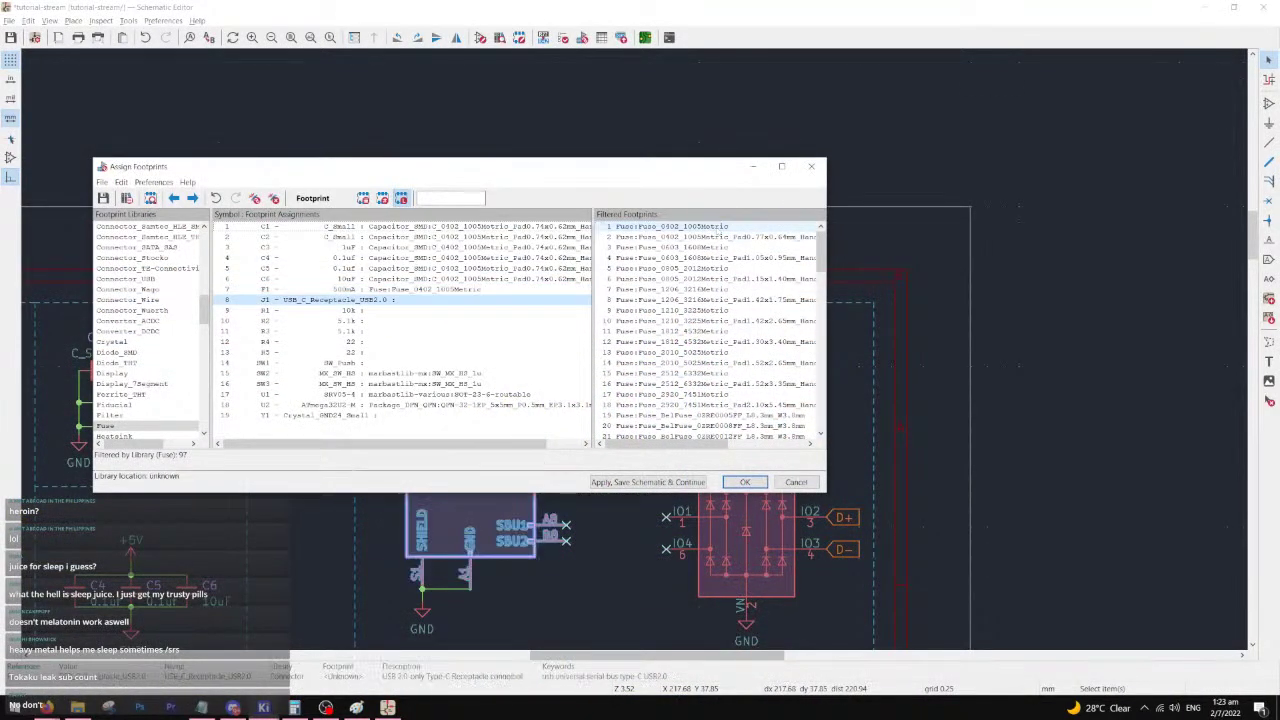
# - Assign the footprint Resistor_SMD:R_0402_1005Metric_Pad0.72x0.64mm_HandSolder to resistors R1 through R5
pyautogui.click(347, 311)
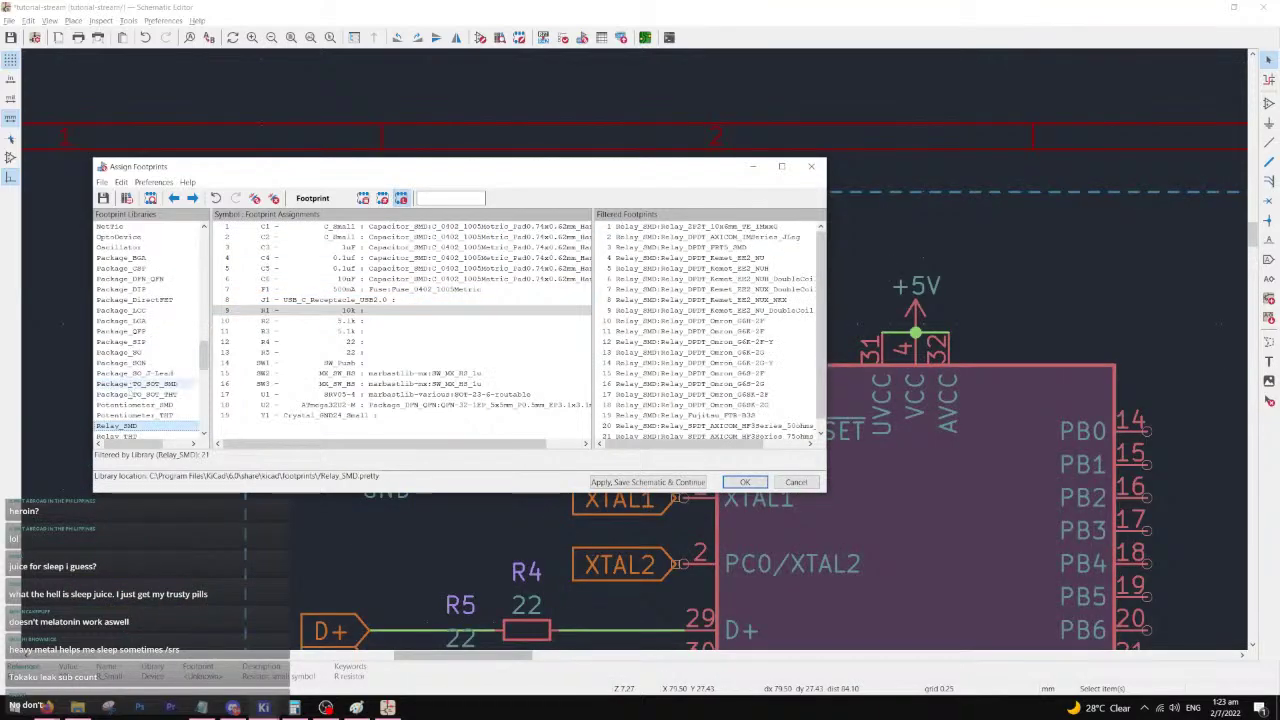
pyautogui.scroll(-12, 133, 385)
pyautogui.click(140, 384)
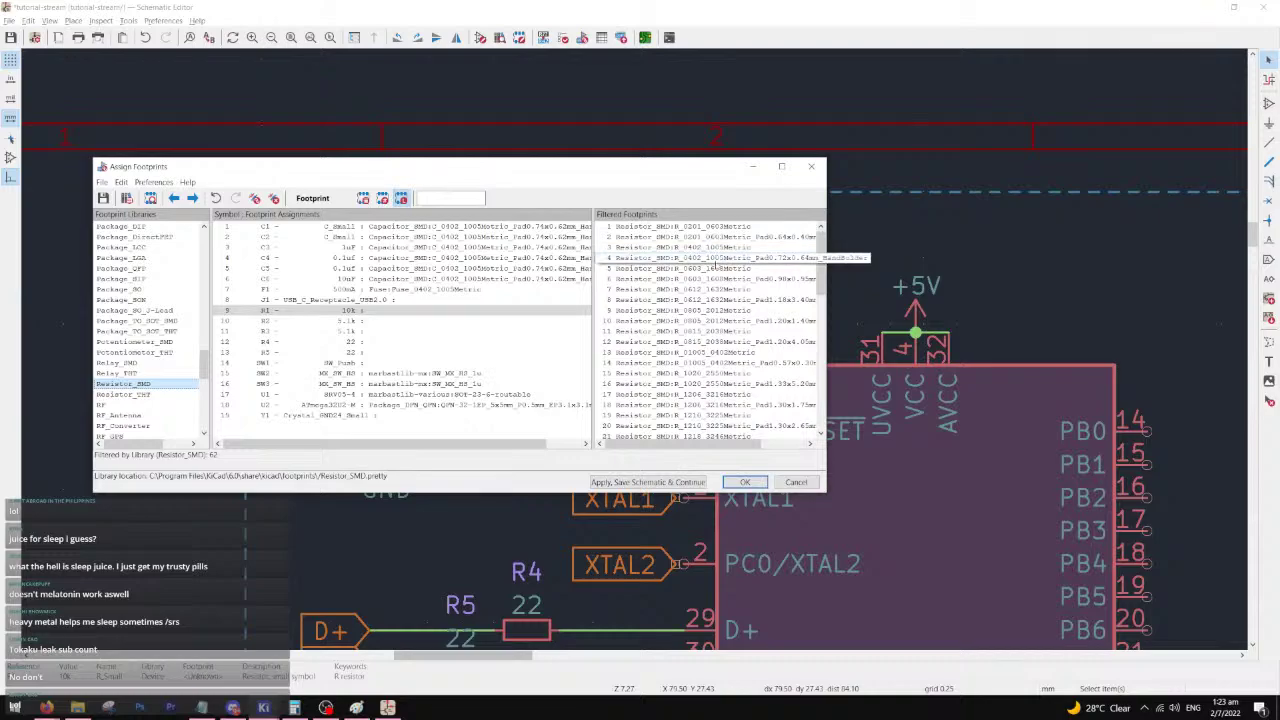
pyautogui.doubleClick(716, 257)
pyautogui.doubleClick(716, 257)
pyautogui.doubleClick(716, 257)
pyautogui.doubleClick(716, 257)
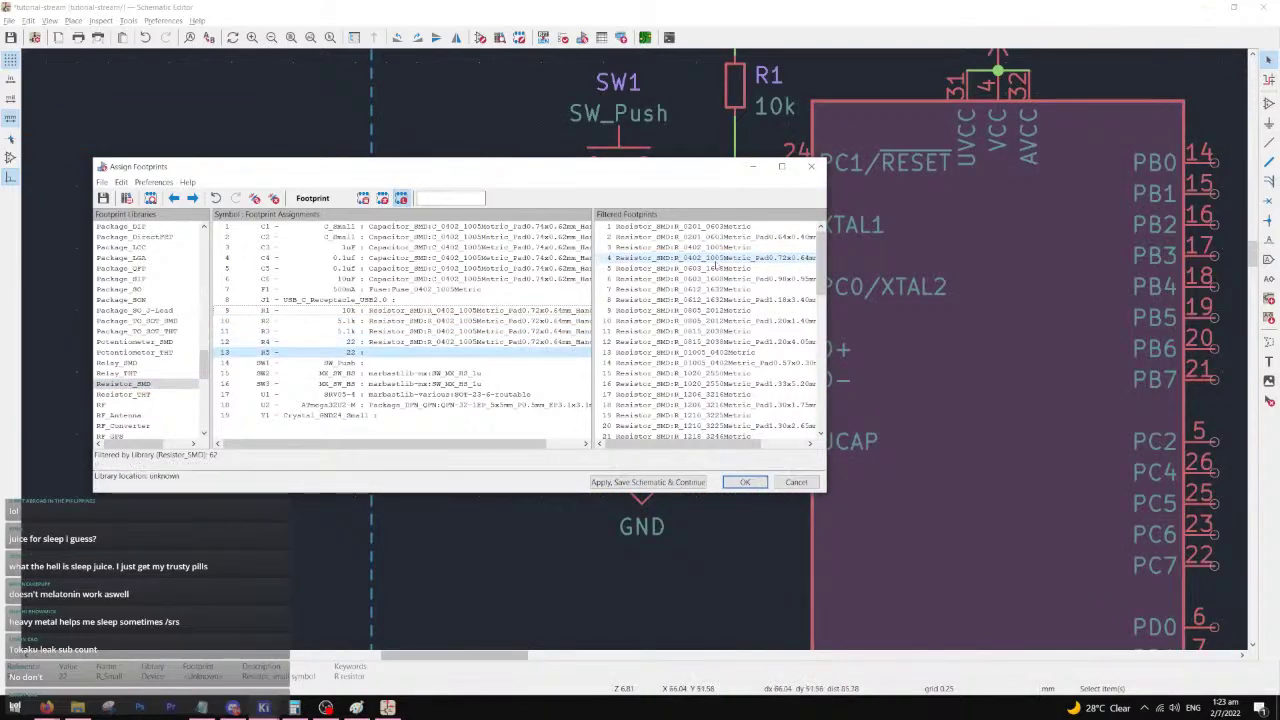
pyautogui.doubleClick(716, 257)
# - Browse the footprint libraries for one that suits the push switch SW1
pyautogui.click(449, 198)
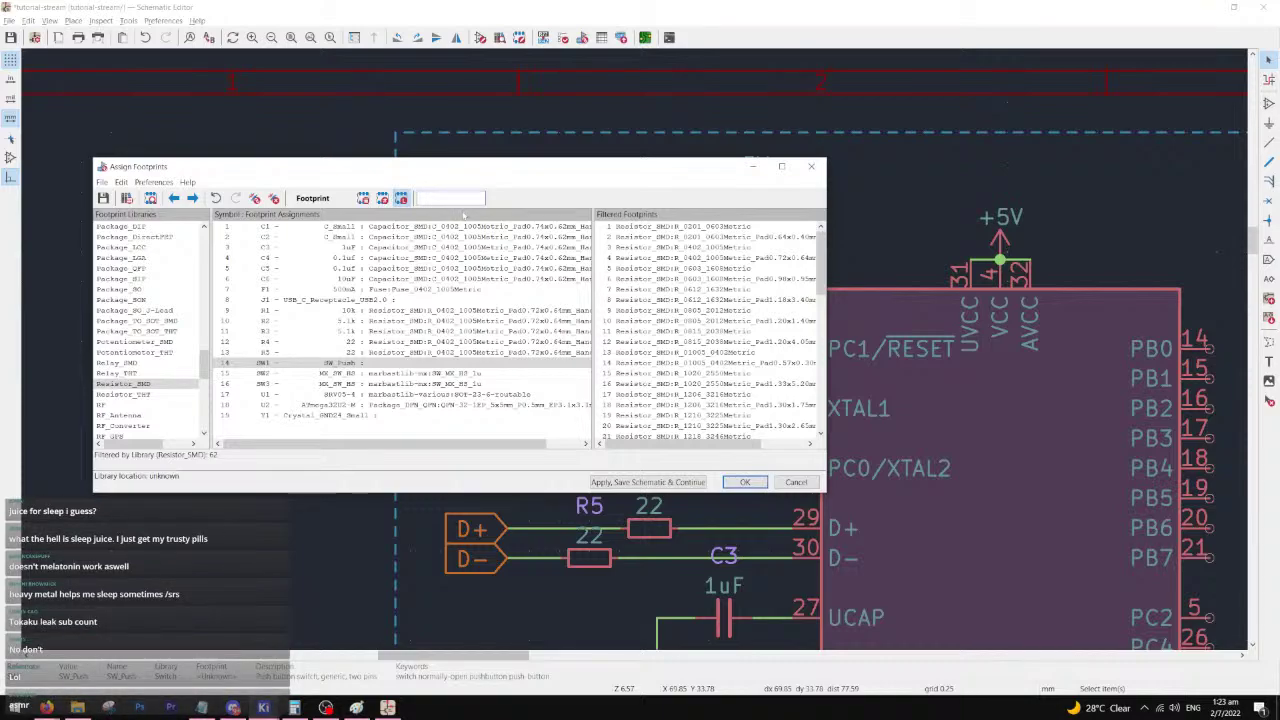
pyautogui.click(105, 373)
pyautogui.press('s')
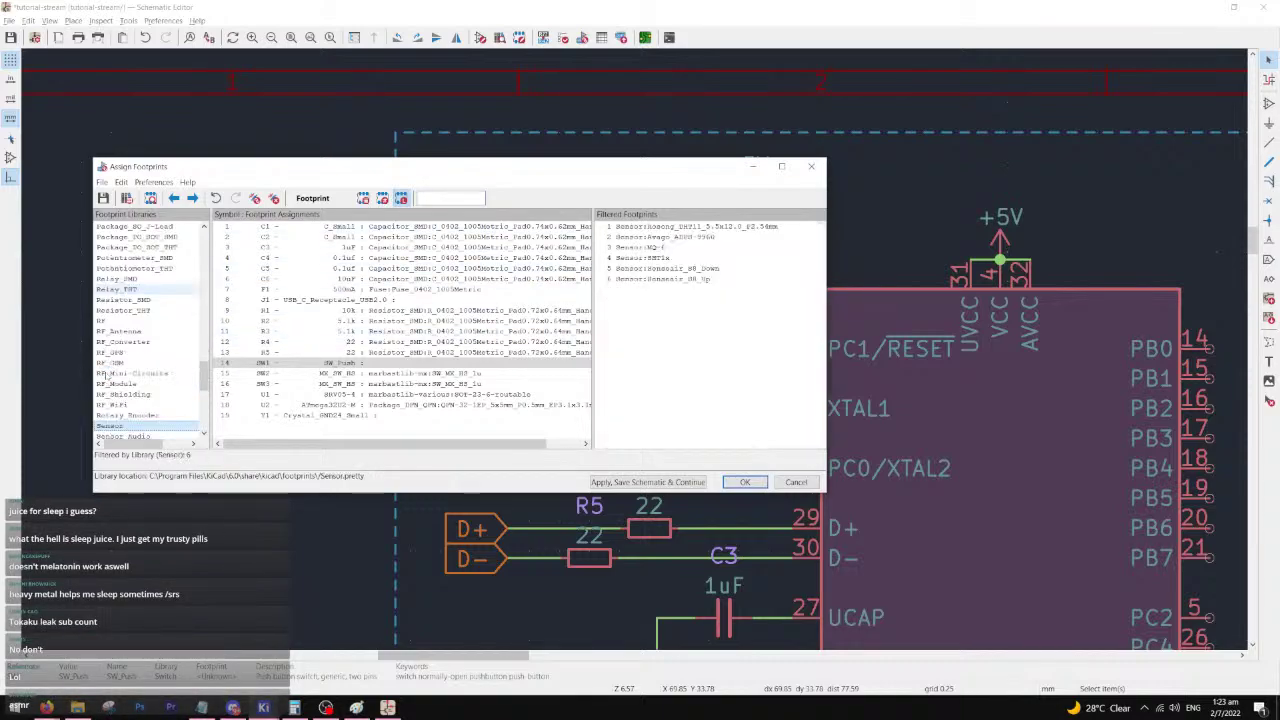
pyautogui.press('p')
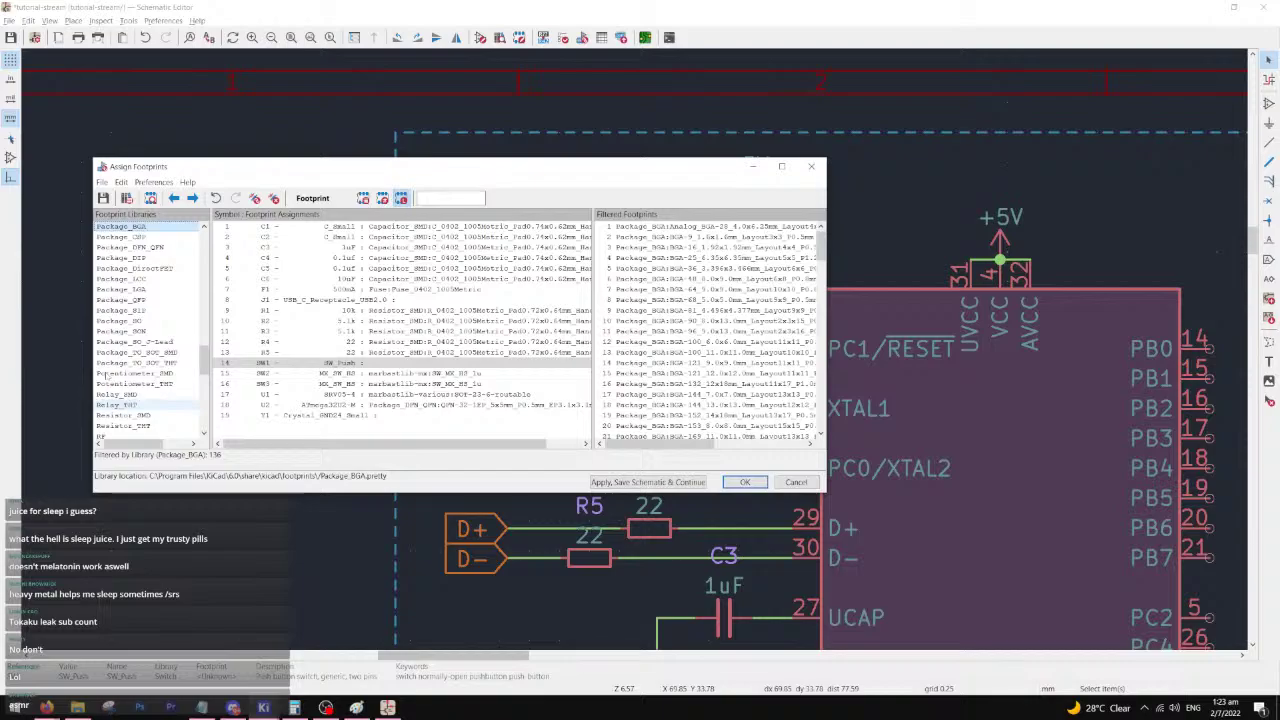
# - Look over the RP2040-3k schematic as a reference and close it
pyautogui.click(388, 707)
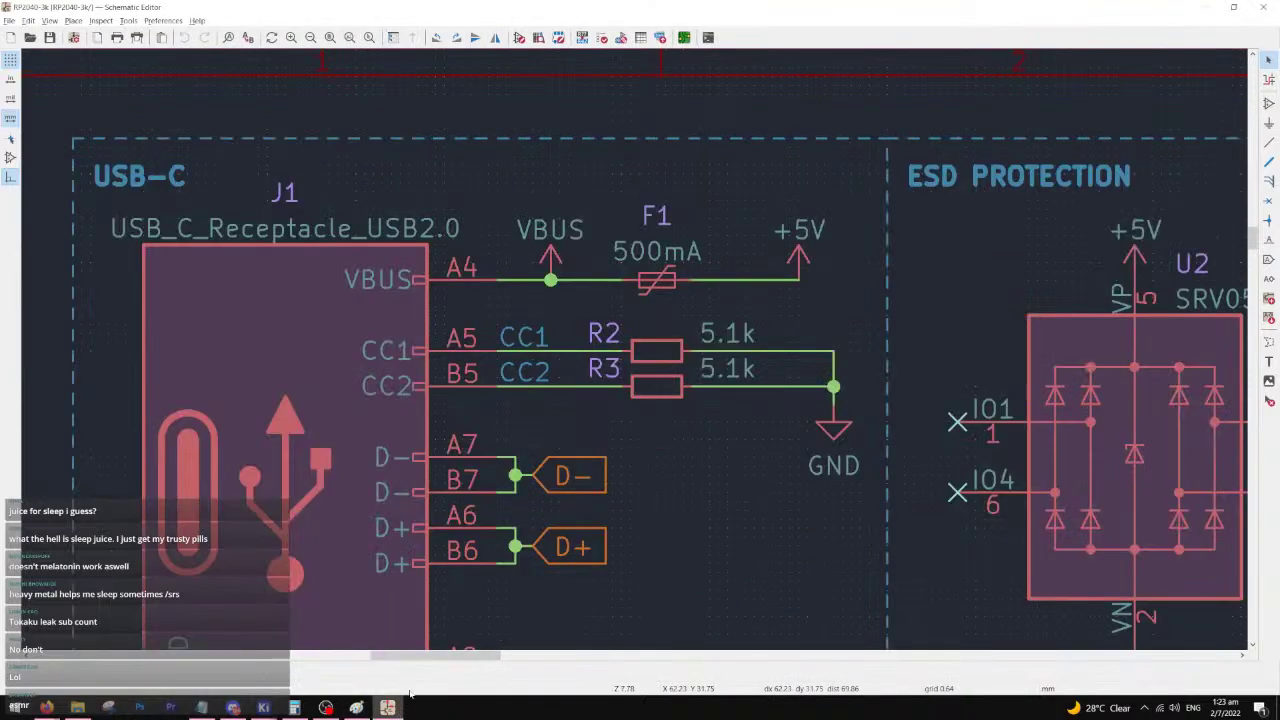
pyautogui.scroll(-4, 532, 205)
pyautogui.scroll(-4, 636, 356)
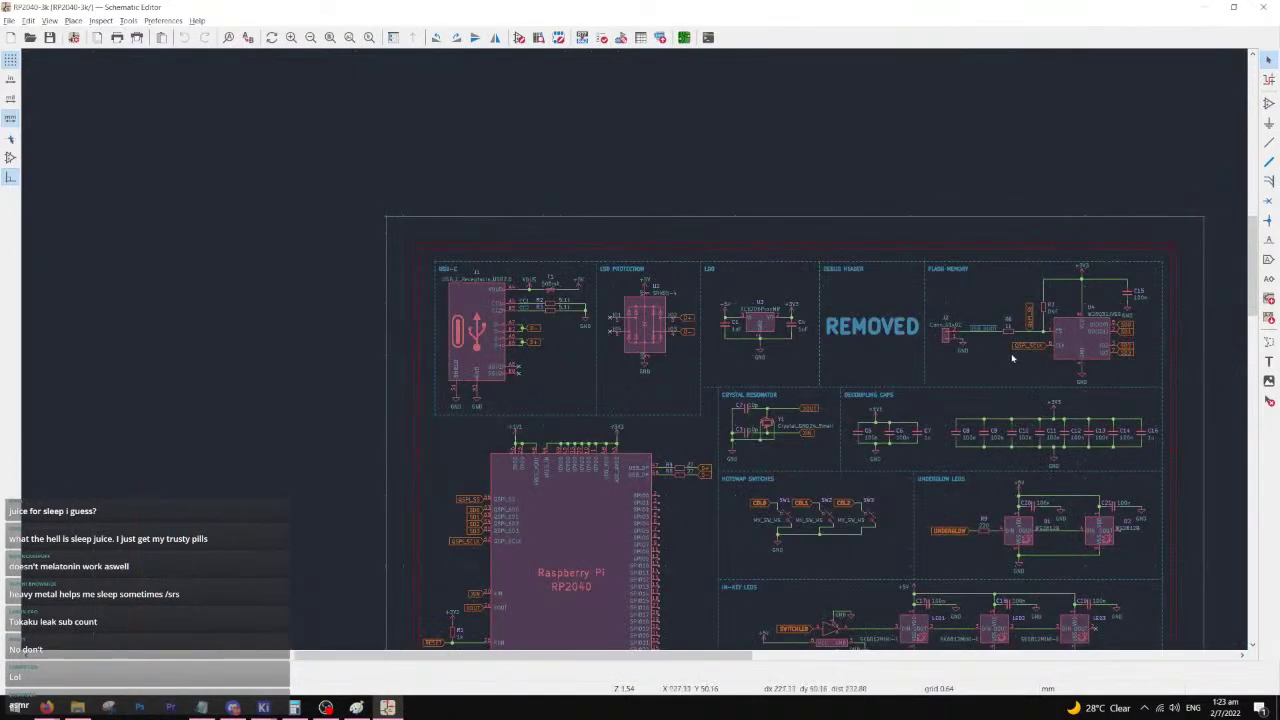
pyautogui.click(1263, 7)
# - Open unnamed-3k-v2.kicad_sch from the PCB files folder and check which footprint its push switch SW1 is assigned
pyautogui.click(79, 708)
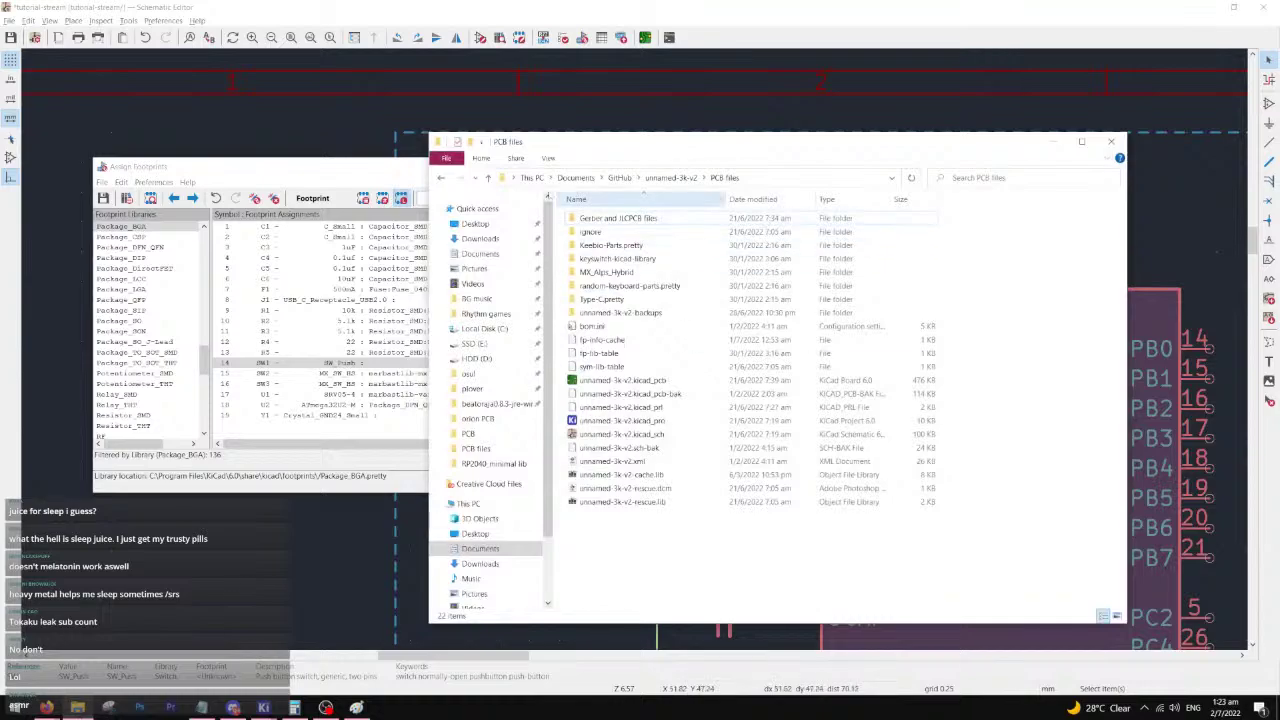
pyautogui.doubleClick(684, 435)
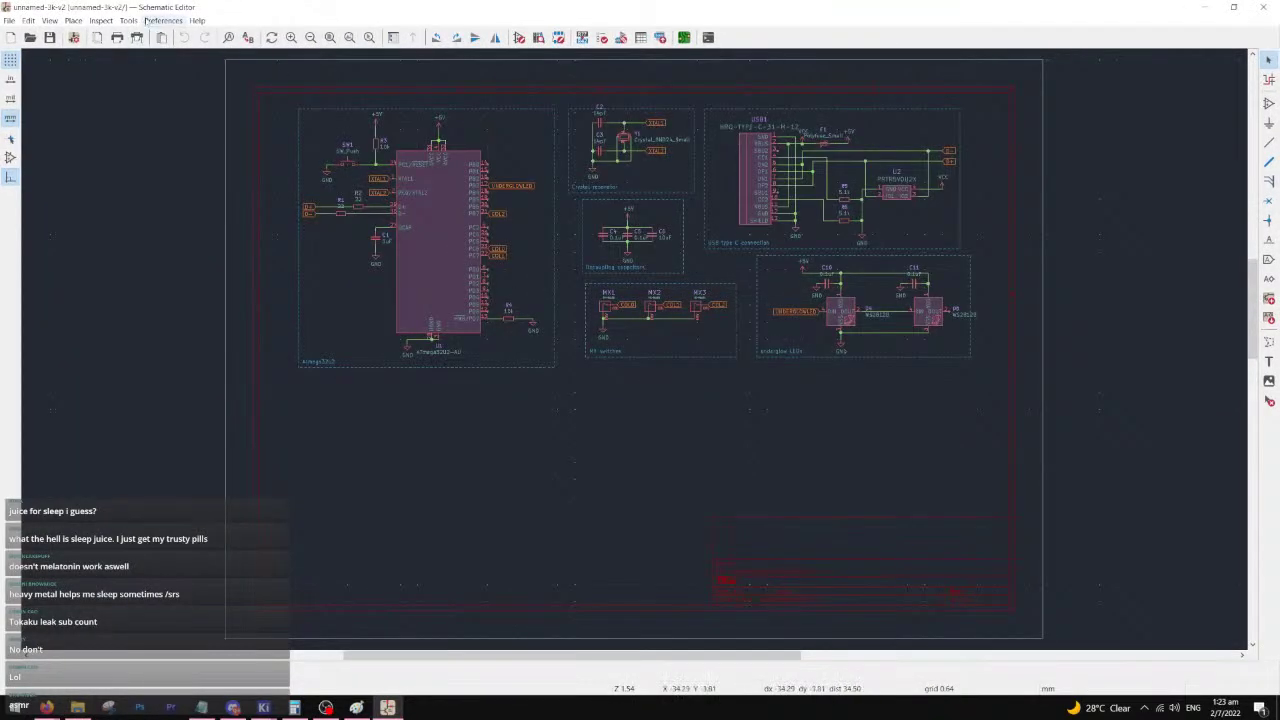
pyautogui.click(621, 37)
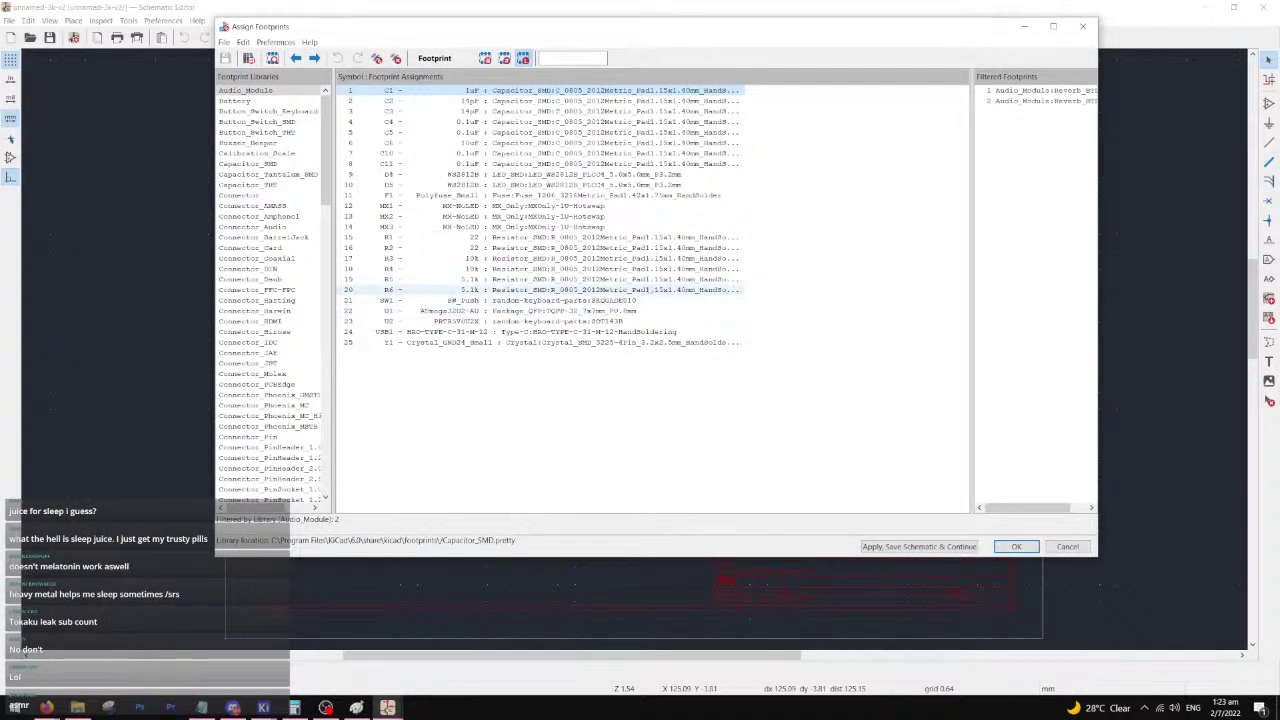
pyautogui.click(609, 302)
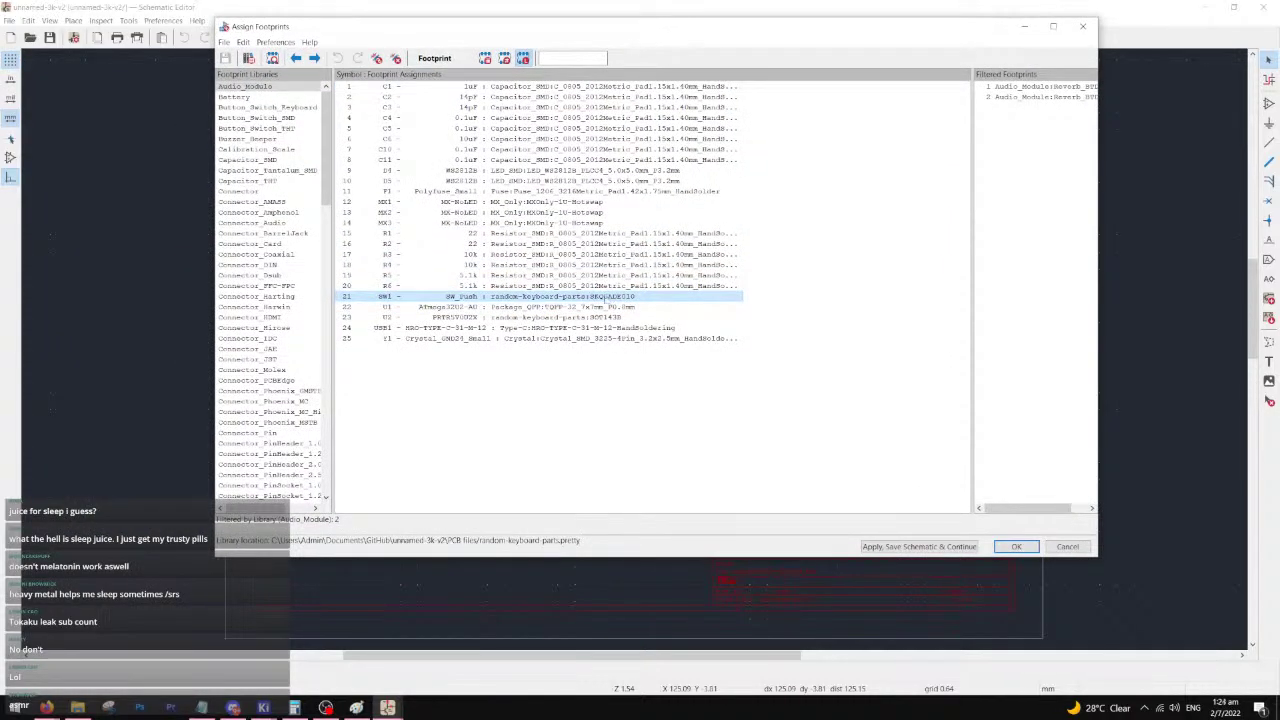
# - Close the reference schematic and copy the random-keyboard-parts.pretty folder from unnamed-3k-v2's PCB files into the tutorial-stream project folder
pyautogui.click(1066, 547)
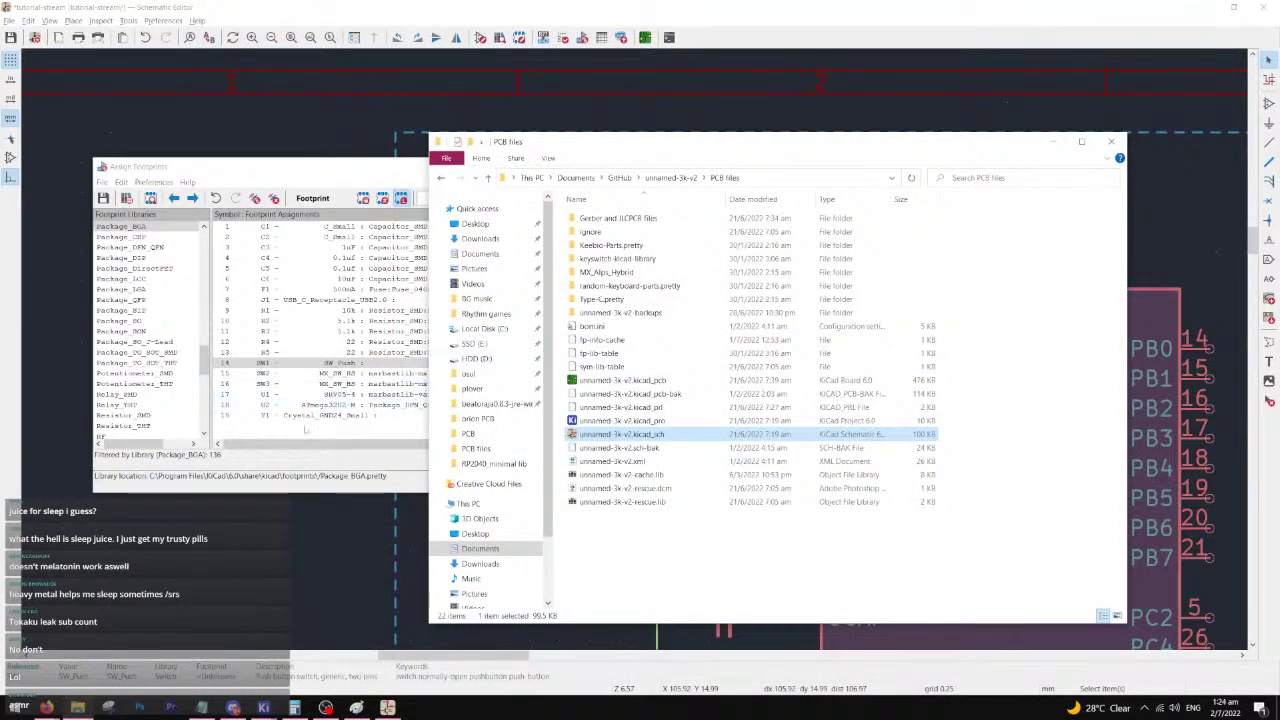
pyautogui.click(385, 430)
pyautogui.click(78, 708)
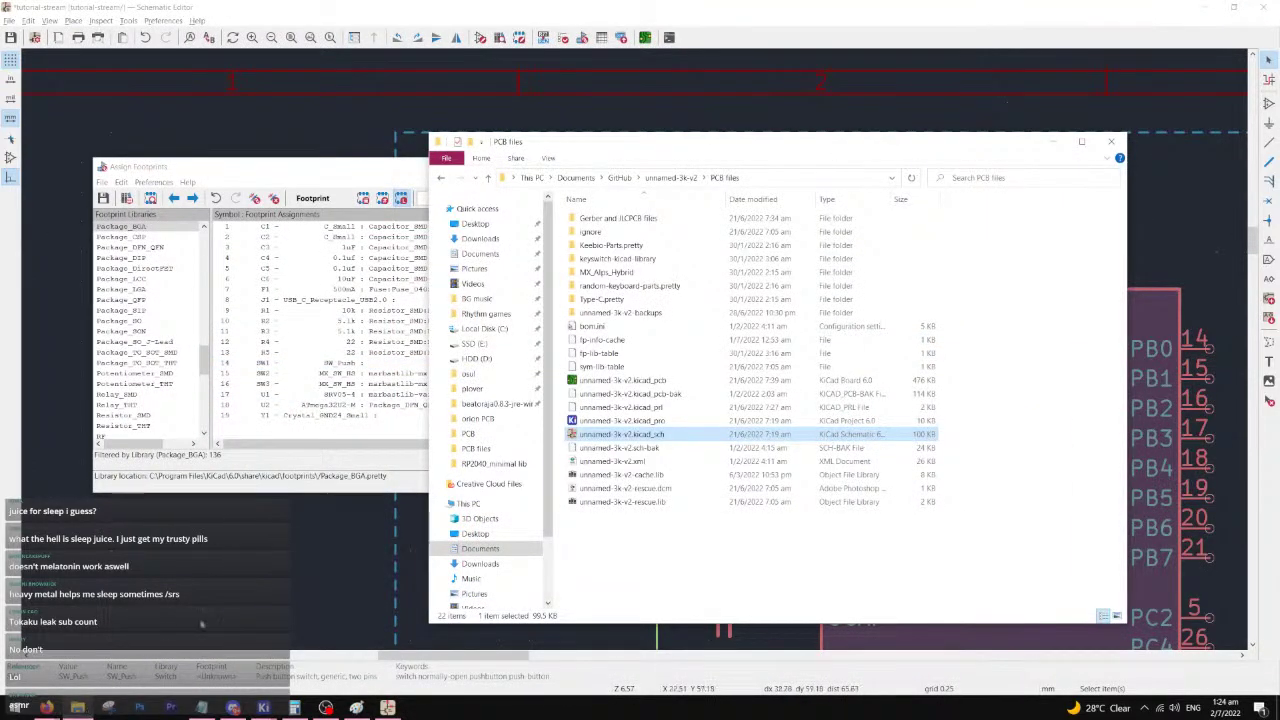
pyautogui.click(625, 286)
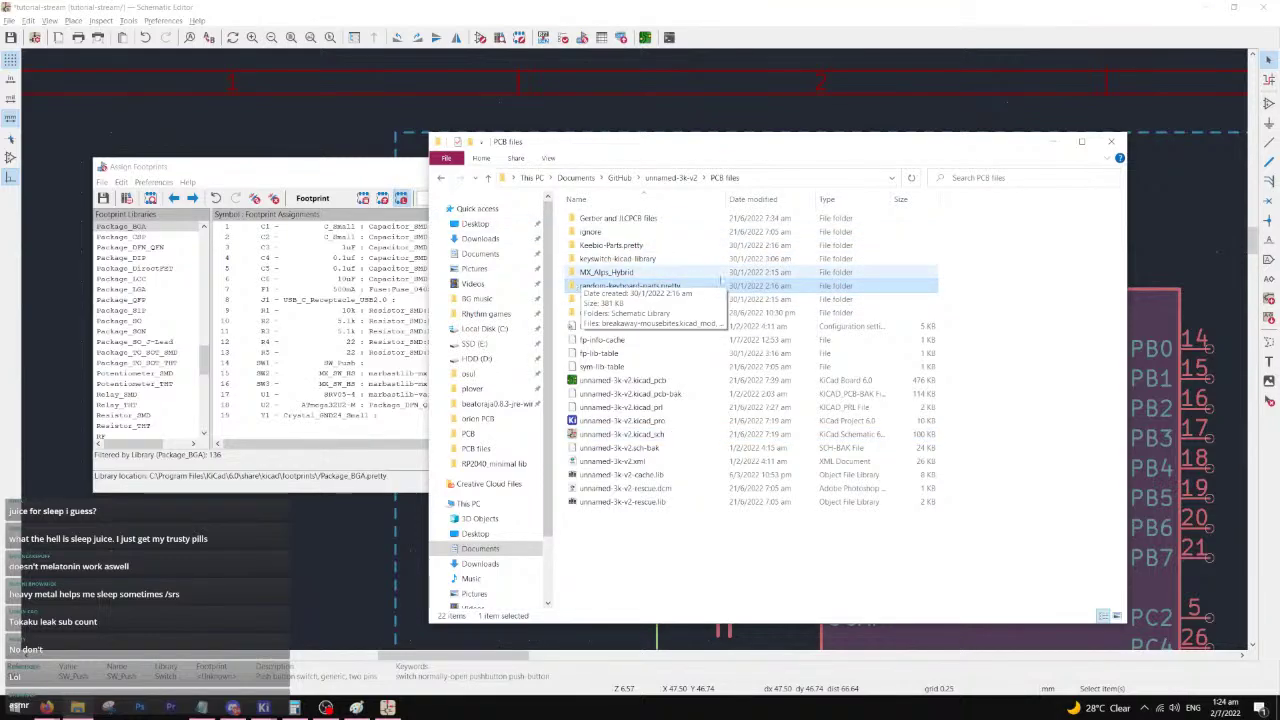
pyautogui.click(670, 178)
pyautogui.click(620, 178)
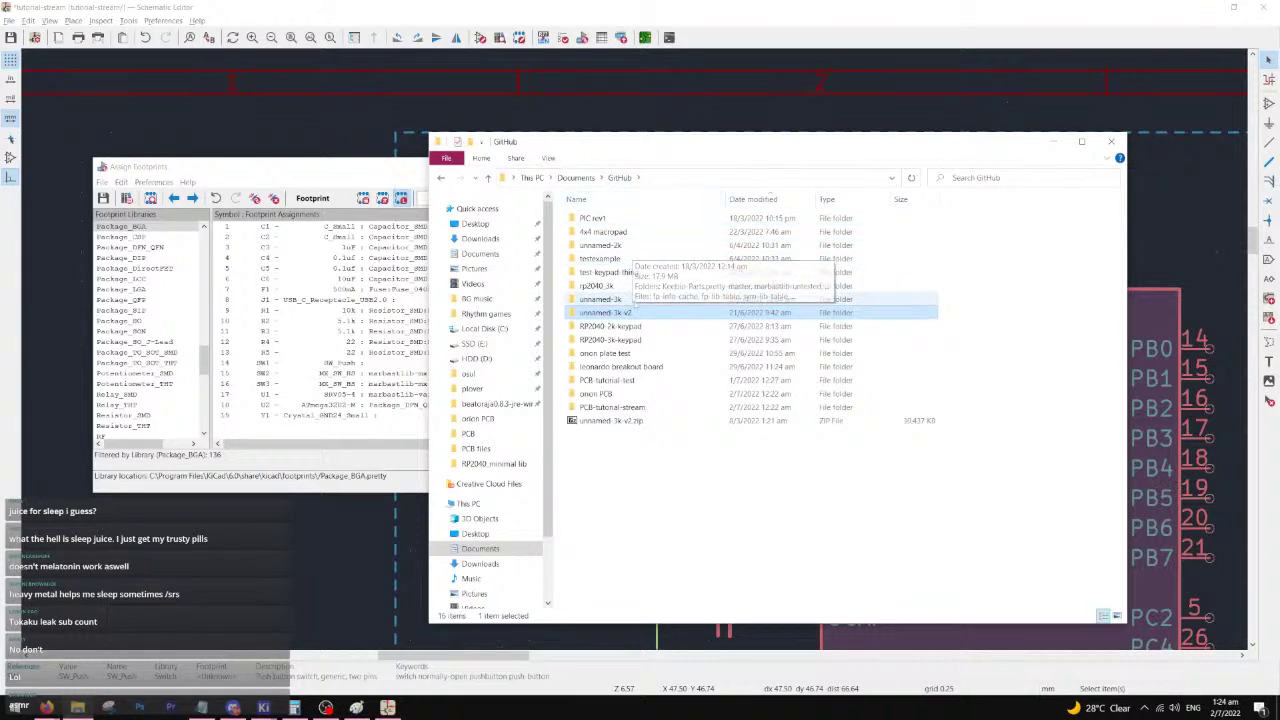
pyautogui.doubleClick(640, 407)
pyautogui.doubleClick(604, 218)
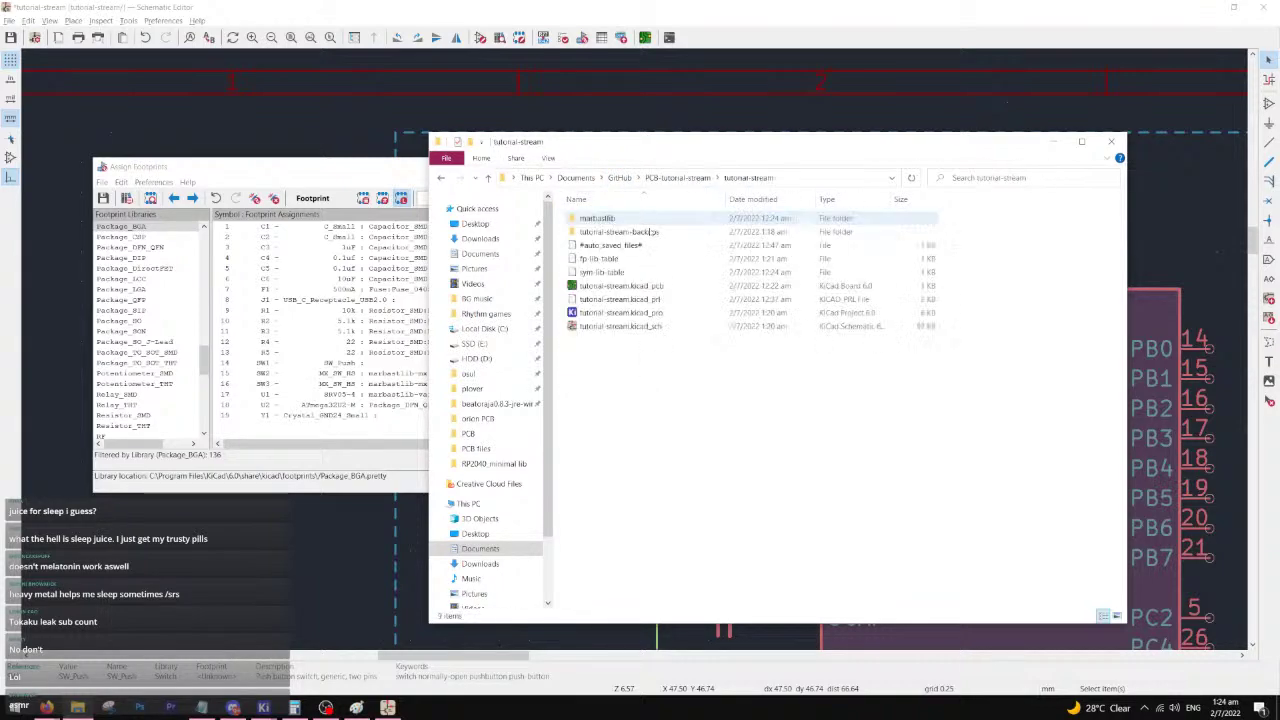
pyautogui.click(640, 231)
# - Assign the footprint Crystal:Crystal_SMD_3225-4Pin_3.2x2.5mm_HandSoldering to the crystal Y1
pyautogui.click(372, 182)
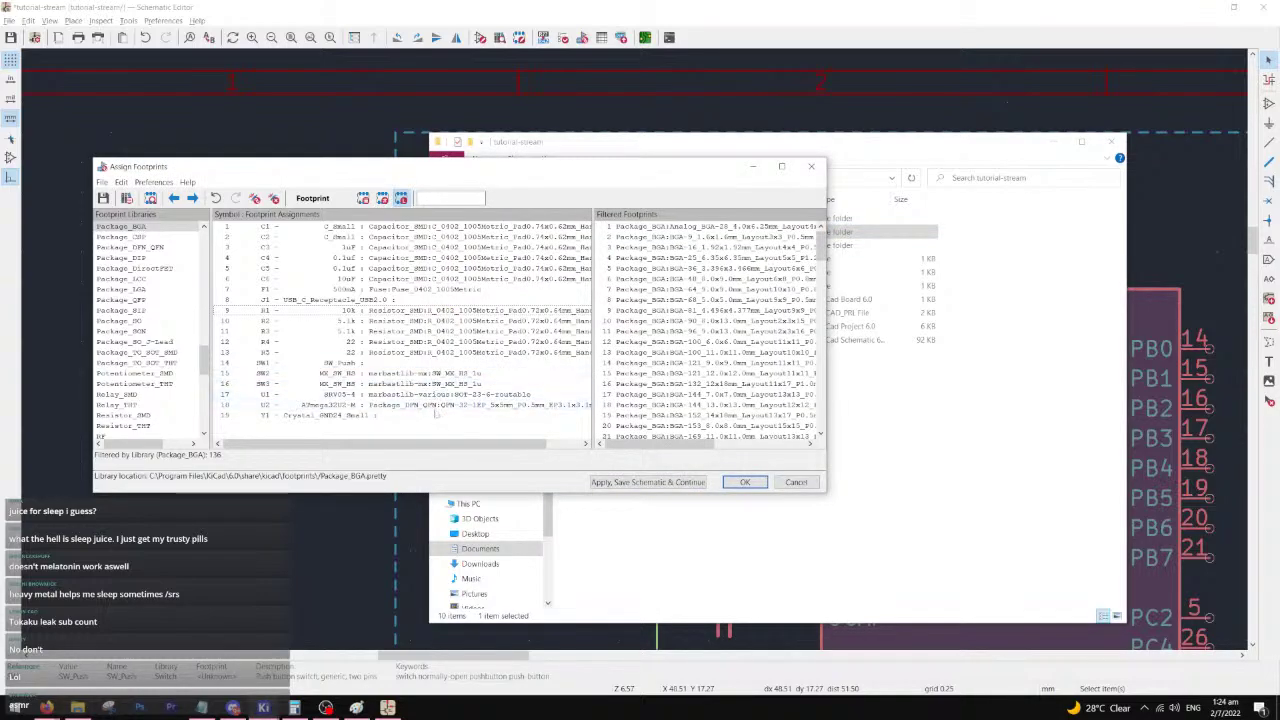
pyautogui.click(436, 415)
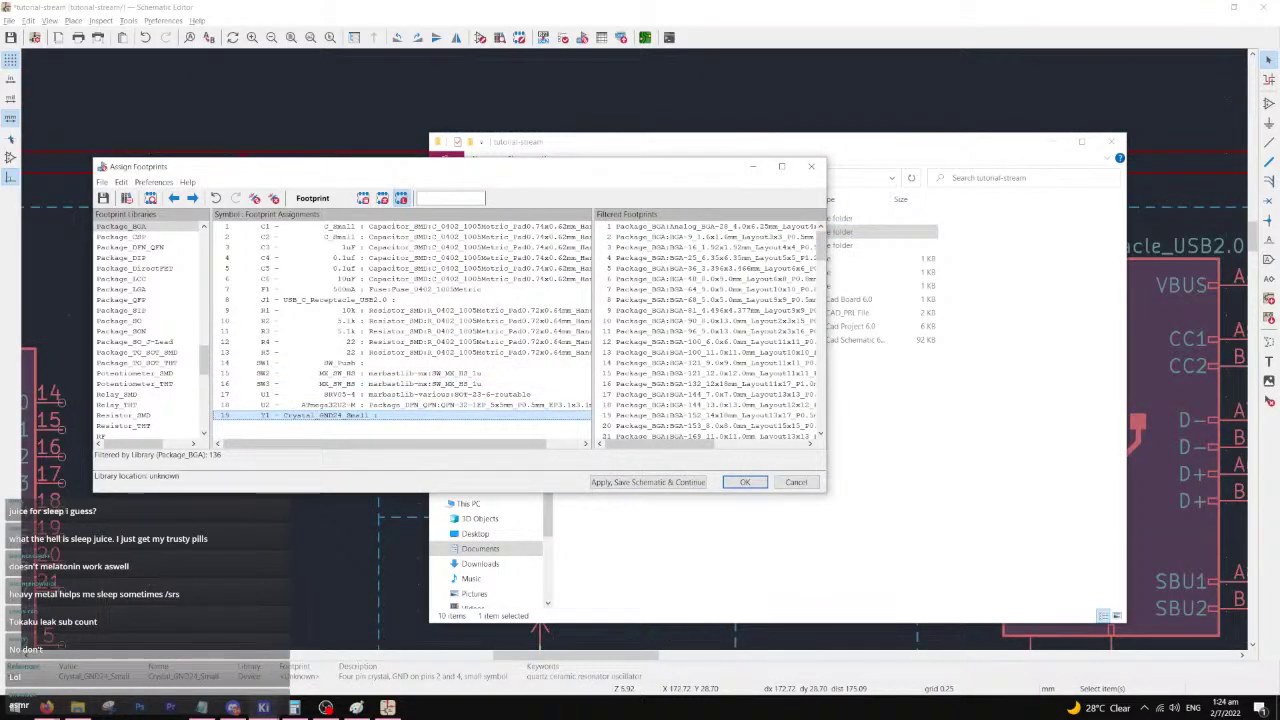
pyautogui.click(150, 342)
pyautogui.press('c')
pyautogui.press('r')
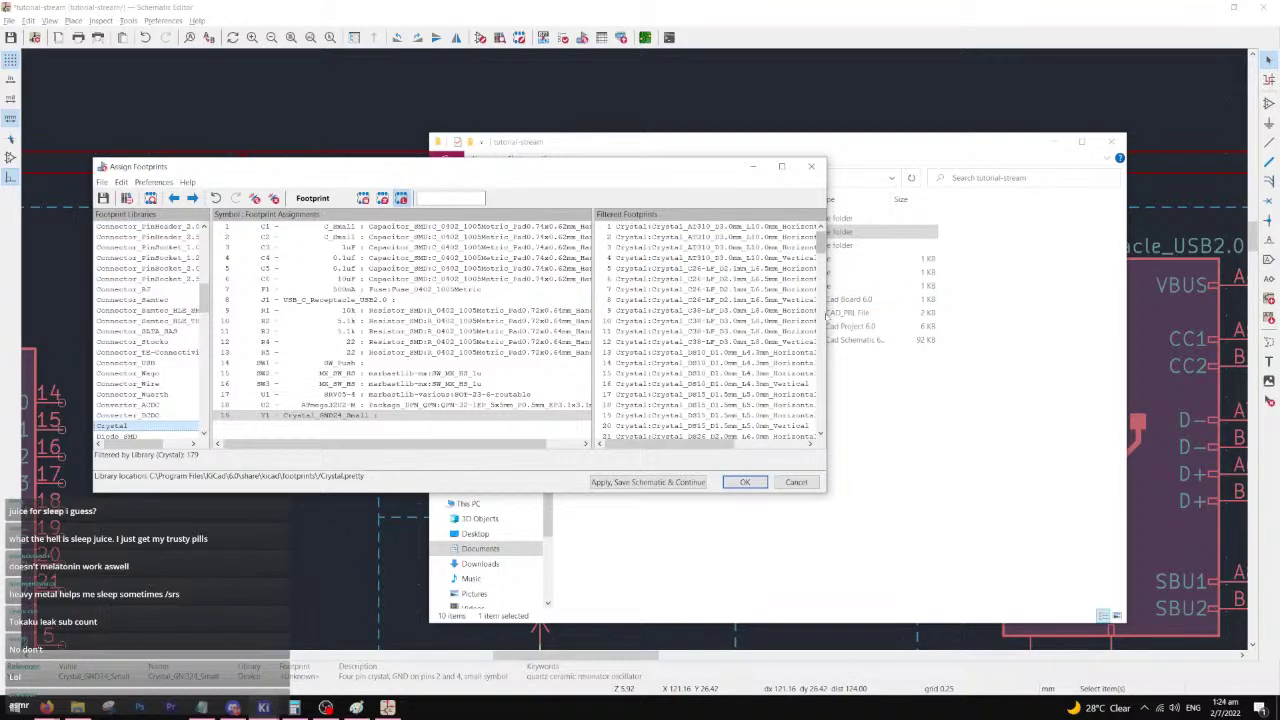
pyautogui.moveTo(824, 313); pyautogui.dragTo(981, 316)
pyautogui.moveTo(750, 329); pyautogui.dragTo(644, 329)
pyautogui.scroll(-9, 808, 321)
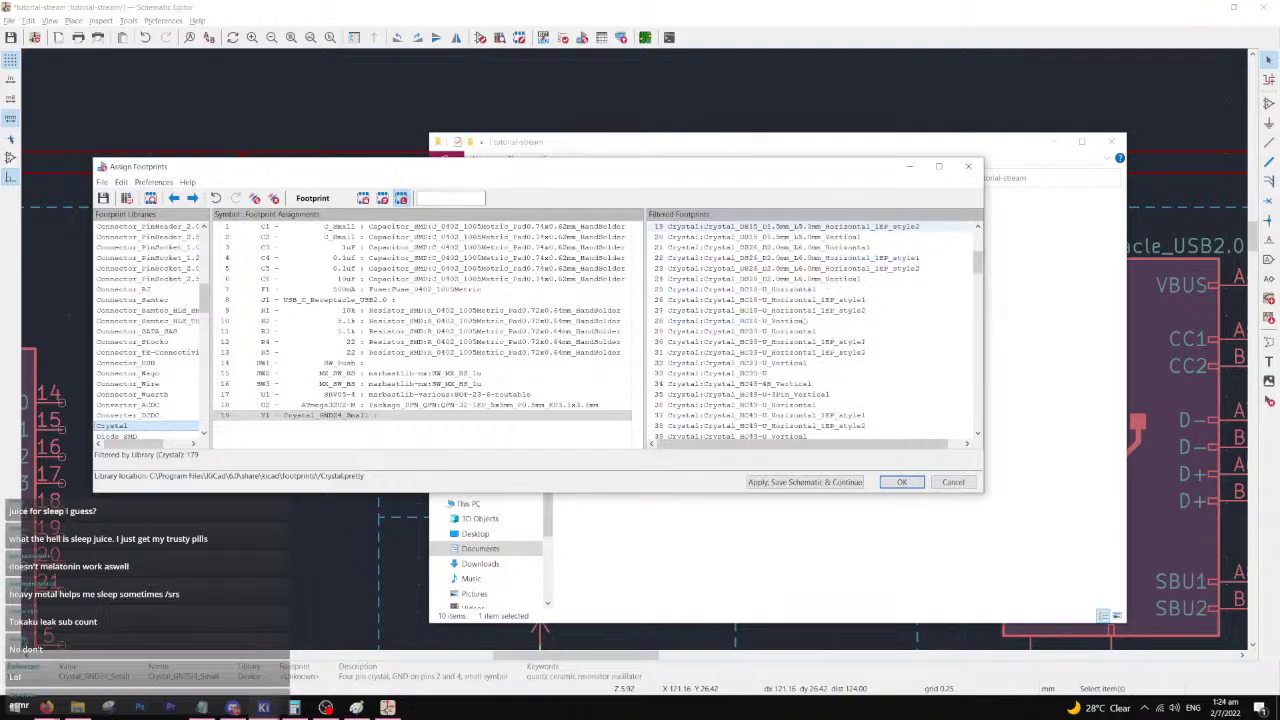
pyautogui.scroll(-11, 805, 321)
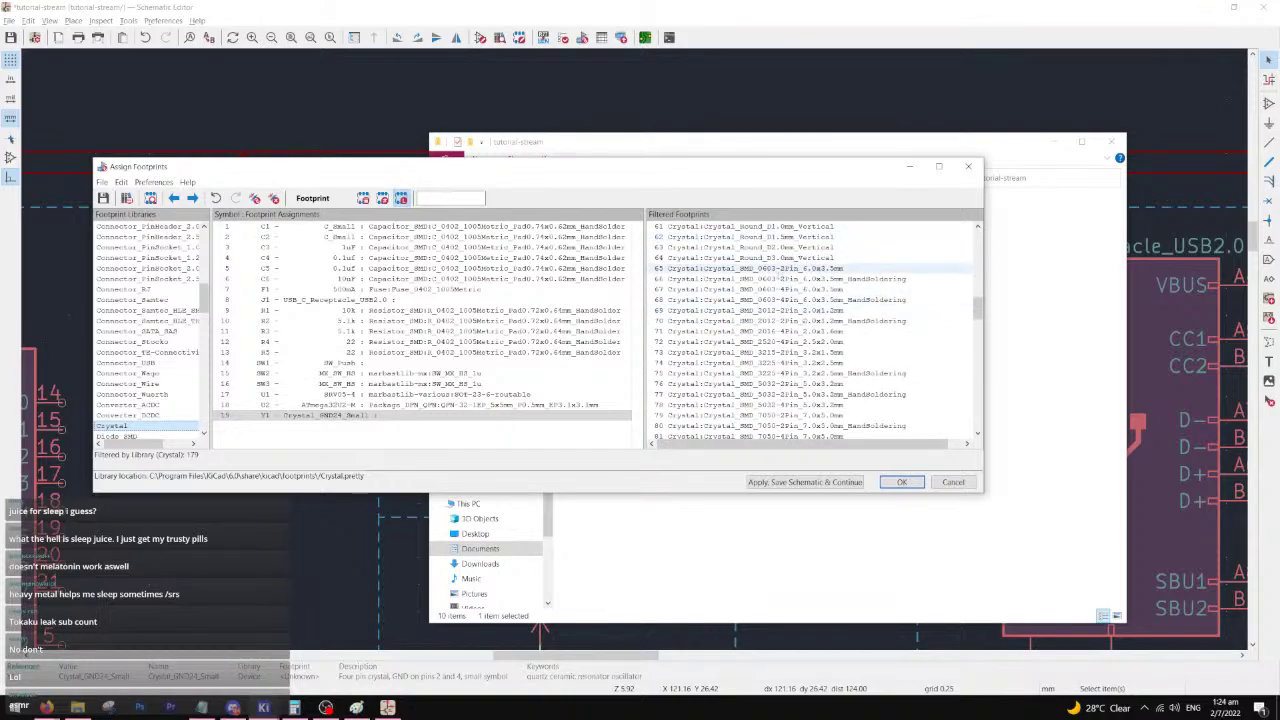
pyautogui.click(771, 365)
pyautogui.doubleClick(772, 373)
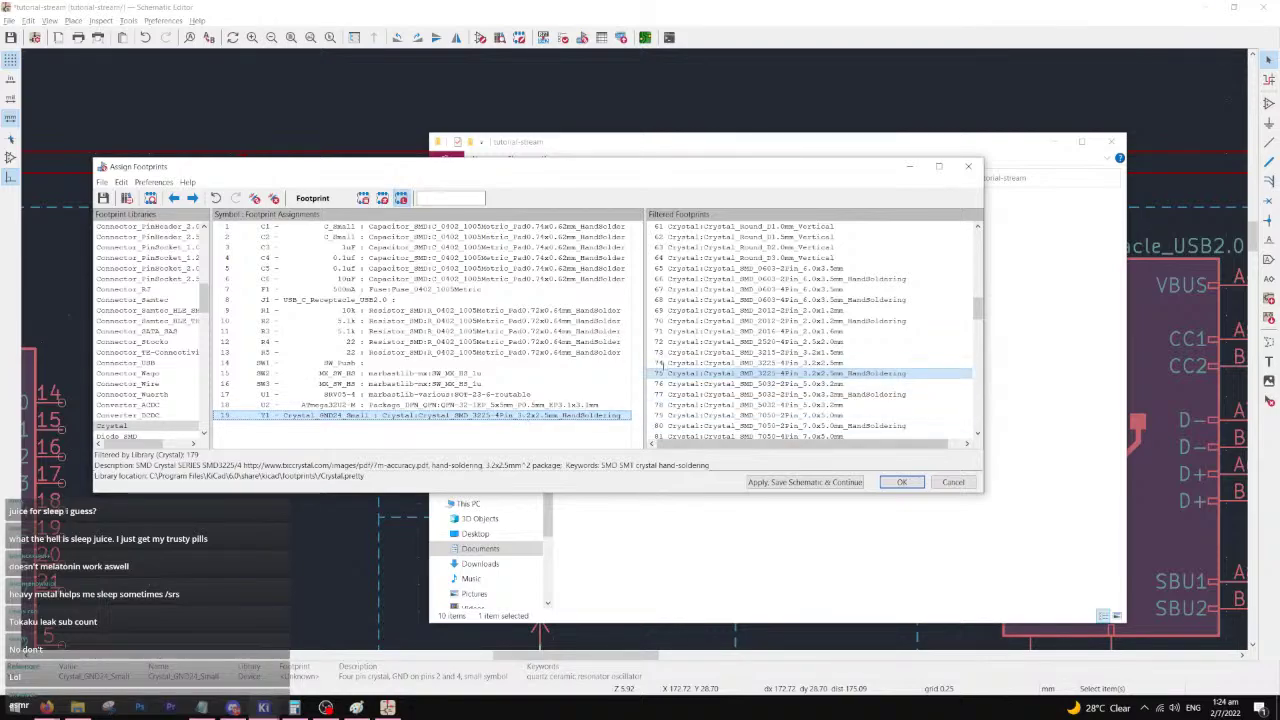
# - Apply the footprint assignments, save the schematic, and close the assignment window
pyautogui.click(480, 363)
pyautogui.click(815, 482)
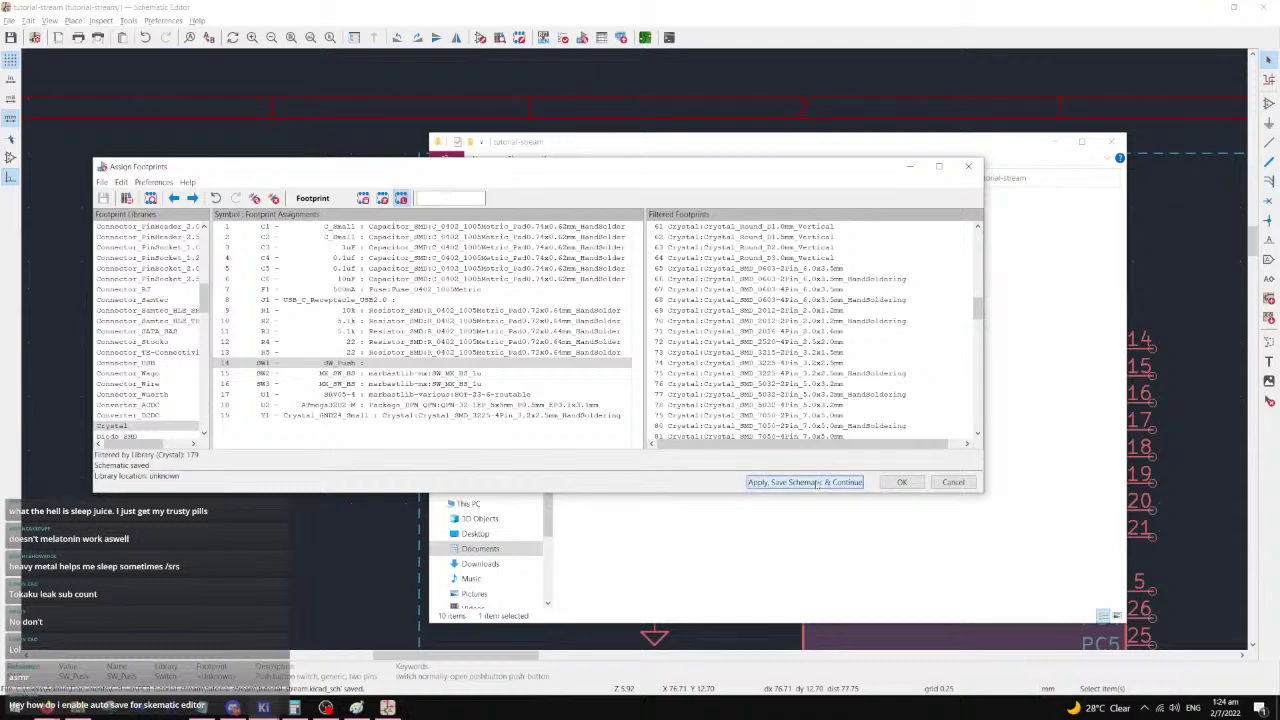
pyautogui.click(901, 482)
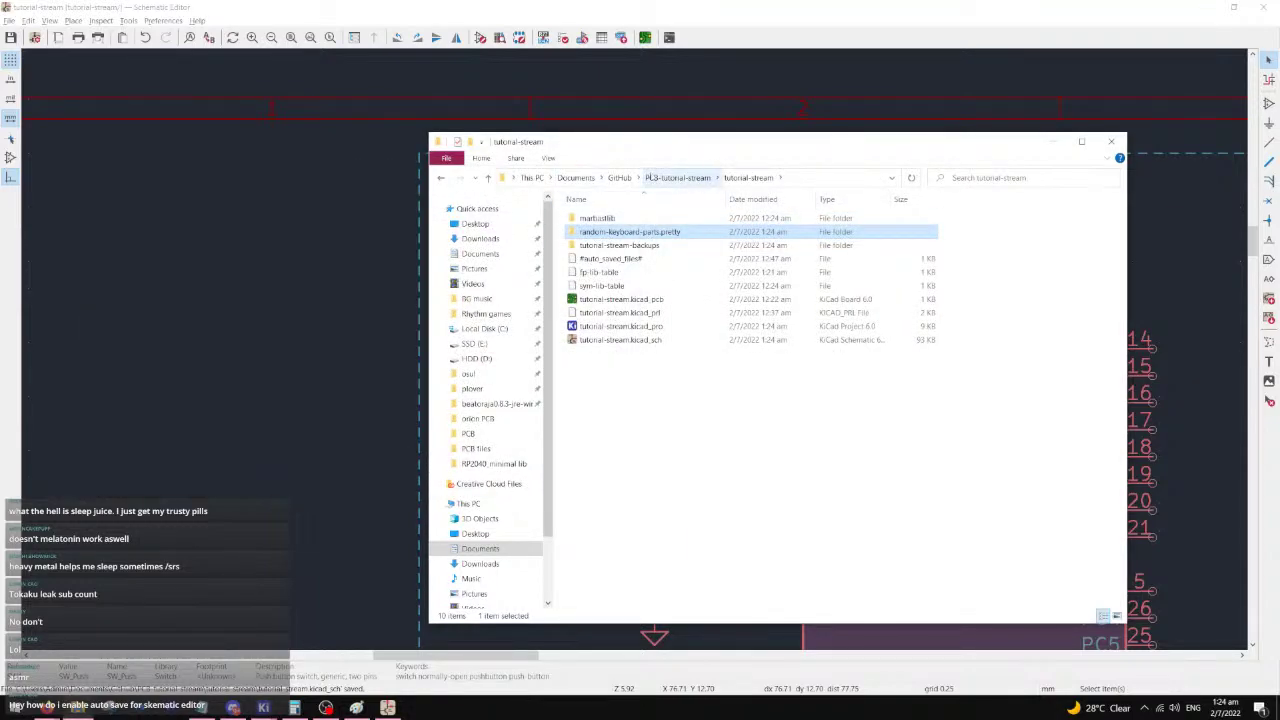
# - Add the symbol library from random-keyboard-parts.pretty's Schematic Library folder to the project specific symbol libraries
pyautogui.click(283, 7)
pyautogui.click(163, 20)
pyautogui.click(200, 48)
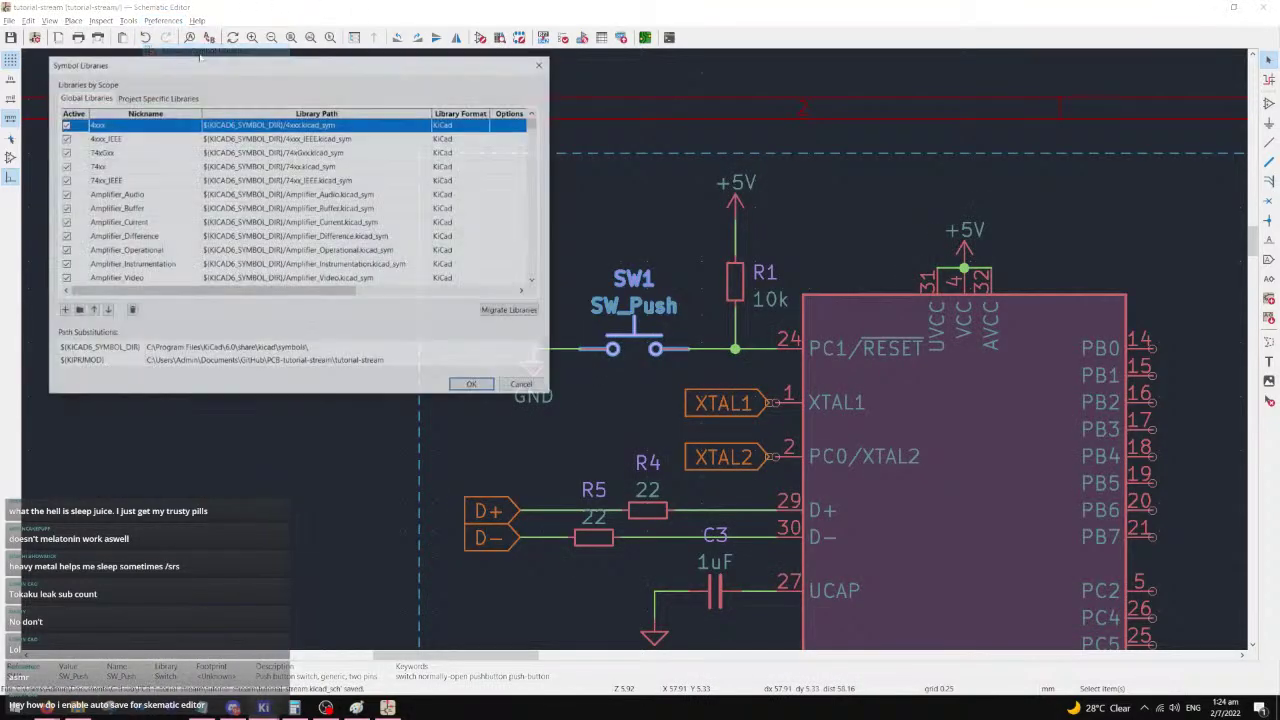
pyautogui.click(155, 97)
pyautogui.click(77, 310)
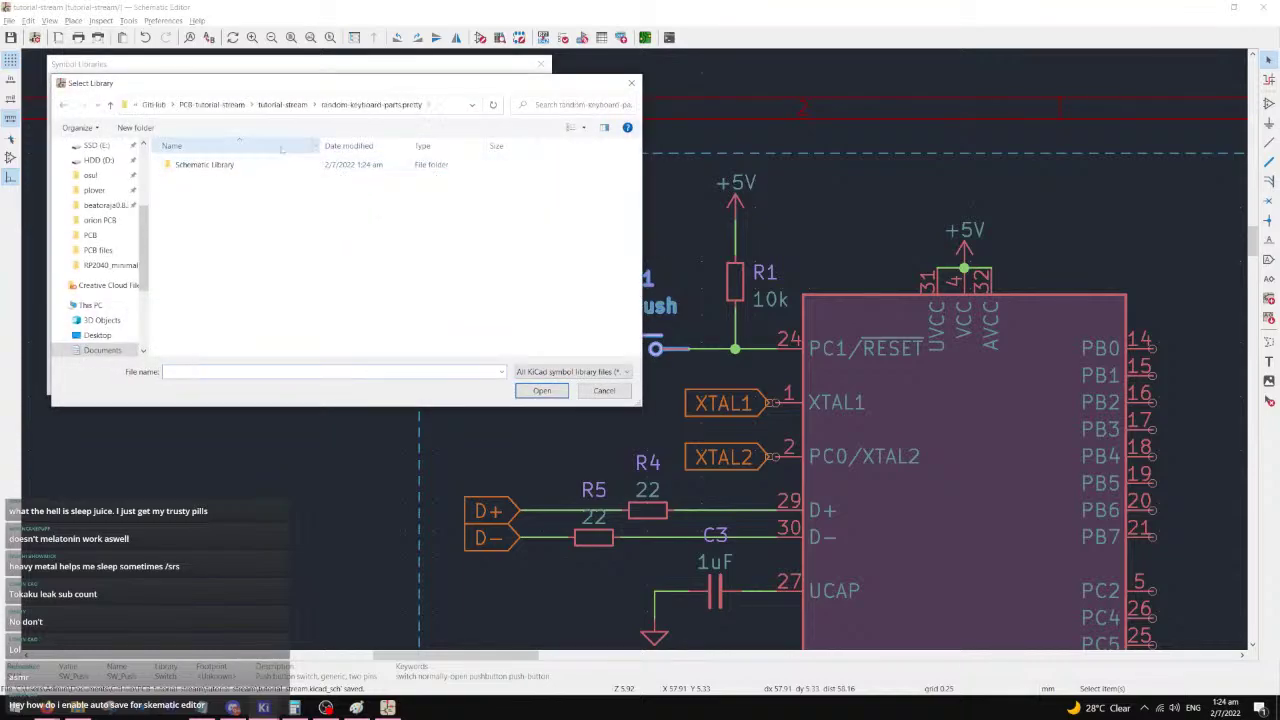
pyautogui.click(236, 165)
pyautogui.doubleClick(236, 165)
pyautogui.doubleClick(236, 165)
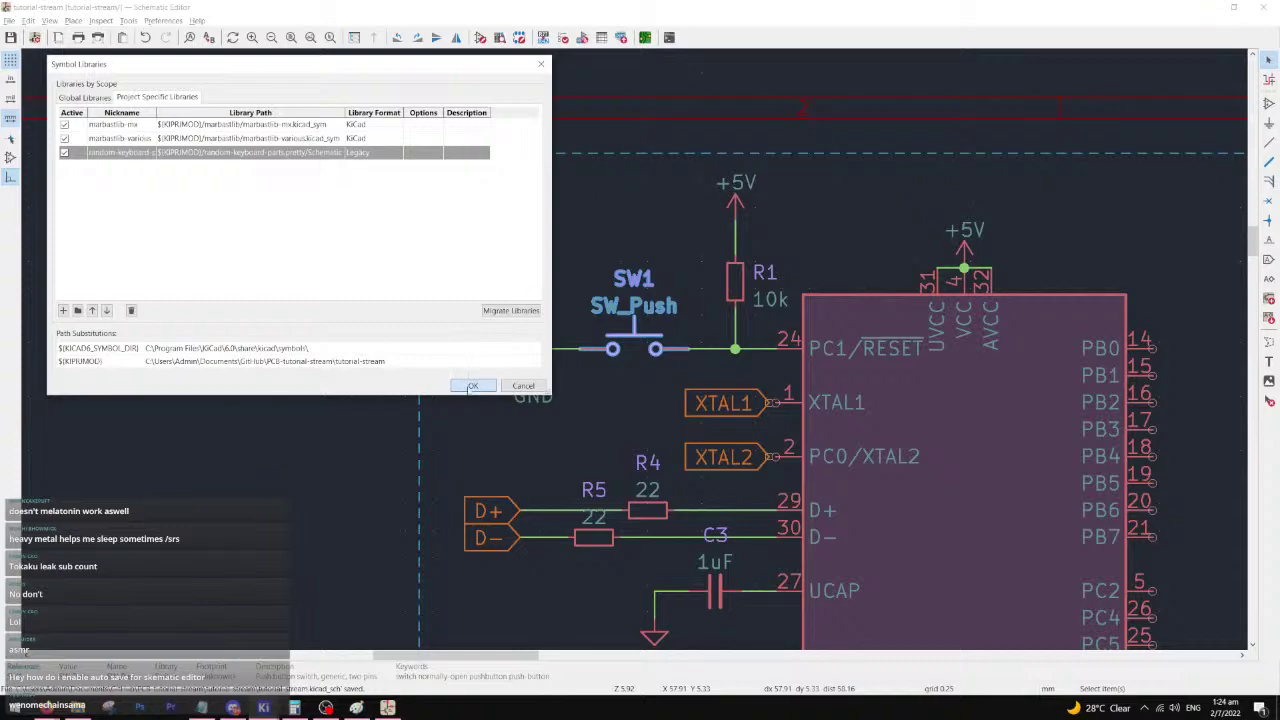
pyautogui.click(473, 384)
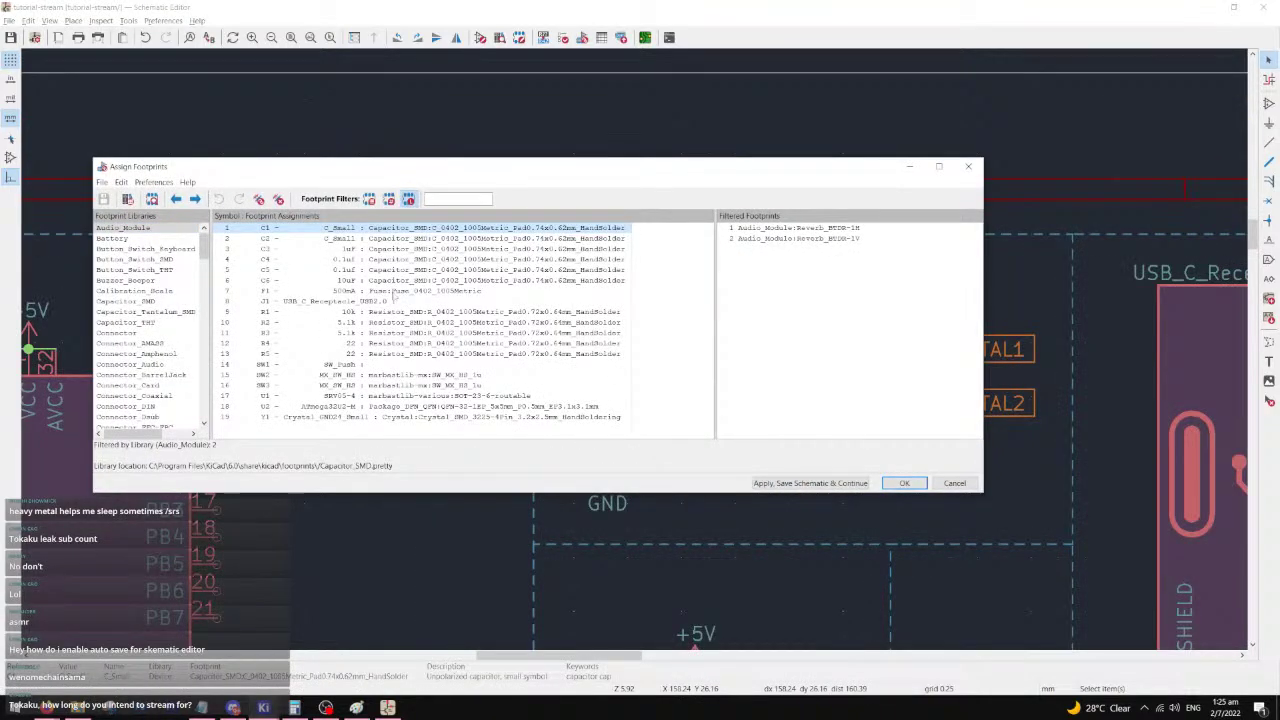
# - Filter the footprints by "skq" and assign Button_Switch_SMD:SW_SPST_SKQG_WithStem to the push switch SW1
pyautogui.click(360, 364)
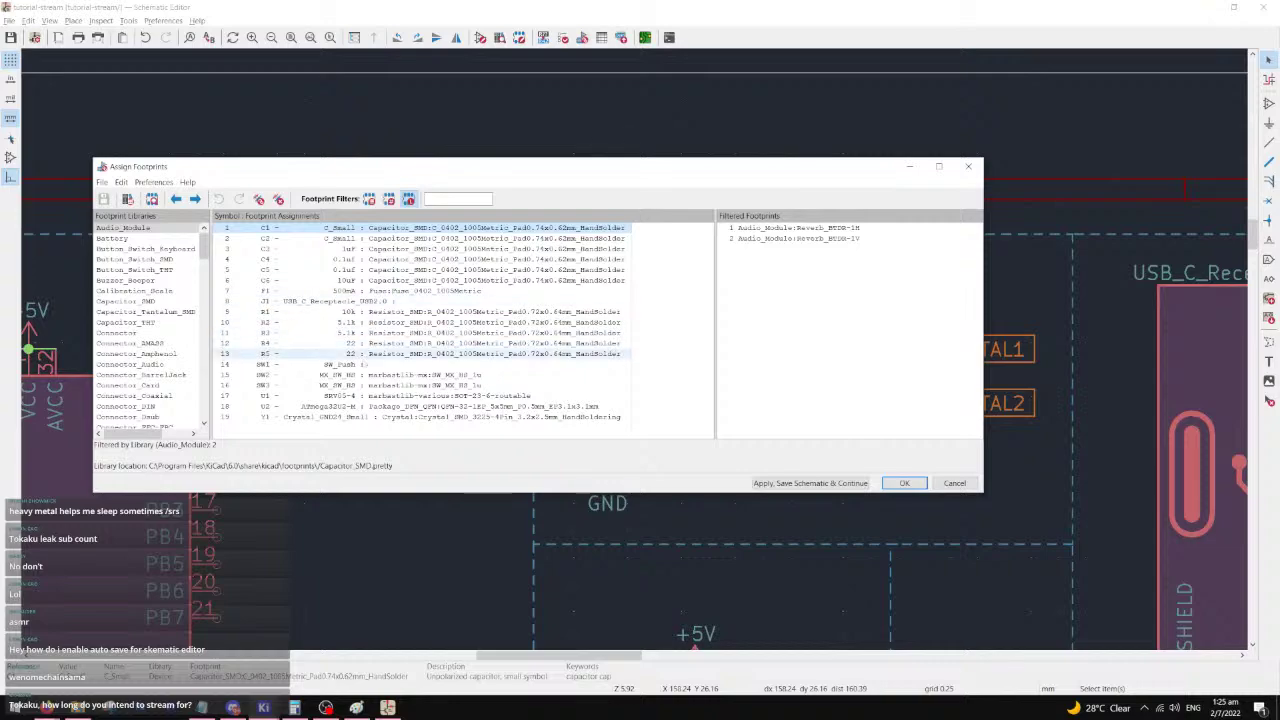
pyautogui.click(429, 199)
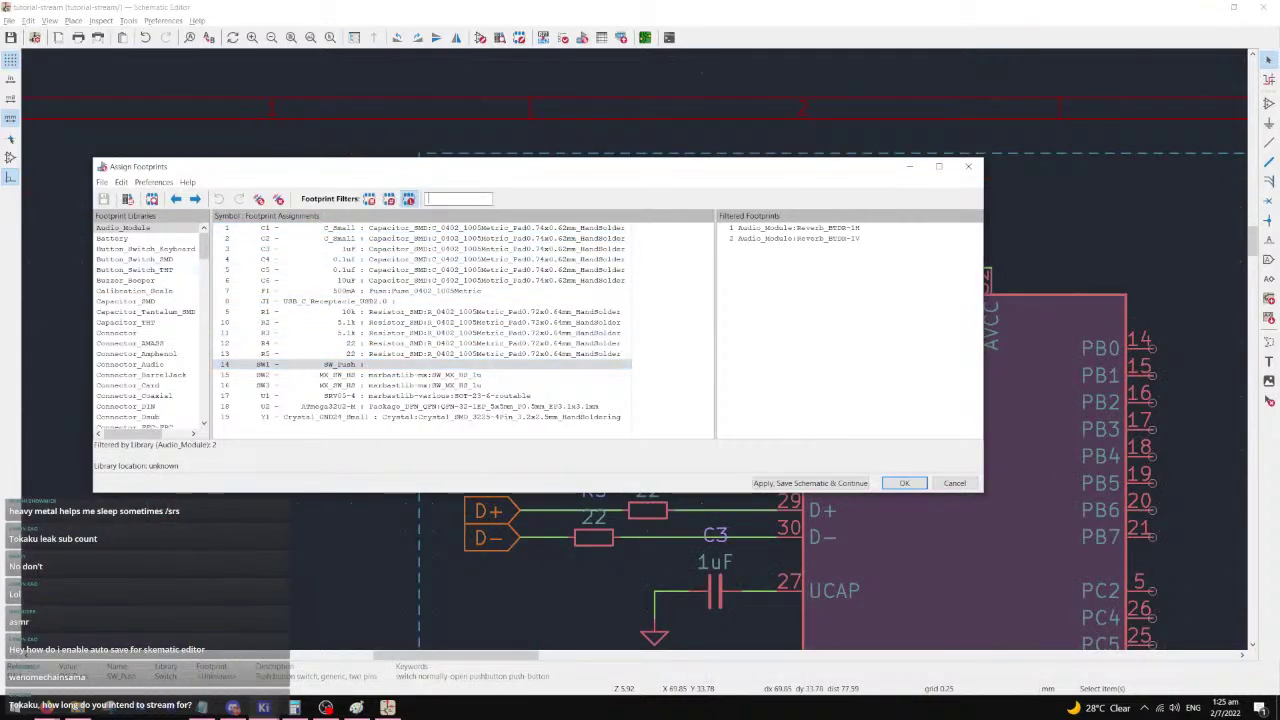
pyautogui.write('skq')
pyautogui.click(408, 199)
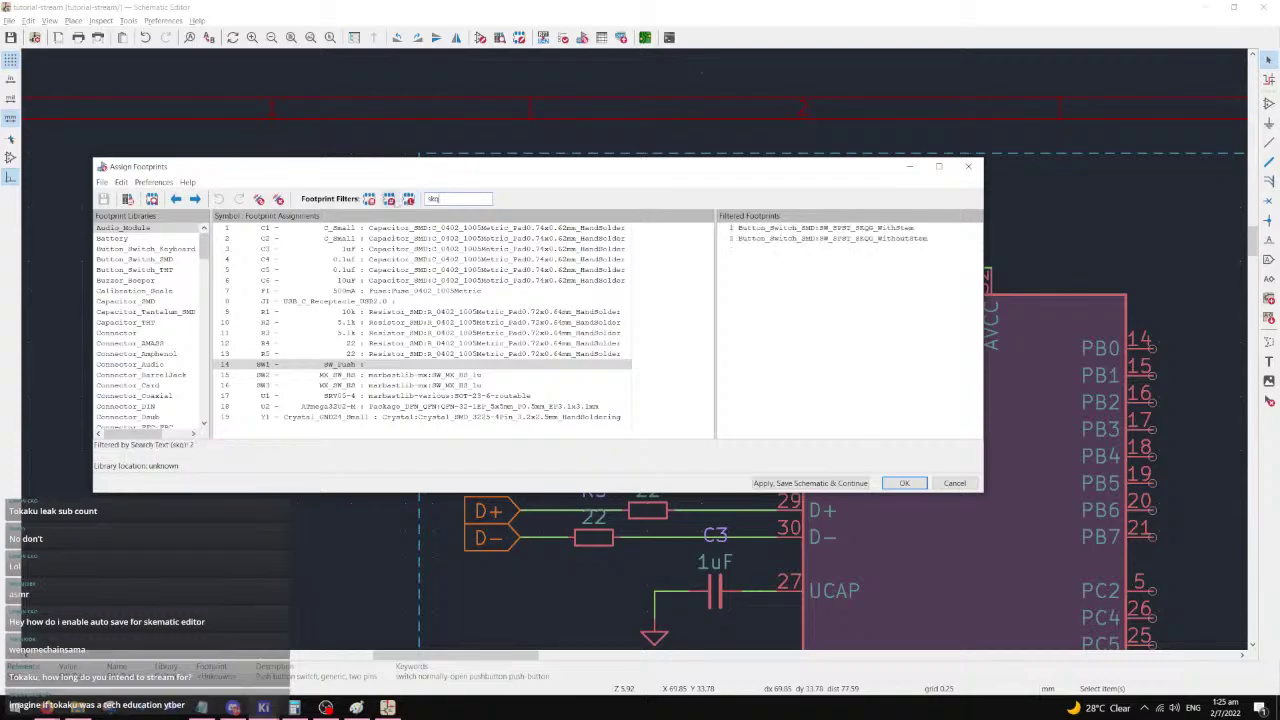
pyautogui.doubleClick(897, 228)
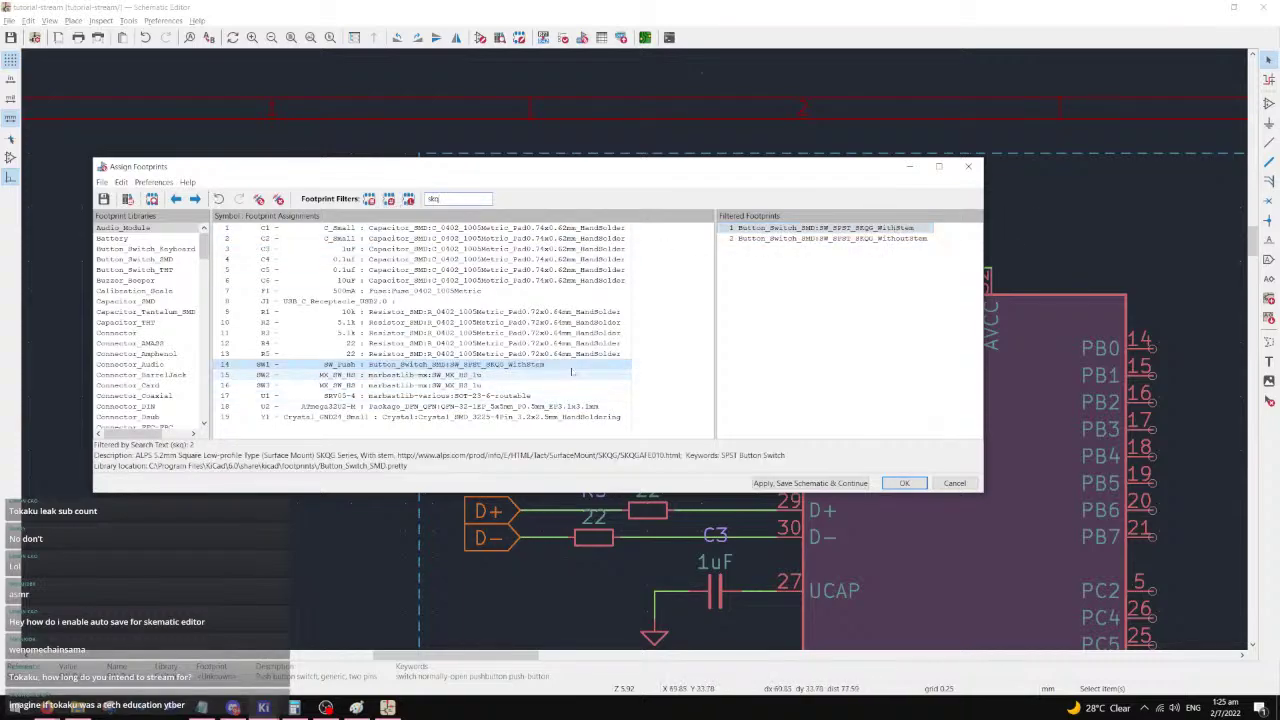
pyautogui.click(904, 483)
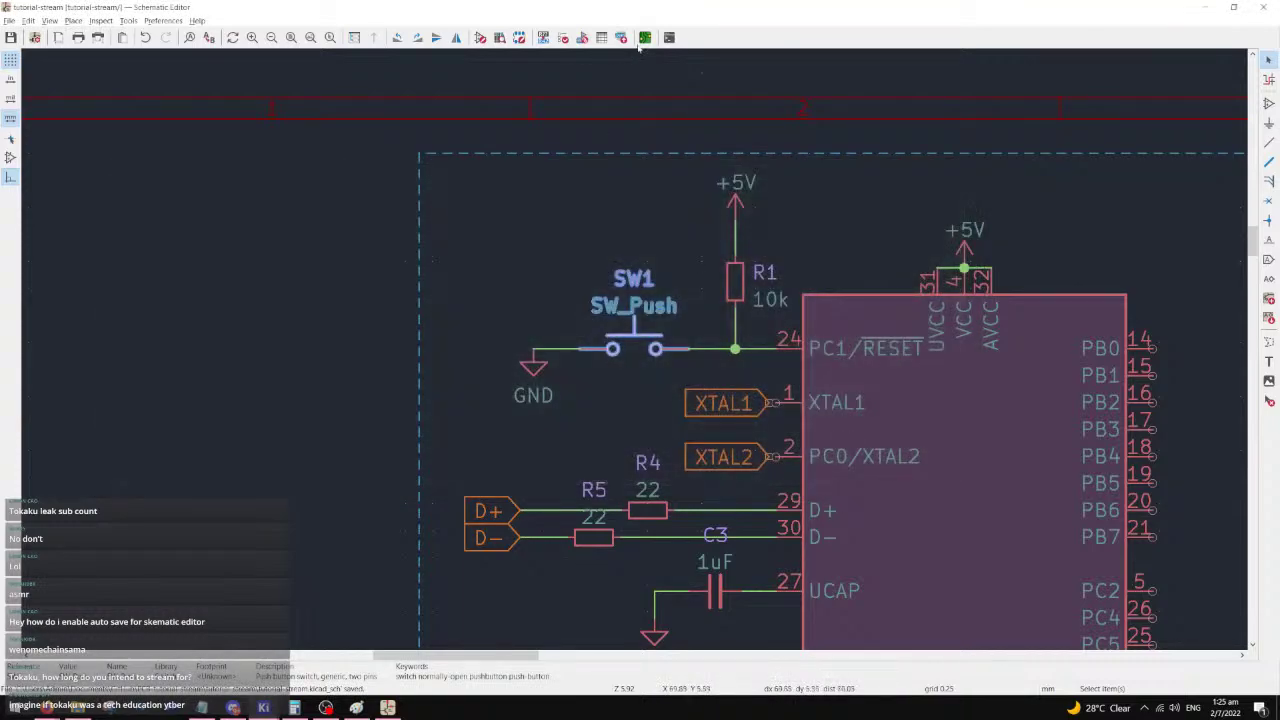
# - Switch to the PCB Editor and add the random-keyboard-parts.pretty folder as a footprint library
pyautogui.click(645, 38)
pyautogui.click(189, 20)
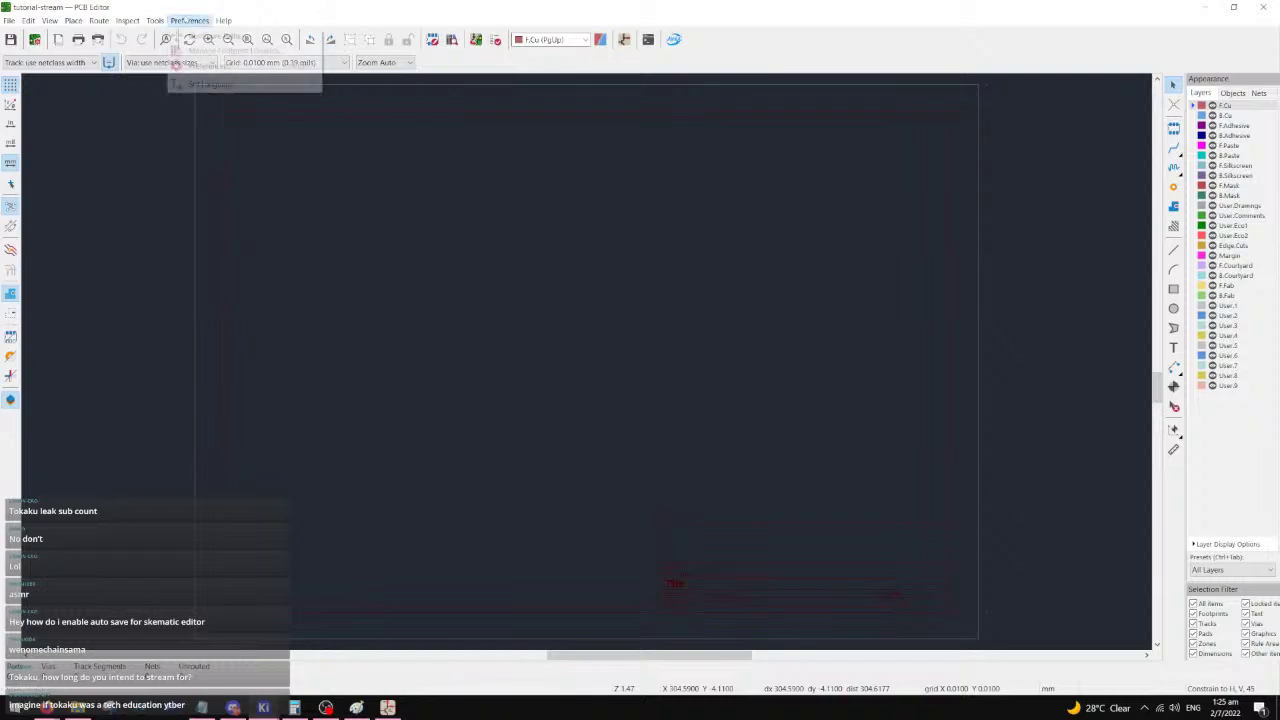
pyautogui.click(230, 48)
pyautogui.click(417, 409)
pyautogui.doubleClick(586, 287)
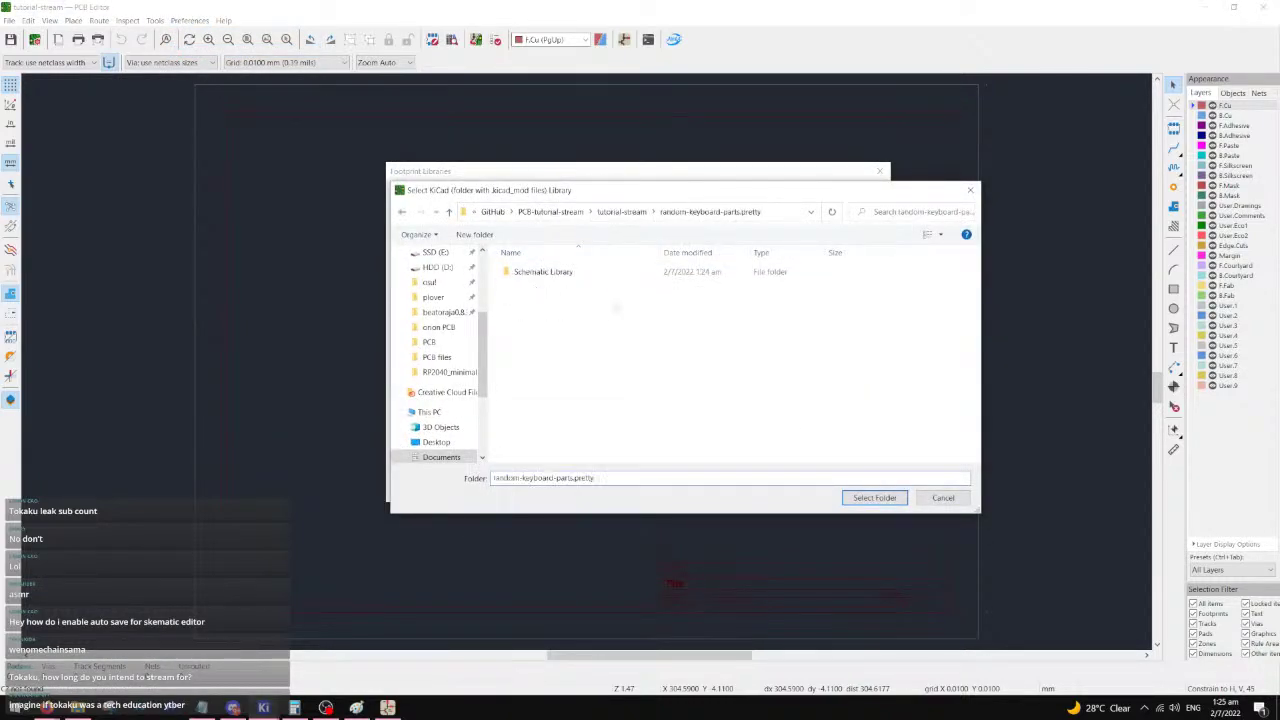
pyautogui.click(873, 498)
pyautogui.click(812, 491)
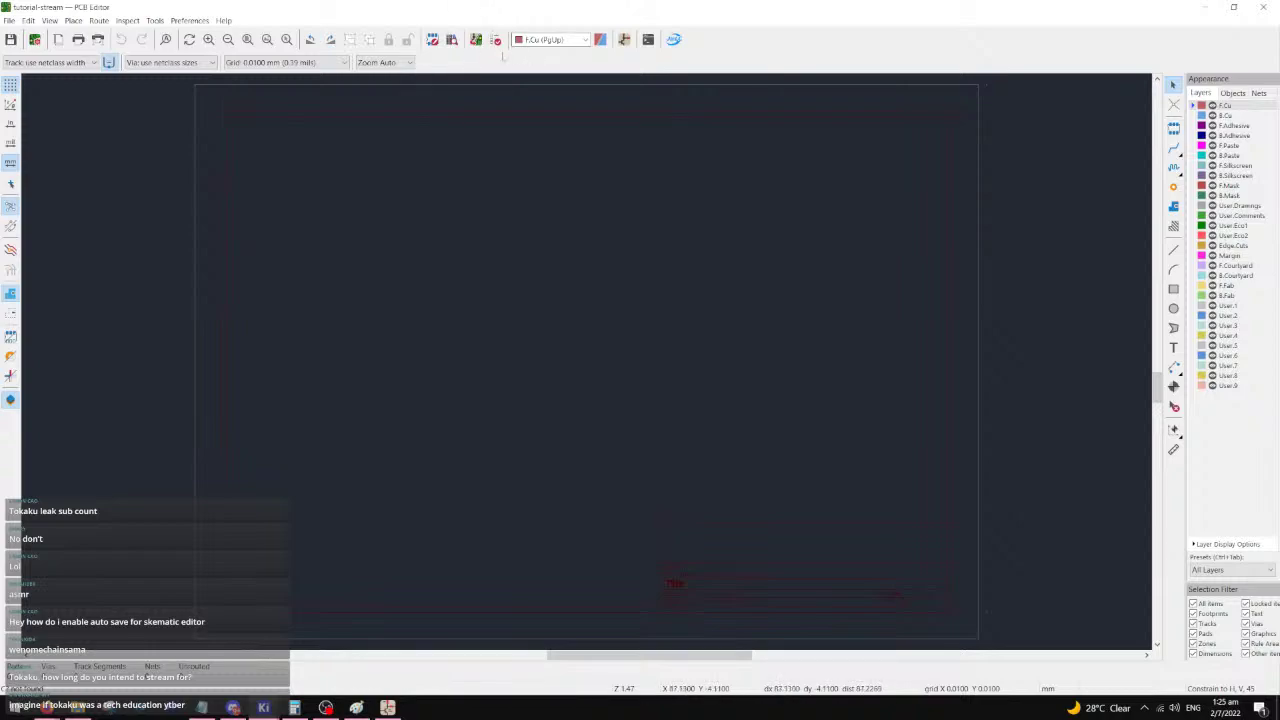
# - Update the PCB from the schematic and place the imported footprints as a group inside the drawing sheet
pyautogui.click(476, 39)
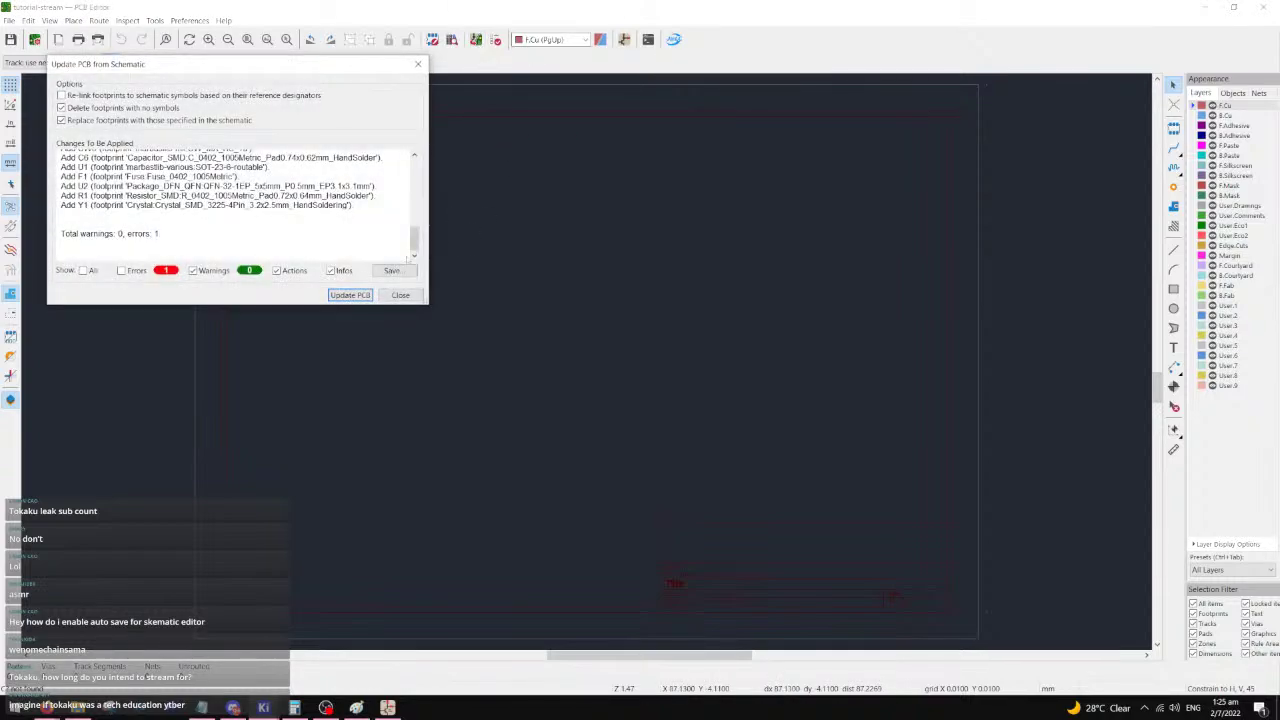
pyautogui.click(350, 294)
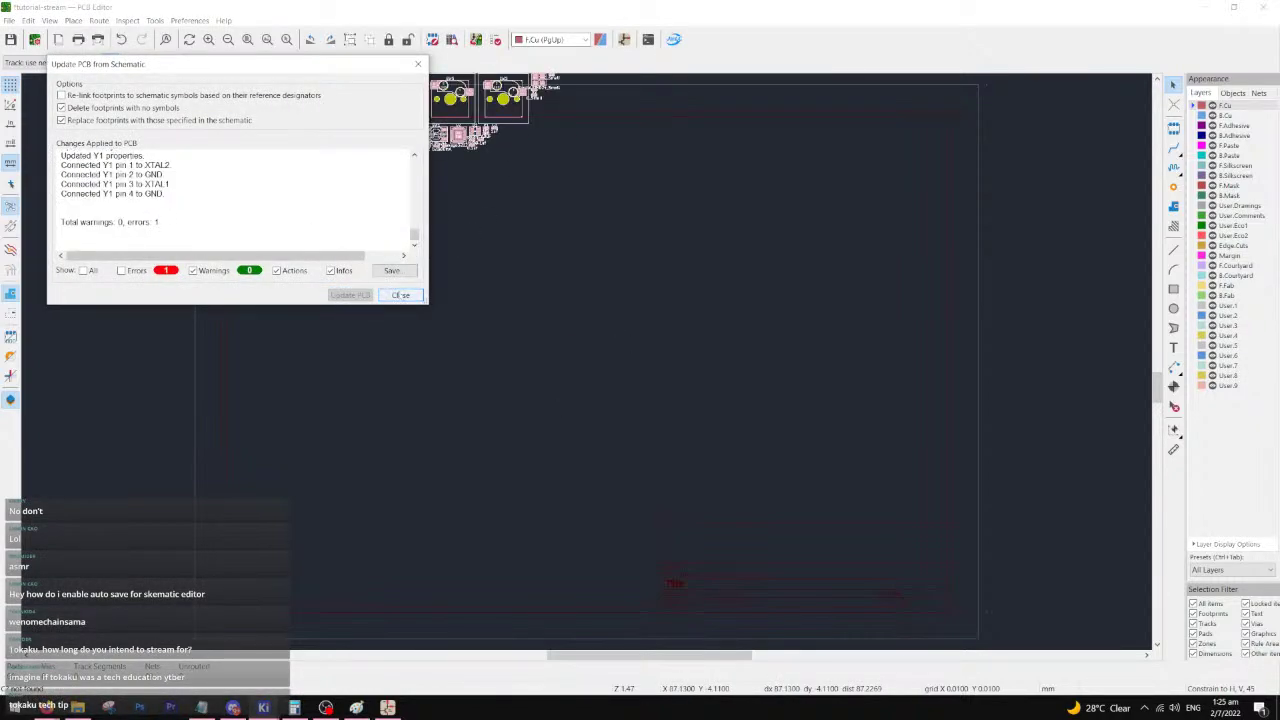
pyautogui.click(400, 294)
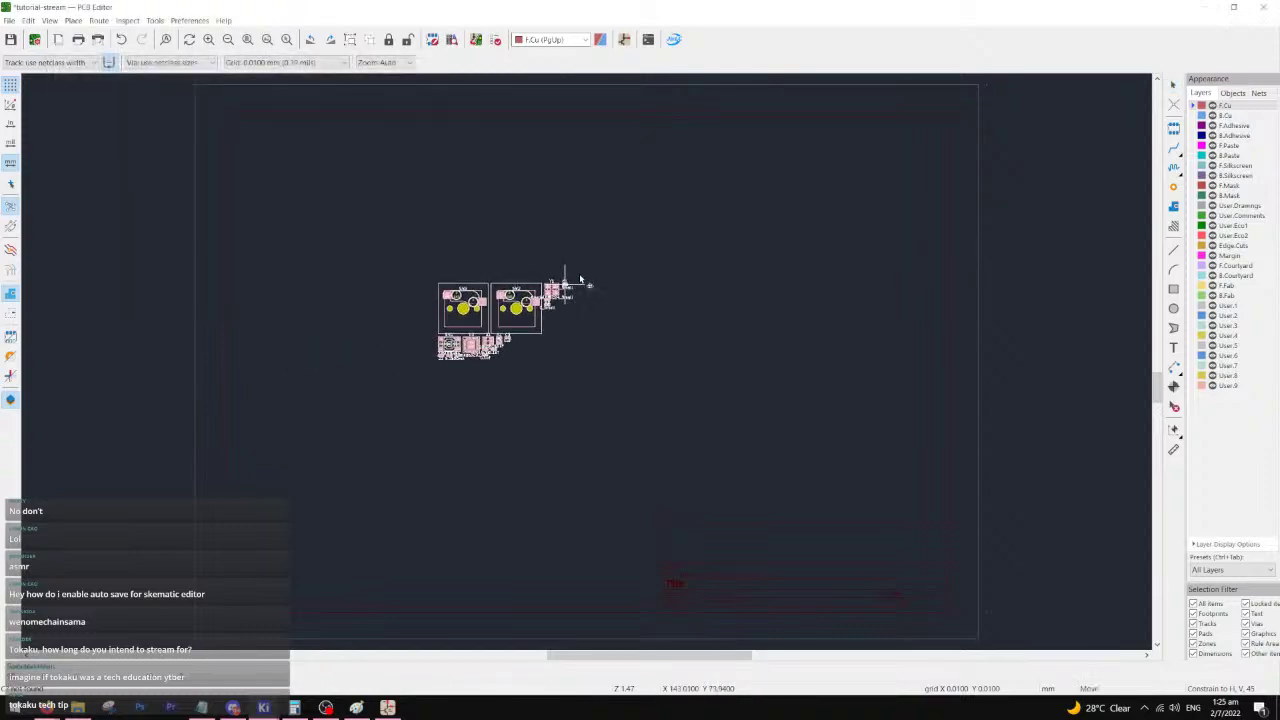
pyautogui.scroll(3, 557, 288)
pyautogui.scroll(3, 610, 356)
pyautogui.scroll(-3, 583, 350)
pyautogui.scroll(2, 600, 355)
pyautogui.moveTo(687, 340); pyautogui.dragTo(474, 246, button='middle')
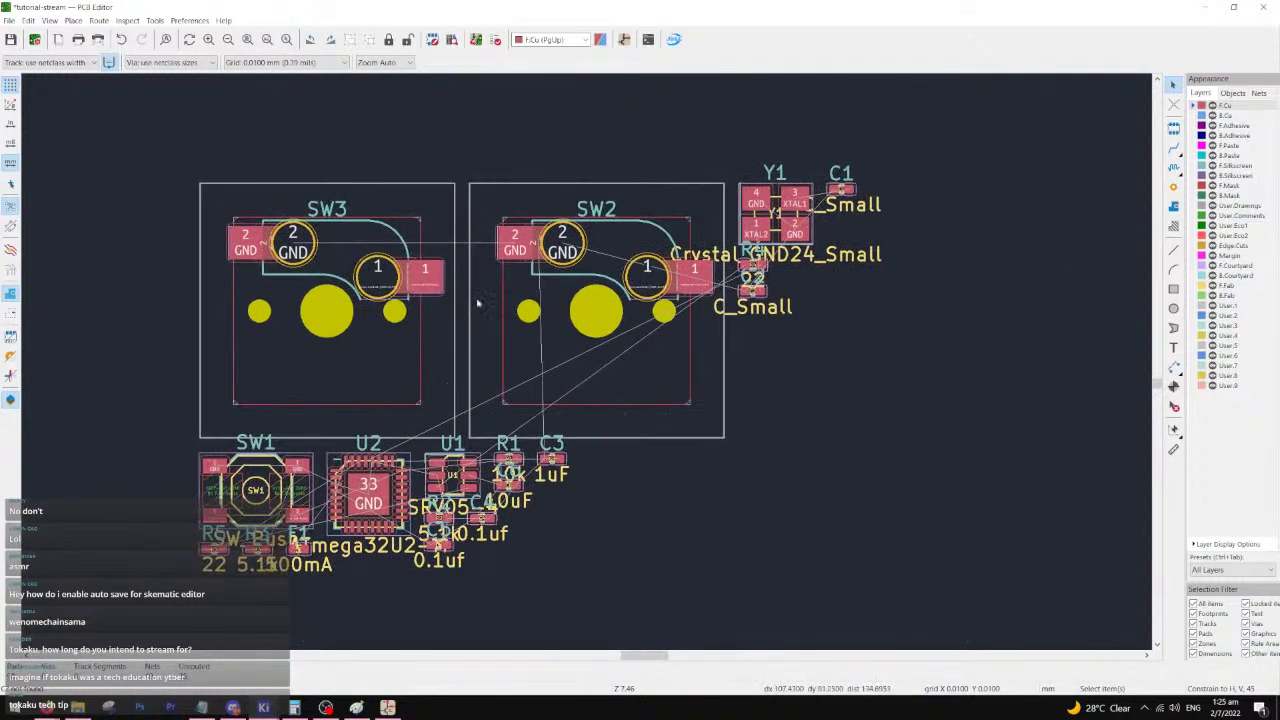
# - Flip the switch footprint SW3 to the back side and inspect both board sides in the 3D Viewer
pyautogui.click(355, 250)
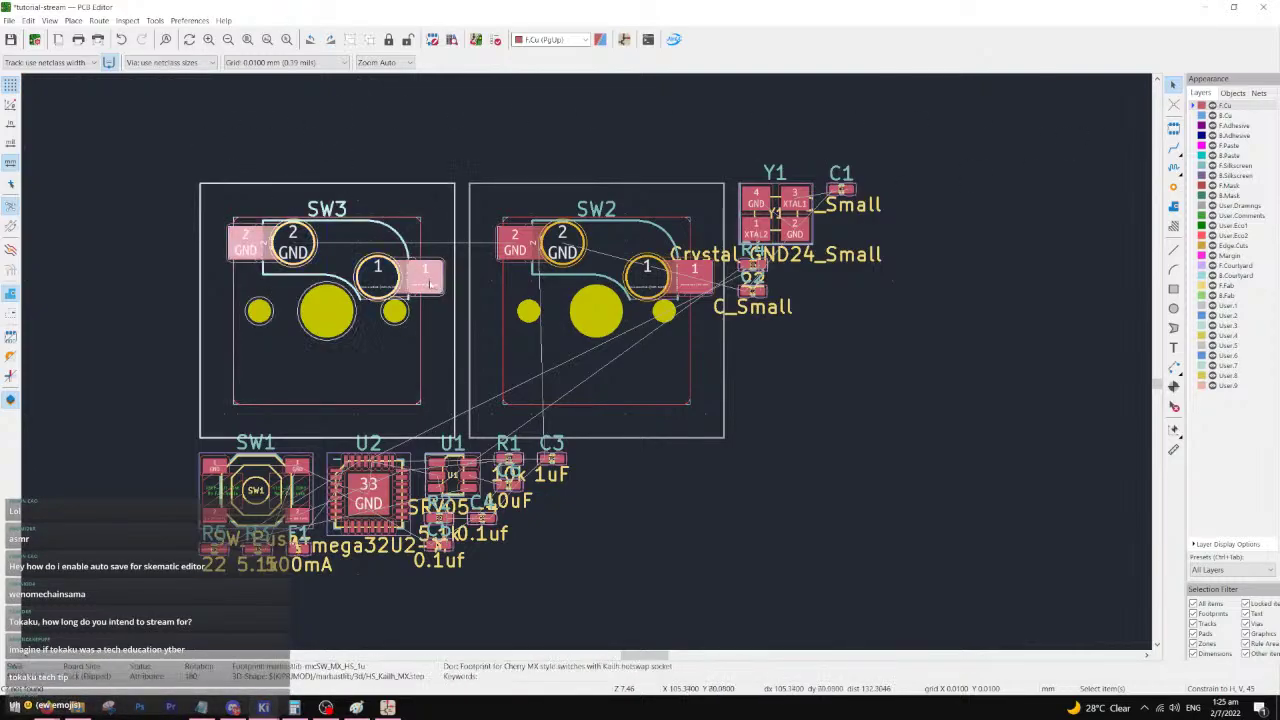
pyautogui.press('f')
pyautogui.scroll(2, 377, 232)
pyautogui.click(50, 21)
pyautogui.click(70, 62)
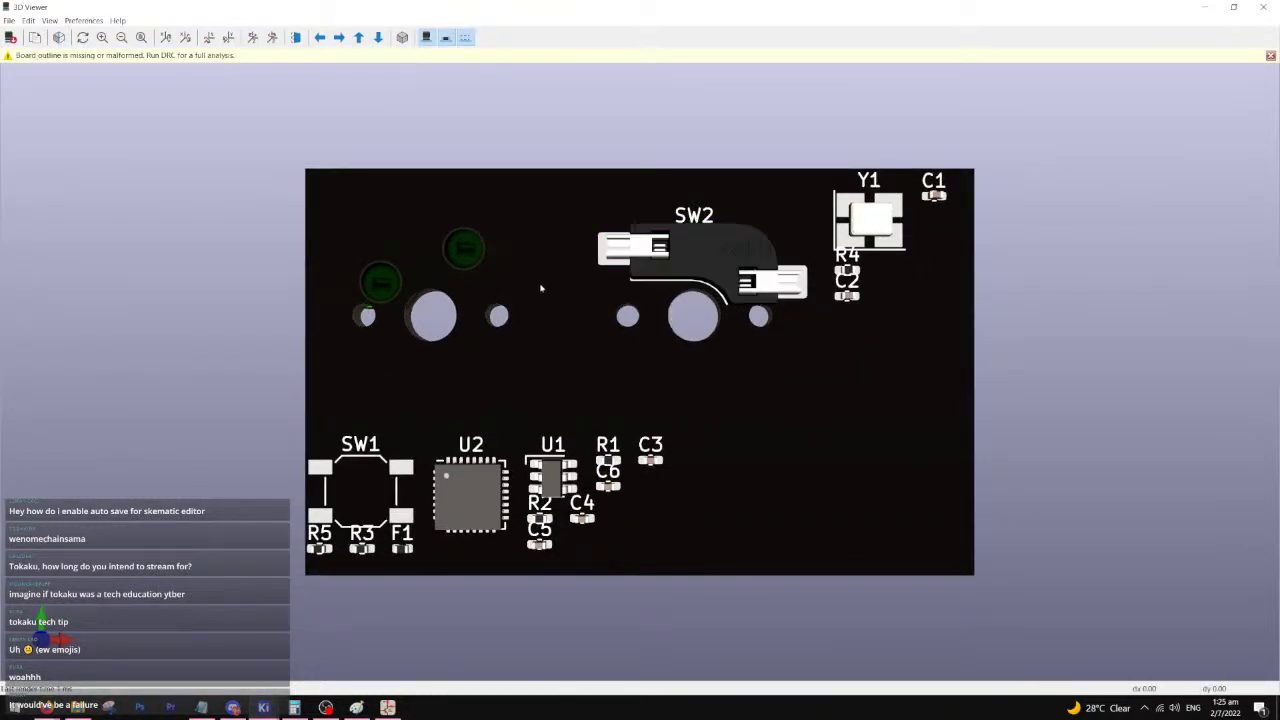
pyautogui.moveTo(562, 259); pyautogui.dragTo(865, 381)
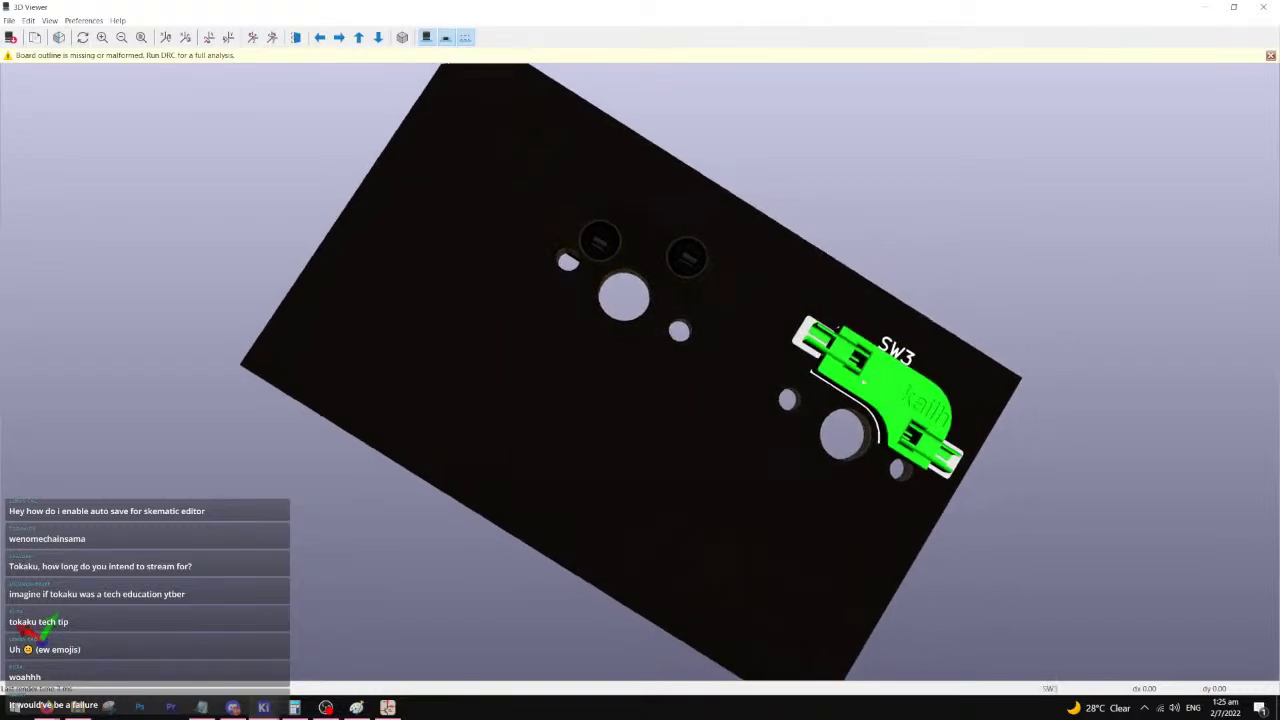
pyautogui.click(1262, 7)
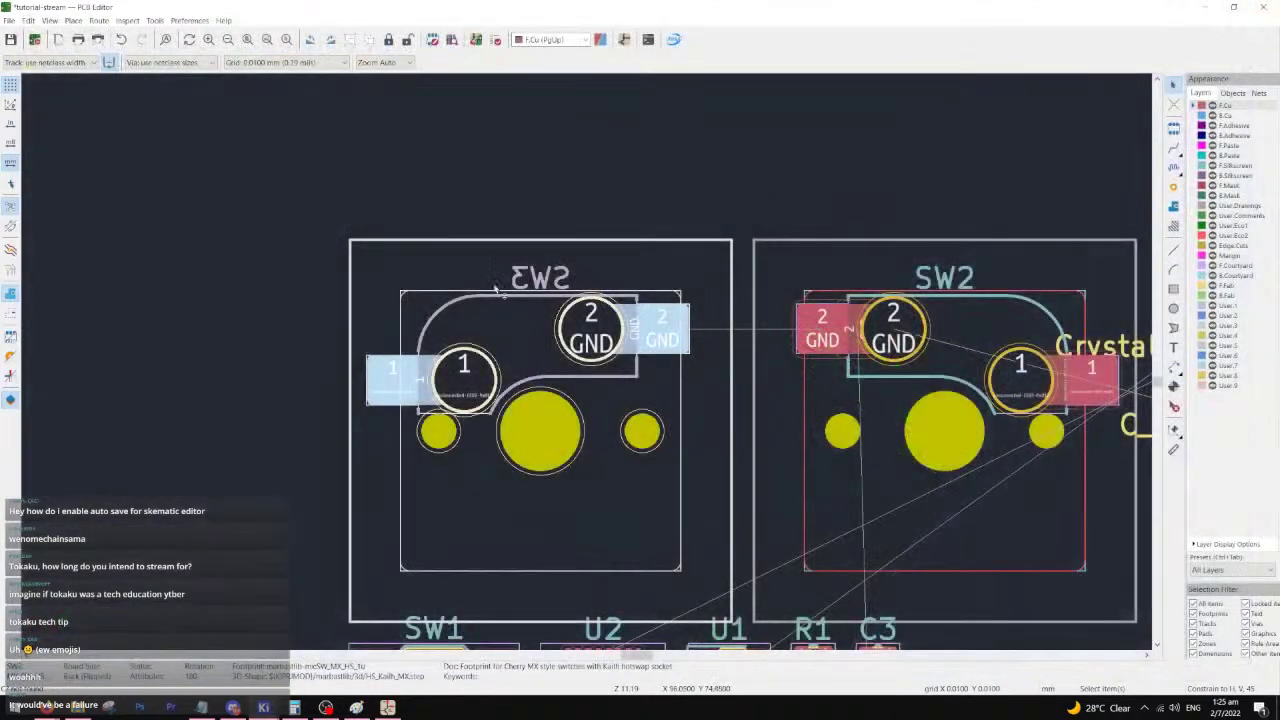
# - Return SW3 to the front side, then flip all footprints together to the back side of the board
pyautogui.press('f')
pyautogui.scroll(-3, 525, 320)
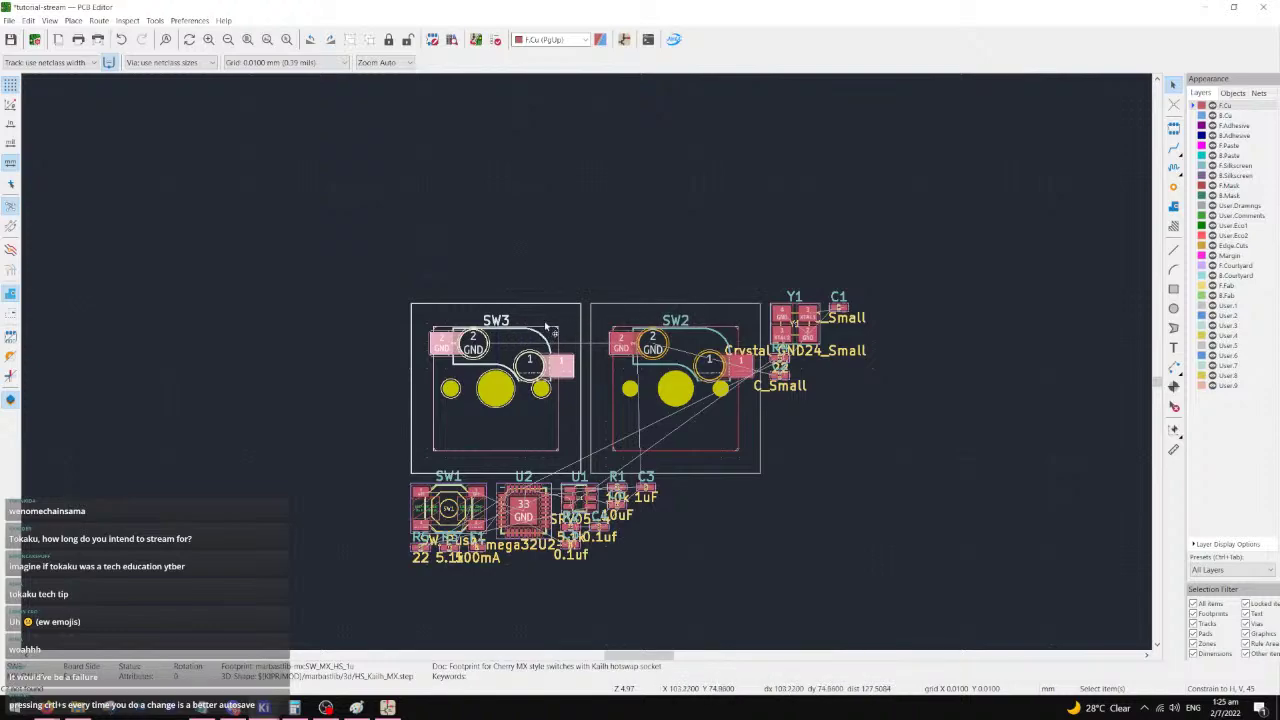
pyautogui.hotkey('ctrl', 'a')
pyautogui.press('f')
pyautogui.press('Escape')
pyautogui.scroll(2, 651, 363)
pyautogui.scroll(-4, 644, 448)
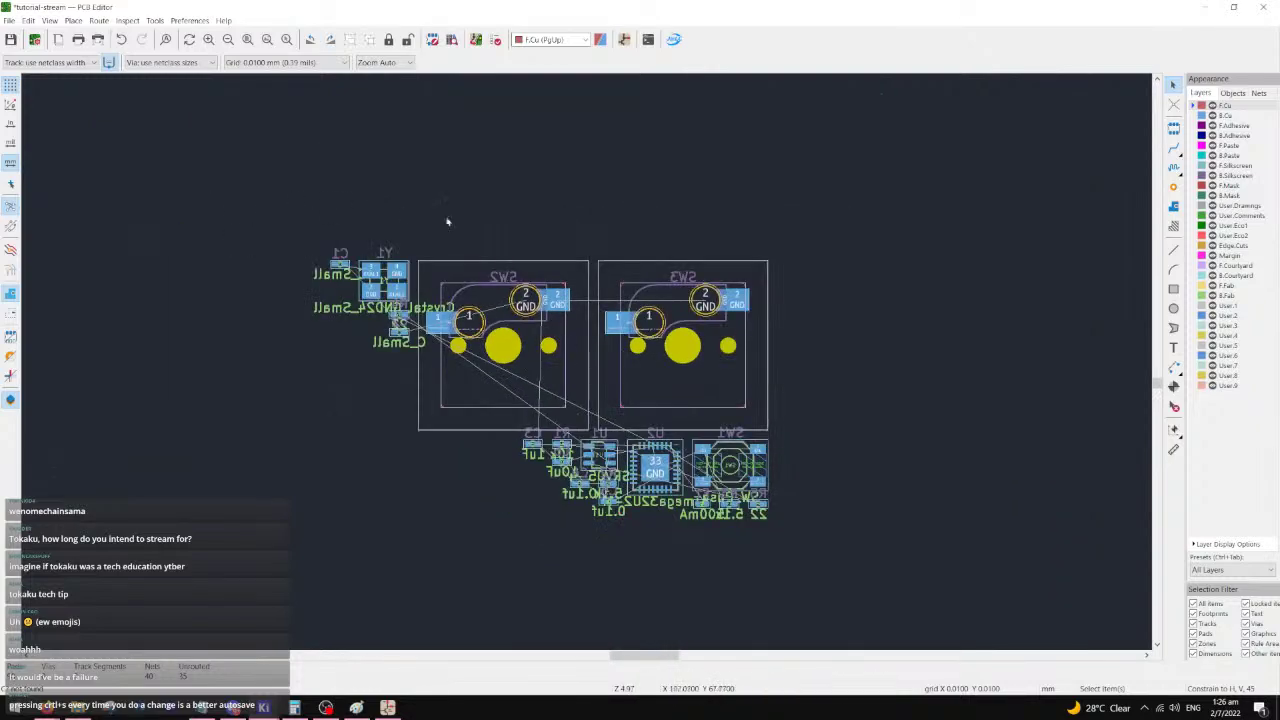
pyautogui.scroll(4, 644, 448)
pyautogui.scroll(-3, 644, 448)
pyautogui.scroll(2, 593, 370)
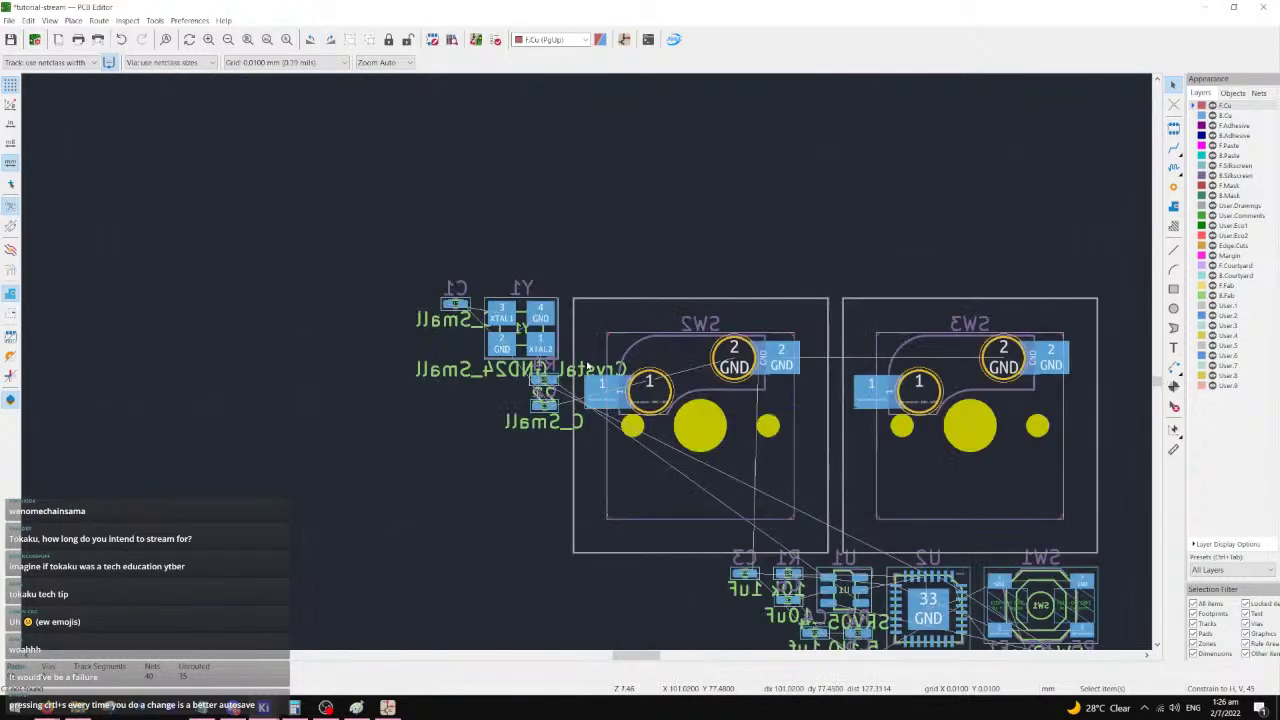
pyautogui.scroll(-1, 593, 370)
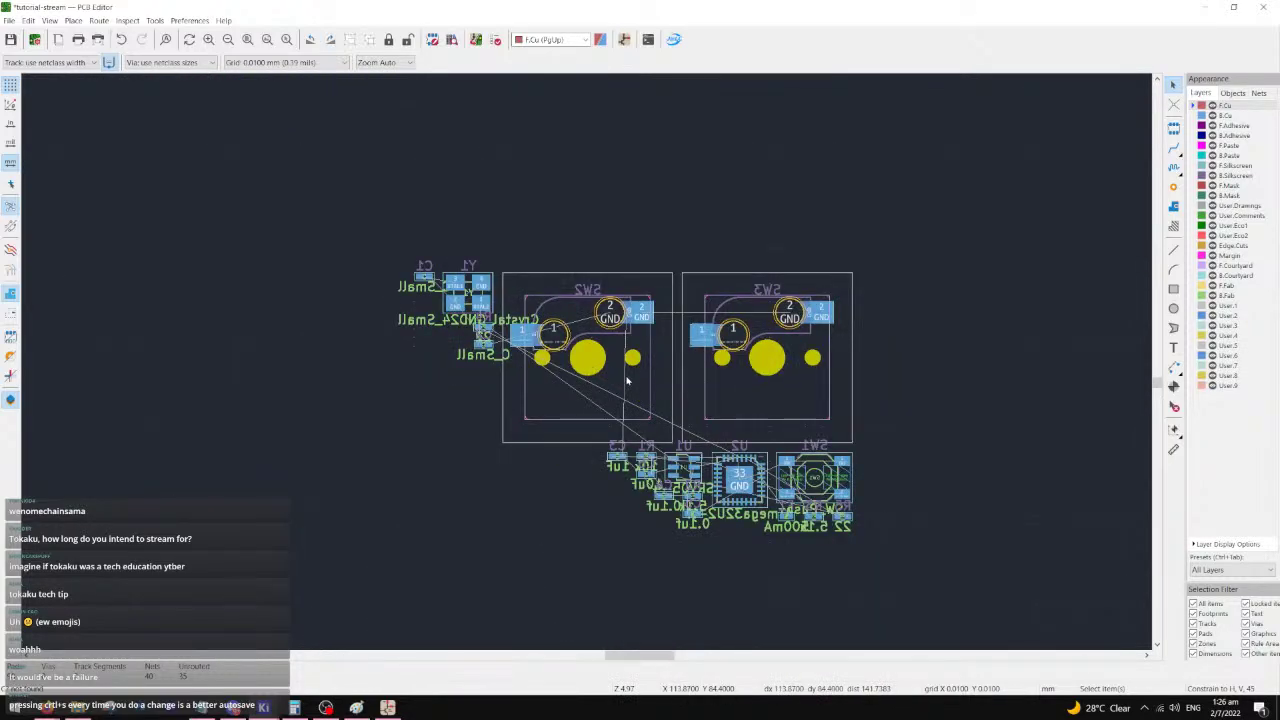
# - Switch to the Schematic Editor's footprint assignment and filter the footprints for USB-C receptacle J1 by the text "hro"
pyautogui.click(624, 39)
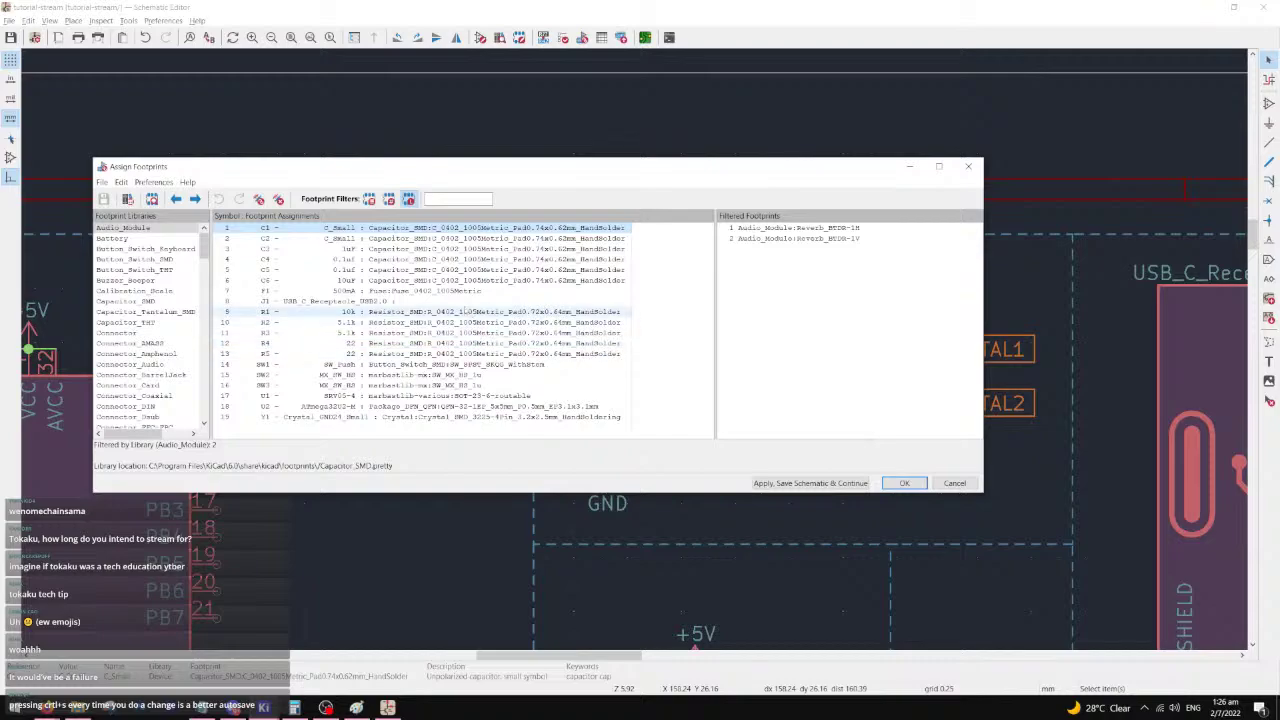
pyautogui.click(440, 198)
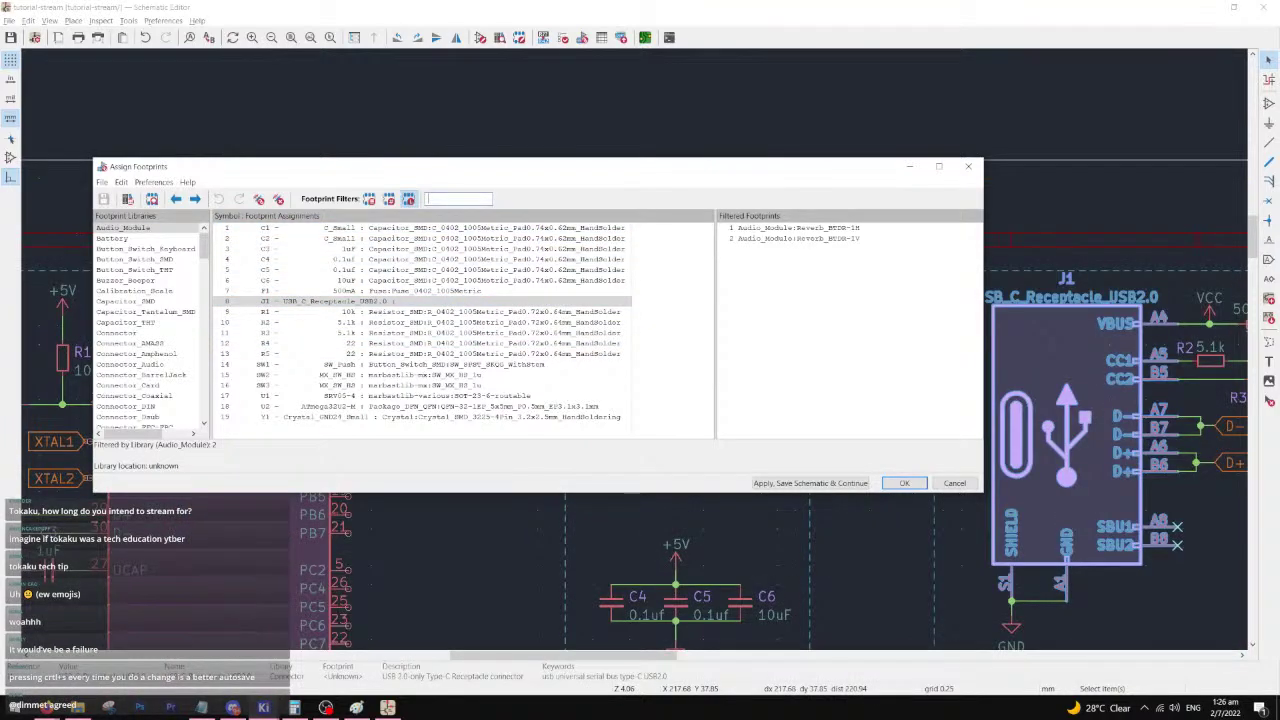
pyautogui.write('hm')
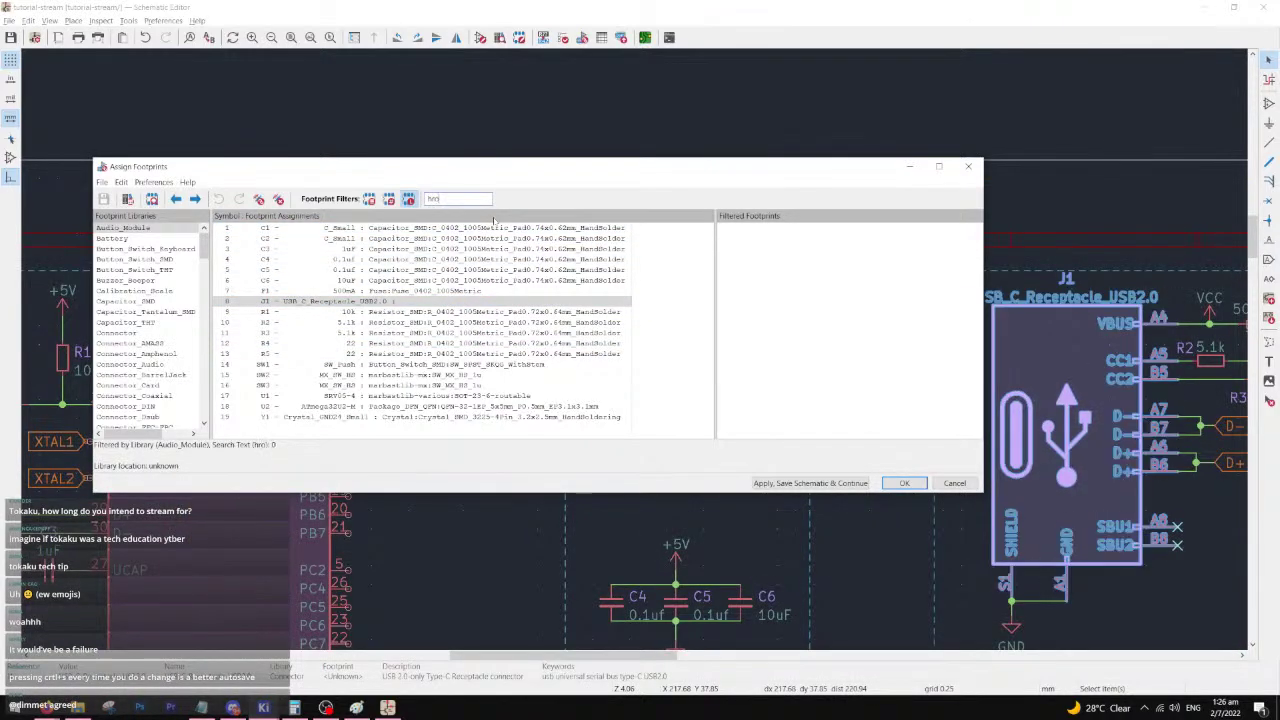
pyautogui.click(410, 199)
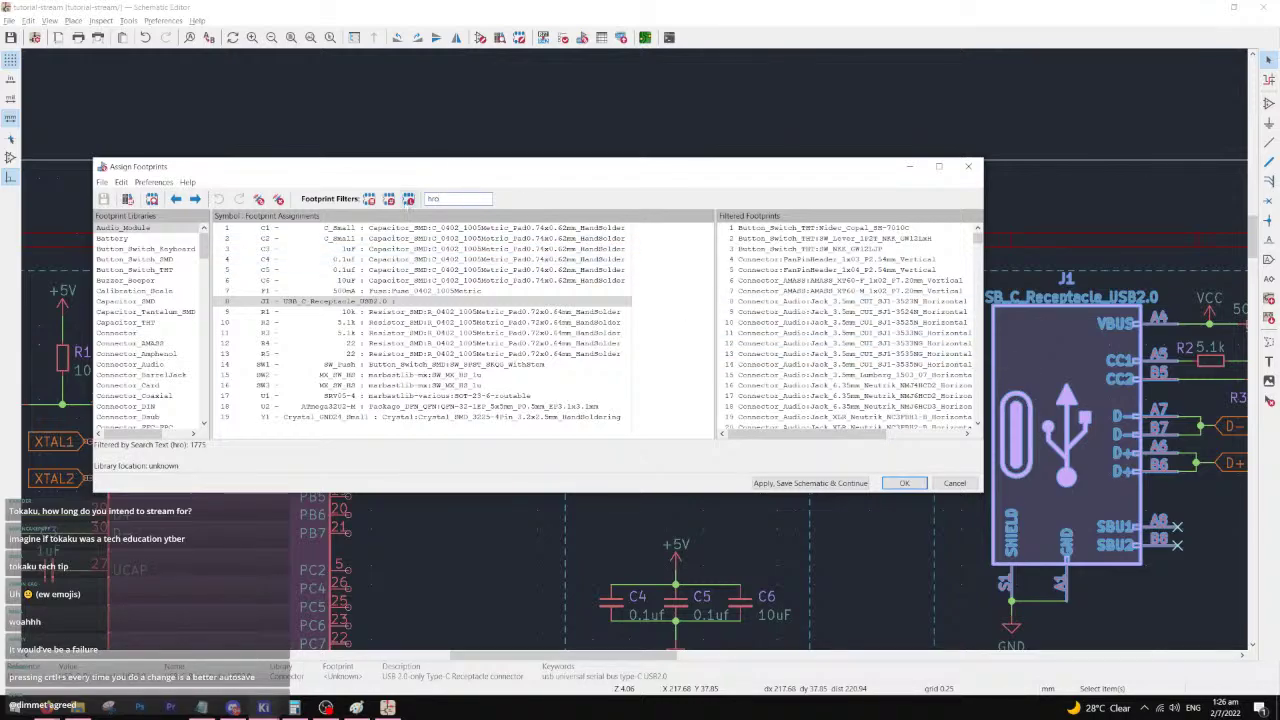
pyautogui.click(408, 198)
# - Browse the footprint libraries for one holding the USB-C connector, widening the library list to read the full names
pyautogui.scroll(-7, 150, 330)
pyautogui.click(130, 374)
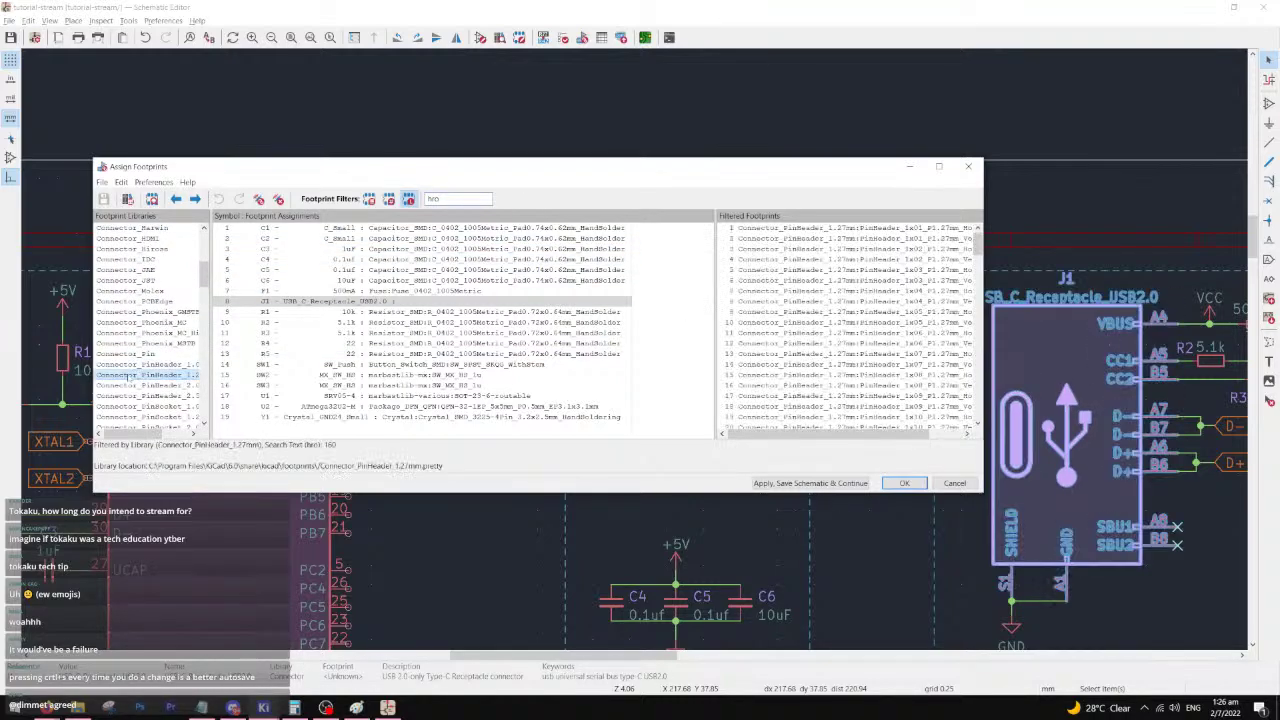
pyautogui.click(135, 385)
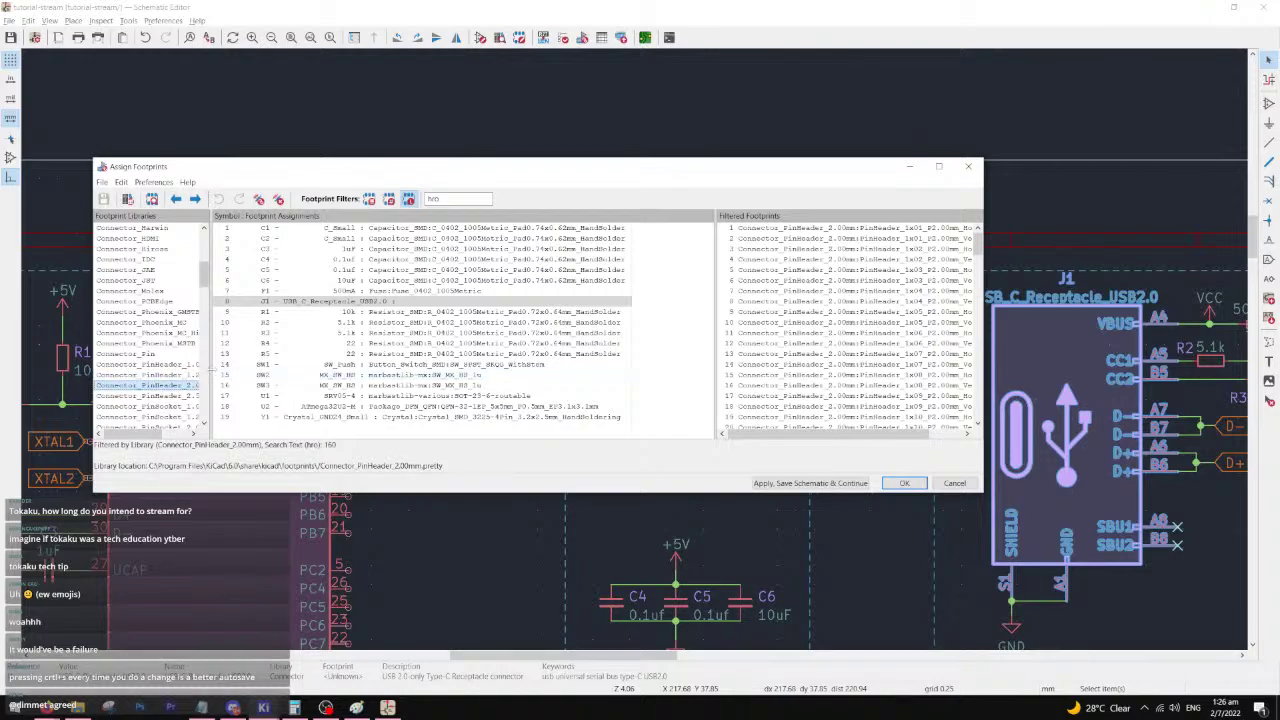
pyautogui.moveTo(212, 372); pyautogui.dragTo(355, 371)
pyautogui.scroll(-13, 210, 371)
pyautogui.scroll(-10, 207, 370)
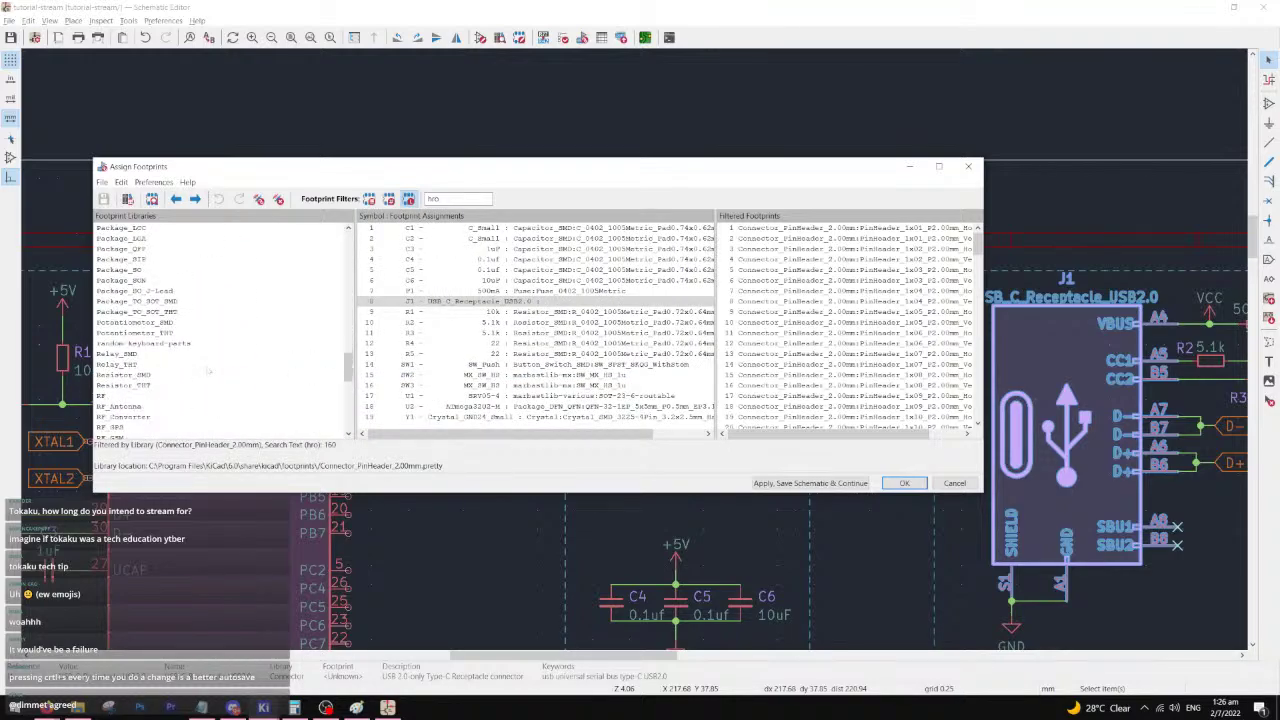
pyautogui.scroll(10, 207, 370)
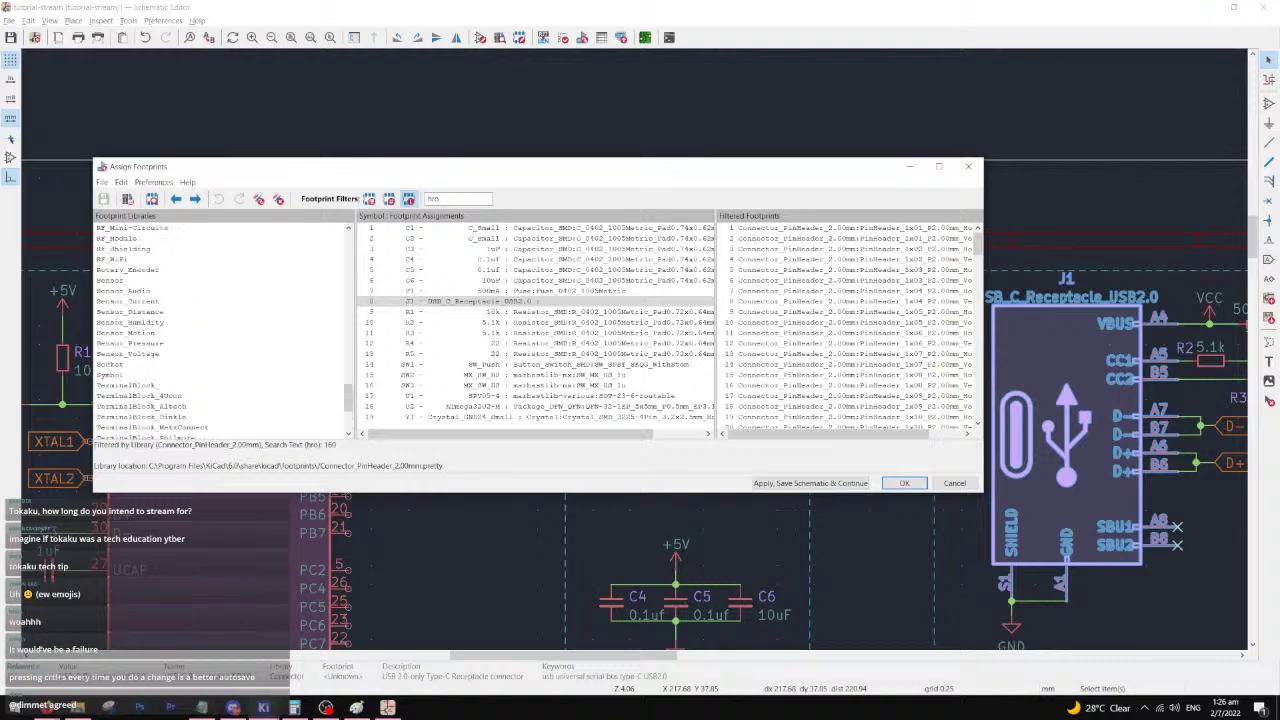
pyautogui.scroll(7, 147, 396)
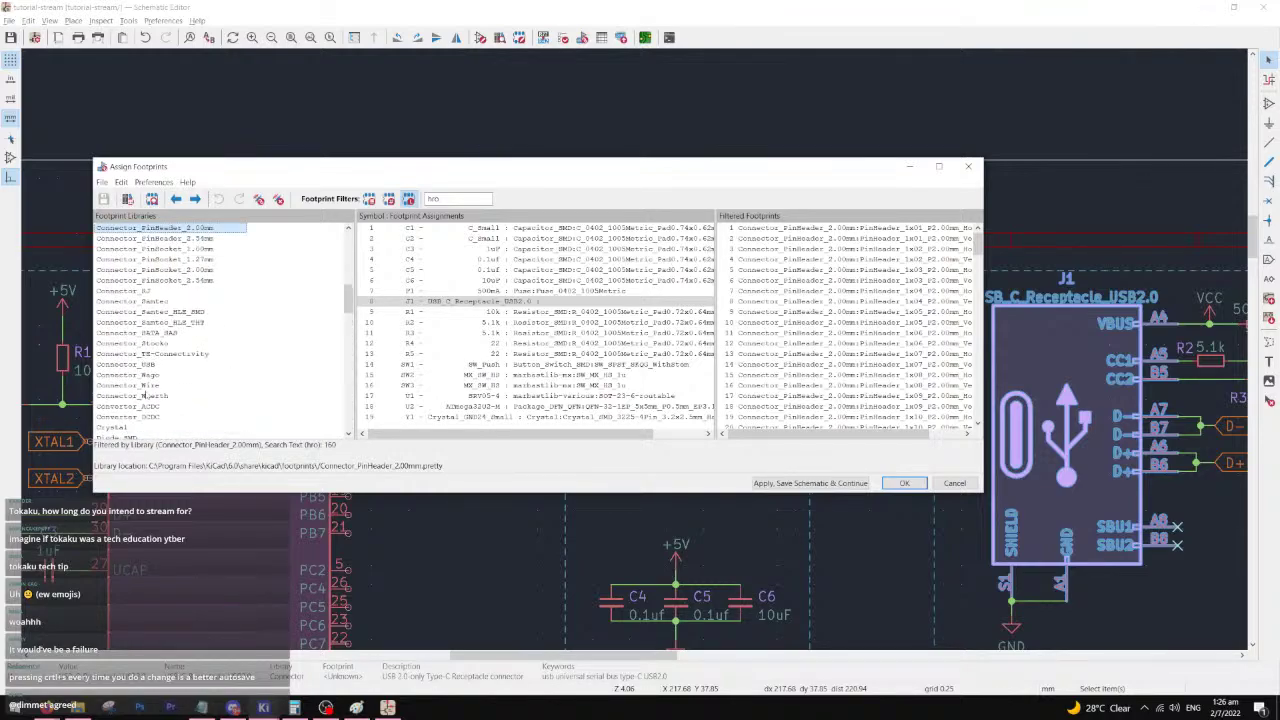
pyautogui.scroll(8, 162, 373)
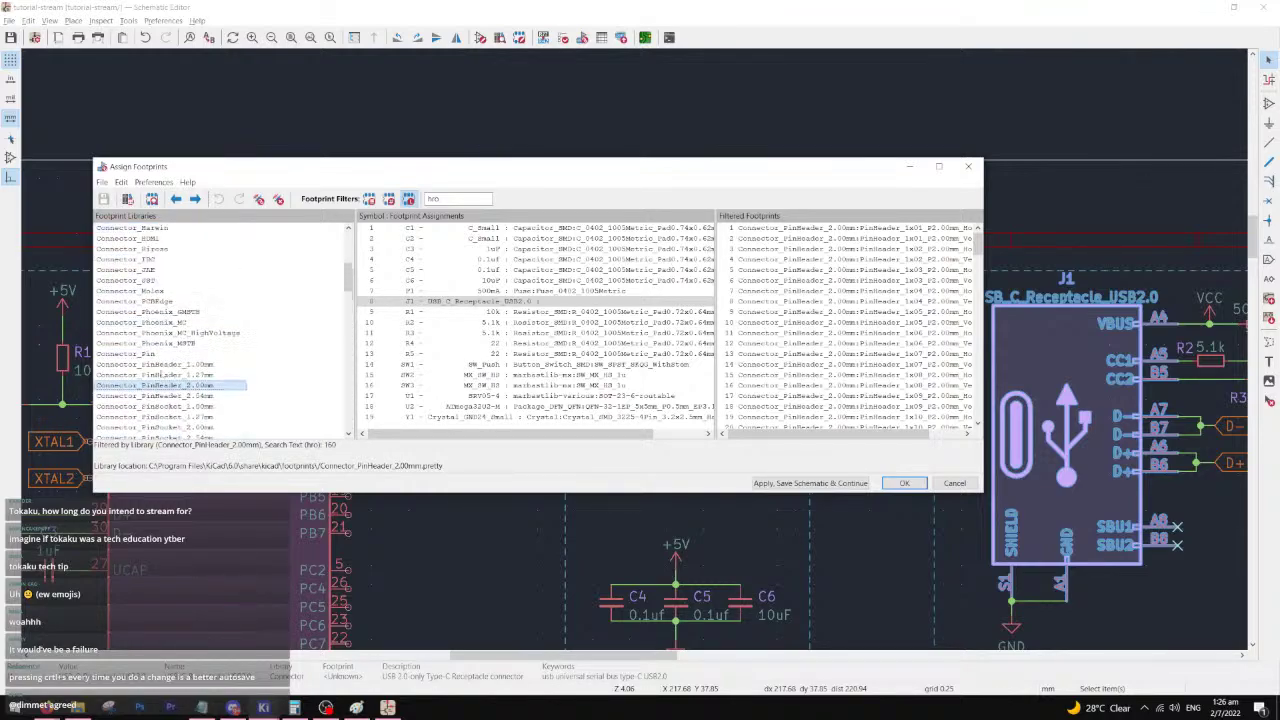
pyautogui.scroll(3, 155, 374)
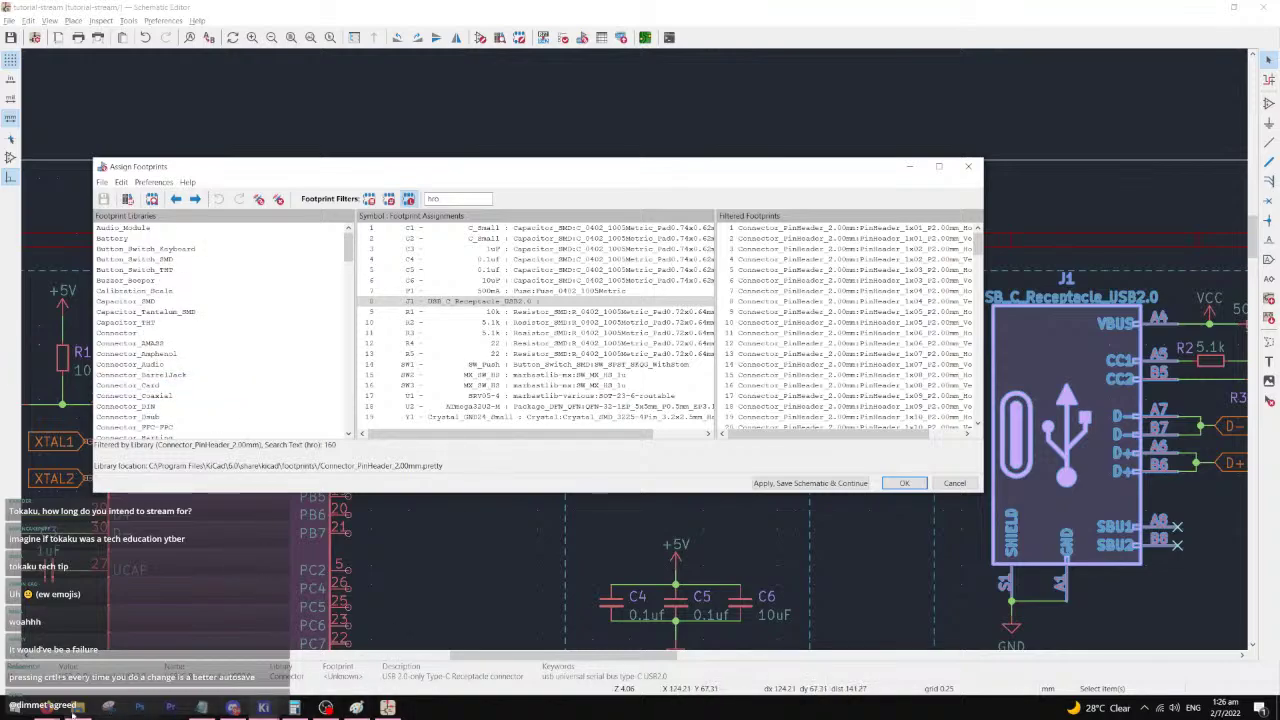
# - Open the RP2040-3k schematic from the RP2040-3k-keypad project's PCB folder and check which footprint its USB-C receptacle uses
pyautogui.click(78, 707)
pyautogui.click(441, 178)
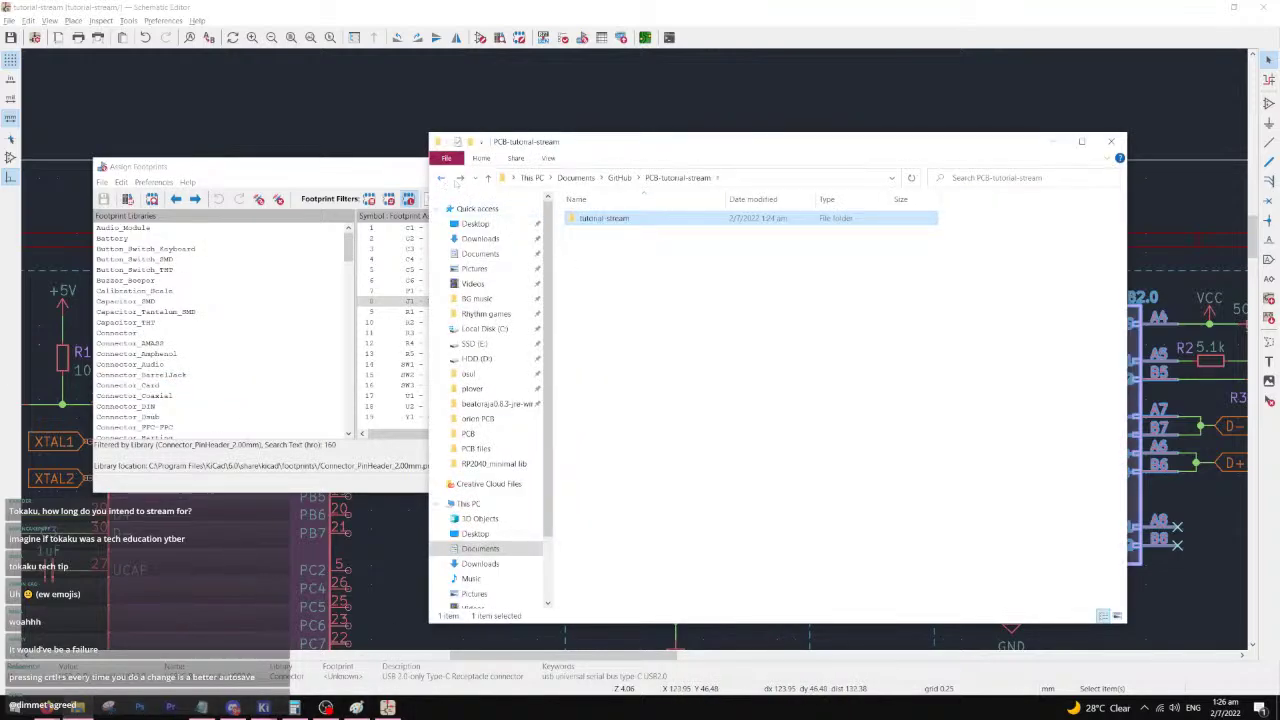
pyautogui.click(441, 179)
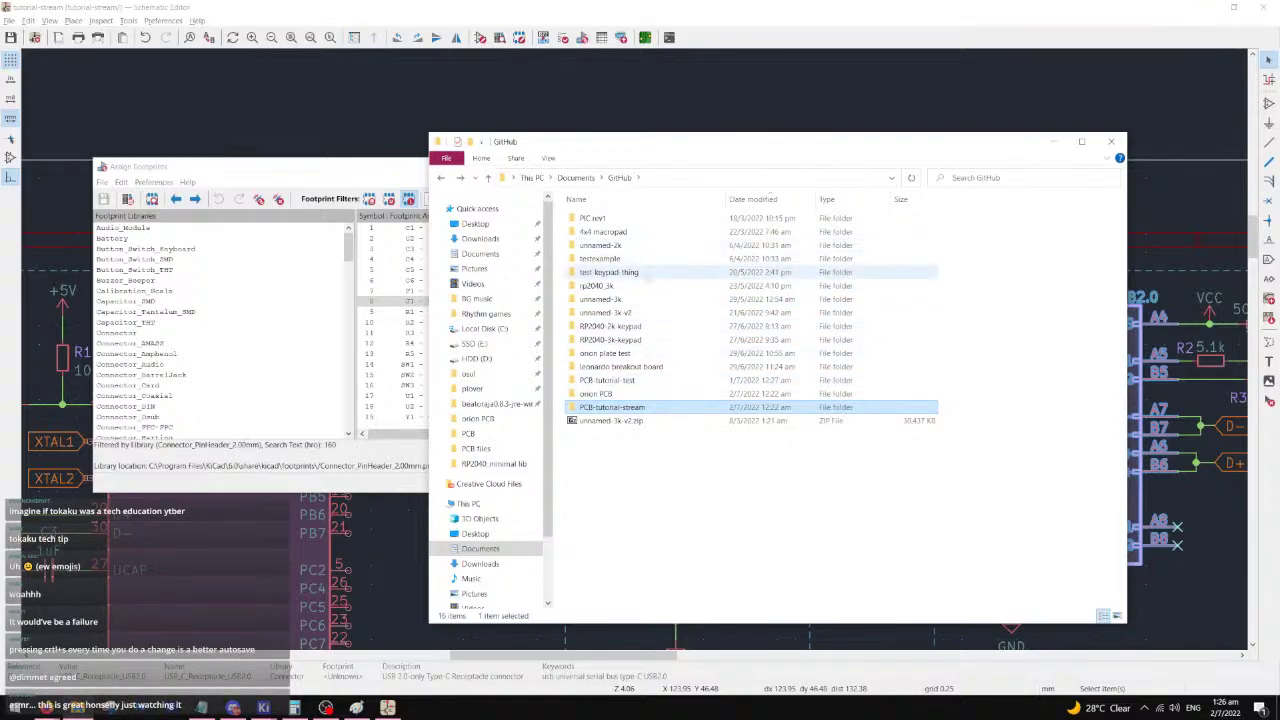
pyautogui.doubleClick(610, 339)
pyautogui.doubleClick(600, 245)
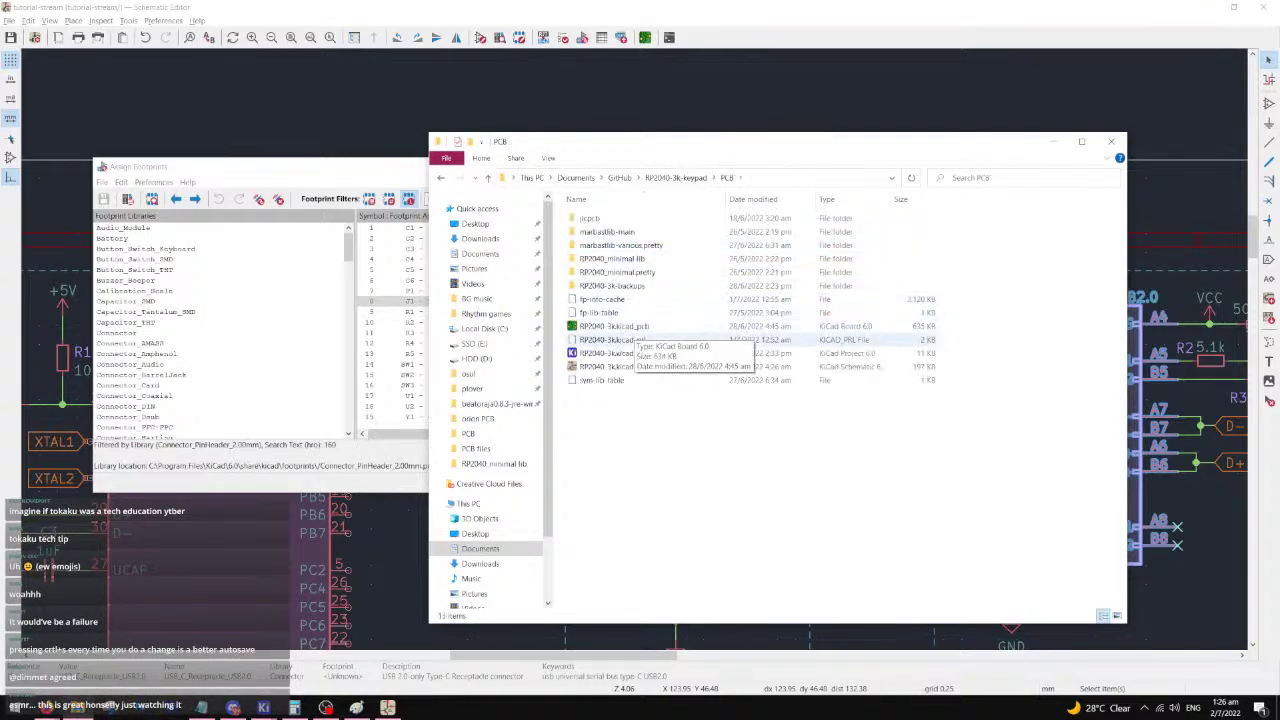
pyautogui.doubleClick(612, 366)
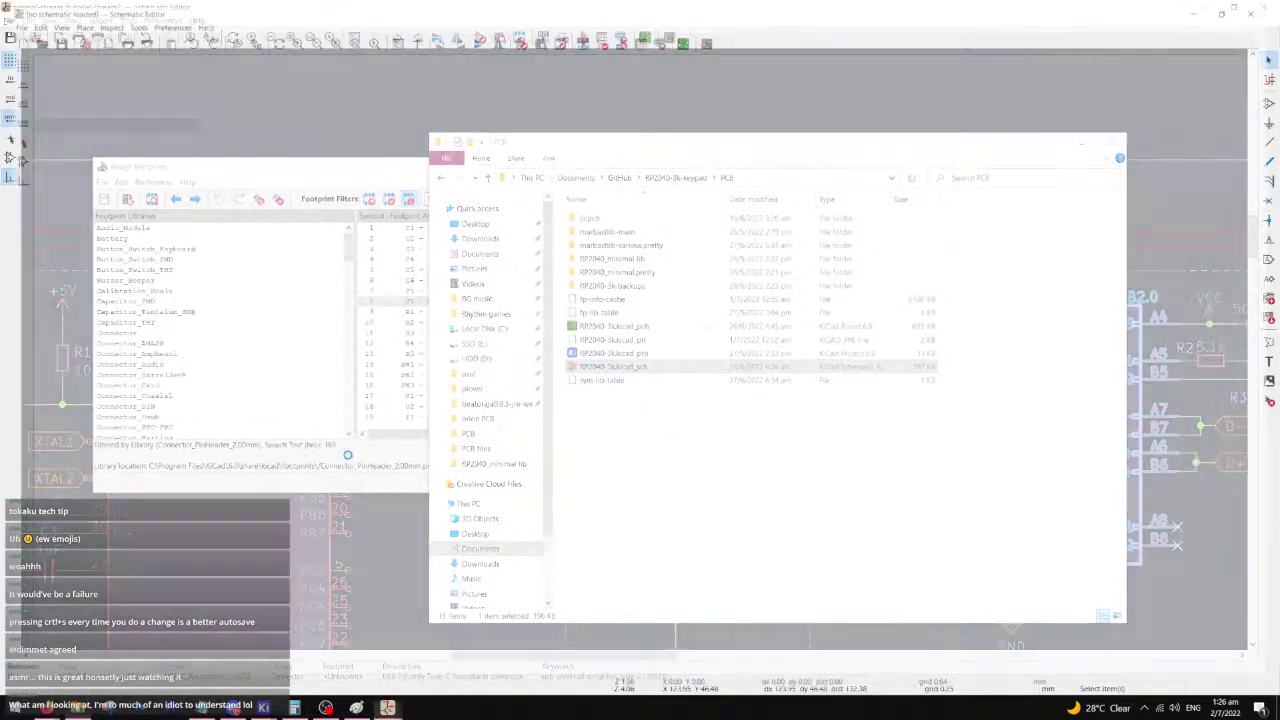
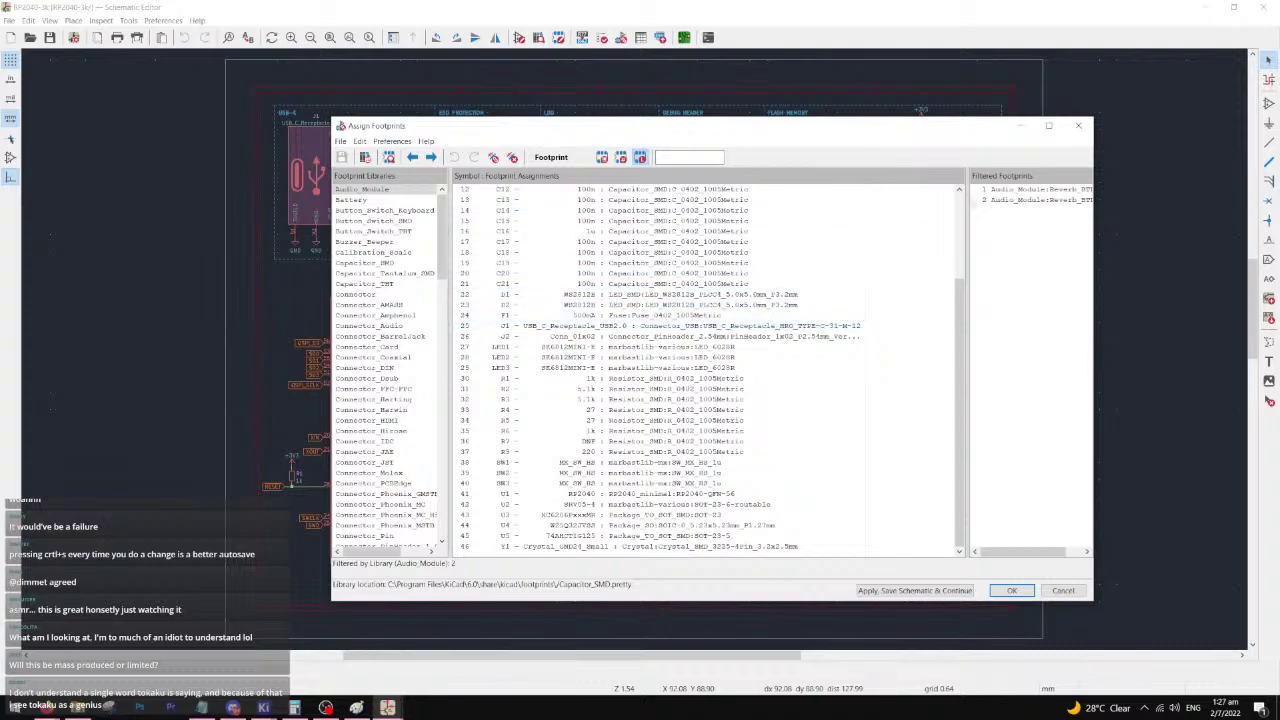
pyautogui.click(1078, 125)
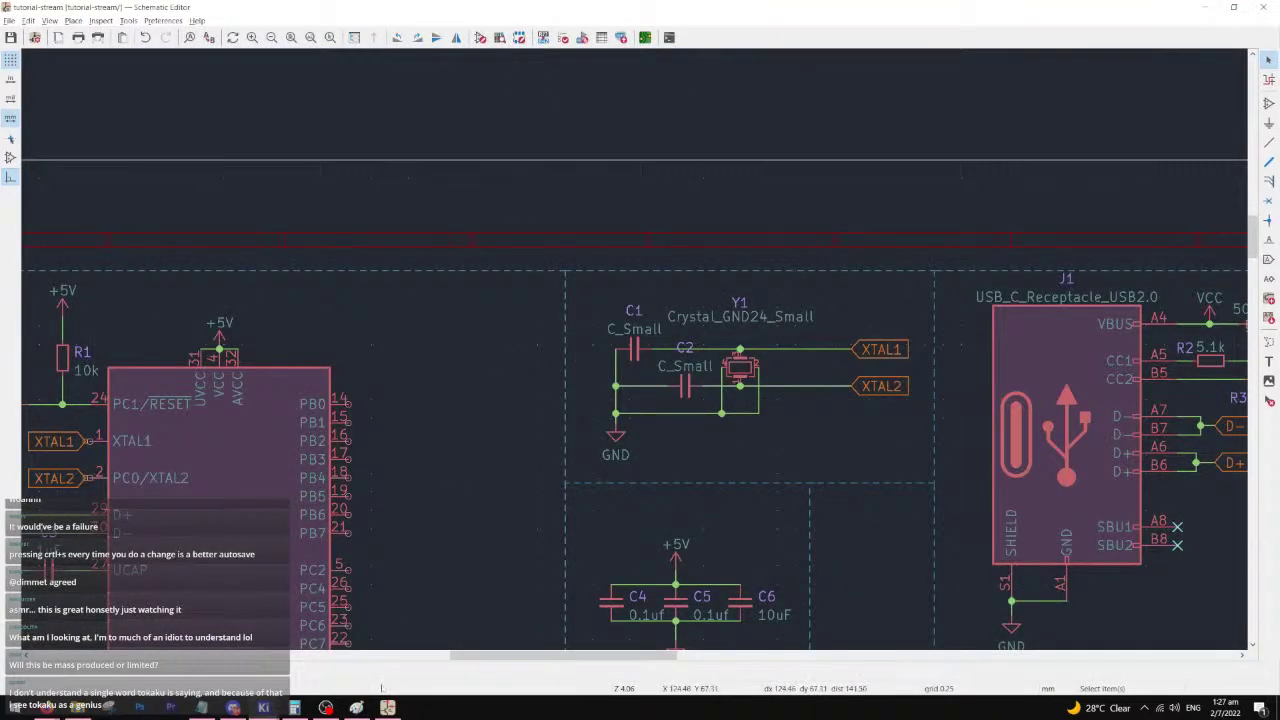
# - Assign USB_C_Receptacle_HRO_TYPE-C-31-M-12 from the Connector_USB library to J1 in the tutorial-stream project and save the schematic
pyautogui.moveTo(263, 707)
pyautogui.click(440, 668)
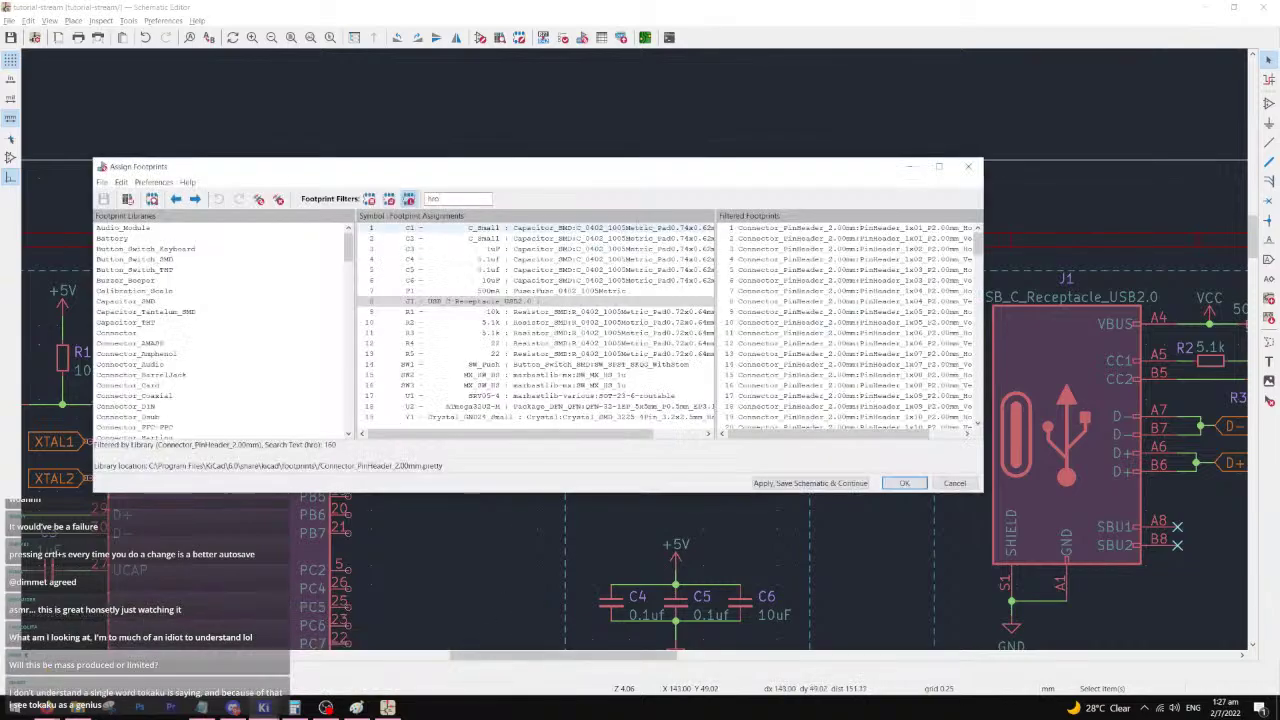
pyautogui.click(228, 331)
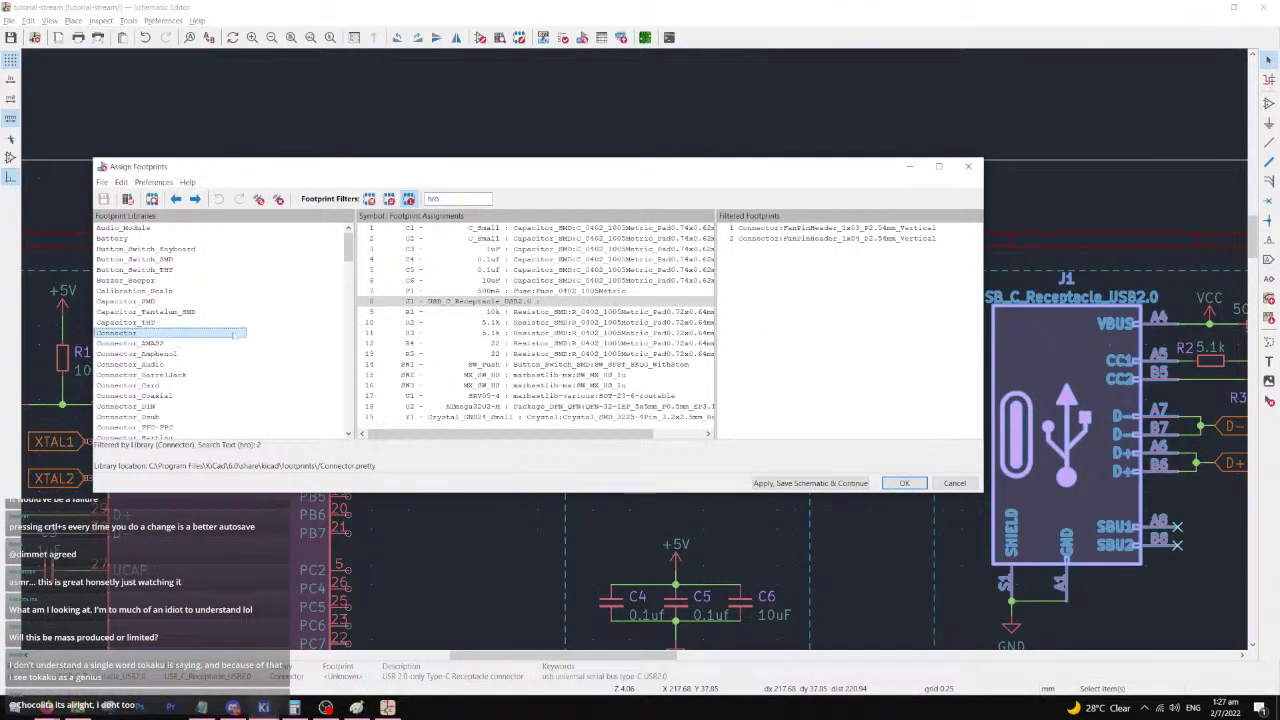
pyautogui.scroll(-6, 230, 348)
pyautogui.scroll(-5, 187, 365)
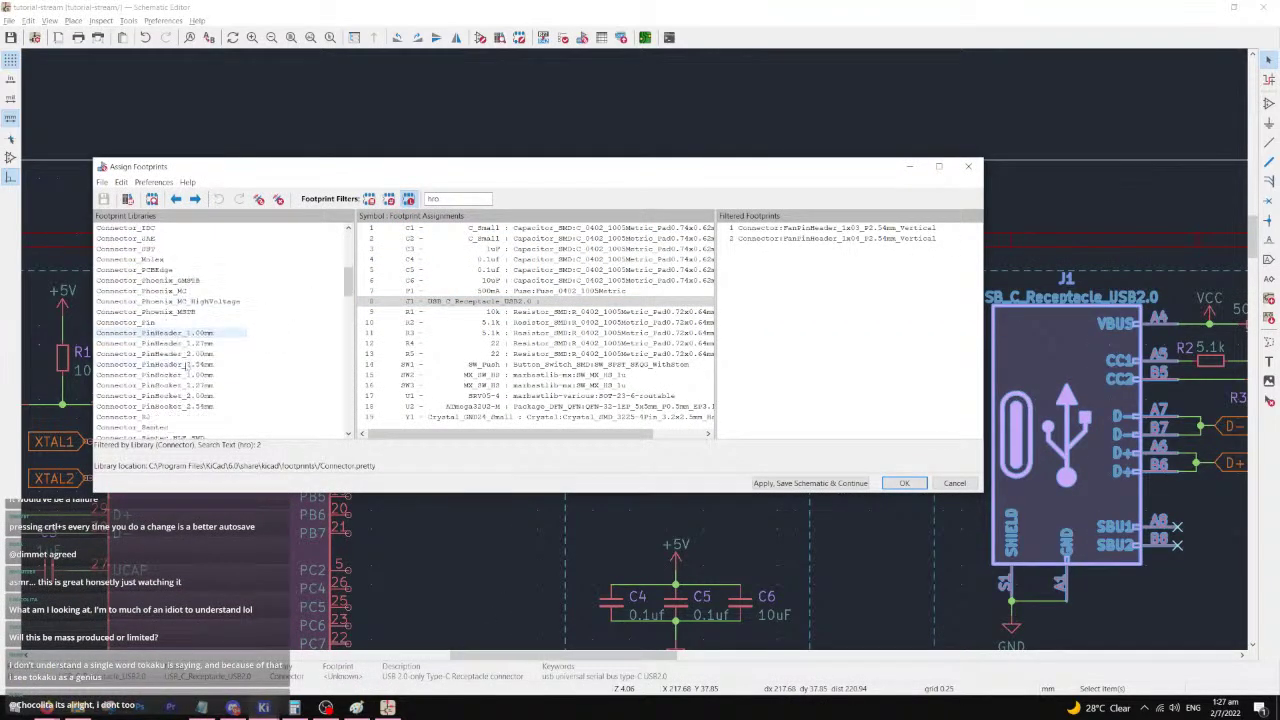
pyautogui.click(166, 397)
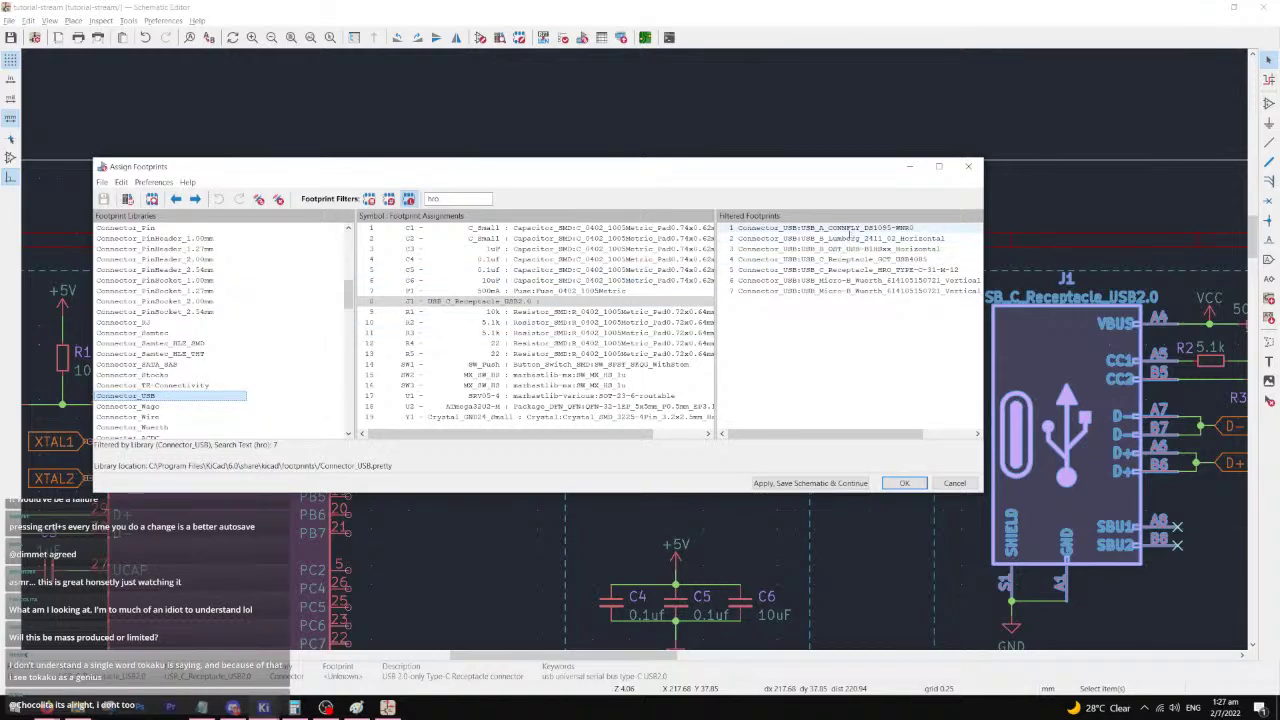
pyautogui.doubleClick(848, 270)
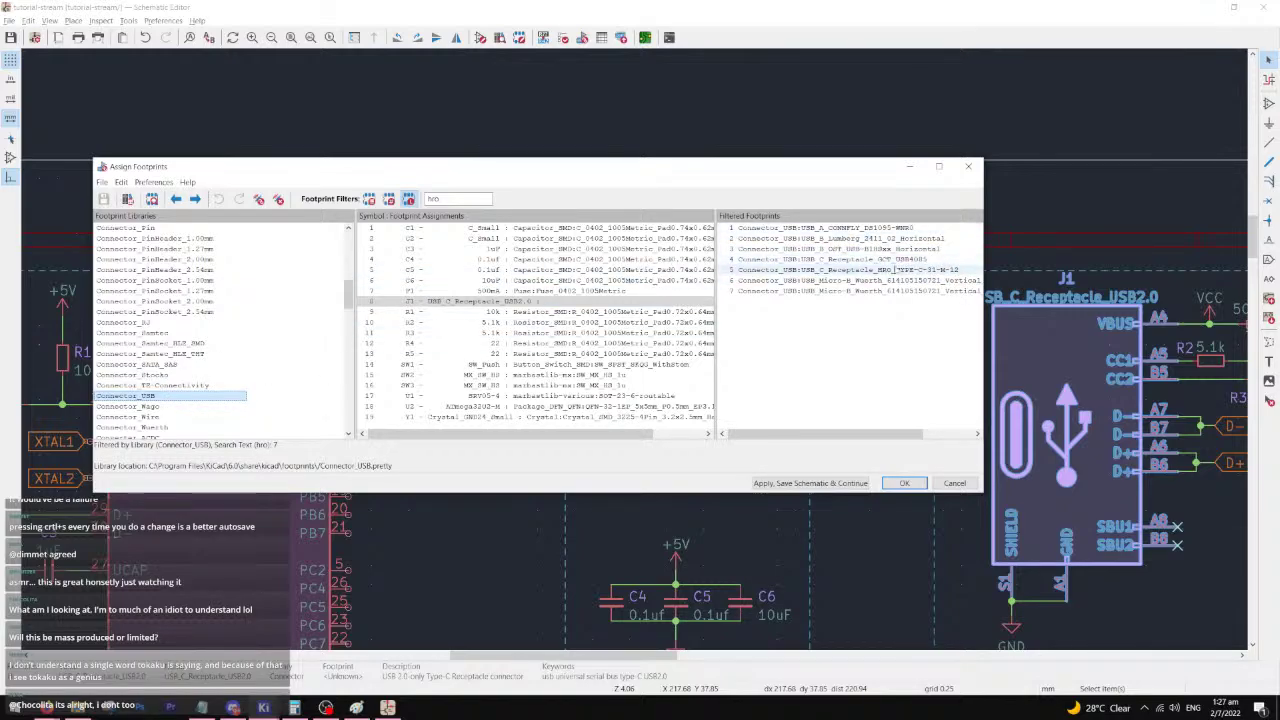
pyautogui.click(810, 483)
pyautogui.click(904, 483)
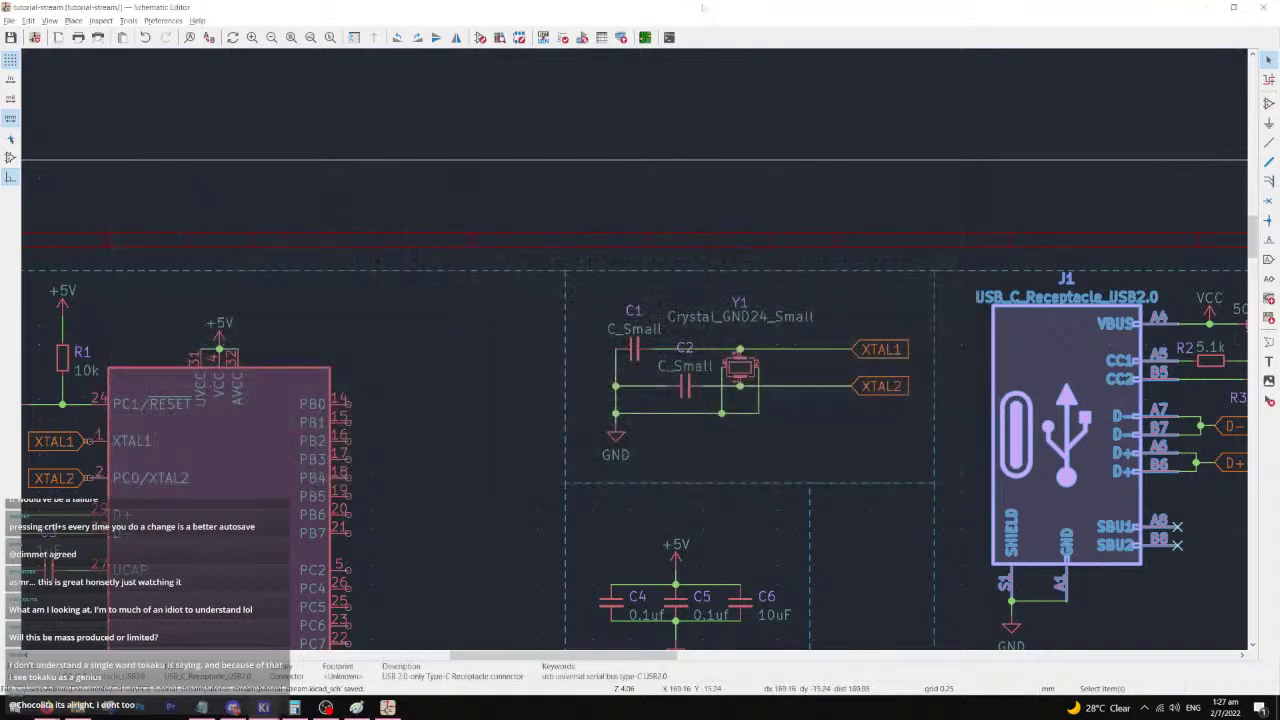
# - Switch to the PCB Editor and update the board from the schematic to add the J1 footprint
pyautogui.click(644, 37)
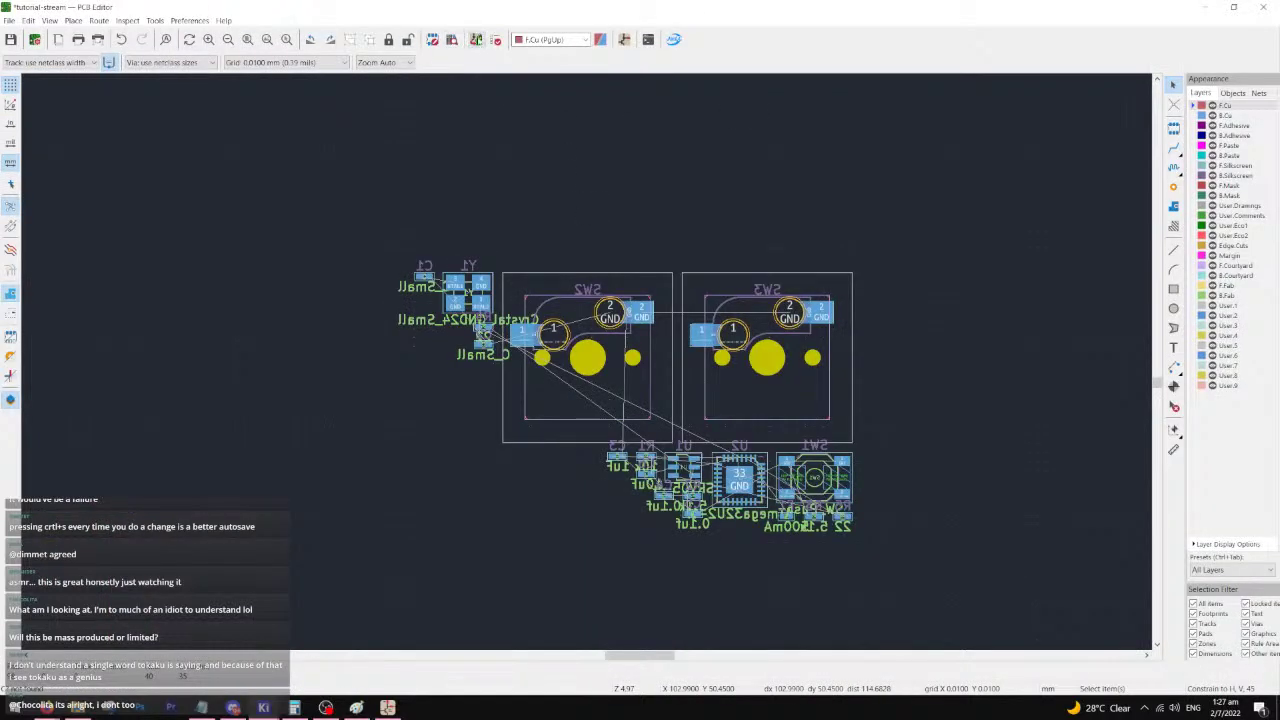
pyautogui.click(476, 39)
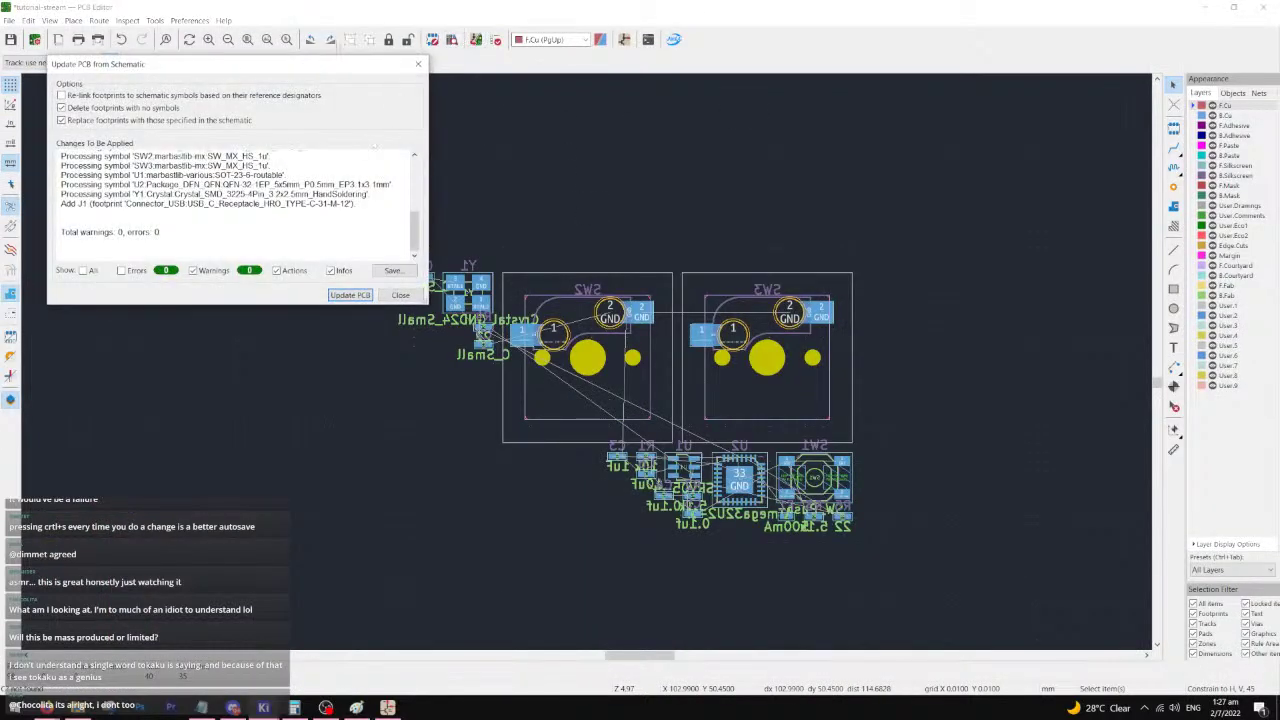
pyautogui.click(350, 295)
pyautogui.click(398, 297)
# - Rotate USB-C receptacle J1 by 180 degrees, place it above switches SW2 and SW3, and flip it to the back side
pyautogui.press('r')
pyautogui.press('r')
pyautogui.scroll(4, 697, 182)
pyautogui.scroll(-3, 590, 372)
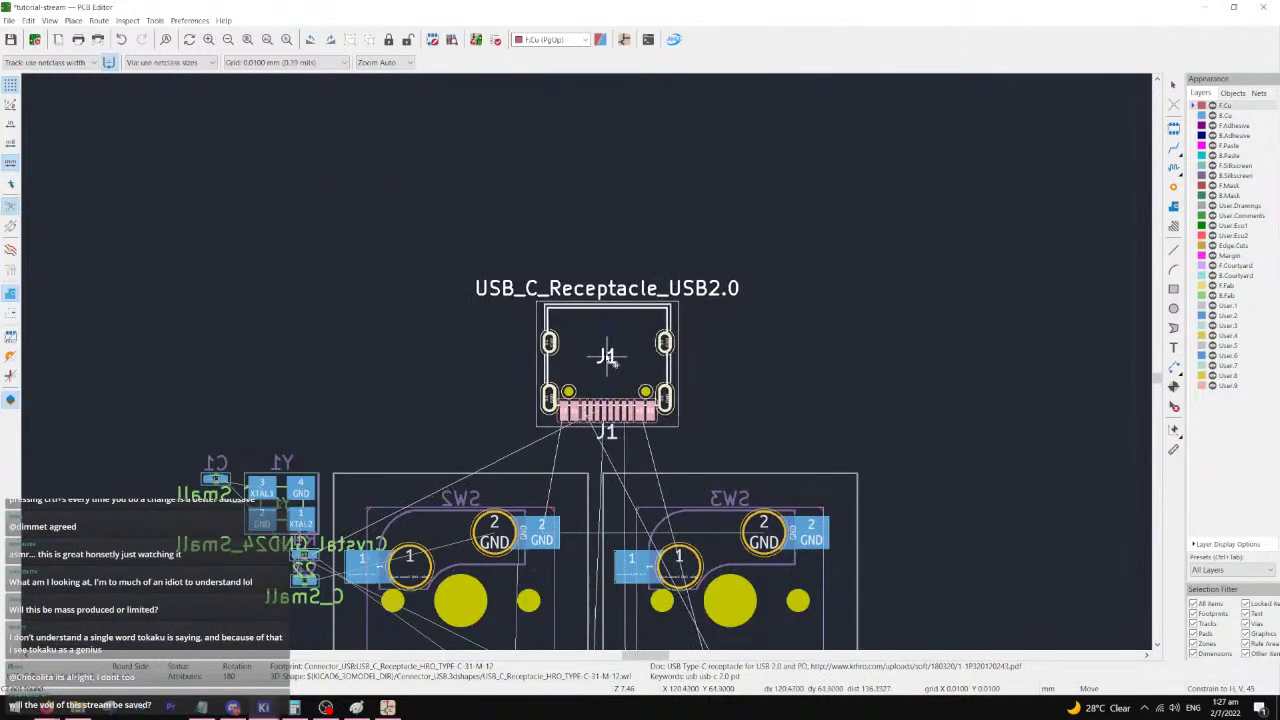
pyautogui.click(590, 323)
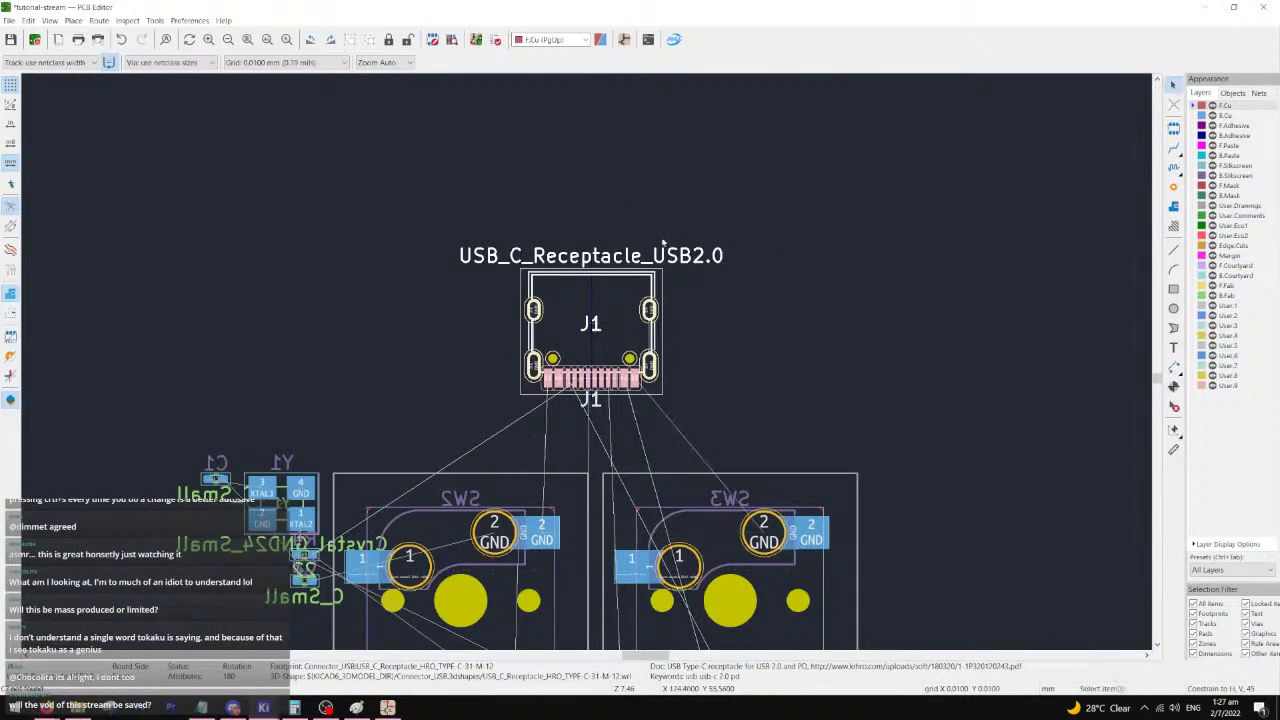
pyautogui.press('f')
# - Review the user-defined grid size and the fast-switching grid assignments in the grid settings
pyautogui.scroll(-3, 588, 420)
pyautogui.scroll(3, 552, 472)
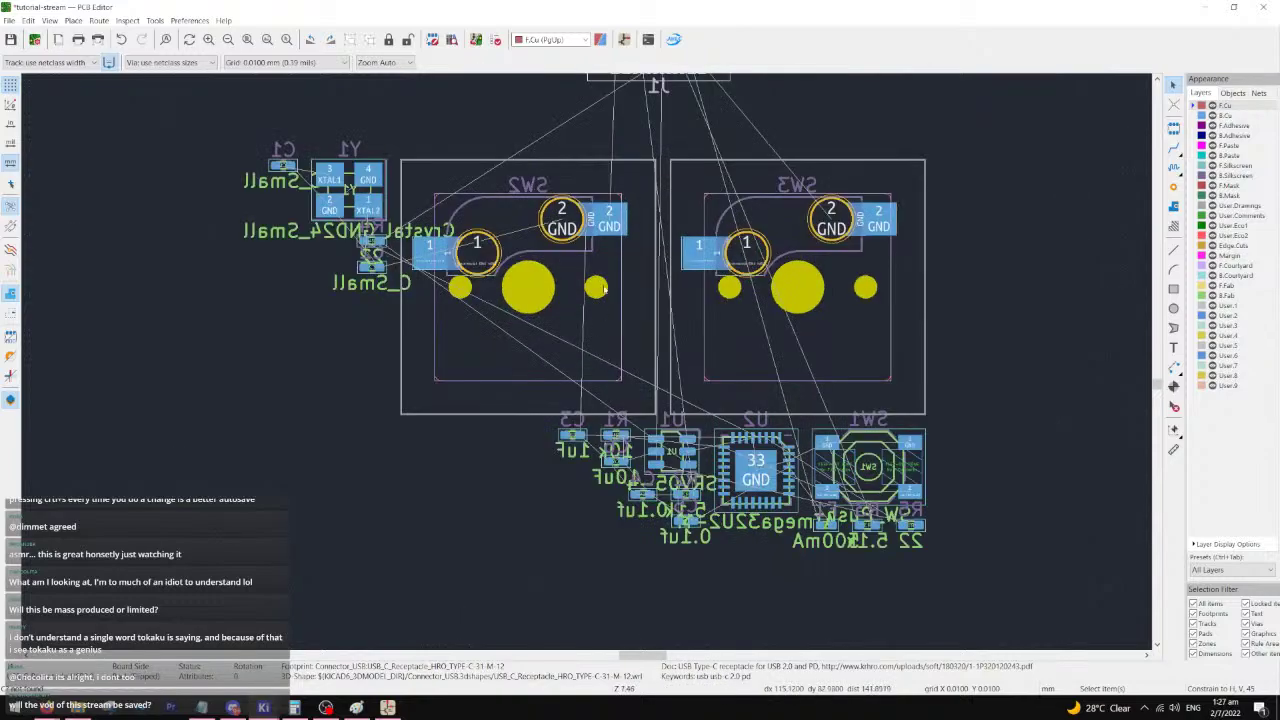
pyautogui.click(284, 62)
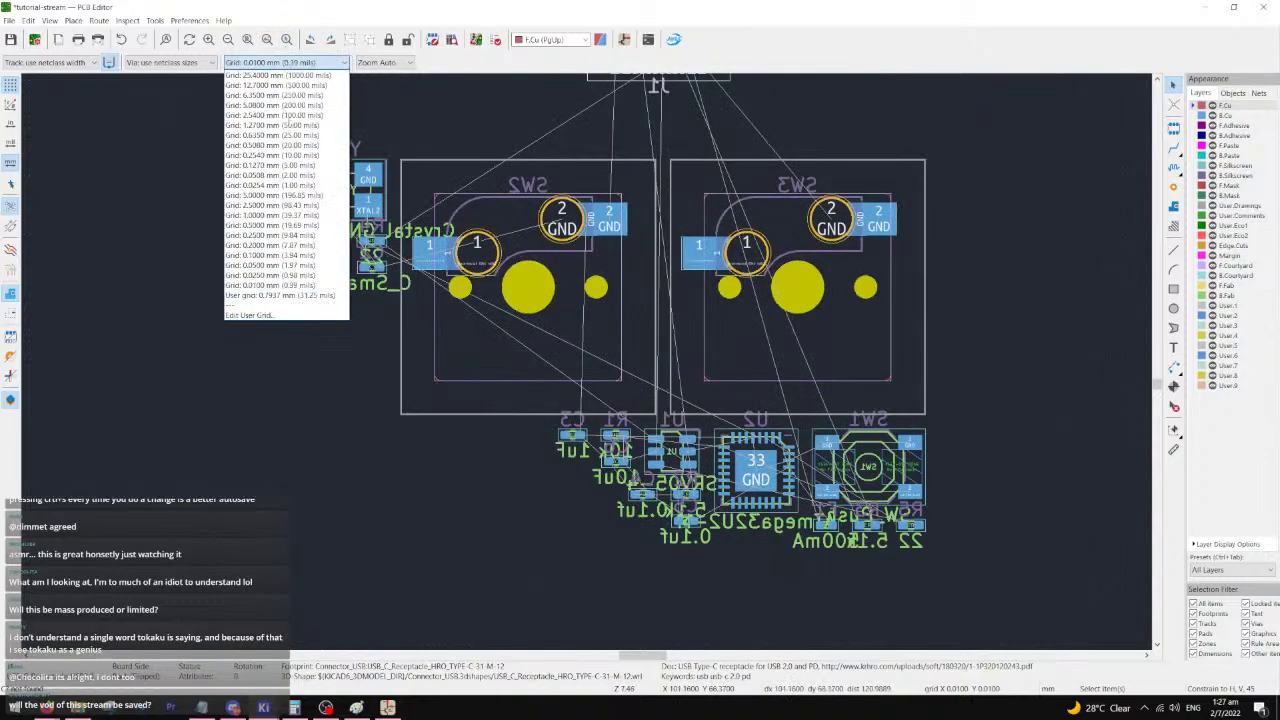
pyautogui.click(268, 315)
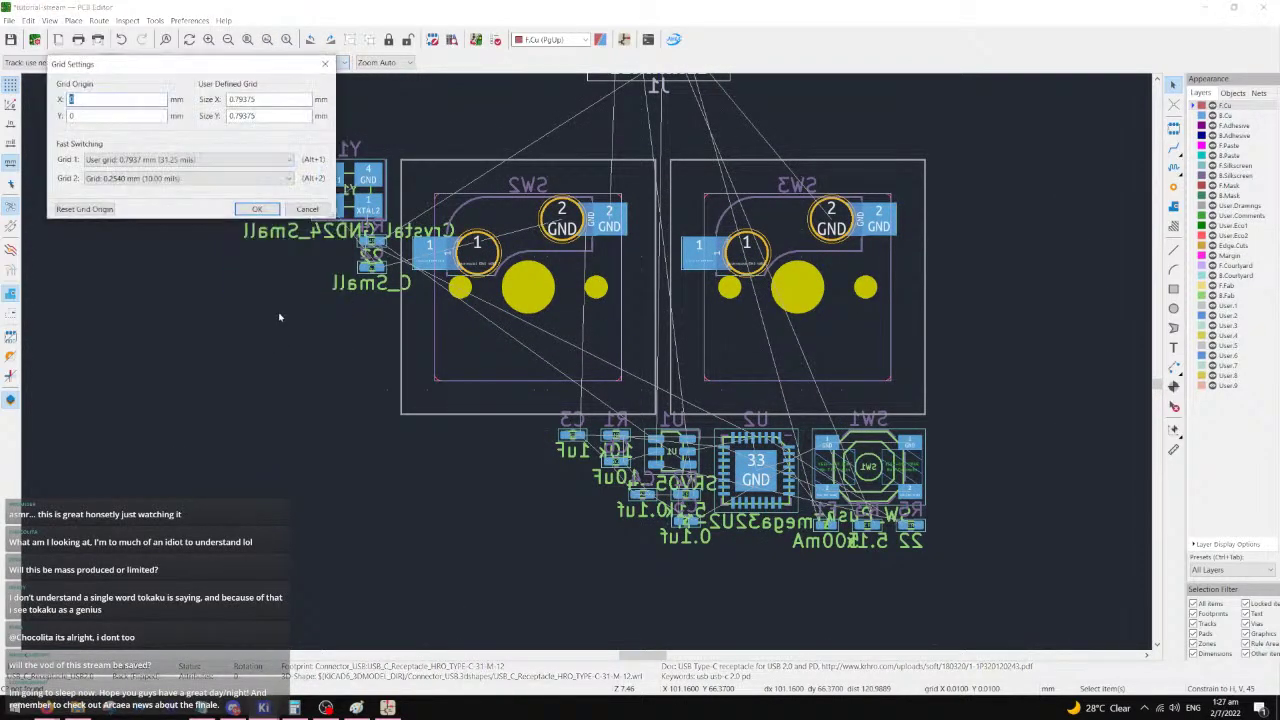
pyautogui.moveTo(218, 68); pyautogui.dragTo(649, 261)
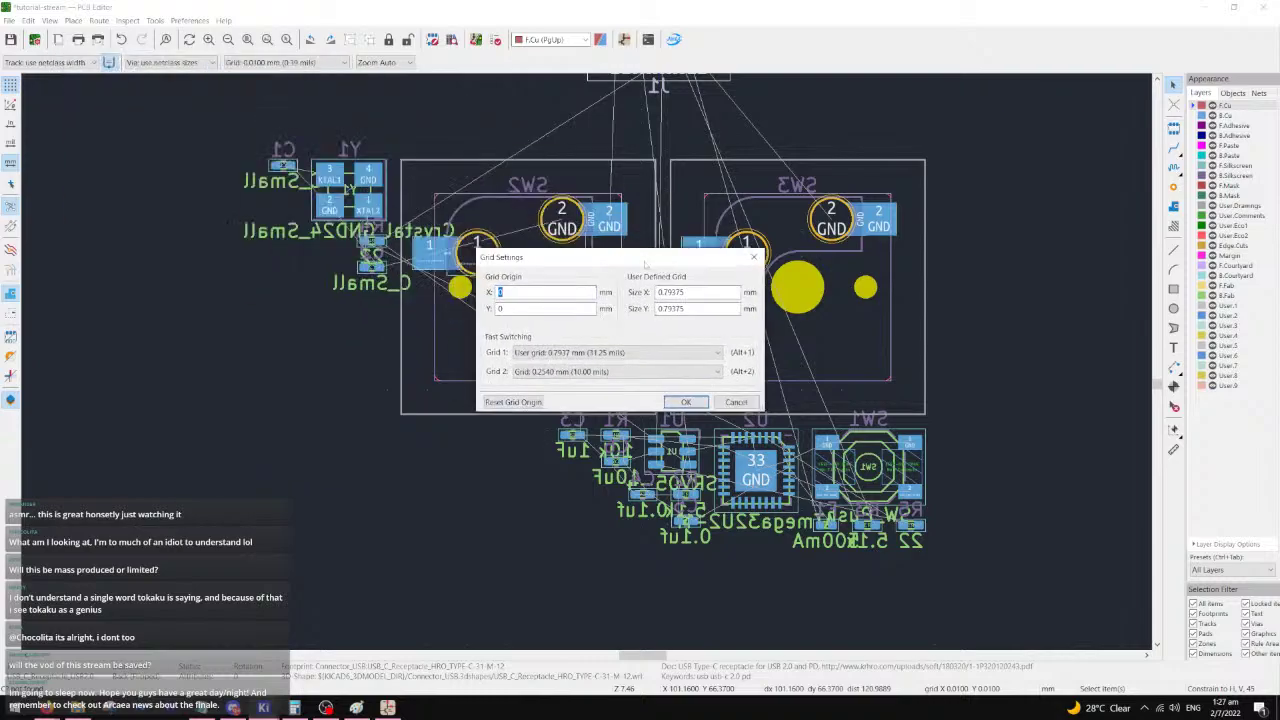
pyautogui.click(569, 354)
pyautogui.click(569, 354)
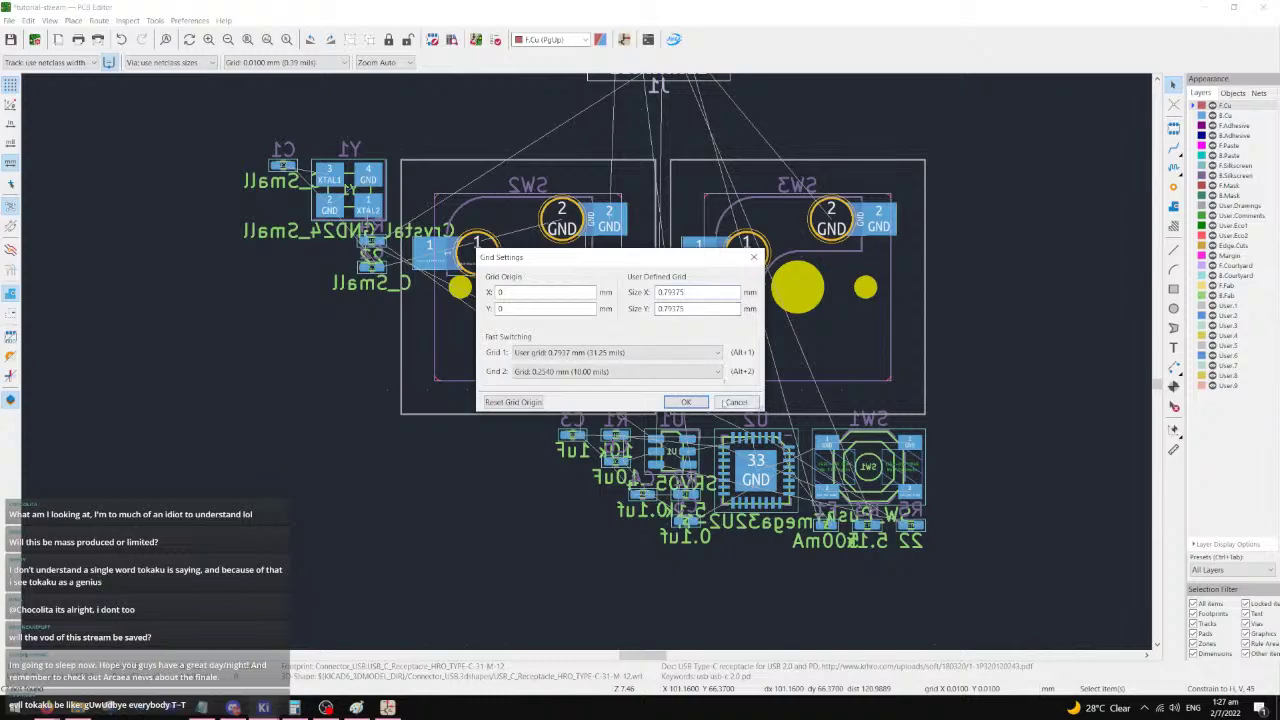
pyautogui.click(686, 401)
pyautogui.scroll(1, 278, 194)
pyautogui.scroll(-1, 924, 432)
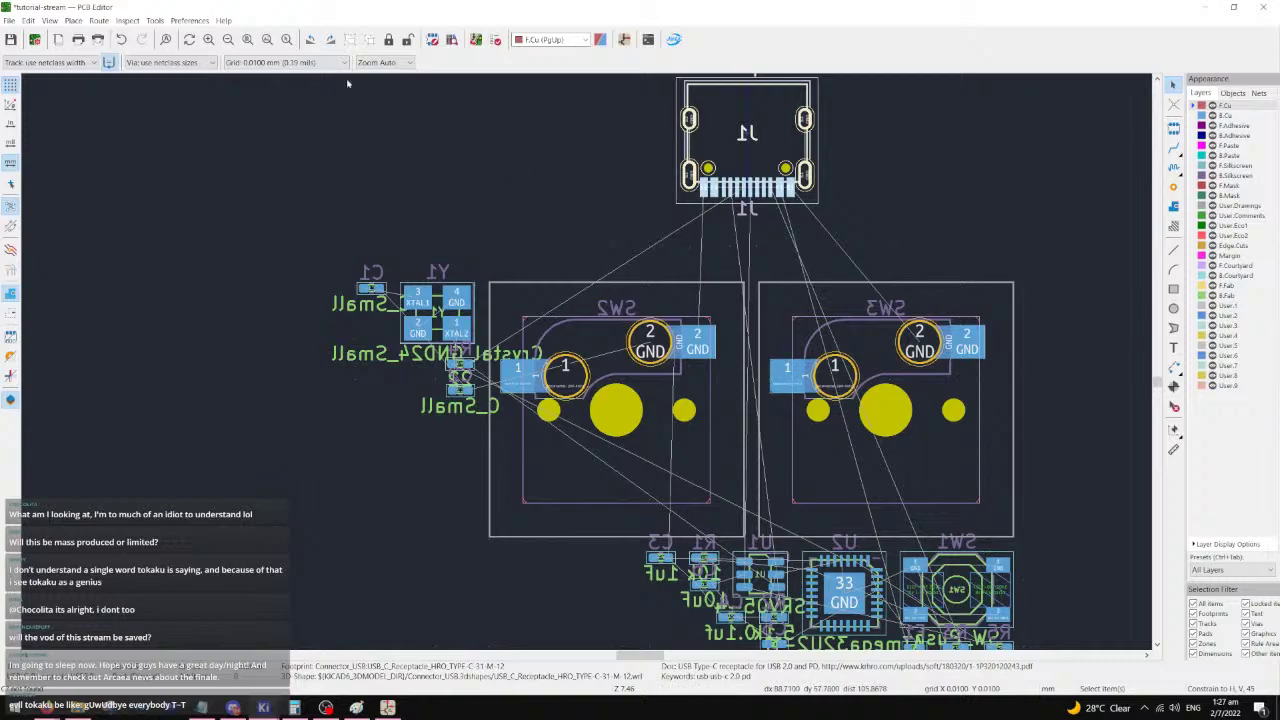
# - Switch to the 0.7937 mm user grid and move switch SW3 so its outline sits flush against SW2's
pyautogui.click(280, 62)
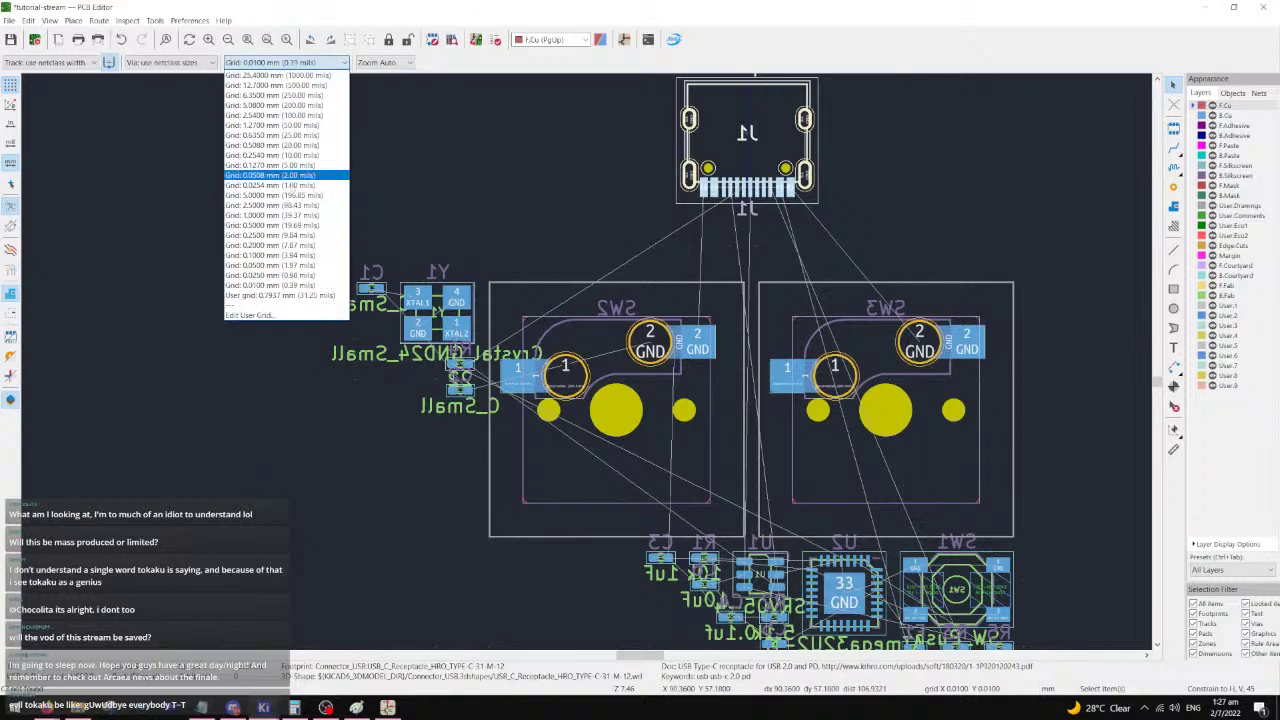
pyautogui.click(300, 296)
pyautogui.moveTo(880, 420)
pyautogui.mouseDown()
pyautogui.moveTo(923, 381)
pyautogui.moveTo(808, 363)
pyautogui.moveTo(622, 418)
pyautogui.moveTo(824, 405)
pyautogui.moveTo(618, 412)
pyautogui.moveTo(870, 412)
pyautogui.mouseUp()
pyautogui.click(870, 412)
pyautogui.scroll(2, 508, 289)
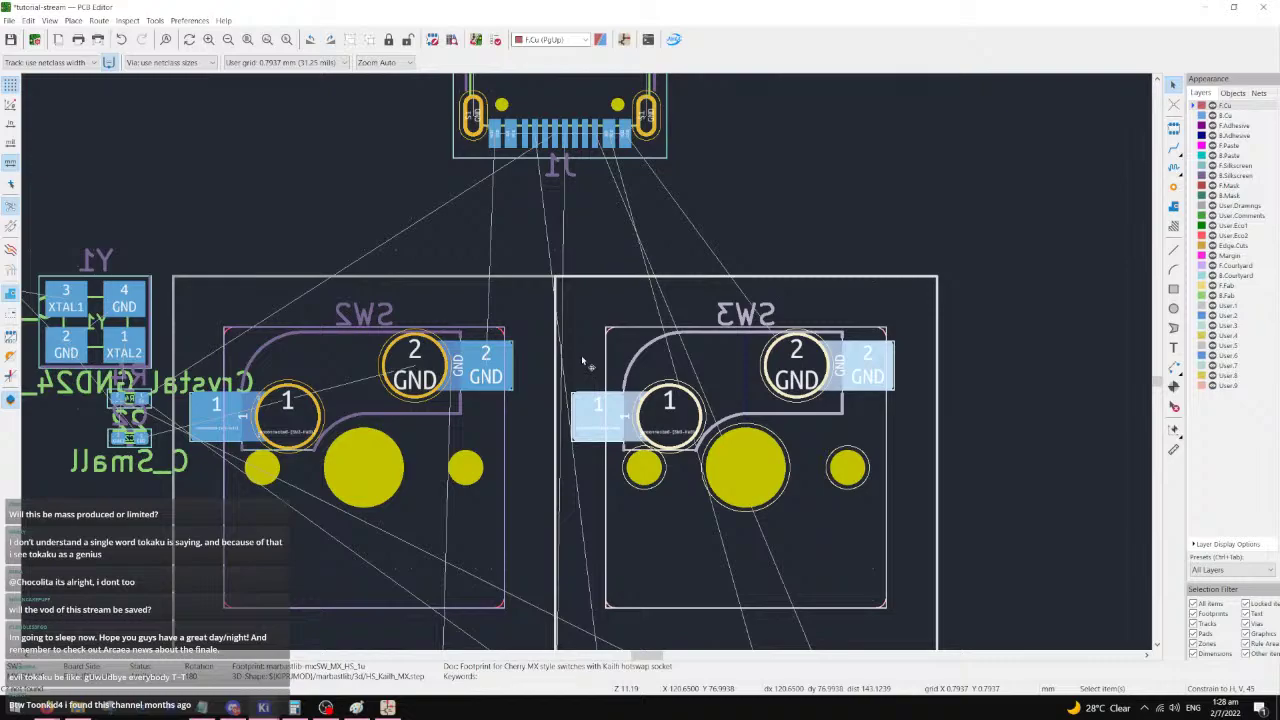
# - Move USB-C receptacle J1 so it is centred above the shared edge of SW2 and SW3
pyautogui.scroll(2, 506, 183)
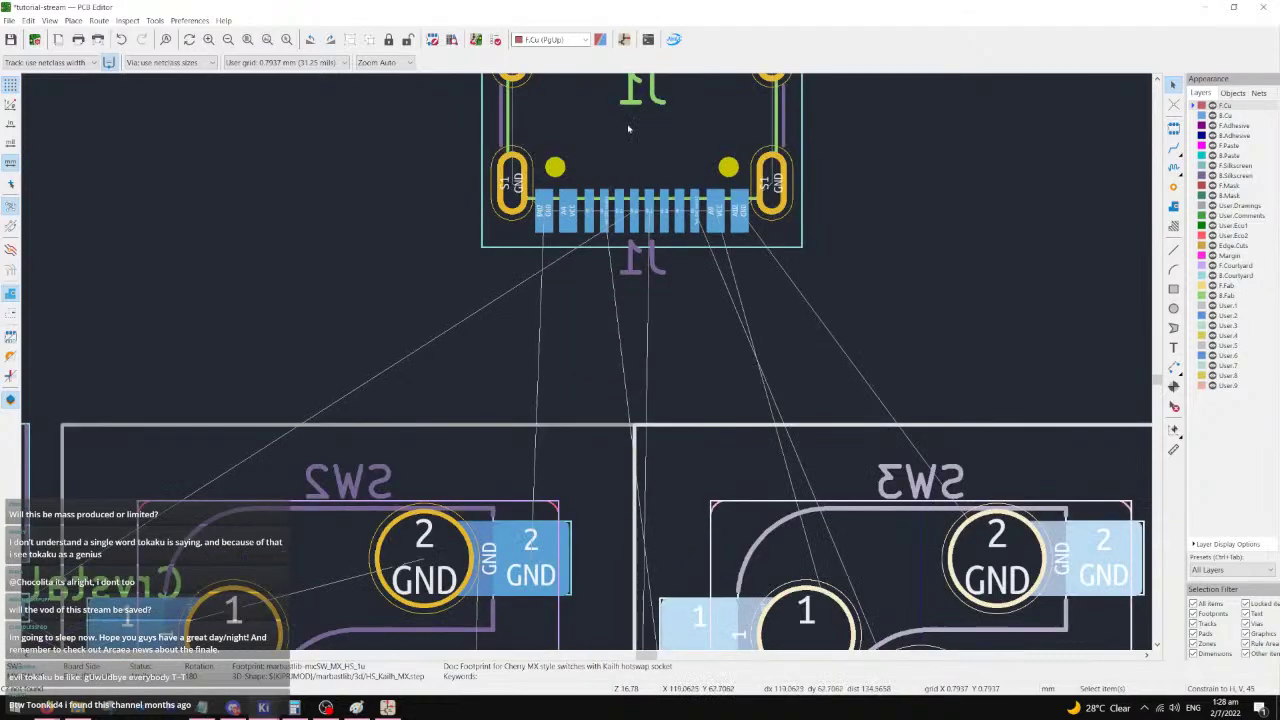
pyautogui.click(629, 128)
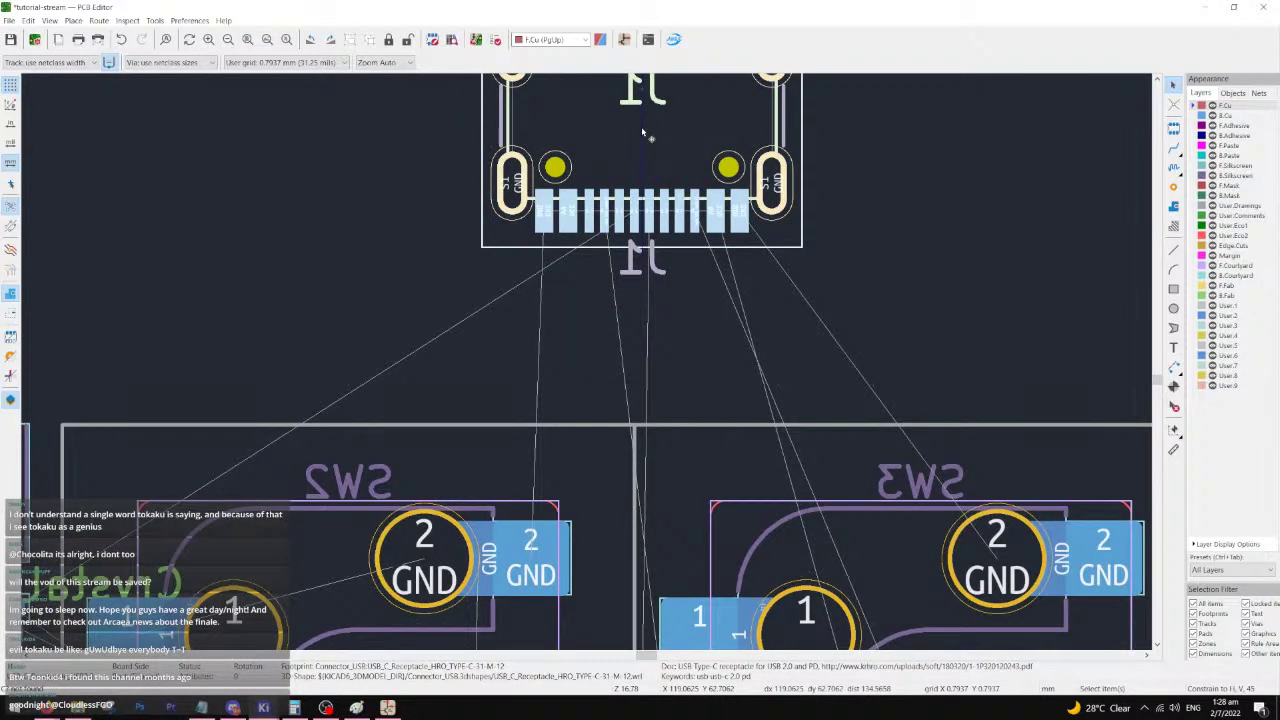
pyautogui.press('m')
pyautogui.moveTo(634, 220); pyautogui.dragTo(633, 129)
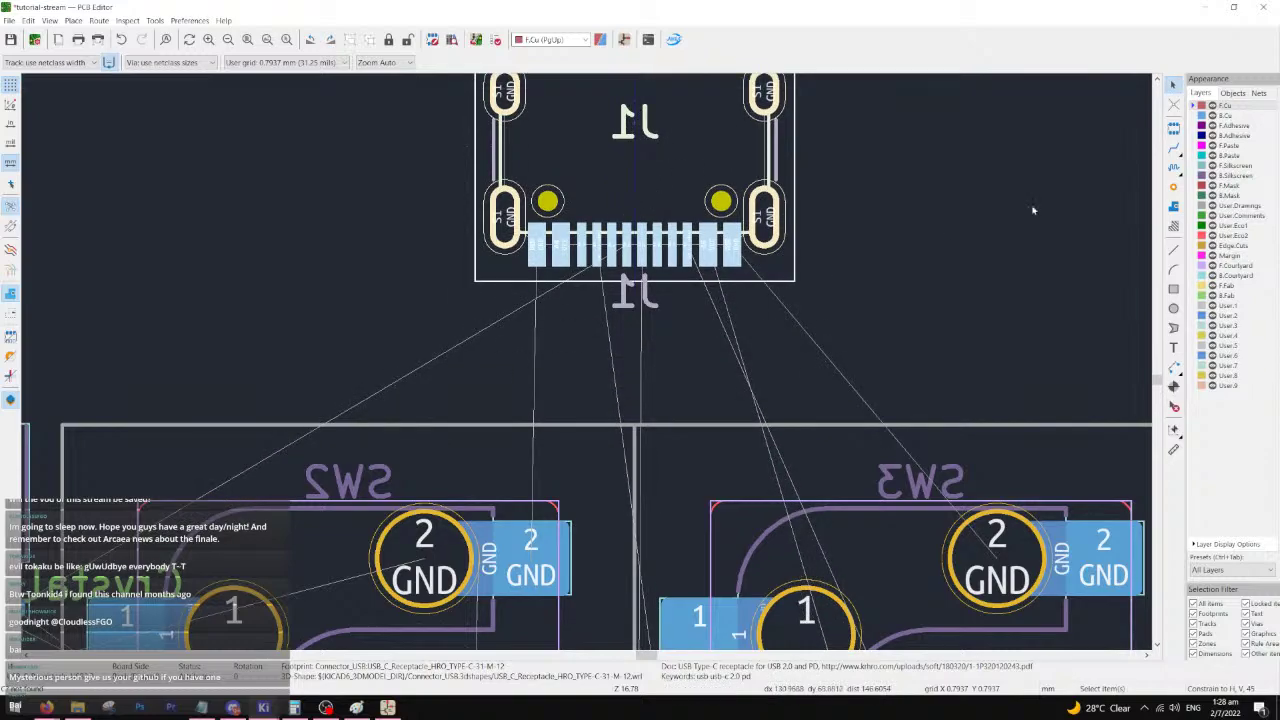
pyautogui.press('Escape')
# - Move the SRV05-4 protection chip U1 to directly below J1, centred on the shared edge of SW2 and SW3
pyautogui.scroll(3, 600, 297)
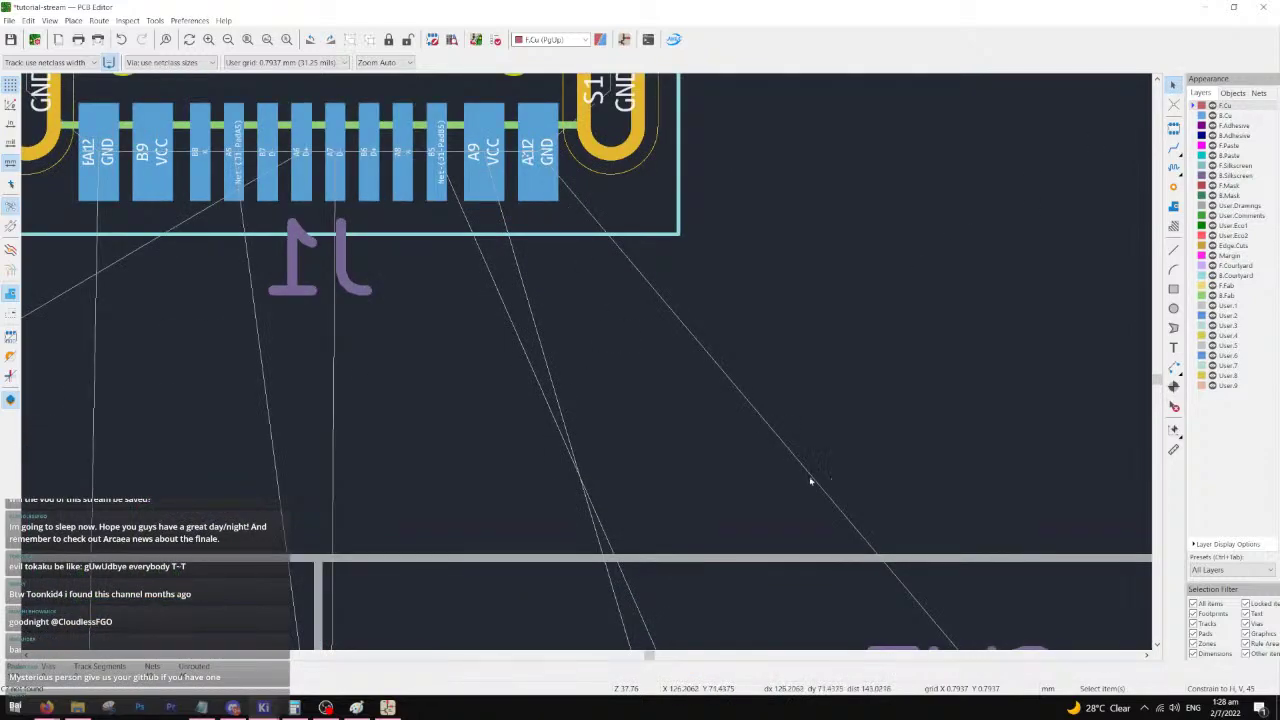
pyautogui.moveTo(810, 483); pyautogui.dragTo(603, 247, button='middle')
pyautogui.scroll(-3, 577, 260)
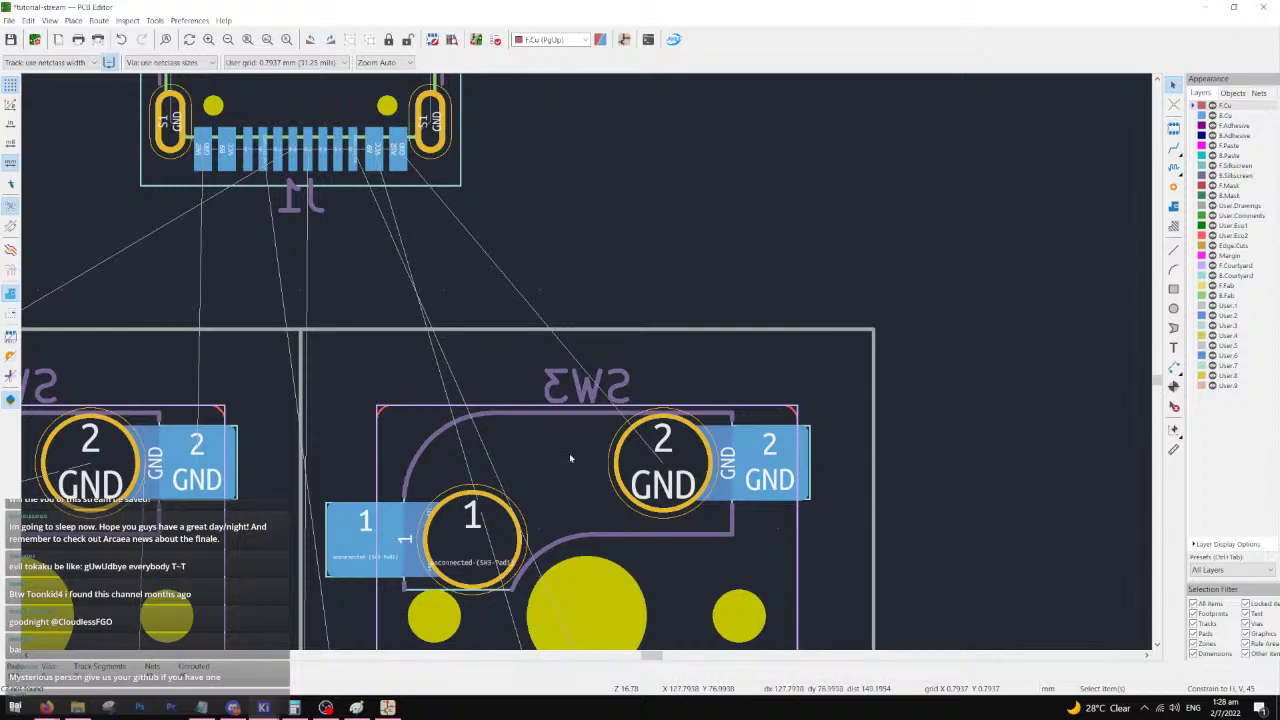
pyautogui.scroll(-4, 569, 458)
pyautogui.scroll(2, 528, 367)
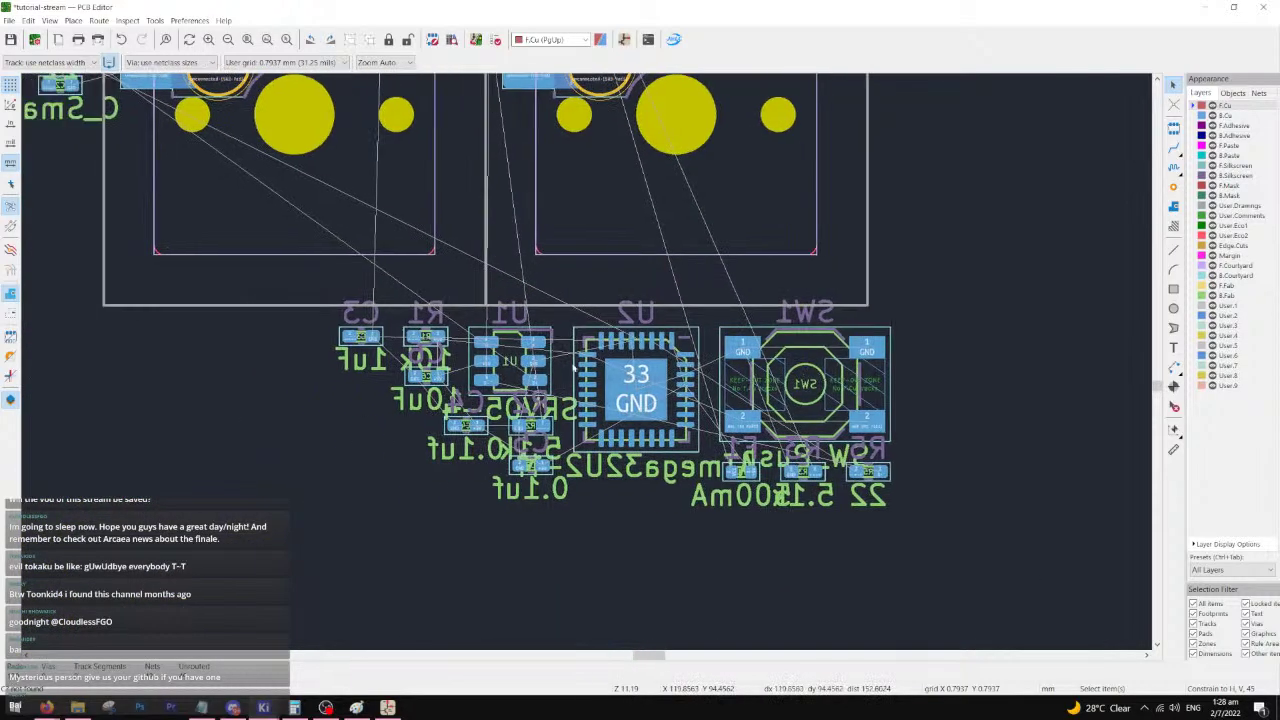
pyautogui.scroll(3, 528, 367)
pyautogui.scroll(-2, 528, 367)
pyautogui.scroll(2, 597, 330)
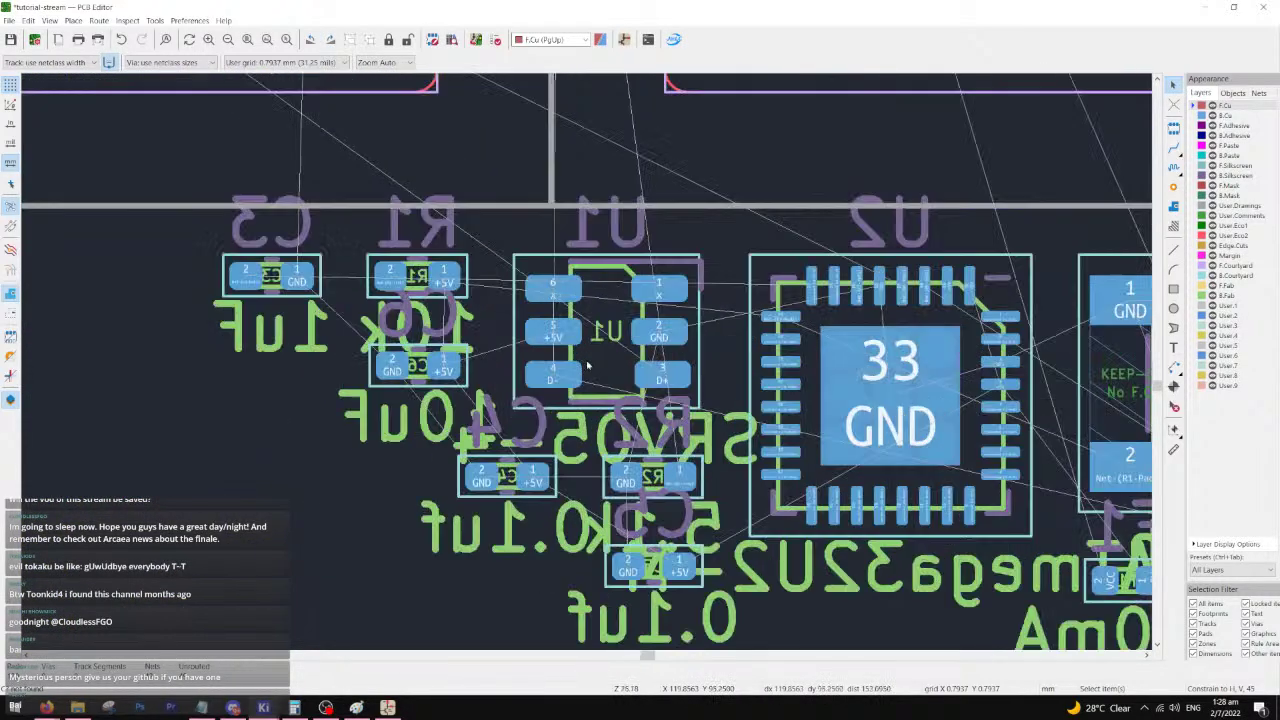
pyautogui.press('m')
pyautogui.press('Escape')
pyautogui.click(613, 370)
pyautogui.press('m')
pyautogui.scroll(-3, 601, 450)
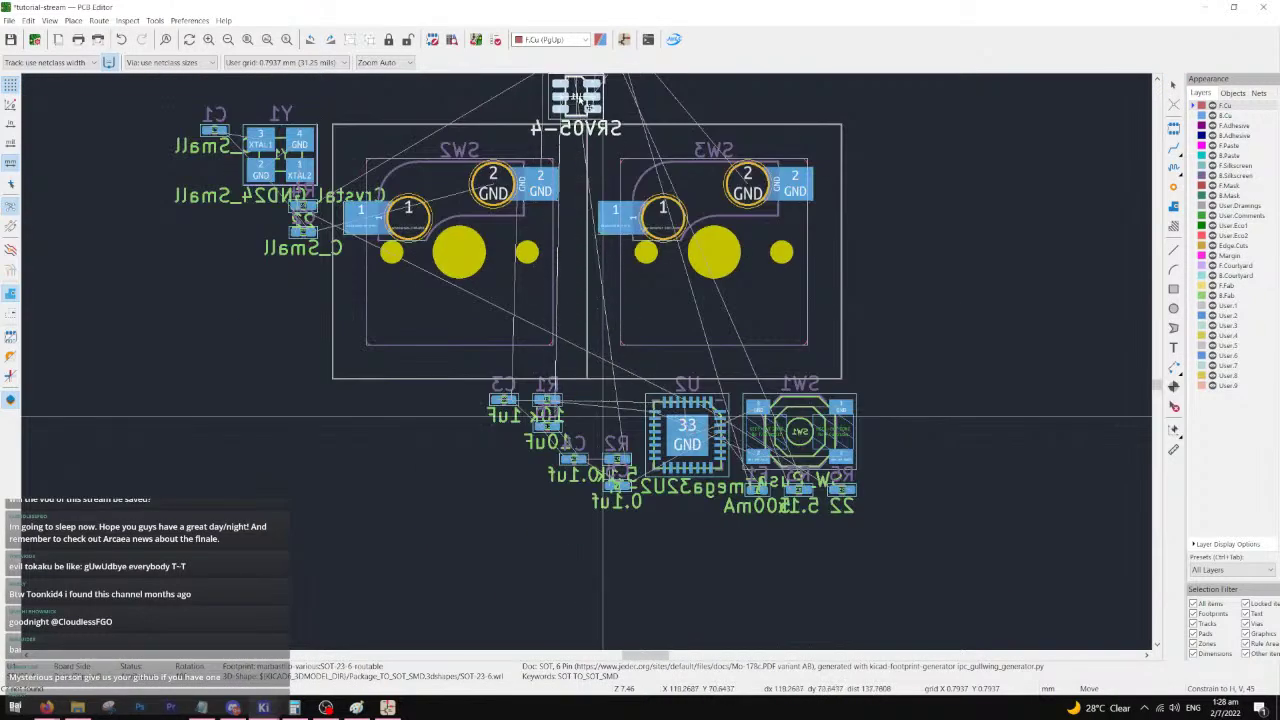
pyautogui.scroll(-1, 557, 100)
pyautogui.scroll(4, 588, 375)
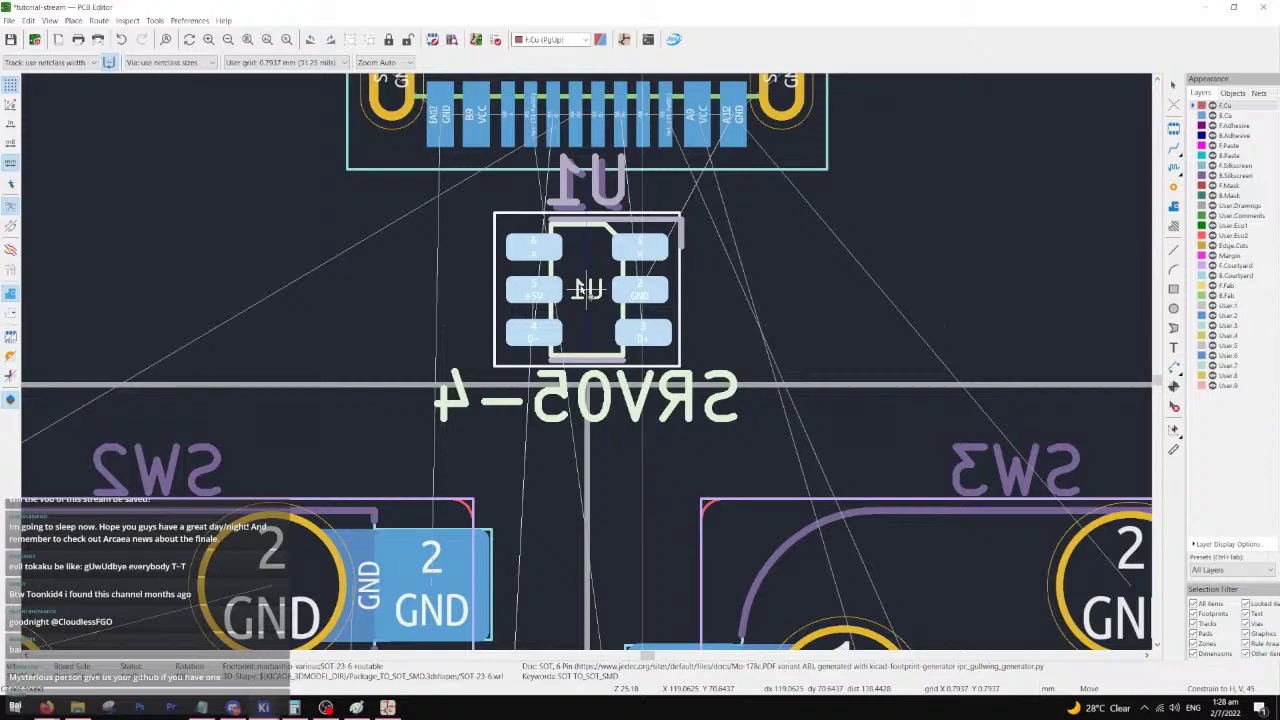
pyautogui.click(590, 280)
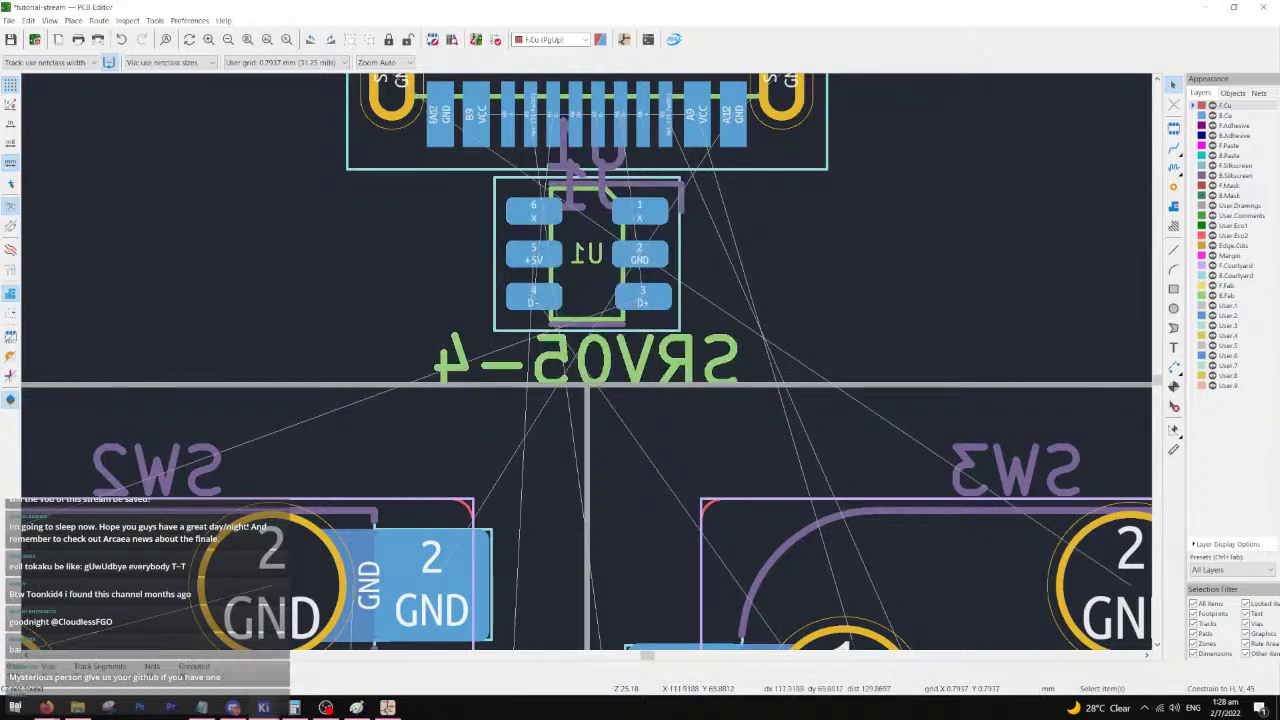
# - Set the grid to 0.0100 mm and select resistor R2 on the board
pyautogui.scroll(-2, 700, 360)
pyautogui.moveTo(577, 520); pyautogui.dragTo(617, 463, button='middle')
pyautogui.click(273, 64)
pyautogui.click(280, 281)
pyautogui.scroll(-3, 585, 368)
pyautogui.scroll(4, 585, 368)
pyautogui.scroll(2, 585, 368)
pyautogui.scroll(2, 587, 367)
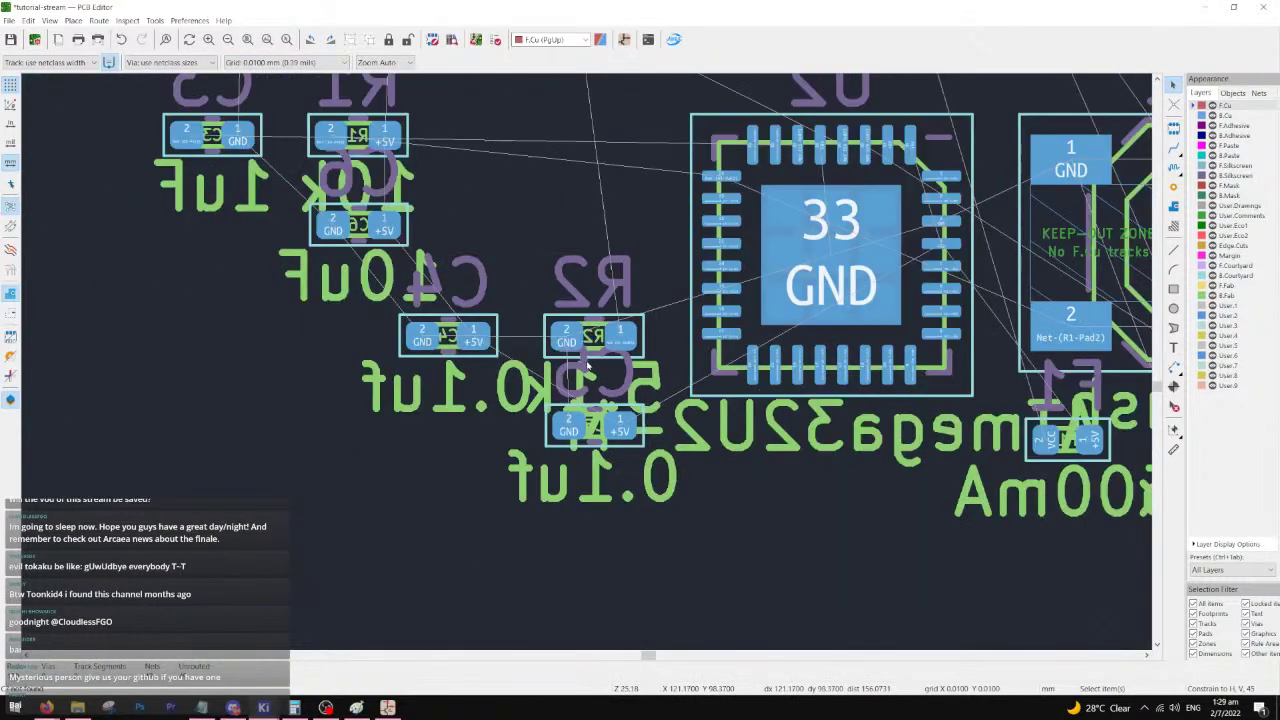
pyautogui.click(600, 340)
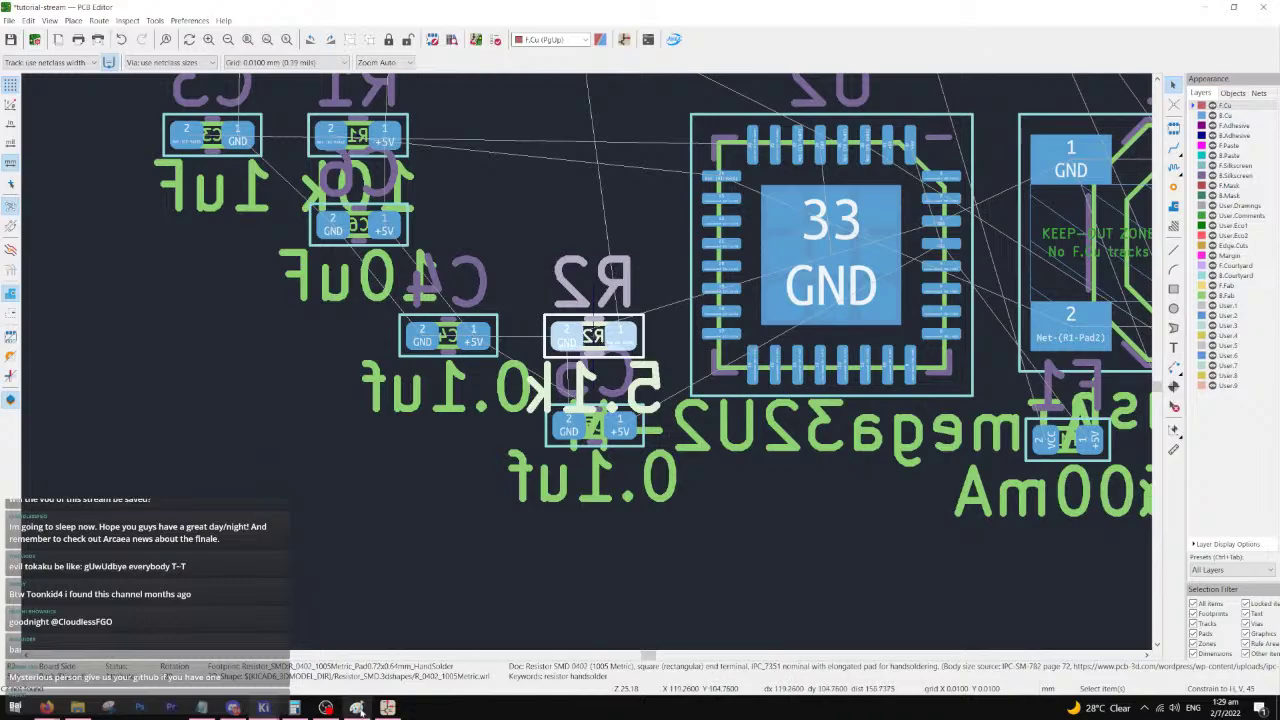
pyautogui.click(387, 707)
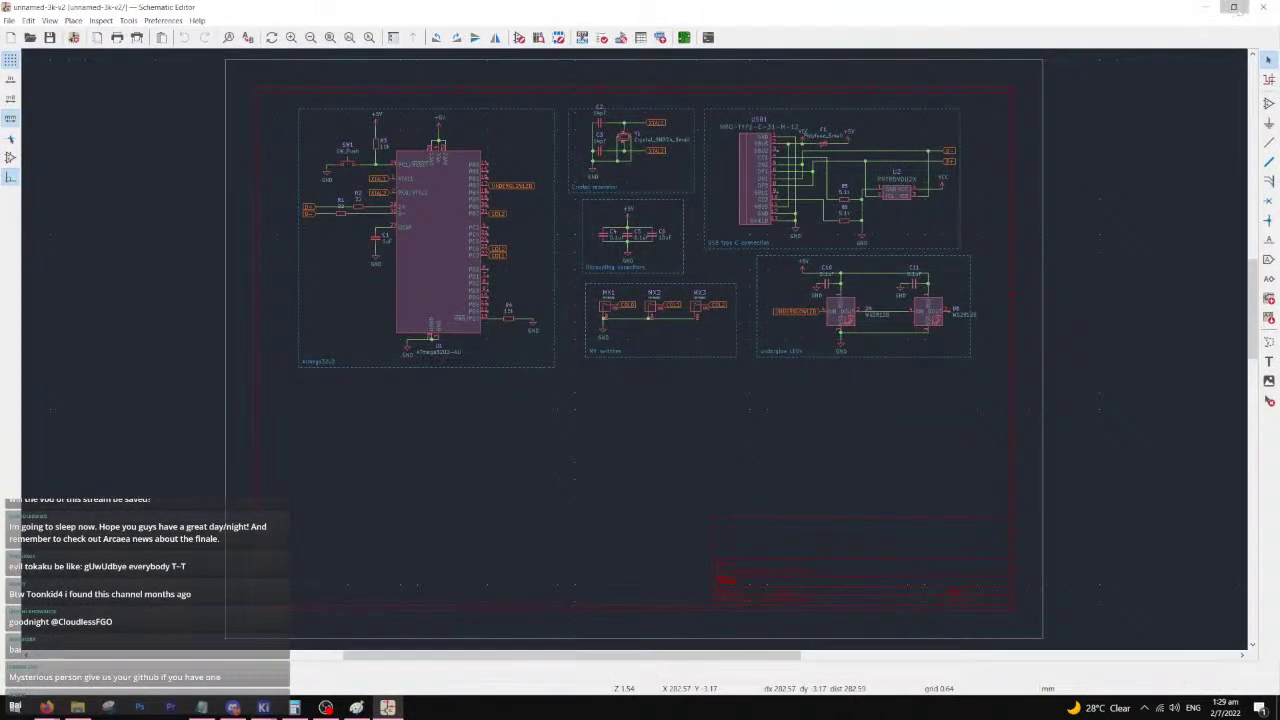
pyautogui.click(1233, 7)
pyautogui.moveTo(1270, 16); pyautogui.dragTo(503, 114)
pyautogui.moveTo(352, 133); pyautogui.dragTo(439, 60)
pyautogui.scroll(4, 430, 300)
pyautogui.scroll(-2, 430, 300)
pyautogui.scroll(2, 430, 300)
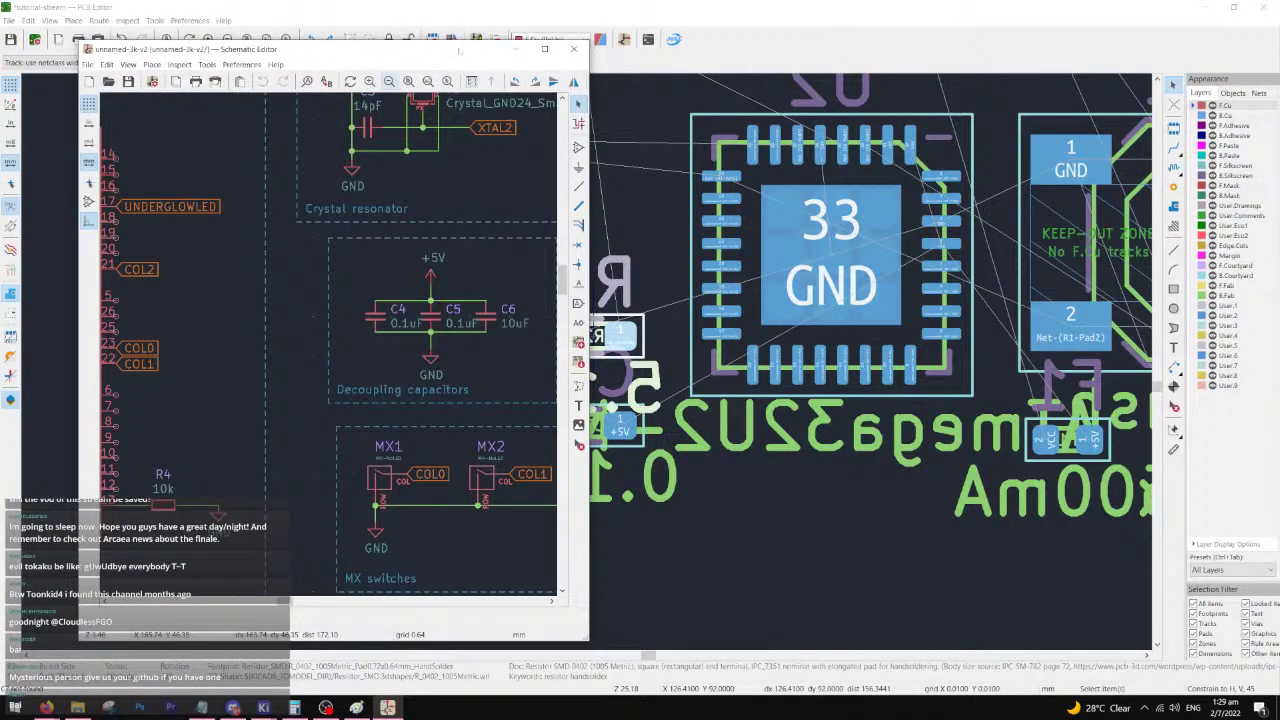
# - Arrange the tutorial-stream Schematic Editor and the PCB Editor in reduced windows side by side
pyautogui.click(1233, 7)
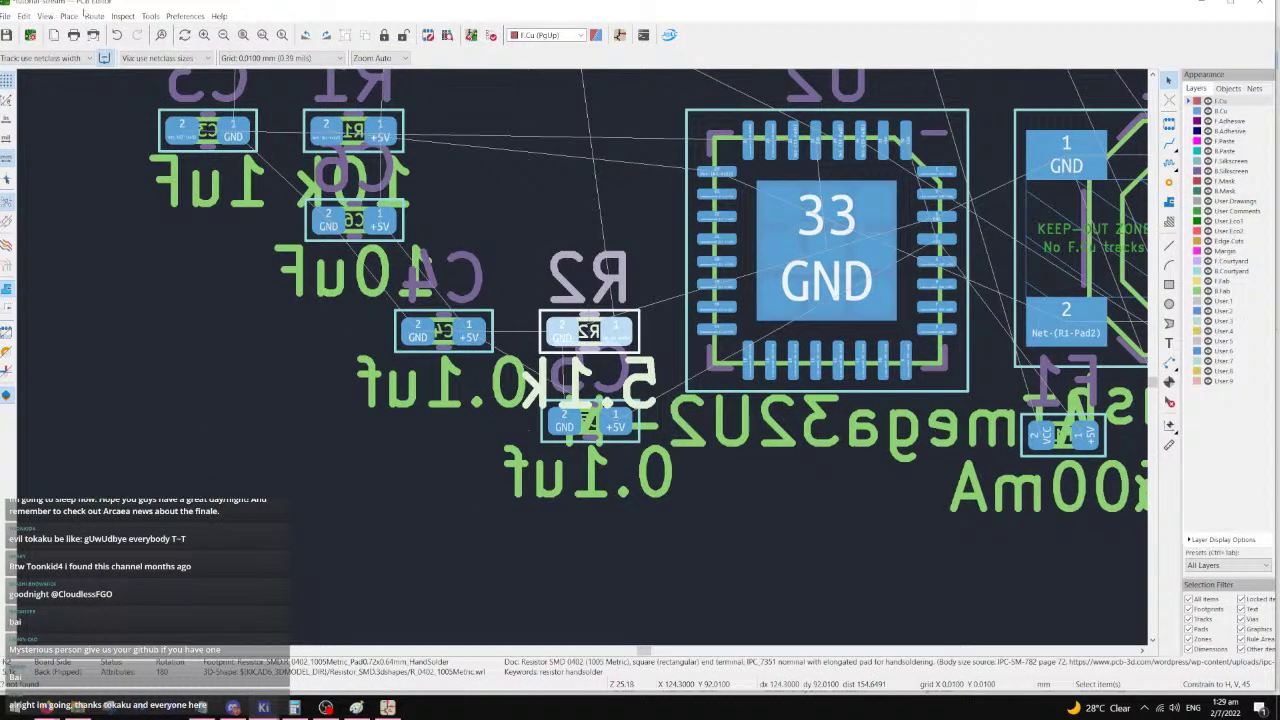
pyautogui.moveTo(84, 8); pyautogui.dragTo(247, 43)
pyautogui.moveTo(157, 28); pyautogui.dragTo(604, 29)
pyautogui.click(572, 48)
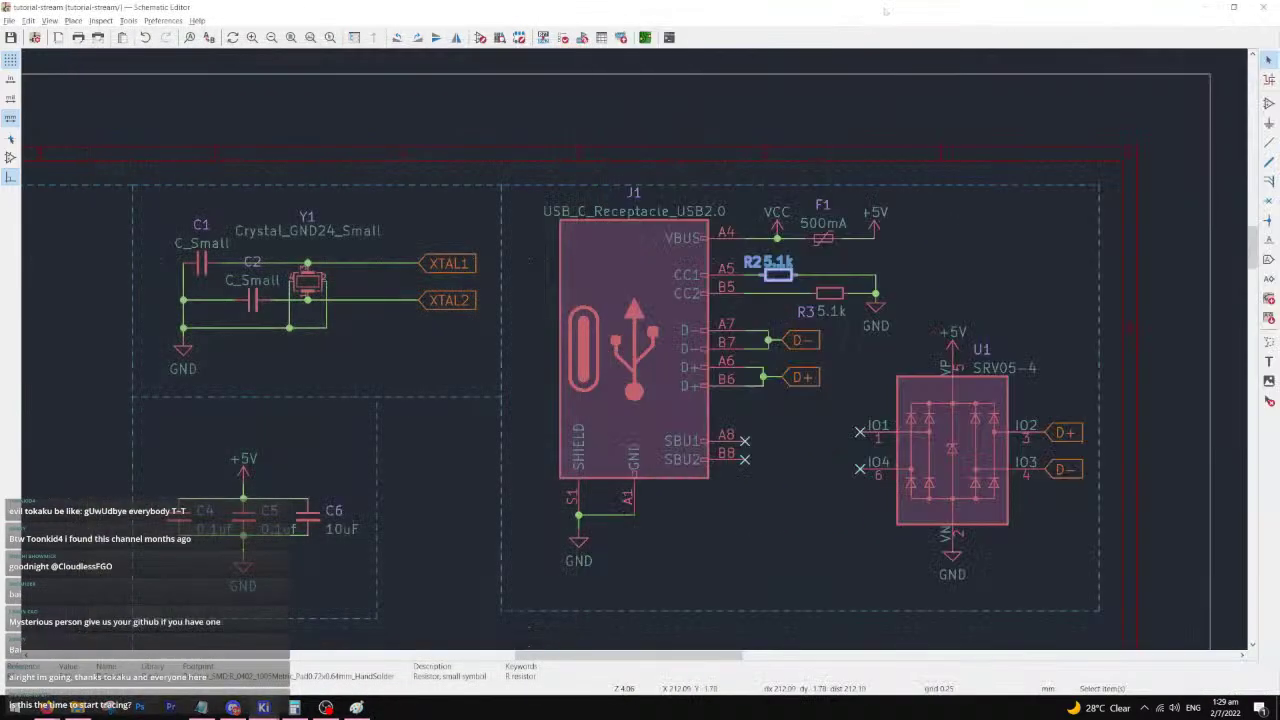
pyautogui.moveTo(1274, 18); pyautogui.dragTo(589, 30)
pyautogui.moveTo(490, 5); pyautogui.dragTo(511, 15)
# - Cross-probe U2, SW1 and crystal Y1 from the board to examine their connections in the schematic
pyautogui.click(931, 209)
pyautogui.scroll(2, 745, 231)
pyautogui.scroll(-4, 952, 392)
pyautogui.click(1212, 410)
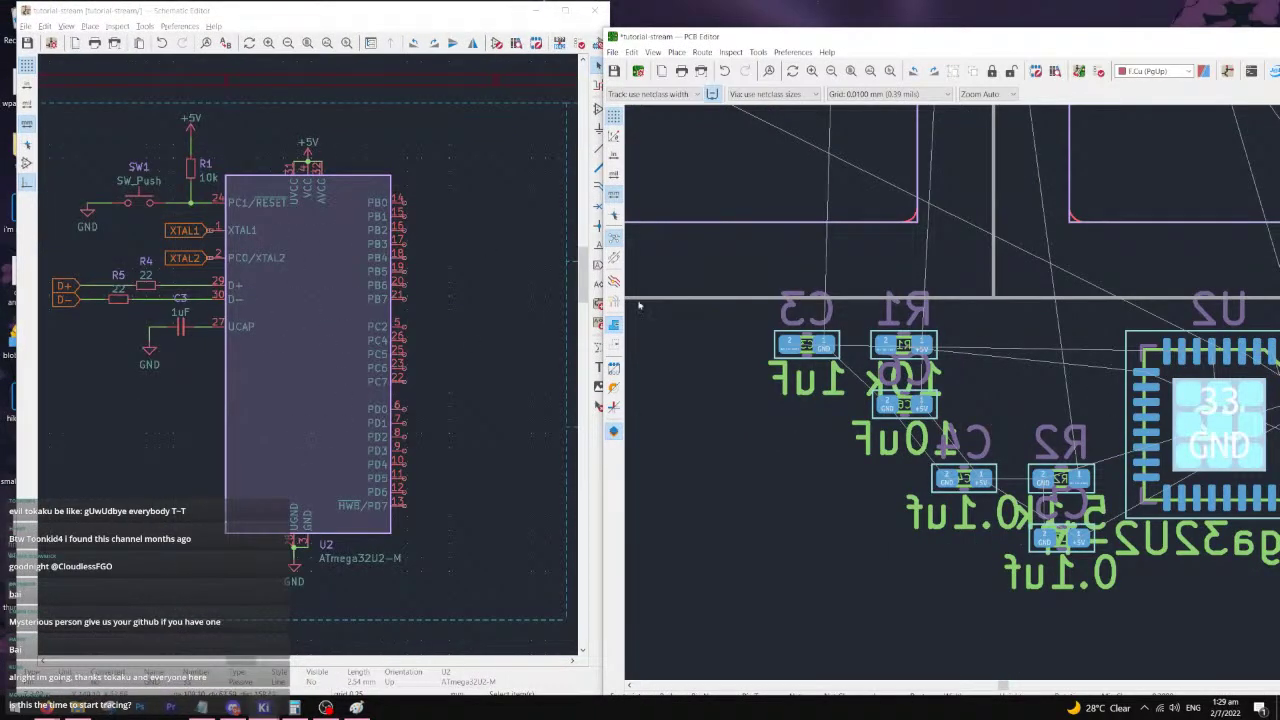
pyautogui.scroll(-2, 1162, 375)
pyautogui.moveTo(1126, 334); pyautogui.dragTo(980, 383, button='middle')
pyautogui.scroll(-2, 830, 370)
pyautogui.click(976, 418)
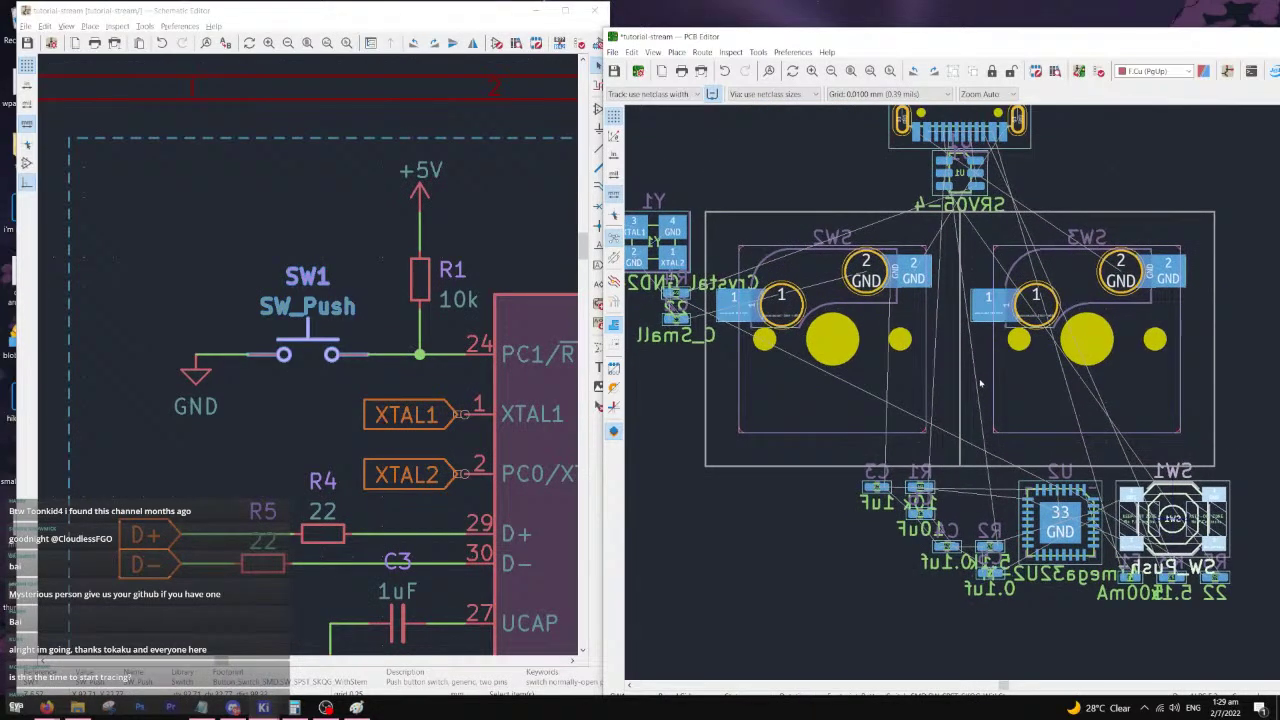
pyautogui.moveTo(666, 404); pyautogui.dragTo(962, 425, button='middle')
pyautogui.click(938, 276)
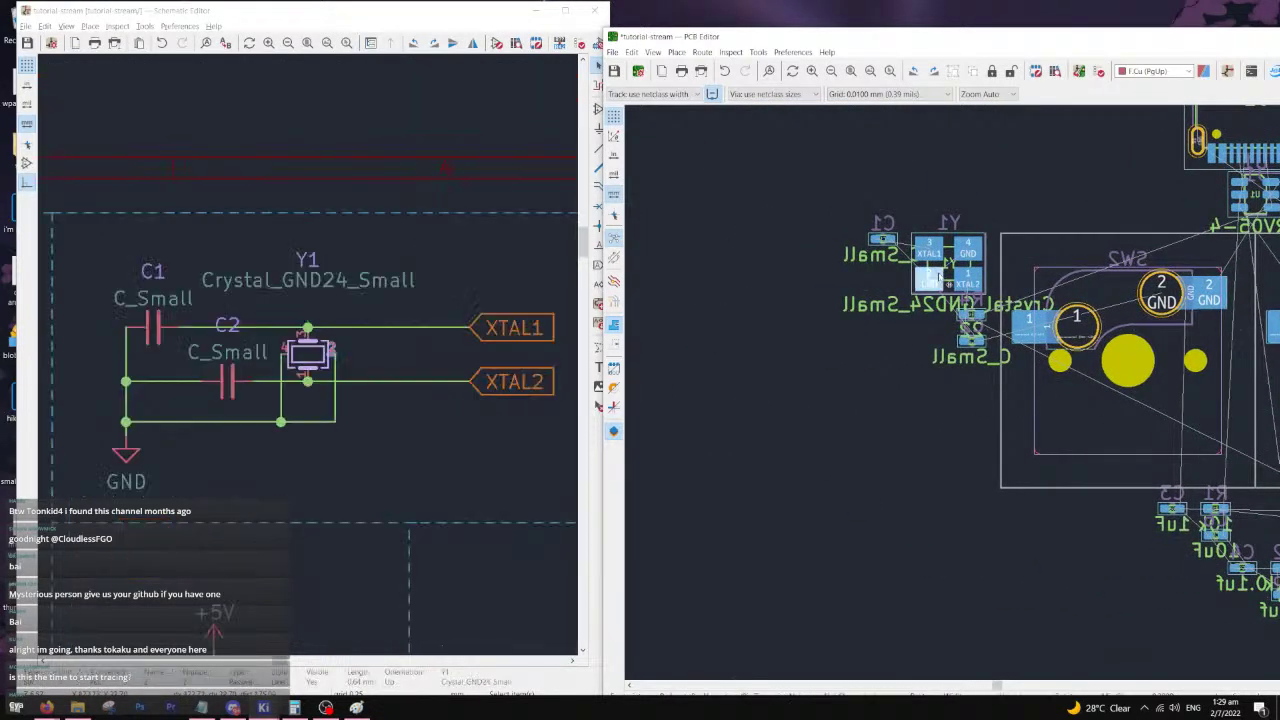
pyautogui.scroll(-2, 920, 318)
pyautogui.scroll(4, 1024, 408)
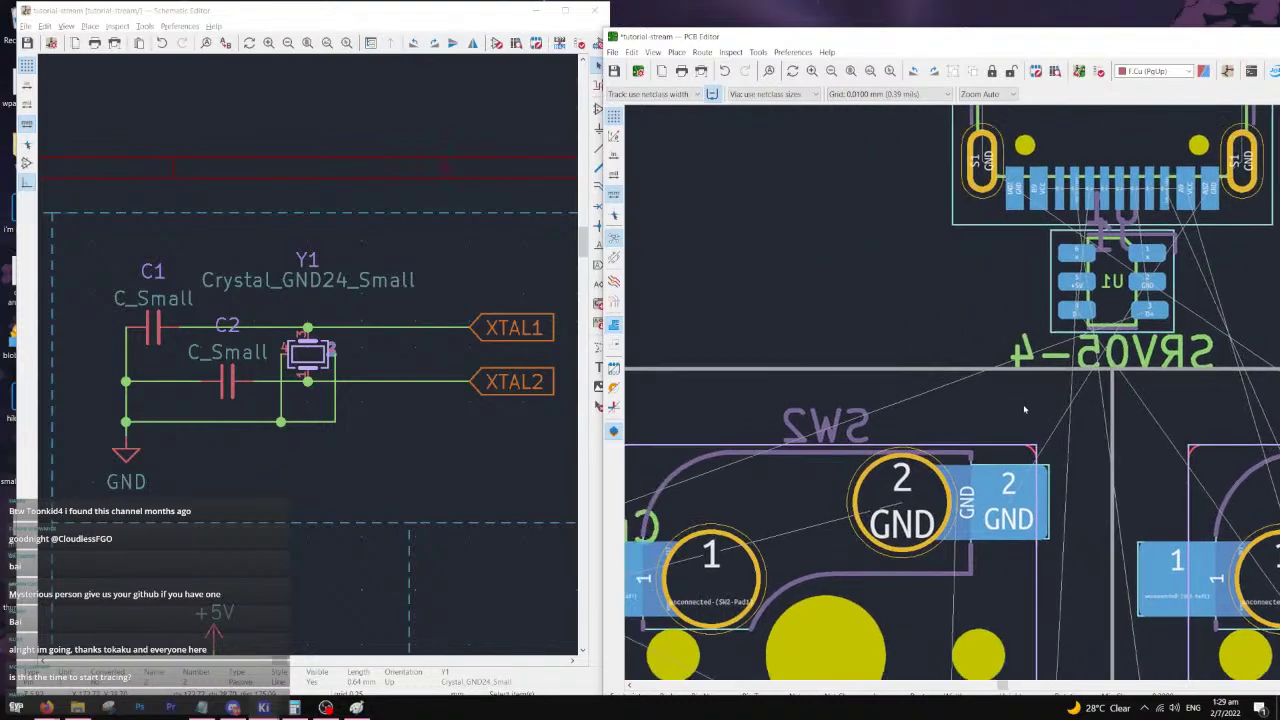
pyautogui.scroll(-1, 1028, 424)
pyautogui.moveTo(805, 331); pyautogui.dragTo(1152, 278, button='middle')
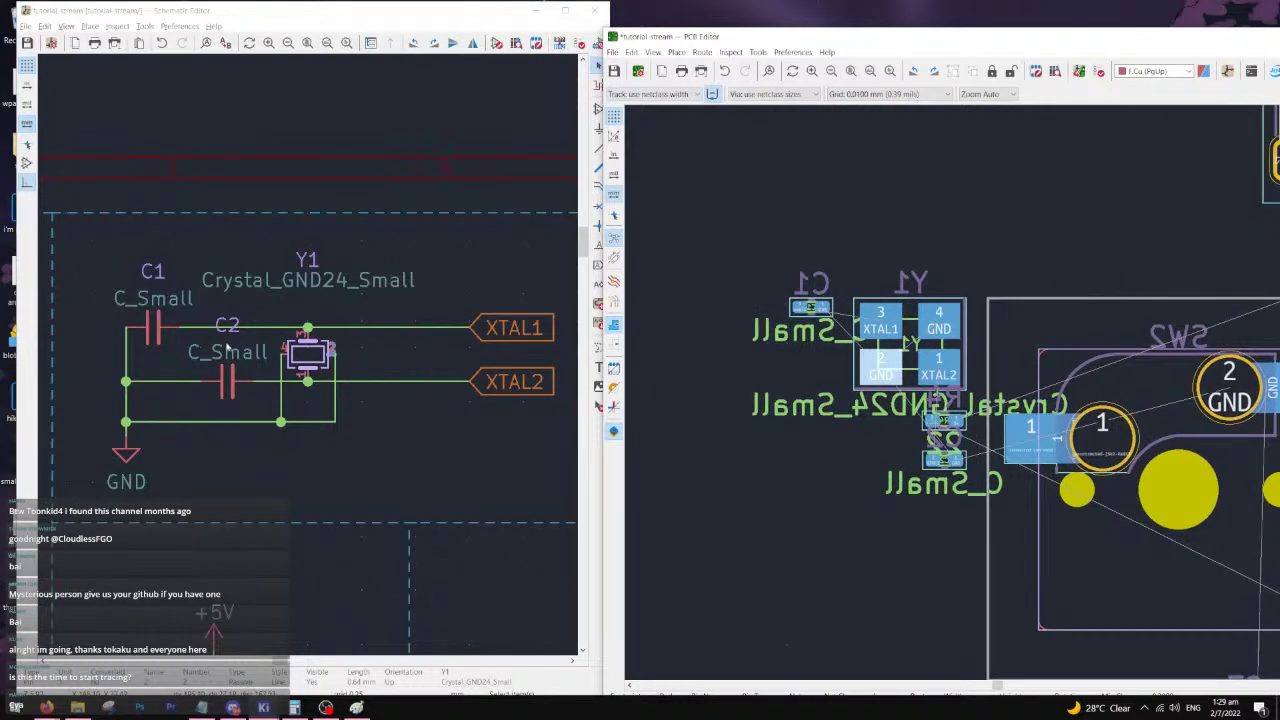
# - Find resistor R4 on the schematic's D+ line, move its footprint to just below U1 and rotate it to vertical
pyautogui.moveTo(227, 346); pyautogui.dragTo(586, 322, button='middle')
pyautogui.scroll(-4, 290, 372)
pyautogui.moveTo(194, 423); pyautogui.dragTo(517, 340, button='middle')
pyautogui.scroll(4, 347, 306)
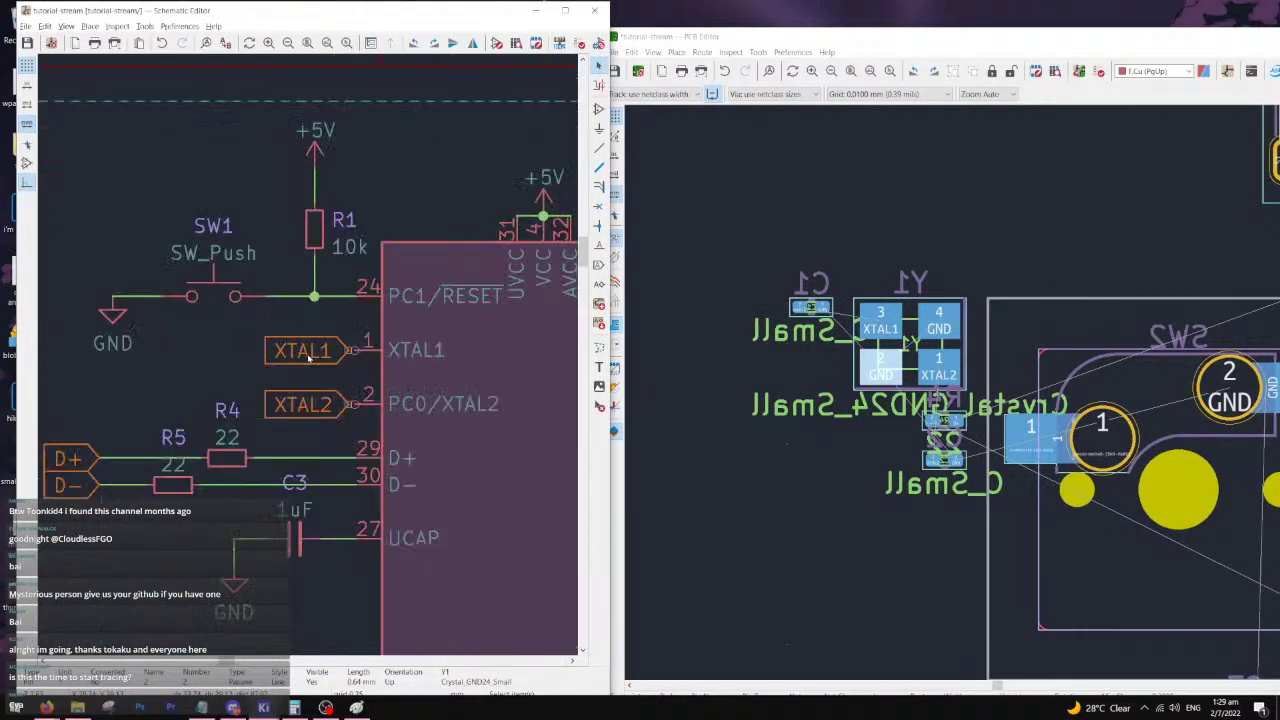
pyautogui.scroll(2, 310, 358)
pyautogui.click(315, 437)
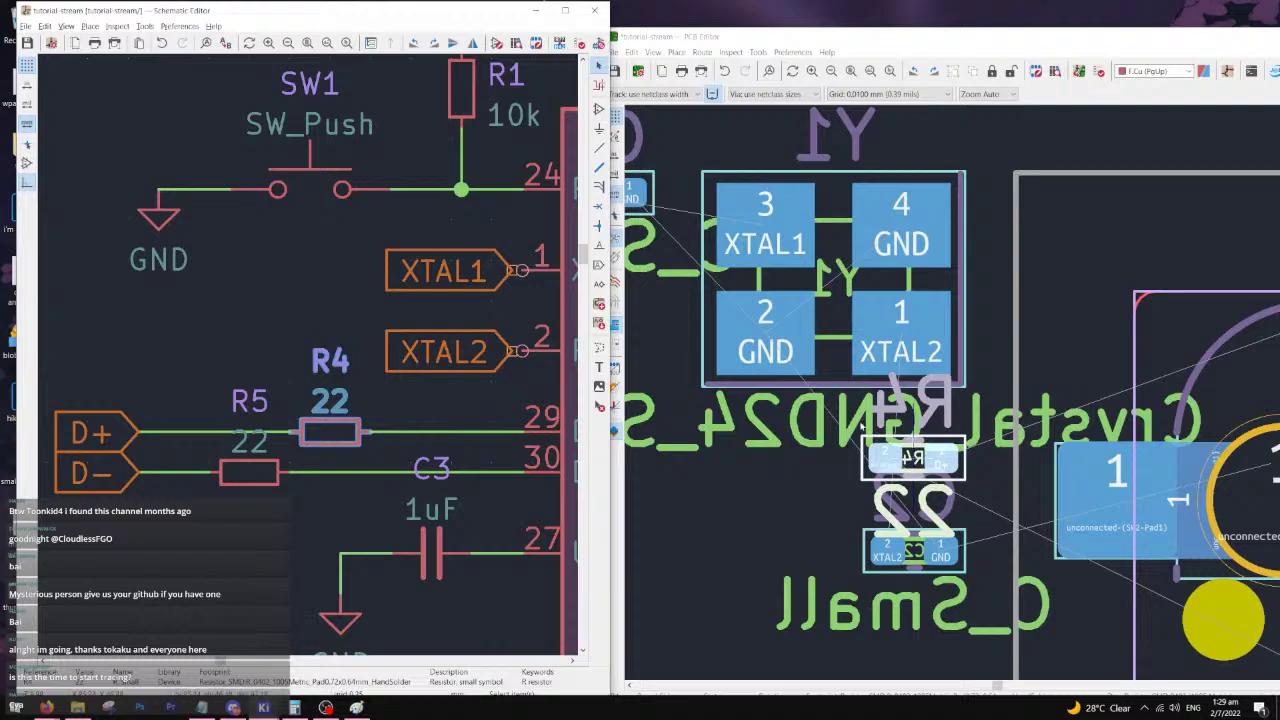
pyautogui.click(950, 464)
pyautogui.press('m')
pyautogui.scroll(-5, 1005, 410)
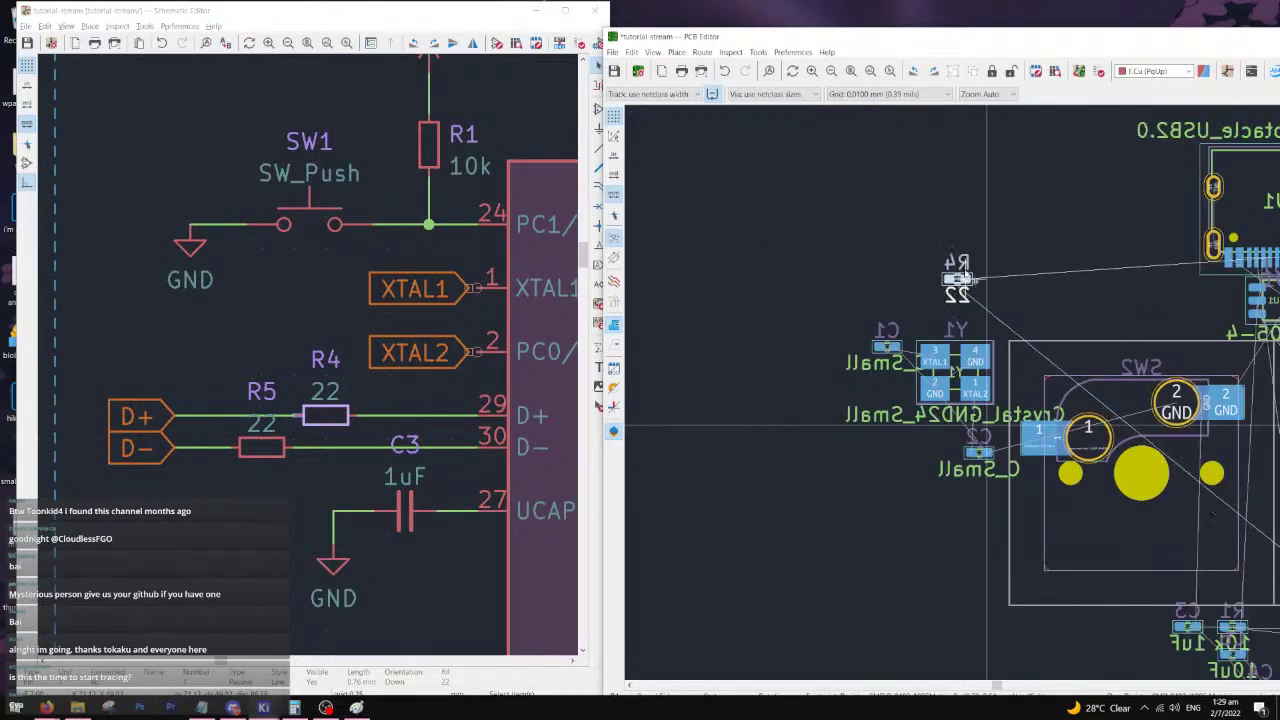
pyautogui.moveTo(1117, 194); pyautogui.dragTo(718, 269, button='middle')
pyautogui.press('m')
pyautogui.scroll(3, 850, 435)
pyautogui.press('r')
pyautogui.scroll(3, 965, 390)
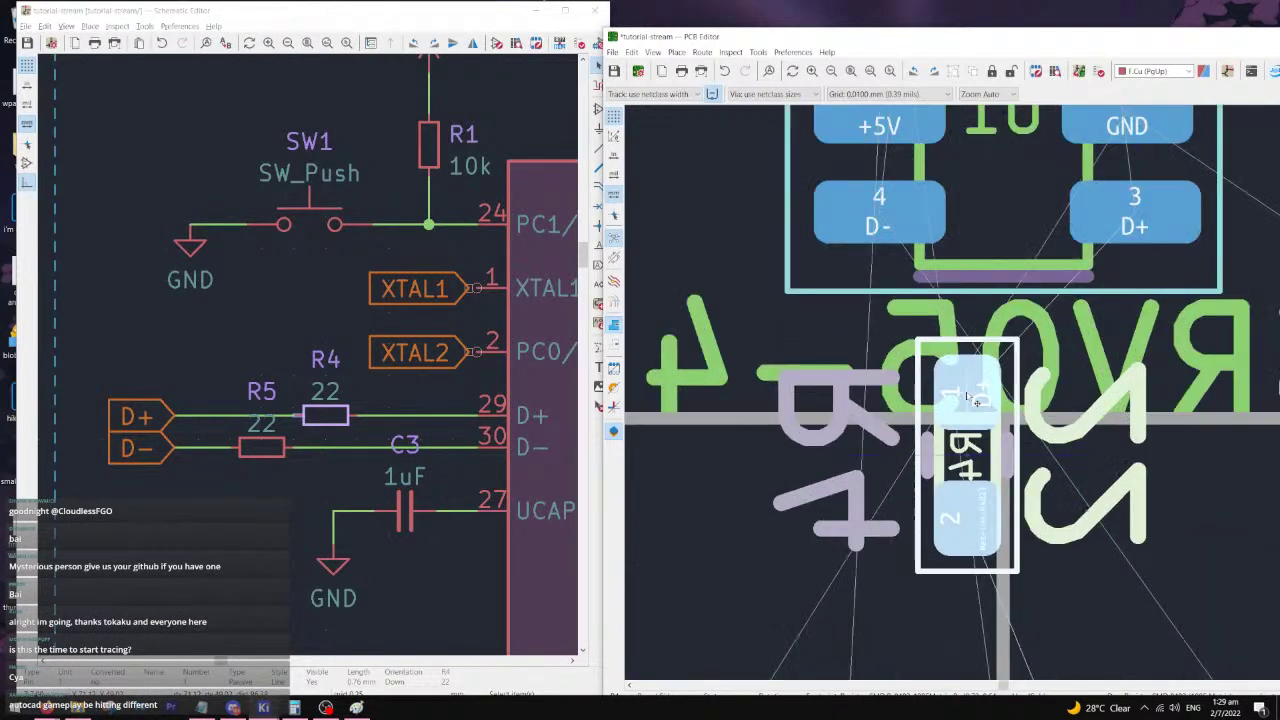
# - Place resistor R4 directly below U1 and rotate U1 by 180° so its D+ and D- pads face connector J1
pyautogui.moveTo(1137, 378); pyautogui.dragTo(1018, 378, button='middle')
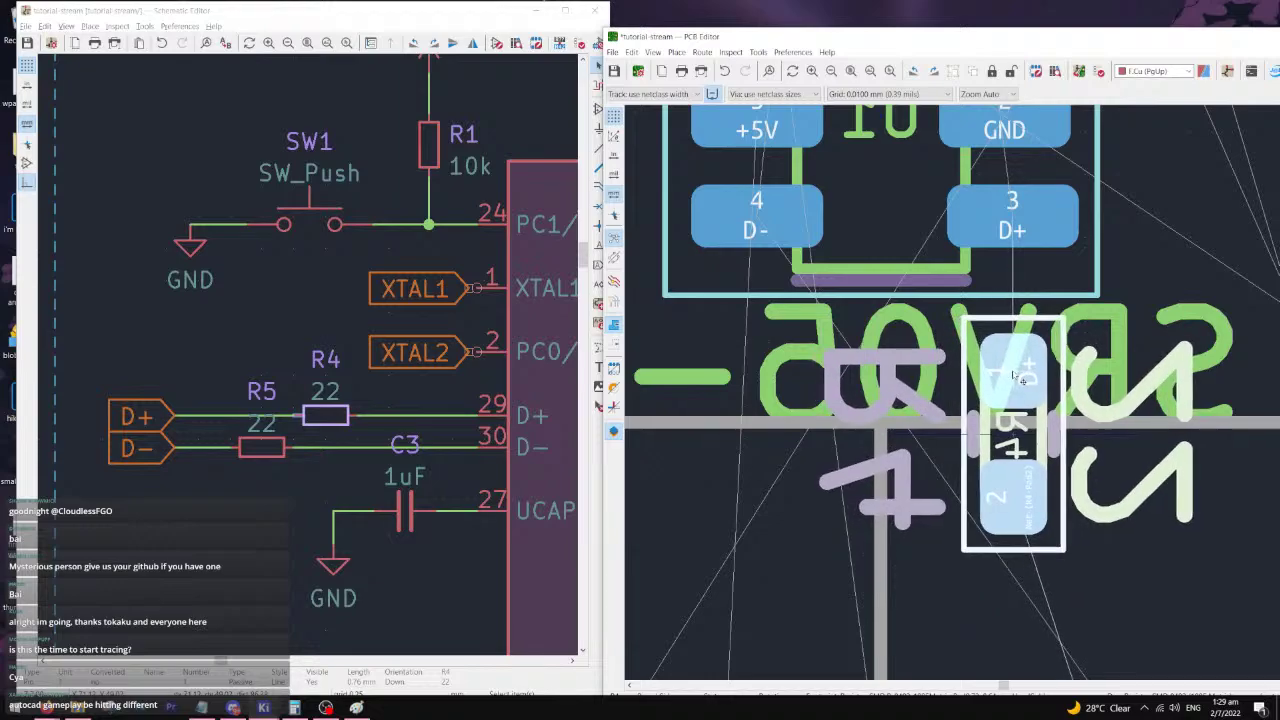
pyautogui.click(775, 376)
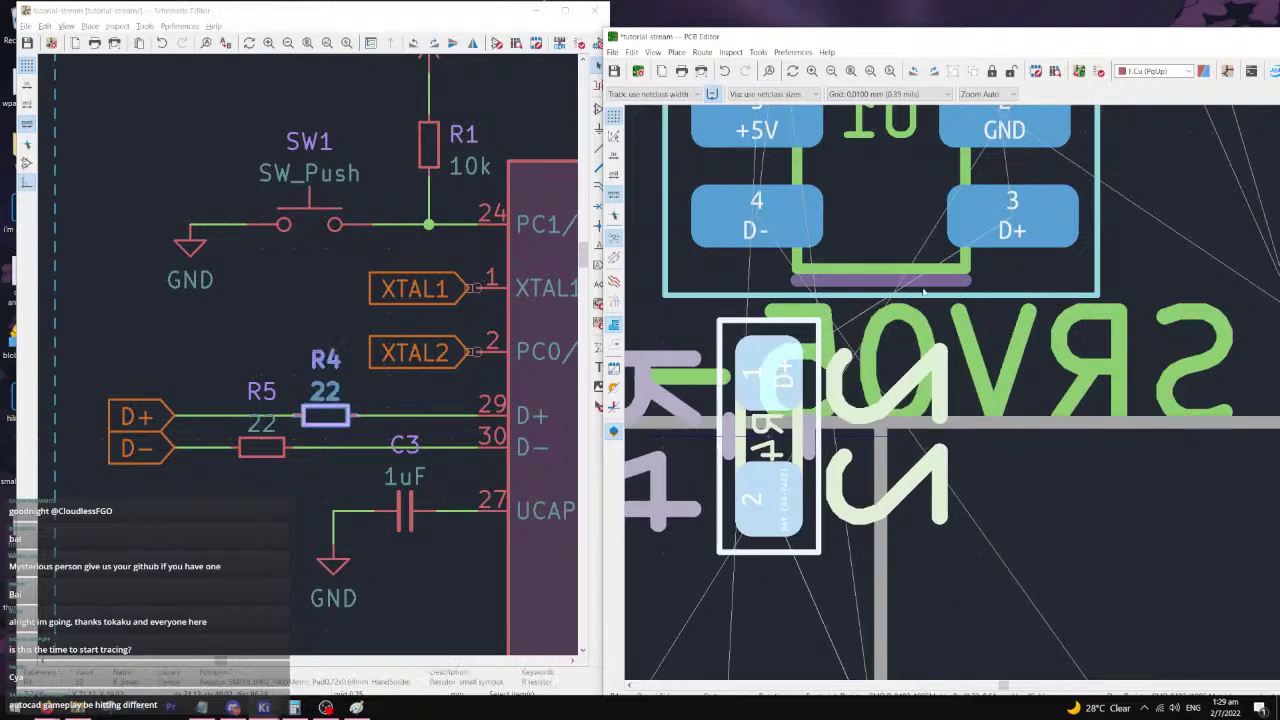
pyautogui.moveTo(943, 222); pyautogui.dragTo(917, 379, button='middle')
pyautogui.scroll(-2, 918, 380)
pyautogui.click(936, 315)
pyautogui.press('r')
pyautogui.press('r')
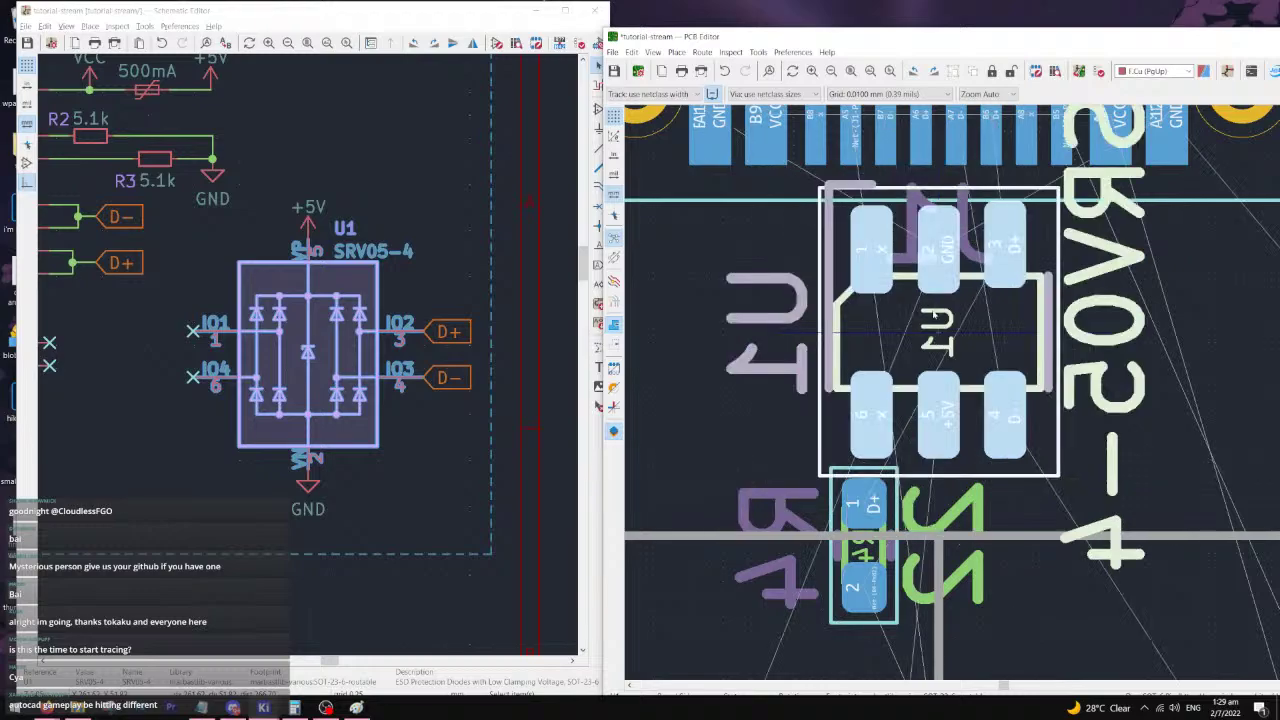
pyautogui.press('Escape')
pyautogui.scroll(2, 934, 316)
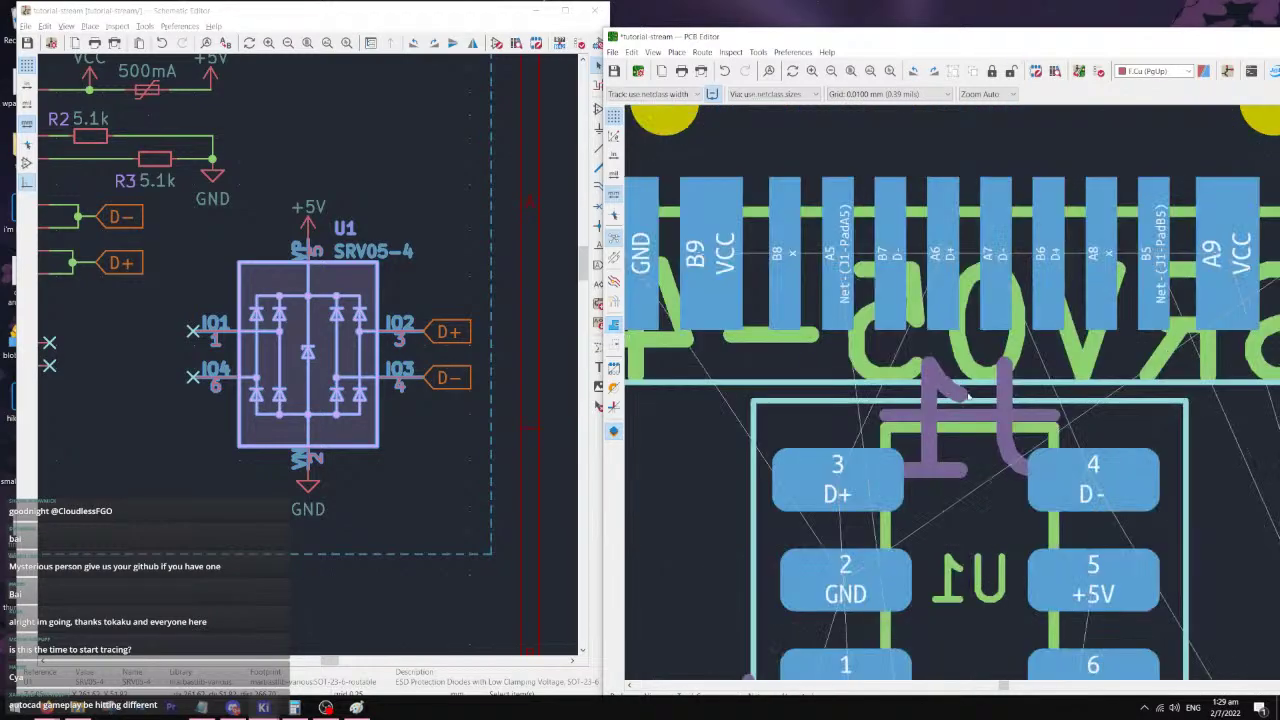
pyautogui.scroll(-5, 954, 421)
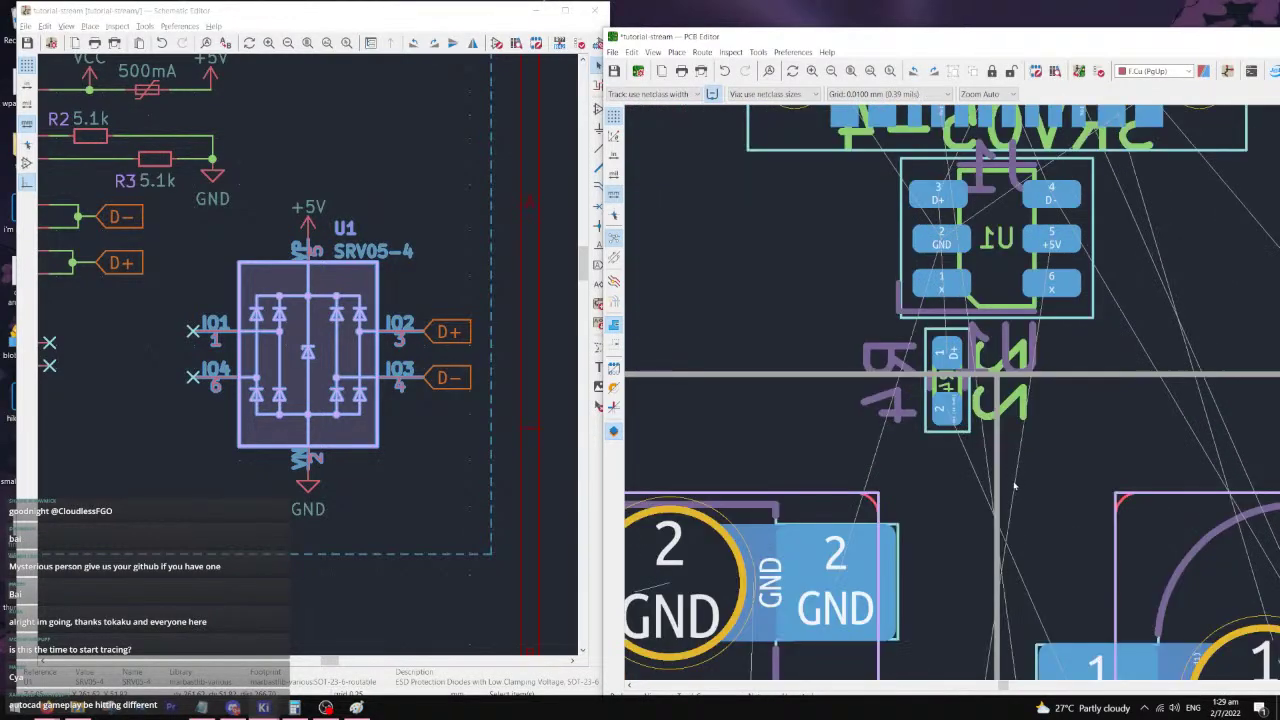
# - Locate resistor R5 from the schematic, rotate its footprint 90° and place it beside R4 below U1
pyautogui.moveTo(183, 288); pyautogui.dragTo(461, 355, button='middle')
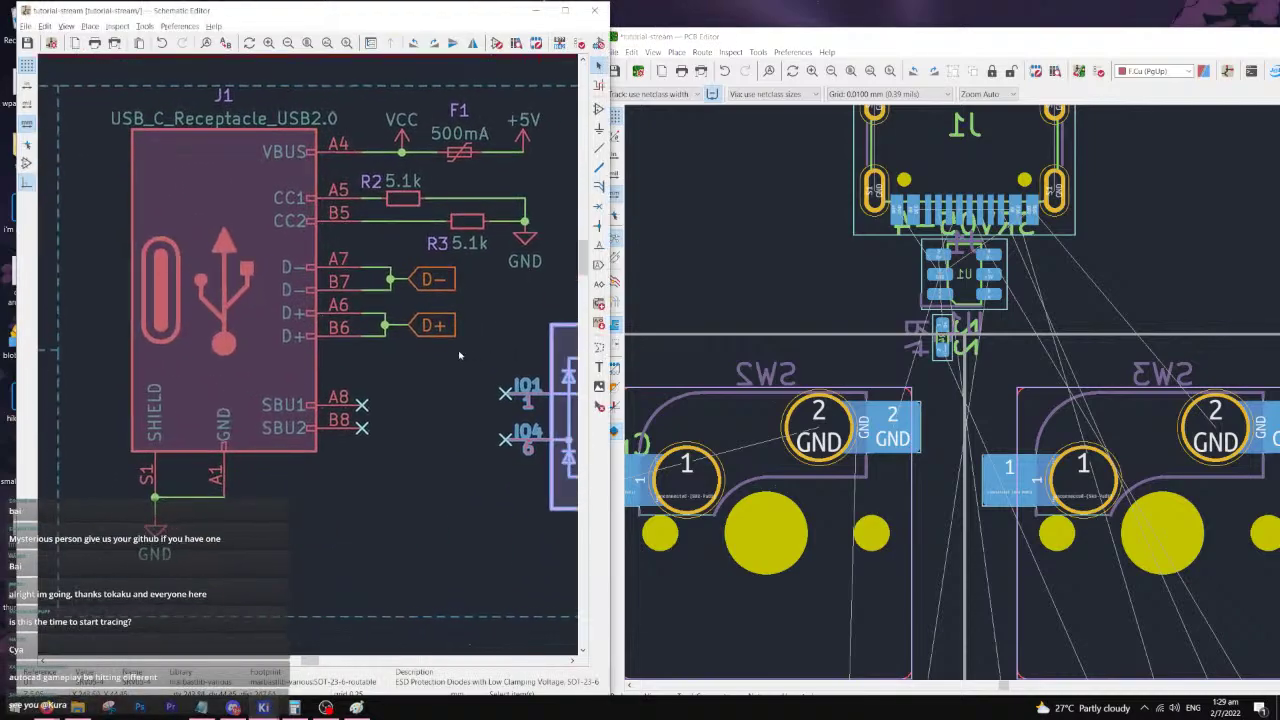
pyautogui.click(942, 338)
pyautogui.click(1000, 375)
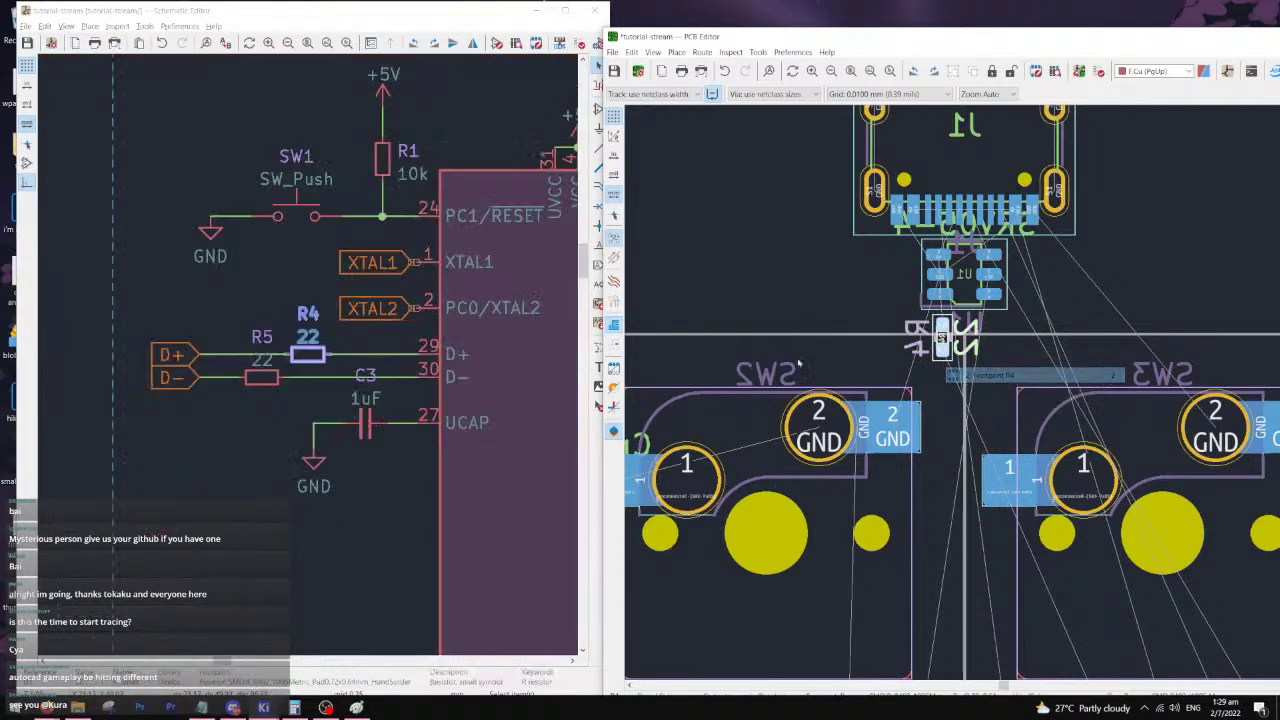
pyautogui.click(272, 380)
pyautogui.click(988, 393)
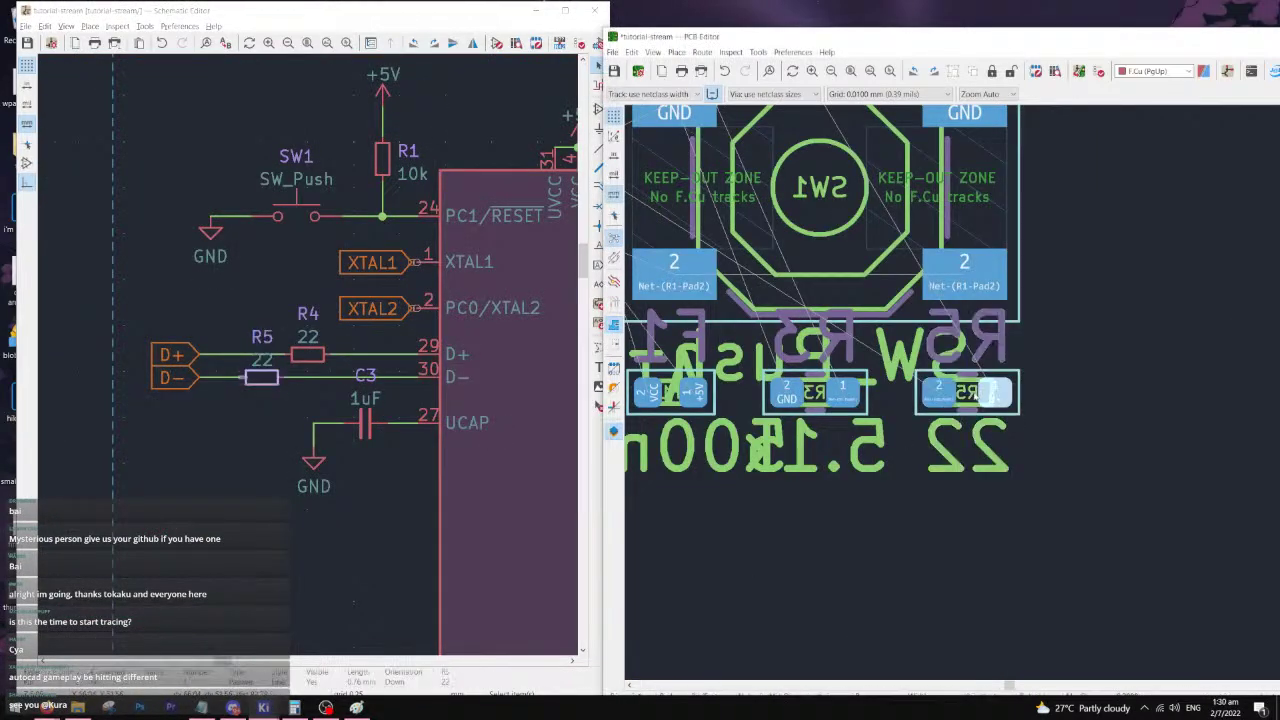
pyautogui.press('m')
pyautogui.scroll(-8, 975, 396)
pyautogui.scroll(8, 960, 394)
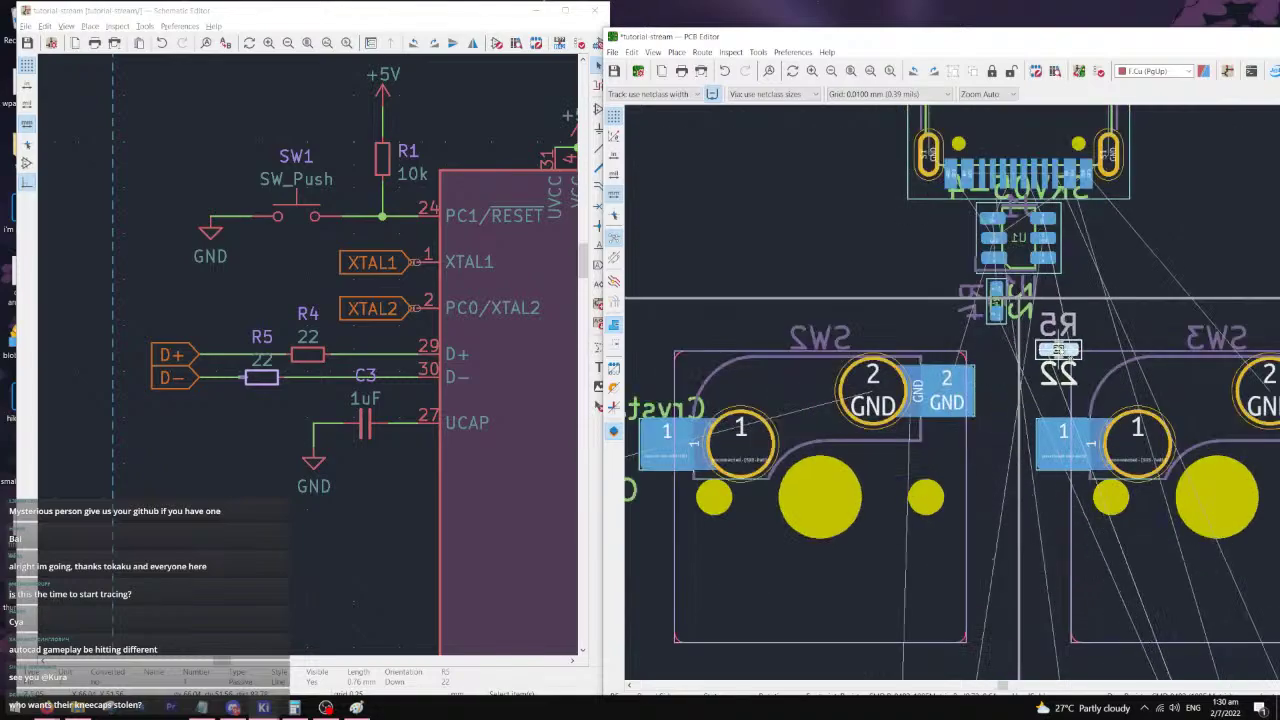
pyautogui.press('r')
pyautogui.scroll(3, 887, 353)
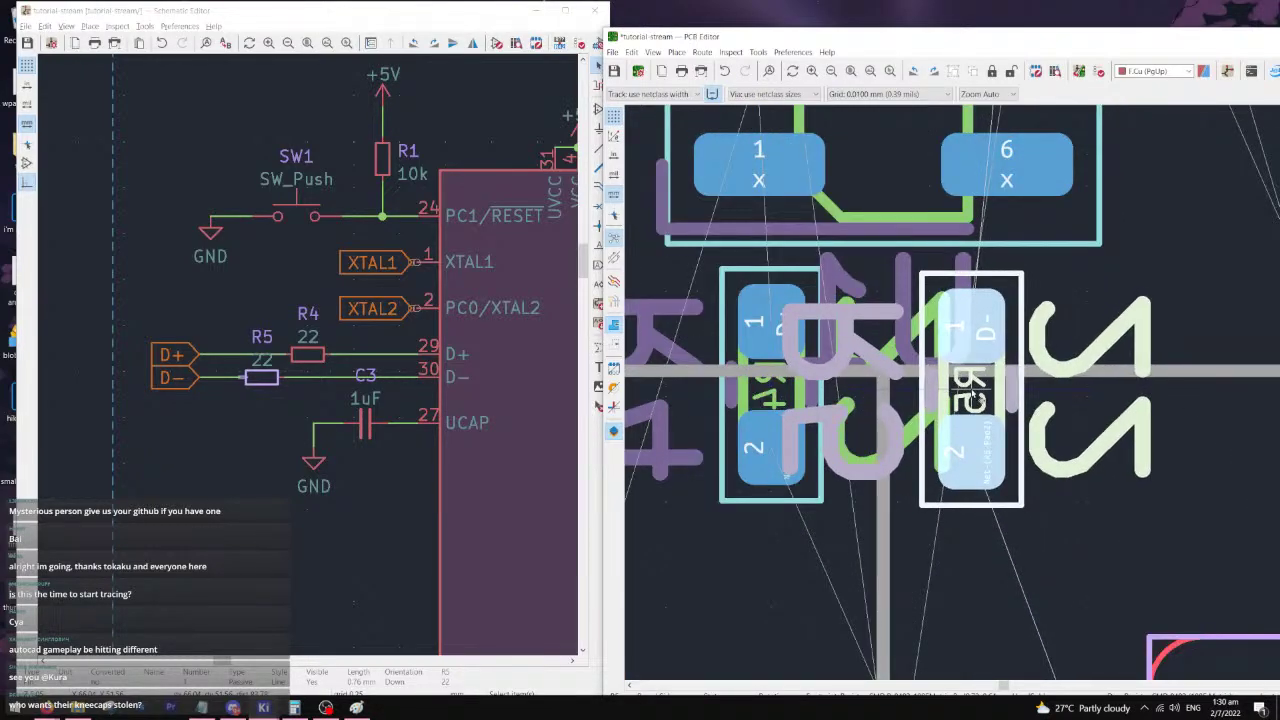
pyautogui.click(973, 395)
pyautogui.scroll(-5, 968, 398)
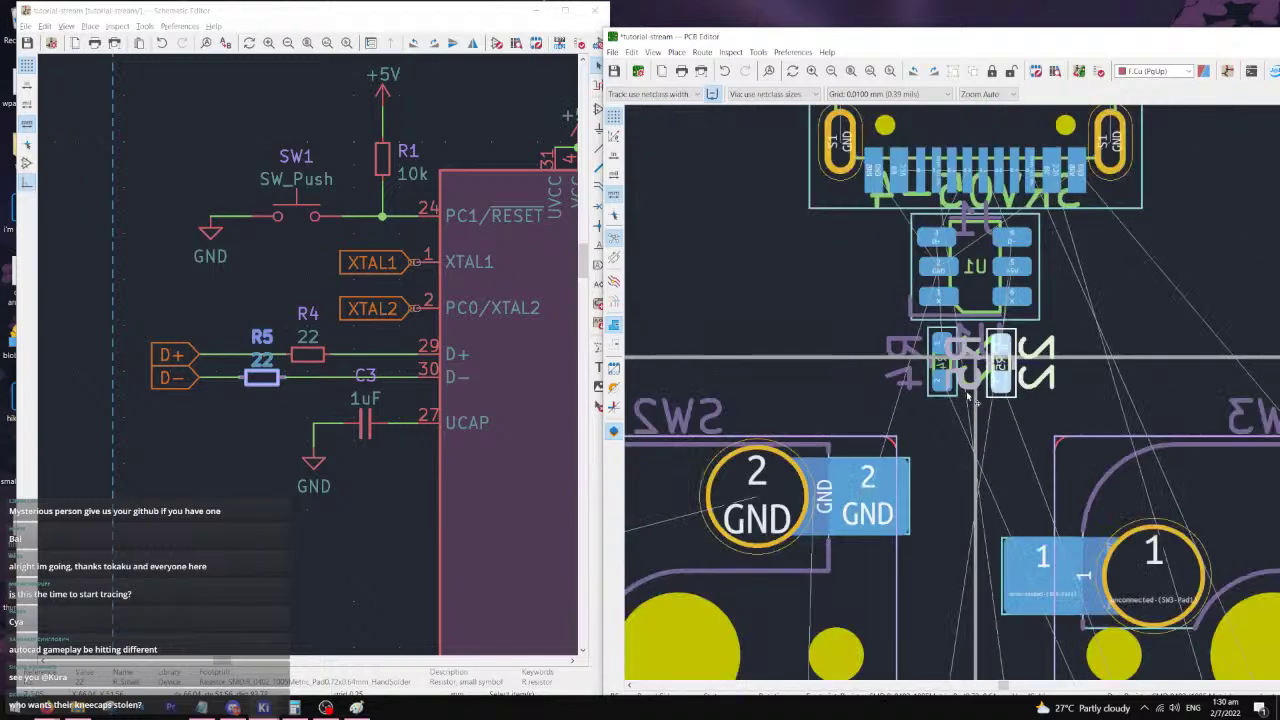
# - Maximize the PCB Editor window to fill the screen
pyautogui.scroll(-6, 750, 319)
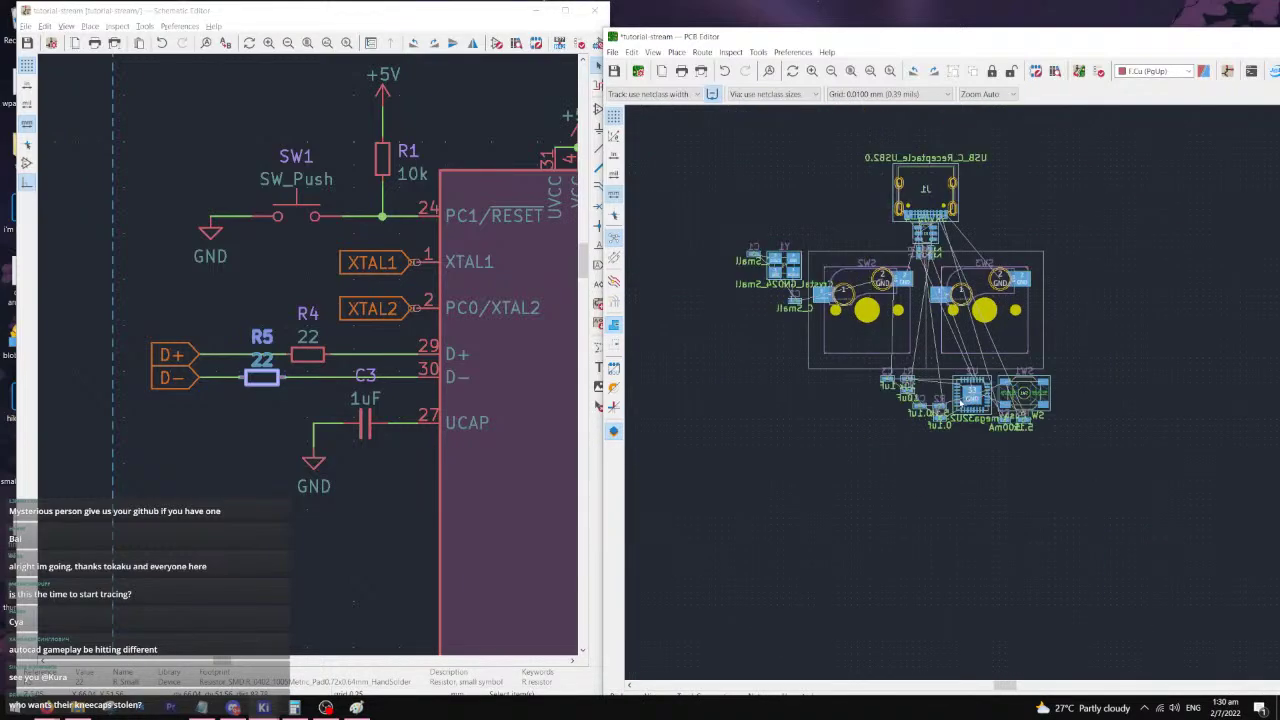
pyautogui.scroll(5, 965, 397)
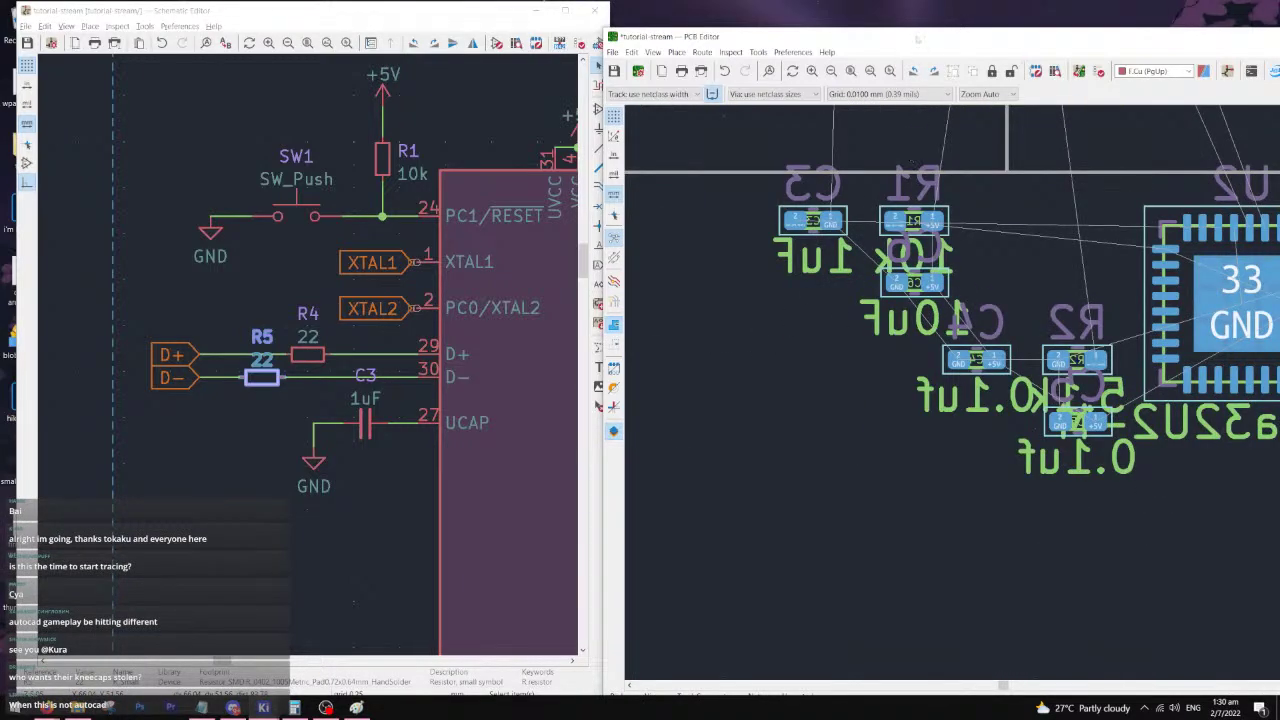
pyautogui.moveTo(917, 38); pyautogui.dragTo(915, 18)
pyautogui.scroll(2, 873, 248)
pyautogui.scroll(-6, 873, 248)
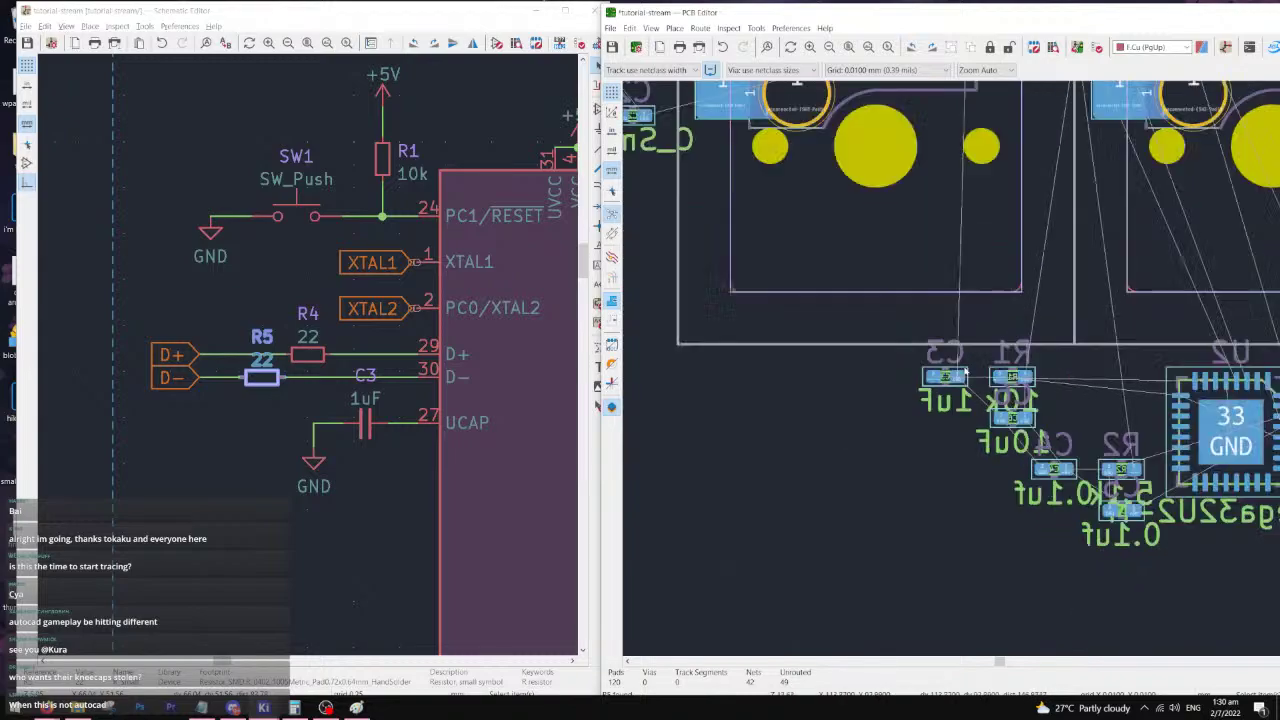
pyautogui.scroll(2, 808, 189)
pyautogui.scroll(5, 785, 500)
pyautogui.moveTo(917, 201); pyautogui.dragTo(905, 418, button='middle')
pyautogui.scroll(-3, 848, 509)
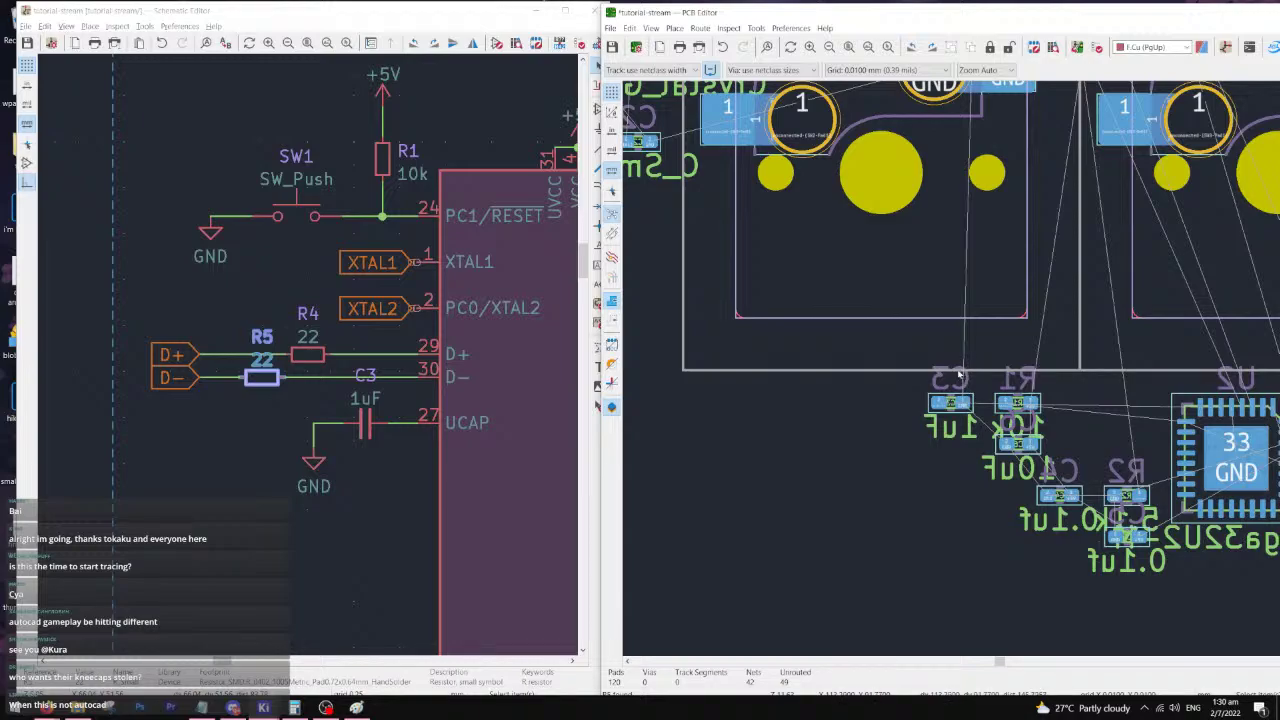
pyautogui.moveTo(1116, 14); pyautogui.dragTo(760, 0)
pyautogui.scroll(2, 581, 443)
pyautogui.scroll(2, 587, 366)
pyautogui.scroll(-5, 587, 366)
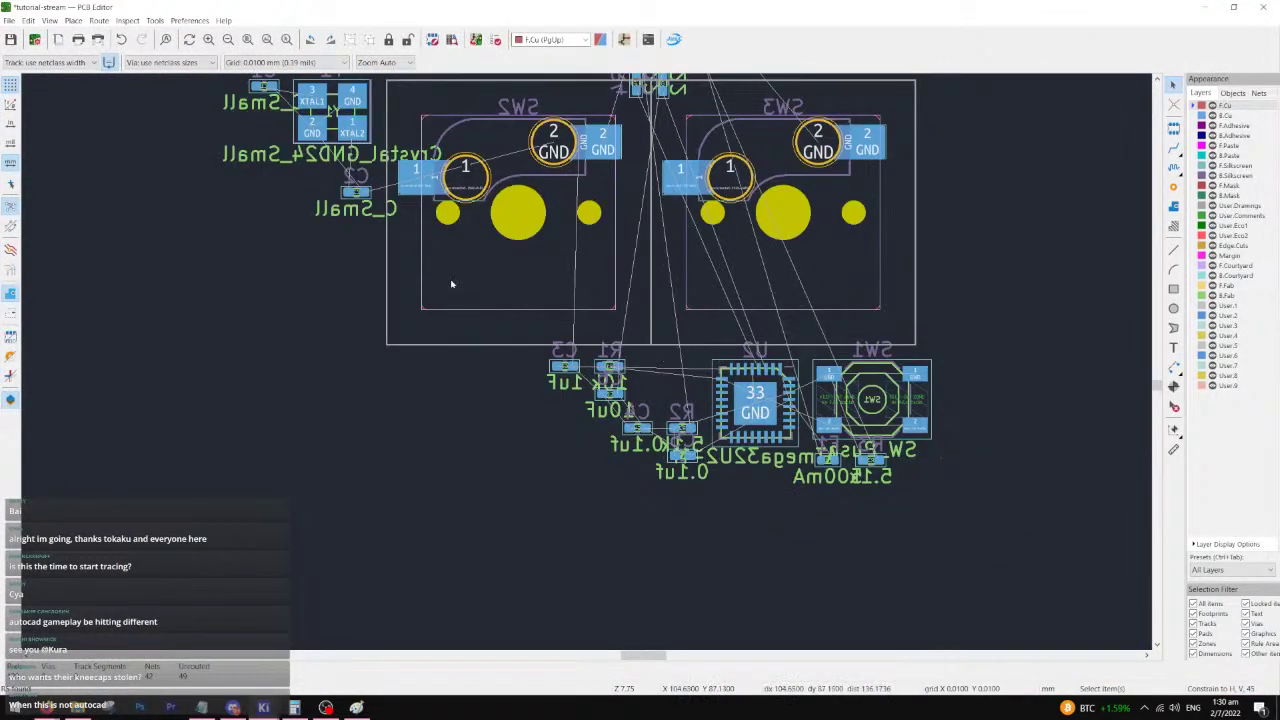
# - Examine the component placement and ratsnest lines around switches SW2 and SW3, crystal Y1 and U1
pyautogui.scroll(-3, 580, 363)
pyautogui.scroll(6, 586, 366)
pyautogui.scroll(-2, 873, 372)
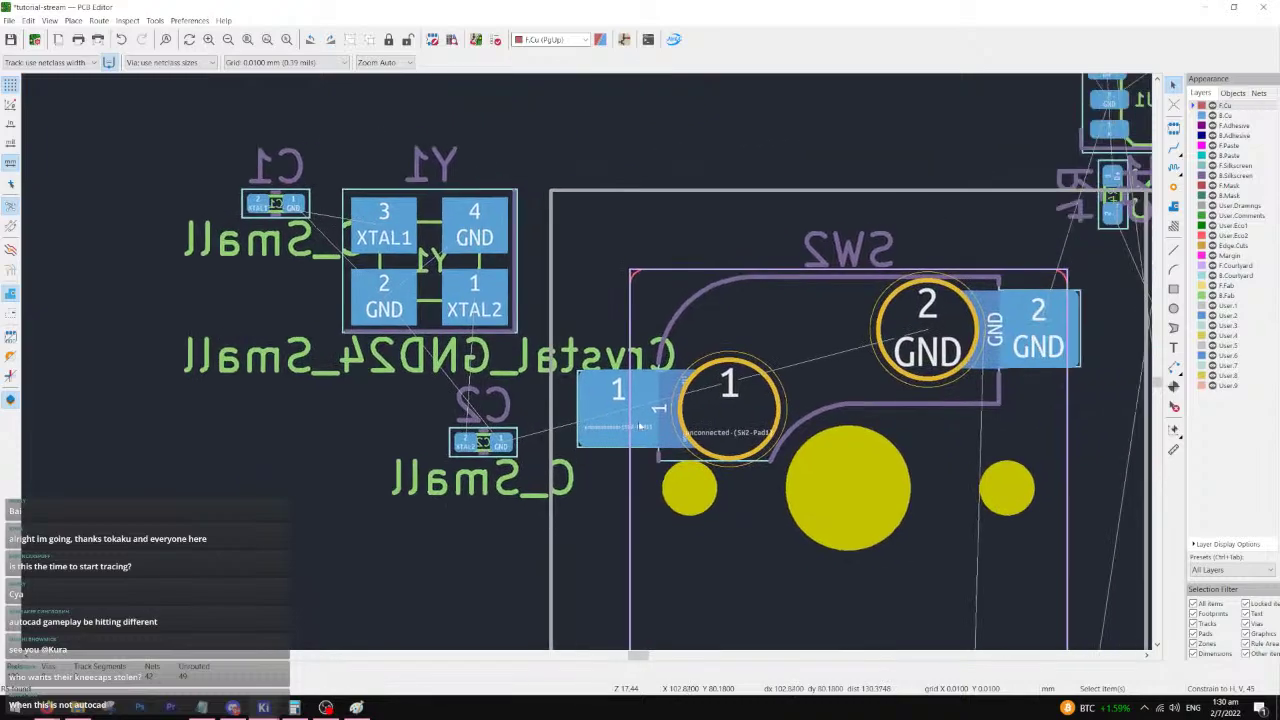
pyautogui.scroll(-3, 587, 366)
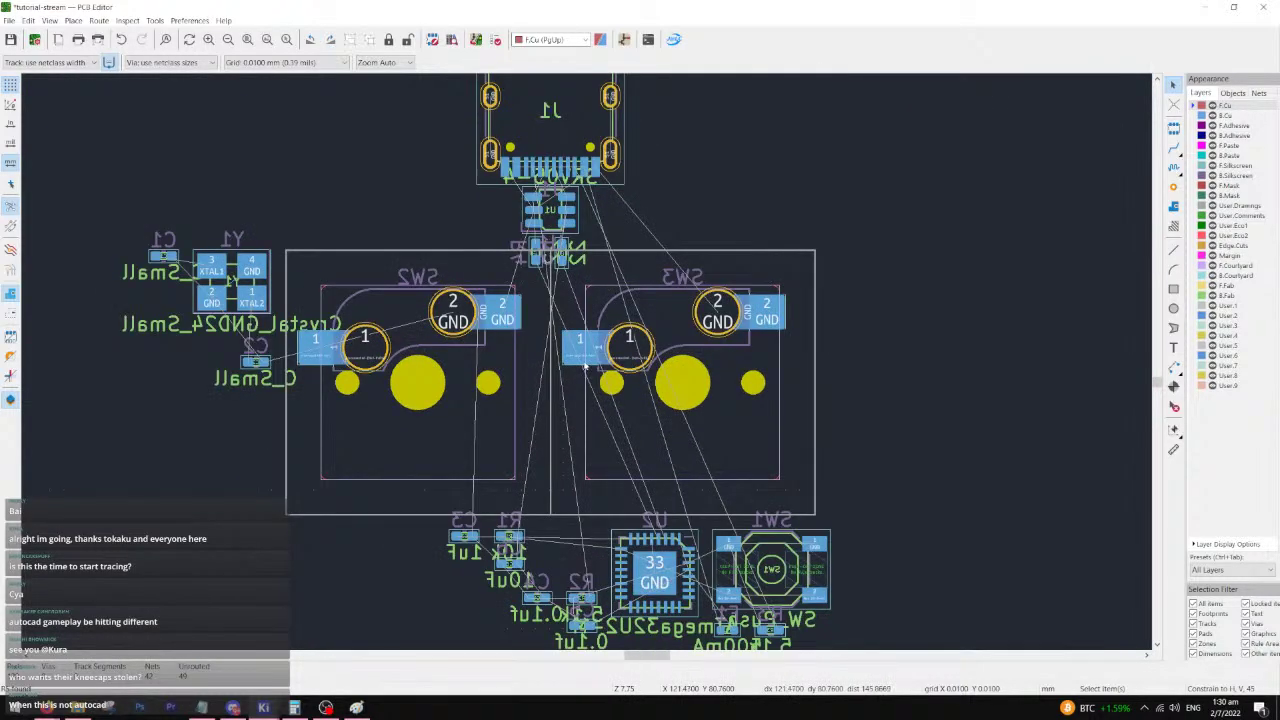
pyautogui.click(326, 710)
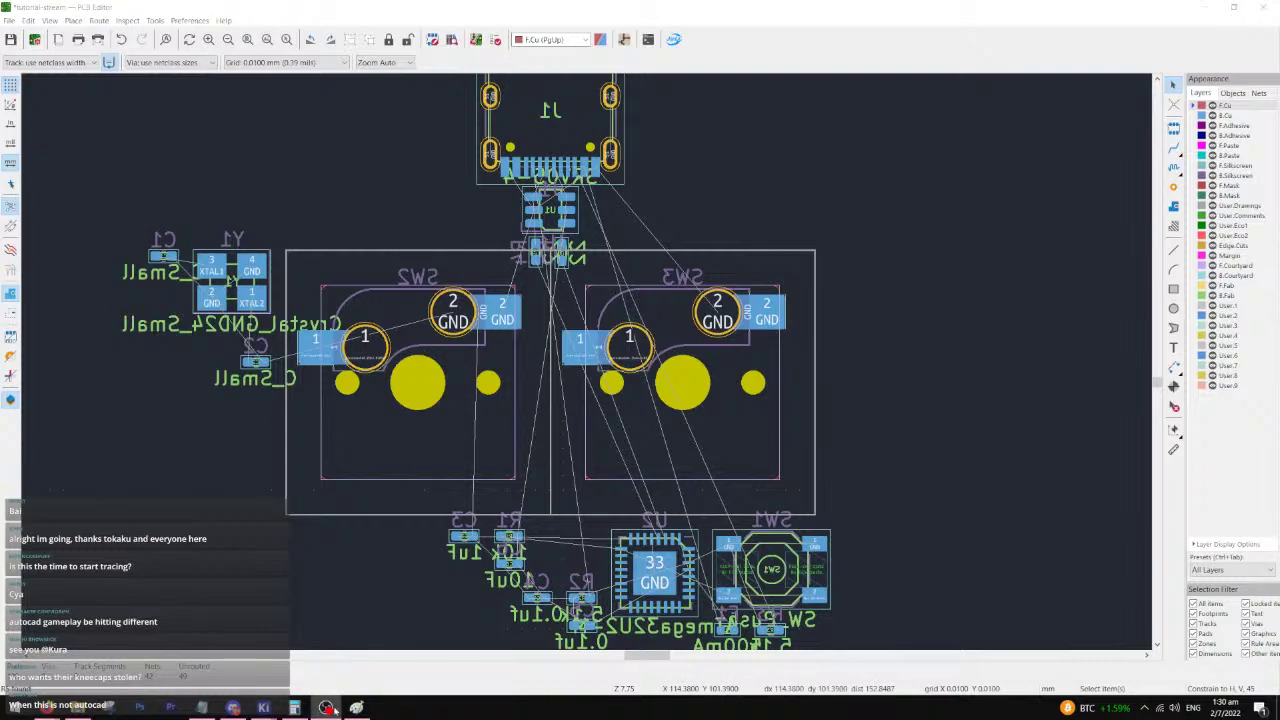
pyautogui.scroll(2, 589, 366)
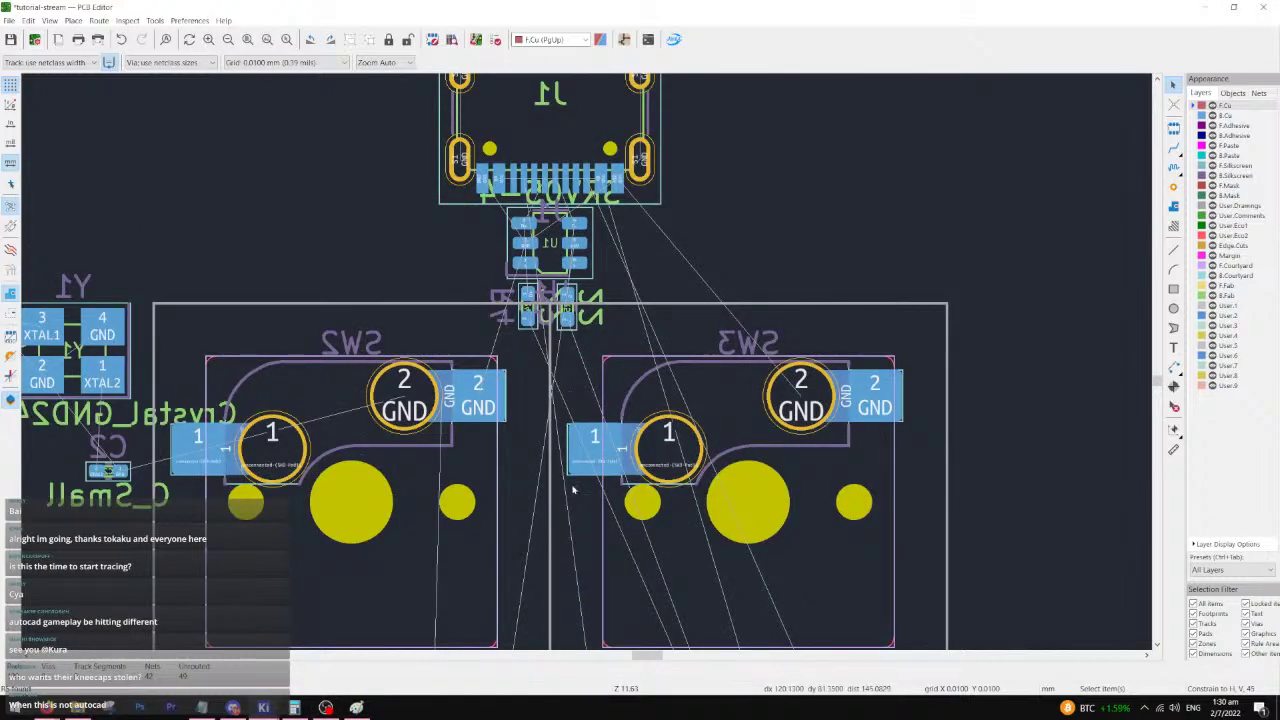
pyautogui.scroll(-1, 573, 482)
pyautogui.scroll(2, 580, 357)
pyautogui.scroll(-1, 587, 366)
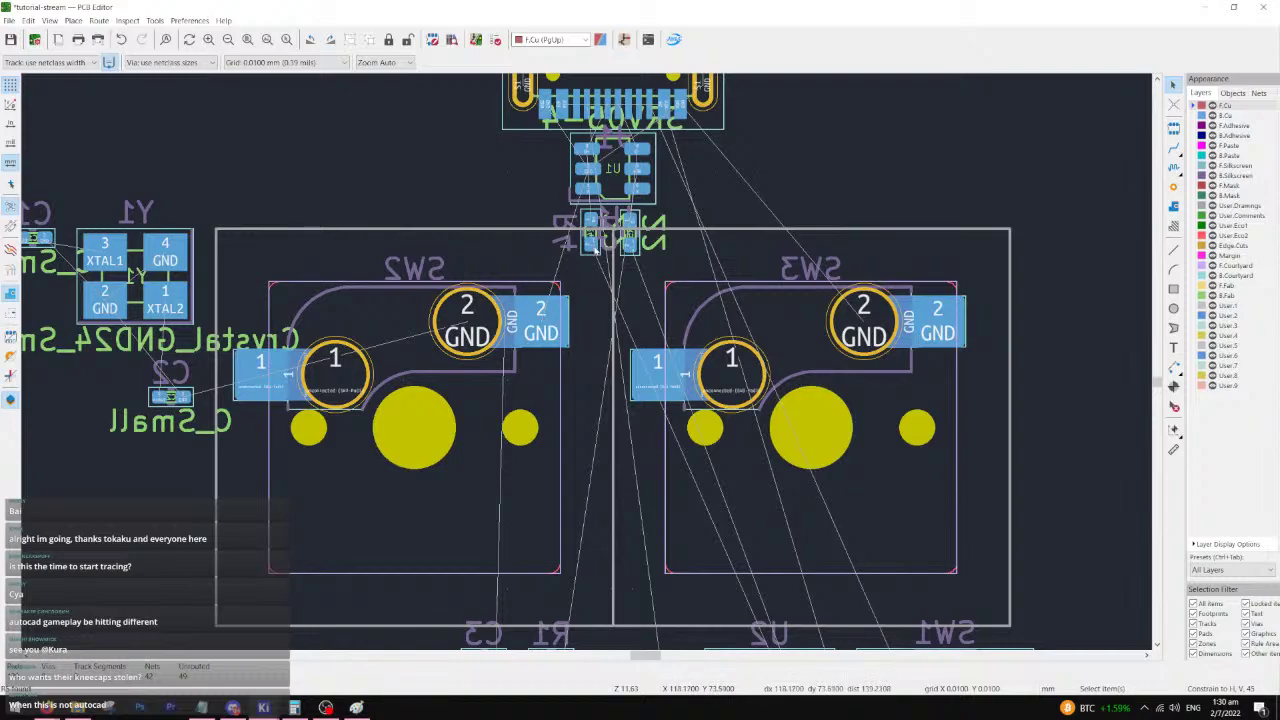
pyautogui.scroll(-1, 594, 250)
pyautogui.scroll(1, 496, 330)
# - Move crystal Y1 from beside the board outline to the free area below and outside the outline
pyautogui.click(335, 265)
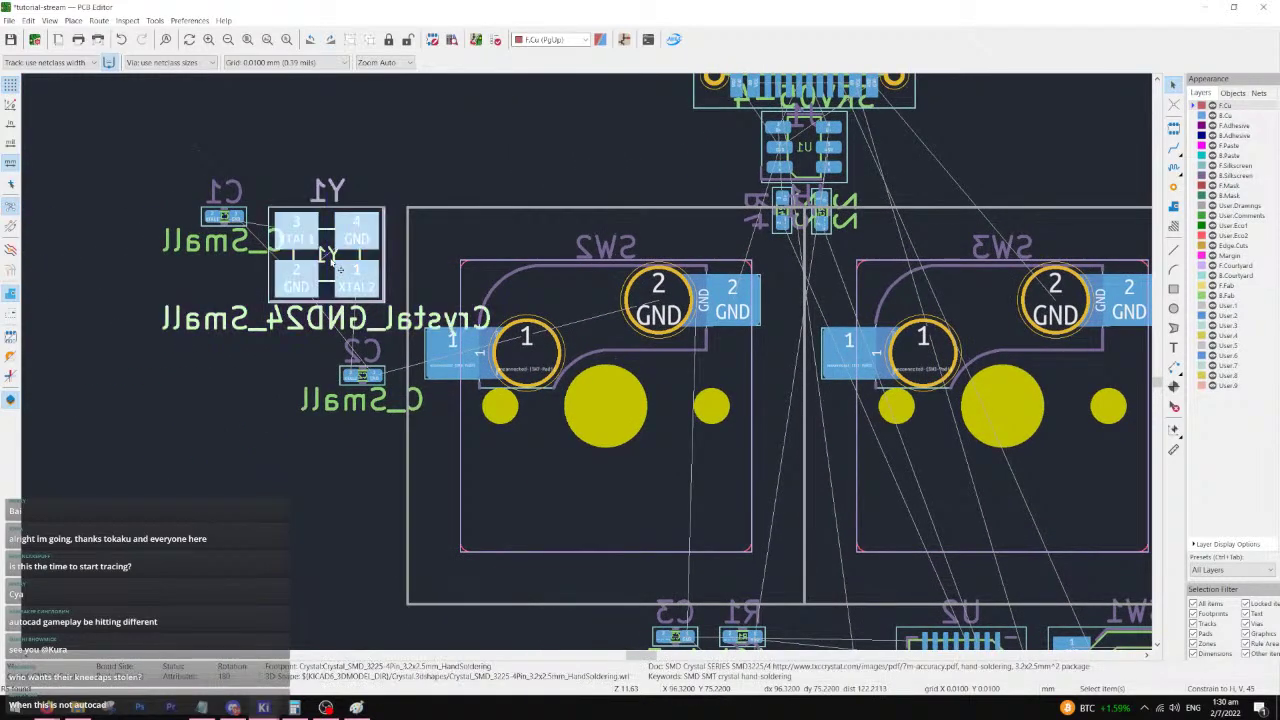
pyautogui.scroll(-2, 594, 535)
pyautogui.moveTo(331, 260); pyautogui.dragTo(530, 480)
pyautogui.scroll(2, 530, 480)
# - Move the group of small parts around C3, R1, C4 and R2 away from U2 to the area left of Y1
pyautogui.click(149, 467)
pyautogui.moveTo(550, 256); pyautogui.dragTo(312, 462)
pyautogui.moveTo(536, 393); pyautogui.dragTo(426, 368)
pyautogui.scroll(-2, 247, 292)
# - Move microcontroller U2 to just below the board's lower edge, slightly left of the centre line between the switches
pyautogui.click(852, 396)
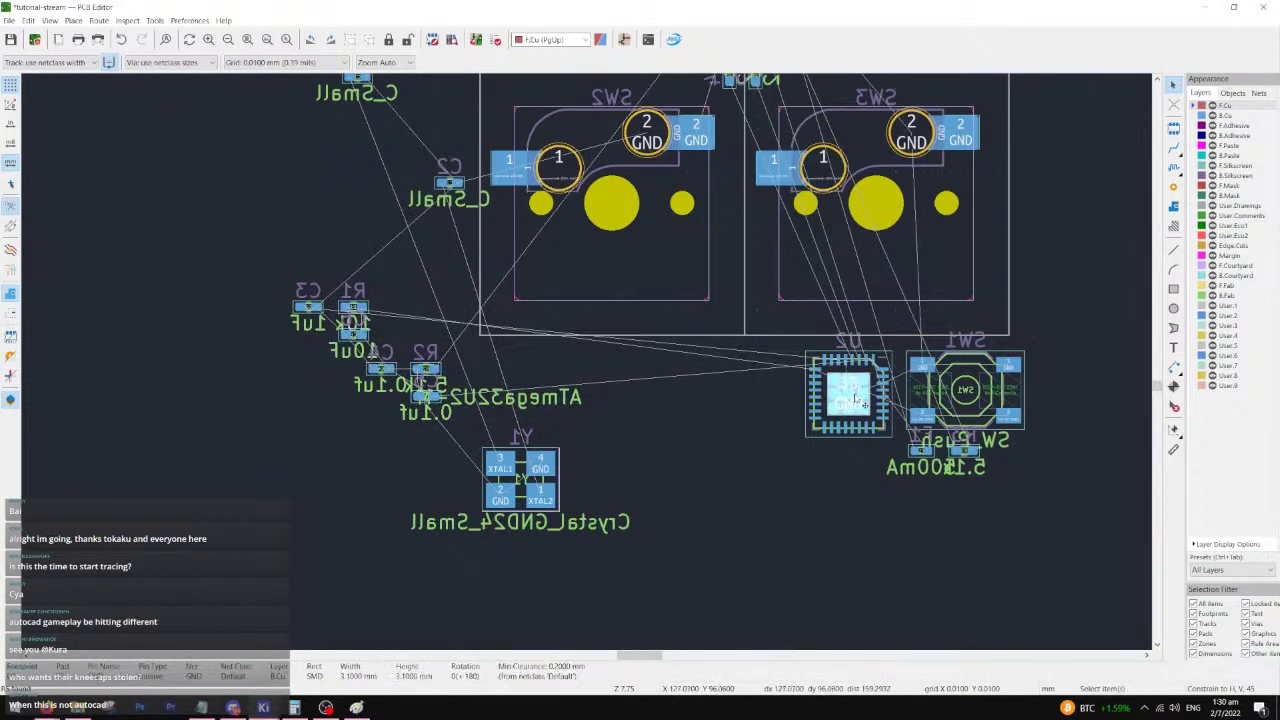
pyautogui.press('m')
pyautogui.scroll(4, 852, 396)
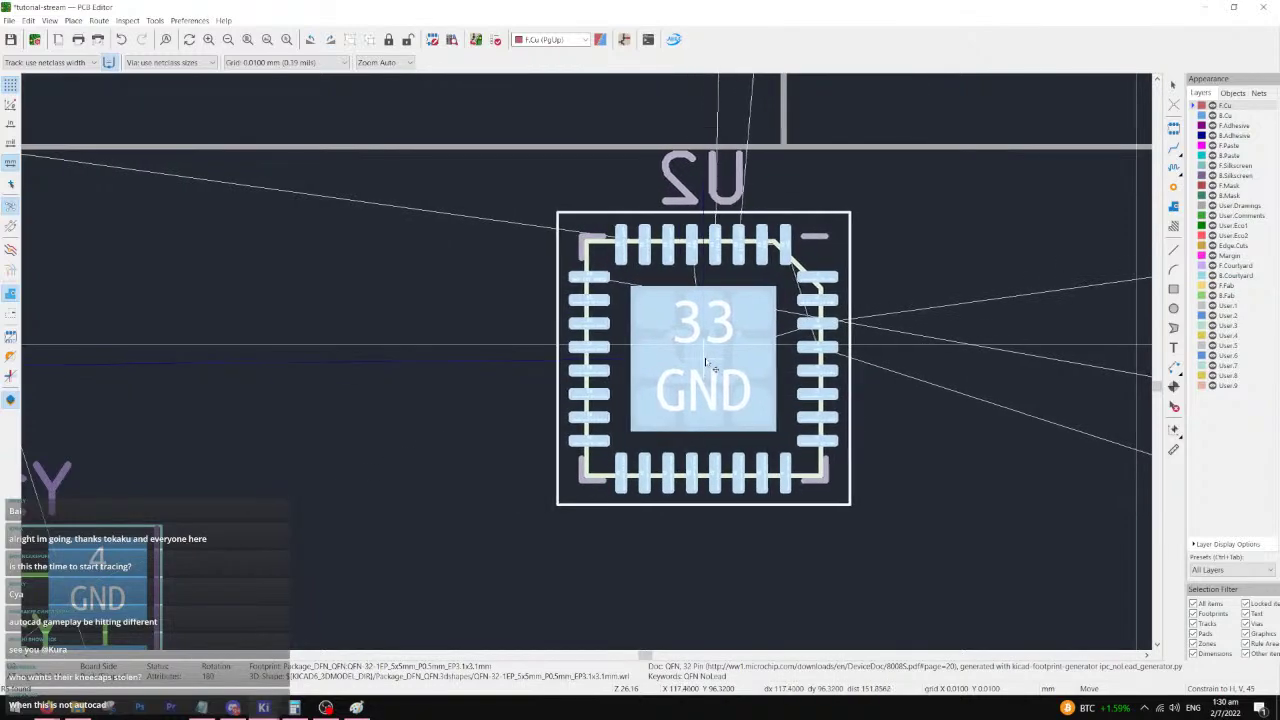
pyautogui.click(728, 368)
pyautogui.scroll(4, 588, 366)
pyautogui.scroll(-1, 588, 366)
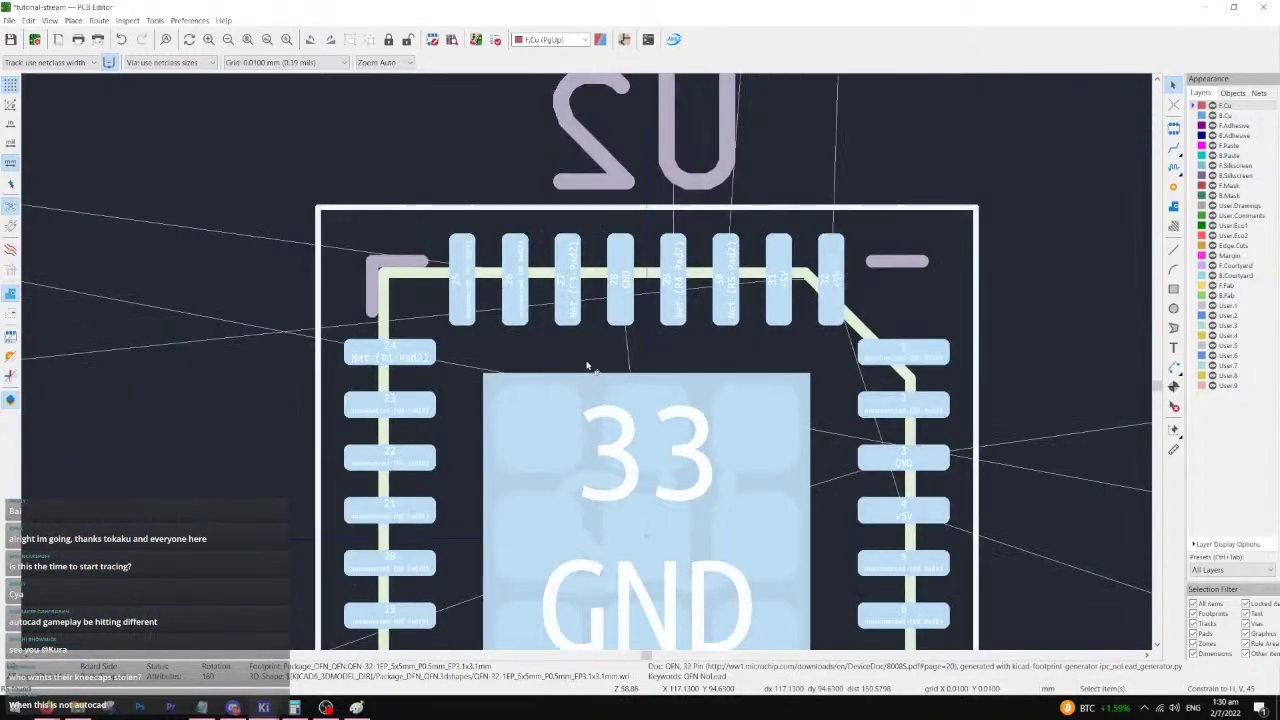
pyautogui.scroll(-3, 590, 340)
pyautogui.scroll(2, 586, 364)
pyautogui.scroll(-1, 587, 380)
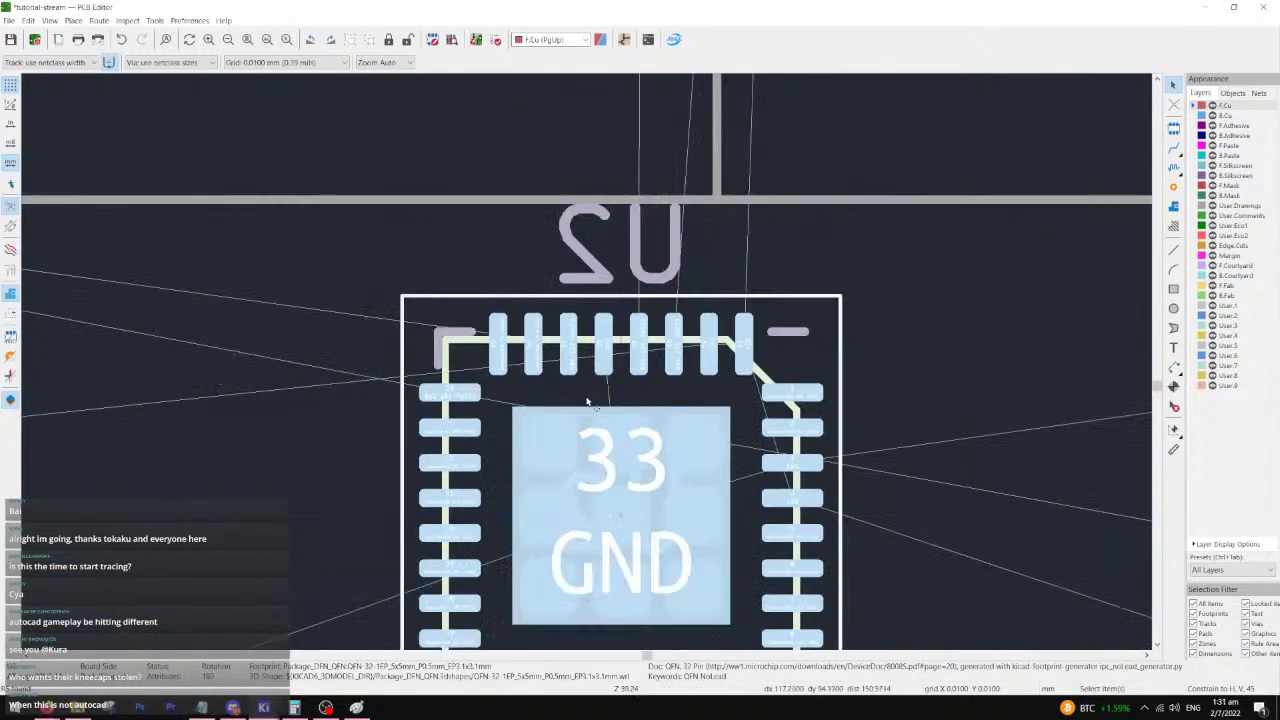
# - Try rotating U2 by 90° and examine its pin nets and ratsnest lines toward R4 and R5
pyautogui.press('r')
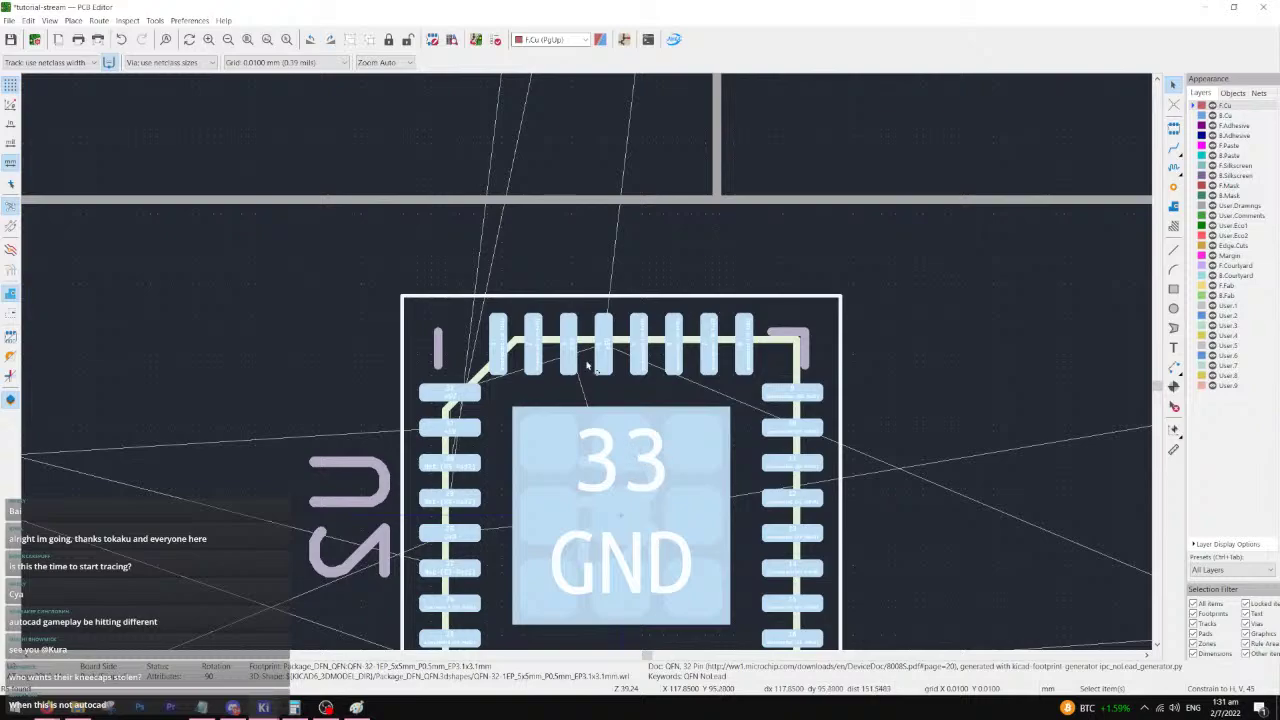
pyautogui.scroll(2, 632, 448)
pyautogui.moveTo(334, 112); pyautogui.dragTo(280, 229, button='middle')
pyautogui.moveTo(779, 402); pyautogui.dragTo(614, 190, button='middle')
pyautogui.moveTo(724, 597); pyautogui.dragTo(825, 240, button='middle')
pyautogui.moveTo(446, 437); pyautogui.dragTo(657, 423, button='middle')
pyautogui.moveTo(424, 298); pyautogui.dragTo(506, 445, button='middle')
pyautogui.moveTo(365, 288); pyautogui.dragTo(366, 398, button='middle')
pyautogui.moveTo(762, 411); pyautogui.dragTo(487, 278, button='middle')
pyautogui.moveTo(530, 446); pyautogui.dragTo(520, 276, button='middle')
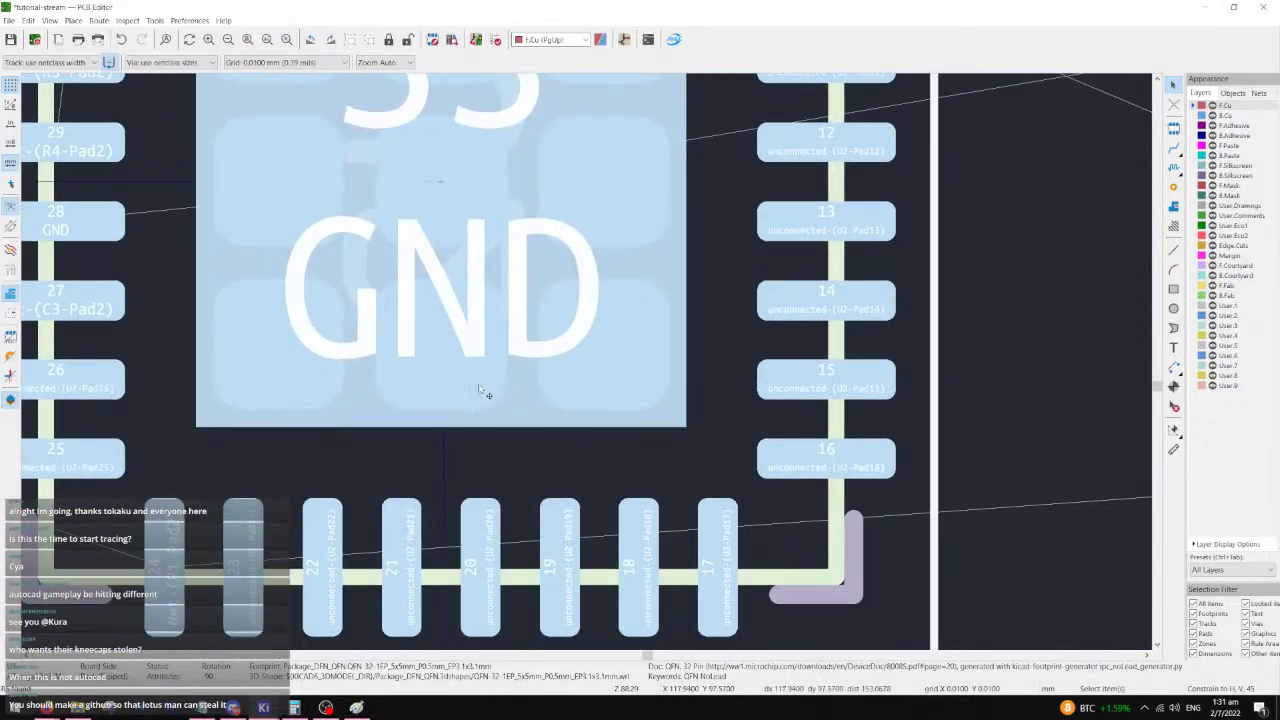
pyautogui.keyDown('ctrl'); pyautogui.hscroll(-3, 480, 390); pyautogui.keyUp('ctrl')
pyautogui.keyDown('shift'); pyautogui.scroll(2, 597, 420); pyautogui.keyUp('shift')
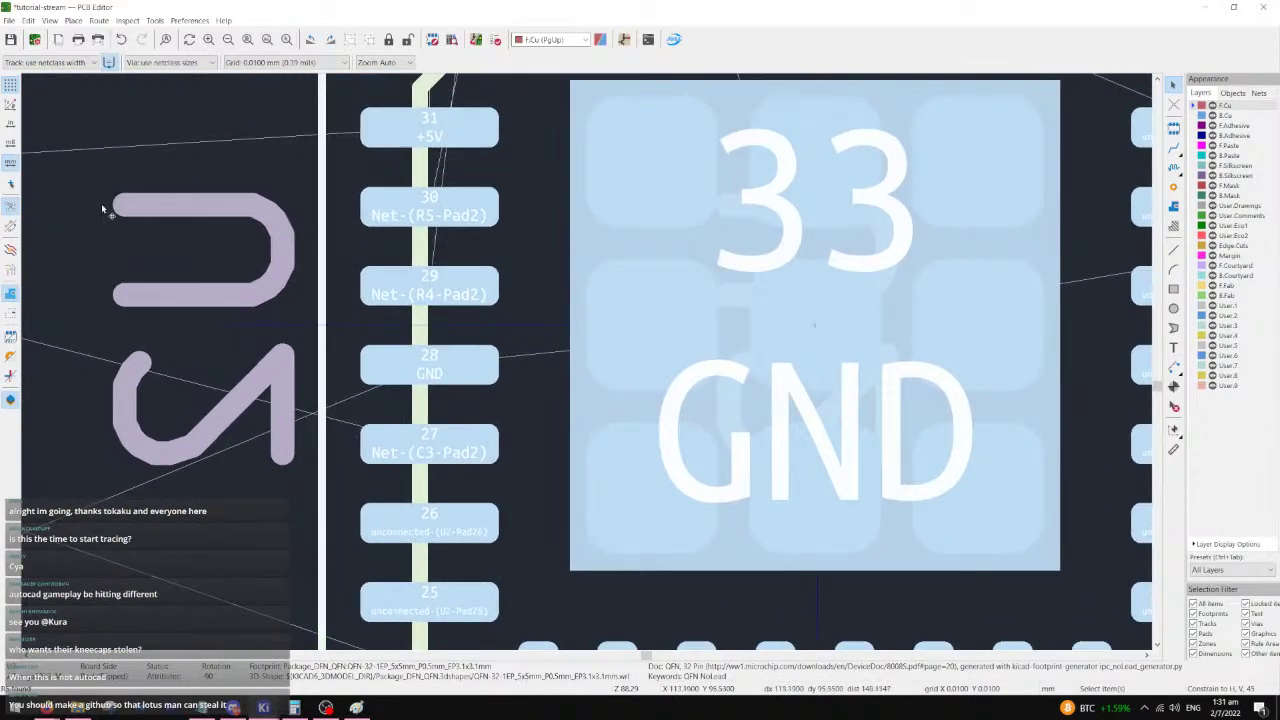
pyautogui.scroll(-6, 588, 366)
pyautogui.scroll(-2, 588, 366)
pyautogui.scroll(5, 650, 304)
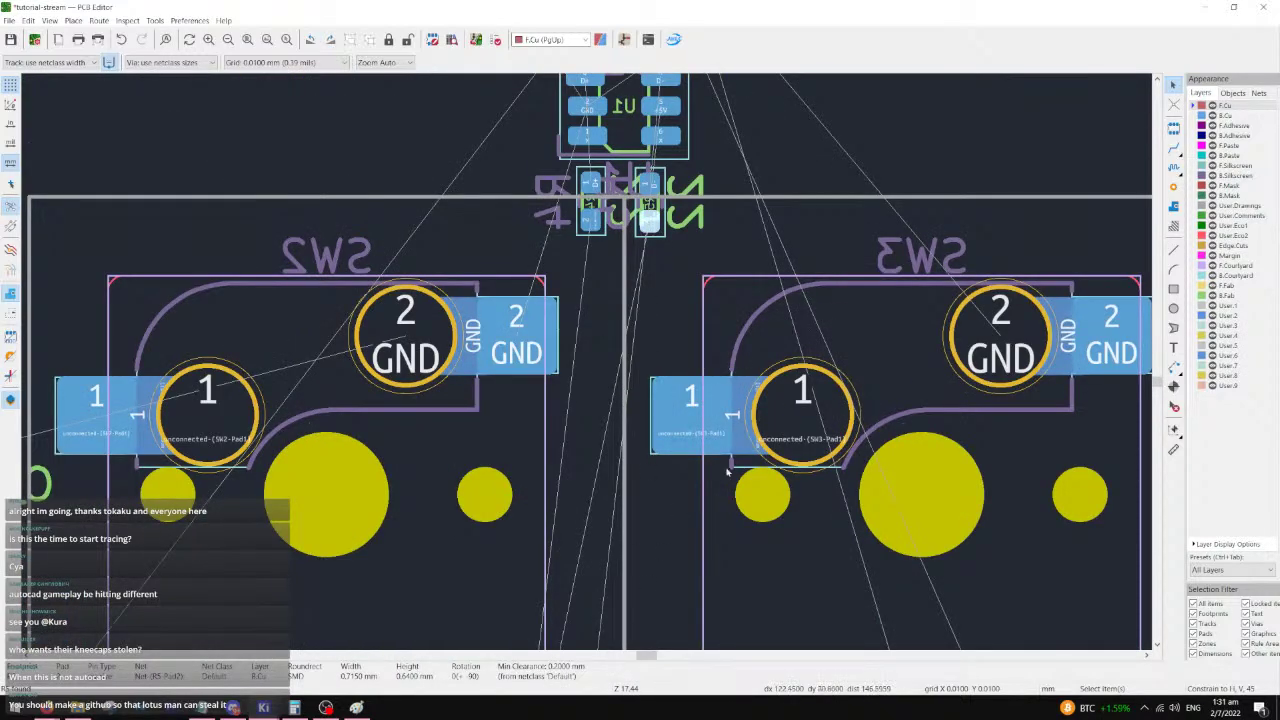
pyautogui.scroll(-4, 588, 366)
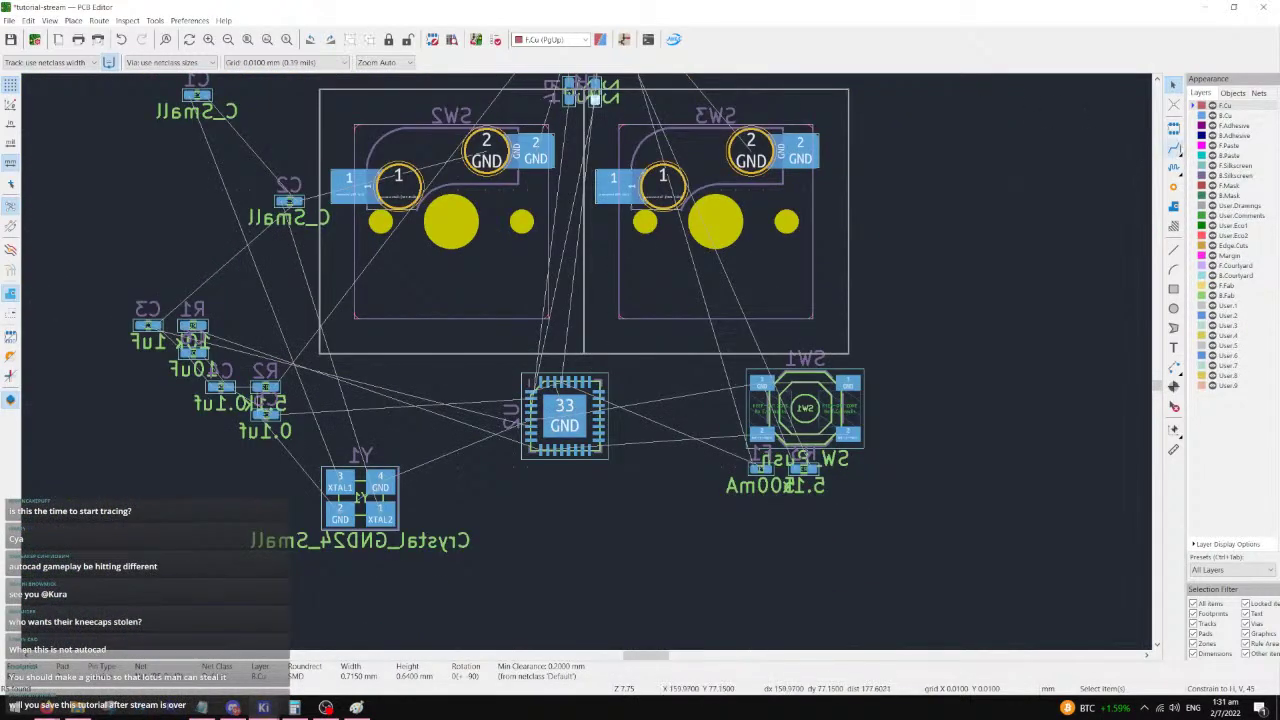
# - Make B.Cu the active layer and leave the track routing tool
pyautogui.press('x')
pyautogui.press('pagedown')
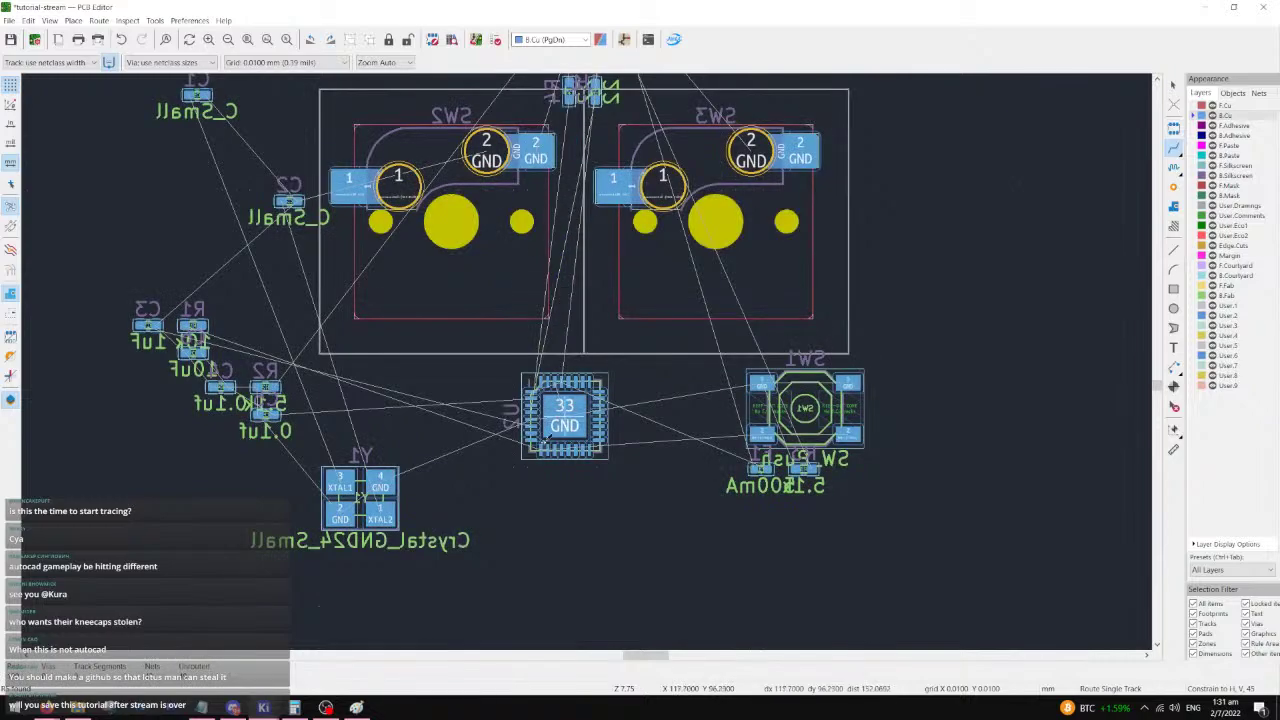
pyautogui.click(1173, 85)
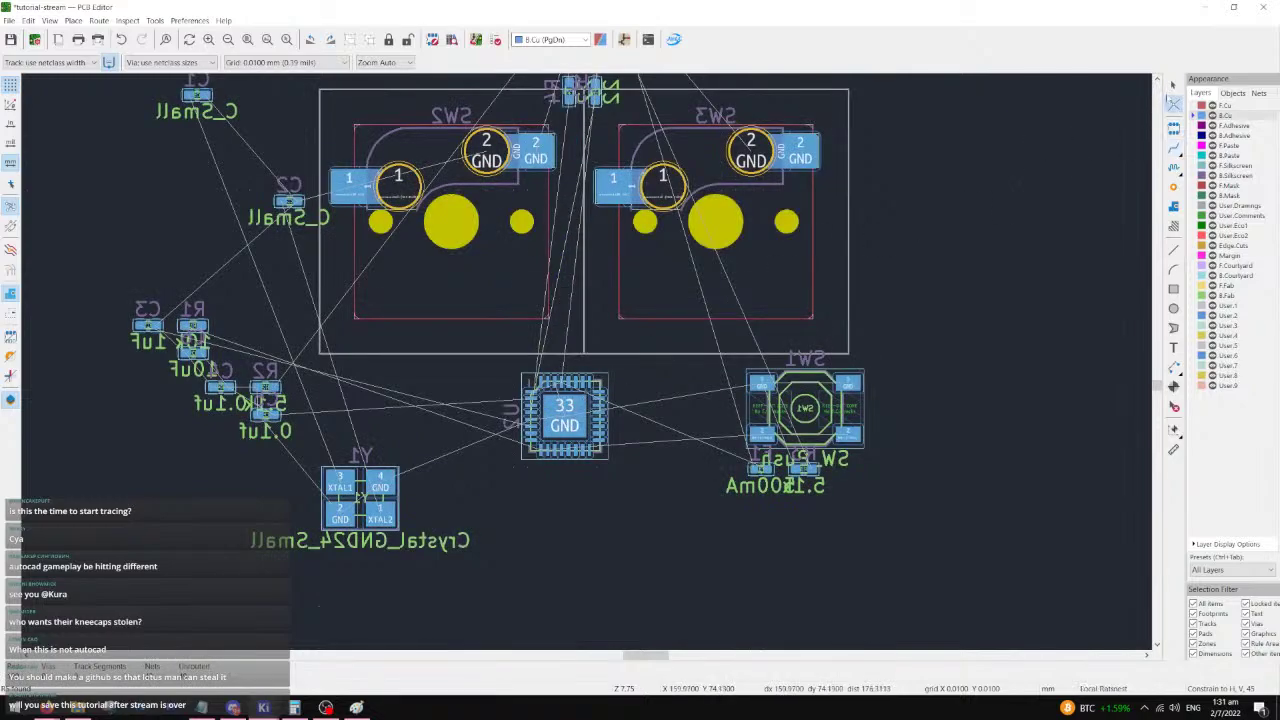
# - Move microcontroller U2 up so it straddles the board's lower edge, centred between the two switches
pyautogui.click(565, 407)
pyautogui.scroll(5, 586, 361)
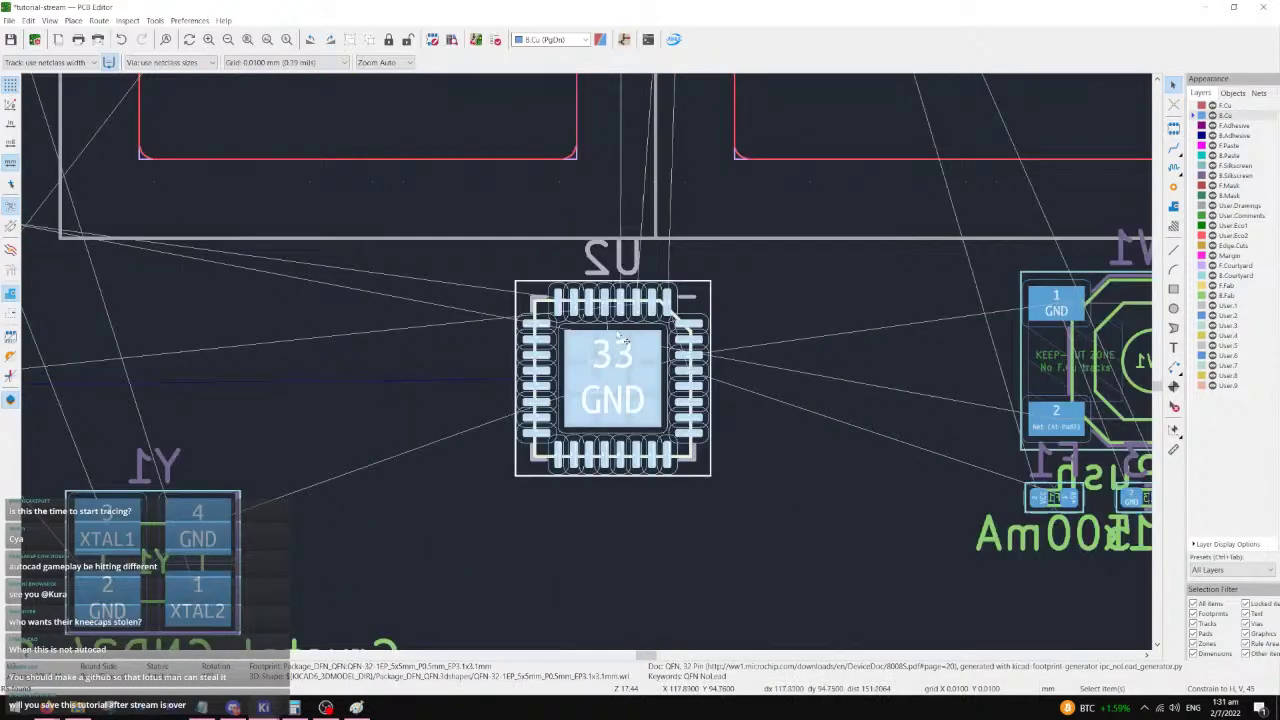
pyautogui.press('m')
pyautogui.moveTo(652, 260); pyautogui.dragTo(654, 400, button='middle')
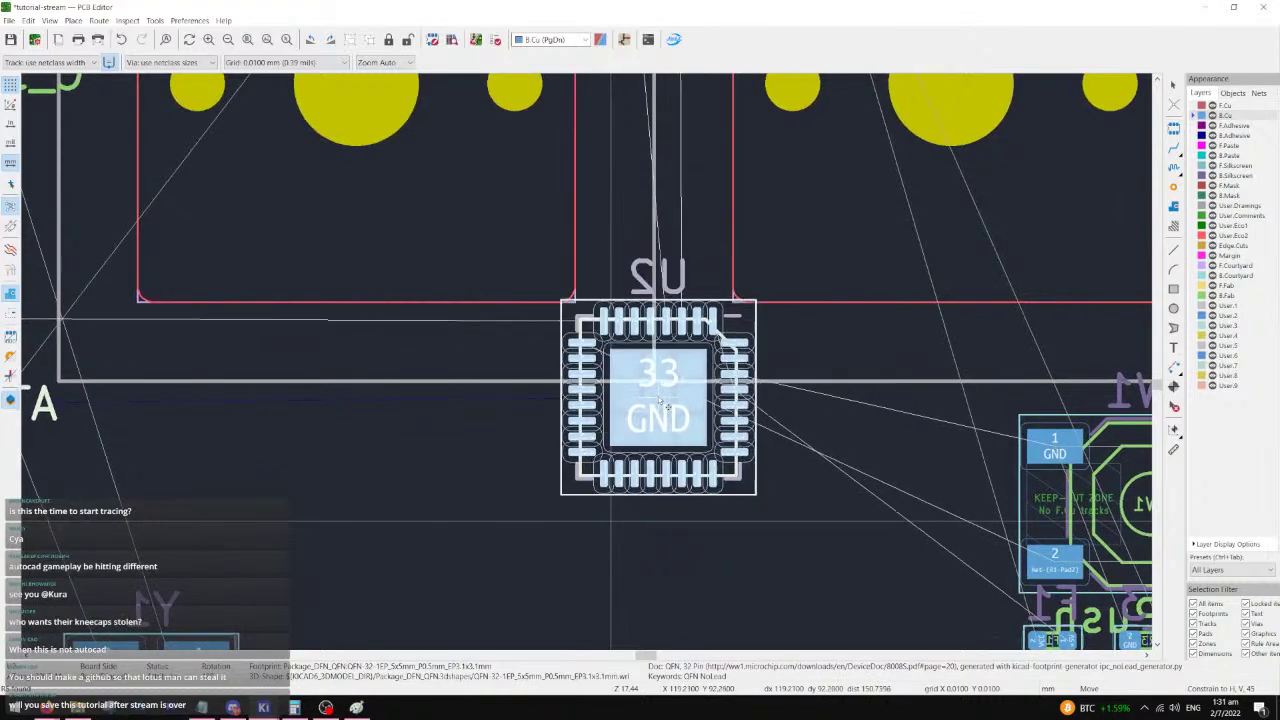
pyautogui.moveTo(654, 395); pyautogui.dragTo(652, 409)
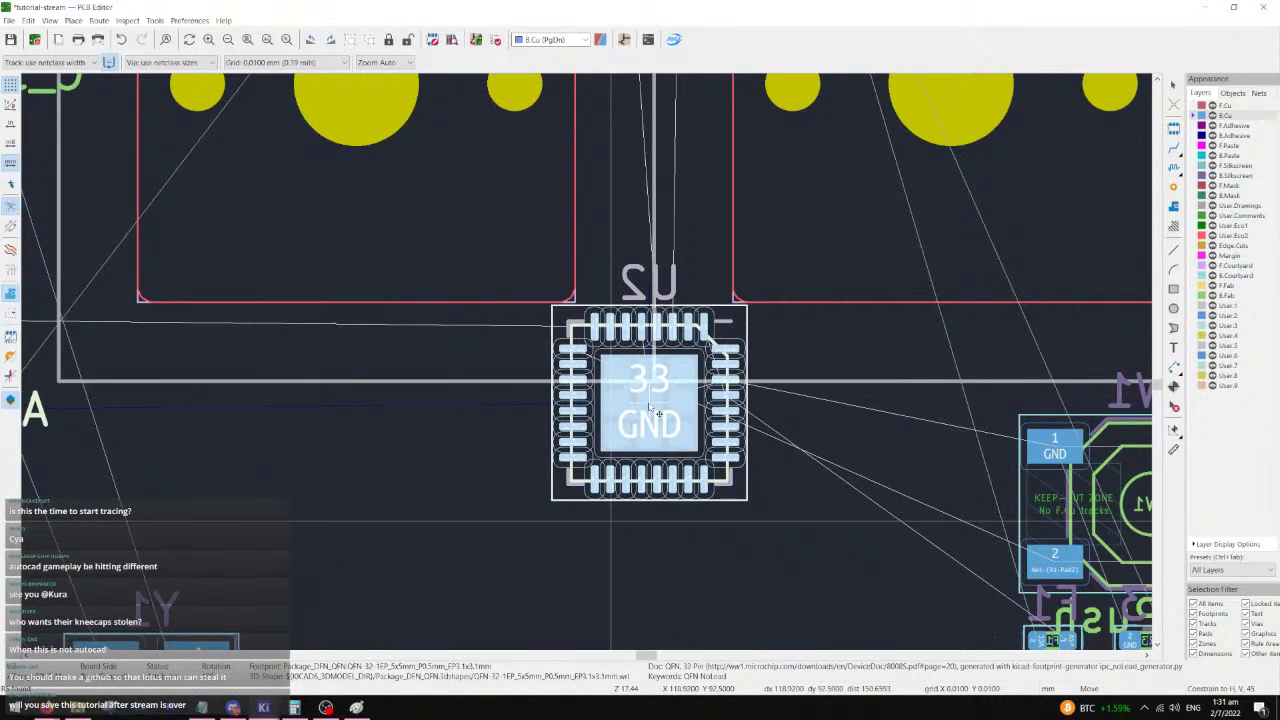
pyautogui.click(380, 472)
# - Move crystal Y1 to the left of U2, level with it across the board's lower edge
pyautogui.scroll(1, 610, 367)
pyautogui.scroll(-2, 587, 363)
pyautogui.moveTo(607, 140); pyautogui.dragTo(572, 388, button='middle')
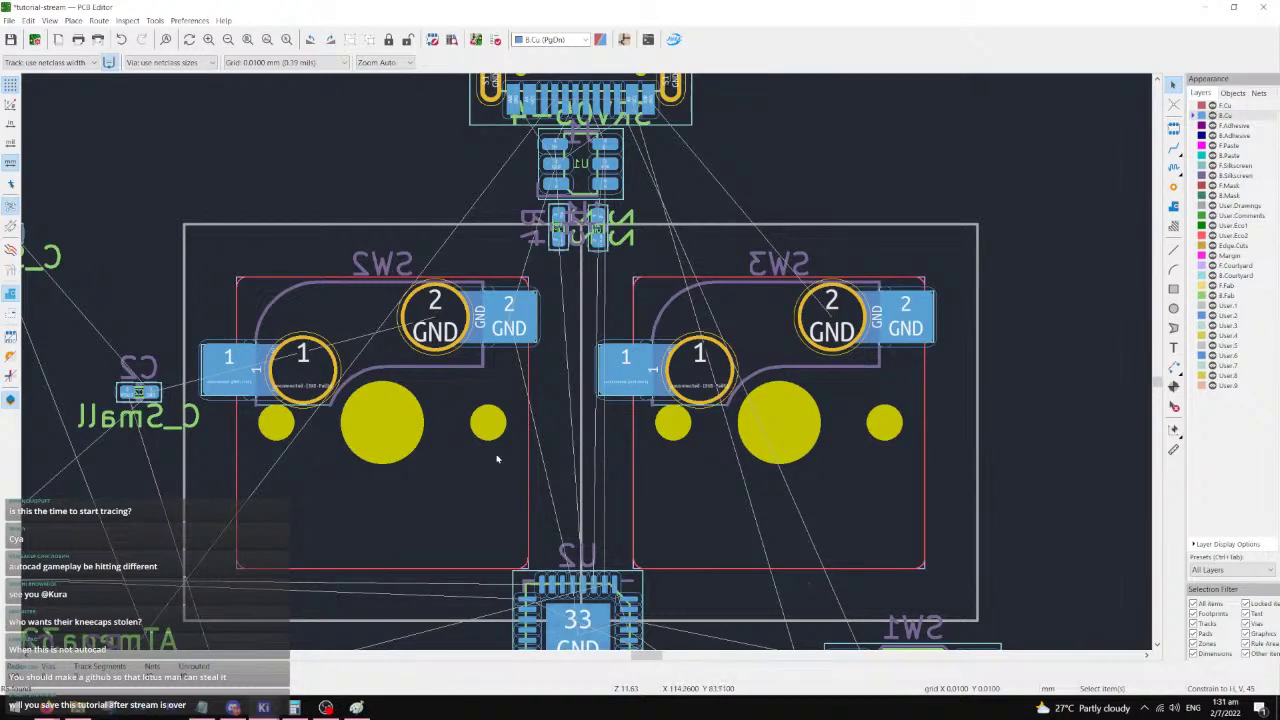
pyautogui.scroll(-2, 597, 385)
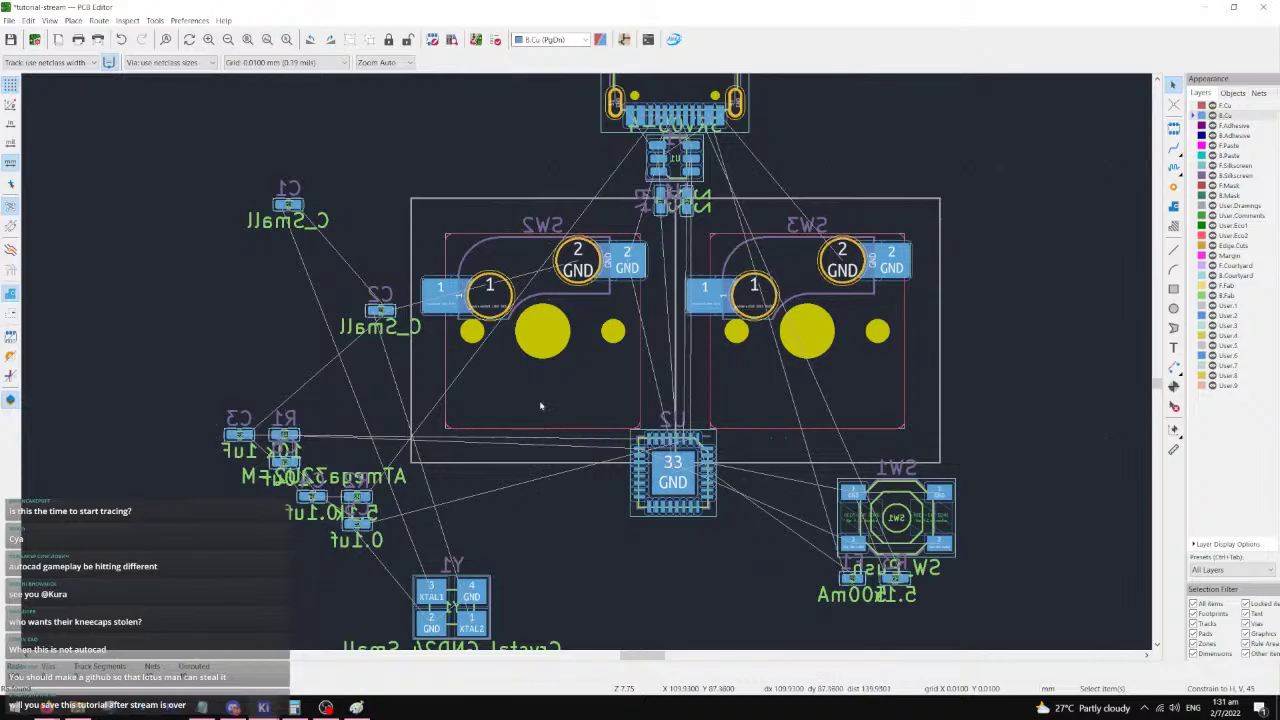
pyautogui.scroll(1, 540, 405)
pyautogui.scroll(1, 434, 371)
pyautogui.scroll(1, 431, 371)
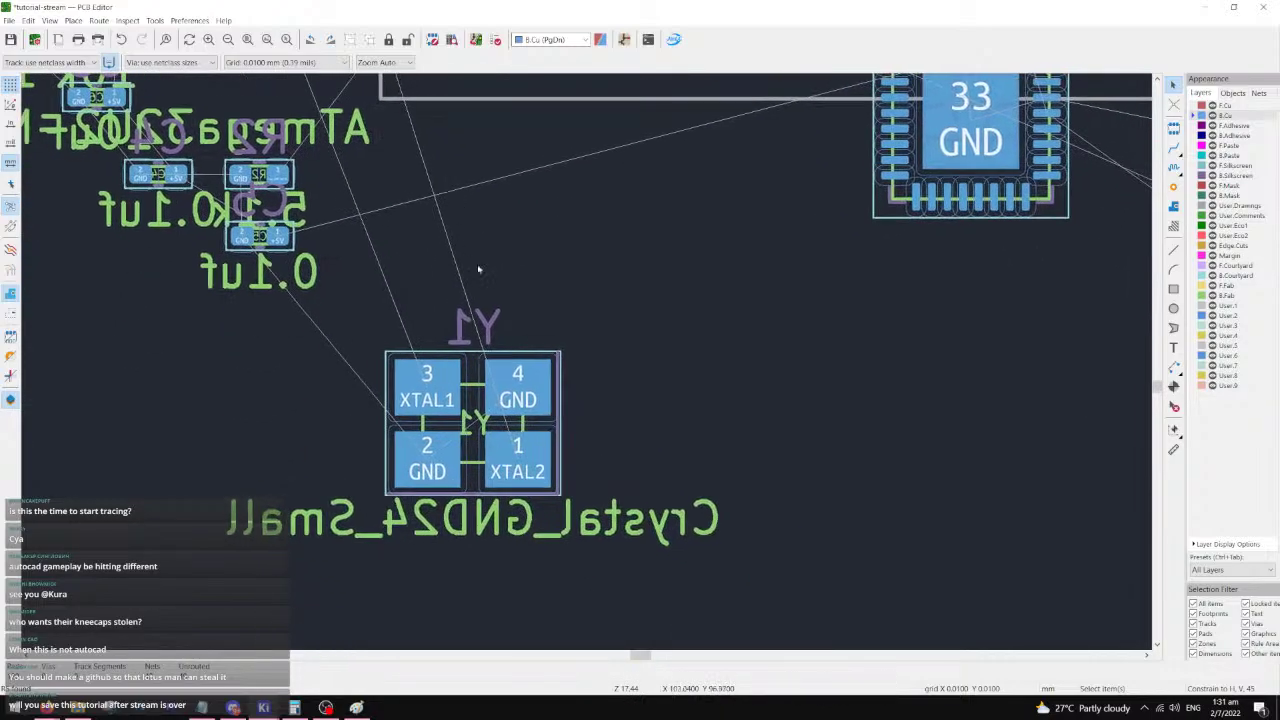
pyautogui.click(528, 395)
pyautogui.press('m')
pyautogui.scroll(-1, 795, 223)
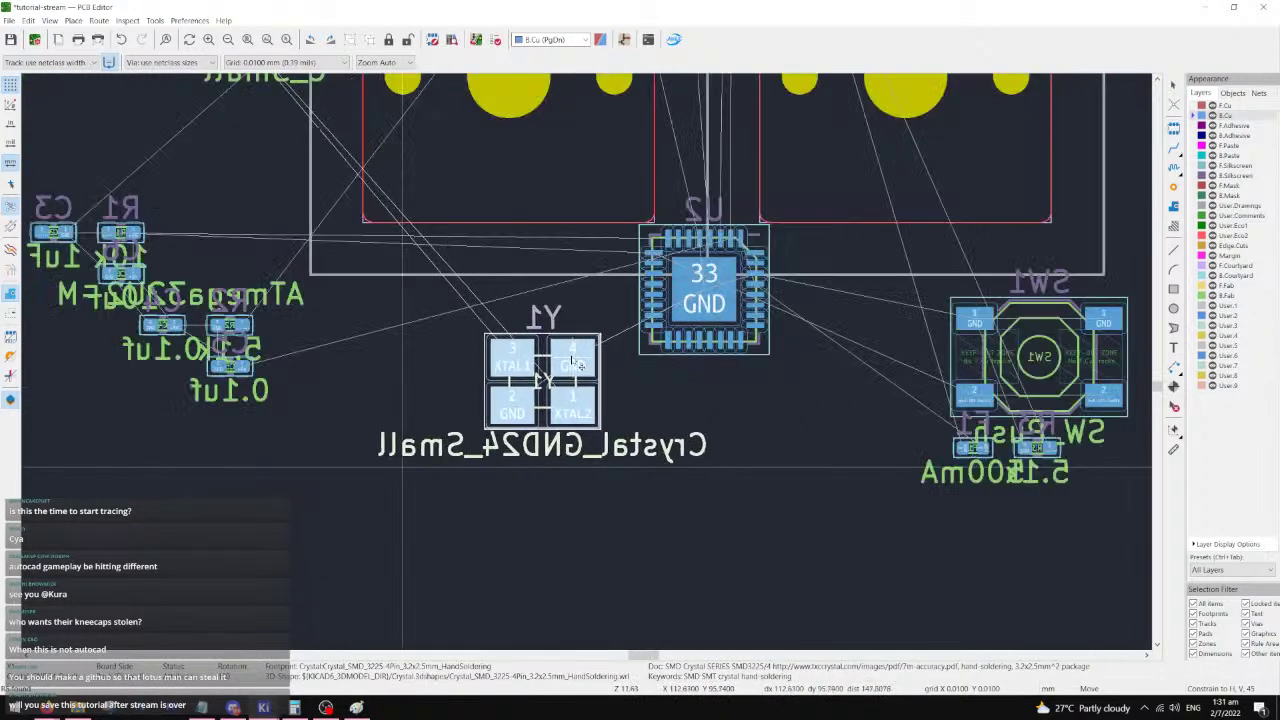
pyautogui.scroll(3, 580, 340)
pyautogui.moveTo(880, 383); pyautogui.dragTo(655, 408, button='middle')
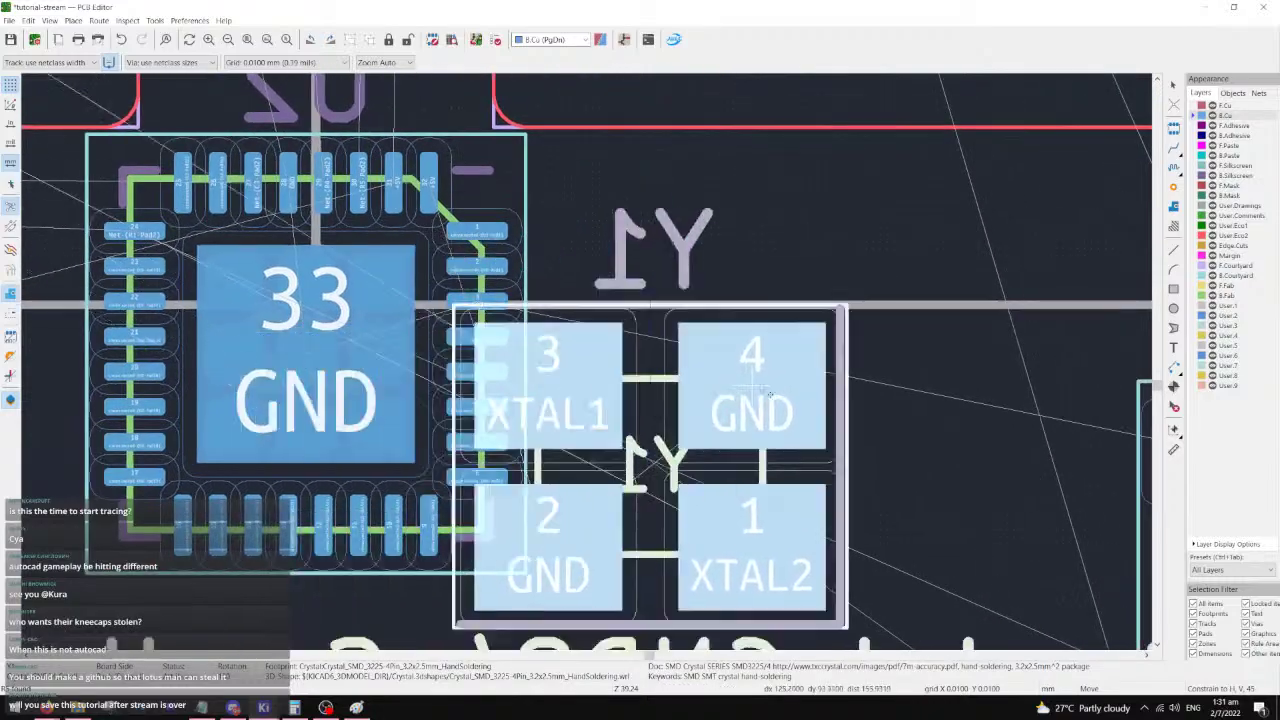
pyautogui.moveTo(677, 356); pyautogui.dragTo(872, 382, button='middle')
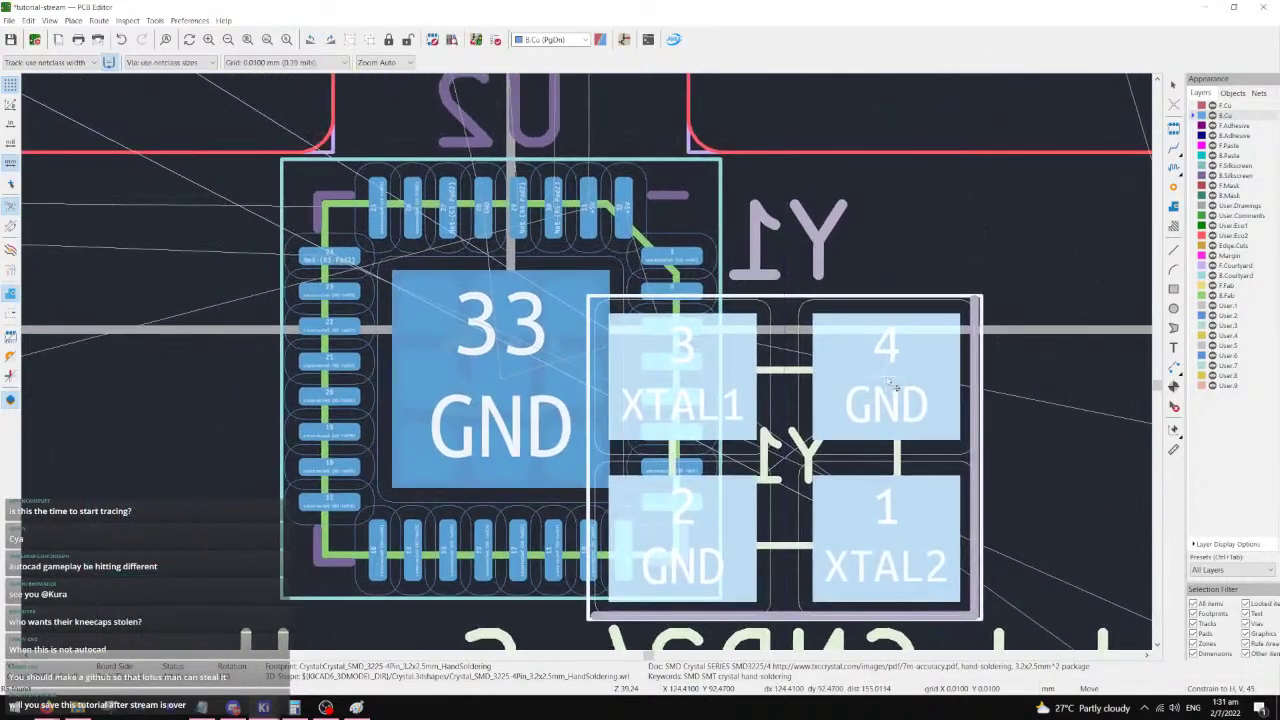
pyautogui.moveTo(1061, 398); pyautogui.dragTo(1147, 312, button='middle')
pyautogui.moveTo(29, 311); pyautogui.dragTo(387, 305, button='middle')
pyautogui.moveTo(571, 271); pyautogui.dragTo(465, 252, button='middle')
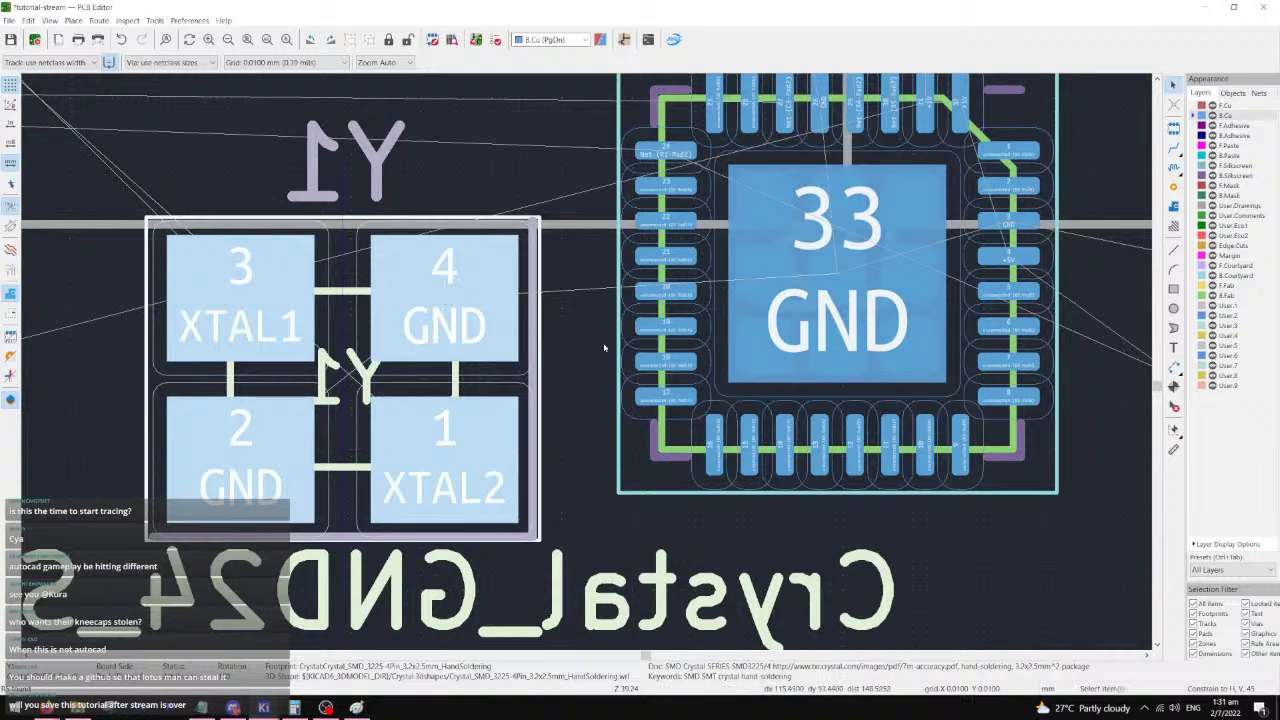
pyautogui.click(1173, 147)
pyautogui.click(443, 468)
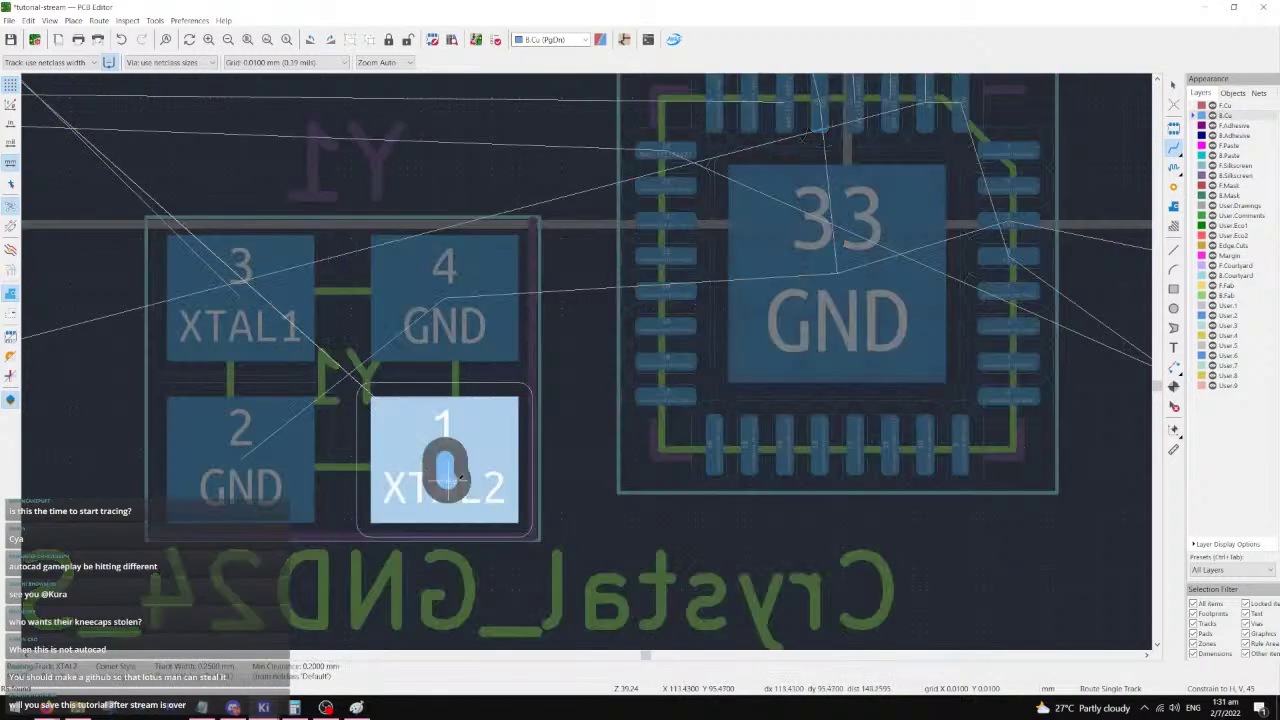
pyautogui.scroll(-6, 540, 500)
pyautogui.scroll(8, 588, 358)
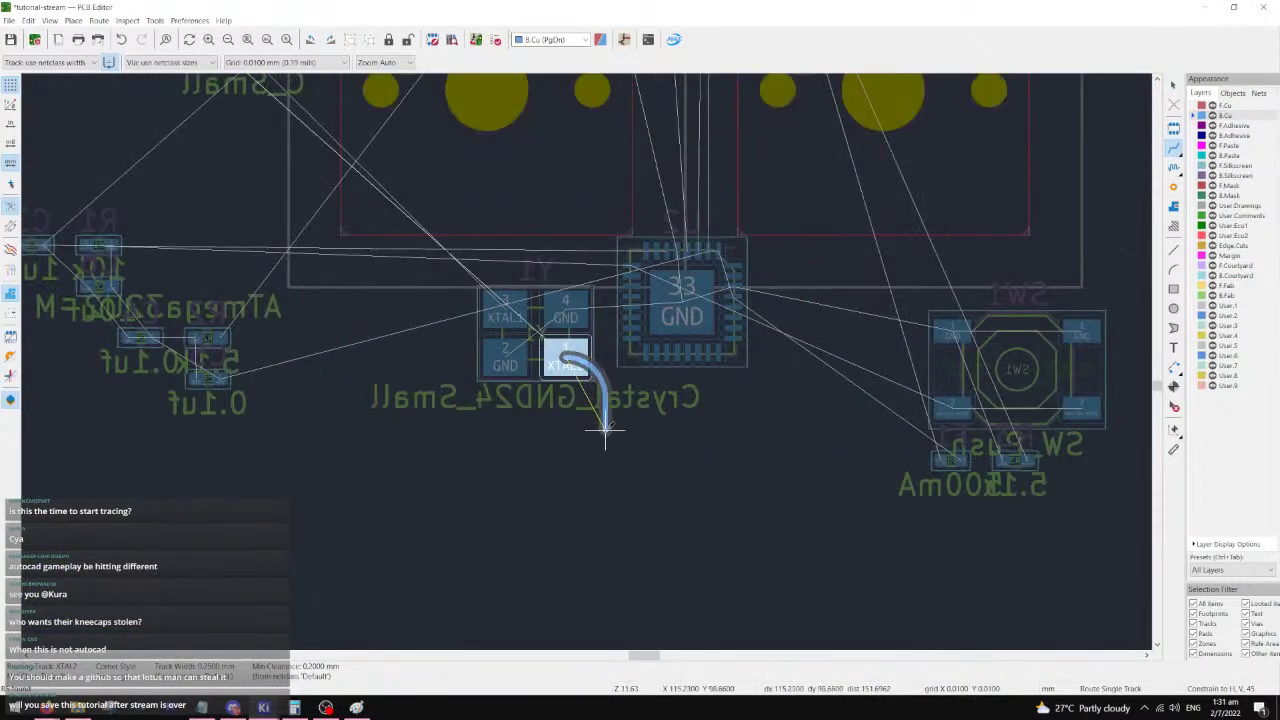
pyautogui.scroll(-5, 587, 360)
pyautogui.press('Escape')
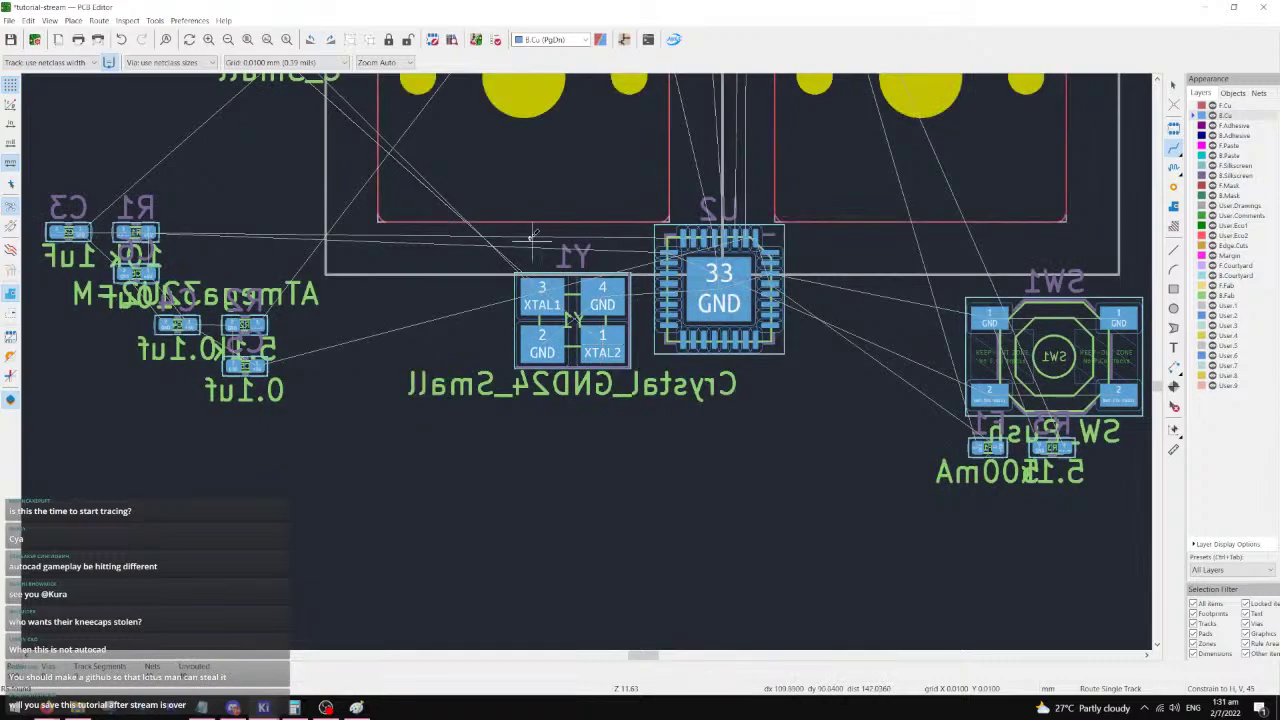
# - Move capacitor C2 from beside switch SW2 to just below Y1's XTAL2 pad
pyautogui.moveTo(534, 241); pyautogui.dragTo(483, 398, button='middle')
pyautogui.click(1172, 86)
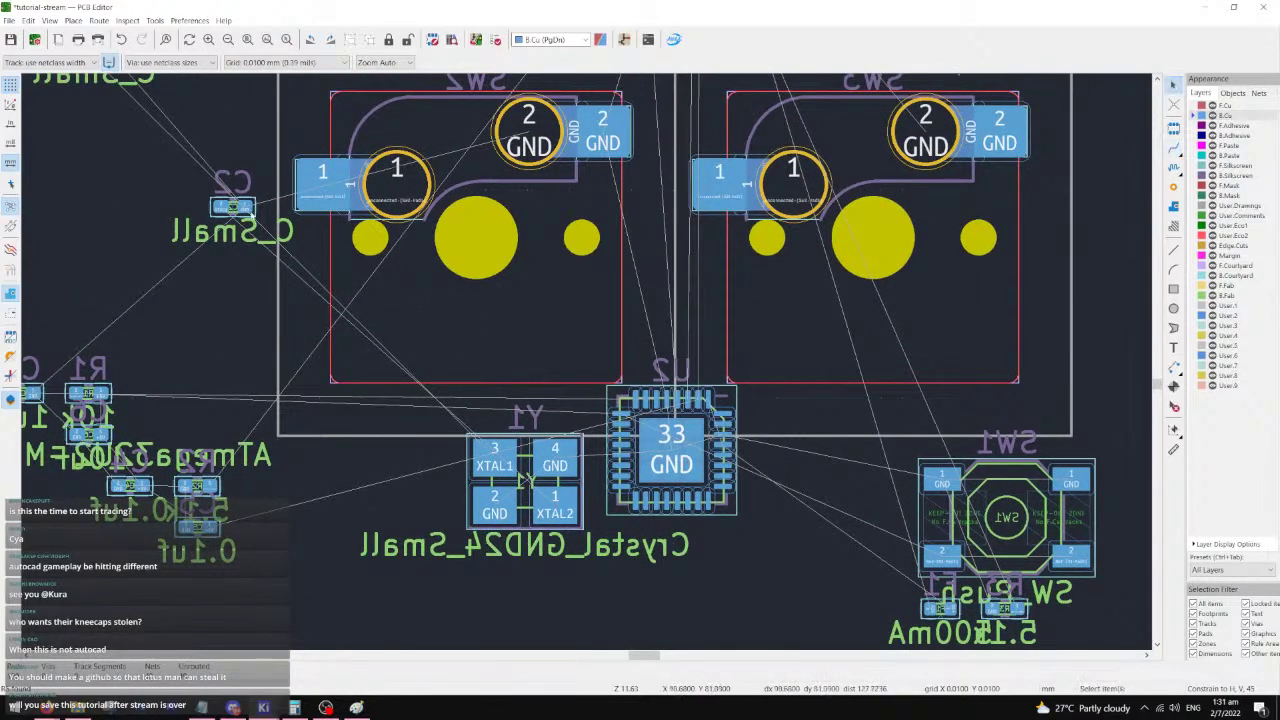
pyautogui.click(252, 209)
pyautogui.press('m')
pyautogui.scroll(4, 564, 540)
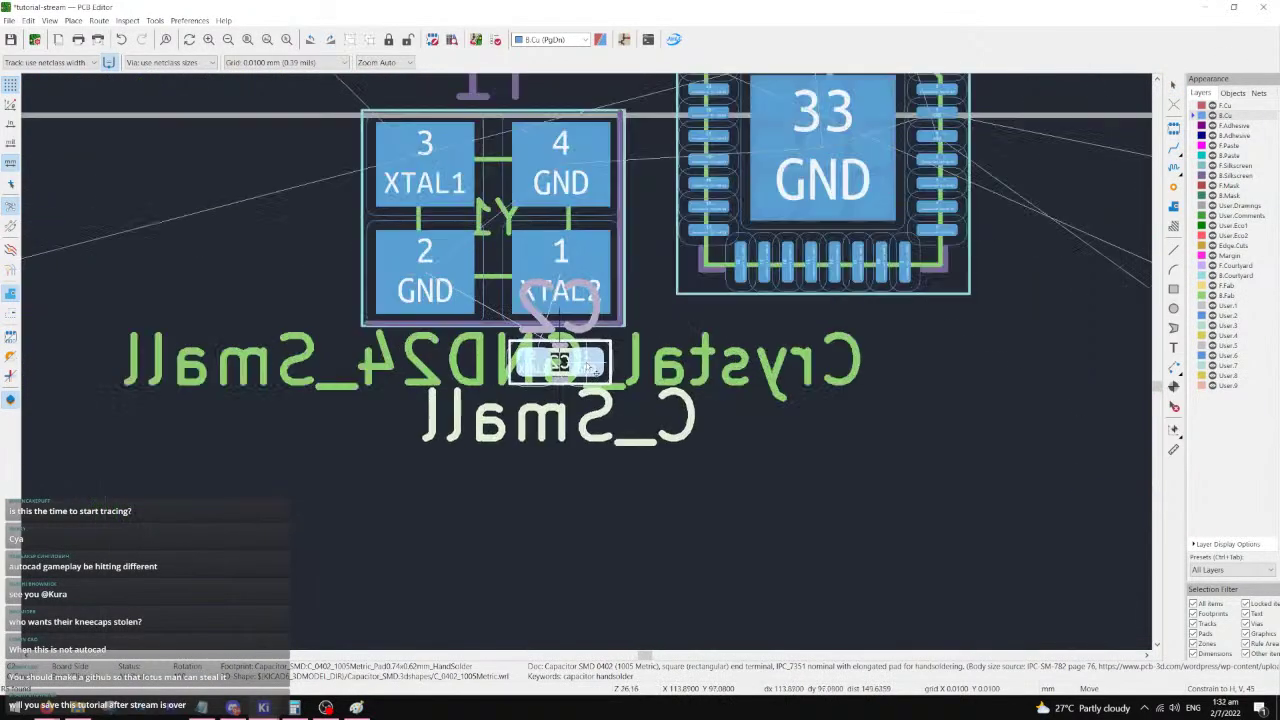
pyautogui.click(642, 396)
# - Switch the track corner style to straight 45° segments while trial-routing XTAL2 from Y1's pad 1, without placing a track
pyautogui.click(1173, 148)
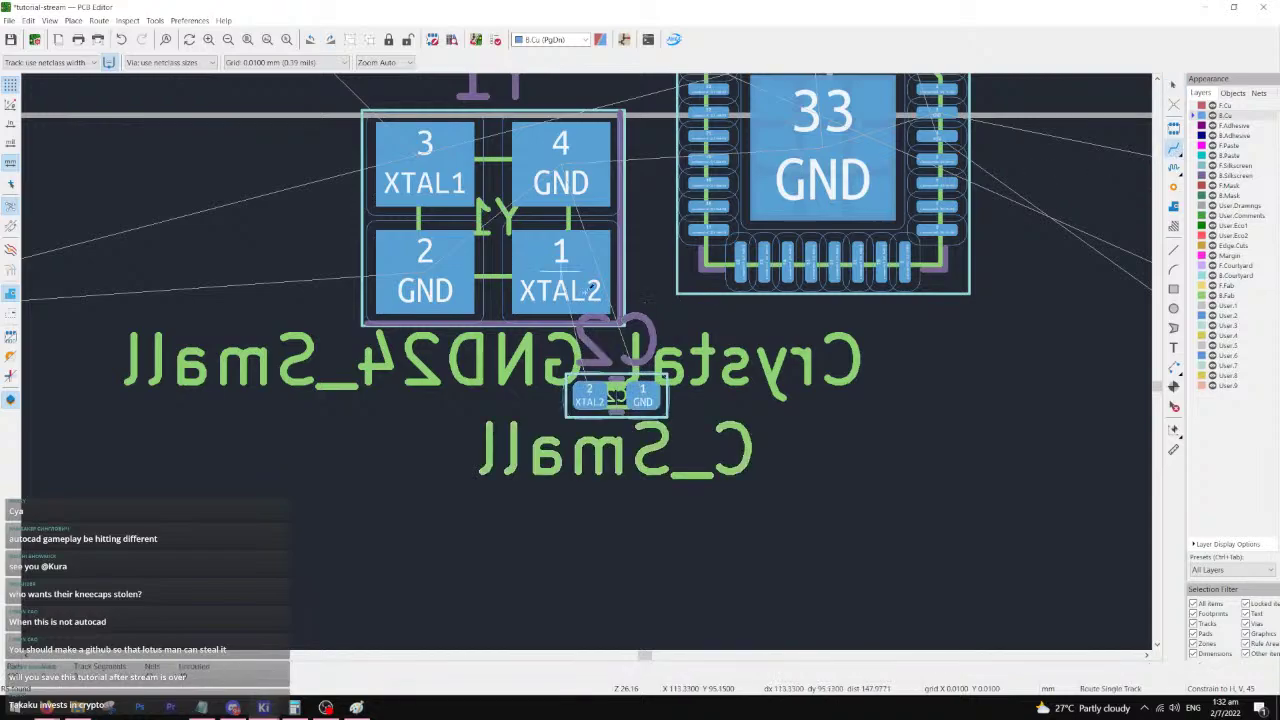
pyautogui.click(560, 262)
pyautogui.hotkey('ctrl', '/')
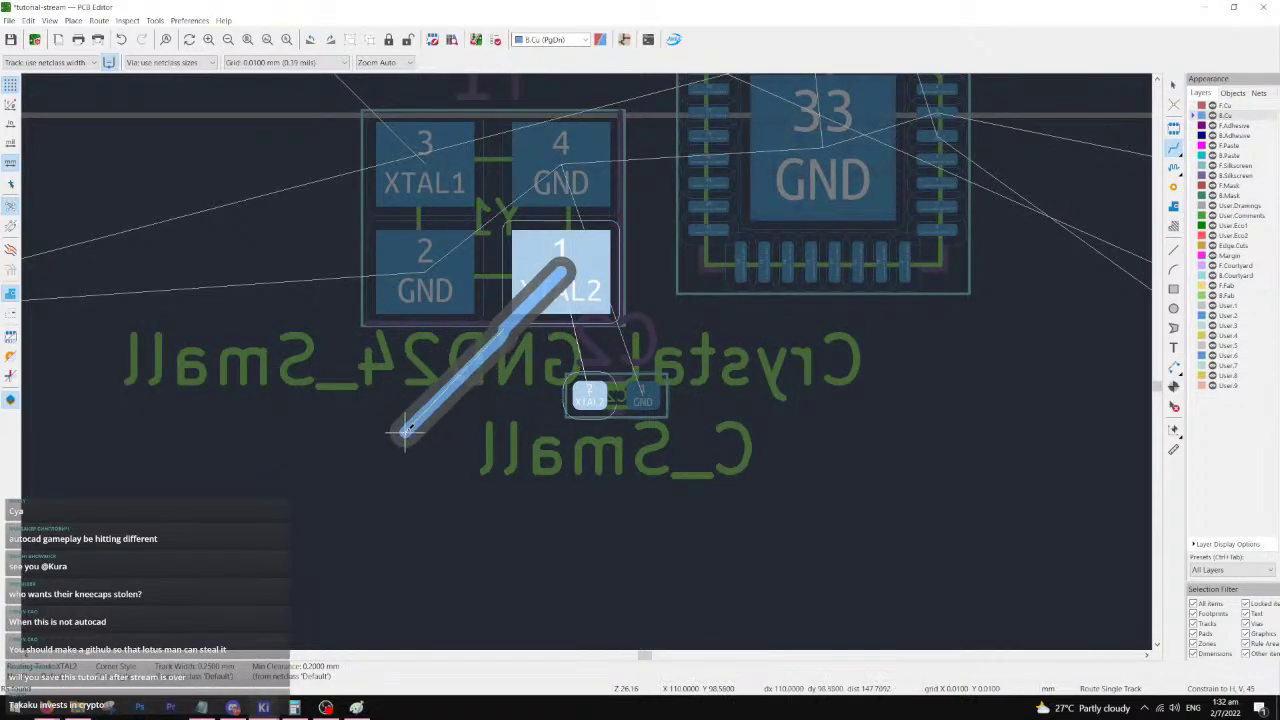
pyautogui.press('/')
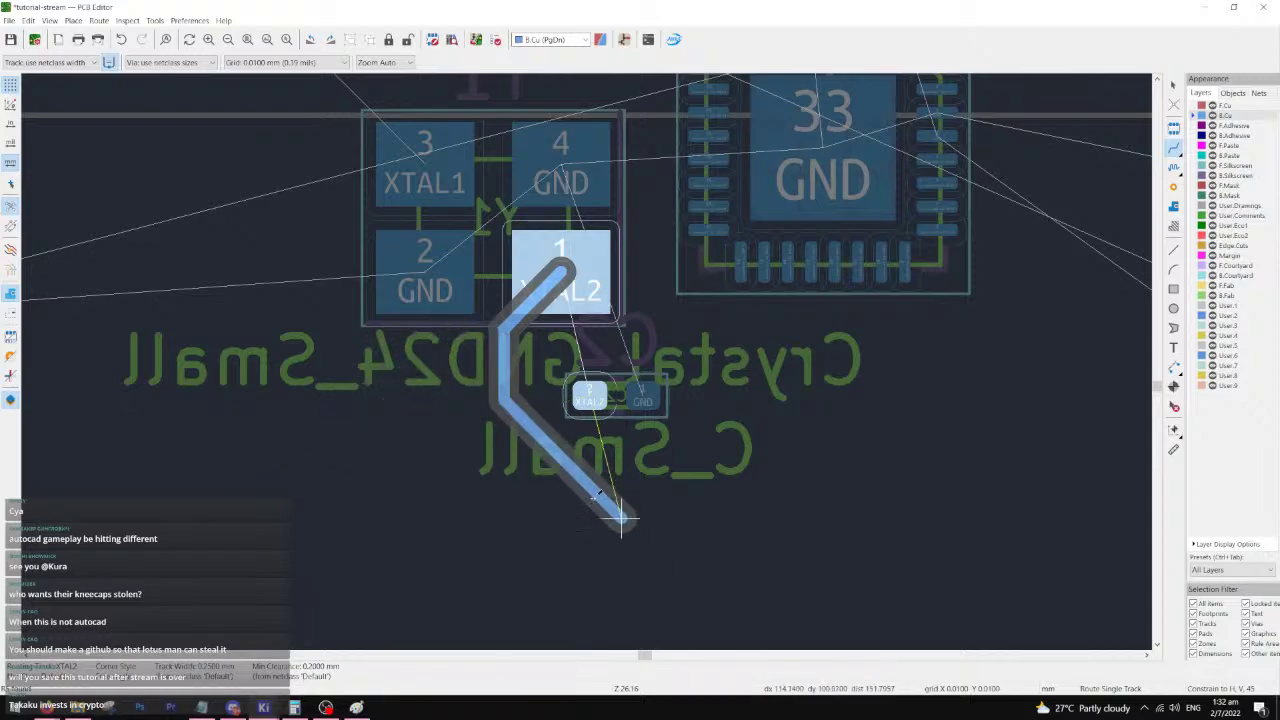
pyautogui.press('Escape')
pyautogui.click(590, 395)
pyautogui.moveTo(674, 315); pyautogui.dragTo(580, 548, button='middle')
pyautogui.press('Escape')
# - Switch to the Schematic Editor and examine the crystal circuit and the XTAL1 and XTAL2 labels at U2
pyautogui.moveTo(263, 707)
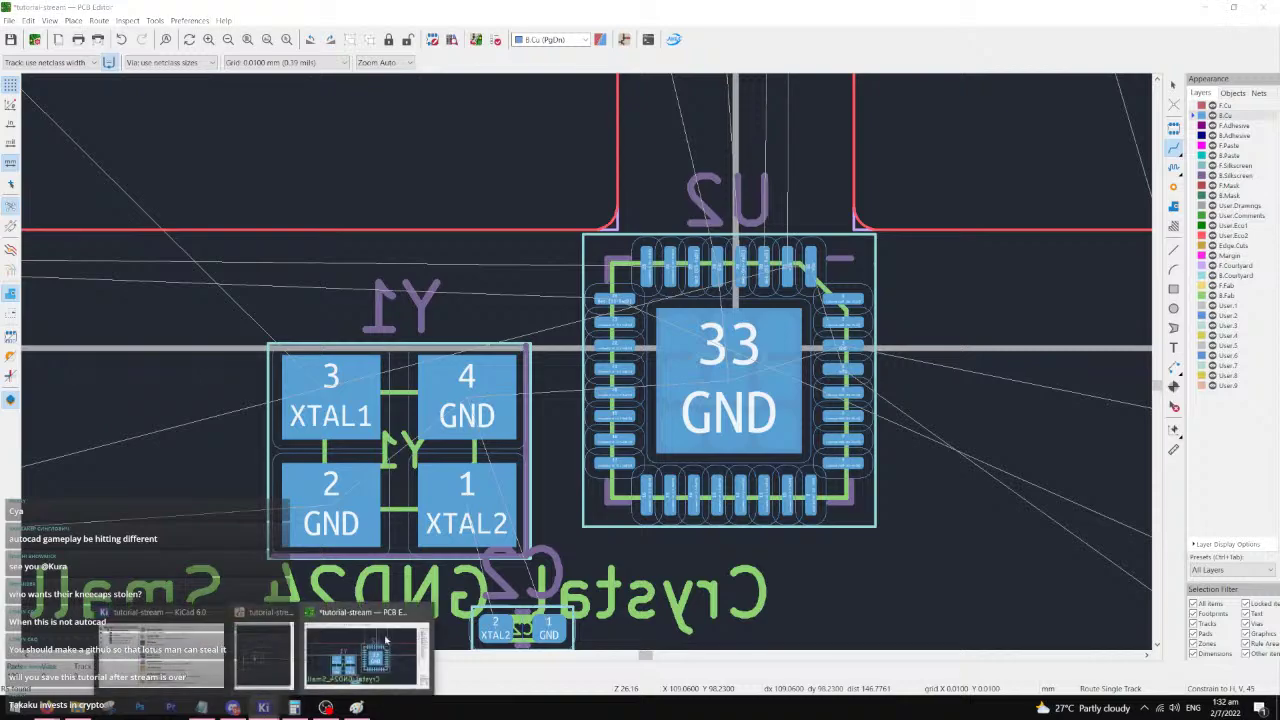
pyautogui.click(268, 655)
pyautogui.click(566, 9)
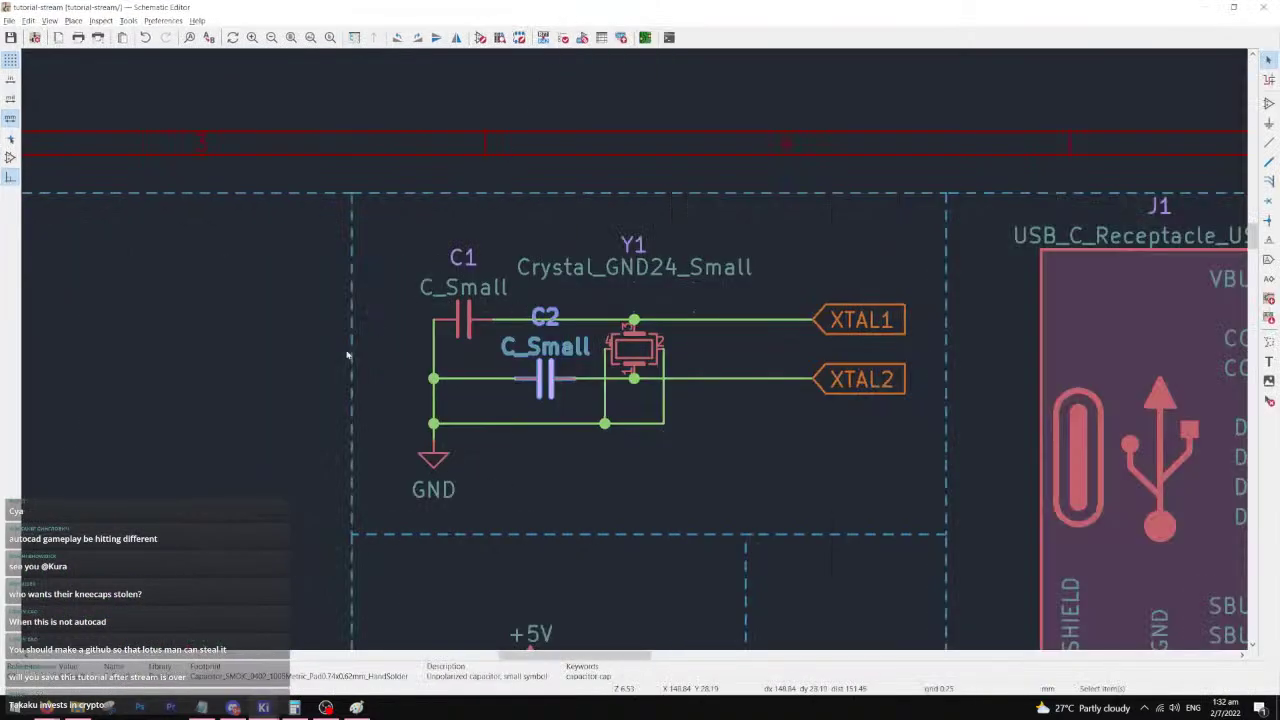
pyautogui.scroll(-2, 623, 393)
pyautogui.scroll(2, 669, 349)
pyautogui.scroll(3, 669, 349)
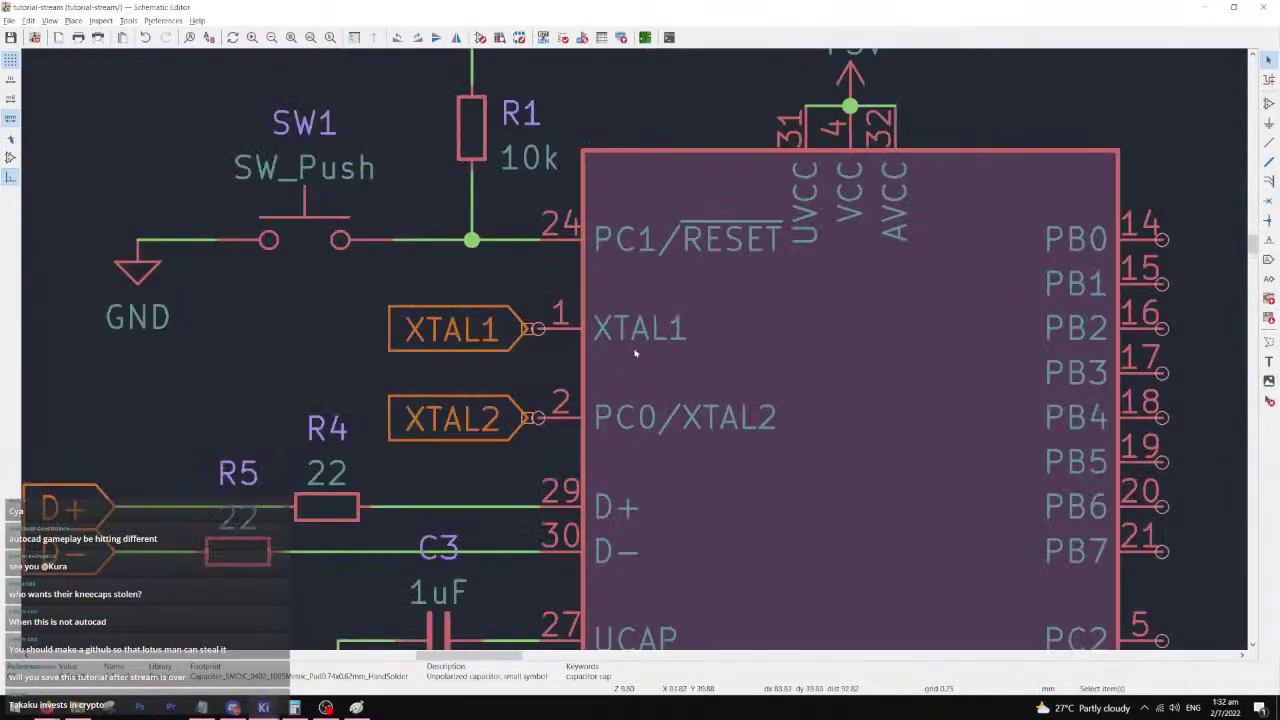
# - Try to align the XTAL1 label with the end of U2's pin 1, dropping it slightly away from the pin
pyautogui.press('w')
pyautogui.scroll(1, 613, 318)
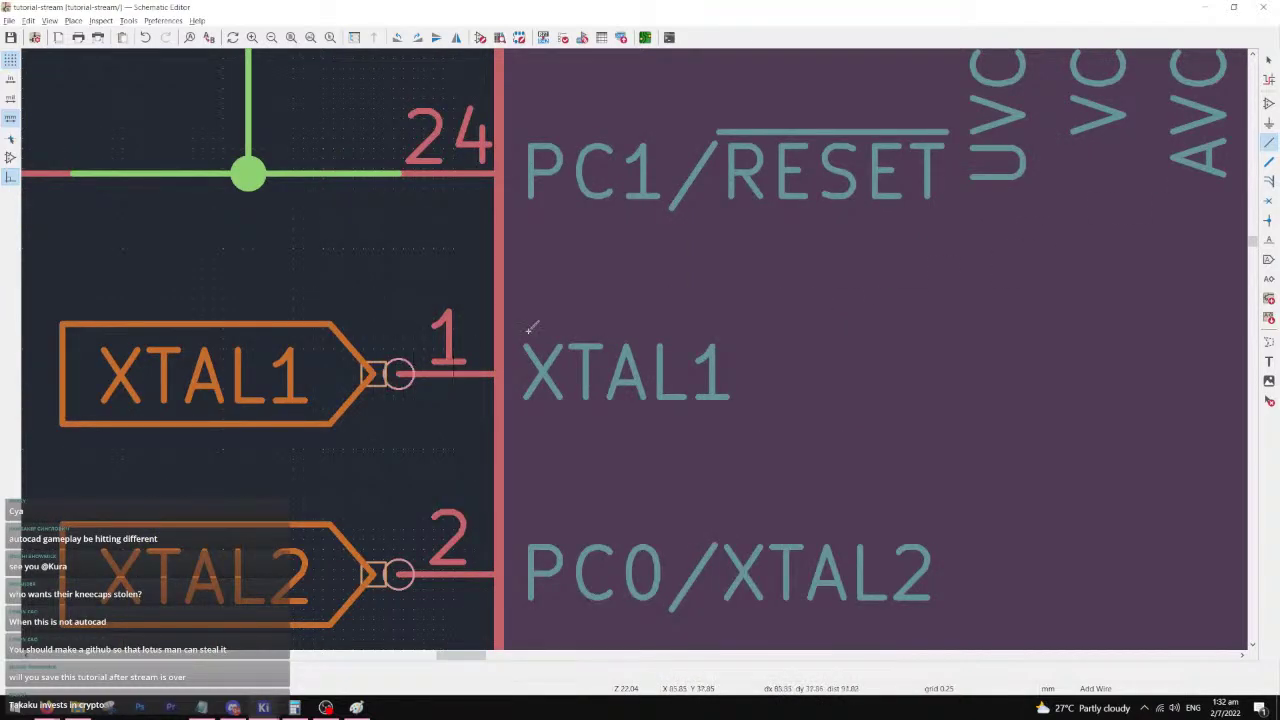
pyautogui.click(1268, 63)
pyautogui.click(306, 386)
pyautogui.press('m')
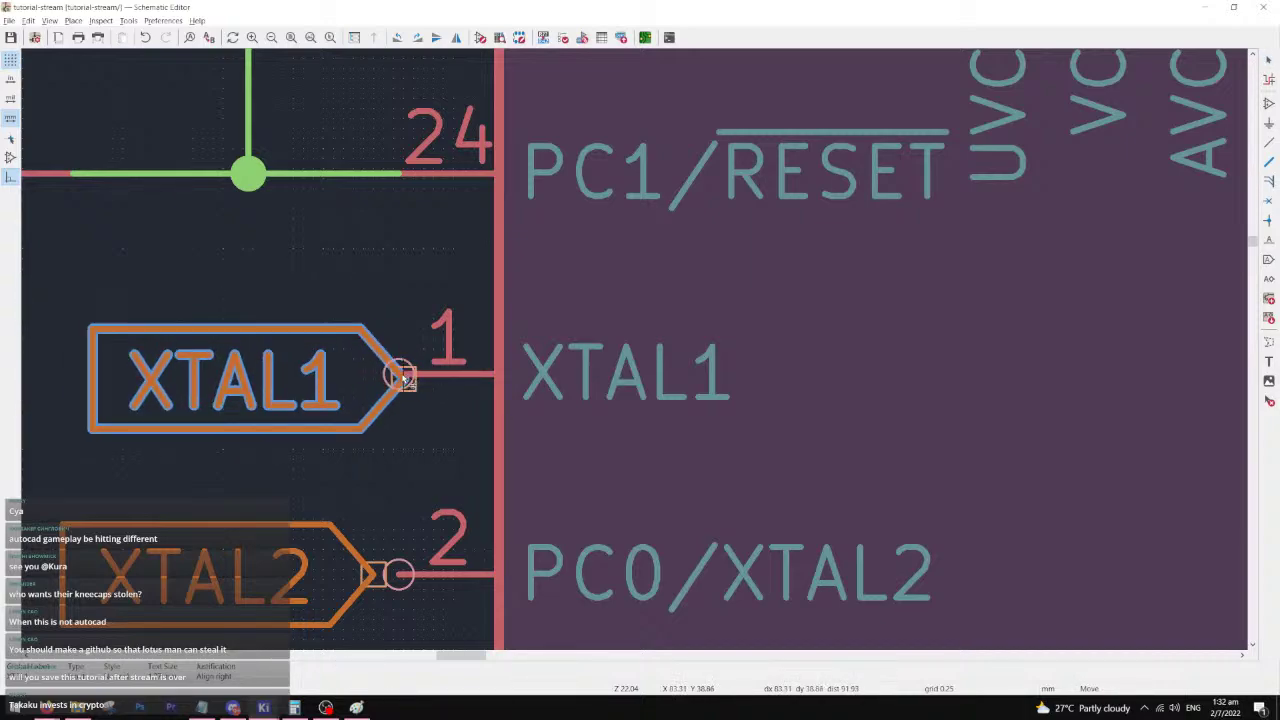
pyautogui.scroll(1, 382, 378)
pyautogui.scroll(2, 638, 352)
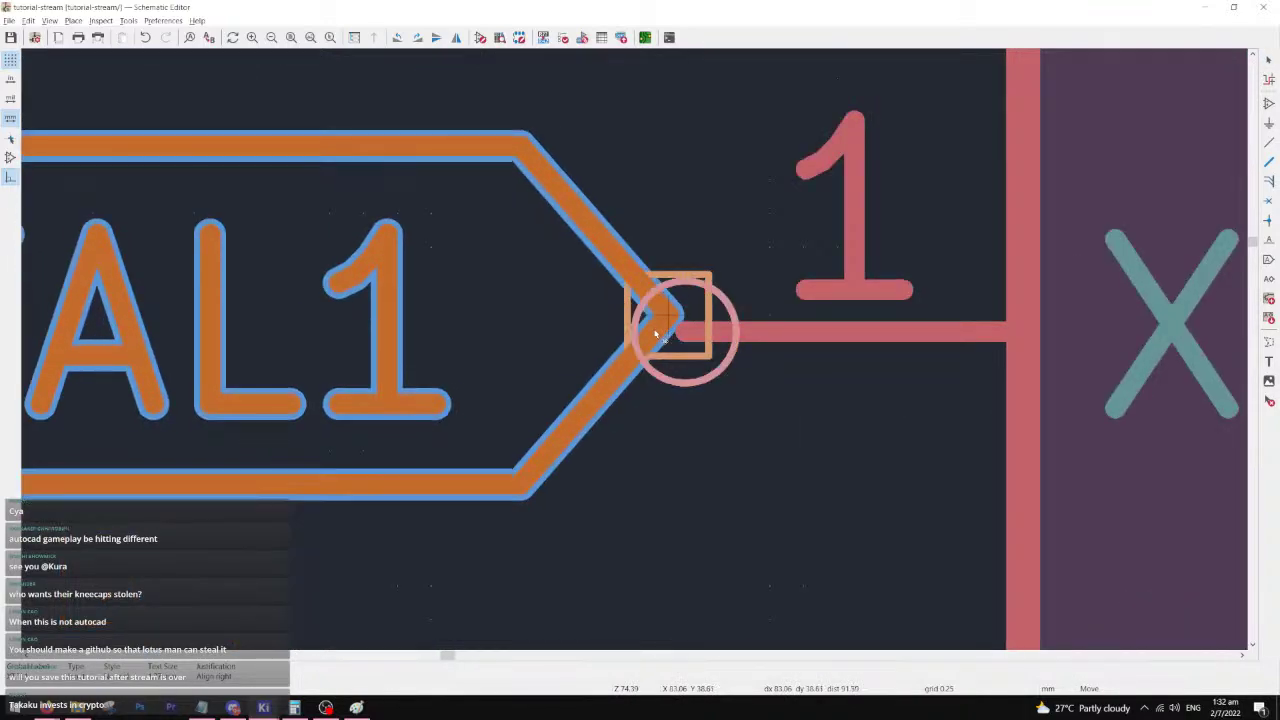
pyautogui.click(500, 410)
# - Try to draw a wire from the XTAL1 label to U2's pin 1
pyautogui.press('w')
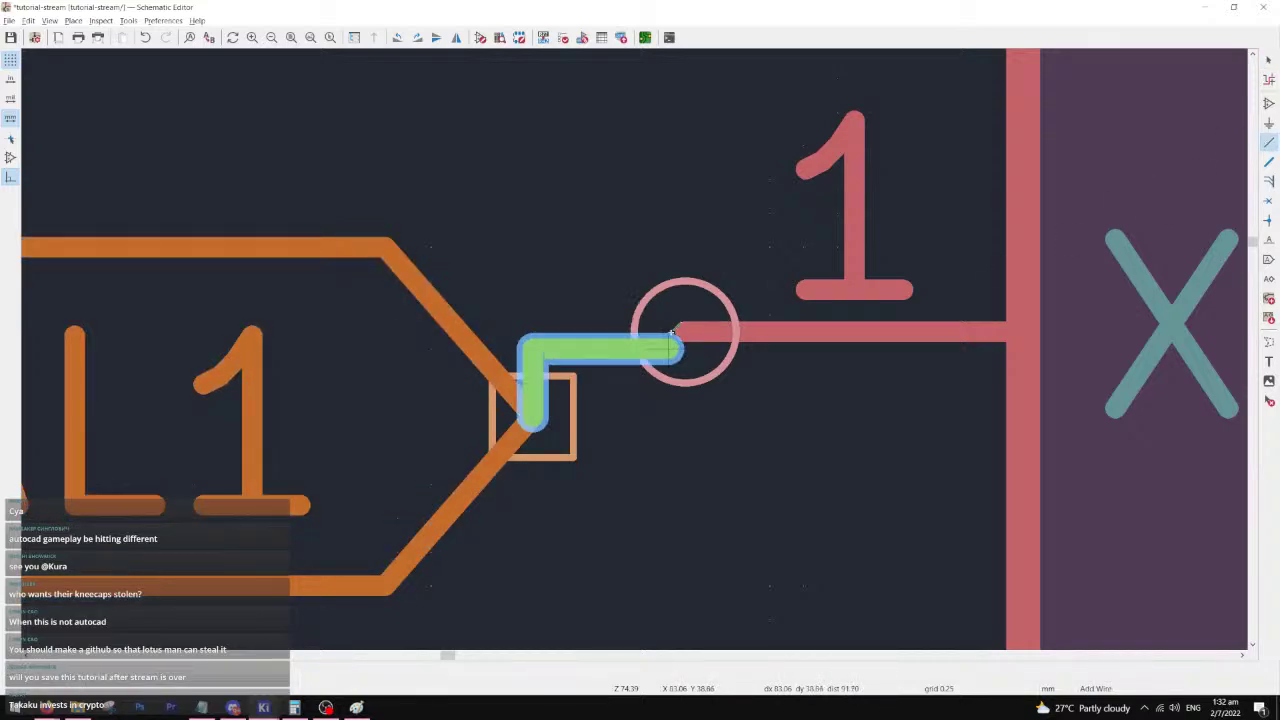
pyautogui.press('Escape')
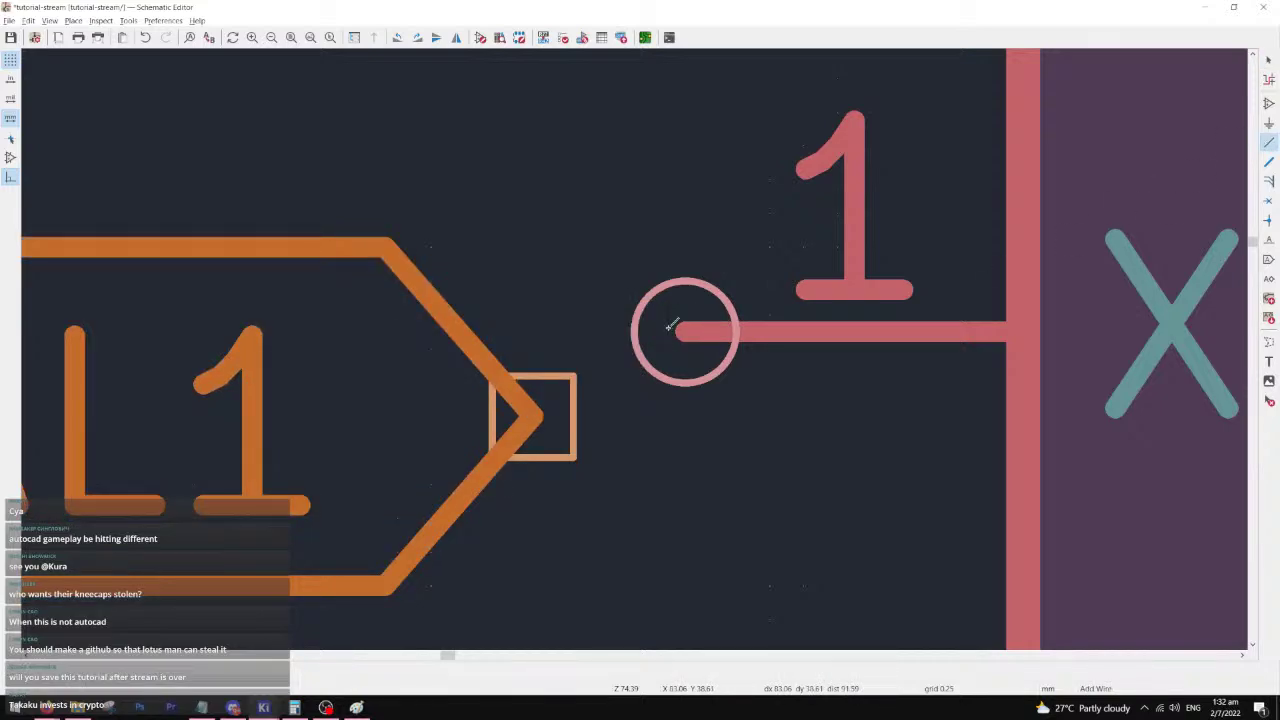
pyautogui.hotkey('ctrl', 'shift', 's')
pyautogui.click(556, 343)
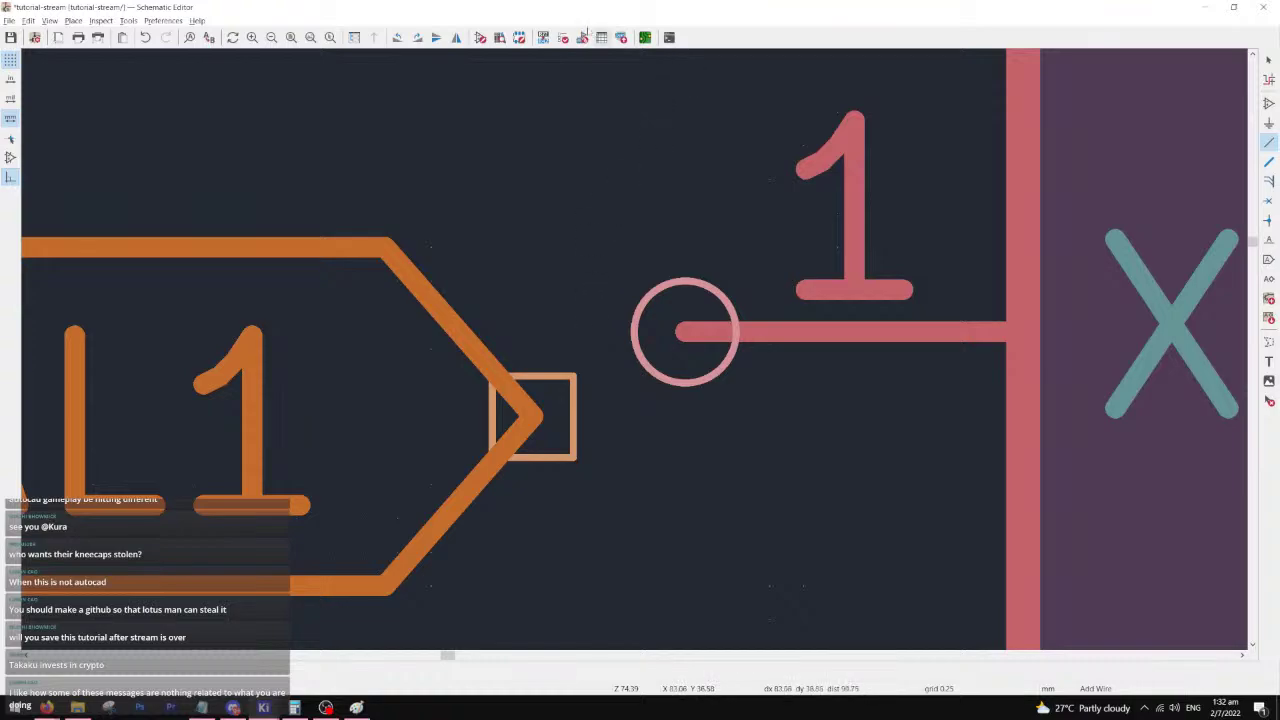
# - Move the XTAL1 and XTAL2 labels away from U2 into the empty area left of the microcontroller block
pyautogui.scroll(-5, 882, 124)
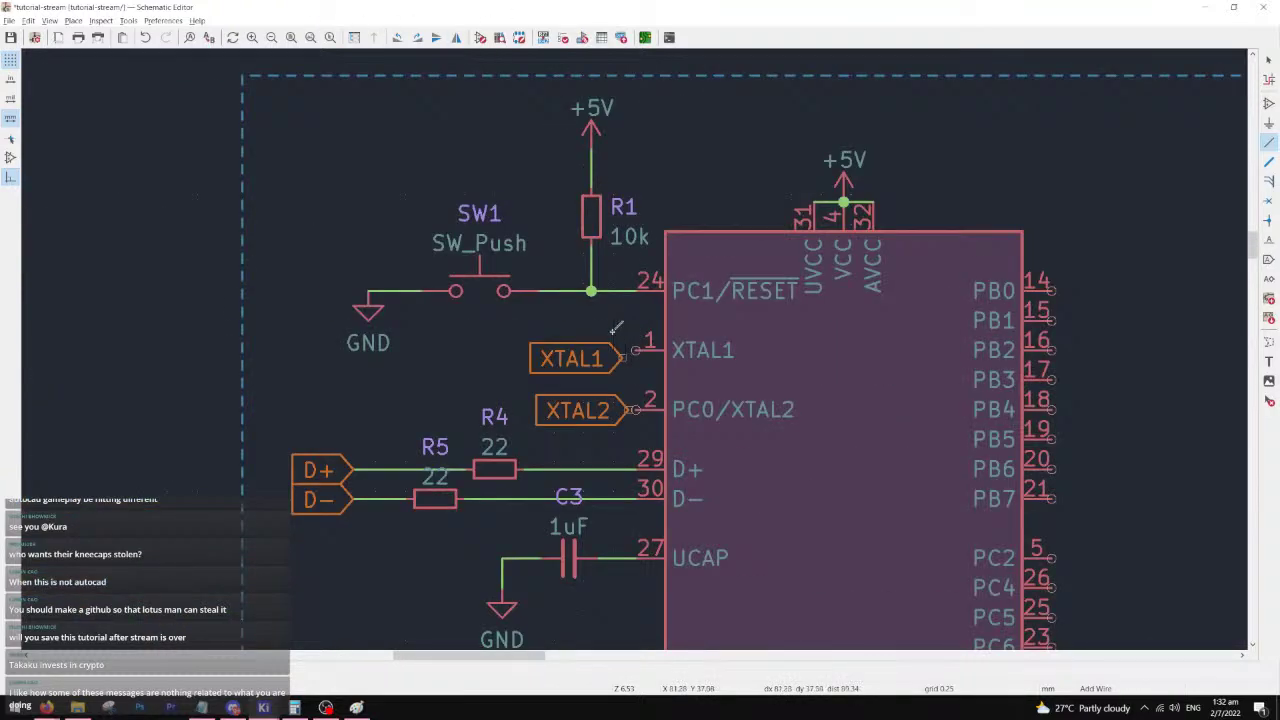
pyautogui.scroll(-4, 615, 327)
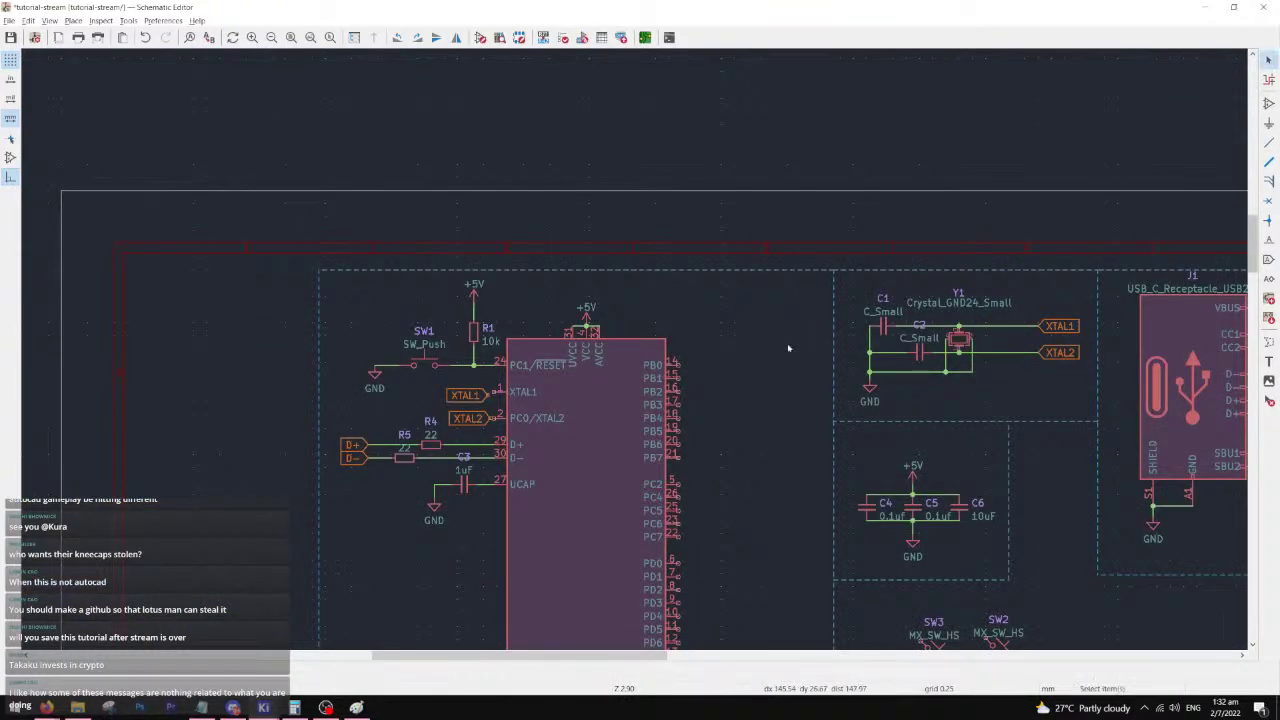
pyautogui.scroll(-2, 522, 360)
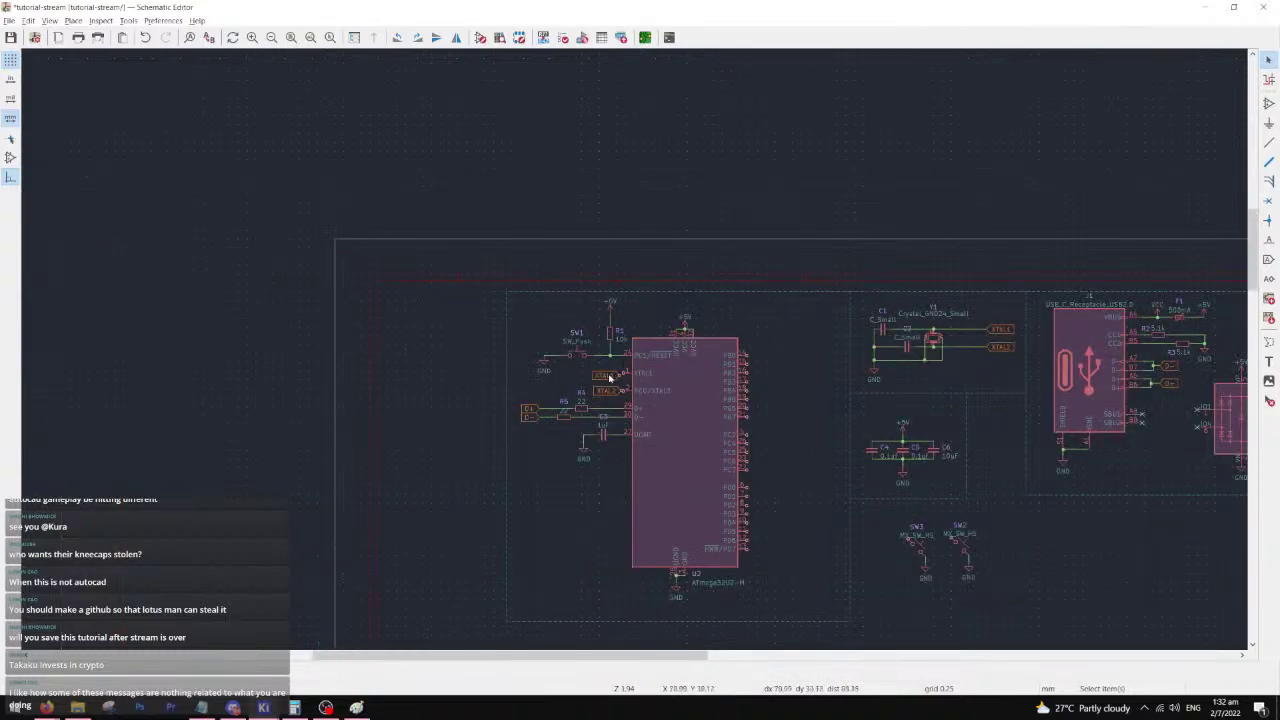
pyautogui.moveTo(612, 380); pyautogui.dragTo(437, 373)
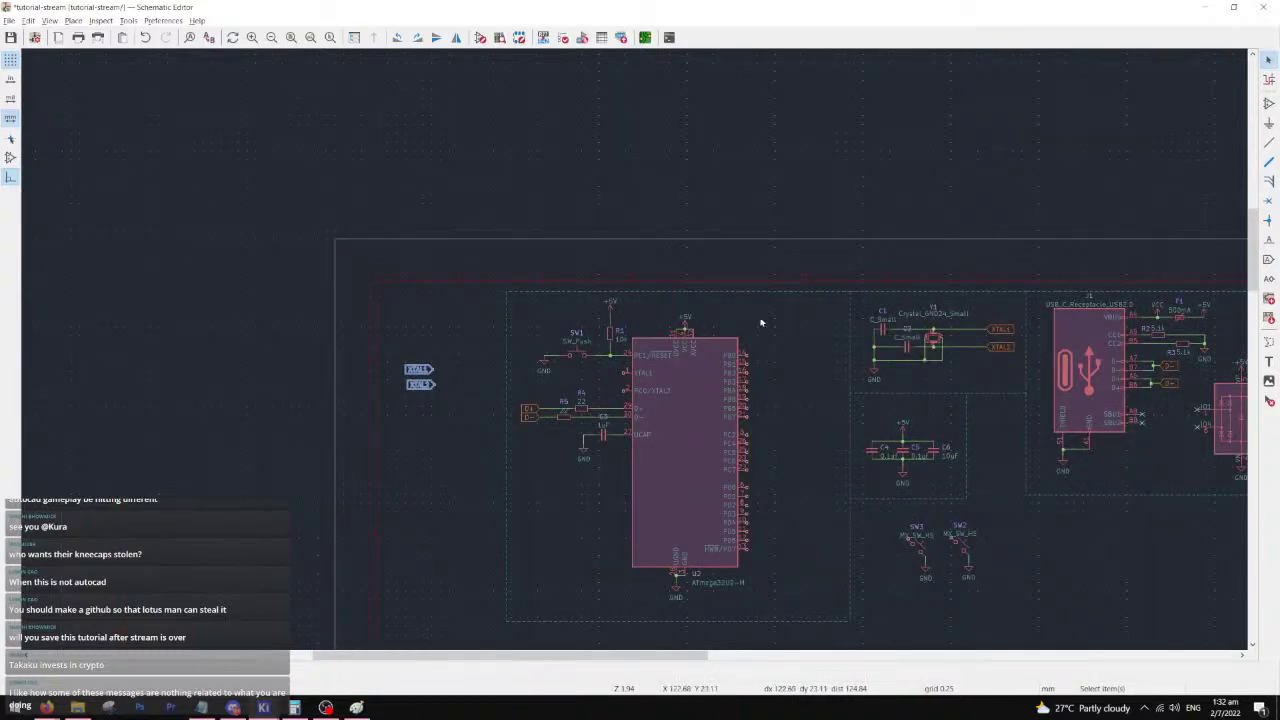
# - Shift U2 together with its attached switch, resistors, capacitor, labels and power symbols slightly to the right
pyautogui.moveTo(760, 308); pyautogui.dragTo(524, 596)
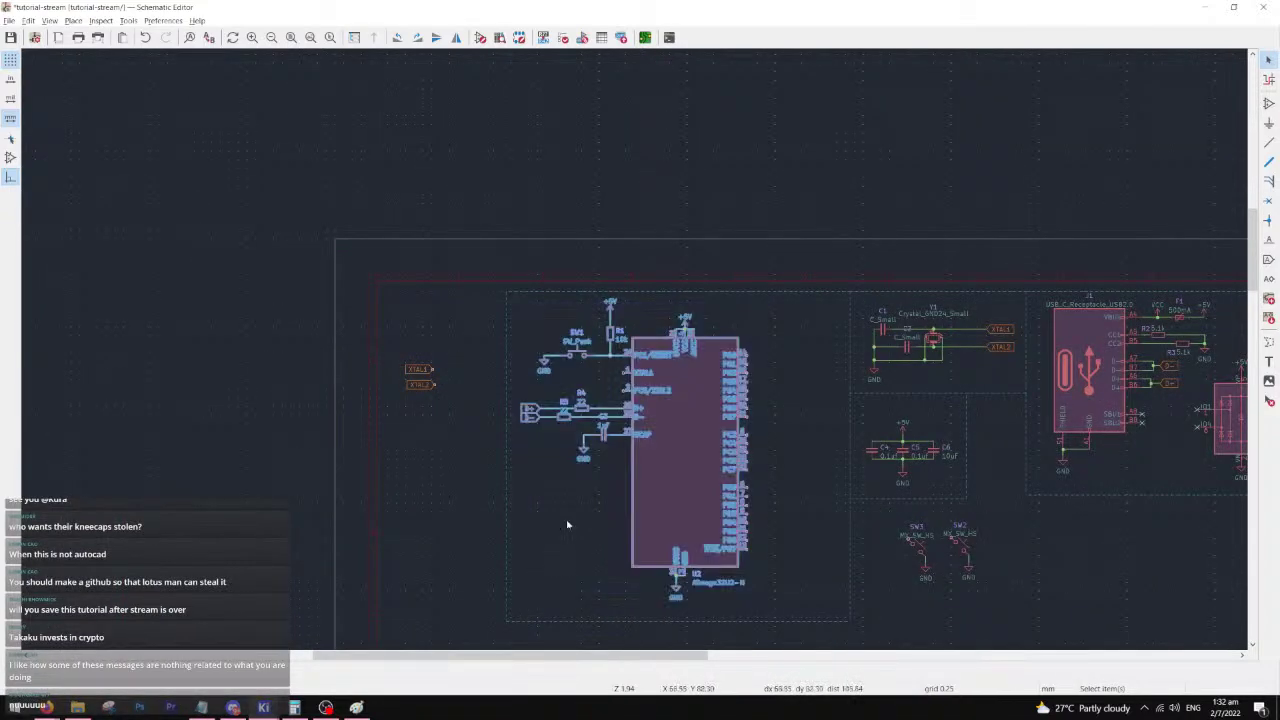
pyautogui.moveTo(622, 391)
pyautogui.mouseDown()
pyautogui.moveTo(661, 396)
pyautogui.moveTo(633, 391)
pyautogui.mouseUp()
pyautogui.click(398, 380)
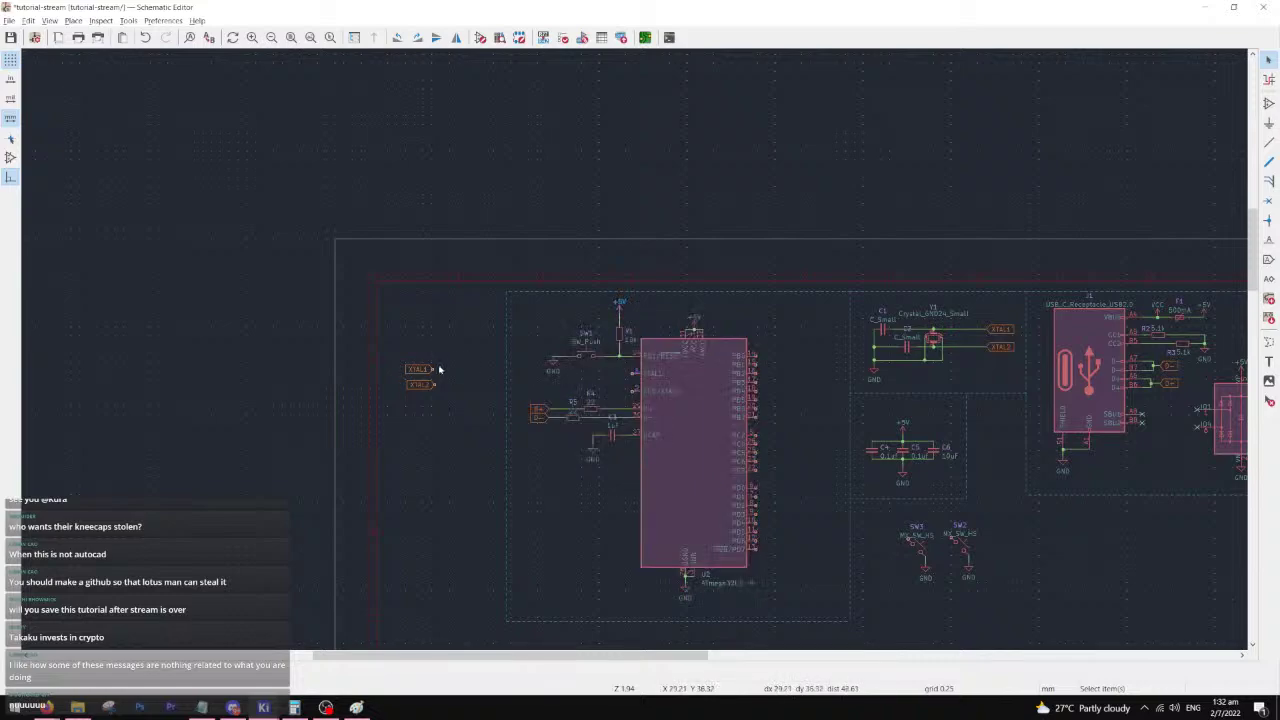
# - Place the XTAL1 label on the end of U2's pin 1 and the XTAL2 label on pin 2
pyautogui.scroll(4, 440, 367)
pyautogui.moveTo(650, 344); pyautogui.dragTo(546, 428)
pyautogui.scroll(4, 1048, 358)
pyautogui.moveTo(579, 364); pyautogui.dragTo(660, 372)
pyautogui.click(538, 347)
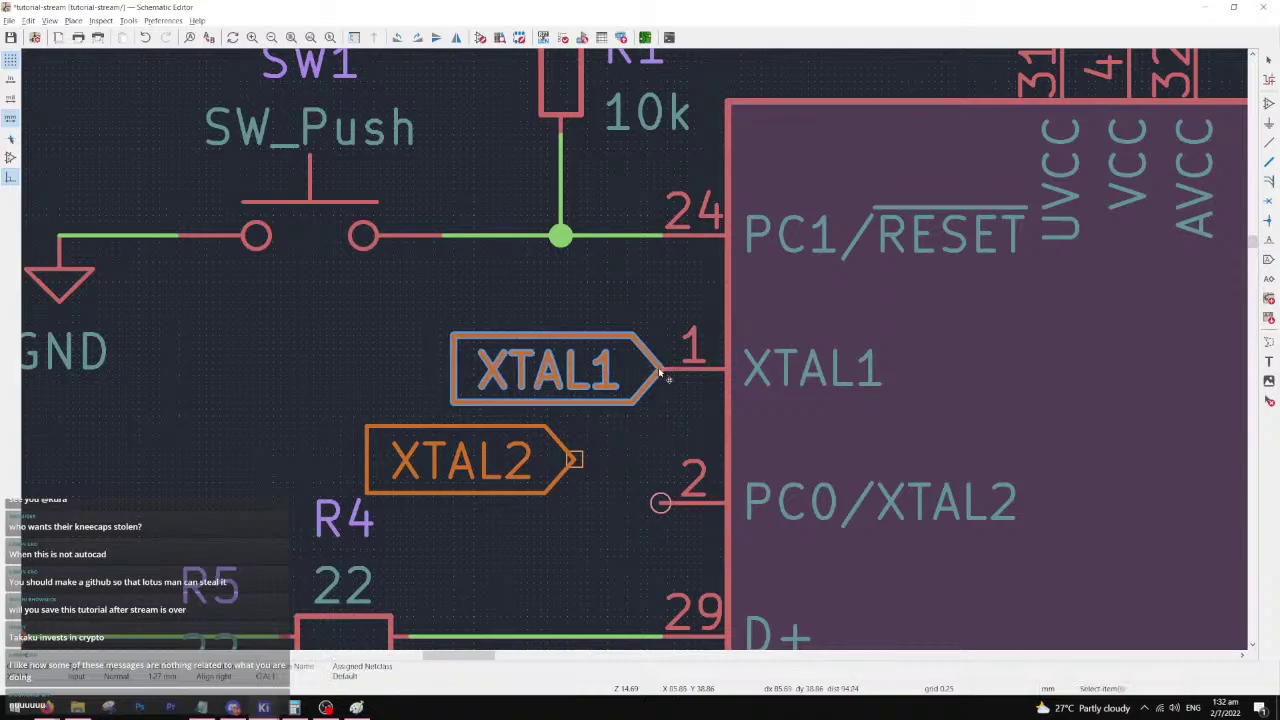
pyautogui.moveTo(562, 458); pyautogui.dragTo(667, 503)
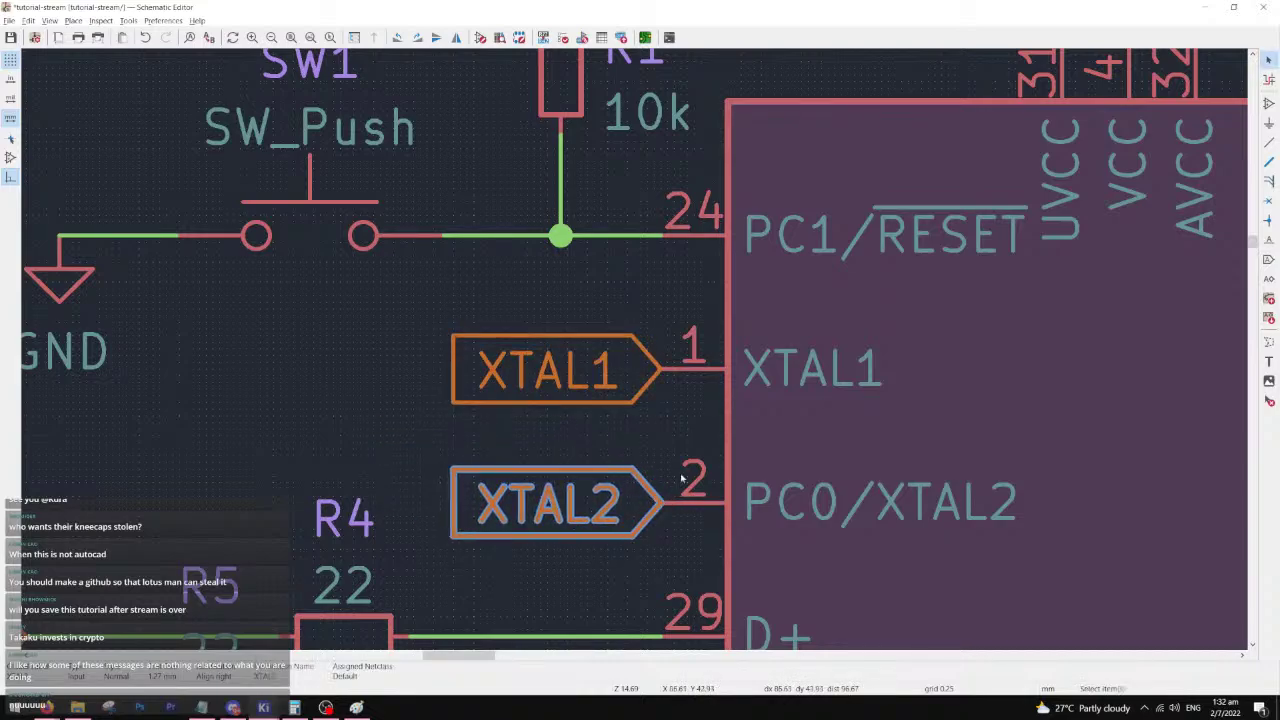
# - Save the schematic and update the PCB from it so U2's pins 1 and 2 connect to XTAL1 and XTAL2
pyautogui.hotkey('ctrl', 's')
pyautogui.click(1203, 6)
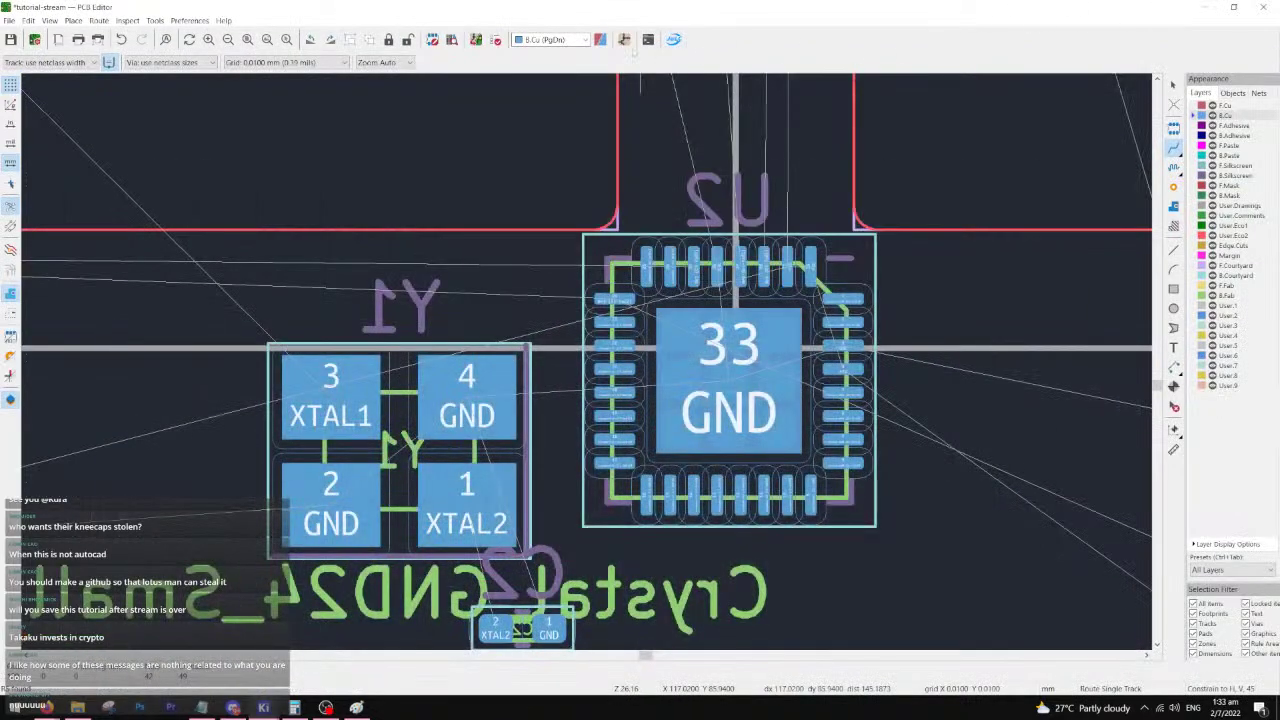
pyautogui.click(476, 40)
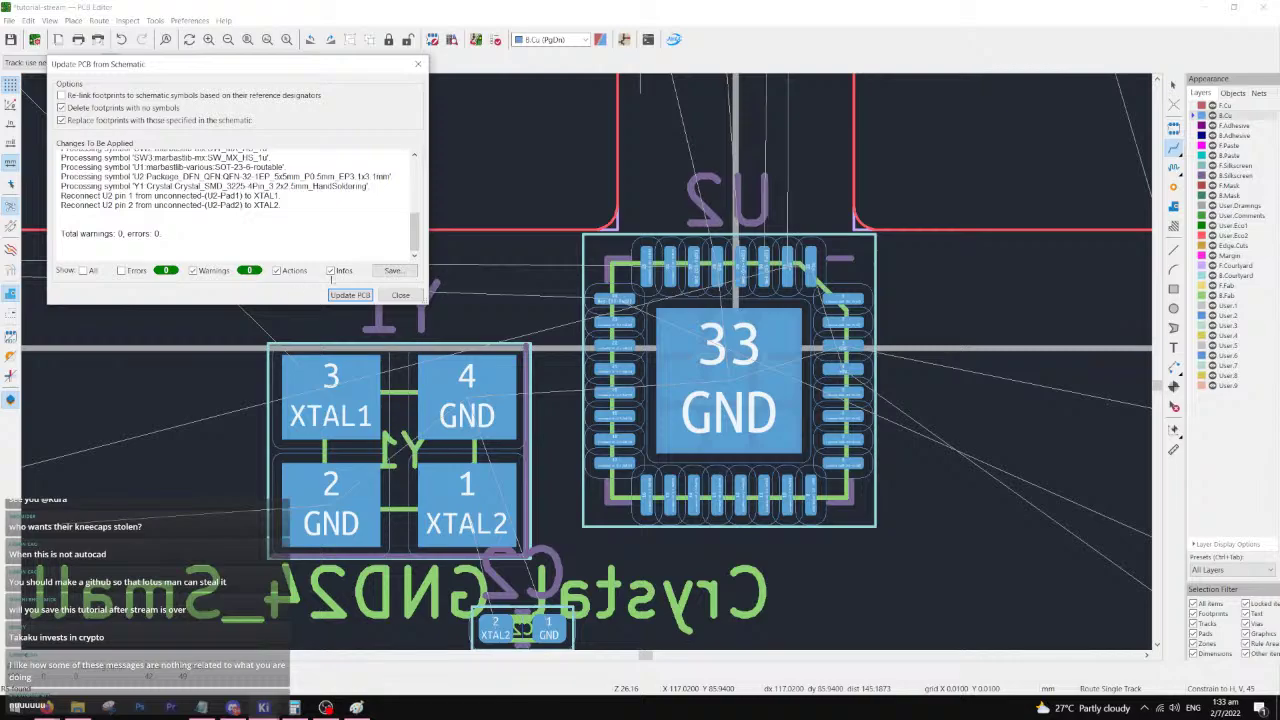
pyautogui.click(347, 295)
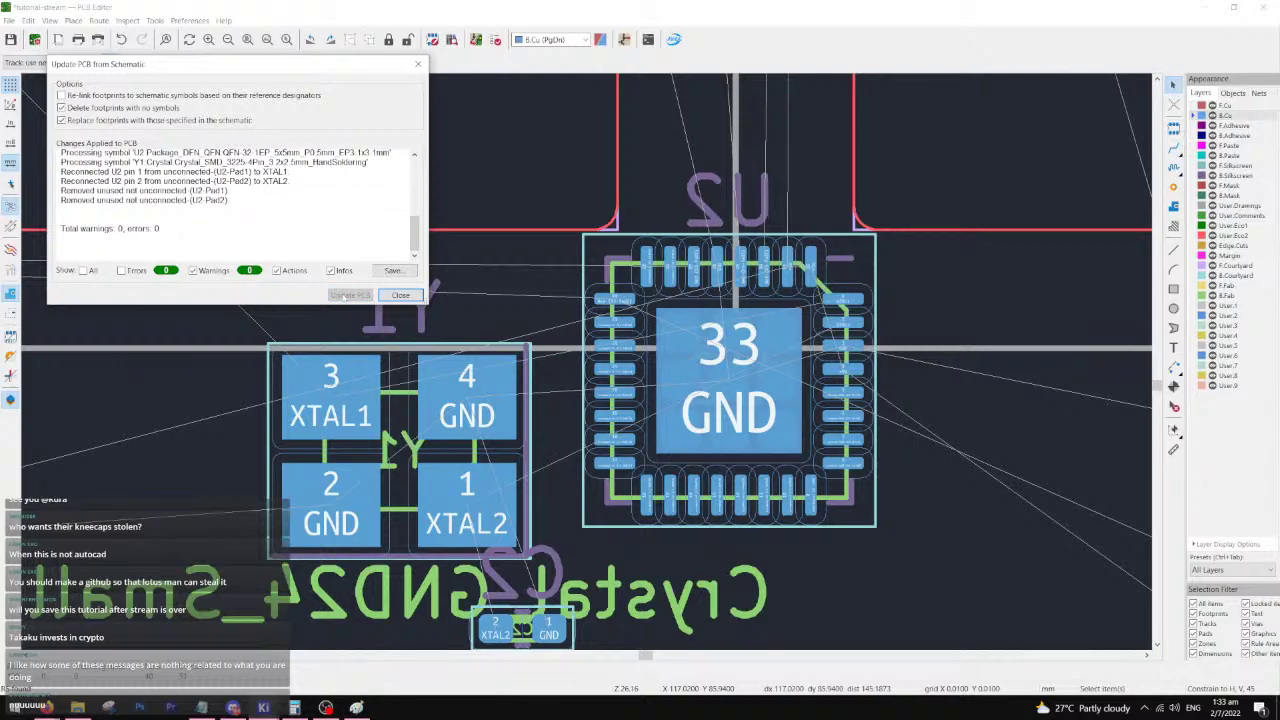
pyautogui.click(402, 295)
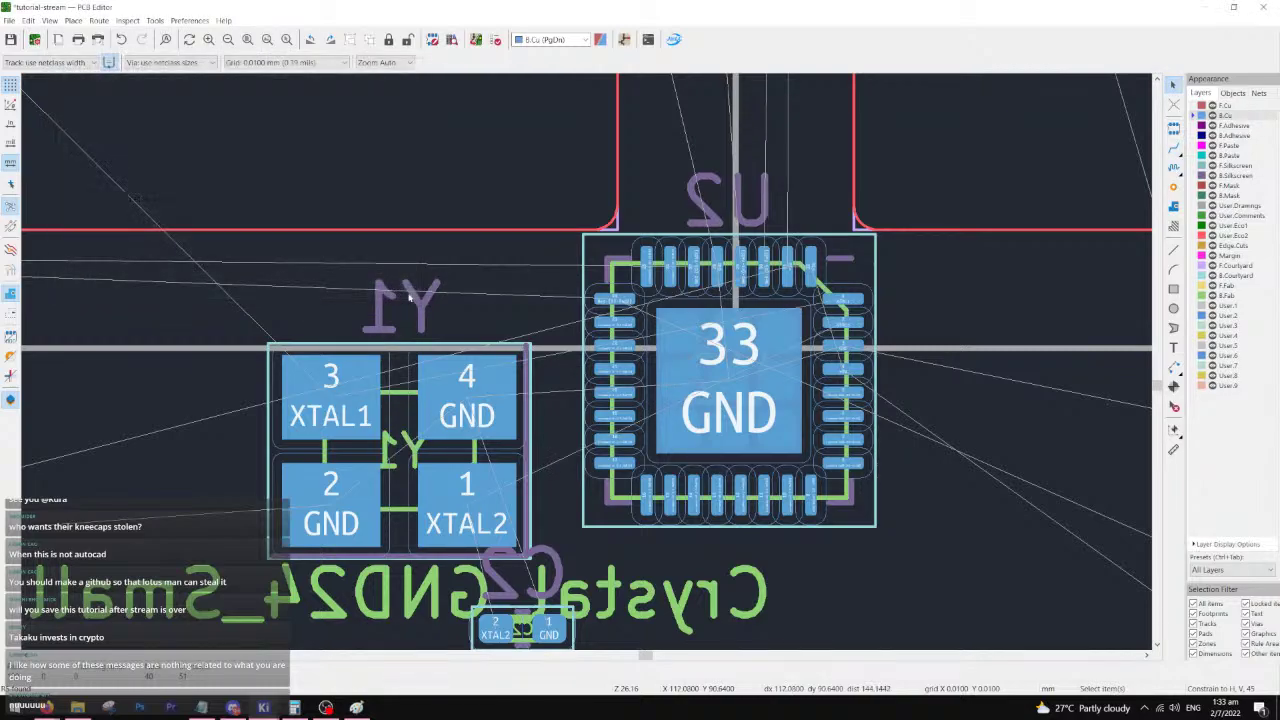
# - Move crystal Y1 across U2 into the open area beside the pads for pins 1 and 2
pyautogui.moveTo(520, 458); pyautogui.dragTo(489, 351, button='middle')
pyautogui.scroll(2, 571, 351)
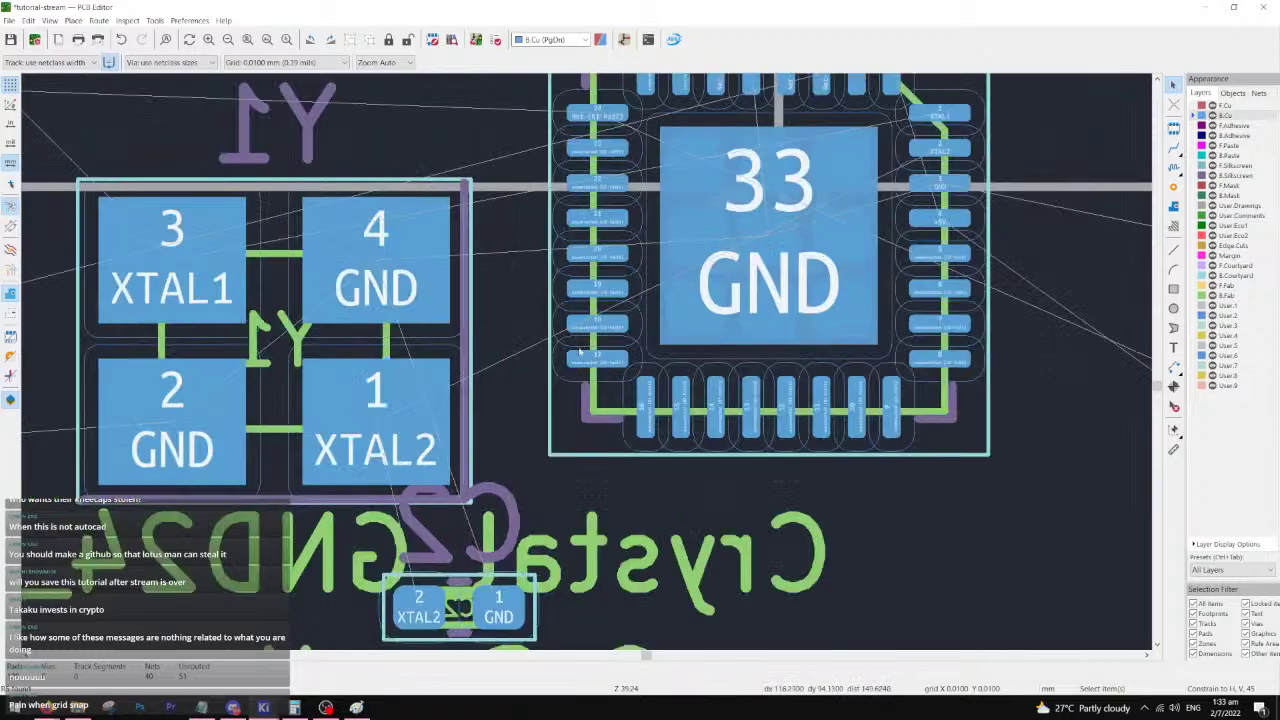
pyautogui.scroll(-2, 540, 332)
pyautogui.scroll(3, 564, 357)
pyautogui.scroll(-1, 600, 350)
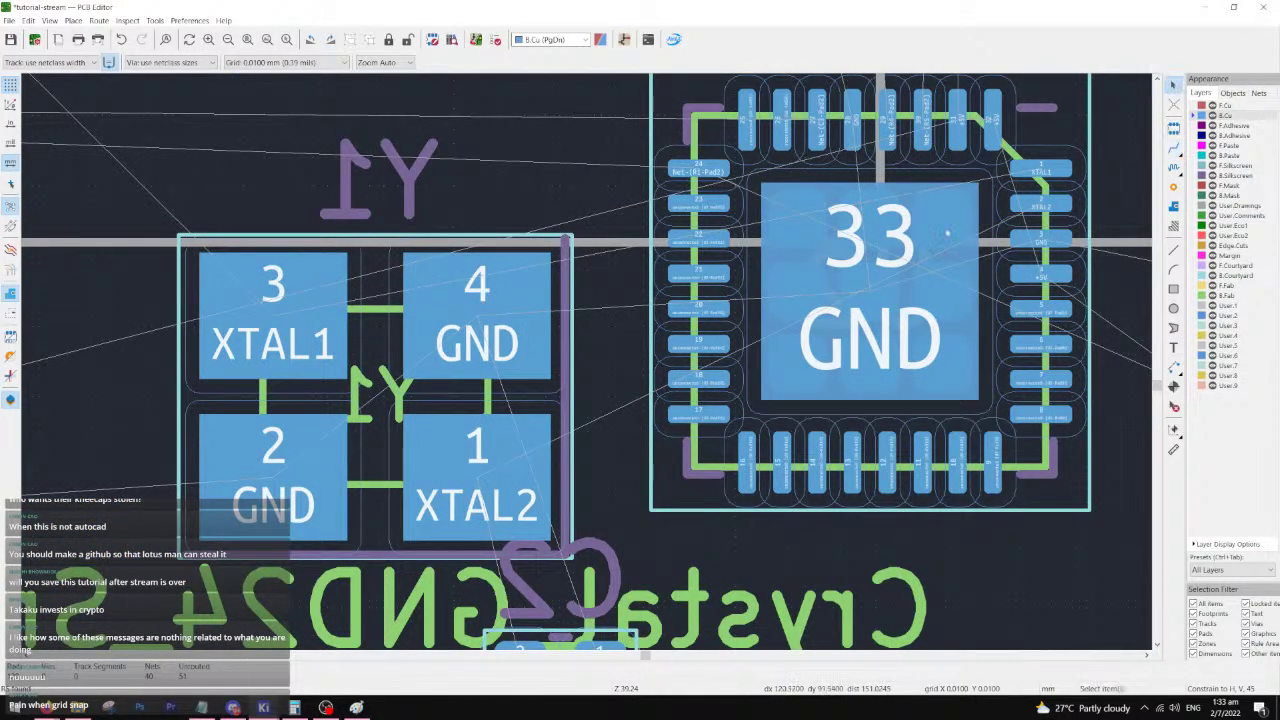
pyautogui.scroll(5, 486, 370)
pyautogui.scroll(-5, 486, 399)
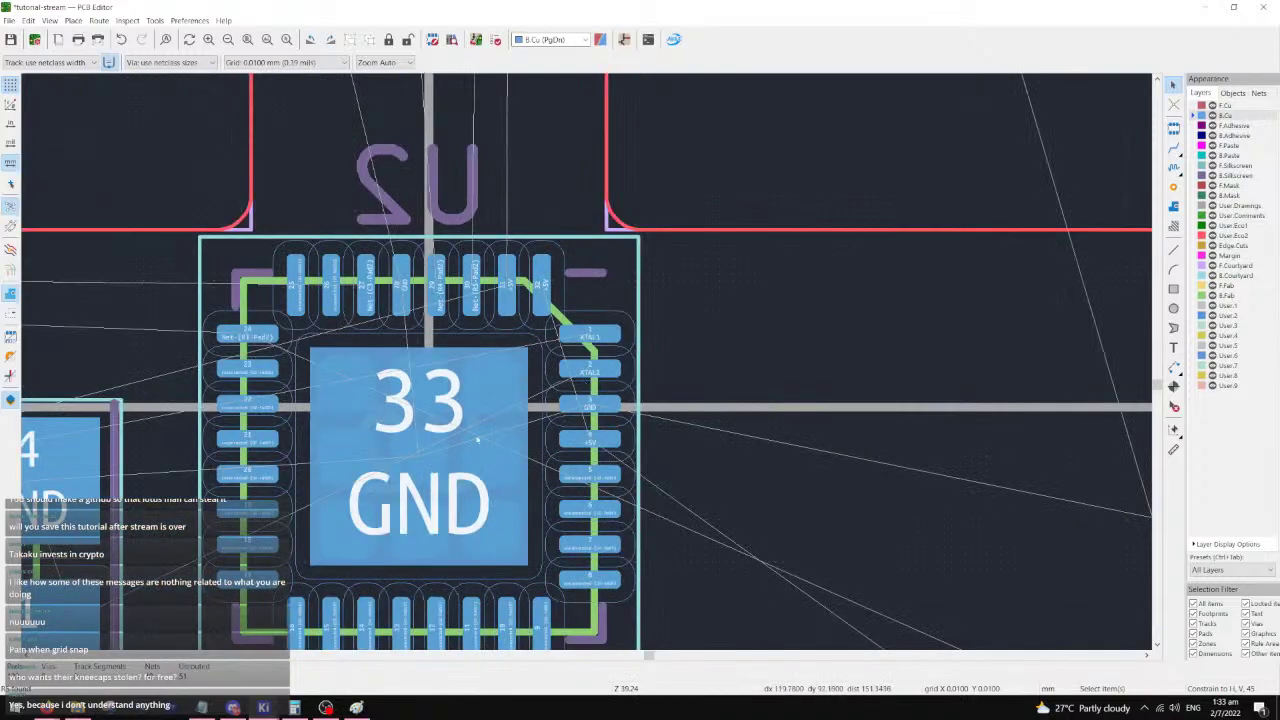
pyautogui.click(397, 386)
pyautogui.scroll(4, 397, 386)
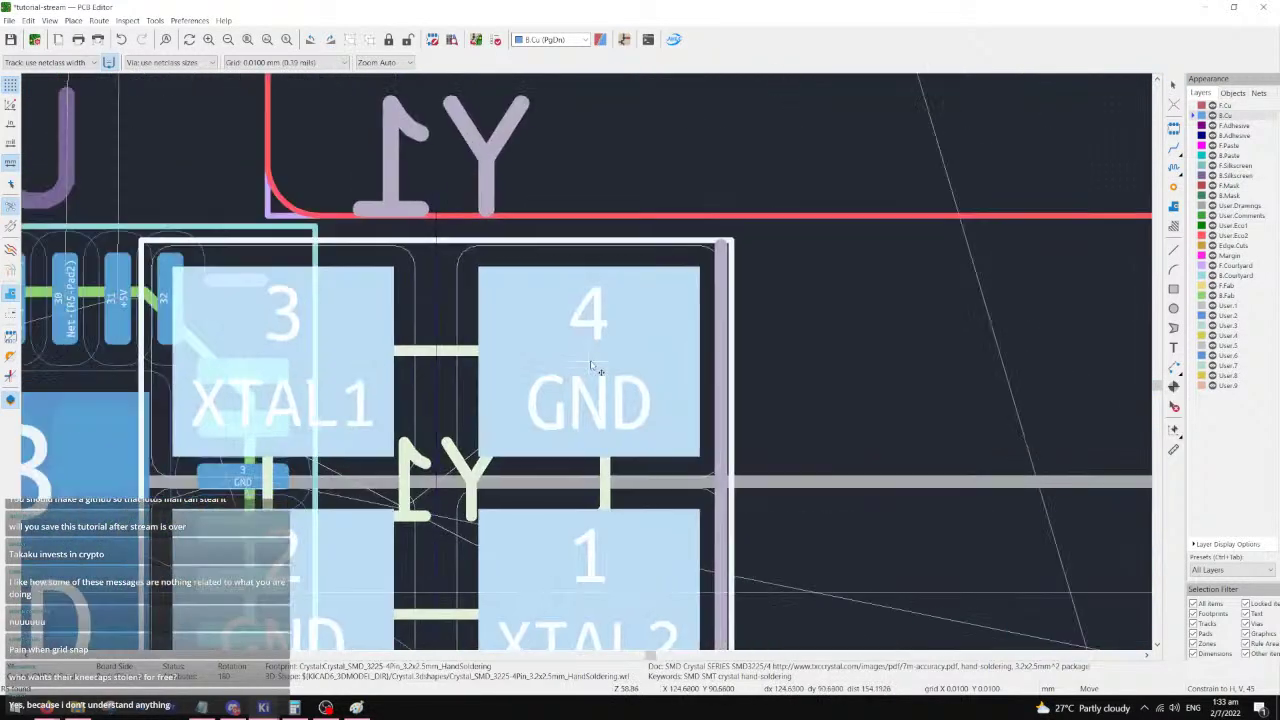
pyautogui.scroll(-1, 800, 340)
pyautogui.scroll(-1, 854, 343)
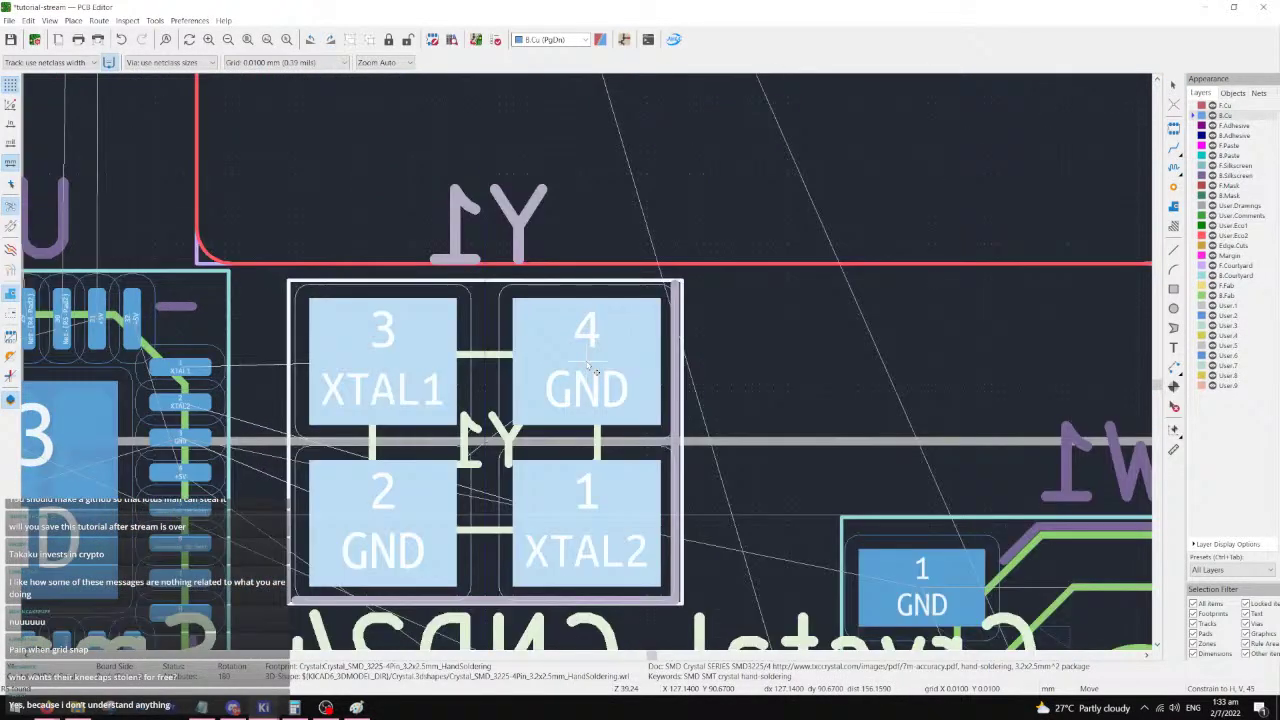
# - Rotate crystal Y1 so its pads 1 and 2 face U2, and set it down next to the microcontroller
pyautogui.press('r')
pyautogui.press('r')
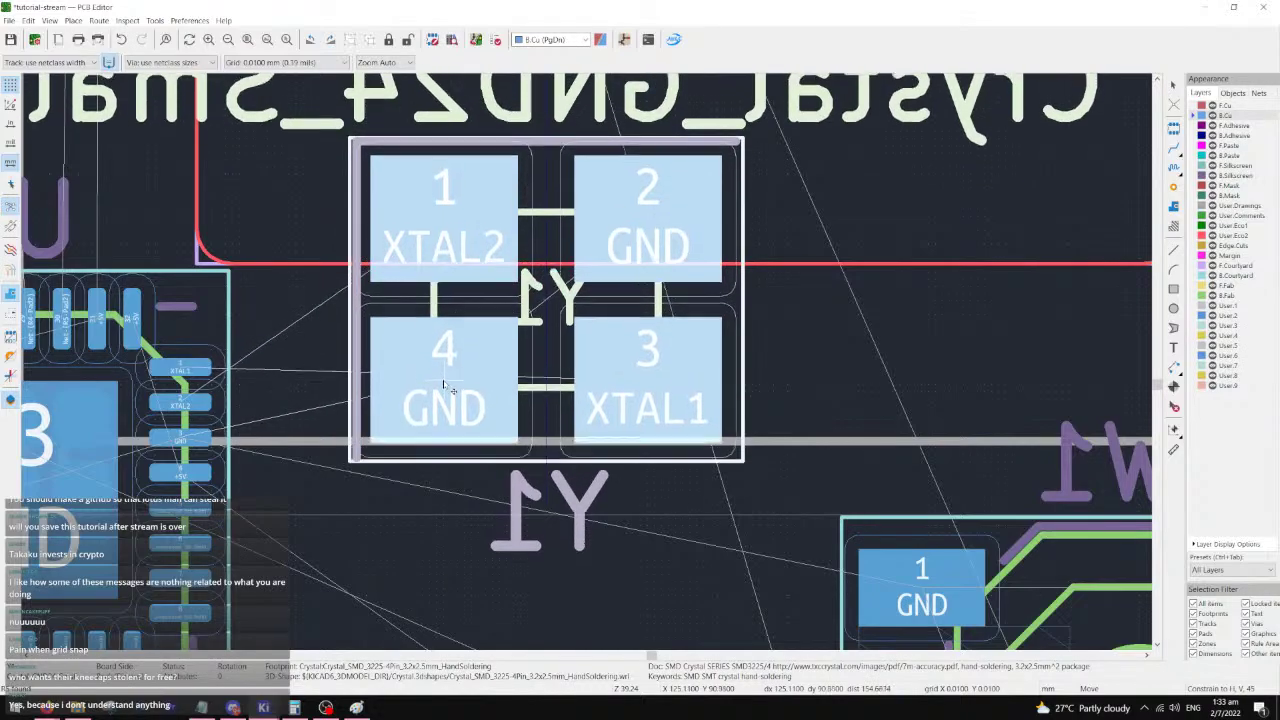
pyautogui.press('r')
pyautogui.moveTo(590, 588); pyautogui.dragTo(686, 503, button='middle')
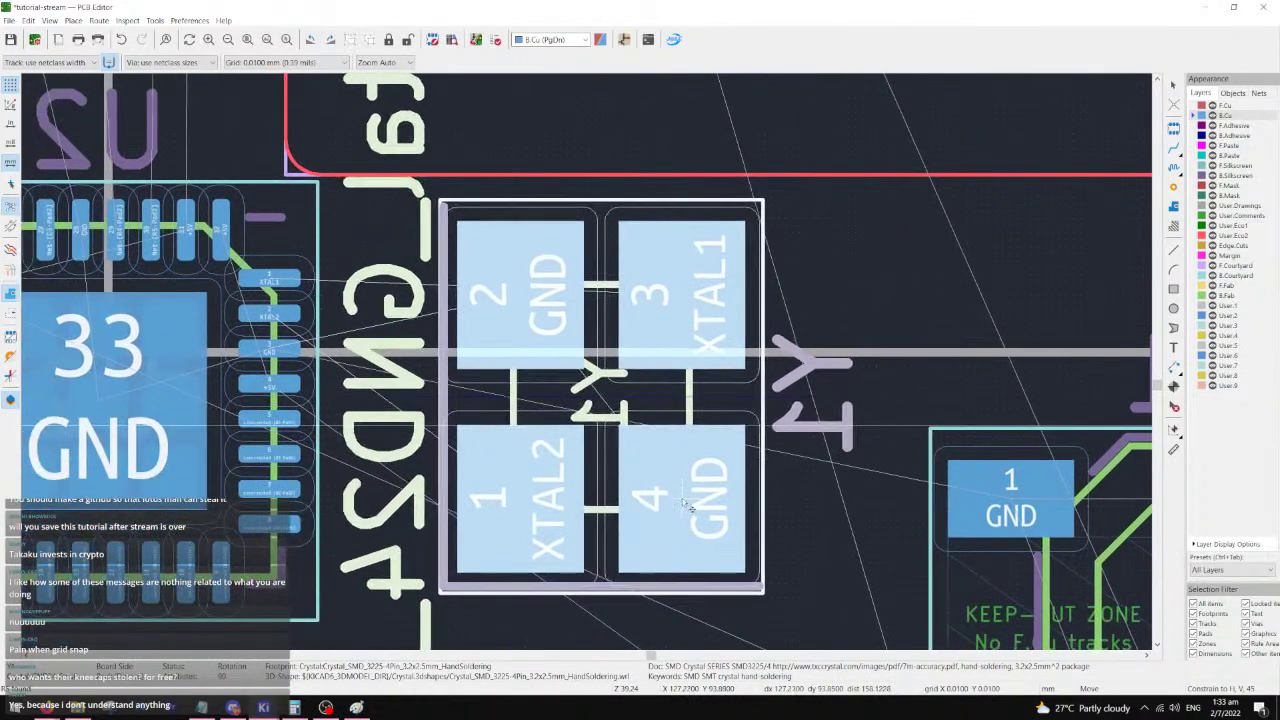
pyautogui.scroll(-2, 690, 508)
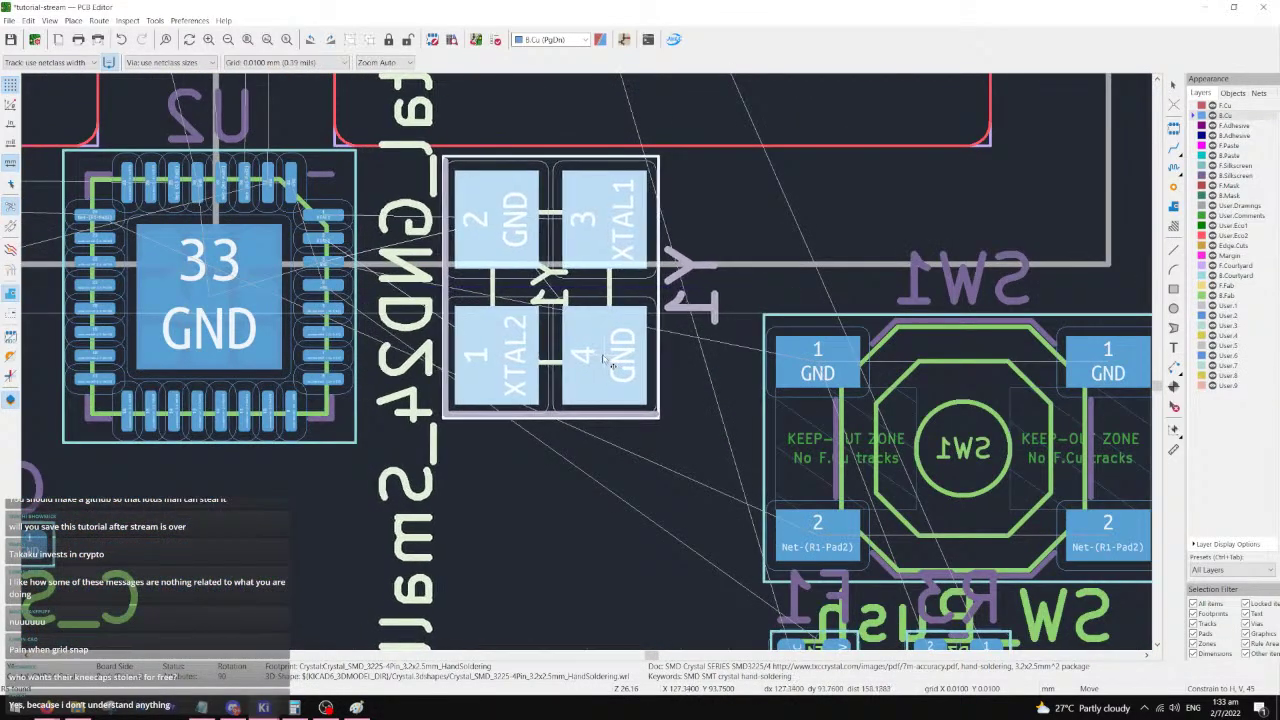
pyautogui.click(607, 363)
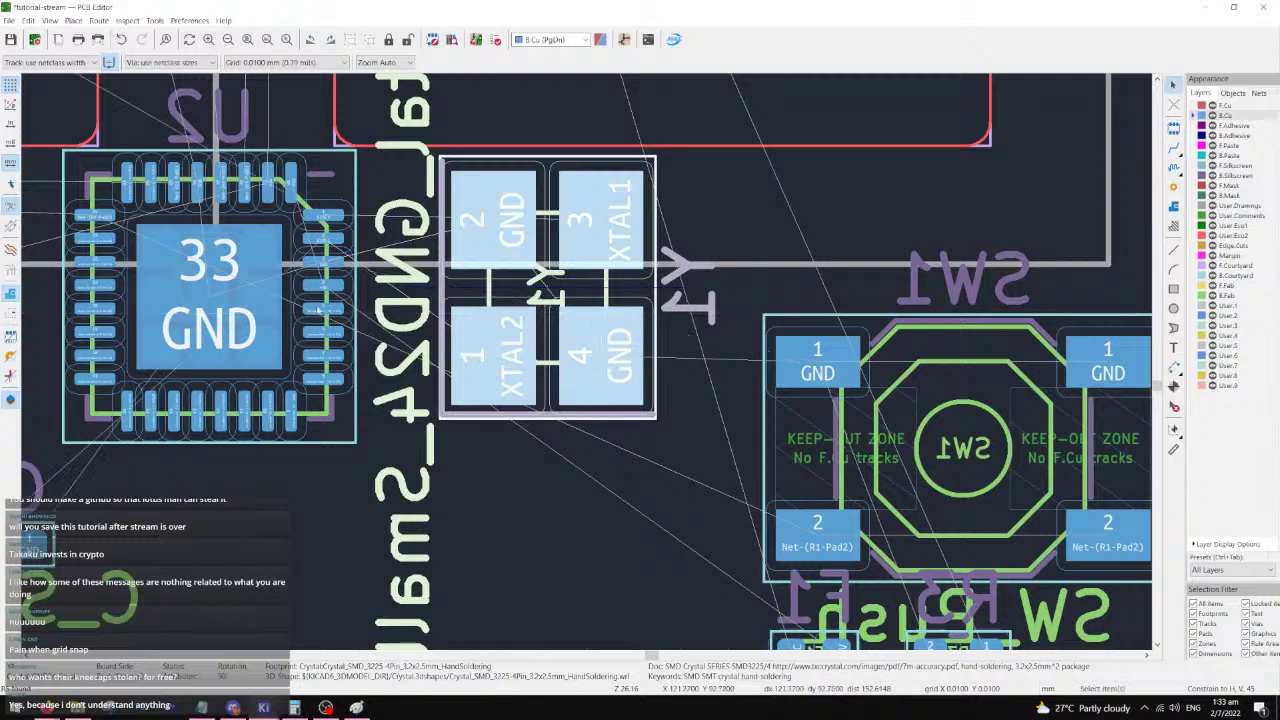
# - Place capacitor C2 horizontally just below crystal Y1, with its XTAL2 pad under Y1's pad 1
pyautogui.scroll(-2, 563, 443)
pyautogui.click(486, 505)
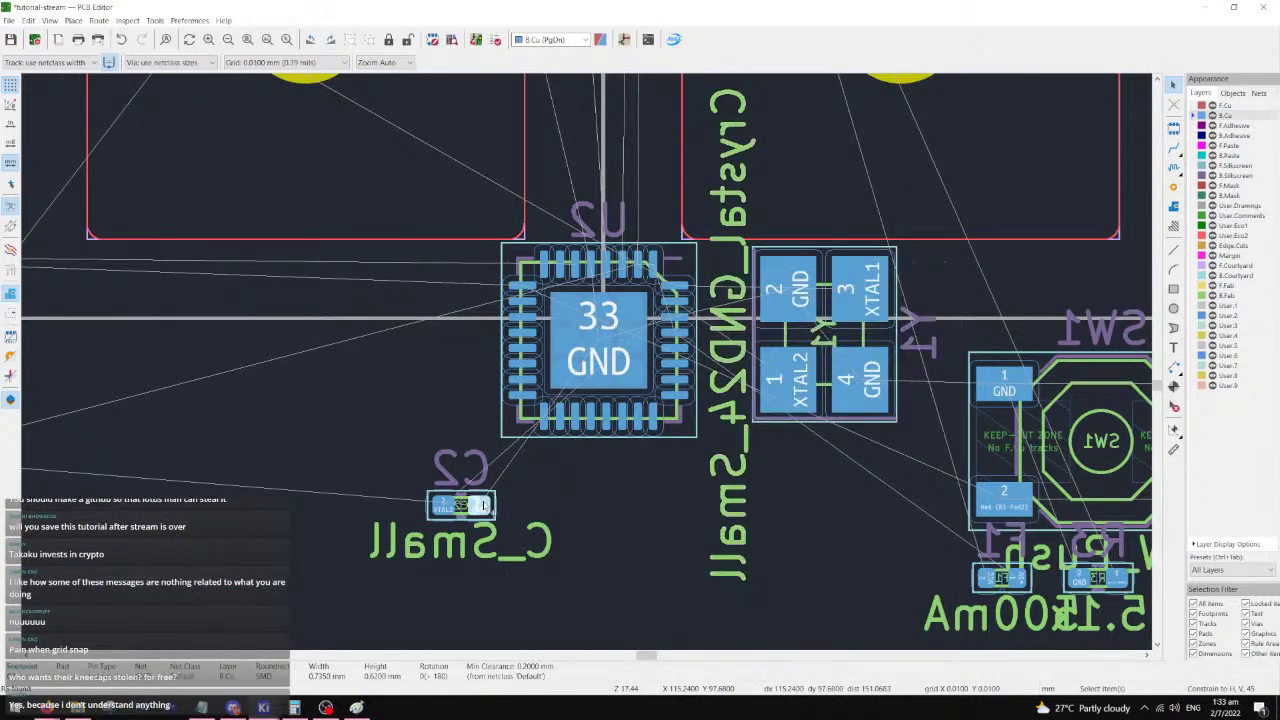
pyautogui.press('r')
pyautogui.press('r')
pyautogui.press('r')
pyautogui.press('r')
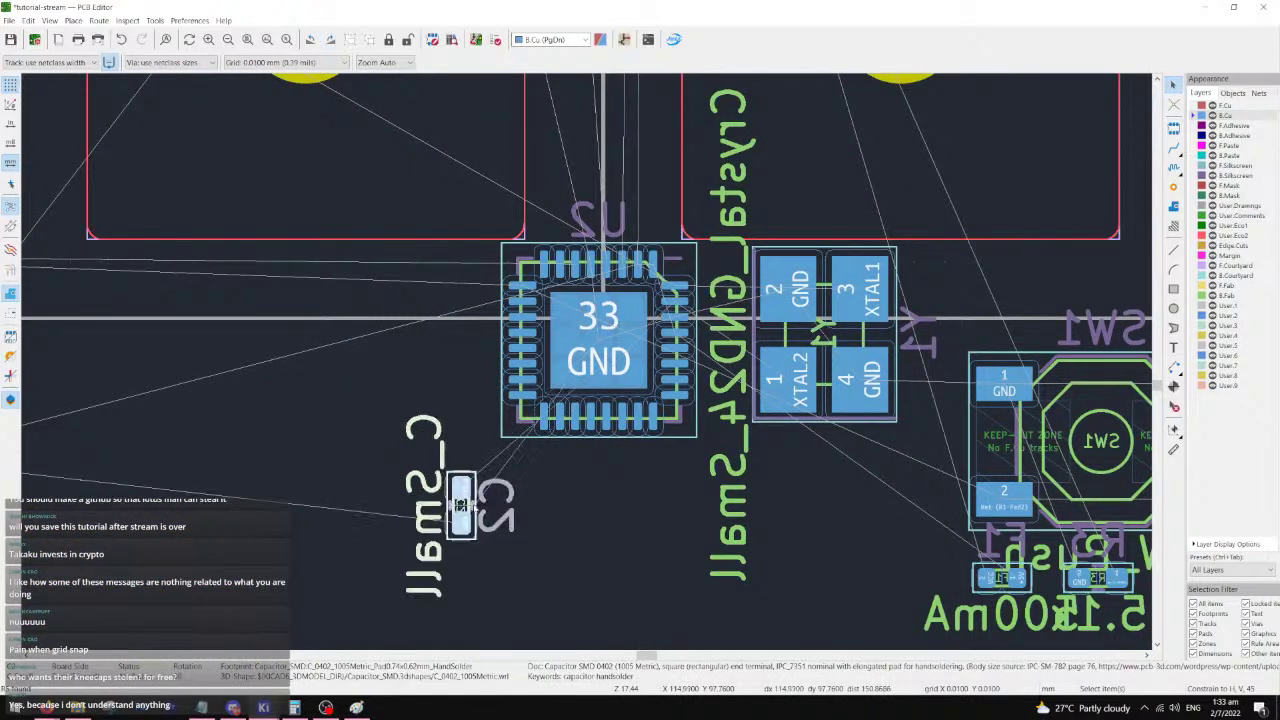
pyautogui.press('m')
pyautogui.scroll(2, 829, 452)
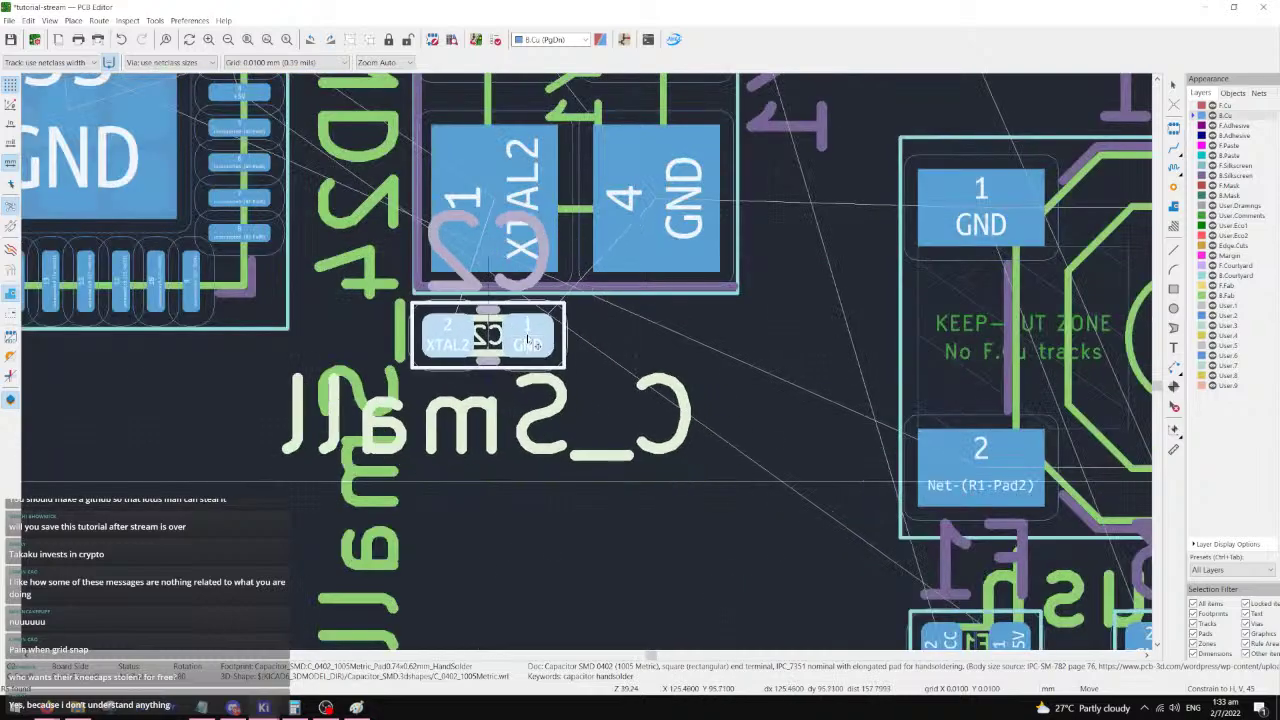
pyautogui.click(537, 354)
# - Spread R2, C5 and C4 apart into the empty area below and to the left of the board outline
pyautogui.scroll(-5, 409, 367)
pyautogui.scroll(4, 587, 366)
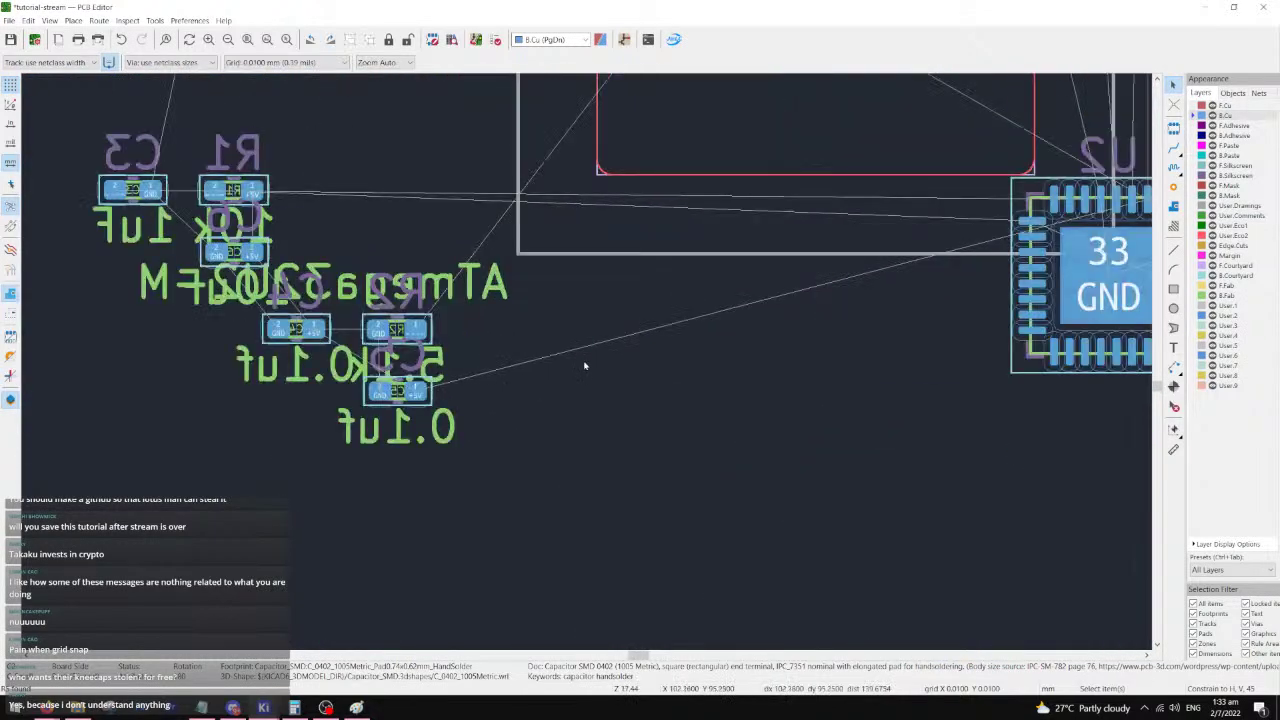
pyautogui.moveTo(411, 330); pyautogui.dragTo(630, 425)
pyautogui.moveTo(415, 391); pyautogui.dragTo(381, 502)
pyautogui.click(363, 502)
pyautogui.press('m')
pyautogui.click(141, 420)
# - Move the ATmega32U2-M value text to just below U2 and hide the B.Fab layer
pyautogui.press('m')
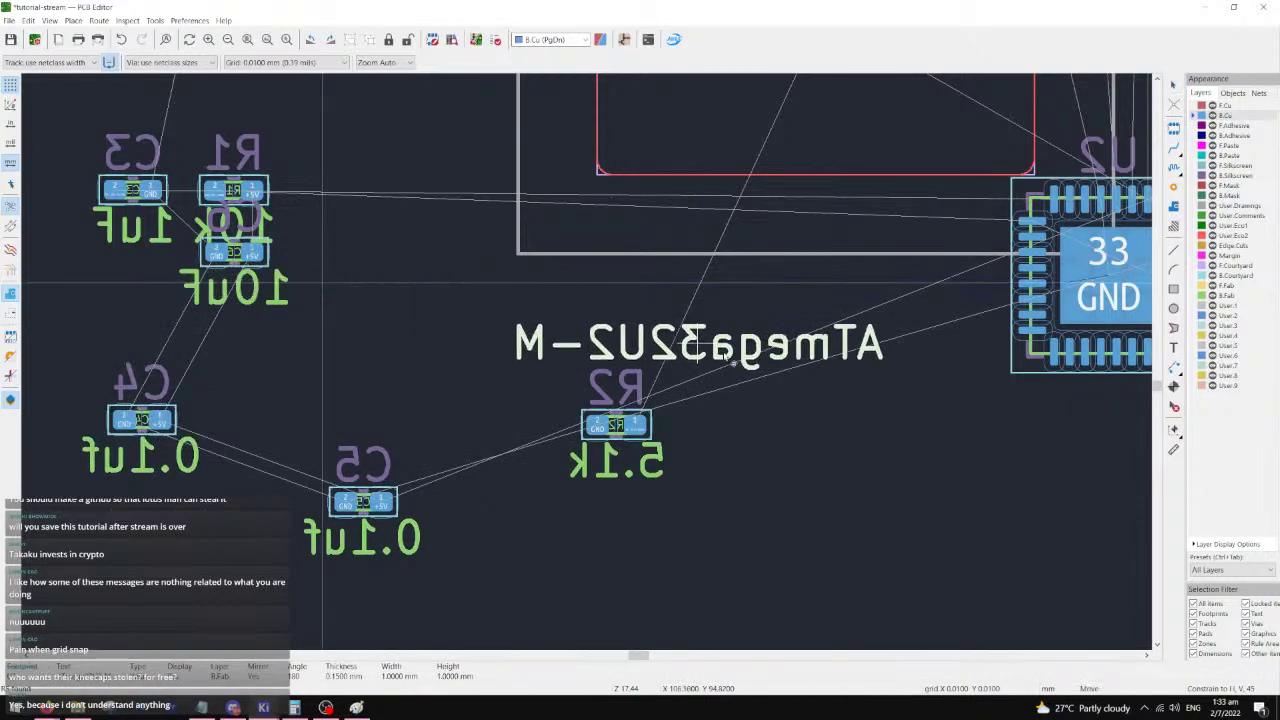
pyautogui.moveTo(818, 371); pyautogui.dragTo(373, 374, button='middle')
pyautogui.click(664, 402)
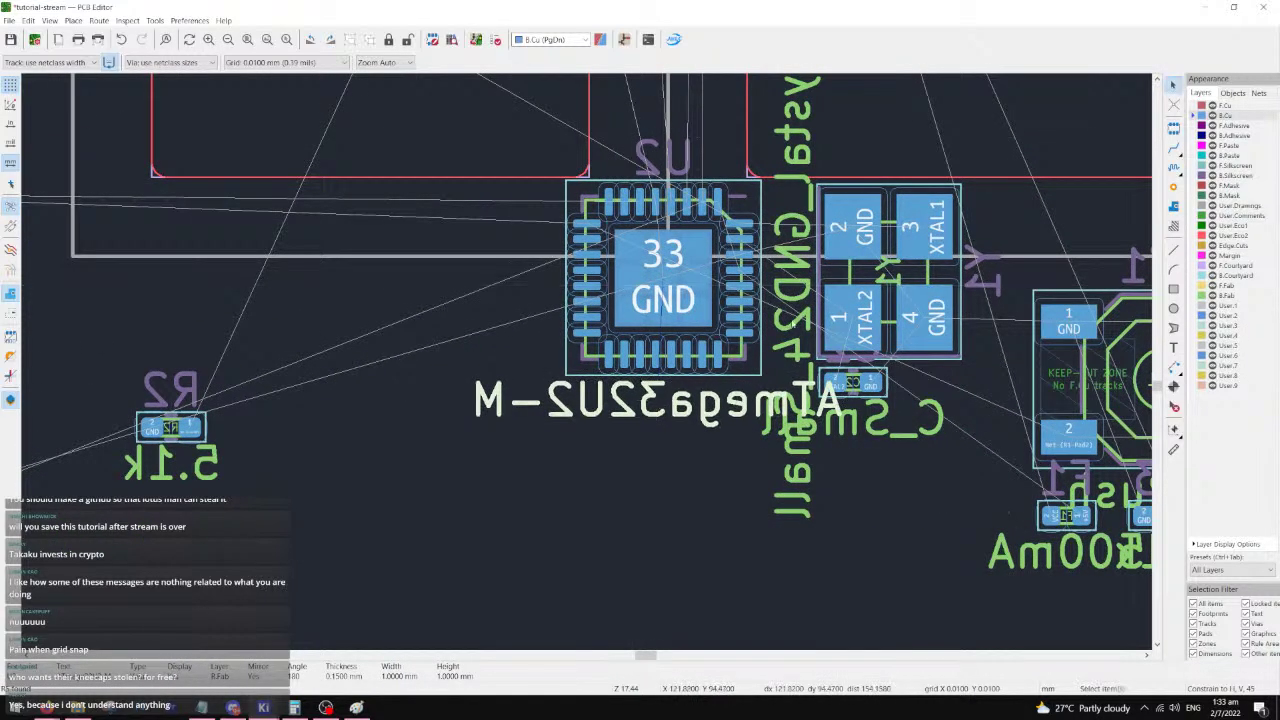
pyautogui.click(1213, 295)
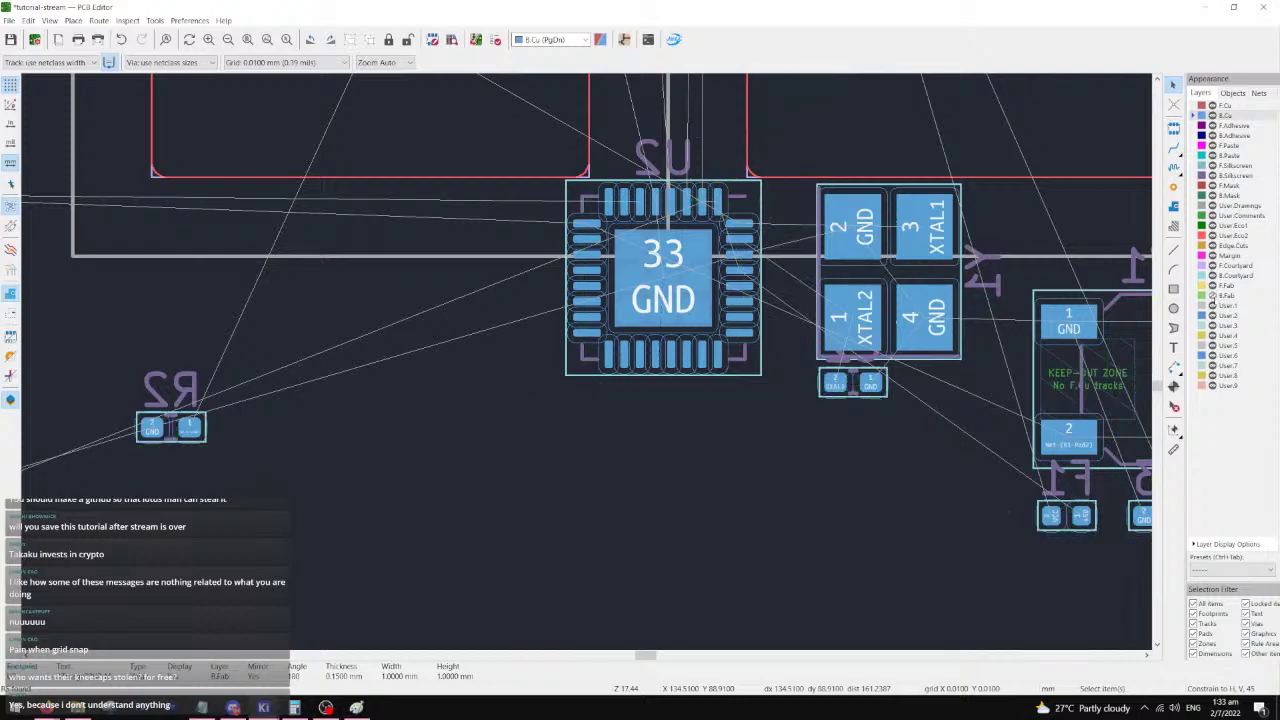
# - Switch to the Schematic Editor and select capacitor C1 in the crystal circuit to cross-select its footprint
pyautogui.scroll(-5, 455, 350)
pyautogui.scroll(5, 587, 365)
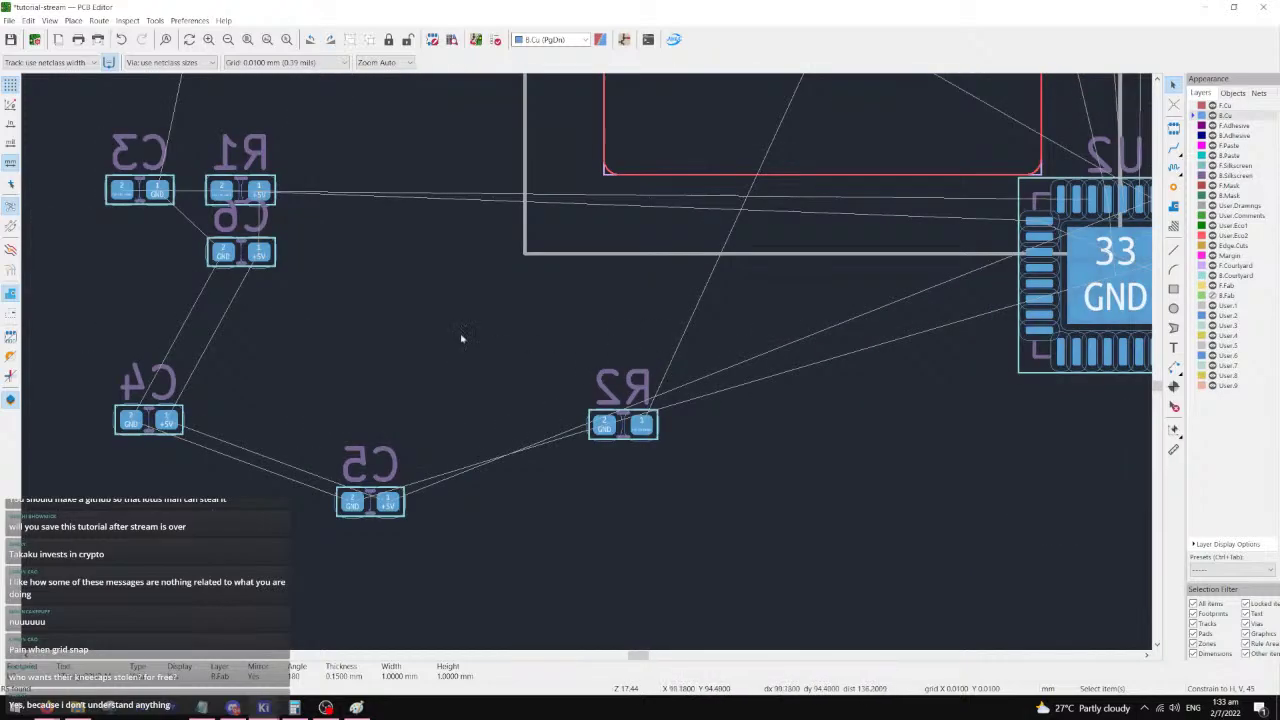
pyautogui.moveTo(642, 256); pyautogui.dragTo(628, 296, button='middle')
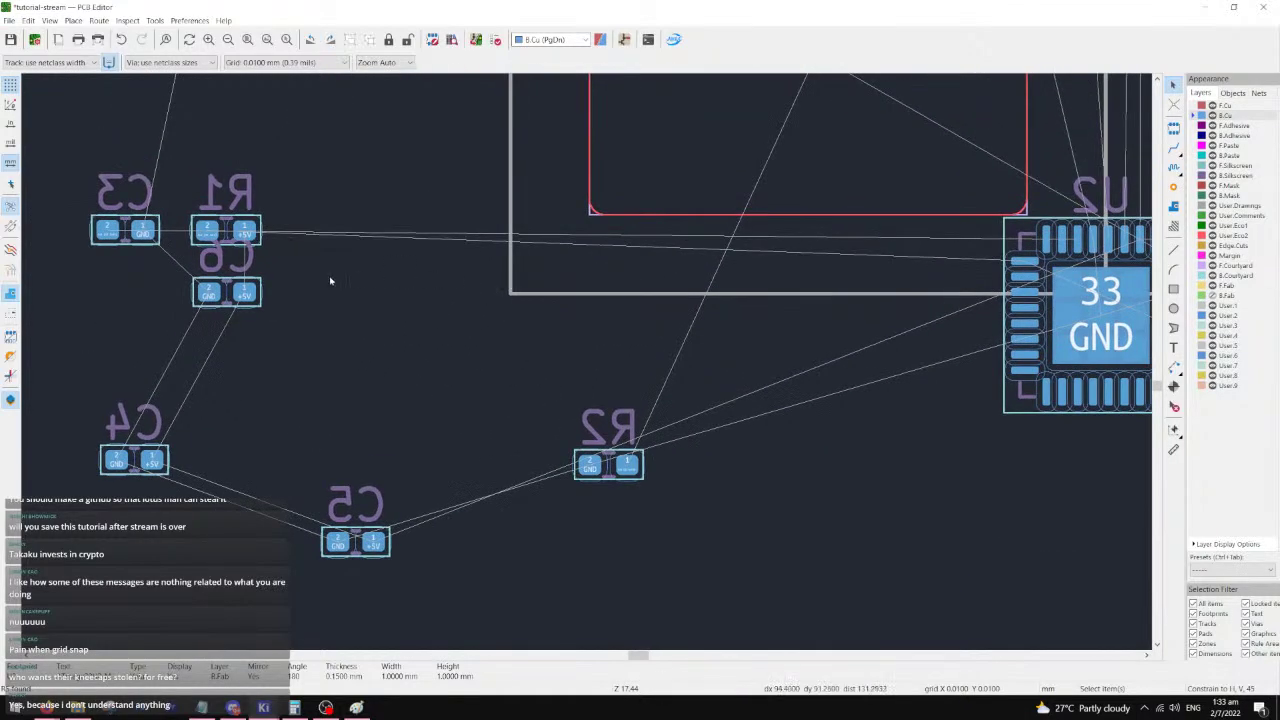
pyautogui.click(243, 296)
pyautogui.moveTo(264, 707)
pyautogui.click(266, 652)
pyautogui.scroll(-3, 537, 363)
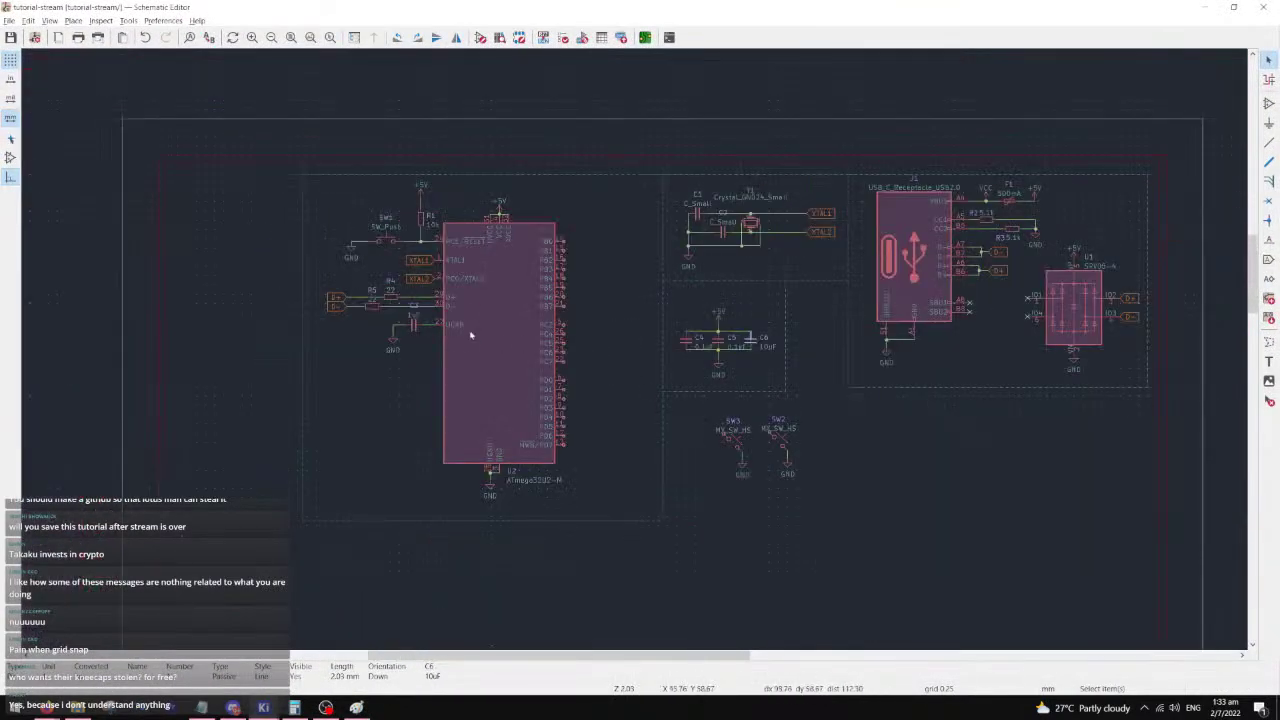
pyautogui.scroll(3, 480, 337)
pyautogui.scroll(-5, 708, 310)
pyautogui.scroll(6, 606, 352)
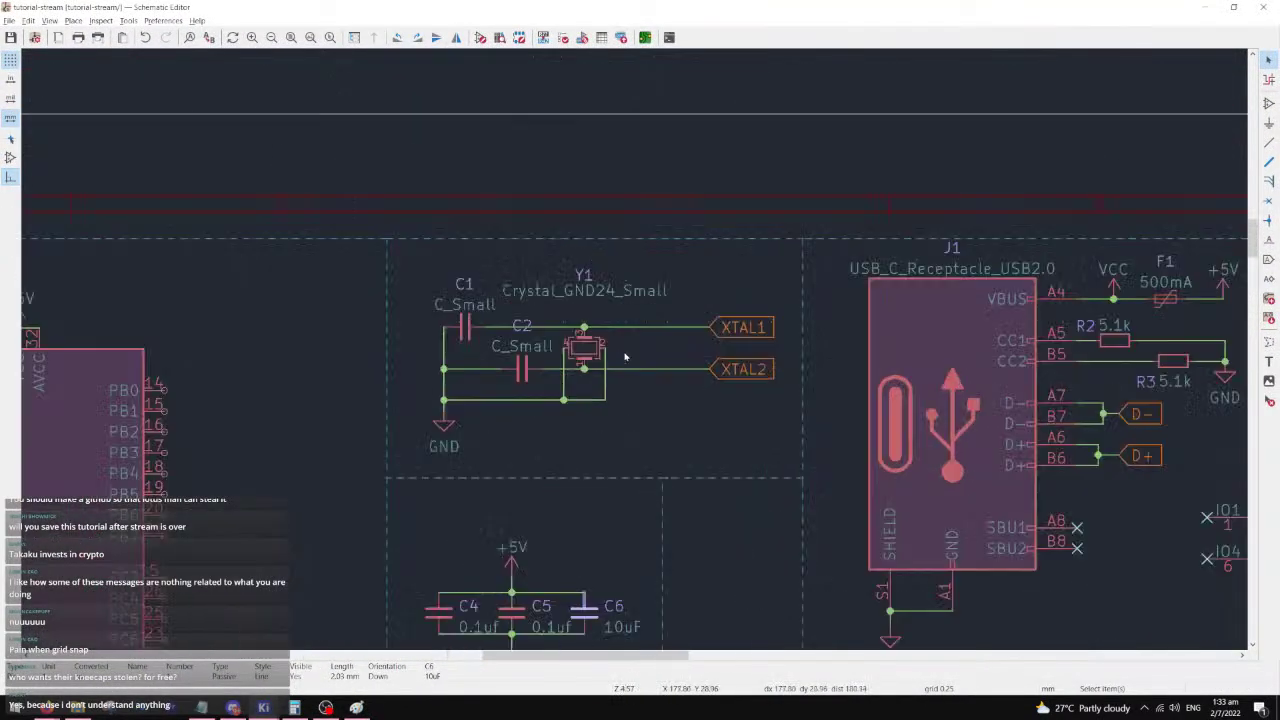
pyautogui.click(510, 314)
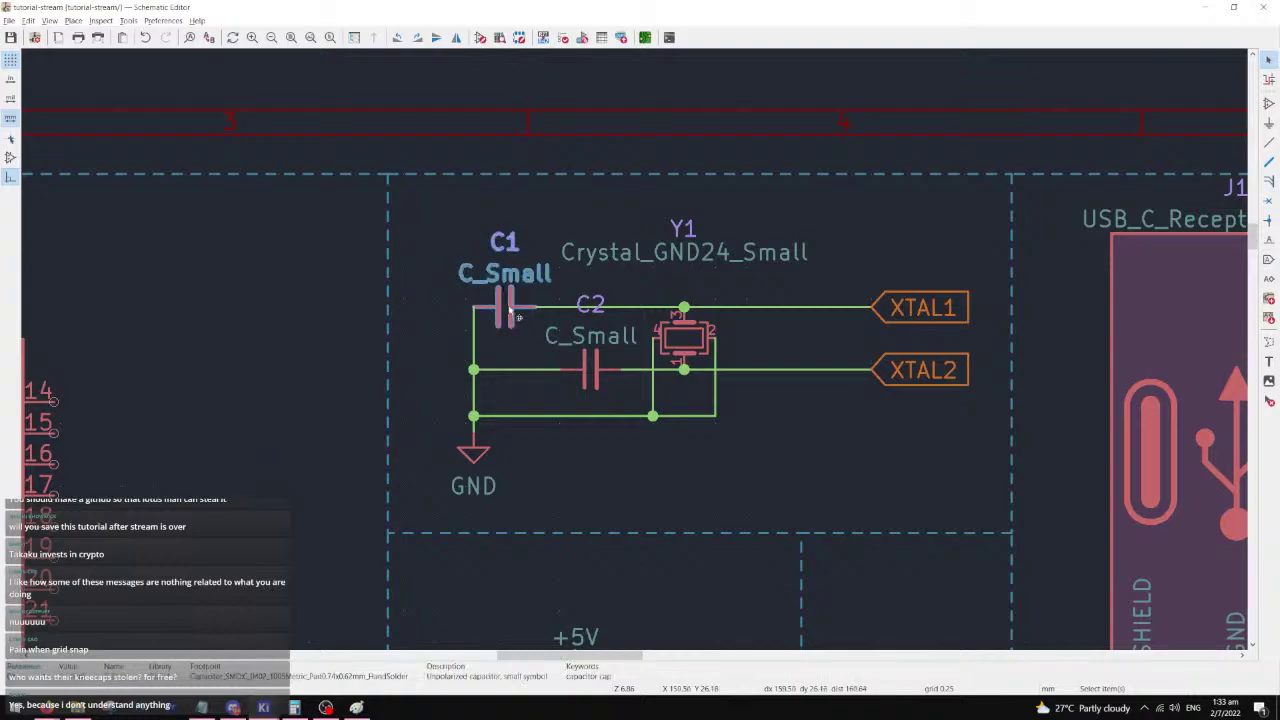
# - Return to the PCB Editor and place C1 just above crystal Y1, rotated 180° so its XTAL1 pad is nearest Y1's pad 3
pyautogui.hotkey('alt', 'Tab')
pyautogui.press('m')
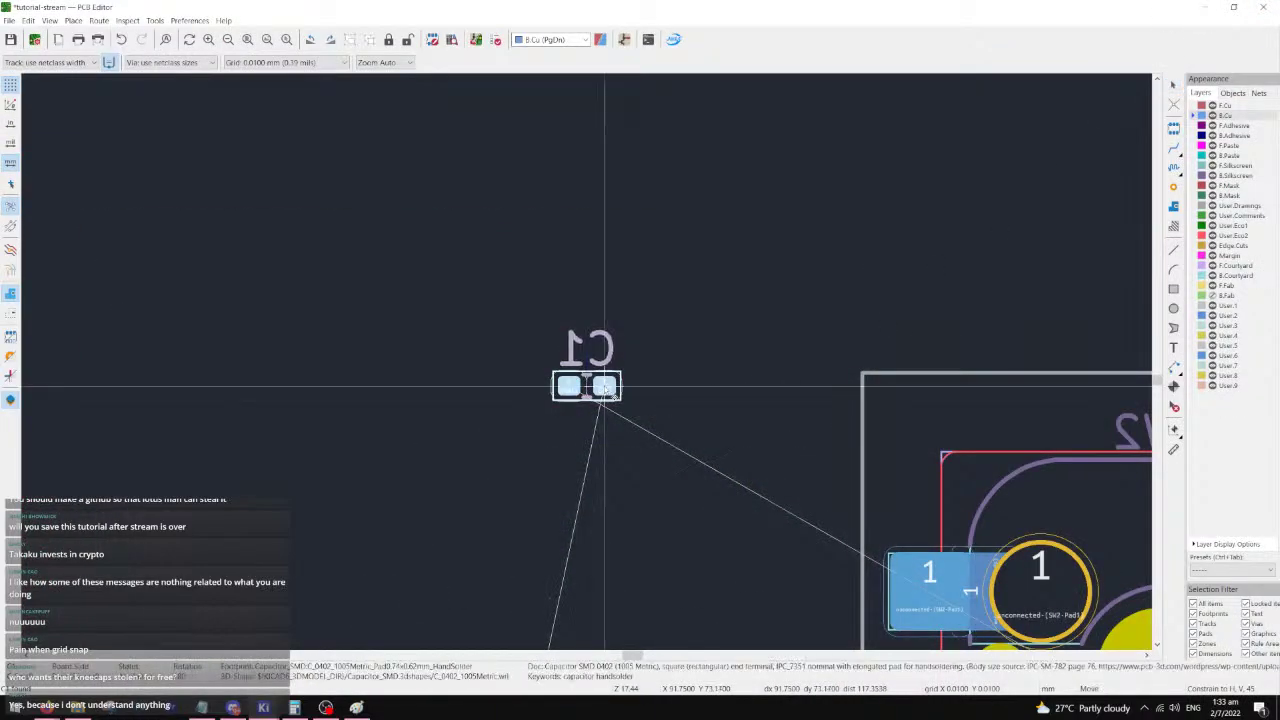
pyautogui.scroll(-3, 605, 390)
pyautogui.scroll(2, 631, 499)
pyautogui.scroll(-1, 911, 344)
pyautogui.scroll(3, 600, 364)
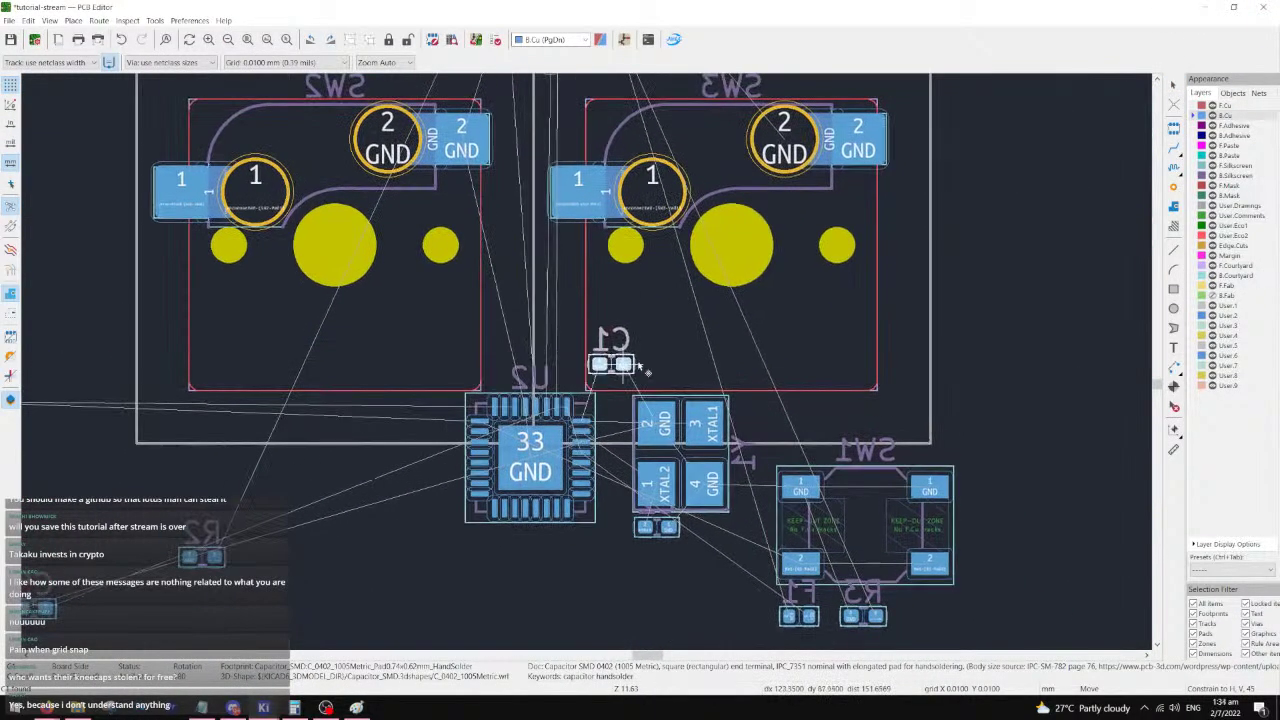
pyautogui.press('r')
pyautogui.press('r')
pyautogui.scroll(2, 643, 385)
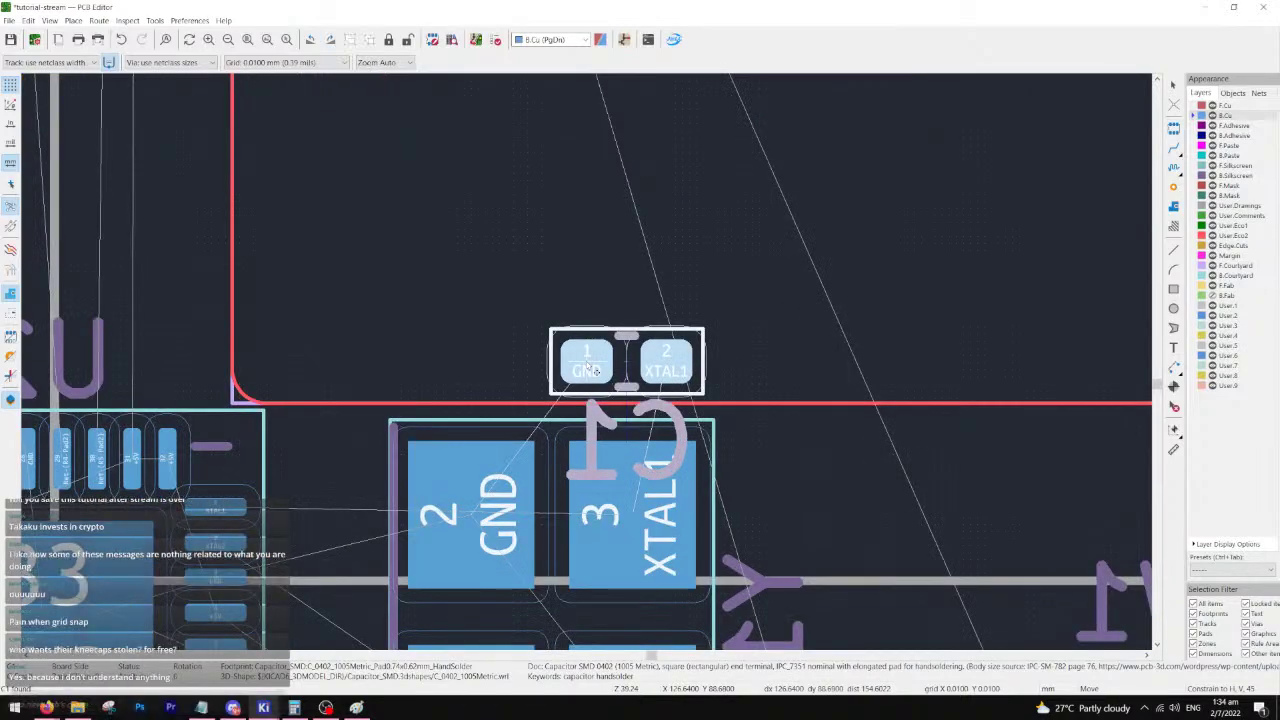
pyautogui.click(592, 363)
# - Move the push switch SW1 from beside the crystal to the empty area below U2
pyautogui.scroll(-4, 574, 398)
pyautogui.scroll(-2, 574, 398)
pyautogui.scroll(2, 812, 348)
pyautogui.click(812, 348)
pyautogui.moveTo(811, 337); pyautogui.dragTo(198, 480)
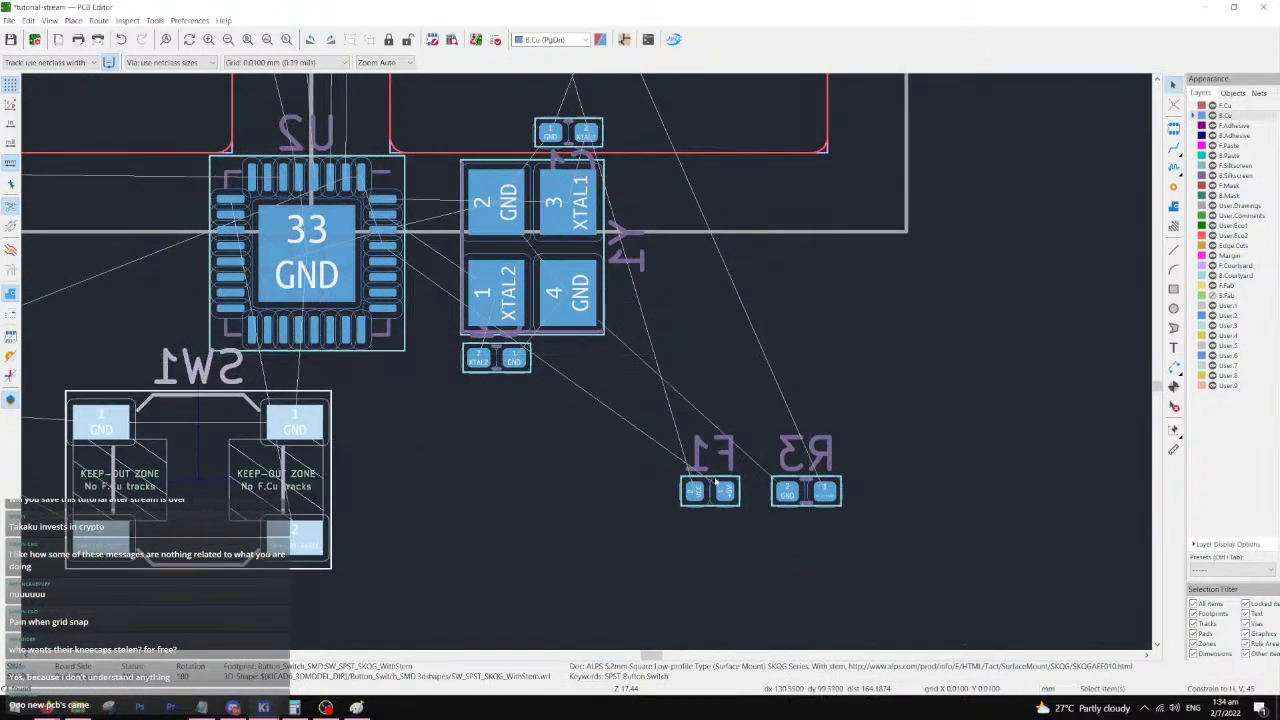
pyautogui.moveTo(749, 515); pyautogui.dragTo(857, 478, button='middle')
pyautogui.click(912, 458)
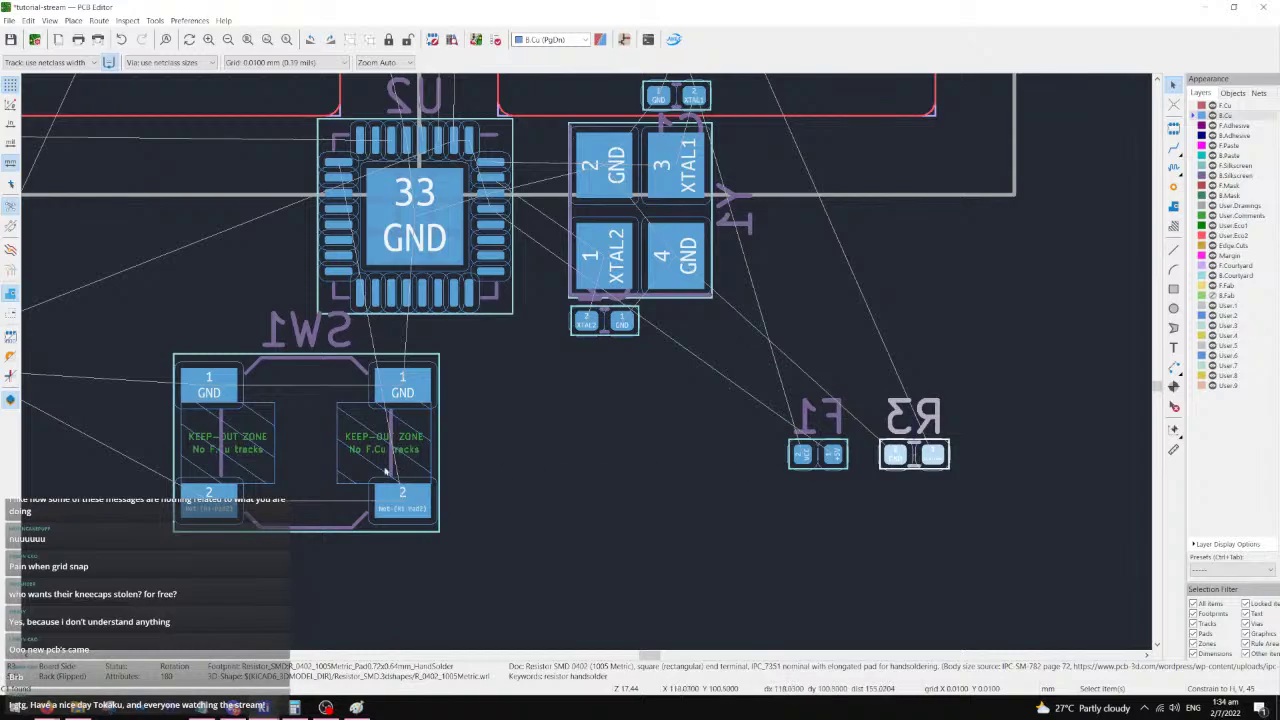
pyautogui.click(400, 503)
pyautogui.scroll(-2, 395, 503)
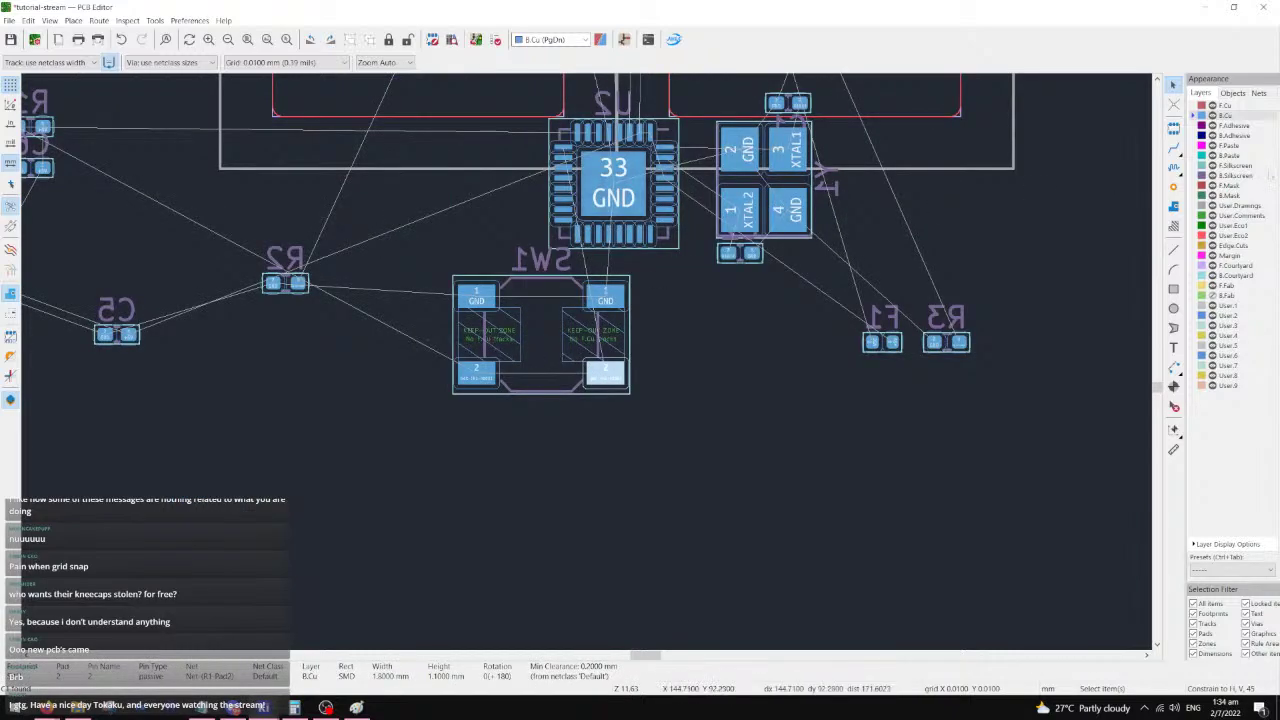
pyautogui.click(1173, 148)
pyautogui.click(476, 373)
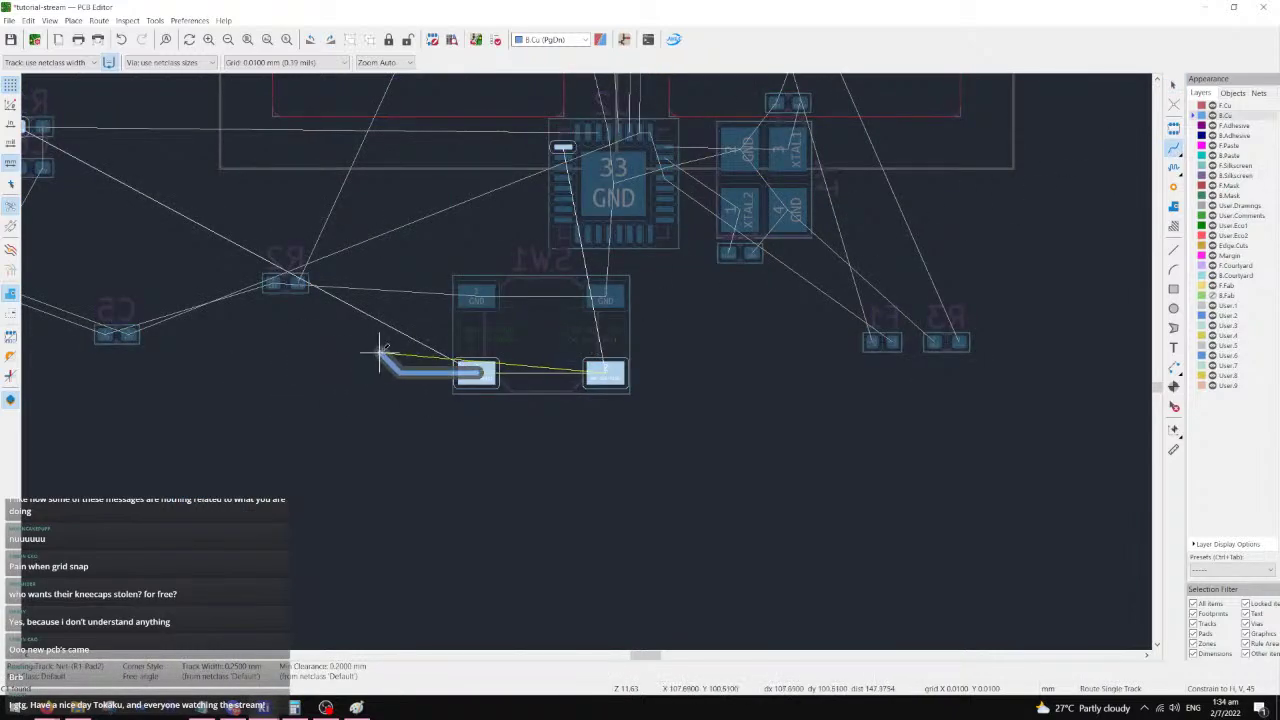
pyautogui.moveTo(349, 356); pyautogui.dragTo(621, 404, button='middle')
pyautogui.scroll(-2, 621, 408)
pyautogui.press('Escape')
# - Move resistor R1 beside U2's pin 24, rotated 180° so its pad 2 faces the microcontroller
pyautogui.click(1173, 85)
pyautogui.click(390, 206)
pyautogui.scroll(4, 737, 217)
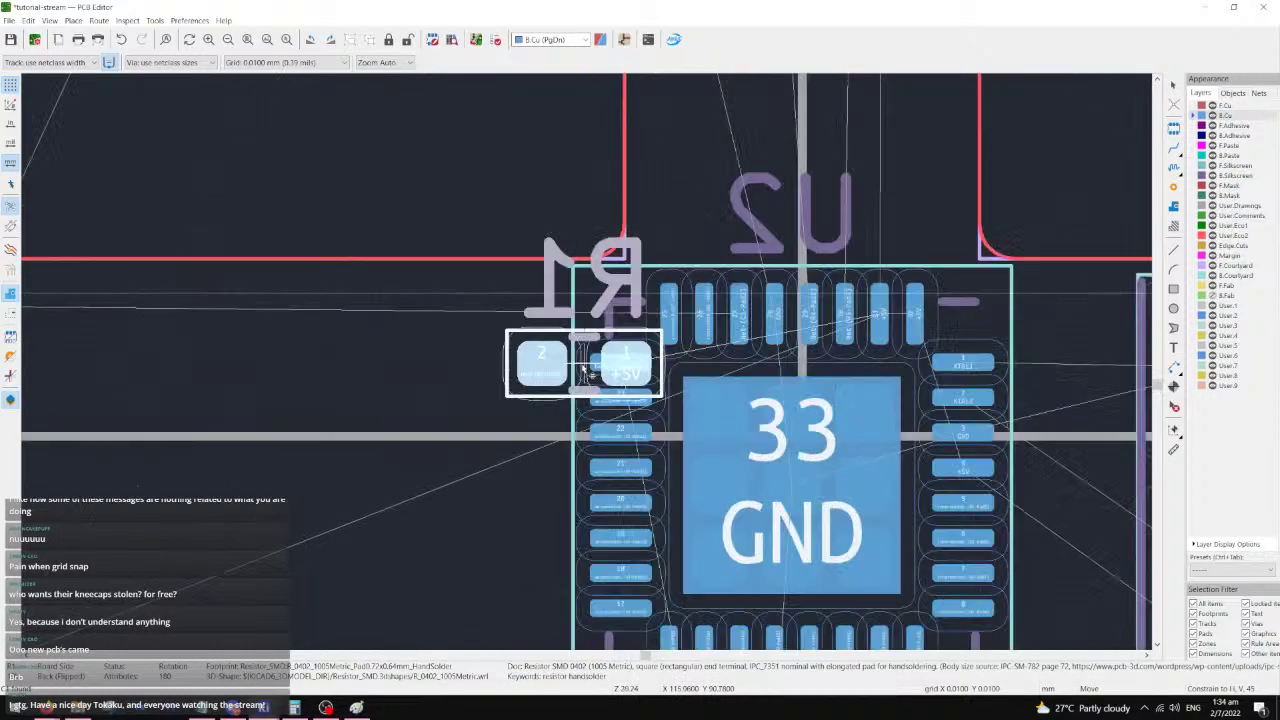
pyautogui.press('r')
pyautogui.press('r')
pyautogui.scroll(1, 466, 369)
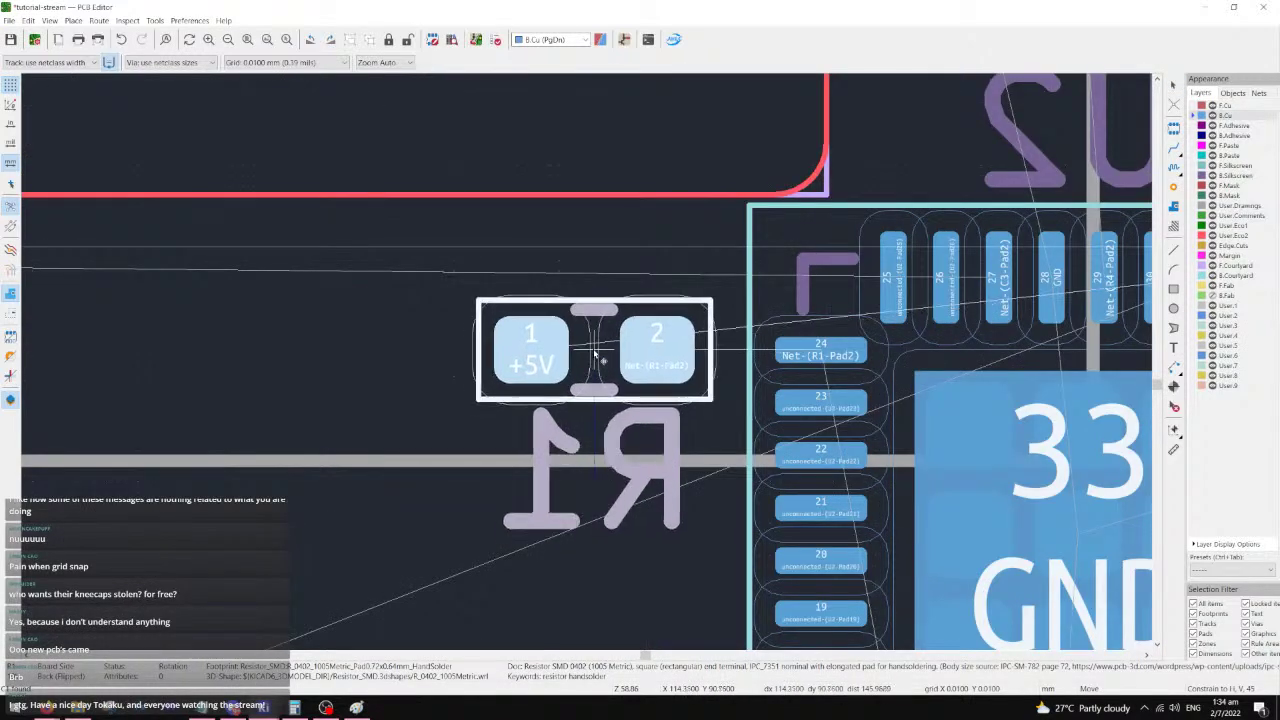
pyautogui.scroll(-5, 587, 353)
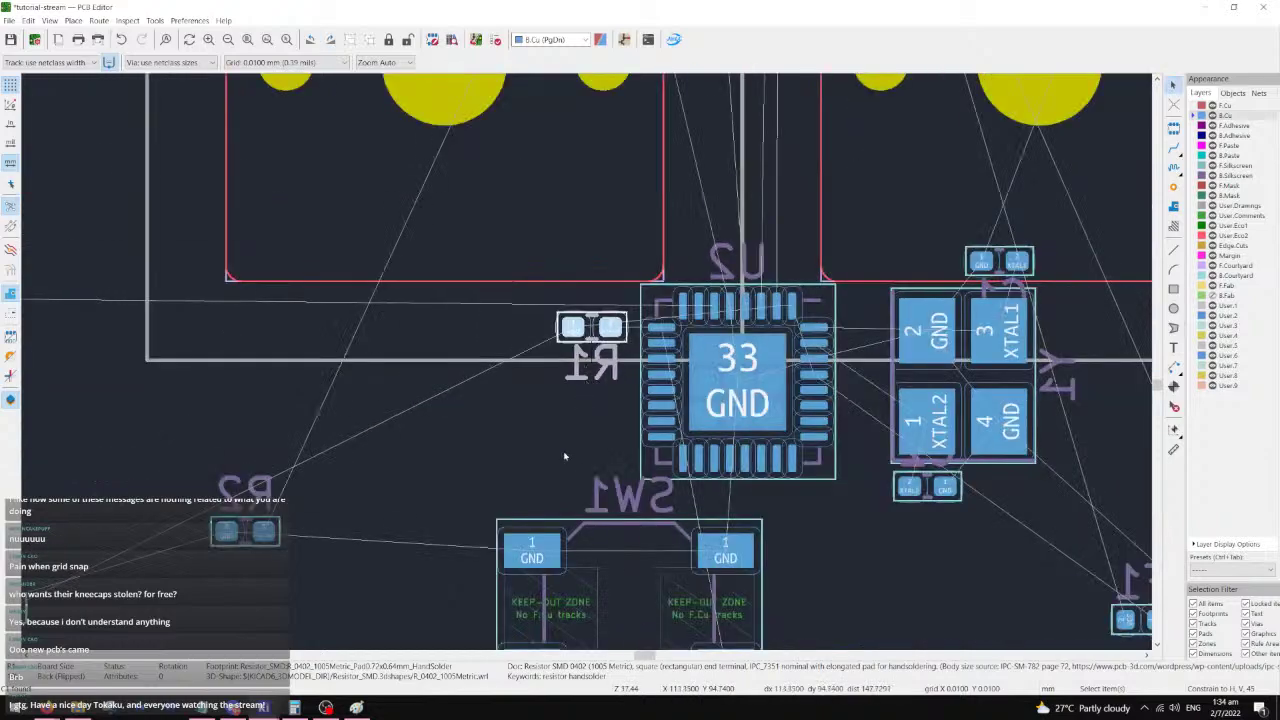
# - Route a B.Cu track from R1's pad 2 to U2's pin 24
pyautogui.scroll(-1, 608, 495)
pyautogui.scroll(4, 575, 245)
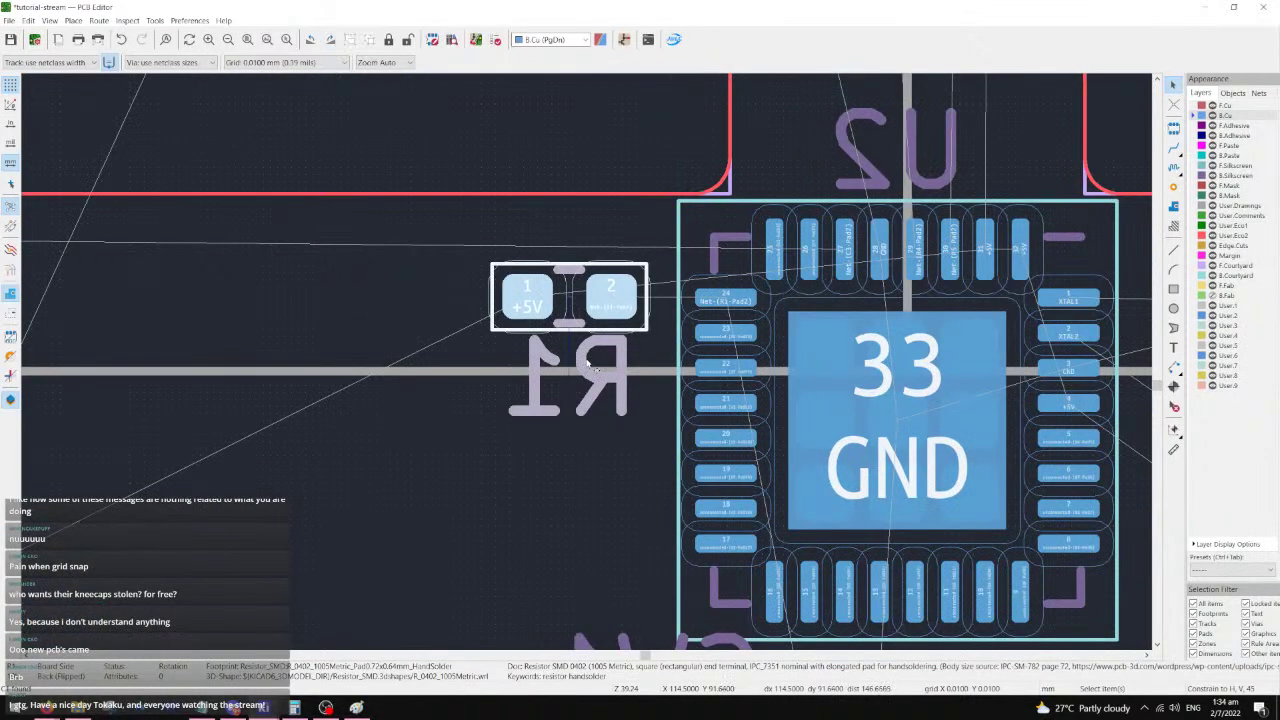
pyautogui.press('x')
pyautogui.click(611, 296)
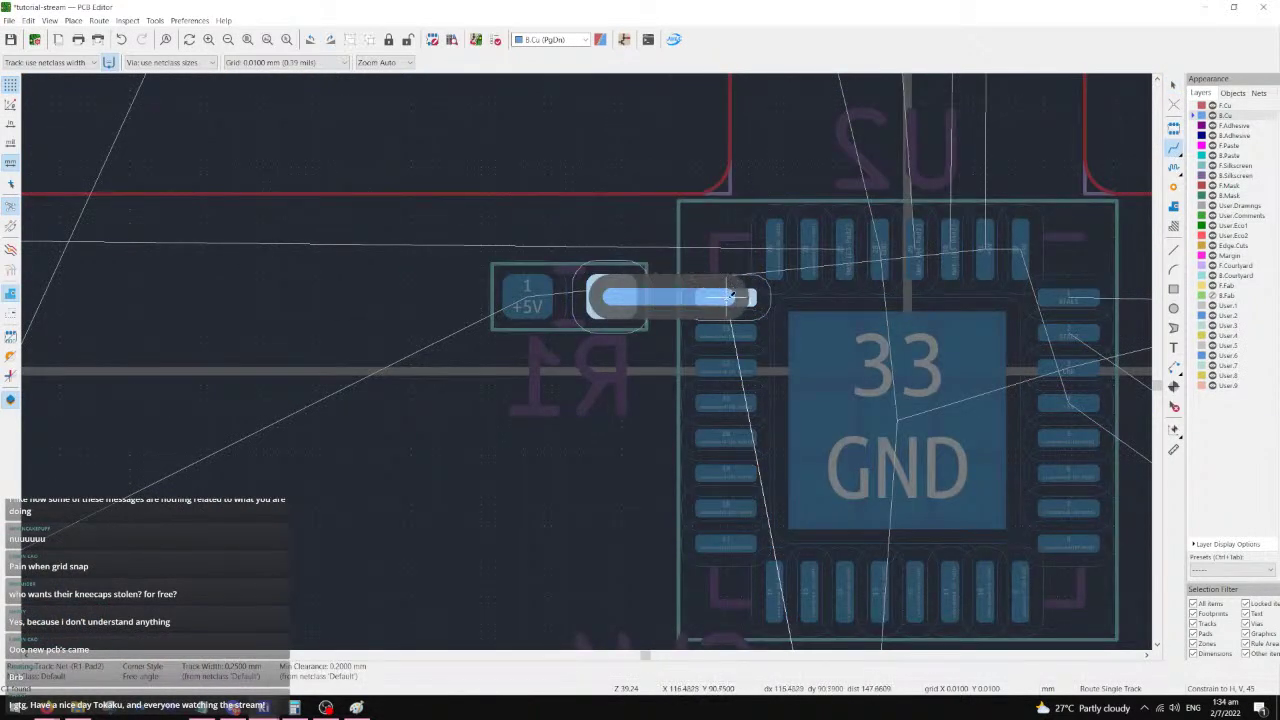
pyautogui.click(741, 297)
pyautogui.scroll(-3, 550, 390)
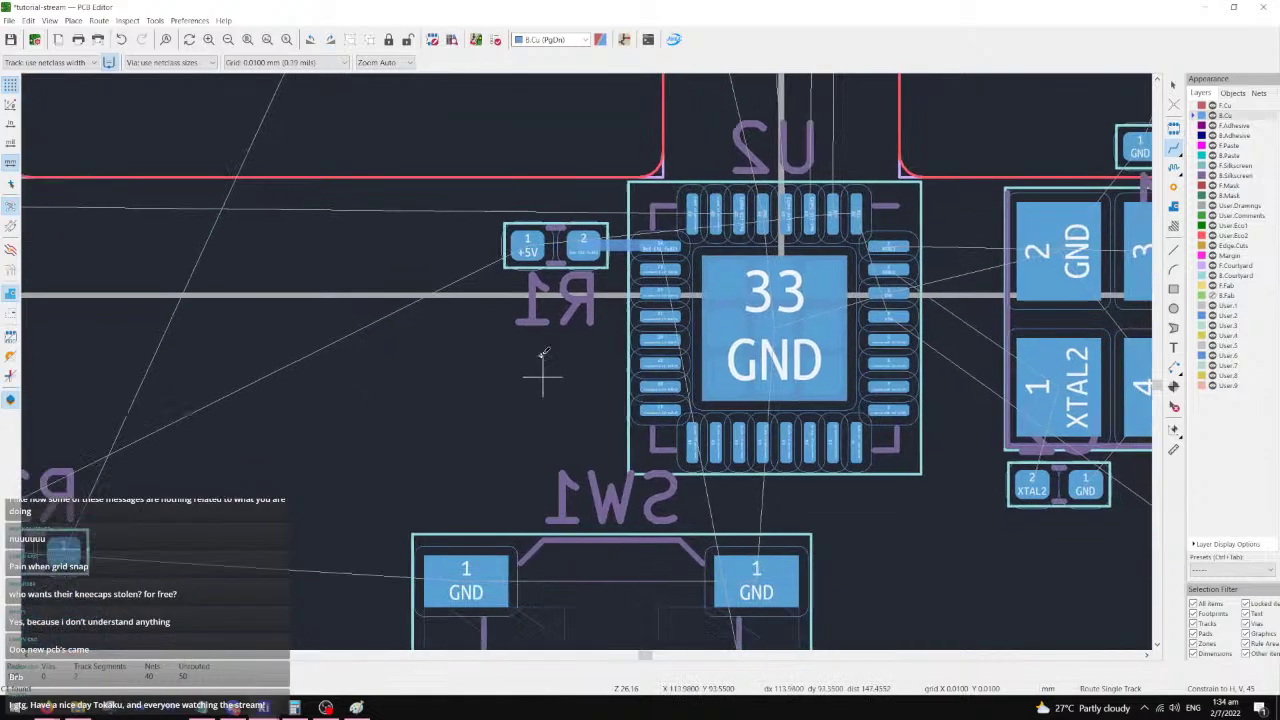
pyautogui.click(1174, 85)
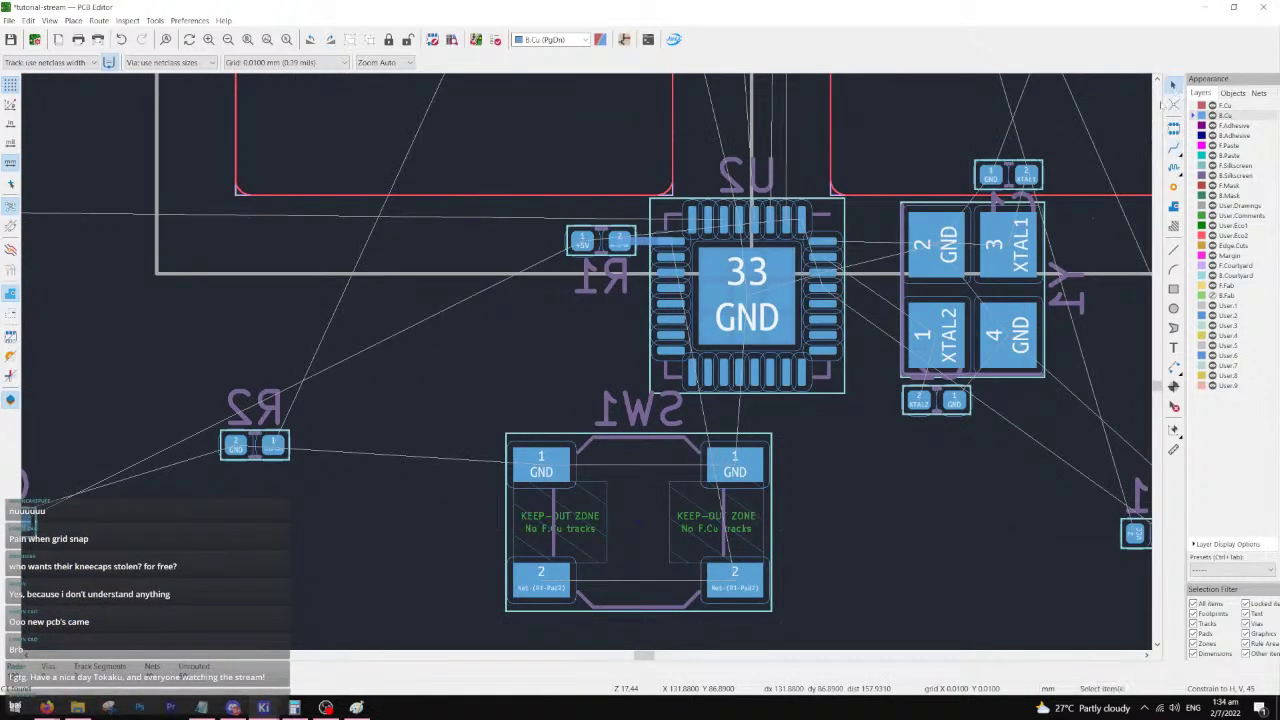
# - Move push switch SW1 to the empty area between R2 and U2 and try routing from its pad 2
pyautogui.click(723, 520)
pyautogui.moveTo(692, 502); pyautogui.dragTo(532, 458)
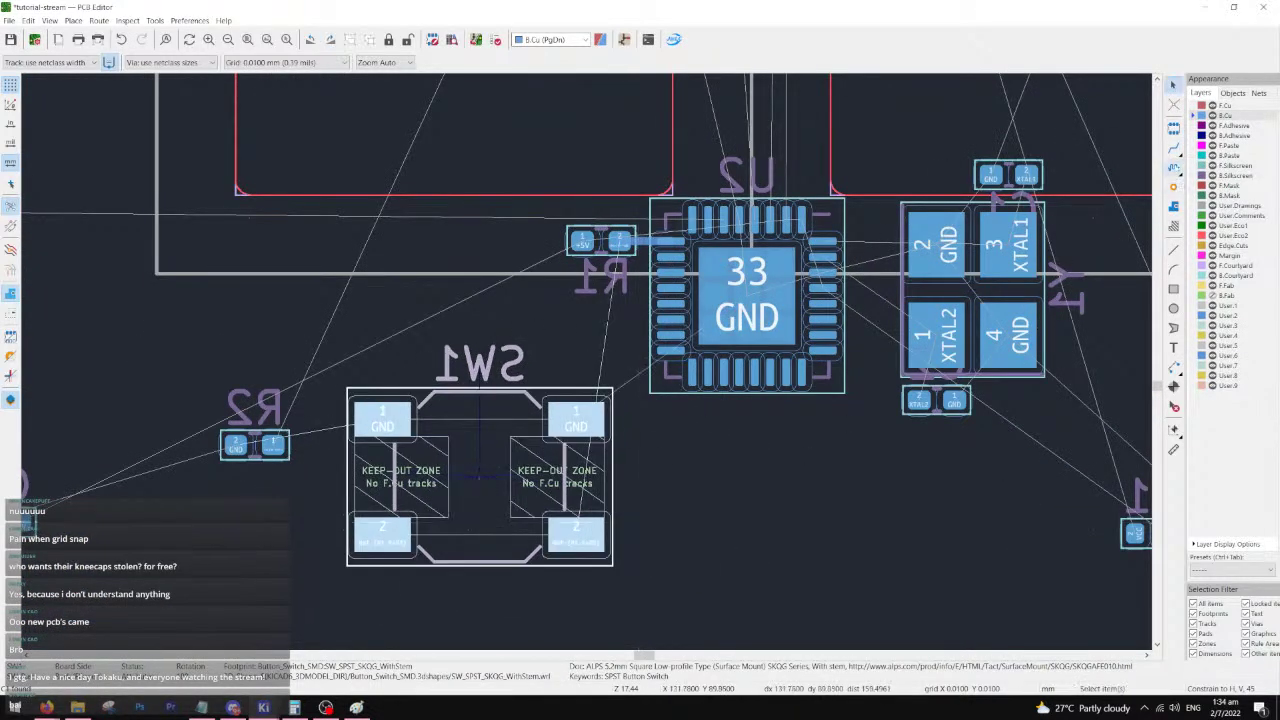
pyautogui.press('x')
pyautogui.click(575, 535)
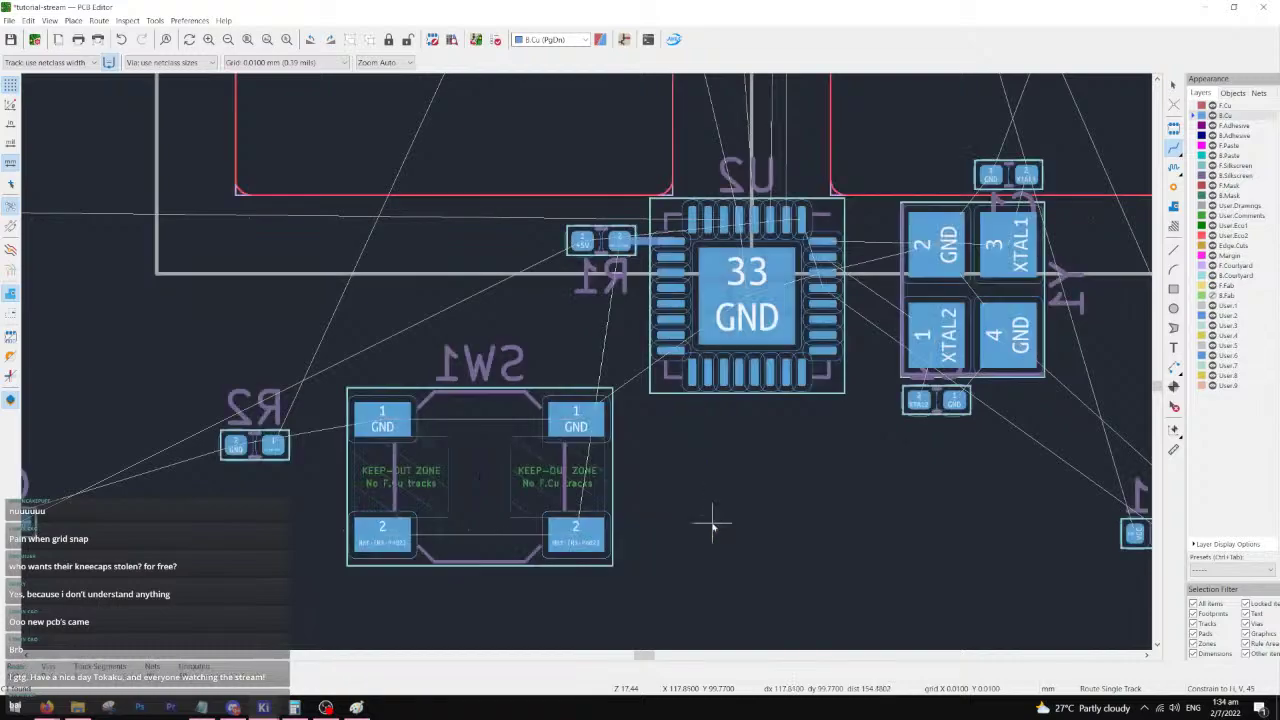
pyautogui.press('Escape')
pyautogui.press('Escape')
# - Rotate SW1 180° and place it just below R1, with its pad 2 side facing R1
pyautogui.click(522, 483)
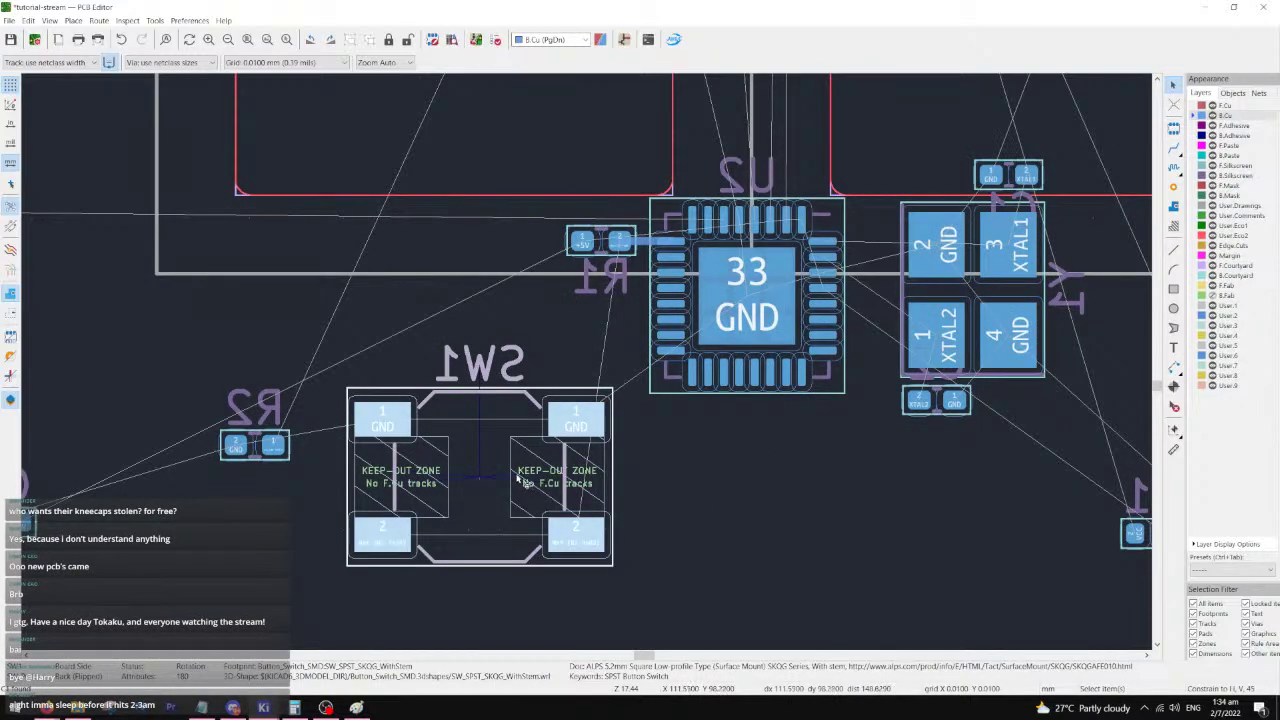
pyautogui.press('m')
pyautogui.press('r')
pyautogui.press('r')
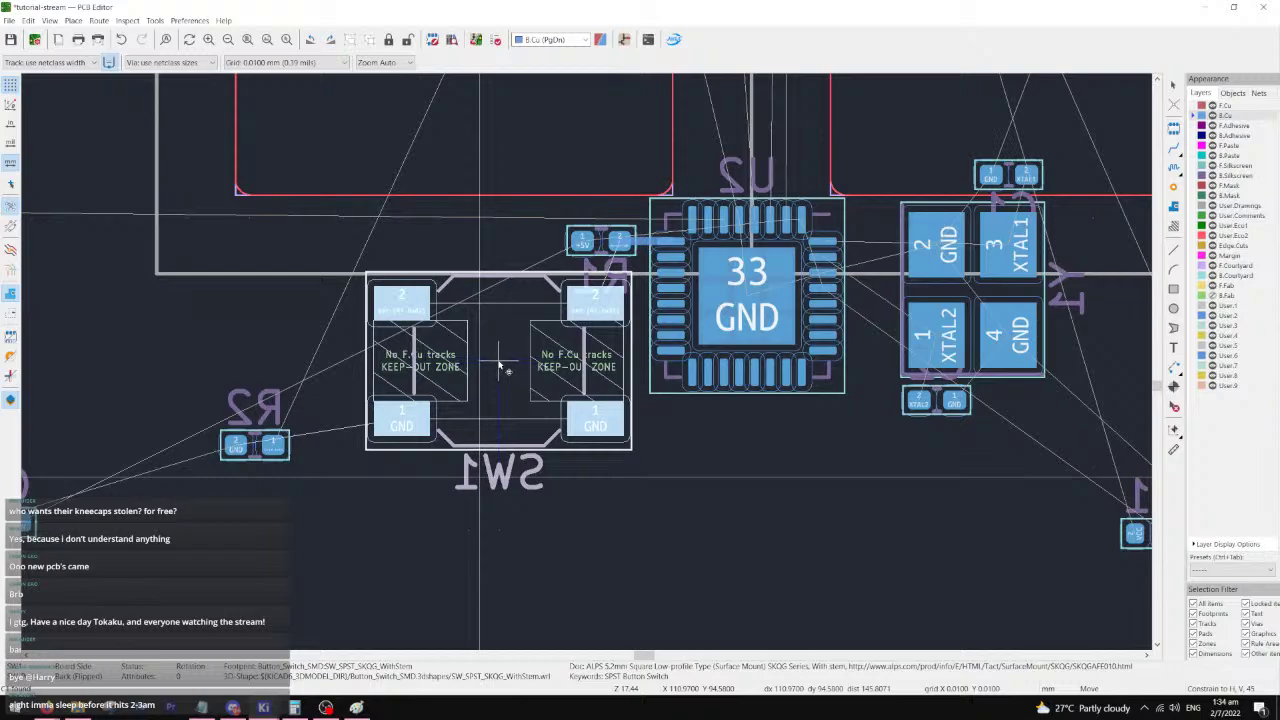
pyautogui.click(498, 362)
# - Route a B.Cu track from SW1's pad 2 nearest U2 to R1's pad 2
pyautogui.scroll(2, 679, 123)
pyautogui.click(1176, 149)
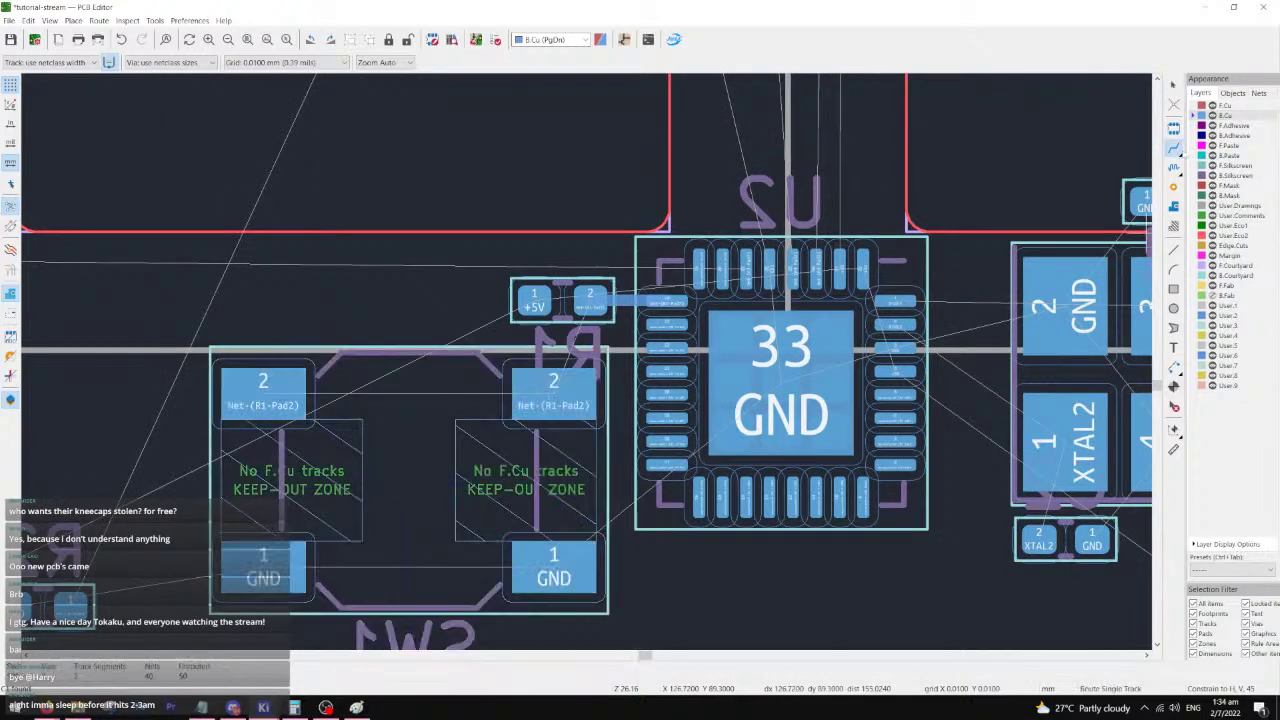
pyautogui.click(535, 401)
pyautogui.click(590, 298)
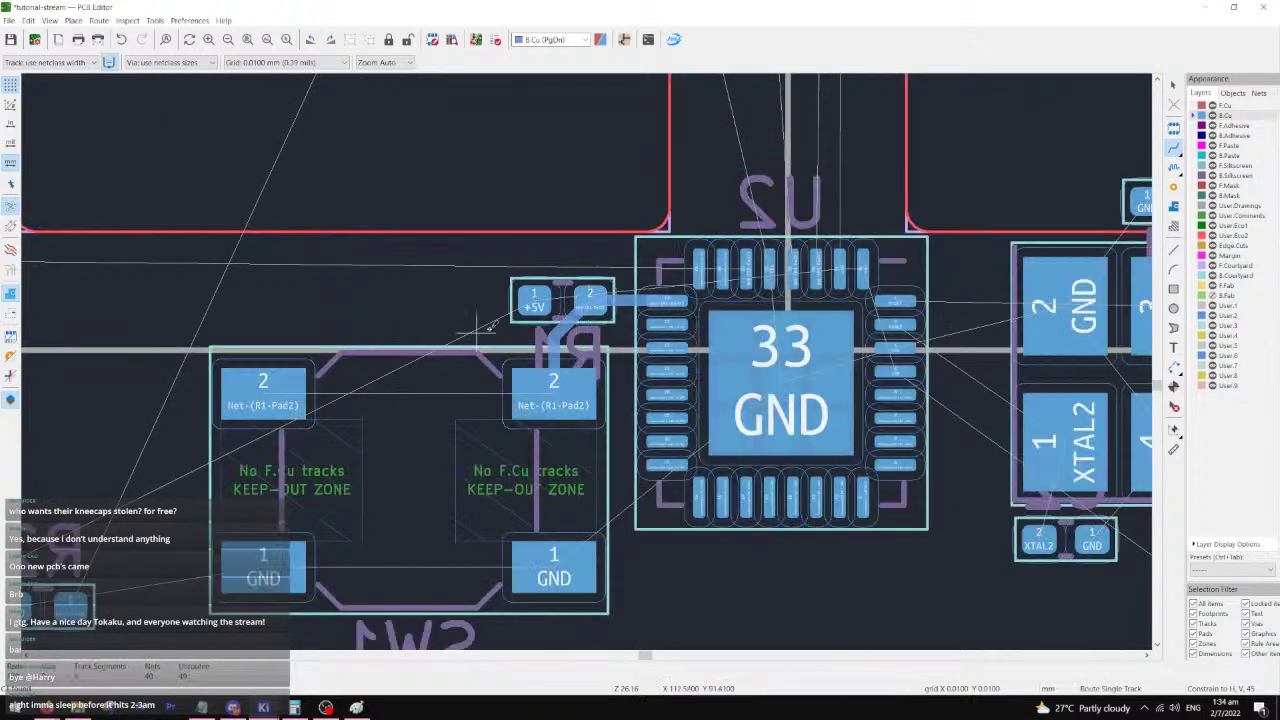
# - Route one track joining SW1's two number 2 pads and another joining its two GND pads
pyautogui.click(285, 398)
pyautogui.click(553, 395)
pyautogui.click(263, 567)
pyautogui.click(557, 567)
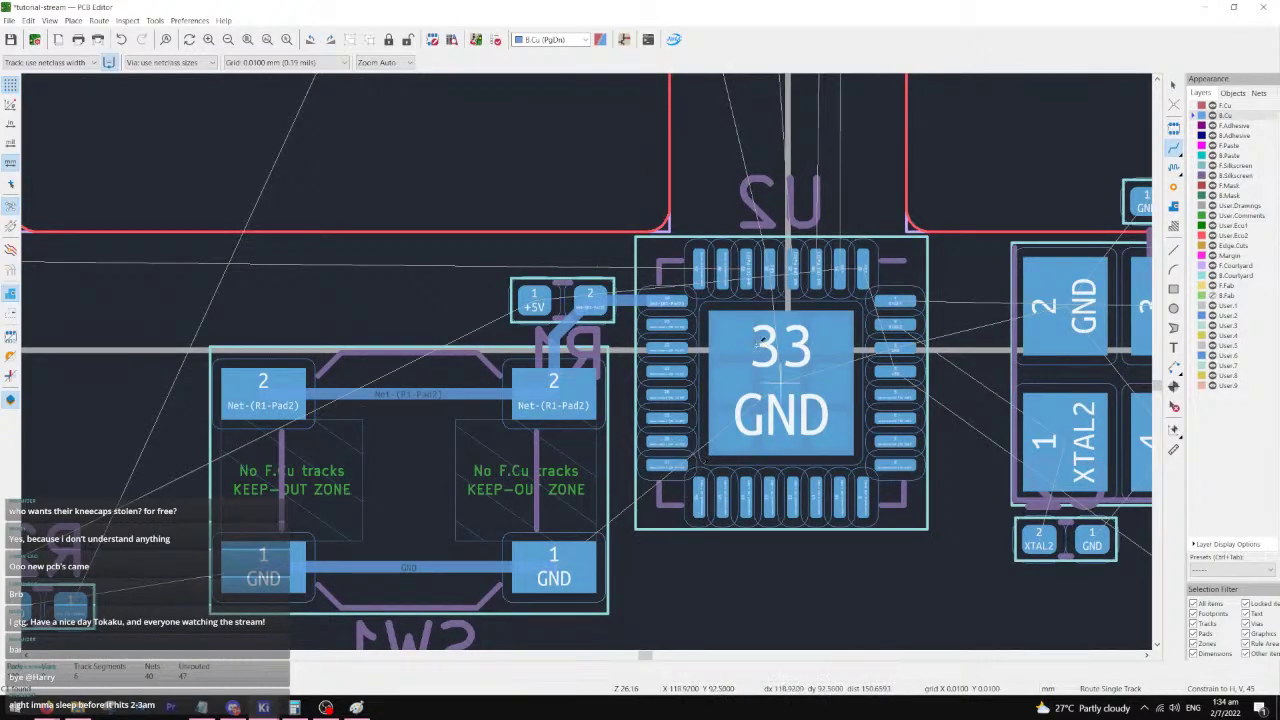
# - Connect U2's GND pins 28 and 3 to its centre pad 33 with tracks, and save the board
pyautogui.scroll(3, 600, 353)
pyautogui.click(600, 355)
pyautogui.click(544, 243)
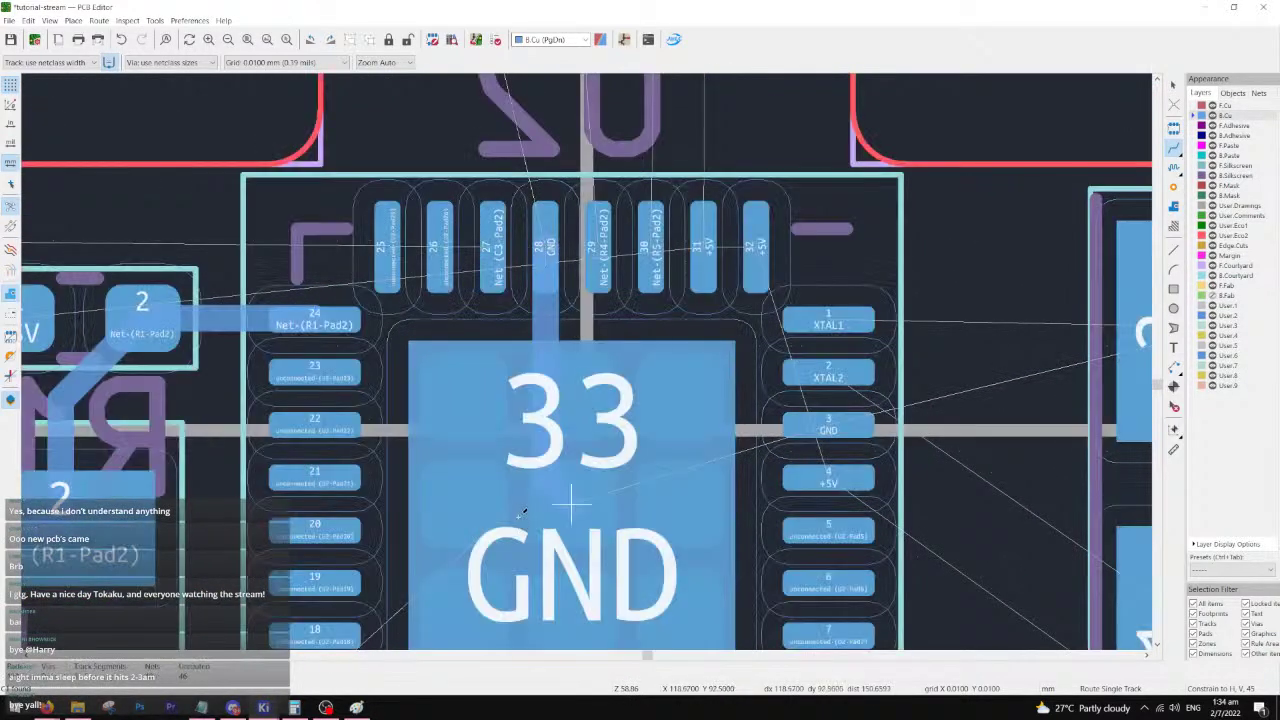
pyautogui.moveTo(514, 635); pyautogui.dragTo(580, 377, button='middle')
pyautogui.moveTo(656, 301); pyautogui.dragTo(546, 431, button='middle')
pyautogui.click(547, 430)
pyautogui.click(790, 297)
pyautogui.scroll(-1, 705, 336)
pyautogui.hotkey('ctrl', 's')
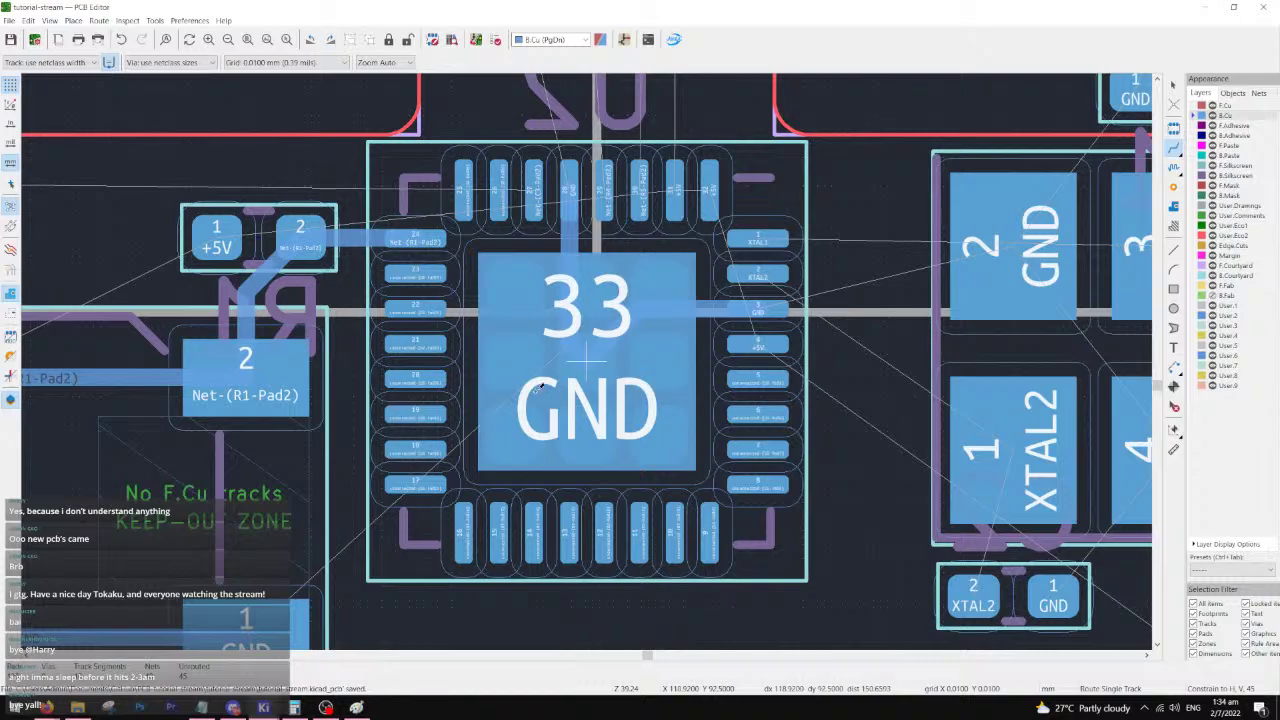
pyautogui.scroll(-4, 536, 386)
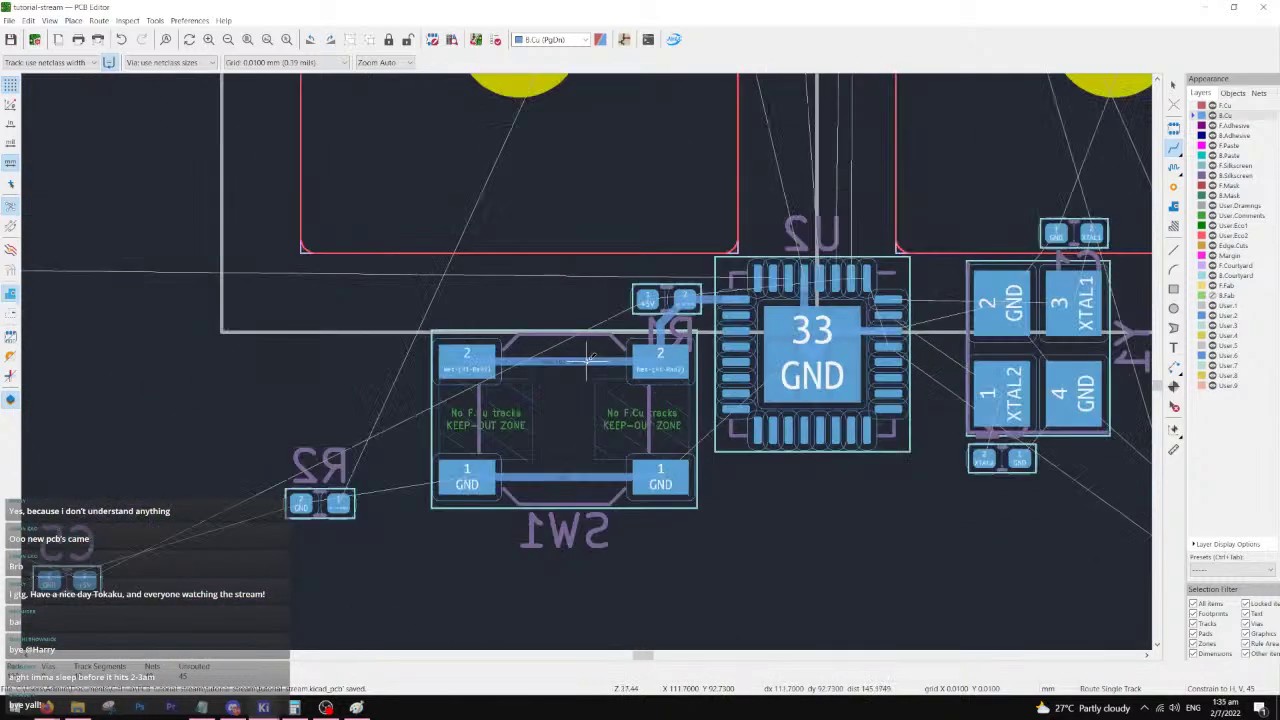
pyautogui.moveTo(350, 383); pyautogui.dragTo(560, 350, button='middle')
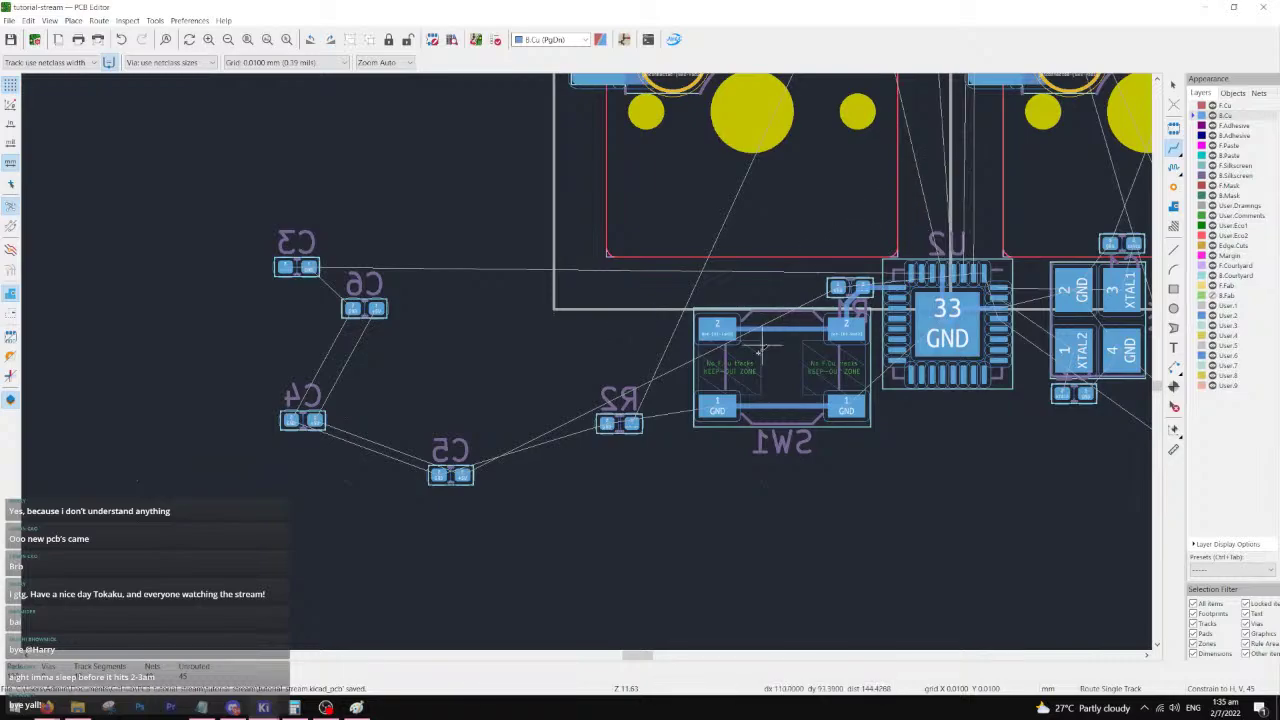
pyautogui.hscroll(3, 769, 333)
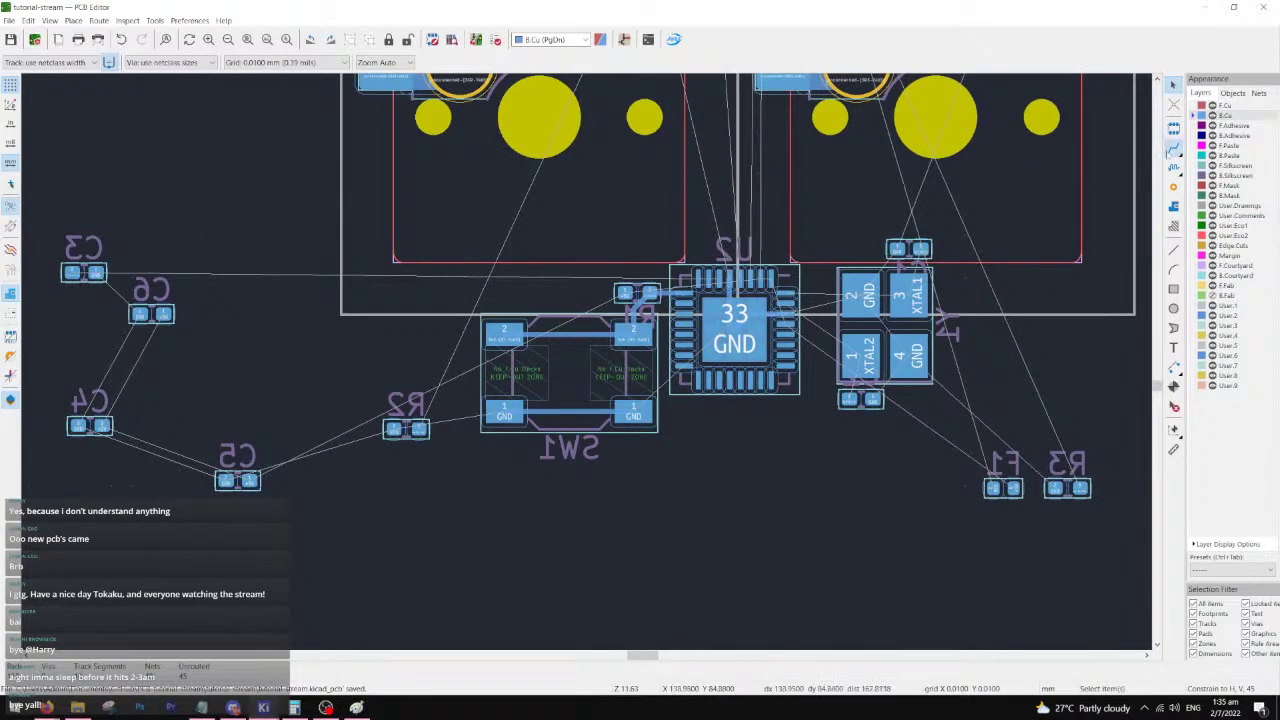
pyautogui.click(418, 430)
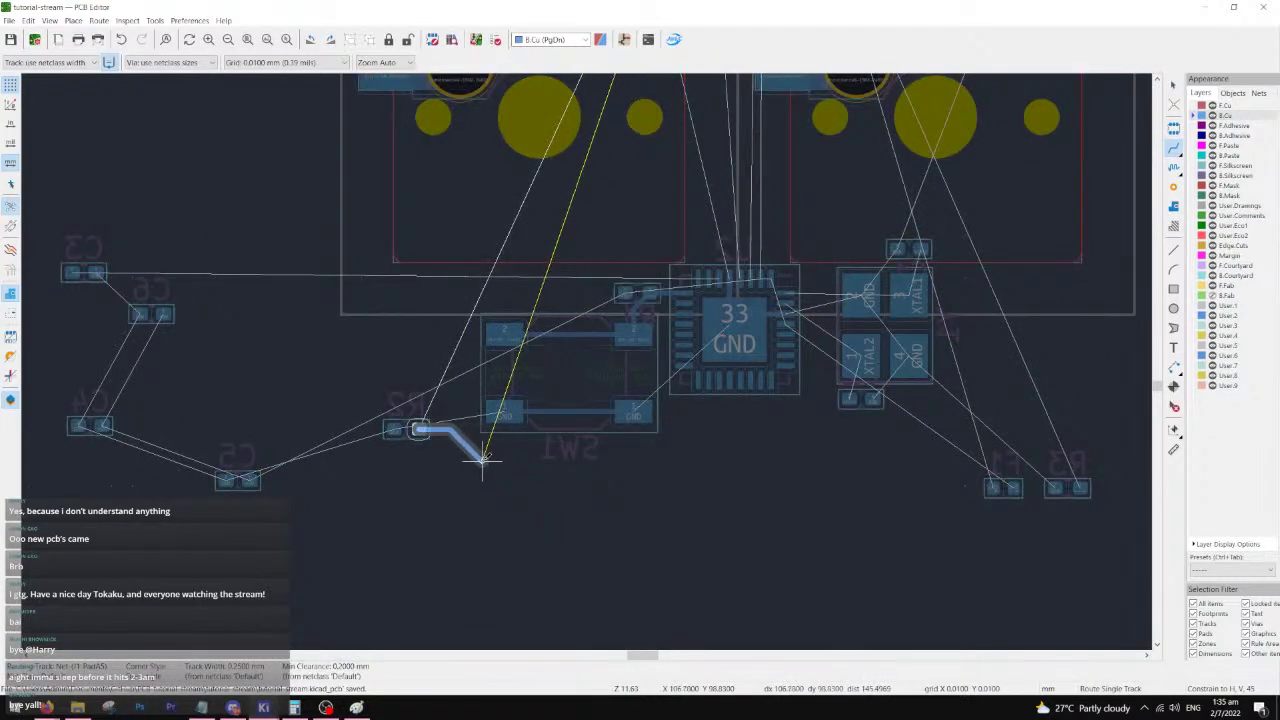
pyautogui.press('Escape')
pyautogui.press('Escape')
pyautogui.click(1076, 500)
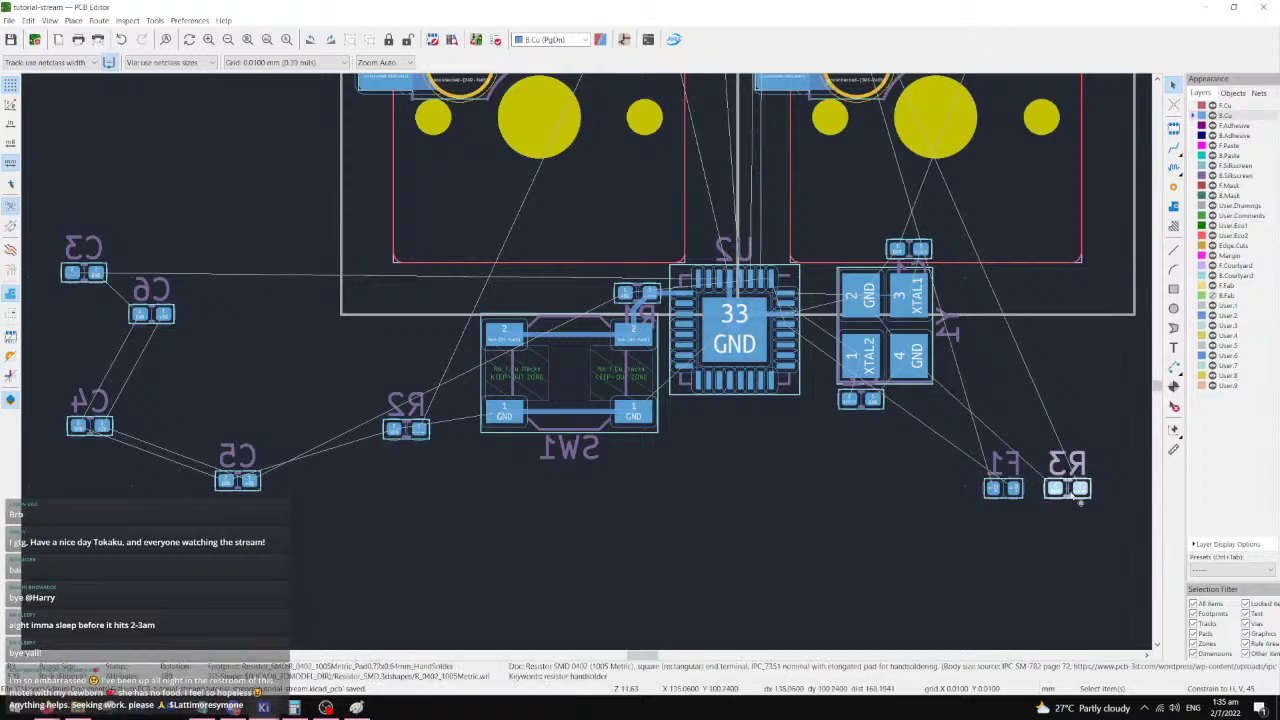
pyautogui.keyDown('ctrl'); pyautogui.click(414, 431); pyautogui.keyUp('ctrl')
pyautogui.press('m')
pyautogui.press('Escape')
# - Move resistor R3 from beside F1 to just below resistor R2
pyautogui.click(963, 499)
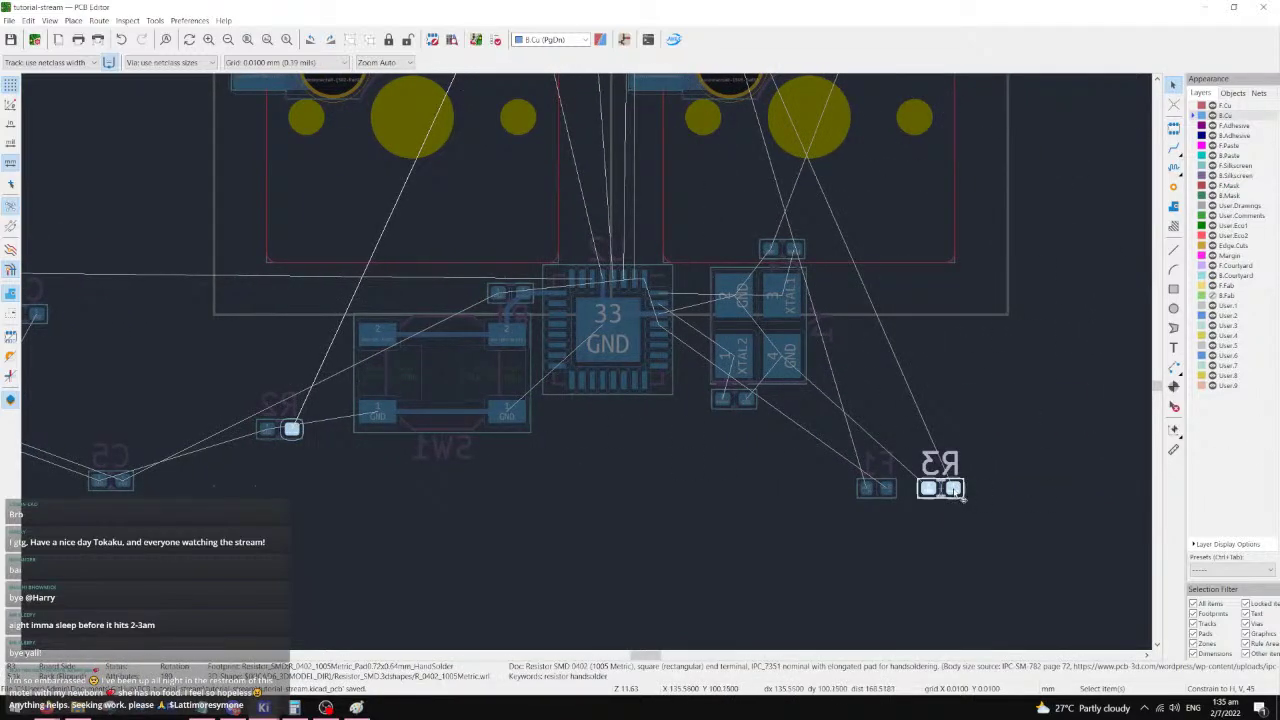
pyautogui.hotkey('shift', '`')
pyautogui.hotkey('shift', '`')
pyautogui.click(955, 490)
pyautogui.press('m')
pyautogui.click(283, 465)
# - Move R2 and R3 together beside the six-pad D+/D- footprint below USB connector J1, on the A9 side
pyautogui.moveTo(323, 404); pyautogui.dragTo(238, 488)
pyautogui.press('m')
pyautogui.moveTo(606, 86); pyautogui.dragTo(593, 476, button='middle')
pyautogui.scroll(4, 586, 230)
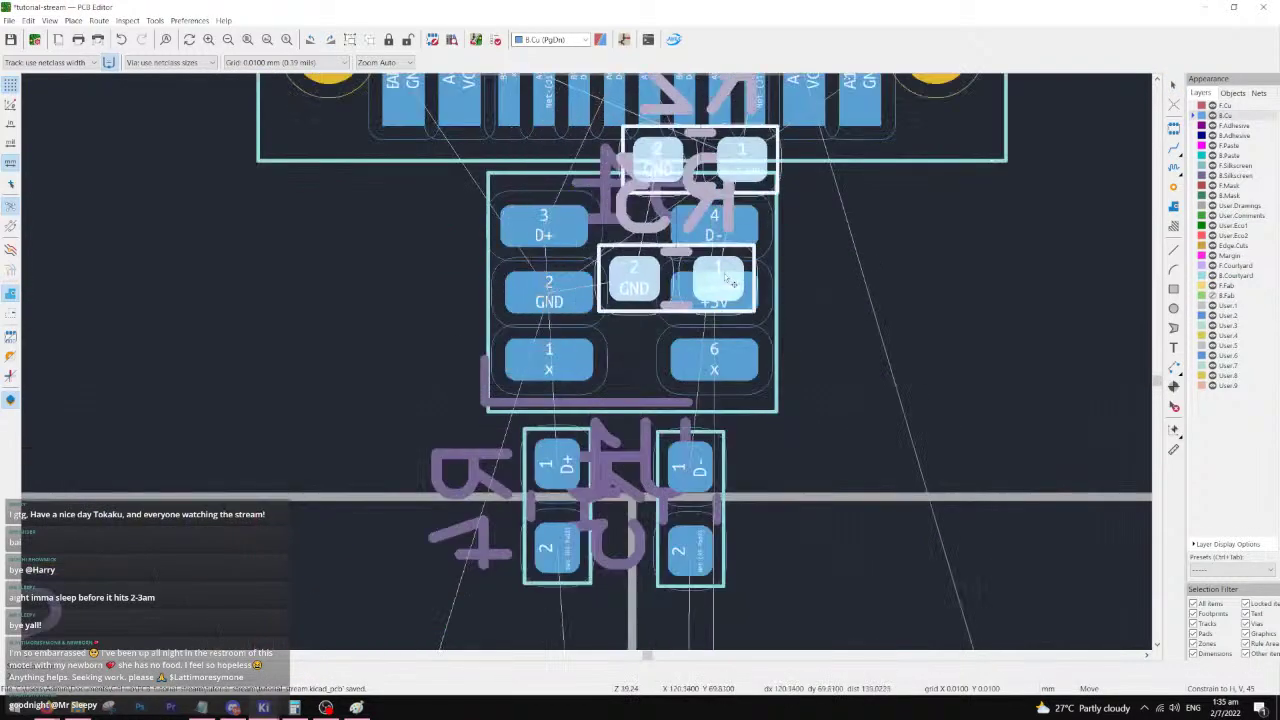
pyautogui.moveTo(711, 286); pyautogui.dragTo(642, 489, button='middle')
pyautogui.click(893, 547)
# - Place R2 below J1's A4-side GND pad and R3, rotated 180°, below the A9-side GND pad
pyautogui.click(931, 430)
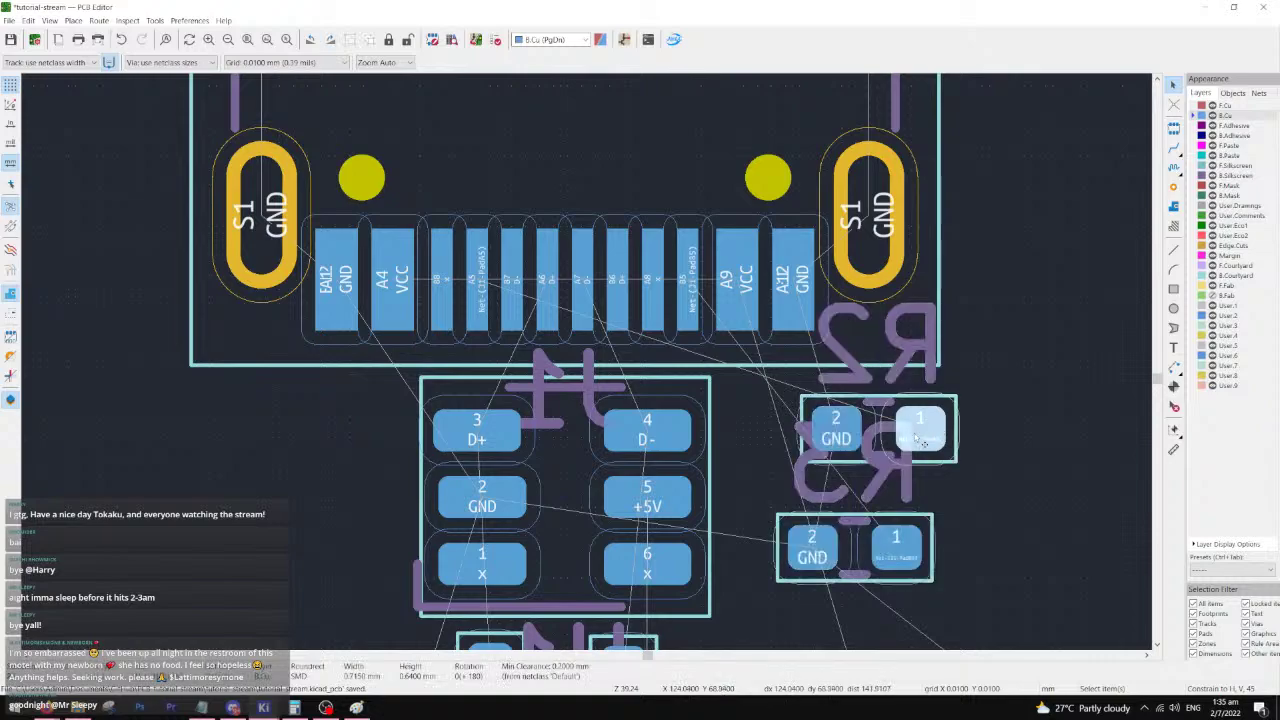
pyautogui.moveTo(918, 438); pyautogui.dragTo(359, 420)
pyautogui.click(885, 548)
pyautogui.moveTo(880, 545); pyautogui.dragTo(829, 410)
pyautogui.press('r')
pyautogui.click(361, 411)
pyautogui.moveTo(359, 414); pyautogui.dragTo(333, 420)
# - Route a track from J1's GND pad beside A9 to the adjacent S1 shield pad
pyautogui.moveTo(672, 238); pyautogui.dragTo(658, 330, button='middle')
pyautogui.press('x')
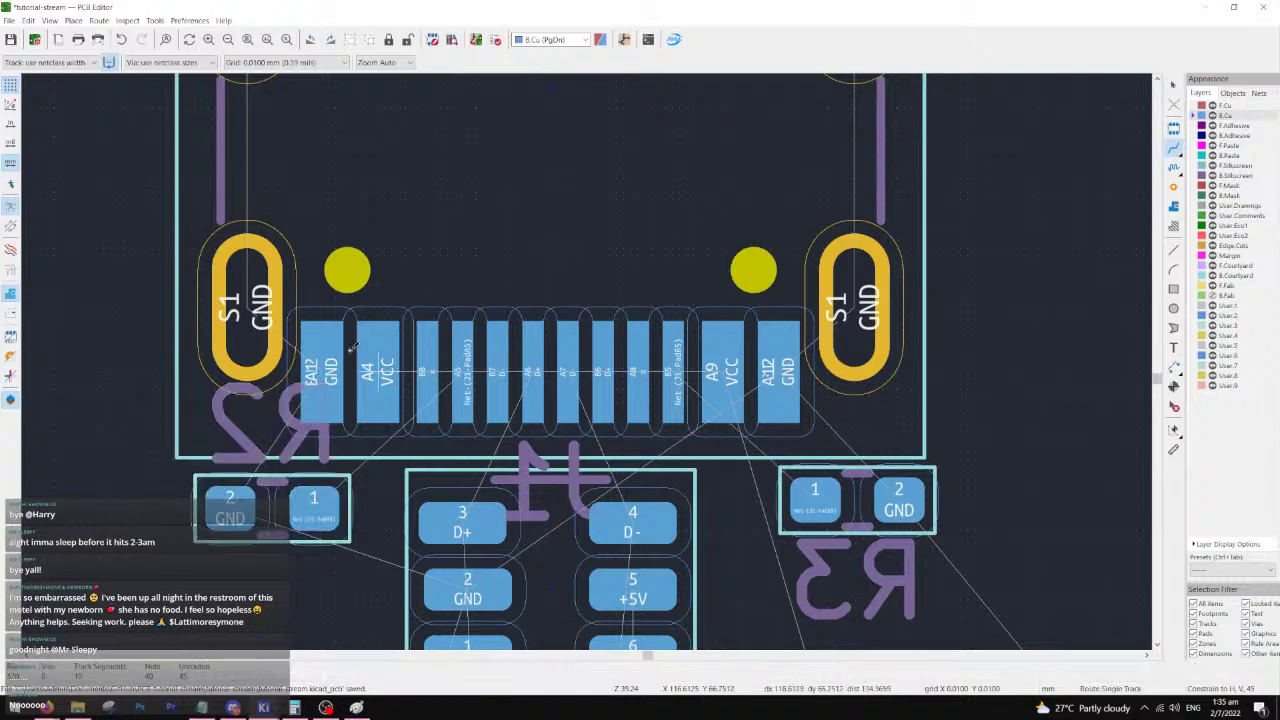
pyautogui.click(779, 346)
pyautogui.click(854, 300)
# - Route a GND track between the lower and upper S1 shield pads along each side of J1
pyautogui.moveTo(865, 213); pyautogui.dragTo(848, 411, button='middle')
pyautogui.click(838, 497)
pyautogui.click(840, 197)
pyautogui.click(840, 197)
pyautogui.click(226, 208)
pyautogui.click(229, 212)
pyautogui.click(229, 497)
# - Route a track from J1's GND pad beside A4 to the adjacent S1 shield pad
pyautogui.moveTo(270, 510); pyautogui.dragTo(311, 399, button='middle')
pyautogui.click(343, 455)
pyautogui.click(275, 393)
# - Route J1's A9-side GND pad to R3's pad 2 and its A4-side GND pad to R2's pad 2
pyautogui.moveTo(704, 457); pyautogui.dragTo(698, 380, button='middle')
pyautogui.moveTo(798, 380); pyautogui.dragTo(789, 311, button='middle')
pyautogui.click(785, 311)
pyautogui.click(908, 438)
pyautogui.click(333, 335)
pyautogui.click(236, 440)
pyautogui.click(322, 443)
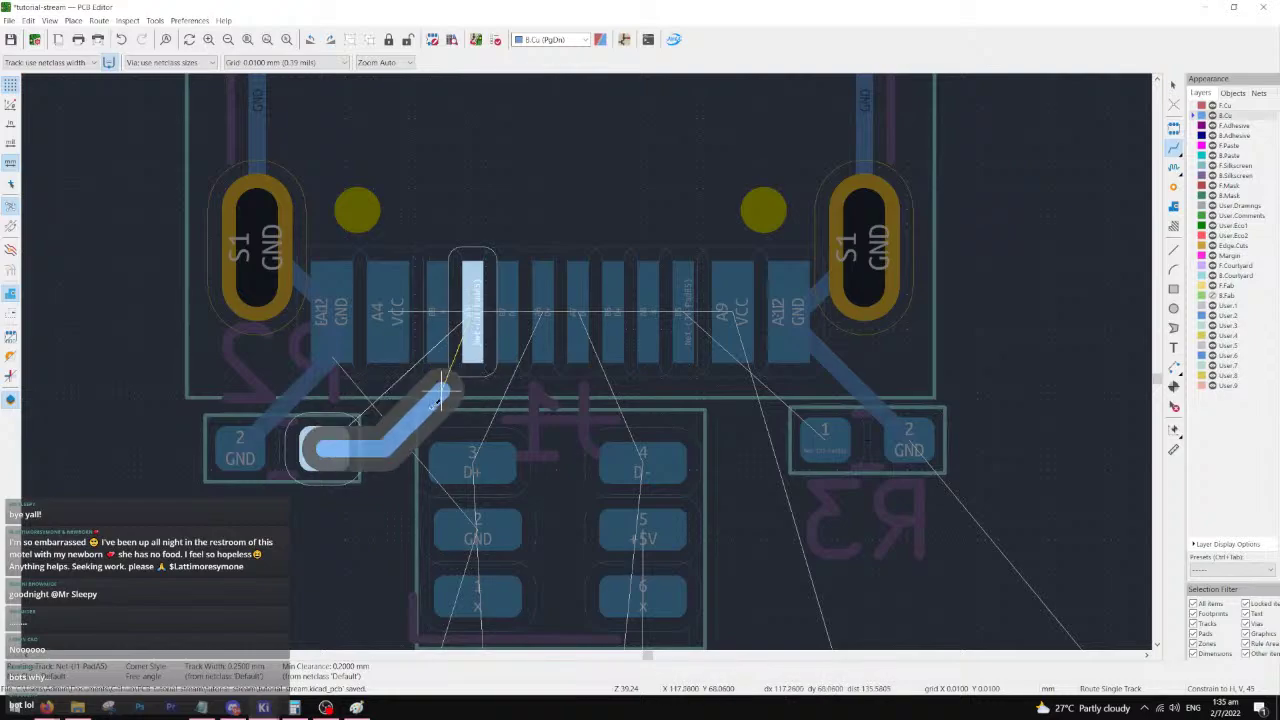
pyautogui.press('Escape')
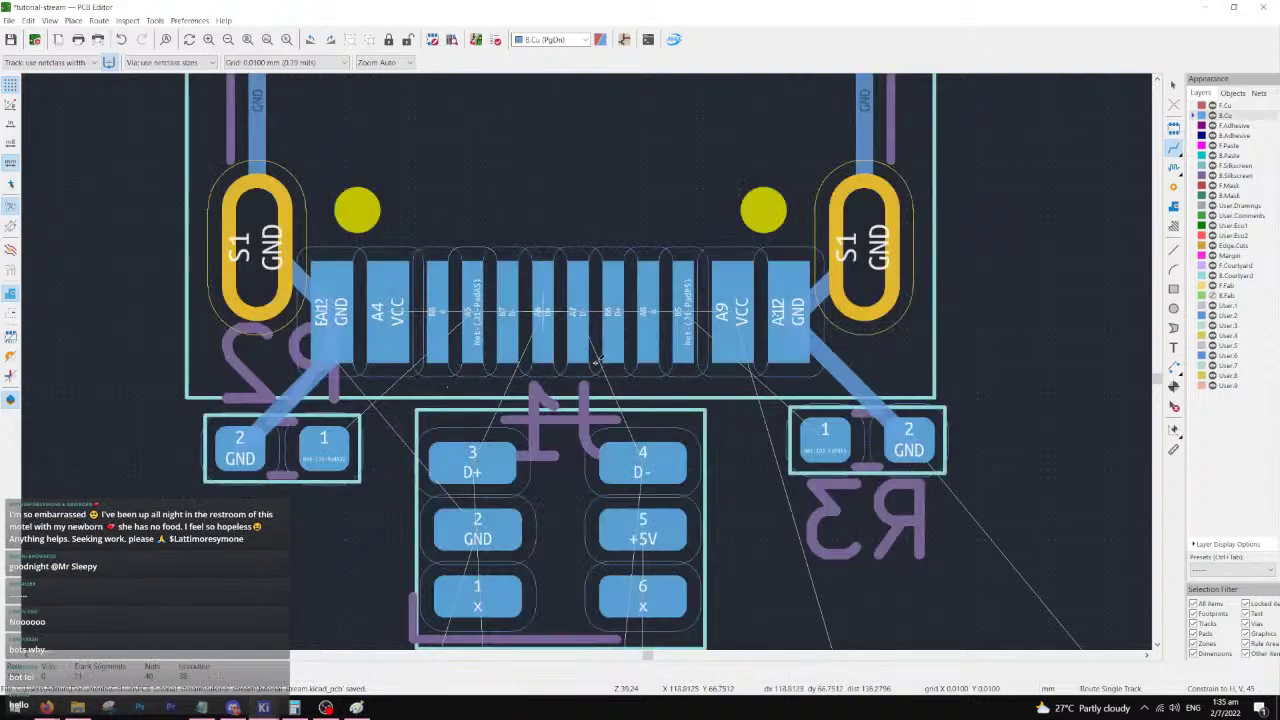
# - Move the six-pad D+/D- footprint and the two resistors below it farther down from J1
pyautogui.click(1173, 85)
pyautogui.moveTo(613, 498); pyautogui.dragTo(677, 345, button='middle')
pyautogui.click(637, 389)
pyautogui.moveTo(809, 368); pyautogui.dragTo(604, 580)
pyautogui.keyDown('shift'); pyautogui.click(543, 540); pyautogui.keyUp('shift')
pyautogui.moveTo(609, 421)
pyautogui.mouseDown()
pyautogui.moveTo(623, 411)
pyautogui.moveTo(627, 432)
pyautogui.mouseUp()
pyautogui.click(797, 287)
# - Route a track from R2's pad 1 to J1's pad A5
pyautogui.click(1173, 148)
pyautogui.click(388, 290)
pyautogui.click(538, 165)
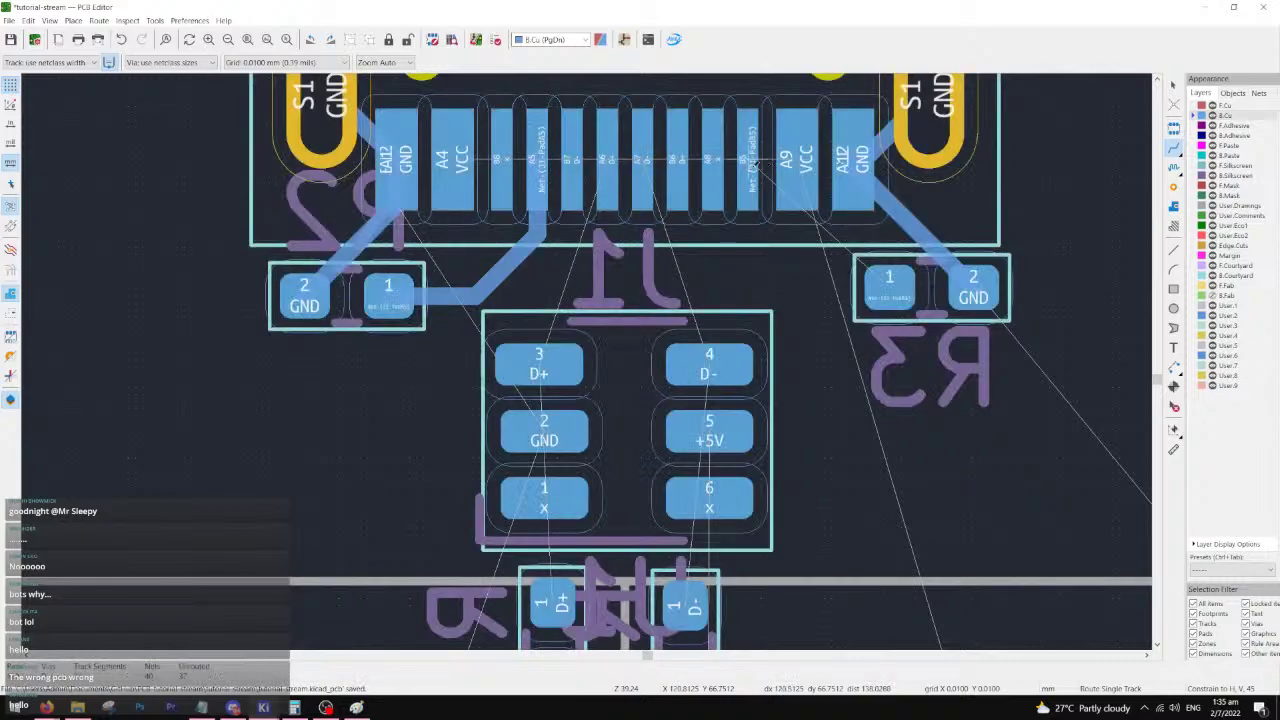
pyautogui.click(752, 160)
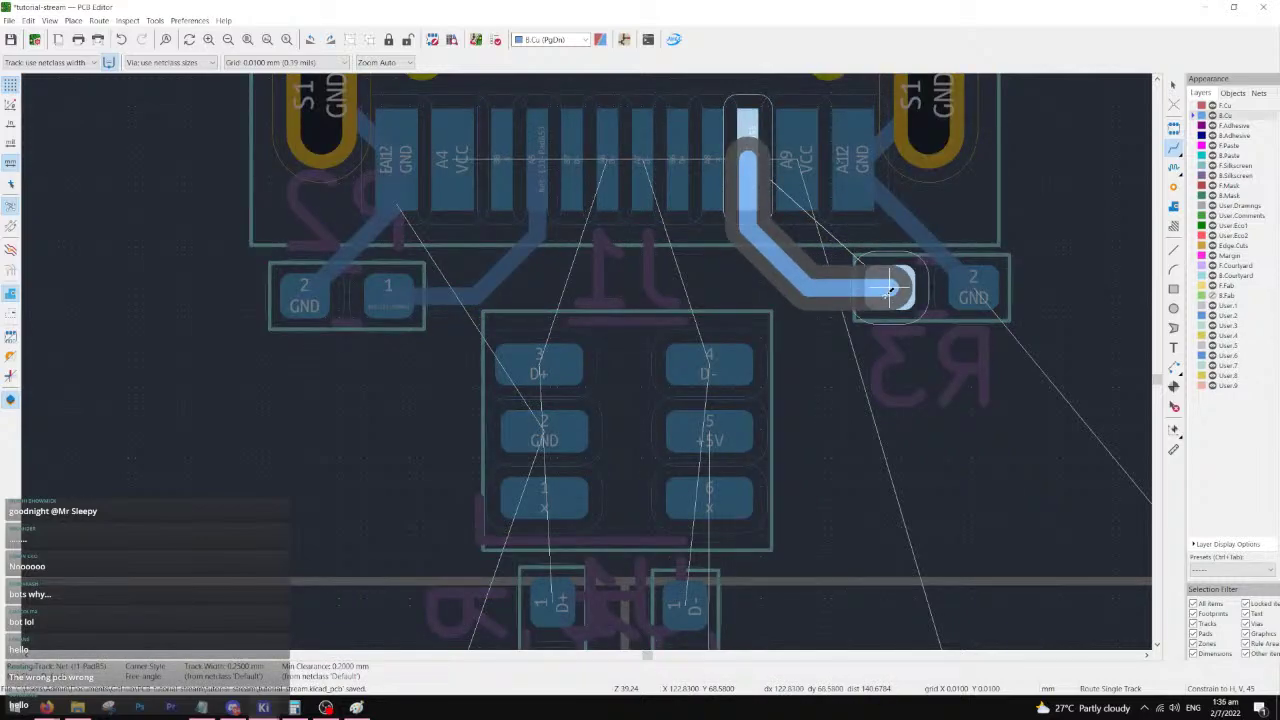
pyautogui.press('Escape')
pyautogui.click(797, 160)
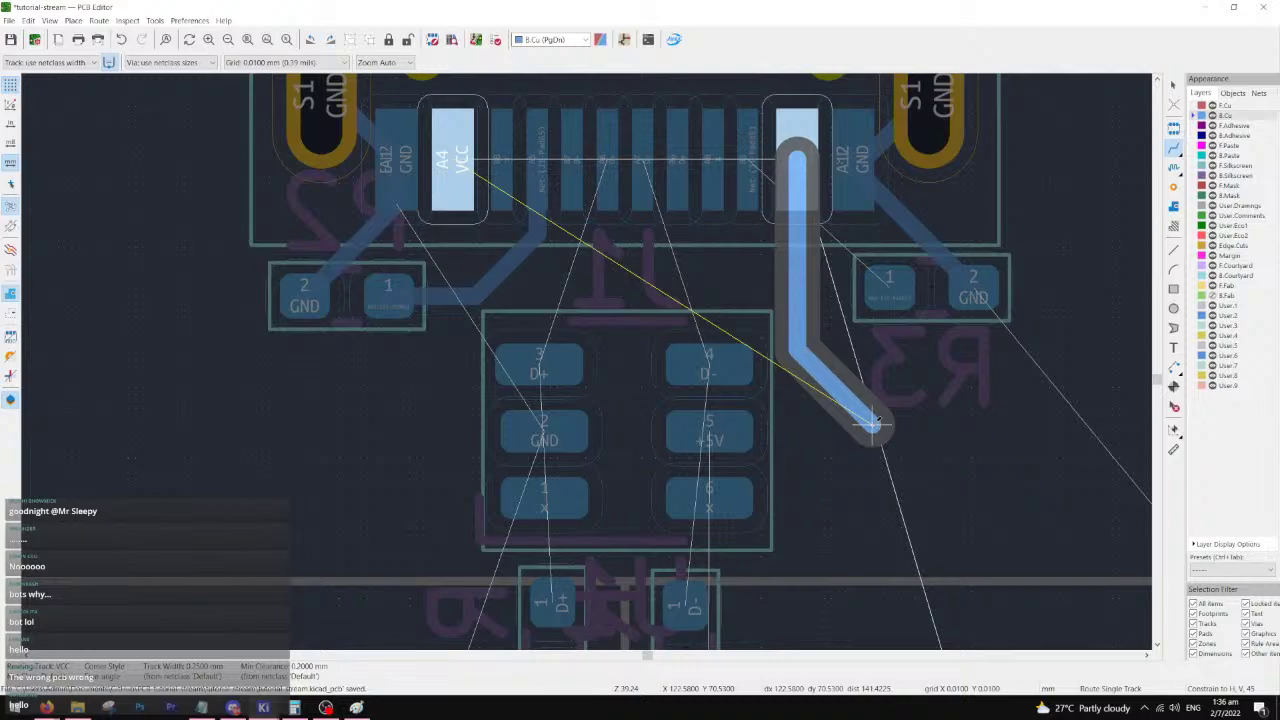
pyautogui.press('Escape')
# - Route a track from R3's pad 1 to J1's pad B5
pyautogui.moveTo(885, 285); pyautogui.dragTo(800, 372, button='middle')
pyautogui.click(800, 383)
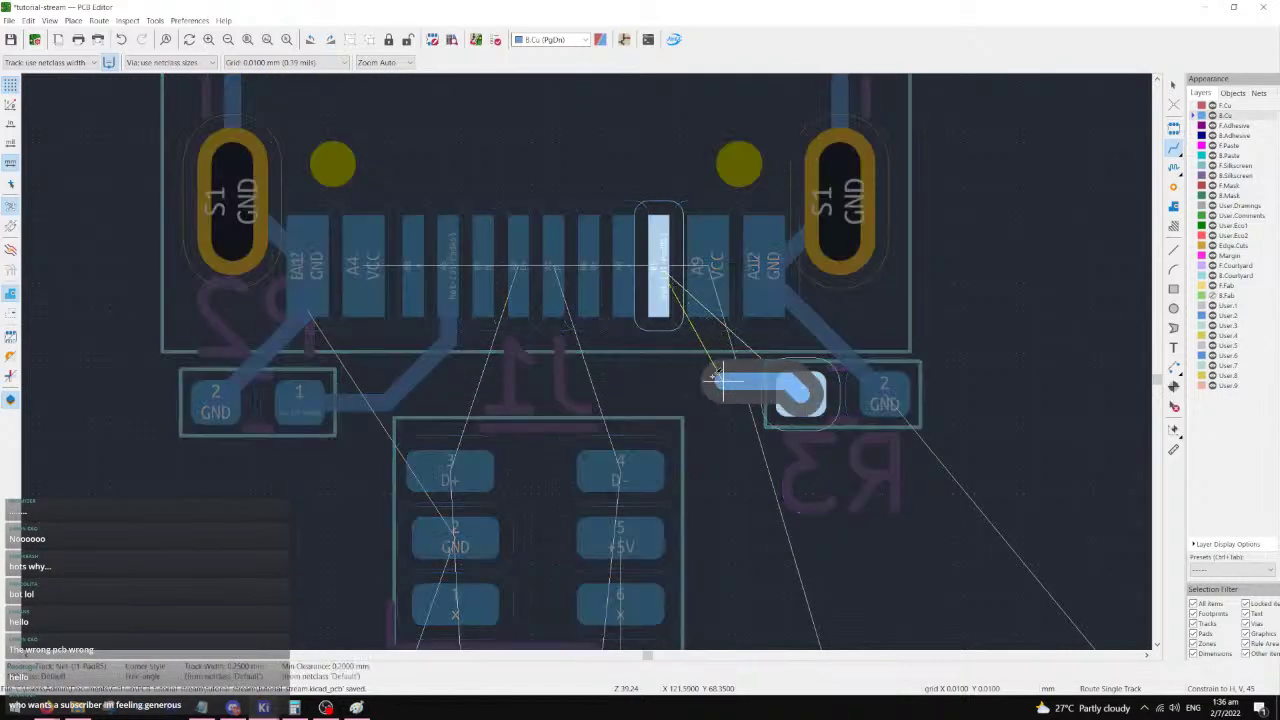
pyautogui.click(655, 244)
# - Route a VCC track from J1's pad A4 to pad A9, looping above the pad row between the mounting holes
pyautogui.click(365, 248)
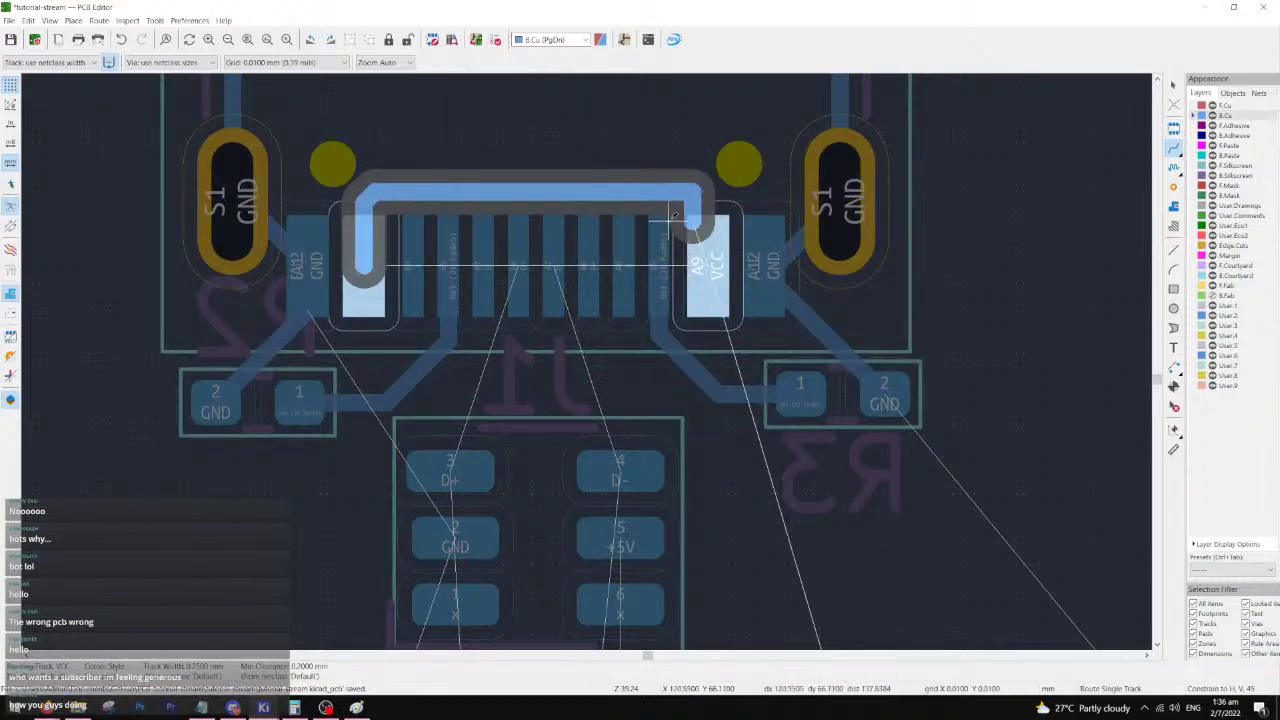
pyautogui.press('Escape')
pyautogui.click(365, 250)
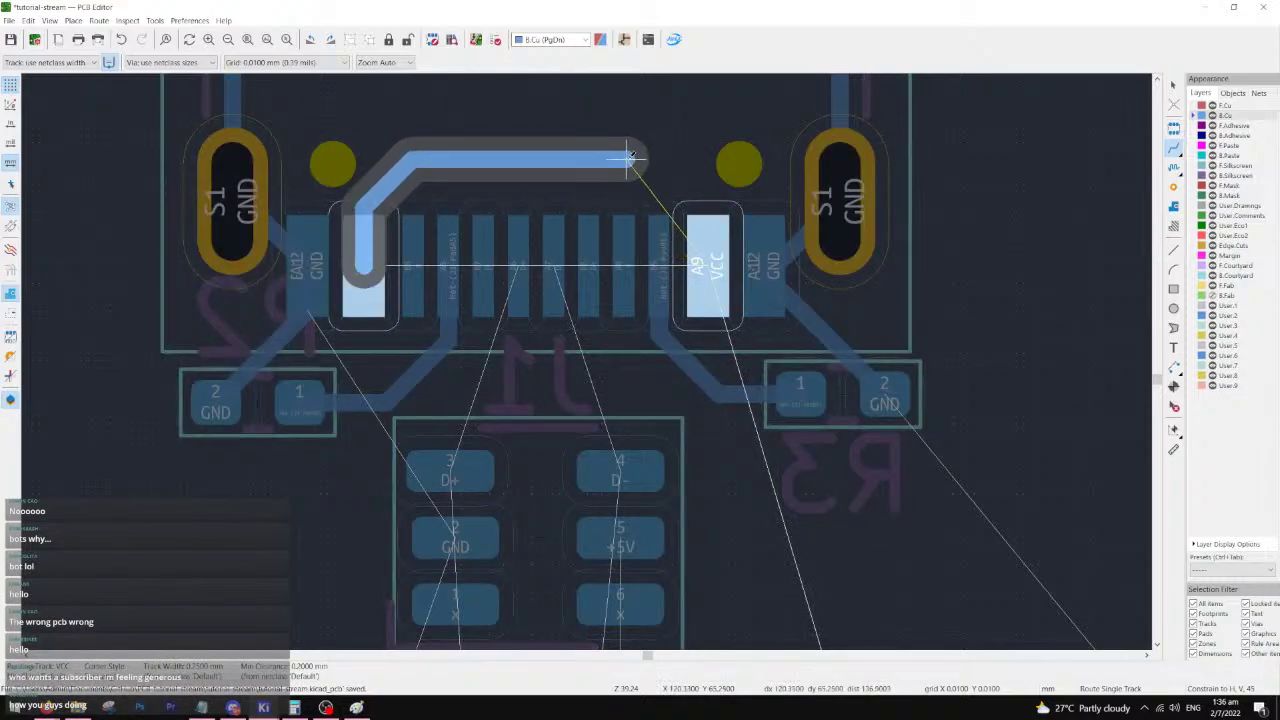
pyautogui.click(693, 268)
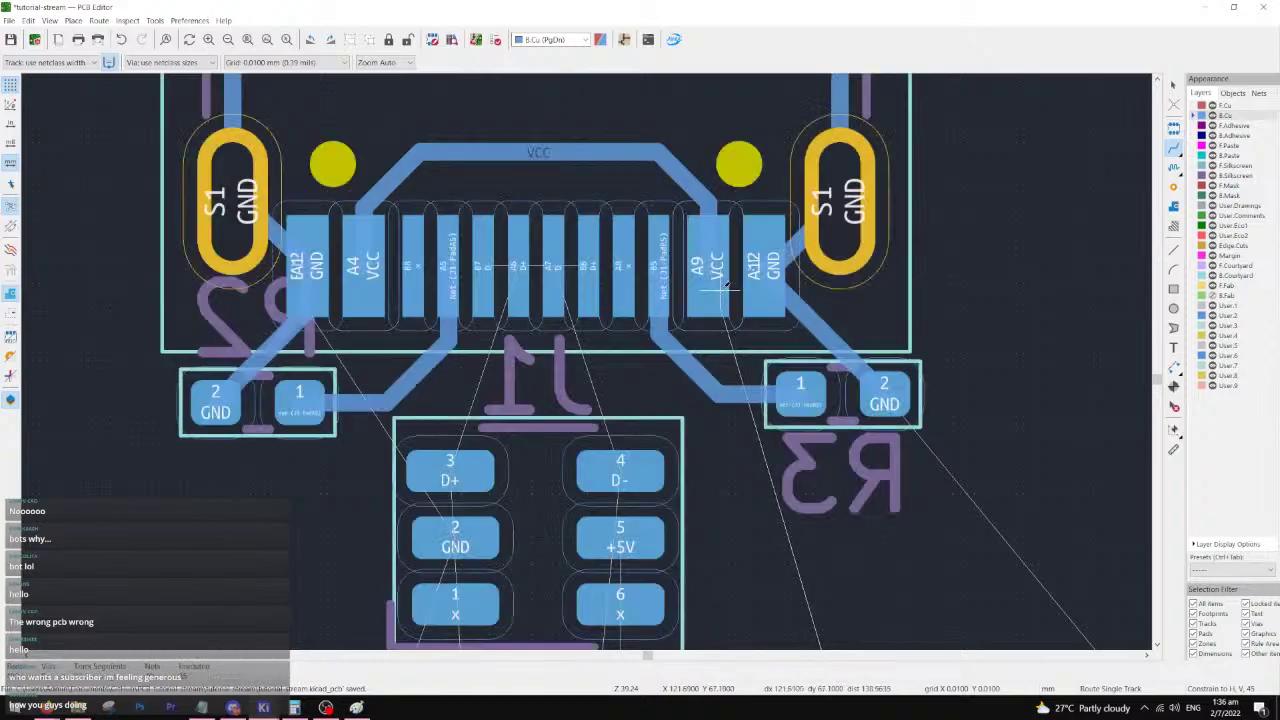
pyautogui.click(731, 343)
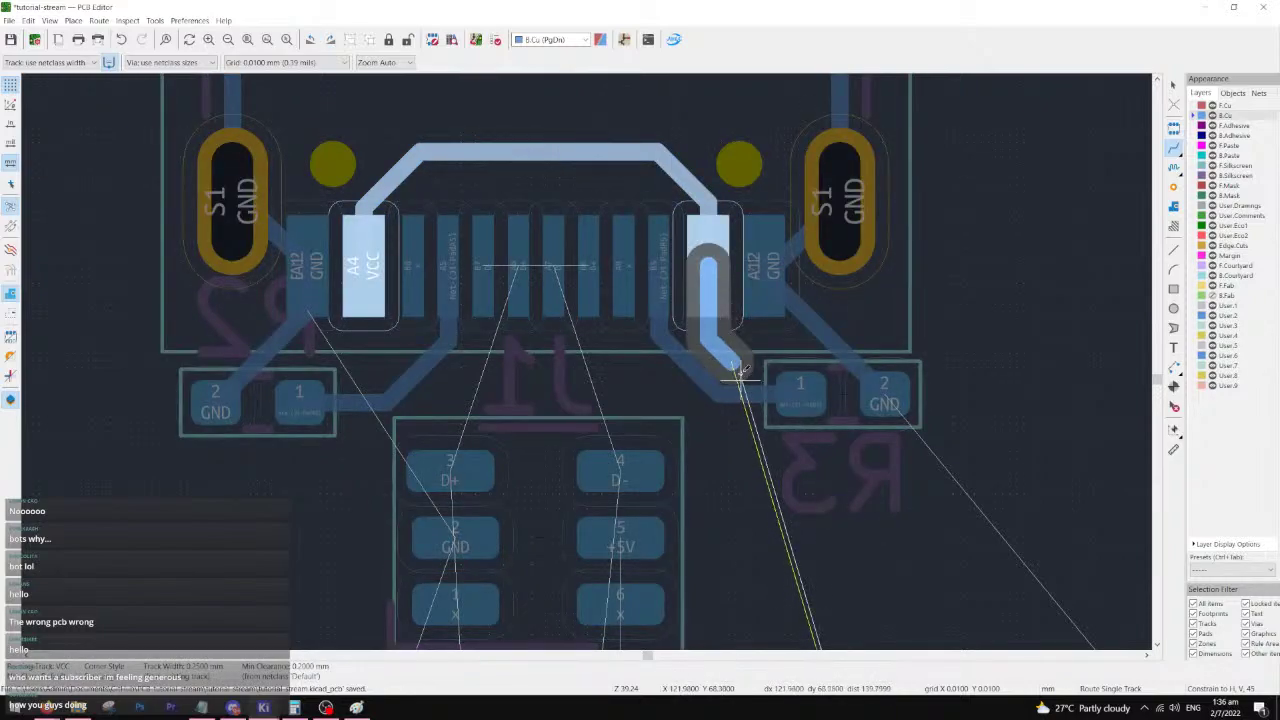
pyautogui.click(733, 344)
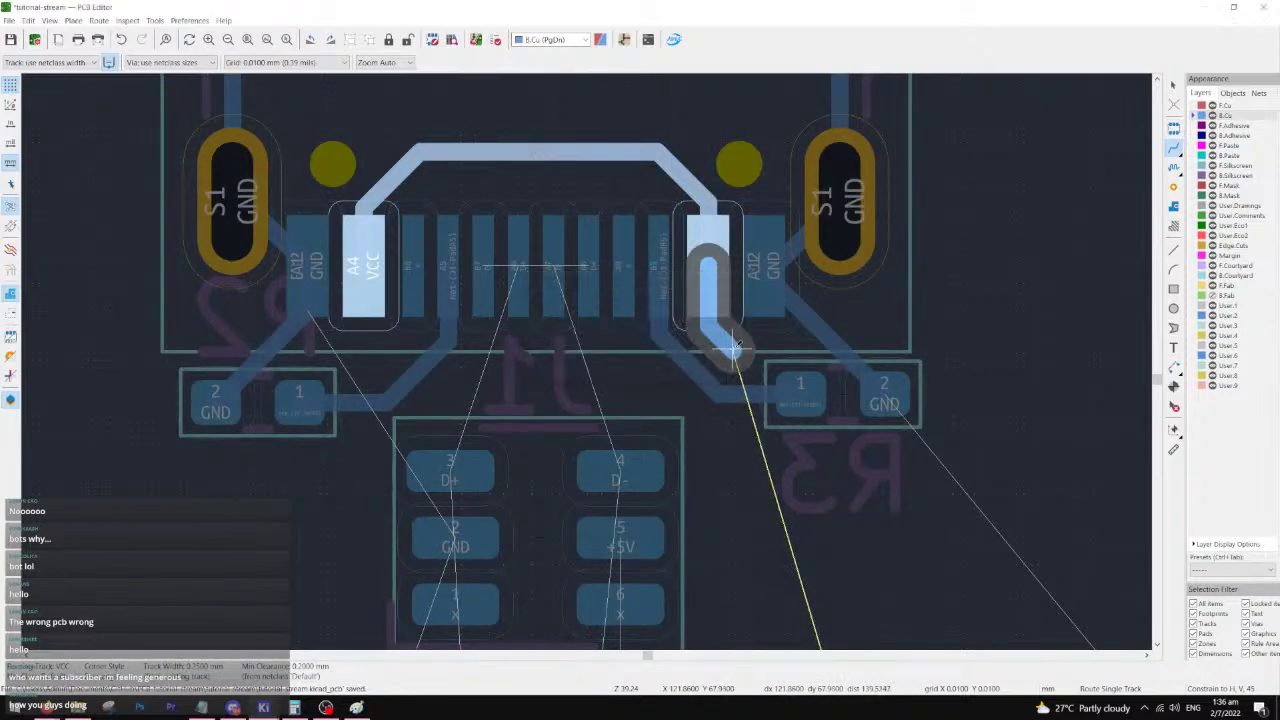
pyautogui.press('Escape')
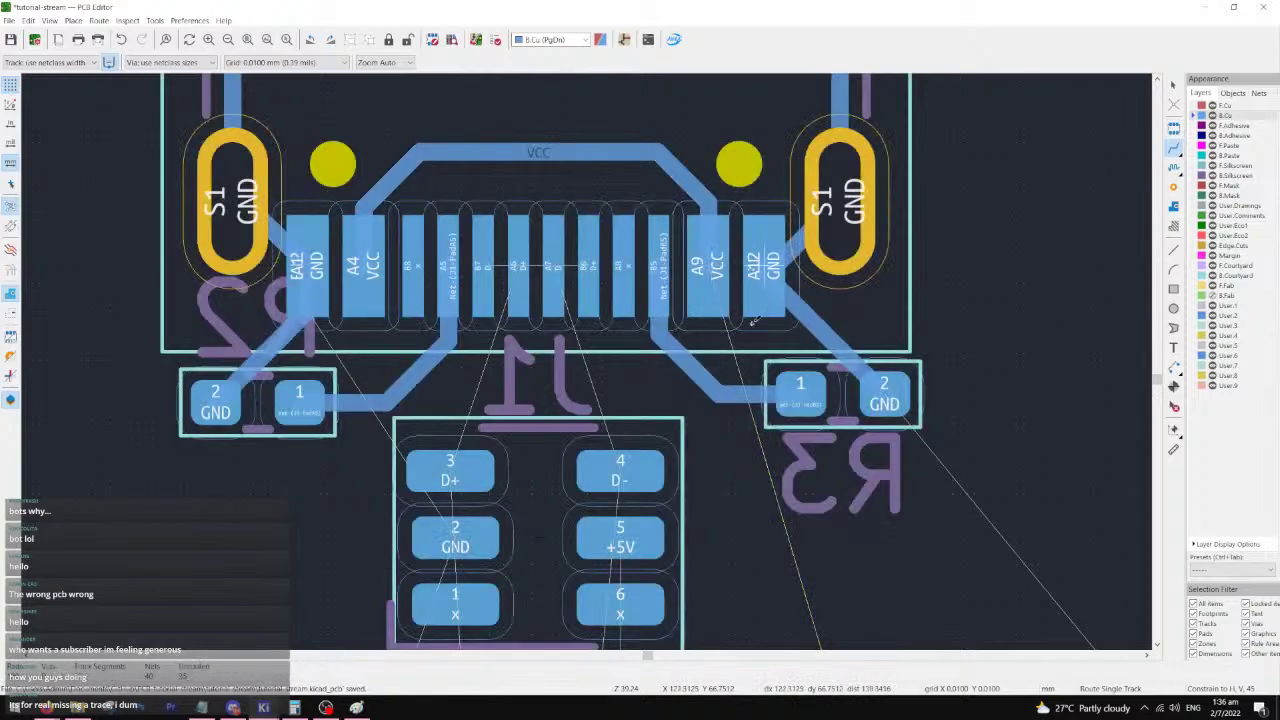
pyautogui.moveTo(613, 385); pyautogui.dragTo(627, 347, button='middle')
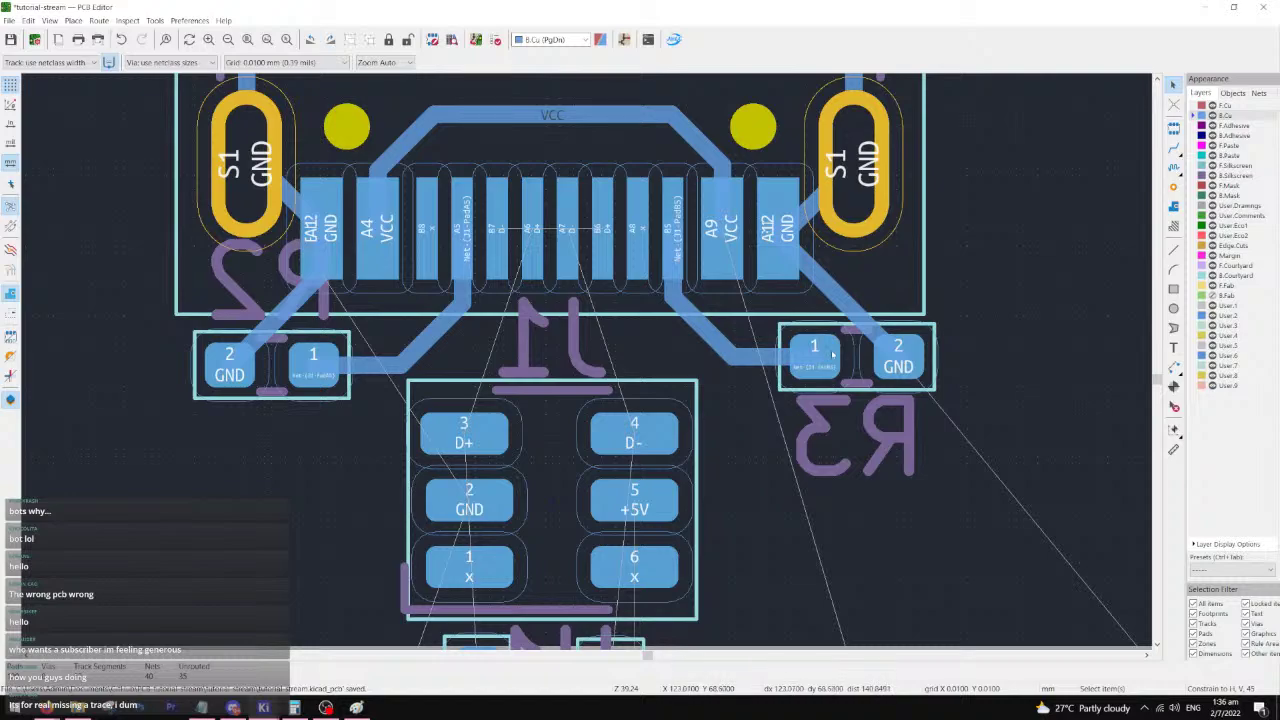
# - Delete the back-copper tracks that connect R3's two pads to J1's B5 and GND pads
pyautogui.press('Delete')
pyautogui.click(674, 298)
pyautogui.press('Delete')
pyautogui.click(754, 356)
pyautogui.press('Delete')
pyautogui.click(852, 314)
pyautogui.press('Delete')
# - Move R3 sideways, farther away from R2, to just below the outer corner of J1's courtyard
pyautogui.click(868, 360)
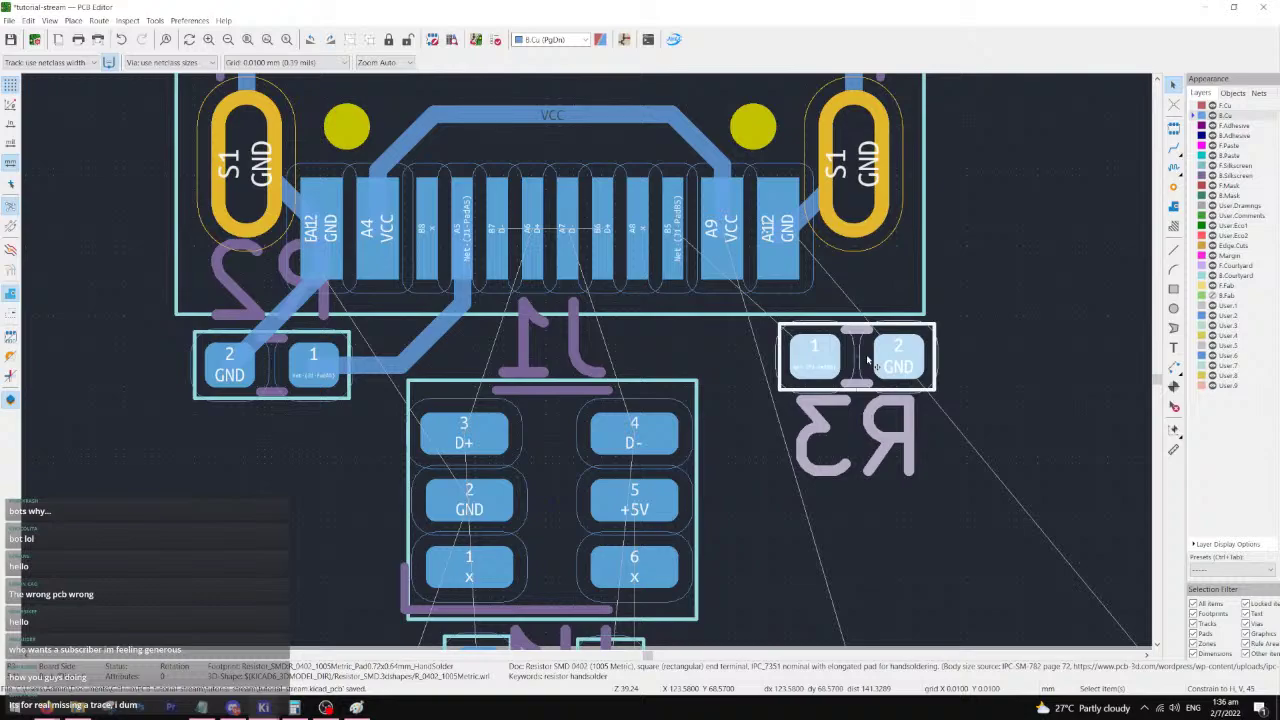
pyautogui.moveTo(868, 360); pyautogui.dragTo(953, 366)
pyautogui.click(625, 508)
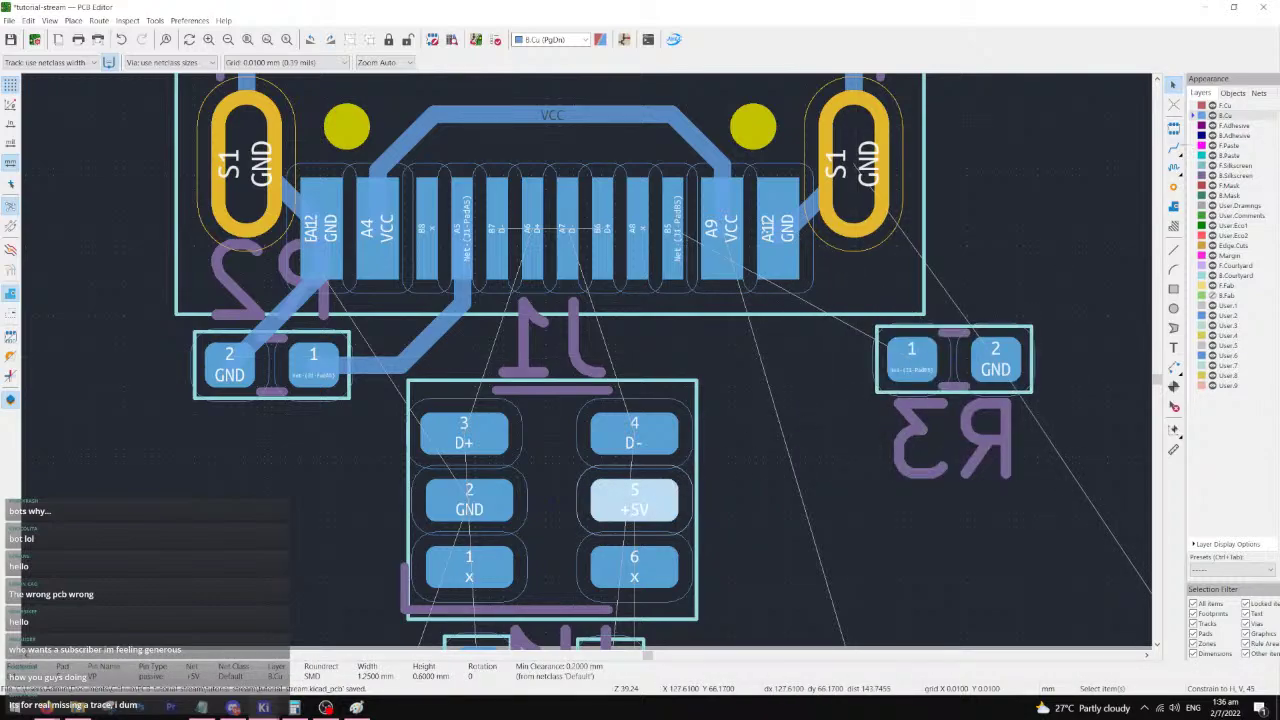
pyautogui.press('x')
pyautogui.click(673, 228)
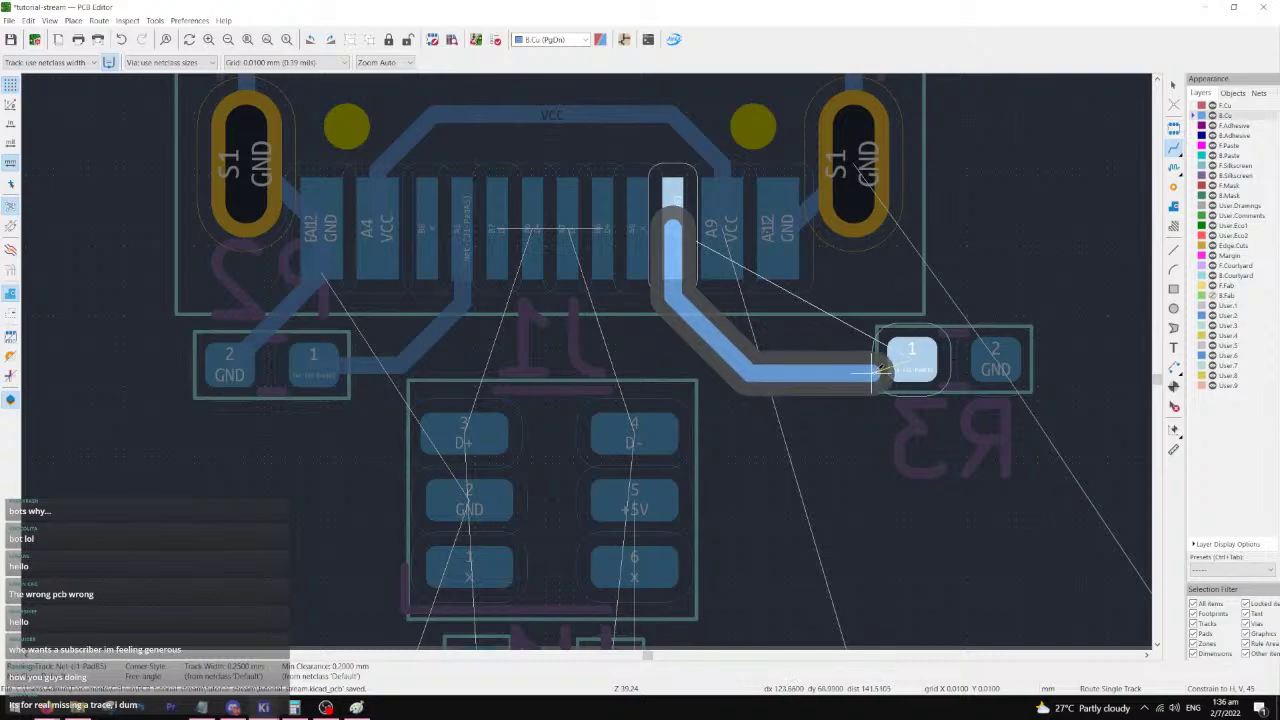
pyautogui.press('Escape')
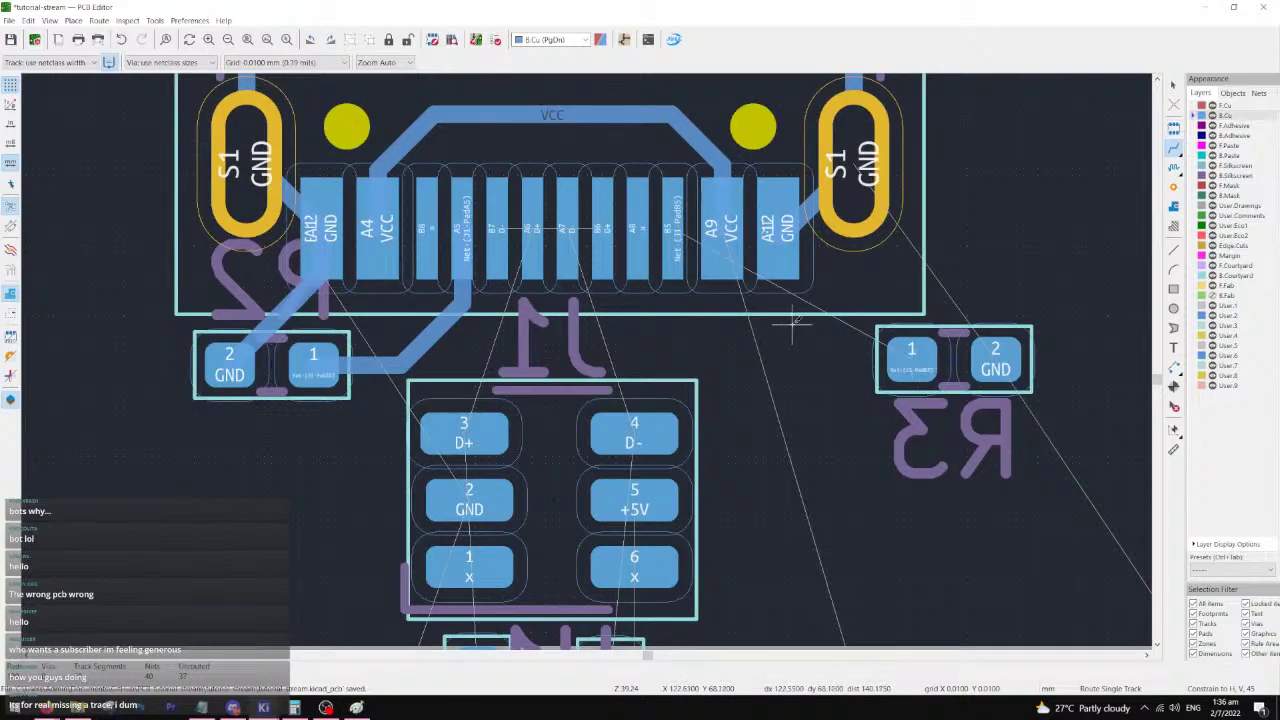
pyautogui.click(722, 232)
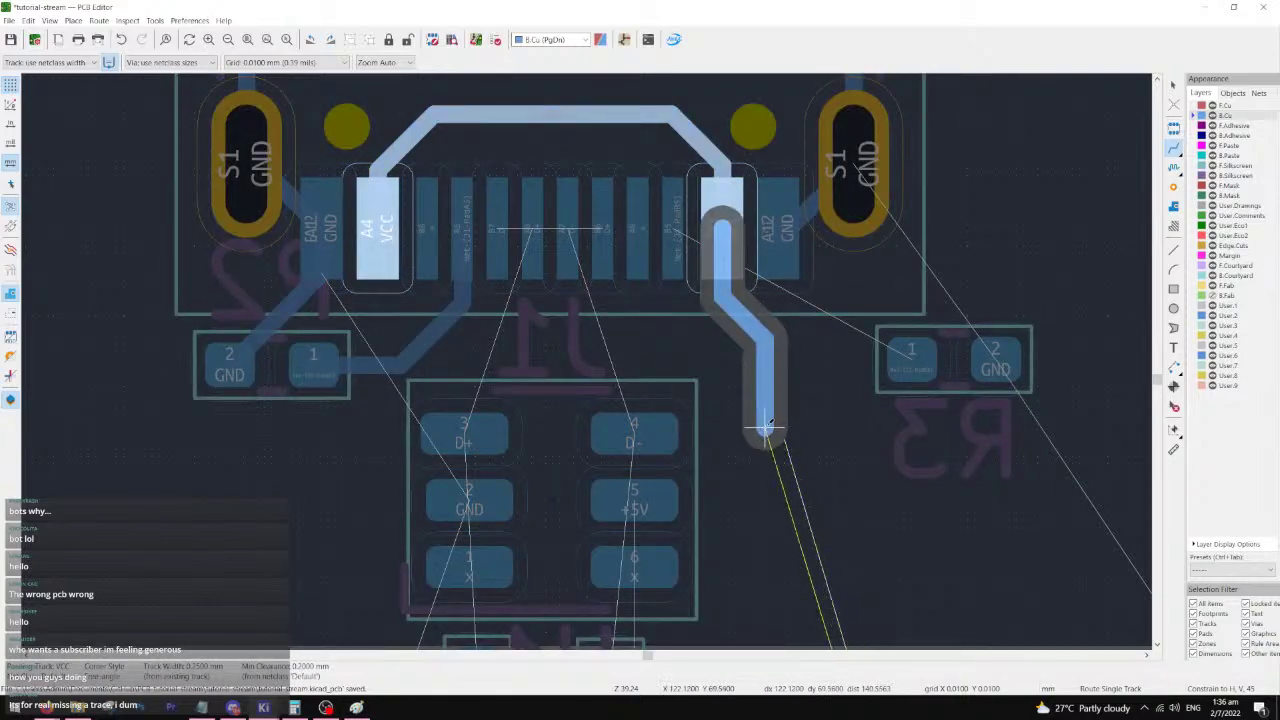
pyautogui.scroll(-5, 785, 480)
pyautogui.moveTo(628, 434); pyautogui.dragTo(623, 147, button='middle')
pyautogui.scroll(-2, 639, 385)
pyautogui.moveTo(606, 506); pyautogui.dragTo(503, 389, button='middle')
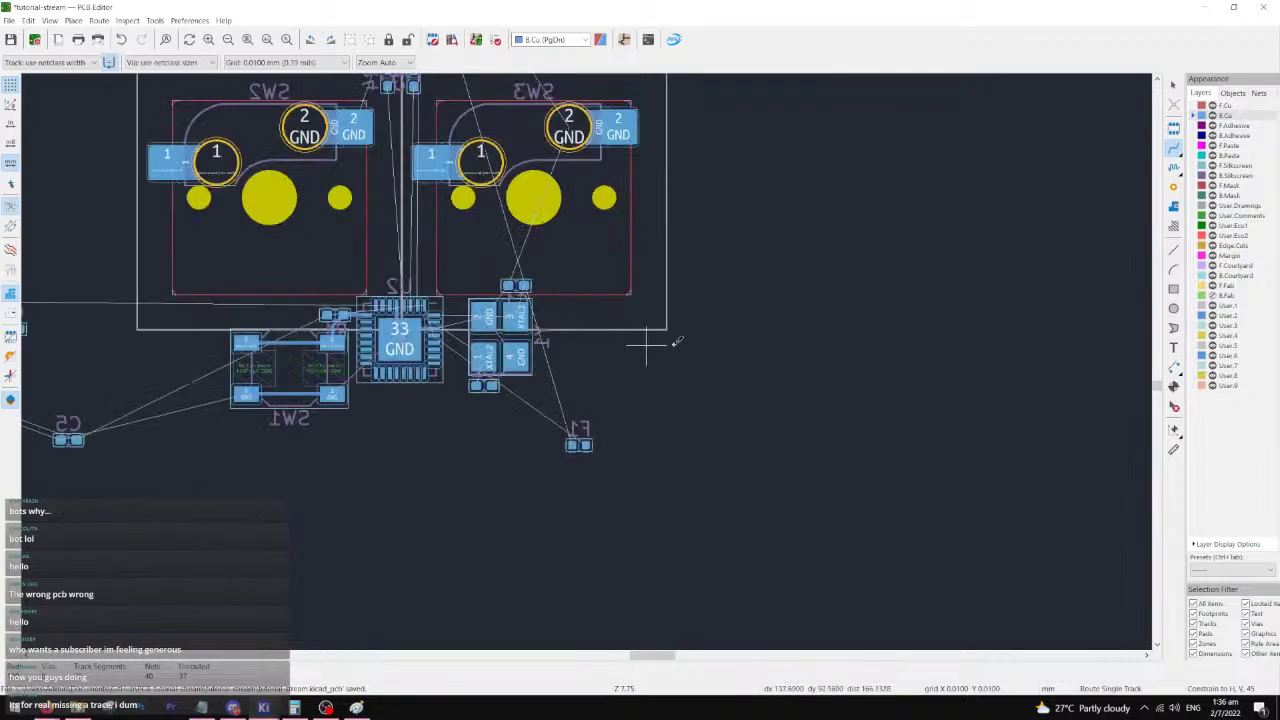
pyautogui.scroll(2, 775, 344)
pyautogui.press('Escape')
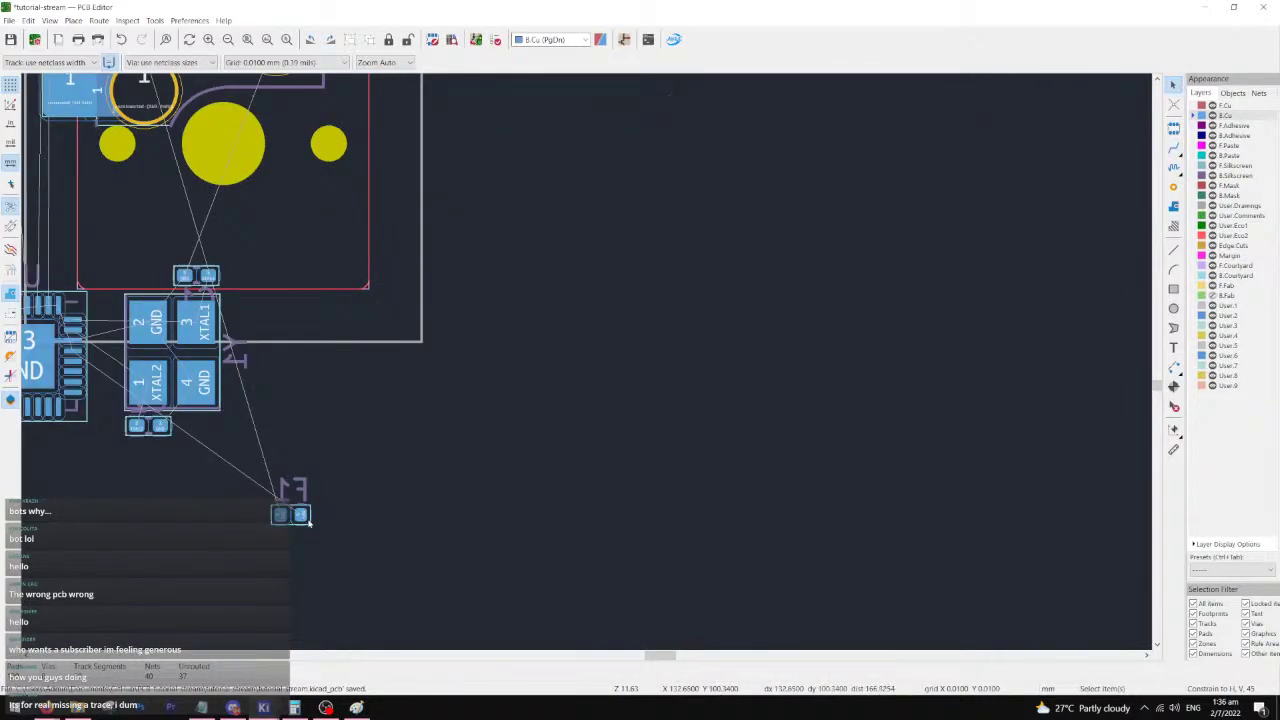
# - Move fuse F1 beside the +5V pad of U1 and rotate it 90° so its VCC pad faces J1
pyautogui.click(308, 521)
pyautogui.press('m')
pyautogui.moveTo(331, 229); pyautogui.dragTo(331, 342, button='middle')
pyautogui.moveTo(275, 208); pyautogui.dragTo(649, 546, button='middle')
pyautogui.scroll(4, 614, 290)
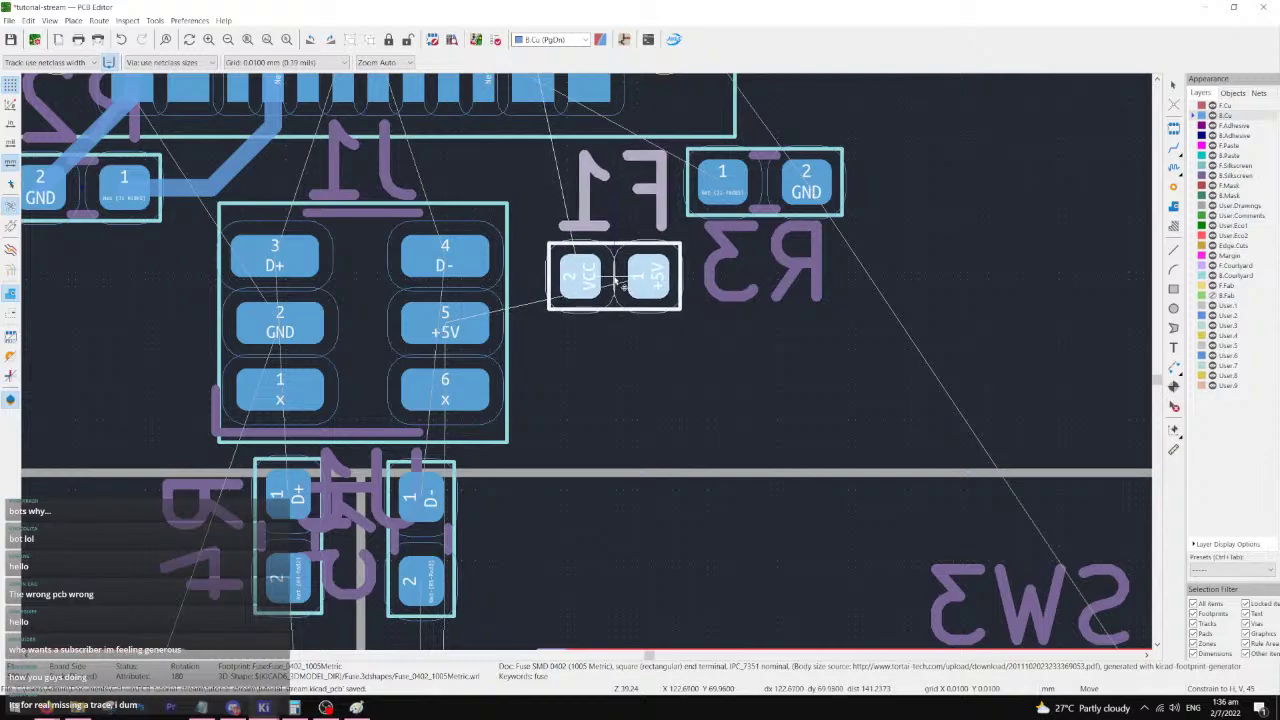
pyautogui.press('r')
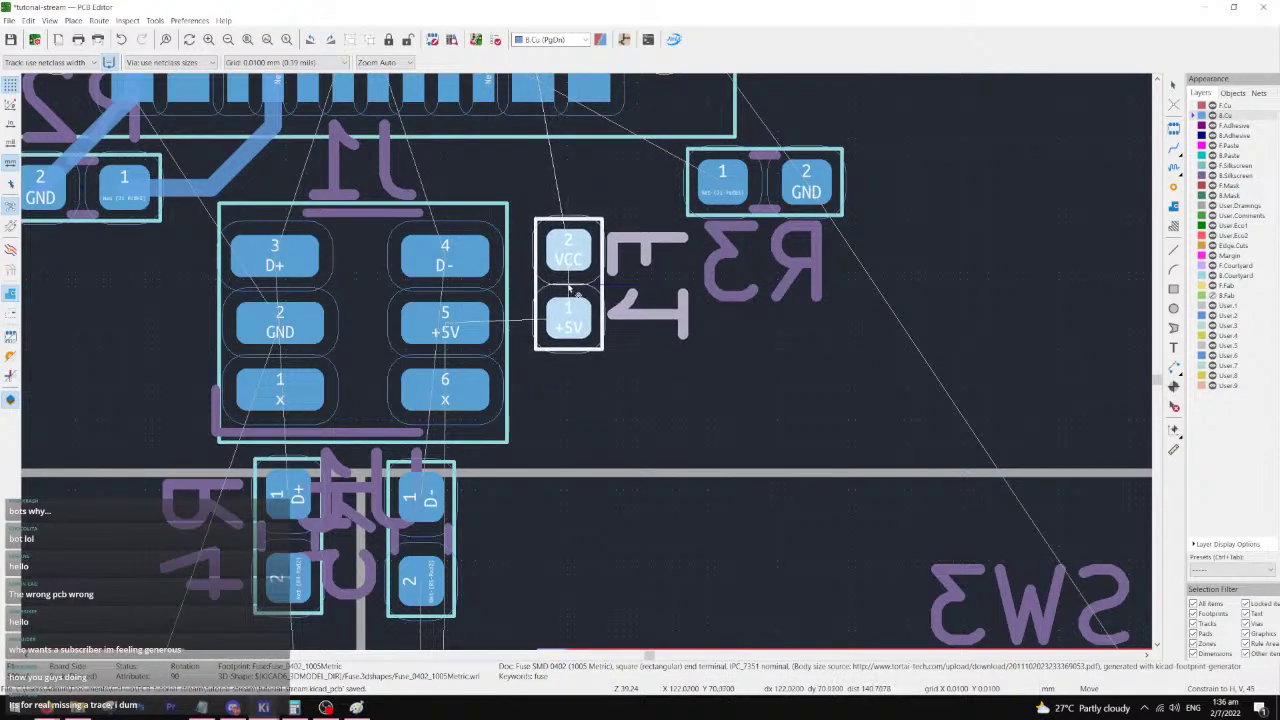
pyautogui.click(568, 287)
# - Route a +5V track from U1's pad 5 to F1's pad 1 and a VCC track from F1's pad 2 to J1's pad A9
pyautogui.moveTo(683, 212); pyautogui.dragTo(849, 280, button='middle')
pyautogui.press('x')
pyautogui.click(611, 389)
pyautogui.click(733, 389)
pyautogui.moveTo(718, 237); pyautogui.dragTo(720, 312, button='middle')
pyautogui.click(731, 385)
pyautogui.click(697, 200)
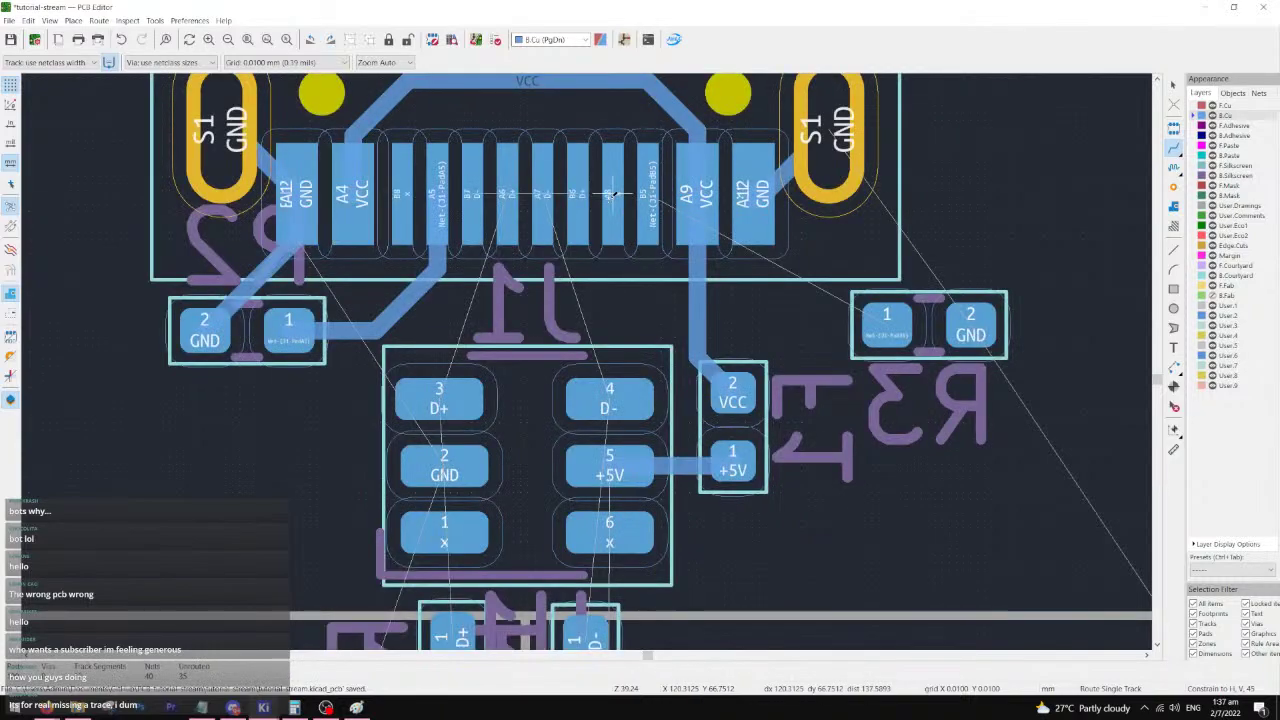
# - Try to route J1's pad B5 to R3's pad 1 through front copper, then undo the attempt
pyautogui.click(648, 195)
pyautogui.press('v')
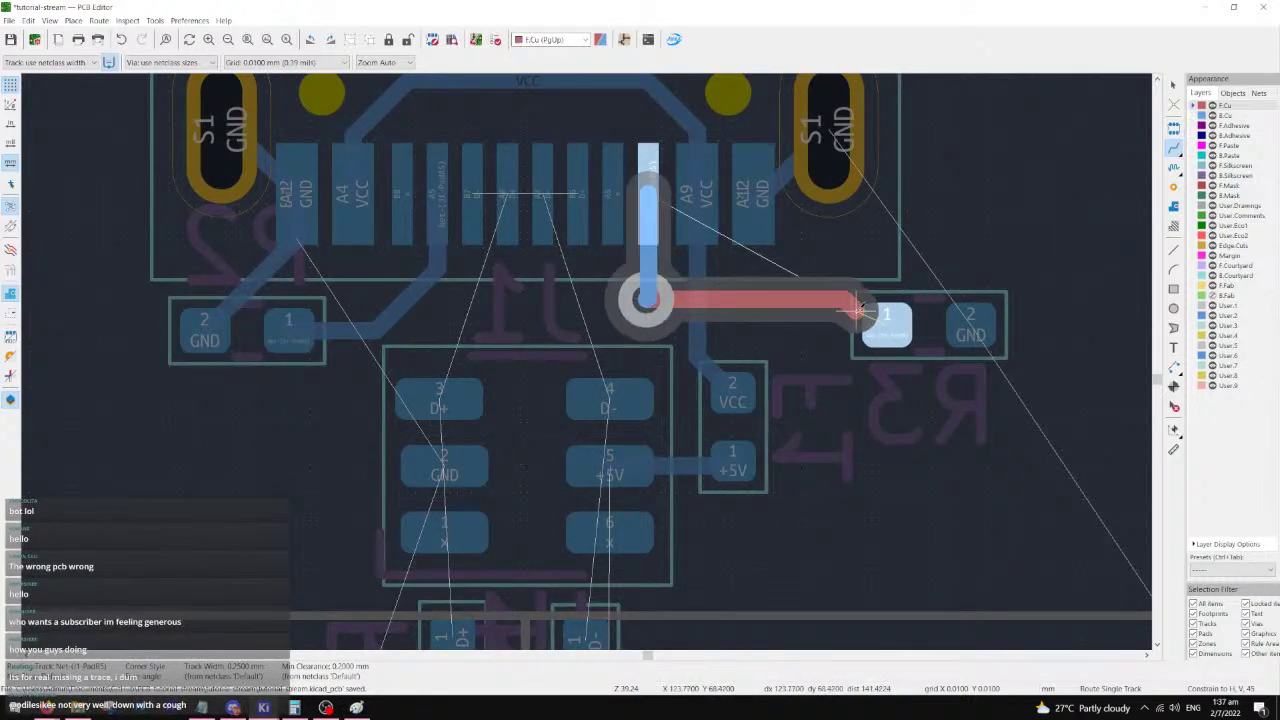
pyautogui.press('v')
pyautogui.click(889, 325)
pyautogui.moveTo(507, 206); pyautogui.dragTo(608, 240, button='middle')
pyautogui.hotkey('ctrl', 'z')
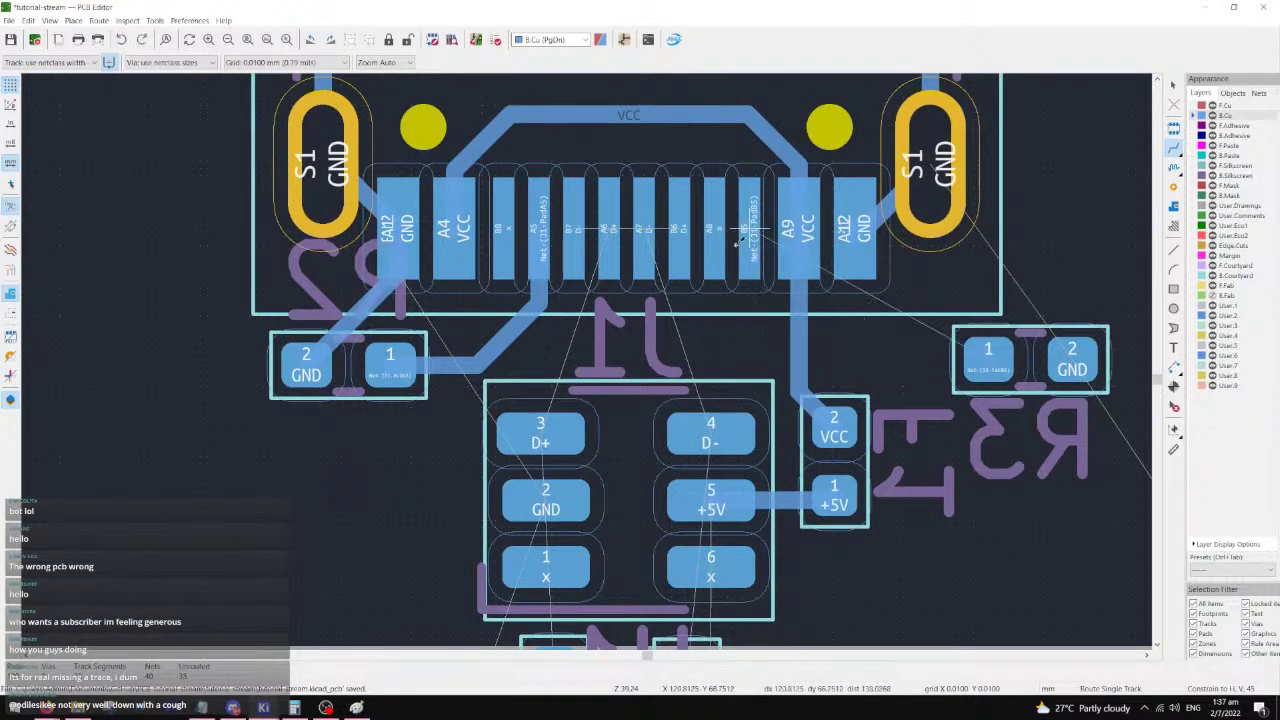
# - Route J1's pad B5 to R3's pad 1, crossing the VCC track on front copper between two vias
pyautogui.click(749, 228)
pyautogui.press('v')
pyautogui.click(749, 342)
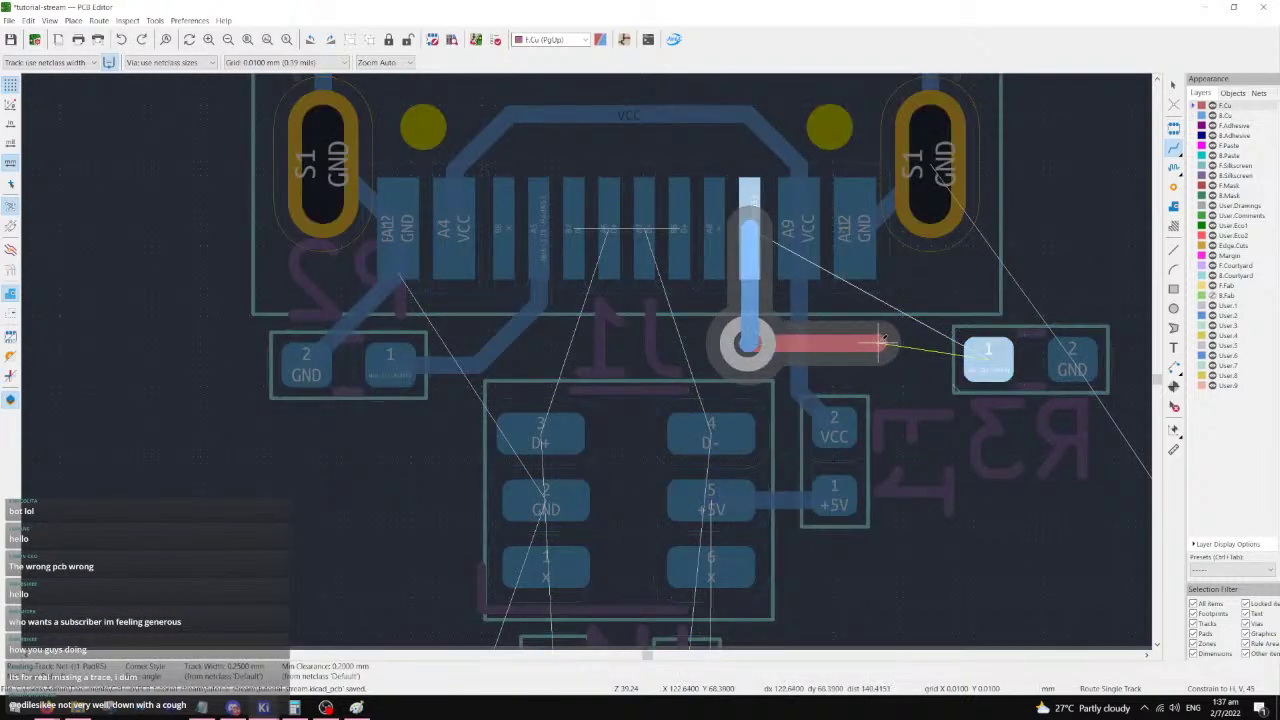
pyautogui.press('v')
pyautogui.click(878, 342)
pyautogui.press('Escape')
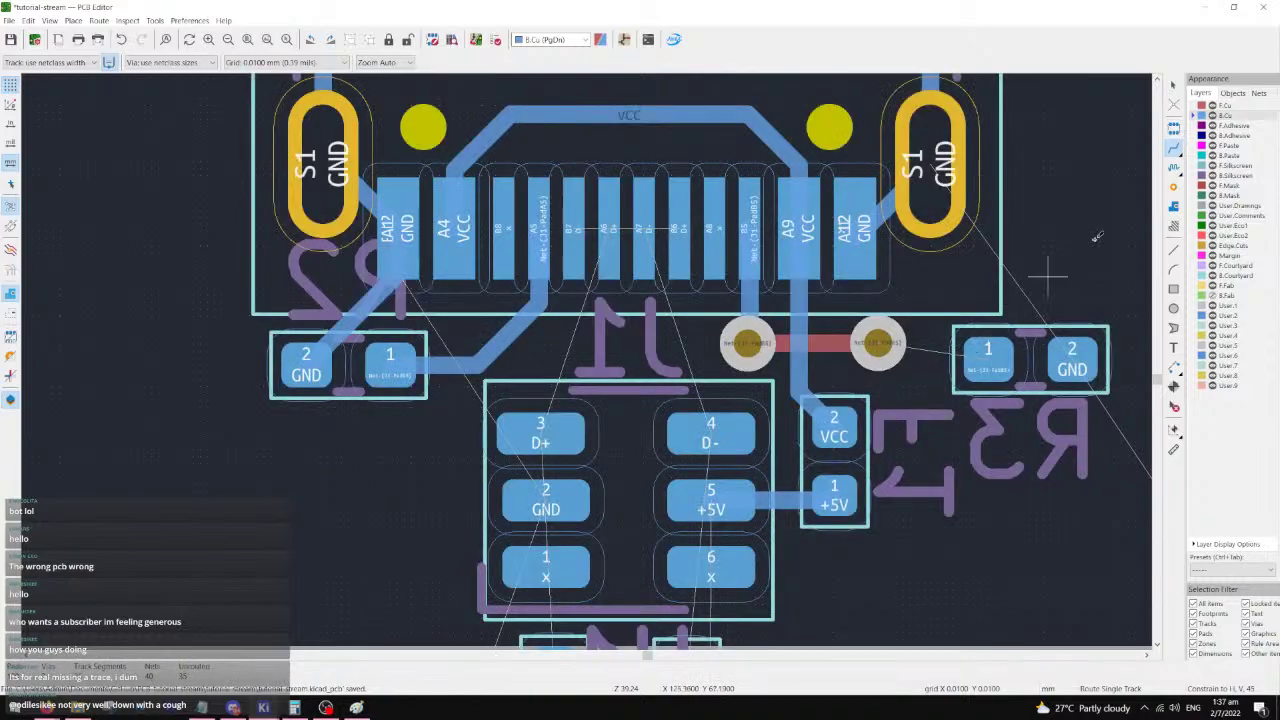
pyautogui.click(878, 342)
pyautogui.click(986, 360)
# - Route a D+ track from J1's pad A6 to U1's pad 3 and loop another from A6 around to pad B6
pyautogui.moveTo(682, 263); pyautogui.dragTo(524, 229, button='middle')
pyautogui.moveTo(405, 181); pyautogui.dragTo(526, 202, button='middle')
pyautogui.click(572, 225)
pyautogui.click(510, 418)
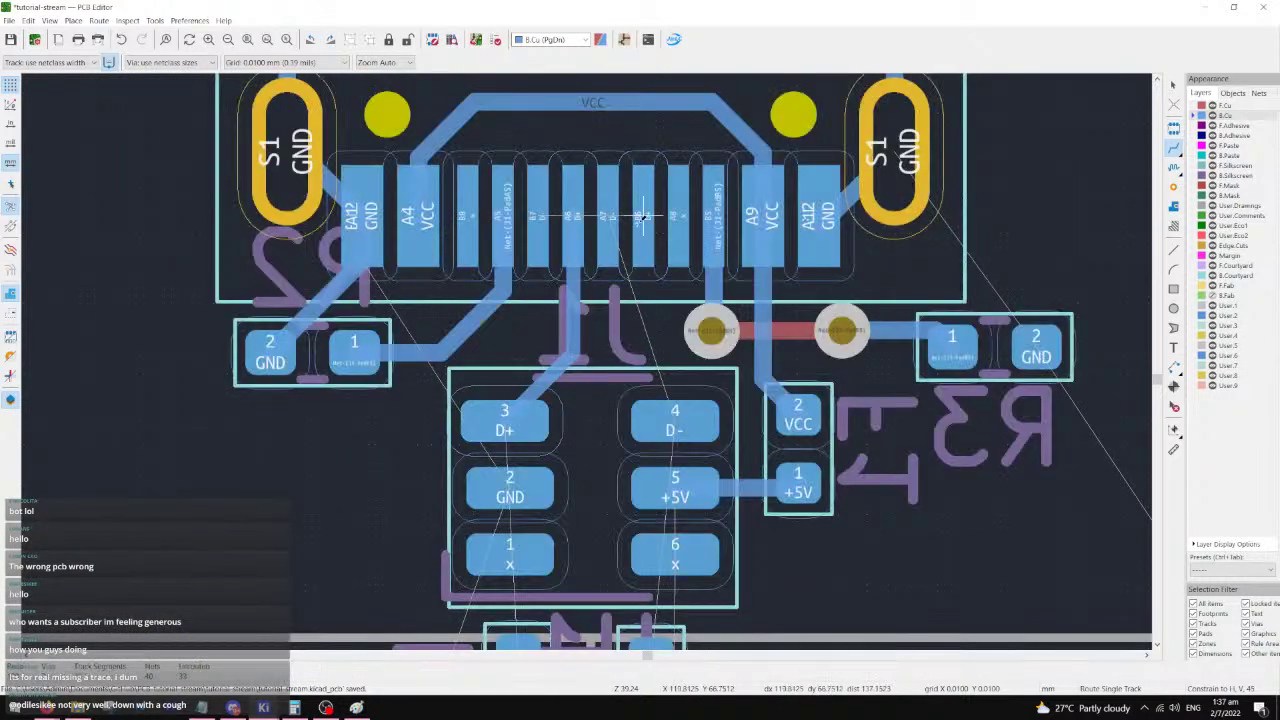
pyautogui.click(570, 185)
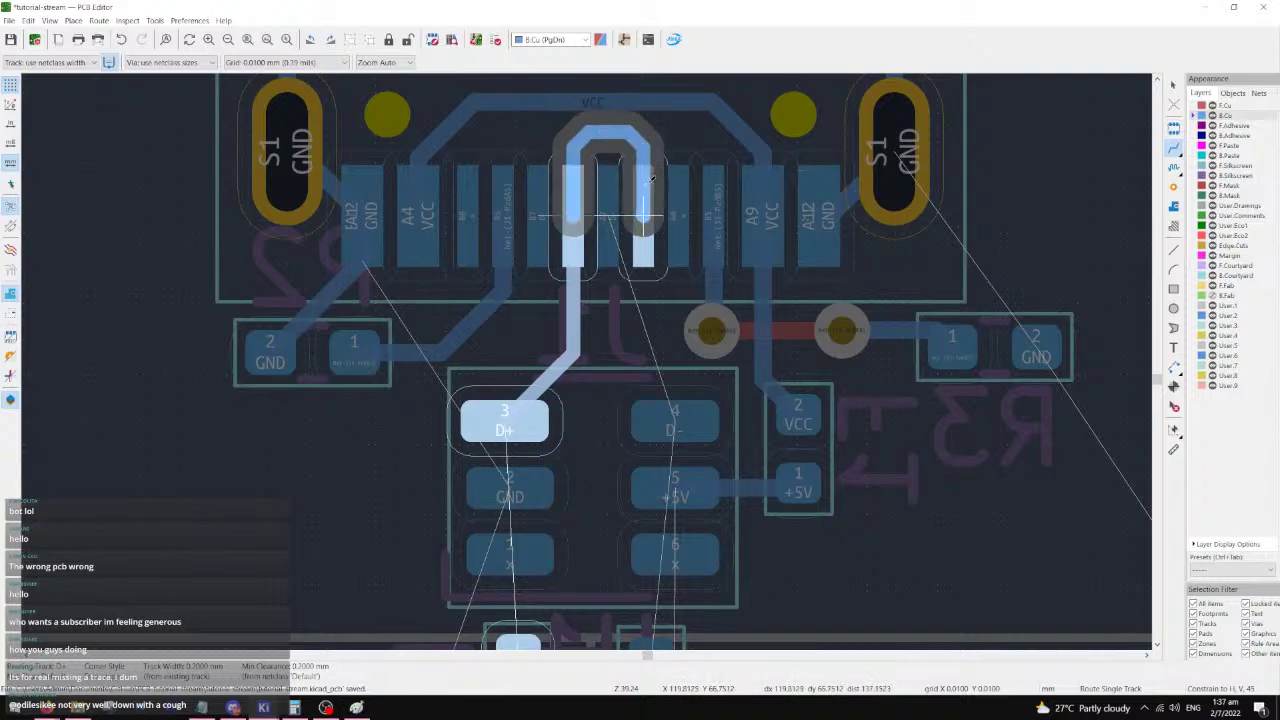
pyautogui.click(635, 258)
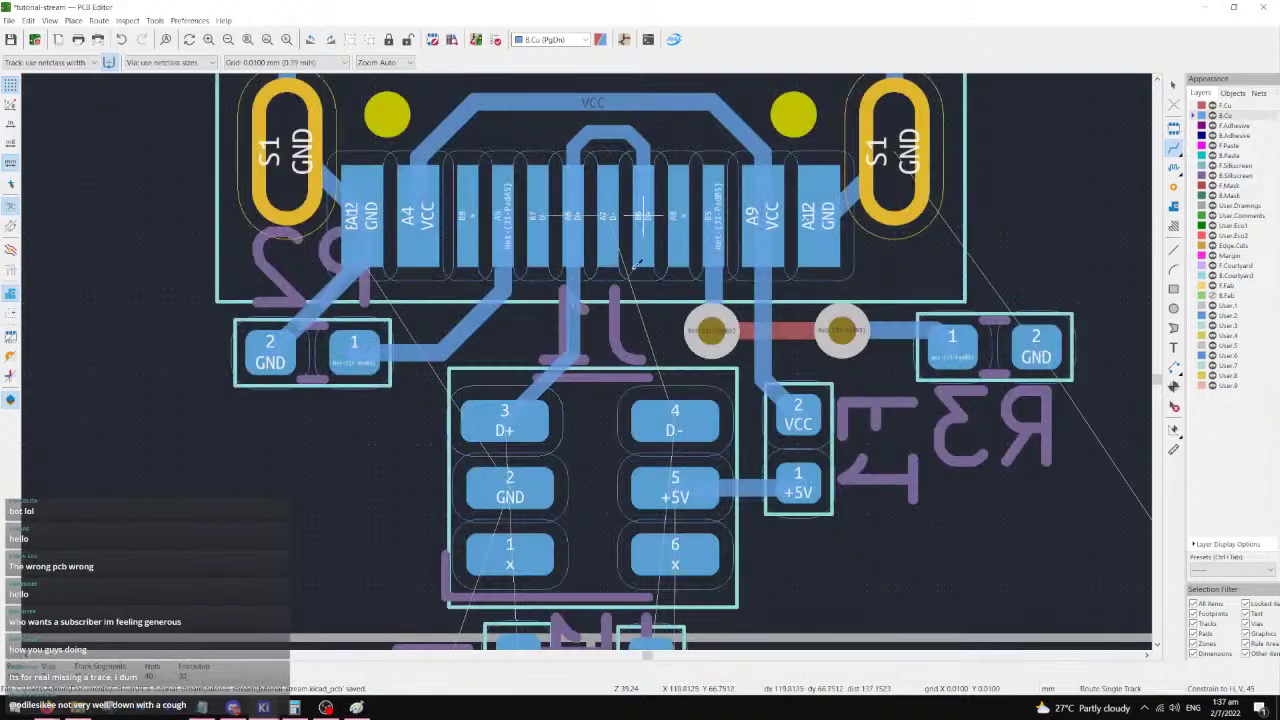
pyautogui.click(543, 249)
pyautogui.press('v')
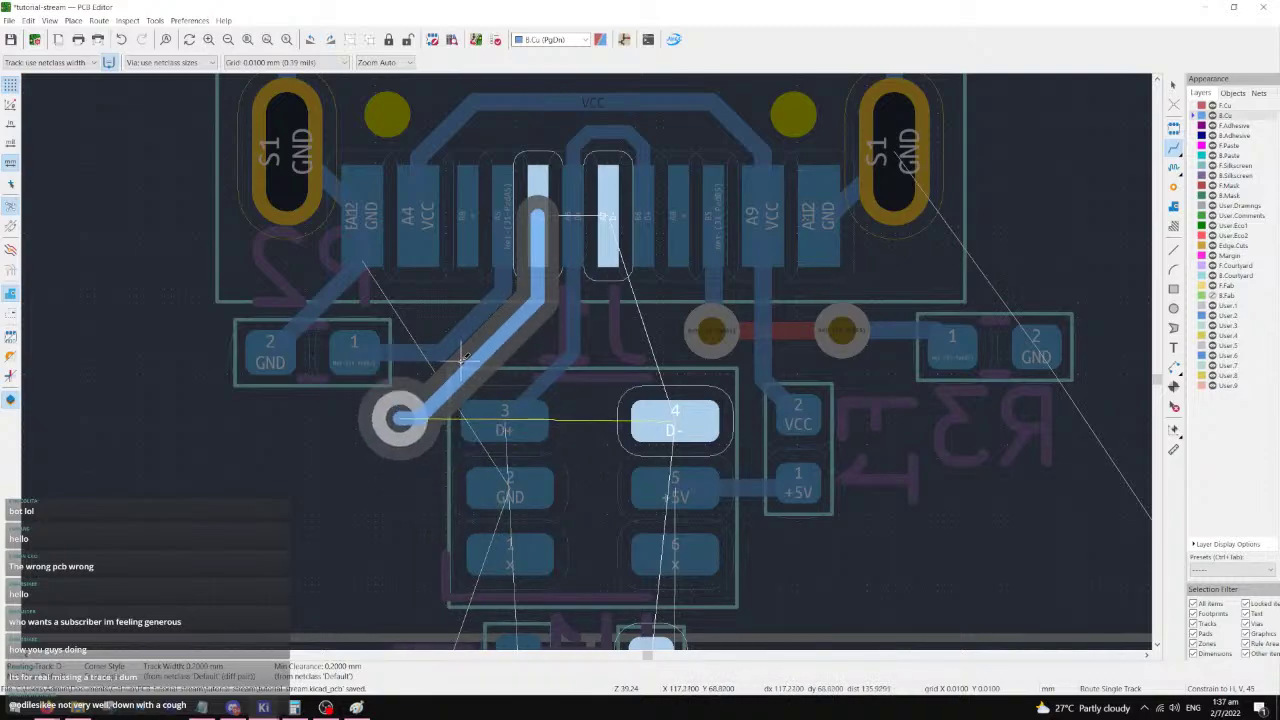
pyautogui.press('Escape')
pyautogui.click(537, 216)
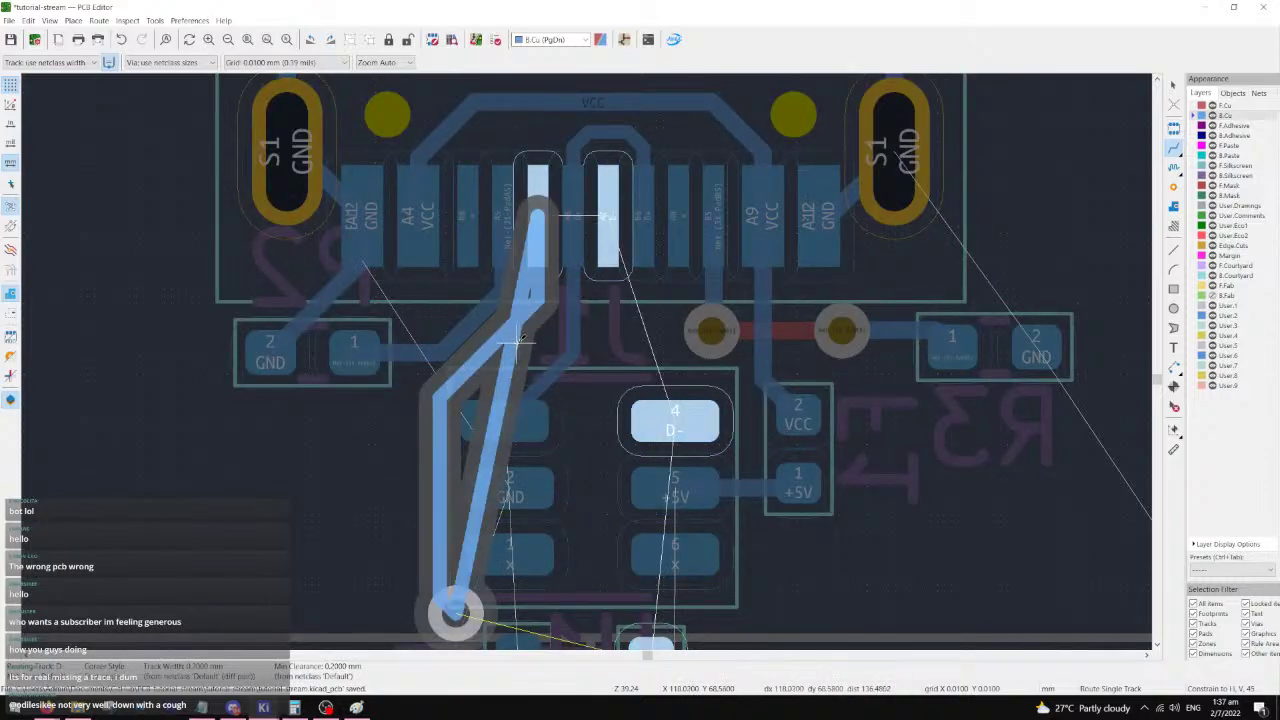
pyautogui.press('Escape')
pyautogui.click(537, 226)
pyautogui.press('v')
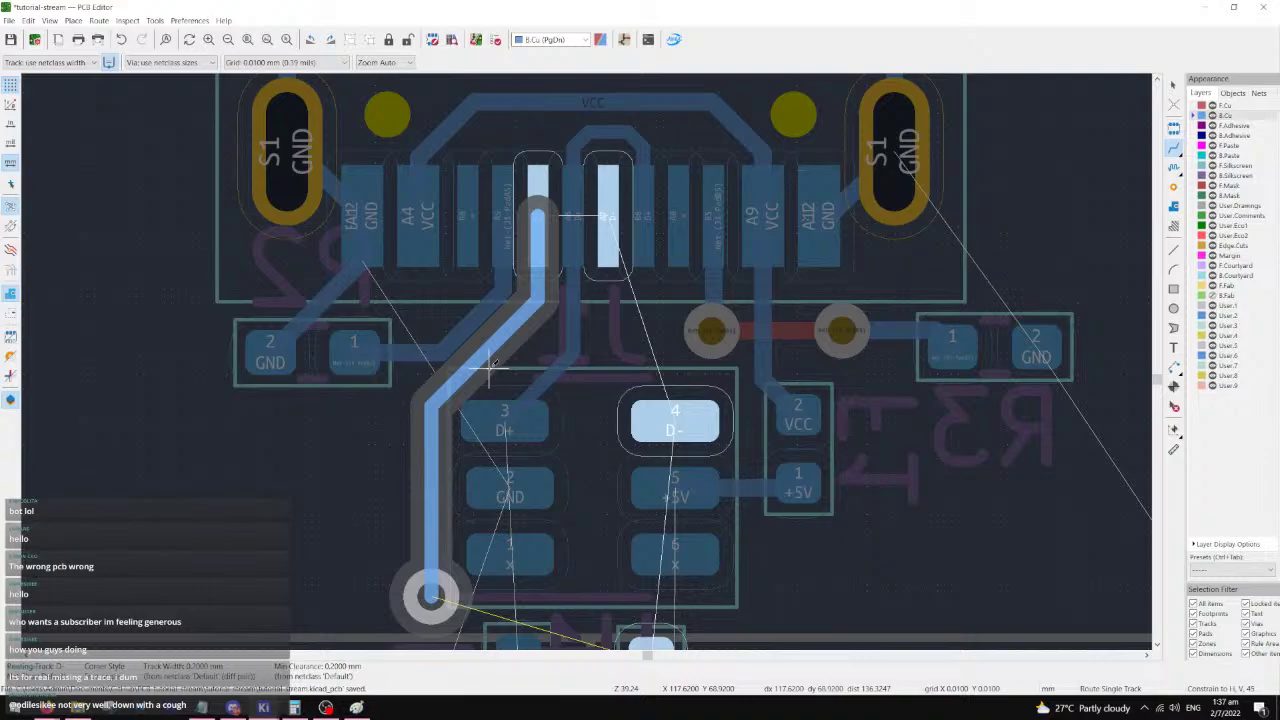
pyautogui.press('Escape')
pyautogui.click(517, 332)
pyautogui.press('Escape')
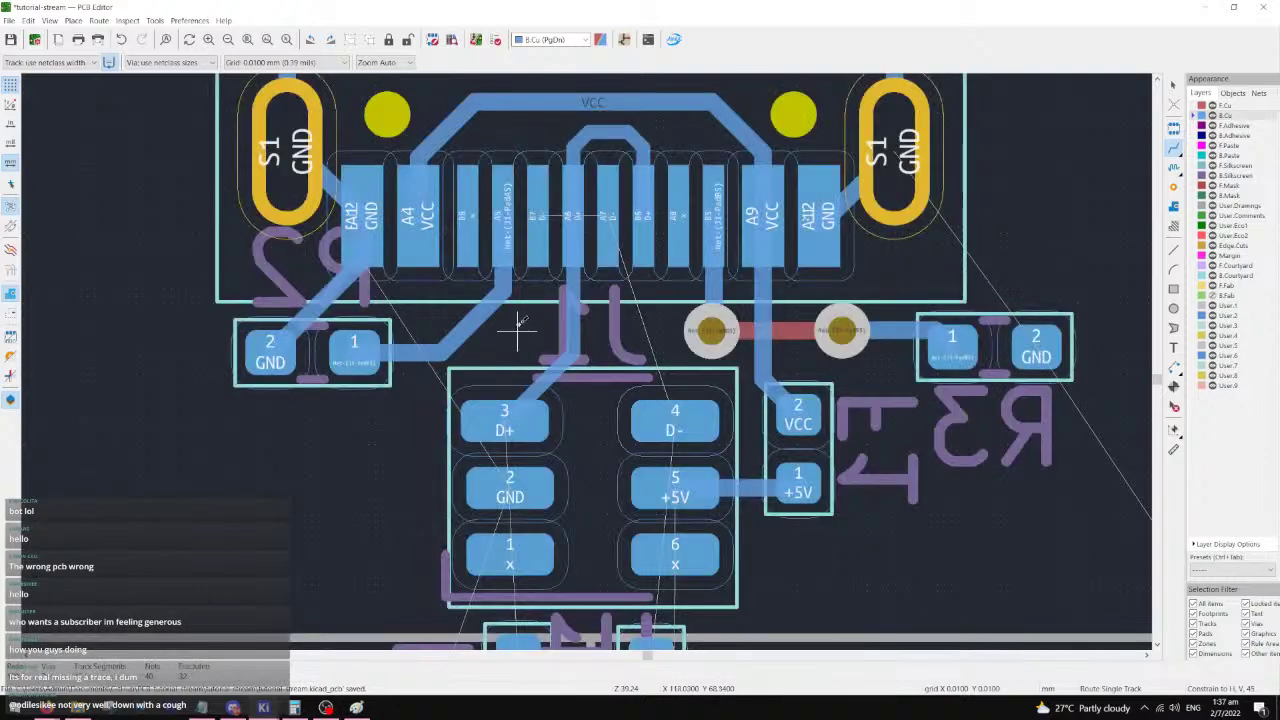
# - Delete the VCC and +5V tracks at F1 and the D+ track between J1 and U1's pad 3
pyautogui.moveTo(532, 284); pyautogui.dragTo(537, 267, button='middle')
pyautogui.scroll(-2, 625, 277)
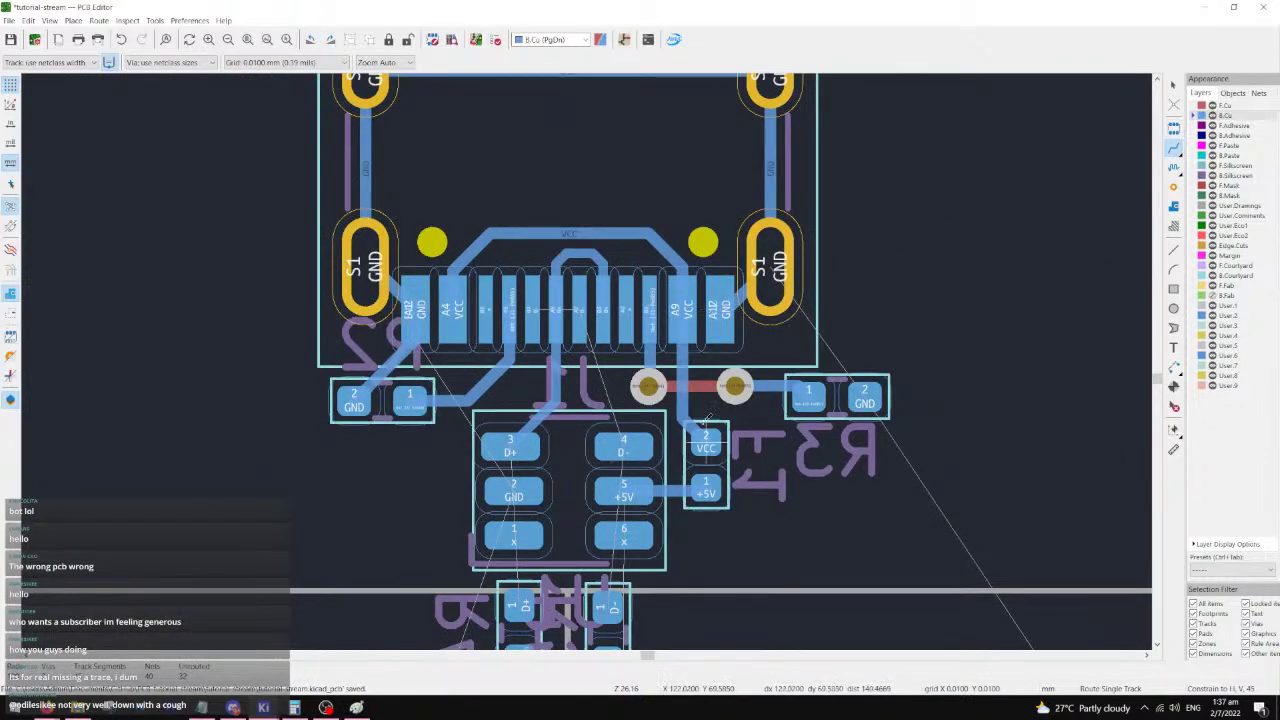
pyautogui.moveTo(705, 420); pyautogui.dragTo(812, 322, button='middle')
pyautogui.click(790, 318)
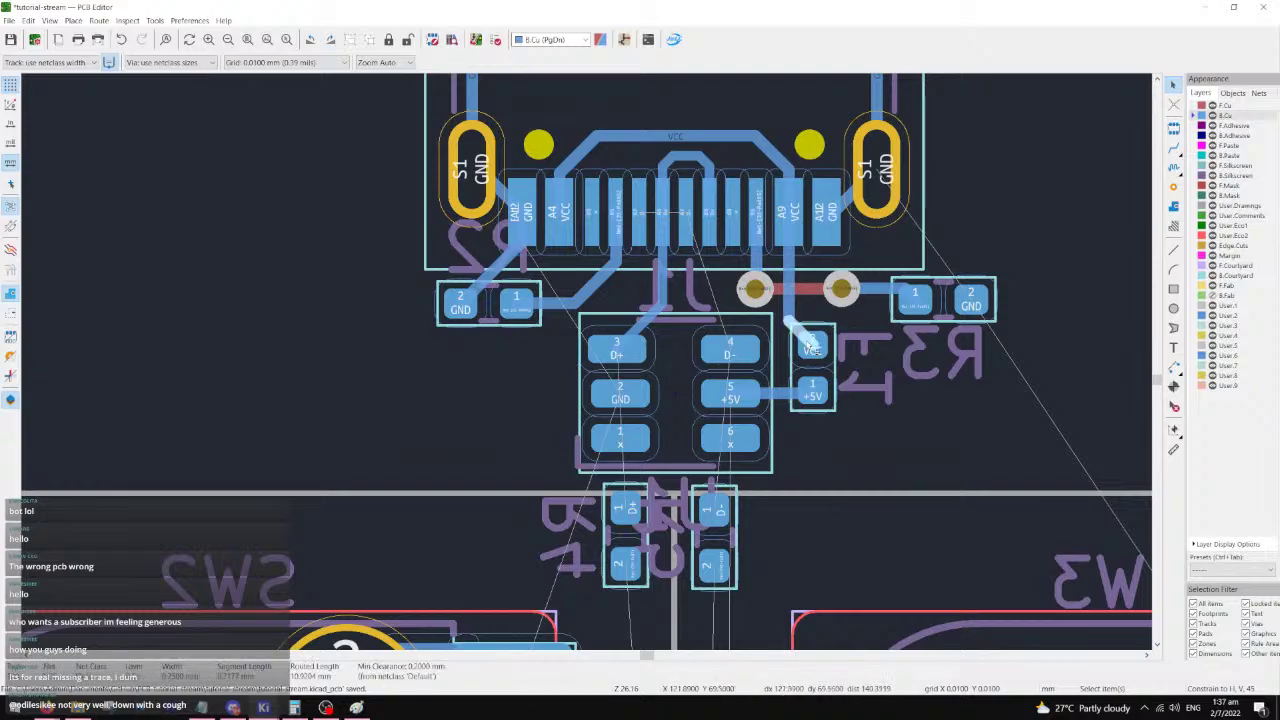
pyautogui.click(798, 325)
pyautogui.press('Delete')
pyautogui.click(795, 328)
pyautogui.press('Delete')
pyautogui.click(662, 296)
pyautogui.press('Delete')
pyautogui.click(650, 318)
pyautogui.press('Delete')
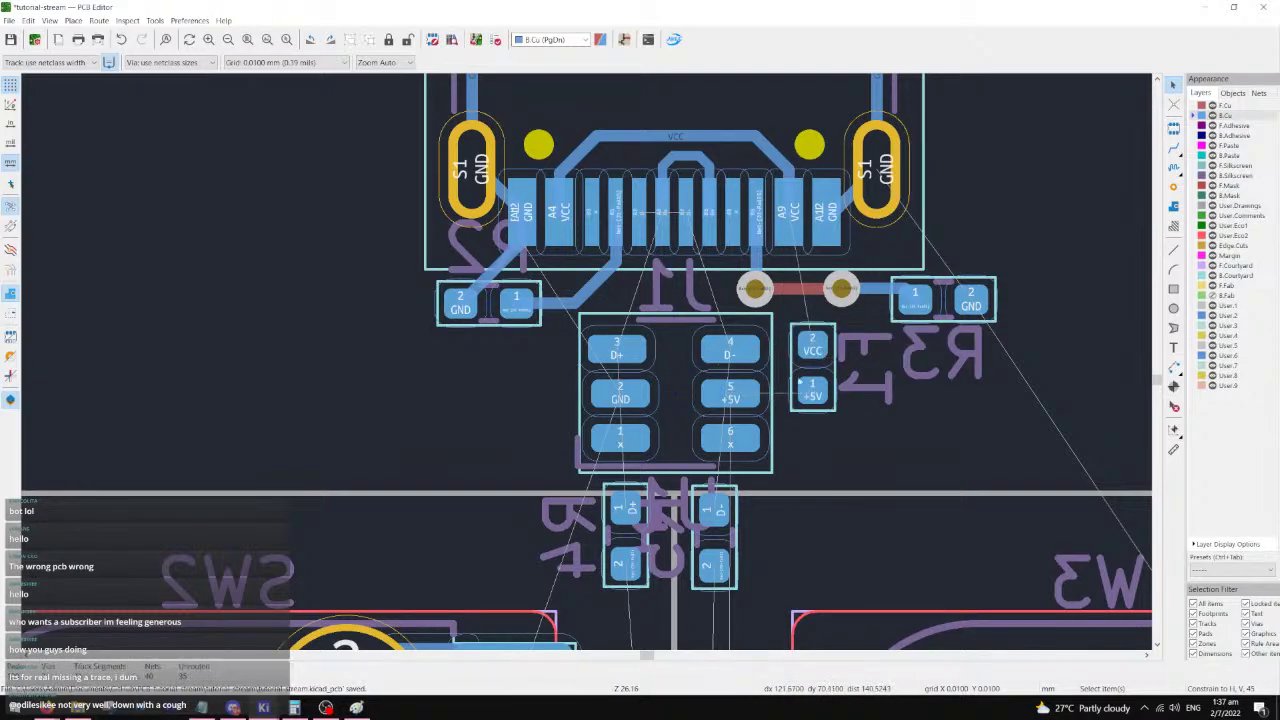
# - Move U1, F1 and the two resistors below U1 together slightly farther down from J1
pyautogui.click(812, 348)
pyautogui.click(679, 375)
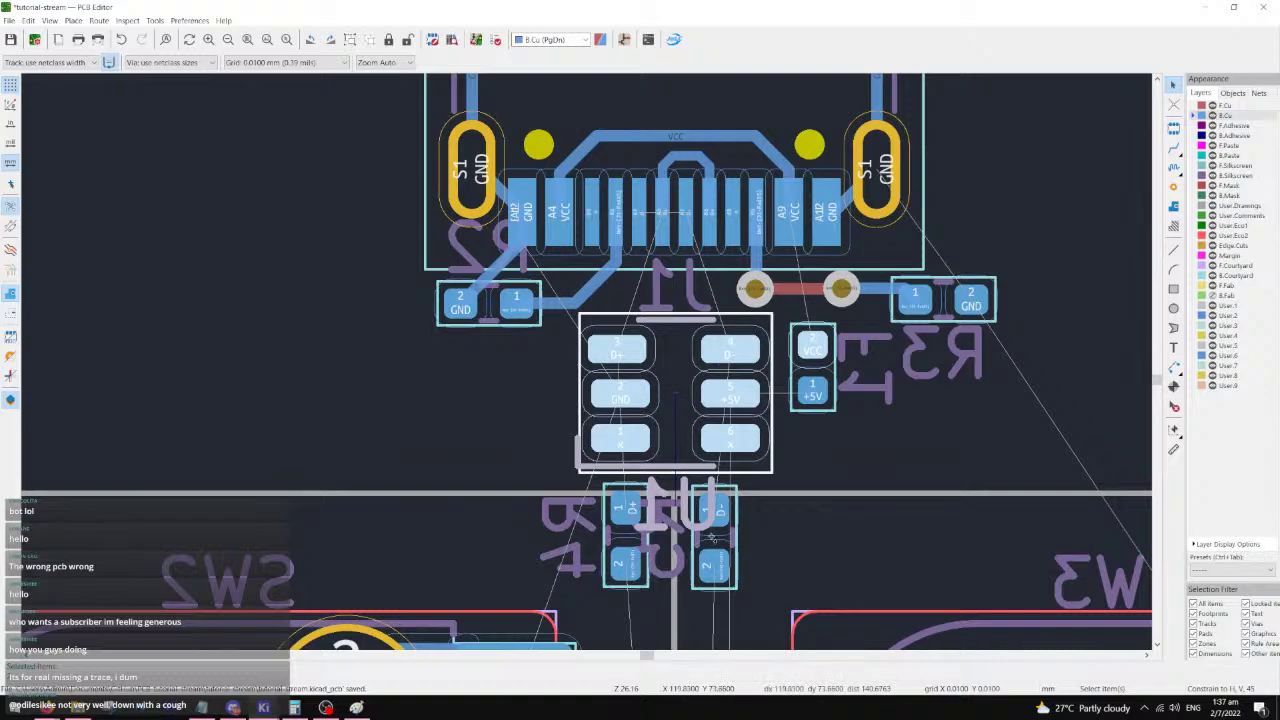
pyautogui.keyDown('shift'); pyautogui.click(712, 537); pyautogui.keyUp('shift')
pyautogui.keyDown('shift'); pyautogui.click(629, 542); pyautogui.keyUp('shift')
pyautogui.press('m')
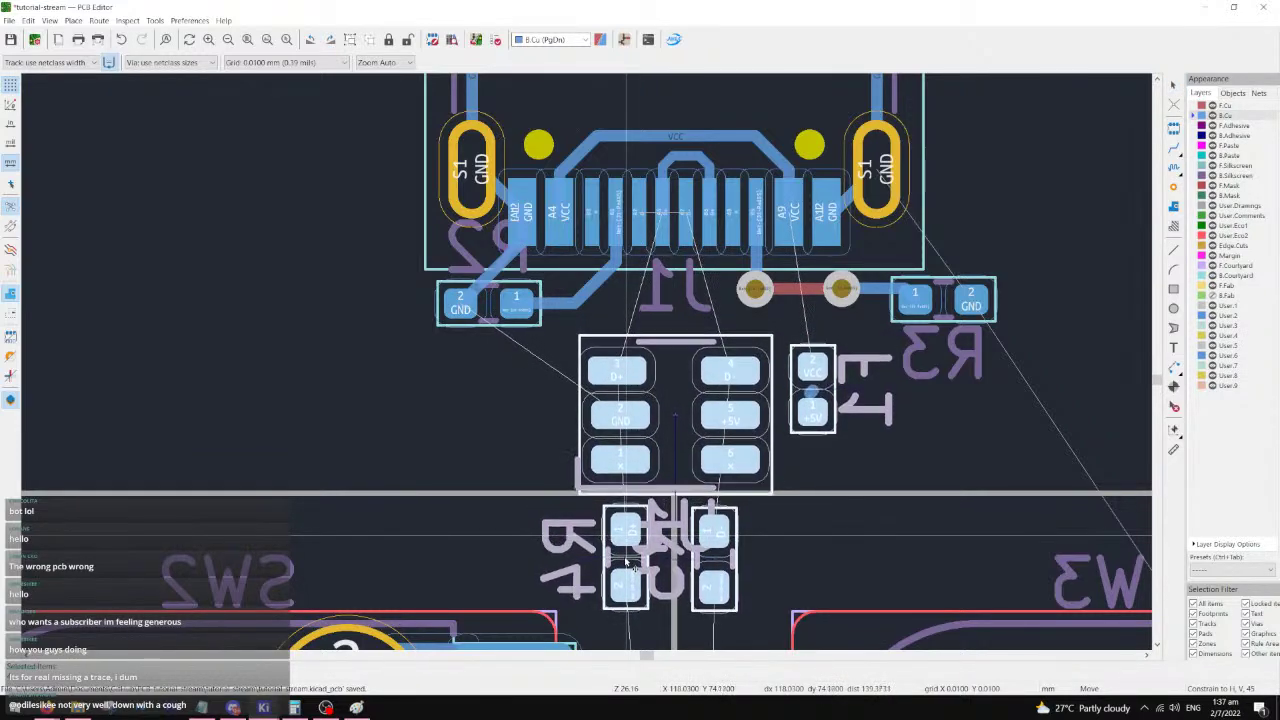
pyautogui.click(627, 565)
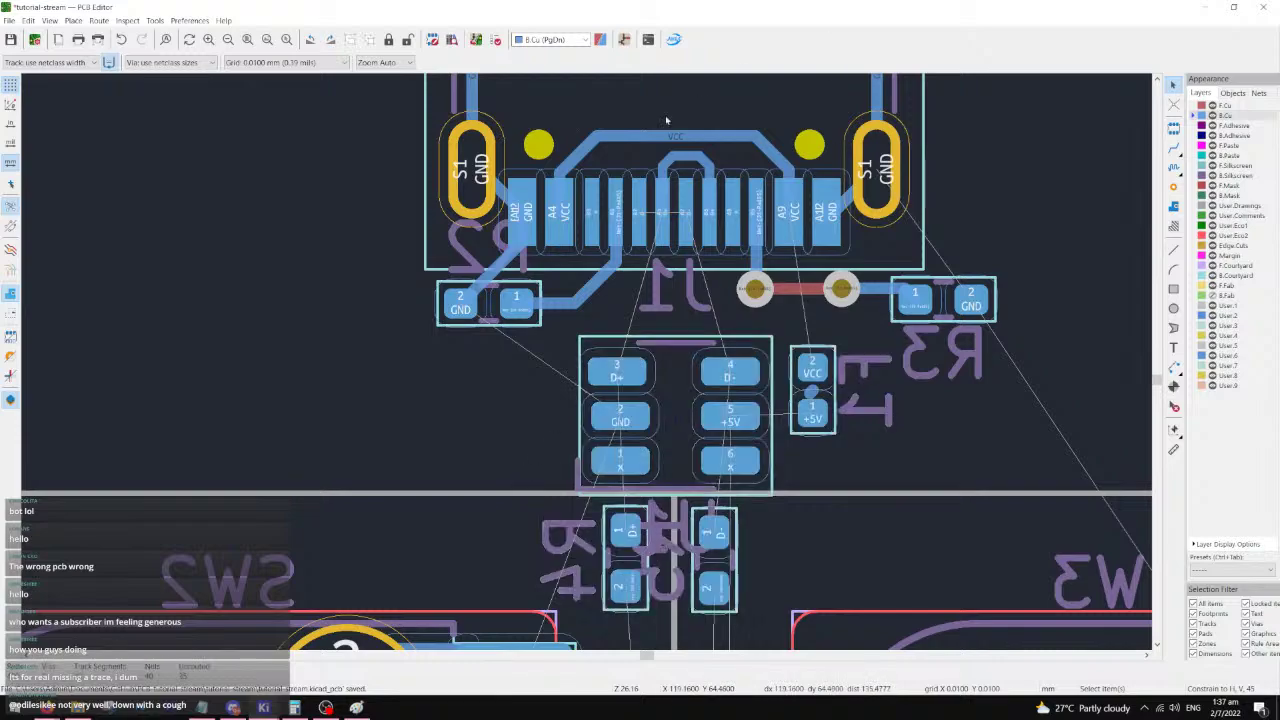
# - Route the D+ track from J1's pad A6 down to U1's pad 3
pyautogui.scroll(2, 700, 91)
pyautogui.press('x')
pyautogui.click(661, 303)
pyautogui.click(591, 545)
# - Connect J1's D- pads B7 and A7 to U1's pad 4, crossing the D+ track on front copper between two vias
pyautogui.click(629, 305)
pyautogui.press('v')
pyautogui.click(604, 443)
pyautogui.press('v')
pyautogui.click(708, 440)
pyautogui.click(701, 322)
pyautogui.moveTo(722, 447); pyautogui.dragTo(721, 346, button='middle')
pyautogui.click(711, 340)
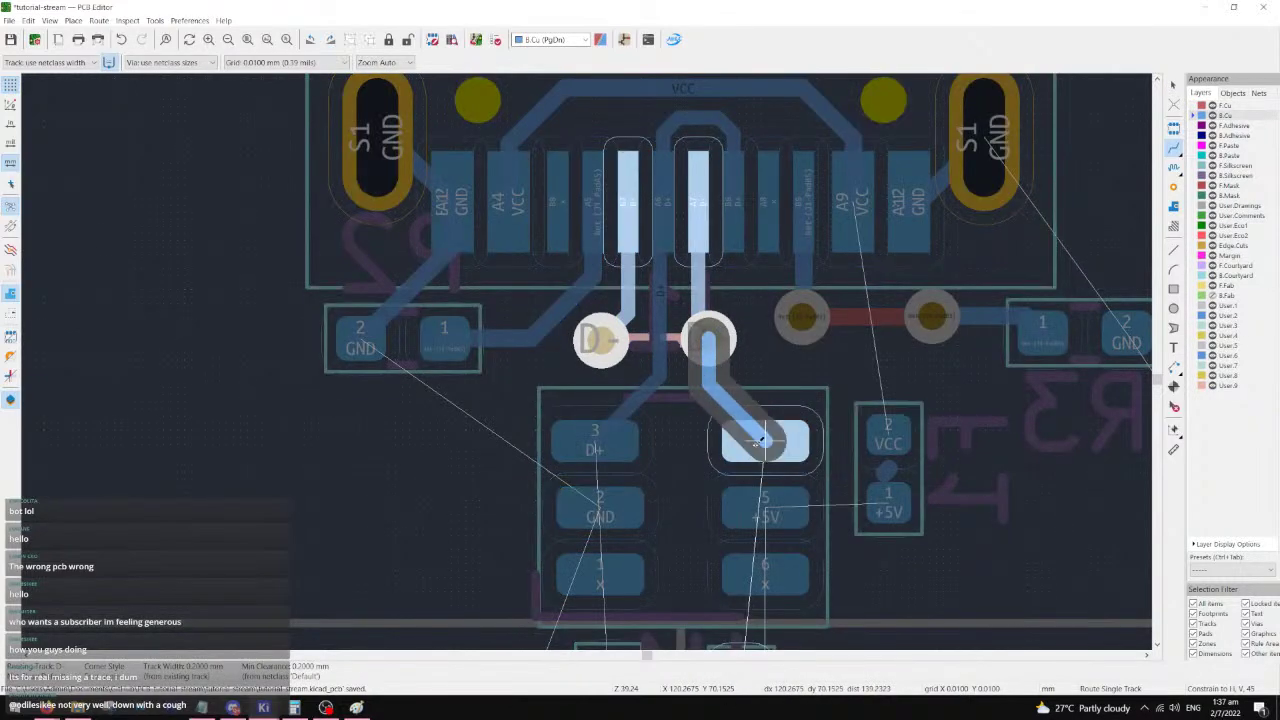
pyautogui.click(765, 442)
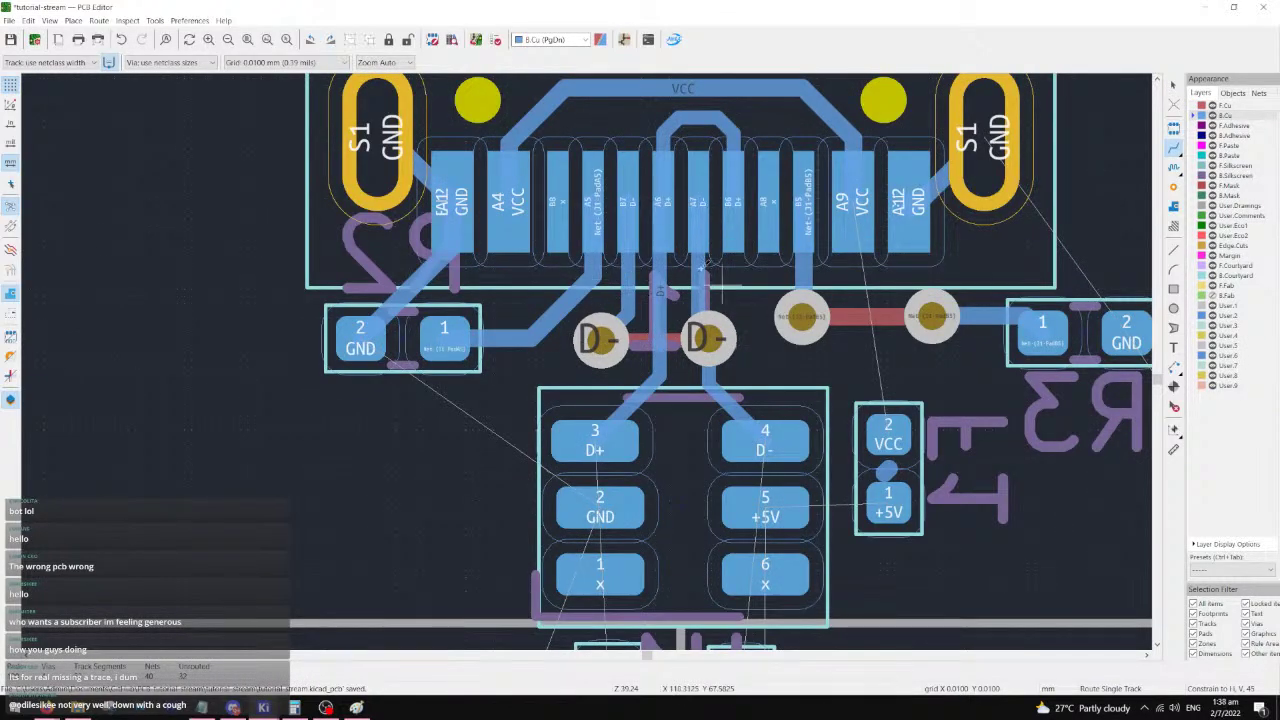
# - Try routing D+ and D- tracks from U1's pads 3 and 4 to the resistors below, then undo them
pyautogui.moveTo(684, 470); pyautogui.dragTo(688, 357, button='middle')
pyautogui.click(592, 268)
pyautogui.click(633, 512)
pyautogui.click(765, 270)
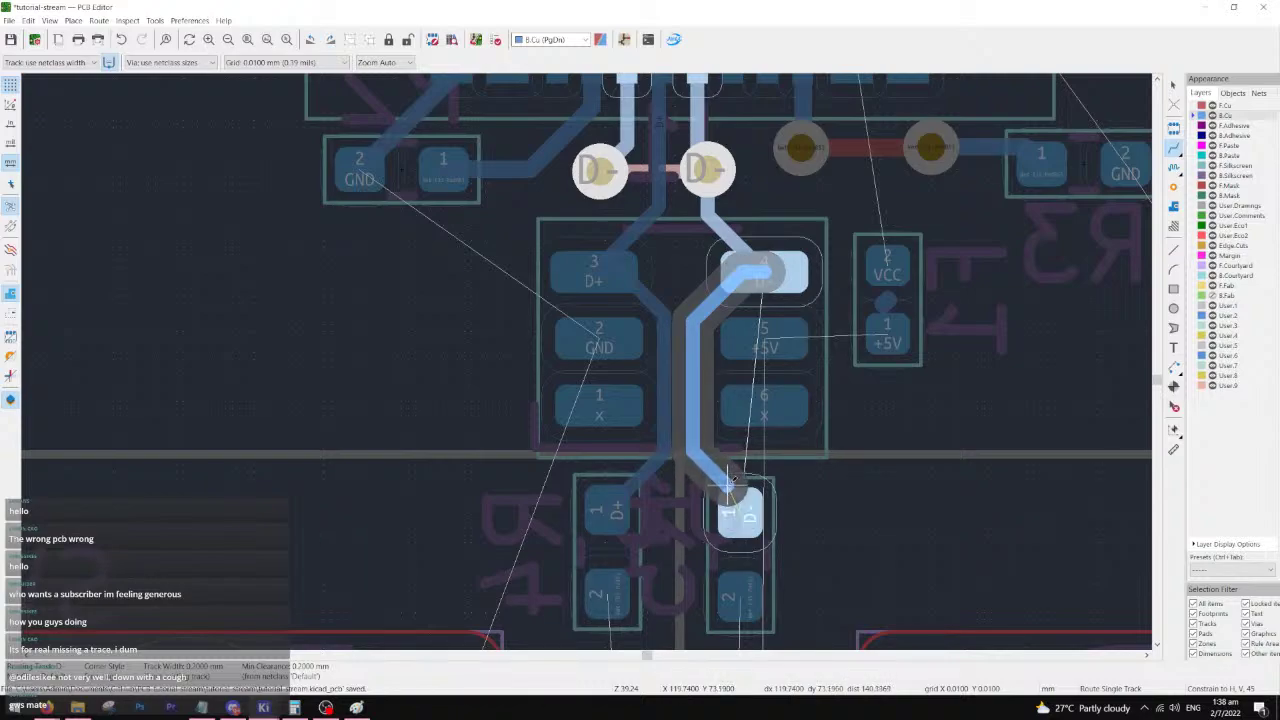
pyautogui.click(744, 503)
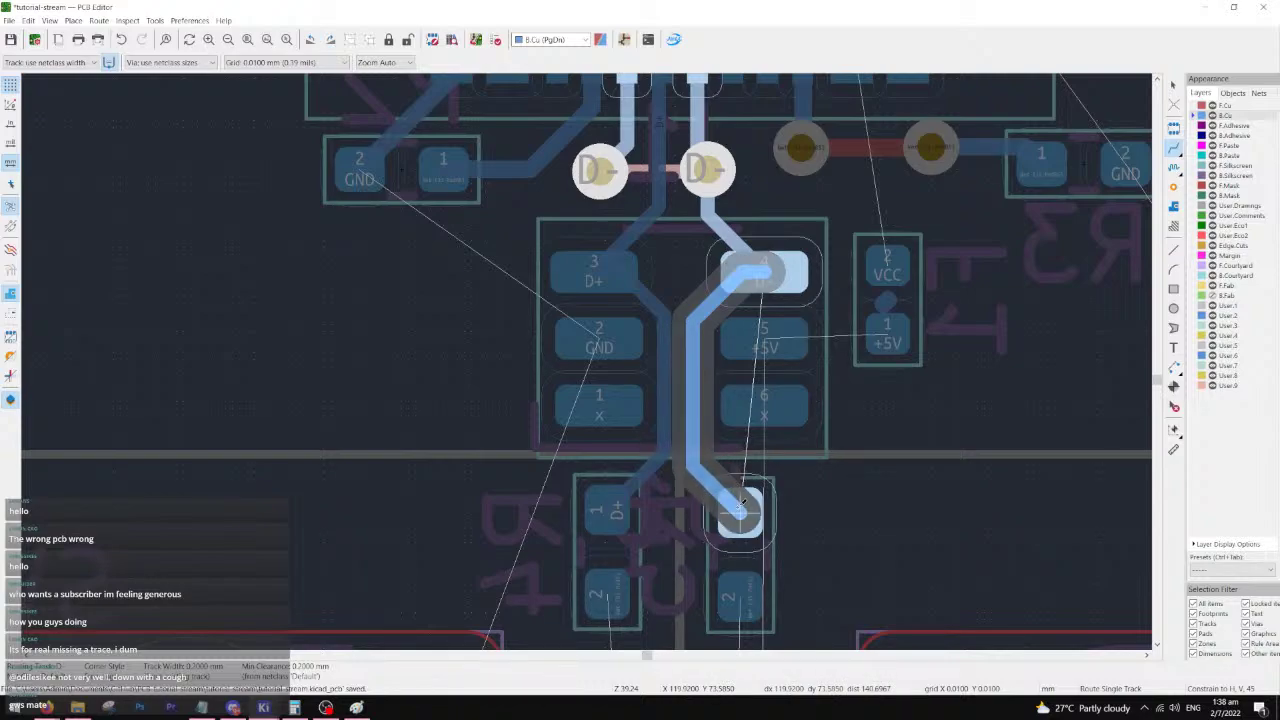
pyautogui.click(740, 500)
pyautogui.hotkey('ctrl', 'z')
pyautogui.hotkey('ctrl', 'z')
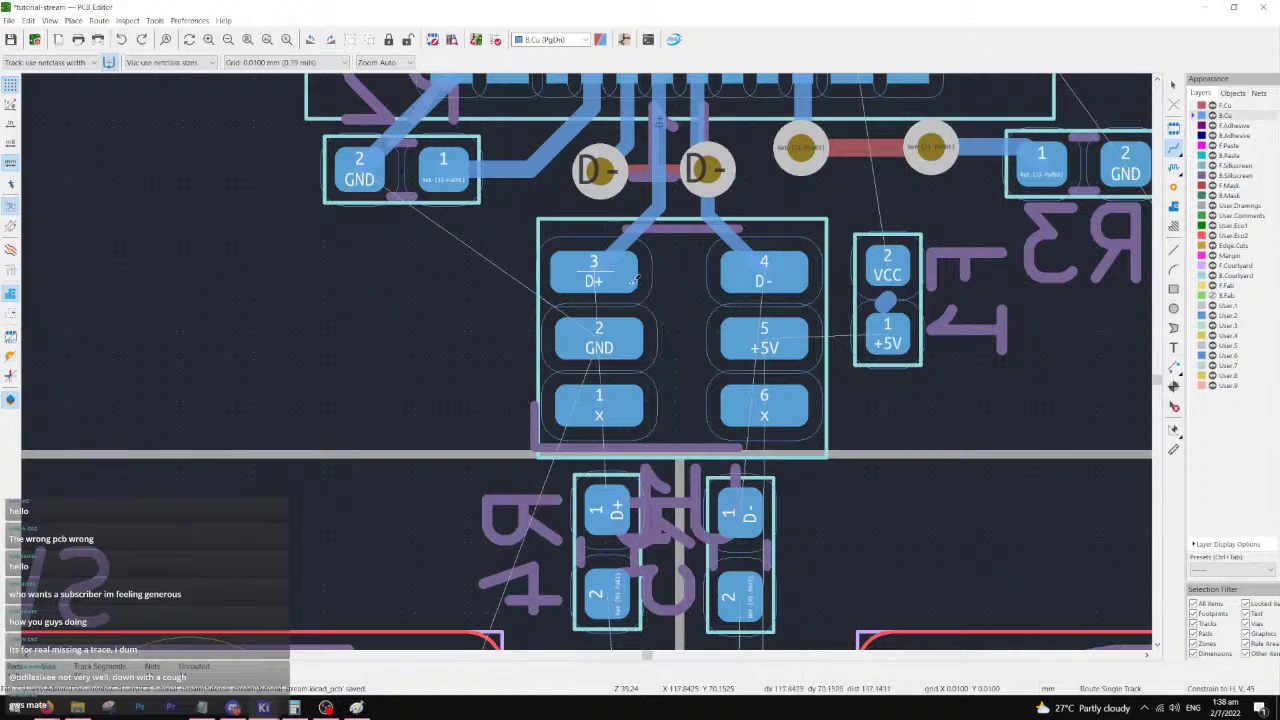
# - Route D+ and D- tracks from U1's pads 3 and 4 between its pad columns to pad 1 of the matching resistors below
pyautogui.click(595, 272)
pyautogui.press('Escape')
pyautogui.click(614, 271)
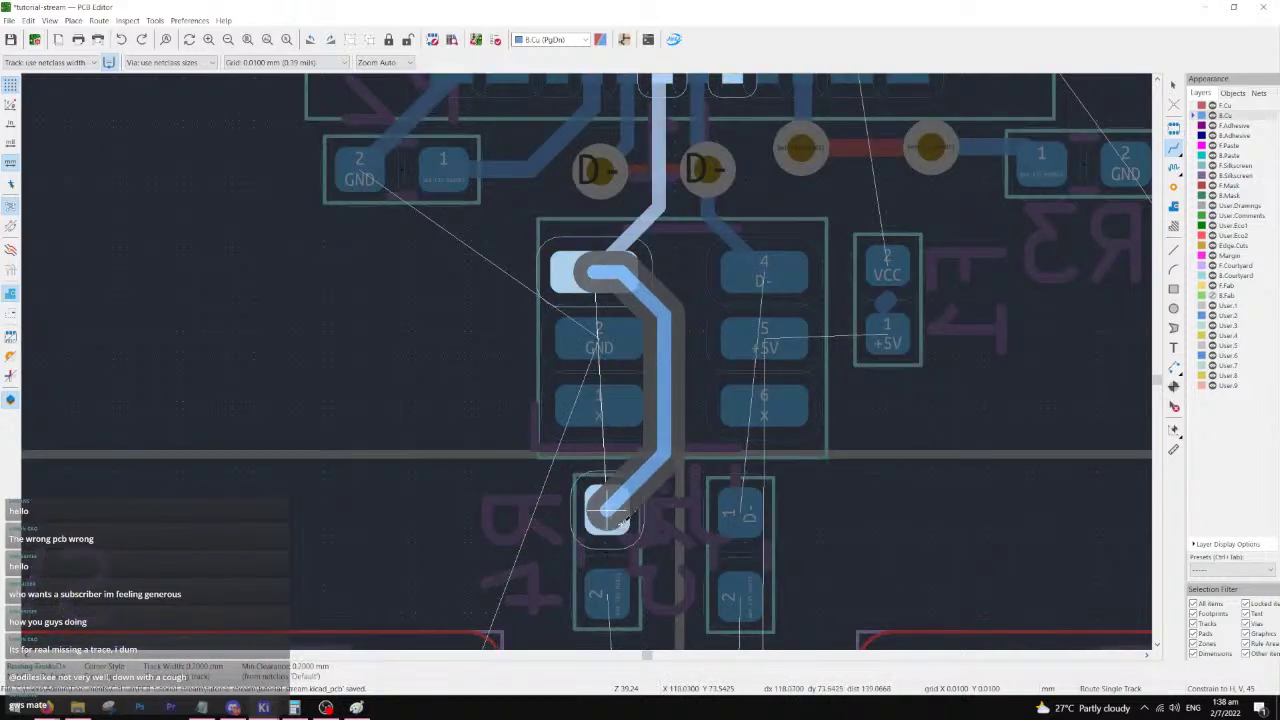
pyautogui.click(620, 520)
pyautogui.click(765, 271)
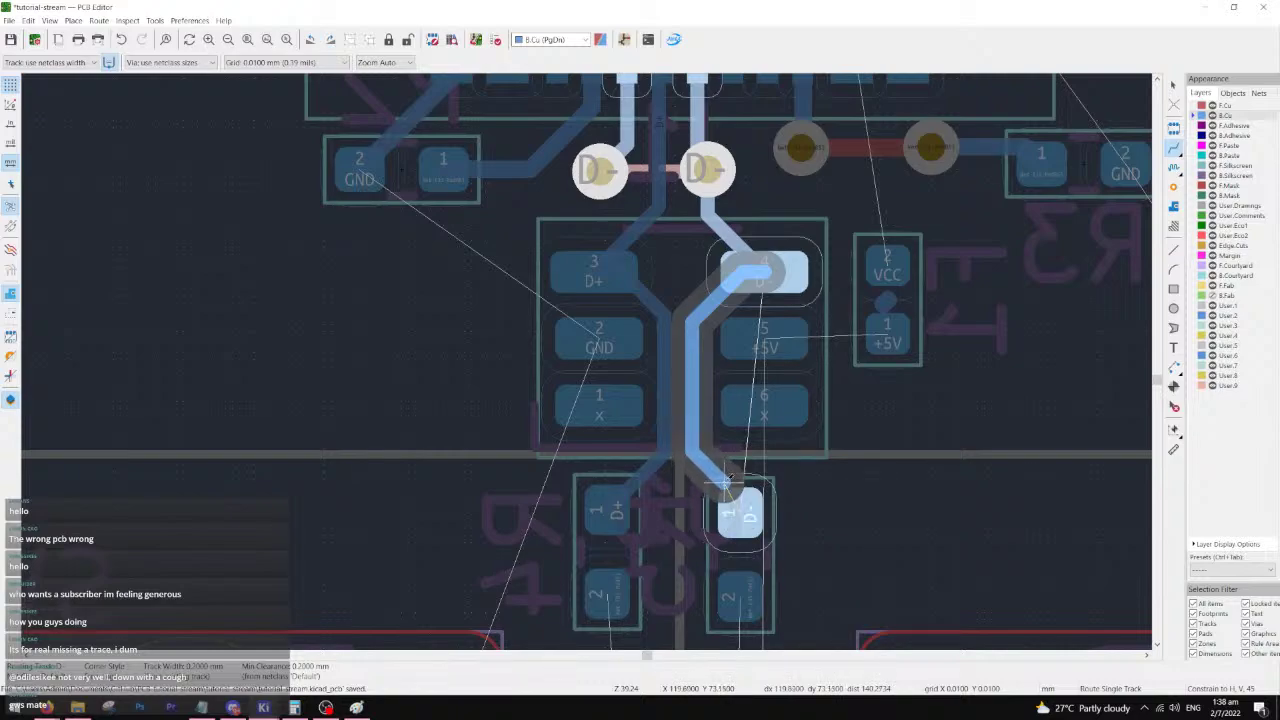
pyautogui.click(740, 510)
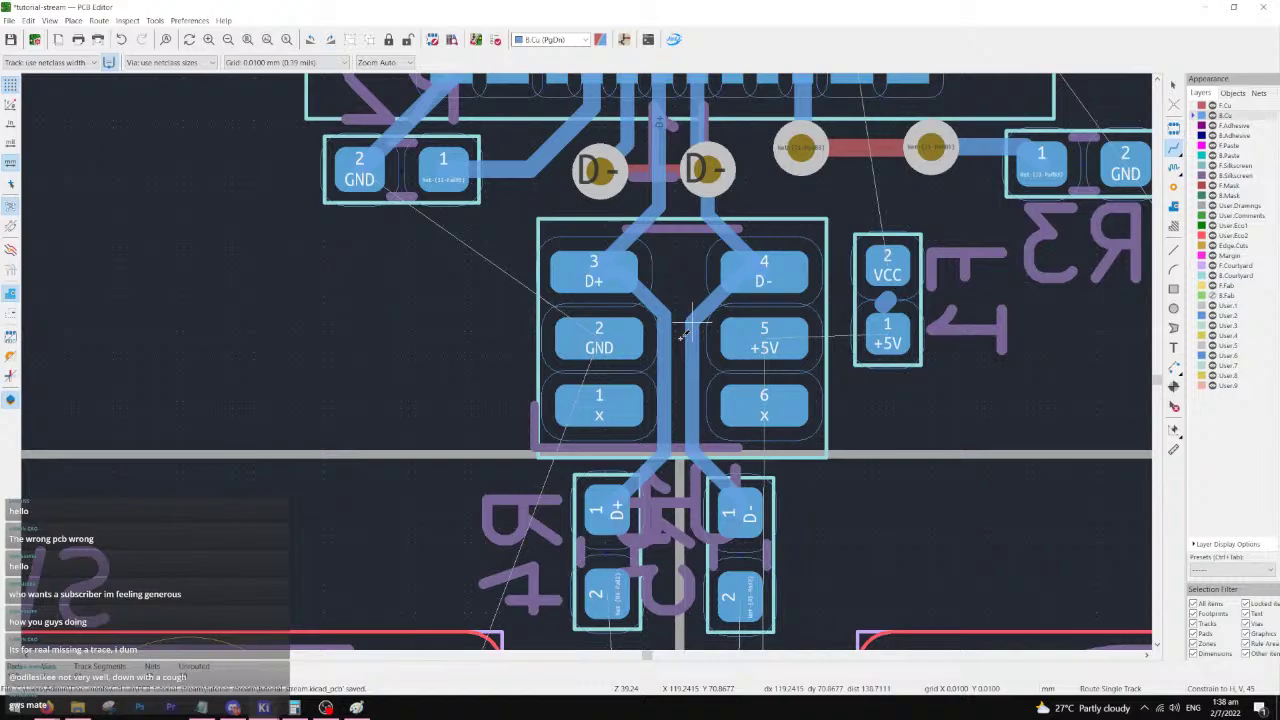
# - Route the GND track from U1's pad 2 to R2's pad 2 on back copper
pyautogui.keyDown('shift'); pyautogui.scroll(2, 690, 330); pyautogui.keyUp('shift')
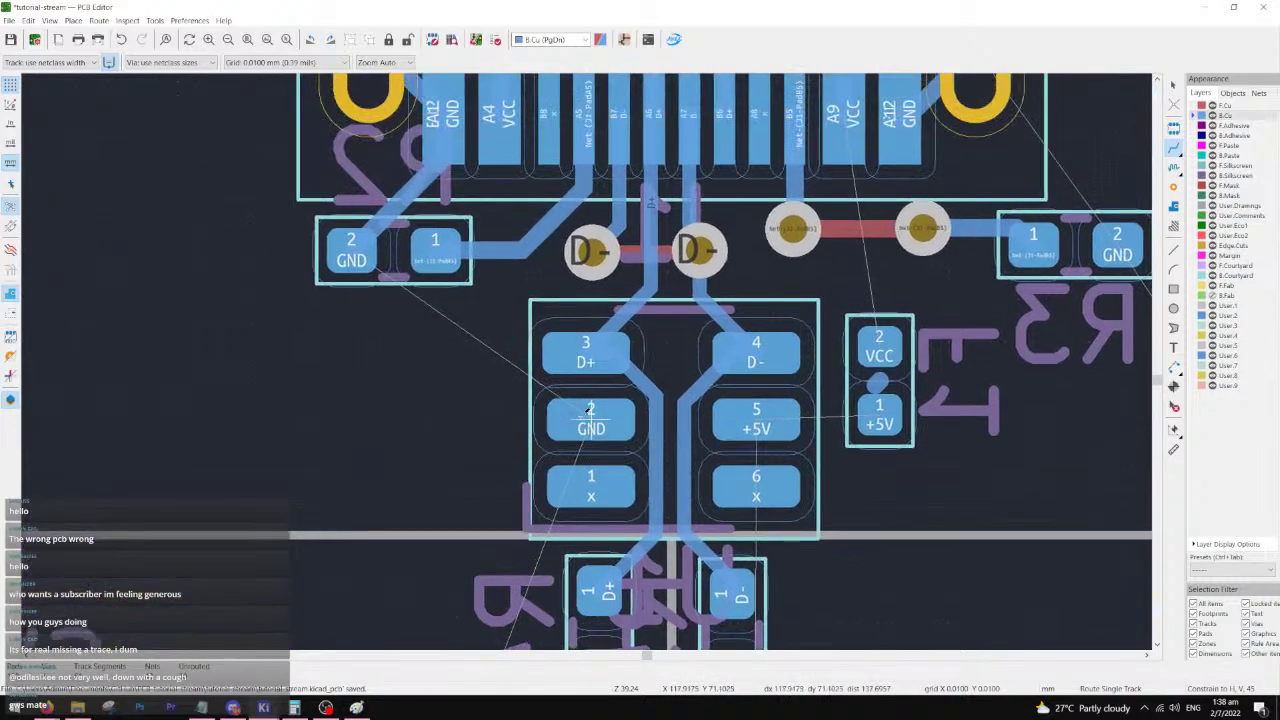
pyautogui.click(590, 410)
pyautogui.click(363, 261)
# - Route U1's +5V pad 5 to F1's pad 1 and F1's VCC pad 2 to J1's pad A9
pyautogui.moveTo(878, 350); pyautogui.dragTo(796, 356, button='middle')
pyautogui.click(686, 420)
pyautogui.click(797, 420)
pyautogui.click(797, 340)
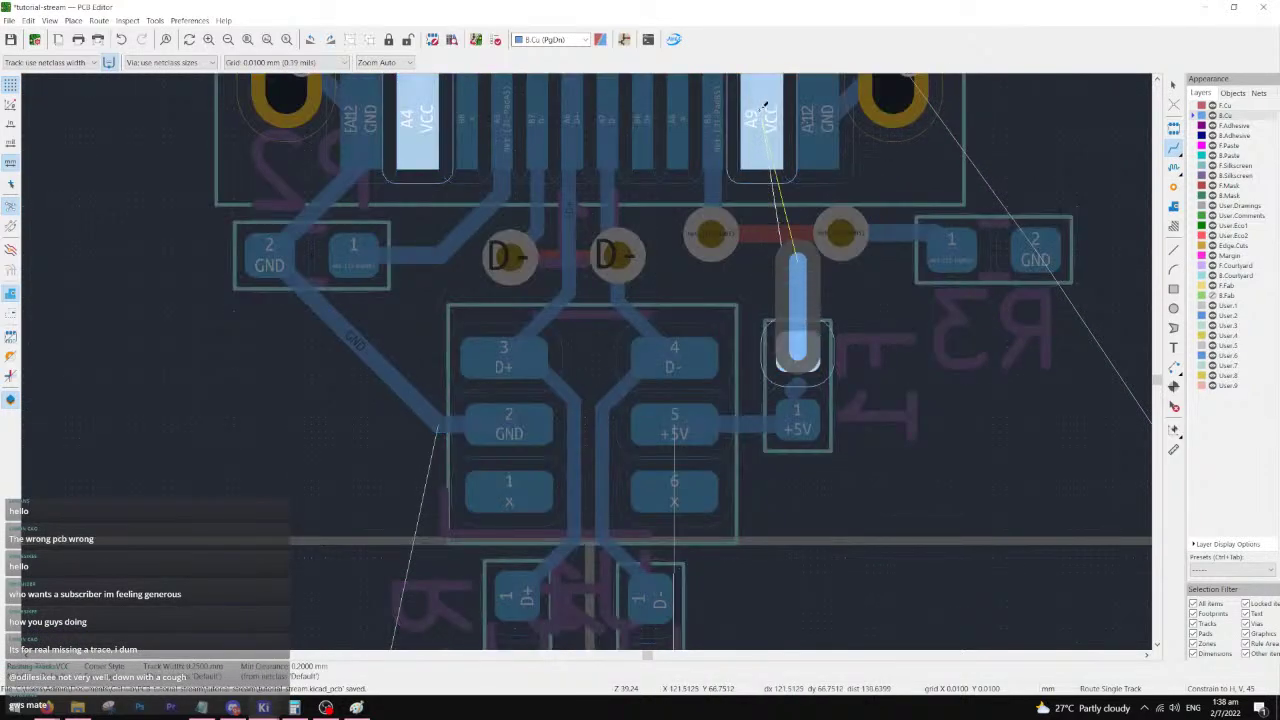
pyautogui.click(765, 130)
# - Delete the stray track segment between fuse F1's two pads
pyautogui.scroll(-4, 712, 233)
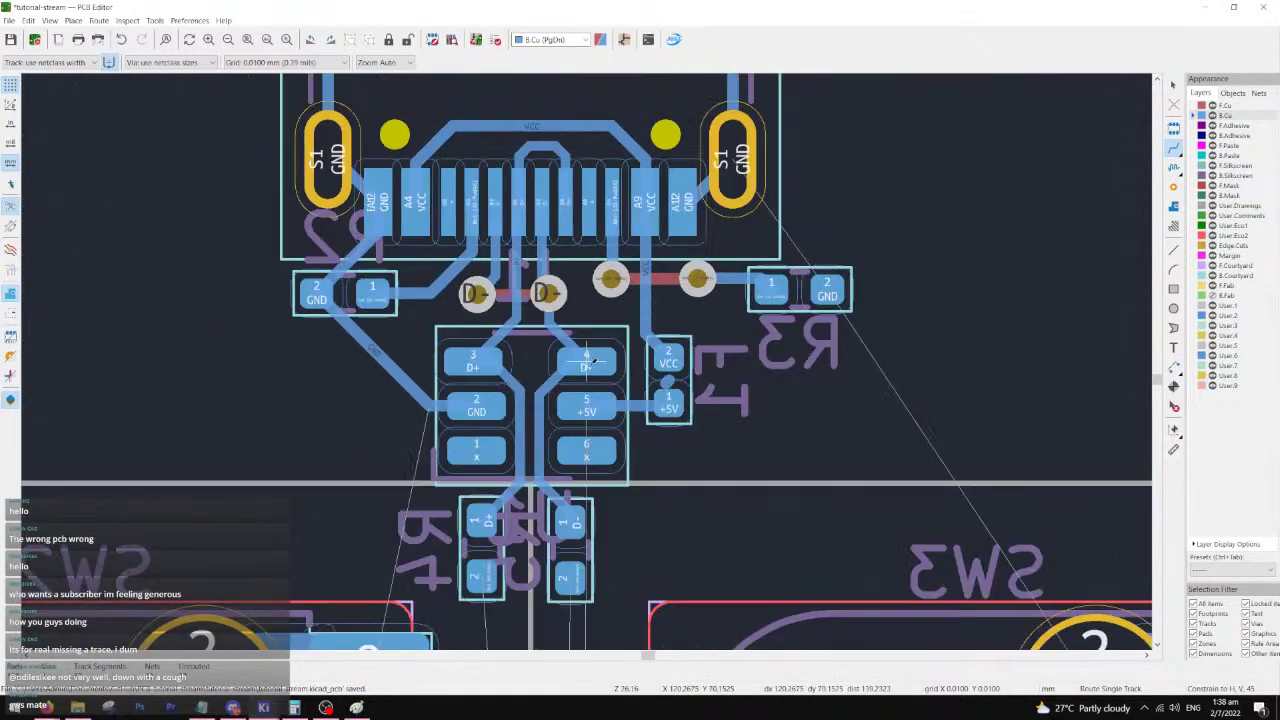
pyautogui.scroll(4, 645, 338)
pyautogui.click(1173, 85)
pyautogui.click(707, 393)
pyautogui.press('Delete')
# - Switch to the schematic to select the 10uF capacitor C6, and return to the board with its footprint selected
pyautogui.moveTo(582, 540); pyautogui.dragTo(701, 336, button='middle')
pyautogui.scroll(-1, 701, 336)
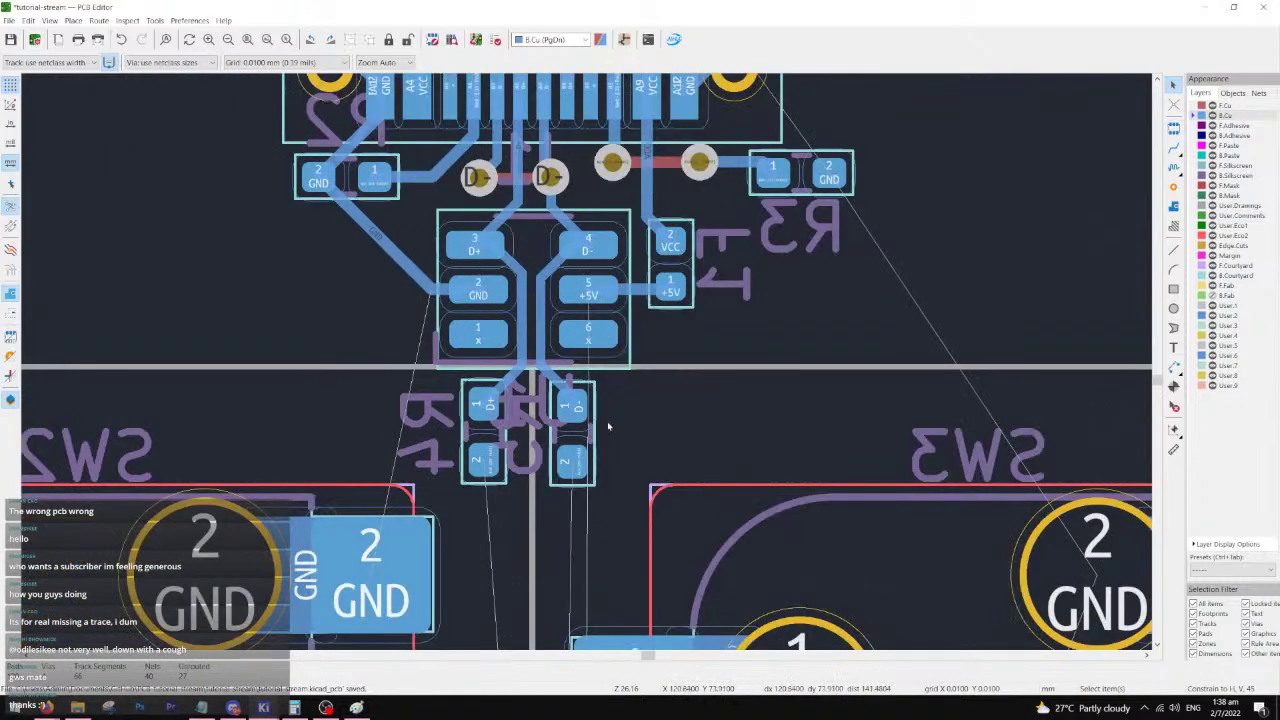
pyautogui.moveTo(590, 540); pyautogui.dragTo(729, 371, button='middle')
pyautogui.scroll(-2, 696, 424)
pyautogui.scroll(2, 585, 398)
pyautogui.scroll(-4, 591, 437)
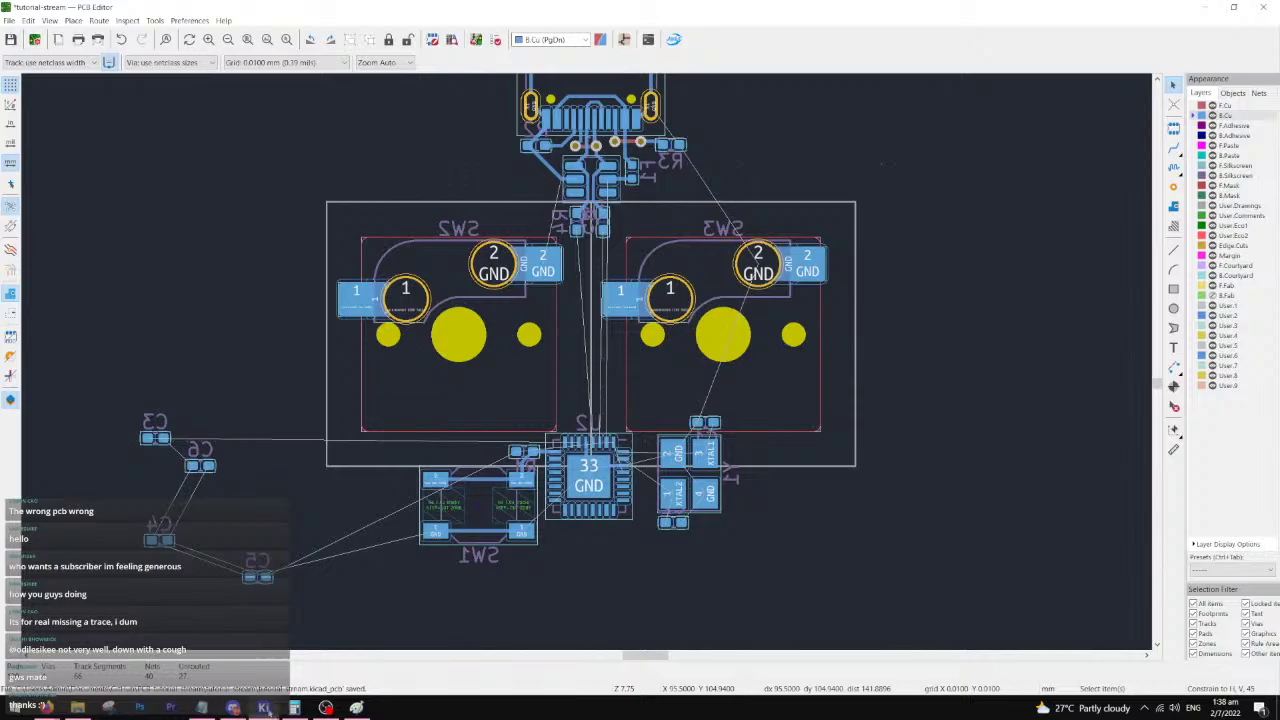
pyautogui.moveTo(265, 708)
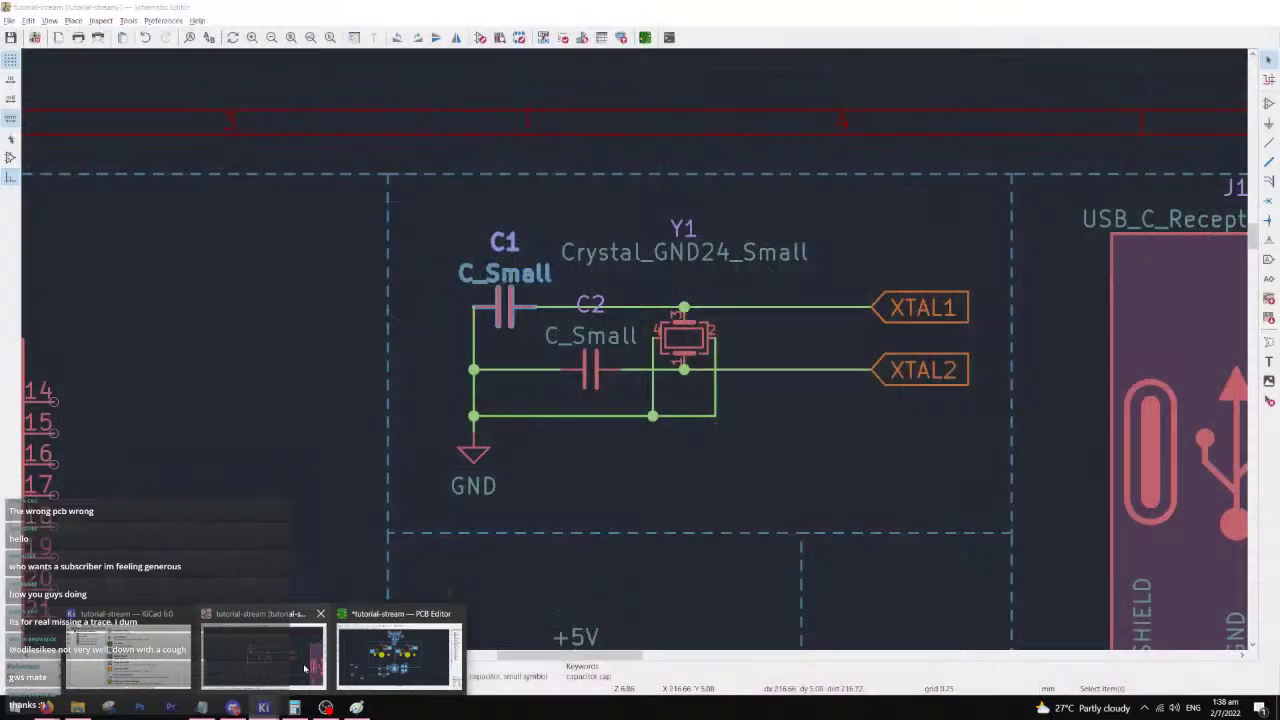
pyautogui.click(398, 655)
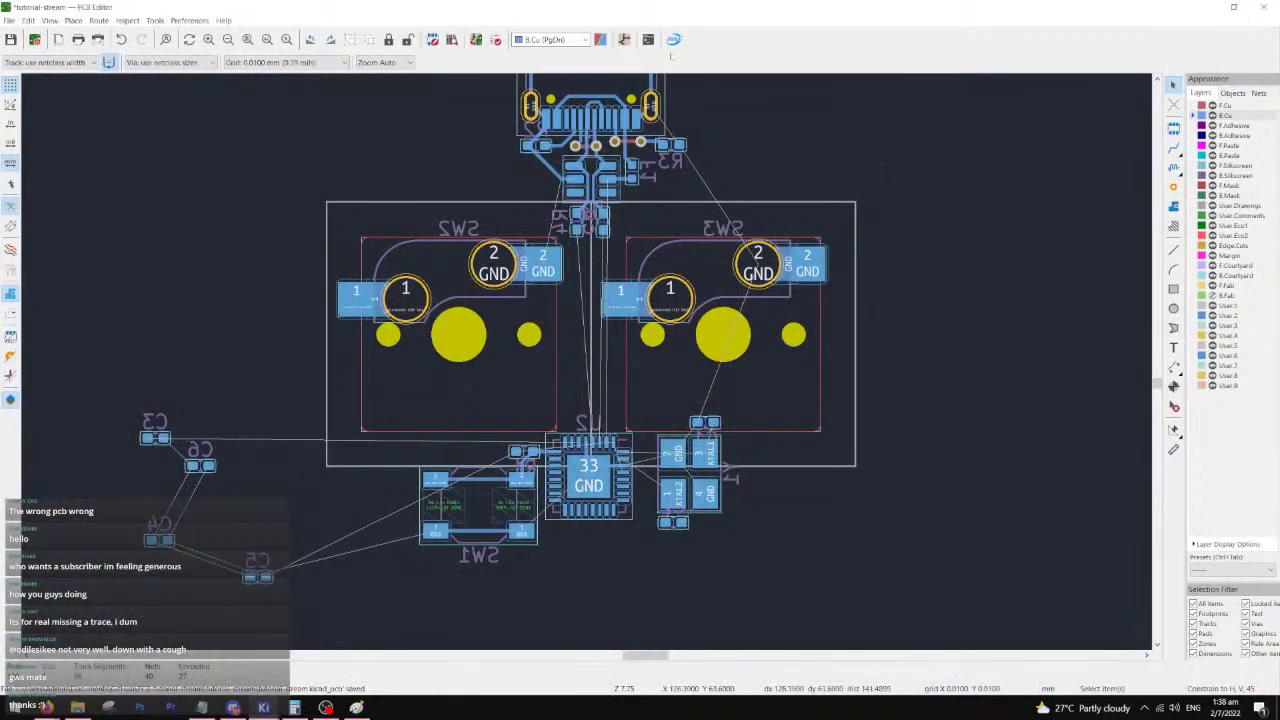
pyautogui.click(623, 39)
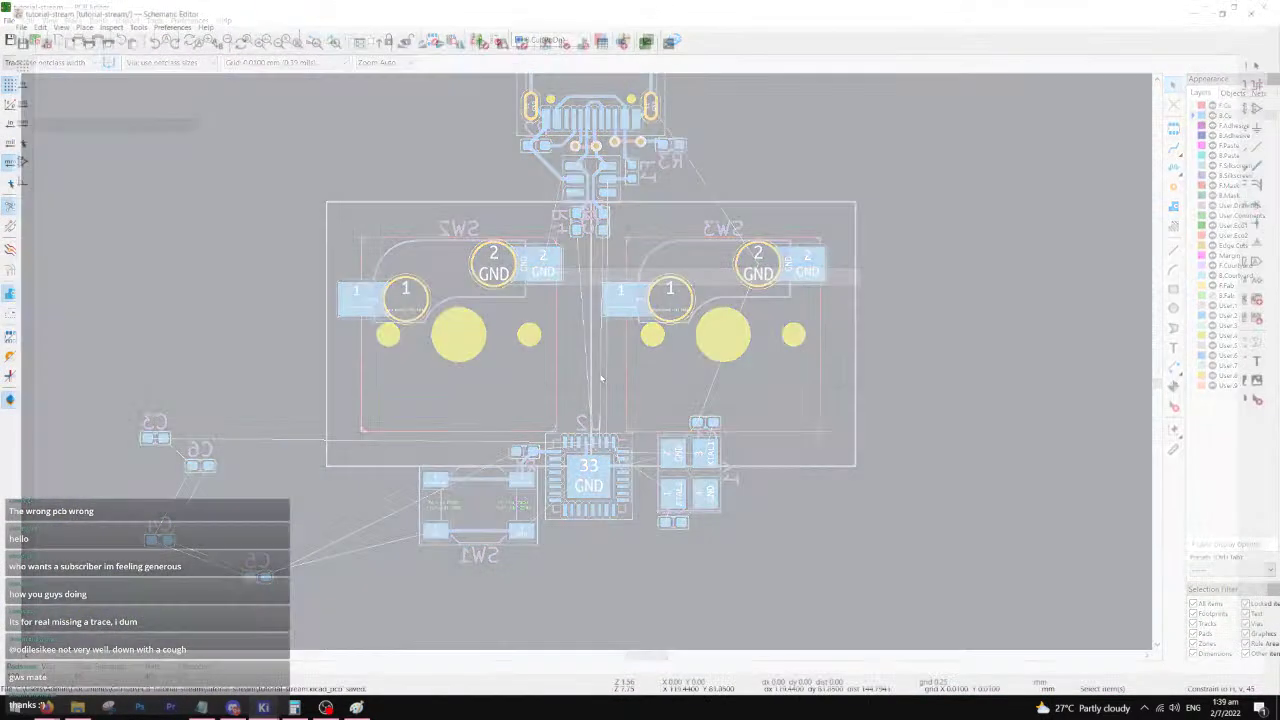
pyautogui.scroll(5, 773, 347)
pyautogui.scroll(2, 773, 347)
pyautogui.click(700, 330)
pyautogui.hotkey('alt', 'Tab')
# - Place C6 upright beside F1 on the side away from U1, with its +5V pad level with F1's pad 1
pyautogui.click(620, 416)
pyautogui.press('m')
pyautogui.scroll(-5, 670, 383)
pyautogui.scroll(6, 577, 365)
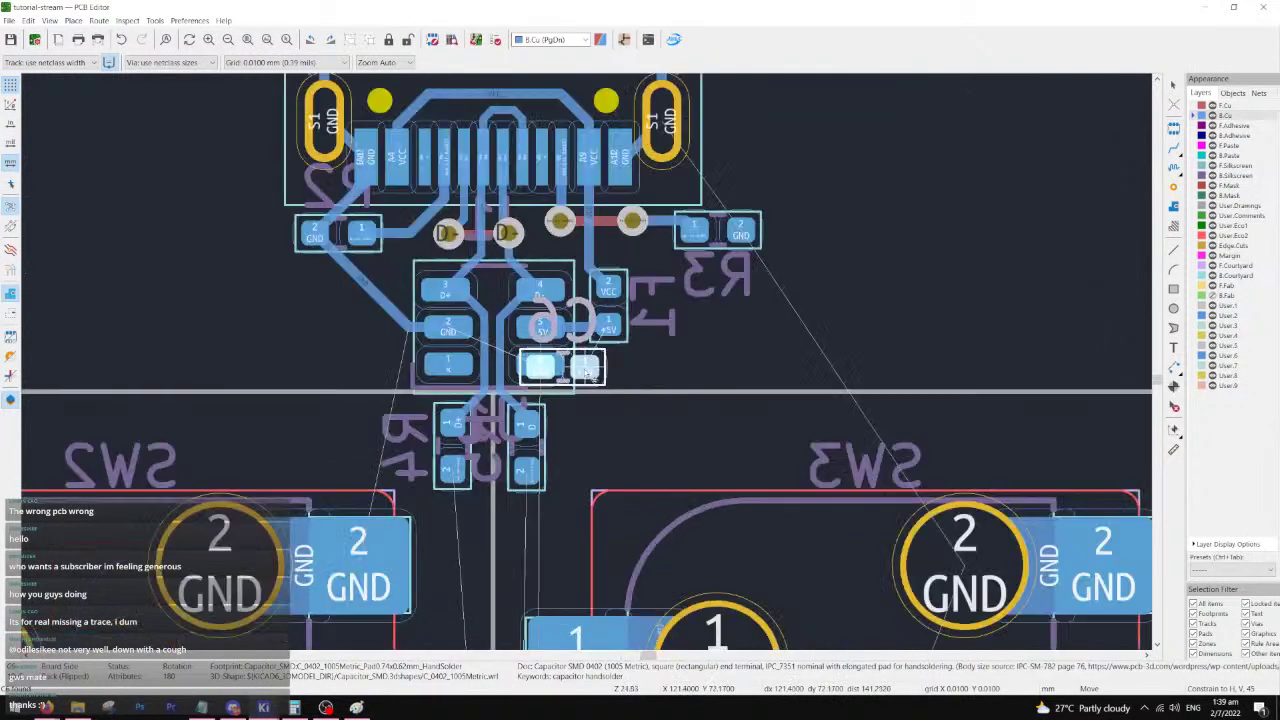
pyautogui.press('e')
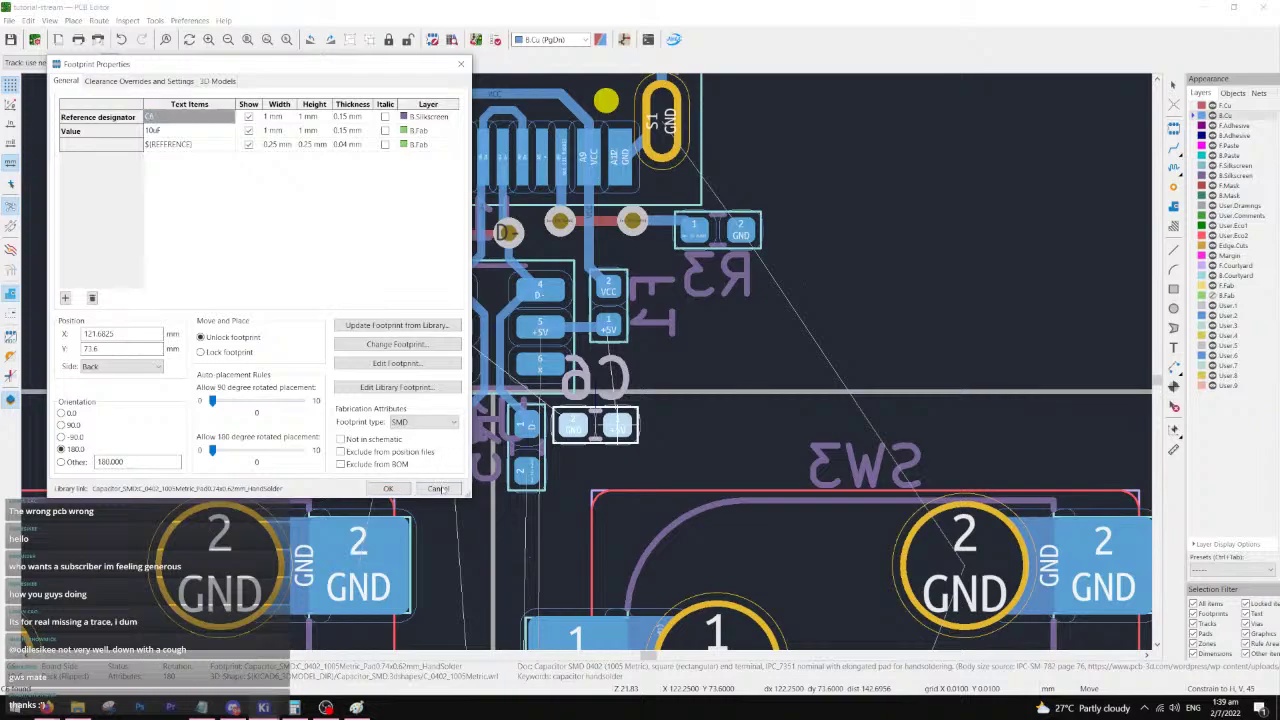
pyautogui.click(438, 488)
pyautogui.scroll(3, 565, 400)
pyautogui.press('r')
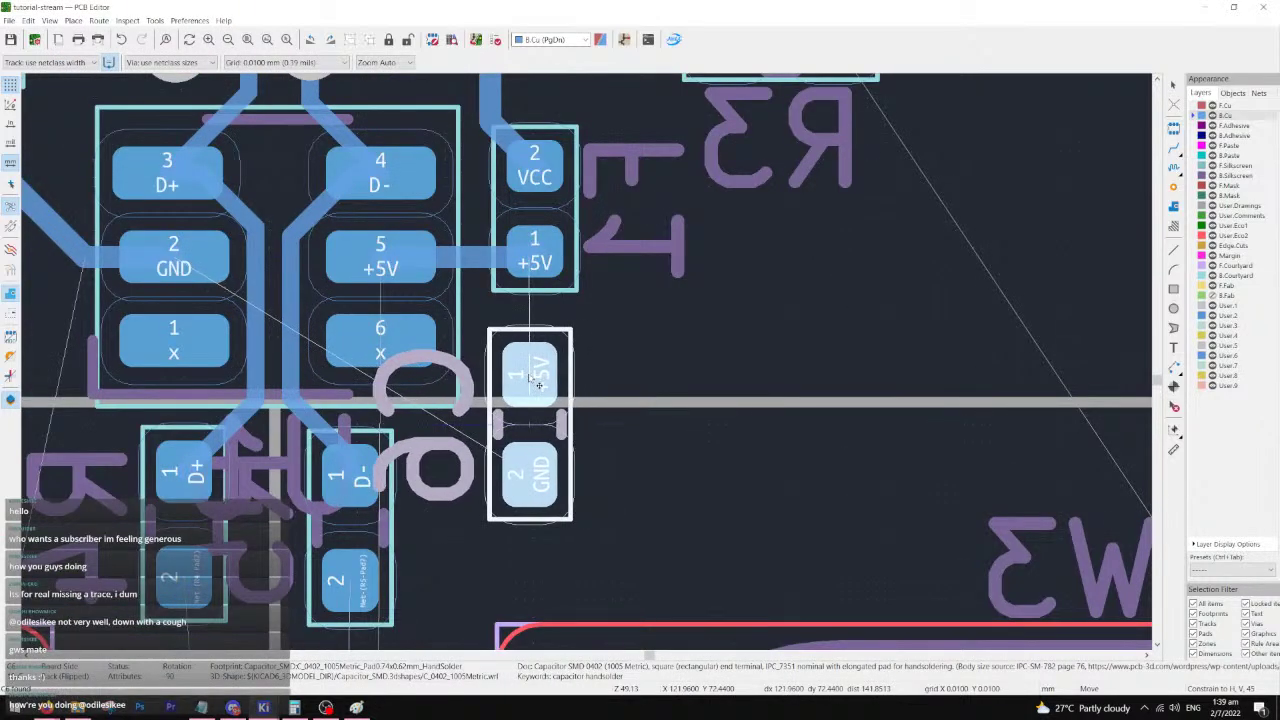
pyautogui.press('r')
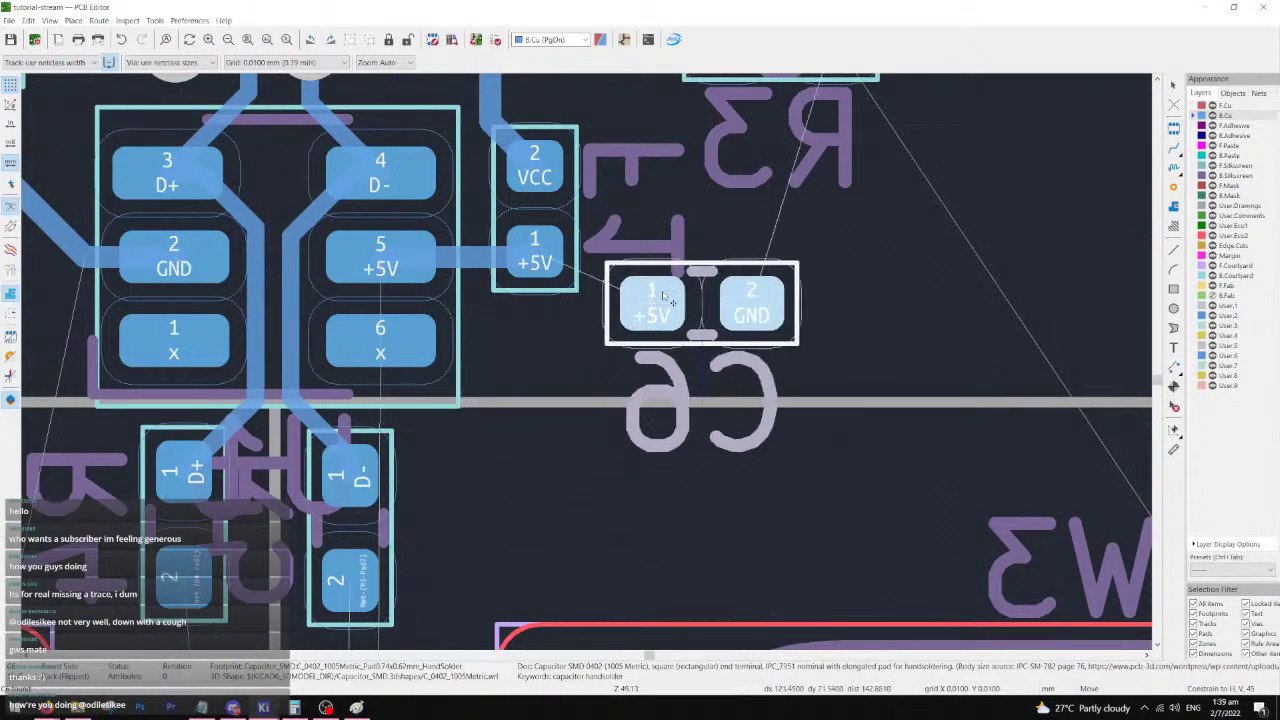
pyautogui.press('r')
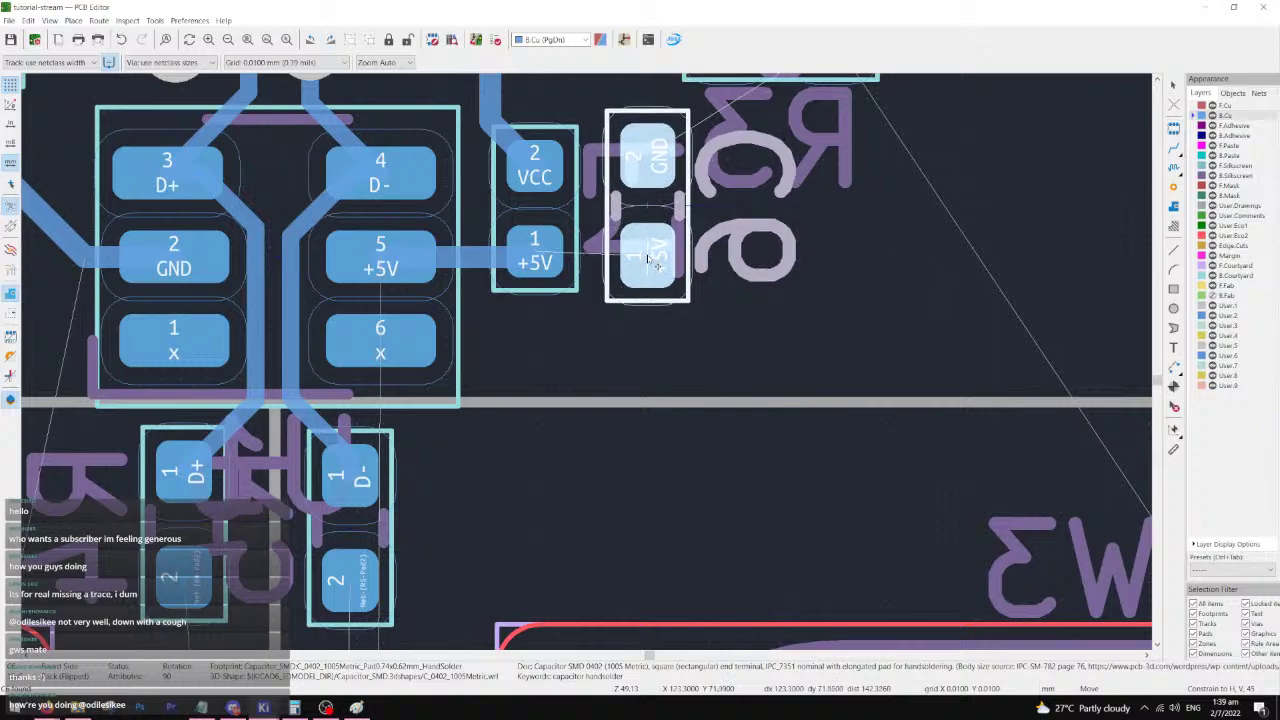
pyautogui.click(650, 260)
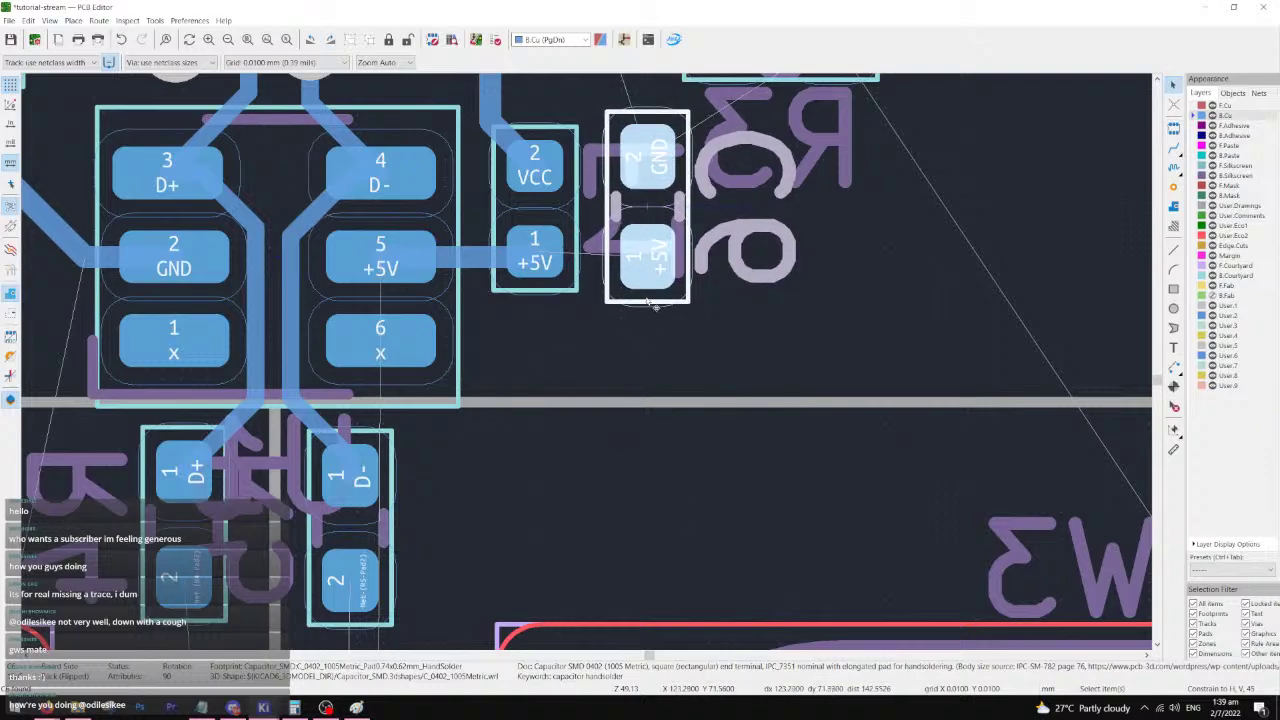
# - Move the F1 and C6 reference labels directly below their footprints
pyautogui.click(590, 247)
pyautogui.moveTo(591, 247); pyautogui.dragTo(486, 425)
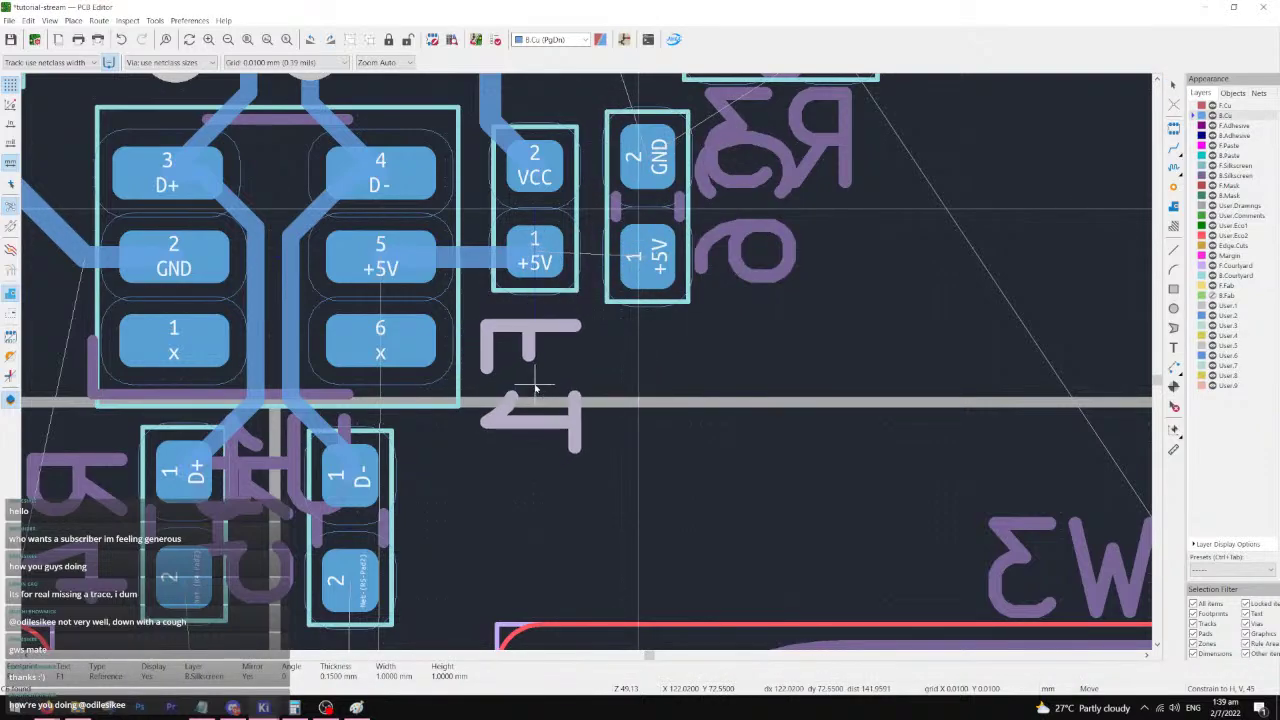
pyautogui.click(730, 250)
pyautogui.scroll(-4, 735, 251)
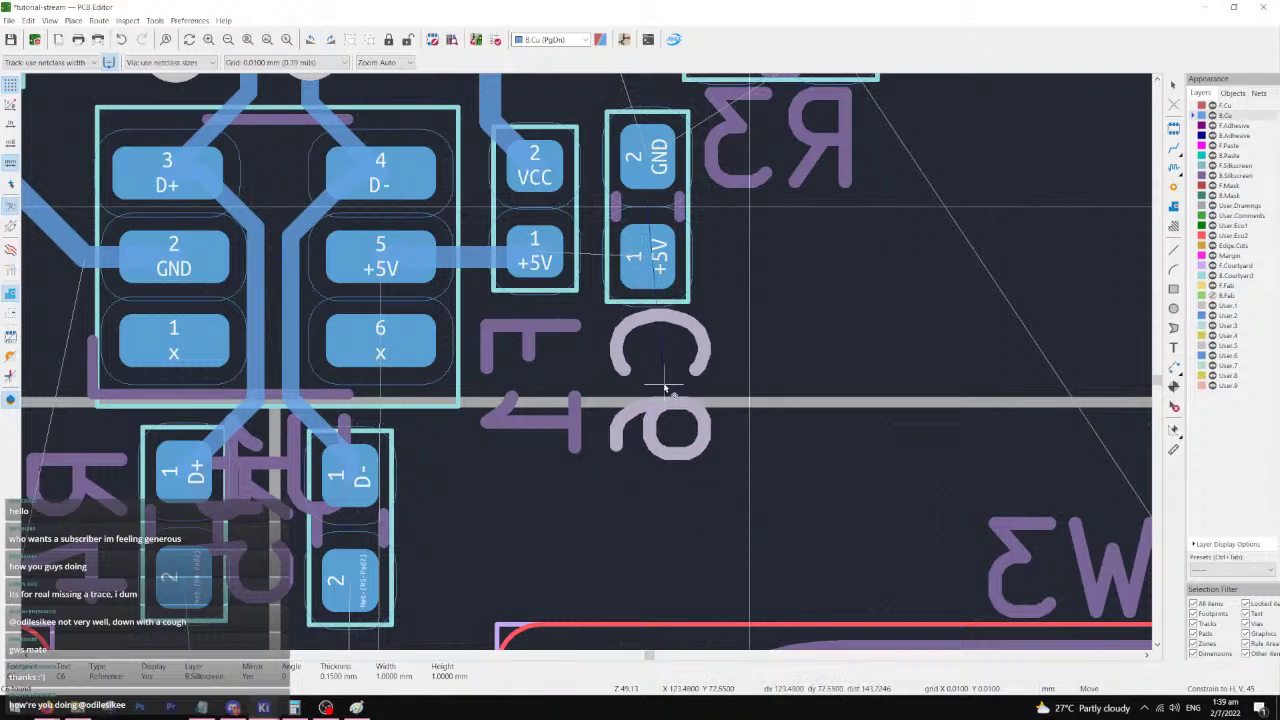
pyautogui.scroll(2, 480, 352)
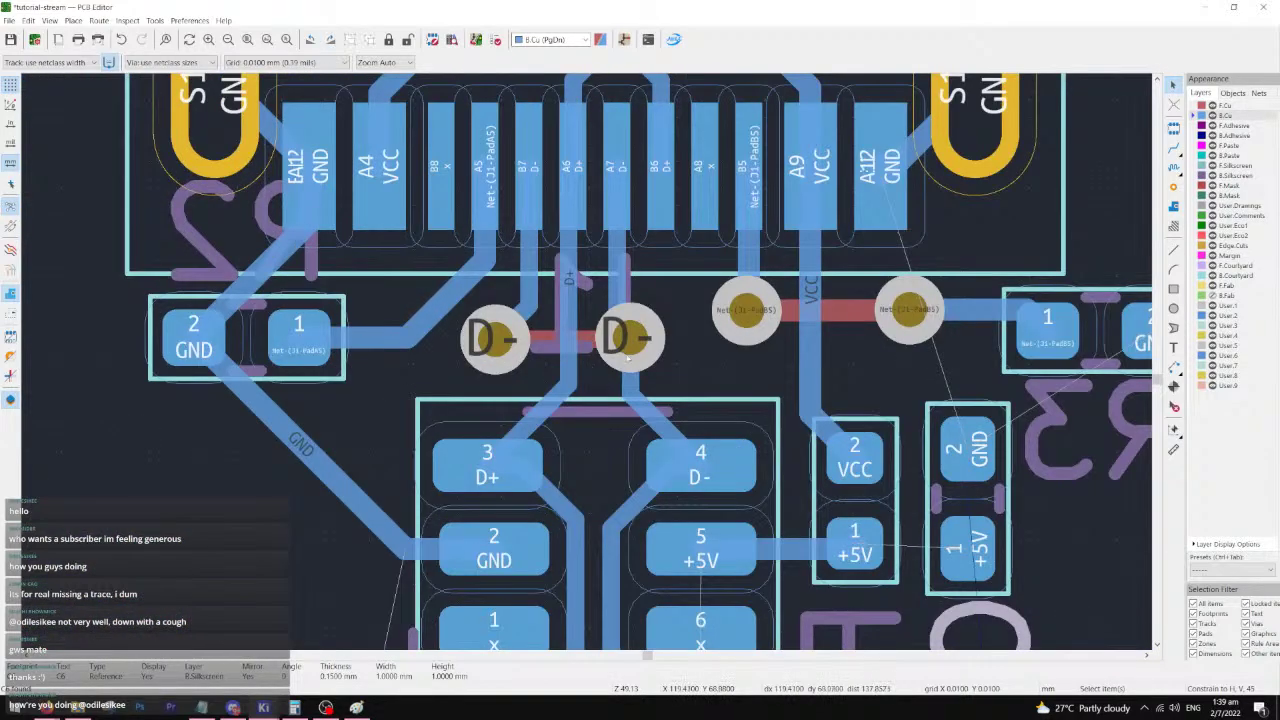
# - Move the R2 label below its resistor and the R5 label to the outer side of its resistor, and save the board
pyautogui.scroll(-2, 587, 352)
pyautogui.moveTo(421, 235); pyautogui.dragTo(415, 386)
pyautogui.moveTo(638, 300); pyautogui.dragTo(634, 317, button='middle')
pyautogui.scroll(-3, 634, 317)
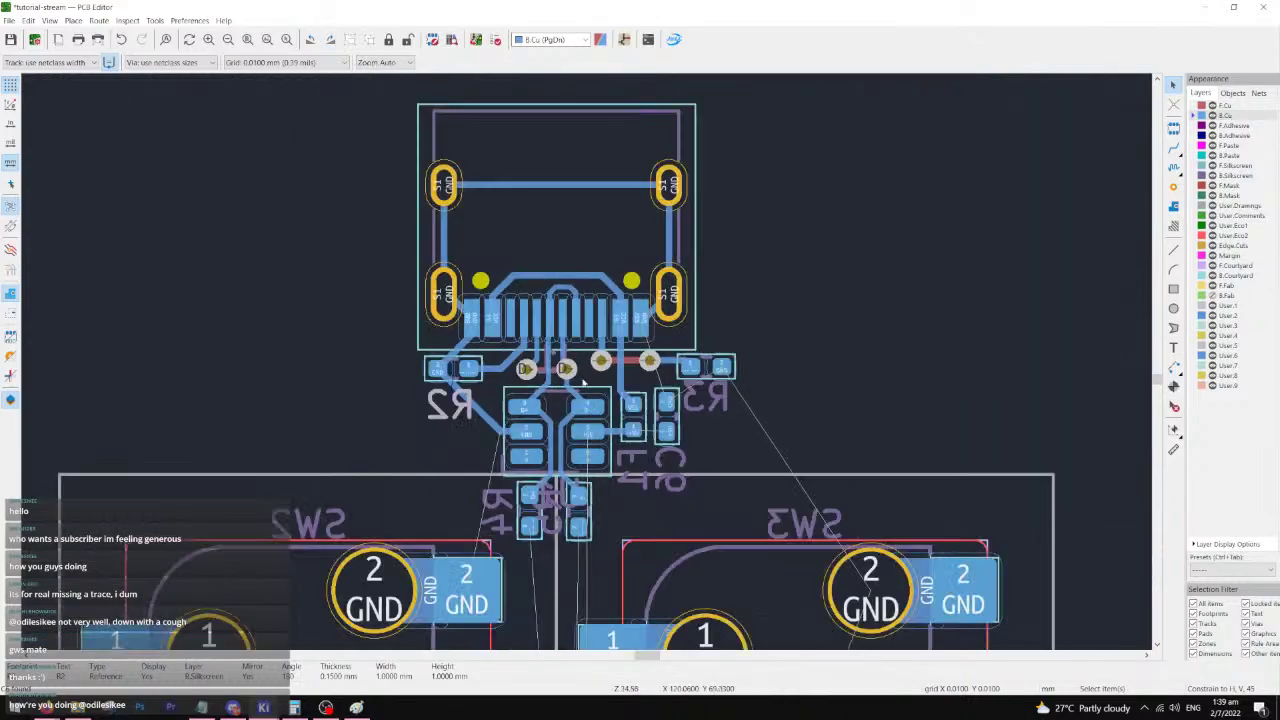
pyautogui.moveTo(547, 511); pyautogui.dragTo(549, 491, button='middle')
pyautogui.scroll(2, 547, 474)
pyautogui.moveTo(604, 364); pyautogui.dragTo(696, 392)
pyautogui.click(602, 408)
pyautogui.click(630, 422)
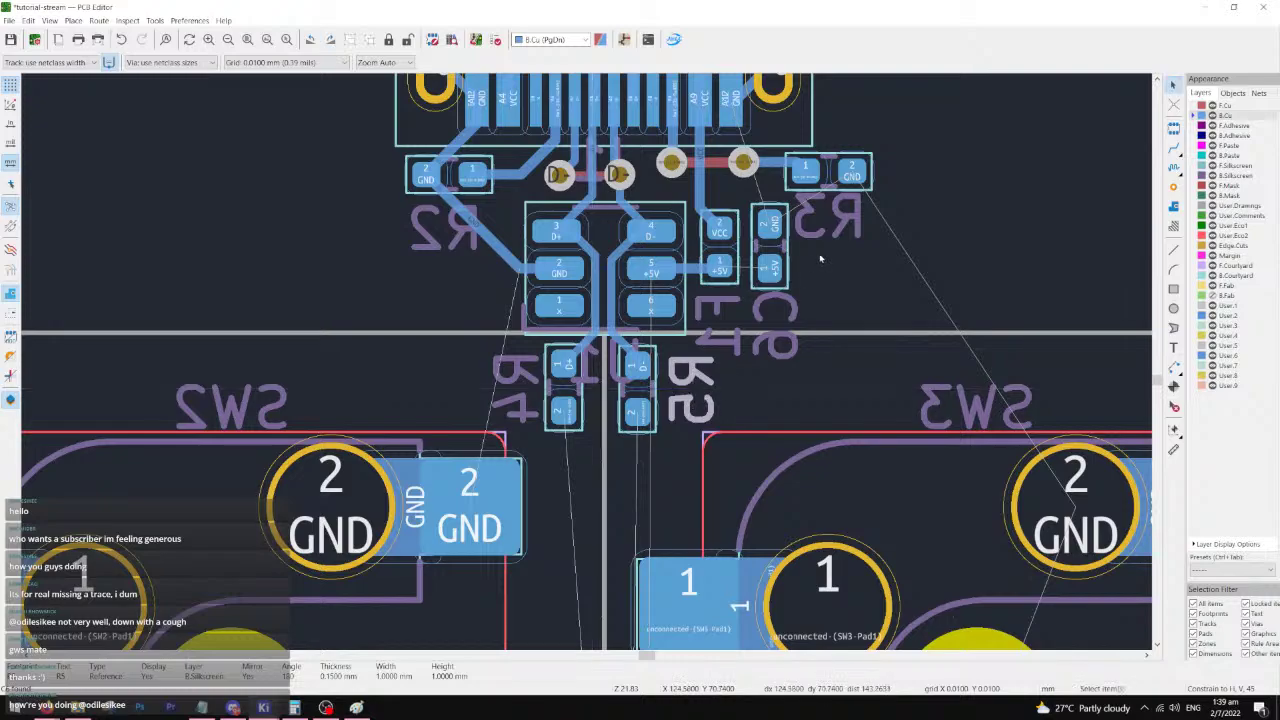
pyautogui.scroll(2, 744, 306)
pyautogui.hotkey('ctrl', 's')
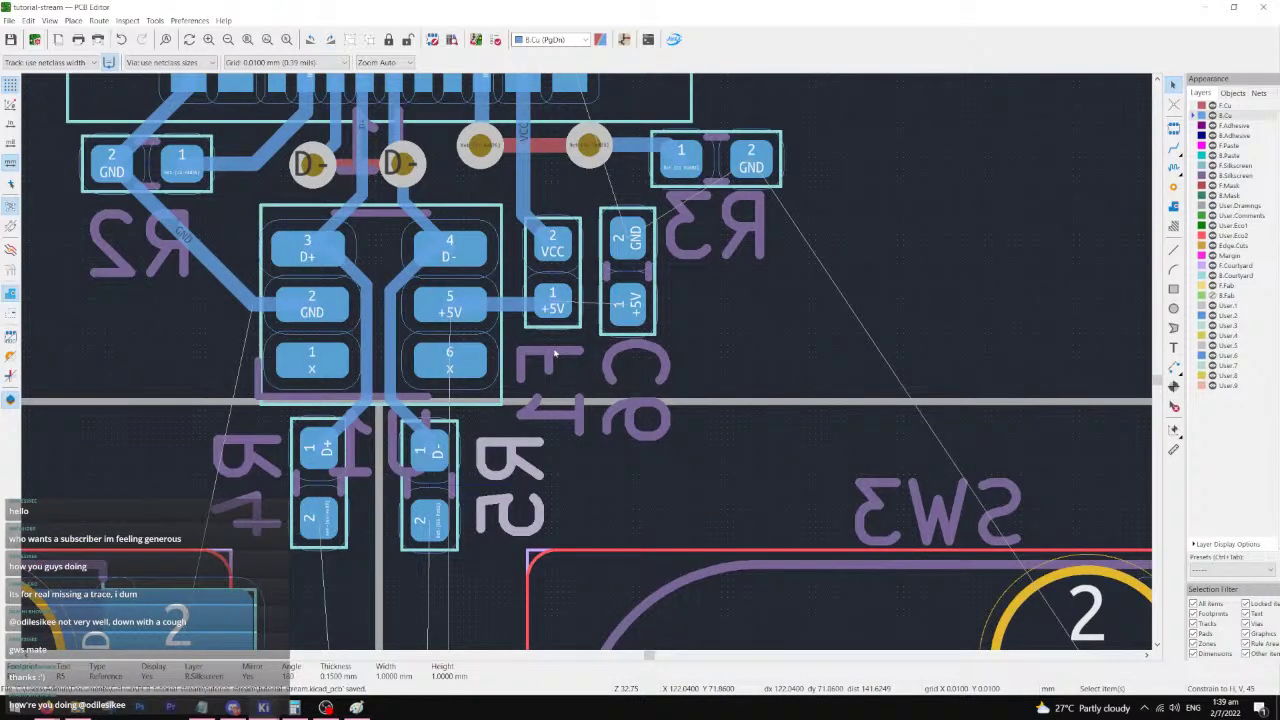
# - Route +5V from F1's pad 1 to C6's pad 1 and GND from C6's pad 2 to R3's pad 2
pyautogui.scroll(-2, 549, 351)
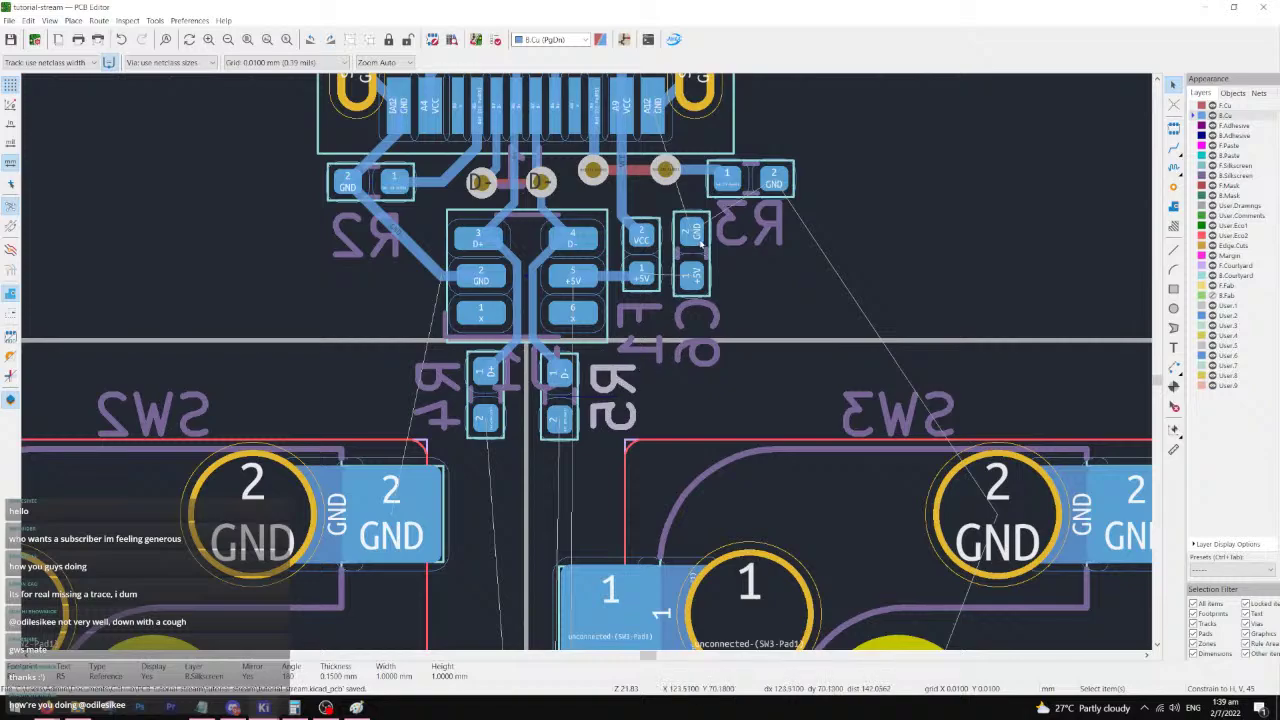
pyautogui.scroll(2, 699, 243)
pyautogui.click(1175, 150)
pyautogui.click(499, 413)
pyautogui.click(574, 413)
pyautogui.click(574, 349)
pyautogui.click(705, 269)
pyautogui.moveTo(378, 516); pyautogui.dragTo(566, 432, button='middle')
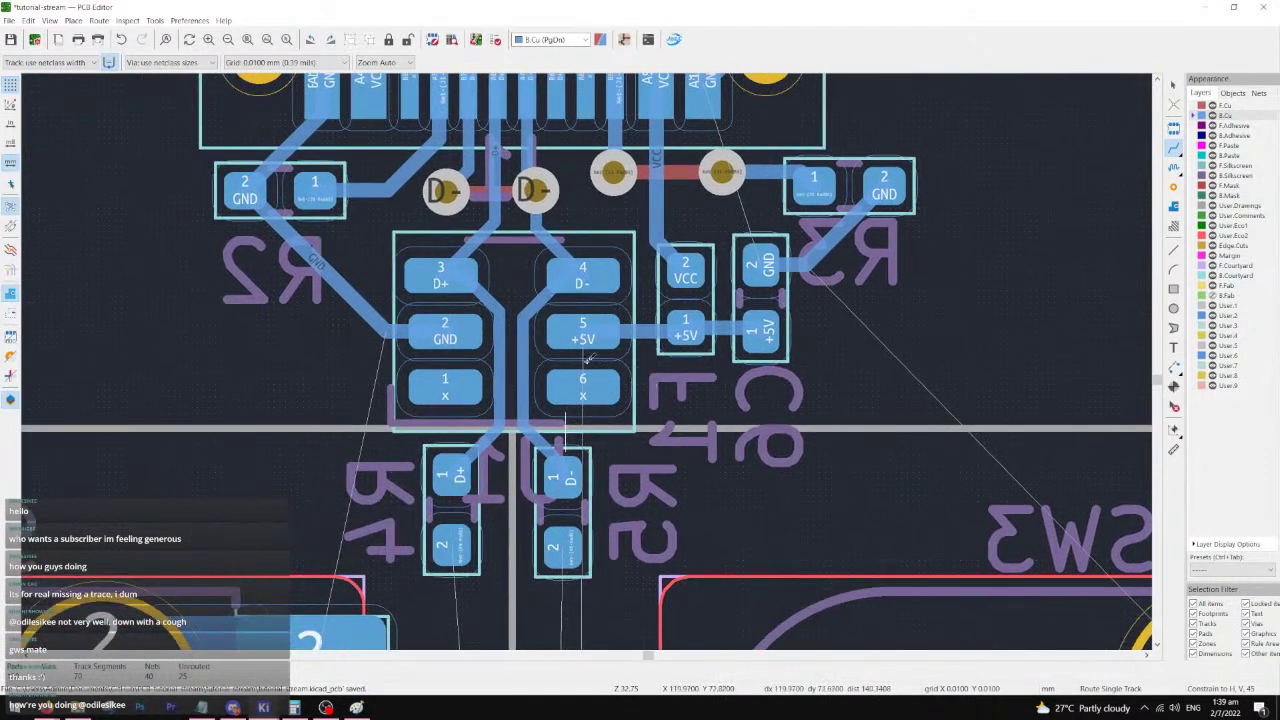
pyautogui.scroll(-2, 566, 432)
pyautogui.moveTo(531, 483); pyautogui.dragTo(598, 341, button='middle')
pyautogui.scroll(-3, 627, 378)
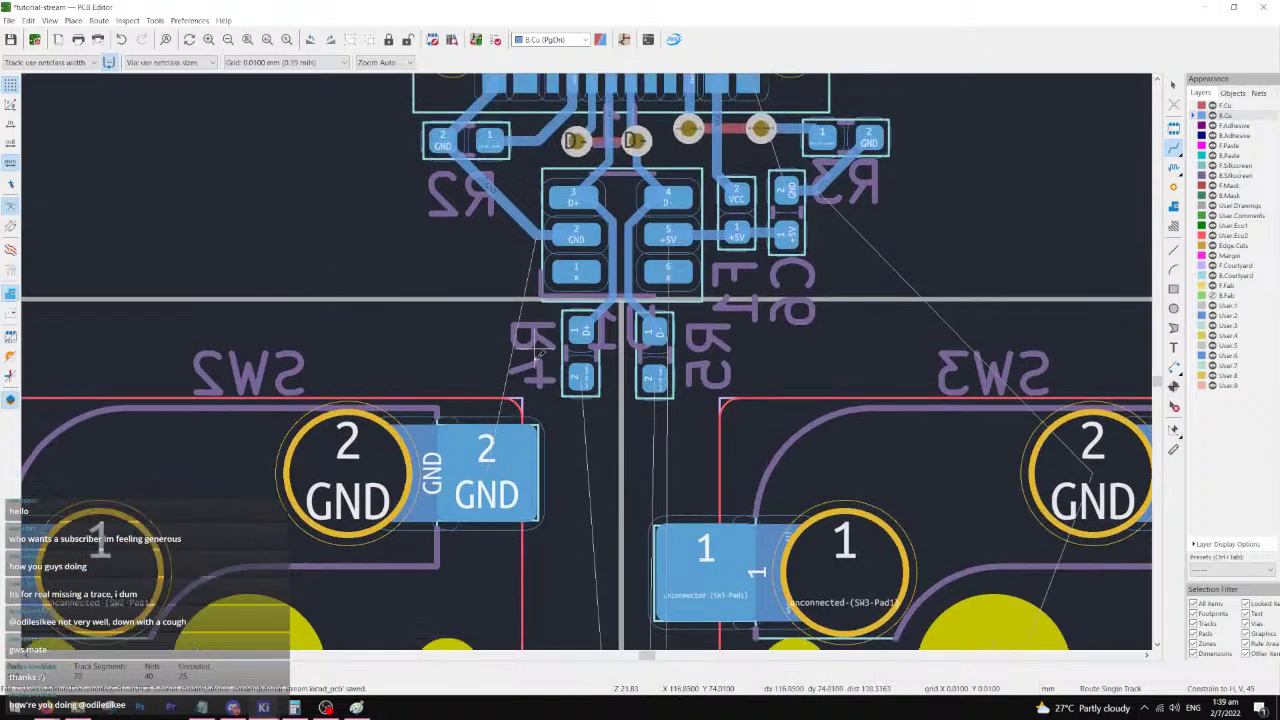
pyautogui.scroll(3, 627, 353)
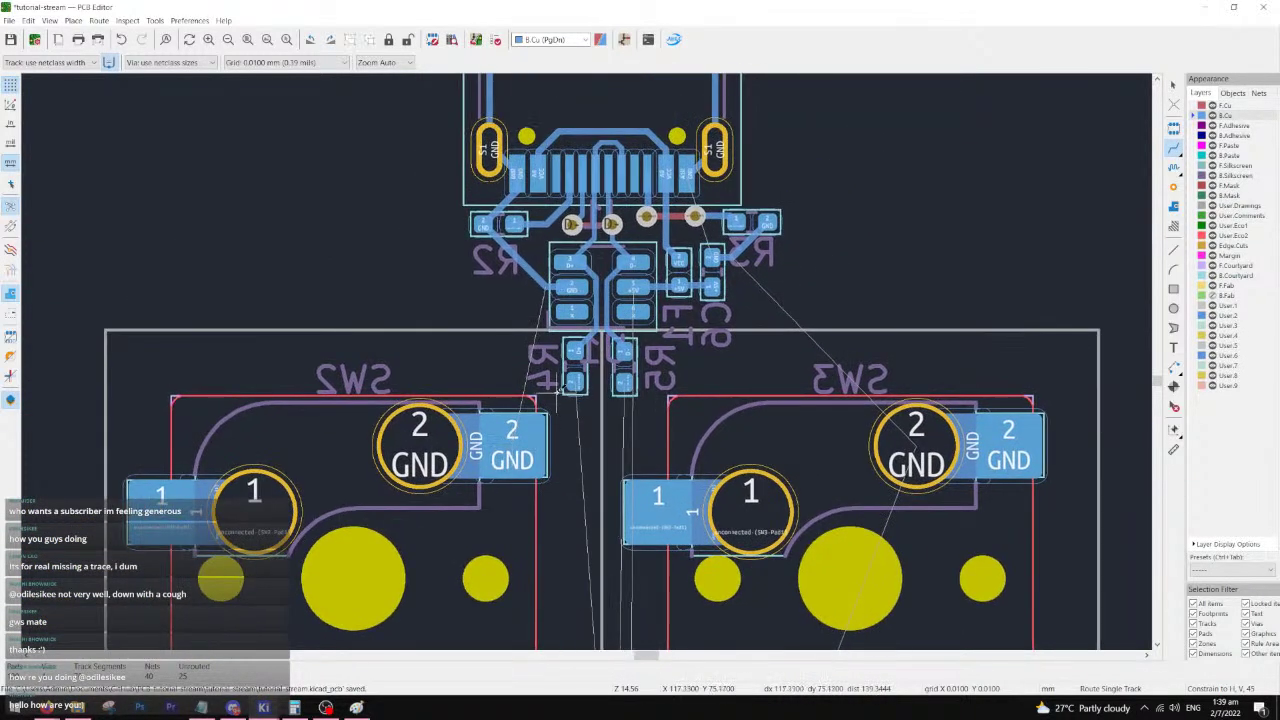
pyautogui.click(735, 350)
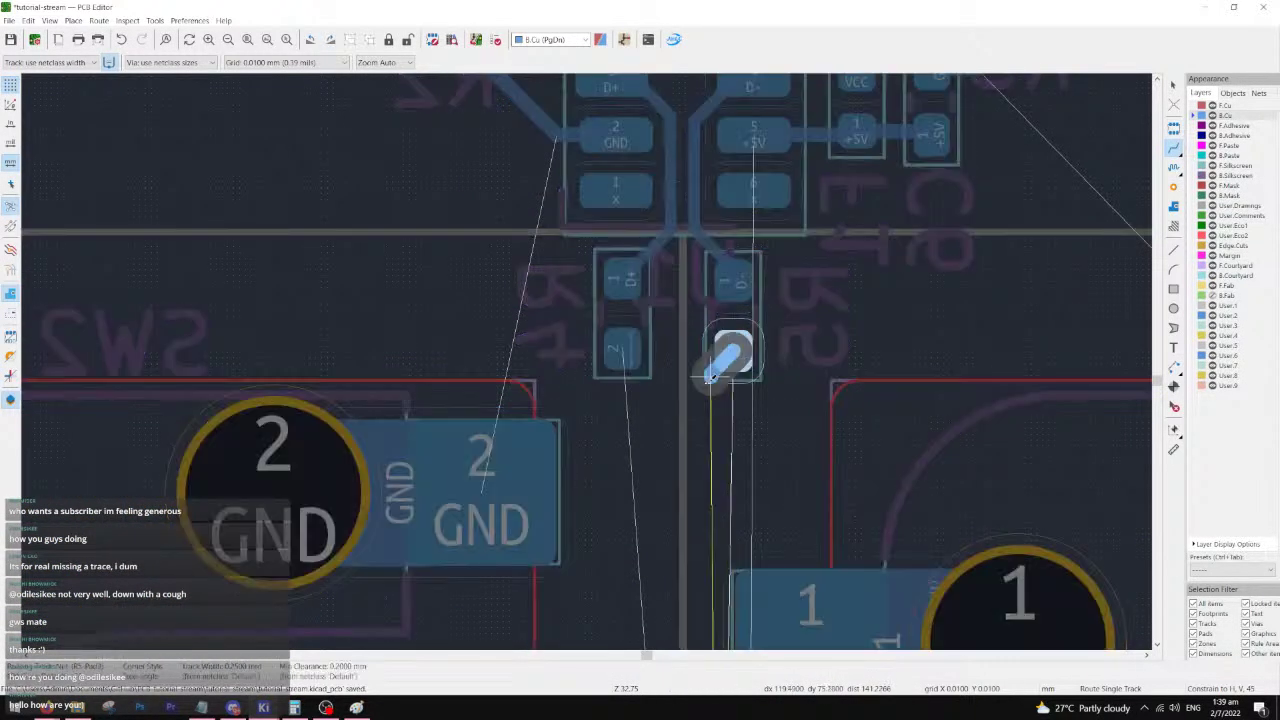
pyautogui.scroll(-4, 590, 420)
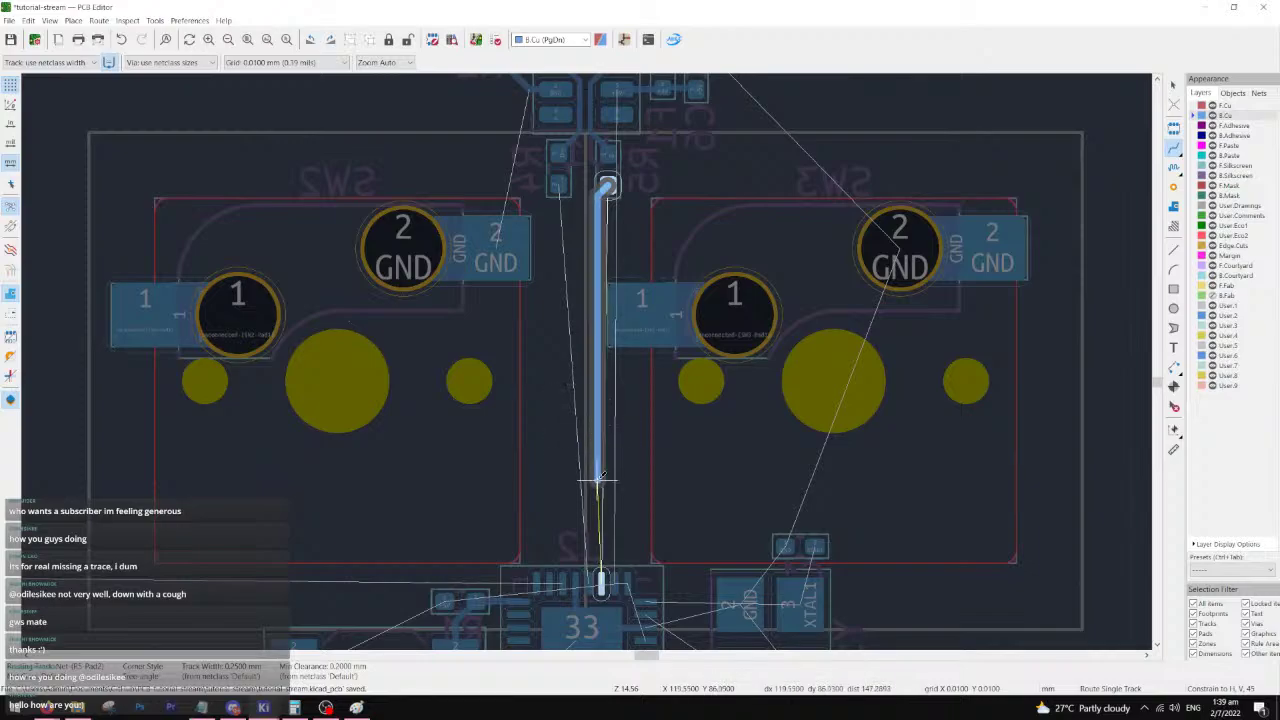
pyautogui.moveTo(590, 498); pyautogui.dragTo(606, 358, button='middle')
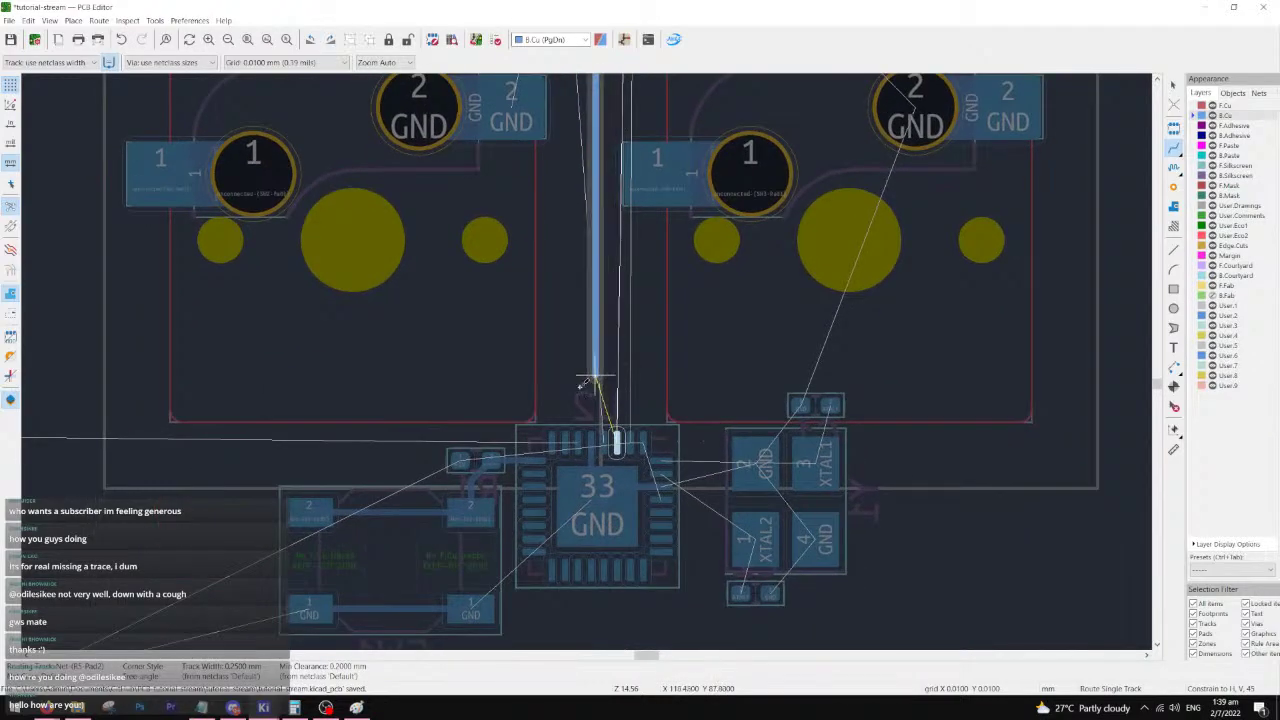
pyautogui.press('Escape')
# - Check the USB design guidelines in the ATmega16U4/32U4 datasheet and return to the board
pyautogui.moveTo(48, 707)
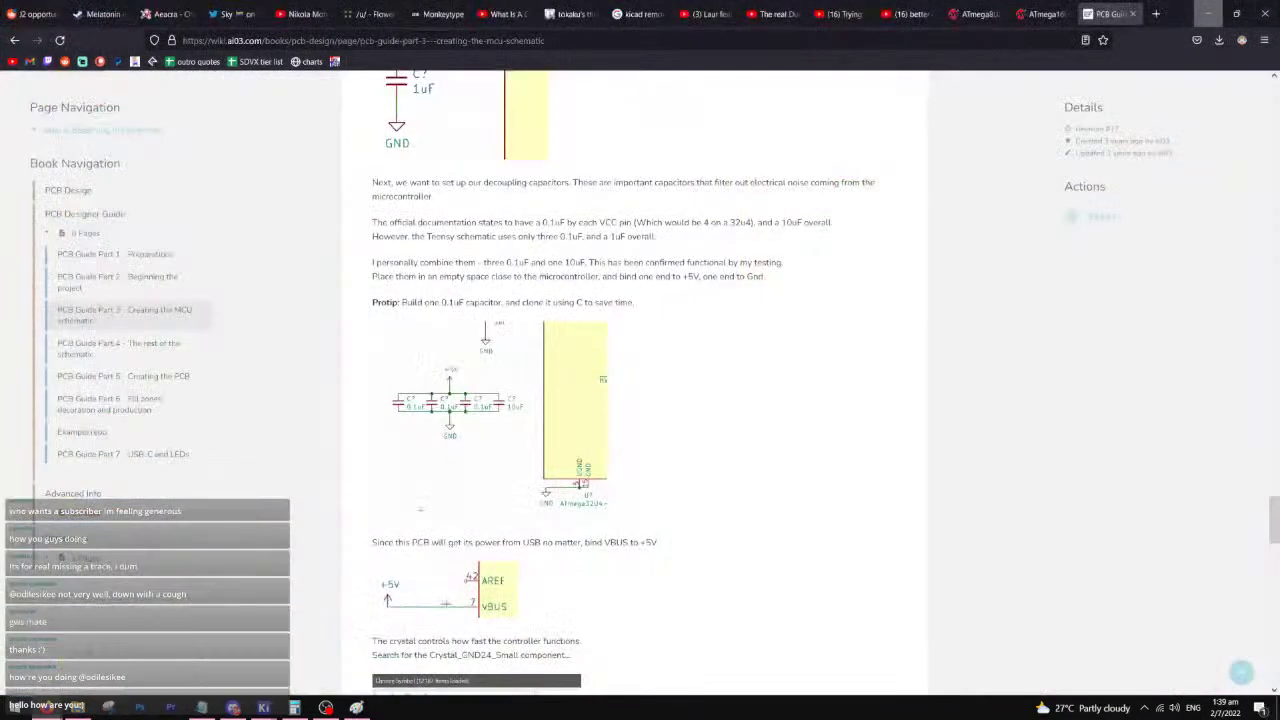
pyautogui.click(65, 650)
pyautogui.click(990, 14)
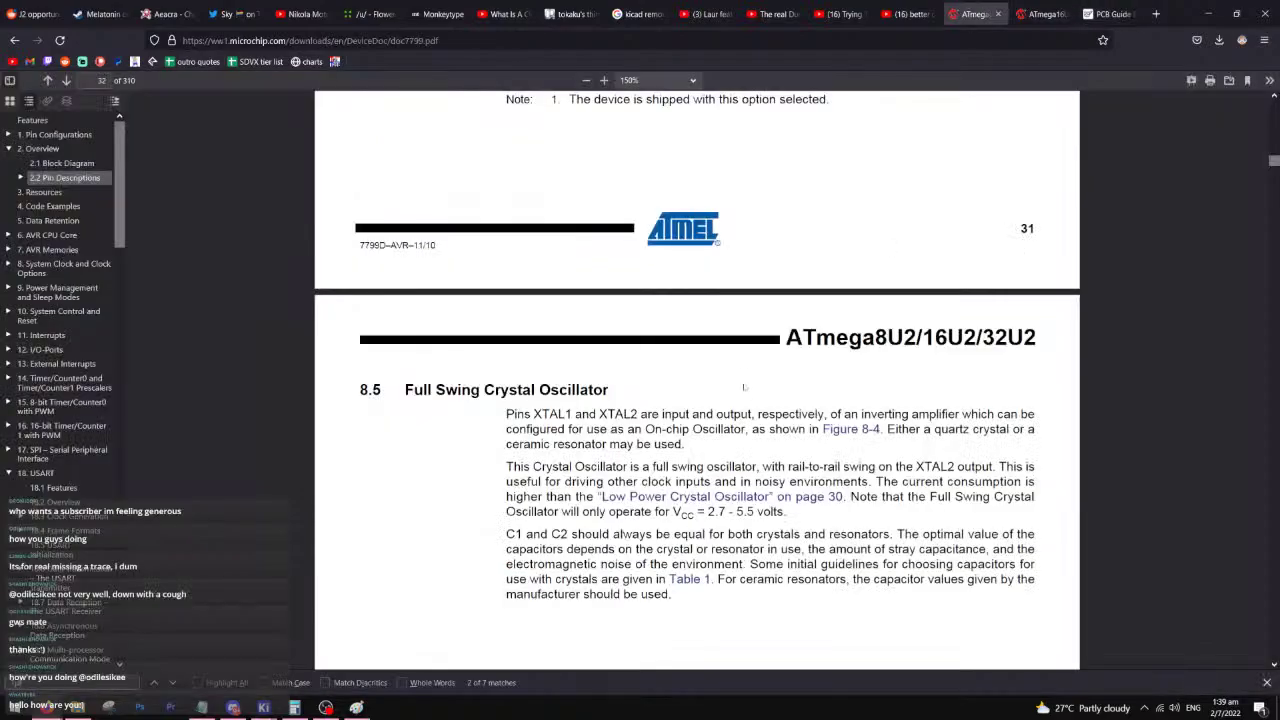
pyautogui.click(1040, 14)
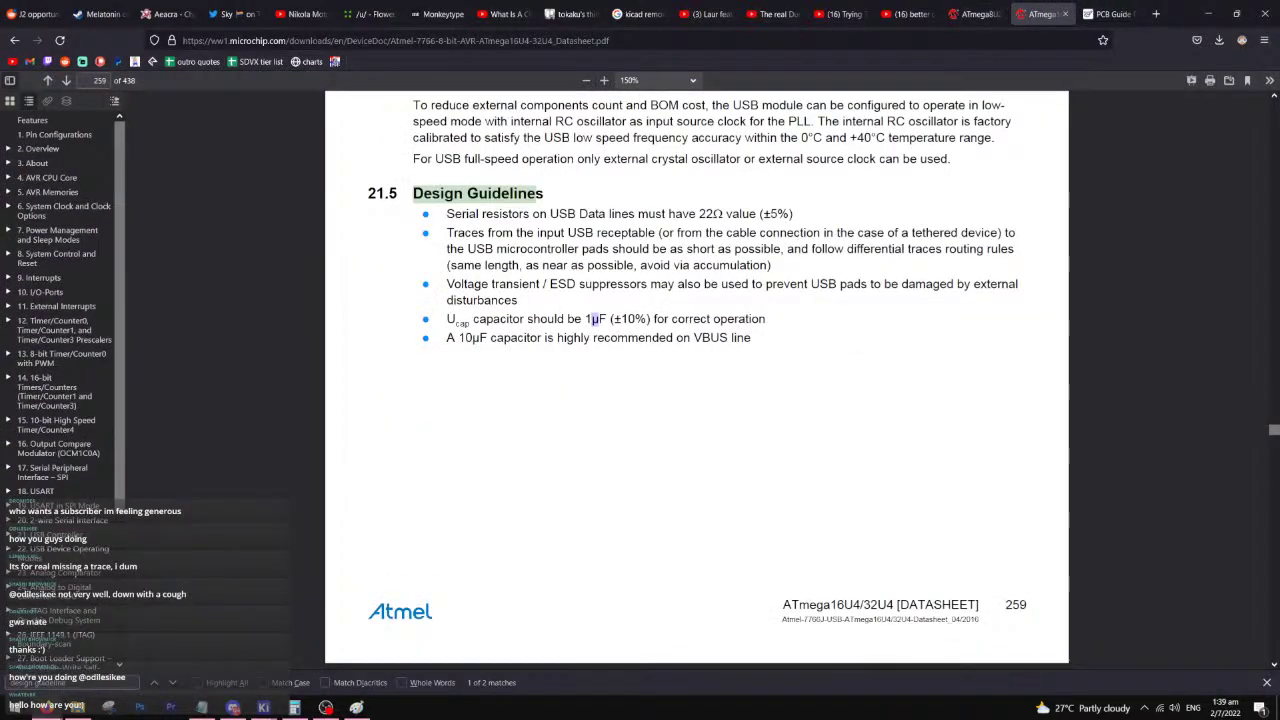
pyautogui.click(1208, 13)
# - Examine U2's pads and the unrouted connections to R4, R5, R1 and crystal Y1
pyautogui.scroll(-3, 628, 229)
pyautogui.scroll(2, 628, 229)
pyautogui.scroll(-3, 656, 318)
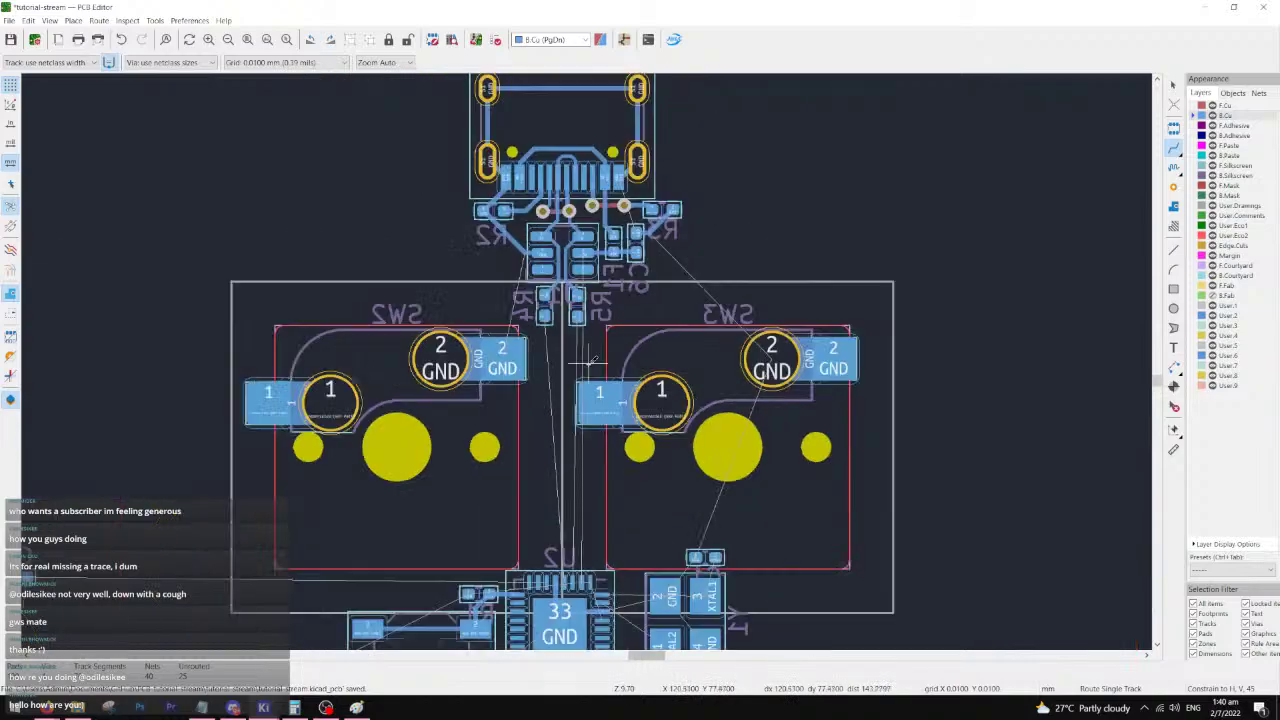
pyautogui.scroll(5, 596, 330)
pyautogui.moveTo(613, 222); pyautogui.dragTo(586, 369, button='middle')
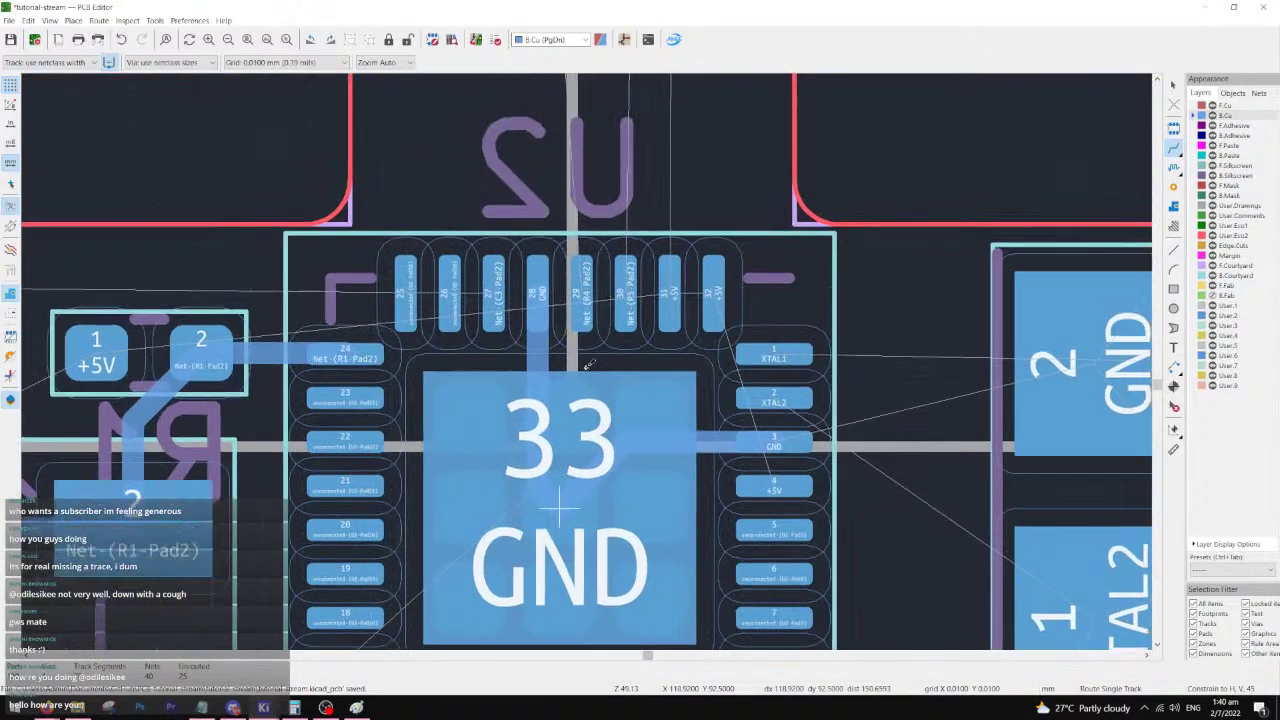
pyautogui.scroll(-2, 574, 390)
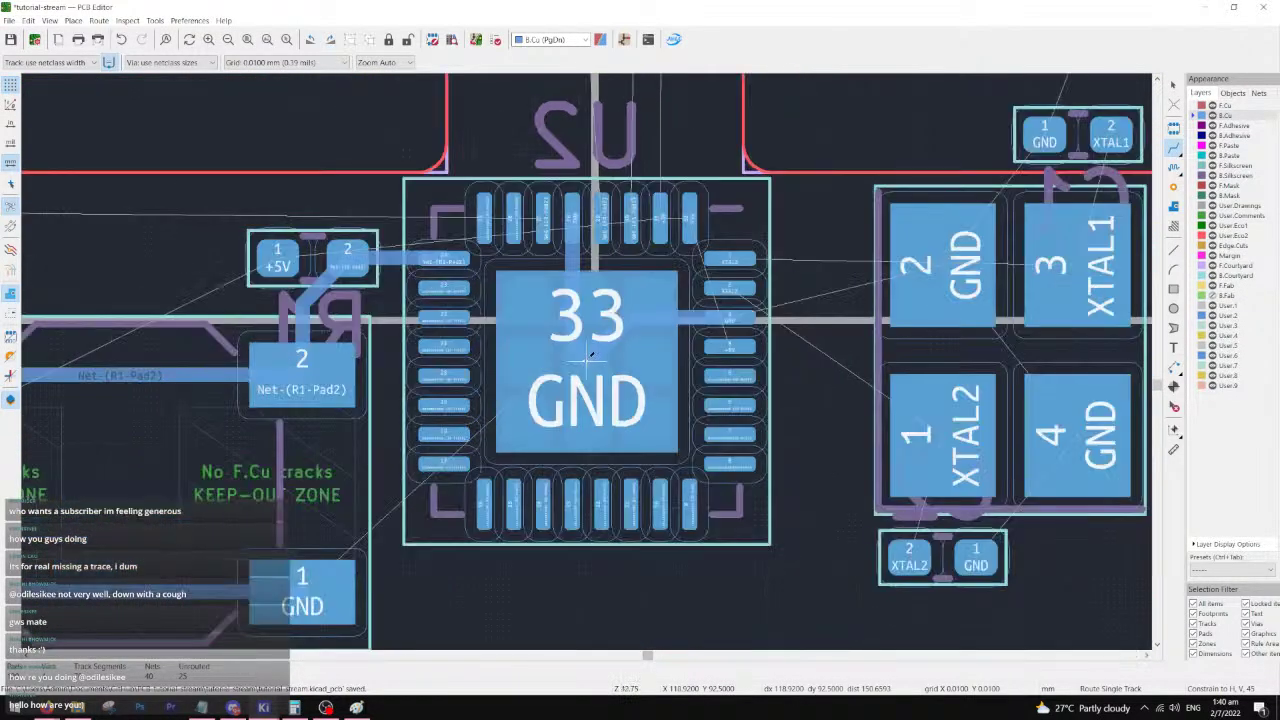
pyautogui.scroll(2, 590, 360)
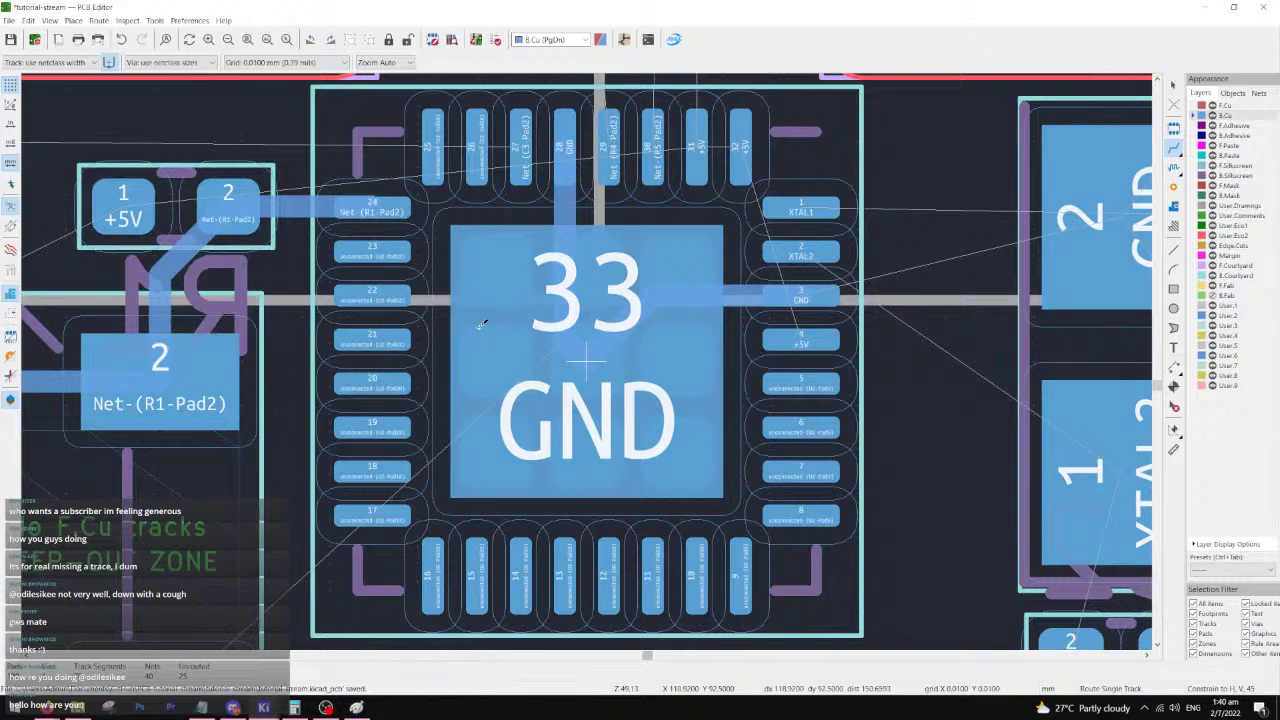
pyautogui.scroll(-4, 481, 325)
pyautogui.keyDown('ctrl'); pyautogui.hscroll(2, 770, 490); pyautogui.keyUp('ctrl')
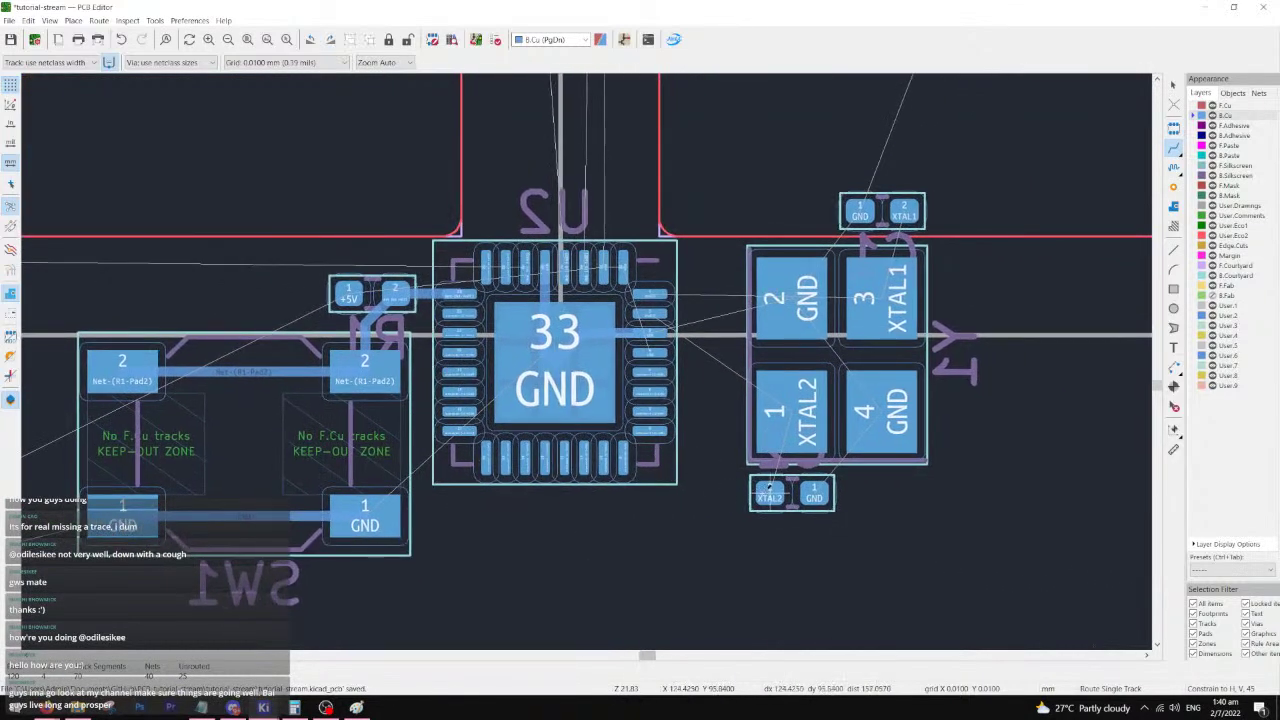
# - Route XTAL2 from the capacitor below Y1 to Y1's pad 1, and XTAL1 from C1's pad 2 to Y1's pad 3
pyautogui.click(769, 491)
pyautogui.click(770, 430)
pyautogui.click(916, 209)
pyautogui.click(881, 300)
pyautogui.click(860, 211)
pyautogui.press('Escape')
# - Route GND between Y1's pads 2 and 4, and connect pad 1 of both crystal capacitors to Y1's nearest GND pads
pyautogui.click(812, 299)
pyautogui.click(888, 395)
pyautogui.scroll(2, 617, 370)
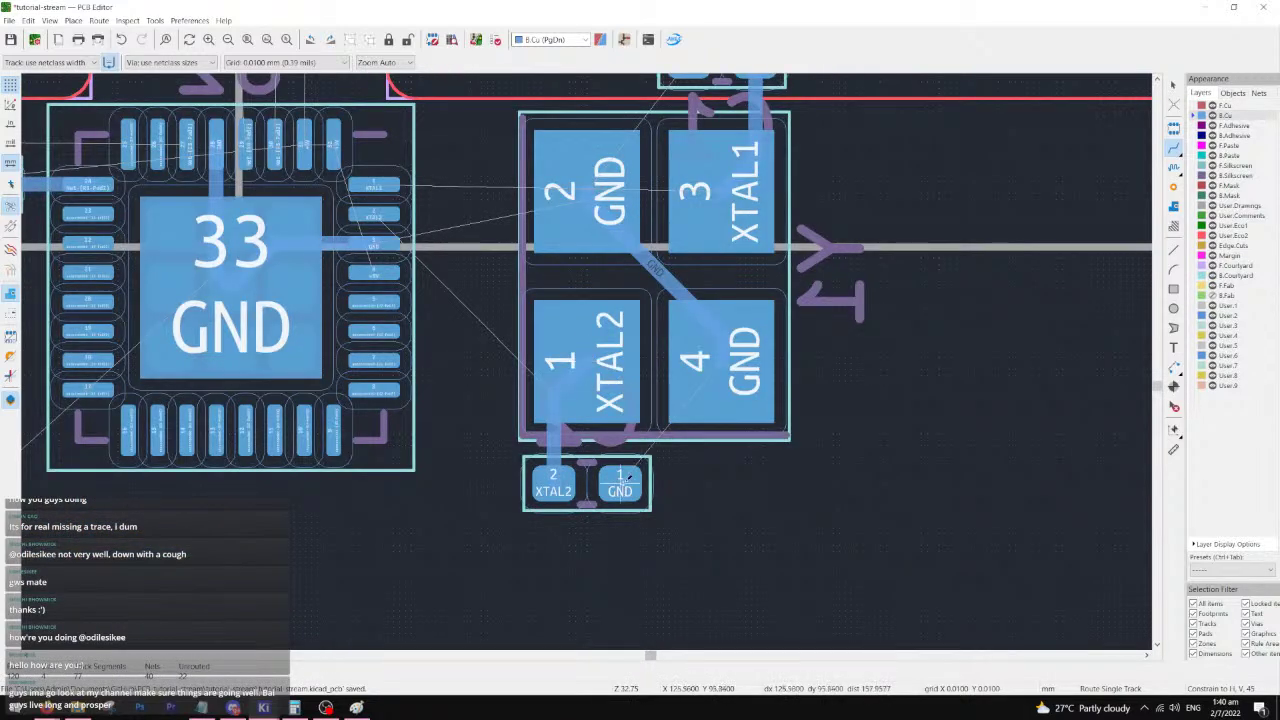
pyautogui.click(622, 480)
pyautogui.click(735, 370)
pyautogui.scroll(-2, 735, 370)
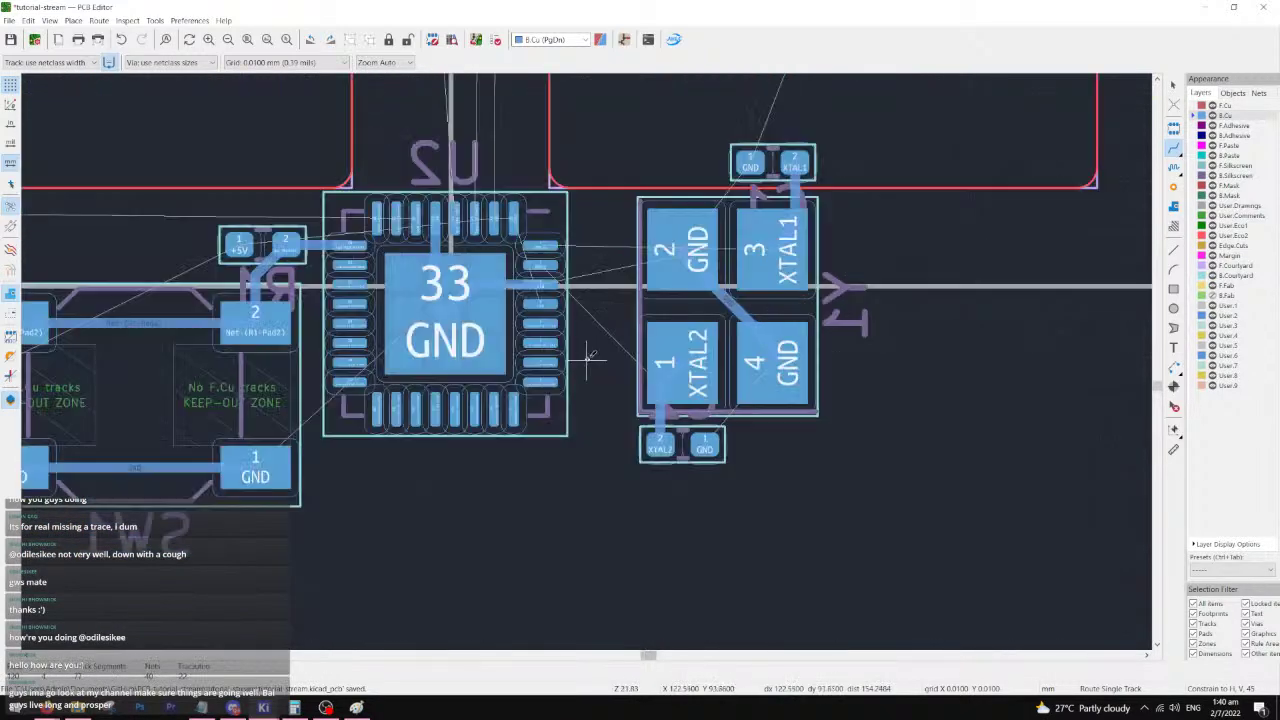
pyautogui.click(722, 450)
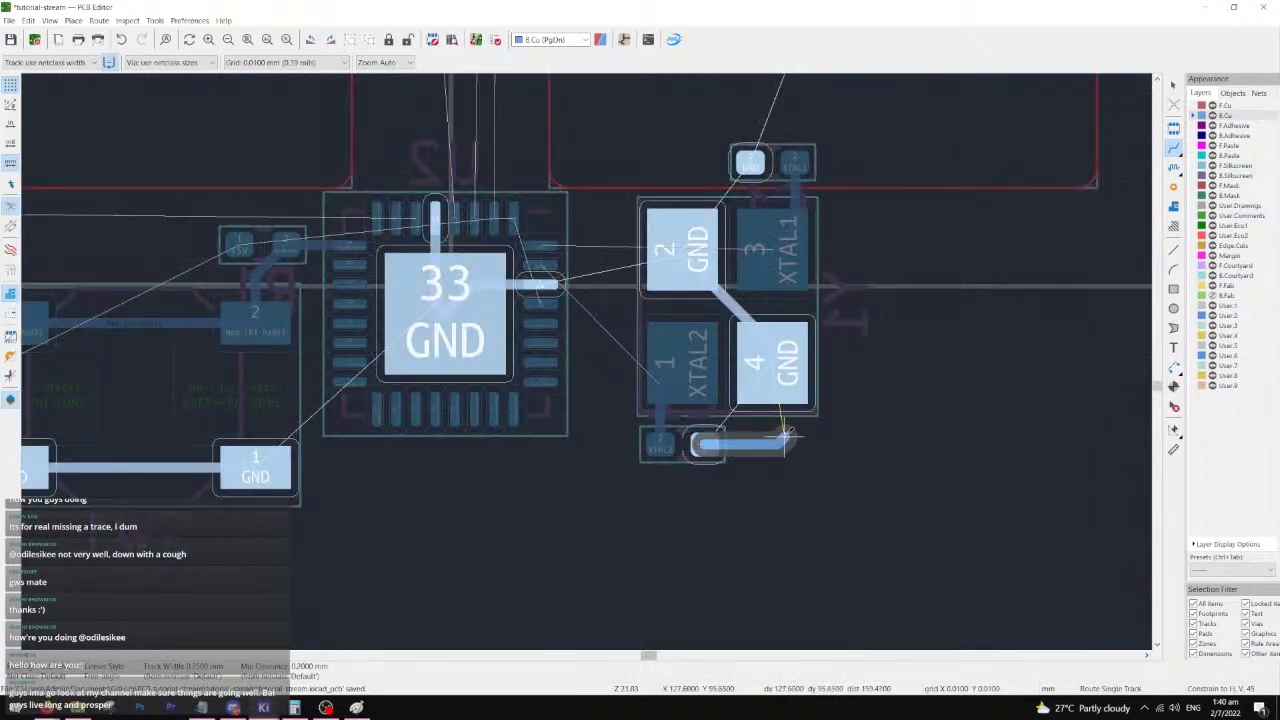
pyautogui.click(766, 380)
pyautogui.click(753, 164)
pyautogui.click(683, 245)
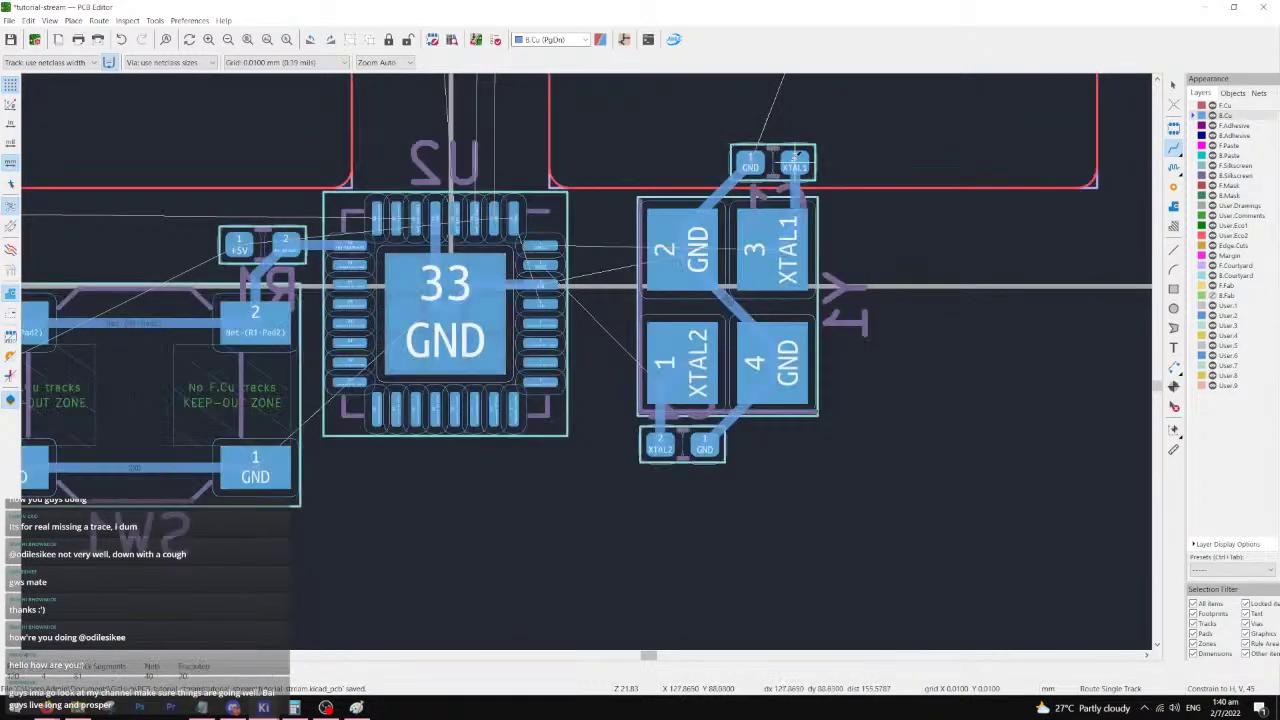
# - Route XTAL1 from C1's pad 2 to U2's pad 1 and XTAL2 from Y1's pad 1 to U2's pad 2
pyautogui.click(795, 162)
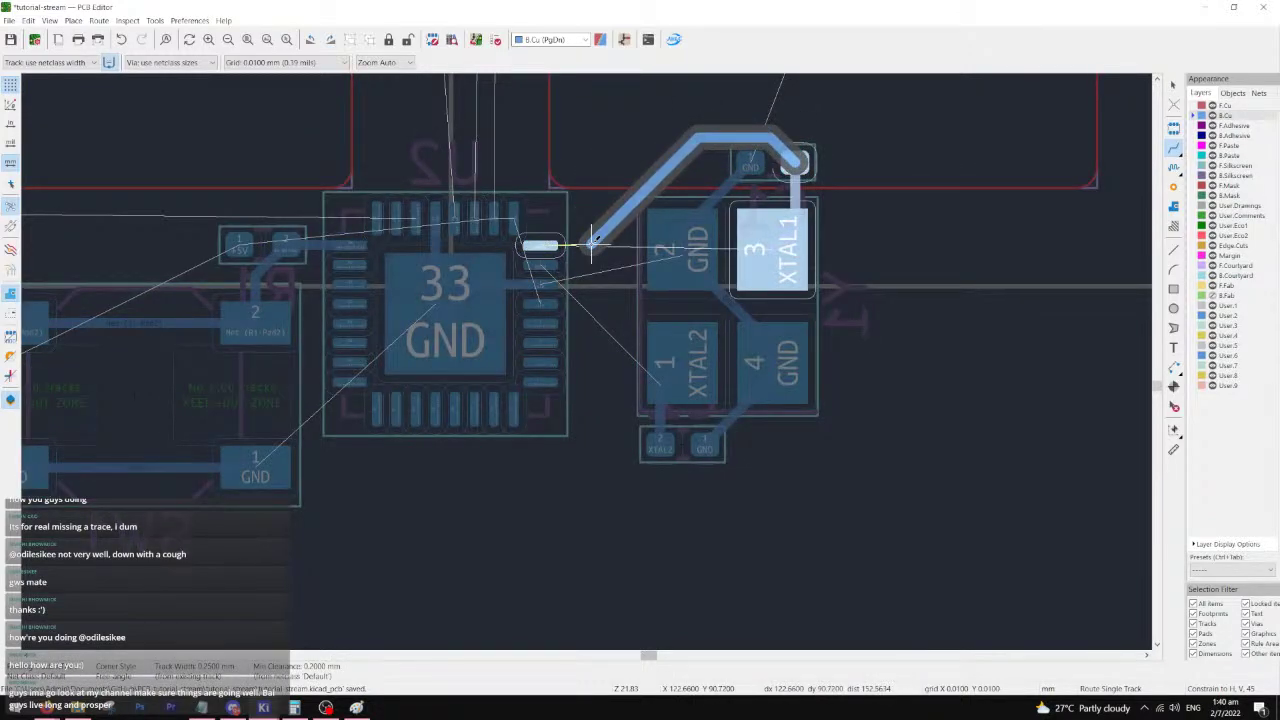
pyautogui.click(555, 244)
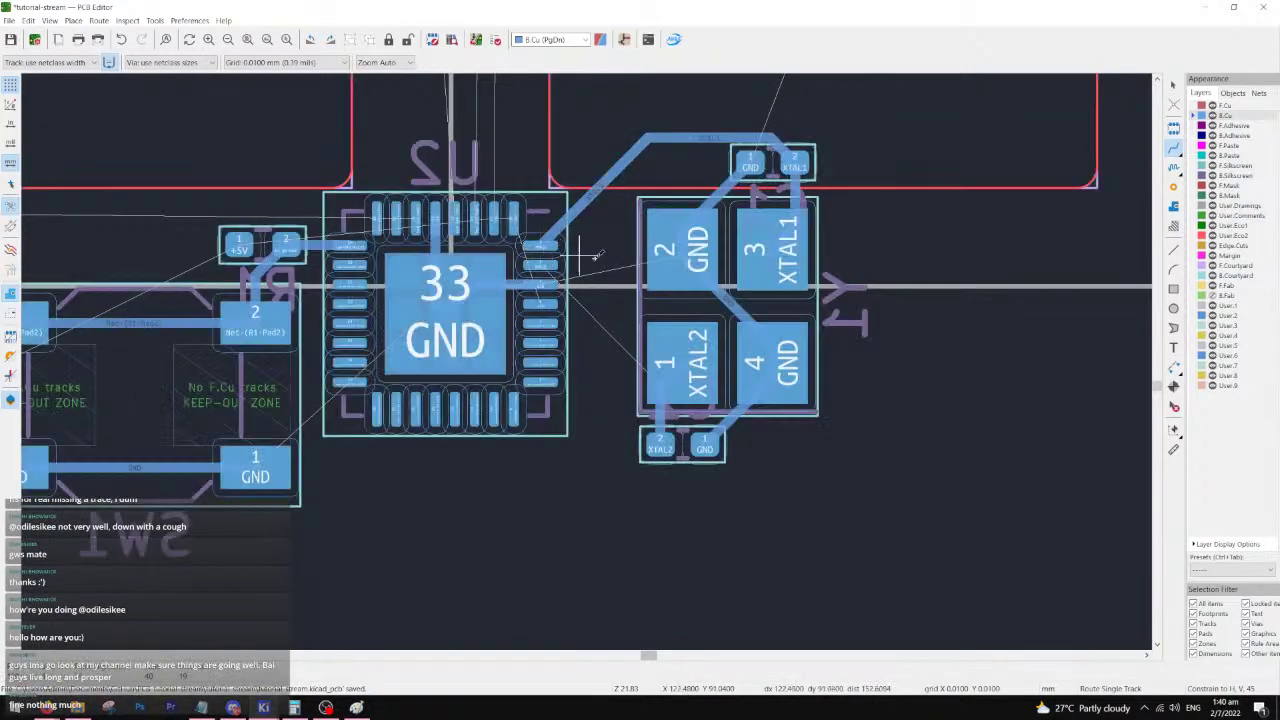
pyautogui.click(683, 355)
pyautogui.click(540, 265)
pyautogui.scroll(2, 680, 247)
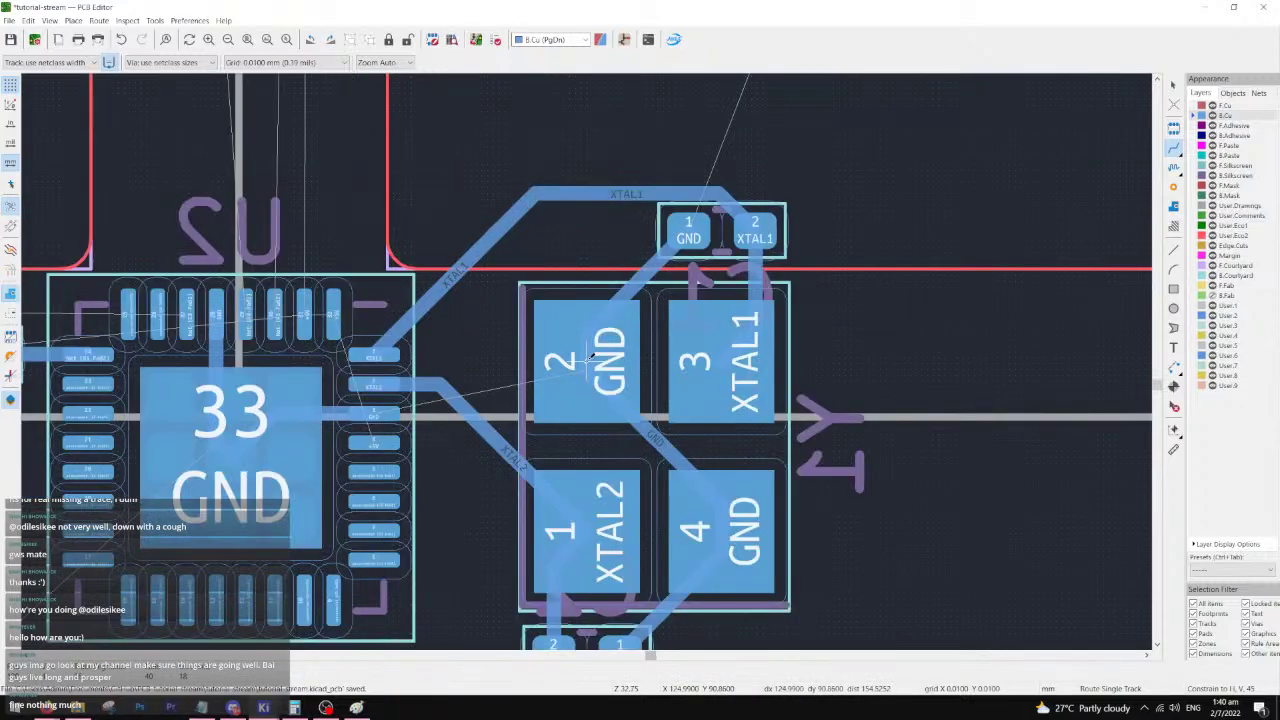
# - Delete the XTAL1 and GND tracks attached to C1
pyautogui.press('Escape')
pyautogui.press('Delete')
pyautogui.press('Delete')
pyautogui.press('Delete')
pyautogui.click(780, 247)
pyautogui.press('Delete')
pyautogui.press('Delete')
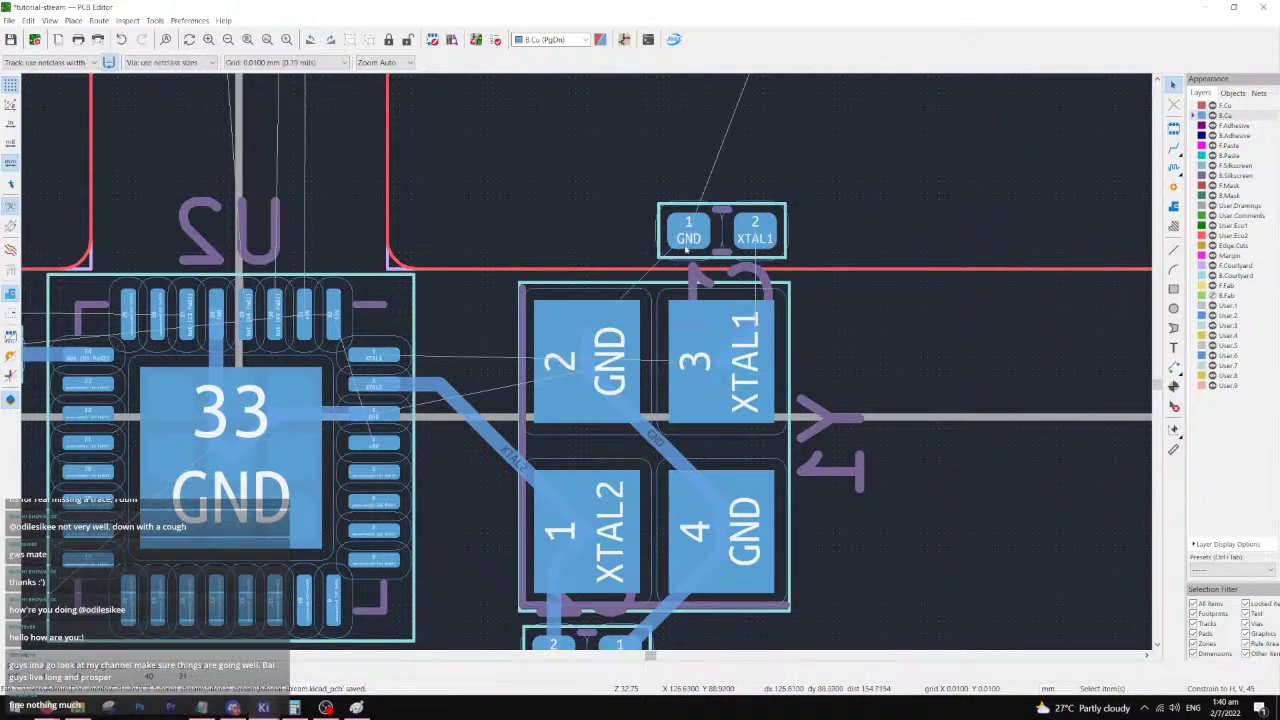
# - Rotate C1 by 180 degrees and place it above Y1's pad 2 with its XTAL1 pad towards U2
pyautogui.click(714, 238)
pyautogui.press('m')
pyautogui.press('r')
pyautogui.press('r')
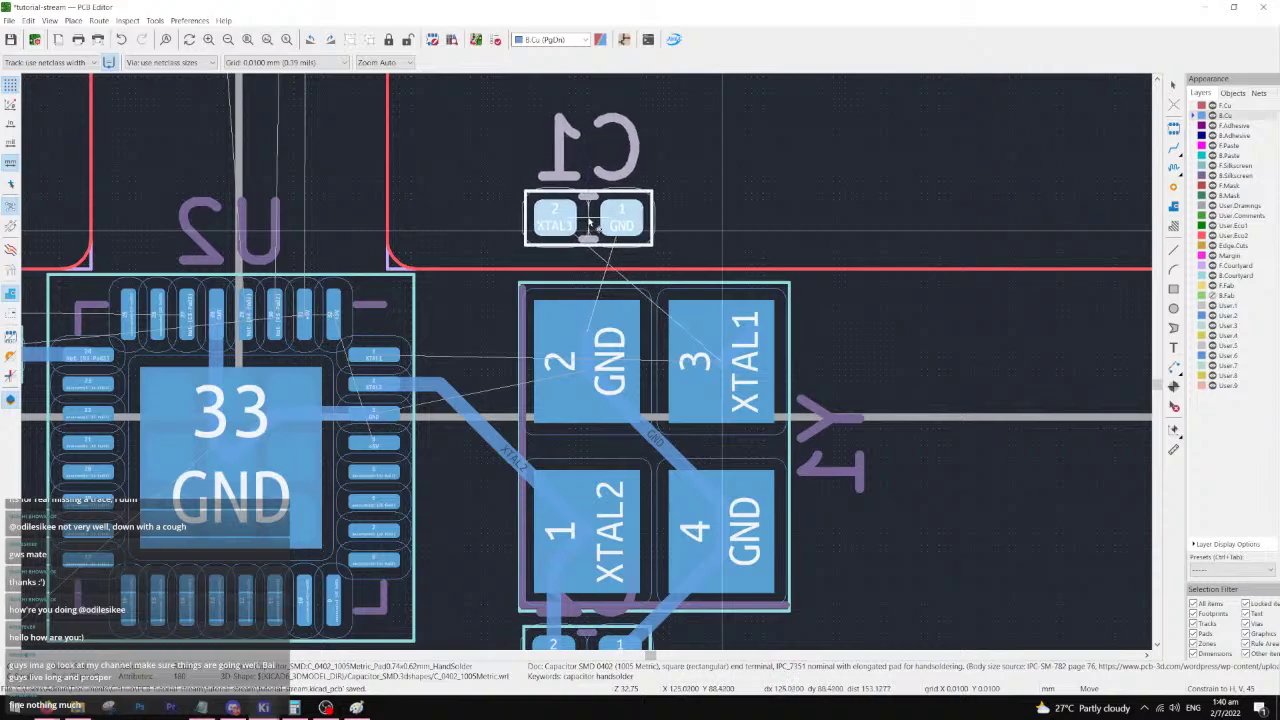
pyautogui.click(582, 228)
# - Route XTAL1 from Y1's pad 3 to C1's pad 2 and on to U2's pad 1
pyautogui.press('x')
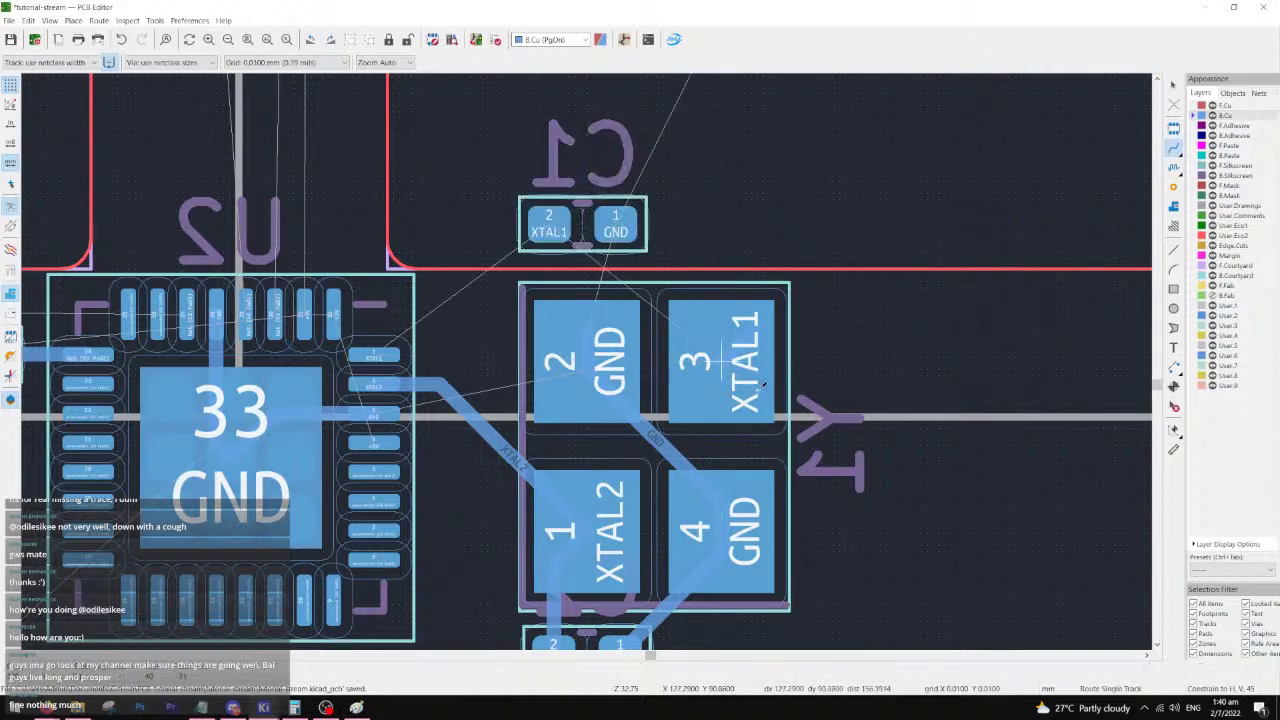
pyautogui.click(720, 360)
pyautogui.click(548, 226)
pyautogui.click(550, 228)
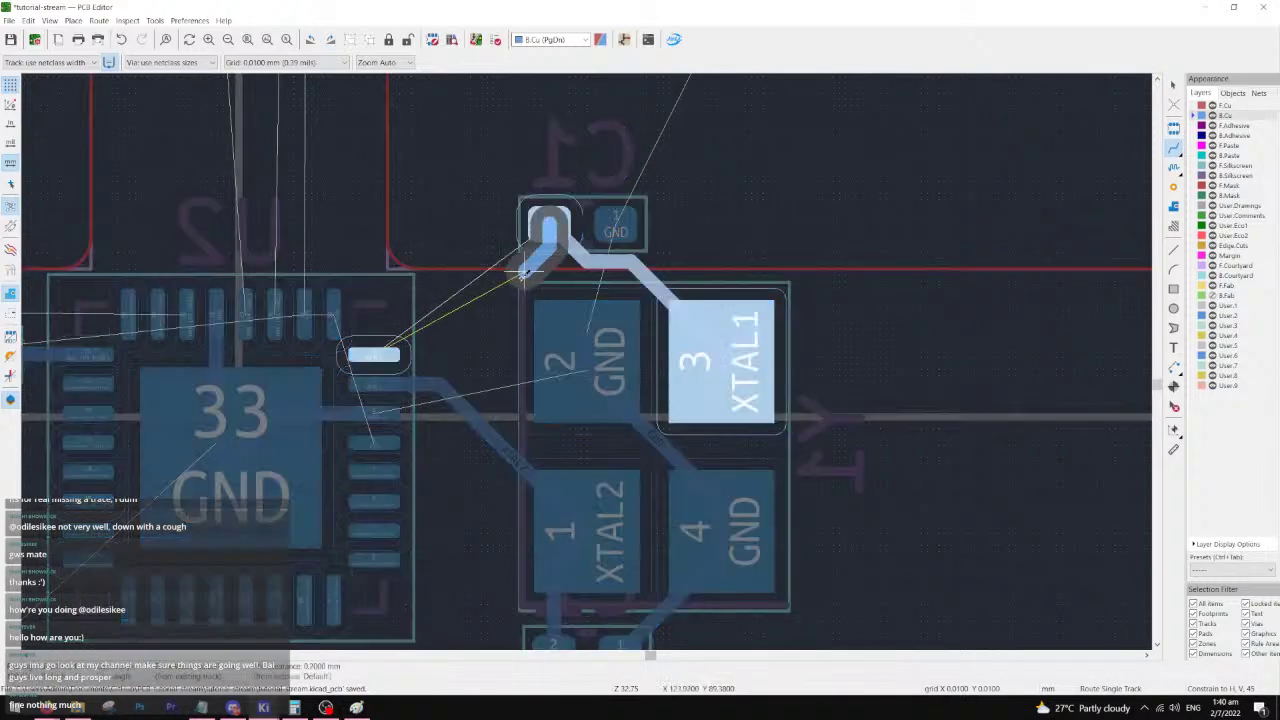
pyautogui.click(395, 355)
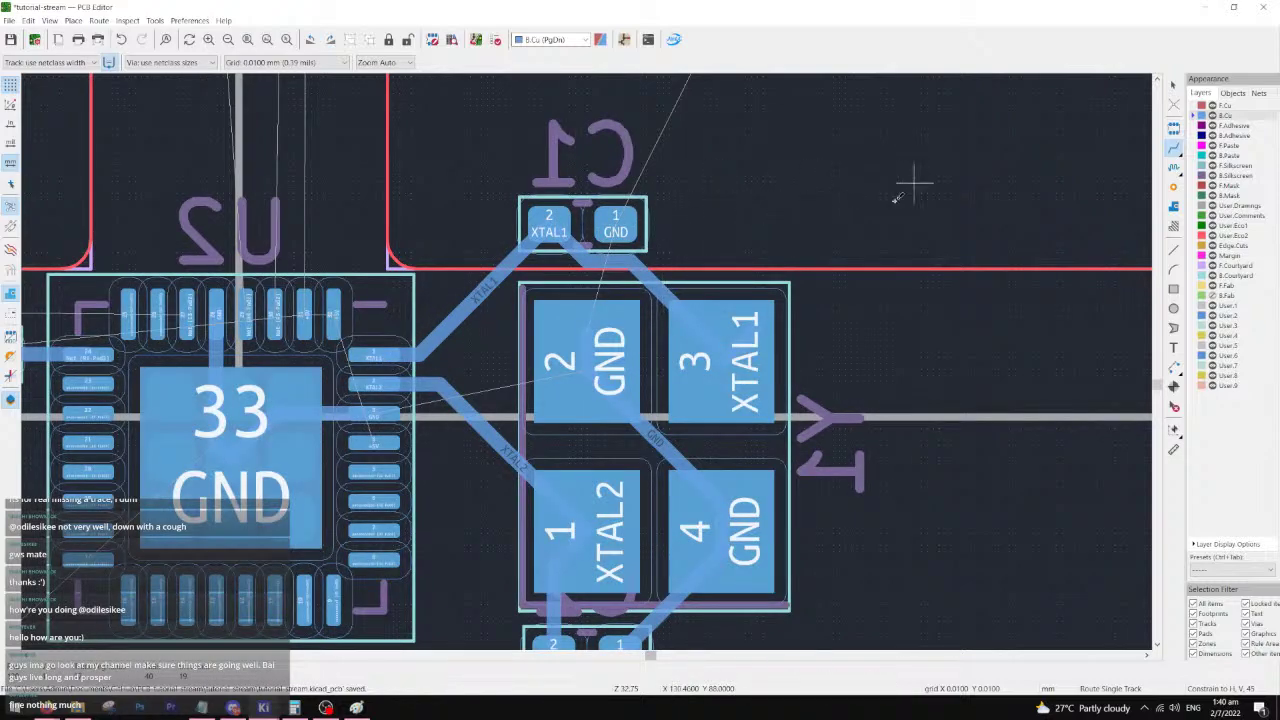
# - Examine the clearance between C1's pads and the XTAL1 track running beneath them
pyautogui.scroll(2, 586, 361)
pyautogui.scroll(-1, 586, 361)
pyautogui.moveTo(586, 361); pyautogui.dragTo(576, 437, button='middle')
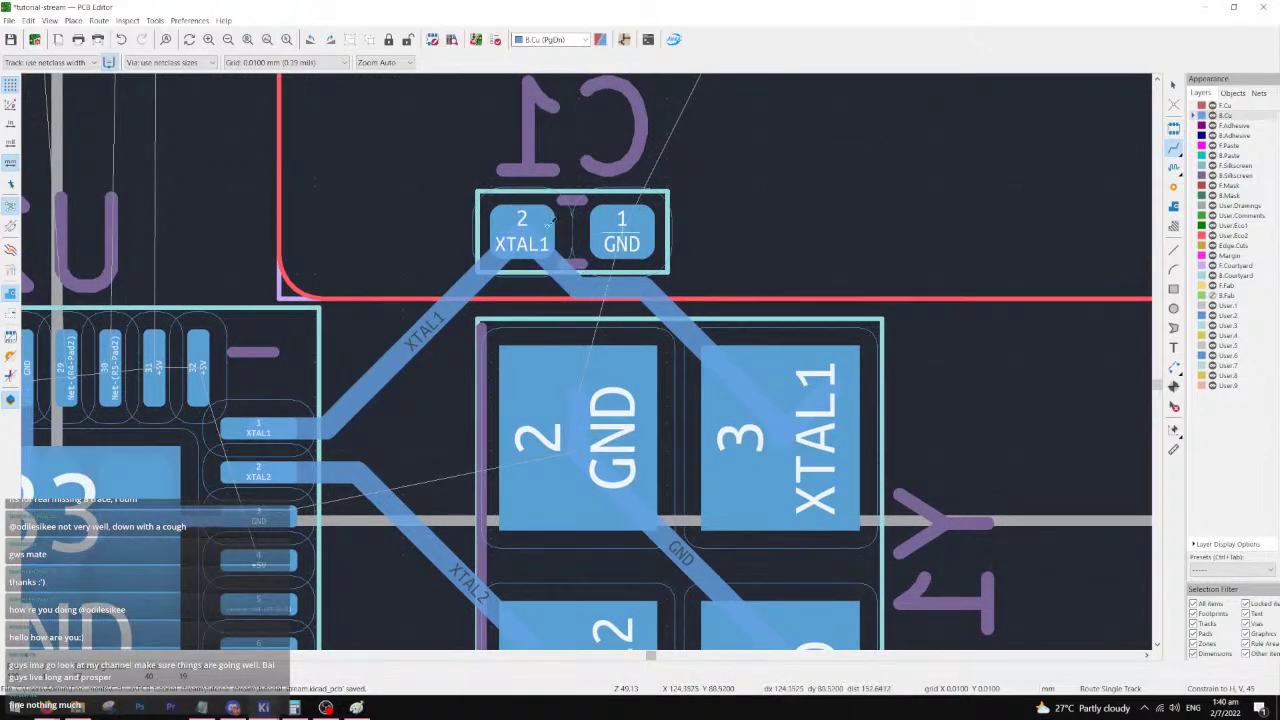
pyautogui.scroll(-2, 587, 362)
pyautogui.scroll(2, 640, 254)
pyautogui.scroll(2, 497, 475)
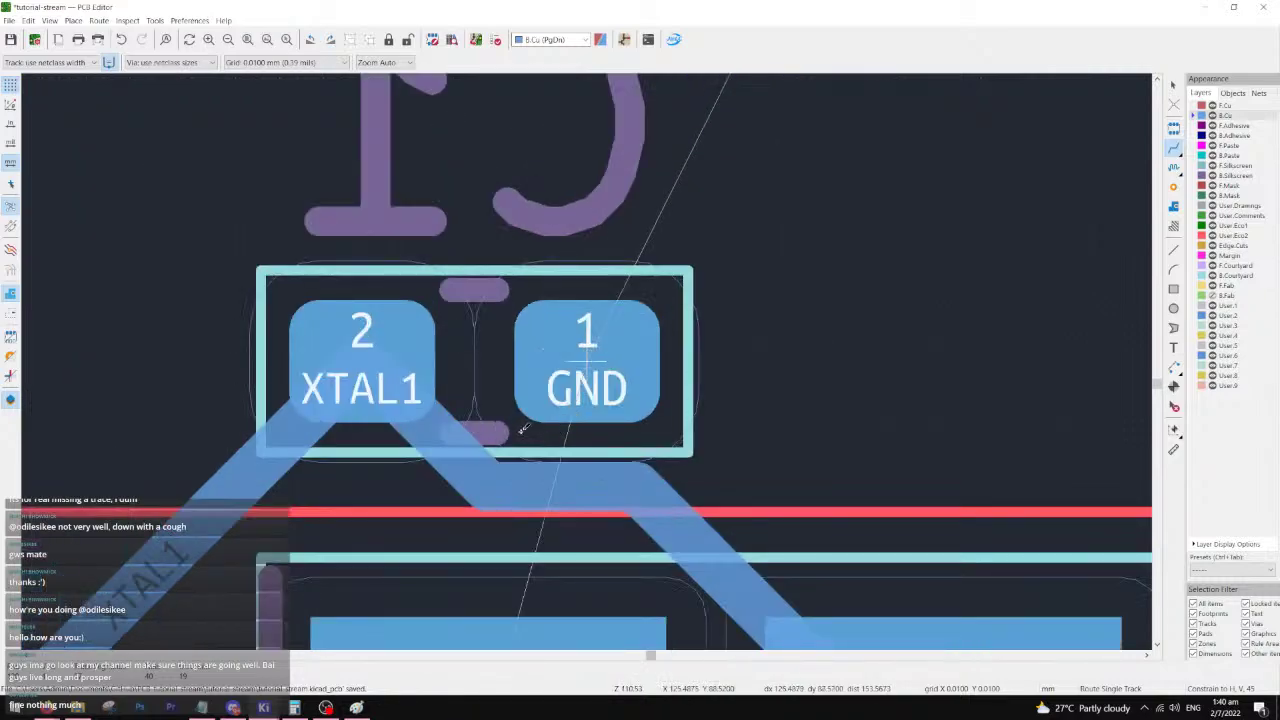
pyautogui.scroll(-3, 660, 512)
pyautogui.scroll(3, 586, 357)
pyautogui.scroll(-2, 595, 361)
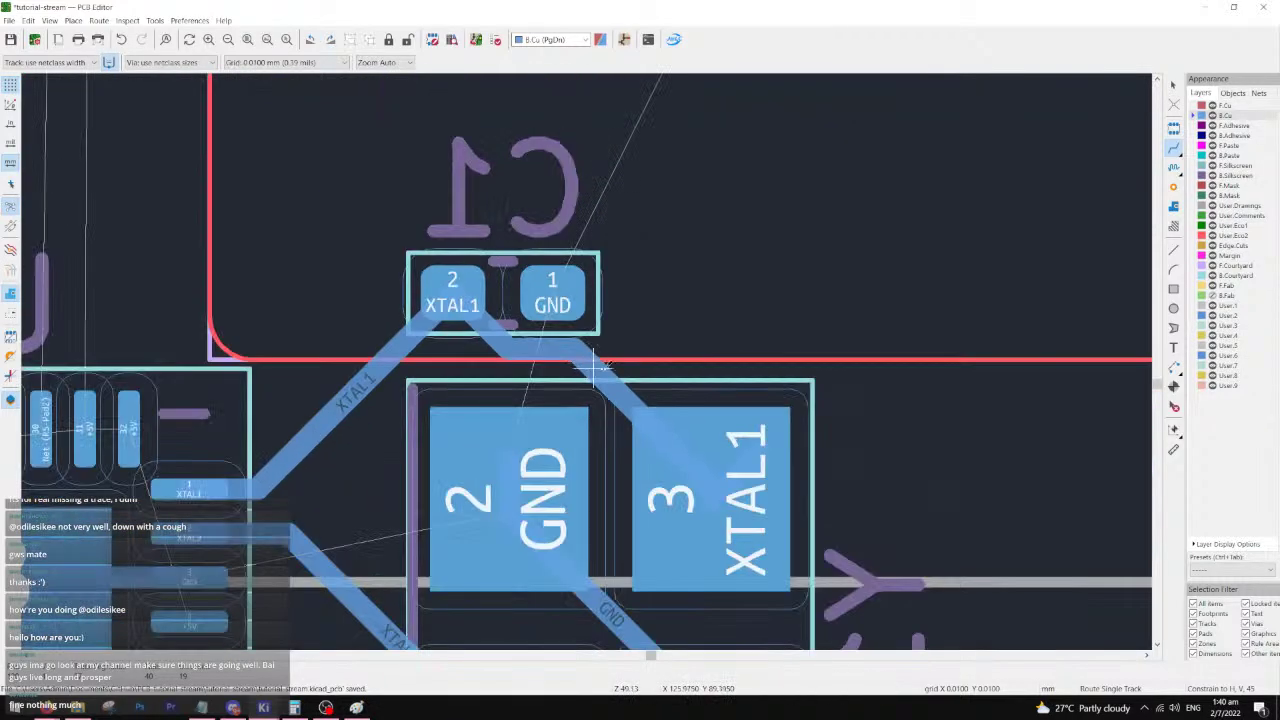
# - Remove the leftover XTAL1 track stubs inside Y1's pad 3
pyautogui.click(1173, 85)
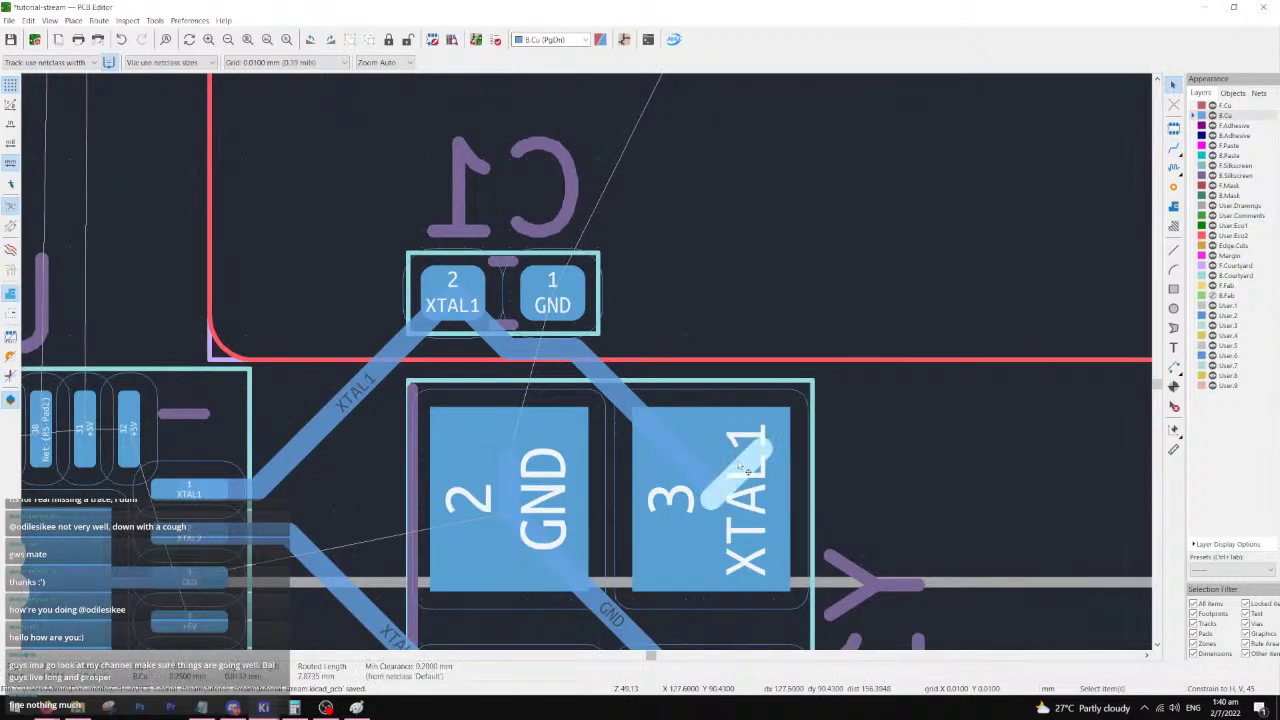
pyautogui.moveTo(560, 548); pyautogui.dragTo(632, 414, button='middle')
pyautogui.press('x')
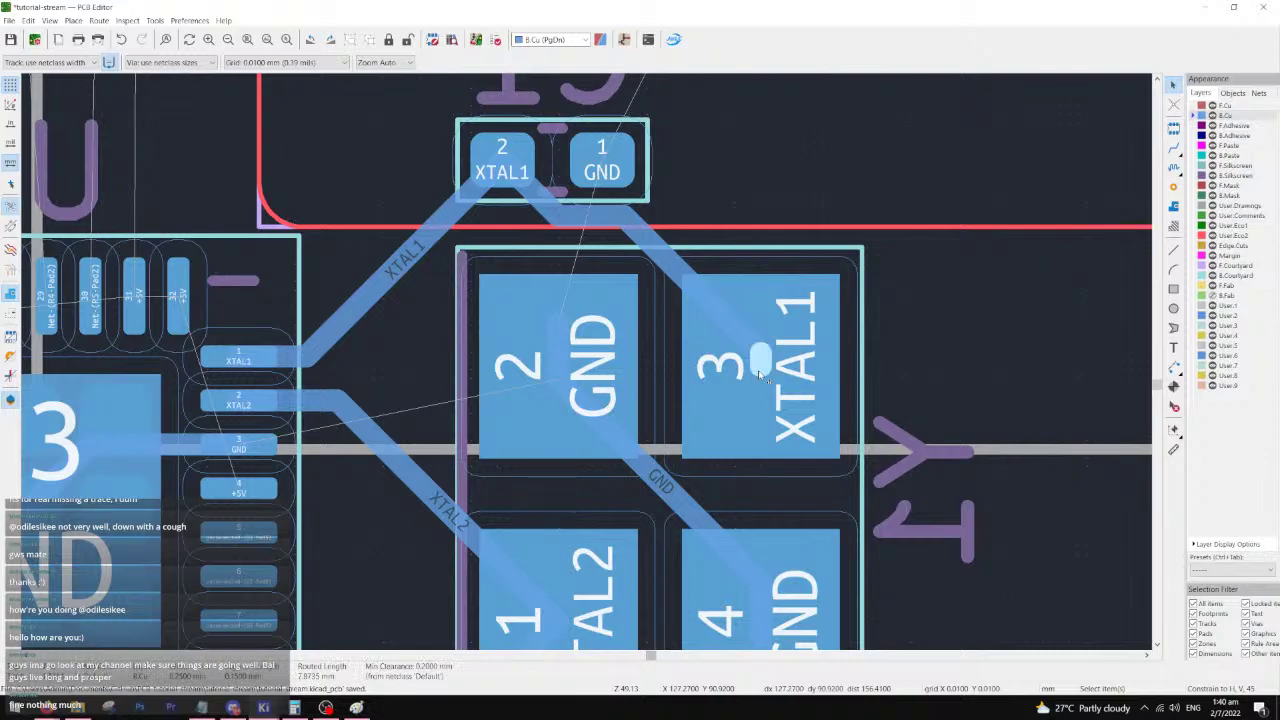
pyautogui.press('Escape')
# - Move C5 above U2's pads 31 and 32, rotated by 180 degrees so its +5V pad lines up with pad 31
pyautogui.moveTo(696, 476); pyautogui.dragTo(737, 304, button='middle')
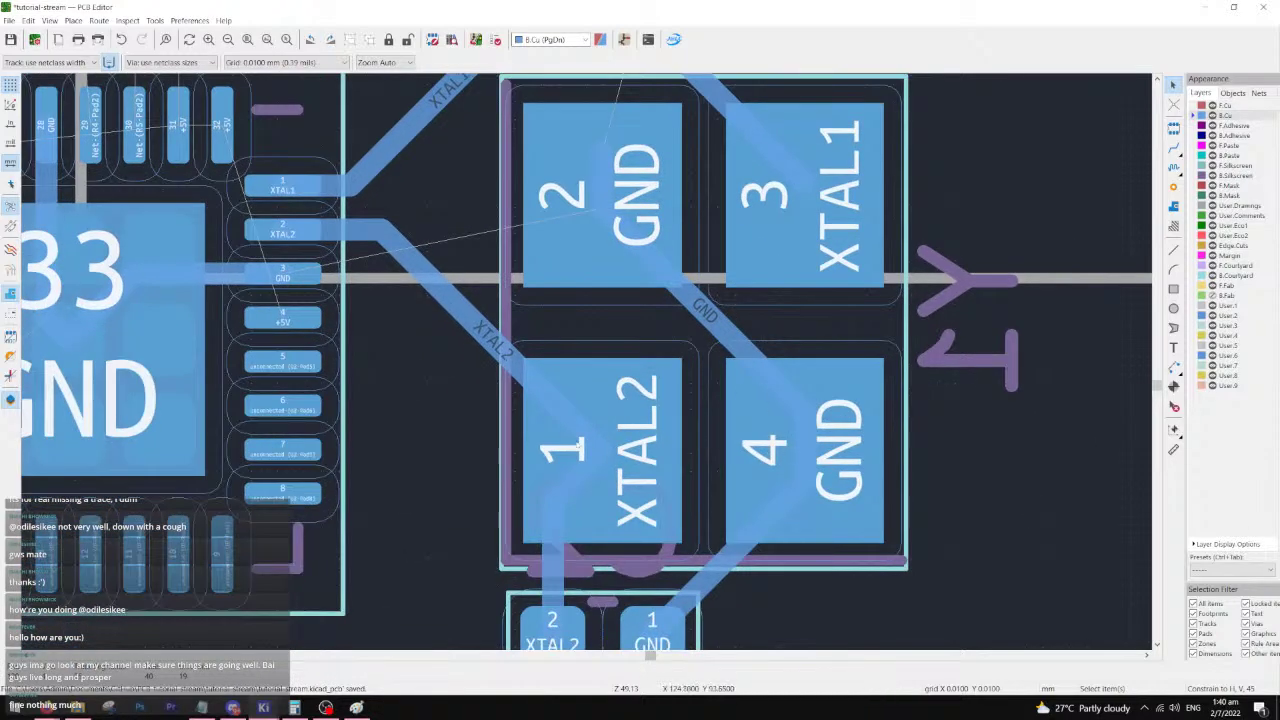
pyautogui.scroll(-3, 590, 443)
pyautogui.scroll(2, 491, 420)
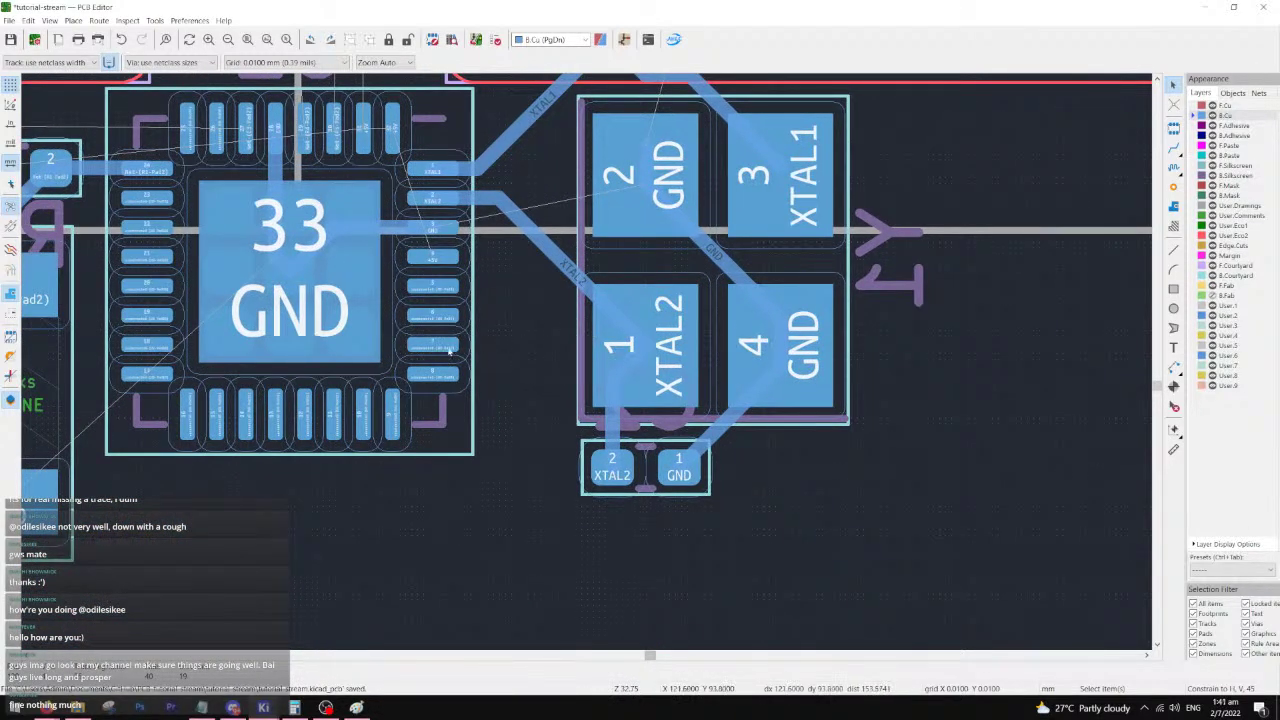
pyautogui.moveTo(447, 351); pyautogui.dragTo(758, 292, button='middle')
pyautogui.scroll(-2, 519, 430)
pyautogui.moveTo(374, 411); pyautogui.dragTo(648, 380, button='middle')
pyautogui.scroll(2, 602, 350)
pyautogui.moveTo(710, 353); pyautogui.dragTo(1025, 285, button='middle')
pyautogui.moveTo(560, 389); pyautogui.dragTo(957, 311, button='middle')
pyautogui.scroll(-1, 614, 340)
pyautogui.moveTo(563, 389); pyautogui.dragTo(579, 375, button='middle')
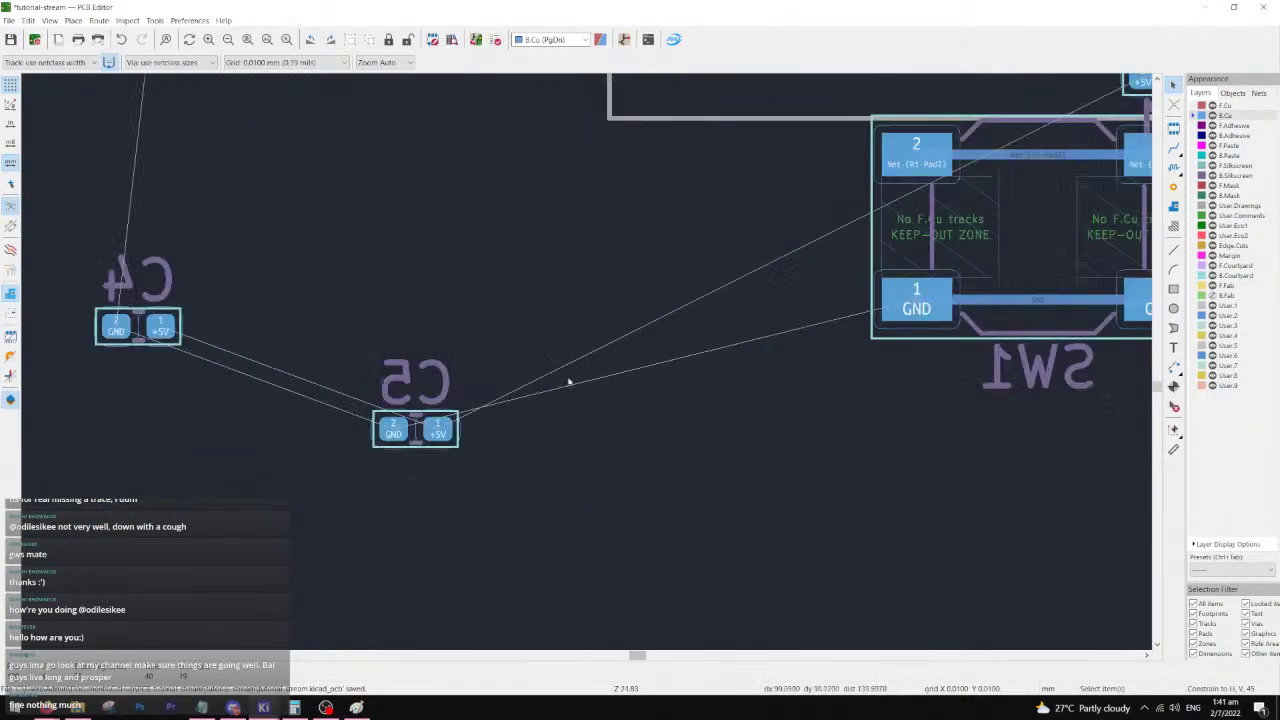
pyautogui.click(440, 433)
pyautogui.press('m')
pyautogui.moveTo(1071, 186); pyautogui.dragTo(514, 400, button='middle')
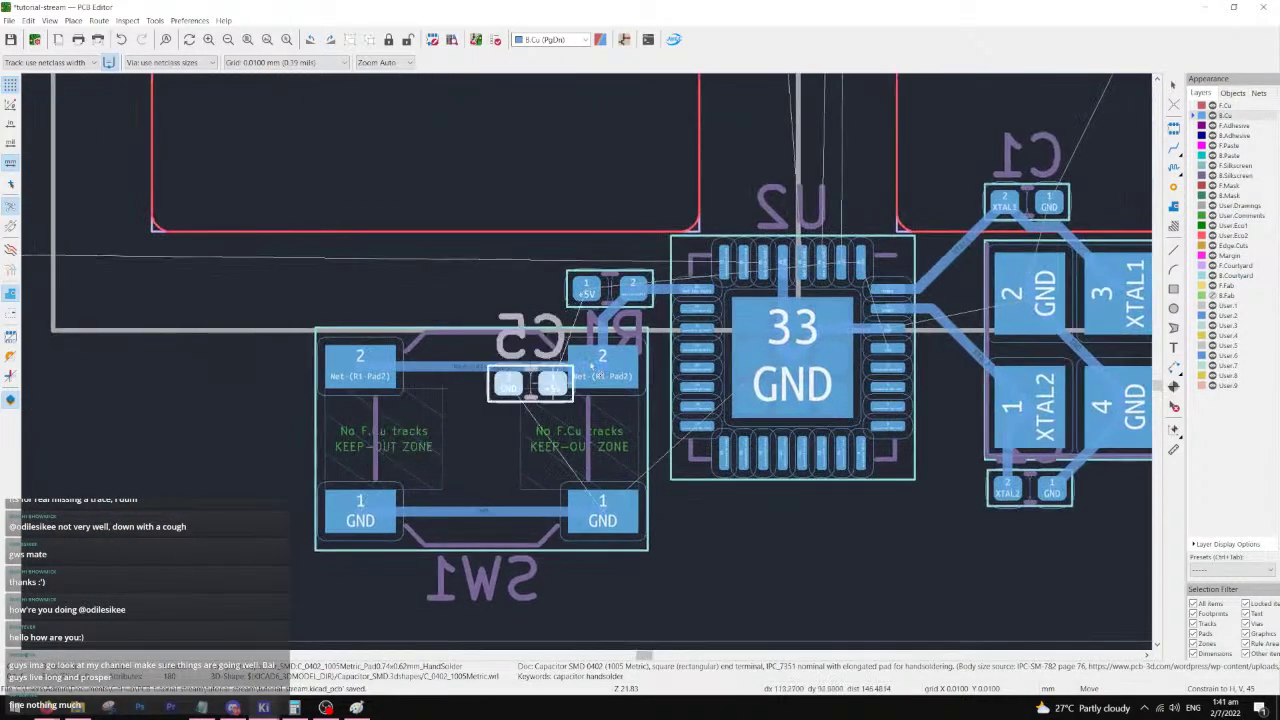
pyautogui.scroll(3, 716, 262)
pyautogui.moveTo(716, 262); pyautogui.dragTo(534, 366, button='middle')
pyautogui.moveTo(836, 260); pyautogui.dragTo(813, 247)
pyautogui.press('r')
pyautogui.press('r')
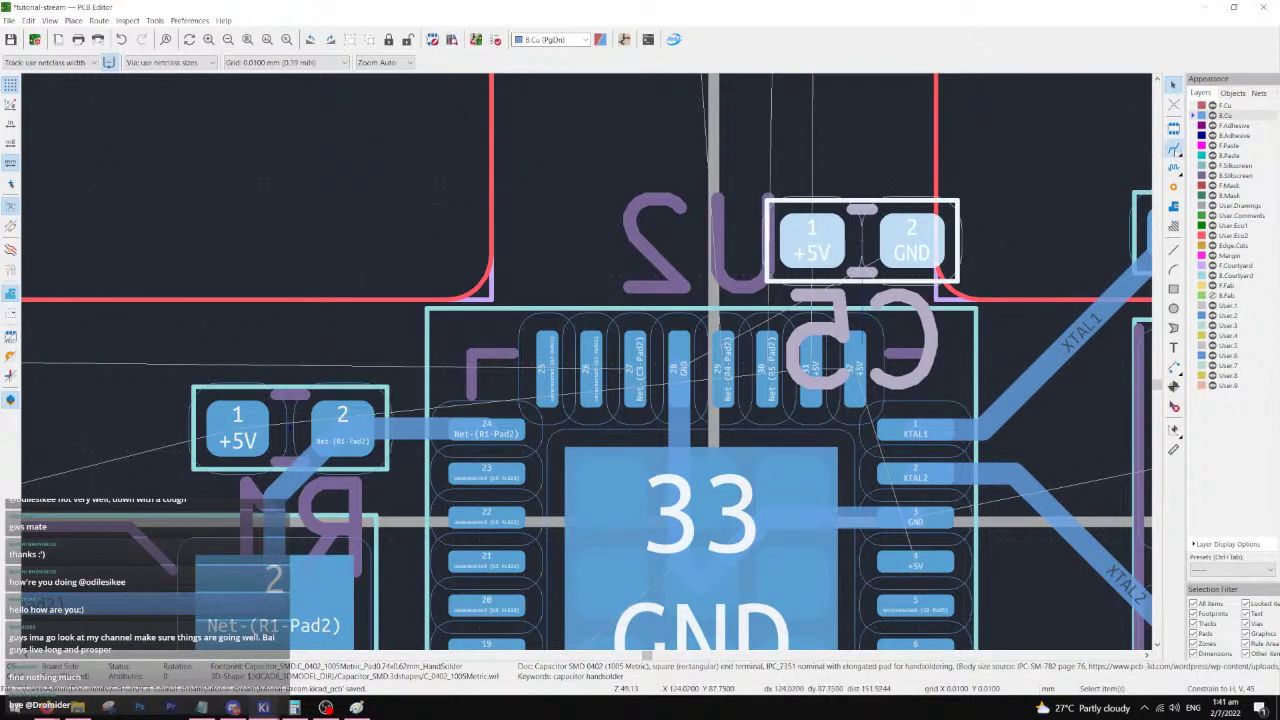
# - Route +5V from C5's pad 1 to U2's pad 31 and across to pad 32
pyautogui.press('x')
pyautogui.click(812, 247)
pyautogui.click(811, 371)
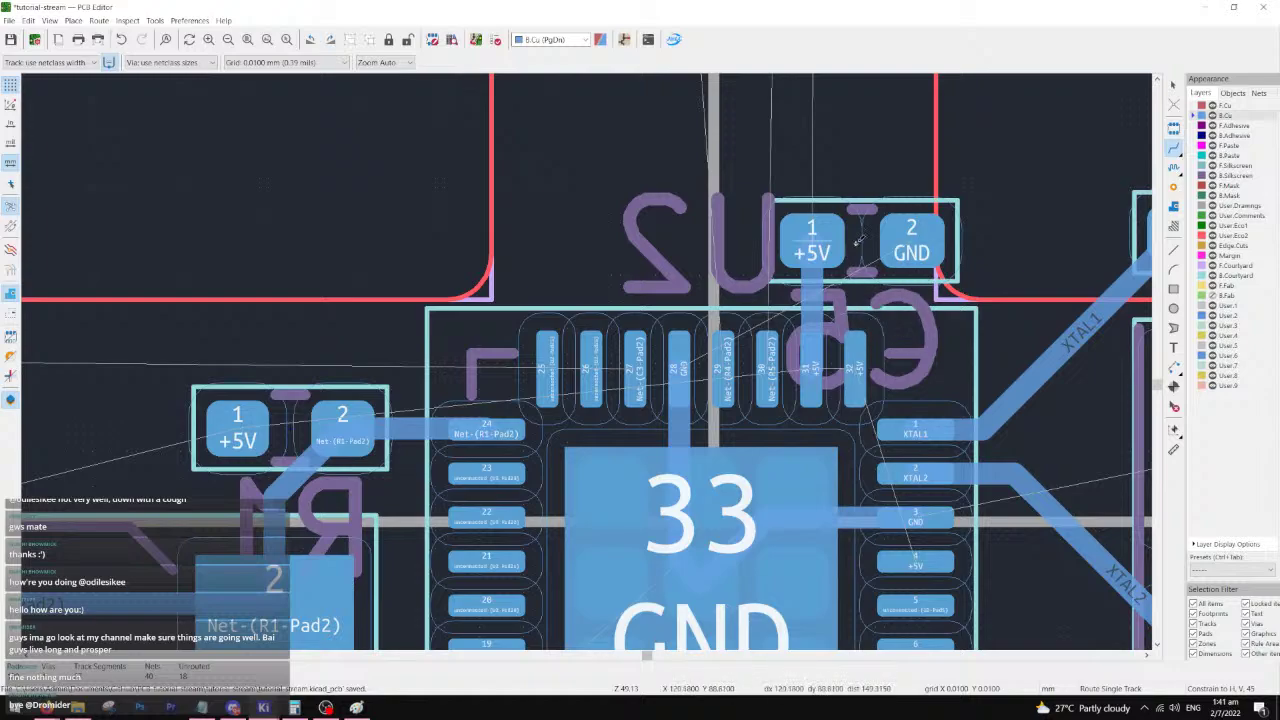
pyautogui.click(826, 367)
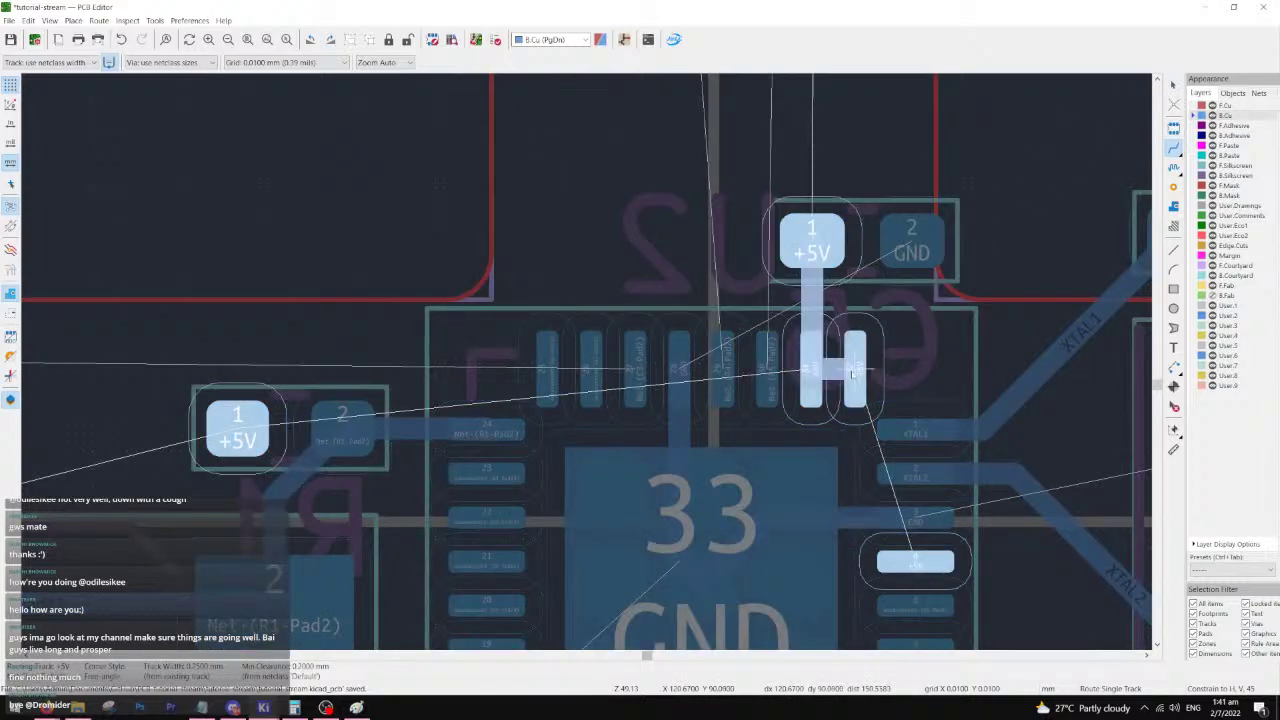
pyautogui.click(855, 368)
# - Move C4 between U2 and Y1, turned vertical with its +5V pad near U2's pad 4
pyautogui.scroll(3, 811, 368)
pyautogui.scroll(-4, 641, 345)
pyautogui.scroll(2, 641, 345)
pyautogui.scroll(-2, 607, 402)
pyautogui.scroll(2, 615, 404)
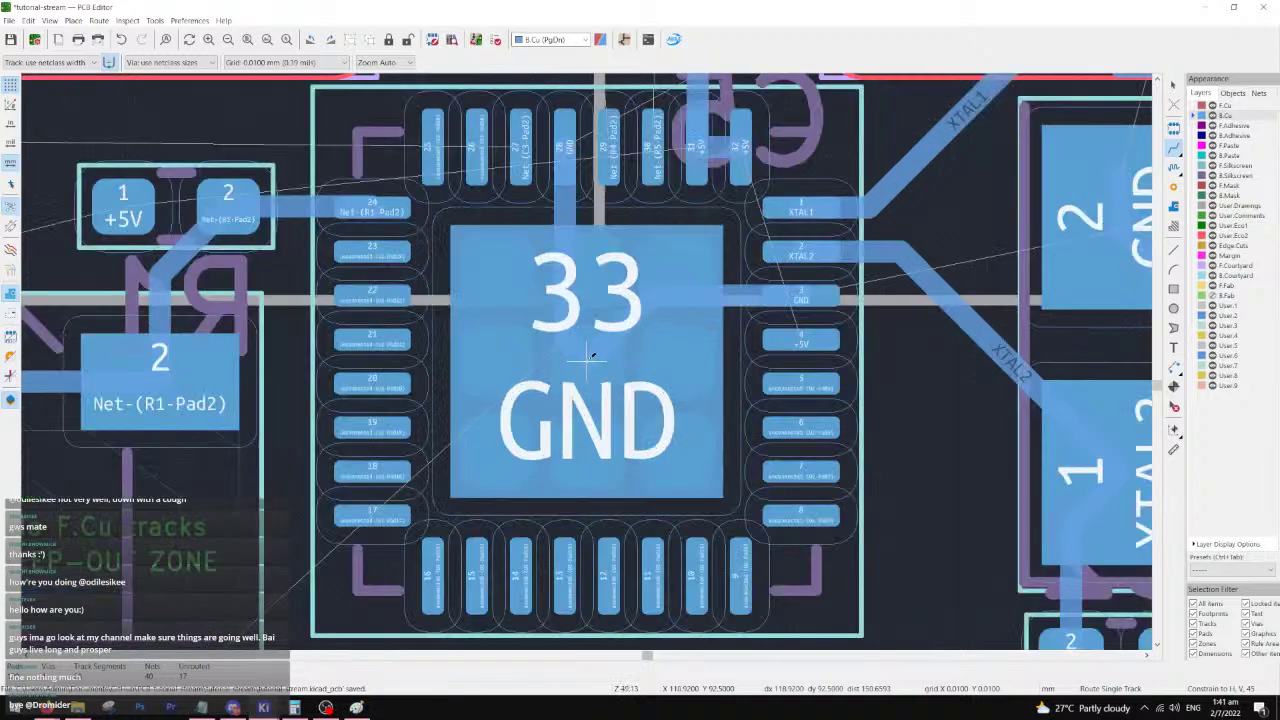
pyautogui.scroll(-5, 801, 341)
pyautogui.scroll(2, 463, 381)
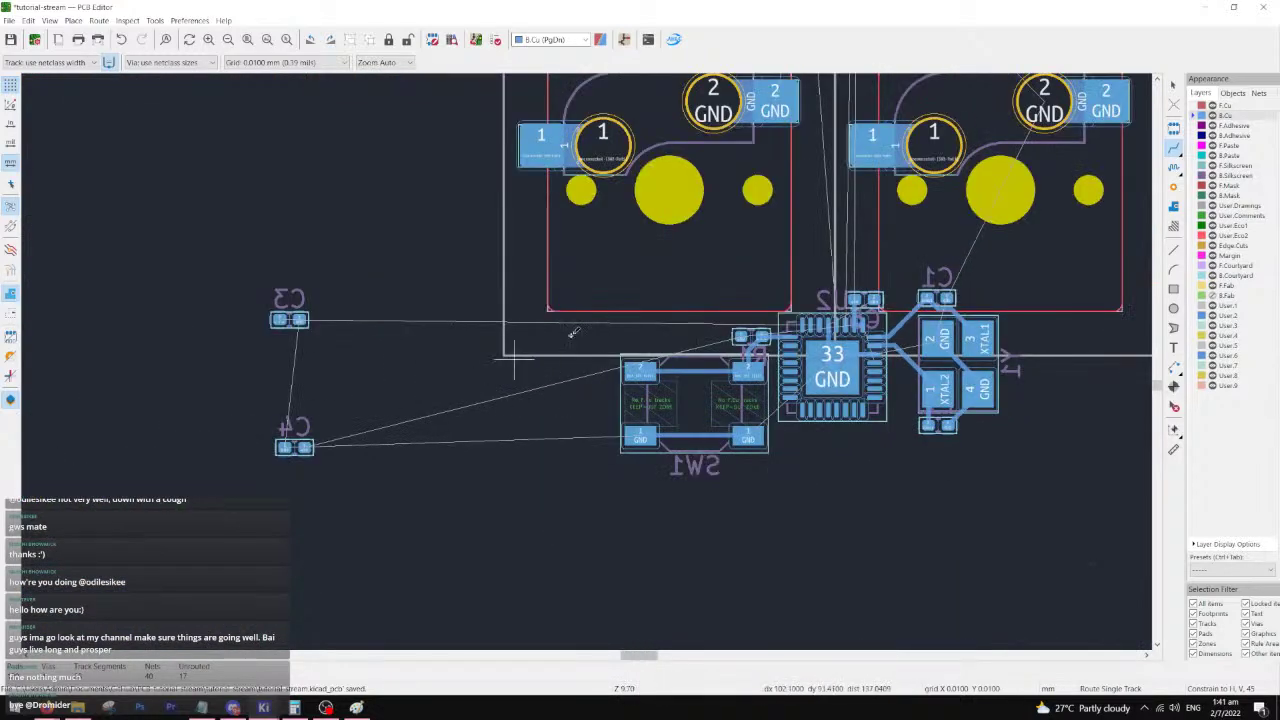
pyautogui.click(1173, 86)
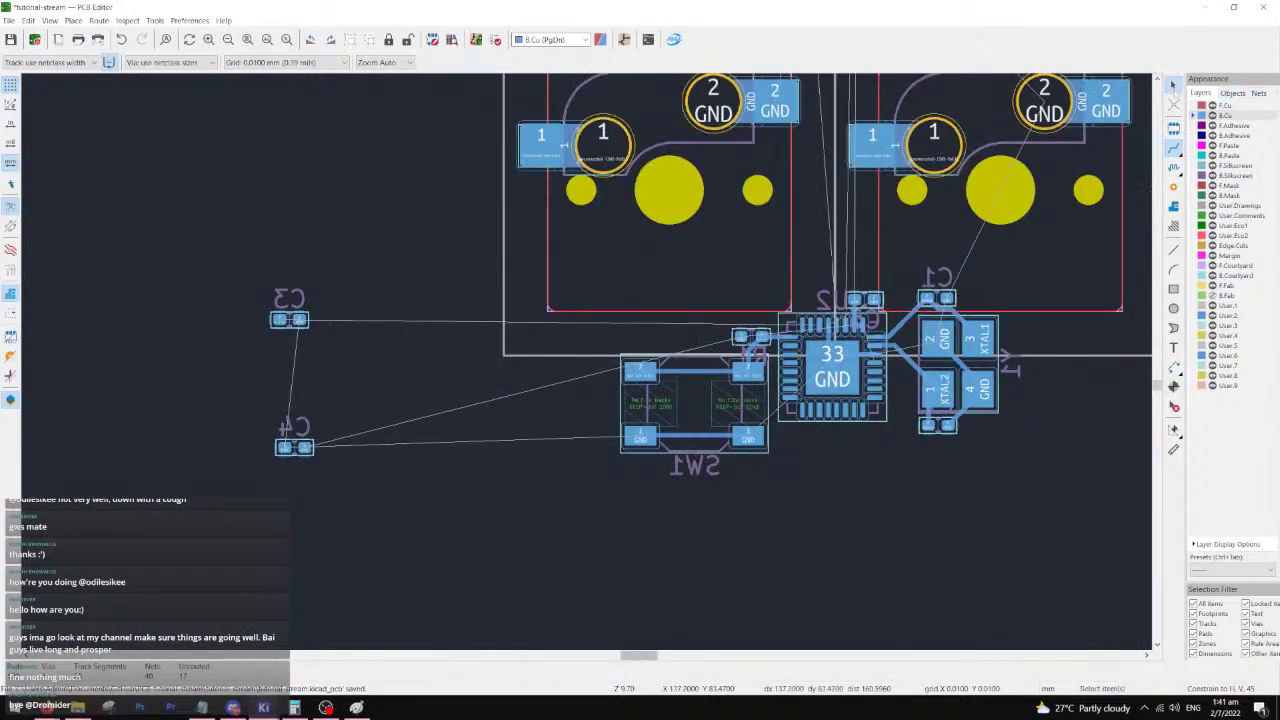
pyautogui.click(305, 450)
pyautogui.press('m')
pyautogui.scroll(4, 586, 357)
pyautogui.press('r')
pyautogui.click(491, 323)
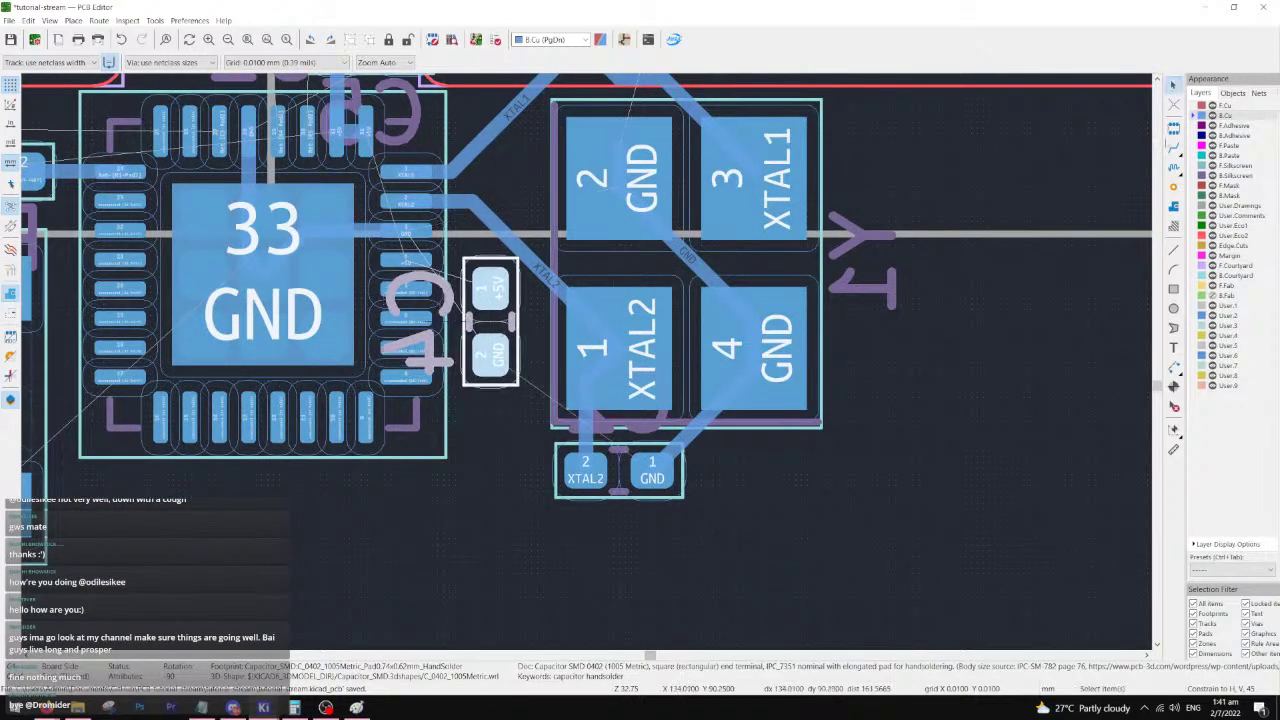
# - Shift C4 slightly downward, away from the XTAL2 track
pyautogui.press('x')
pyautogui.scroll(3, 578, 358)
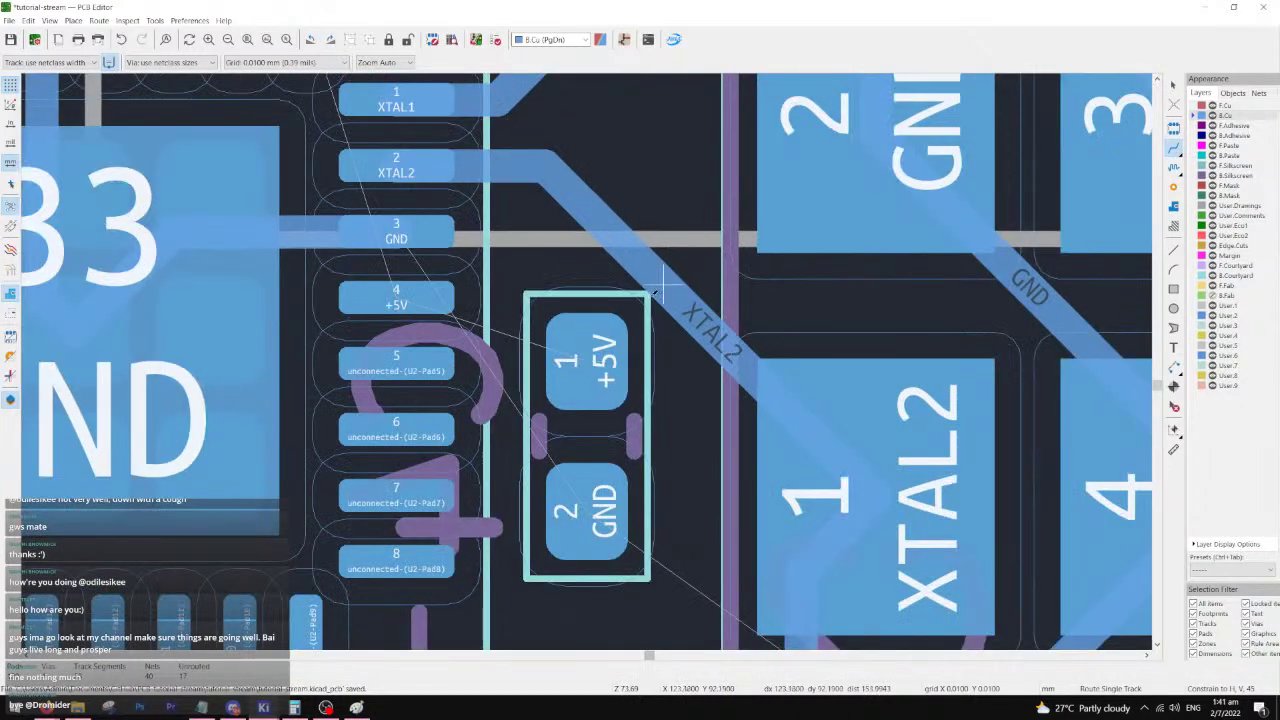
pyautogui.click(1174, 86)
pyautogui.click(592, 376)
pyautogui.moveTo(590, 356)
pyautogui.mouseDown()
pyautogui.moveTo(590, 396)
pyautogui.moveTo(586, 361)
pyautogui.mouseUp()
pyautogui.scroll(3, 560, 330)
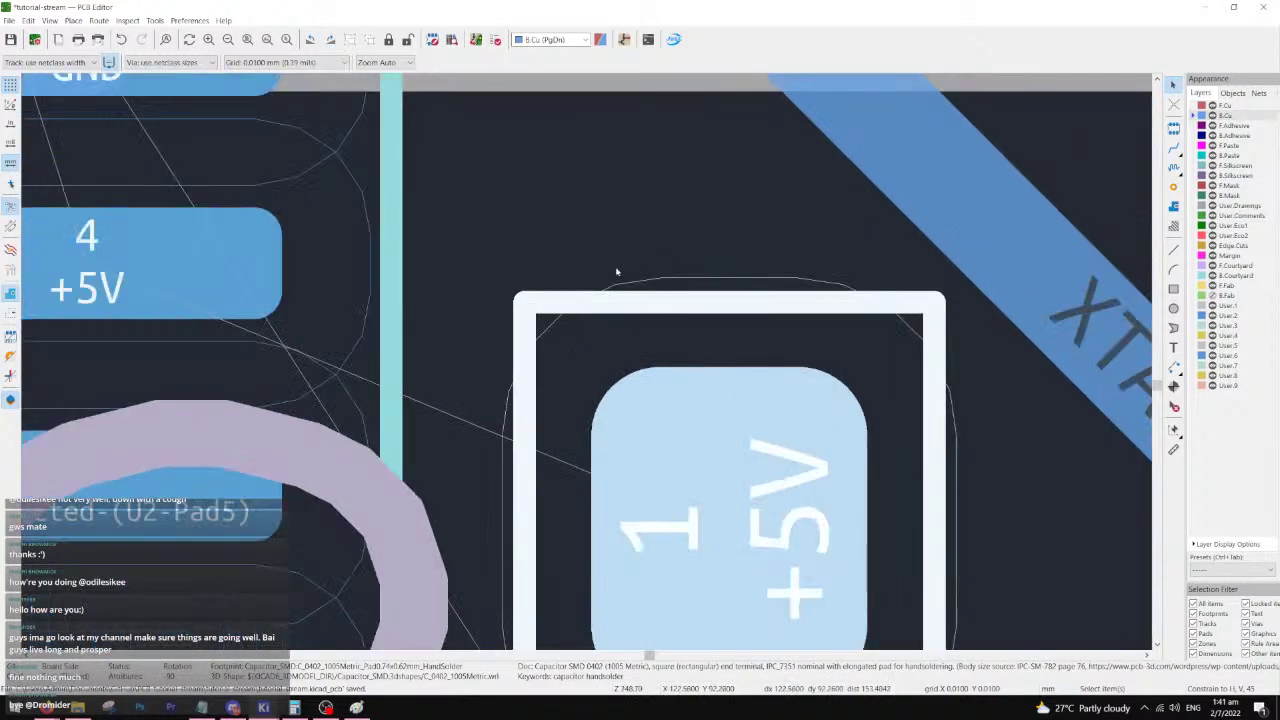
# - Route +5V from C4's pad 1 to U2's pad 4
pyautogui.click(1174, 148)
pyautogui.scroll(-3, 474, 227)
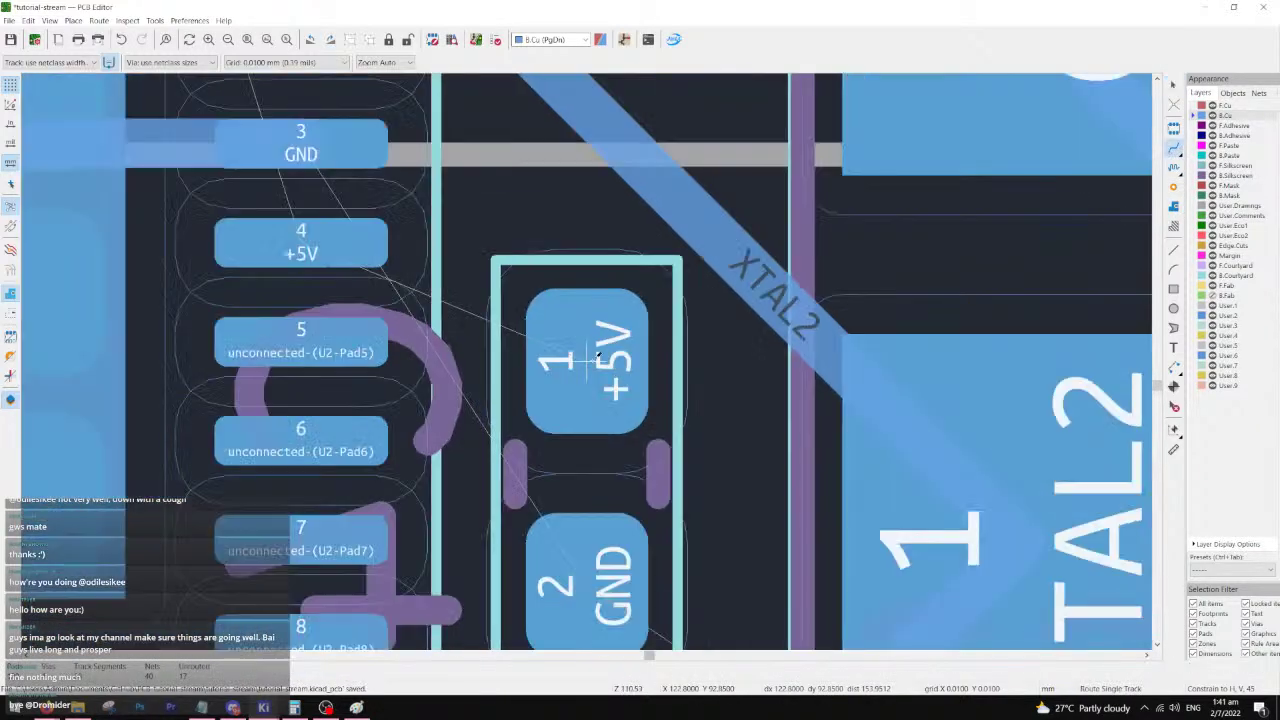
pyautogui.click(591, 358)
pyautogui.click(343, 249)
pyautogui.scroll(-3, 270, 432)
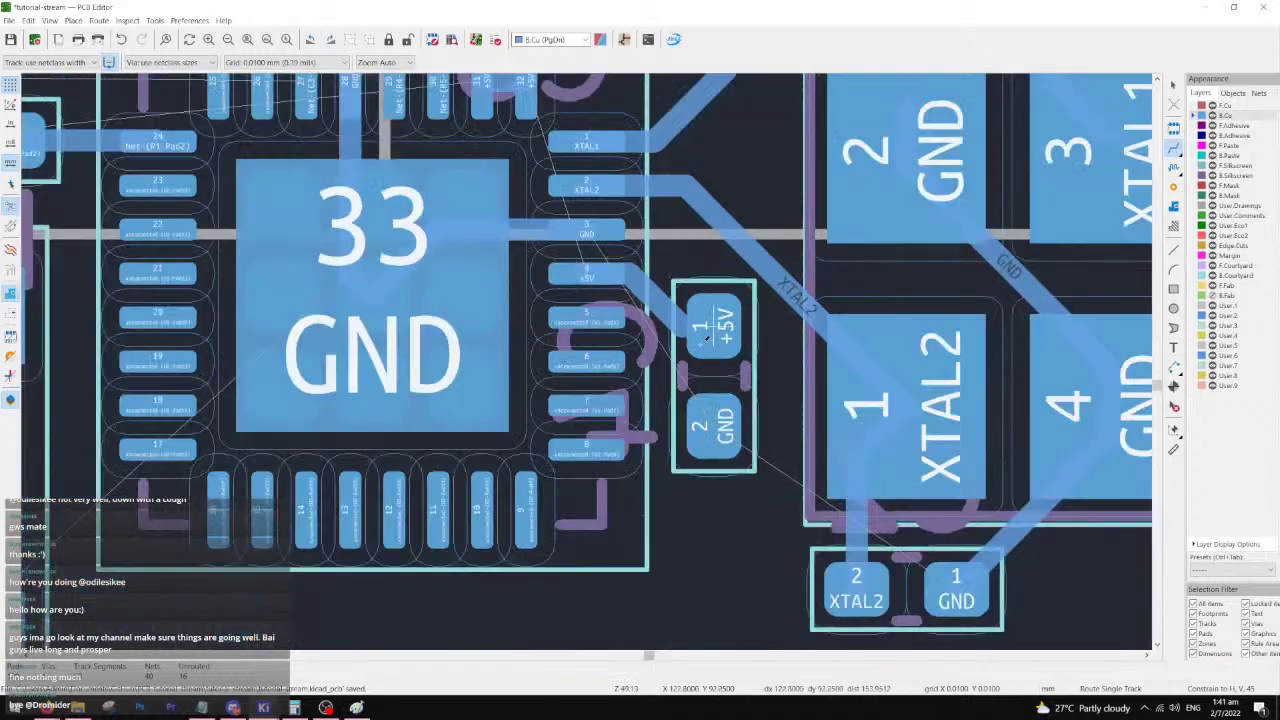
# - Move C3 above U2's upper-left corner, rotated so its GND pad is on the left and pad 2 sits near U2's pad 27
pyautogui.moveTo(363, 372); pyautogui.dragTo(587, 345, button='middle')
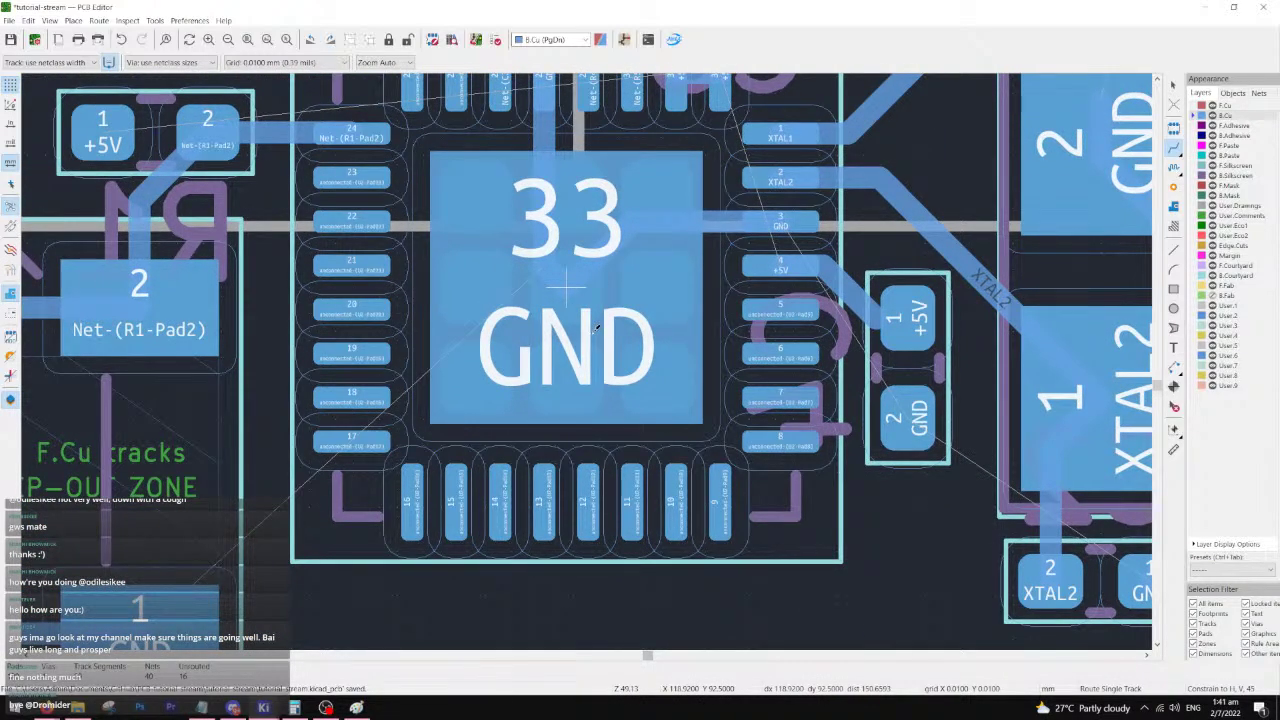
pyautogui.scroll(-2, 596, 330)
pyautogui.scroll(-3, 903, 310)
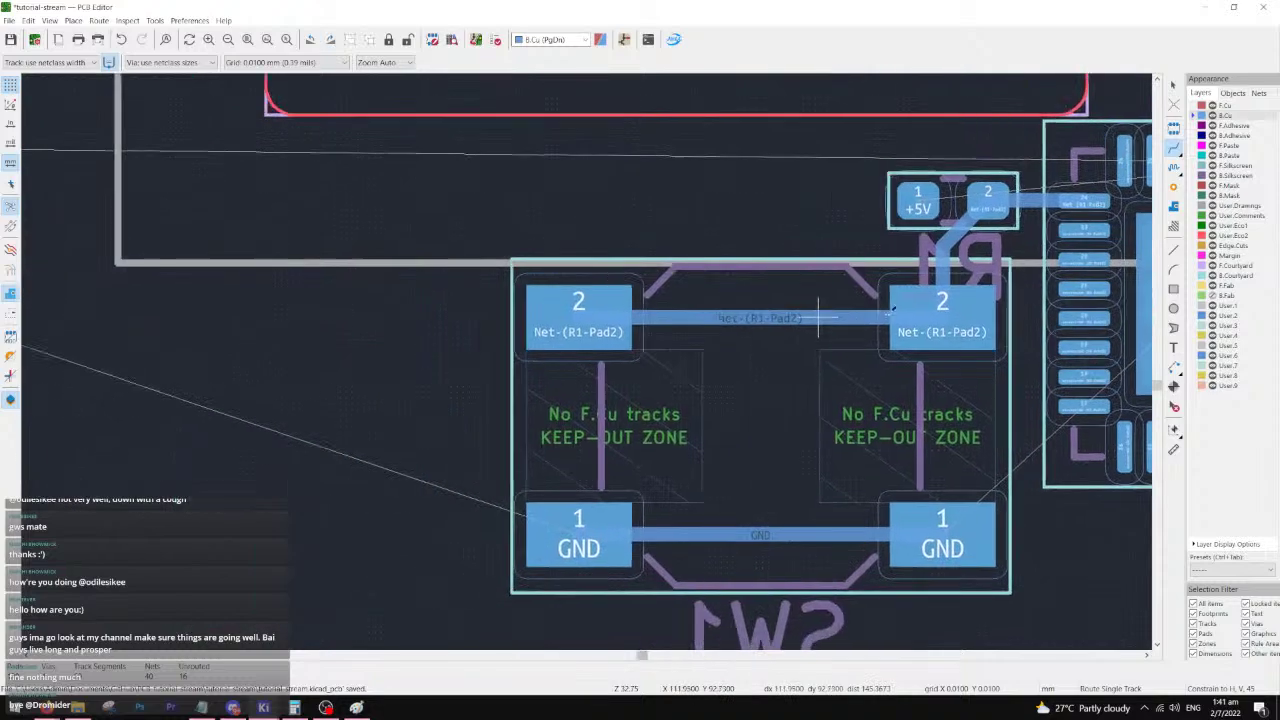
pyautogui.click(148, 275)
pyautogui.press('m')
pyautogui.scroll(5, 937, 250)
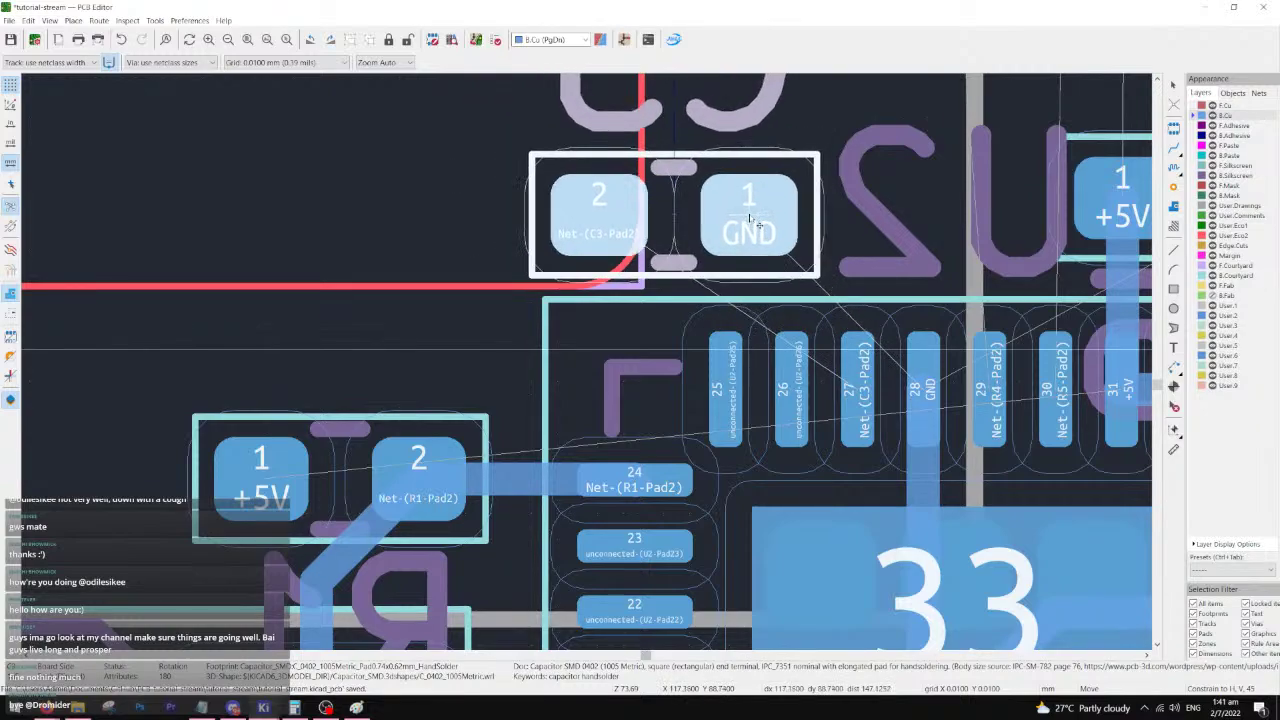
pyautogui.press('r')
pyautogui.press('r')
pyautogui.scroll(-3, 643, 236)
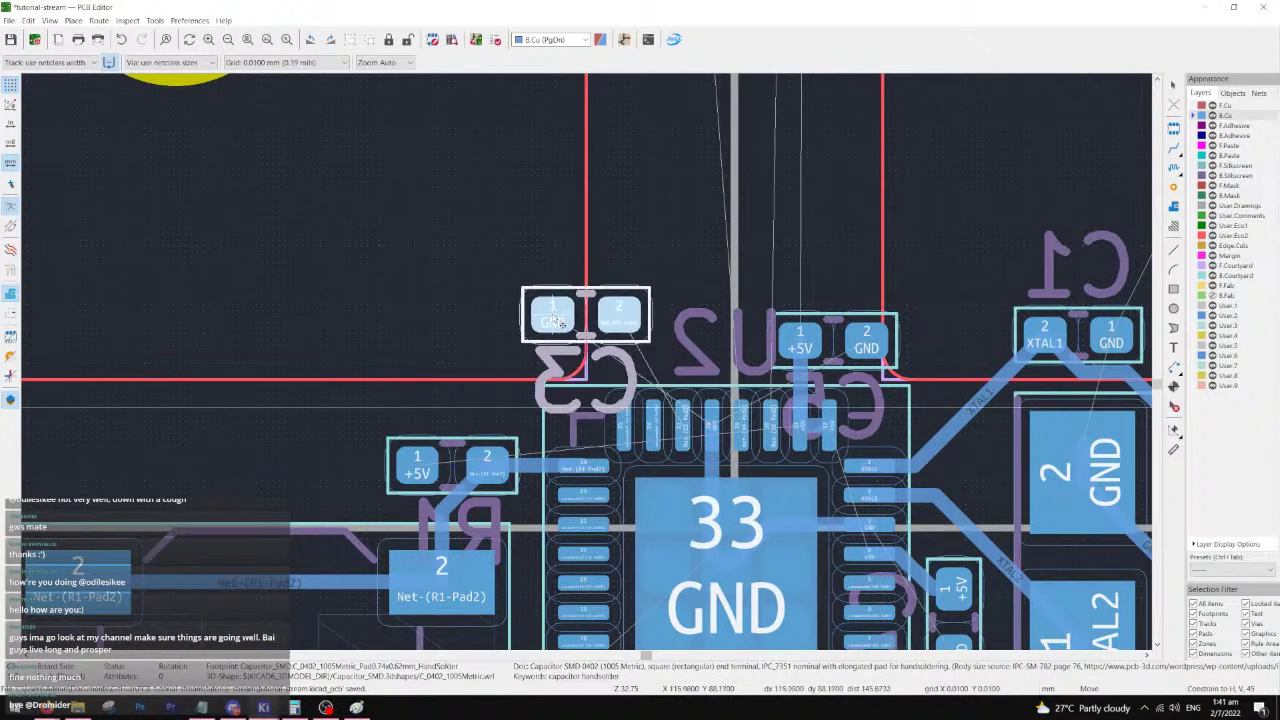
pyautogui.moveTo(556, 321); pyautogui.dragTo(590, 368, button='middle')
pyautogui.scroll(-2, 591, 368)
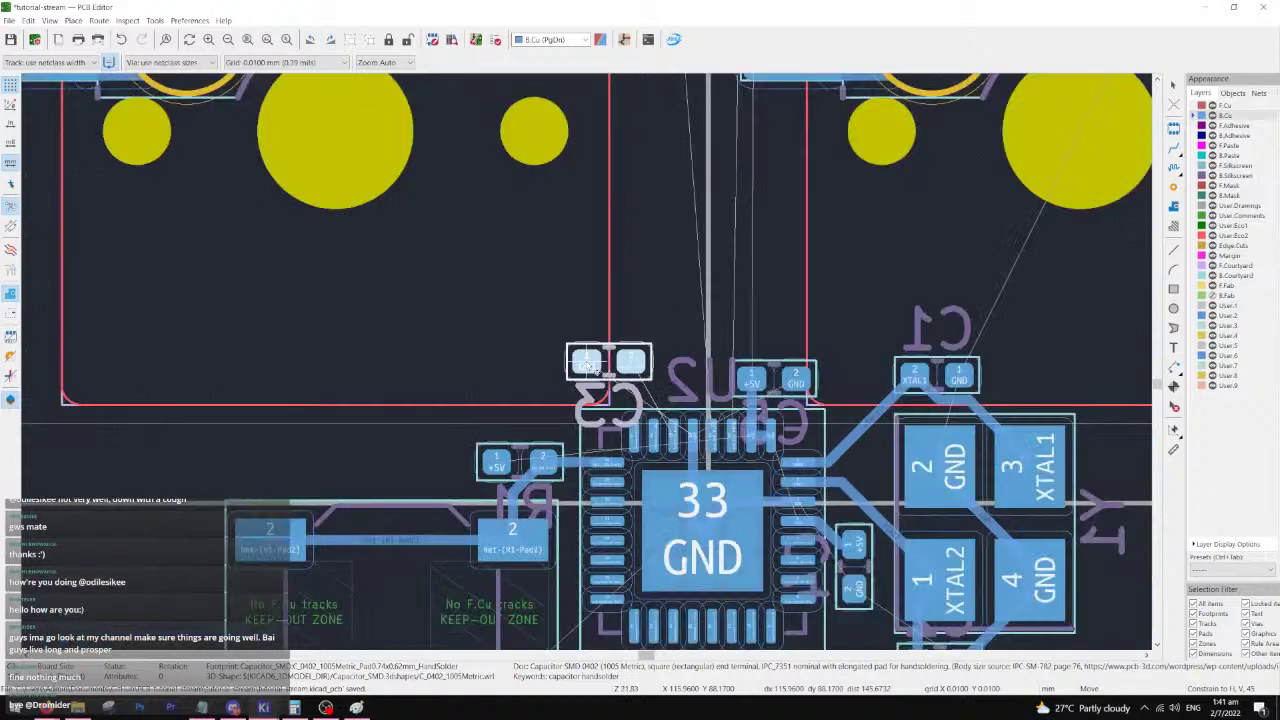
pyautogui.scroll(2, 596, 367)
pyautogui.press('r')
pyautogui.press('r')
pyautogui.press('r')
pyautogui.press('r')
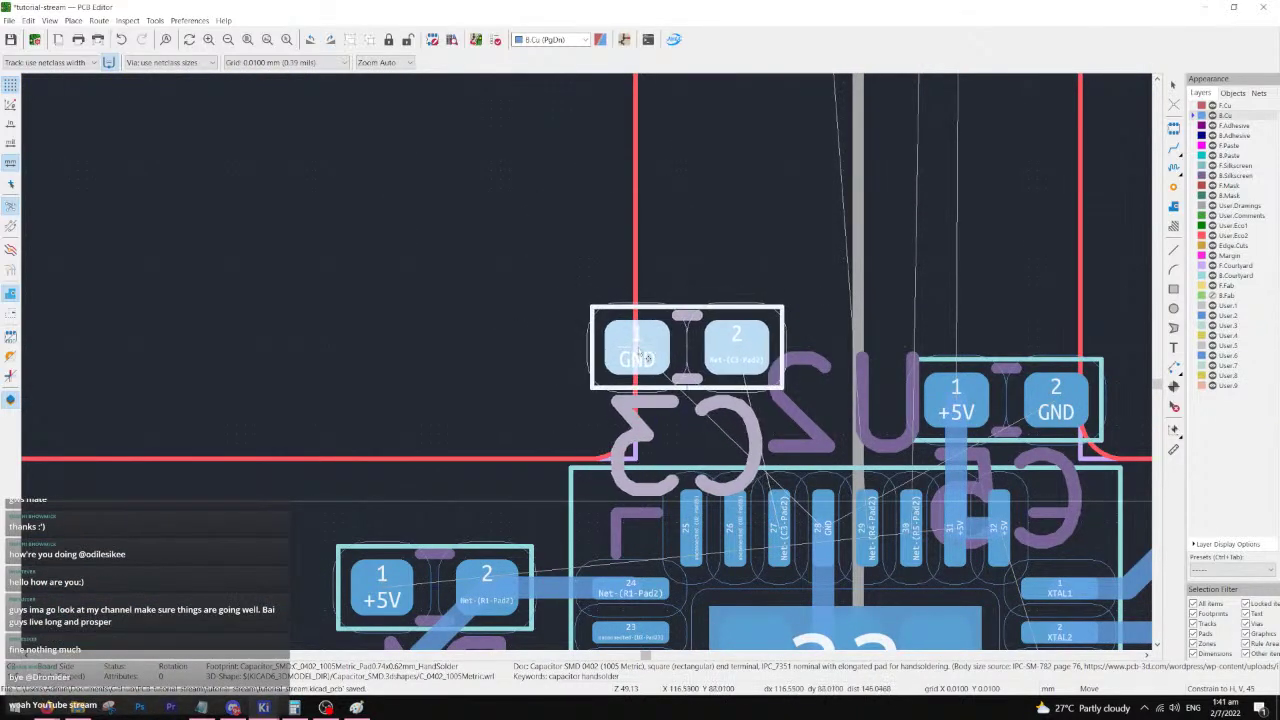
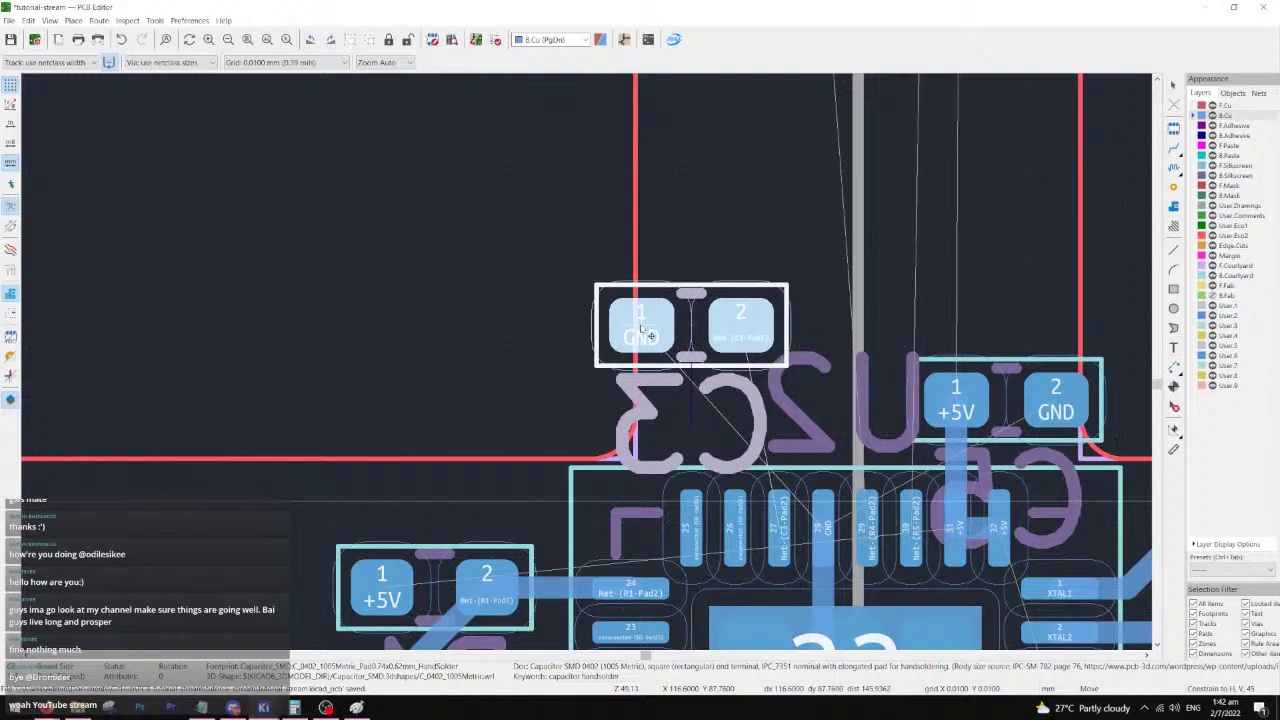
pyautogui.click(648, 330)
# - Route a back-copper track from U2's pad 27 to C3's pad 2
pyautogui.press('x')
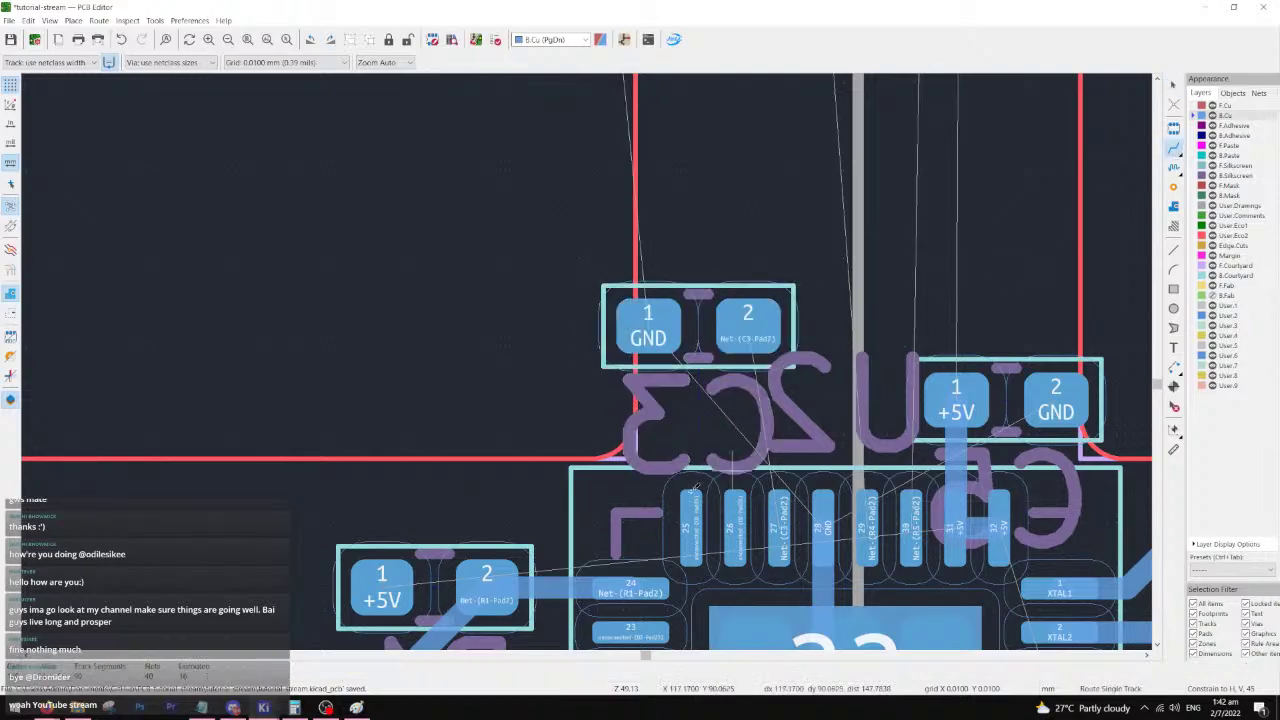
pyautogui.click(781, 500)
pyautogui.click(760, 332)
pyautogui.scroll(-2, 700, 360)
pyautogui.scroll(-3, 578, 318)
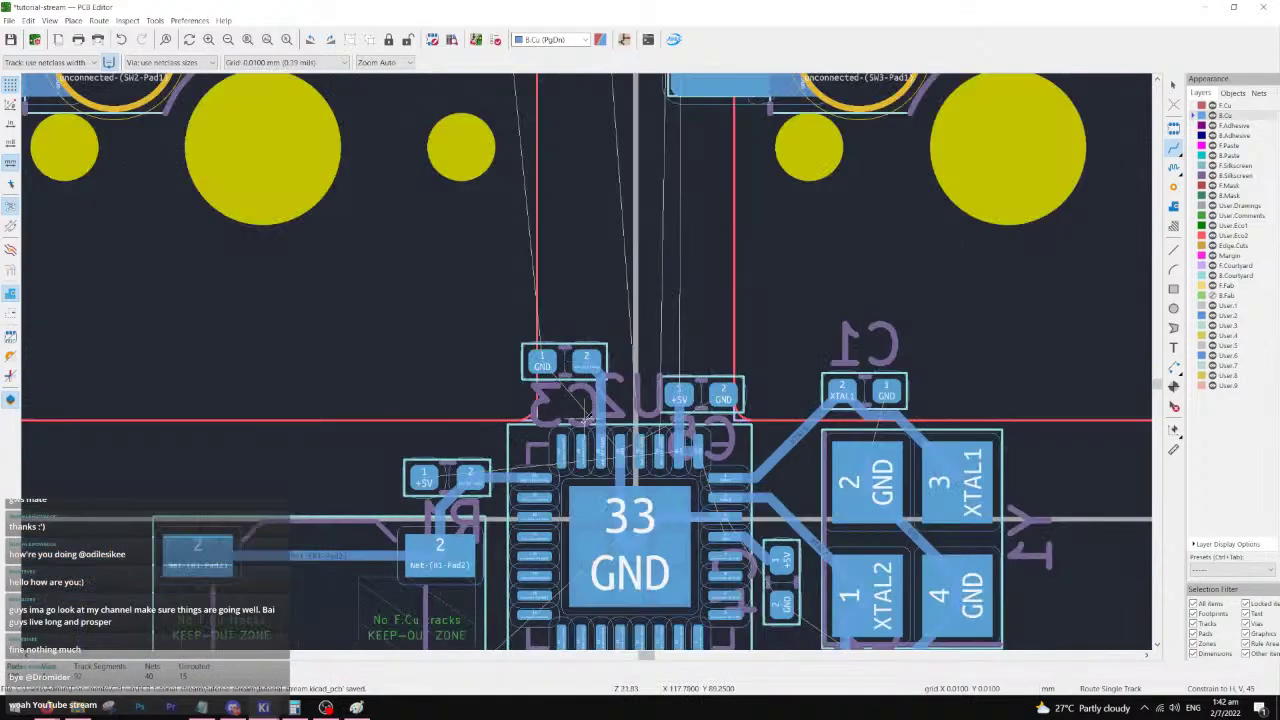
# - Try to route a track from R4's pad 2 down between SW2 and SW3 to U2's pad 29, and undo it
pyautogui.scroll(2, 600, 206)
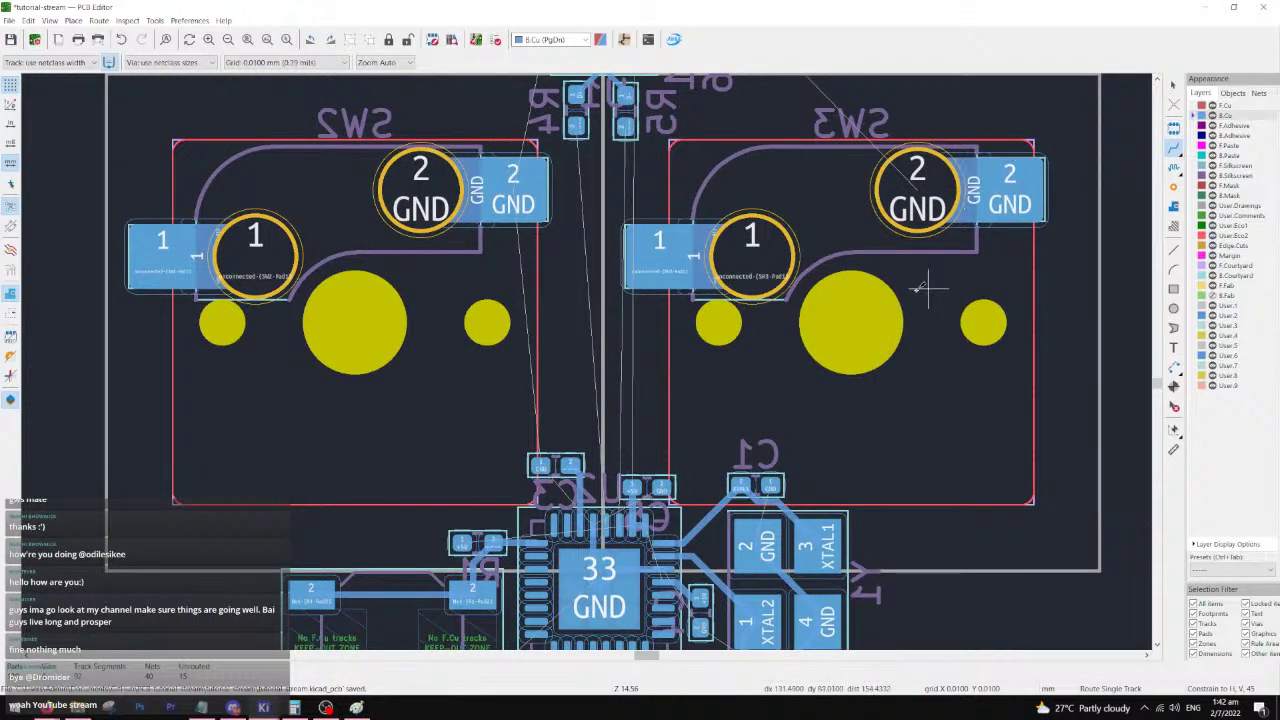
pyautogui.scroll(2, 578, 199)
pyautogui.click(576, 126)
pyautogui.scroll(2, 597, 140)
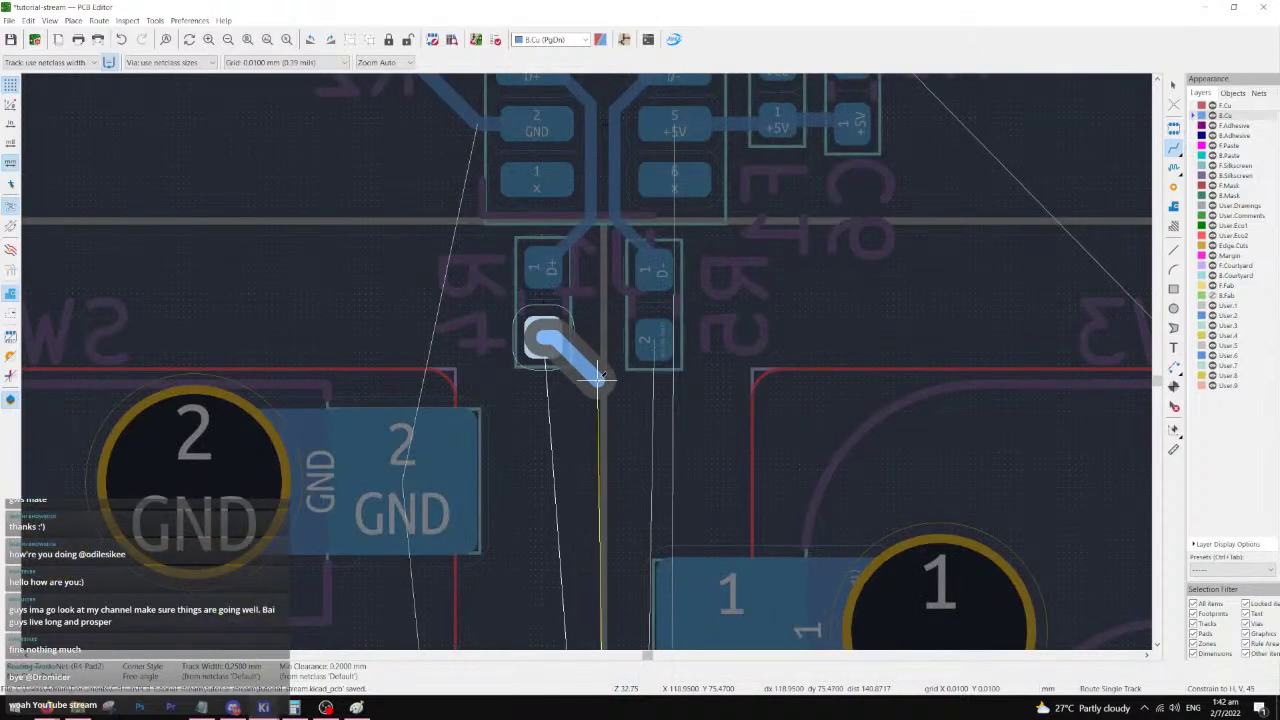
pyautogui.scroll(2, 597, 375)
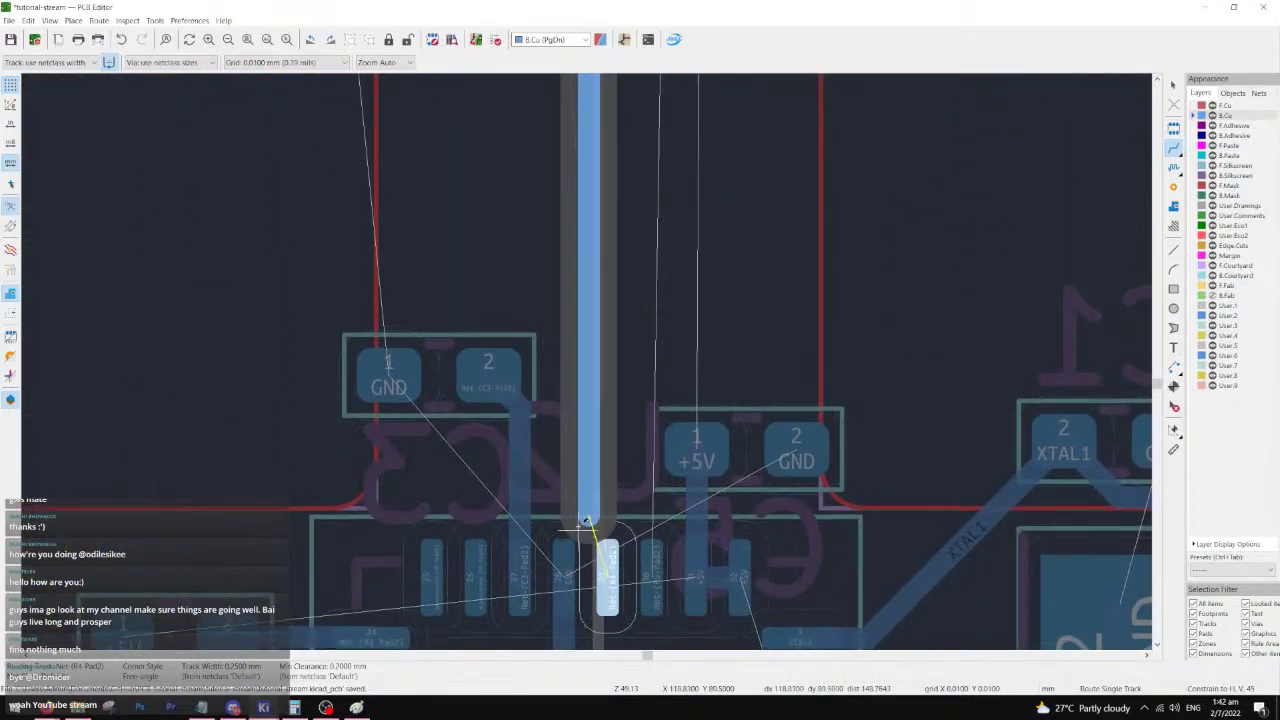
pyautogui.scroll(-6, 607, 558)
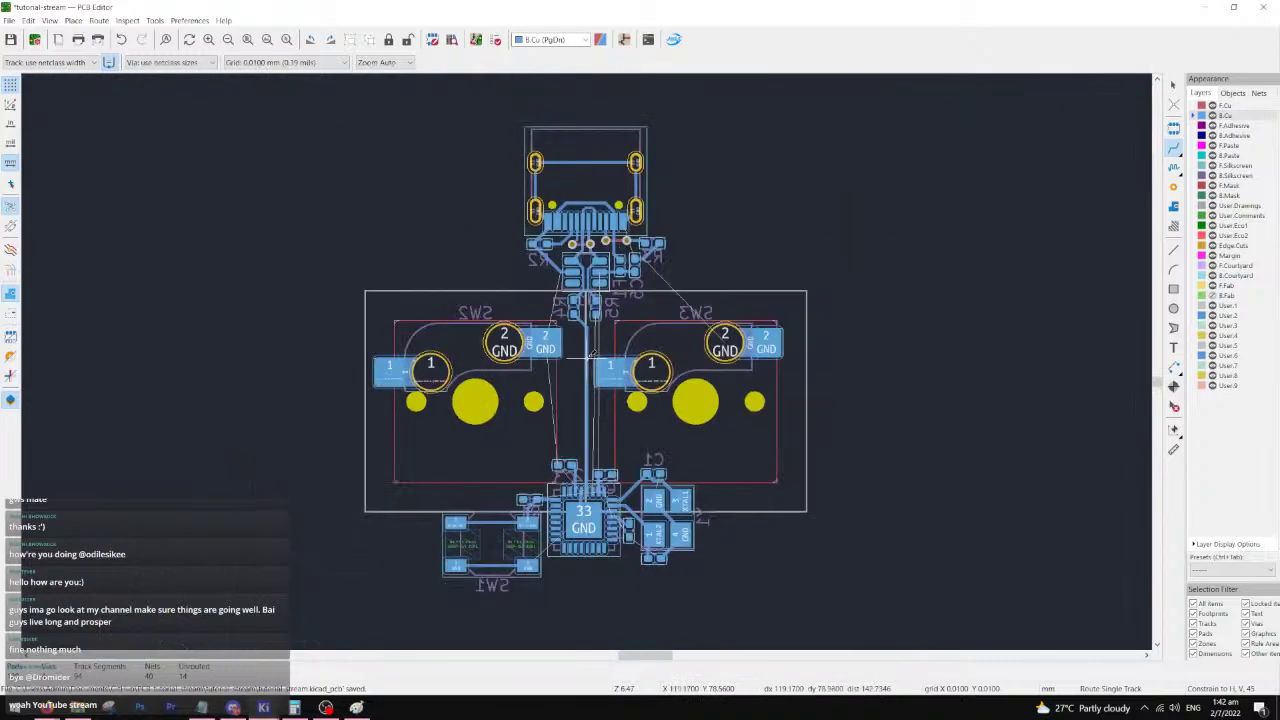
pyautogui.scroll(5, 590, 360)
pyautogui.hotkey('ctrl', 'z')
# - Route a track from R4's pad 2 straight down between SW2 and SW3, ending just above the level of C3
pyautogui.click(542, 211)
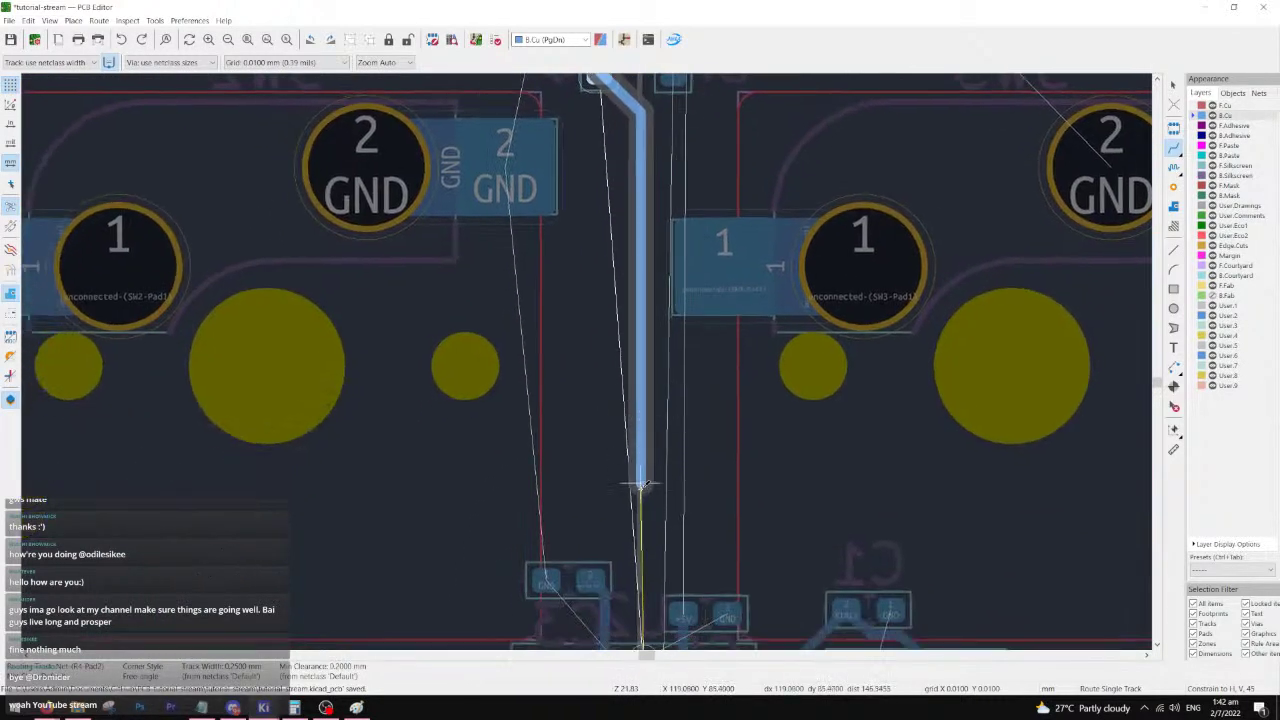
pyautogui.scroll(3, 625, 540)
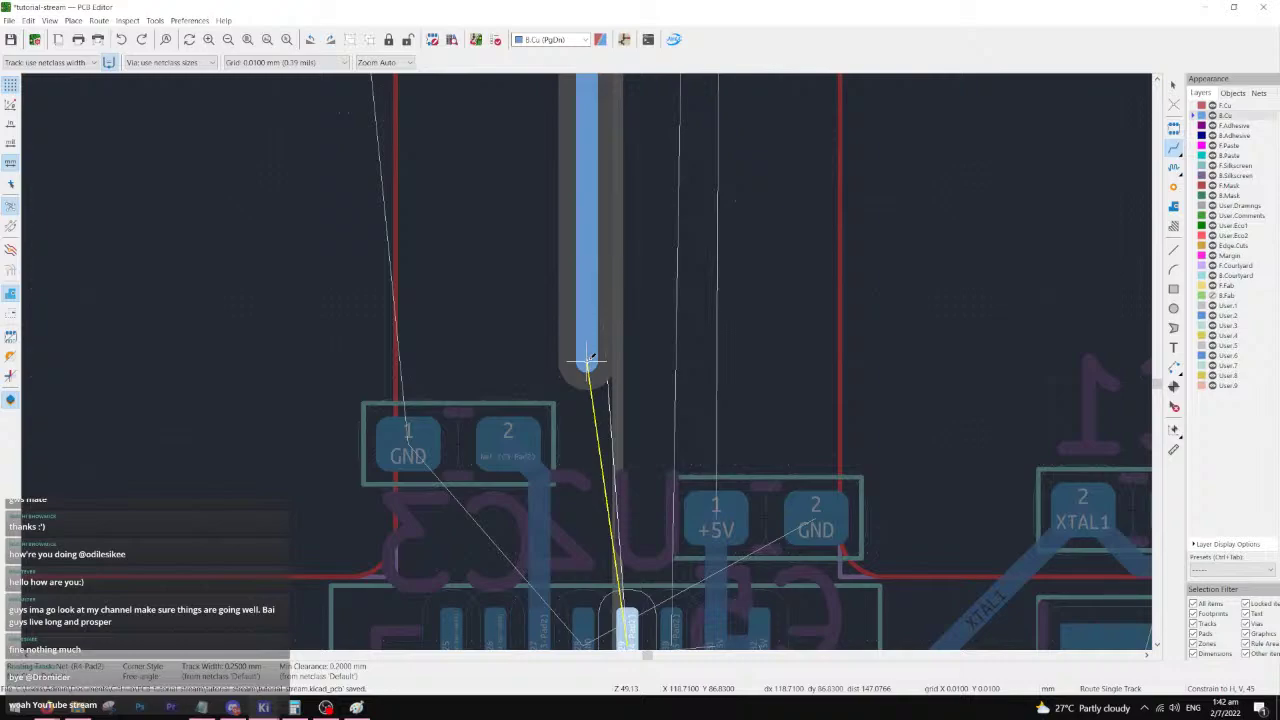
pyautogui.scroll(-3, 590, 360)
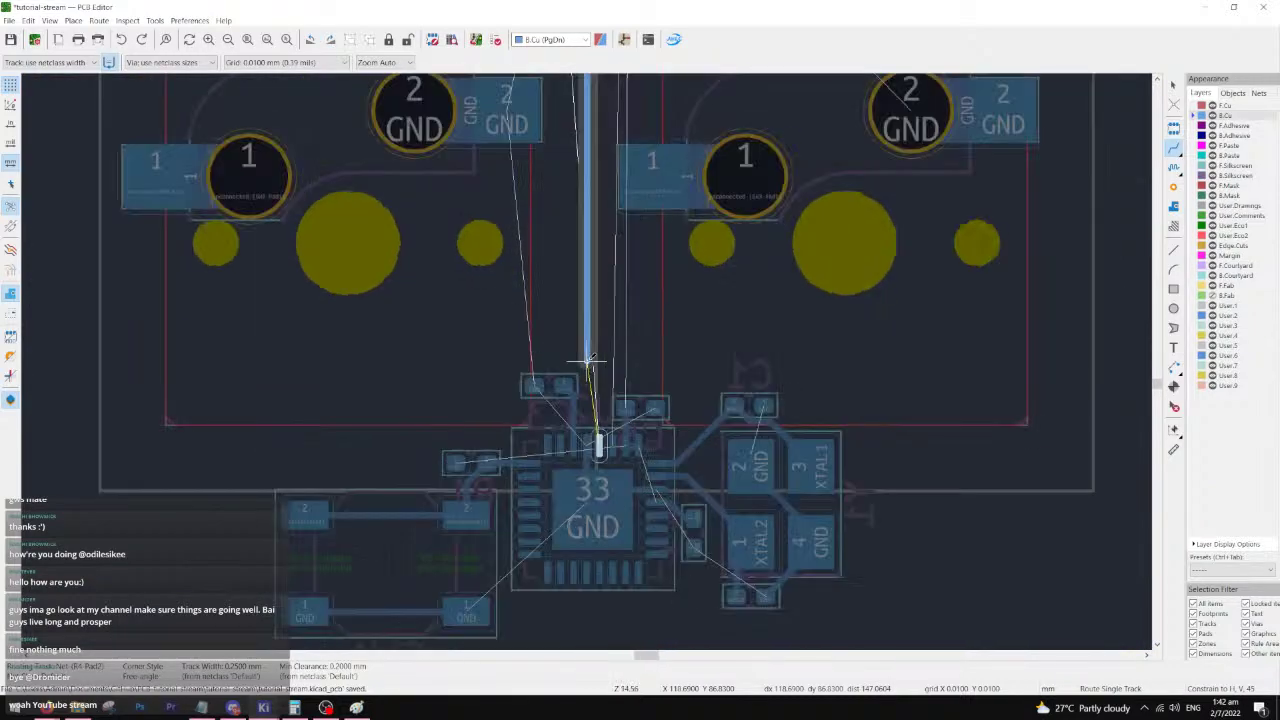
pyautogui.scroll(4, 590, 360)
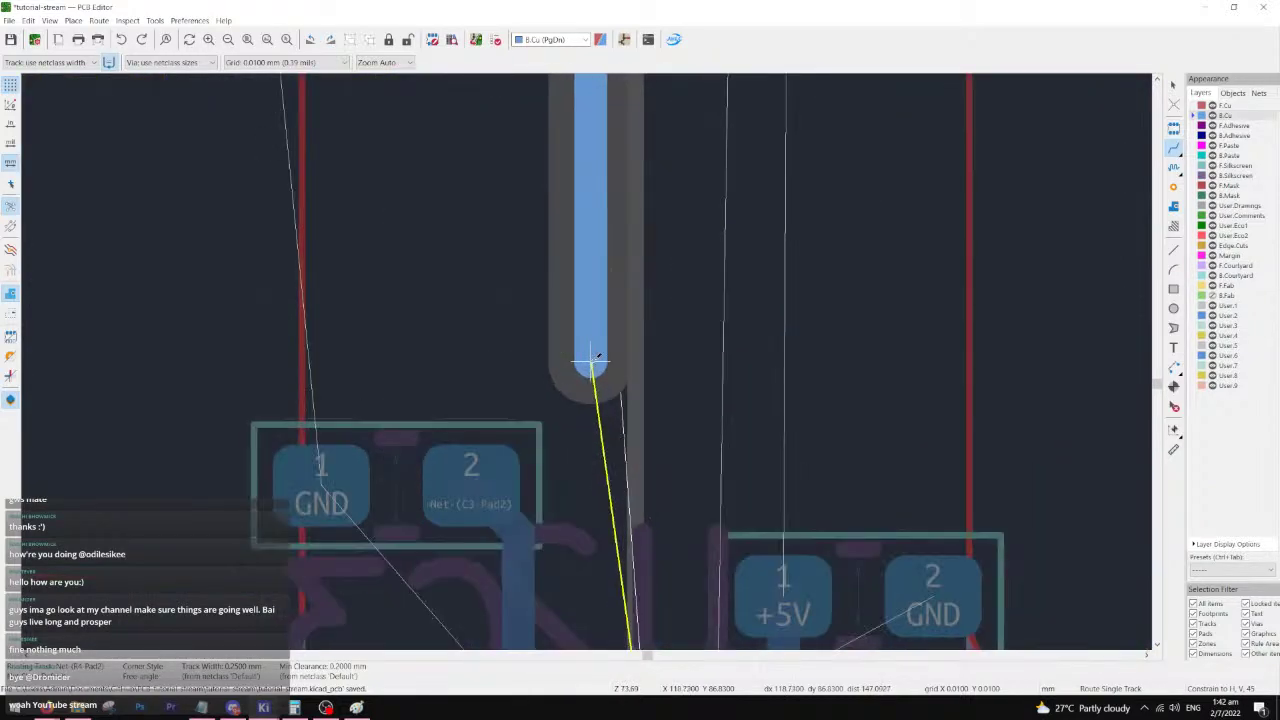
pyautogui.click(593, 361)
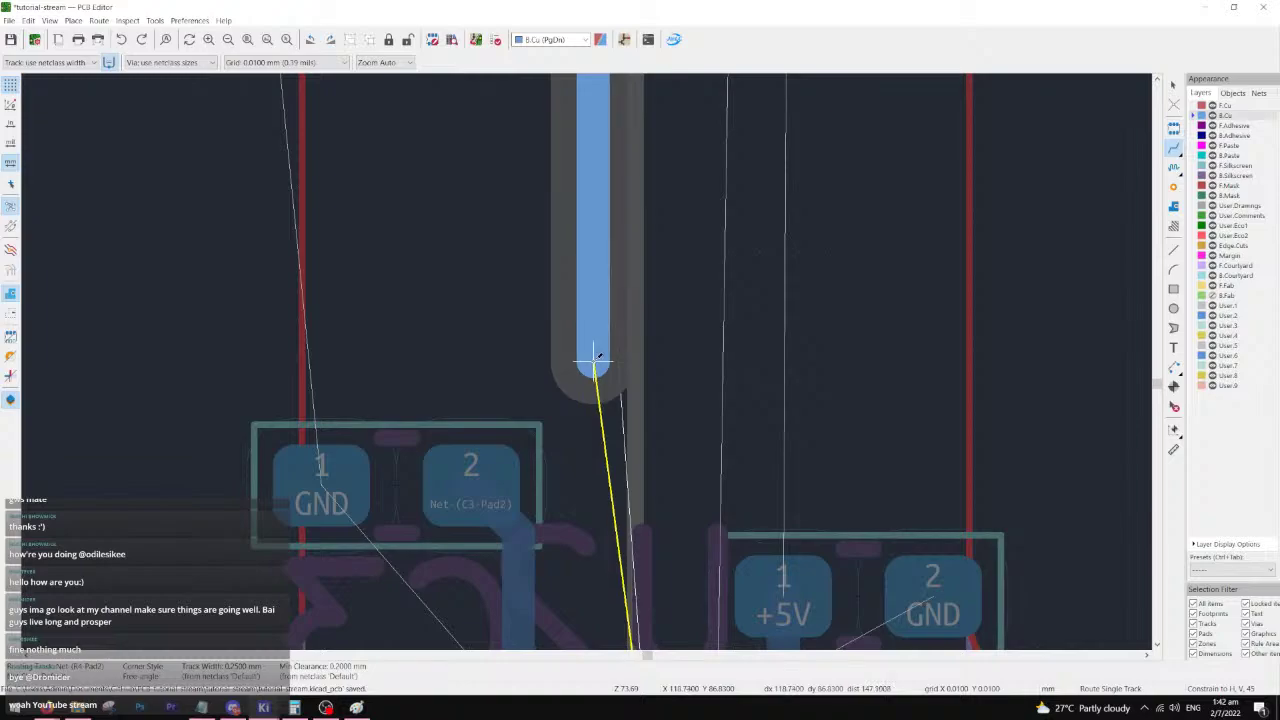
pyautogui.press('Escape')
# - Route a track from R5's pad 2 down alongside the R4 track, ending just above the level of C3
pyautogui.scroll(-4, 593, 361)
pyautogui.scroll(2, 600, 200)
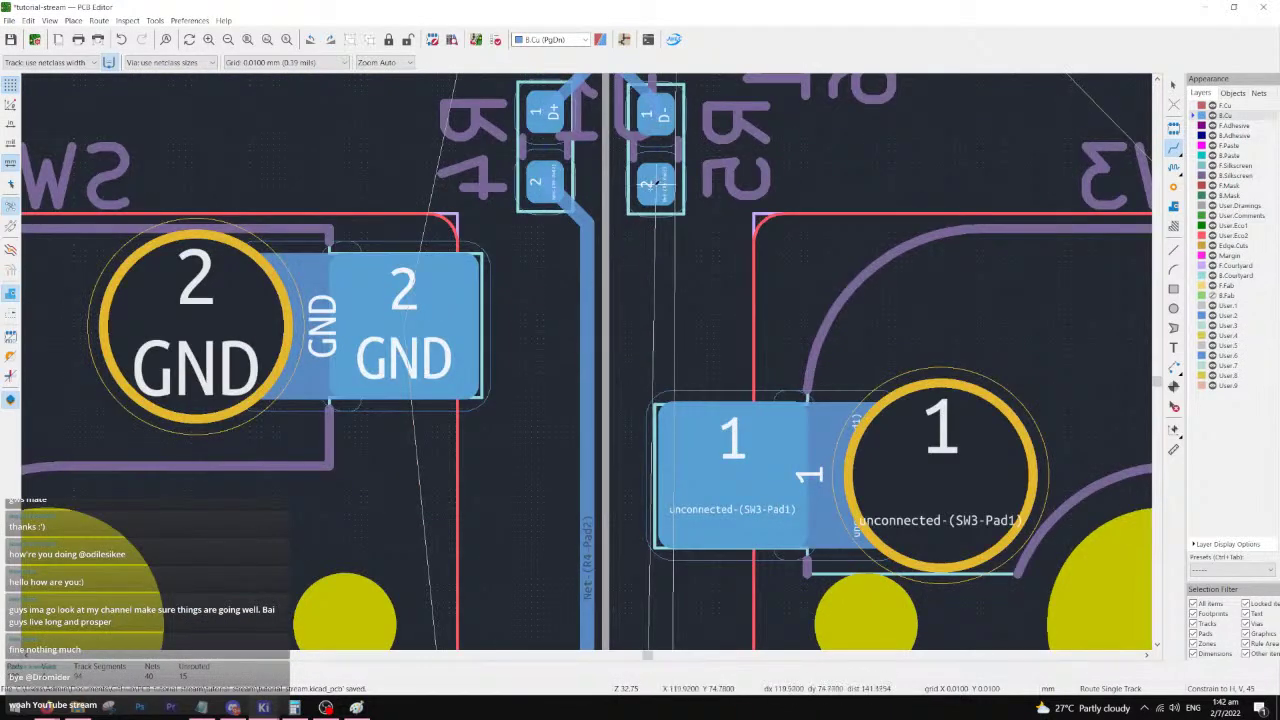
pyautogui.click(647, 182)
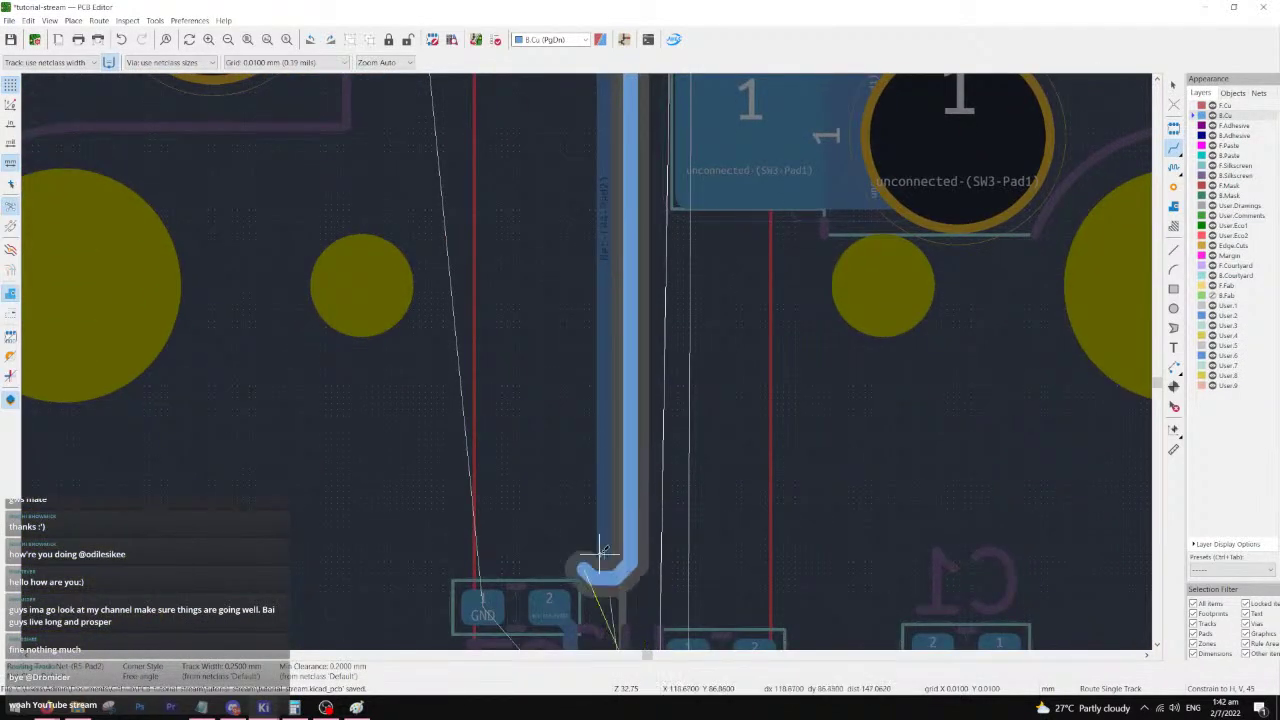
pyautogui.press('Escape')
# - Continue the R4 track from its open end to U2's pad 29
pyautogui.scroll(4, 593, 425)
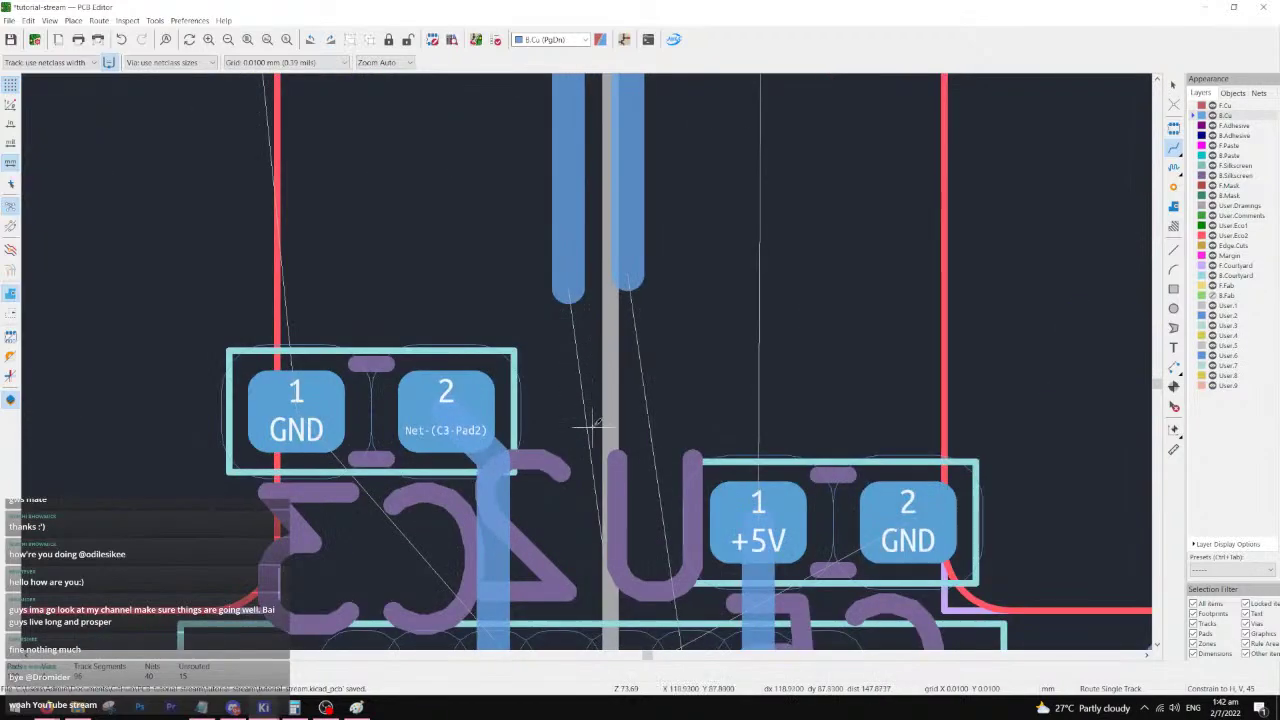
pyautogui.keyDown('shift'); pyautogui.scroll(-3, 593, 425); pyautogui.keyUp('shift')
pyautogui.scroll(-1, 588, 310)
pyautogui.click(567, 240)
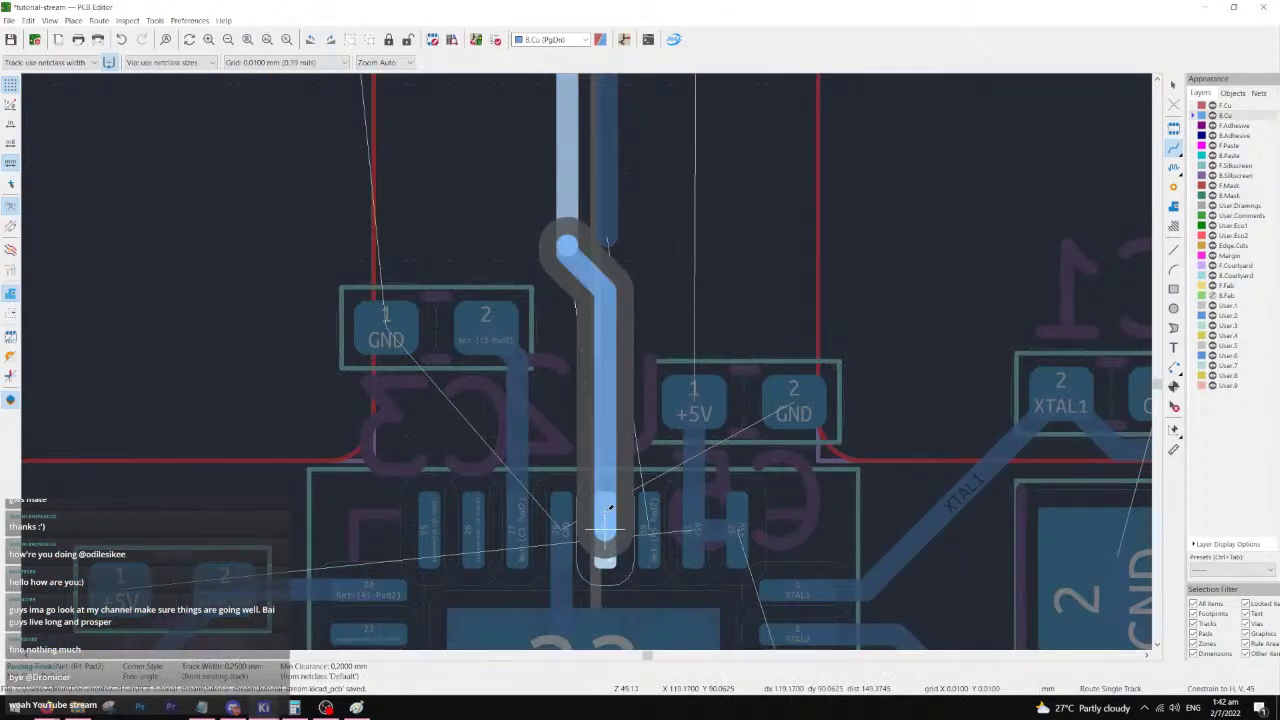
pyautogui.click(609, 507)
# - Delete the +5V track between C5 and U2's pad 31, and move C5 right so its pad 1 lines up above U2's pad 32
pyautogui.click(1173, 85)
pyautogui.click(787, 432)
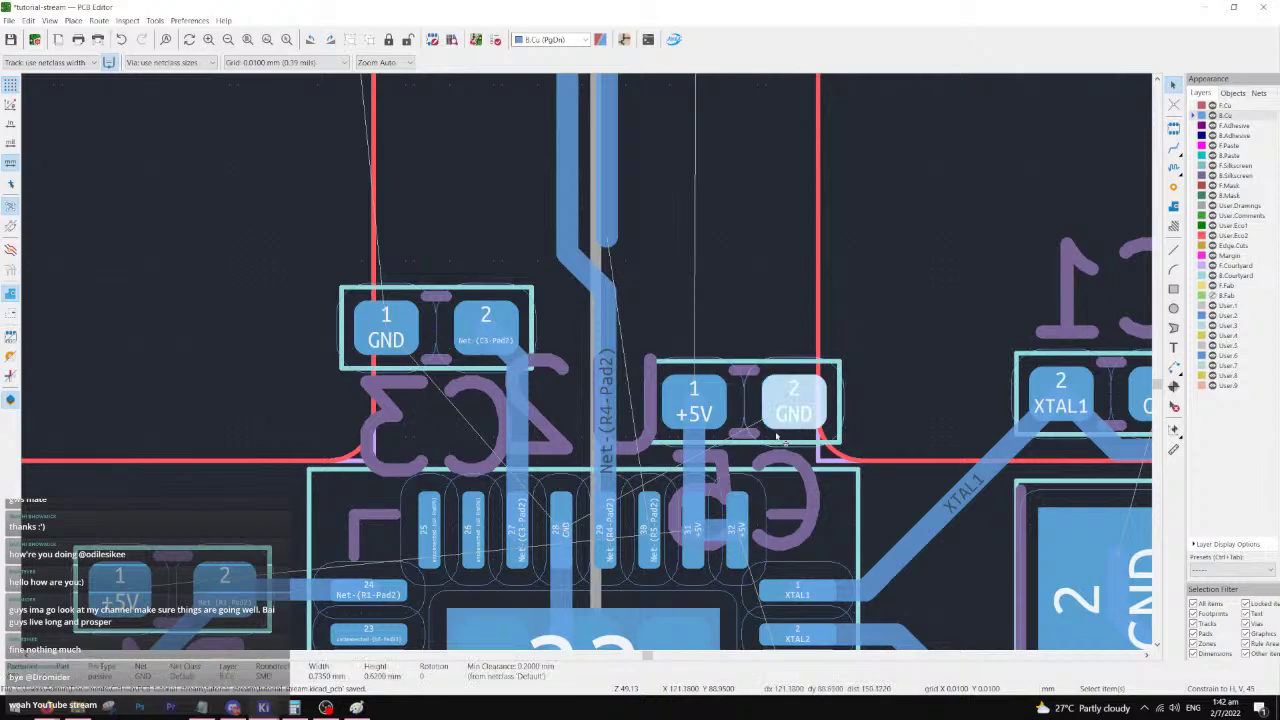
pyautogui.click(691, 459)
pyautogui.press('Delete')
pyautogui.click(758, 413)
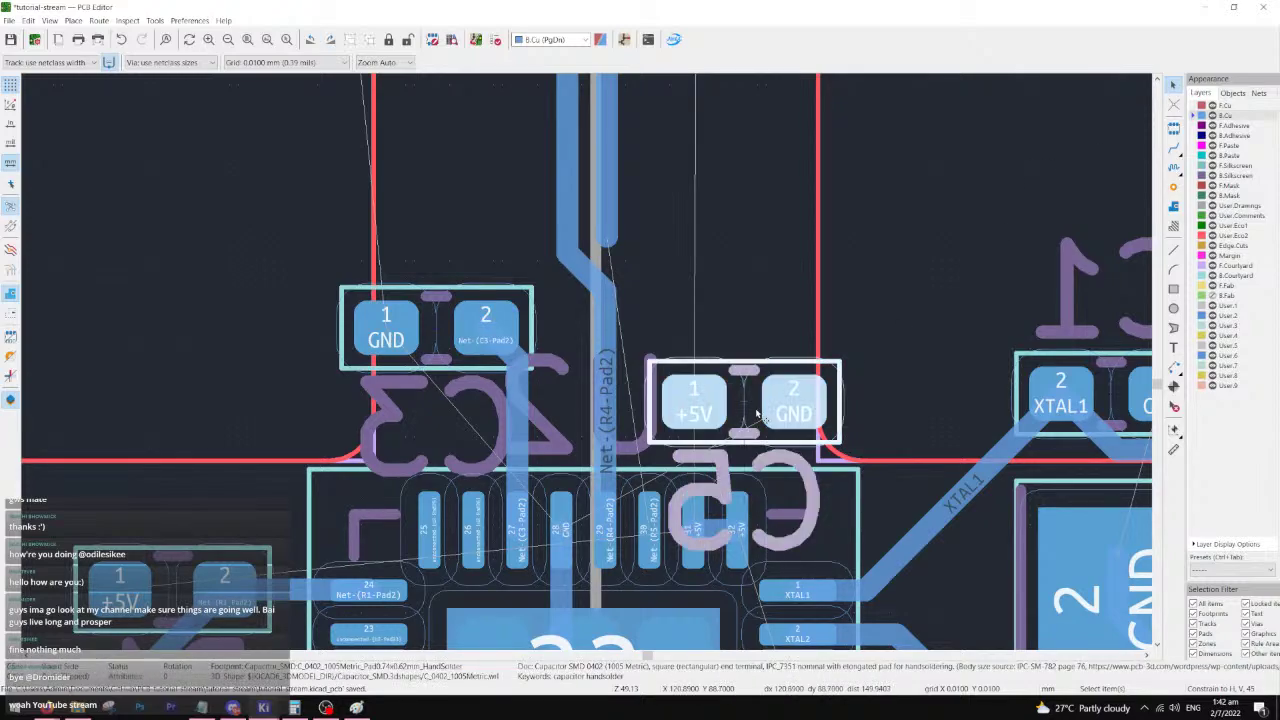
pyautogui.press('m')
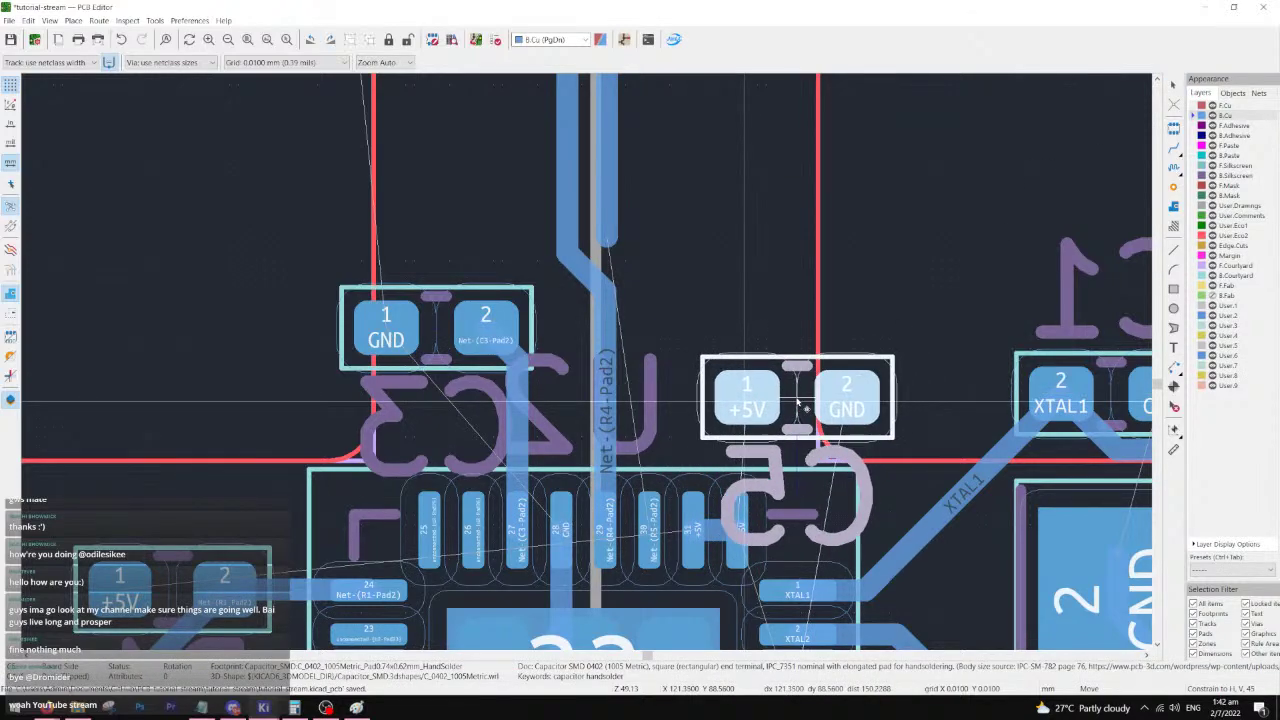
pyautogui.click(792, 403)
# - Route +5V from C5's pad 1 straight down to U2's pad 32
pyautogui.press('x')
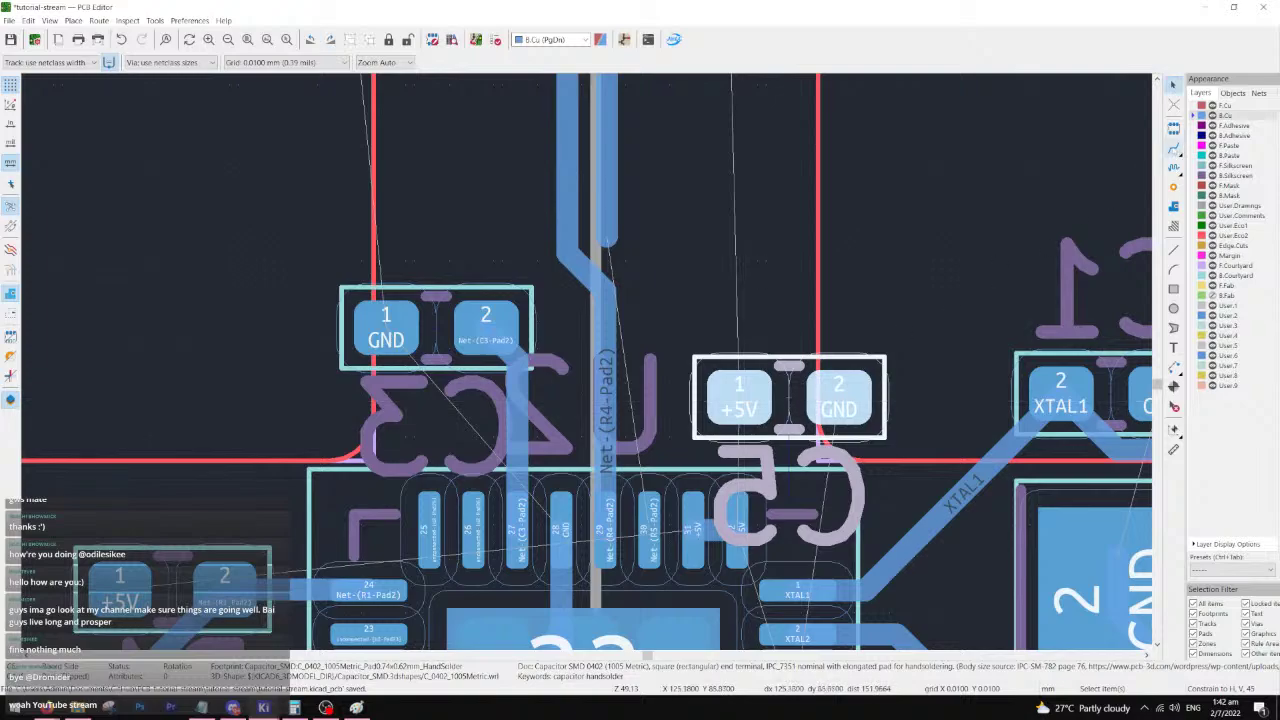
pyautogui.click(739, 400)
pyautogui.click(738, 529)
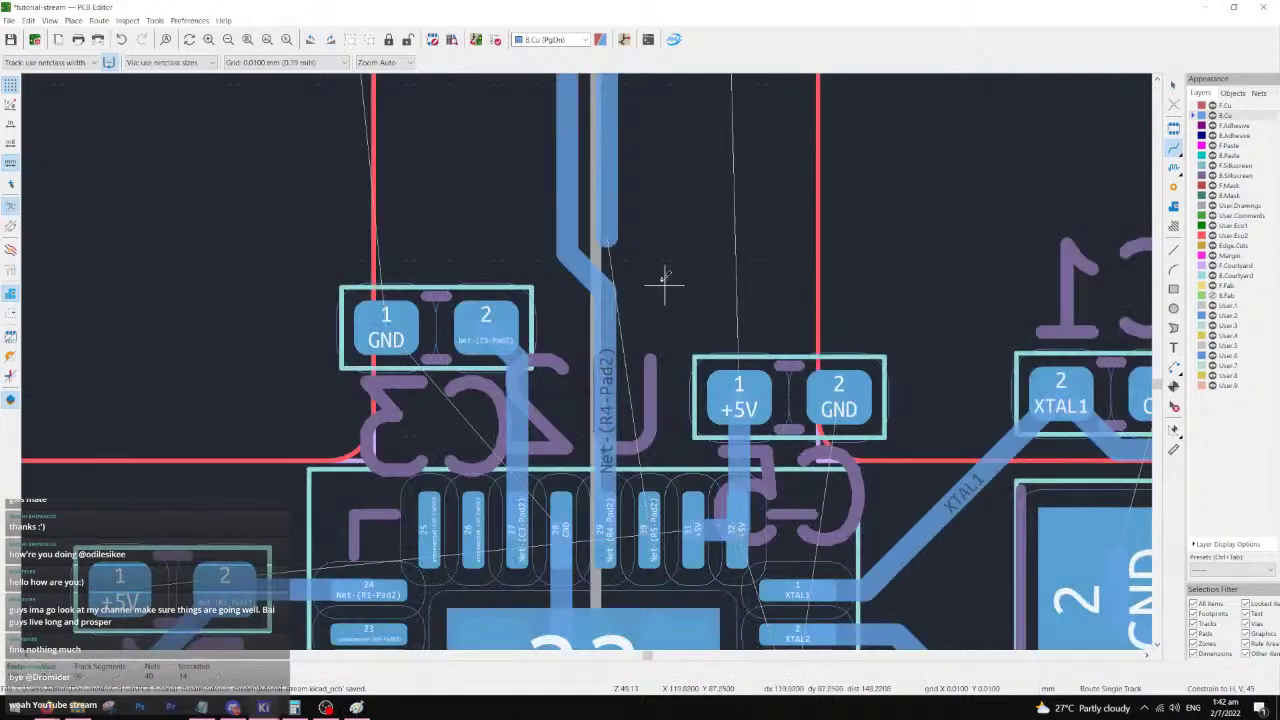
# - Continue the R5 track from its open end to U2's pad 30
pyautogui.click(607, 237)
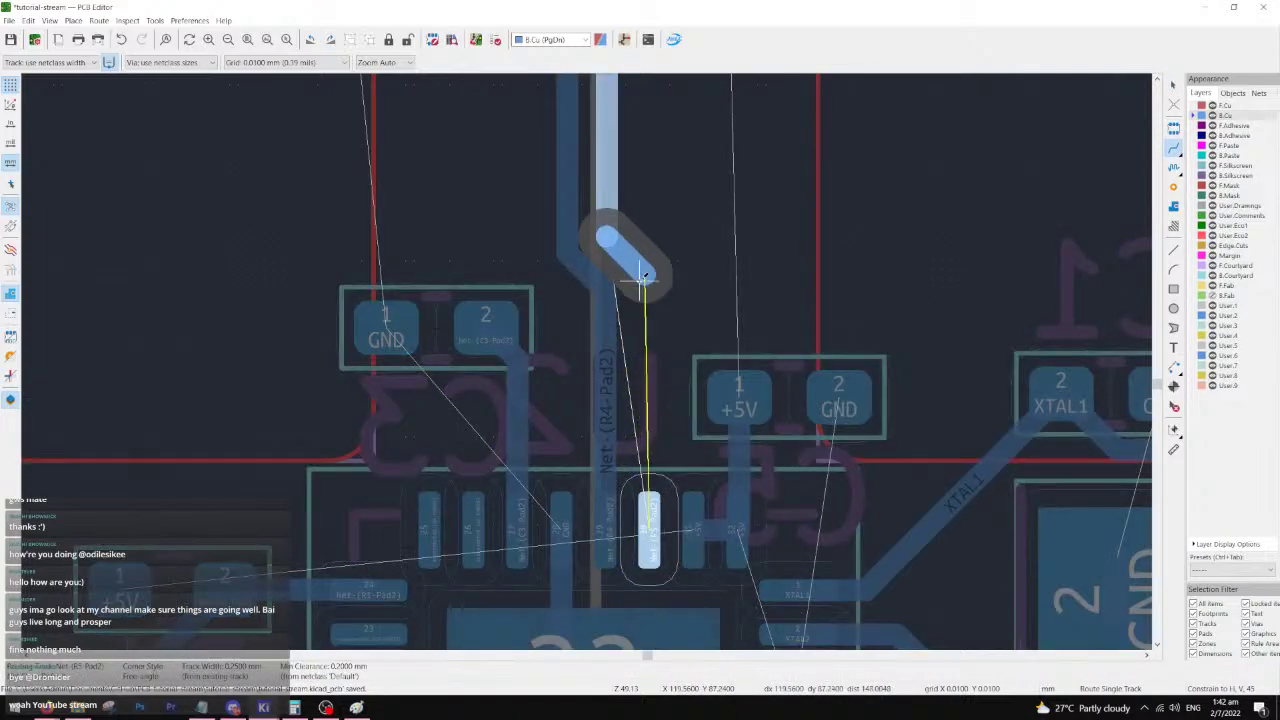
pyautogui.click(649, 520)
pyautogui.scroll(-3, 649, 520)
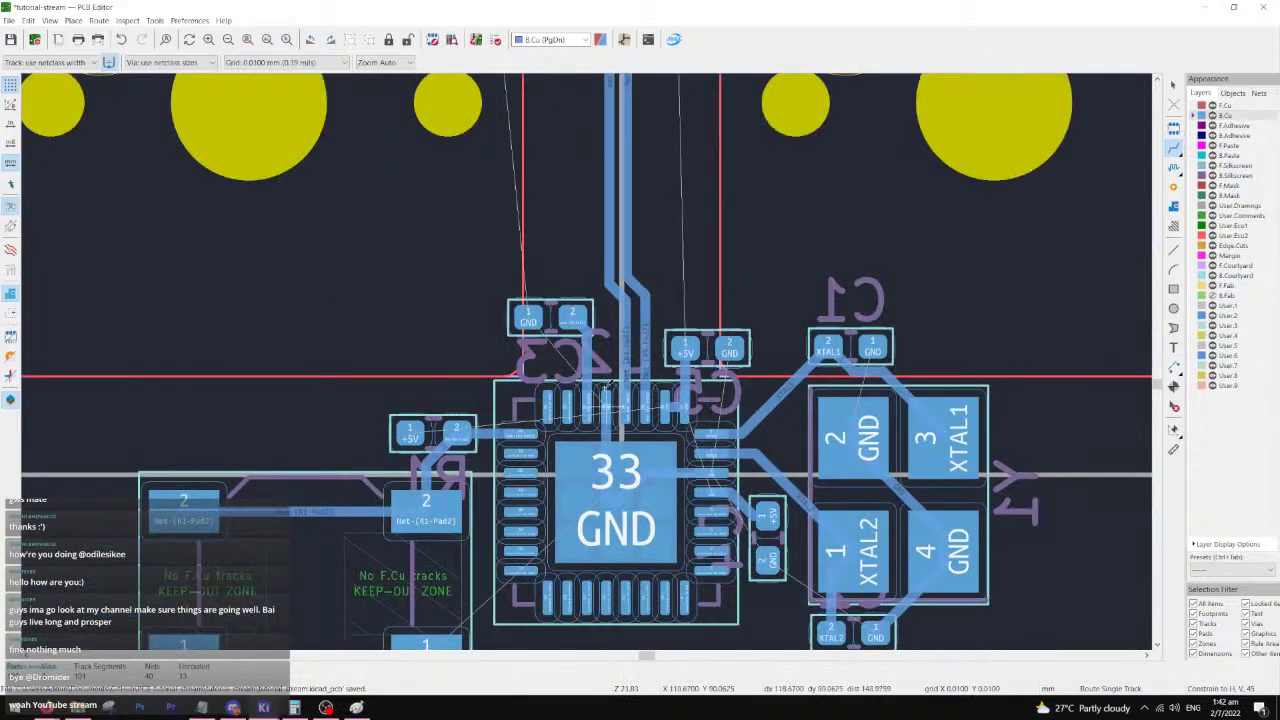
# - Examine the R4 and R5 tracks running to U2 and the remaining unrouted connections across the board
pyautogui.scroll(-2, 606, 389)
pyautogui.scroll(2, 590, 530)
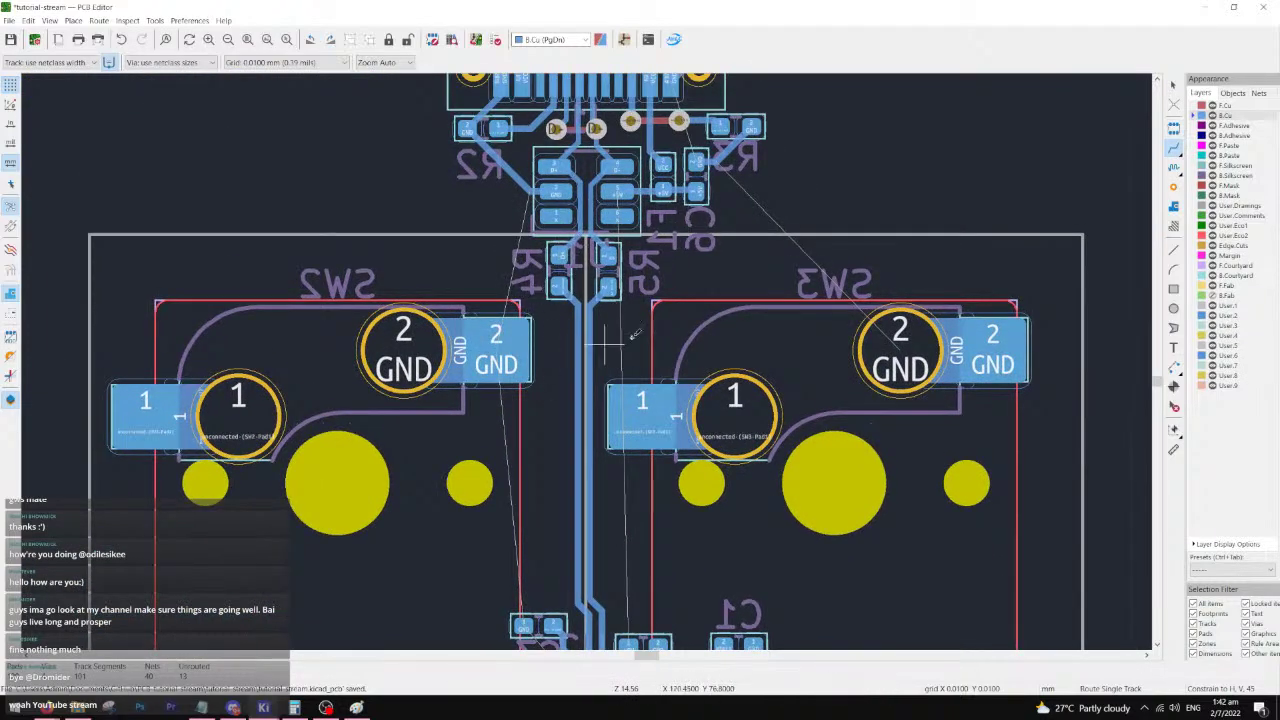
pyautogui.moveTo(580, 562); pyautogui.dragTo(660, 307, button='middle')
pyautogui.moveTo(657, 488); pyautogui.dragTo(668, 390, button='middle')
pyautogui.scroll(-3, 668, 388)
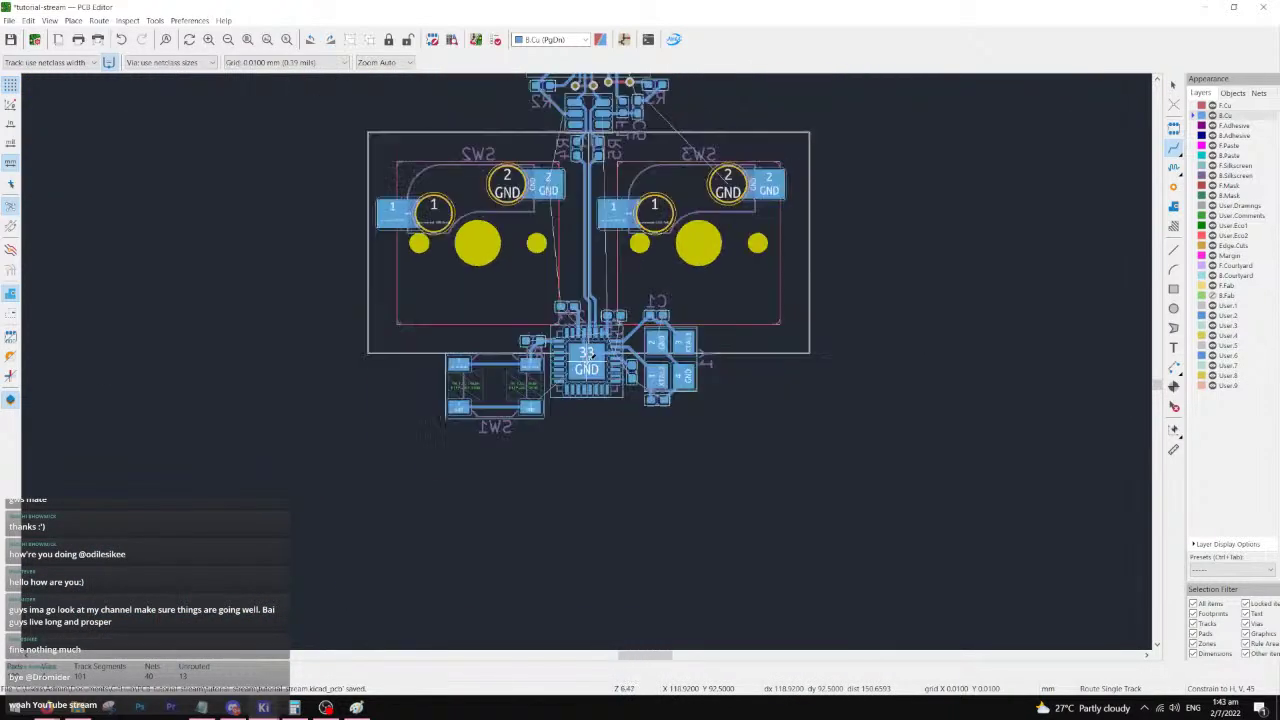
pyautogui.scroll(4, 587, 362)
pyautogui.scroll(-3, 592, 357)
pyautogui.scroll(2, 592, 357)
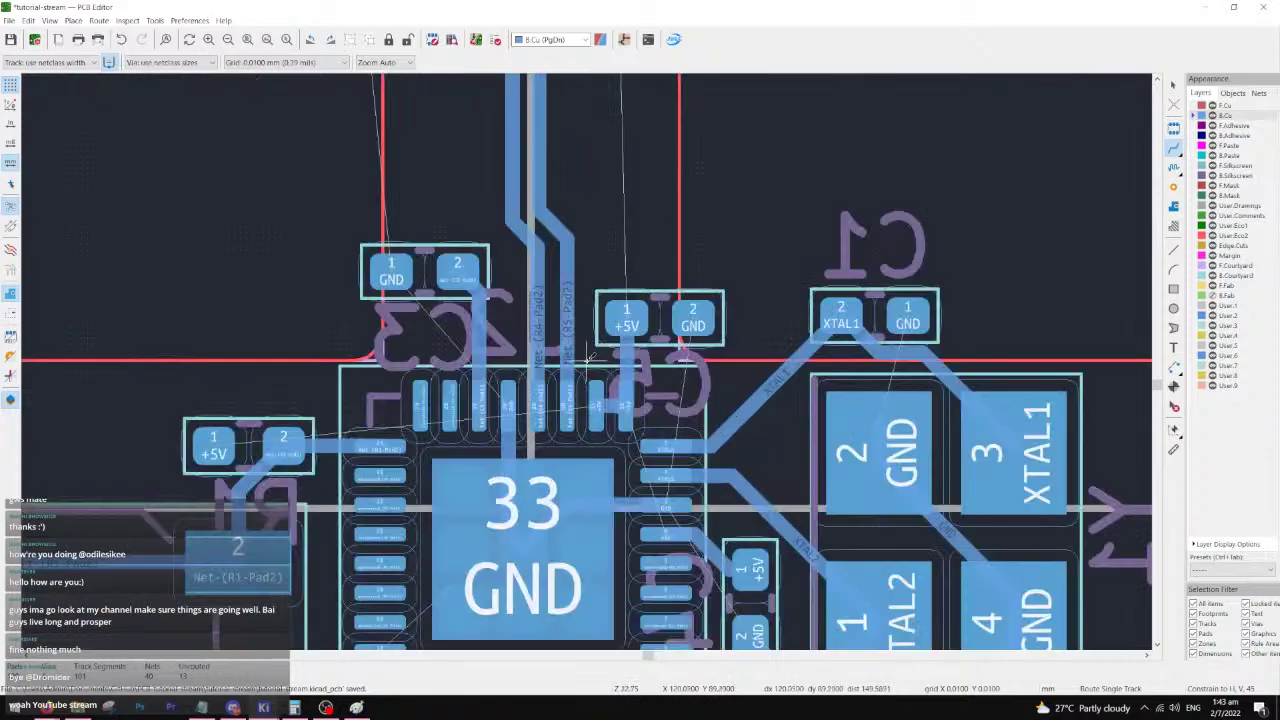
# - Extend the +5V track from U2's pad 4 where it meets C4's pad 1
pyautogui.scroll(1, 592, 356)
pyautogui.moveTo(627, 406); pyautogui.dragTo(652, 240, button='middle')
pyautogui.scroll(4, 752, 393)
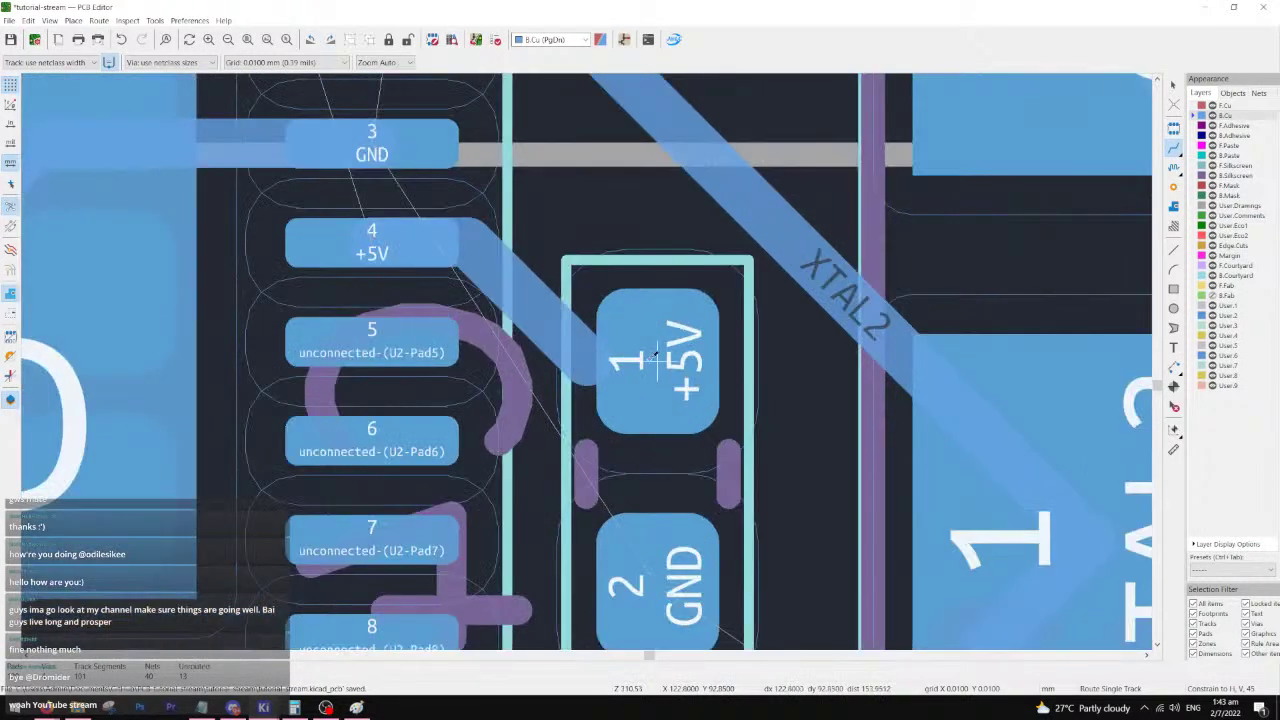
pyautogui.click(599, 364)
pyautogui.scroll(-4, 590, 358)
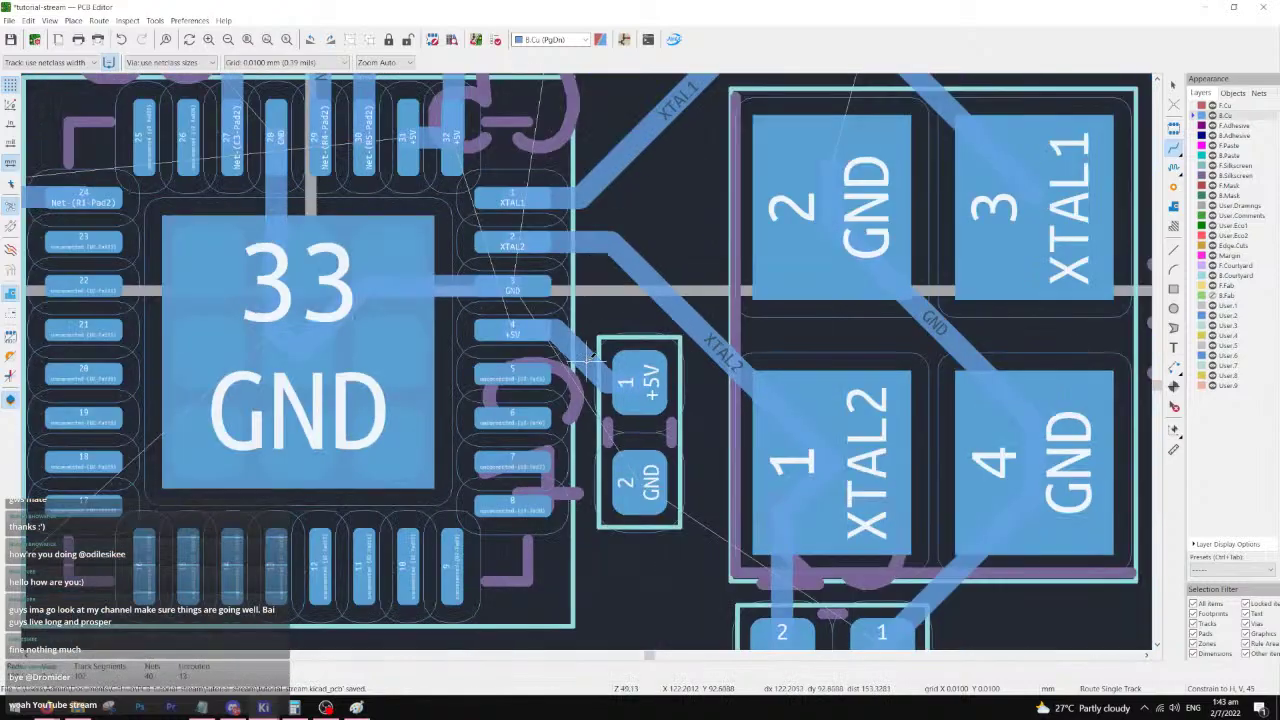
pyautogui.scroll(-2, 590, 358)
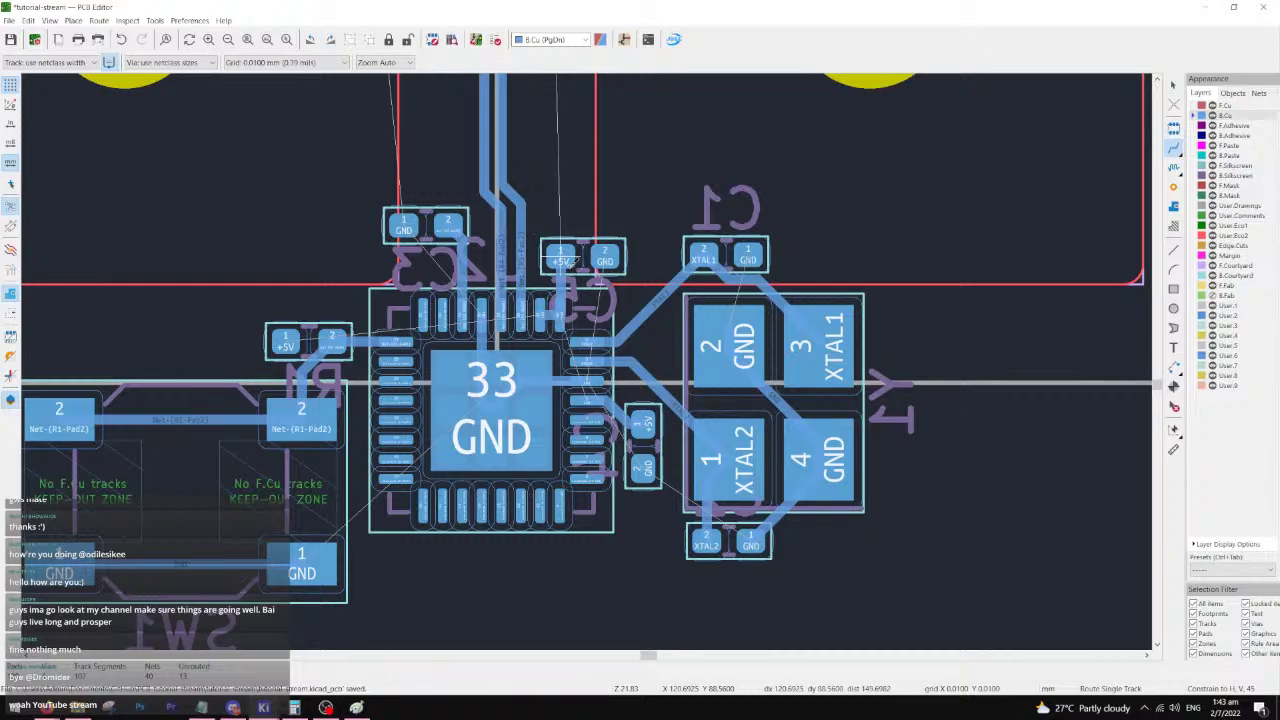
pyautogui.scroll(2, 630, 360)
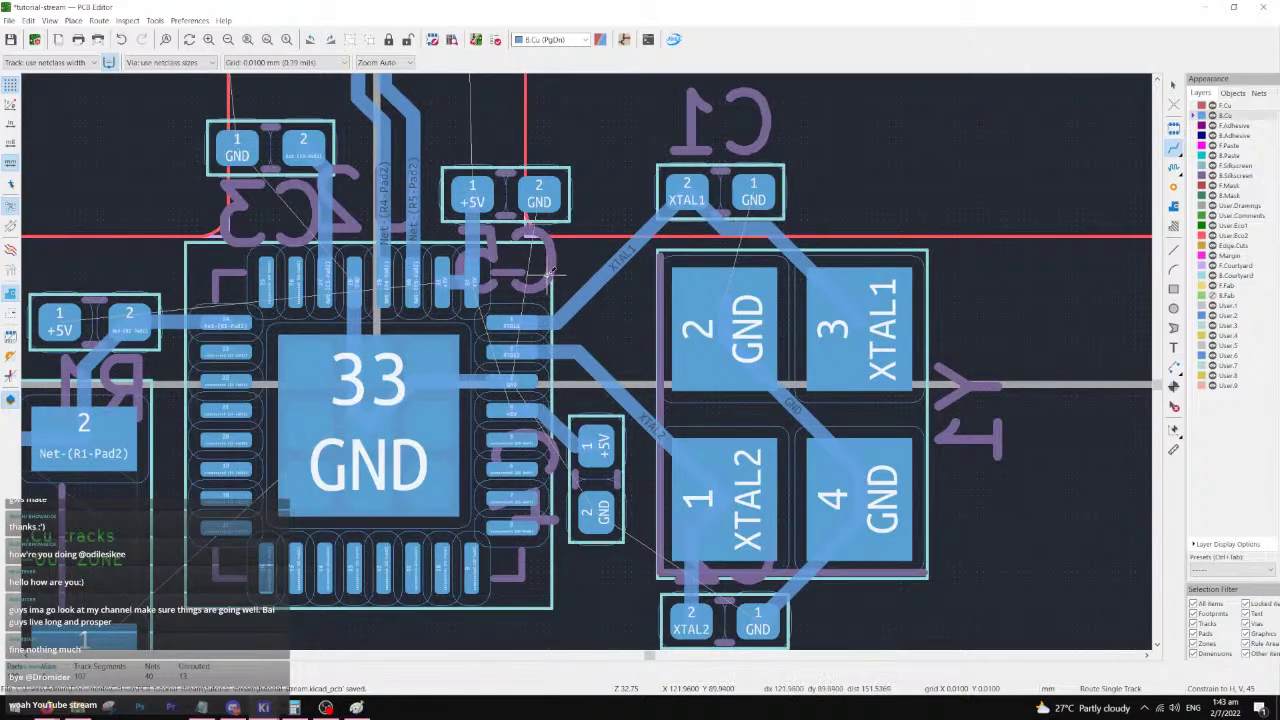
pyautogui.moveTo(337, 313); pyautogui.dragTo(500, 328, button='middle')
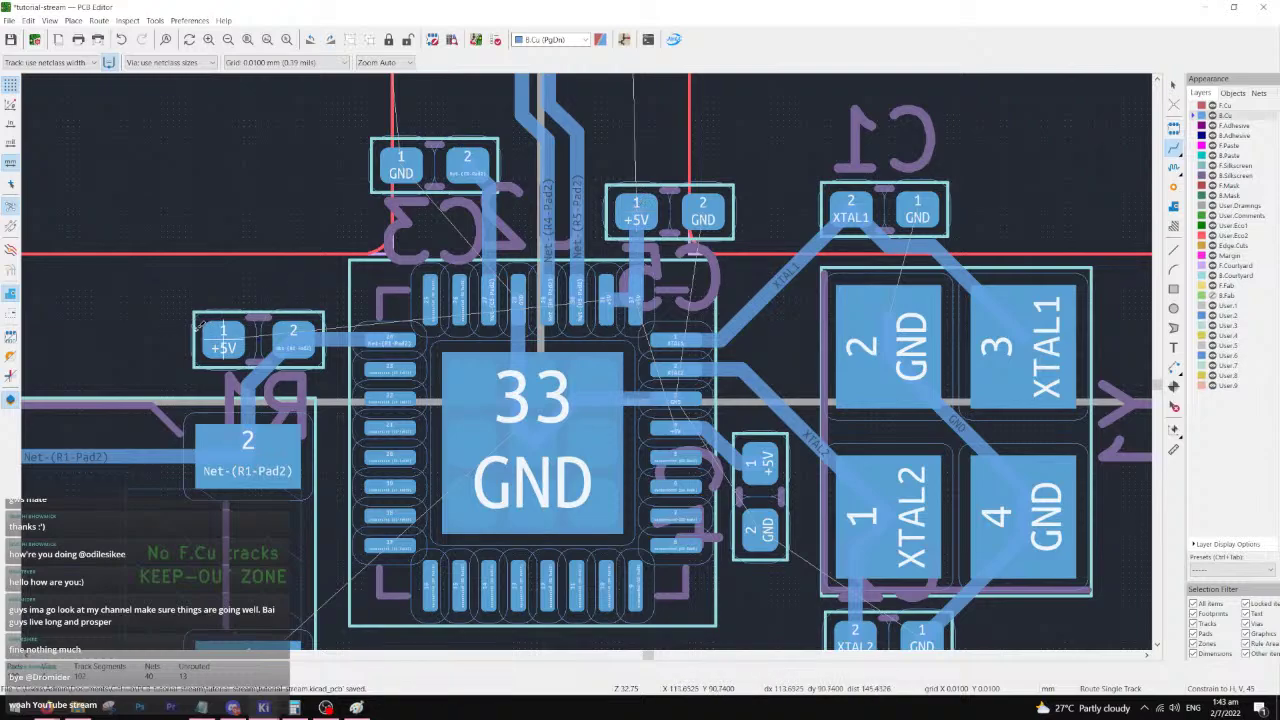
pyautogui.scroll(-2, 580, 290)
pyautogui.moveTo(652, 427); pyautogui.dragTo(690, 345, button='middle')
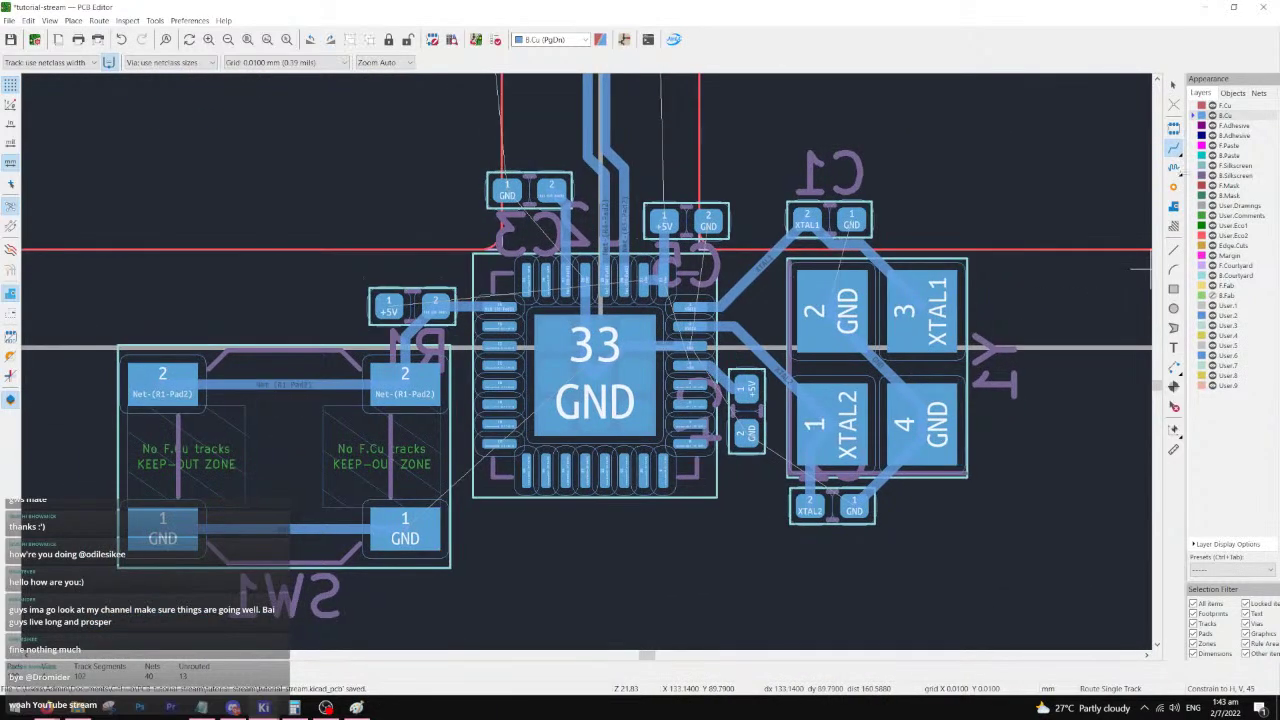
pyautogui.press('x')
pyautogui.scroll(-3, 663, 222)
pyautogui.scroll(5, 628, 262)
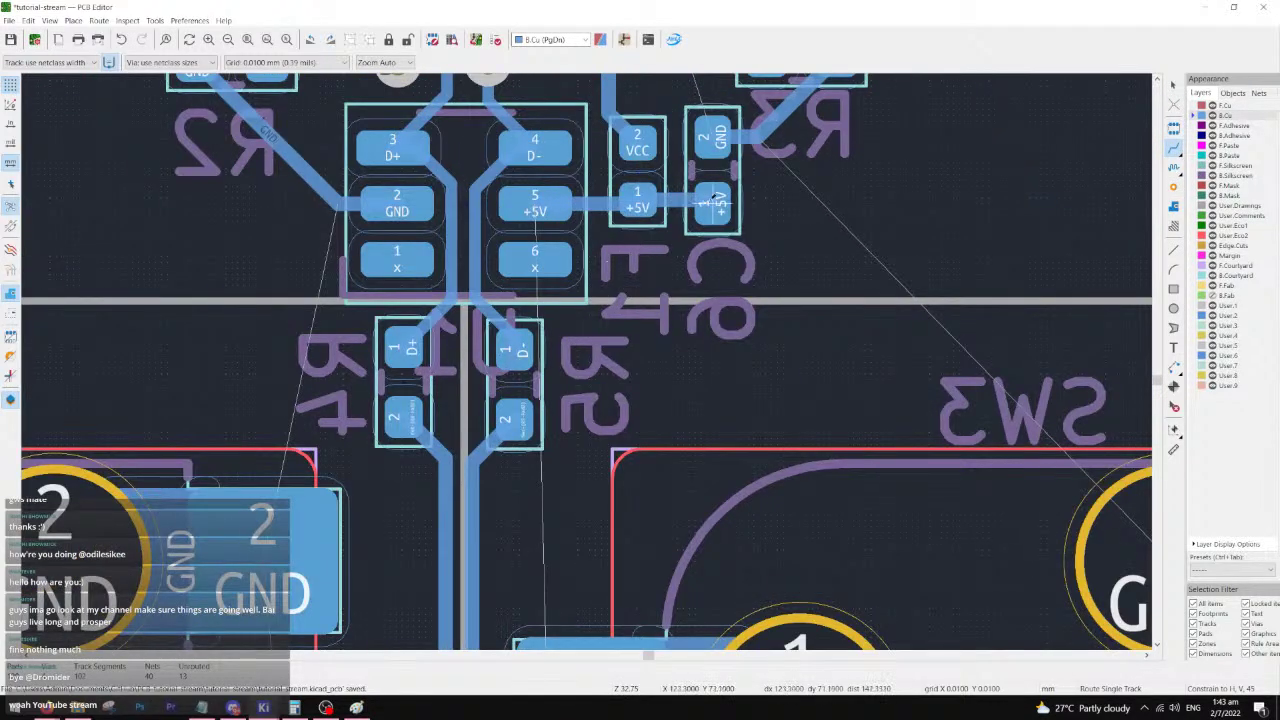
pyautogui.click(710, 201)
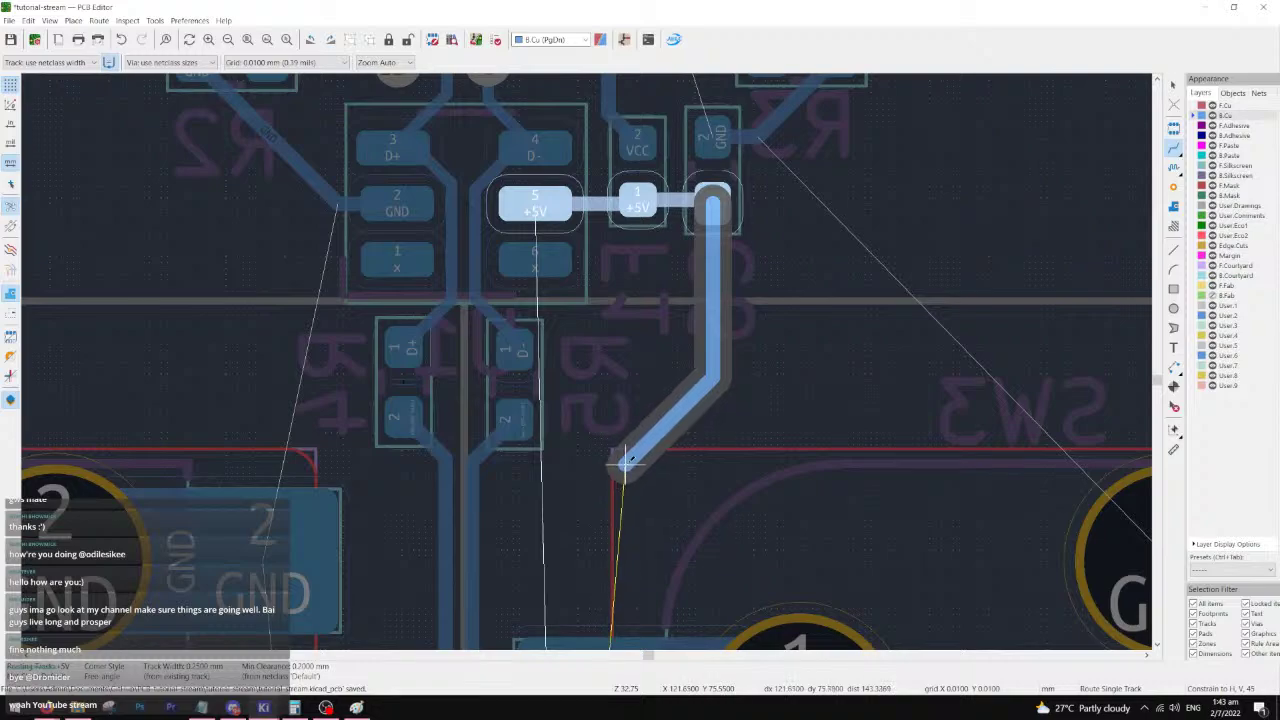
pyautogui.press('Escape')
# - Try to route +5V on the back copper from F1's pad 1 down between the switches, alongside R5's track
pyautogui.click(638, 204)
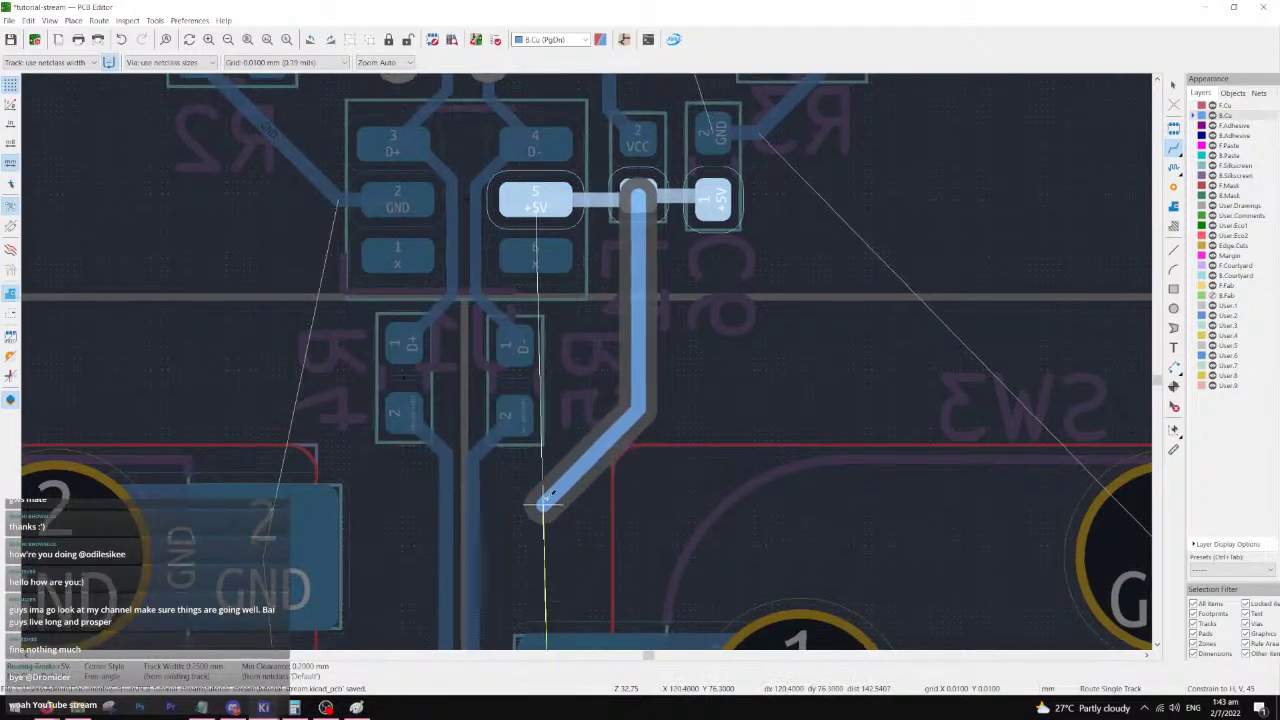
pyautogui.moveTo(543, 508); pyautogui.dragTo(666, 283, button='middle')
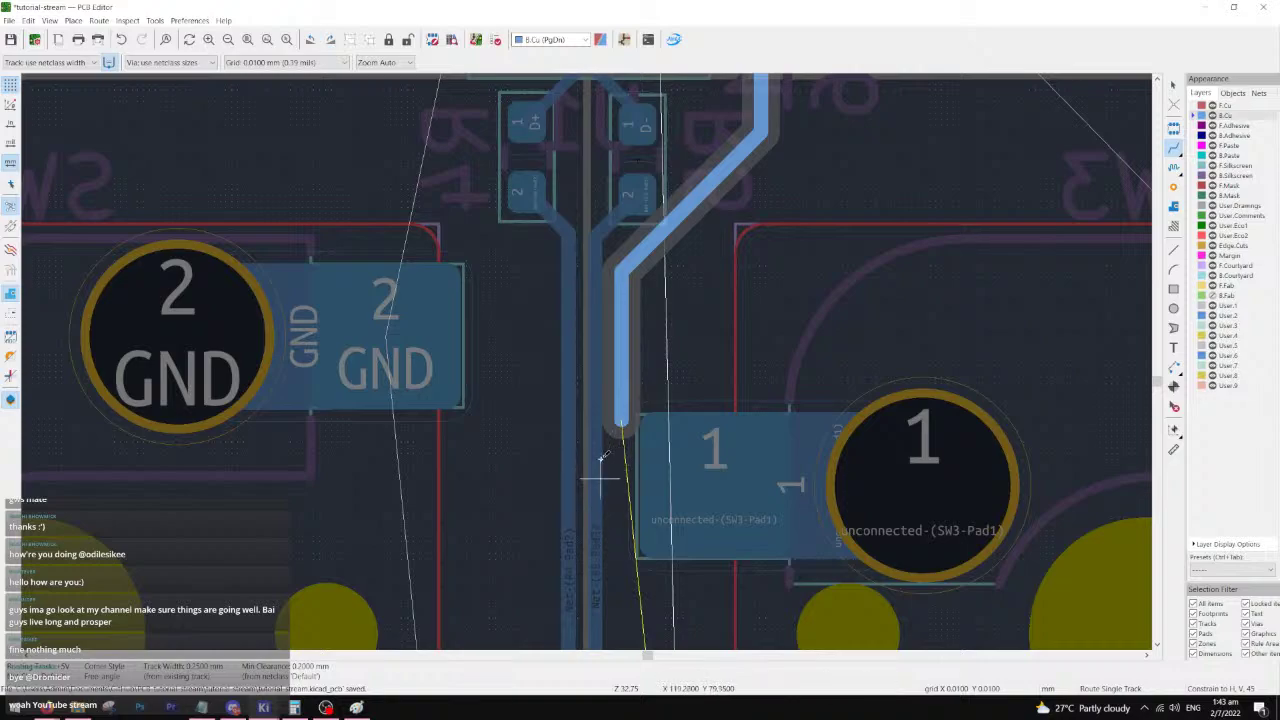
pyautogui.scroll(-3, 617, 424)
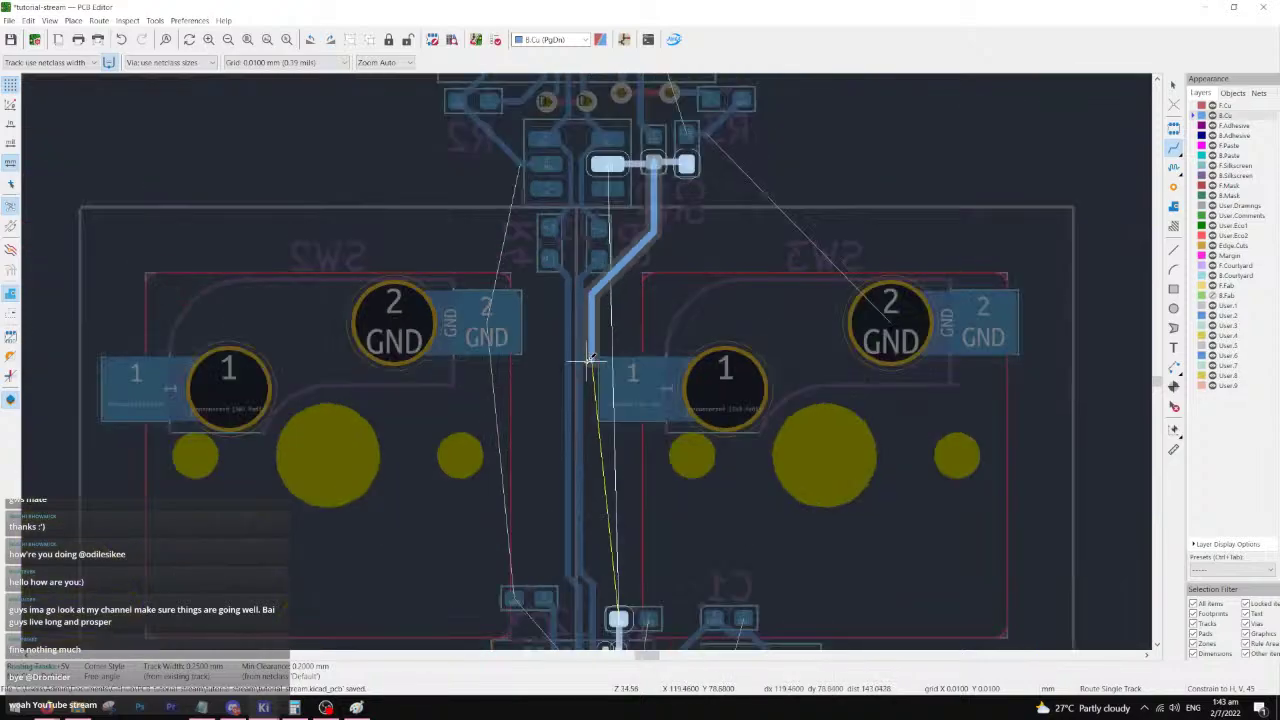
pyautogui.press('Escape')
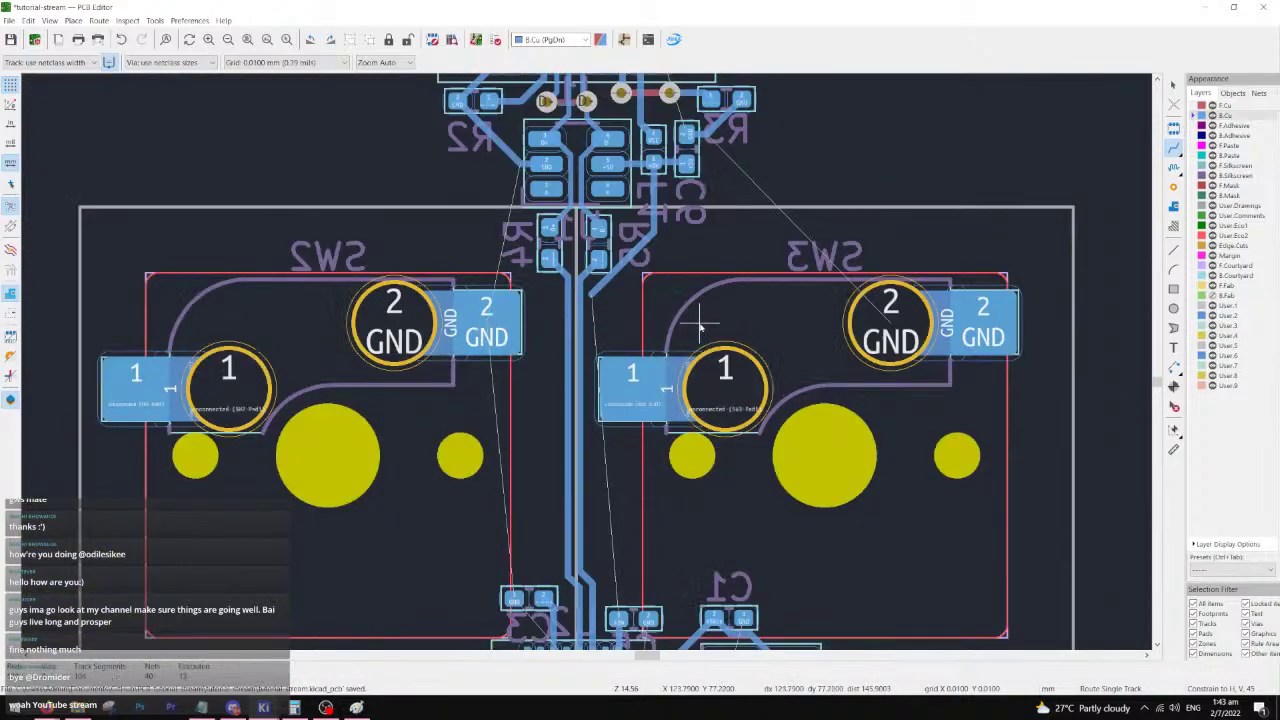
# - Examine the gap between SW2 and SW3 and the unrouted +5V connection from the USB section to U2
pyautogui.moveTo(634, 398); pyautogui.dragTo(686, 293, button='middle')
pyautogui.scroll(-2, 667, 382)
pyautogui.scroll(2, 588, 360)
pyautogui.moveTo(604, 272); pyautogui.dragTo(620, 398, button='middle')
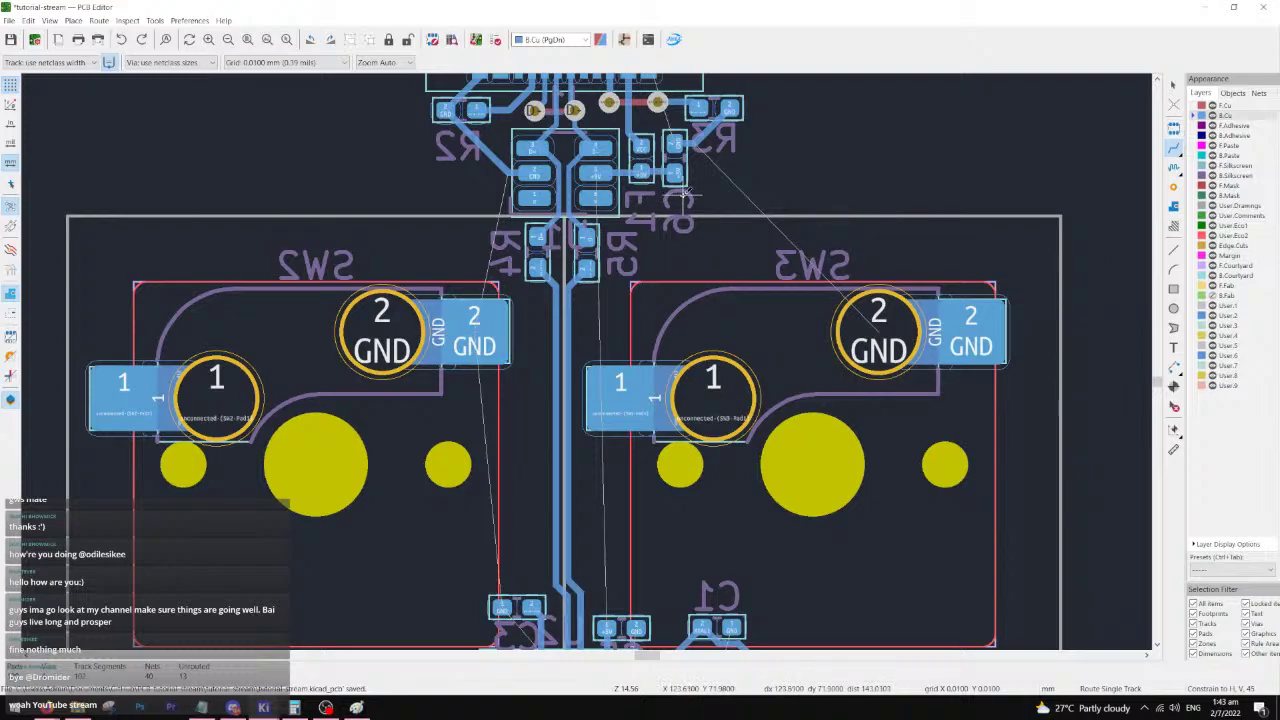
pyautogui.scroll(-1, 683, 197)
pyautogui.scroll(1, 683, 197)
pyautogui.scroll(-1, 590, 358)
pyautogui.scroll(1, 590, 360)
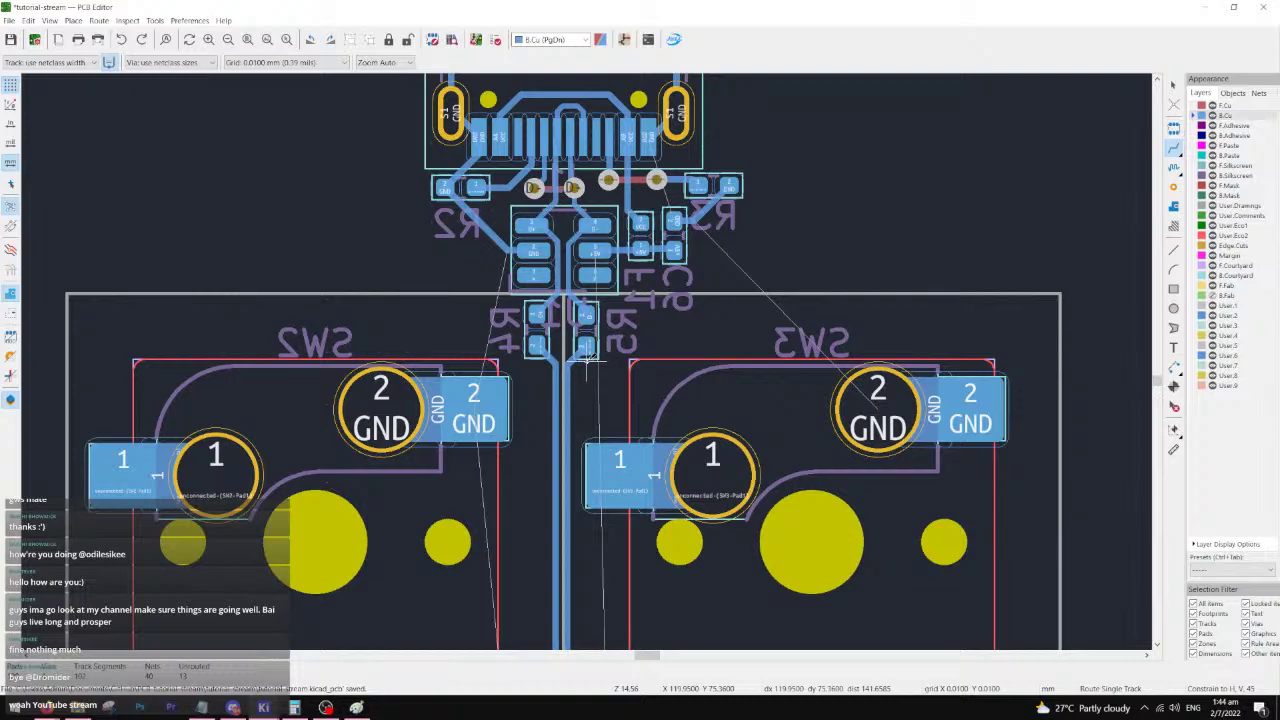
pyautogui.scroll(-1, 592, 358)
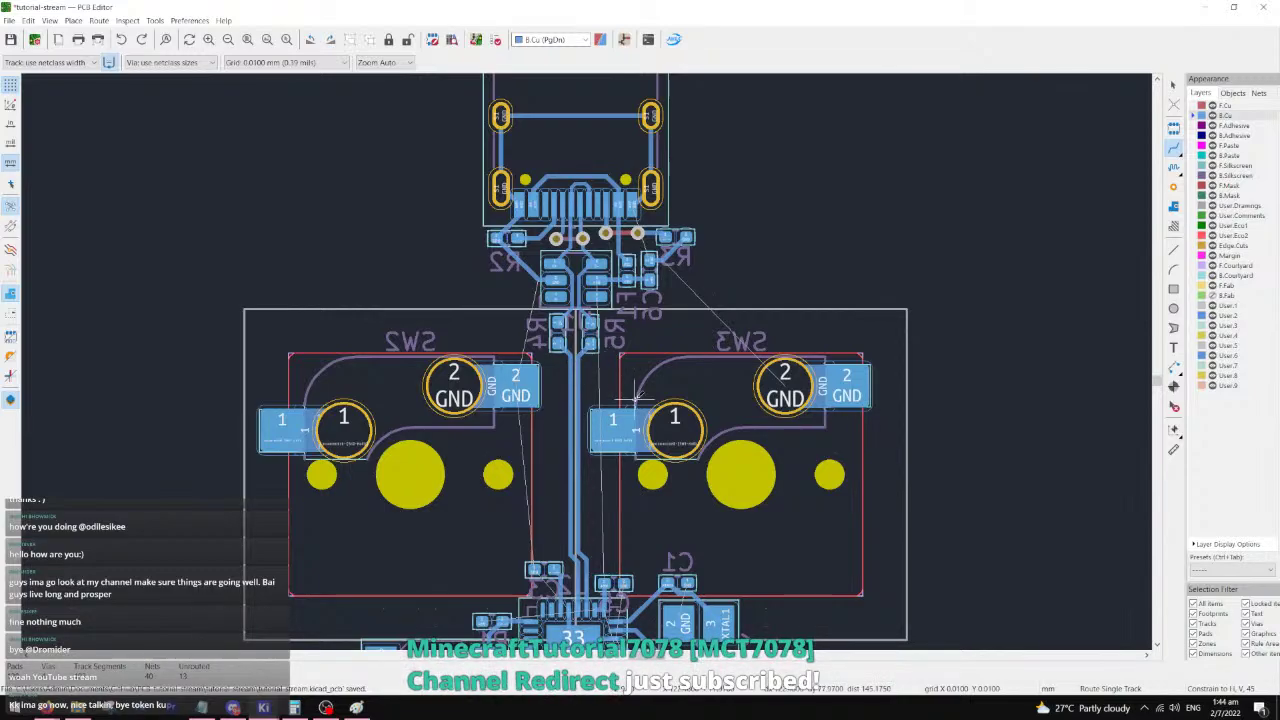
pyautogui.scroll(3, 590, 330)
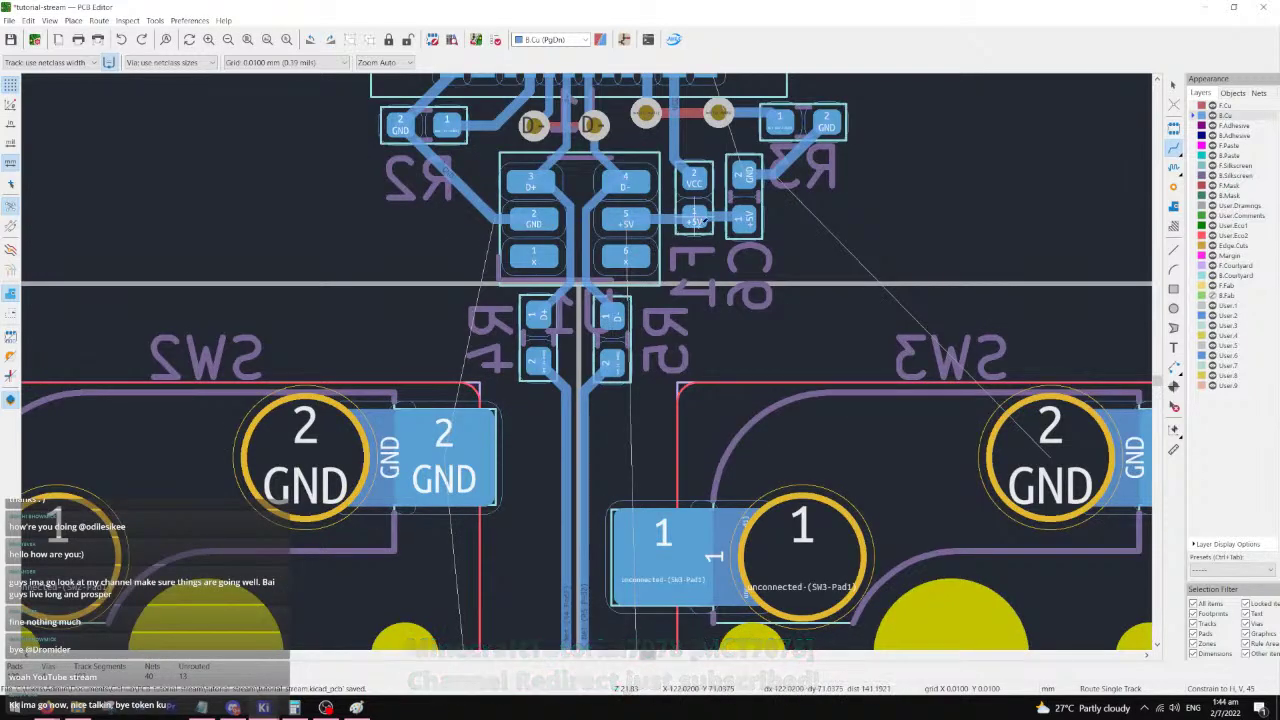
# - Try to route +5V from F1's pad 1 to a via just below it, and undo that track and via
pyautogui.click(693, 218)
pyautogui.scroll(-3, 588, 360)
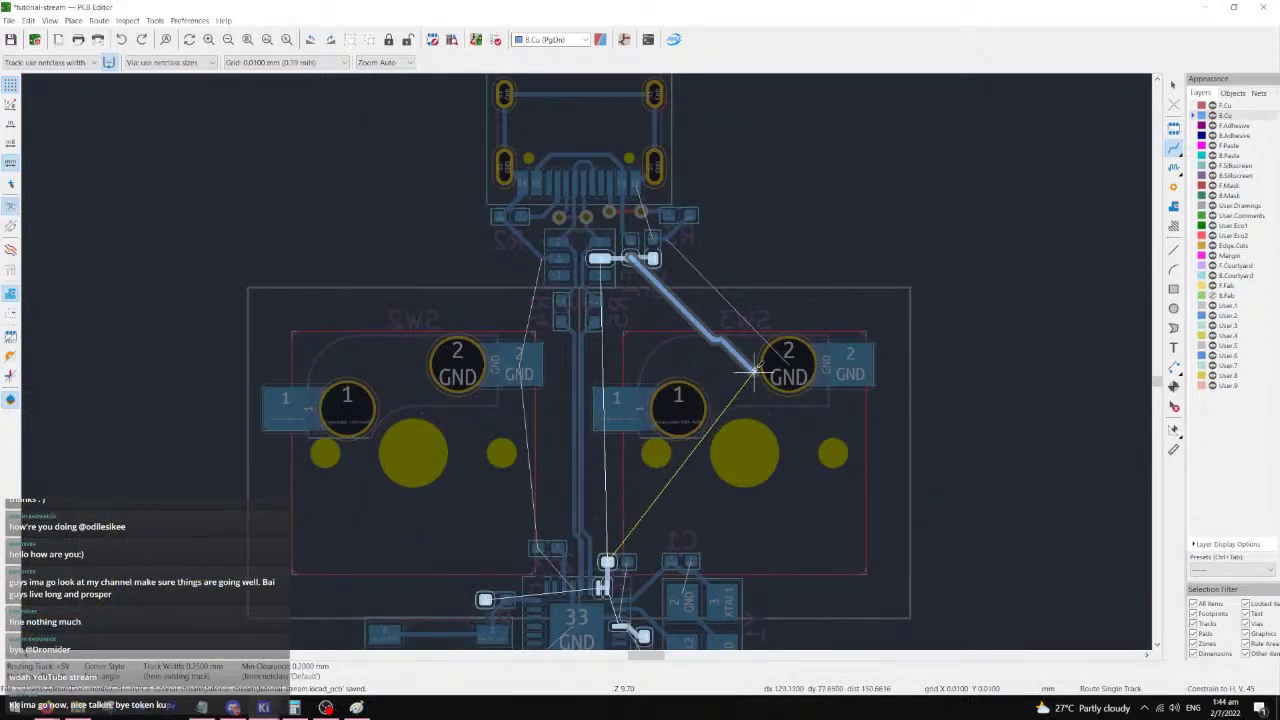
pyautogui.scroll(5, 604, 268)
pyautogui.scroll(-2, 579, 343)
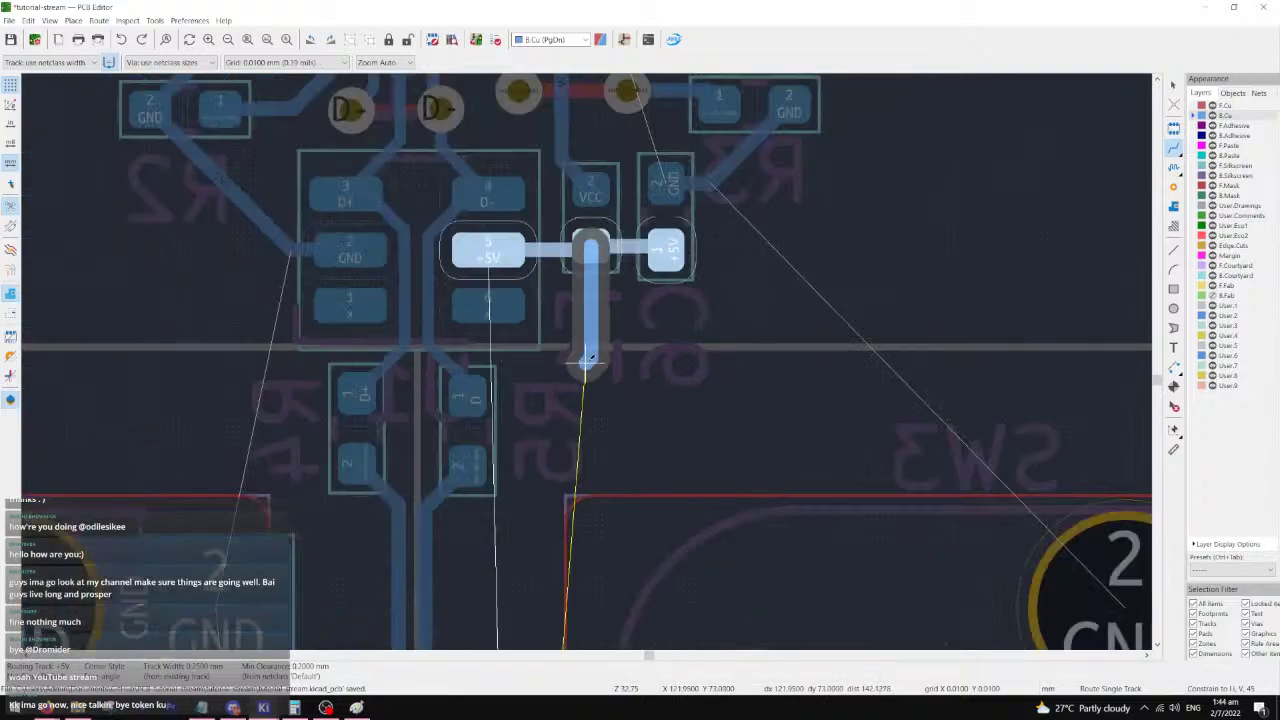
pyautogui.moveTo(520, 478); pyautogui.dragTo(617, 320, button='middle')
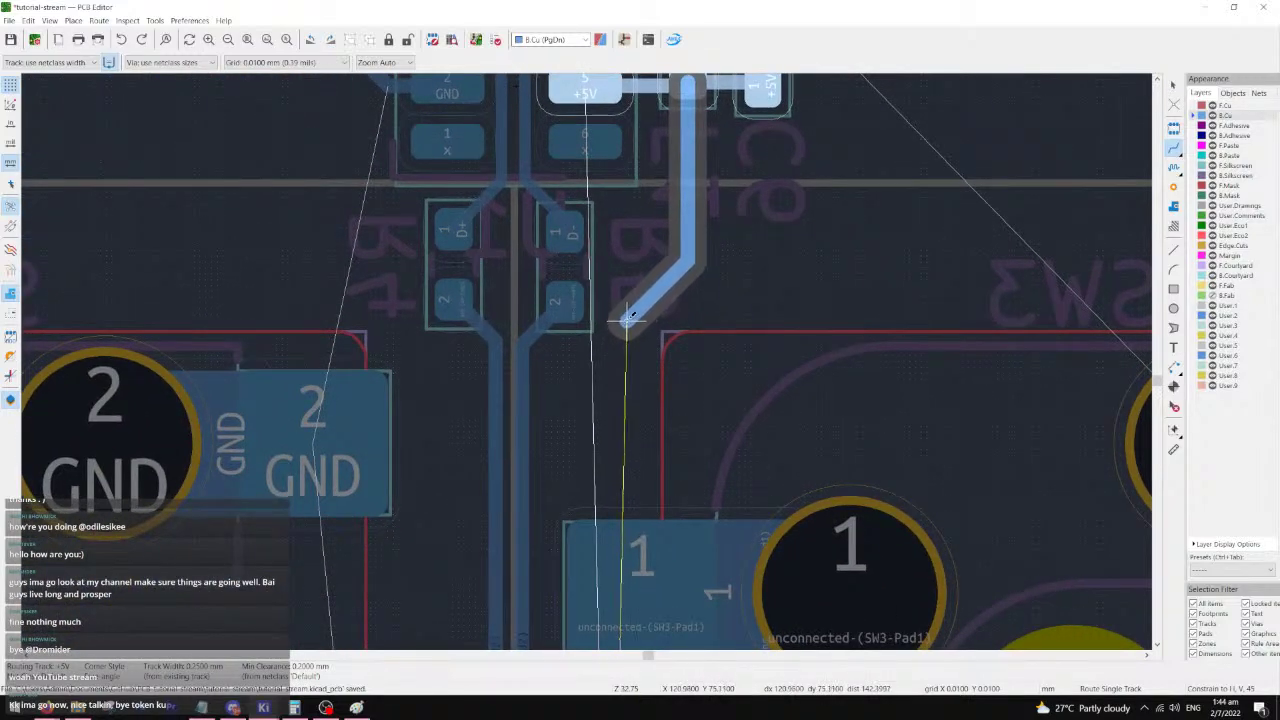
pyautogui.scroll(-2, 648, 205)
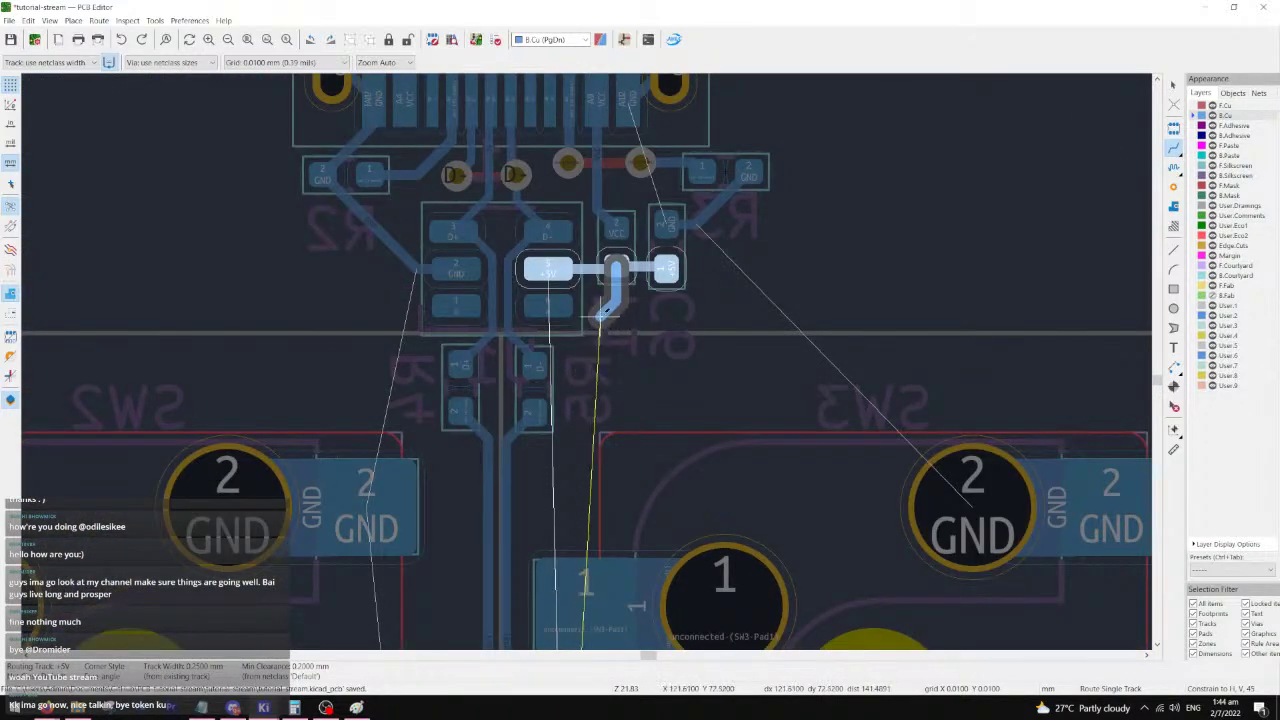
pyautogui.press('v')
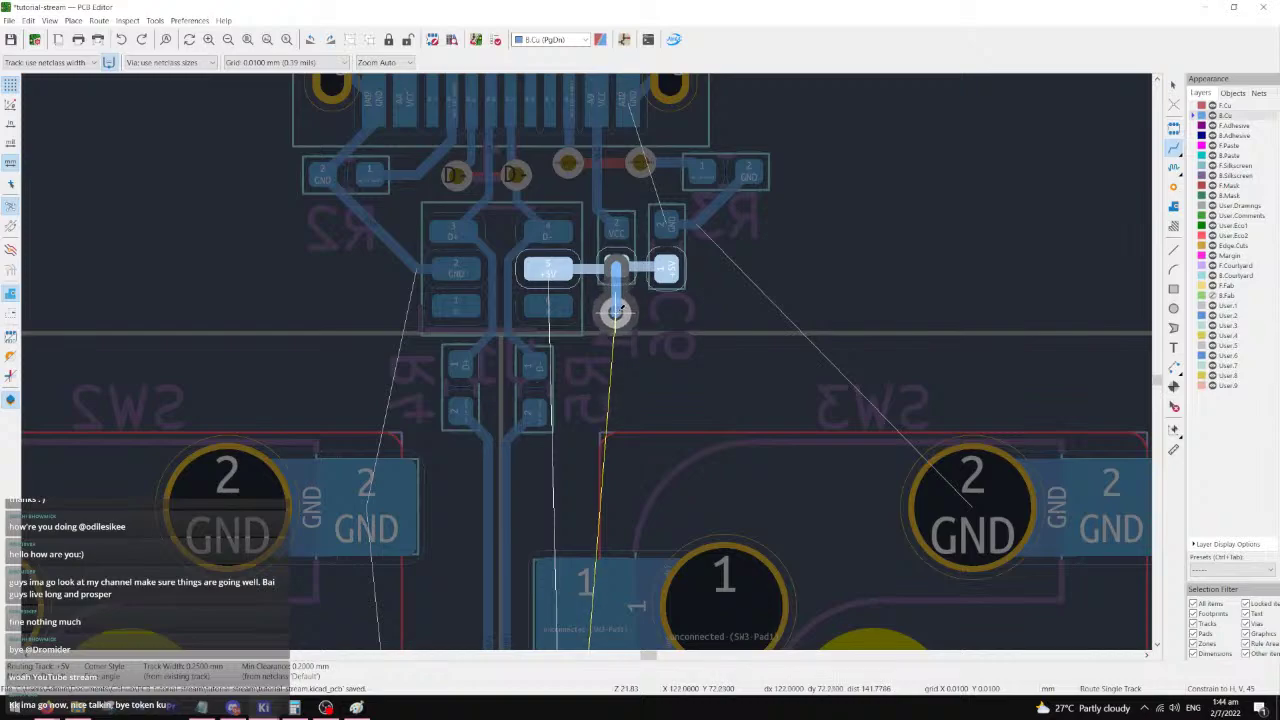
pyautogui.click(617, 312)
pyautogui.press('Escape')
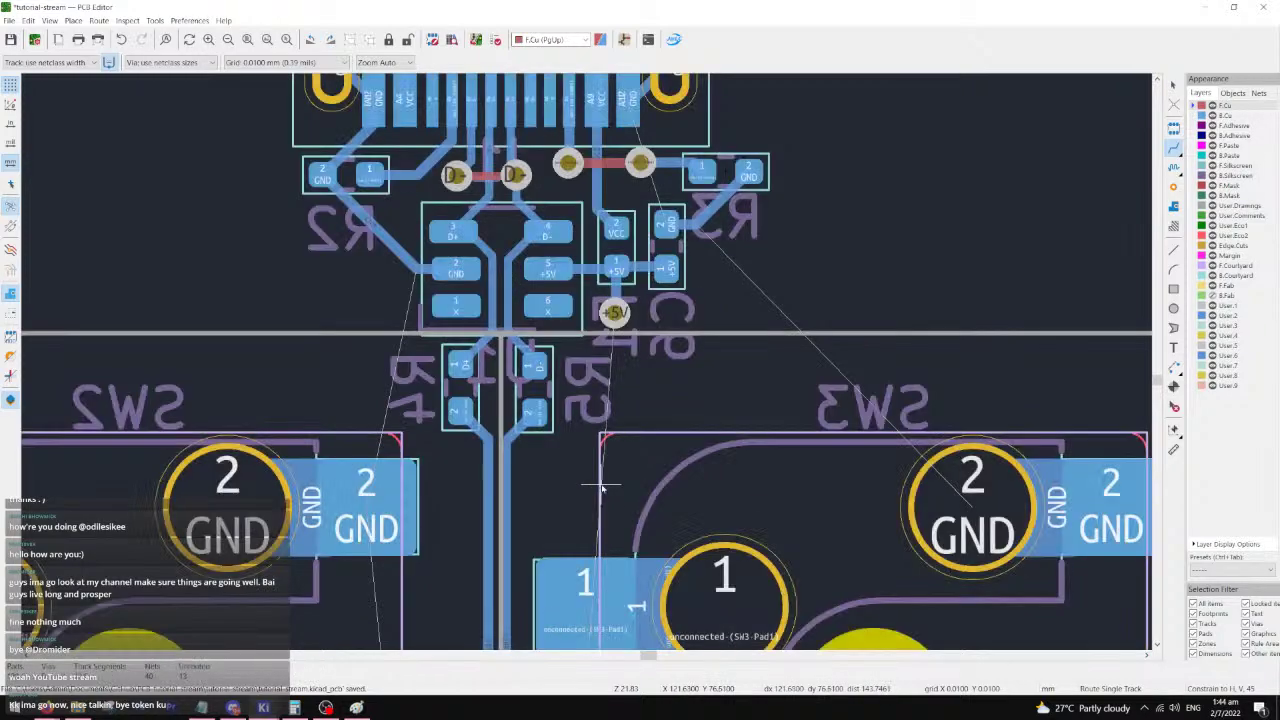
pyautogui.hotkey('ctrl', 'z')
# - Route +5V from F1's pad 1 to a via below R5, down the front copper to a via above C5, and into C5's pad 1
pyautogui.click(615, 269)
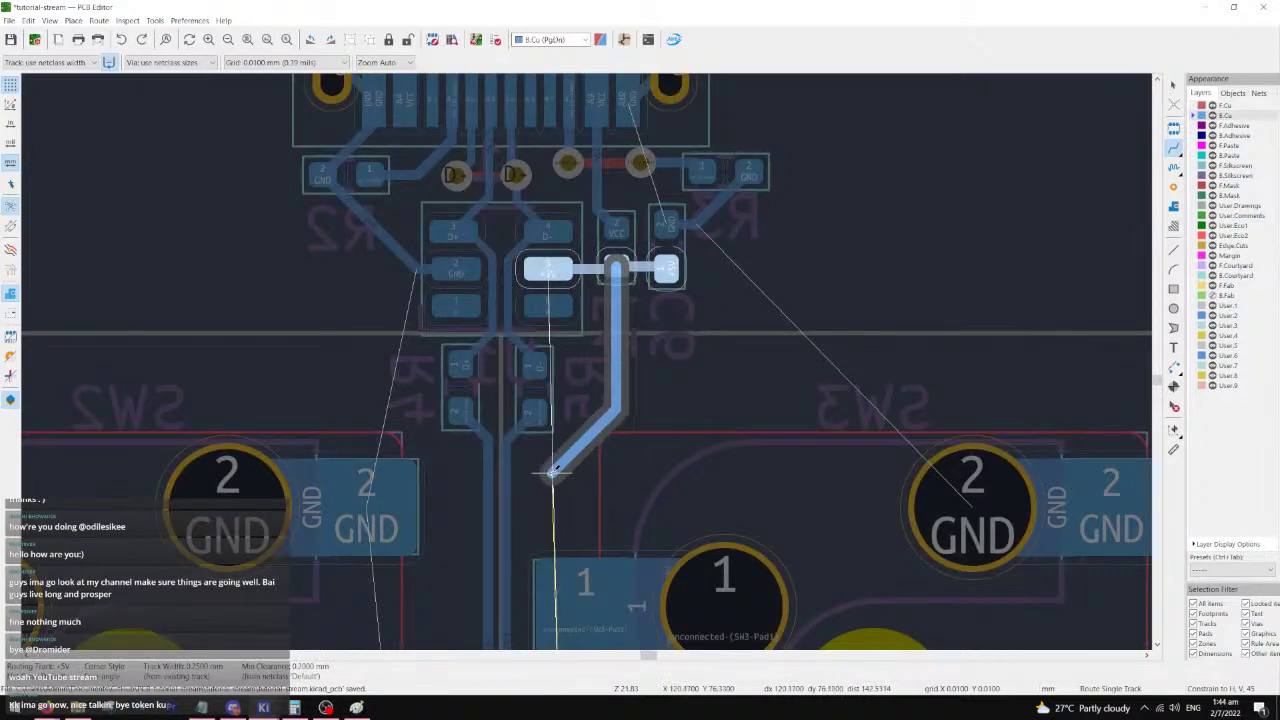
pyautogui.press('v')
pyautogui.click(537, 466)
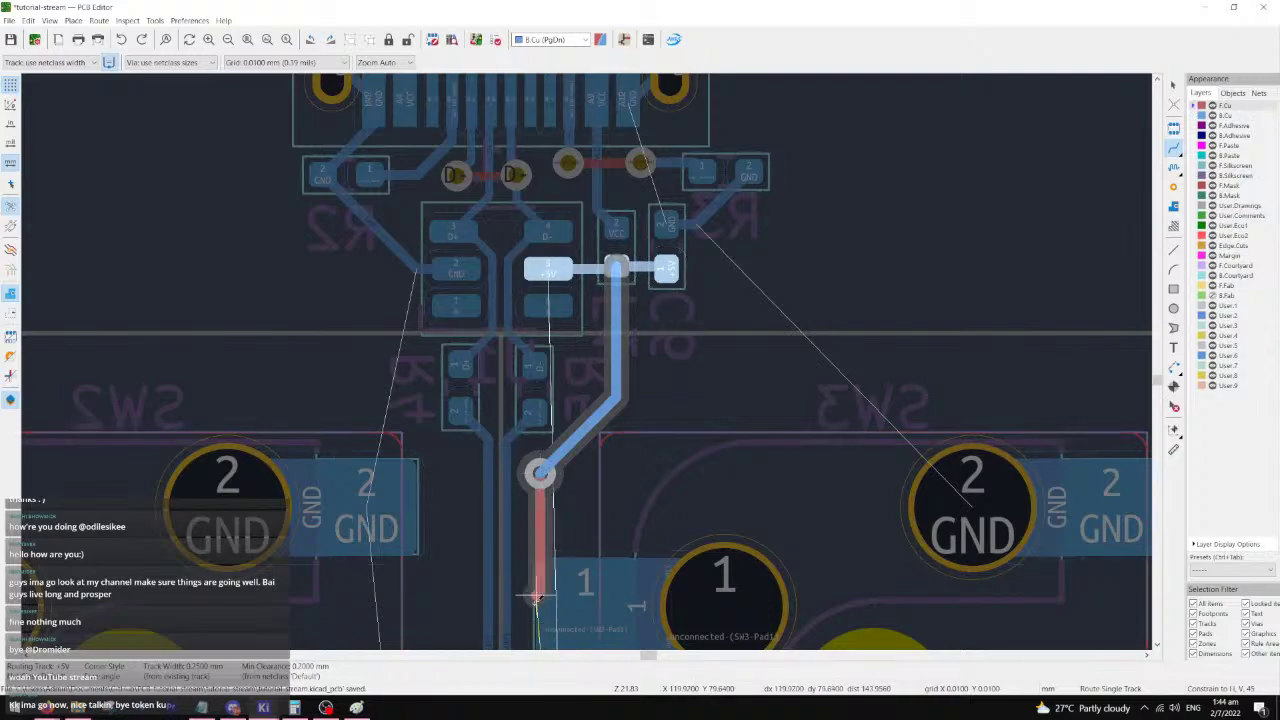
pyautogui.press('F4')
pyautogui.moveTo(589, 555); pyautogui.dragTo(626, 346, button='middle')
pyautogui.press('v')
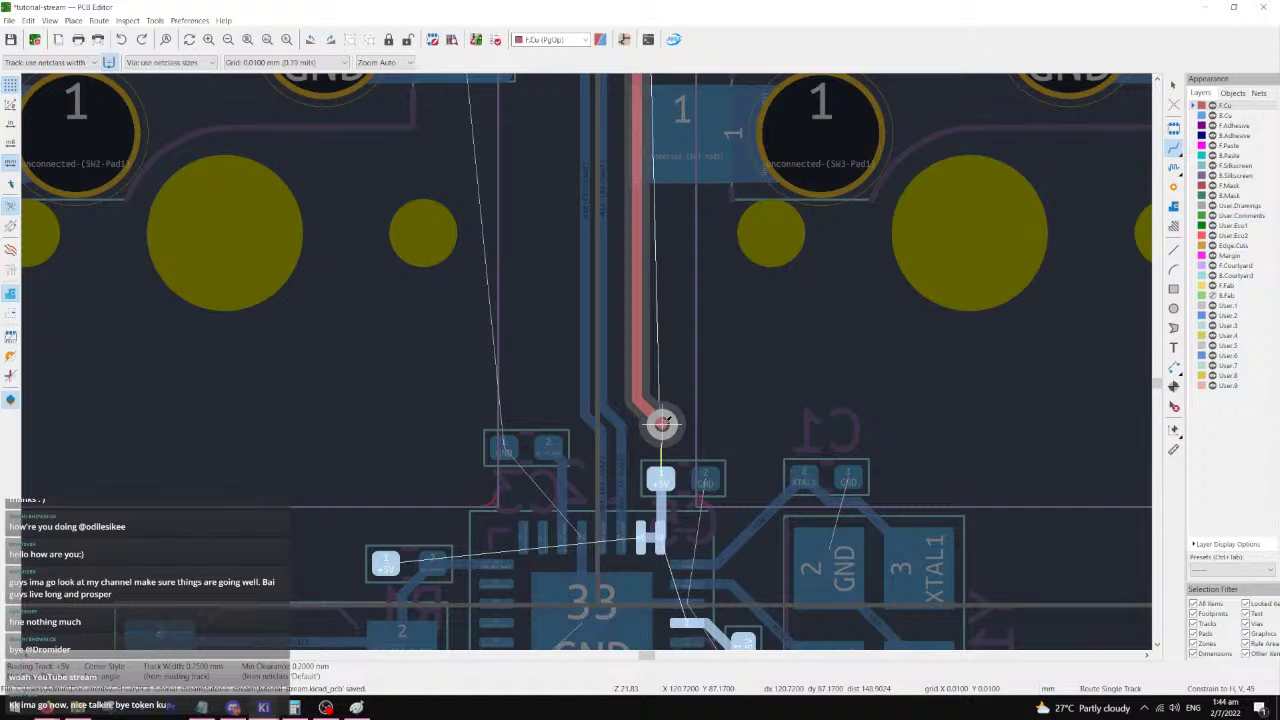
pyautogui.click(660, 434)
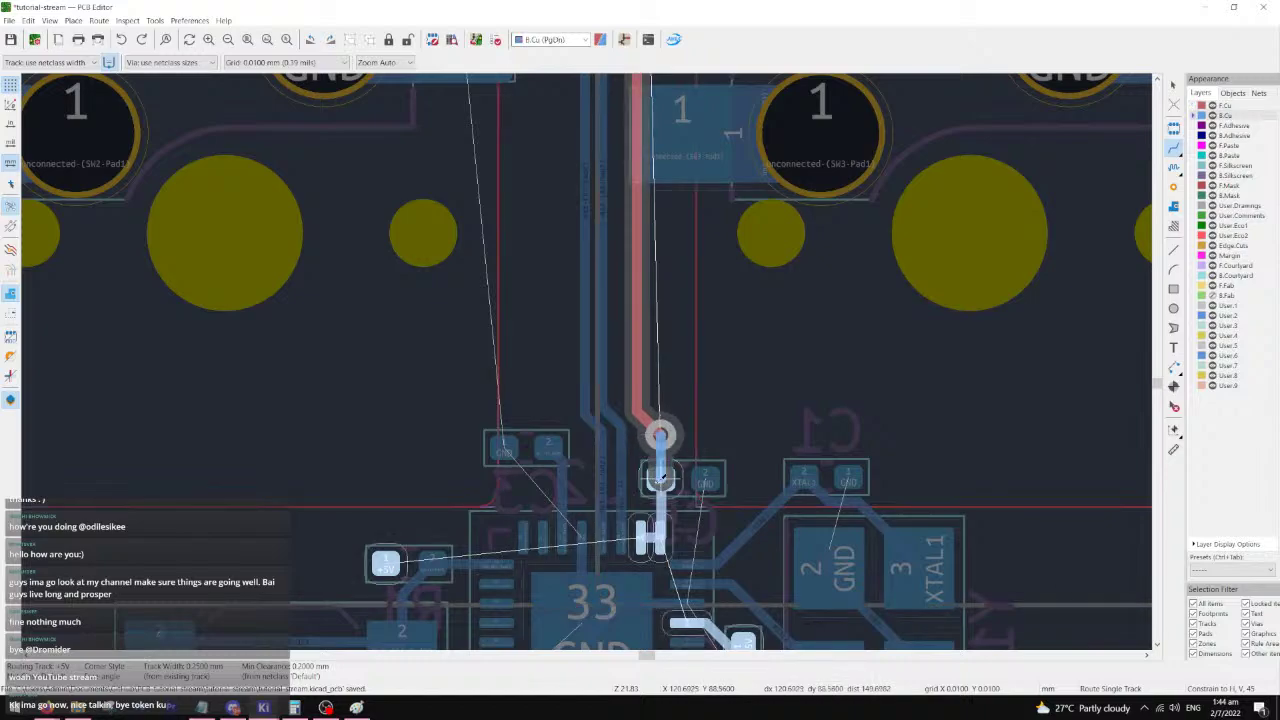
pyautogui.click(661, 477)
# - Route a front-copper +5V track from the via above C5 around R1 and beneath U2, up to C4's pad 1
pyautogui.moveTo(749, 420); pyautogui.dragTo(760, 324, button='middle')
pyautogui.click(1222, 106)
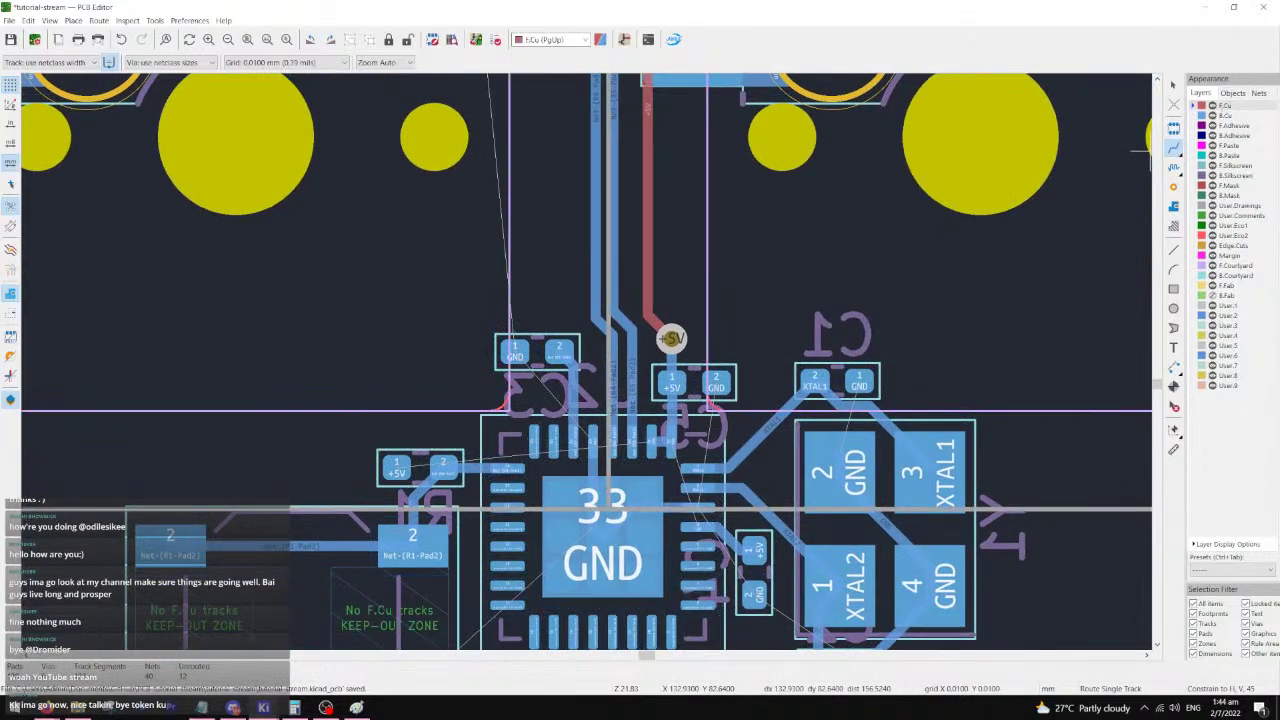
pyautogui.click(672, 338)
pyautogui.moveTo(409, 393); pyautogui.dragTo(491, 280, button='middle')
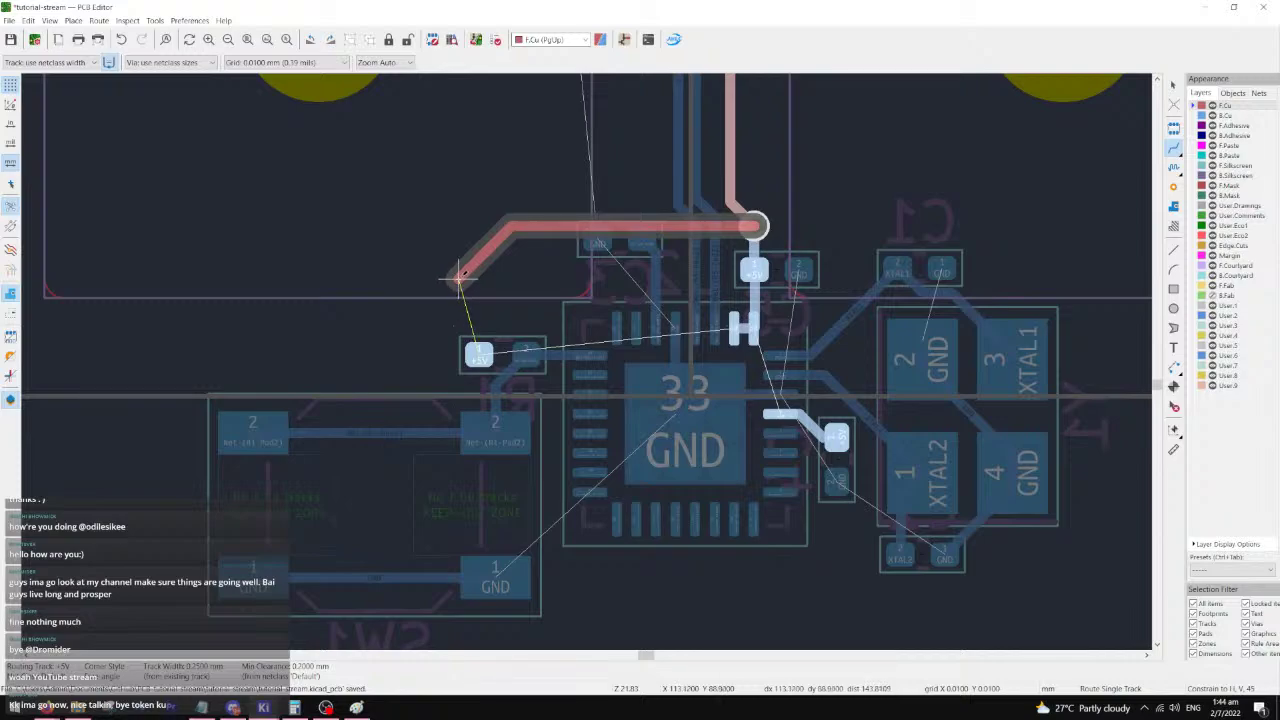
pyautogui.moveTo(426, 555); pyautogui.dragTo(443, 405, button='middle')
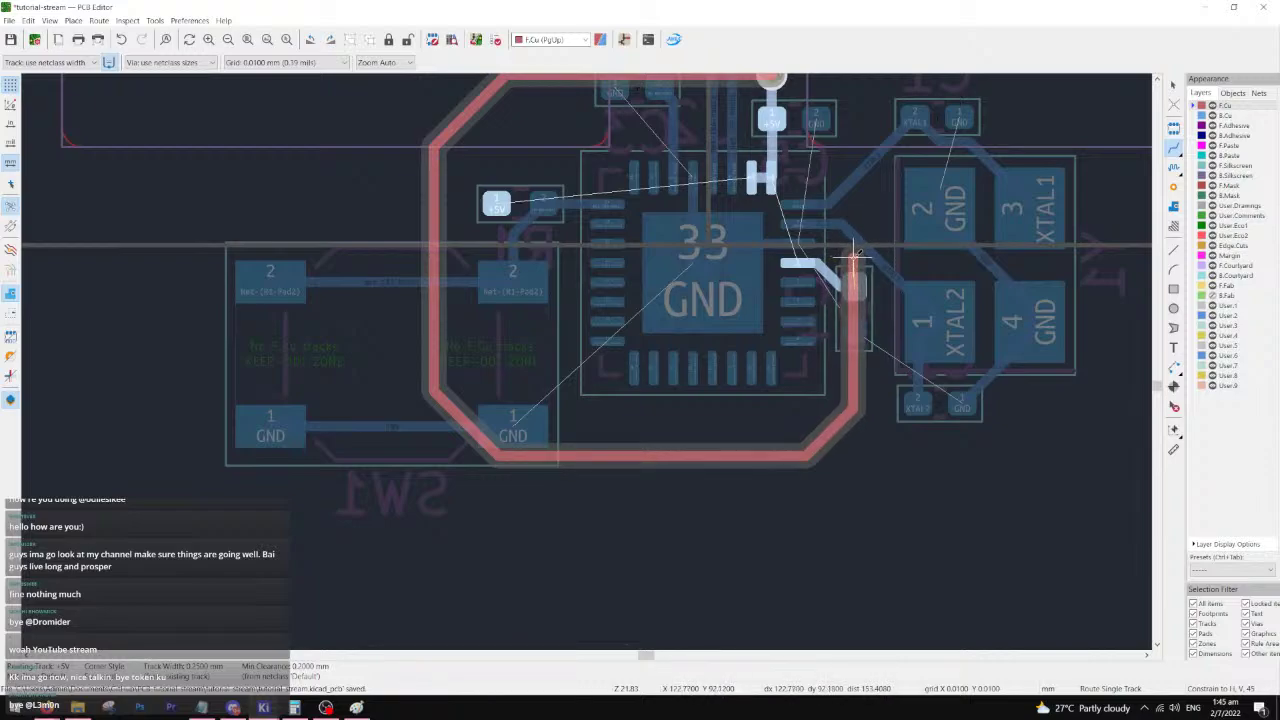
pyautogui.moveTo(853, 255); pyautogui.dragTo(725, 348, button='middle')
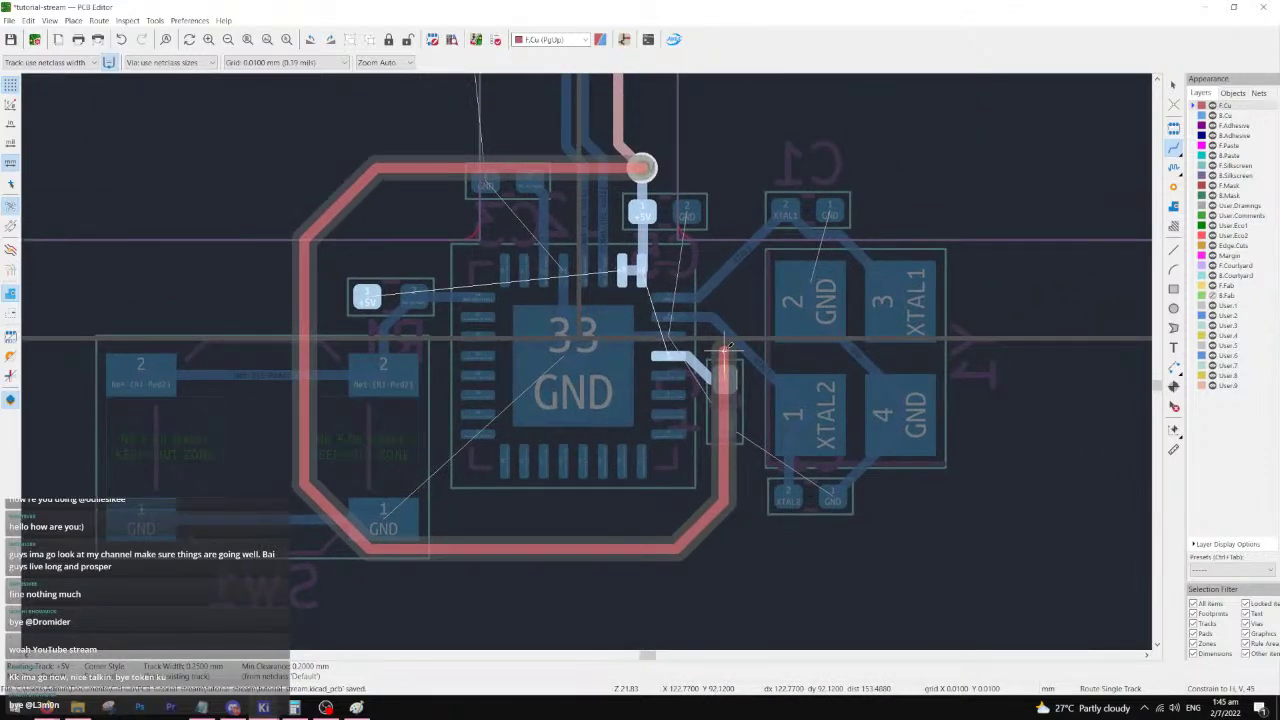
pyautogui.scroll(3, 727, 347)
pyautogui.scroll(-5, 545, 373)
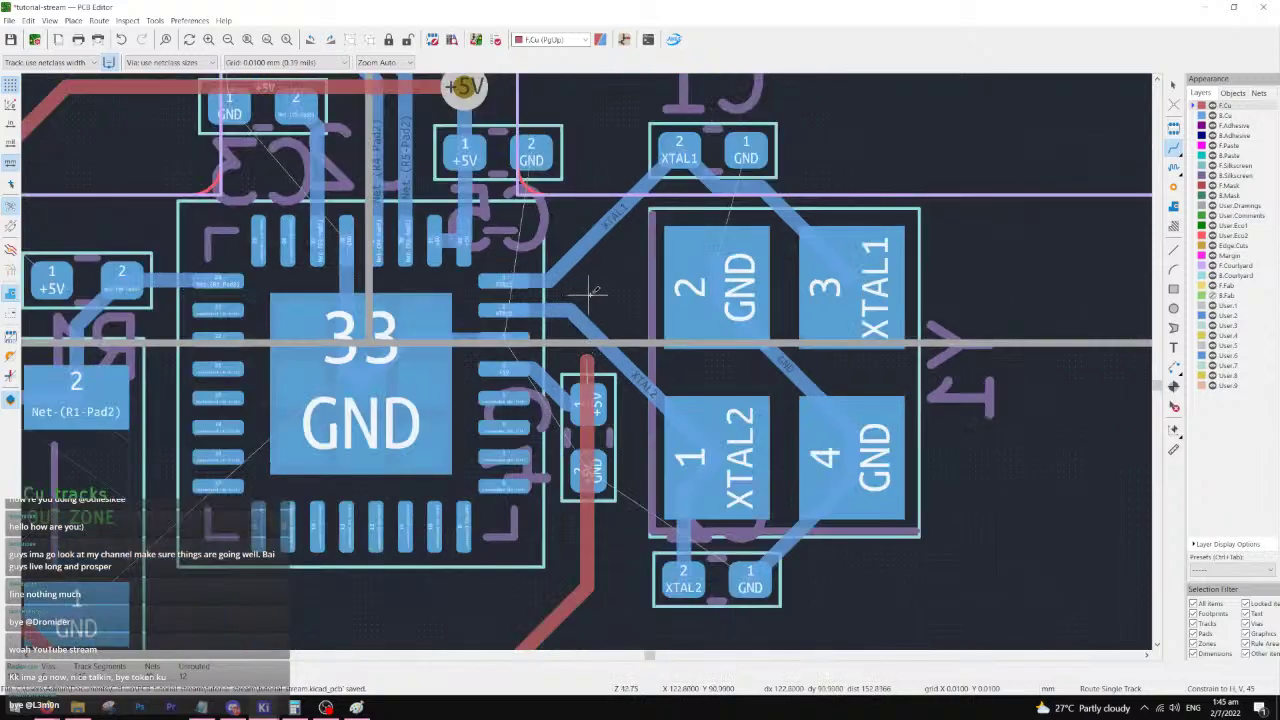
pyautogui.press('Escape')
# - Delete the XTAL1 track segments running from Y1's pad 3 through C1 toward U2
pyautogui.click(773, 347)
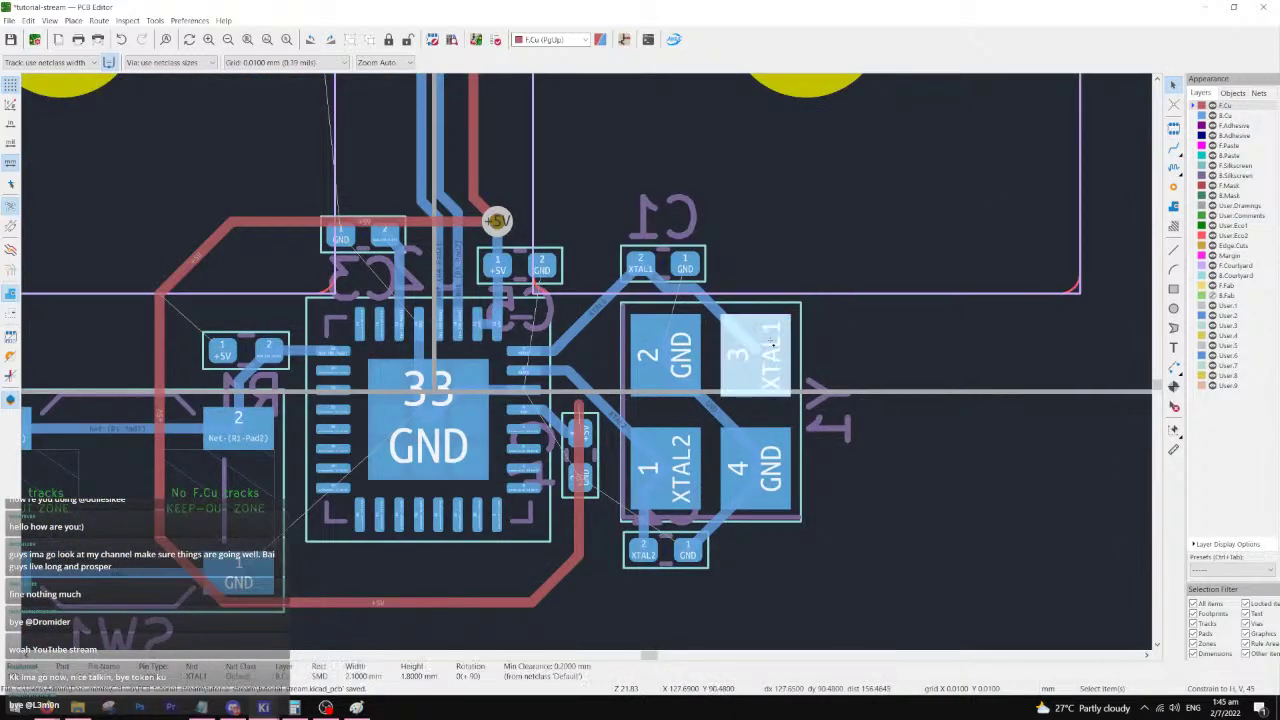
pyautogui.click(709, 309)
pyautogui.press('Delete')
pyautogui.click(685, 289)
pyautogui.press('Delete')
pyautogui.click(654, 280)
pyautogui.press('Delete')
pyautogui.click(623, 289)
pyautogui.press('Delete')
# - Delete the XTAL2 track segments between Y1's pad 1 and U2, plus the leftover XTAL1 stub at U2
pyautogui.click(567, 372)
pyautogui.click(580, 380)
pyautogui.press('Delete')
pyautogui.click(564, 371)
pyautogui.press('Delete')
pyautogui.click(556, 353)
pyautogui.press('Delete')
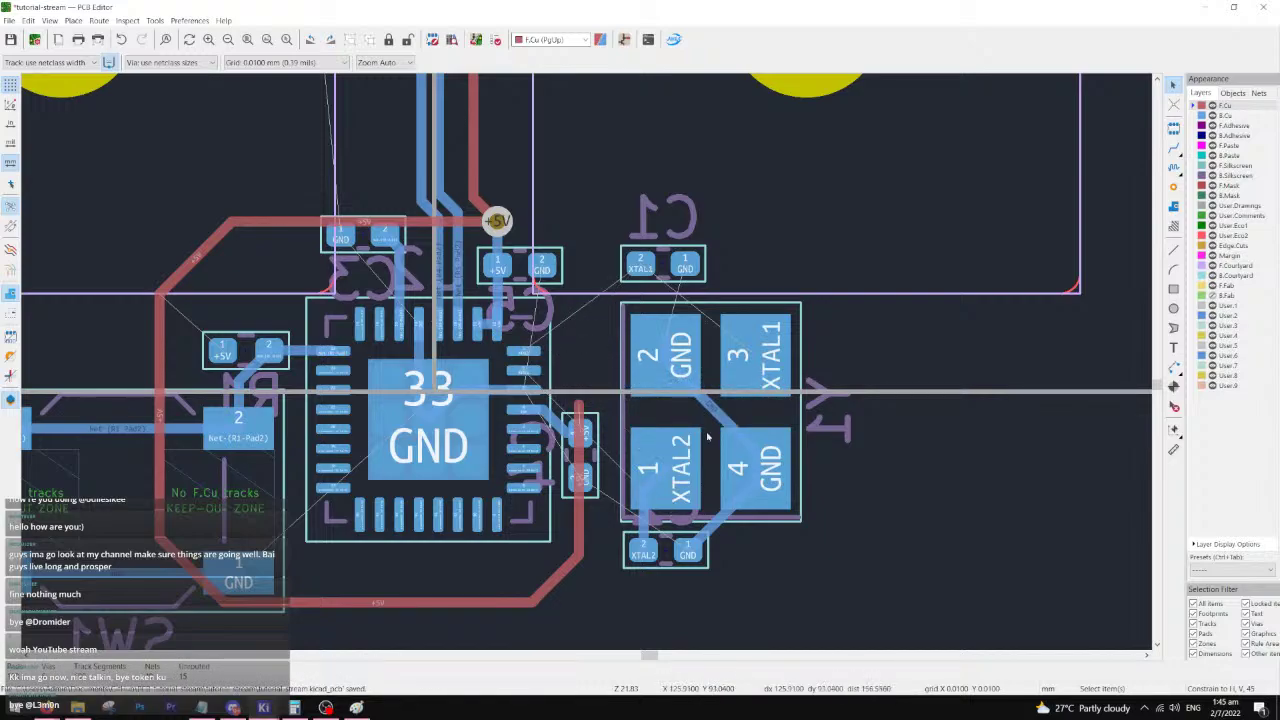
# - Try to move C1, crystal Y1 and the capacitor below it together
pyautogui.click(687, 269)
pyautogui.press('`')
pyautogui.press('`')
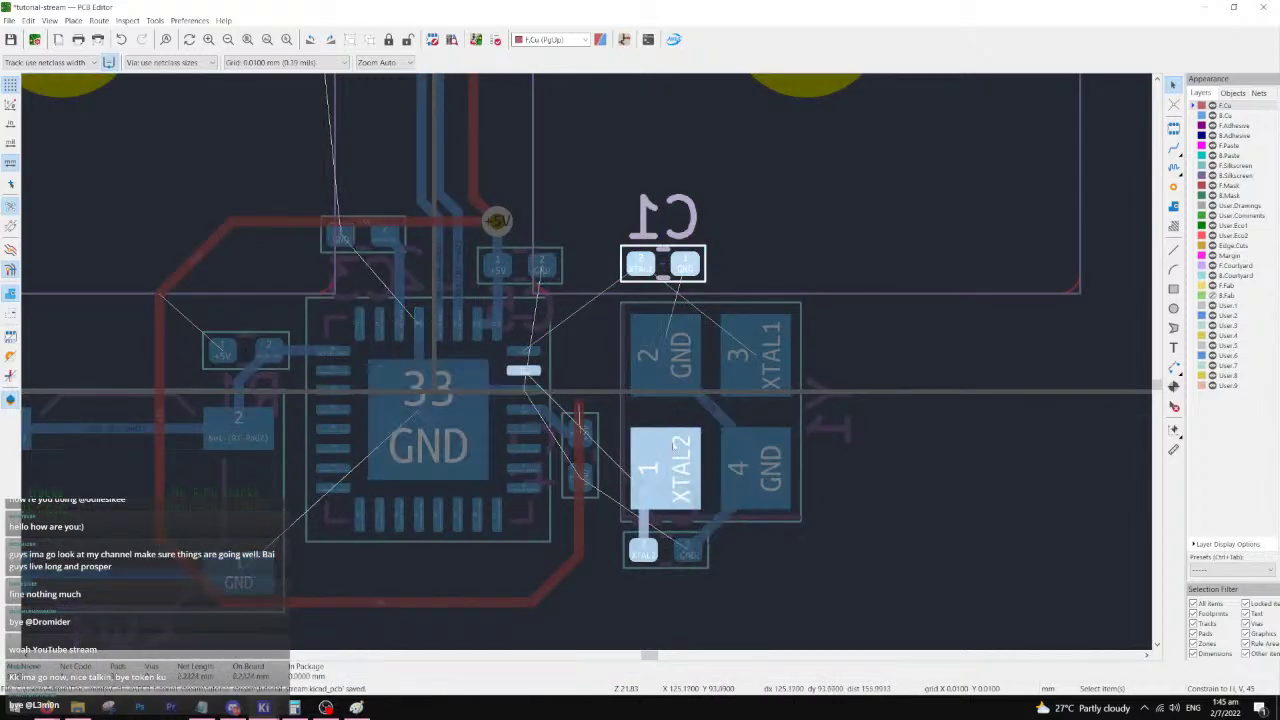
pyautogui.press('`')
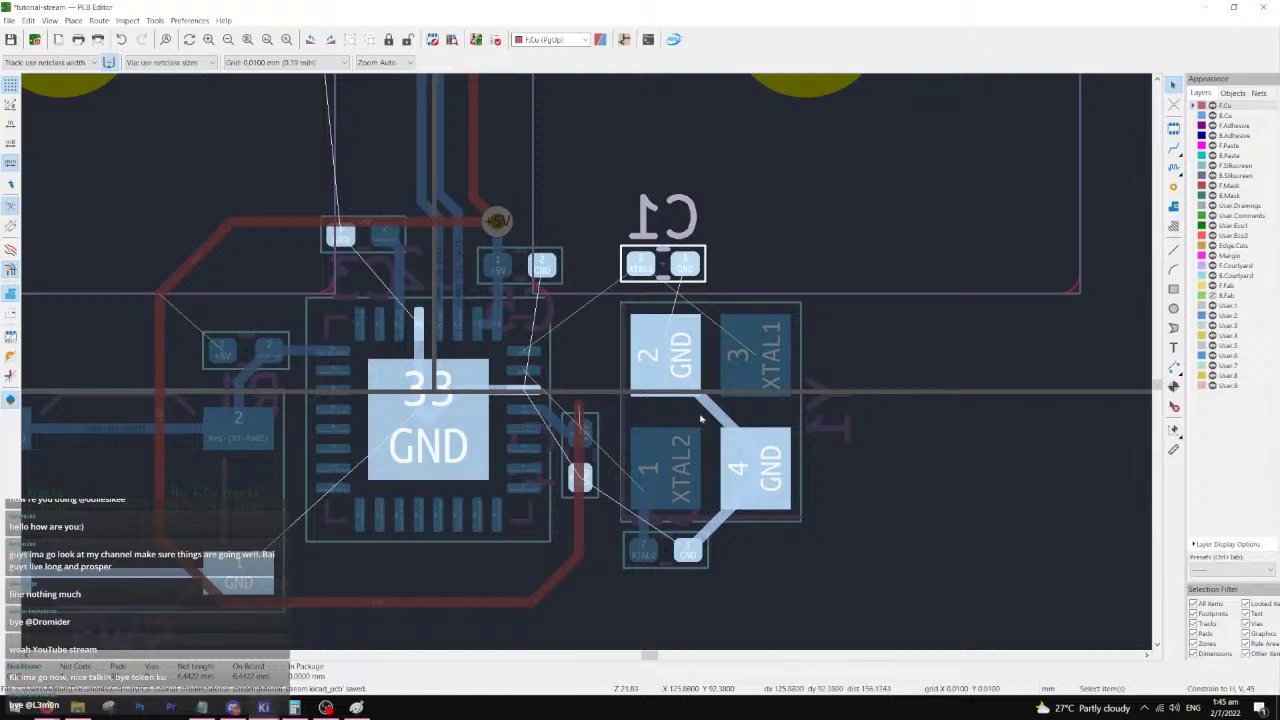
pyautogui.keyDown('shift'); pyautogui.click(697, 415); pyautogui.keyUp('shift')
pyautogui.keyDown('shift'); pyautogui.click(660, 548); pyautogui.keyUp('shift')
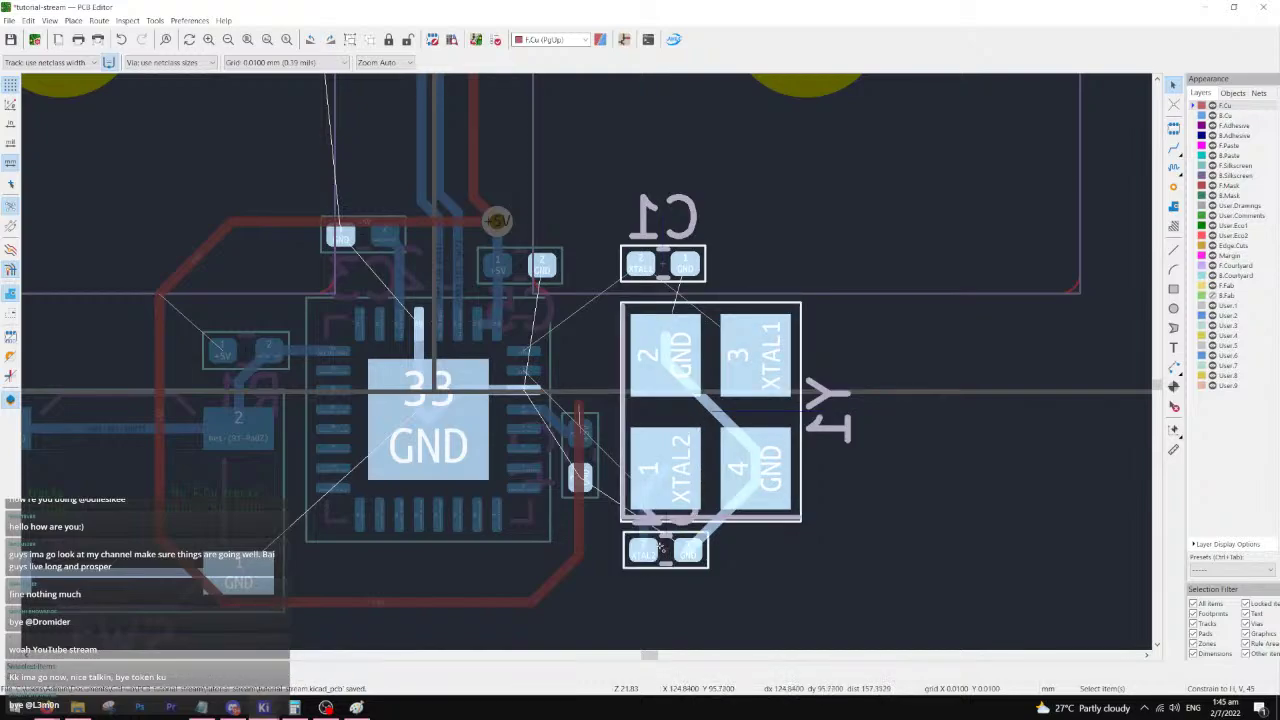
pyautogui.press('m')
pyautogui.press('Escape')
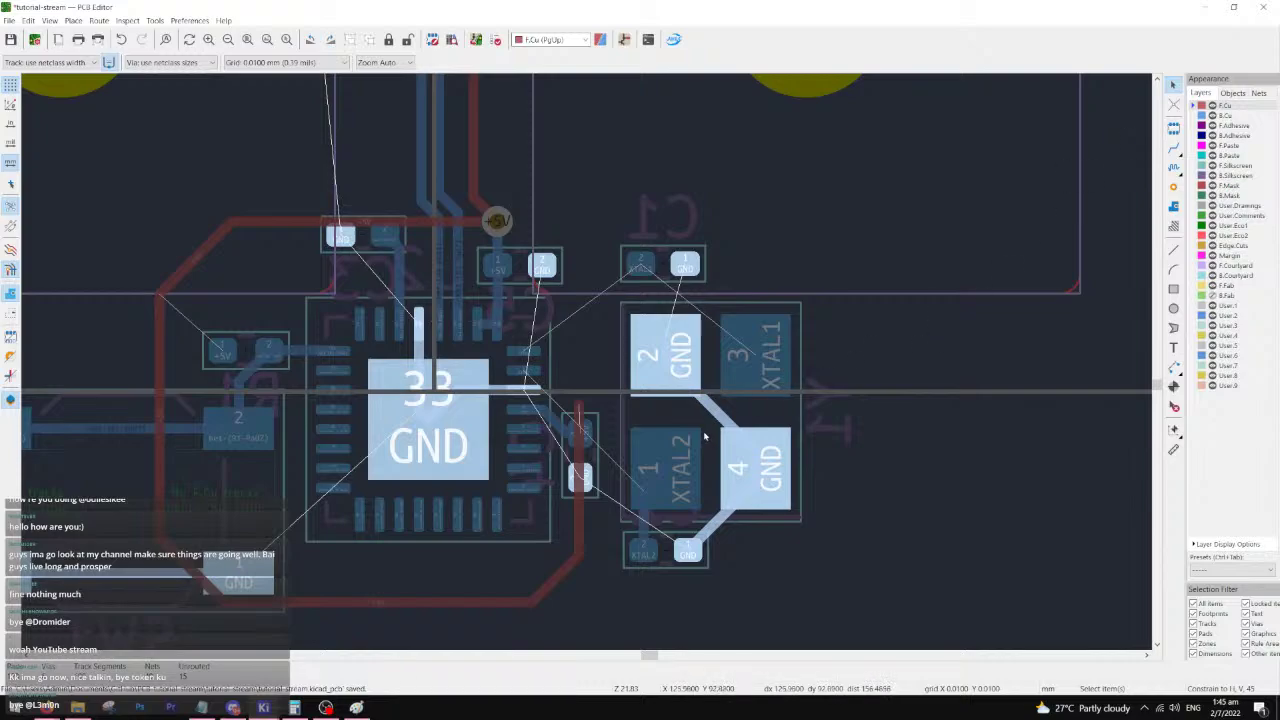
# - Move C1, crystal Y1 and the capacitor below it, with their connecting tracks, slightly farther right of U2
pyautogui.press('`')
pyautogui.moveTo(834, 243); pyautogui.dragTo(614, 600)
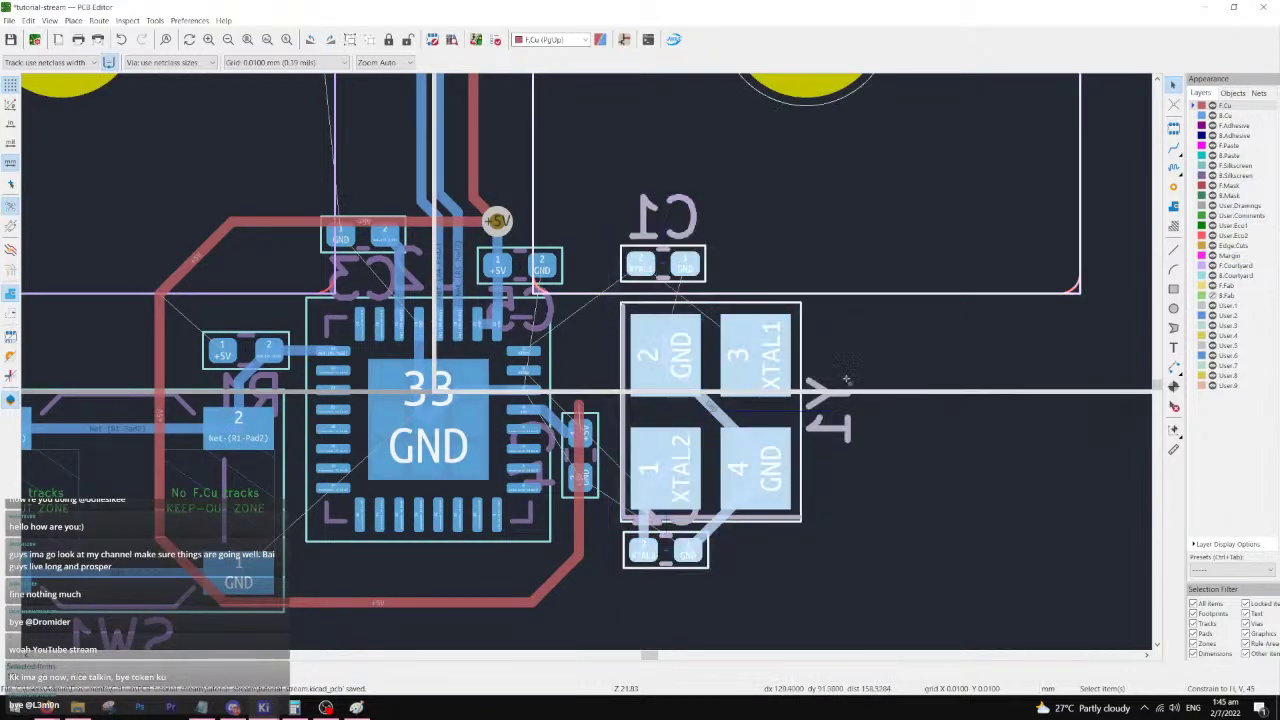
pyautogui.press('m')
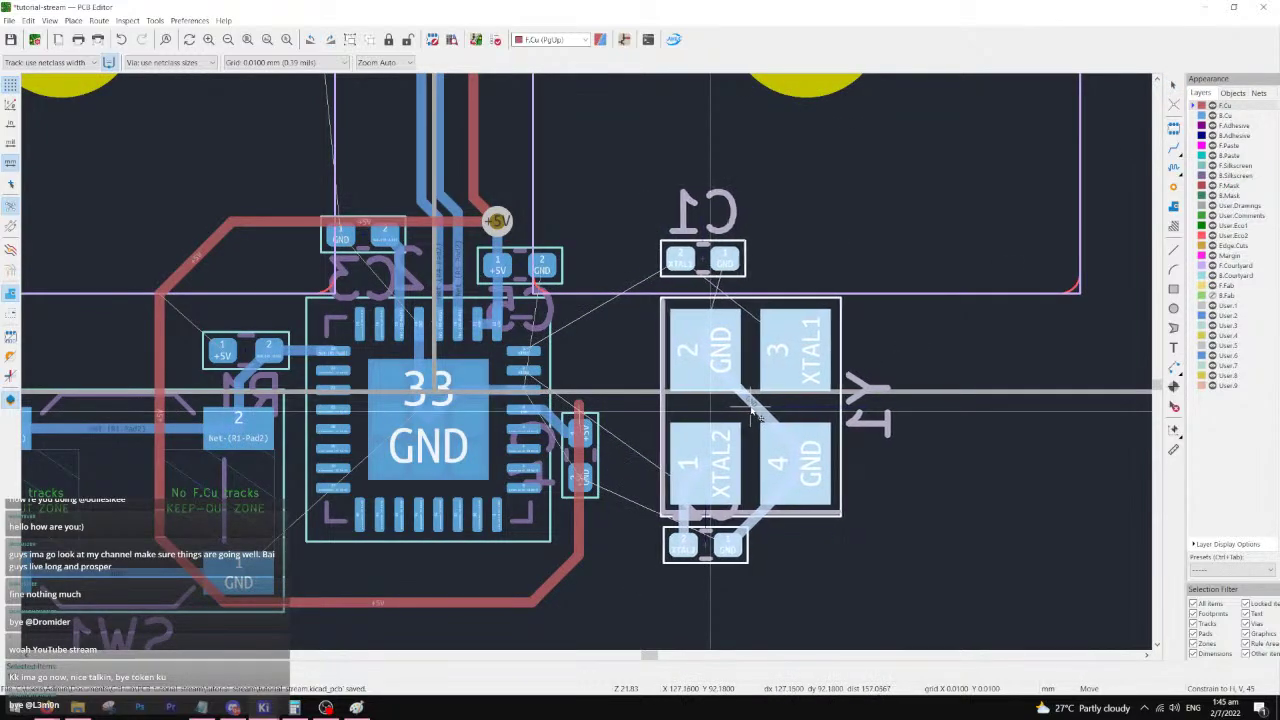
pyautogui.click(765, 410)
# - Route the XTAL1 back-copper track from C1's pad 2 to U2's pad 1
pyautogui.press('x')
pyautogui.click(692, 261)
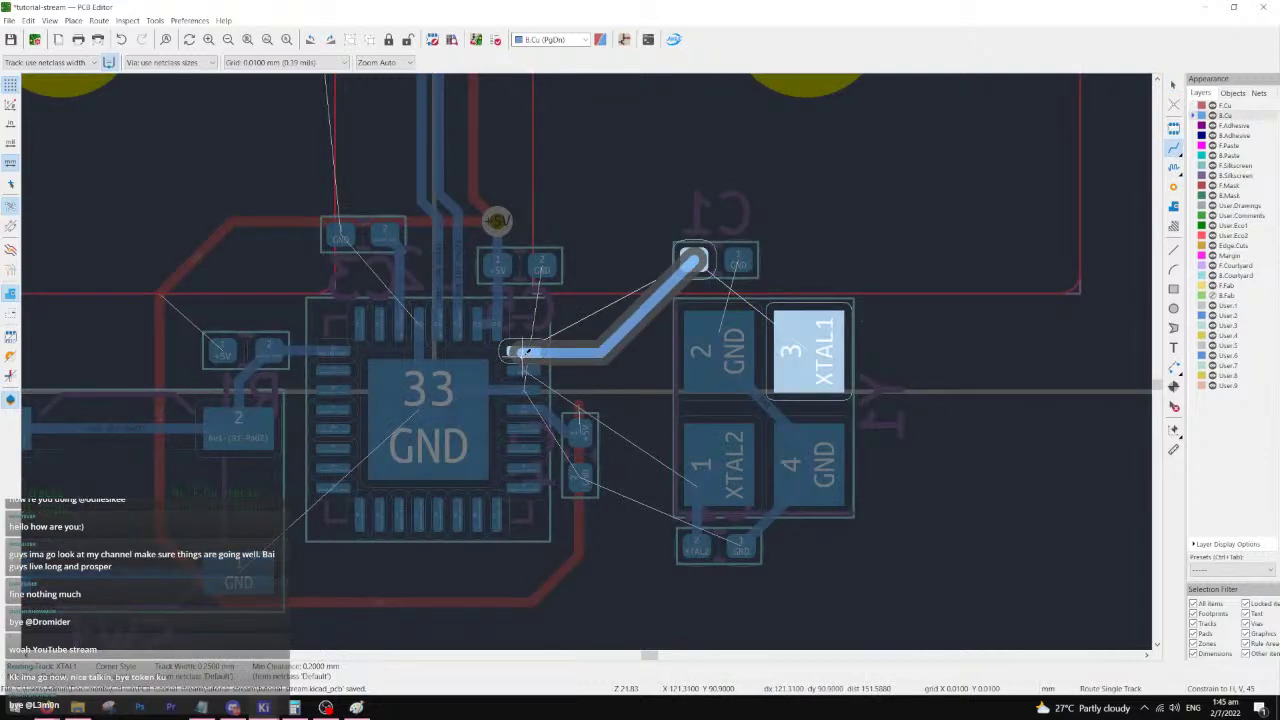
pyautogui.scroll(3, 525, 352)
pyautogui.scroll(2, 590, 358)
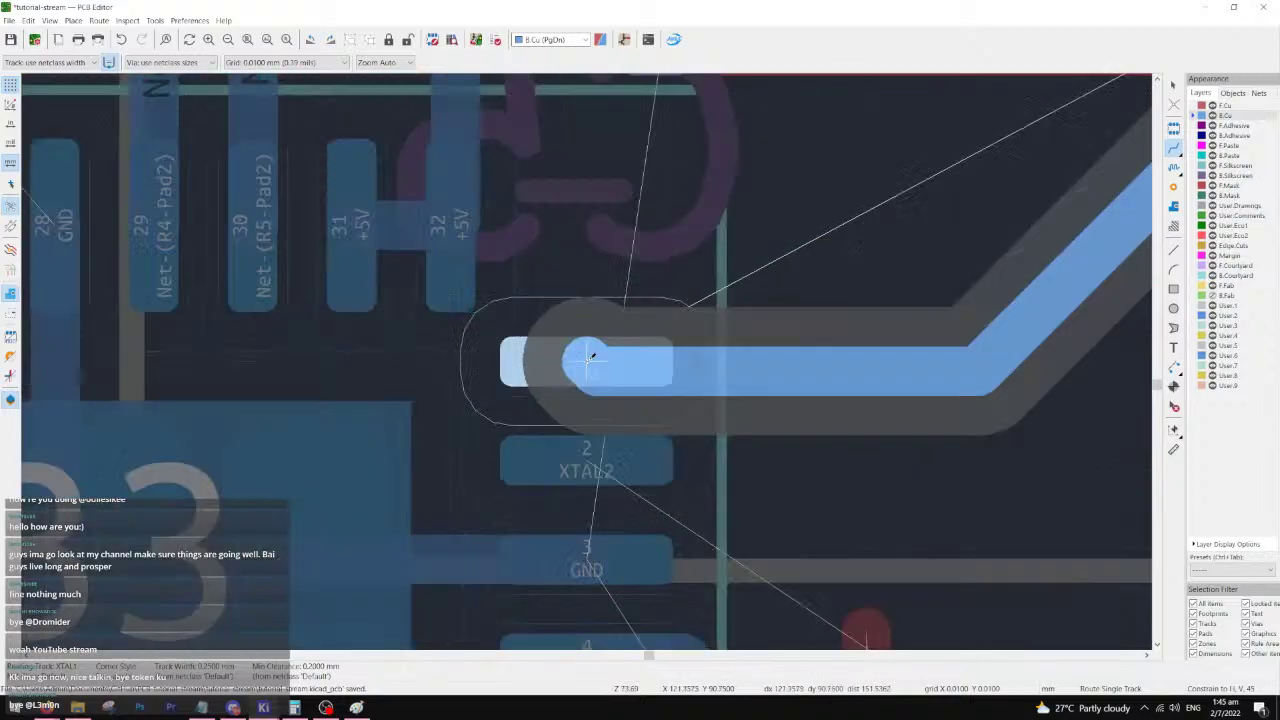
pyautogui.click(1065, 278)
pyautogui.press('Escape')
pyautogui.click(972, 390)
pyautogui.click(985, 398)
pyautogui.press('Delete')
pyautogui.scroll(-3, 975, 390)
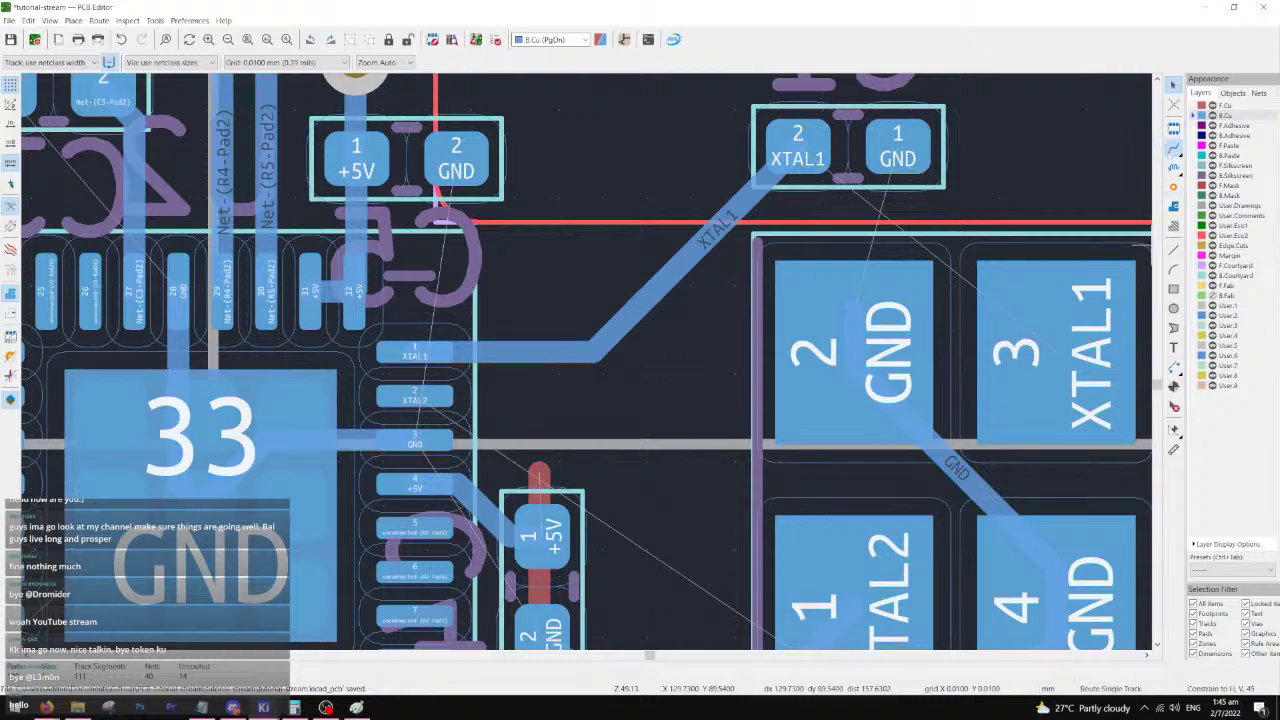
# - Route the XTAL1 back-copper track from crystal Y1's pad 3 to C1's pad 2
pyautogui.click(1174, 149)
pyautogui.click(1057, 346)
pyautogui.click(798, 151)
# - Route the XTAL2 back-copper track from crystal Y1's pad 1 to U2's pad 2
pyautogui.scroll(-2, 375, 369)
pyautogui.moveTo(576, 439); pyautogui.dragTo(662, 380, button='middle')
pyautogui.click(673, 419)
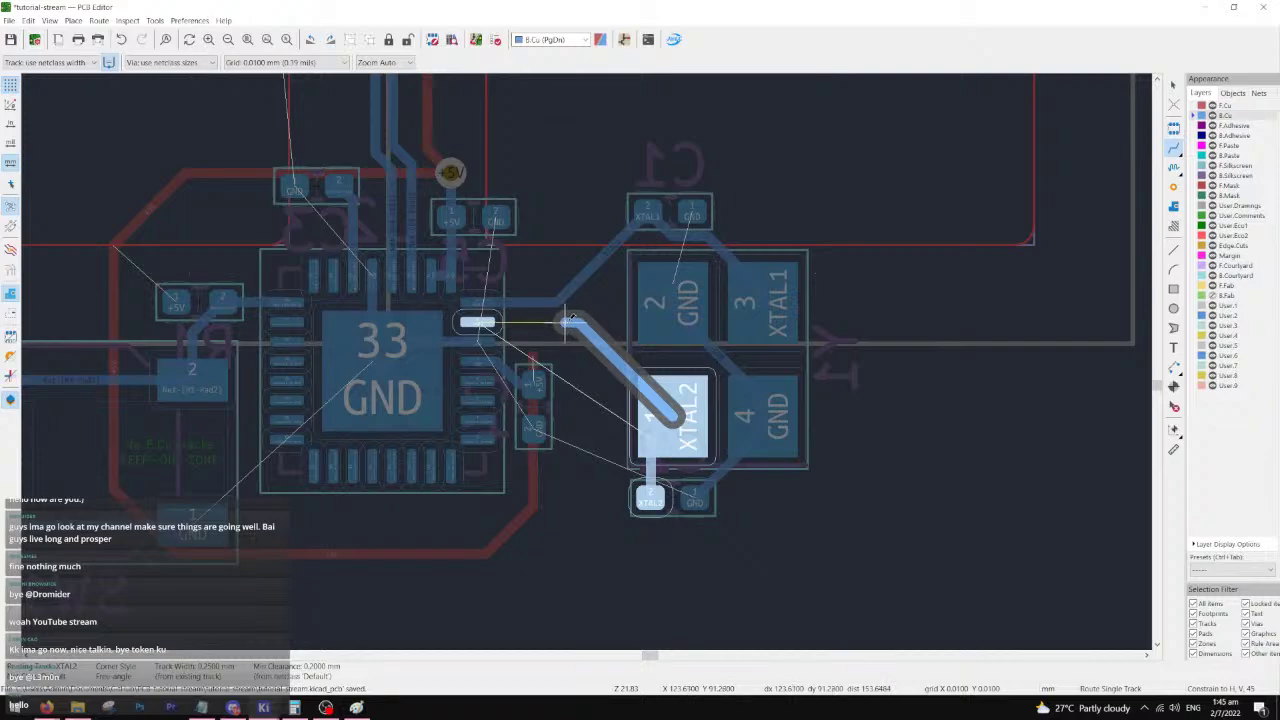
pyautogui.click(477, 321)
# - Delete the vertical +5V front-copper segment that runs across C4
pyautogui.scroll(5, 600, 340)
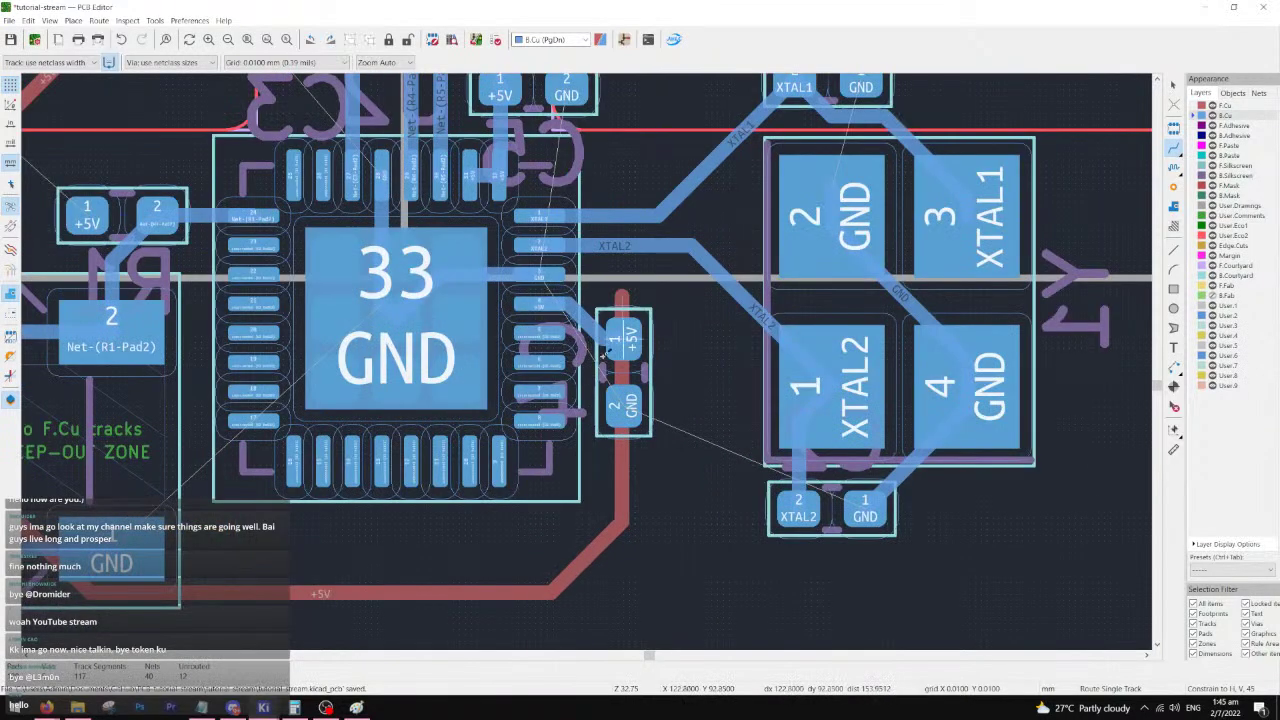
pyautogui.press('Escape')
pyautogui.click(588, 343)
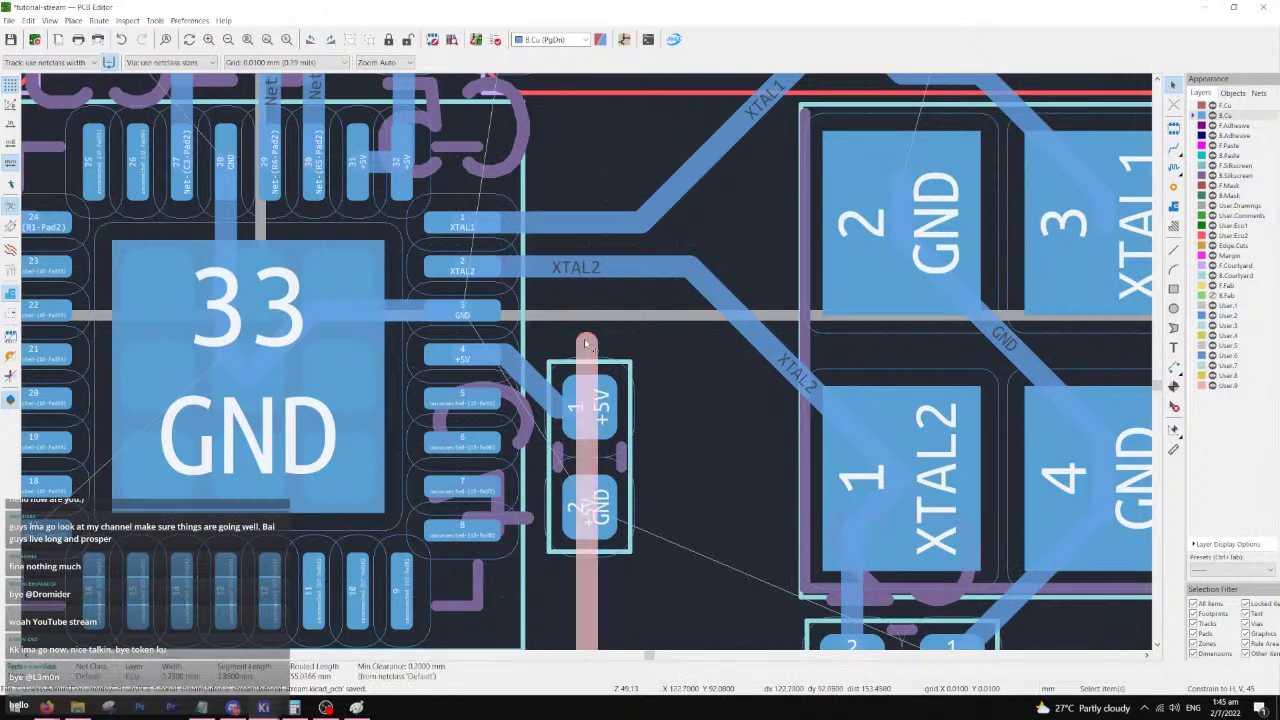
pyautogui.press('x')
pyautogui.click(586, 342)
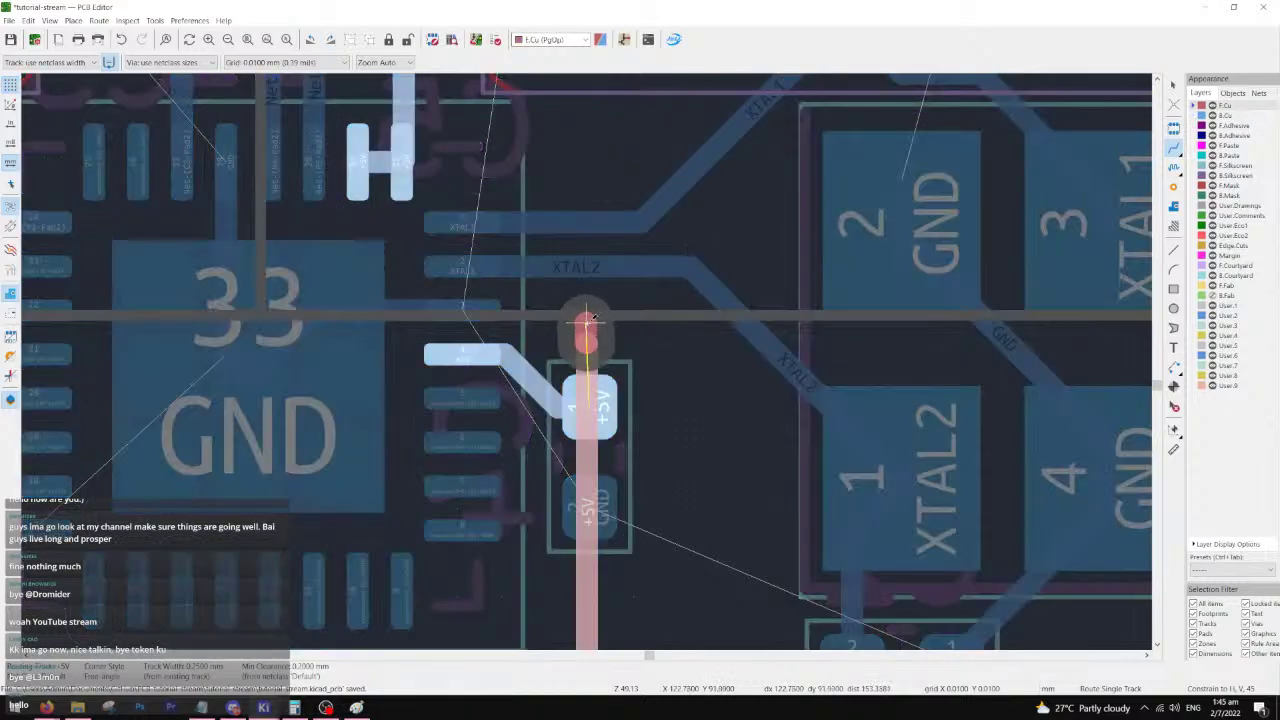
pyautogui.press('Escape')
pyautogui.press('Escape')
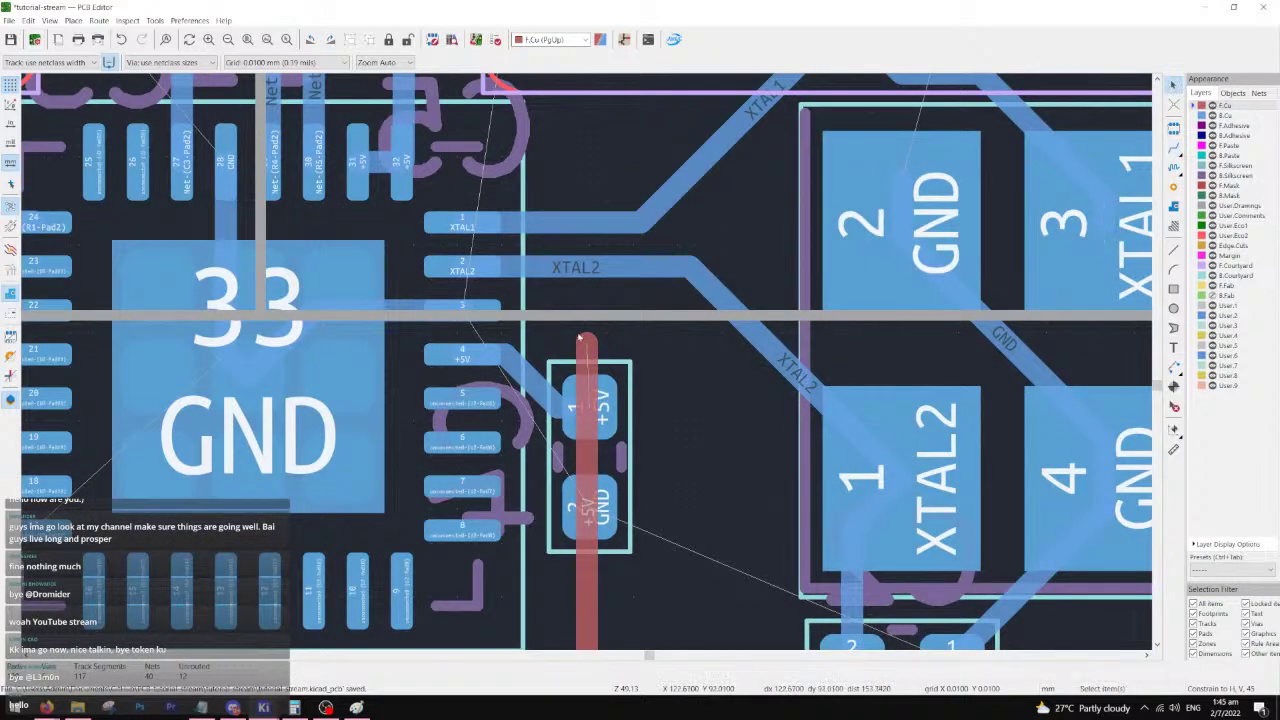
pyautogui.scroll(-5, 1005, 240)
# - Route the +5V front-copper track from its corner below U2 up between C4 and Y1, ending in a via beside C4's pad 1
pyautogui.click(1174, 147)
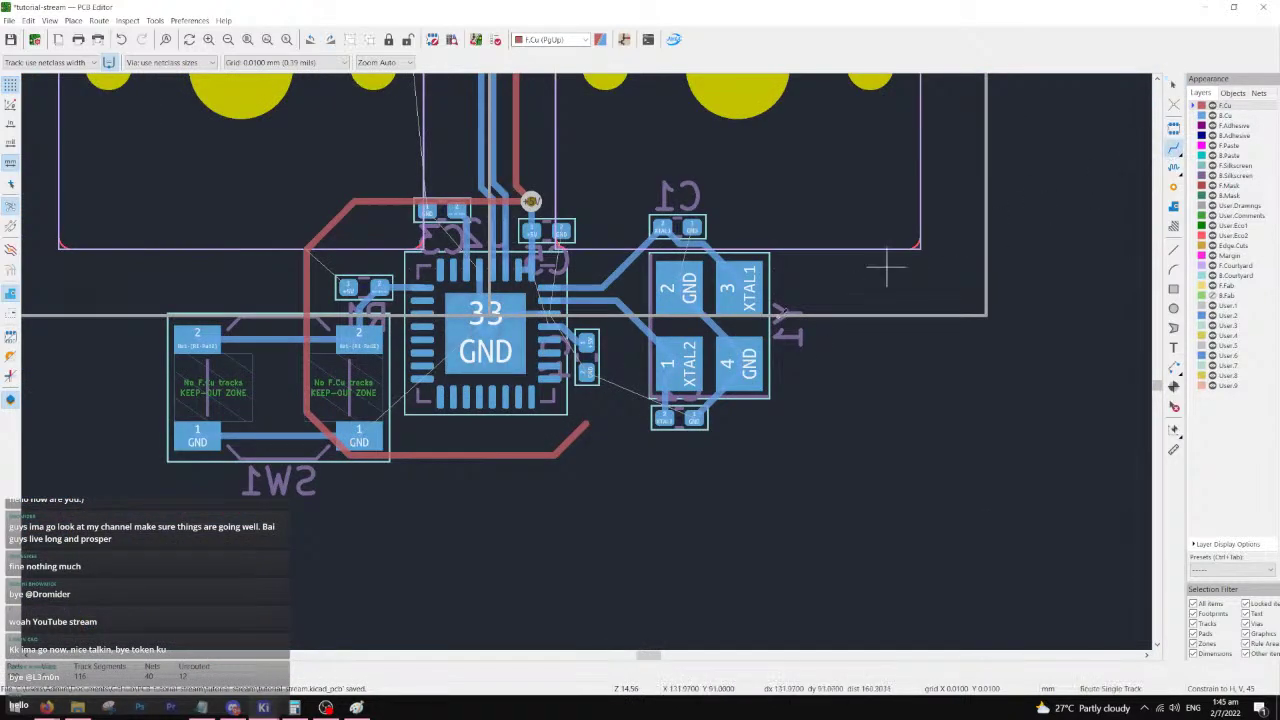
pyautogui.click(555, 455)
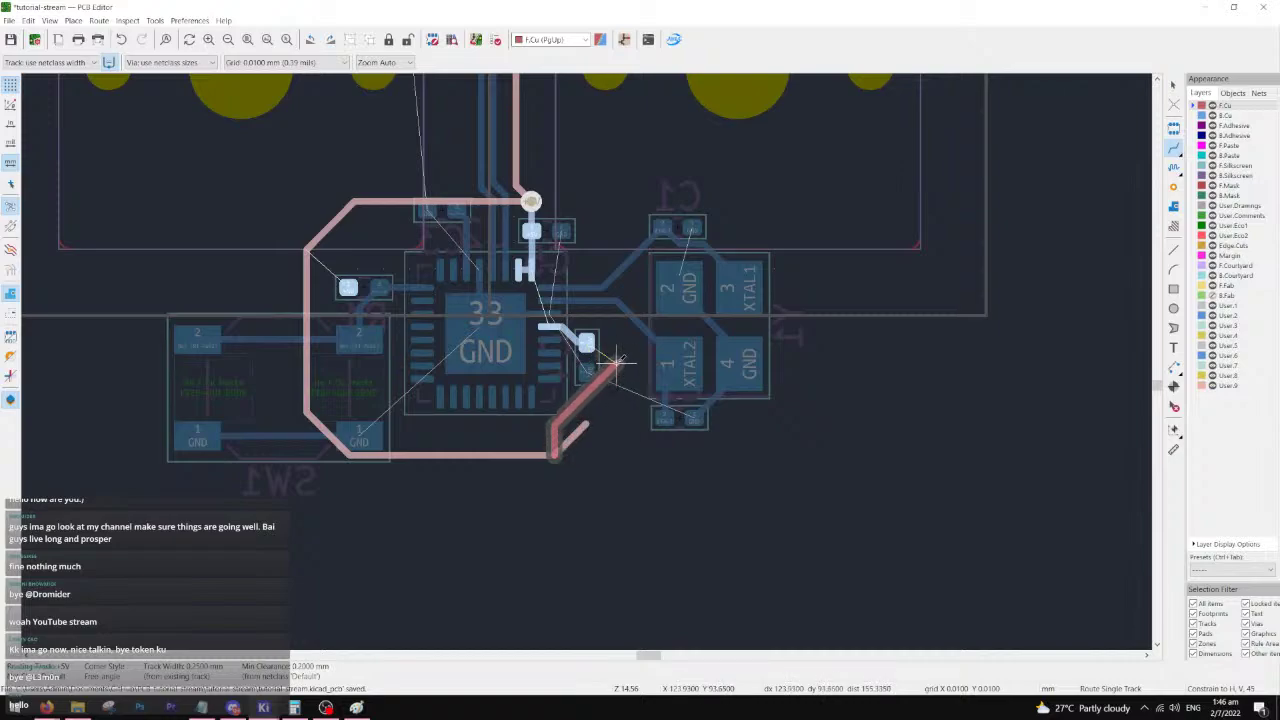
pyautogui.press('v')
pyautogui.scroll(6, 592, 322)
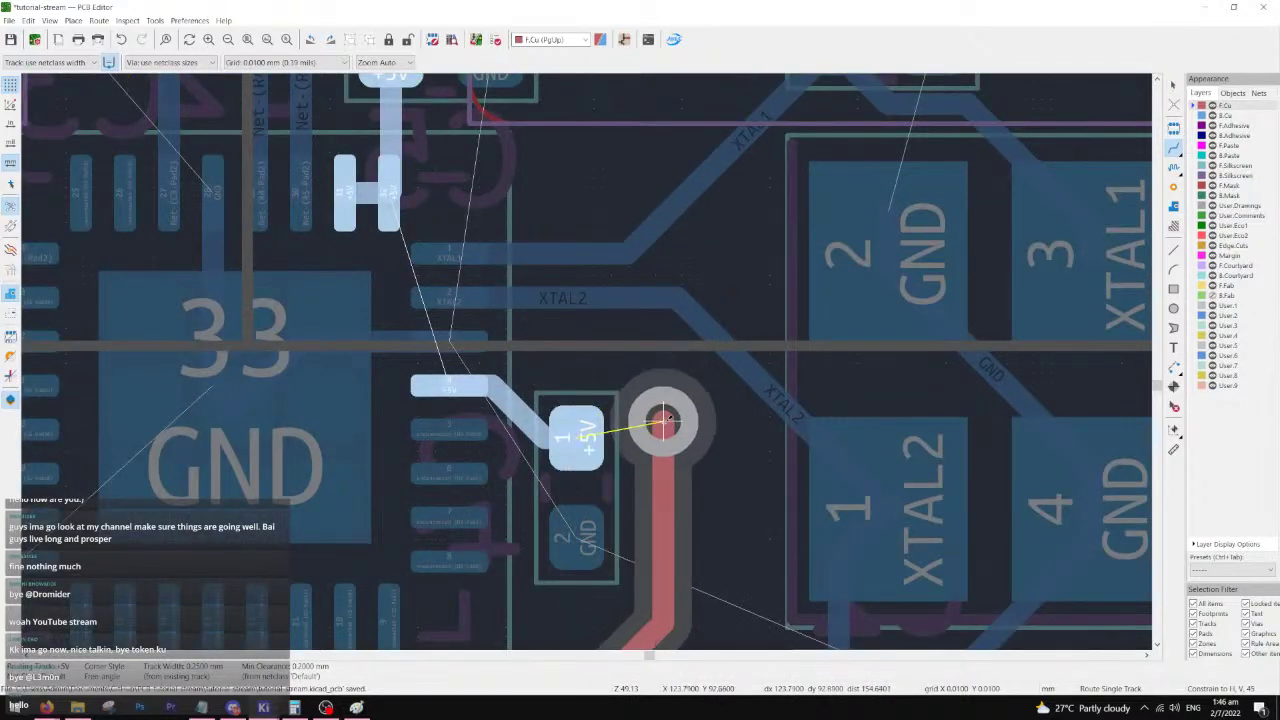
pyautogui.click(685, 432)
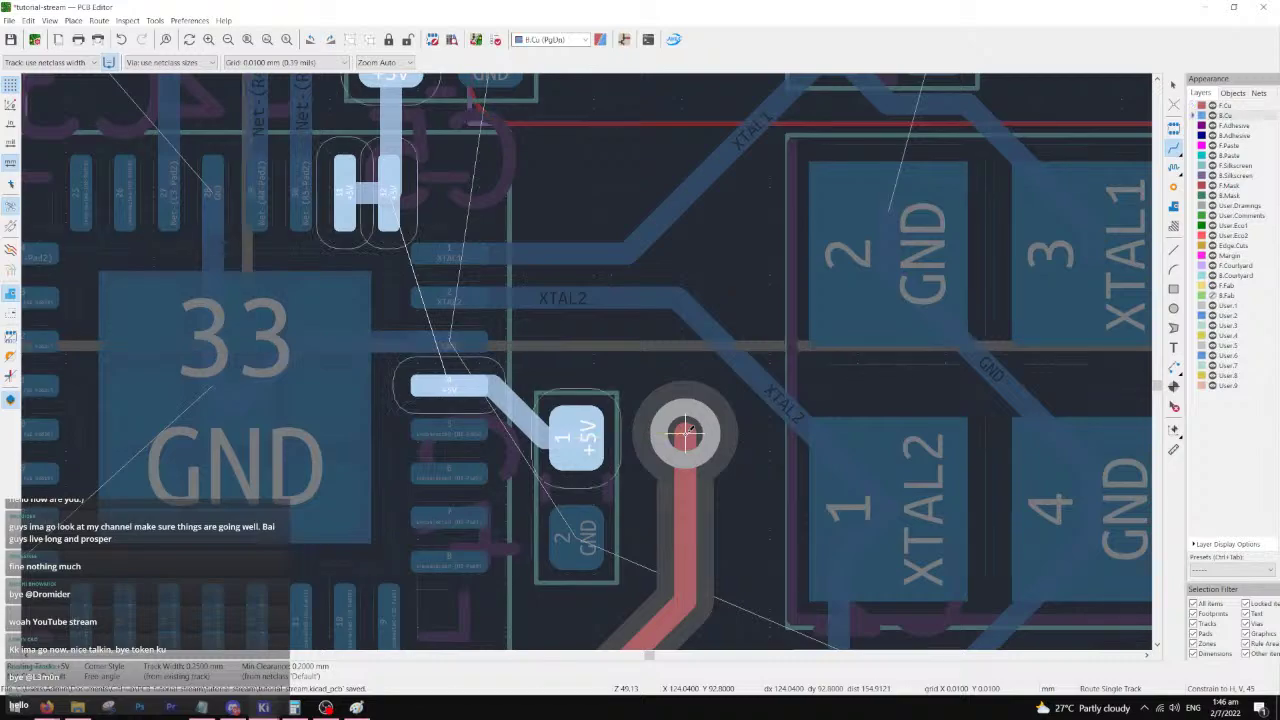
pyautogui.press('Escape')
# - Route a back-copper +5V track from the new via to C4's pad 1
pyautogui.scroll(-3, 597, 216)
pyautogui.moveTo(572, 403); pyautogui.dragTo(622, 379, button='middle')
pyautogui.scroll(3, 625, 378)
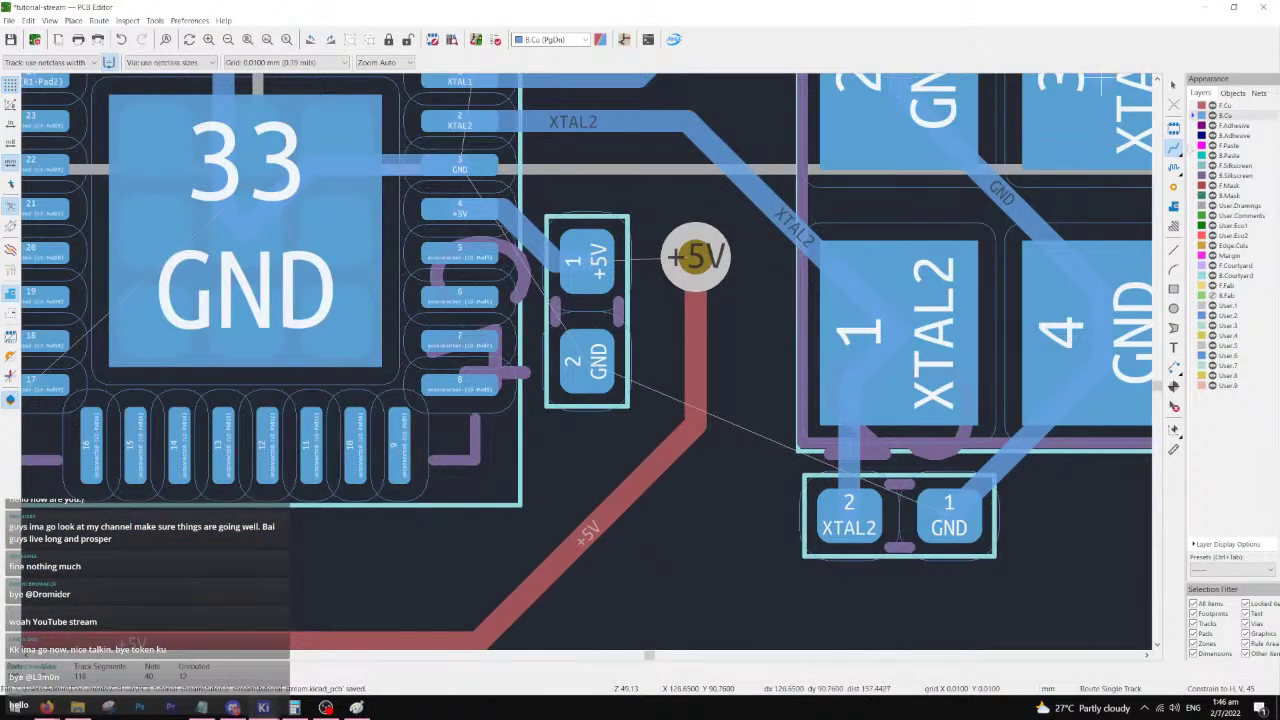
pyautogui.click(694, 256)
pyautogui.click(590, 259)
# - Route a back-copper GND track from C4's pad 2 around to pad 1 of the capacitor below Y1
pyautogui.moveTo(464, 341); pyautogui.dragTo(595, 321, button='middle')
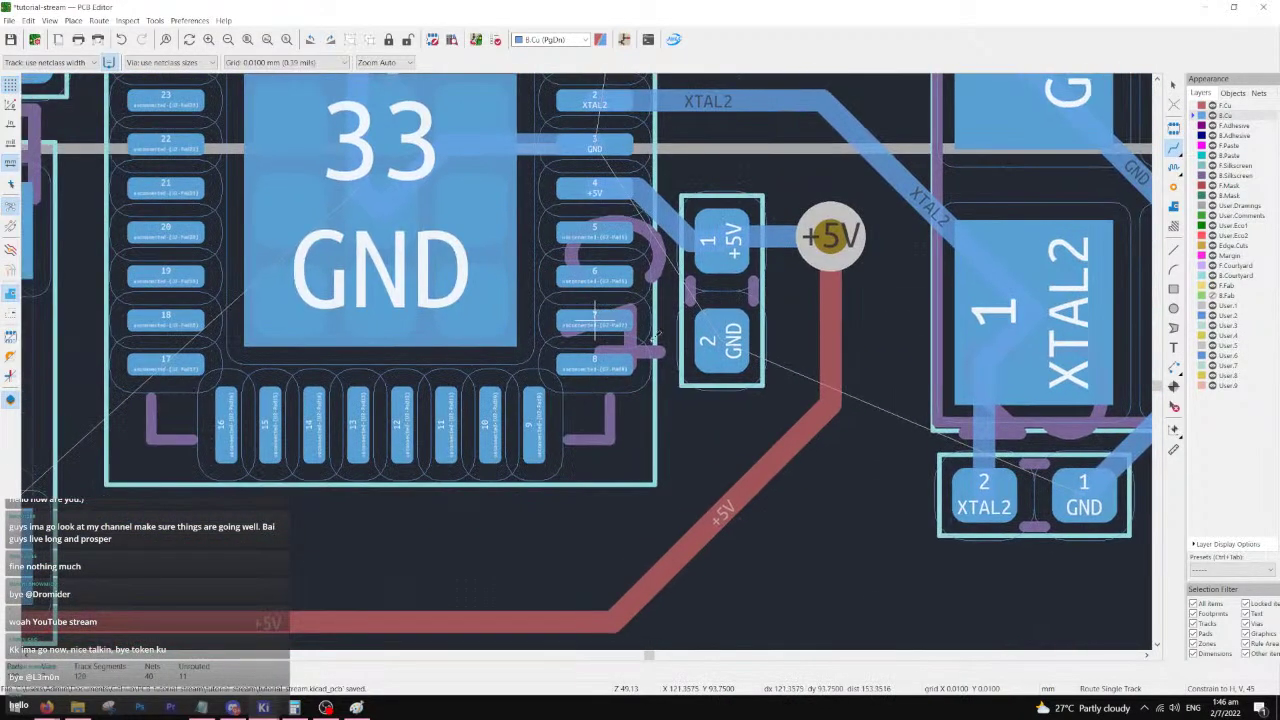
pyautogui.scroll(-1, 666, 376)
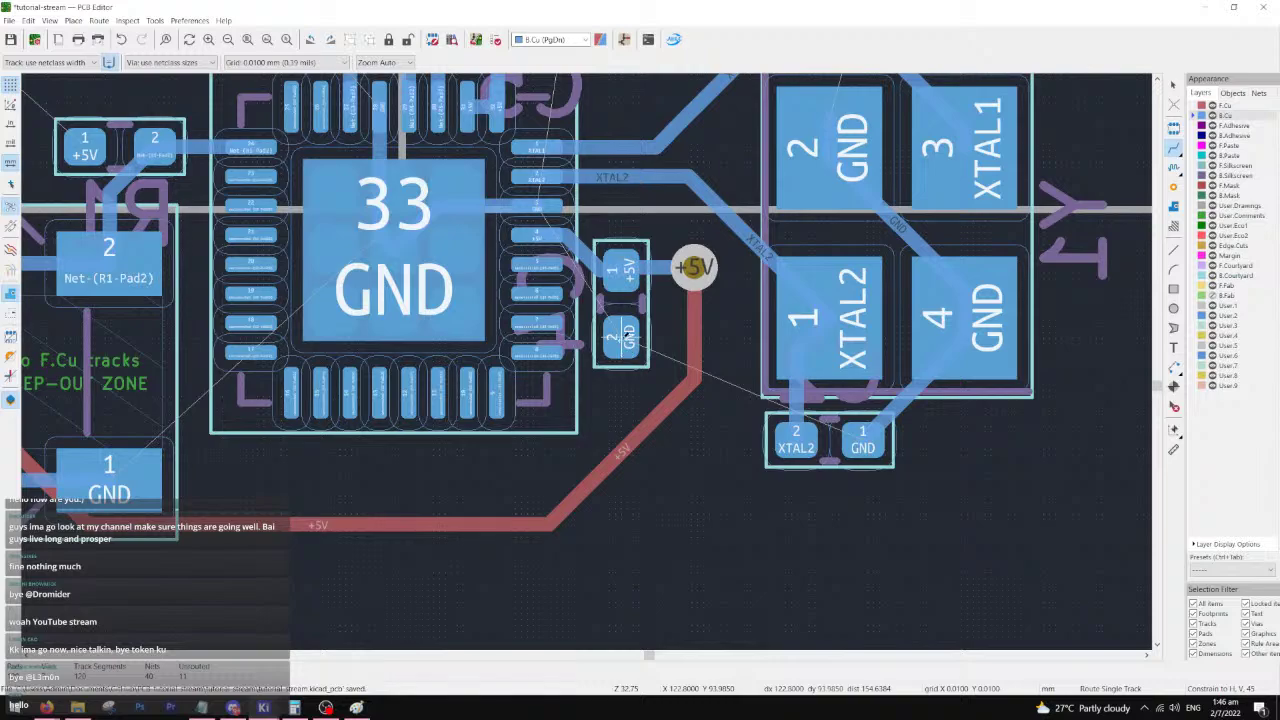
pyautogui.click(625, 337)
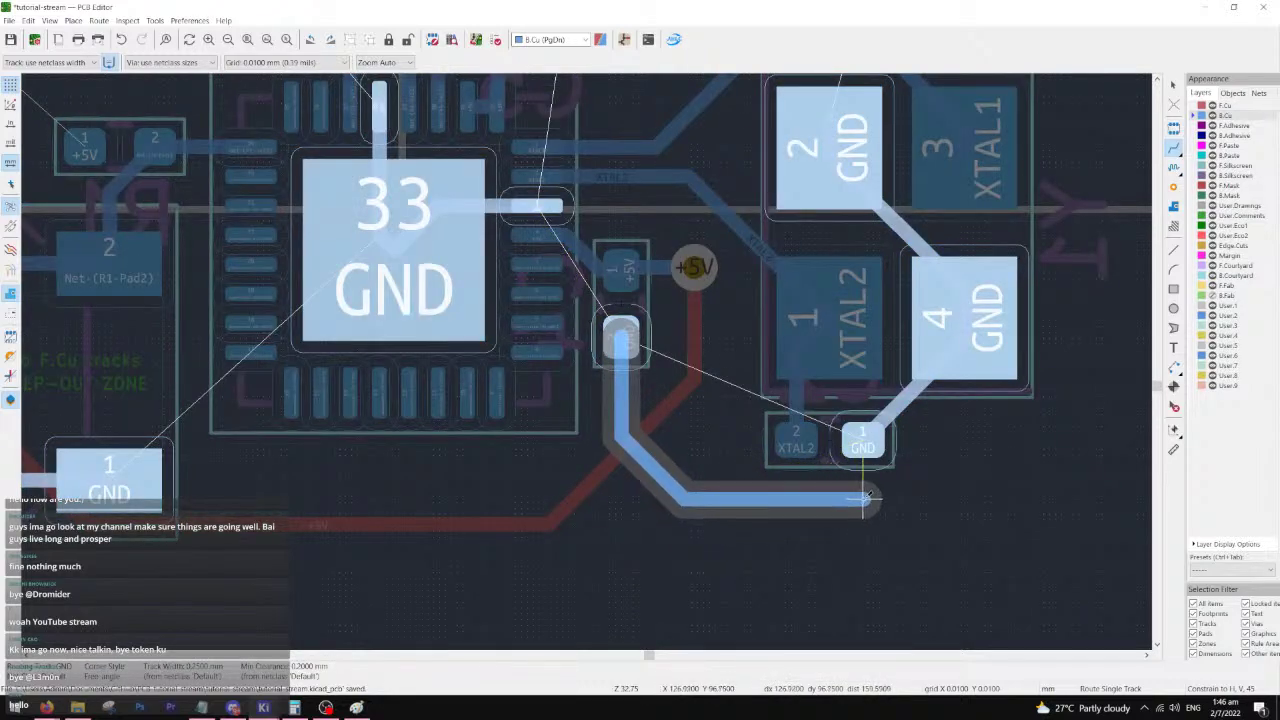
pyautogui.click(862, 443)
# - Route back-copper +5V from R1's pad 1 straight across to the front-copper +5V track, ending in a via on that track
pyautogui.scroll(-1, 695, 336)
pyautogui.moveTo(583, 363); pyautogui.dragTo(697, 366, button='middle')
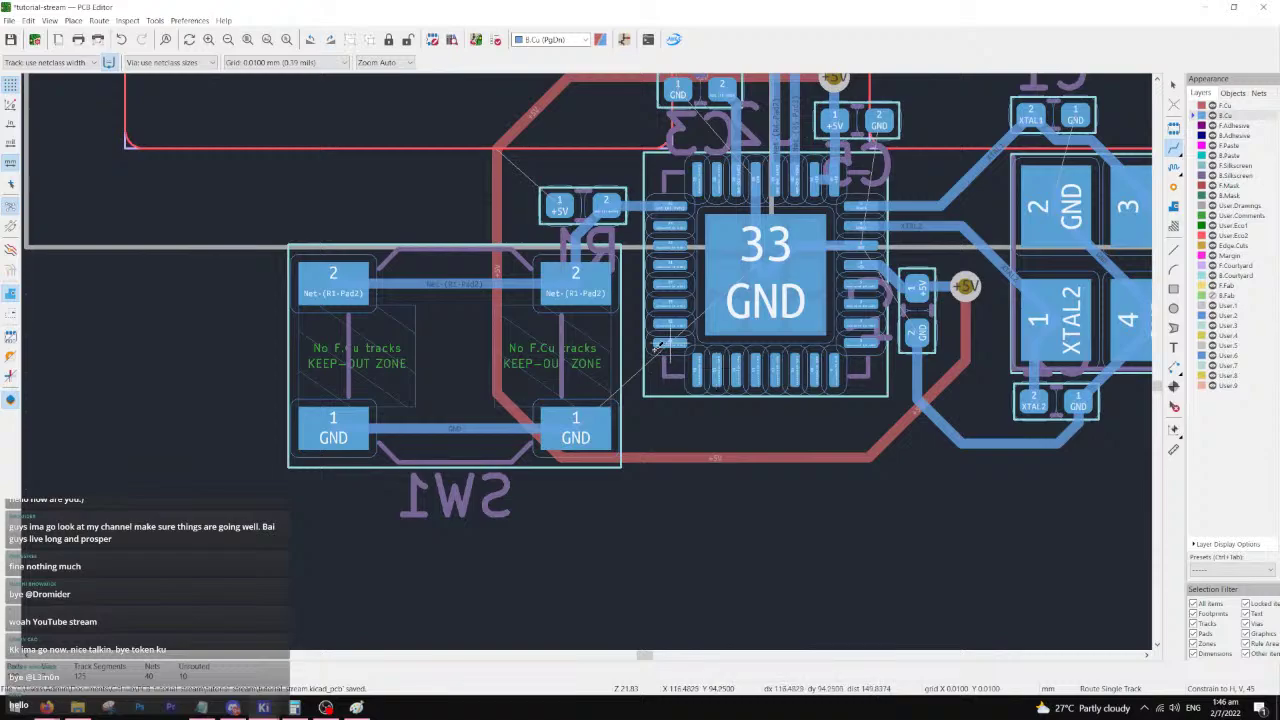
pyautogui.scroll(2, 590, 370)
pyautogui.scroll(-2, 586, 357)
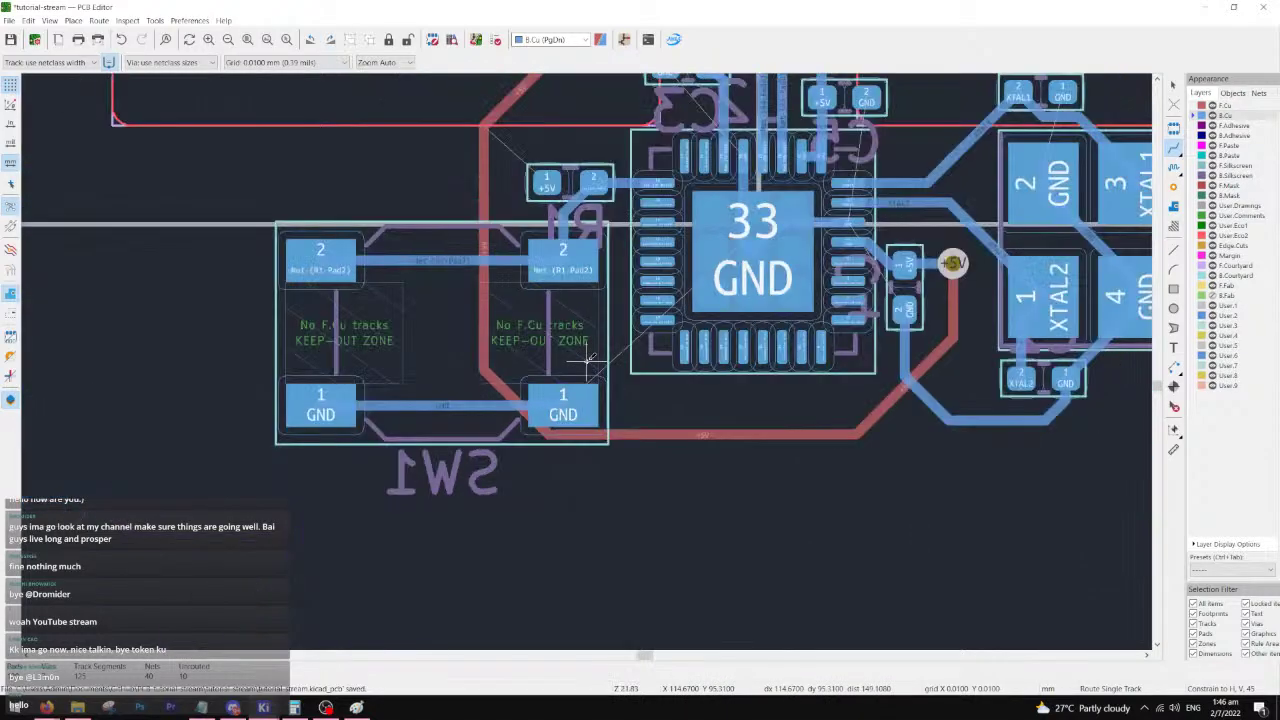
pyautogui.scroll(2, 590, 360)
pyautogui.scroll(-2, 588, 358)
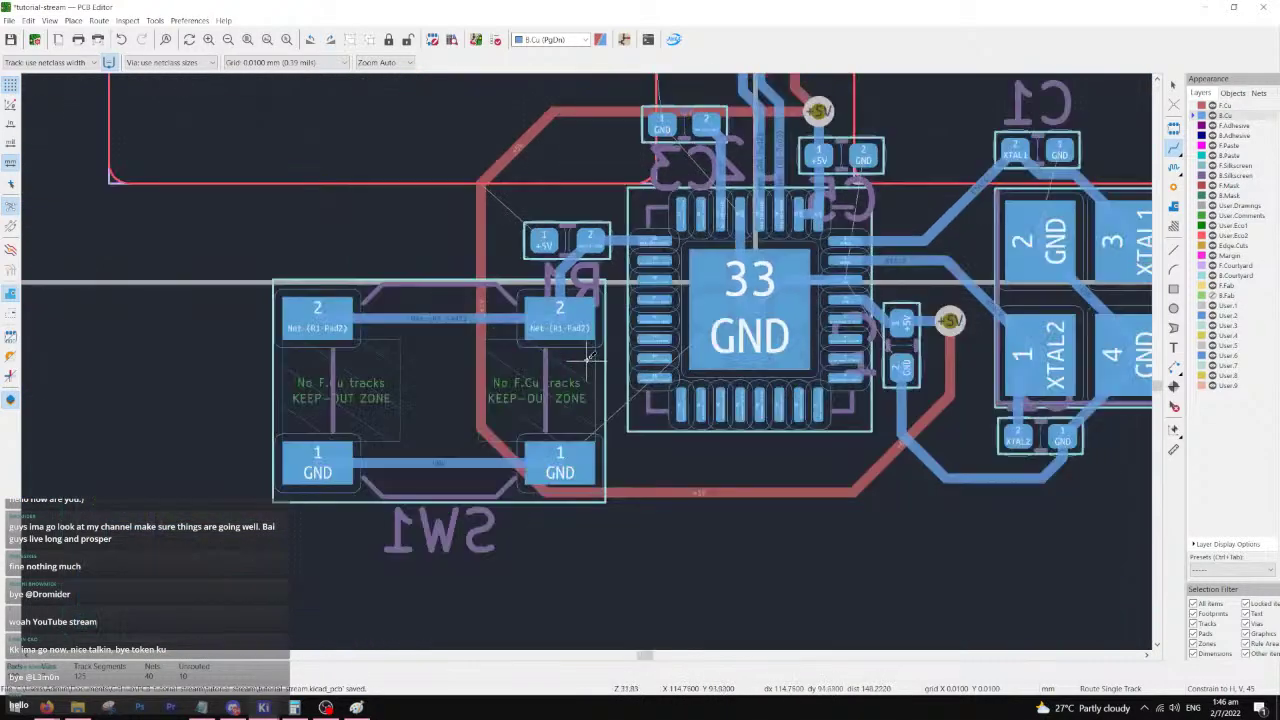
pyautogui.moveTo(760, 191); pyautogui.dragTo(649, 272, button='middle')
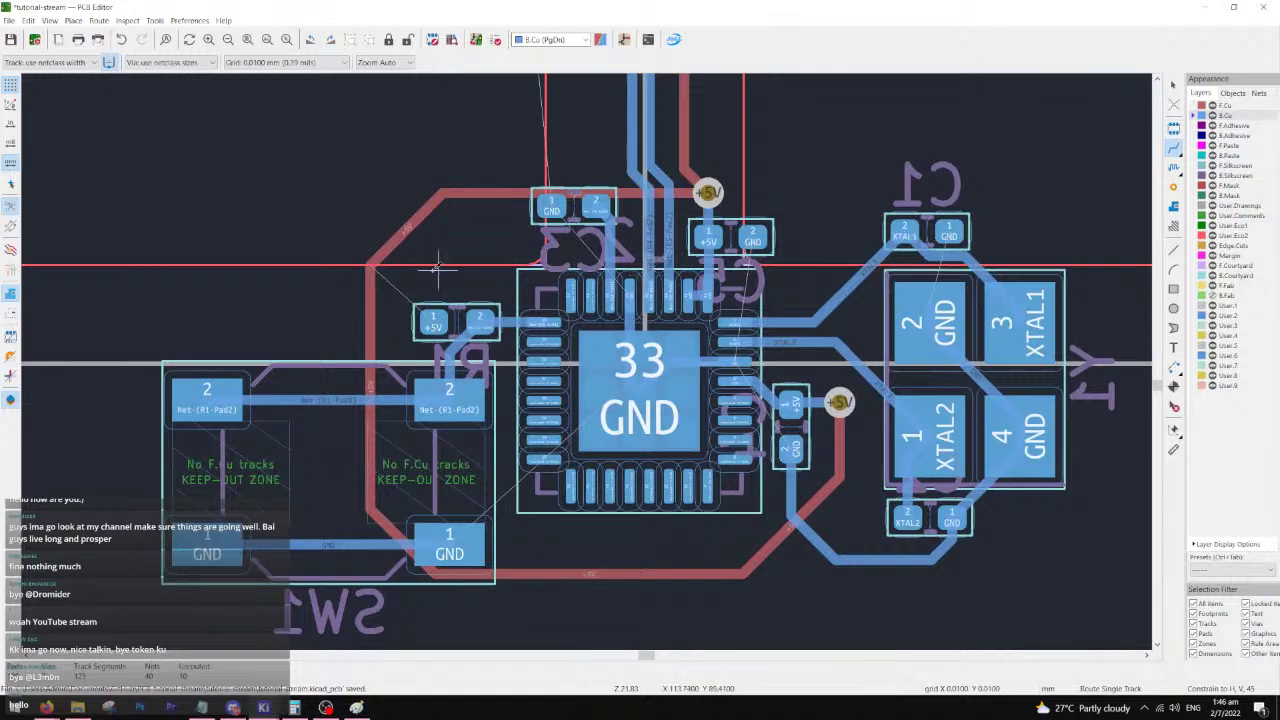
pyautogui.click(433, 322)
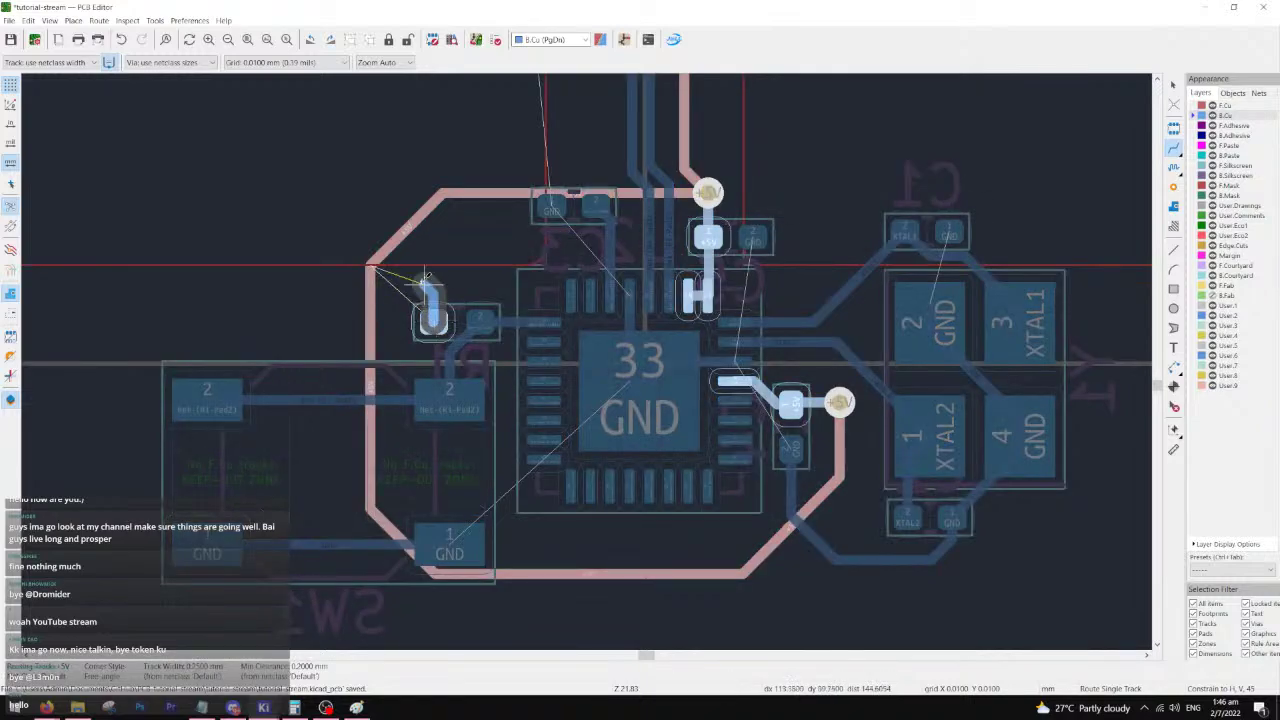
pyautogui.click(370, 320)
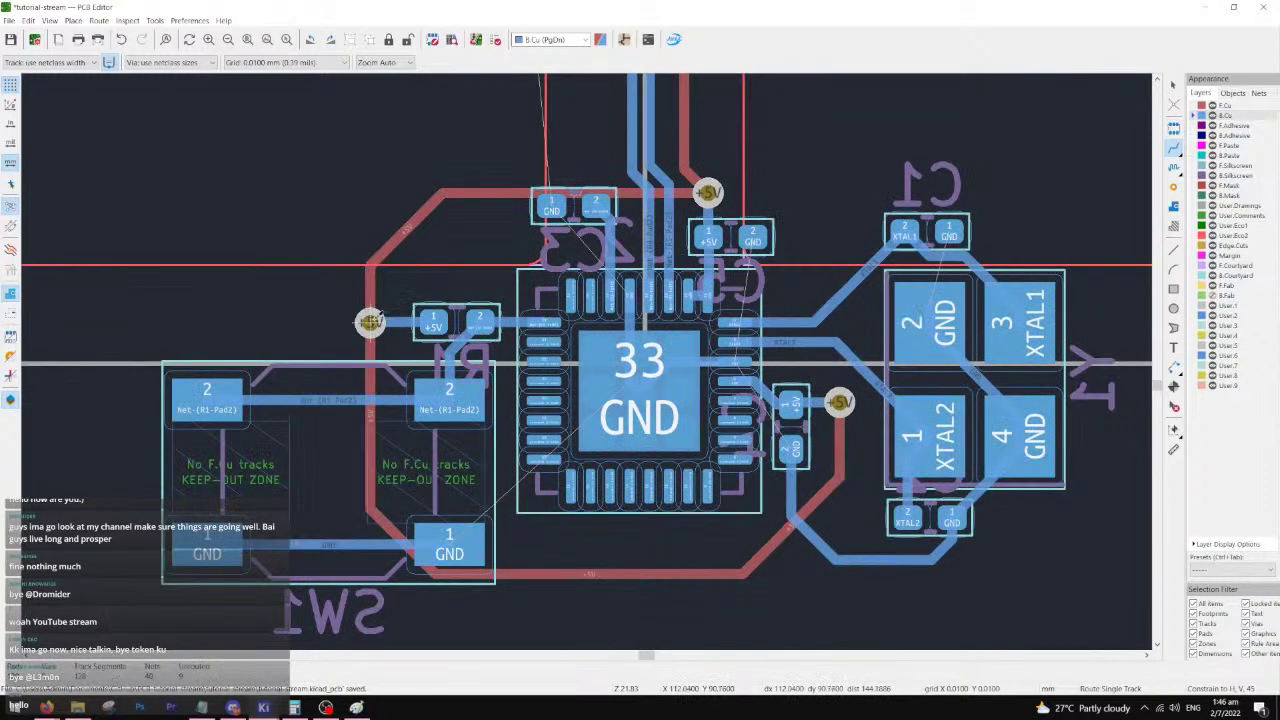
pyautogui.moveTo(629, 261); pyautogui.dragTo(522, 313, button='middle')
pyautogui.scroll(1, 640, 294)
pyautogui.scroll(-3, 586, 360)
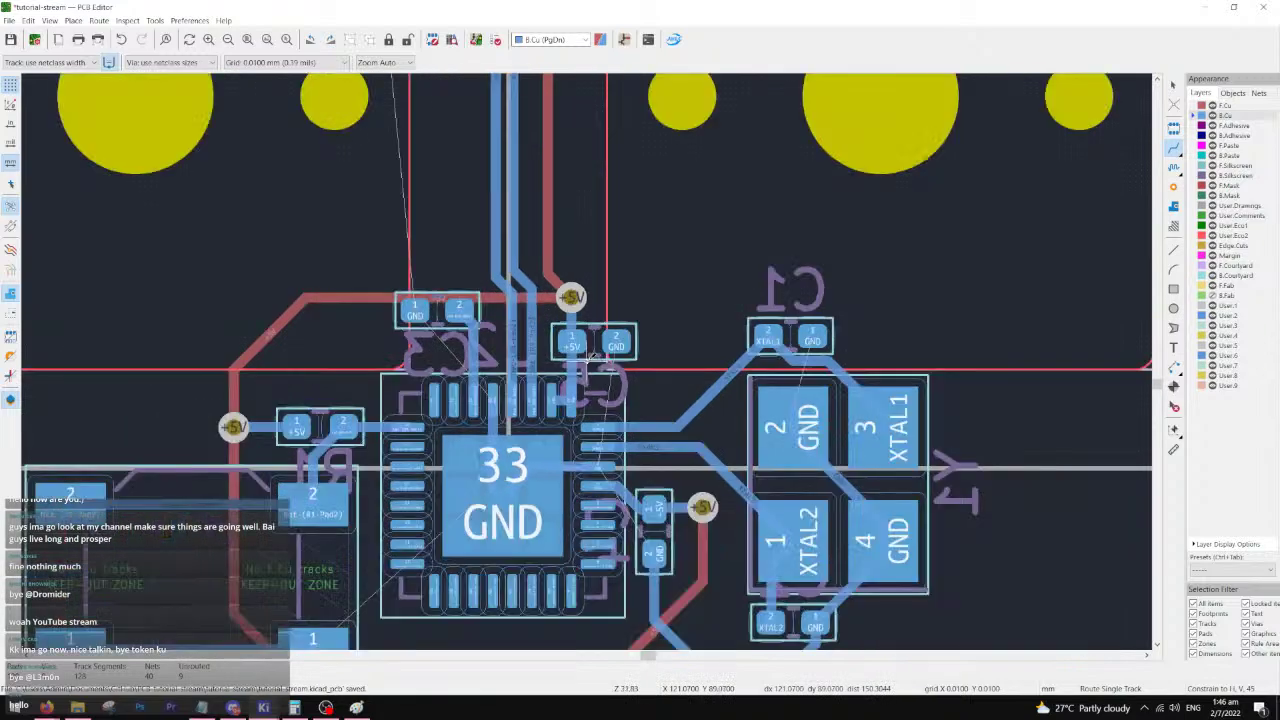
# - Examine the routed tracks and placement around the USB connector, the switches and the microcontroller
pyautogui.moveTo(600, 250); pyautogui.dragTo(580, 375, button='middle')
pyautogui.scroll(1, 622, 142)
pyautogui.scroll(3, 592, 356)
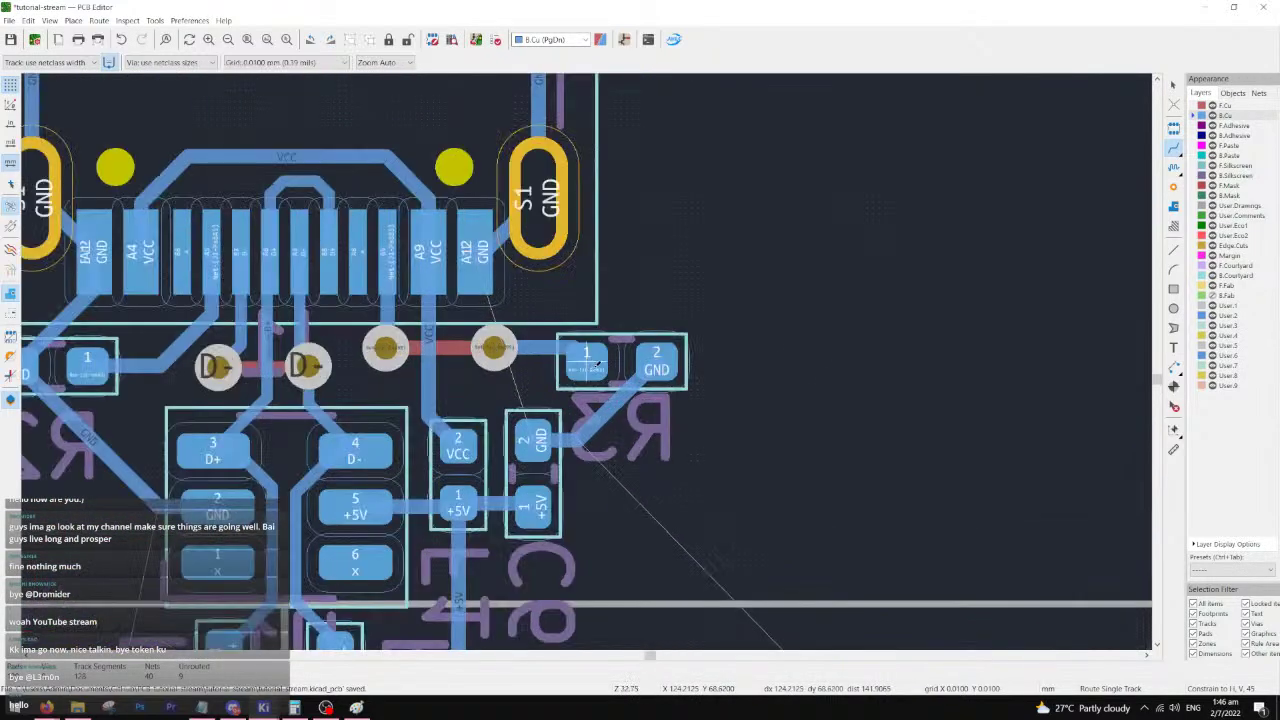
pyautogui.scroll(-2, 612, 472)
pyautogui.moveTo(746, 461); pyautogui.dragTo(520, 303, button='middle')
pyautogui.moveTo(509, 494); pyautogui.dragTo(641, 485, button='middle')
pyautogui.scroll(-3, 605, 402)
pyautogui.scroll(-2, 592, 401)
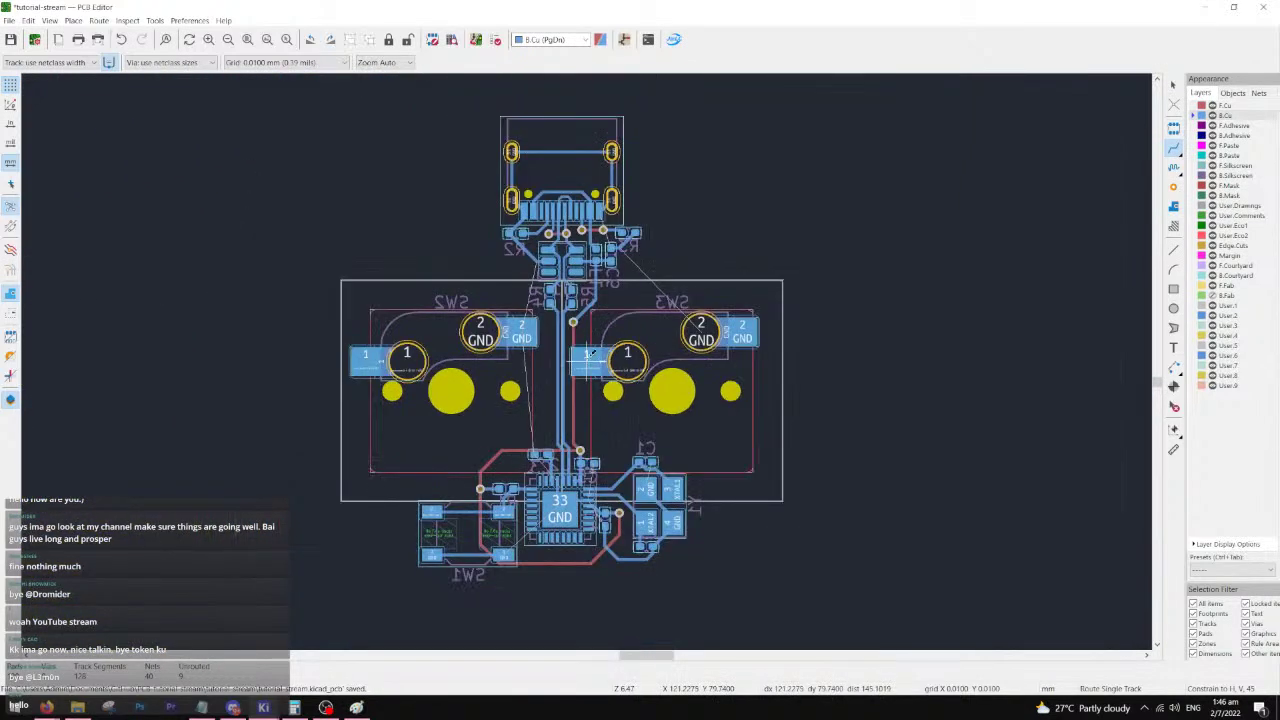
# - Draw a board outline rectangle about 38.9 by 38.1 mm on the Edge.Cuts layer around the switches and microcontroller, crossing the USB connector
pyautogui.hotkey('ctrl', 'shift', 'r')
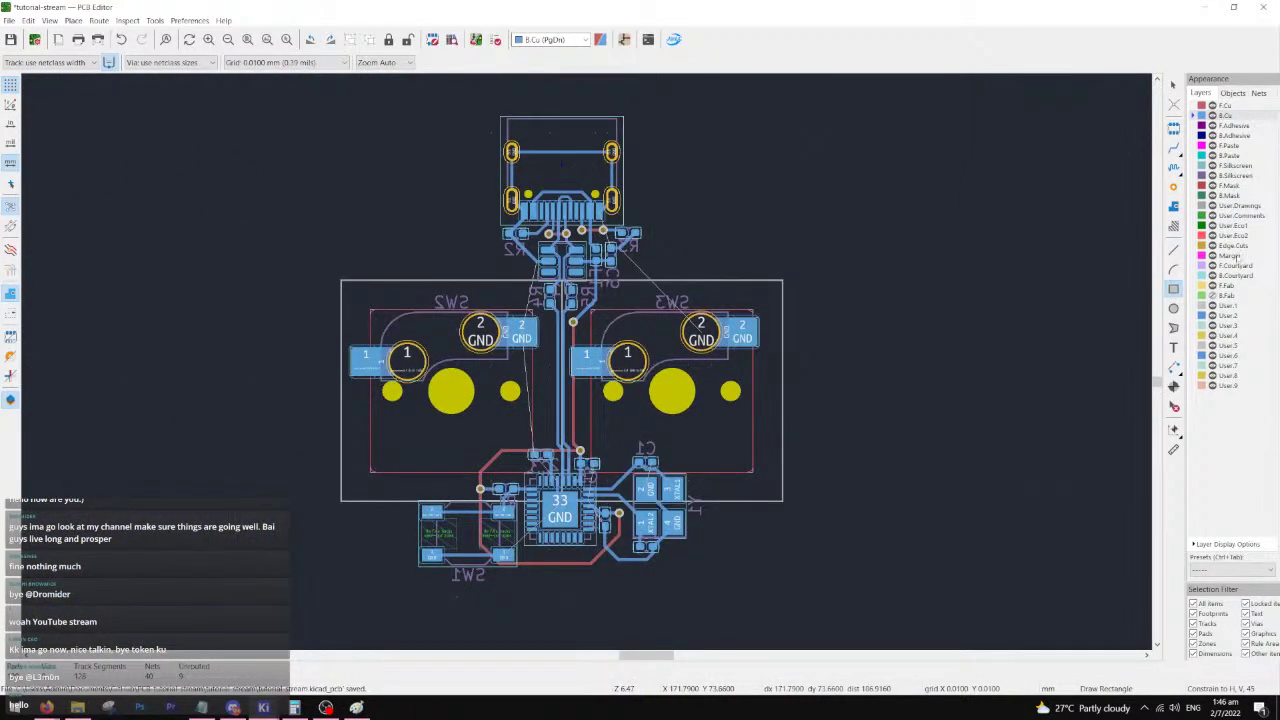
pyautogui.click(1228, 246)
pyautogui.click(337, 145)
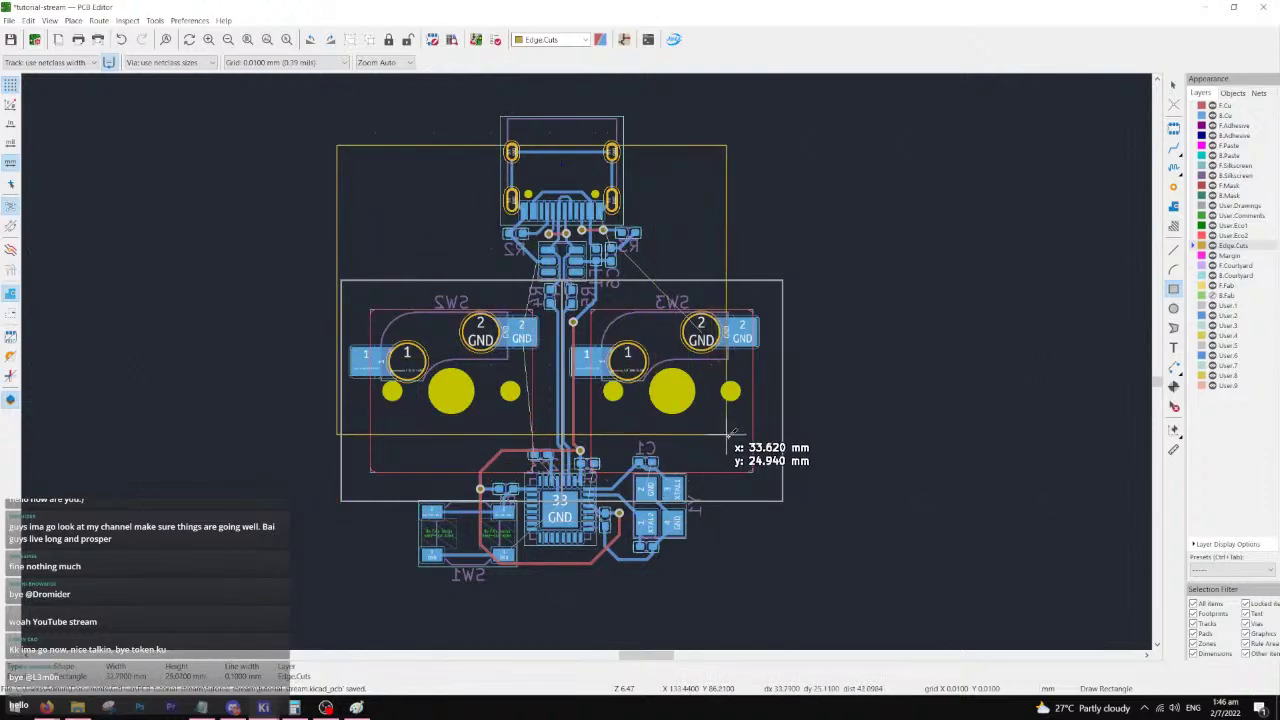
pyautogui.click(789, 585)
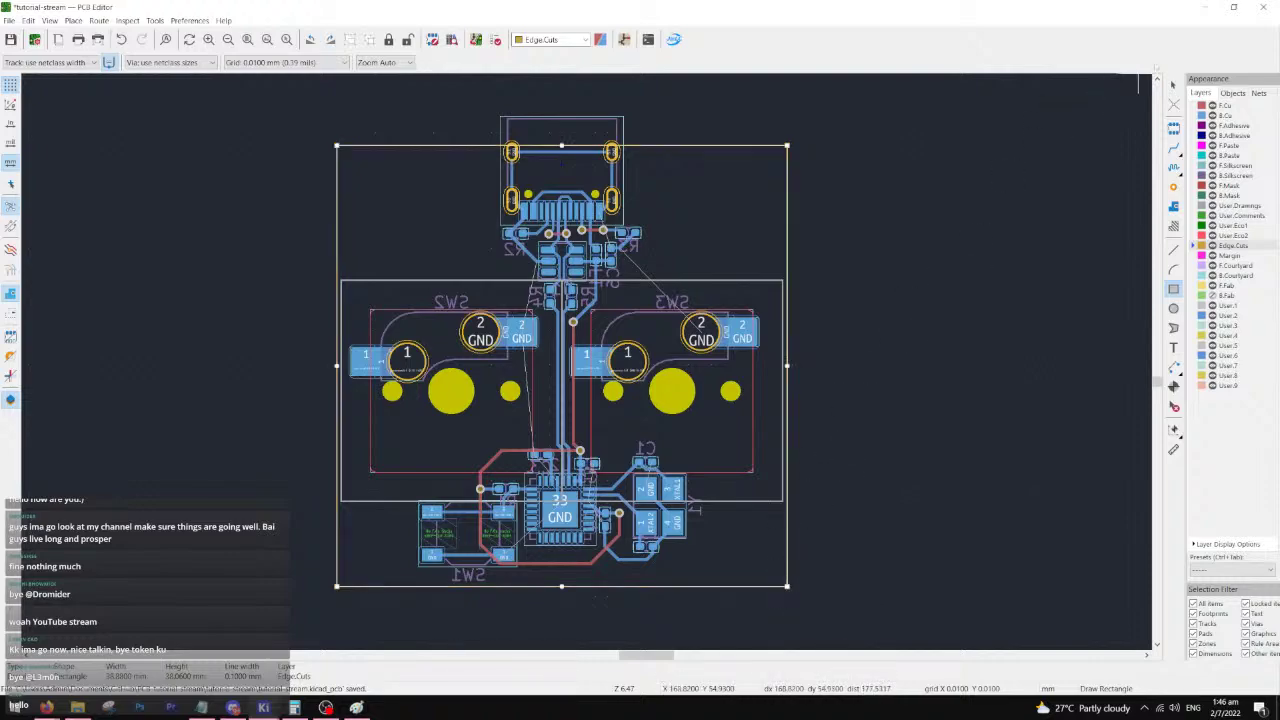
pyautogui.press('Escape')
# - Move the Edge.Cuts rectangle slightly upward relative to the components
pyautogui.click(681, 147)
pyautogui.press('m')
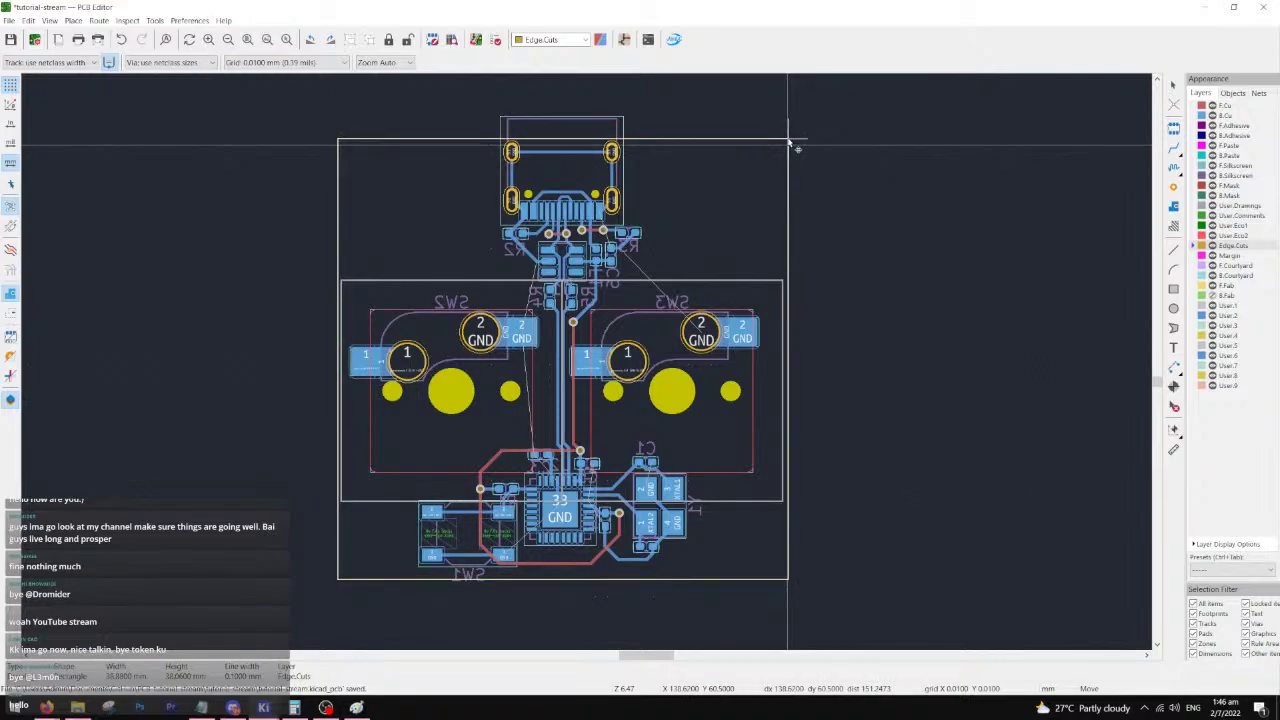
pyautogui.click(787, 144)
# - Try to stretch the outline's lower-left corner slightly downward below SW1, and undo the change
pyautogui.scroll(3, 542, 584)
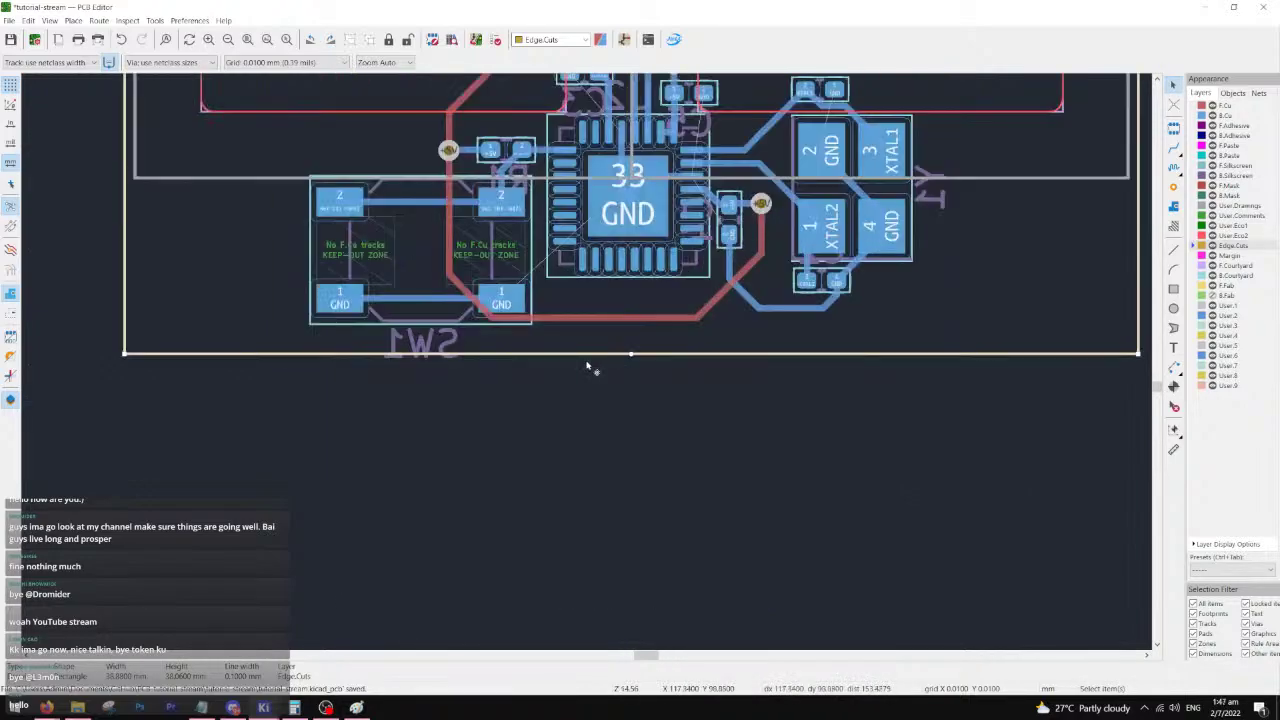
pyautogui.moveTo(124, 355); pyautogui.dragTo(124, 369)
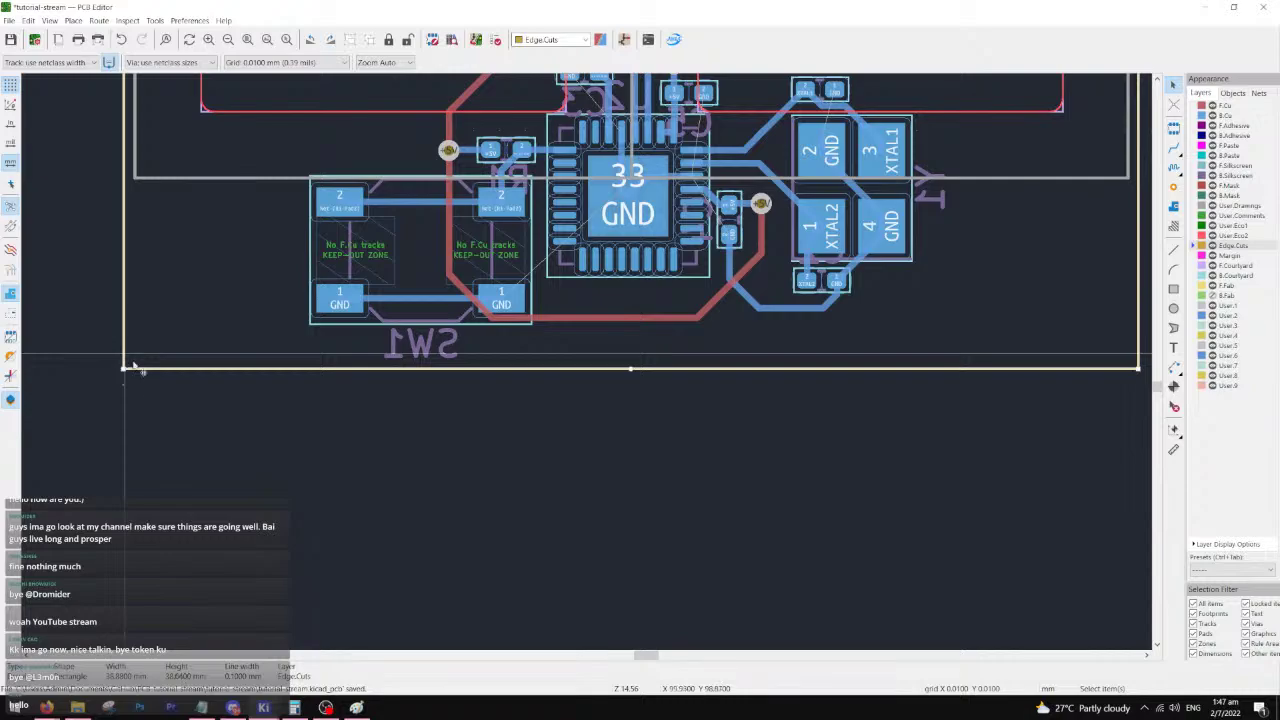
pyautogui.hotkey('ctrl', 'z')
# - Move the SW1 reference text from below its footprint to the left side, beside the lower GND pad
pyautogui.click(420, 343)
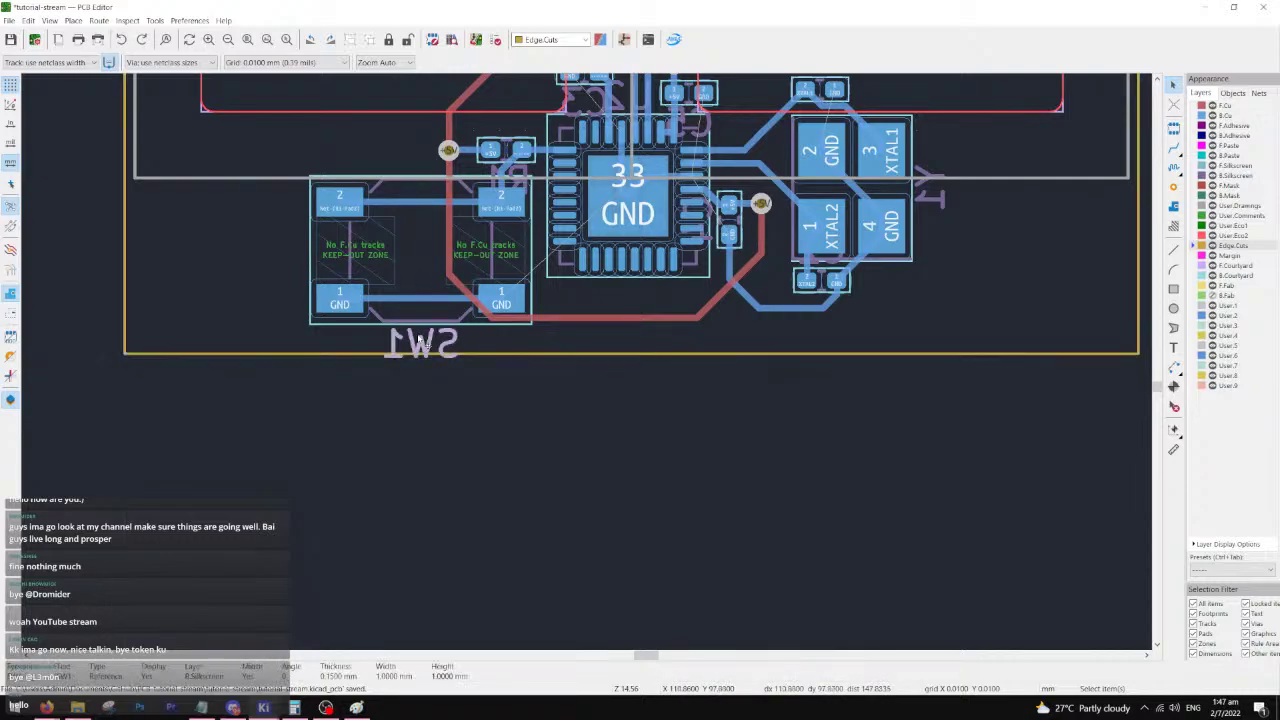
pyautogui.moveTo(422, 342); pyautogui.dragTo(262, 302)
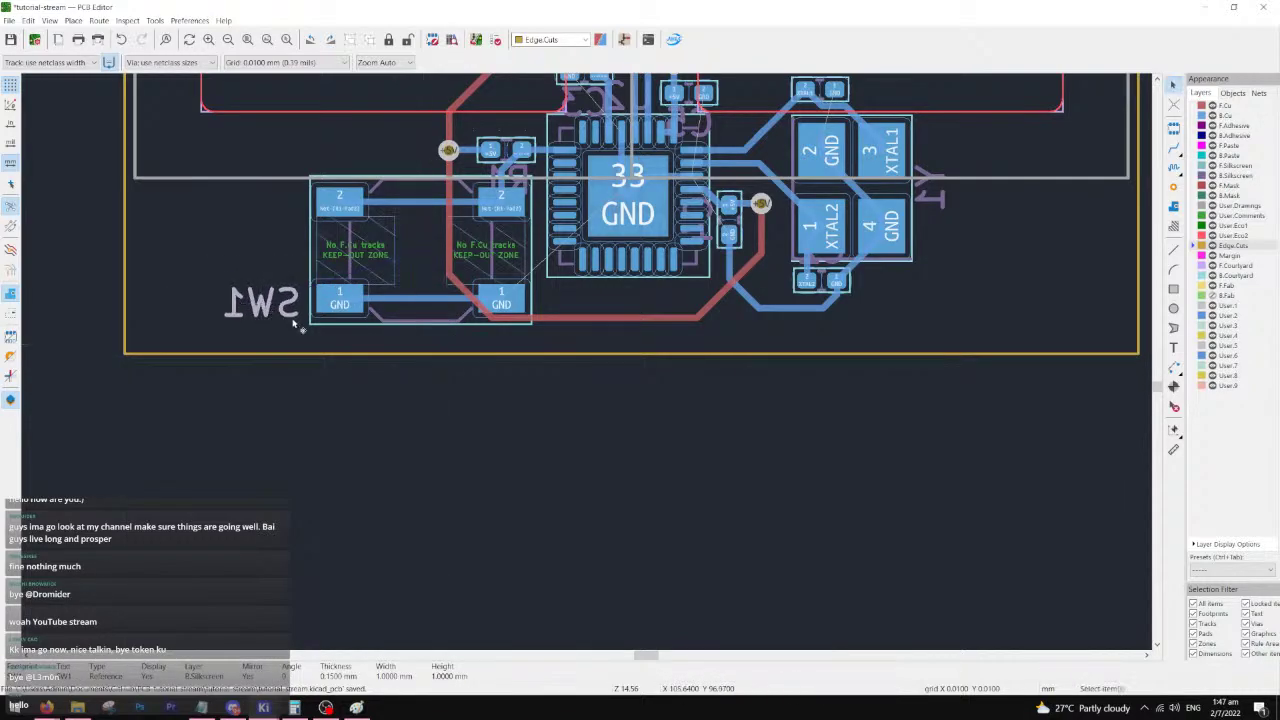
# - Examine how the components sit inside the board outline, from the microcontroller up to the USB connector
pyautogui.scroll(-4, 561, 397)
pyautogui.scroll(4, 578, 298)
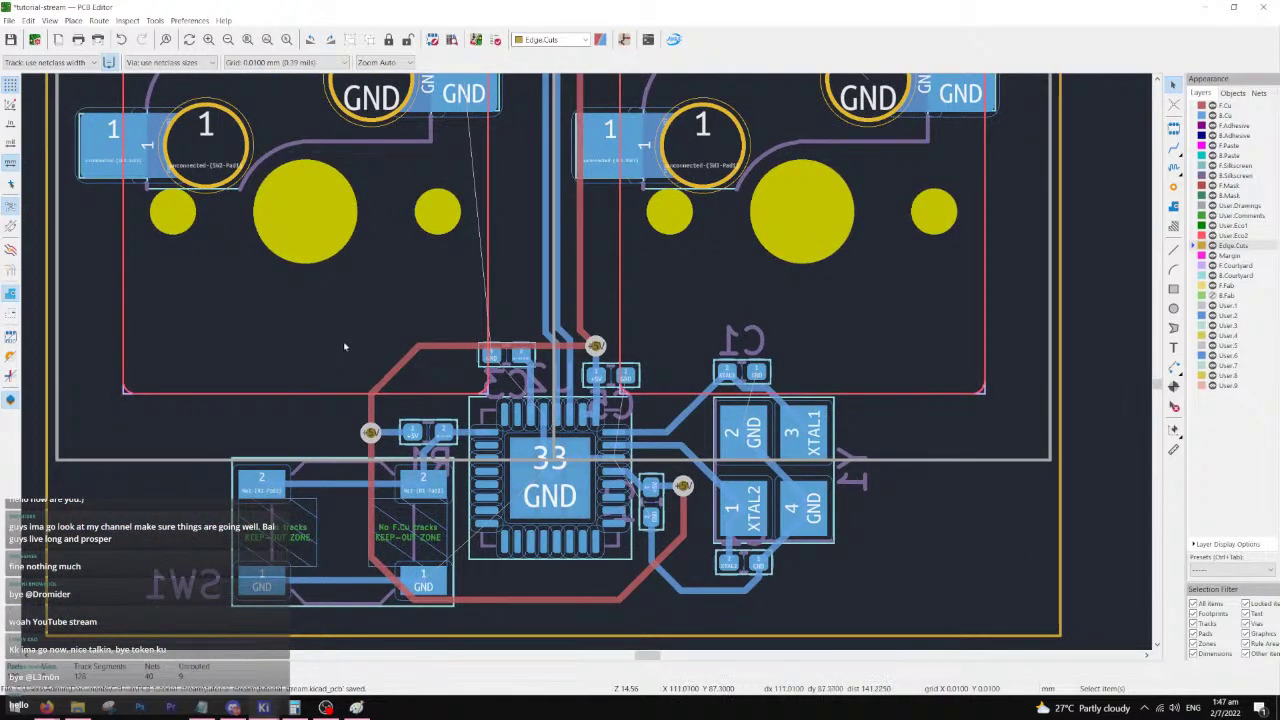
pyautogui.scroll(-4, 344, 346)
pyautogui.scroll(4, 634, 403)
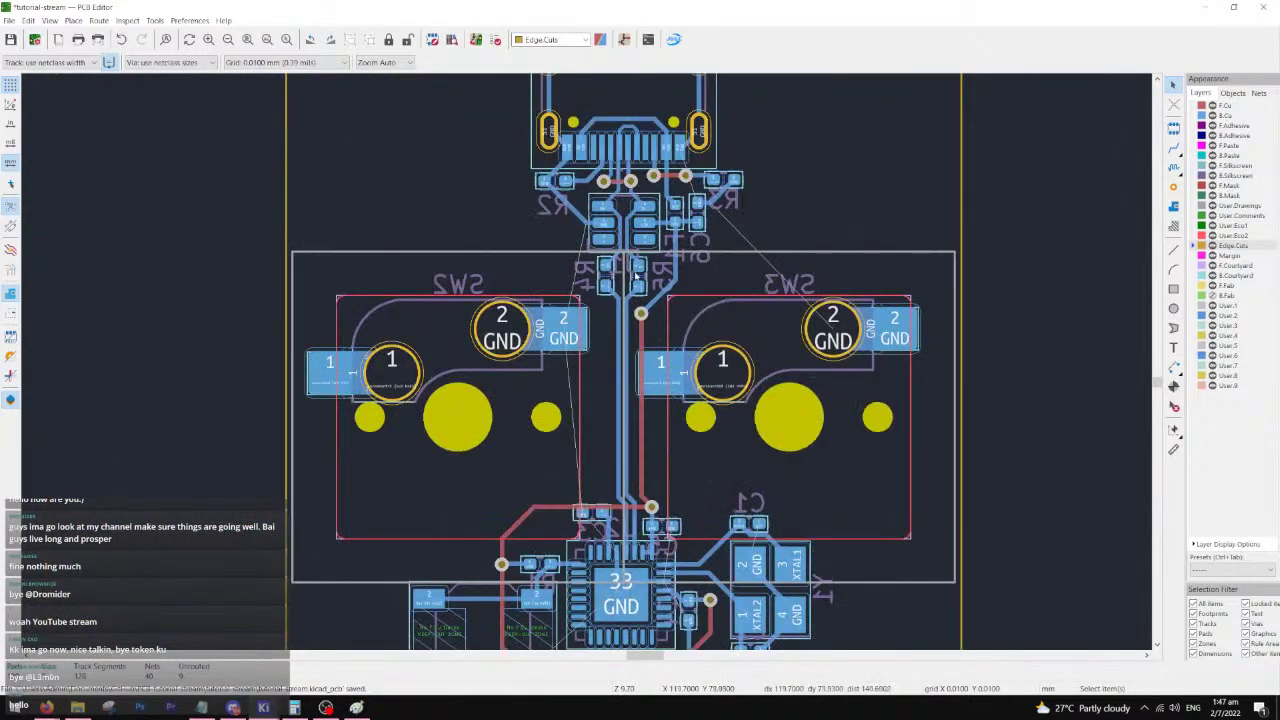
pyautogui.scroll(-3, 589, 363)
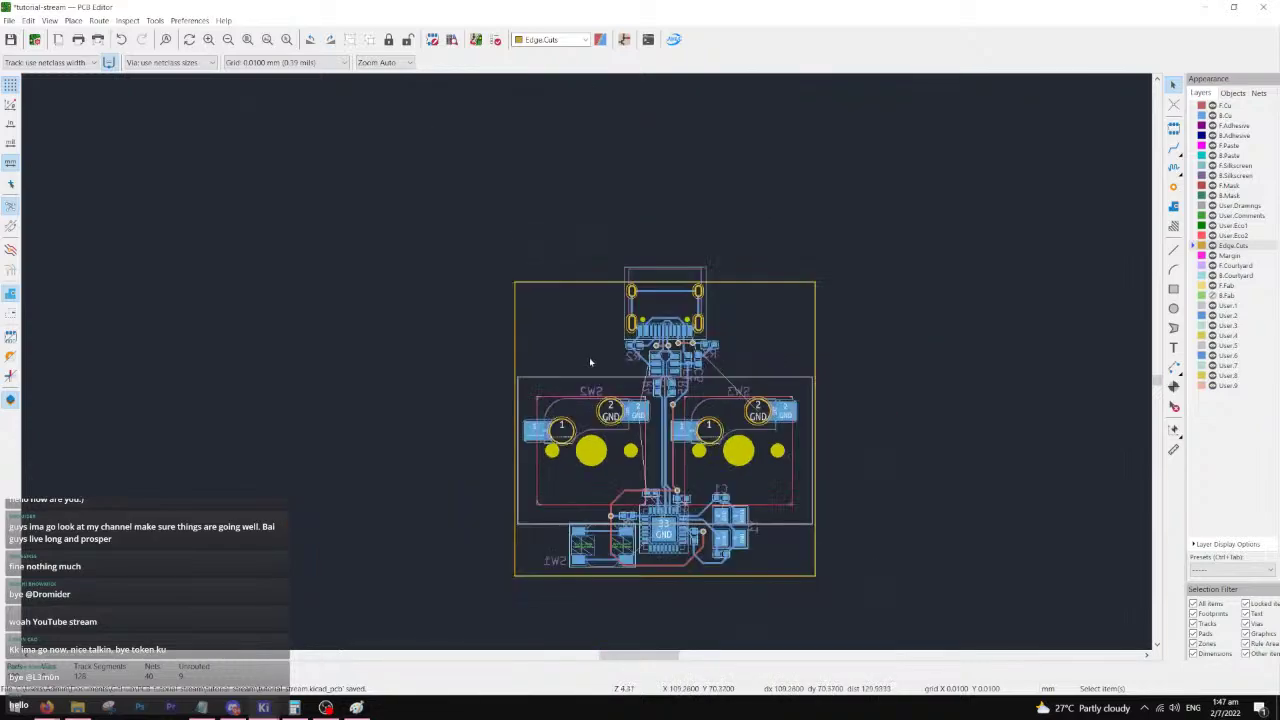
pyautogui.scroll(-1, 625, 314)
pyautogui.scroll(5, 600, 350)
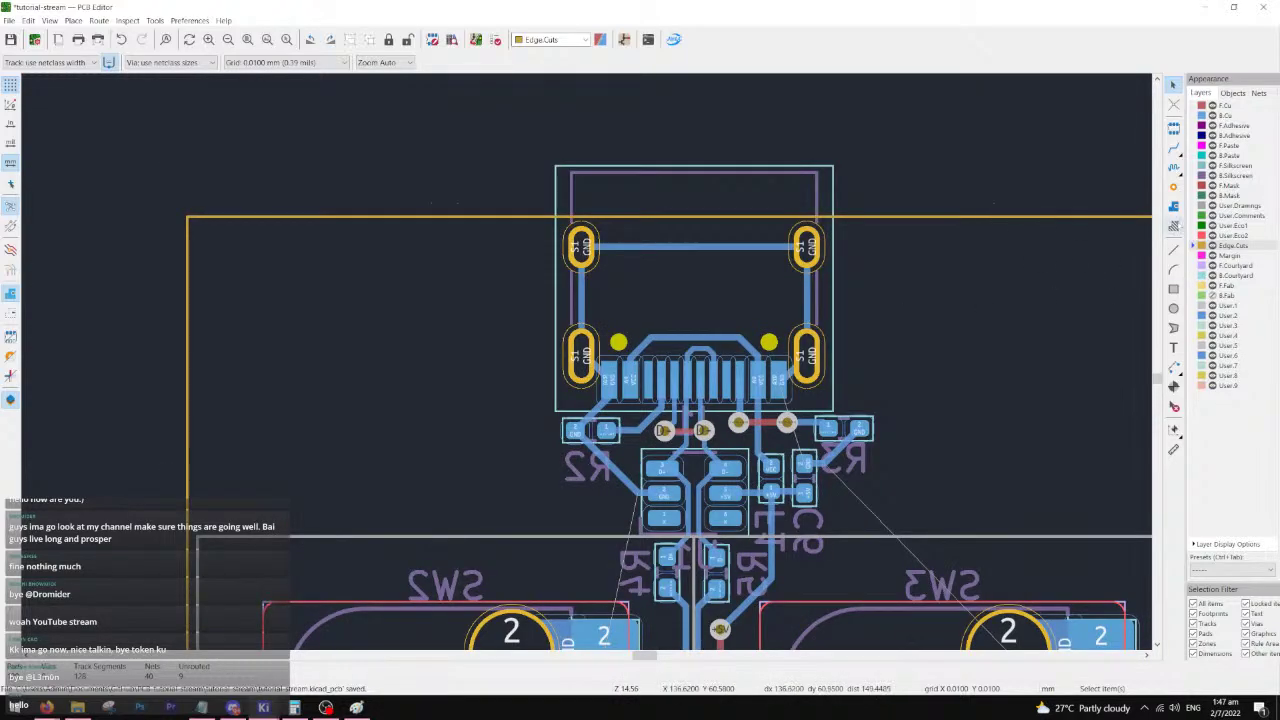
pyautogui.click(1174, 248)
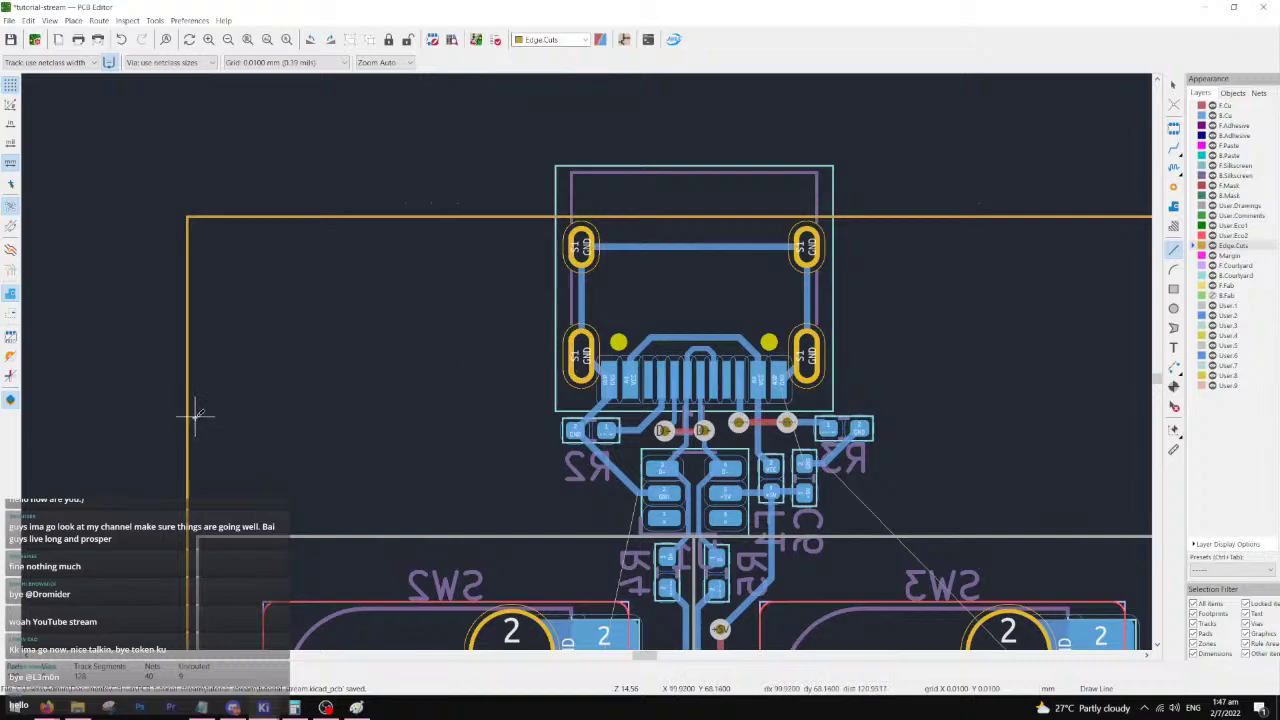
pyautogui.scroll(5, 194, 414)
pyautogui.scroll(-3, 590, 365)
pyautogui.keyDown('ctrl'); pyautogui.hscroll(-1, 560, 348); pyautogui.keyUp('ctrl')
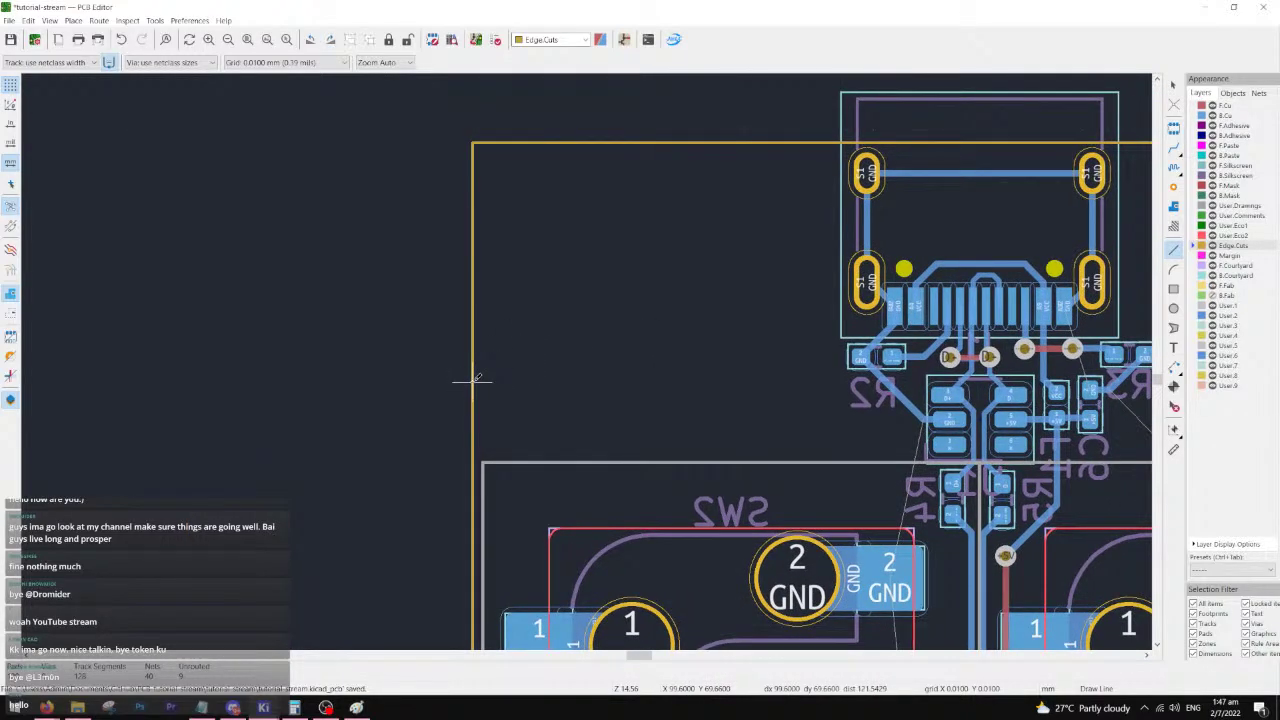
pyautogui.scroll(3, 477, 380)
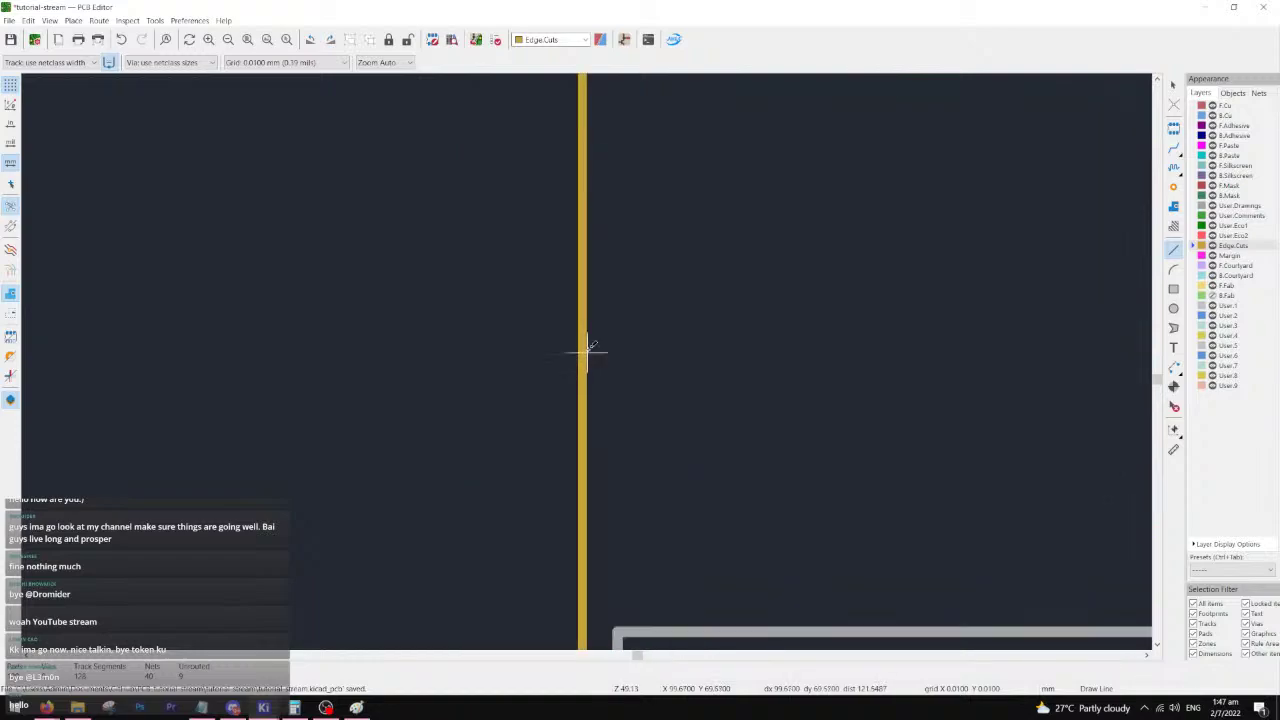
pyautogui.scroll(-3, 586, 354)
pyautogui.scroll(3, 569, 120)
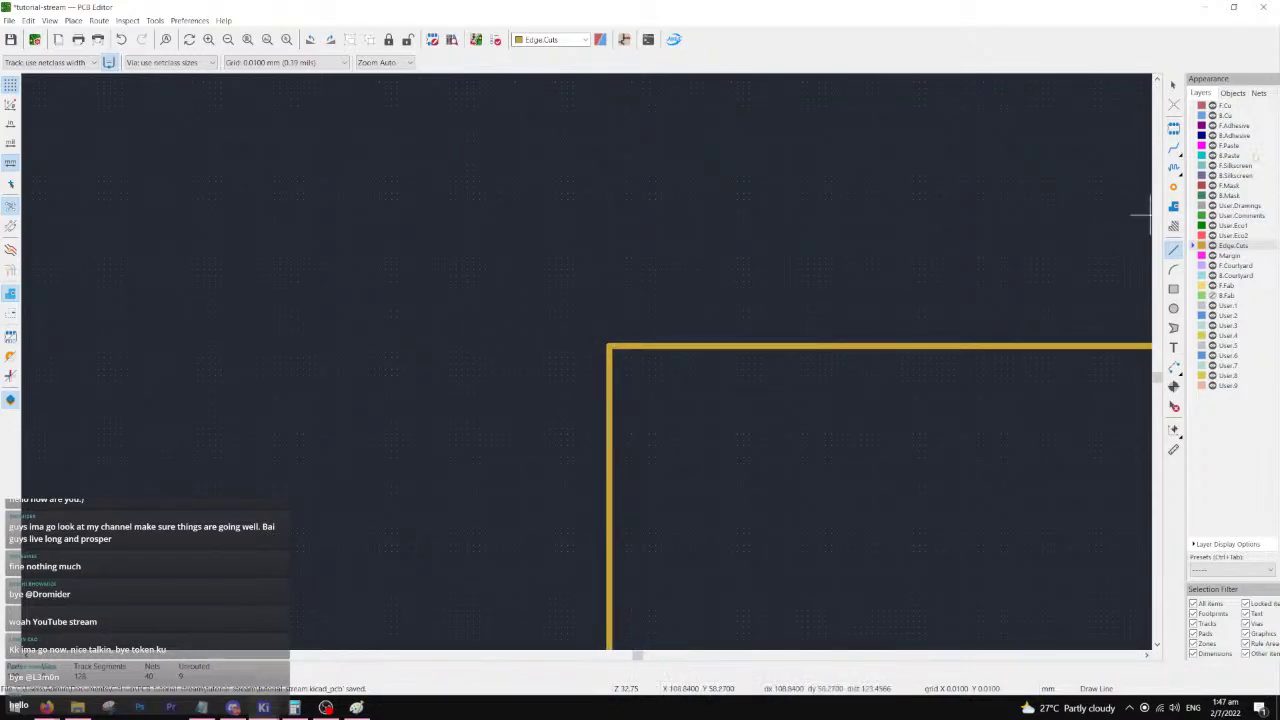
pyautogui.press('Escape')
pyautogui.rightClick(1020, 348)
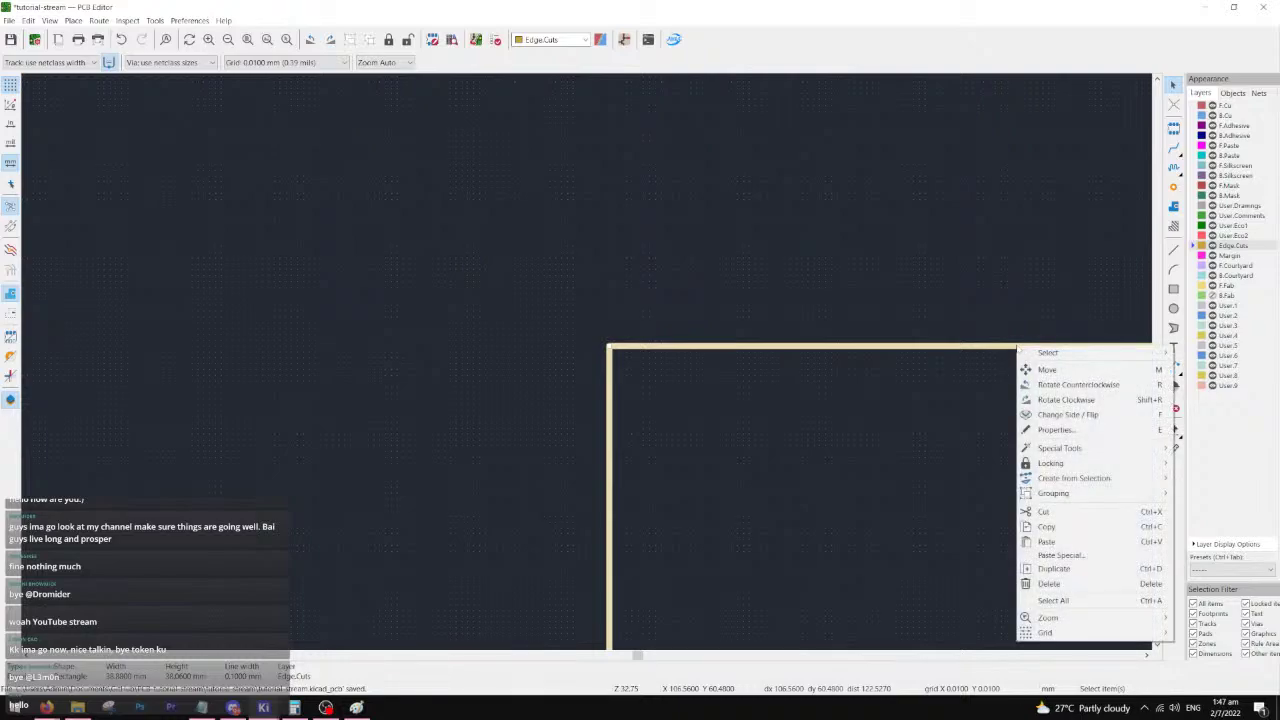
pyautogui.click(960, 291)
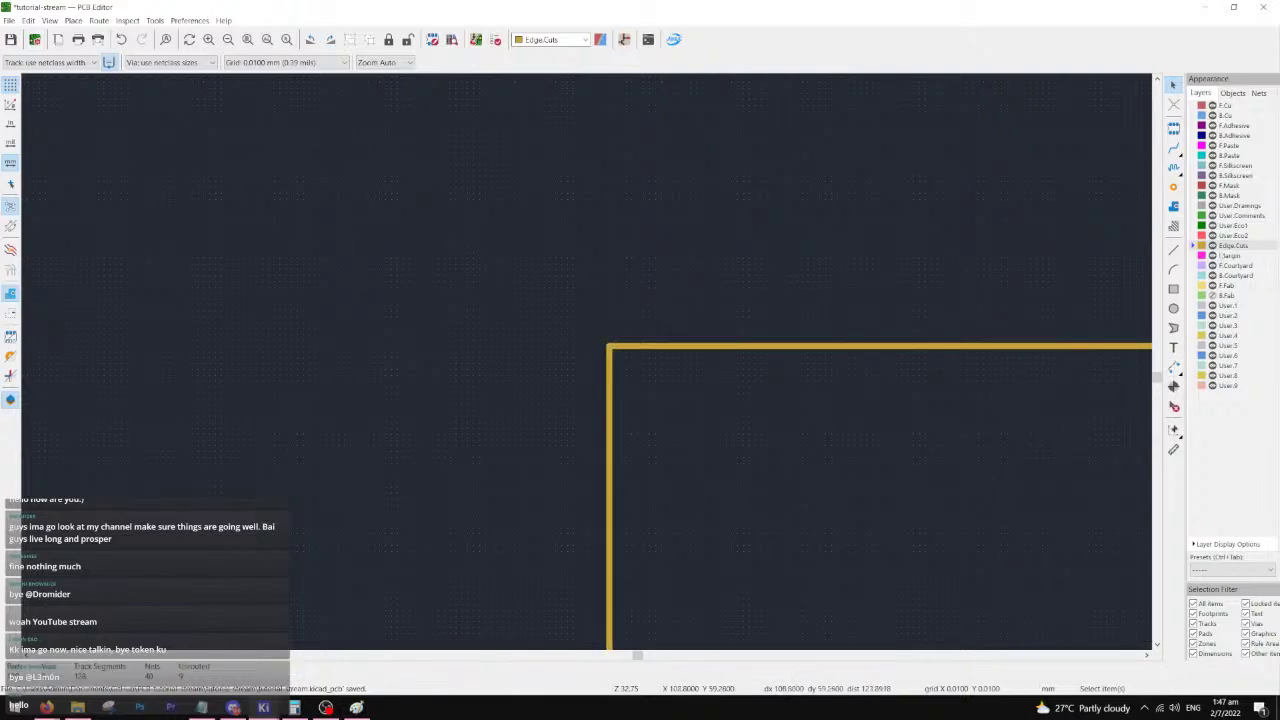
# - Try to draw an Edge.Cuts line from the outline's left edge toward the USB connector
pyautogui.scroll(-3, 985, 432)
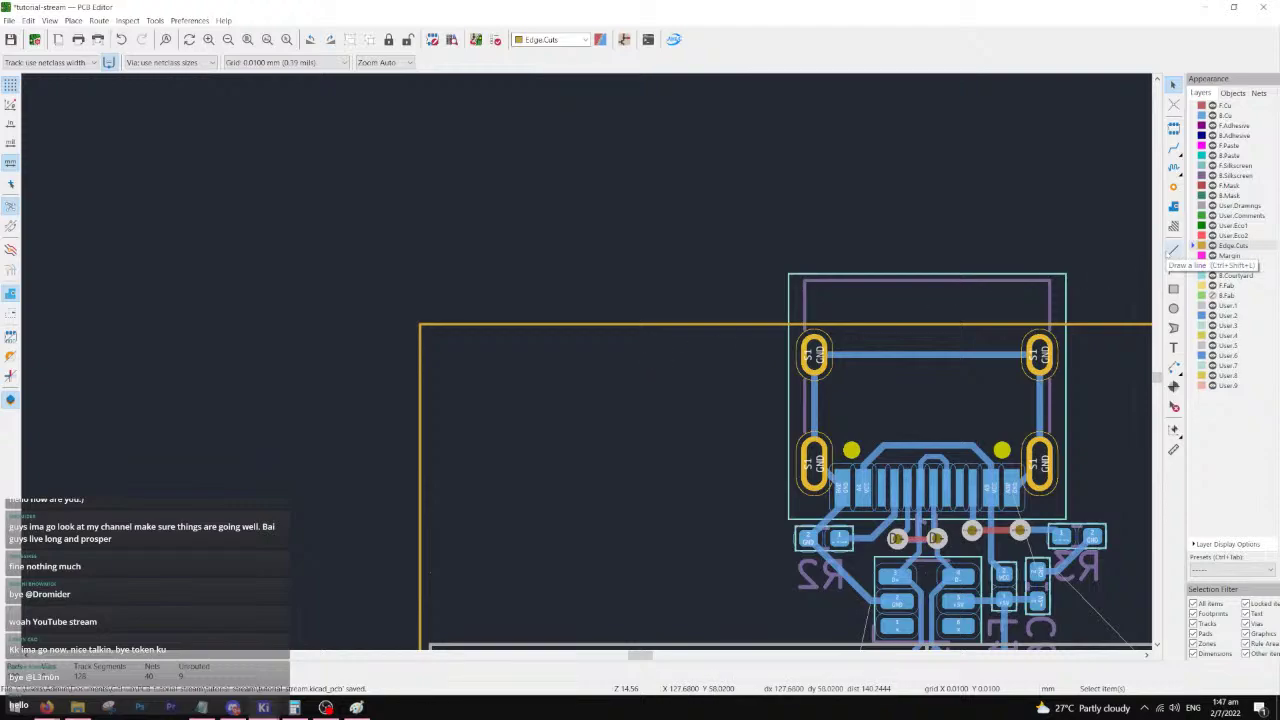
pyautogui.click(1174, 250)
pyautogui.scroll(5, 514, 420)
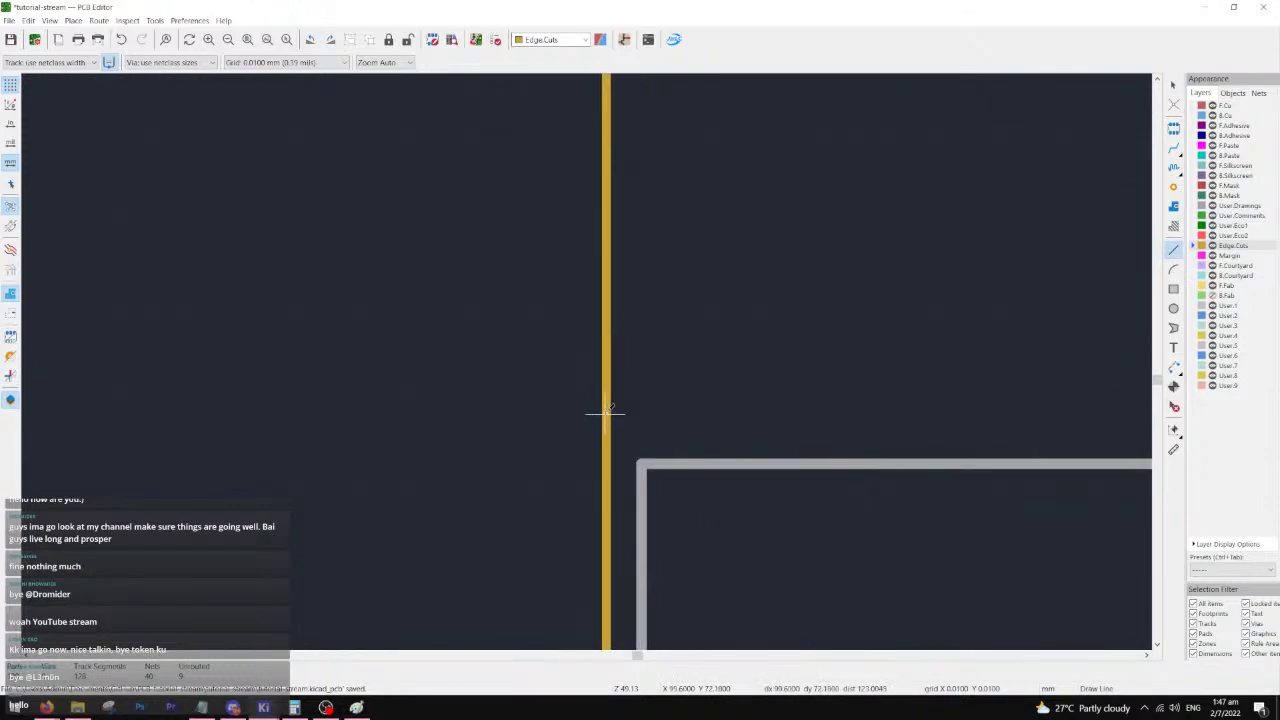
pyautogui.click(607, 410)
pyautogui.scroll(-4, 680, 370)
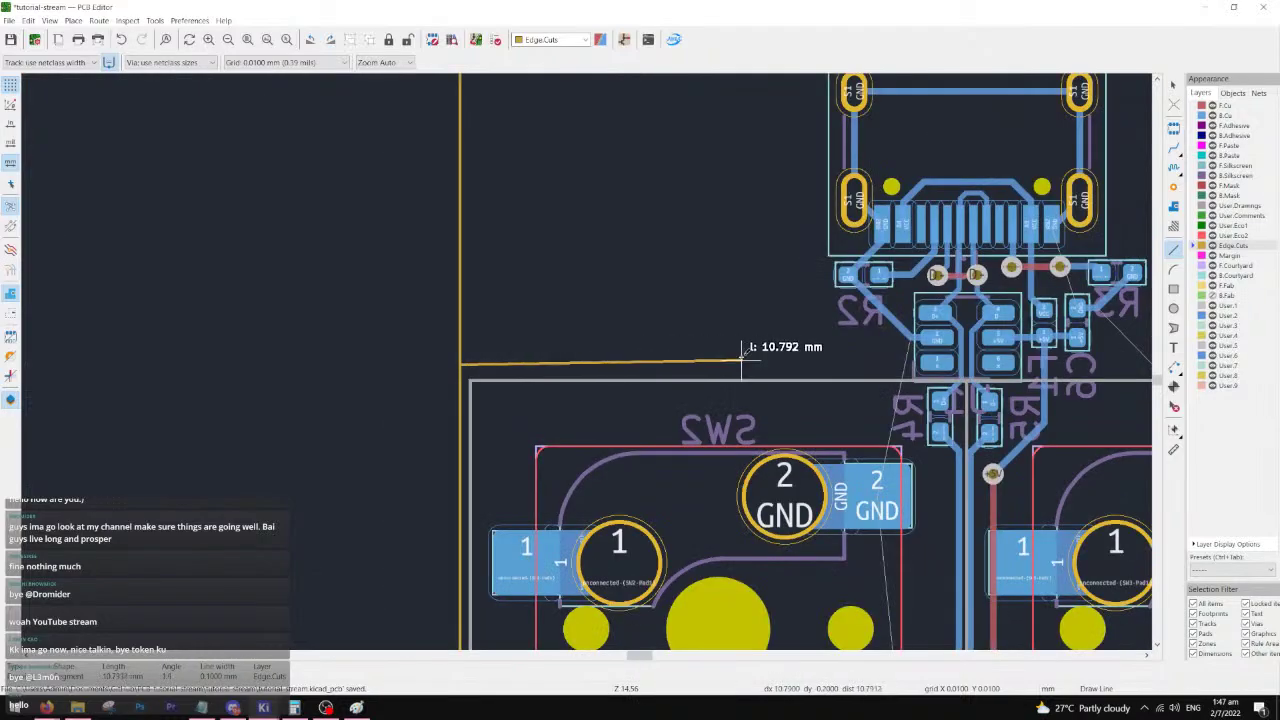
pyautogui.press('Escape')
pyautogui.scroll(2, 491, 225)
pyautogui.scroll(-1, 559, 355)
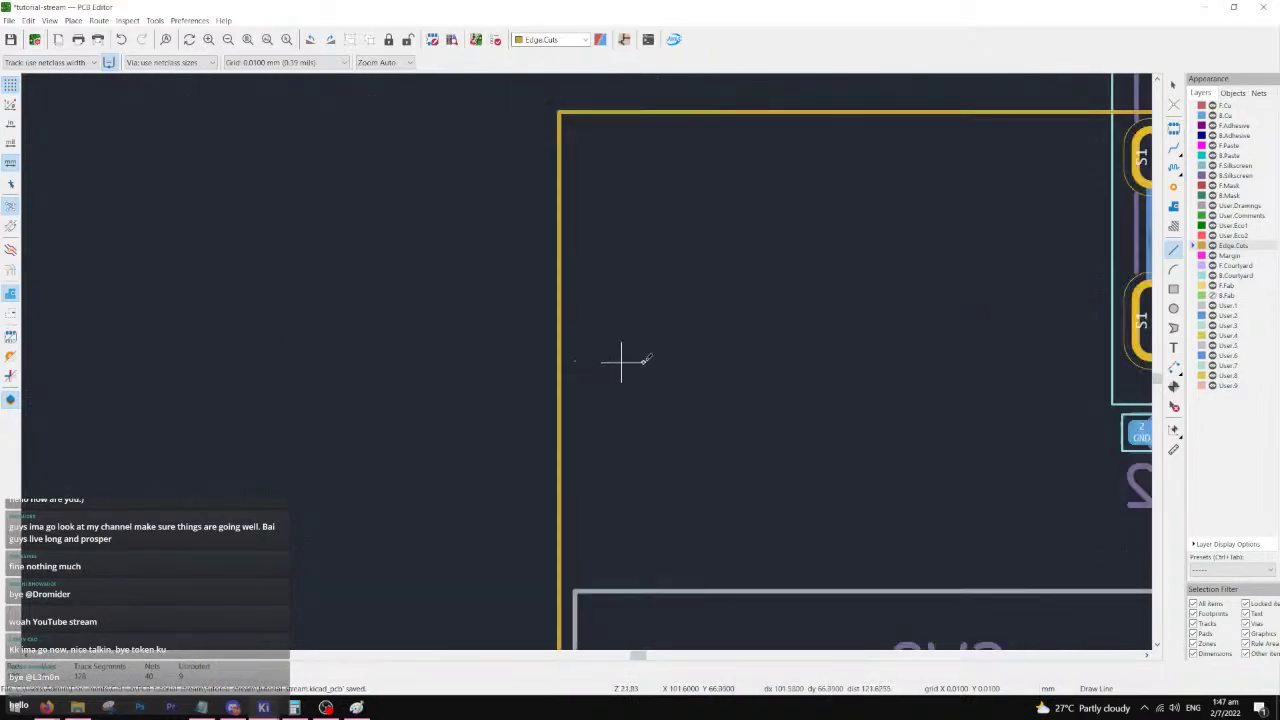
pyautogui.moveTo(941, 348); pyautogui.dragTo(714, 368, button='middle')
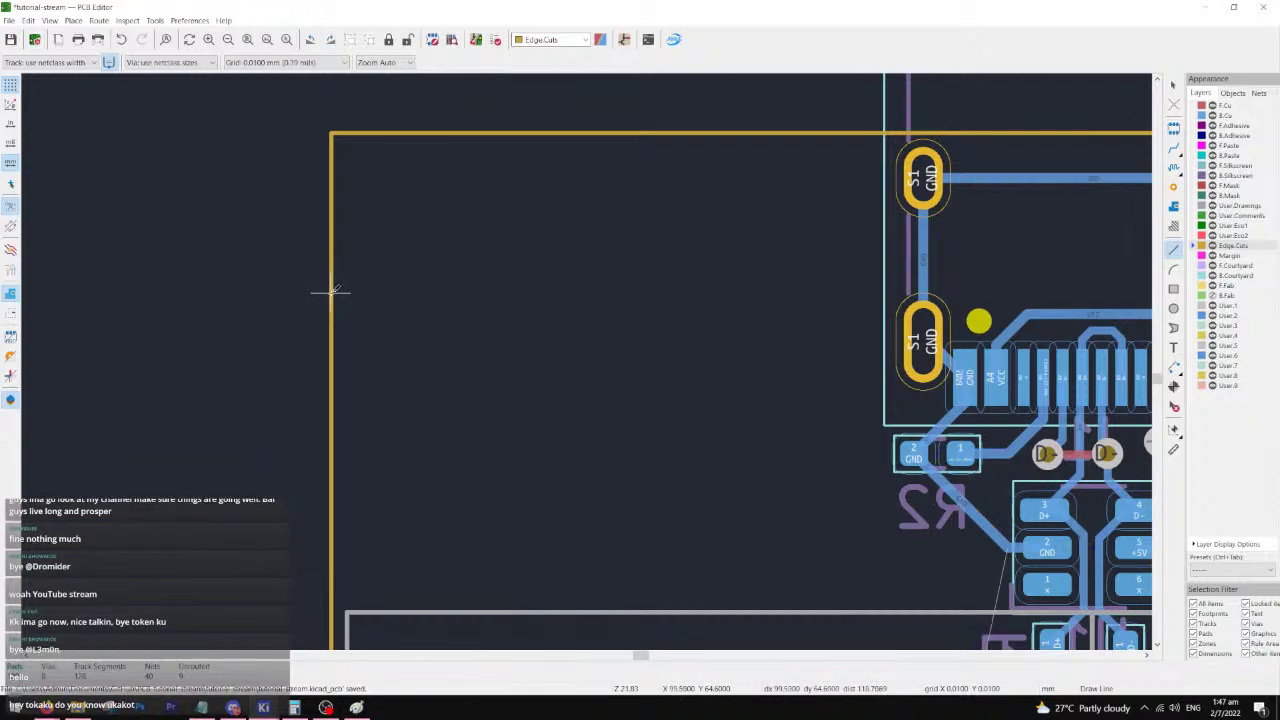
pyautogui.scroll(3, 332, 292)
pyautogui.click(588, 358)
pyautogui.press('Escape')
# - Switch the board grid to the 0.7937 mm user grid
pyautogui.click(288, 62)
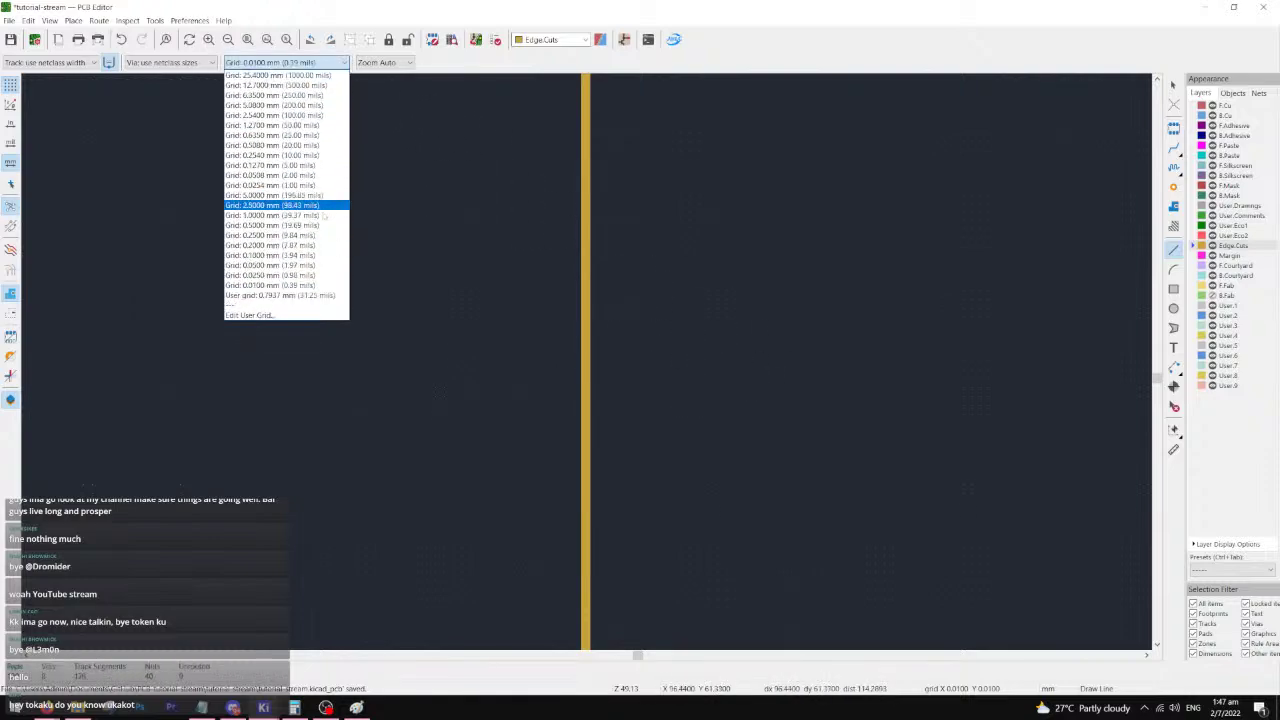
pyautogui.click(309, 295)
# - Place the grid origin near the outline's left edge, below the upper-left corner
pyautogui.scroll(-3, 670, 355)
pyautogui.moveTo(885, 361); pyautogui.dragTo(752, 357, button='middle')
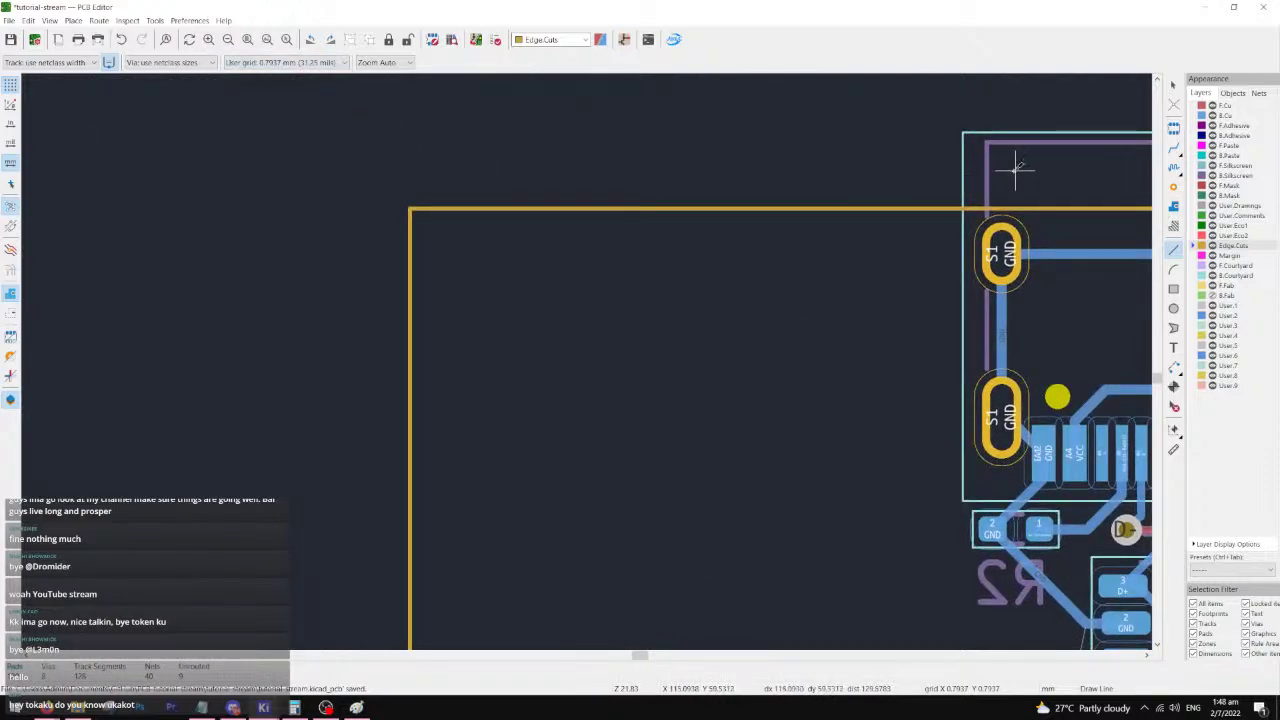
pyautogui.click(73, 20)
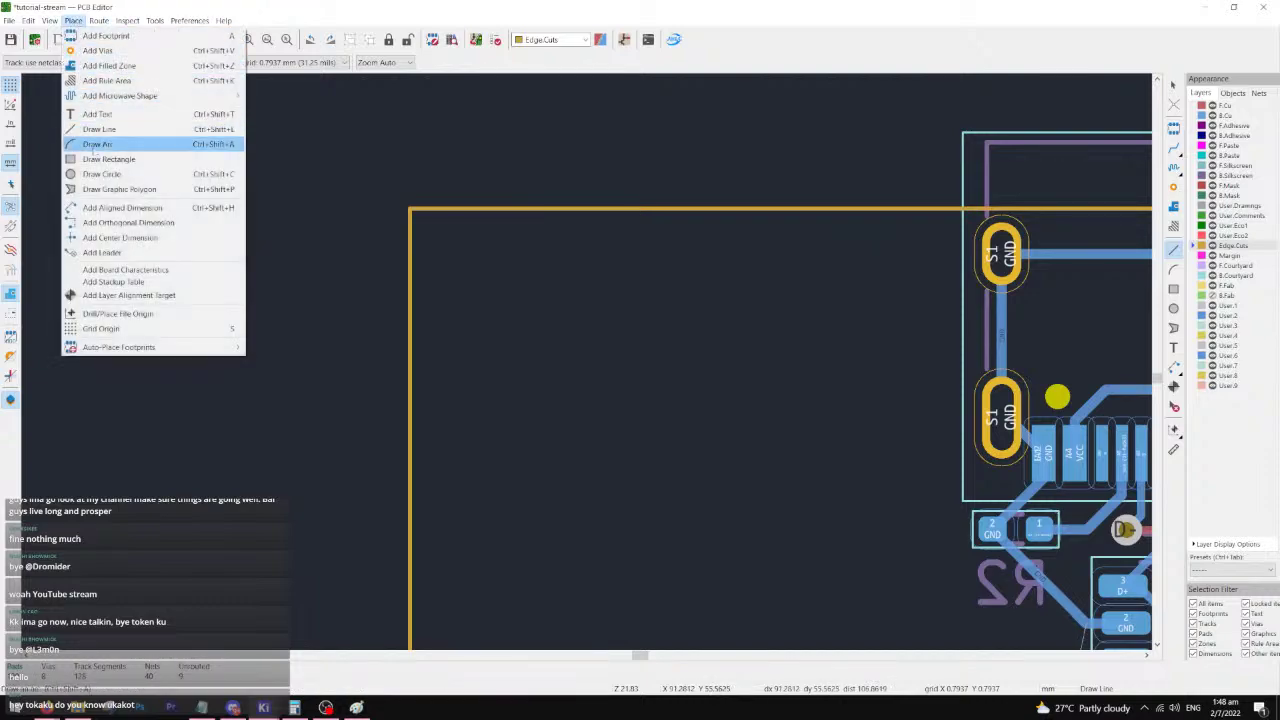
pyautogui.click(112, 329)
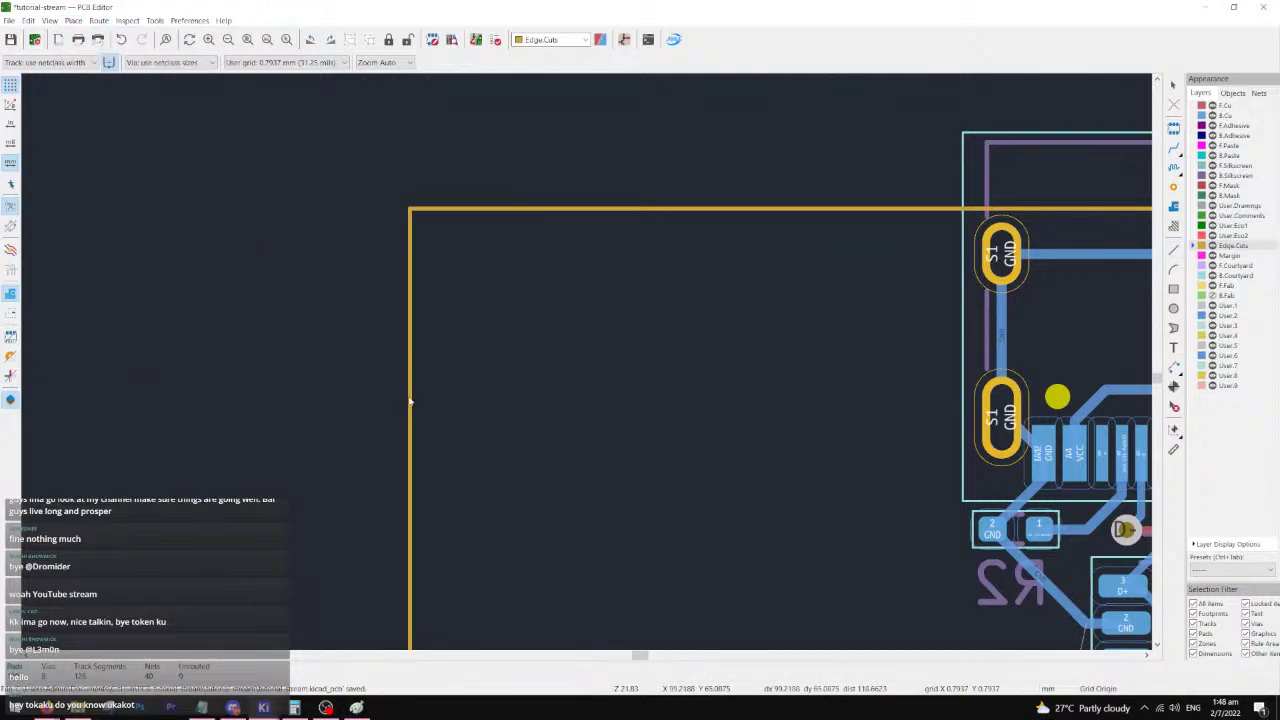
pyautogui.click(410, 401)
pyautogui.scroll(-1, 391, 410)
pyautogui.scroll(1, 587, 366)
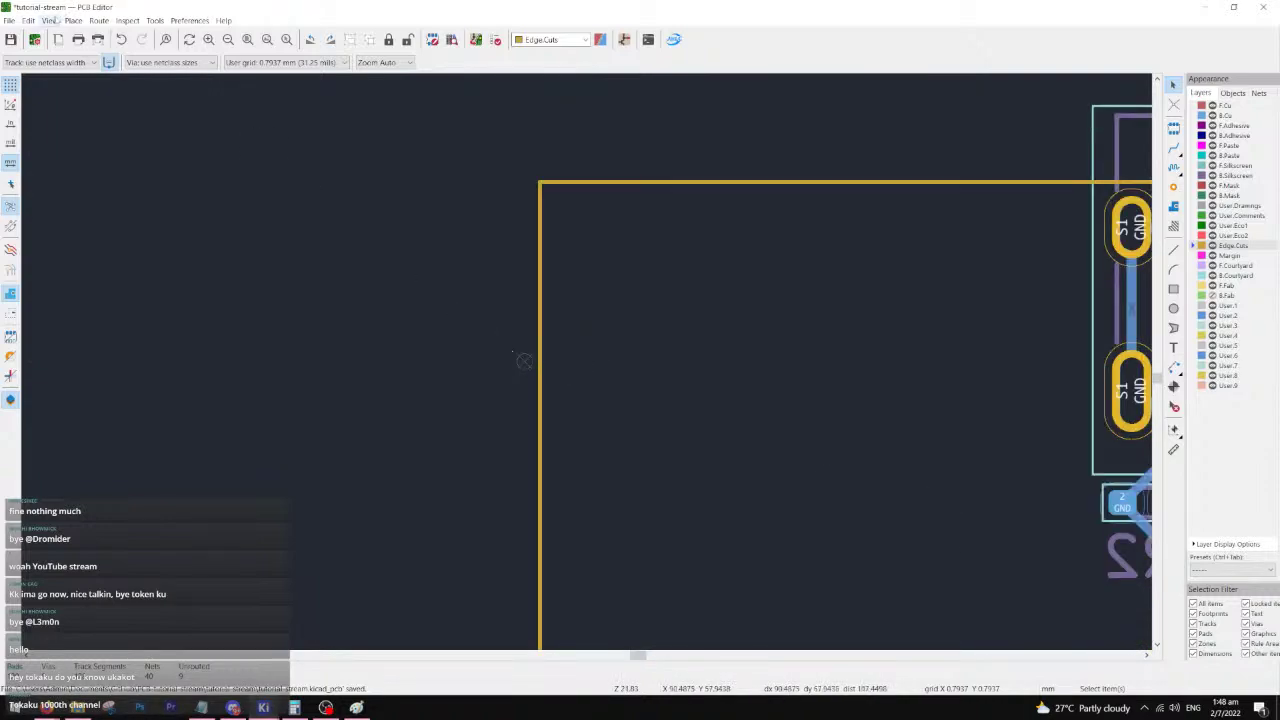
# - Reposition the grid origin just inside the outline's left edge, below the upper-left corner
pyautogui.click(73, 20)
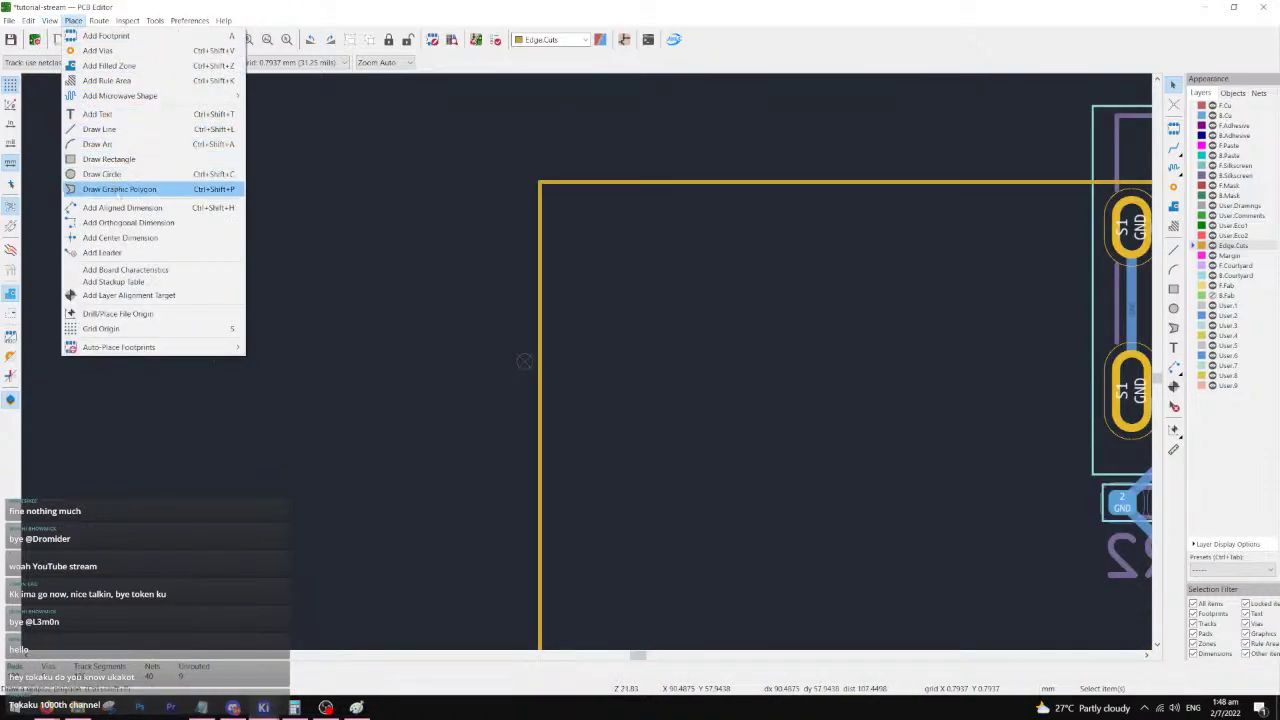
pyautogui.click(105, 328)
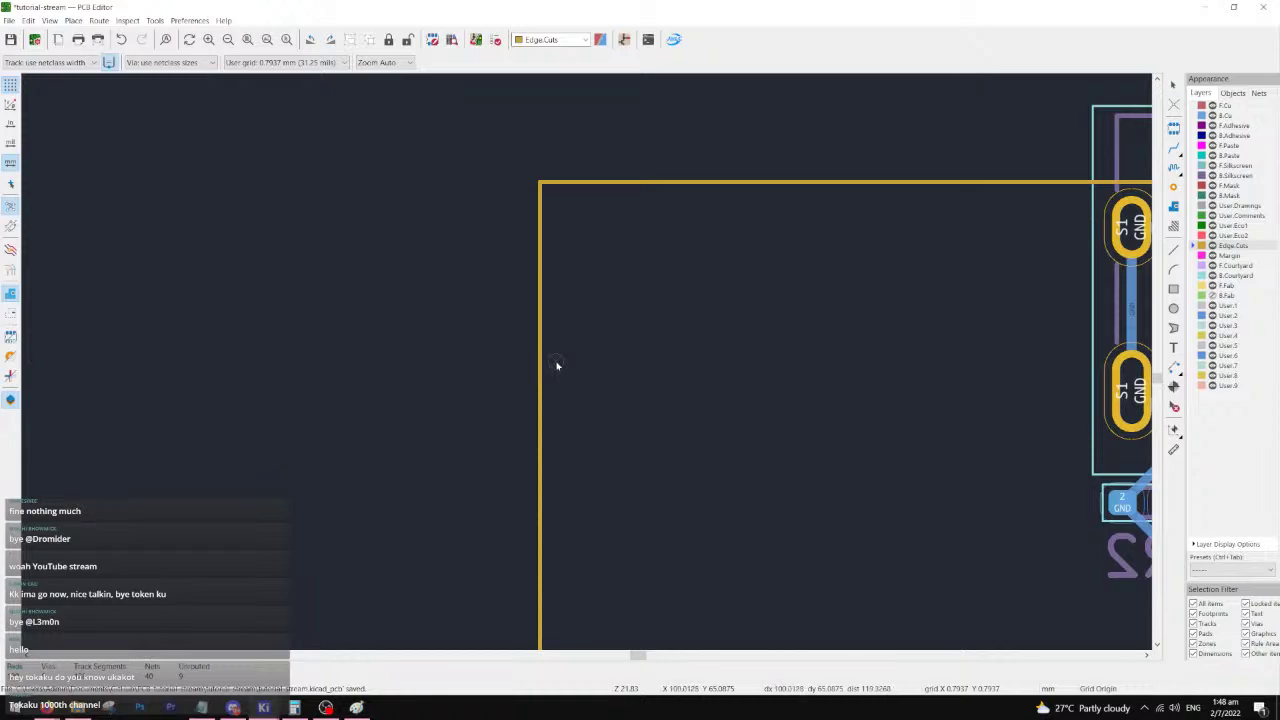
pyautogui.click(557, 366)
# - Draw a horizontal Edge.Cuts line about 13.5 mm long from the grid origin to just beside the USB connector
pyautogui.scroll(-2, 614, 486)
pyautogui.scroll(1, 625, 403)
pyautogui.moveTo(537, 237); pyautogui.dragTo(524, 339, button='middle')
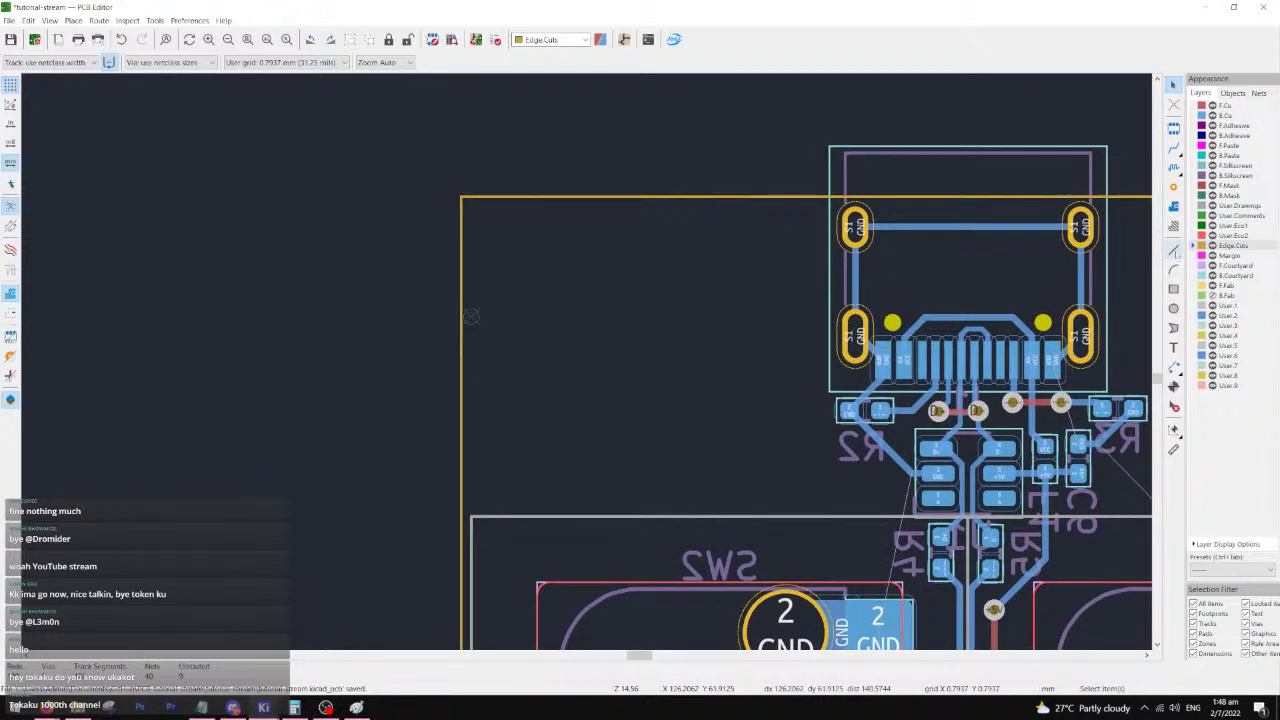
pyautogui.click(1173, 249)
pyautogui.click(470, 316)
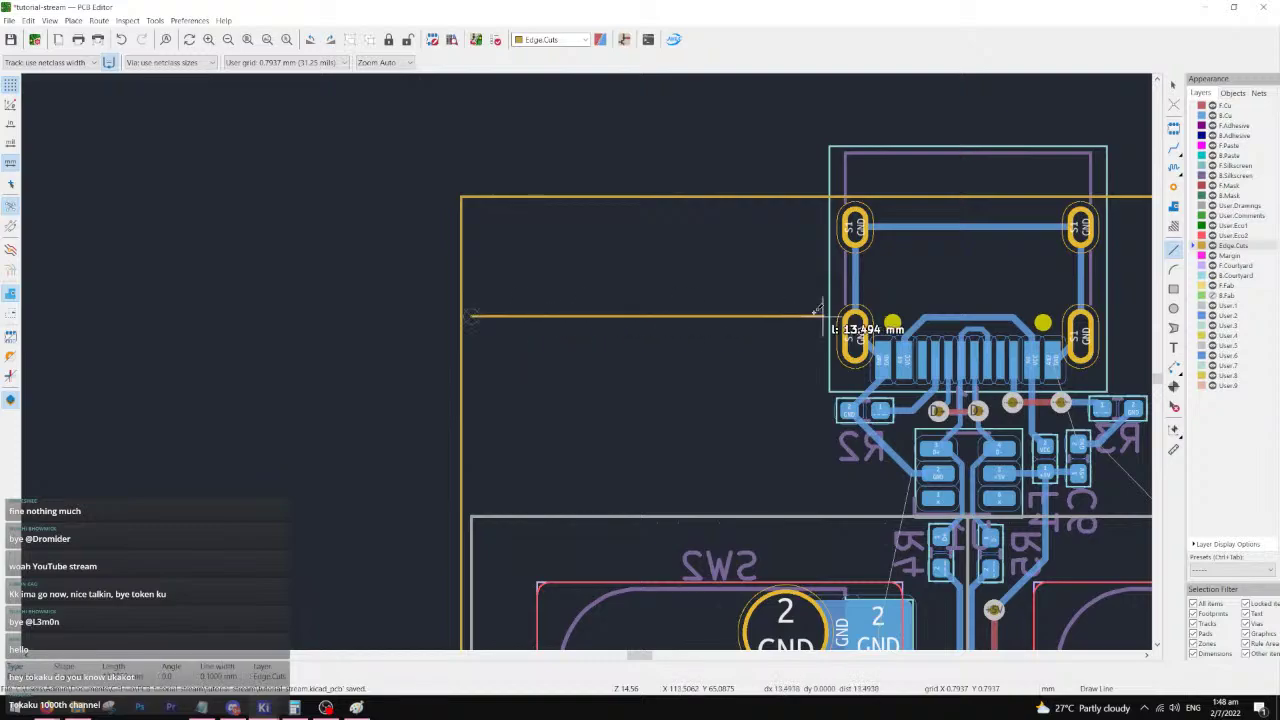
pyautogui.moveTo(817, 313); pyautogui.dragTo(678, 337, button='middle')
pyautogui.click(678, 337)
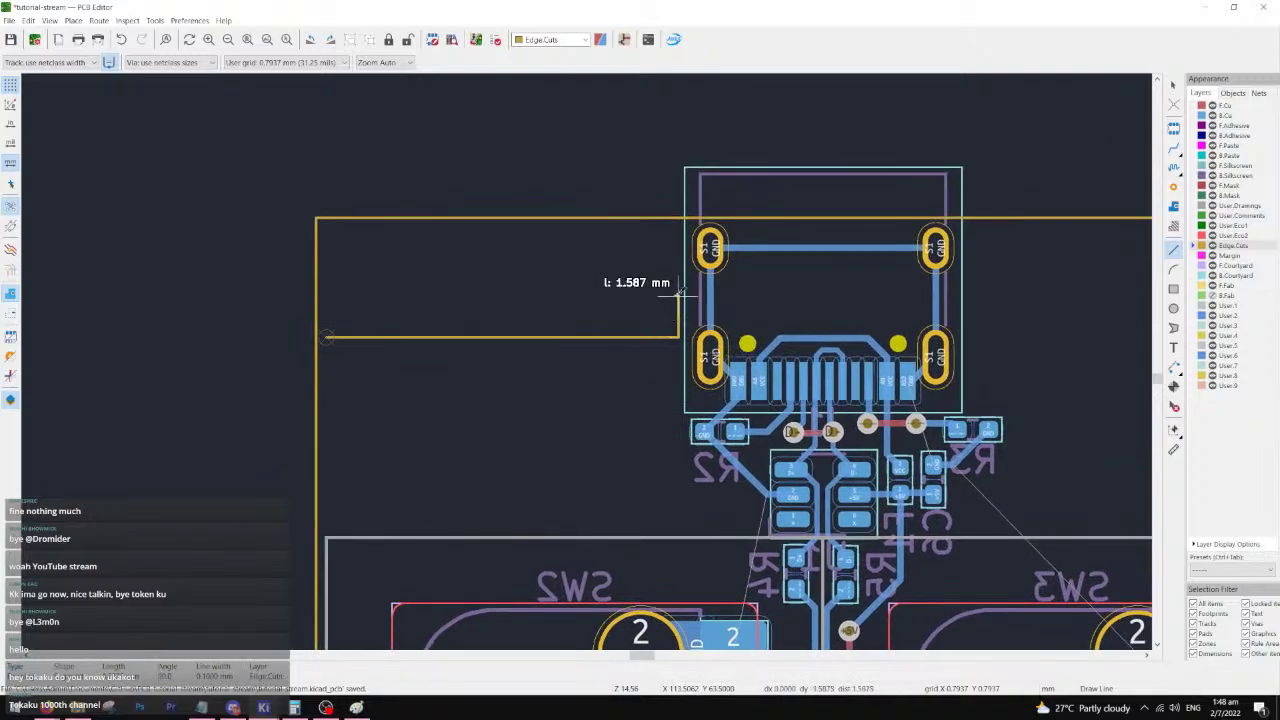
# - Continue the Edge.Cuts outline up and around the USB connector, back down, and across to the board's upper-right corner
pyautogui.click(679, 215)
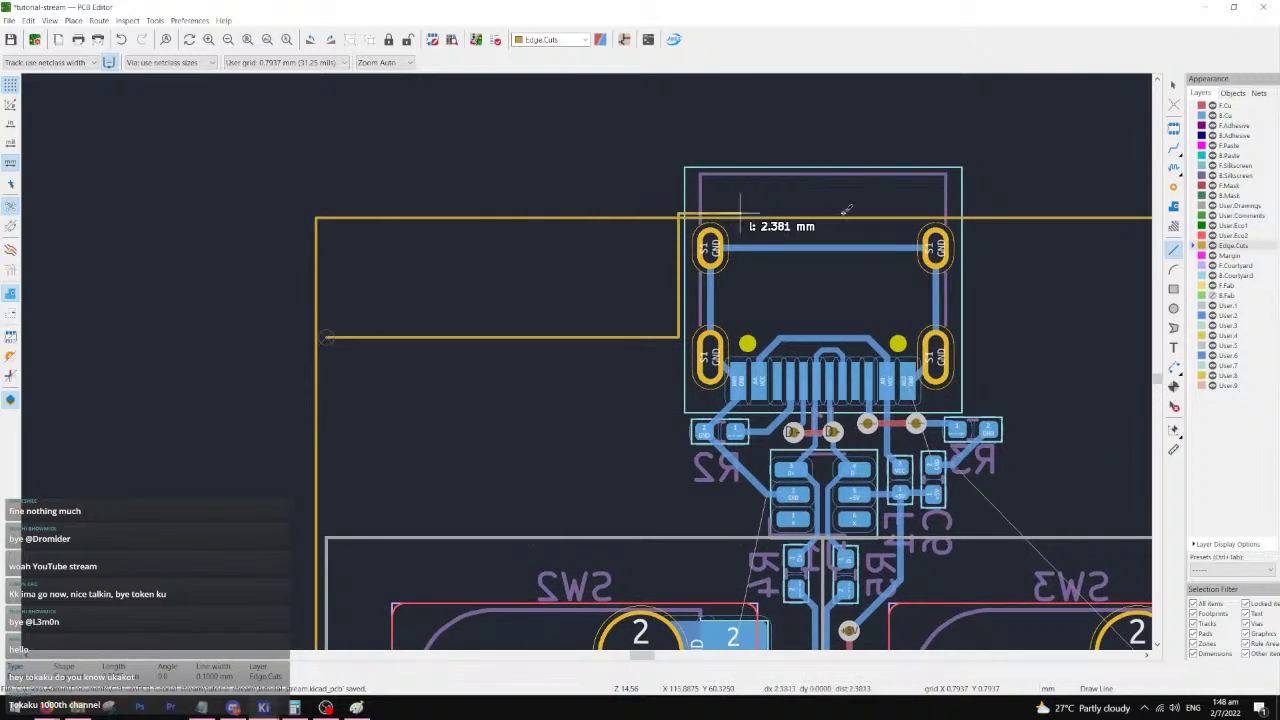
pyautogui.click(972, 211)
pyautogui.click(970, 340)
pyautogui.moveTo(1050, 338); pyautogui.dragTo(596, 316, button='middle')
pyautogui.click(868, 318)
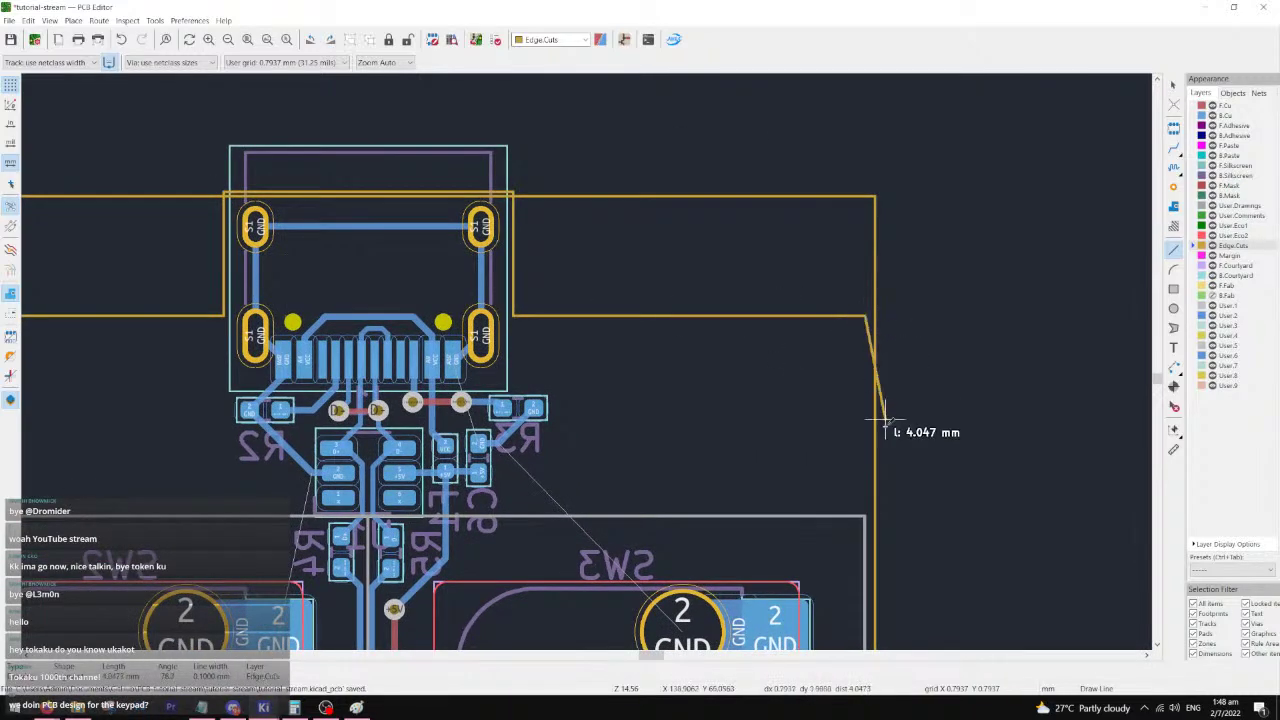
# - Continue the Edge.Cuts outline down the board's right side and along its bottom to the lower-left corner
pyautogui.moveTo(866, 628); pyautogui.dragTo(851, 210, button='middle')
pyautogui.moveTo(867, 571); pyautogui.dragTo(930, 225, button='middle')
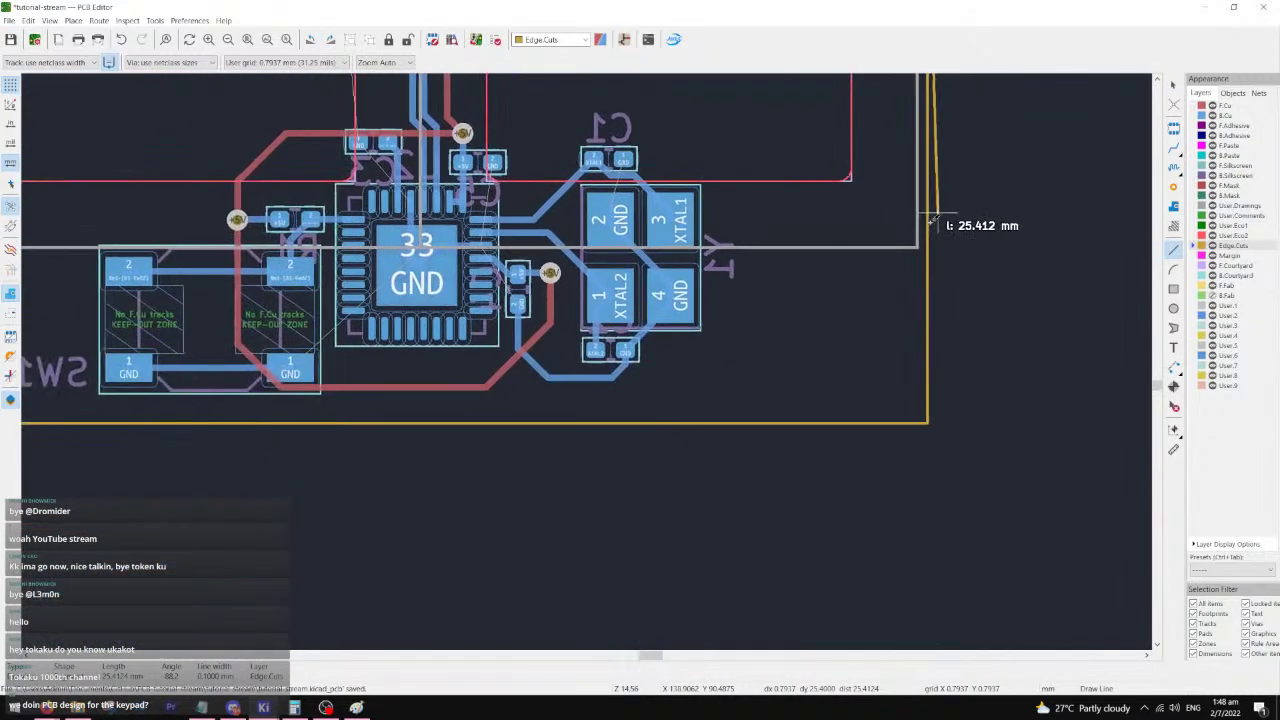
pyautogui.click(917, 419)
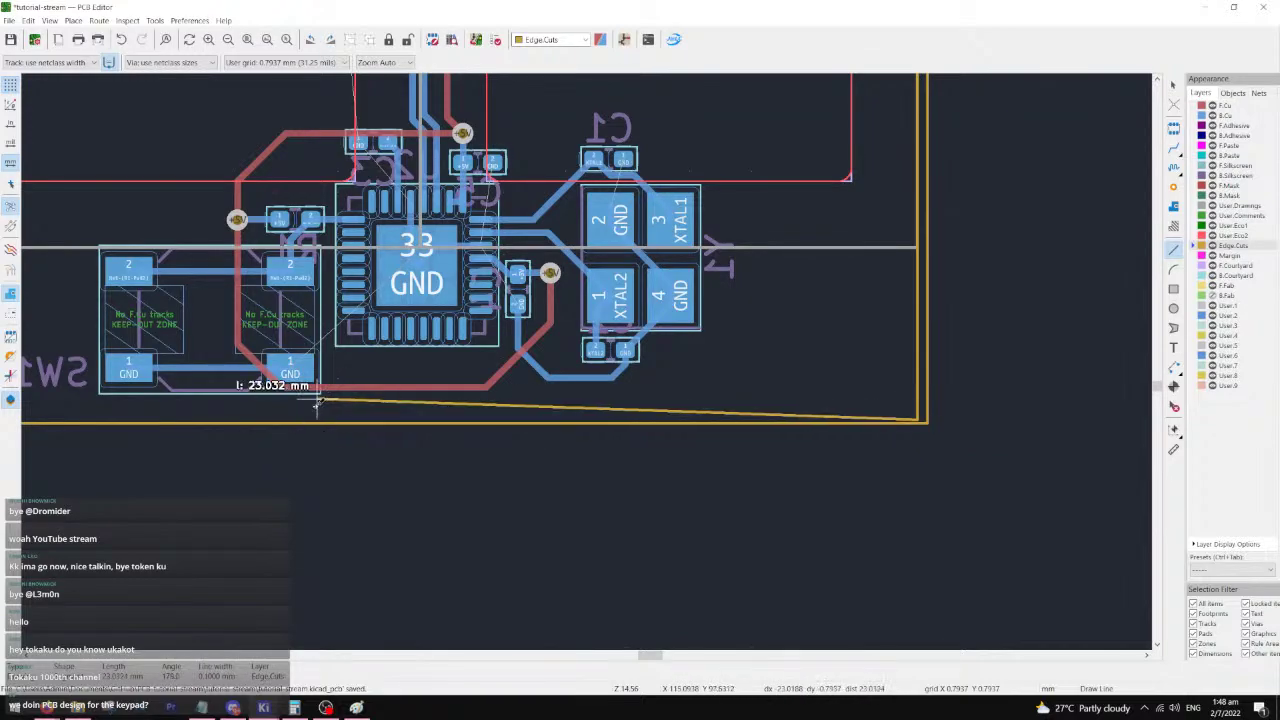
pyautogui.moveTo(317, 400); pyautogui.dragTo(920, 386, button='middle')
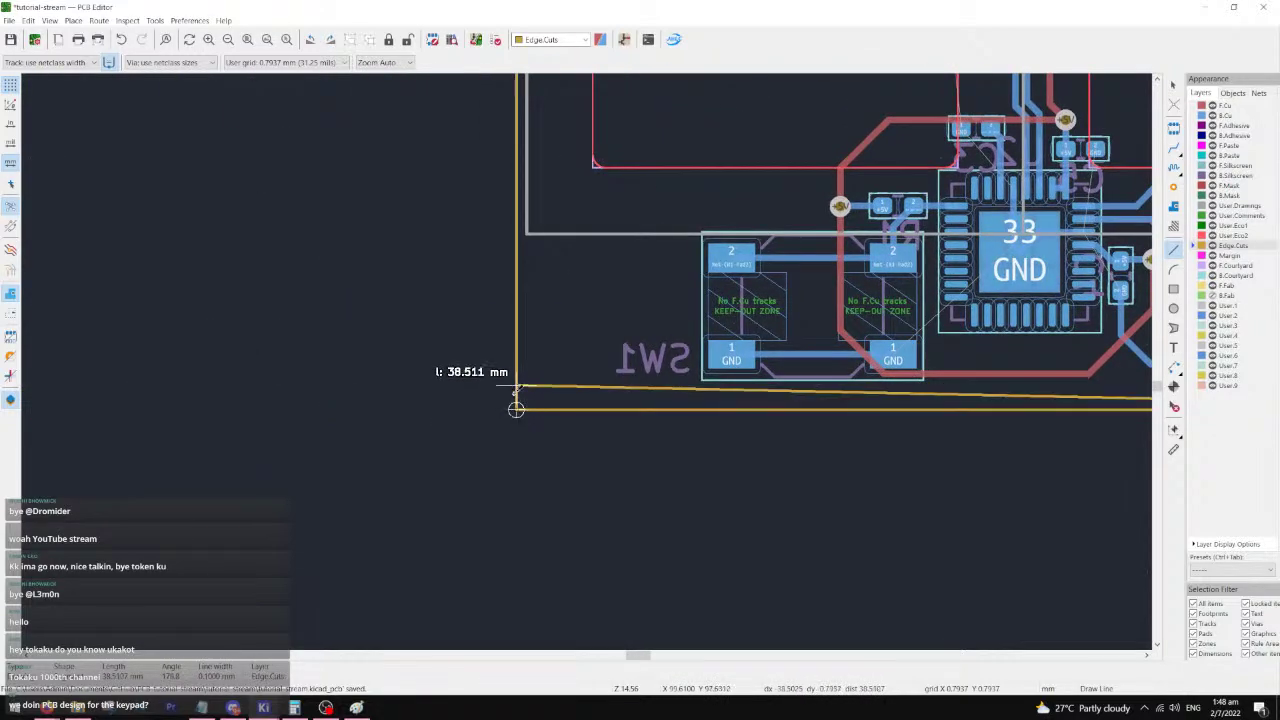
pyautogui.scroll(4, 520, 408)
pyautogui.scroll(-4, 580, 357)
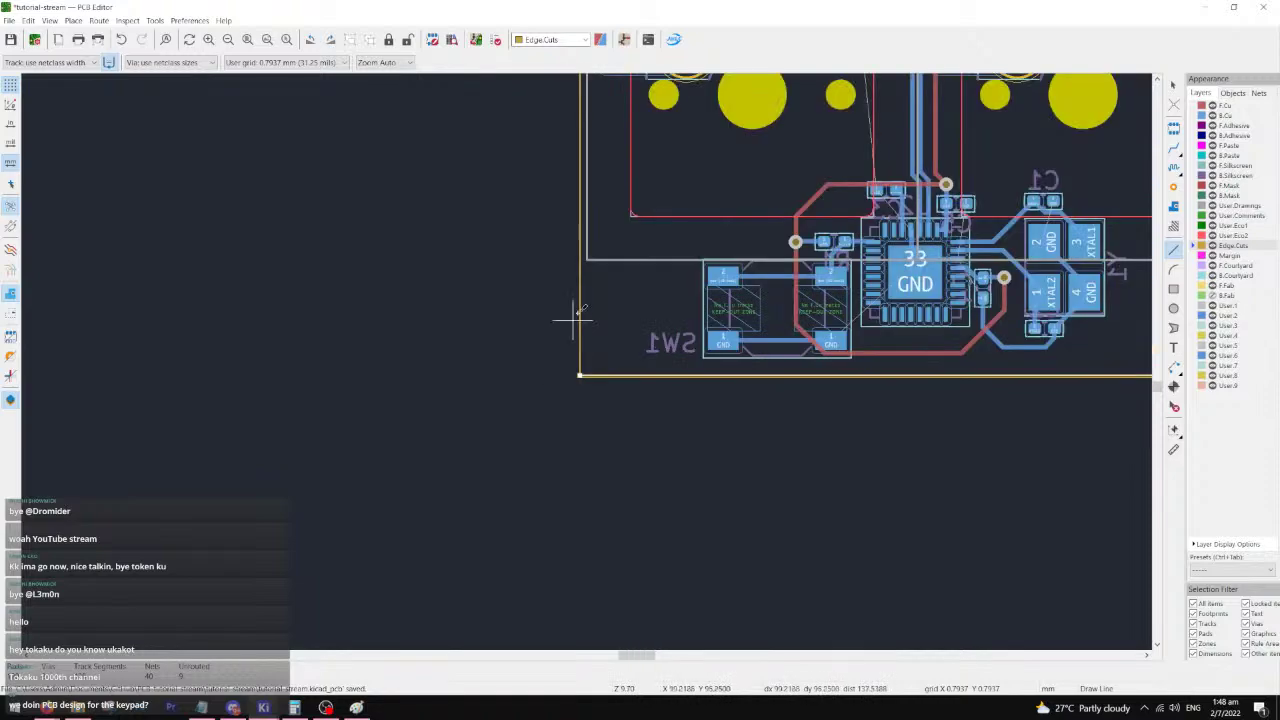
# - Draw the board's left Edge.Cuts line from the grid origin straight down to the lower-left corner
pyautogui.scroll(3, 590, 170)
pyautogui.moveTo(566, 437); pyautogui.dragTo(558, 560, button='middle')
pyautogui.click(558, 184)
pyautogui.moveTo(559, 473); pyautogui.dragTo(562, 437, button='middle')
pyautogui.keyDown('ctrl'); pyautogui.scroll(-3, 560, 422); pyautogui.keyUp('ctrl')
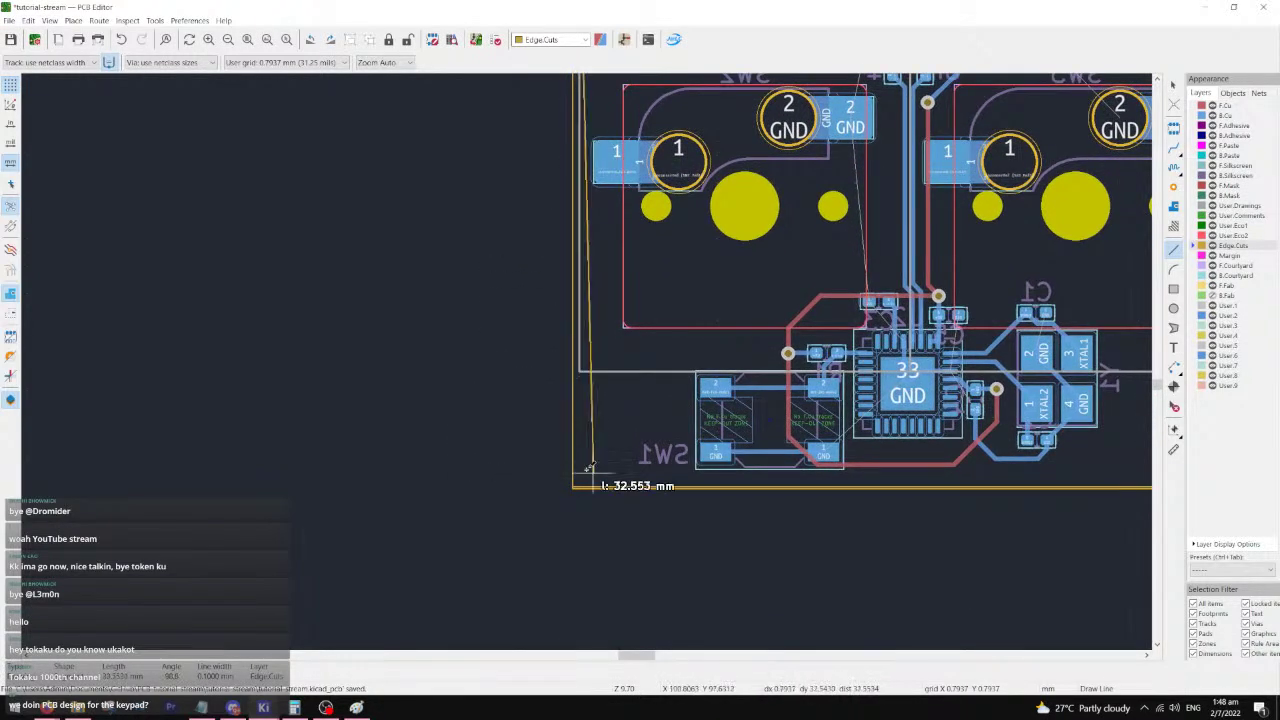
pyautogui.scroll(4, 563, 429)
pyautogui.click(587, 410)
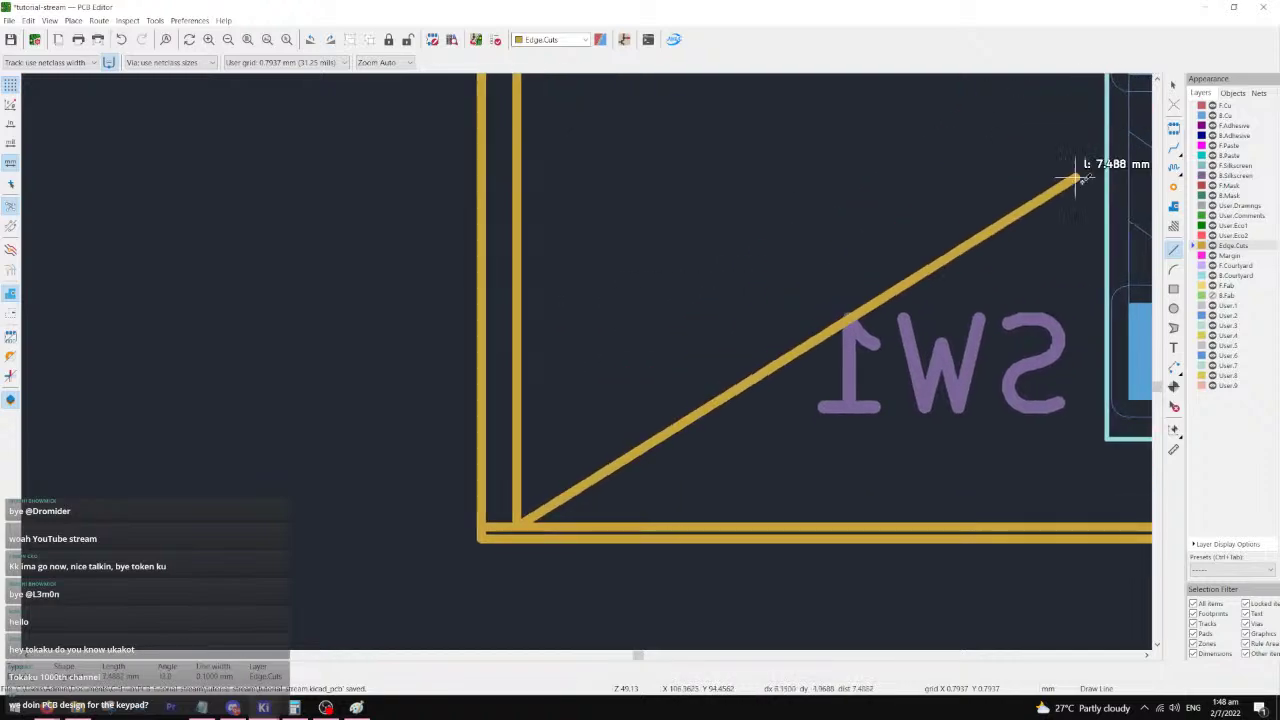
pyautogui.press('Escape')
# - Shorten the new bottom Edge.Cuts line so its end meets the new left line at the lower-left corner
pyautogui.click(1174, 87)
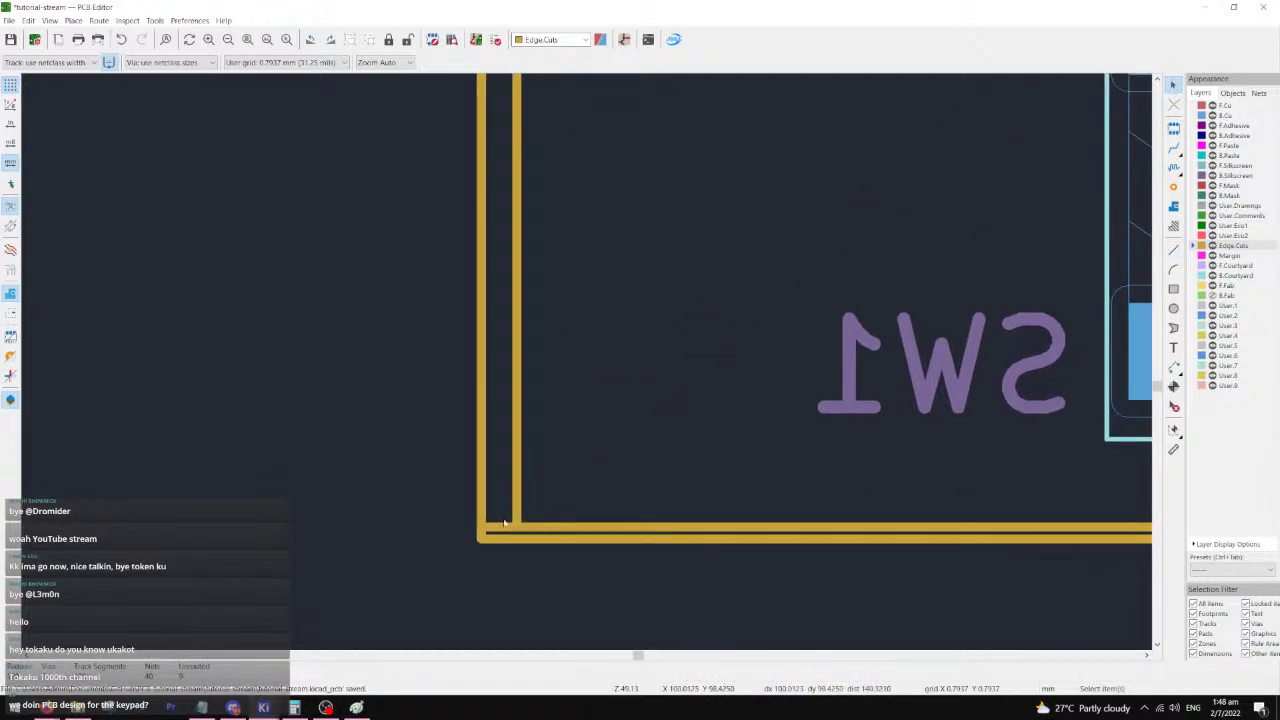
pyautogui.click(507, 521)
pyautogui.scroll(4, 507, 519)
pyautogui.moveTo(468, 362); pyautogui.dragTo(593, 355)
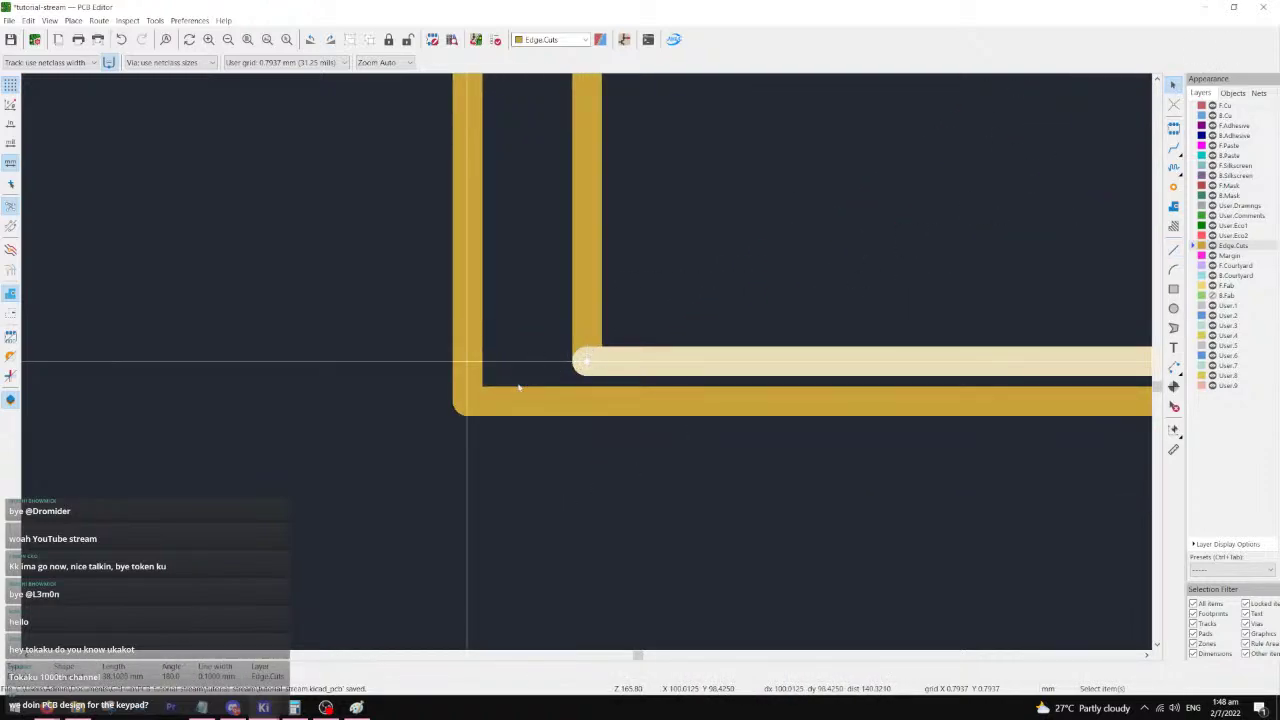
# - Delete the old outer outline rectangle and save the board
pyautogui.click(564, 400)
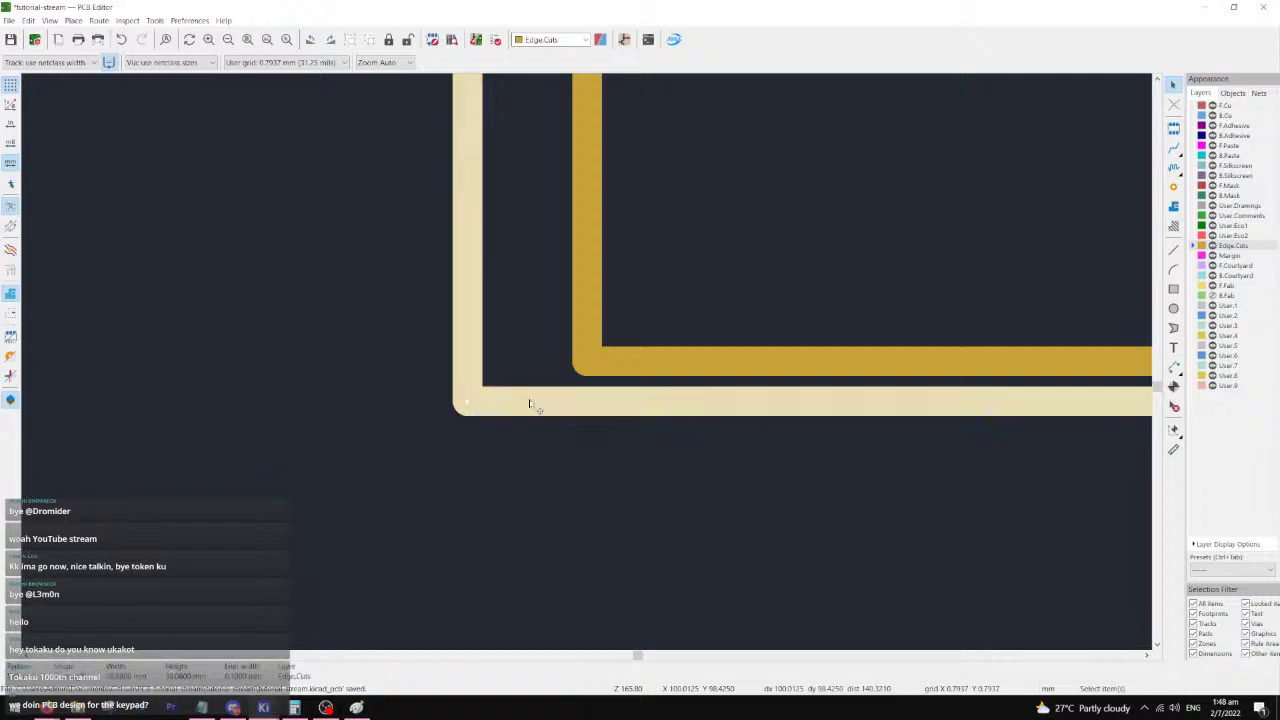
pyautogui.scroll(-5, 545, 400)
pyautogui.moveTo(741, 188); pyautogui.dragTo(637, 415, button='middle')
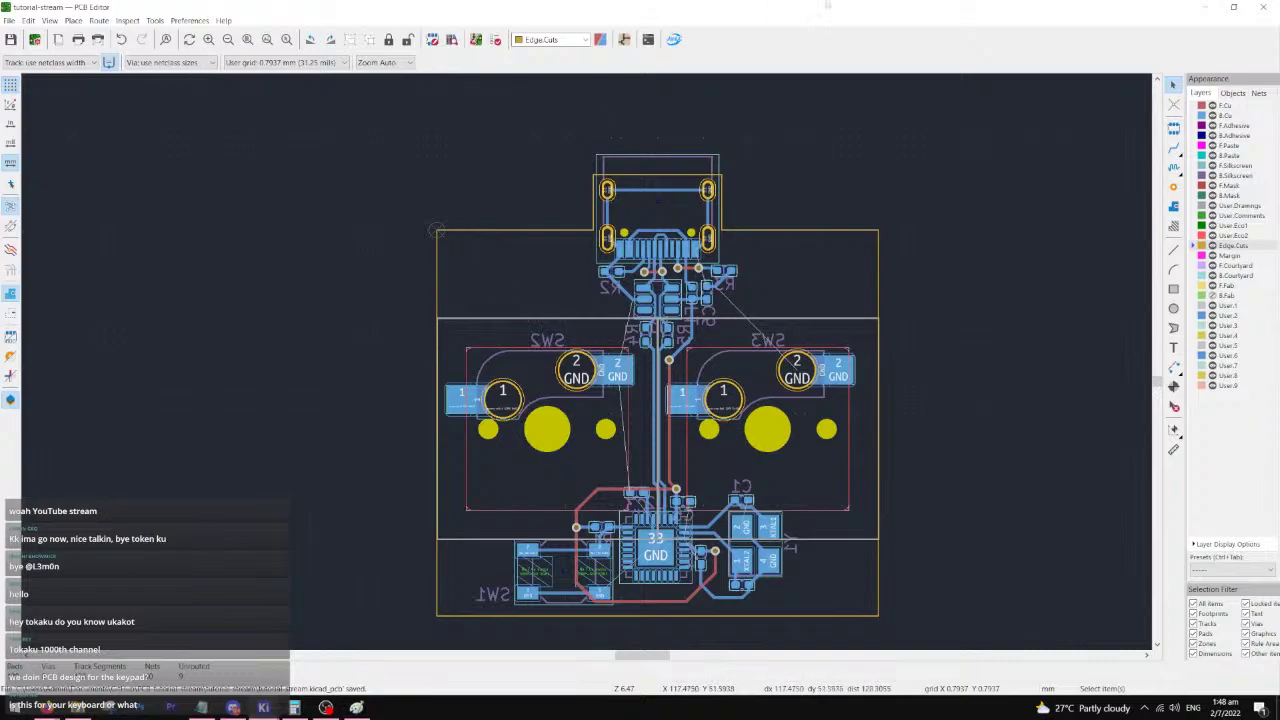
# - Examine the board layout and routing around the USB connector, the switches, the microcontroller and the crystal
pyautogui.scroll(3, 829, 350)
pyautogui.moveTo(557, 392); pyautogui.dragTo(864, 265, button='middle')
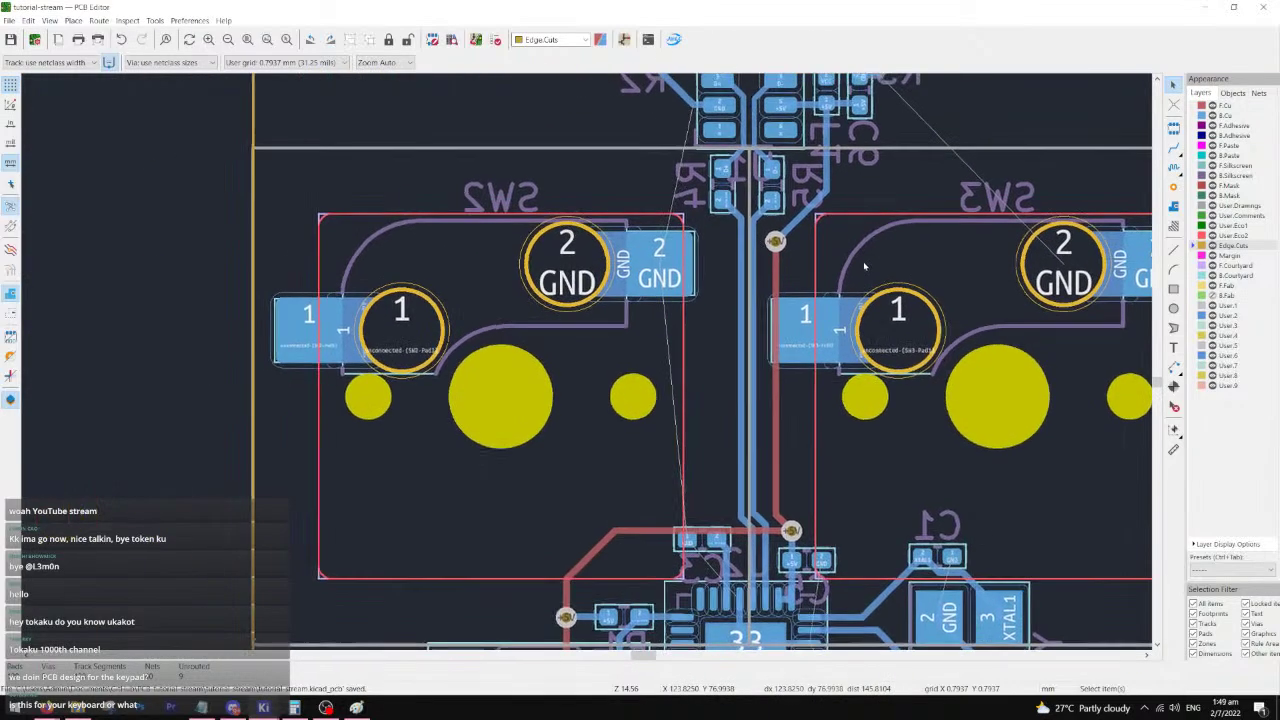
pyautogui.scroll(-5, 812, 311)
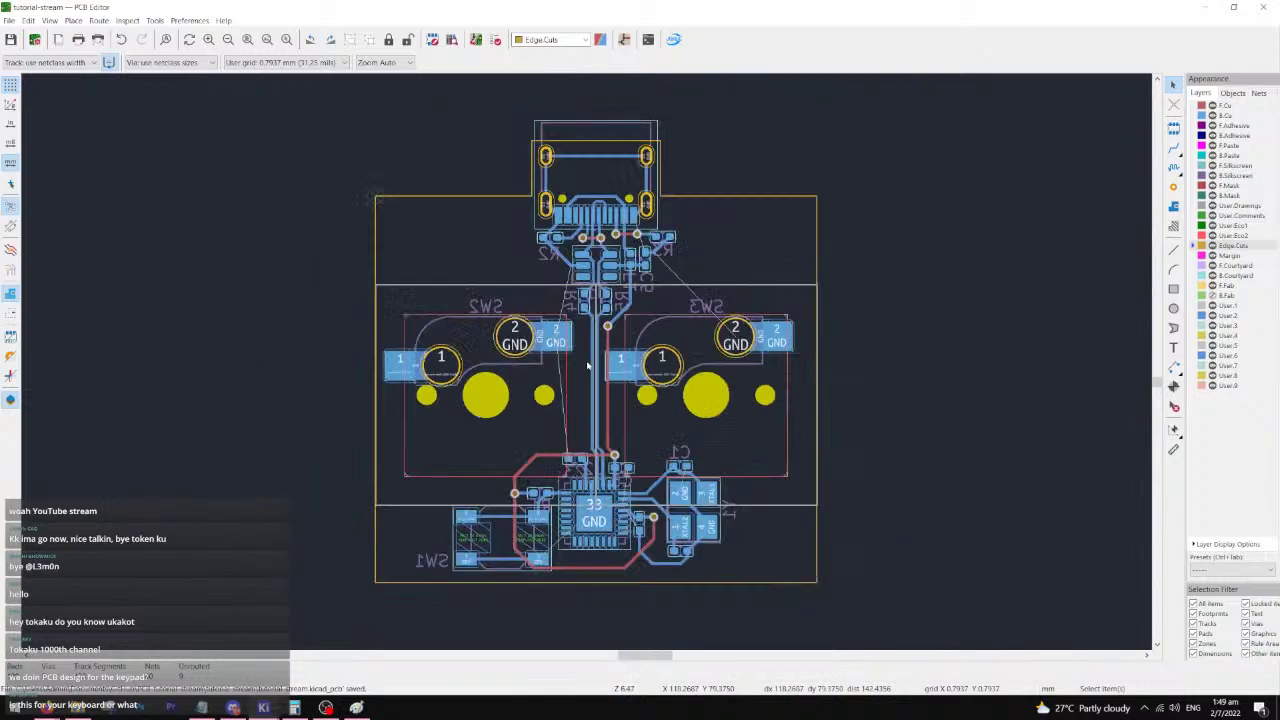
pyautogui.scroll(4, 587, 366)
pyautogui.scroll(2, 664, 303)
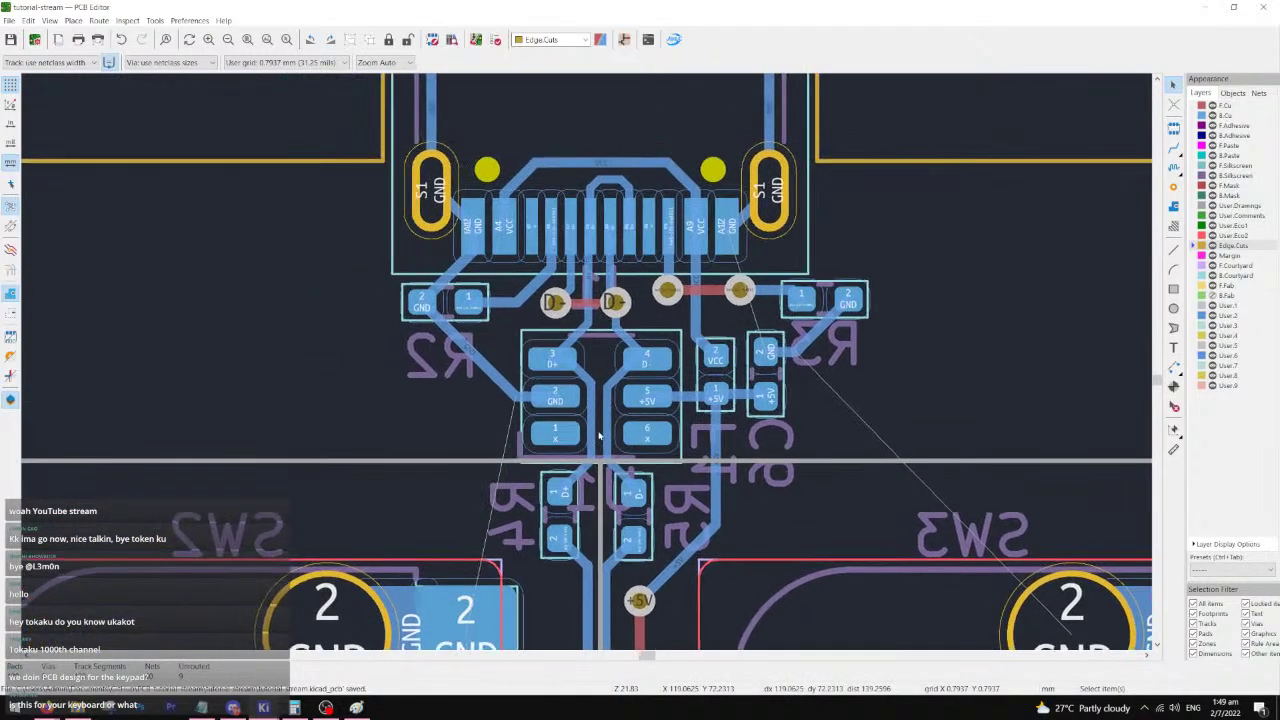
pyautogui.moveTo(676, 448); pyautogui.dragTo(635, 324, button='middle')
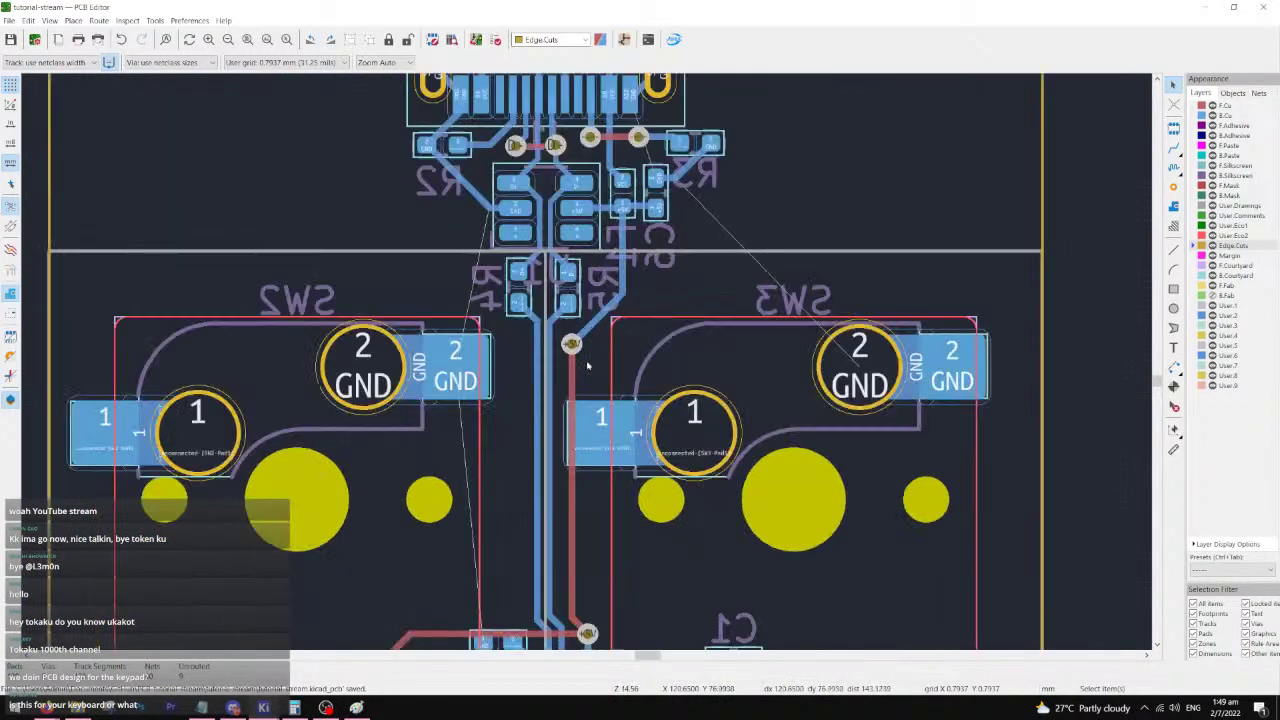
pyautogui.moveTo(589, 108); pyautogui.dragTo(517, 256, button='middle')
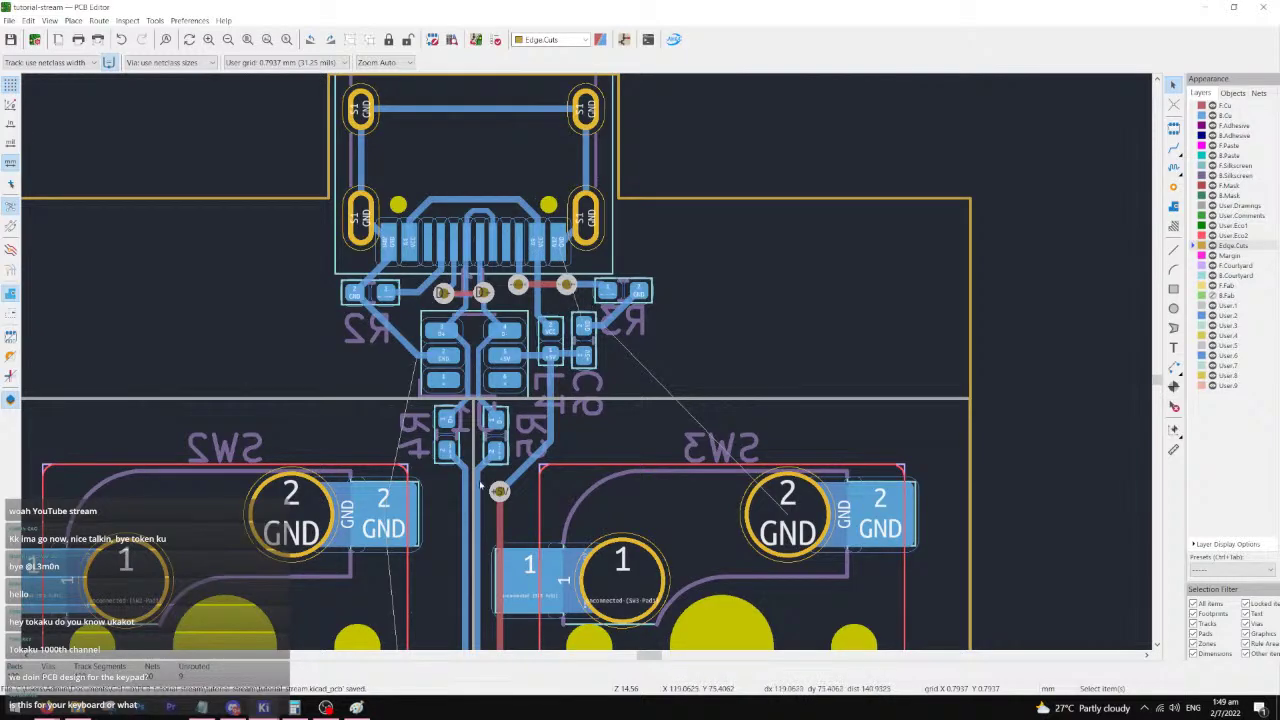
pyautogui.keyDown('shift'); pyautogui.scroll(-5, 482, 488); pyautogui.keyUp('shift')
pyautogui.scroll(2, 587, 366)
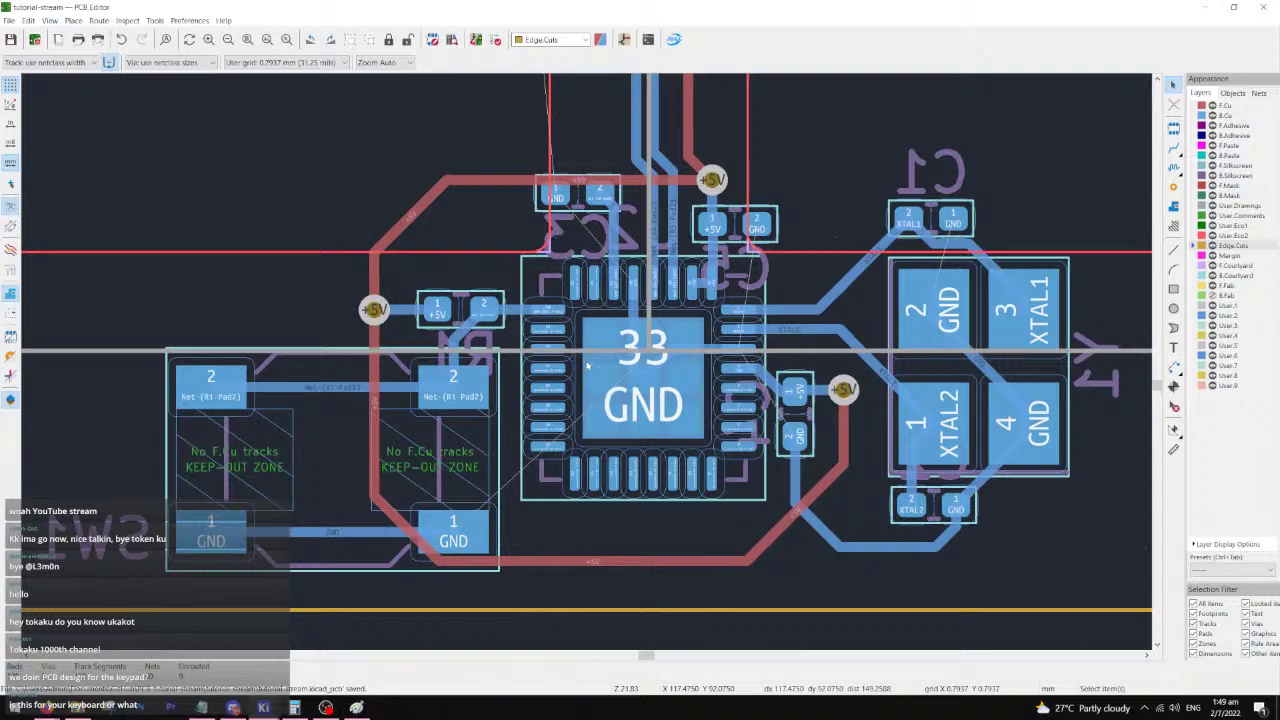
pyautogui.scroll(-2, 587, 365)
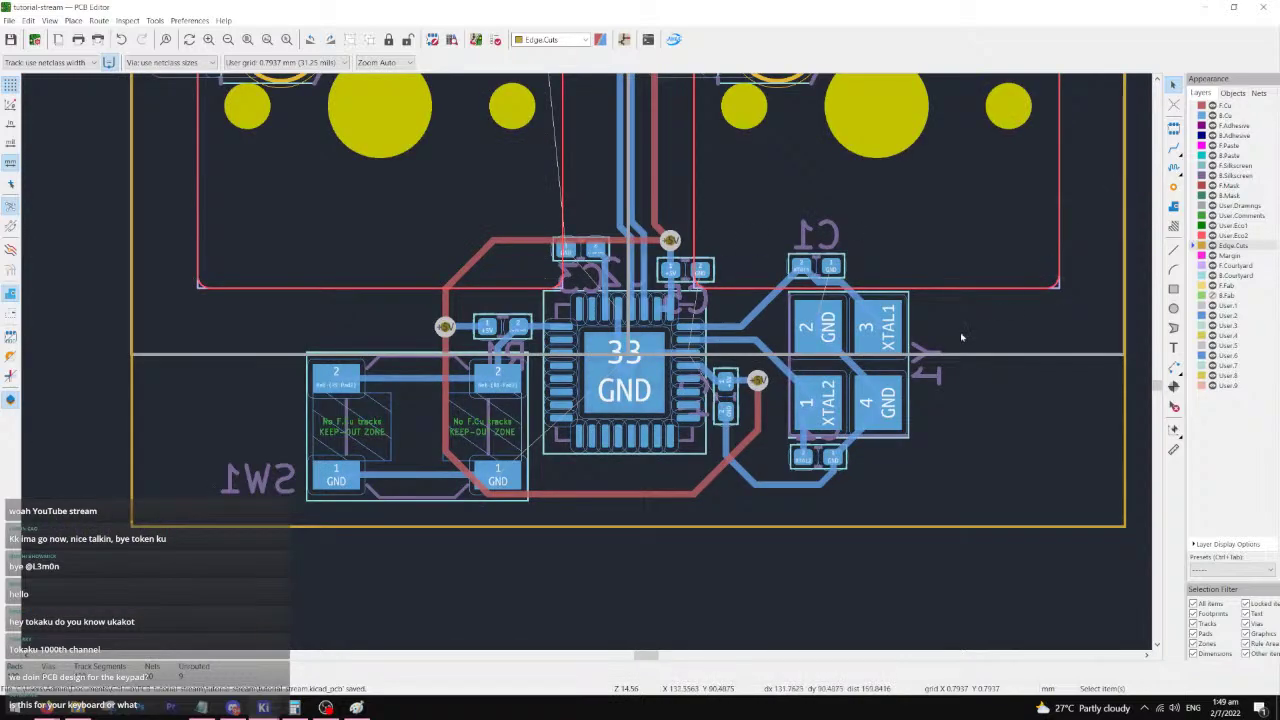
# - Try to route a B.Cu GND track from SW3's pad 2 to R3's pad 2
pyautogui.press('x')
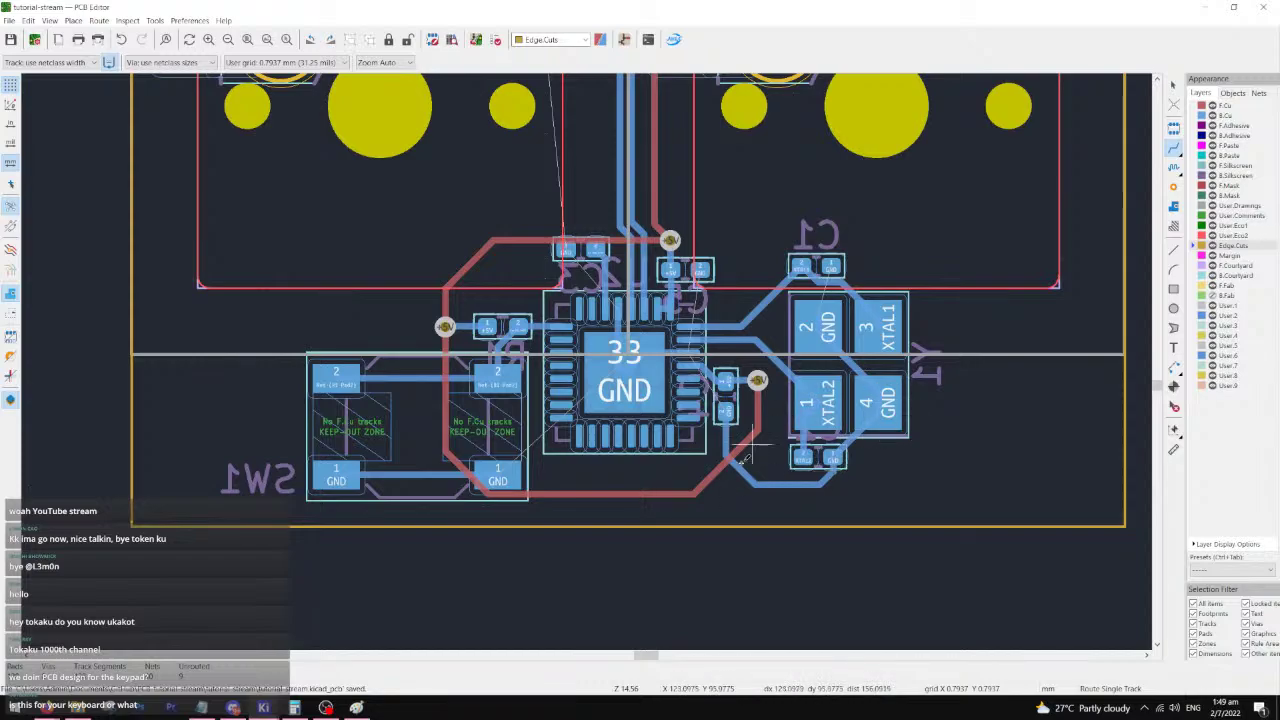
pyautogui.moveTo(753, 155); pyautogui.dragTo(612, 490, button='middle')
pyautogui.click(893, 312)
pyautogui.click(651, 89)
pyautogui.press('Delete')
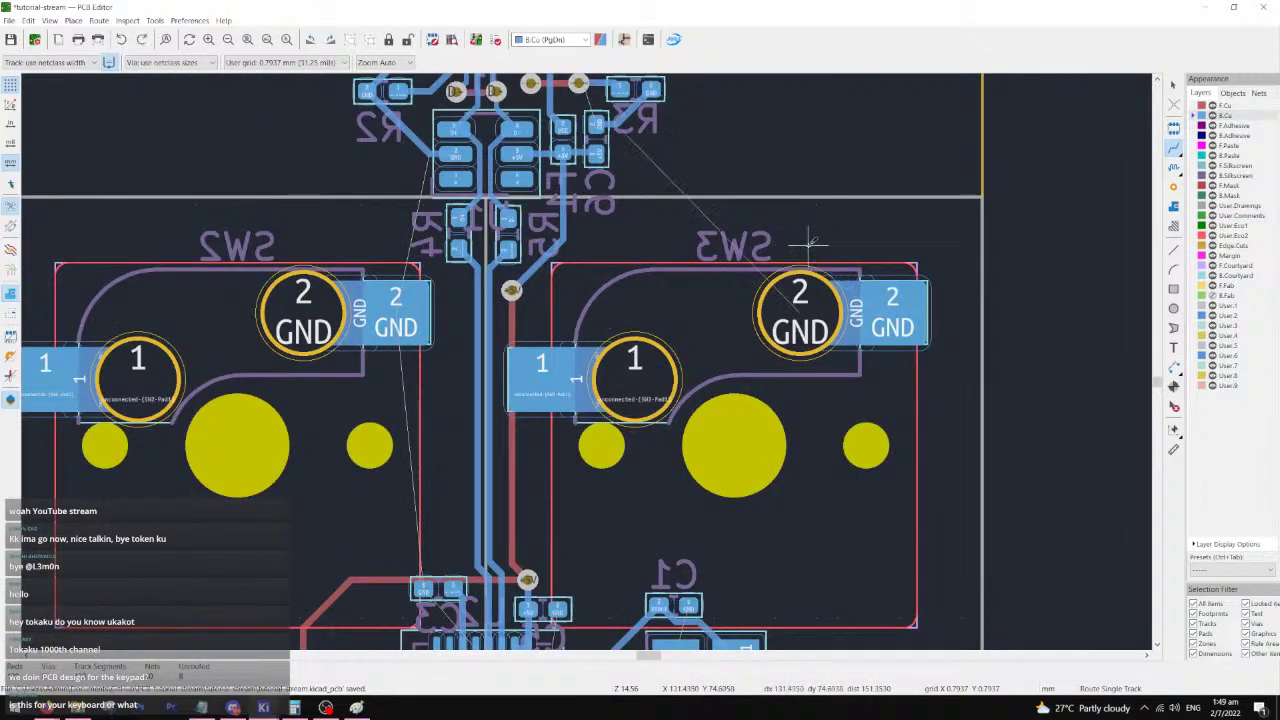
# - Start a B.Cu copper zone at the outline's upper-left corner with net GND, Fillet corner smoothing and Solid pad connections
pyautogui.click(1173, 206)
pyautogui.moveTo(589, 183); pyautogui.dragTo(800, 394, button='middle')
pyautogui.scroll(3, 190, 229)
pyautogui.scroll(1, 587, 358)
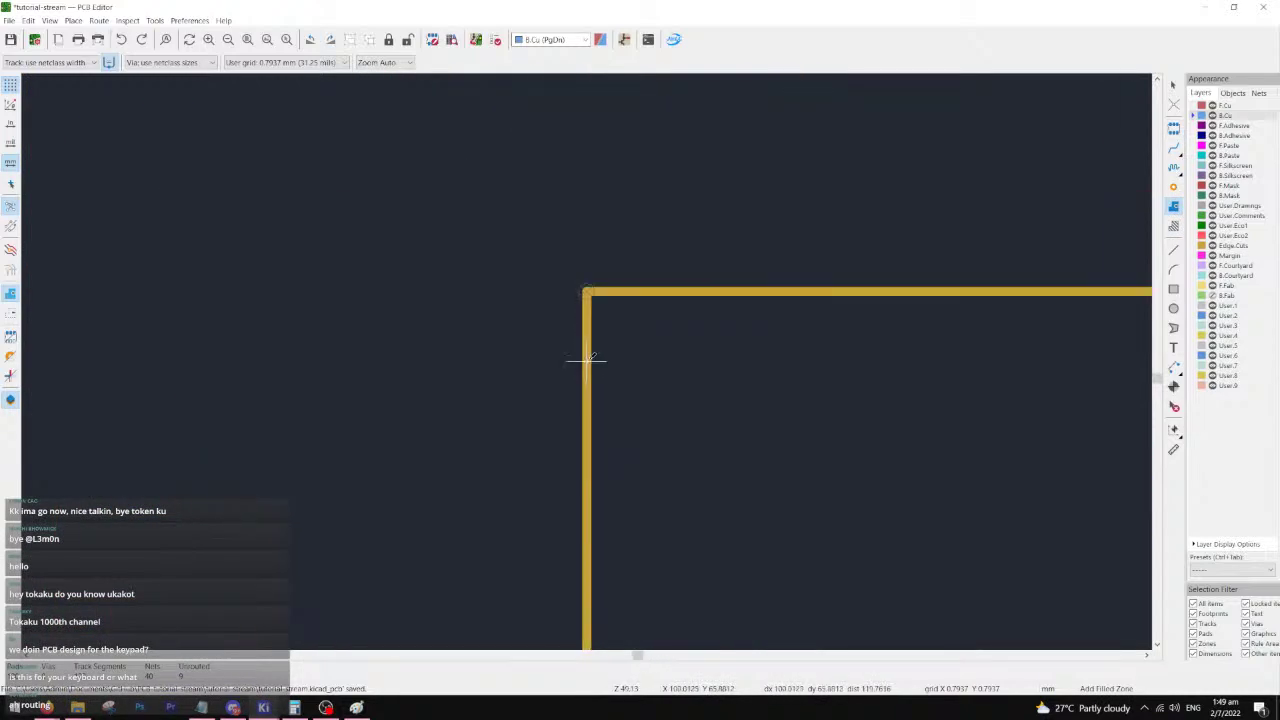
pyautogui.click(587, 290)
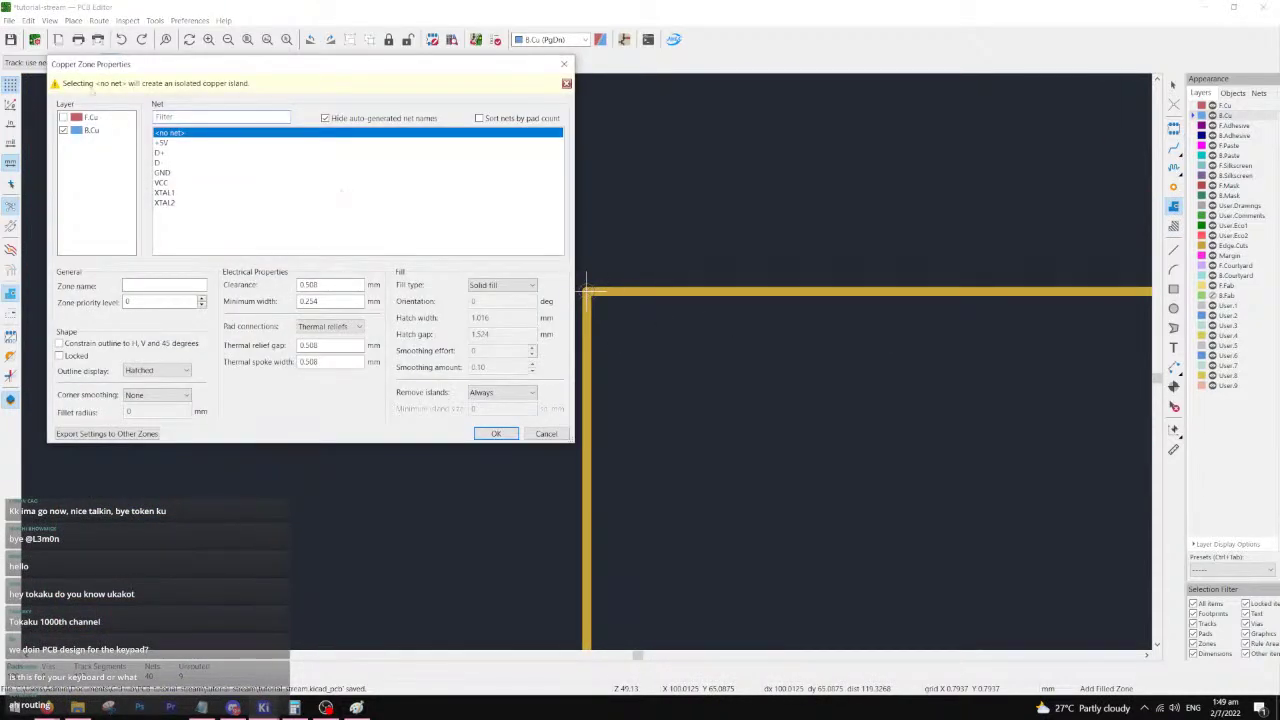
pyautogui.click(172, 172)
pyautogui.click(168, 396)
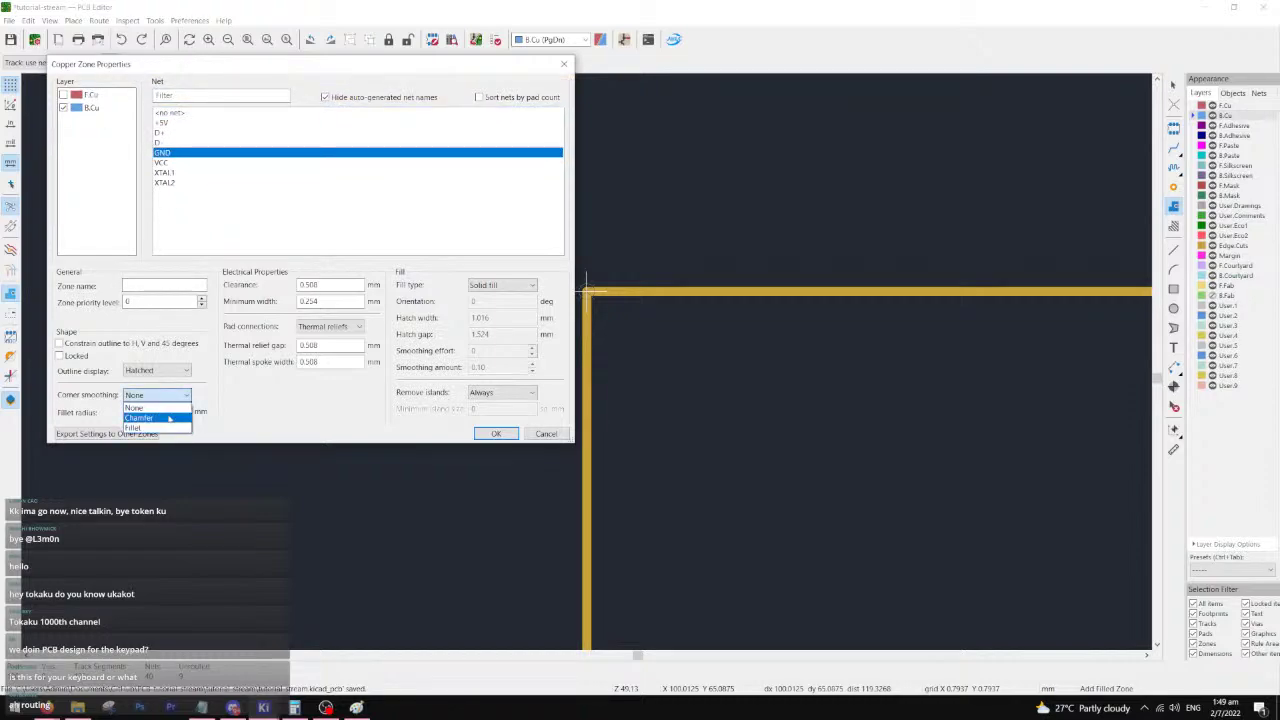
pyautogui.click(133, 427)
pyautogui.click(330, 326)
pyautogui.click(315, 340)
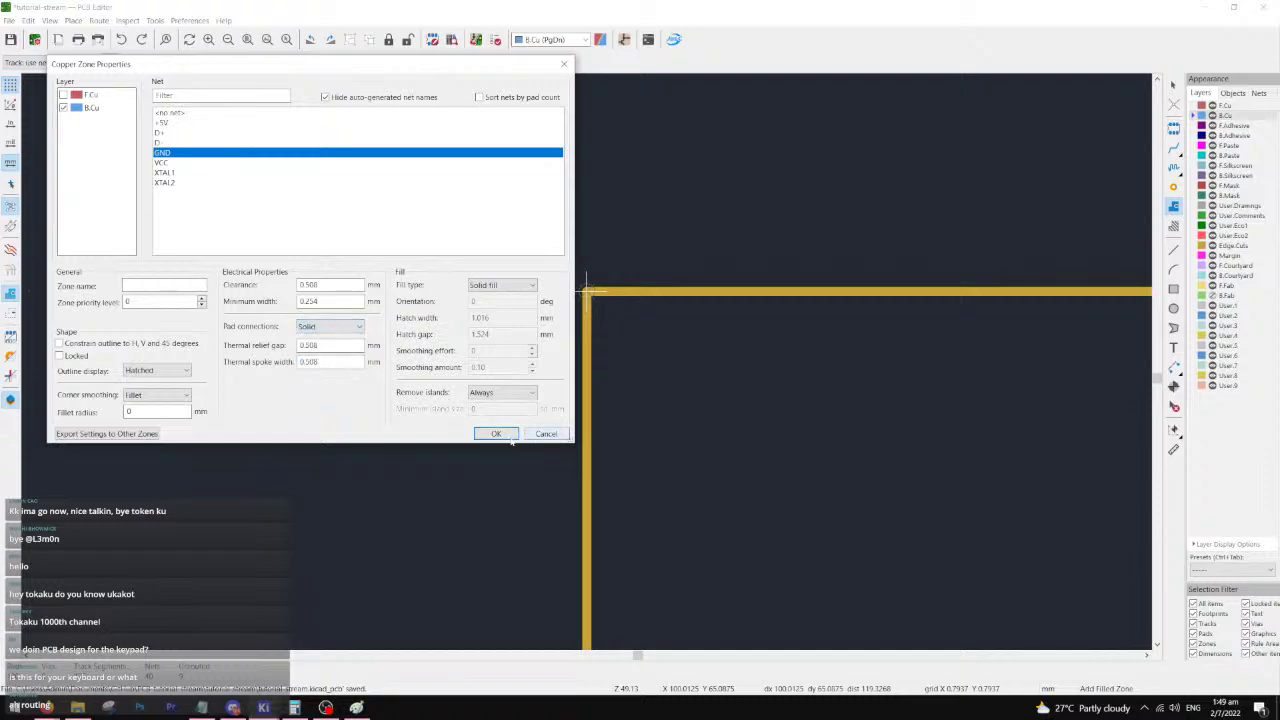
pyautogui.click(508, 437)
# - Trace the copper zone along the board's top edge, around the USB connector section, to the upper-right corner
pyautogui.moveTo(1140, 286); pyautogui.dragTo(515, 346, button='middle')
pyautogui.scroll(-3, 1003, 352)
pyautogui.scroll(3, 651, 360)
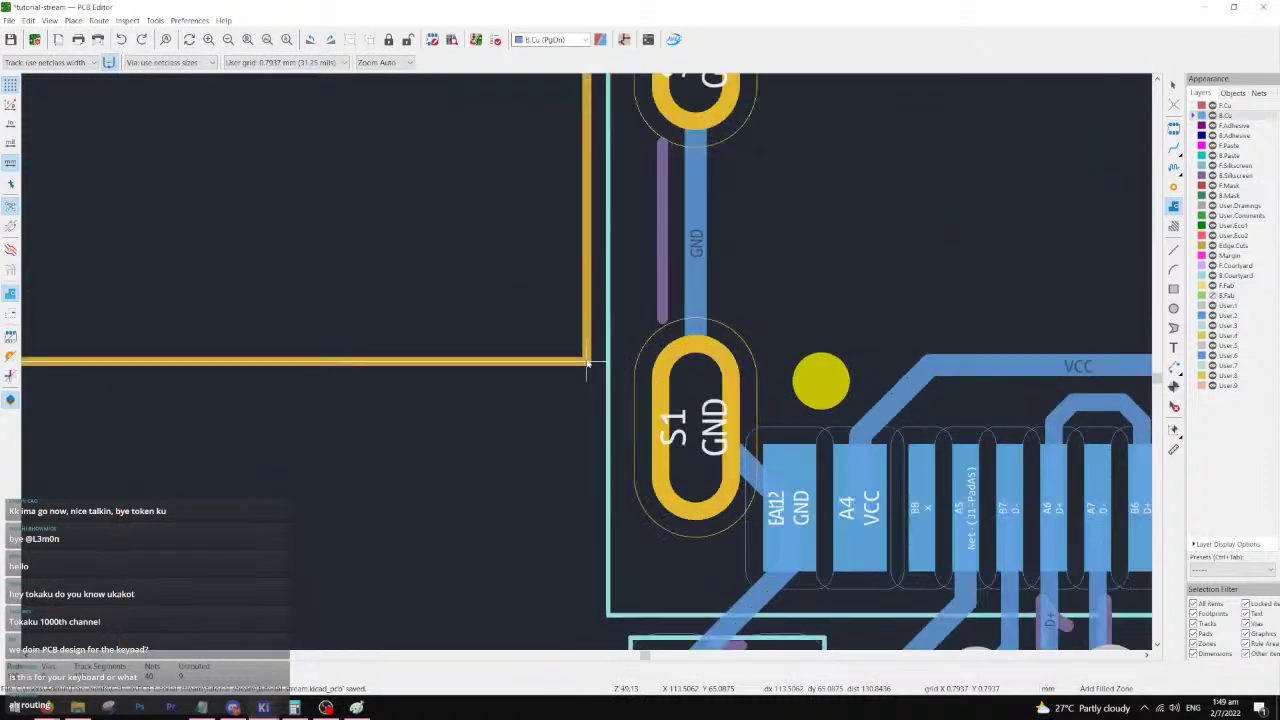
pyautogui.click(588, 362)
pyautogui.scroll(-3, 588, 300)
pyautogui.click(588, 240)
pyautogui.click(1020, 238)
pyautogui.moveTo(1021, 425); pyautogui.dragTo(690, 370, button='middle')
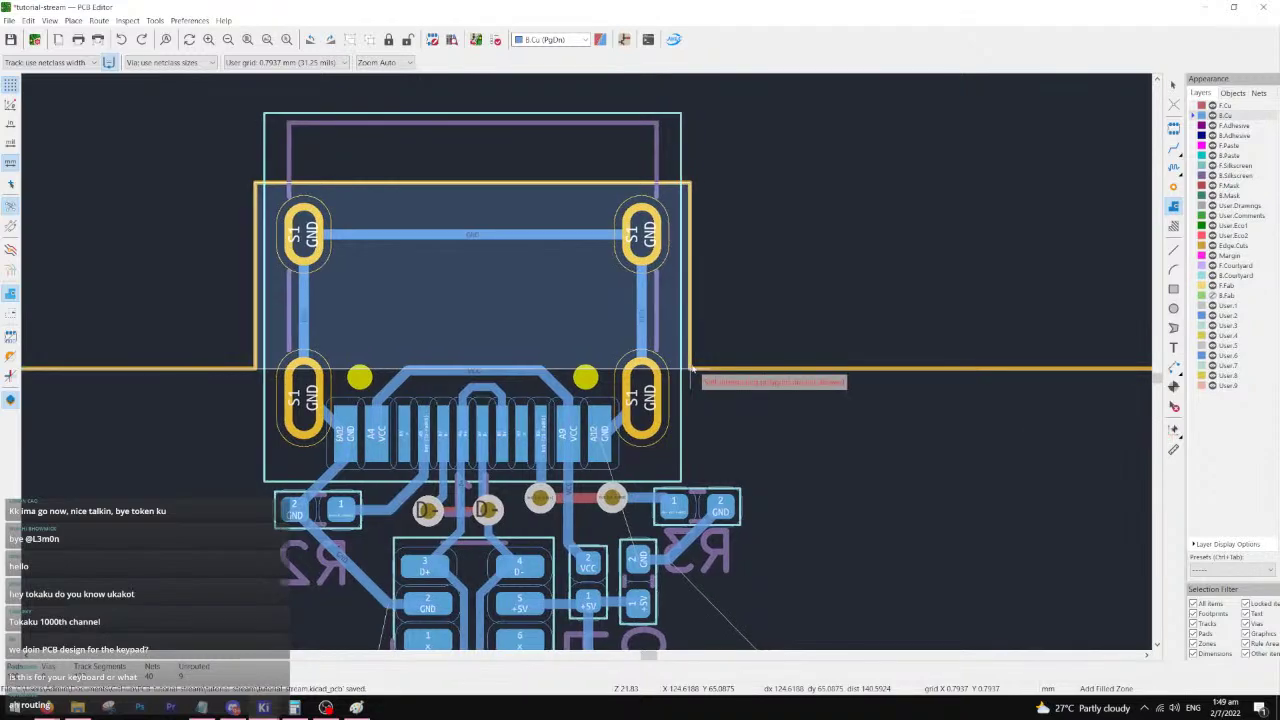
pyautogui.scroll(3, 975, 367)
pyautogui.scroll(-6, 598, 366)
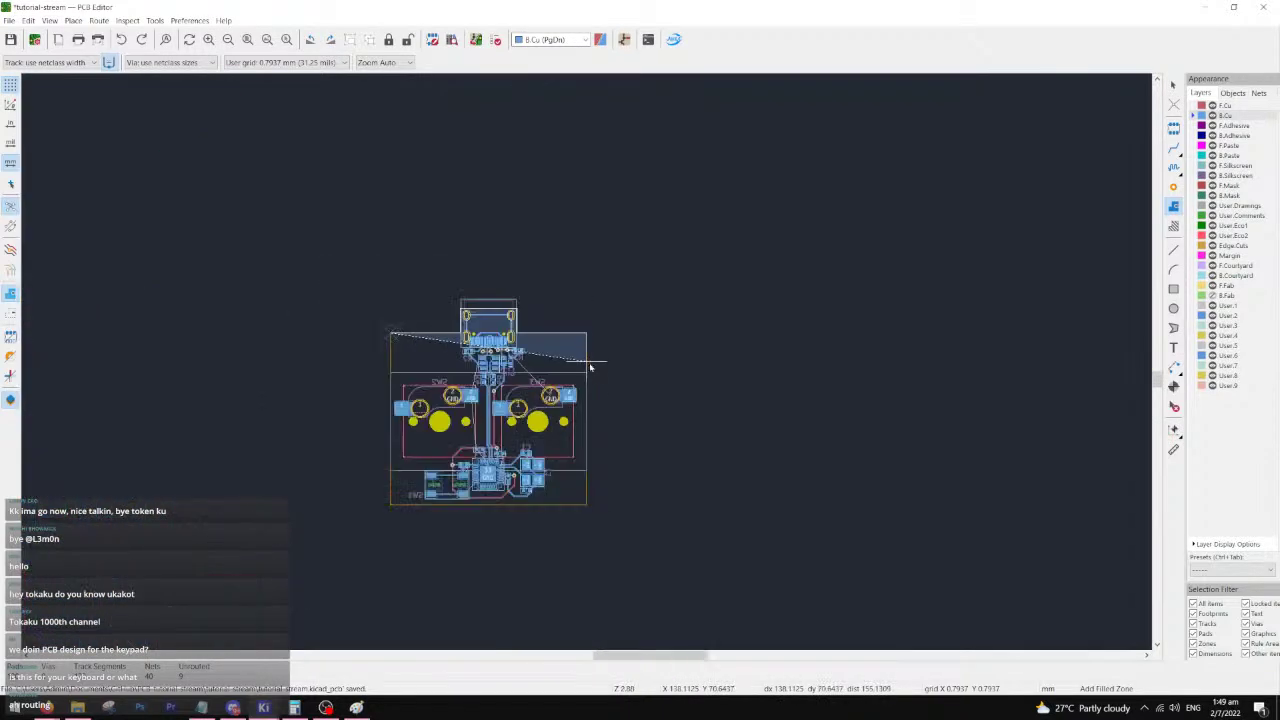
# - Trace the copper zone through the lower-right and lower-left board corners and close it at the upper-left corner
pyautogui.scroll(6, 585, 500)
pyautogui.click(608, 423)
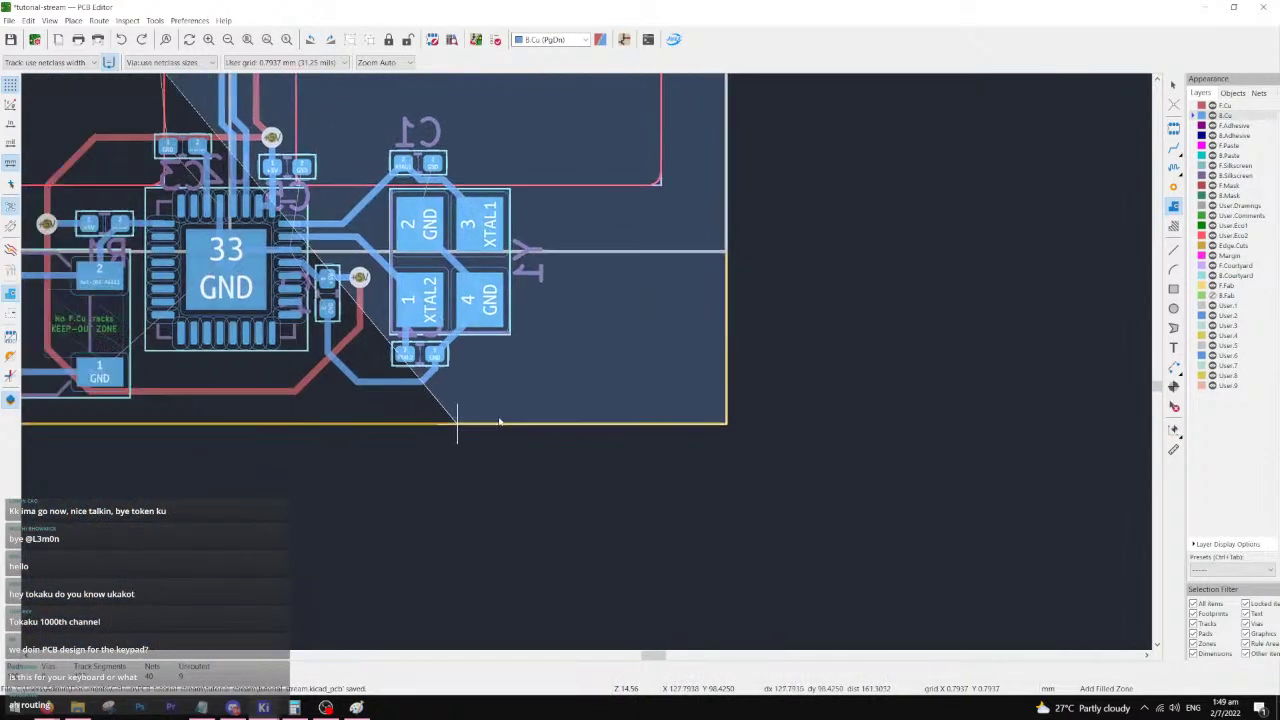
pyautogui.moveTo(436, 420); pyautogui.dragTo(913, 420, button='middle')
pyautogui.click(151, 423)
pyautogui.moveTo(138, 232); pyautogui.dragTo(203, 547, button='middle')
pyautogui.moveTo(185, 170)
pyautogui.mouseDown(button='middle')
pyautogui.moveTo(220, 343)
pyautogui.moveTo(280, 506)
pyautogui.mouseUp(button='middle')
pyautogui.click(303, 199)
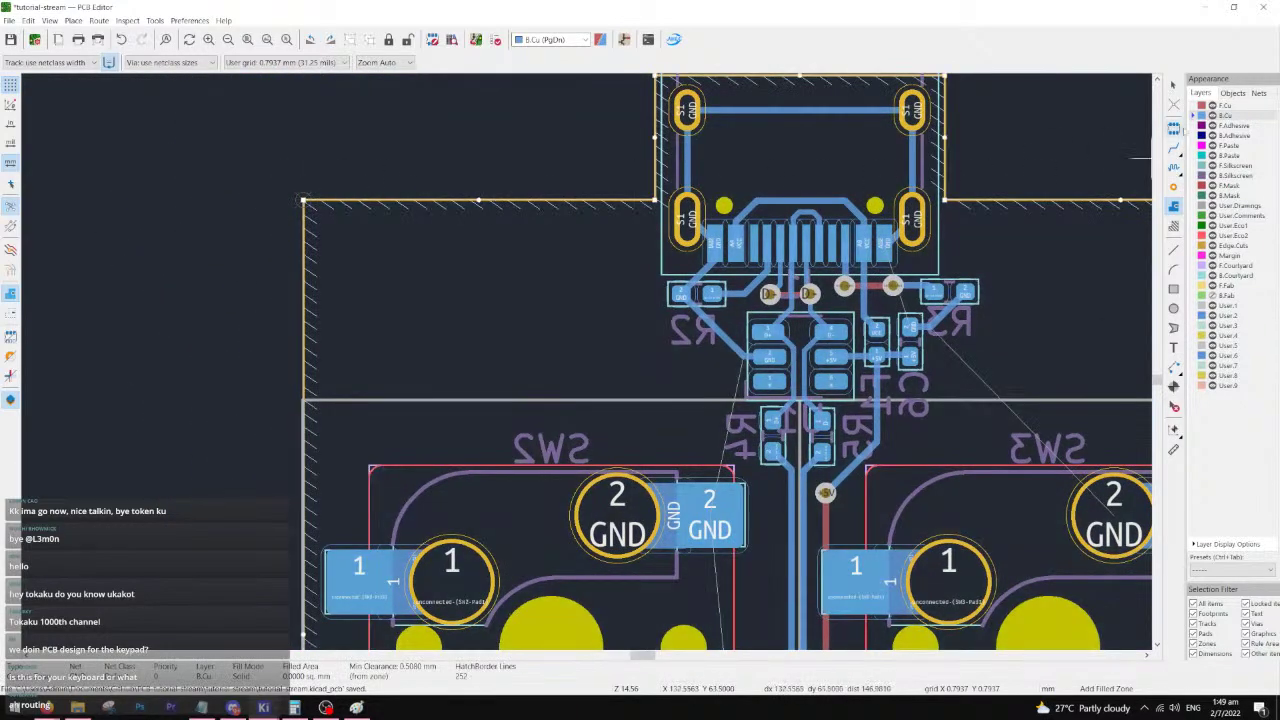
# - Set the zone display to show filled areas, leave the zone tool and dismiss the zone-fill notice
pyautogui.click(10, 293)
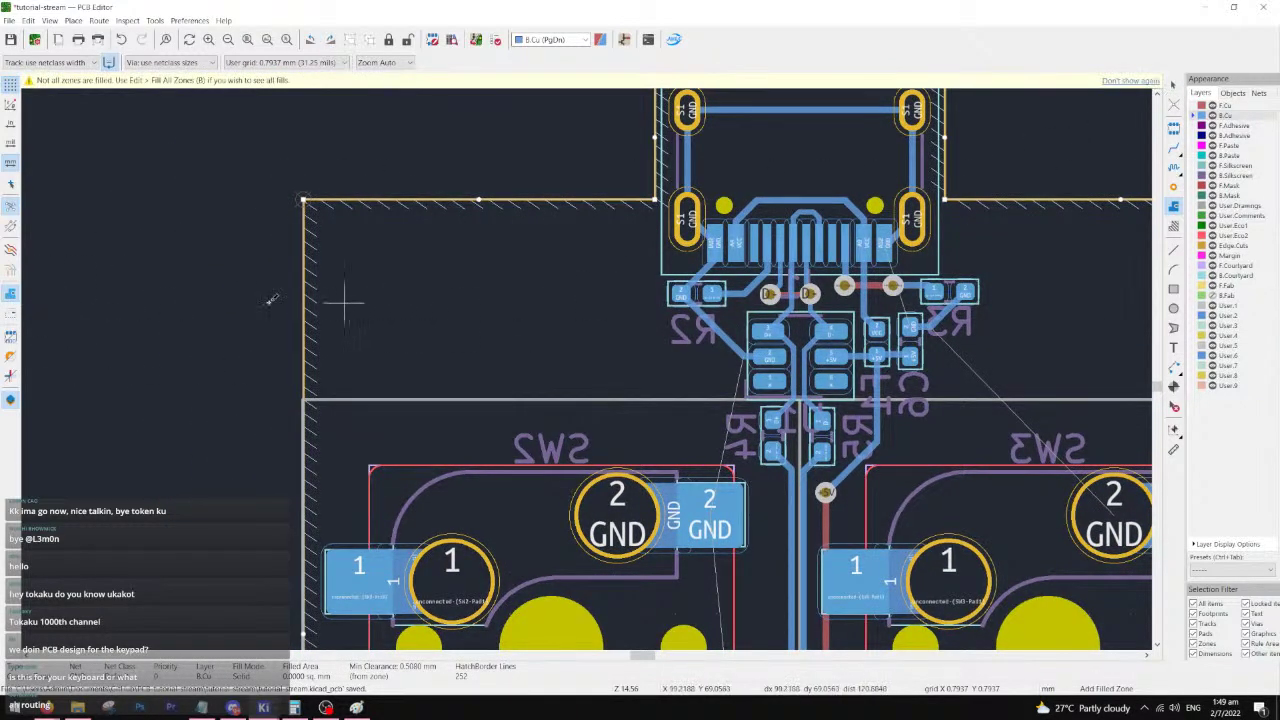
pyautogui.press('Escape')
pyautogui.click(1155, 82)
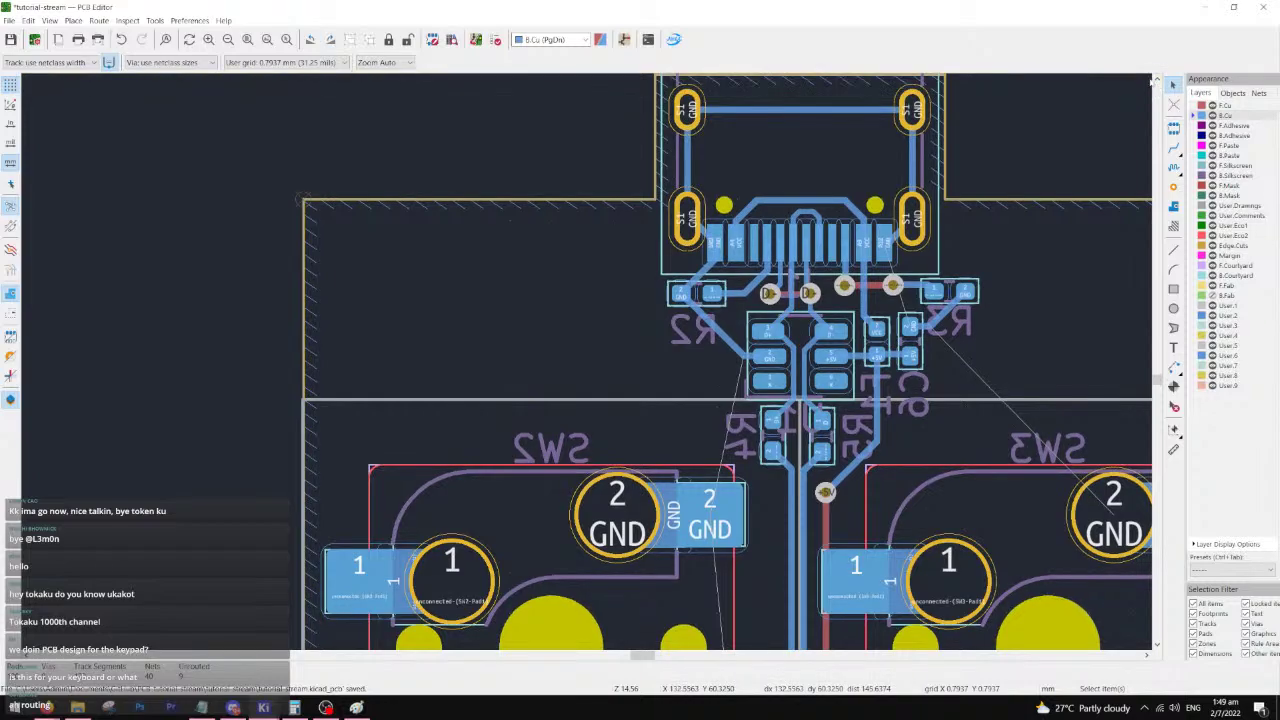
# - Fill all copper zones on the board
pyautogui.press('b')
pyautogui.scroll(-4, 668, 270)
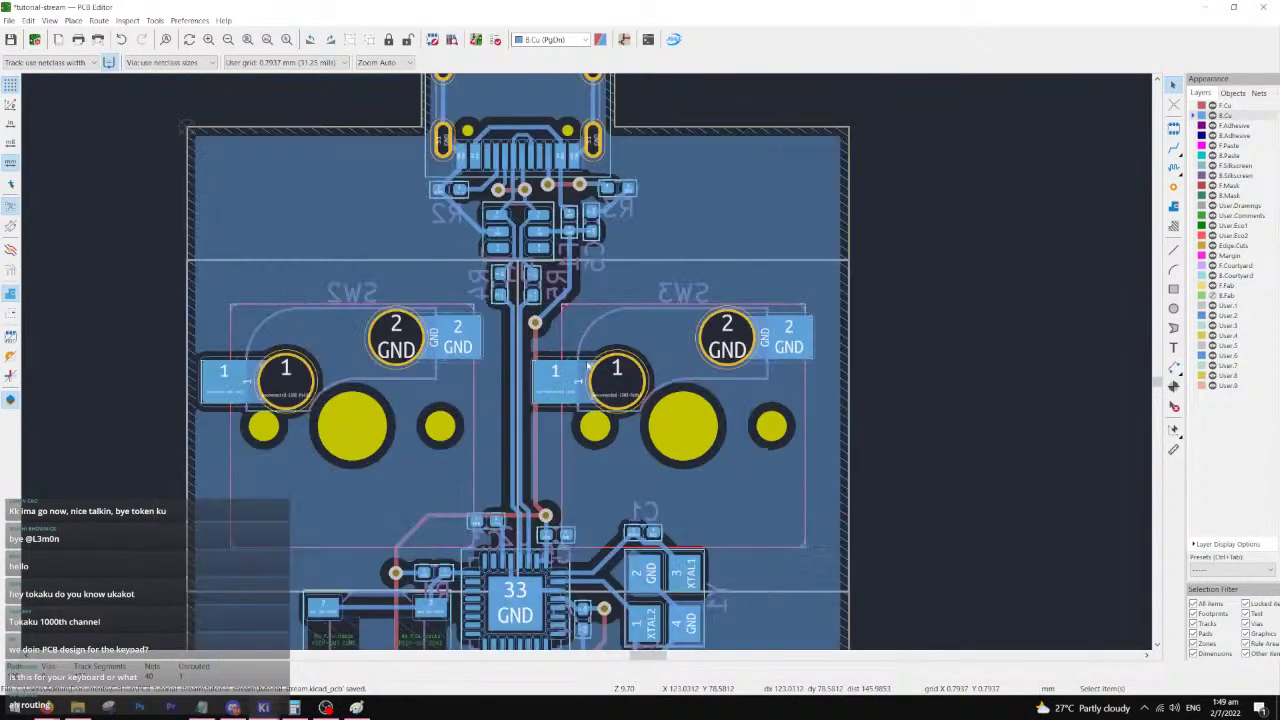
pyautogui.scroll(3, 740, 440)
pyautogui.scroll(-2, 336, 311)
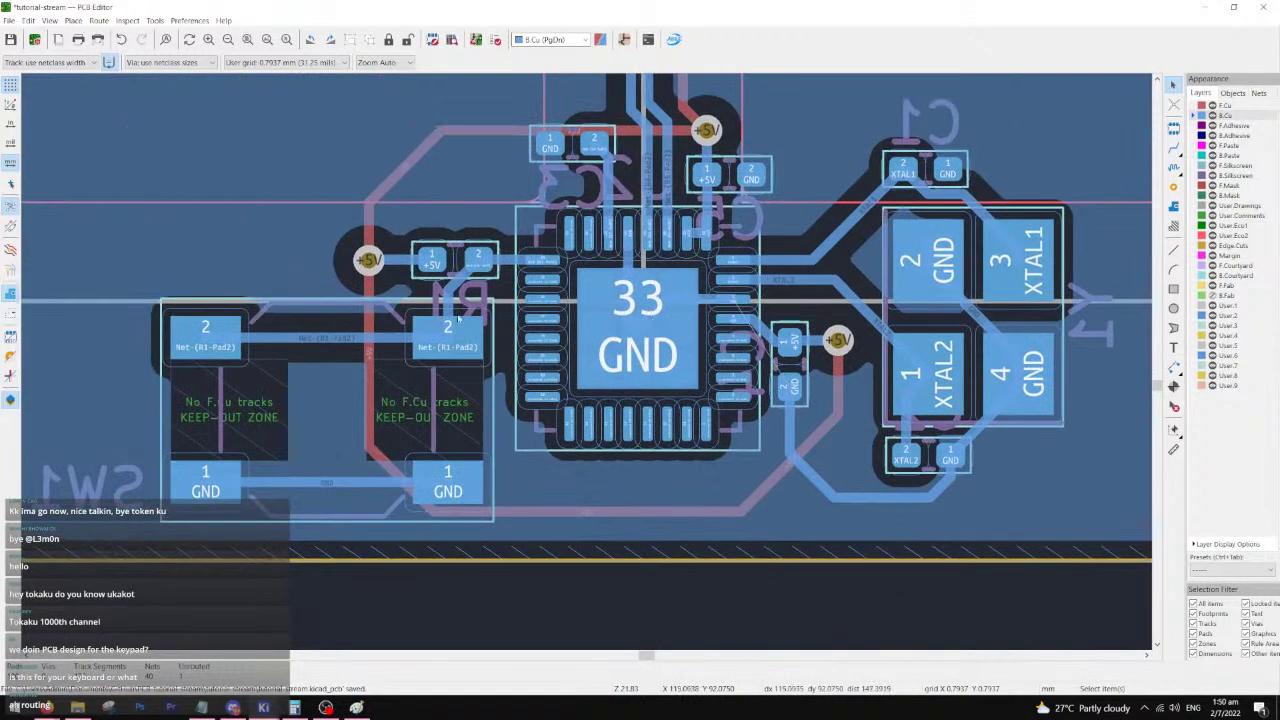
# - Examine the filled B.Cu zone around the microcontroller, switches and USB section for GND pads left without a connection
pyautogui.moveTo(675, 254); pyautogui.dragTo(563, 408, button='middle')
pyautogui.moveTo(633, 319)
pyautogui.mouseDown(button='middle')
pyautogui.moveTo(635, 430)
pyautogui.moveTo(664, 422)
pyautogui.mouseUp(button='middle')
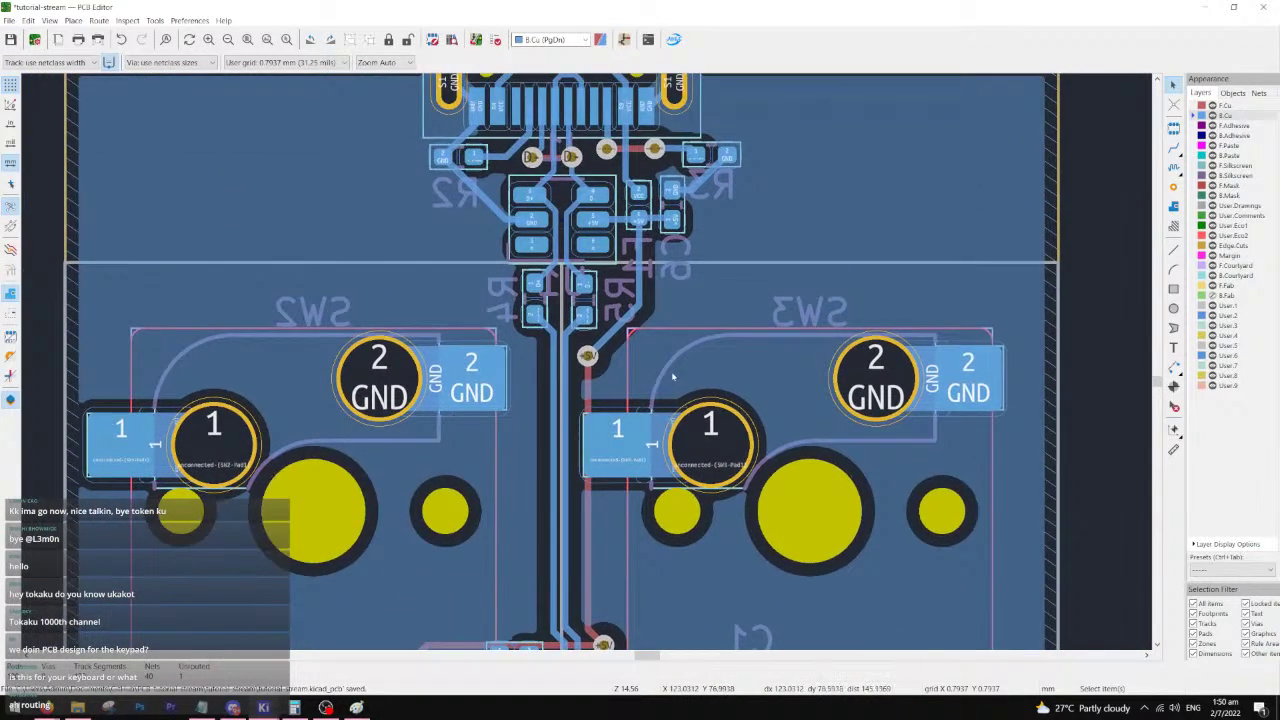
pyautogui.moveTo(672, 377); pyautogui.dragTo(723, 289, button='middle')
pyautogui.scroll(-1, 718, 308)
pyautogui.moveTo(594, 475); pyautogui.dragTo(707, 371, button='middle')
pyautogui.scroll(4, 708, 372)
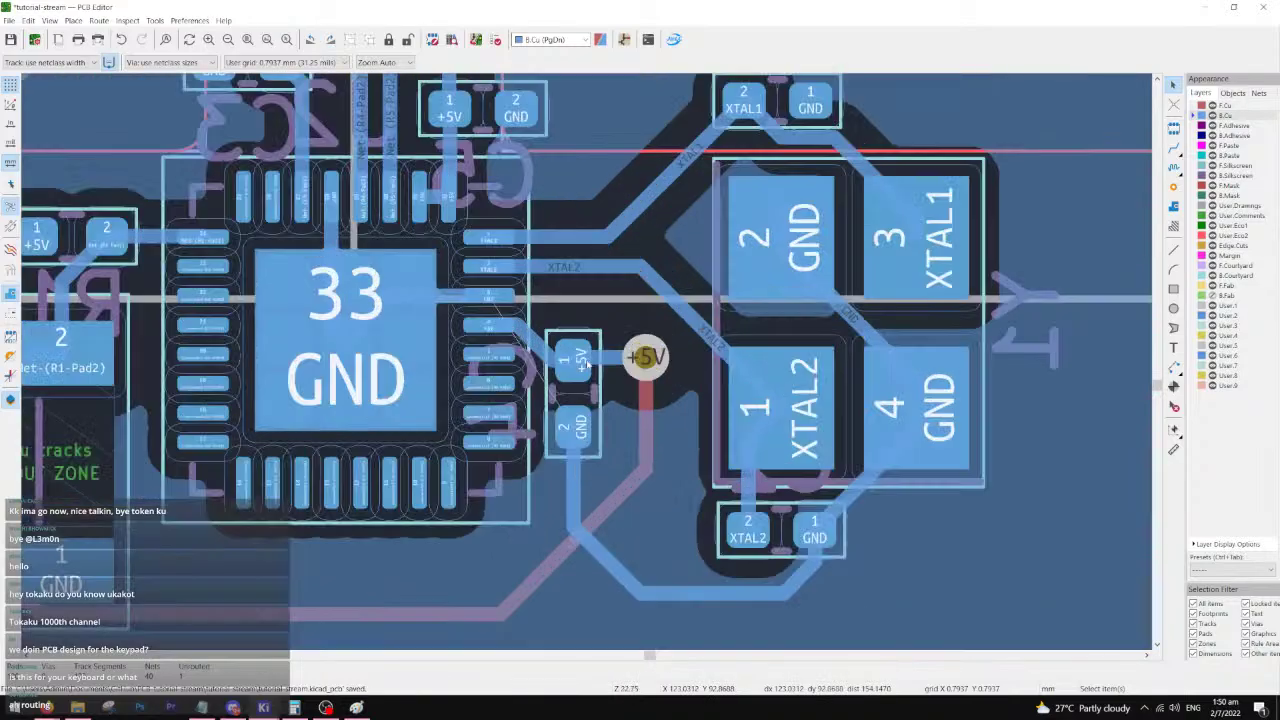
pyautogui.scroll(2, 525, 250)
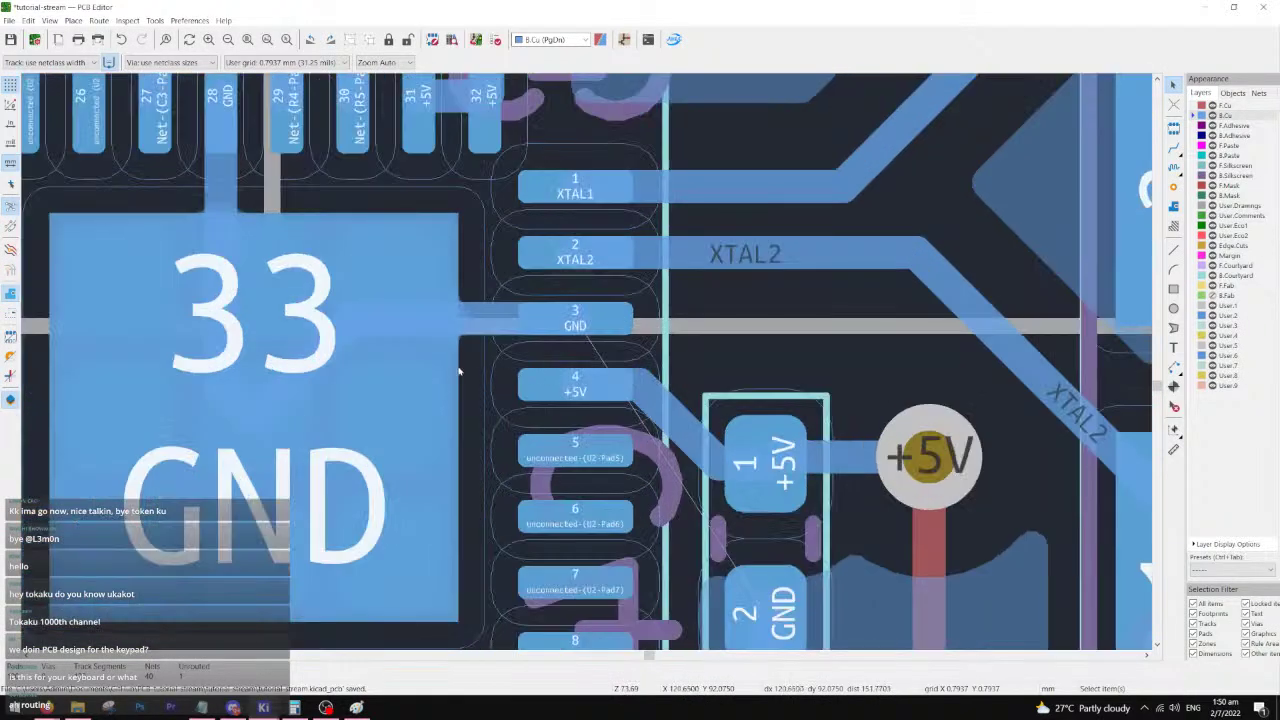
pyautogui.moveTo(383, 332); pyautogui.dragTo(649, 306, button='middle')
pyautogui.scroll(-2, 649, 306)
pyautogui.moveTo(532, 309); pyautogui.dragTo(543, 401, button='middle')
pyautogui.scroll(-1, 543, 402)
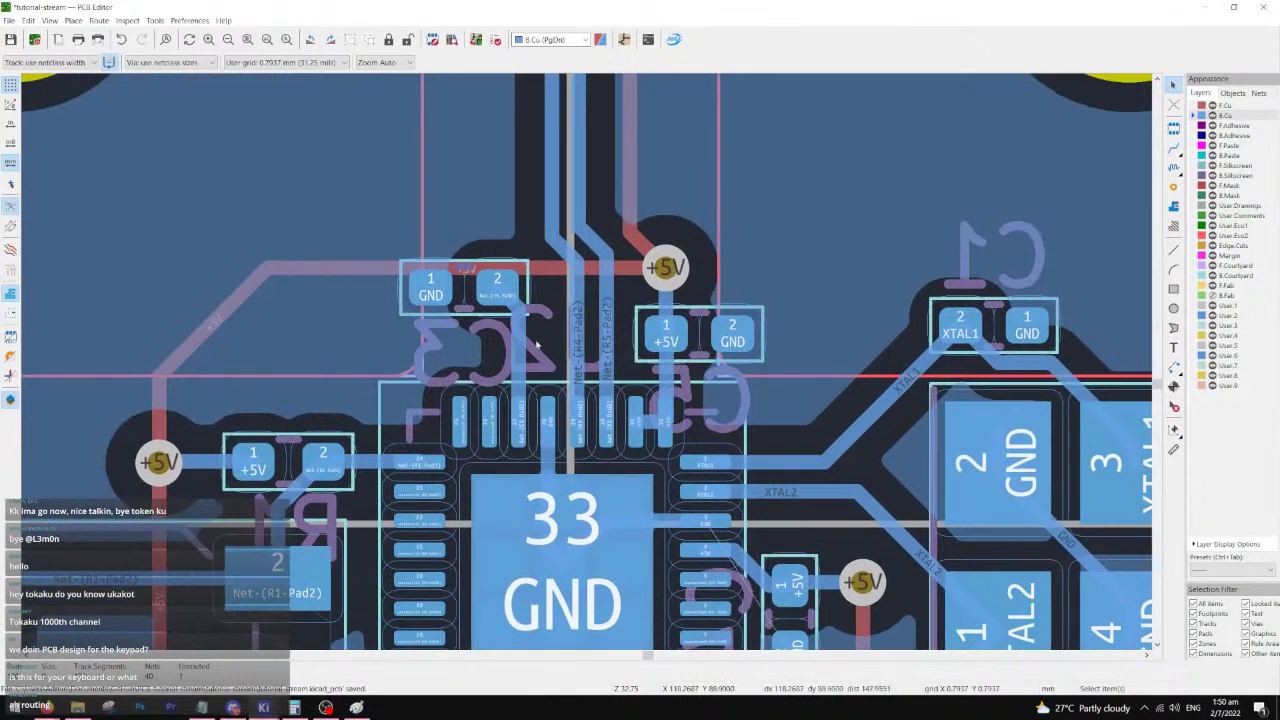
pyautogui.scroll(3, 586, 400)
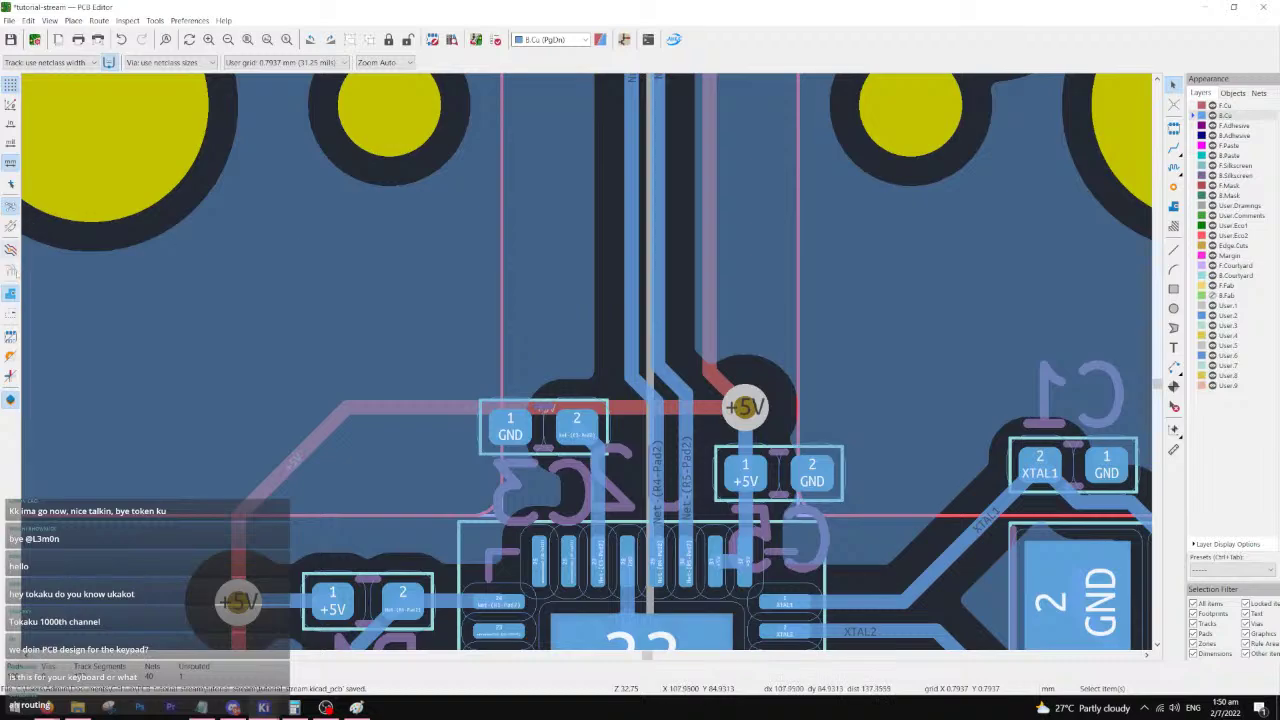
# - Show only the zone outlines, start routing a single track and set the grid to 0.0100 mm
pyautogui.click(10, 313)
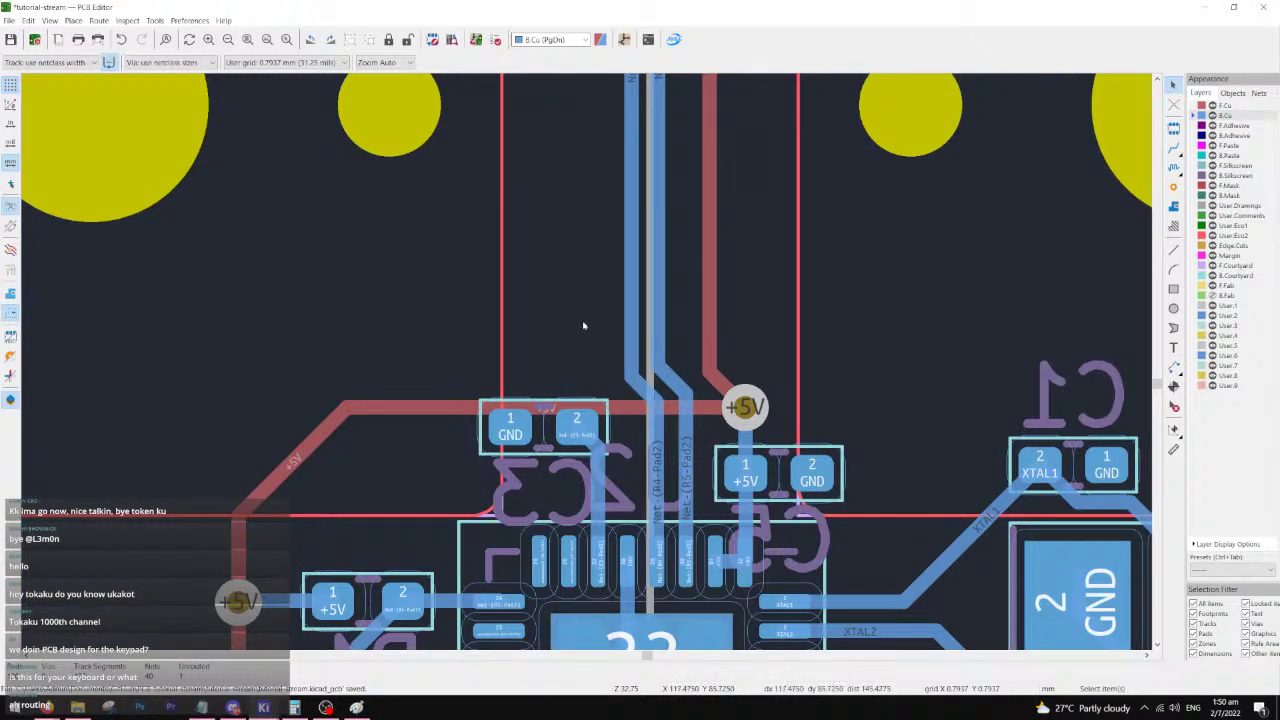
pyautogui.press('x')
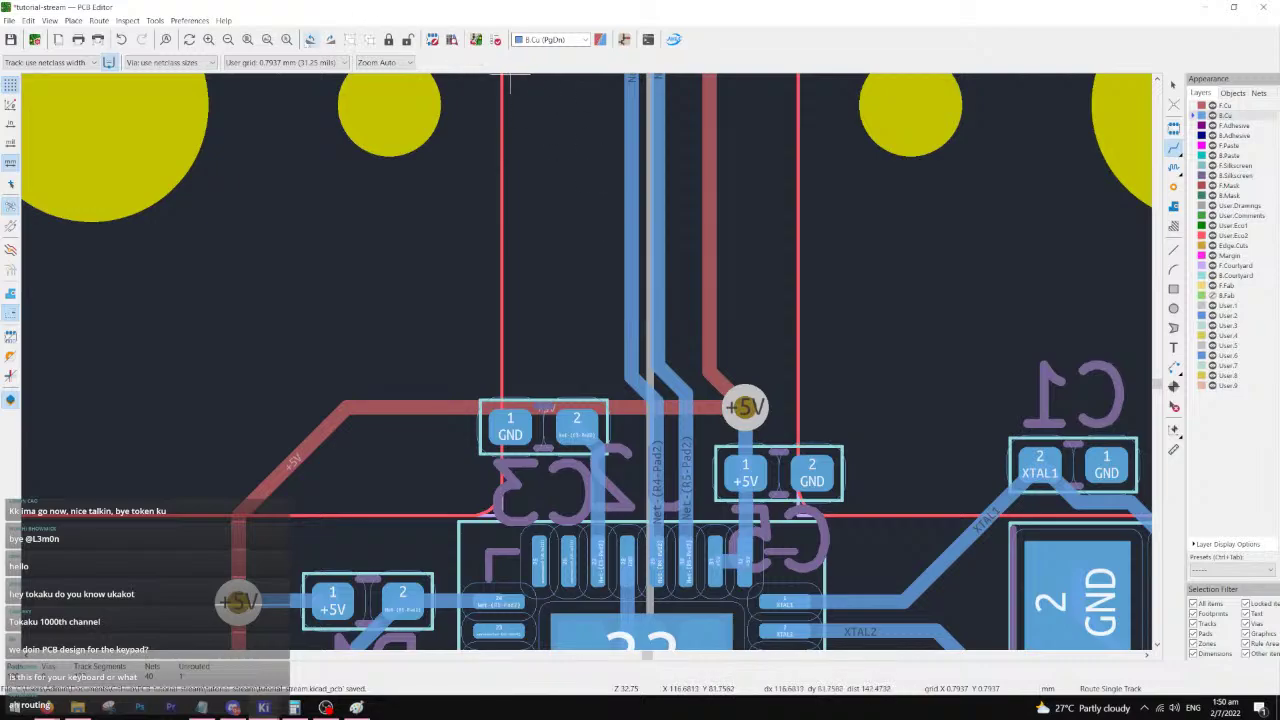
pyautogui.click(300, 62)
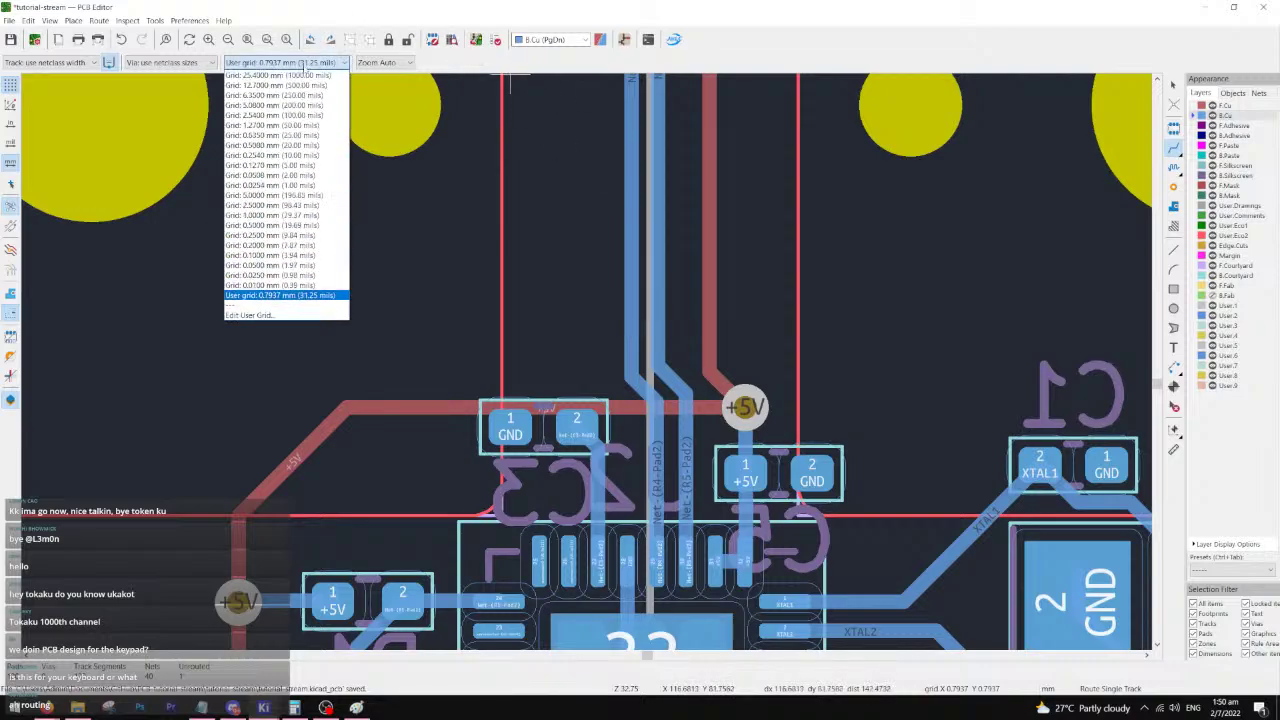
pyautogui.click(288, 285)
# - Route a GND track on B.Cu from the microcontroller's pin 28 up between the switches to R2's GND pad
pyautogui.click(627, 565)
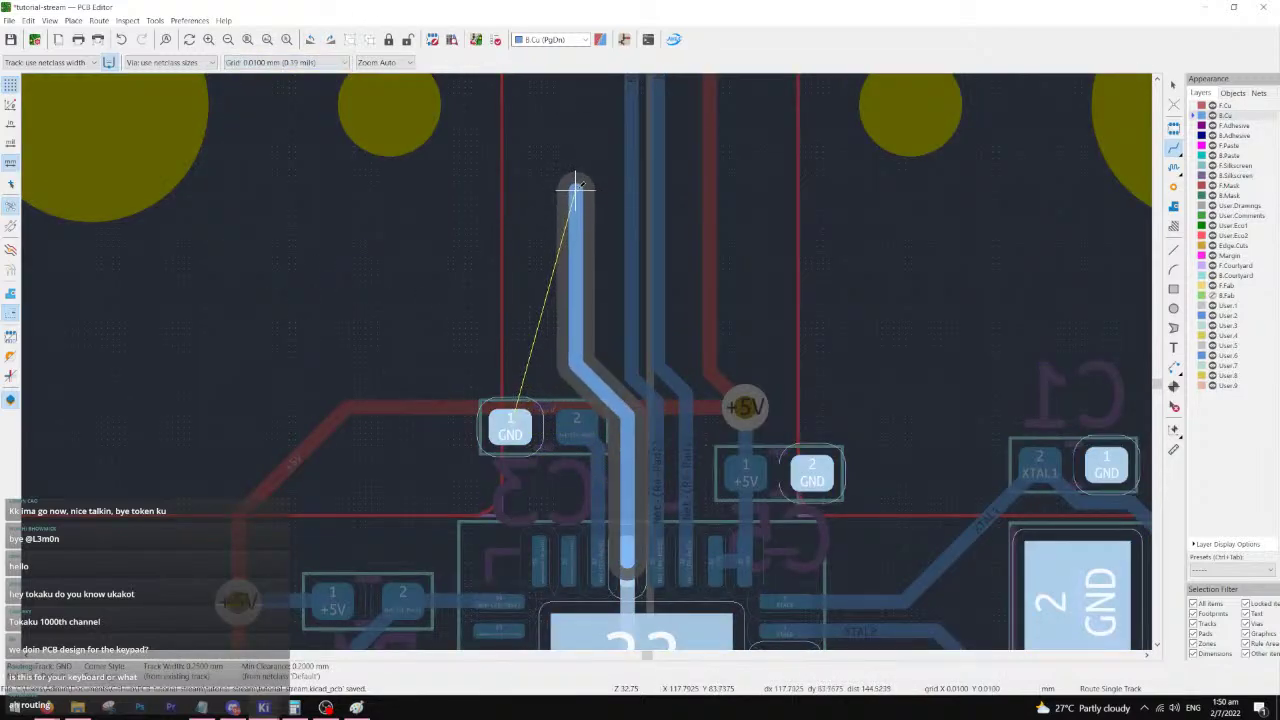
pyautogui.moveTo(575, 200); pyautogui.dragTo(610, 565, button='middle')
pyautogui.moveTo(612, 162); pyautogui.dragTo(631, 439, button='middle')
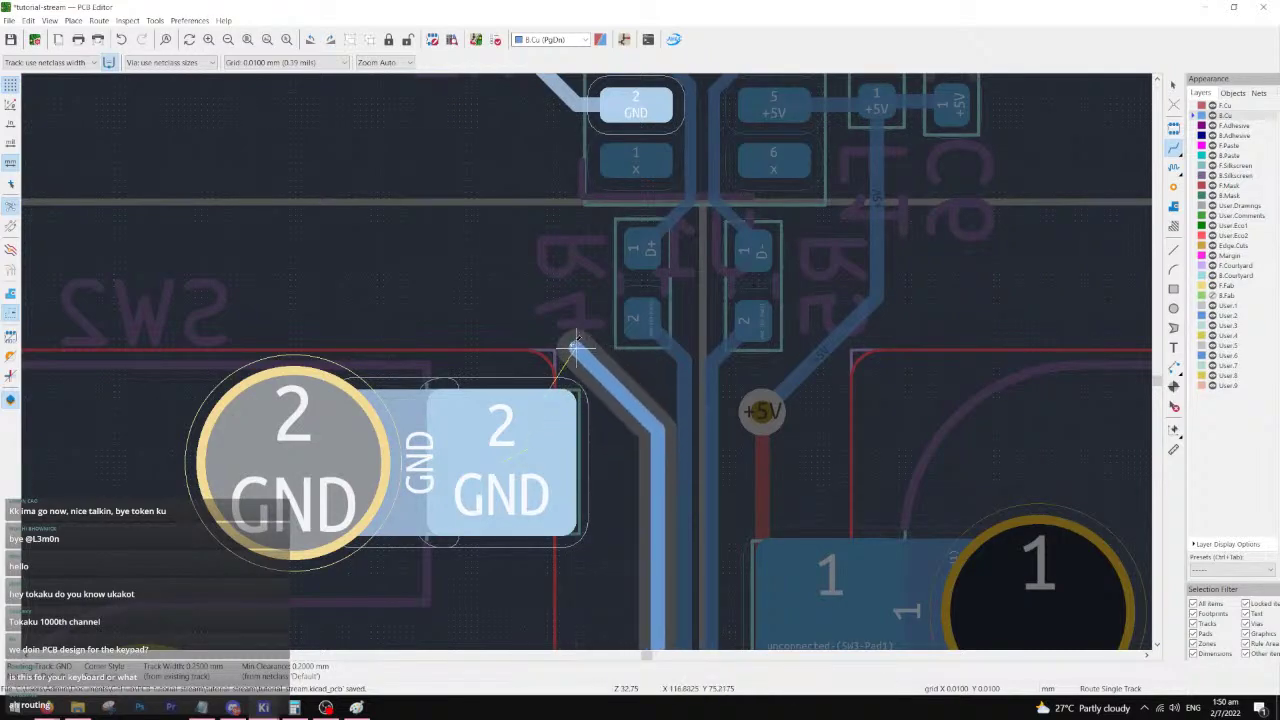
pyautogui.scroll(-2, 555, 295)
pyautogui.scroll(-2, 587, 360)
pyautogui.scroll(2, 587, 360)
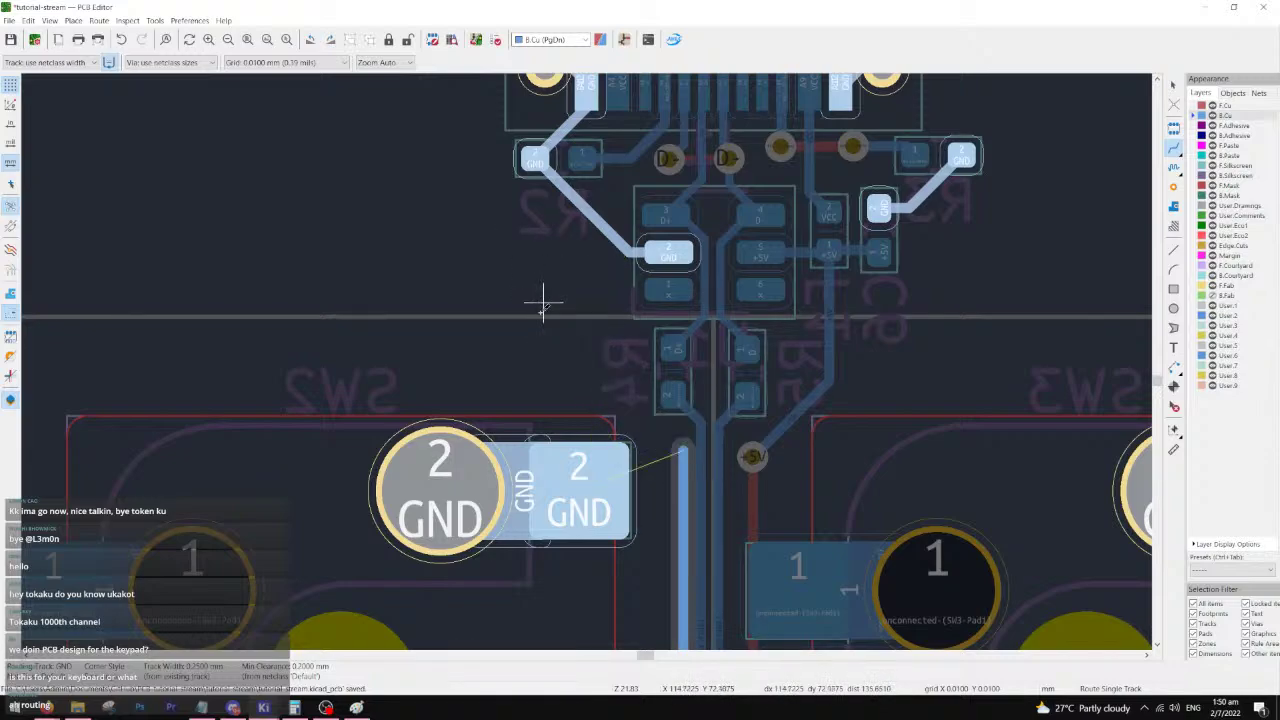
pyautogui.click(535, 160)
pyautogui.moveTo(571, 222); pyautogui.dragTo(586, 358, button='middle')
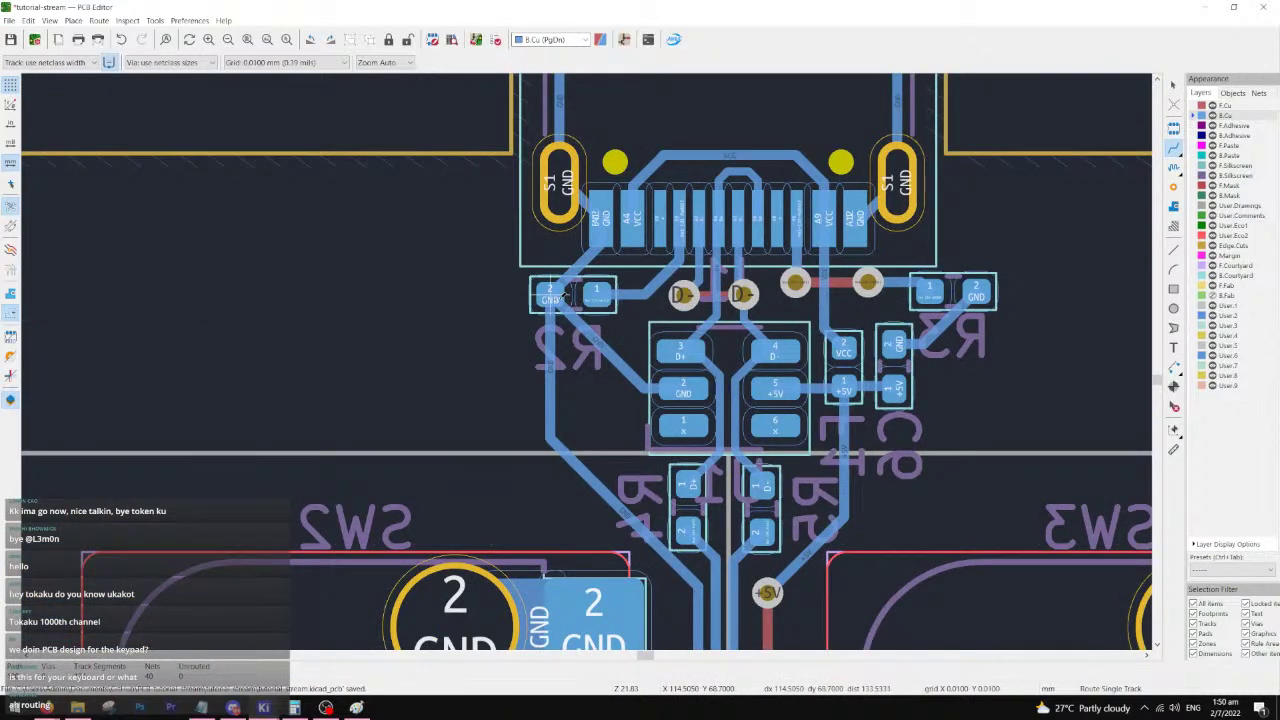
# - Shift the long vertical segment of the new GND track slightly away from the neighbouring Net-(R4-Pad2) track
pyautogui.scroll(-2, 590, 358)
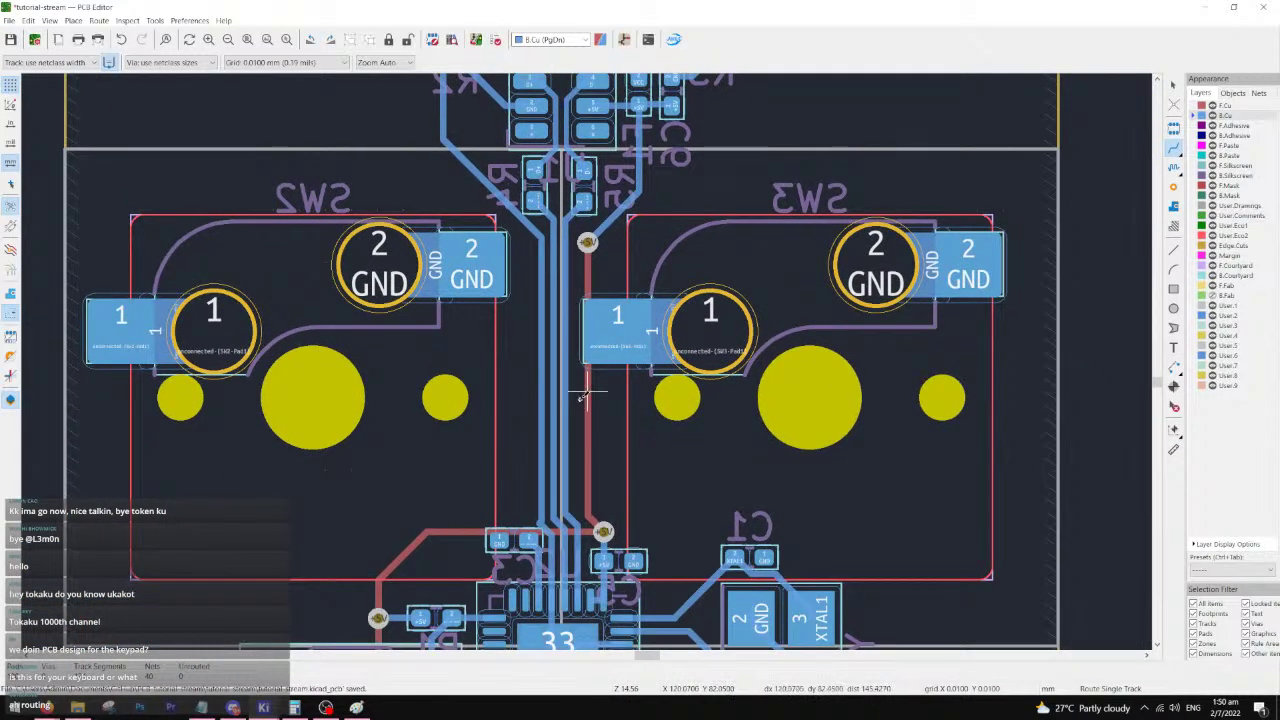
pyautogui.scroll(5, 568, 348)
pyautogui.moveTo(510, 496); pyautogui.dragTo(594, 301, button='middle')
pyautogui.click(615, 366)
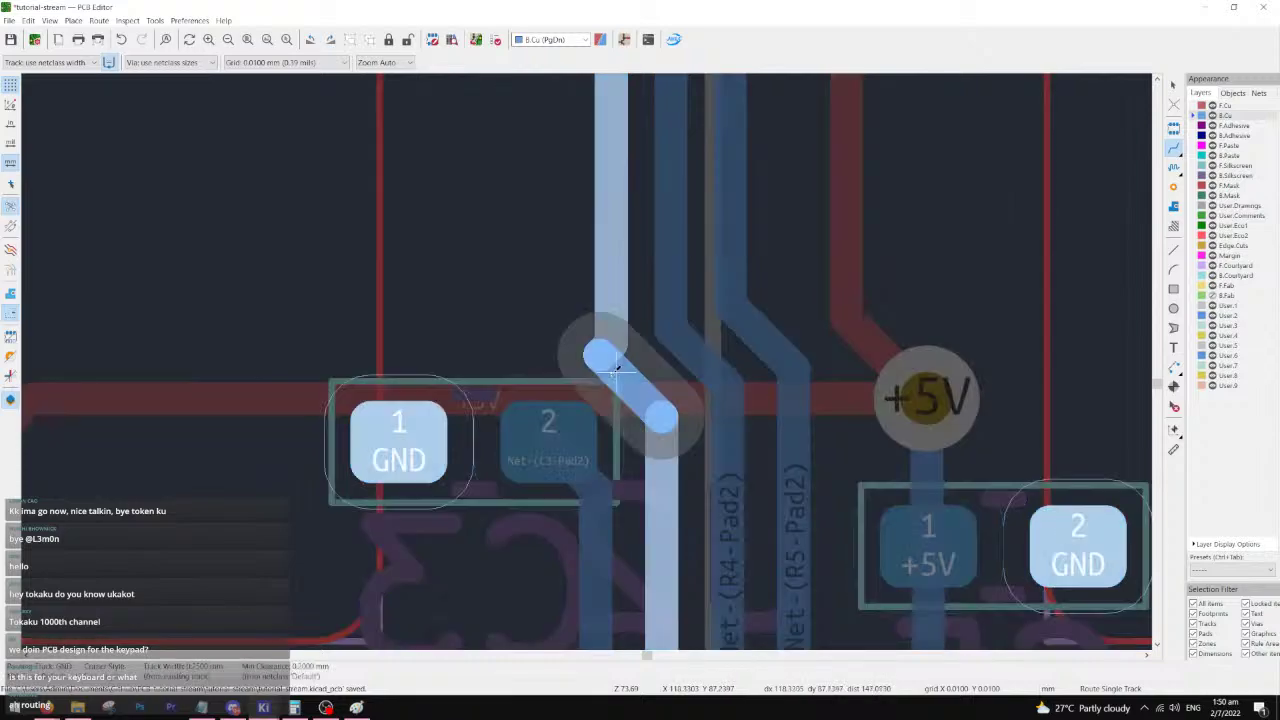
pyautogui.click(611, 311)
pyautogui.click(586, 354)
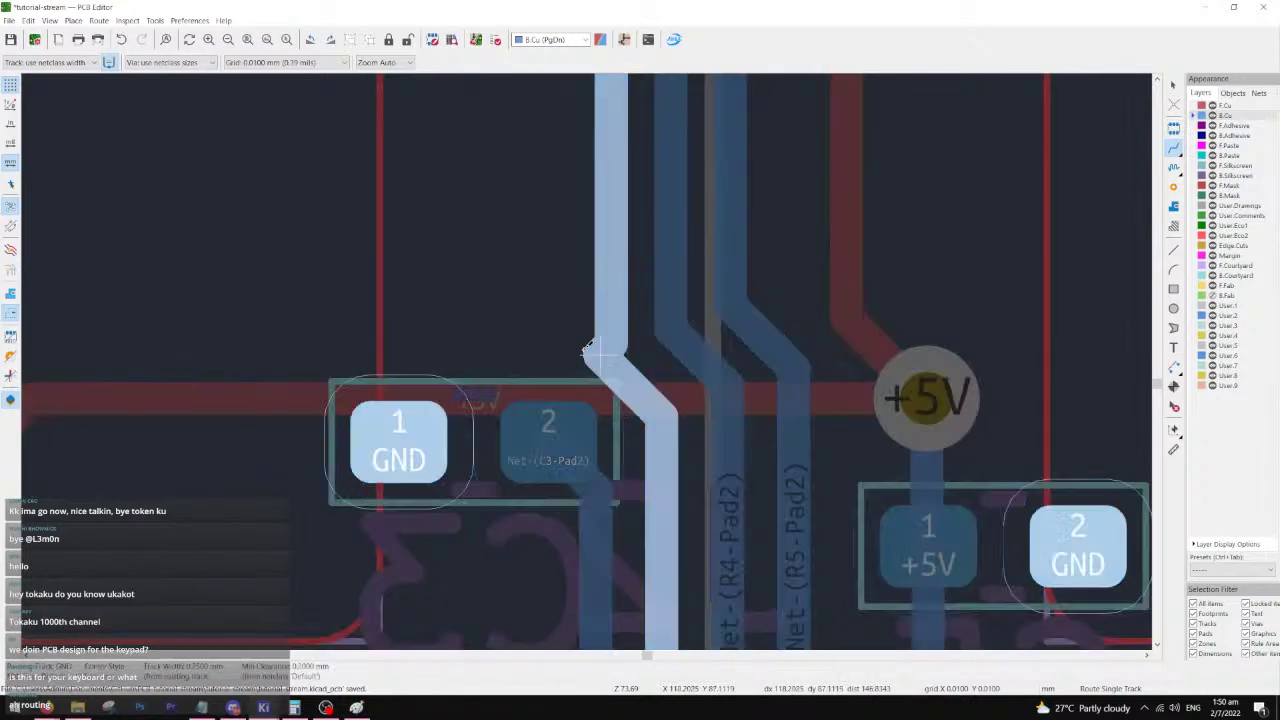
pyautogui.scroll(-5, 568, 149)
pyautogui.scroll(2, 580, 110)
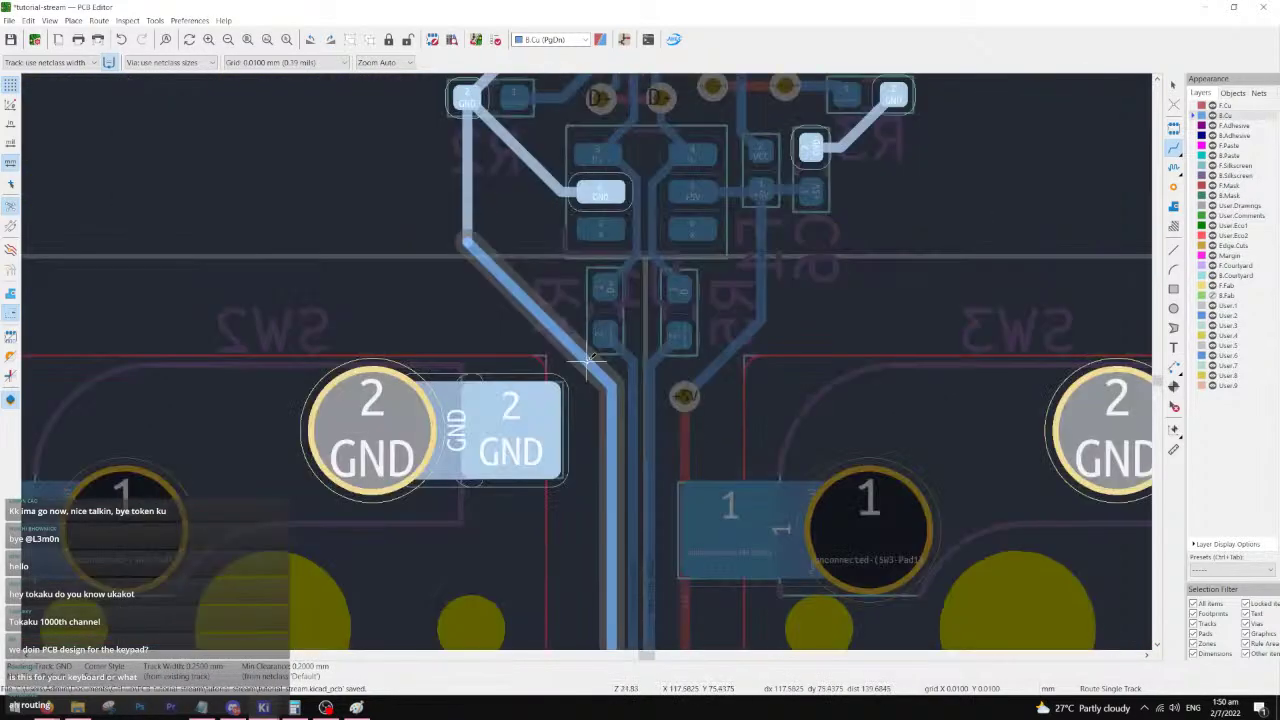
pyautogui.click(588, 357)
# - Refill the copper zones and display their filled areas again
pyautogui.moveTo(611, 546); pyautogui.dragTo(623, 176, button='middle')
pyautogui.scroll(3, 625, 569)
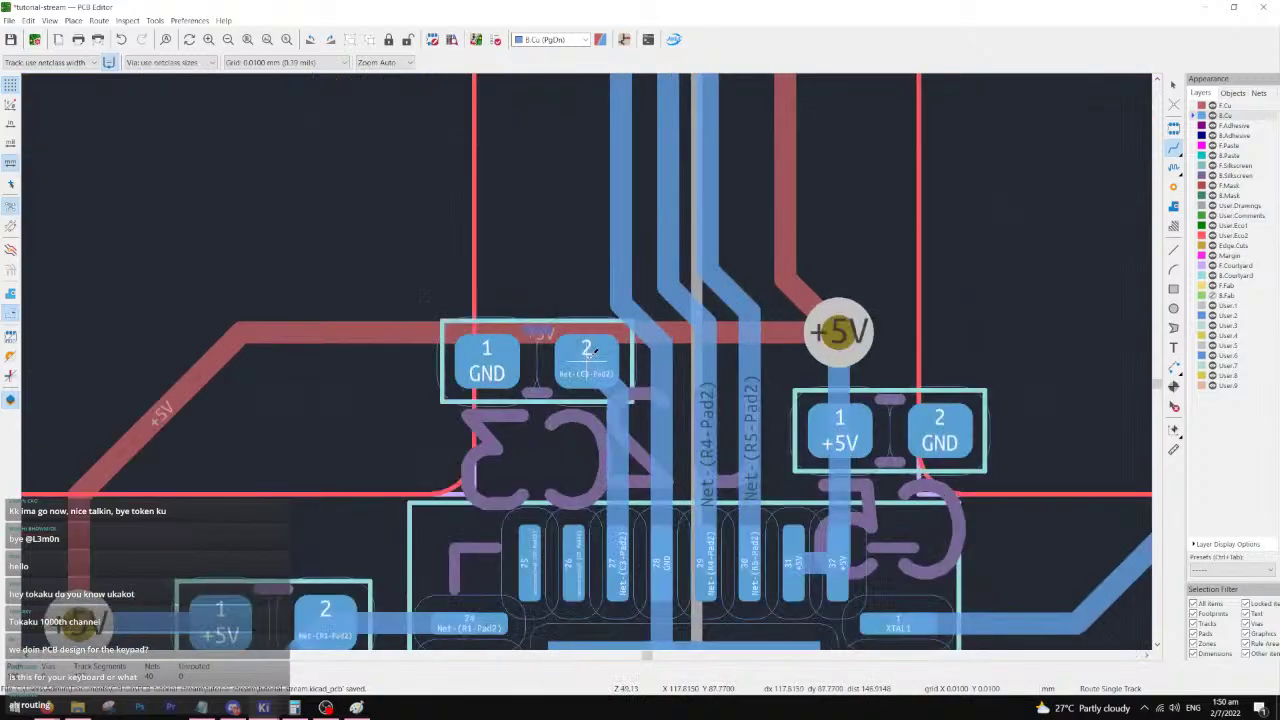
pyautogui.press('b')
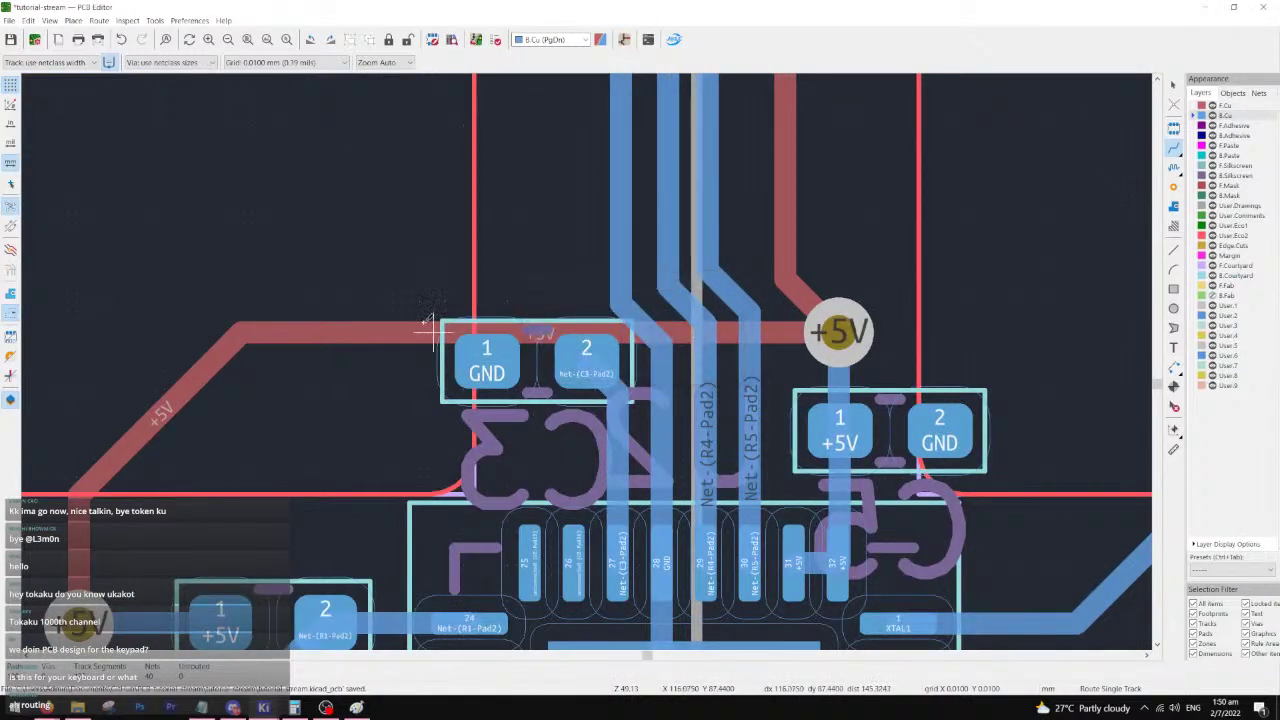
pyautogui.click(10, 293)
pyautogui.scroll(-3, 618, 422)
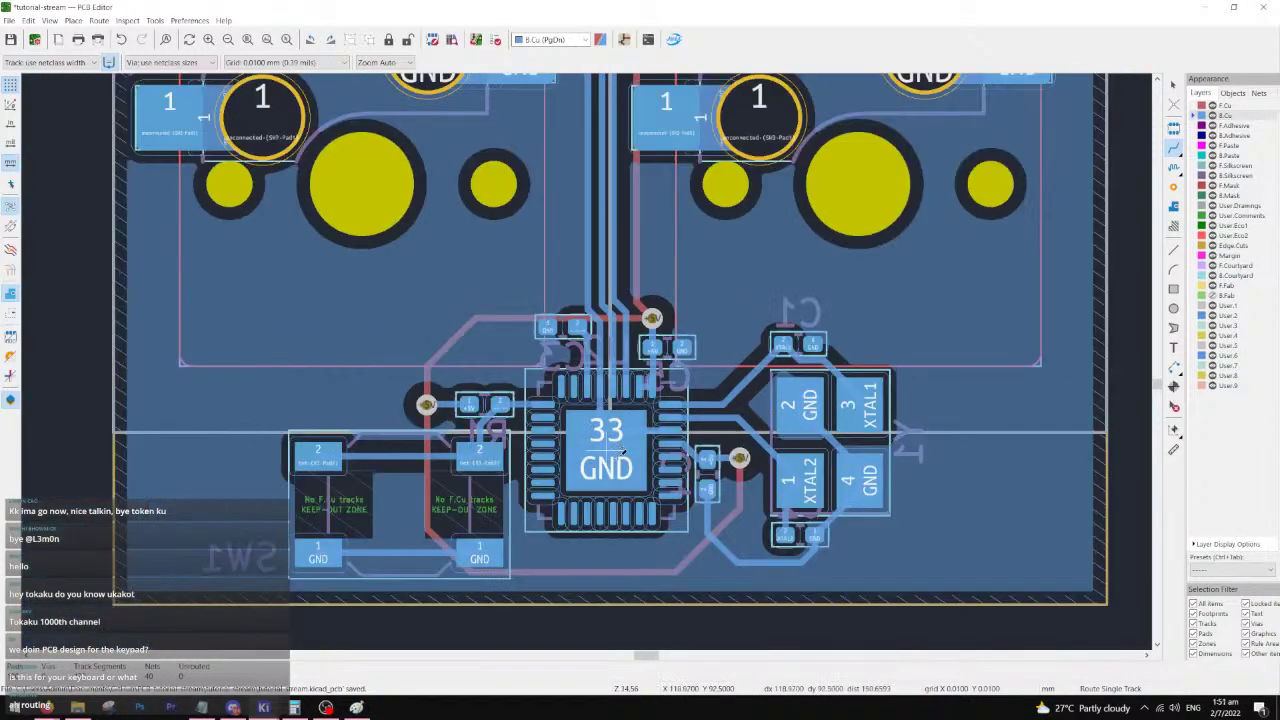
# - Examine the refilled GND zone around the microcontroller, its +5V capacitors and the switches SW2 and SW3
pyautogui.scroll(2, 696, 472)
pyautogui.scroll(1, 591, 360)
pyautogui.scroll(-1, 589, 362)
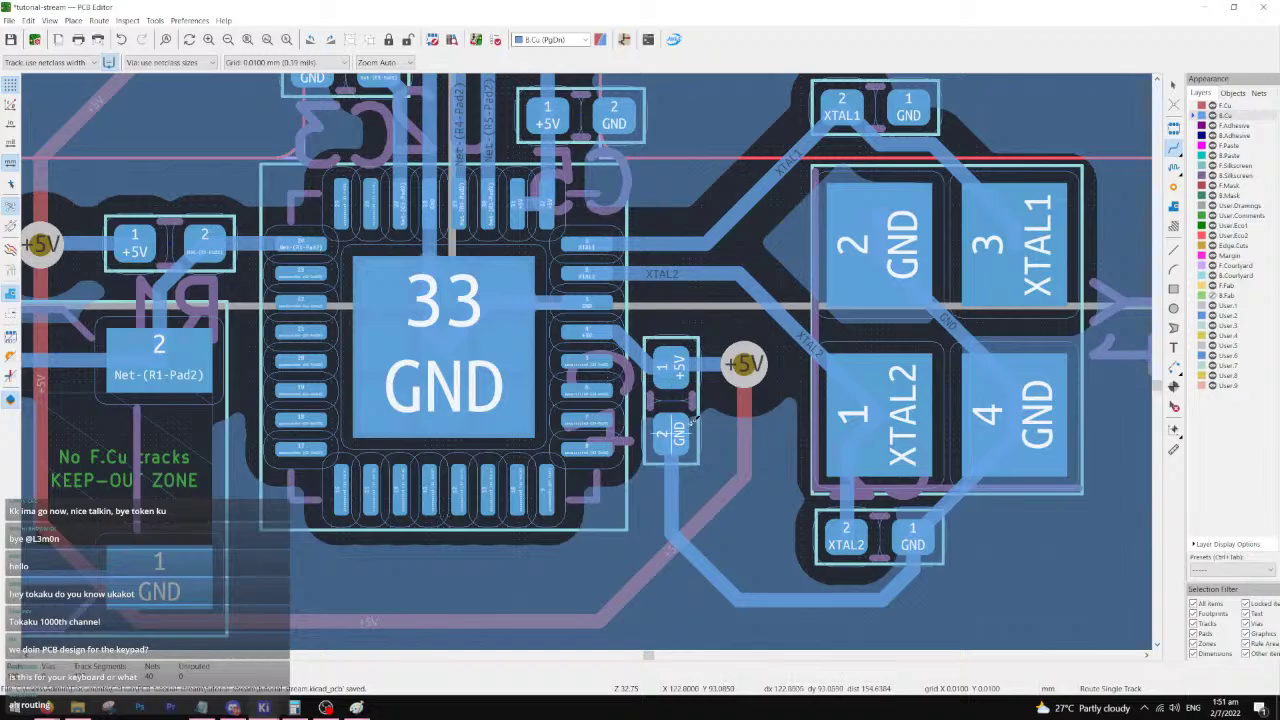
pyautogui.scroll(-4, 687, 415)
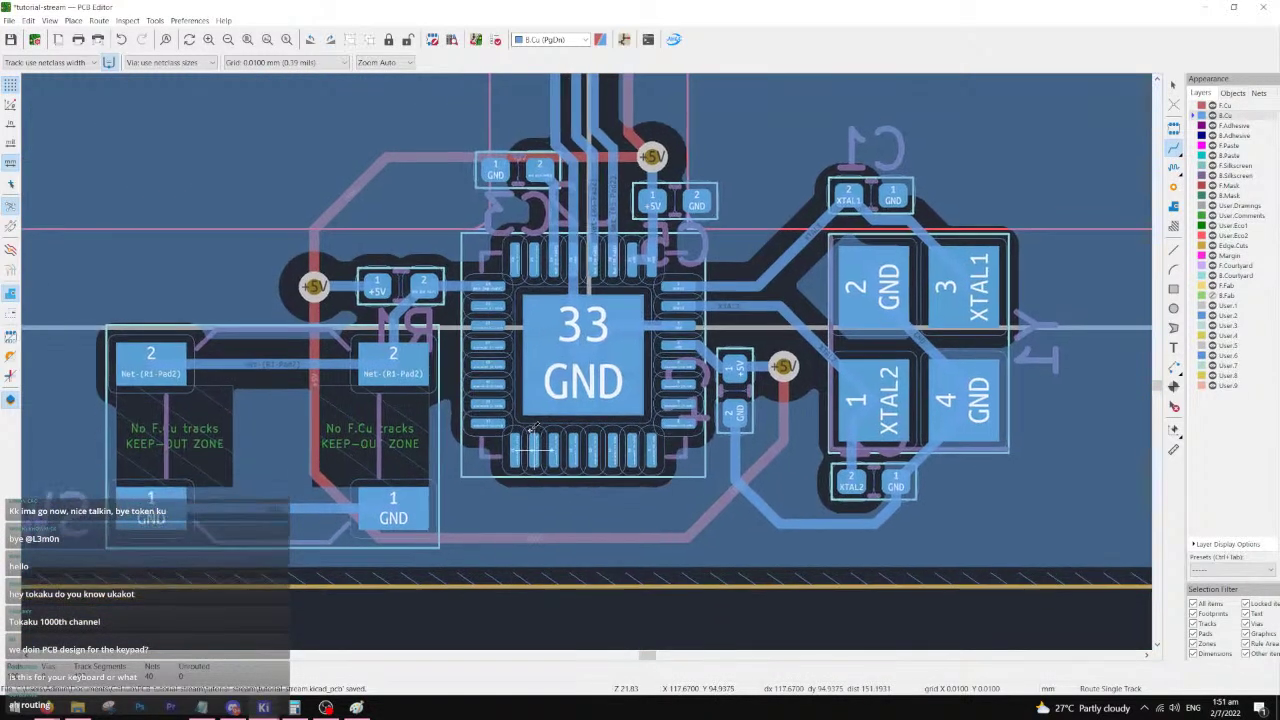
pyautogui.scroll(1, 591, 358)
pyautogui.scroll(-1, 590, 360)
pyautogui.scroll(1, 604, 243)
pyautogui.moveTo(604, 243); pyautogui.dragTo(477, 403, button='middle')
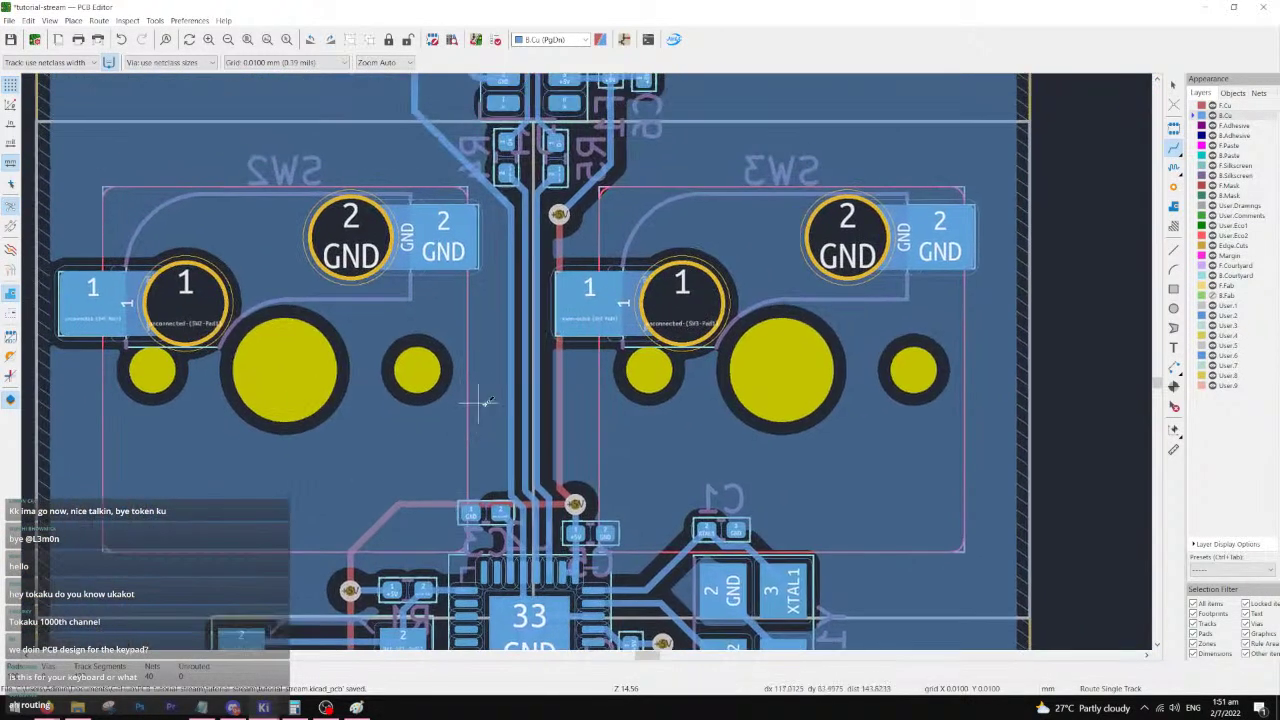
pyautogui.moveTo(560, 408); pyautogui.dragTo(652, 319, button='middle')
pyautogui.scroll(-2, 655, 318)
pyautogui.scroll(2, 645, 257)
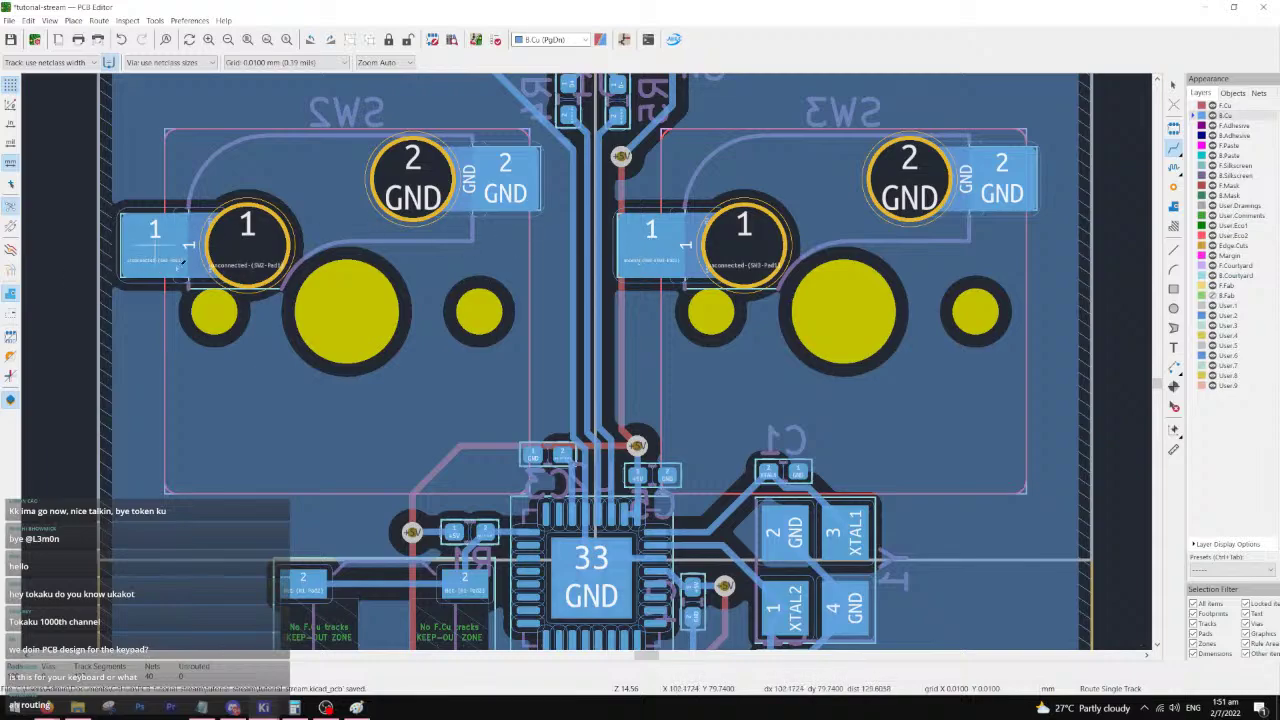
pyautogui.moveTo(315, 497); pyautogui.dragTo(220, 340, button='middle')
pyautogui.scroll(1, 493, 437)
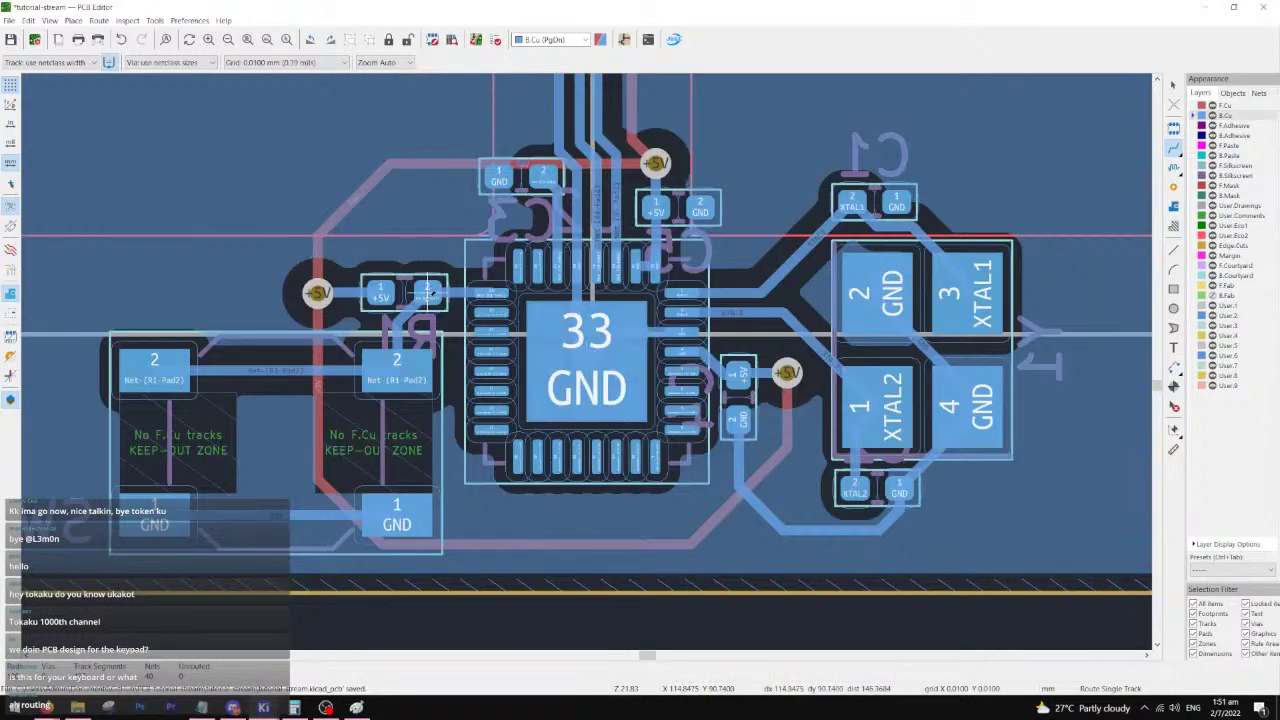
# - Inspect the zone fill and tracks around SW1, its keep-out areas and resistor R1
pyautogui.scroll(-2, 490, 365)
pyautogui.scroll(3, 590, 398)
pyautogui.scroll(-1, 588, 370)
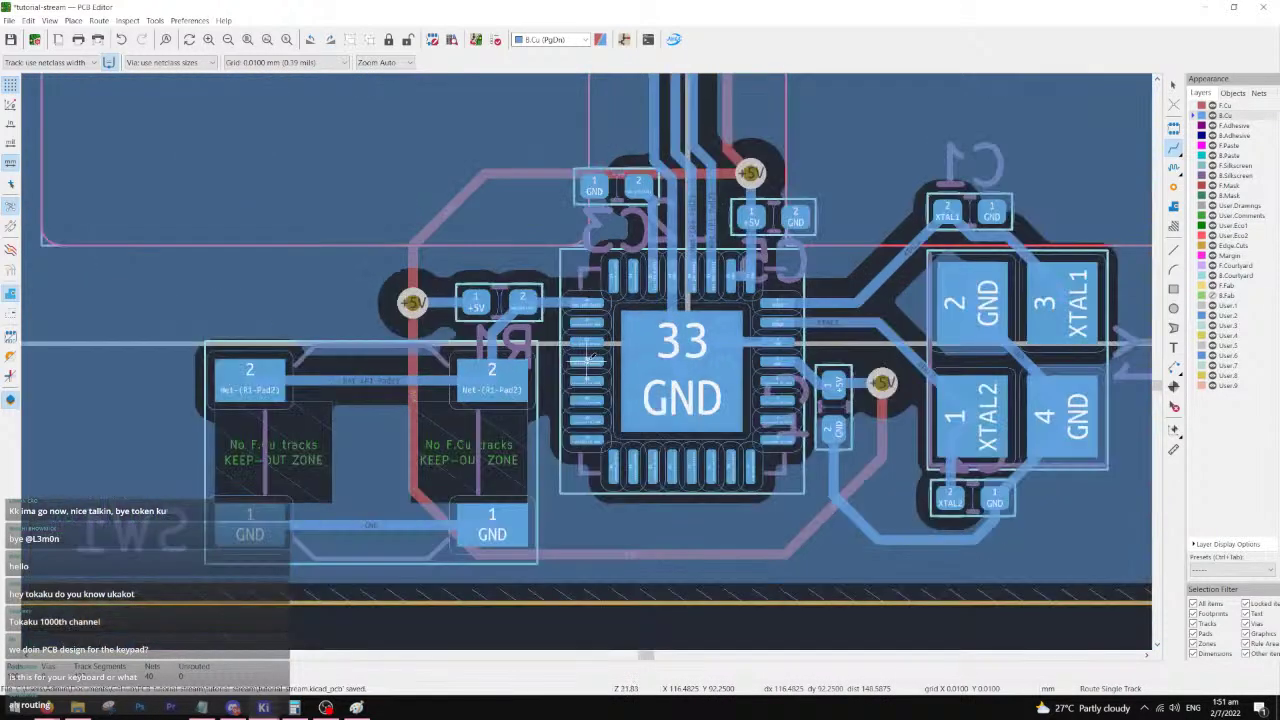
pyautogui.scroll(2, 588, 357)
pyautogui.moveTo(487, 389); pyautogui.dragTo(578, 374, button='middle')
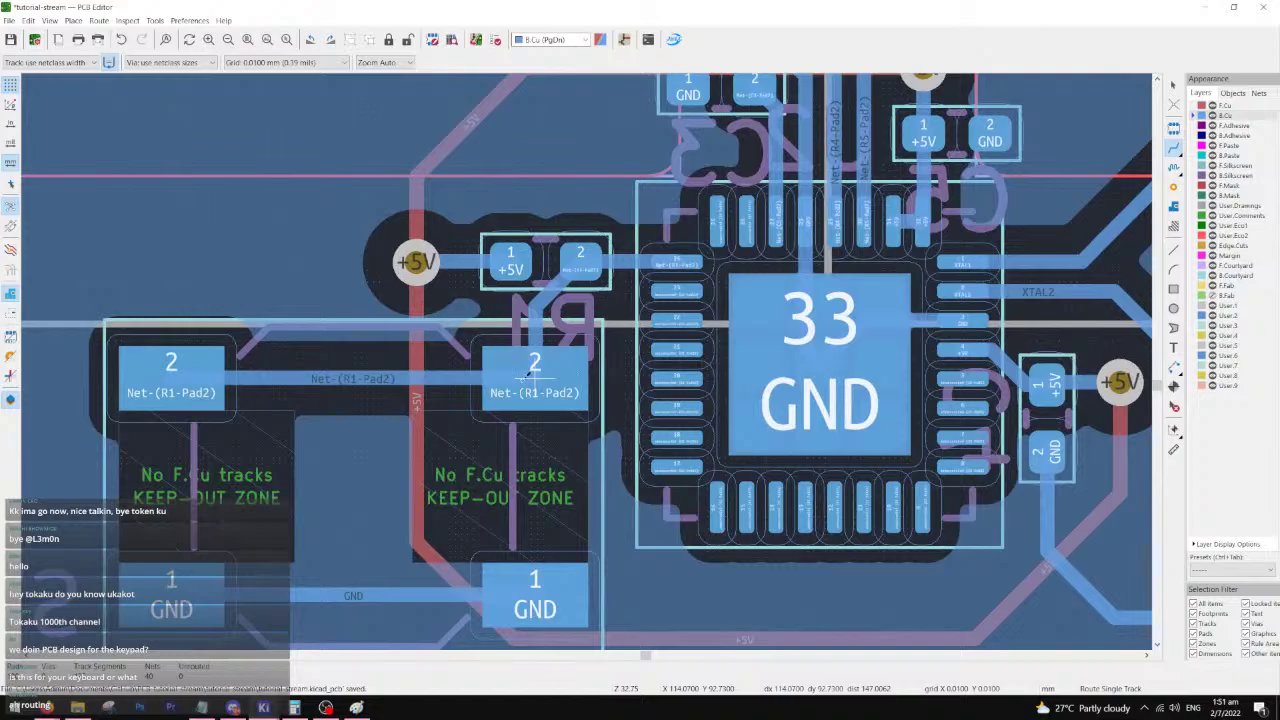
pyautogui.scroll(-2, 534, 378)
pyautogui.scroll(2, 586, 357)
pyautogui.scroll(-1, 588, 355)
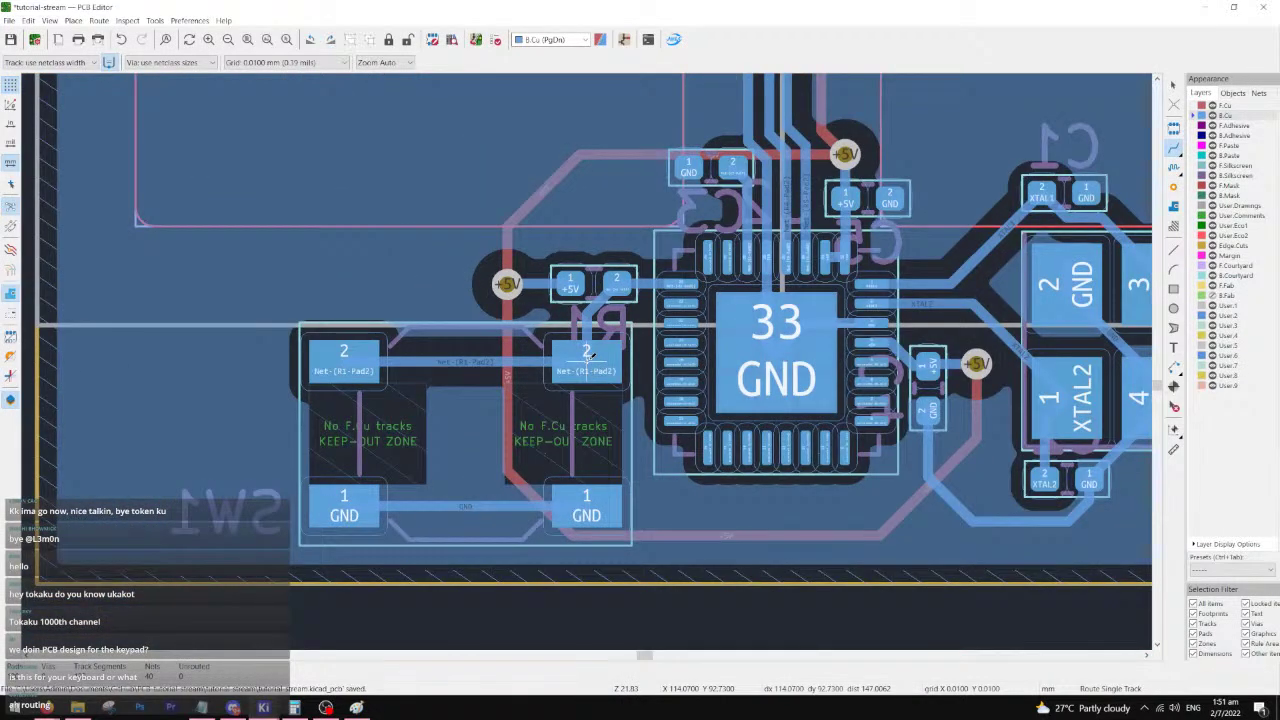
pyautogui.scroll(3, 588, 357)
pyautogui.scroll(-1, 588, 357)
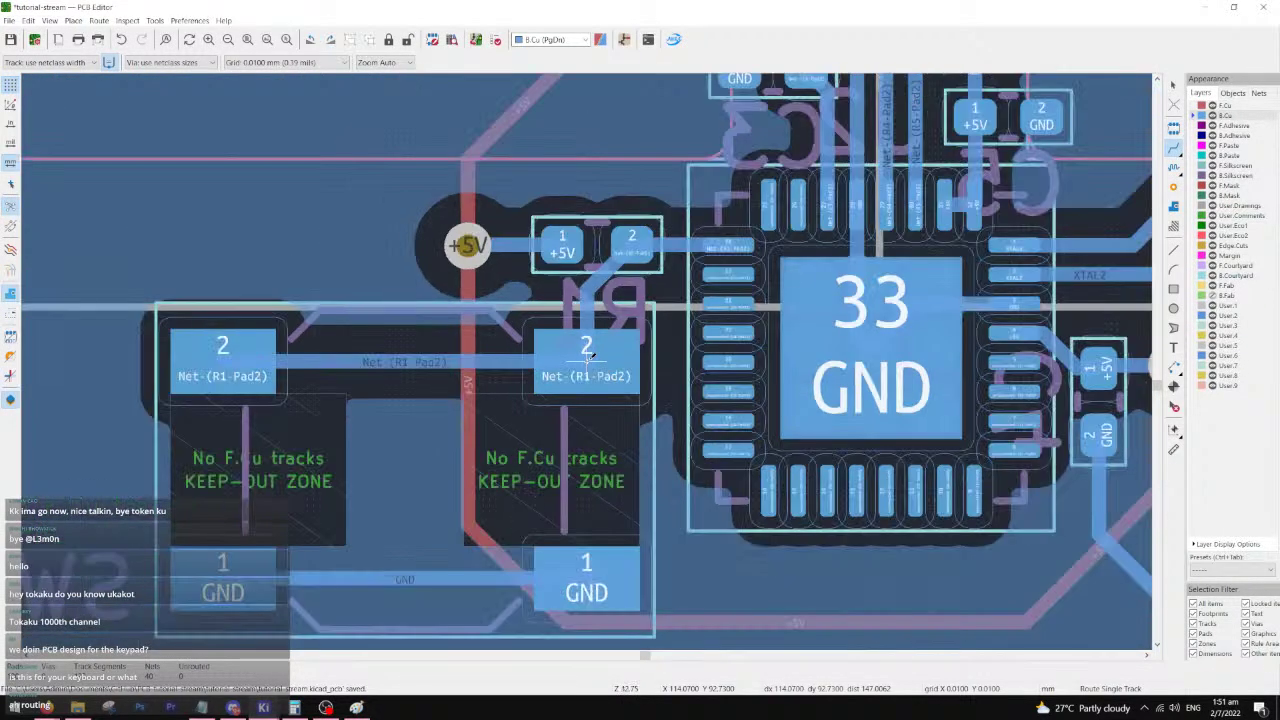
pyautogui.moveTo(679, 252); pyautogui.dragTo(630, 456, button='middle')
pyautogui.moveTo(716, 336); pyautogui.dragTo(587, 350, button='middle')
pyautogui.scroll(-1, 708, 349)
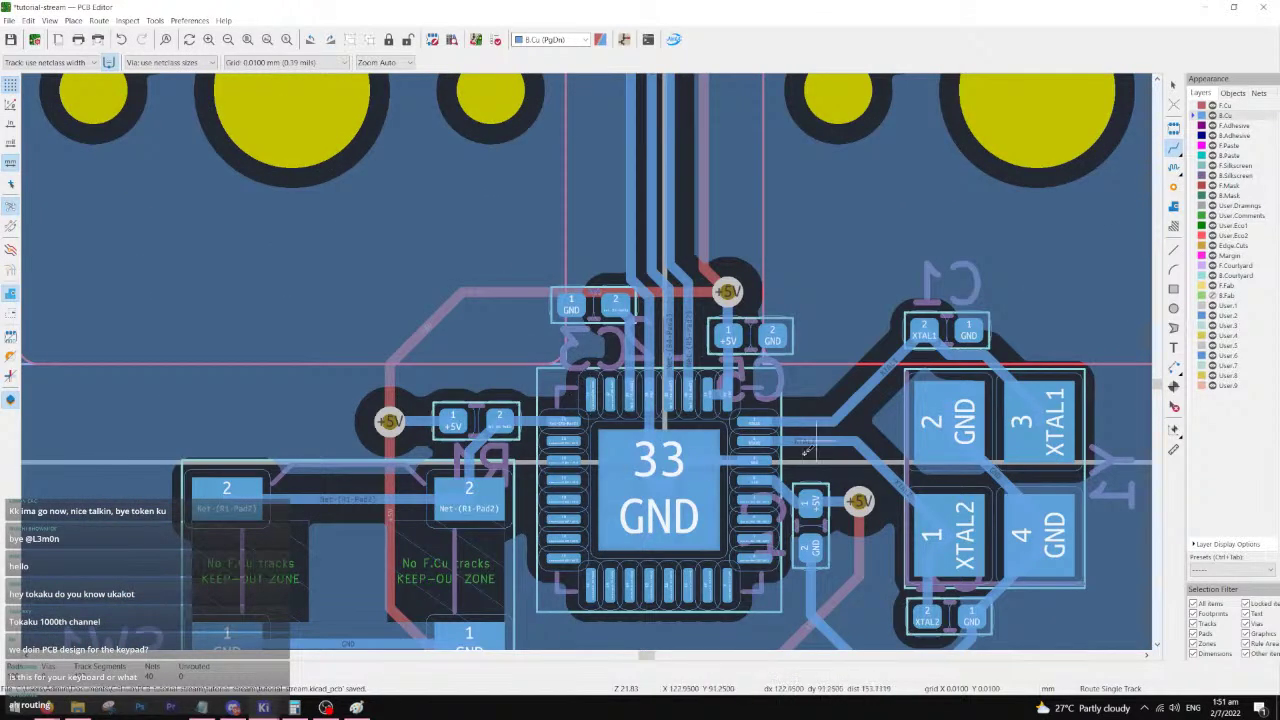
# - Check the zone fill around the capacitor beside the microcontroller's pin 4 and crystal Y1, and across the whole board
pyautogui.moveTo(785, 444); pyautogui.dragTo(681, 304, button='middle')
pyautogui.scroll(3, 650, 411)
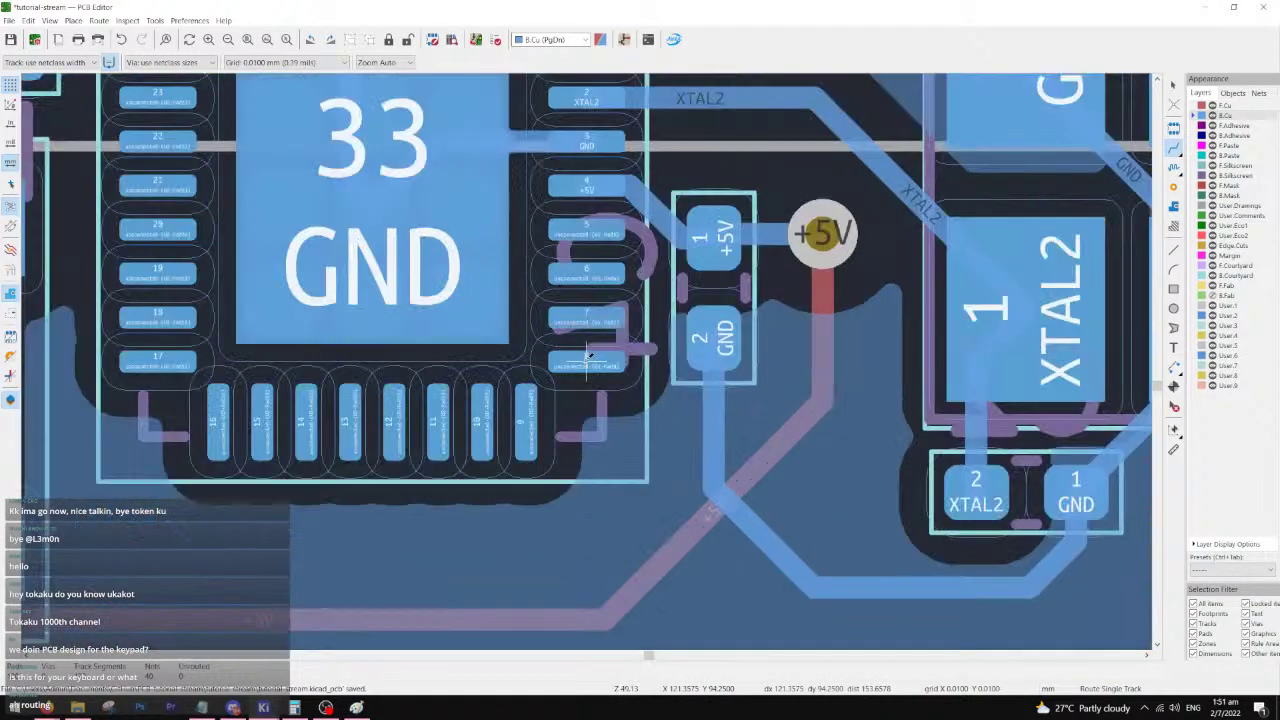
pyautogui.scroll(-2, 590, 355)
pyautogui.scroll(1, 590, 357)
pyautogui.scroll(1, 590, 357)
pyautogui.scroll(-4, 590, 357)
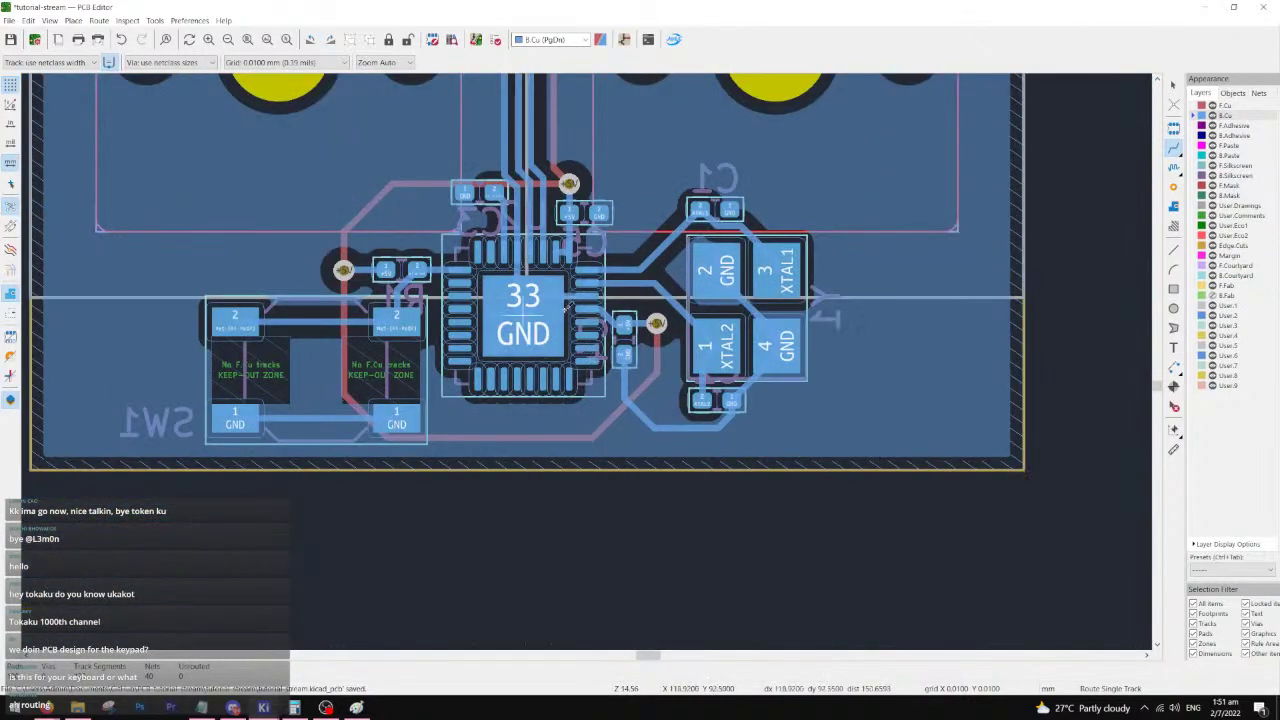
pyautogui.moveTo(541, 259); pyautogui.dragTo(582, 267, button='middle')
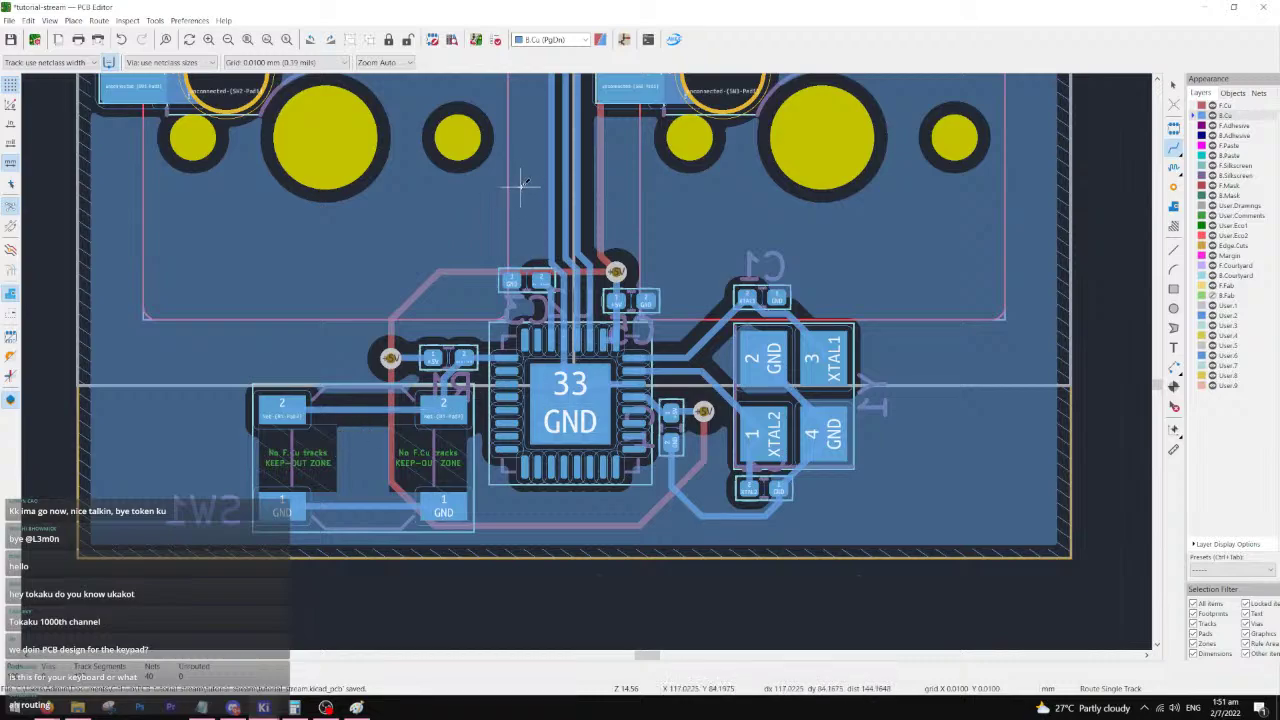
pyautogui.scroll(-2, 594, 304)
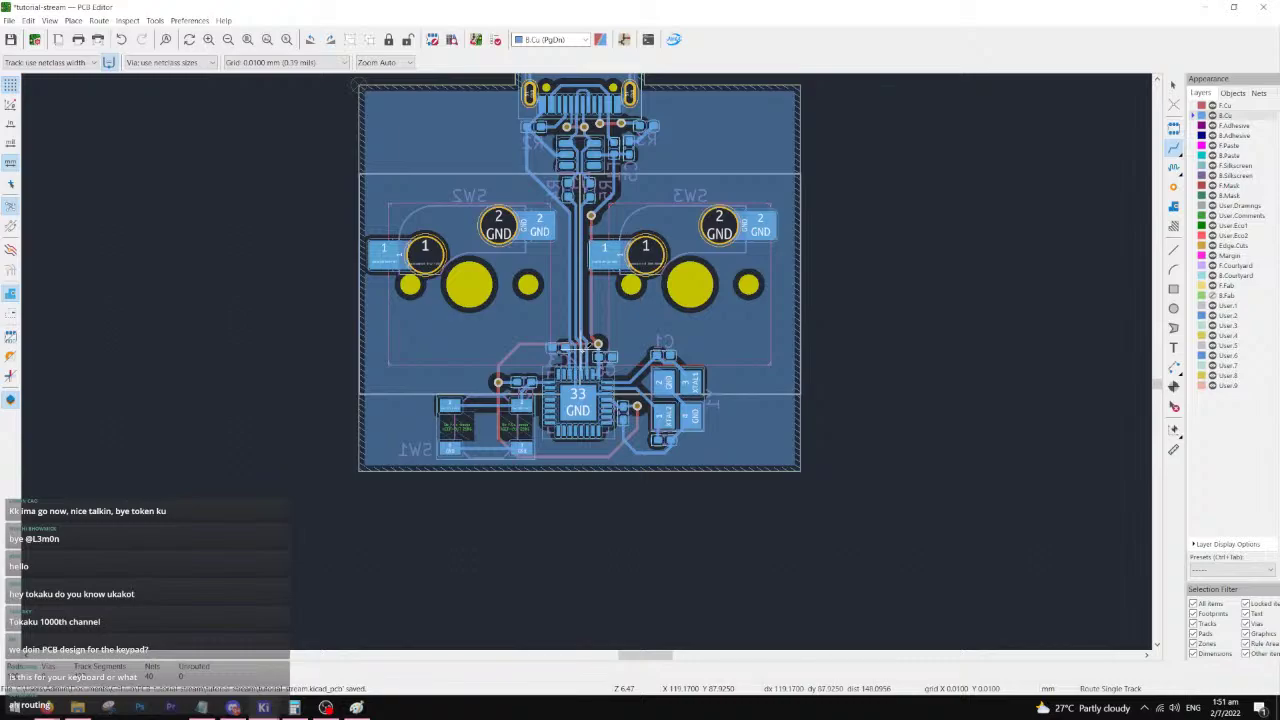
# - Leave the track routing tool and display only the outlines of the copper zones around the microcontroller's pads 25 and 26
pyautogui.scroll(3, 576, 338)
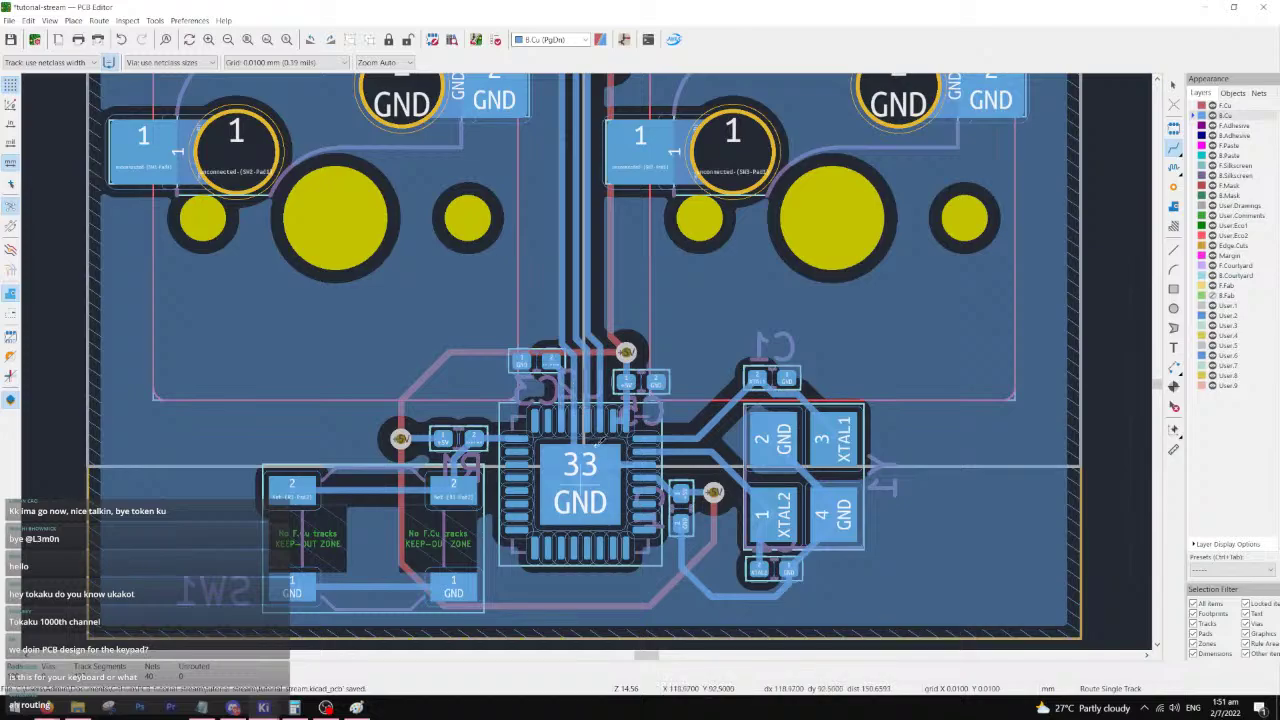
pyautogui.scroll(3, 566, 382)
pyautogui.scroll(-3, 590, 356)
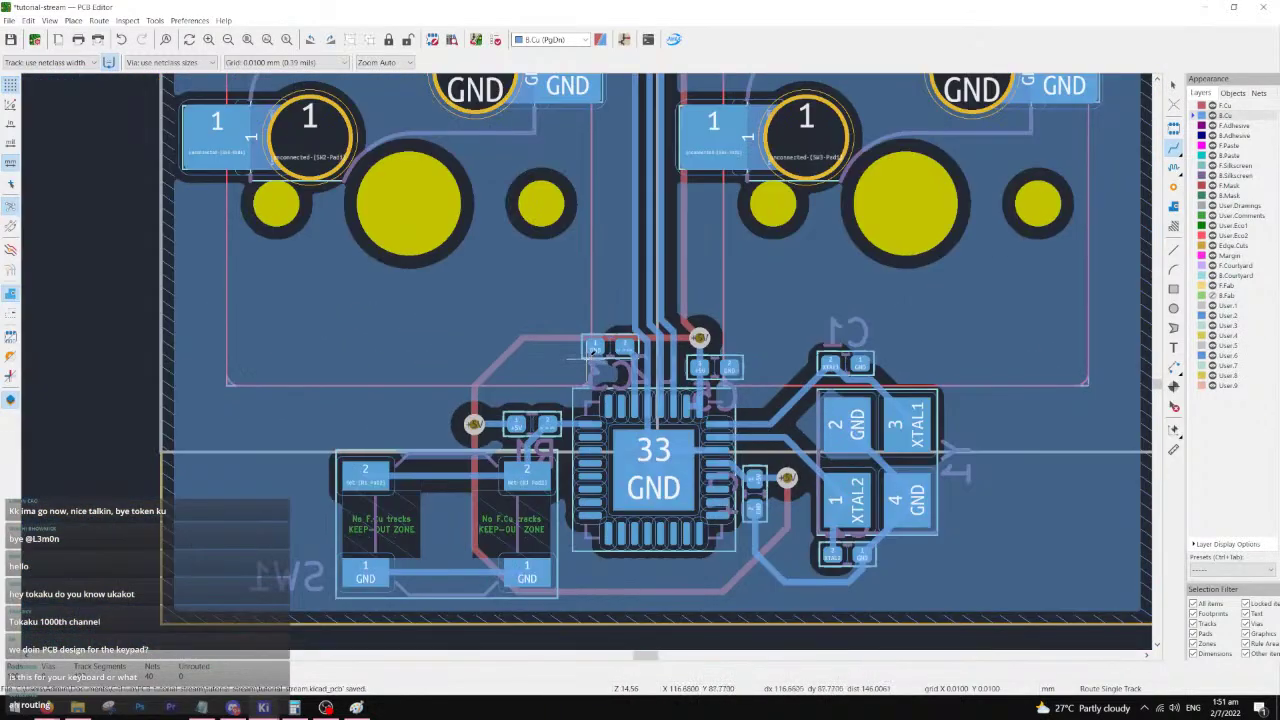
pyautogui.scroll(8, 590, 356)
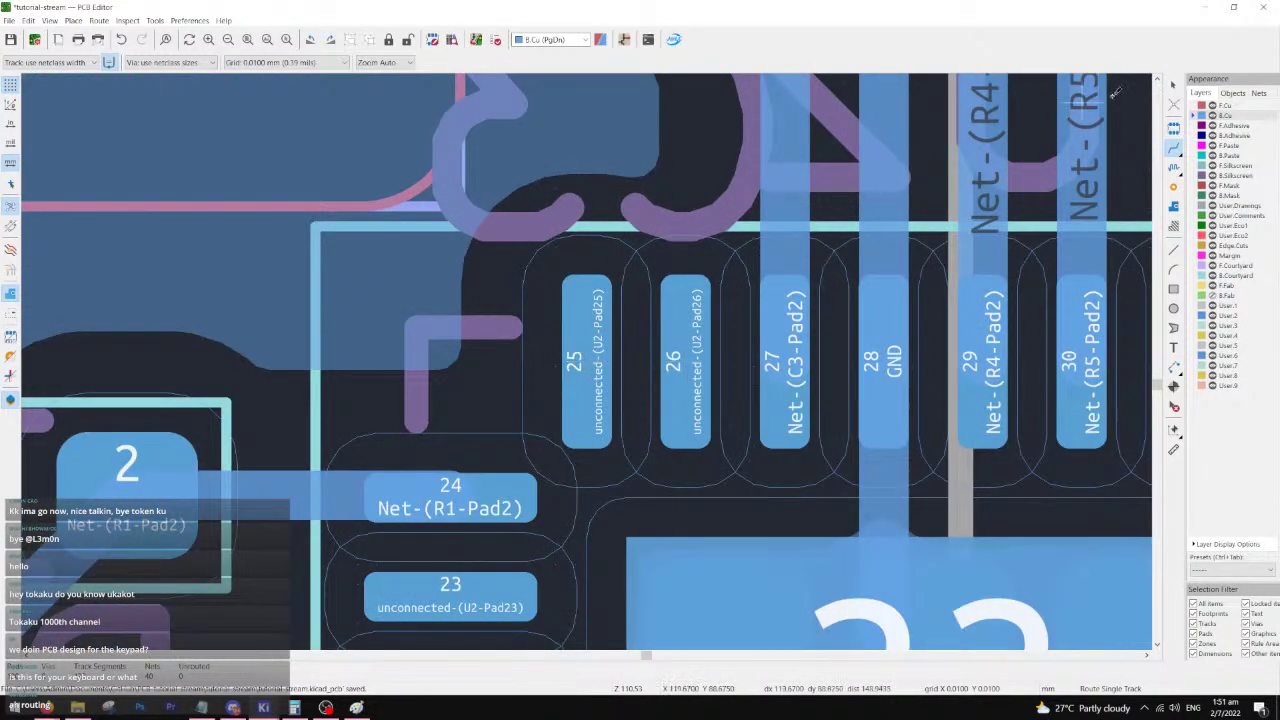
pyautogui.press('Escape')
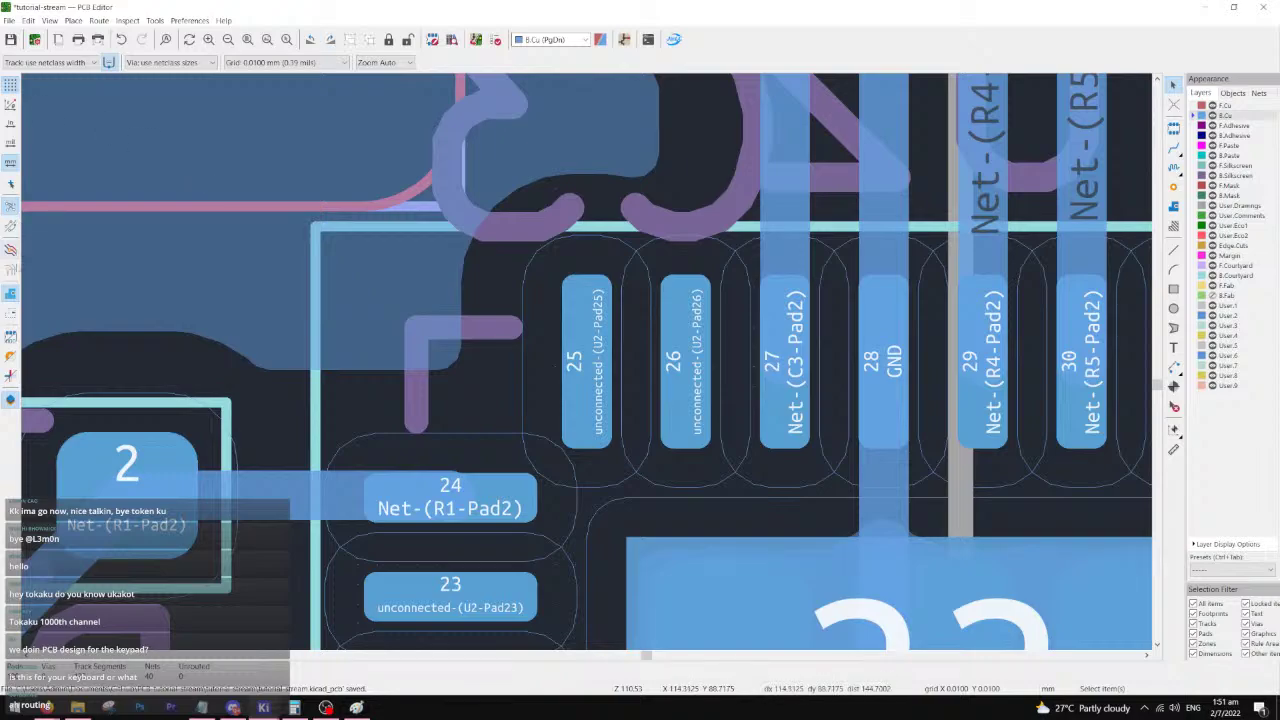
pyautogui.click(11, 314)
# - Switch to the Schematic Editor and attach a global input label COL0 to pin 25 (PC5) of the ATmega32U2
pyautogui.moveTo(263, 707)
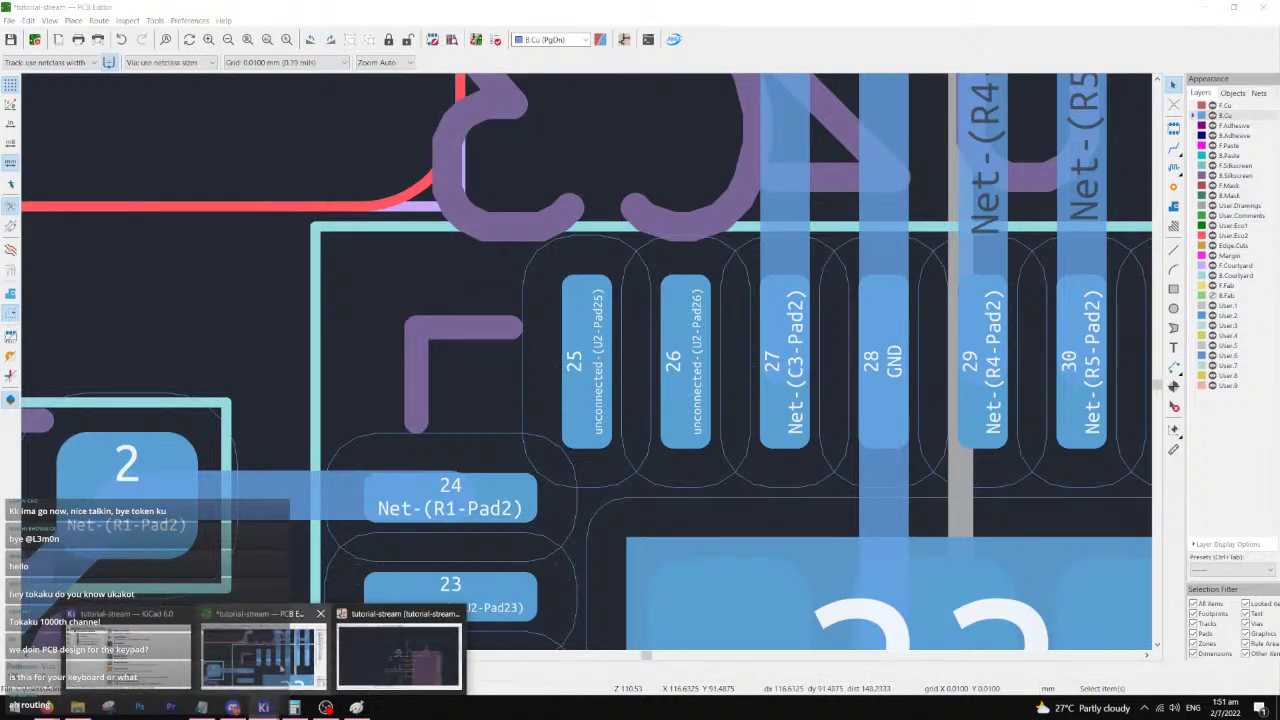
pyautogui.click(397, 650)
pyautogui.scroll(-1, 667, 295)
pyautogui.moveTo(752, 398); pyautogui.dragTo(421, 252, button='middle')
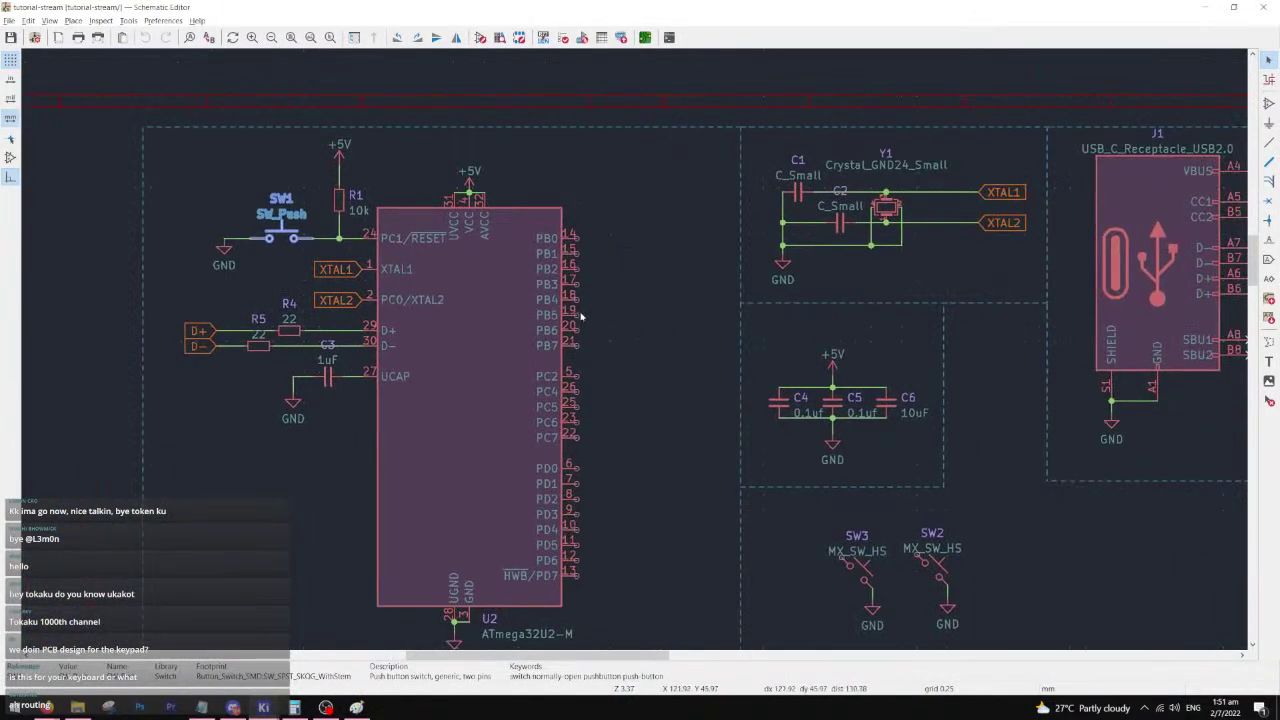
pyautogui.scroll(1, 580, 312)
pyautogui.scroll(-2, 627, 382)
pyautogui.scroll(4, 640, 328)
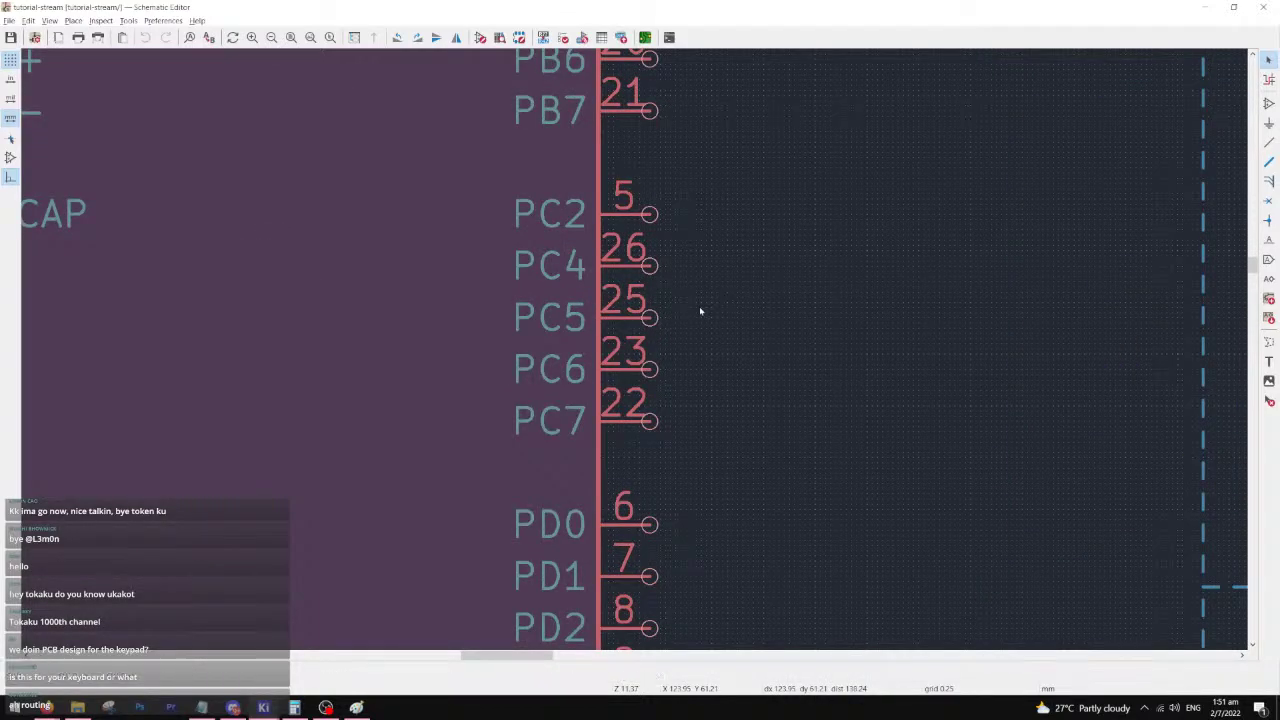
pyautogui.hotkey('ctrl', 'l')
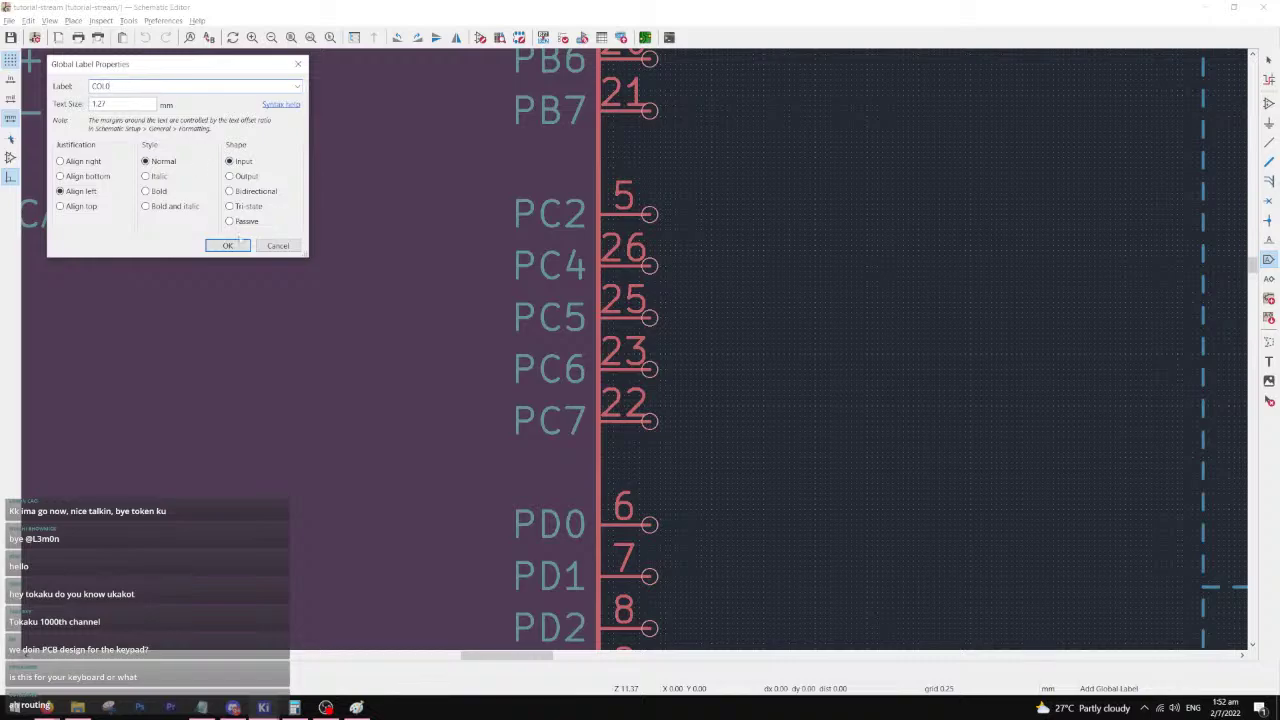
pyautogui.click(229, 245)
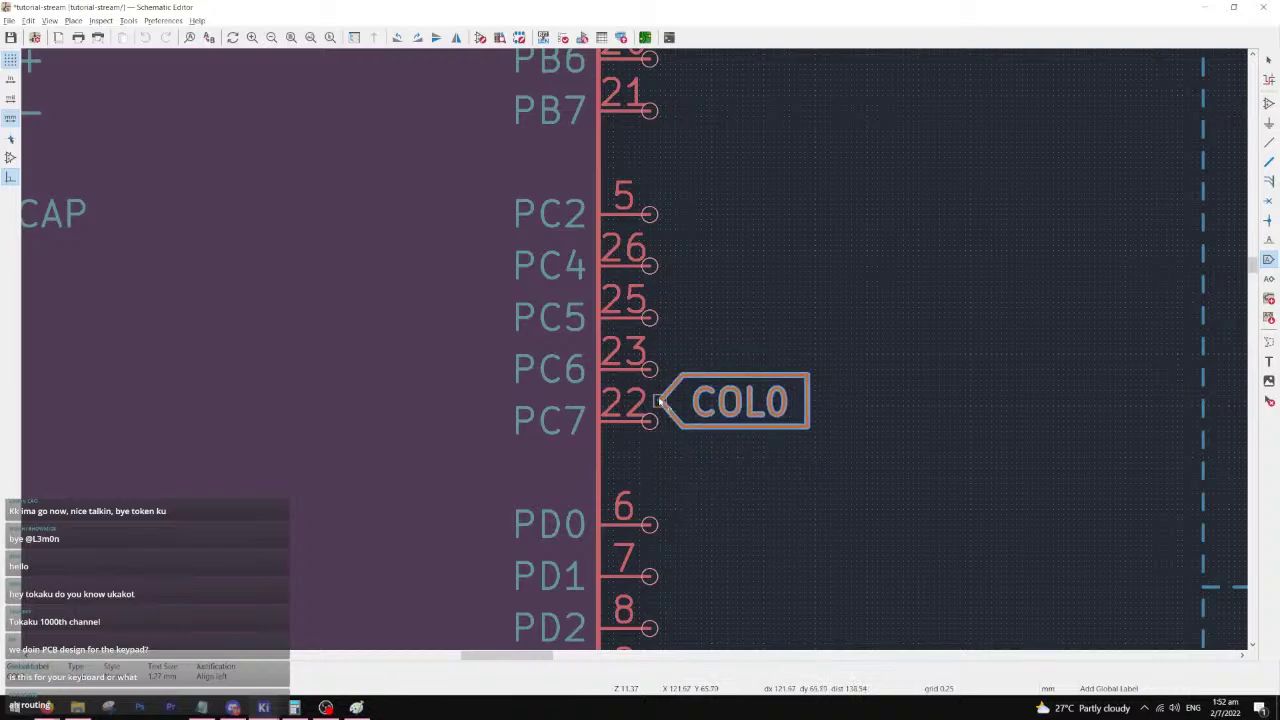
pyautogui.scroll(3, 649, 318)
pyautogui.click(649, 318)
# - Duplicate the COL0 label onto pin 26 (PC4) of the microcontroller and rename the copy COL1
pyautogui.scroll(-3, 649, 318)
pyautogui.hotkey('alt', 'Tab')
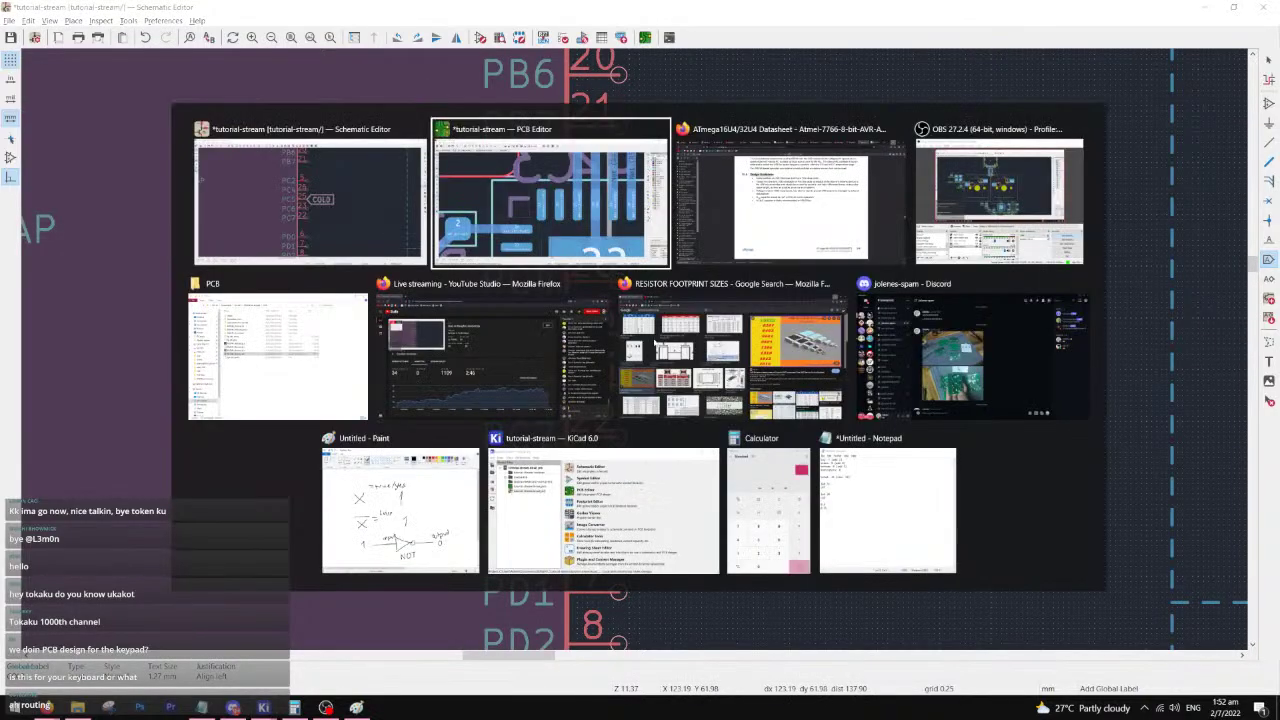
pyautogui.hotkey('alt', 'Tab')
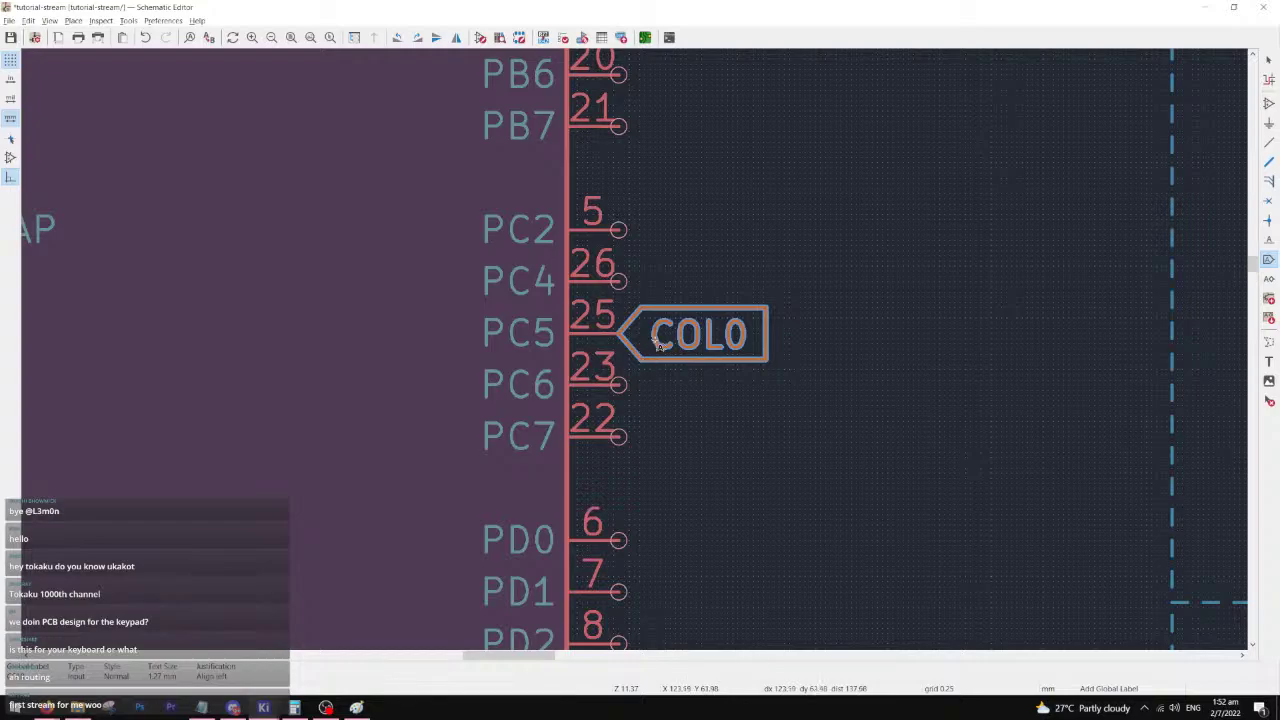
pyautogui.hotkey('ctrl', 'd')
pyautogui.click(620, 283)
pyautogui.press('e')
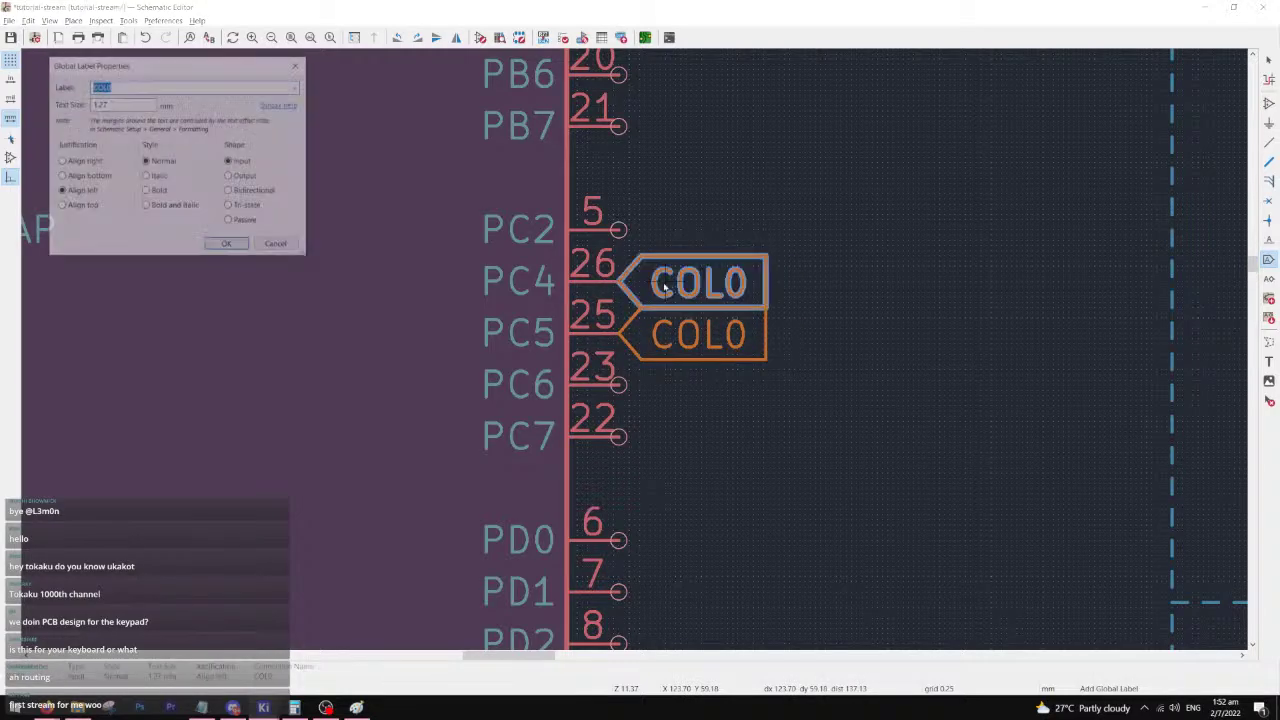
pyautogui.write('COL1')
pyautogui.press('Return')
pyautogui.moveTo(628, 304); pyautogui.dragTo(318, 243, button='middle')
# - Duplicate the COL0 label, turn it 180 degrees and place the copy on the open pin of SW3
pyautogui.click(404, 273)
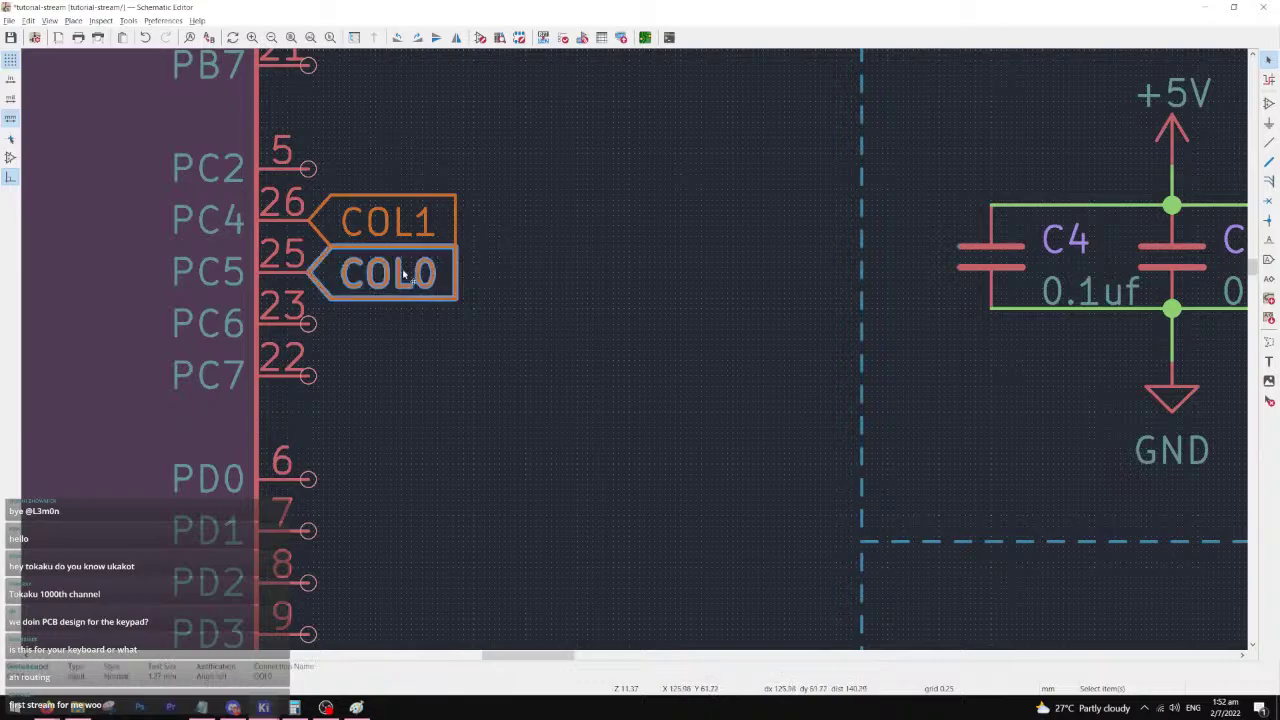
pyautogui.scroll(-5, 404, 273)
pyautogui.scroll(3, 755, 416)
pyautogui.hotkey('ctrl', 'd')
pyautogui.scroll(3, 428, 328)
pyautogui.press('r')
pyautogui.press('r')
pyautogui.click(818, 376)
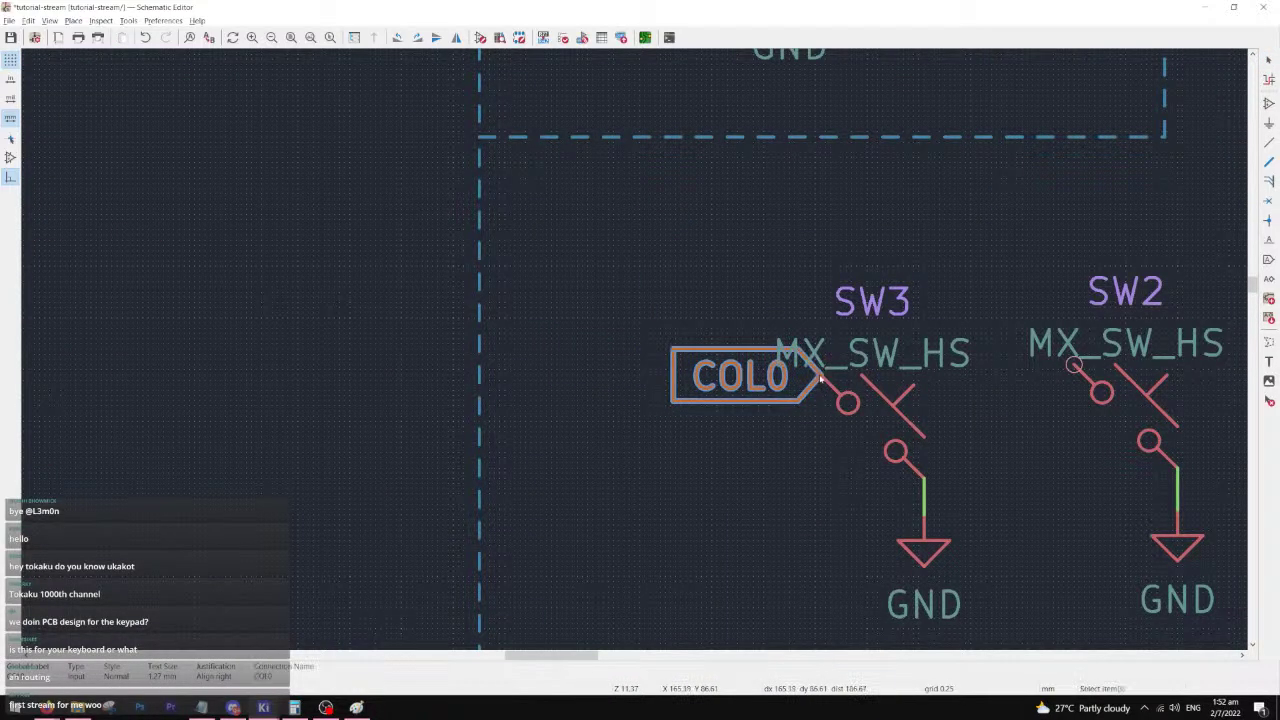
# - Check where SW2 and SW3 sit on the PCB and move the copied COL0 label onto SW2's open pin in the schematic
pyautogui.scroll(-3, 818, 376)
pyautogui.hotkey('alt', 'Tab')
pyautogui.scroll(-5, 588, 366)
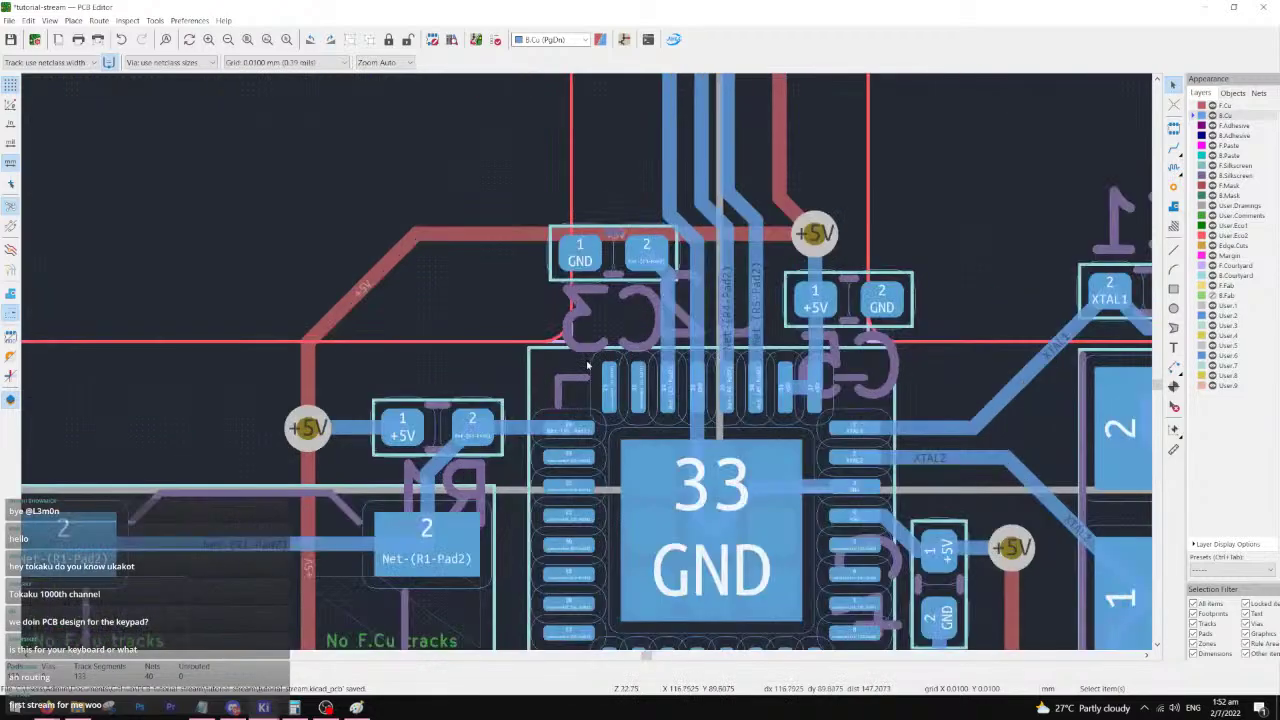
pyautogui.scroll(2, 588, 366)
pyautogui.scroll(-1, 588, 366)
pyautogui.scroll(-2, 588, 366)
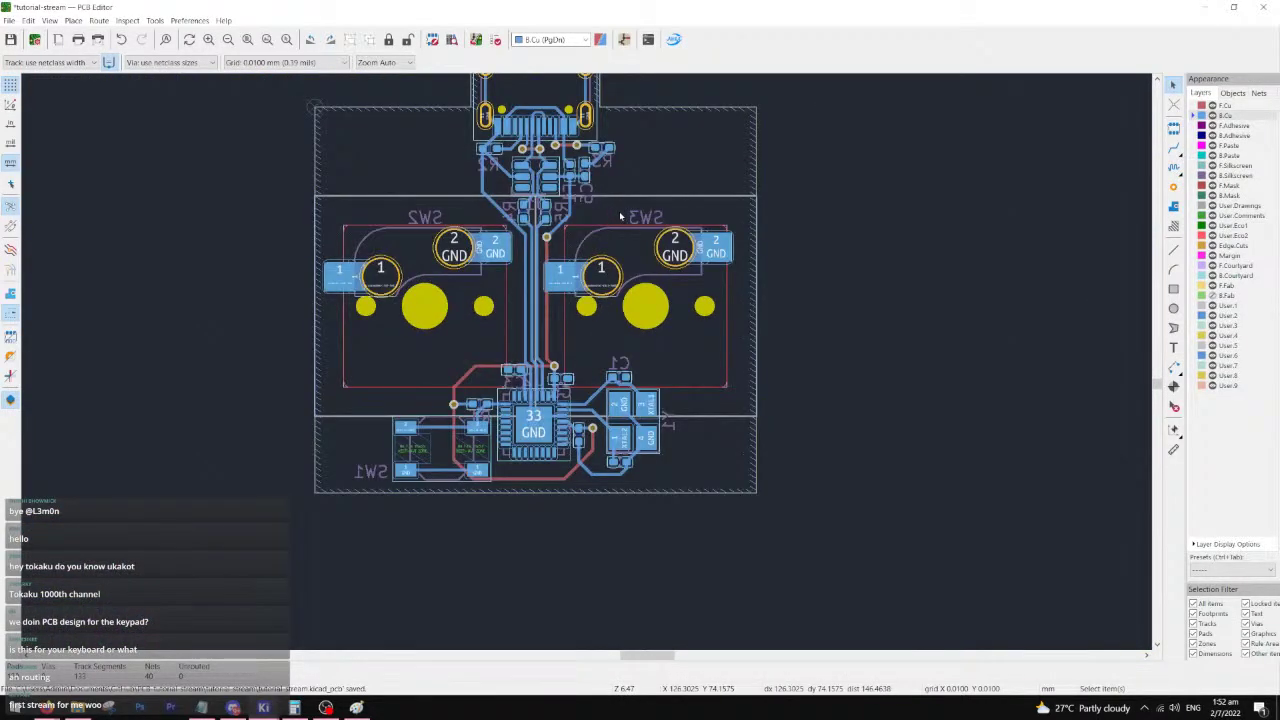
pyautogui.hotkey('alt', 'Tab')
pyautogui.moveTo(851, 448); pyautogui.dragTo(579, 416, button='middle')
pyautogui.press('m')
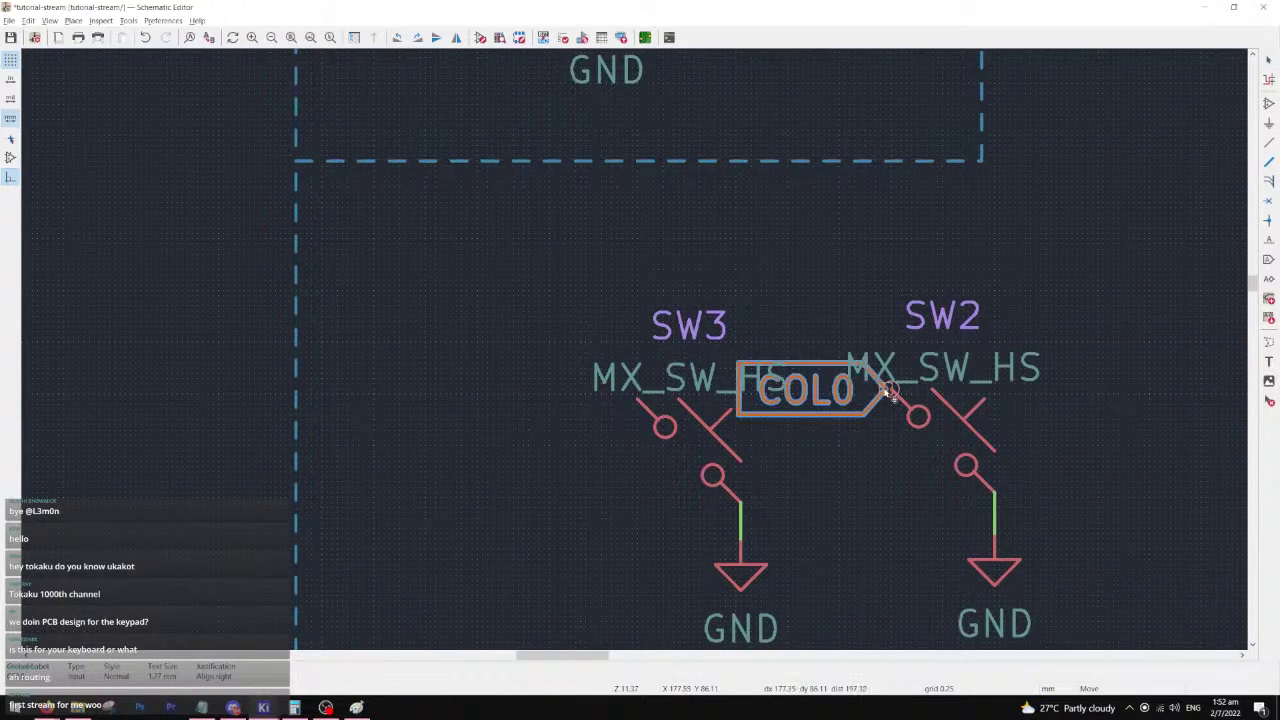
pyautogui.click(892, 392)
# - Move SW2 together with its COL0 label and GND symbol farther away from SW3
pyautogui.moveTo(1098, 283); pyautogui.dragTo(829, 640)
pyautogui.press('m')
pyautogui.click(1020, 444)
pyautogui.moveTo(406, 285); pyautogui.dragTo(840, 350, button='middle')
pyautogui.scroll(-5, 752, 377)
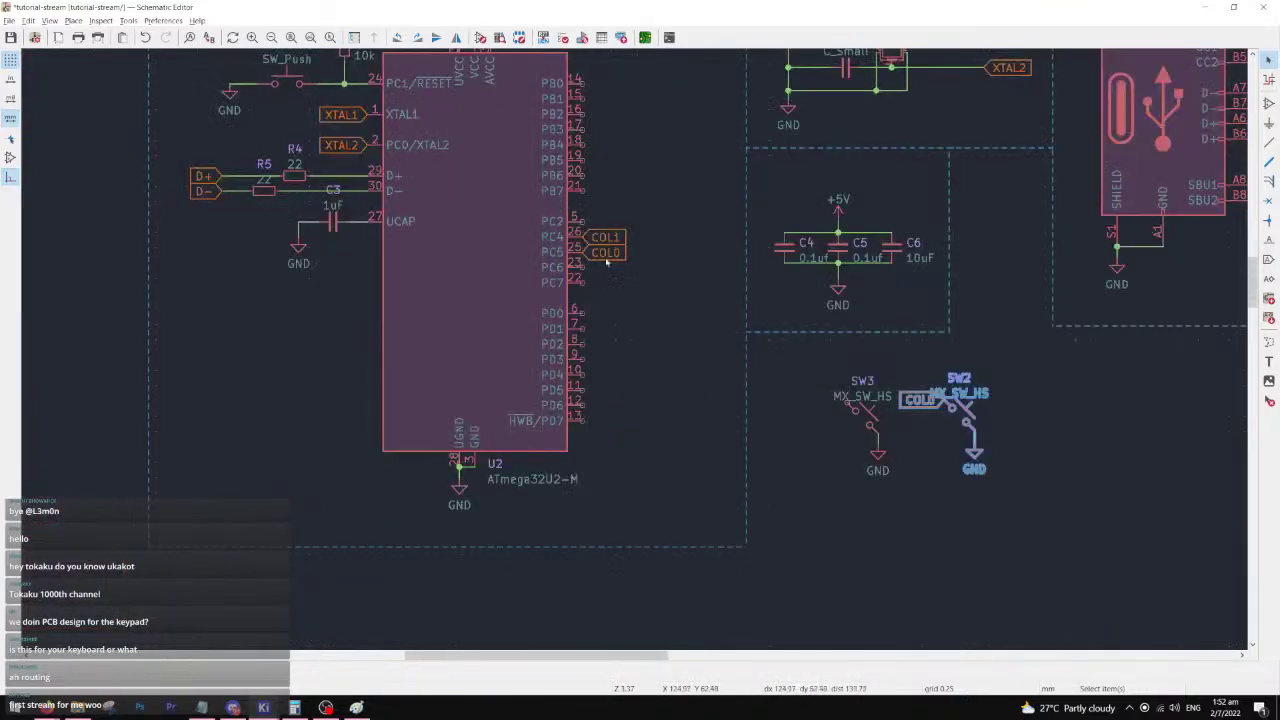
# - Duplicate the microcontroller's COL1 label, turn it 180 degrees and attach the copy to the open pin of SW3
pyautogui.click(615, 241)
pyautogui.hotkey('ctrl', 'd')
pyautogui.scroll(5, 903, 406)
pyautogui.press('r')
pyautogui.press('r')
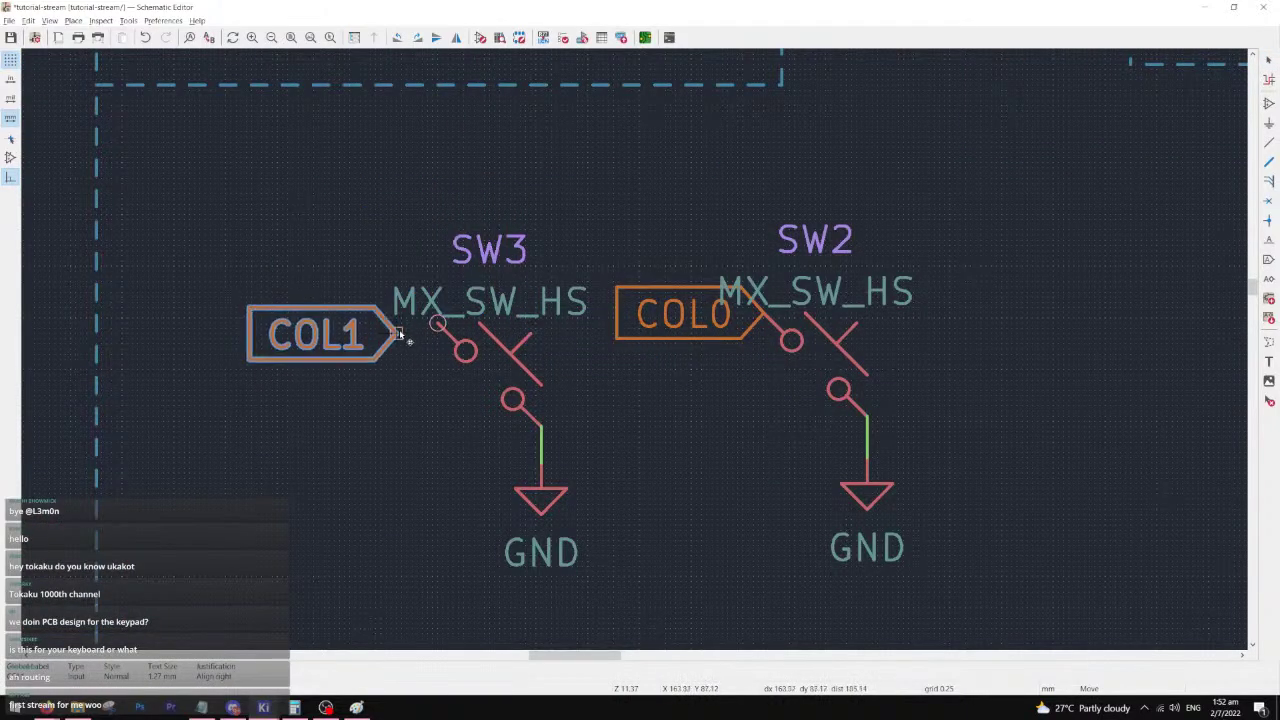
pyautogui.click(437, 324)
# - Save the schematic and update the board in the PCB Editor with the changes from the schematic
pyautogui.scroll(-3, 555, 313)
pyautogui.hotkey('ctrl', 's')
pyautogui.hotkey('alt', 'Tab')
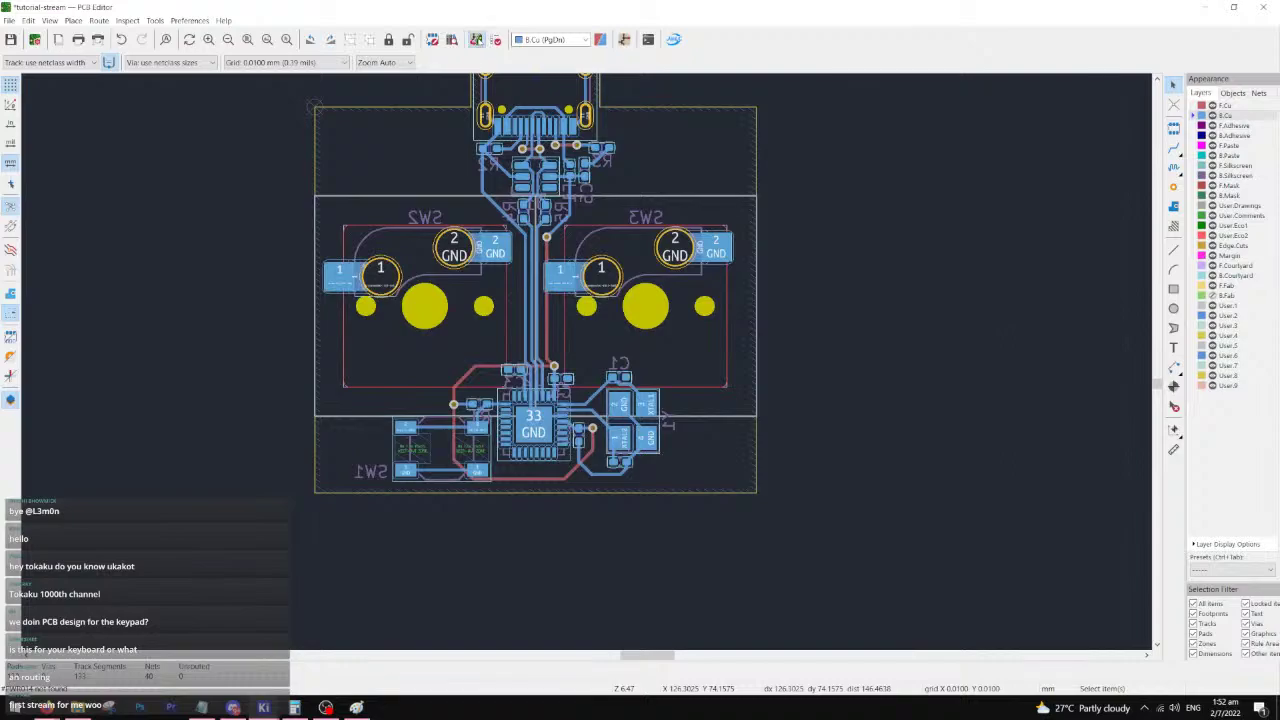
pyautogui.press('F8')
pyautogui.click(349, 295)
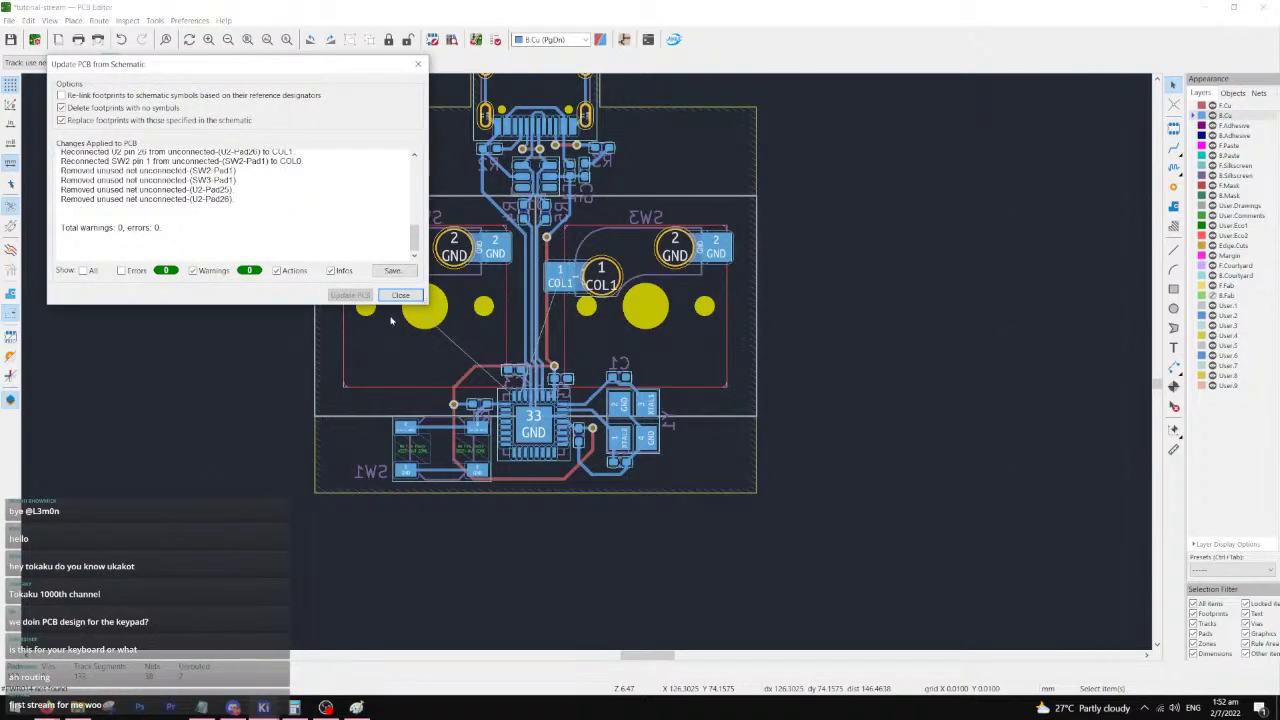
pyautogui.click(400, 295)
# - Examine the unrouted COL0 and COL1 connections and the +5V, GND and data tracks running between SW2 and SW3
pyautogui.scroll(7, 504, 410)
pyautogui.scroll(-5, 588, 365)
pyautogui.scroll(2, 668, 186)
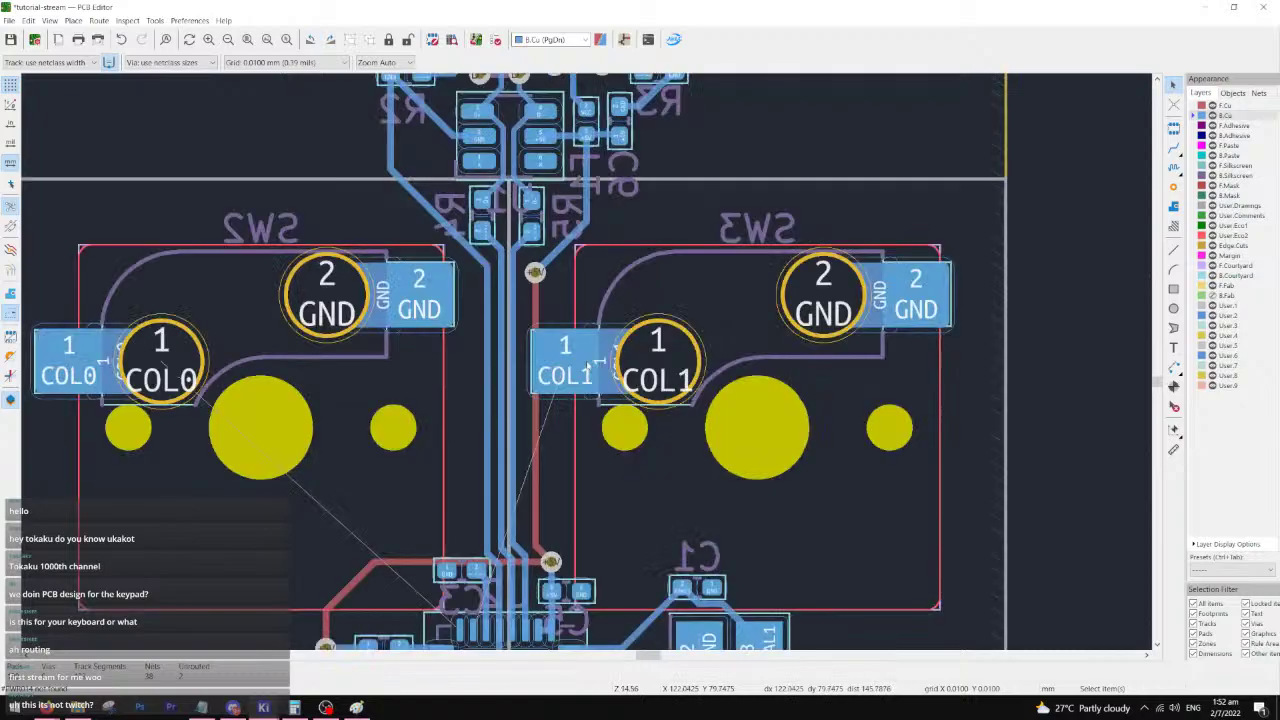
pyautogui.moveTo(527, 426); pyautogui.dragTo(620, 320, button='middle')
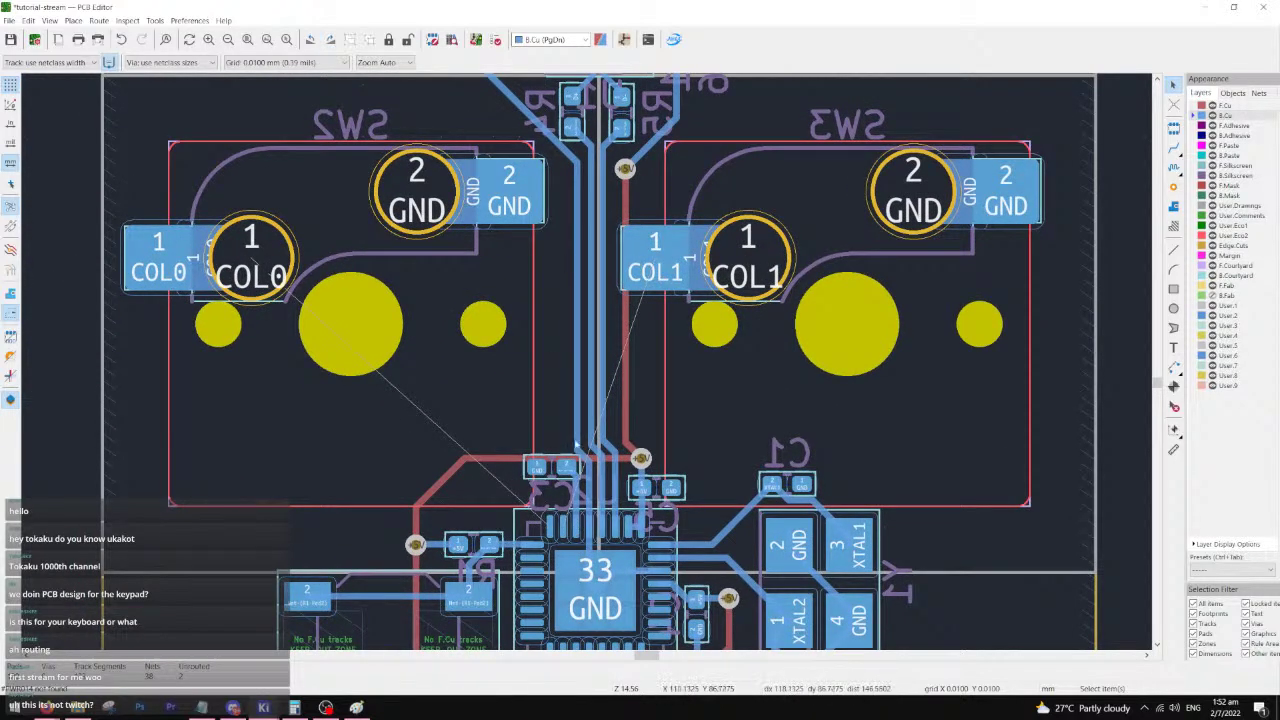
pyautogui.moveTo(576, 444); pyautogui.dragTo(588, 367, button='middle')
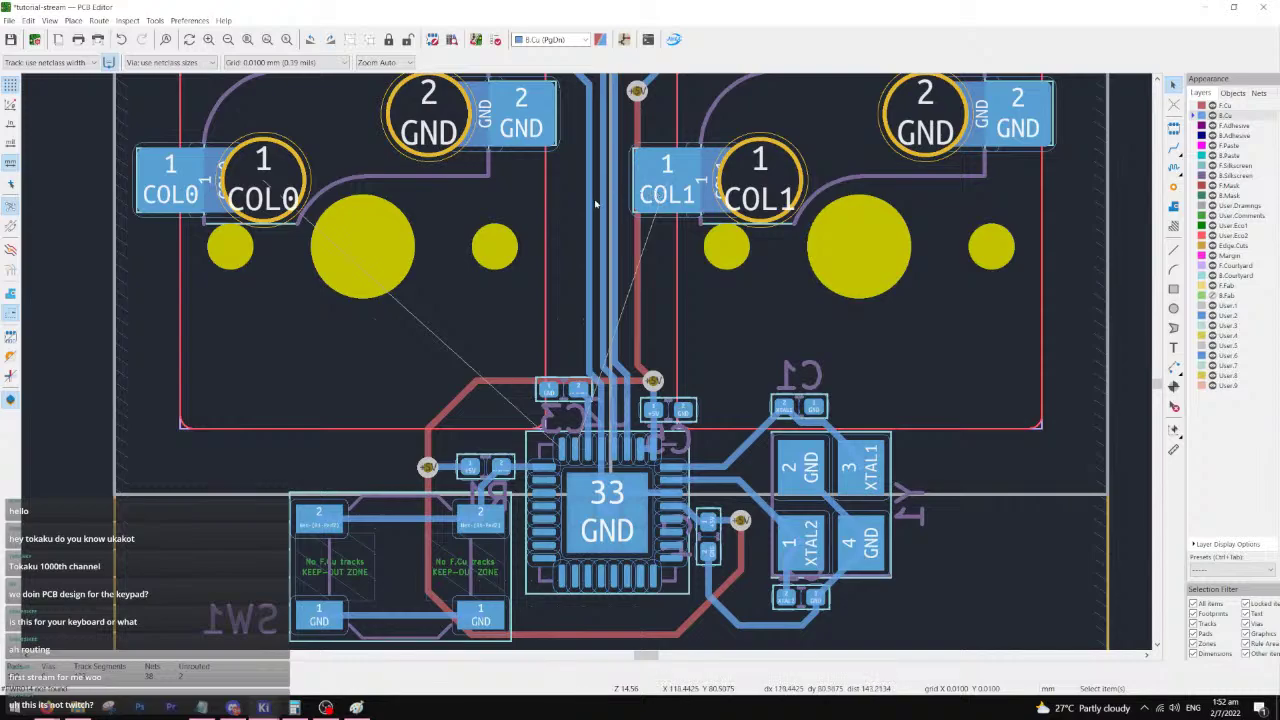
pyautogui.scroll(2, 587, 366)
pyautogui.scroll(-2, 587, 366)
pyautogui.scroll(4, 587, 366)
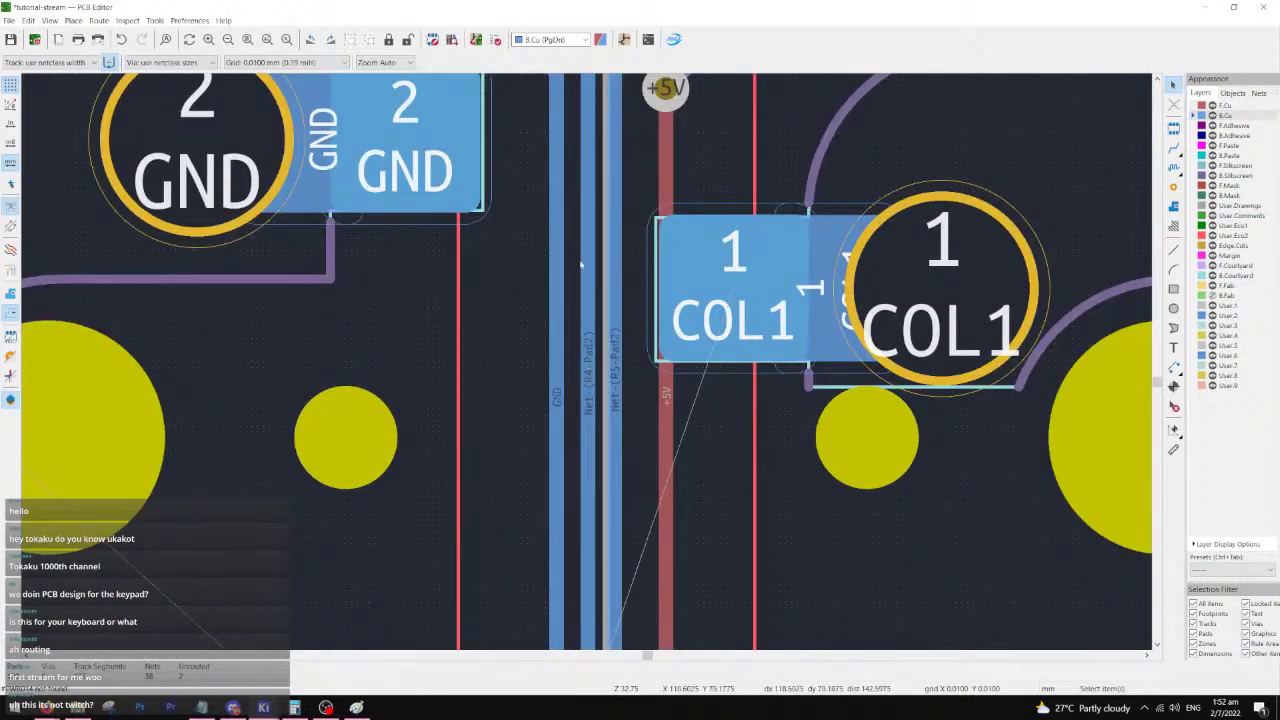
pyautogui.scroll(-3, 581, 247)
pyautogui.scroll(3, 587, 366)
pyautogui.scroll(-3, 587, 366)
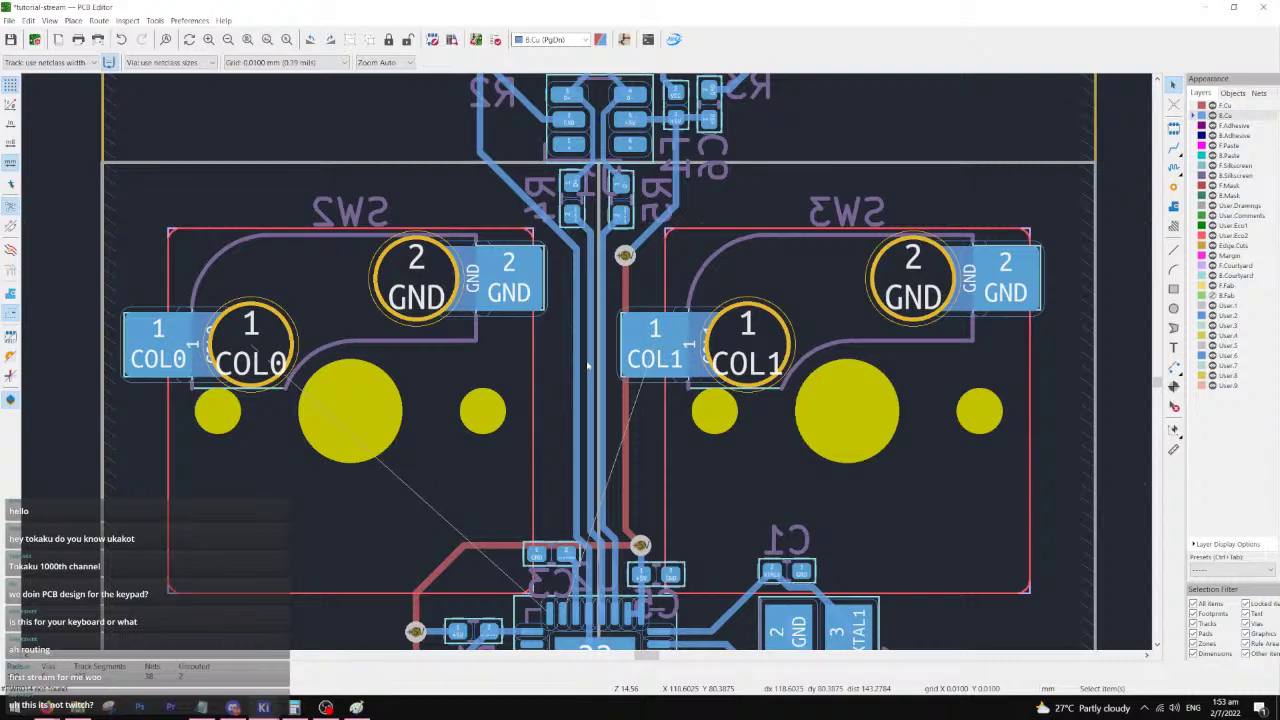
pyautogui.moveTo(610, 475); pyautogui.dragTo(616, 403, button='middle')
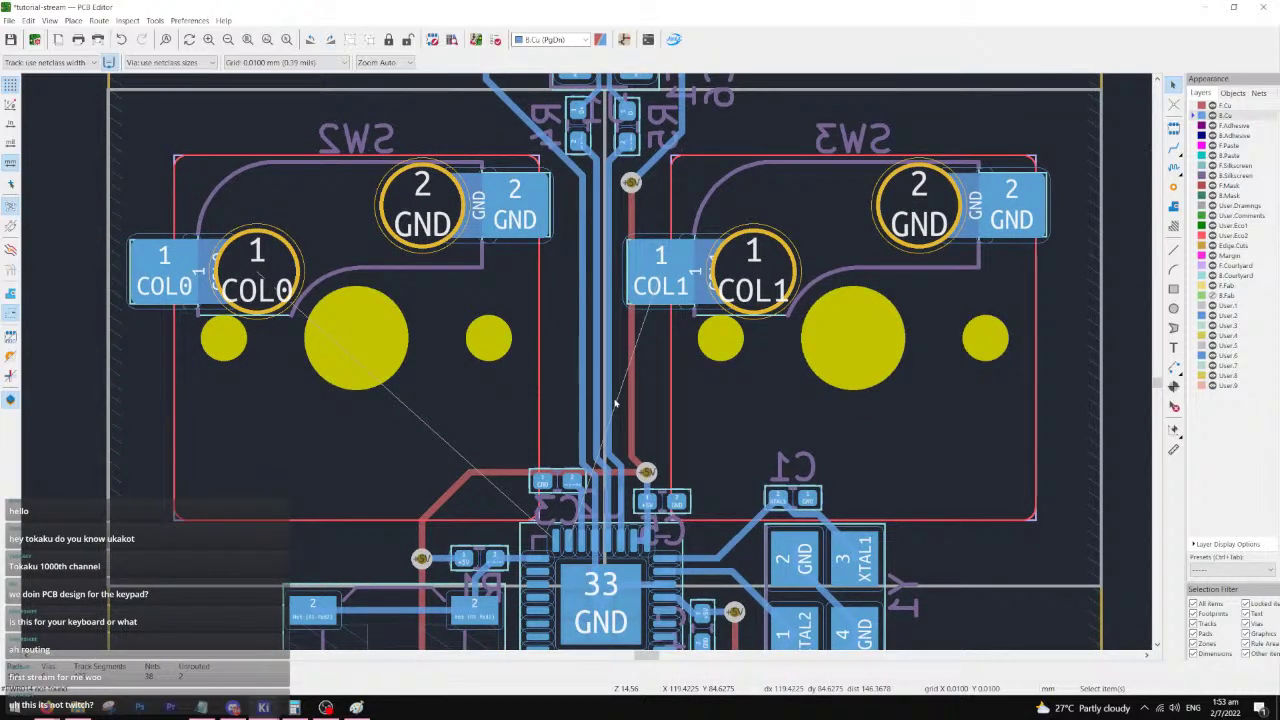
pyautogui.moveTo(615, 402); pyautogui.dragTo(587, 366, button='middle')
pyautogui.scroll(-2, 587, 366)
pyautogui.scroll(2, 587, 366)
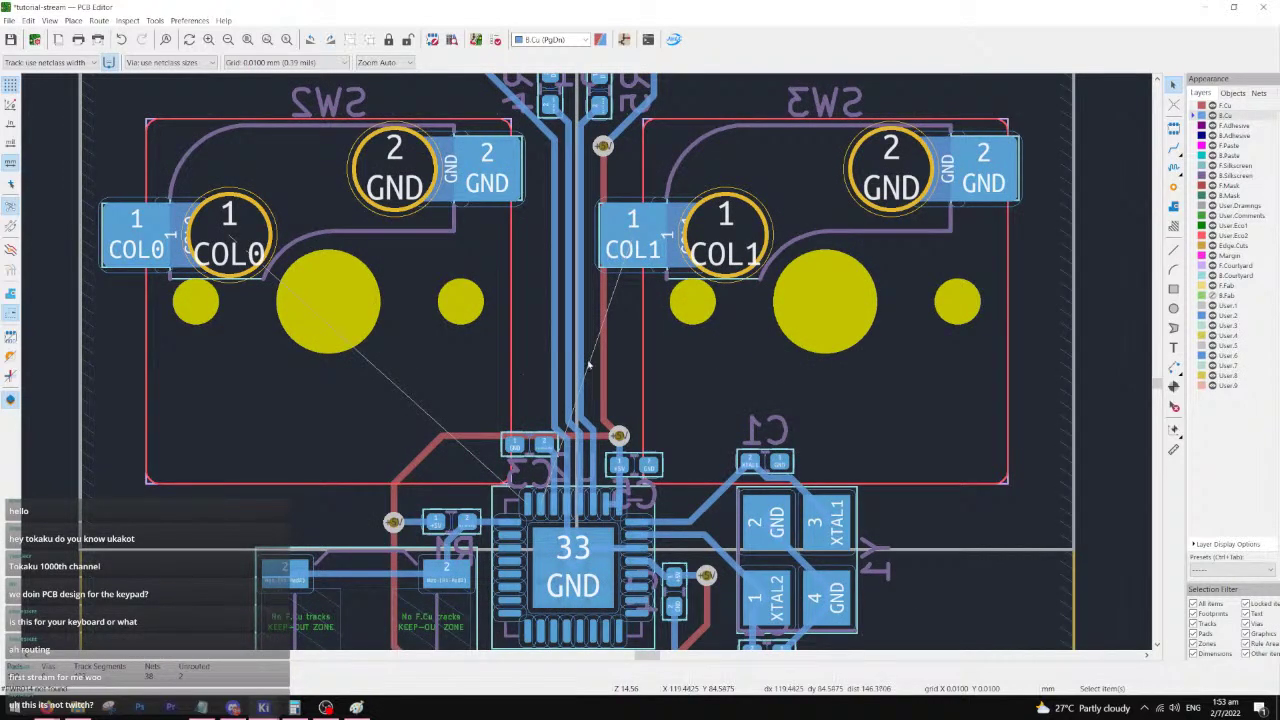
# - Delete the vertical +5V track beside SW3's COL1 pad together with its upper via and the diagonal track joining it
pyautogui.scroll(2, 609, 262)
pyautogui.moveTo(590, 148); pyautogui.dragTo(585, 194, button='middle')
pyautogui.click(575, 314)
pyautogui.press('Delete')
pyautogui.click(581, 306)
pyautogui.press('Delete')
pyautogui.click(578, 354)
pyautogui.press('Delete')
pyautogui.scroll(-2, 584, 194)
pyautogui.scroll(3, 599, 424)
# - Route +5V on F.Cu from the via above the microcontroller past SW3's COL1 pad, add a via and join the B.Cu track near R5
pyautogui.click(1174, 147)
pyautogui.click(1259, 105)
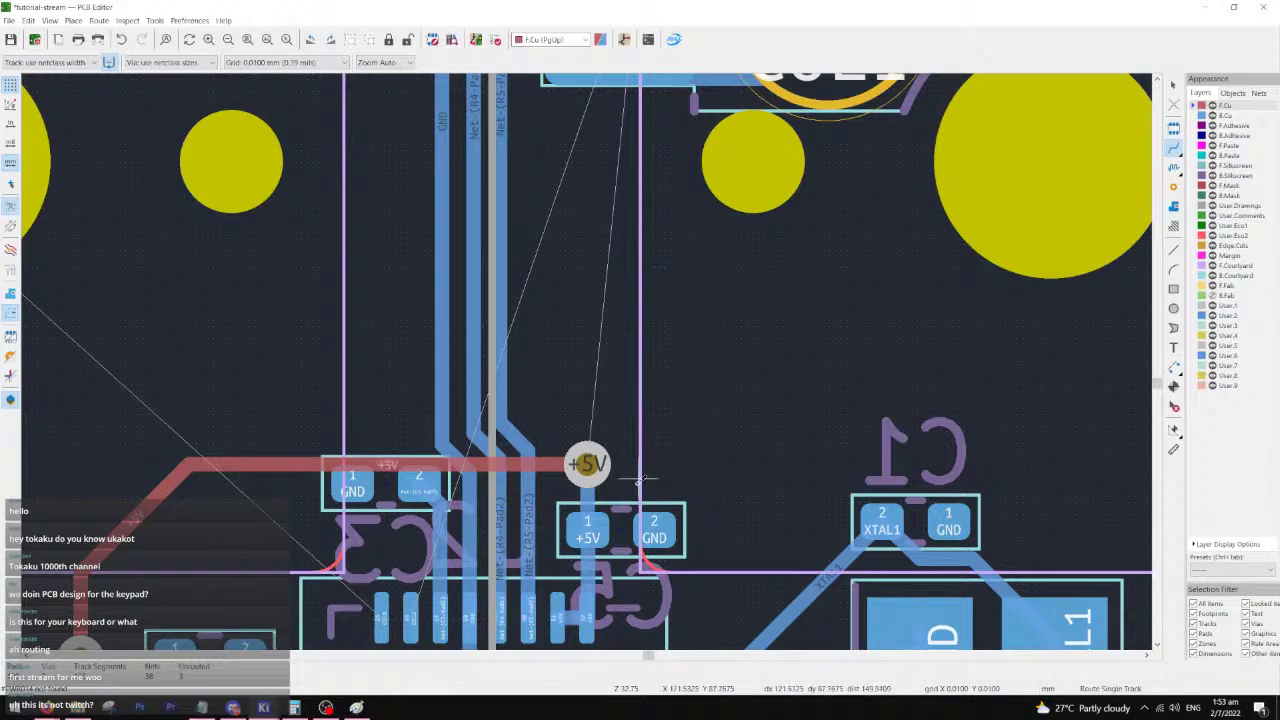
pyautogui.click(587, 463)
pyautogui.scroll(3, 586, 229)
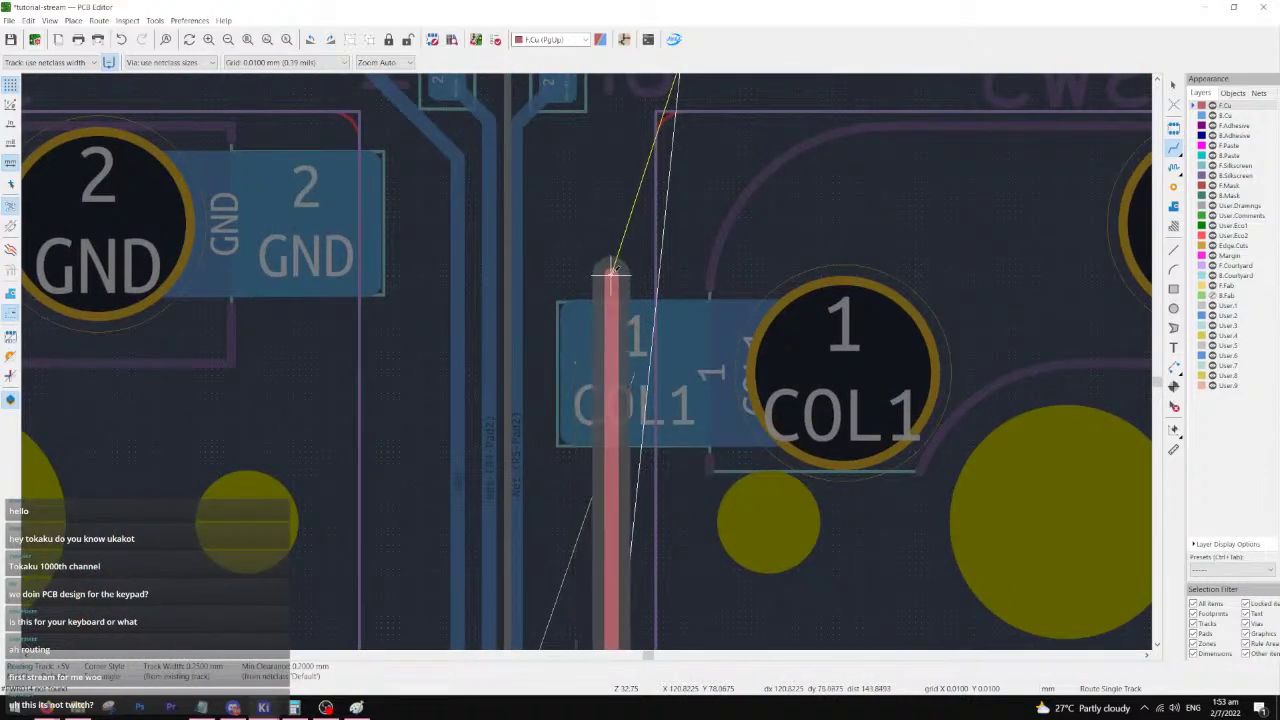
pyautogui.press('v')
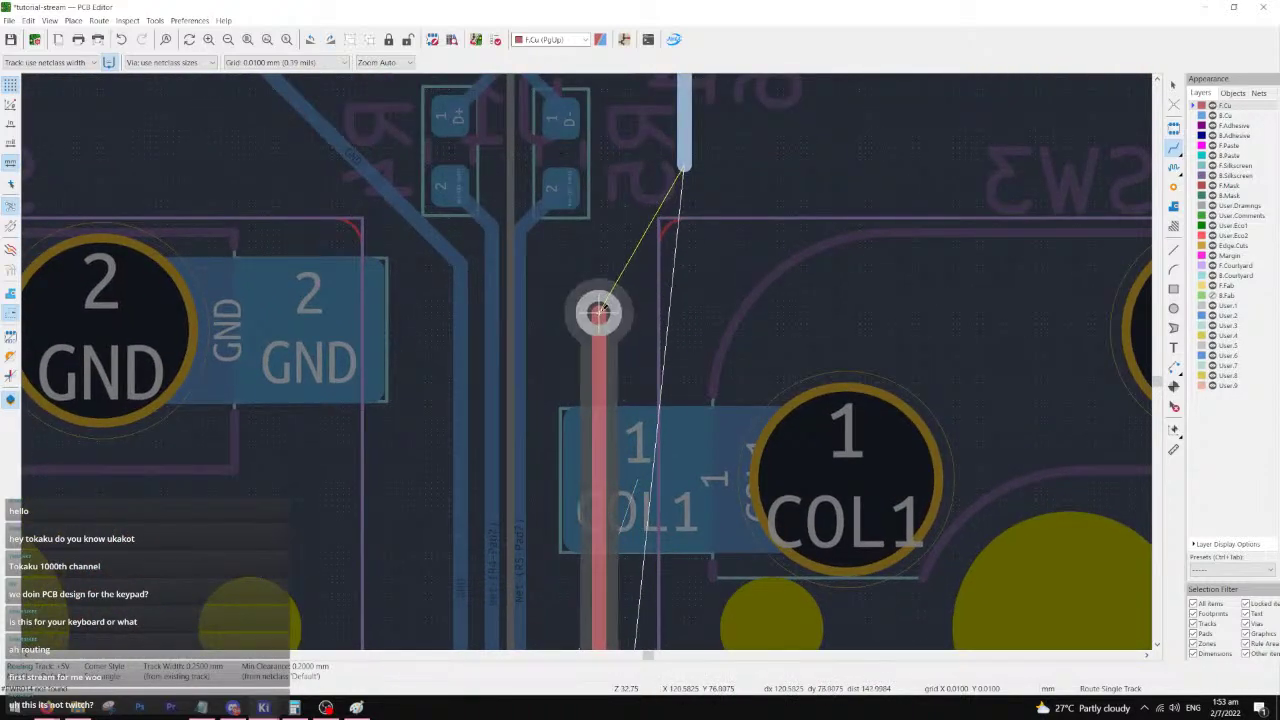
pyautogui.click(597, 273)
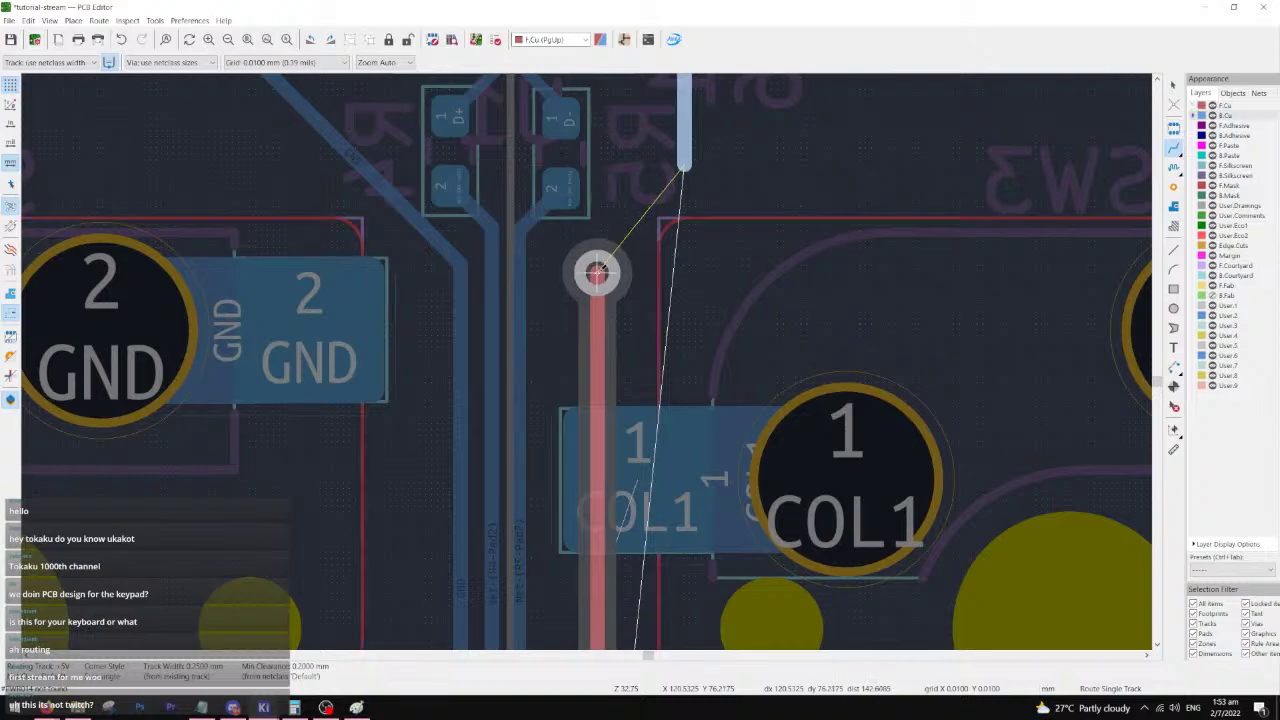
pyautogui.click(684, 124)
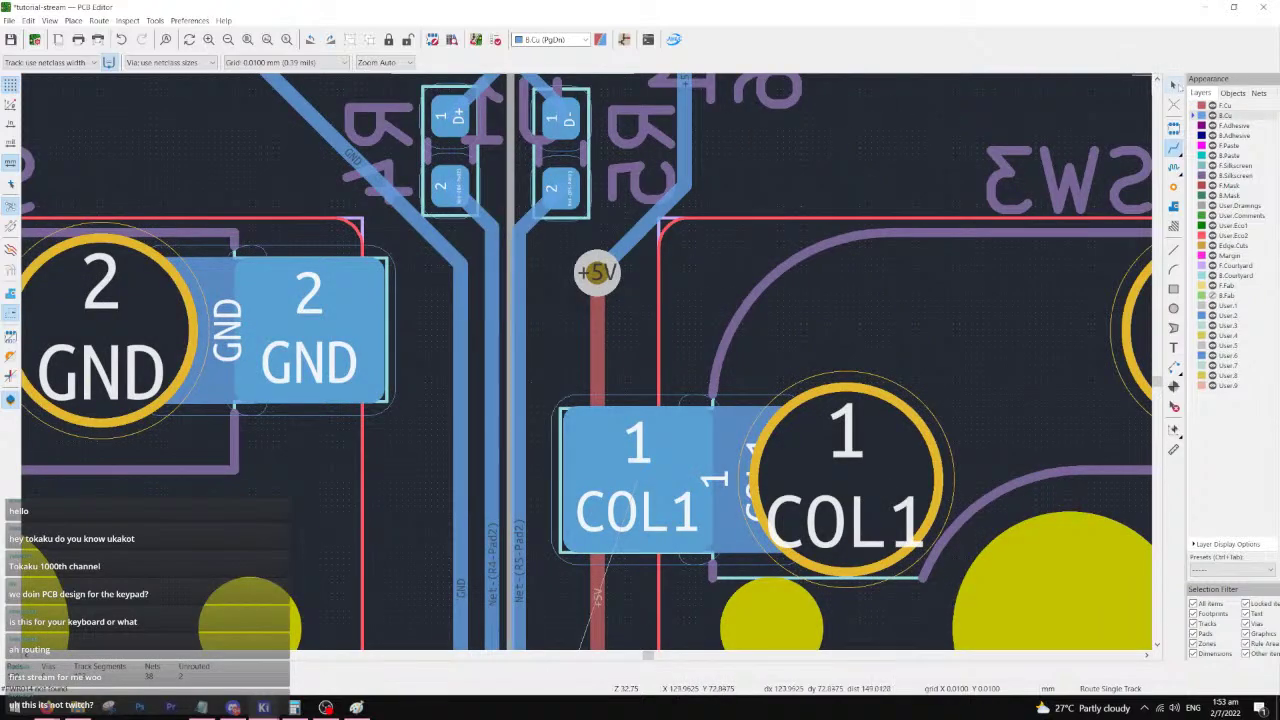
# - Save the board and examine the unrouted COL1 connection between SW3 and the microcontroller
pyautogui.scroll(-5, 748, 449)
pyautogui.hotkey('ctrl', 's')
pyautogui.scroll(-2, 779, 370)
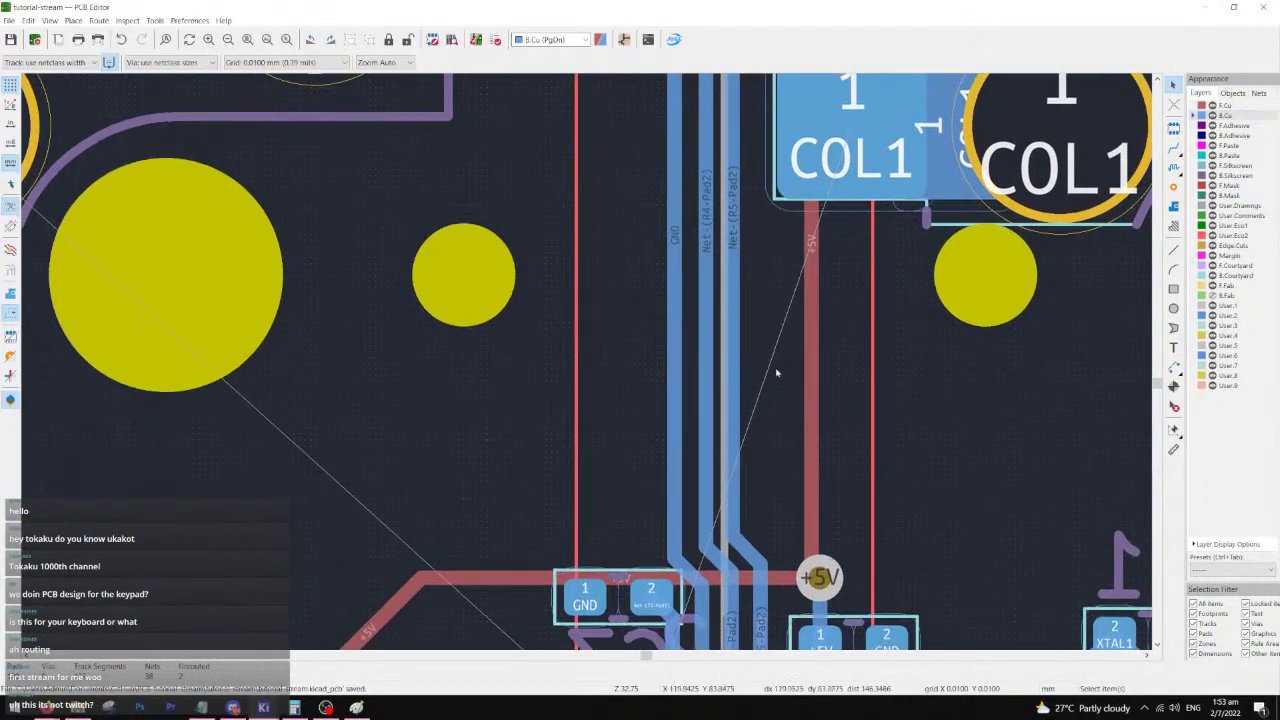
pyautogui.moveTo(807, 296); pyautogui.dragTo(721, 461, button='middle')
pyautogui.scroll(-2, 581, 377)
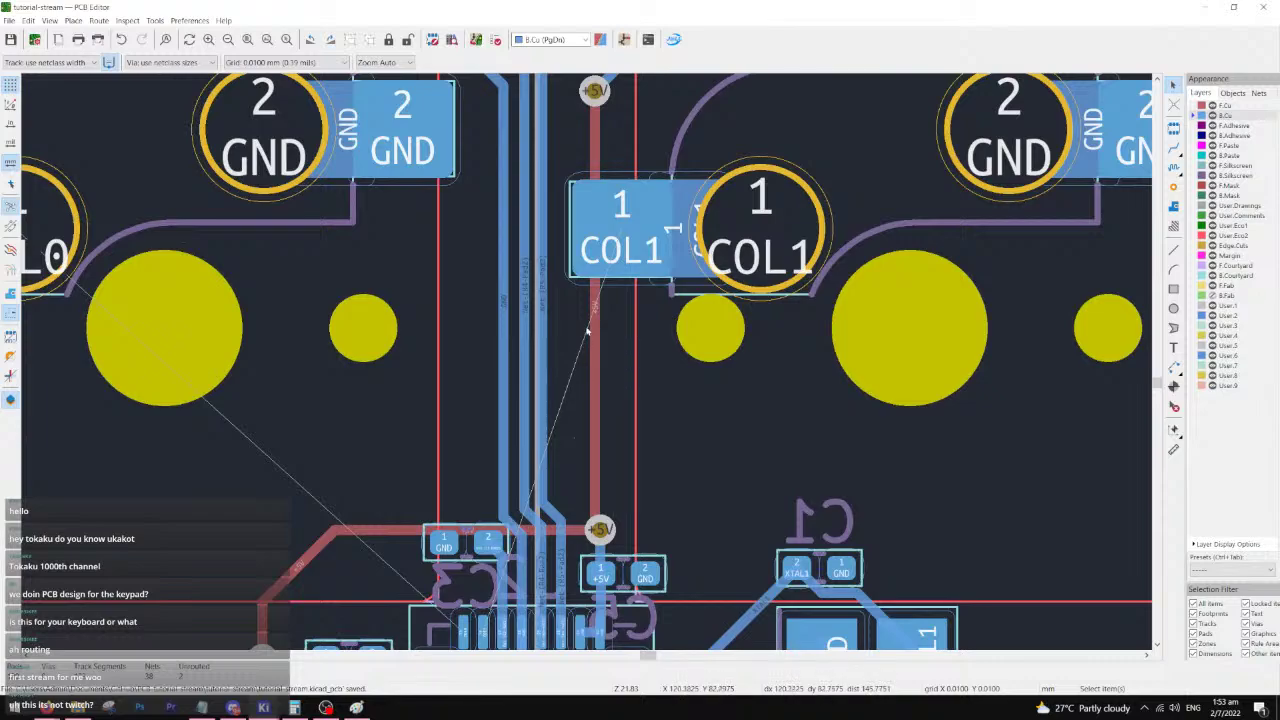
pyautogui.press('x')
pyautogui.click(620, 215)
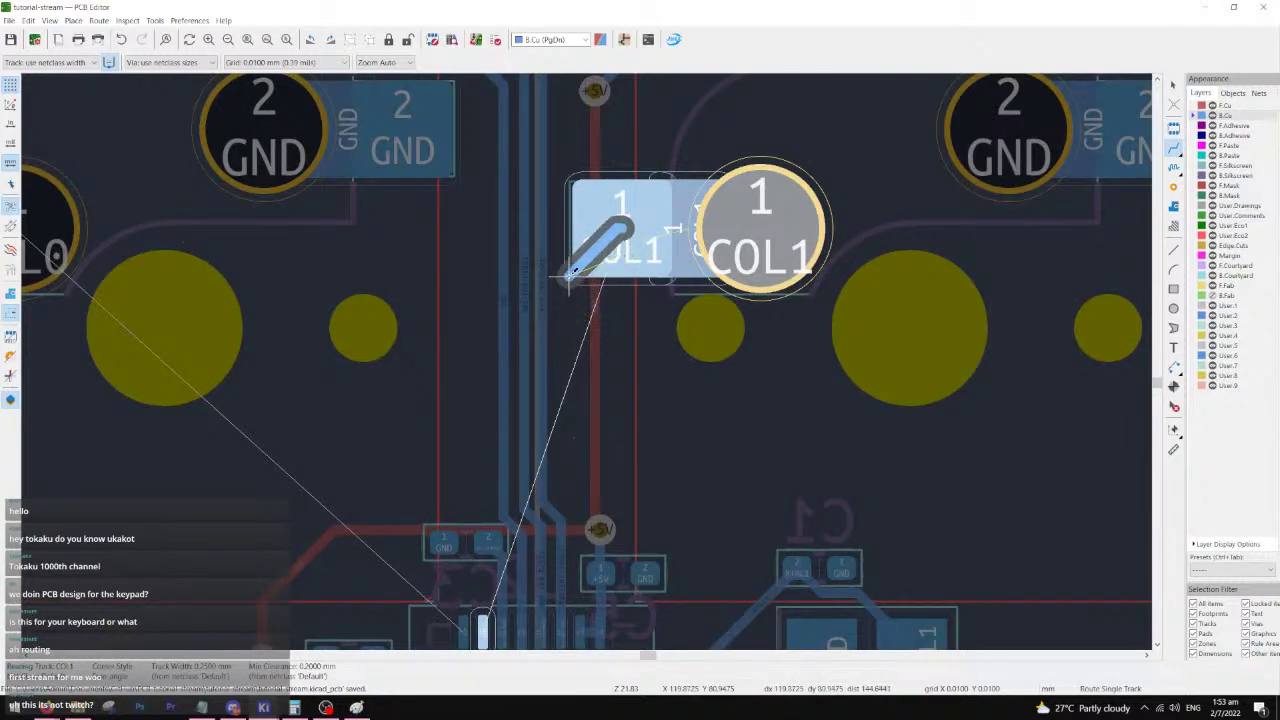
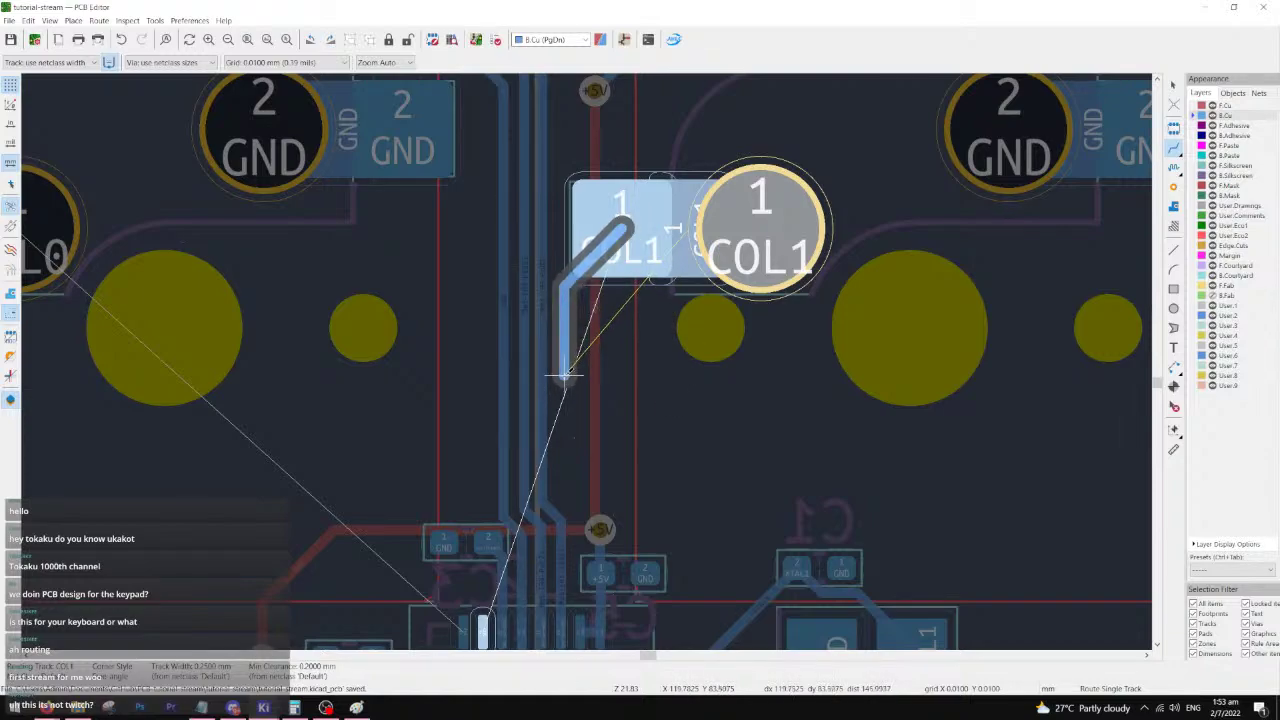
pyautogui.scroll(1, 569, 388)
pyautogui.press('v')
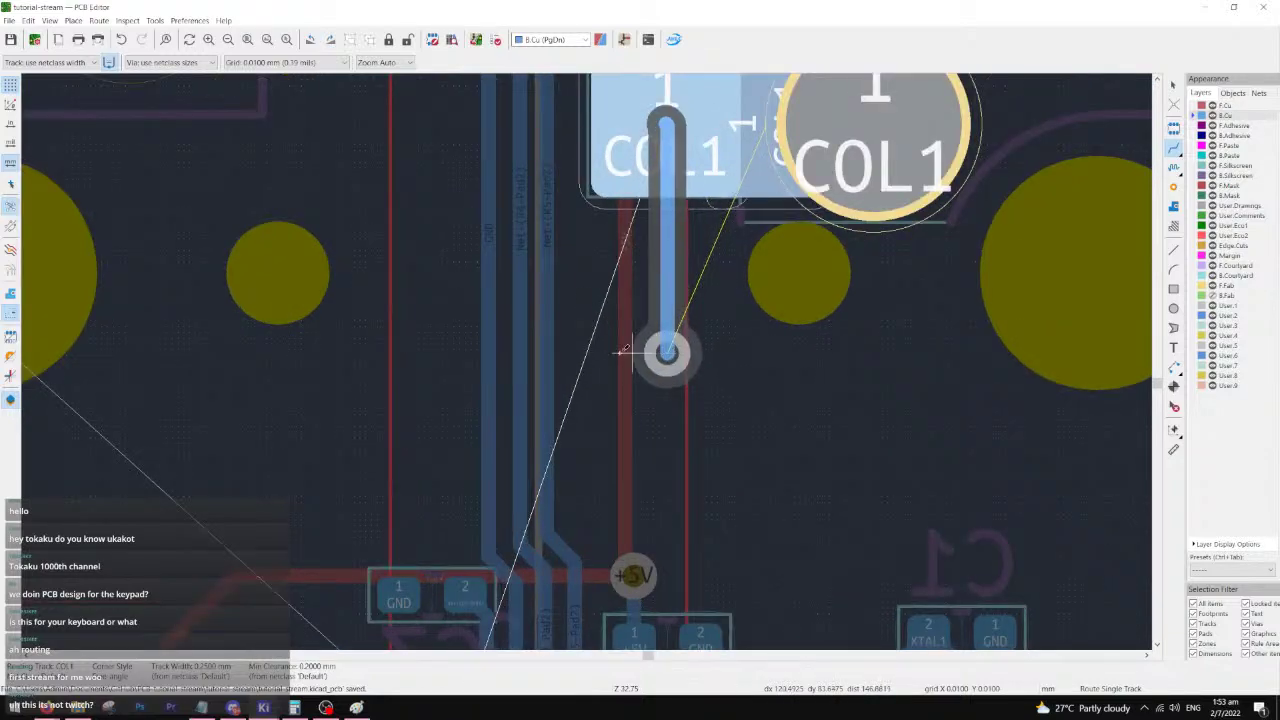
pyautogui.press('v')
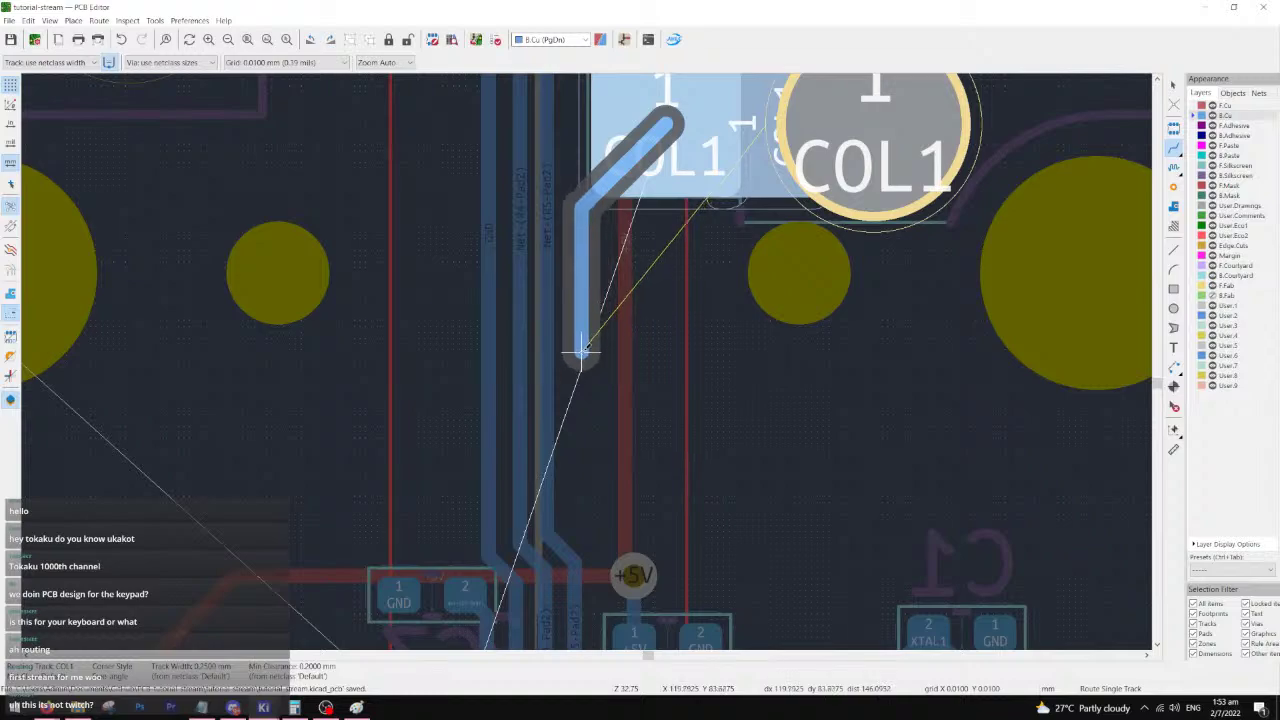
pyautogui.press('Escape')
pyautogui.scroll(-3, 590, 360)
pyautogui.press('Escape')
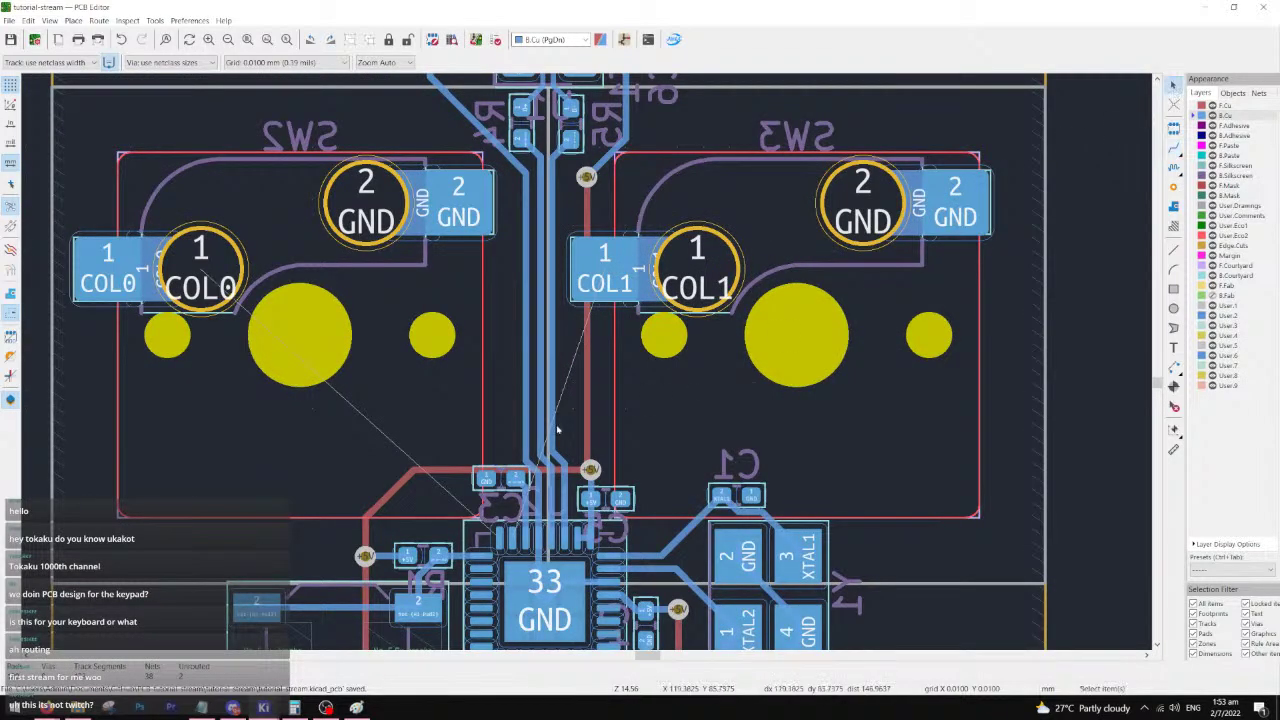
# - Delete the vertical +5V track on F.Cu beside SW3's COL1 pad, its upper via and the short B.Cu track joining it
pyautogui.click(587, 418)
pyautogui.press('Delete')
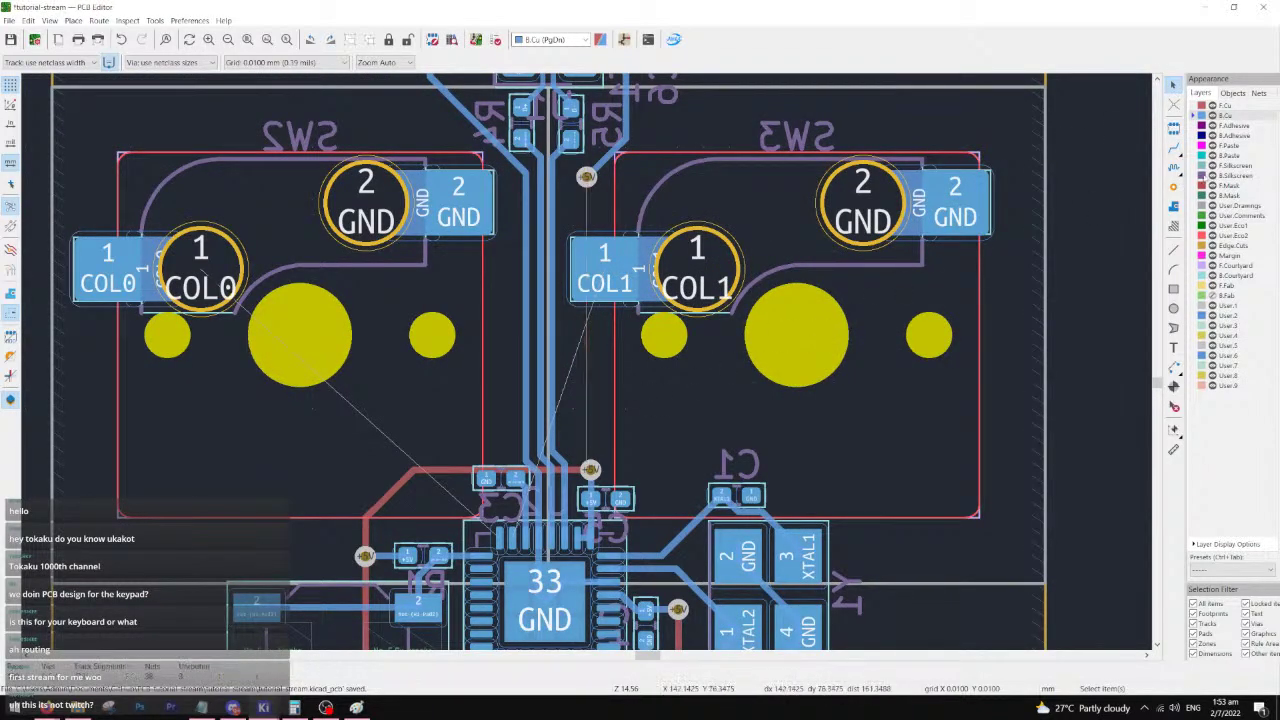
pyautogui.click(587, 177)
pyautogui.click(603, 190)
pyautogui.press('Delete')
pyautogui.click(602, 164)
pyautogui.press('Delete')
# - Route +5V on F.Cu from the via above the microcontroller along SW3's edge and end it with a via at the B.Cu track below R5
pyautogui.click(1174, 147)
pyautogui.click(590, 469)
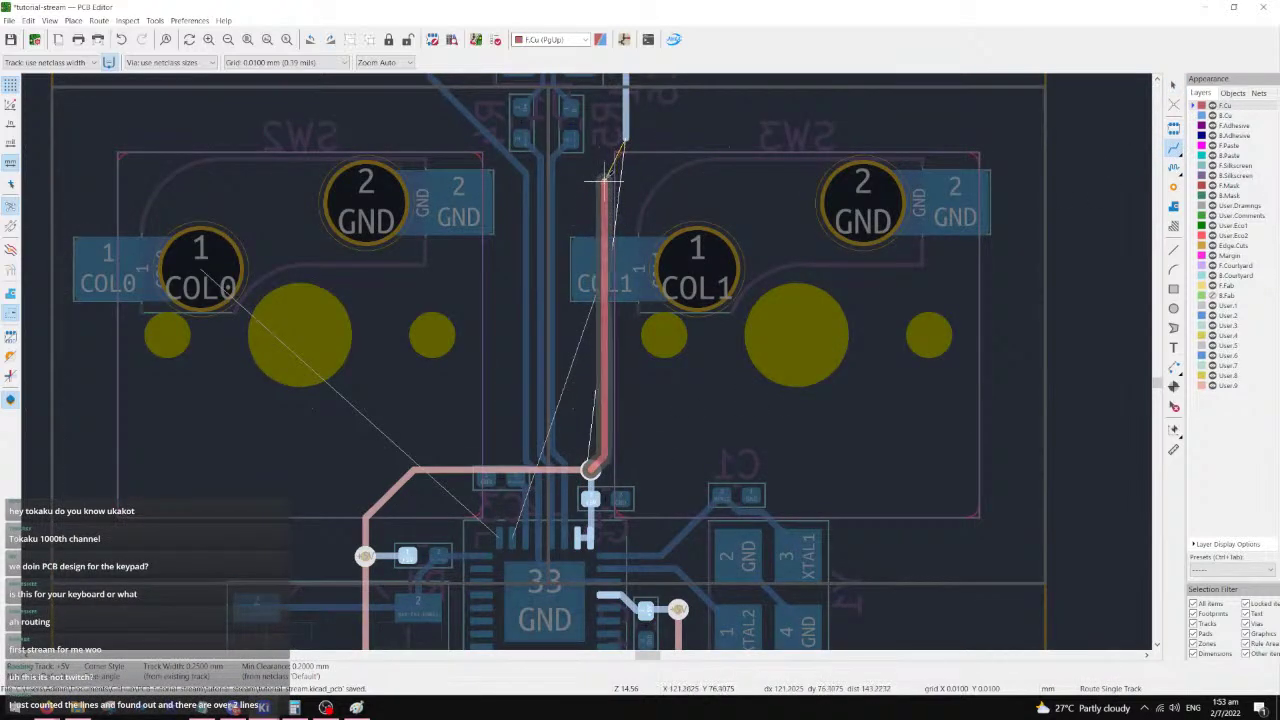
pyautogui.press('v')
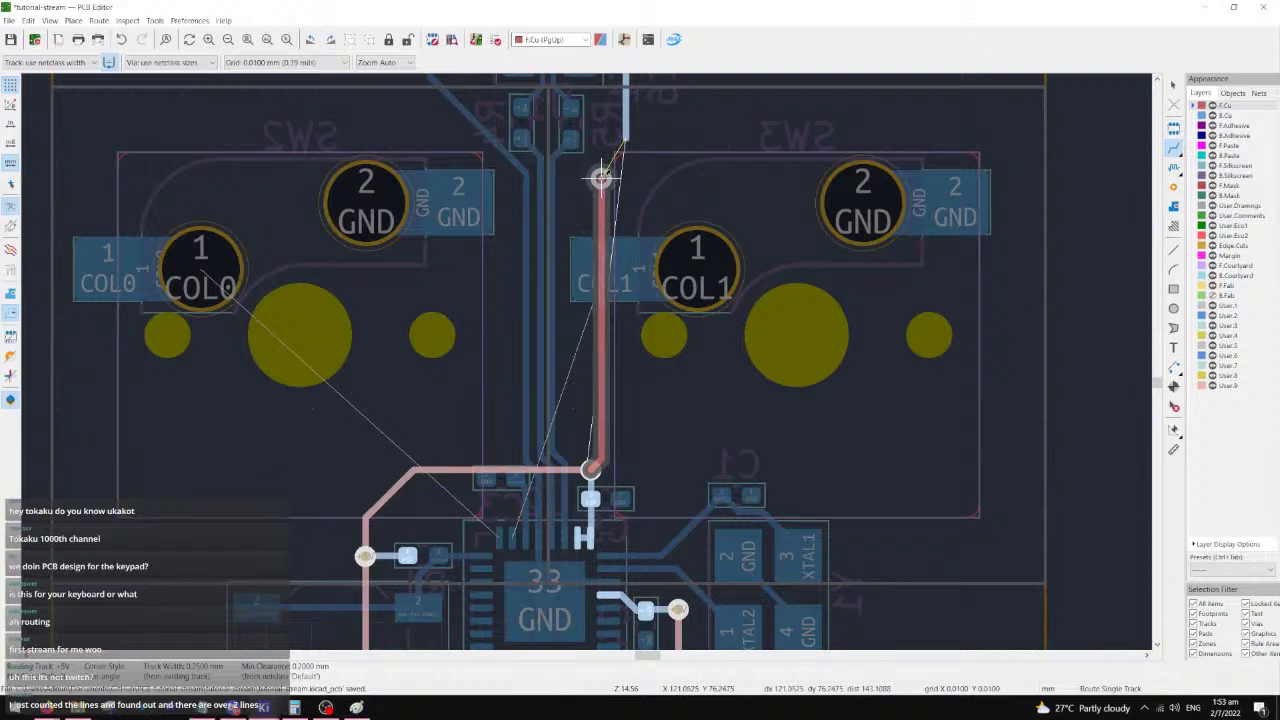
pyautogui.click(616, 164)
pyautogui.press('Escape')
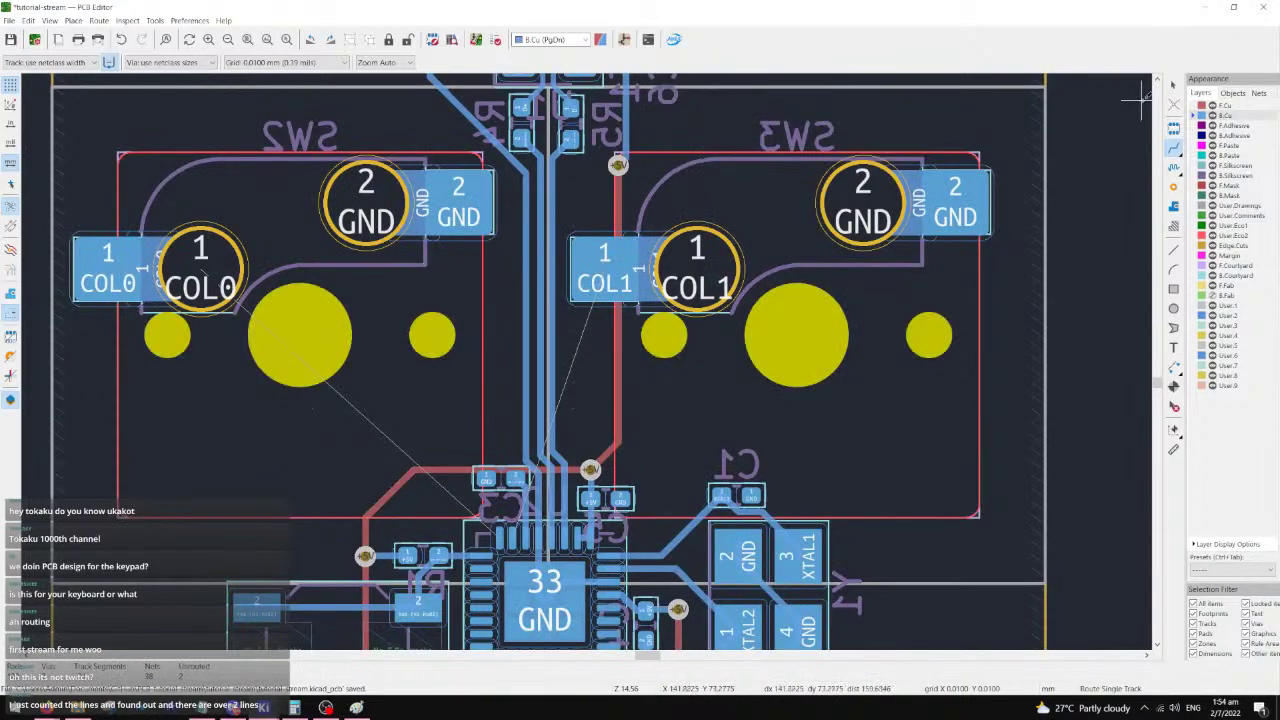
# - Check the junction of the +5V tracks at SW3's upper corner and delete the via there
pyautogui.click(1173, 87)
pyautogui.moveTo(621, 149); pyautogui.dragTo(567, 410, button='middle')
pyautogui.scroll(4, 657, 283)
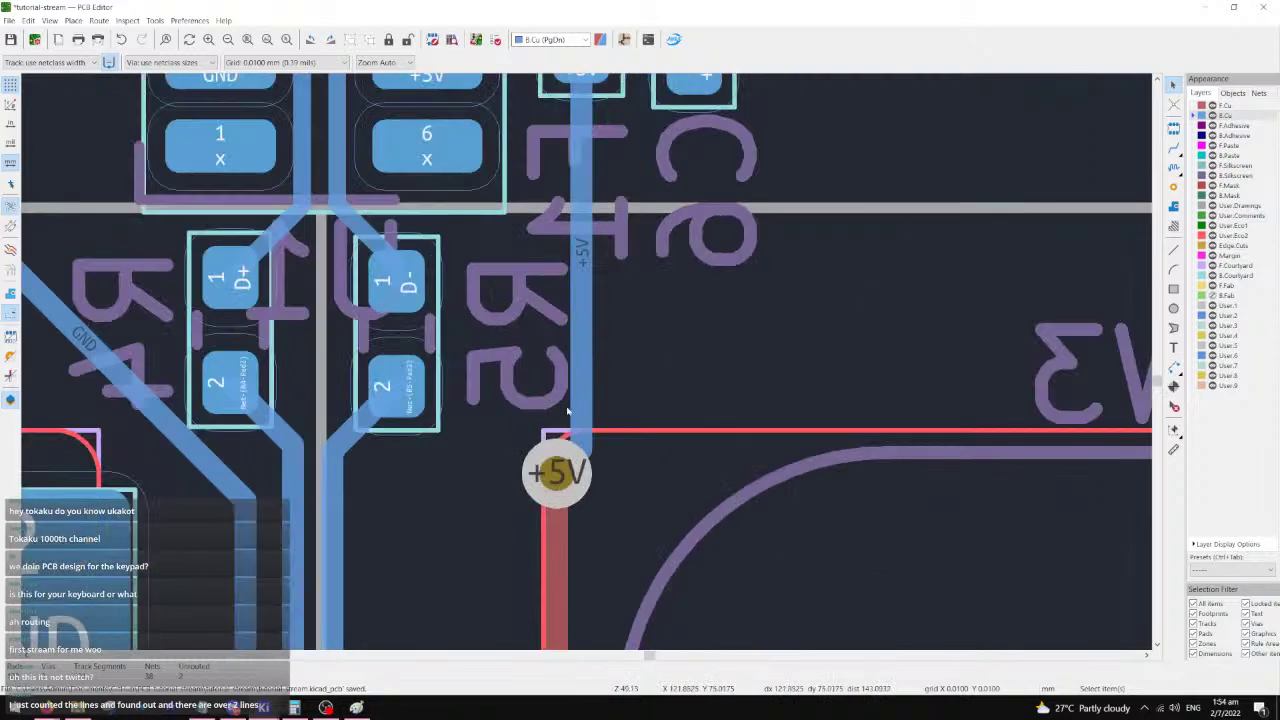
pyautogui.click(593, 441)
pyautogui.scroll(-3, 593, 441)
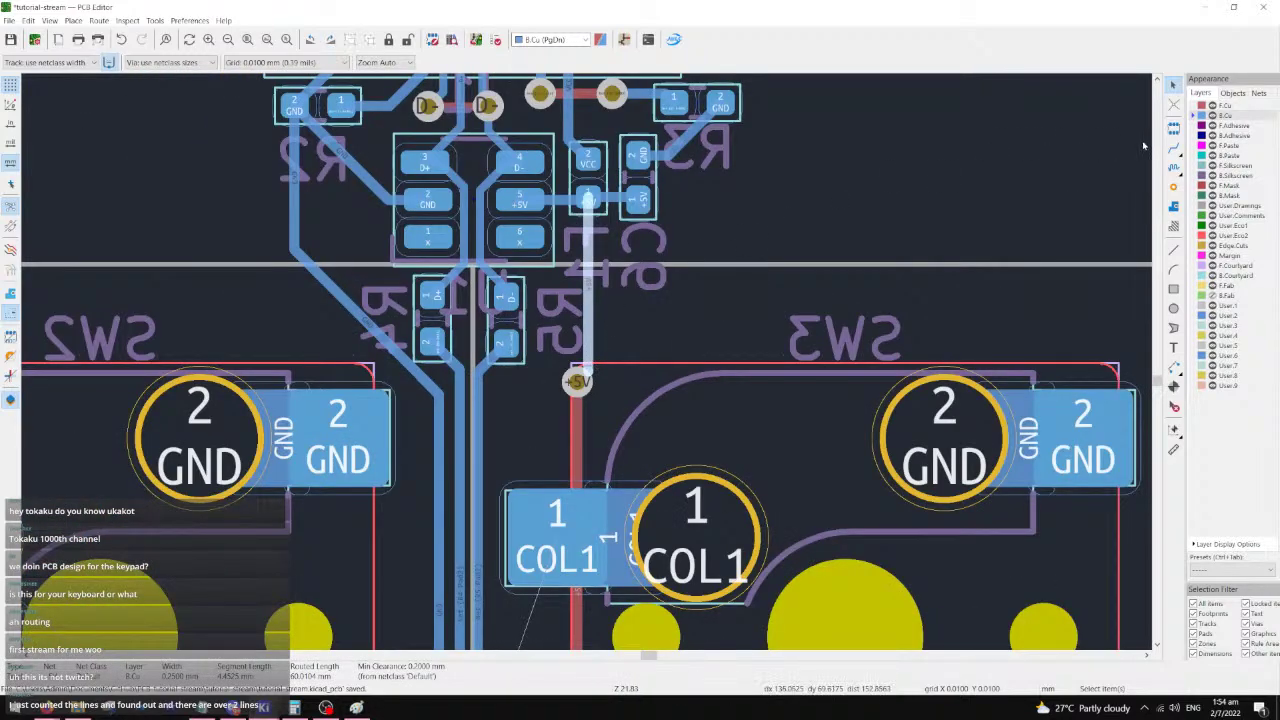
pyautogui.click(1174, 148)
pyautogui.click(1174, 84)
pyautogui.click(577, 381)
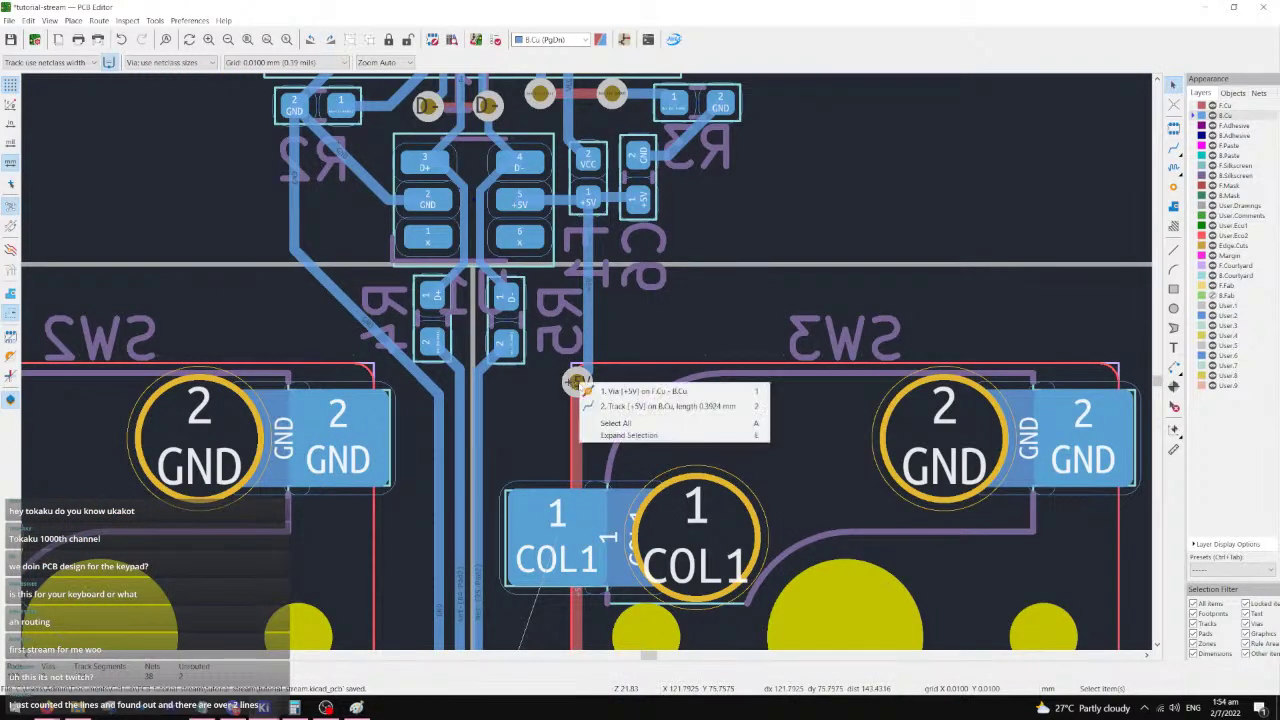
pyautogui.click(585, 391)
pyautogui.press('Delete')
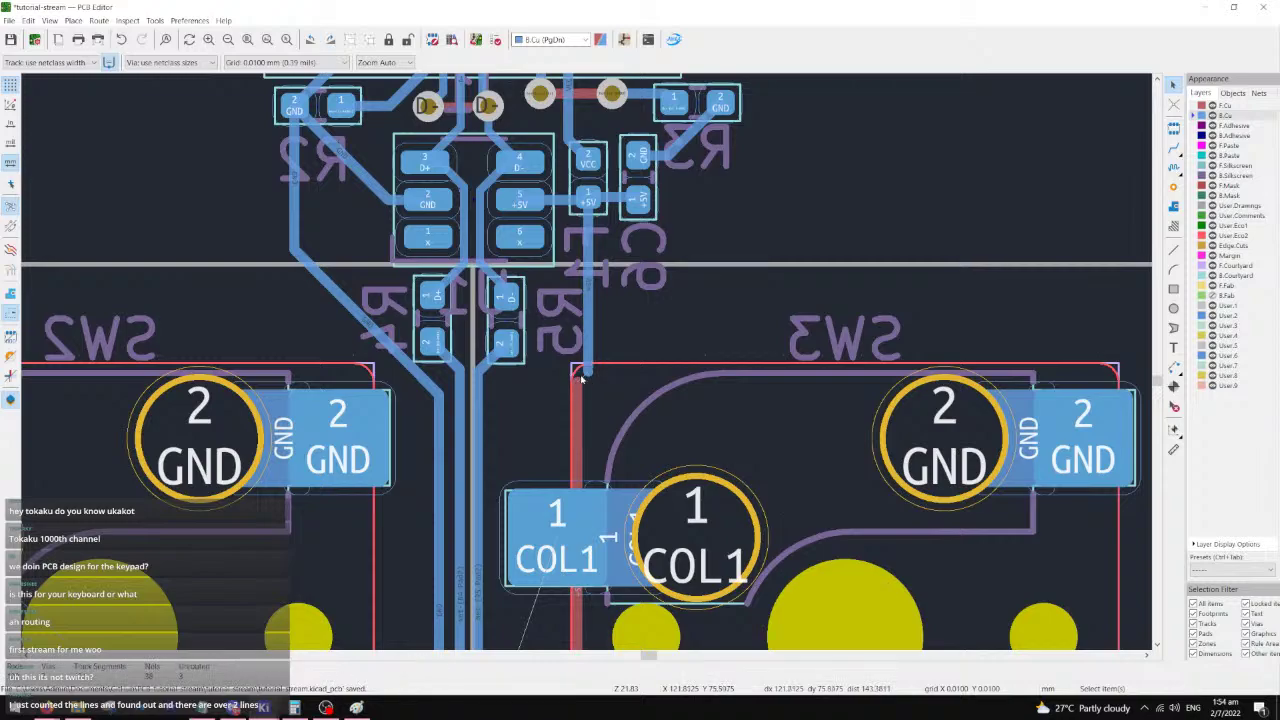
pyautogui.scroll(1, 598, 404)
pyautogui.press('x')
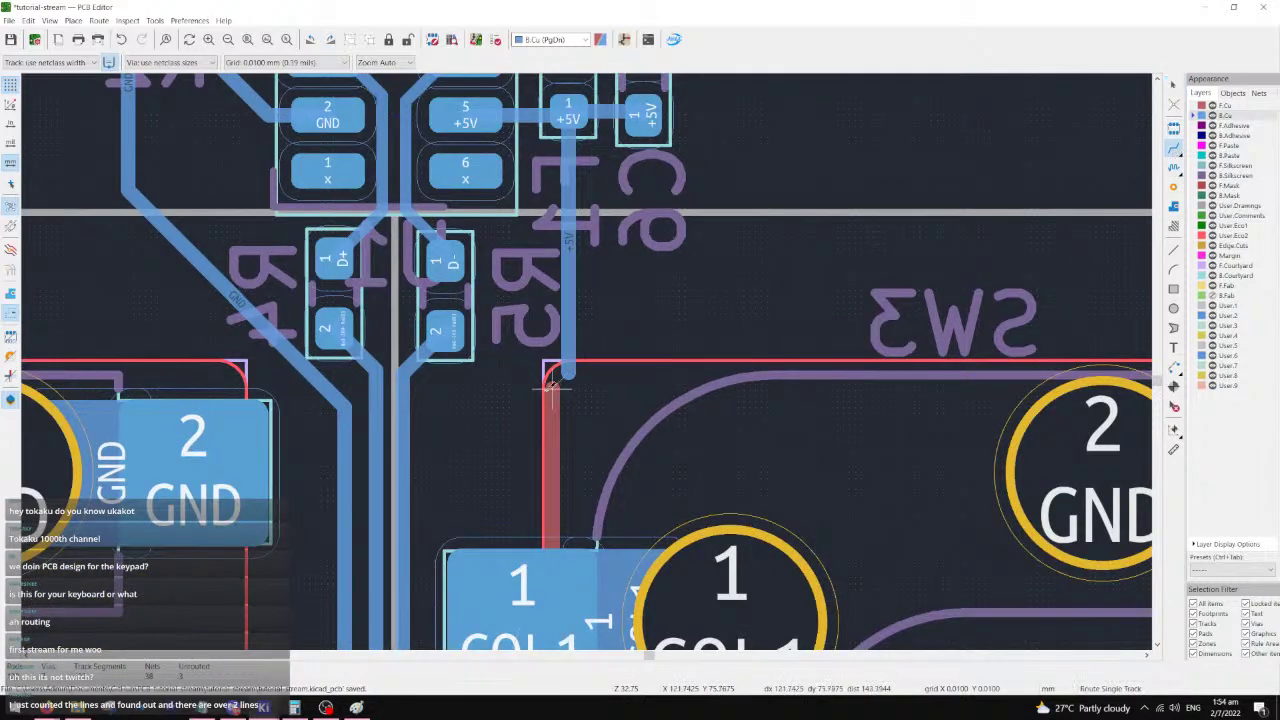
pyautogui.click(546, 386)
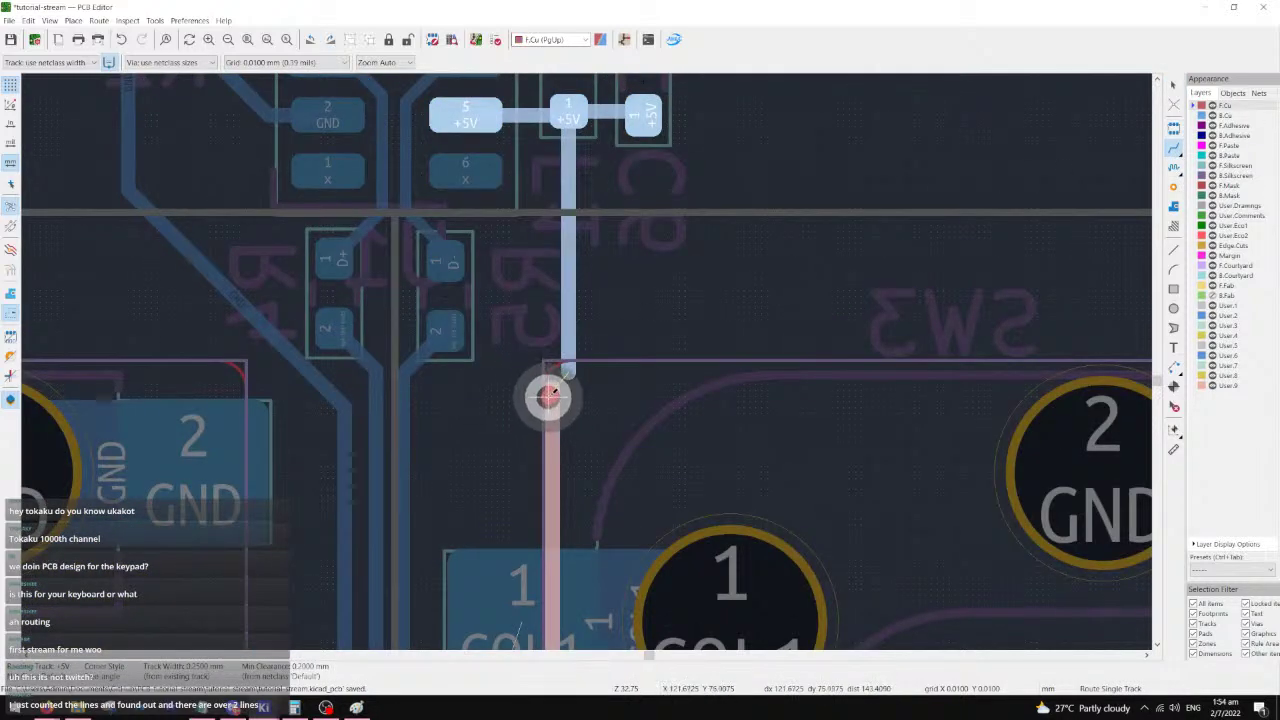
pyautogui.press('Escape')
pyautogui.scroll(-3, 614, 289)
pyautogui.press('Escape')
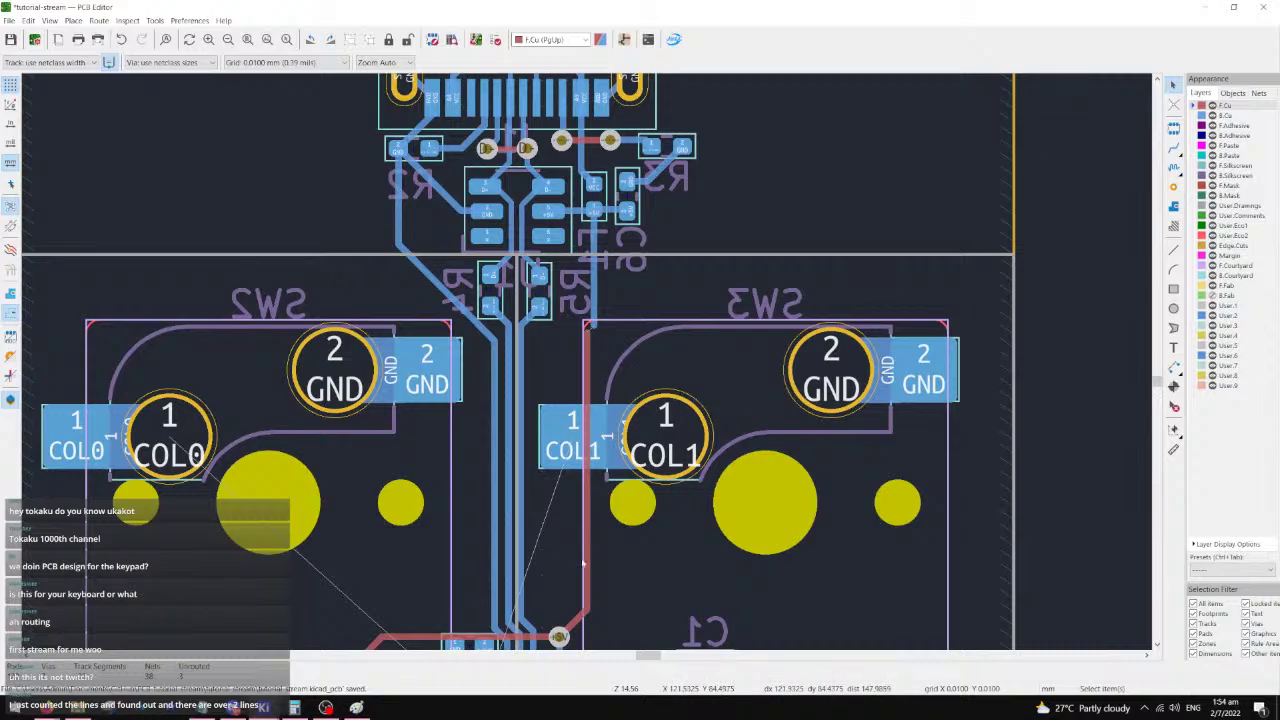
# - Replace the vertical +5V track on F.Cu with one running across SW3's COL1 pad and angling off to a new via below R5
pyautogui.click(1174, 146)
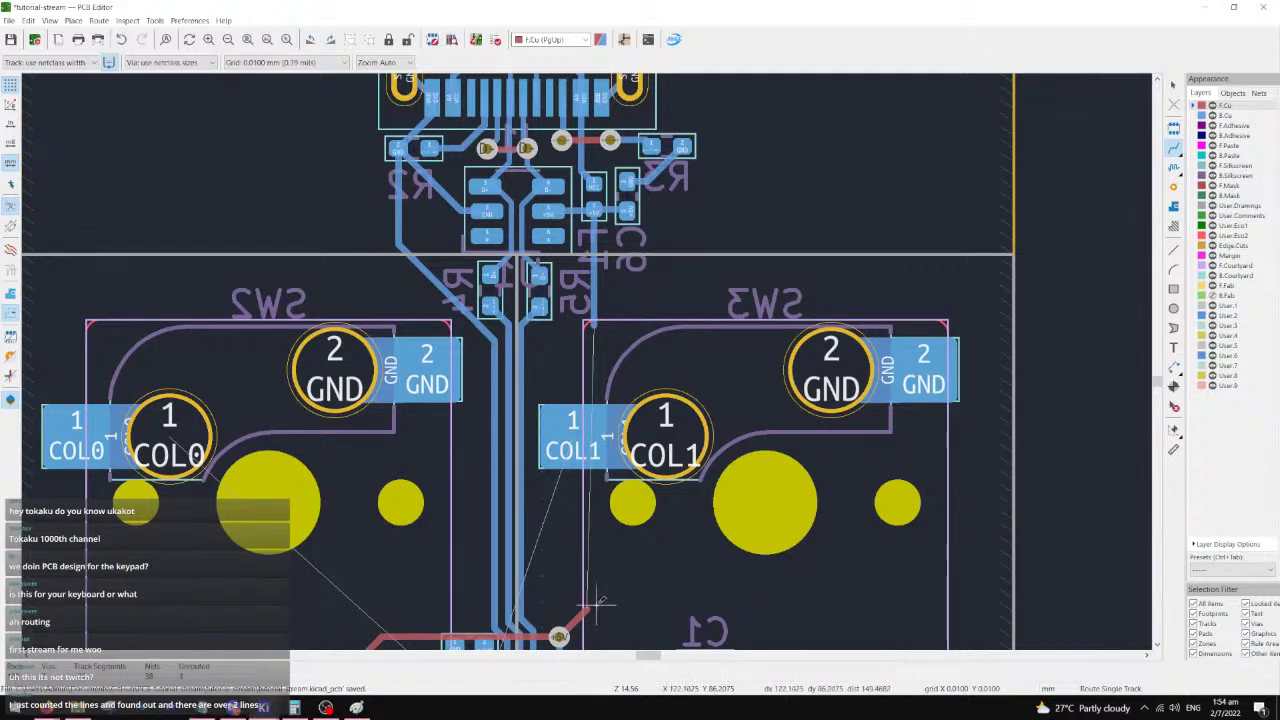
pyautogui.click(598, 603)
pyautogui.press('v')
pyautogui.scroll(3, 572, 343)
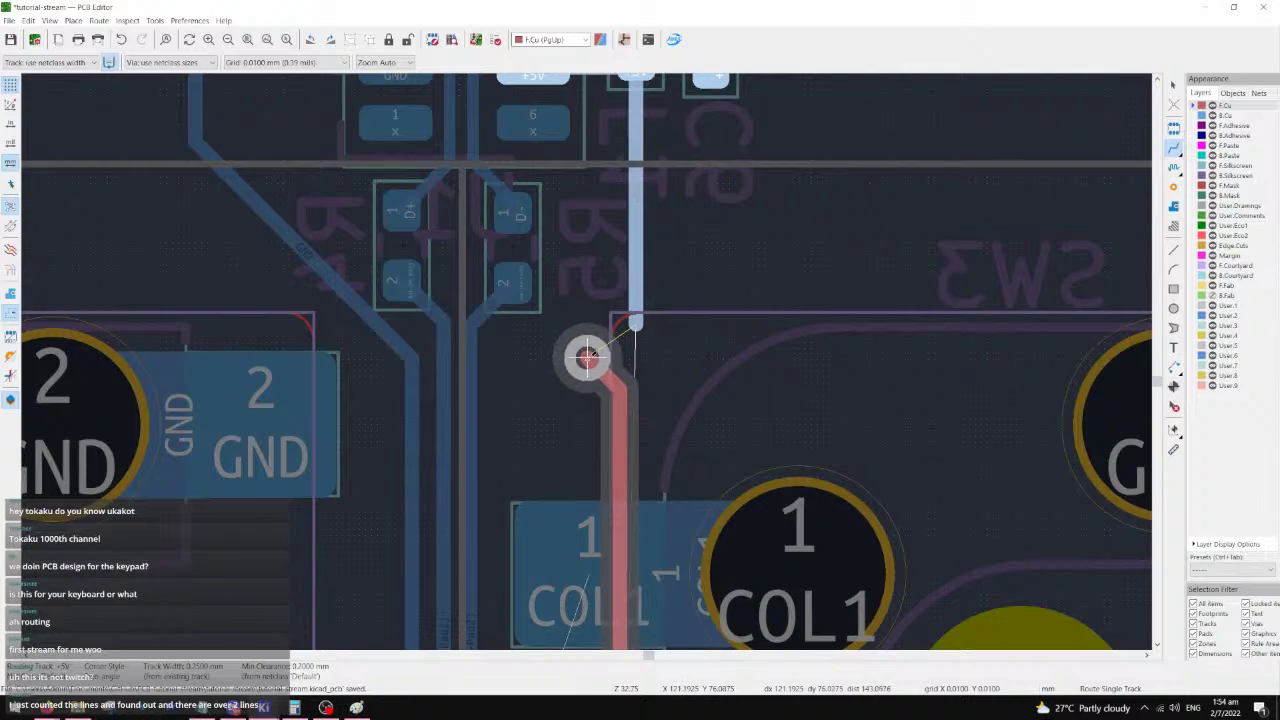
pyautogui.scroll(-2, 587, 355)
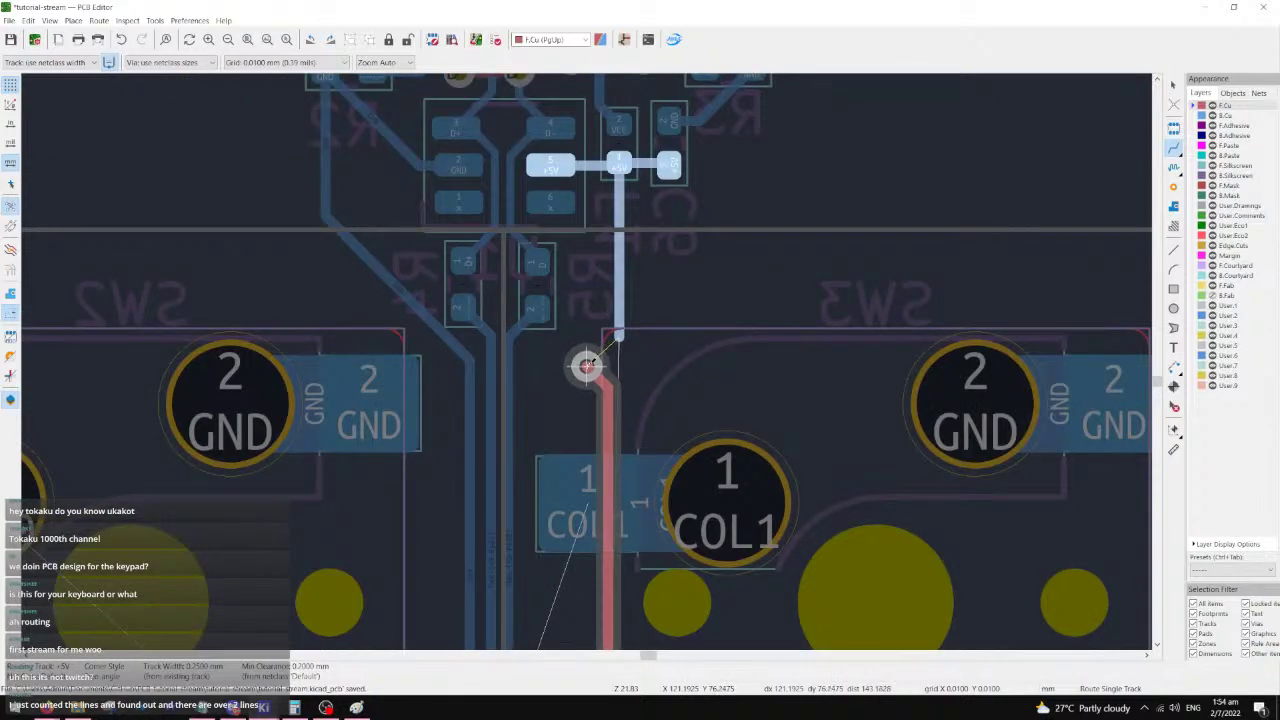
pyautogui.doubleClick(584, 354)
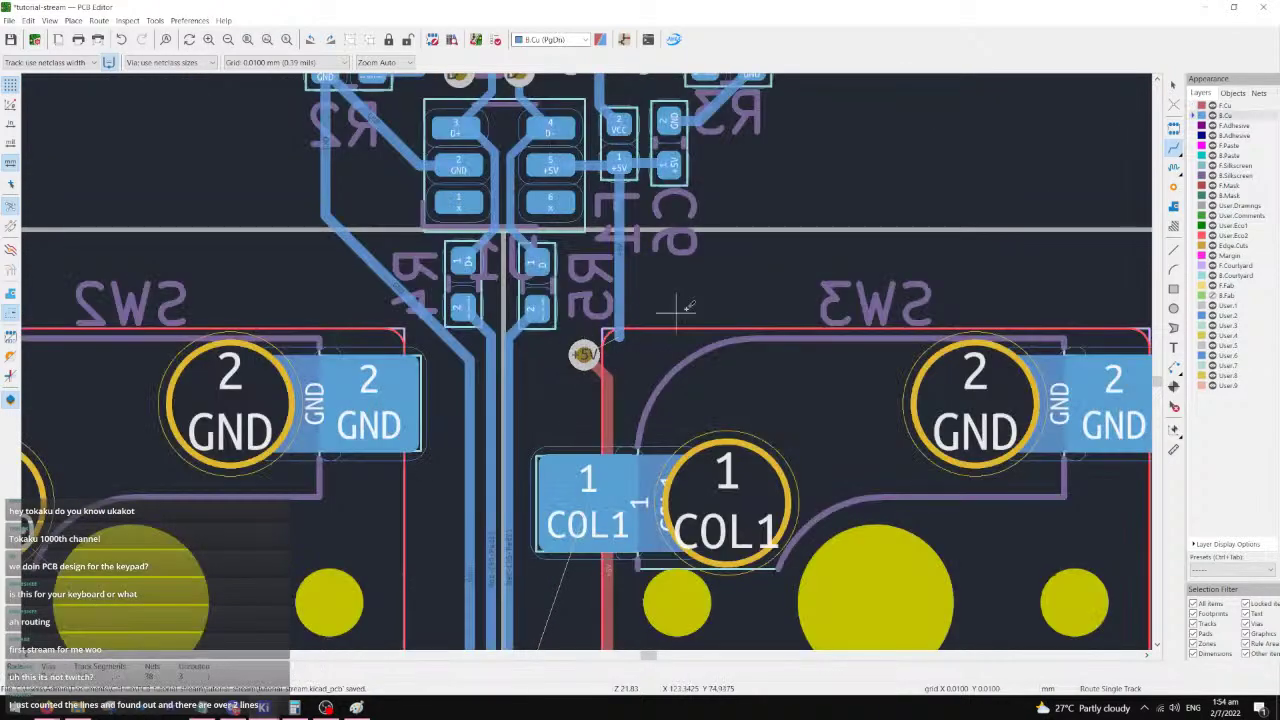
# - Replace the B.Cu +5V track with one from the +5V pad beside C6 to the new via below R5
pyautogui.press('x')
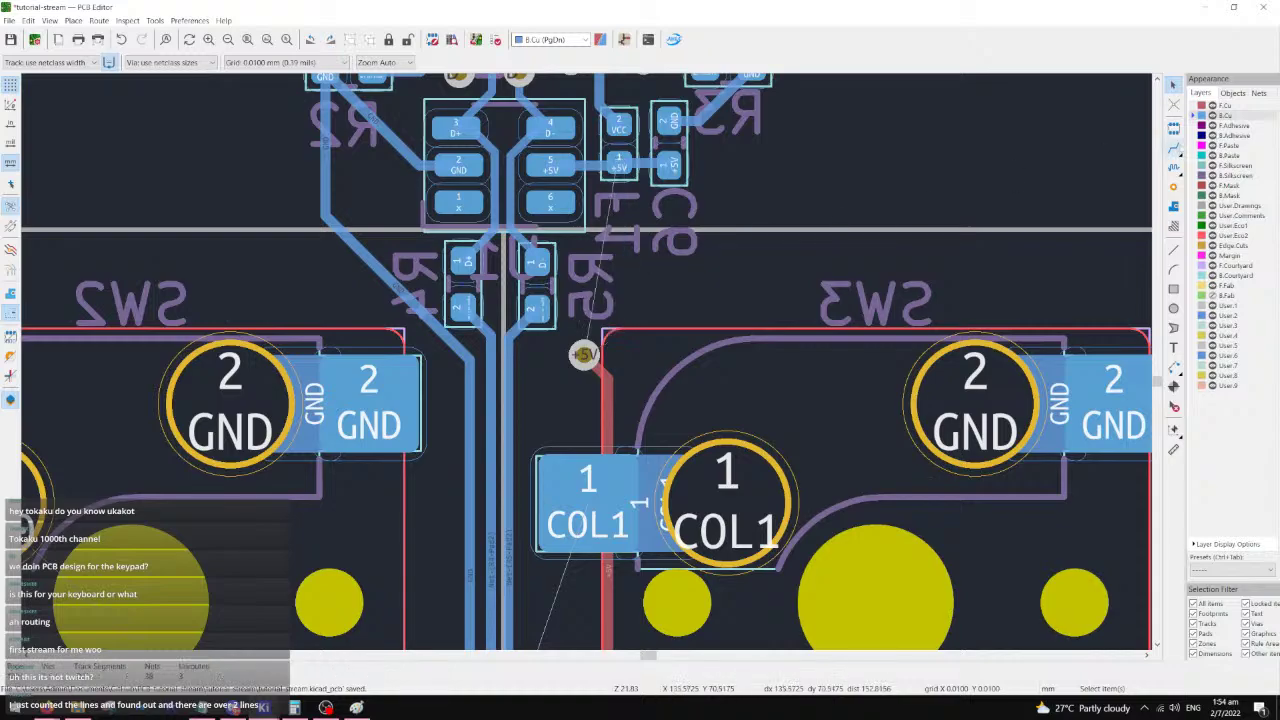
pyautogui.click(620, 165)
pyautogui.click(584, 354)
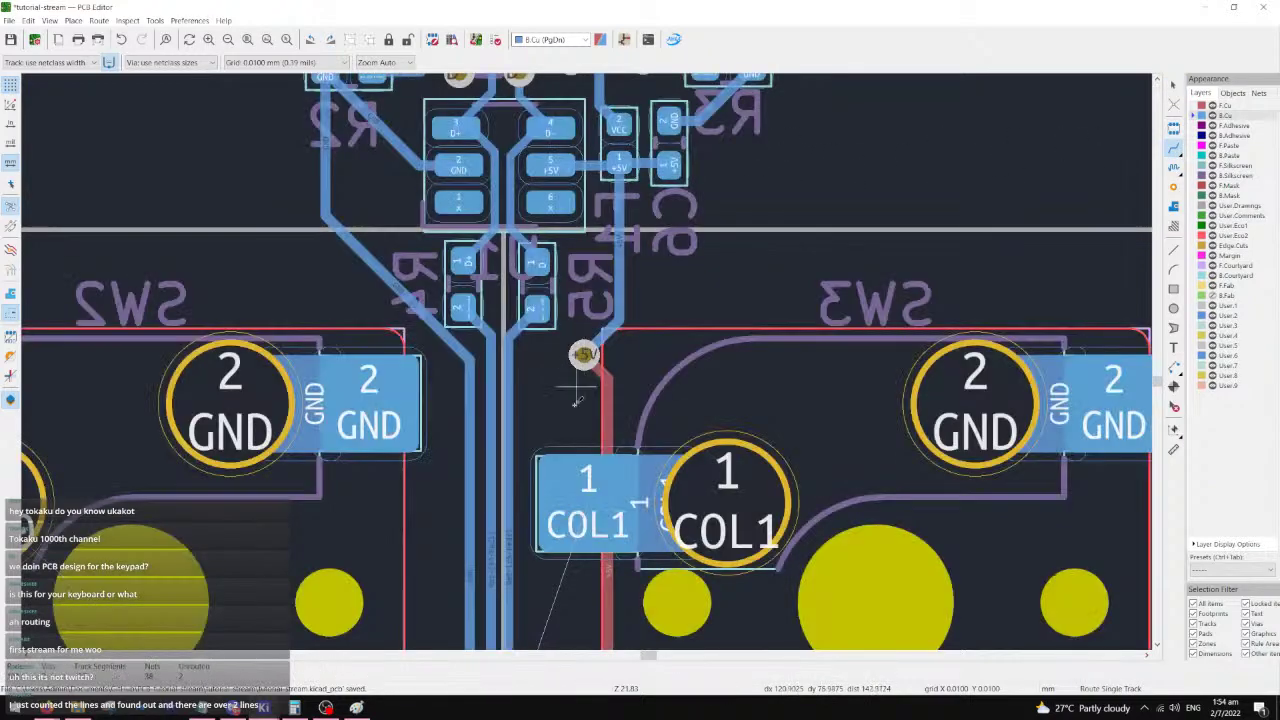
# - Route COL1 from SW3's pad on B.Cu, cross the data tracks on F.Cu between two vias, and continue diagonally on B.Cu
pyautogui.moveTo(559, 570); pyautogui.dragTo(705, 317, button='middle')
pyautogui.click(734, 250)
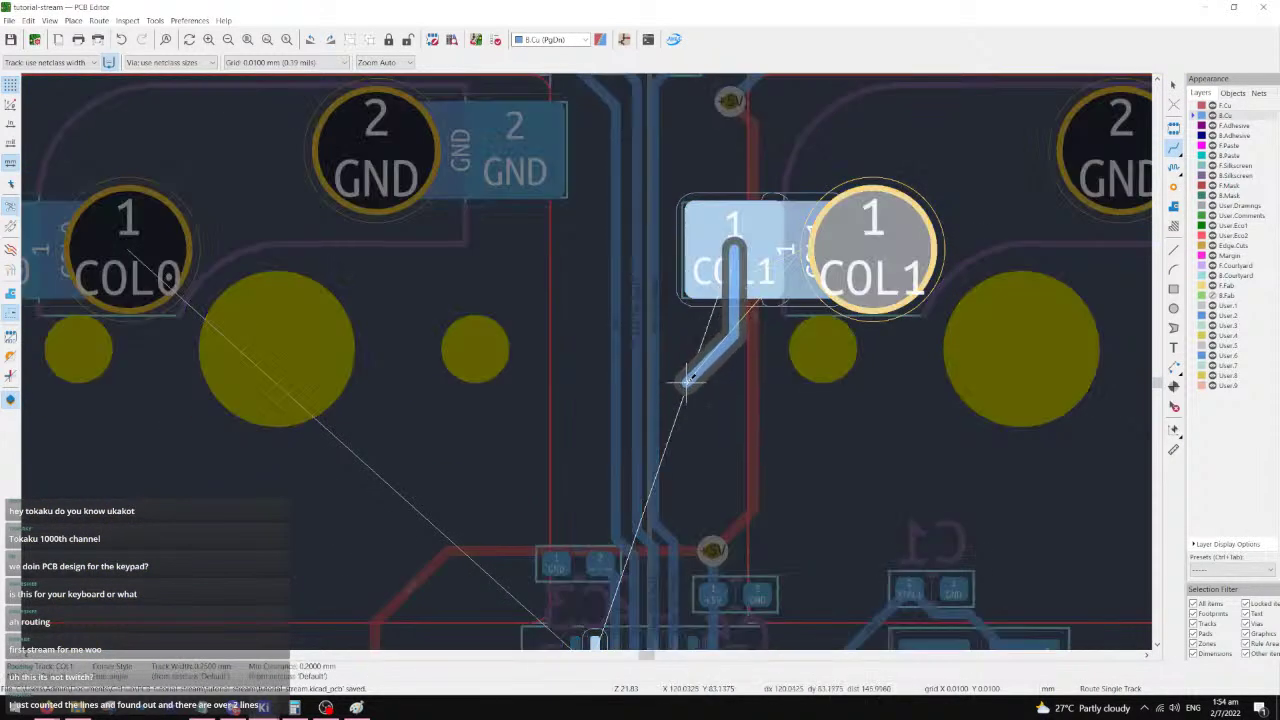
pyautogui.press('v')
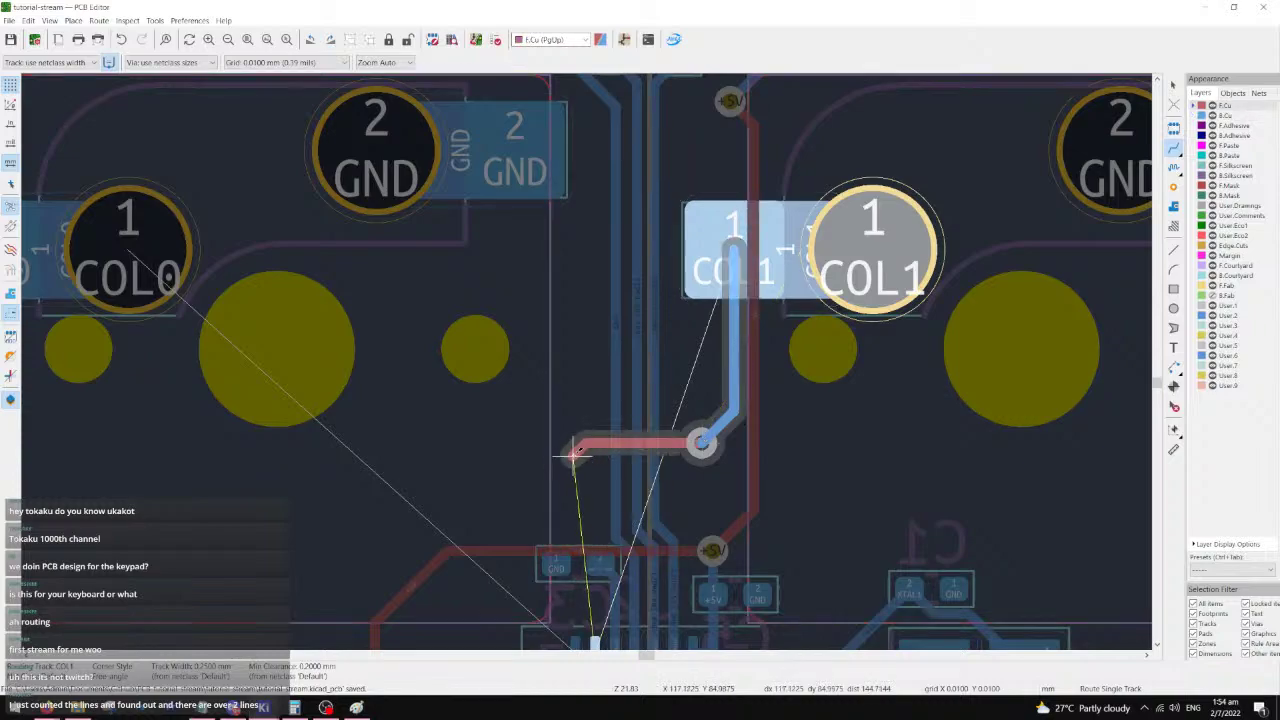
pyautogui.scroll(3, 571, 449)
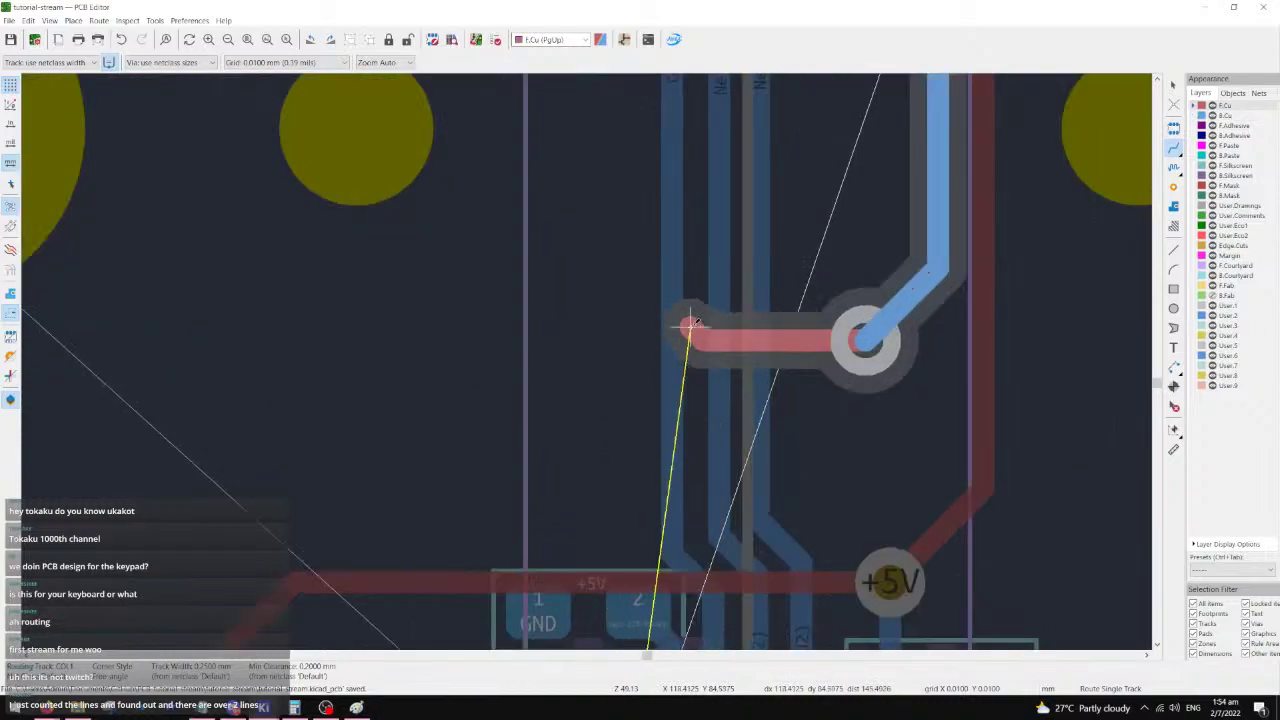
pyautogui.press('v')
pyautogui.click(568, 340)
pyautogui.scroll(-3, 575, 348)
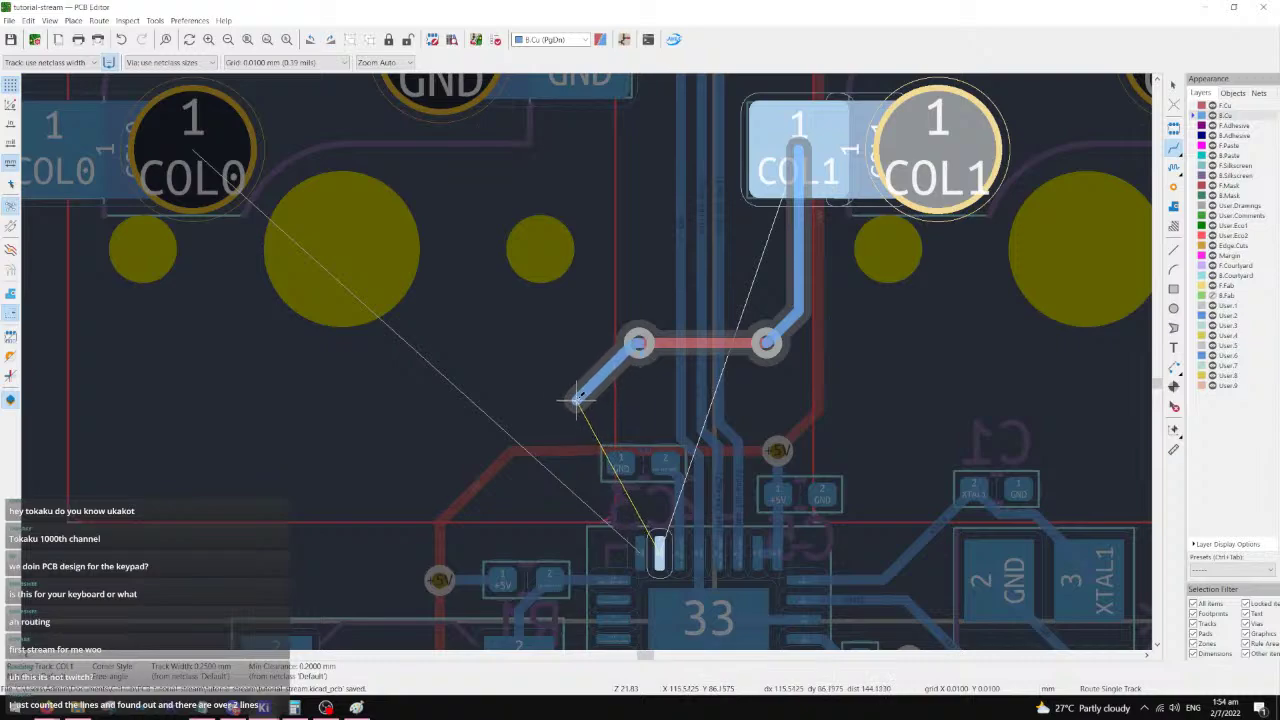
pyautogui.scroll(2, 585, 398)
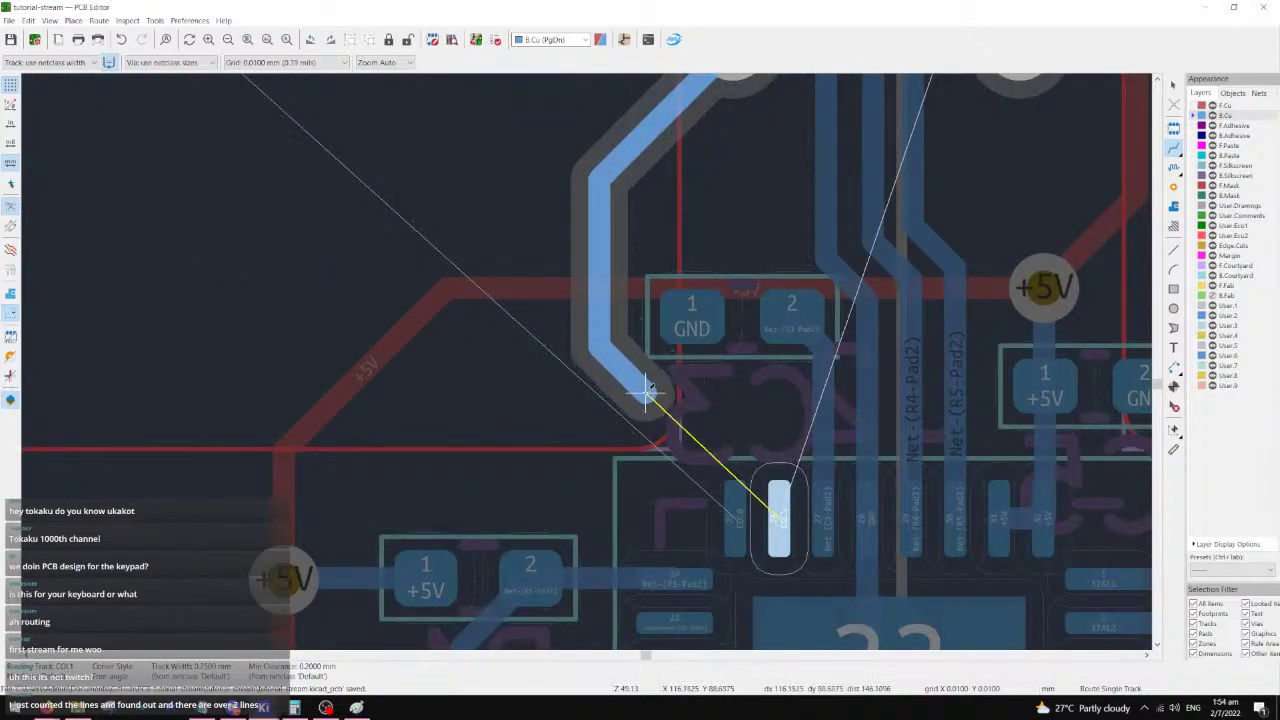
pyautogui.press('Escape')
pyautogui.scroll(-1, 692, 317)
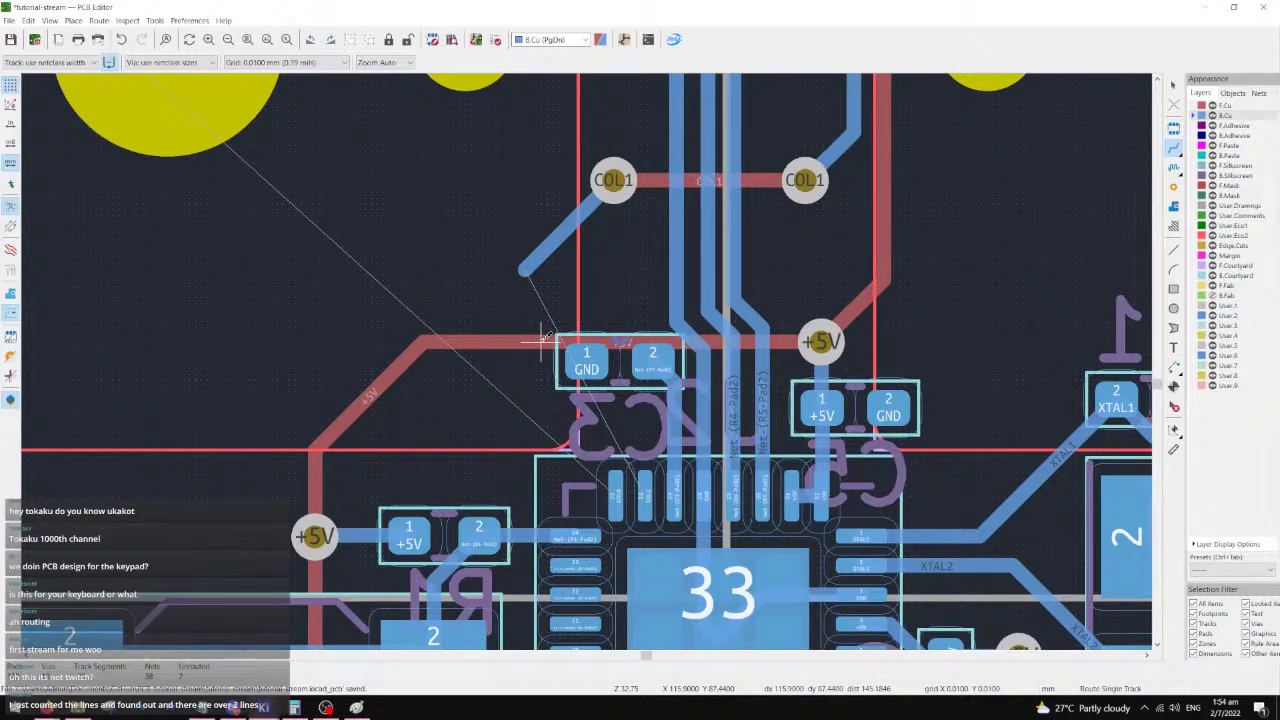
# - Finish the COL1 track on B.Cu from its open end around C3 to the microcontroller's pin 26
pyautogui.scroll(3, 545, 337)
pyautogui.scroll(-2, 799, 419)
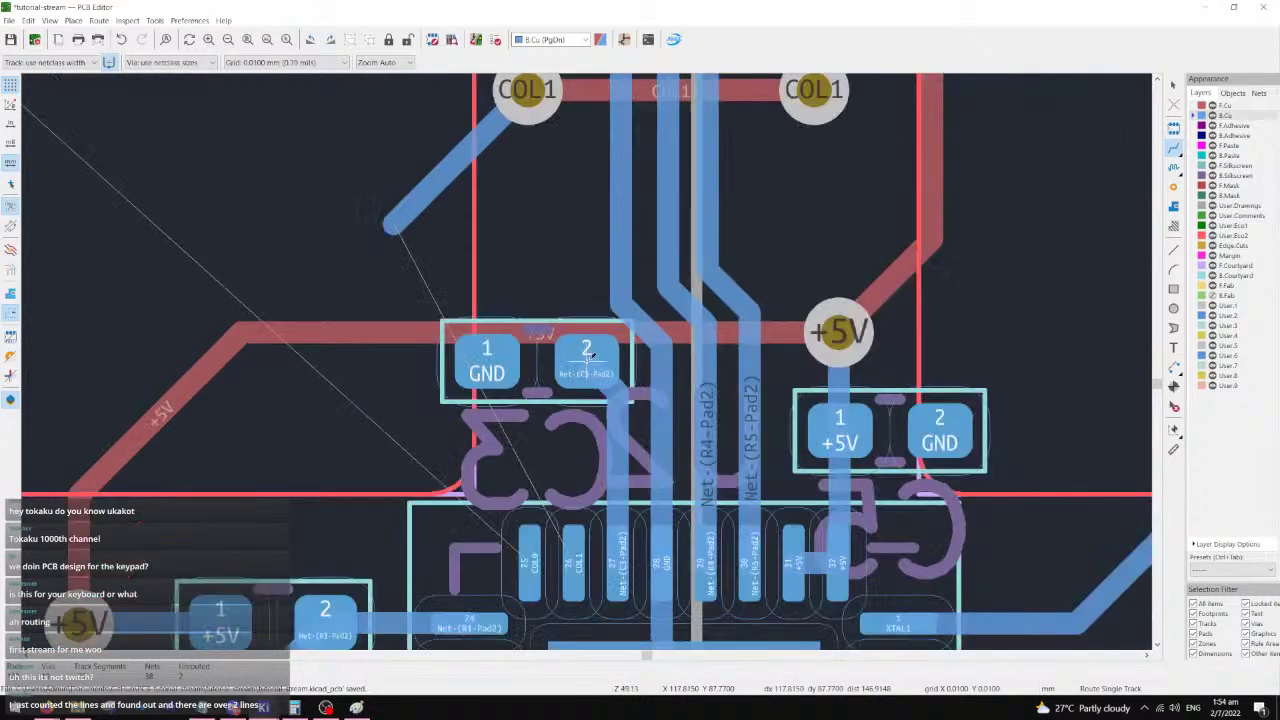
pyautogui.click(572, 558)
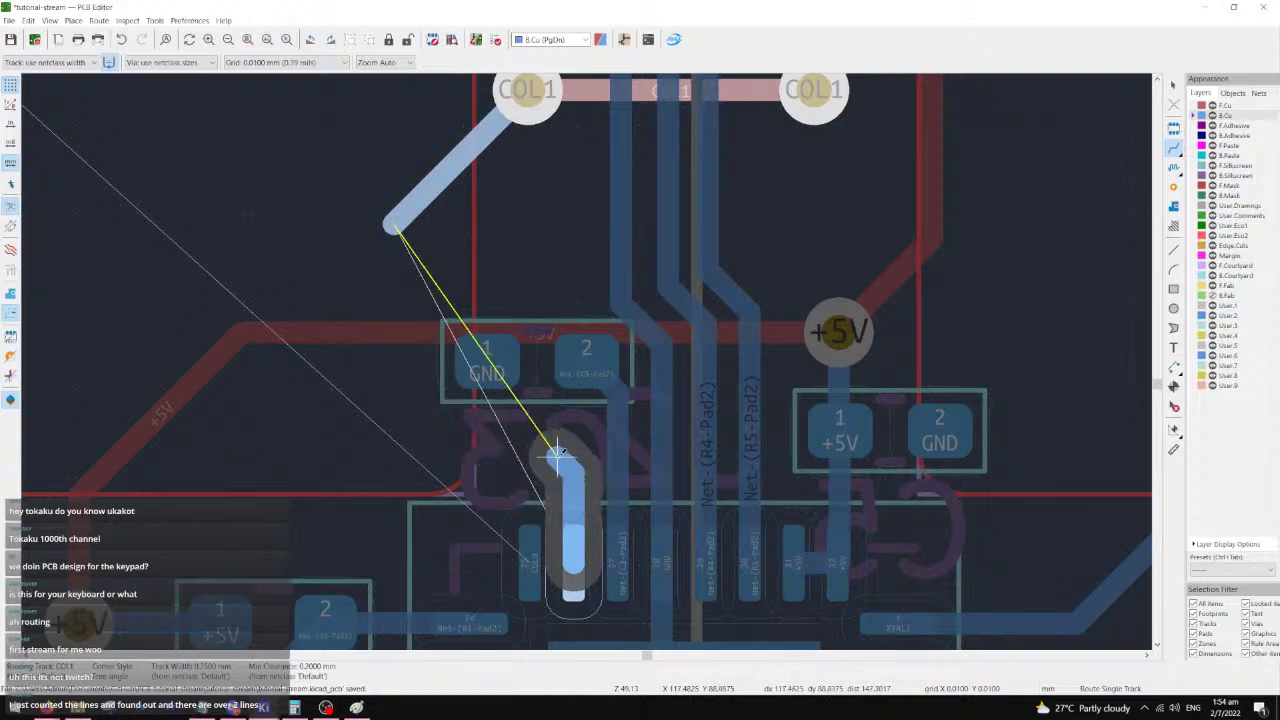
pyautogui.press('Escape')
pyautogui.click(392, 225)
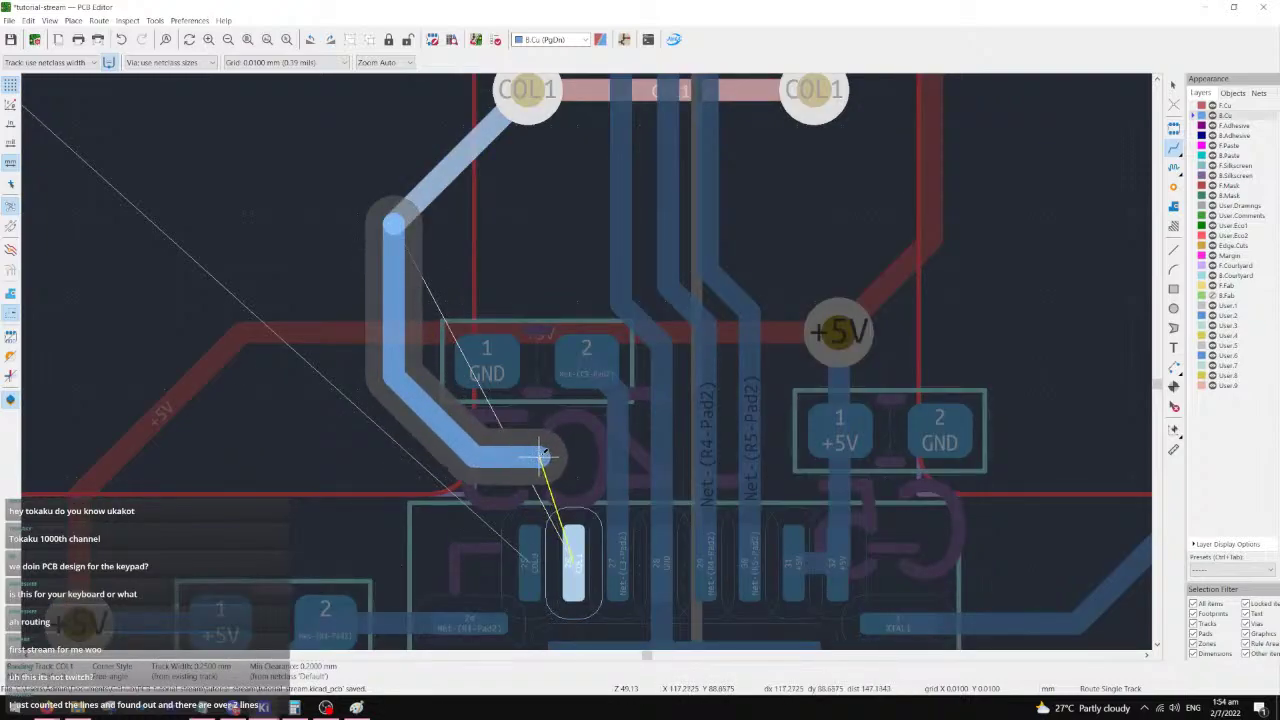
pyautogui.click(573, 556)
pyautogui.moveTo(413, 446); pyautogui.dragTo(607, 338, button='middle')
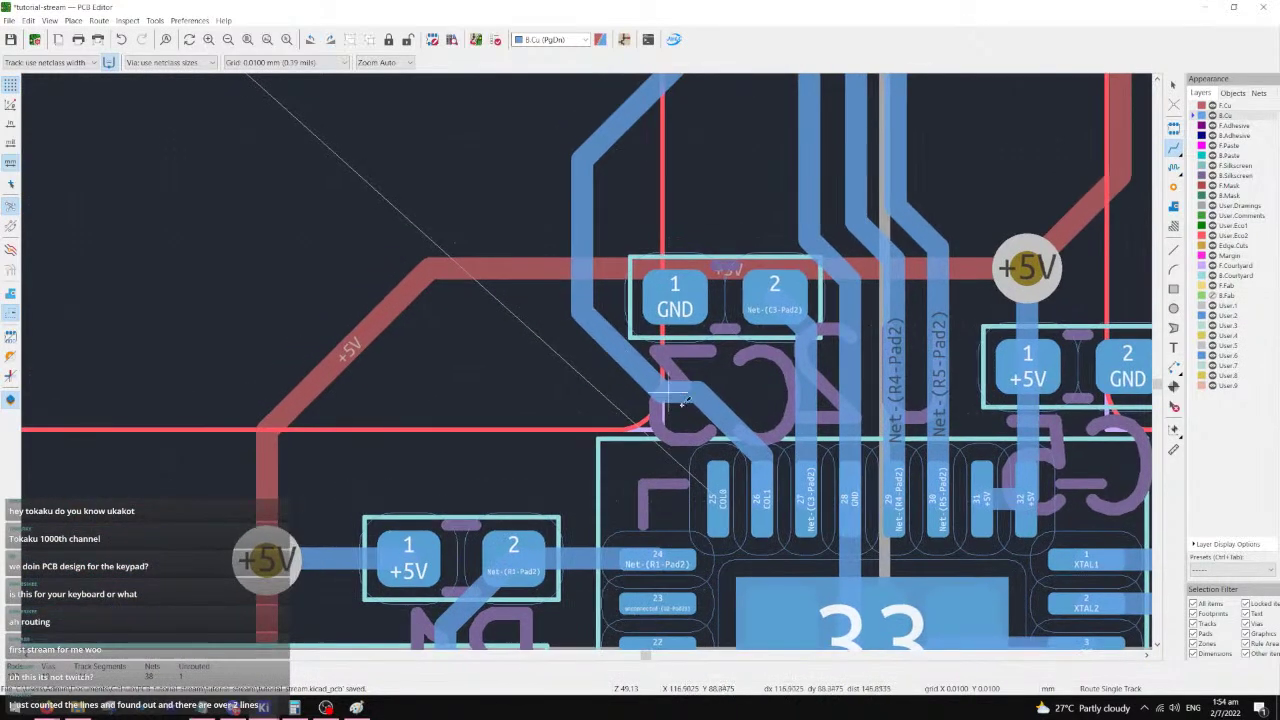
pyautogui.scroll(-3, 697, 398)
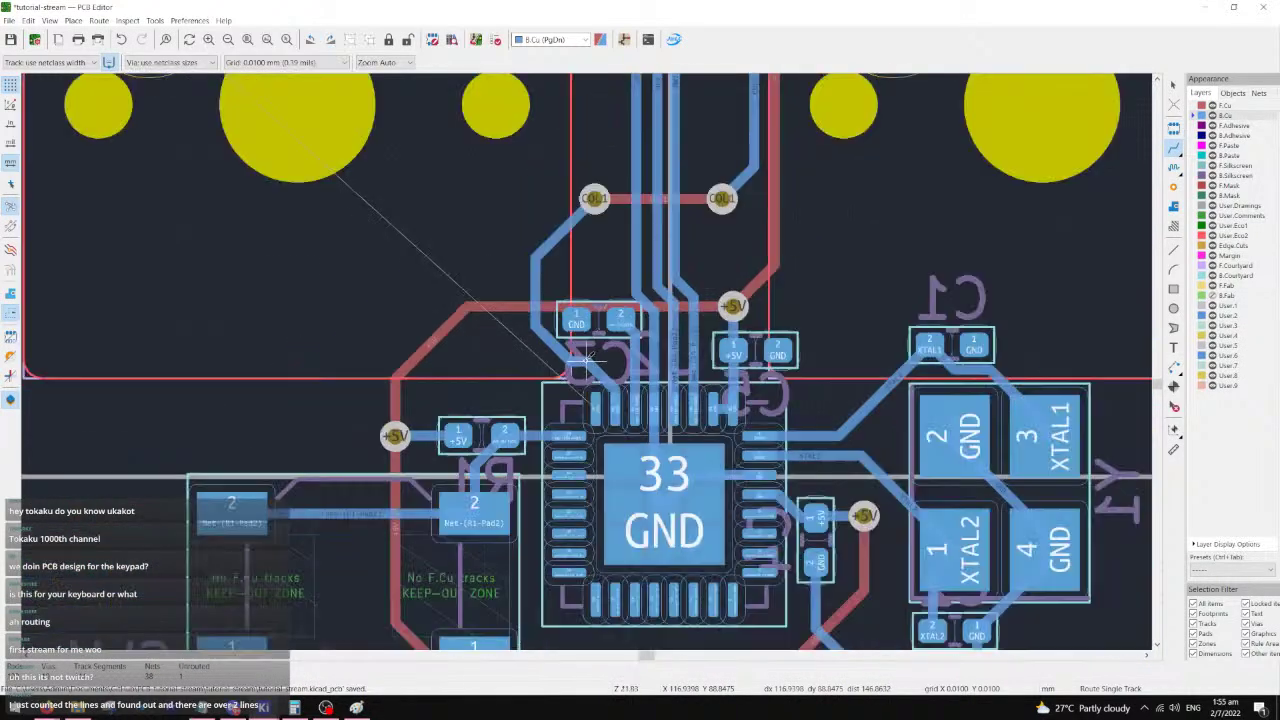
pyautogui.scroll(3, 587, 356)
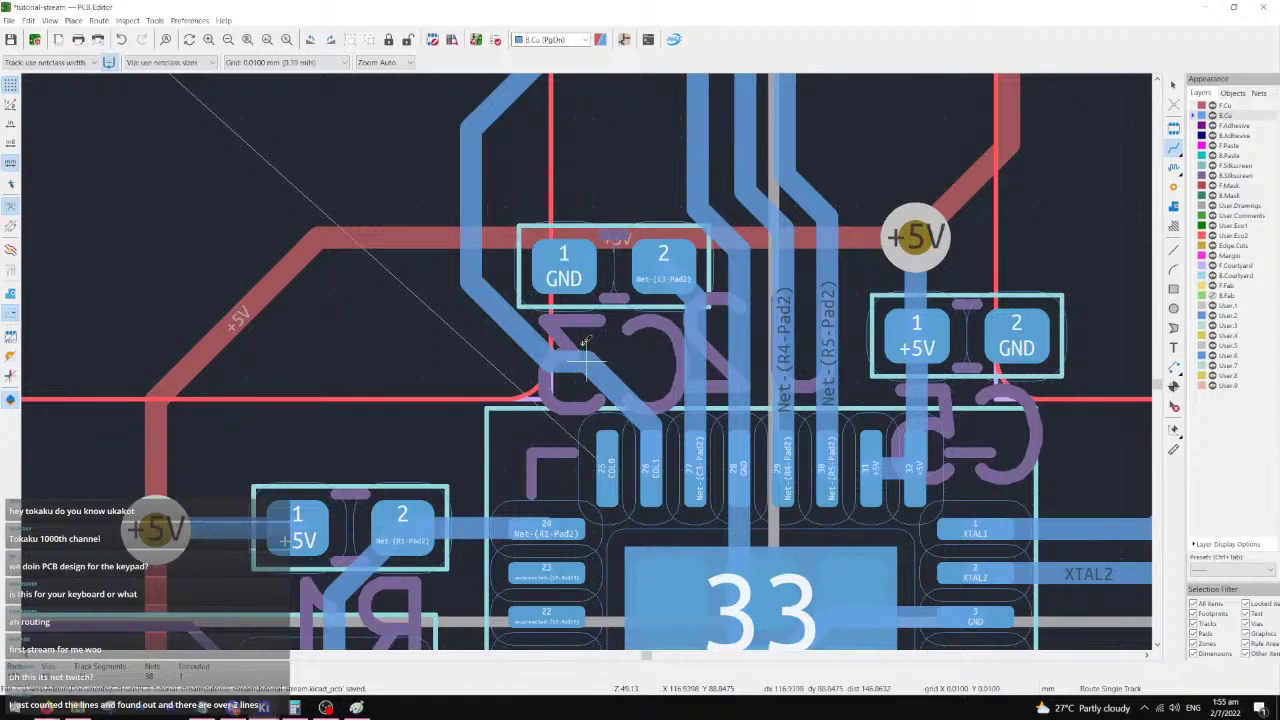
pyautogui.scroll(-1, 586, 334)
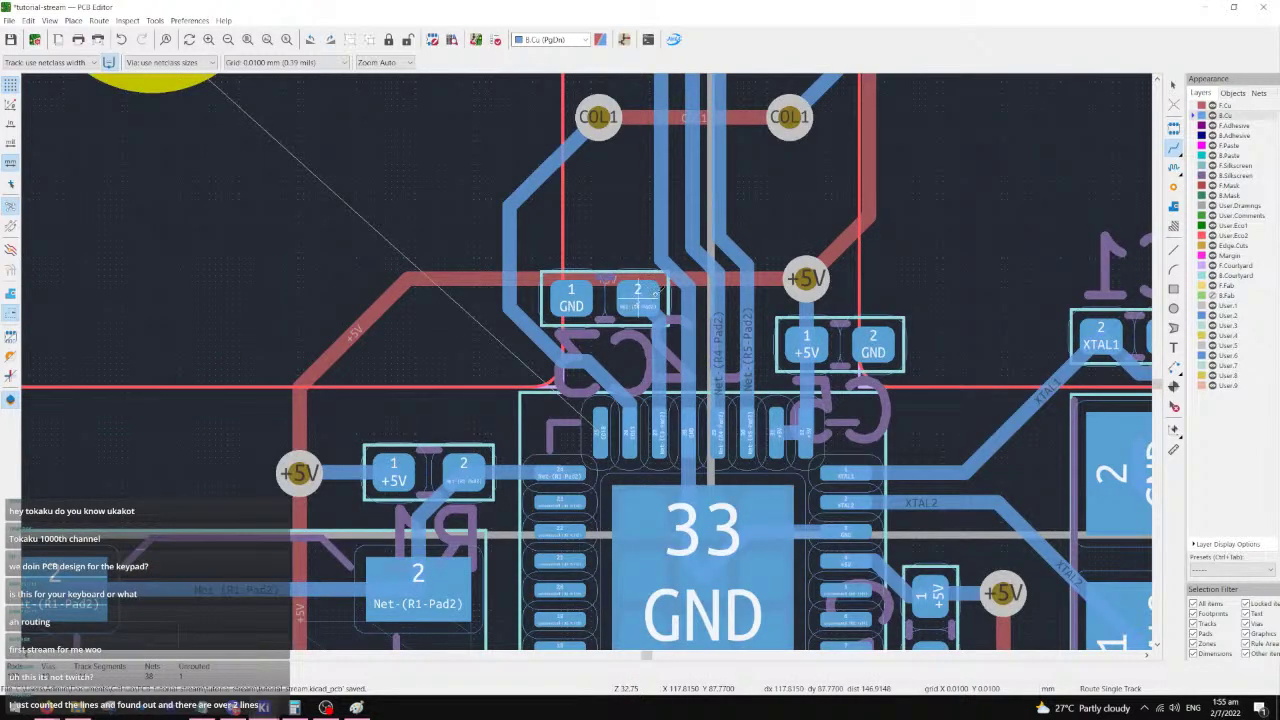
# - Rotate C3 upright, place it just beside the vertical data tracks above the microcontroller, and delete its old track to pin 27
pyautogui.scroll(-3, 513, 296)
pyautogui.scroll(5, 590, 358)
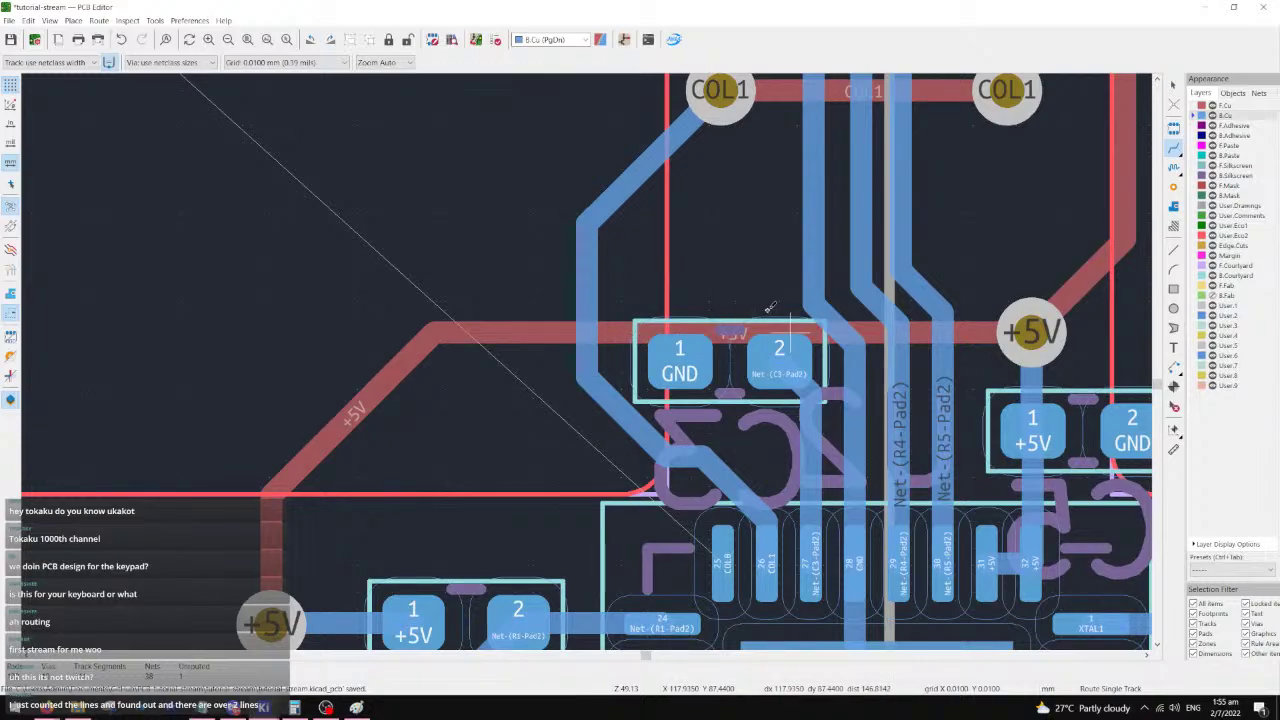
pyautogui.click(1173, 86)
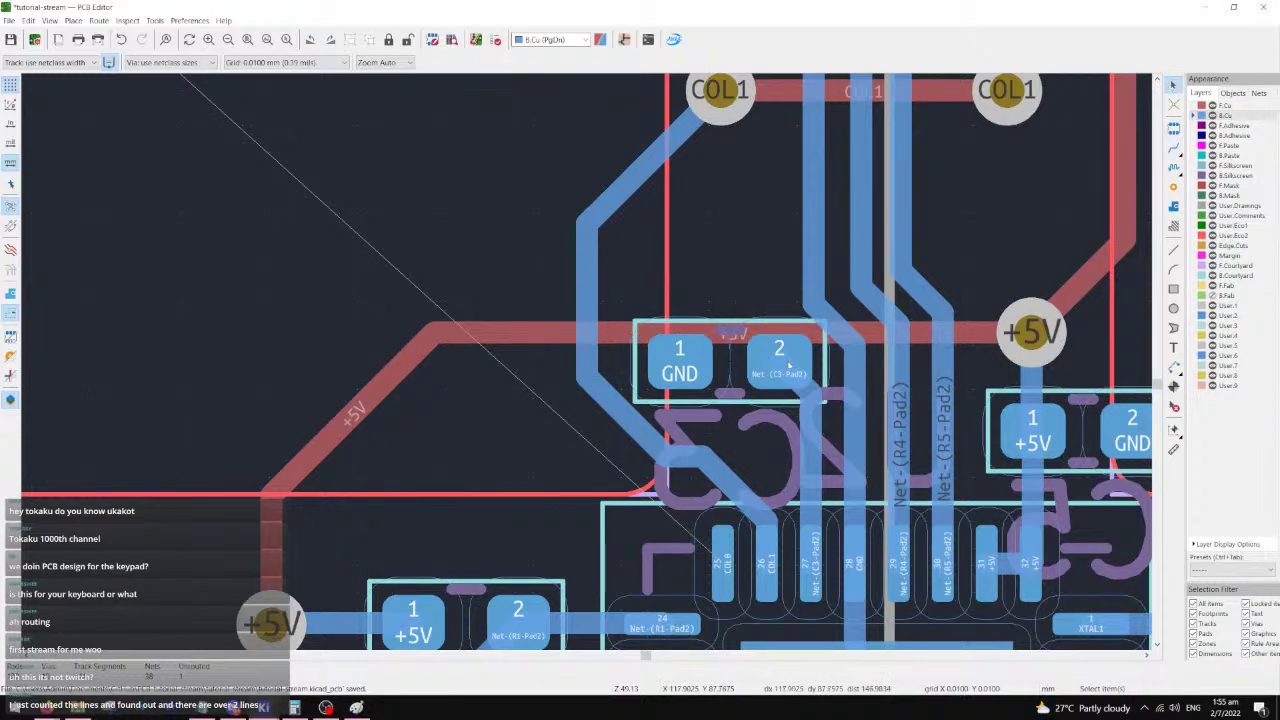
pyautogui.click(787, 372)
pyautogui.click(787, 372)
pyautogui.press('r')
pyautogui.press('r')
pyautogui.press('r')
pyautogui.moveTo(737, 410); pyautogui.dragTo(770, 395)
pyautogui.click(811, 422)
pyautogui.press('Delete')
pyautogui.click(770, 396)
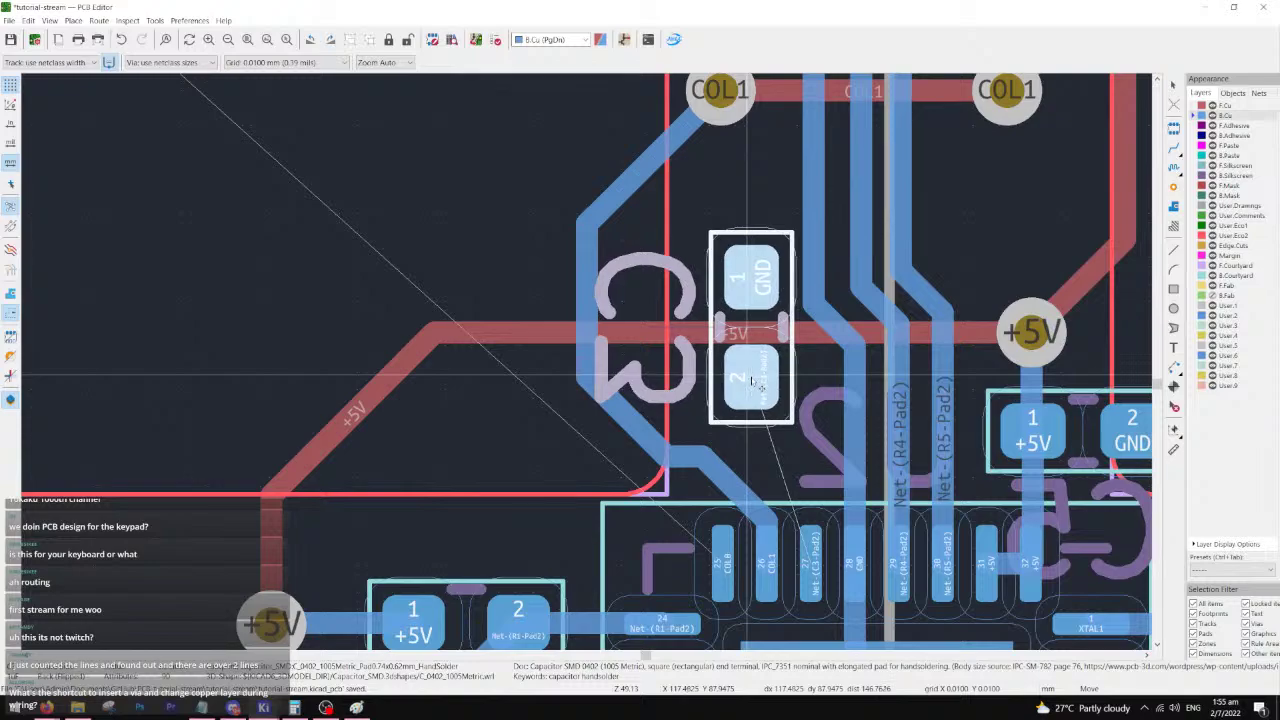
# - Route a B.Cu track from C3's pad 2 to the microcontroller's pin 27
pyautogui.click(1173, 148)
pyautogui.click(751, 378)
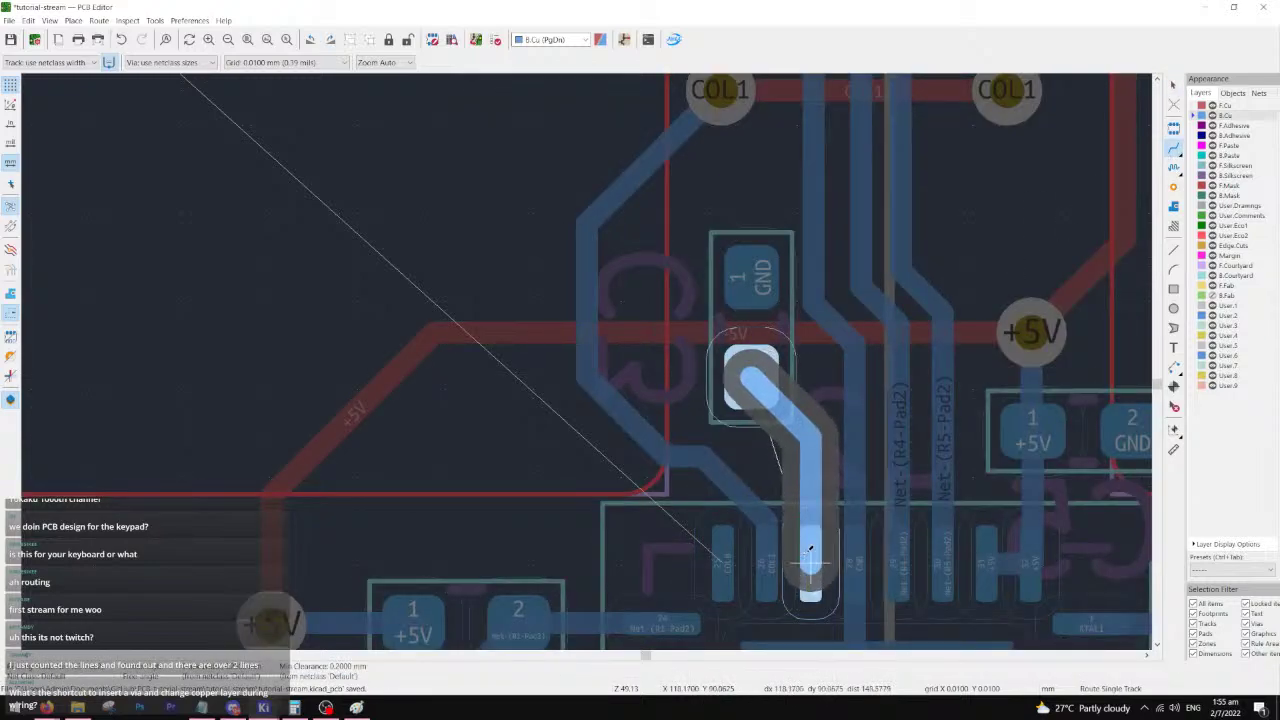
pyautogui.click(808, 553)
# - Reroute COL1 on B.Cu from the microcontroller's pin 26 closely past C3 and straight up to the nearer COL1 via
pyautogui.moveTo(650, 332); pyautogui.dragTo(706, 308, button='middle')
pyautogui.click(828, 518)
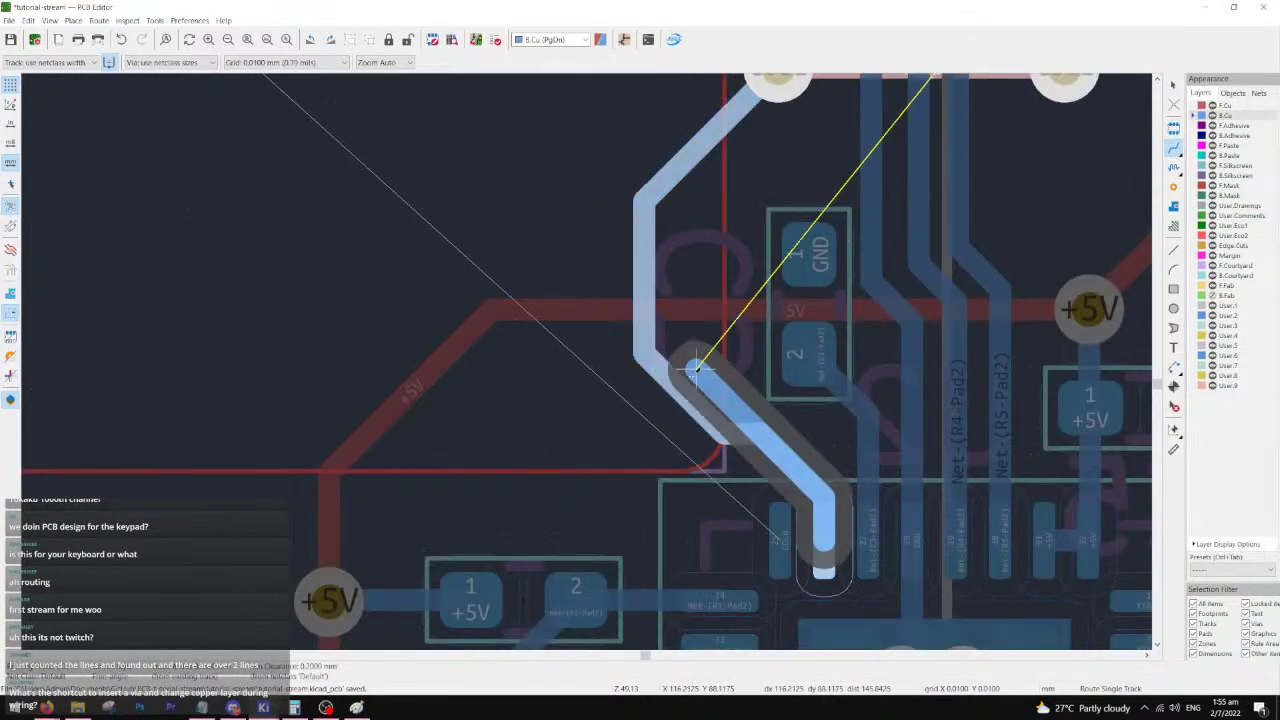
pyautogui.click(644, 287)
pyautogui.scroll(-3, 666, 408)
pyautogui.click(694, 250)
pyautogui.press('Escape')
pyautogui.click(728, 218)
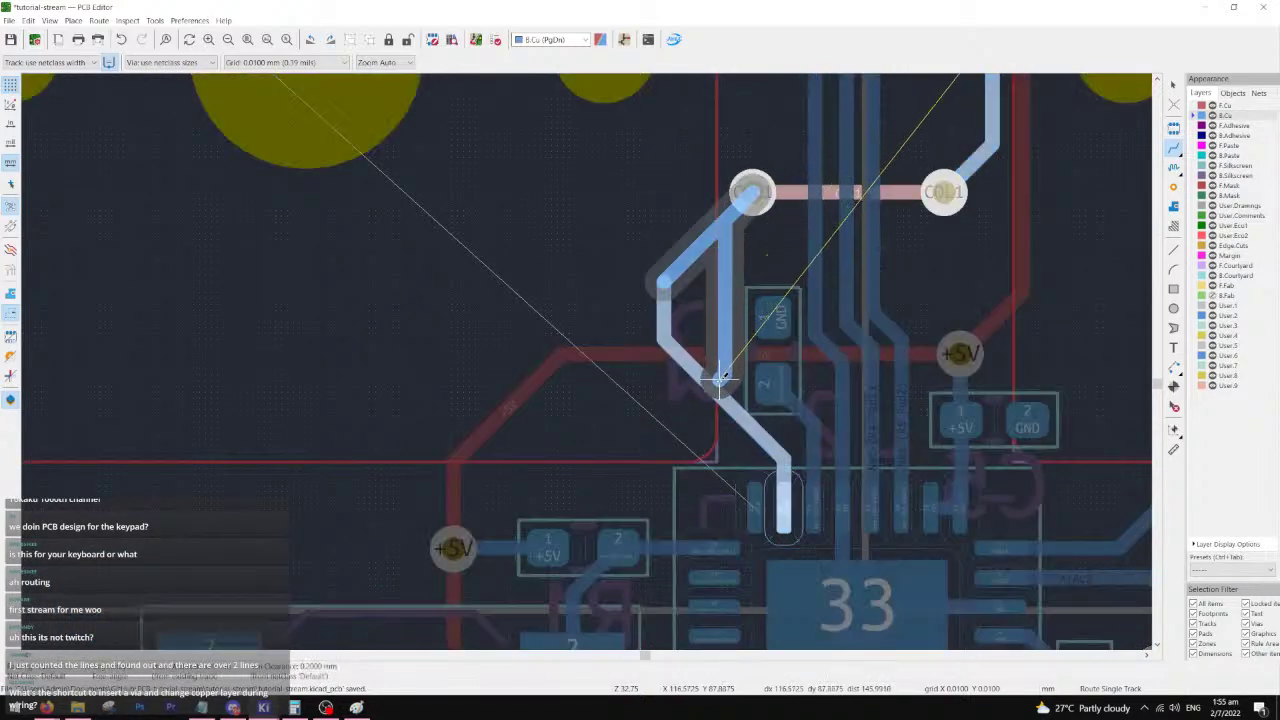
pyautogui.scroll(2, 730, 405)
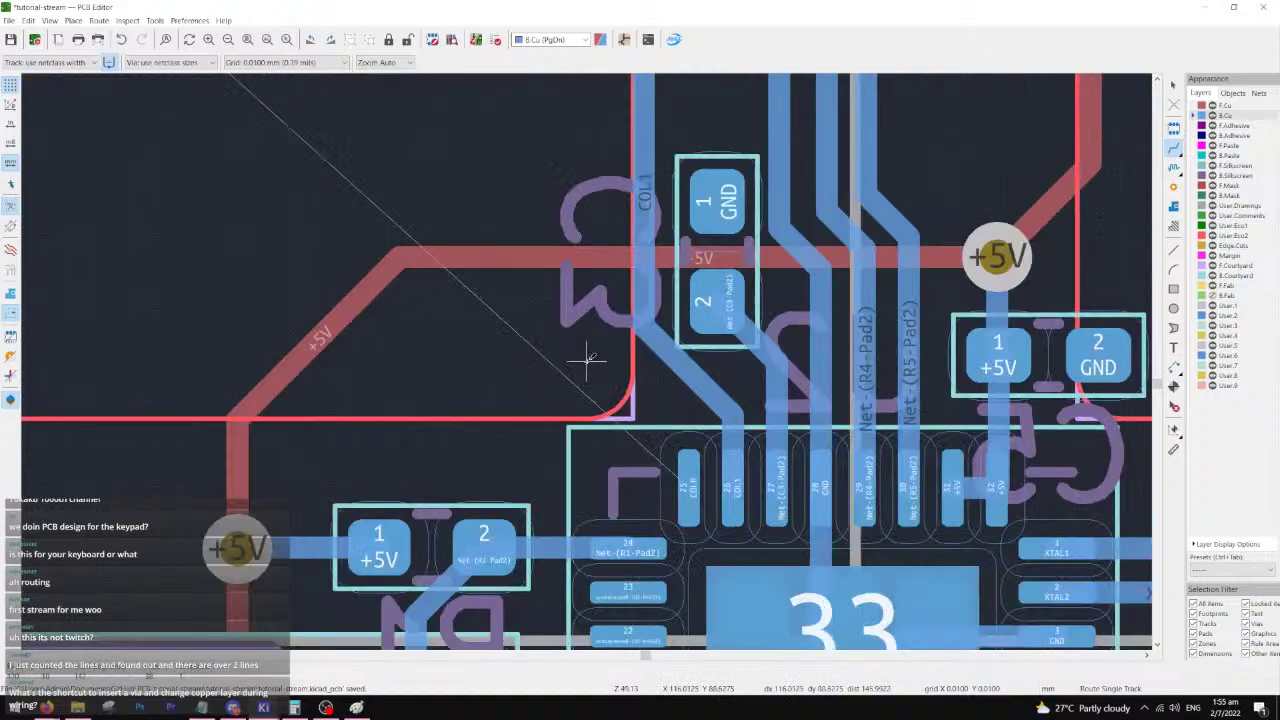
# - Route COL0 on B.Cu from the microcontroller's pin 25 to SW2's COL0 pad and straighten it into one long diagonal
pyautogui.scroll(-3, 549, 352)
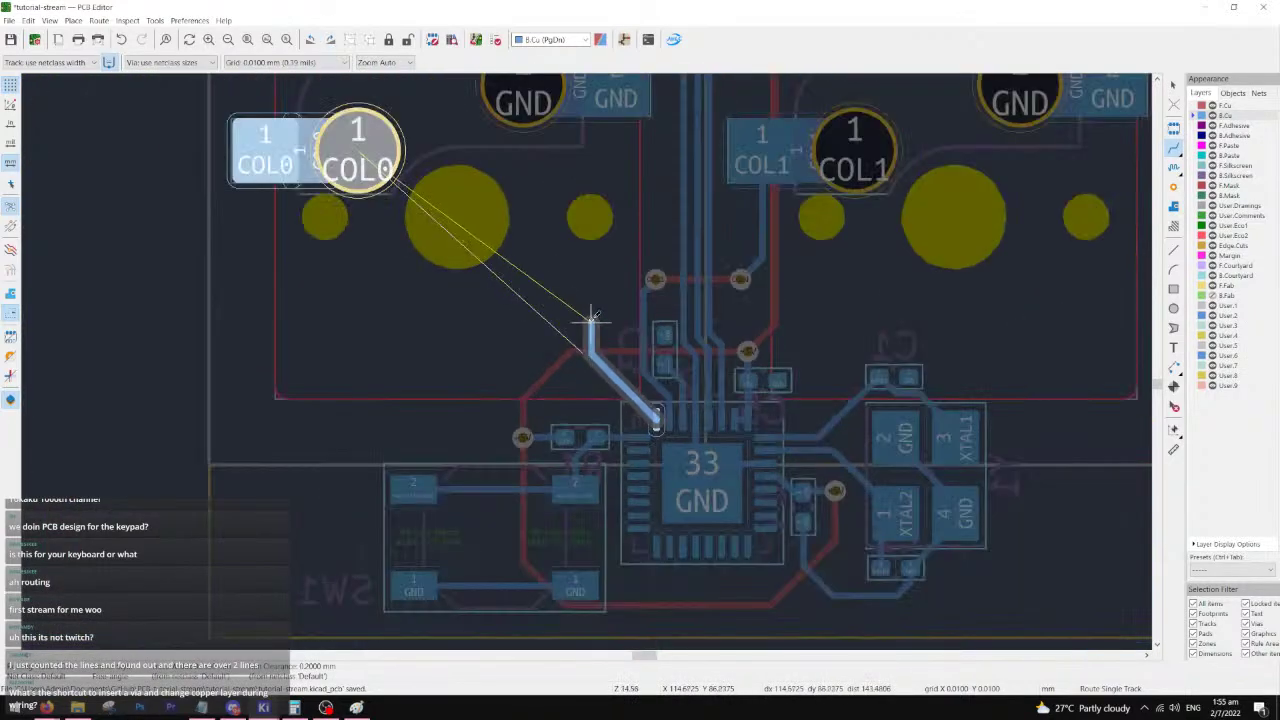
pyautogui.click(265, 150)
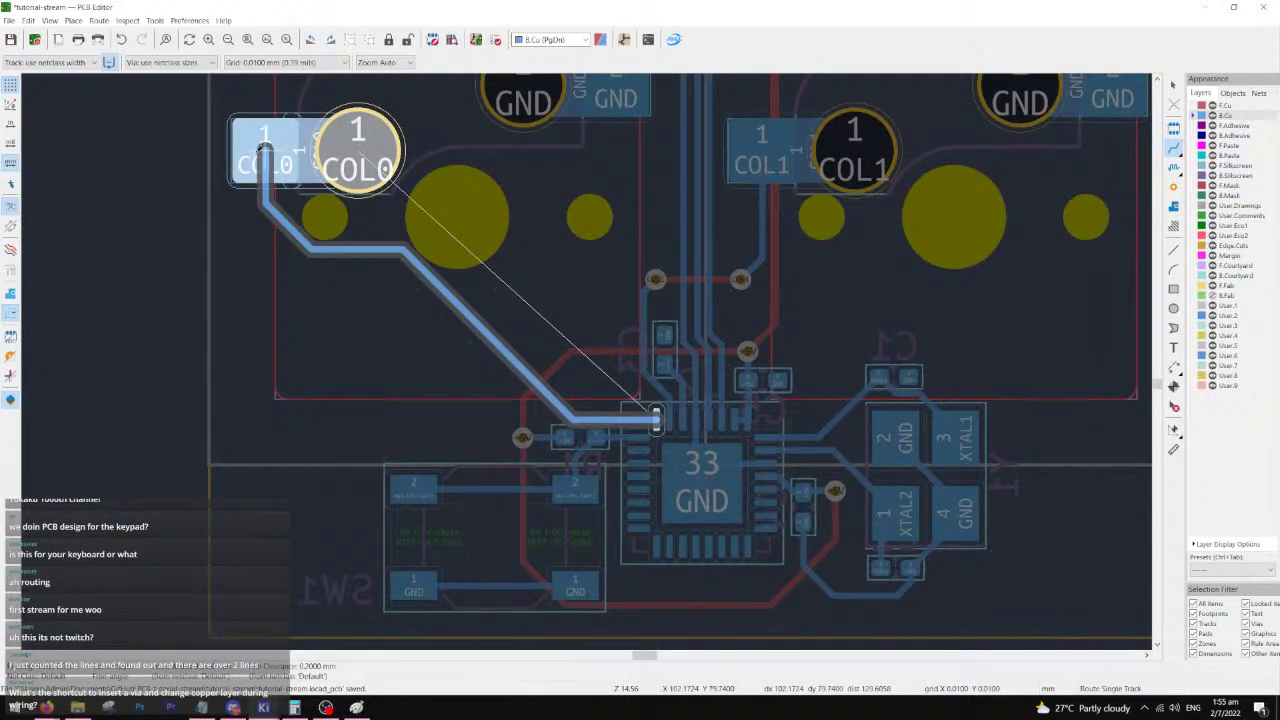
pyautogui.click(265, 150)
pyautogui.click(309, 250)
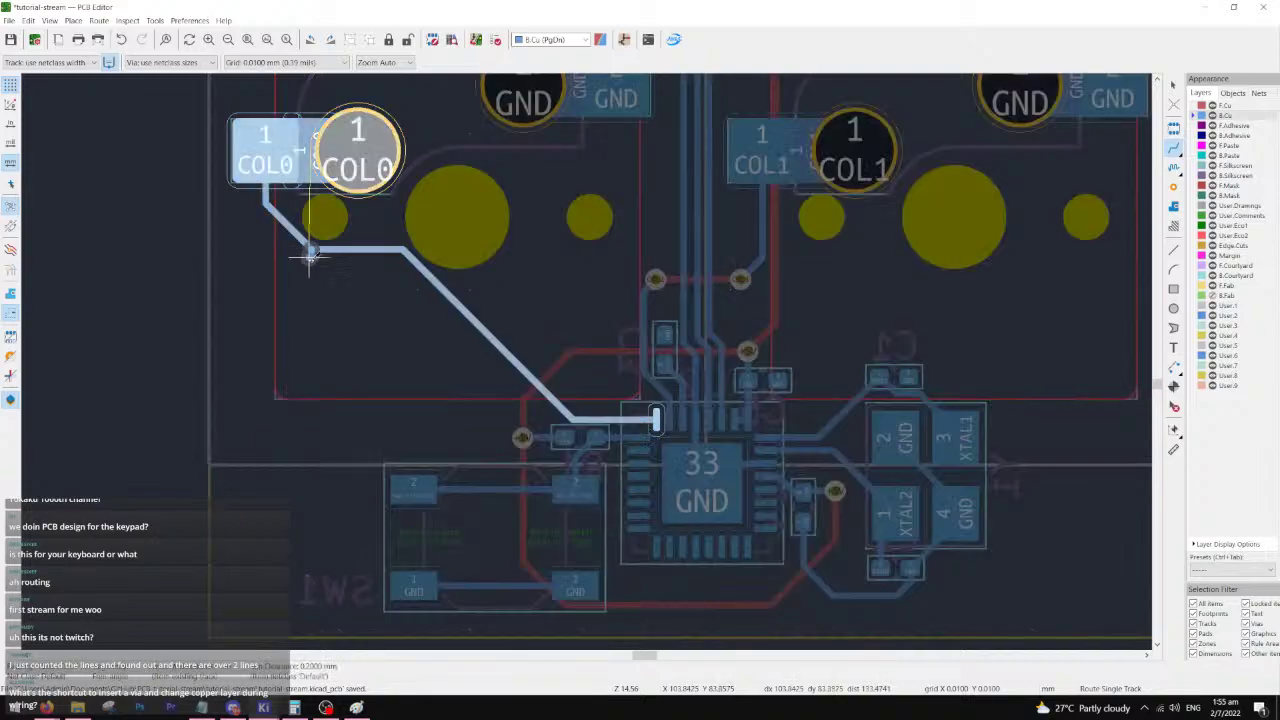
pyautogui.click(604, 421)
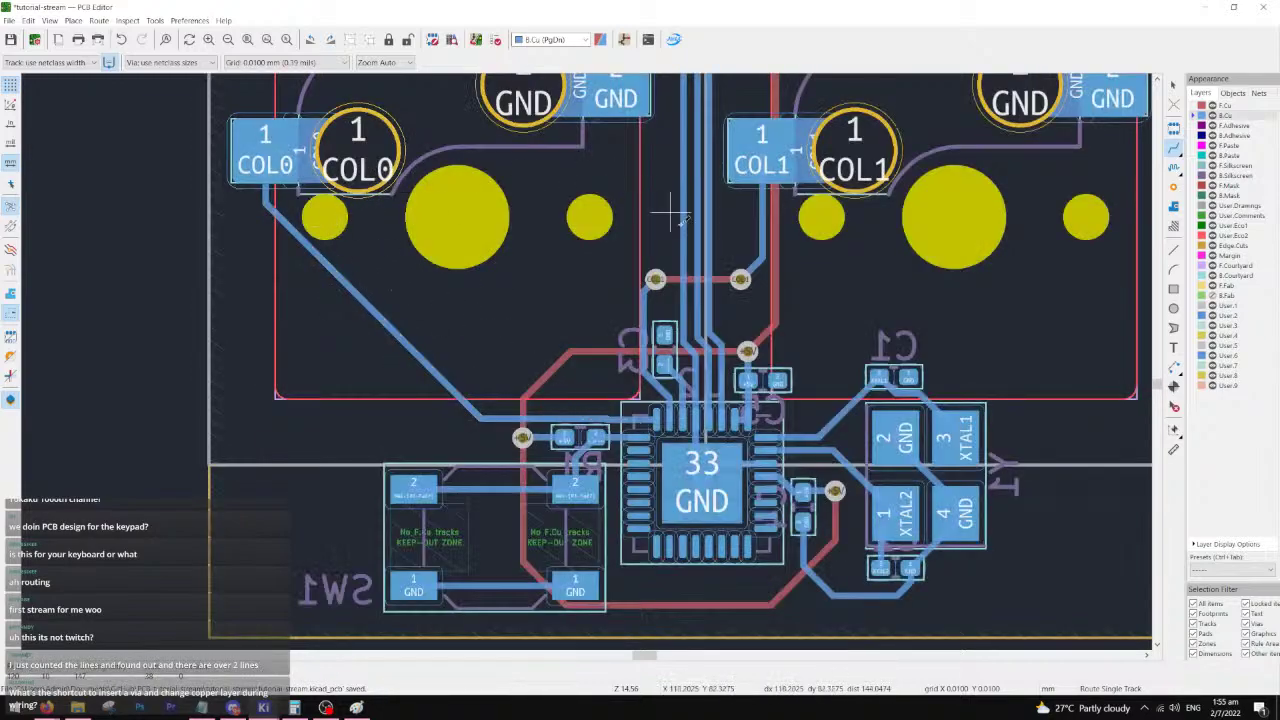
# - Set the grid to 0.7937 mm (31.25 mils) and try starting a filled zone at the board's upper-left corner
pyautogui.scroll(-2, 648, 282)
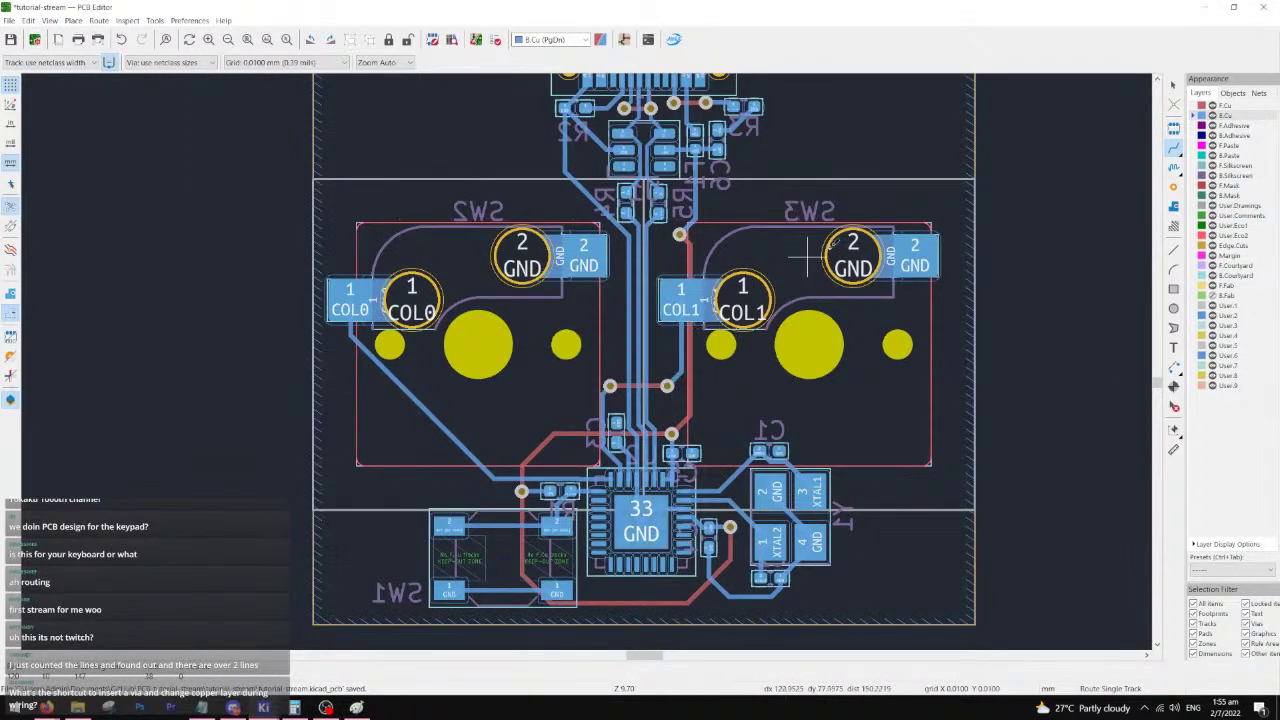
pyautogui.scroll(-2, 750, 391)
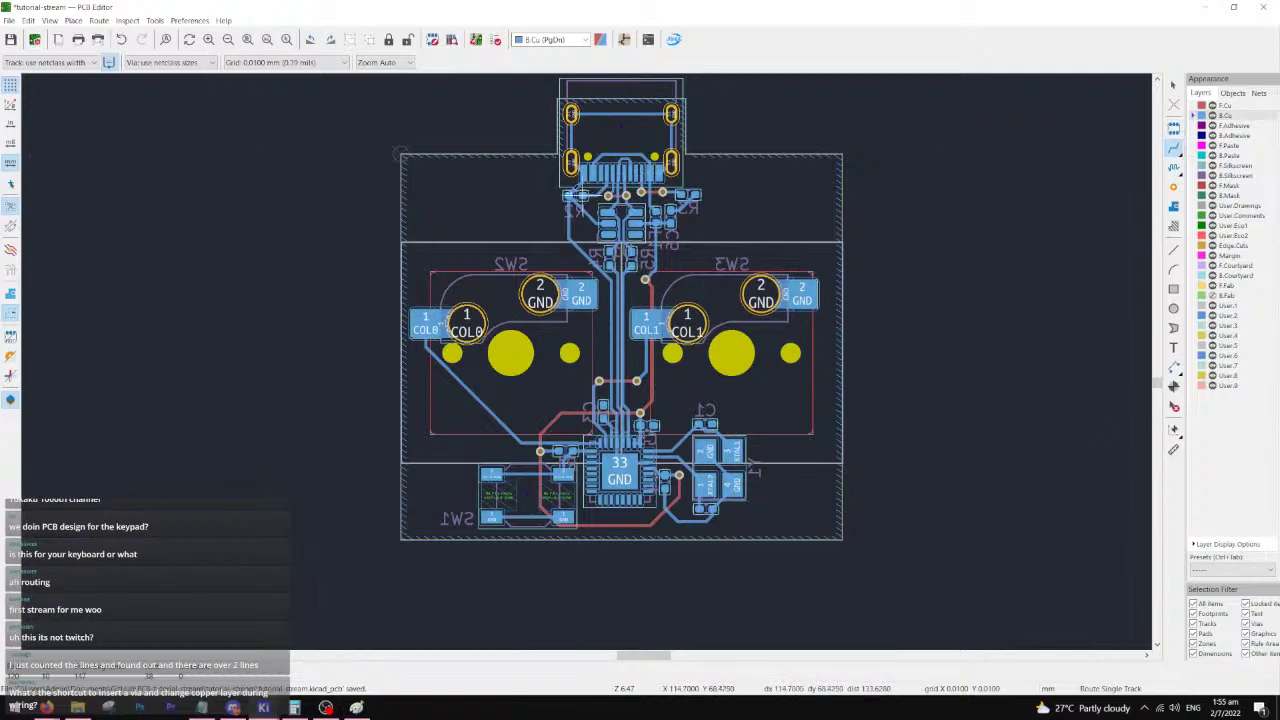
pyautogui.scroll(2, 493, 82)
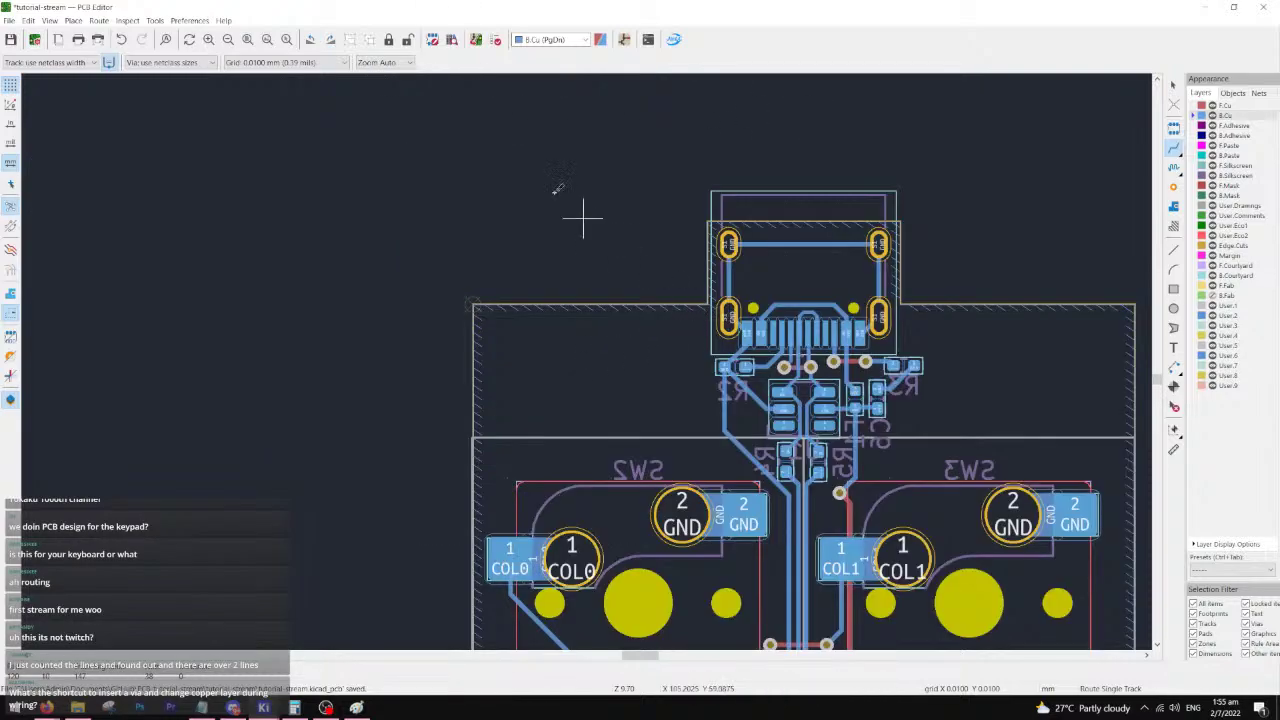
pyautogui.click(1174, 206)
pyautogui.scroll(2, 674, 277)
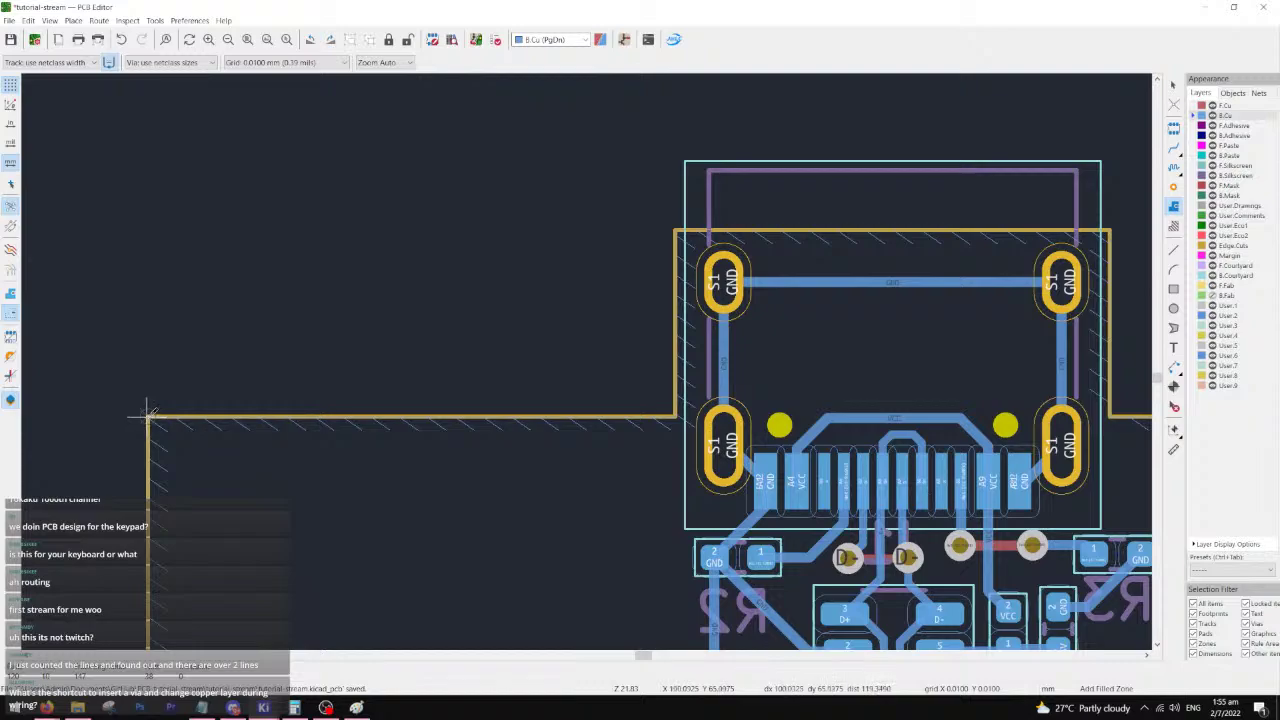
pyautogui.click(285, 62)
pyautogui.click(285, 294)
pyautogui.click(148, 415)
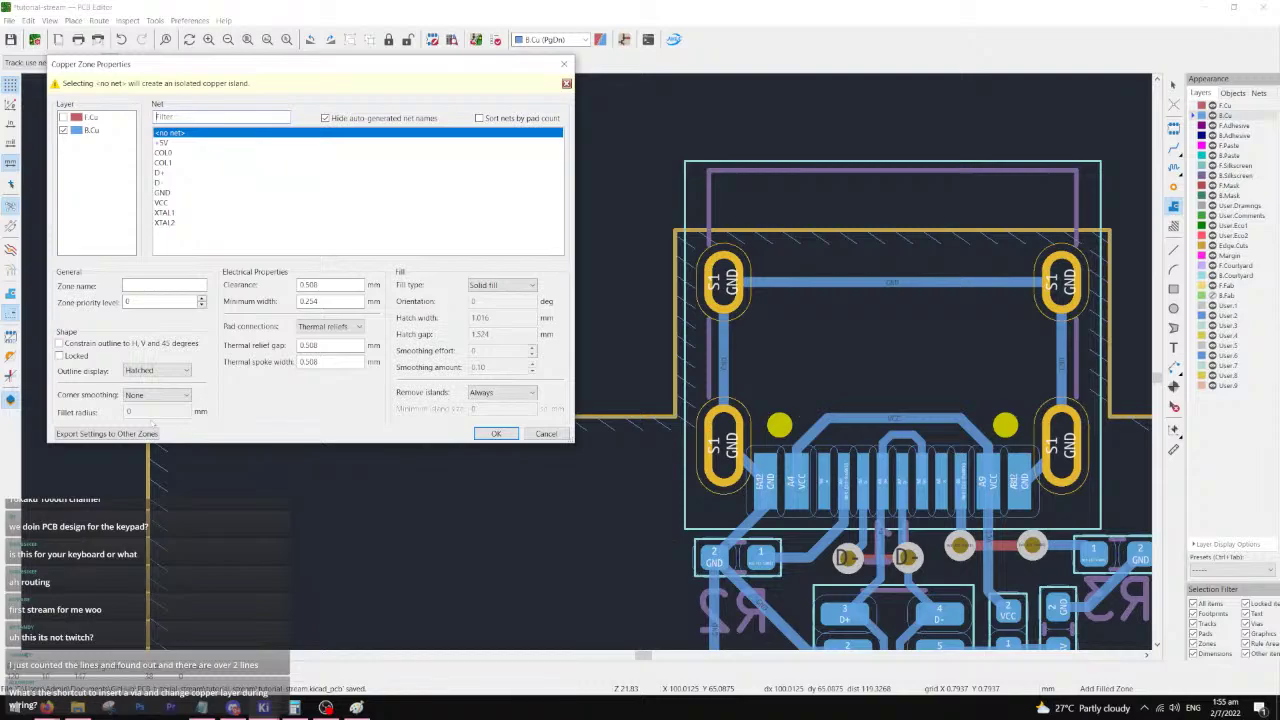
pyautogui.click(545, 434)
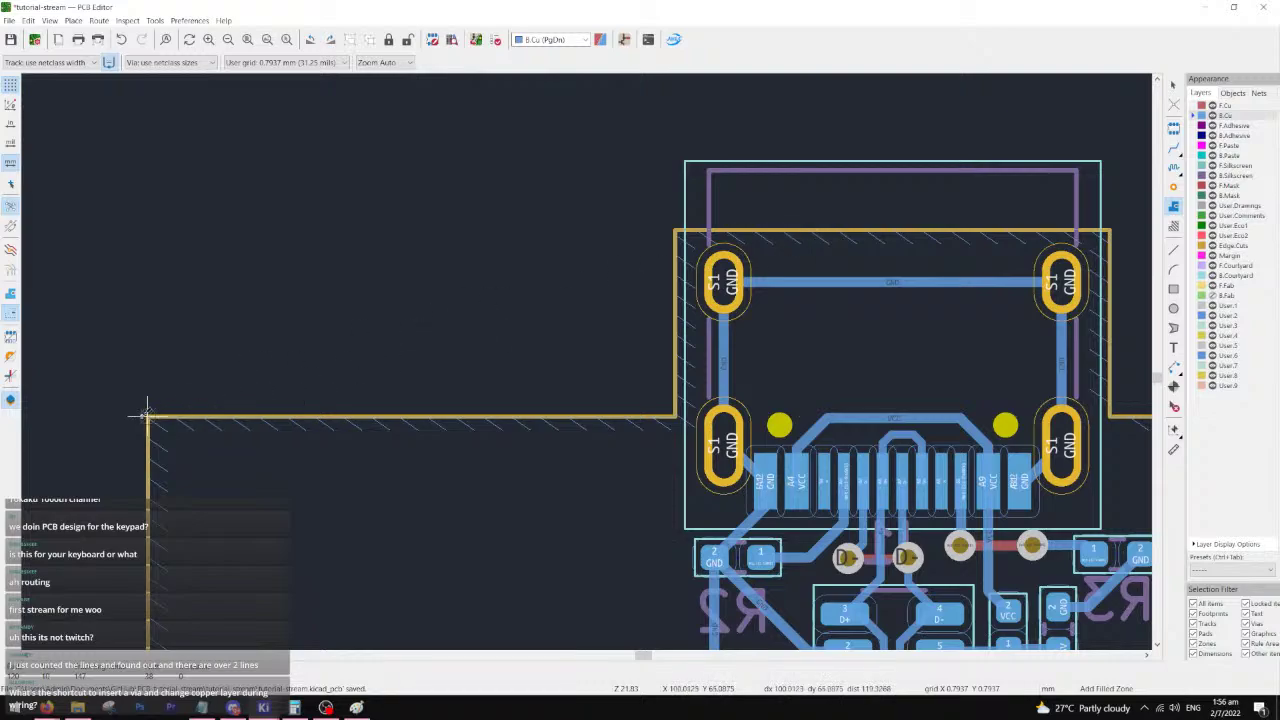
# - Start a filled zone at the board's upper-left corner on F.Cu only, with net GND and Fillet corner smoothing
pyautogui.click(148, 412)
pyautogui.click(63, 117)
pyautogui.click(63, 130)
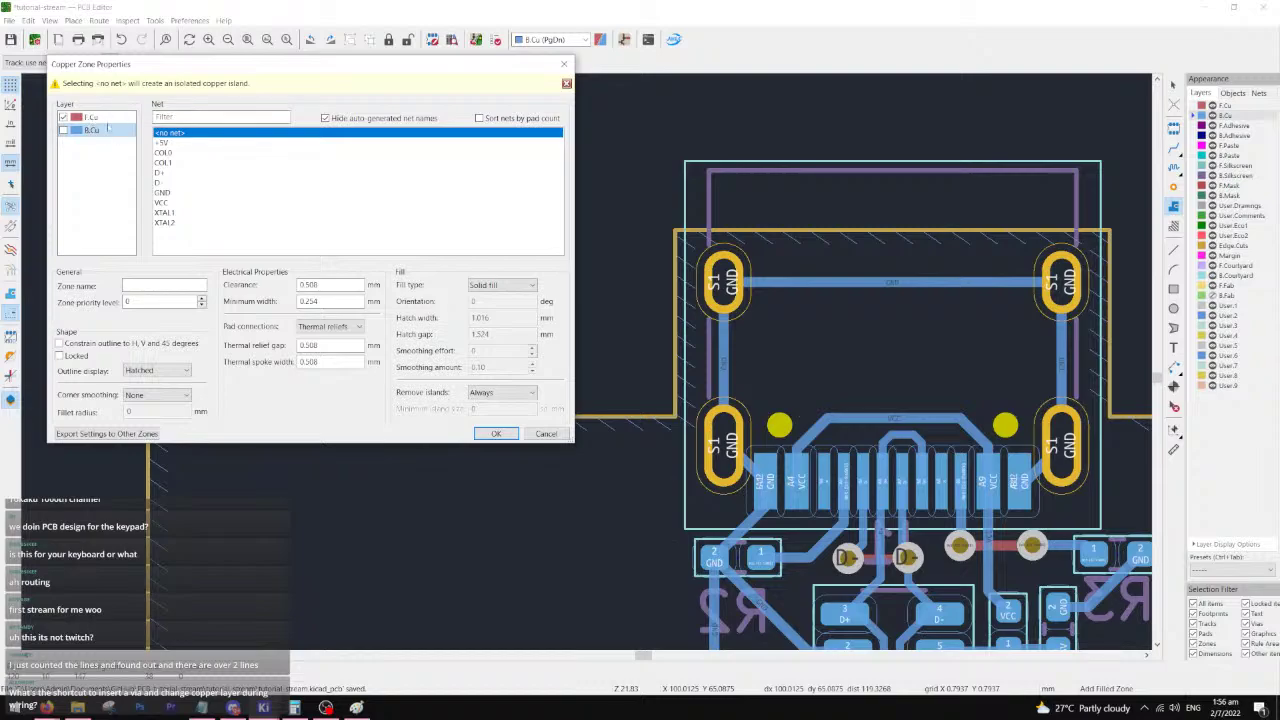
pyautogui.click(163, 192)
pyautogui.click(155, 395)
pyautogui.click(150, 428)
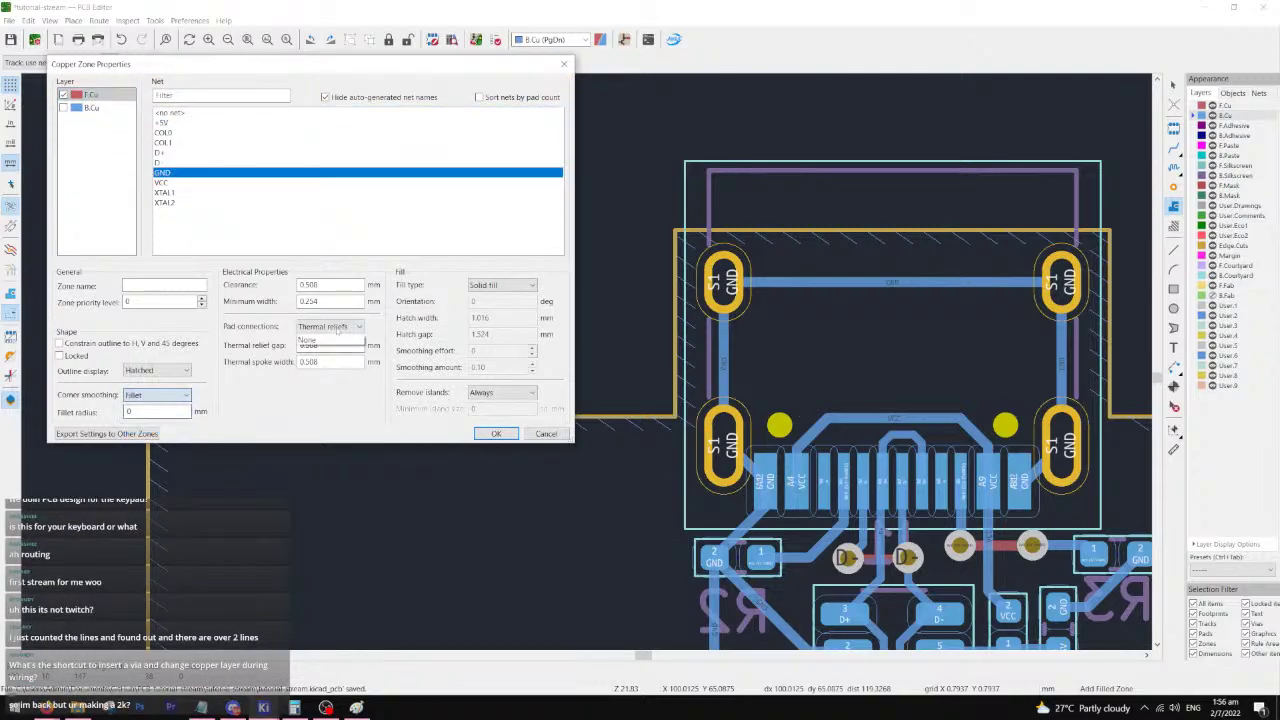
pyautogui.click(333, 340)
pyautogui.click(496, 433)
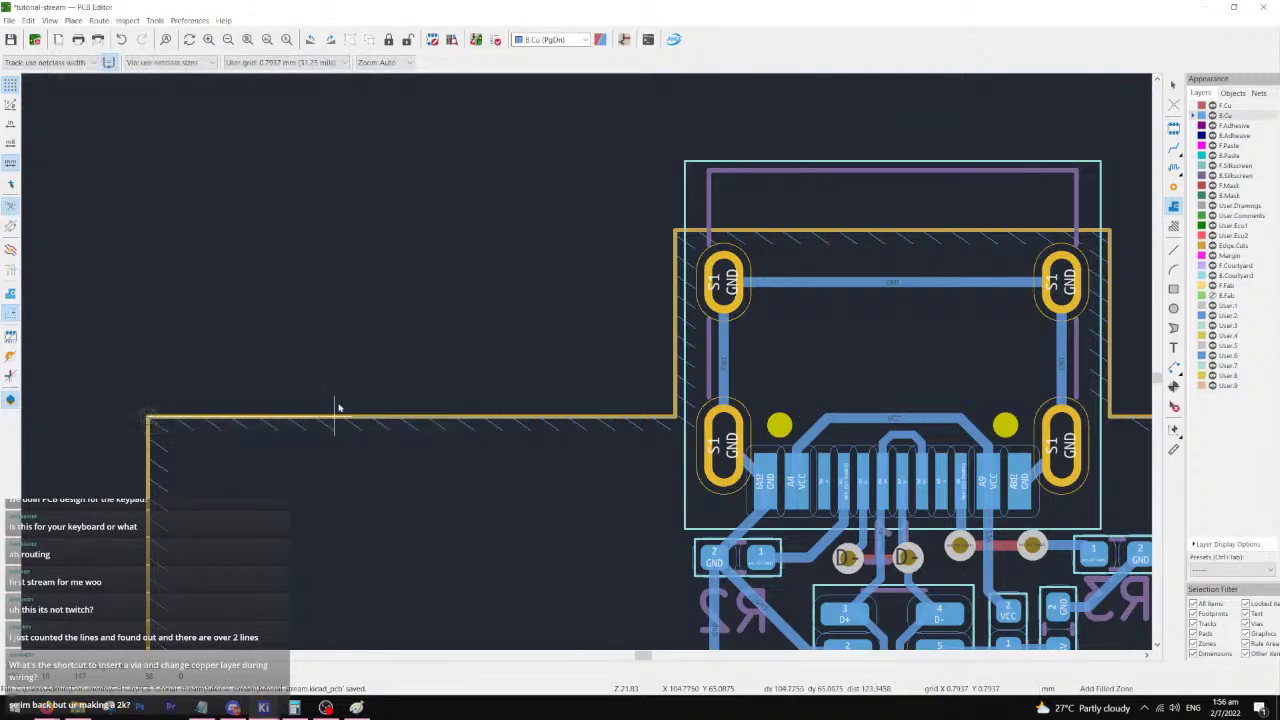
# - Outline the zone along the board's upper edge, around the USB connector tab, to the upper-right corner
pyautogui.click(675, 416)
pyautogui.click(675, 230)
pyautogui.moveTo(1018, 230); pyautogui.dragTo(556, 294, button='middle')
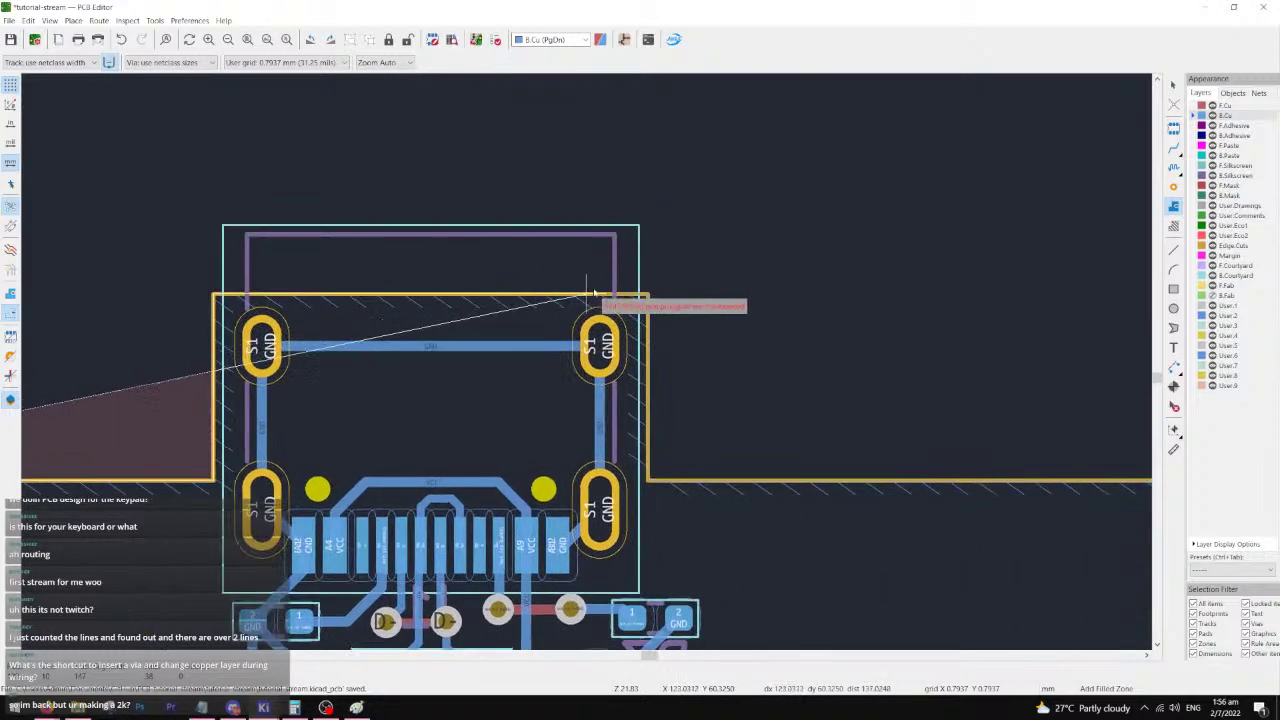
pyautogui.click(648, 292)
pyautogui.click(648, 480)
pyautogui.moveTo(850, 471); pyautogui.dragTo(212, 405, button='middle')
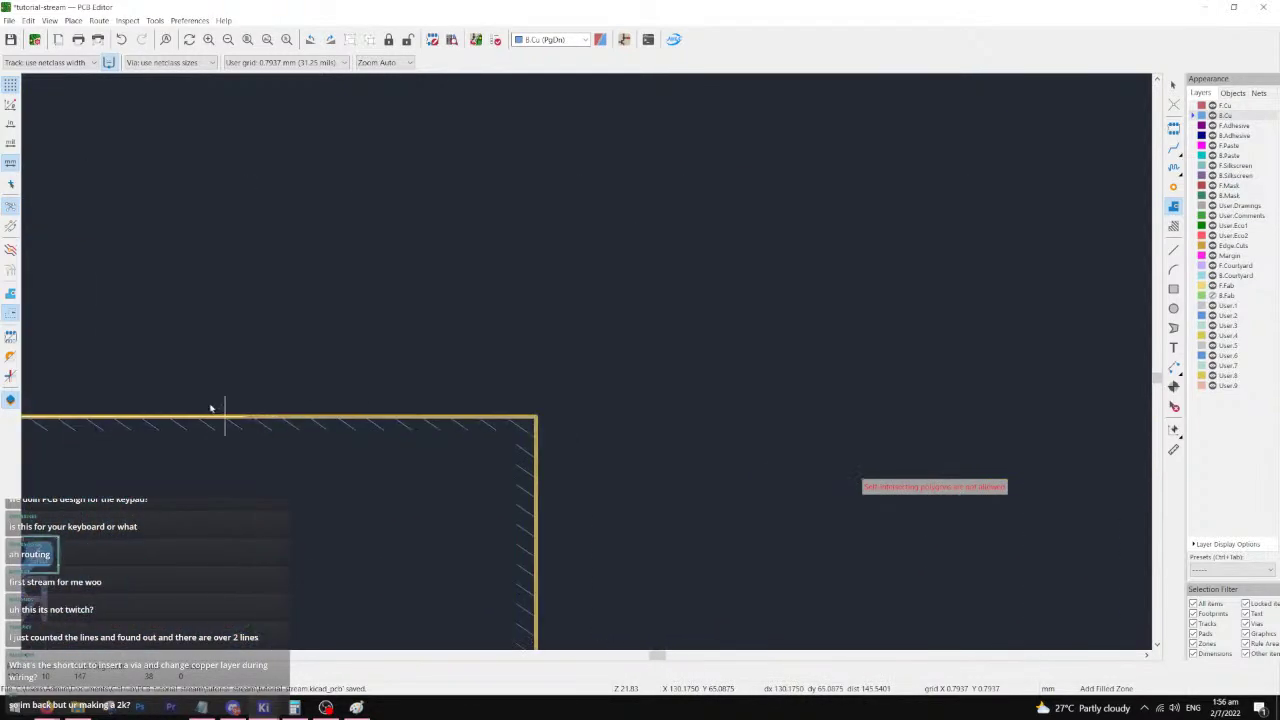
pyautogui.click(540, 416)
# - Continue the zone outline down through the board's lower-right and lower-left corners and close it at the upper-left starting corner
pyautogui.scroll(6, 749, 586)
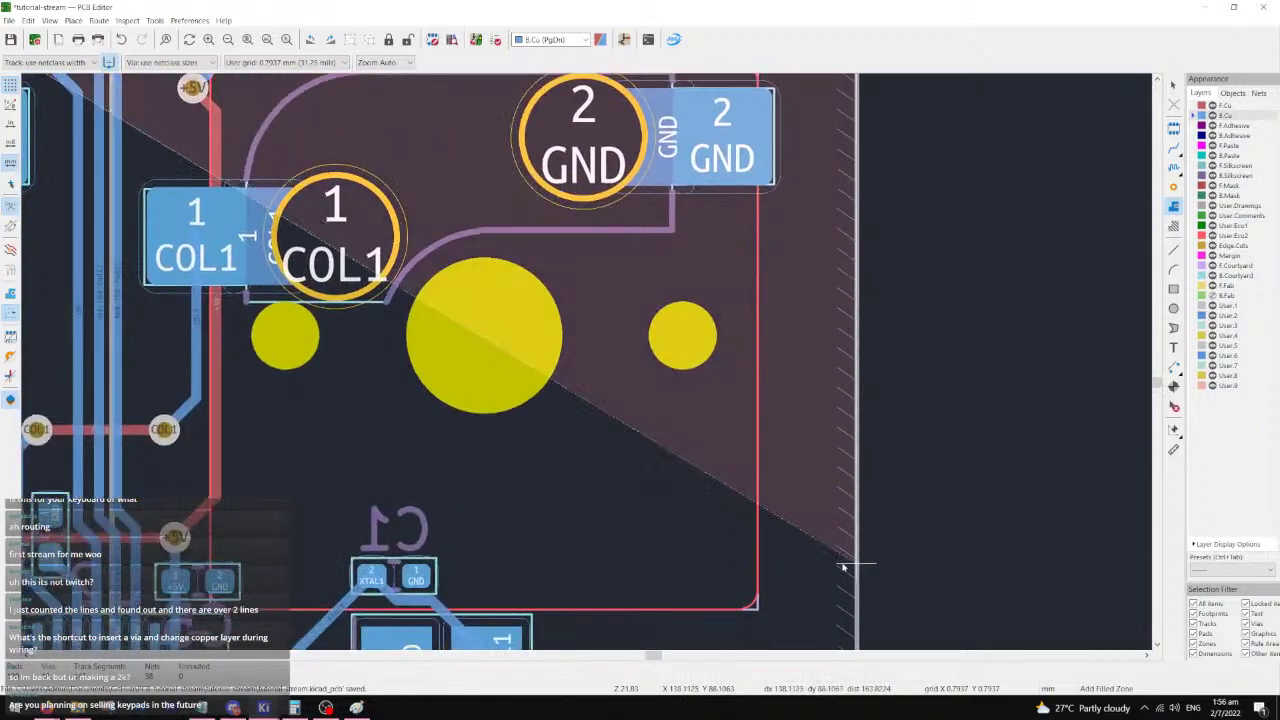
pyautogui.moveTo(843, 566); pyautogui.dragTo(870, 322, button='middle')
pyautogui.moveTo(880, 590); pyautogui.dragTo(886, 390, button='middle')
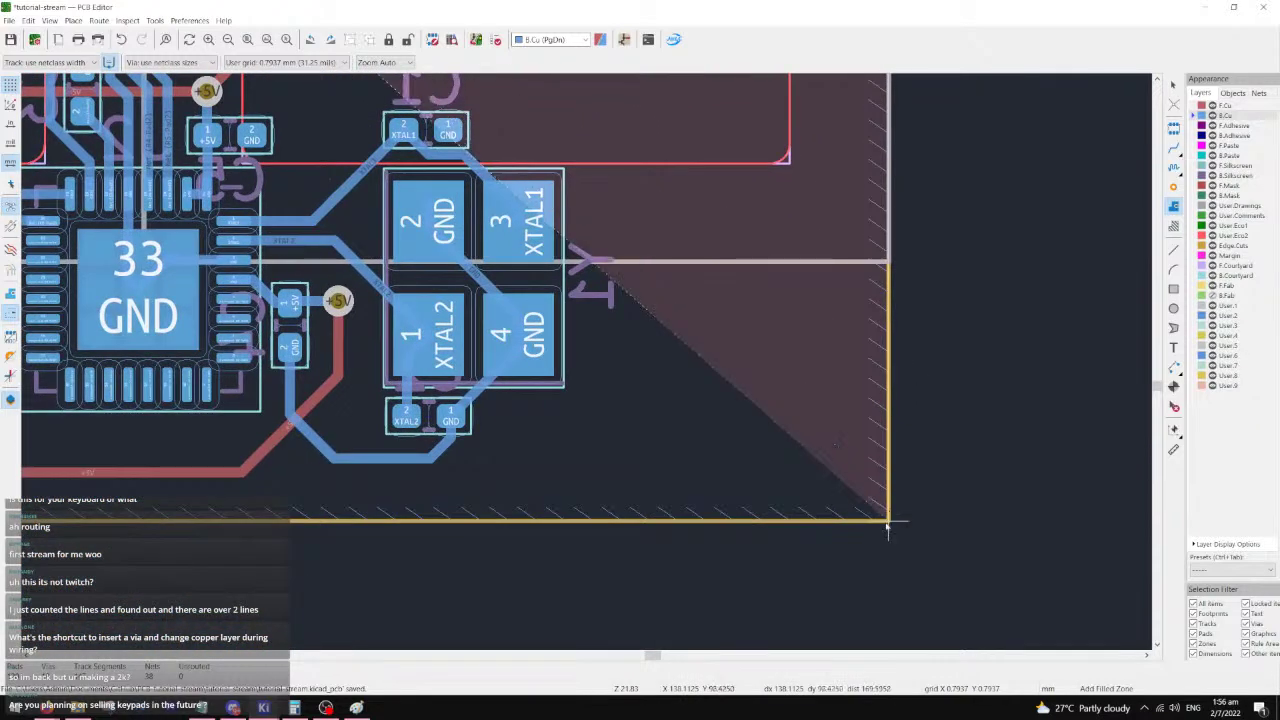
pyautogui.click(888, 521)
pyautogui.moveTo(392, 523); pyautogui.dragTo(850, 510, button='middle')
pyautogui.moveTo(190, 503); pyautogui.dragTo(686, 514, button='middle')
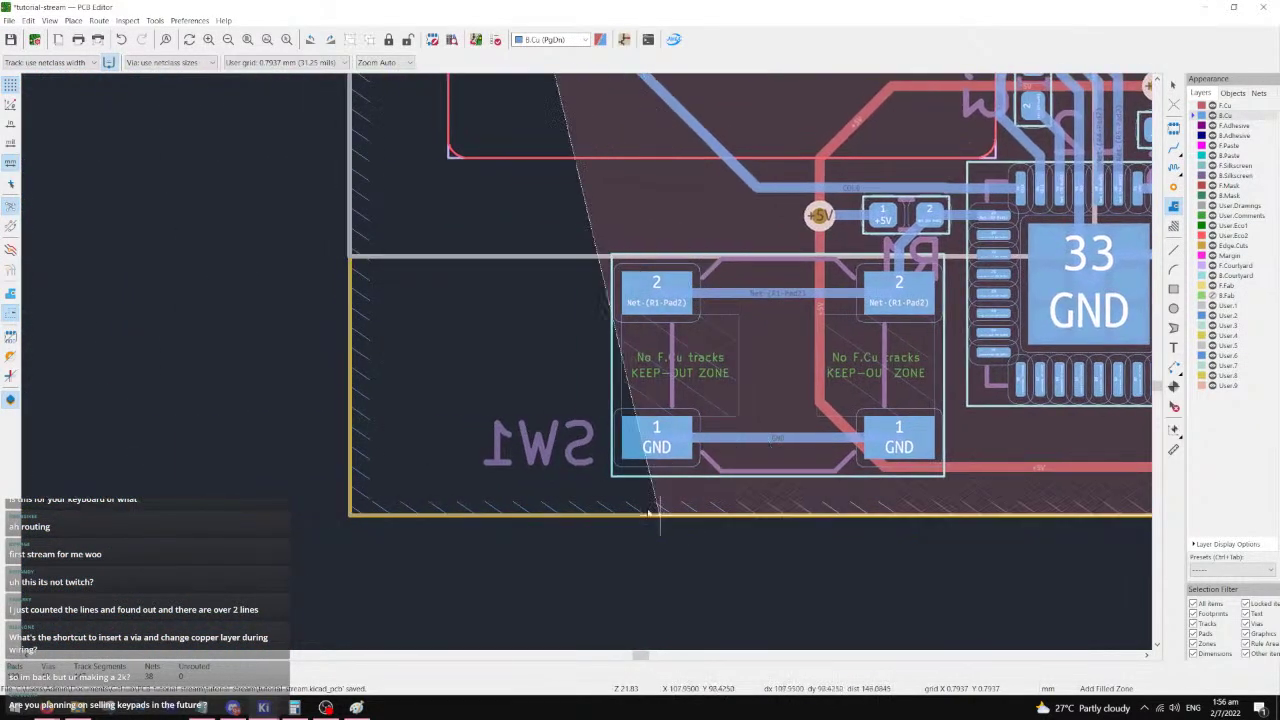
pyautogui.moveTo(342, 315); pyautogui.dragTo(331, 620, button='middle')
pyautogui.moveTo(334, 203)
pyautogui.mouseDown(button='middle')
pyautogui.moveTo(371, 503)
pyautogui.moveTo(358, 495)
pyautogui.mouseUp(button='middle')
pyautogui.doubleClick(369, 103)
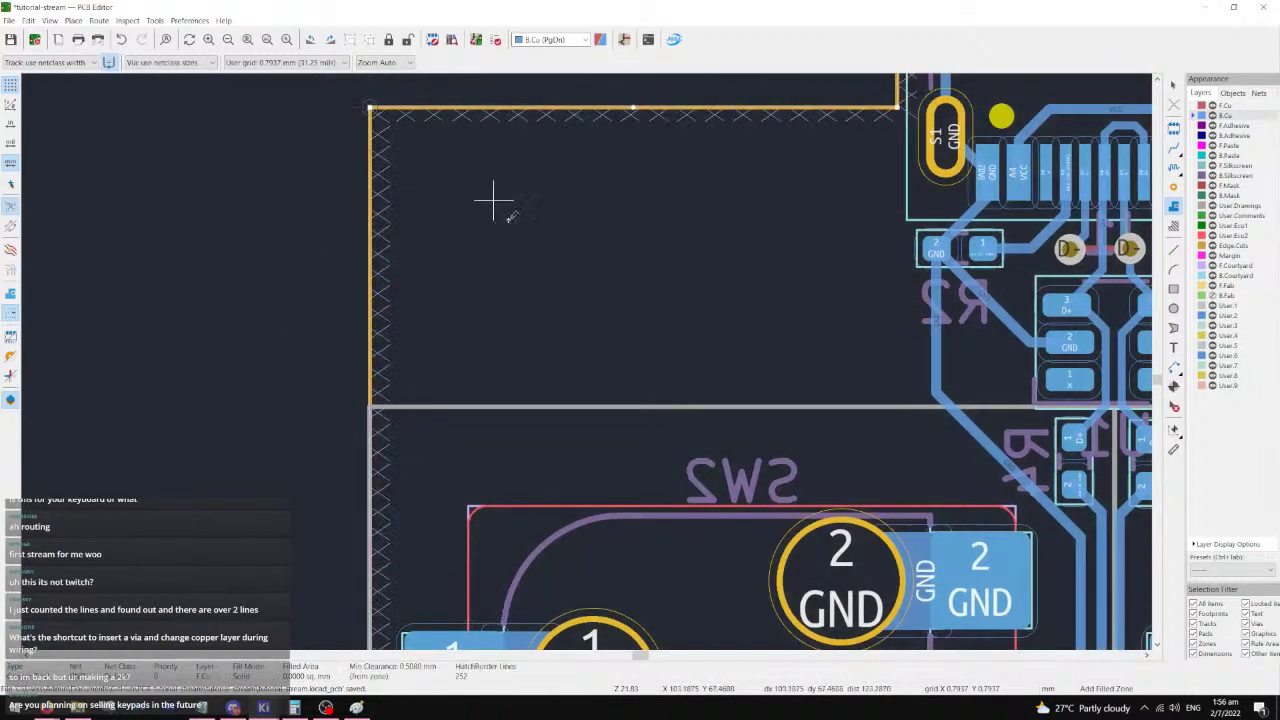
pyautogui.press('Escape')
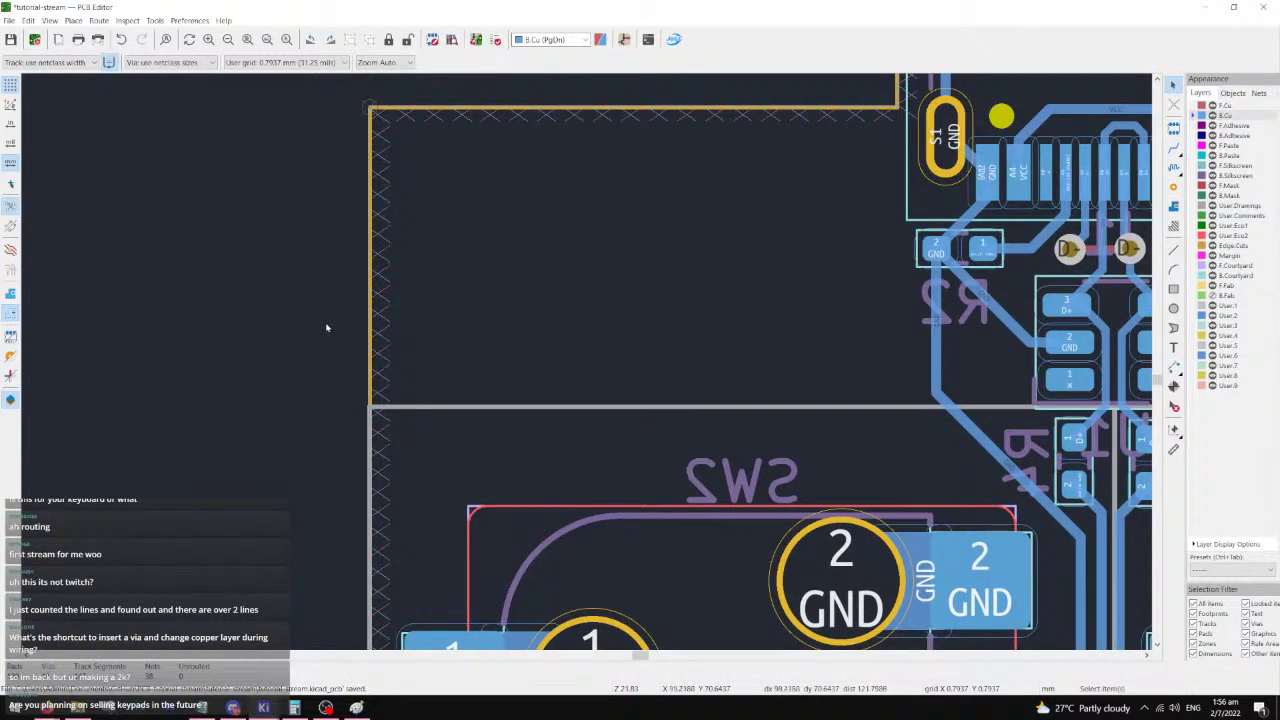
# - Fill all copper zones on the board
pyautogui.scroll(-3, 591, 357)
pyautogui.scroll(-1, 600, 377)
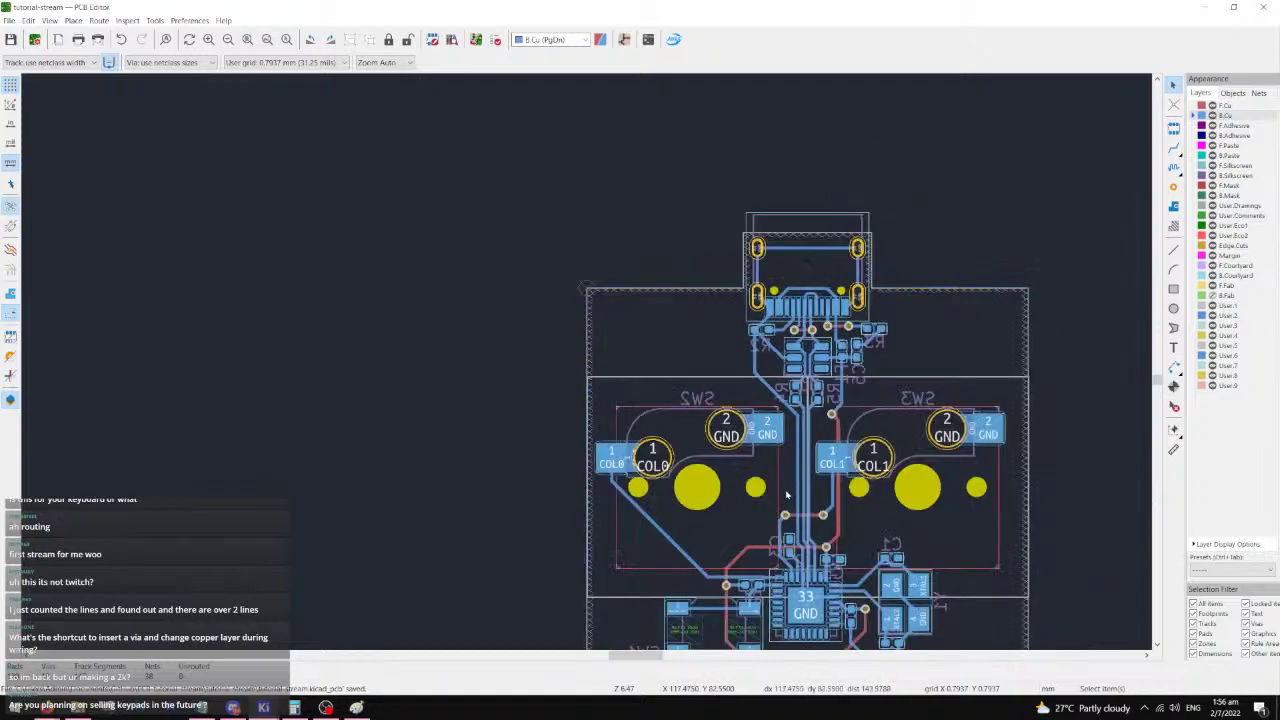
pyautogui.moveTo(788, 497); pyautogui.dragTo(541, 347, button='middle')
pyautogui.scroll(3, 600, 484)
pyautogui.scroll(1, 622, 376)
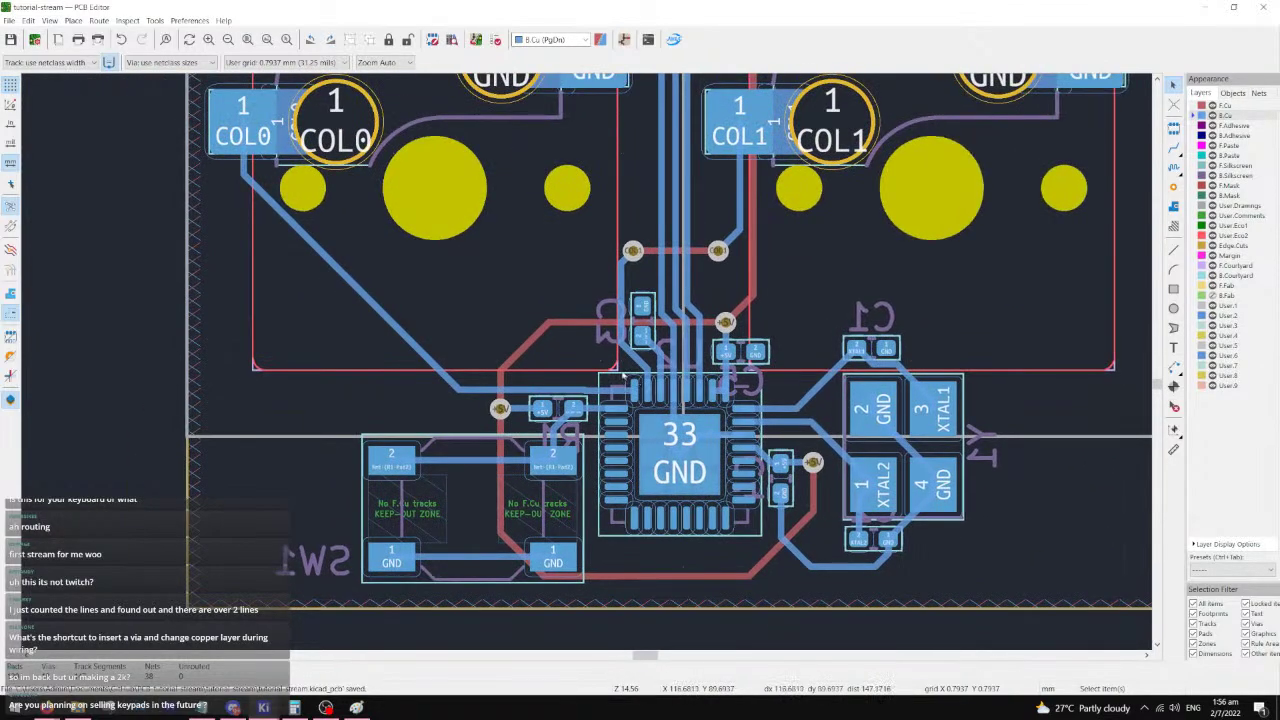
pyautogui.press('b')
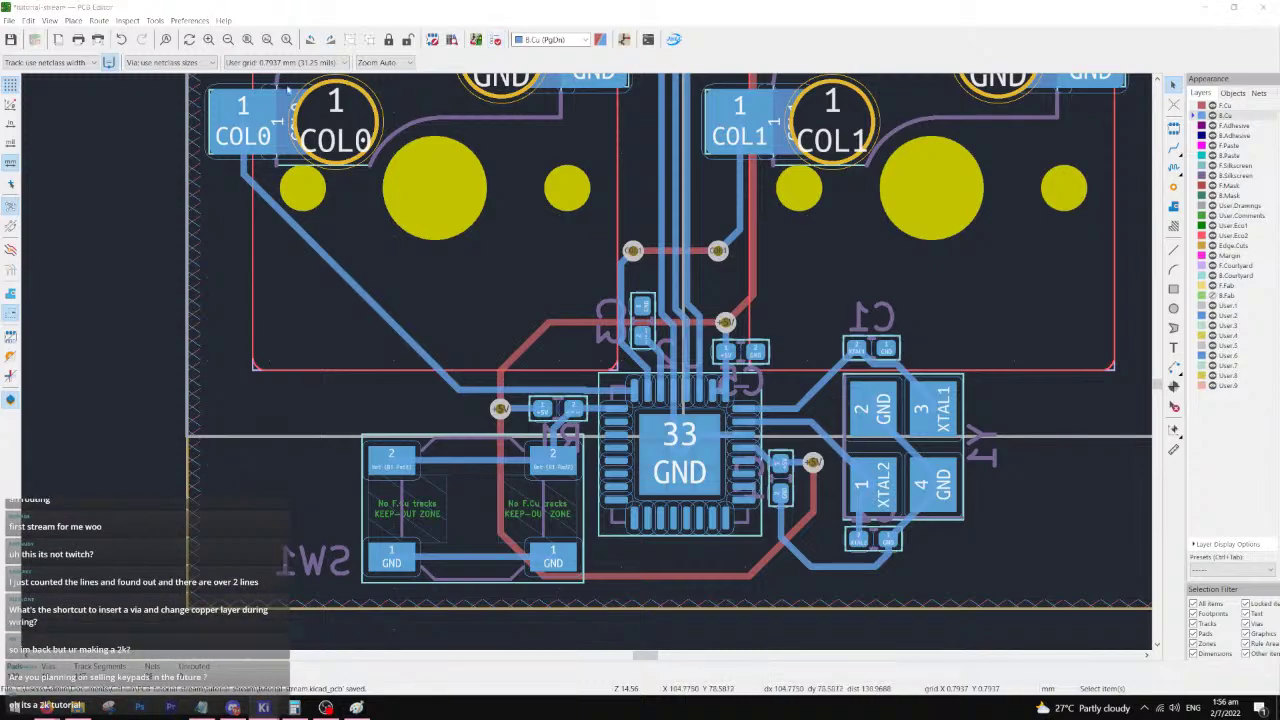
# - Run the design rules check, include warnings in the violations list, and move the dialog clear of the board
pyautogui.click(496, 39)
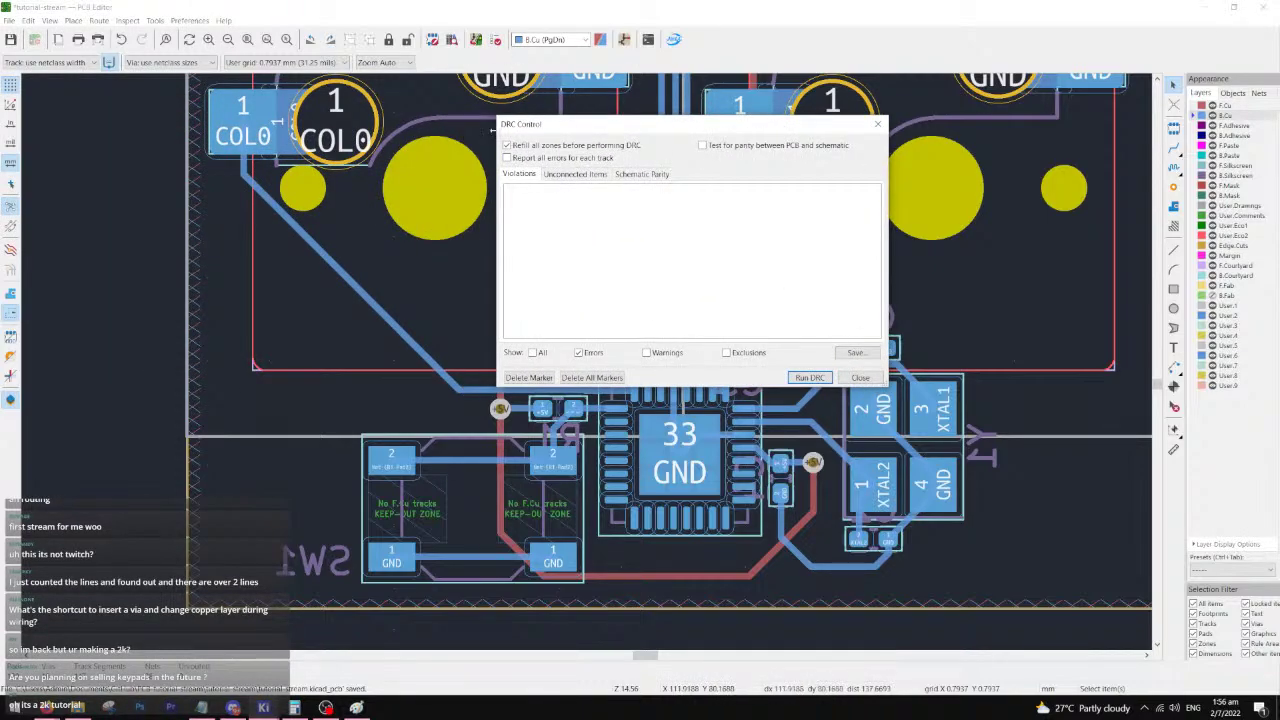
pyautogui.click(809, 377)
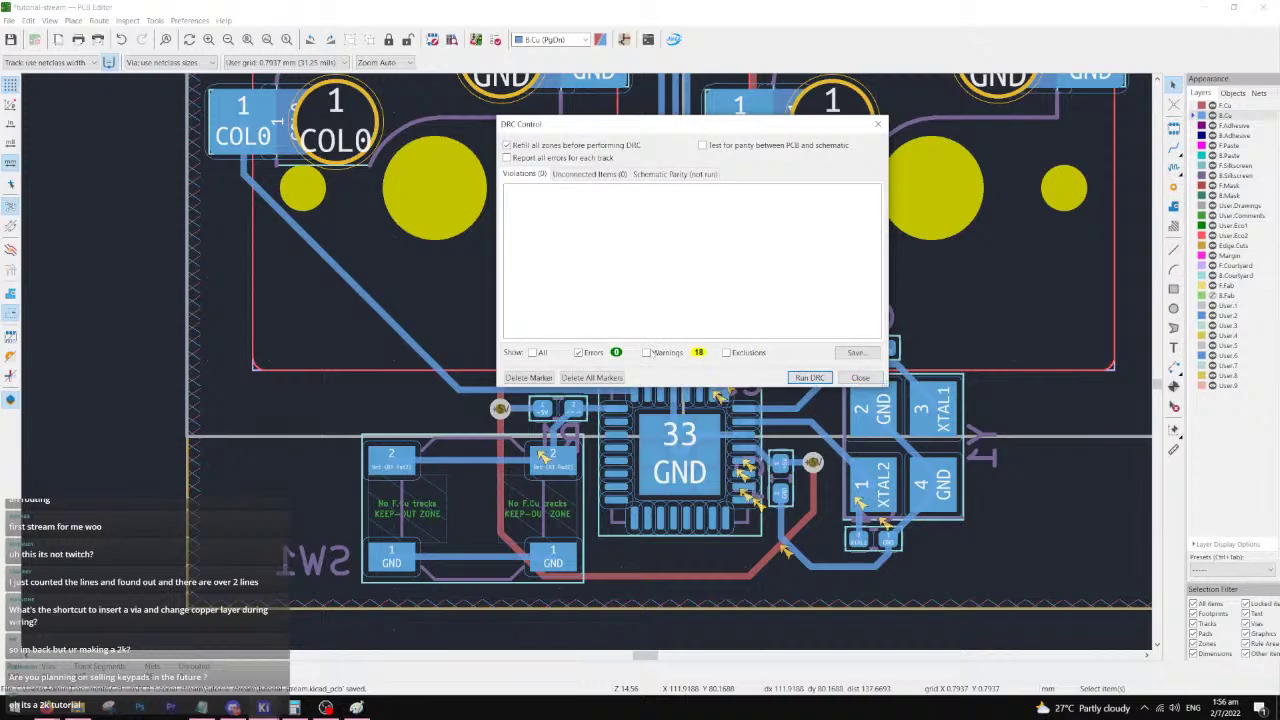
pyautogui.click(647, 352)
pyautogui.click(601, 205)
pyautogui.moveTo(662, 130); pyautogui.dragTo(913, 114)
pyautogui.scroll(2, 683, 271)
pyautogui.scroll(-3, 586, 360)
# - Locate the unconnected 1.7112 mm +5V track on F.Cu from the violations list and delete that dangling segment
pyautogui.click(880, 240)
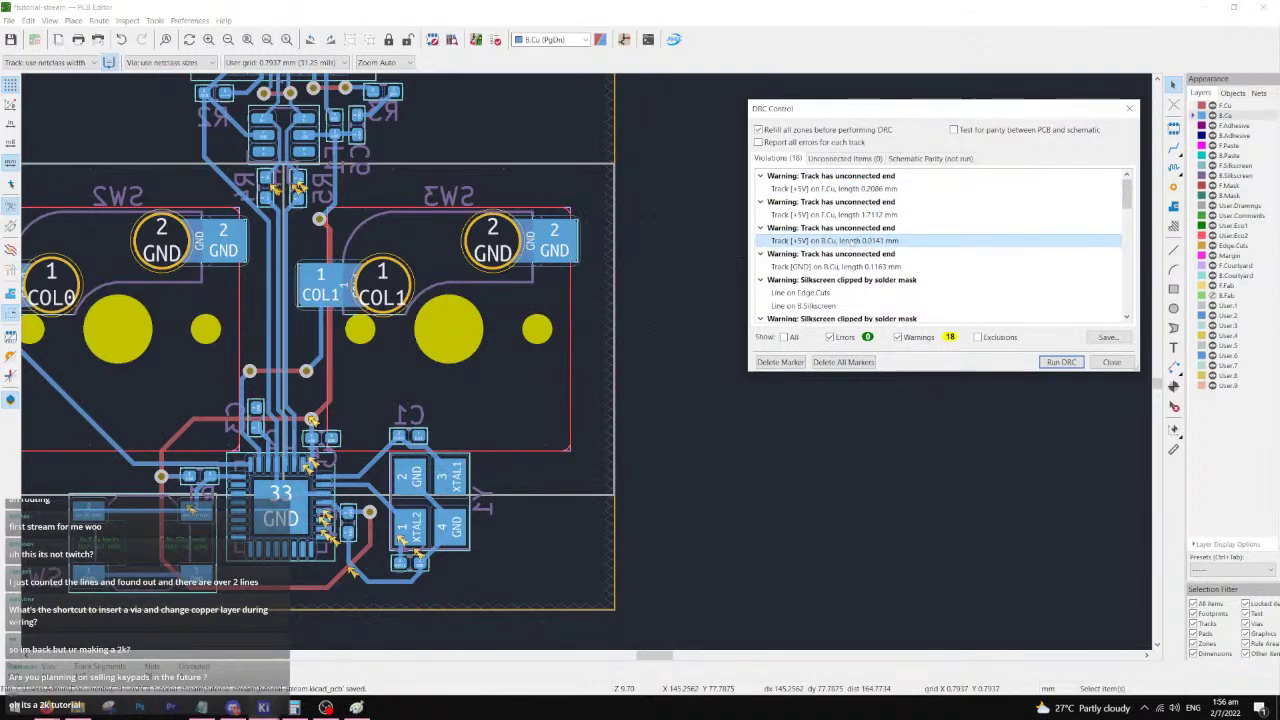
pyautogui.click(862, 202)
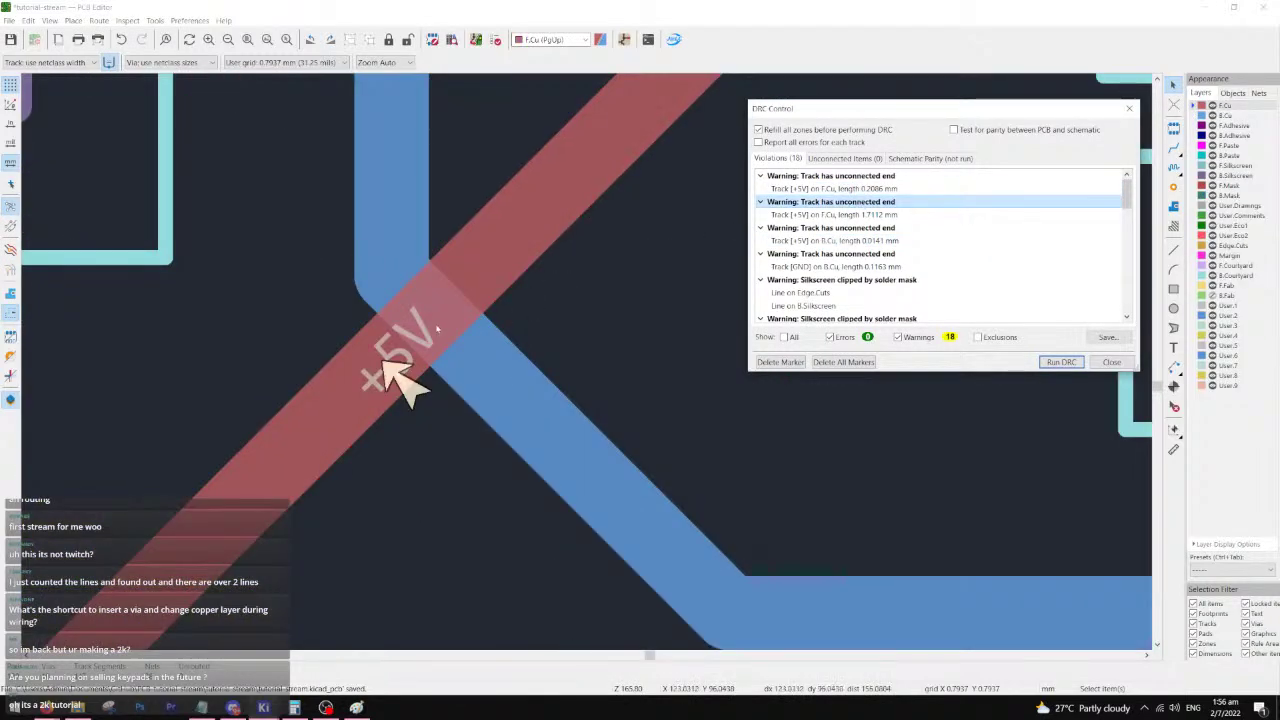
pyautogui.click(378, 364)
pyautogui.click(440, 391)
pyautogui.scroll(-2, 588, 367)
pyautogui.scroll(-2, 588, 367)
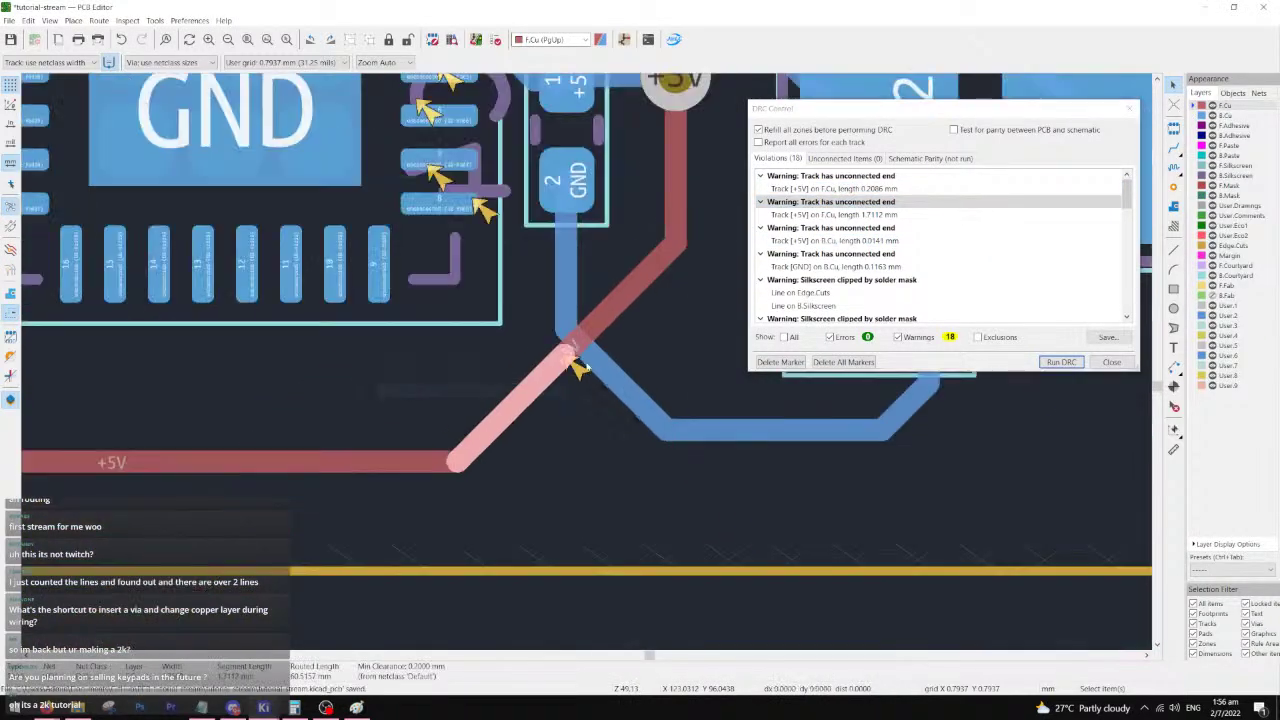
pyautogui.press('Escape')
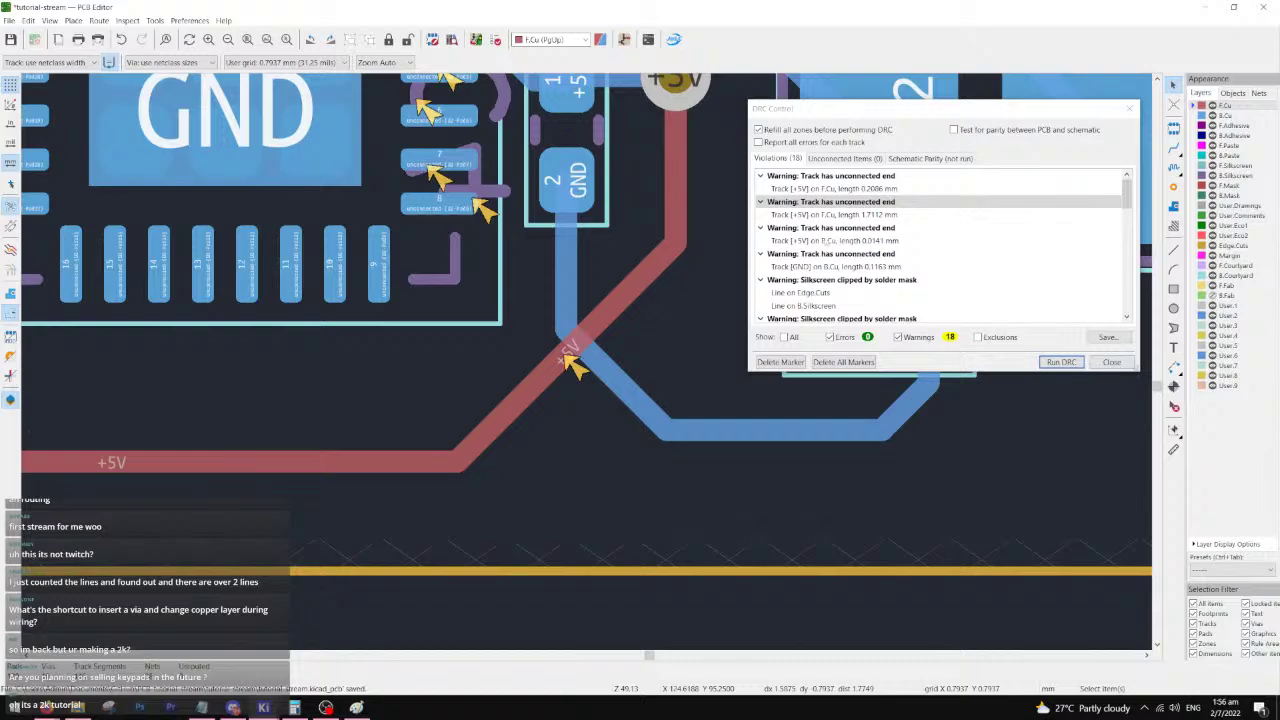
# - Delete the unconnected 0.2006 mm +5V track stub on F.Cu at the via above capacitor C5
pyautogui.click(842, 176)
pyautogui.click(843, 189)
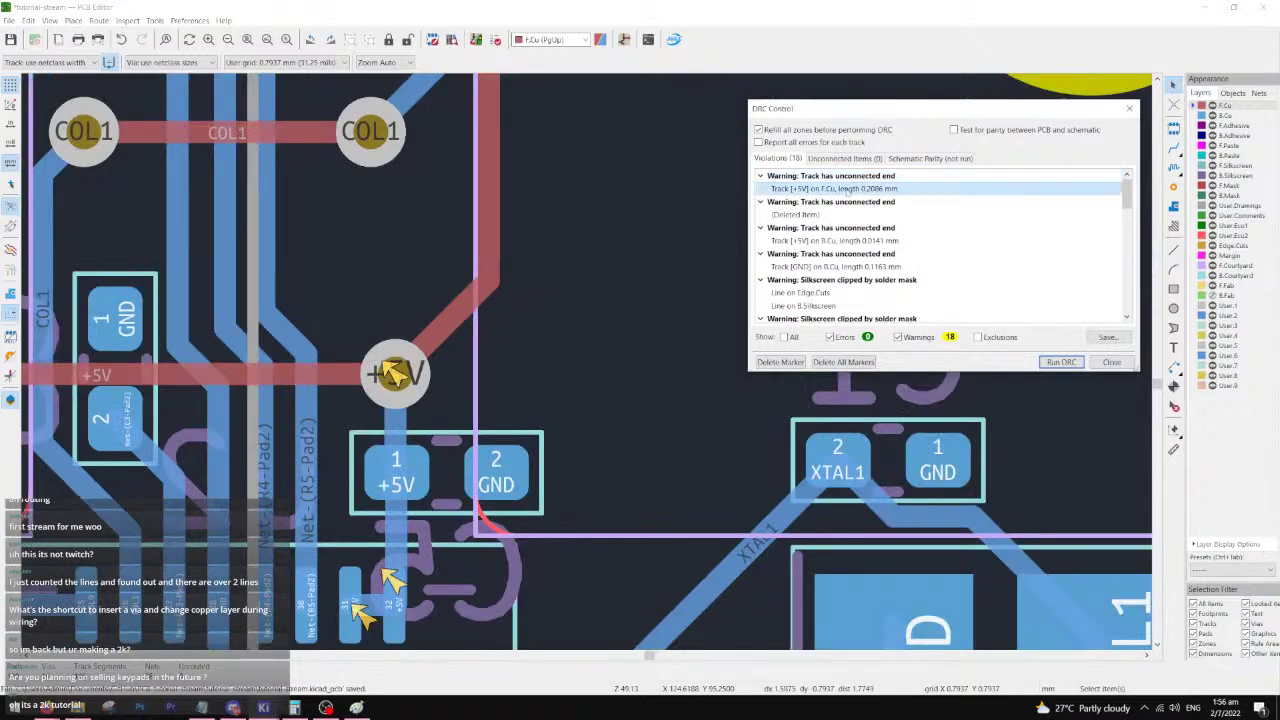
pyautogui.click(398, 362)
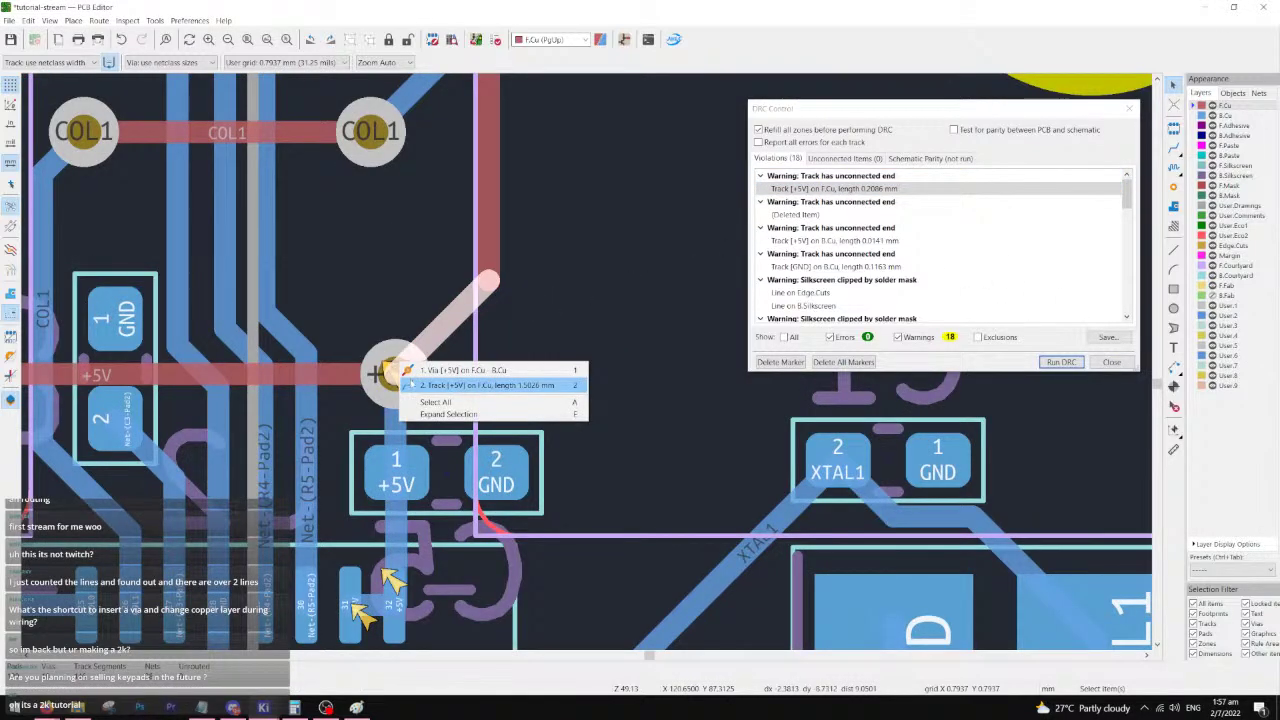
pyautogui.click(377, 375)
pyautogui.click(414, 358)
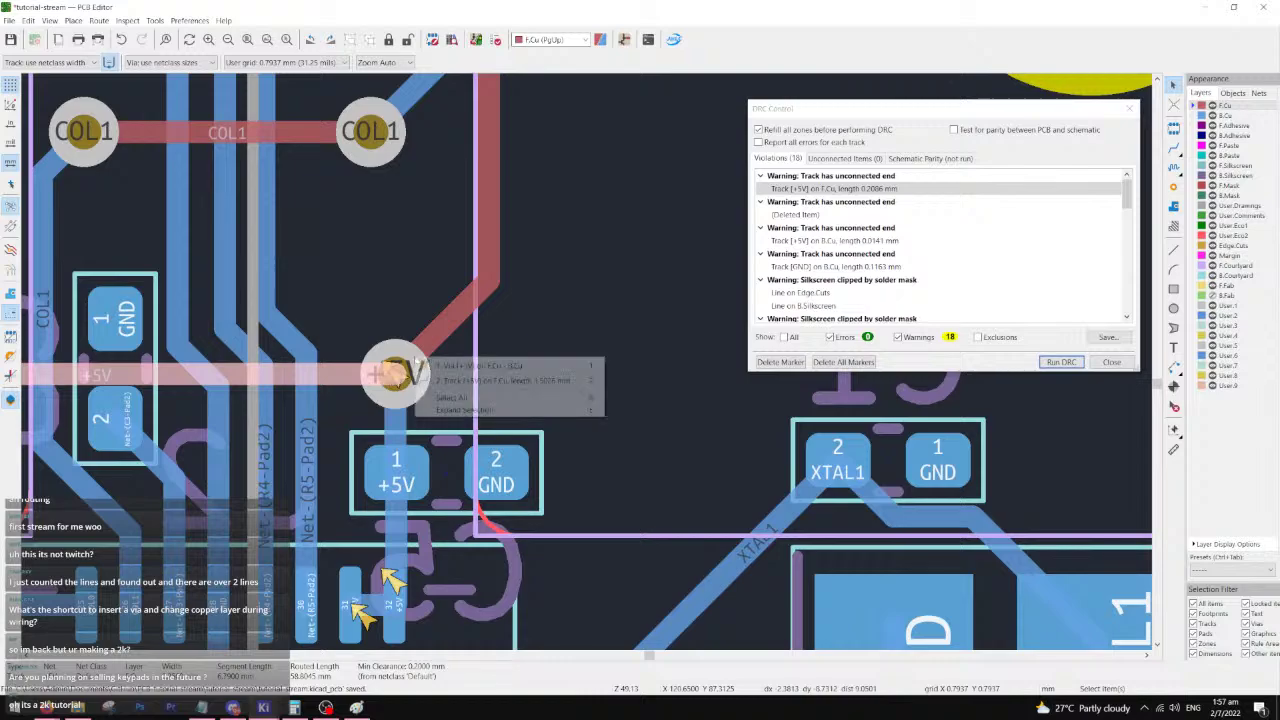
pyautogui.click(420, 366)
pyautogui.click(398, 372)
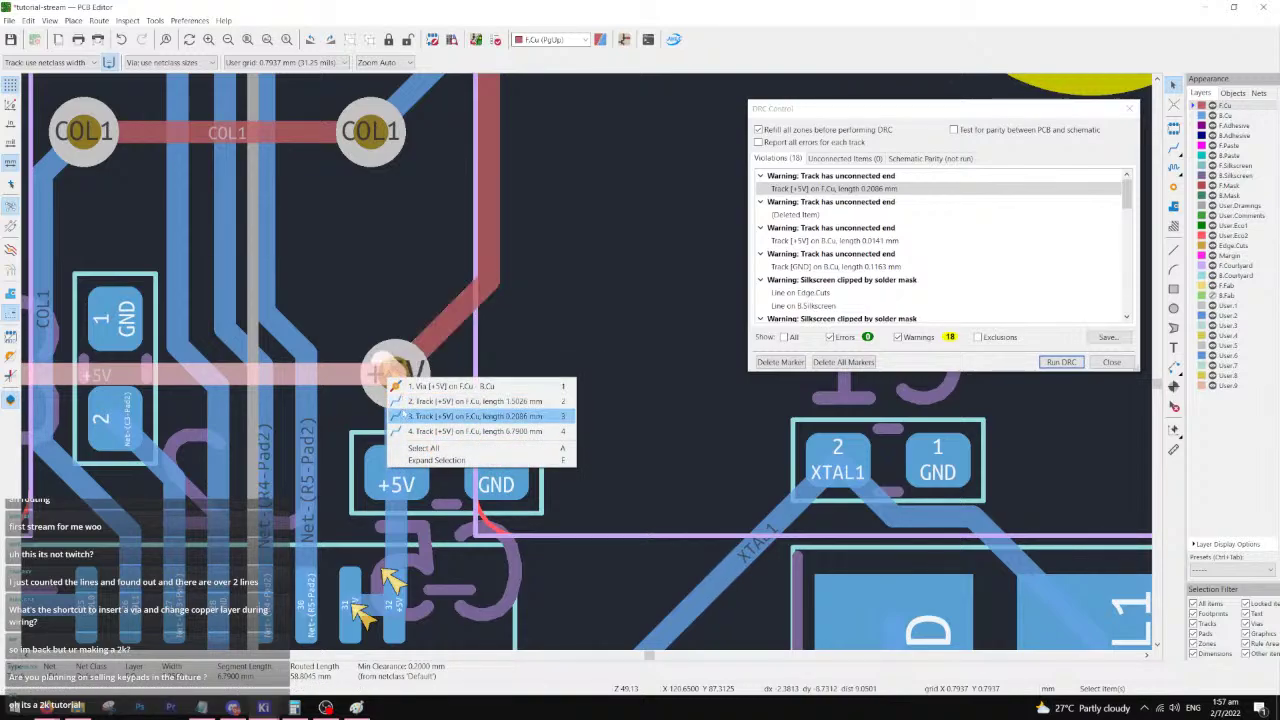
pyautogui.click(399, 413)
pyautogui.click(398, 370)
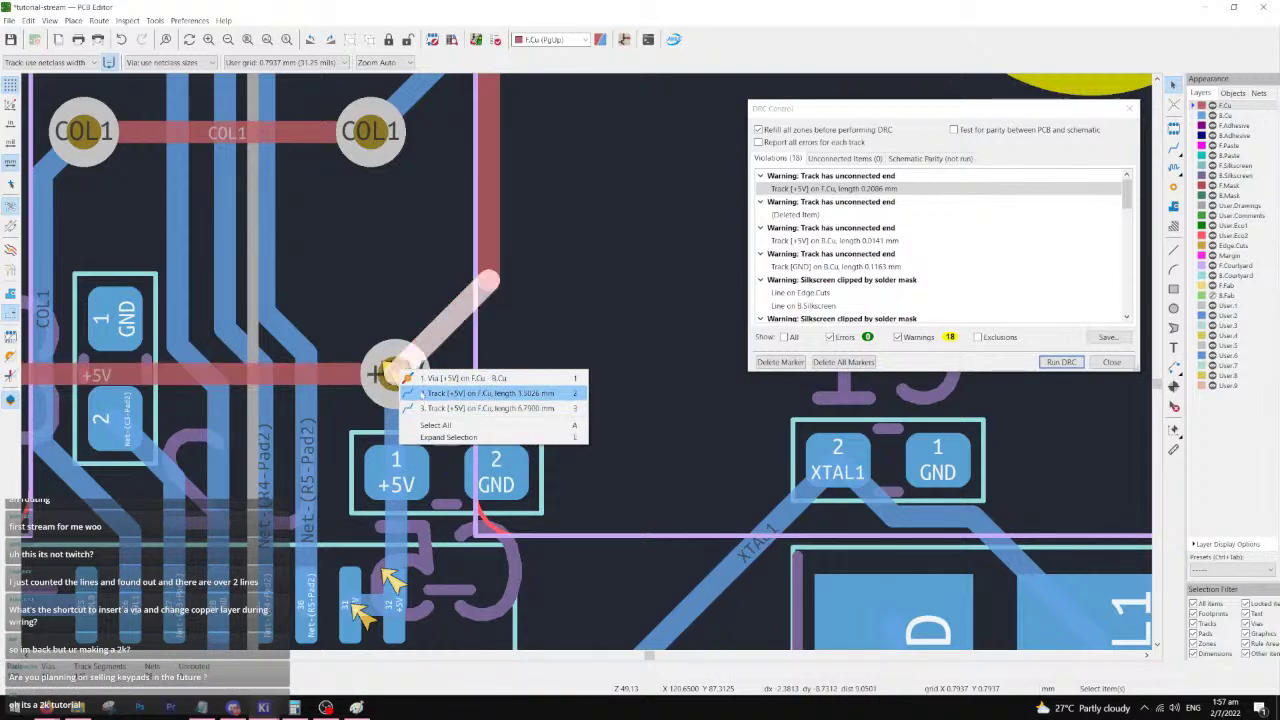
pyautogui.click(418, 408)
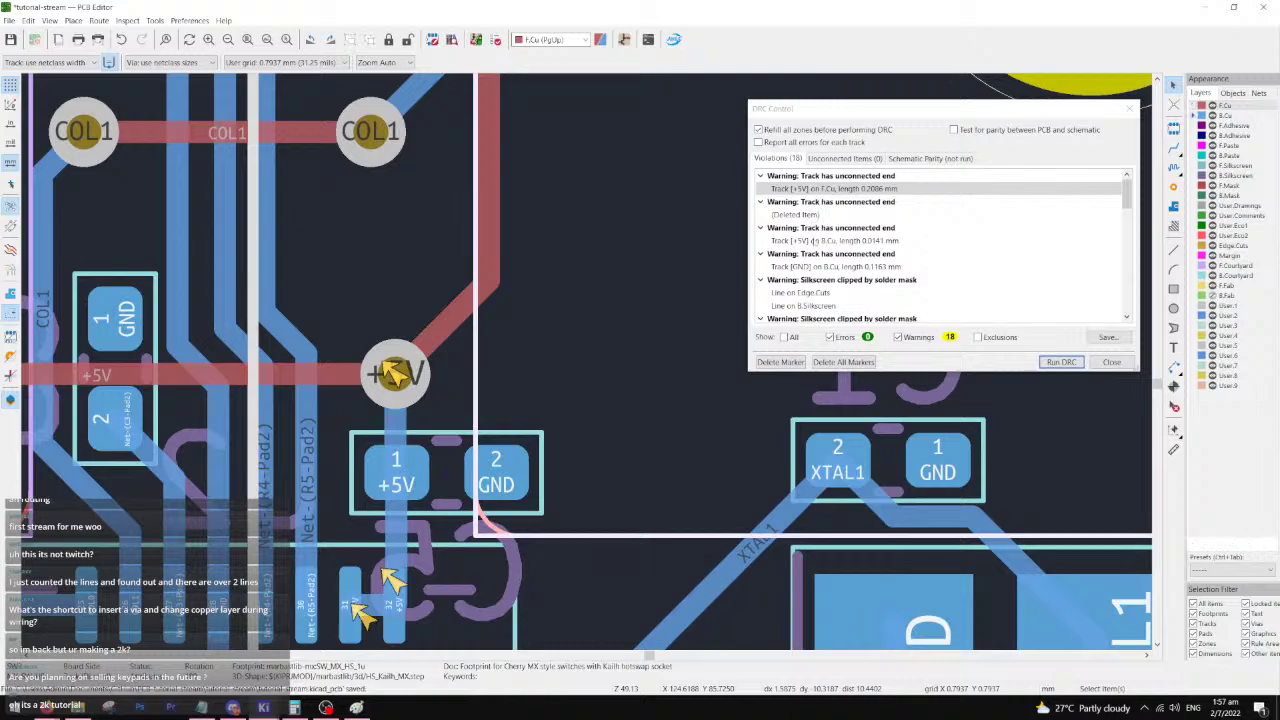
# - Delete the tiny leftover +5V track segment on B.Cu at pad 32 of the microcontroller
pyautogui.click(815, 241)
pyautogui.scroll(2, 429, 345)
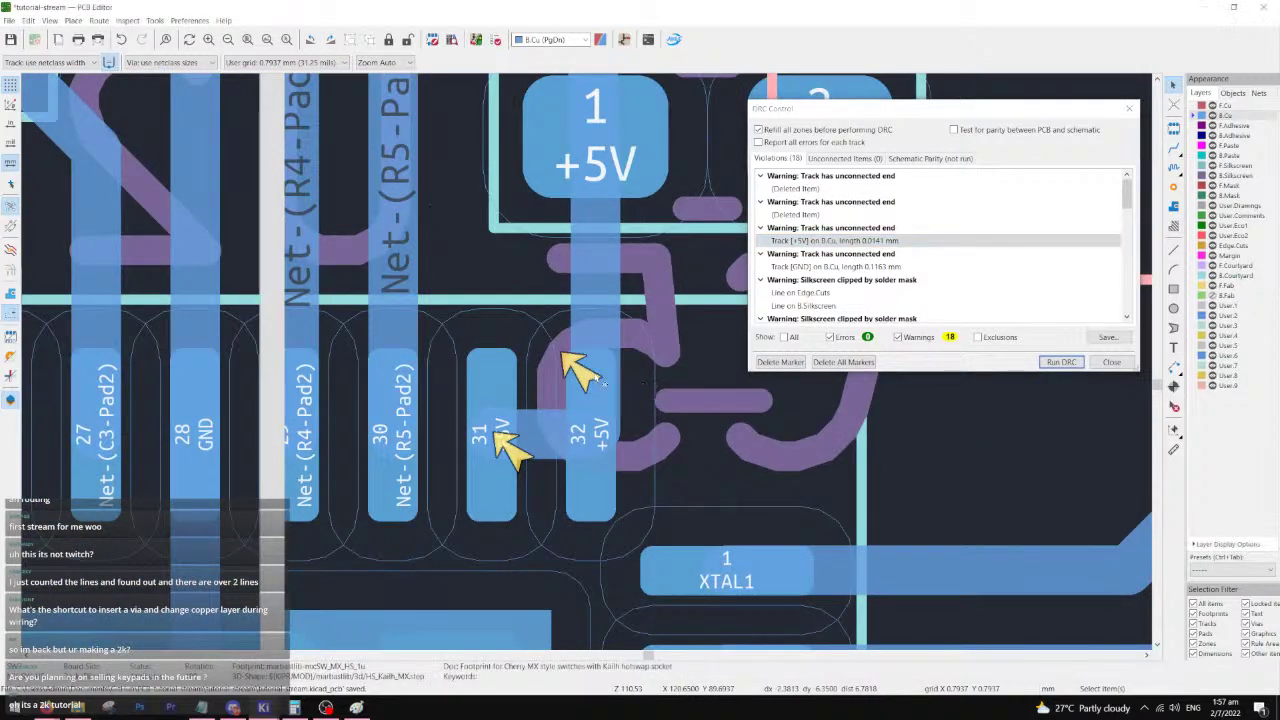
pyautogui.click(580, 371)
pyautogui.click(586, 445)
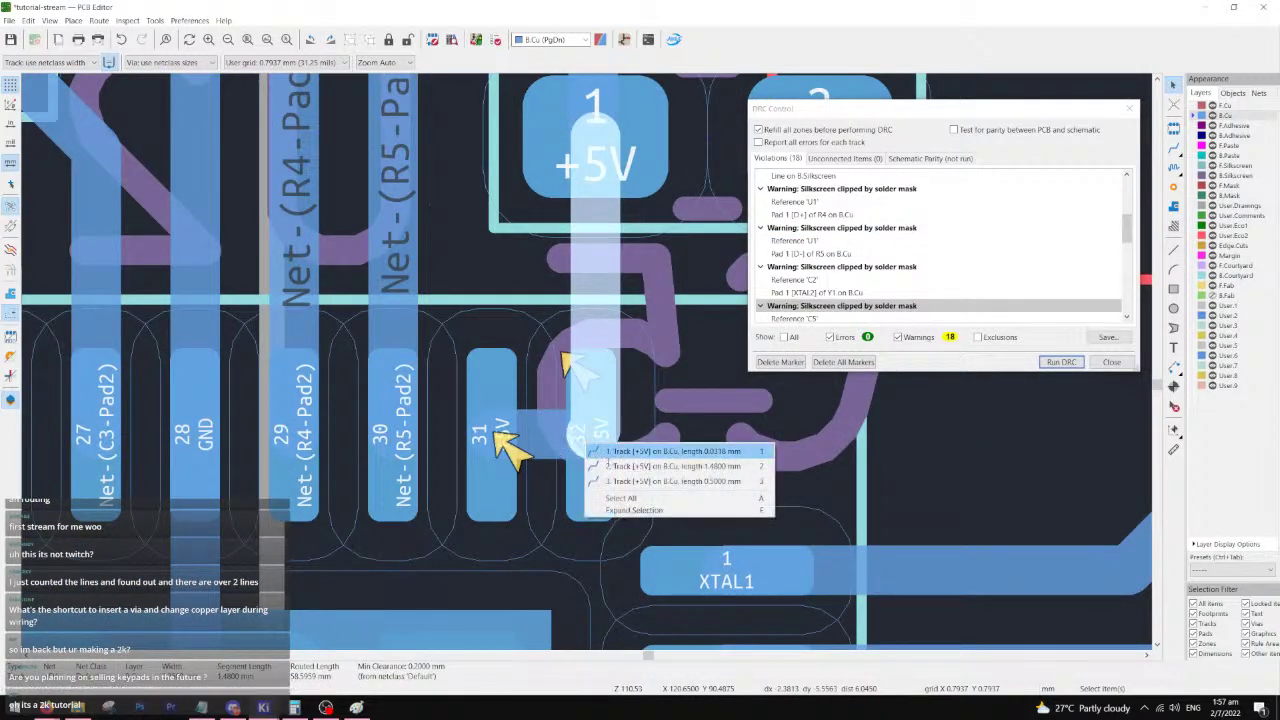
pyautogui.click(608, 453)
pyautogui.press('Delete')
pyautogui.click(590, 428)
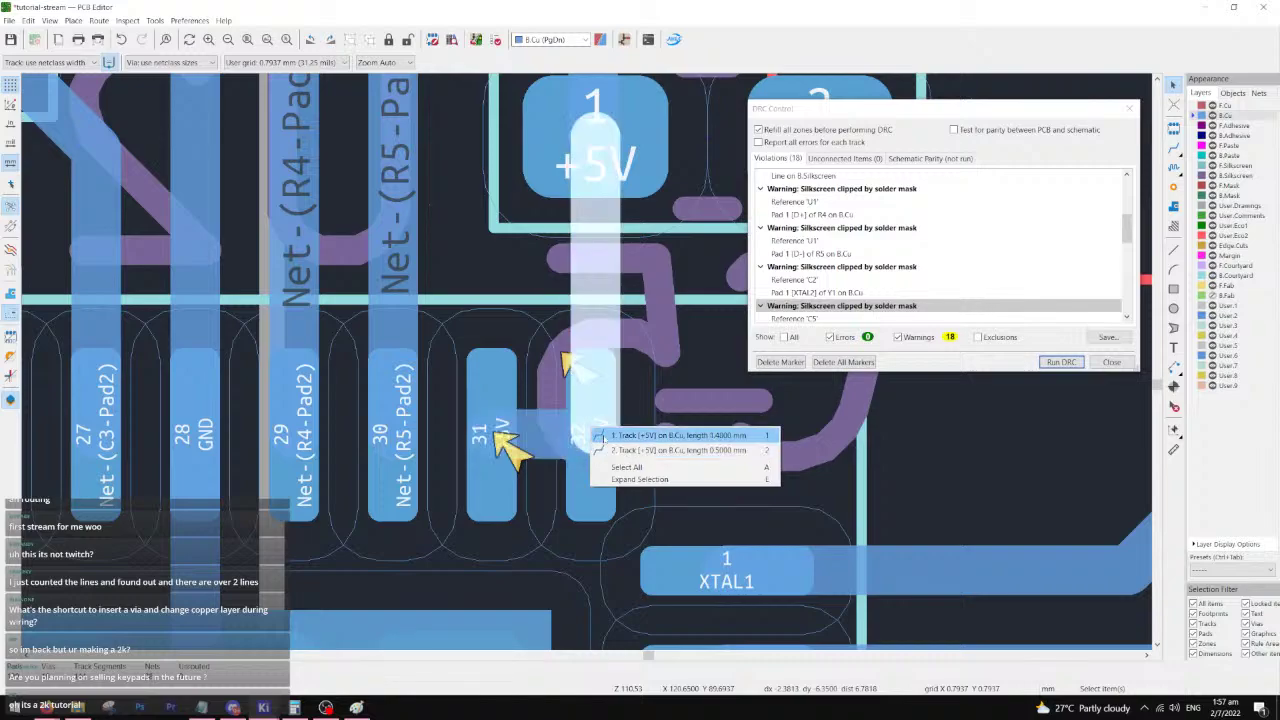
# - Move the C2 silkscreen reference off crystal Y1's pads to the free area just beside capacitor C2
pyautogui.click(845, 305)
pyautogui.click(840, 280)
pyautogui.scroll(-2, 727, 408)
pyautogui.click(583, 366)
pyautogui.scroll(-2, 583, 366)
pyautogui.press('m')
pyautogui.click(720, 483)
pyautogui.scroll(-2, 655, 430)
pyautogui.moveTo(744, 222); pyautogui.dragTo(654, 330, button='middle')
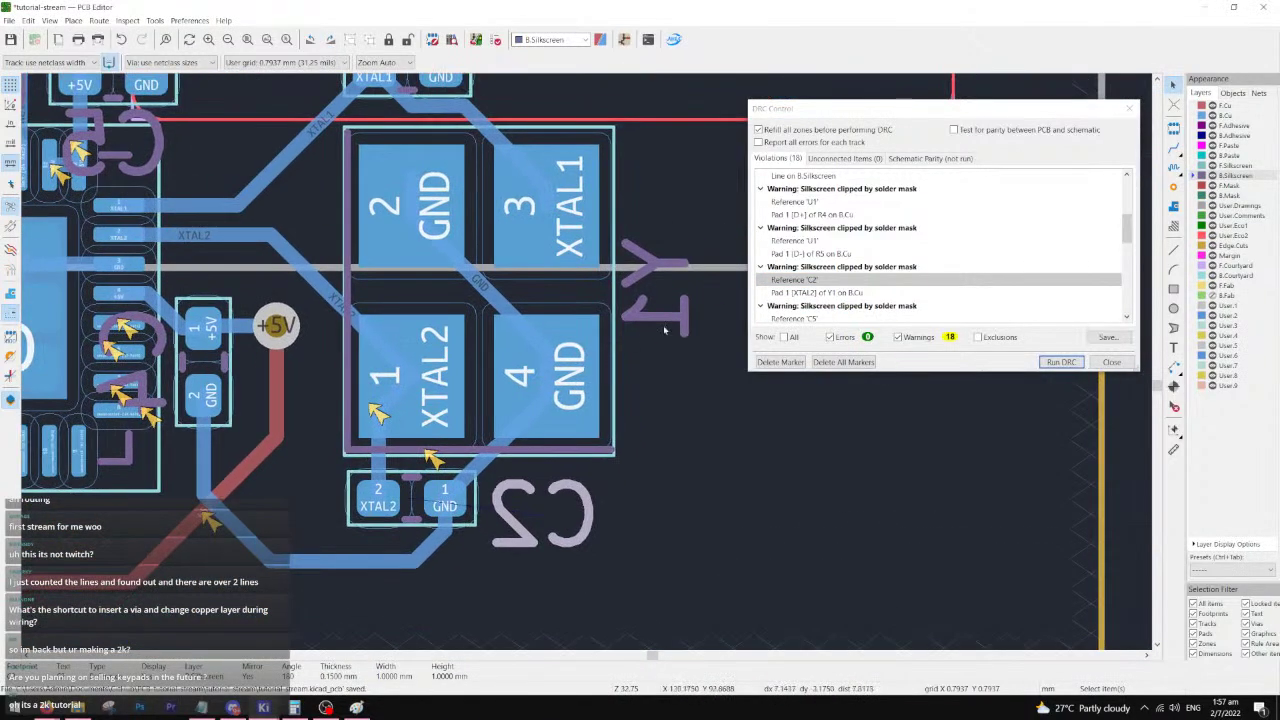
pyautogui.click(840, 293)
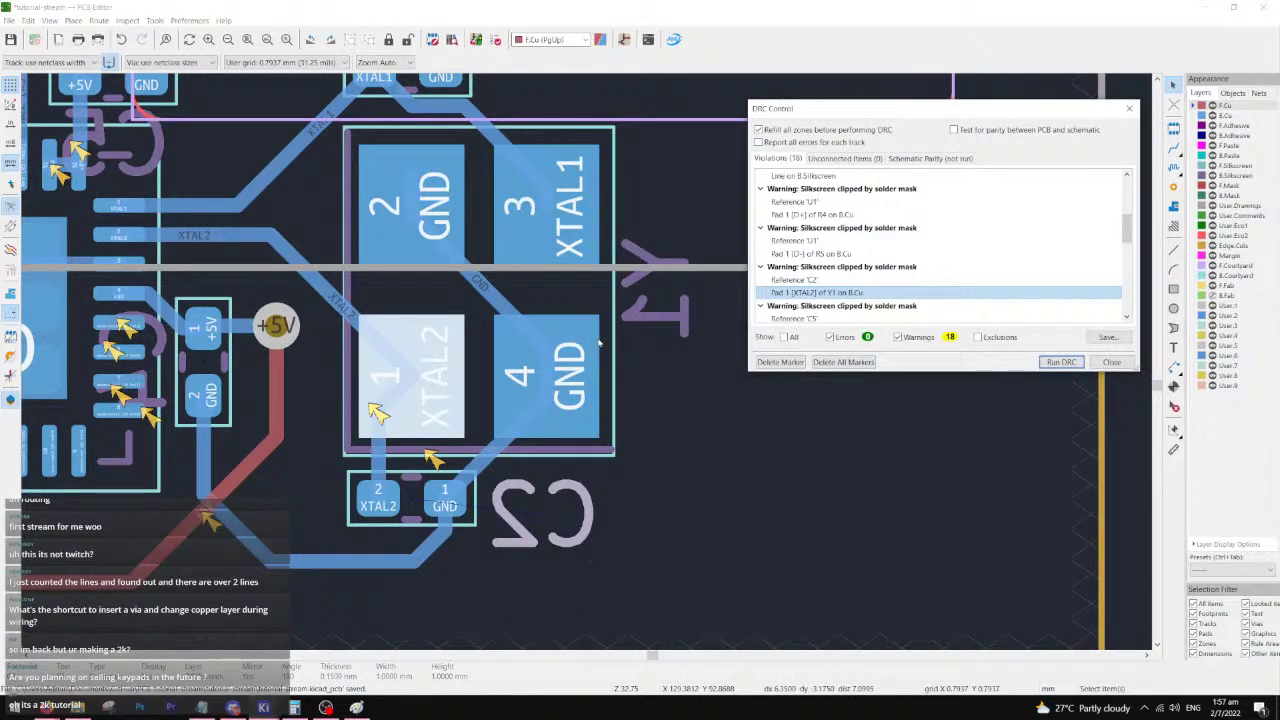
# - Set the grid to 0.0100 mm and move the C5 silkscreen reference off the microcontroller's pads to beside capacitor C5
pyautogui.click(834, 318)
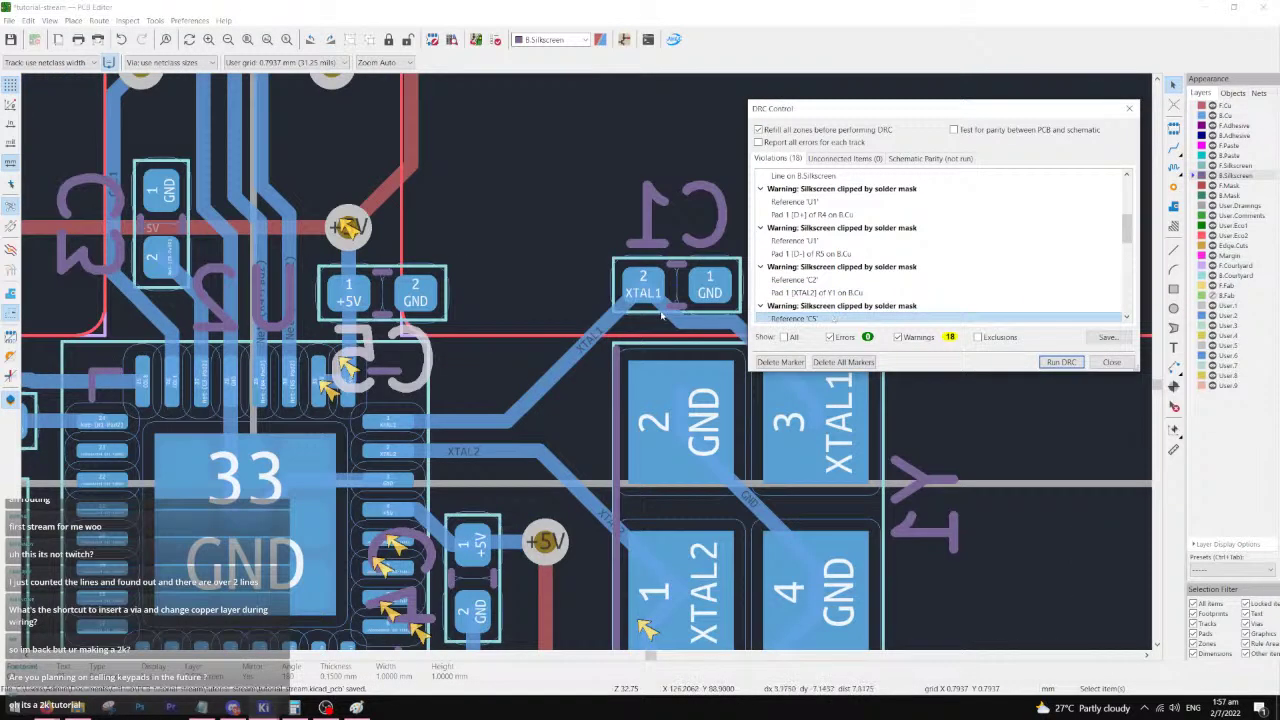
pyautogui.click(410, 358)
pyautogui.press('m')
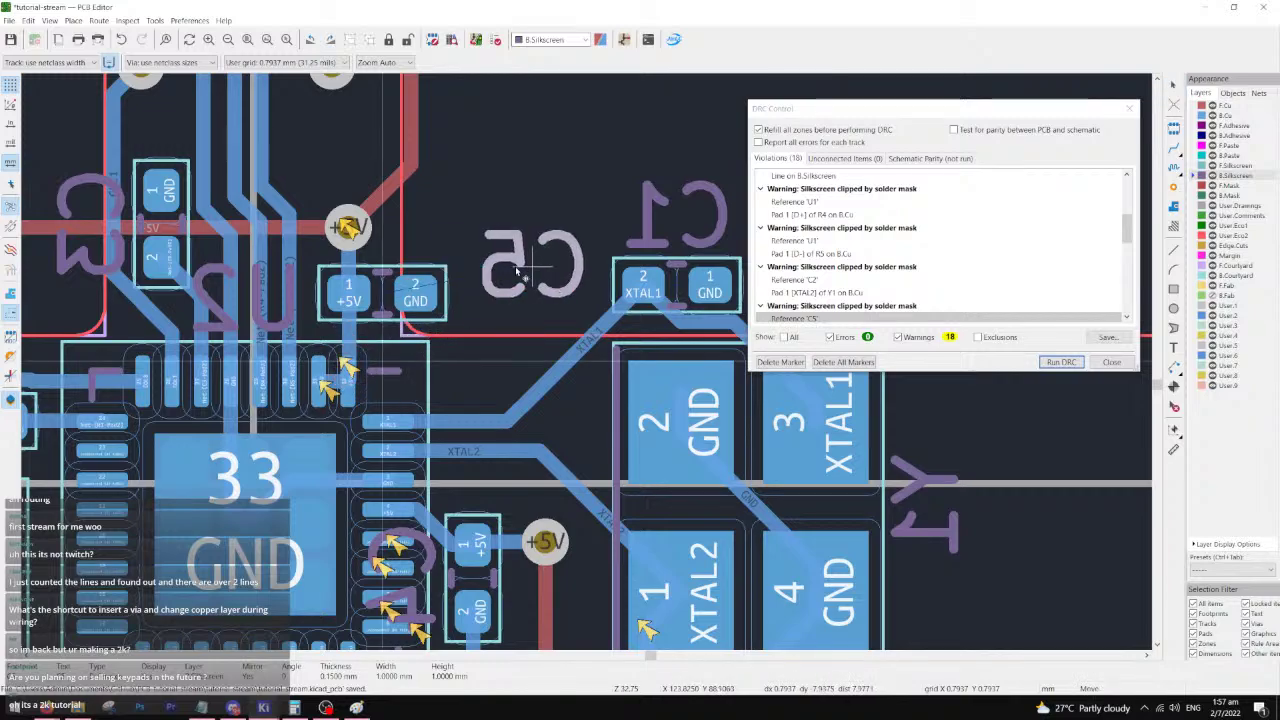
pyautogui.click(514, 269)
pyautogui.click(290, 62)
pyautogui.click(295, 285)
pyautogui.moveTo(563, 243); pyautogui.dragTo(514, 284)
# - Move the C4 silkscreen reference off the microcontroller's pads to just below capacitor C4
pyautogui.moveTo(219, 292); pyautogui.dragTo(487, 298, button='middle')
pyautogui.scroll(-3, 383, 260)
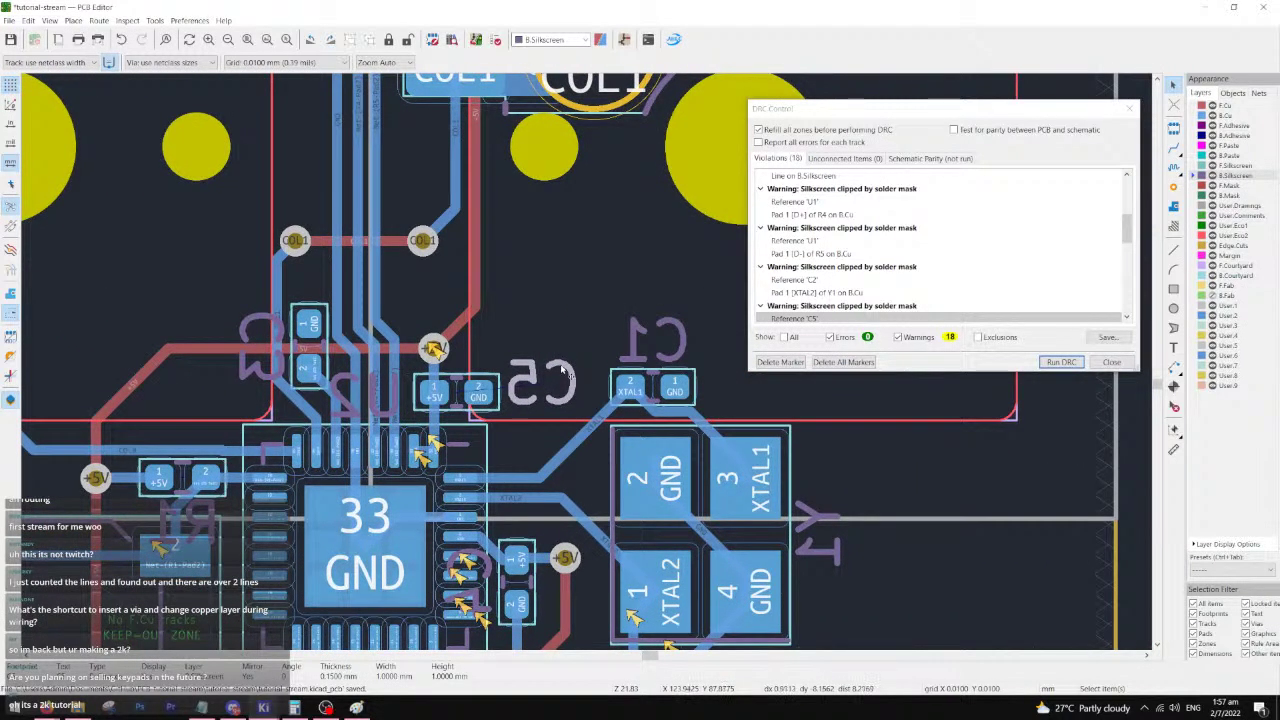
pyautogui.scroll(-1, 880, 250)
pyautogui.click(880, 282)
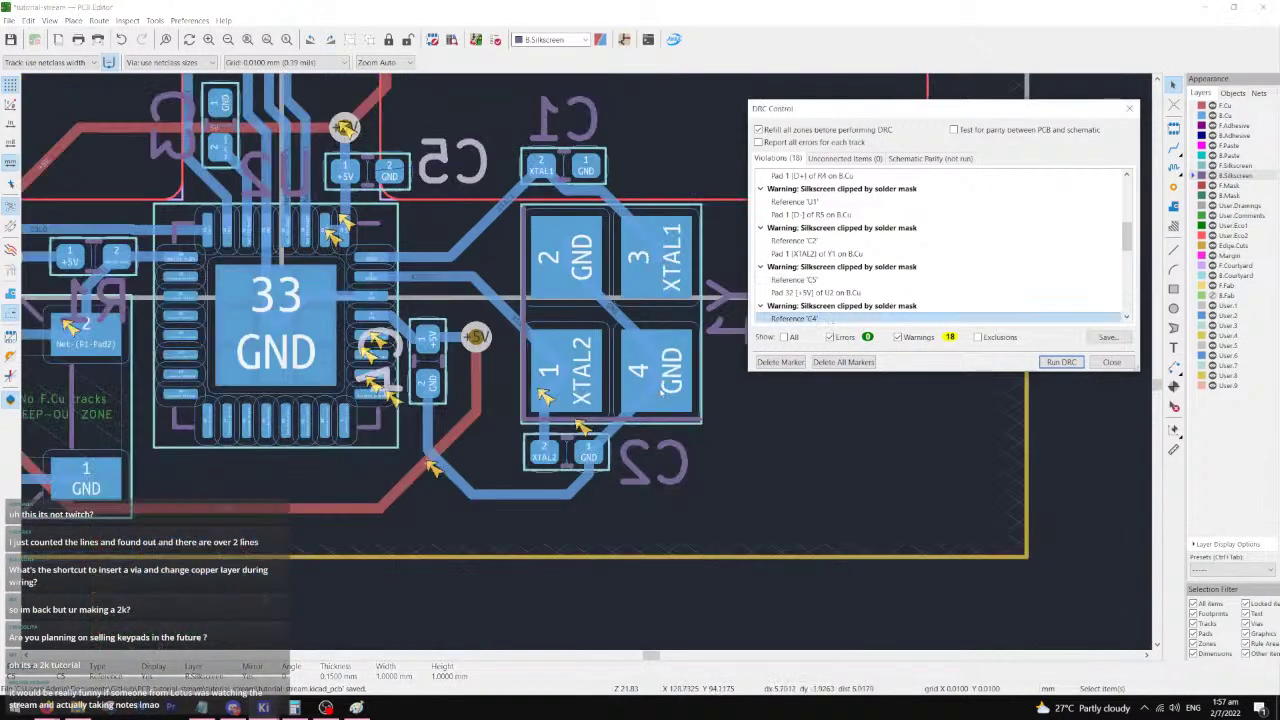
pyautogui.click(829, 318)
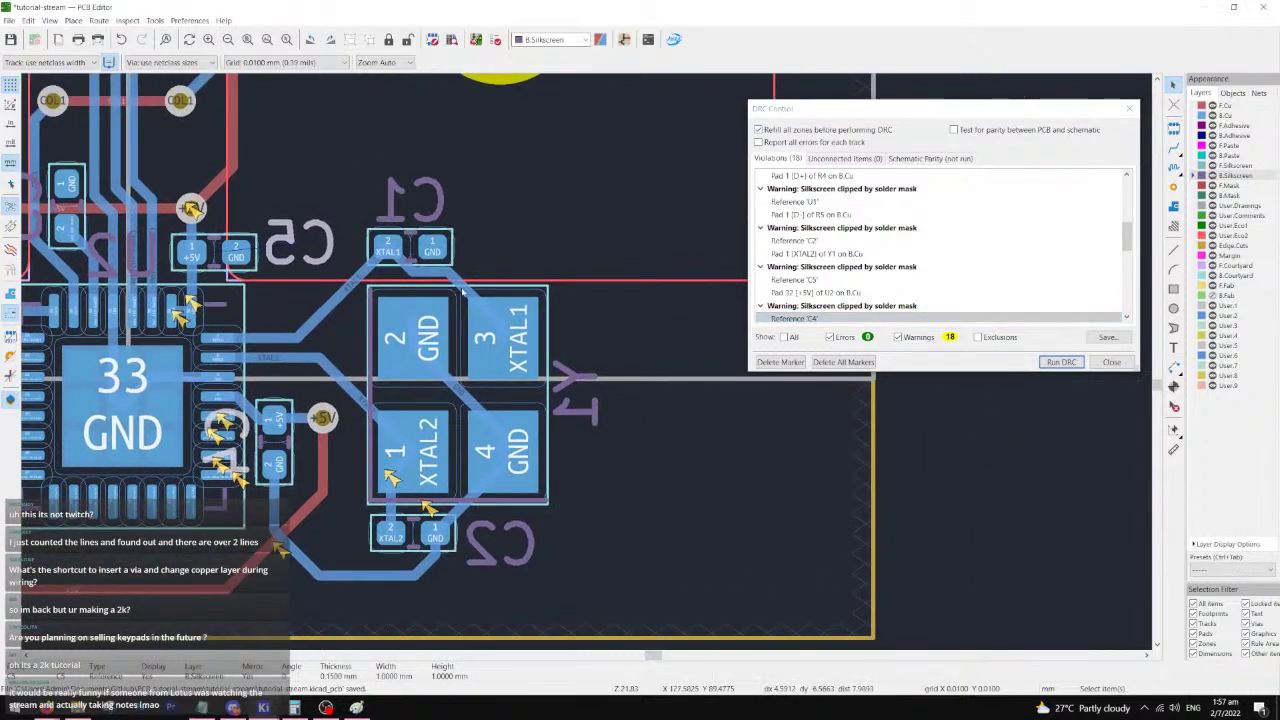
pyautogui.moveTo(336, 296); pyautogui.dragTo(432, 330, button='middle')
pyautogui.scroll(-1, 829, 280)
pyautogui.moveTo(339, 461); pyautogui.dragTo(452, 398, button='middle')
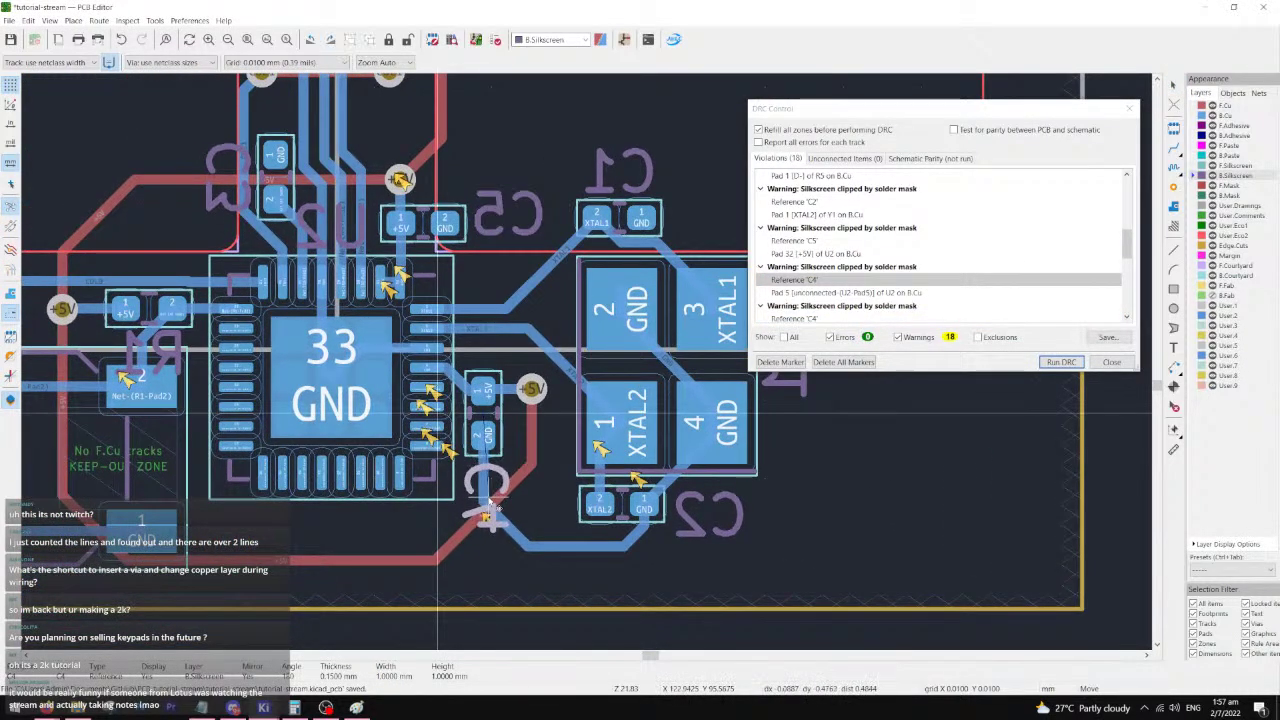
# - Move the R1 silkscreen reference off switch SW1's pad to just above resistor R1
pyautogui.moveTo(398, 446); pyautogui.dragTo(727, 462, button='middle')
pyautogui.click(512, 368)
pyautogui.press('r')
pyautogui.moveTo(510, 370); pyautogui.dragTo(510, 276)
pyautogui.scroll(-1, 910, 243)
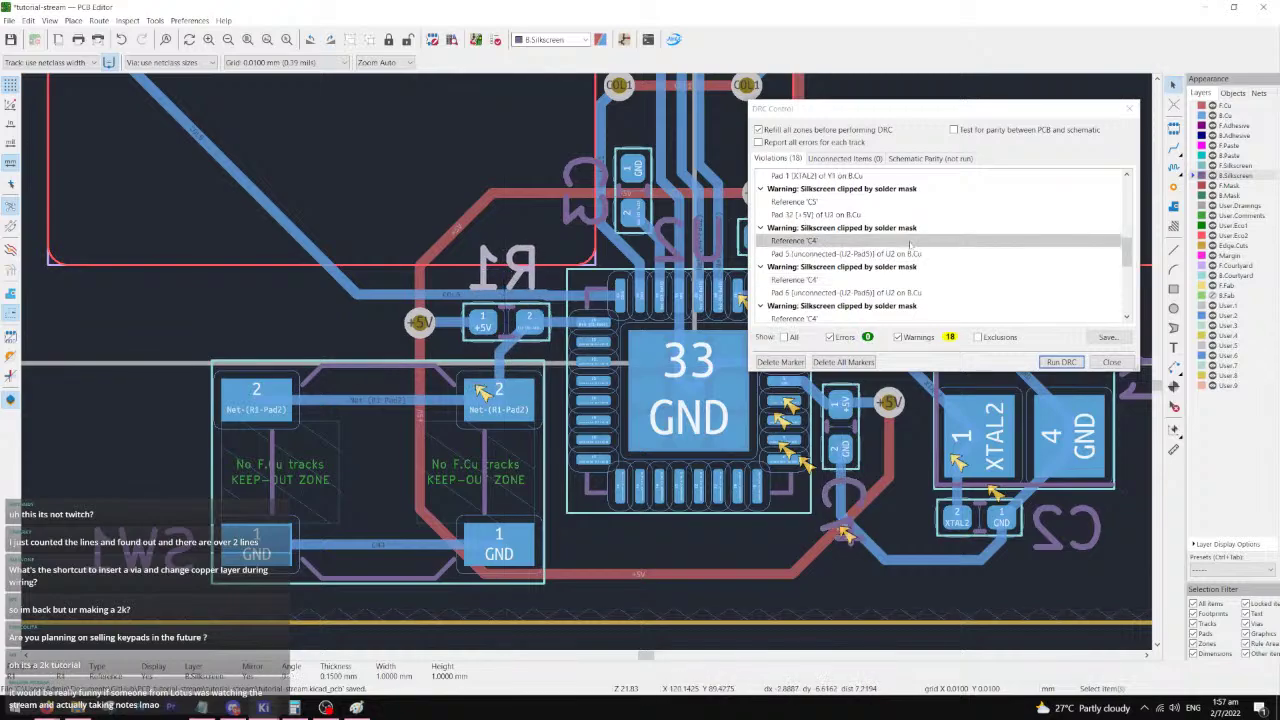
# - Review the remaining silkscreen clipping warnings for the C4 and R1 references in the violations list
pyautogui.click(856, 280)
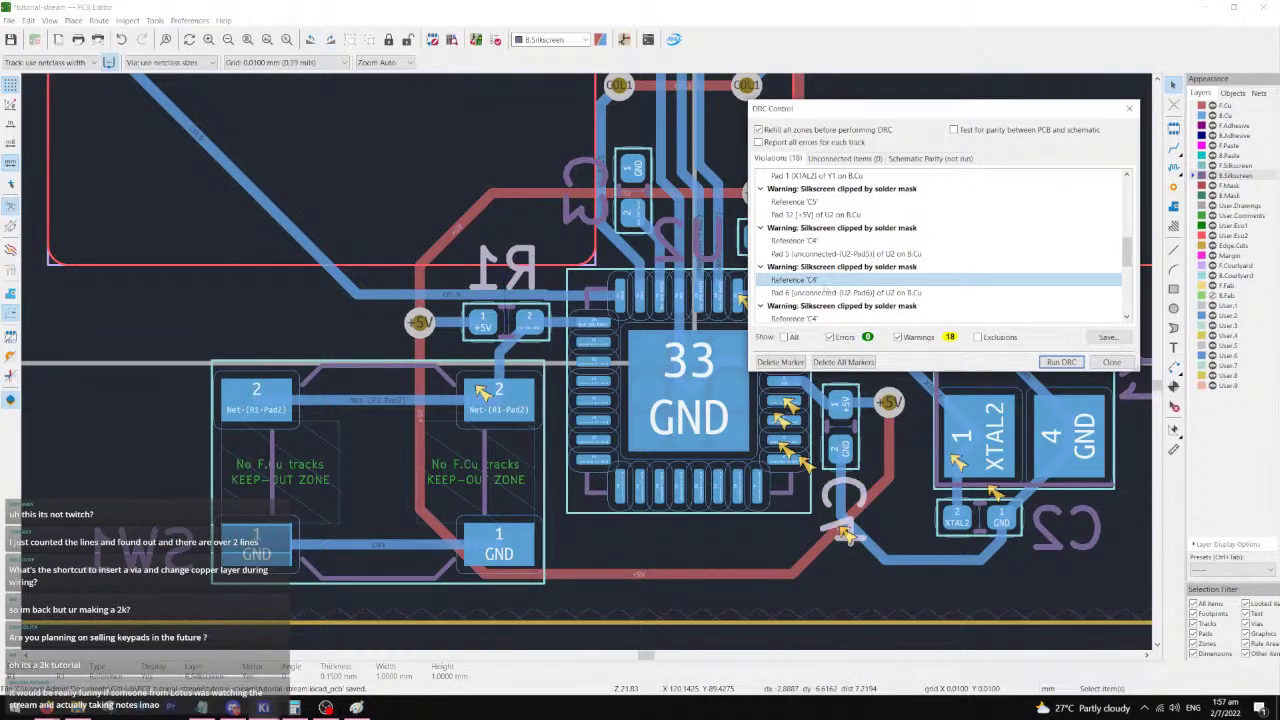
pyautogui.moveTo(755, 386); pyautogui.dragTo(569, 373, button='middle')
pyautogui.scroll(-1, 866, 290)
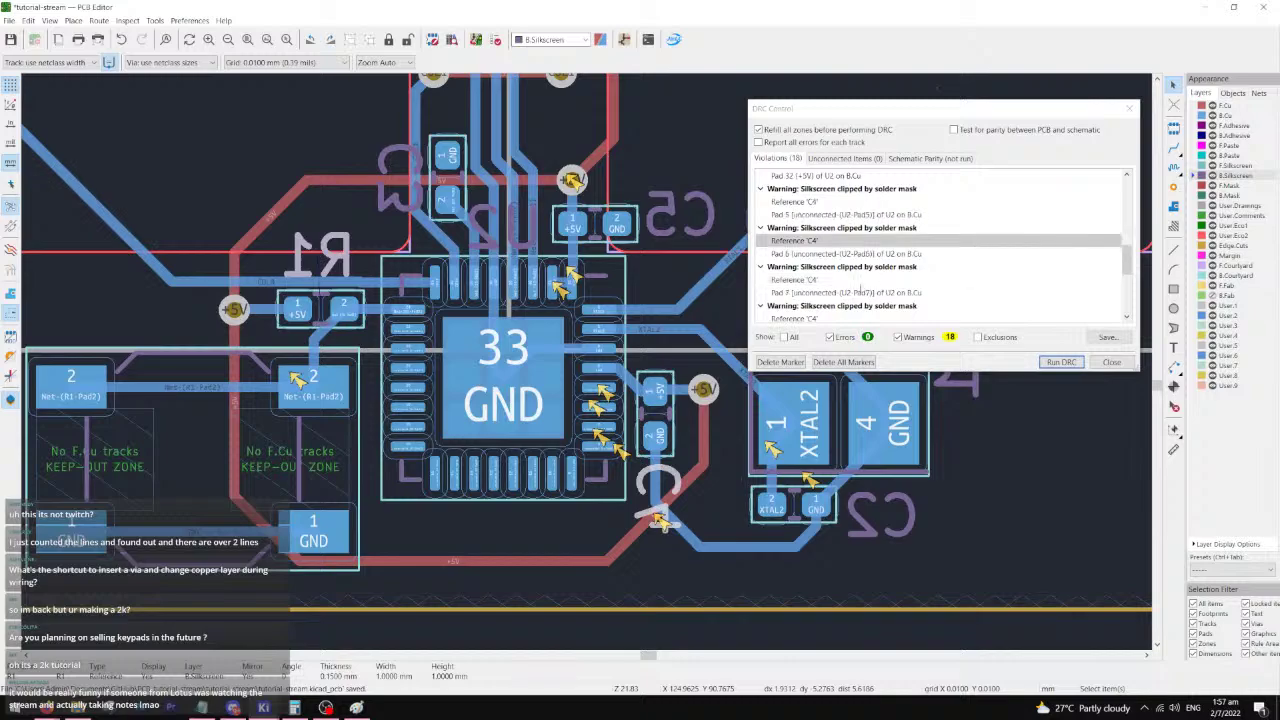
pyautogui.click(822, 281)
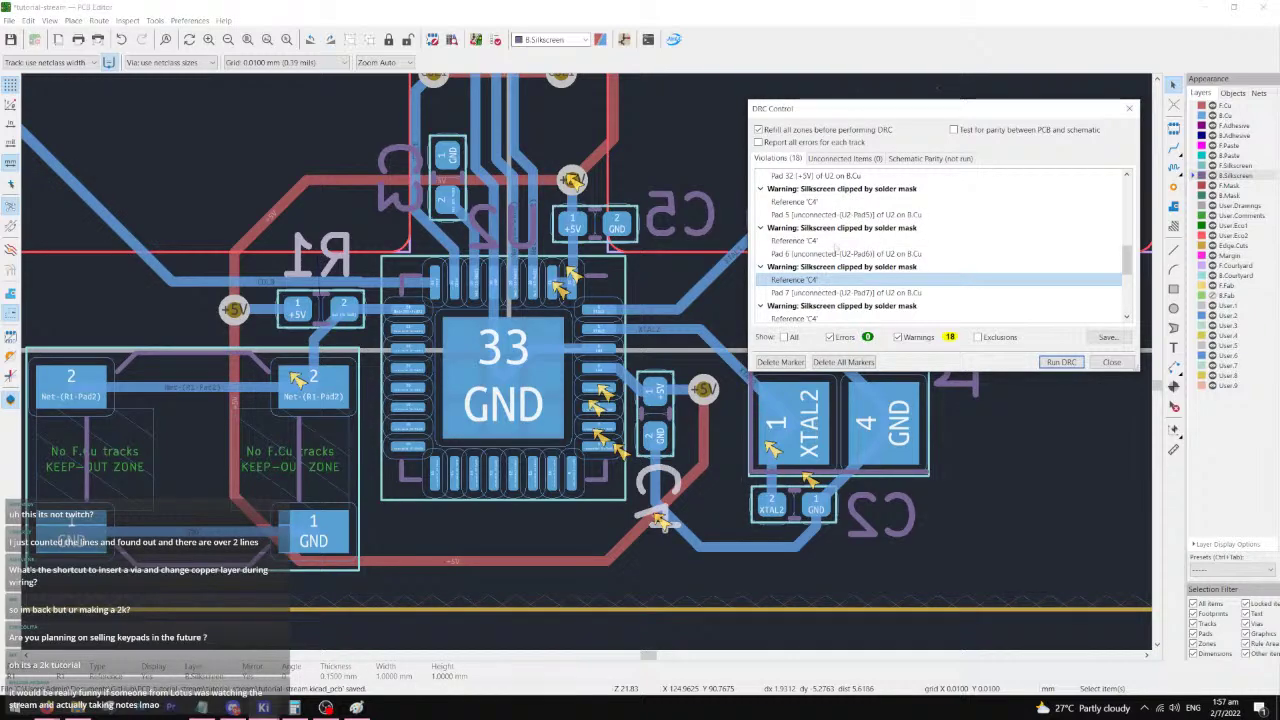
pyautogui.scroll(-2, 828, 250)
pyautogui.click(826, 241)
pyautogui.click(826, 280)
pyautogui.scroll(-1, 826, 280)
# - Move the U1 silkscreen reference out of the component body to the free area beside U1, below R2
pyautogui.click(826, 280)
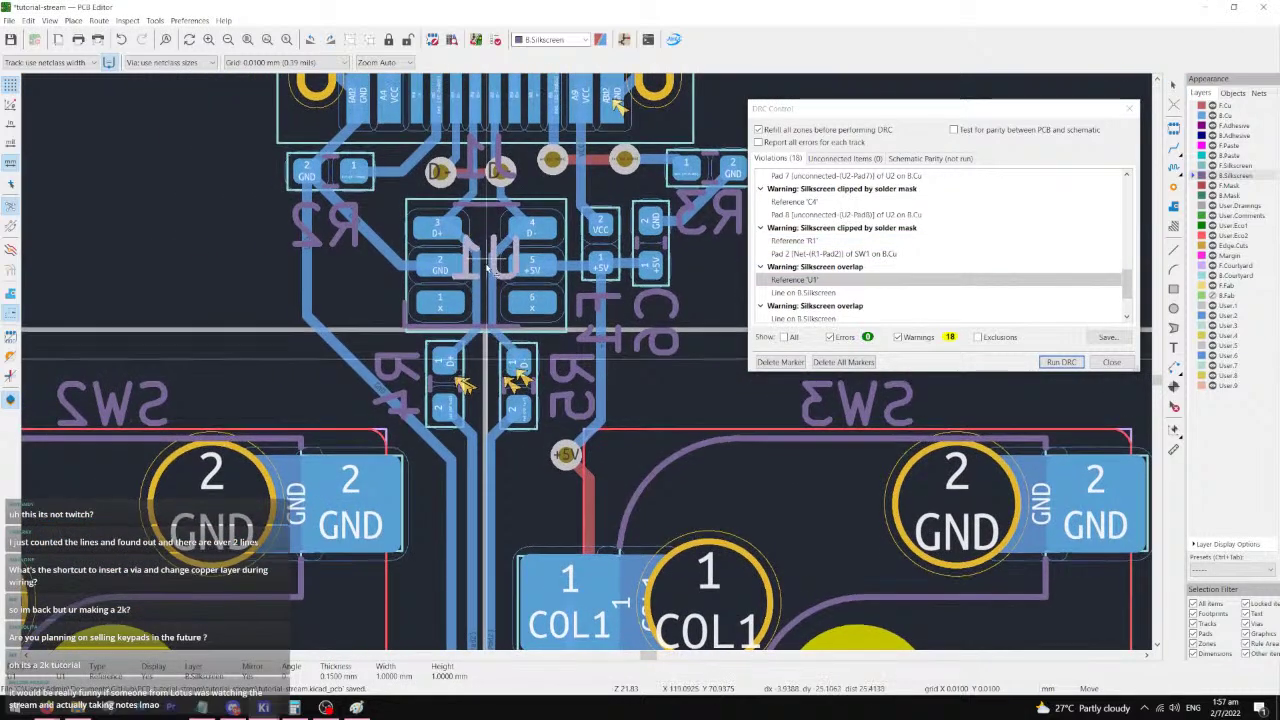
pyautogui.press('m')
pyautogui.scroll(-1, 826, 290)
# - Check the silkscreen overlap warnings involving C2 and U1, and rerun the design rules check
pyautogui.click(822, 280)
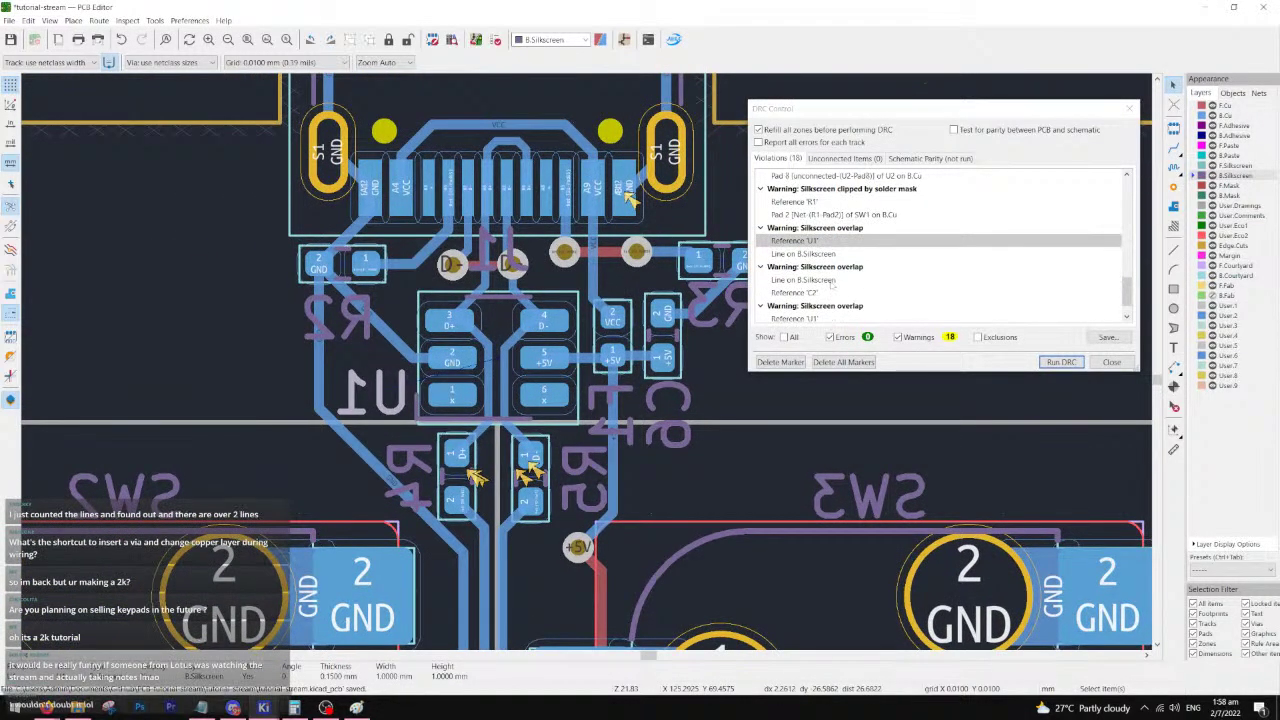
pyautogui.scroll(-1, 823, 300)
pyautogui.click(829, 295)
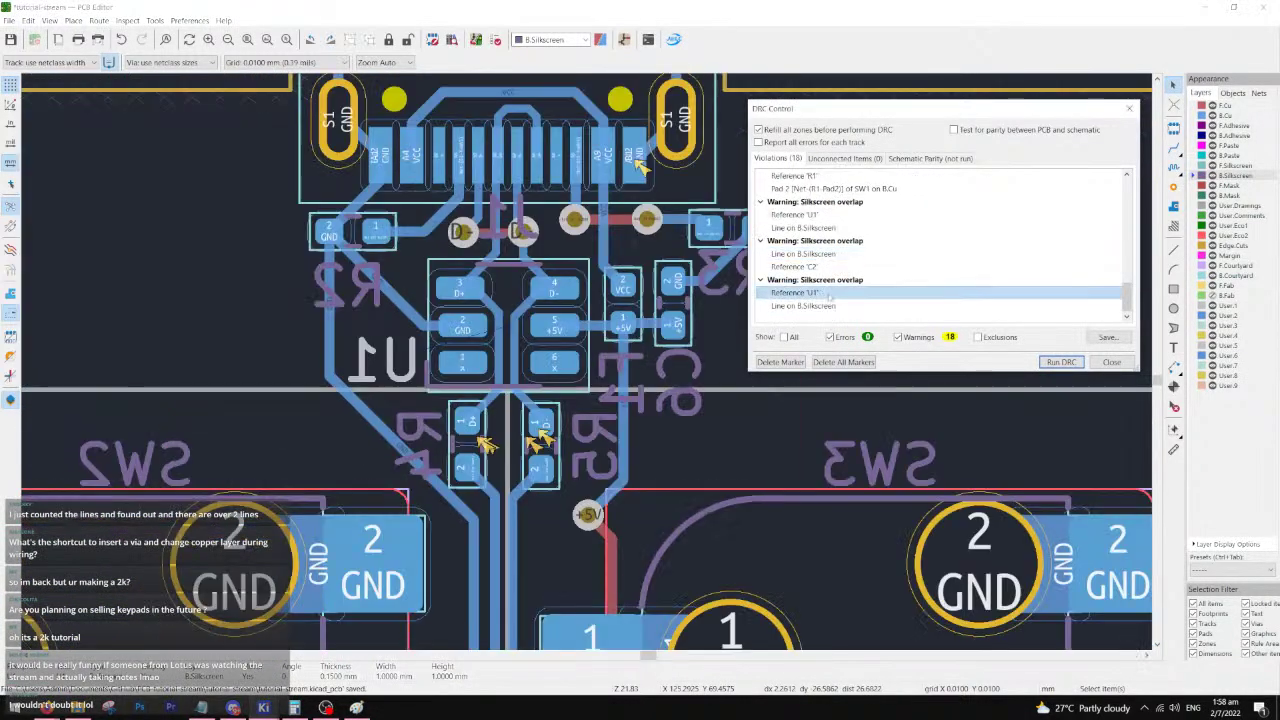
pyautogui.click(1068, 361)
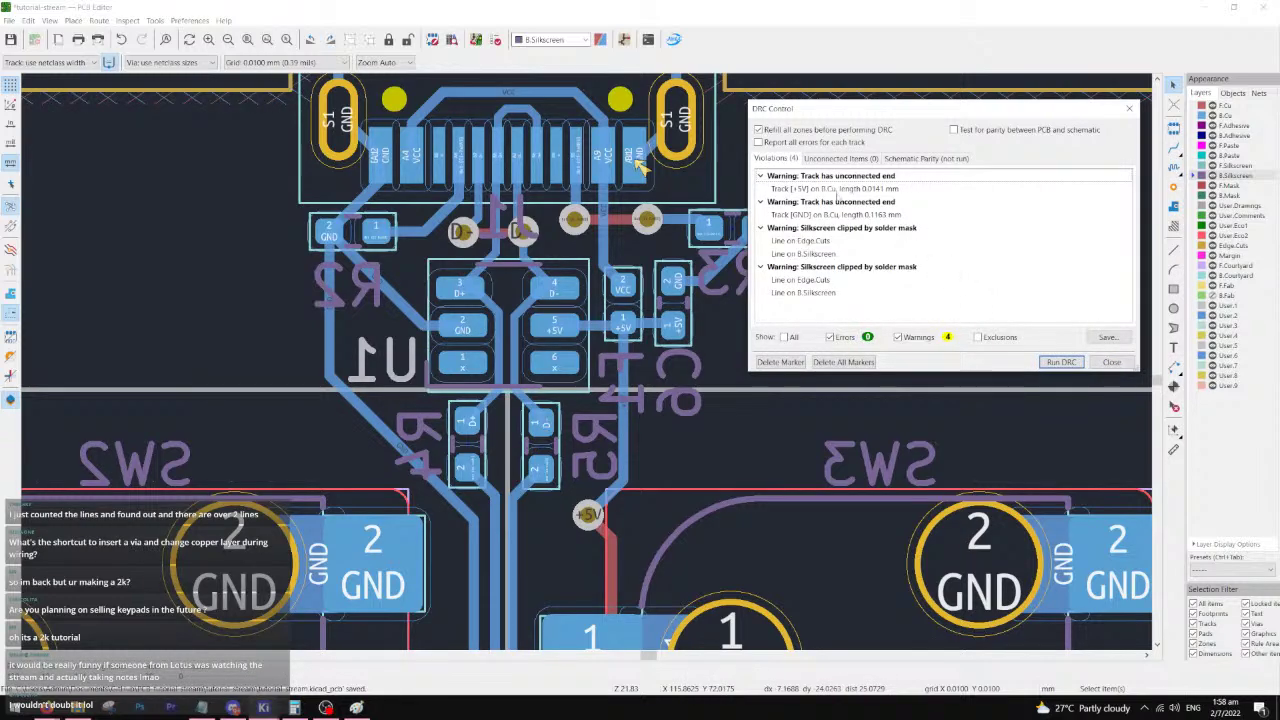
# - Delete the unconnected 0.0141 mm +5V track stub on B.Cu at the microcontroller's pad 31
pyautogui.click(836, 189)
pyautogui.scroll(3, 388, 365)
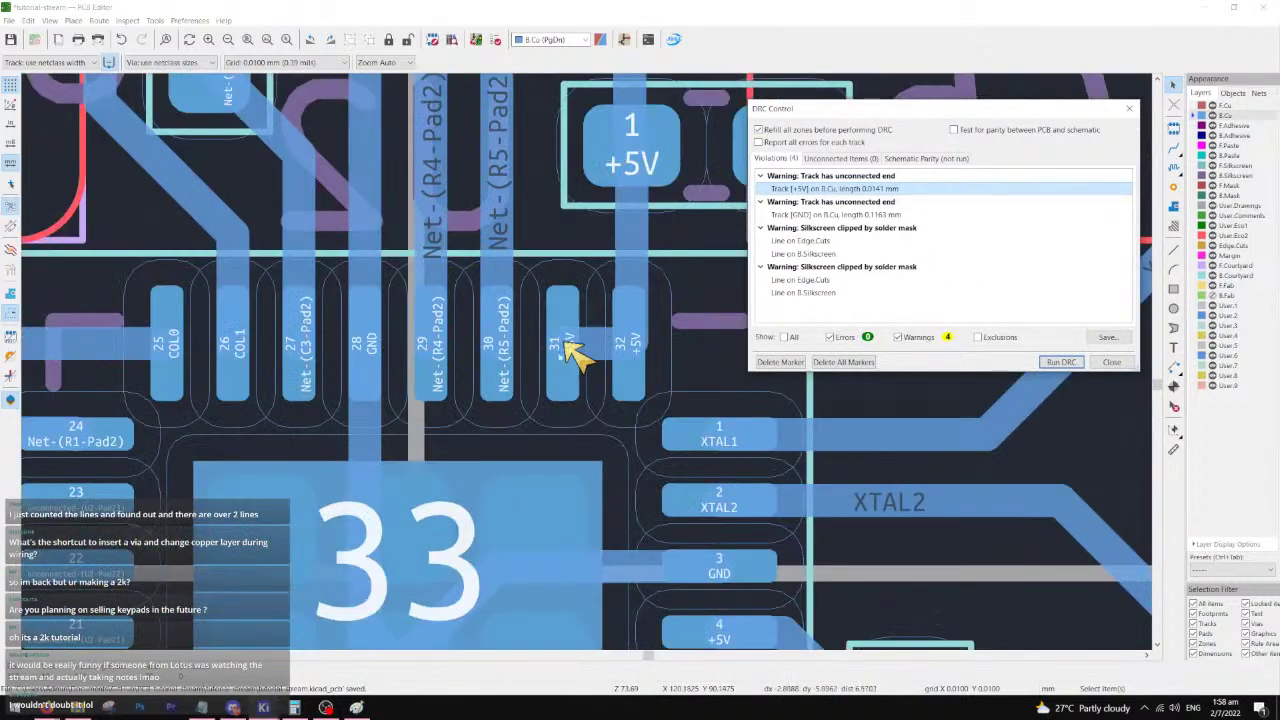
pyautogui.click(564, 344)
pyautogui.click(578, 360)
pyautogui.press('Delete')
# - Delete the unconnected 0.1163 mm GND track stub on B.Cu at the USB connector's end pad
pyautogui.click(386, 360)
pyautogui.click(390, 369)
pyautogui.press('Delete')
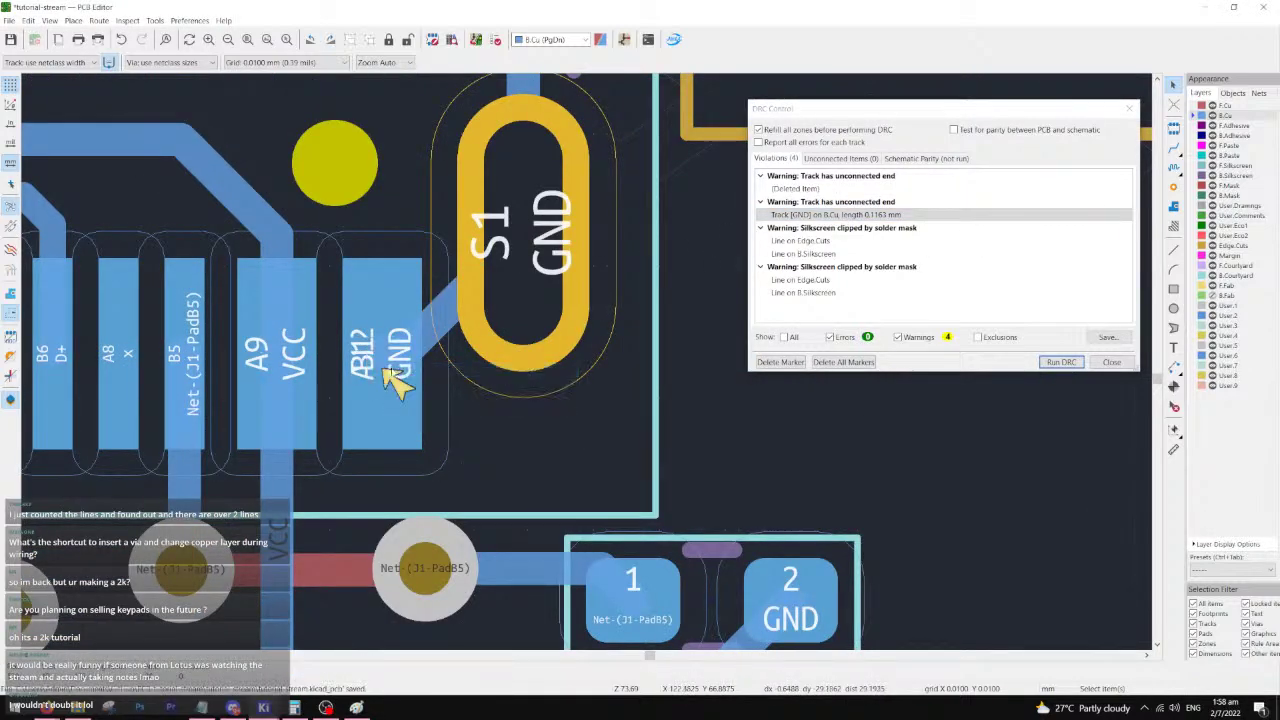
pyautogui.press('Delete')
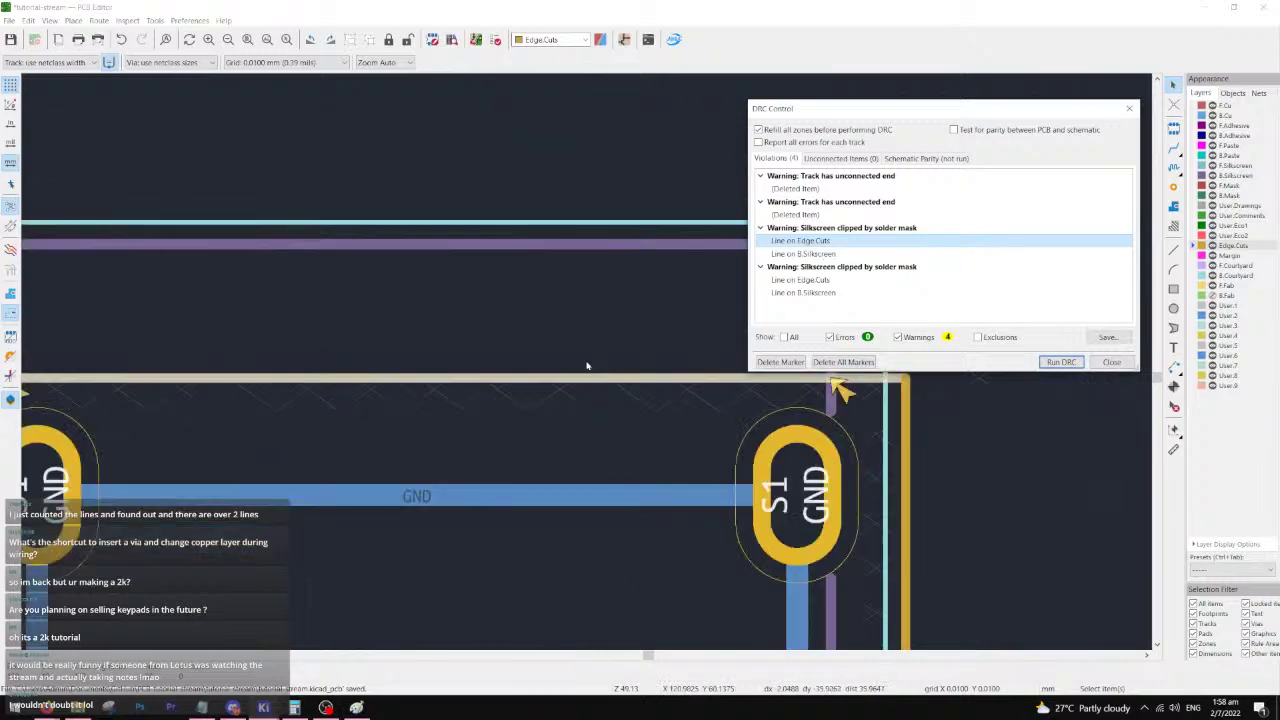
# - Examine where the Edge.Cuts line crosses the USB connector's silkscreen outline, and close the DRC dialog
pyautogui.scroll(2, 587, 365)
pyautogui.scroll(-2, 587, 365)
pyautogui.scroll(1, 587, 365)
pyautogui.scroll(-1, 587, 365)
pyautogui.scroll(-3, 516, 290)
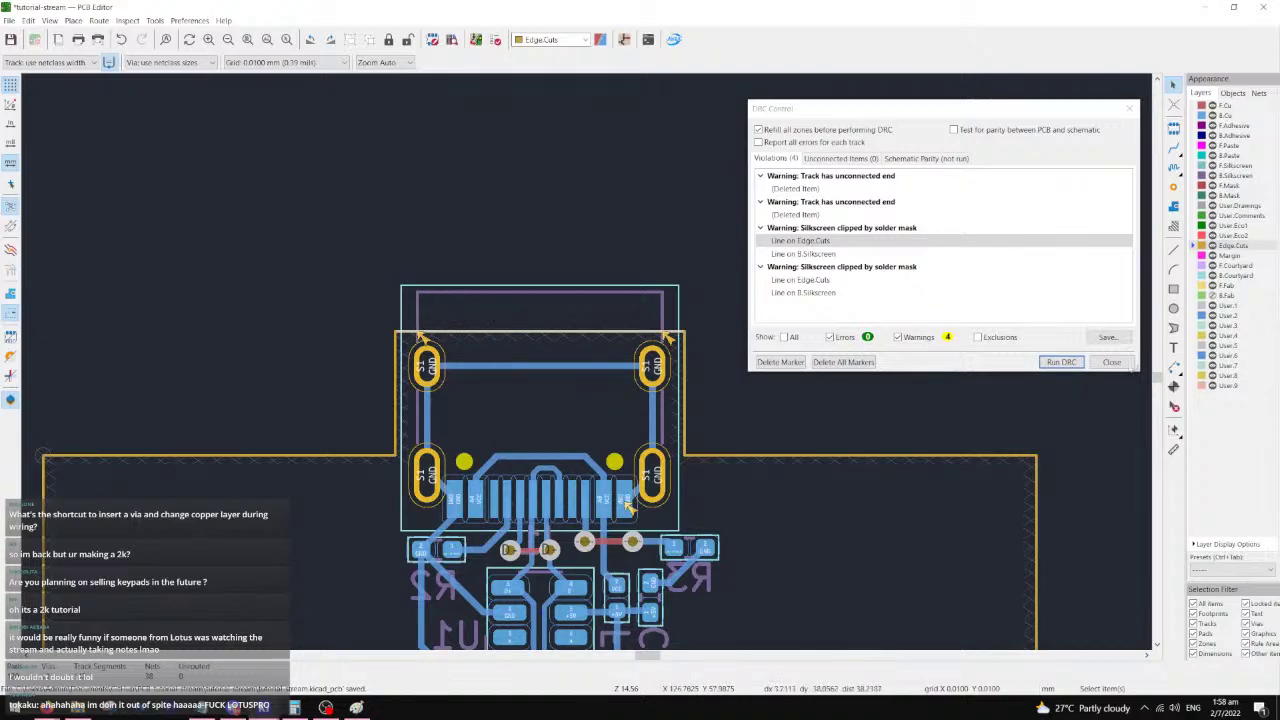
pyautogui.click(1111, 362)
# - Move the top Edge.Cuts line of the USB tab upward beyond the connector's silkscreen and courtyard outlines
pyautogui.scroll(3, 580, 366)
pyautogui.click(517, 323)
pyautogui.click(515, 323)
pyautogui.click(520, 321)
pyautogui.click(540, 329)
pyautogui.scroll(2, 537, 292)
pyautogui.moveTo(612, 447); pyautogui.dragTo(543, 192)
pyautogui.click(543, 446)
pyautogui.moveTo(543, 446); pyautogui.dragTo(541, 192)
pyautogui.scroll(1, 1012, 306)
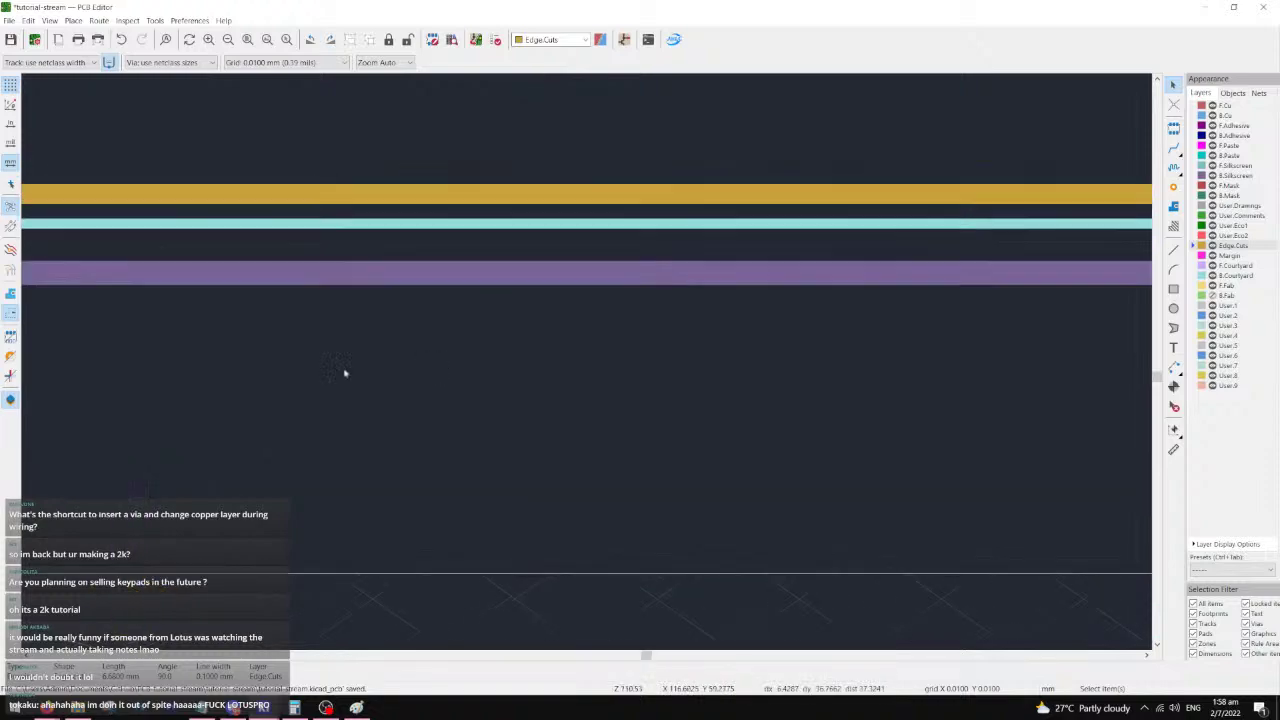
# - Extend the USB tab's right Edge.Cuts line upward to meet the end of the raised top line
pyautogui.scroll(-3, 1135, 406)
pyautogui.scroll(1, 876, 401)
pyautogui.click(576, 378)
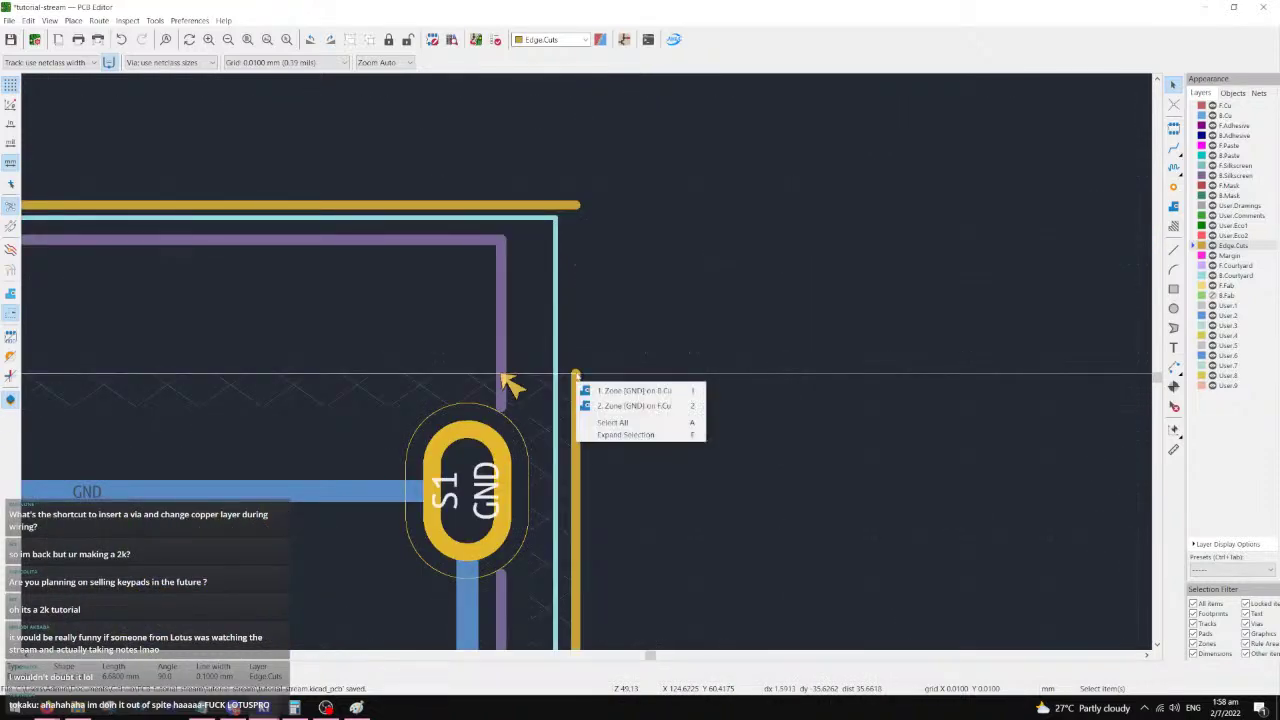
pyautogui.click(576, 378)
pyautogui.moveTo(576, 374); pyautogui.dragTo(576, 212)
# - Raise both upper corners of the B.Cu GND zone to the USB tab's corners on the moved board outline
pyautogui.click(576, 378)
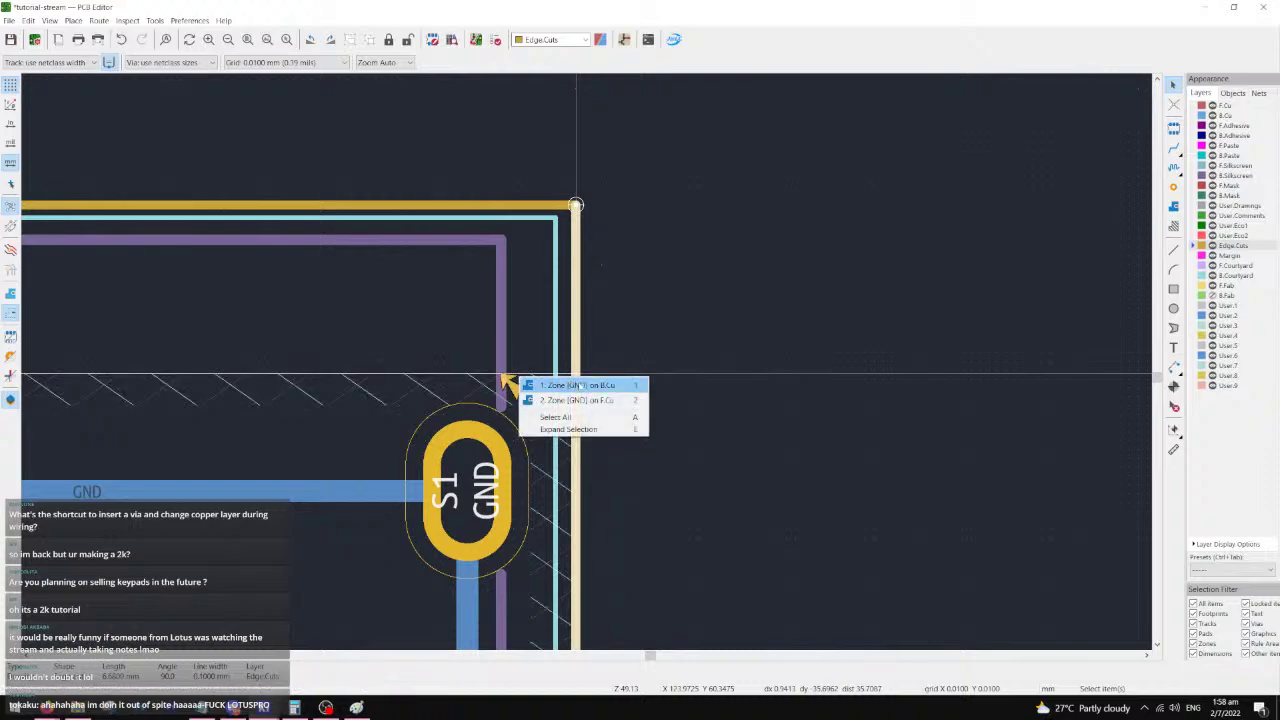
pyautogui.click(580, 380)
pyautogui.moveTo(580, 378); pyautogui.dragTo(577, 209)
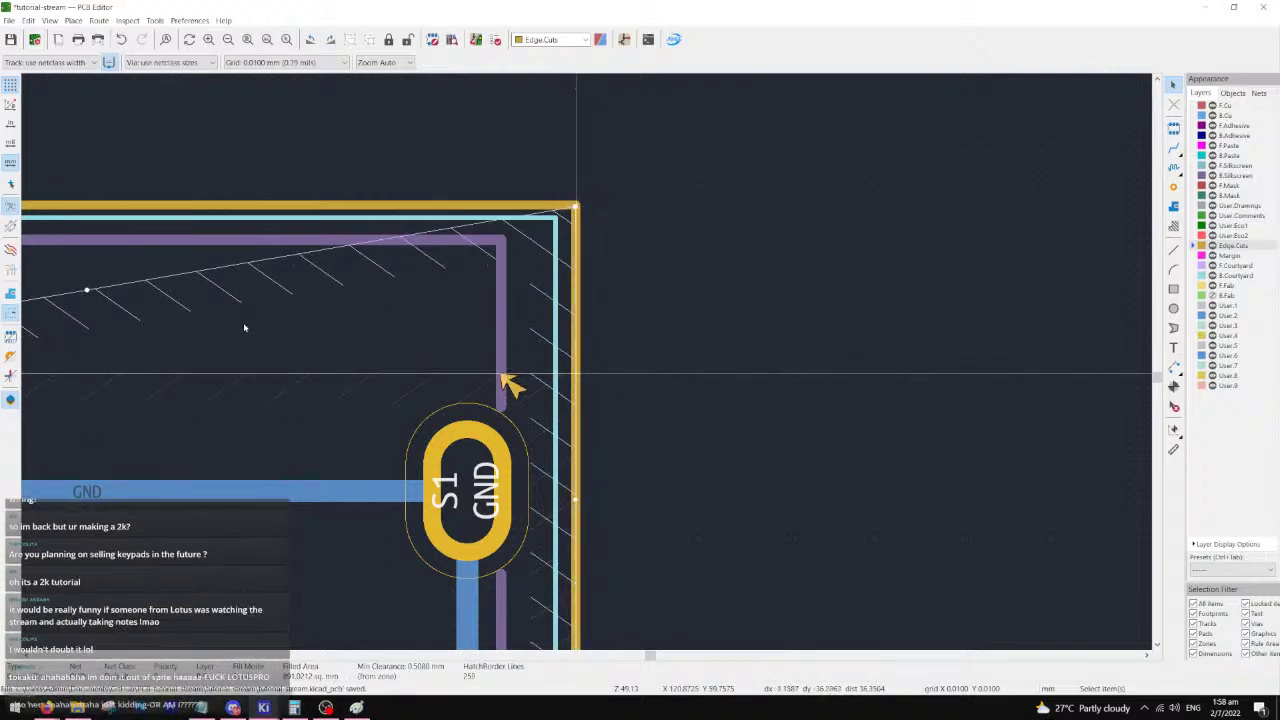
pyautogui.moveTo(276, 324); pyautogui.dragTo(879, 329, button='middle')
pyautogui.moveTo(205, 380); pyautogui.dragTo(200, 210)
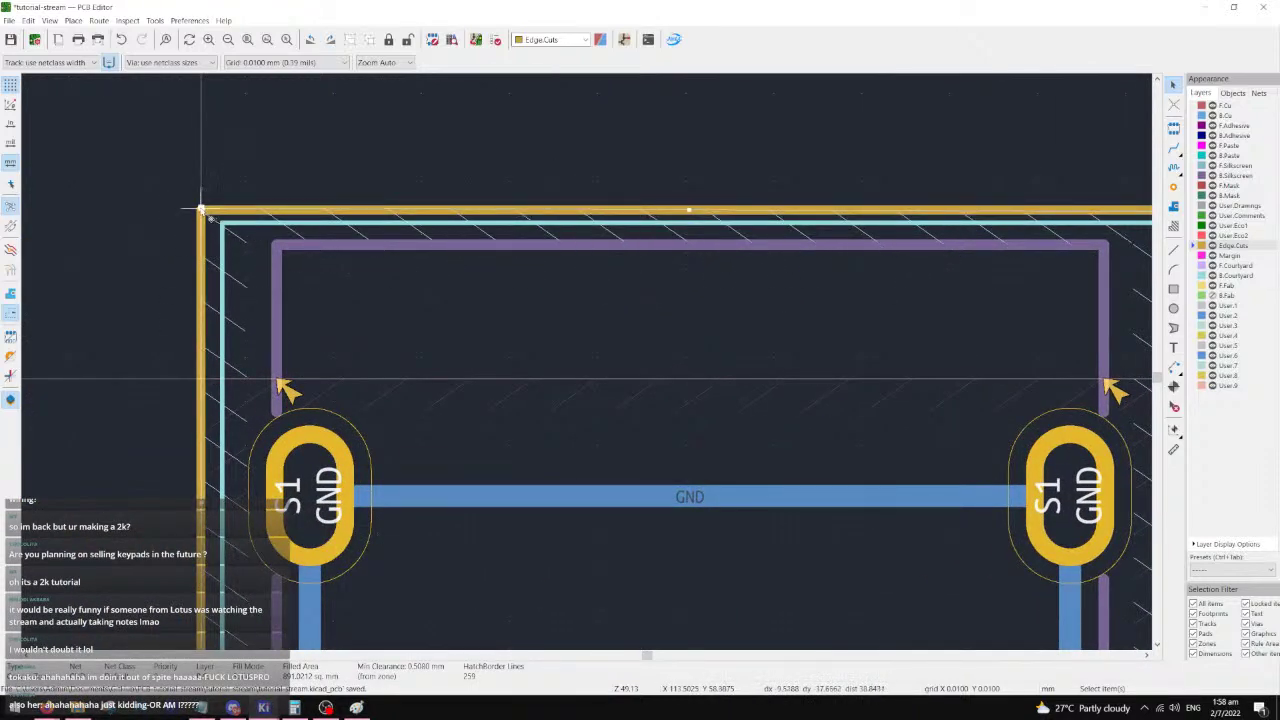
# - Raise both upper corners of the F.Cu GND zone to match the USB tab's extended outline
pyautogui.click(227, 388)
pyautogui.click(206, 385)
pyautogui.moveTo(200, 379); pyautogui.dragTo(200, 212)
pyautogui.moveTo(601, 361); pyautogui.dragTo(79, 351, button='middle')
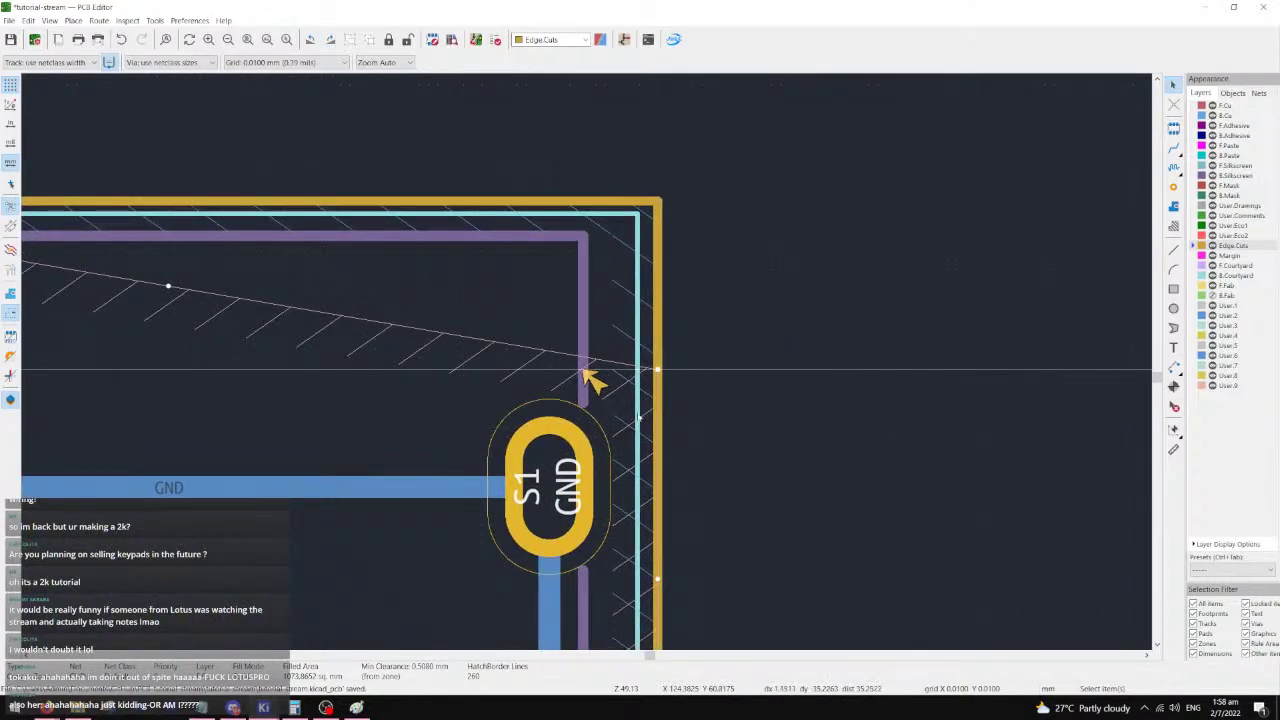
pyautogui.moveTo(657, 372); pyautogui.dragTo(659, 203)
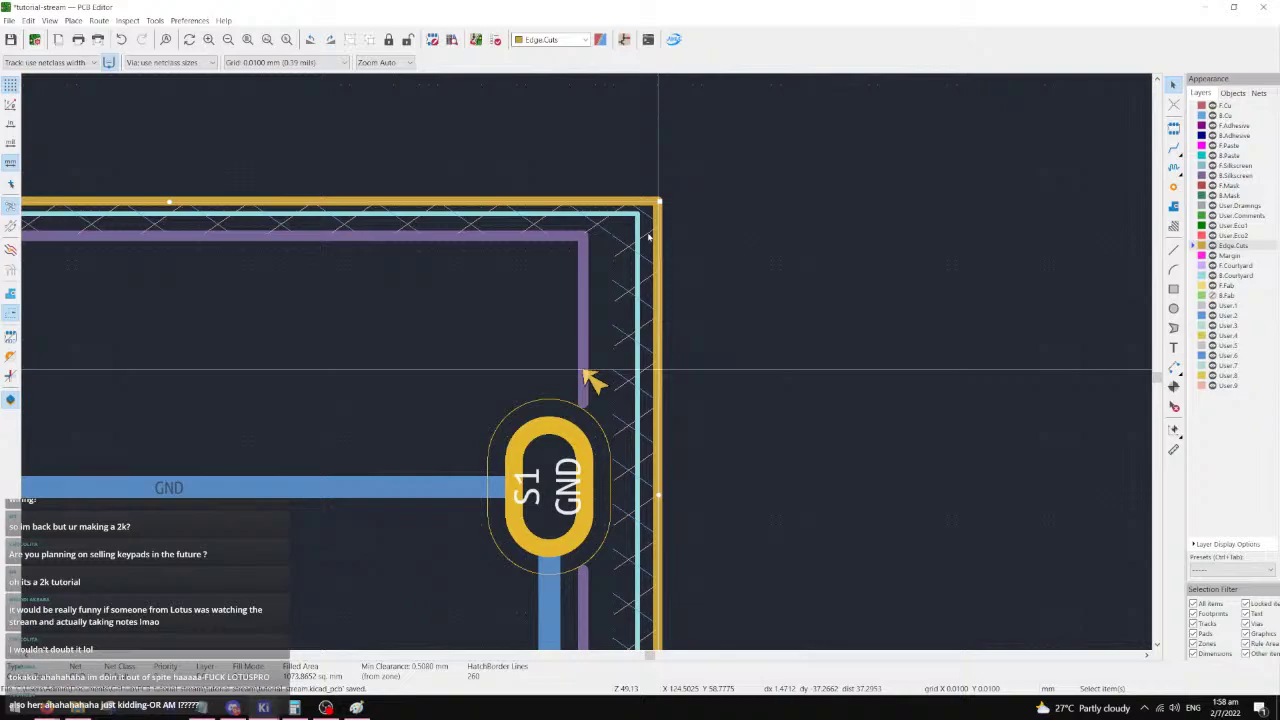
# - Examine the whole board, checking the outline around the USB tab and the layout of the switches and microcontroller
pyautogui.scroll(-5, 648, 237)
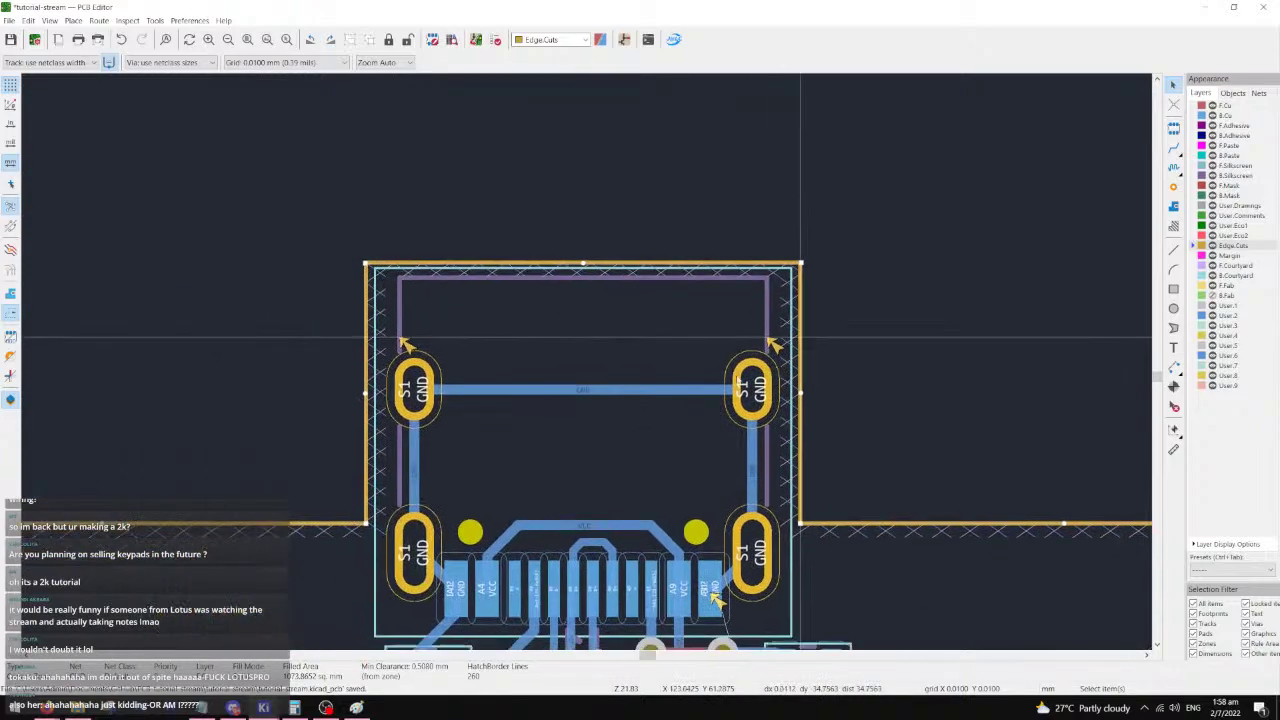
pyautogui.scroll(-4, 573, 387)
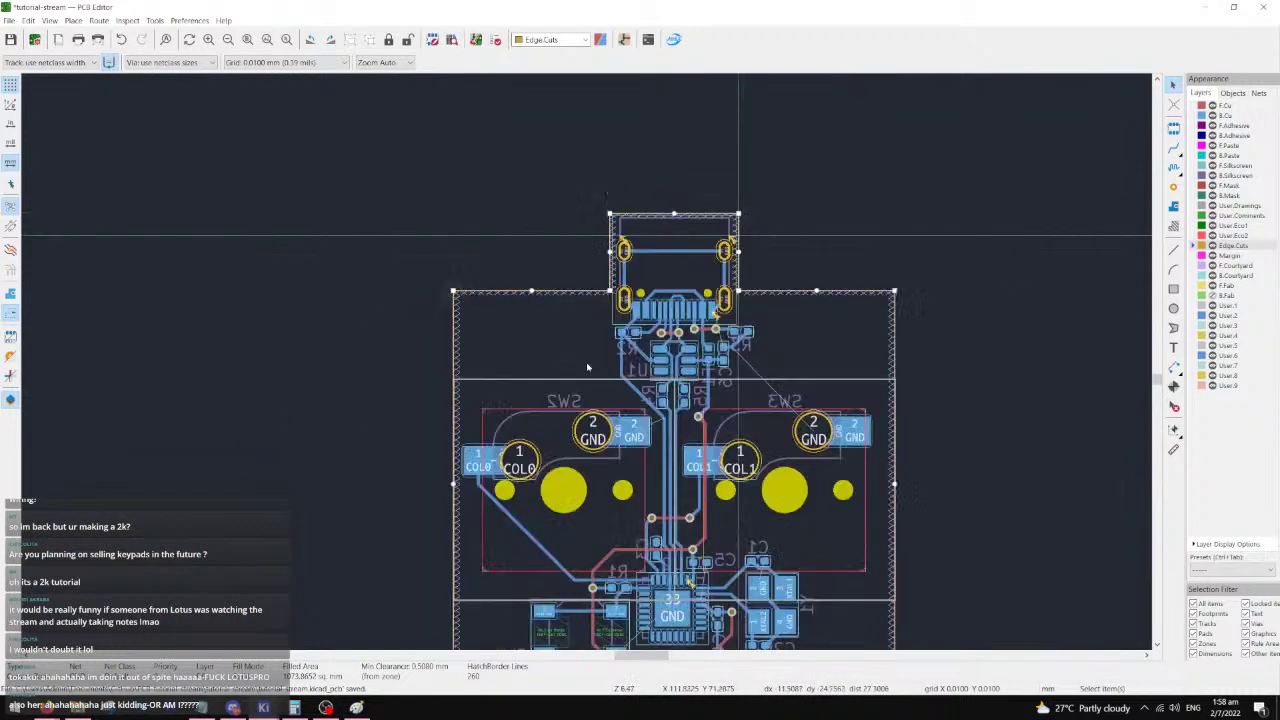
pyautogui.click(963, 386)
pyautogui.scroll(2, 849, 427)
pyautogui.moveTo(394, 383); pyautogui.dragTo(765, 437, button='middle')
pyautogui.moveTo(599, 404); pyautogui.dragTo(689, 398, button='middle')
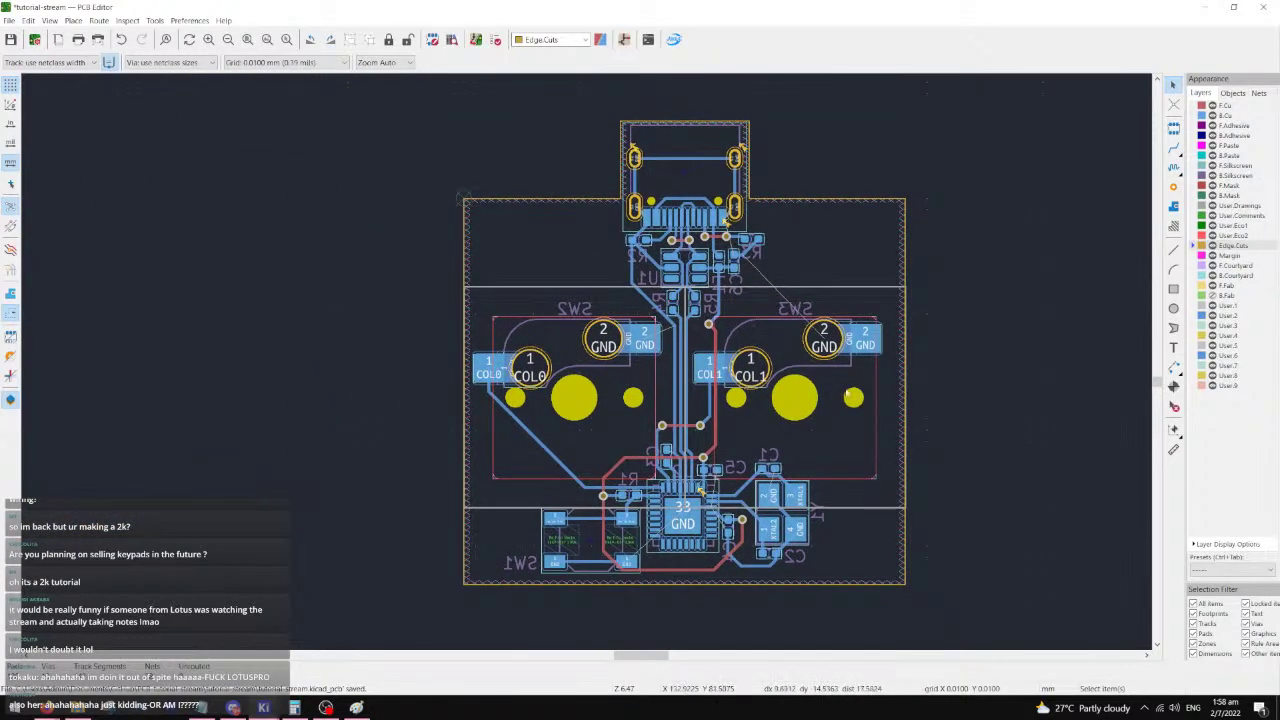
pyautogui.scroll(2, 847, 393)
pyautogui.scroll(-2, 590, 364)
pyautogui.moveTo(599, 366); pyautogui.dragTo(703, 378, button='middle')
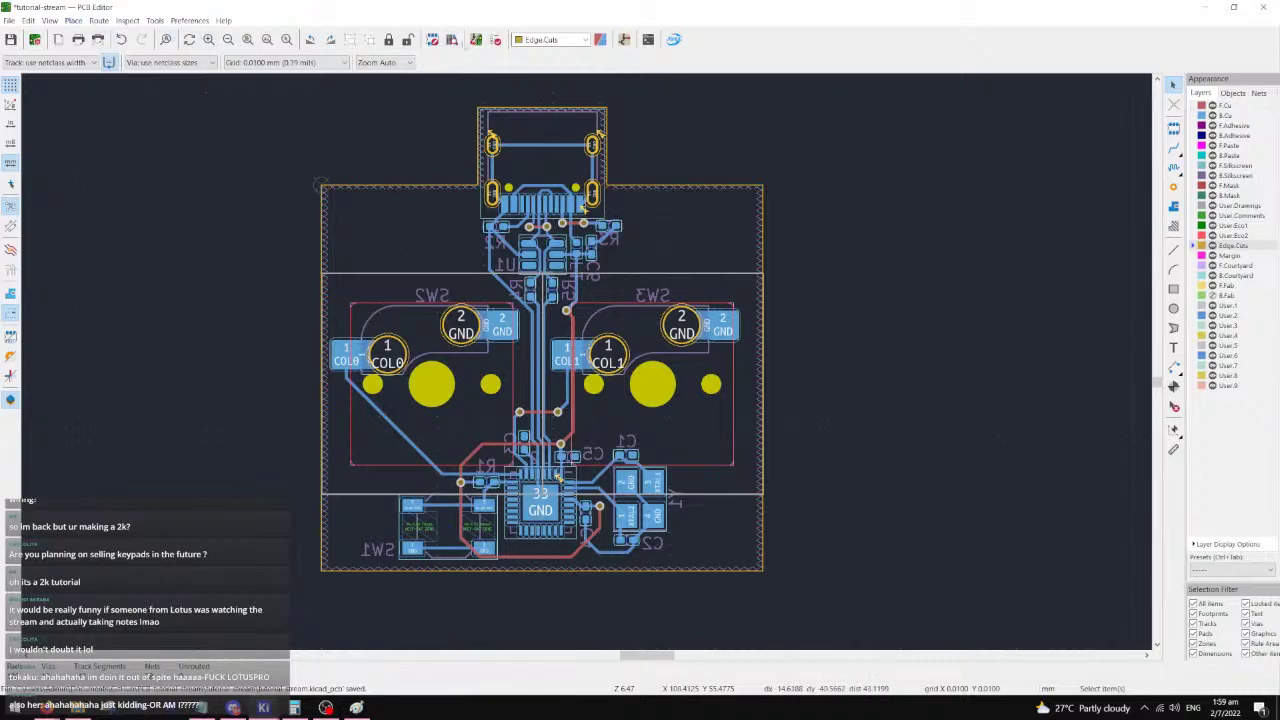
# - Save the board, run the design rules check with zone refilling enabled, and close the DRC dialog
pyautogui.click(55, 20)
pyautogui.doubleClick(296, 8)
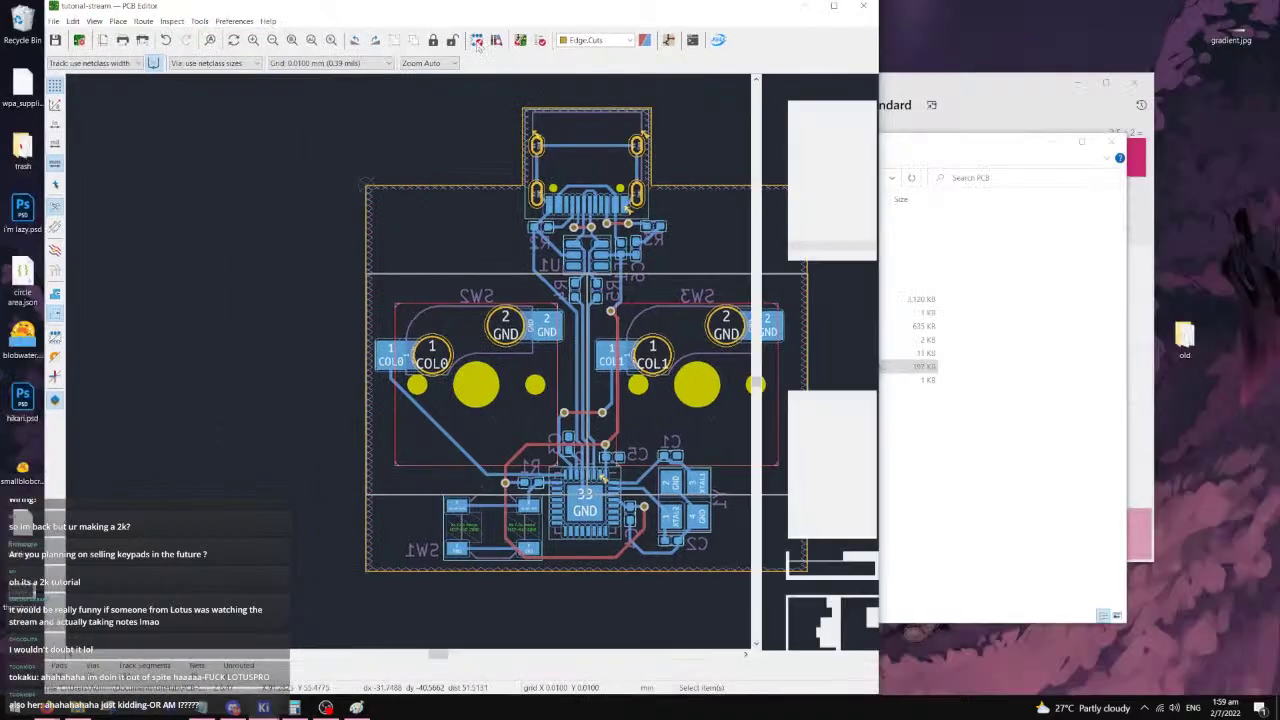
pyautogui.doubleClick(548, 10)
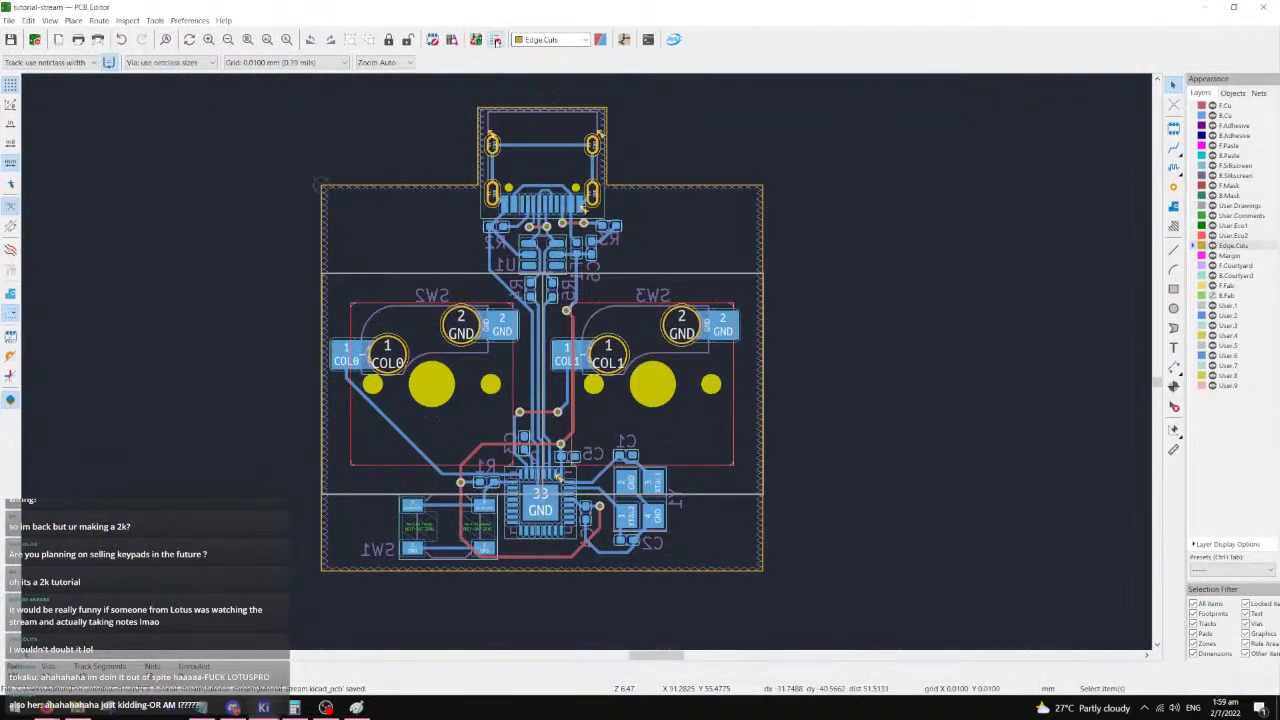
pyautogui.click(495, 40)
pyautogui.click(1060, 362)
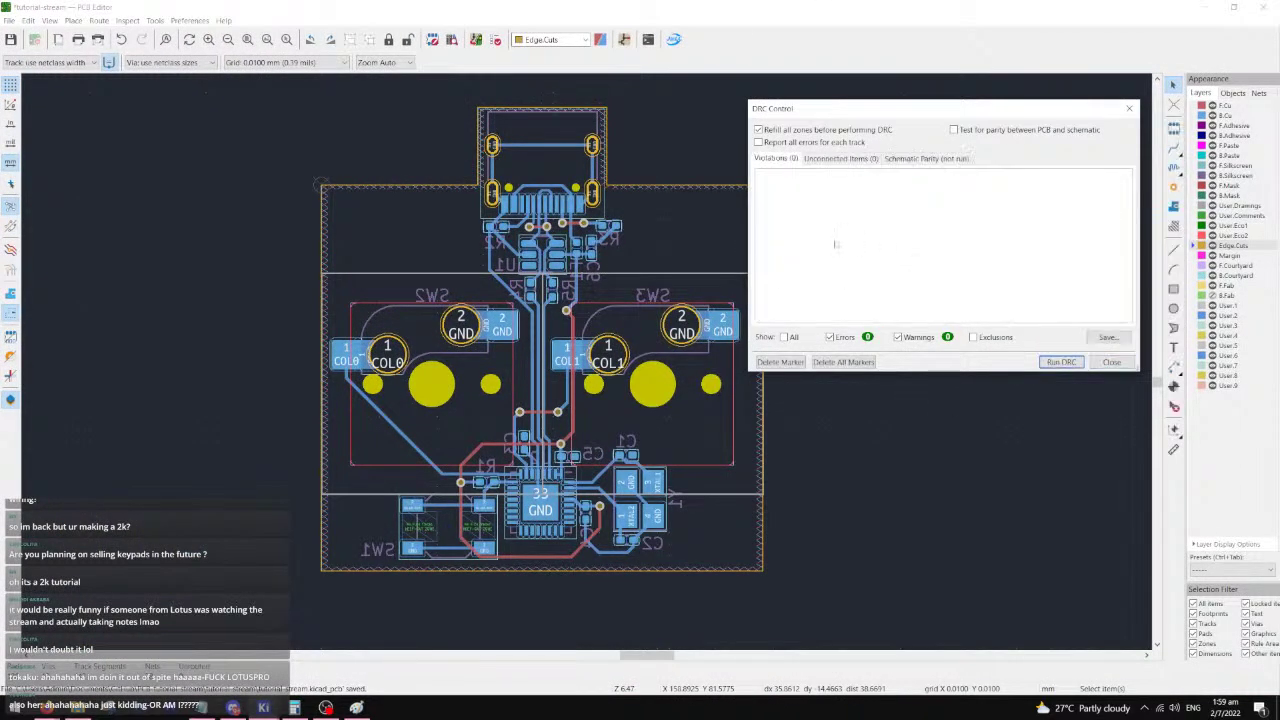
pyautogui.press('Escape')
# - Inspect the board's component side in the 3D view around the switch sockets and USB circuitry, and close the view
pyautogui.click(49, 20)
pyautogui.click(75, 62)
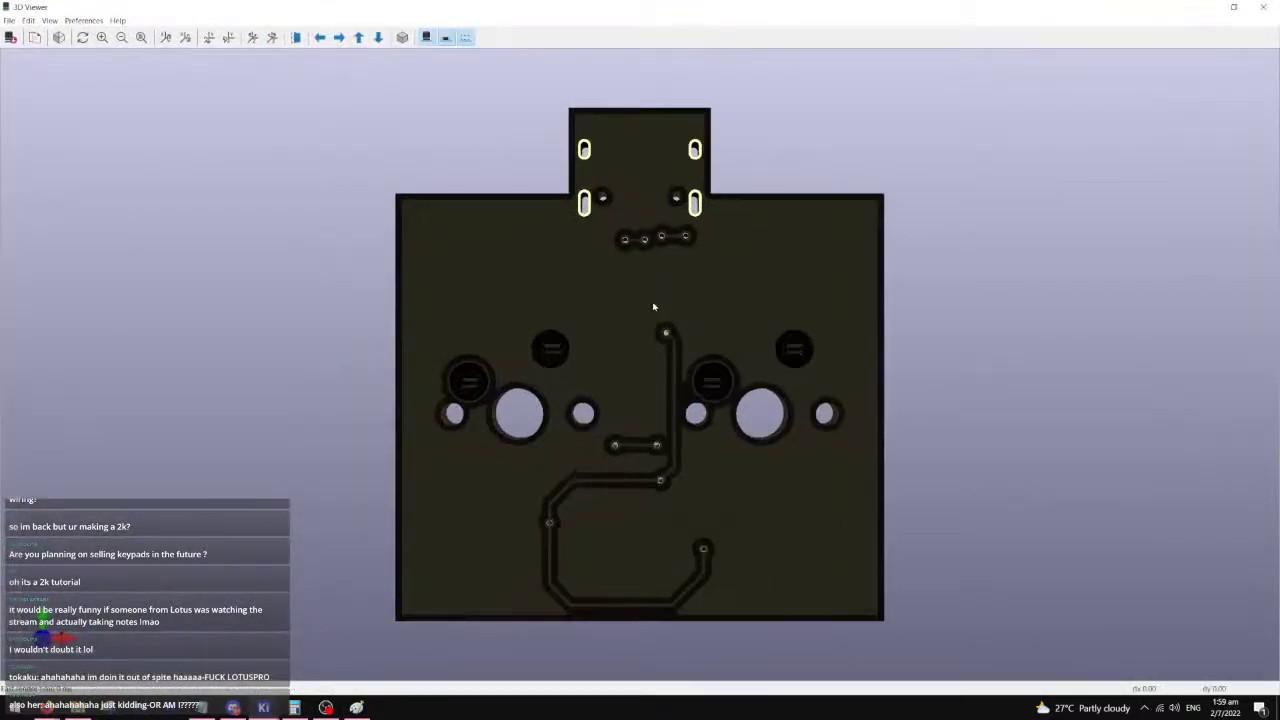
pyautogui.scroll(-1, 653, 307)
pyautogui.moveTo(528, 171); pyautogui.dragTo(690, 320)
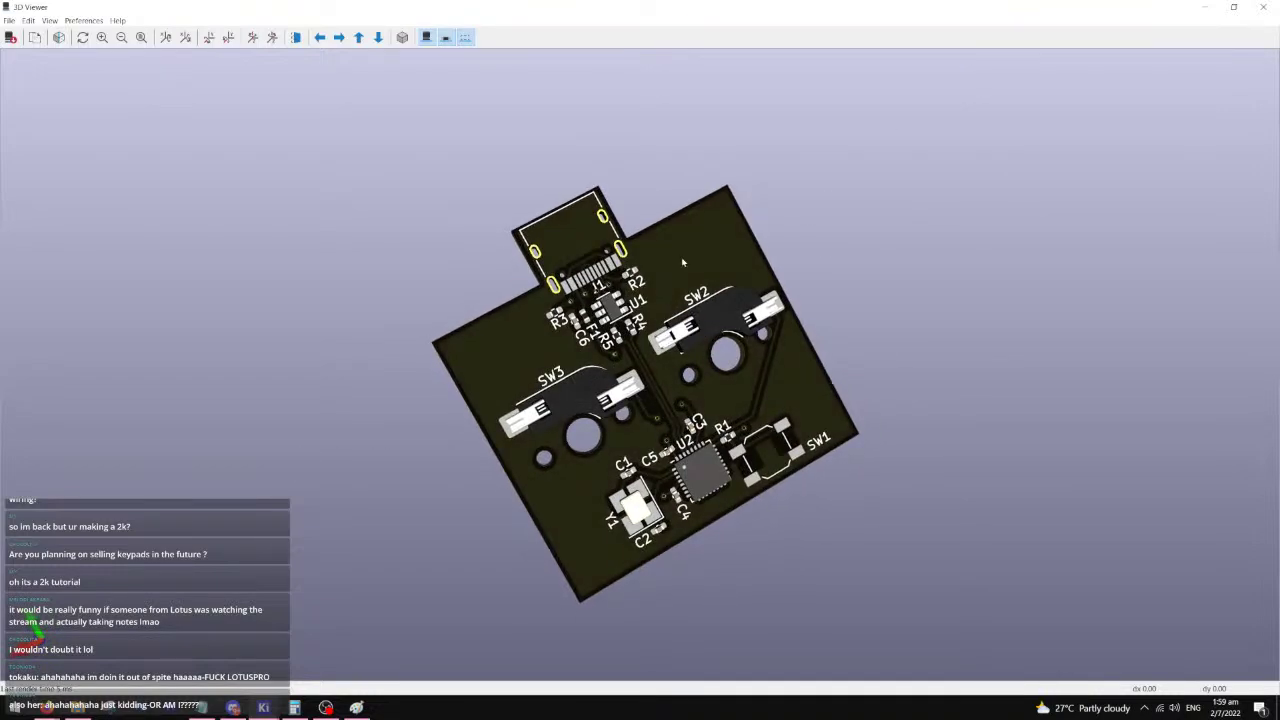
pyautogui.scroll(3, 645, 343)
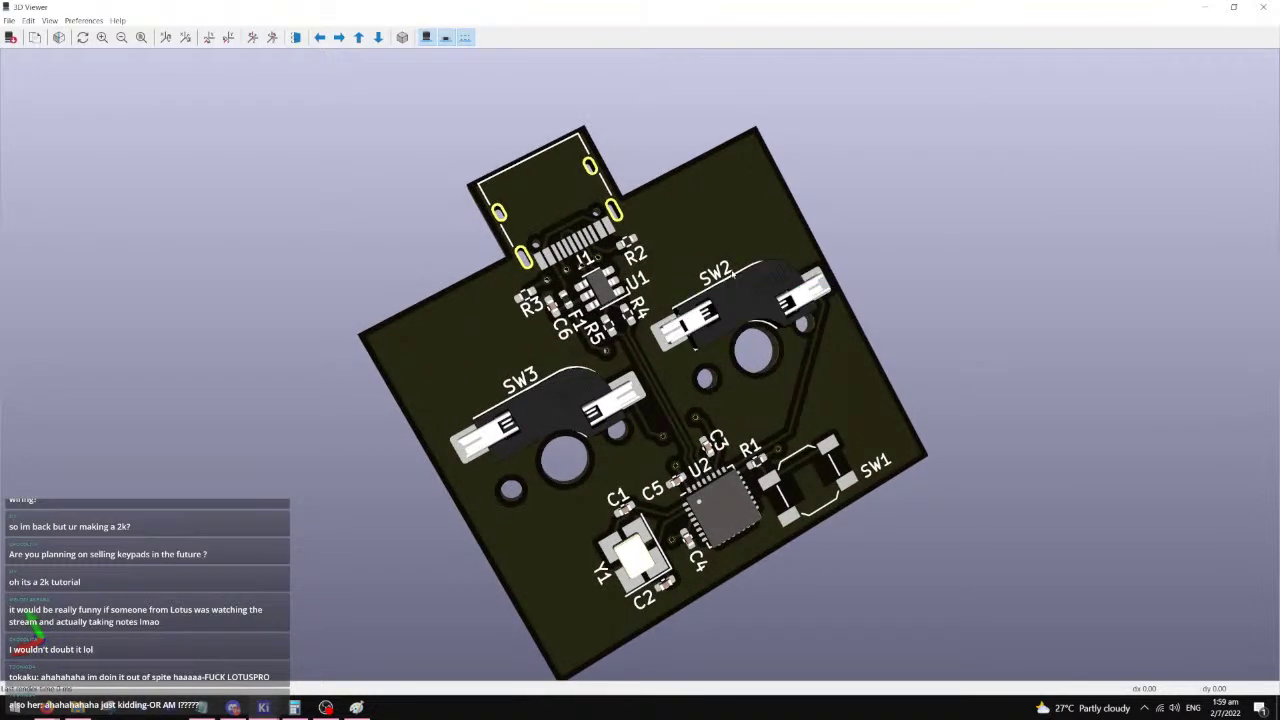
pyautogui.scroll(6, 733, 369)
pyautogui.moveTo(470, 410); pyautogui.dragTo(631, 450)
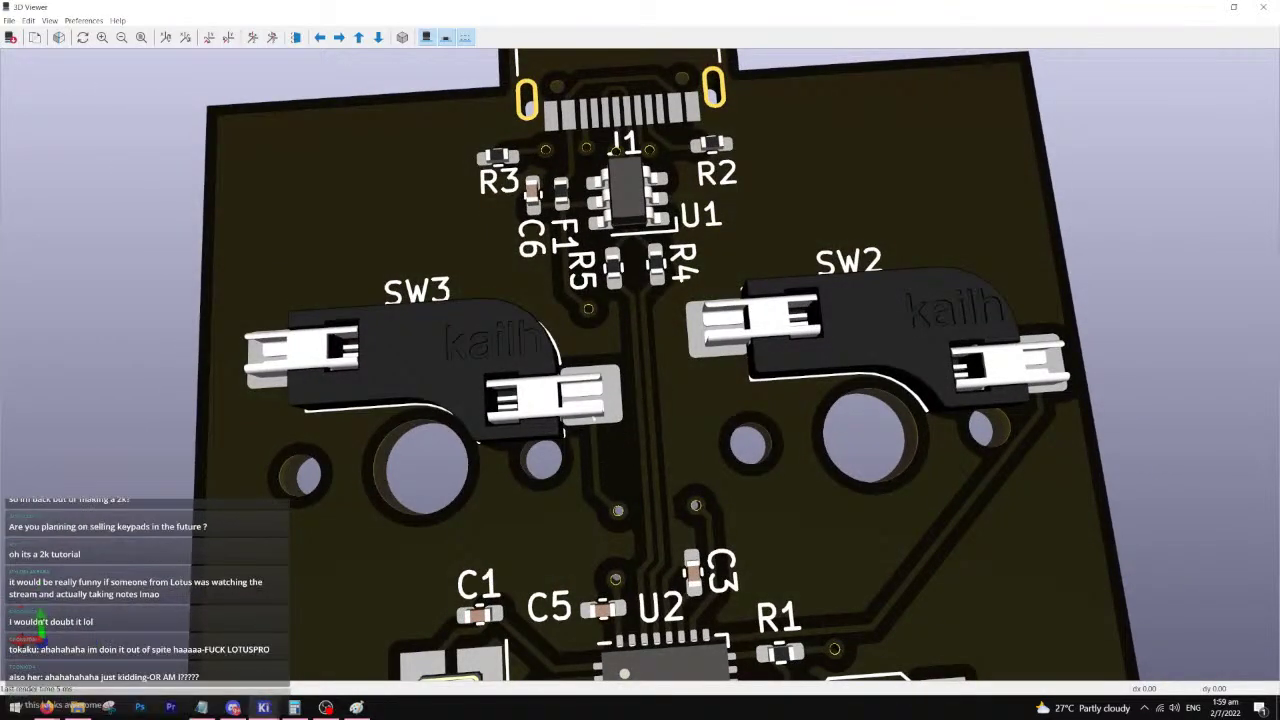
pyautogui.click(1263, 7)
# - Display the filled zones, make B.Cu the active layer, and examine the ground copper around the COL1 pad and vias
pyautogui.scroll(3, 608, 354)
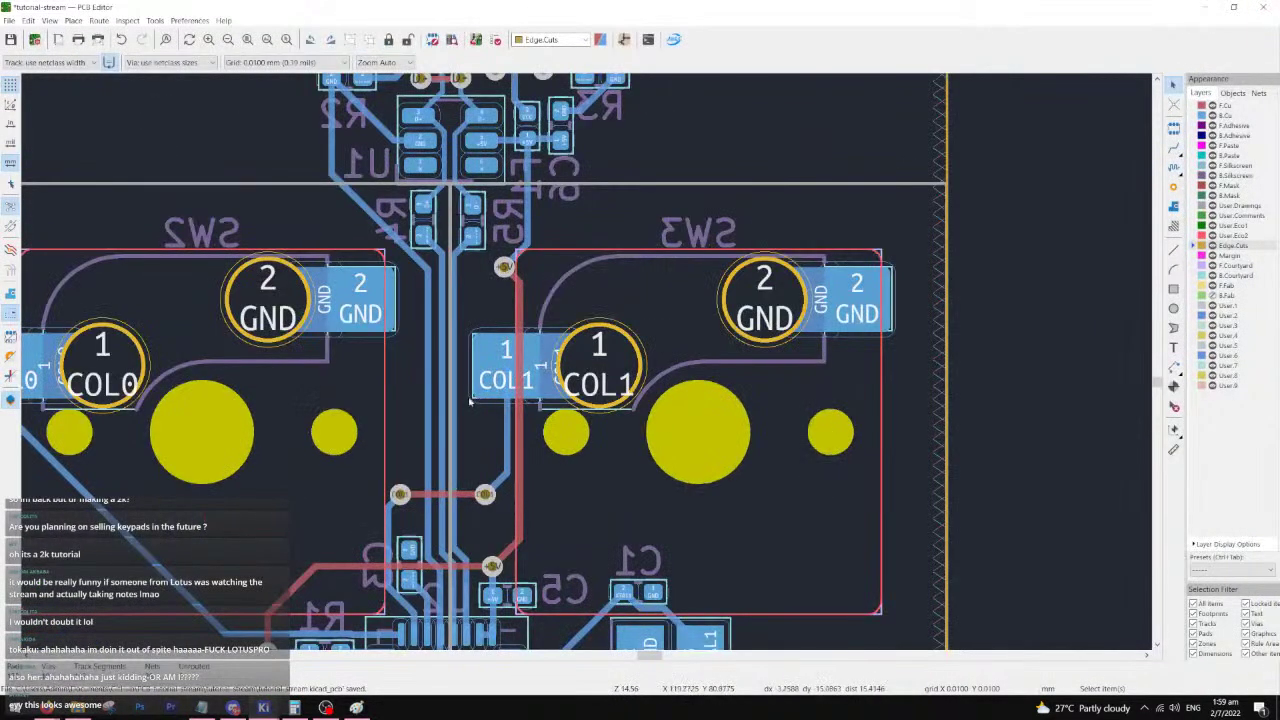
pyautogui.click(11, 294)
pyautogui.moveTo(502, 422); pyautogui.dragTo(549, 326, button='middle')
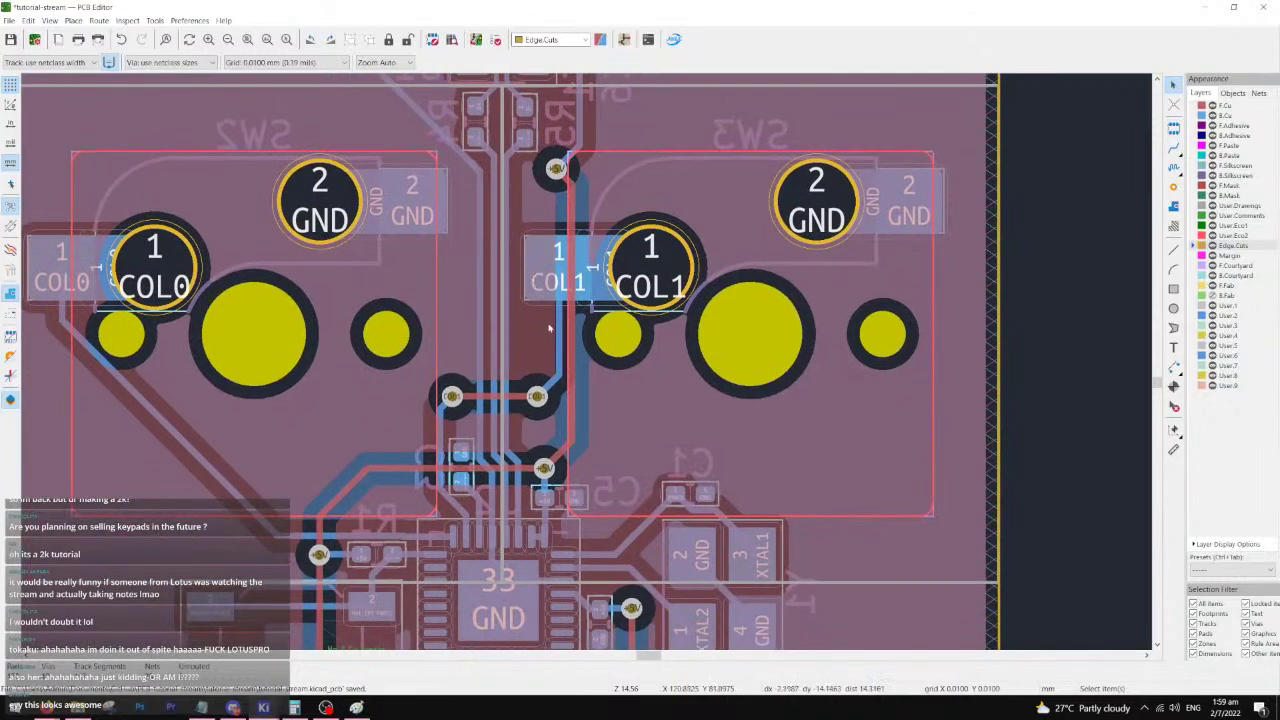
pyautogui.scroll(-2, 589, 366)
pyautogui.scroll(1, 589, 366)
pyautogui.press('pagedown')
pyautogui.scroll(3, 663, 377)
pyautogui.moveTo(54, 307); pyautogui.dragTo(154, 268, button='middle')
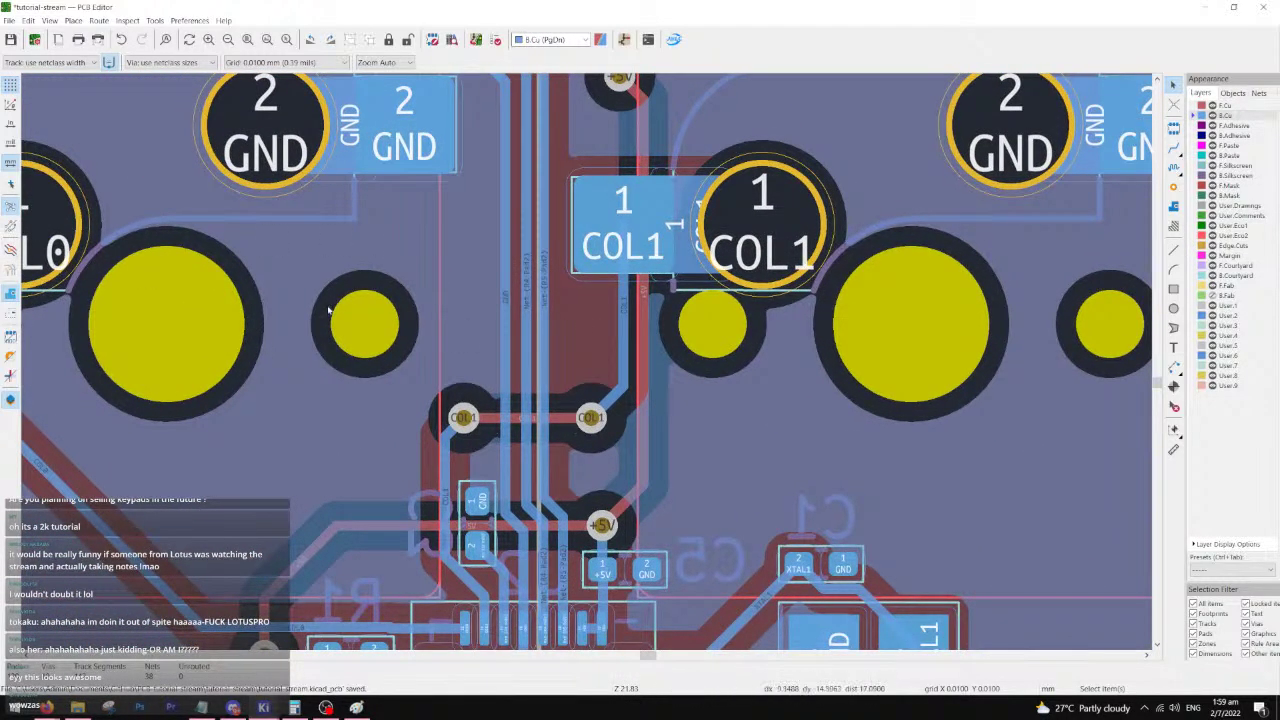
pyautogui.scroll(-4, 621, 516)
pyautogui.scroll(5, 586, 360)
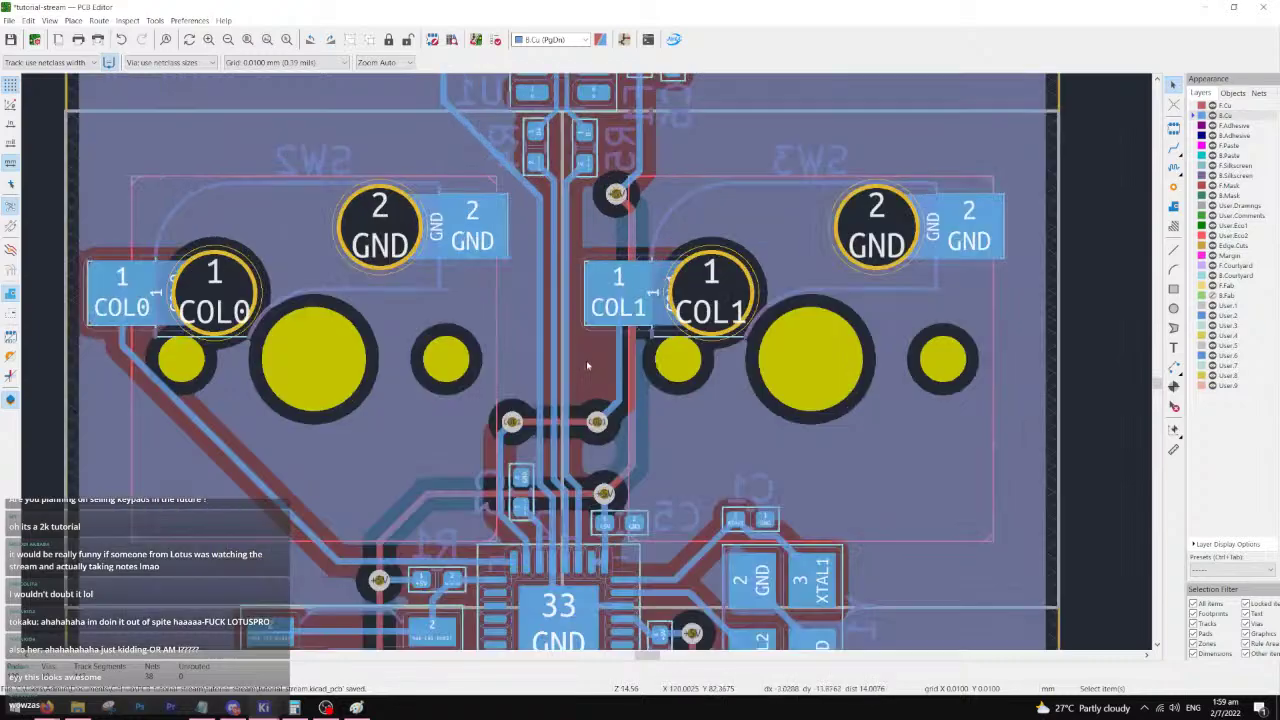
pyautogui.hotkey('ctrl', 'shift', 'v')
pyautogui.click(599, 376)
pyautogui.press('b')
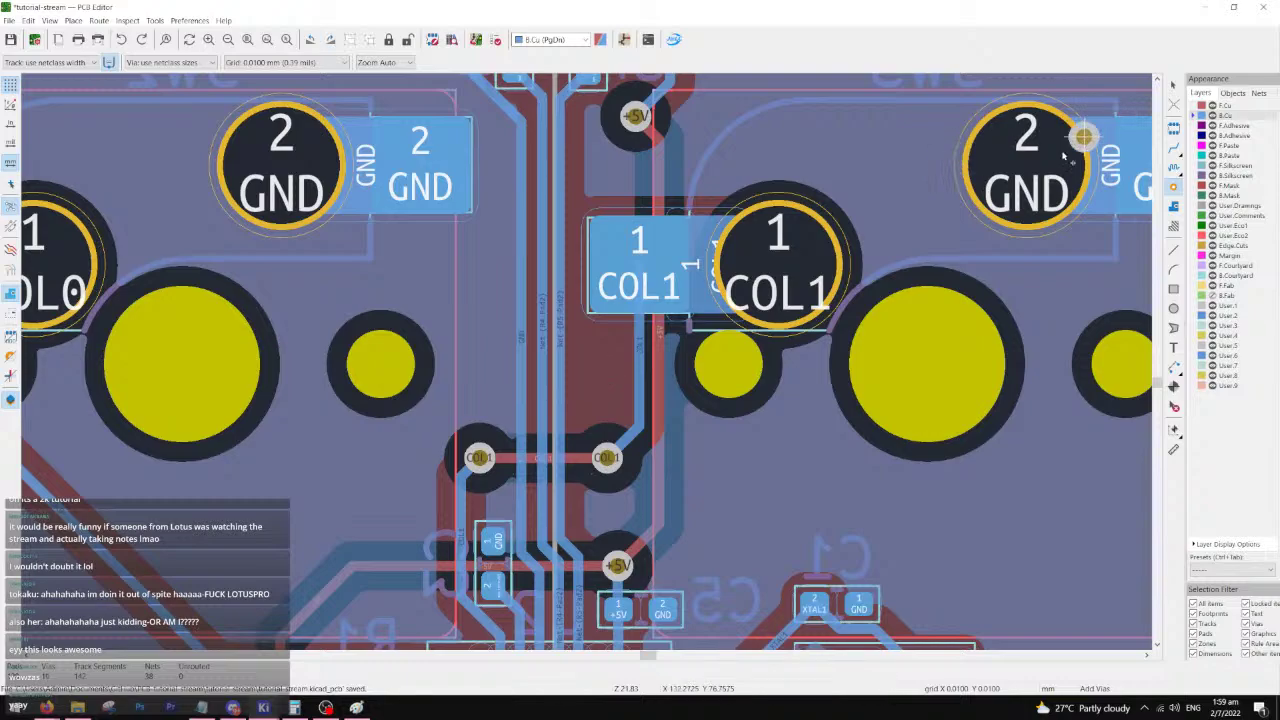
pyautogui.moveTo(876, 124); pyautogui.dragTo(815, 377, button='middle')
pyautogui.click(1175, 85)
# - Route a short GND track on B.Cu from R3's GND pad into the open area, ending it with a via
pyautogui.moveTo(711, 170); pyautogui.dragTo(660, 295, button='middle')
pyautogui.press('x')
pyautogui.click(712, 209)
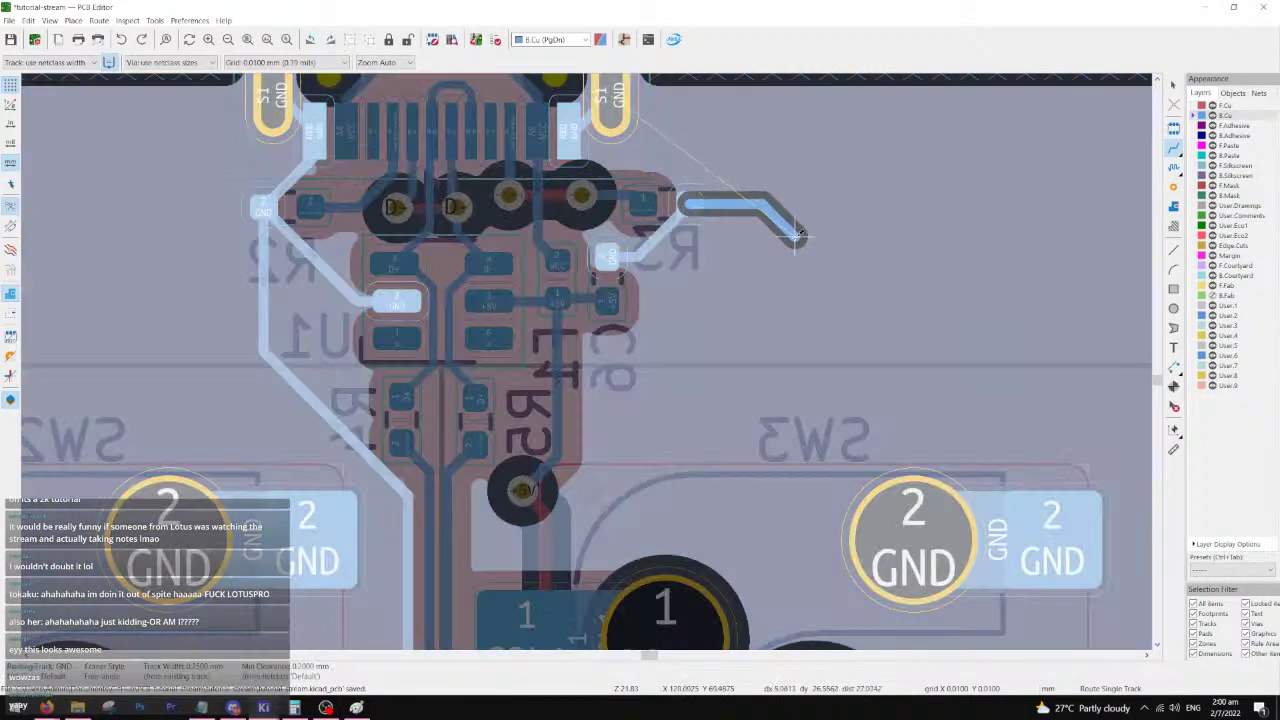
pyautogui.press('v')
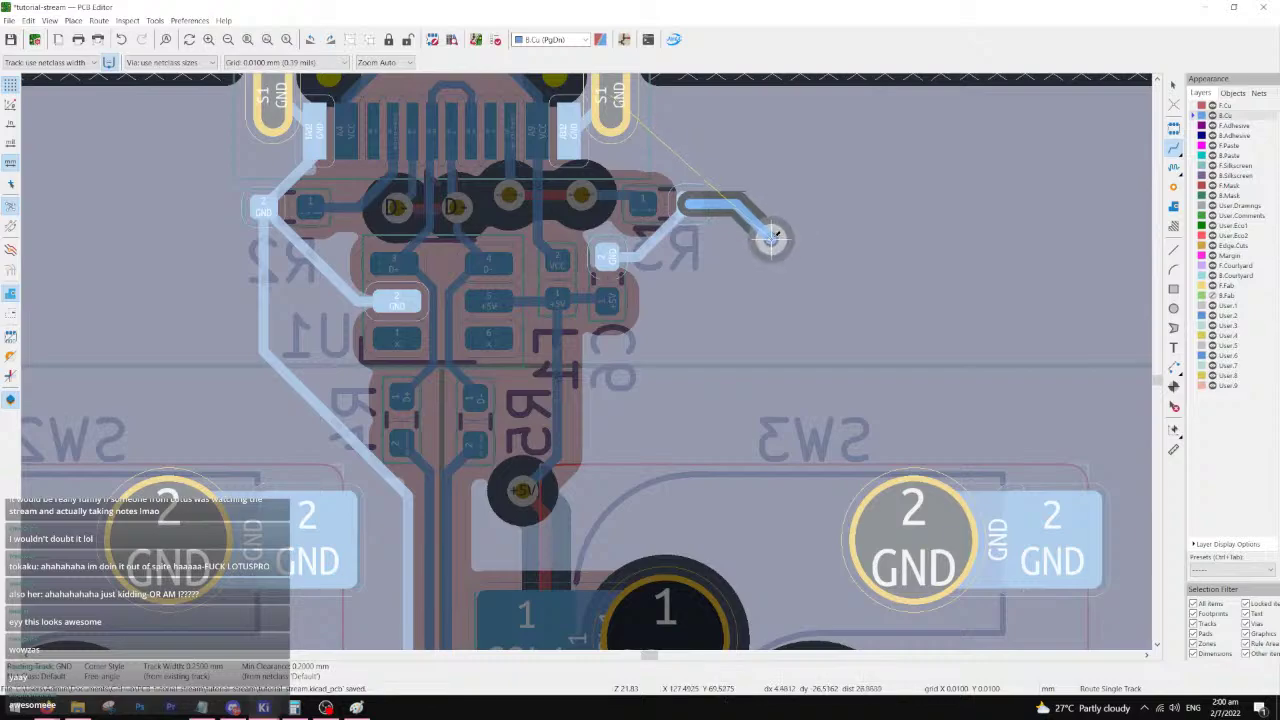
pyautogui.click(771, 239)
pyautogui.press('Escape')
# - Delete the two GND track segments between R3 and the new via, keeping the via
pyautogui.click(660, 207)
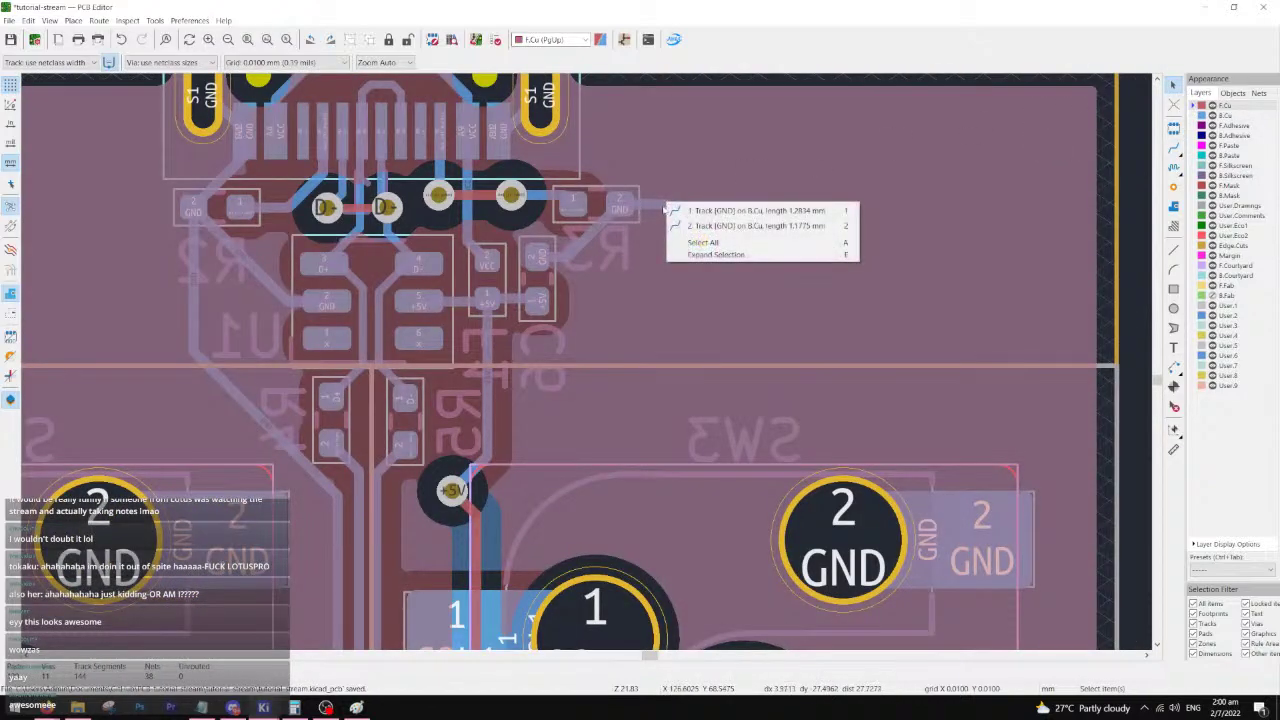
pyautogui.click(700, 209)
pyautogui.press('Escape')
# - Copy the GND via and place the duplicate in the isolated copper area between SW3's COL1 pad and the COL1 vias
pyautogui.click(710, 246)
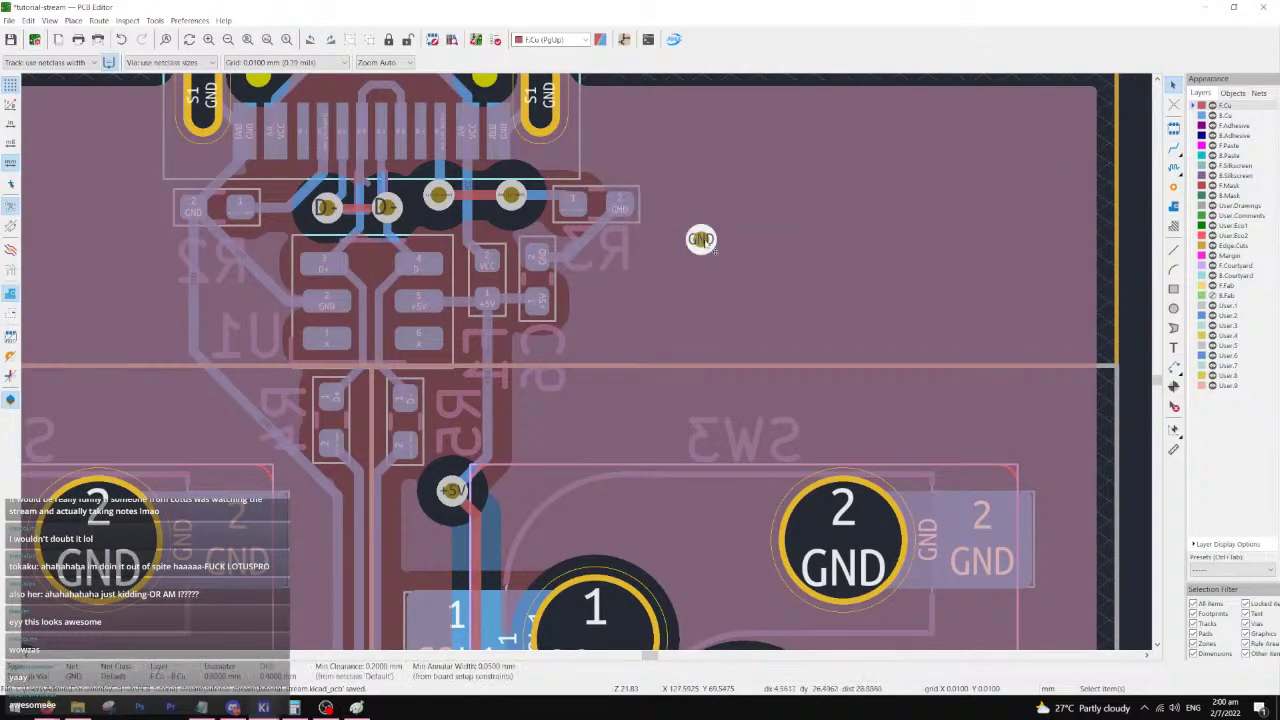
pyautogui.hotkey('ctrl', 'c')
pyautogui.moveTo(539, 436); pyautogui.dragTo(762, 166, button='middle')
pyautogui.hotkey('ctrl', 'v')
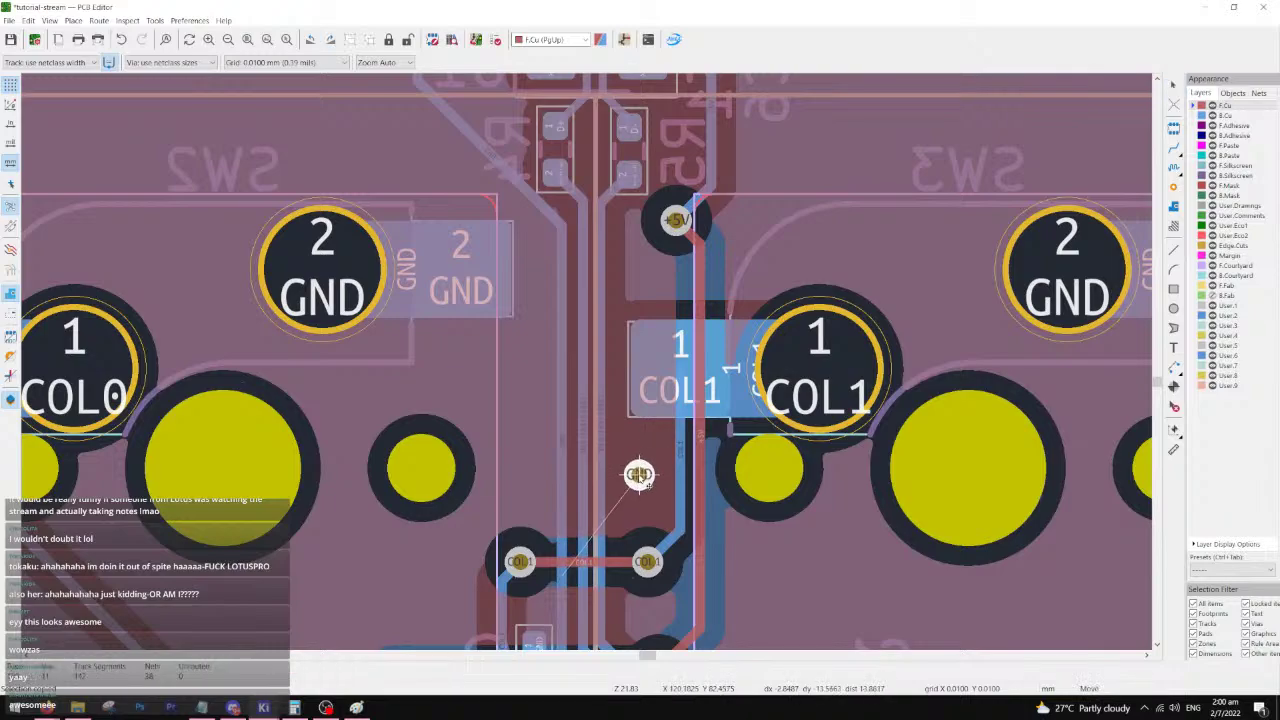
pyautogui.scroll(-1, 634, 471)
pyautogui.scroll(1, 586, 363)
pyautogui.click(588, 366)
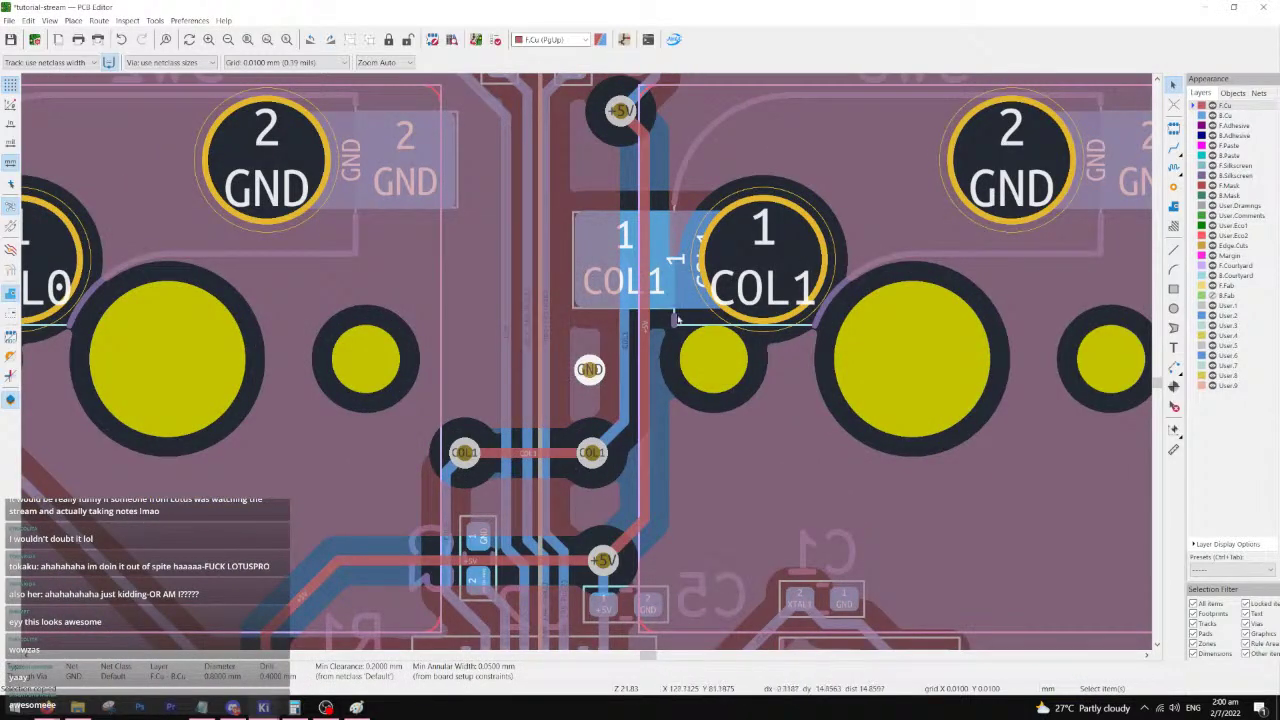
# - Inspect the board with the added GND vias in the 3D view, orbiting around the component side
pyautogui.scroll(-5, 587, 365)
pyautogui.scroll(2, 587, 365)
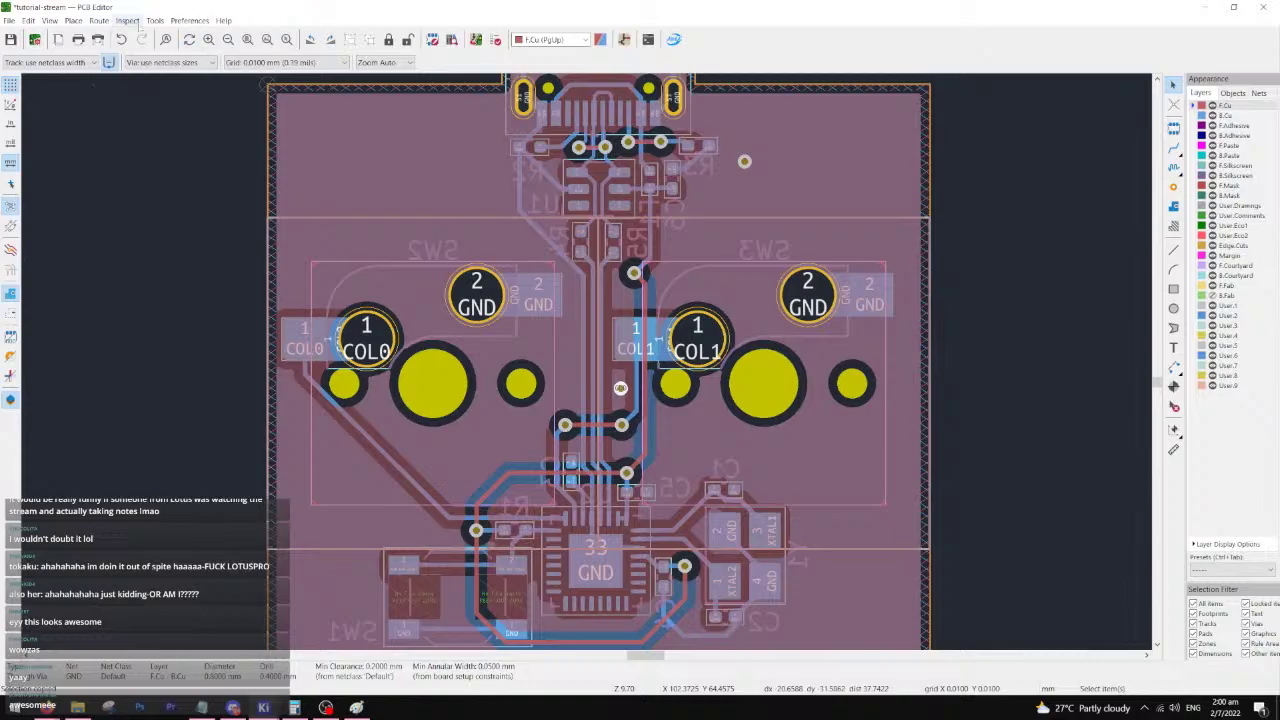
pyautogui.click(52, 21)
pyautogui.click(78, 63)
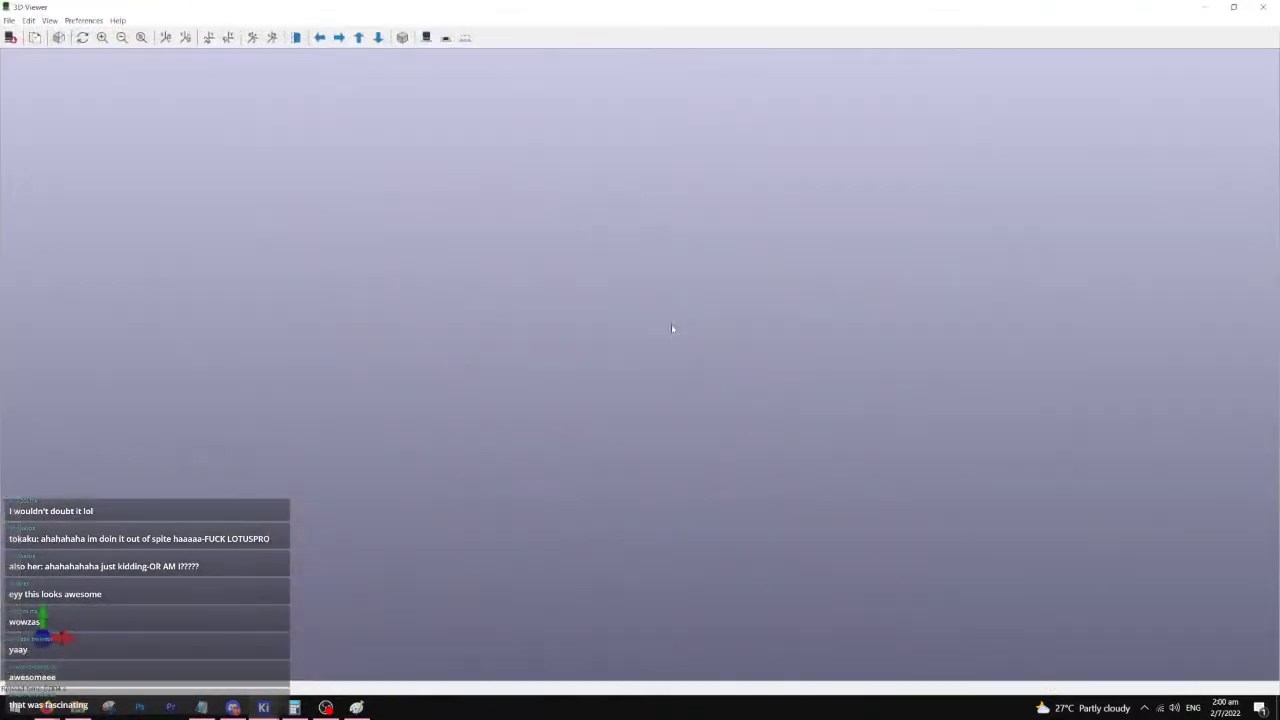
pyautogui.scroll(5, 634, 364)
pyautogui.moveTo(820, 440); pyautogui.dragTo(466, 309)
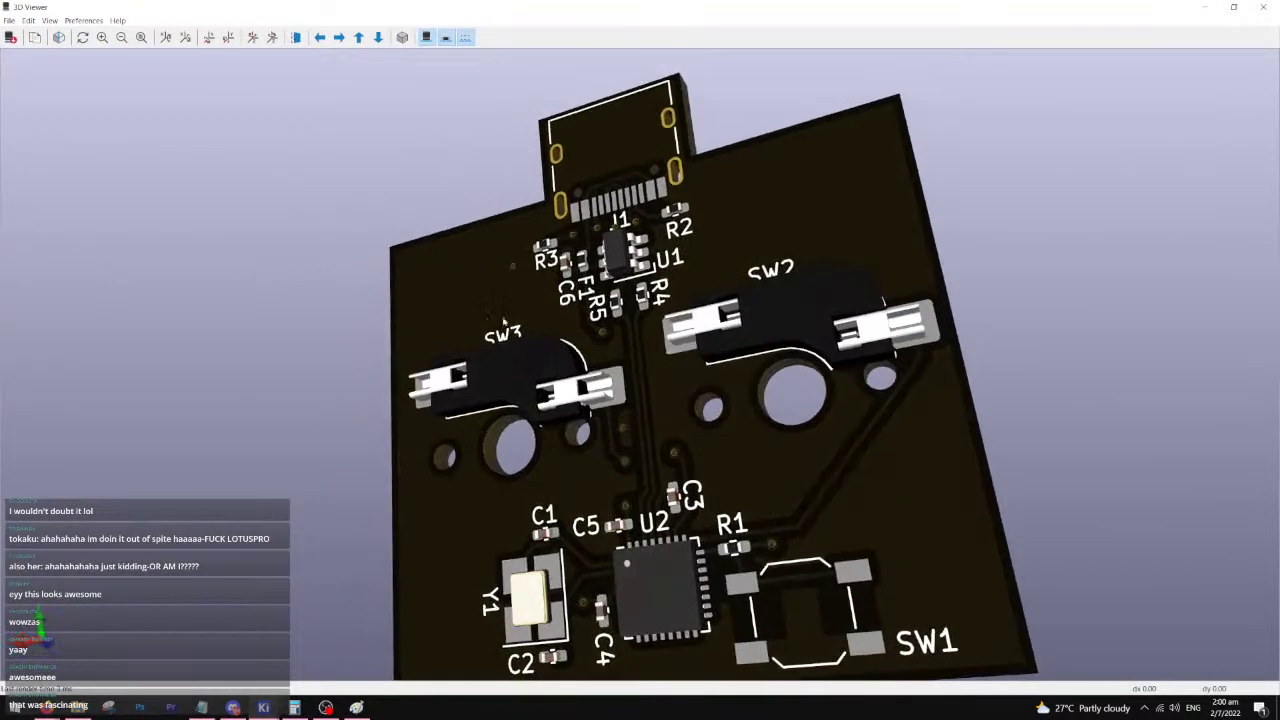
pyautogui.scroll(5, 622, 408)
pyautogui.moveTo(622, 408); pyautogui.dragTo(462, 400)
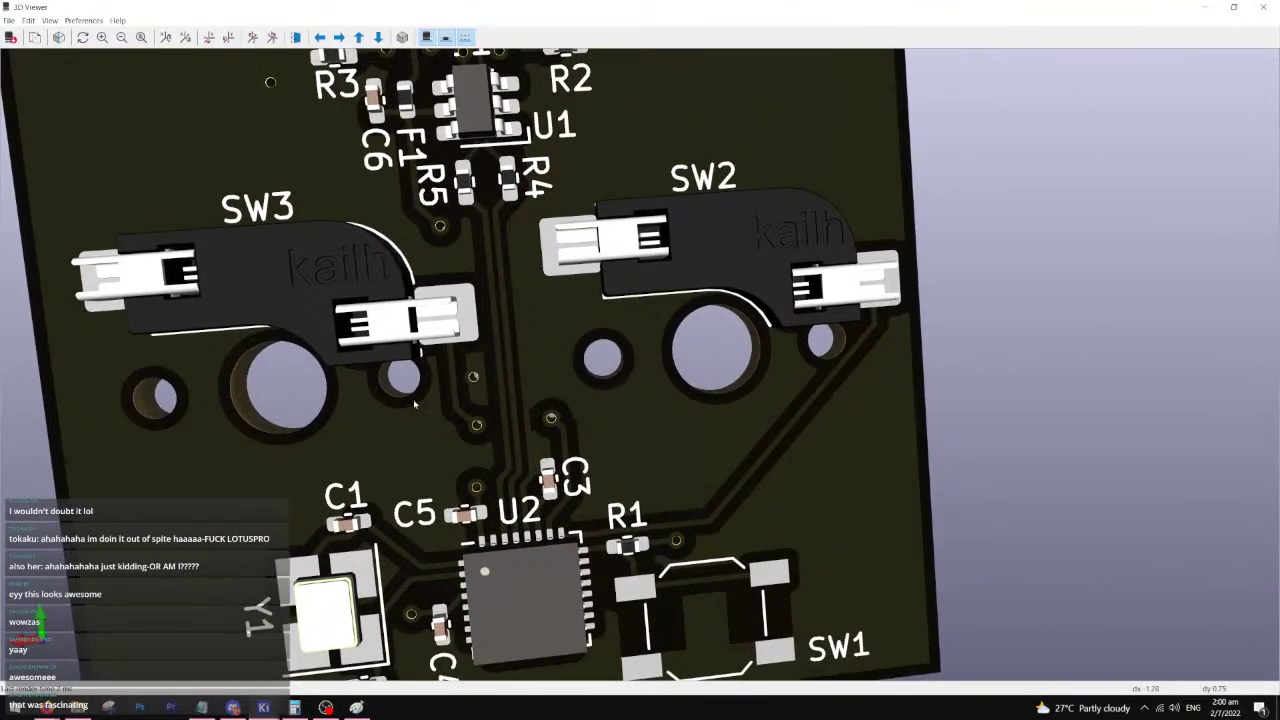
pyautogui.moveTo(589, 288); pyautogui.dragTo(750, 380)
pyautogui.scroll(-5, 660, 380)
# - Set the 3D viewer's top and bottom solder mask colours to green #2E5700D9
pyautogui.click(83, 20)
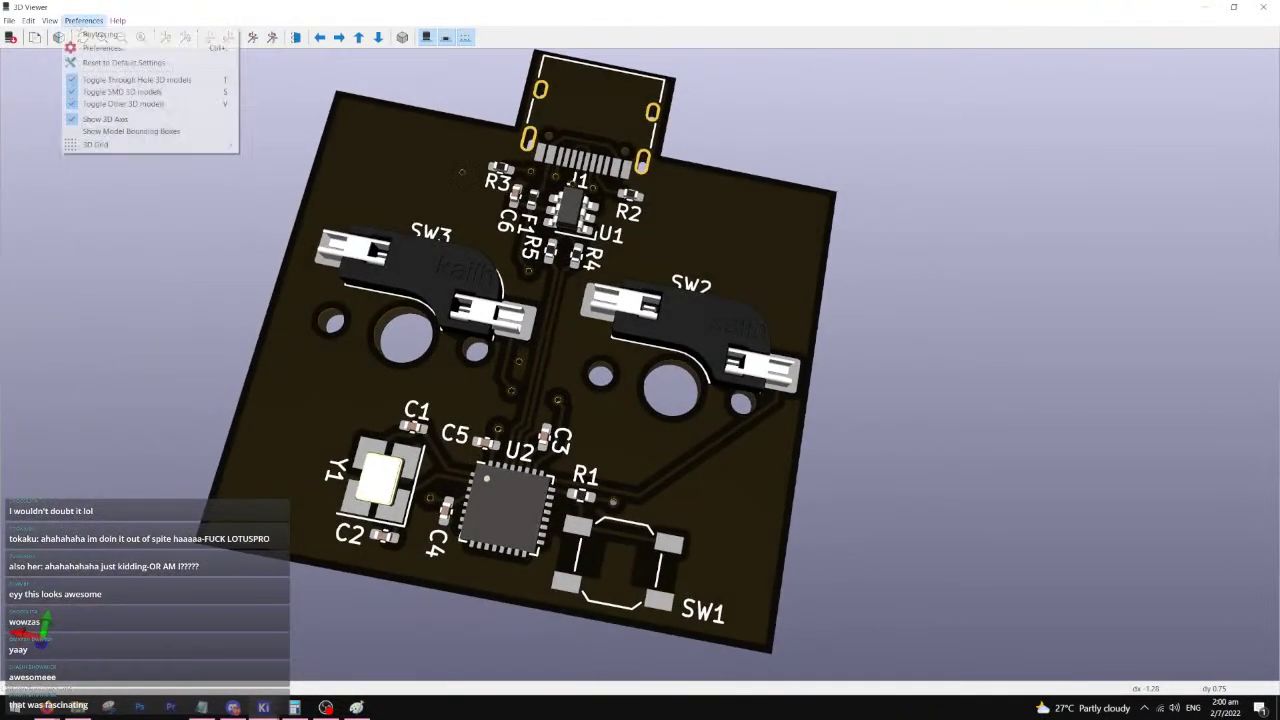
pyautogui.click(83, 49)
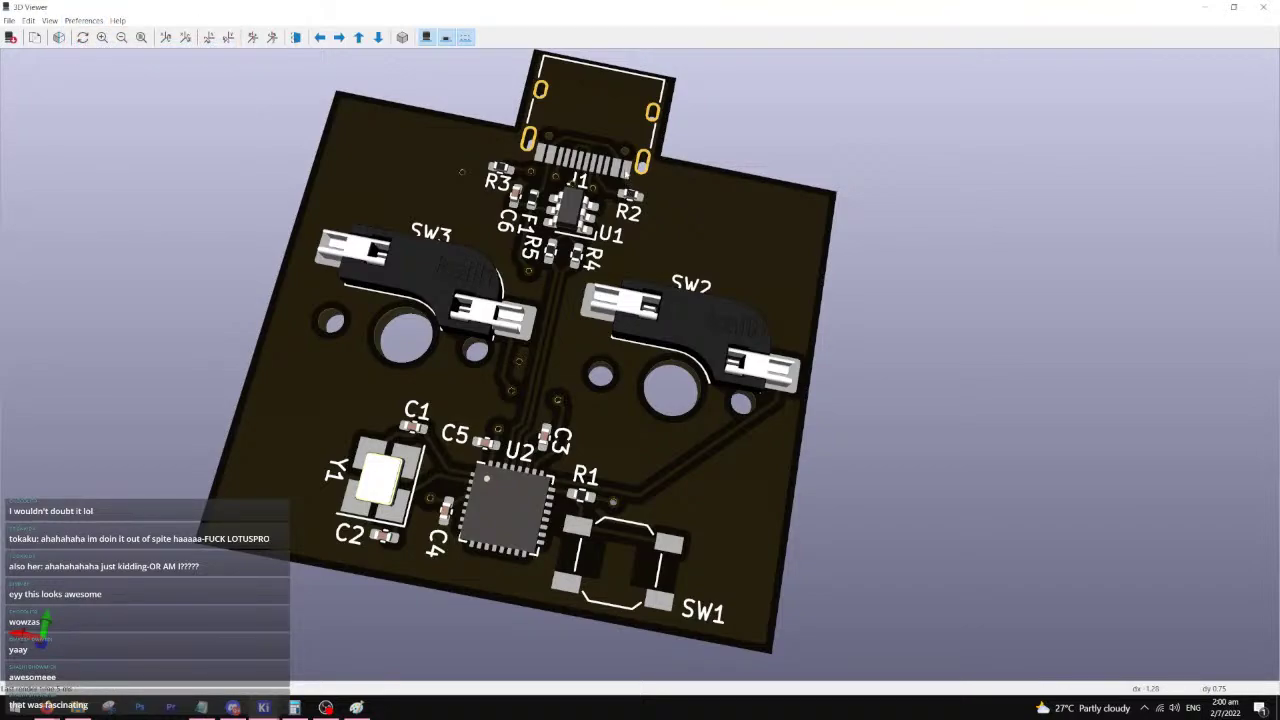
pyautogui.click(404, 387)
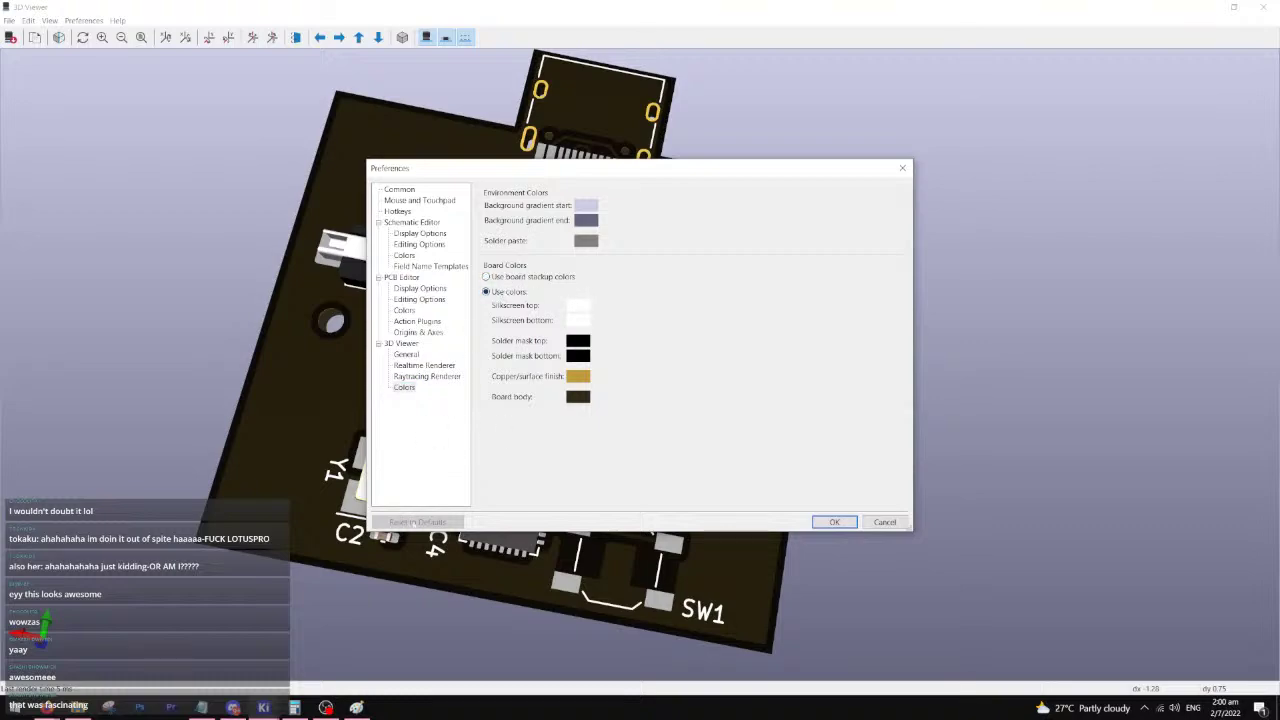
pyautogui.click(580, 352)
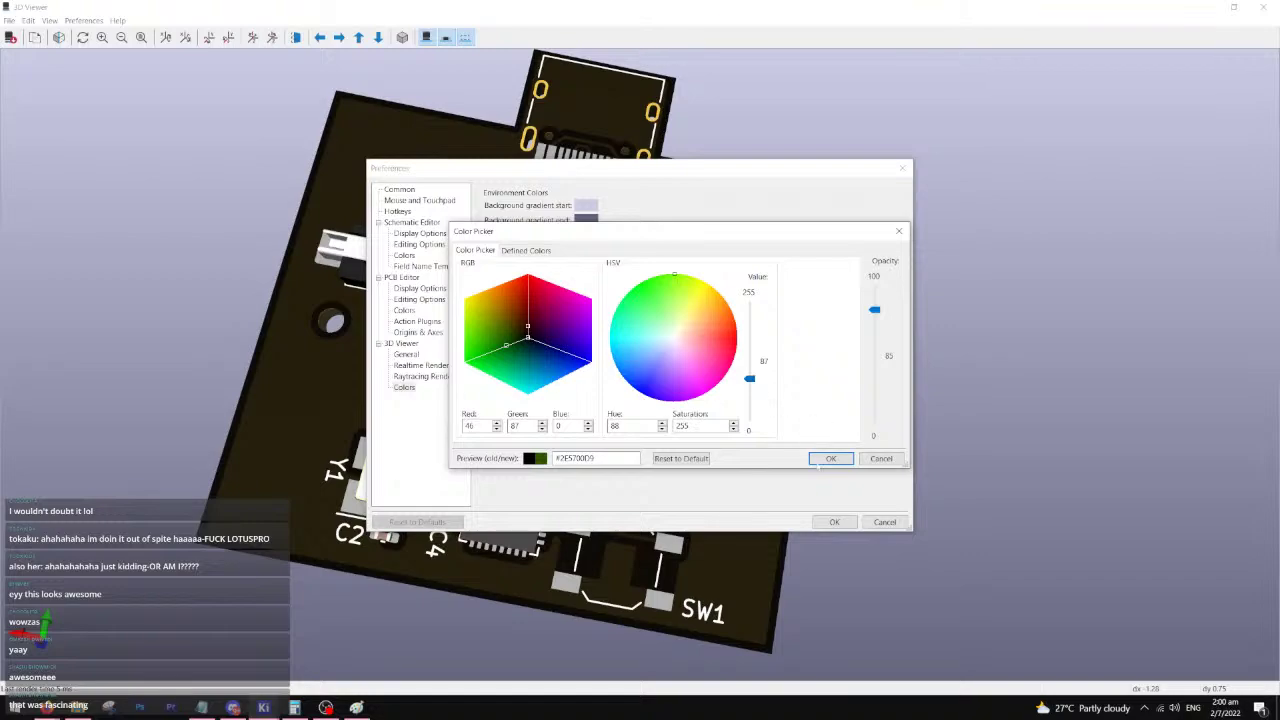
pyautogui.click(816, 463)
pyautogui.doubleClick(586, 353)
pyautogui.click(847, 458)
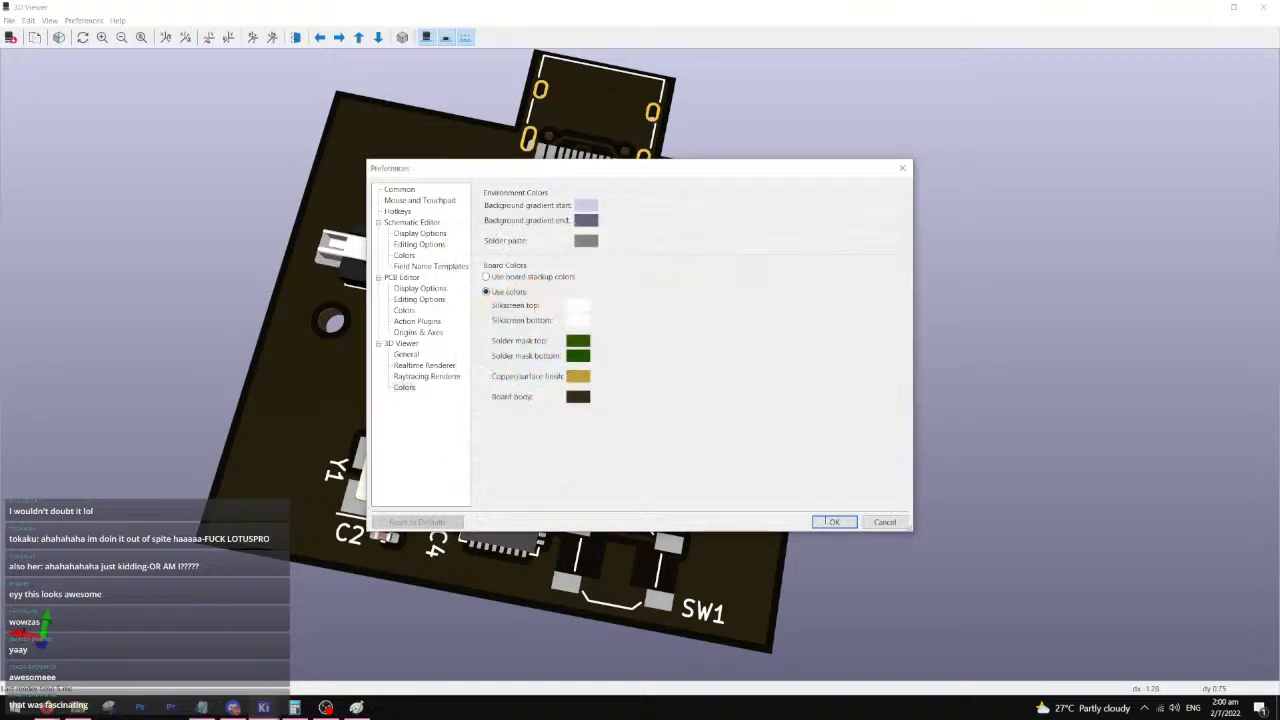
pyautogui.click(834, 522)
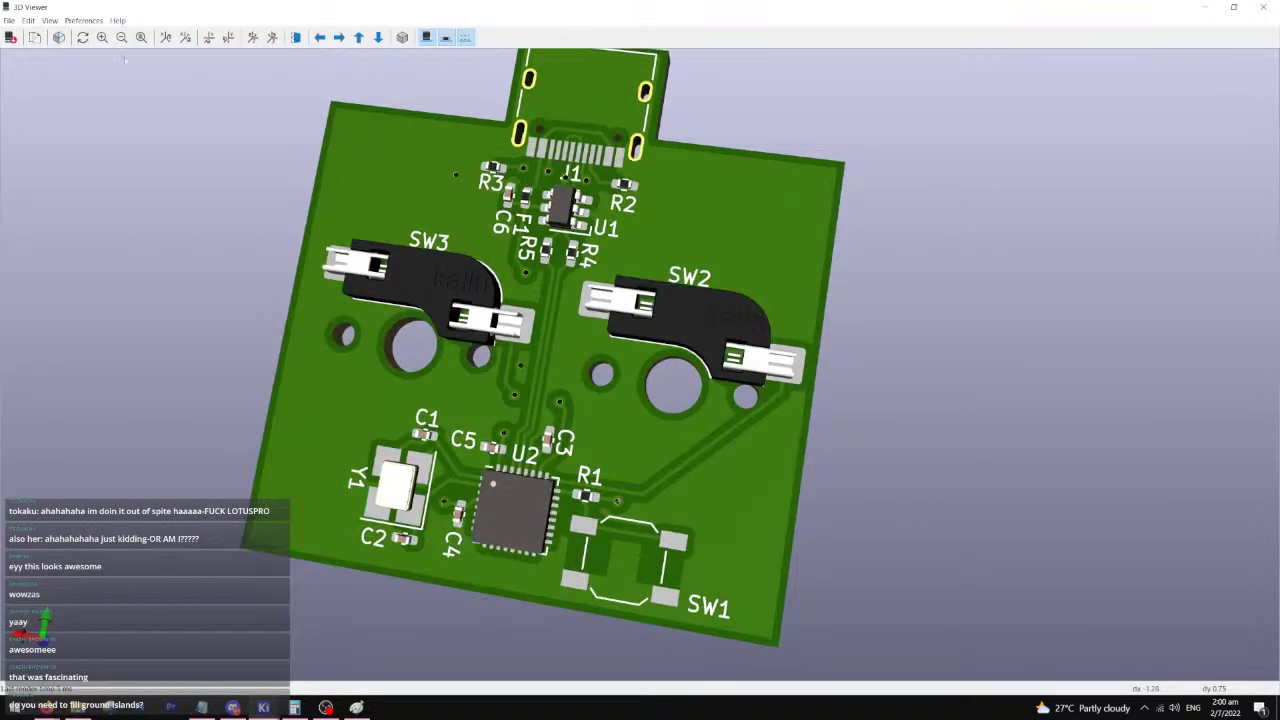
# - Reset the 3D viewer's copper finish, top solder mask and bottom solder mask colours to their defaults
pyautogui.click(82, 21)
pyautogui.click(96, 47)
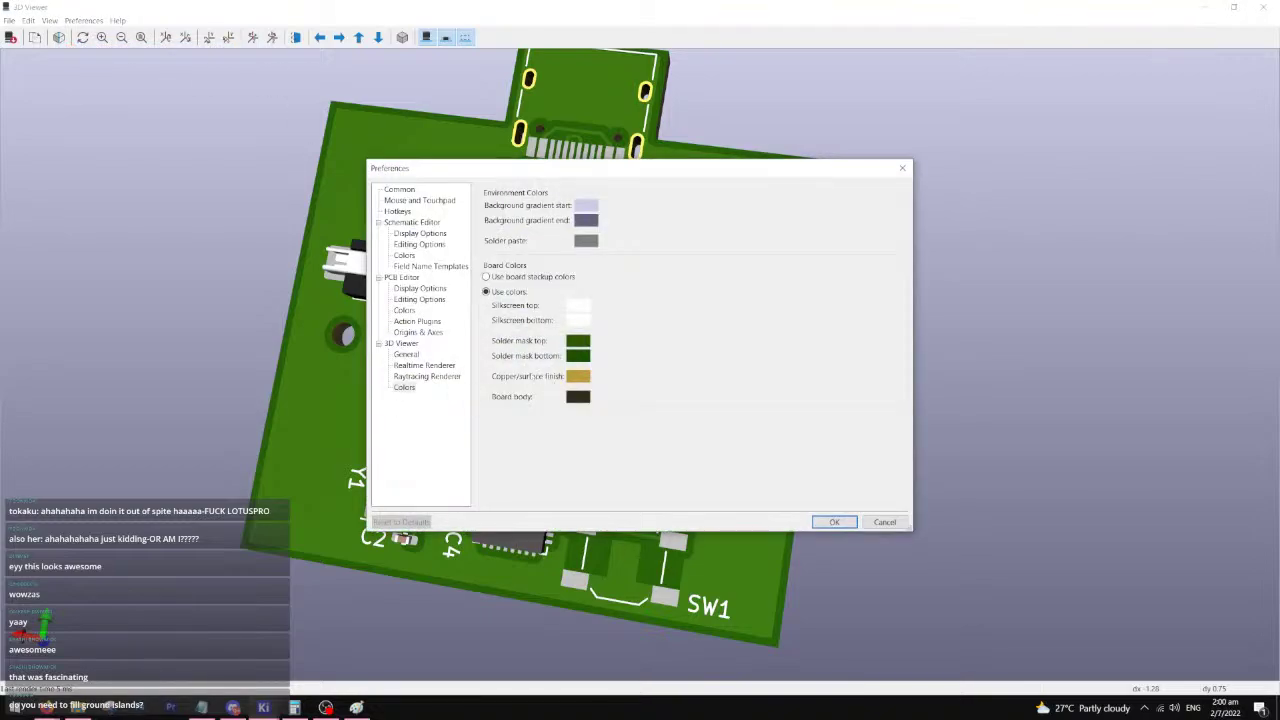
pyautogui.click(578, 376)
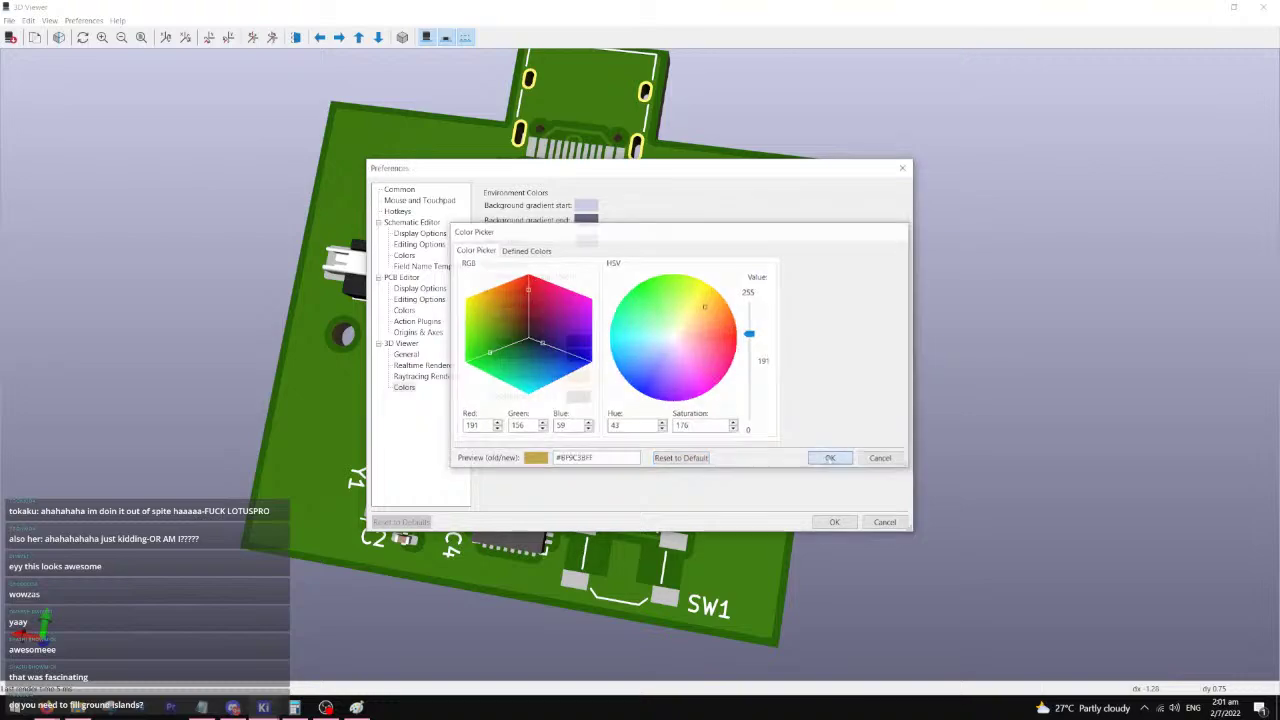
pyautogui.click(830, 458)
pyautogui.click(586, 346)
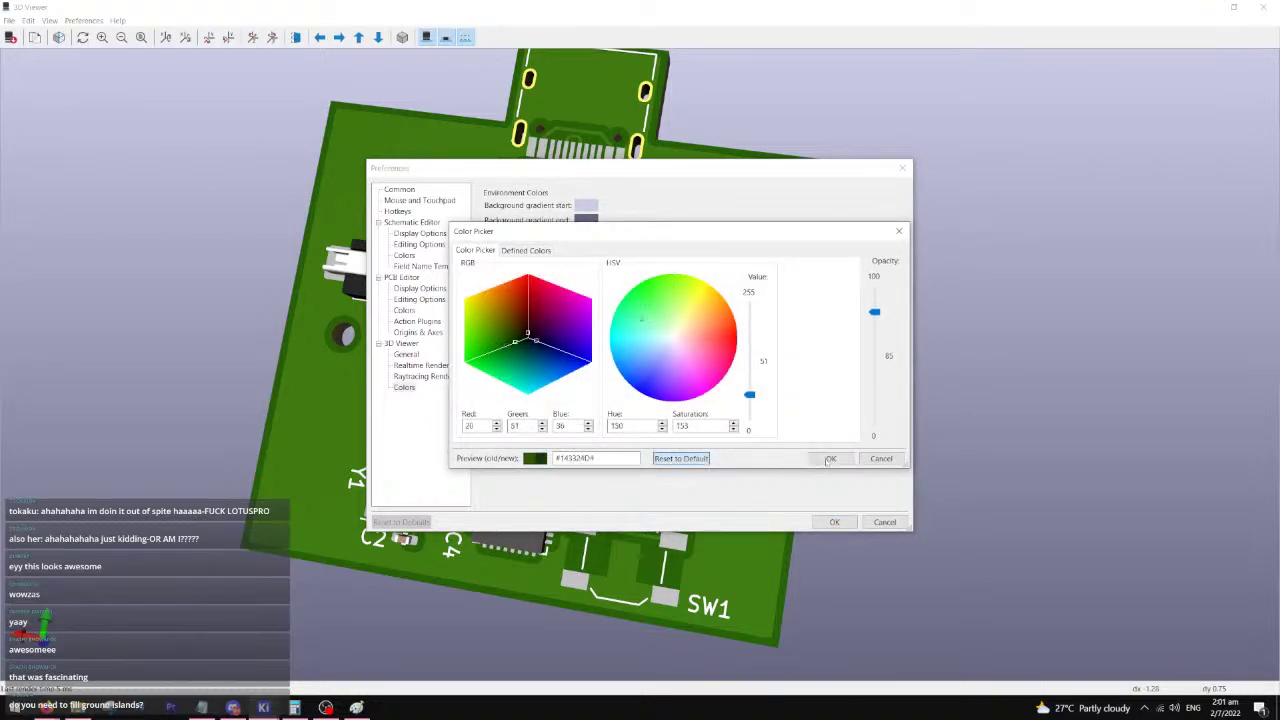
pyautogui.click(817, 460)
pyautogui.click(584, 356)
pyautogui.click(681, 458)
pyautogui.click(846, 458)
pyautogui.click(829, 523)
# - Turn the board to the side without components and render it with raytracing
pyautogui.moveTo(786, 246); pyautogui.dragTo(541, 359)
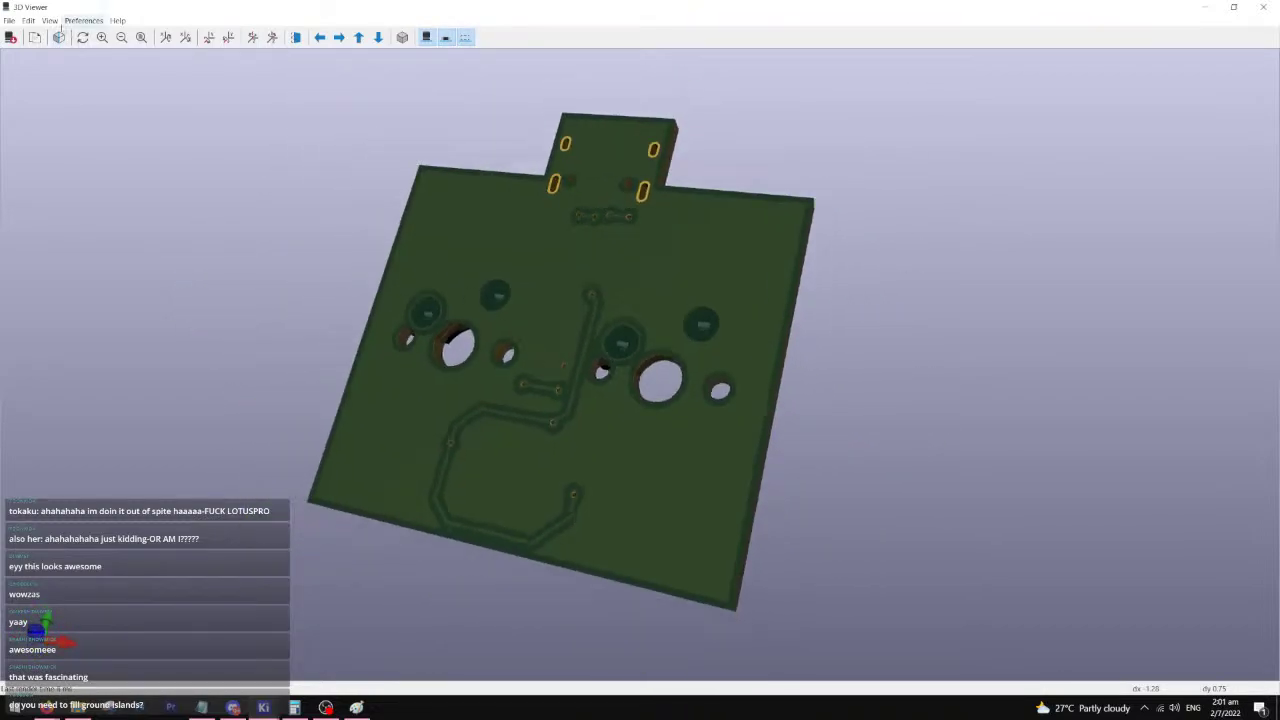
pyautogui.click(84, 20)
pyautogui.click(88, 35)
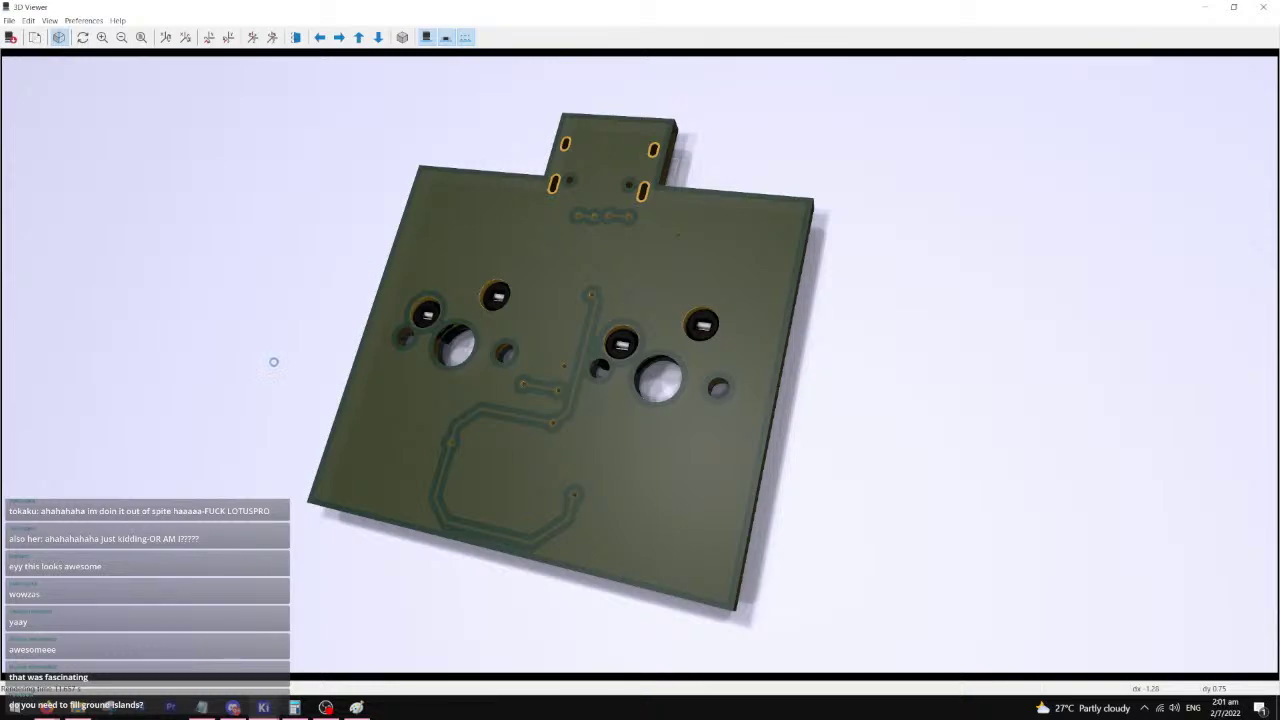
# - Switch to Discord and search the Keyboard Atelier server for "GROUND FILL"
pyautogui.hotkey('alt', 'Tab')
pyautogui.moveTo(338, 52); pyautogui.dragTo(427, 28)
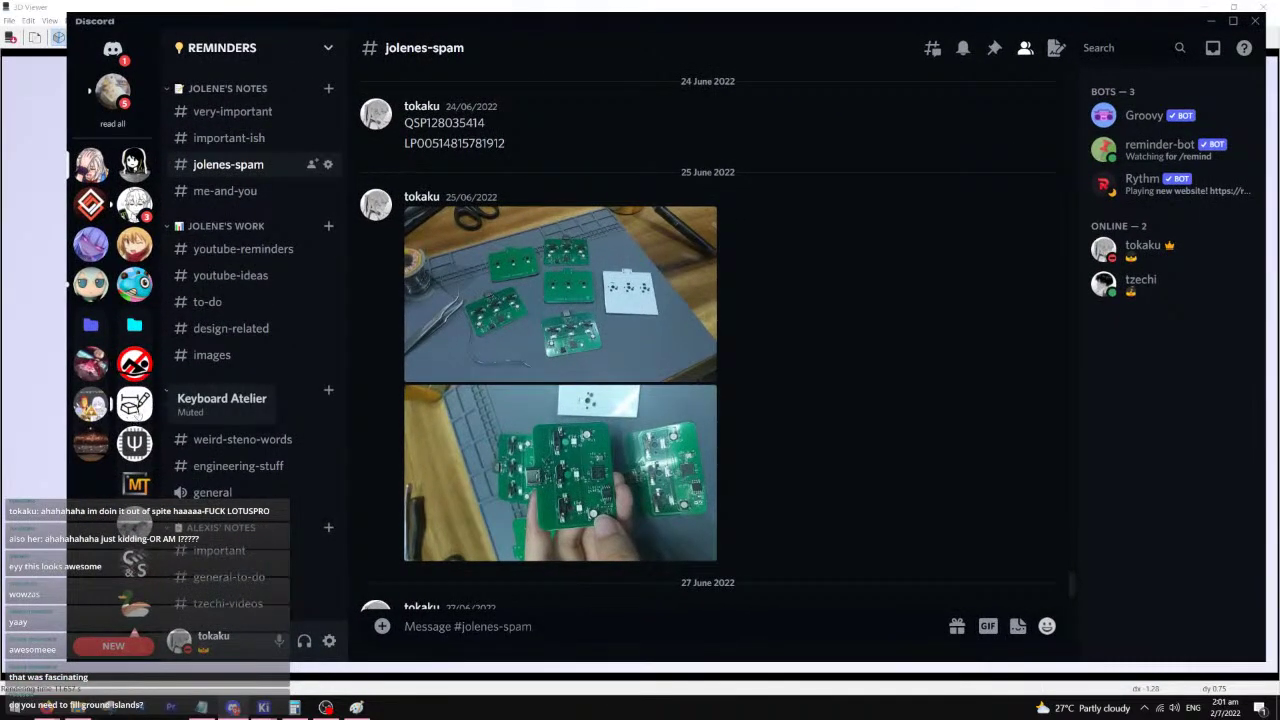
pyautogui.click(1100, 47)
pyautogui.write('FROm')
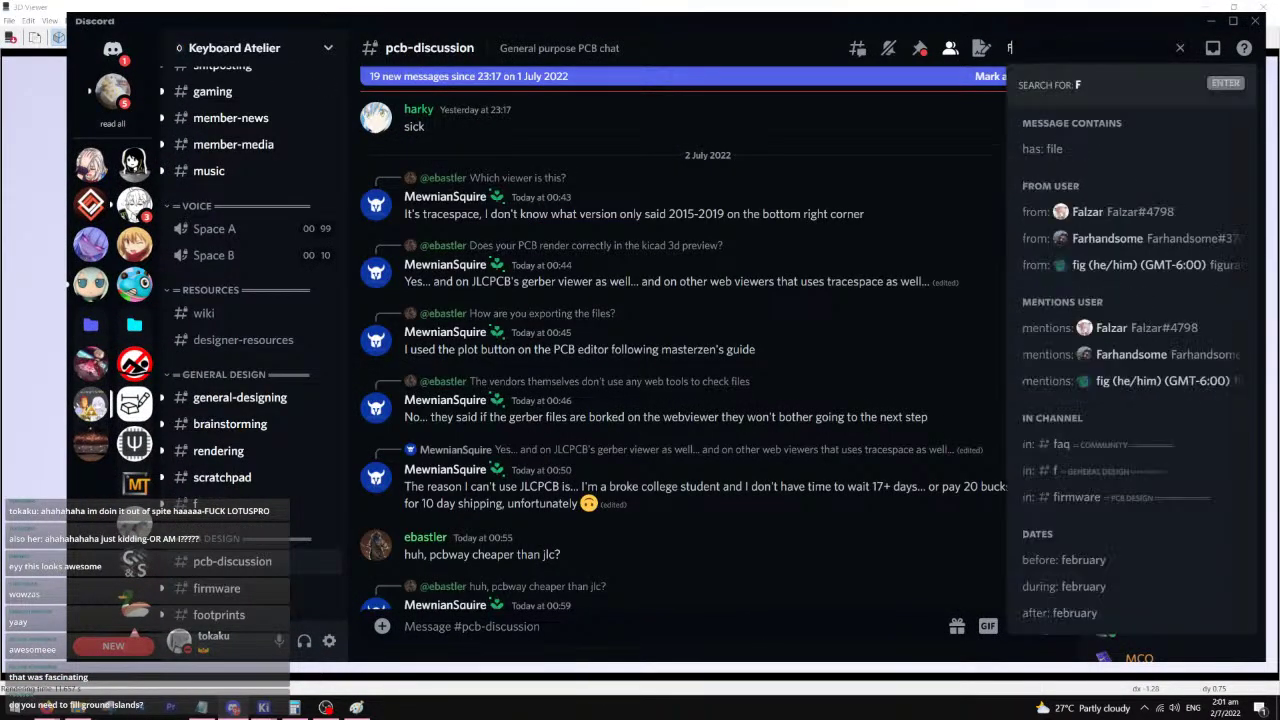
pyautogui.press('BackSpace')
pyautogui.press('BackSpace')
pyautogui.press('BackSpace')
pyautogui.press('BackSpace')
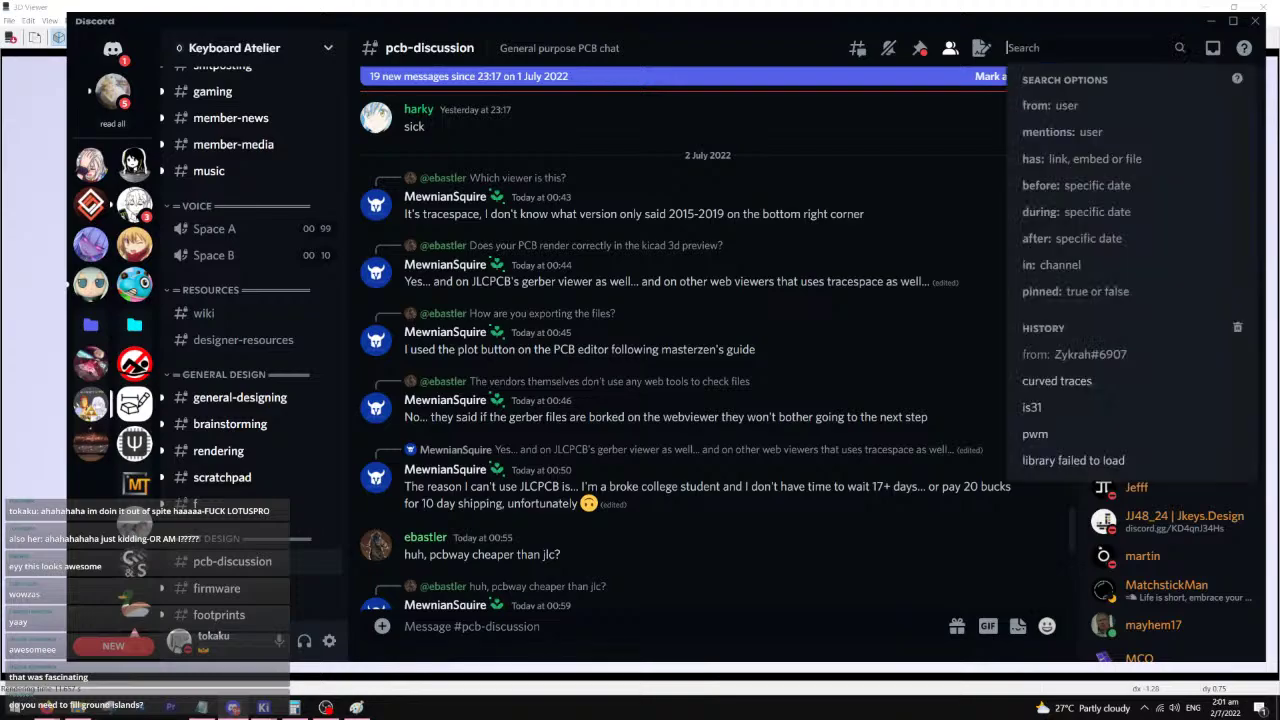
pyautogui.write('GROUND')
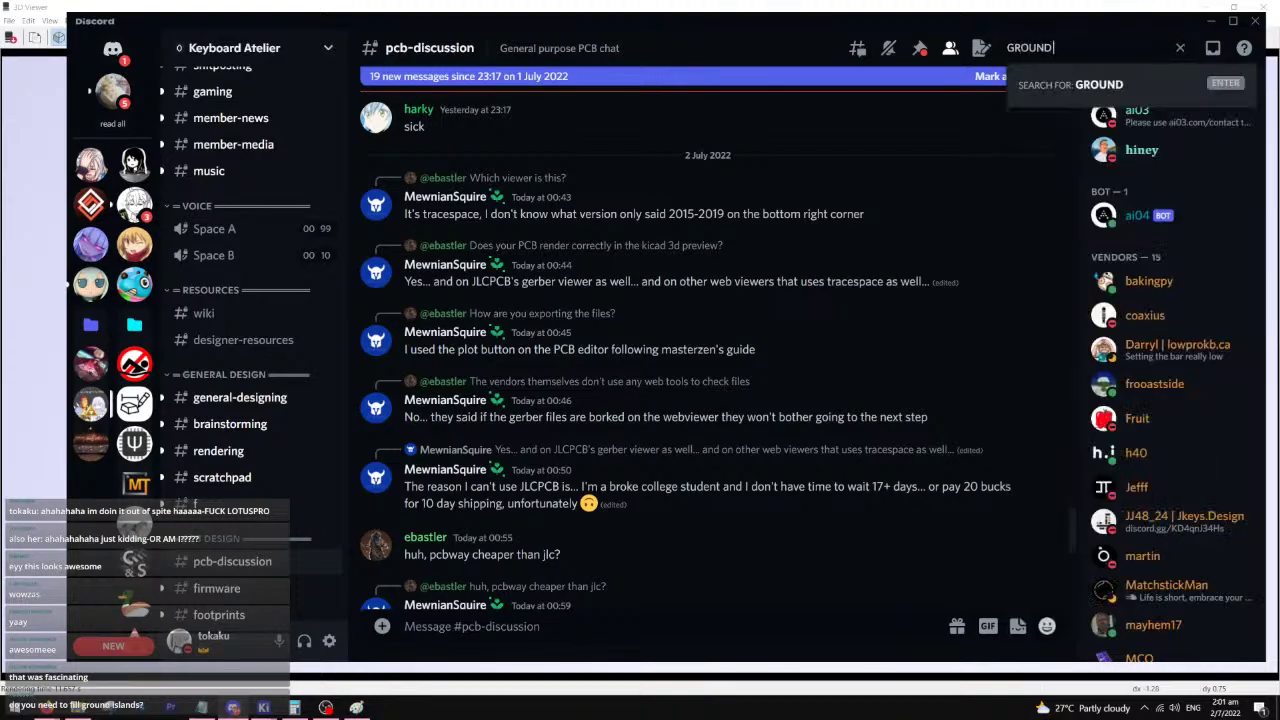
pyautogui.write(' FILL')
pyautogui.press('Return')
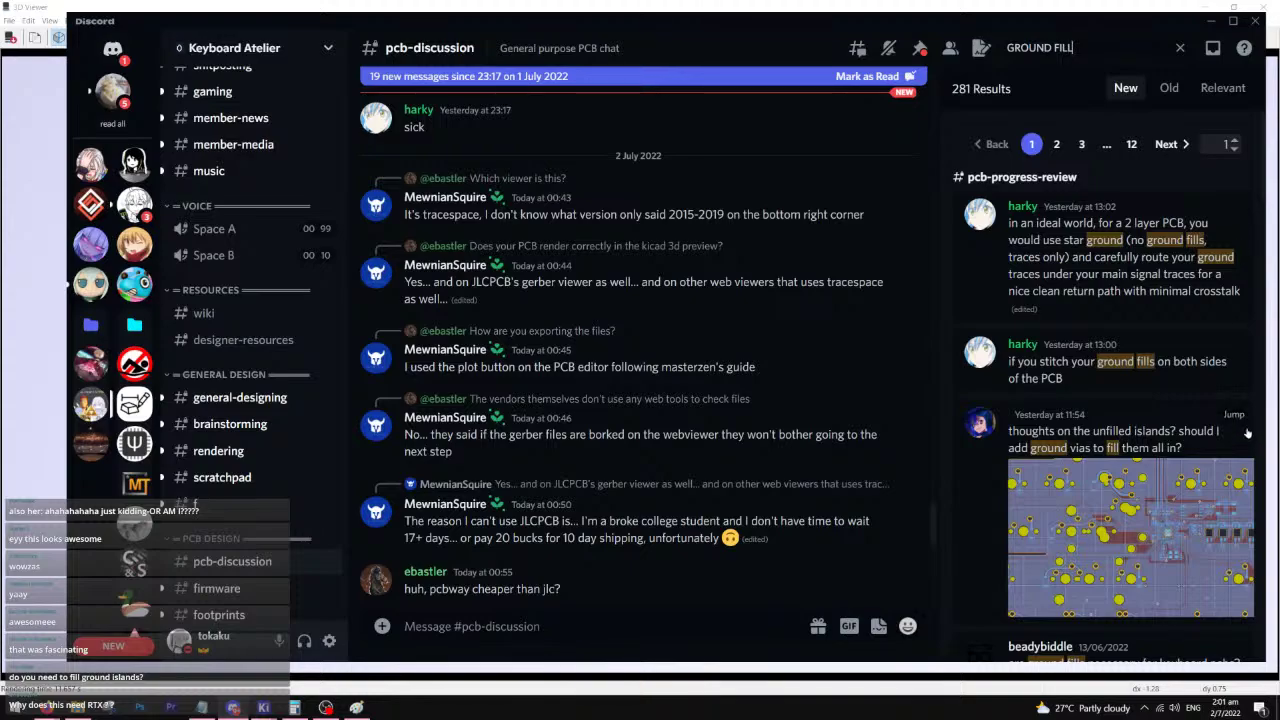
# - Jump to the message about unfilled islands and read the replies on adding GND stitching vias
pyautogui.click(1234, 415)
pyautogui.scroll(-1, 571, 371)
pyautogui.moveTo(561, 373); pyautogui.dragTo(528, 373)
pyautogui.scroll(-1, 590, 420)
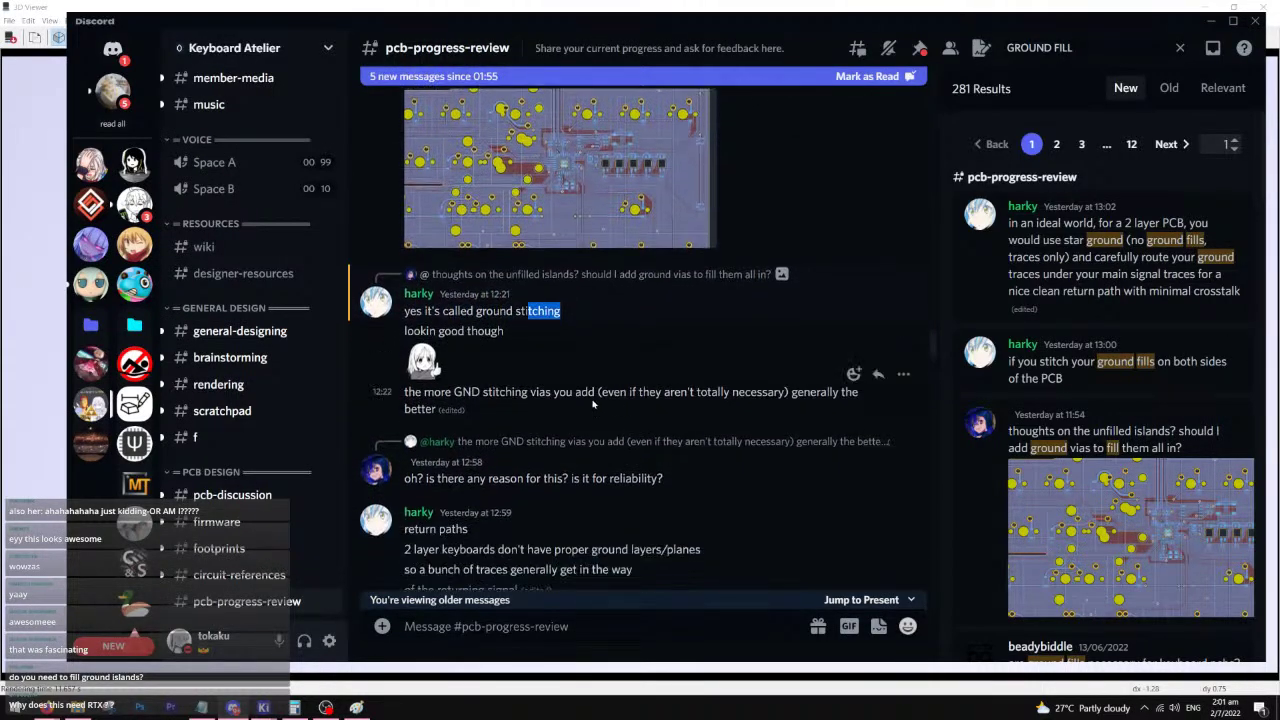
pyautogui.moveTo(424, 392); pyautogui.dragTo(552, 392)
pyautogui.scroll(-2, 552, 392)
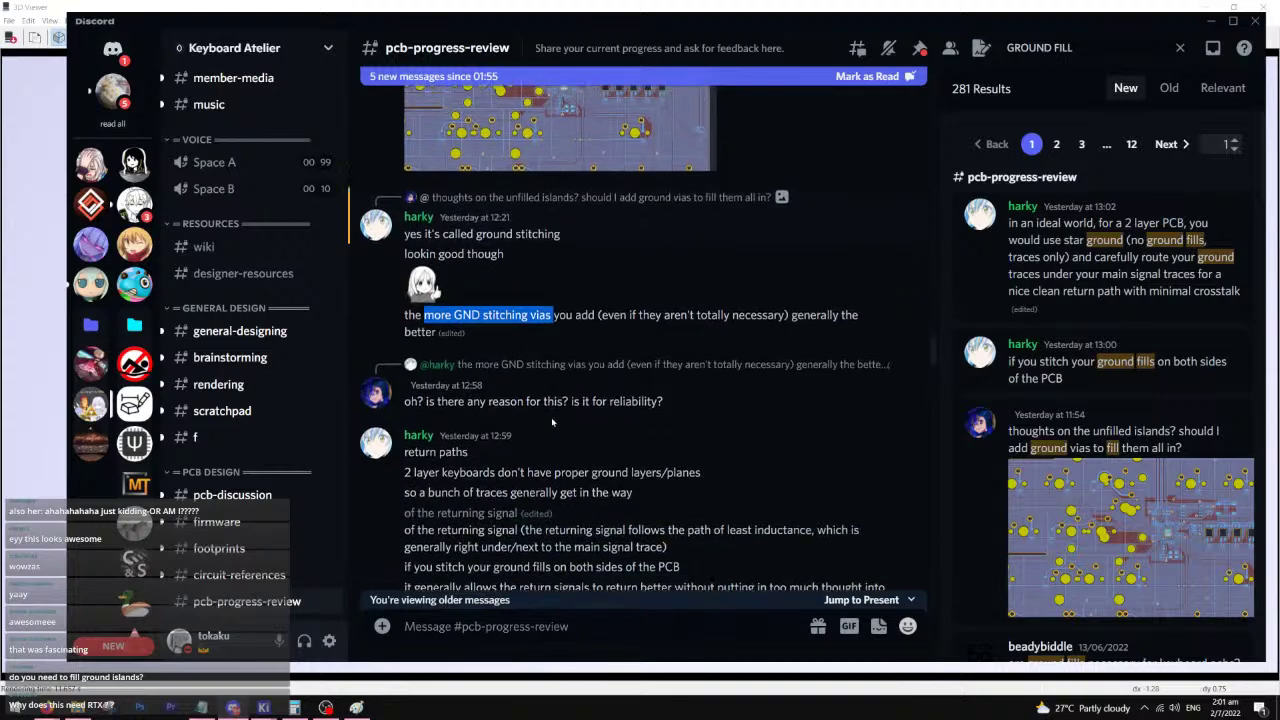
pyautogui.moveTo(412, 424); pyautogui.dragTo(589, 424)
pyautogui.scroll(-1, 589, 424)
pyautogui.moveTo(590, 362); pyautogui.dragTo(700, 362)
pyautogui.moveTo(404, 382); pyautogui.dragTo(582, 382)
pyautogui.scroll(-1, 582, 382)
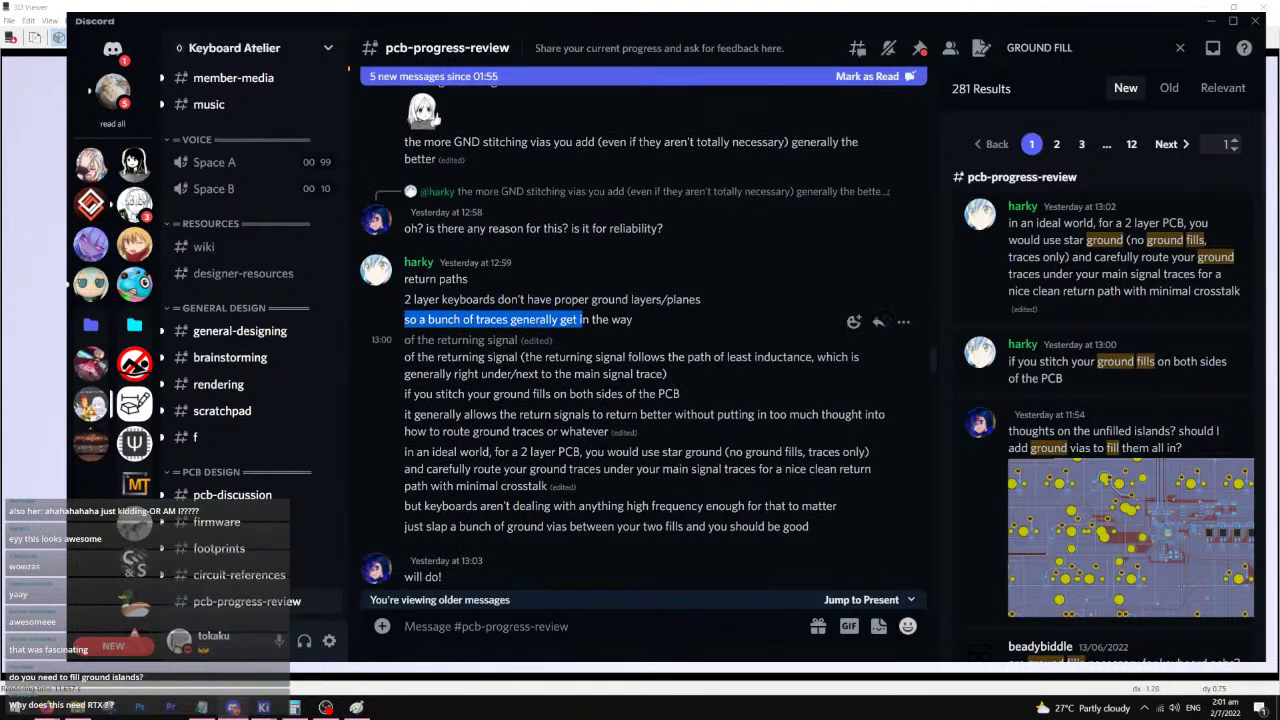
# - Read the explanation of return signals, stitched ground fills and ground trace routing on two-layer keyboards
pyautogui.click(404, 359)
pyautogui.moveTo(520, 357); pyautogui.dragTo(744, 357)
pyautogui.click(690, 363)
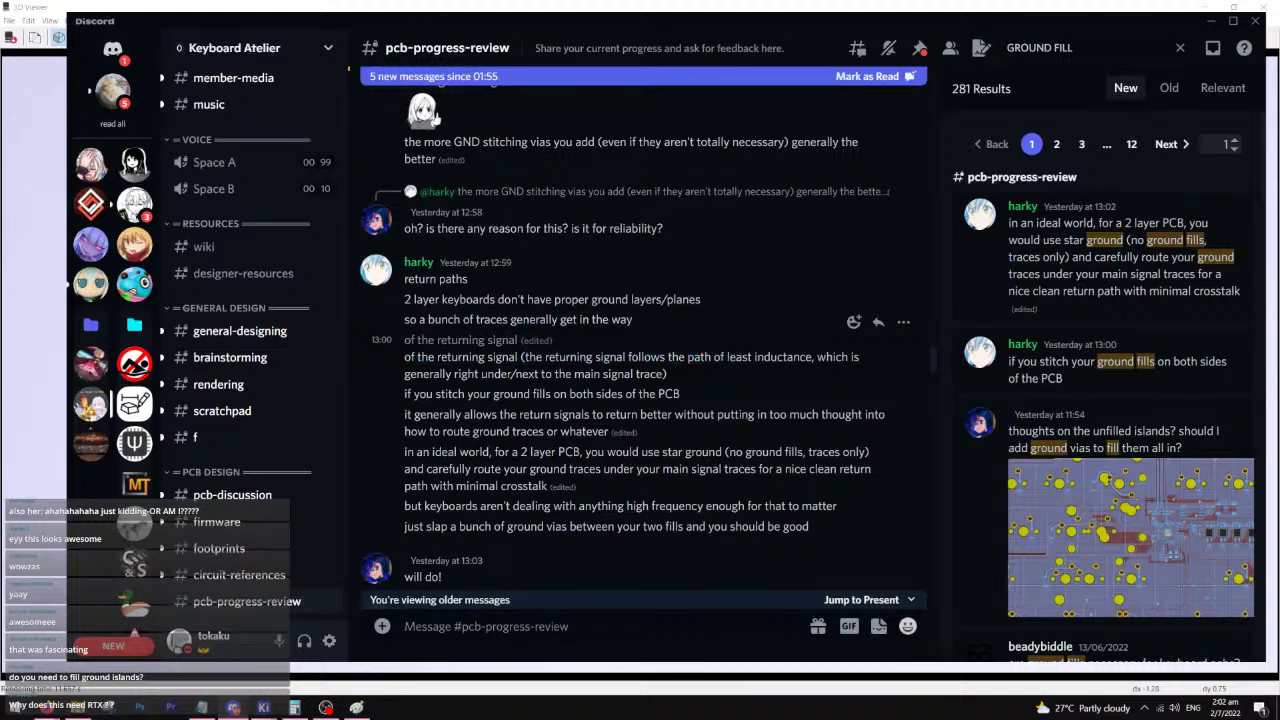
pyautogui.moveTo(423, 374); pyautogui.dragTo(608, 374)
pyautogui.click(523, 374)
pyautogui.click(600, 374)
pyautogui.moveTo(404, 393); pyautogui.dragTo(626, 393)
pyautogui.moveTo(413, 414); pyautogui.dragTo(612, 414)
pyautogui.click(612, 414)
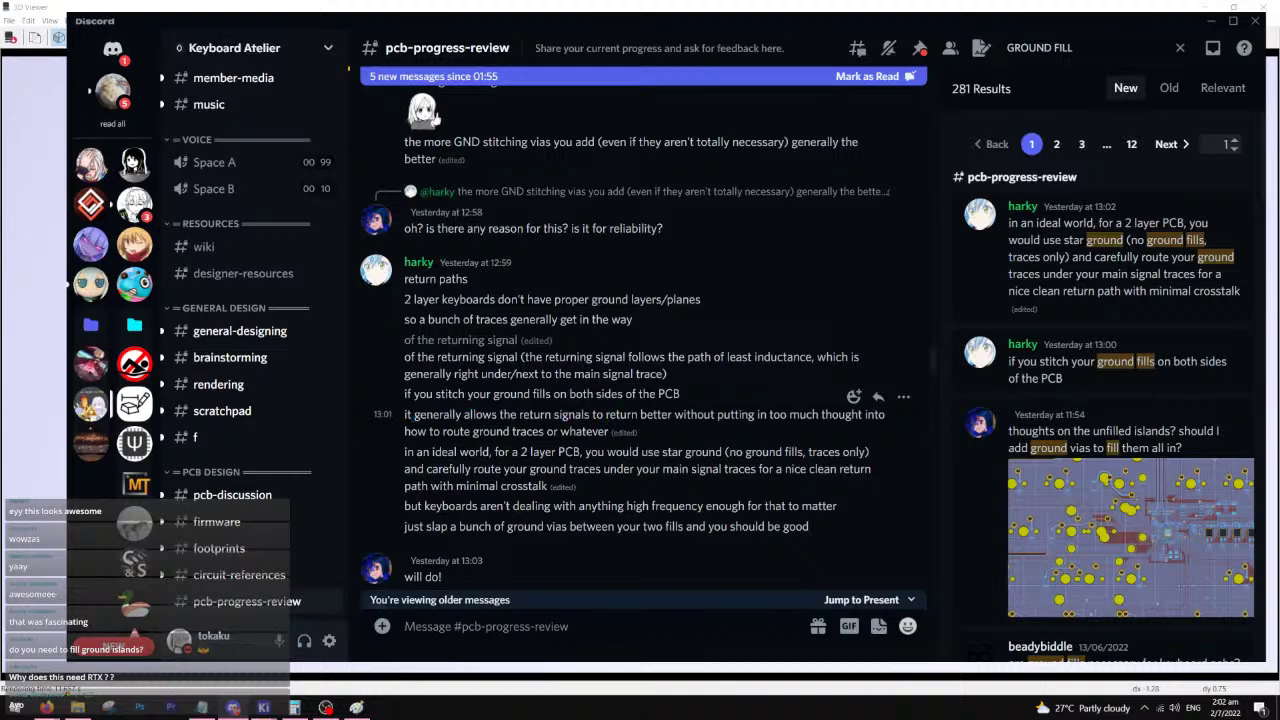
pyautogui.moveTo(428, 431); pyautogui.dragTo(586, 431)
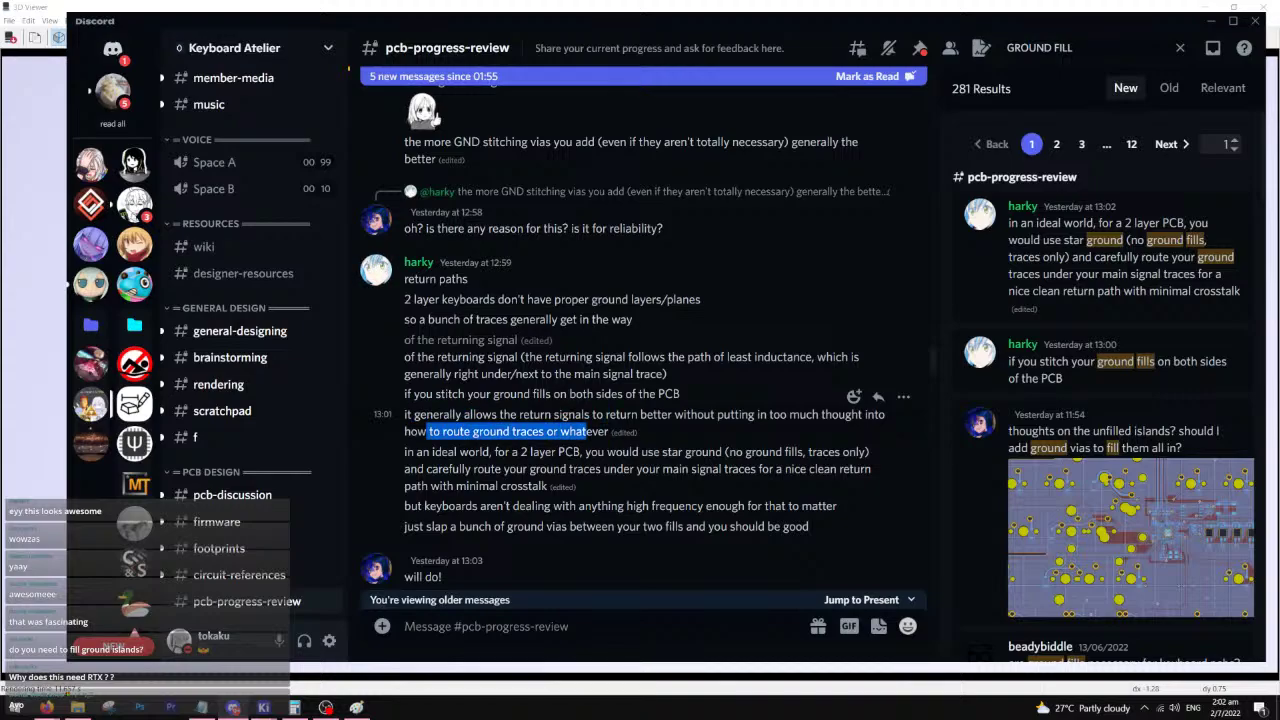
pyautogui.moveTo(409, 299); pyautogui.dragTo(604, 495)
pyautogui.click(628, 516)
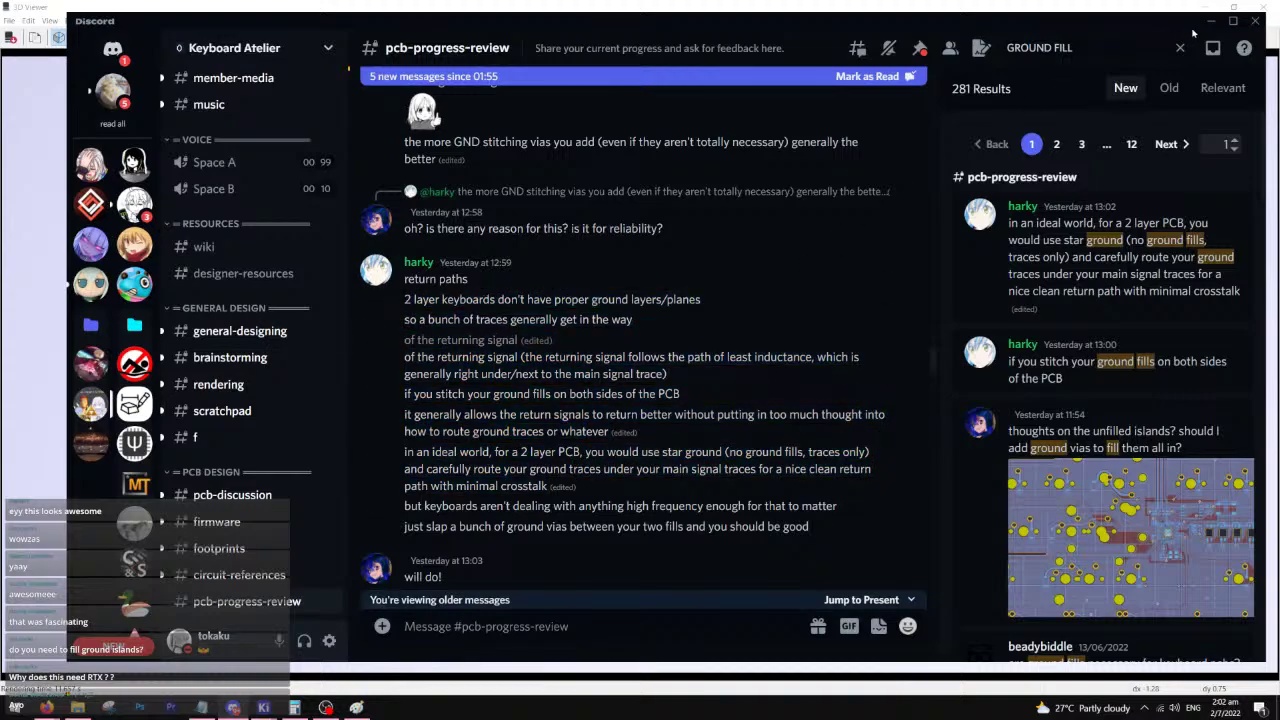
# - Return to the KiCad 3D viewer, inspect the board with raytracing and from its component side, and close the viewer
pyautogui.click(1210, 20)
pyautogui.moveTo(494, 342); pyautogui.dragTo(402, 336)
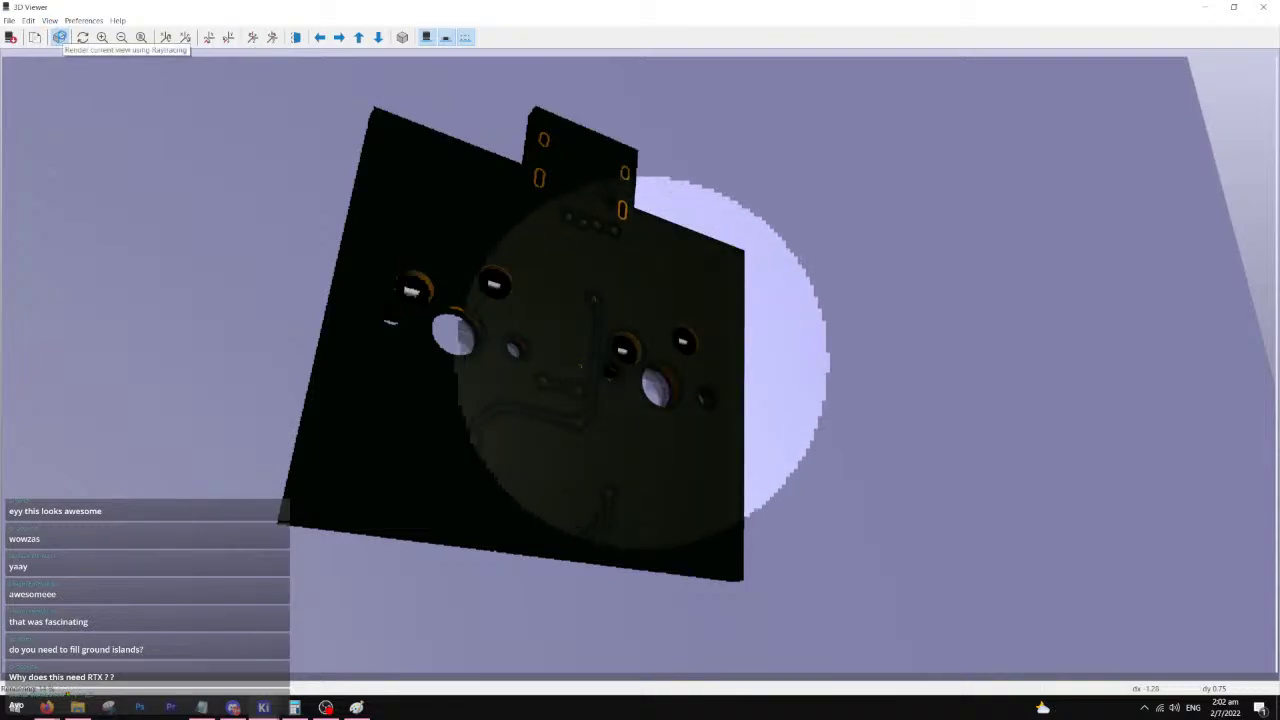
pyautogui.moveTo(305, 247); pyautogui.dragTo(628, 284)
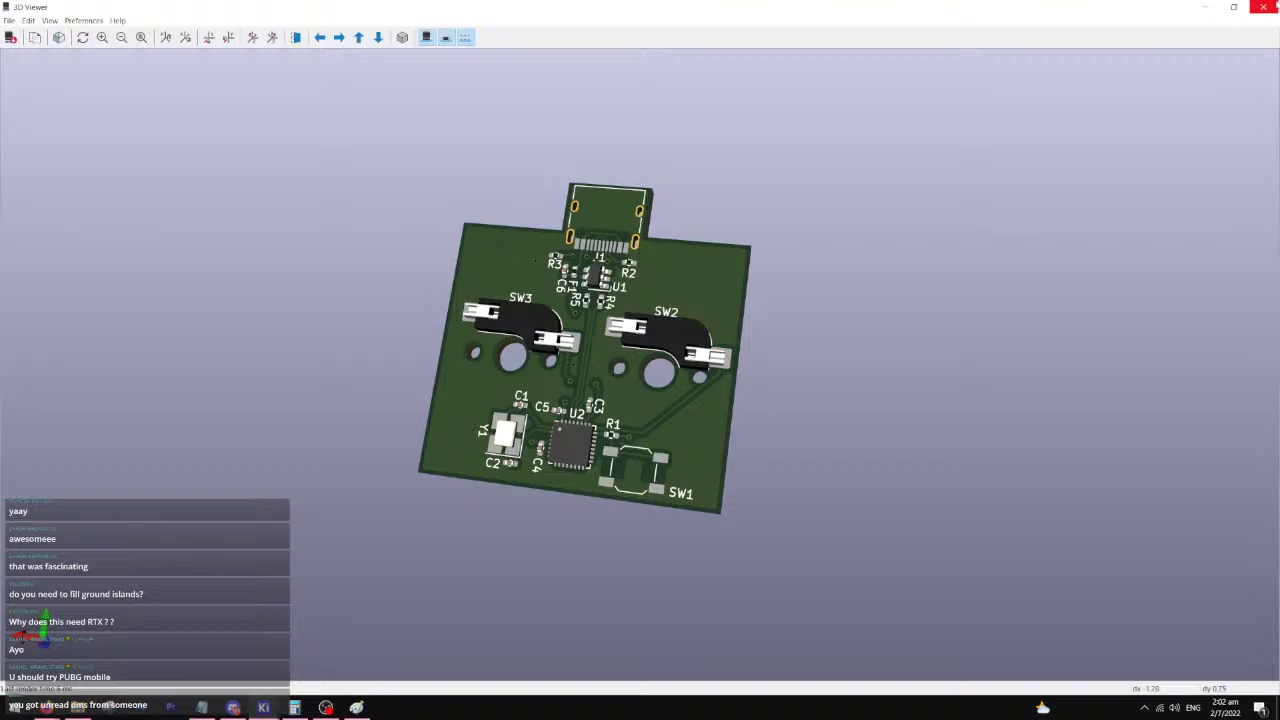
pyautogui.click(1276, 5)
# - Display the copper zones as outlines only, check the tracks and vias, and save the board
pyautogui.scroll(-3, 570, 345)
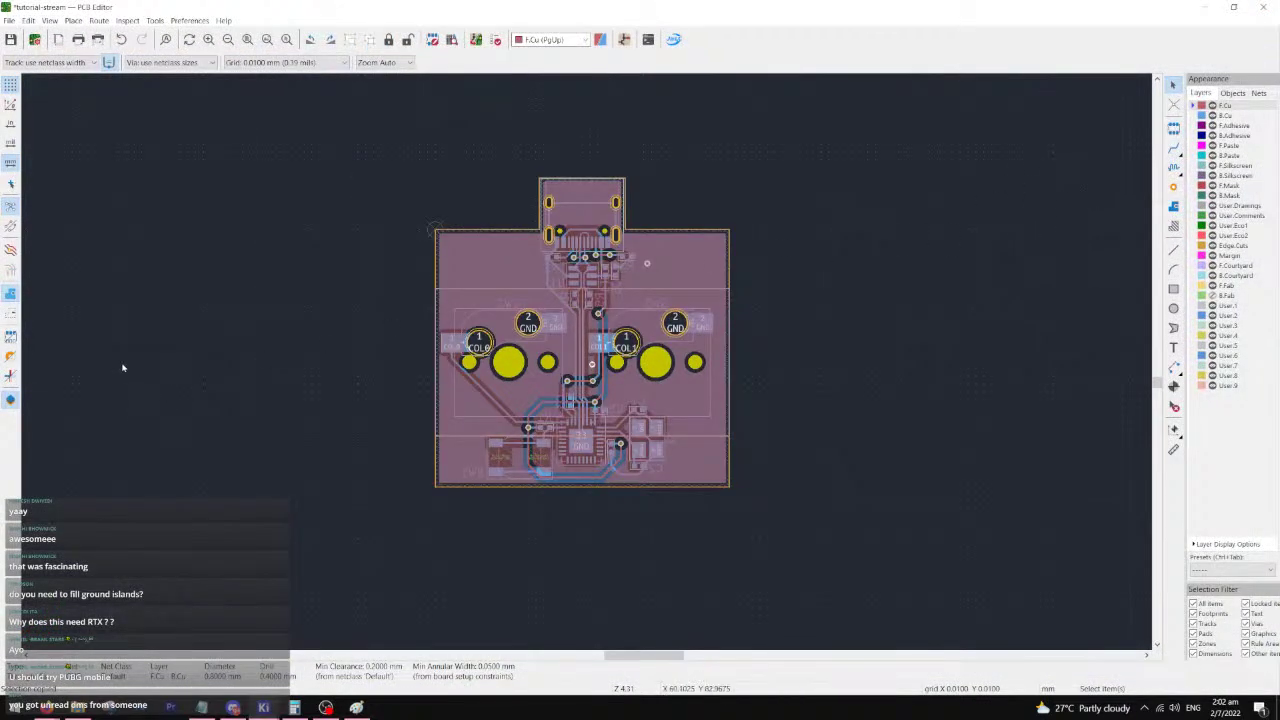
pyautogui.click(10, 312)
pyautogui.scroll(2, 430, 311)
pyautogui.scroll(-1, 808, 313)
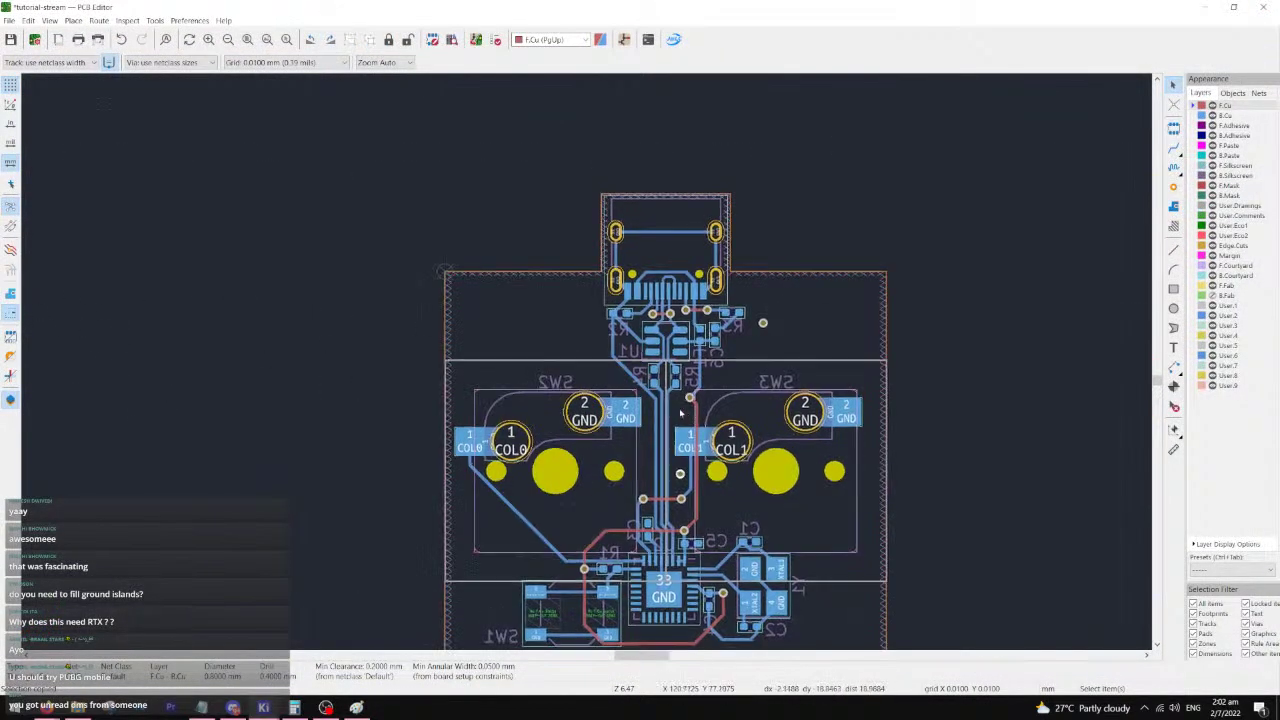
pyautogui.scroll(2, 687, 418)
pyautogui.scroll(2, 588, 366)
pyautogui.scroll(-2, 588, 366)
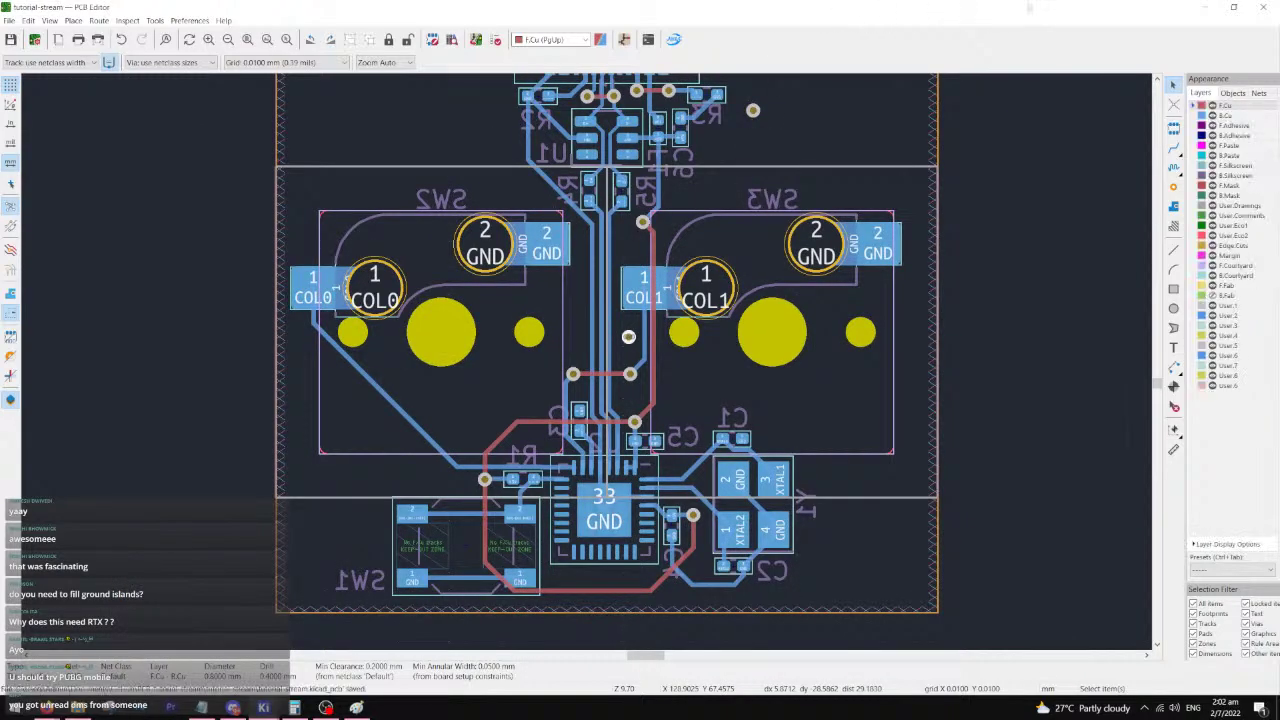
# - Minimise the PCB editor and bring the File Explorer window of the PCB folder to the front
pyautogui.click(1204, 7)
pyautogui.click(385, 283)
pyautogui.click(339, 299)
pyautogui.click(523, 287)
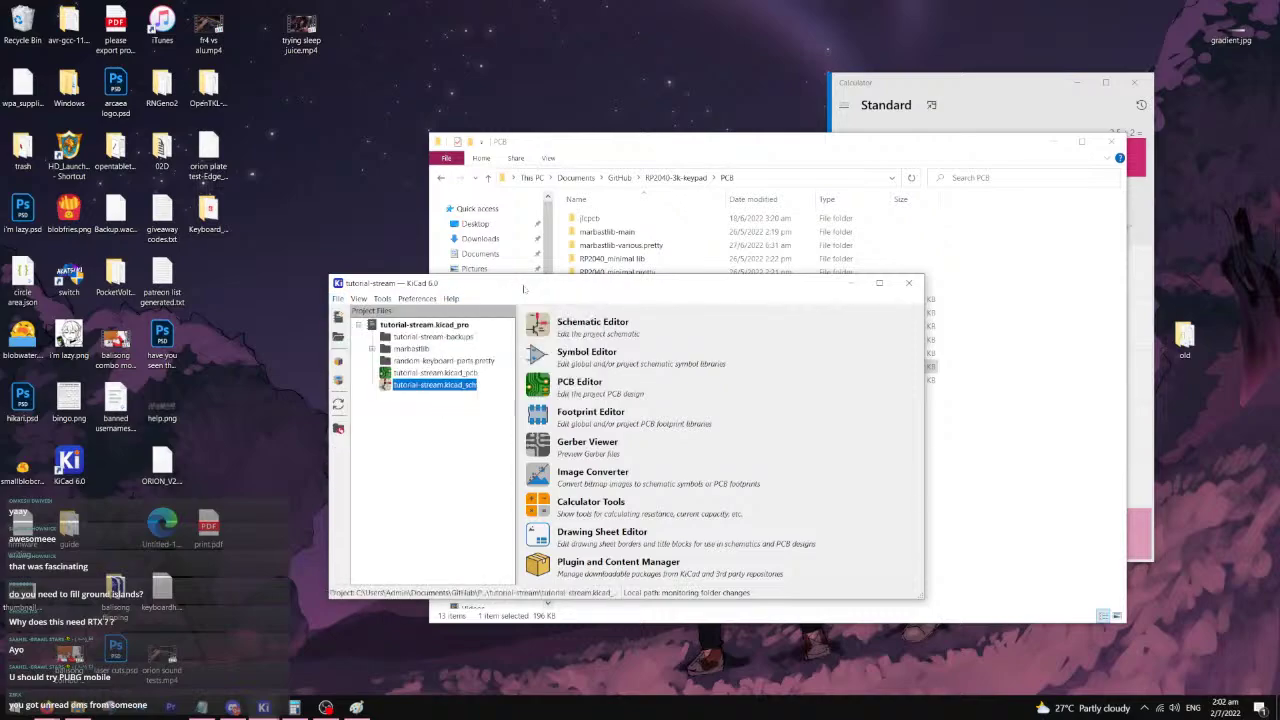
pyautogui.click(966, 398)
pyautogui.click(378, 440)
pyautogui.click(614, 172)
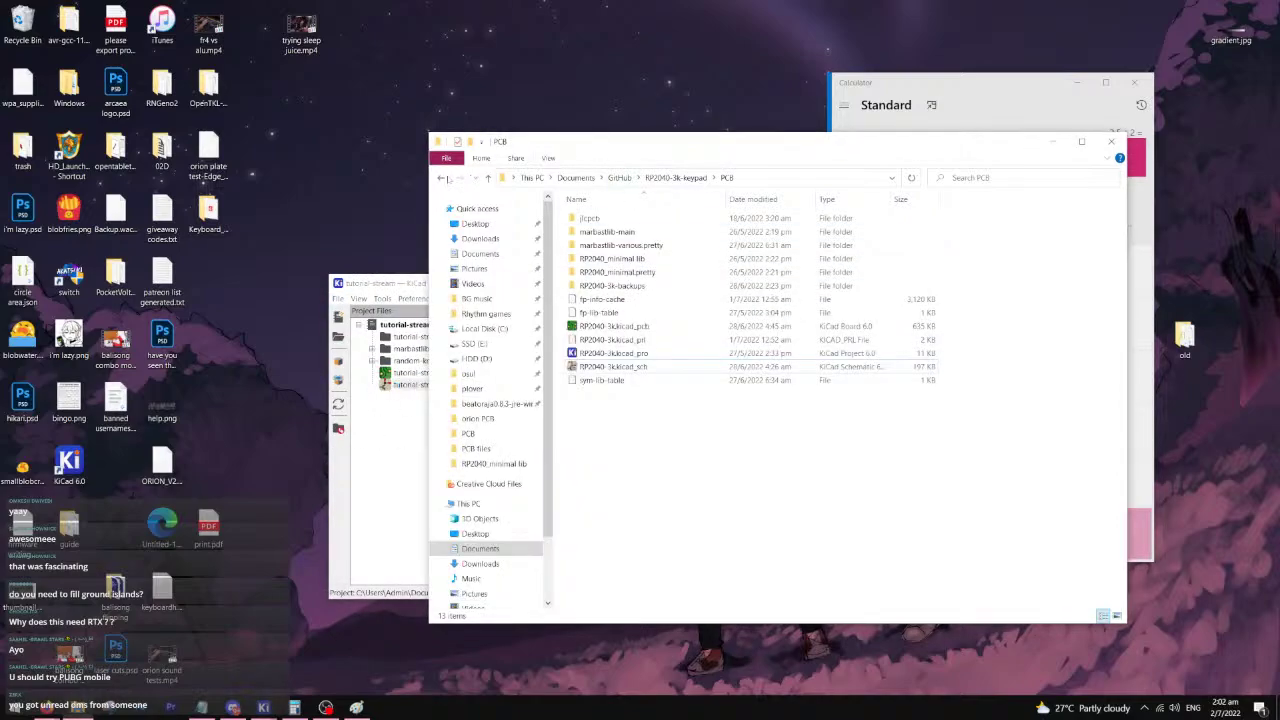
# - Launch GitHub Desktop
pyautogui.press('super')
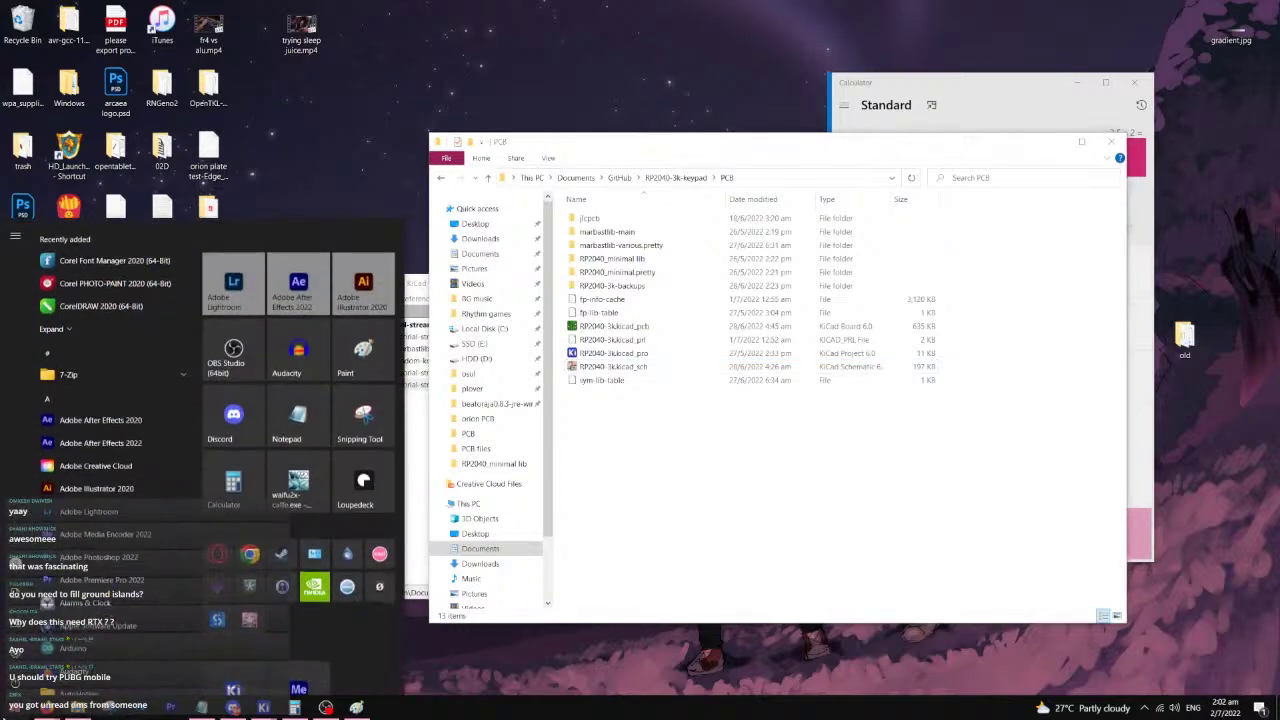
pyautogui.write('github')
pyautogui.press('Return')
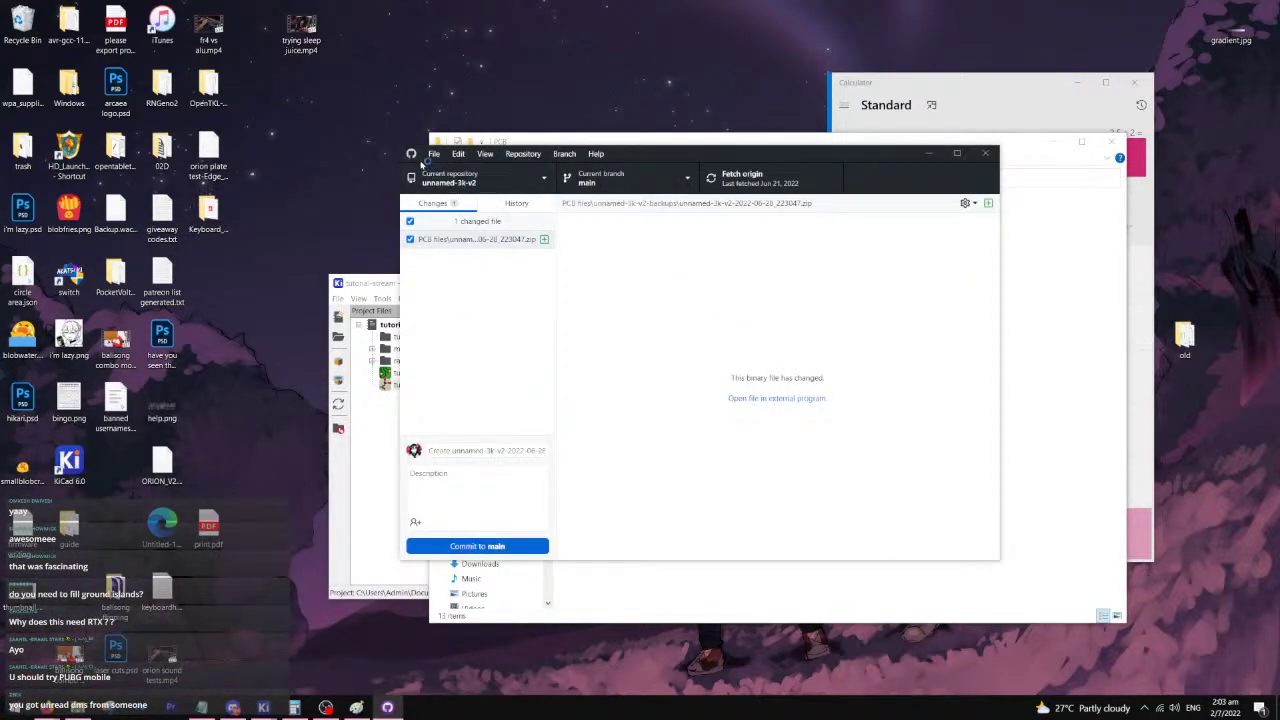
# - Start a new repository and name it PCB-tutorial-stream
pyautogui.click(433, 154)
pyautogui.click(463, 173)
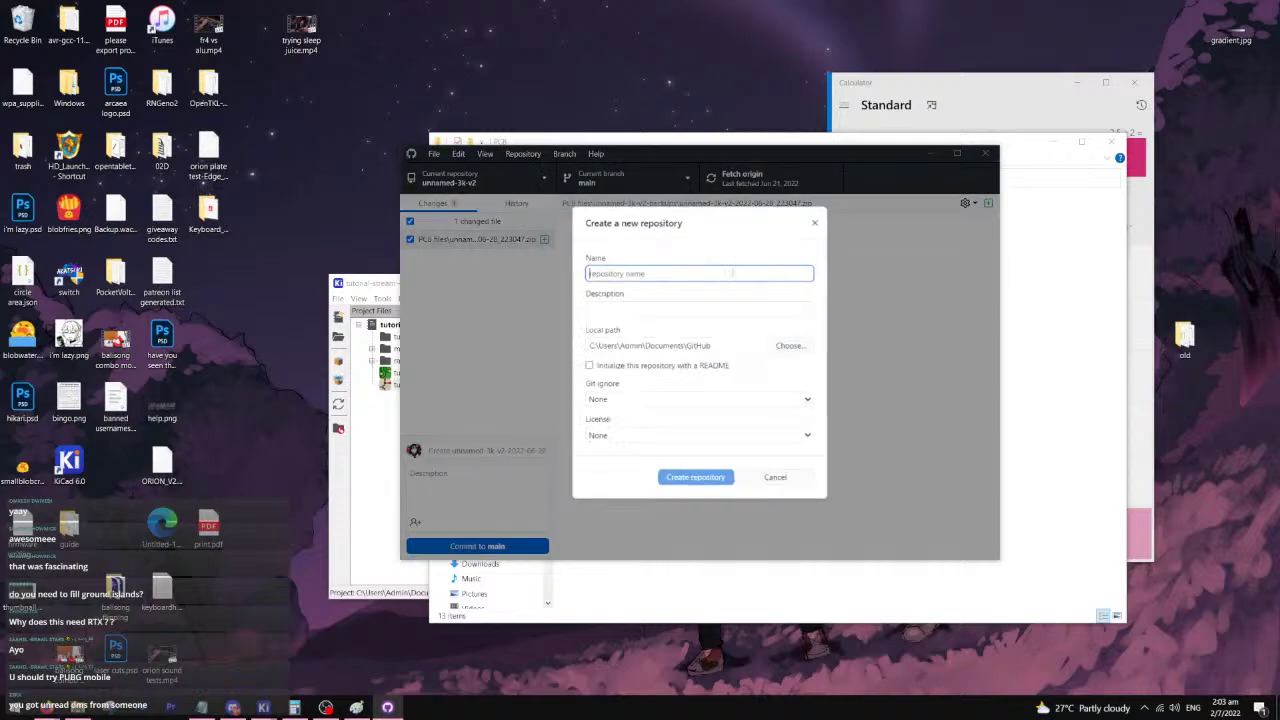
pyautogui.write('PCB-tutorial-stream')
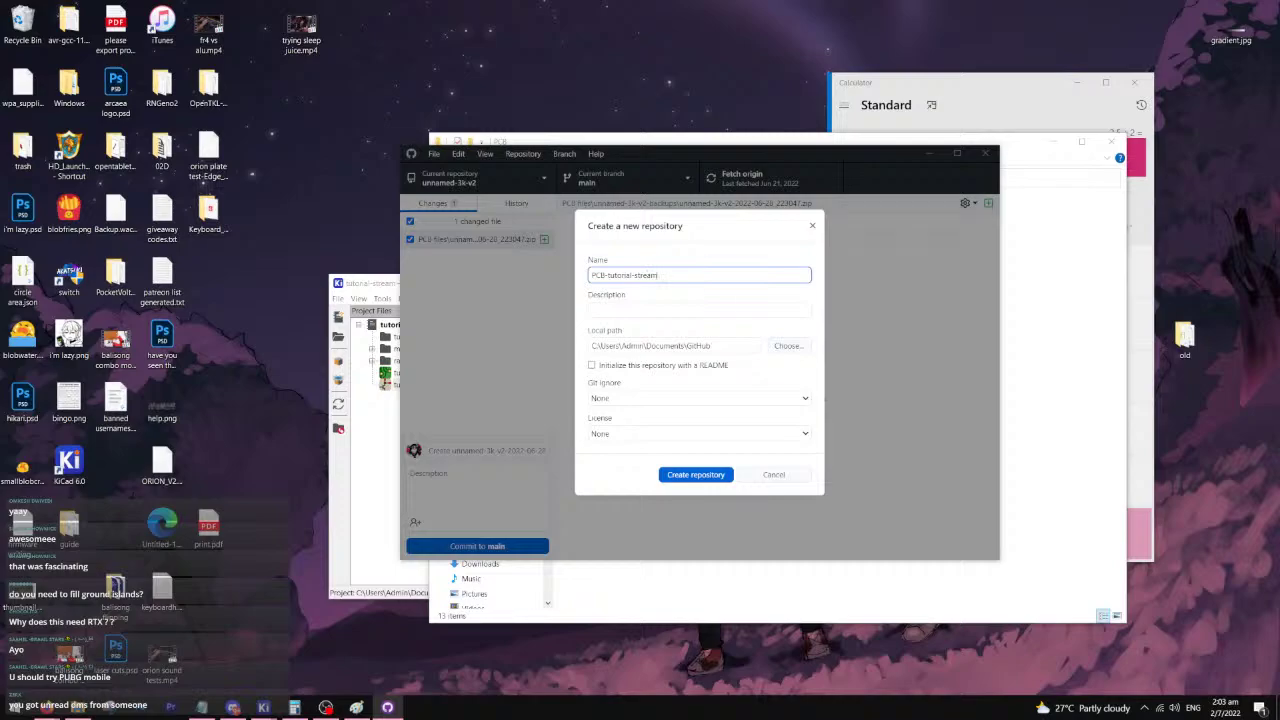
# - Choose the PCB-tutorial-stream folder under Documents\GitHub for the repository's local path and create the repository
pyautogui.click(776, 346)
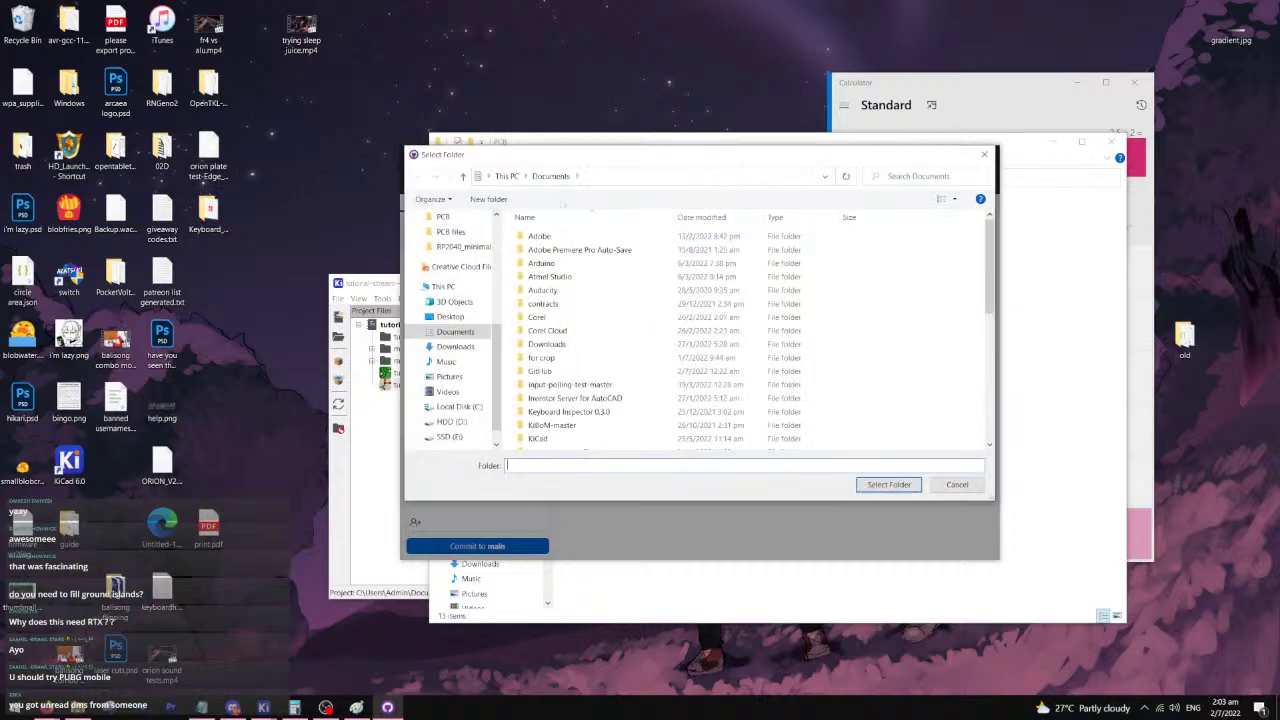
pyautogui.click(450, 346)
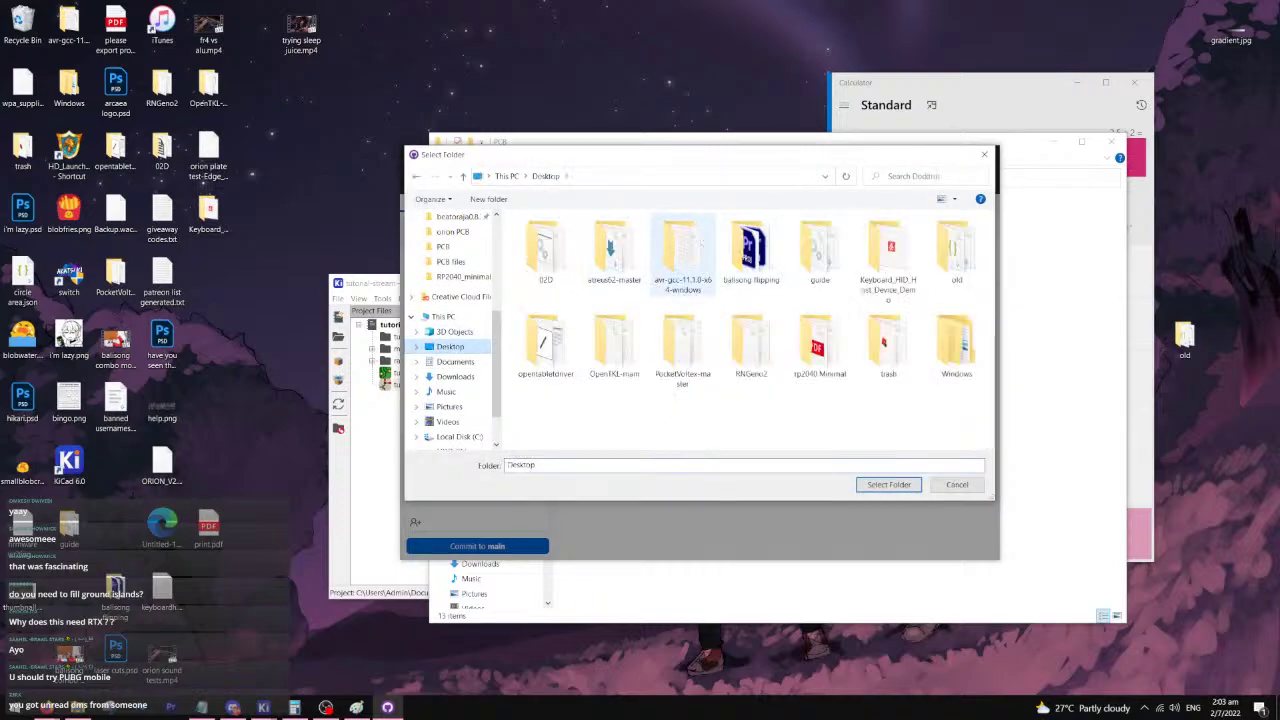
pyautogui.click(455, 361)
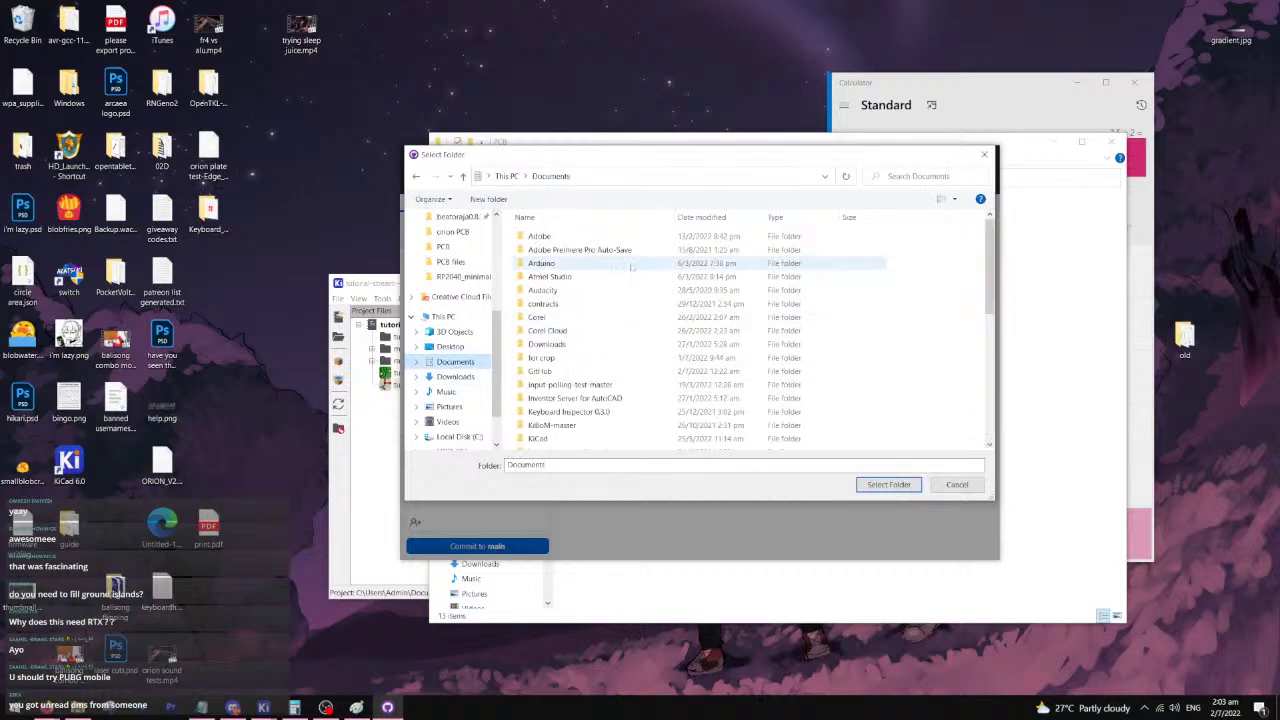
pyautogui.doubleClick(555, 371)
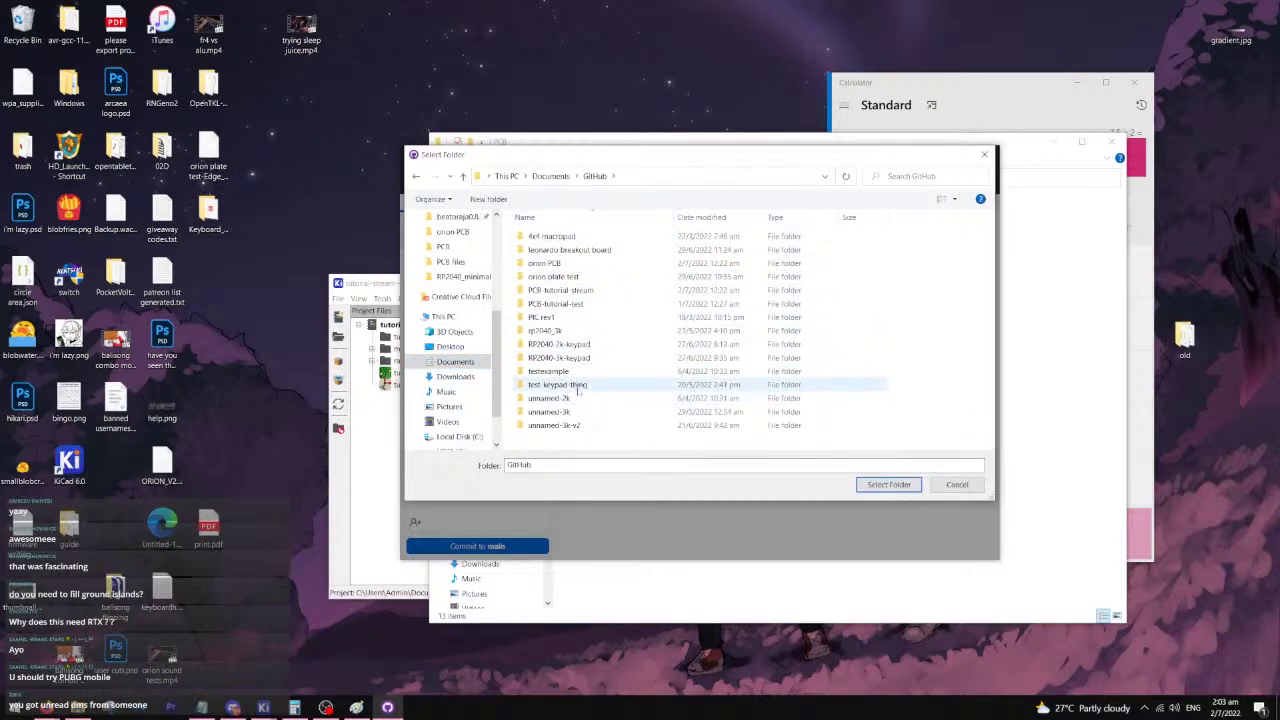
pyautogui.doubleClick(591, 292)
pyautogui.click(618, 238)
pyautogui.doubleClick(619, 240)
pyautogui.click(888, 484)
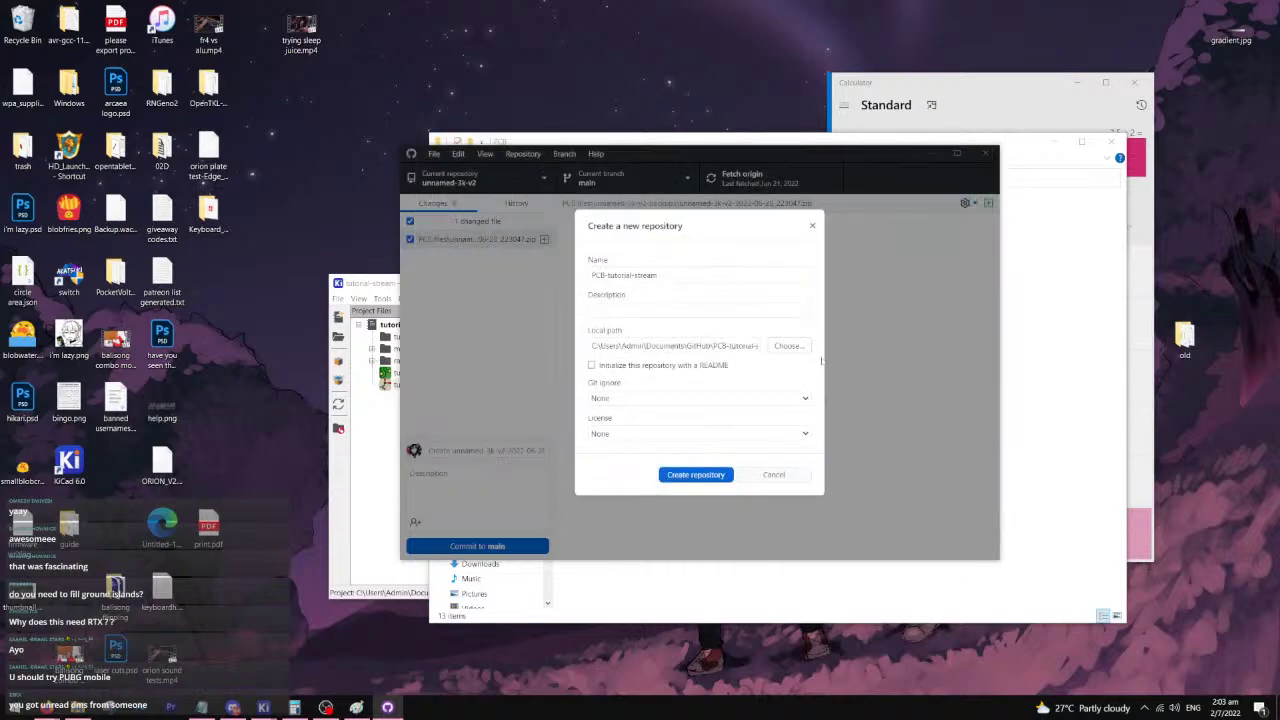
pyautogui.click(710, 475)
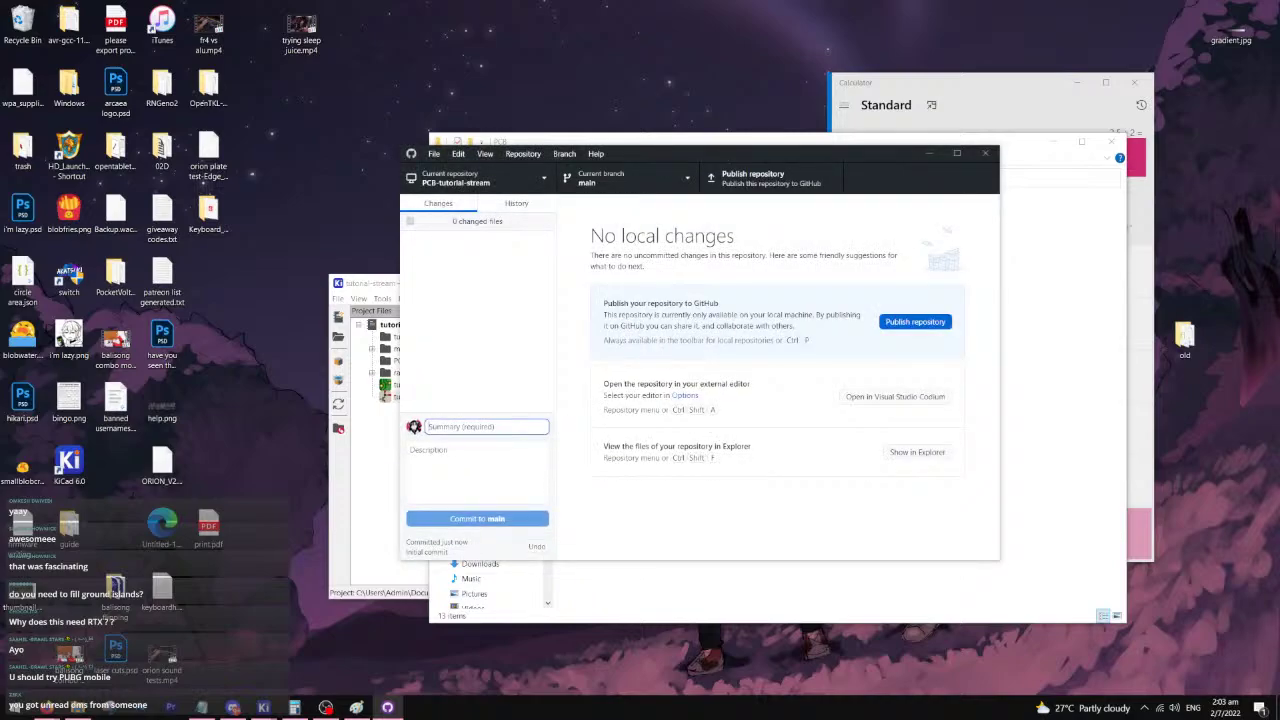
# - Enter the commit summary "Added all the files" and publish the repository publicly with the description "stream where I taught basic PCB design"
pyautogui.write('Added all the files')
pyautogui.press('Tab')
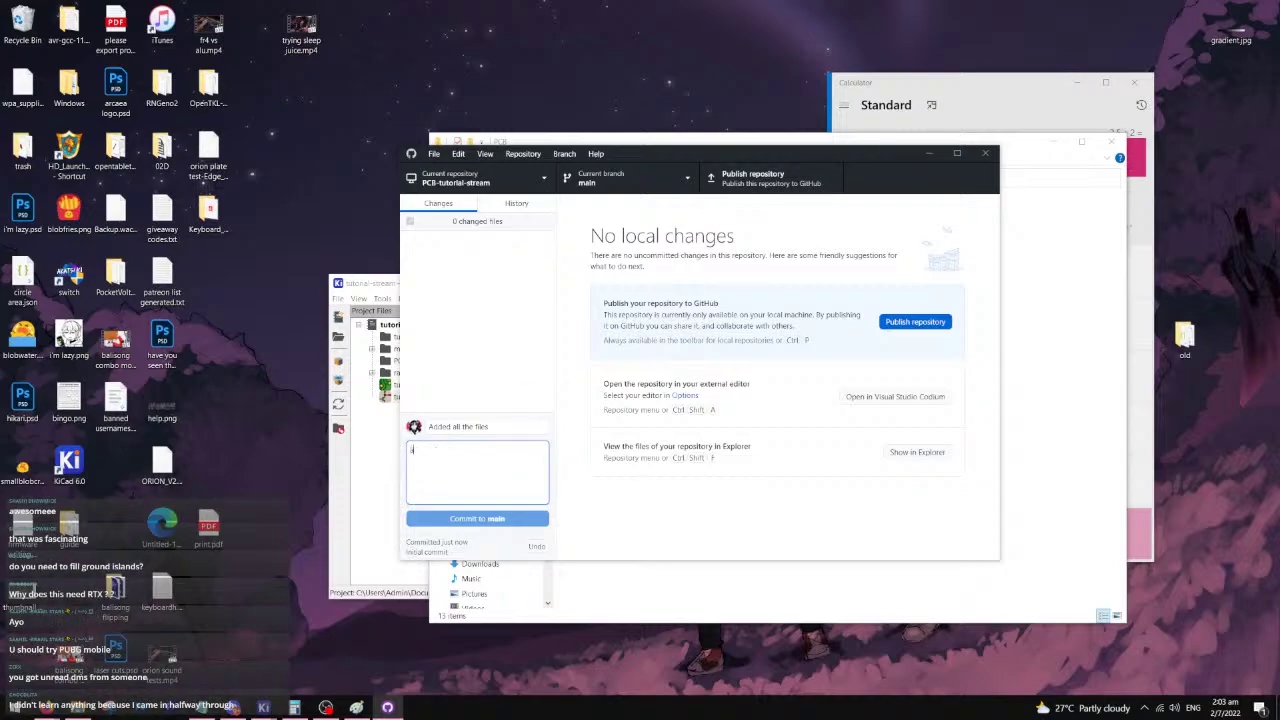
pyautogui.click(798, 186)
pyautogui.press('Tab')
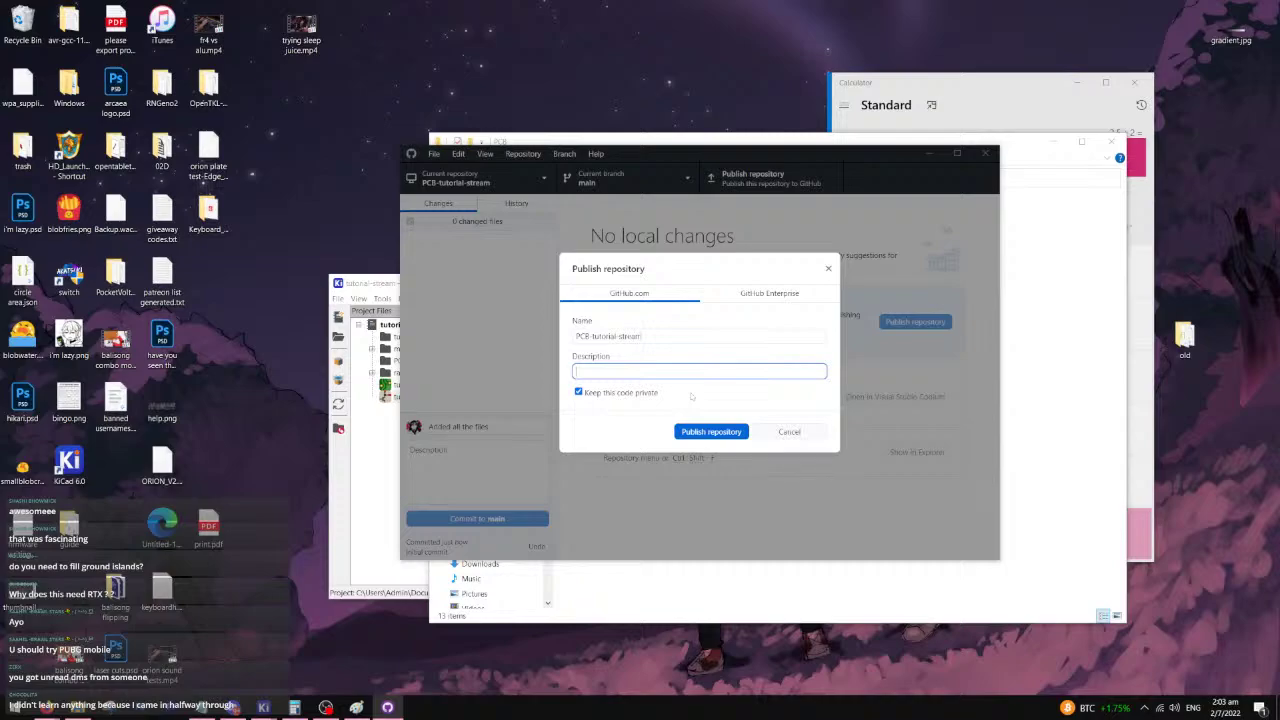
pyautogui.write('stream where I taught basic PCB design')
pyautogui.click(578, 392)
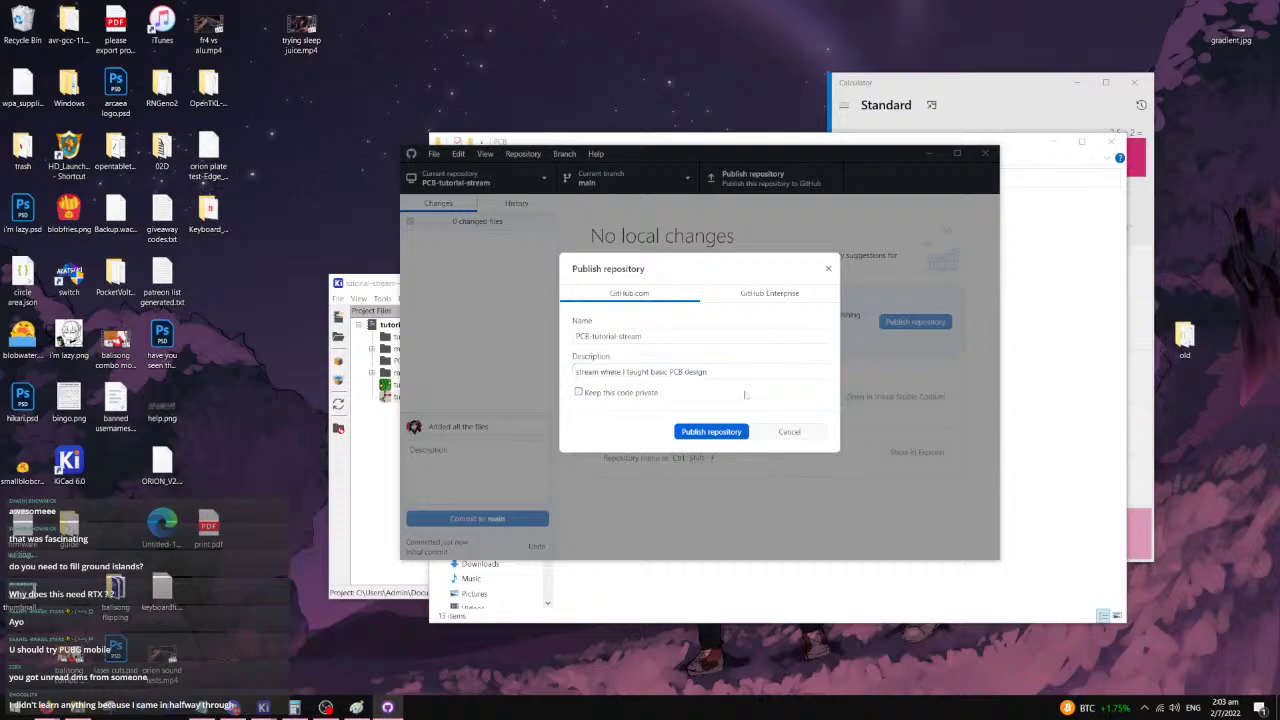
pyautogui.press('Return')
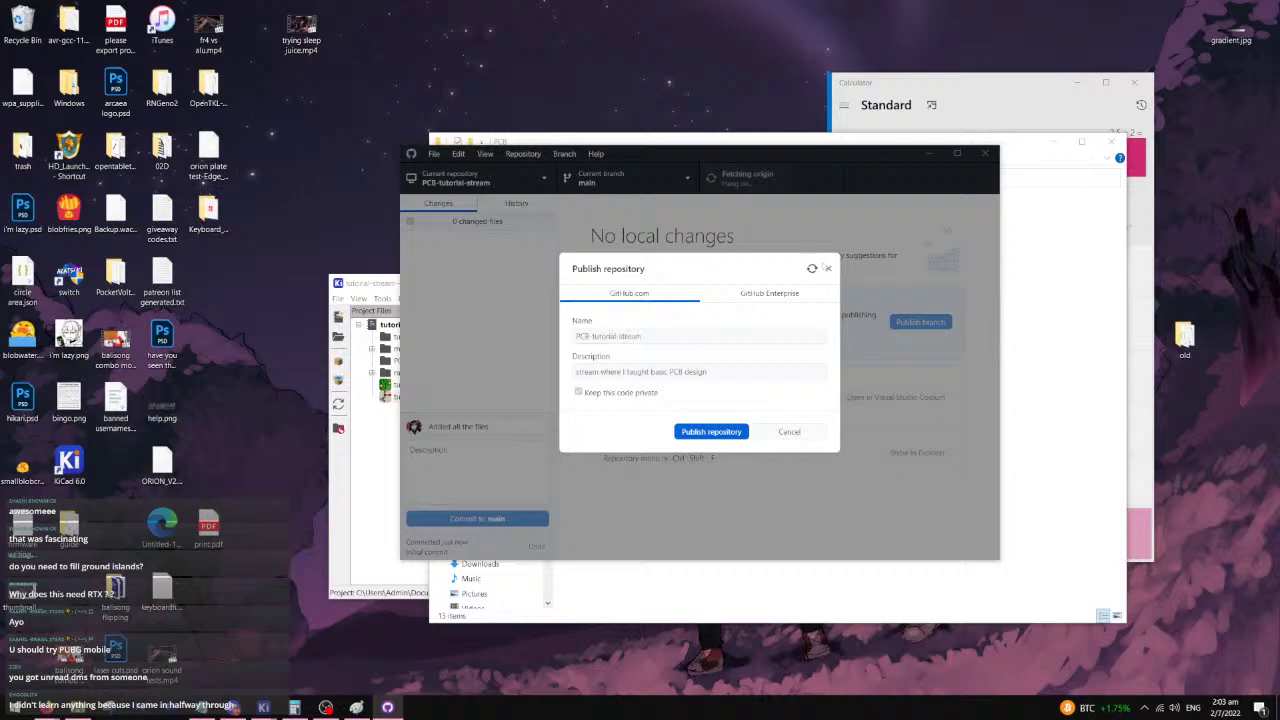
# - Try to commit to main with the summary "Added everything", and close GitHub Desktop
pyautogui.click(490, 450)
pyautogui.write('Added everything')
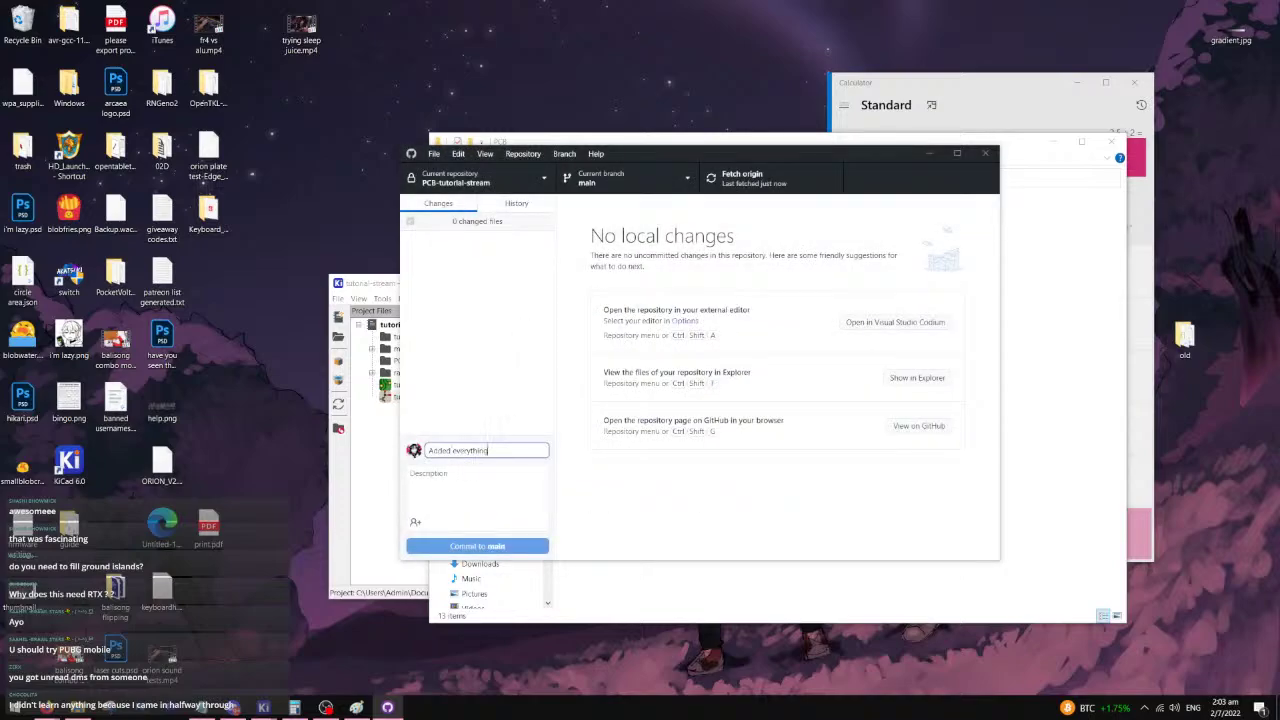
pyautogui.click(473, 547)
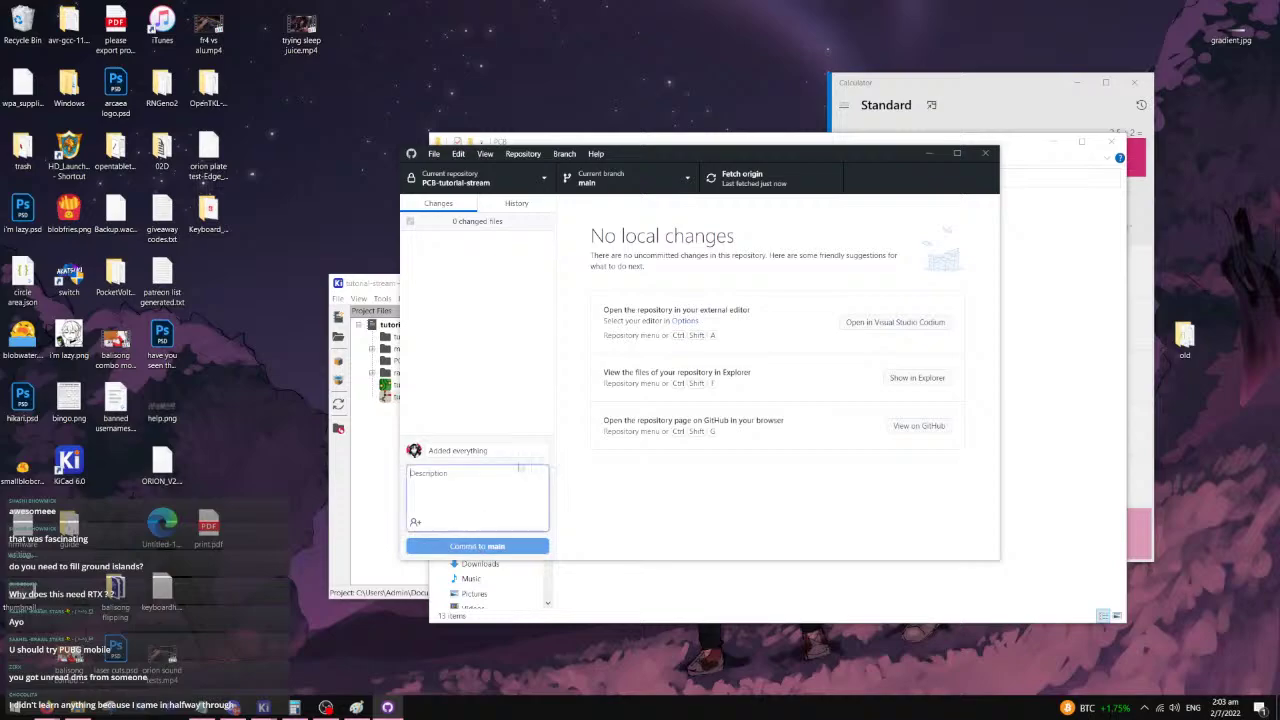
pyautogui.click(985, 153)
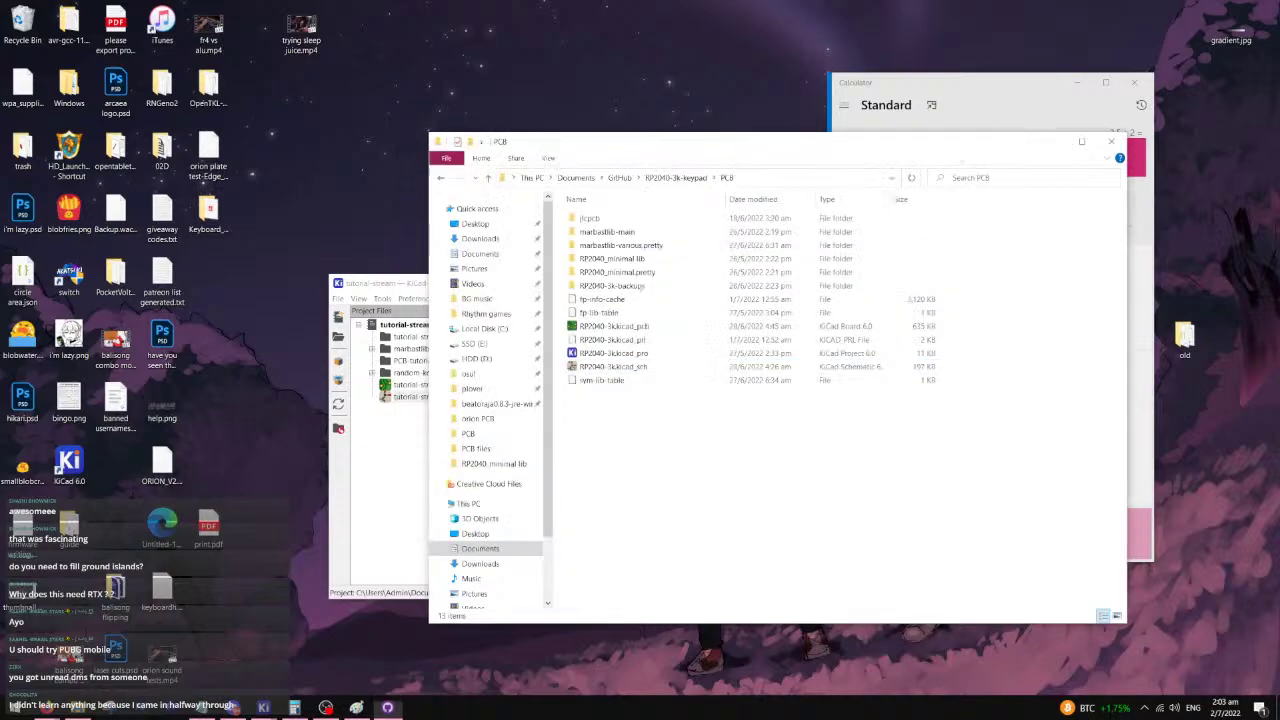
# - Switch to the KiCad project manager, open the recent orion-PCB project, and open its schematic
pyautogui.click(396, 478)
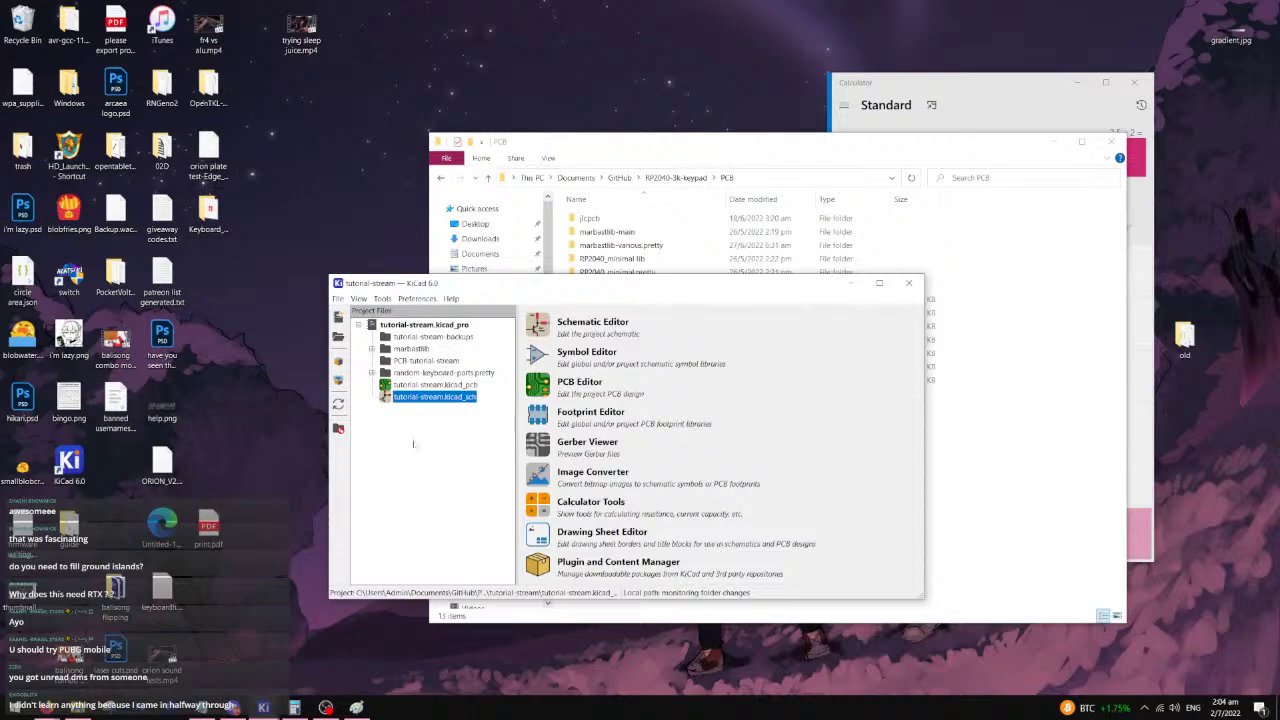
pyautogui.click(338, 298)
pyautogui.moveTo(370, 368)
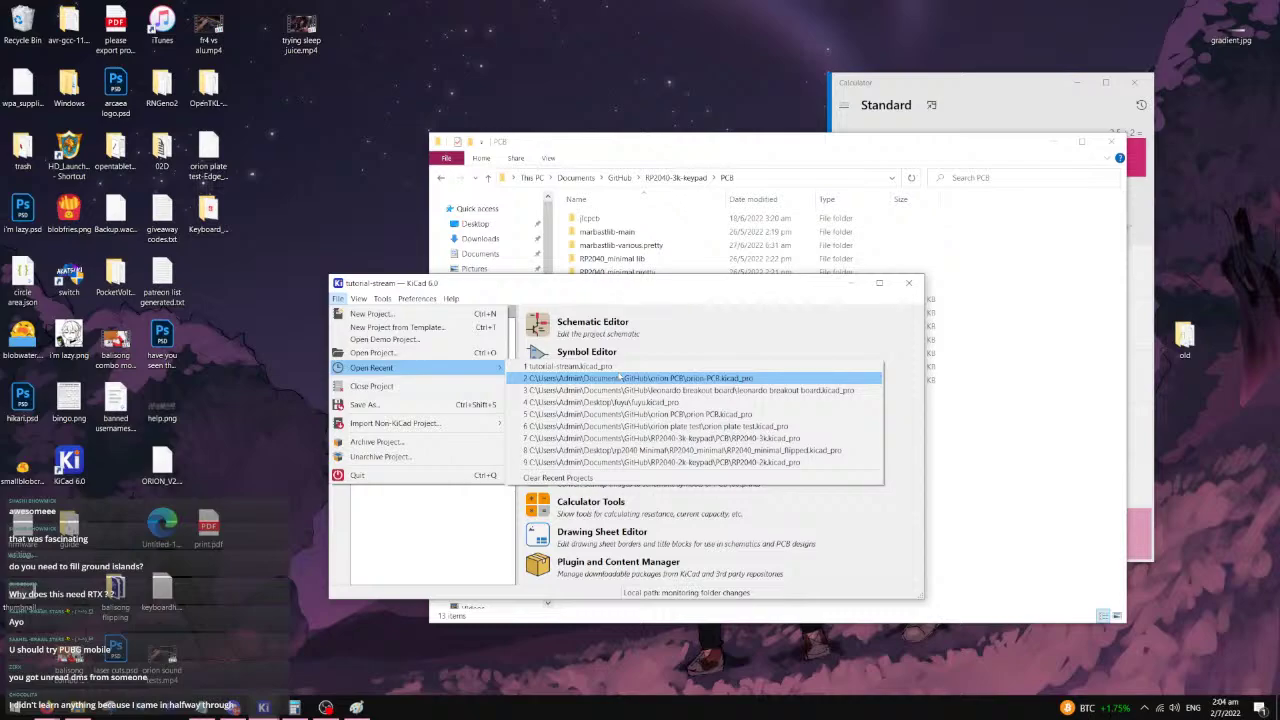
pyautogui.click(620, 377)
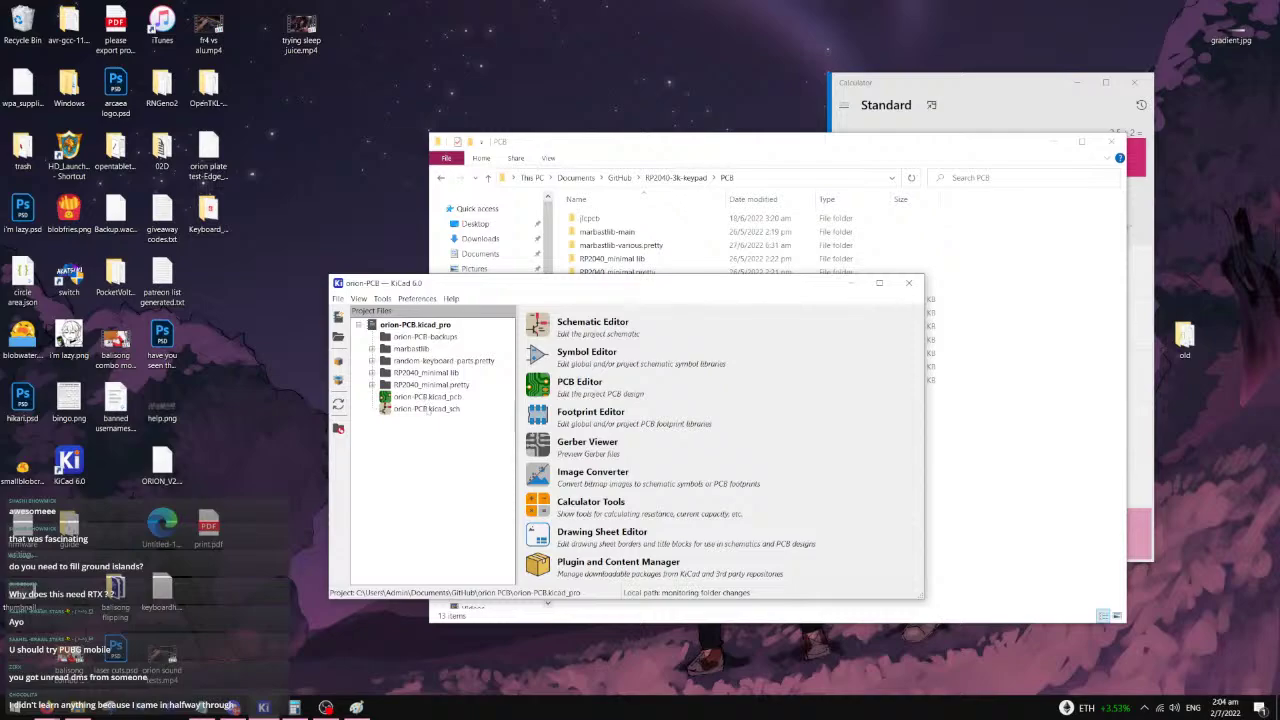
pyautogui.click(438, 409)
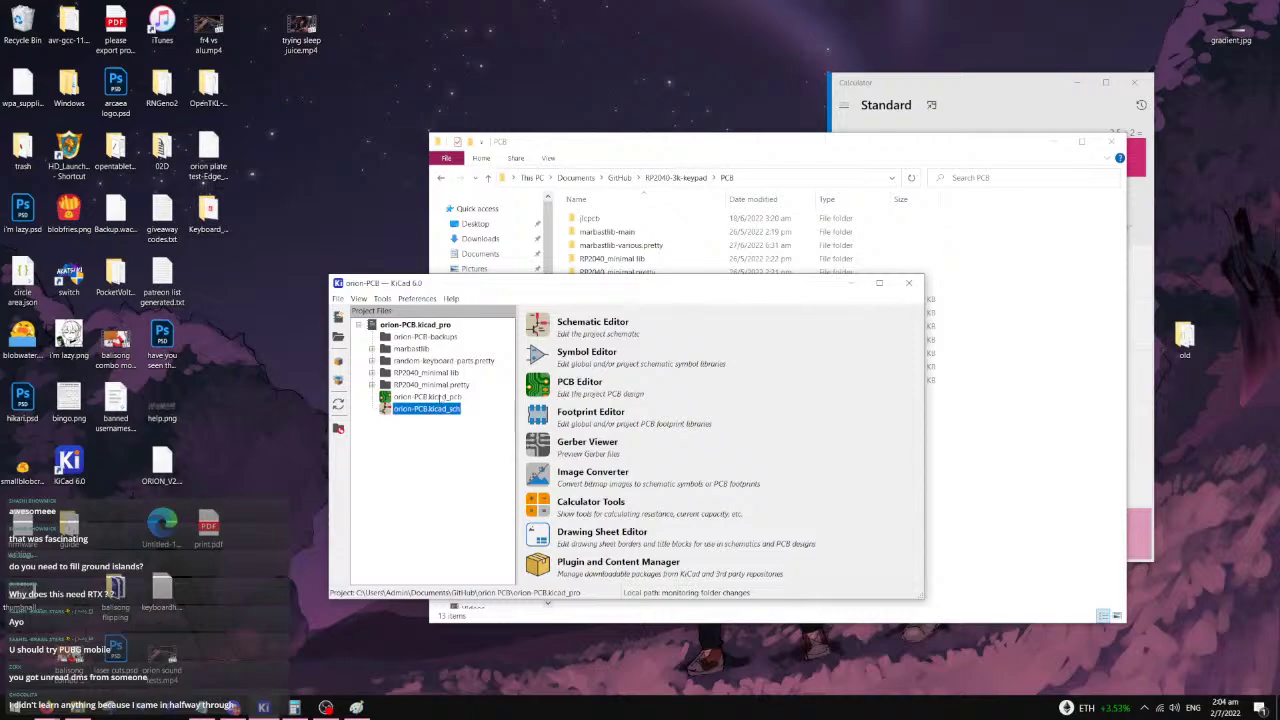
pyautogui.doubleClick(433, 409)
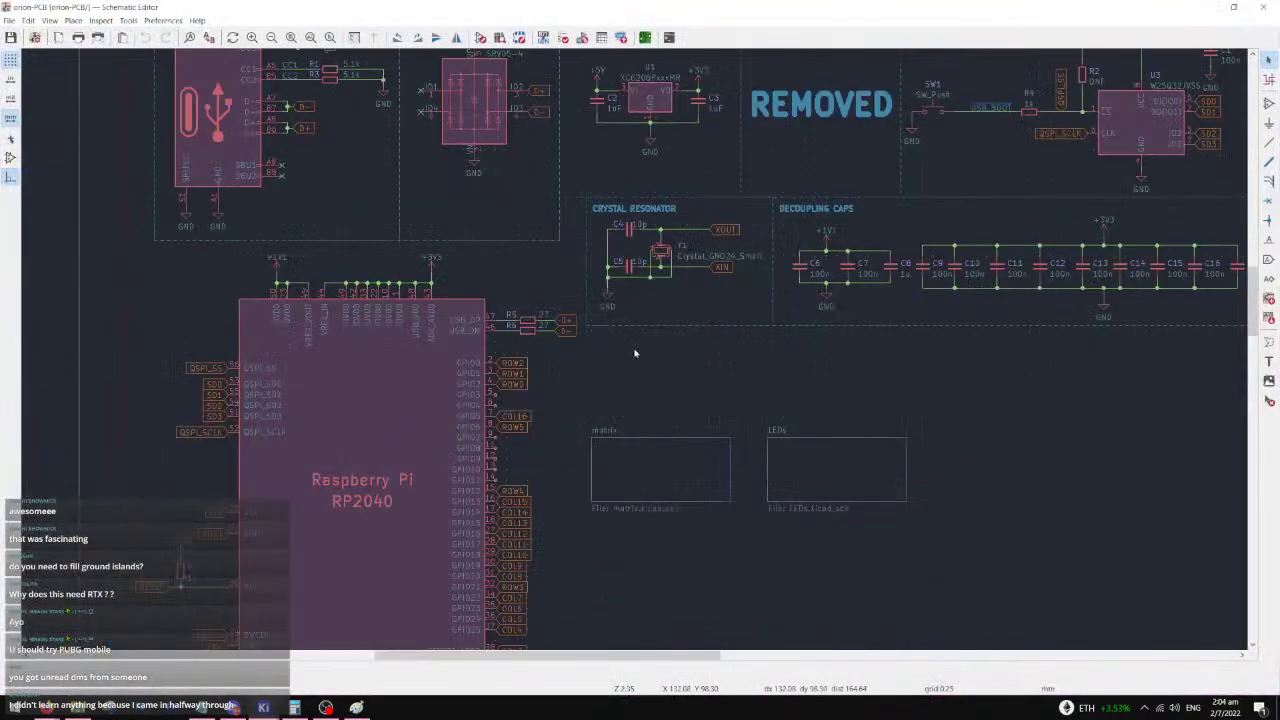
# - Look over the root sheet, enter the matrix sheet, and examine the rows, columns, switches and diodes of the key matrix
pyautogui.moveTo(846, 304); pyautogui.dragTo(794, 308, button='middle')
pyautogui.scroll(-4, 696, 314)
pyautogui.scroll(5, 675, 350)
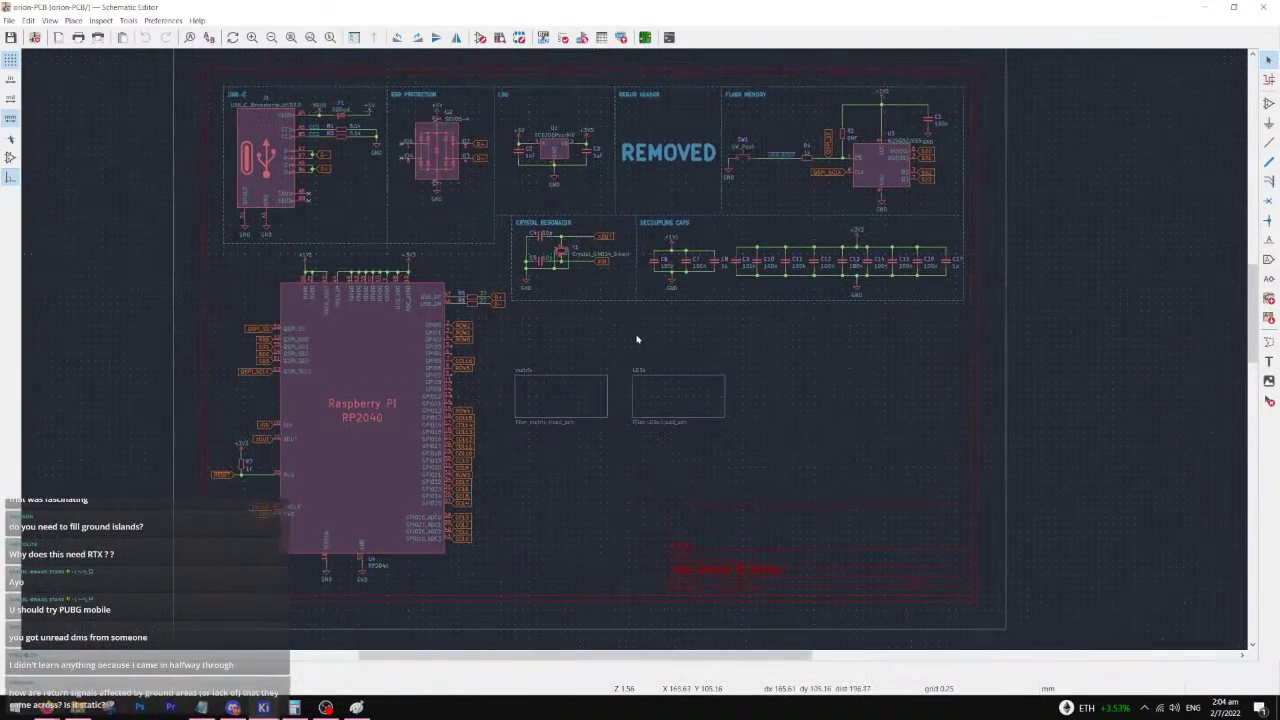
pyautogui.doubleClick(280, 369)
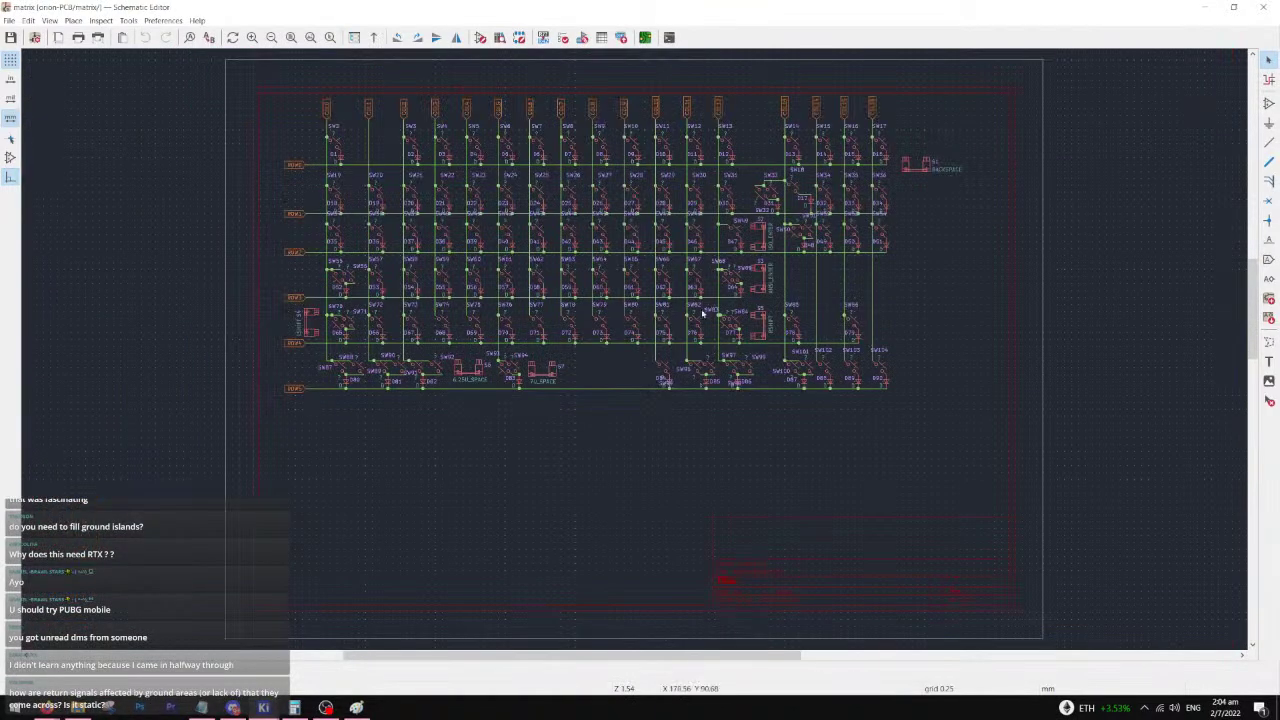
pyautogui.scroll(5, 758, 427)
pyautogui.moveTo(638, 302); pyautogui.dragTo(619, 373, button='middle')
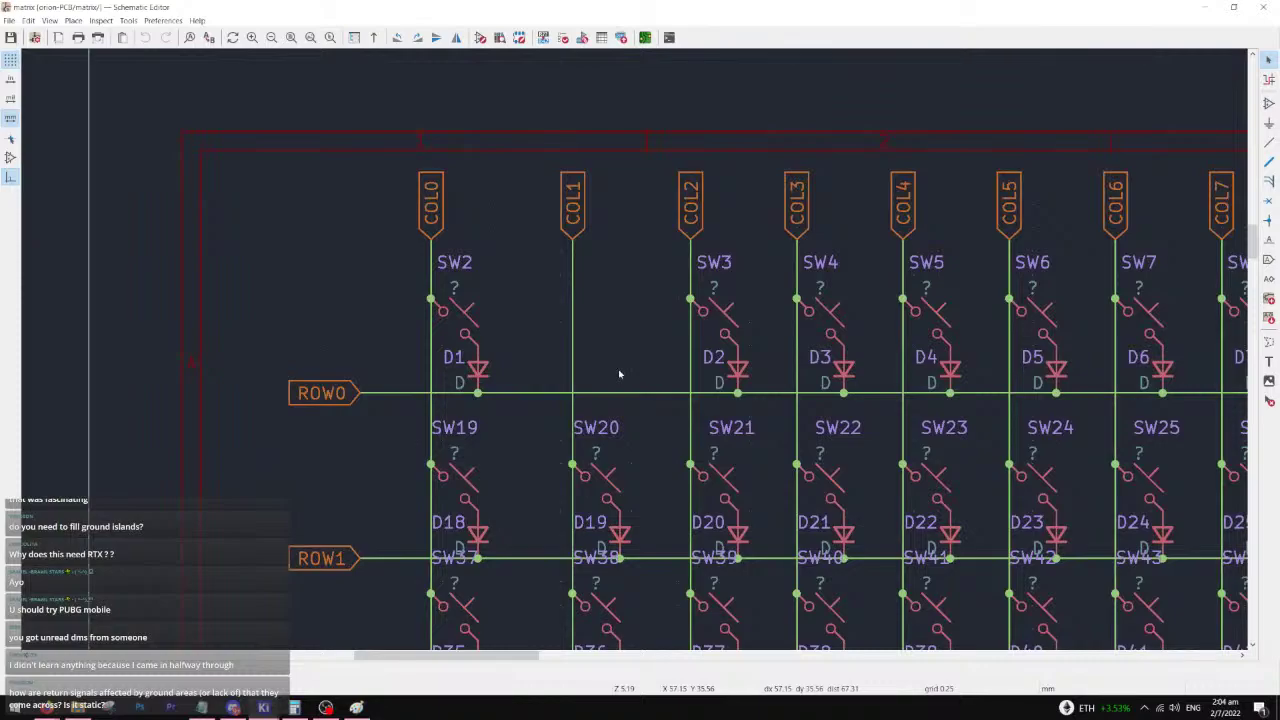
pyautogui.scroll(-1, 619, 374)
pyautogui.scroll(1, 632, 353)
pyautogui.click(373, 376)
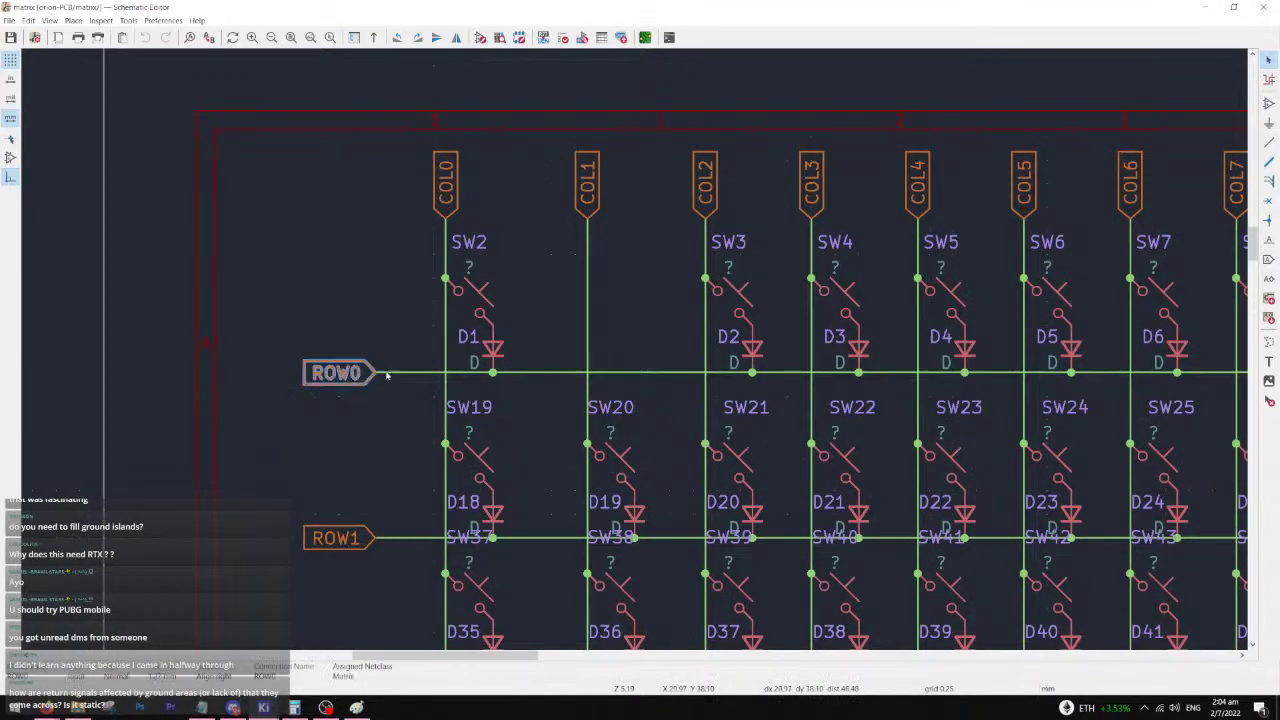
pyautogui.moveTo(1120, 376); pyautogui.dragTo(760, 365, button='middle')
pyautogui.moveTo(1203, 360); pyautogui.dragTo(760, 369, button='middle')
pyautogui.hscroll(5, 1035, 369)
pyautogui.scroll(-3, 996, 184)
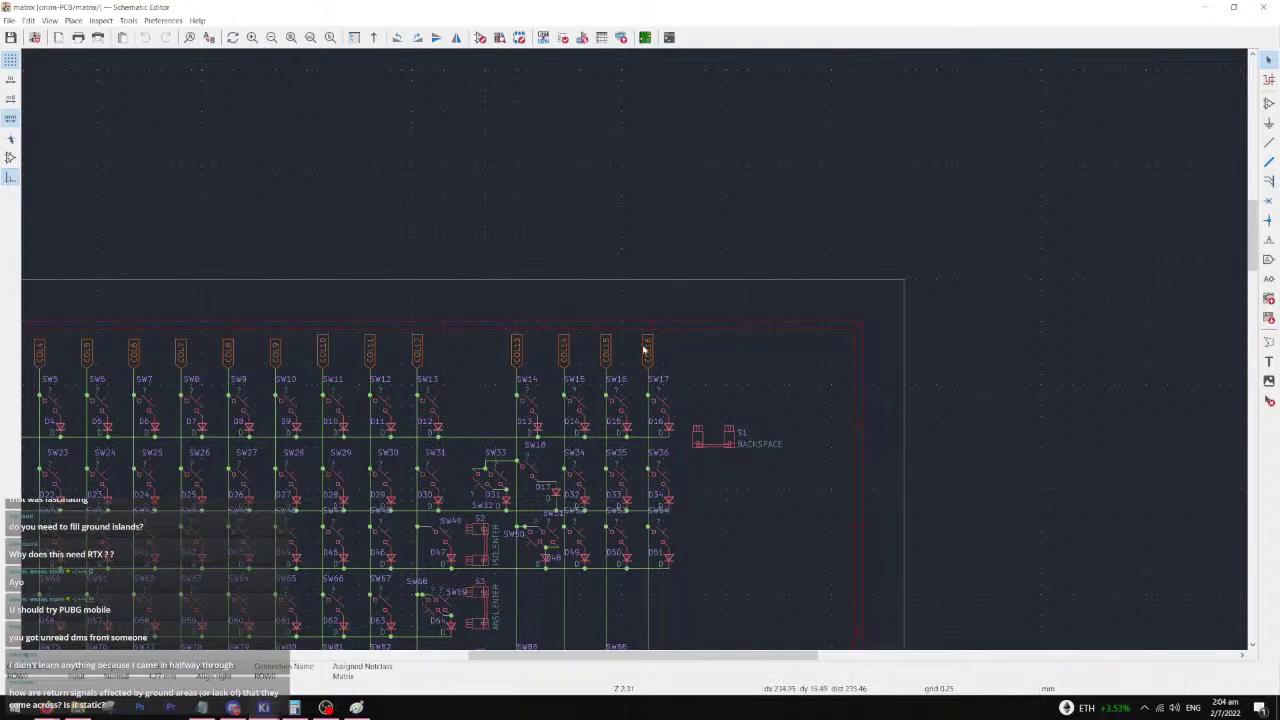
pyautogui.scroll(-2, 650, 350)
pyautogui.hscroll(3, 633, 258)
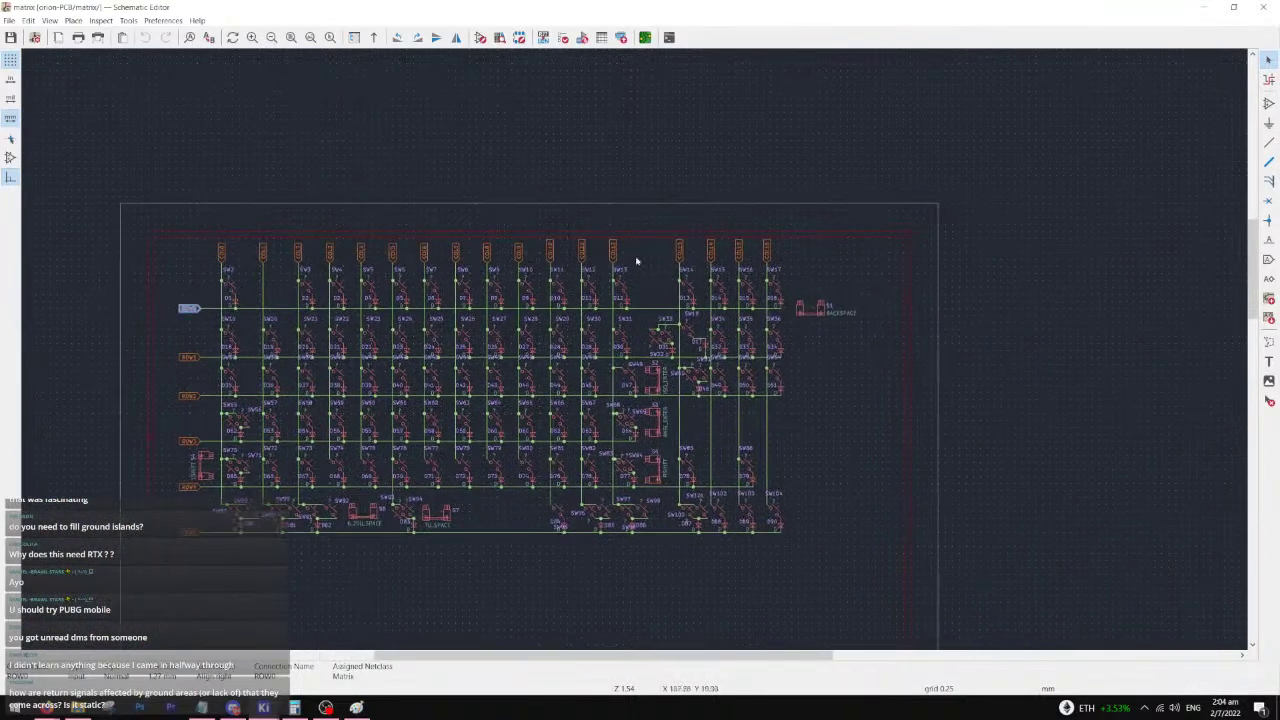
# - Return to the root sheet and examine the RP2040's row and column pin assignments and its supporting circuits
pyautogui.rightClick(99, 425)
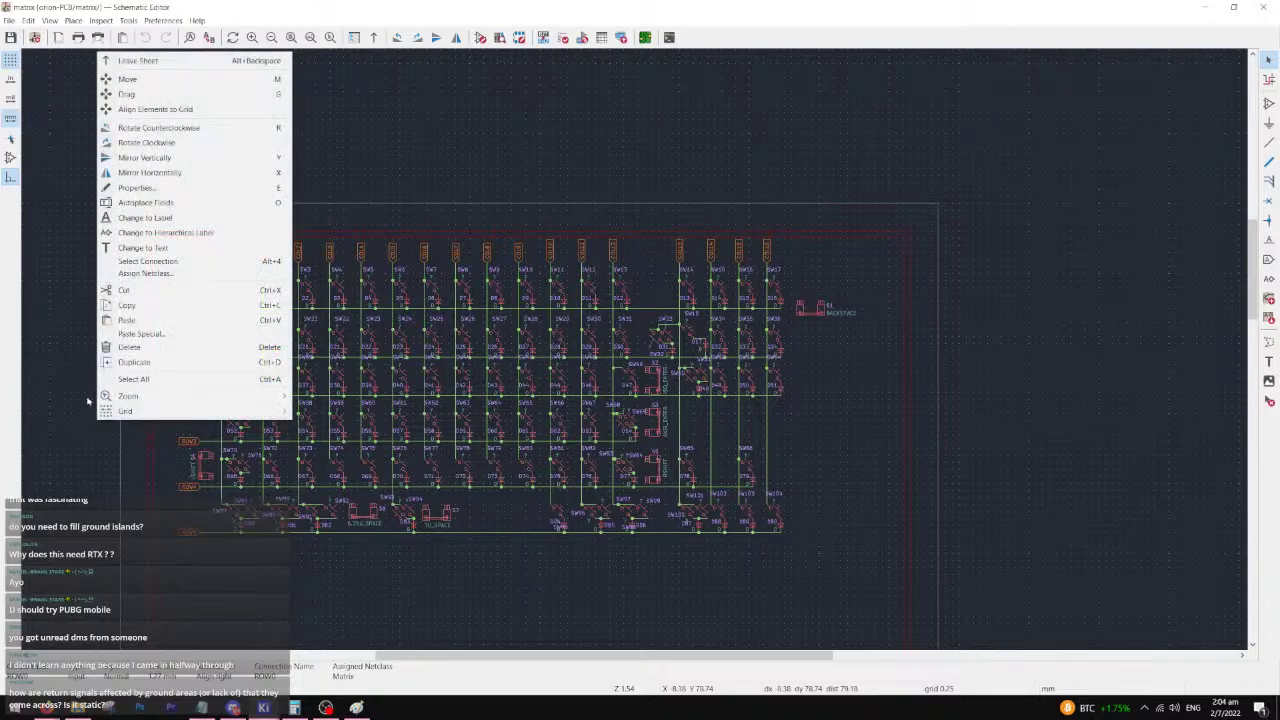
pyautogui.click(150, 62)
pyautogui.scroll(-5, 600, 300)
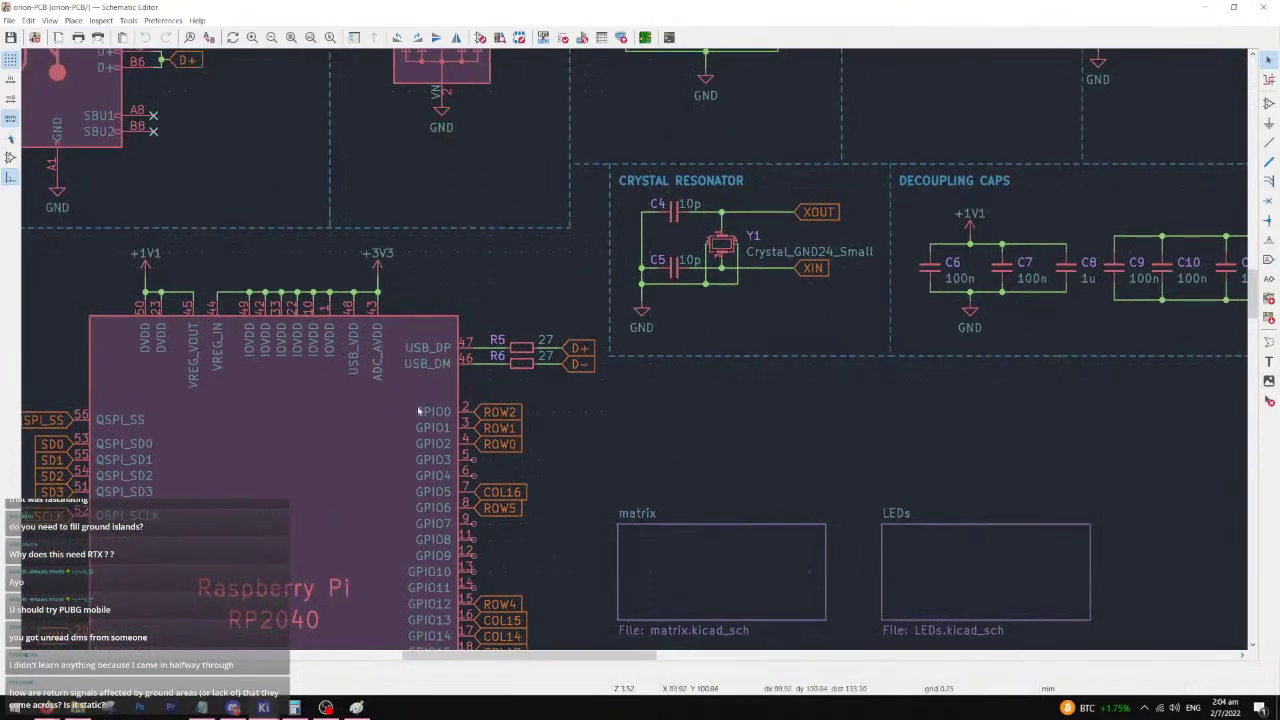
pyautogui.scroll(5, 622, 326)
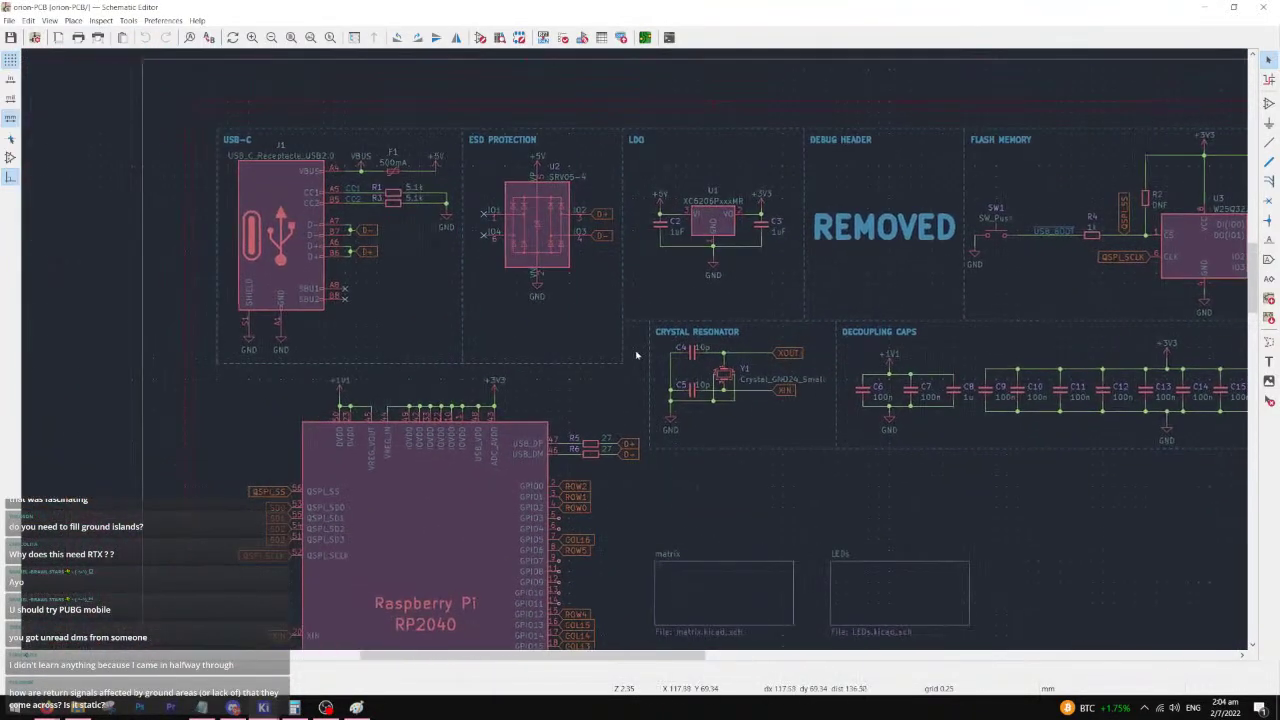
pyautogui.scroll(3, 572, 290)
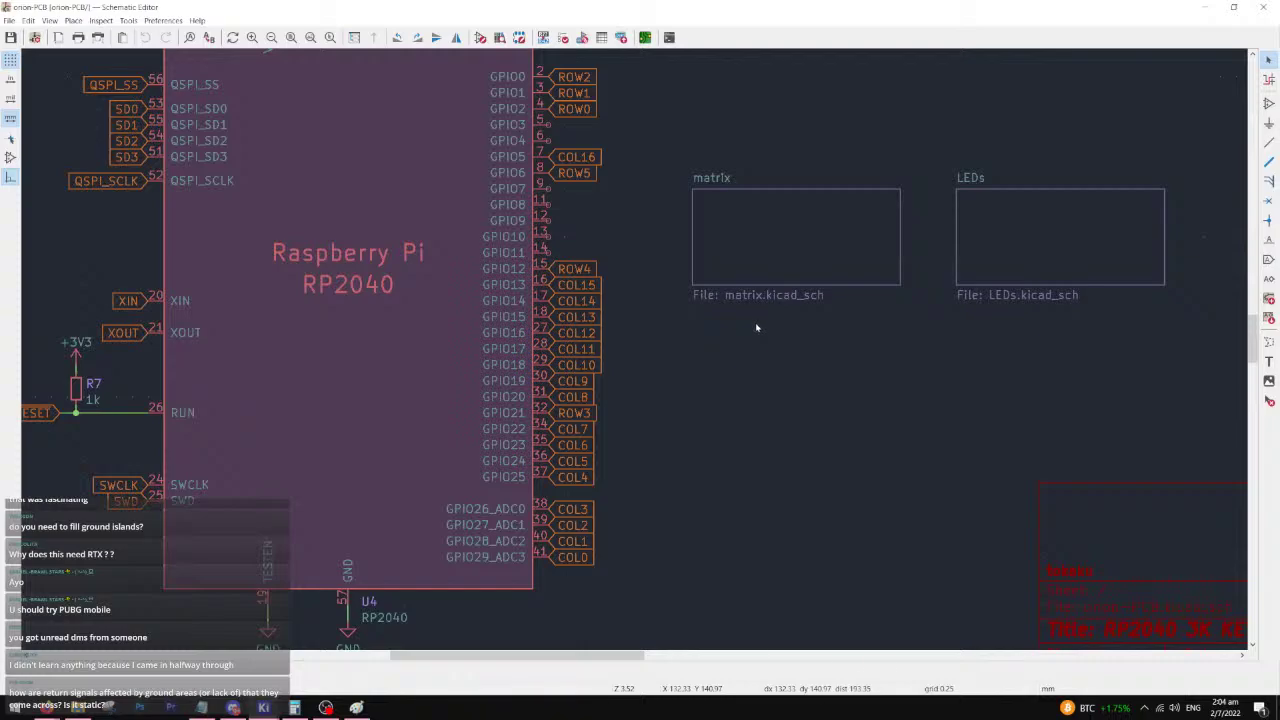
pyautogui.scroll(-3, 687, 334)
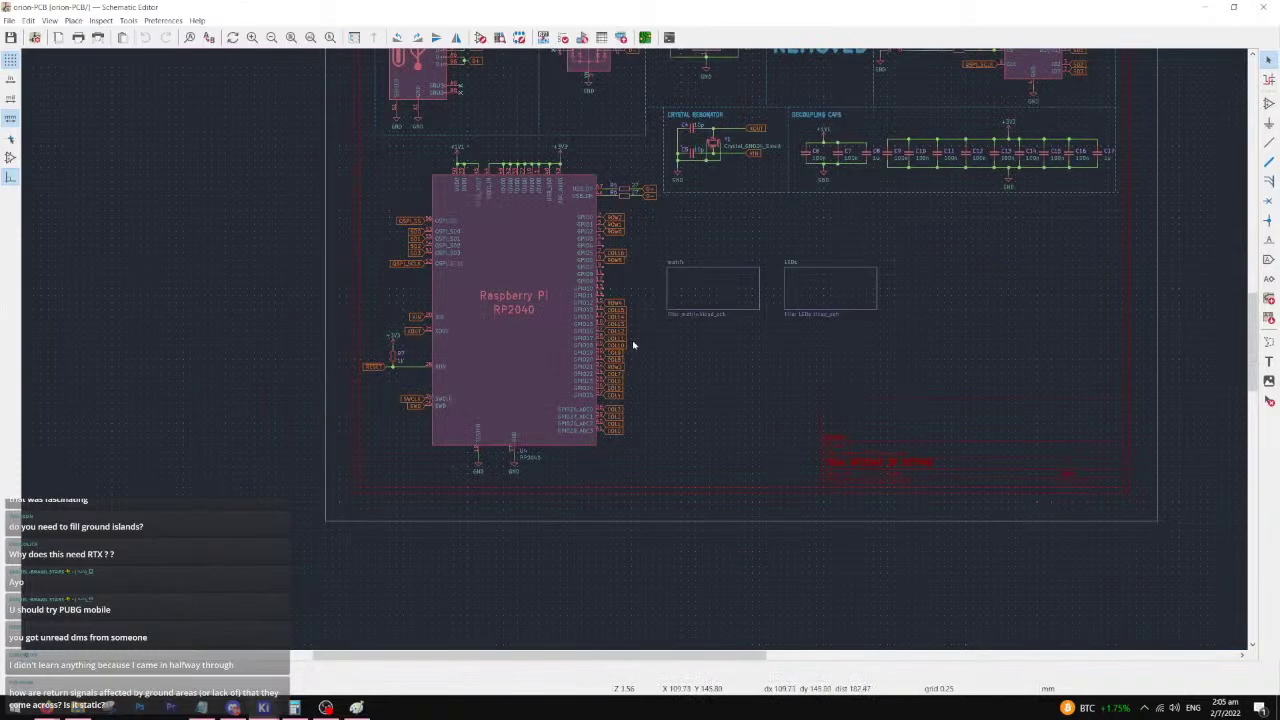
pyautogui.scroll(2, 632, 343)
pyautogui.moveTo(874, 266); pyautogui.dragTo(656, 409, button='middle')
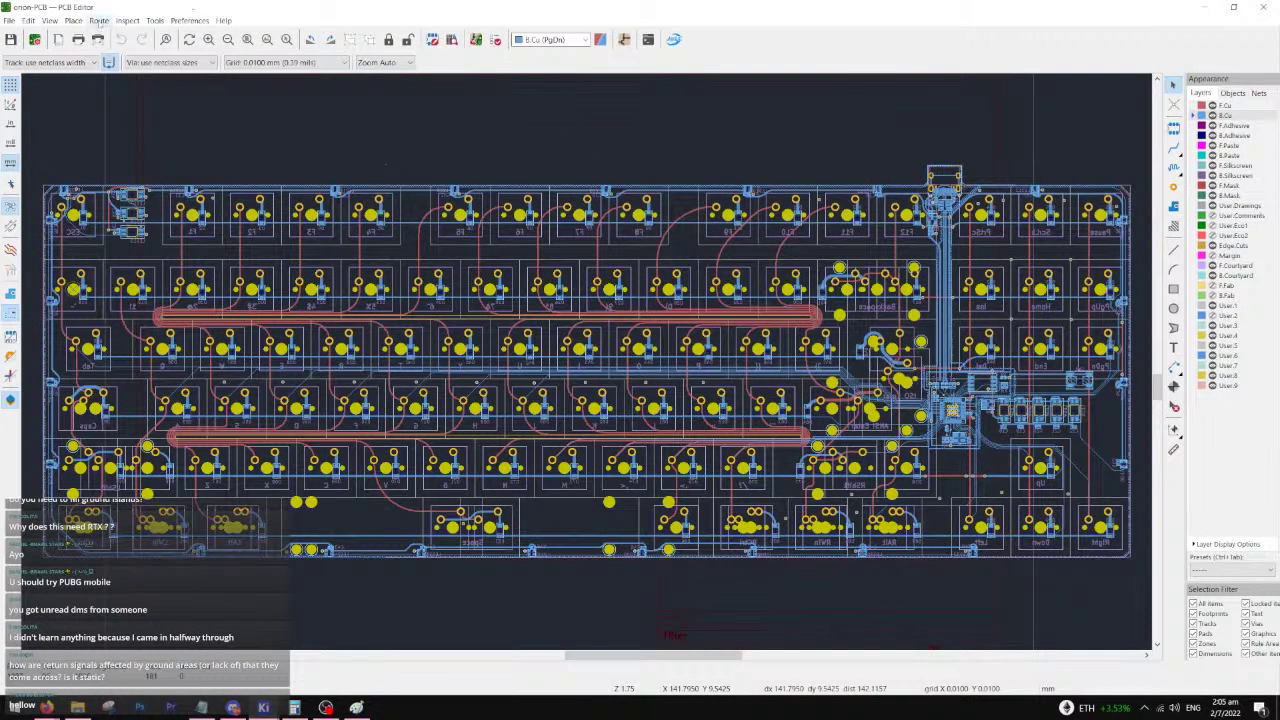
# - Open the orion-PCB board in the 3D viewer
pyautogui.click(48, 20)
pyautogui.click(82, 61)
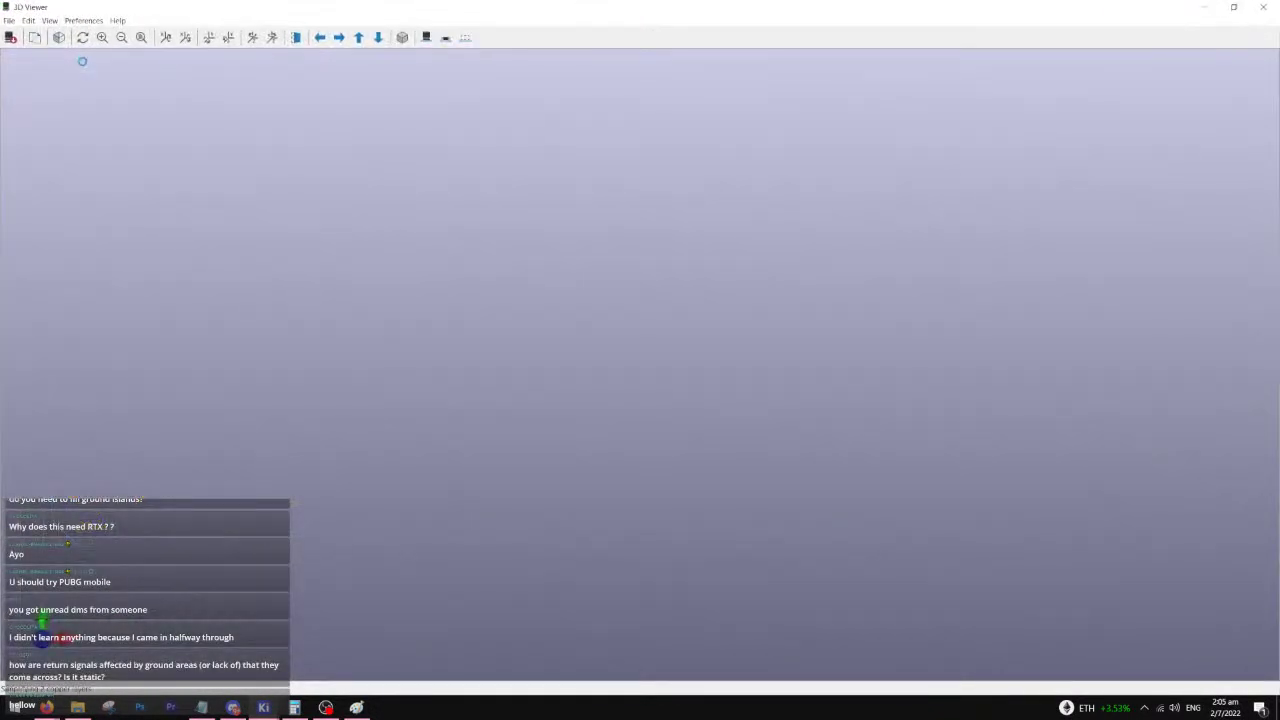